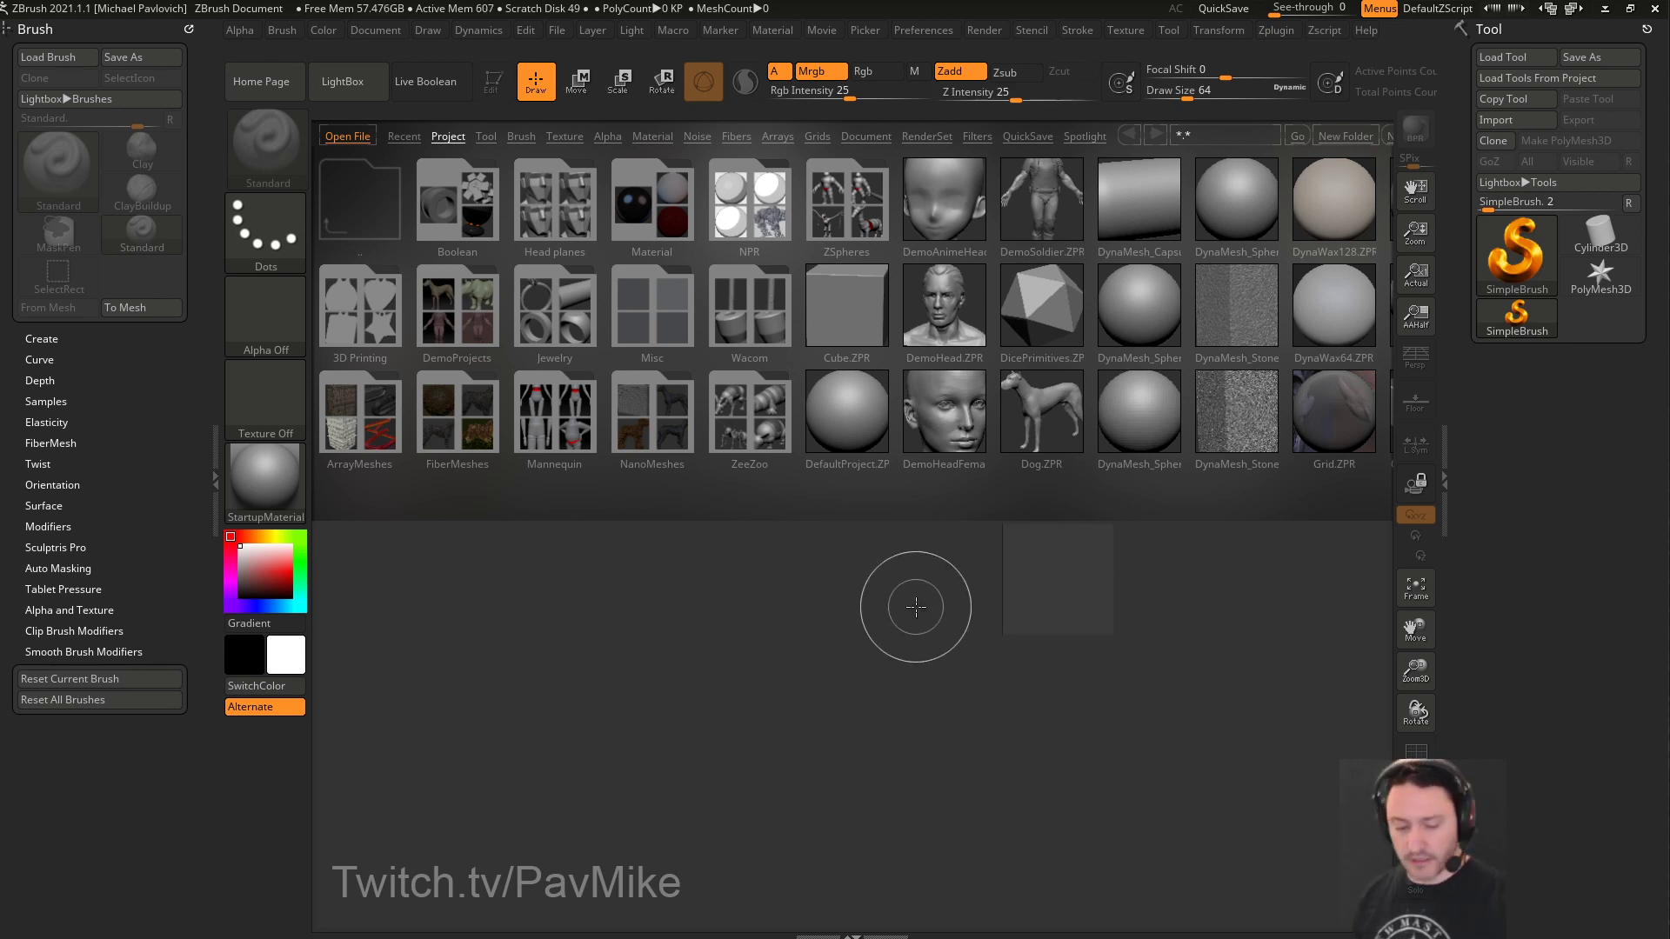
key("s")
left_click_drag(916, 608, 913, 606)
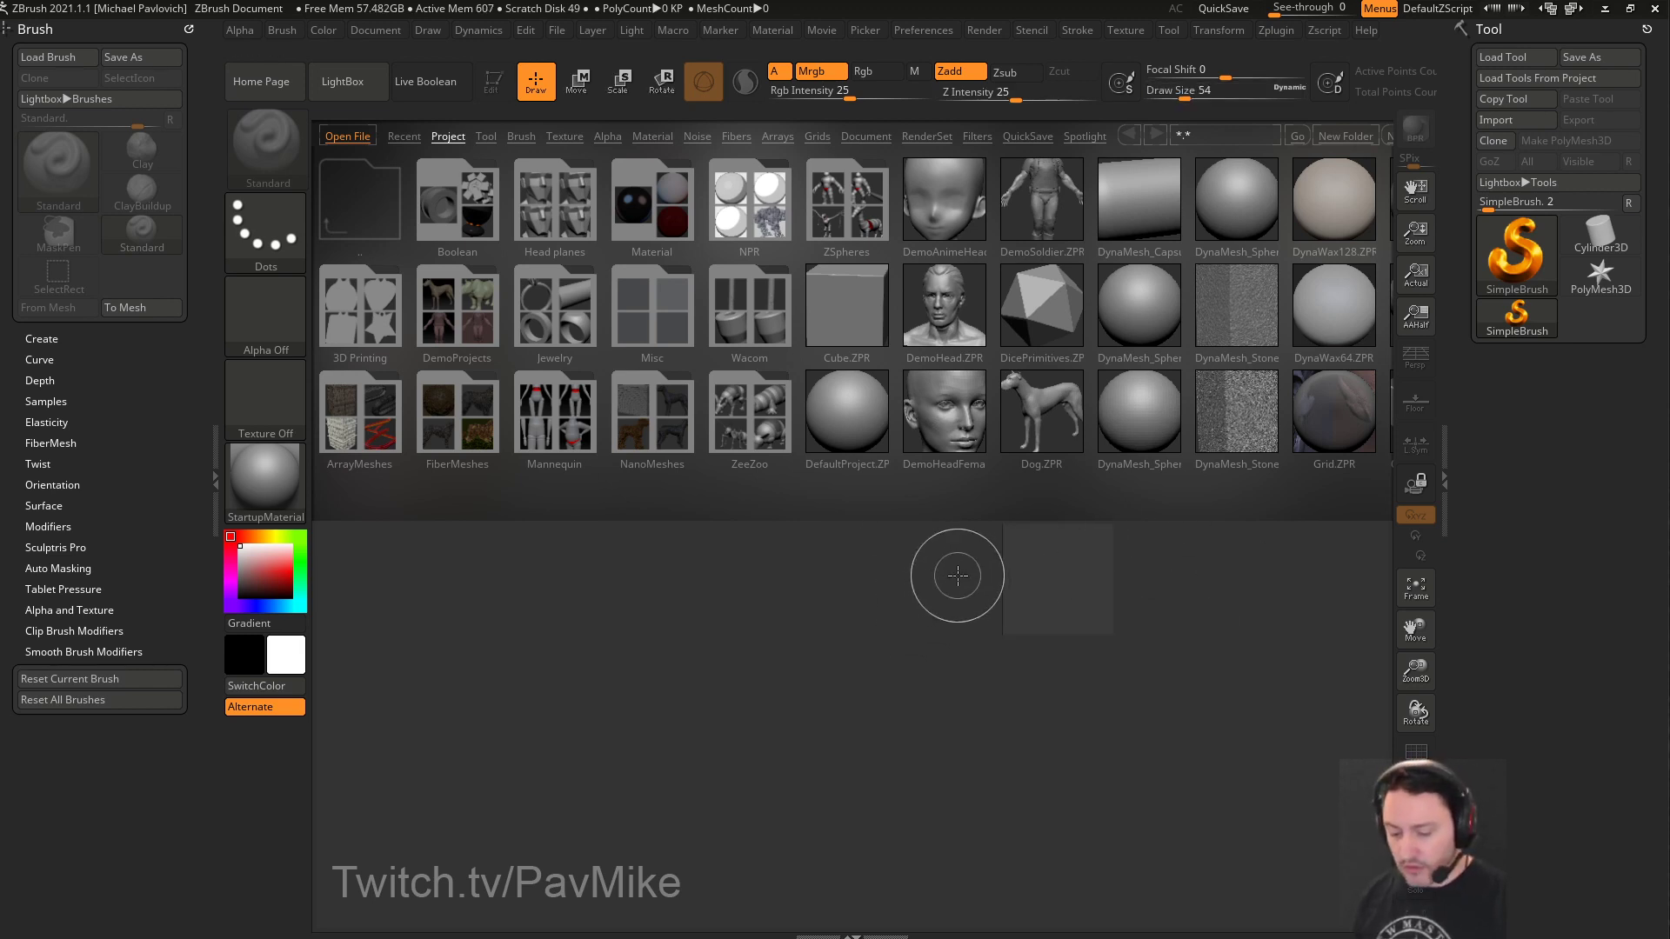
key("comma")
key("s")
left_click_drag(1021, 511, 1013, 508)
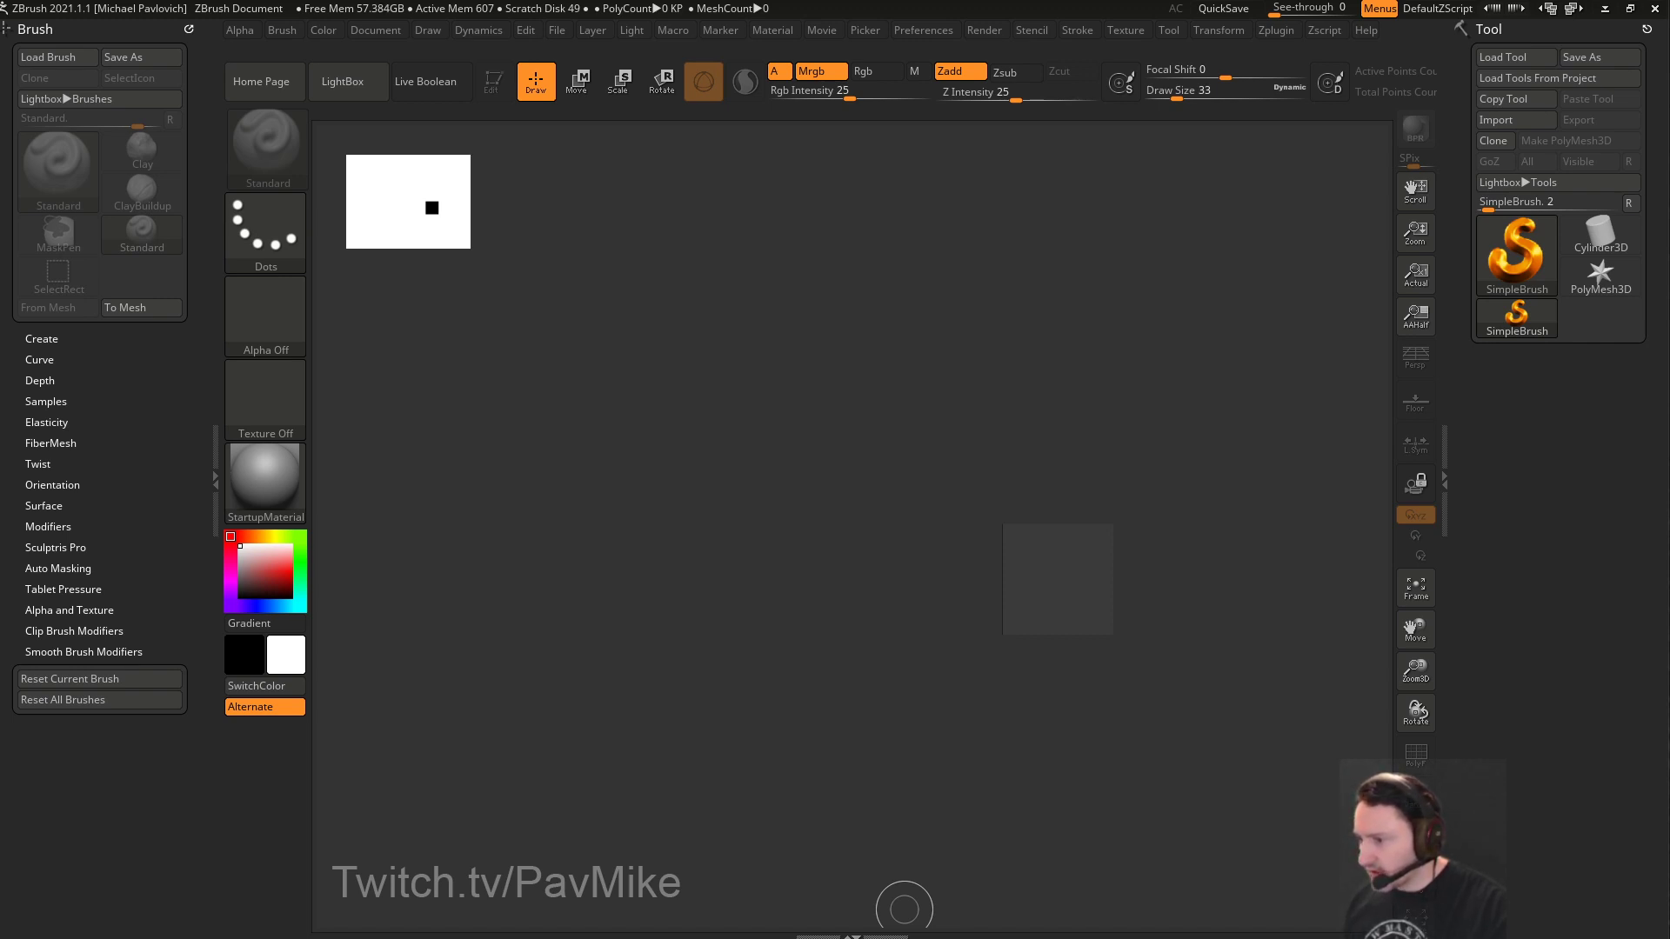
left_click_drag(1135, 938, 957, 938)
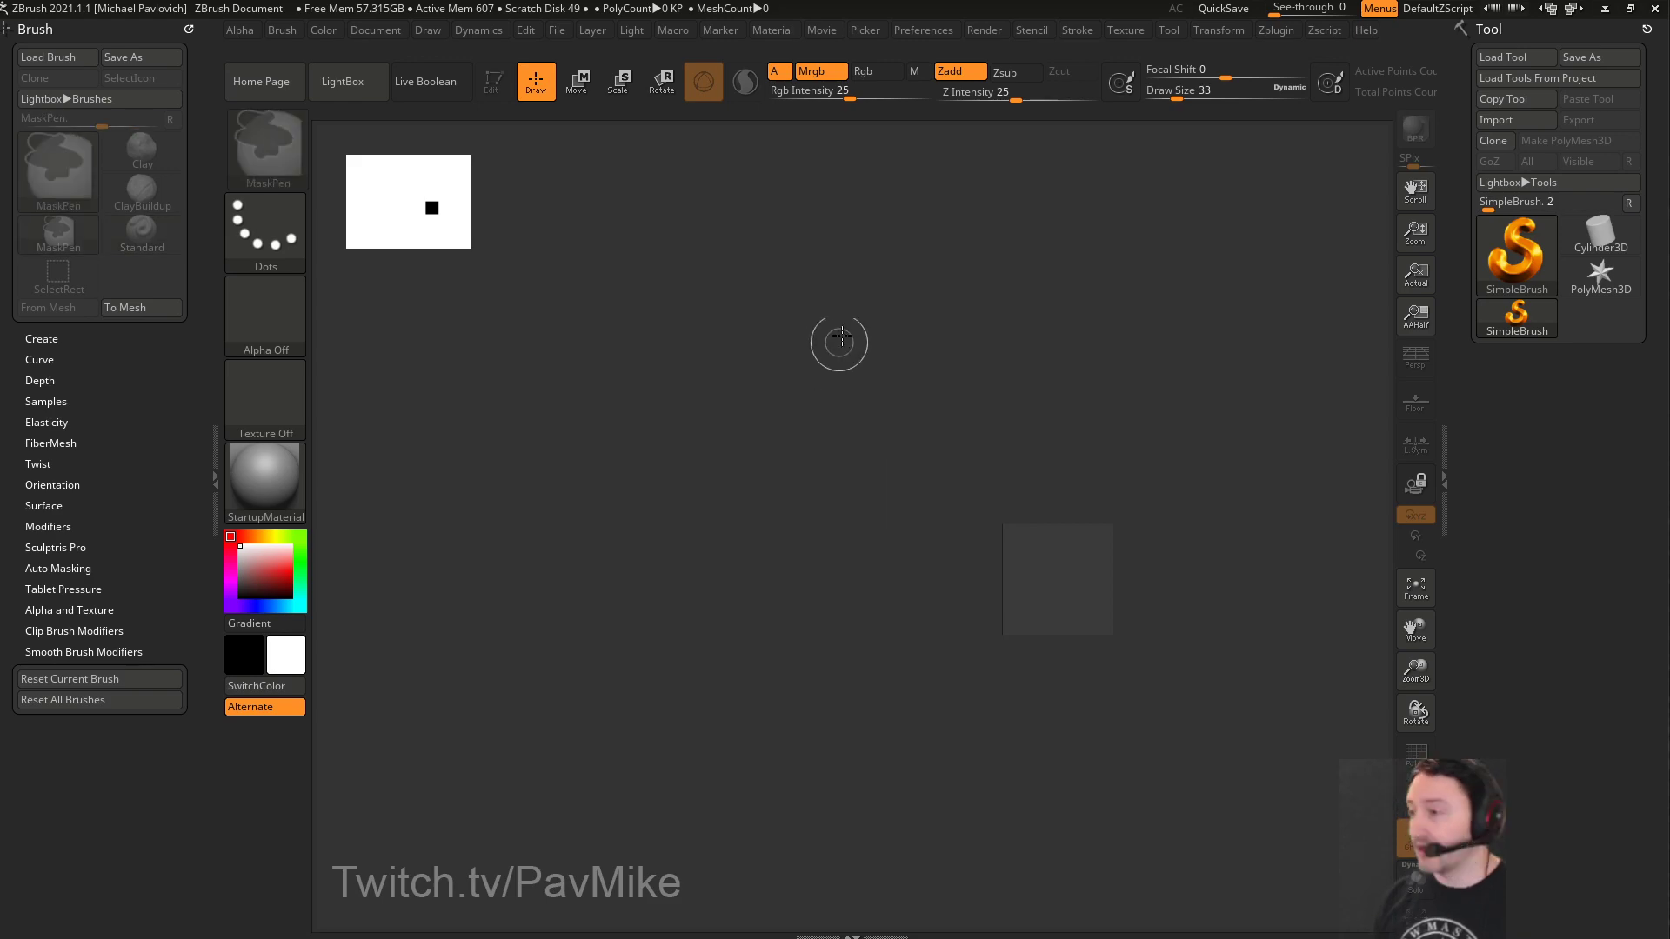
Close ZBrush and browse to the Public Documents folder in File Explorer
left_click(1655, 8)
left_click(783, 443)
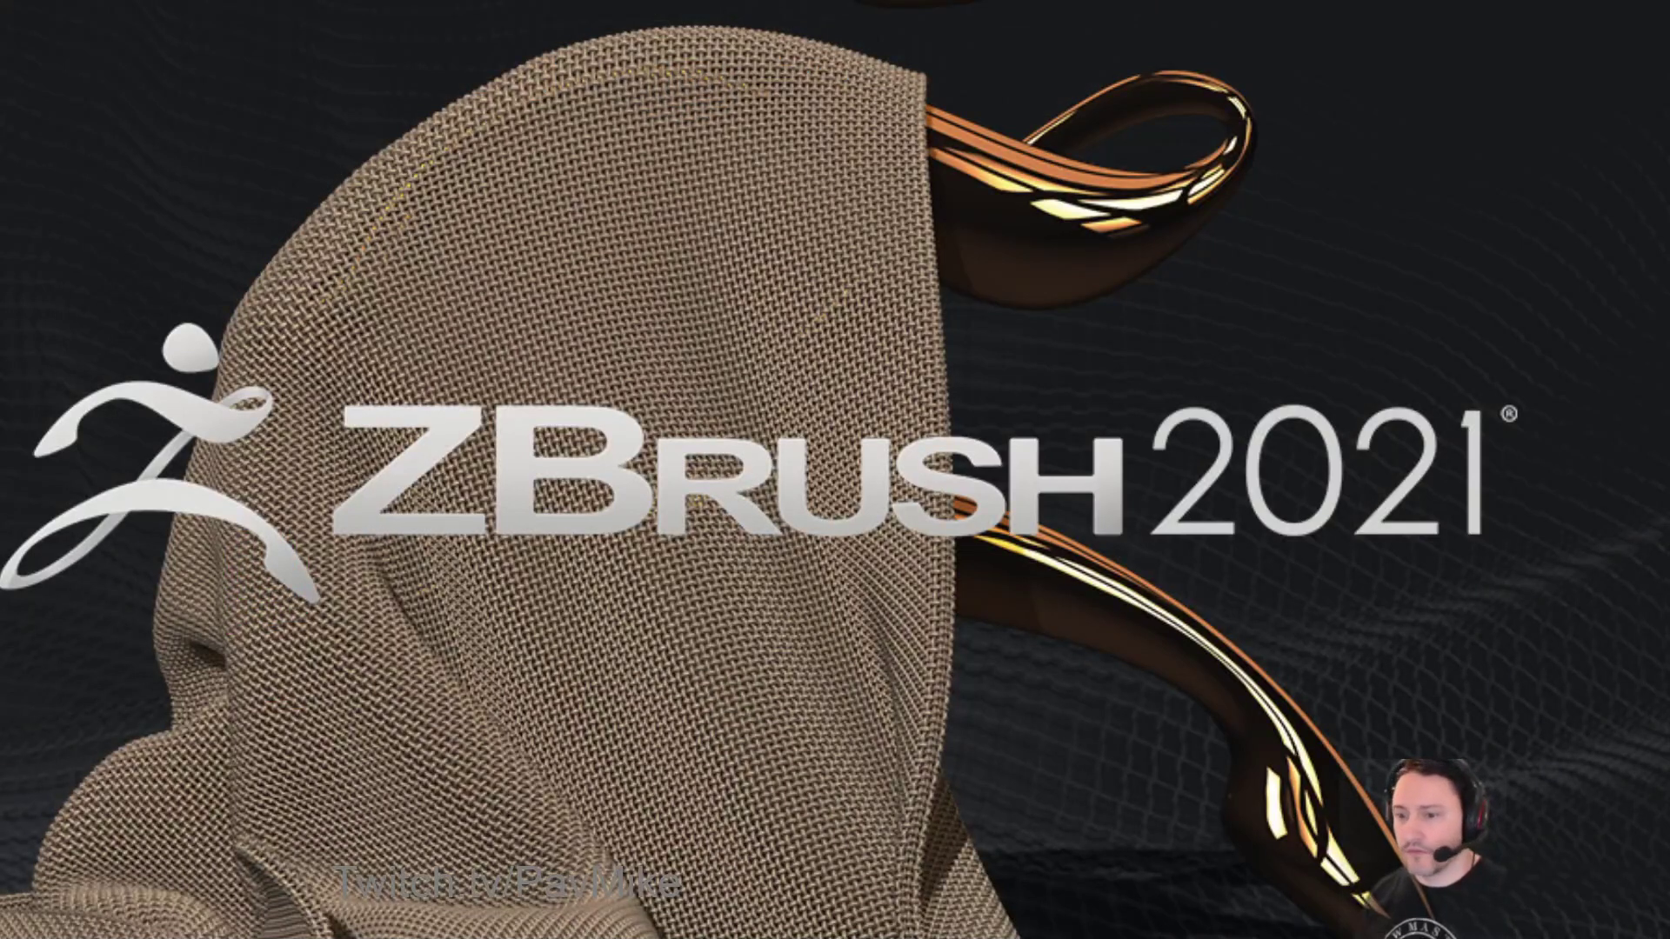
key("super+e")
left_click_drag(957, 228, 635, 236)
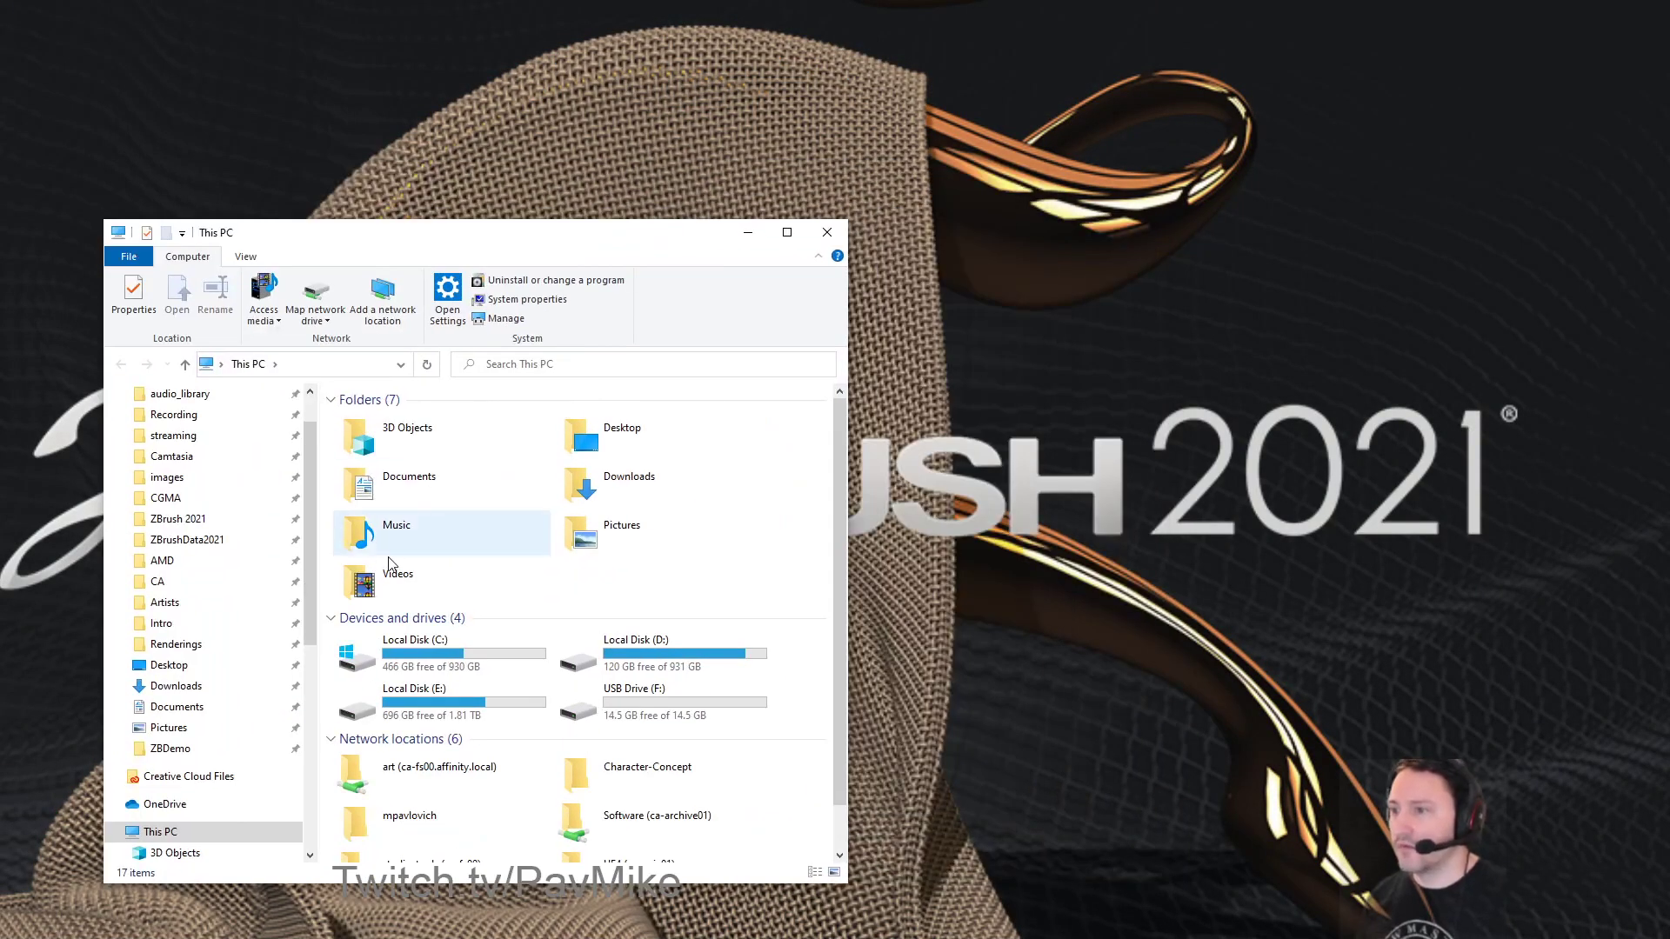
left_click(188, 541)
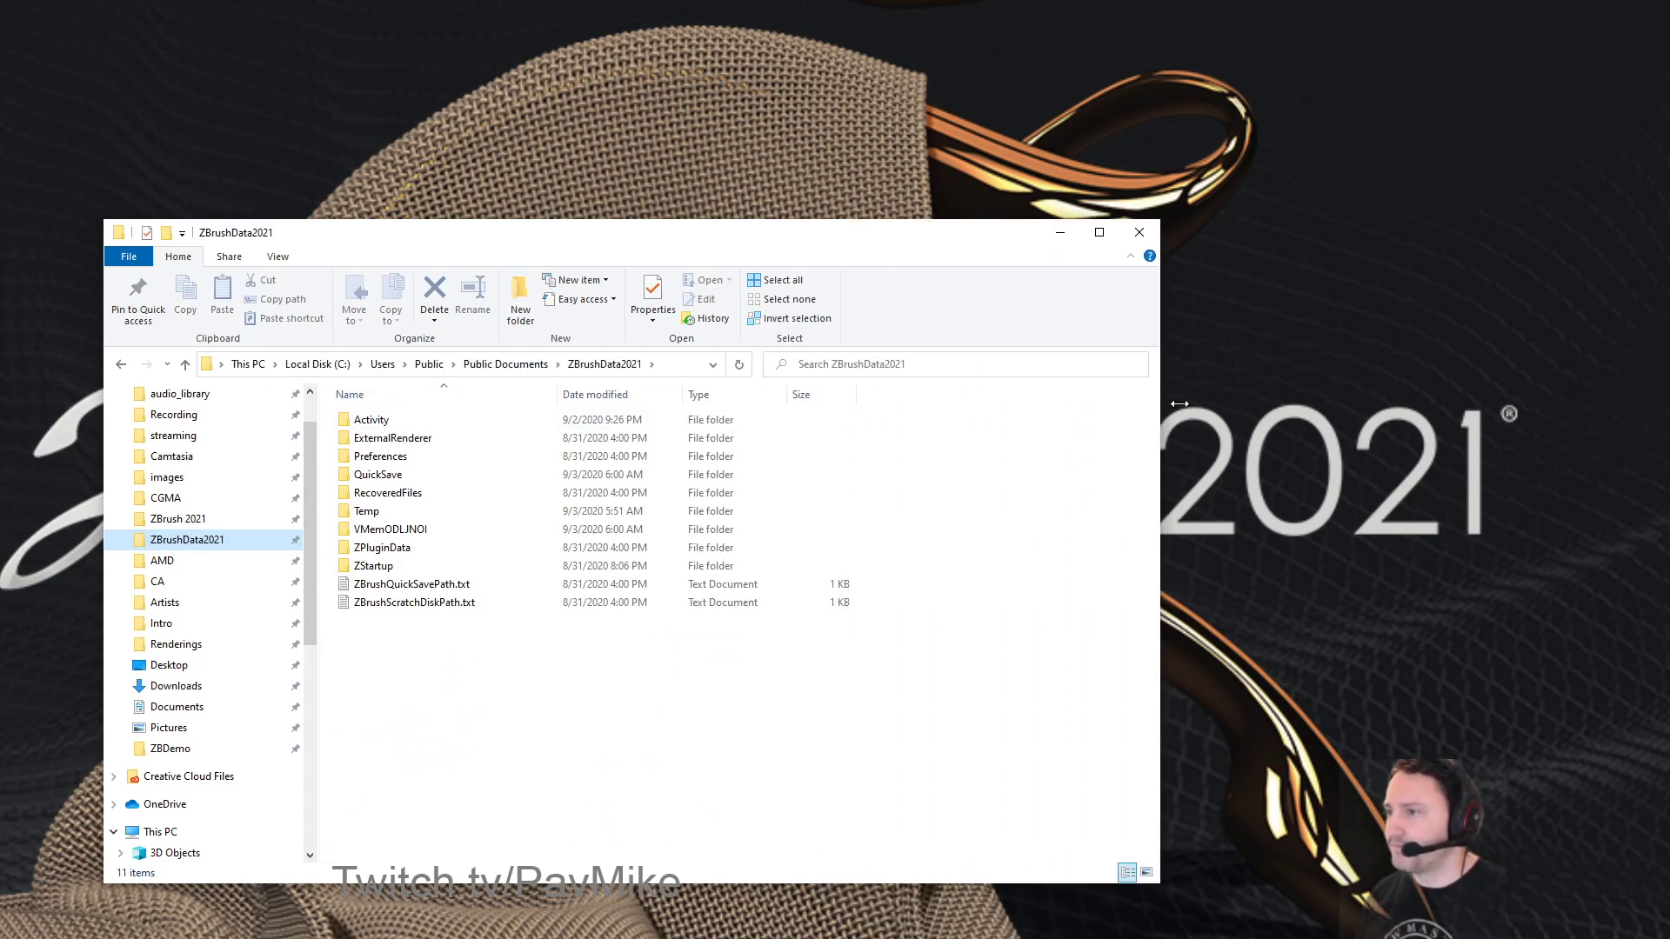
left_click(475, 369)
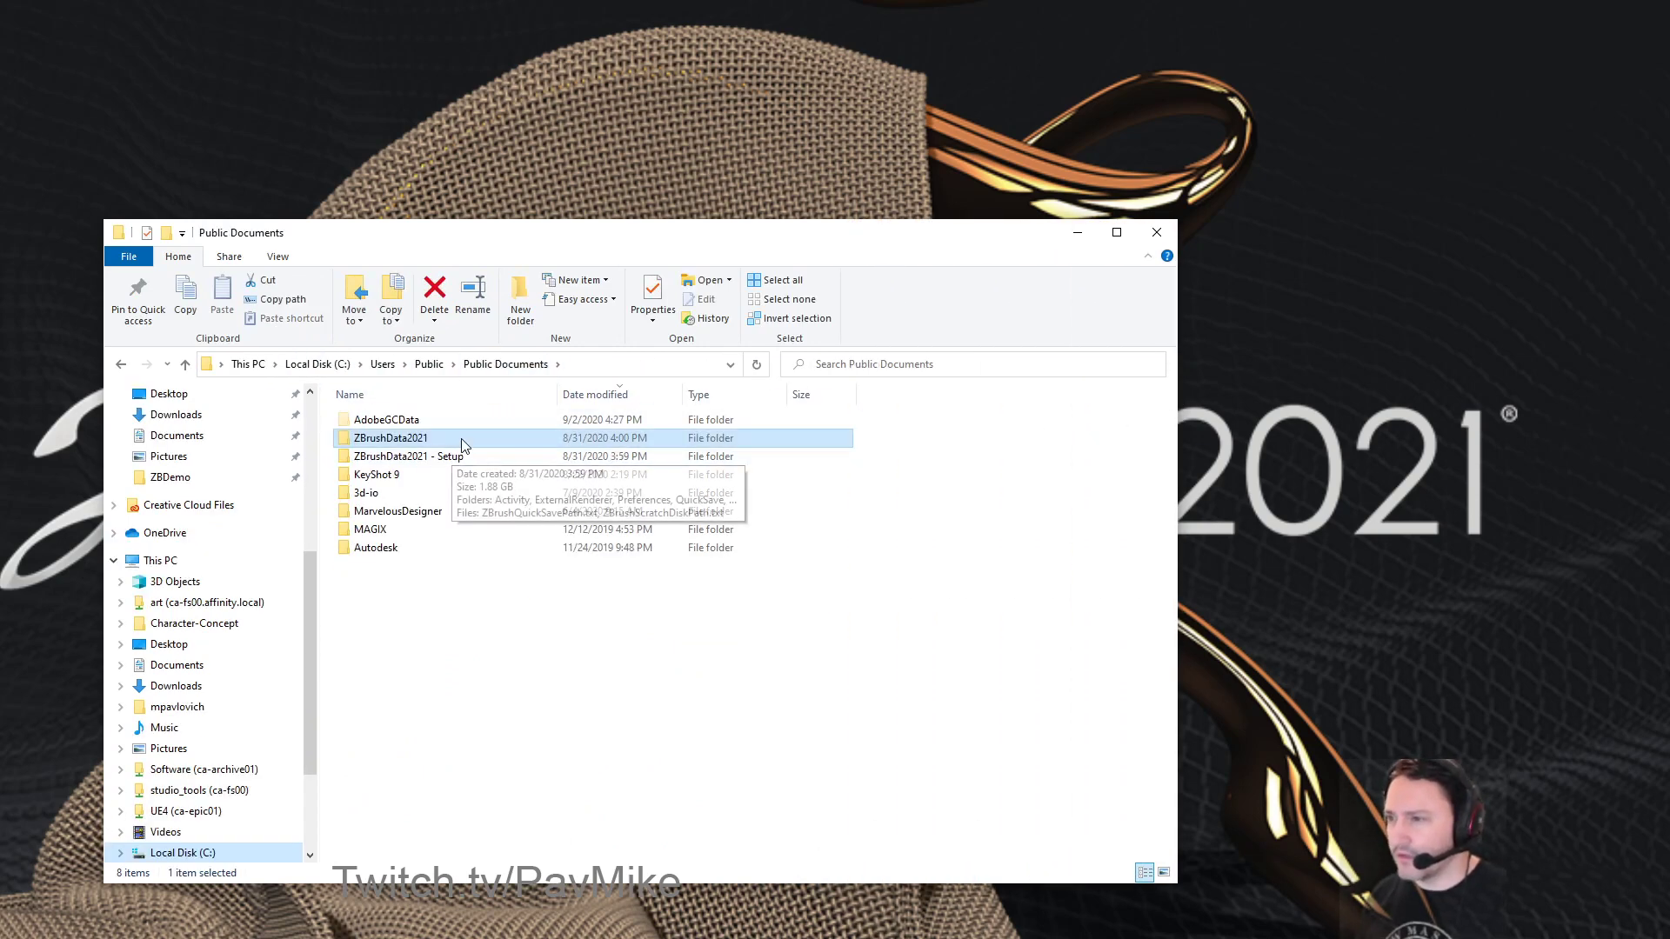
Rename the ZBrushData2021 folder as "ZBrushData2021 - Recording"
left_click(423, 442)
left_click(423, 440)
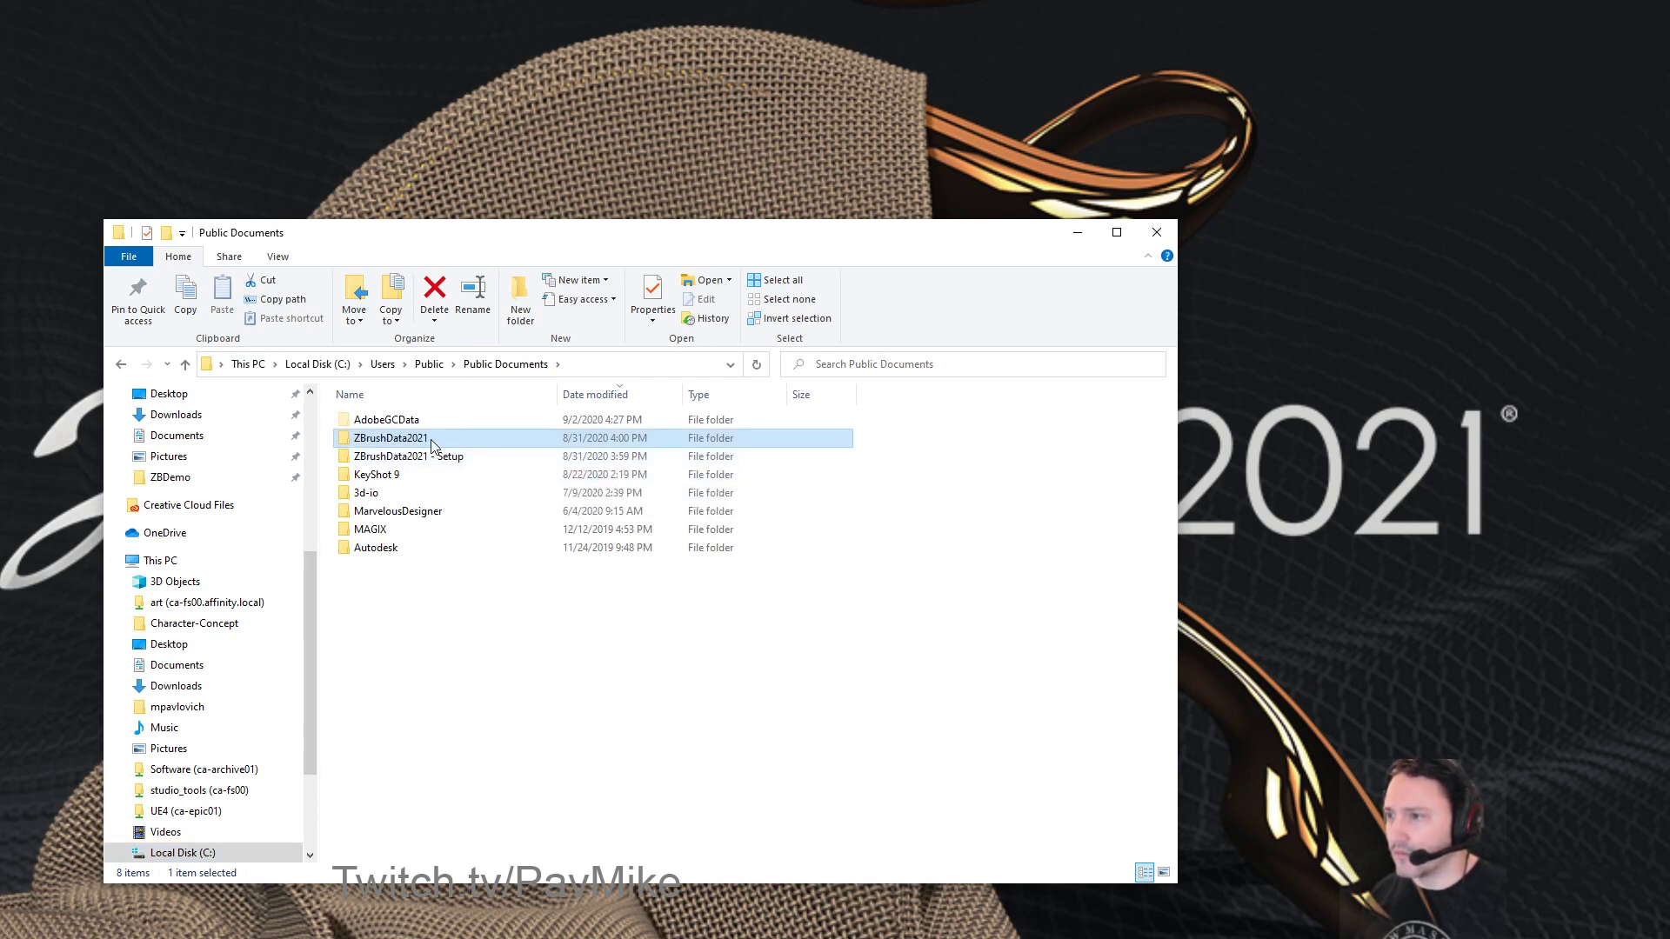
type("-")
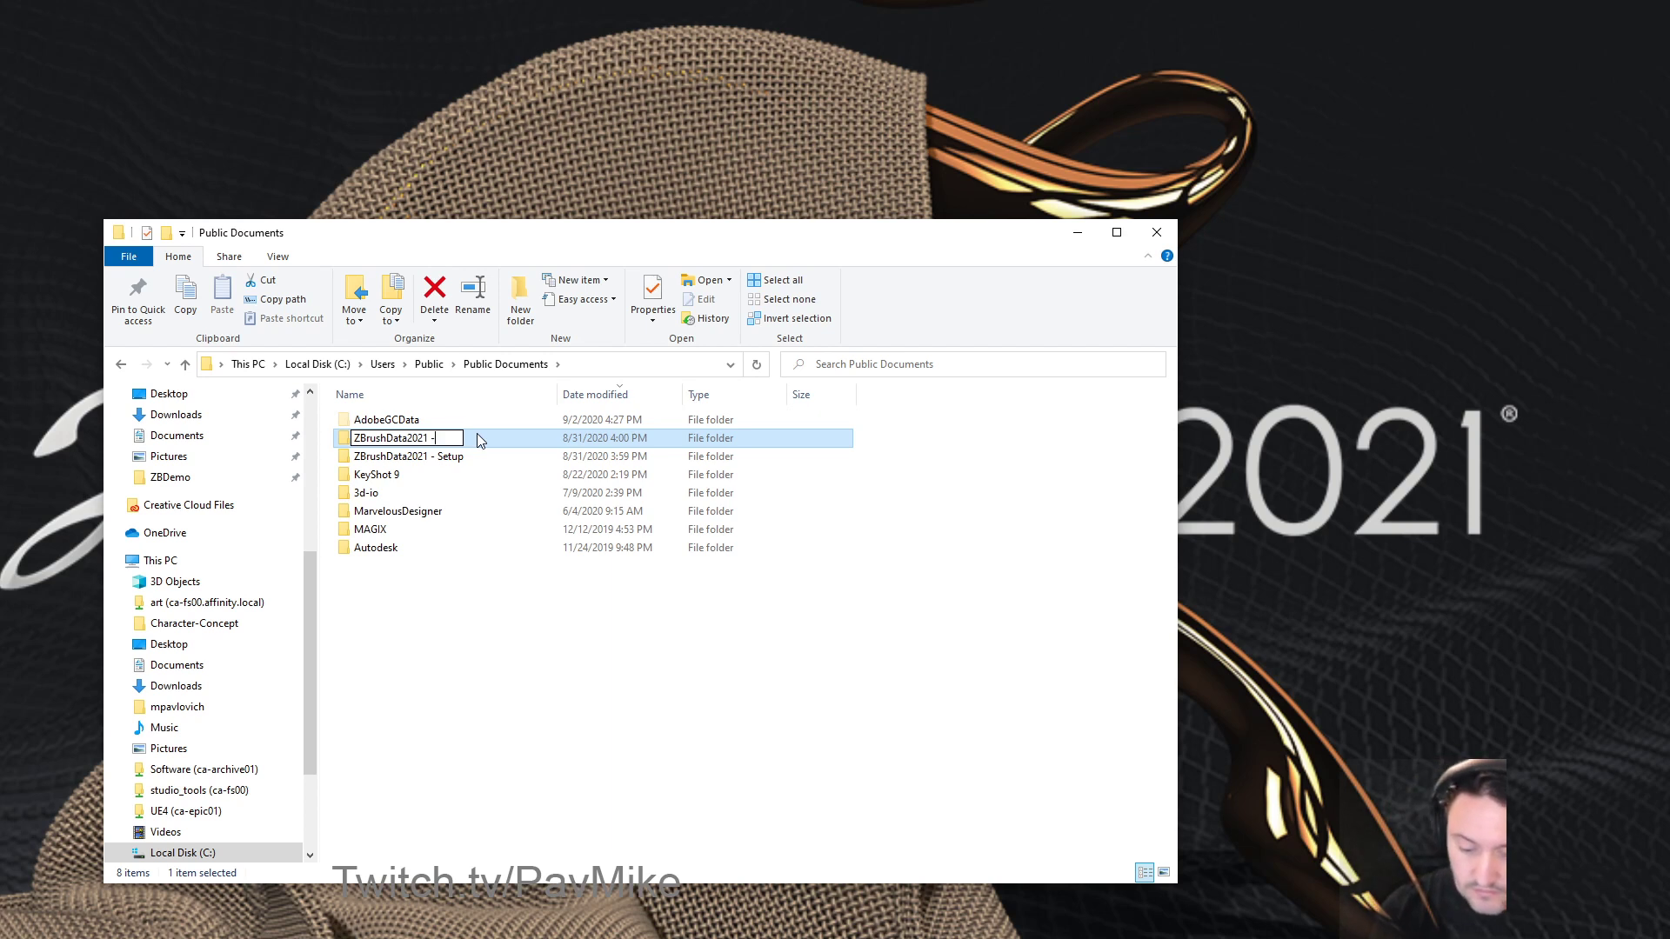
type(" Recording")
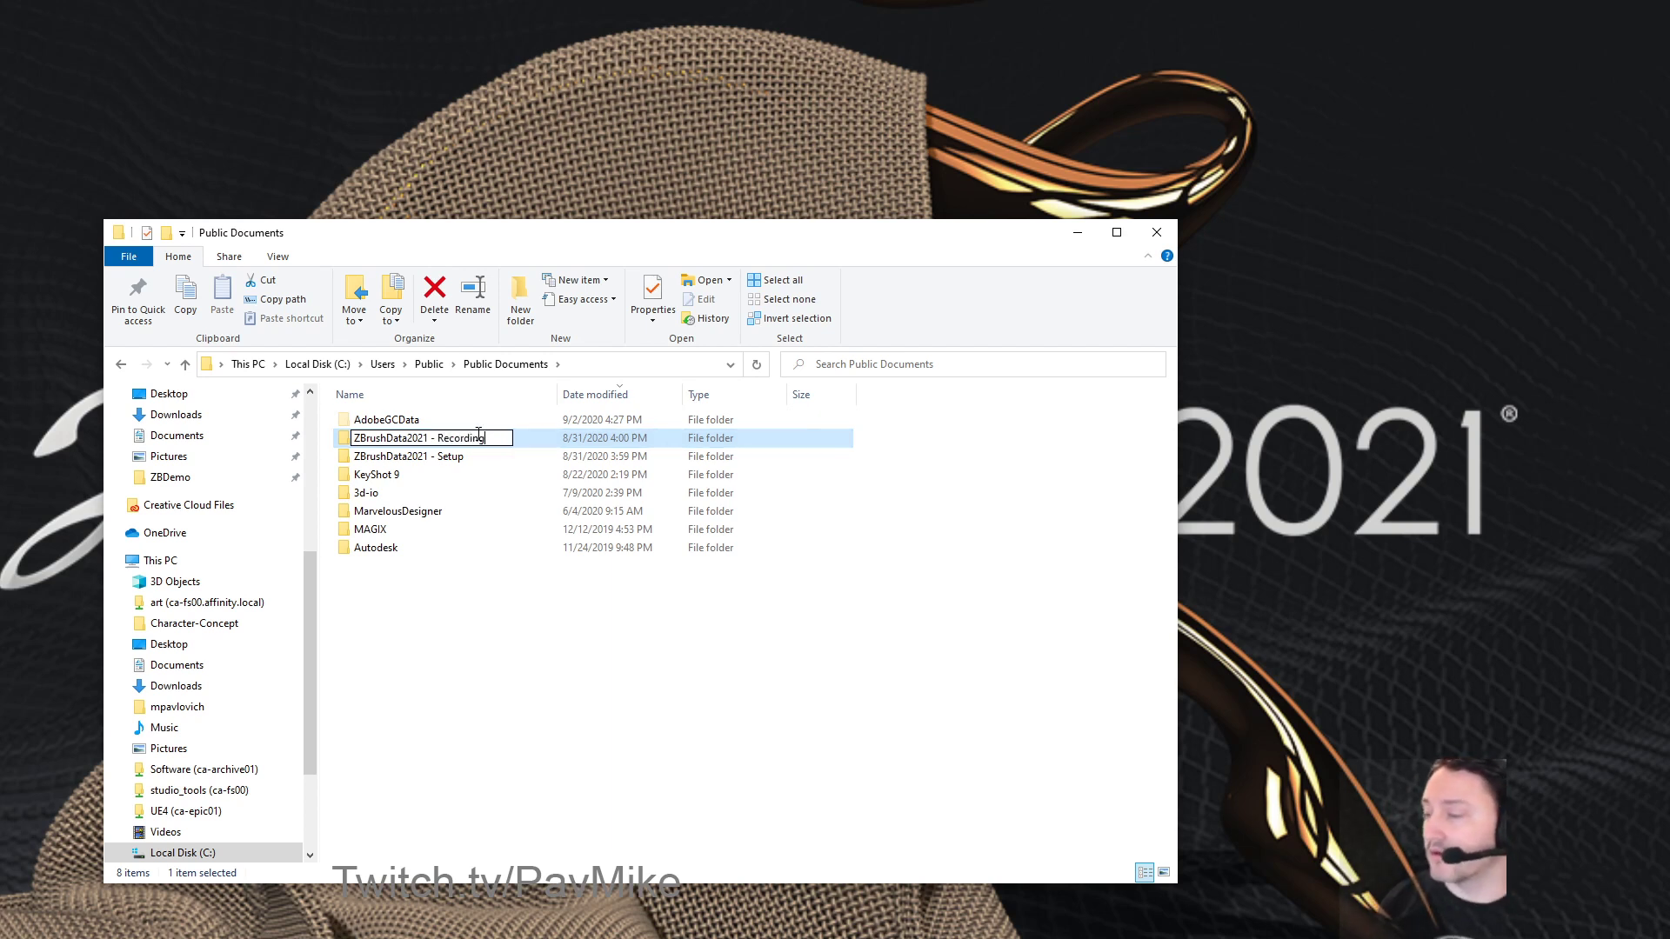
left_click(435, 456)
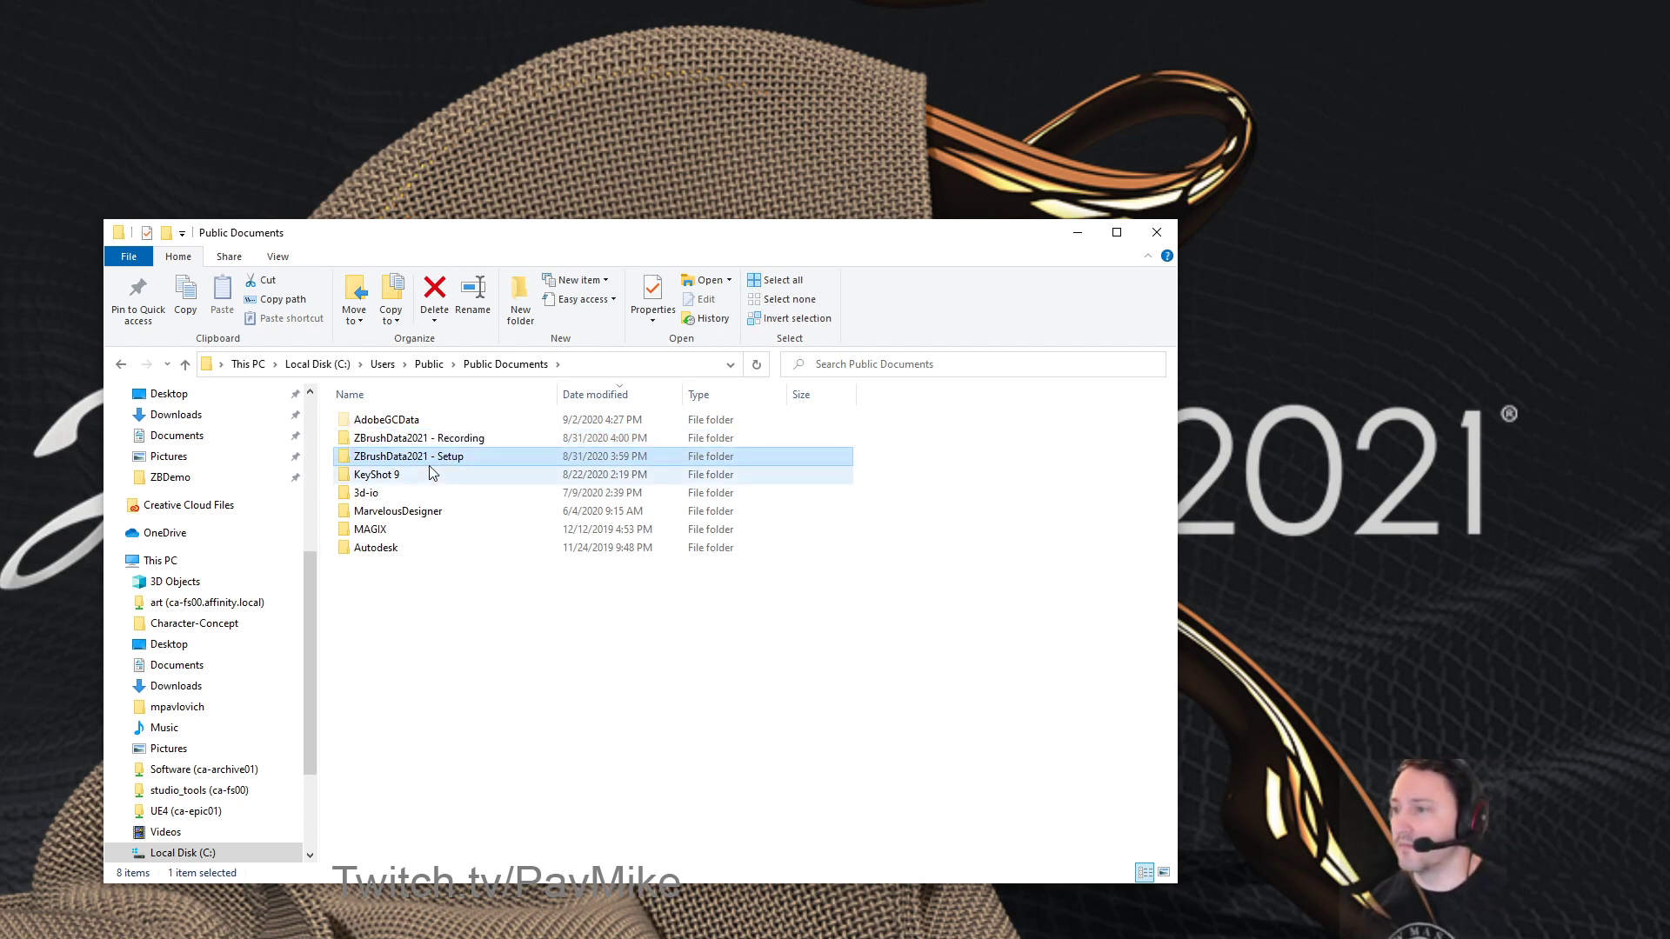
Rename the "ZBrushData2021 - Setup" folder as ZBrushData2021 and close File Explorer
left_click(431, 456)
left_click_drag(430, 455, 491, 455)
key("Delete")
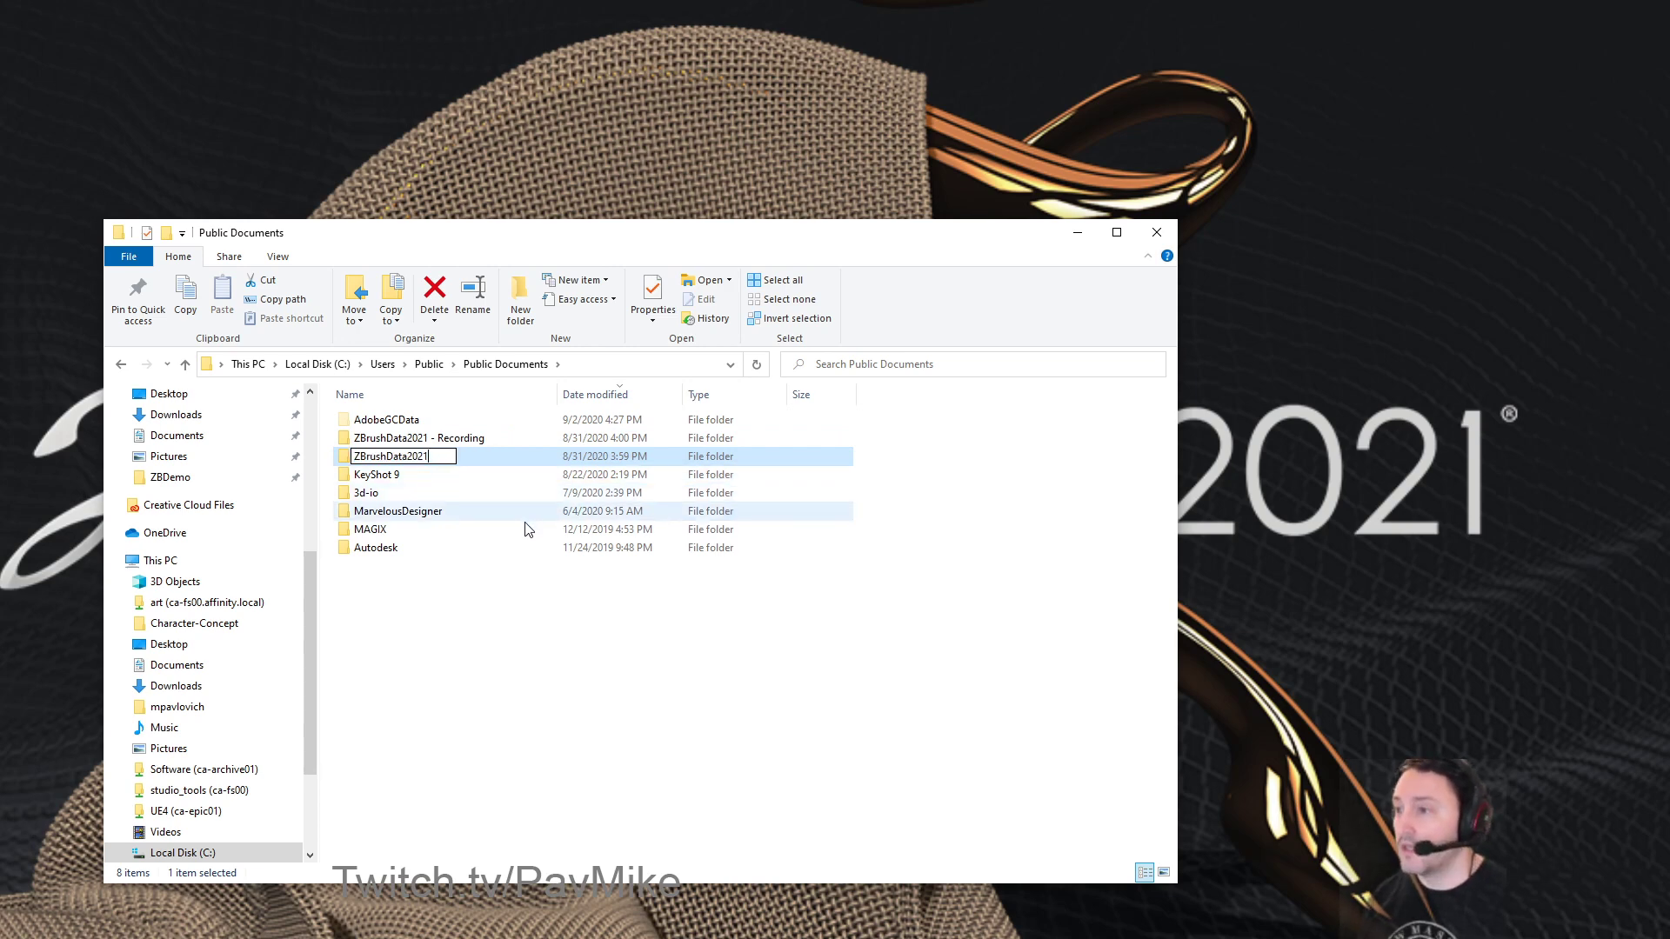
left_click(505, 578)
left_click(1156, 232)
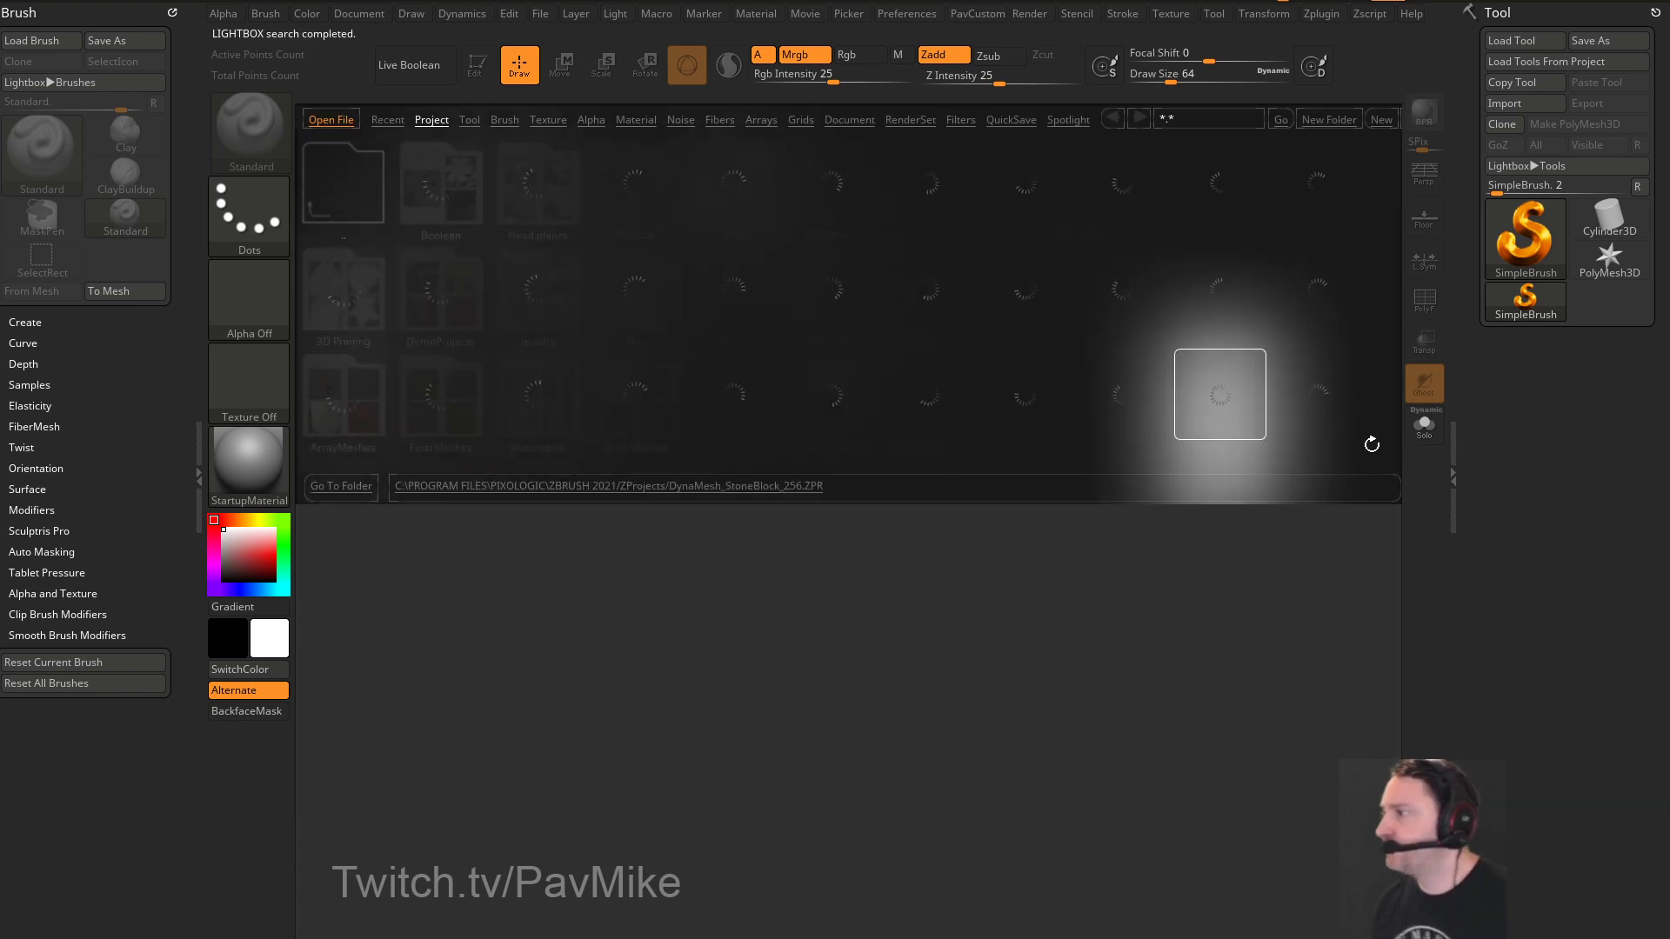
Hide LightBox in ZBrush, draw a Plane3D on the canvas and enter Edit mode
key("comma")
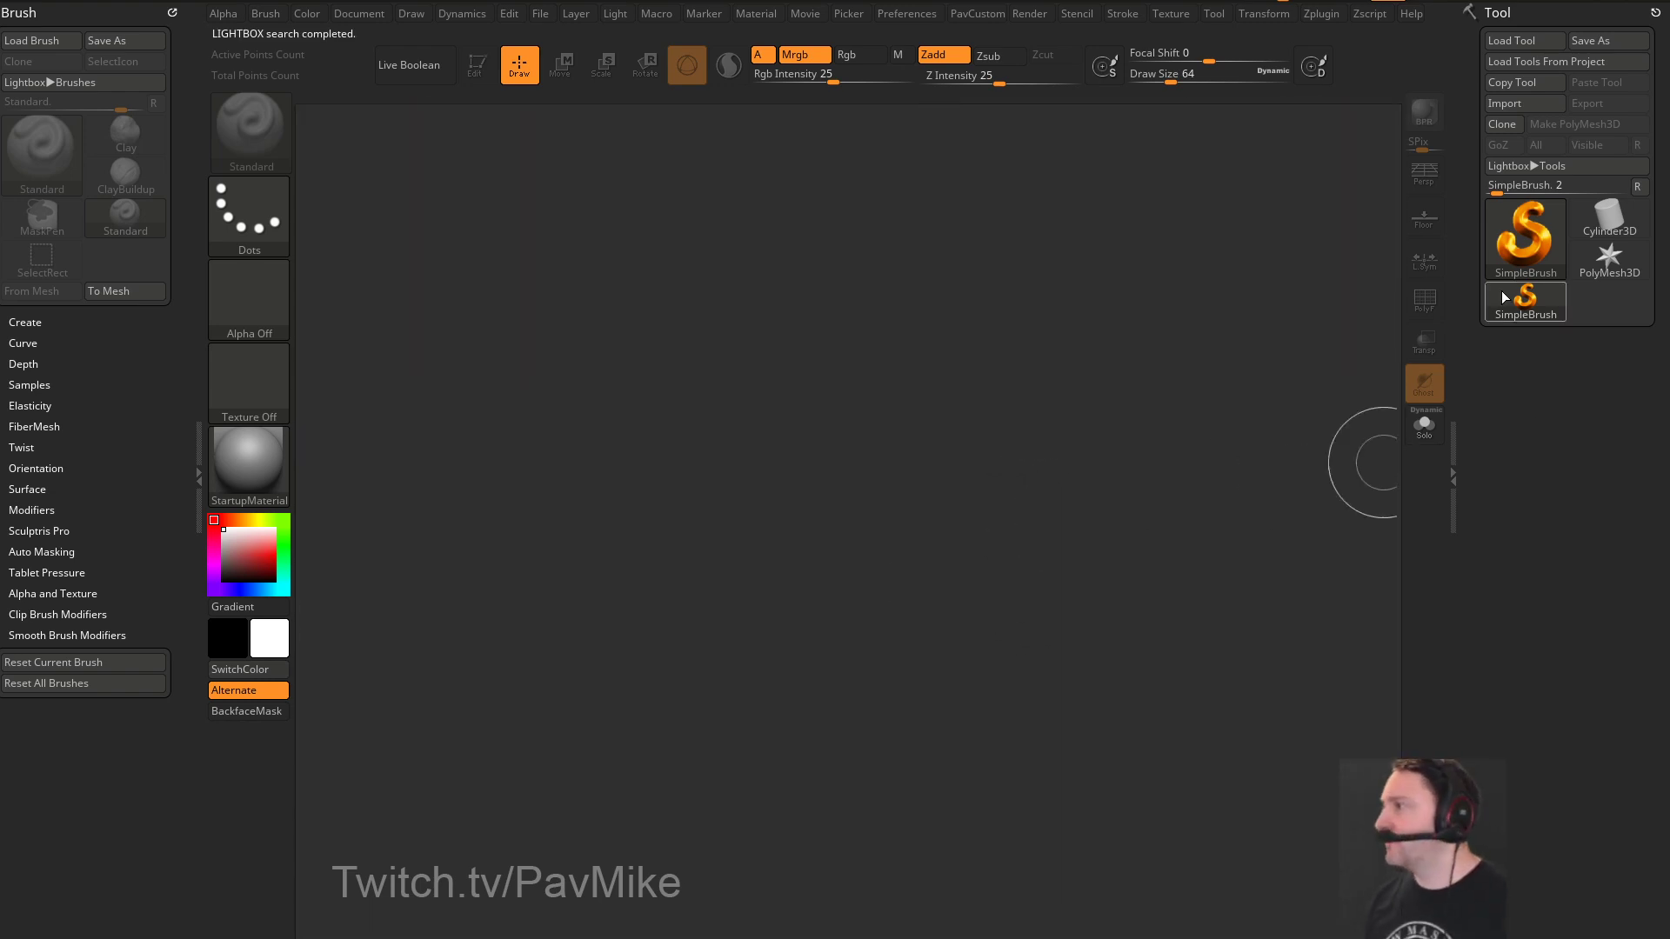
left_click(1523, 242)
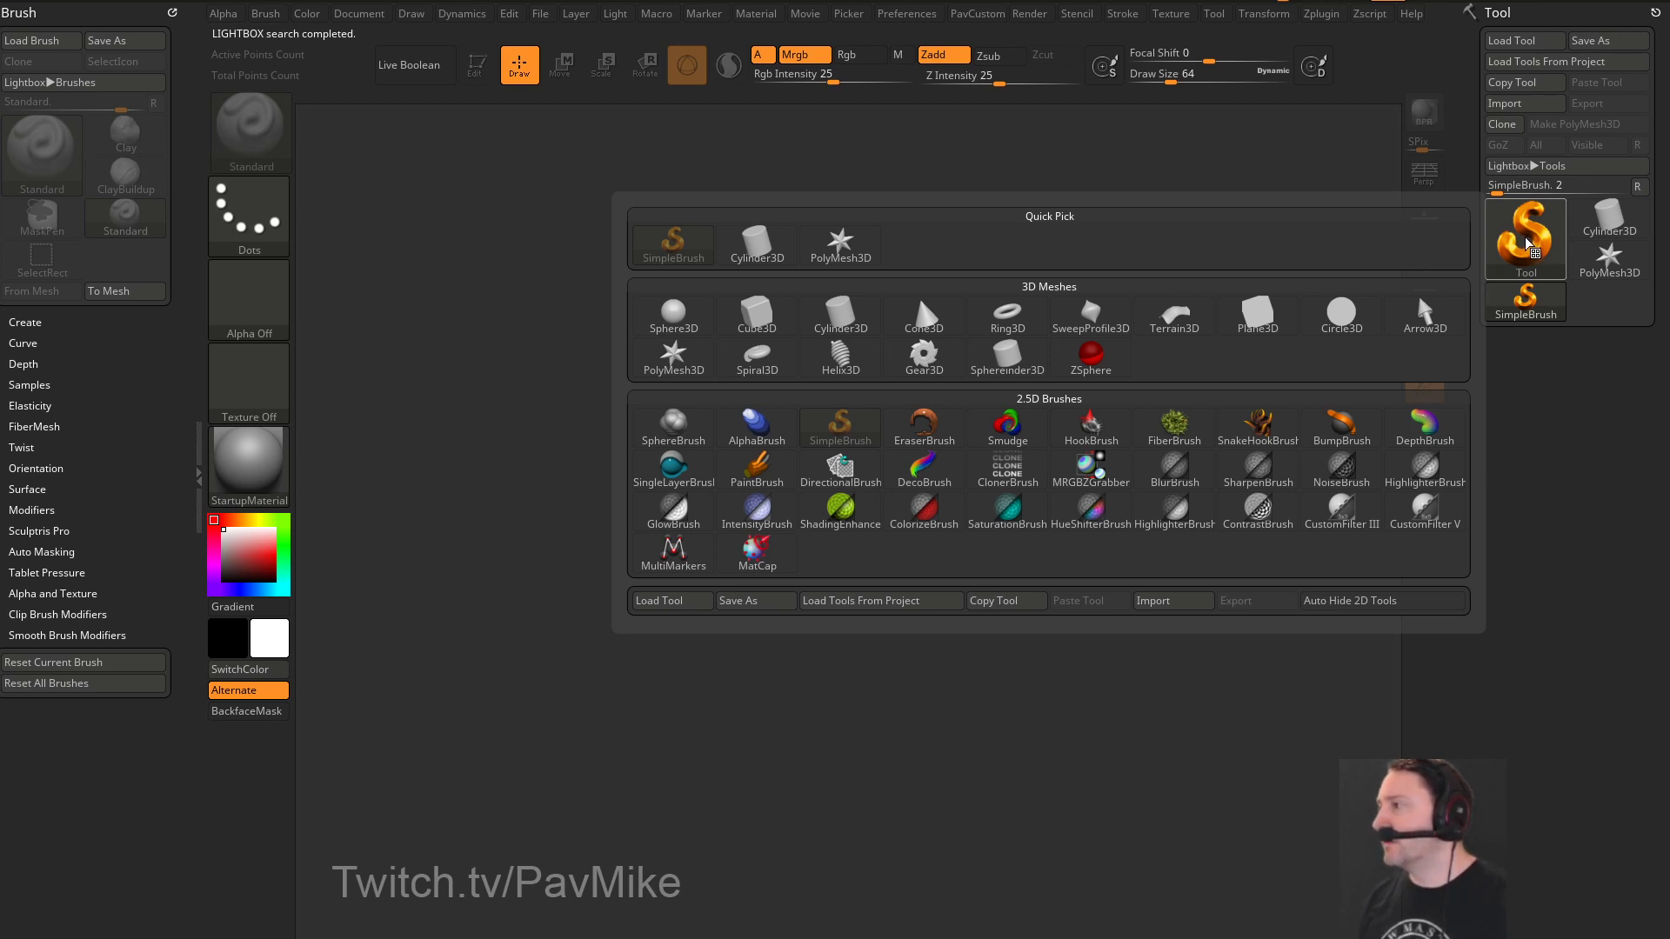
left_click(1257, 315)
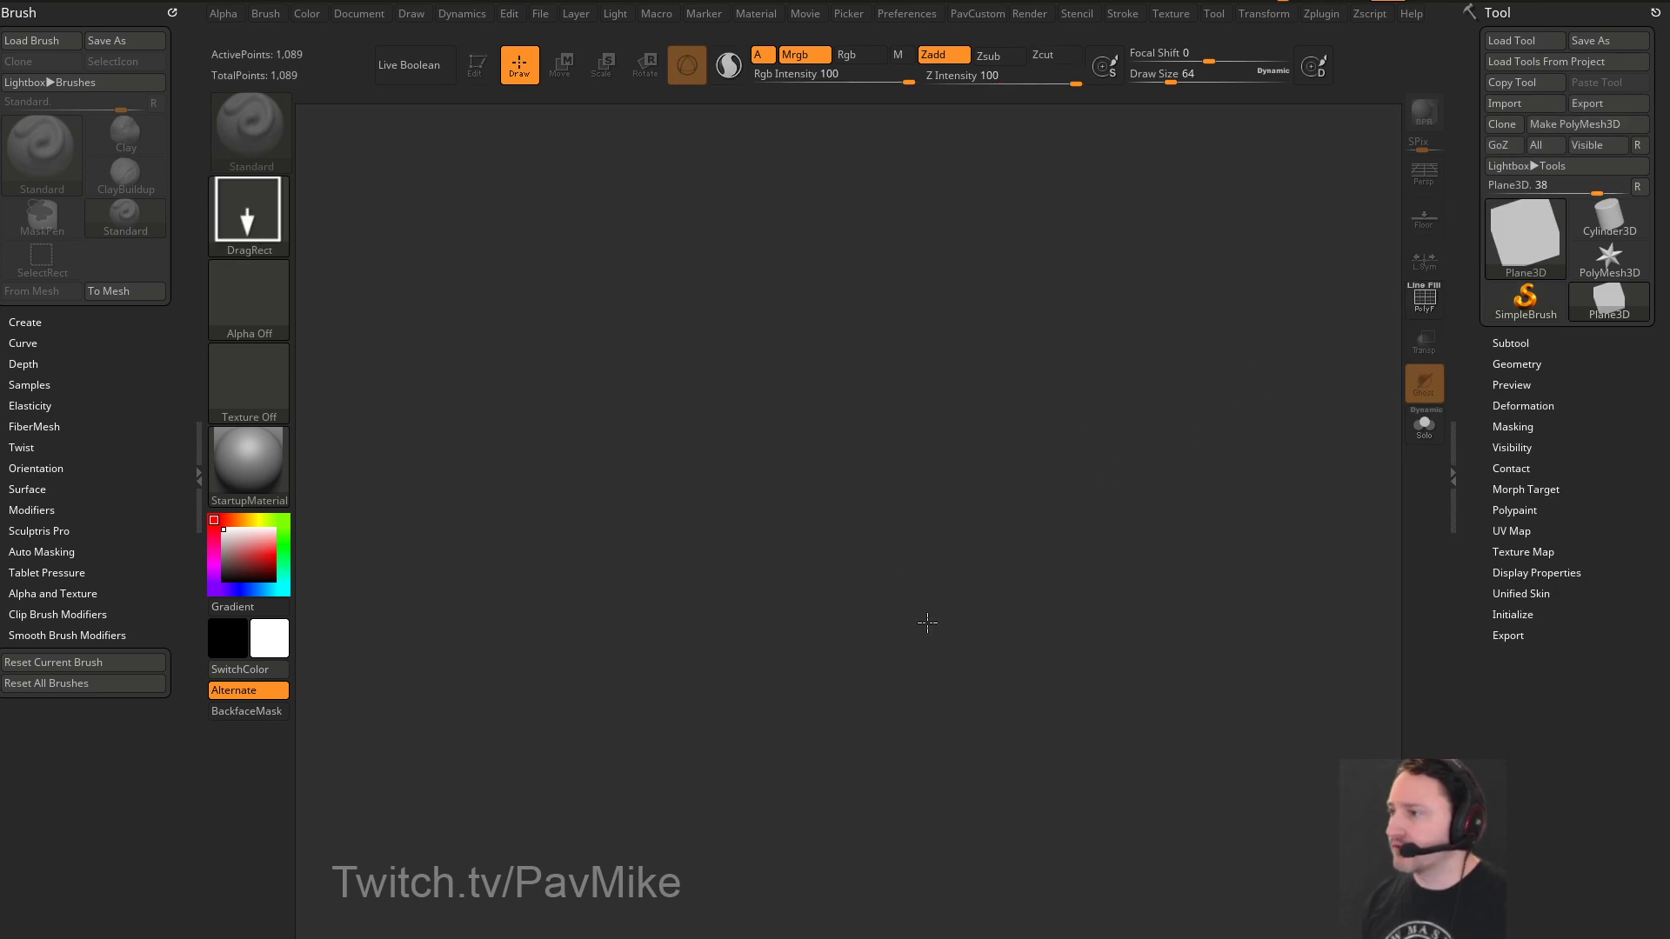
left_click_drag(859, 492, 658, 397)
left_click(474, 66)
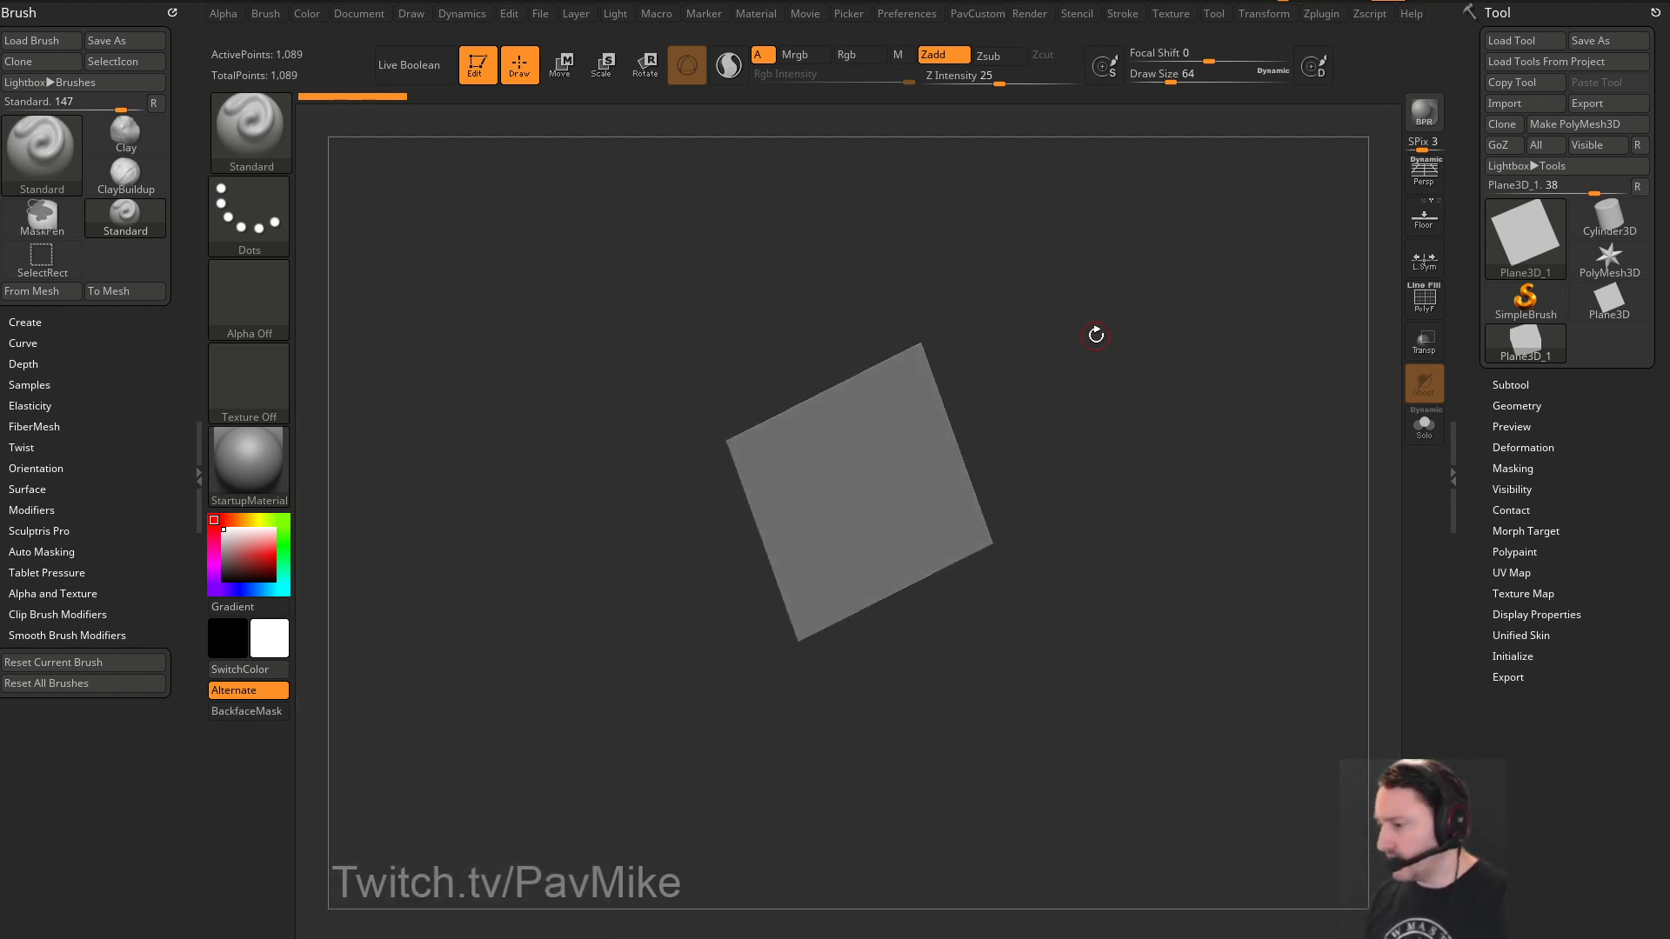
Face the plane squarely with its polyframe shown and convert it to a PolyMesh3D
mouse_move(1025, 395)
left_mouse_down("shift")
mouse_move(1218, 410)
mouse_move(1098, 391)
mouse_move(1256, 350)
left_mouse_up("shift")
key("shift+f")
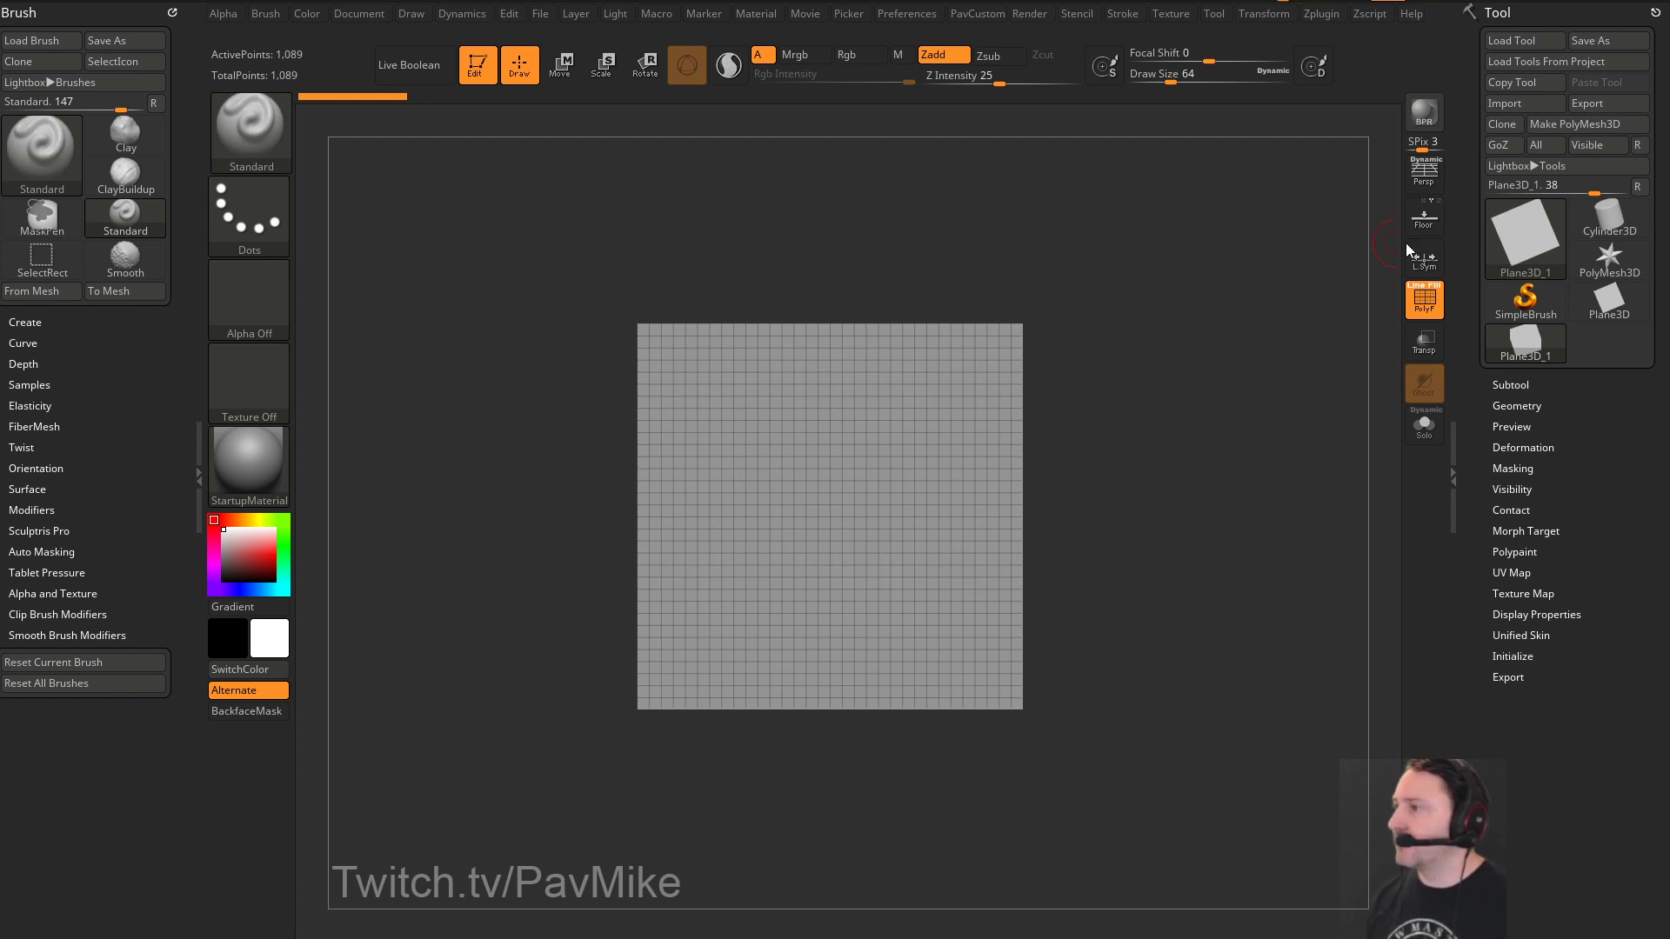
left_click(1574, 123)
Paint a rounded petal-shaped mask over the middle of the plane with a draw size of 108
mouse_move(1069, 386)
left_mouse_down()
mouse_move(1163, 371)
mouse_move(1148, 367)
left_mouse_up()
key("s")
left_click(1156, 378)
key("ctrl")
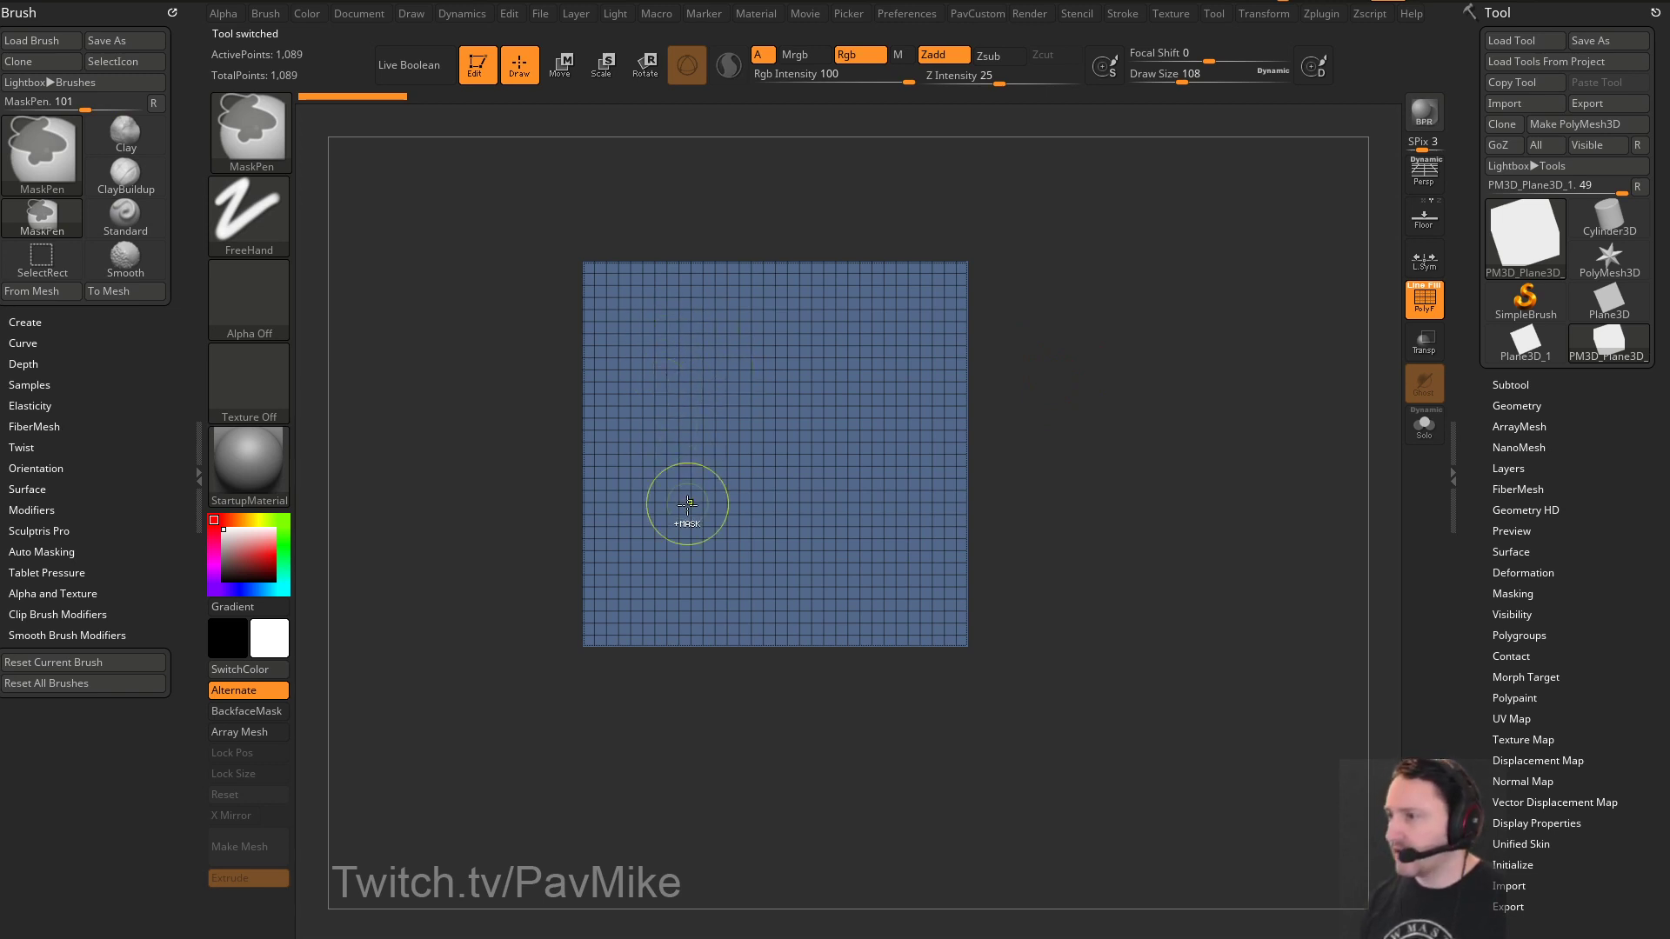
mouse_move(684, 511)
left_mouse_down("ctrl")
mouse_move(665, 413)
mouse_move(847, 331)
mouse_move(865, 513)
mouse_move(678, 469)
mouse_move(817, 322)
mouse_move(843, 583)
left_mouse_up("ctrl")
mouse_move(794, 440)
left_mouse_down("ctrl")
mouse_move(716, 459)
mouse_move(782, 487)
mouse_move(763, 414)
mouse_move(789, 507)
left_mouse_up("ctrl")
Insert an edge loop along the masked border of the plane and clear the mask
key("1")
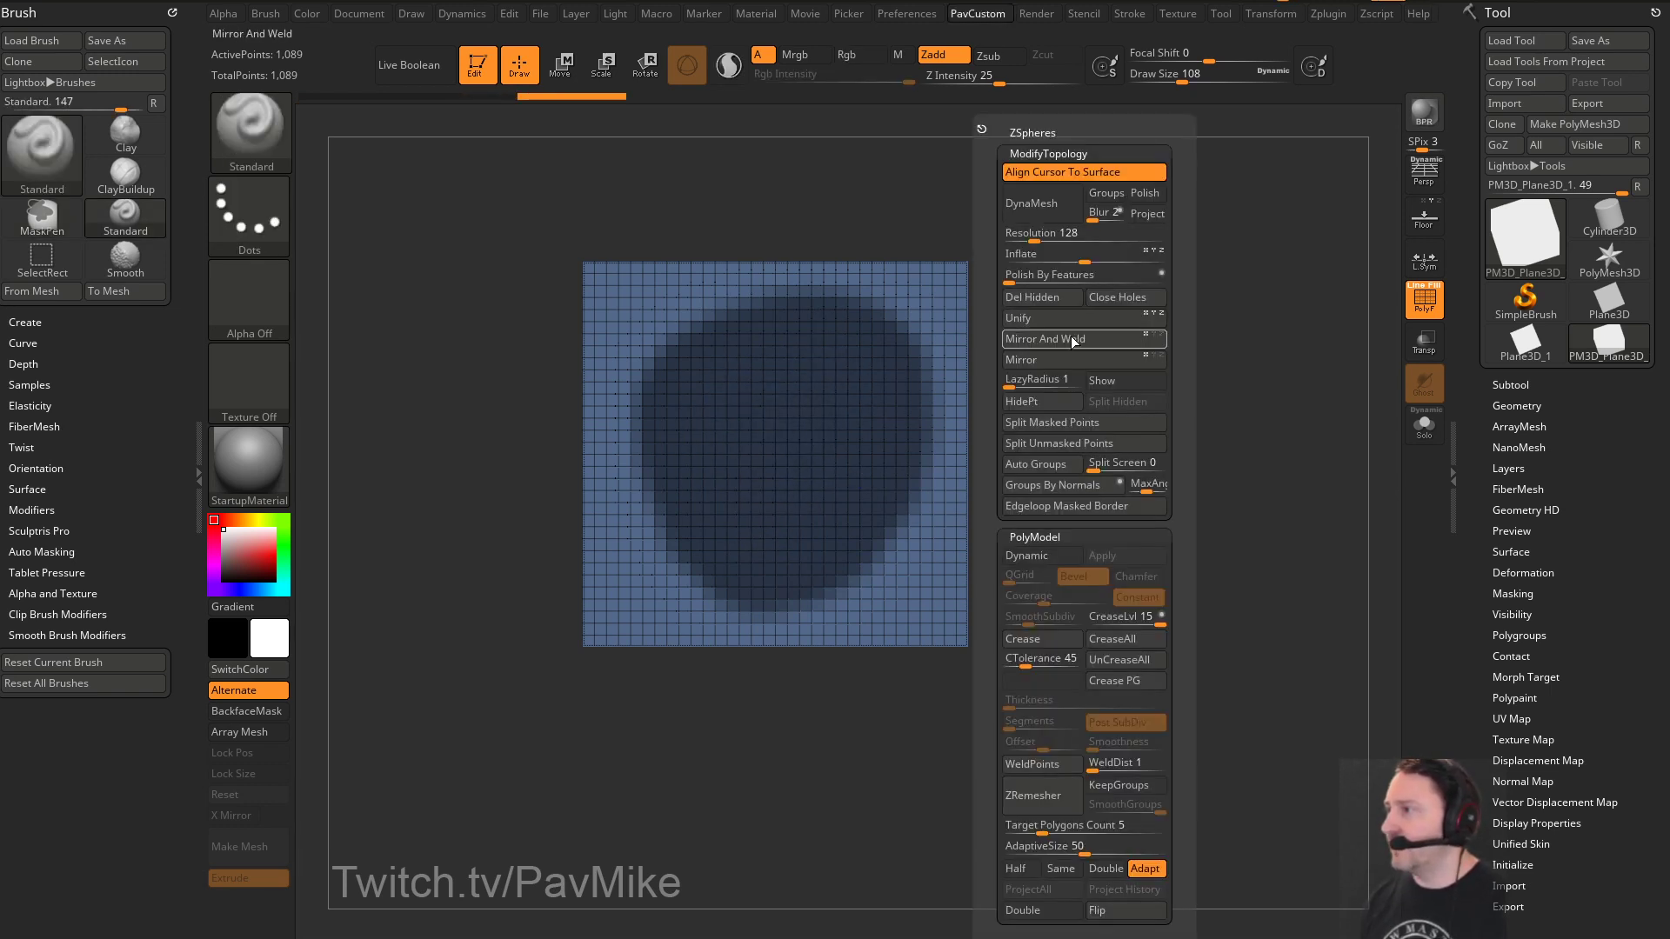
key("1")
left_click(1120, 468)
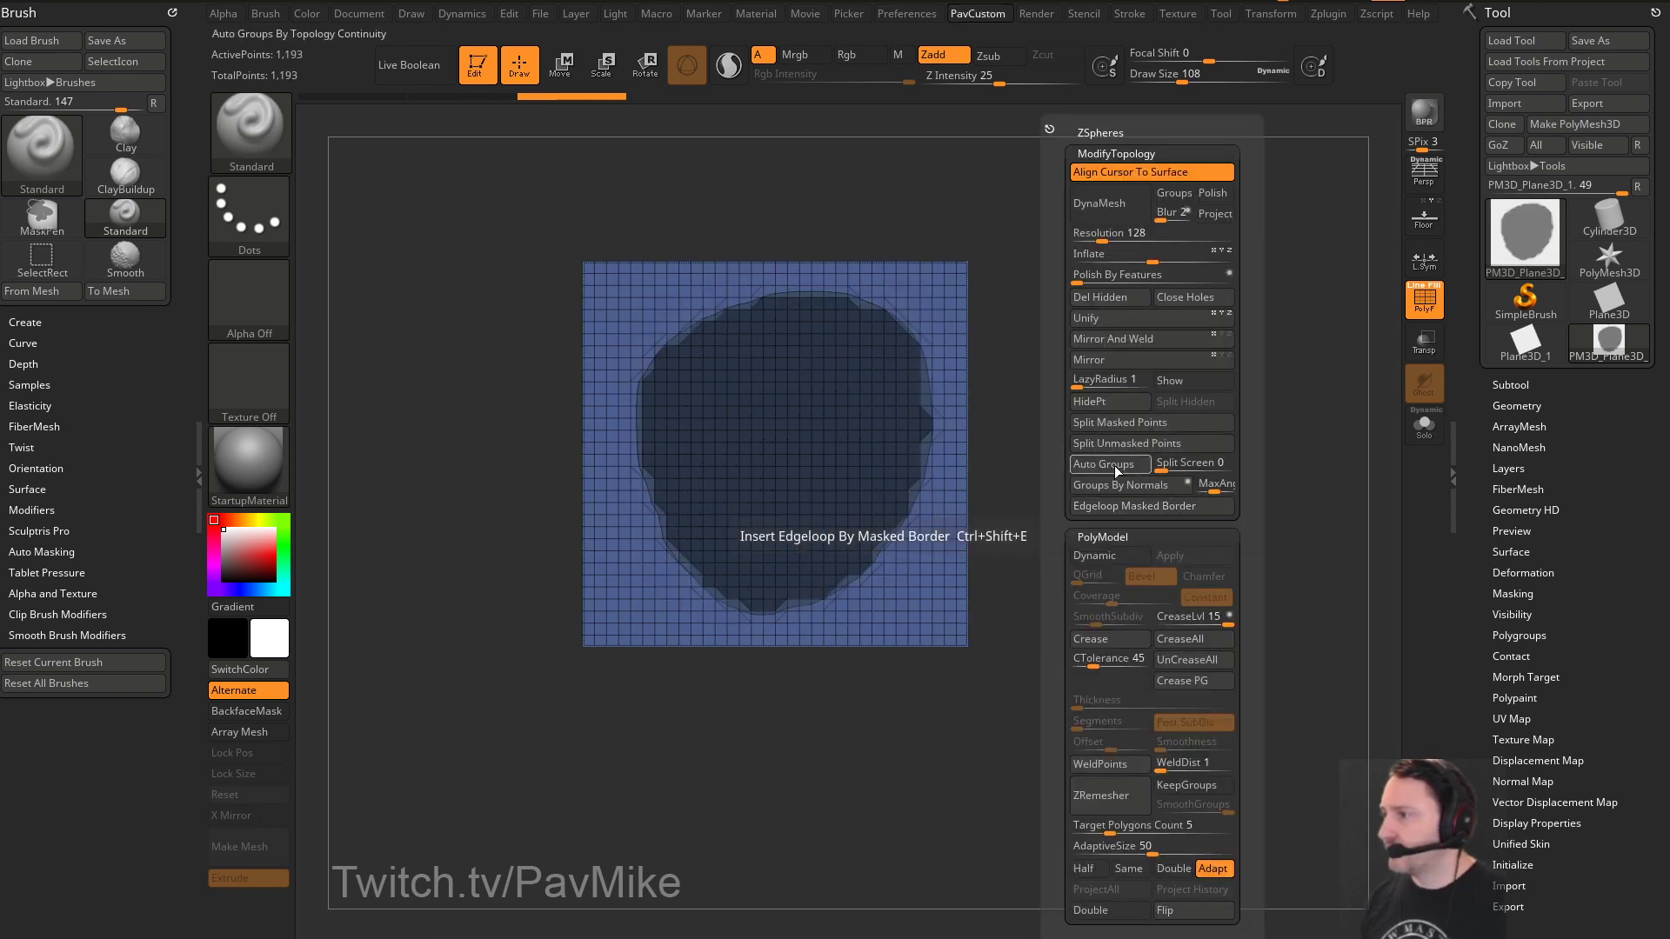
left_click_drag(1152, 500, 1193, 532, "ctrl")
Isolate the petal-shaped polygroup and delete the hidden surrounding geometry
left_click(797, 471, "ctrl+shift")
key("1")
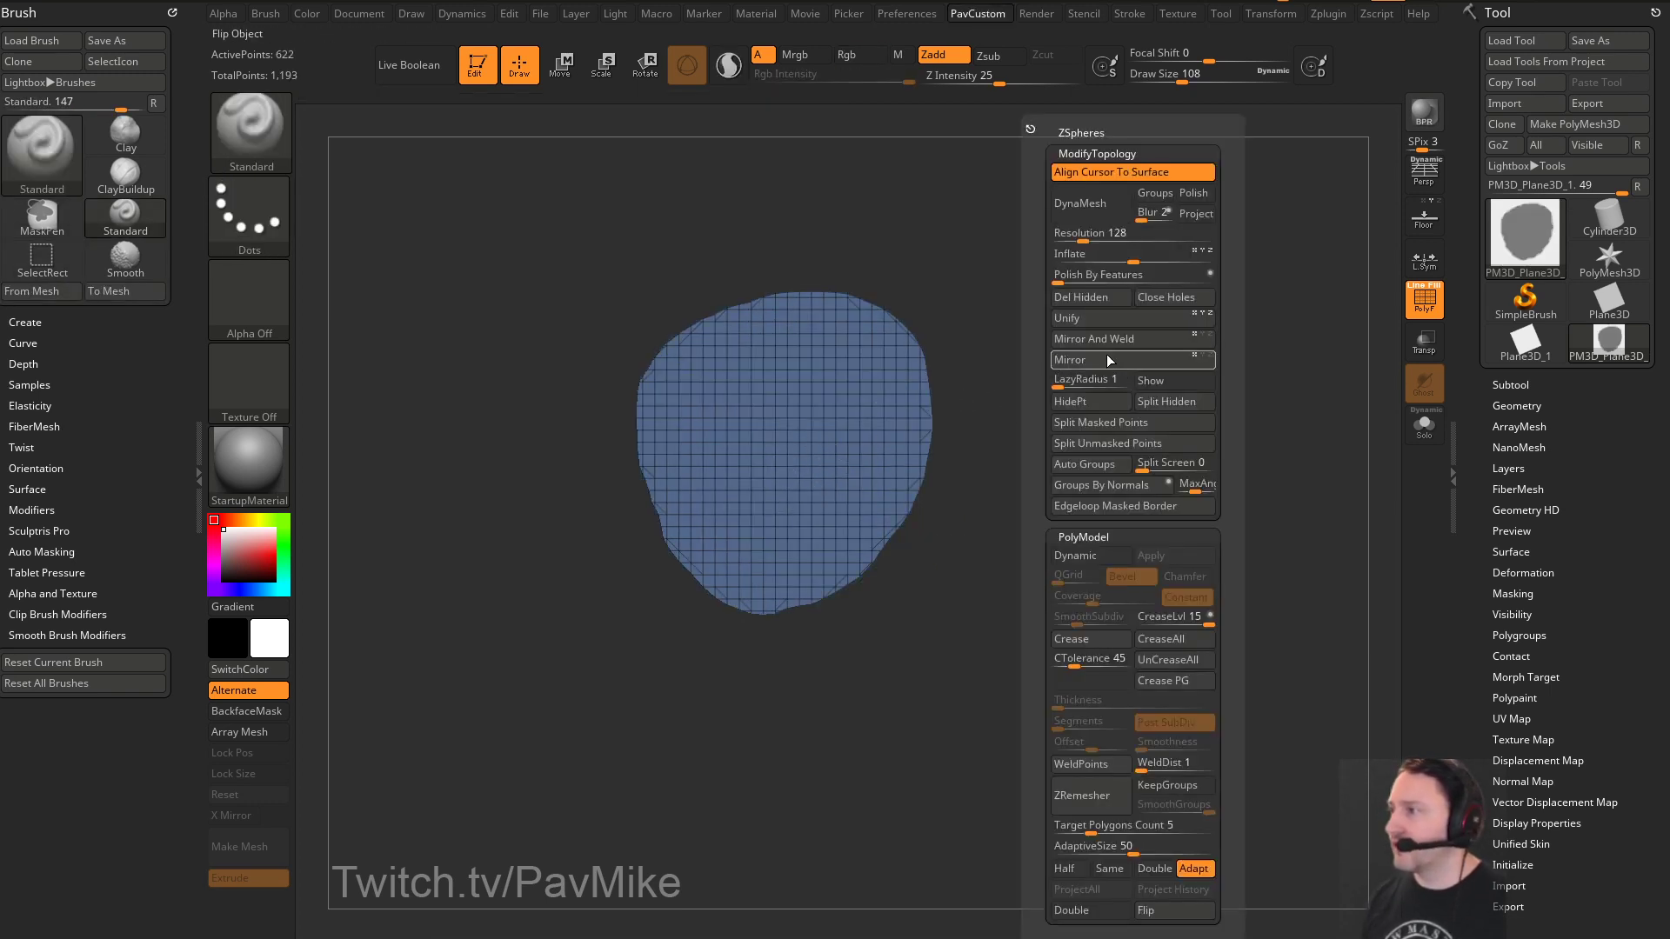
left_click(1098, 297)
ZRemesh the petal with AdaptiveSize 0, and remesh it again with the Half option
left_click_drag(1072, 847, 1052, 847)
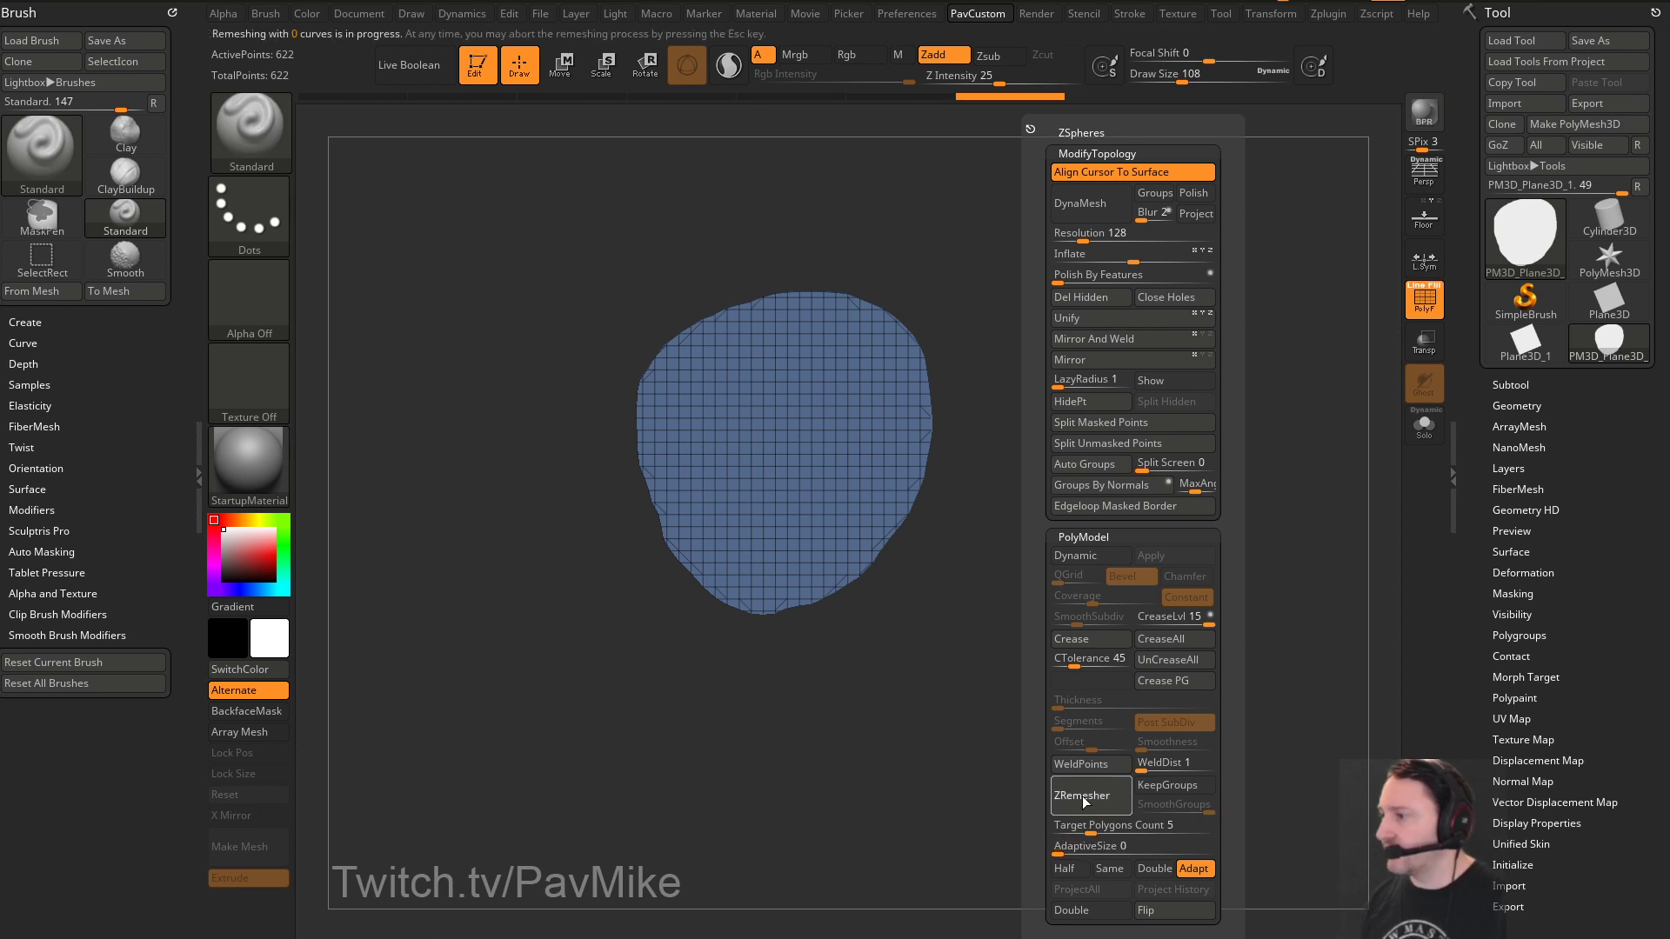
left_click(1083, 795)
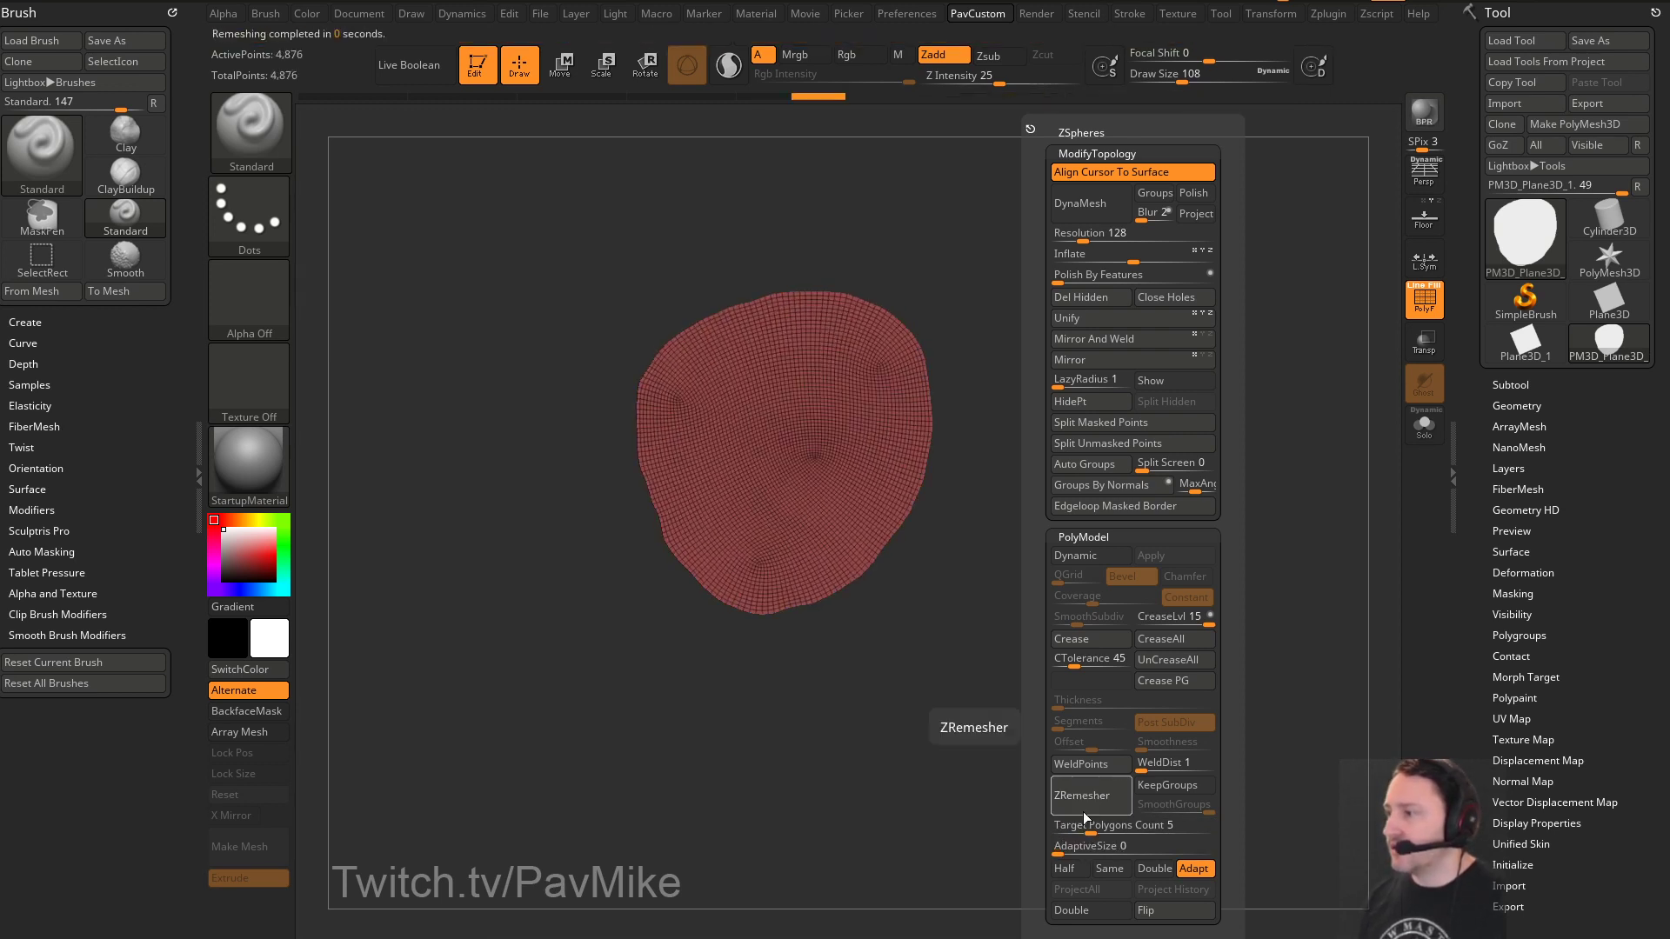
left_click(1064, 868)
left_click(1092, 806)
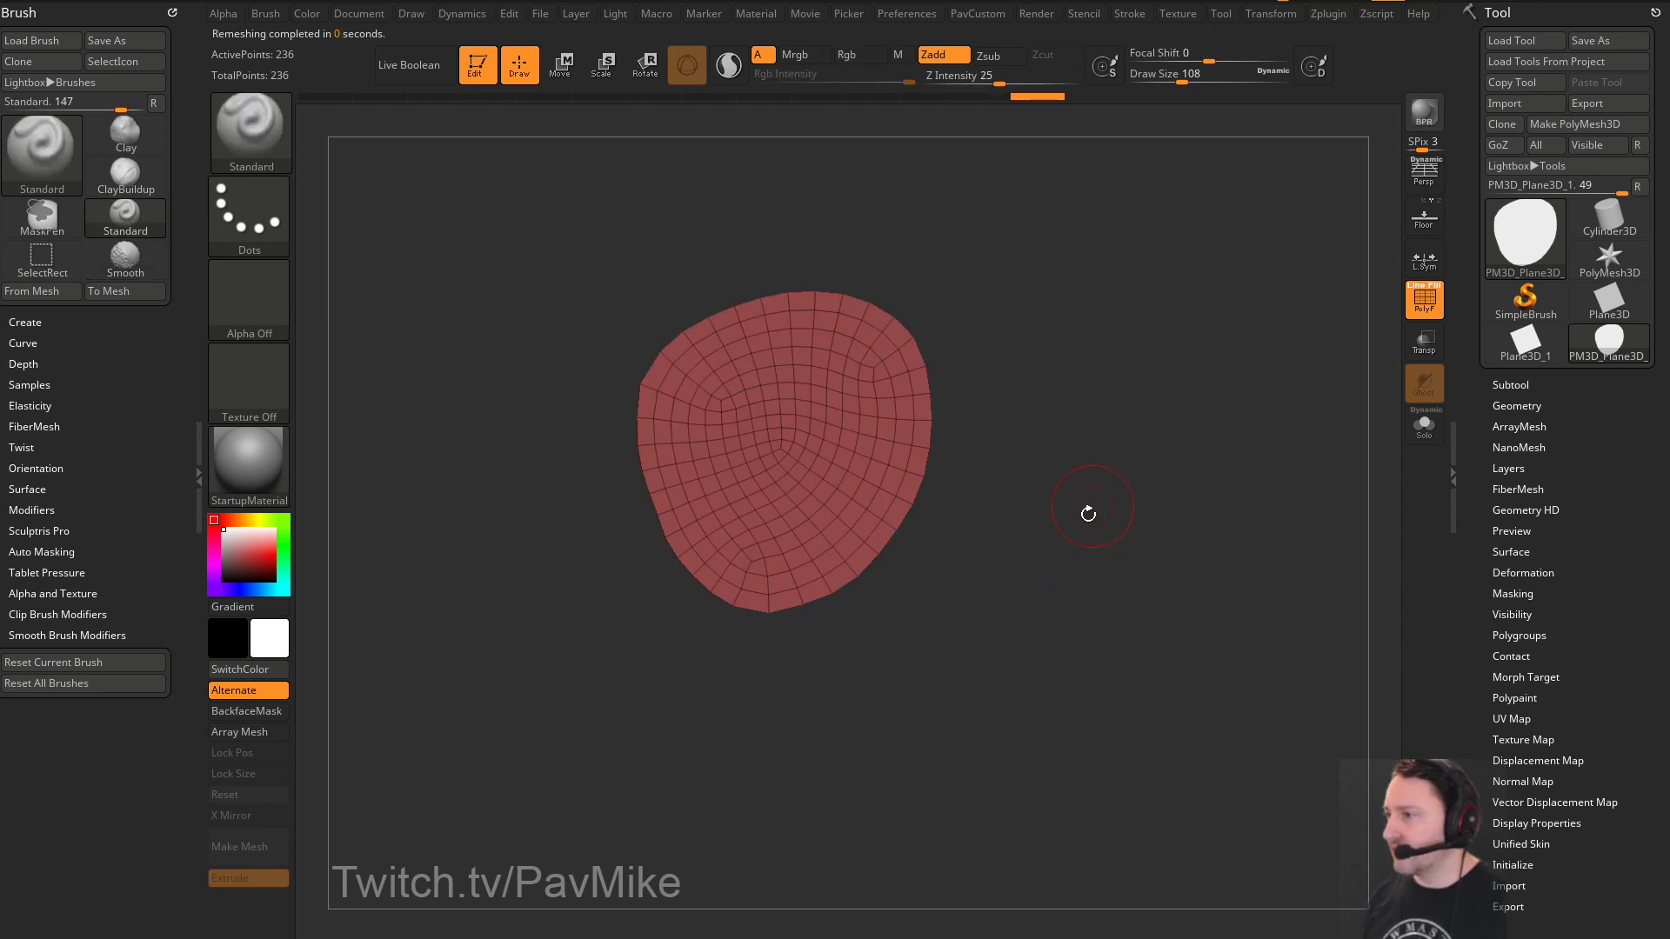
Unify the petal mesh with the Move gizmo active and display the floor grid
left_click_drag(1088, 514, 1132, 440)
key("w")
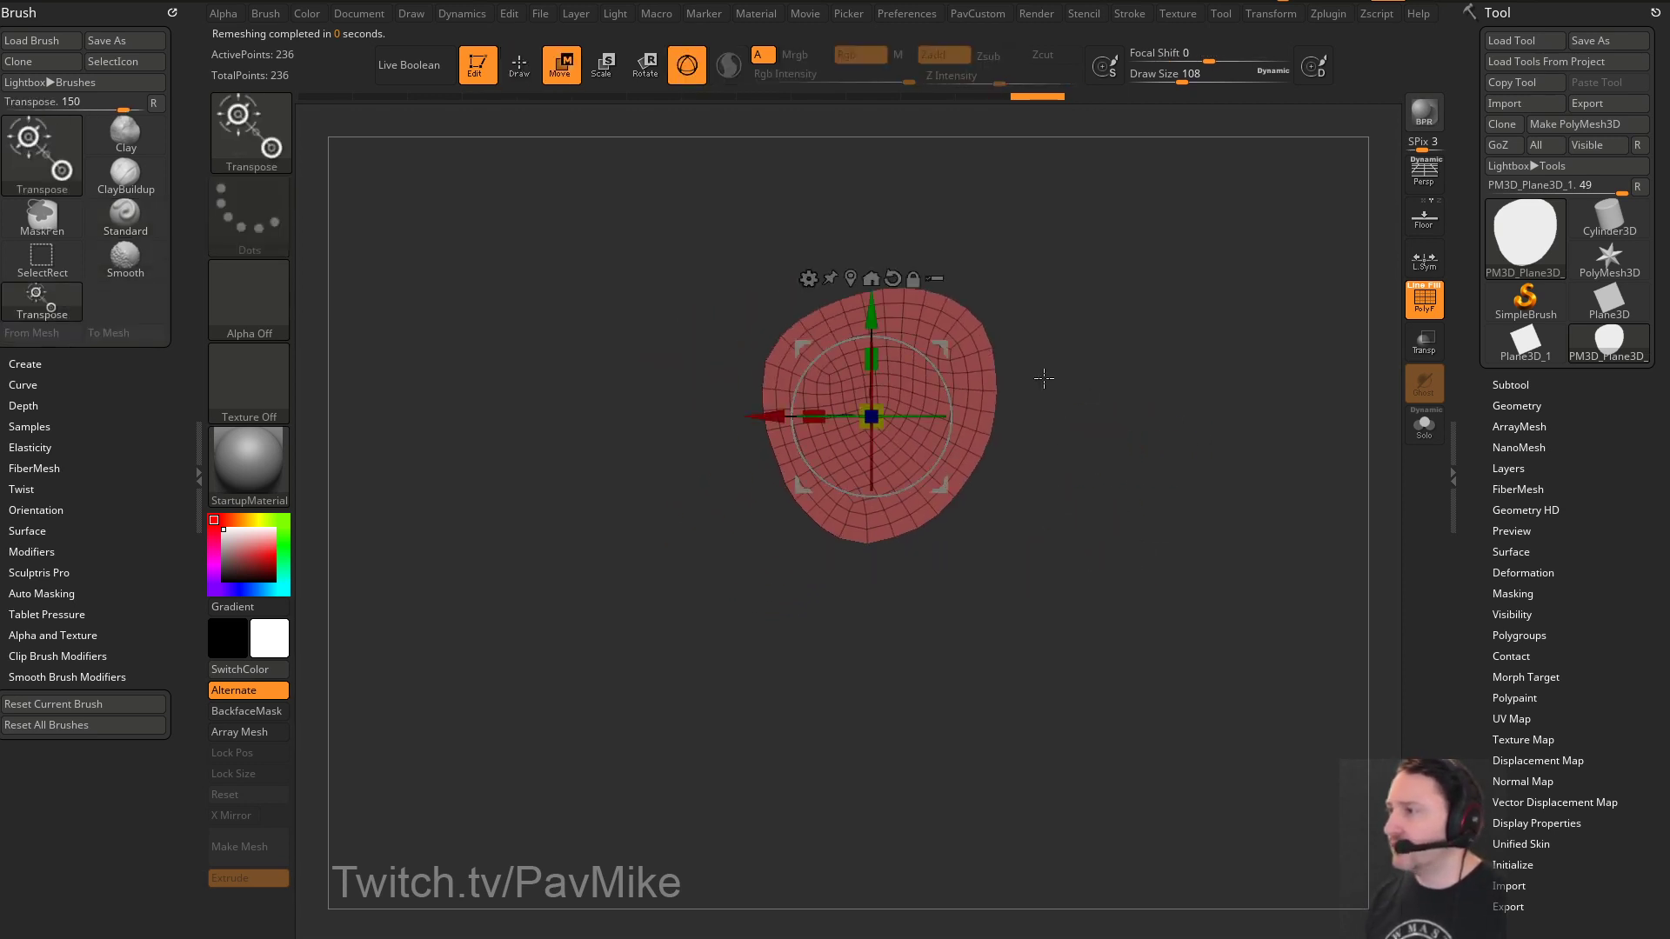
key("shift+z")
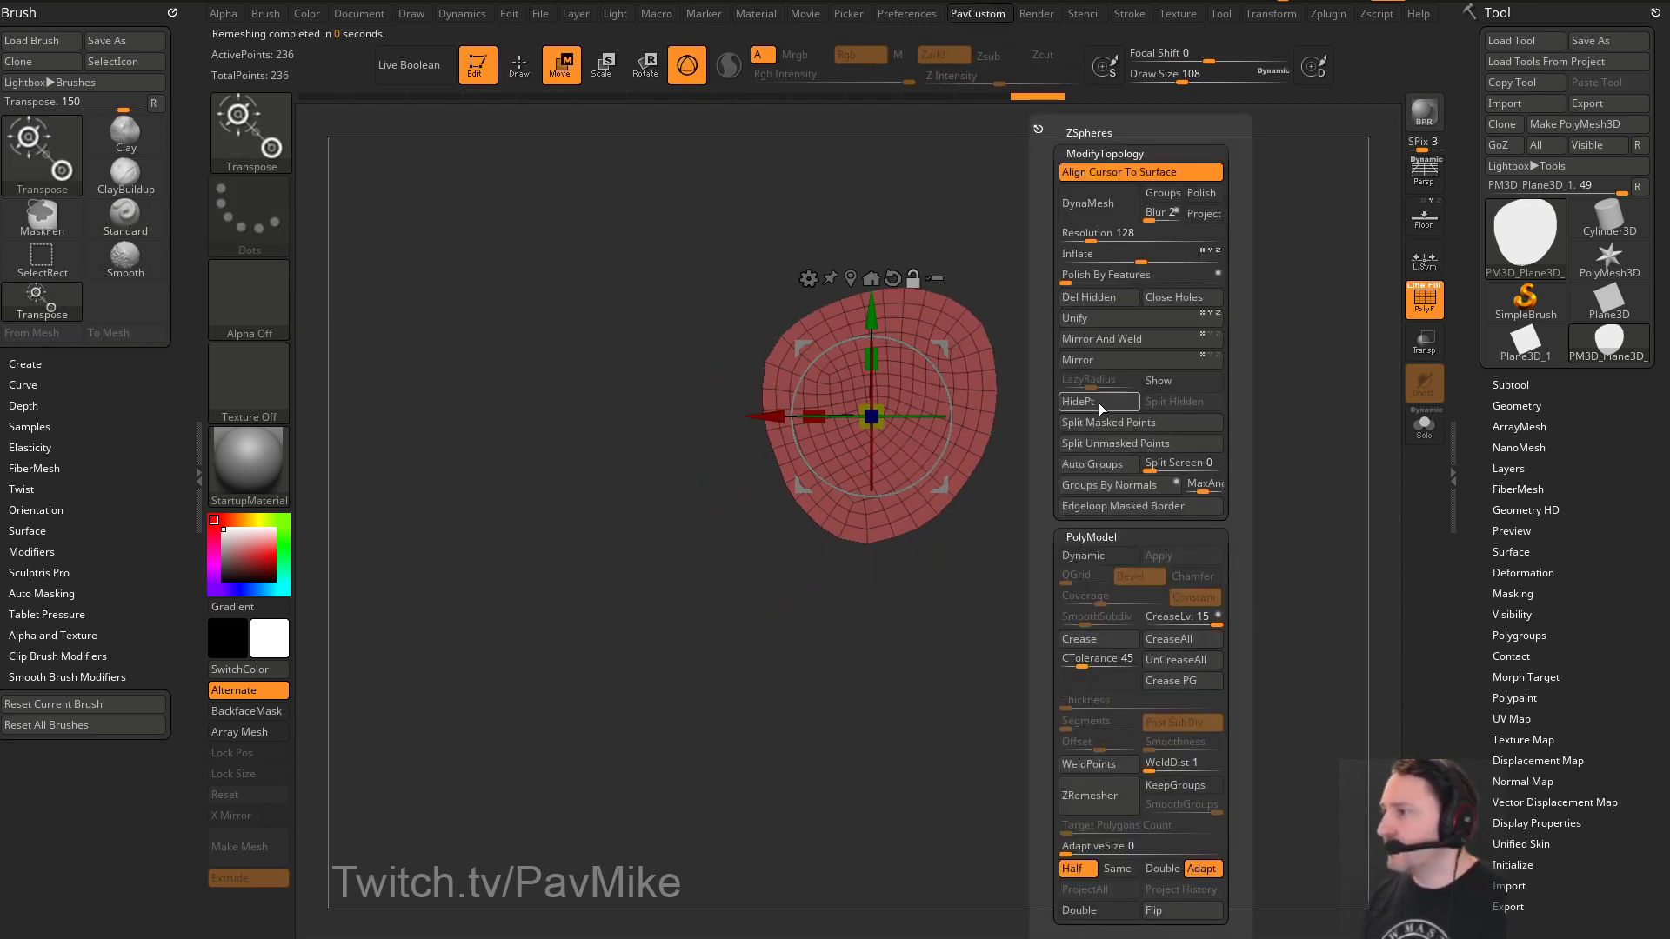
left_click(1102, 316)
left_click(1425, 217)
Rotate the petal flat onto the floor plane and place it just off the origin, turned at an angle
left_click_drag(1167, 455, 1167, 361)
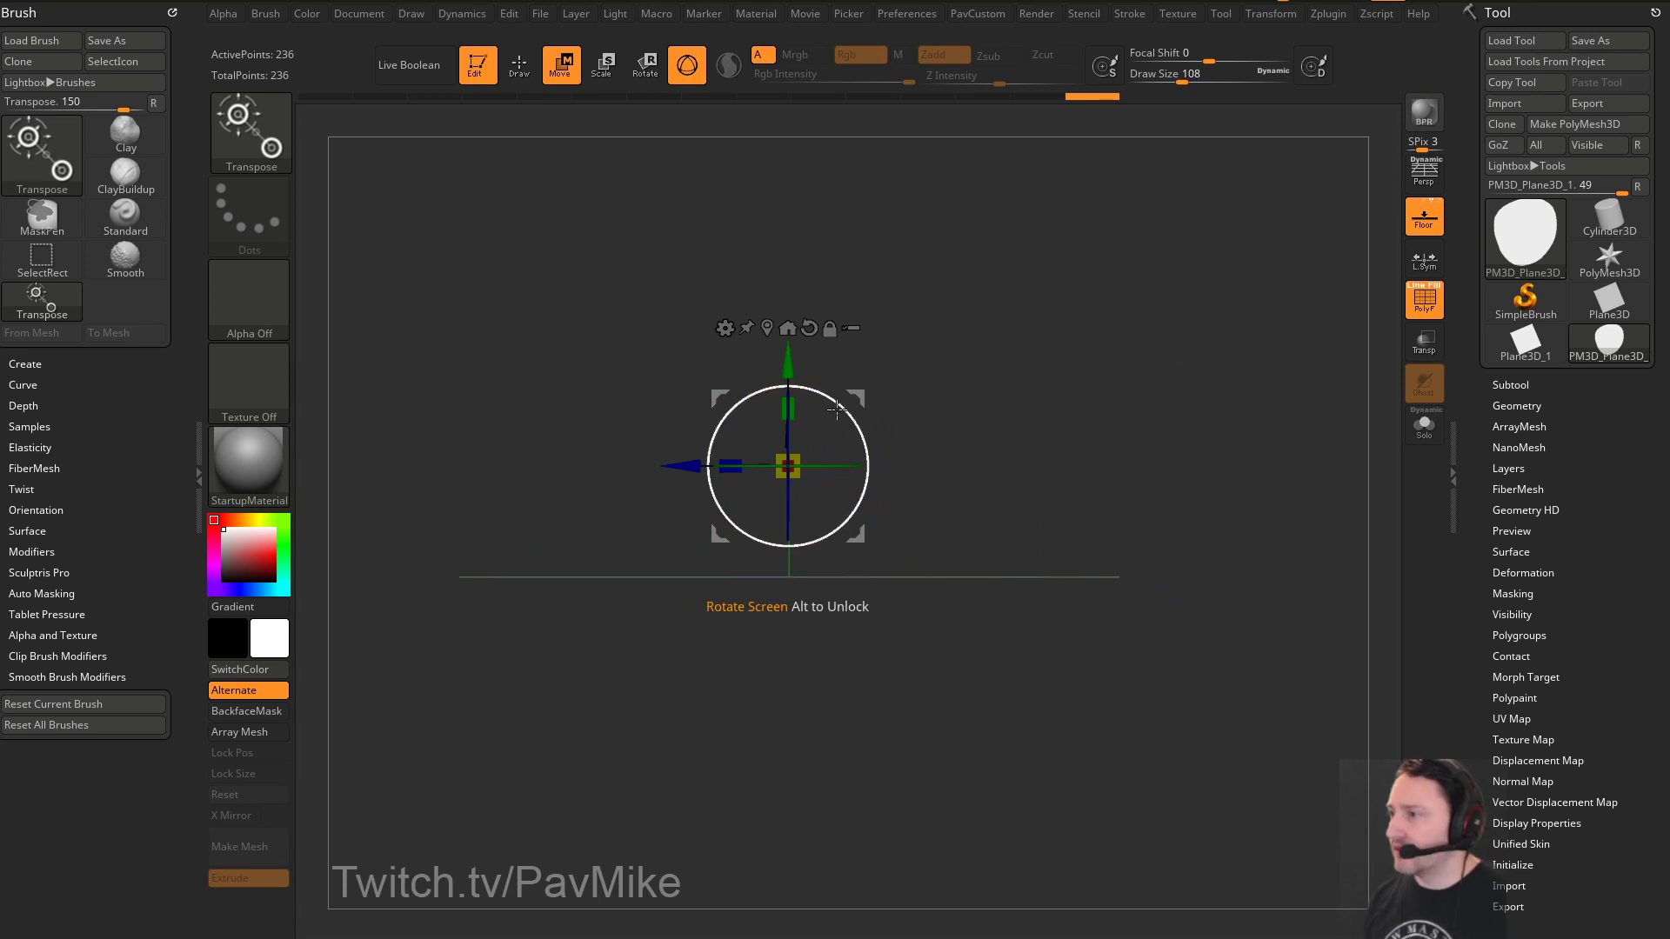
left_click_drag(847, 409, 946, 343)
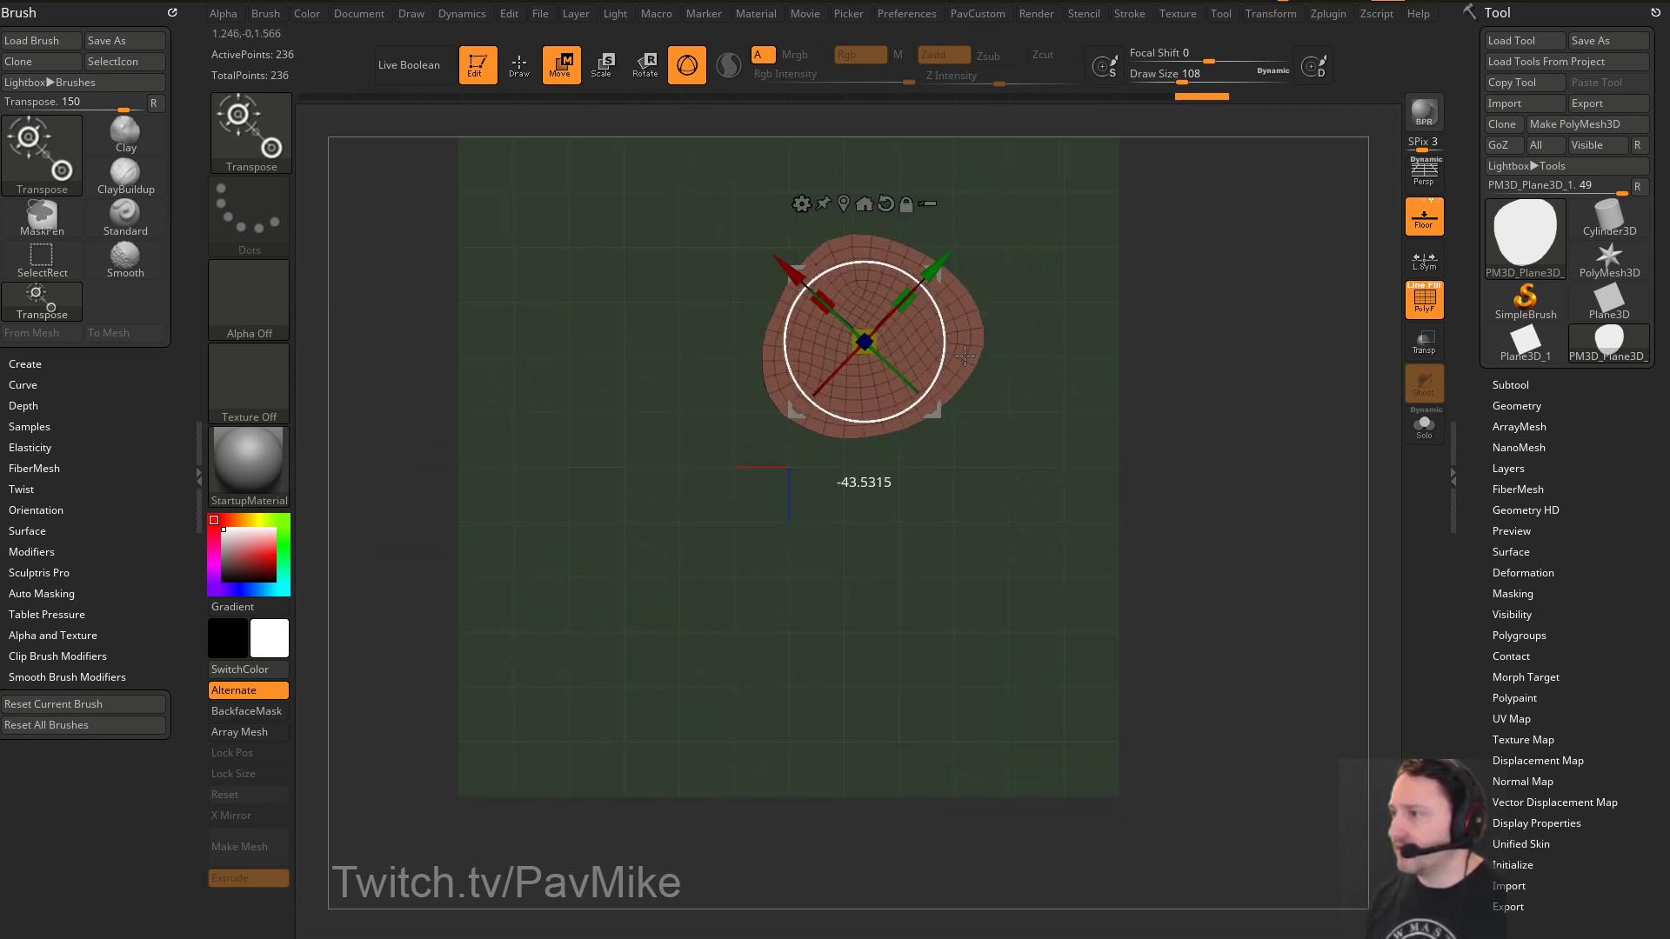
Duplicate the petal twice with the gizmo, moving and rotating the copies into a ring of three petals around the origin
left_click_drag(941, 279, 967, 616)
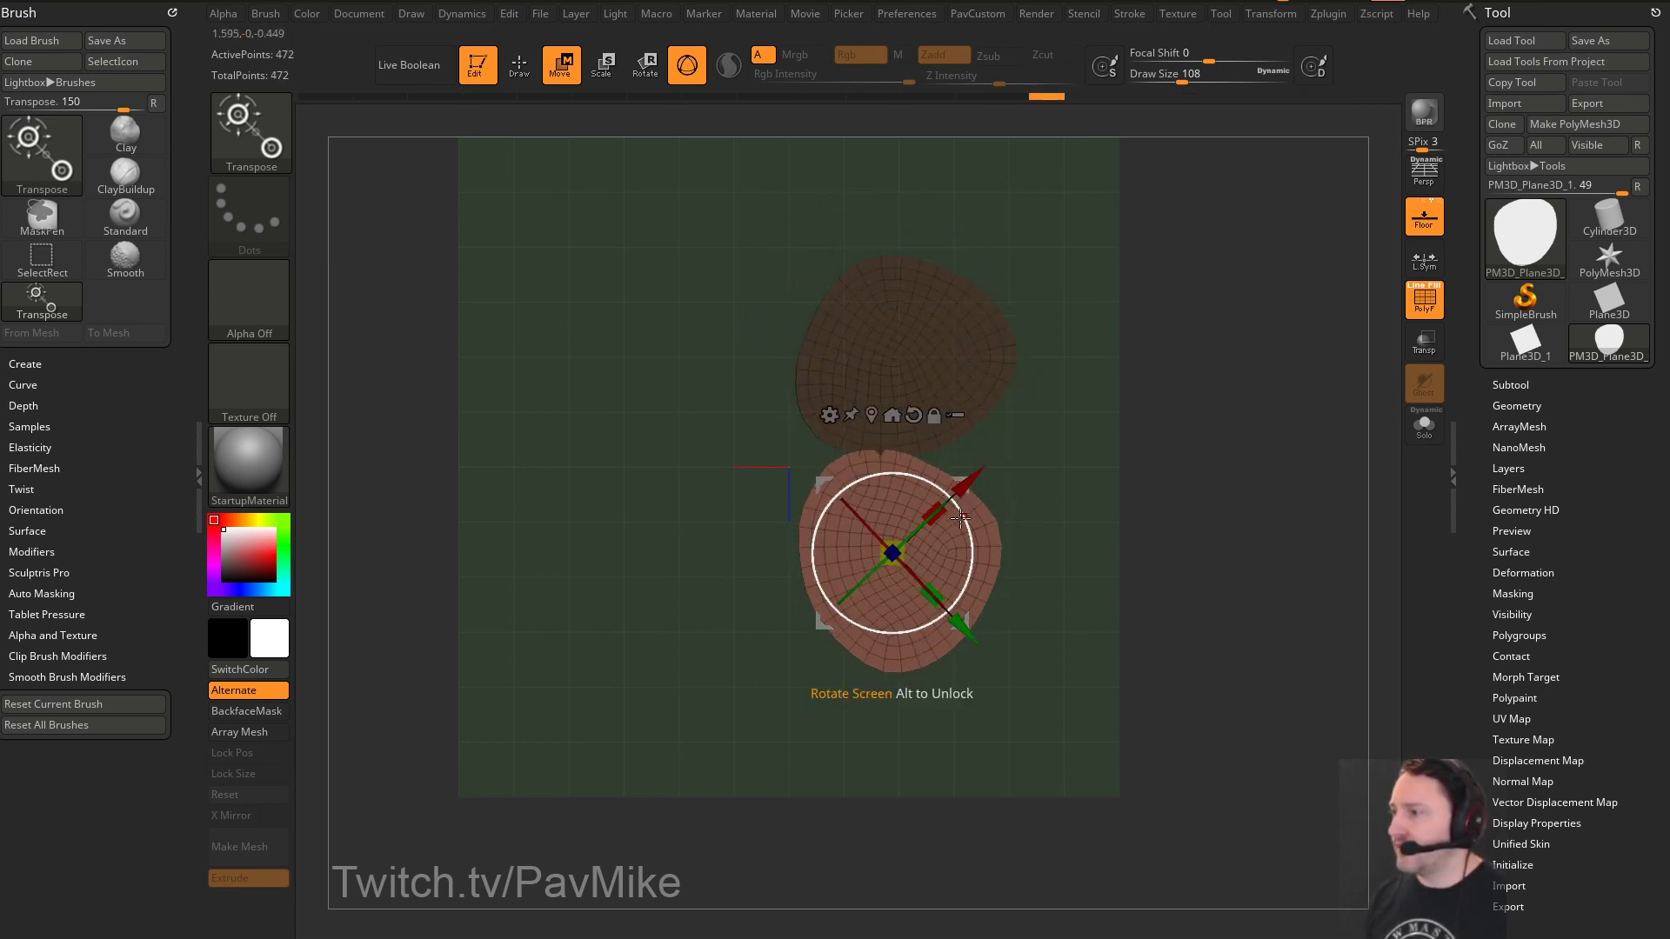
left_click_drag(969, 479, 692, 487)
left_click_drag(728, 360, 727, 528)
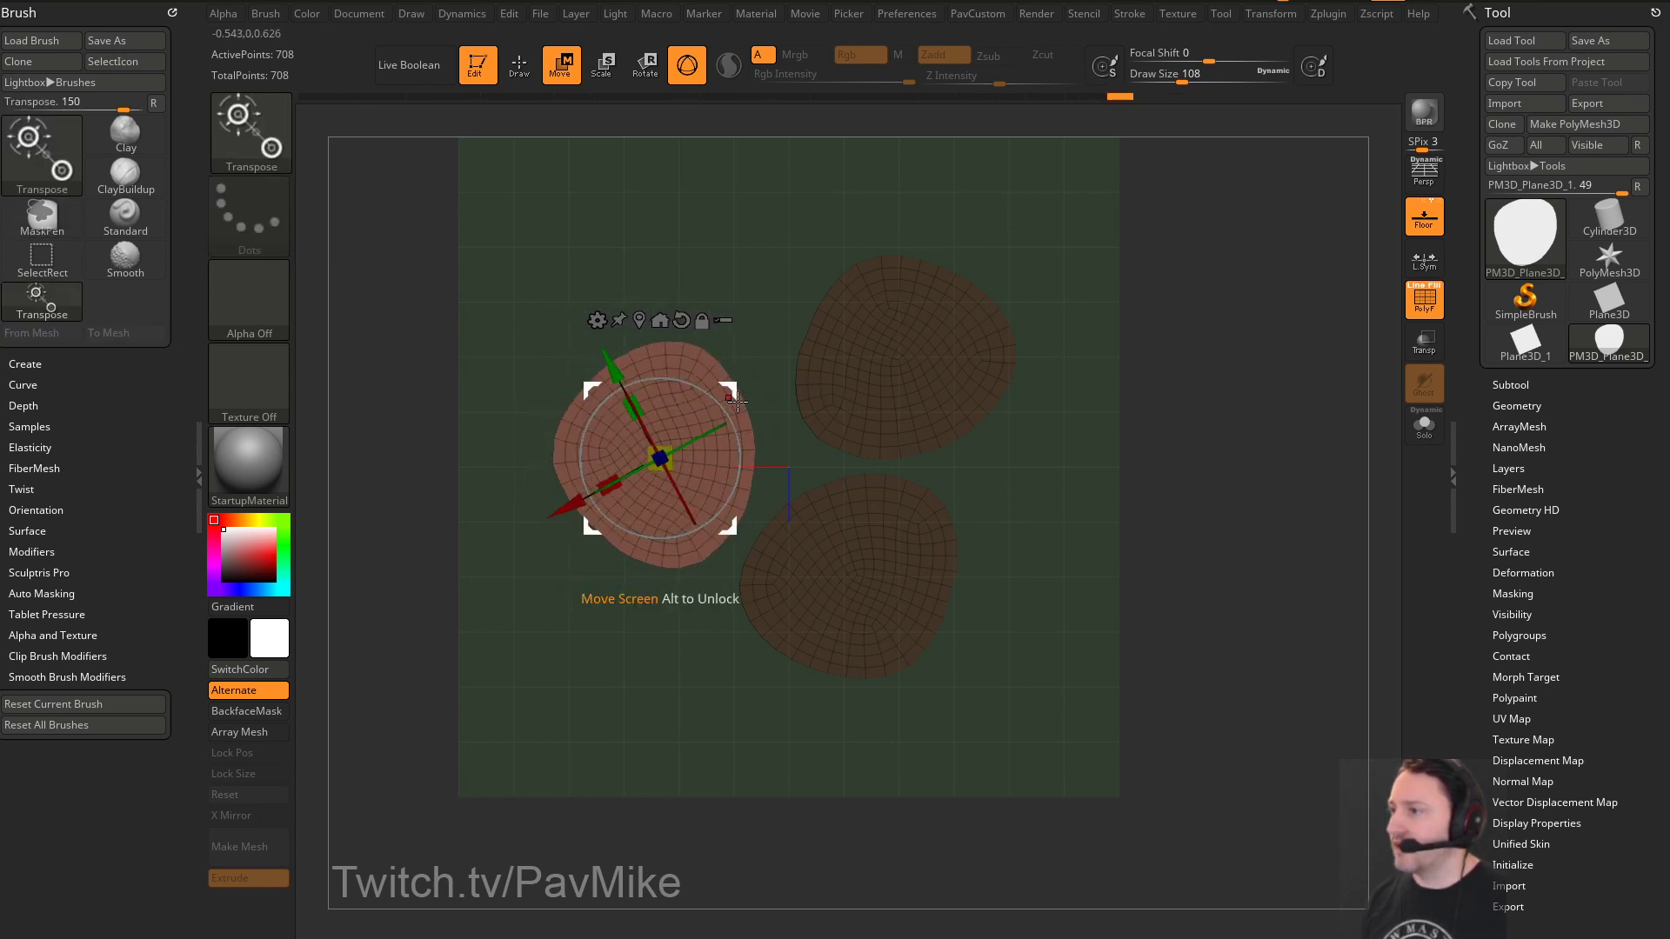
left_click_drag(728, 415, 621, 359)
left_click_drag(735, 407, 798, 233)
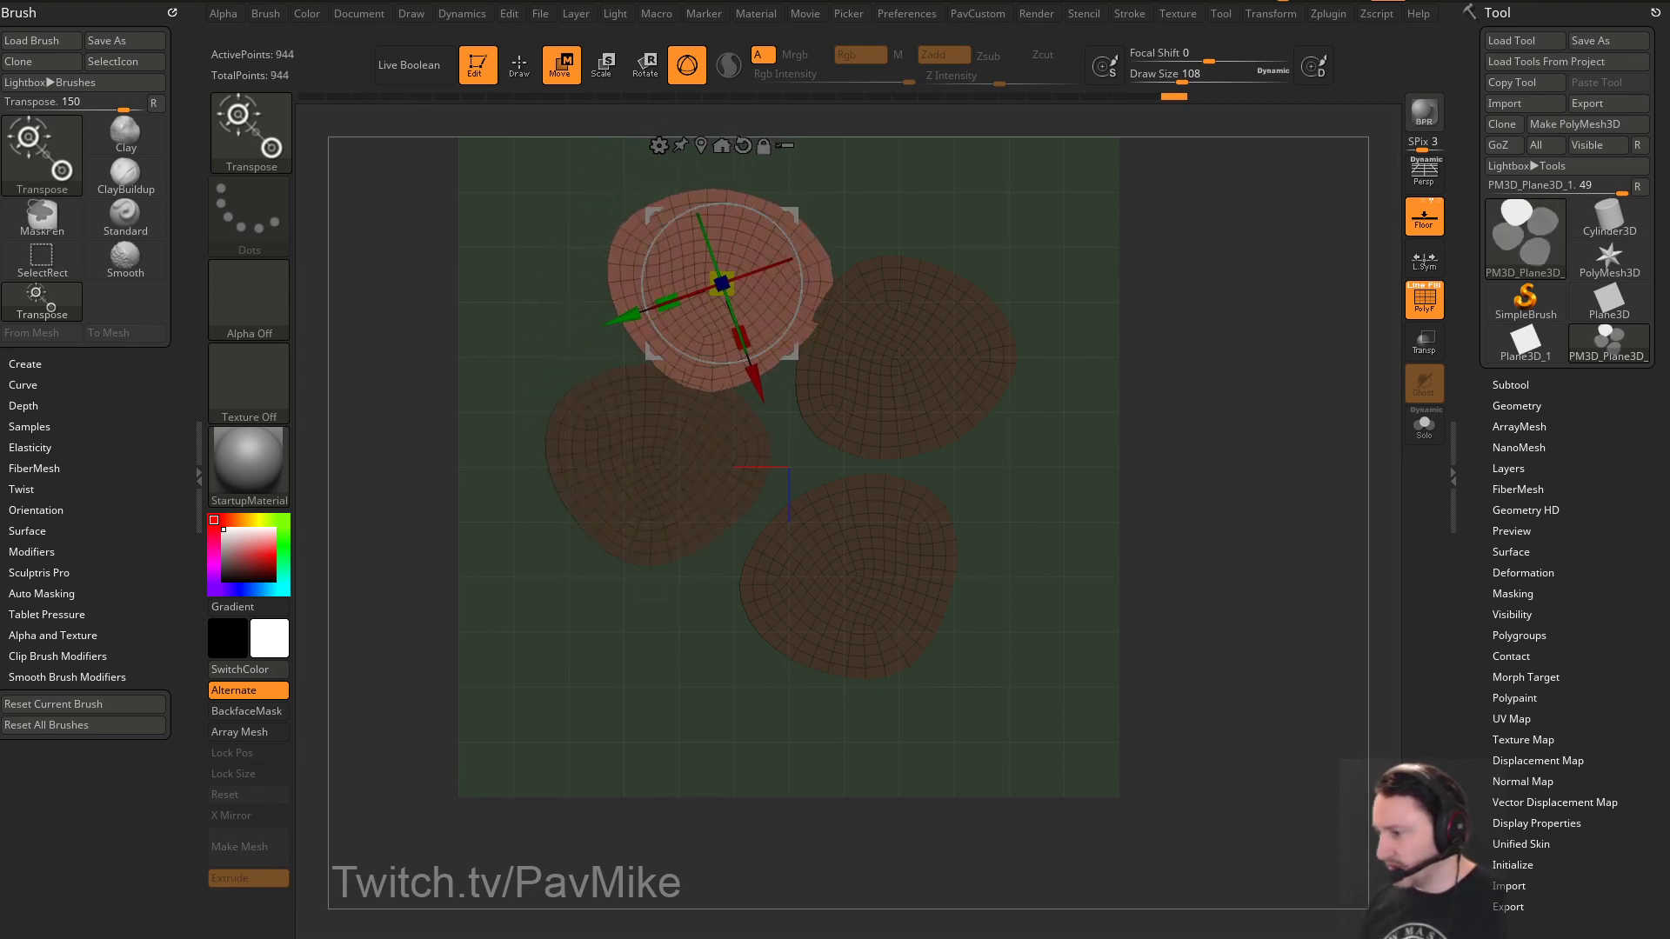
key("alt+Tab")
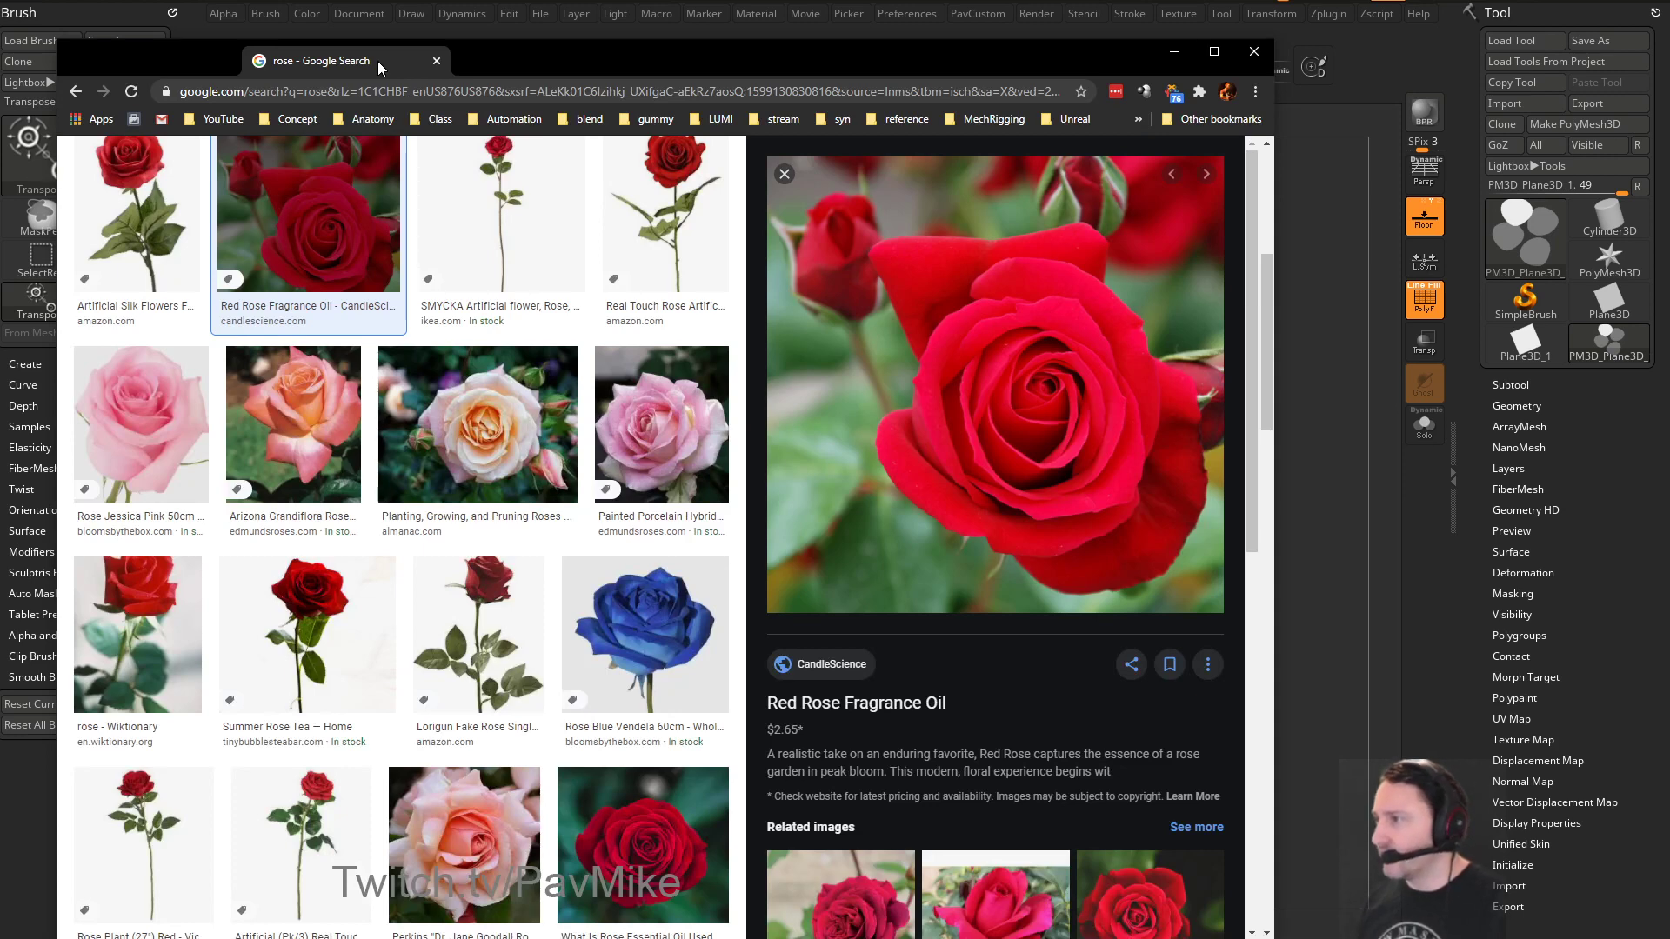
left_click_drag(377, 61, 626, 938)
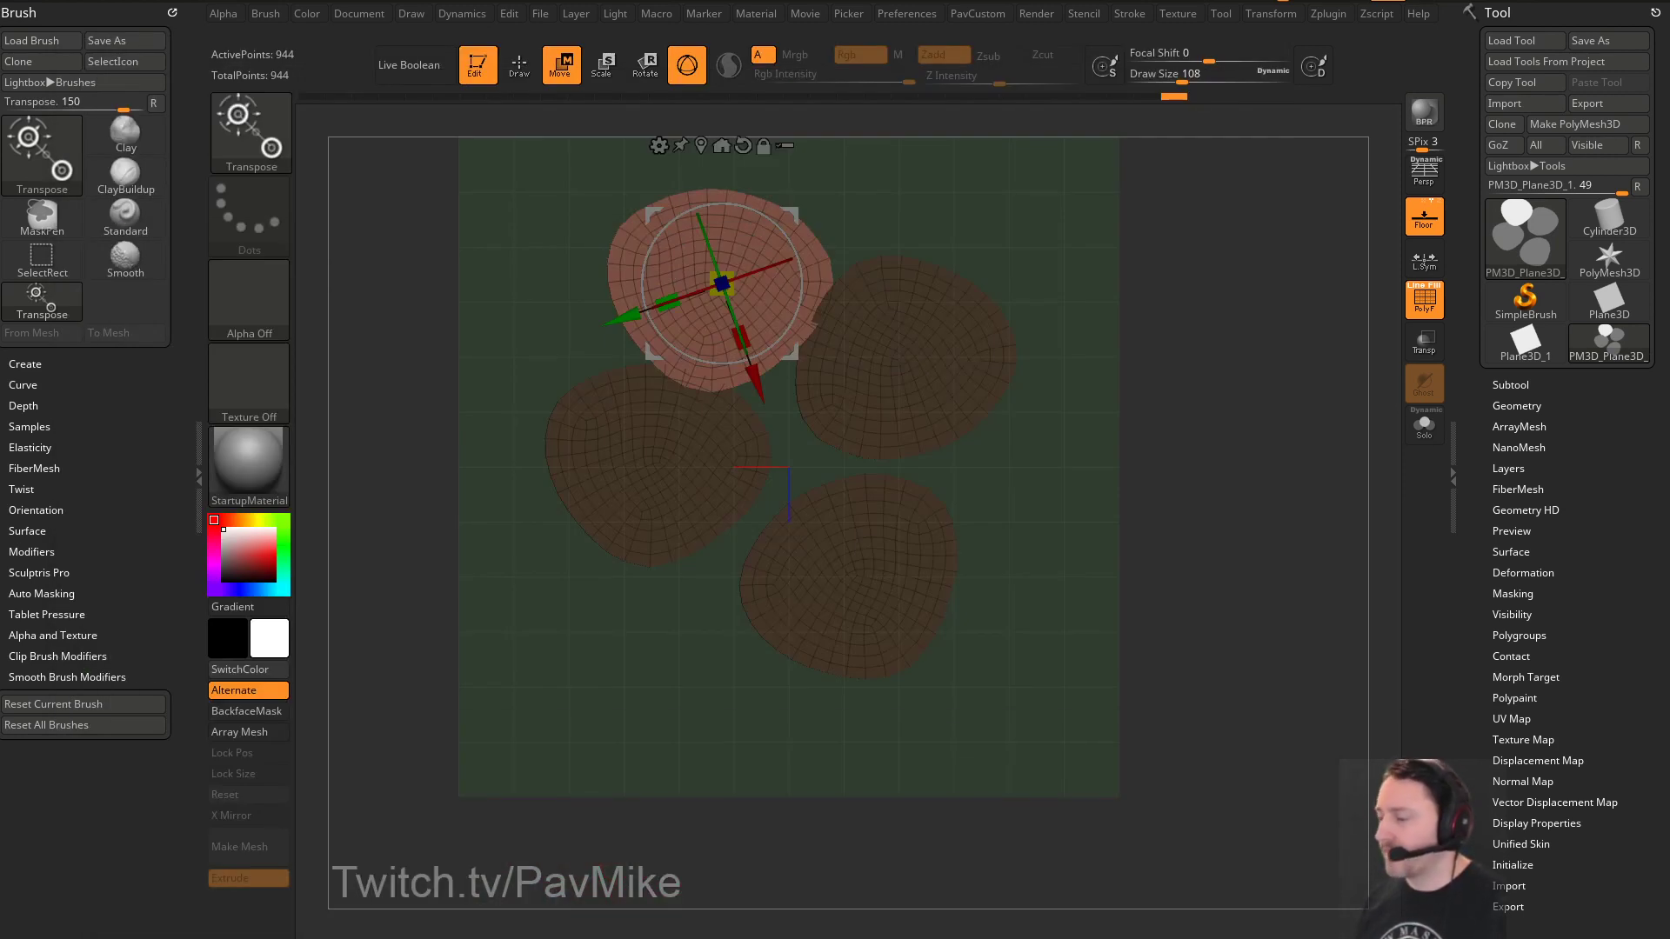
key("ctrl+z")
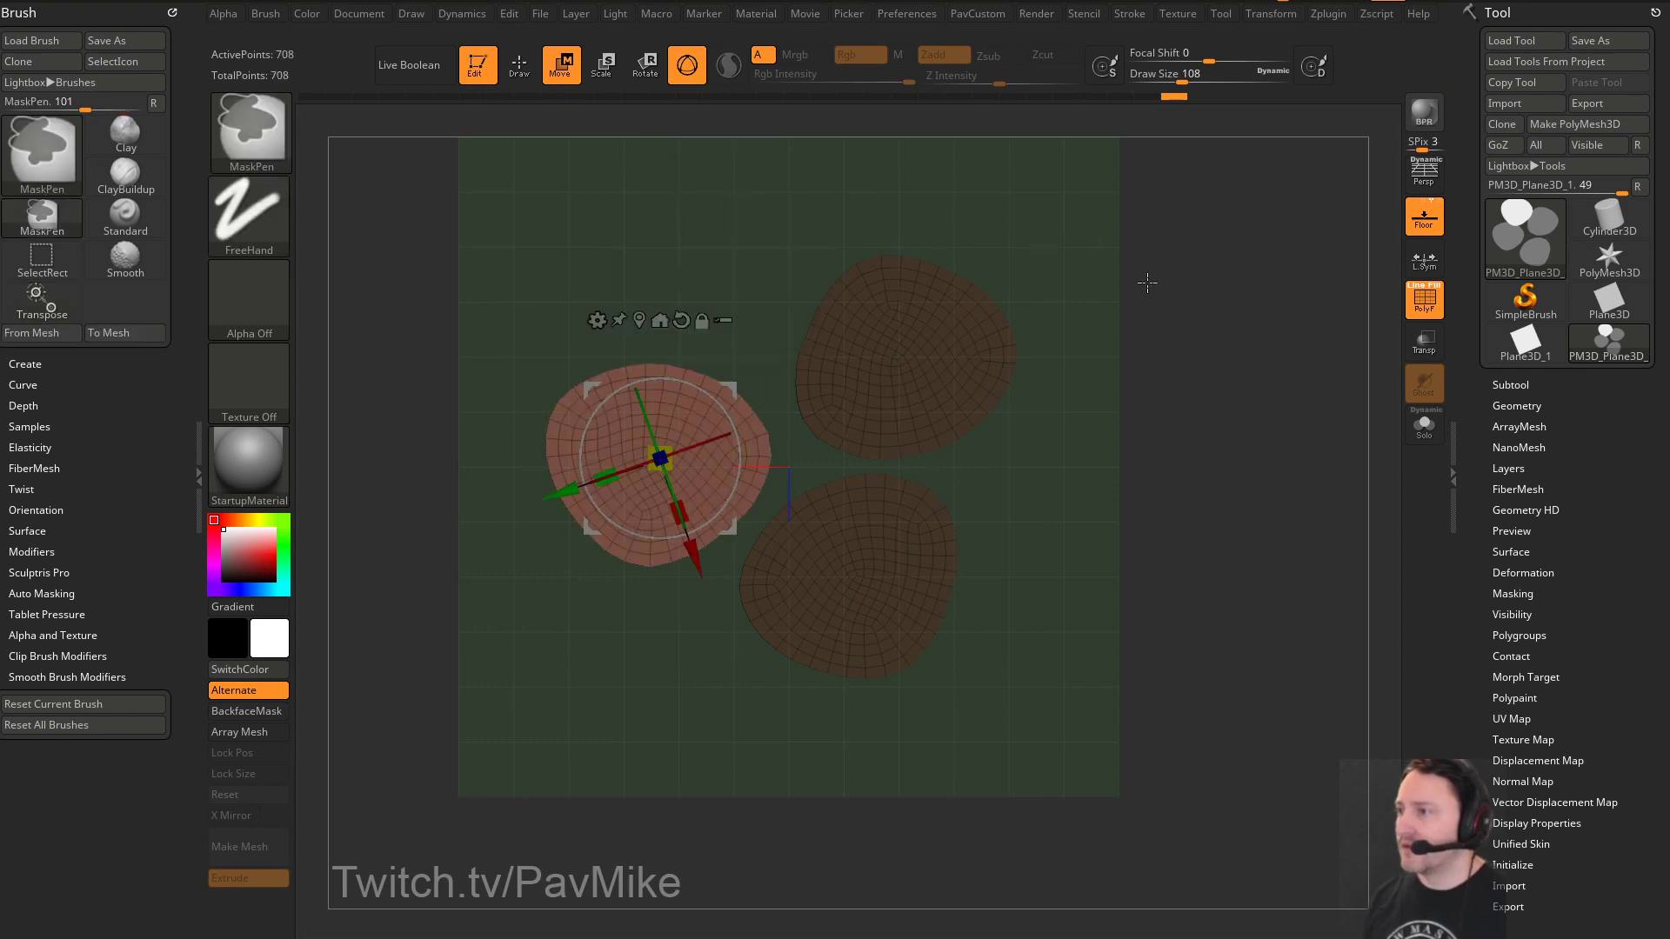
Switch the material to SkinShade4, adjust the third petal's position and rotation with the gizmo, and clear the mask
key("m")
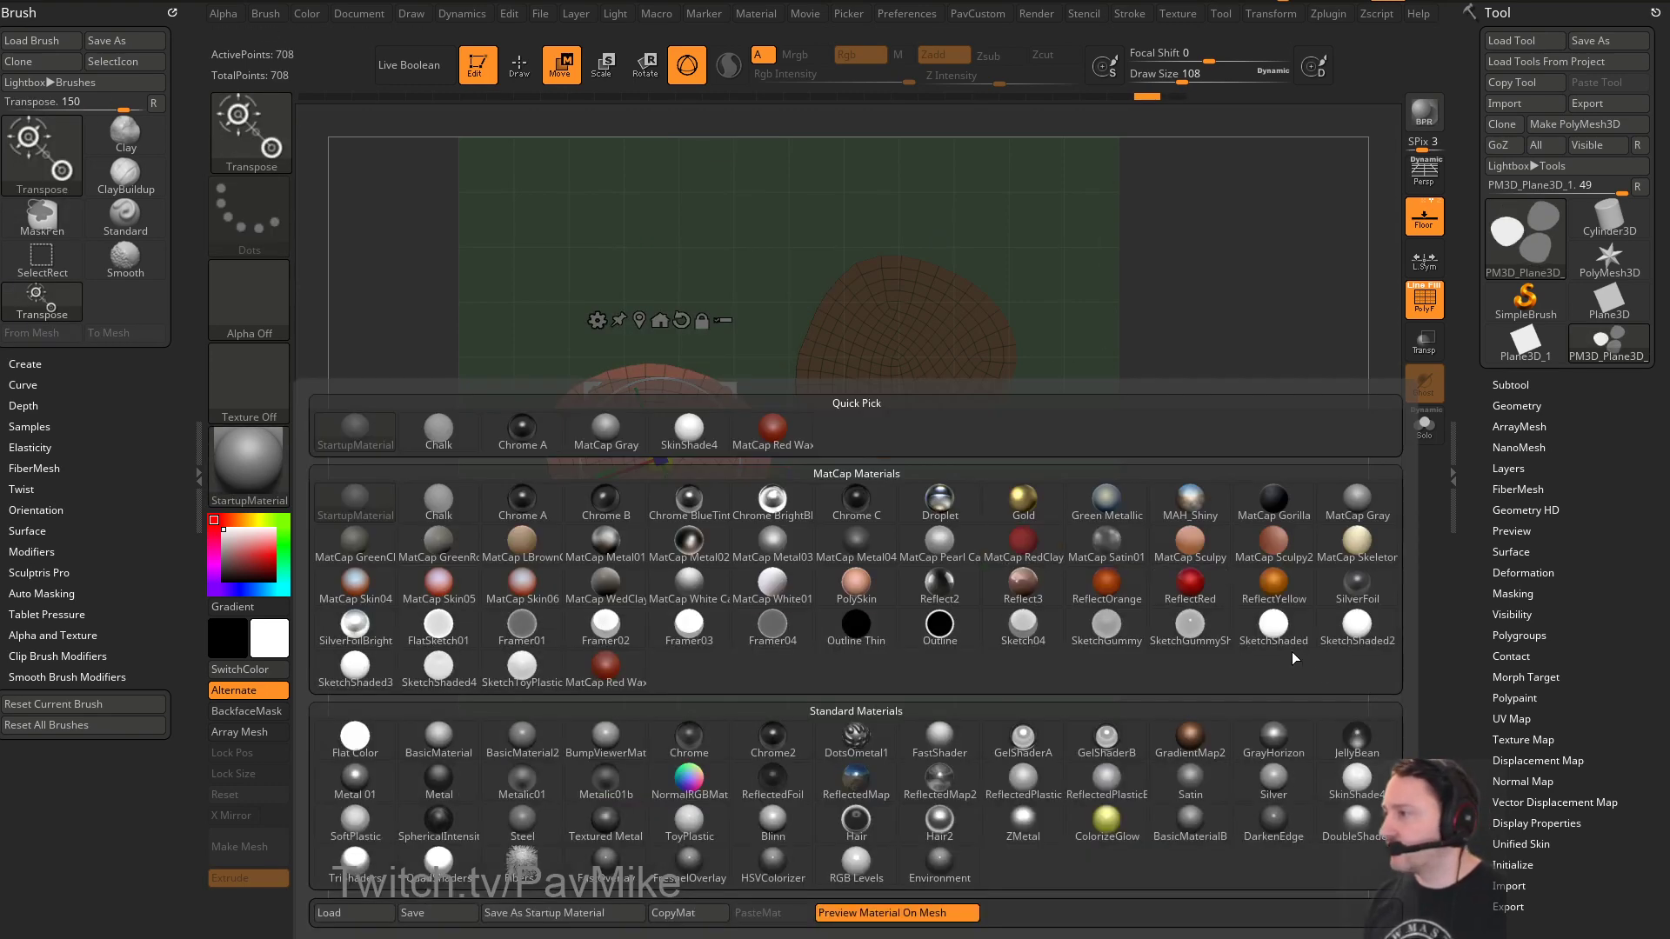
left_click(1357, 790)
left_click_drag(712, 562, 726, 503)
left_click_drag(724, 441, 751, 396)
left_click_drag(760, 448, 753, 426)
left_click_drag(757, 395, 752, 401)
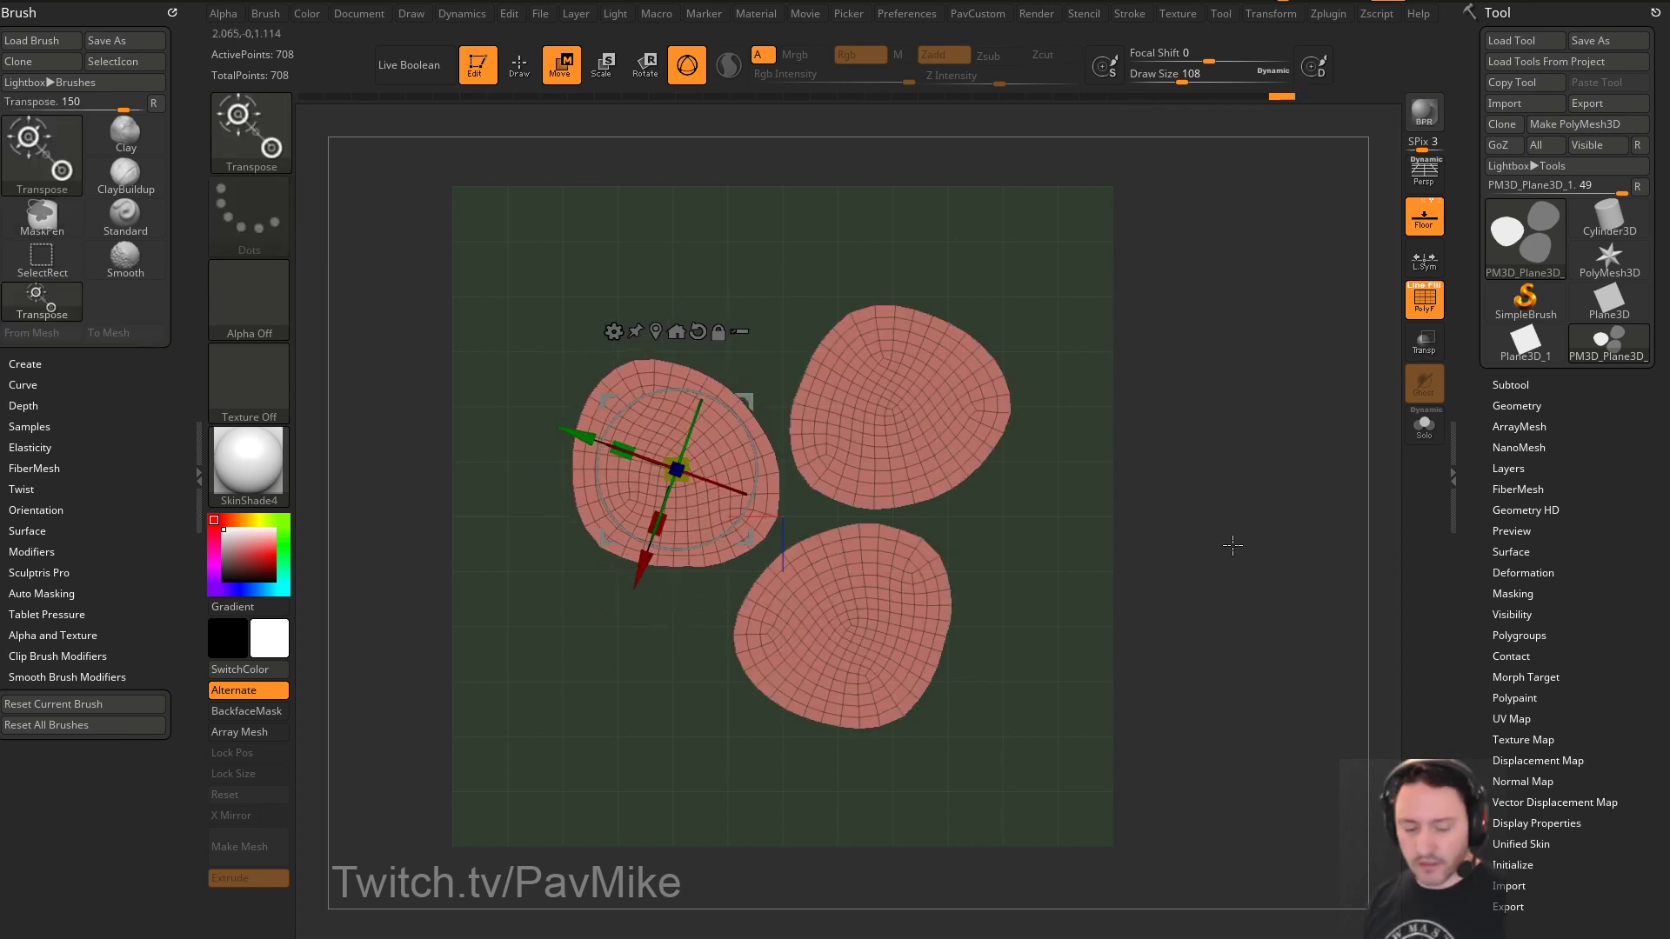
Assign a separate polygroup to each petal with Auto Groups and duplicate the petal subtool
key("space")
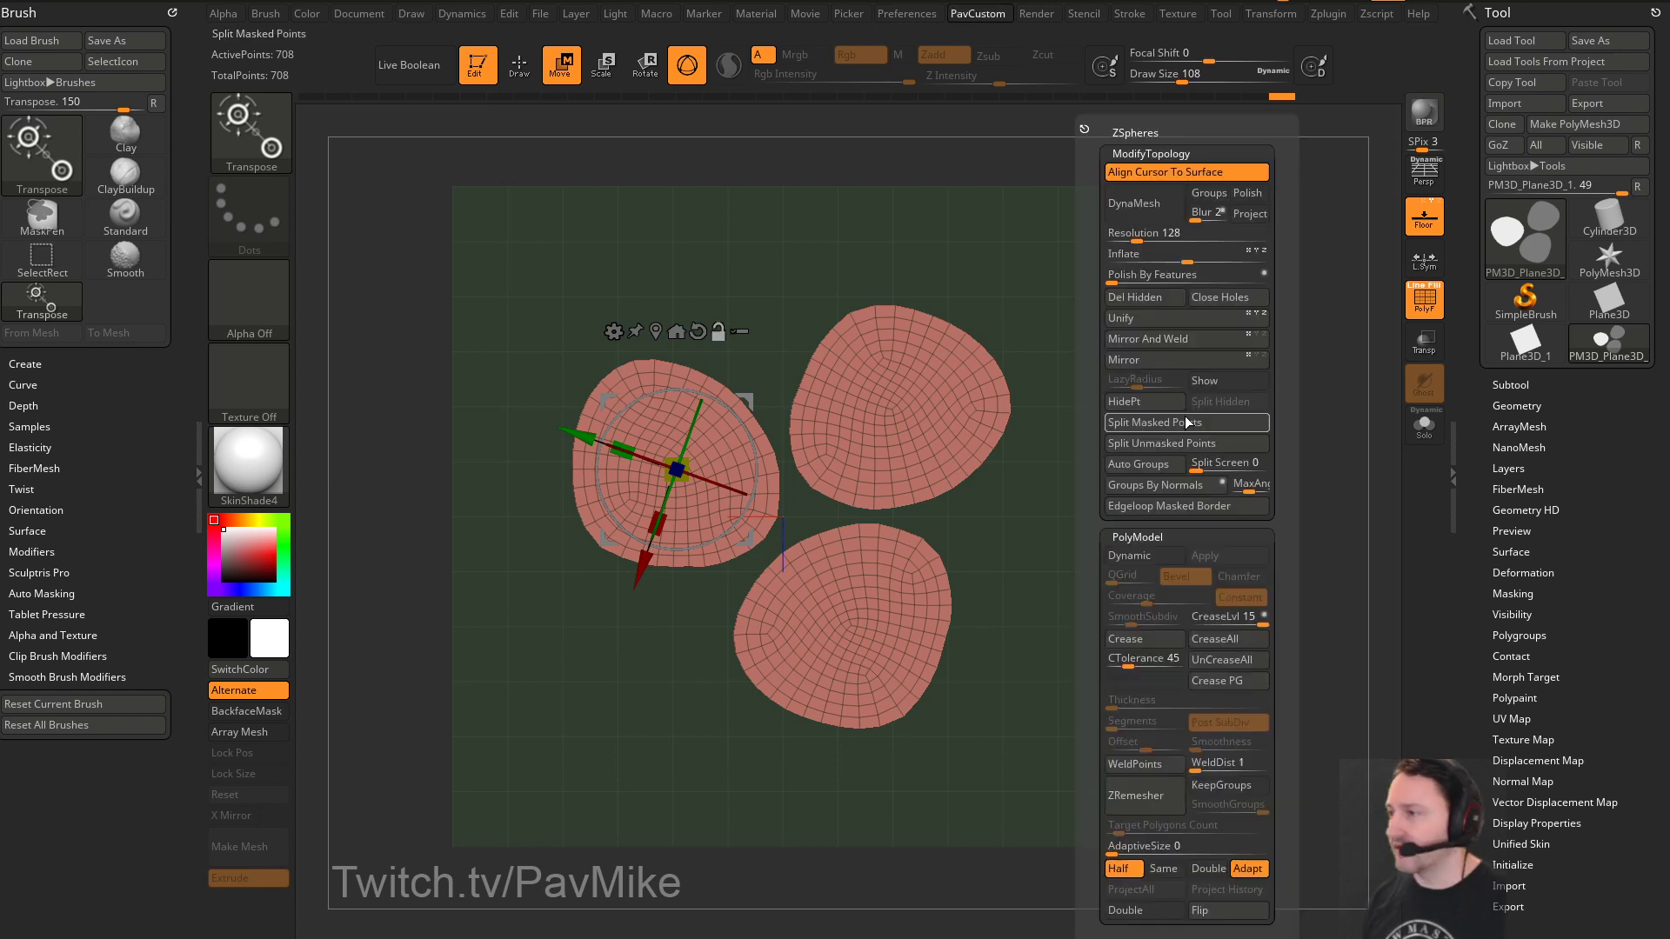
left_click(1137, 464)
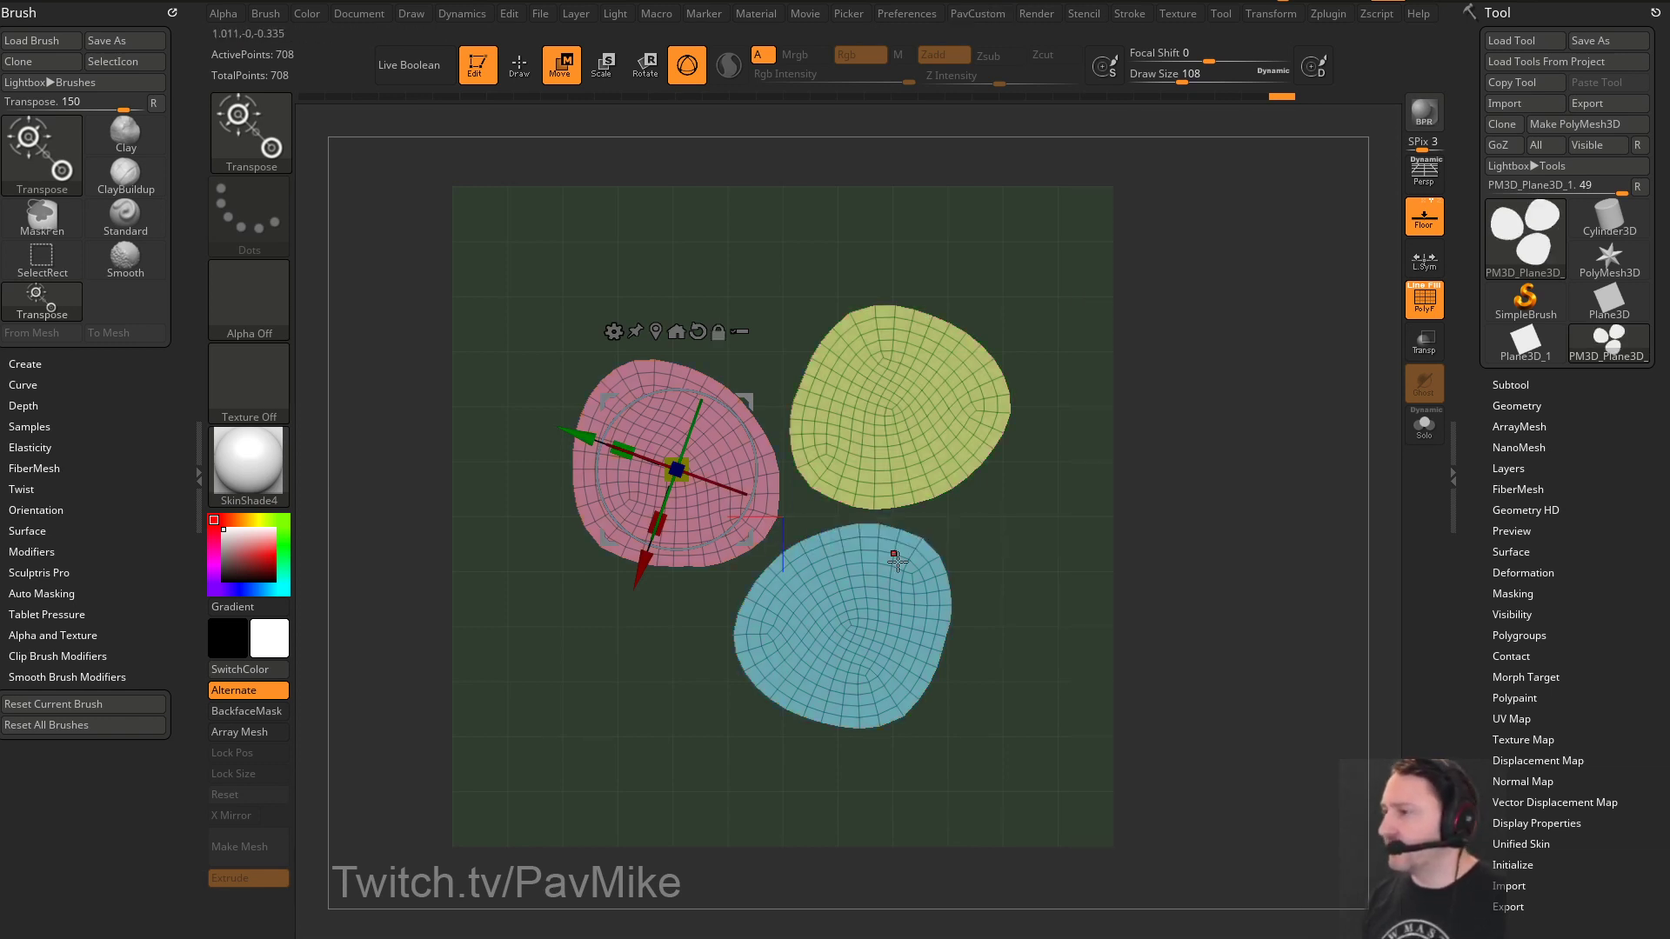
key("q")
left_click(1509, 385)
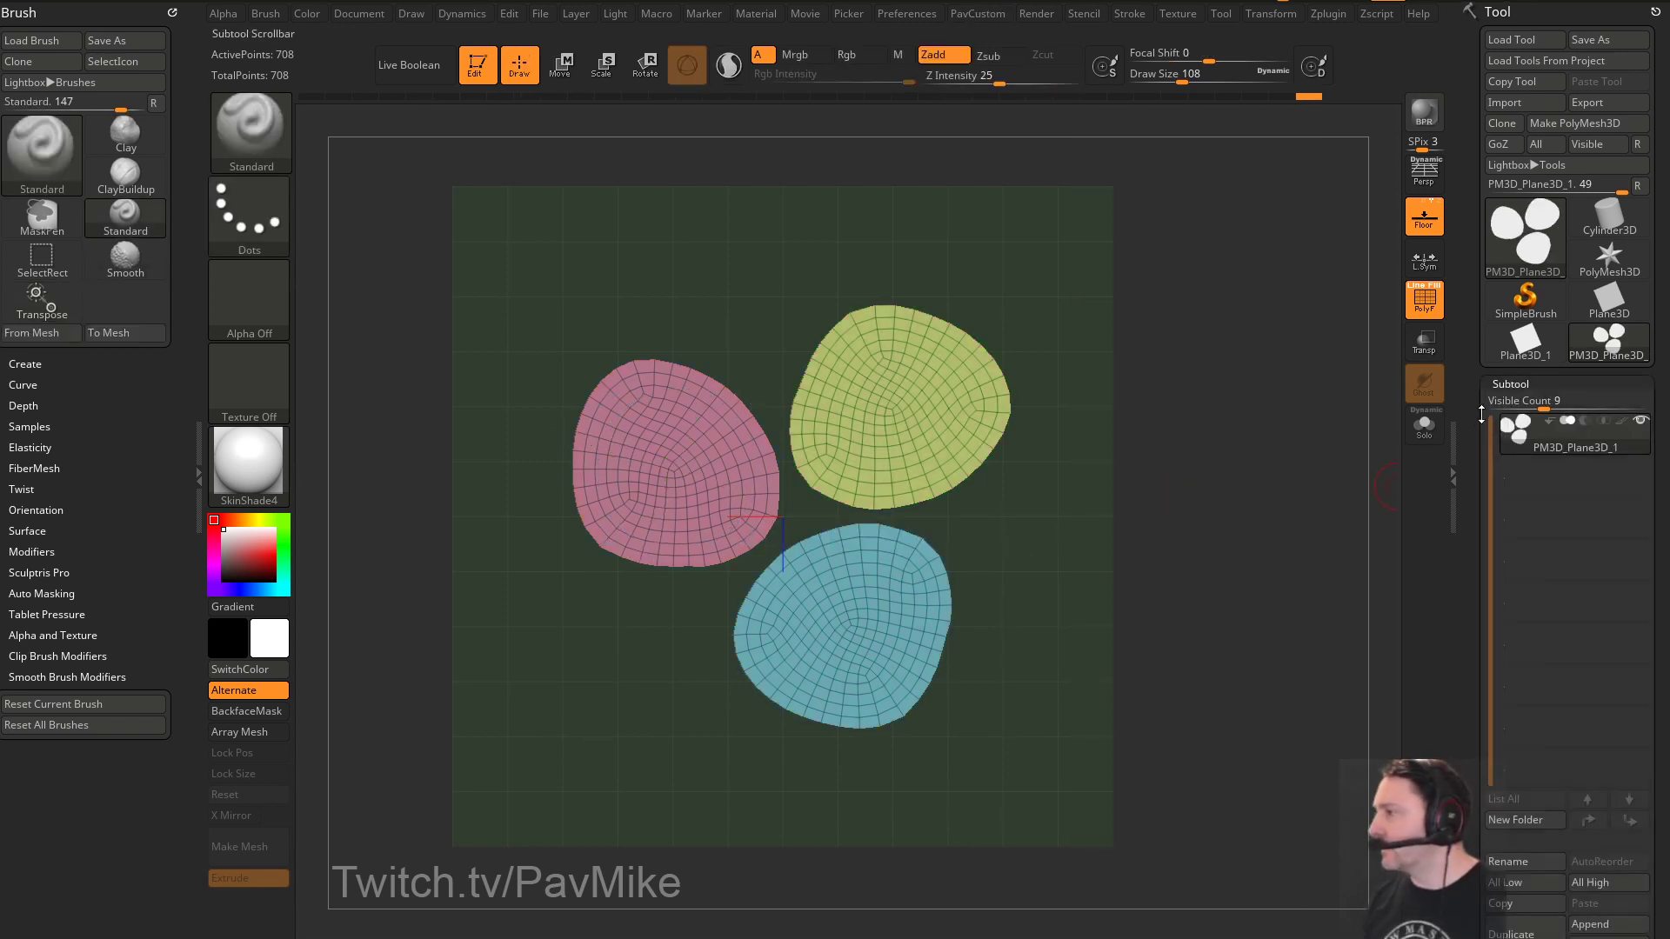
left_click(1510, 578)
In the second subtool, copy the three petals upward about 0.25 units and rotate the copy around its centre to cover the gaps below
key("w")
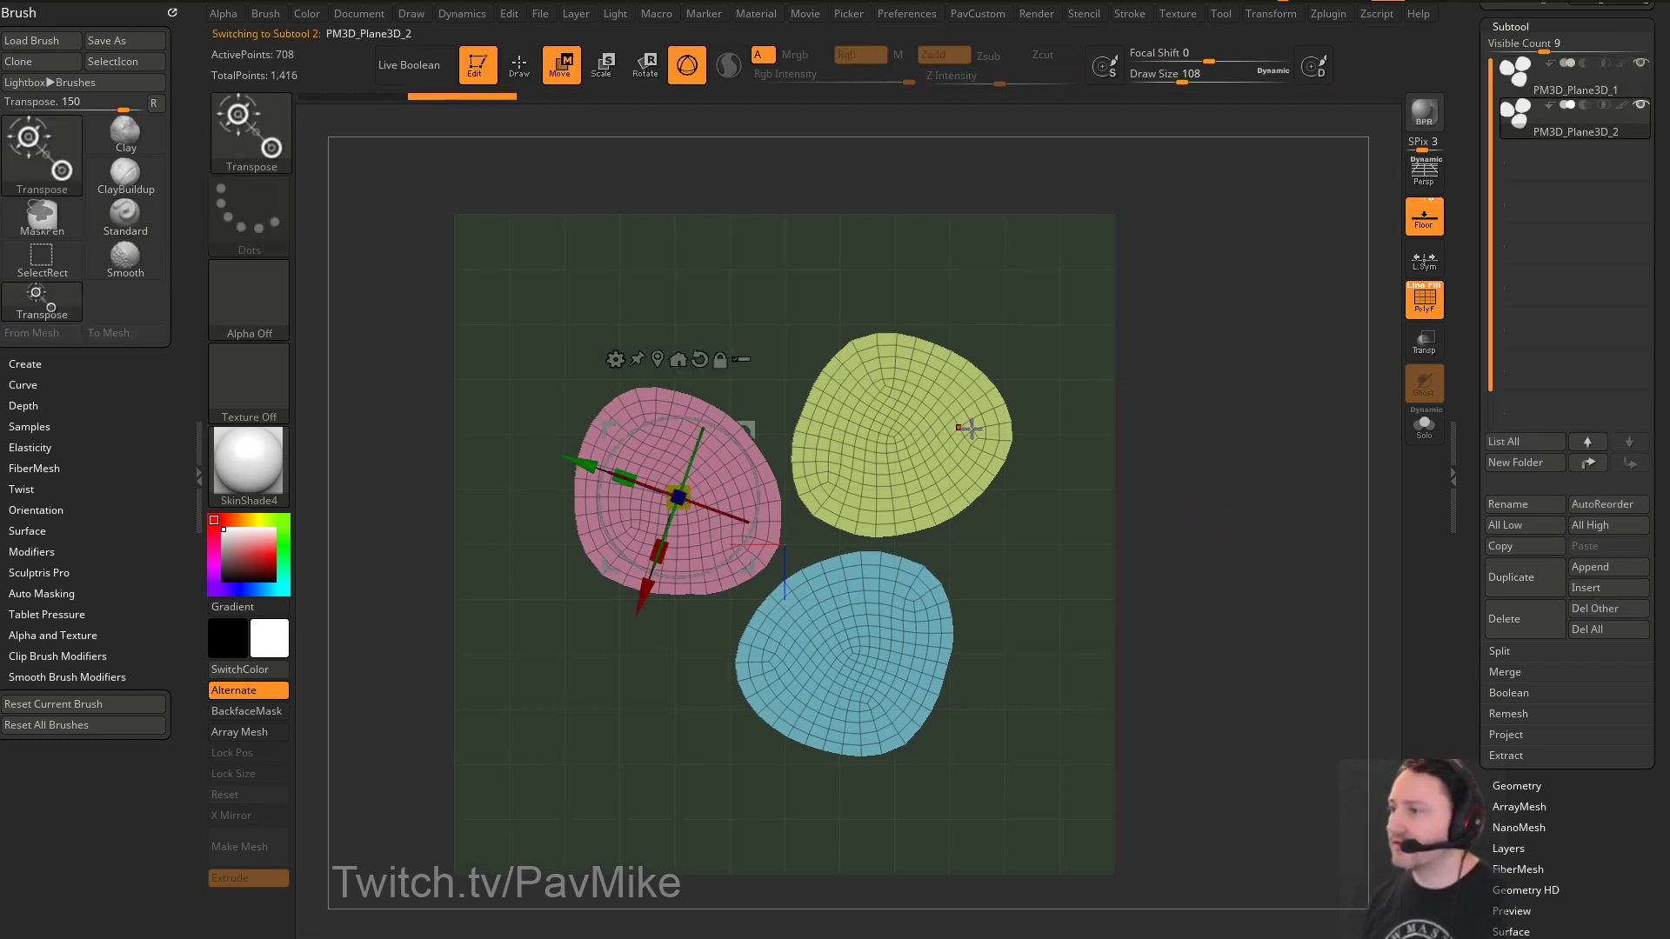
left_click_drag(973, 429, 679, 373)
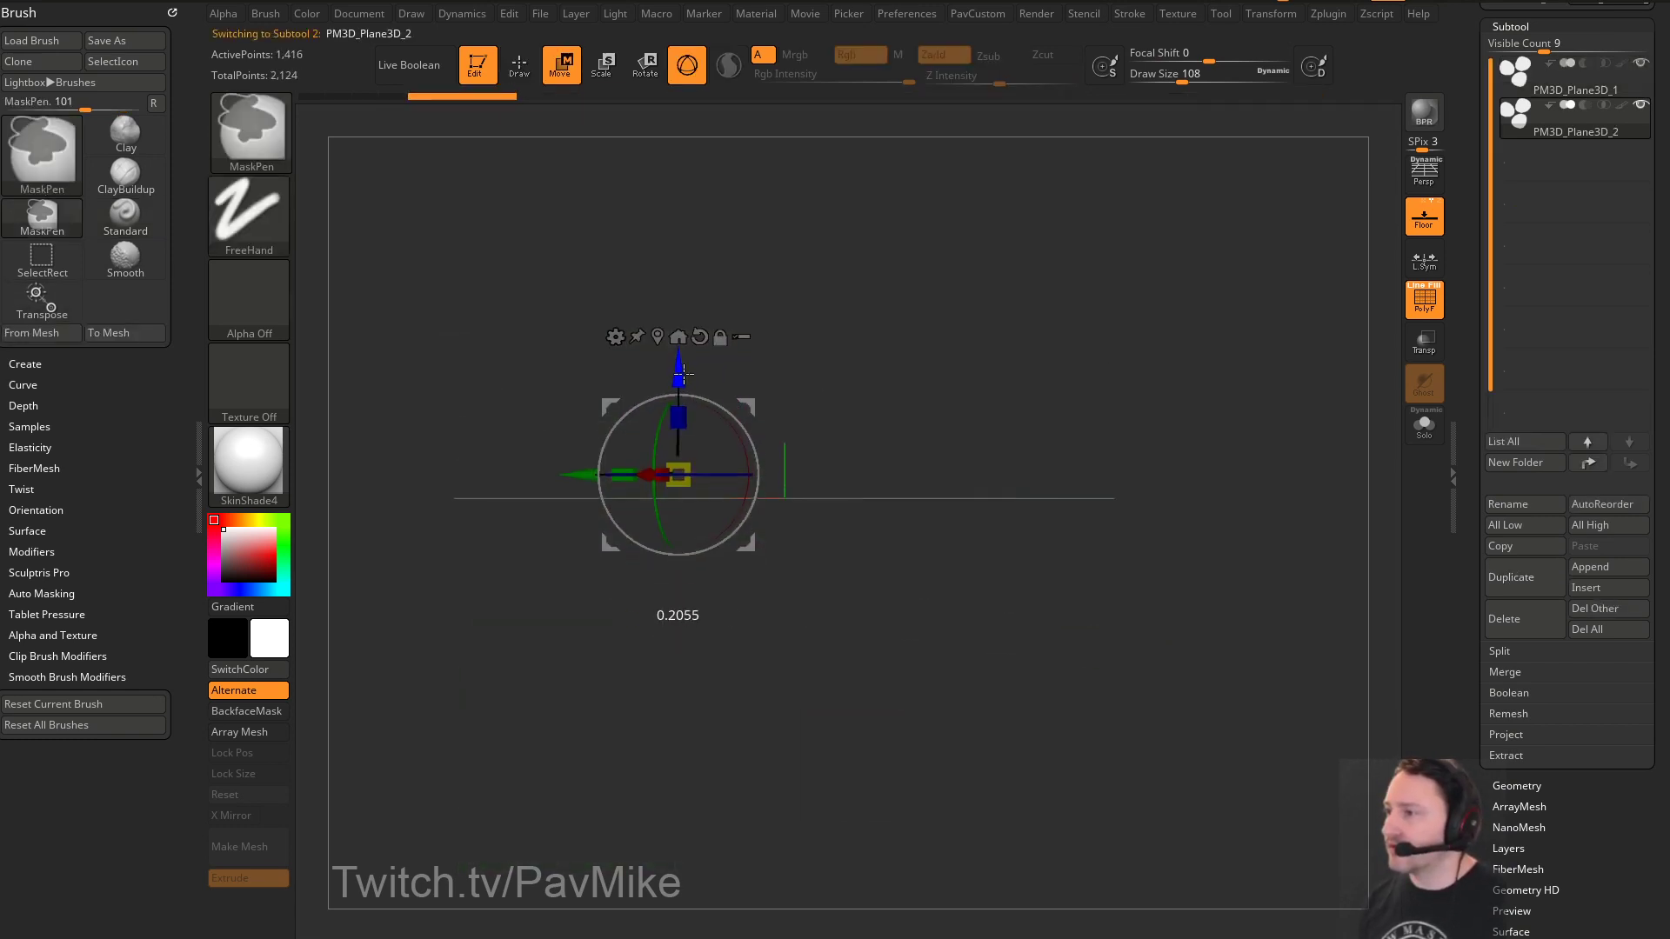
left_click_drag(948, 365, 965, 482, "shift")
left_click_drag(827, 400, 821, 449, "alt")
left_click_drag(674, 526, 775, 571, "alt")
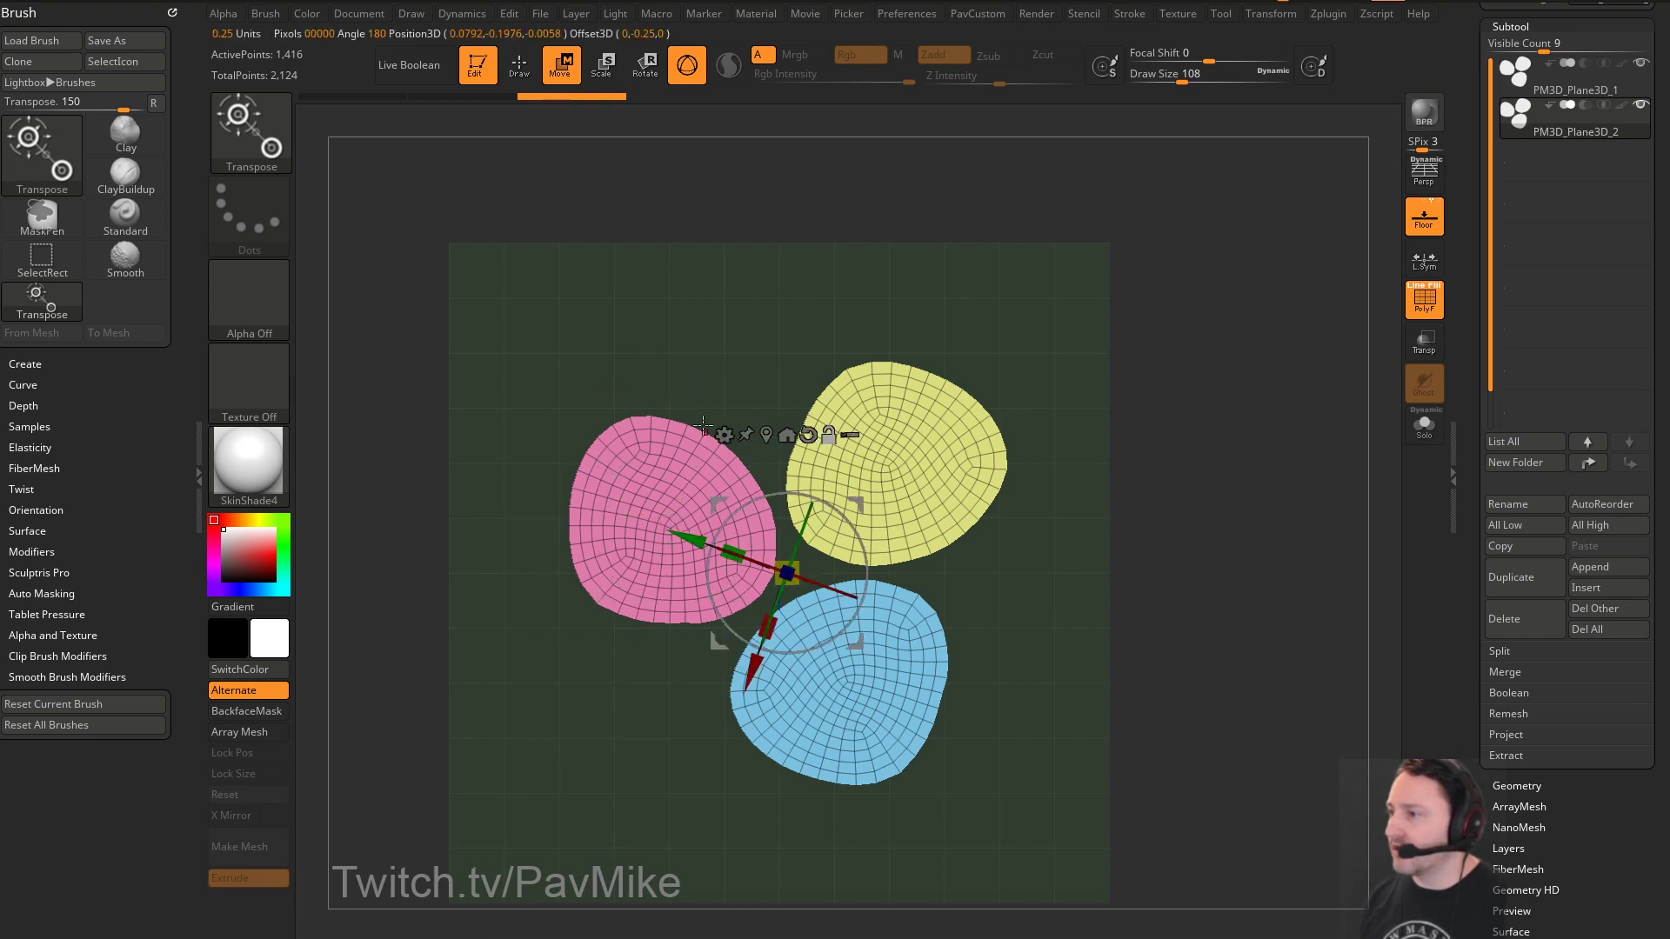
left_click_drag(824, 508, 876, 559, "ctrl")
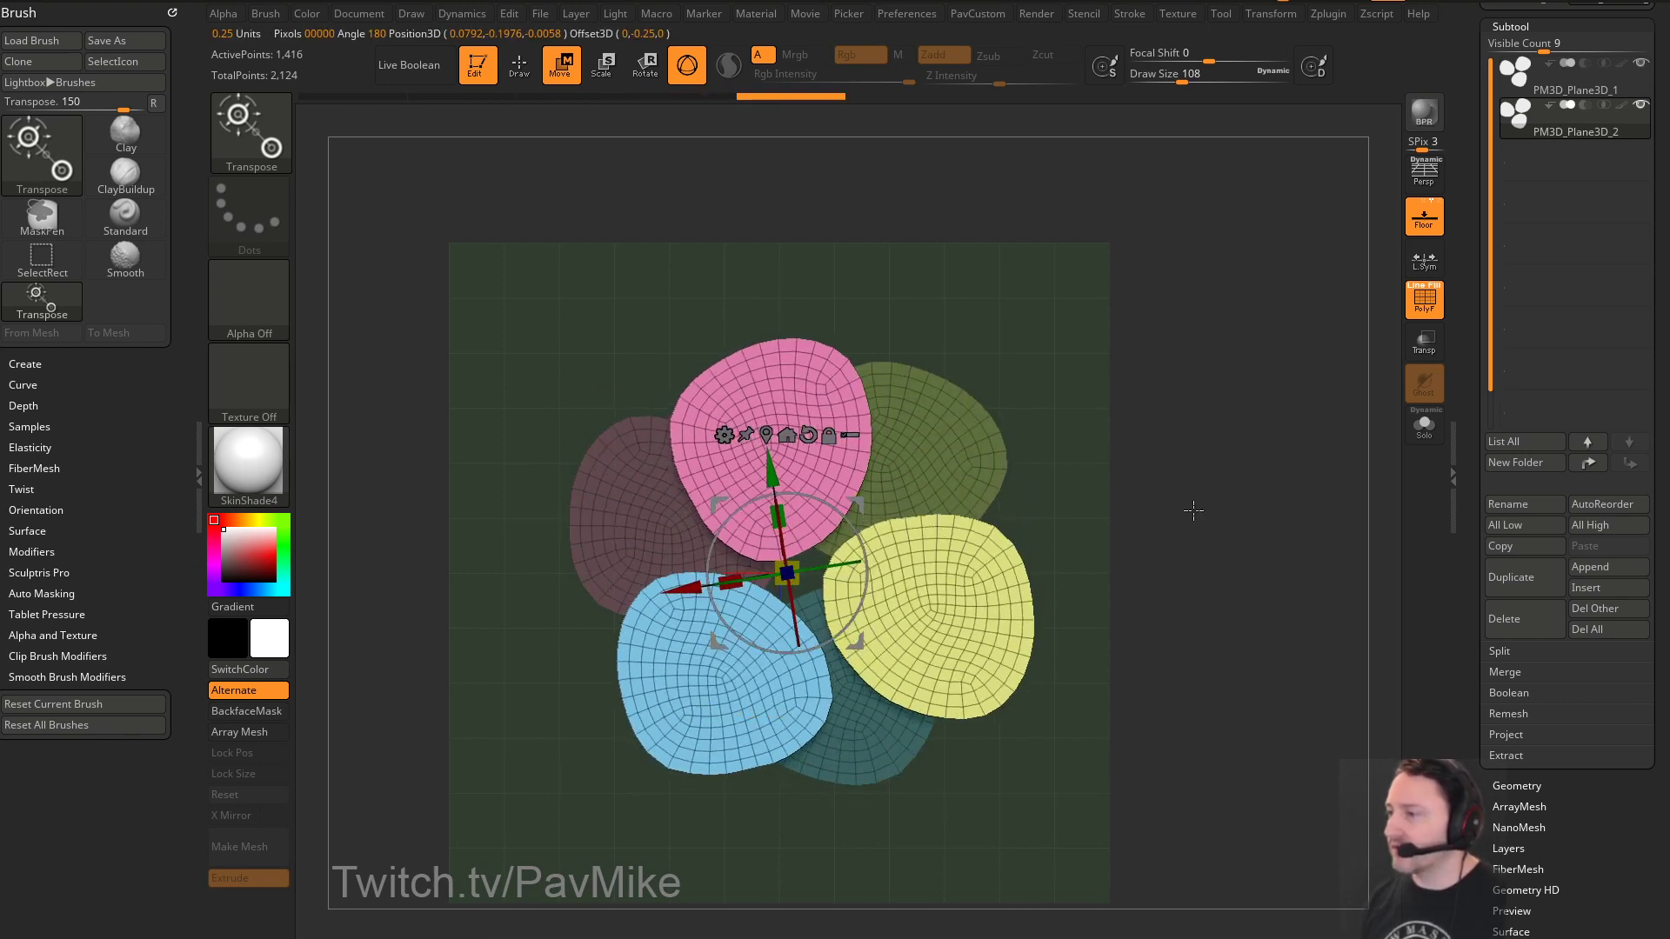
Copy the upper petal ring upward as a third layer, shifting and rotating it to offset it from the layer beneath
left_click_drag(1193, 510, 1196, 329, "shift")
left_click_drag(786, 471, 786, 443, "ctrl")
left_click_drag(982, 408, 1000, 528, "shift")
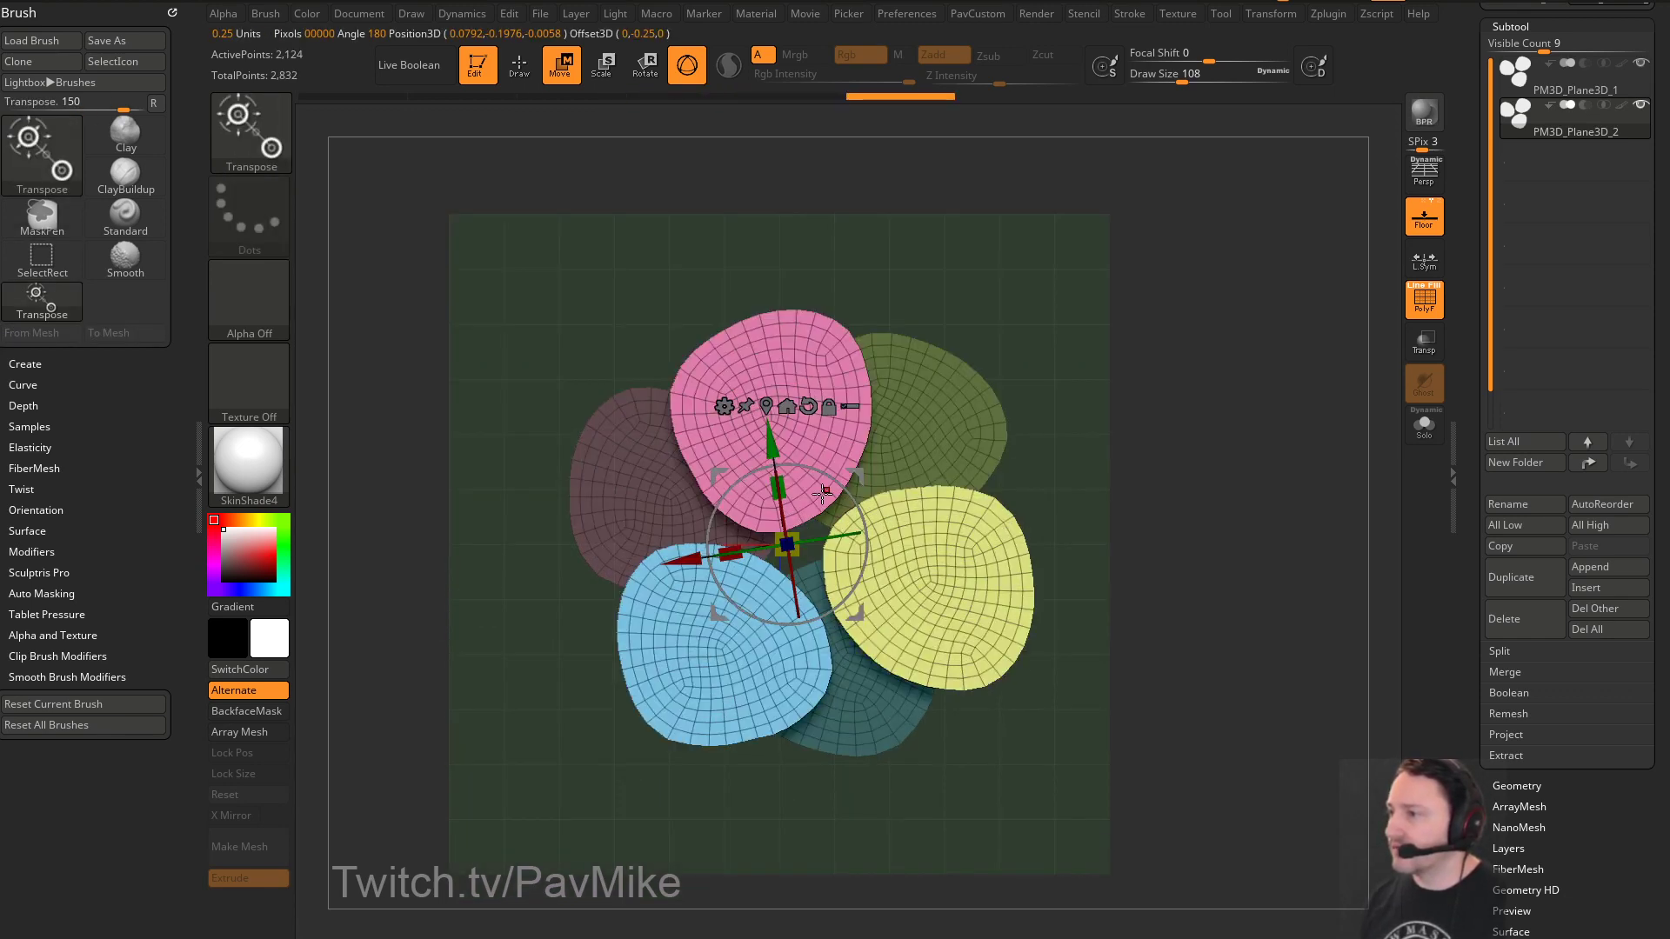
left_click_drag(823, 493, 921, 434)
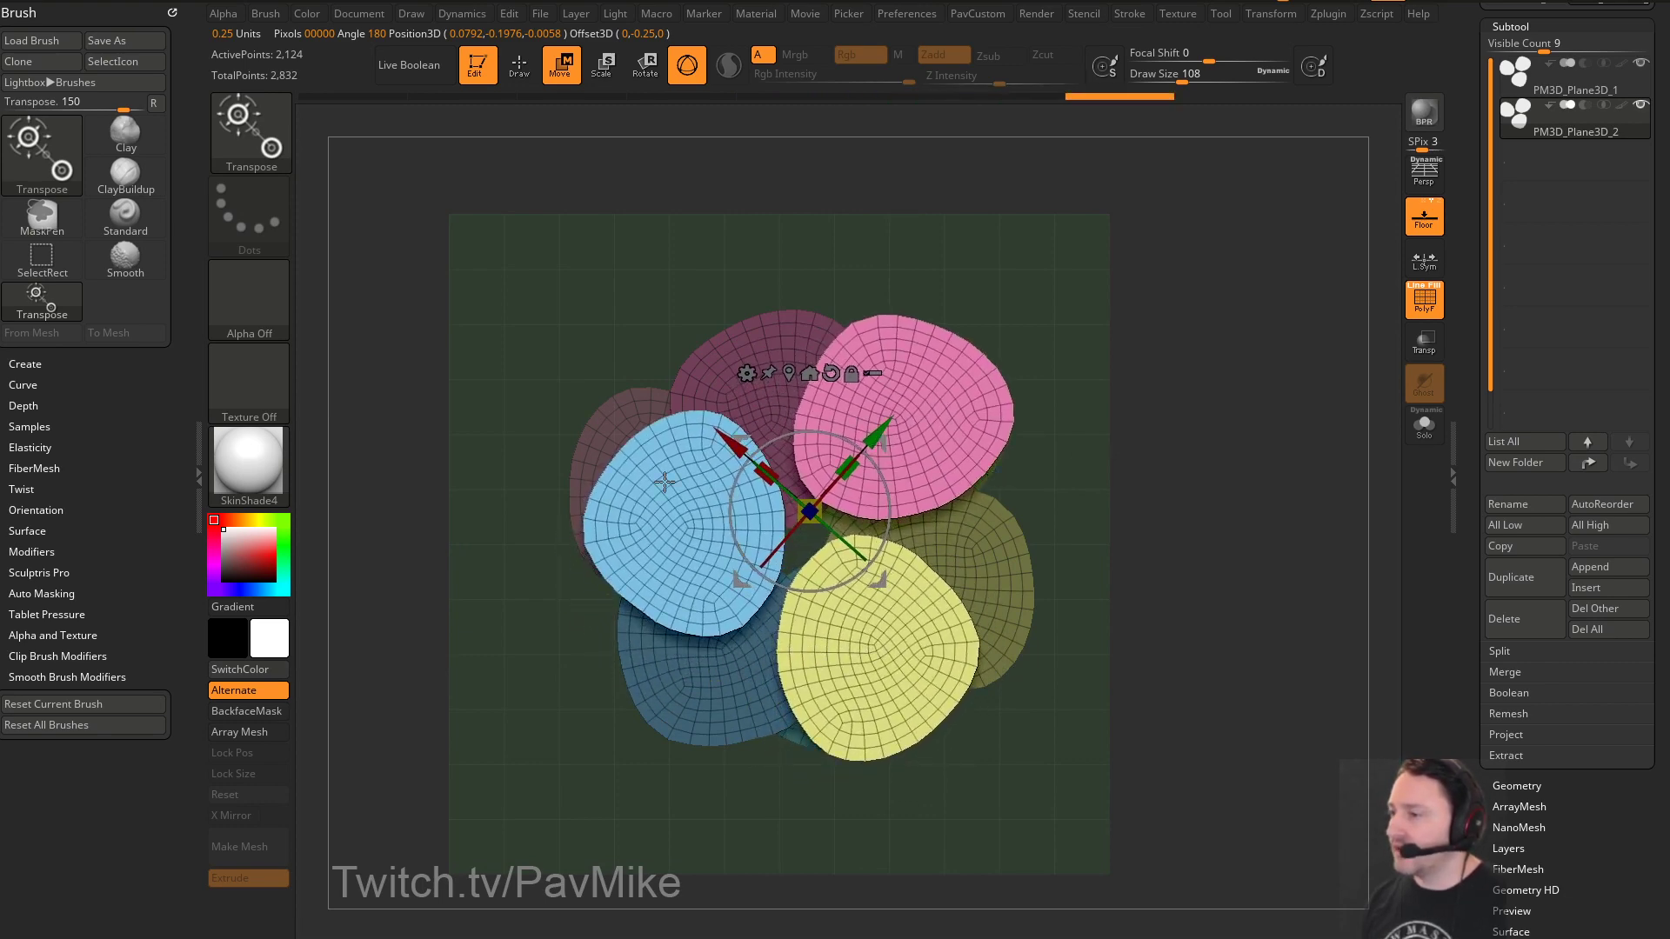
Clear the mask and give every petal in the stacked layers its own polygroup with Auto Groups
left_click(677, 543, "alt")
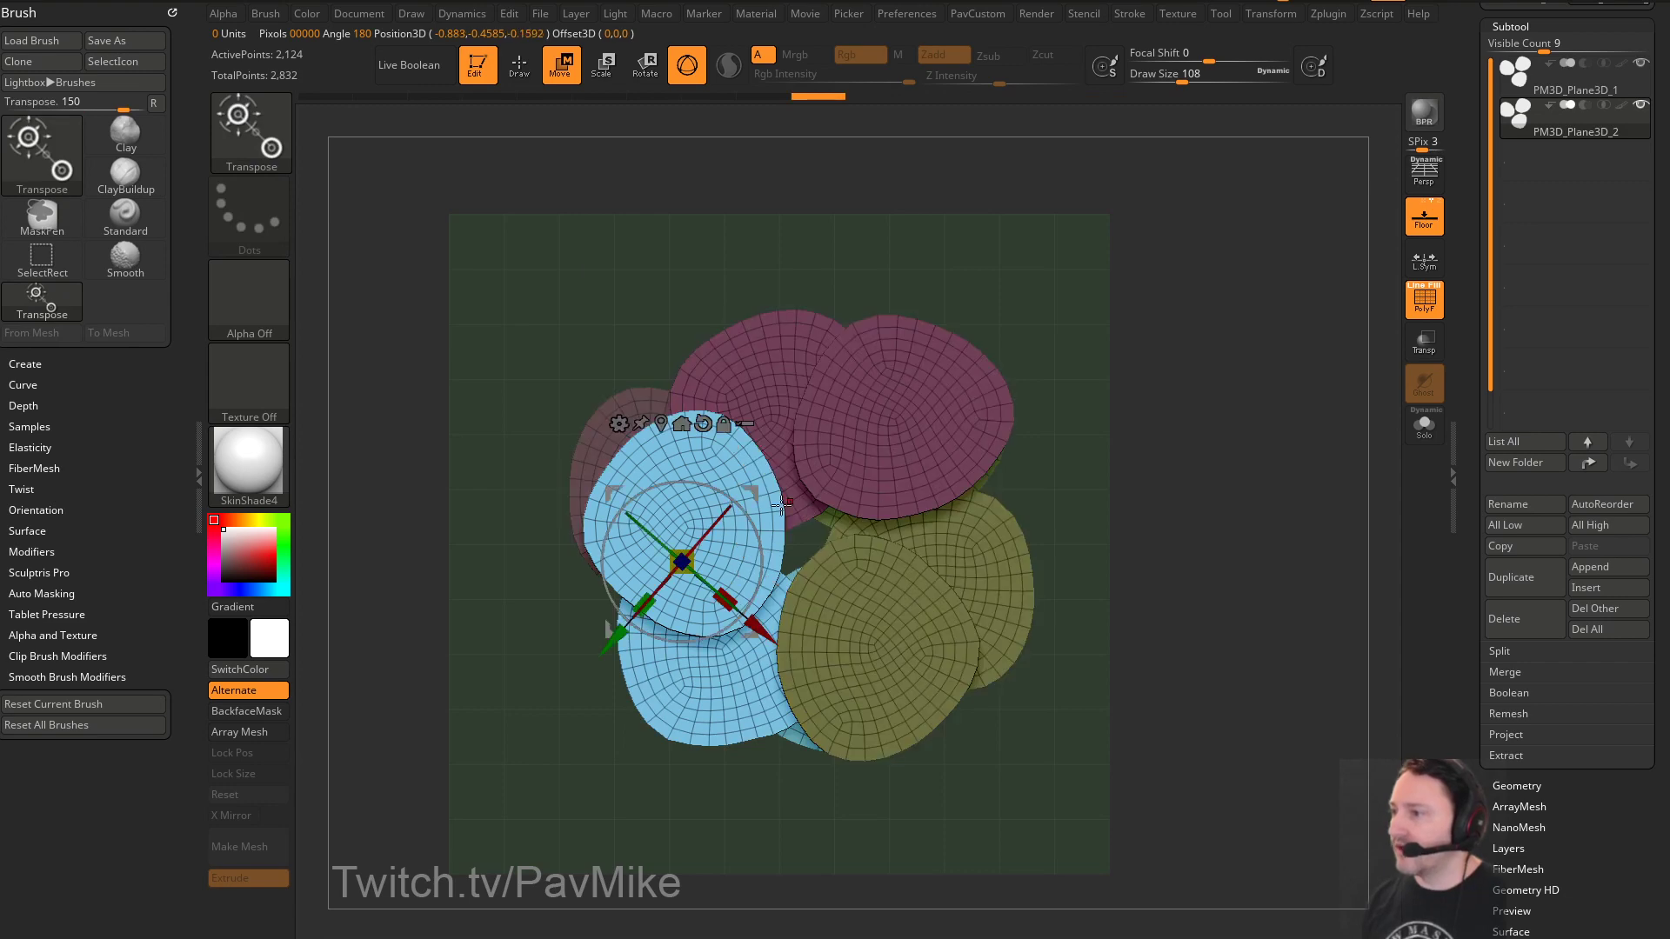
left_click_drag(469, 555, 500, 576, "ctrl")
key("3")
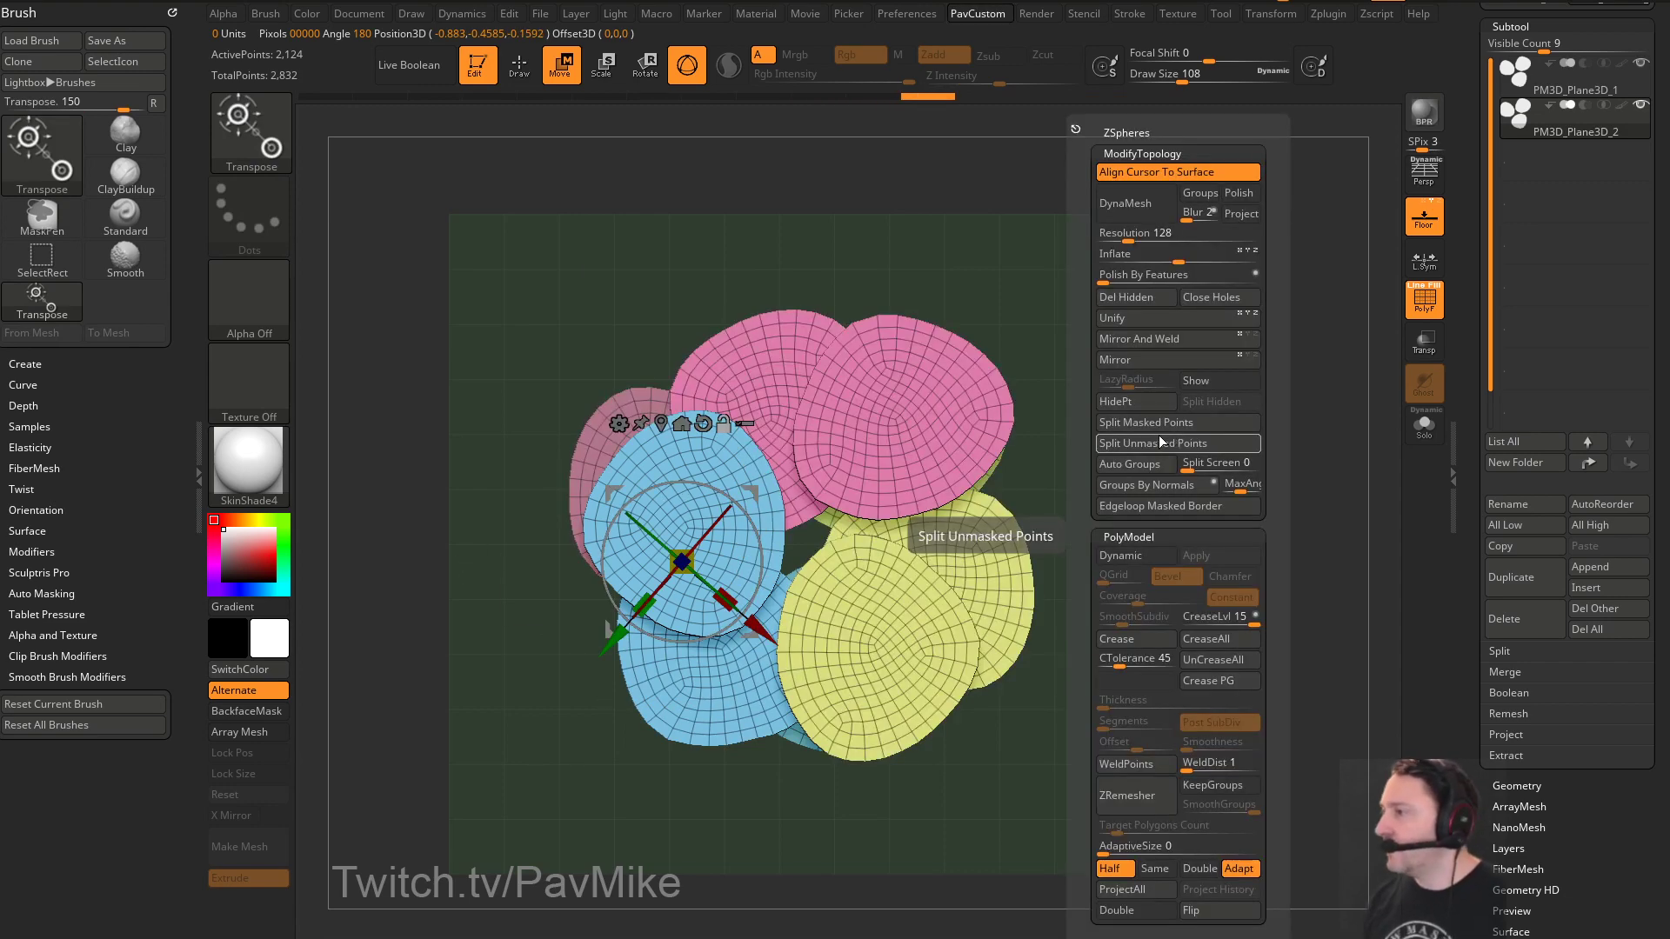
left_click(1152, 463)
Isolate the left petal of the top layer to shift and rotate it, clear the mask, and hide the interface shelves
left_click(702, 470, "ctrl")
left_click_drag(785, 473, 721, 426)
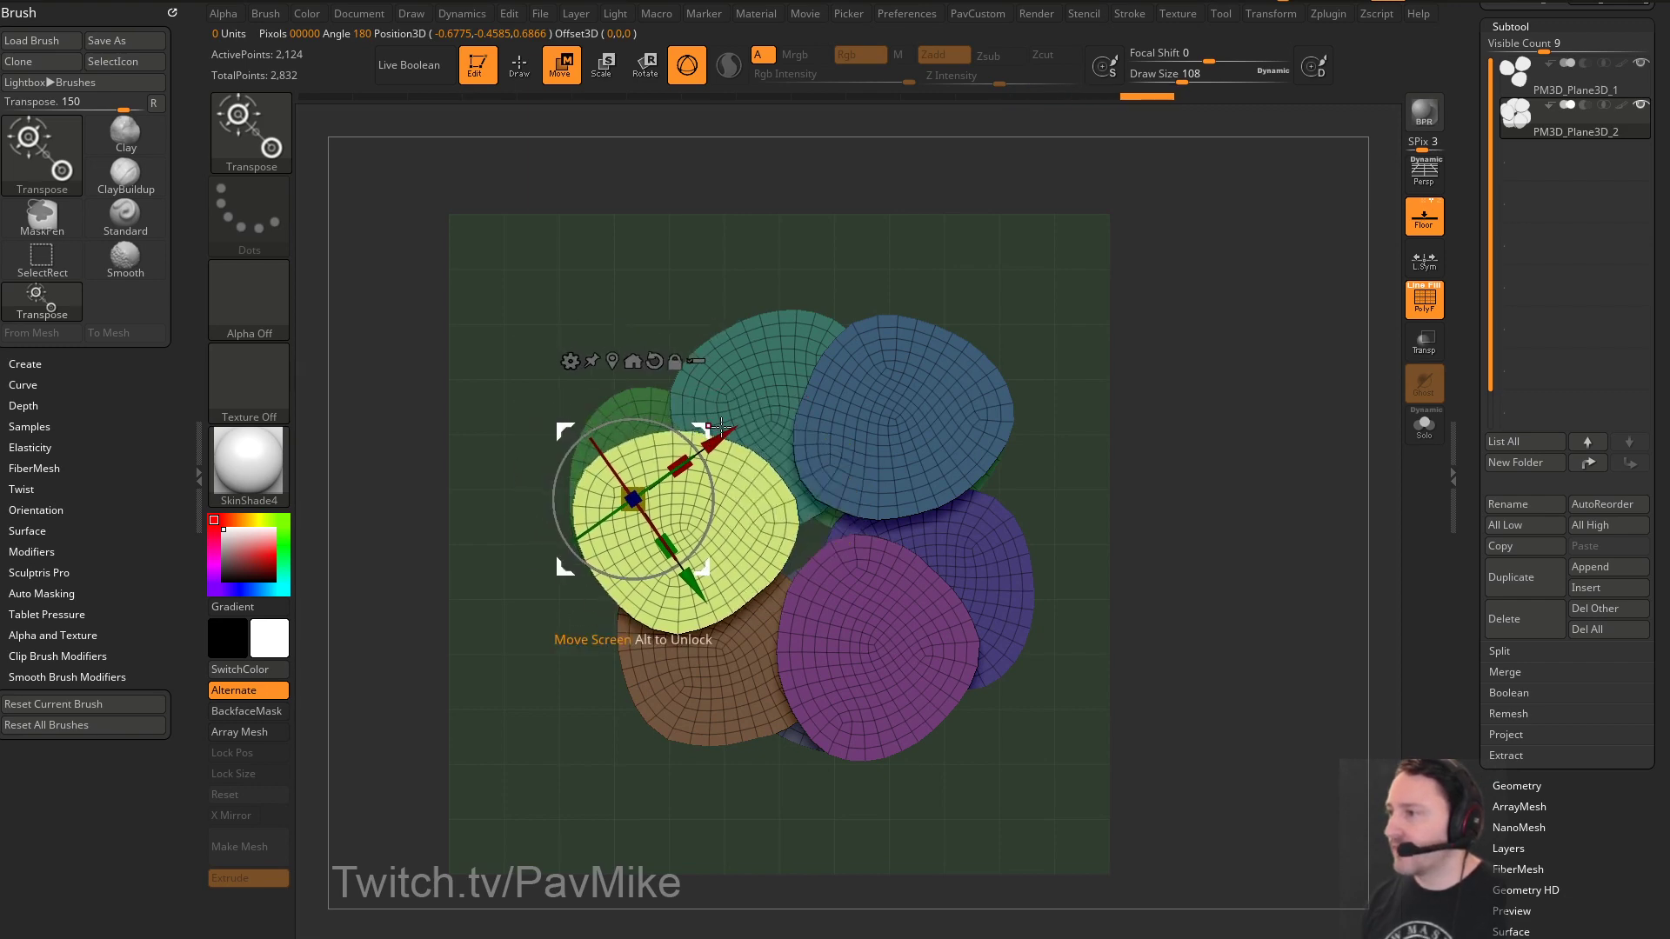
mouse_move(1100, 412)
left_mouse_down("ctrl")
mouse_move(1139, 522)
mouse_move(1085, 384)
left_mouse_up("ctrl")
key("q")
key("Tab")
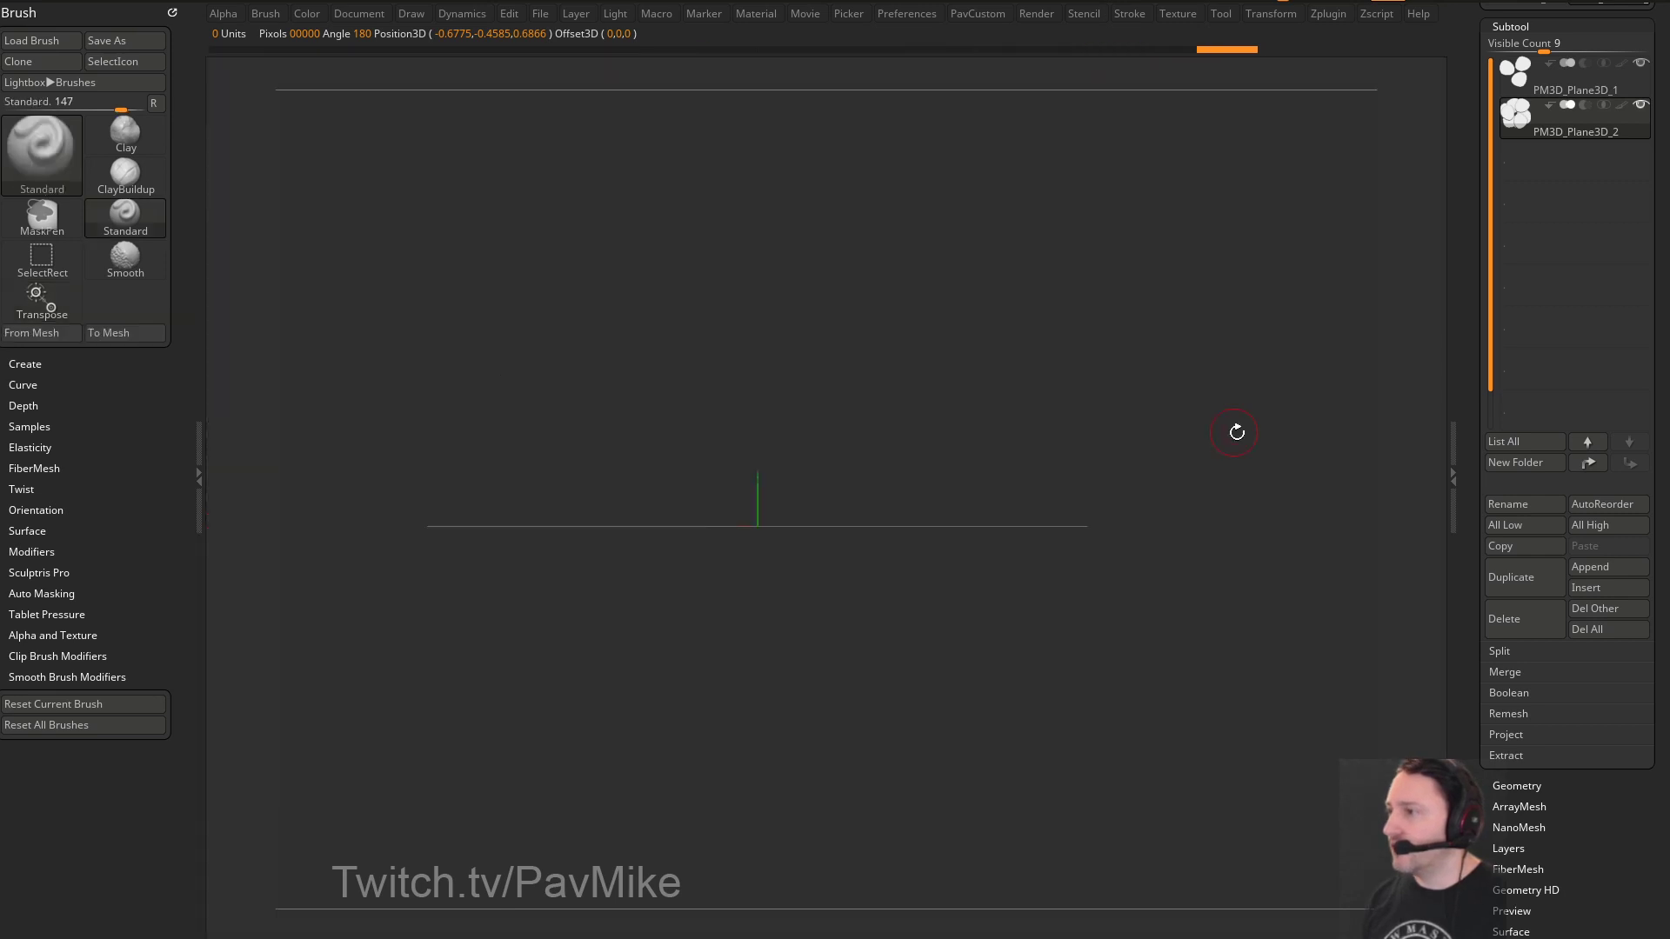
Enable Dynamic Subdiv on the petals with SmoothSubdiv at its minimum and a Thickness of about 0.01413
mouse_move(1246, 499)
left_mouse_down()
mouse_move(1233, 518)
mouse_move(1243, 479)
mouse_move(1234, 519)
left_mouse_up()
left_click_drag(1470, 524, 1480, 306)
left_click(1498, 369, "shift")
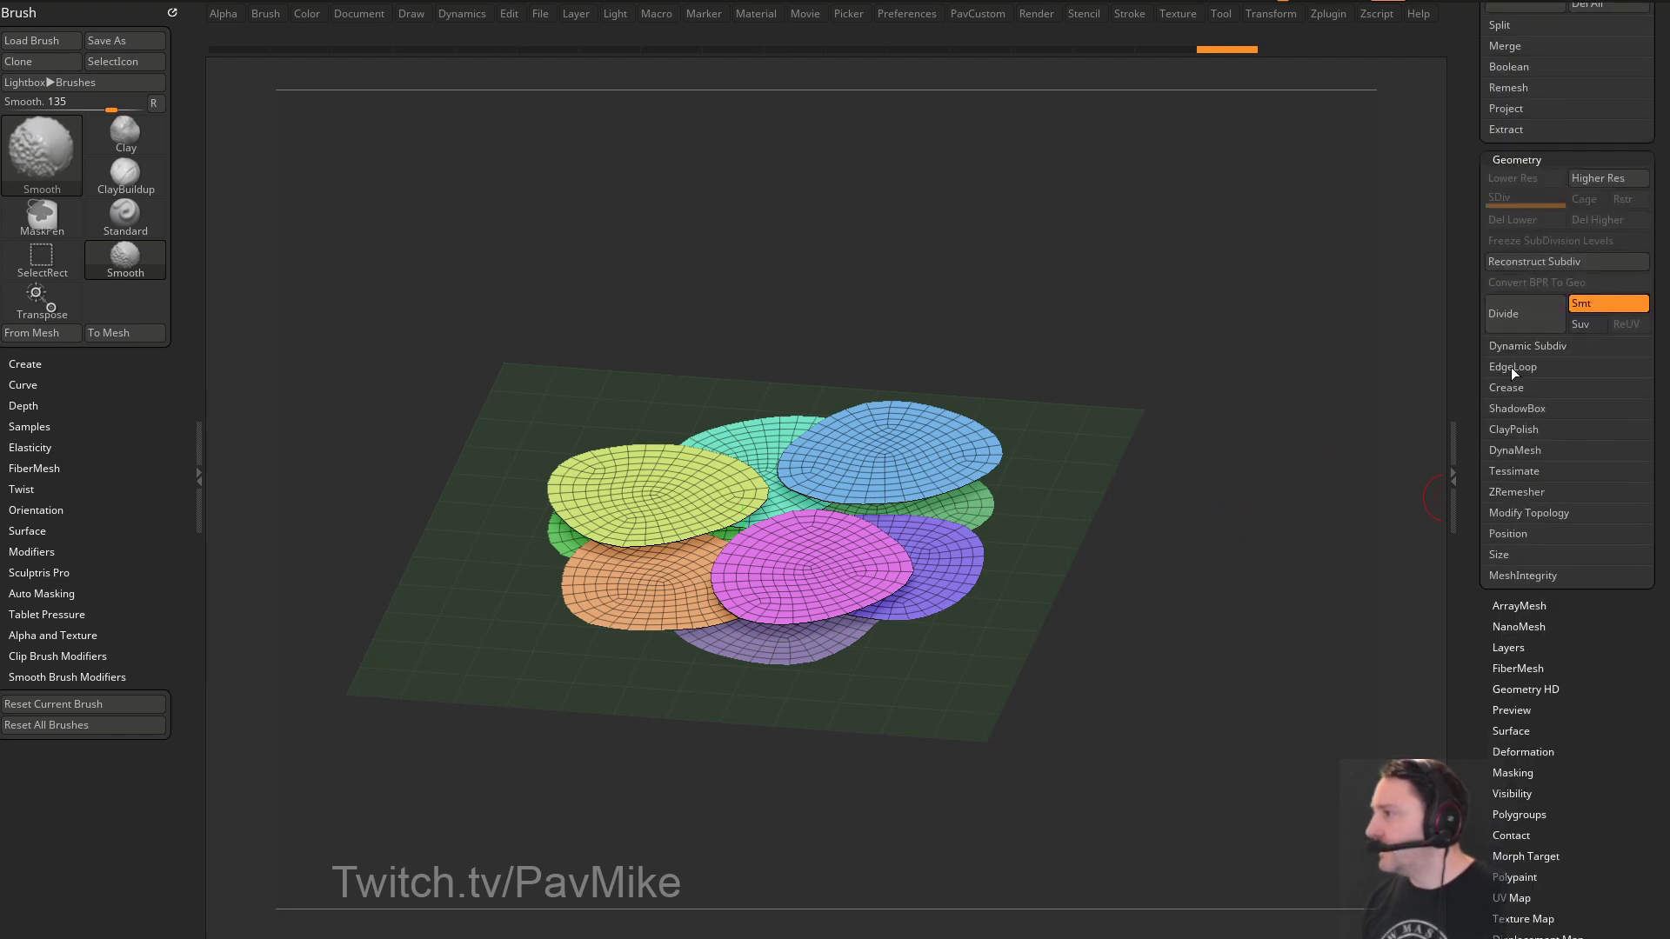
left_click(1518, 346)
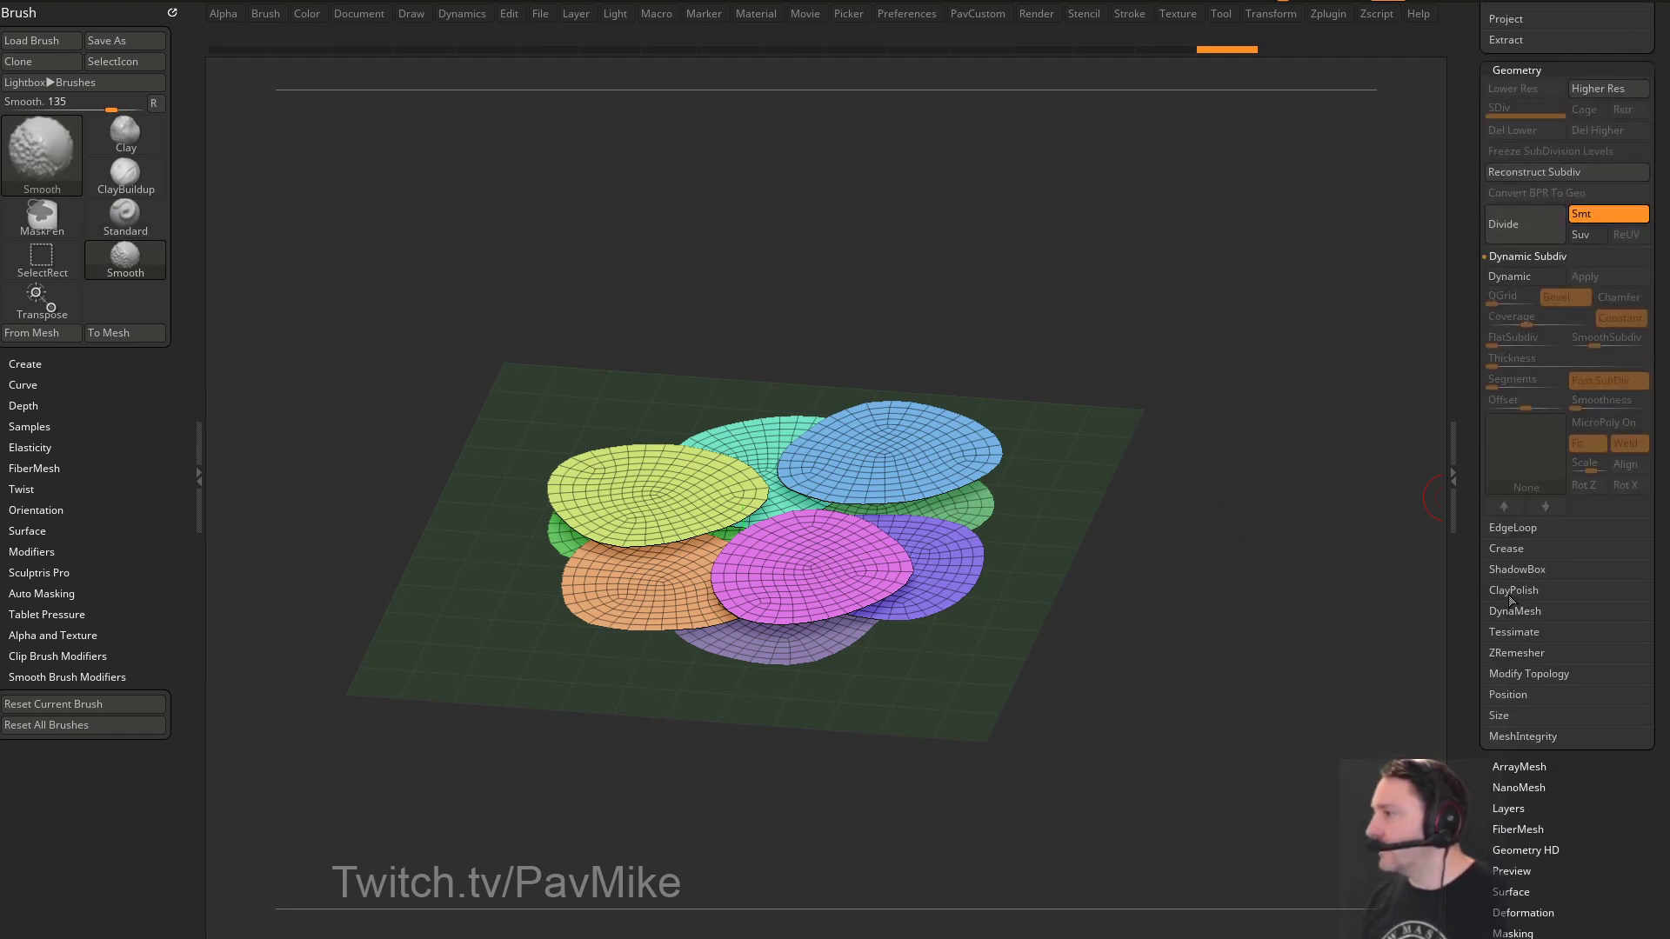
key("shift")
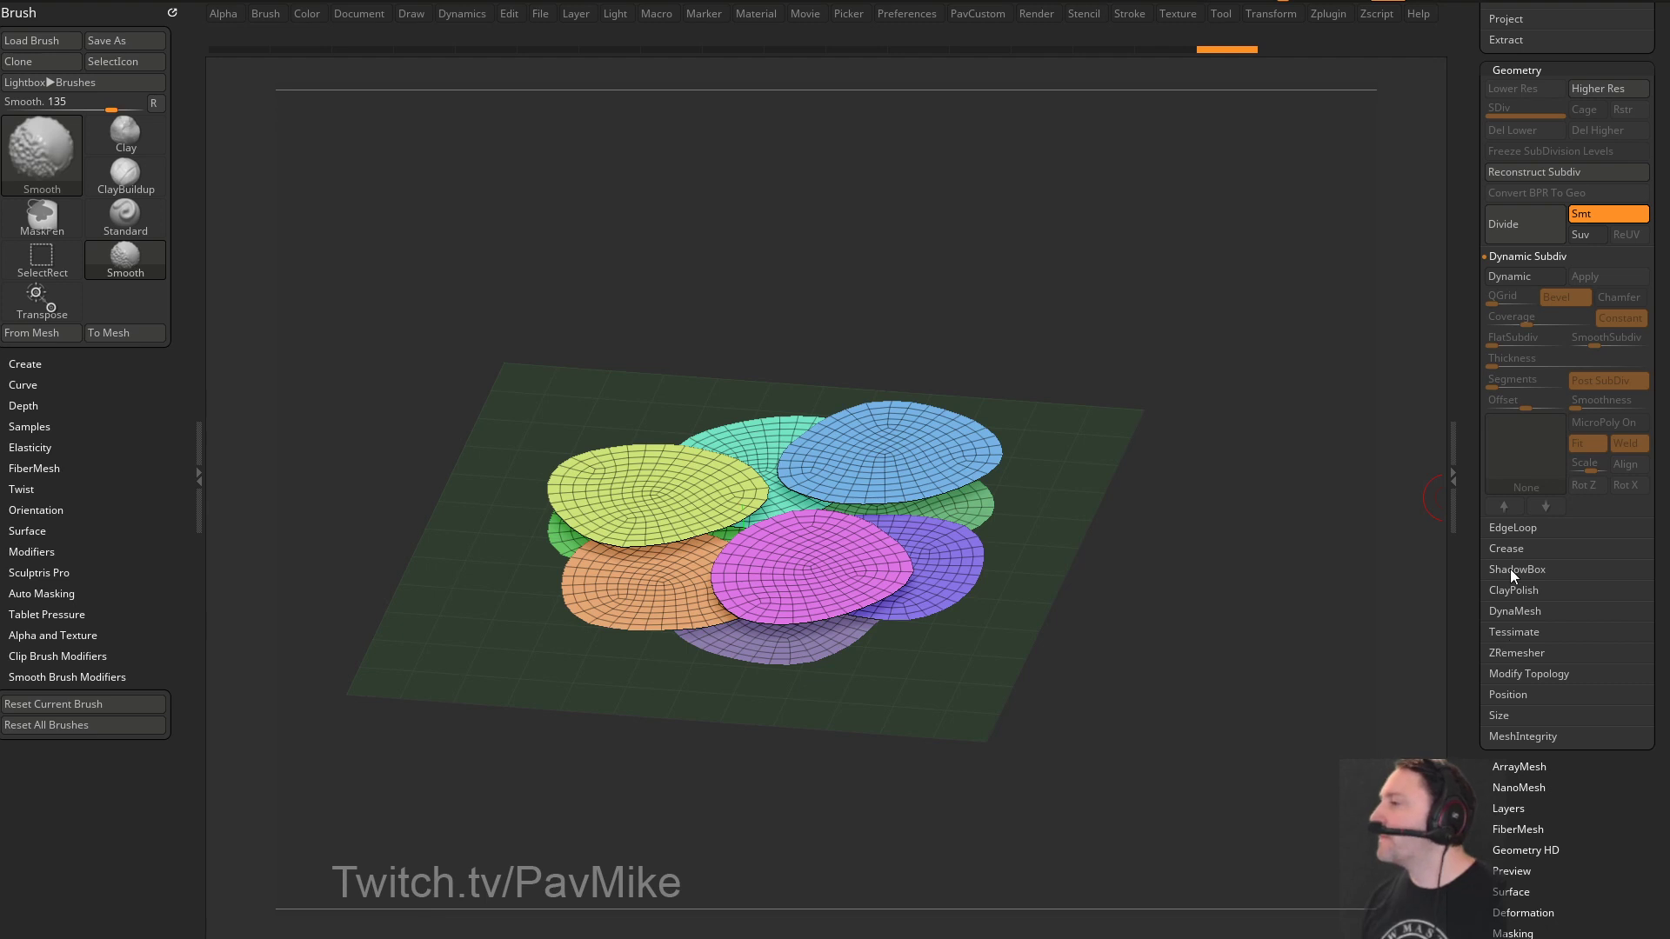
left_click(1518, 278)
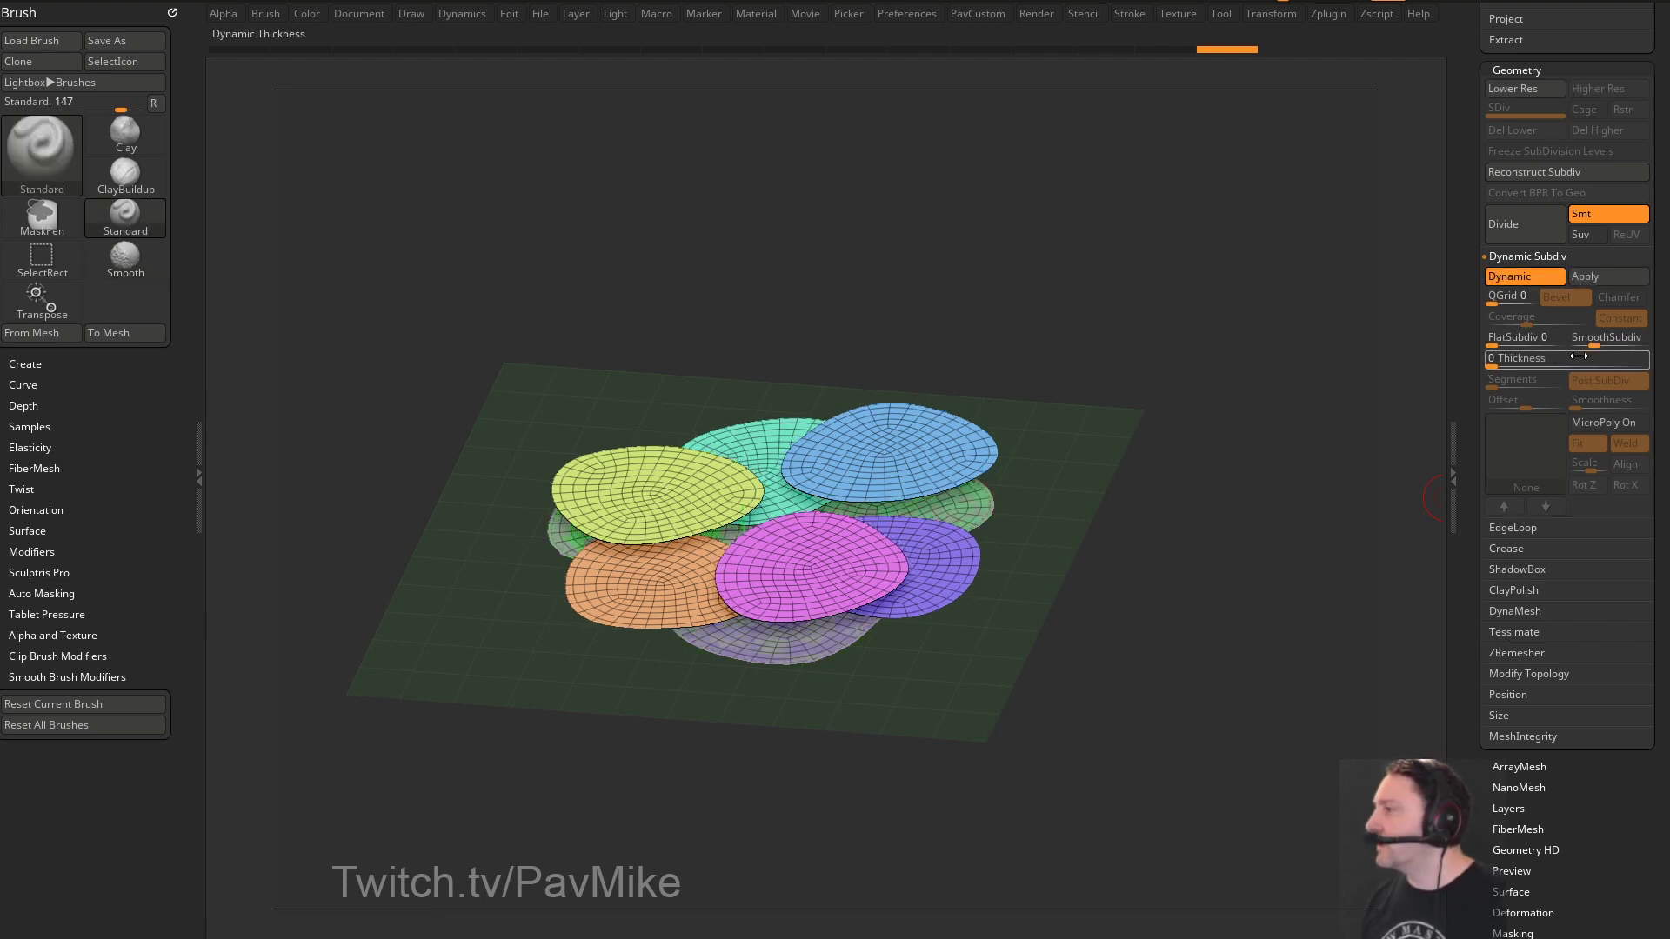
left_click_drag(1495, 363, 1538, 361)
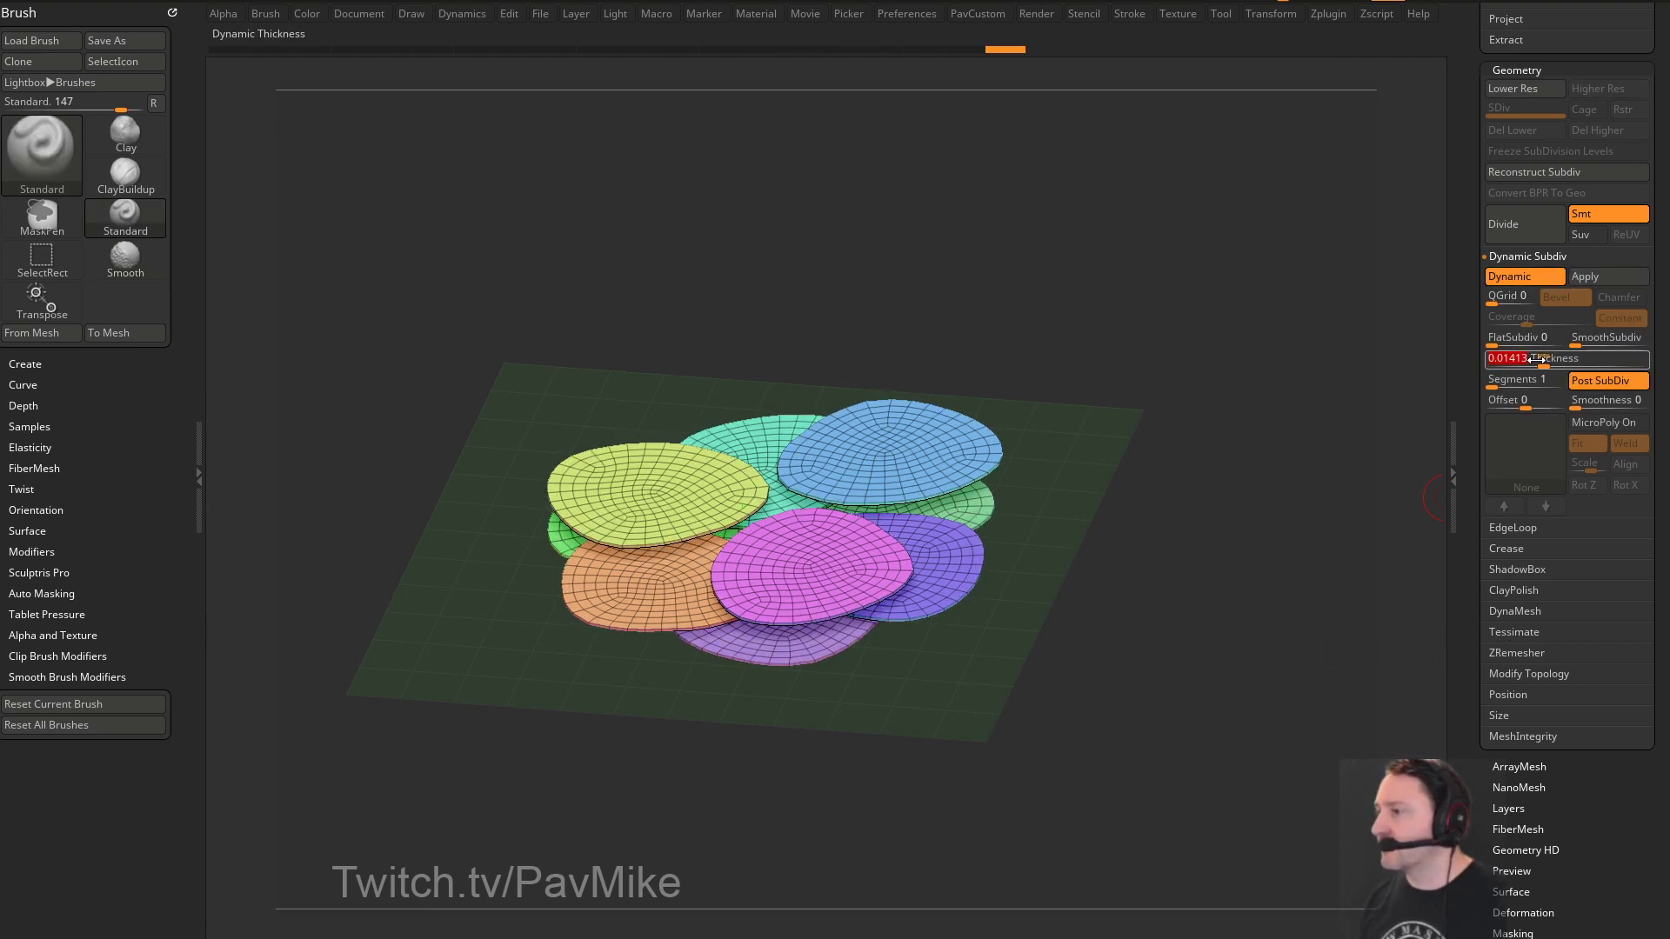
Mask all lower petals so that only the top layer of three petals stays unmasked
left_click_drag(1249, 477, 1231, 432, "shift")
left_click_drag(511, 408, 1035, 532, "ctrl")
left_click(1059, 470, "ctrl")
Copy the top three petals upward as a fourth layer, scale it down around the flower's centre, and rotate it
left_click_drag(1060, 367, 1117, 365, "shift")
key("w")
left_click_drag(624, 419, 623, 392, "ctrl")
left_click_drag(939, 310, 928, 392, "shift")
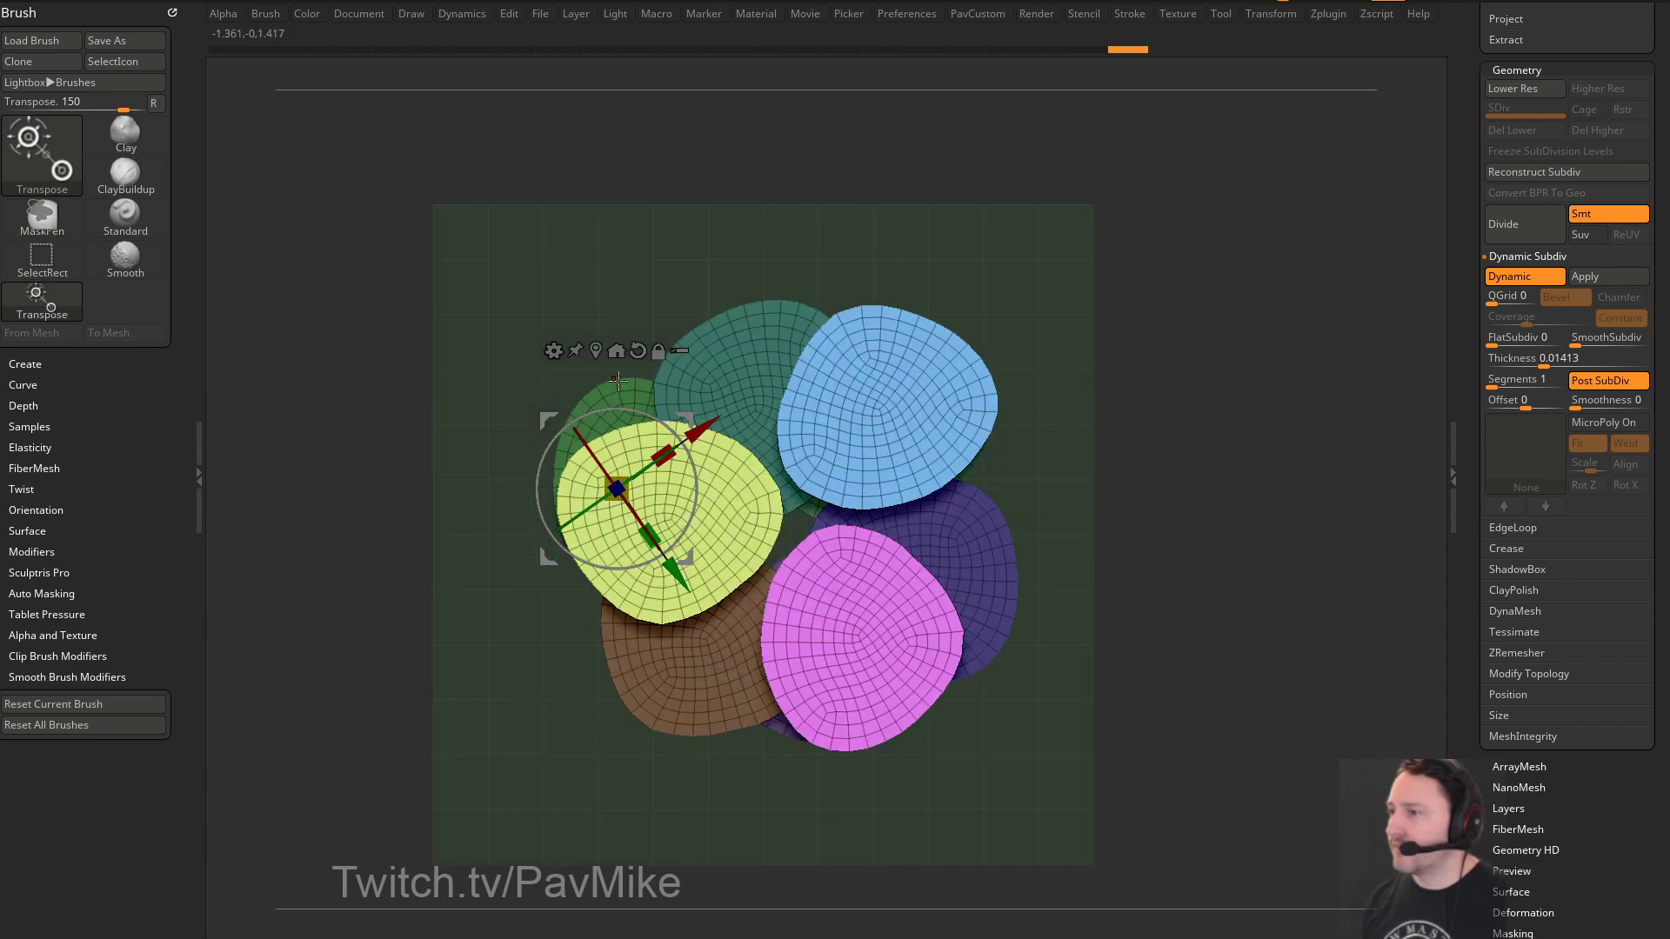
left_click(594, 351)
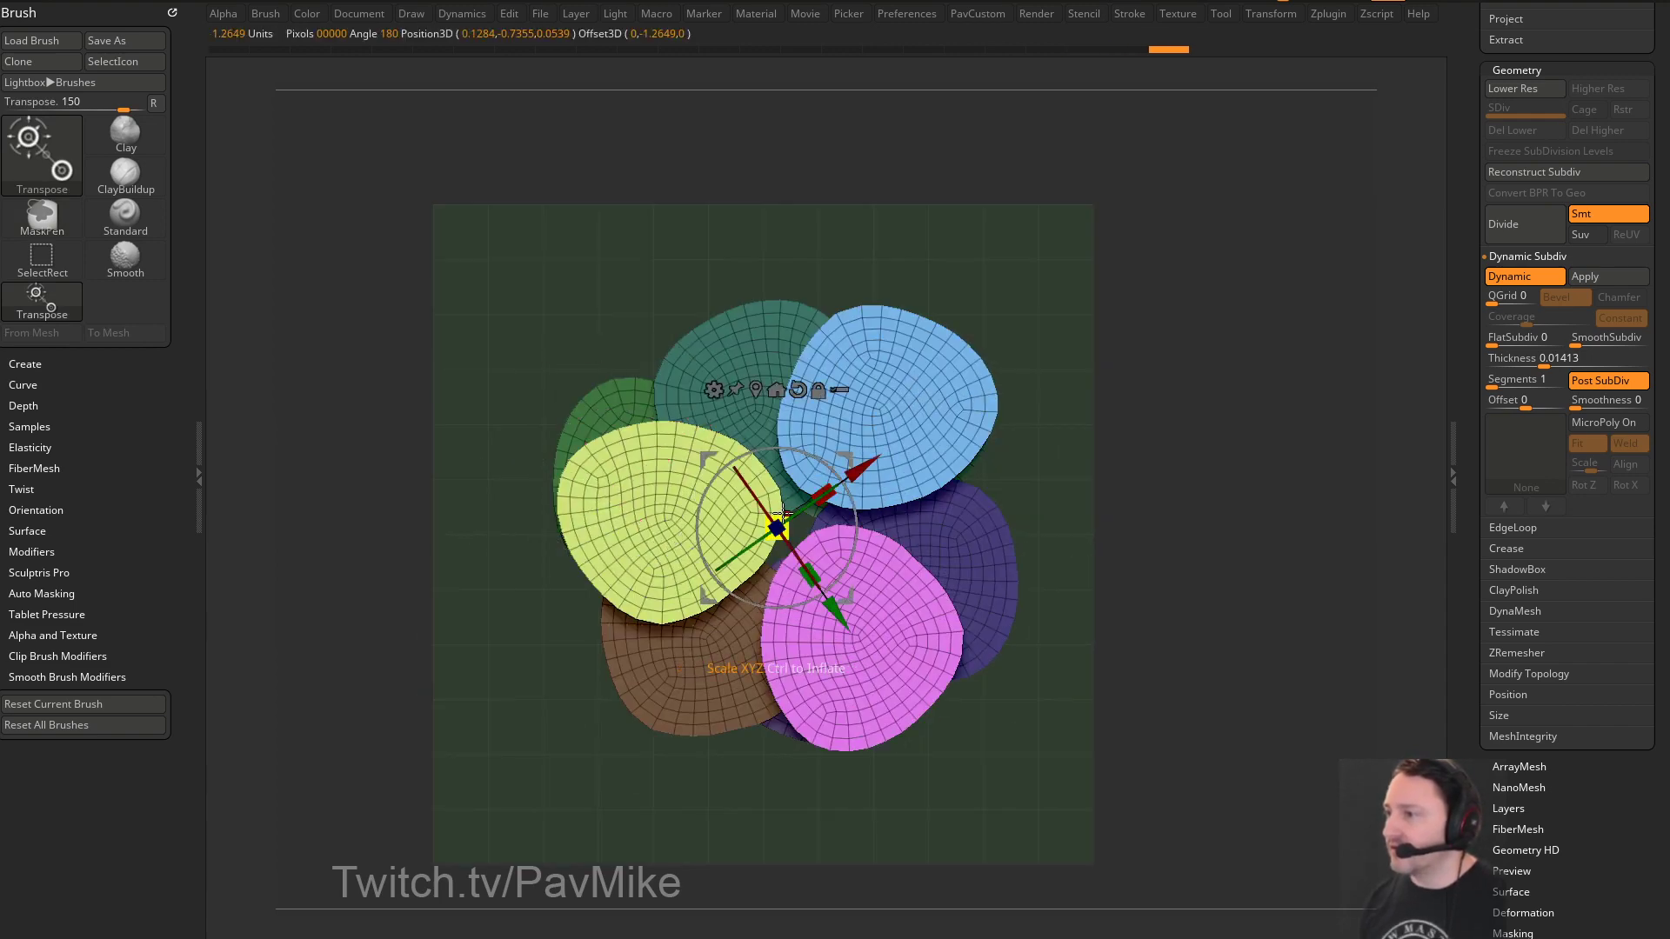
left_click_drag(783, 509, 745, 526)
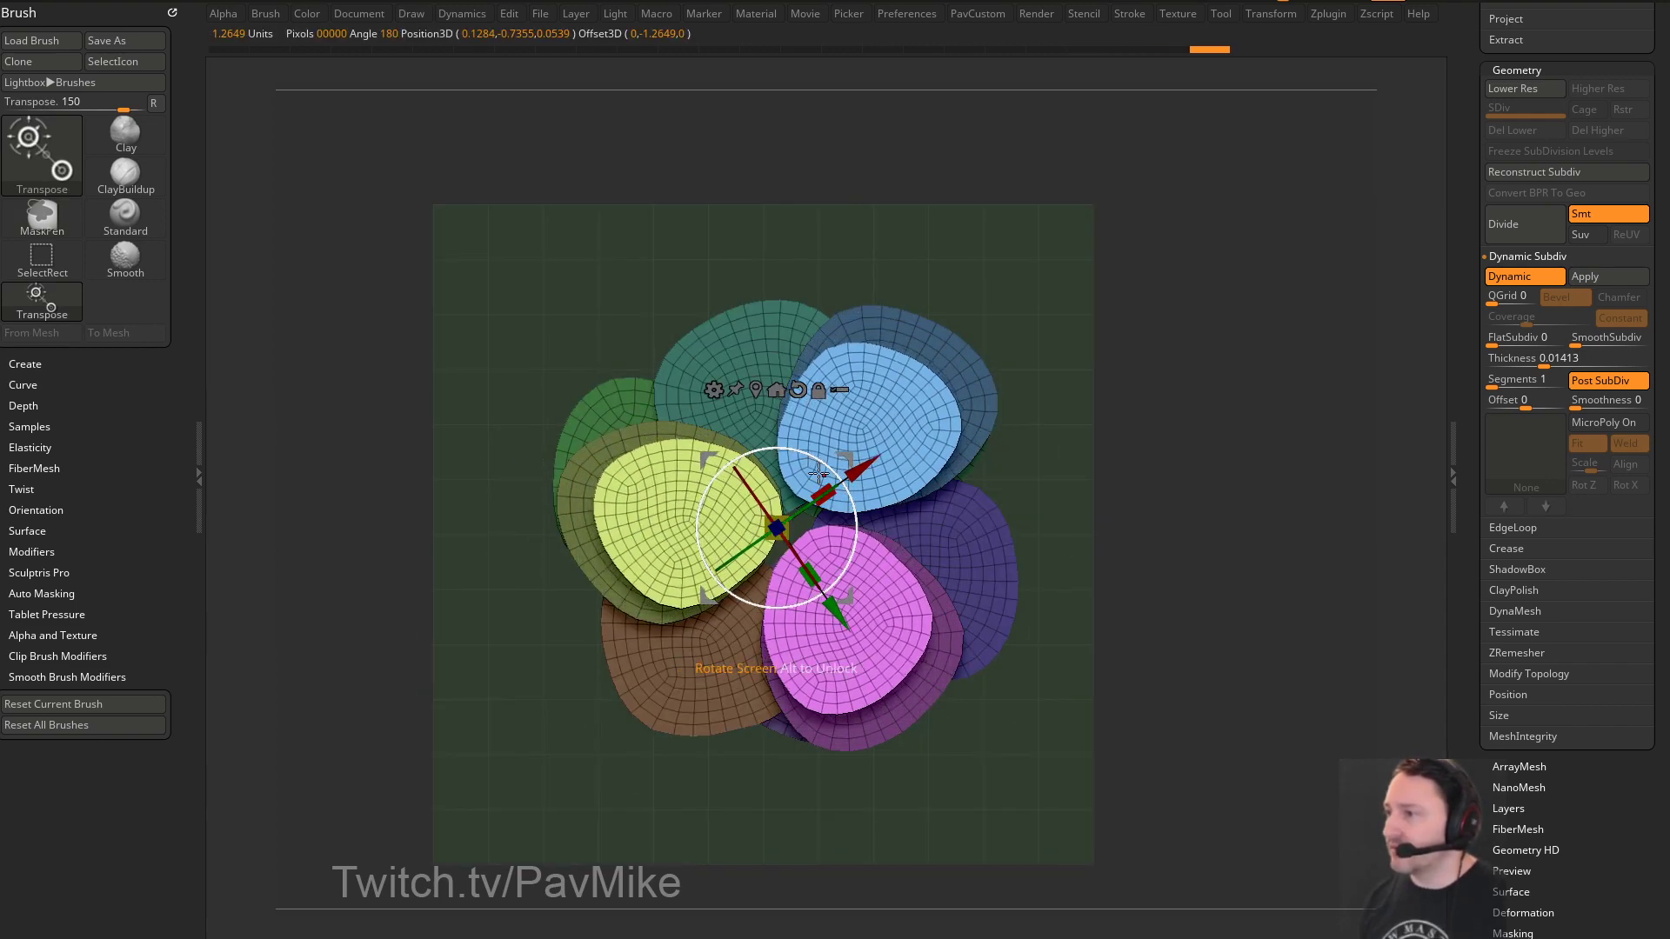
left_click_drag(817, 472, 845, 513)
Copy the fourth layer upward to make a smaller fifth layer, rotated to overlap the petals beneath
left_click_drag(1002, 453, 1055, 342, "shift")
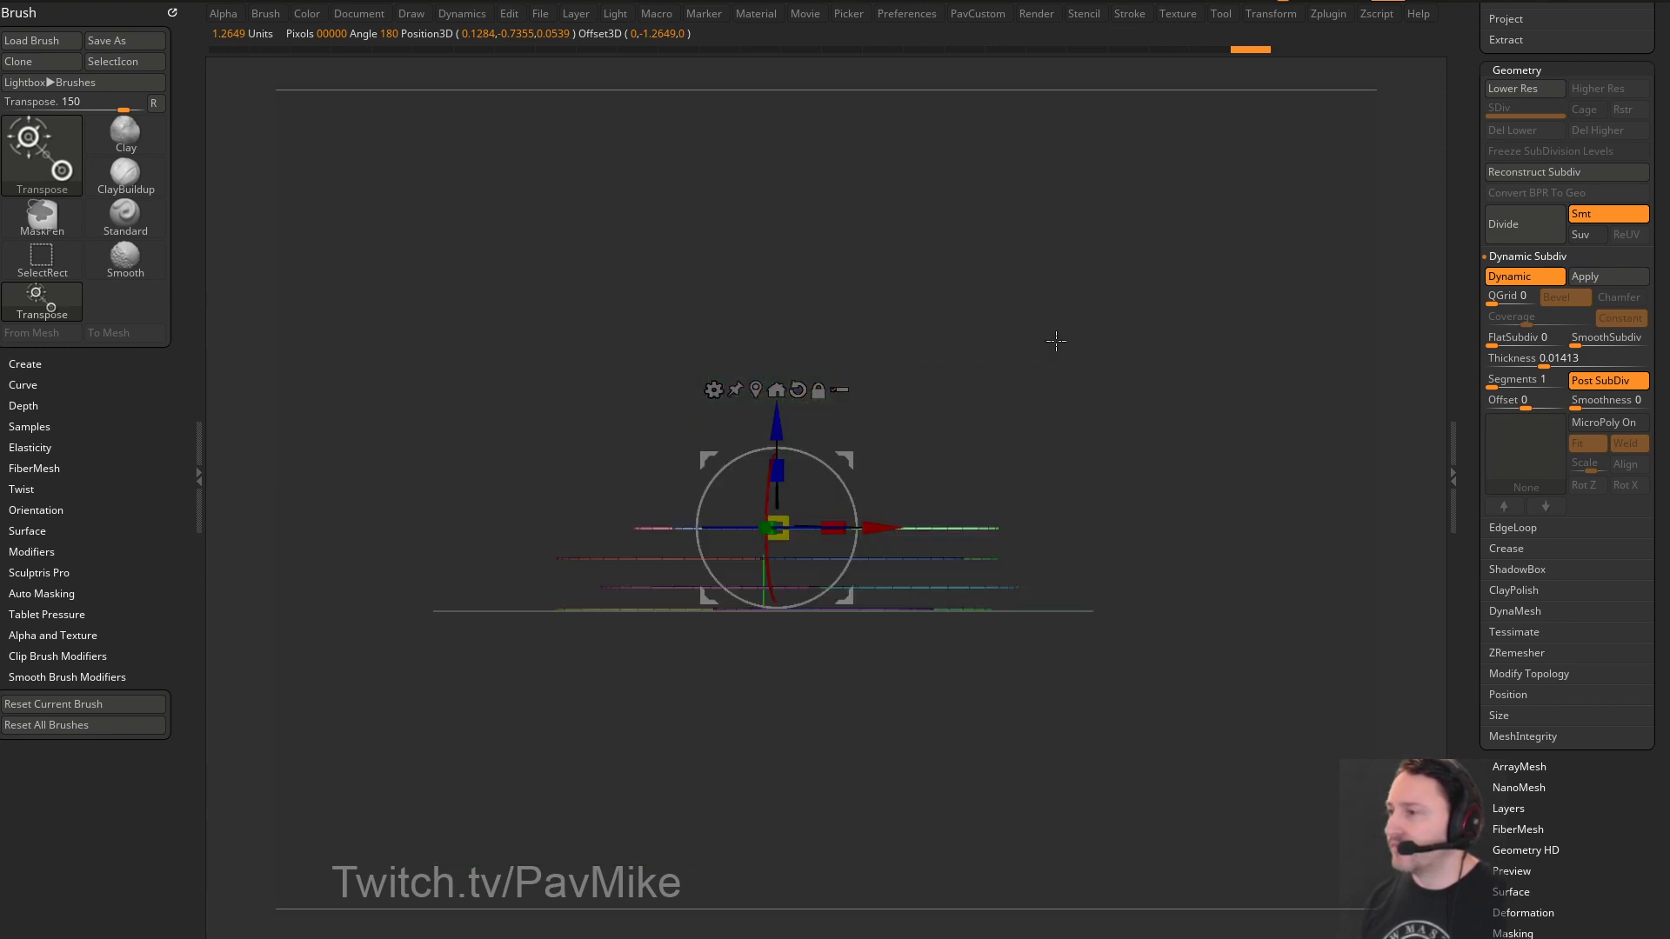
left_click_drag(780, 407, 780, 406, "ctrl")
mouse_move(856, 367)
left_mouse_down("shift")
mouse_move(832, 456)
mouse_move(773, 497)
left_mouse_up("shift")
mouse_move(830, 445)
left_mouse_down()
mouse_move(856, 510)
mouse_move(859, 428)
left_mouse_up()
Add a sixth petal layer by copying the fifth upward, scaling it down and rotating it toward the flower's centre
left_click_drag(1043, 383, 959, 350, "shift")
key("ctrl")
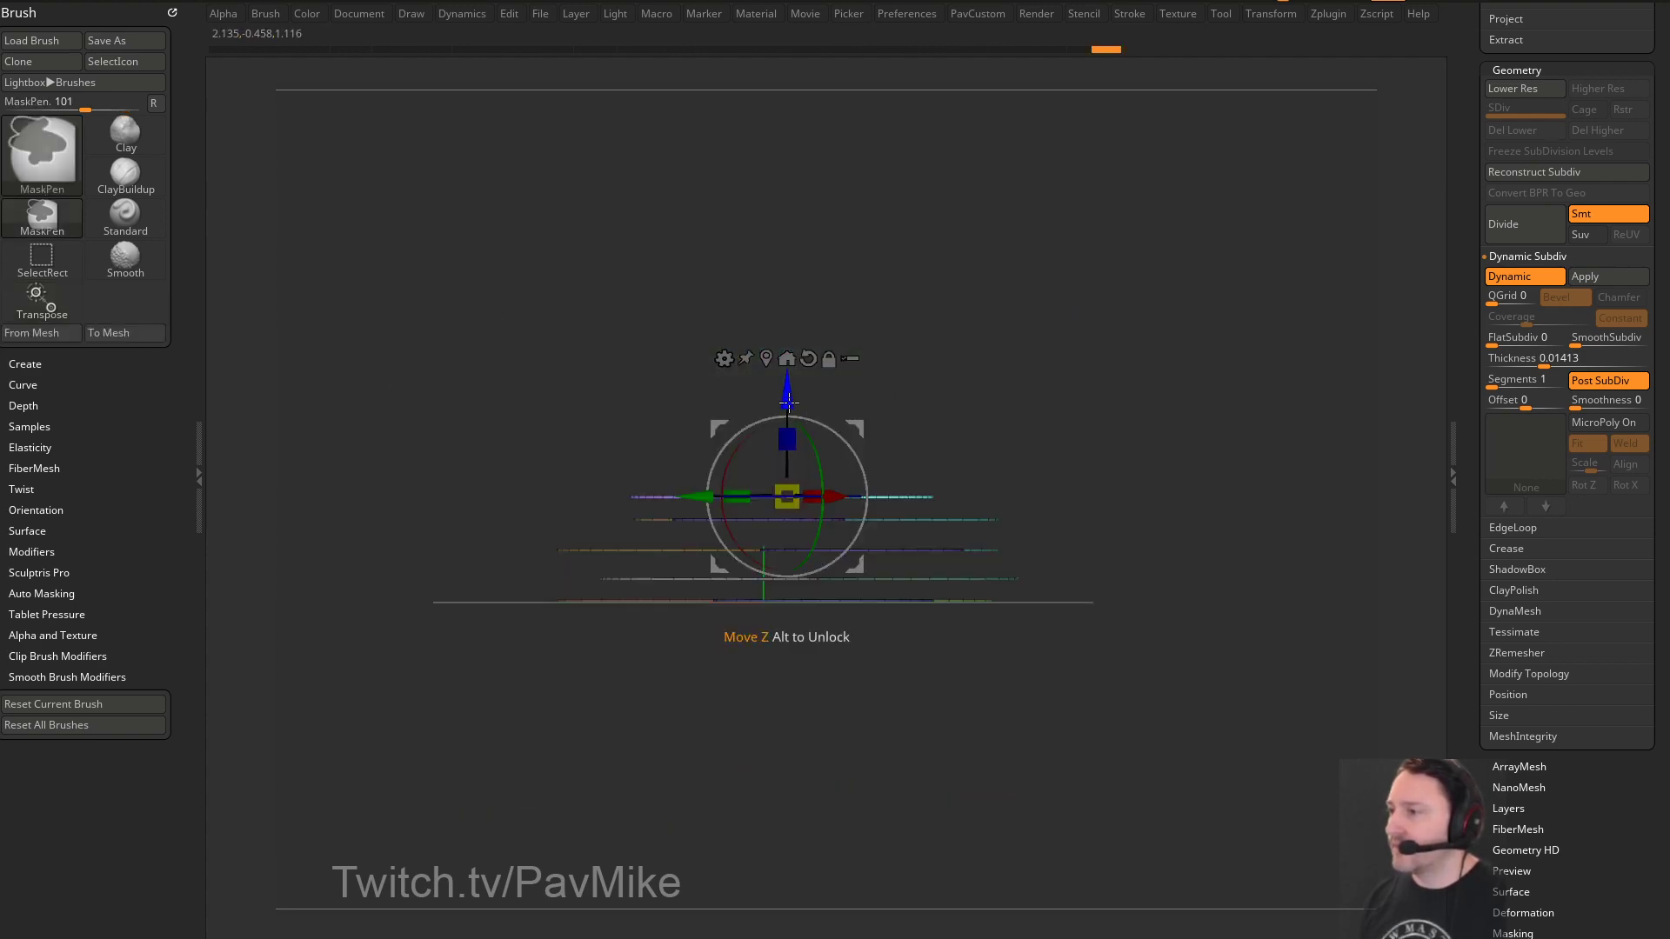
left_click_drag(889, 393, 901, 470, "shift")
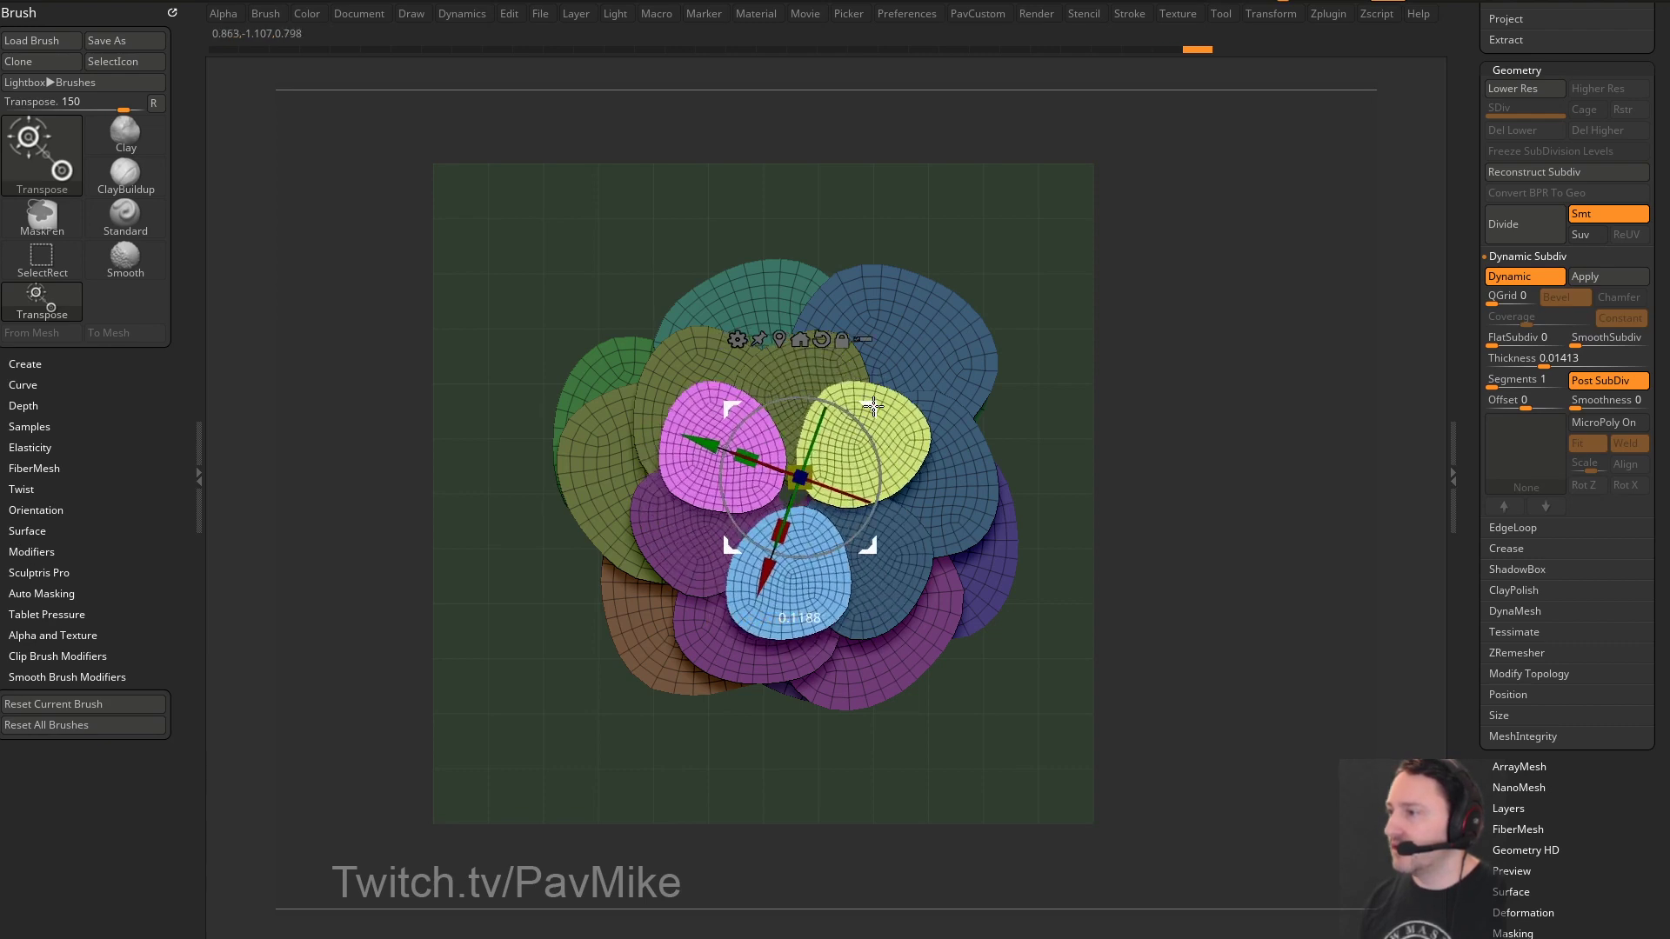
left_click_drag(1061, 451, 964, 475)
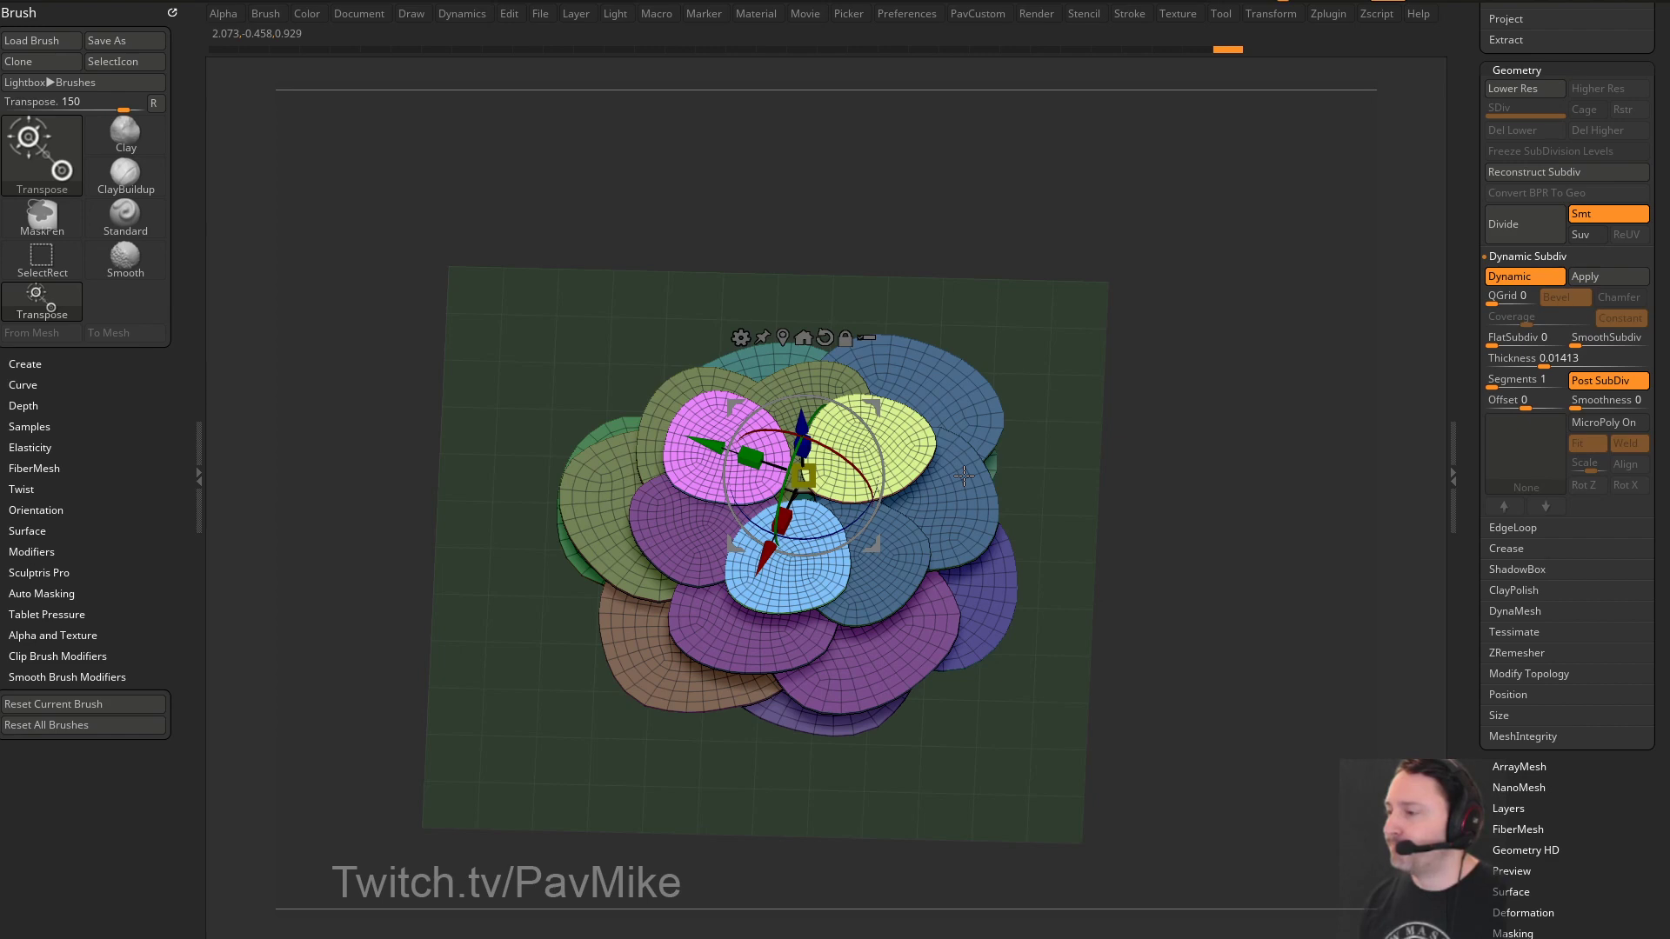
Create the seventh, smallest petal layer above the sixth and rotate it to fill the flower's centre
left_click_drag(963, 477, 957, 335, "shift")
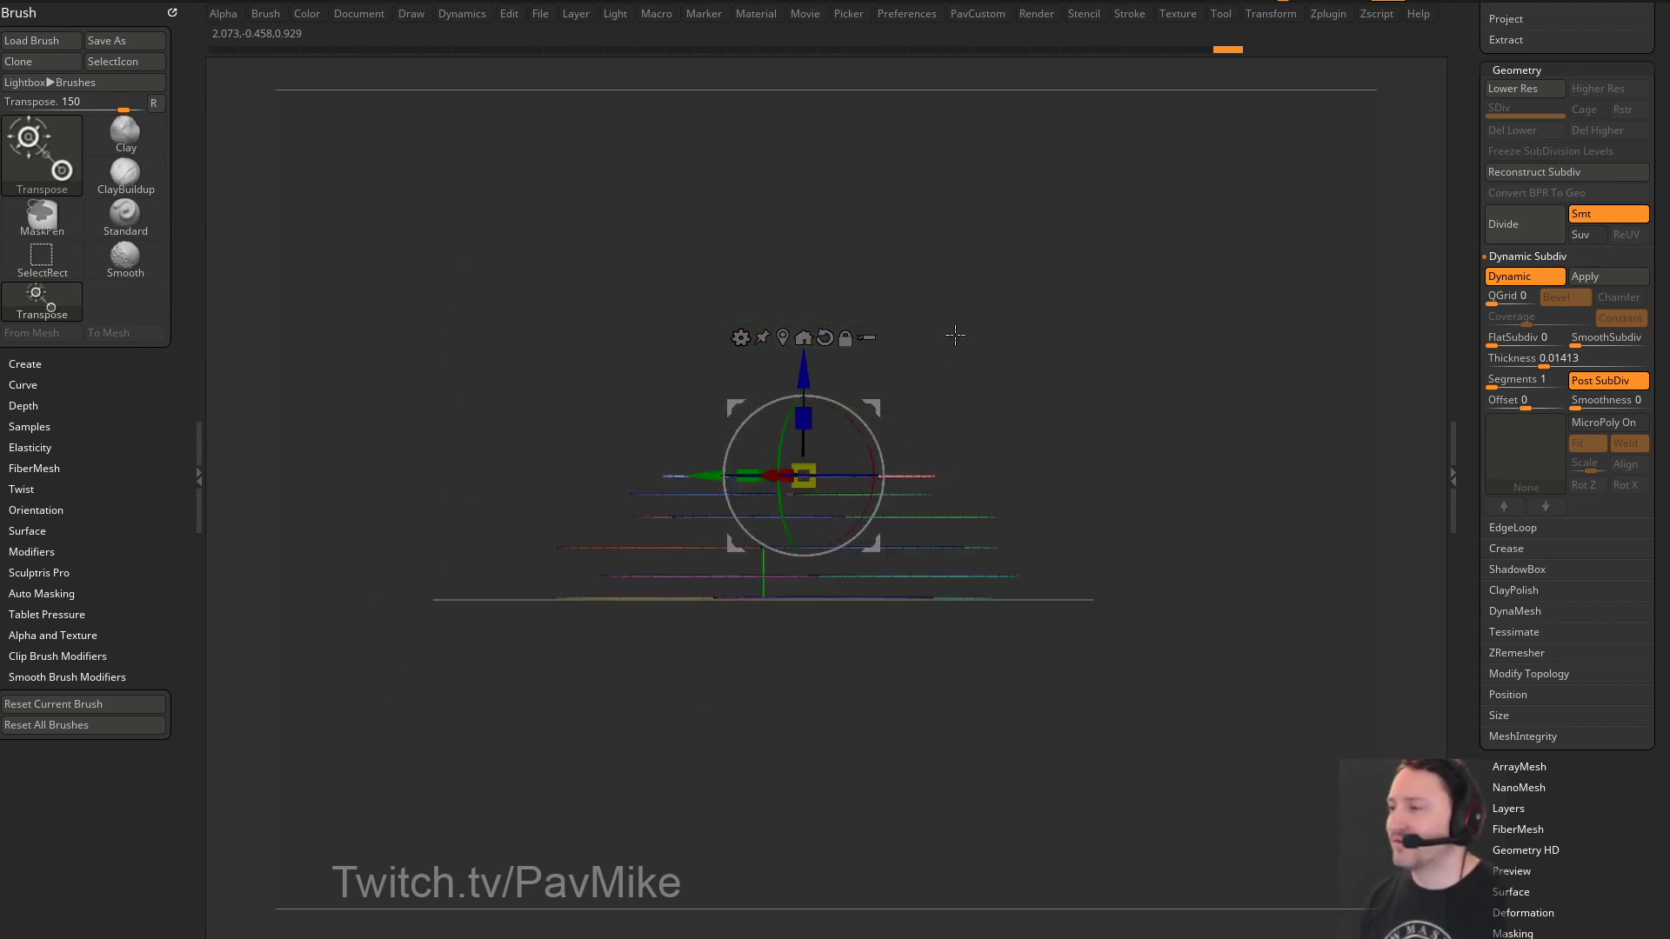
left_click_drag(802, 372, 927, 455, "ctrl")
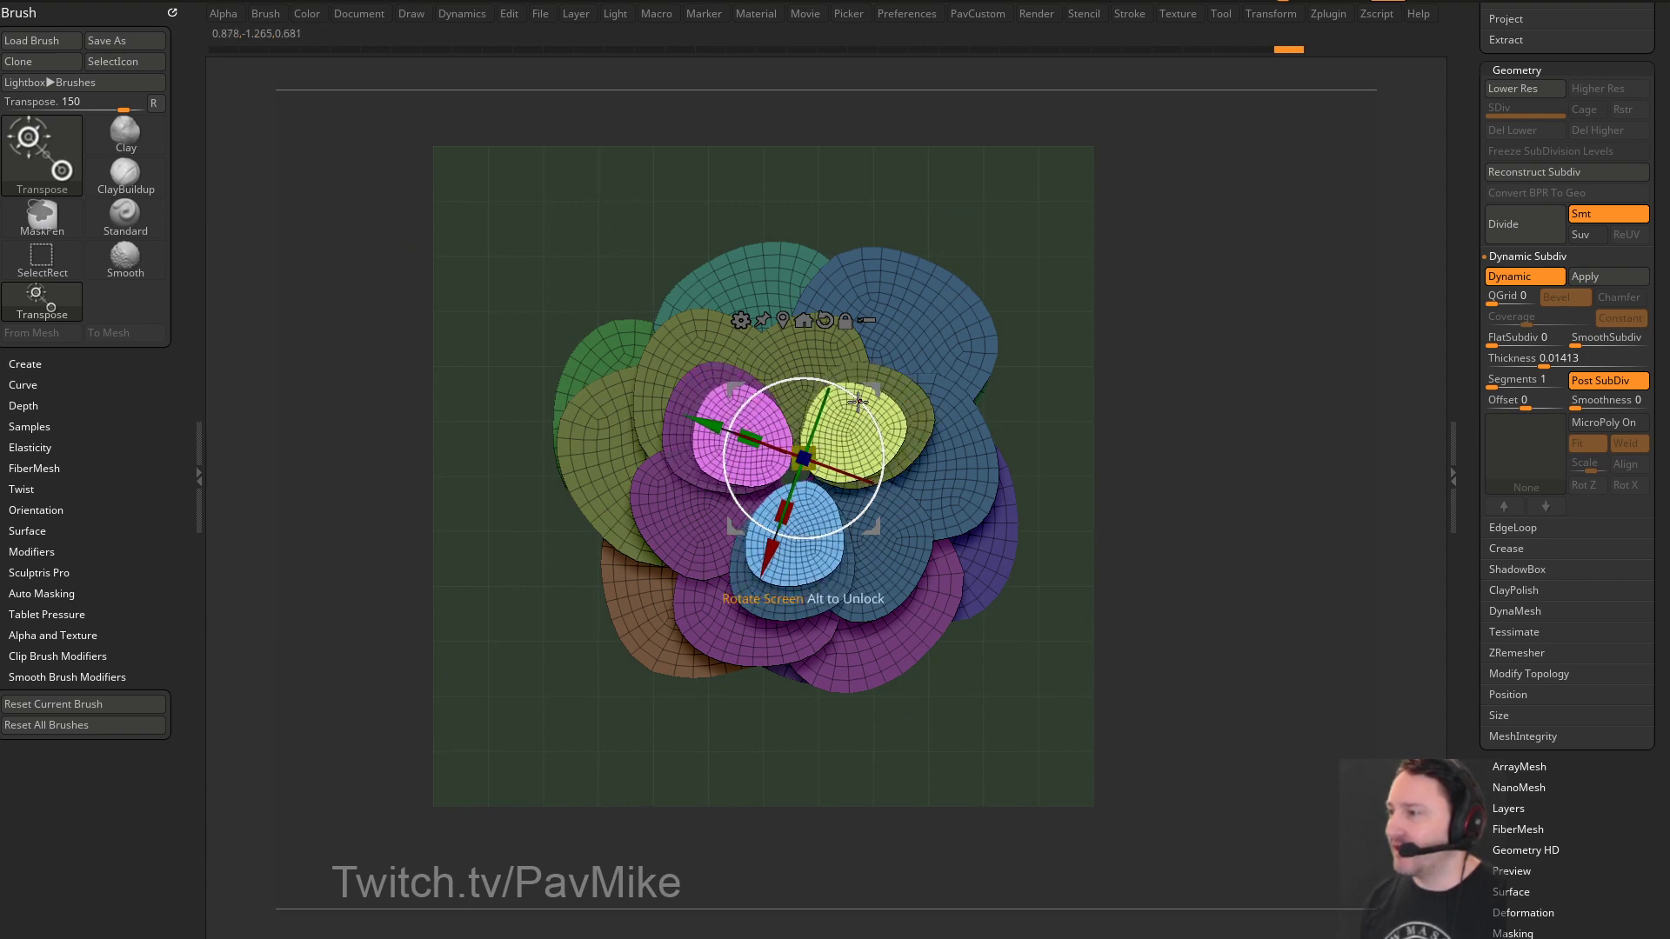
left_click_drag(858, 400, 883, 406)
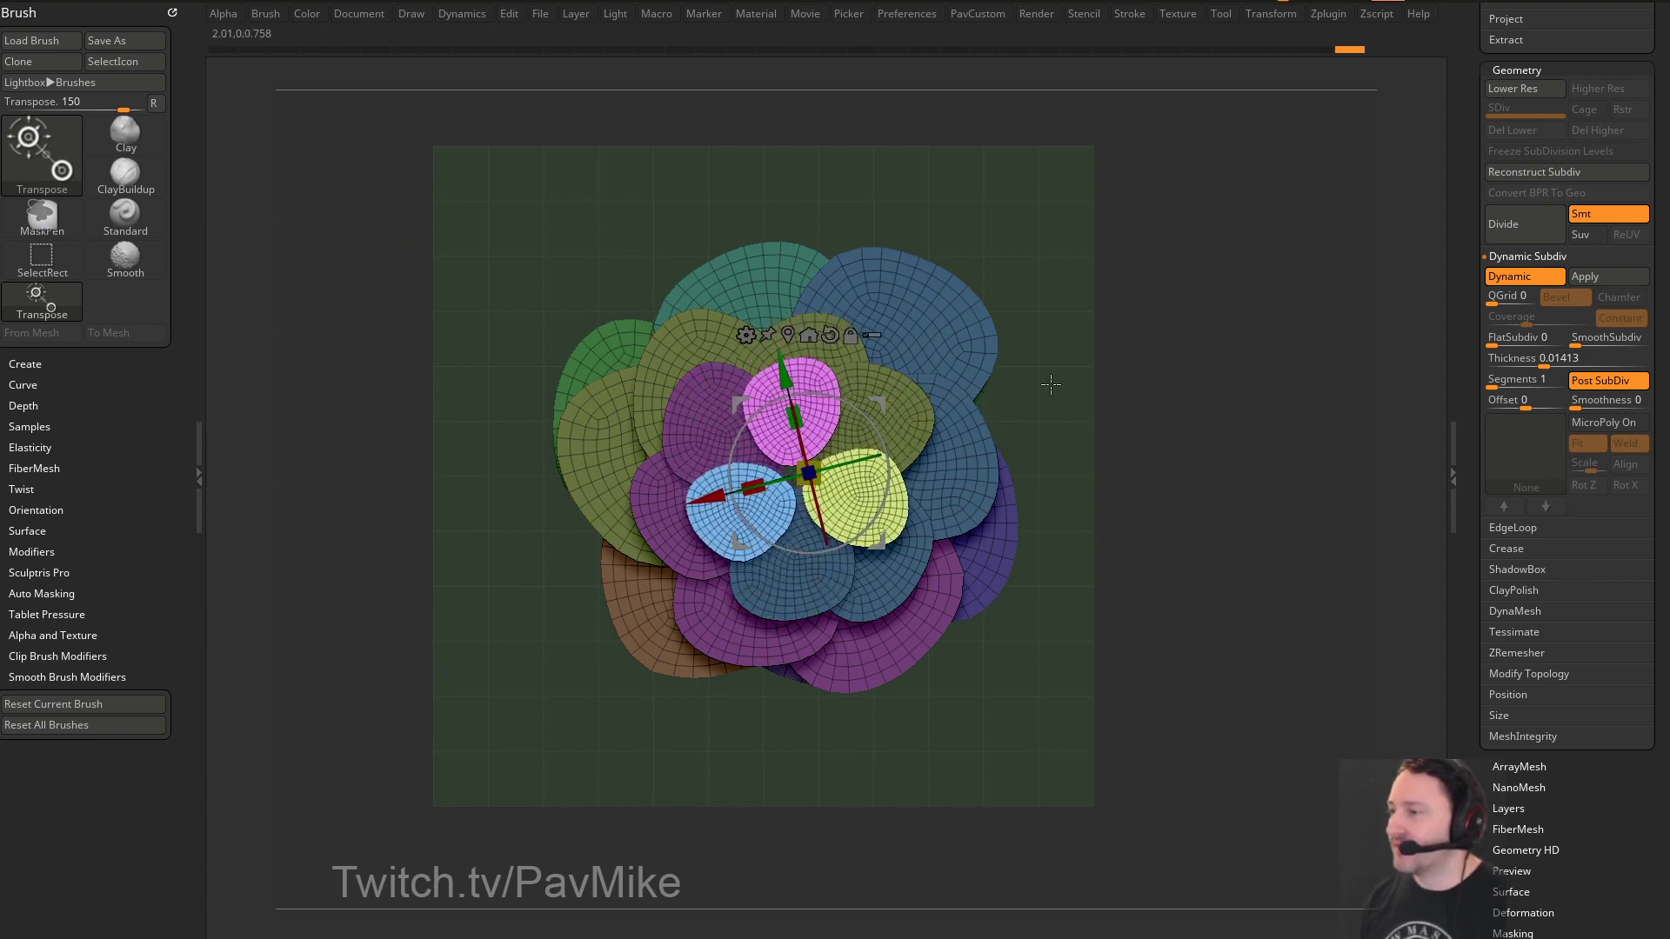
Return to Draw mode and regroup the finished flower with Auto Groups so each petal has its own polygroup
key("q")
mouse_move(1092, 399)
left_mouse_down()
mouse_move(1229, 421)
mouse_move(1128, 338)
mouse_move(1148, 399)
left_mouse_up()
key("space")
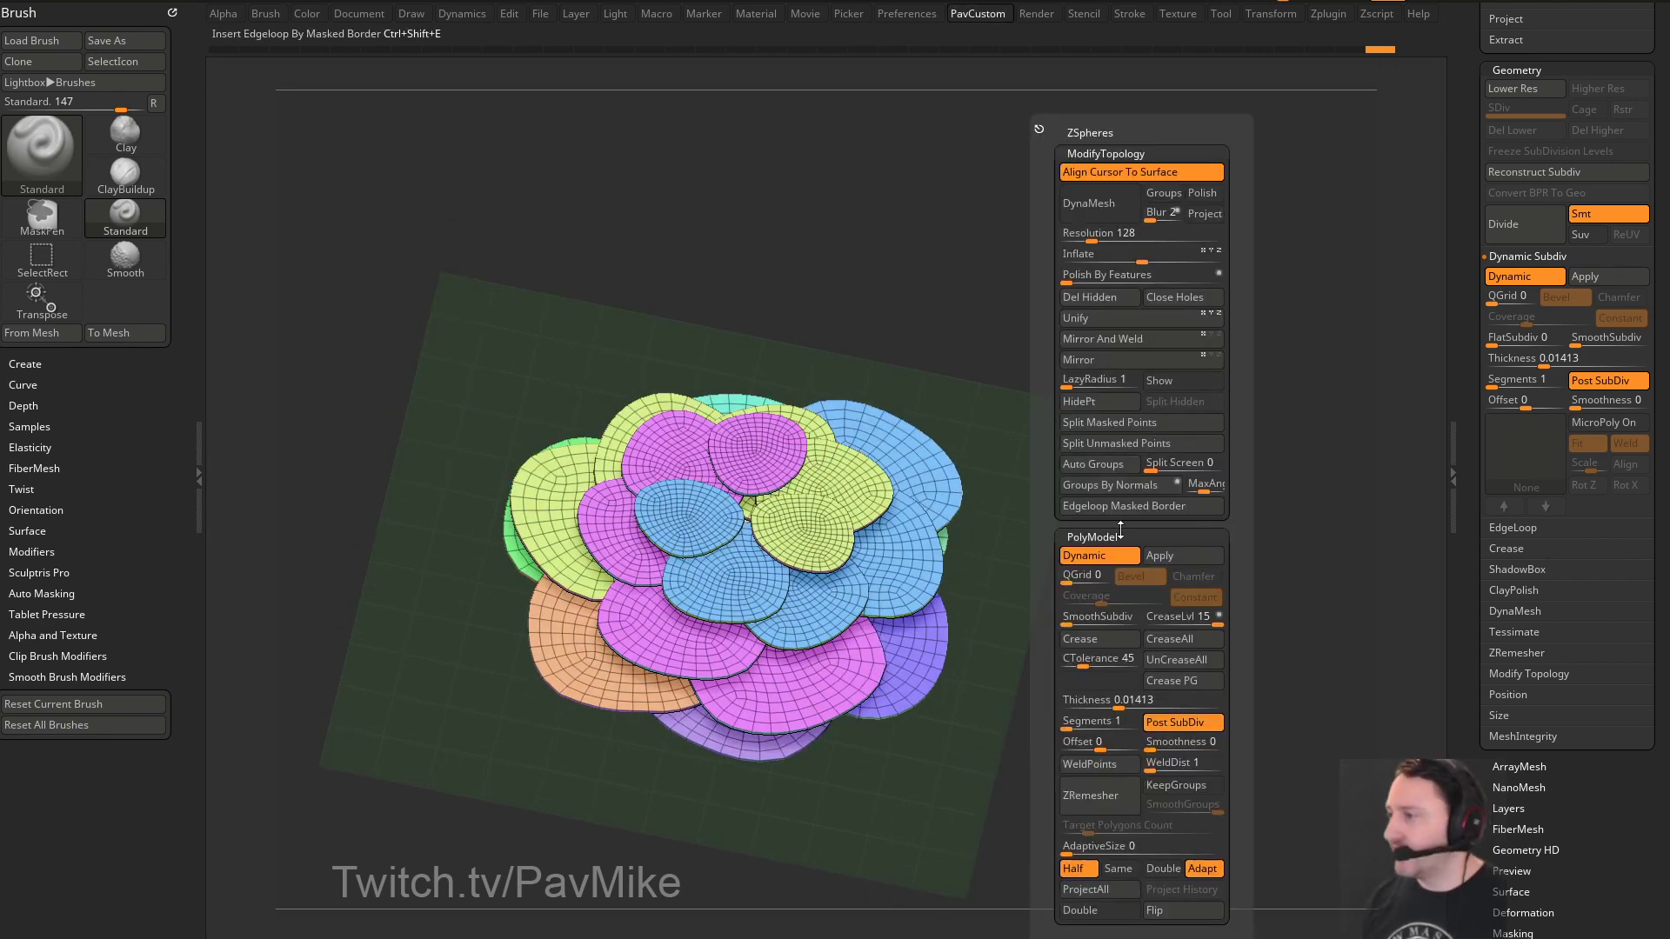
left_click(1106, 466)
mouse_move(1126, 418)
left_mouse_down()
mouse_move(1132, 383)
mouse_move(1137, 408)
mouse_move(1178, 387)
mouse_move(1118, 347)
mouse_move(1161, 367)
mouse_move(1091, 411)
left_mouse_up()
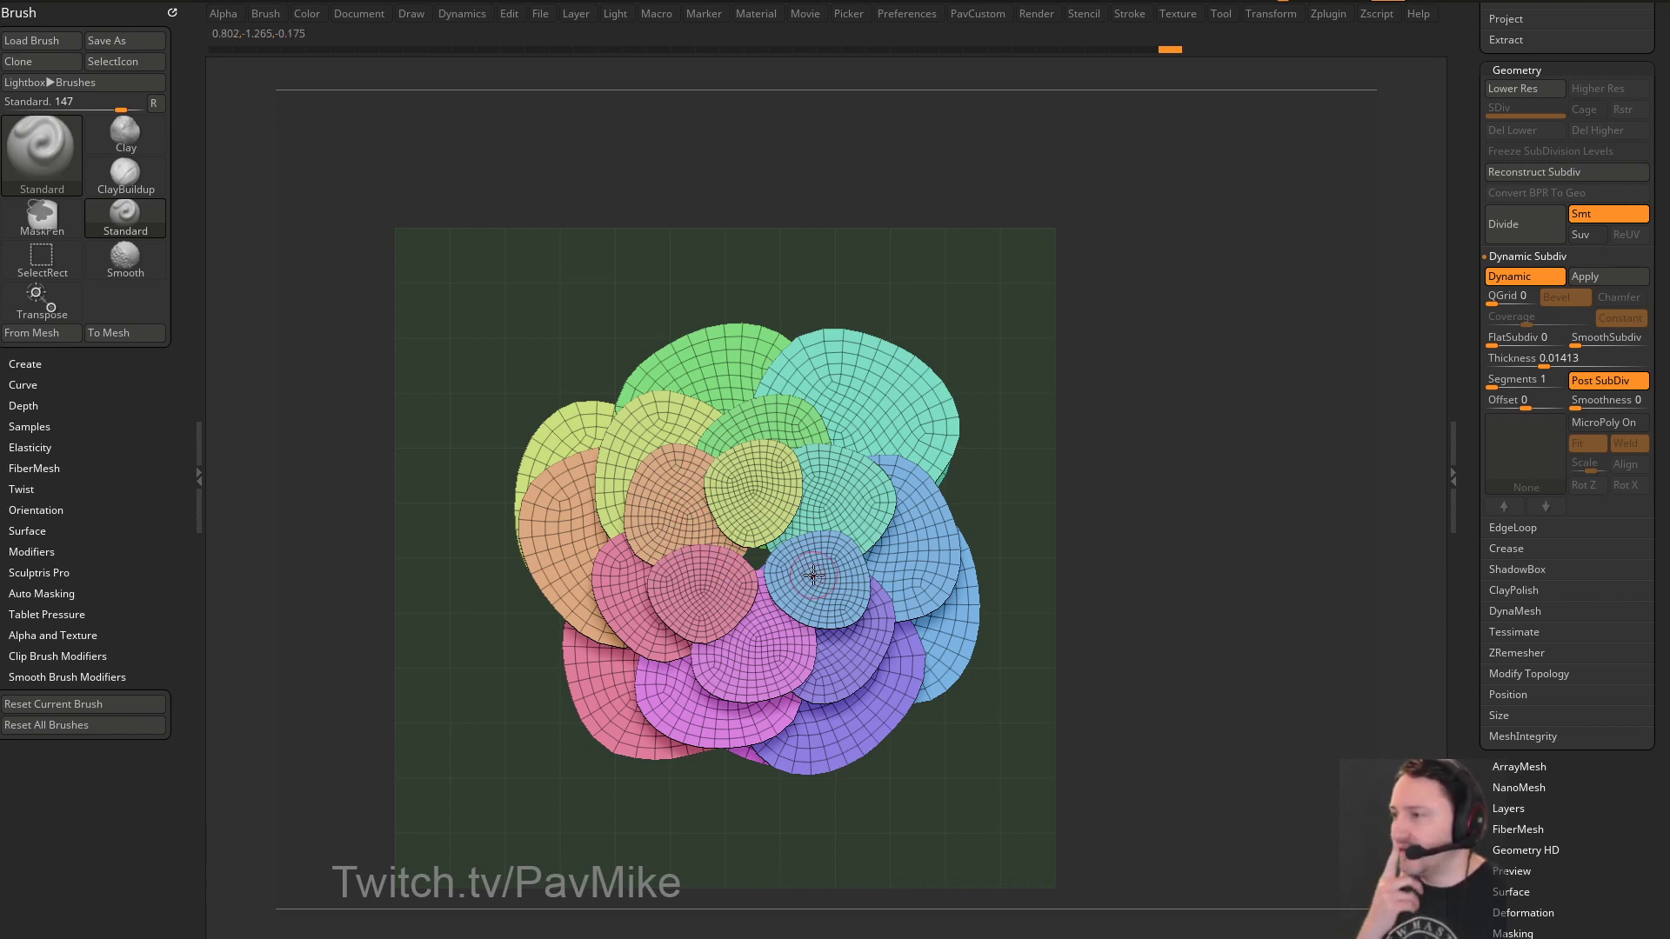
Choose the MaskLasso brush and mask the petals' inner edges around the flower's centre from above and below
key("ctrl")
left_click(49, 146)
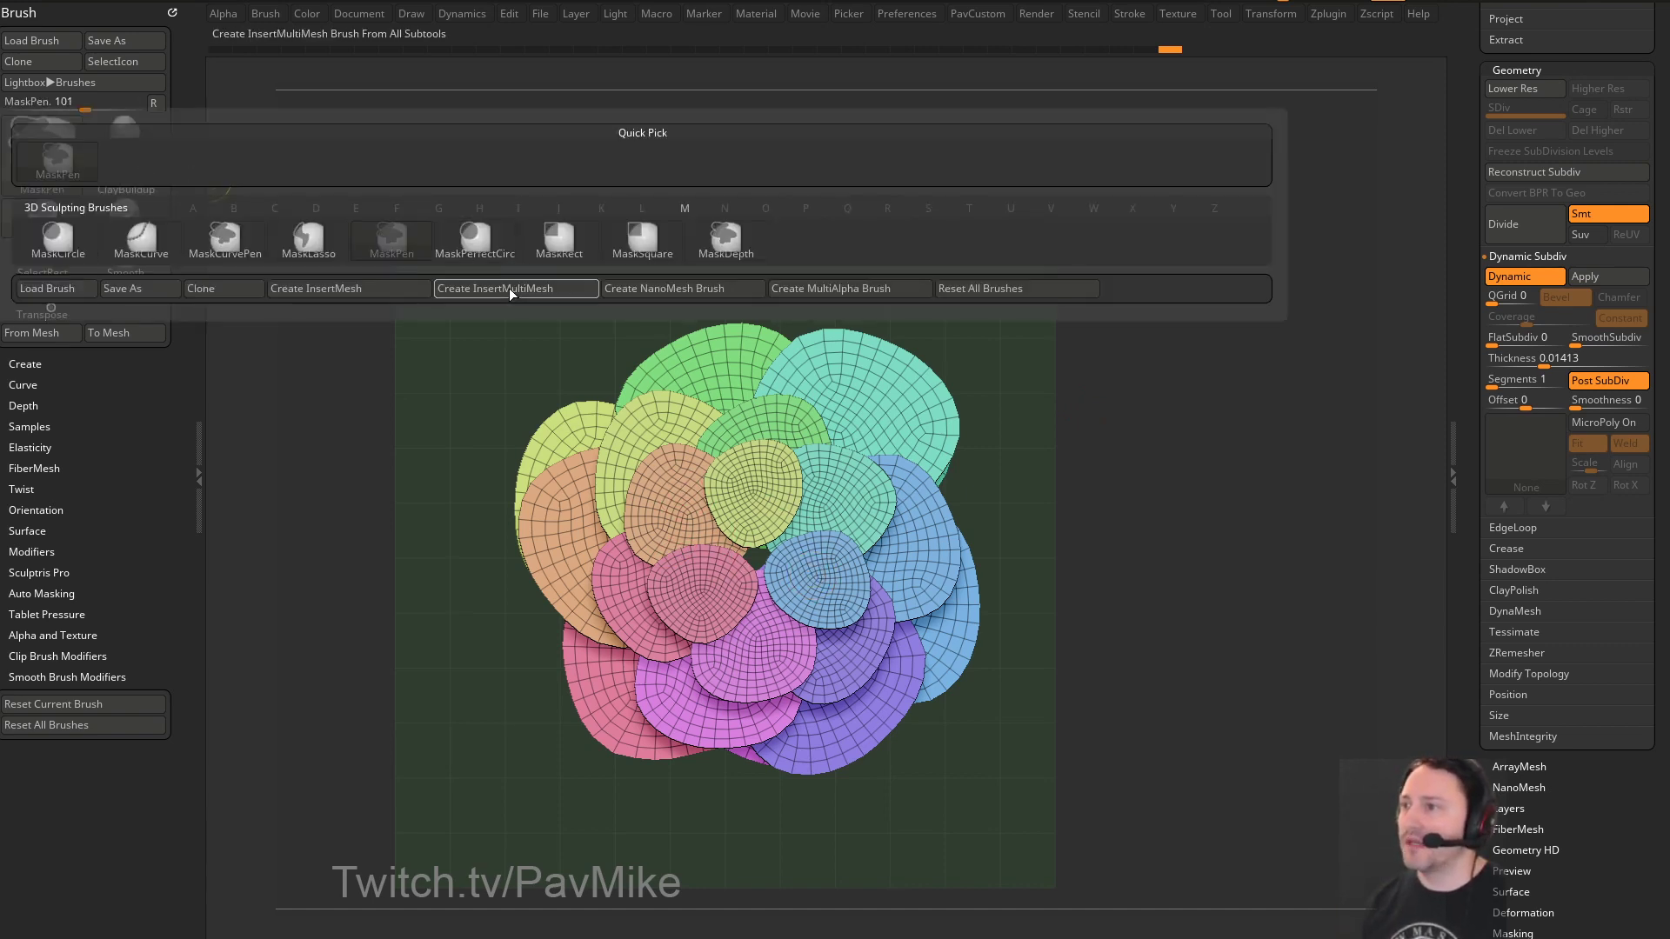
left_click(306, 244)
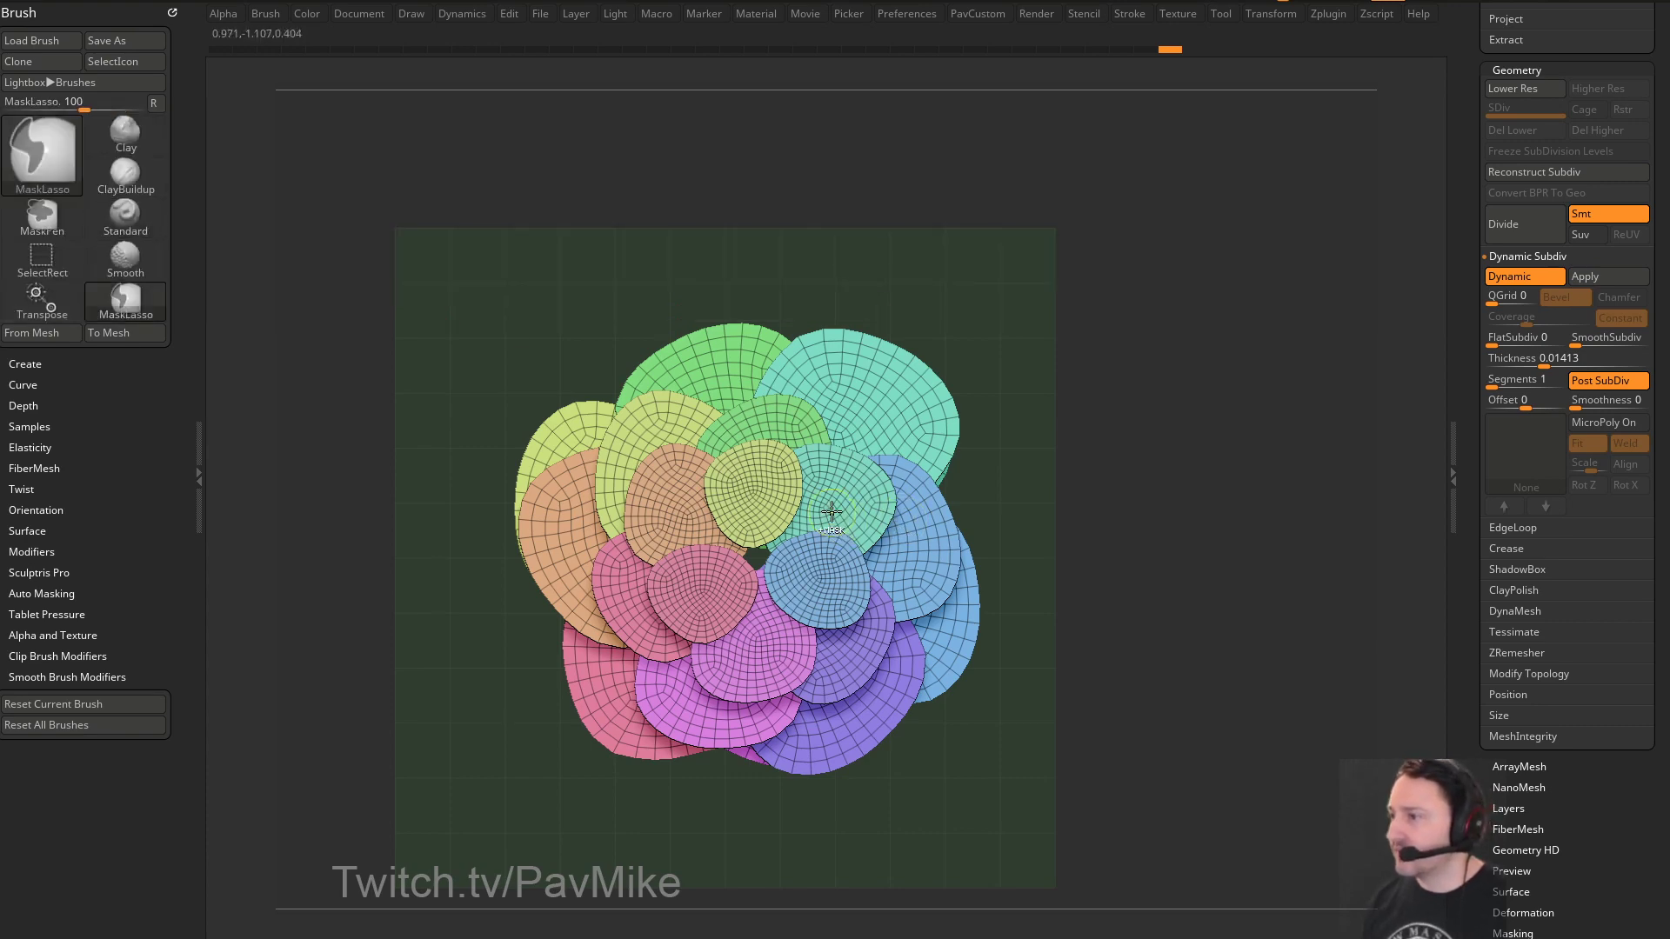
mouse_move(719, 513)
left_mouse_down("ctrl")
mouse_move(756, 609)
mouse_move(835, 557)
mouse_move(783, 505)
left_mouse_up("ctrl")
mouse_move(1131, 539)
left_mouse_down()
mouse_move(1080, 305)
mouse_move(1084, 231)
mouse_move(1007, 323)
left_mouse_up()
key("ctrl")
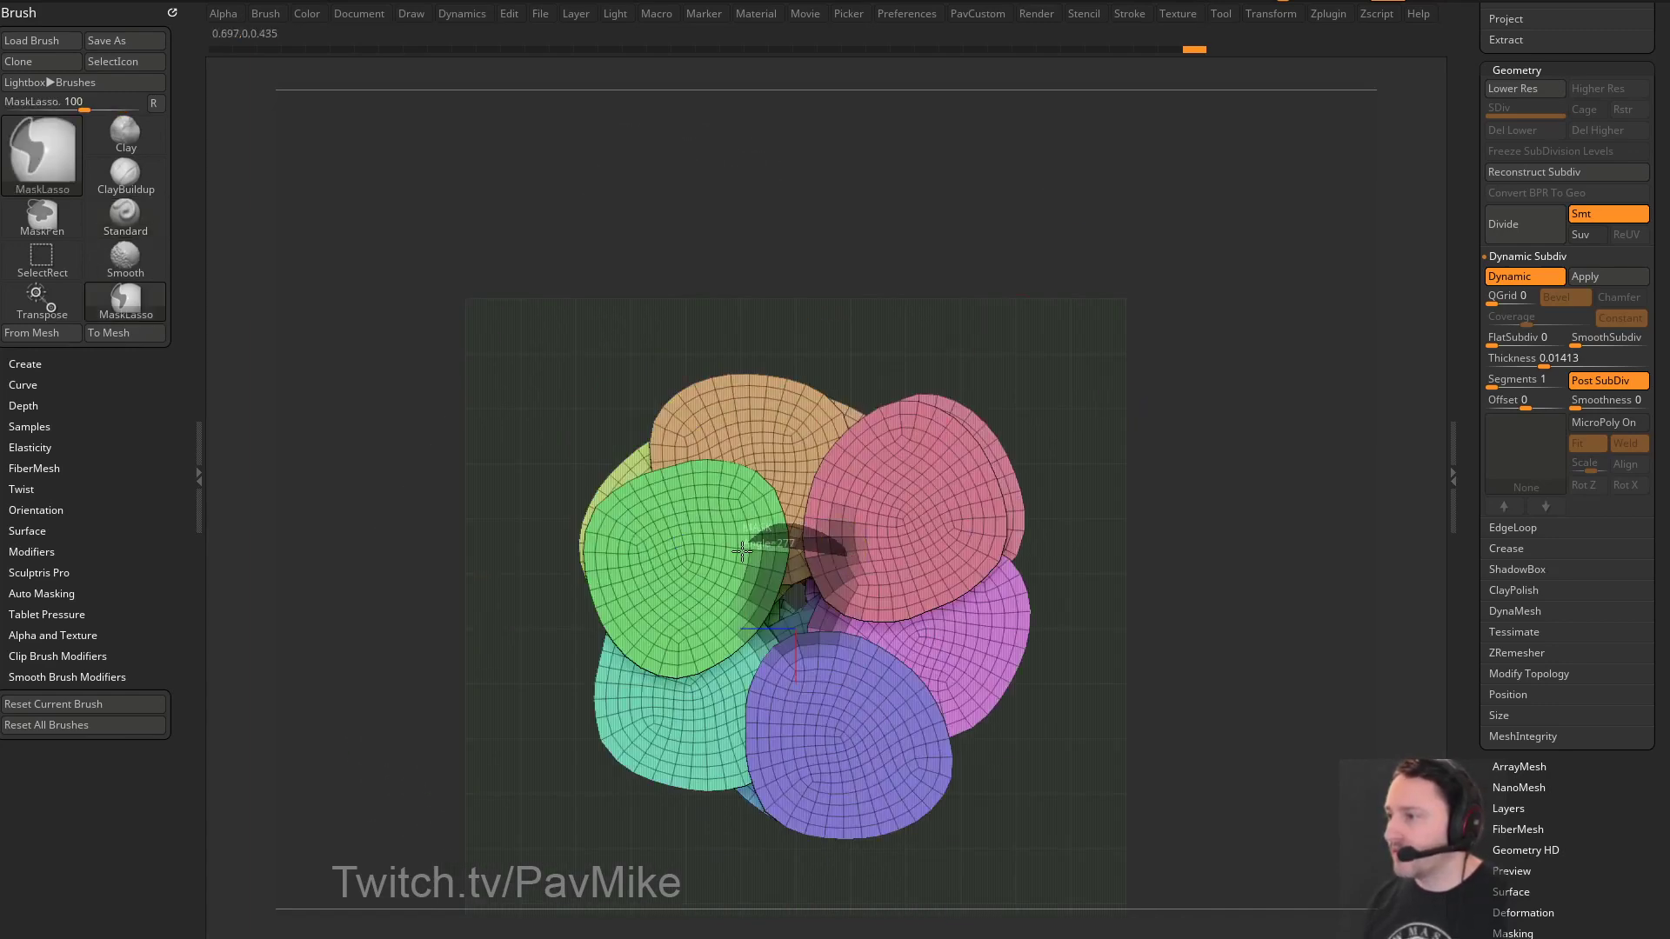
mouse_move(740, 552)
left_mouse_down("ctrl")
mouse_move(770, 691)
mouse_move(839, 532)
left_mouse_up("ctrl")
Try lasso-masking the innermost petals from an oblique angle and again from straight above
mouse_move(1130, 363)
left_mouse_down()
mouse_move(1156, 504)
mouse_move(1177, 514)
left_mouse_up()
mouse_move(1059, 417)
left_mouse_down()
mouse_move(1143, 376)
mouse_move(992, 416)
mouse_move(874, 337)
mouse_move(923, 415)
left_mouse_up()
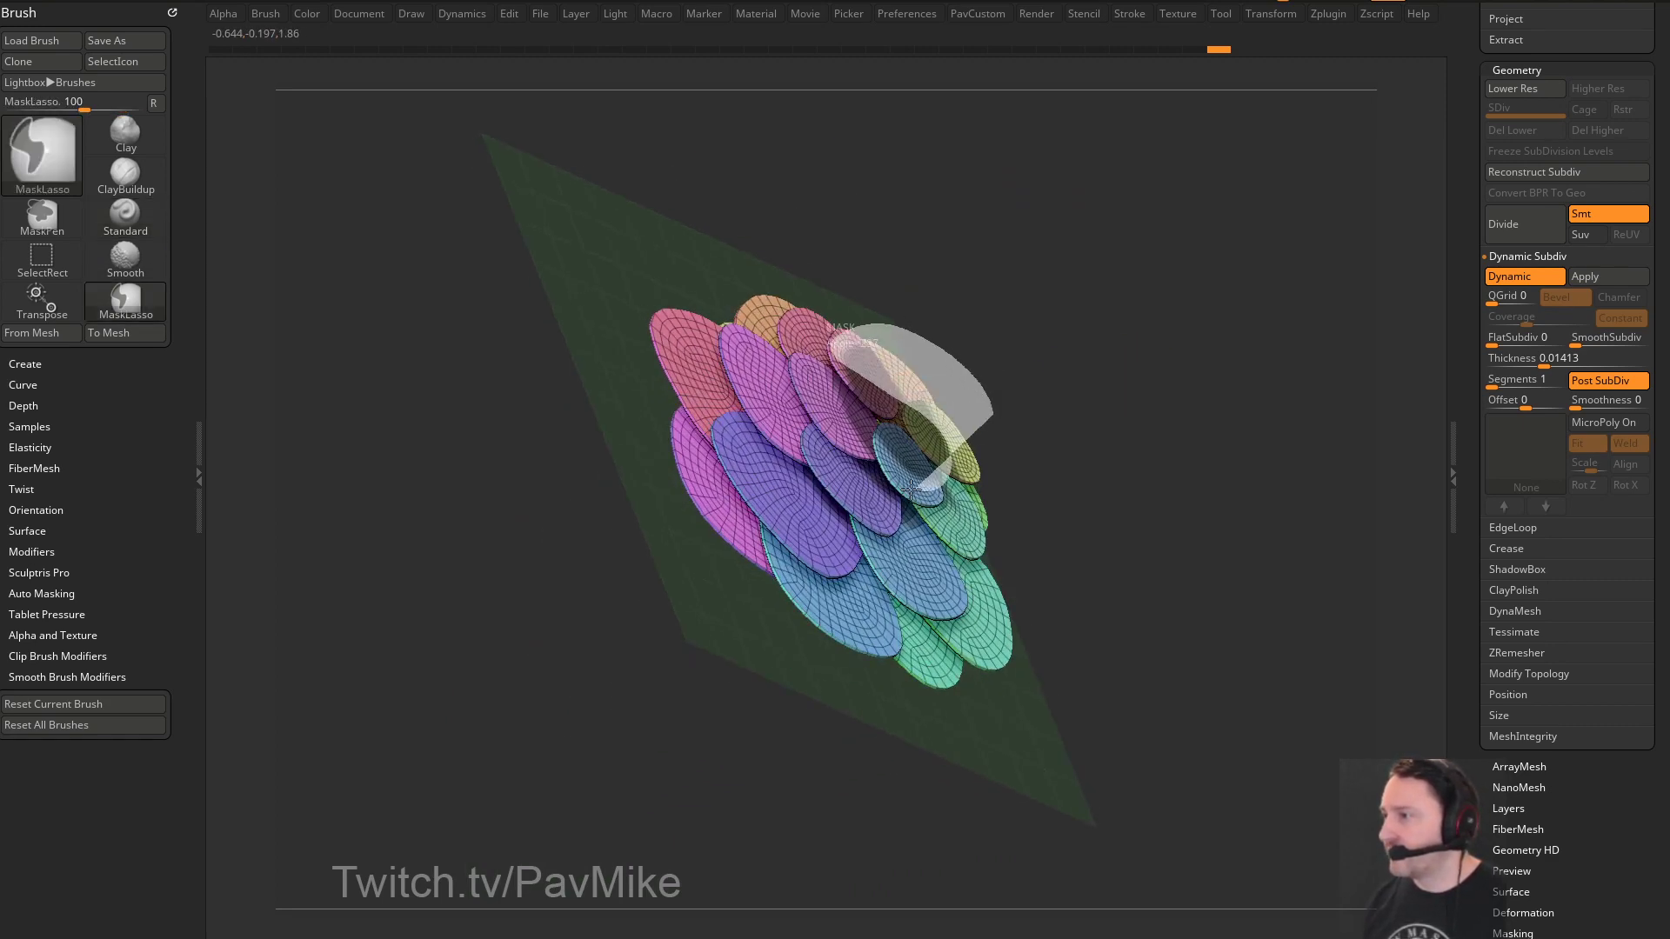
left_click_drag(909, 490, 848, 361, "ctrl")
mouse_move(1126, 383)
left_mouse_down()
mouse_move(1186, 336)
mouse_move(1174, 316)
mouse_move(1163, 365)
mouse_move(1099, 410)
left_mouse_up()
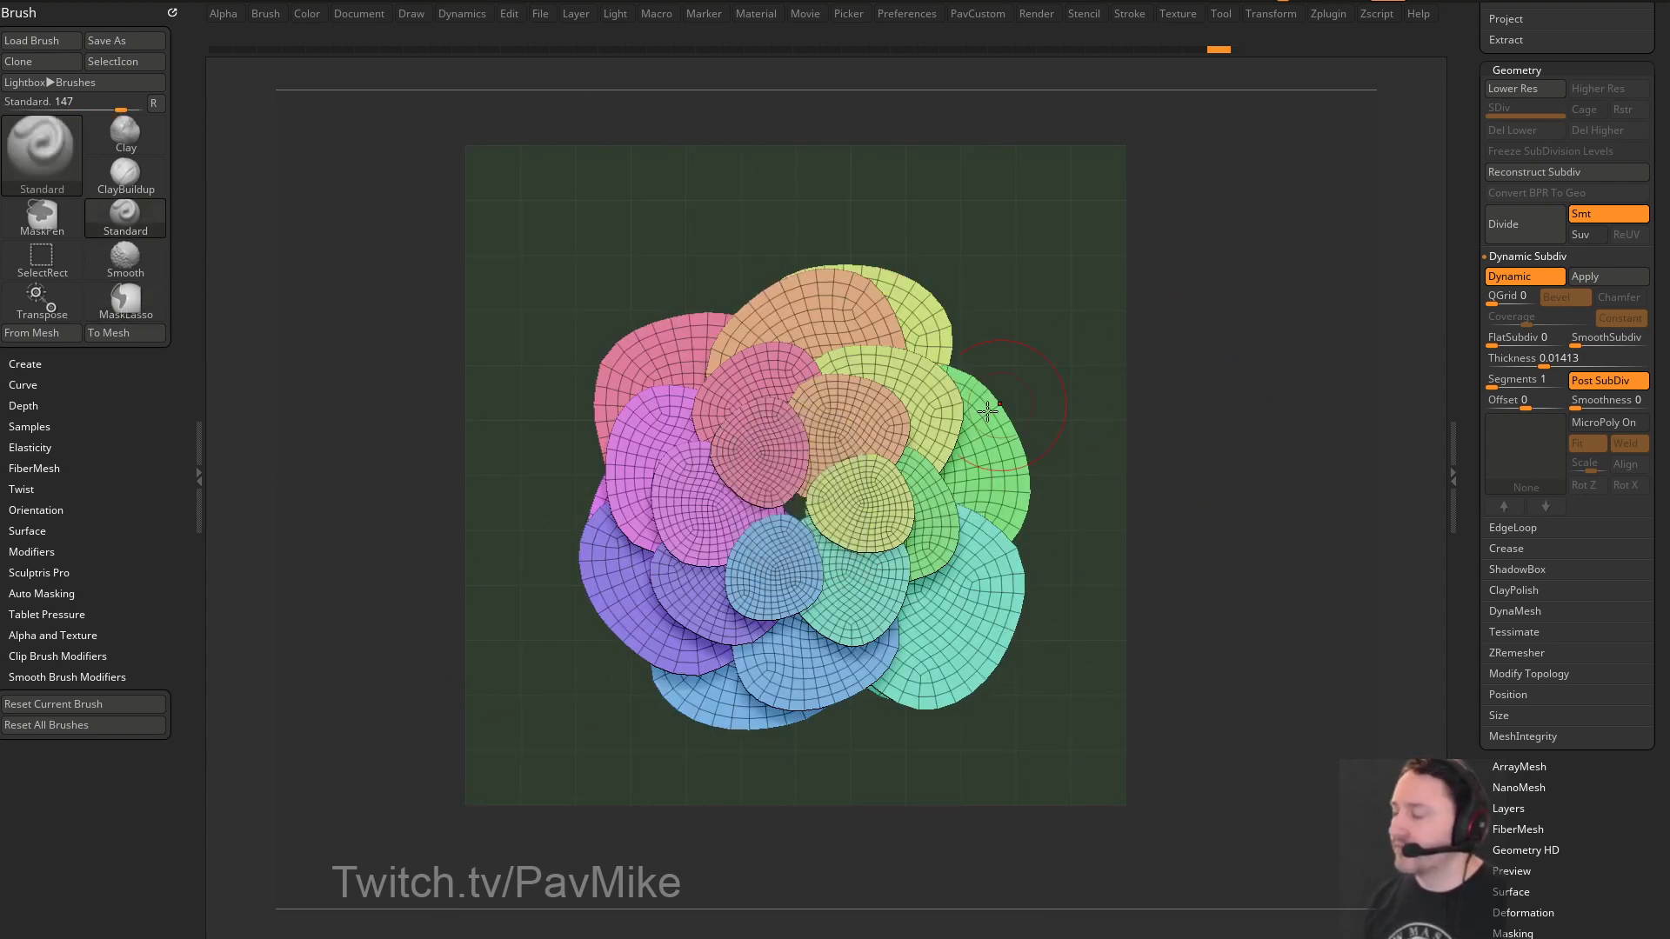
left_click_drag(778, 437, 801, 493, "ctrl")
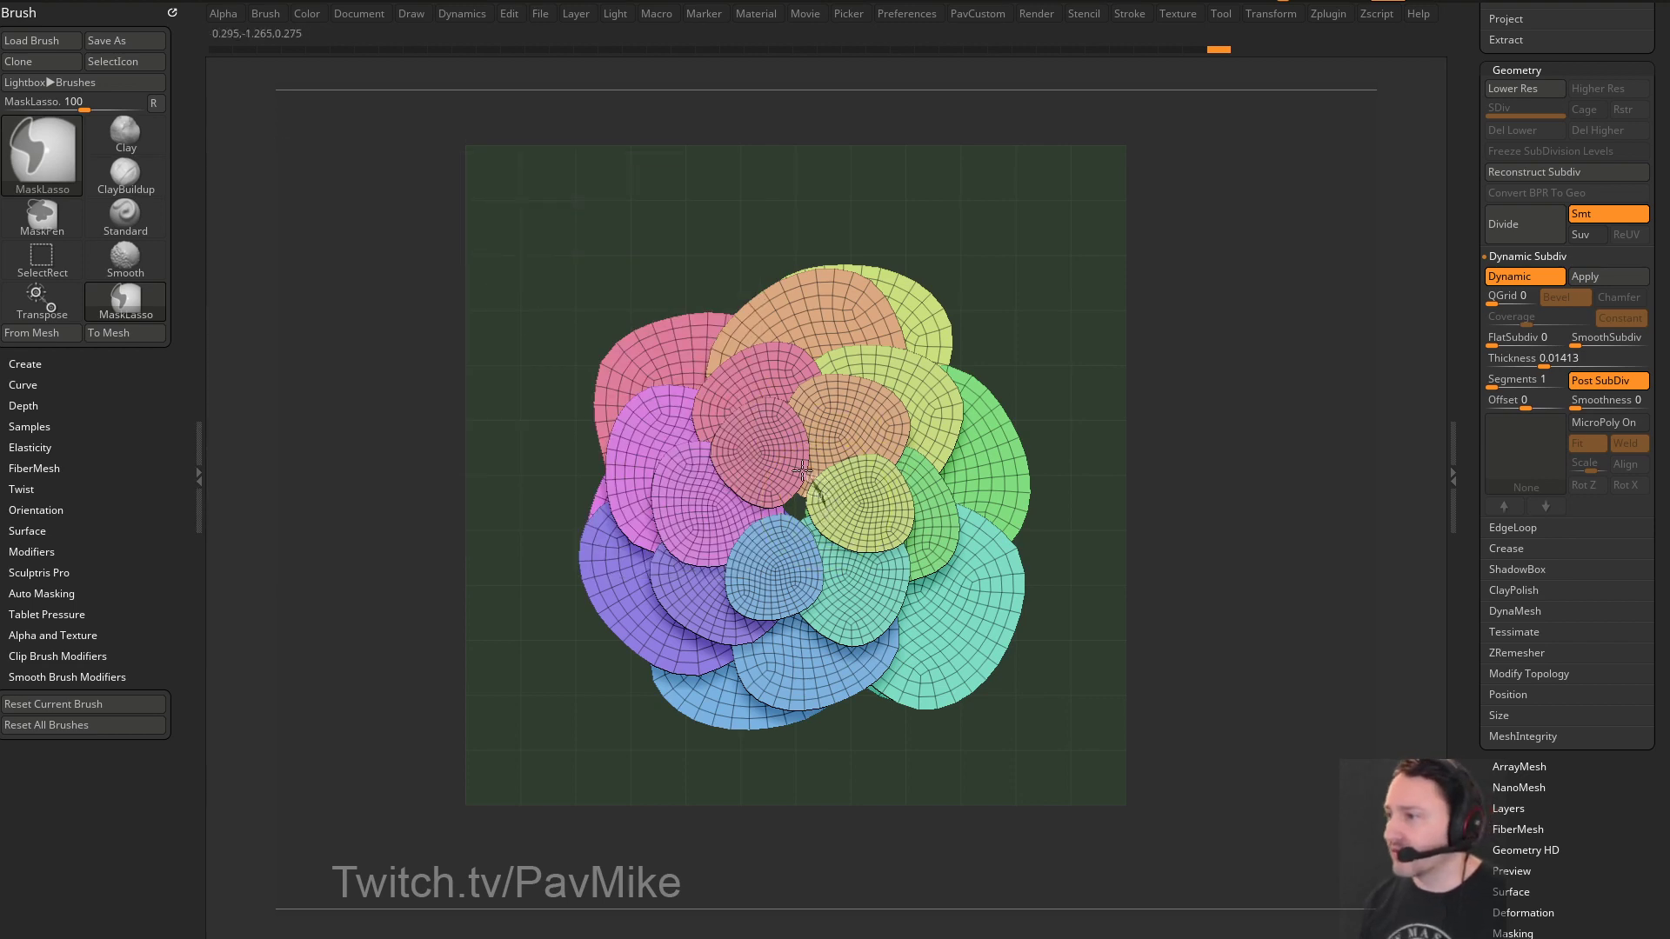
Isolate the bottom petal layer, lasso-mask the inner edges of its three petals, and show the whole flower again
mouse_move(1128, 435)
left_mouse_down()
mouse_move(1162, 361)
mouse_move(1084, 358)
mouse_move(1141, 362)
left_mouse_up()
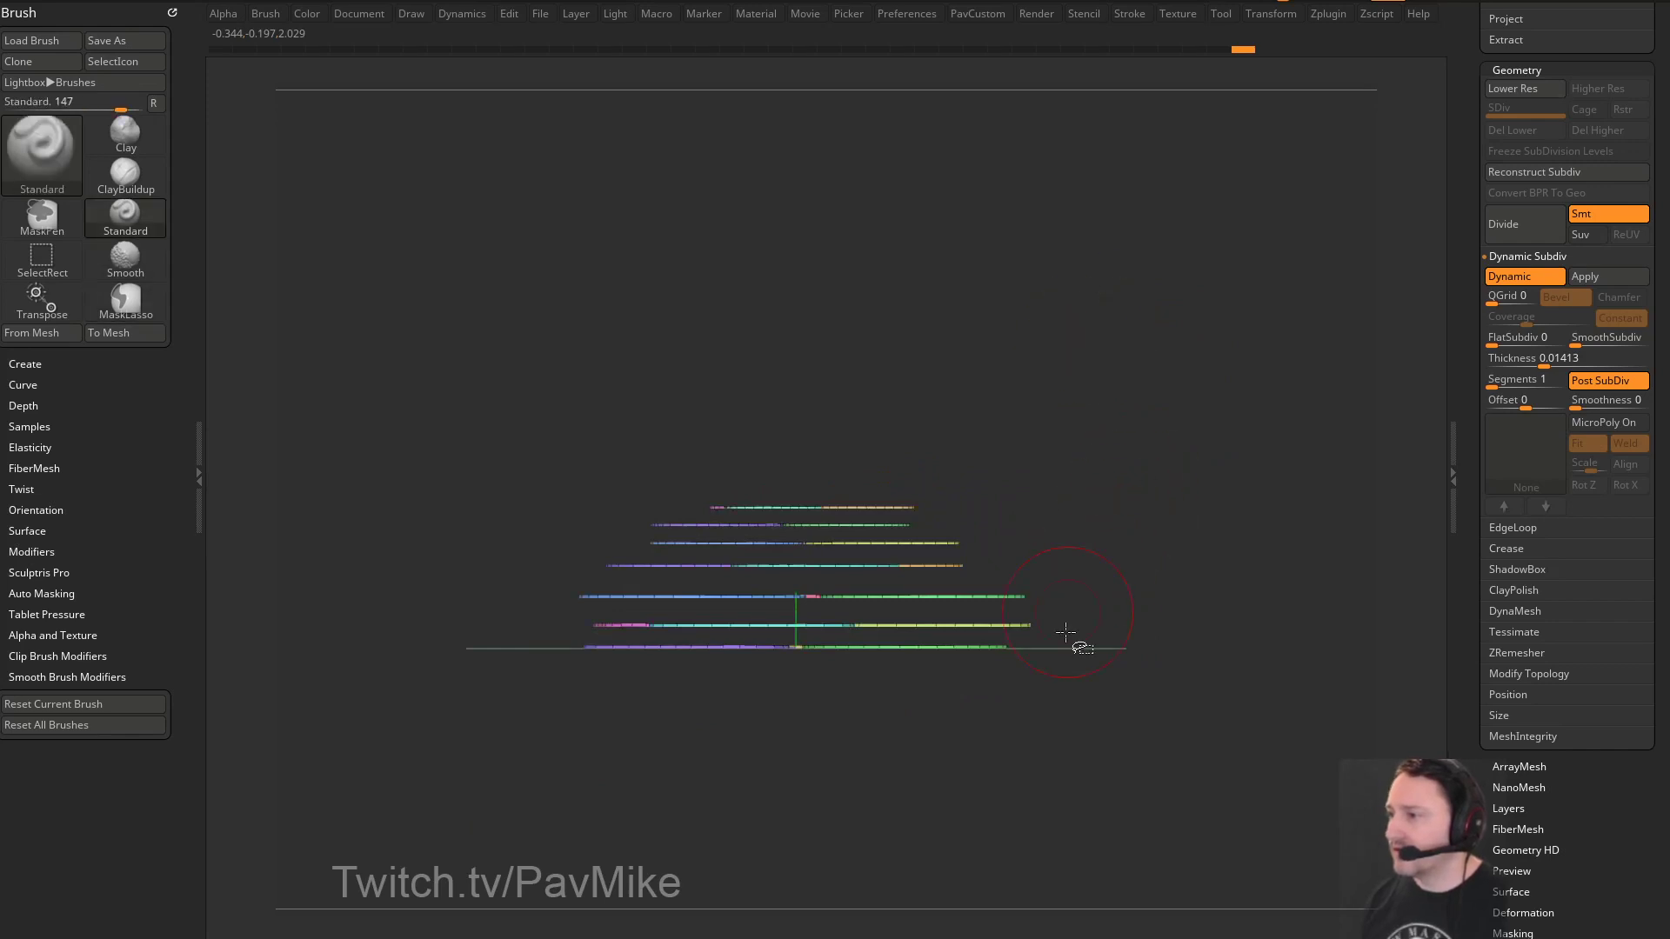
mouse_move(1106, 766)
left_mouse_down("ctrl+shift")
mouse_move(470, 613)
mouse_move(456, 634)
left_mouse_up("ctrl+shift")
left_click_drag(1083, 395, 1077, 485, "shift")
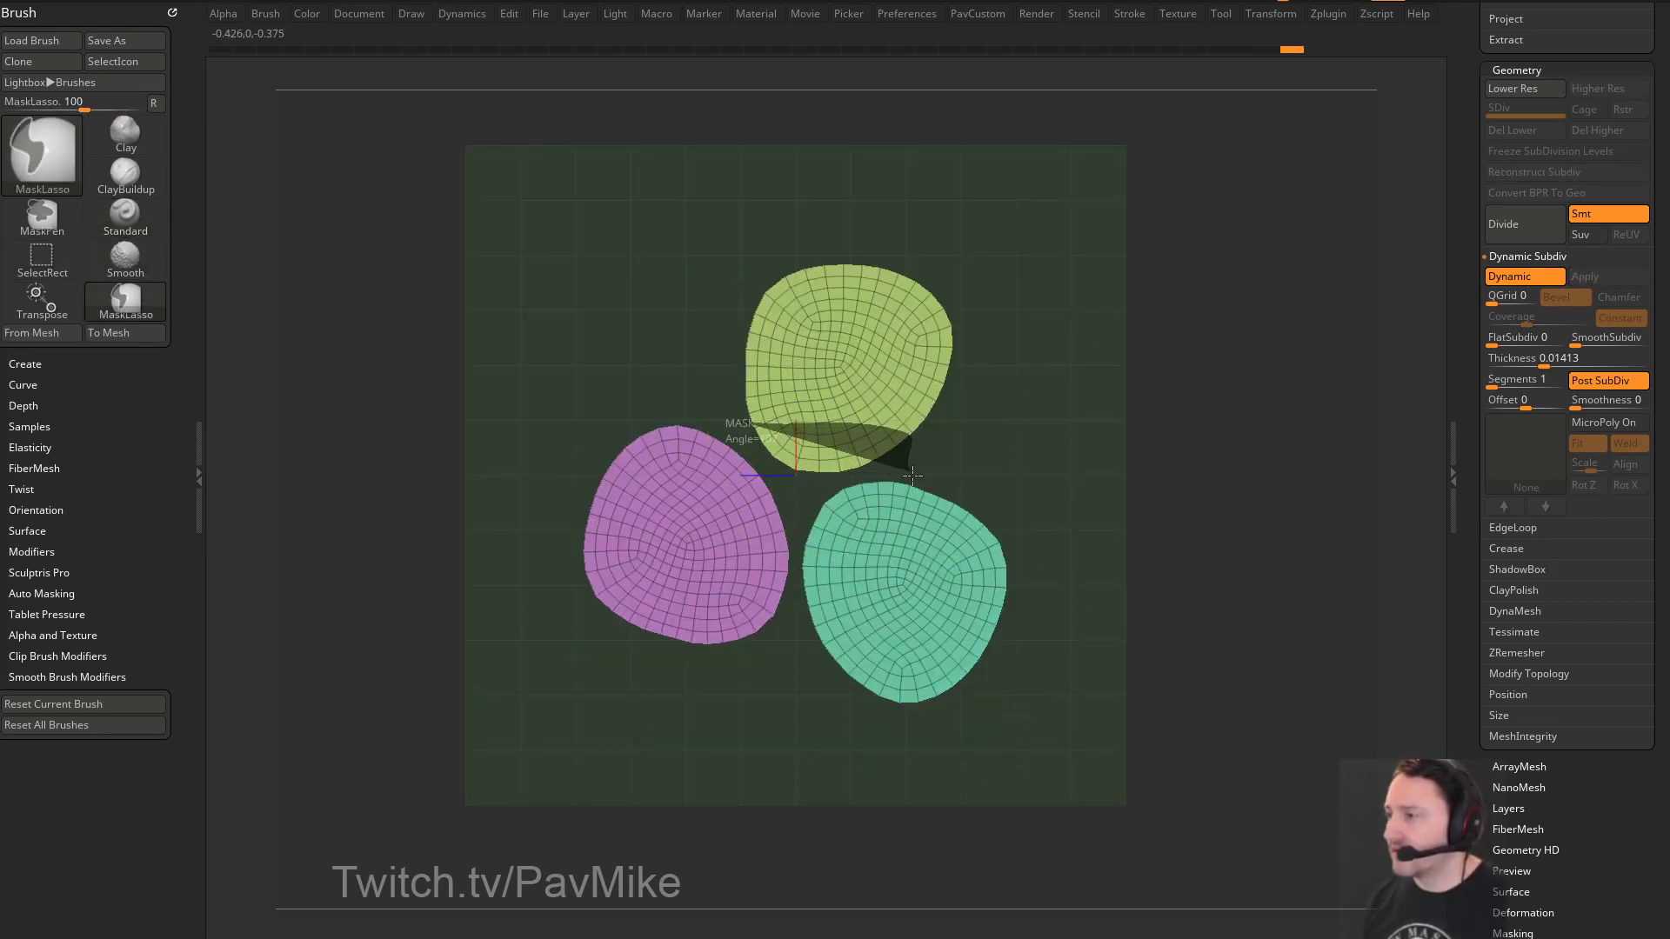
mouse_move(911, 474)
left_mouse_down("ctrl")
mouse_move(748, 600)
mouse_move(745, 363)
mouse_move(748, 383)
left_mouse_up("ctrl")
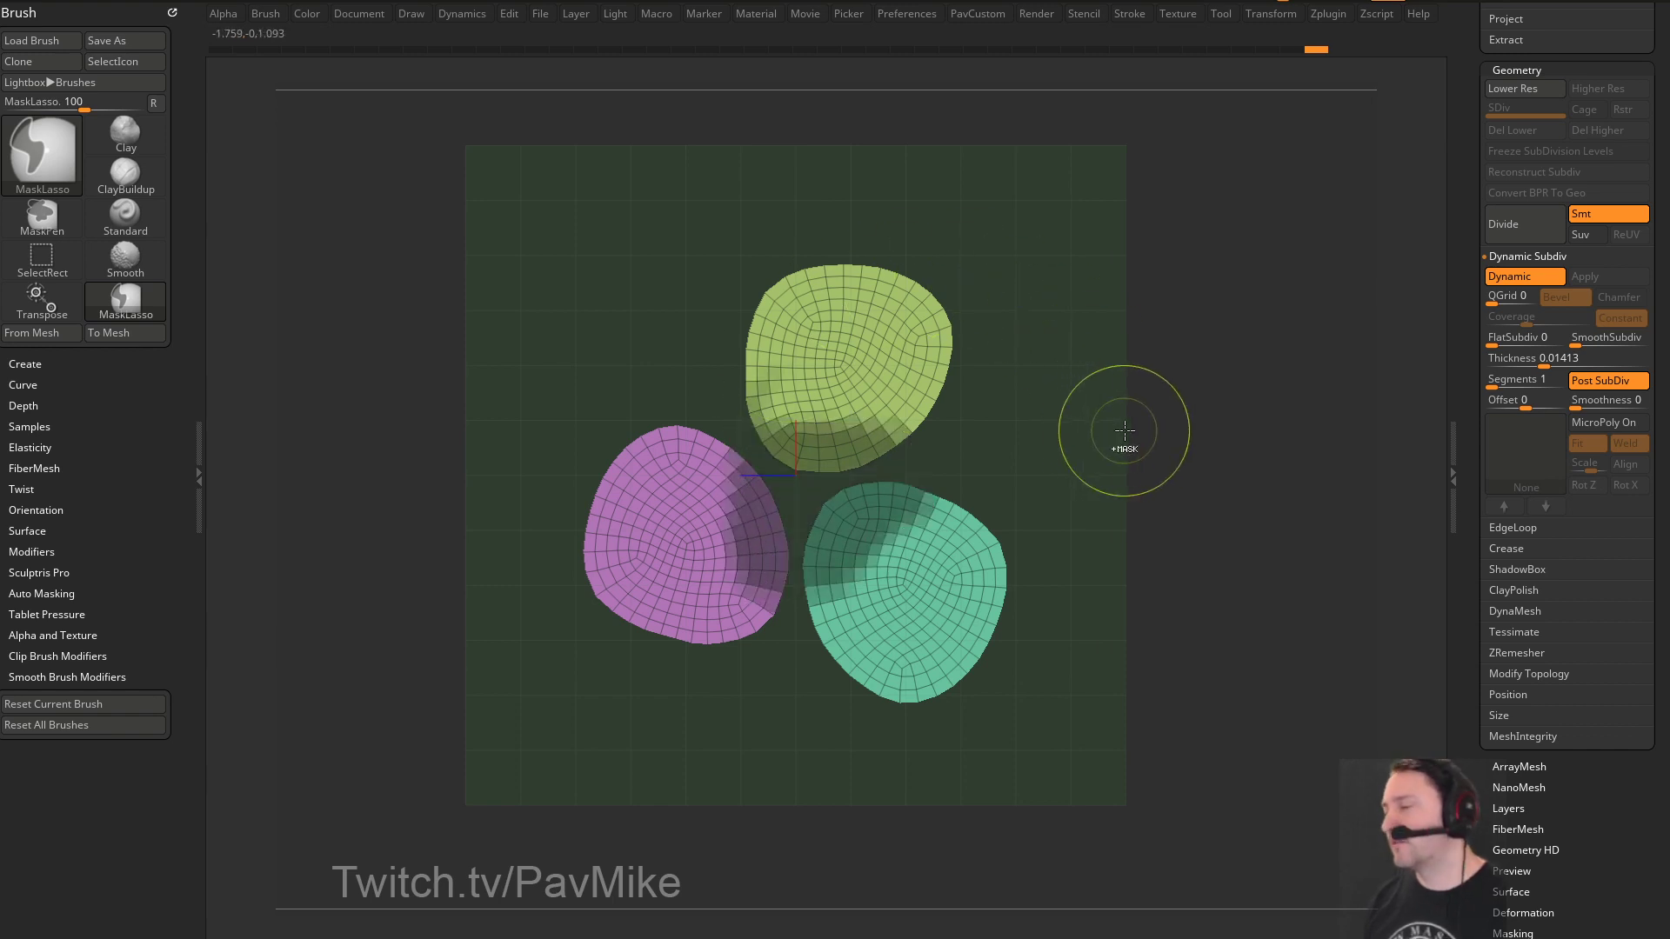
left_click(1204, 387, "ctrl+shift")
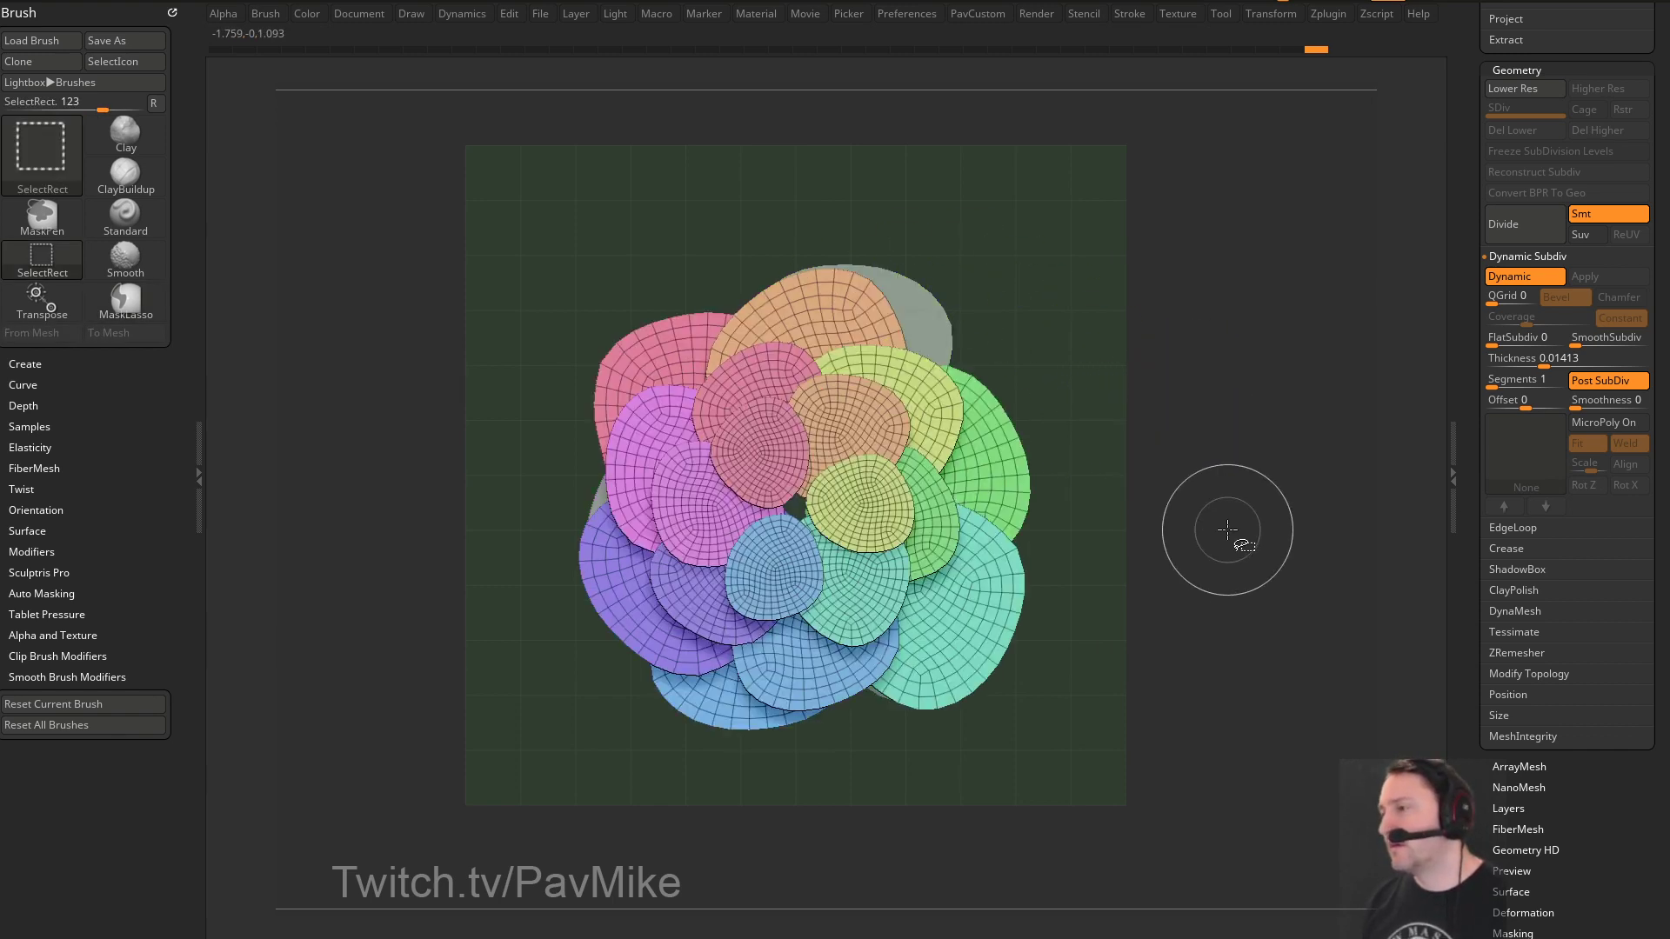
Try to isolate the top petal layer with a side-on rectangle selection, and bring all petals back
left_click_drag(1168, 500, 1159, 315, "shift")
mouse_move(1118, 388)
left_mouse_down()
mouse_move(1150, 411)
mouse_move(1104, 454)
mouse_move(1111, 374)
left_mouse_up()
left_click_drag(1111, 374, 1165, 478, "ctrl+shift")
mouse_move(1163, 414)
left_mouse_down()
mouse_move(1212, 518)
mouse_move(1166, 431)
mouse_move(1173, 403)
left_mouse_up()
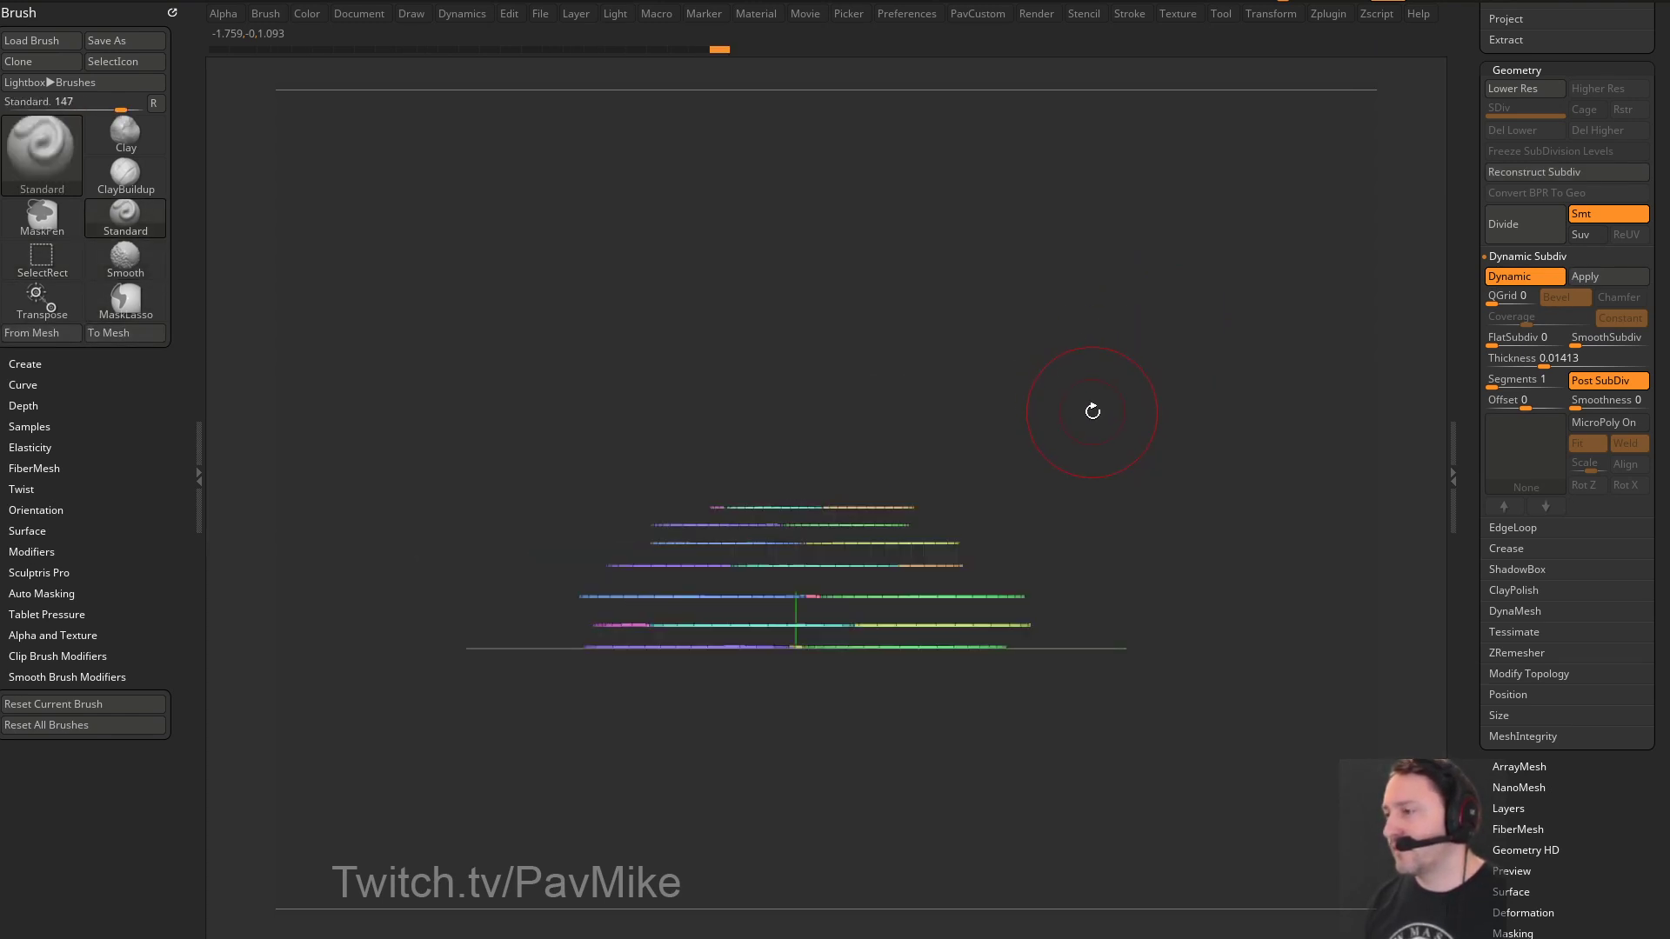
mouse_move(1474, 511)
left_mouse_down()
mouse_move(1514, 291)
mouse_move(1478, 369)
mouse_move(1468, 533)
left_mouse_up()
key("shift")
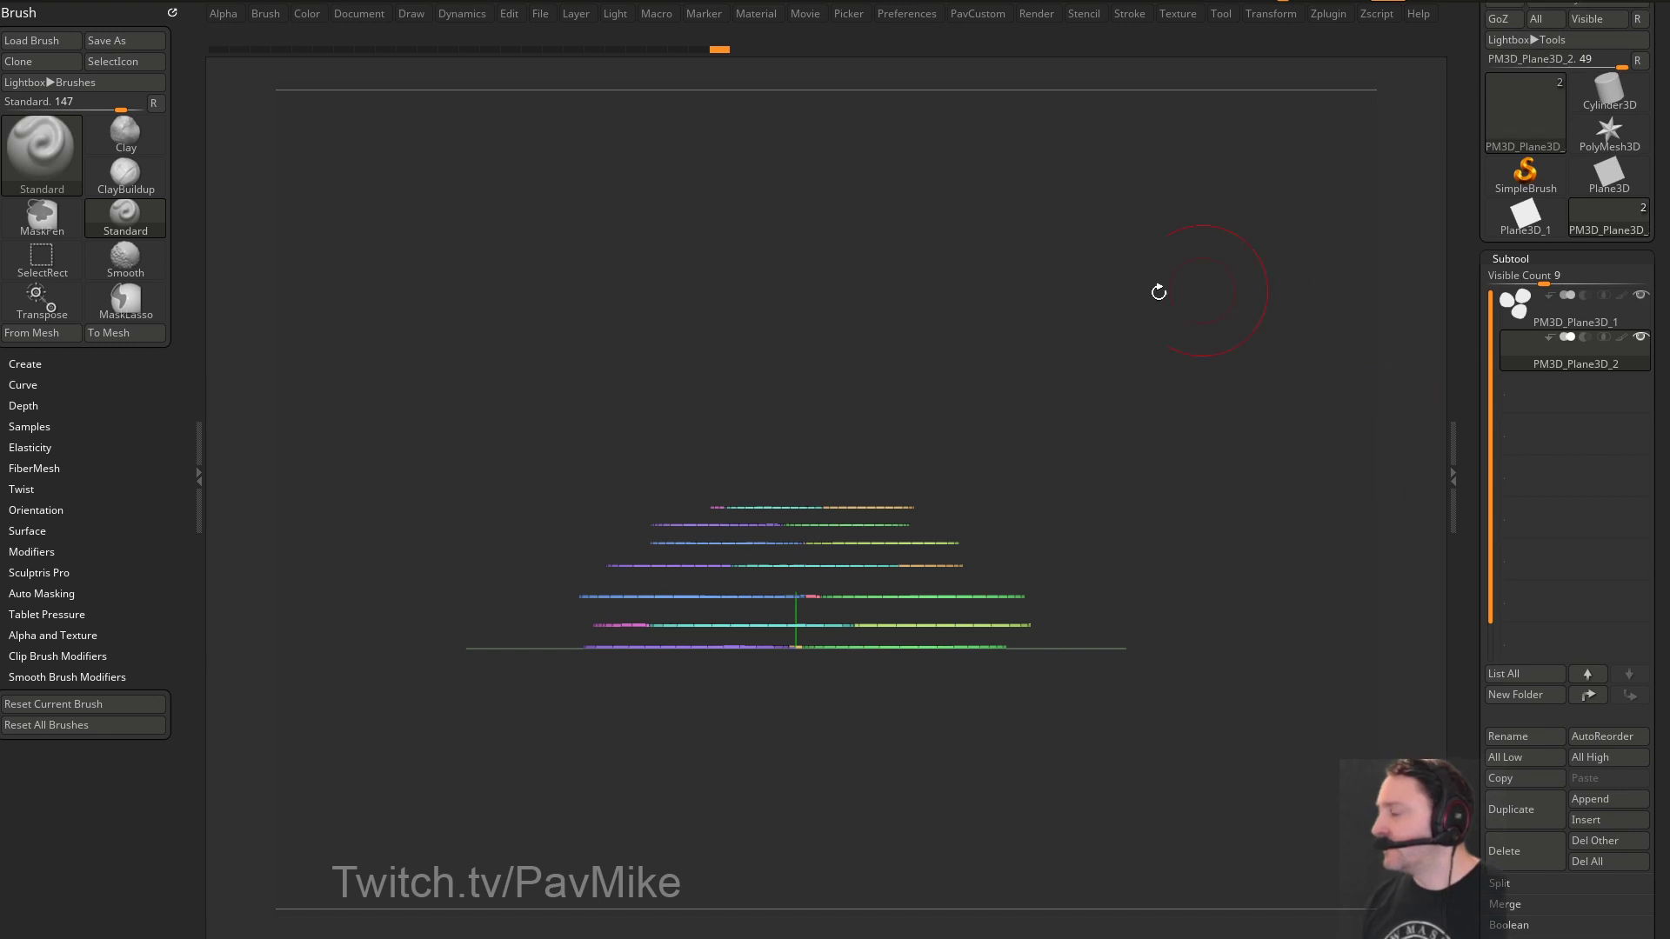
mouse_move(1033, 318)
left_mouse_down()
mouse_move(1029, 354)
mouse_move(1033, 338)
left_mouse_up()
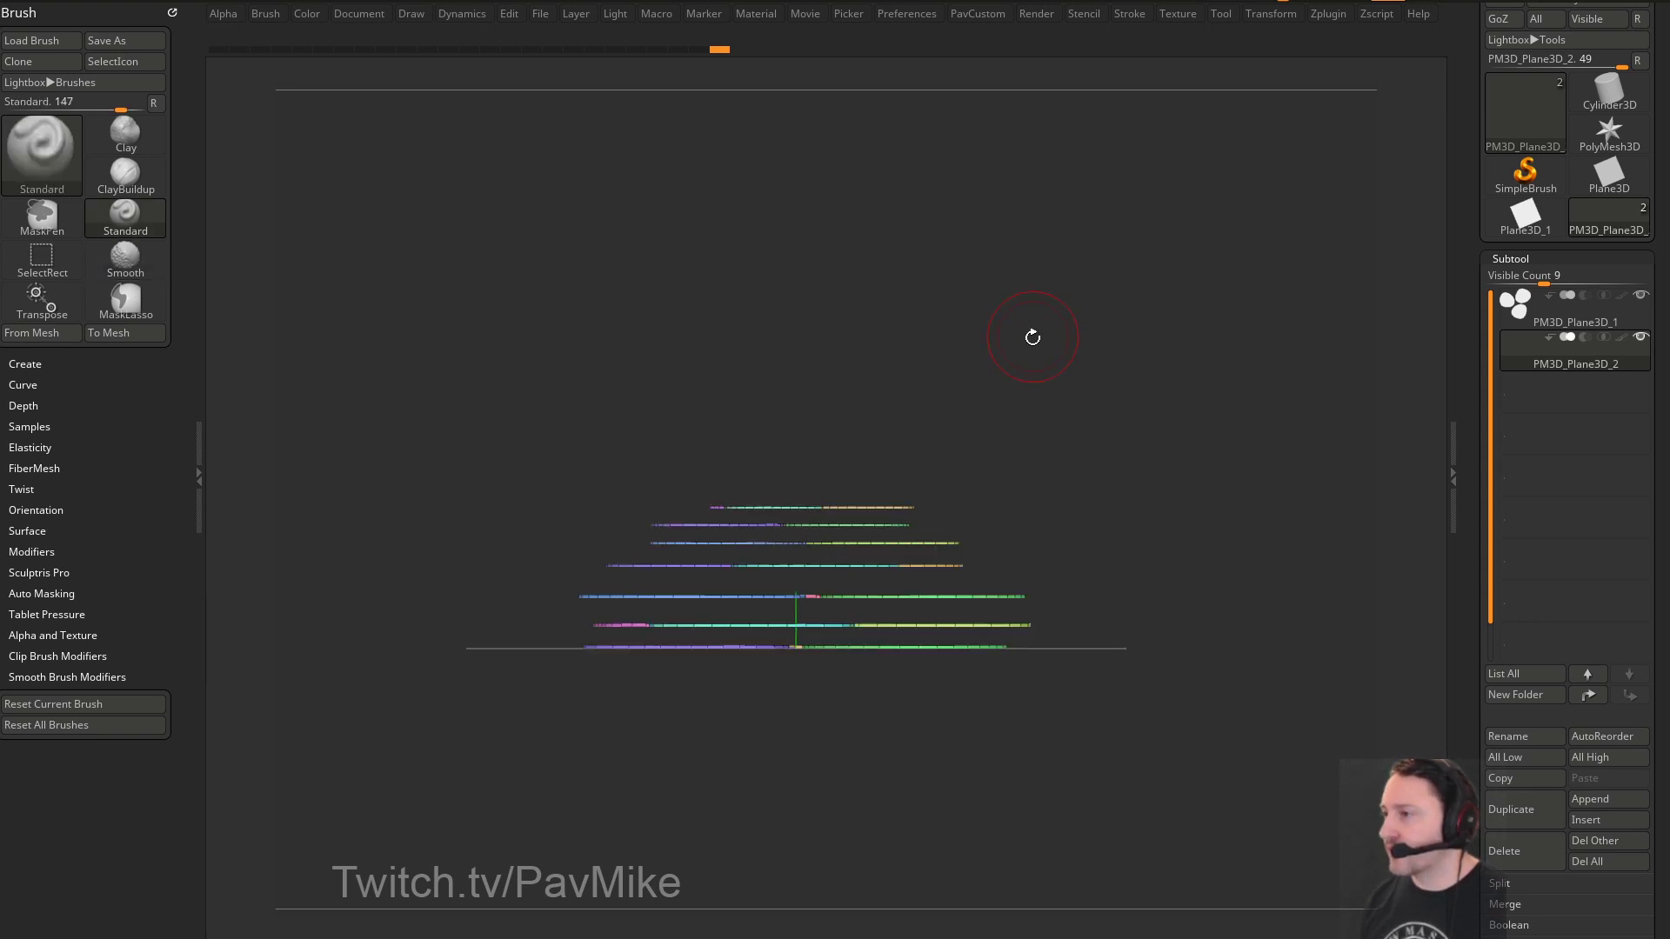
left_click_drag(567, 422, 1091, 513, "ctrl+shift")
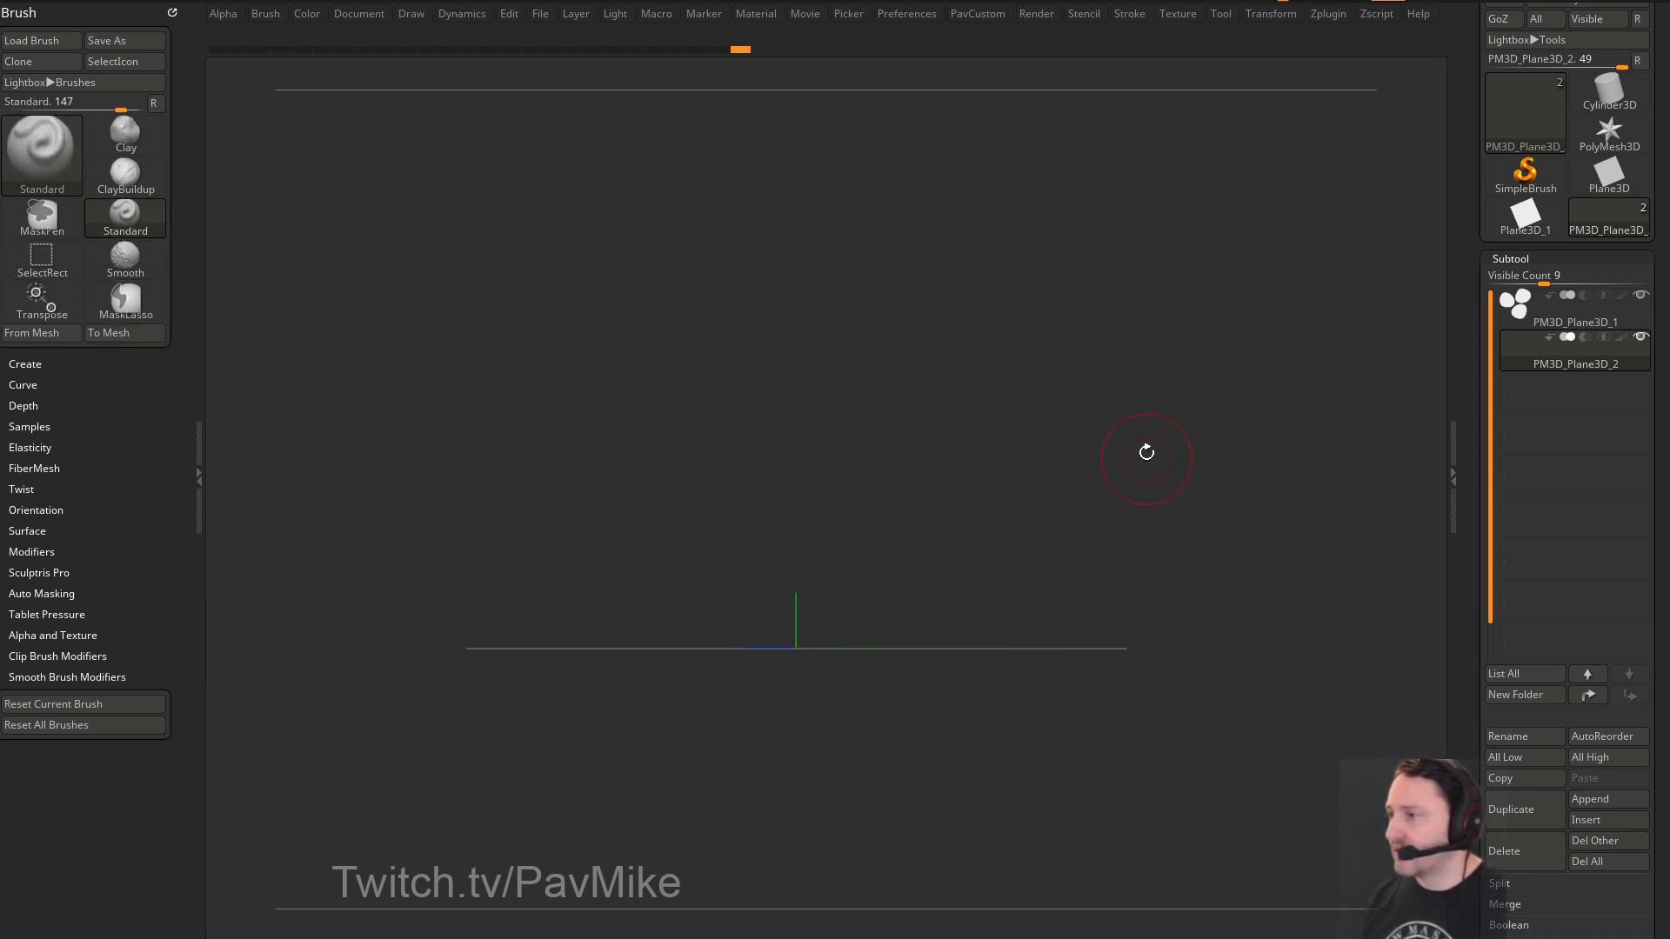
key("space")
key("ctrl+shift")
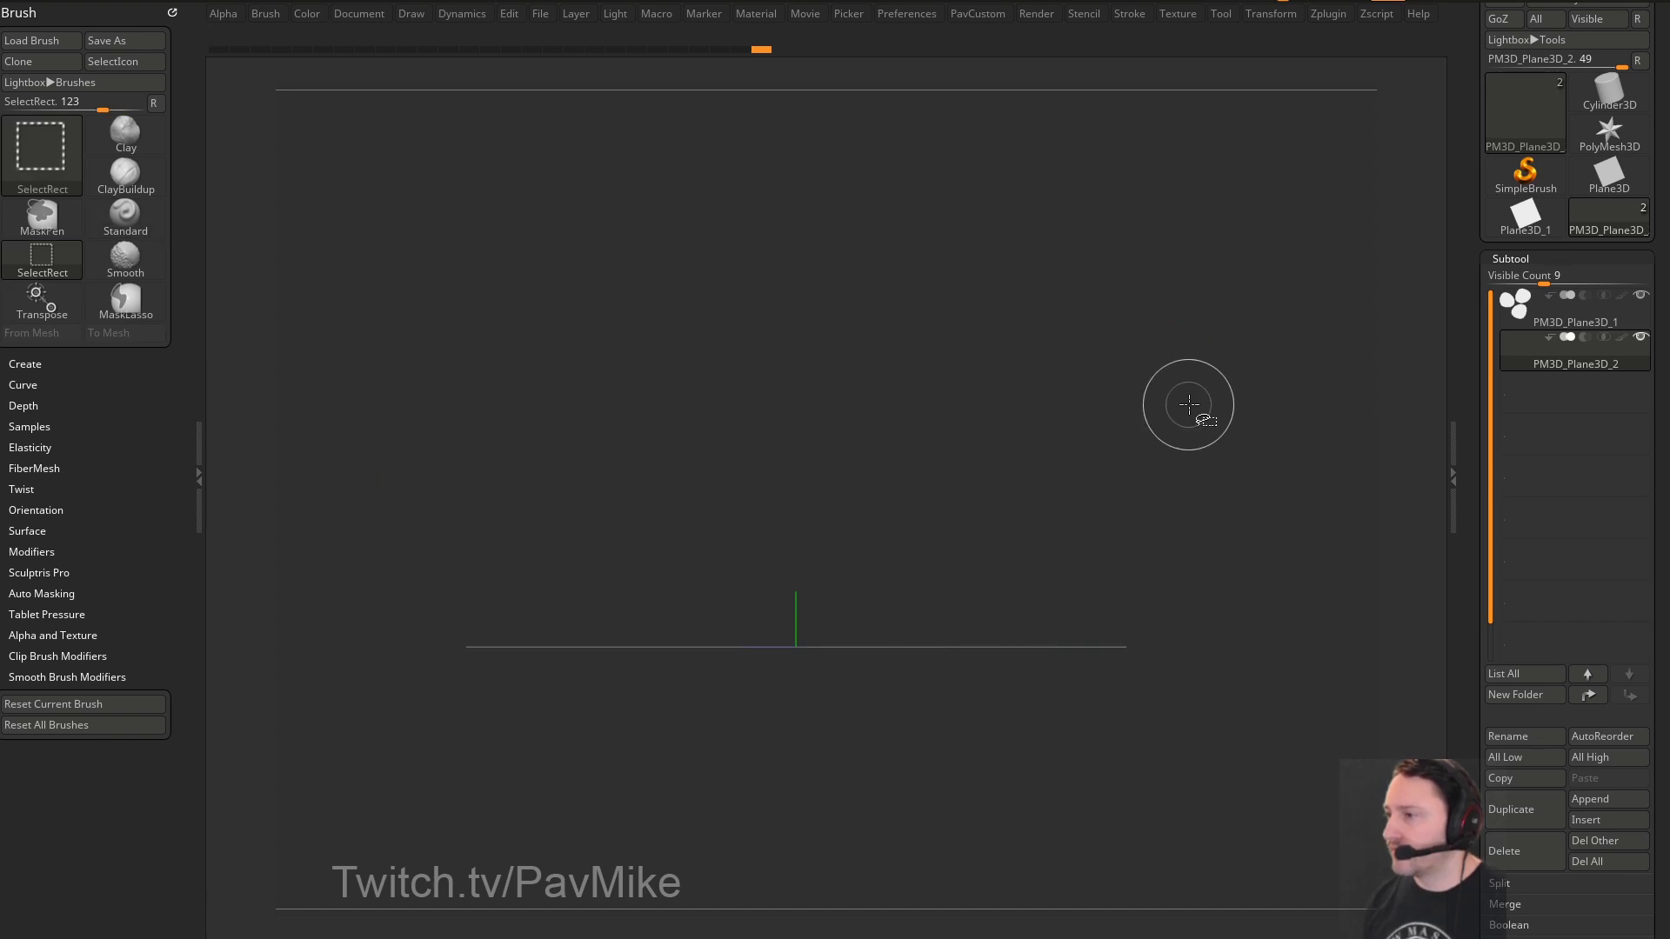
left_click(1179, 407, "ctrl+shift")
Retry isolating the uppermost petals with rectangle selections, and unhide the complete flower
mouse_move(1470, 523)
left_mouse_down()
mouse_move(1463, 363)
mouse_move(1468, 519)
left_mouse_up()
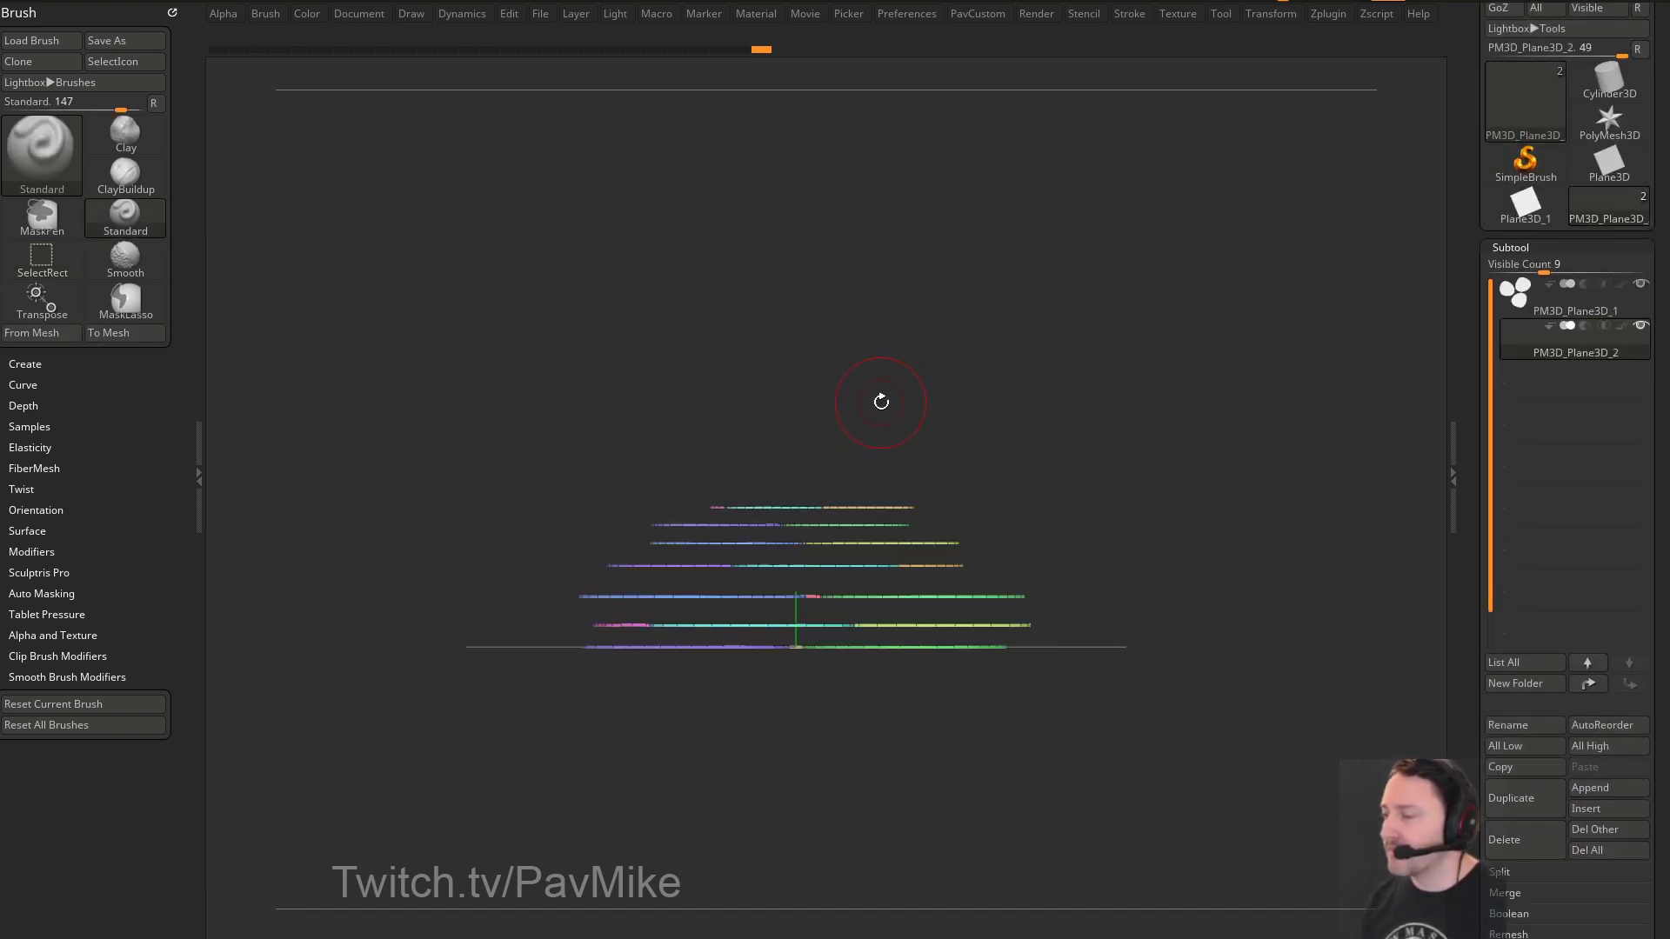
left_click_drag(613, 419, 1068, 515, "ctrl+shift")
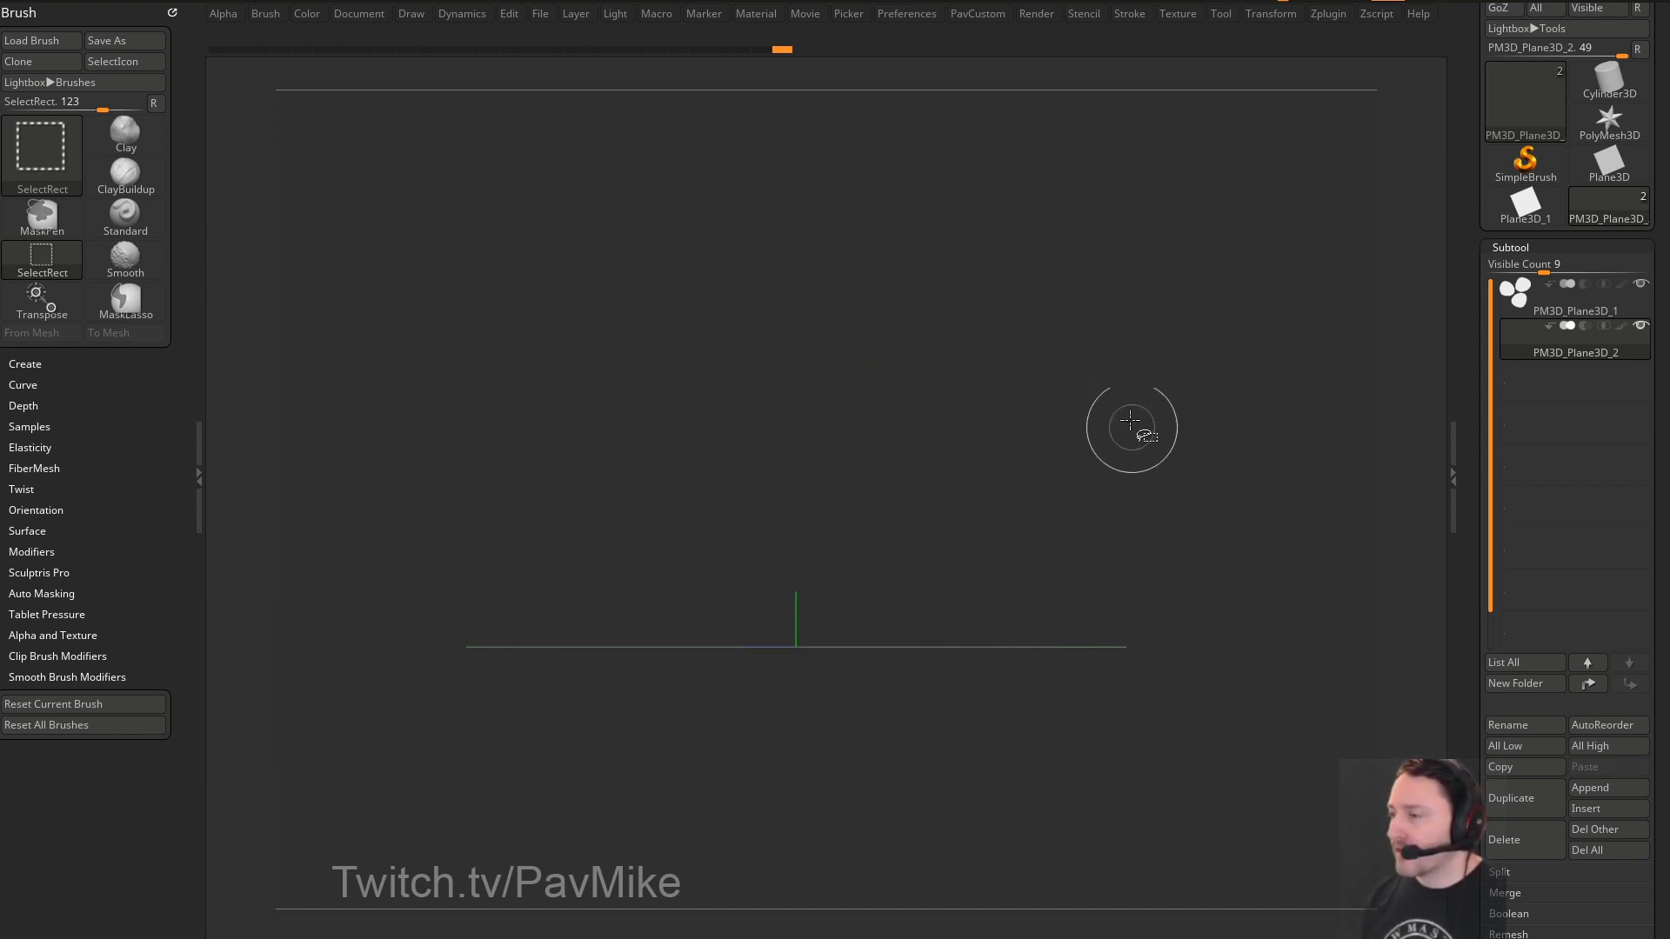
left_click(1183, 490, "ctrl+shift")
left_click_drag(559, 421, 1051, 525, "ctrl+shift")
left_click_drag(1139, 367, 1152, 465, "shift")
mouse_move(1152, 465)
left_mouse_down("ctrl+shift")
mouse_move(1166, 505)
mouse_move(1165, 313)
mouse_move(994, 378)
left_mouse_up("ctrl+shift")
left_click(1202, 428, "ctrl+shift")
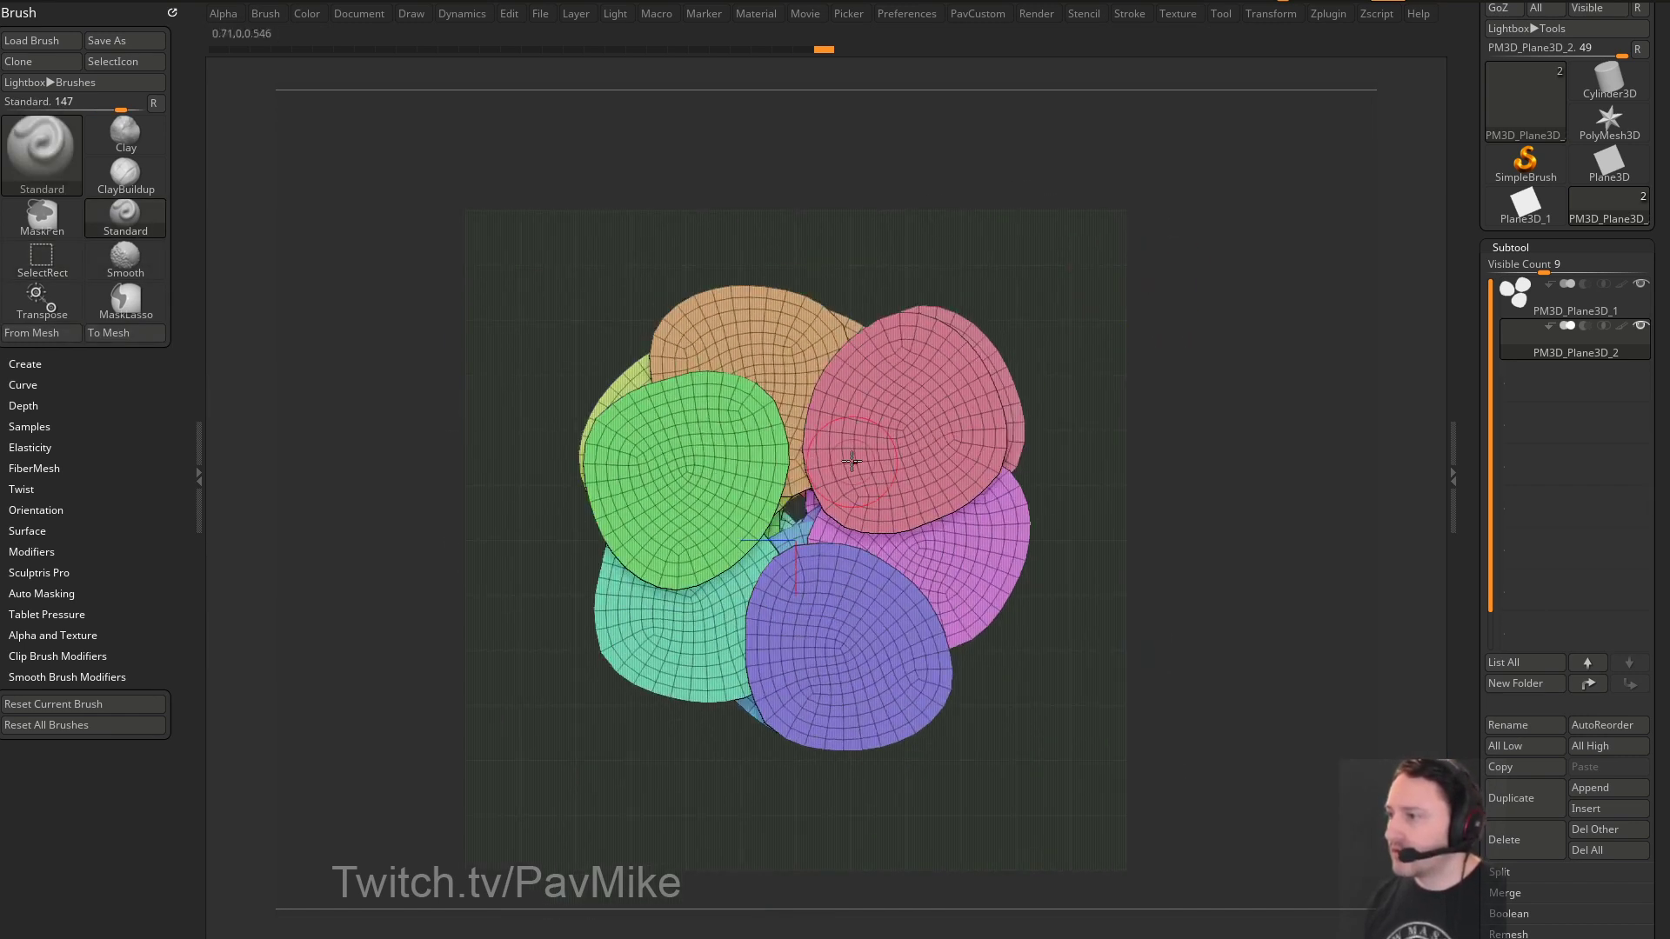
Lasso-mask the small inner petal edges around the centre hole from both sides of the flower
left_click_drag(1152, 397, 1234, 423)
key("ctrl")
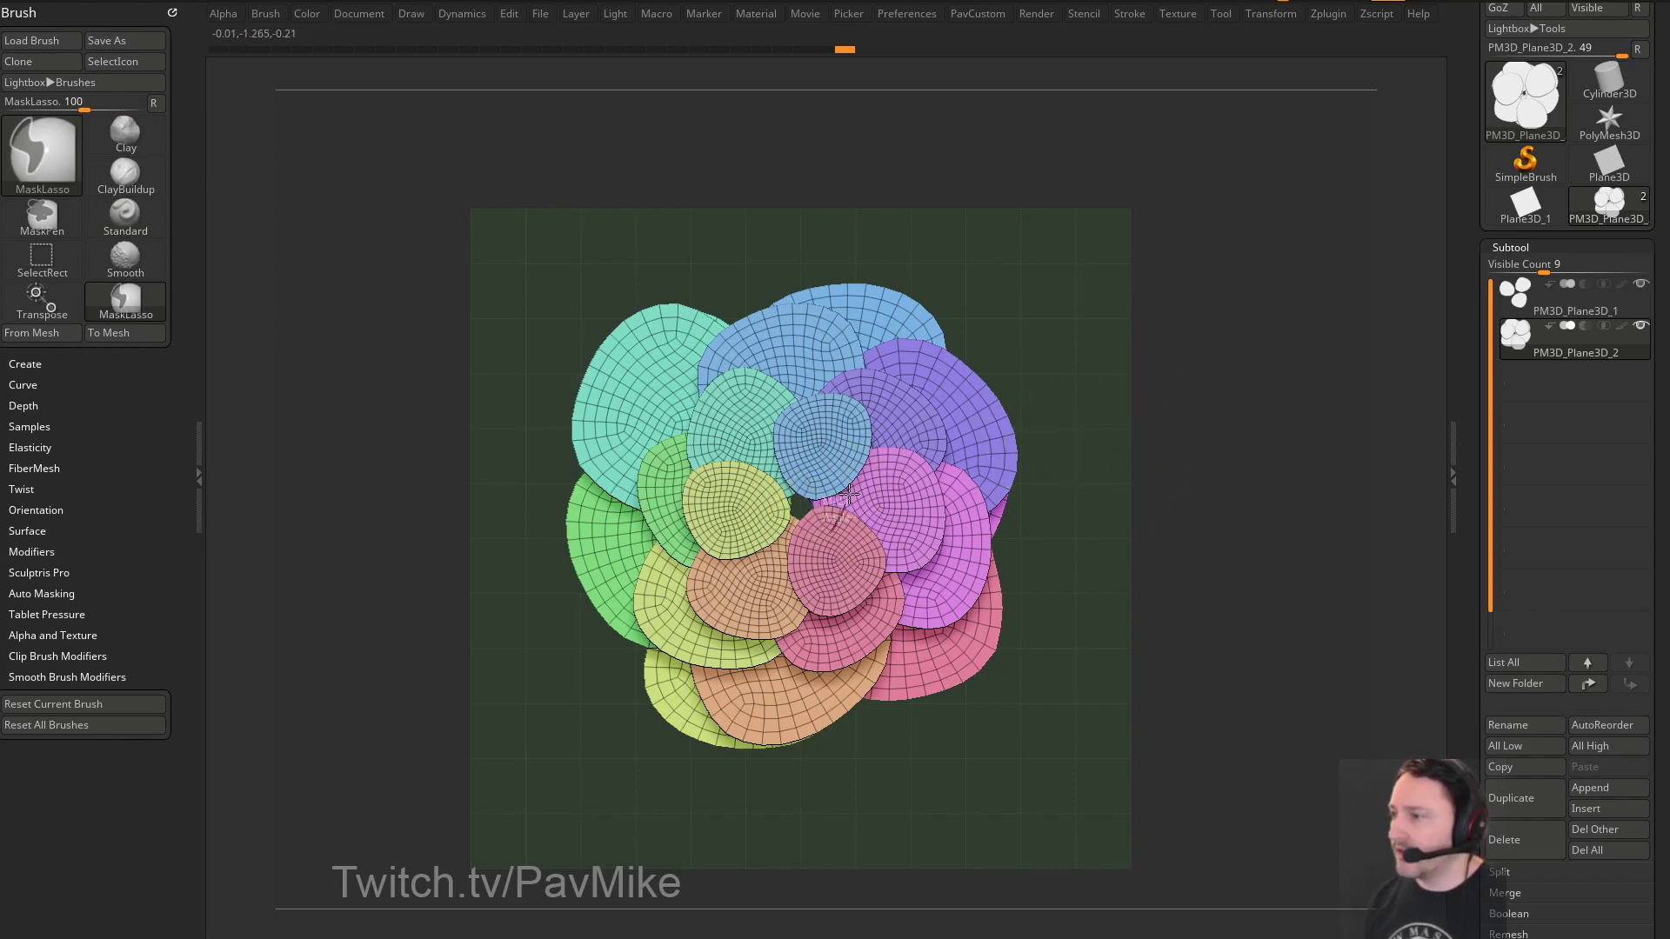
left_click_drag(1218, 400, 1119, 433)
key("ctrl")
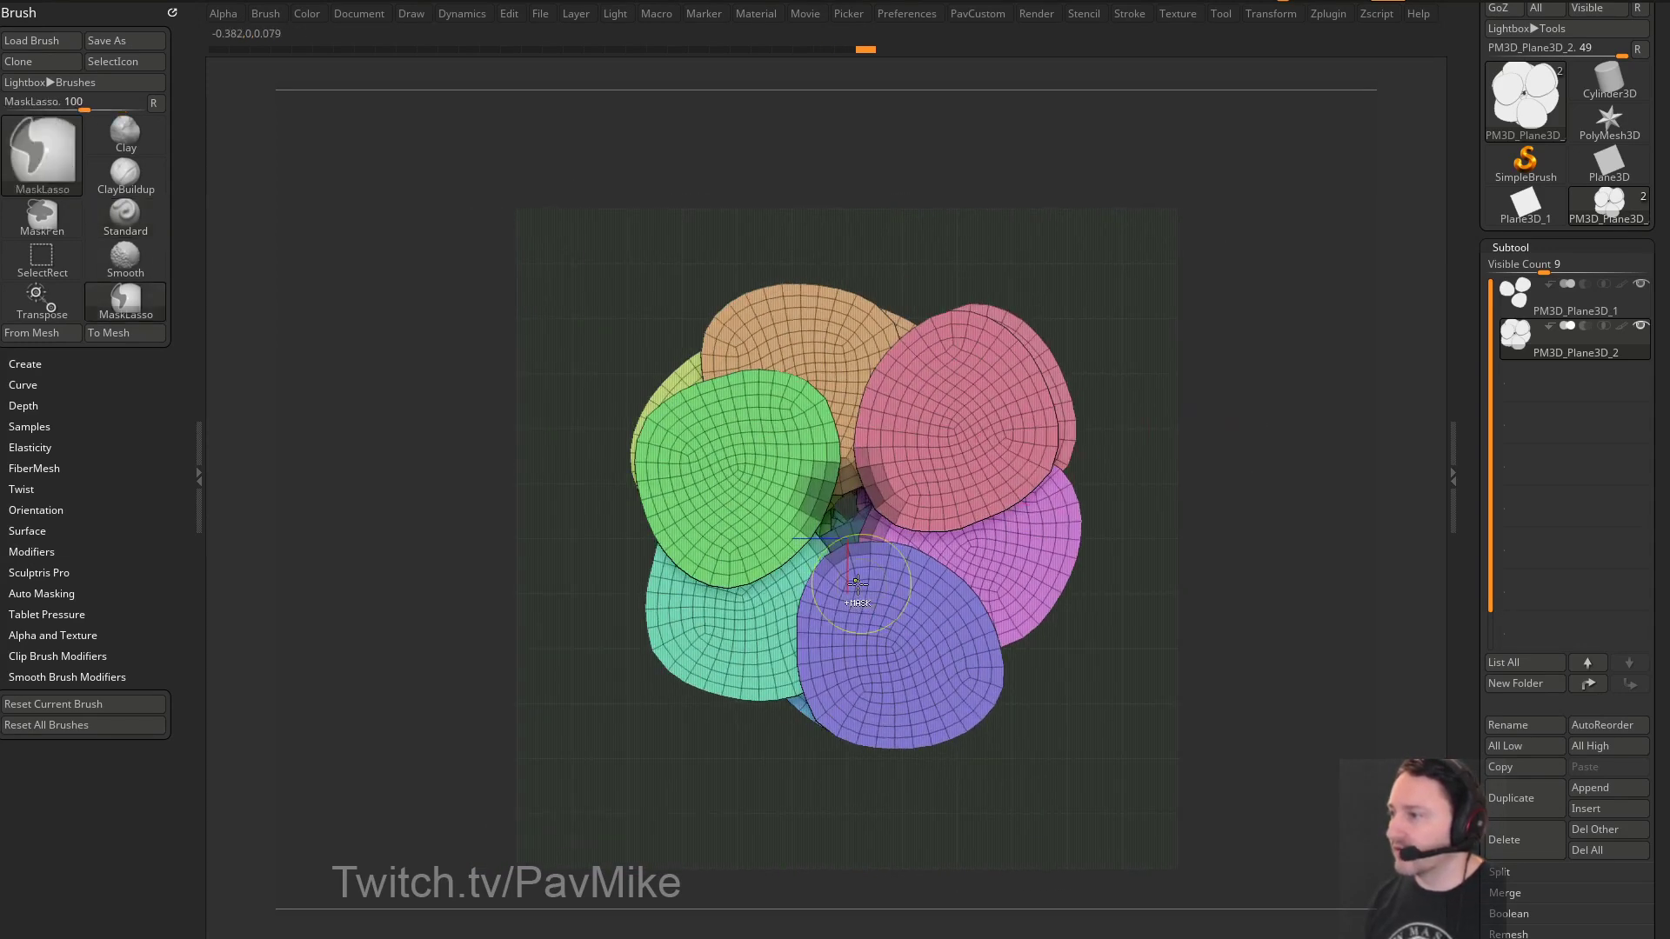
mouse_move(1198, 374)
left_mouse_down()
mouse_move(1192, 342)
mouse_move(1194, 365)
left_mouse_up()
Switch to the MaskPen brush and paint a soft mask over the petals' inner ends on both sides of the flower
key("ctrl+b")
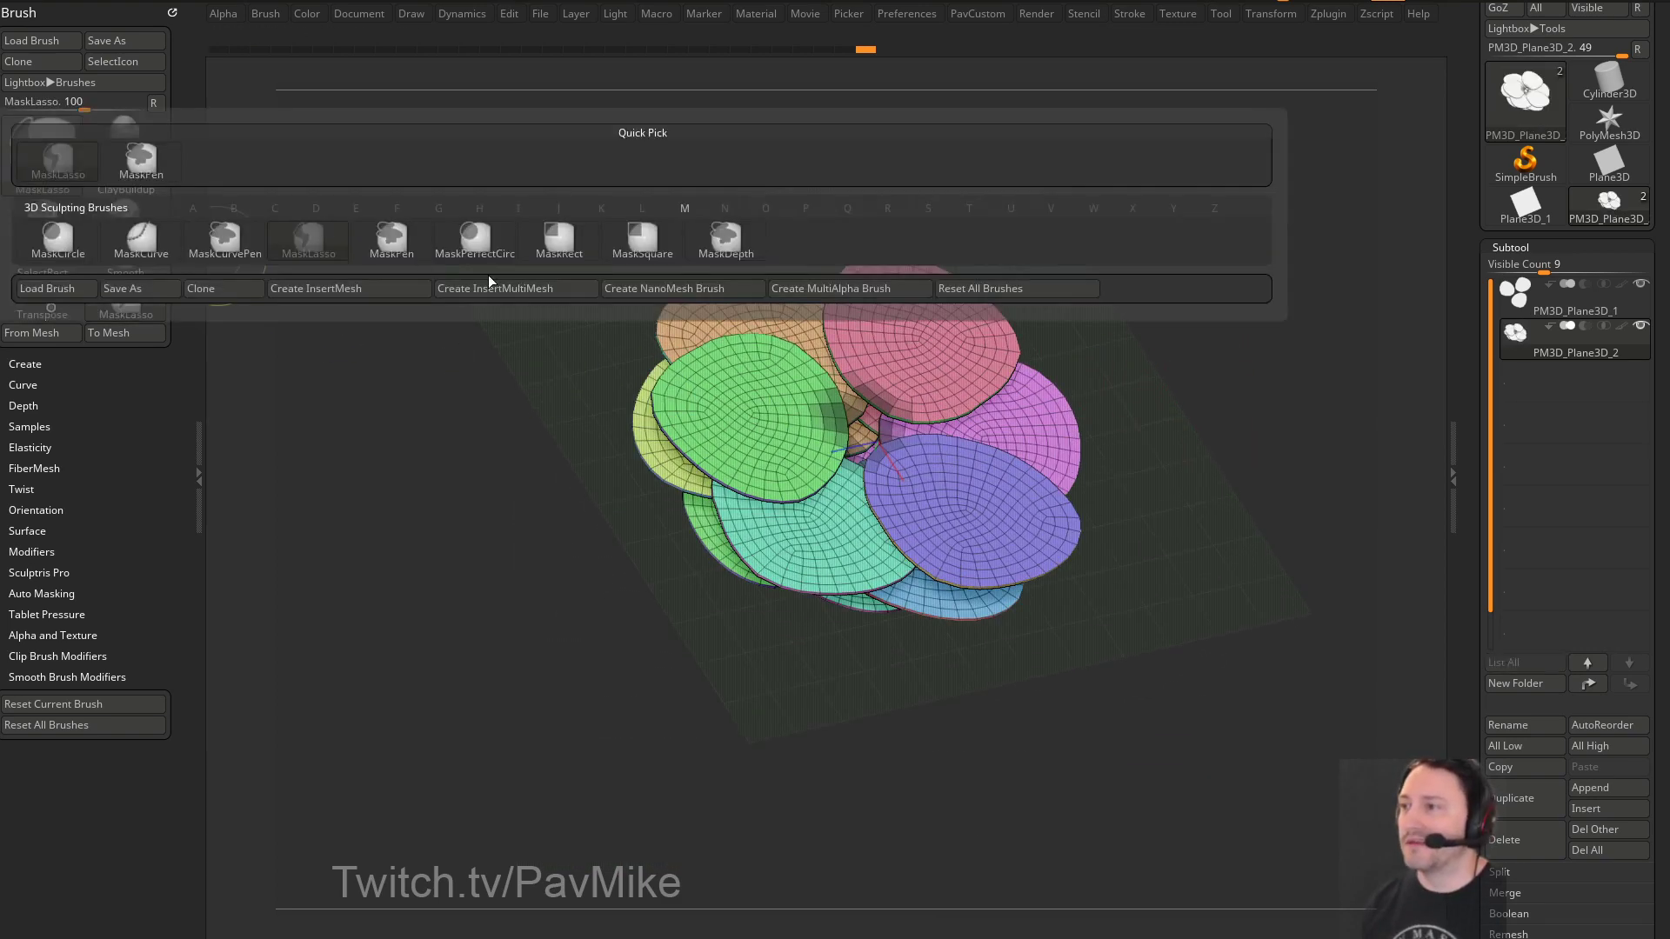
left_click(387, 233)
left_click_drag(384, 220, 874, 525)
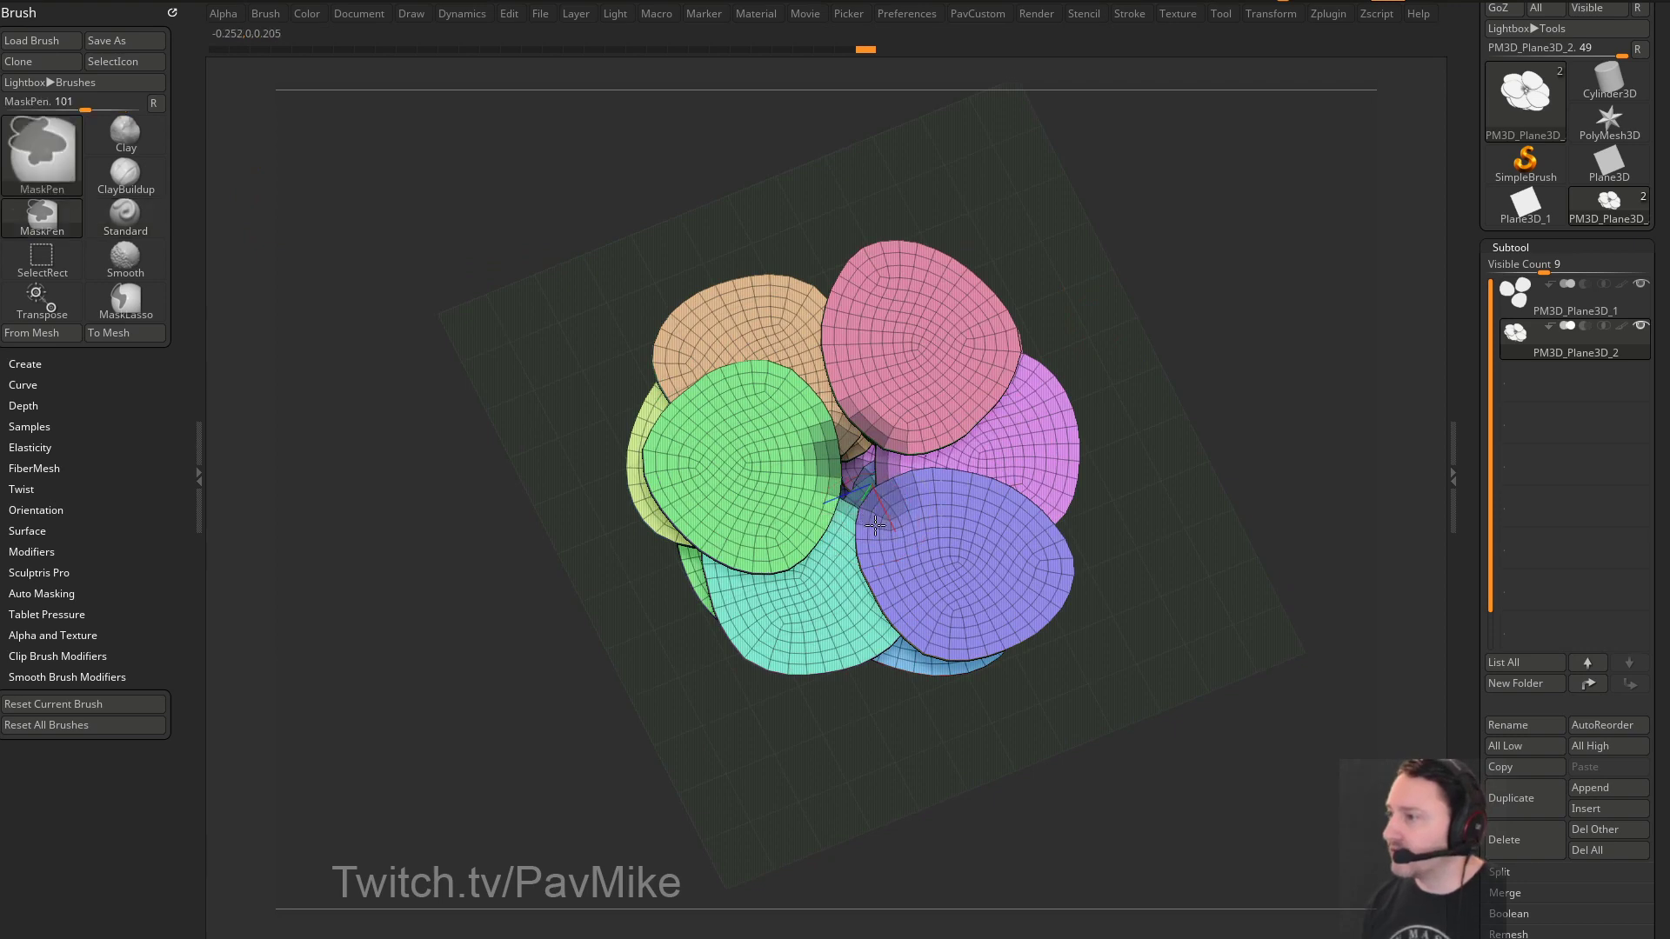
left_click(866, 541, "ctrl")
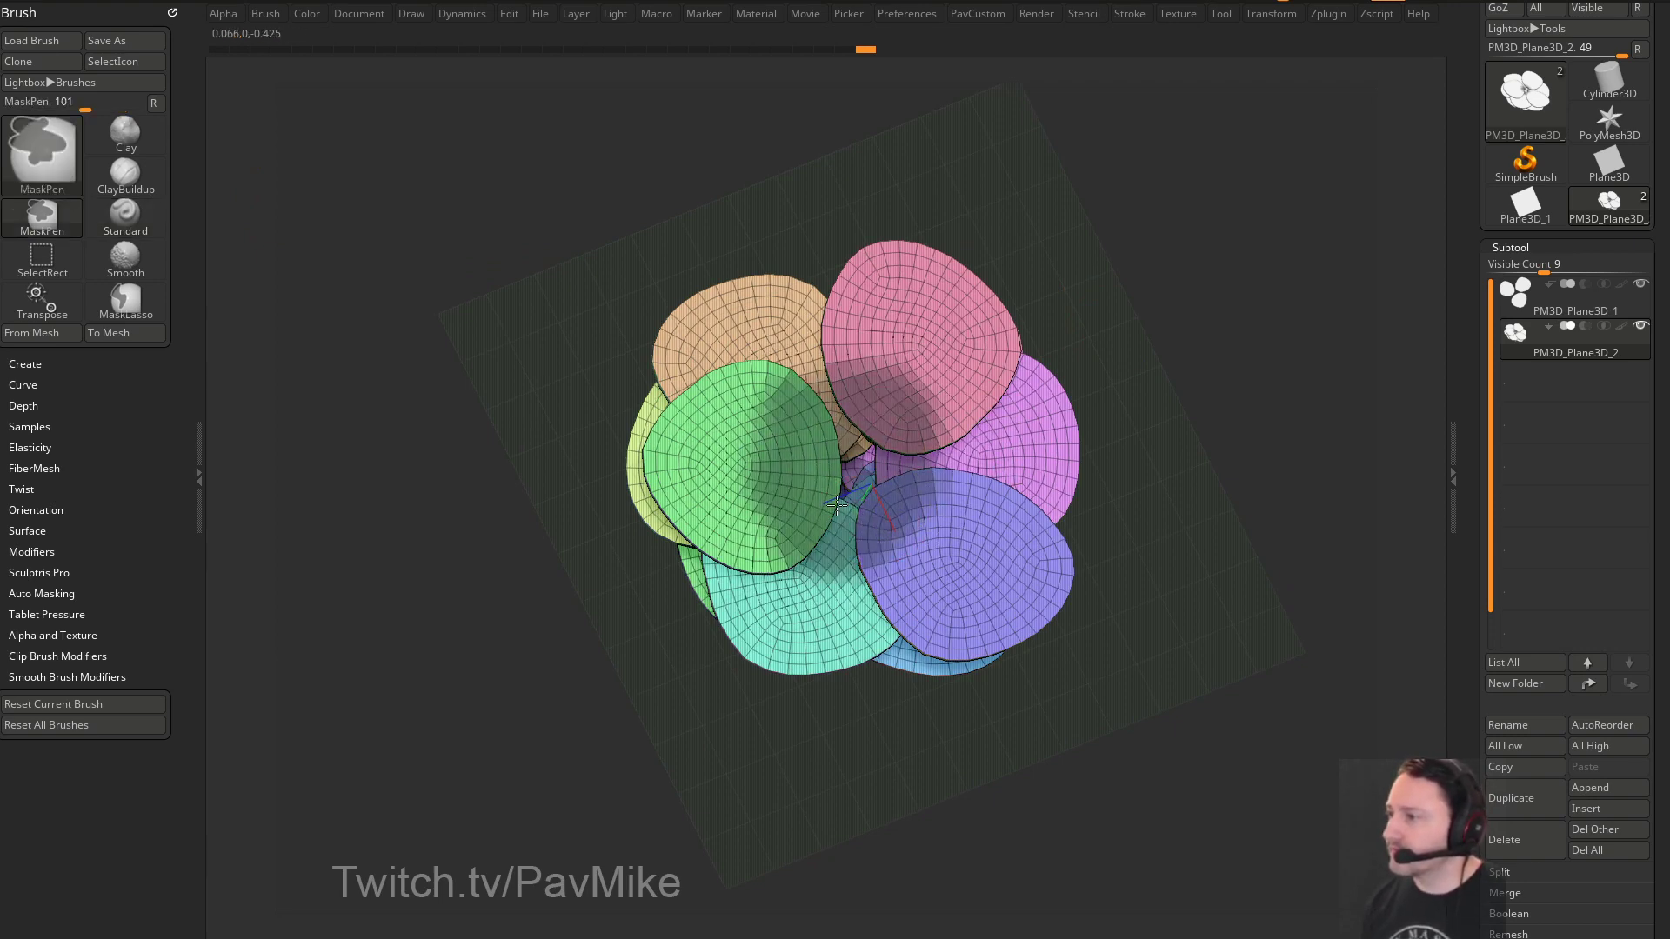
mouse_move(1165, 452)
left_mouse_down()
mouse_move(1234, 425)
mouse_move(1260, 436)
mouse_move(1190, 416)
mouse_move(1146, 439)
left_mouse_up()
key("ctrl")
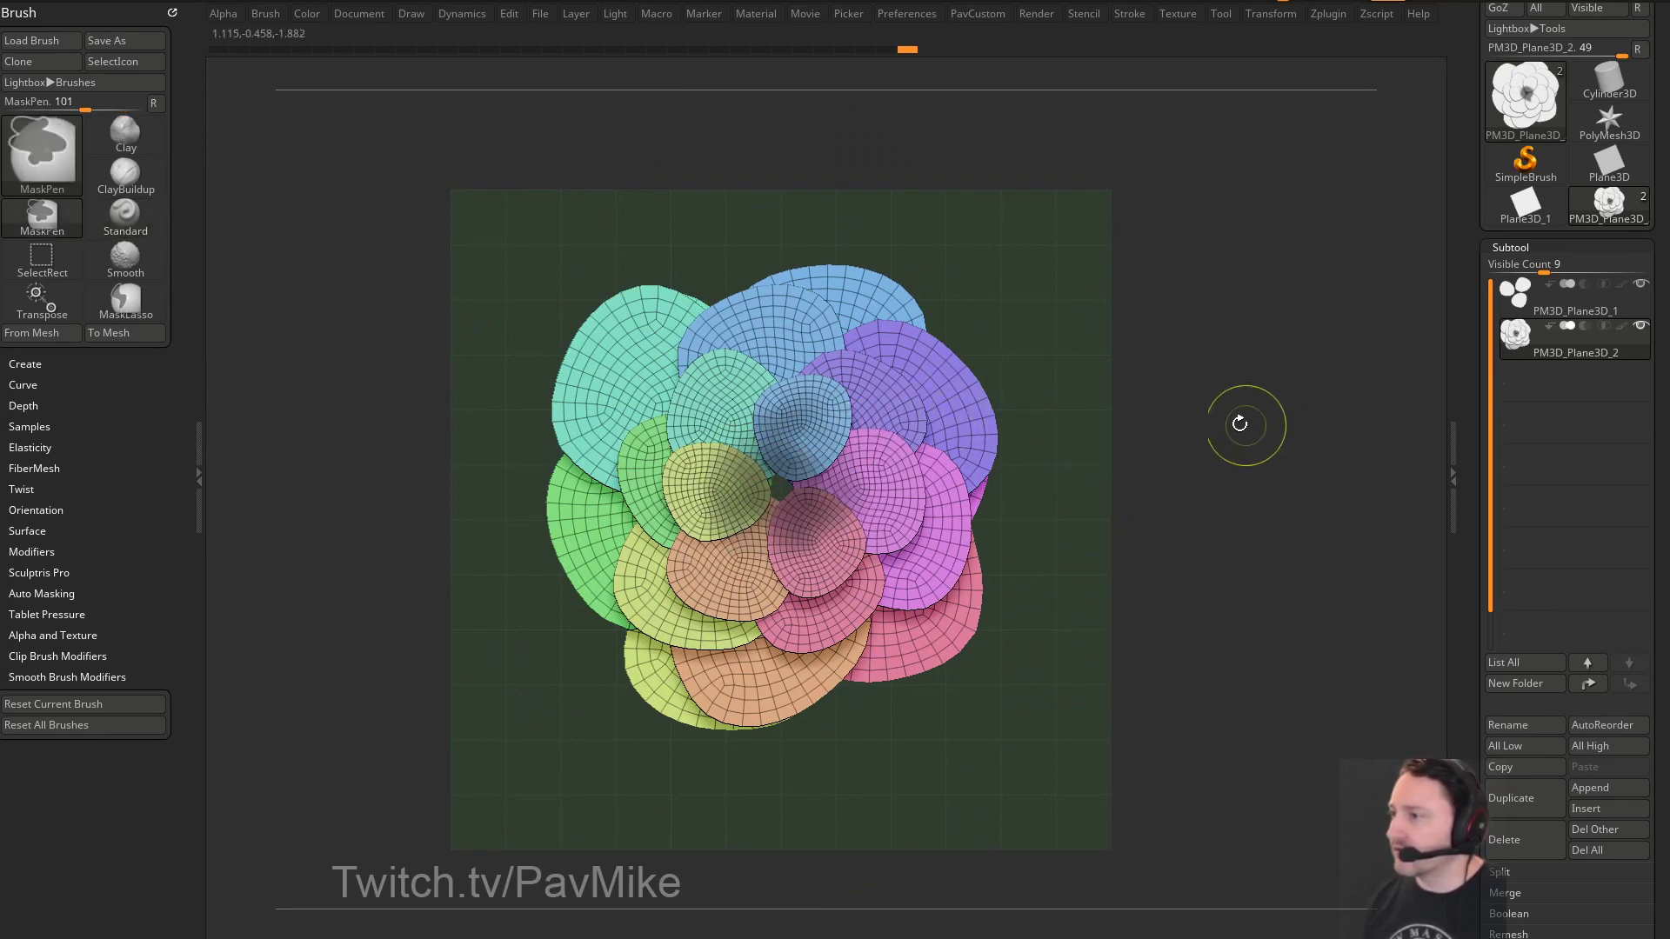
Try running the Dynamics gravity simulation on the flower turned upside down
left_click_drag(1238, 421, 1107, 446)
left_click_drag(1139, 416, 1338, 480)
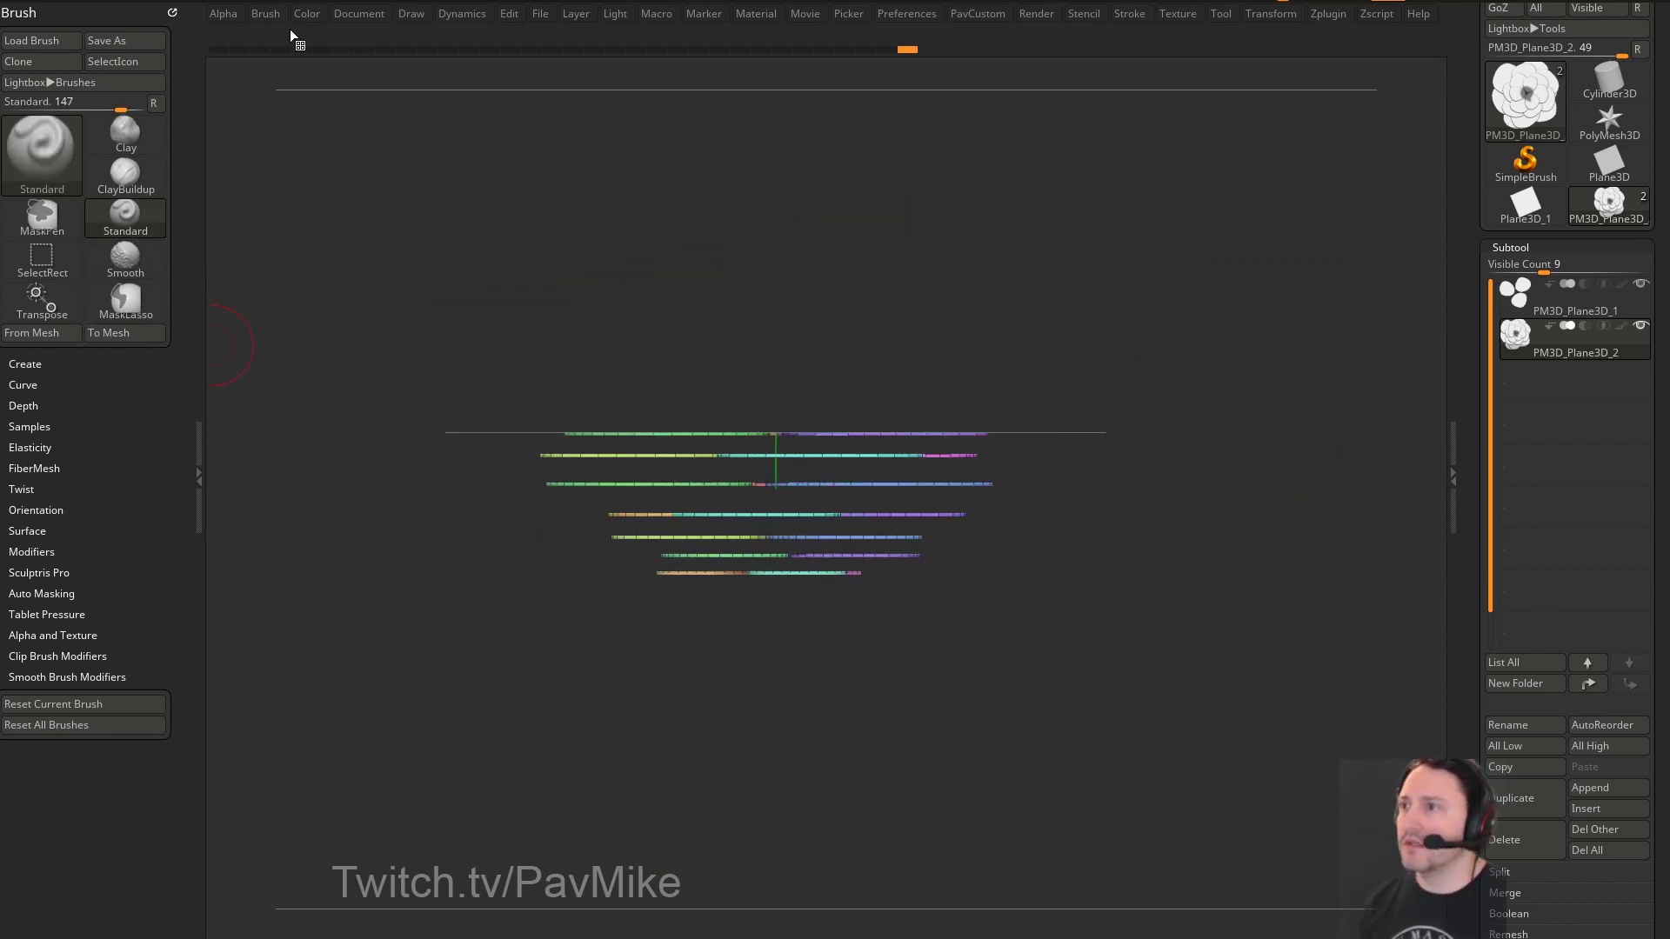
left_click(461, 13)
left_click(447, 35)
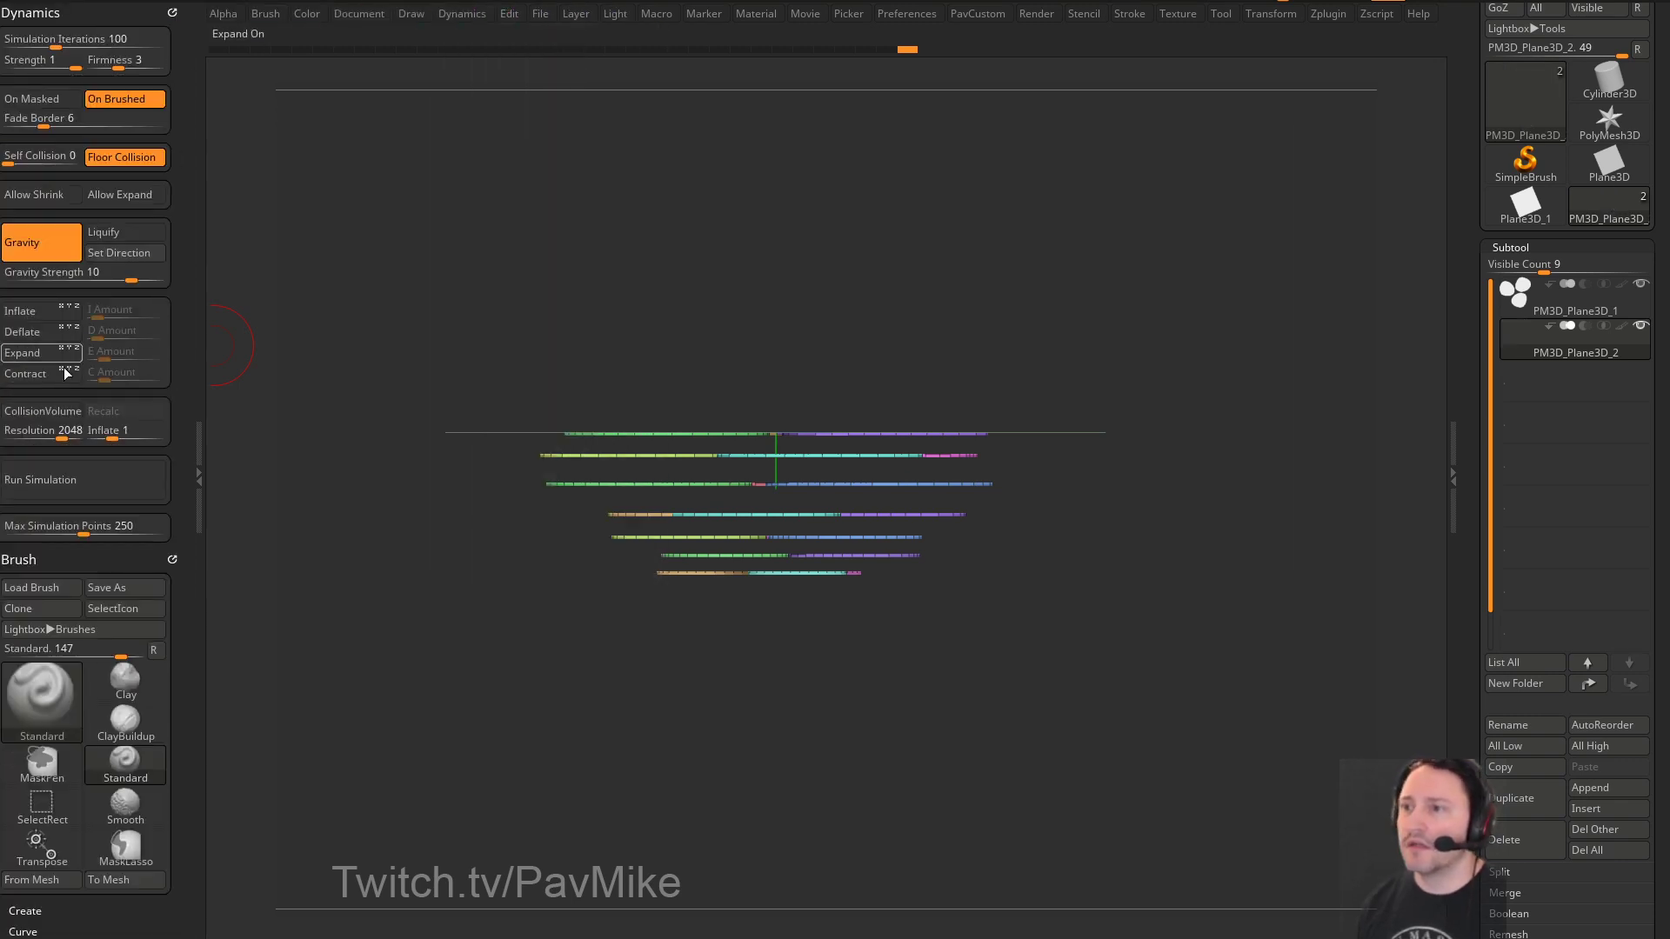
left_click(61, 479)
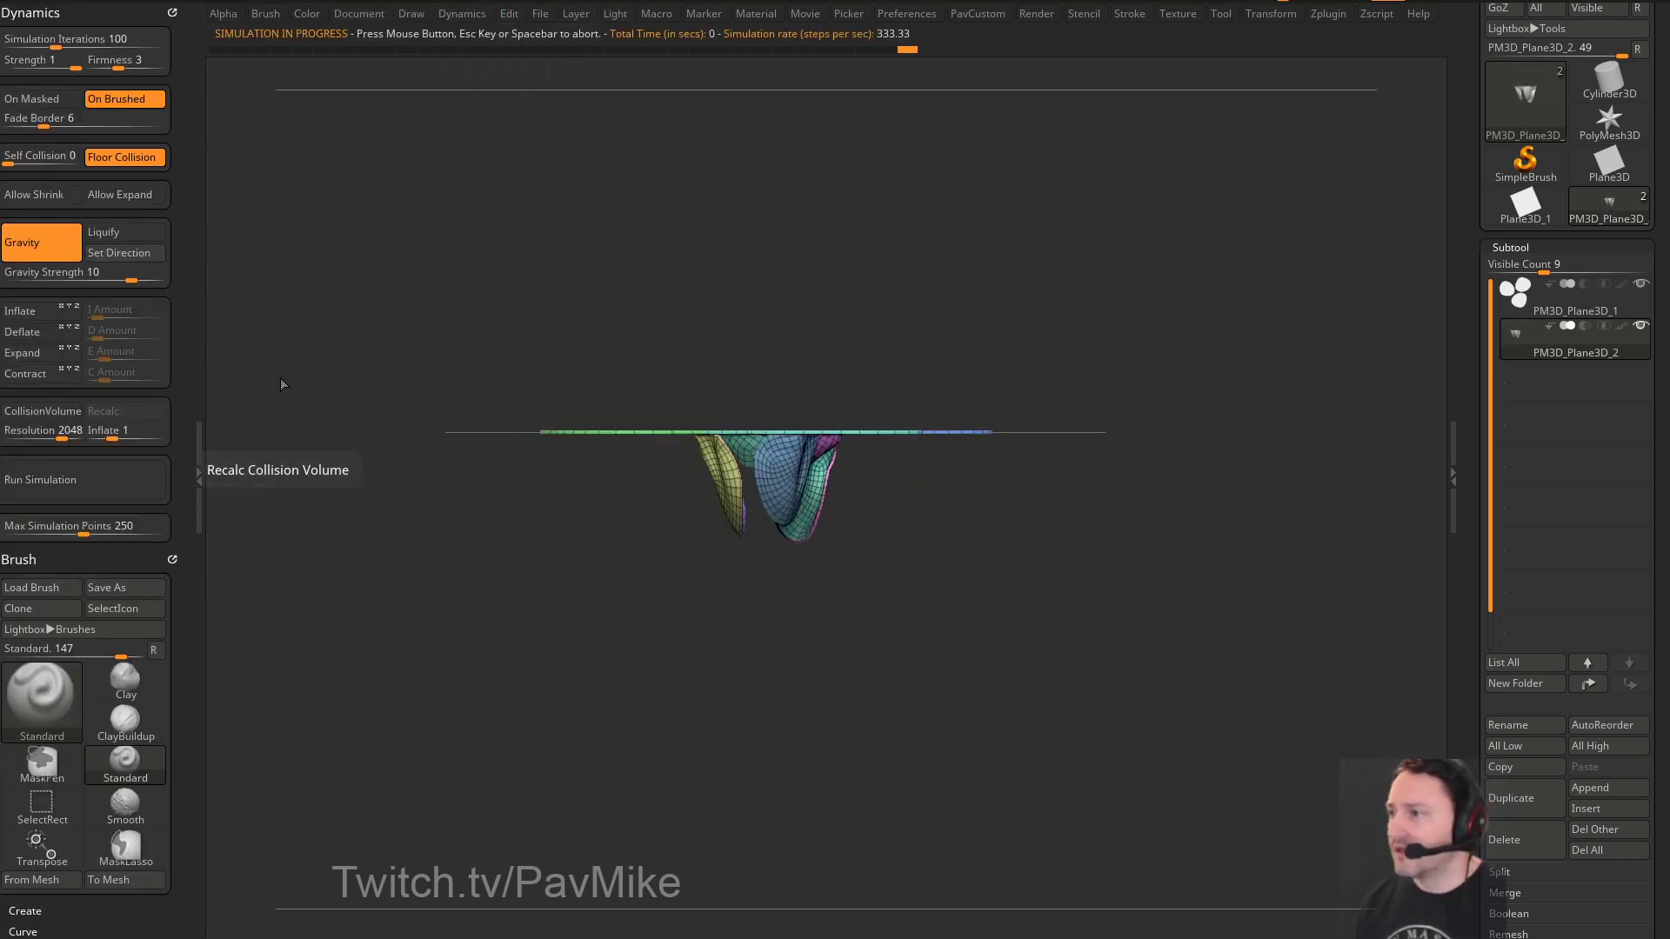
Set Gravity Strength to 3.21855, run a test simulation and undo the simulated drape
left_click_drag(127, 274, 123, 275)
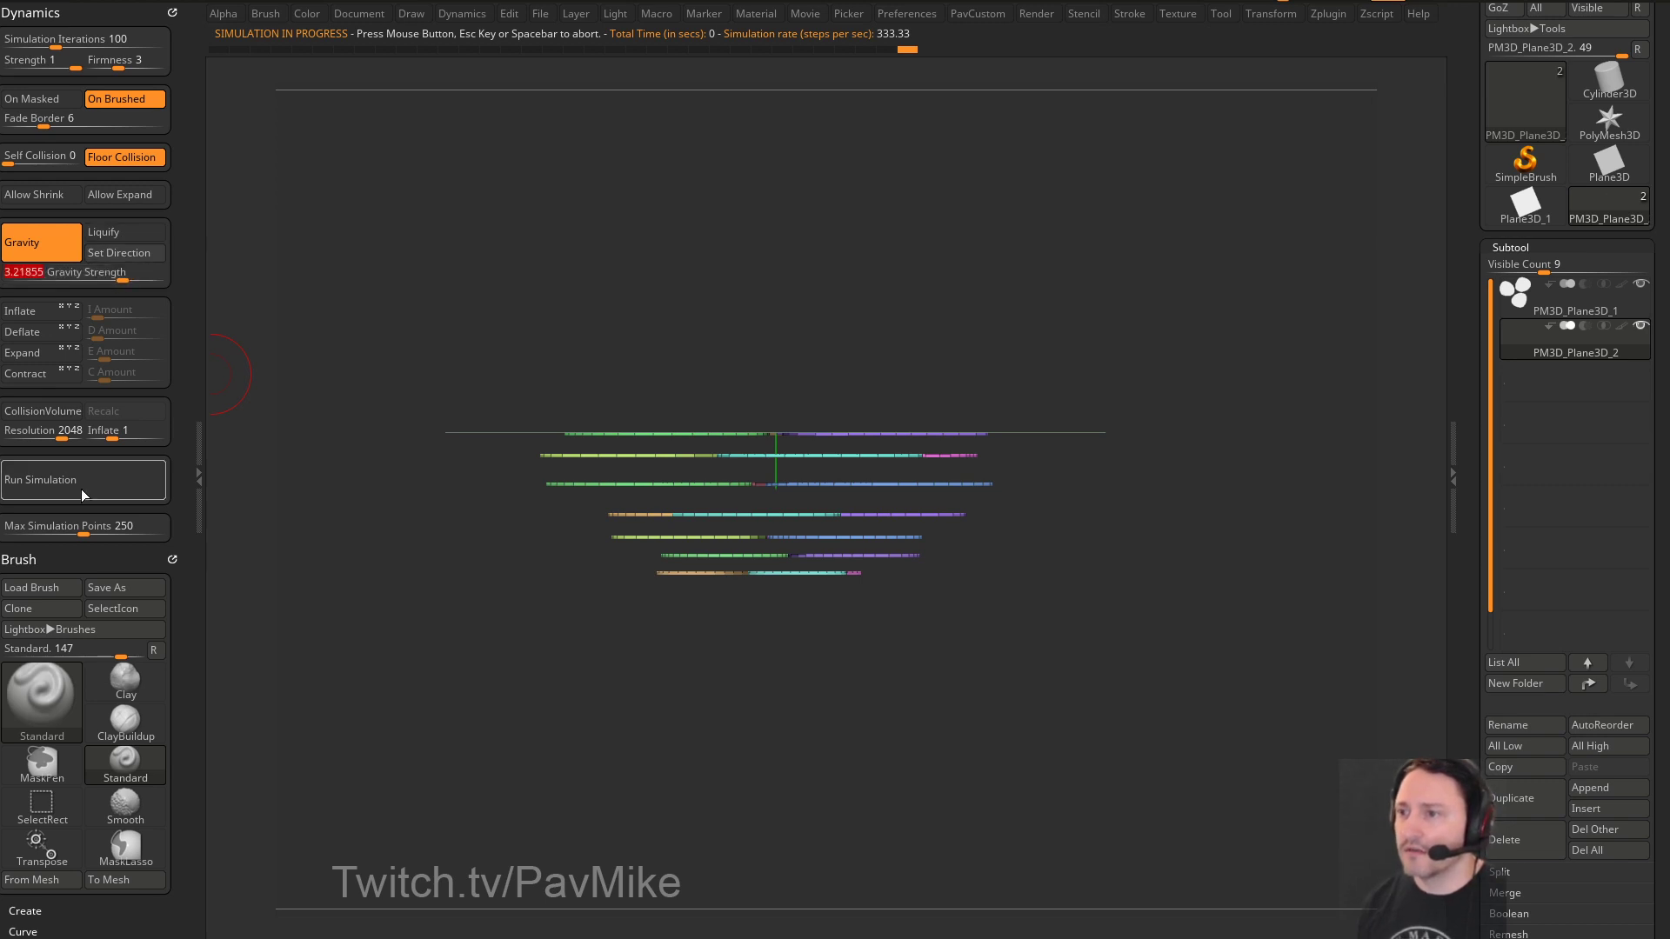
left_click(92, 479)
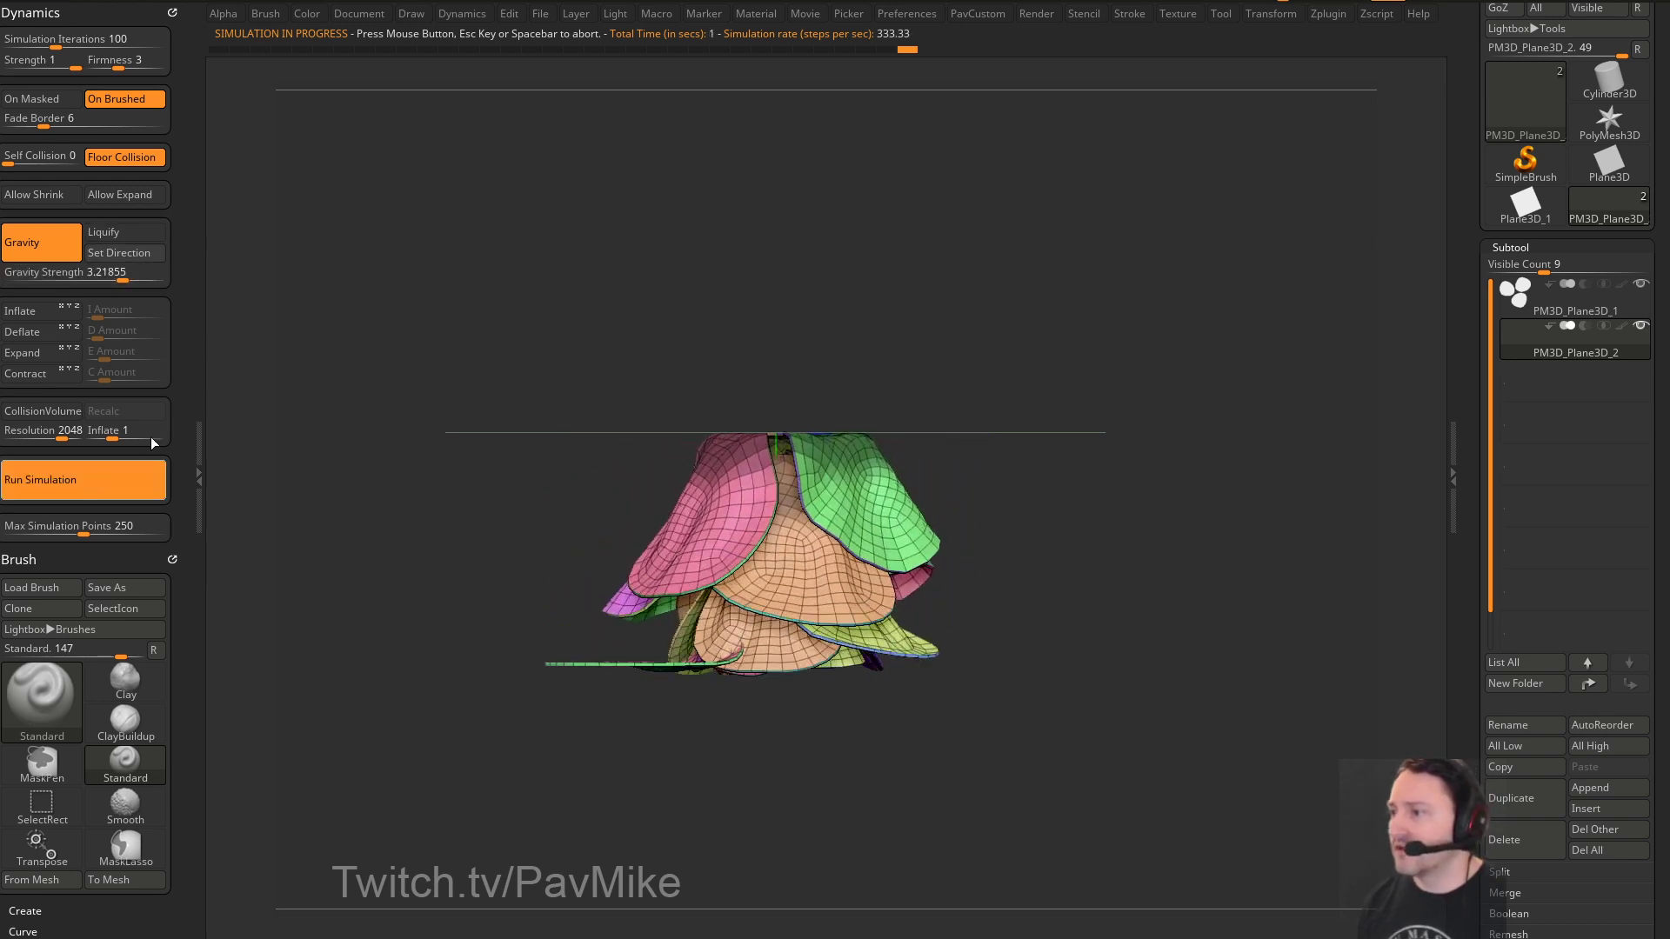
left_click(447, 320)
key("ctrl+z")
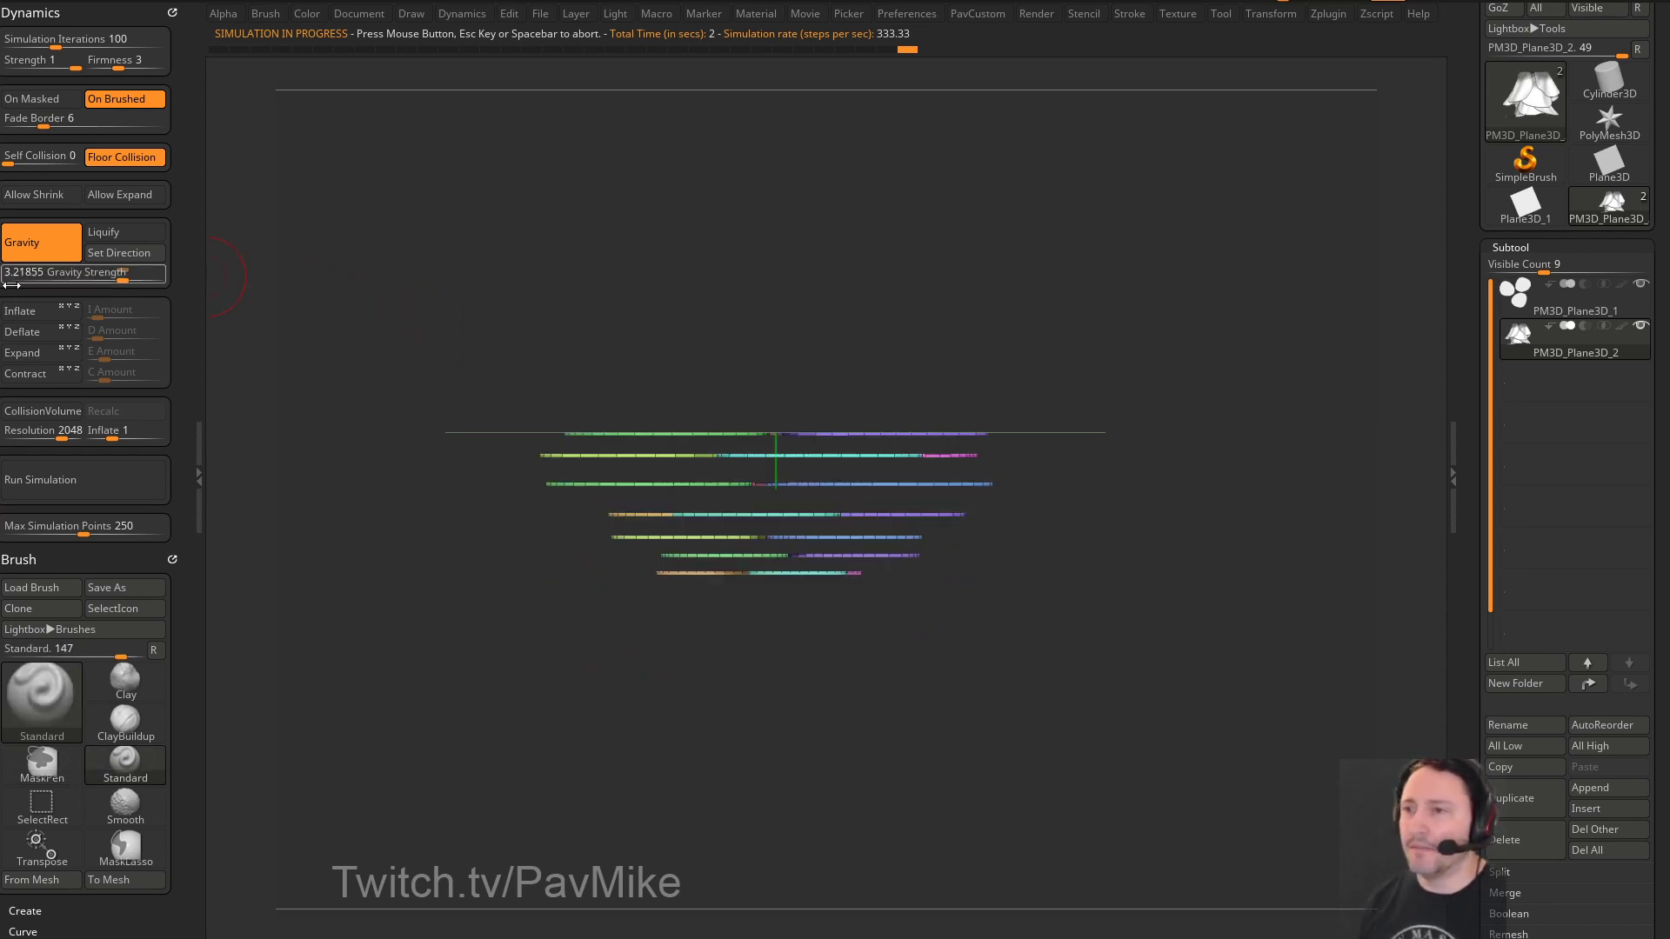
Set Self Collision to 1 and run the gravity simulation on the upside-down flower to fold the petals into a bud
left_click(23, 159)
mouse_move(1160, 443)
left_mouse_down()
mouse_move(1204, 376)
mouse_move(1189, 376)
mouse_move(1189, 433)
mouse_move(1256, 421)
mouse_move(1218, 414)
mouse_move(1234, 399)
mouse_move(1293, 470)
mouse_move(952, 541)
left_mouse_up()
key("ctrl")
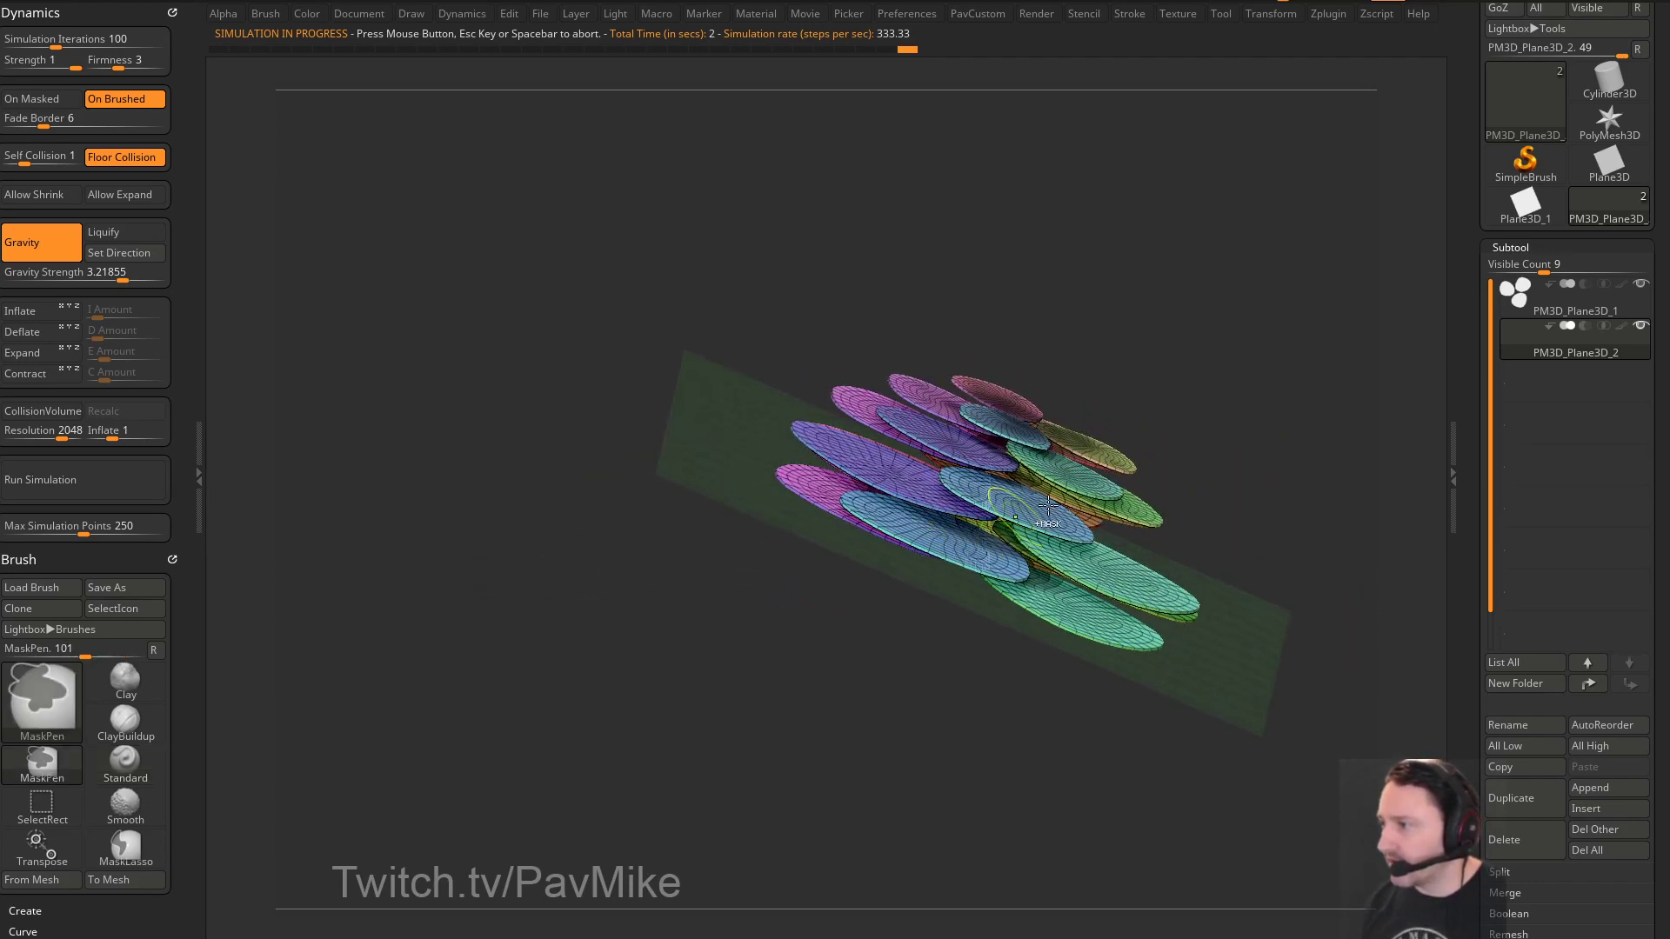
mouse_move(1048, 506)
left_mouse_down()
mouse_move(1319, 395)
mouse_move(1285, 473)
mouse_move(1253, 436)
mouse_move(365, 346)
left_mouse_up()
left_click(76, 478)
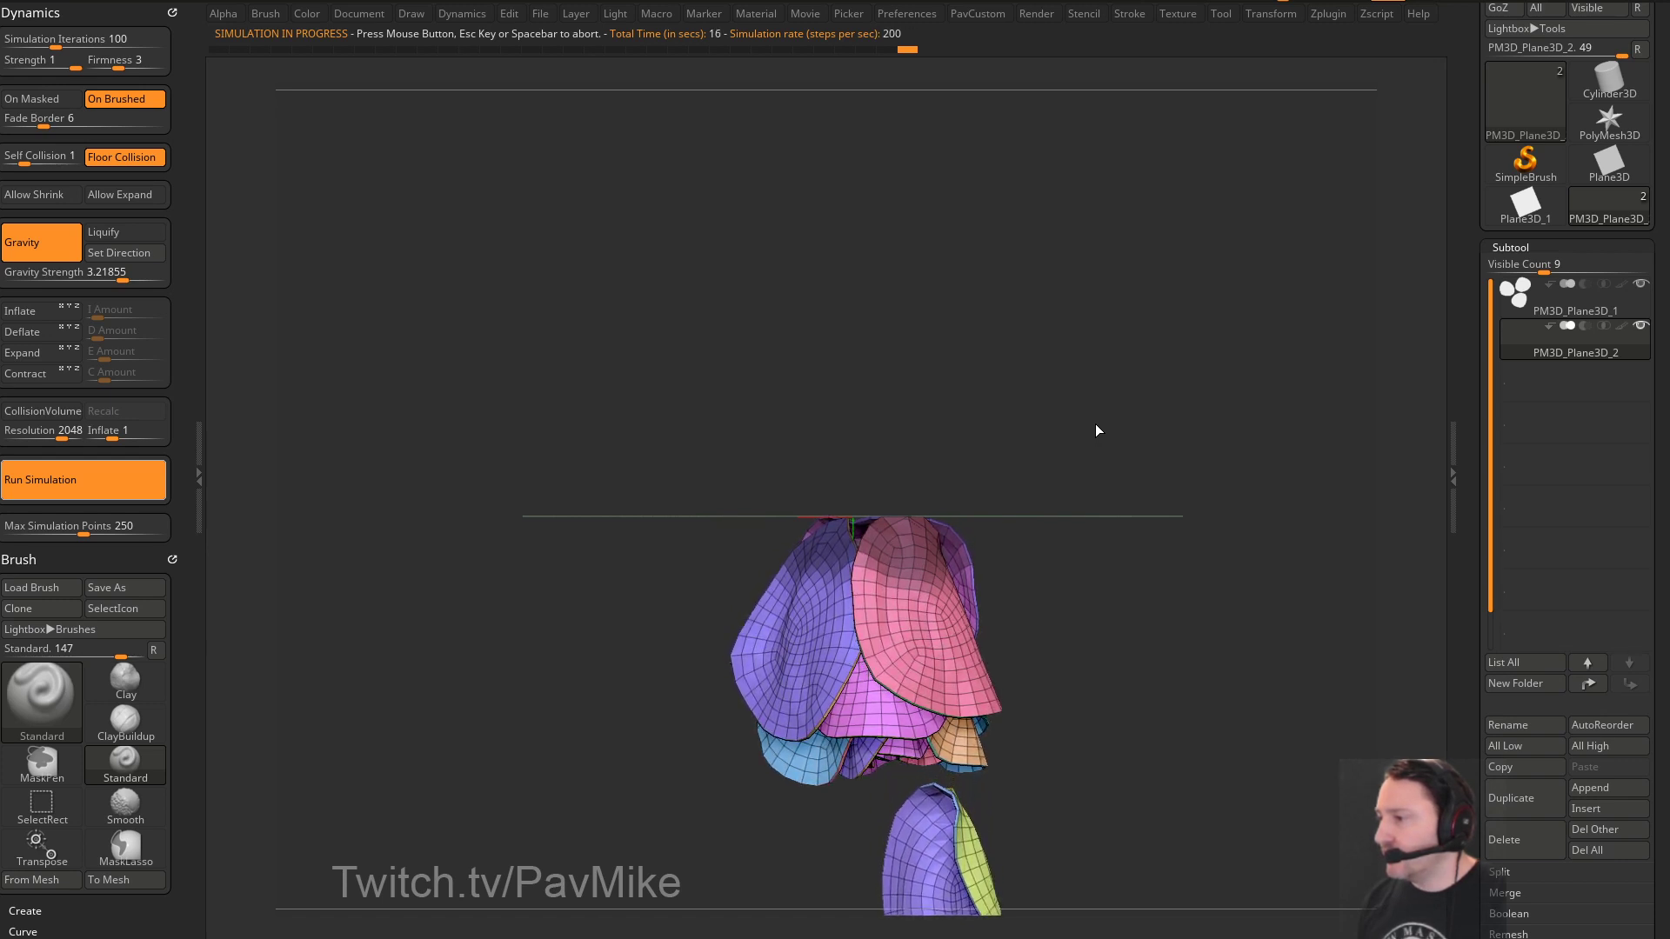
left_click_drag(1094, 426, 1166, 365)
left_click_drag(1297, 348, 1144, 406)
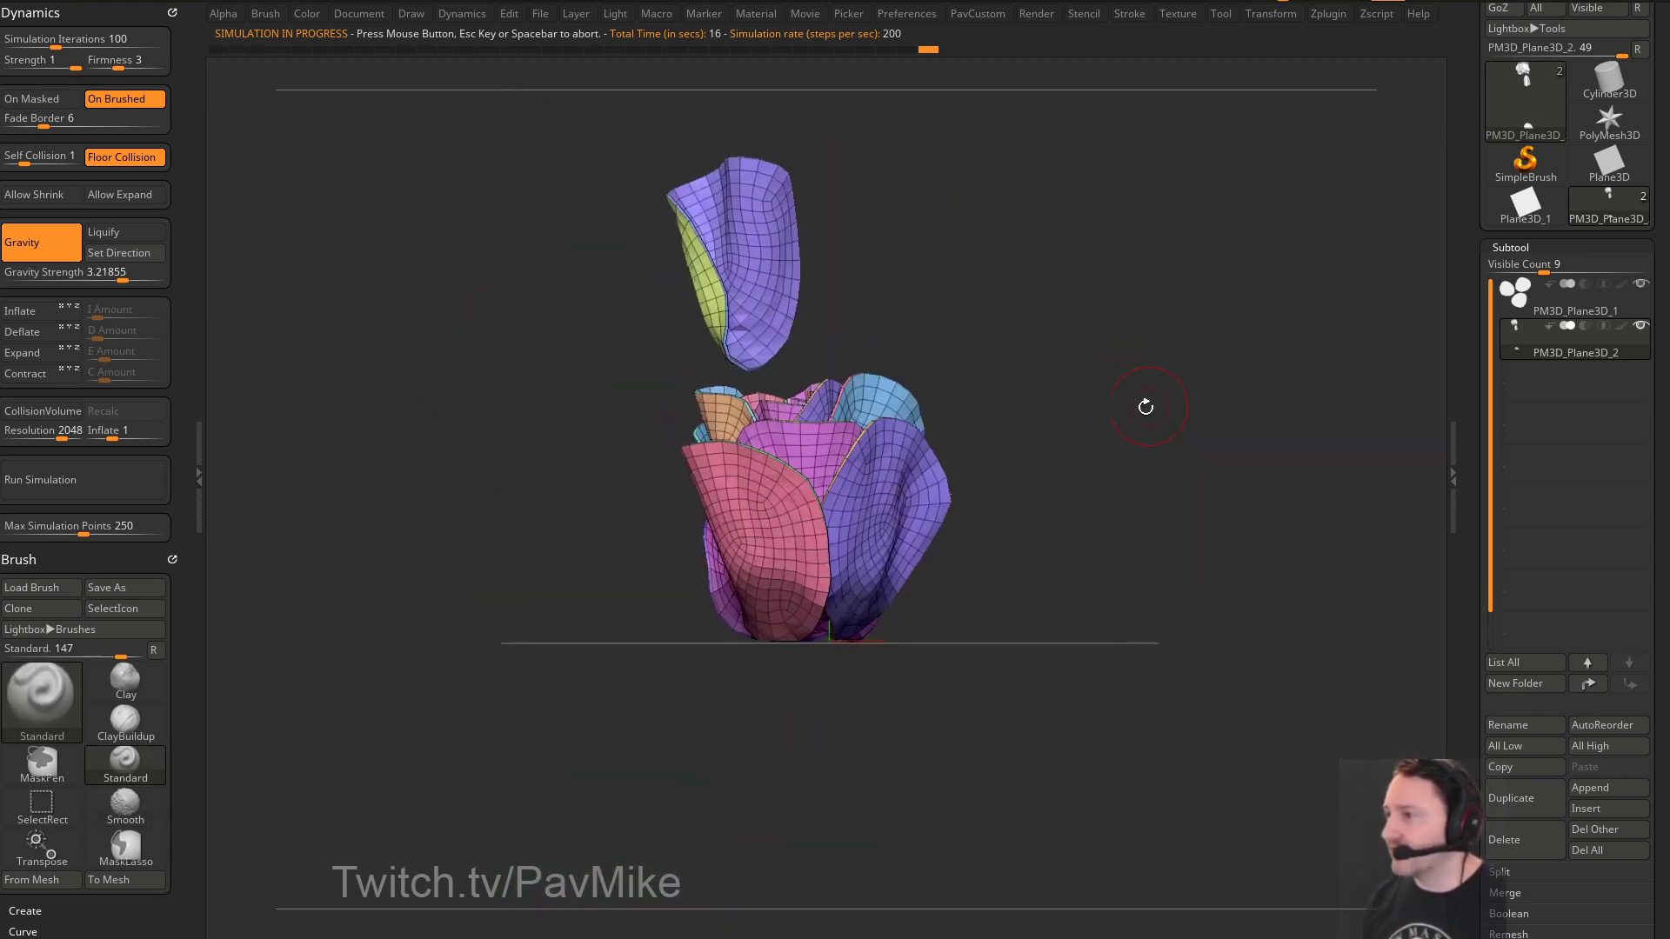
Mask the lower part of the folded flower and soften the mask's edge
left_click_drag(1047, 771, 630, 504, "ctrl")
left_click(820, 574, "ctrl")
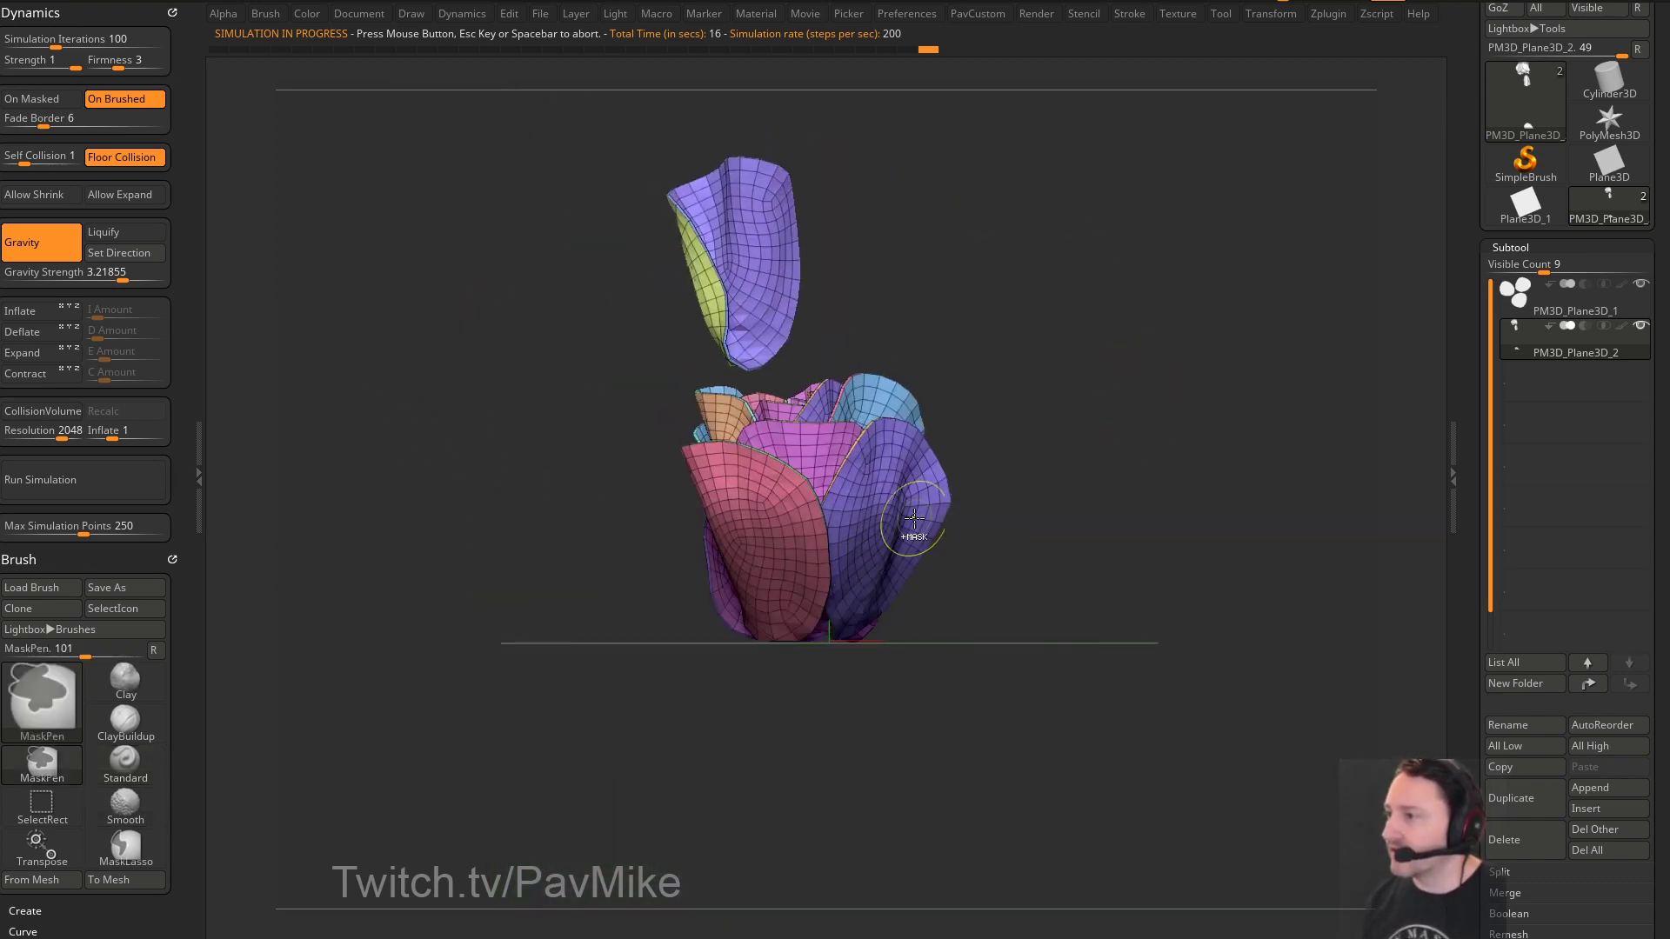
left_click_drag(1098, 382, 1156, 471)
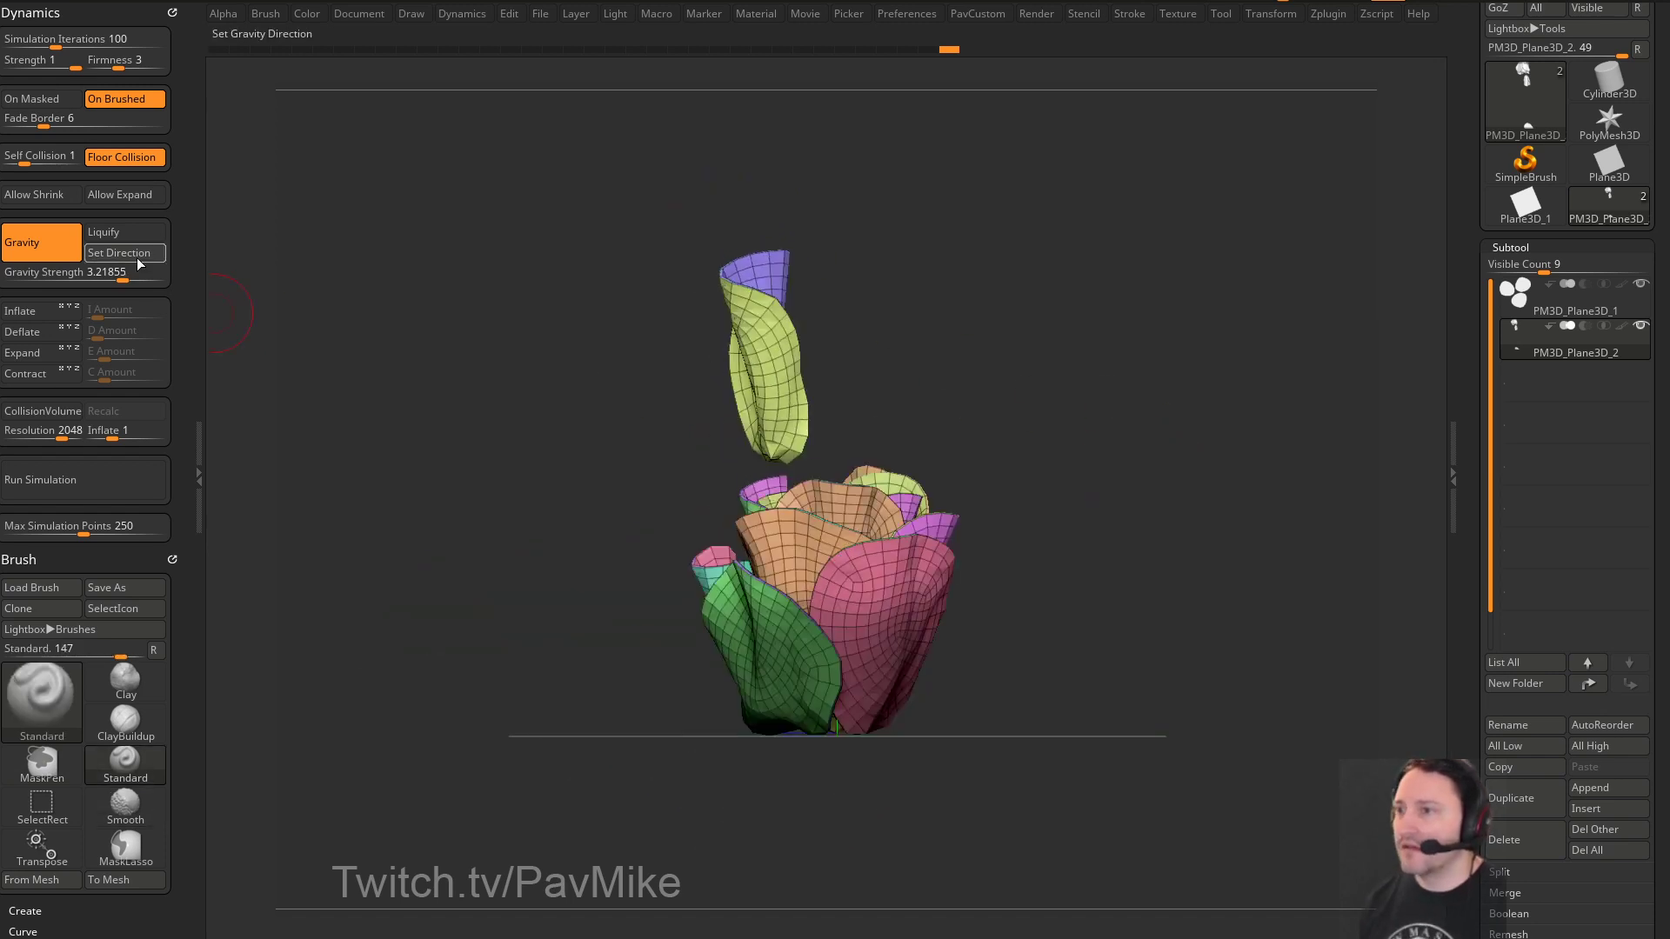
Isolate the loose petal floating above the folded flower and split the hidden petals off into their own subtool
left_click_drag(1011, 380, 1078, 408, "alt")
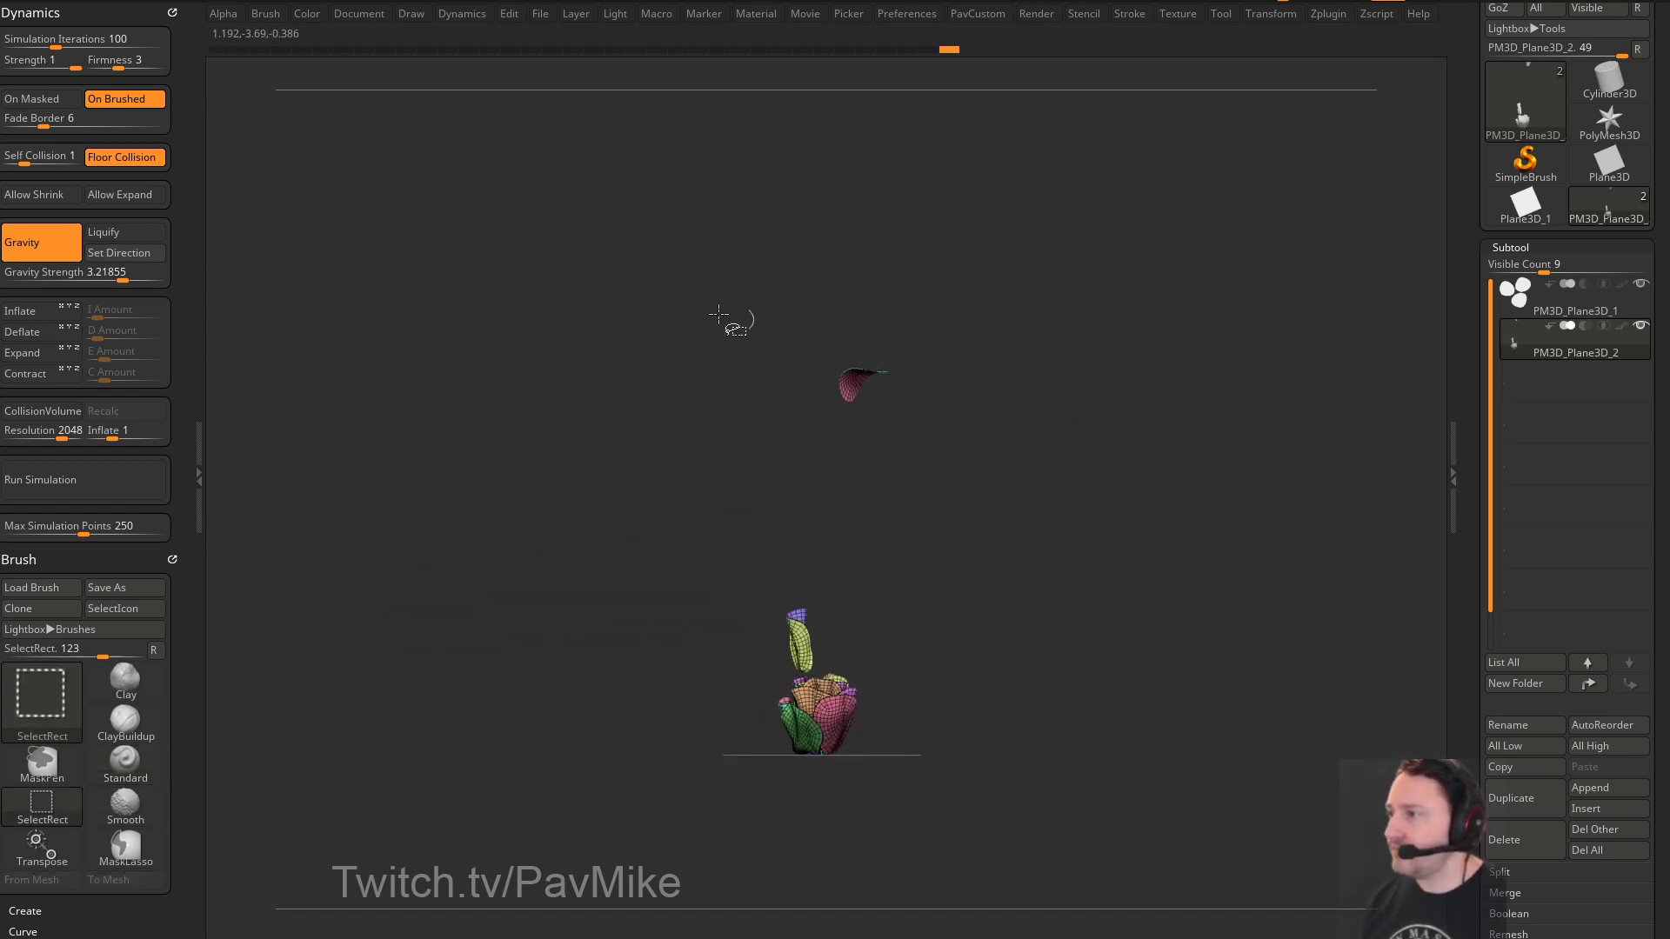
mouse_move(613, 274)
left_mouse_down("ctrl+shift")
mouse_move(884, 426)
mouse_move(1009, 648)
left_mouse_up("ctrl+shift")
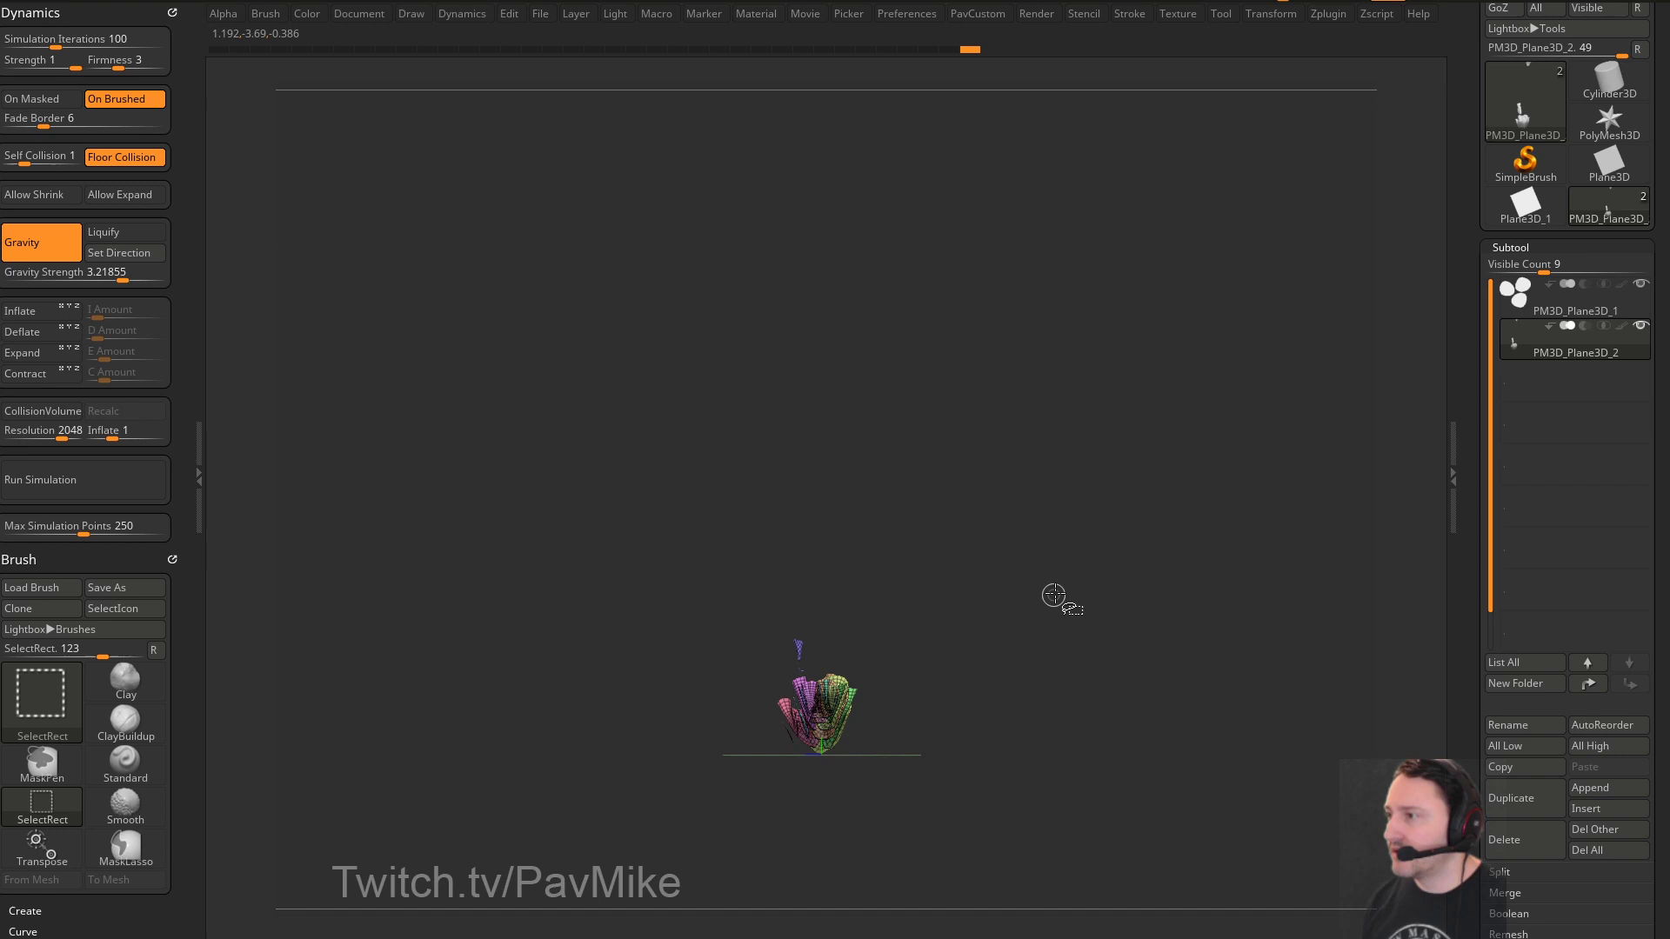
left_click(1111, 475, "ctrl+shift")
left_click_drag(1014, 263, 687, 645, "ctrl+shift")
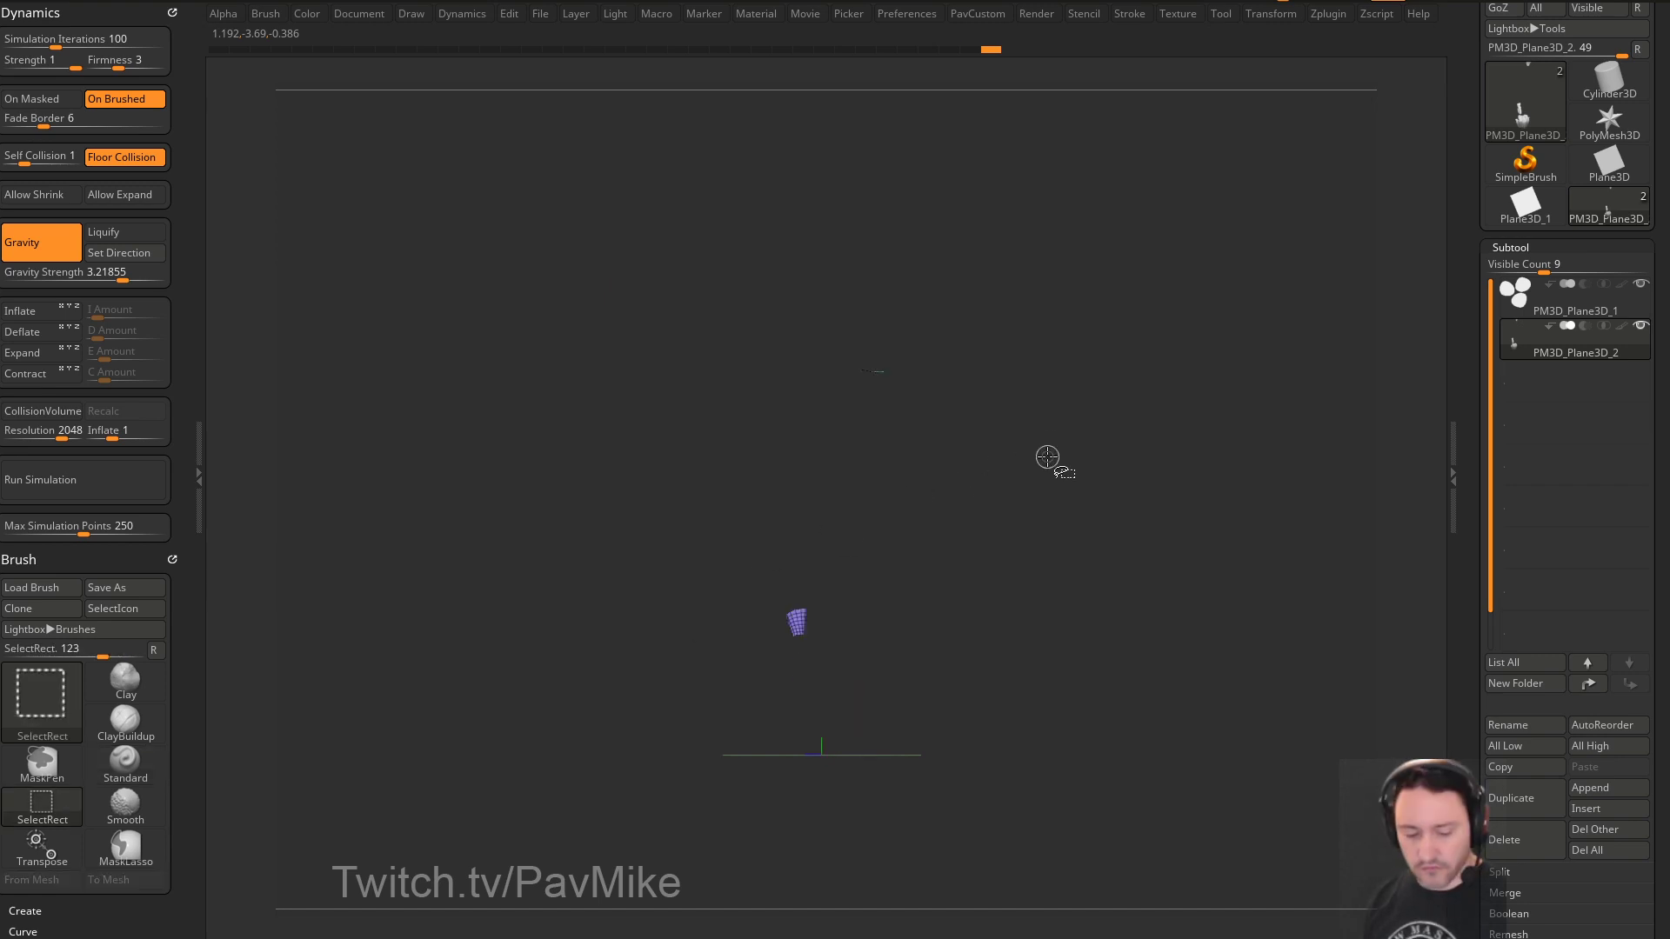
key("ctrl+shift+a")
key("space")
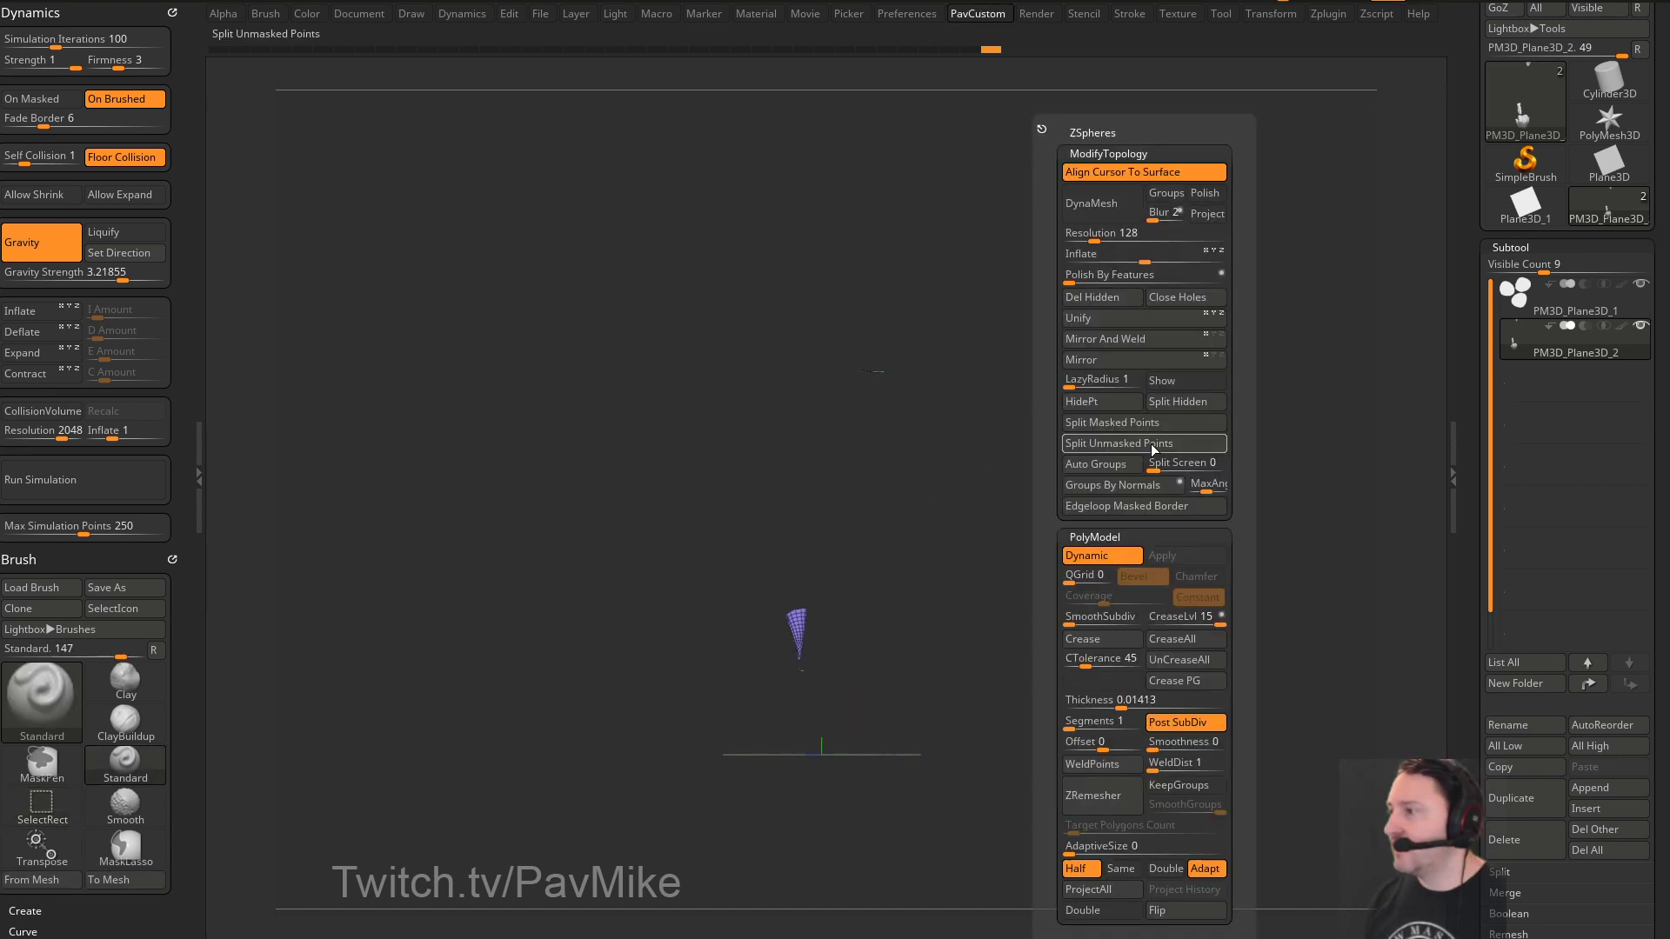
left_click(1174, 405)
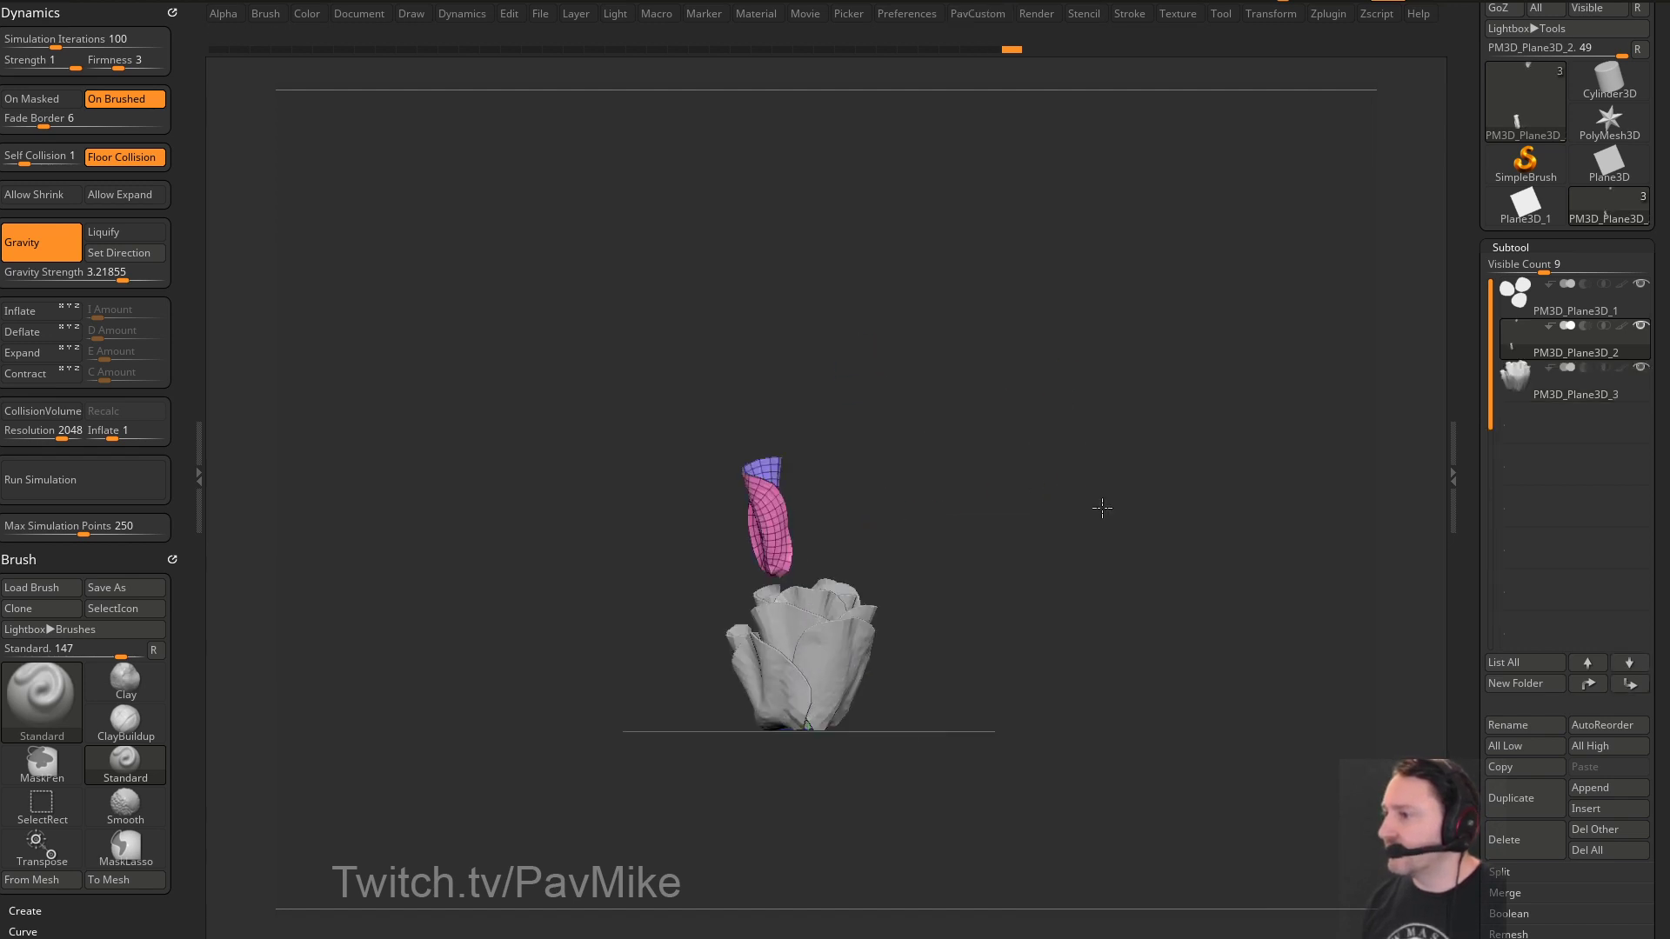
Select the main flower subtool and try running the gravity simulation on it from a level side view
left_click_drag(1101, 508, 1097, 541, "alt")
left_click(856, 631, "alt")
left_click_drag(1122, 426, 1120, 387, "alt")
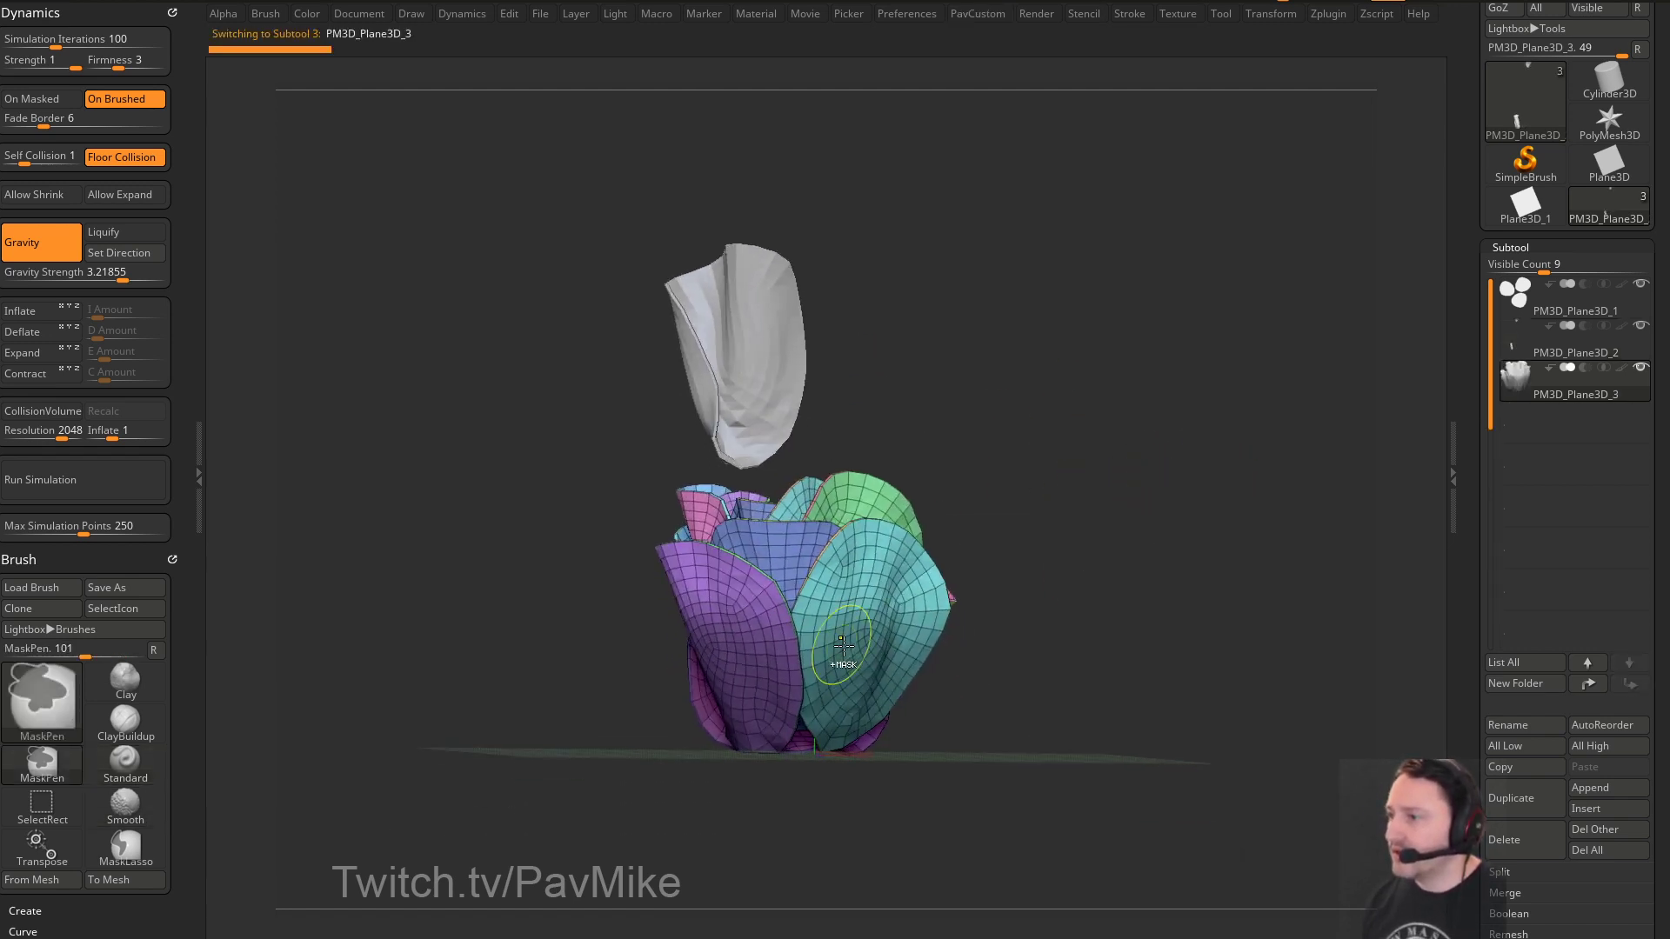
left_click_drag(306, 285, 328, 287, "shift")
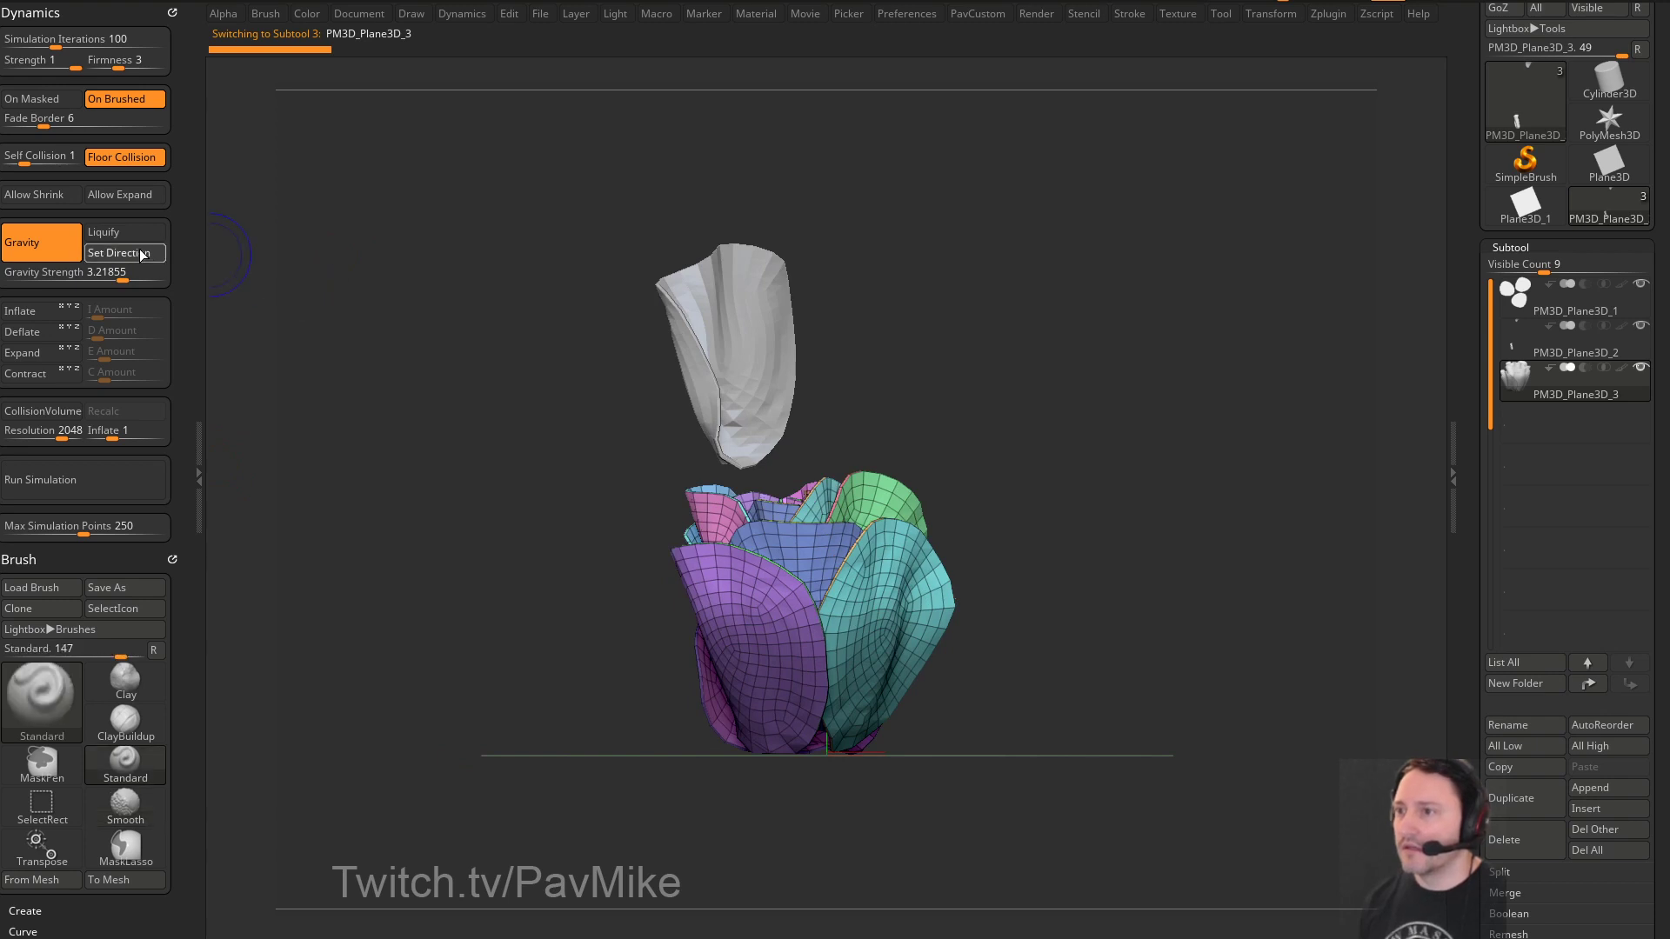
left_click(81, 473)
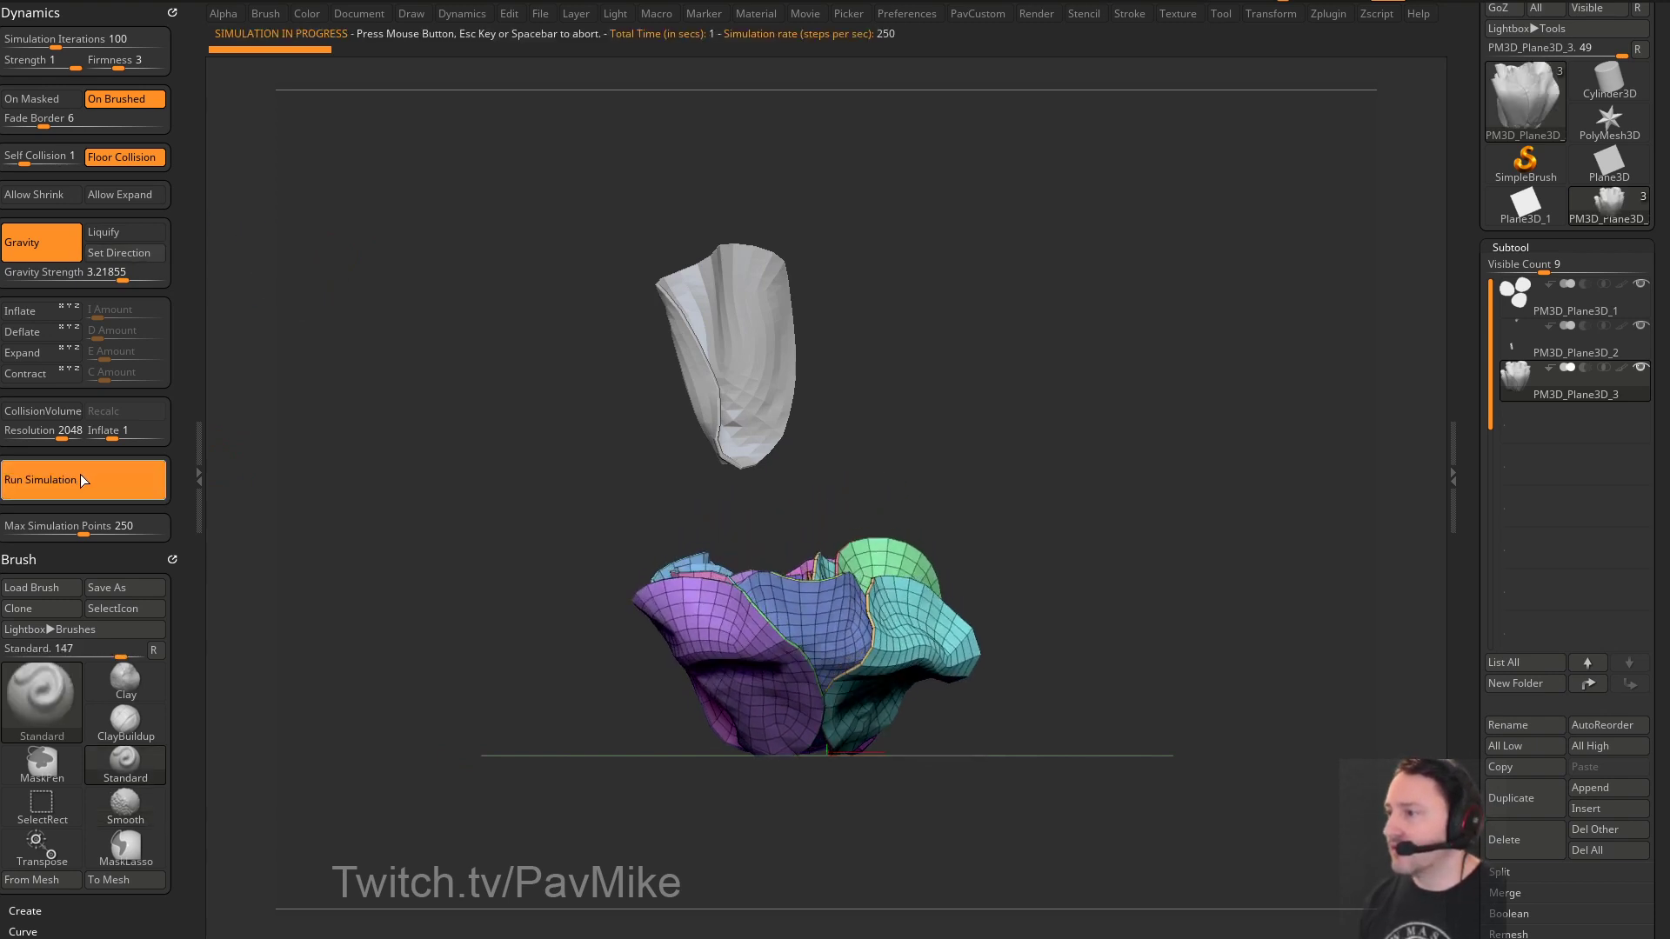
left_click_drag(1074, 574, 1079, 467)
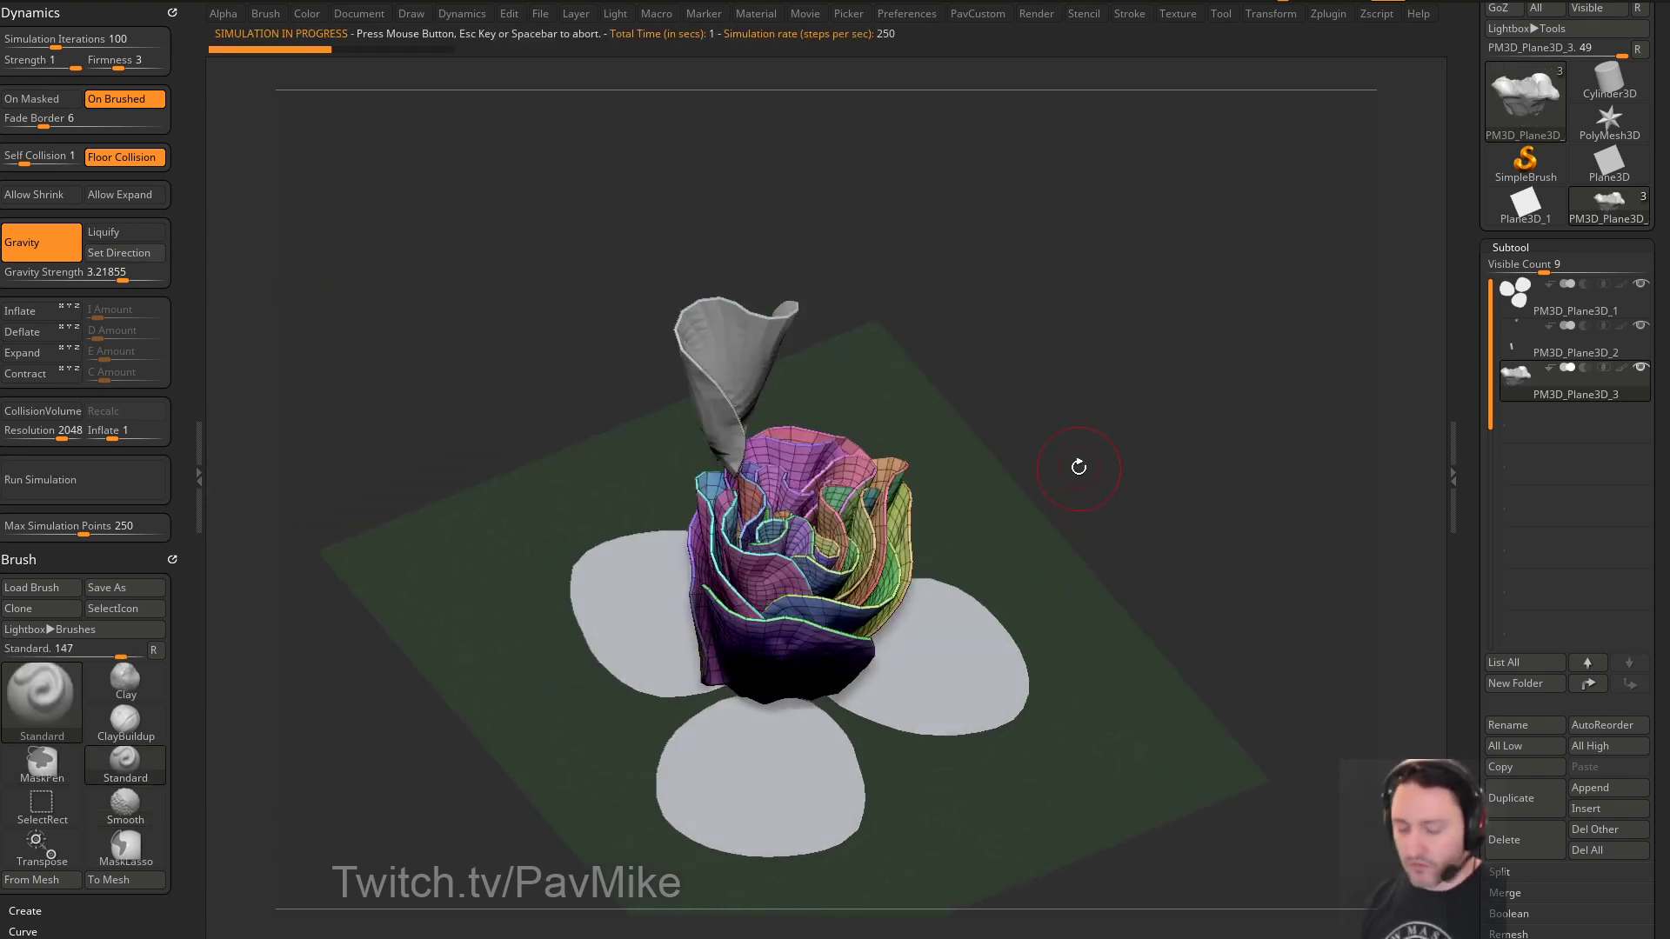
Try blowing the flower's petals with the ClothWind brush
key("b")
key("c")
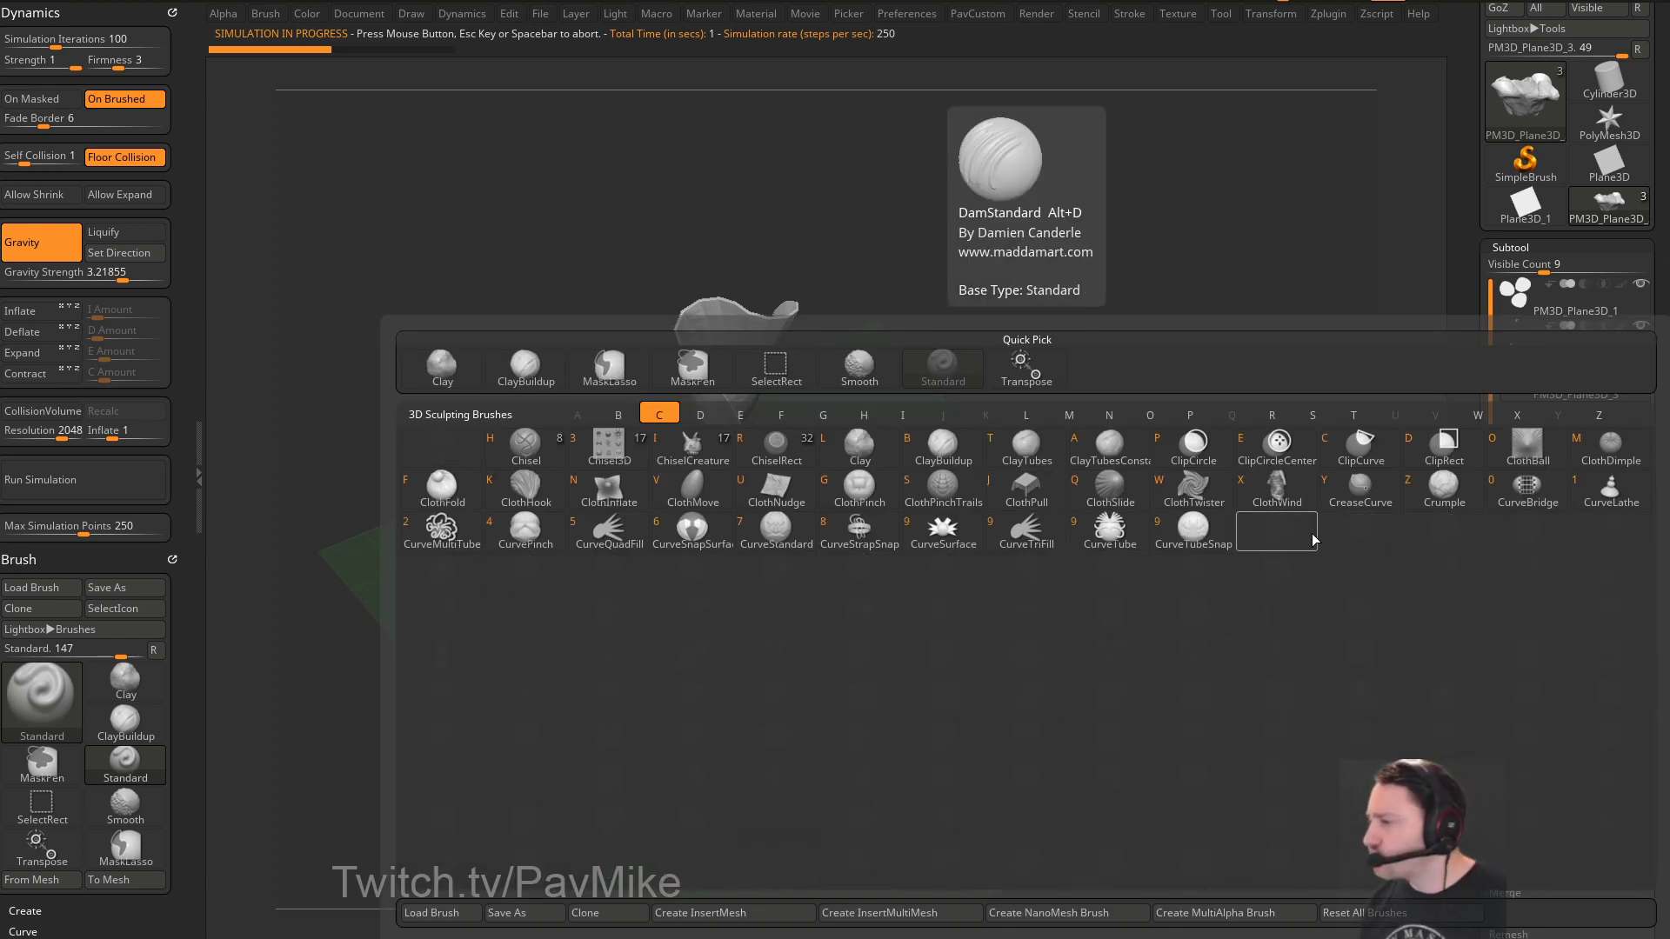
left_click(1277, 487)
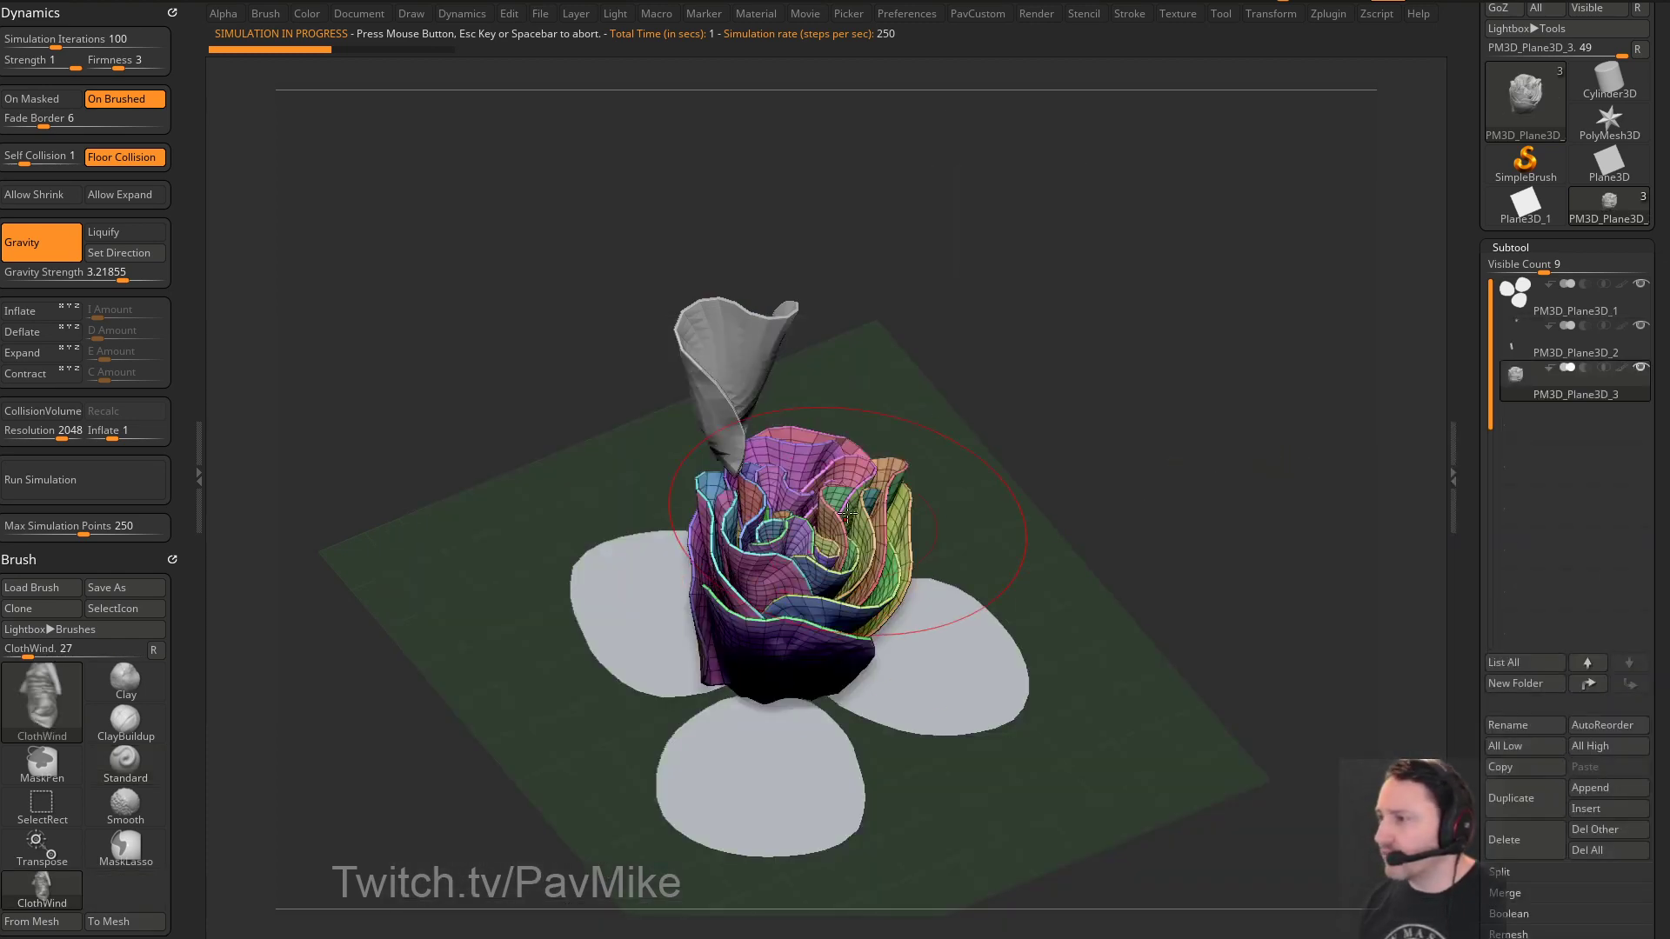
mouse_move(1006, 436)
left_mouse_down()
mouse_move(682, 514)
mouse_move(993, 409)
mouse_move(762, 318)
left_mouse_up()
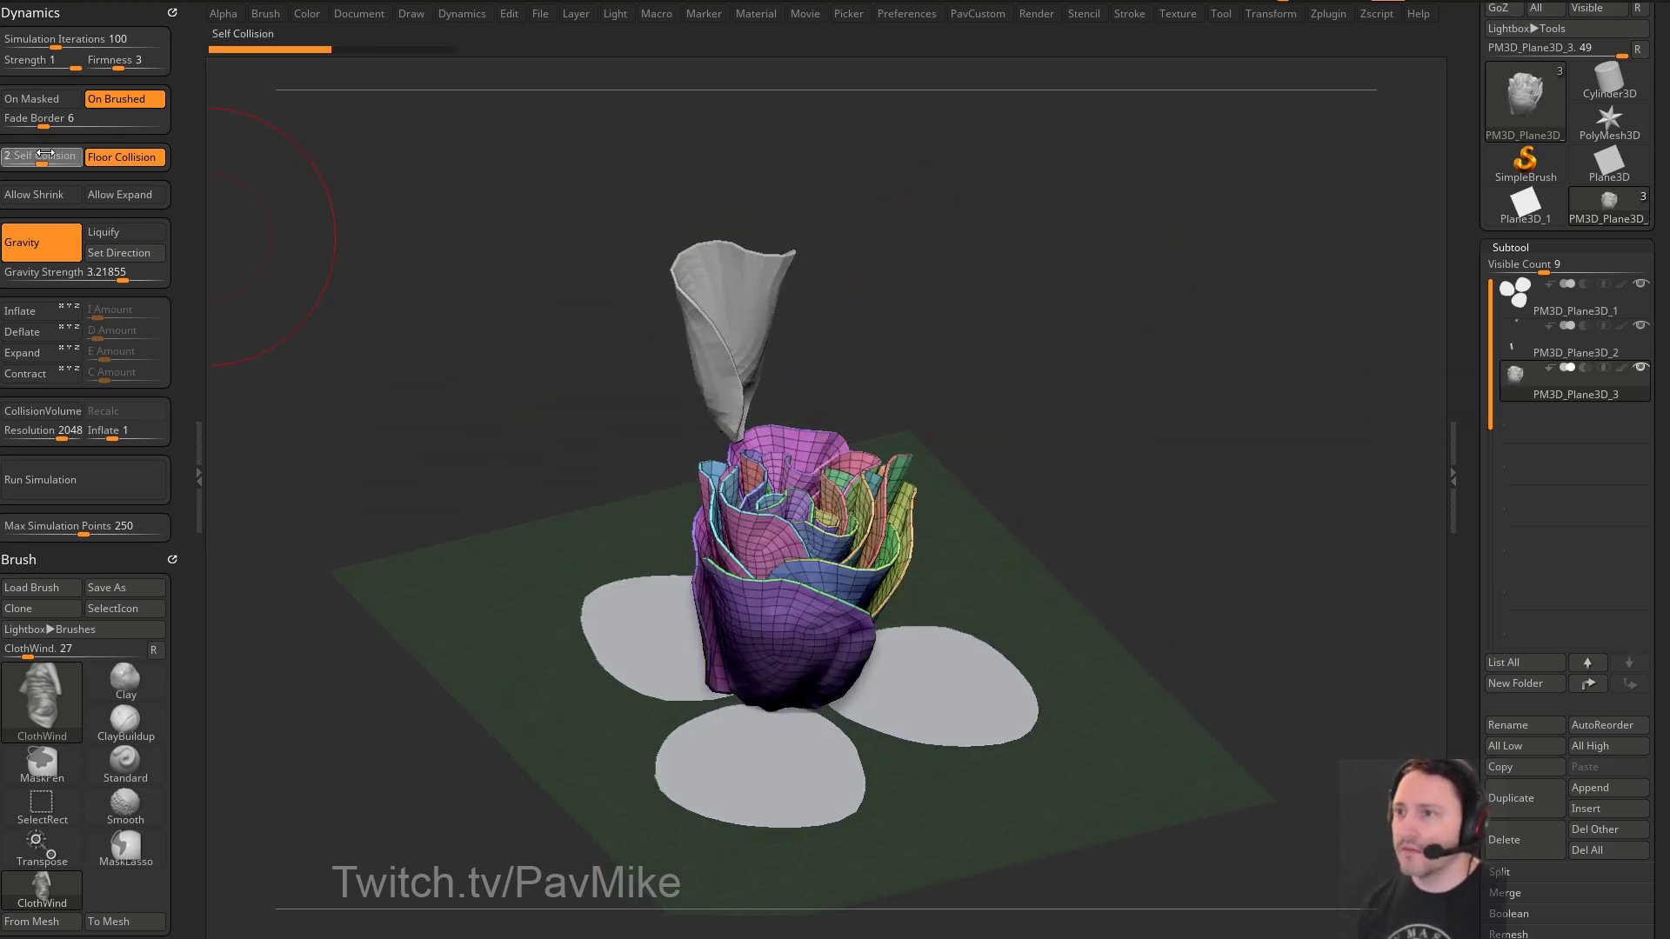
Set Self Collision to 3 and try the gravity simulation on the main flower again
left_click_drag(36, 159, 59, 160)
left_click_drag(483, 298, 383, 219, "shift")
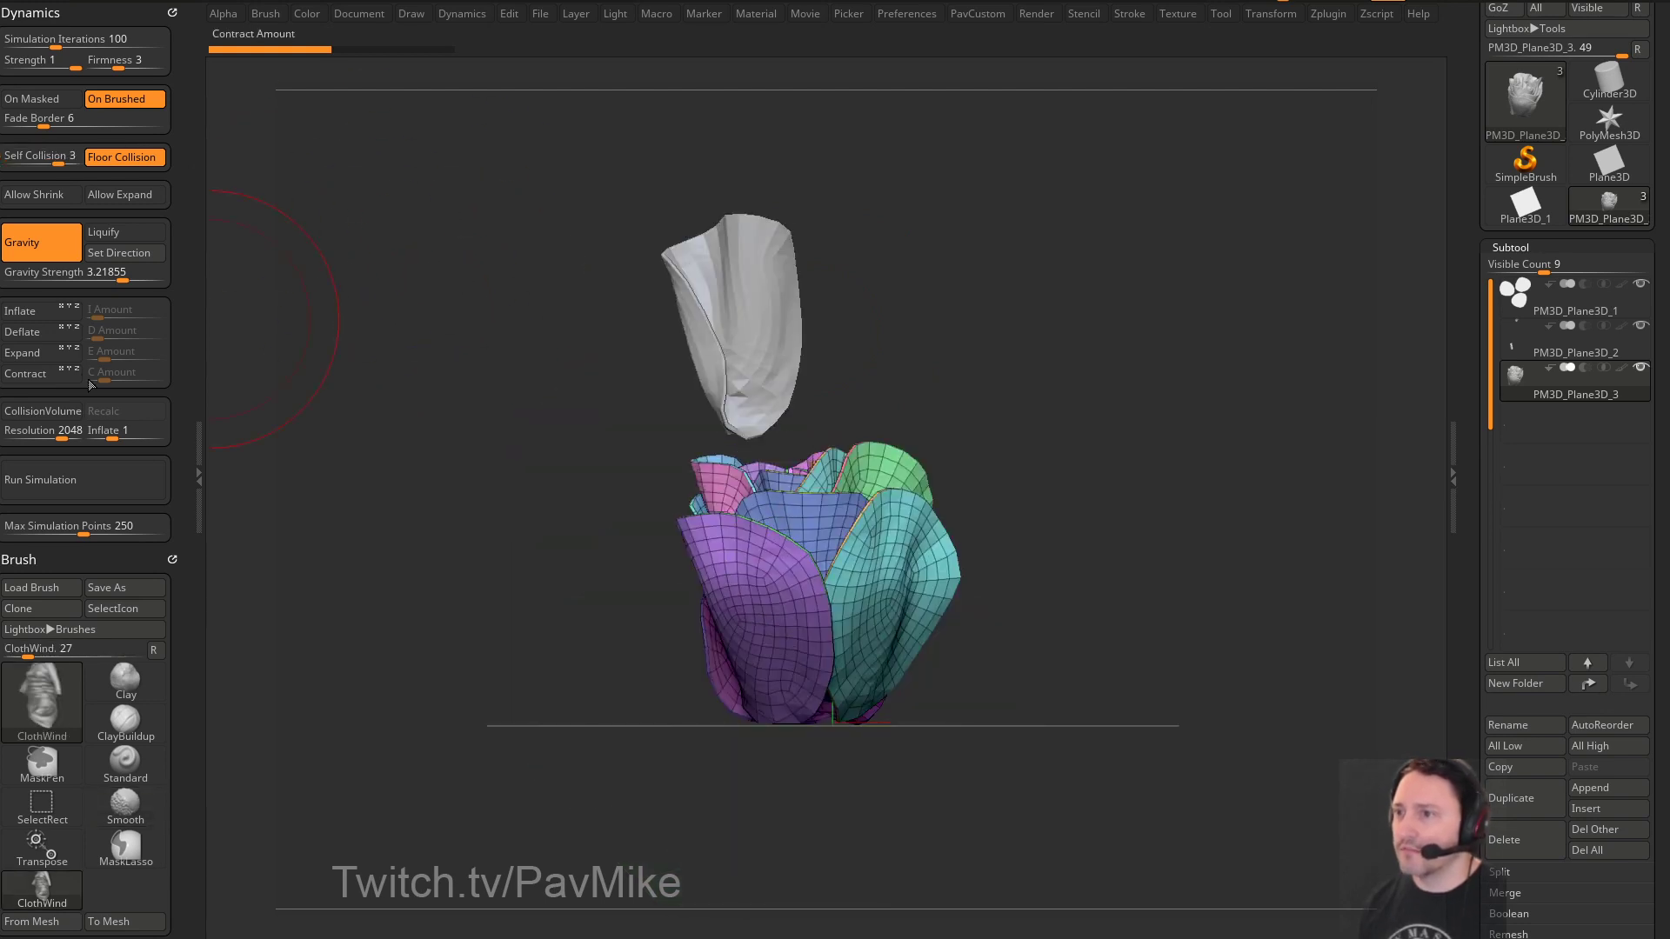
left_click(75, 471)
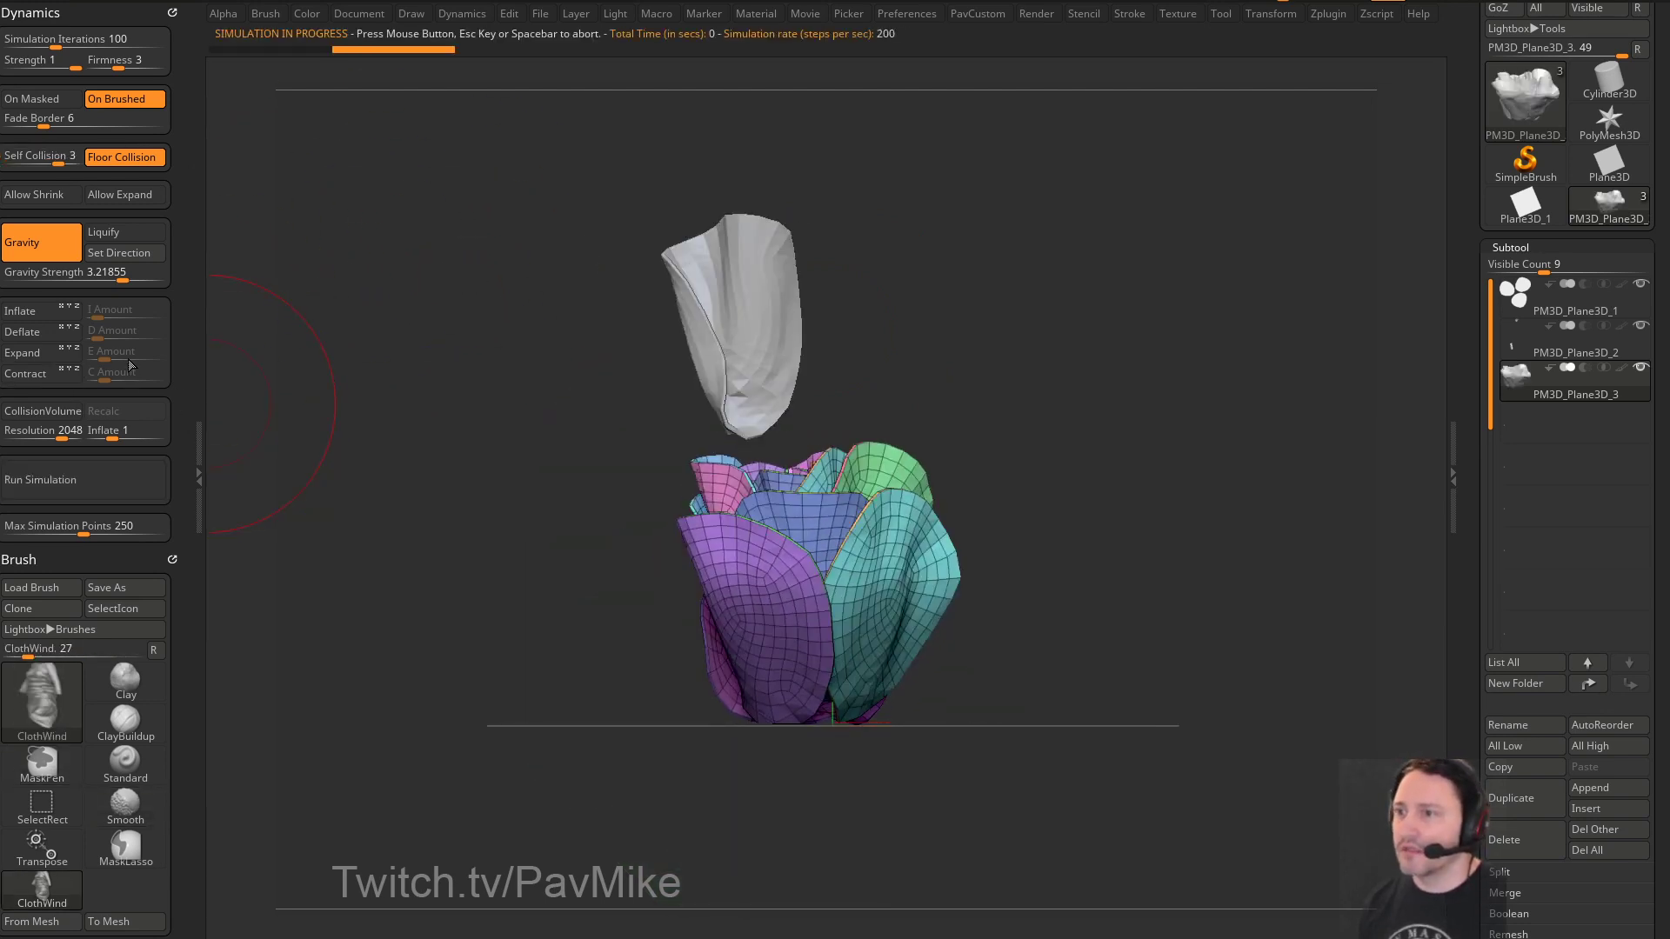
Enable Liquify and Inflate for Dynamics and run the simulation on the flower
left_click(109, 232)
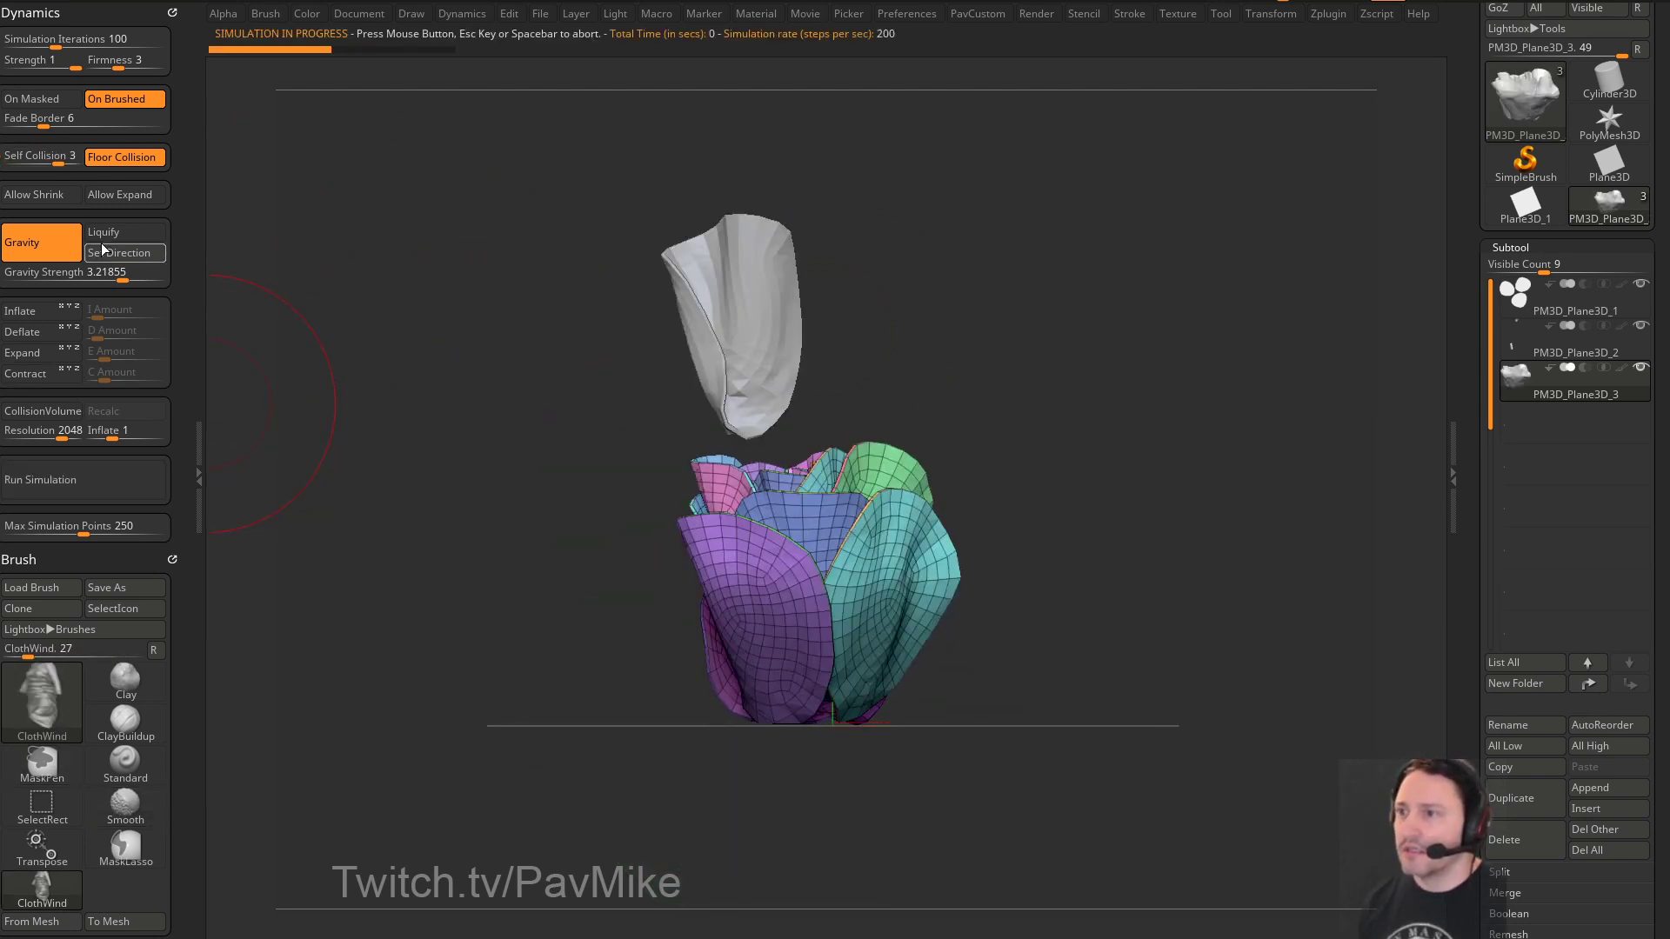
left_click(42, 311)
left_click(90, 475)
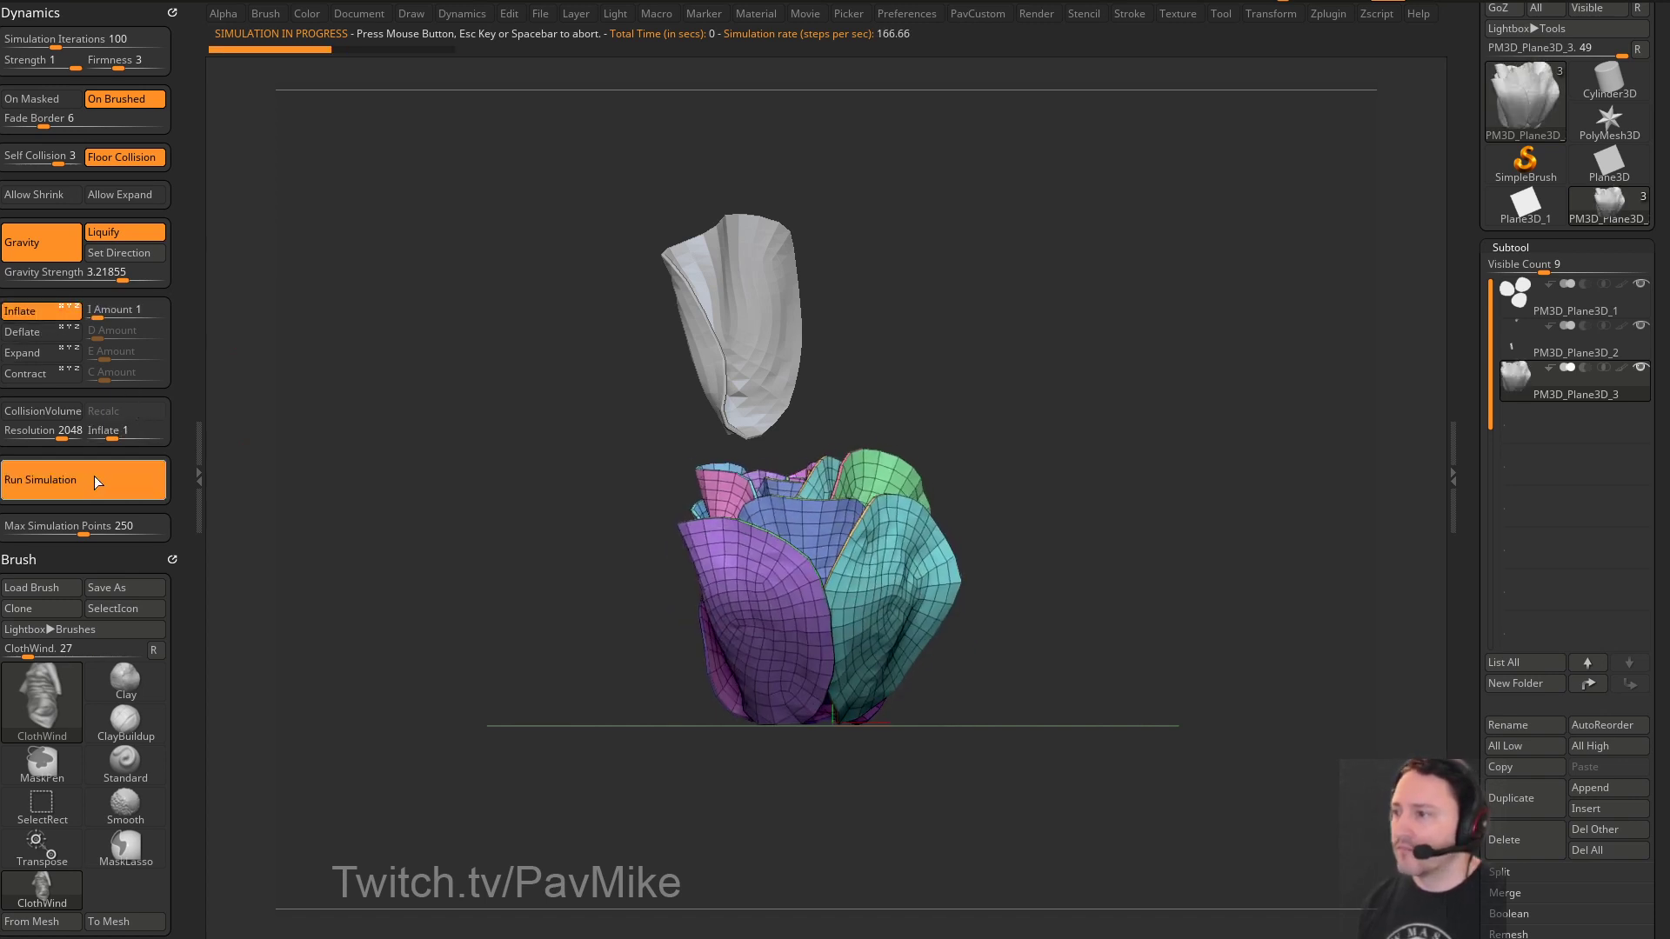
mouse_move(421, 357)
left_mouse_down()
mouse_move(1088, 487)
mouse_move(1047, 488)
mouse_move(1068, 489)
mouse_move(1077, 458)
mouse_move(1026, 351)
left_mouse_up()
Pull the flower upward with the TransposeCloth brush and switch the cloth simulation to On Masked
key("b")
key("t")
key("c")
left_click_drag(793, 469, 799, 421)
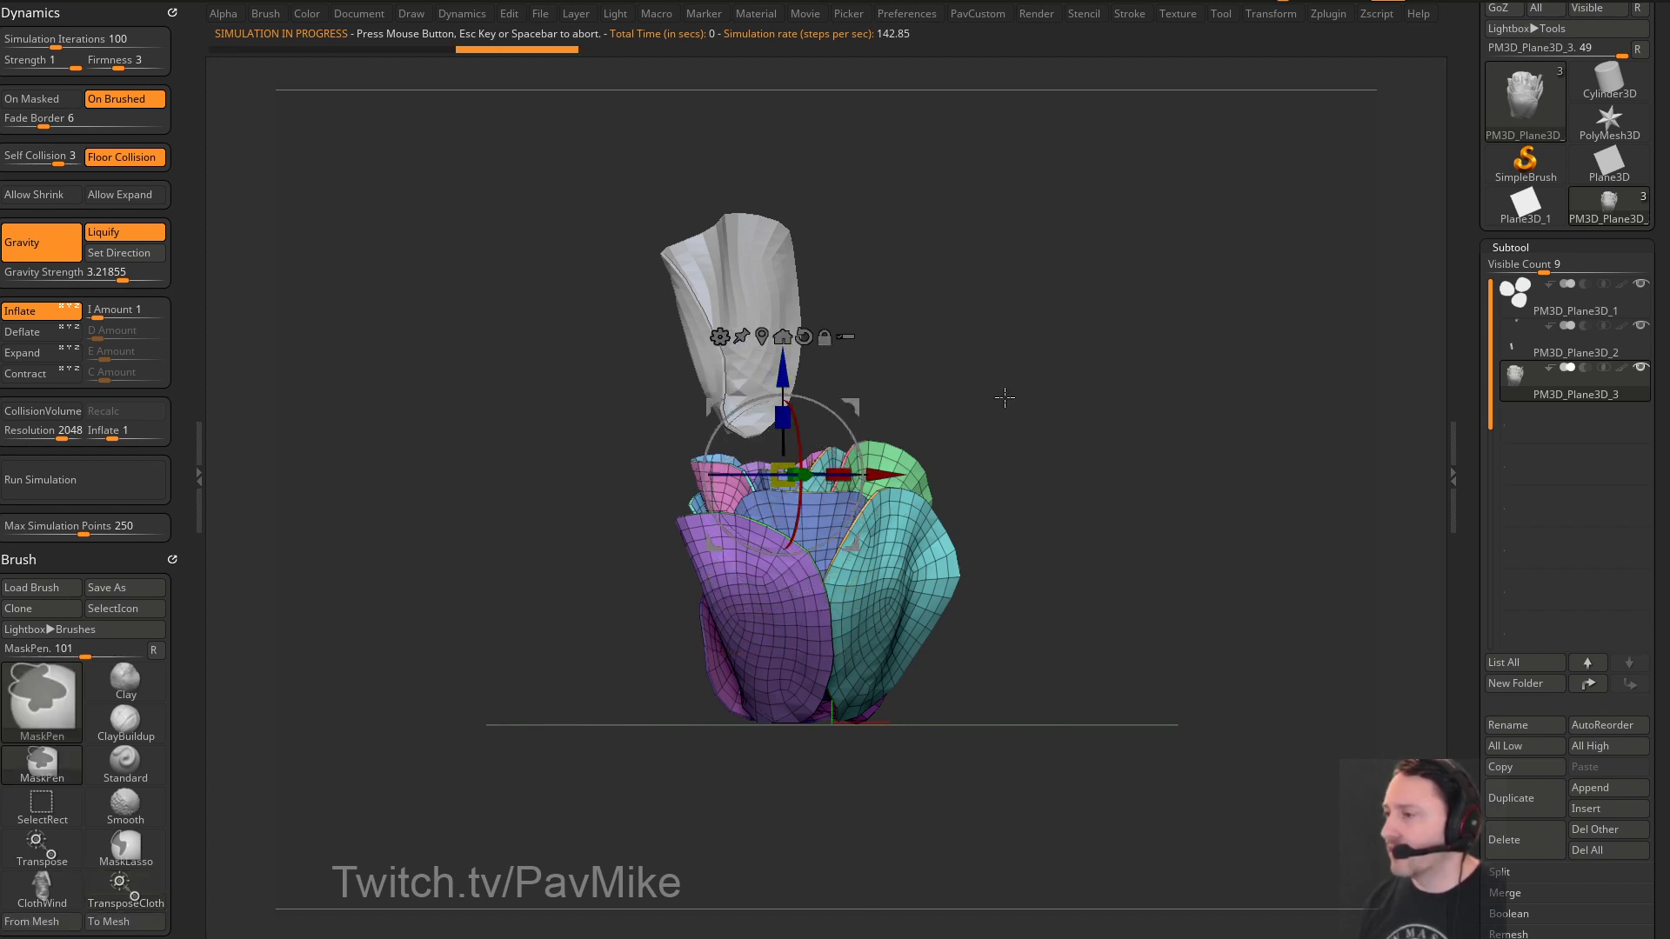
left_click(35, 98)
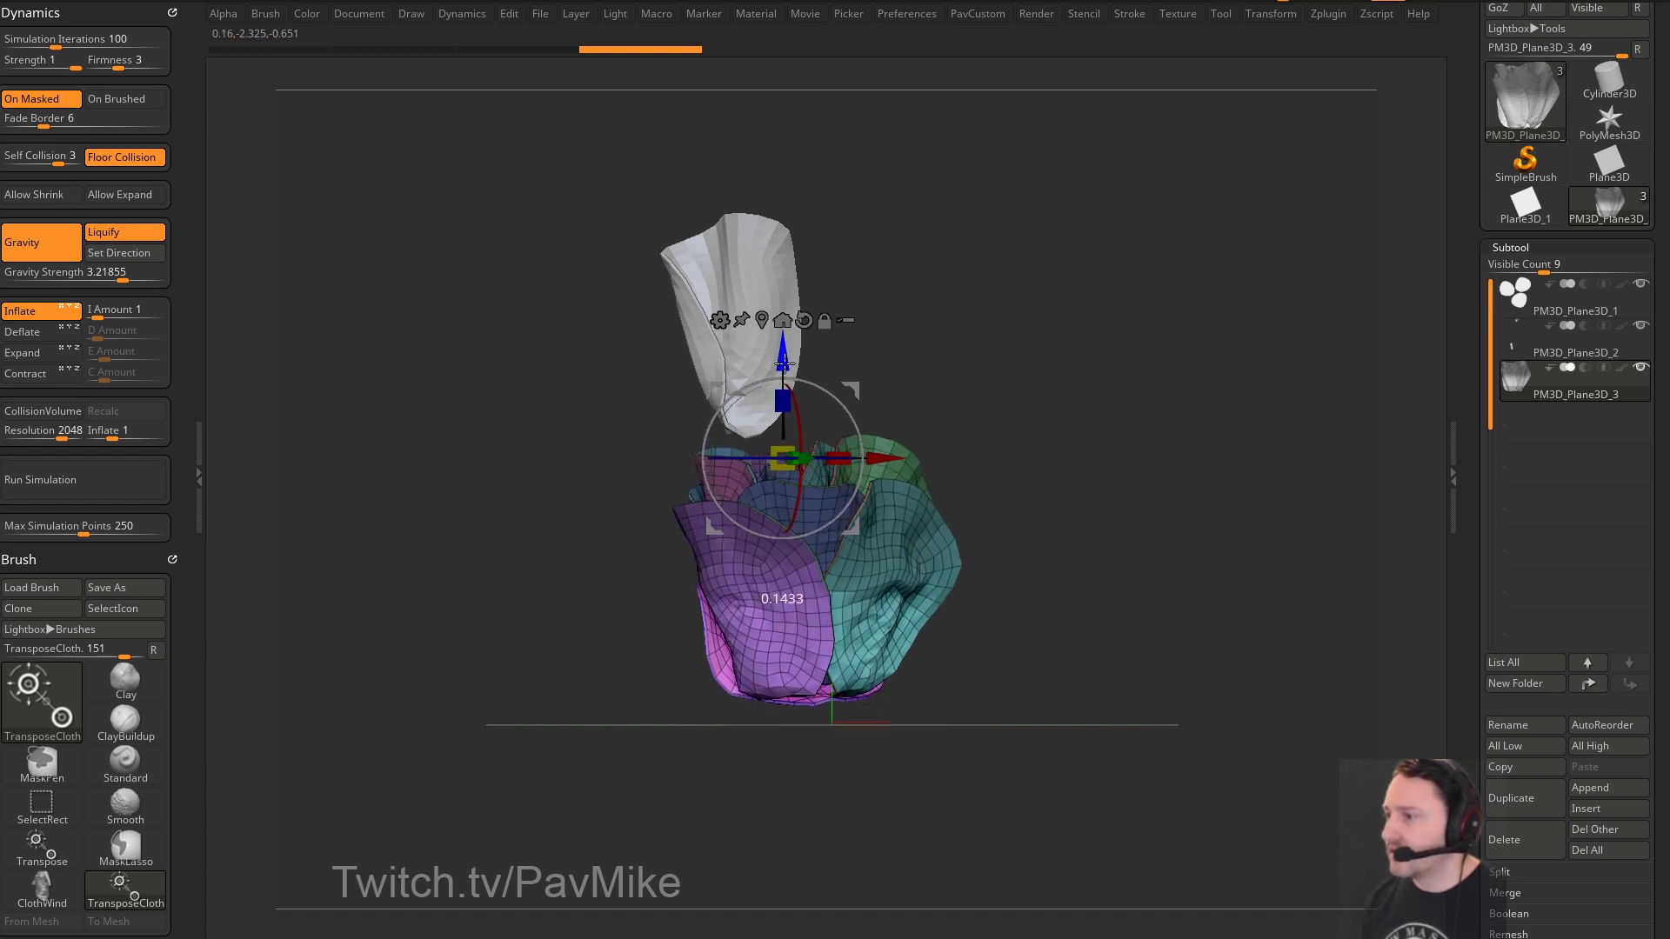
key("ctrl")
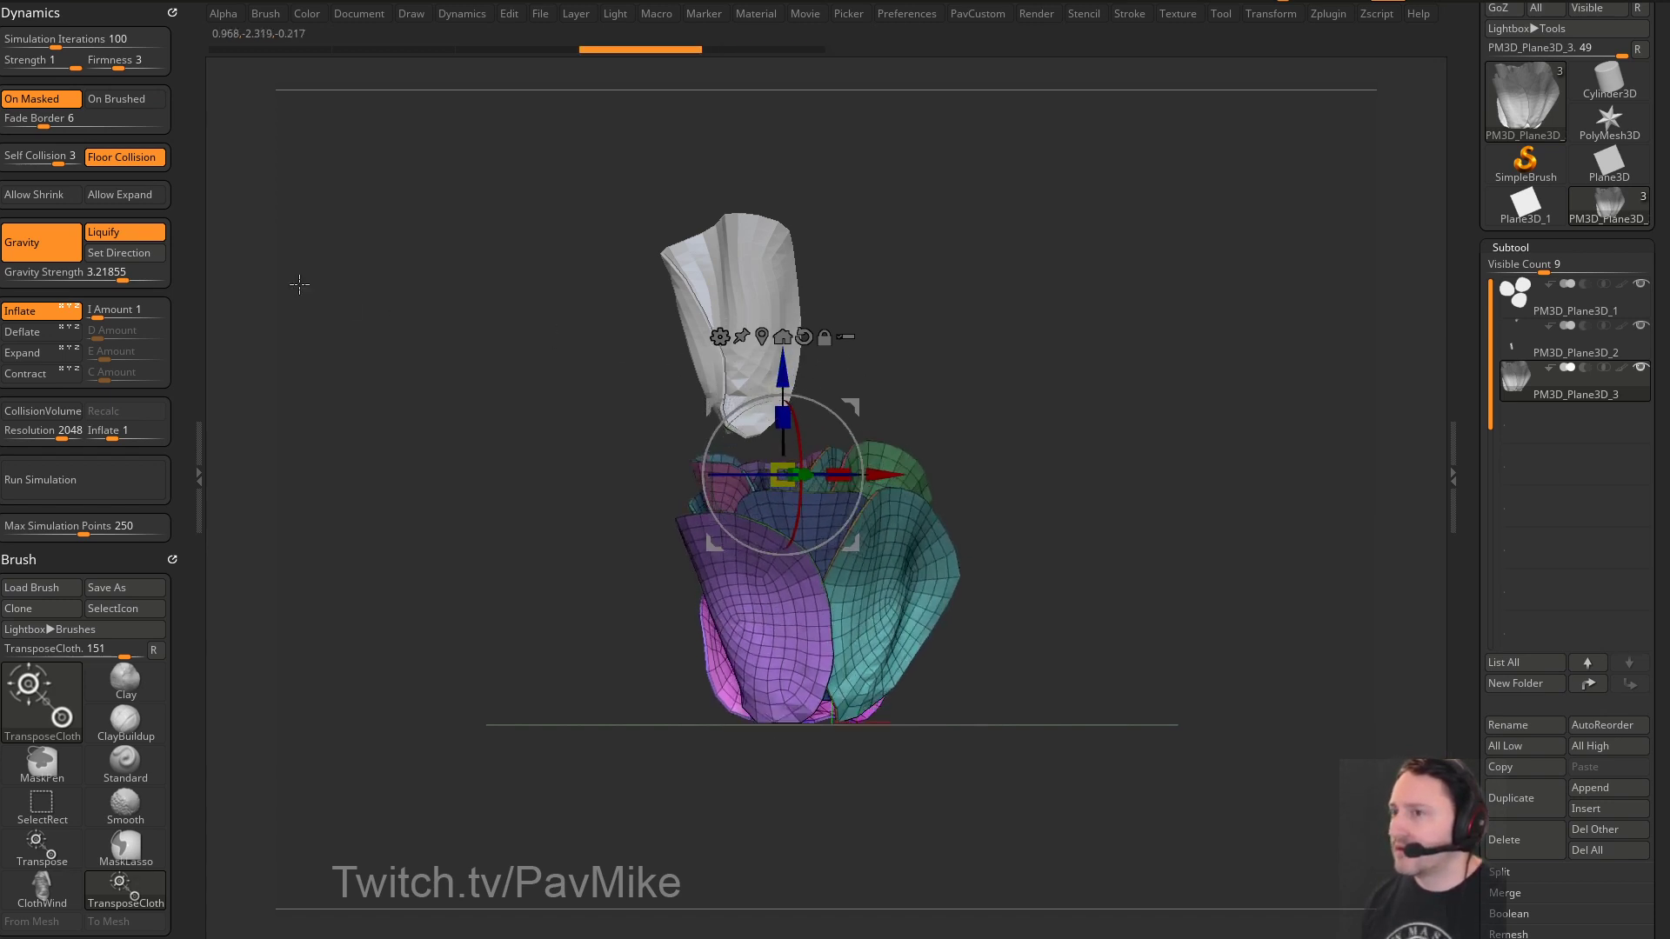
Try moving the flower with TransposeCloth while On Masked is off, undo the move and turn On Masked back on
left_click_drag(1048, 415, 1035, 480)
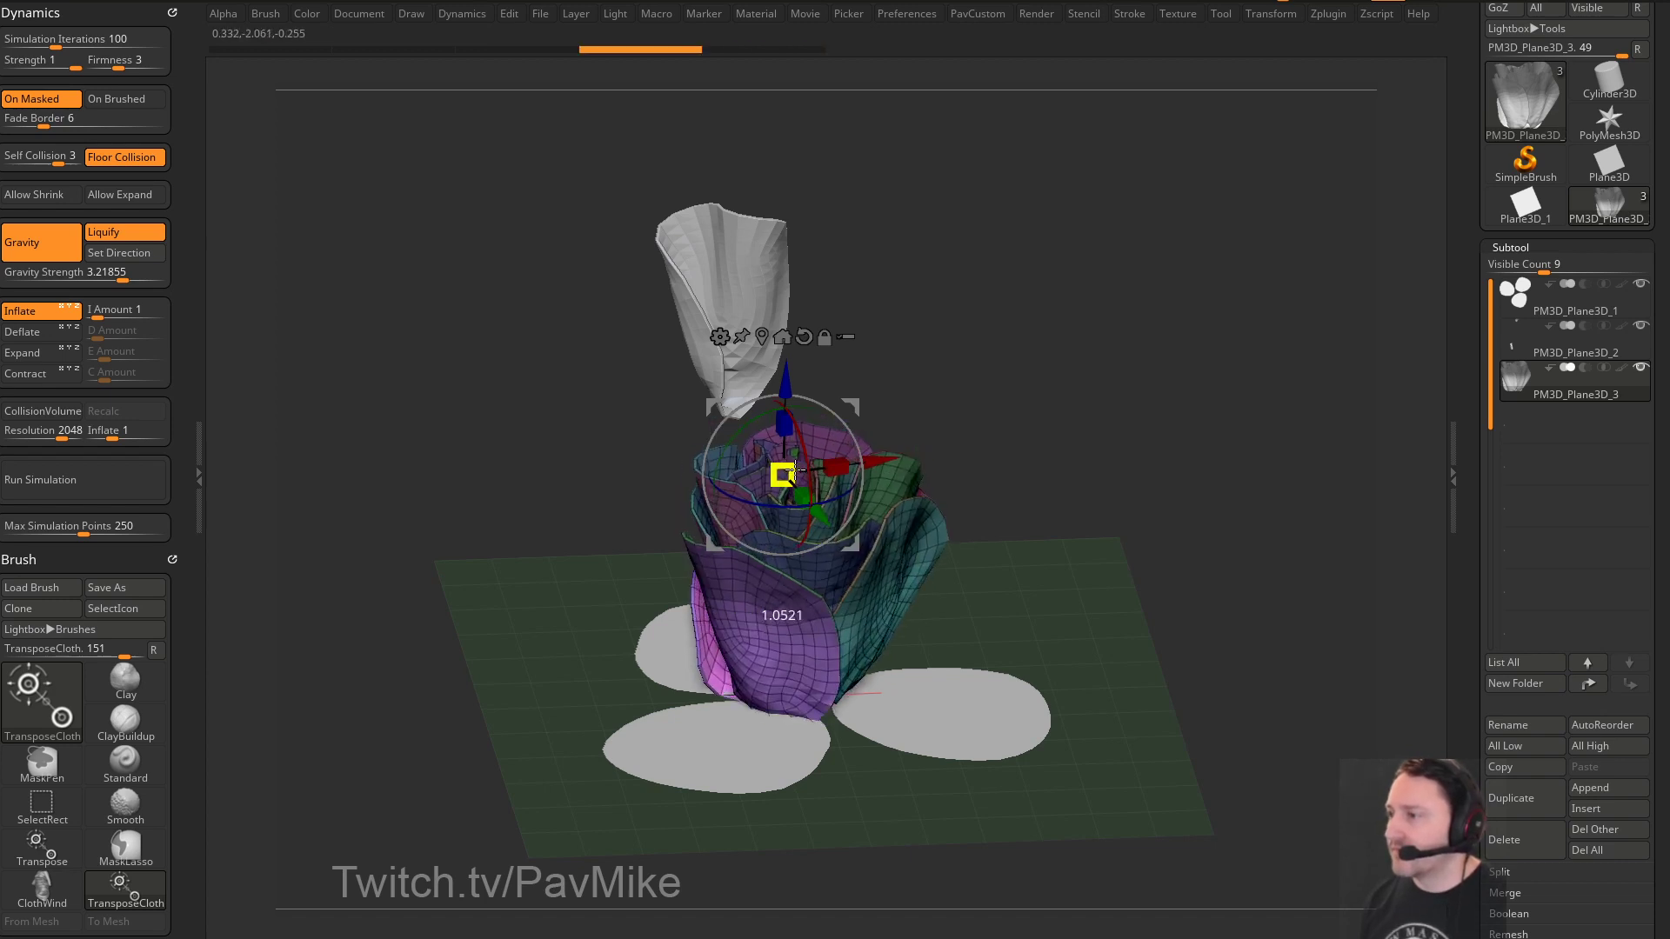
left_click_drag(794, 471, 826, 459)
left_click(42, 100)
key("ctrl+z")
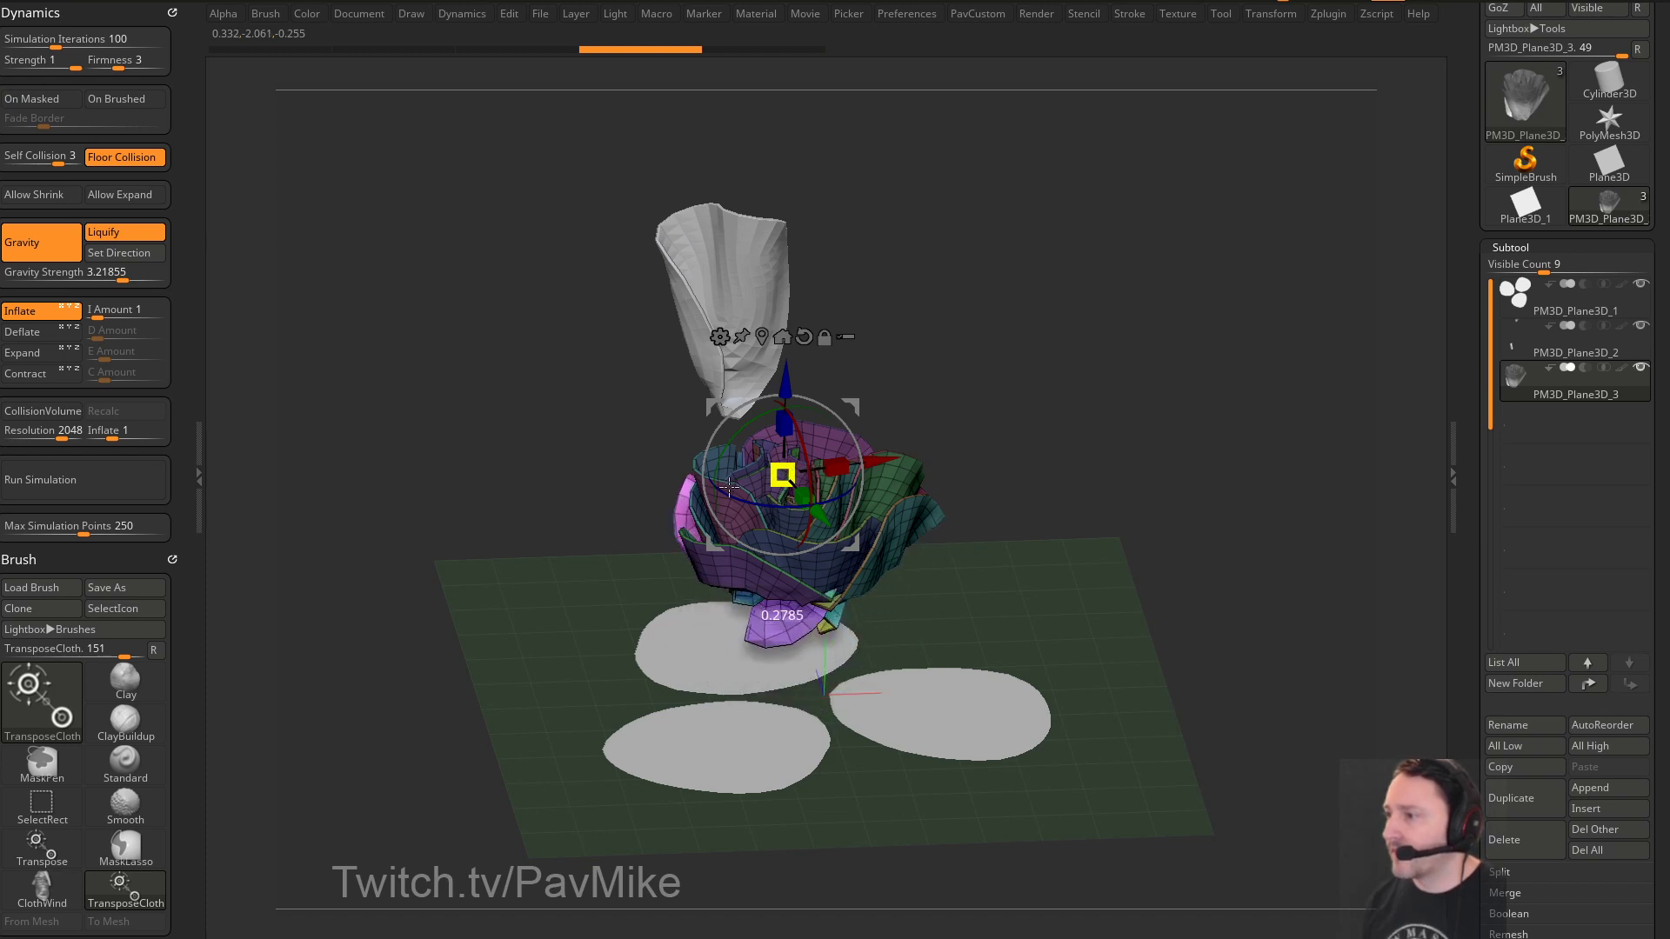
left_click_drag(1000, 416, 898, 451)
left_click(39, 98)
Pull the flower sideways with TransposeCloth, and test another pull with Self Collision set to 0
mouse_move(986, 408)
left_mouse_down()
mouse_move(1005, 339)
mouse_move(1014, 354)
mouse_move(652, 502)
mouse_move(641, 555)
mouse_move(972, 435)
left_mouse_up()
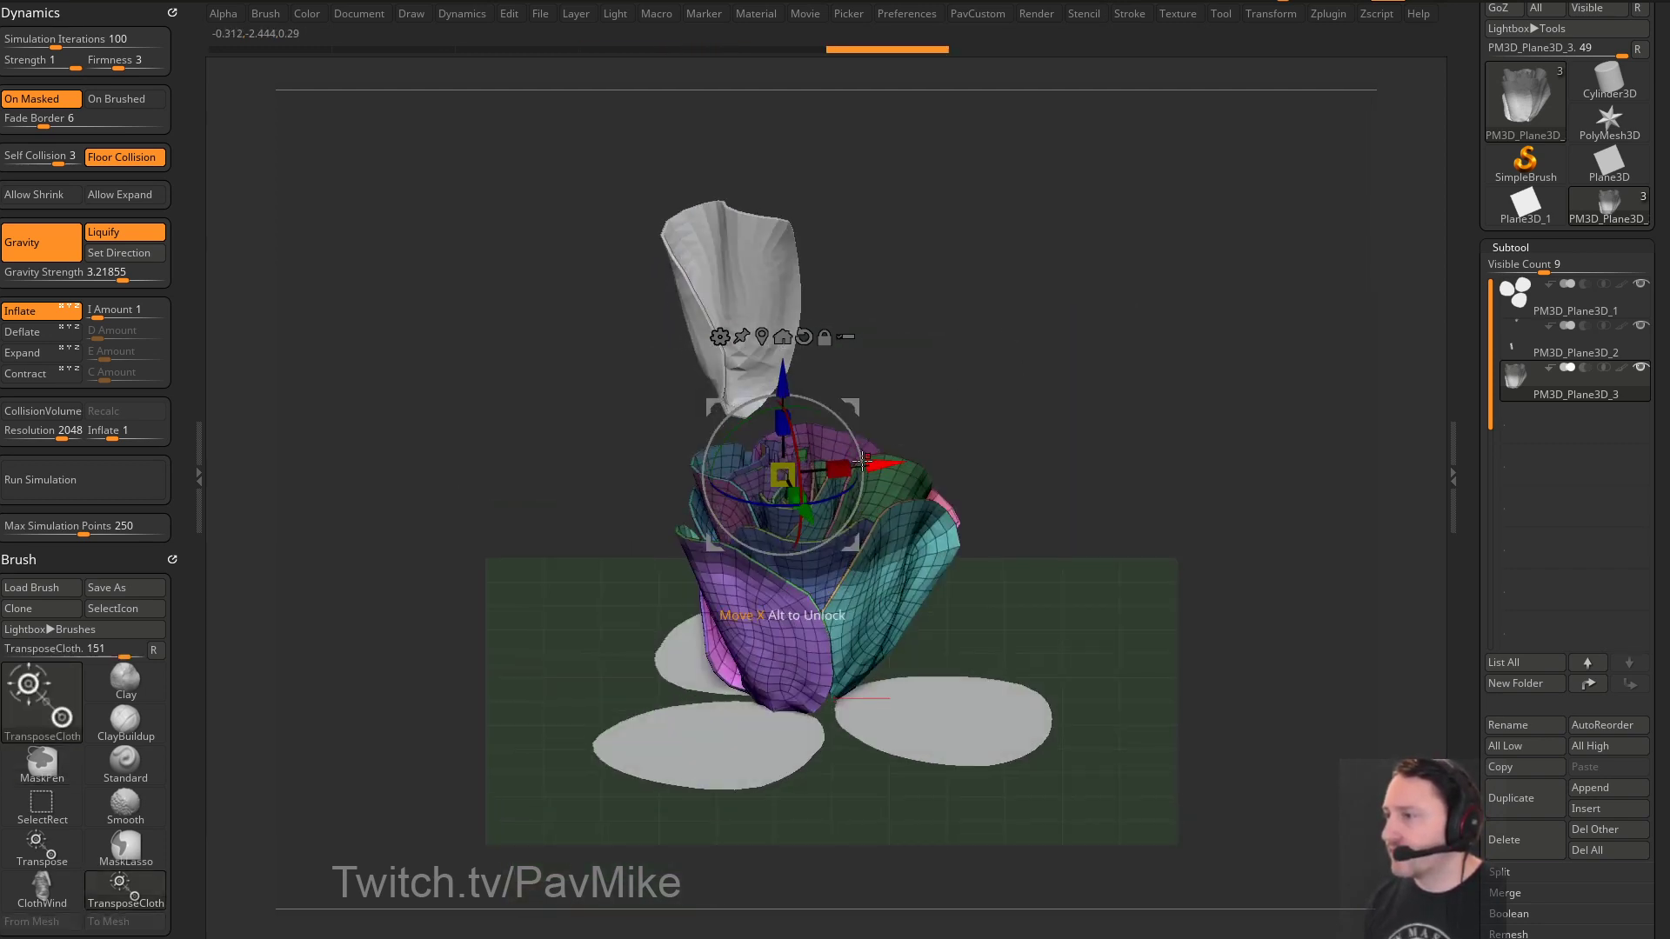
left_click_drag(839, 470, 927, 462)
left_click_drag(1067, 385, 1109, 416)
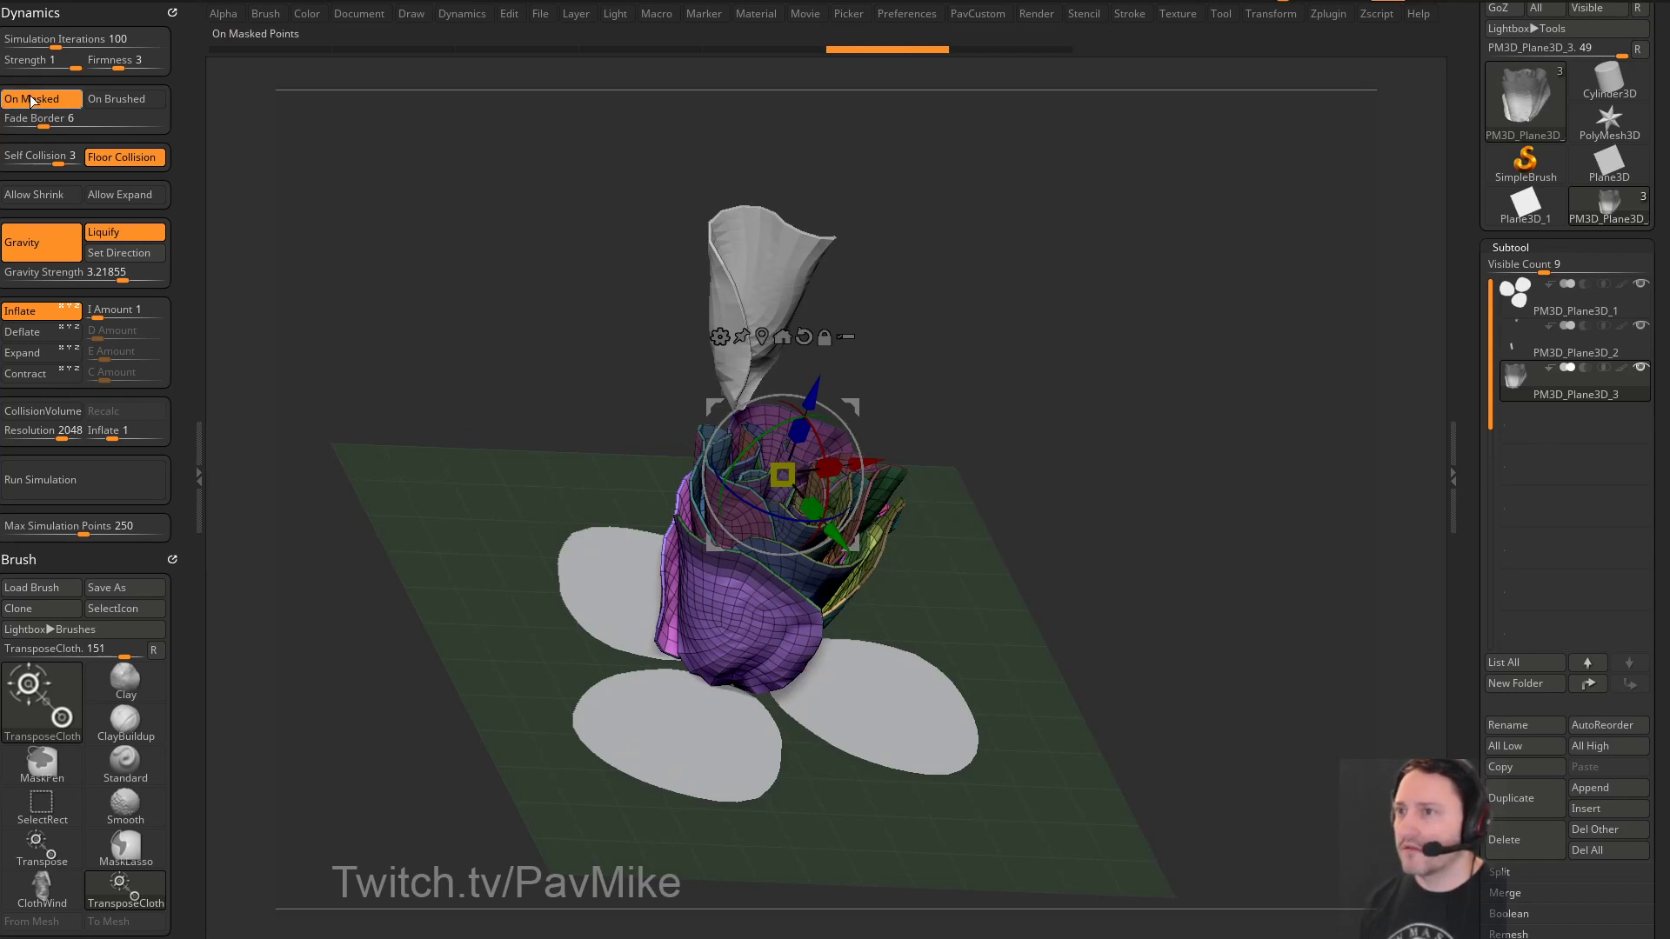
left_click(7, 159)
left_click_drag(783, 474, 814, 471)
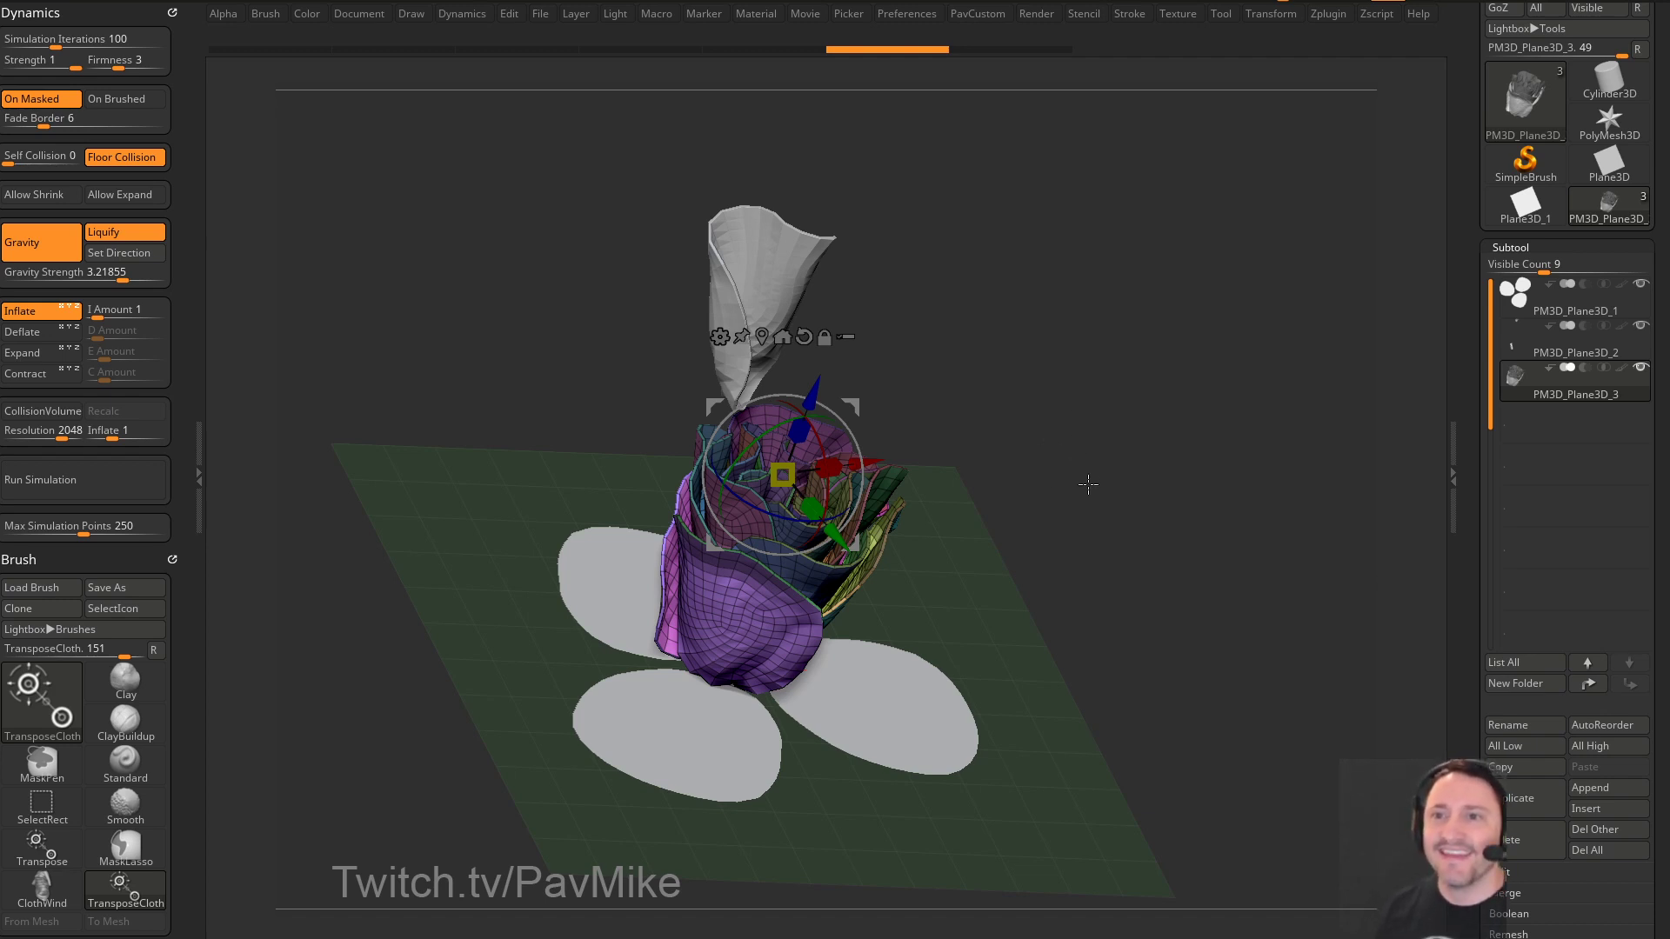
Show the full set of interface shelves and set the Draw Size to 430
left_click_drag(1087, 484, 1093, 466)
left_click_drag(1096, 372, 1120, 428)
key("Tab")
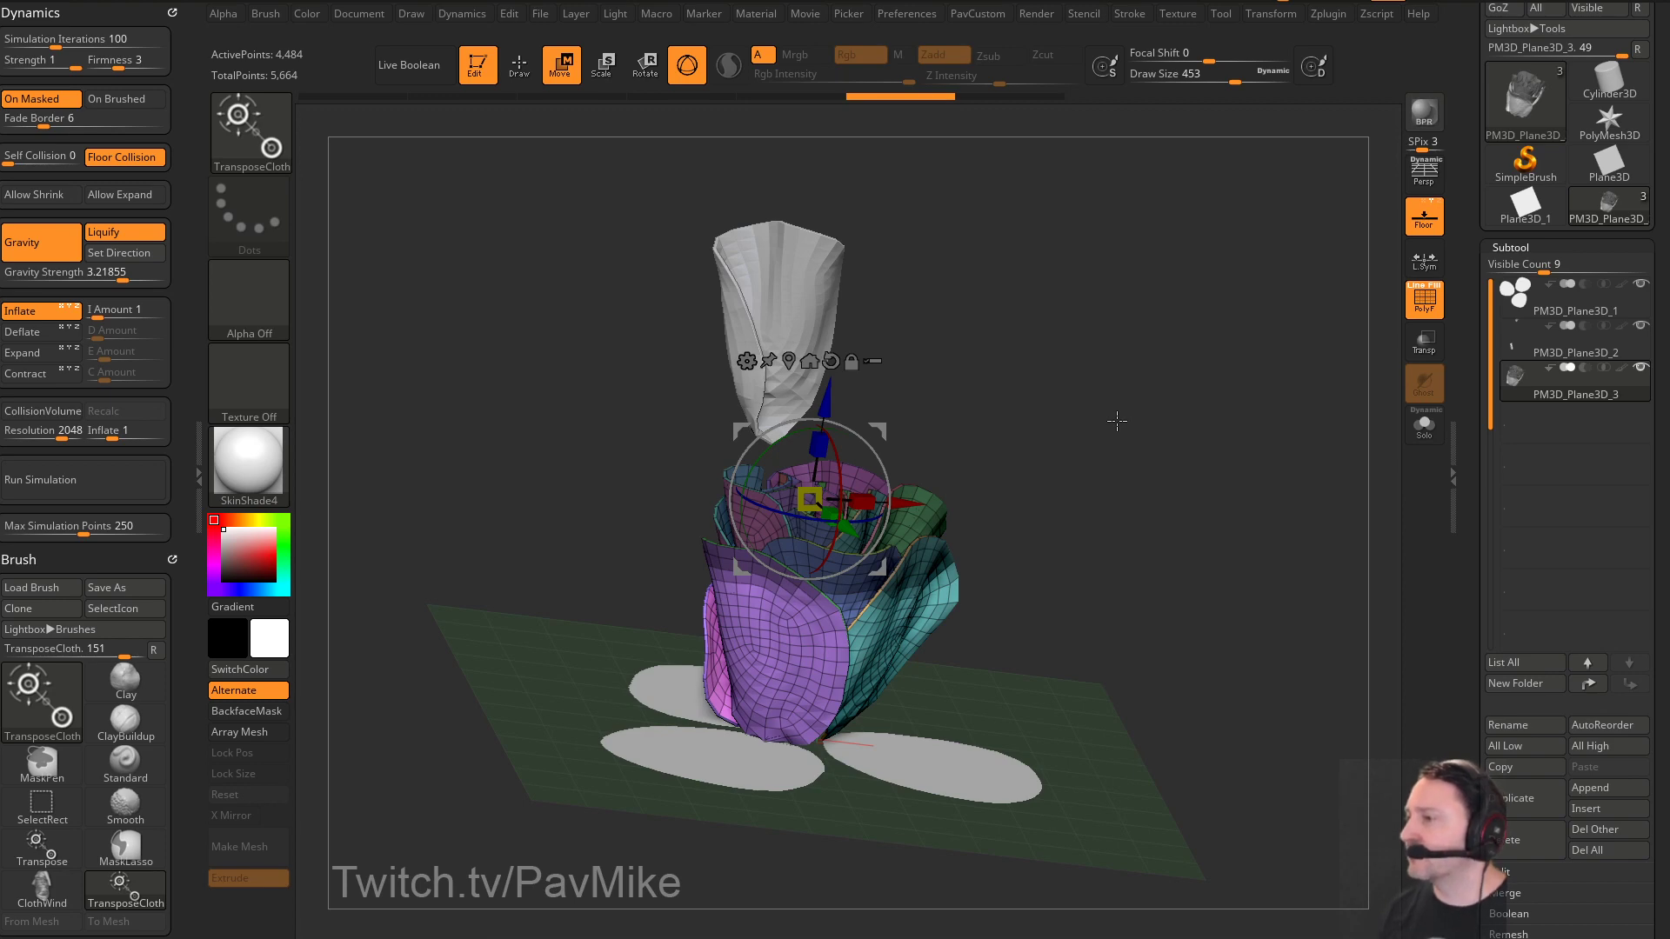
key("s")
left_click(1118, 424)
key("s")
left_click_drag(1113, 434, 1095, 444)
key("s")
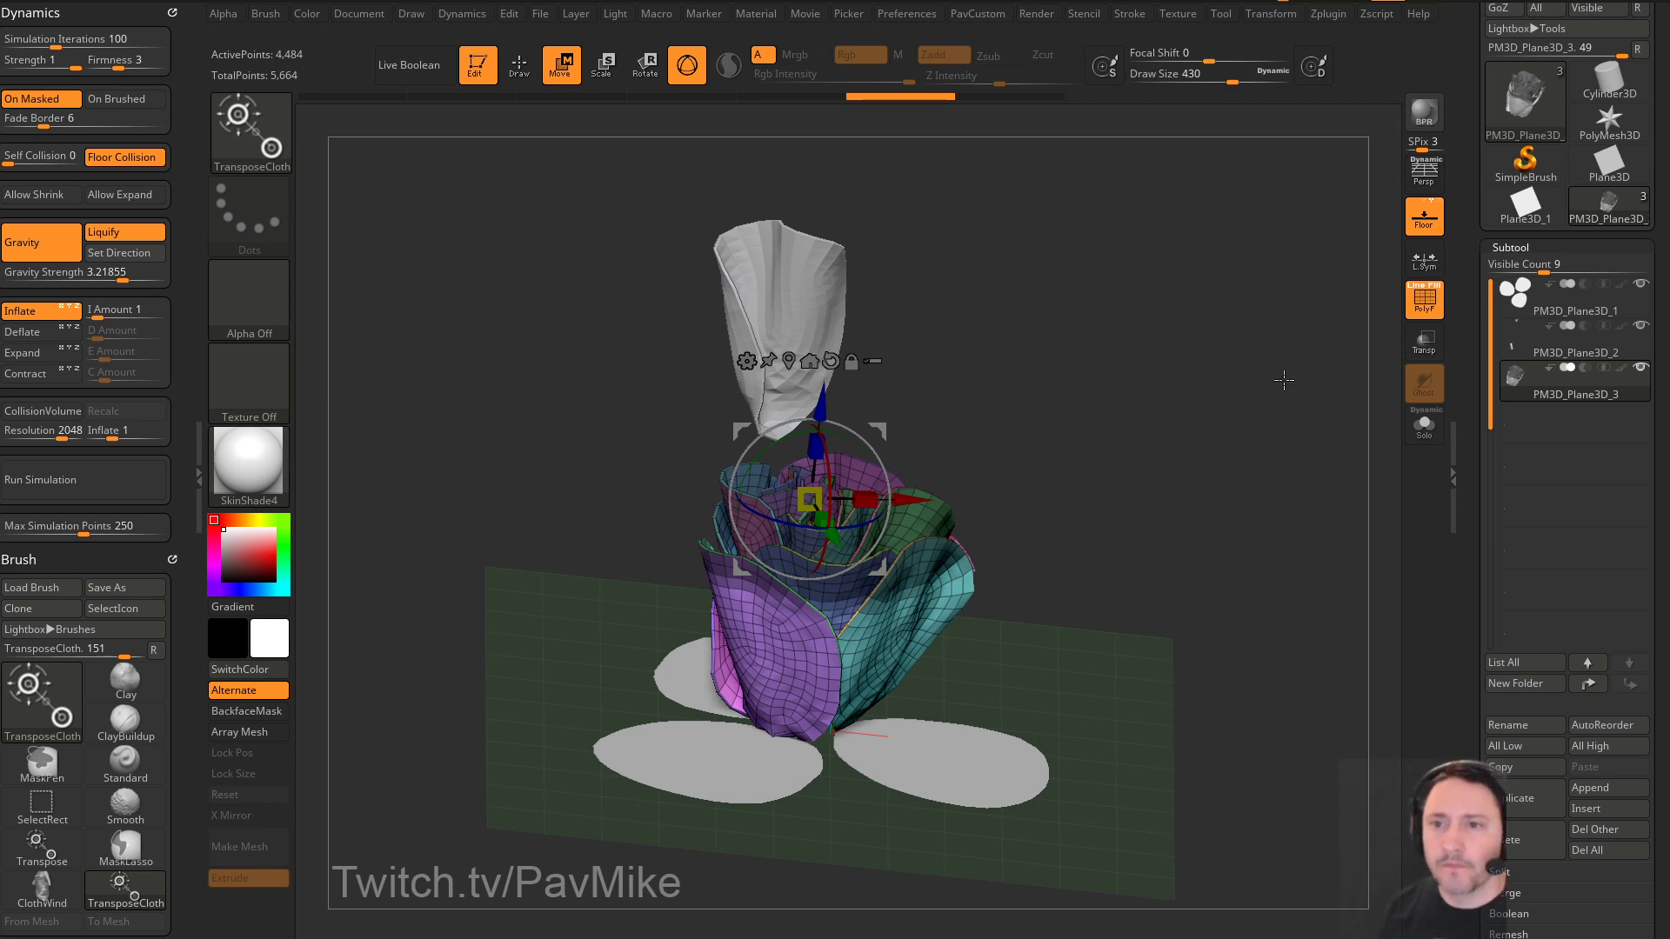
Undo the cloth edits on the main flower back to the start of its undo history
left_click_drag(1283, 380, 1263, 383)
left_click_drag(1140, 409, 1151, 447)
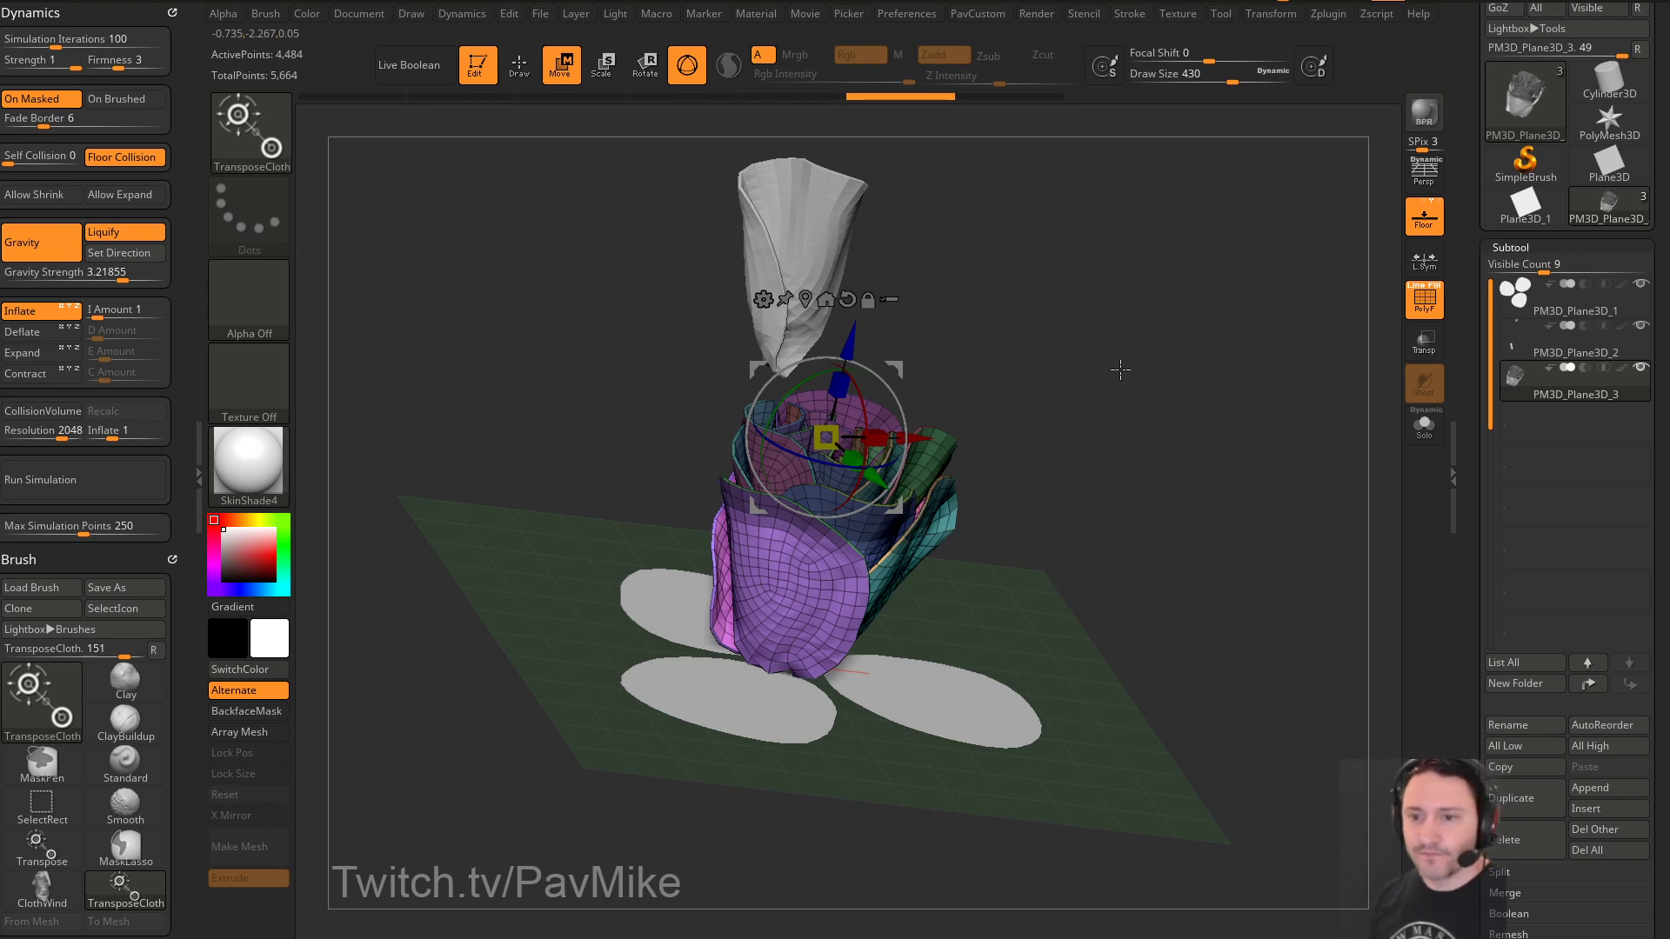
mouse_move(1150, 376)
left_mouse_down()
mouse_move(1118, 372)
mouse_move(1131, 388)
mouse_move(1136, 362)
left_mouse_up()
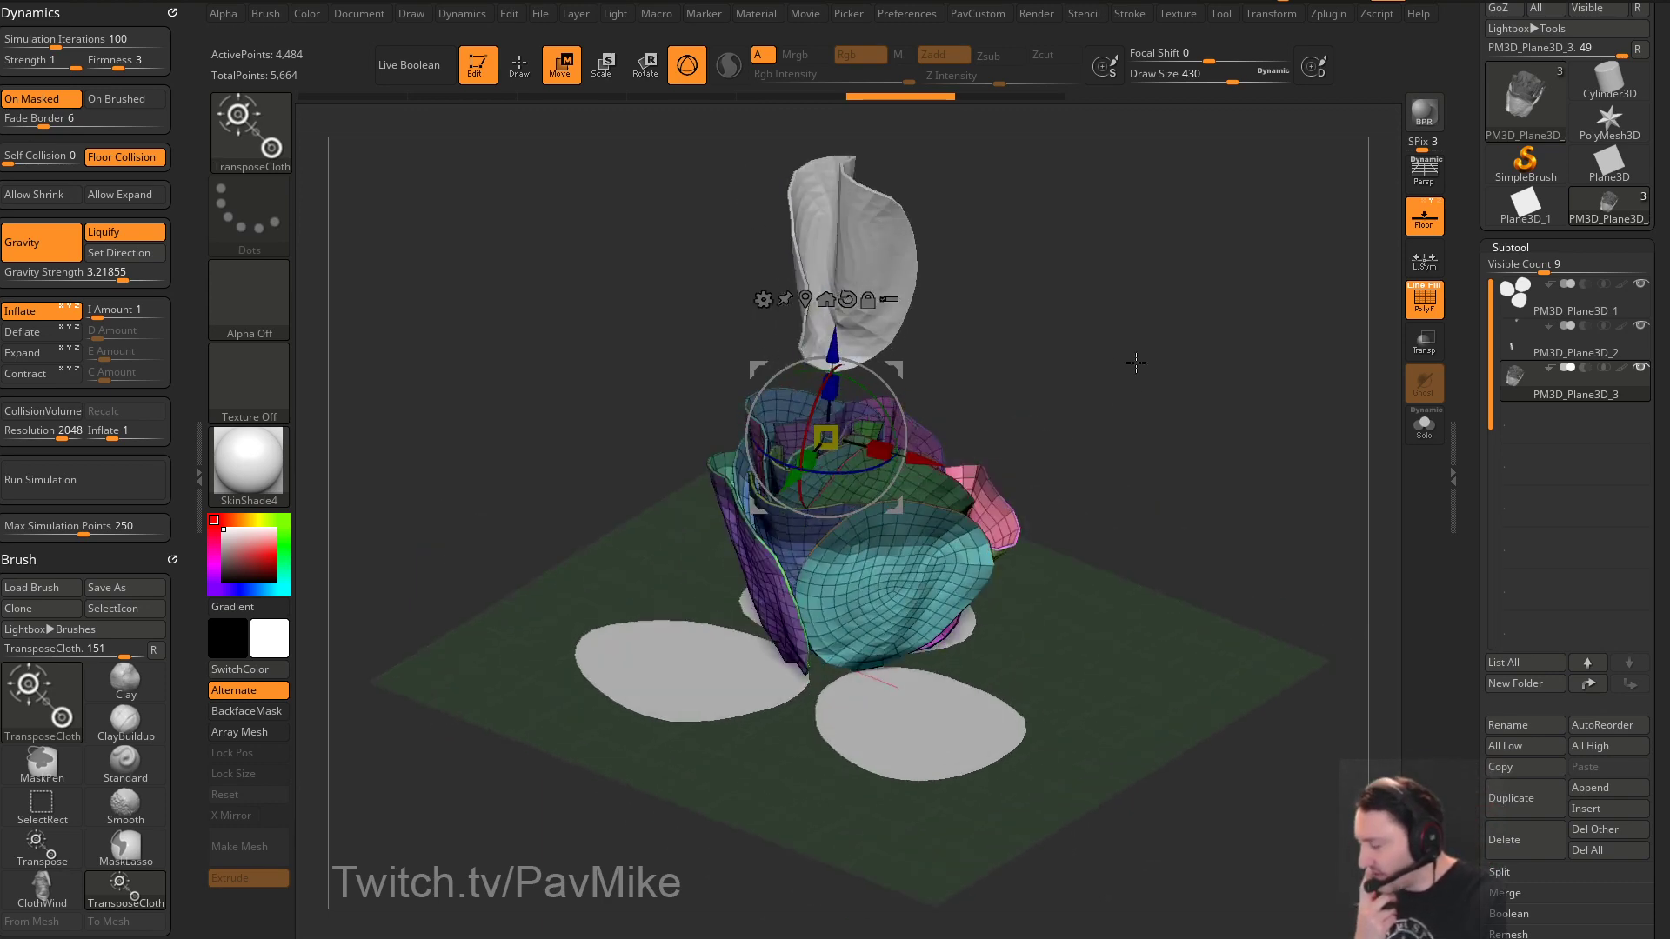
key("ctrl+z")
key("ctrl+z")
key("ctrl+z")
key("ctrl+z")
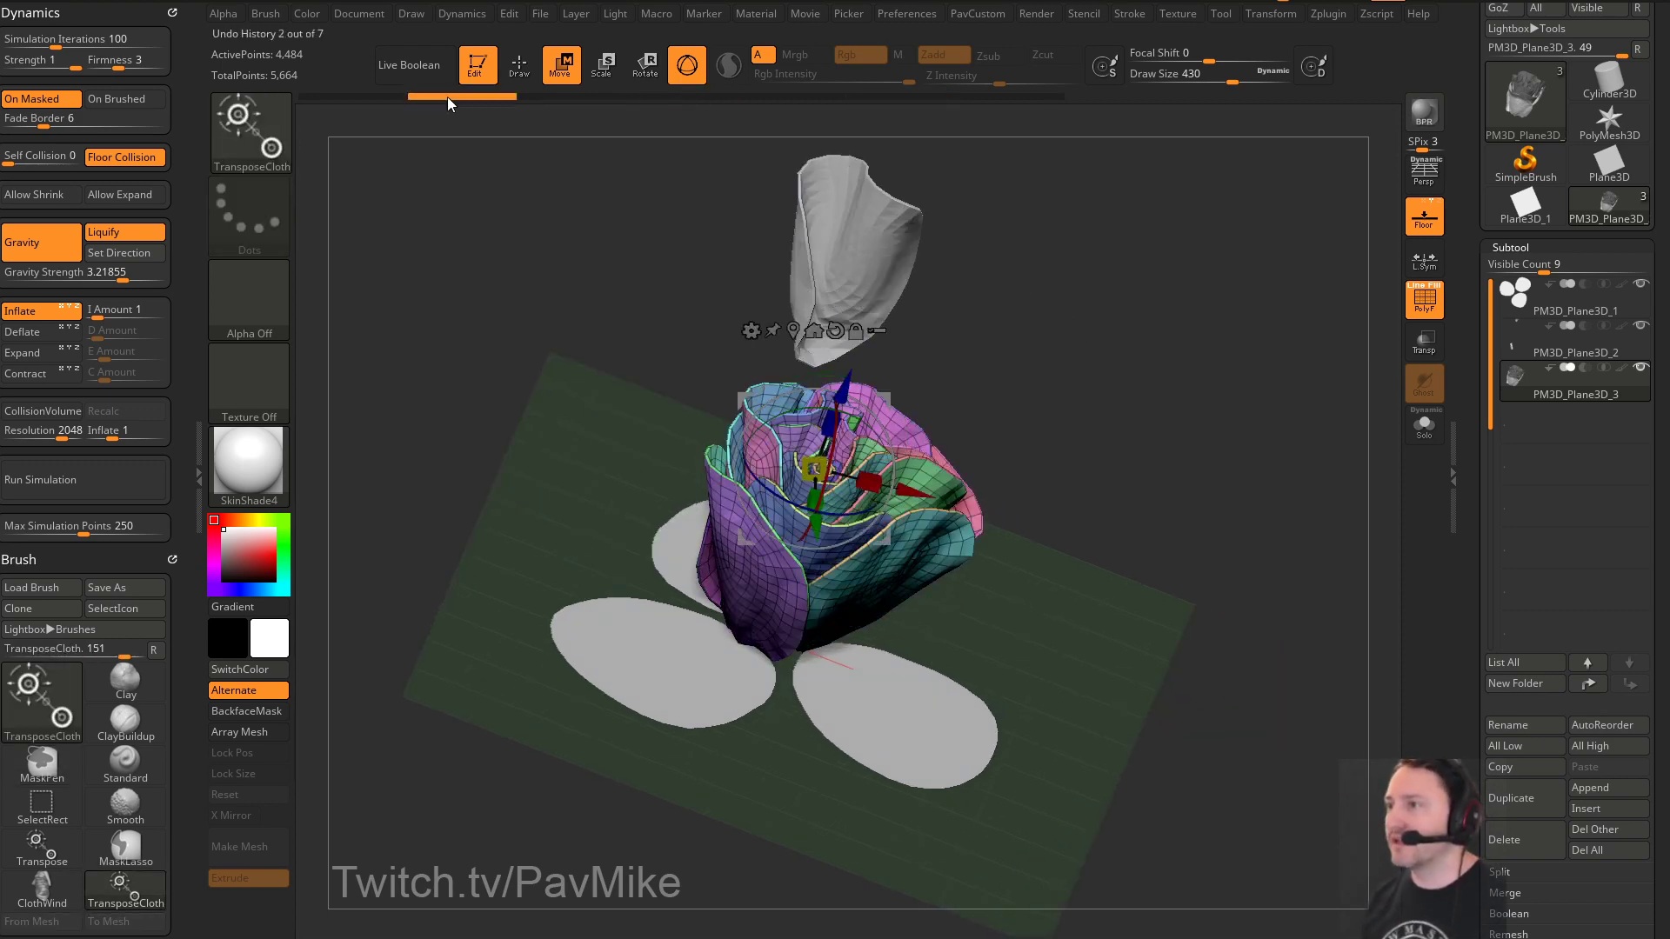
left_click_drag(447, 97, 346, 92)
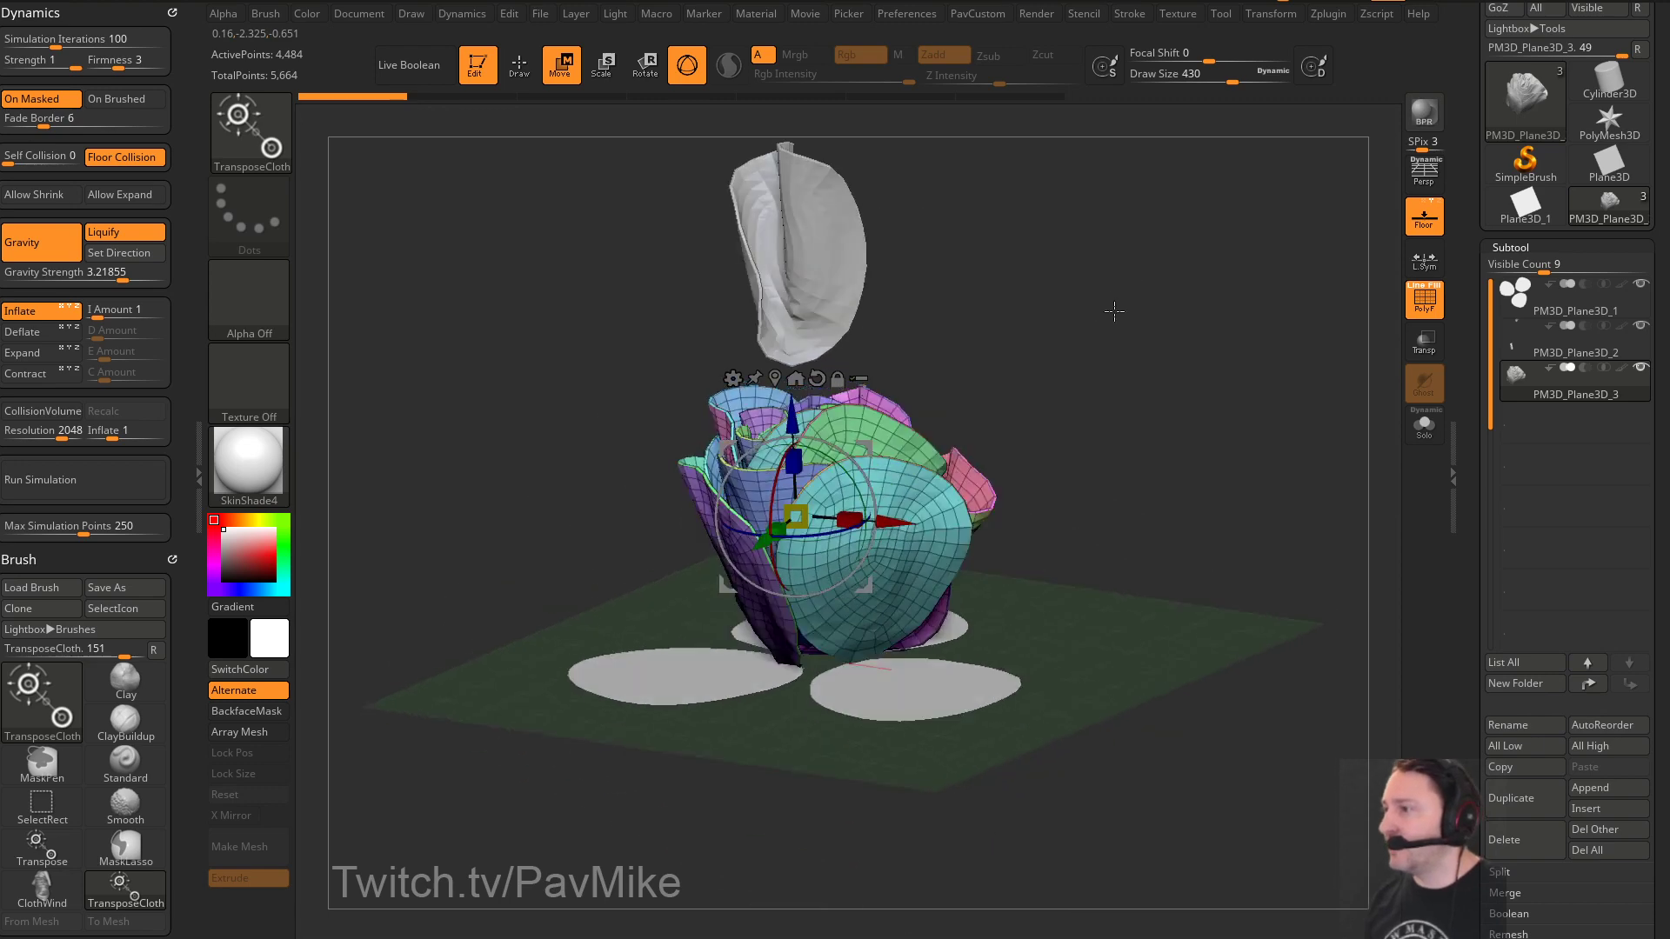
Select the loose petal's subtool and roll its undo history back to the flat, layered petals
left_click_drag(1114, 312, 1158, 328)
left_click(789, 263, "alt")
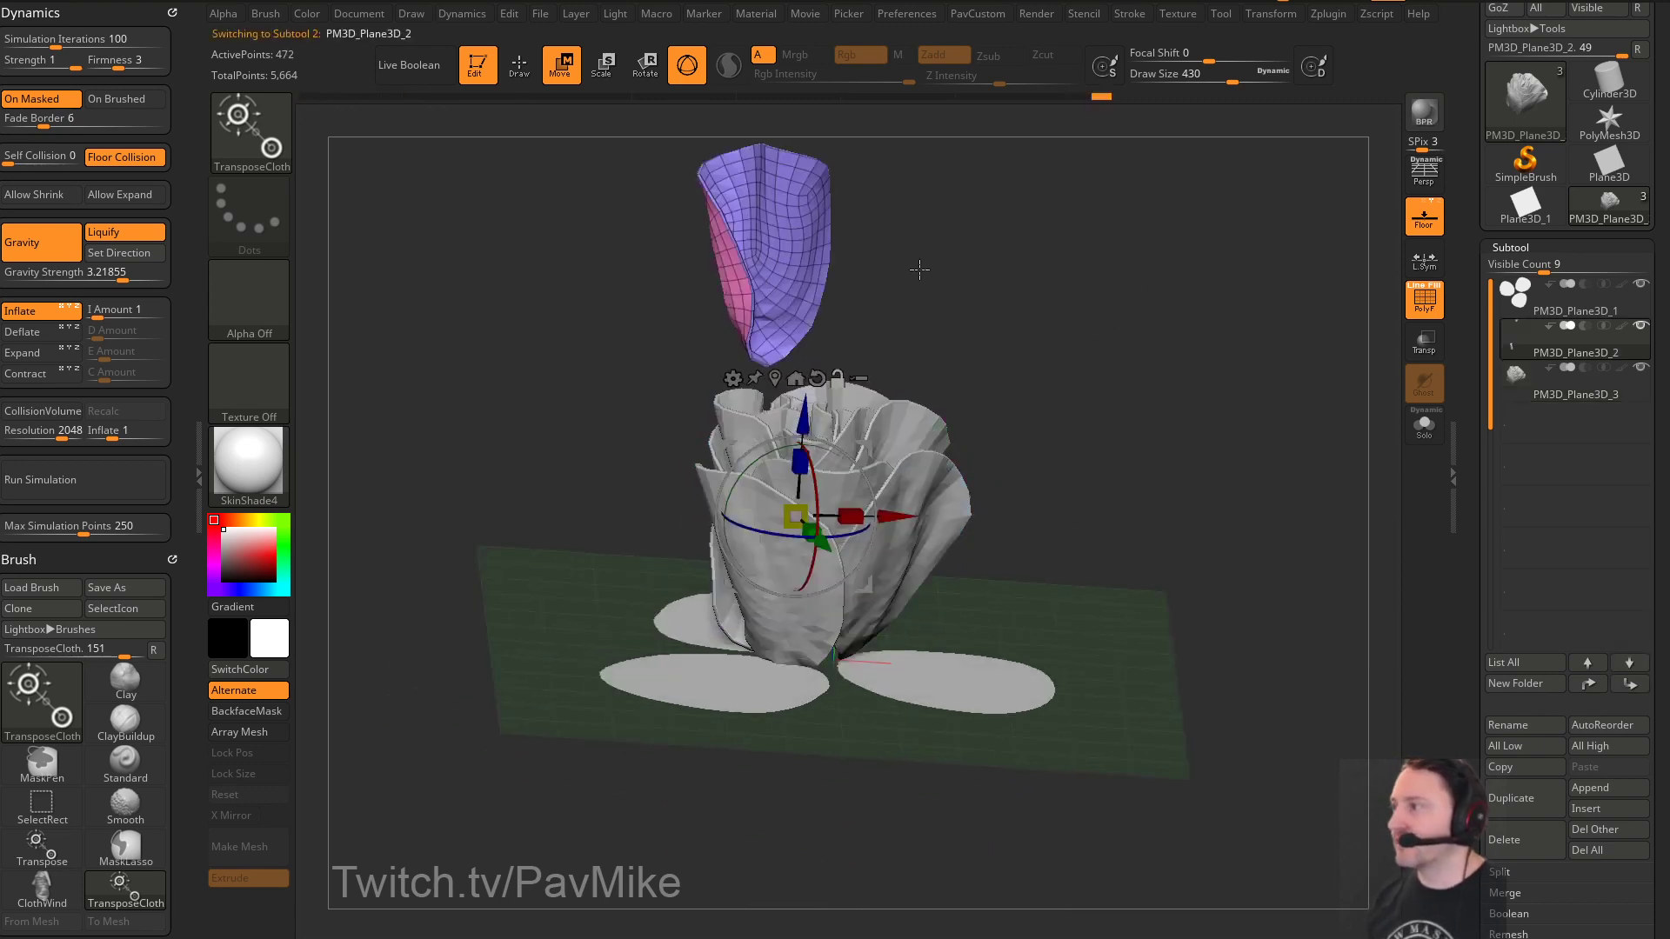
mouse_move(1078, 103)
left_mouse_down()
mouse_move(579, 101)
mouse_move(1045, 138)
mouse_move(969, 141)
left_mouse_up()
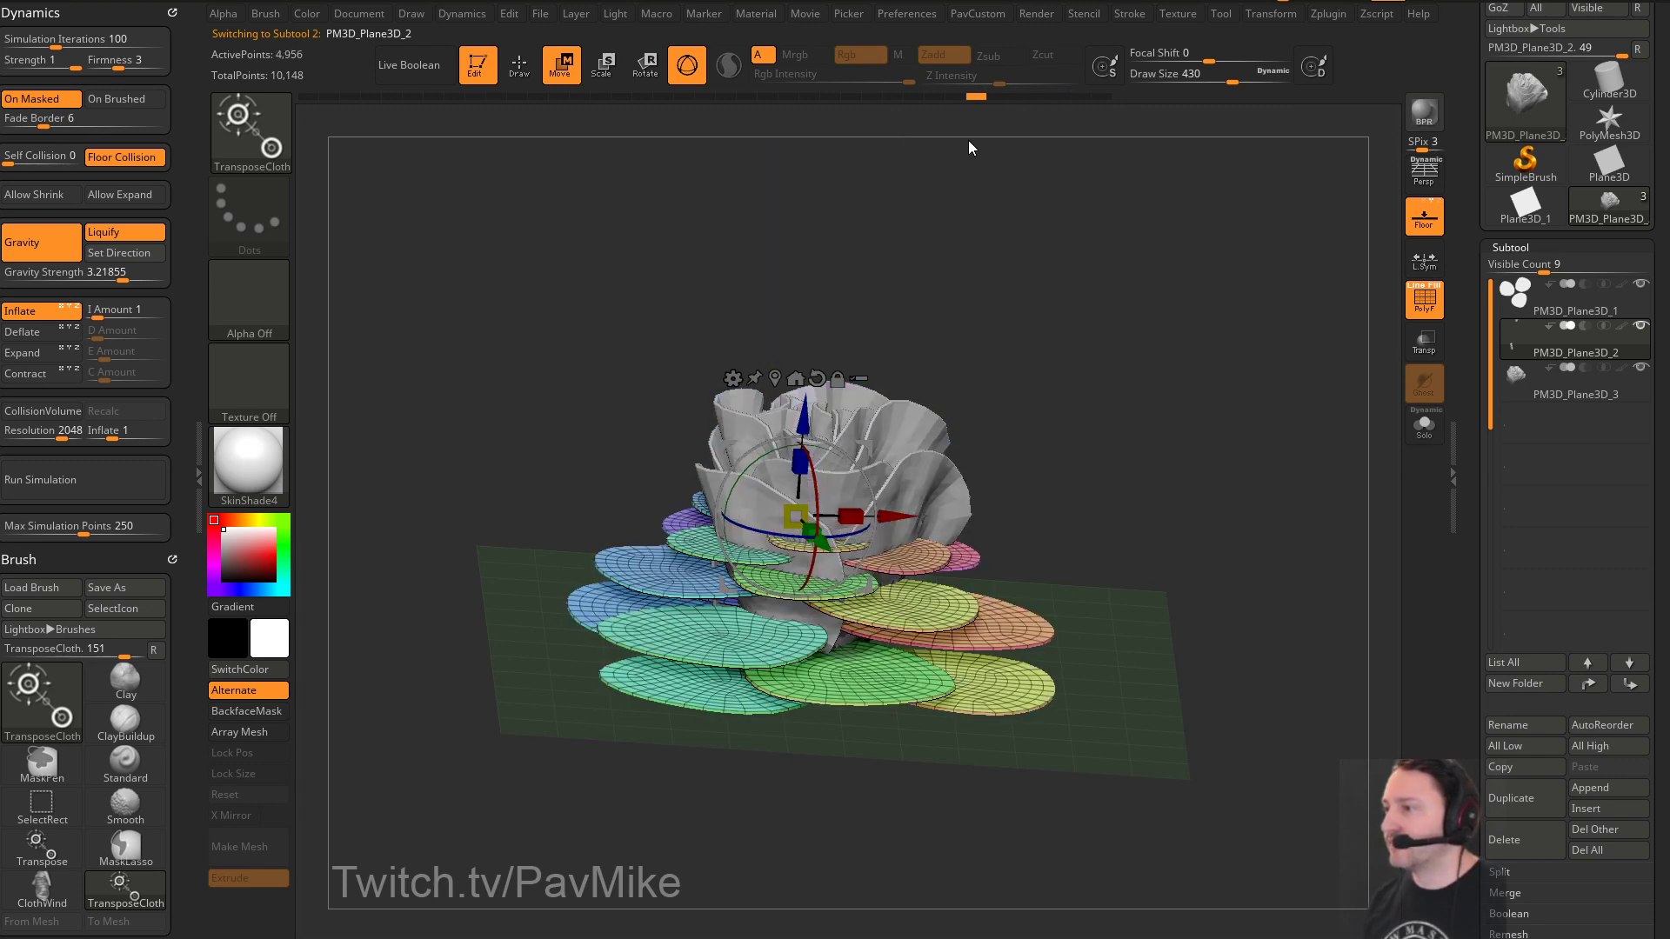
Delete the folded flower subtool PM3D_Plane3D_3, keeping the flat layered petals
left_click(1537, 390)
left_click_drag(1475, 408, 1518, 693)
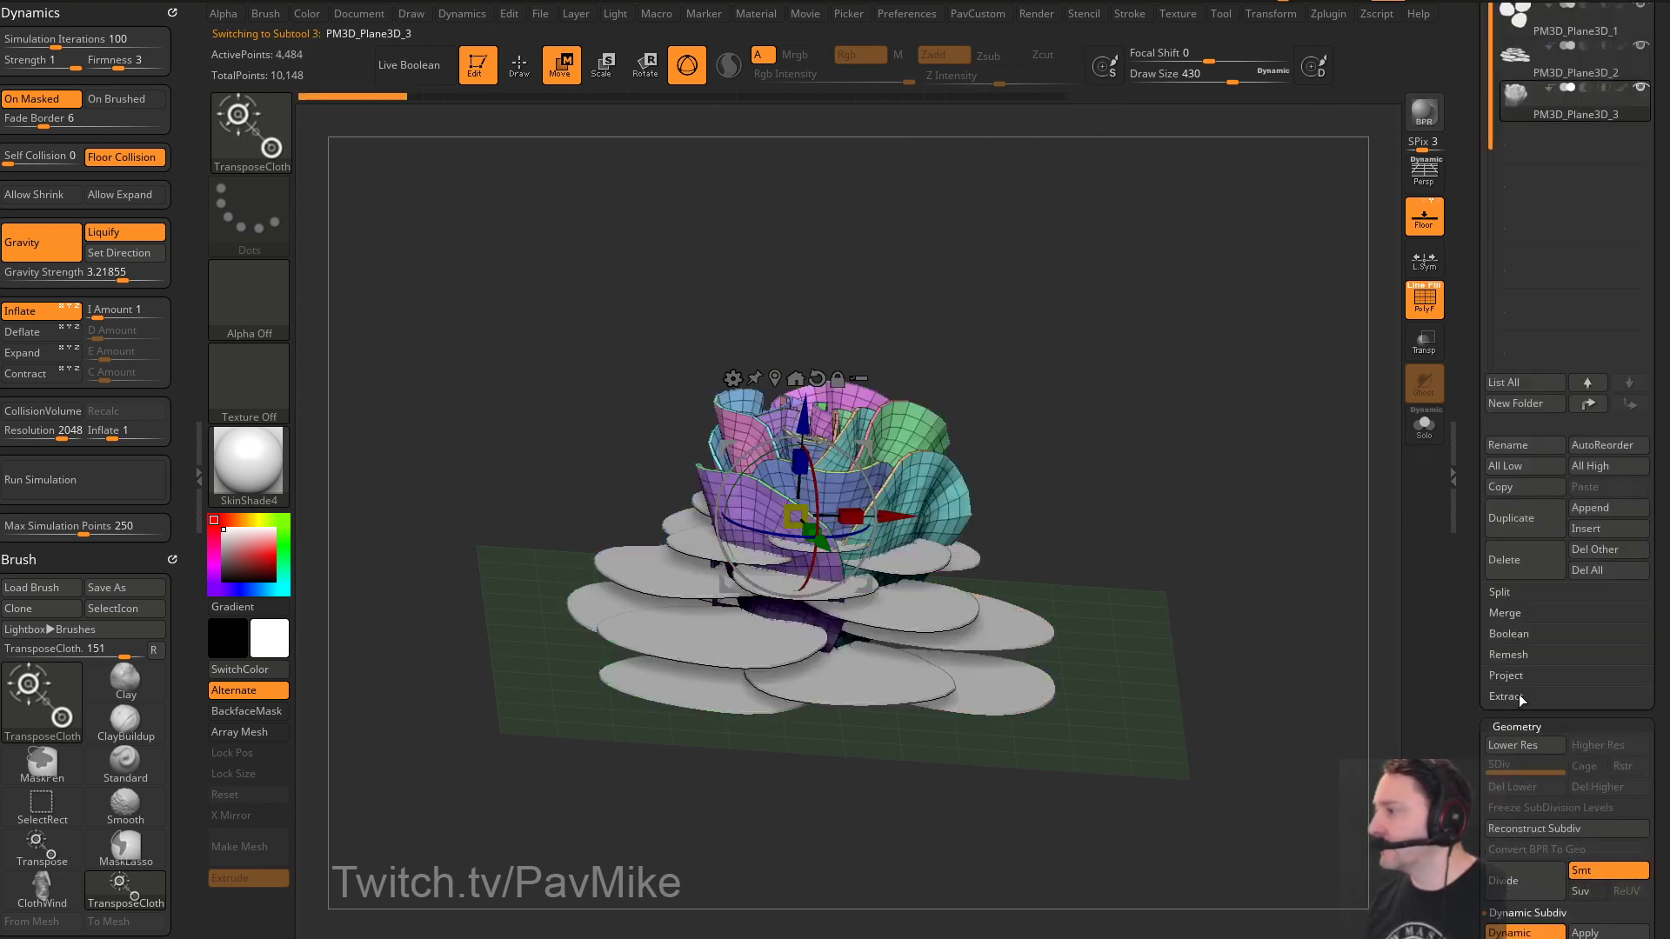
left_click(1529, 562)
left_click(1474, 600)
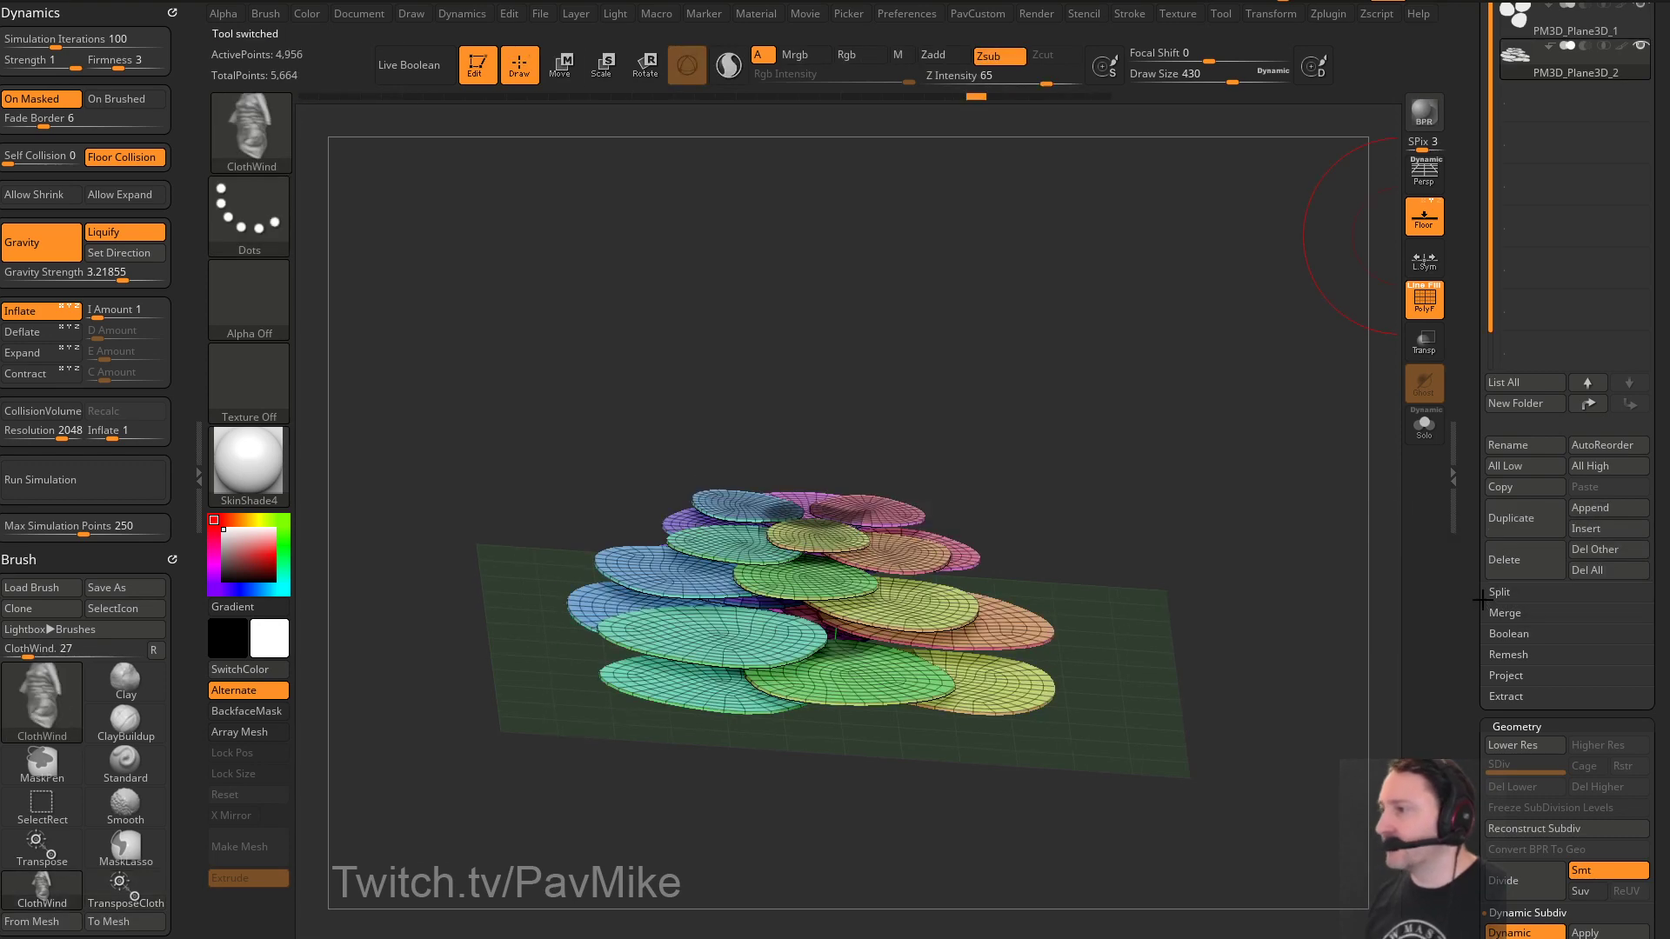
left_click_drag(1311, 352, 1315, 408)
left_click_drag(1500, 104, 1500, 432)
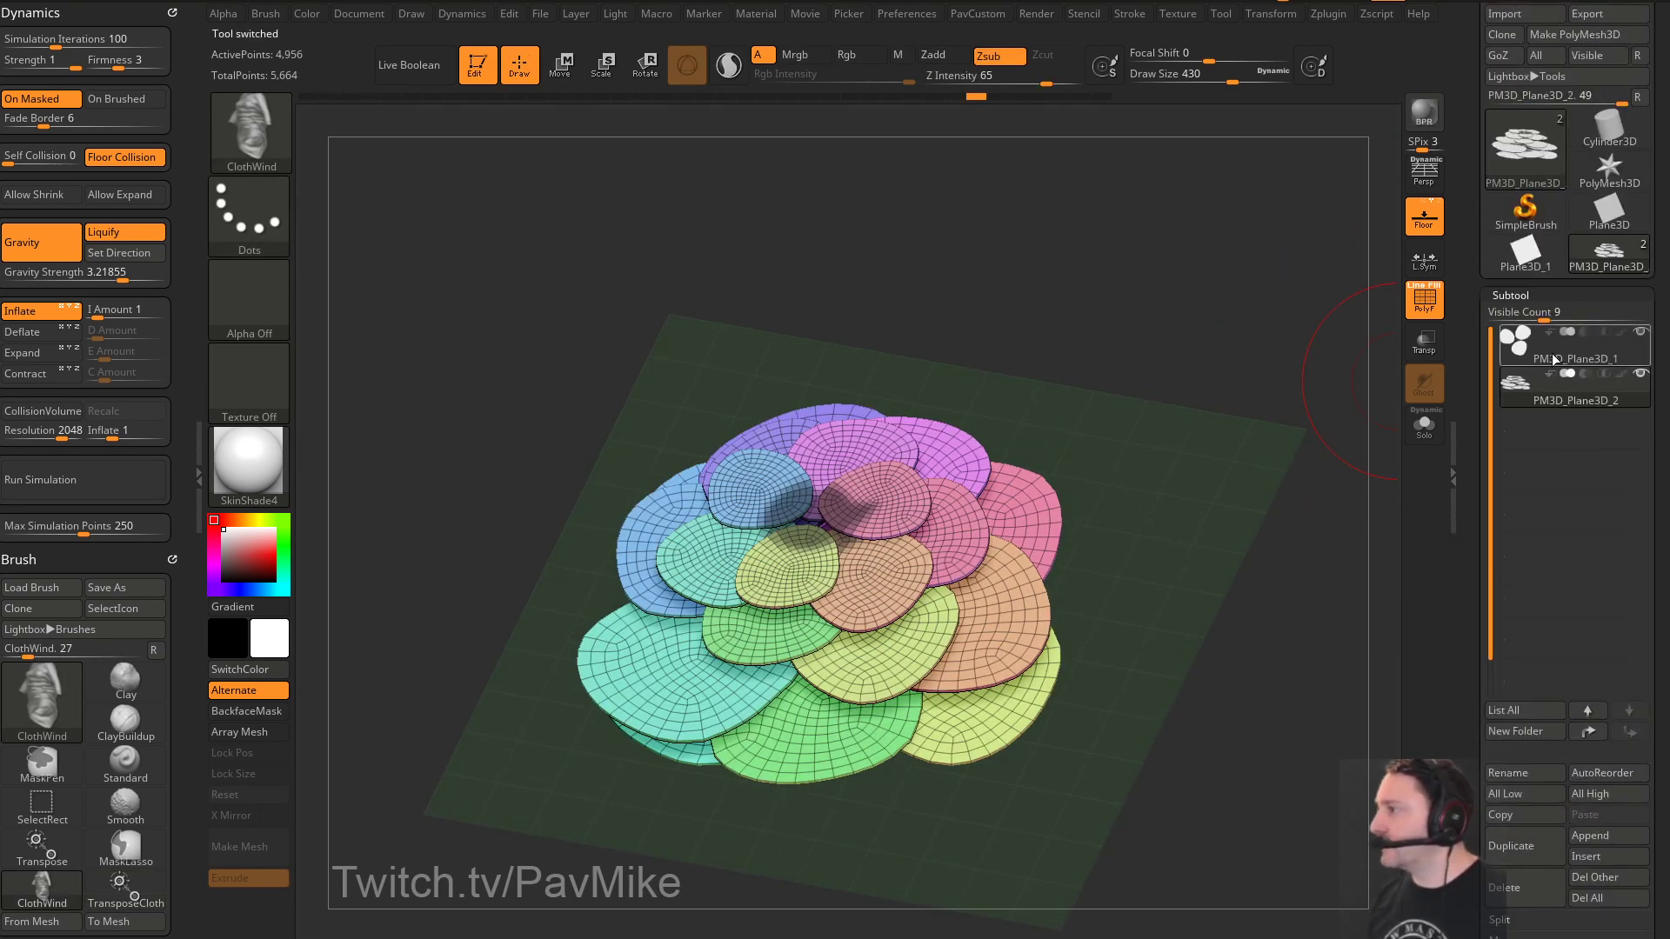
Delete the loose petal's subtool PM3D_Plane3D_1, keeping only the layered petals in PM3D_Plane3D_2
left_click(1554, 358)
scroll(1516, 641, "down", 3)
left_click(1515, 592)
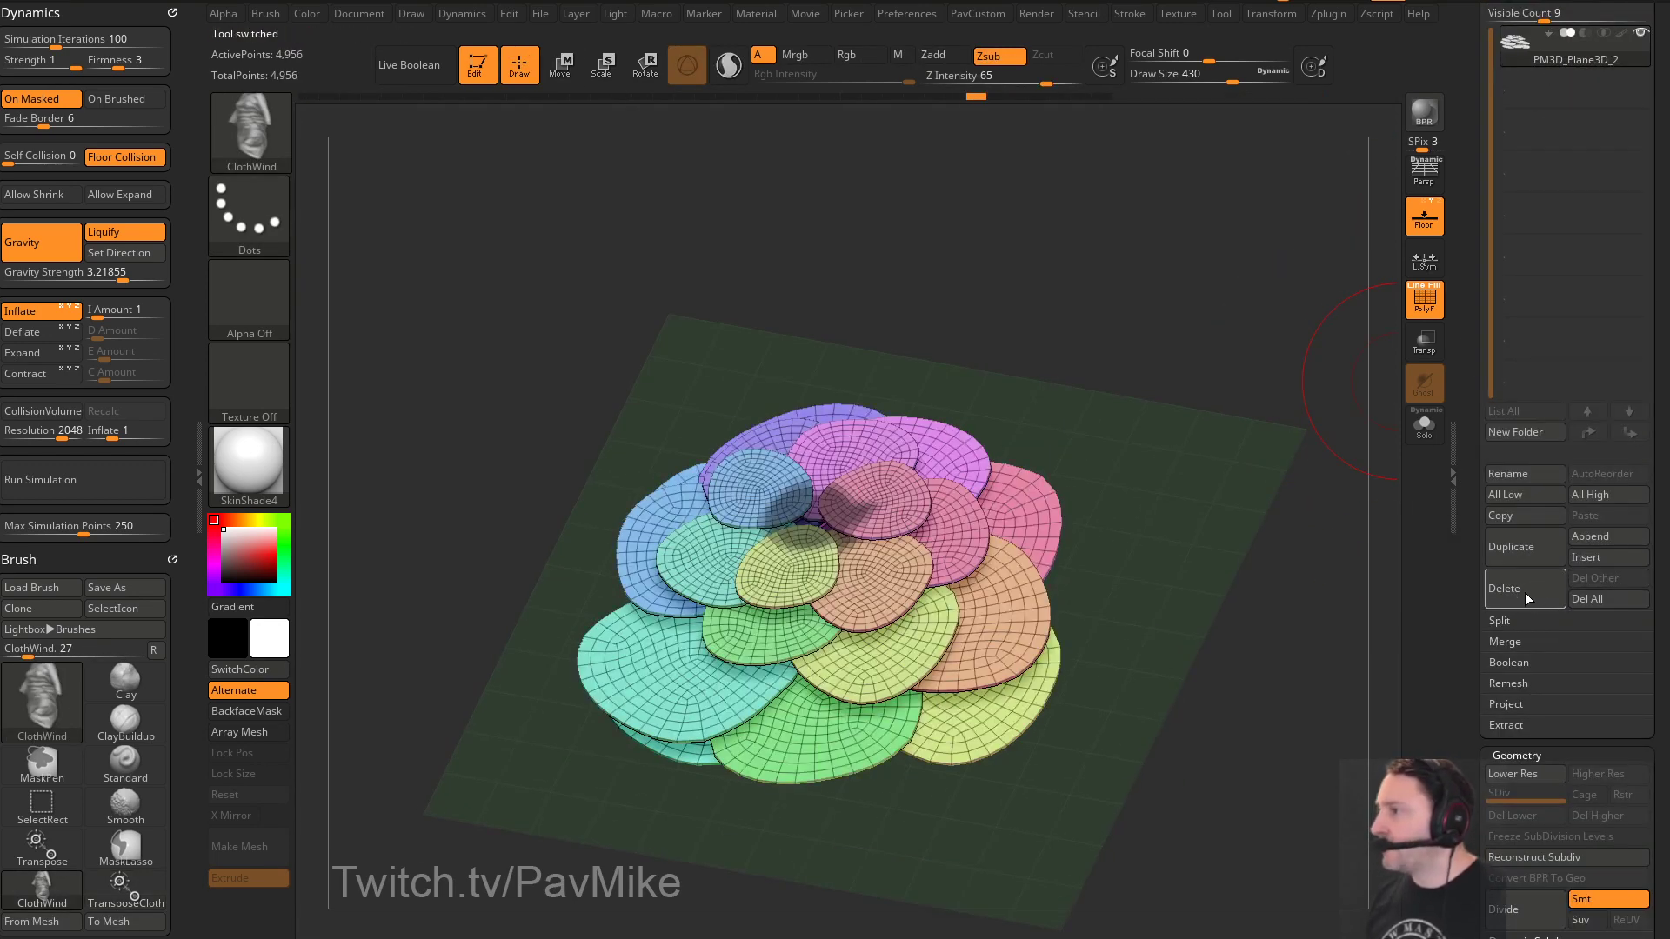
Set the Draw Size to 262, mask the lowest petal layer in a side view, and switch to the Transpose brush
mouse_move(1165, 409)
left_mouse_down()
mouse_move(1156, 347)
mouse_move(1135, 492)
mouse_move(1147, 357)
mouse_move(1107, 373)
left_mouse_up()
key("s")
mouse_move(579, 359)
left_mouse_down("ctrl")
mouse_move(1051, 520)
mouse_move(1078, 666)
left_mouse_up("ctrl")
key("w")
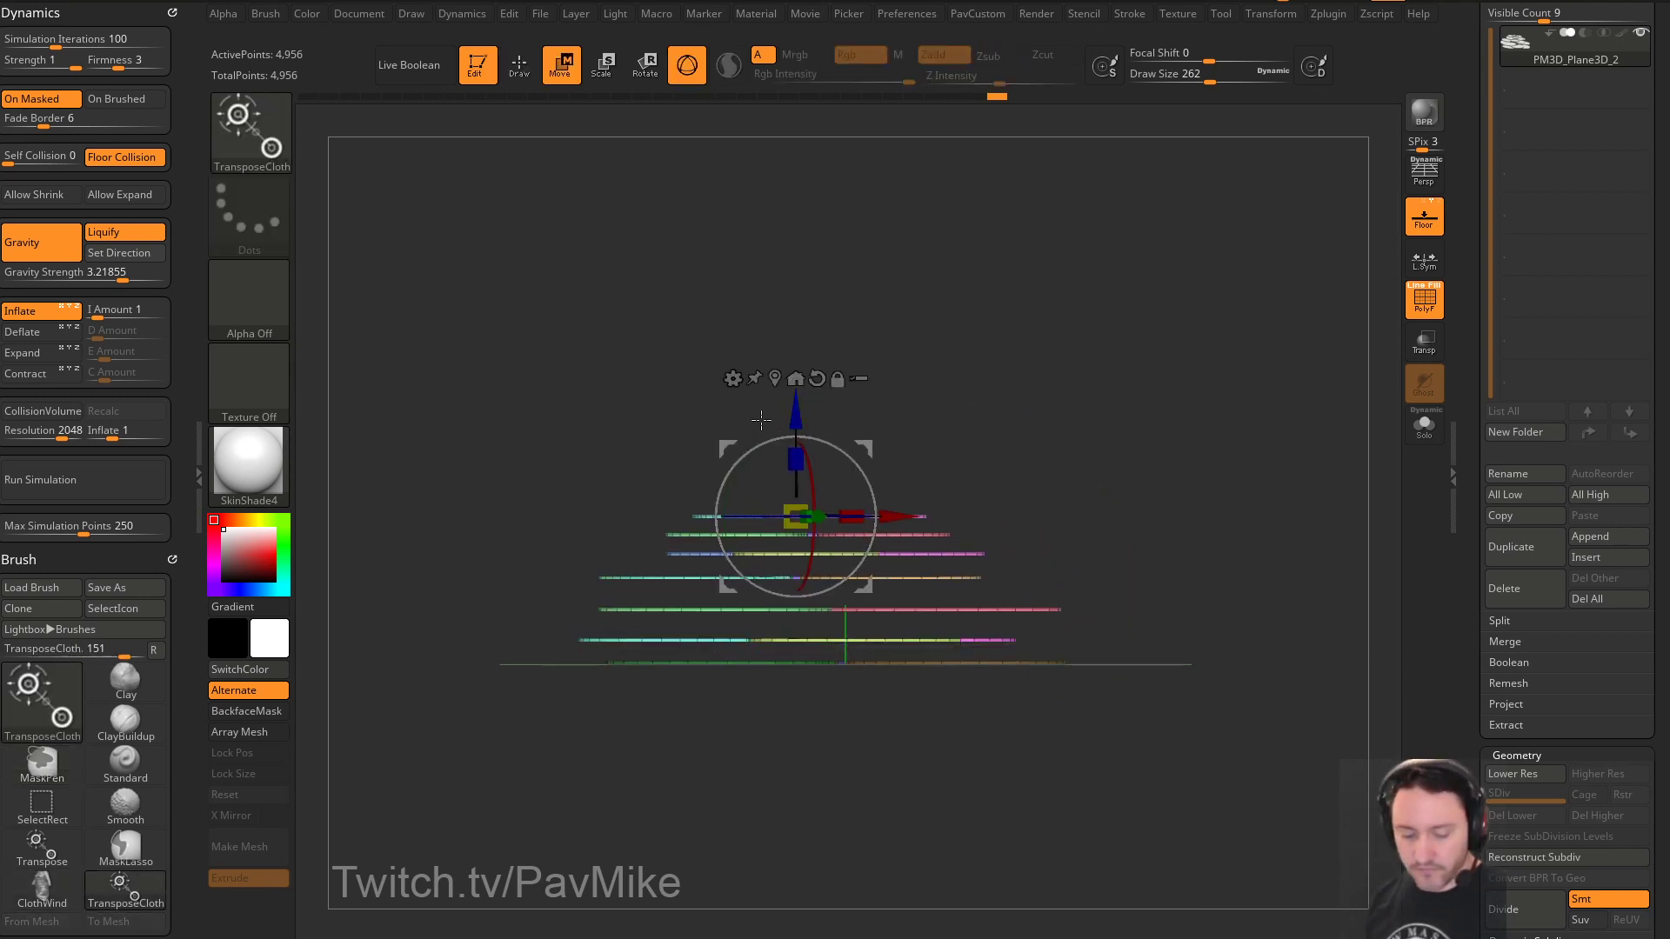
key("b")
key("t")
key("r")
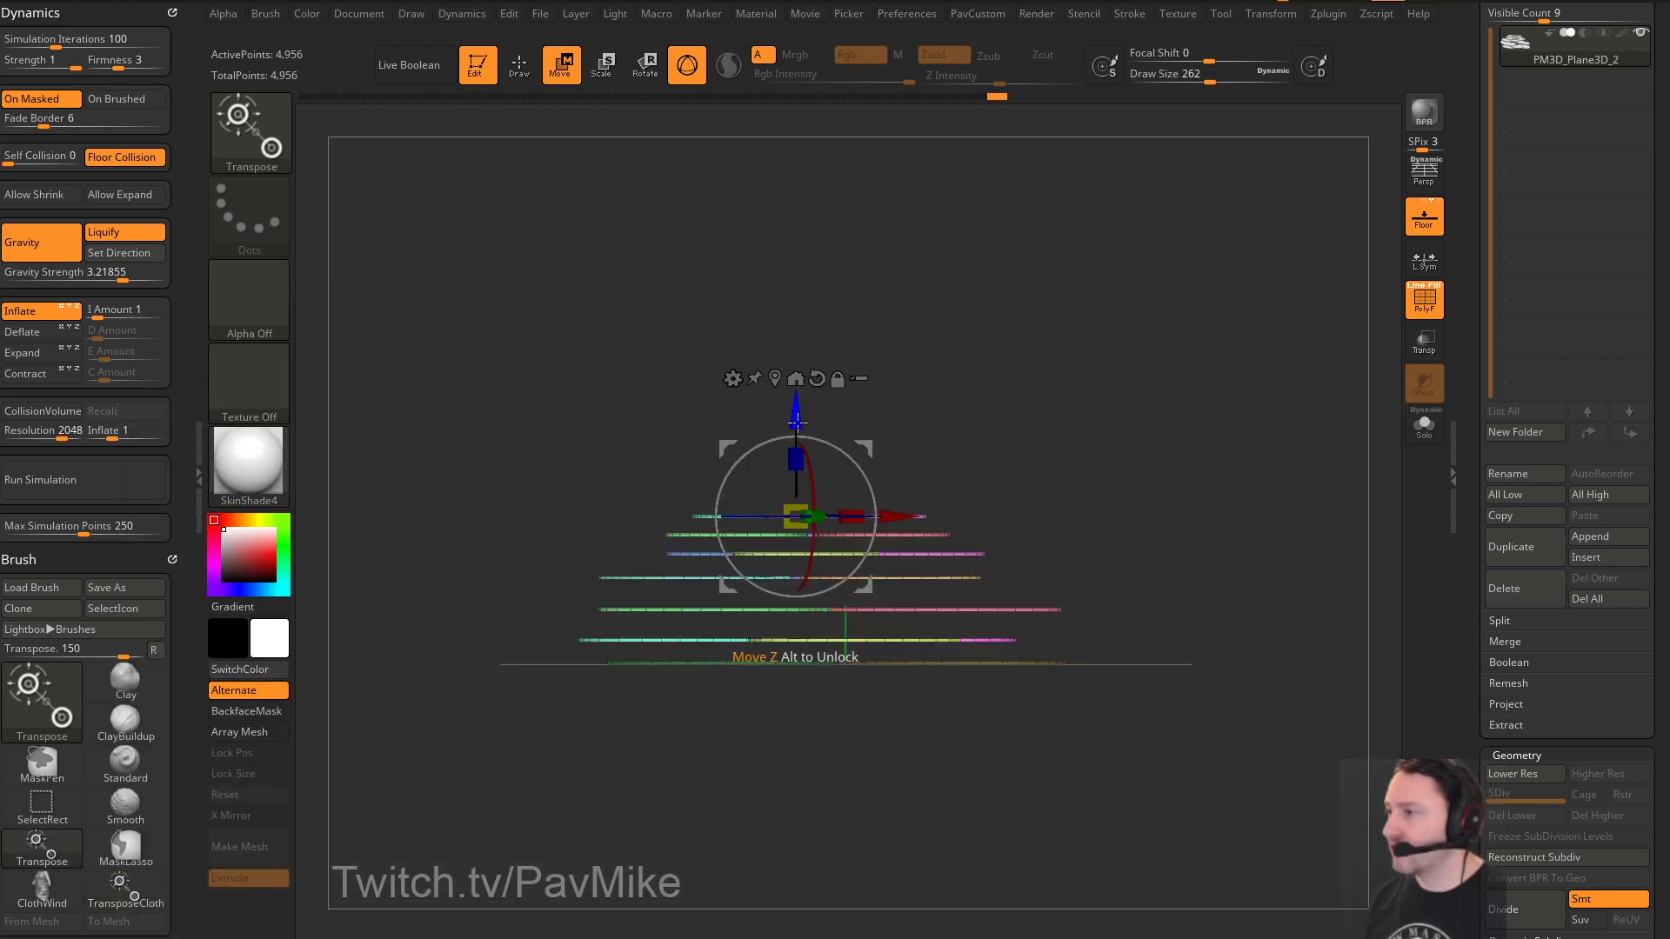
Lower the unmasked petal layers closer to the floor, masking one more layer from below after each move
left_click_drag(797, 423, 798, 433)
key("ctrl+z")
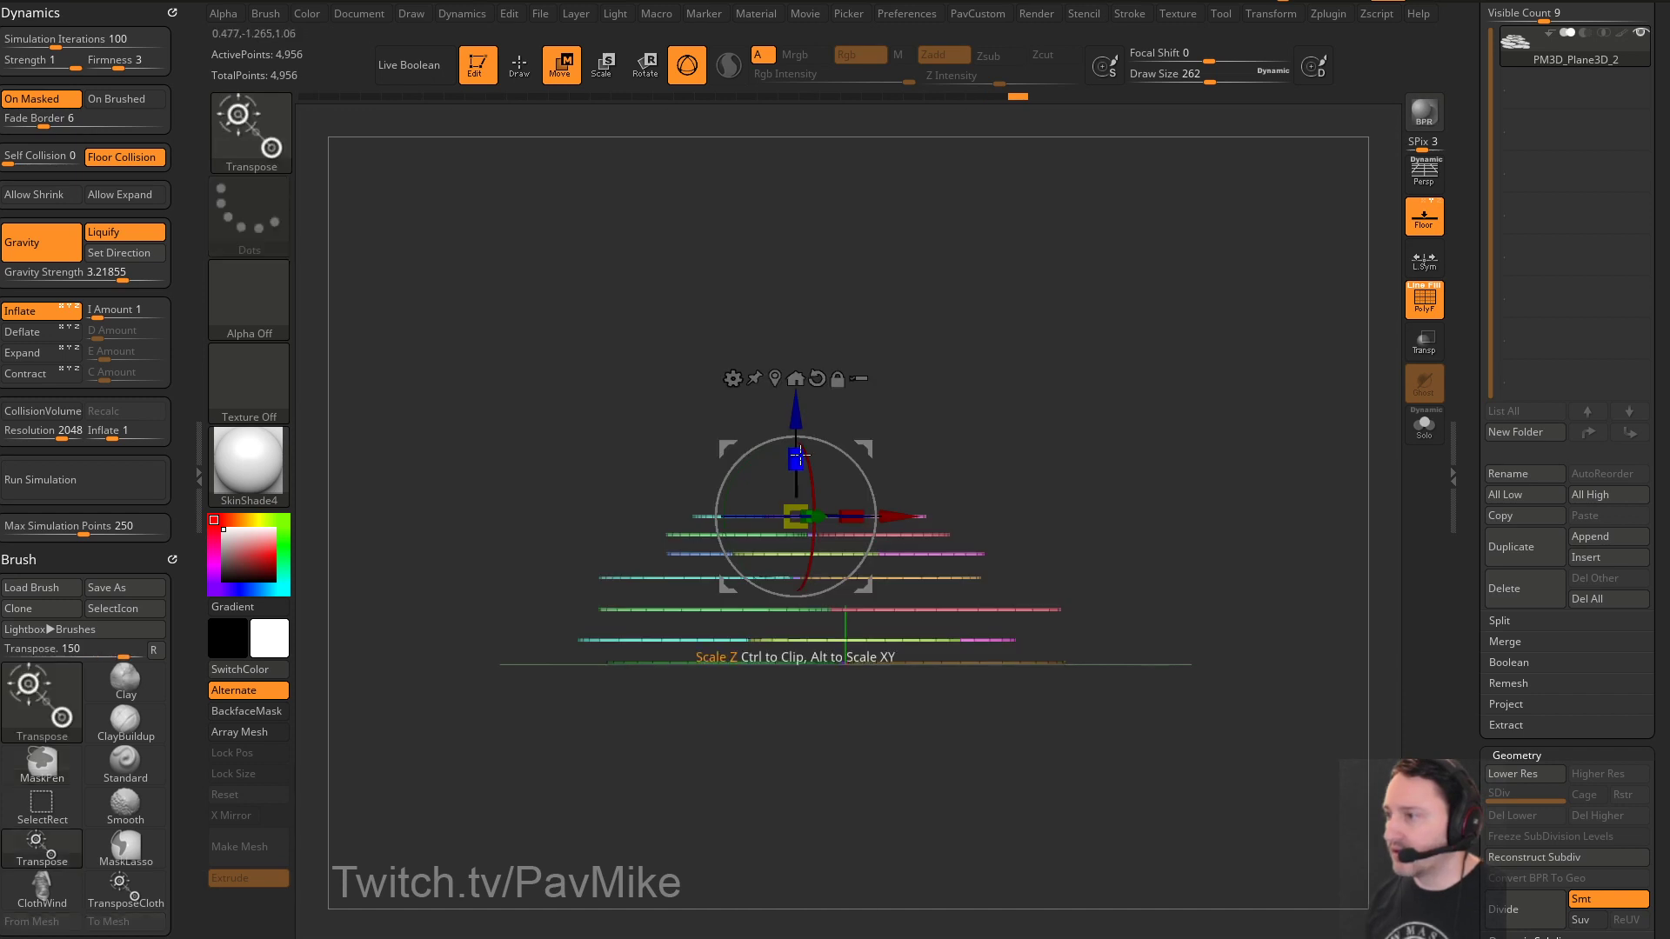
left_click_drag(797, 419, 798, 433)
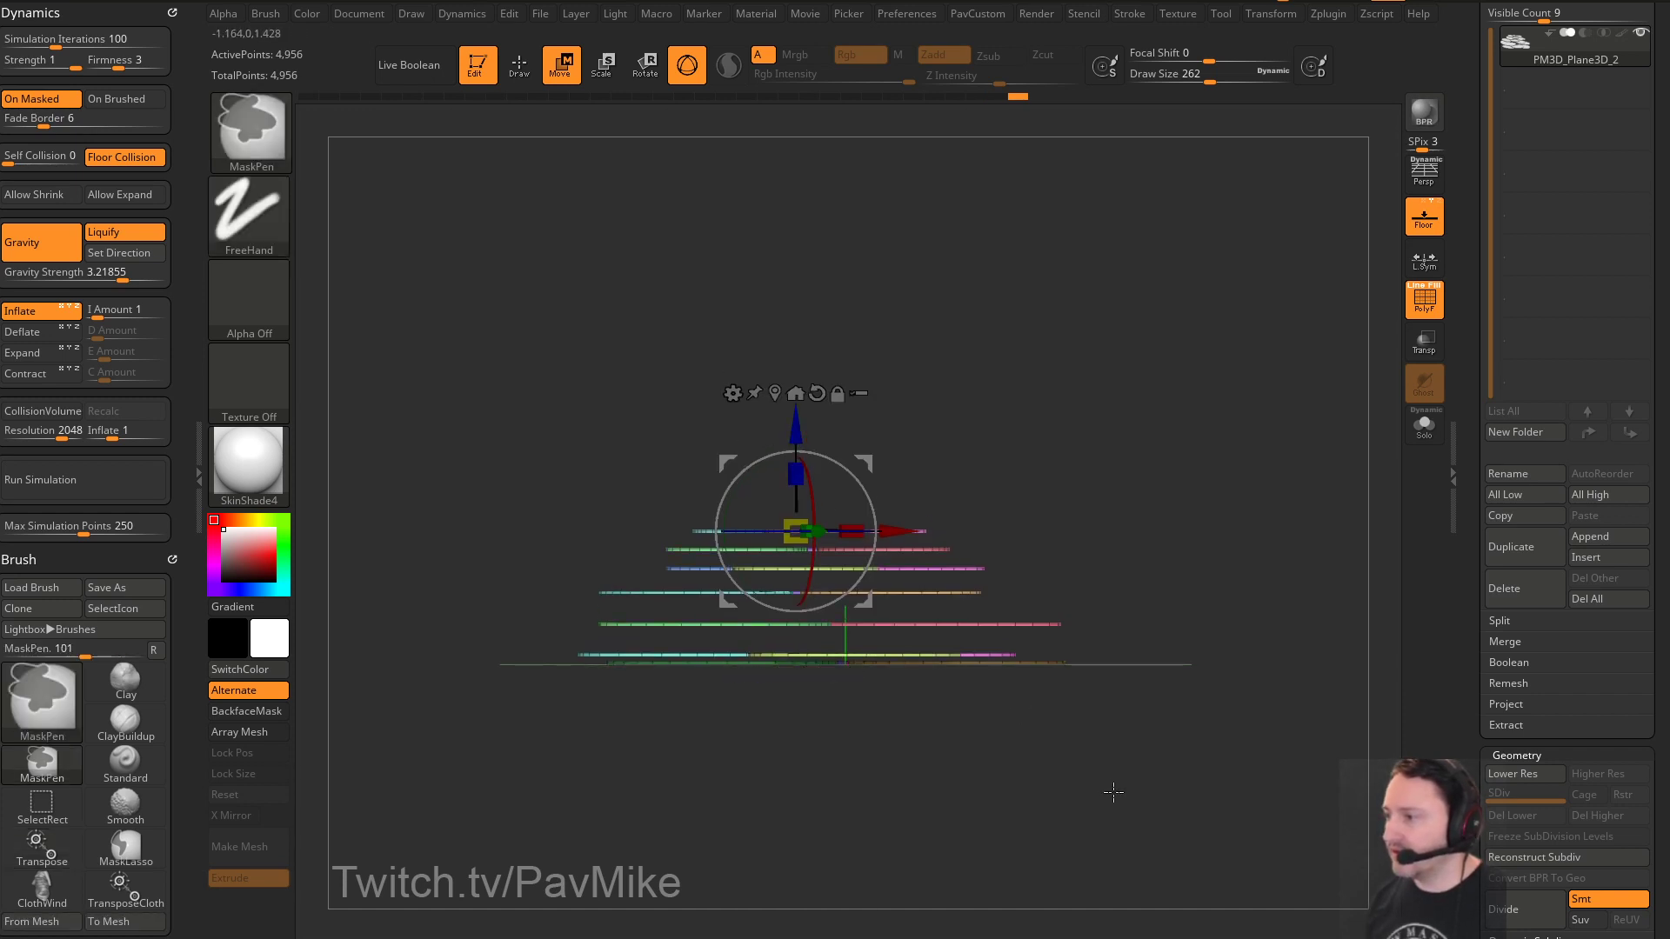
left_click_drag(1107, 786, 483, 633, "ctrl")
left_click_drag(797, 429, 798, 451)
left_click_drag(1168, 779, 497, 618, "ctrl")
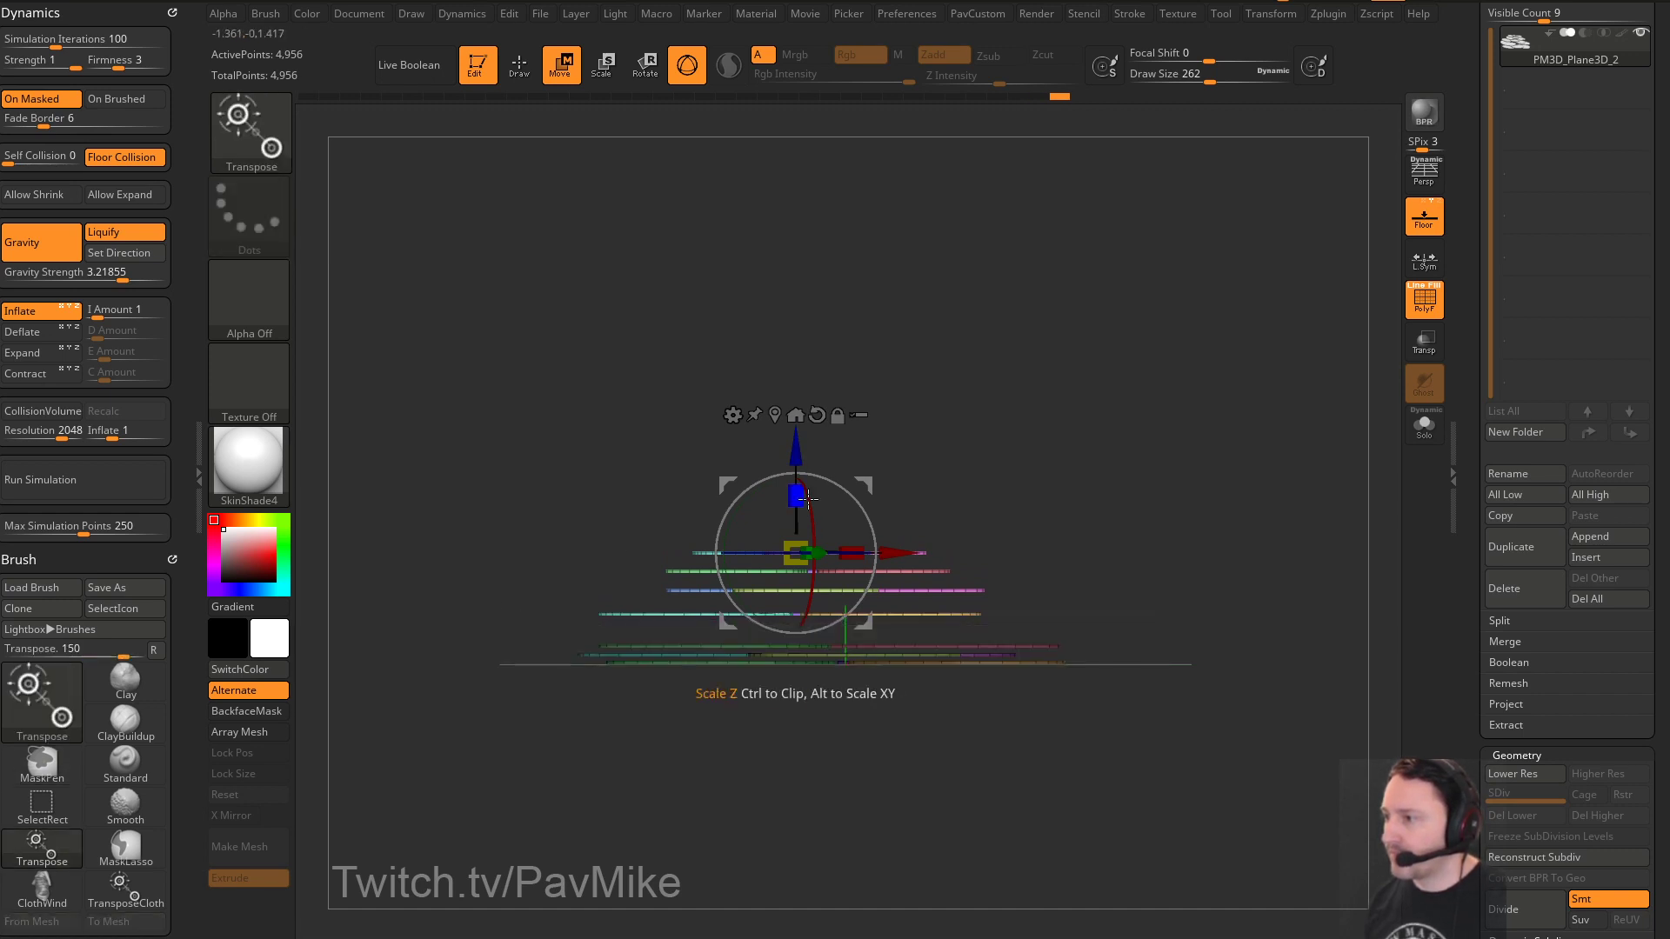
left_click_drag(796, 456, 796, 479)
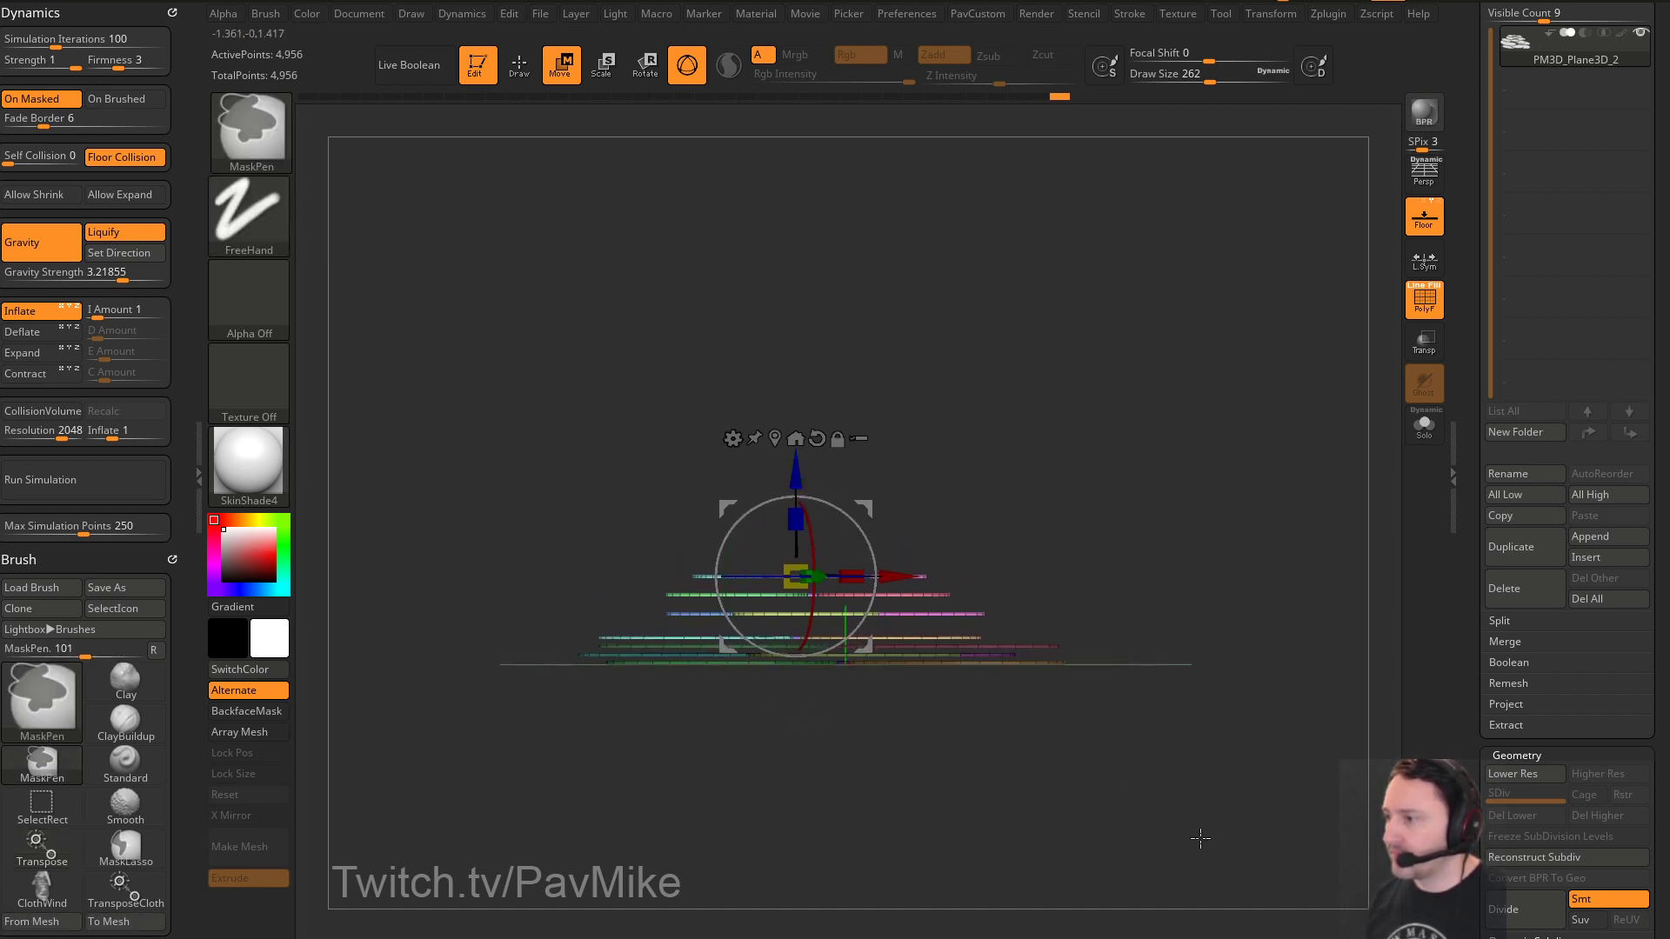
Mask and lower the remaining upper petal layers into an evenly spaced stack, and clear the mask
left_click_drag(1205, 836, 489, 629, "ctrl")
left_click_drag(796, 473, 796, 489)
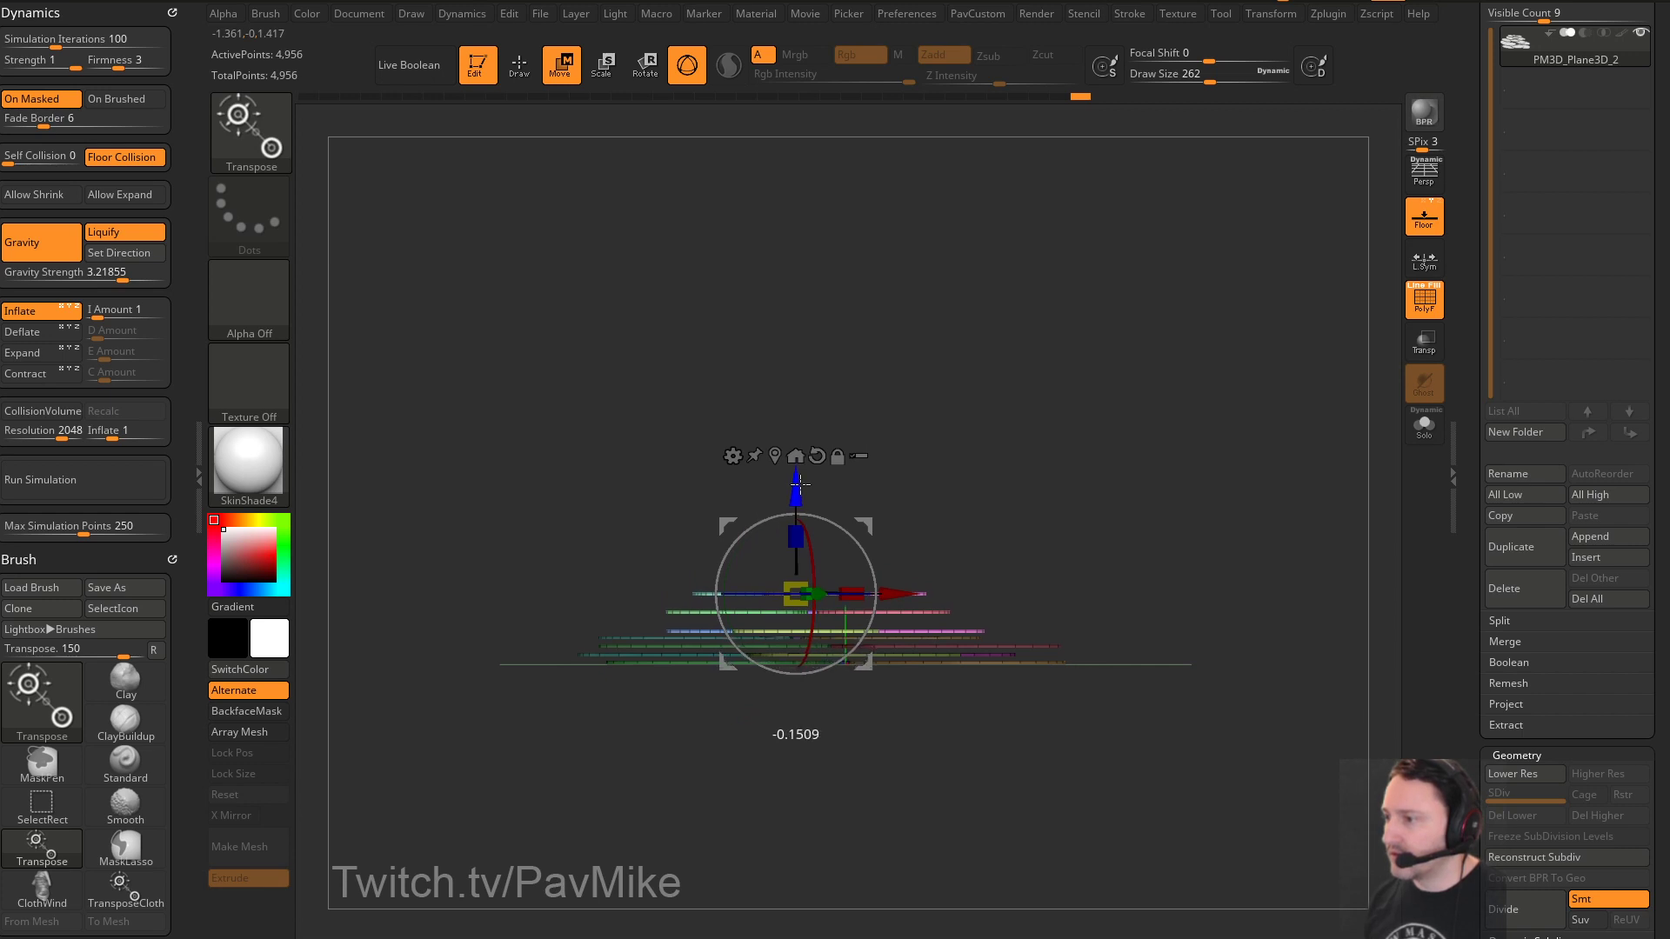
left_click_drag(1173, 794, 459, 622, "ctrl")
left_click_drag(797, 491, 801, 497)
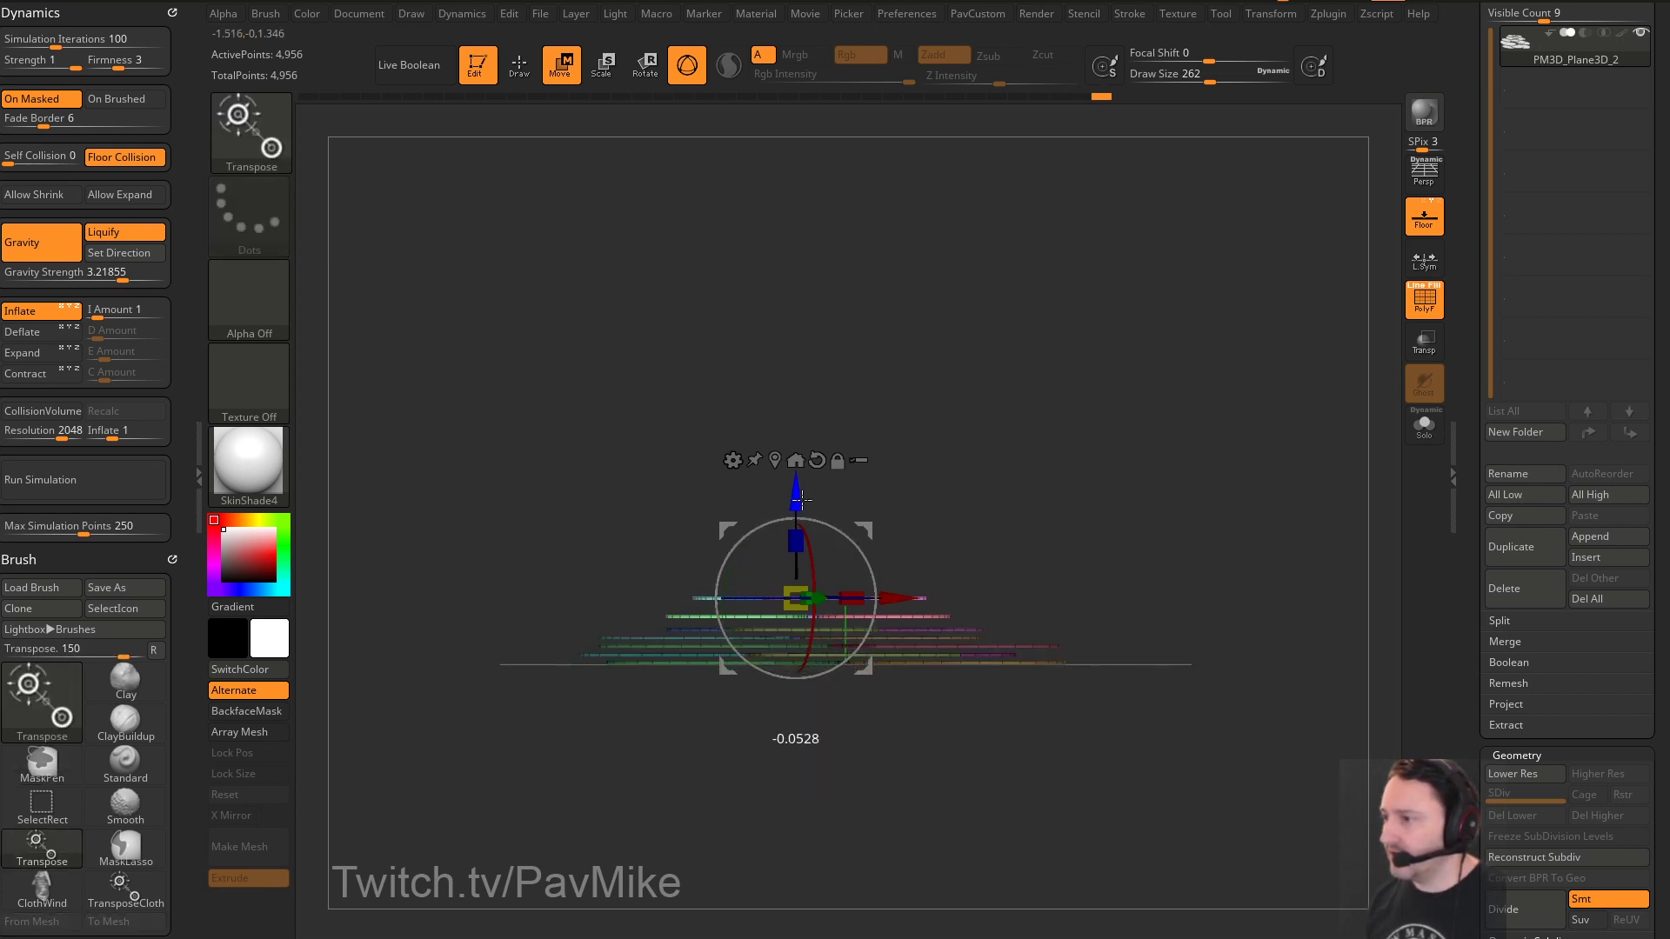
left_click_drag(1179, 835, 377, 603, "ctrl")
left_click_drag(1061, 544, 1088, 571, "ctrl")
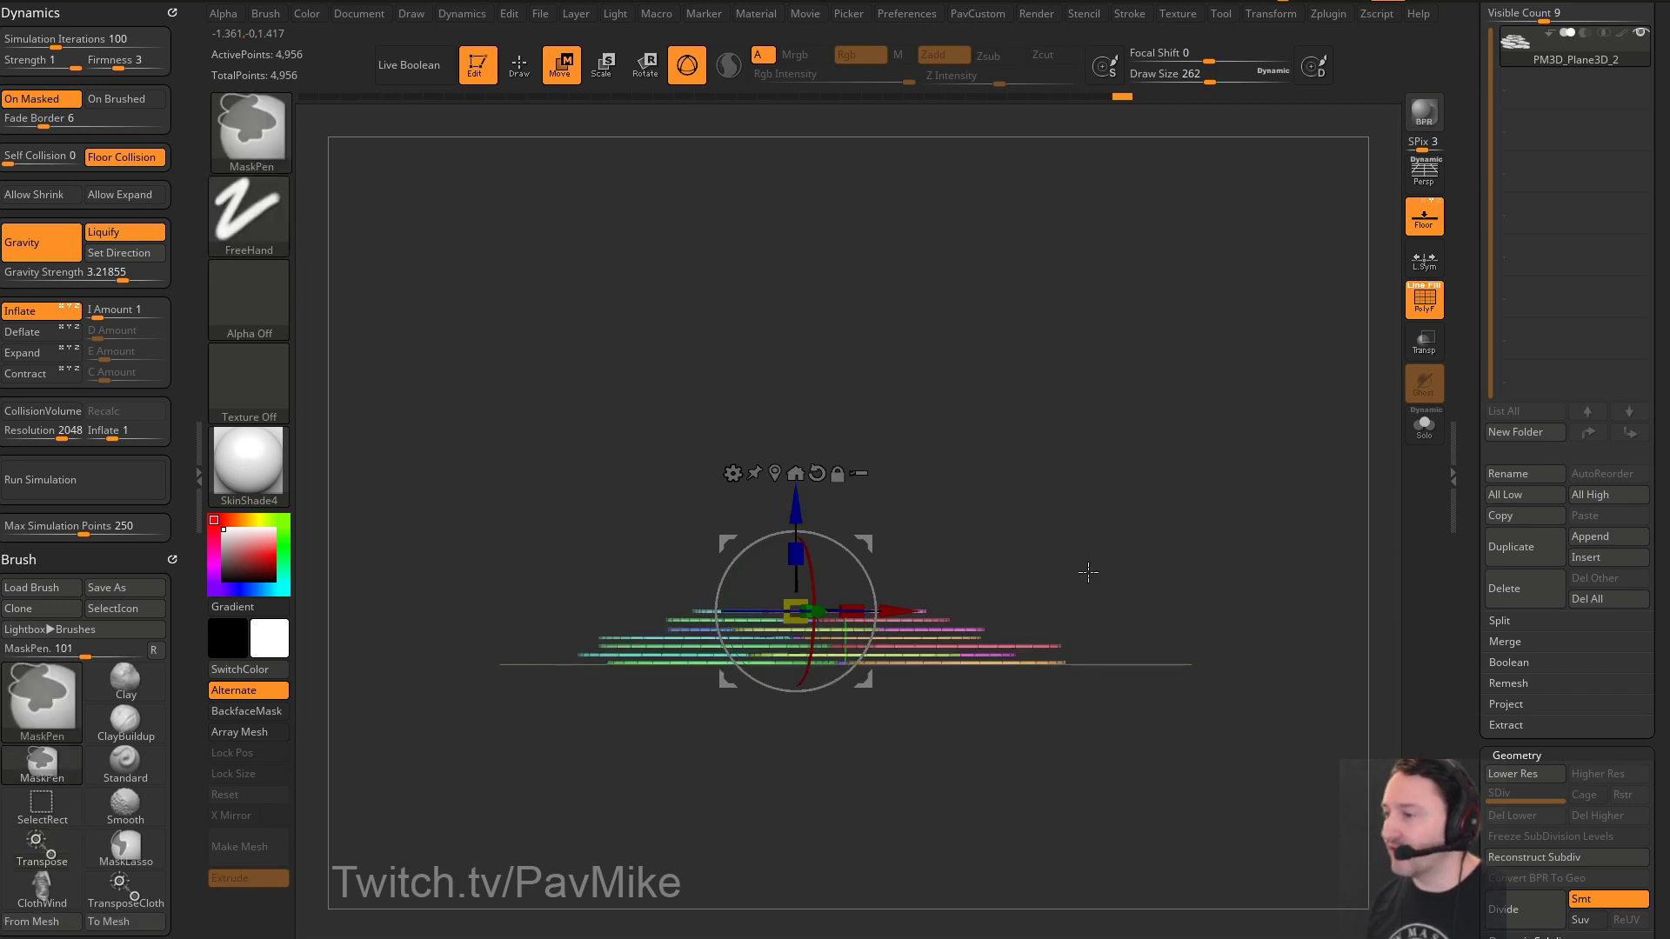
Return to Draw mode and add a sphere as a new subtool
left_click_drag(1143, 357, 1106, 511)
key("q")
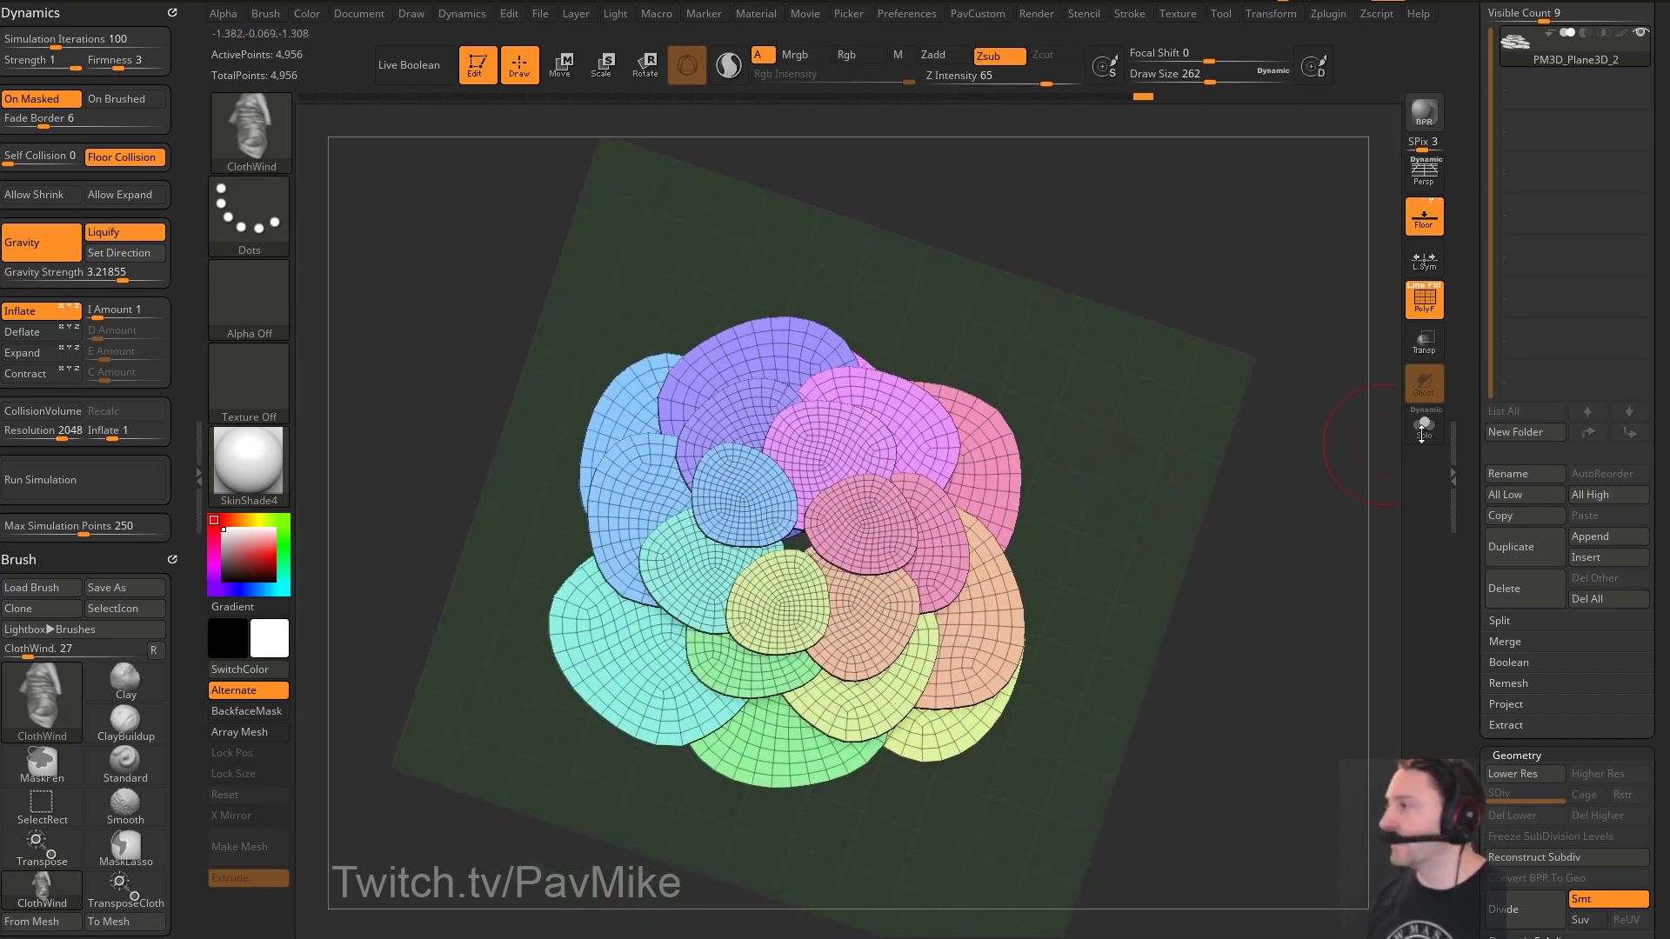
left_click(1590, 537)
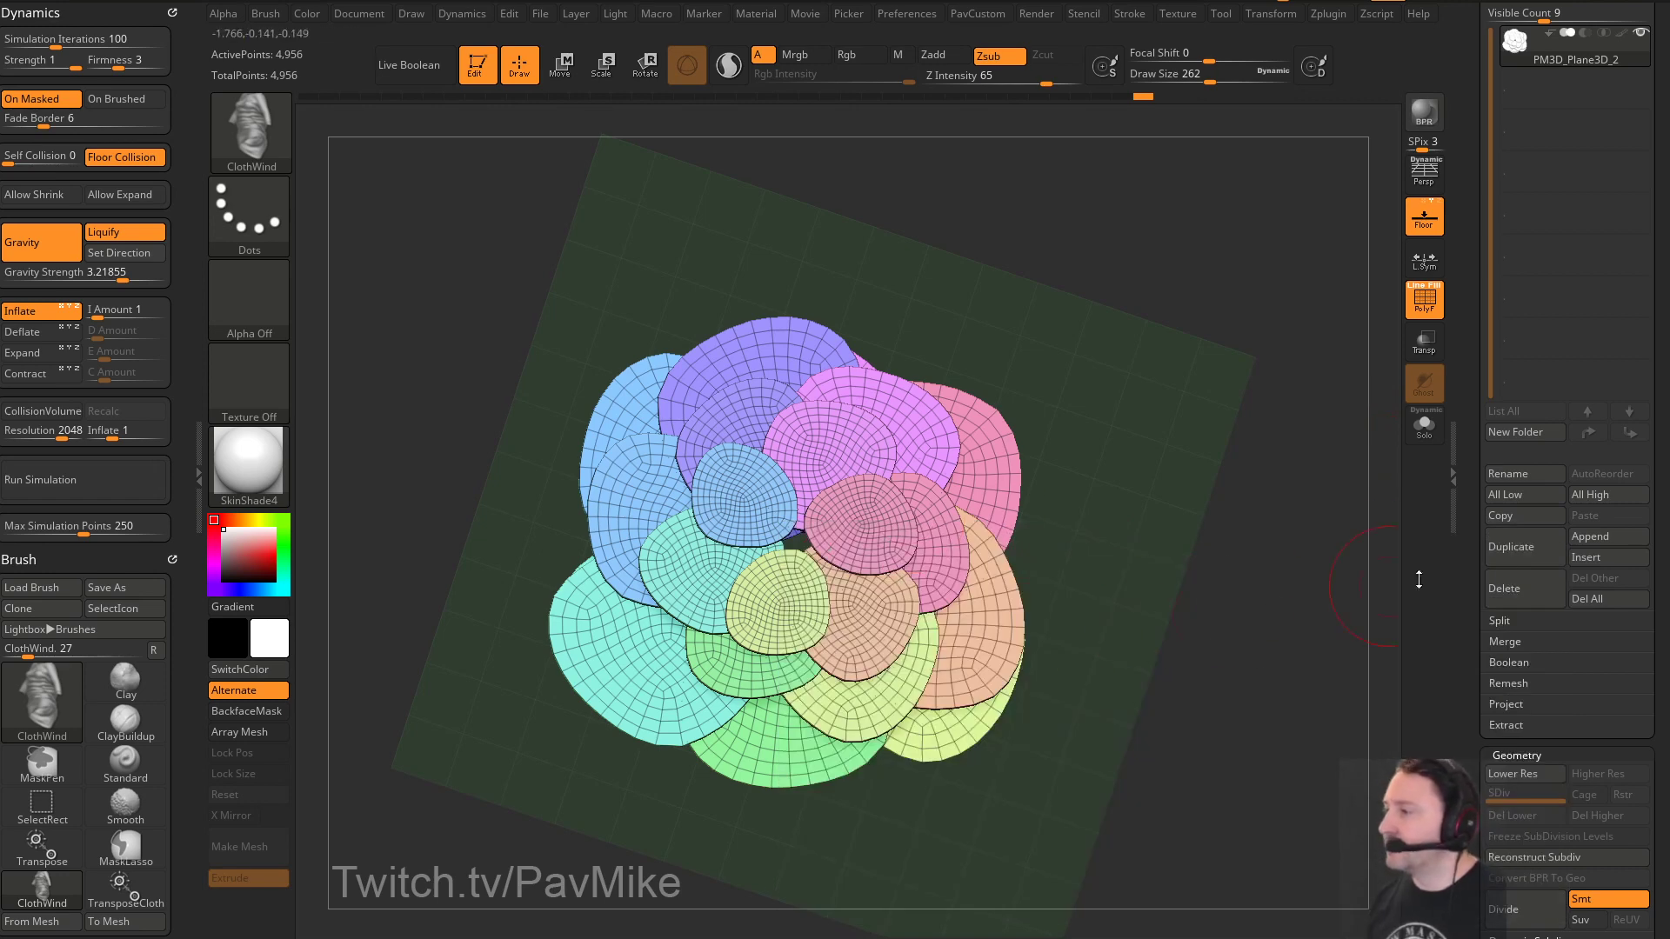
left_click(1576, 555)
left_click(1084, 623)
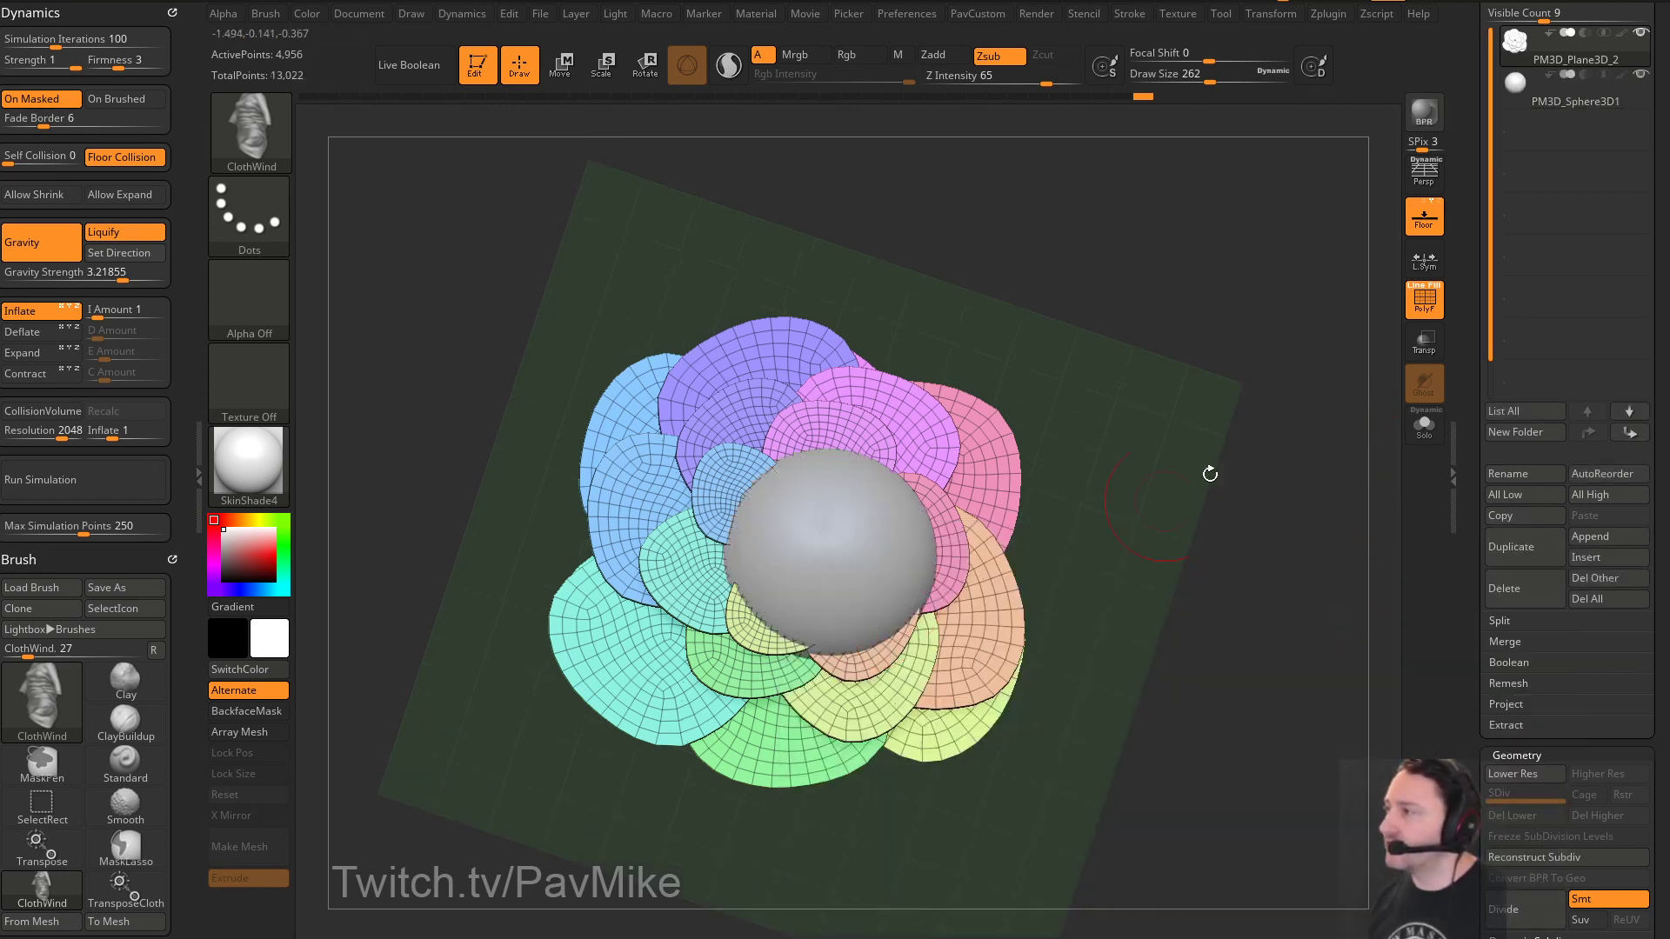
Select the sphere subtool, shrink it, and move it up toward the middle of the petal stack
left_click(1570, 97)
left_click_drag(1167, 464, 1166, 336, "shift")
key("w")
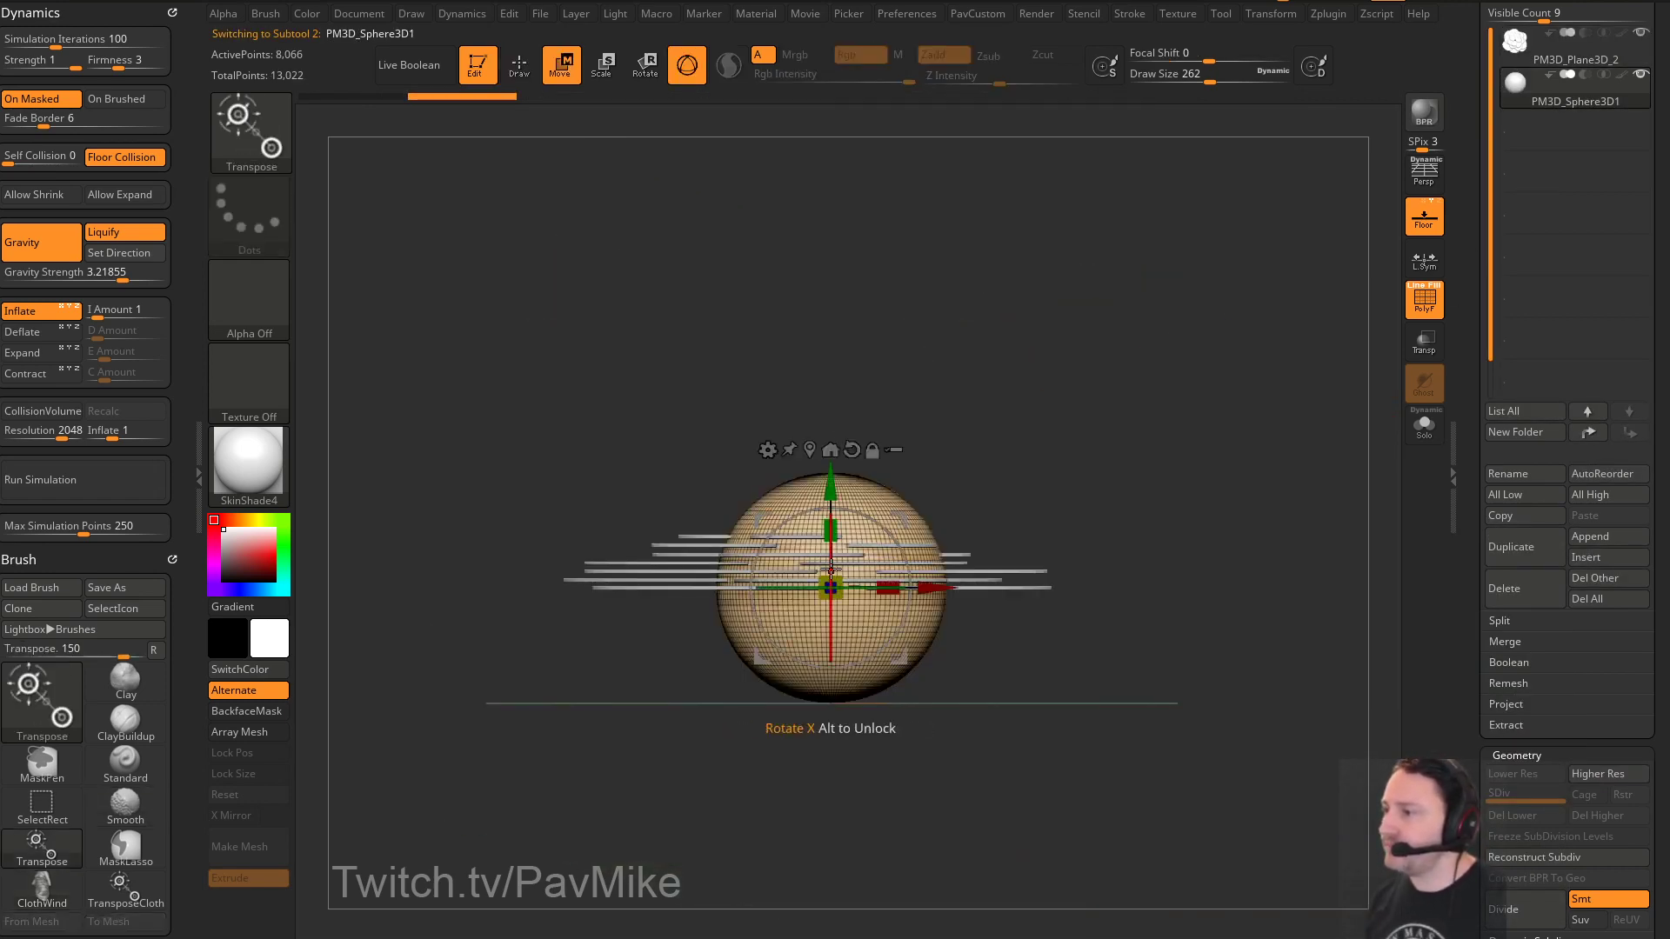
left_click_drag(837, 579, 766, 628)
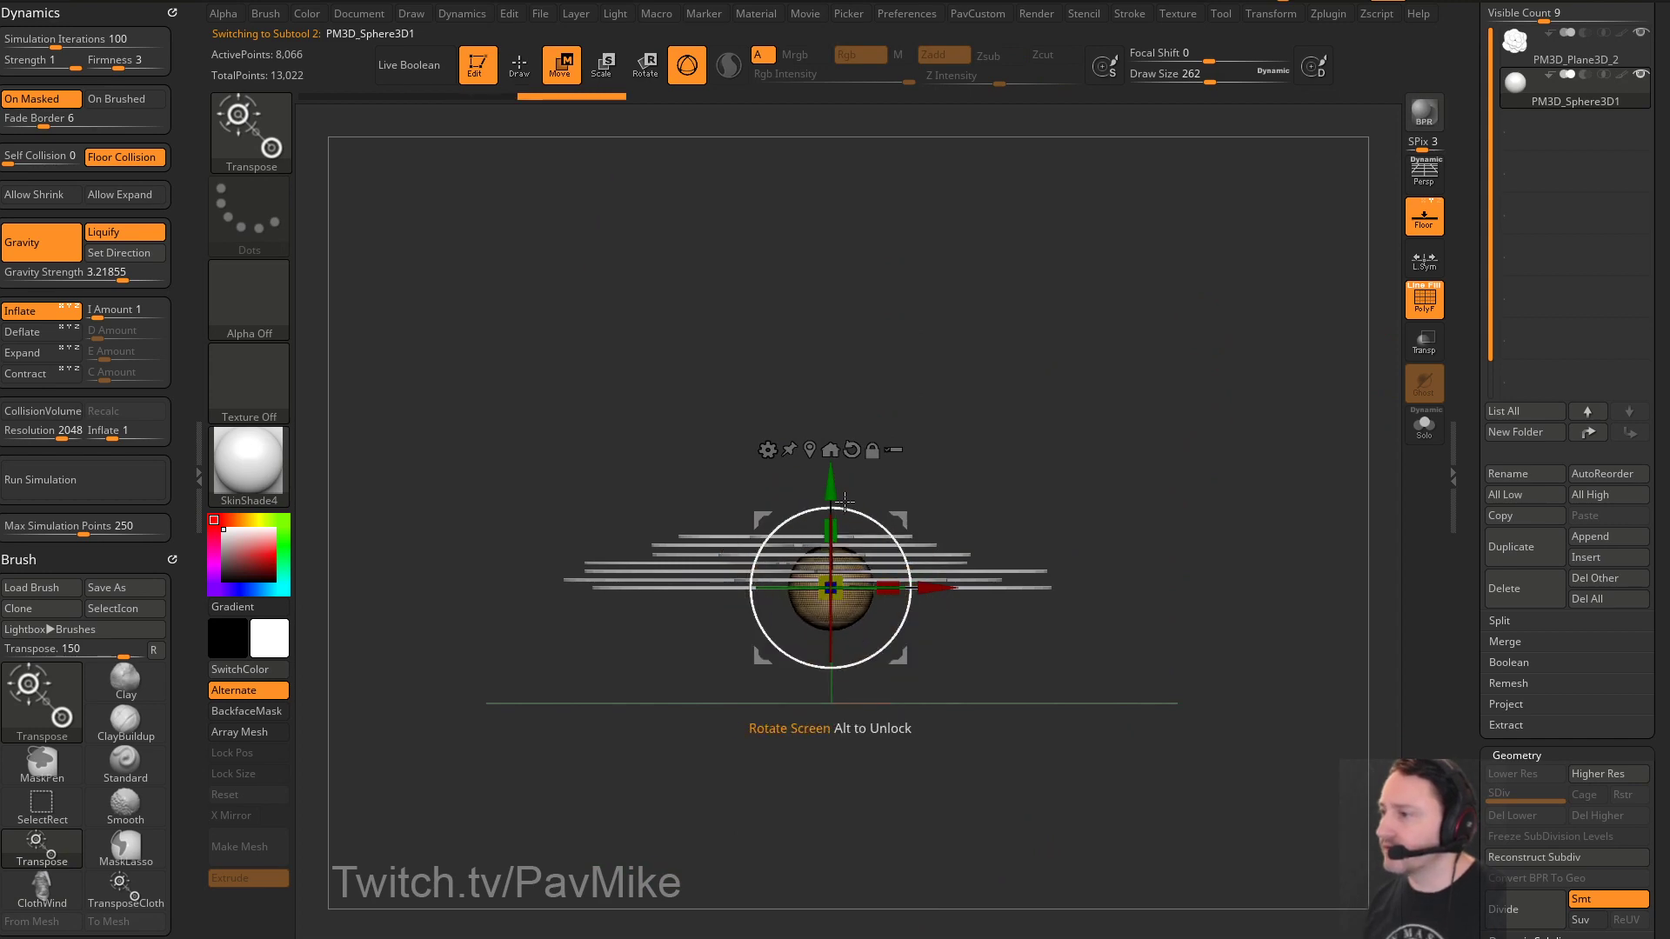
left_click_drag(896, 525, 864, 478)
Resize the sphere and raise it so it sits on the centre of the top petals
left_click_drag(1144, 381, 1183, 504)
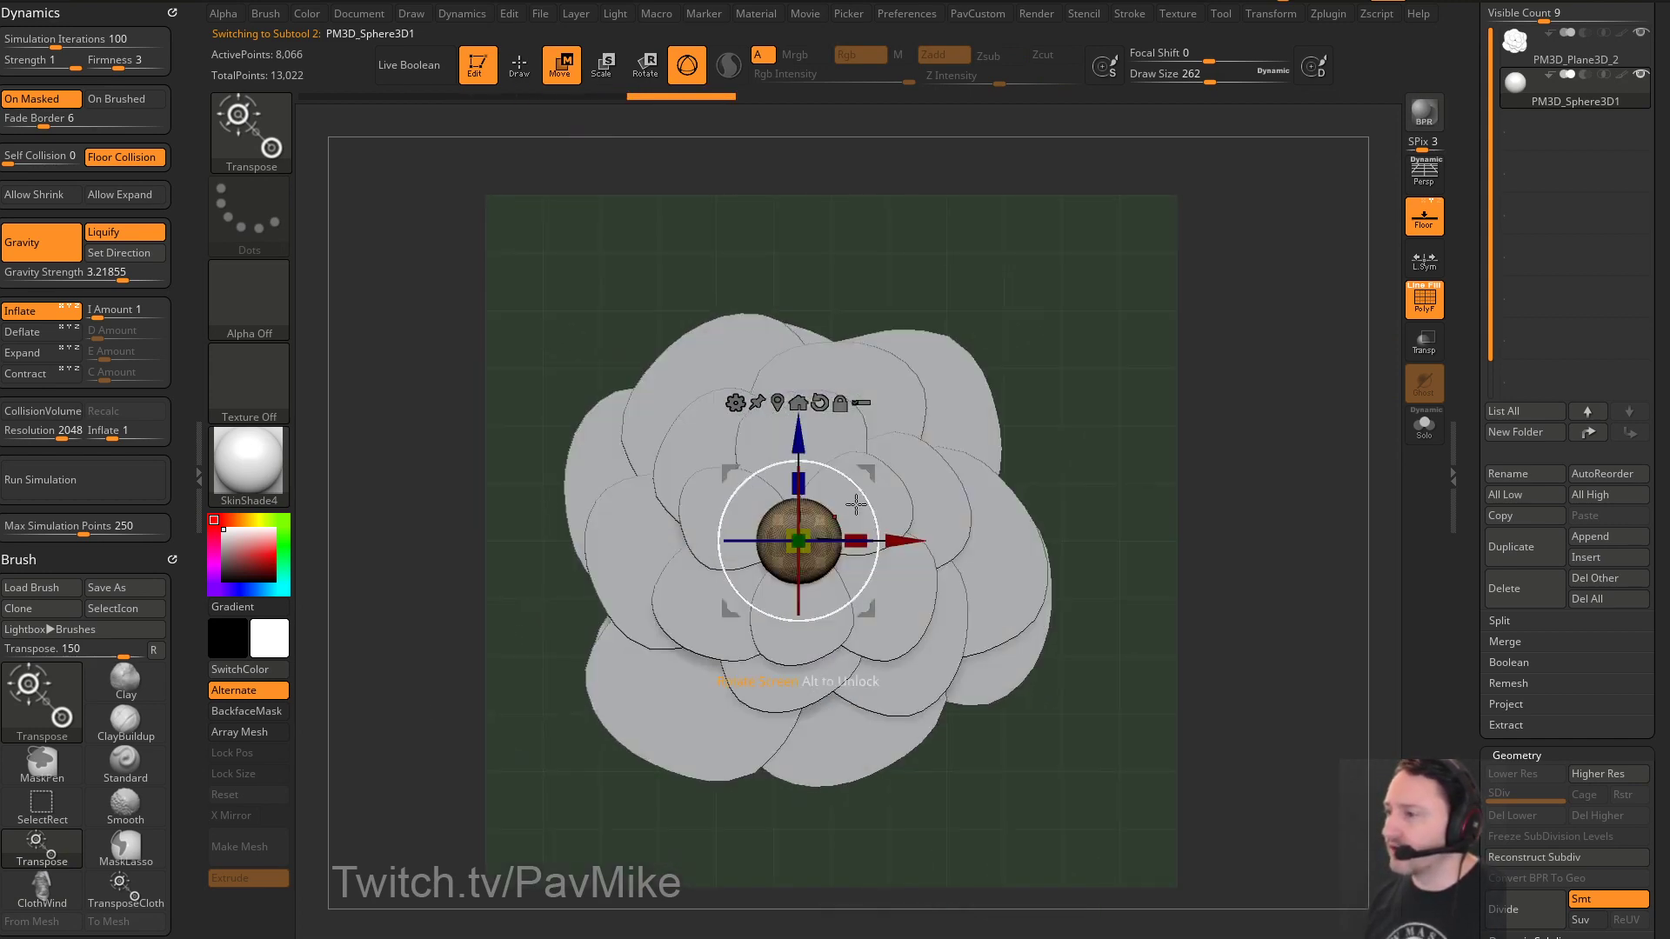
left_click_drag(809, 531, 836, 510)
left_click_drag(1087, 485, 1034, 399)
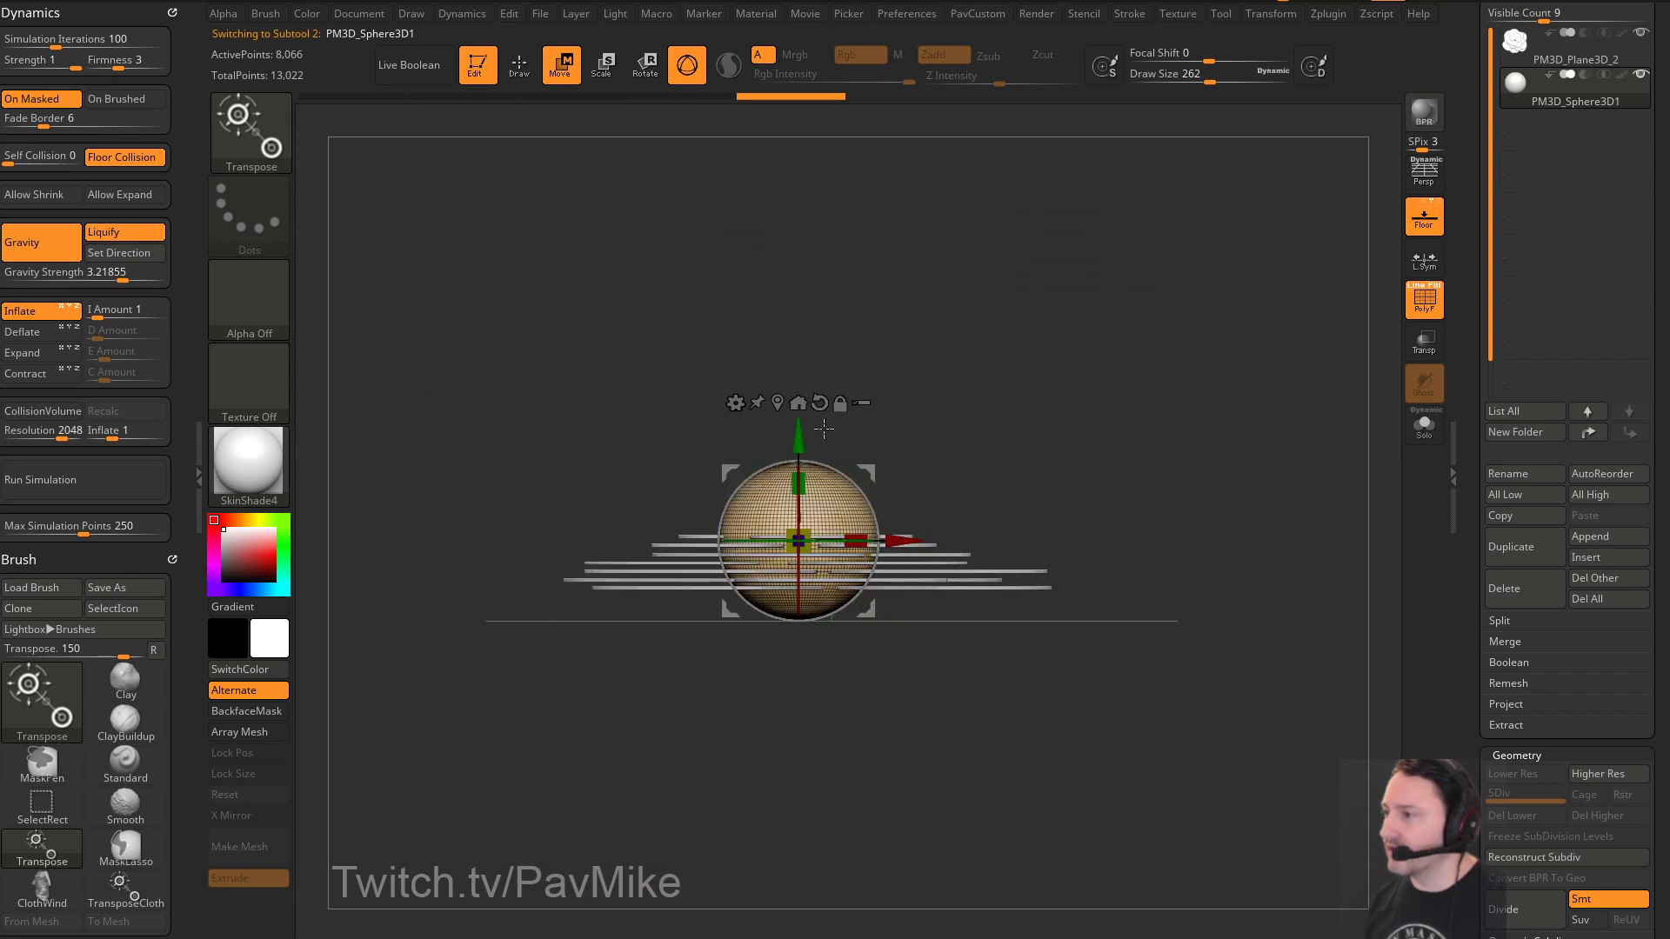
left_click_drag(800, 443, 800, 403)
left_click_drag(798, 500, 779, 517)
key("q")
Select the petals' subtool at Draw Size 182, and enable Collision Volume with Inflate and Liquify turned off
left_click_drag(1164, 357, 1154, 433)
key("s")
left_click_drag(1154, 434, 1142, 434)
left_click(1556, 52)
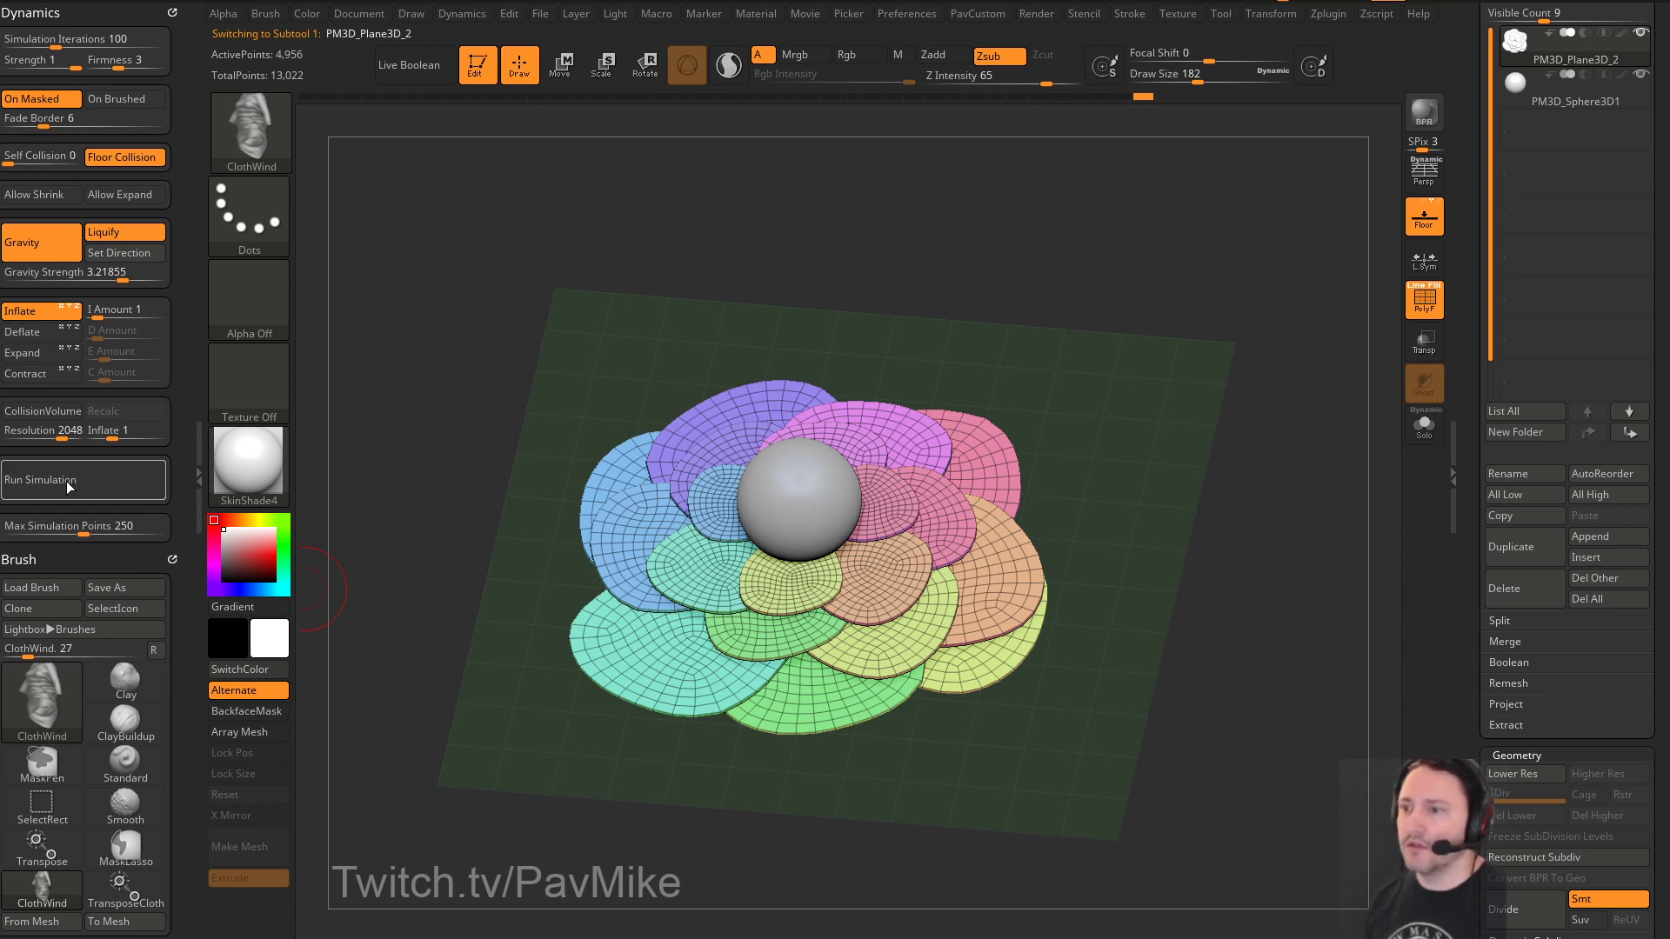
left_click(53, 411)
left_click(46, 314)
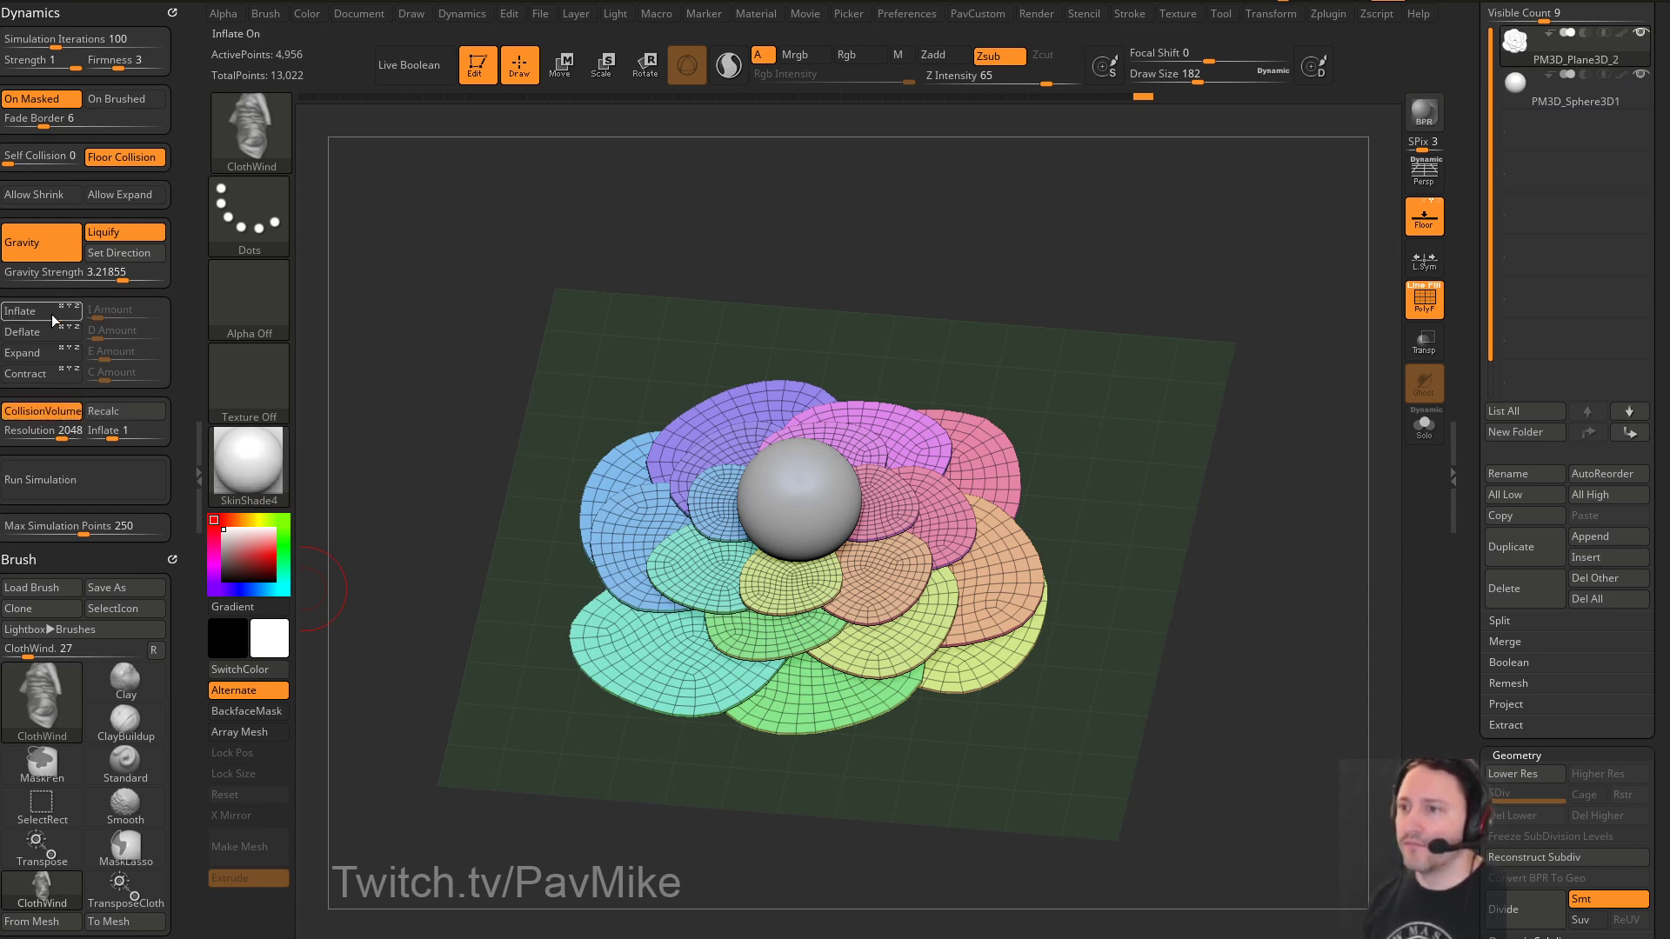
left_click(112, 230)
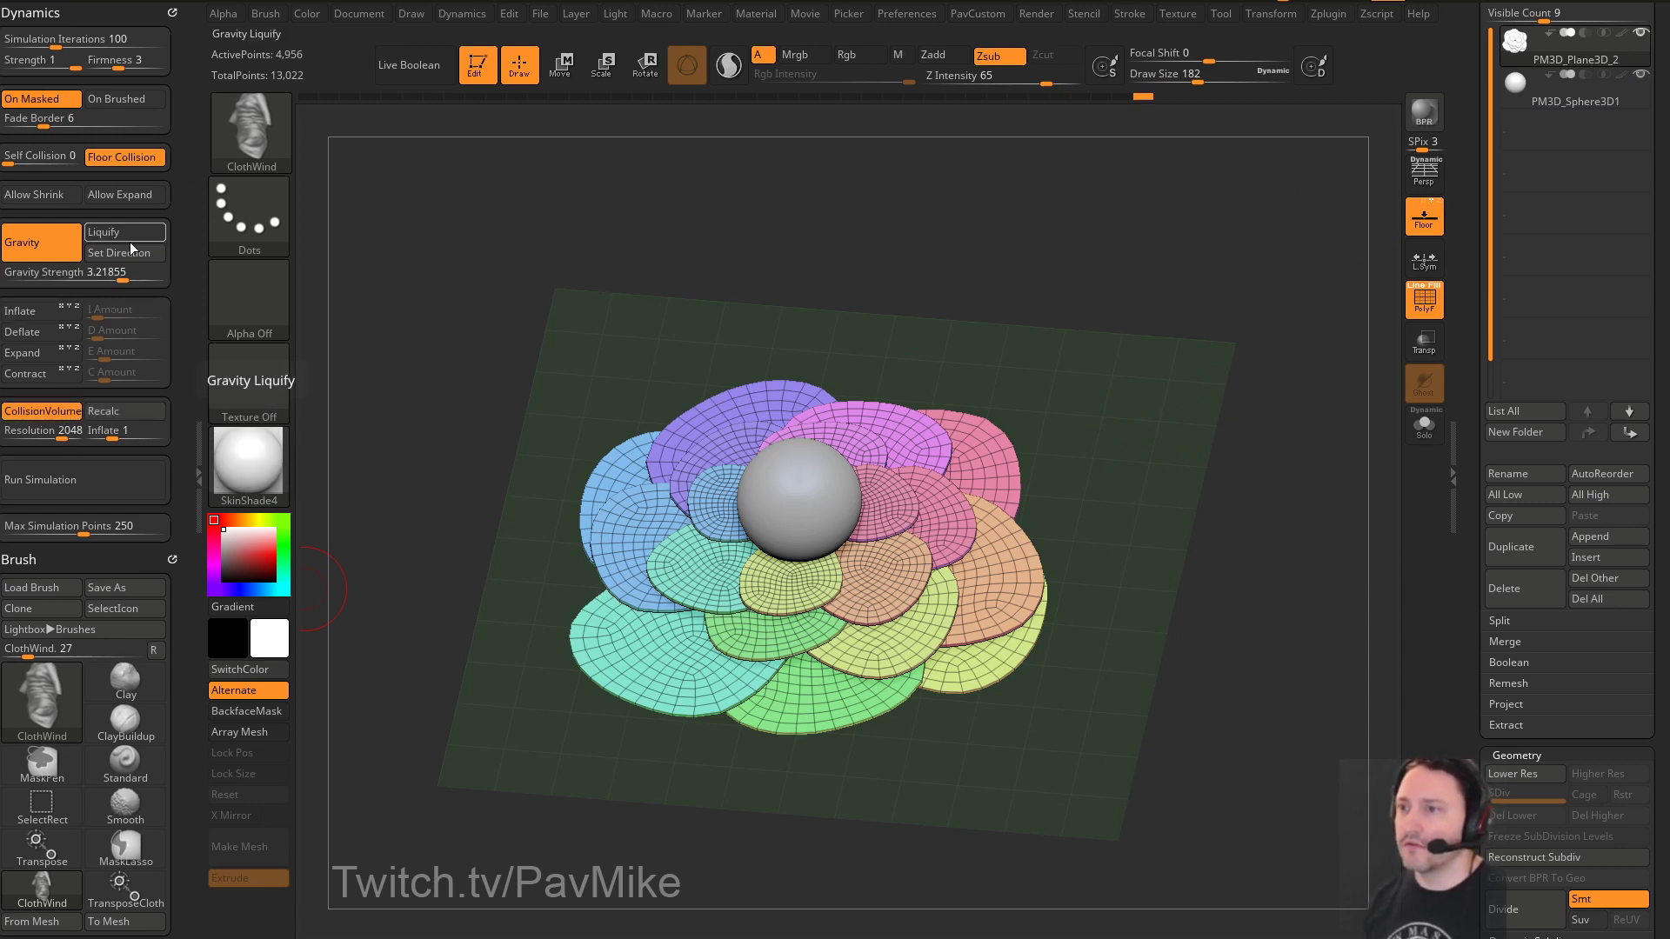
Try running the Dynamics simulation on the flat petals with the sphere as collision volume
left_click(106, 484)
left_click(1133, 384)
left_click_drag(1133, 384, 1143, 365)
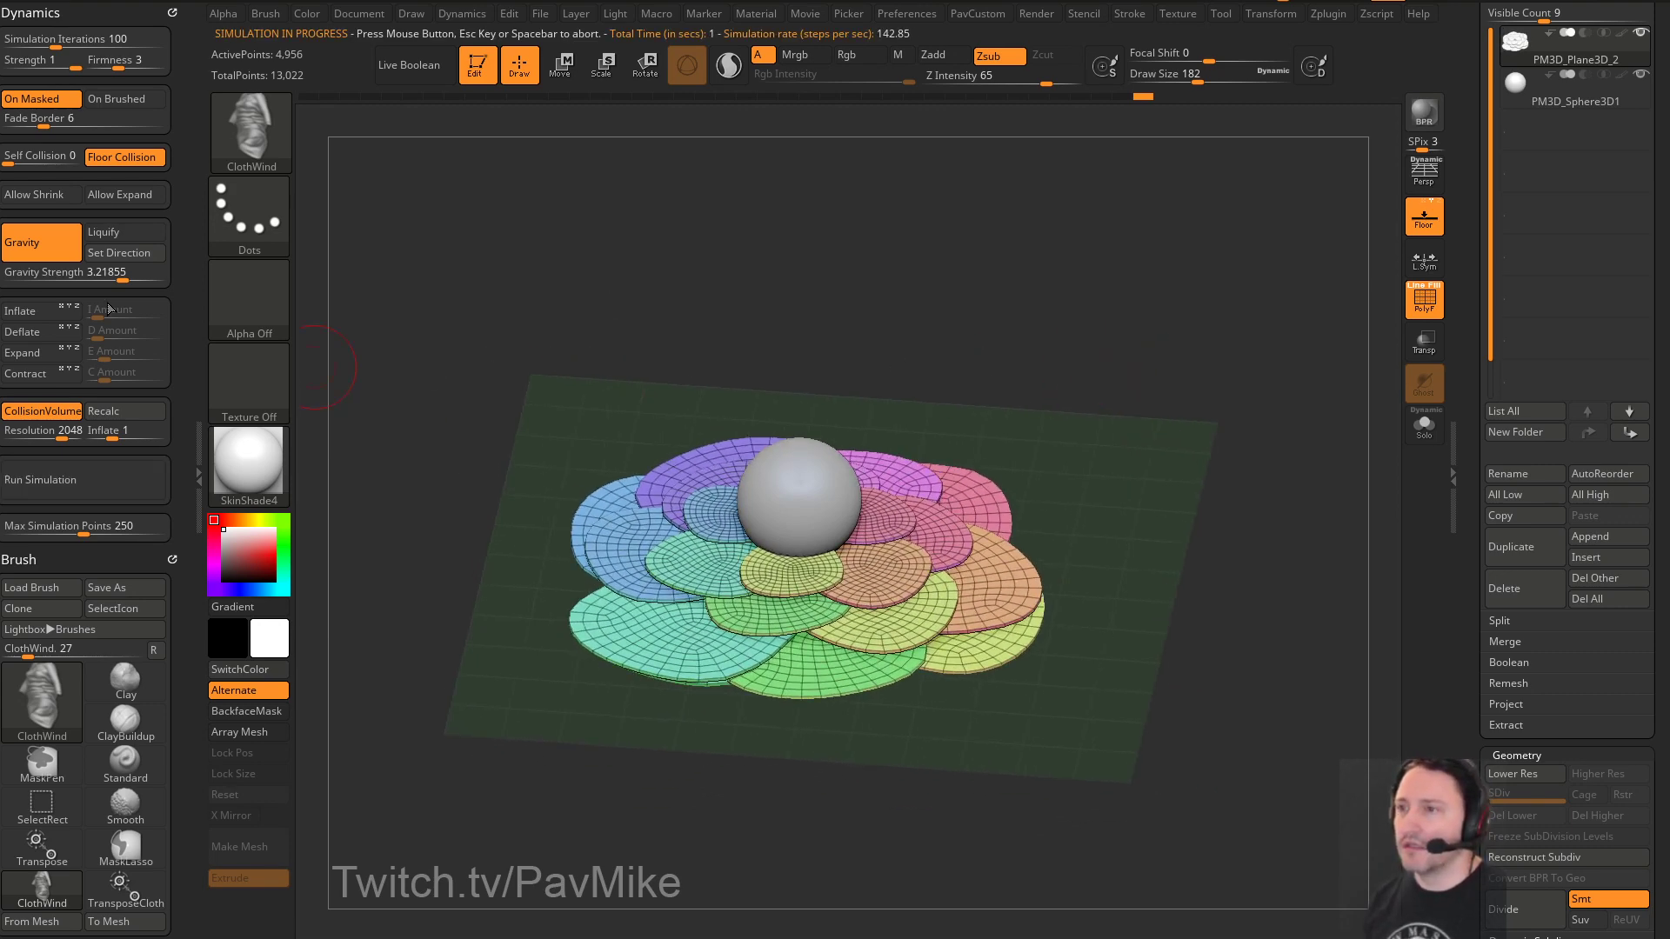
Turn off Floor Collision and On Masked, and run the simulation on the petals again
left_click_drag(440, 231, 365, 237, "shift")
left_click_drag(374, 178, 347, 453)
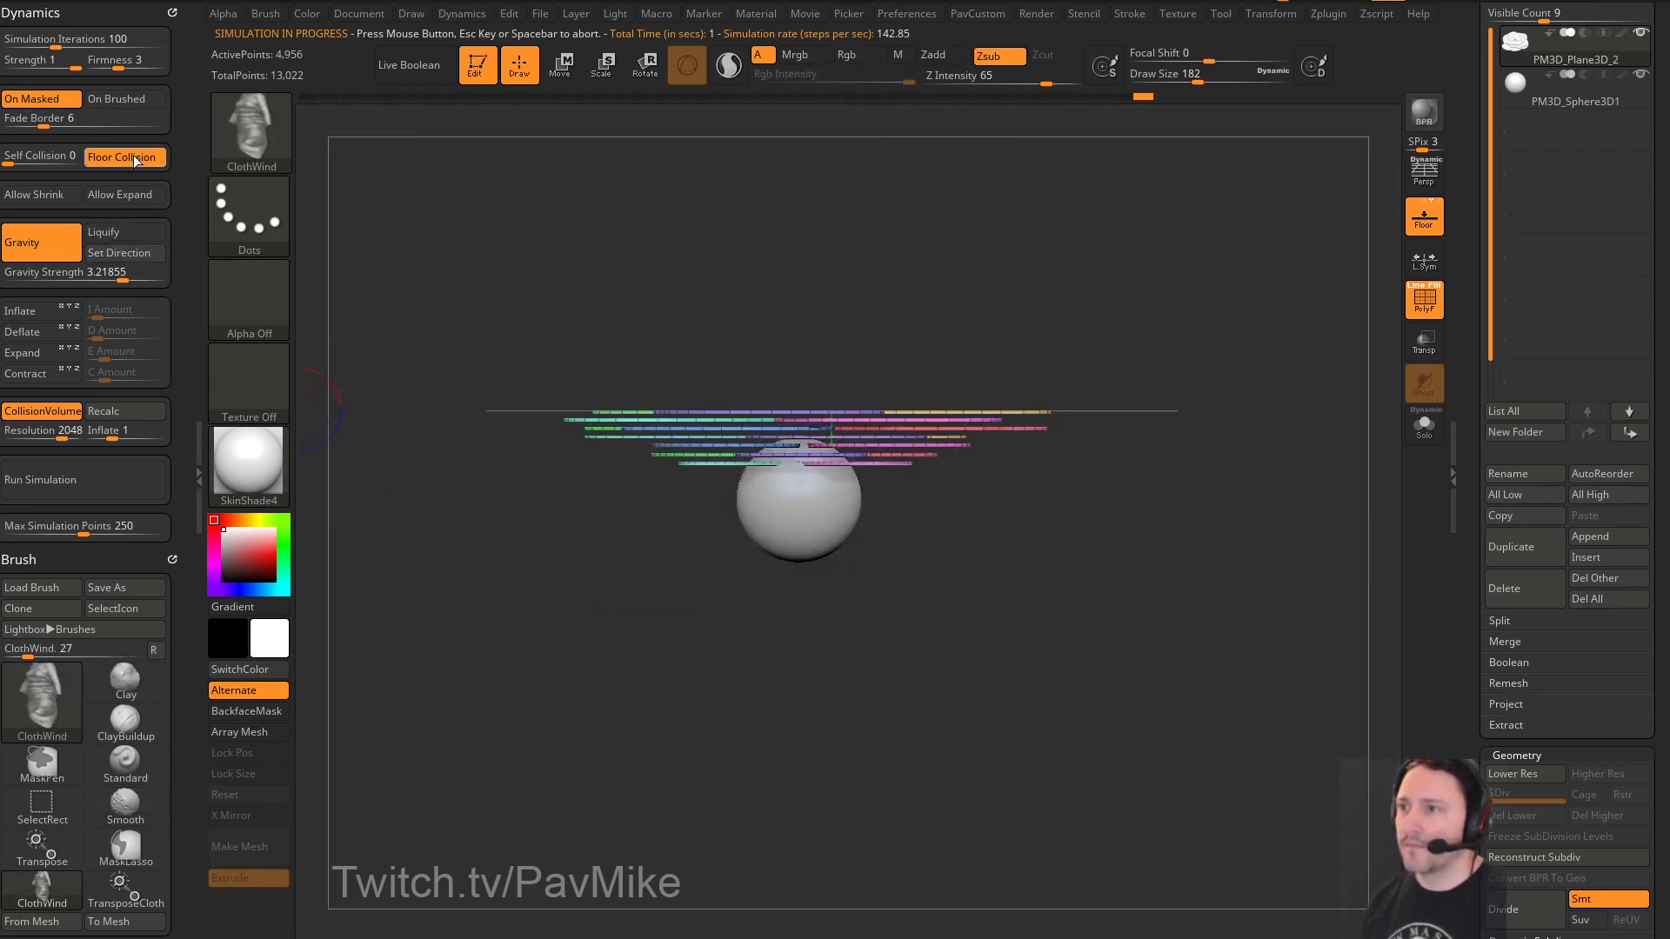
left_click_drag(1122, 304, 1118, 362)
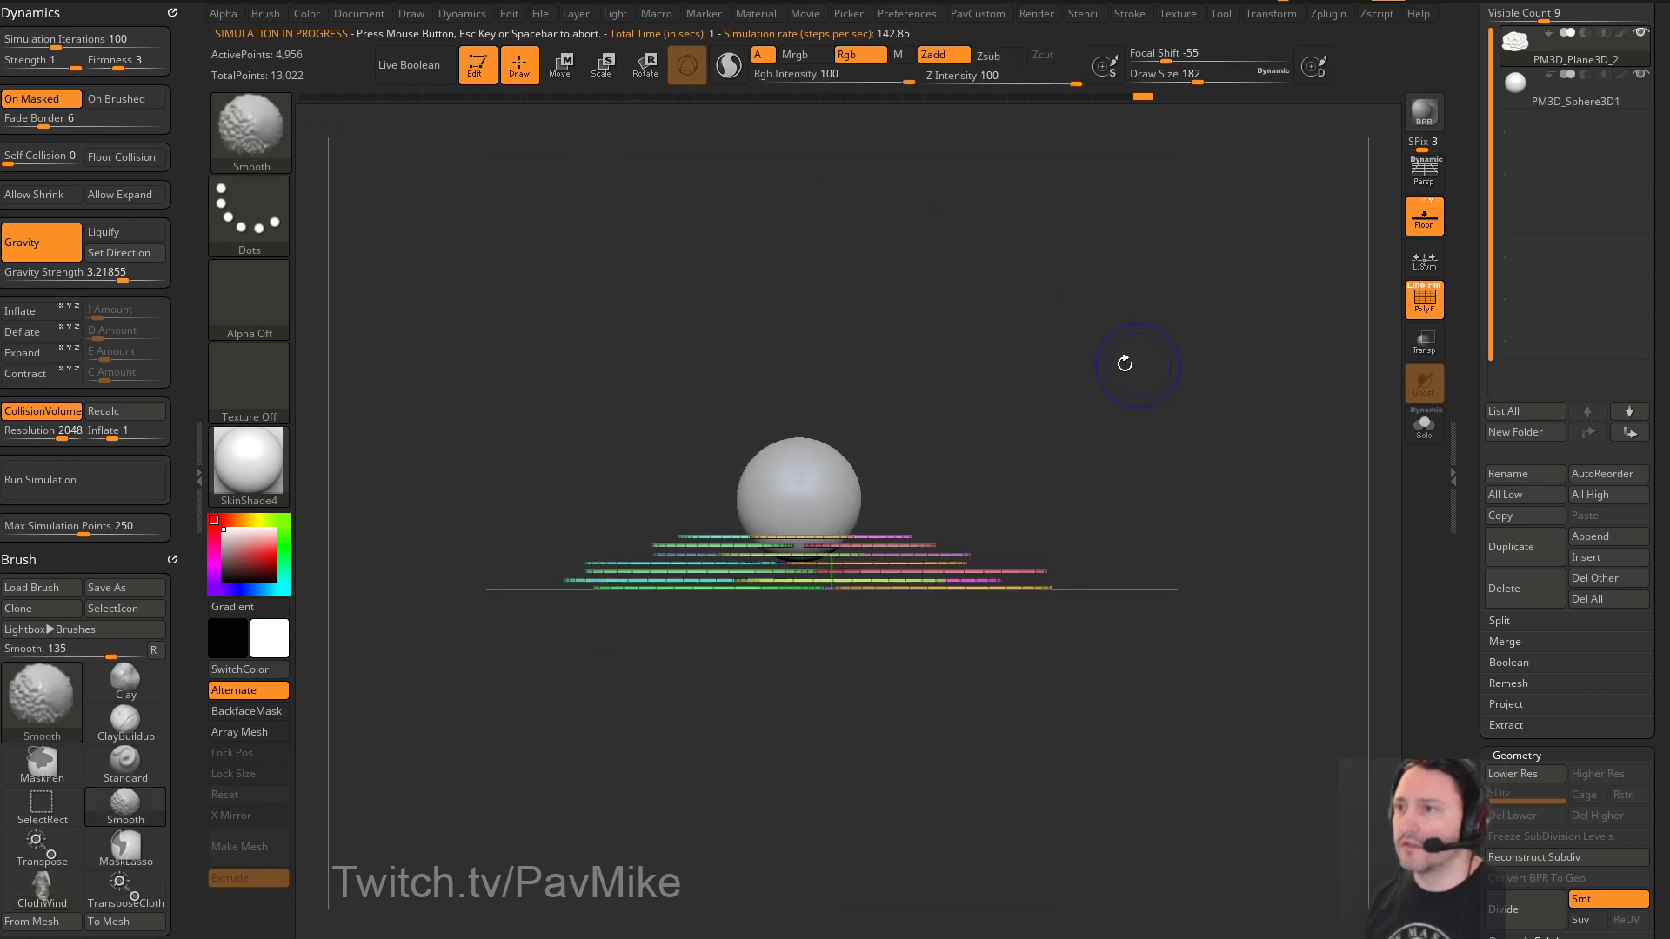
left_click(83, 479)
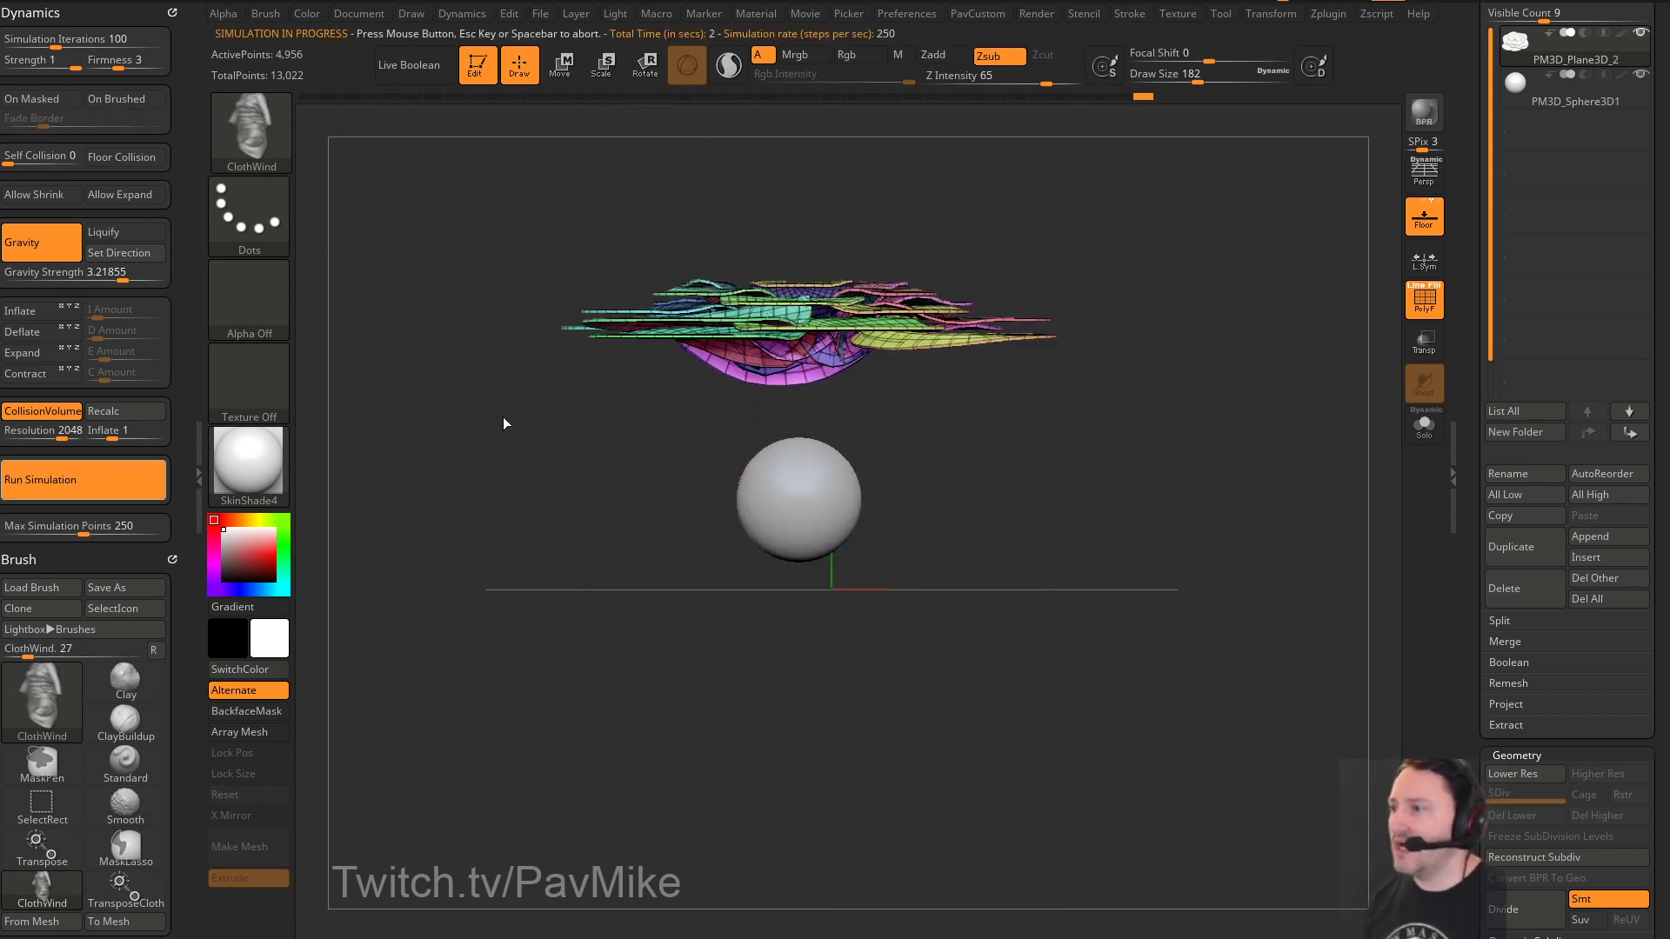
left_click_drag(1192, 470, 1187, 418)
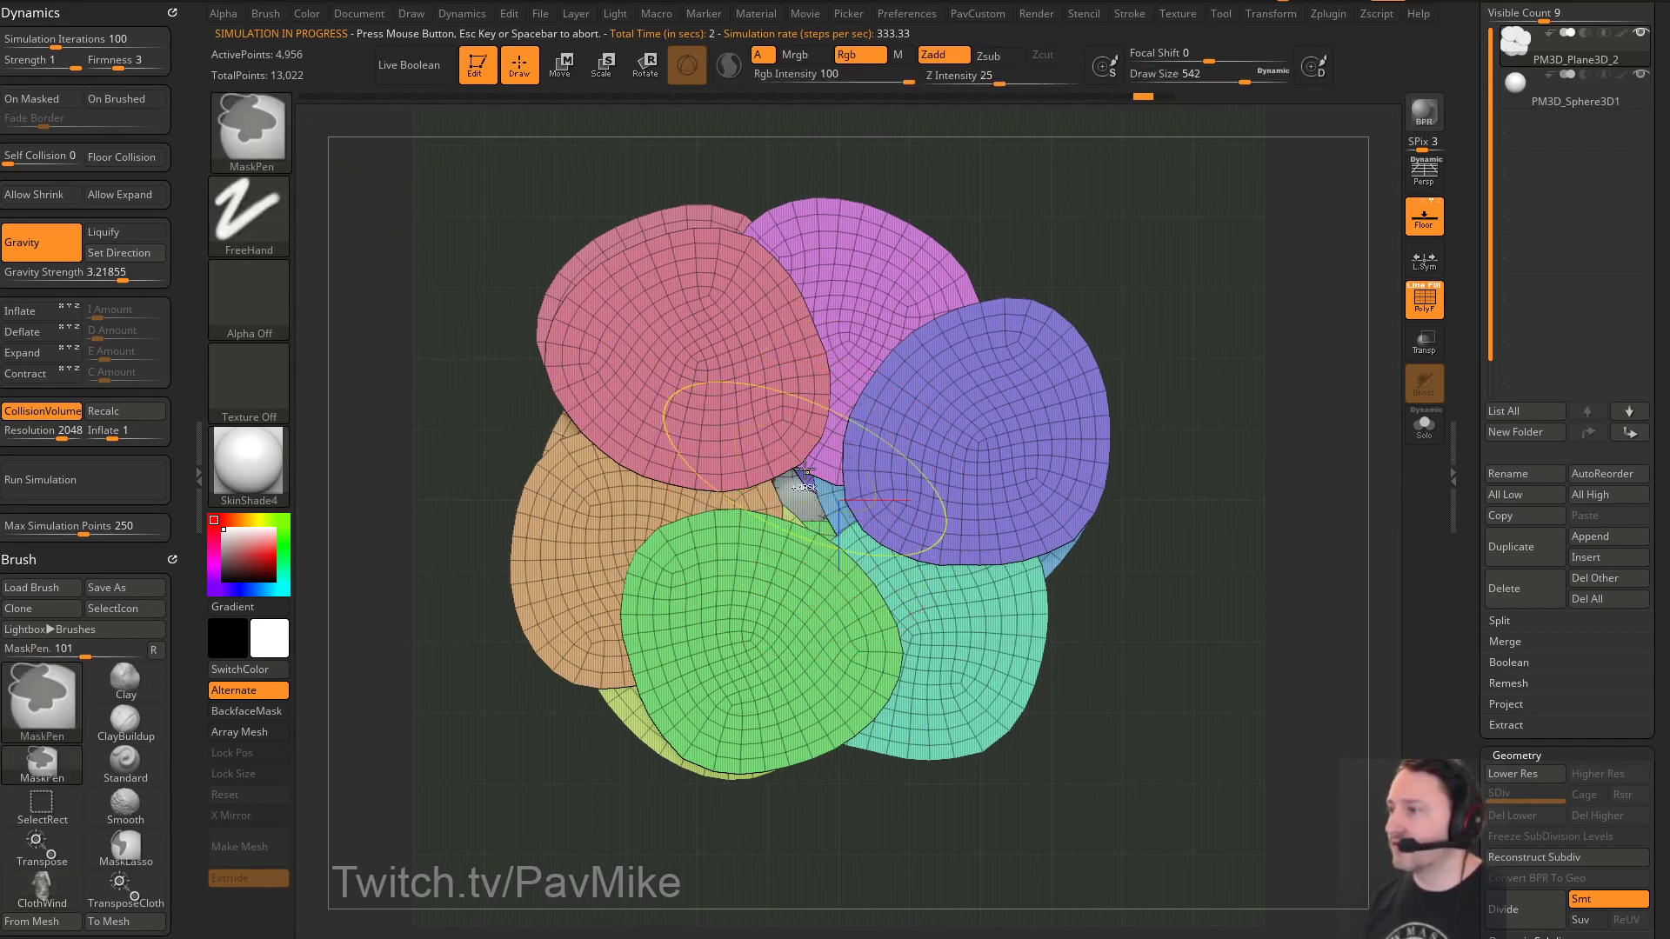
Mask the inner parts of the petals around the flower's centre at Draw Size 542, and isolate the petals
key("space")
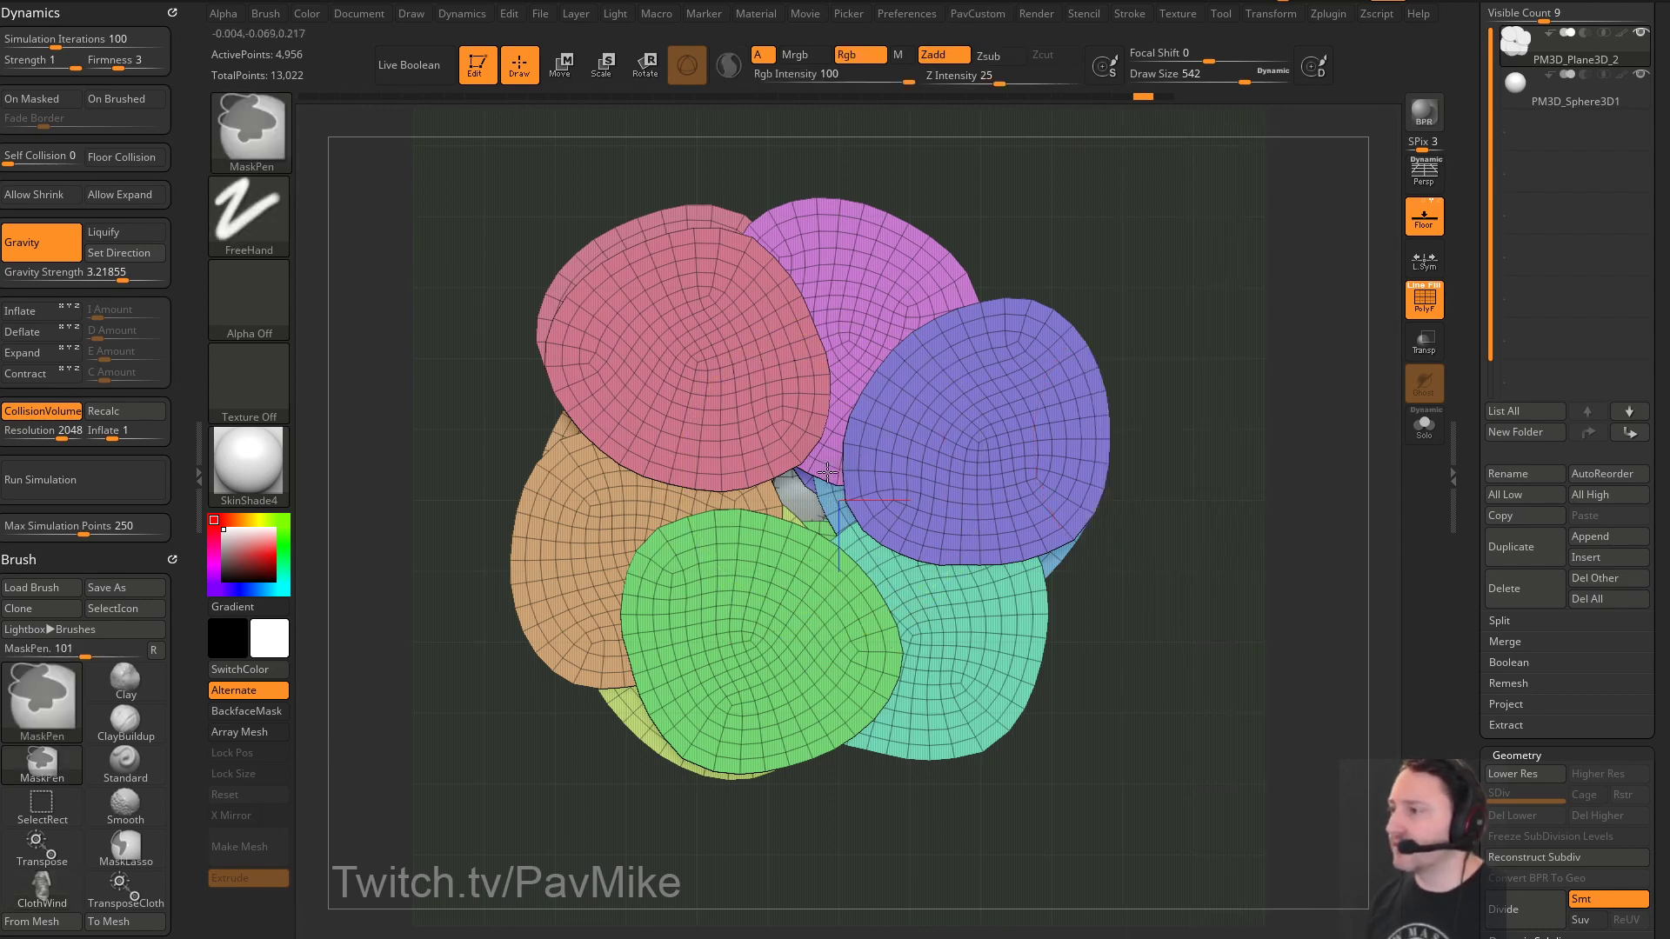
mouse_move(825, 480)
left_mouse_down("ctrl")
mouse_move(756, 452)
mouse_move(809, 537)
mouse_move(835, 460)
mouse_move(787, 448)
left_mouse_up("ctrl")
mouse_move(1192, 452)
left_mouse_down()
mouse_move(1208, 559)
mouse_move(1234, 522)
mouse_move(1262, 546)
left_mouse_up()
left_click(1423, 424)
Set the Draw Size to 293, check the centre mask, and show the sphere with the petals again
key("s")
left_click_drag(1131, 470, 1078, 470)
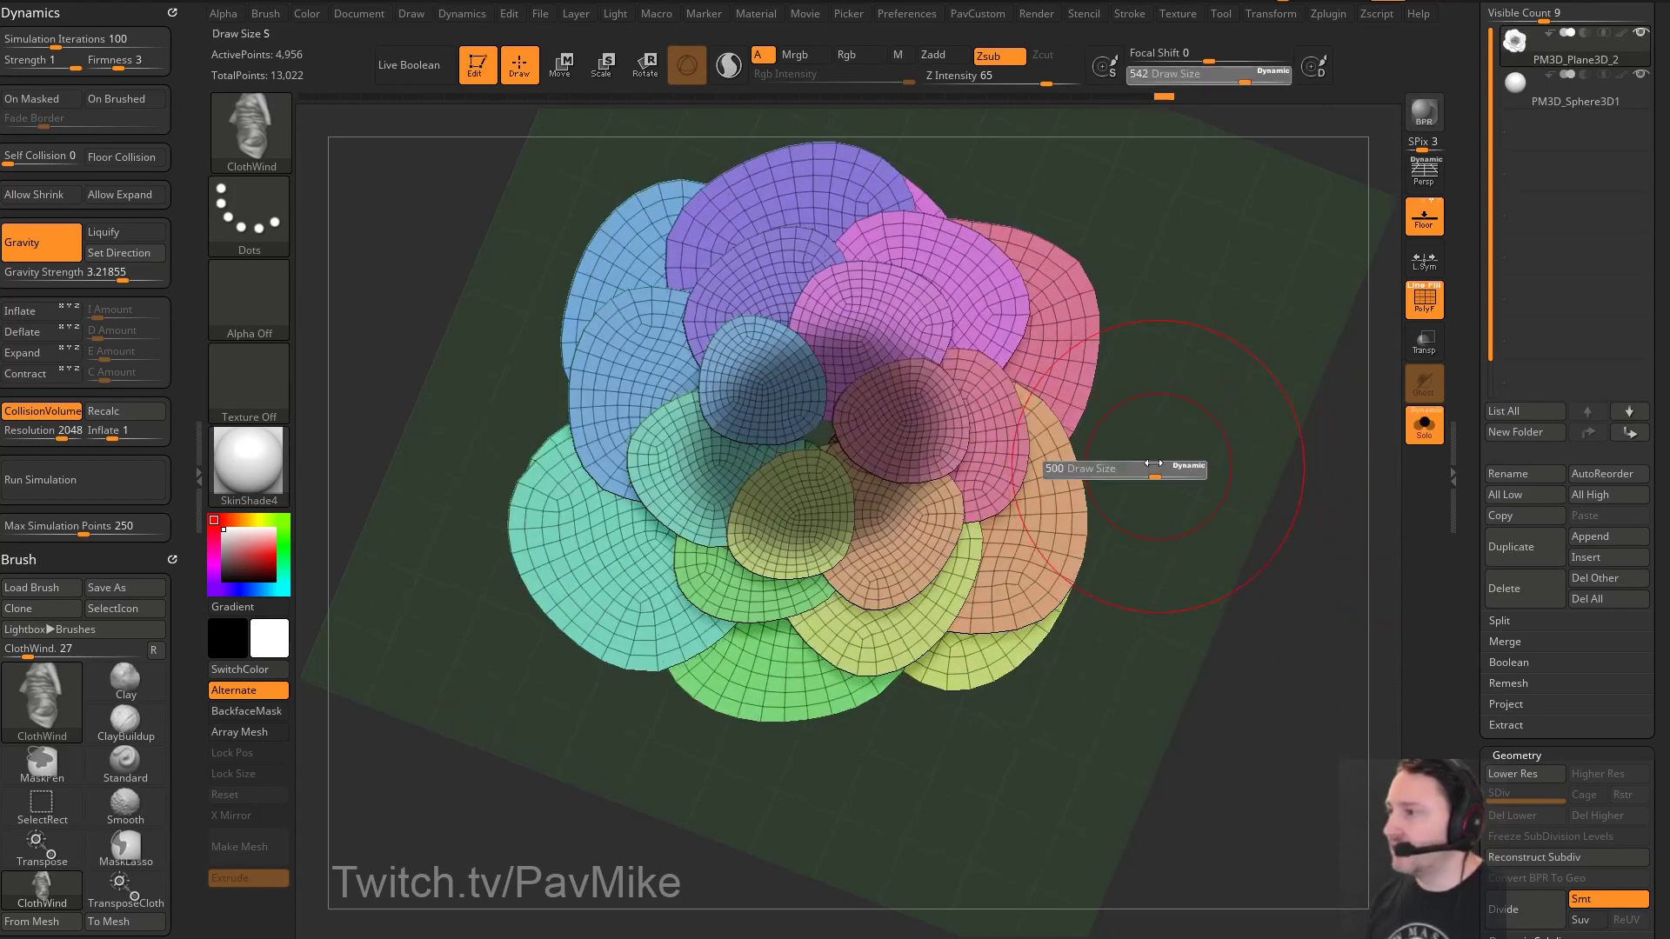
key("ctrl")
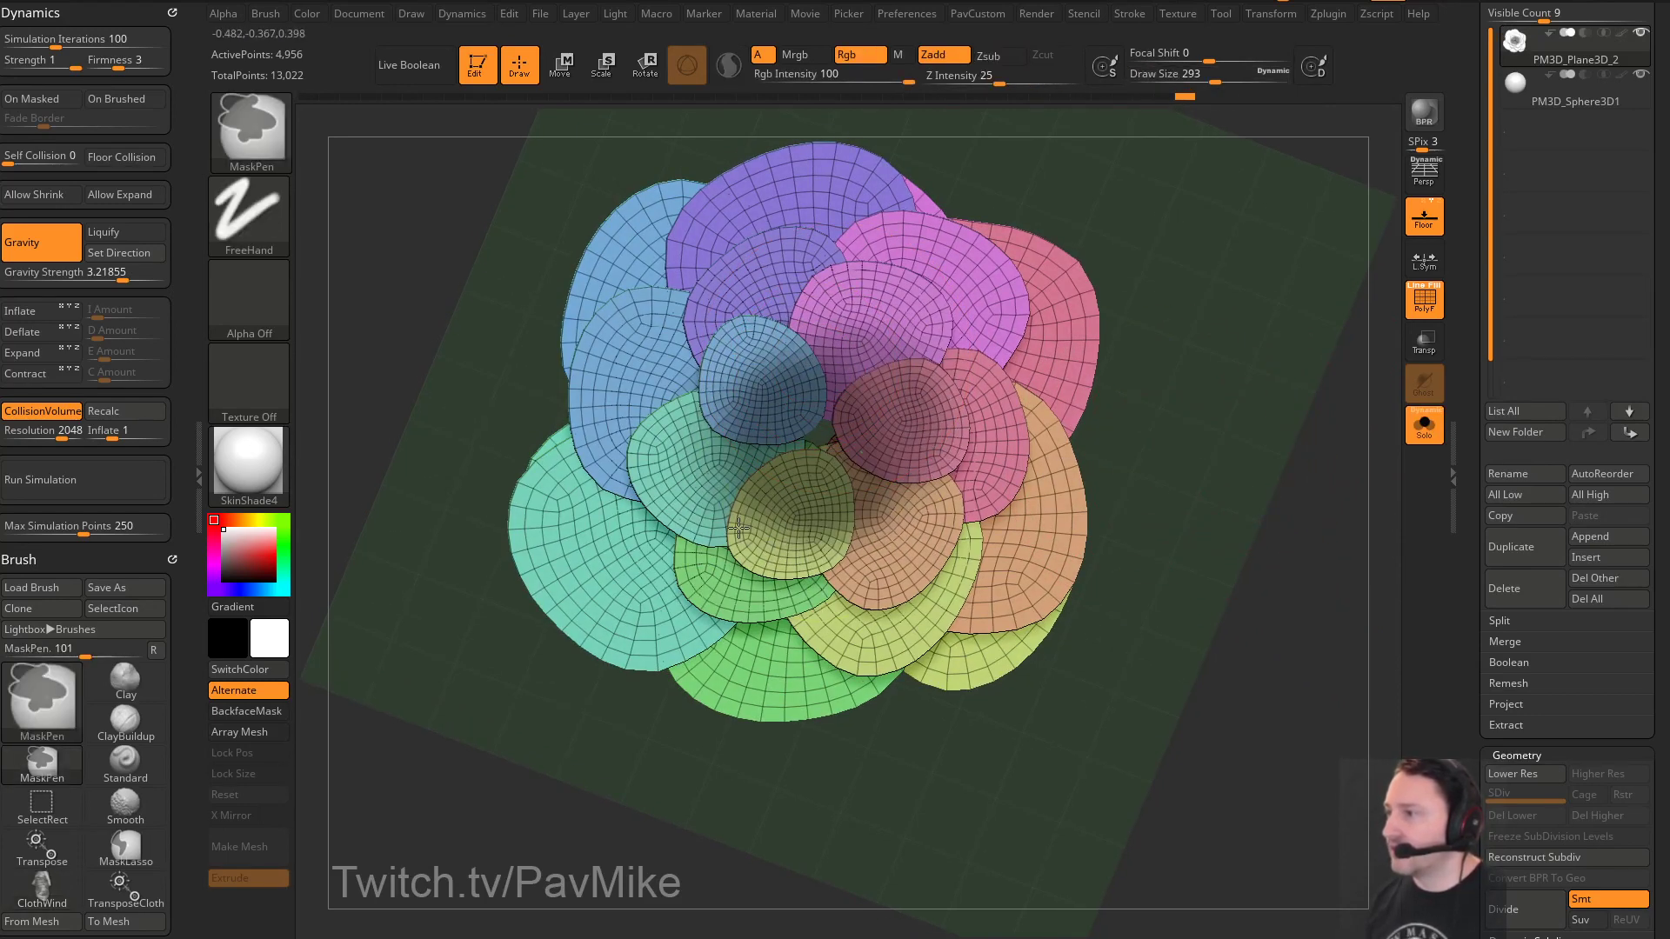
mouse_move(1258, 529)
left_mouse_down()
mouse_move(1267, 253)
mouse_move(1287, 556)
mouse_move(1259, 441)
left_mouse_up()
left_click(1423, 424)
left_click_drag(409, 426, 1028, 405)
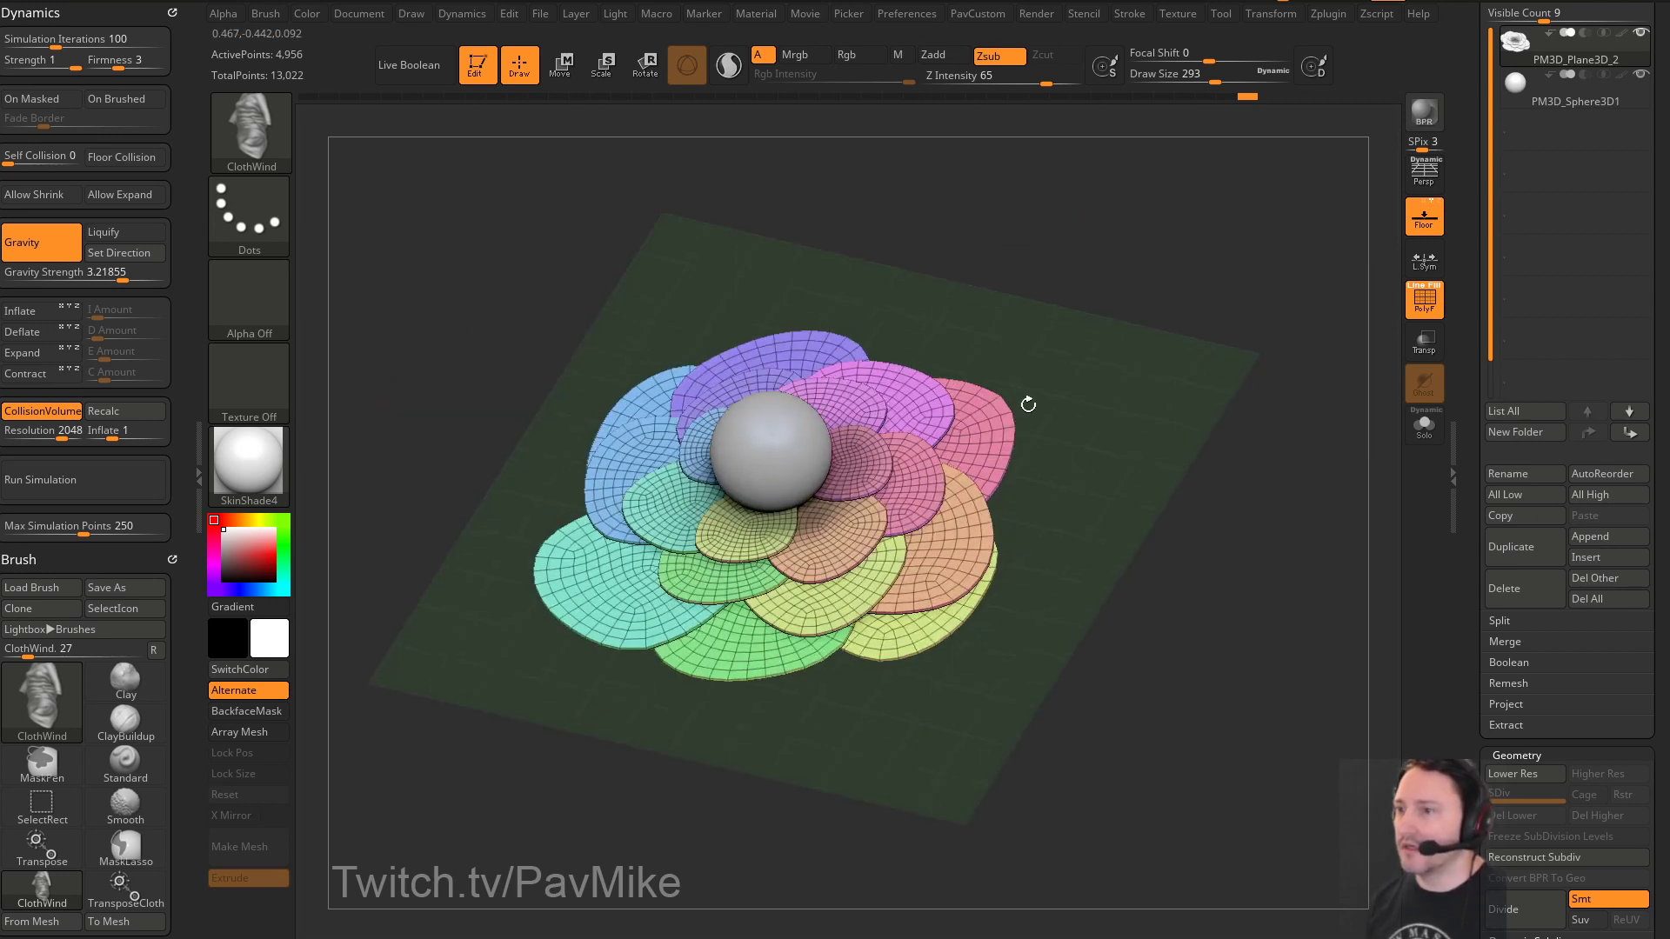
Simulate the centre-masked petals folding around the sphere, and repeat from the flat petals with Self Collision set to 1
left_click(96, 486)
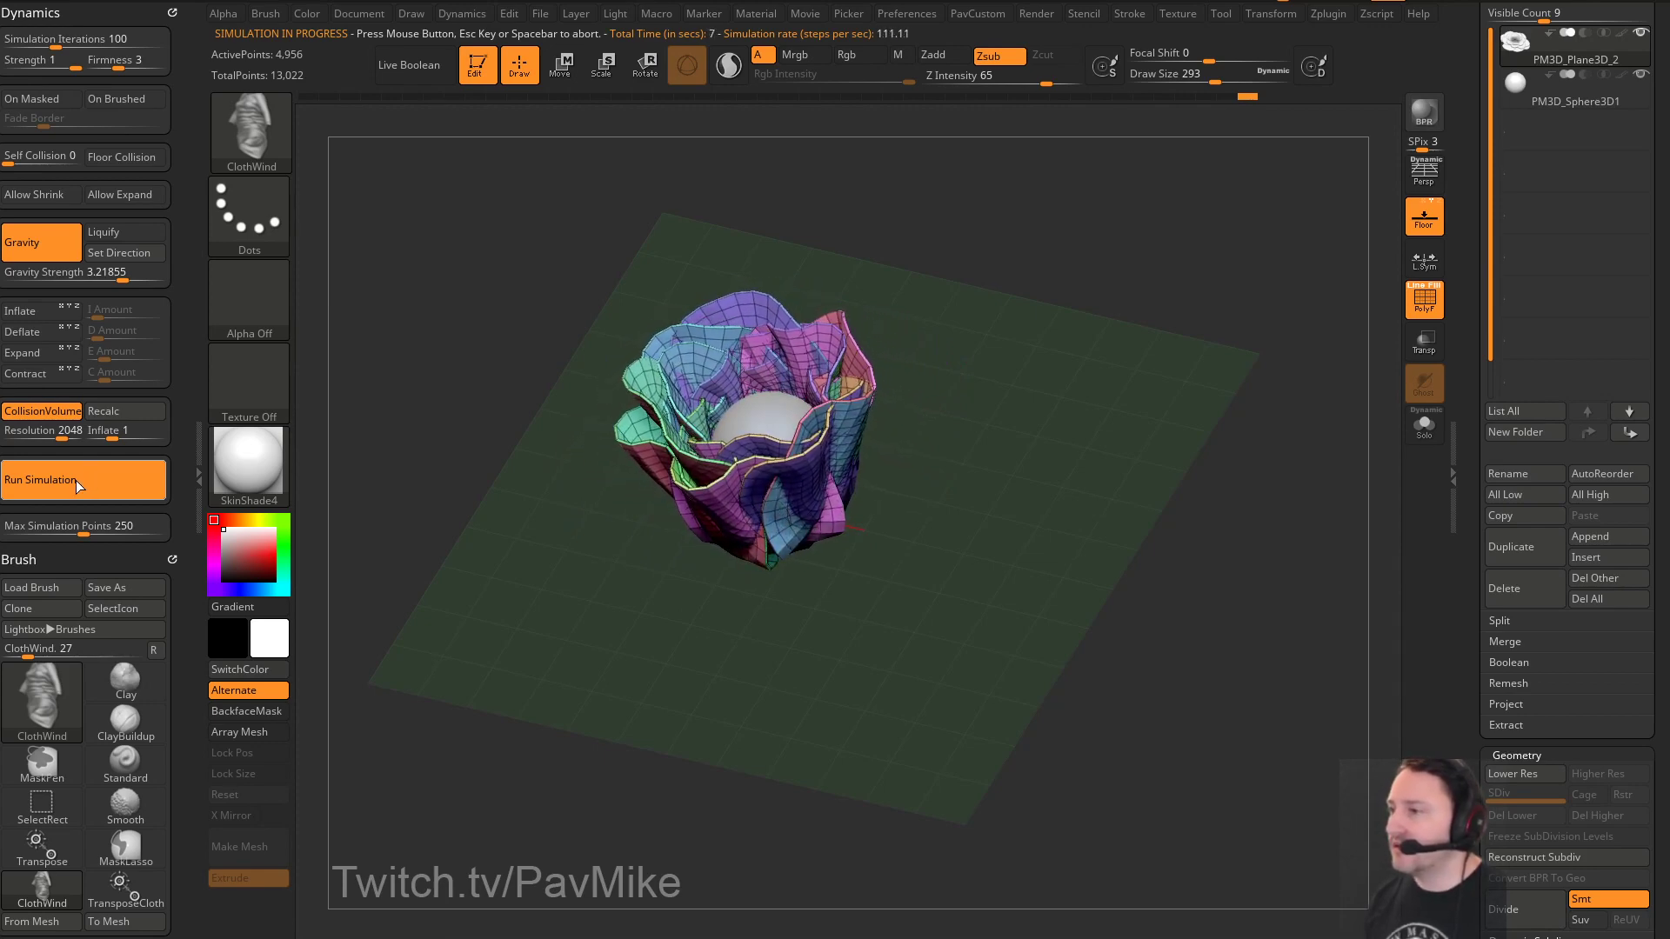
left_click_drag(1015, 569, 921, 397)
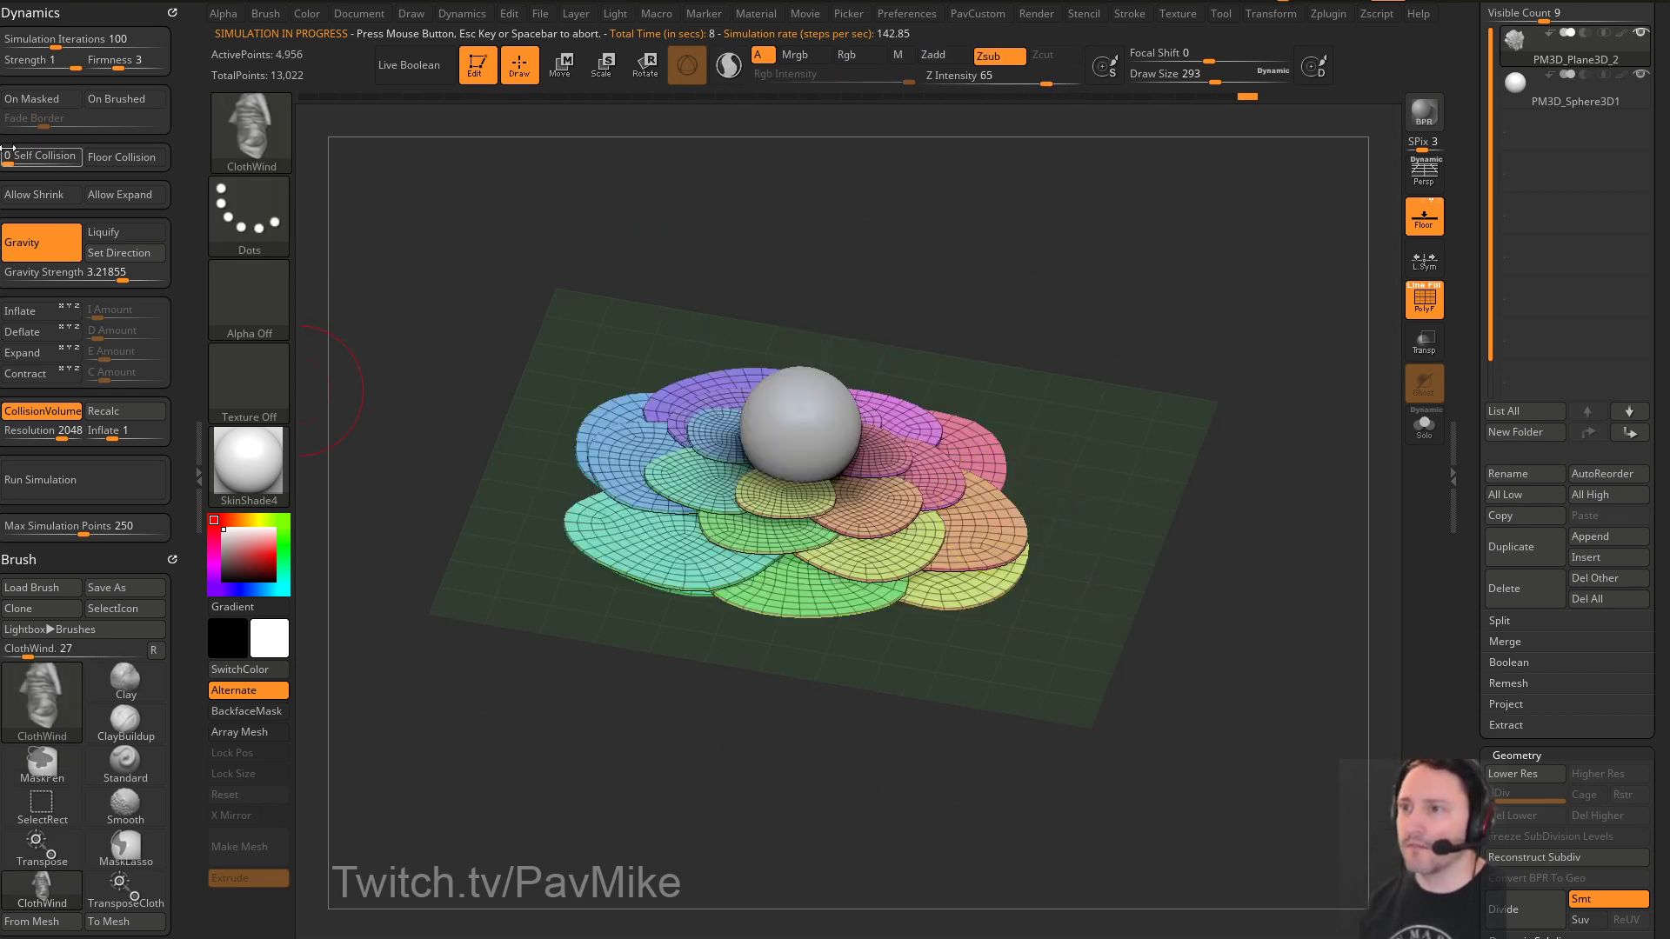
left_click(94, 477)
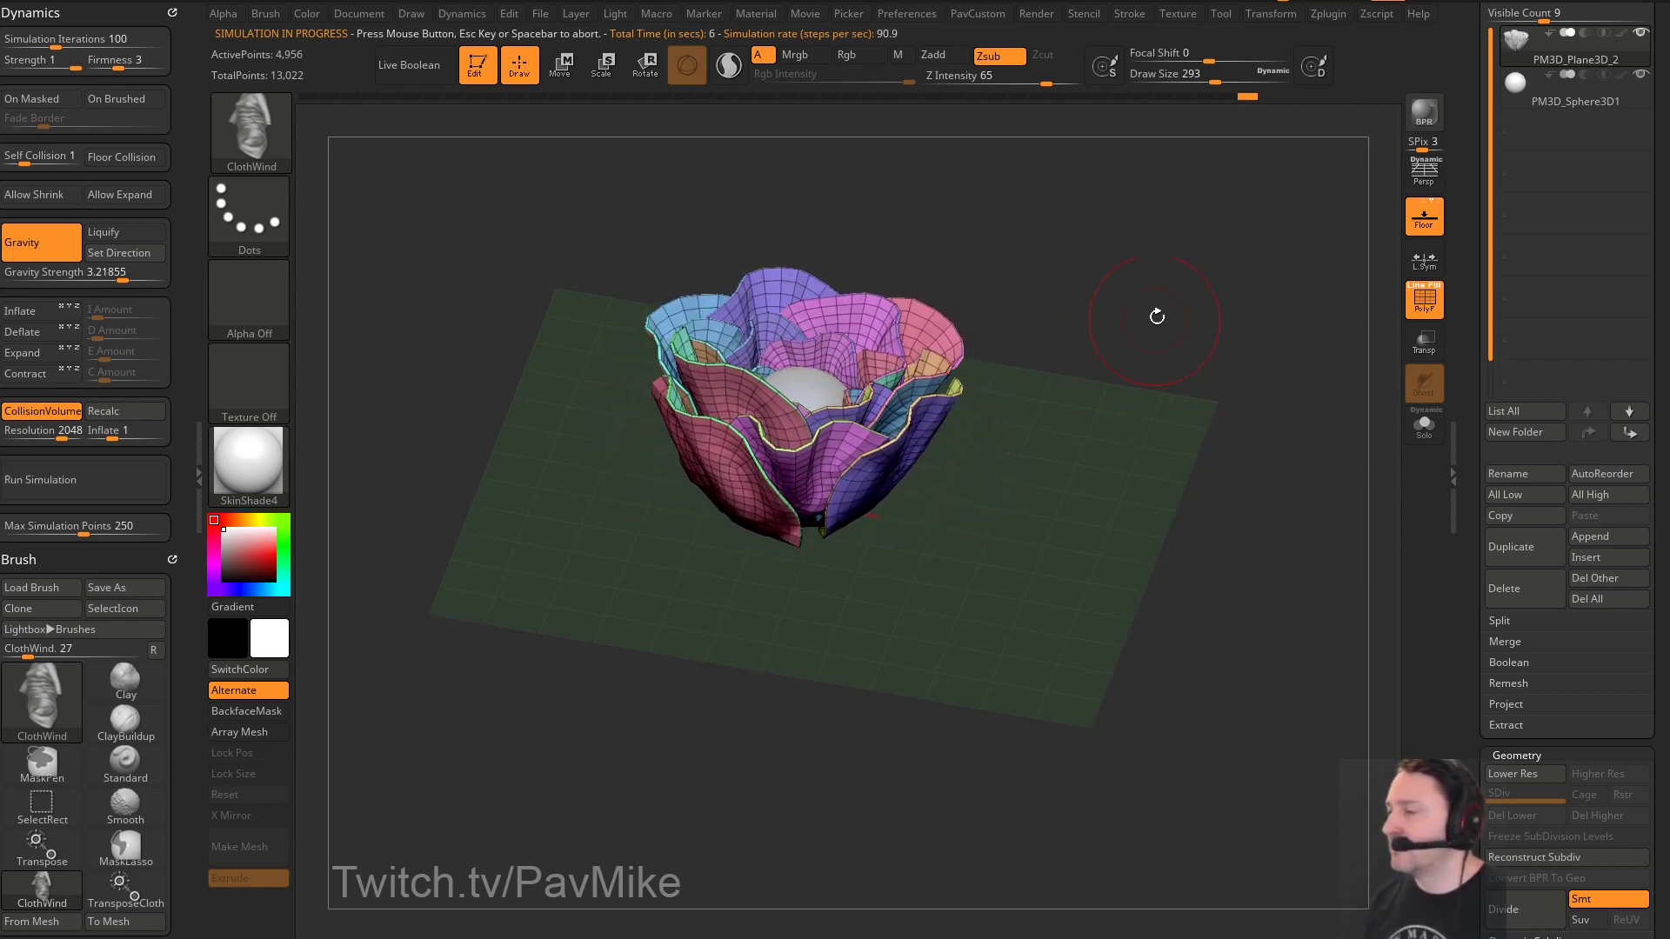
left_click_drag(1156, 313, 1166, 429)
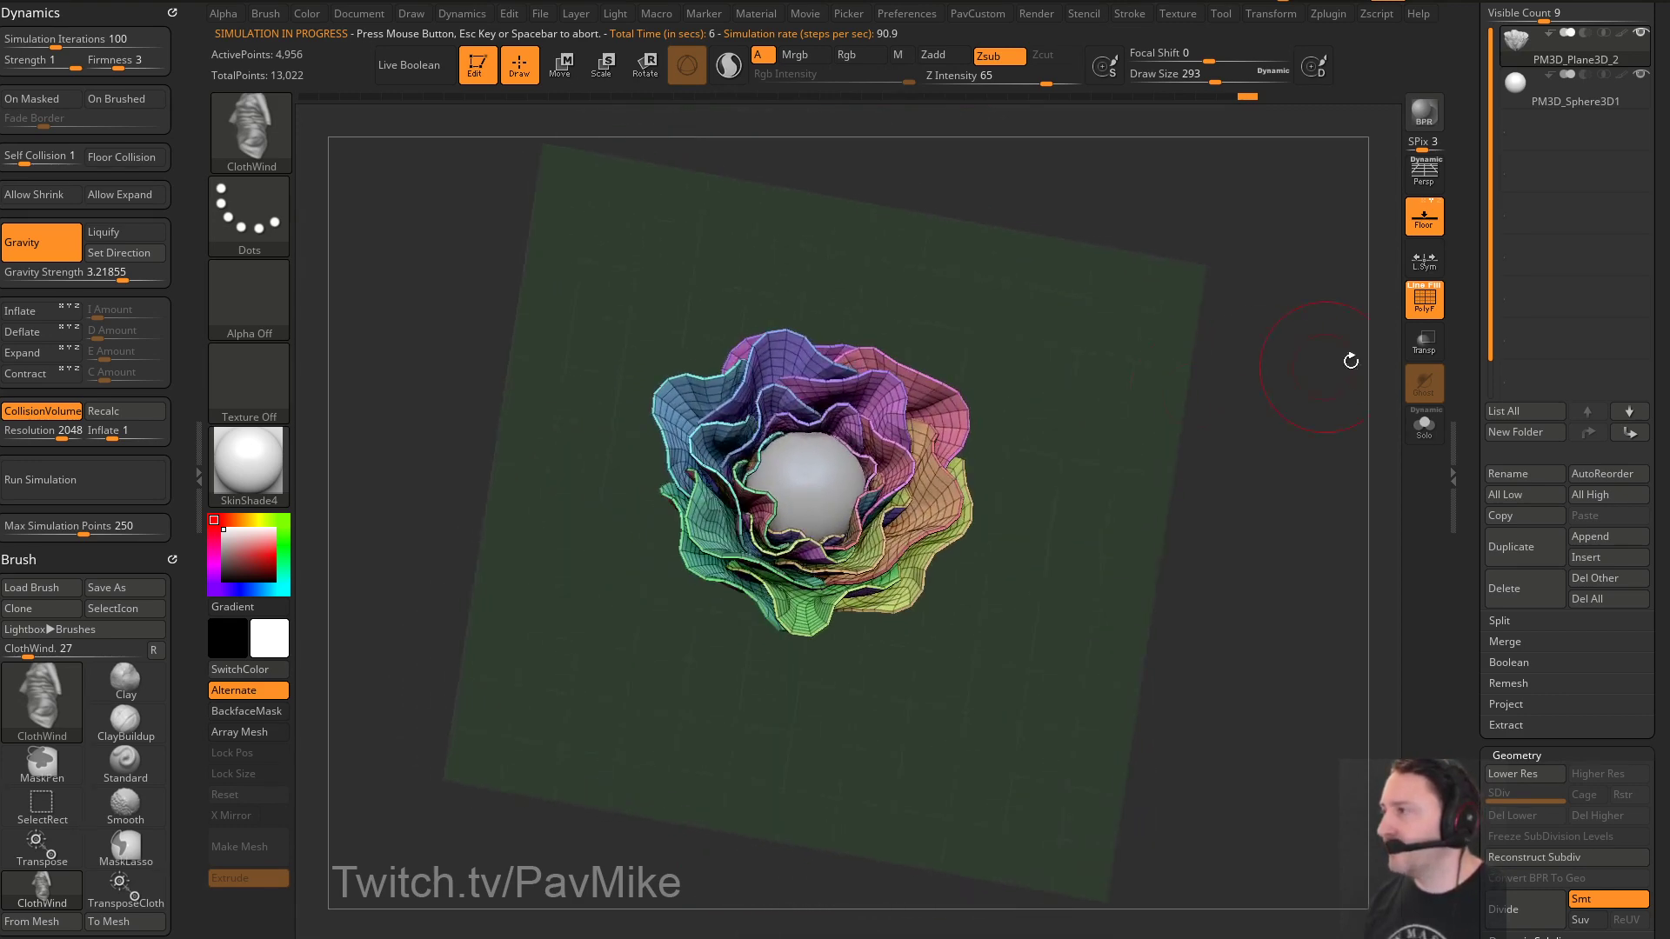
Hide the polygroup wireframe to view the folded flower, and set the Draw Size to 149
key("shift+f")
mouse_move(1346, 348)
left_mouse_down()
mouse_move(1291, 522)
mouse_move(1166, 473)
mouse_move(1218, 421)
mouse_move(1162, 439)
left_mouse_up()
key("s")
left_click_drag(1163, 439, 1179, 442)
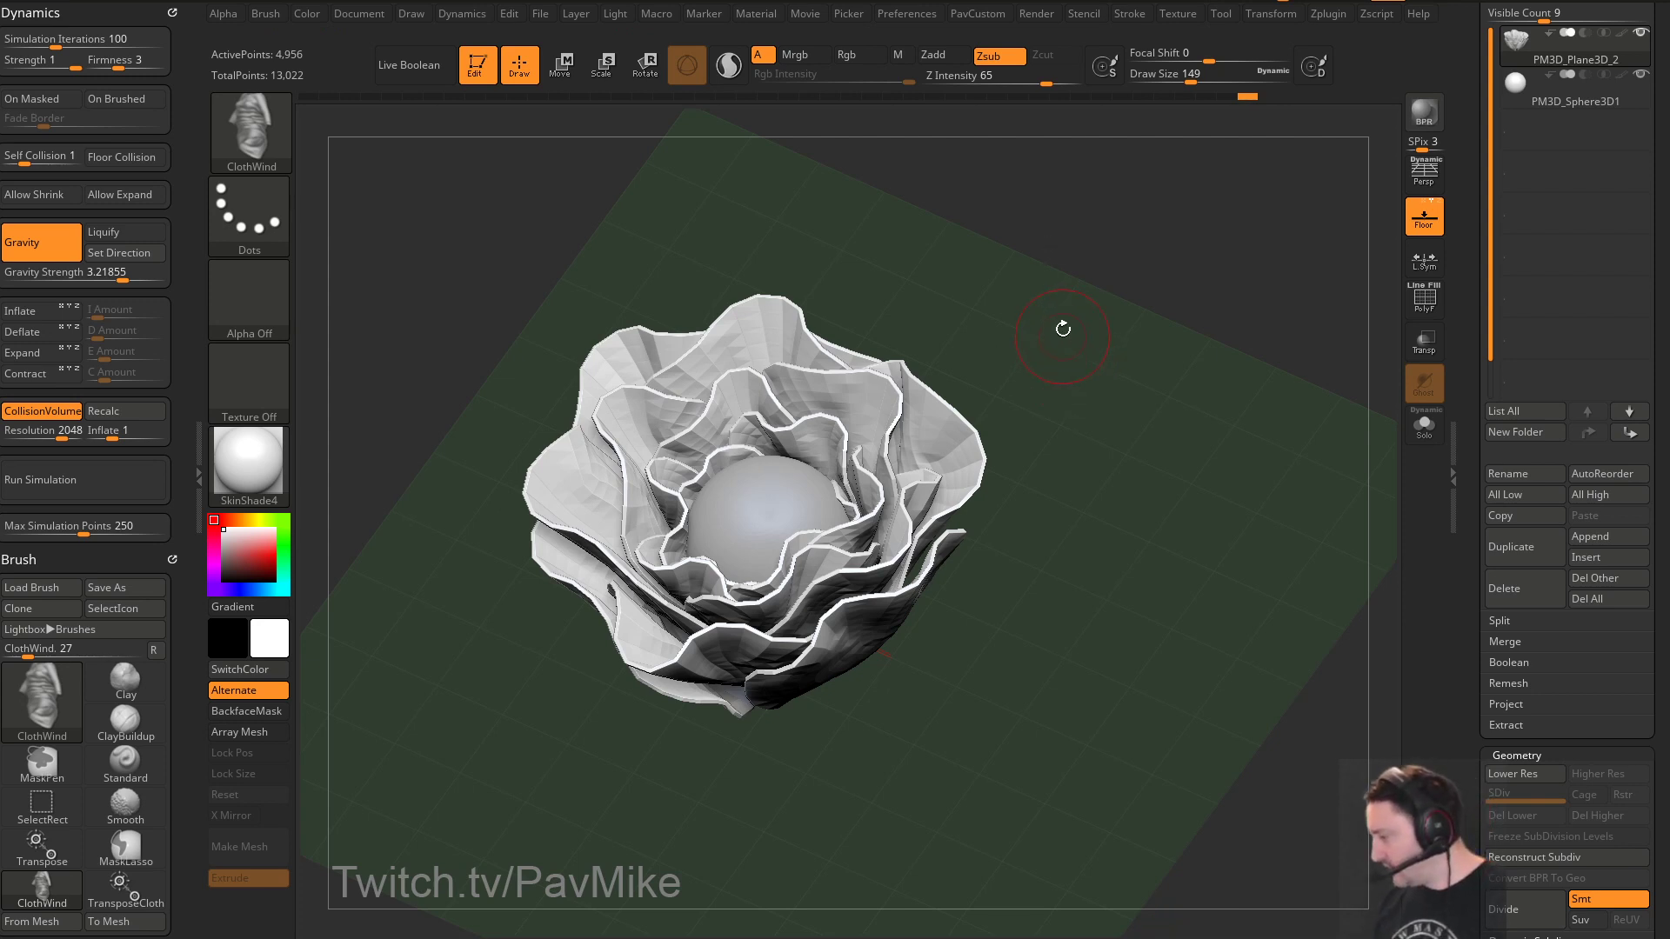
left_click_drag(1042, 335, 1111, 321)
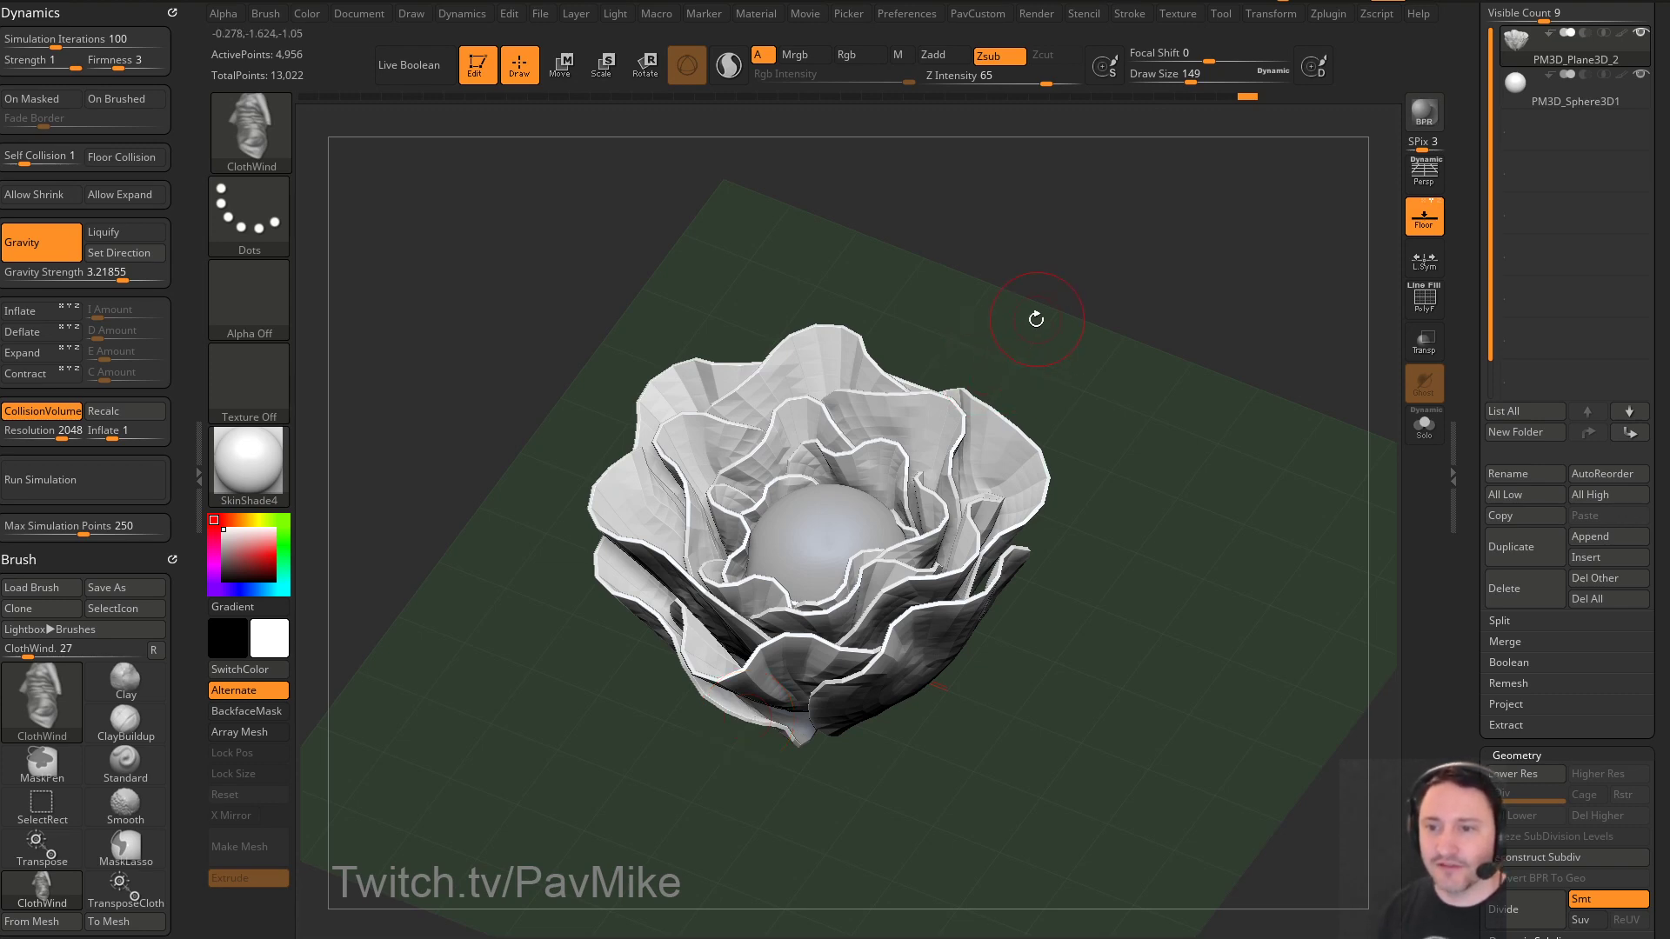
Show the polygroup wireframe on the folded flower and undo the simulation back to the flat petals
left_click_drag(1123, 378, 1212, 494)
left_click(1423, 304)
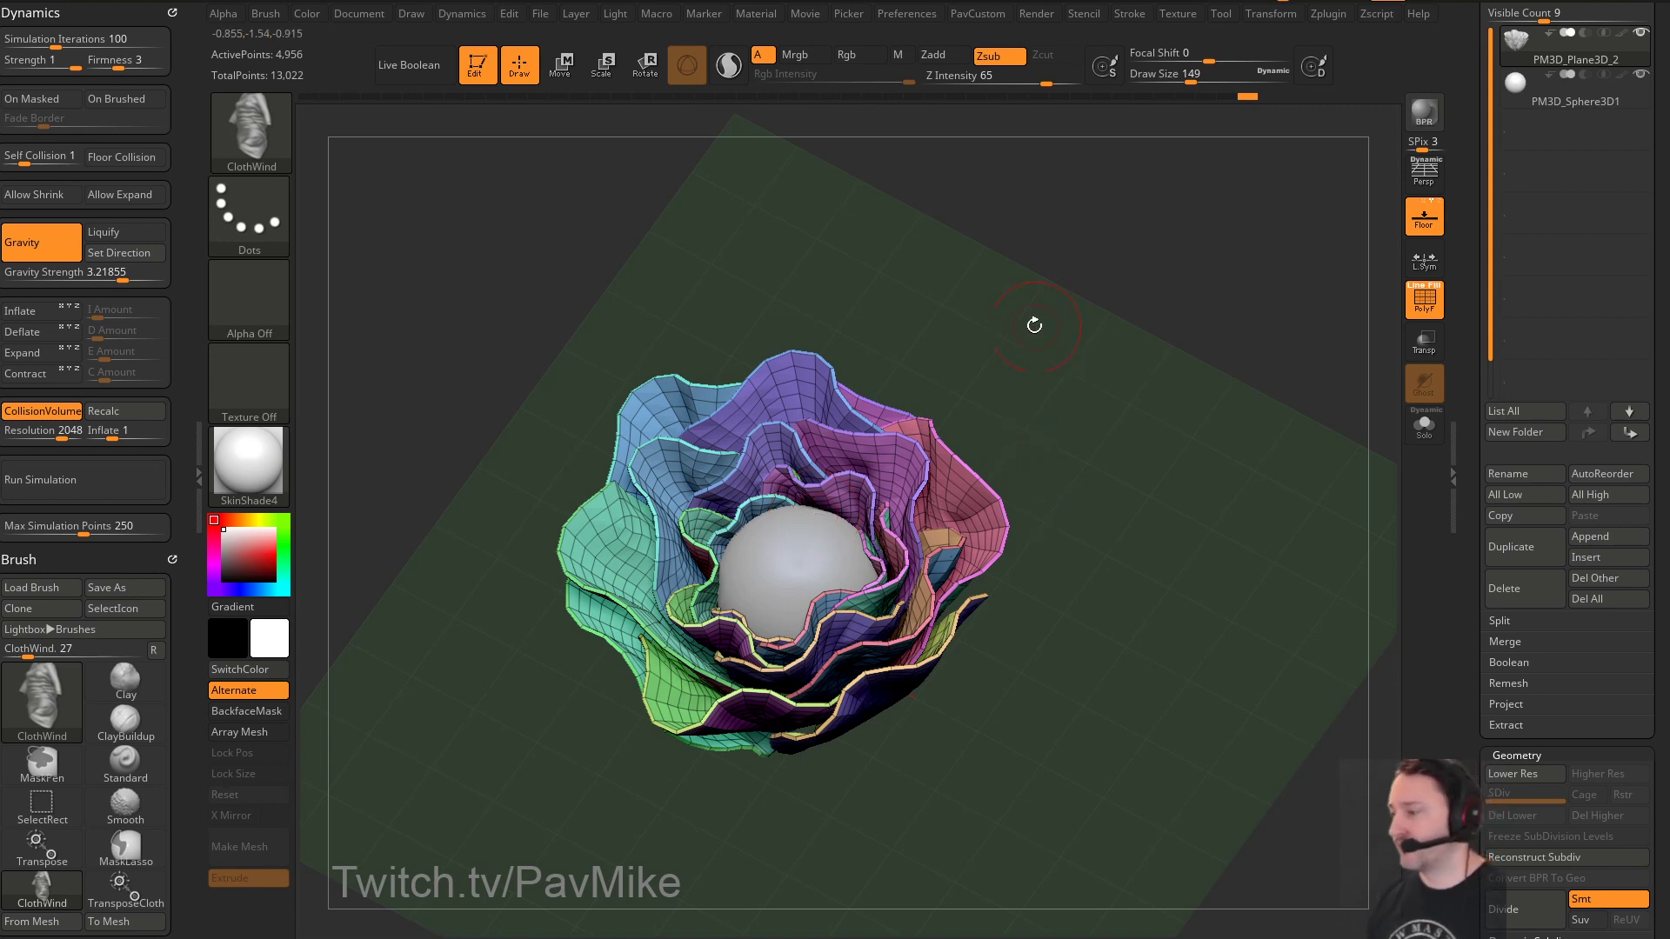
left_click_drag(1121, 374, 1136, 313)
key("ctrl+z")
Enlarge the sphere uniformly and set the collision volume's Inflate to 0
left_click(865, 450, "alt")
key("w")
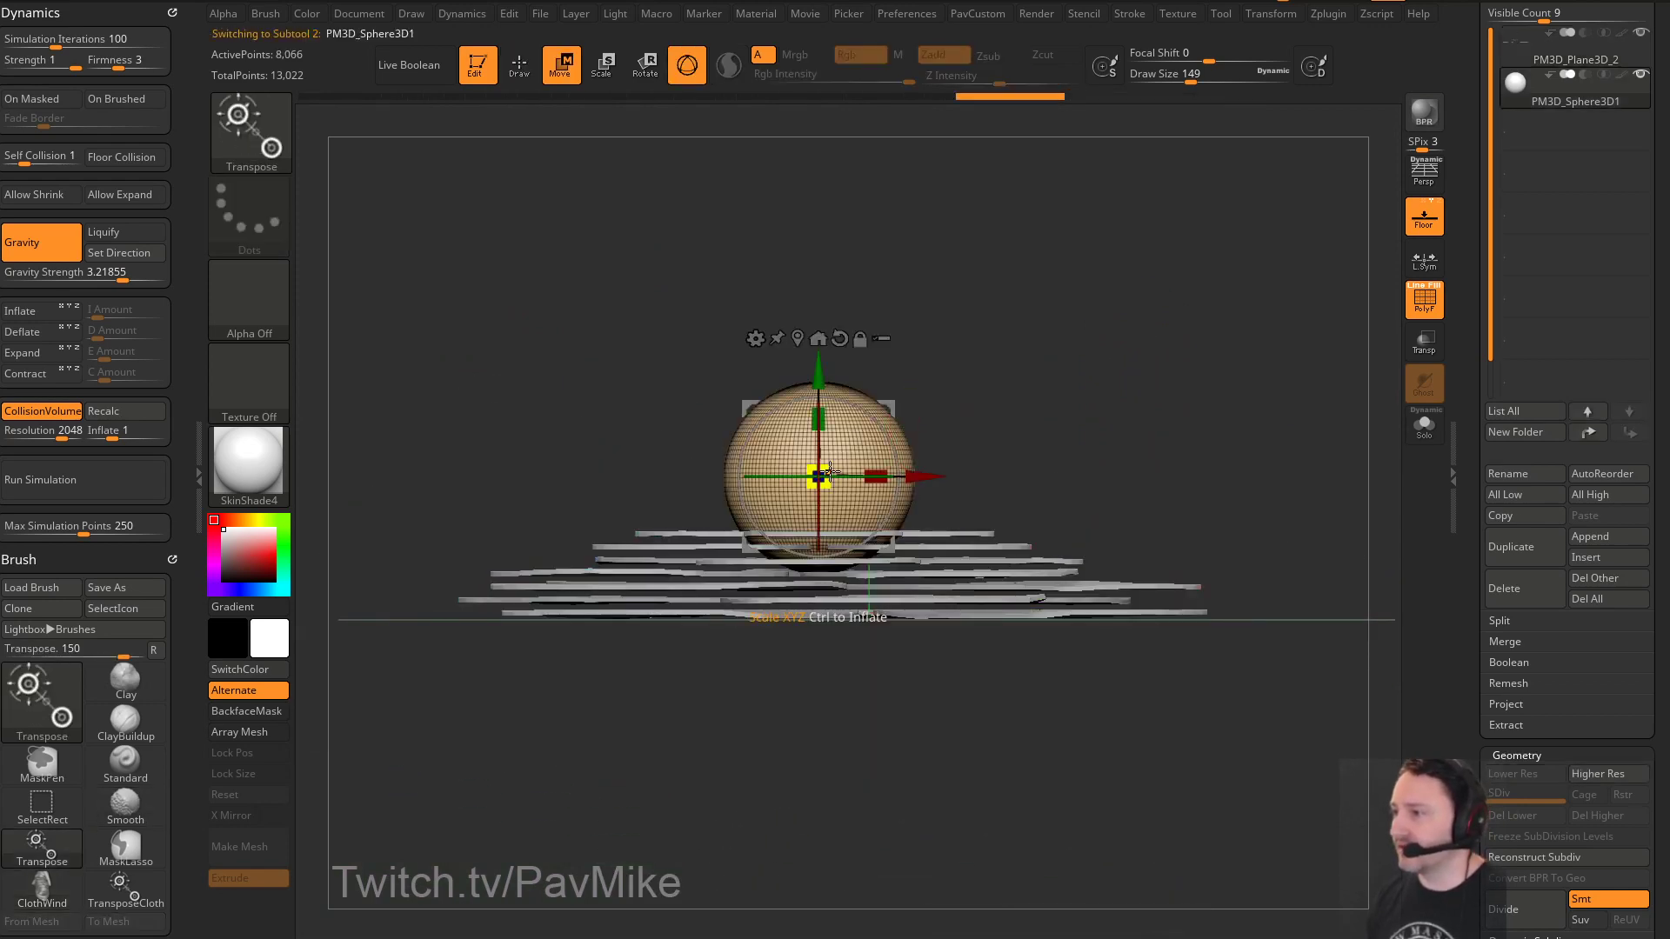
key("q")
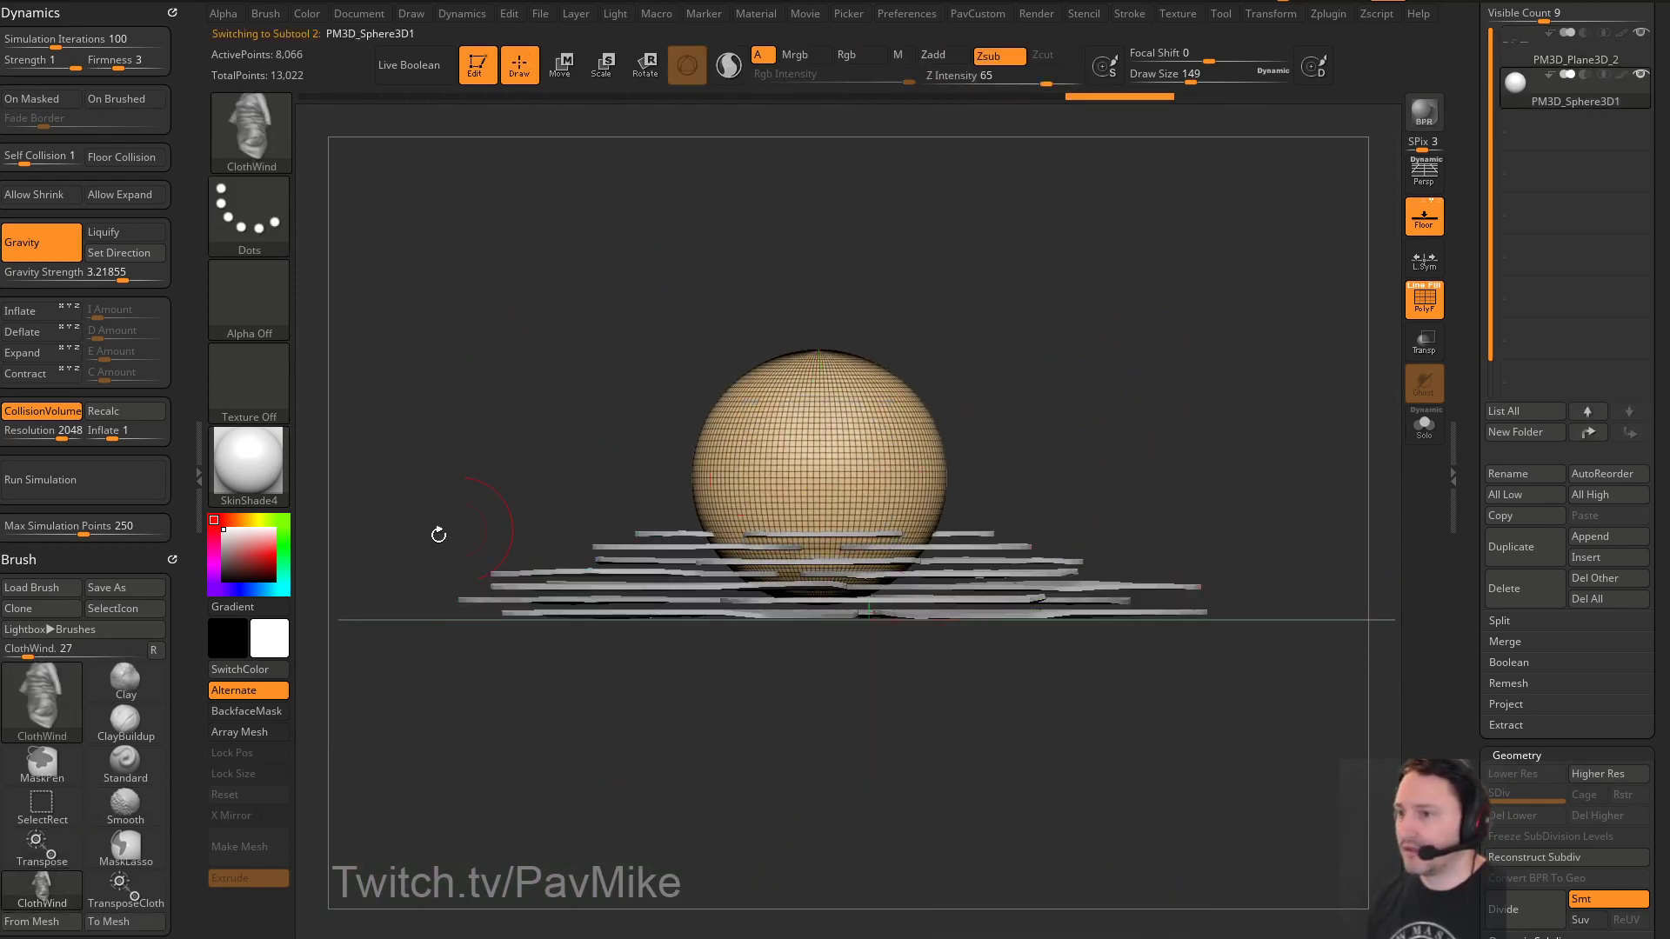
left_click(56, 476)
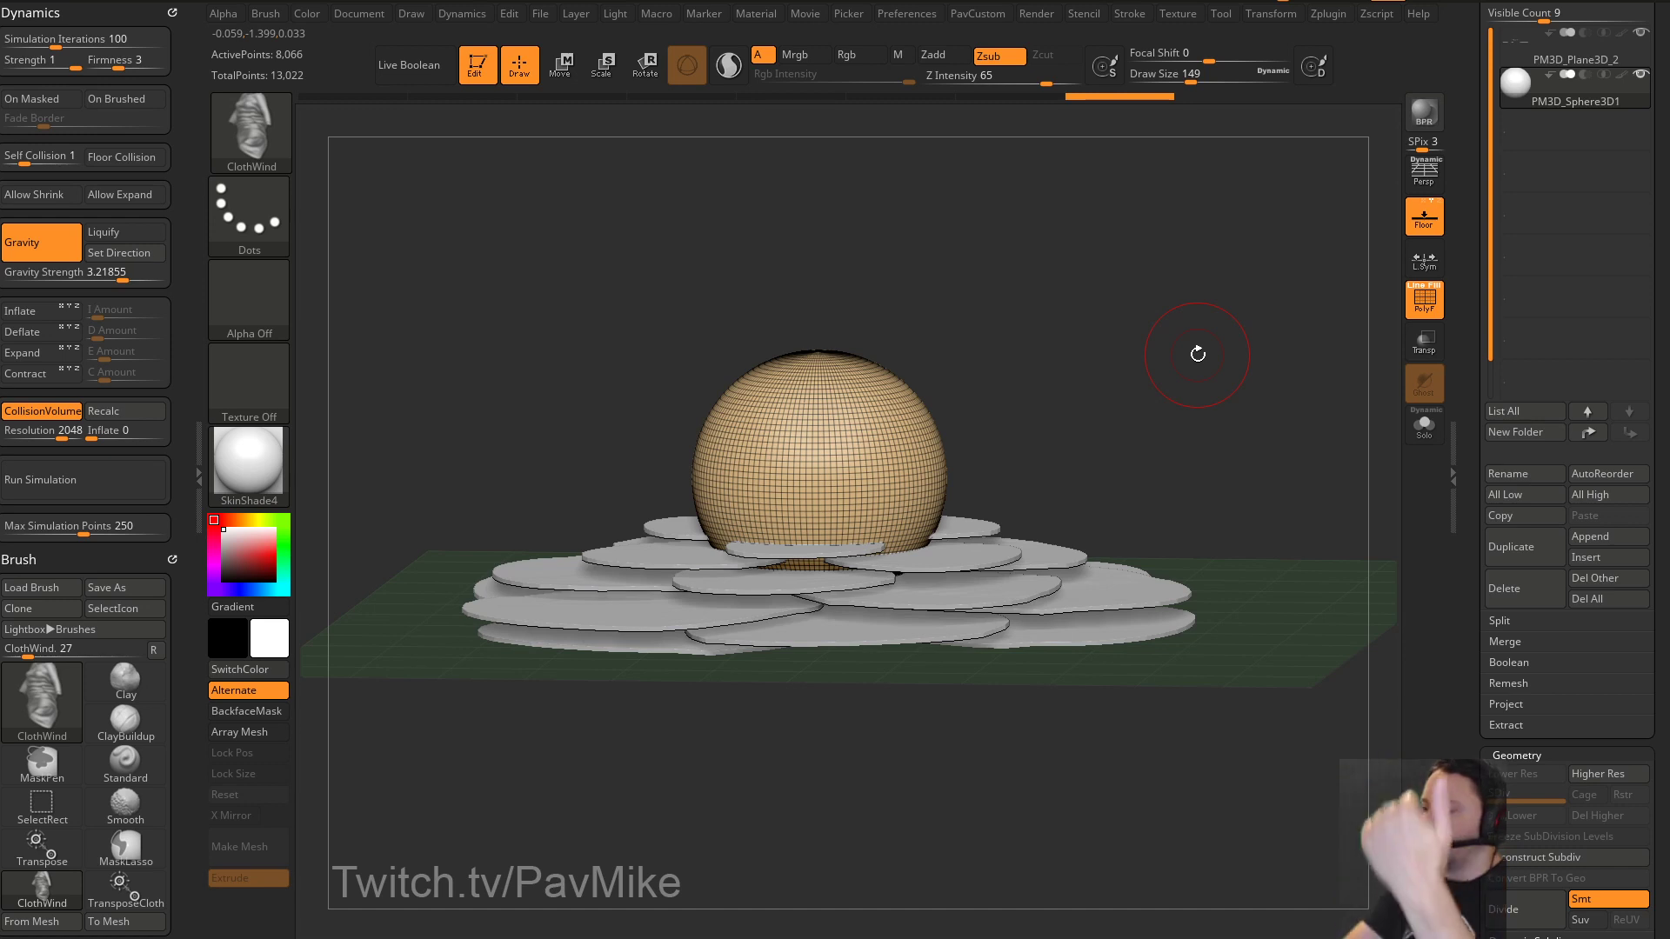
Recalculate the collision volume around the enlarged sphere and simulate the flat petals folding around it
left_click_drag(1058, 397, 1191, 361)
left_click(75, 490)
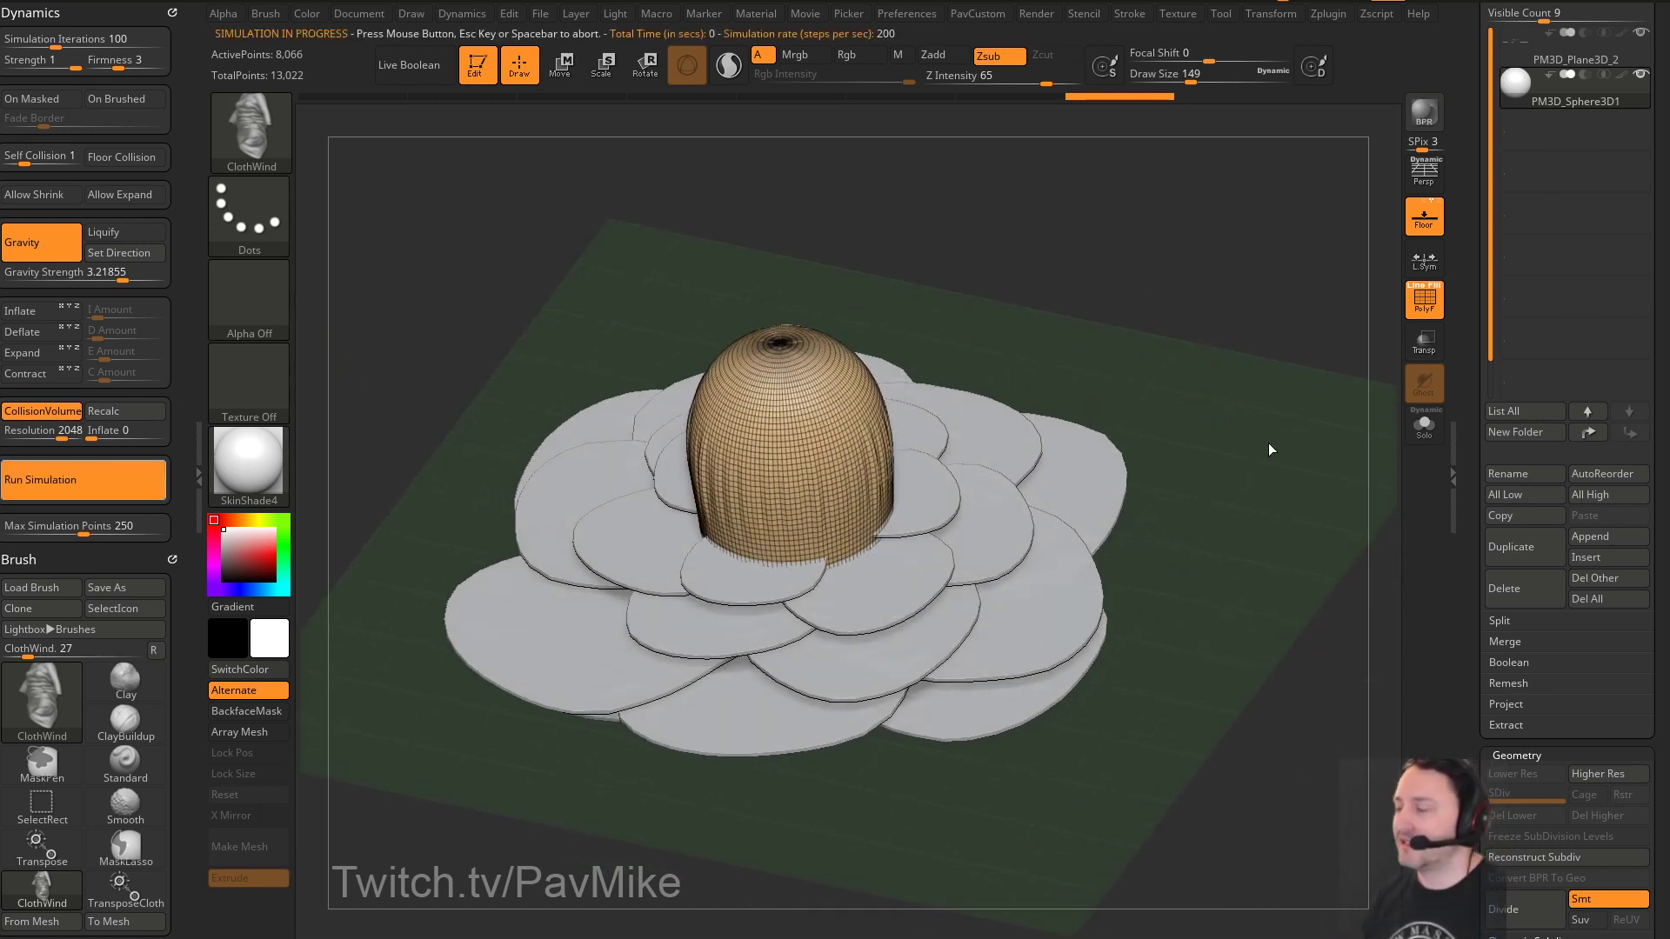
left_click(1541, 62)
left_click(111, 412)
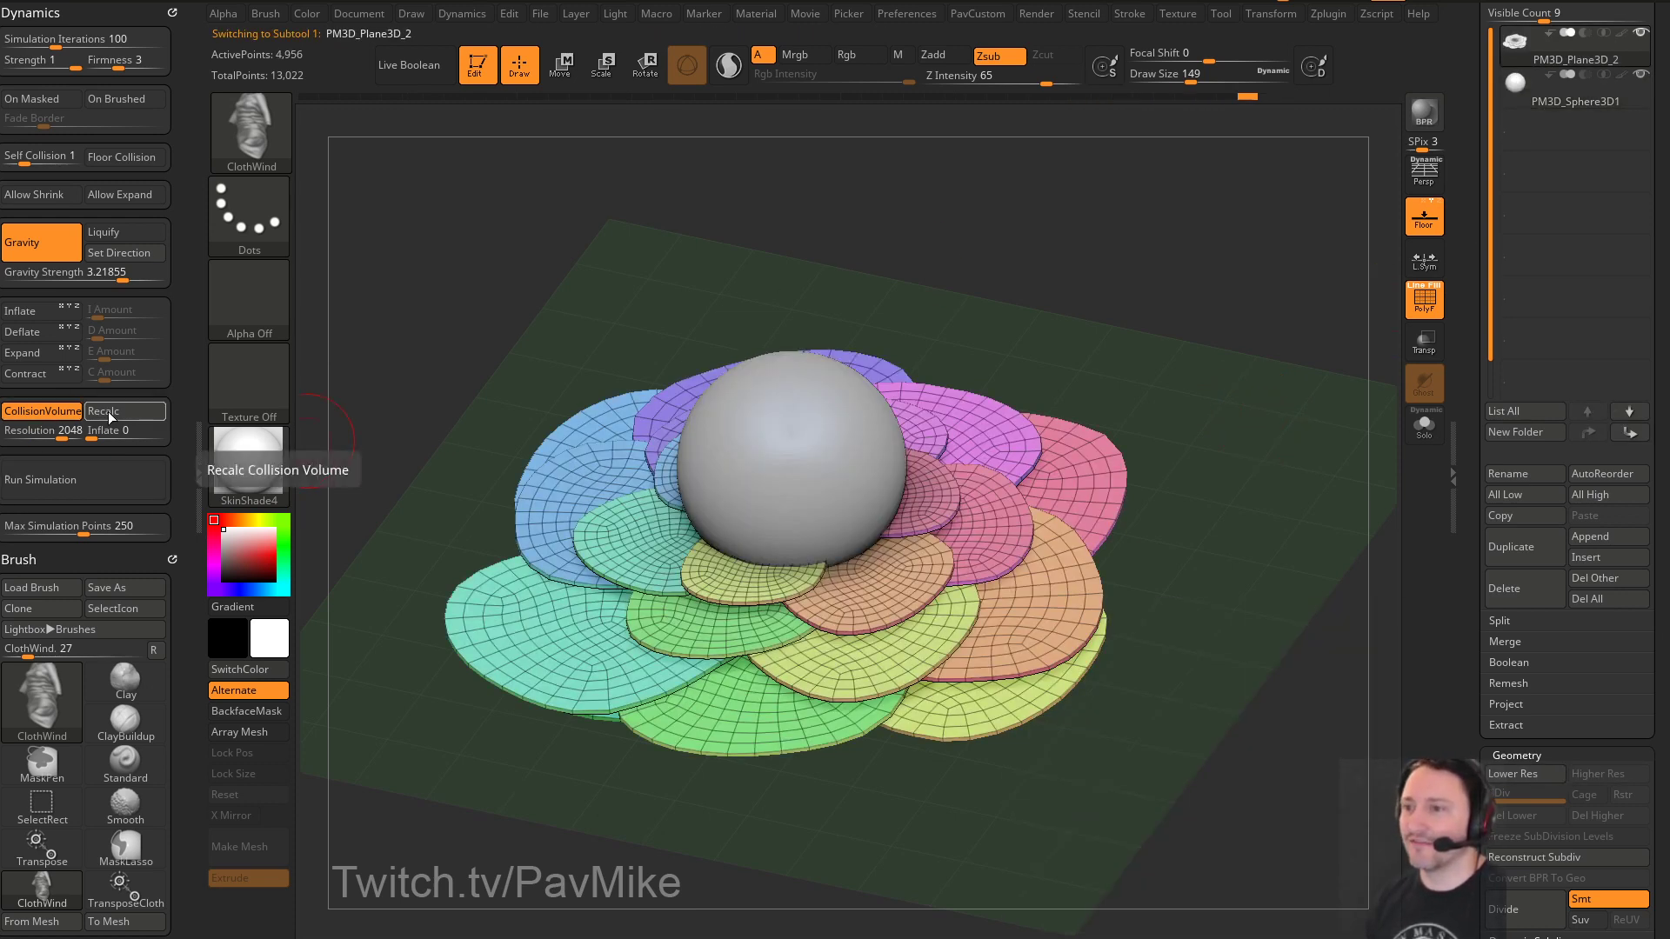
left_click(85, 471)
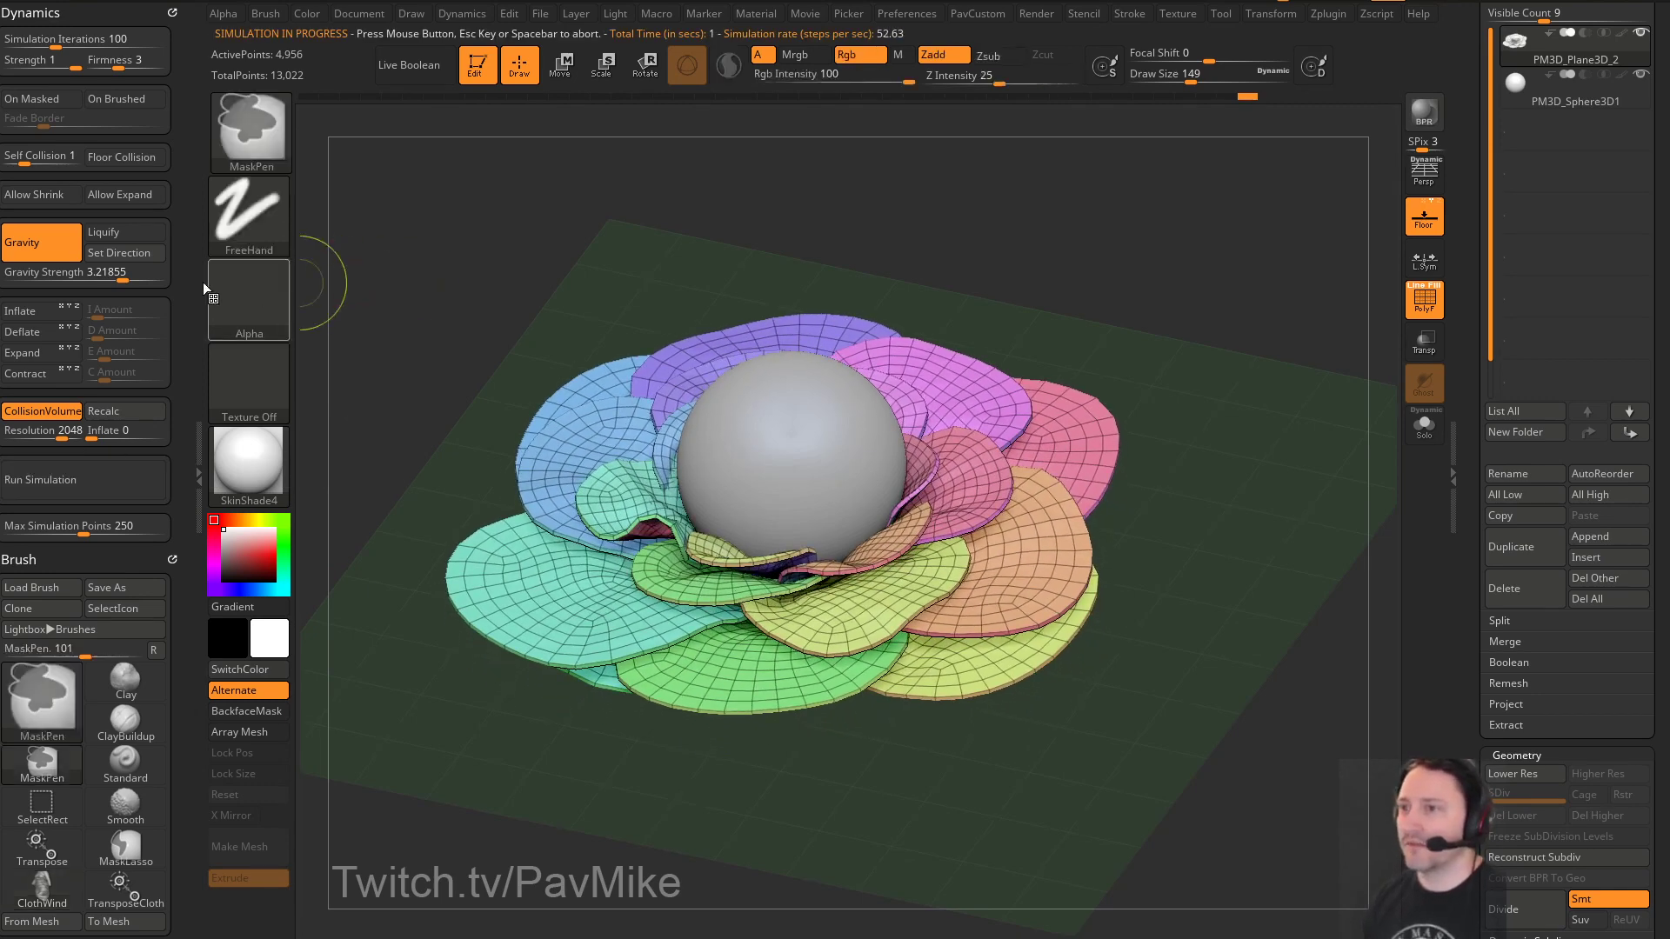
Set Gravity Strength to 6.22909 and Simulation Iterations to 167, and rerun the simulation from the flat petals
left_click_drag(112, 277, 129, 277)
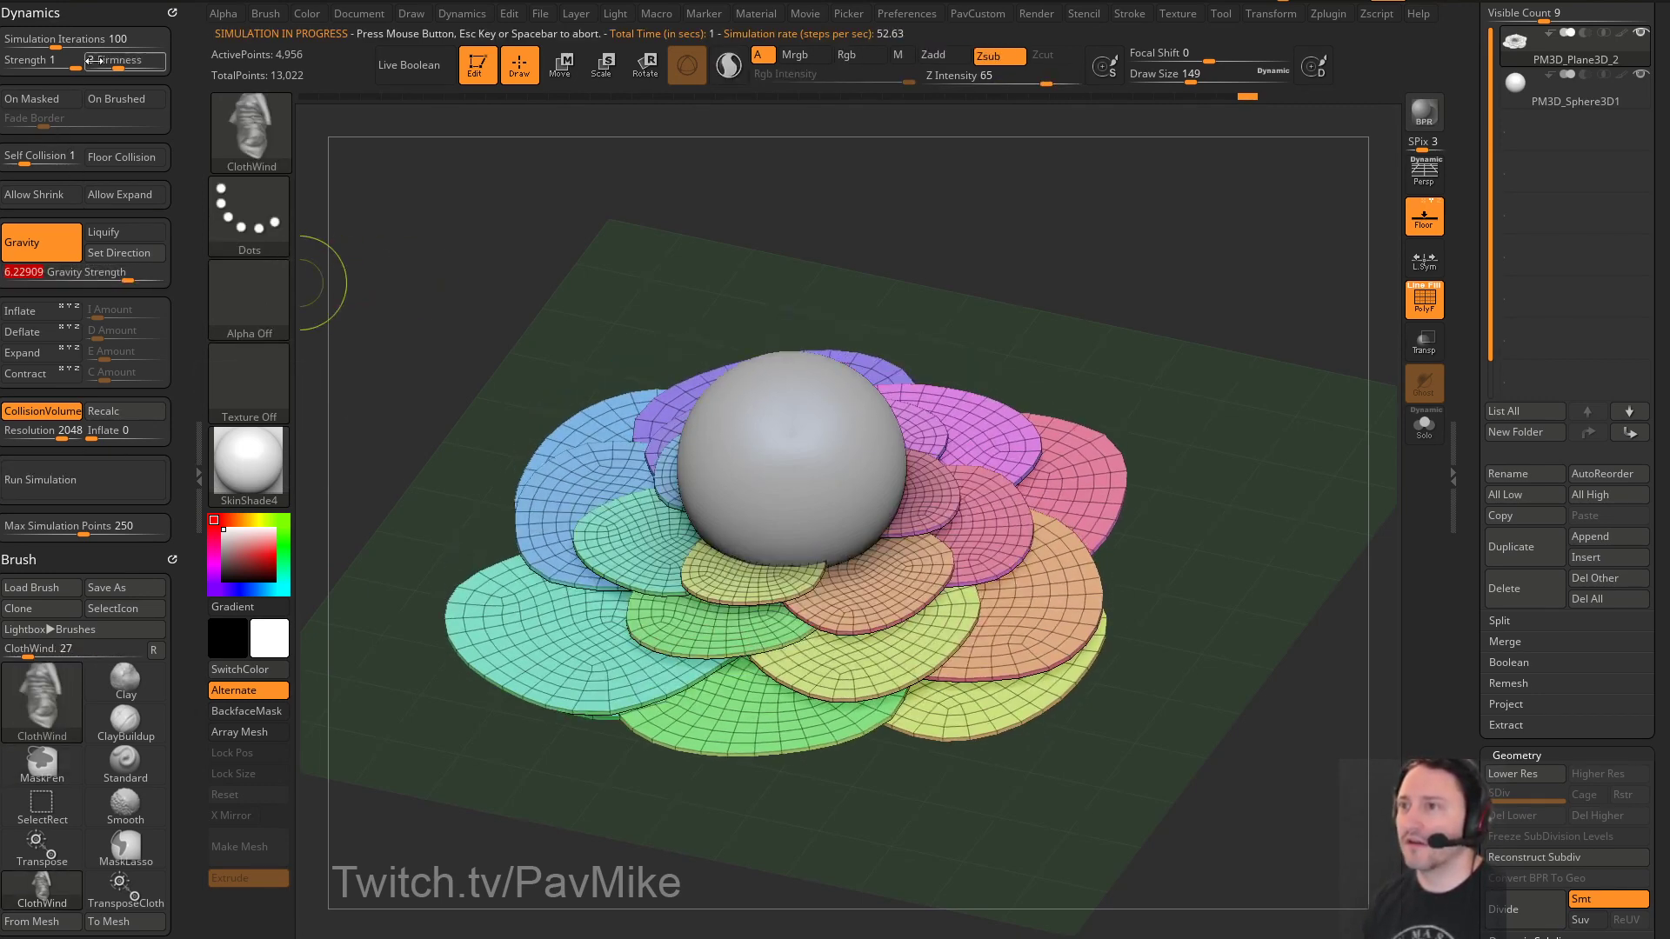
left_click_drag(56, 45, 63, 44)
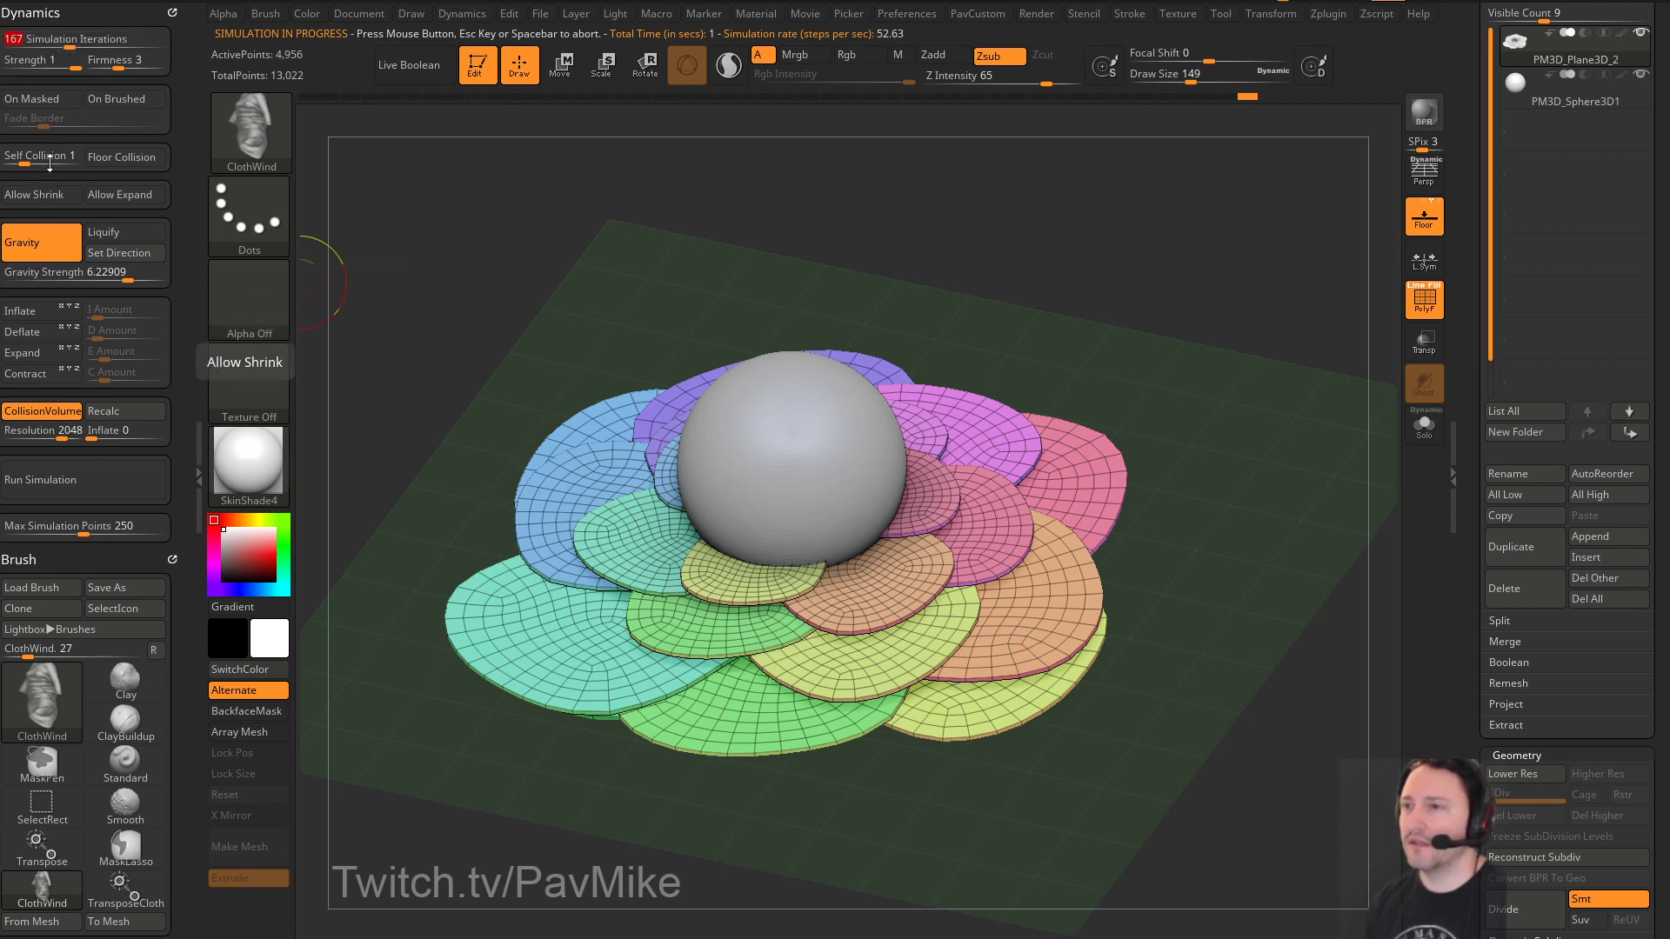
left_click(52, 479)
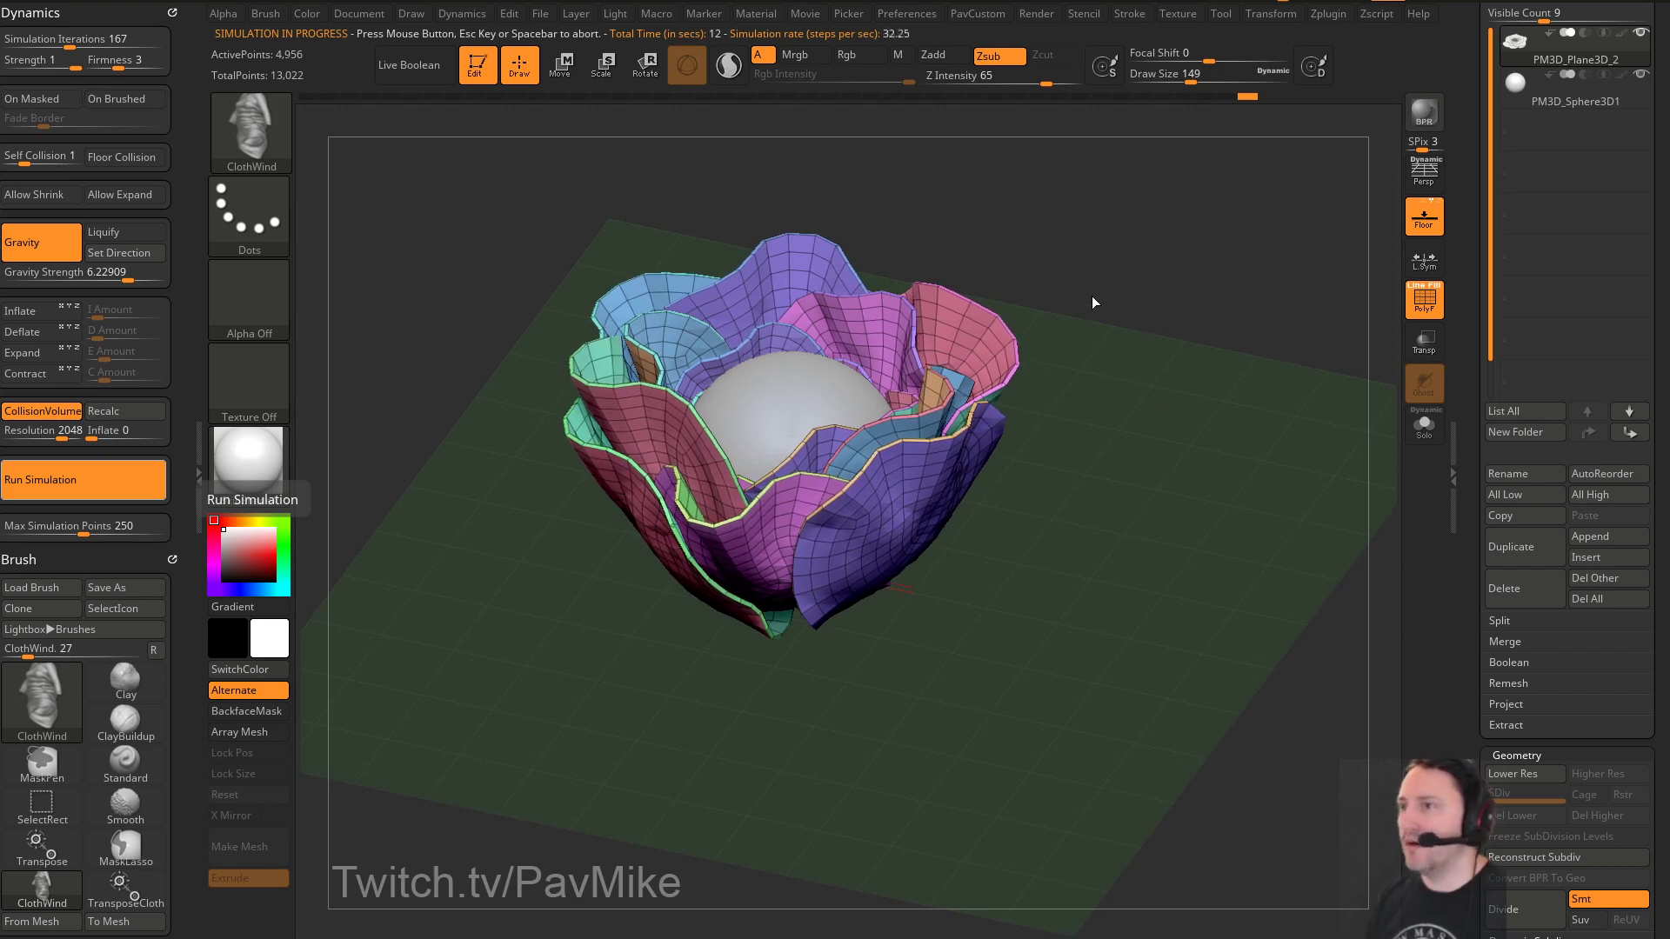
Undo the fold, set Firmness to 1, and simulate the petals folding around the sphere again
left_click_drag(1153, 326, 1170, 331)
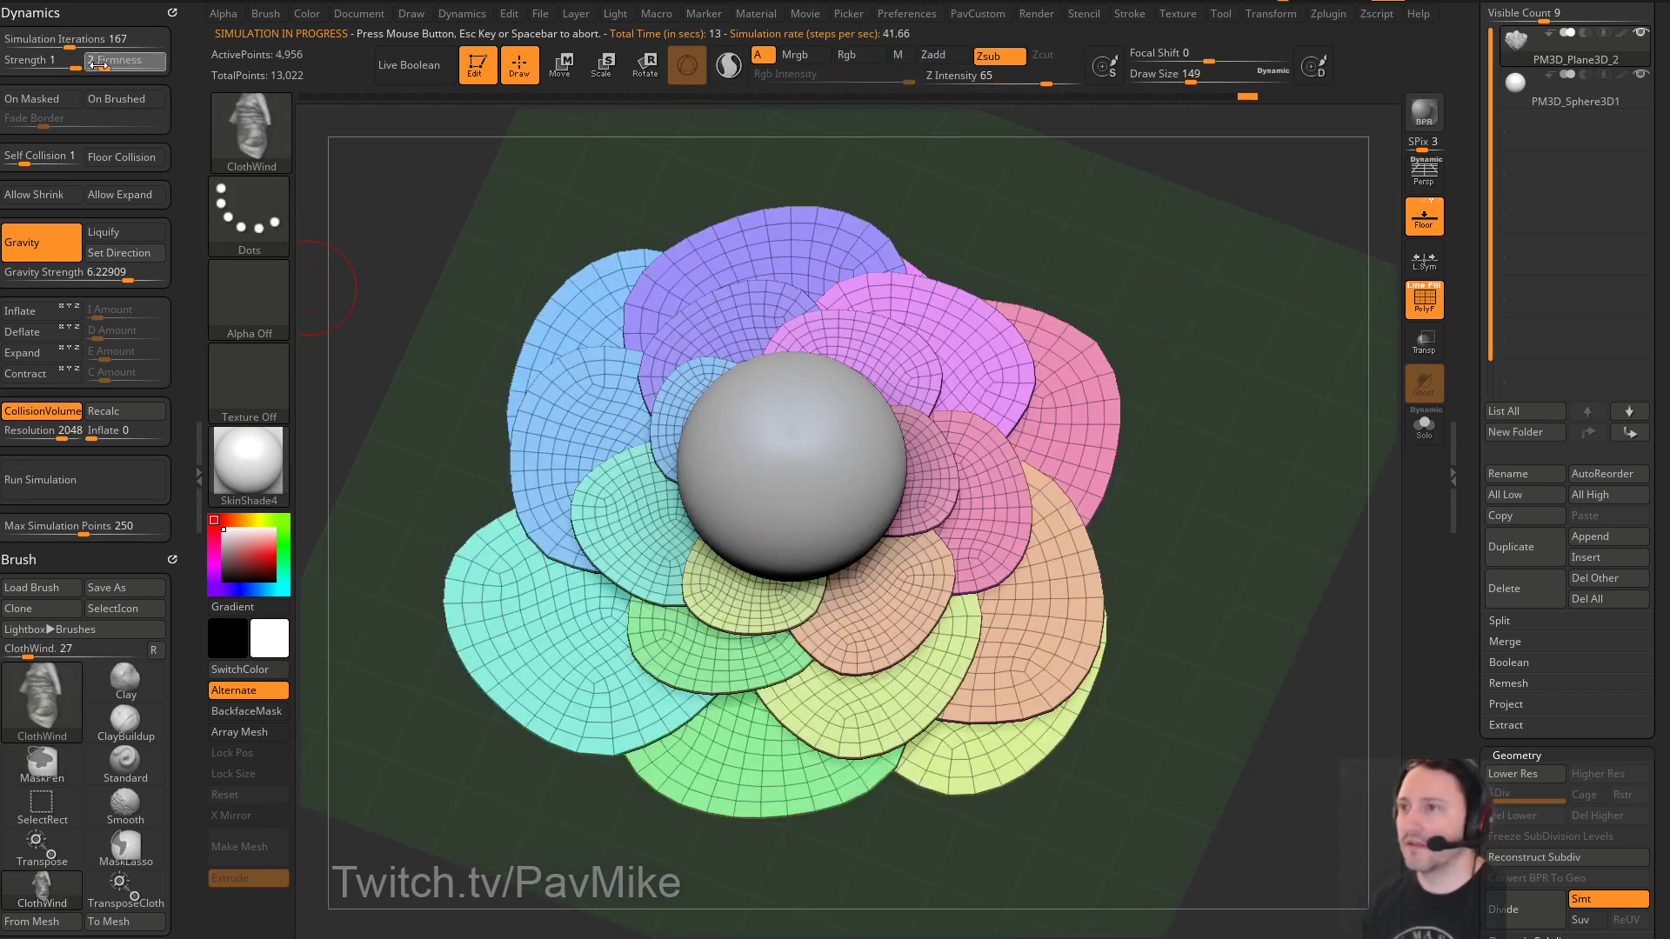
left_click(63, 480)
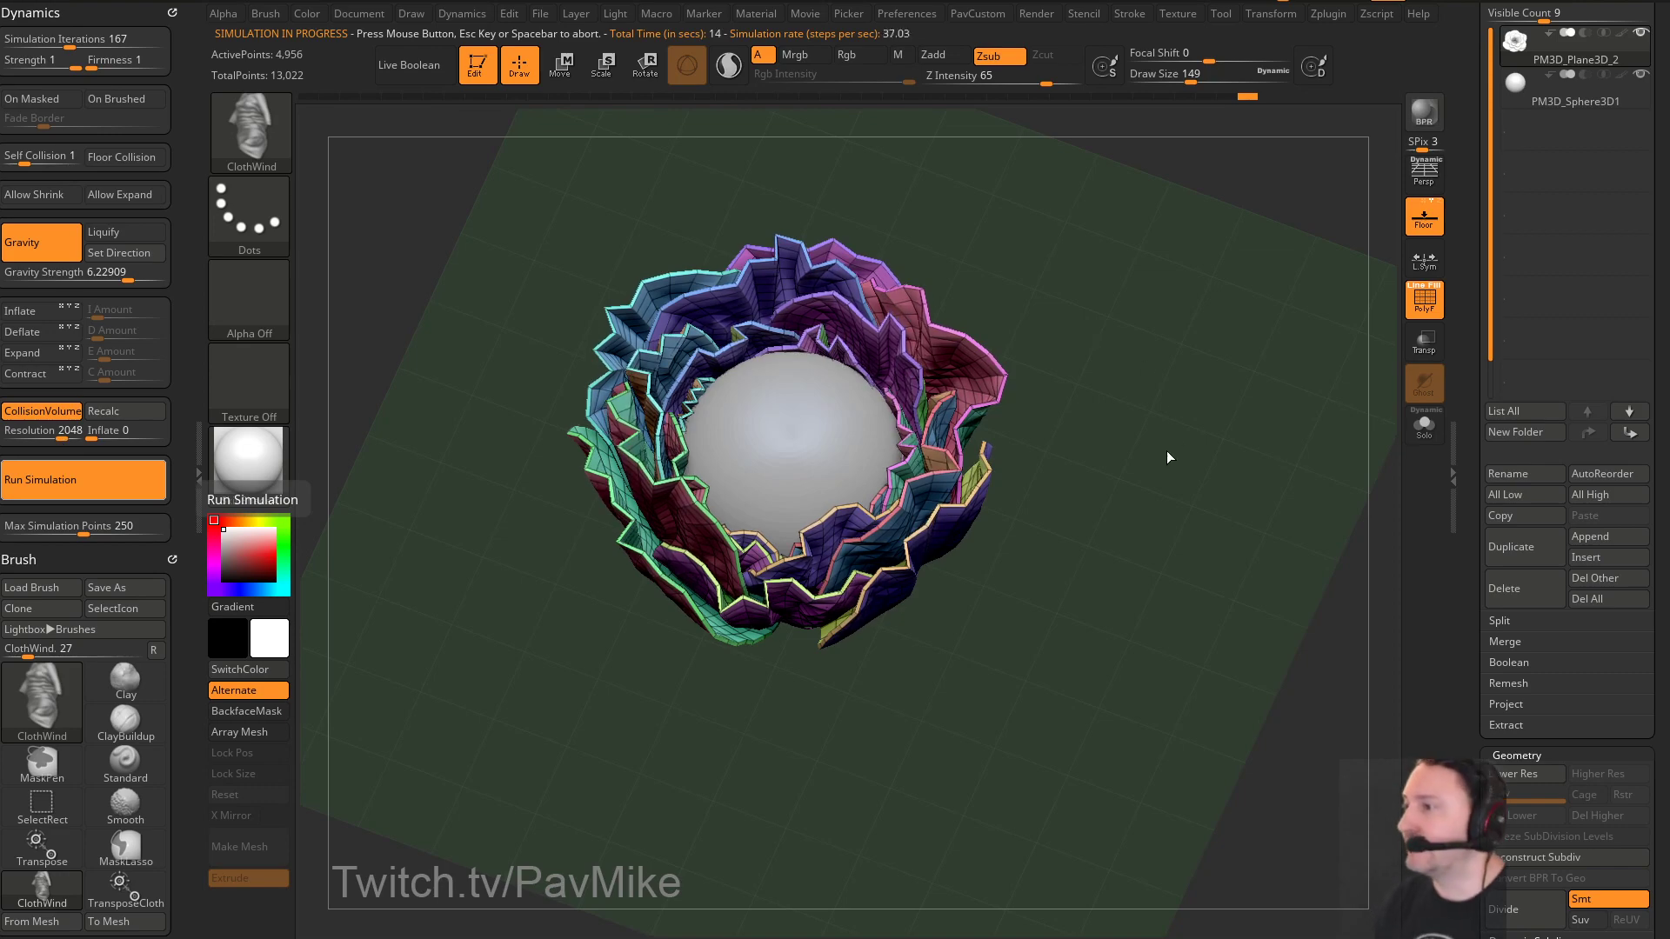
left_click_drag(1181, 475, 1205, 326)
left_click_drag(1185, 416, 1134, 421, "shift")
Restore the flat petals and move them with the TransposeCloth brush to wrap them into a tall, closed bud
key("ctrl+z")
key("w")
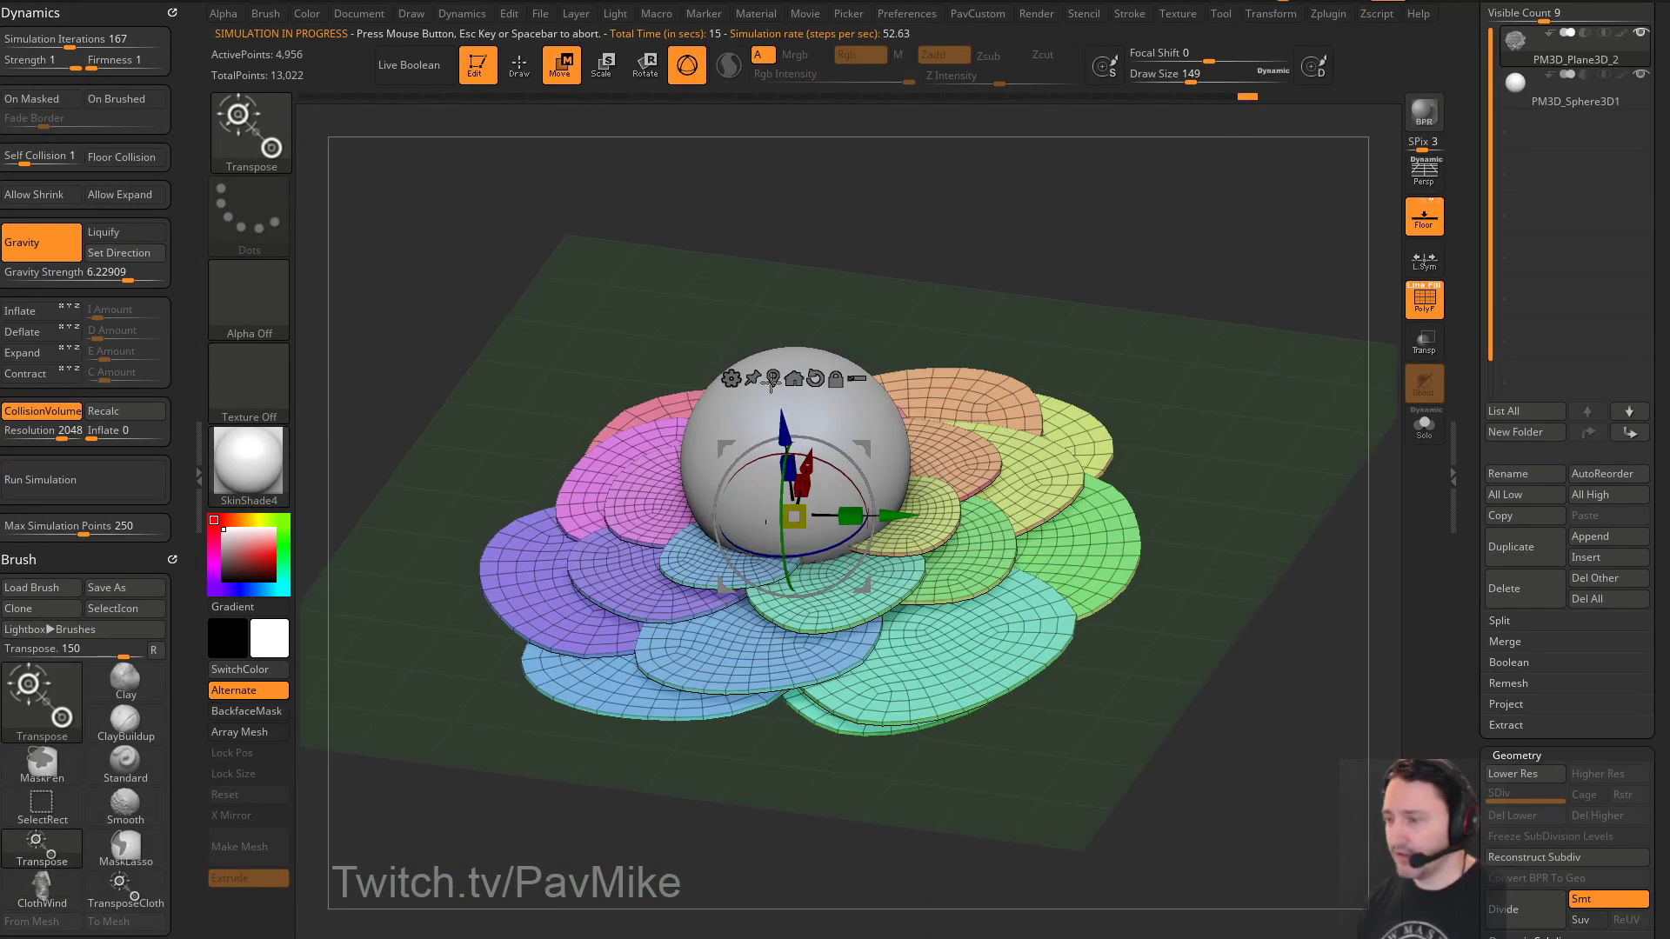
key("b")
key("t")
key("c")
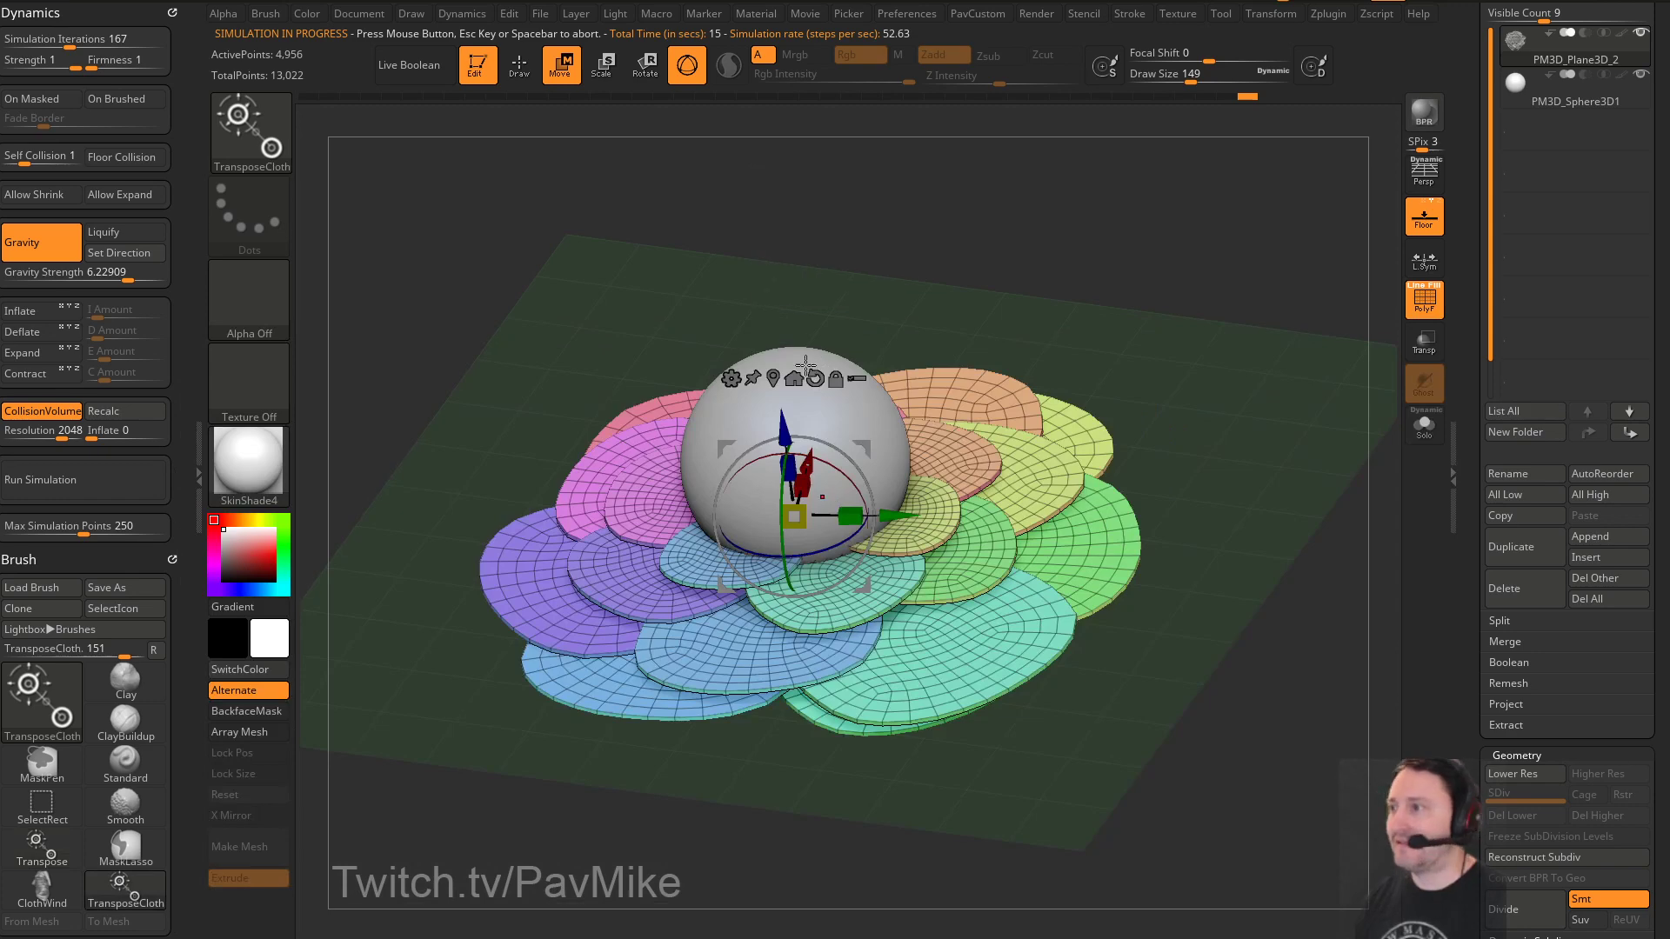
left_click_drag(786, 417, 664, 299)
mouse_move(1078, 252)
left_mouse_down()
mouse_move(1099, 372)
mouse_move(1112, 277)
mouse_move(1156, 372)
mouse_move(1285, 287)
mouse_move(1160, 284)
mouse_move(1126, 299)
mouse_move(1118, 348)
left_mouse_up()
key("q")
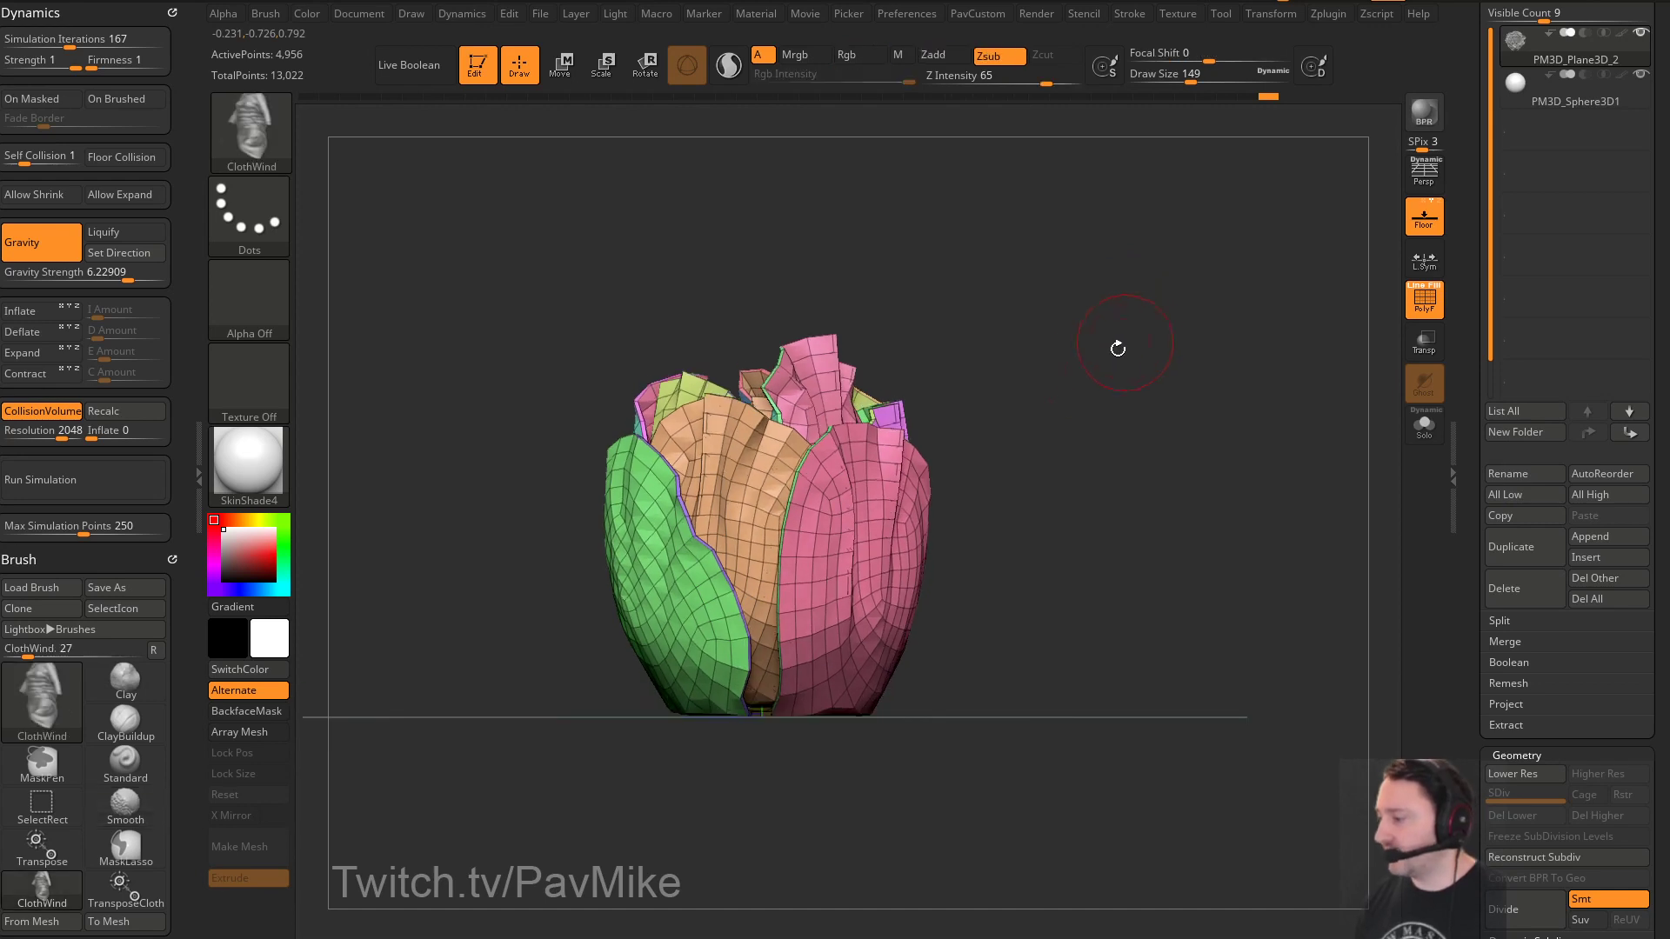
Raise the petals' SmoothSubdiv level and hide the polygroup wireframe
left_click_drag(1036, 535, 1036, 508, "alt")
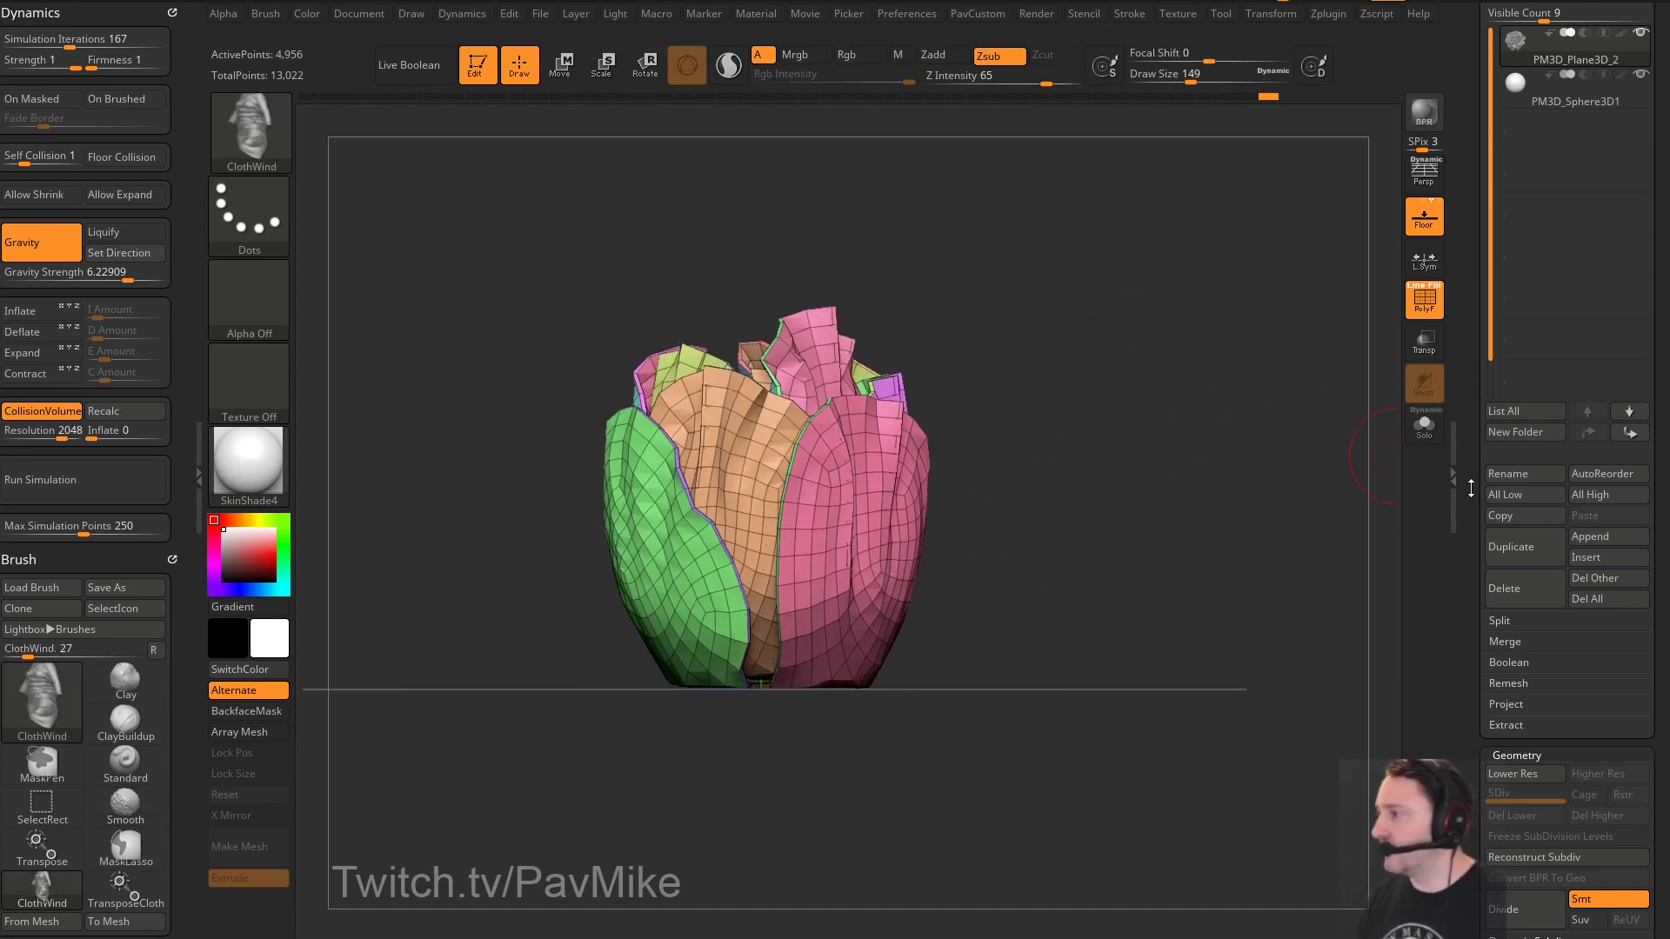
scroll(1471, 488, "down", 5)
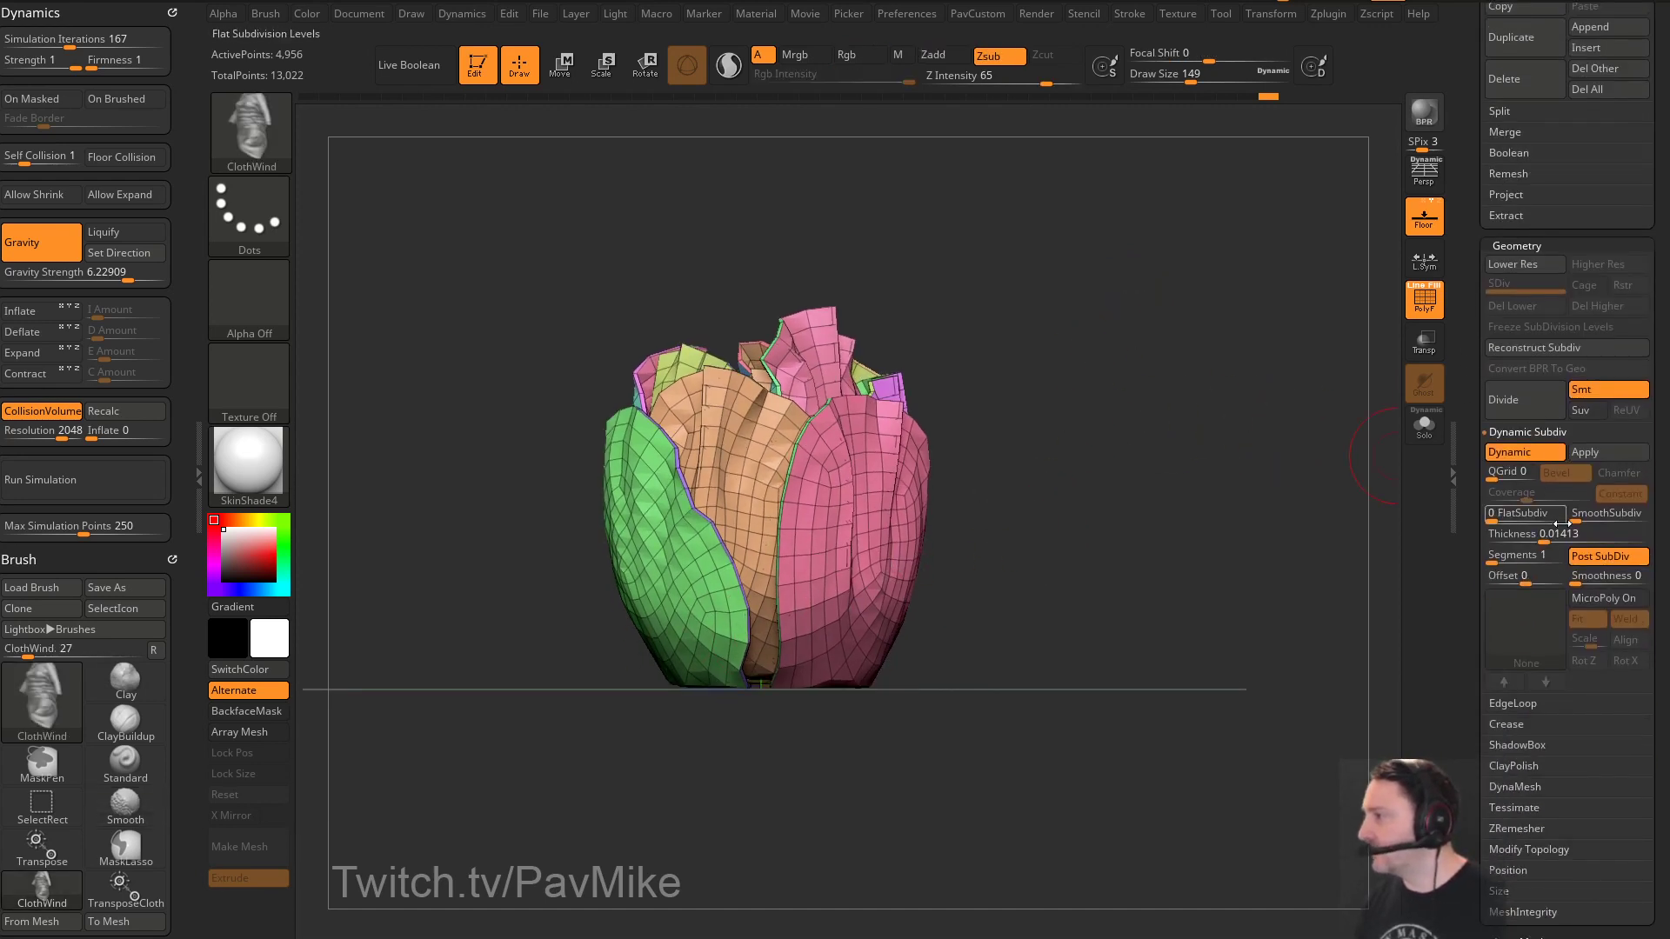
left_click_drag(1580, 517, 1582, 517)
left_click_drag(1131, 383, 1154, 322)
key("shift+f")
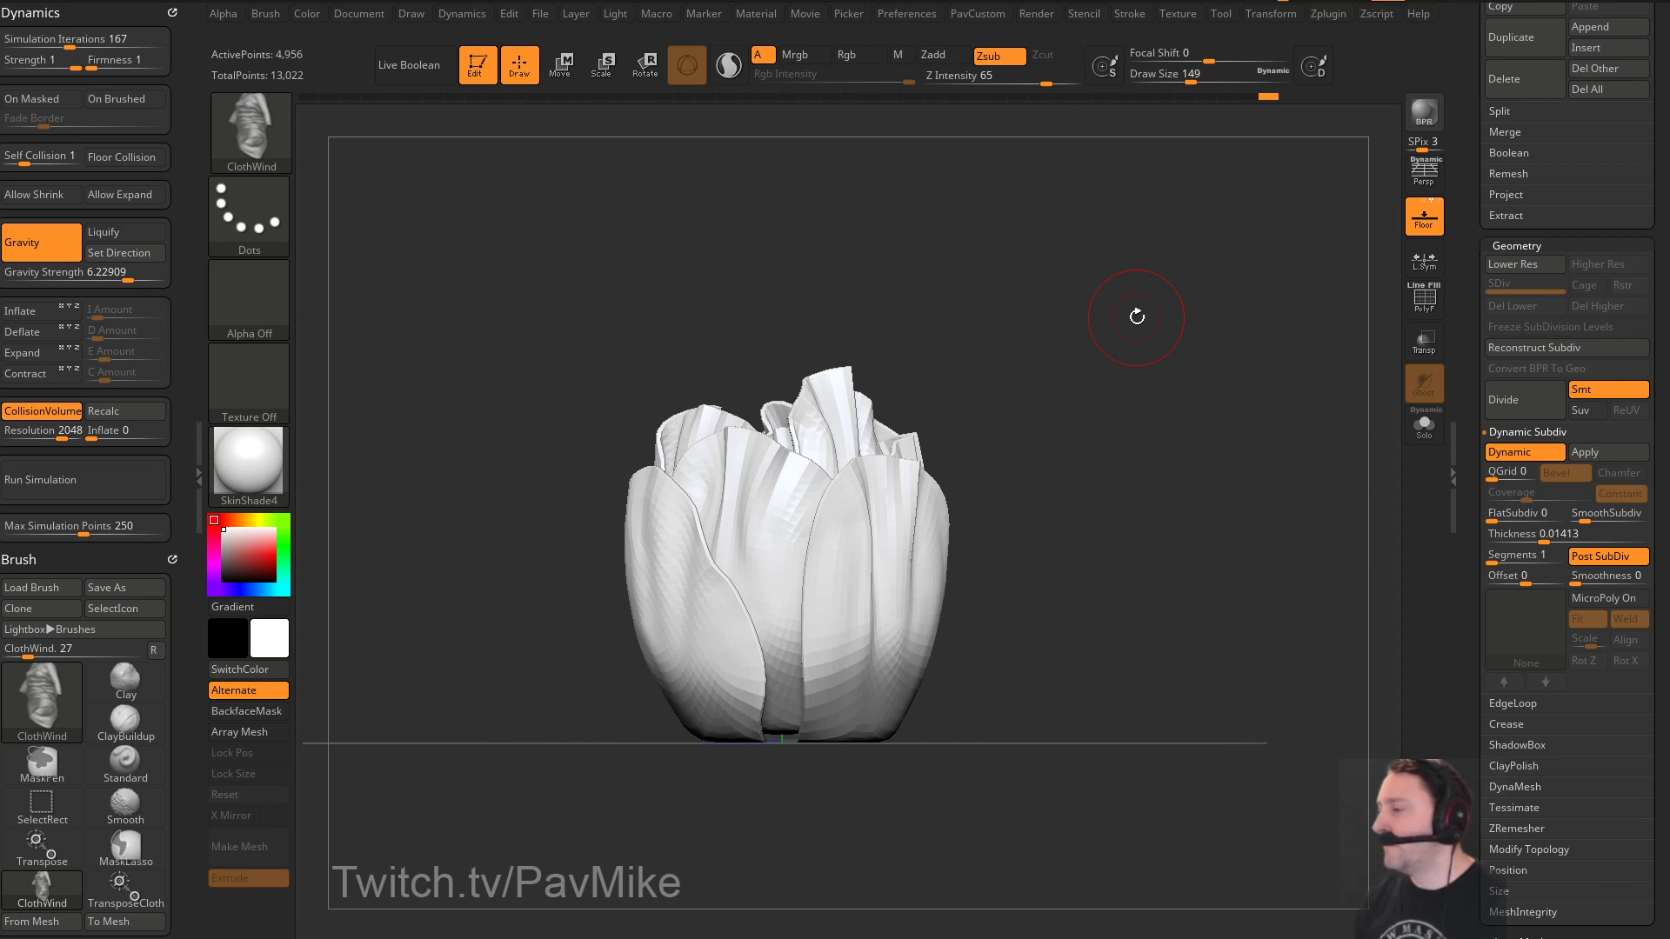
scroll(190, 511, "down", 4)
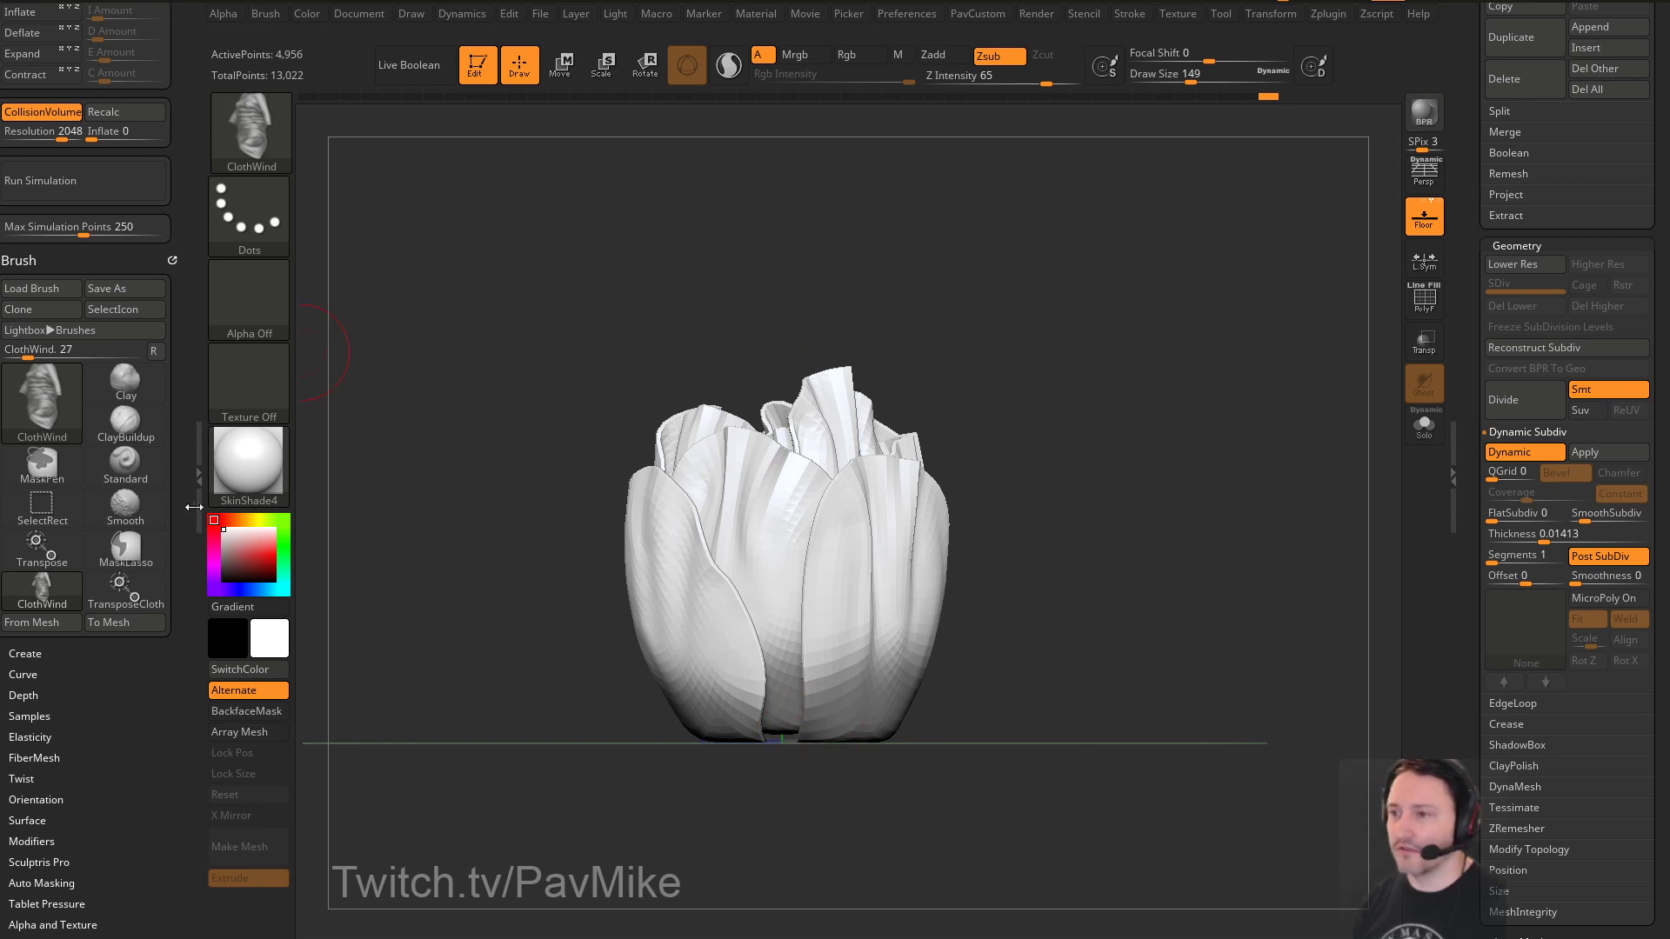
scroll(104, 320, "down", 7)
key("shift")
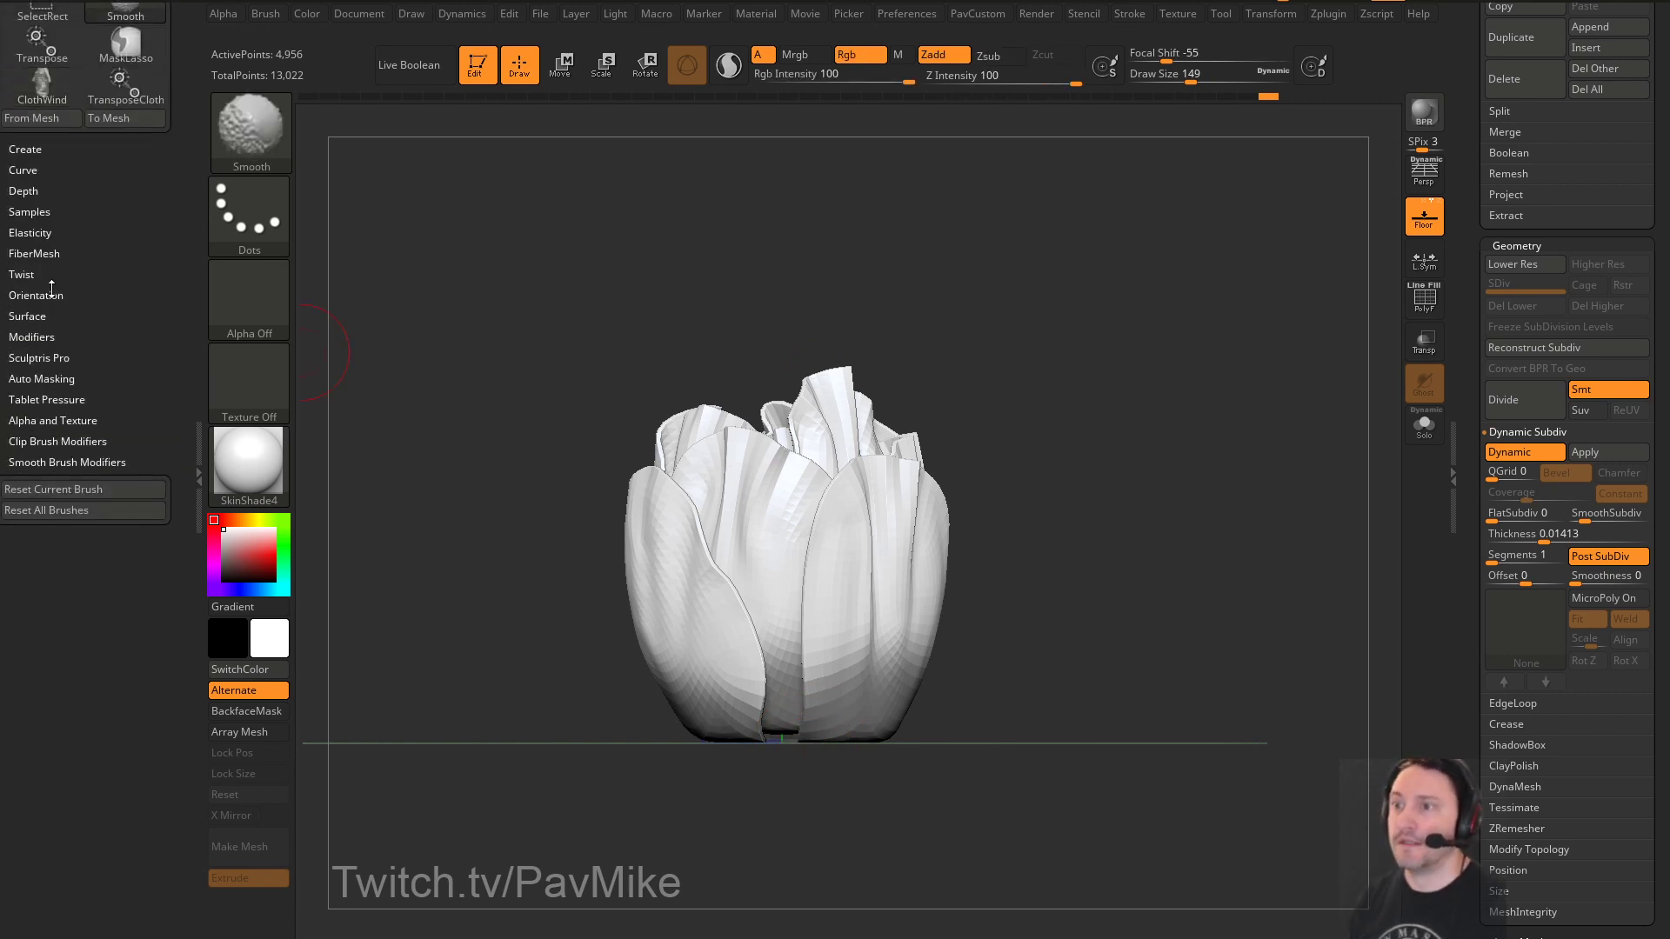
left_click(41, 380)
scroll(98, 276, "down", 1)
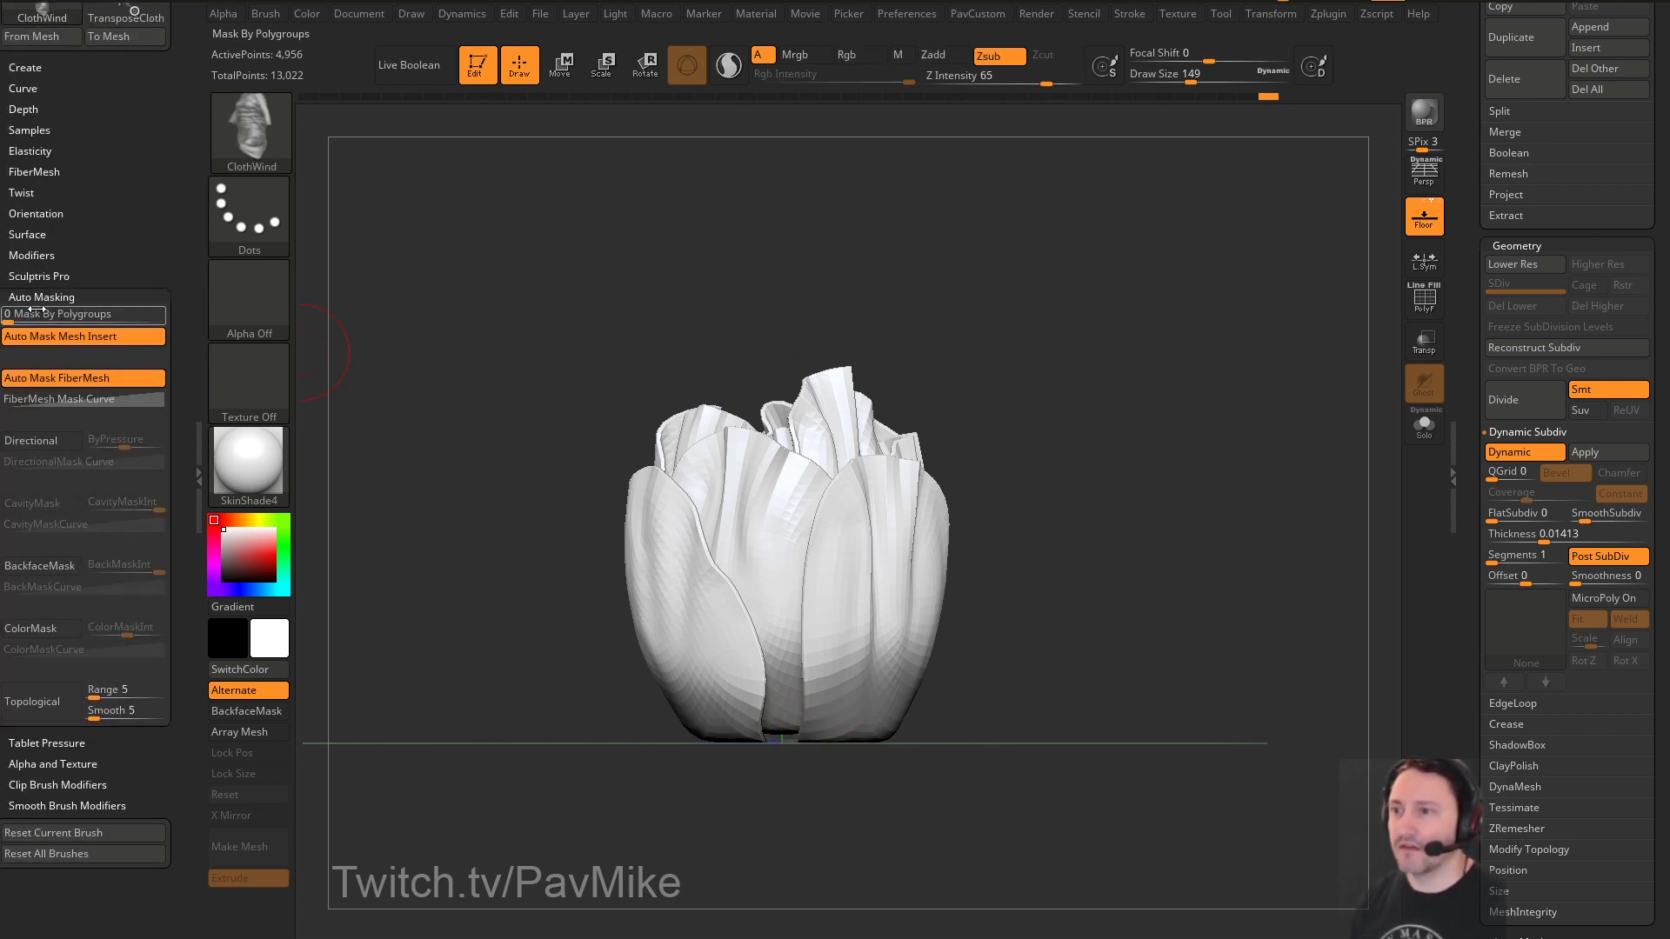
left_click(59, 442)
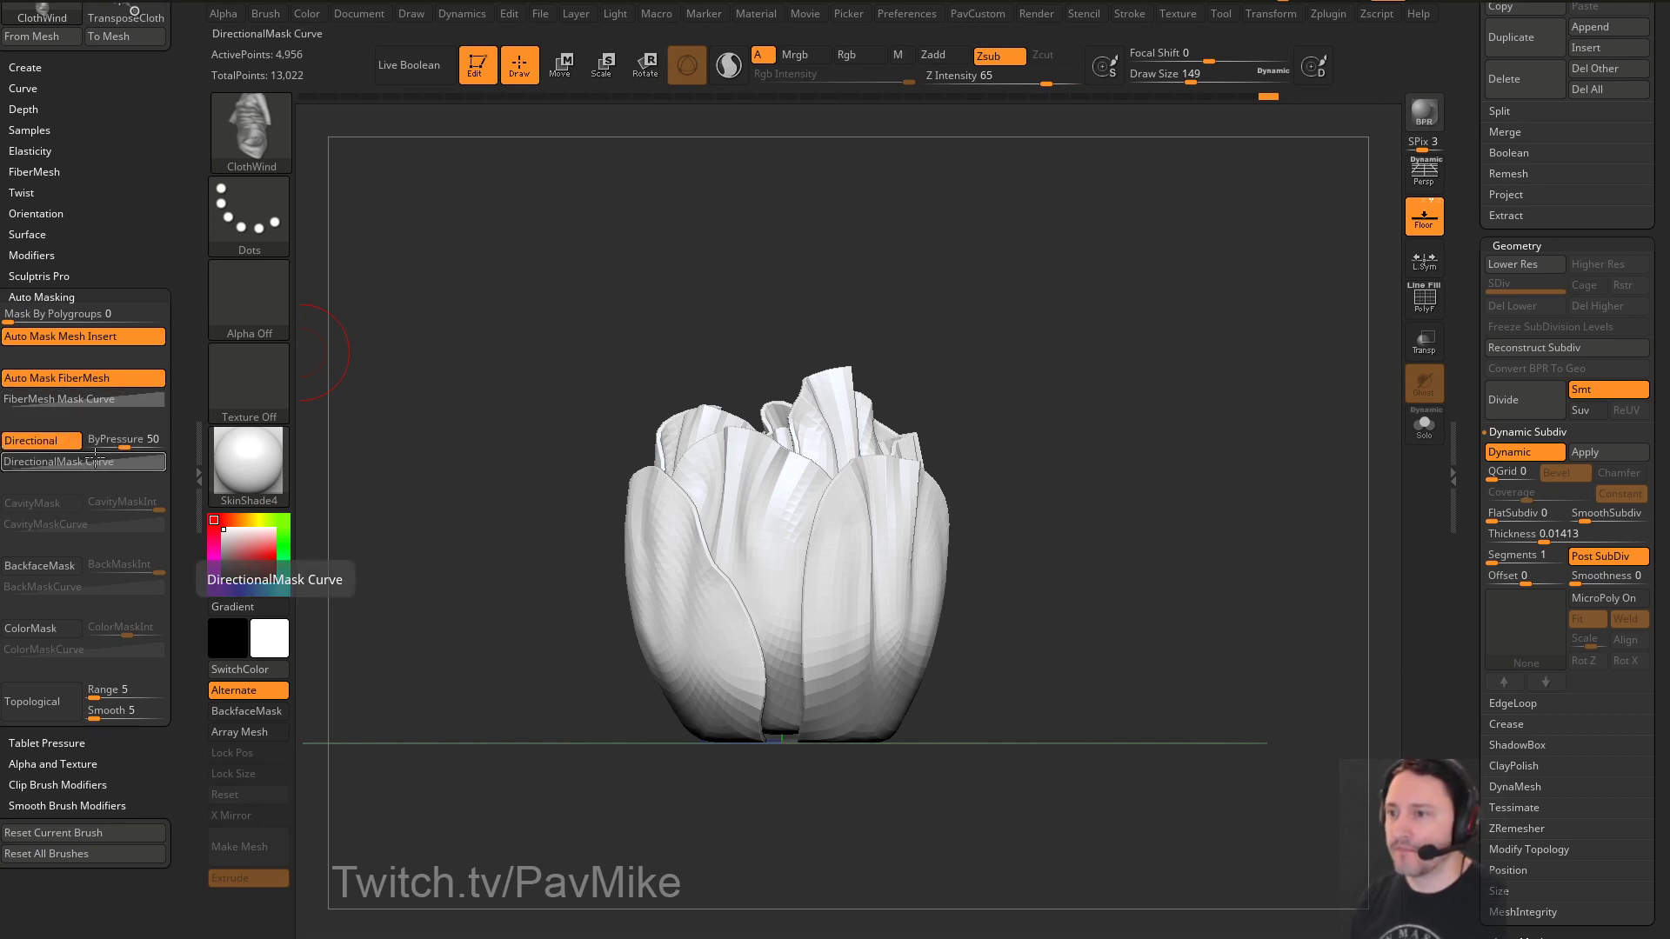
left_click(47, 444)
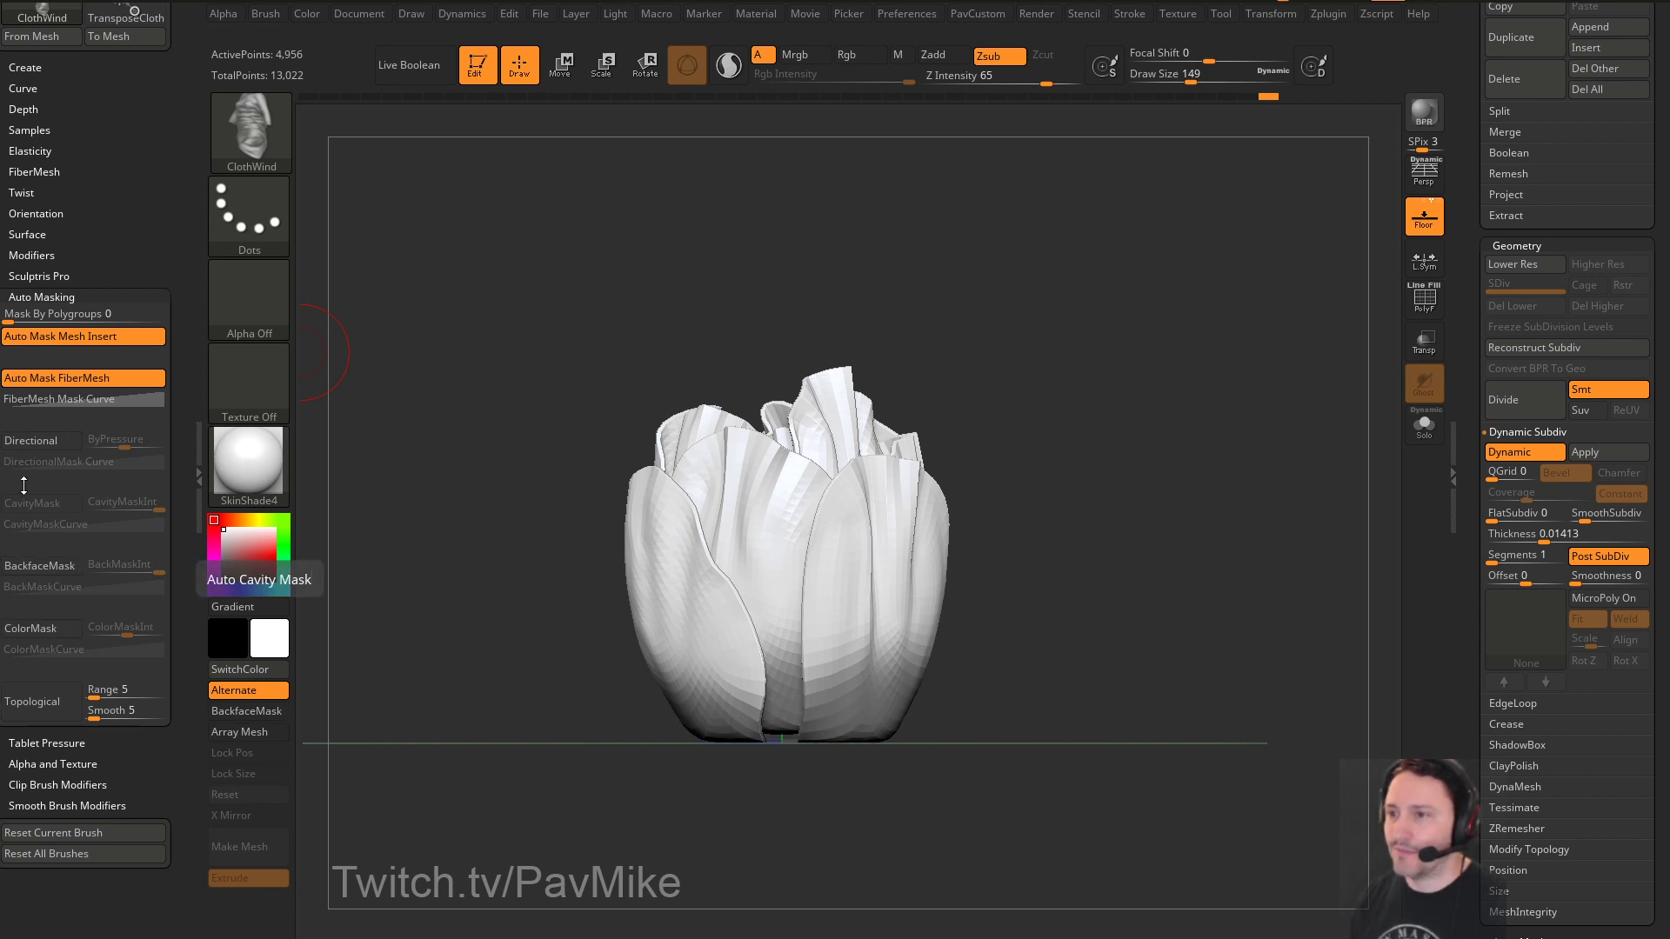
Mask the lower part of the bud, leaving only the petal tips unmasked
scroll(1457, 639, "down", 6)
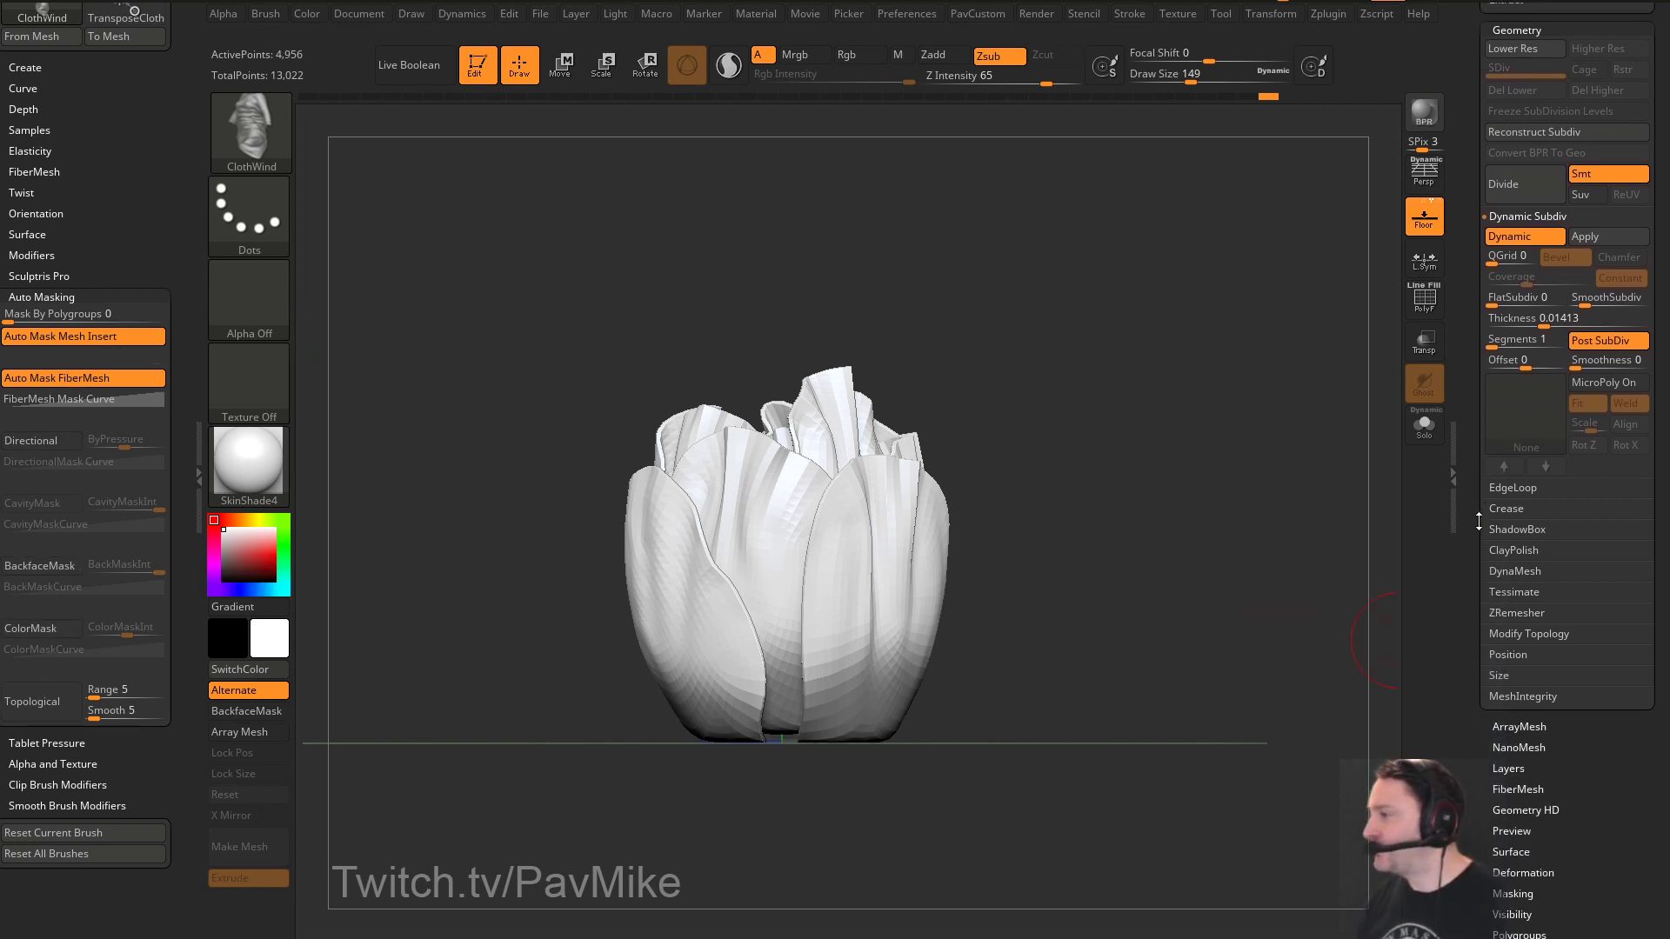
key("ctrl")
left_click_drag(658, 691, 600, 514, "ctrl")
mouse_move(1122, 370)
left_mouse_down()
mouse_move(1148, 520)
mouse_move(1131, 527)
mouse_move(1116, 501)
mouse_move(1125, 462)
mouse_move(1156, 537)
mouse_move(1137, 511)
mouse_move(1168, 526)
mouse_move(1107, 406)
mouse_move(1066, 432)
mouse_move(1093, 373)
left_mouse_up()
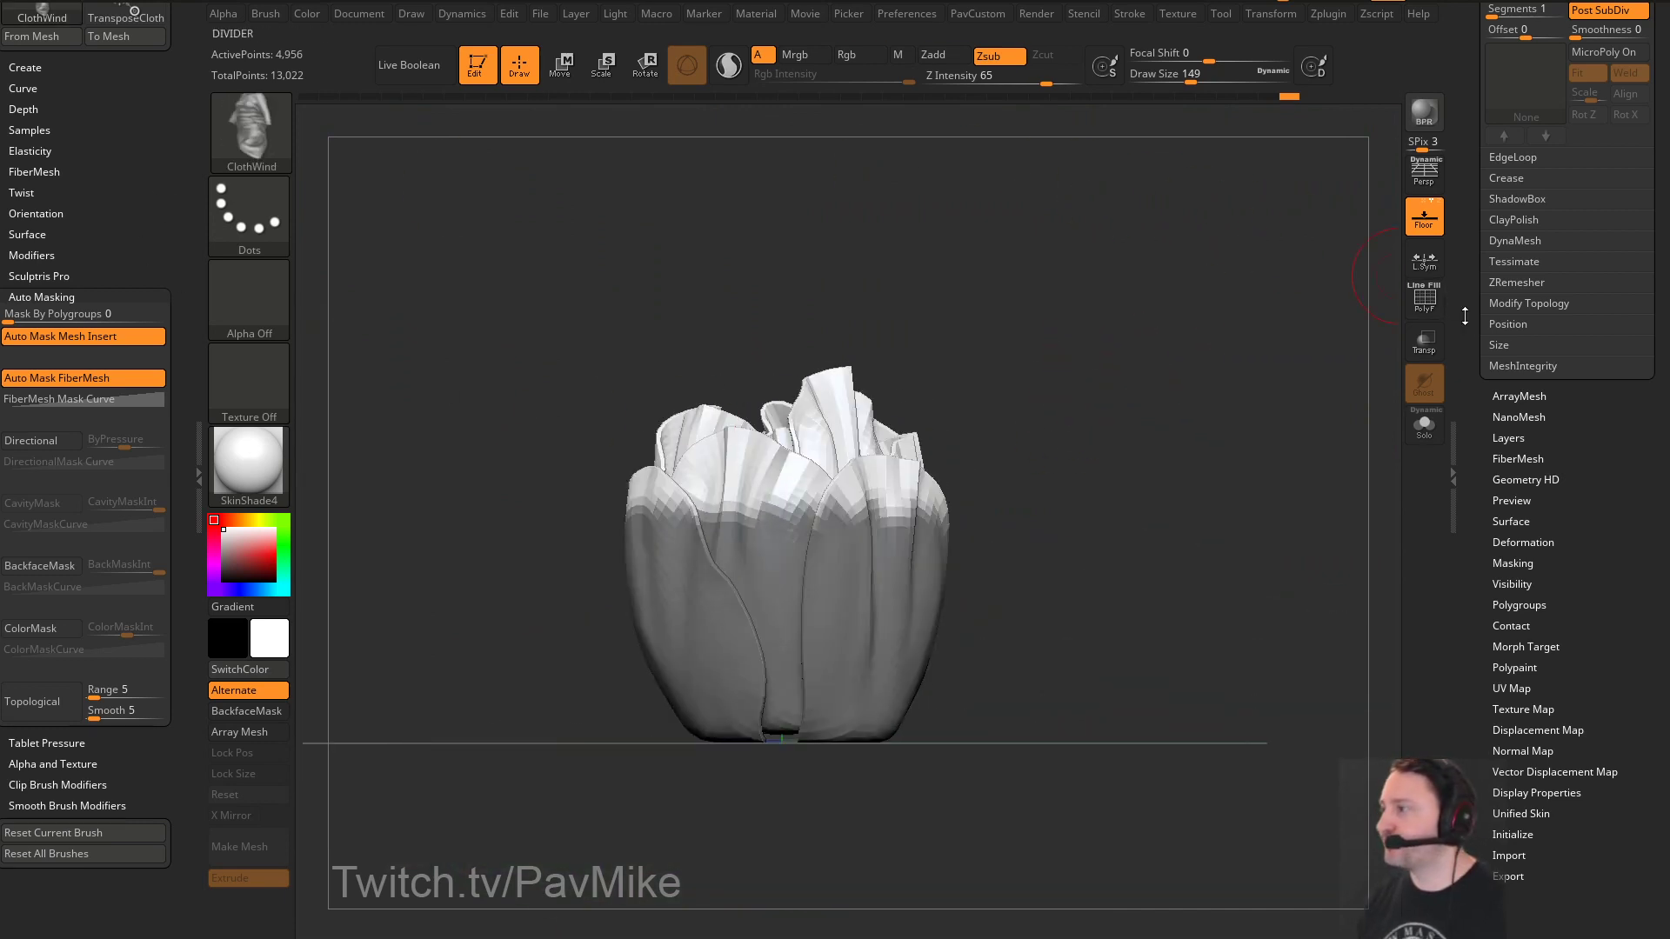
Duplicate the masked petals subtool and hide the original
left_click_drag(1470, 337, 1458, 588)
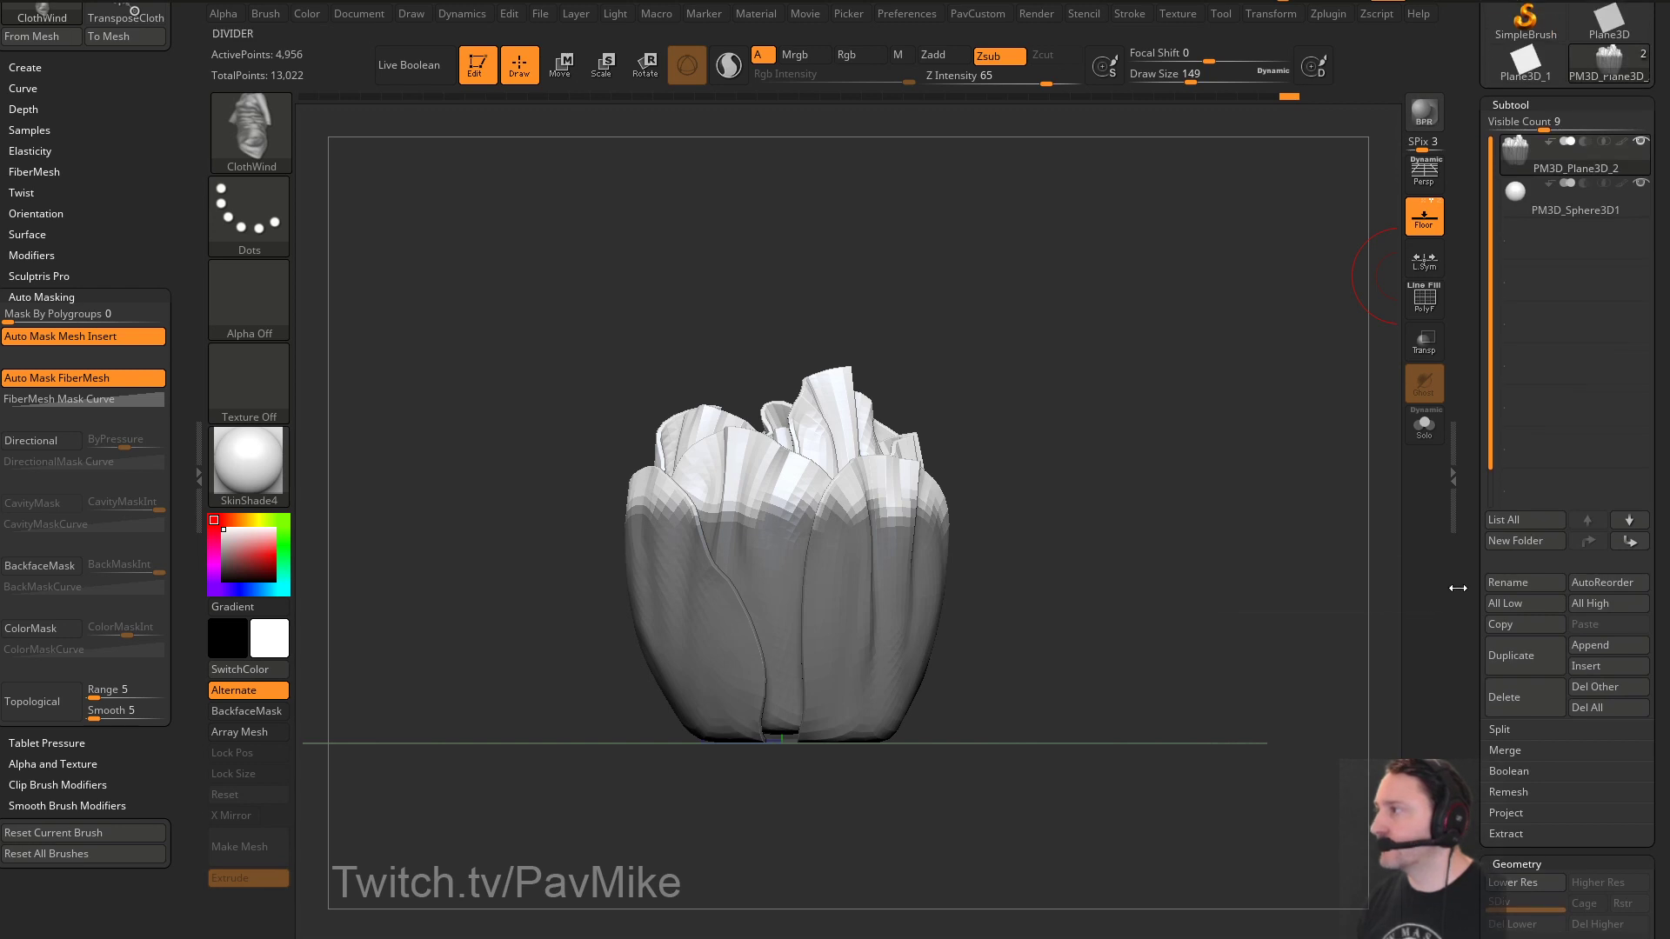
left_click(1520, 670)
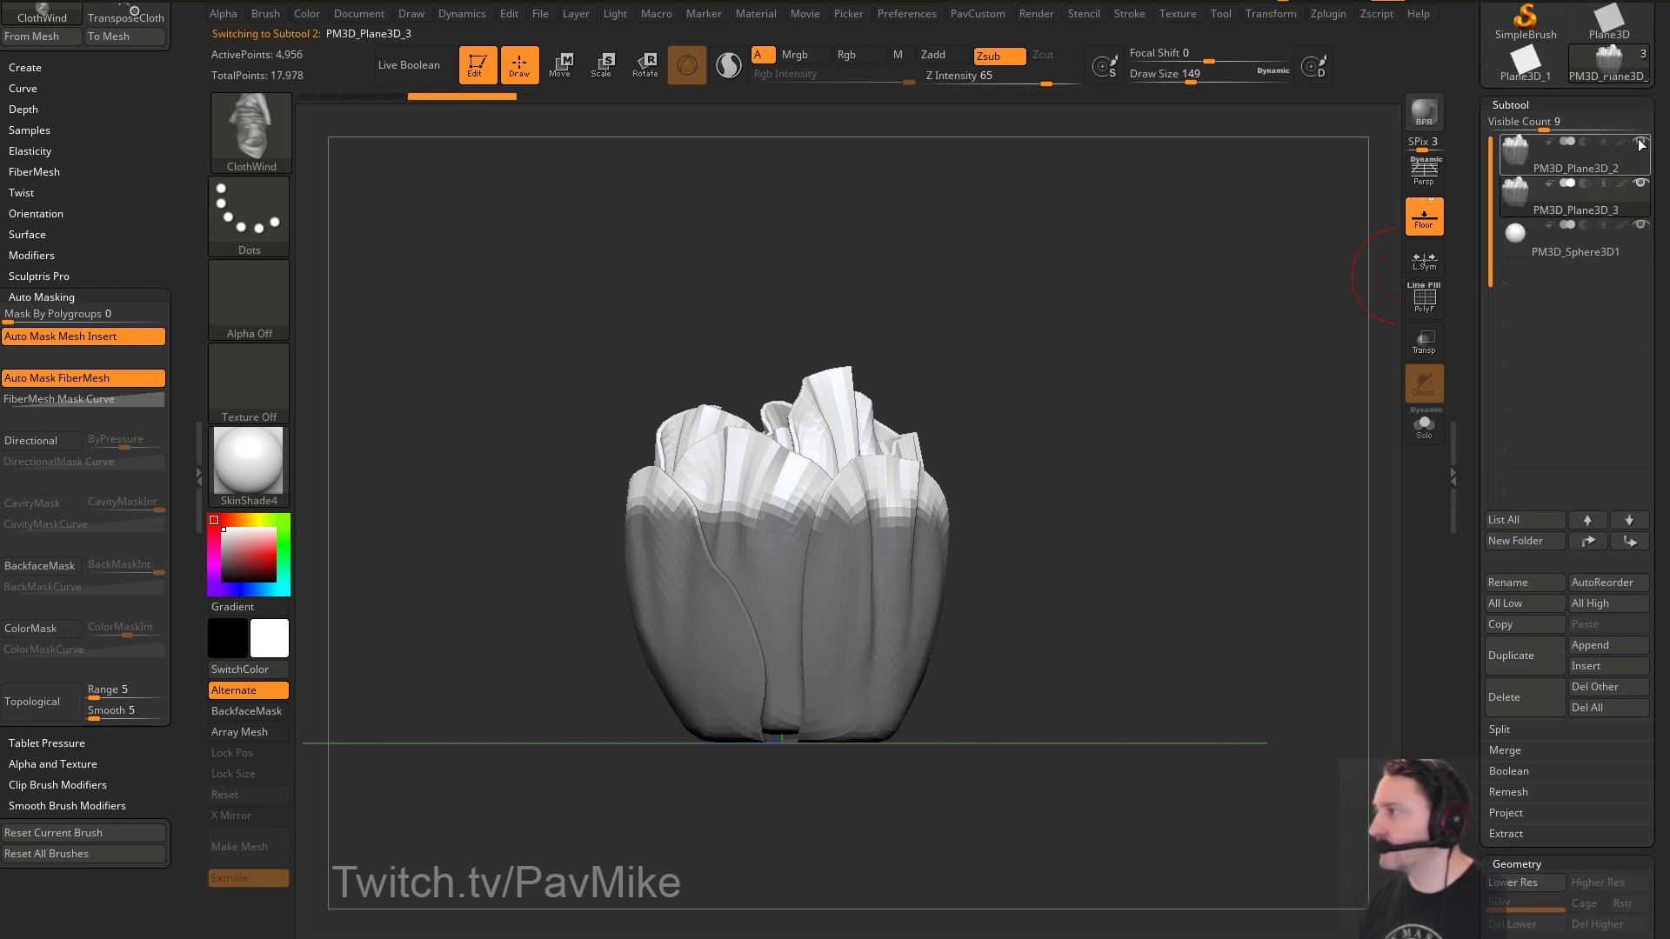
Try simulating the duplicate's unmasked petal tips with gravity, undo it, and repeat the run
left_click(89, 305)
left_click_drag(122, 253, 140, 548)
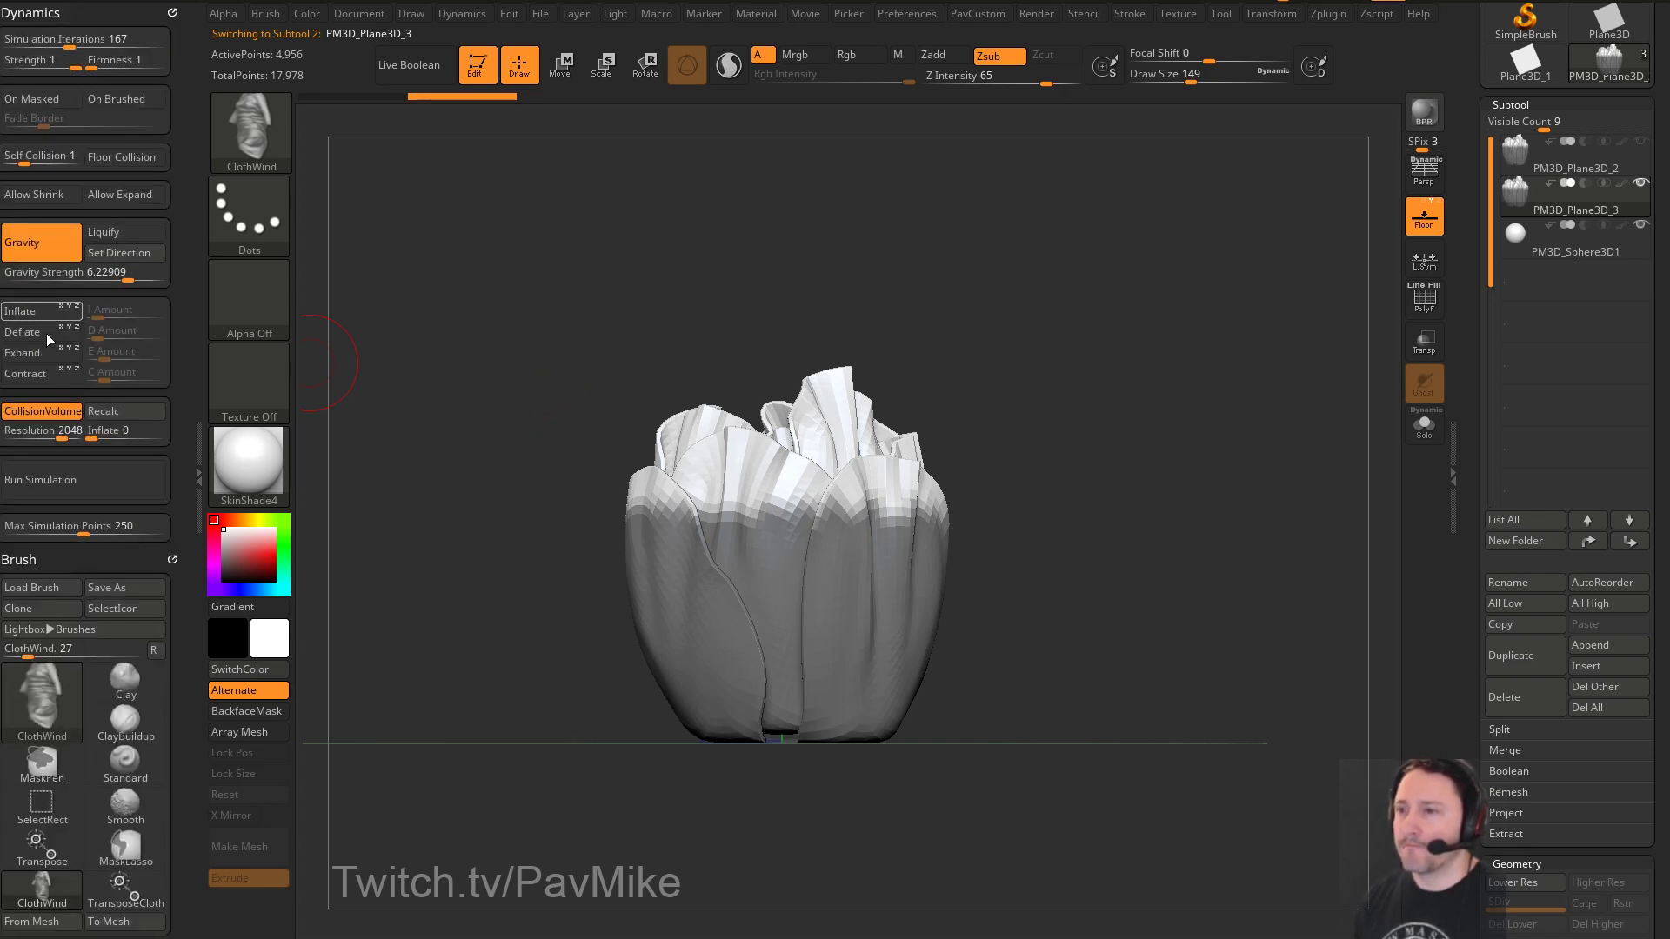
left_click(77, 478)
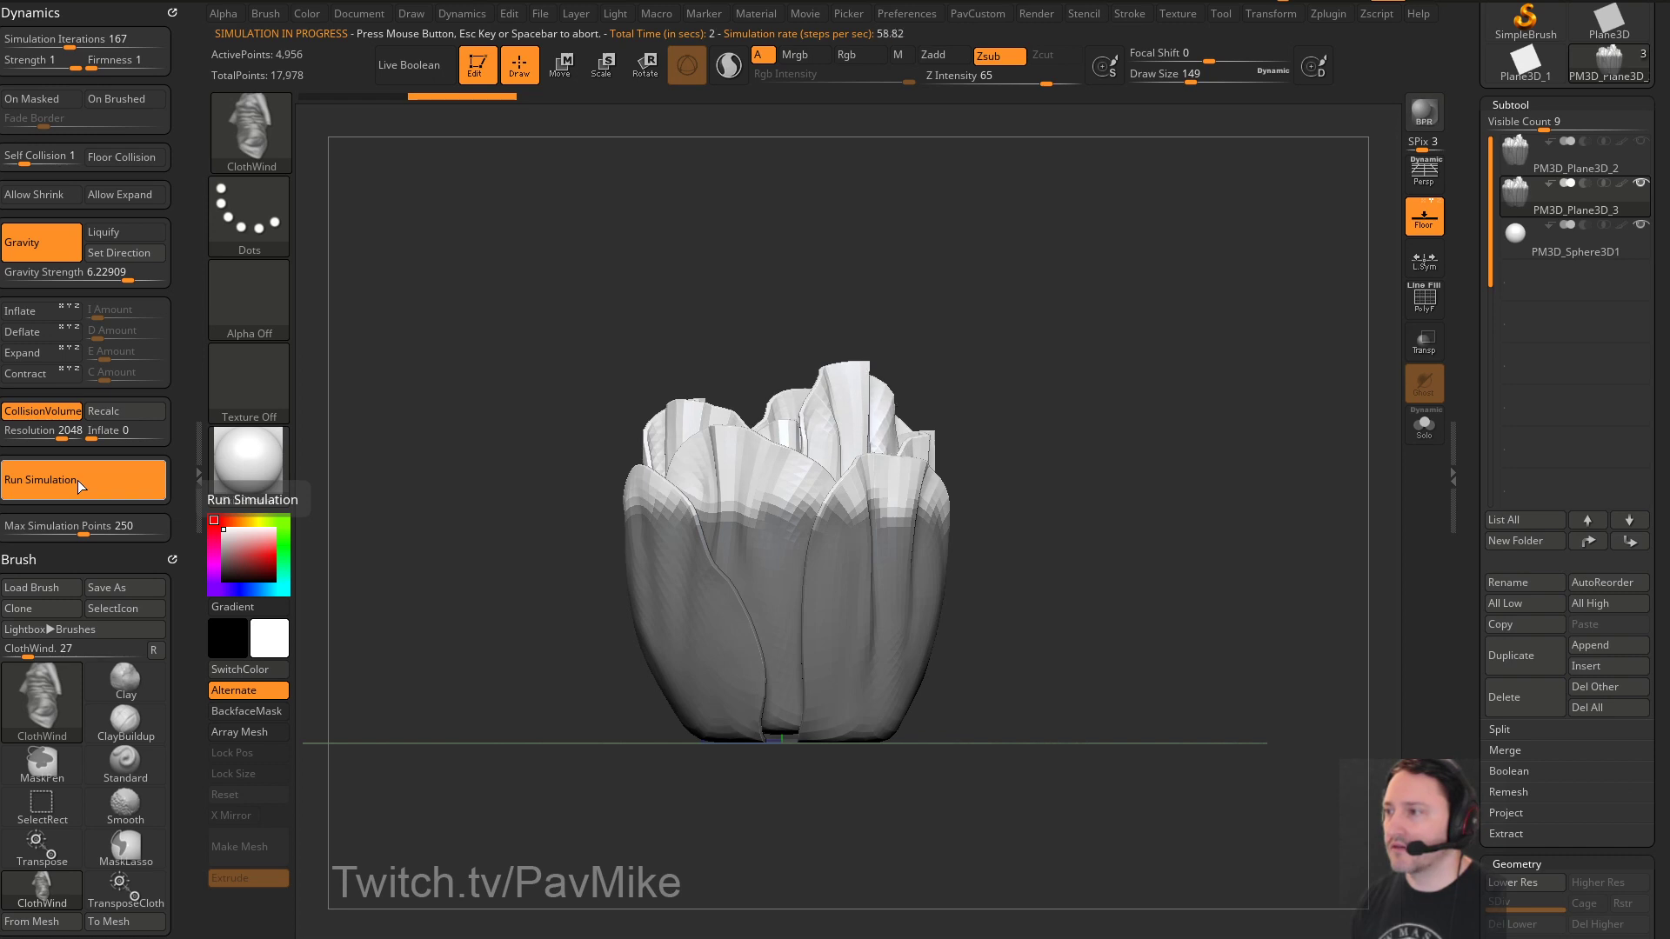
left_click_drag(1052, 331, 981, 359)
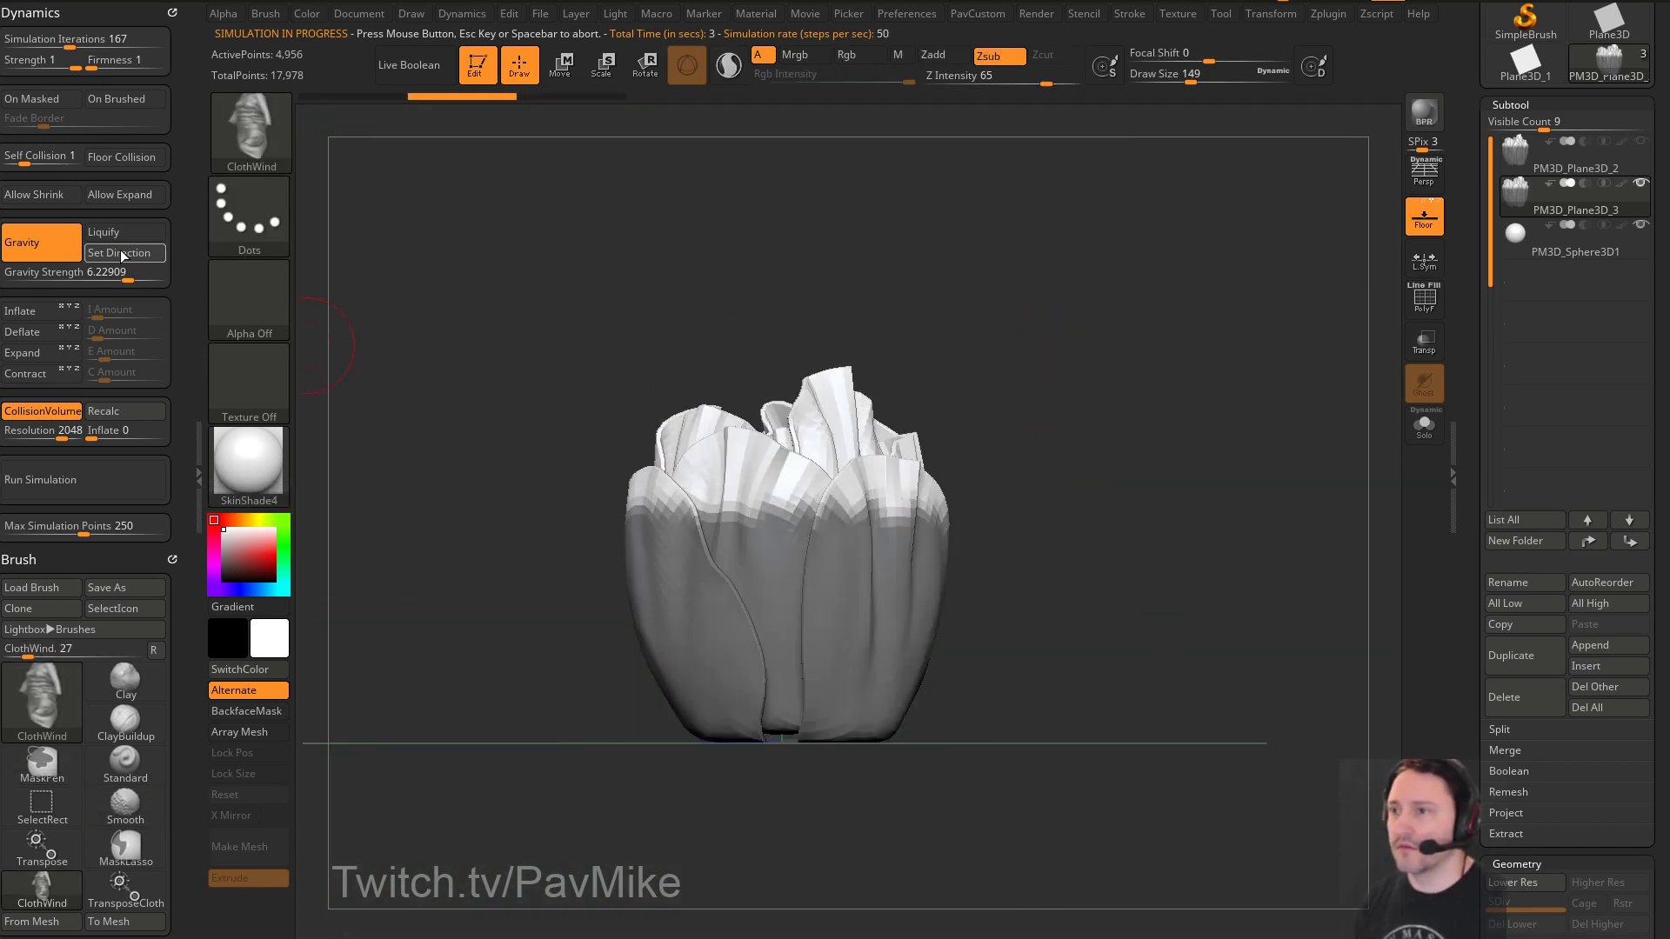
left_click(92, 480)
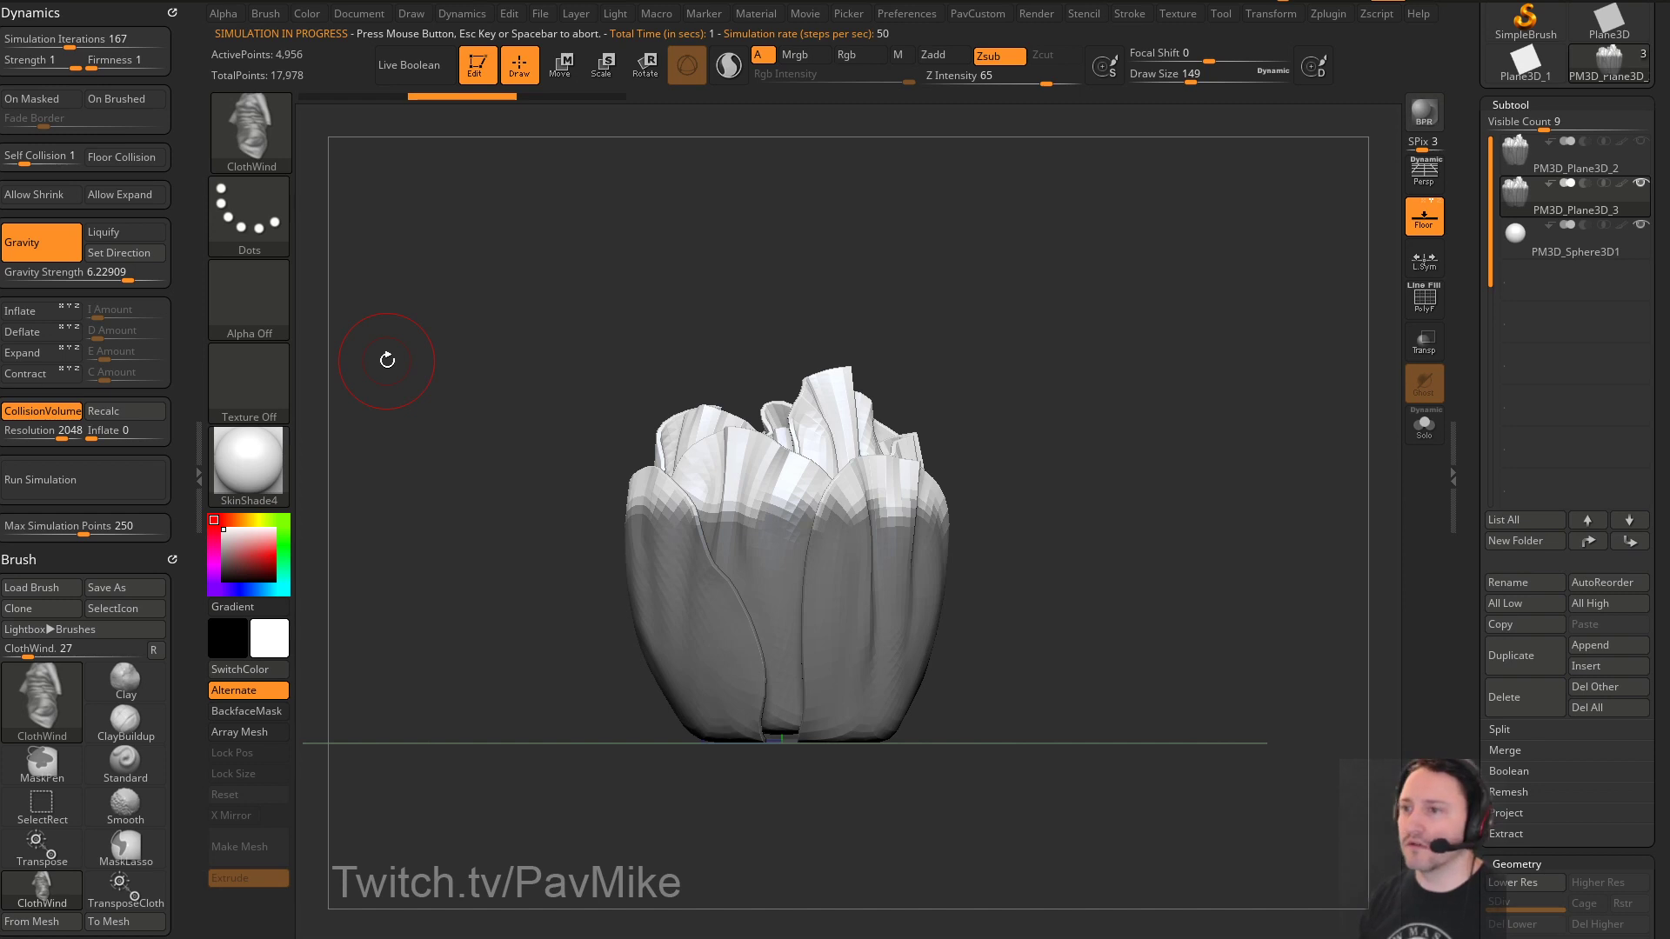
Try simulating the unmasked petal tips with Inflate and Expand enabled at an amount of 1, and undo the result
left_click(38, 312)
left_click(38, 352)
left_click(113, 478)
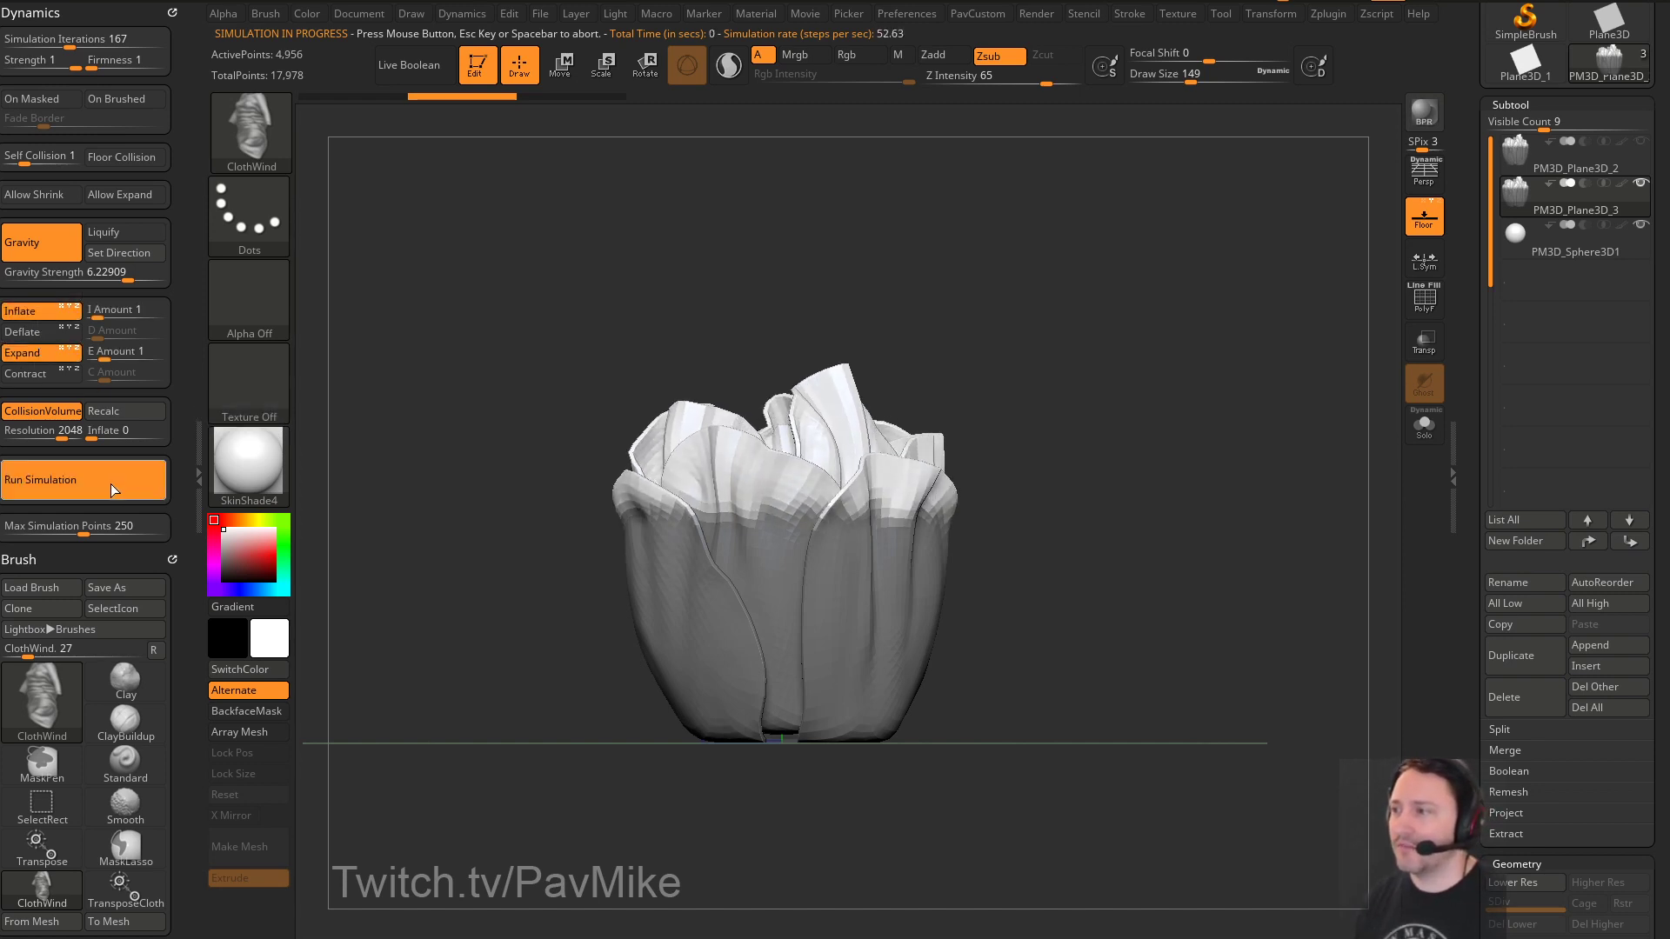
left_click_drag(561, 344, 413, 340)
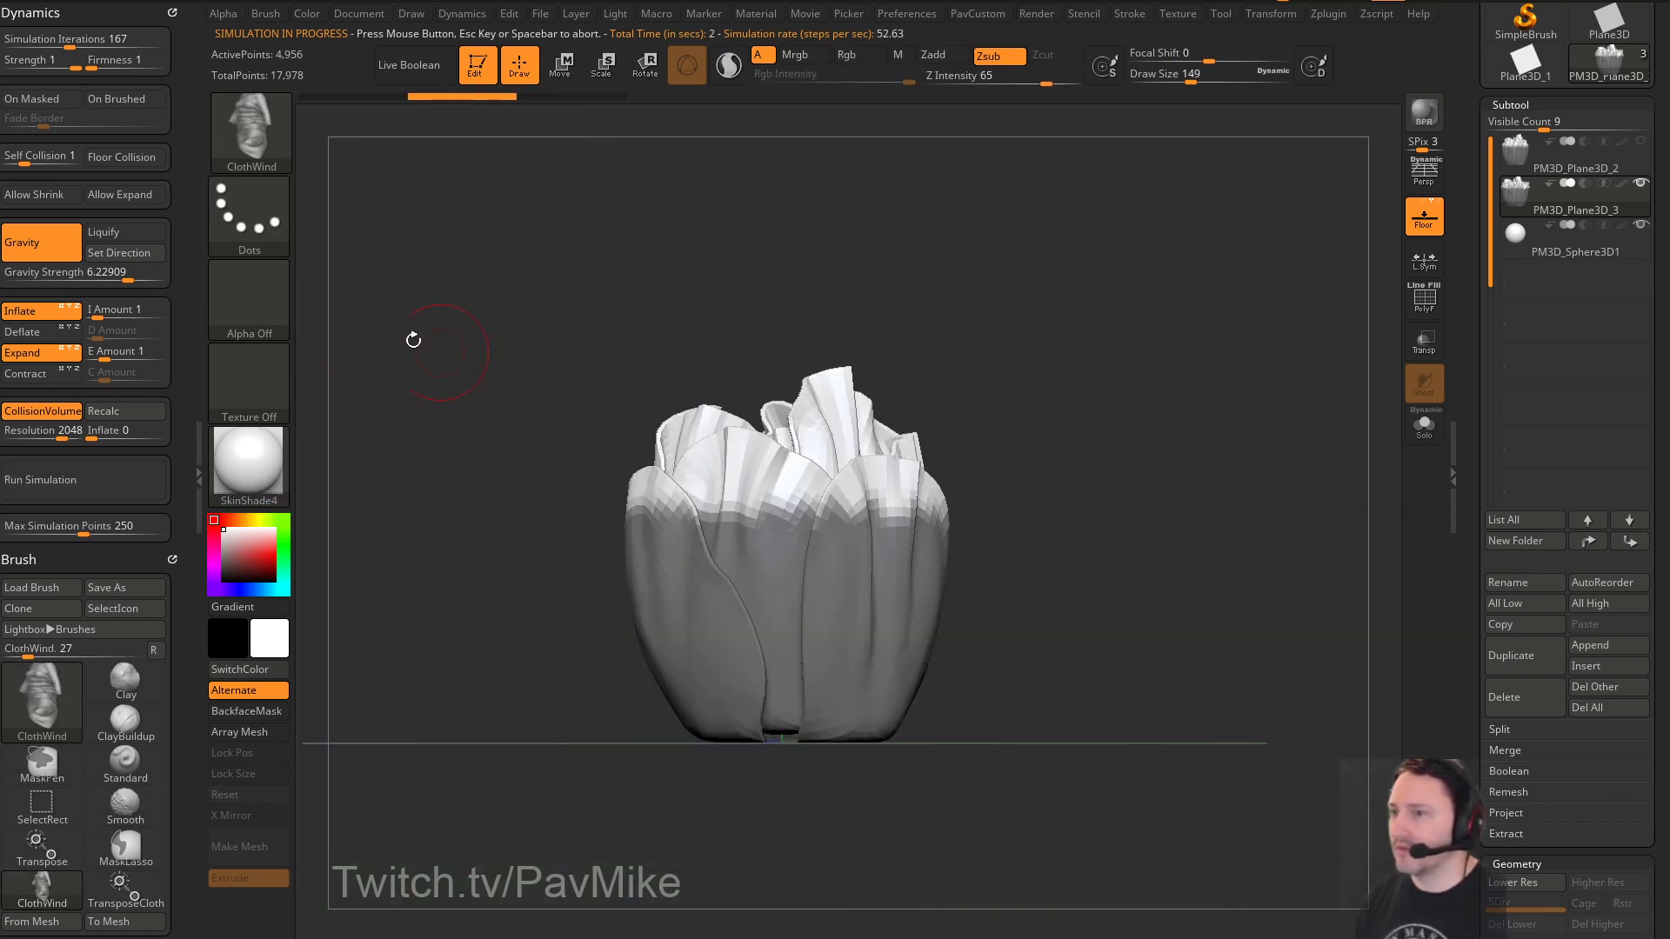
Turn off Expand, rebuild the collision volume, and try simulating the petal tips with gravity and Inflate at 1, undoing the run
left_click(35, 351)
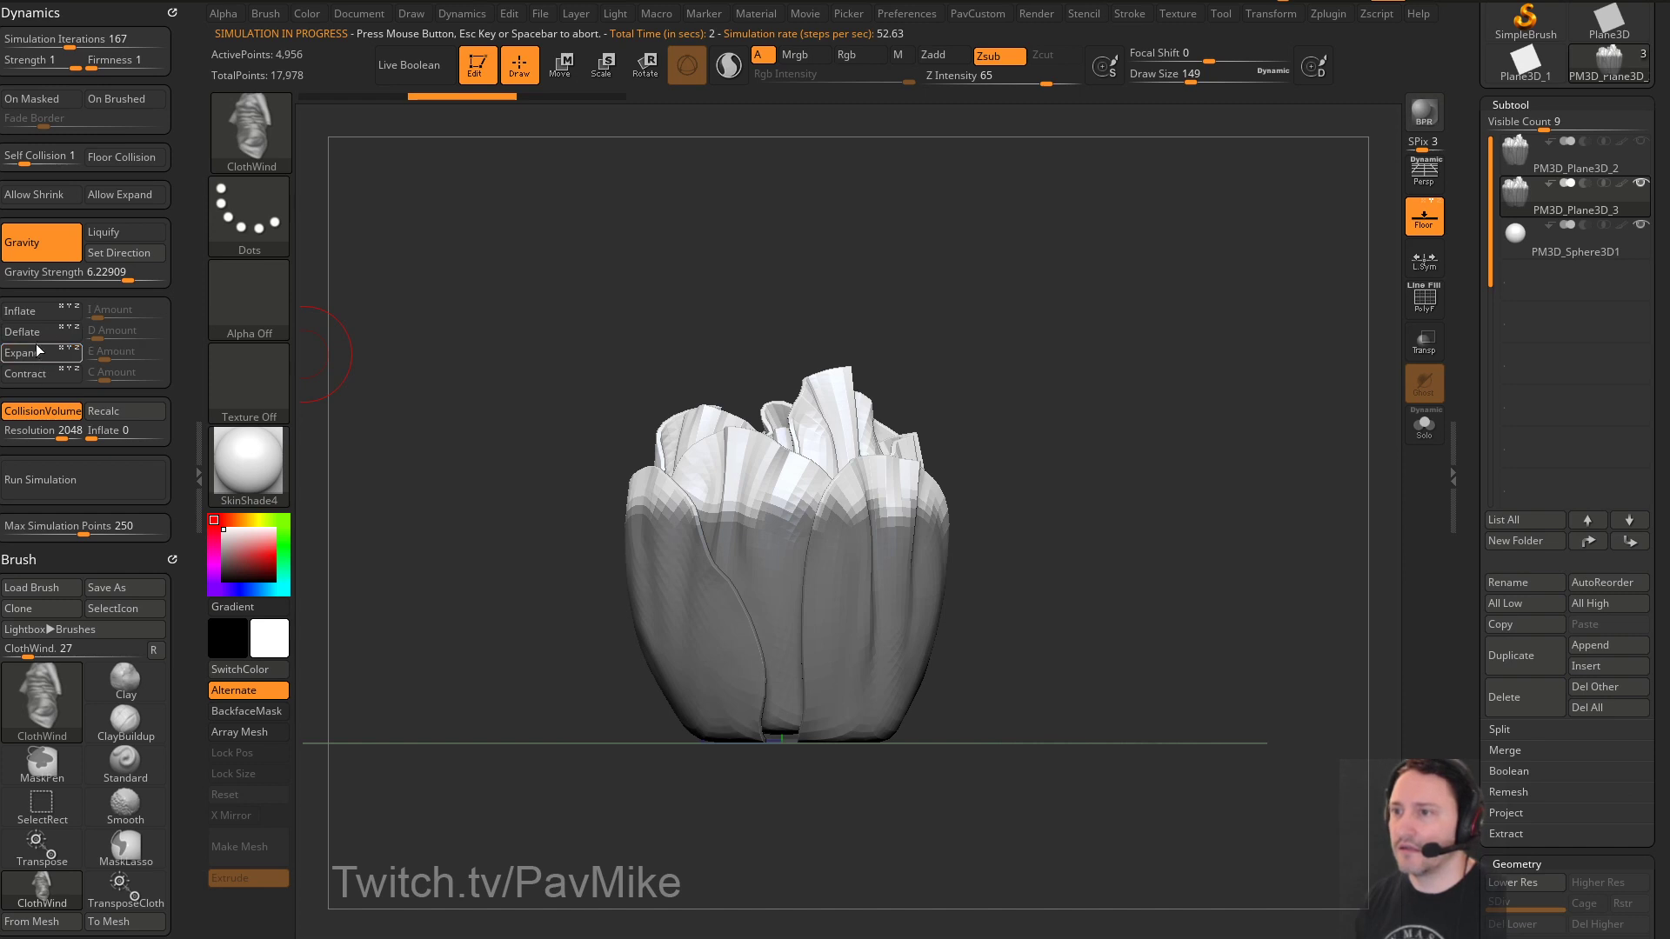
left_click(53, 417)
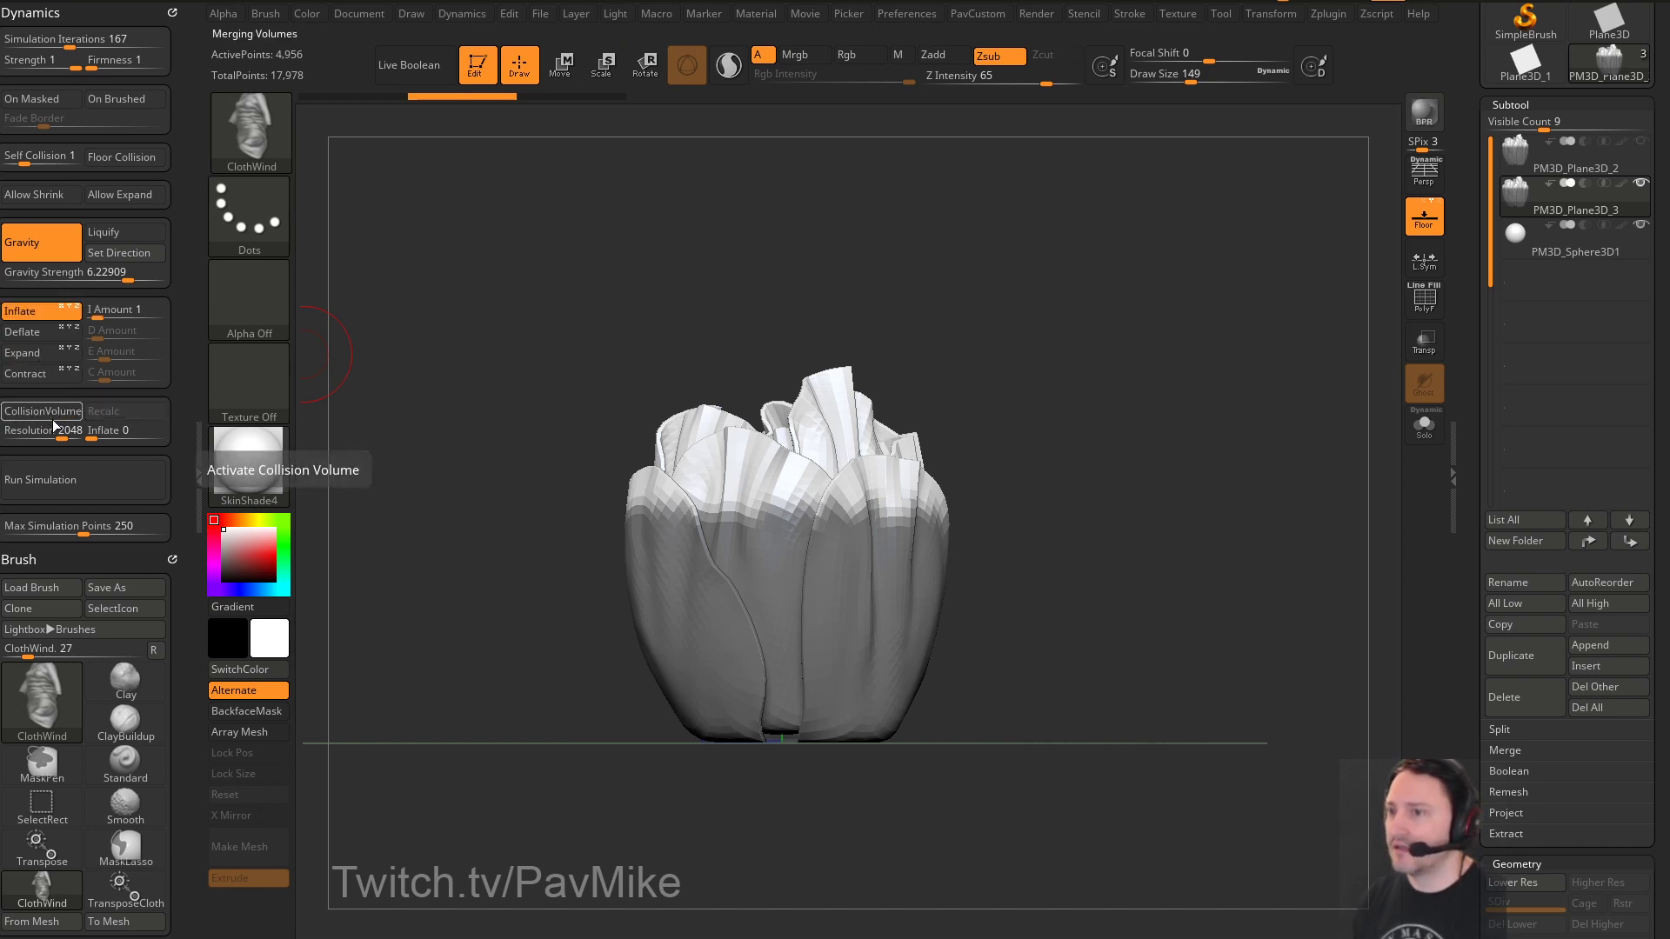
left_click(56, 412)
left_click(85, 483)
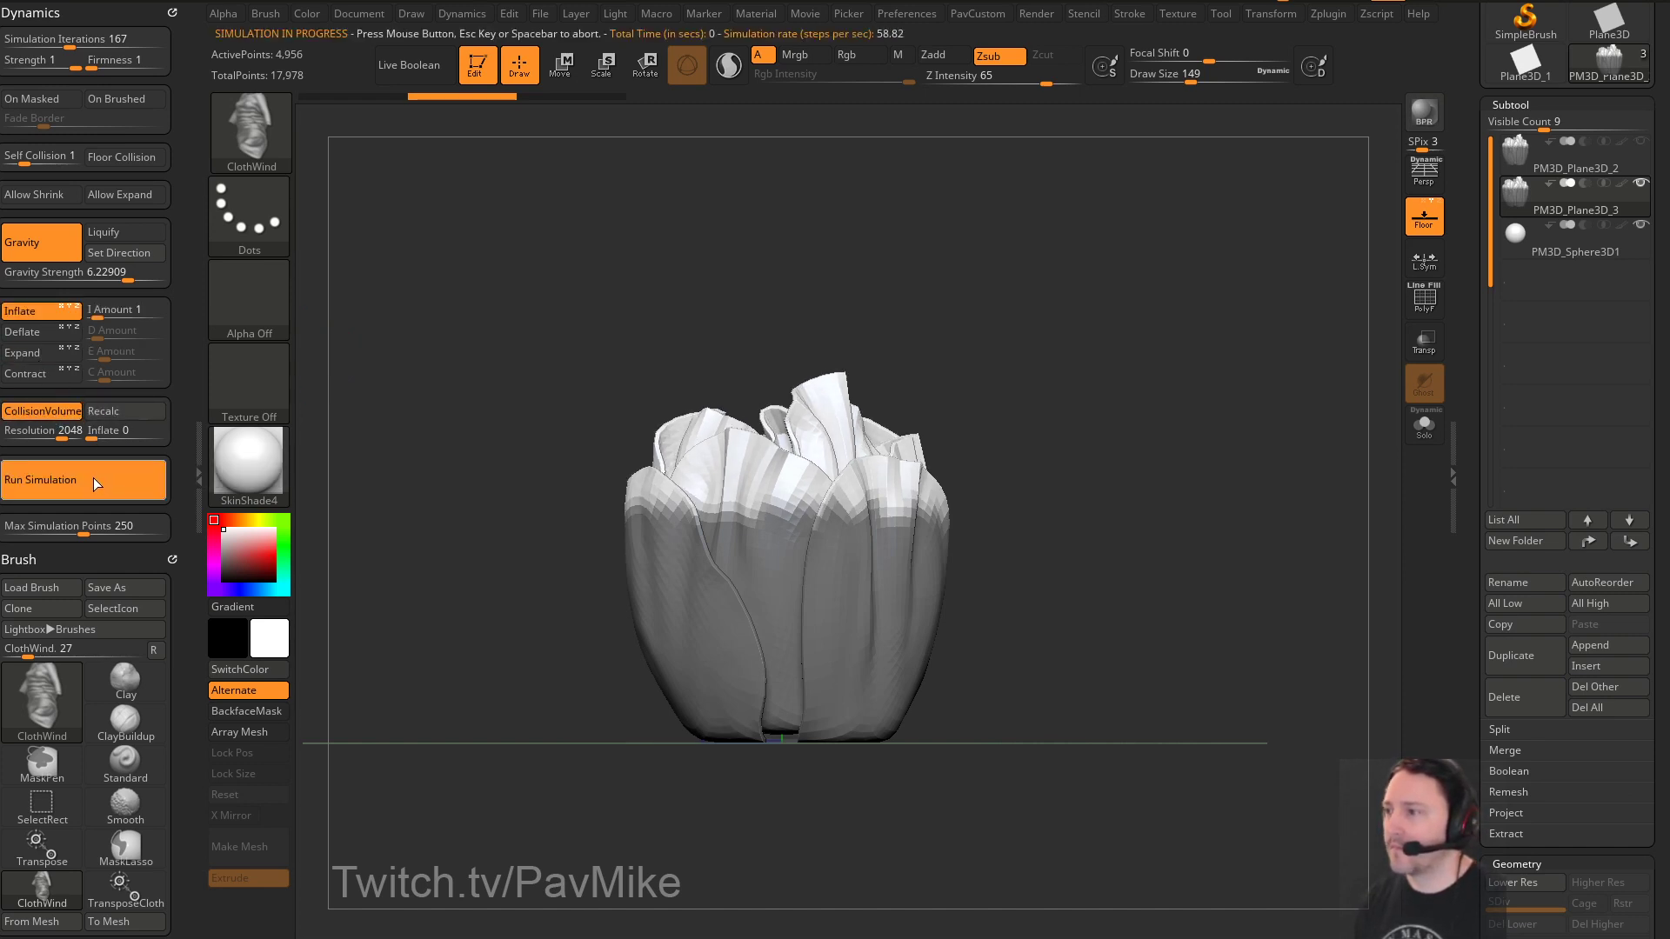
key("ctrl")
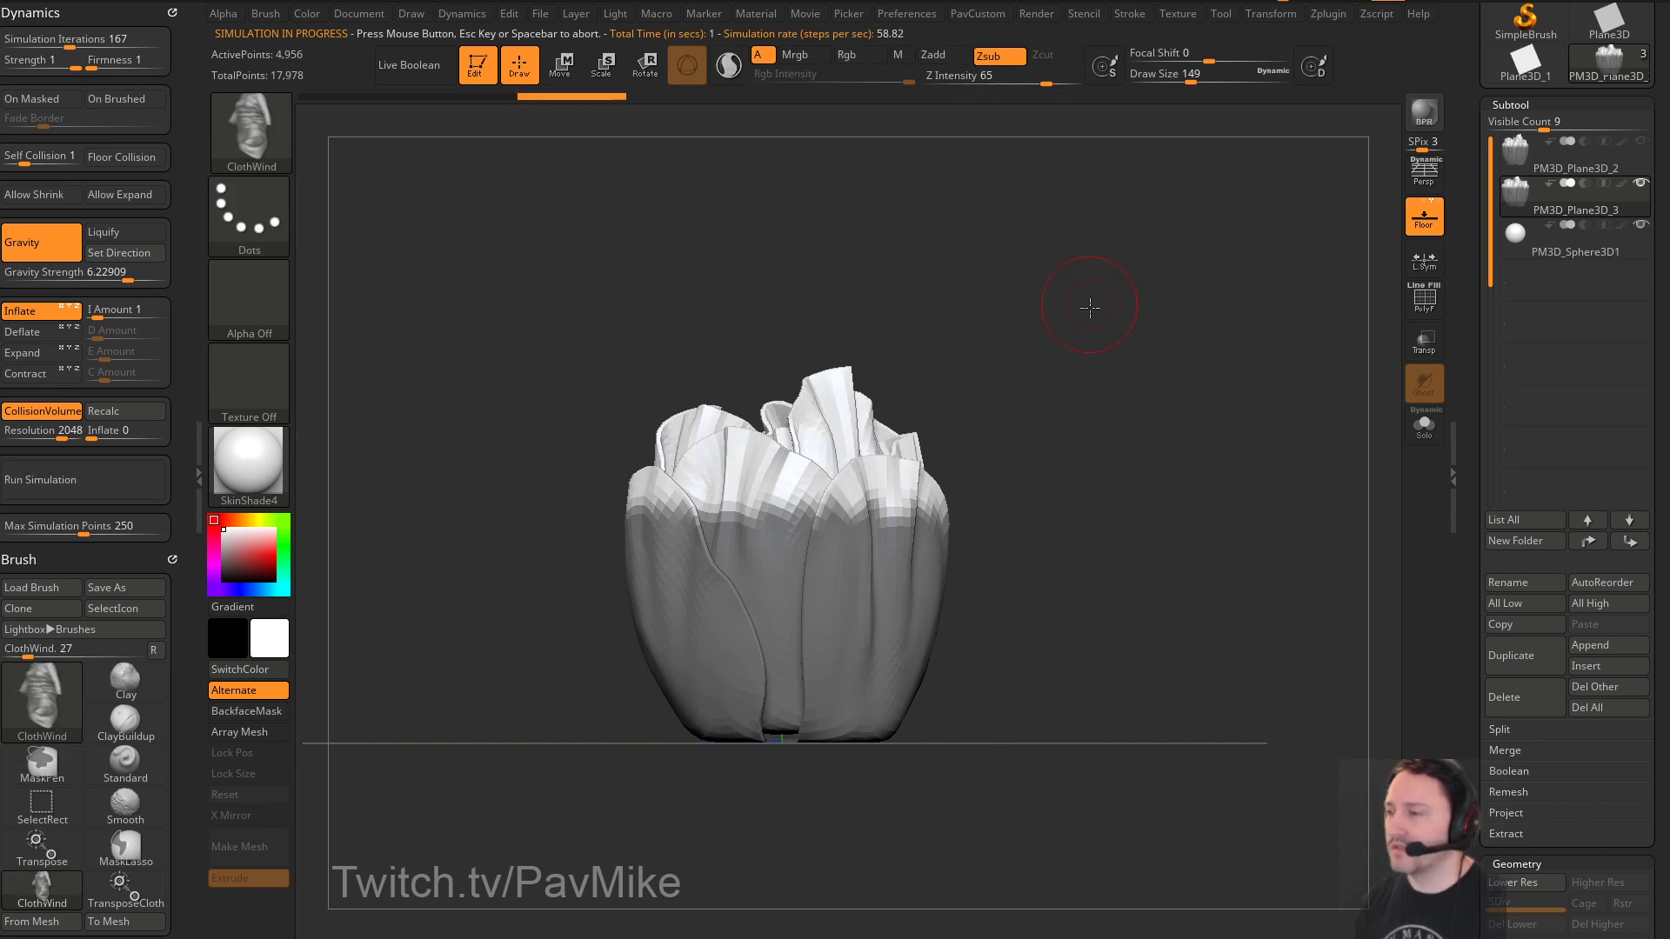
Try opening the unmasked petal tips by scaling them with TransposeCloth while gravity and Inflate are active, undoing the attempts
mouse_move(1100, 318)
left_mouse_down()
mouse_move(1112, 466)
mouse_move(1104, 378)
mouse_move(1070, 308)
left_mouse_up()
key("w")
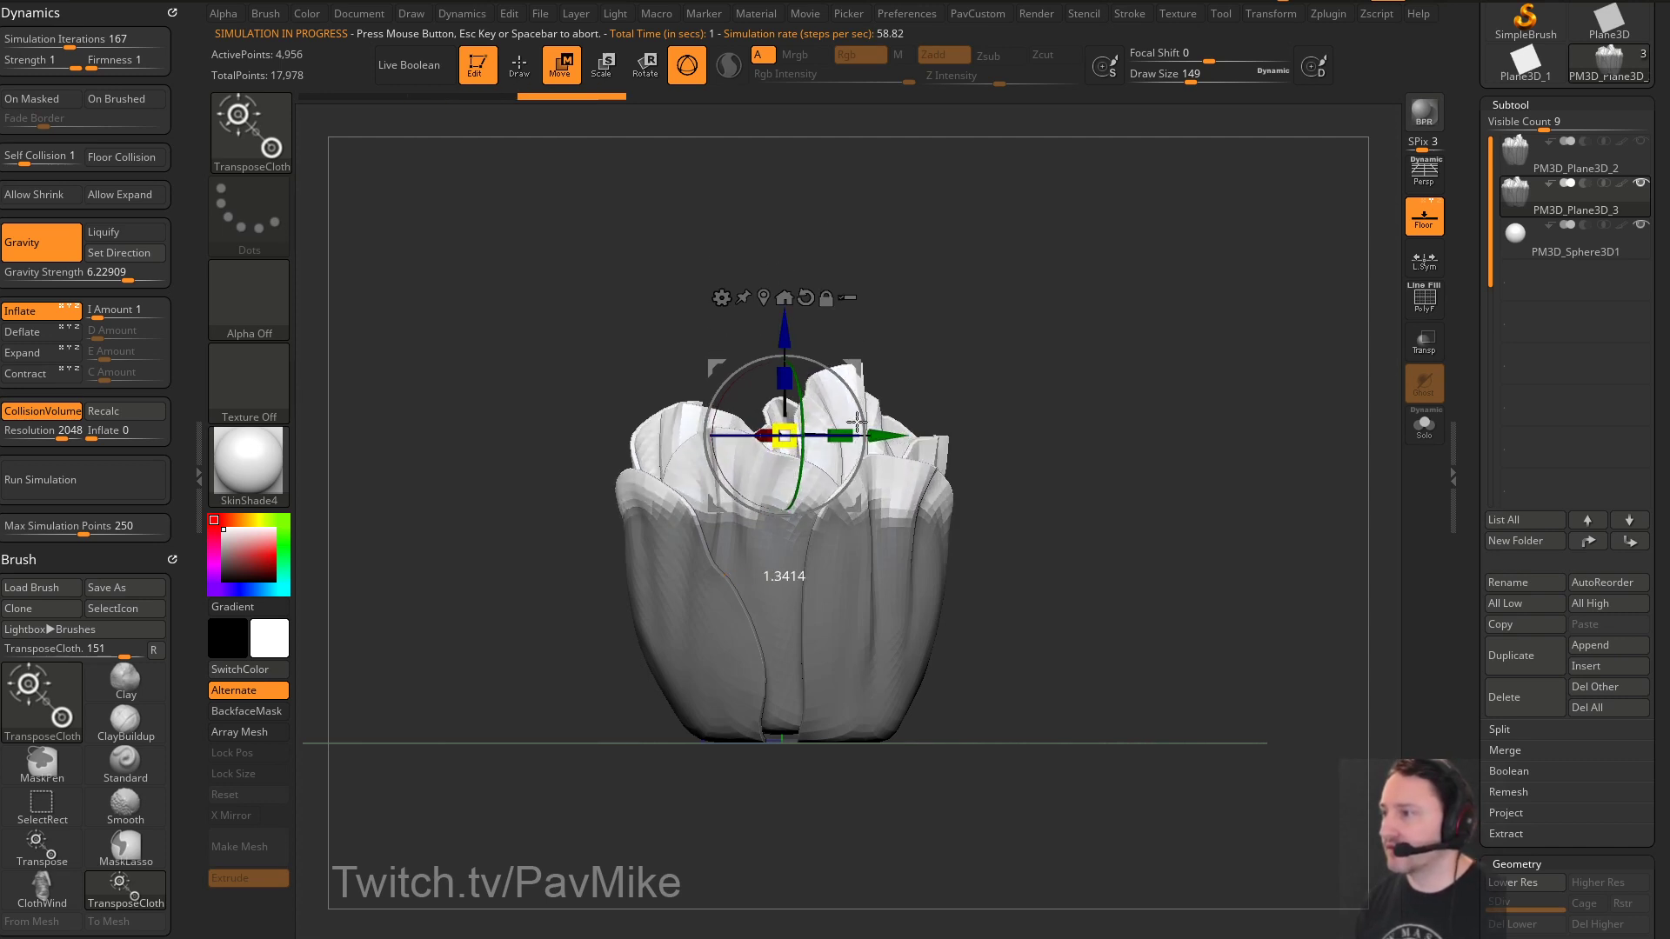
left_click_drag(975, 388, 942, 424)
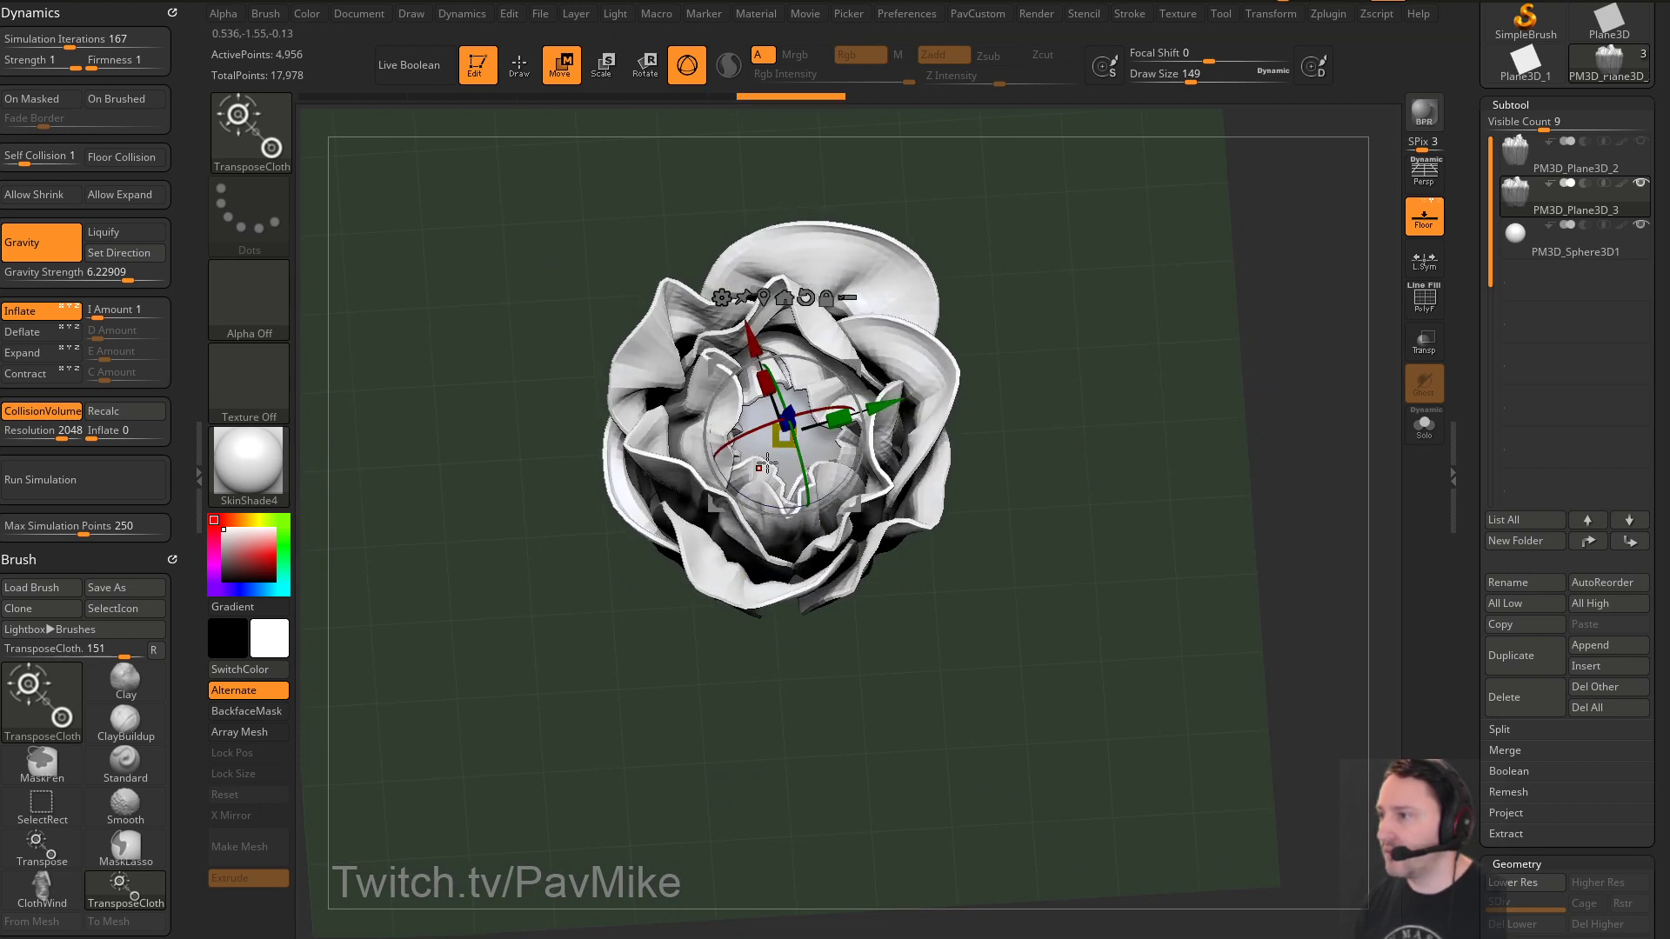
left_click_drag(785, 435, 776, 484)
key("ctrl+z")
left_click_drag(1084, 528, 1075, 439)
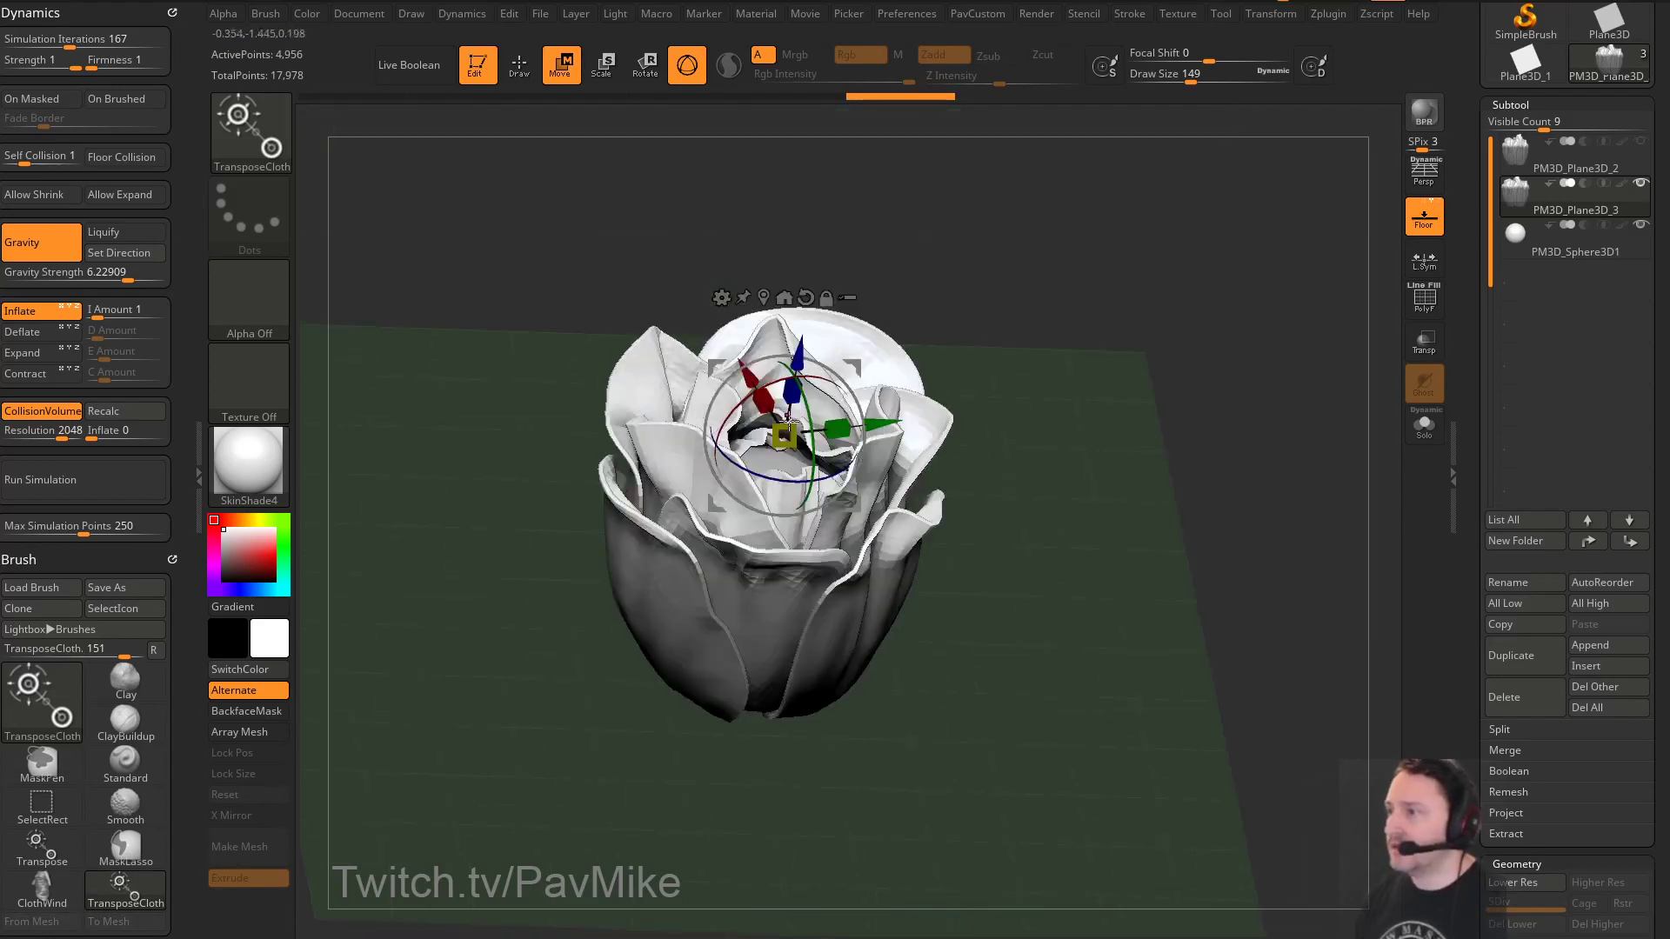
left_click_drag(780, 445, 777, 439)
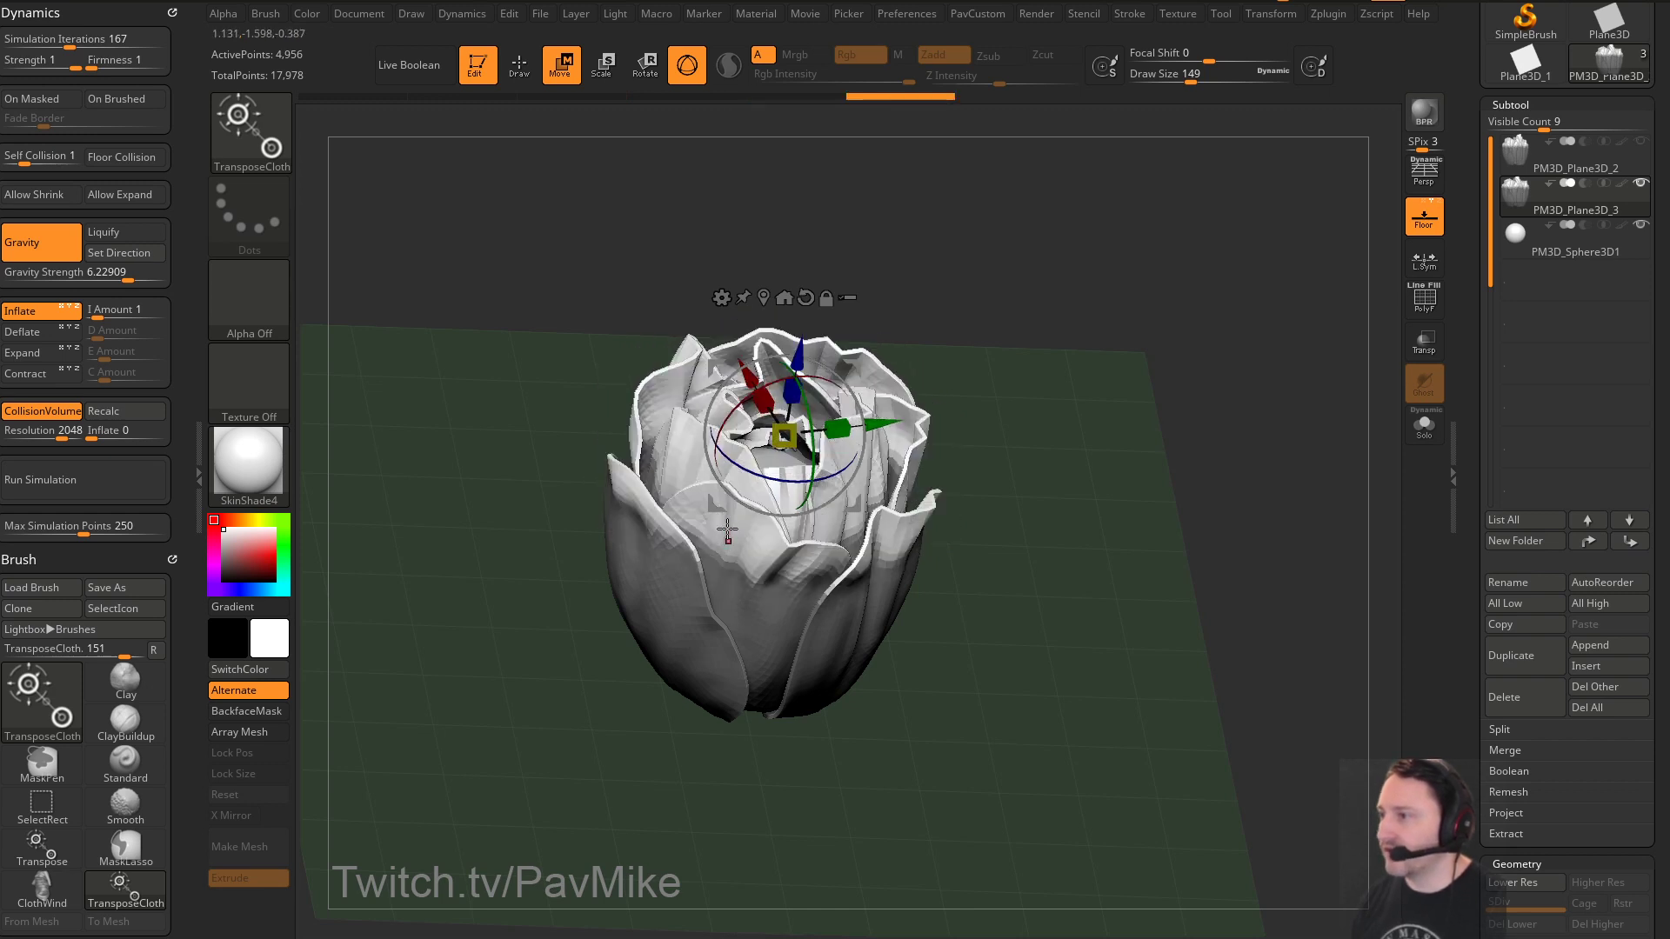
Turn off Inflate and Gravity and scale the unmasked petal tips with TransposeCloth so they fold outward into an open bloom
left_click(26, 311)
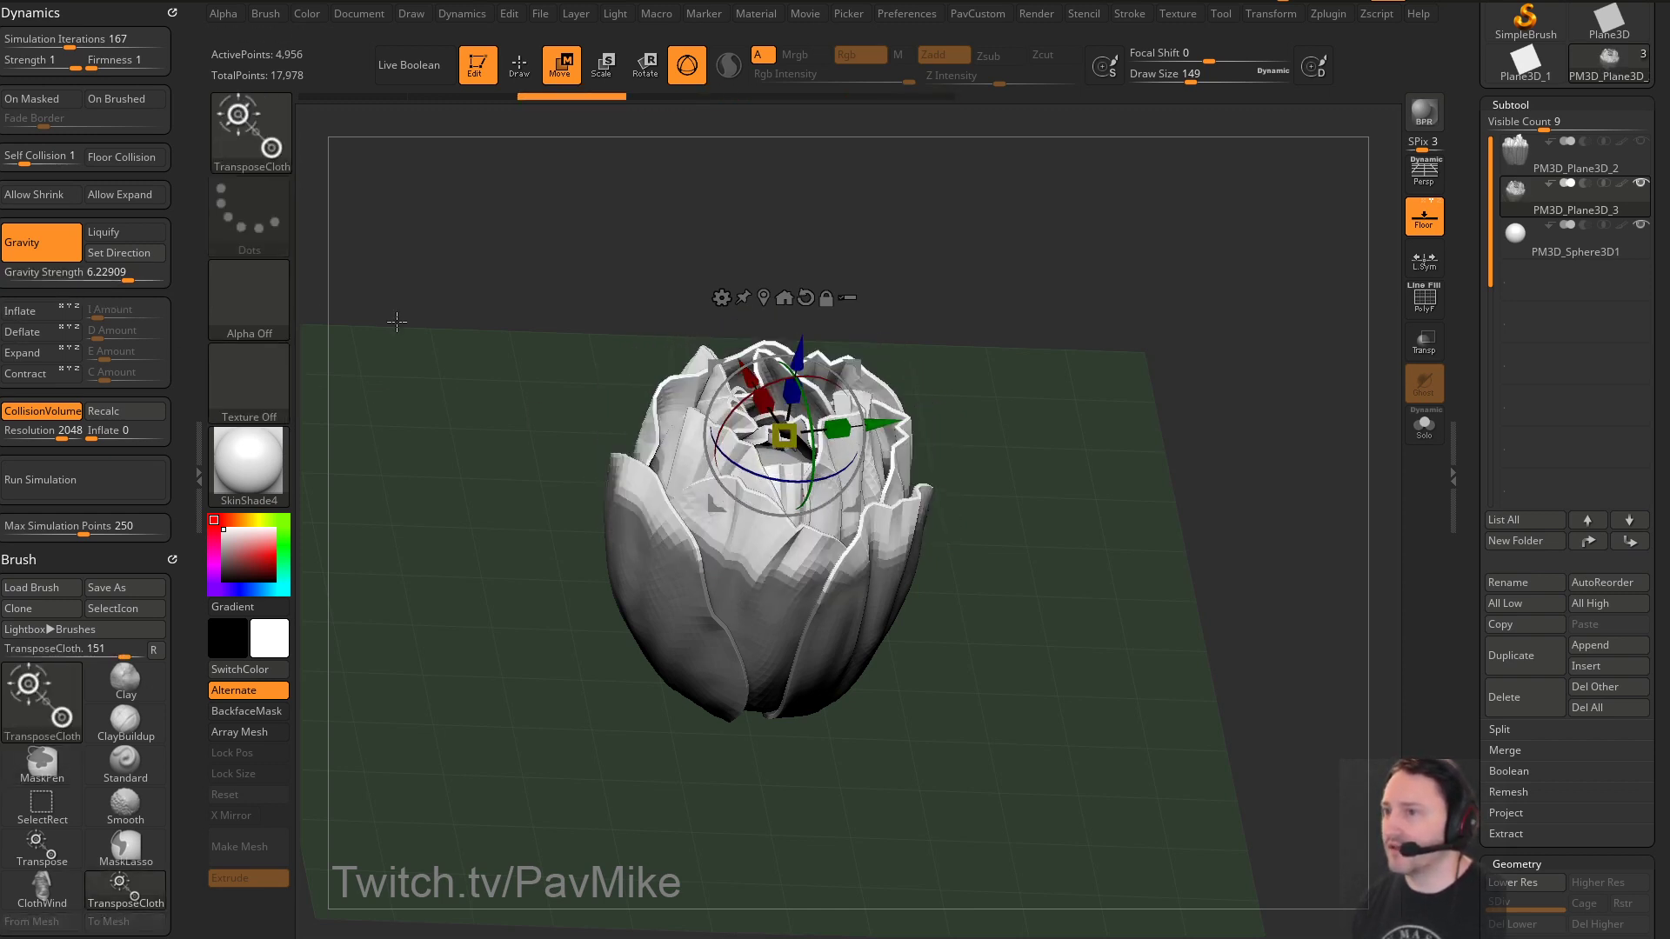
left_click(67, 248)
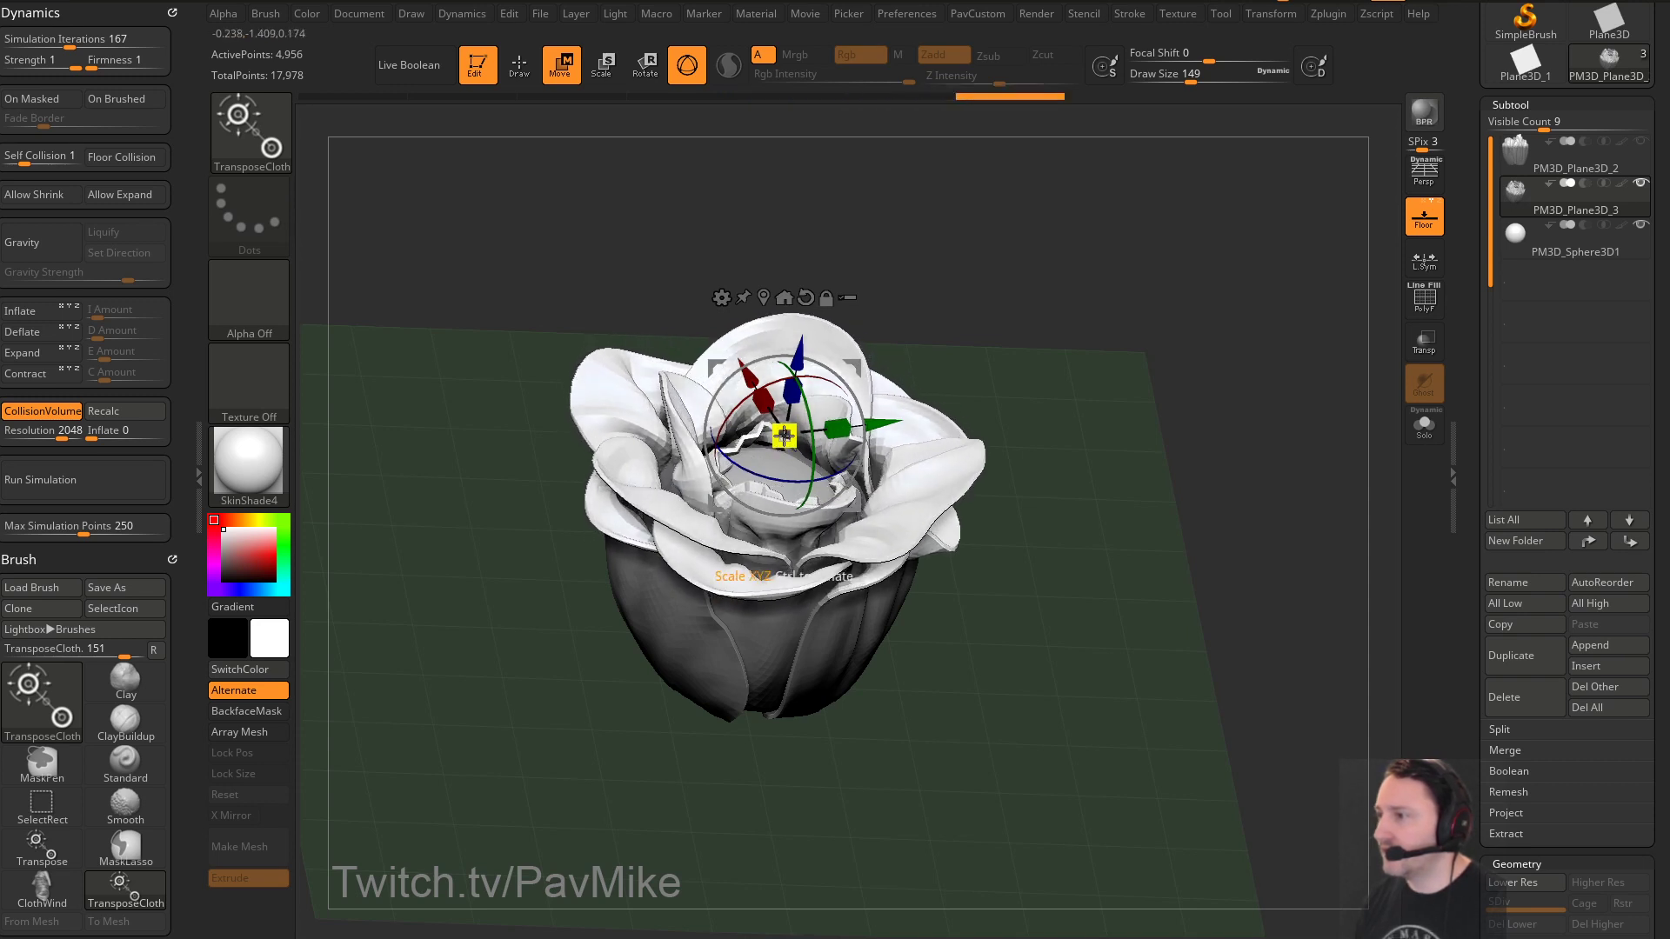
left_click_drag(748, 478, 746, 480)
mouse_move(1000, 382)
left_mouse_down()
mouse_move(1026, 445)
mouse_move(1133, 485)
mouse_move(1170, 476)
left_mouse_up()
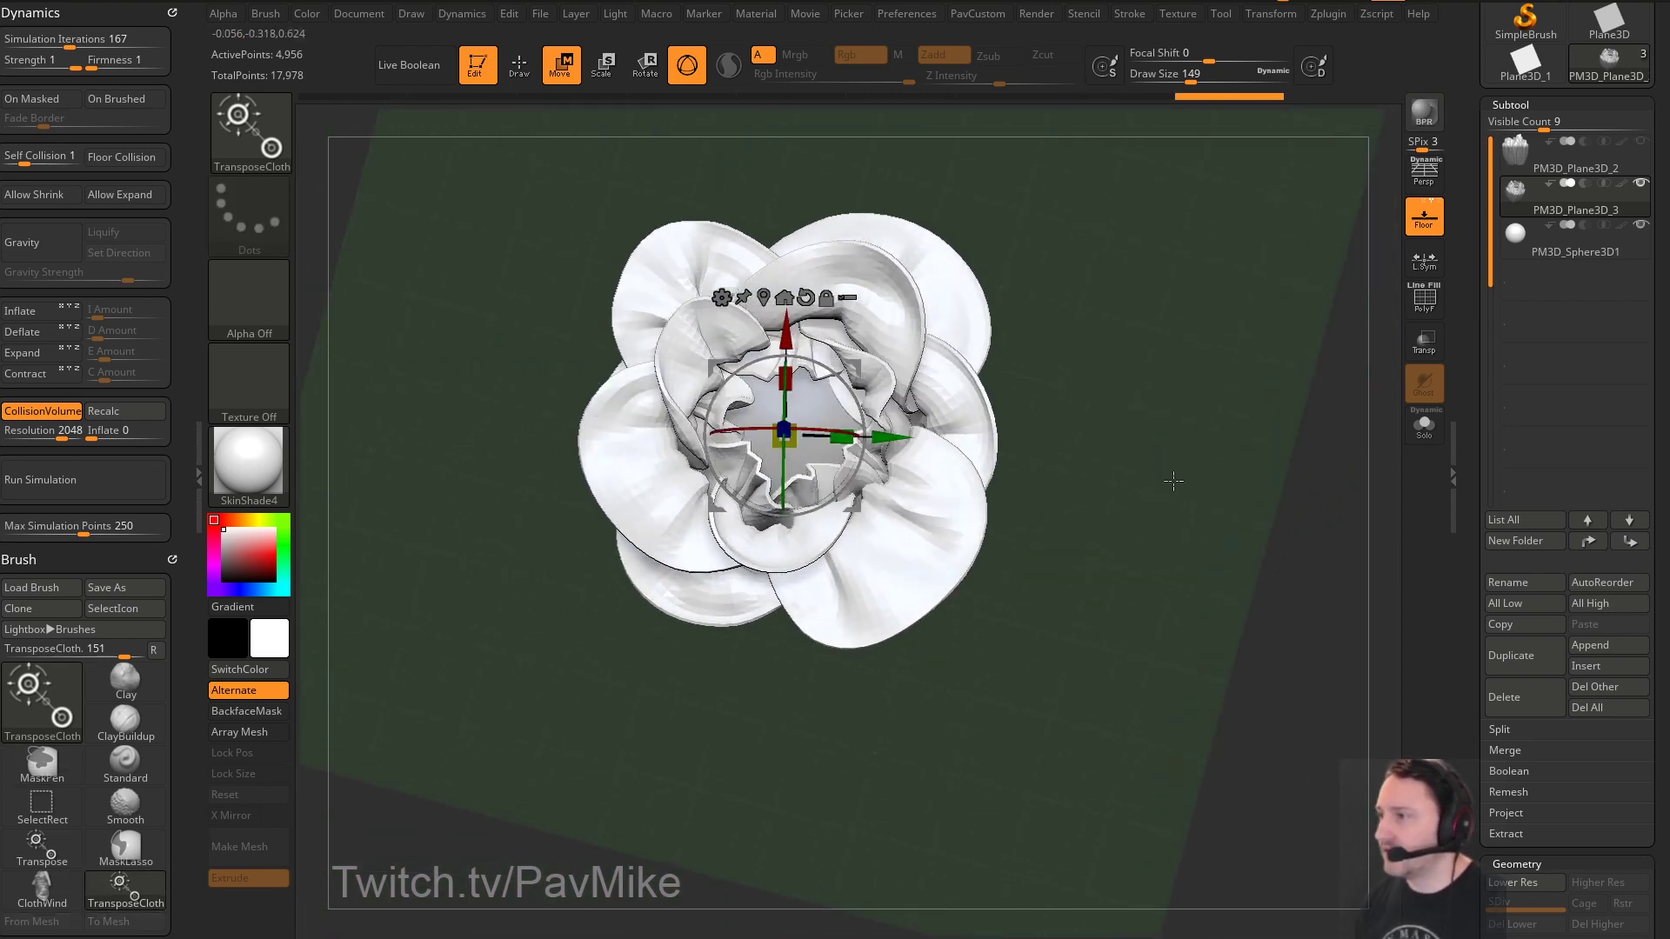
Return to sculpting with a draw size of 187, showing the flower's PolyFrame and hiding the floor grid
key("q")
mouse_move(1168, 412)
left_mouse_down("alt")
mouse_move(1138, 452)
mouse_move(1027, 414)
mouse_move(1093, 414)
mouse_move(1107, 469)
mouse_move(1107, 391)
mouse_move(1140, 429)
mouse_move(1179, 390)
mouse_move(1199, 396)
left_mouse_up("alt")
key("s")
key("s")
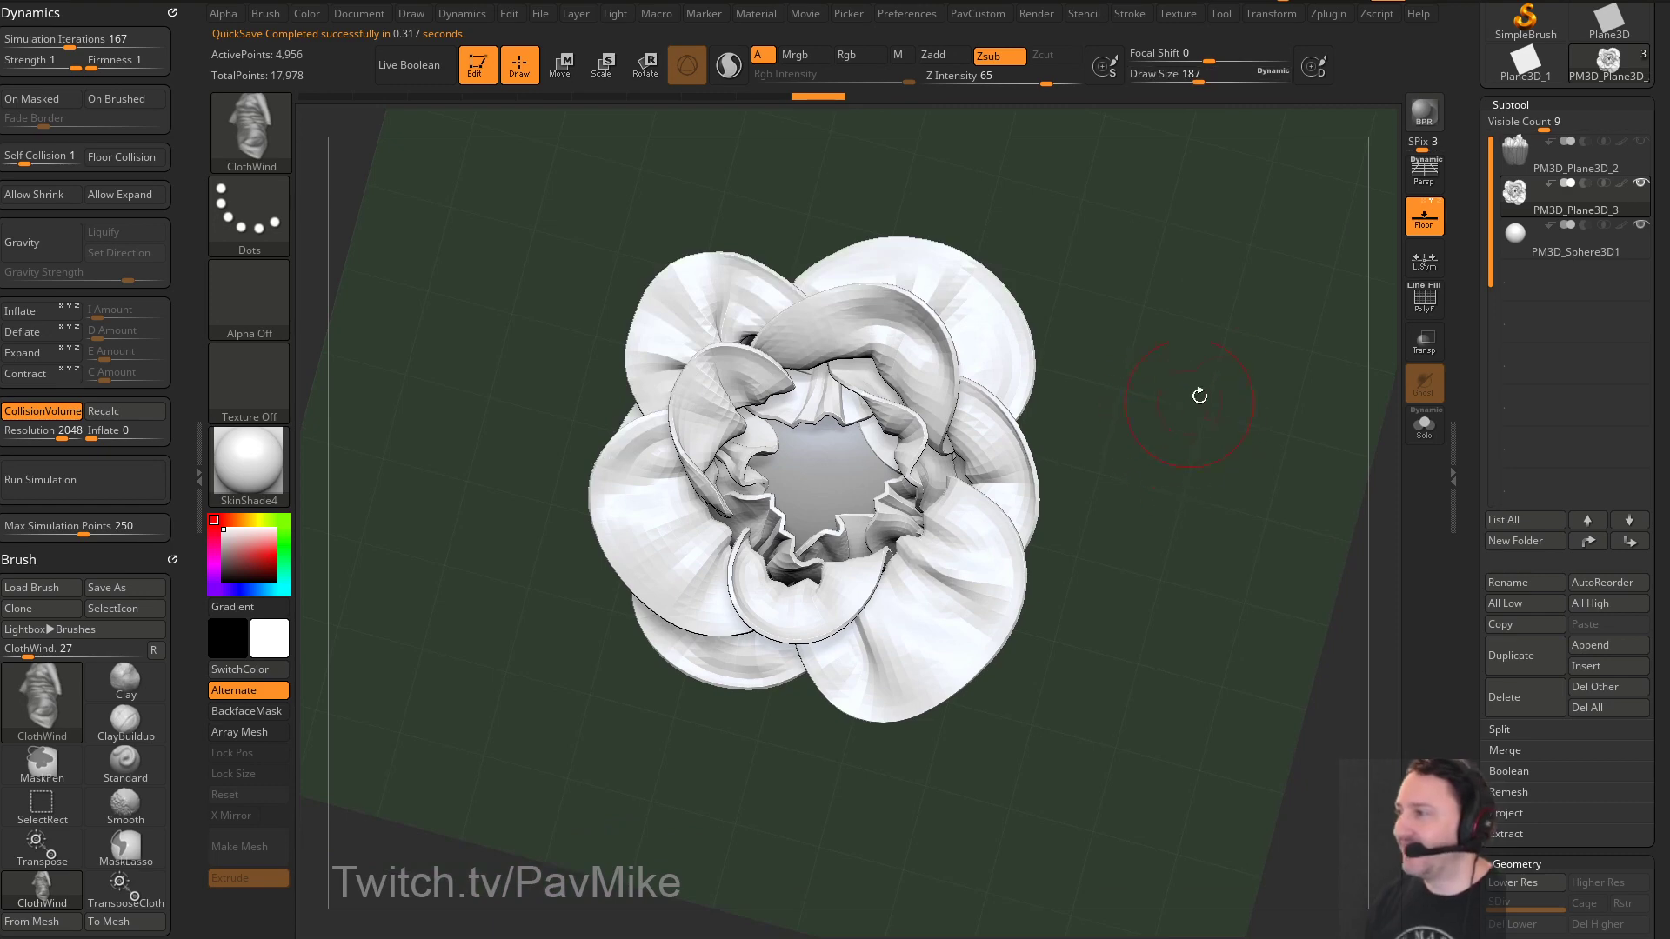
left_click(1424, 300)
left_click_drag(1357, 470, 1281, 370)
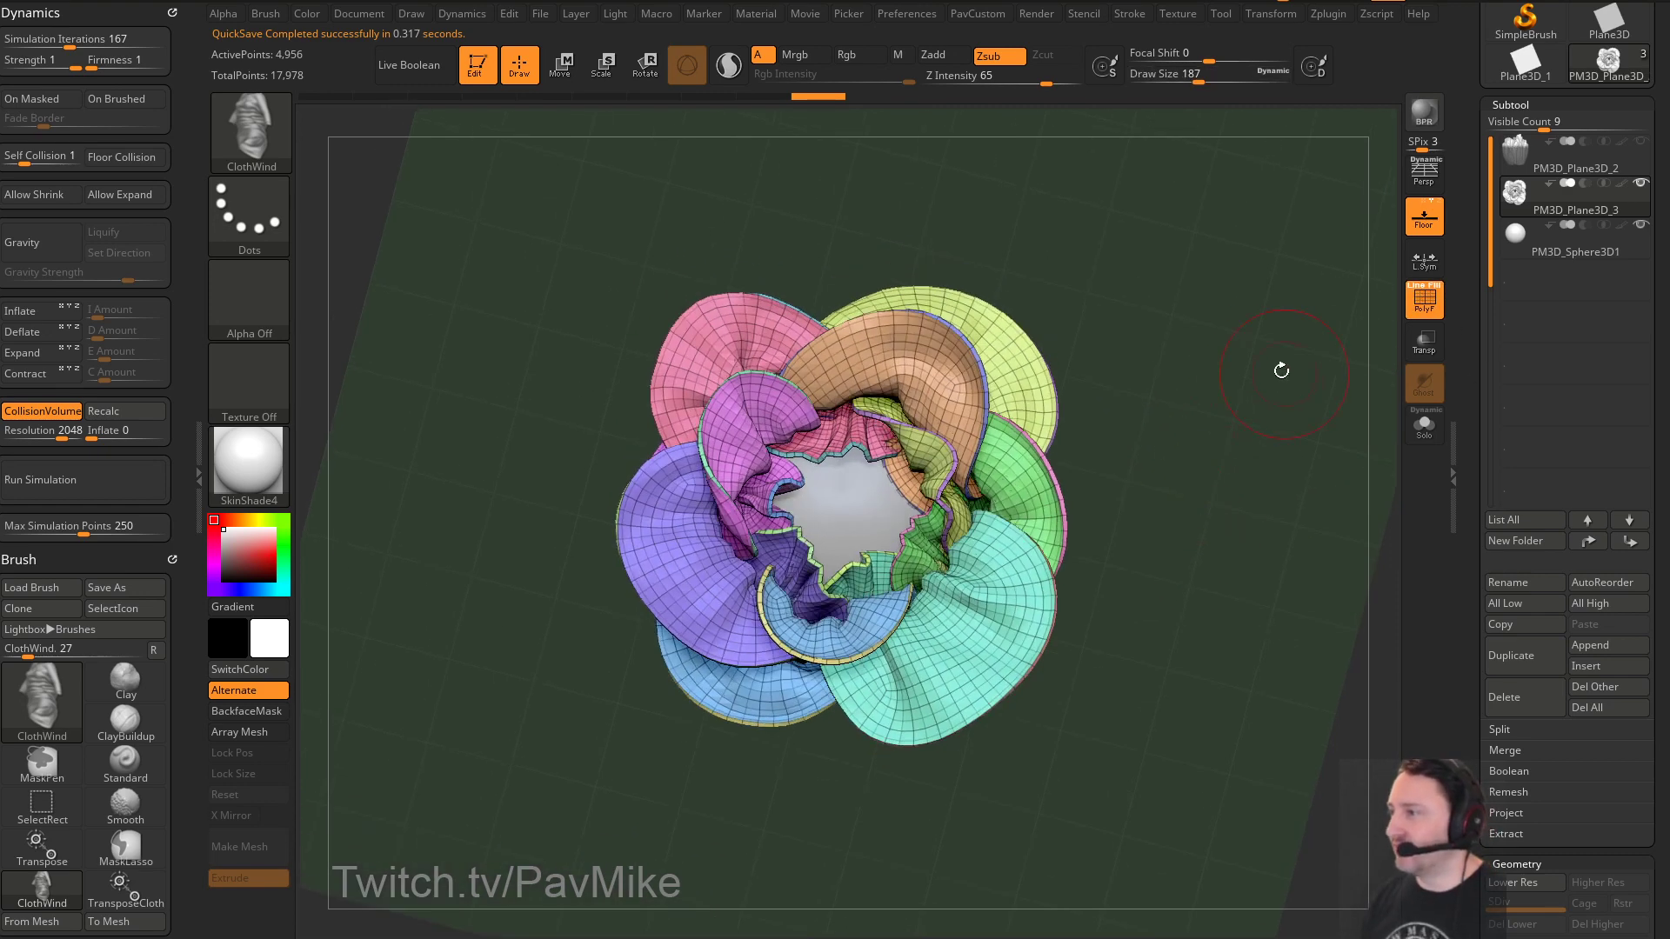
left_click(1423, 231)
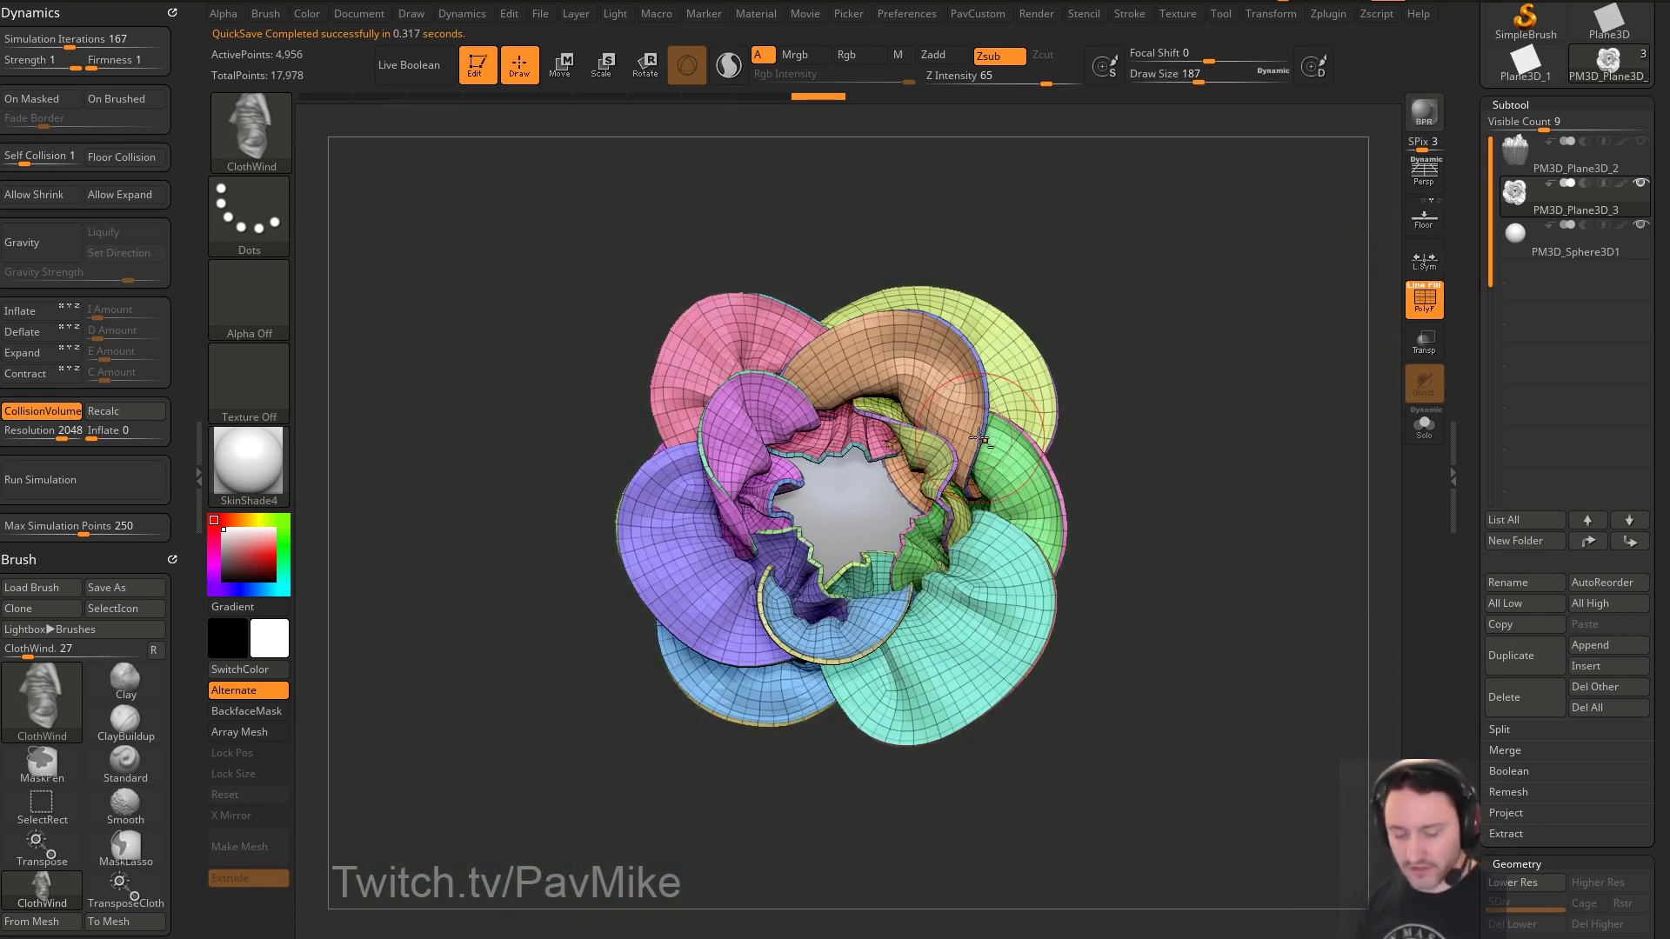
Choose the Move brush and enable Topological in its auto masking settings
key("b")
key("m")
key("v")
left_click_drag(185, 446, 187, 245)
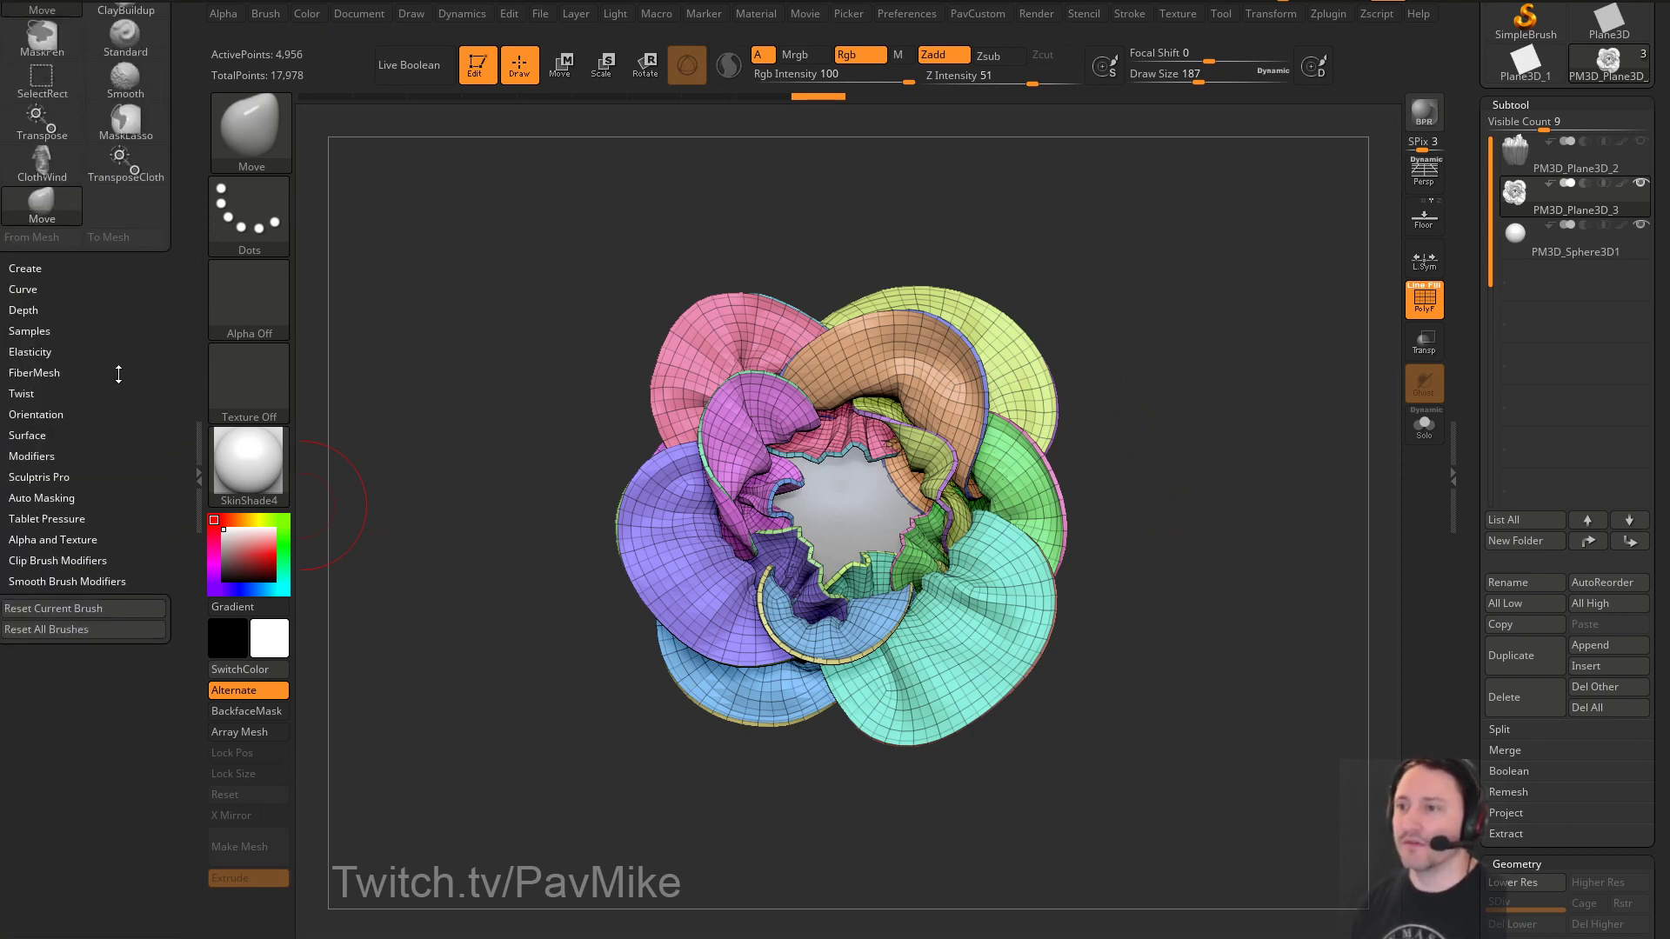
key("shift")
left_click(47, 497)
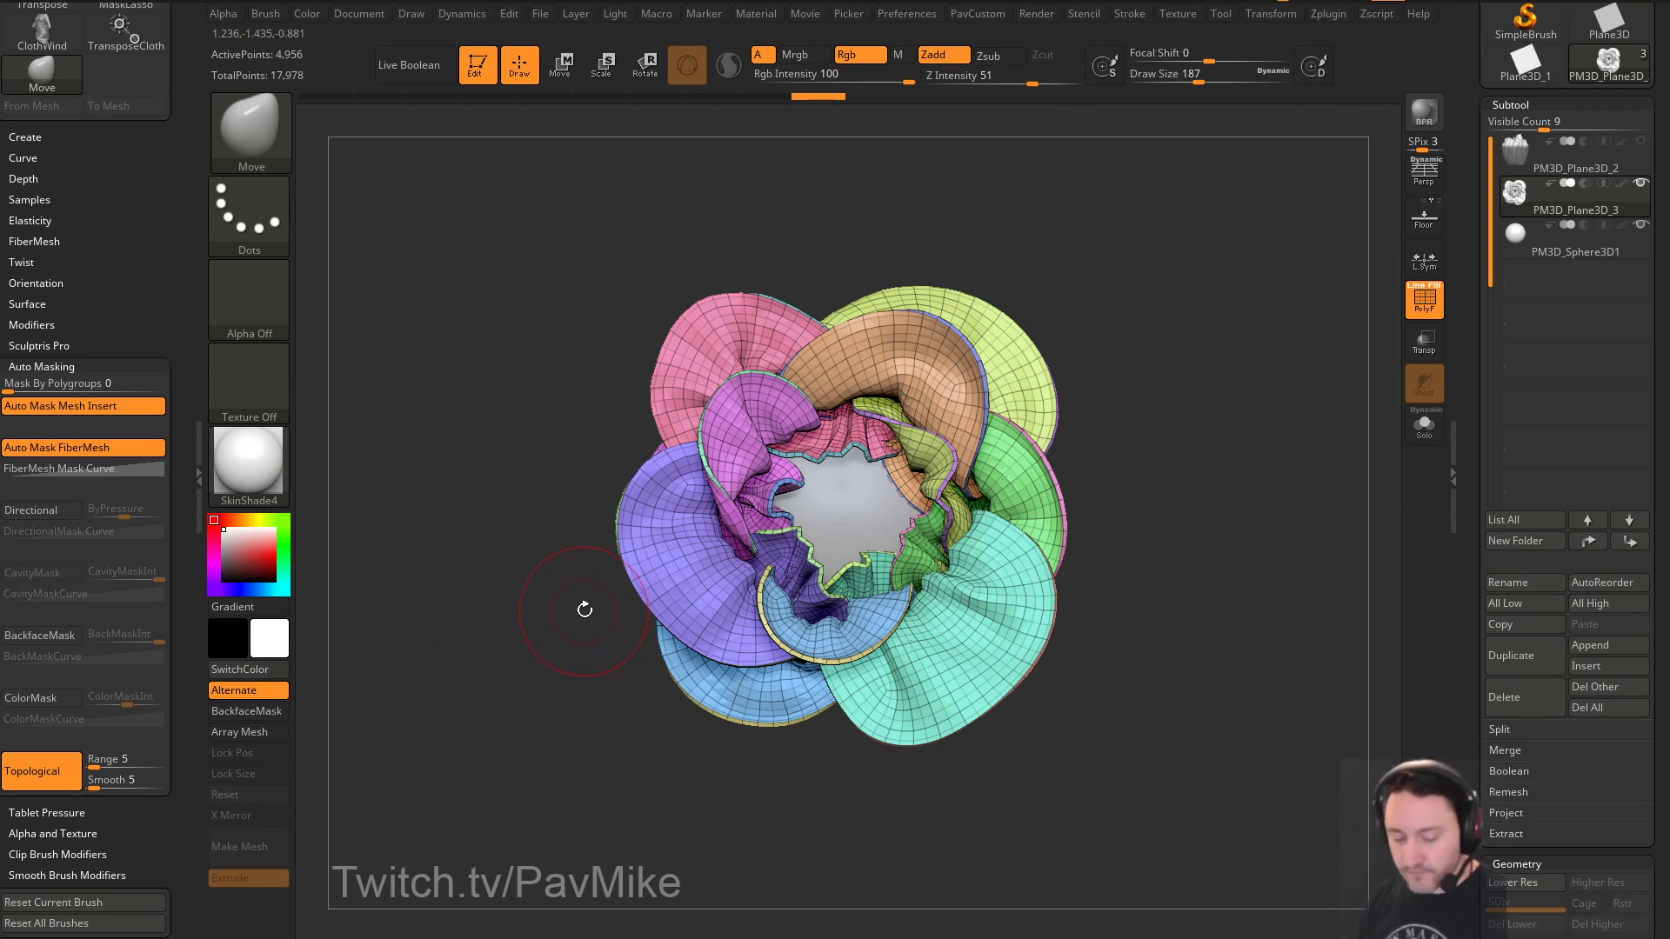
Browse the brushes beginning with M and set the Move brush's draw size to 140
key("b")
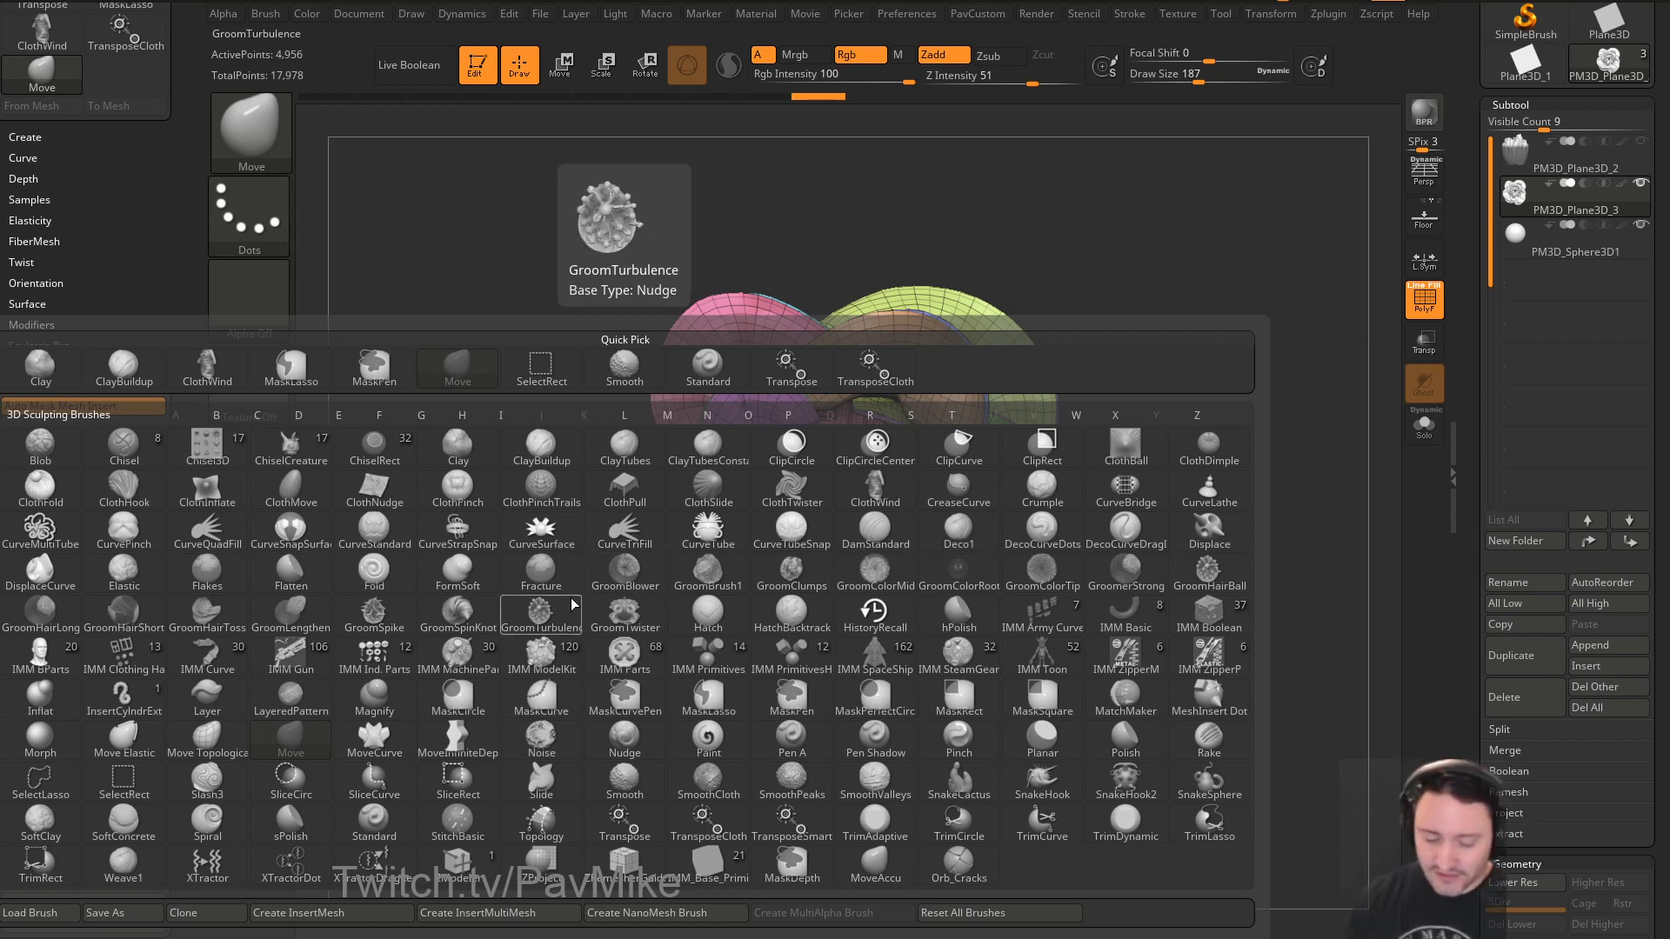
key("m")
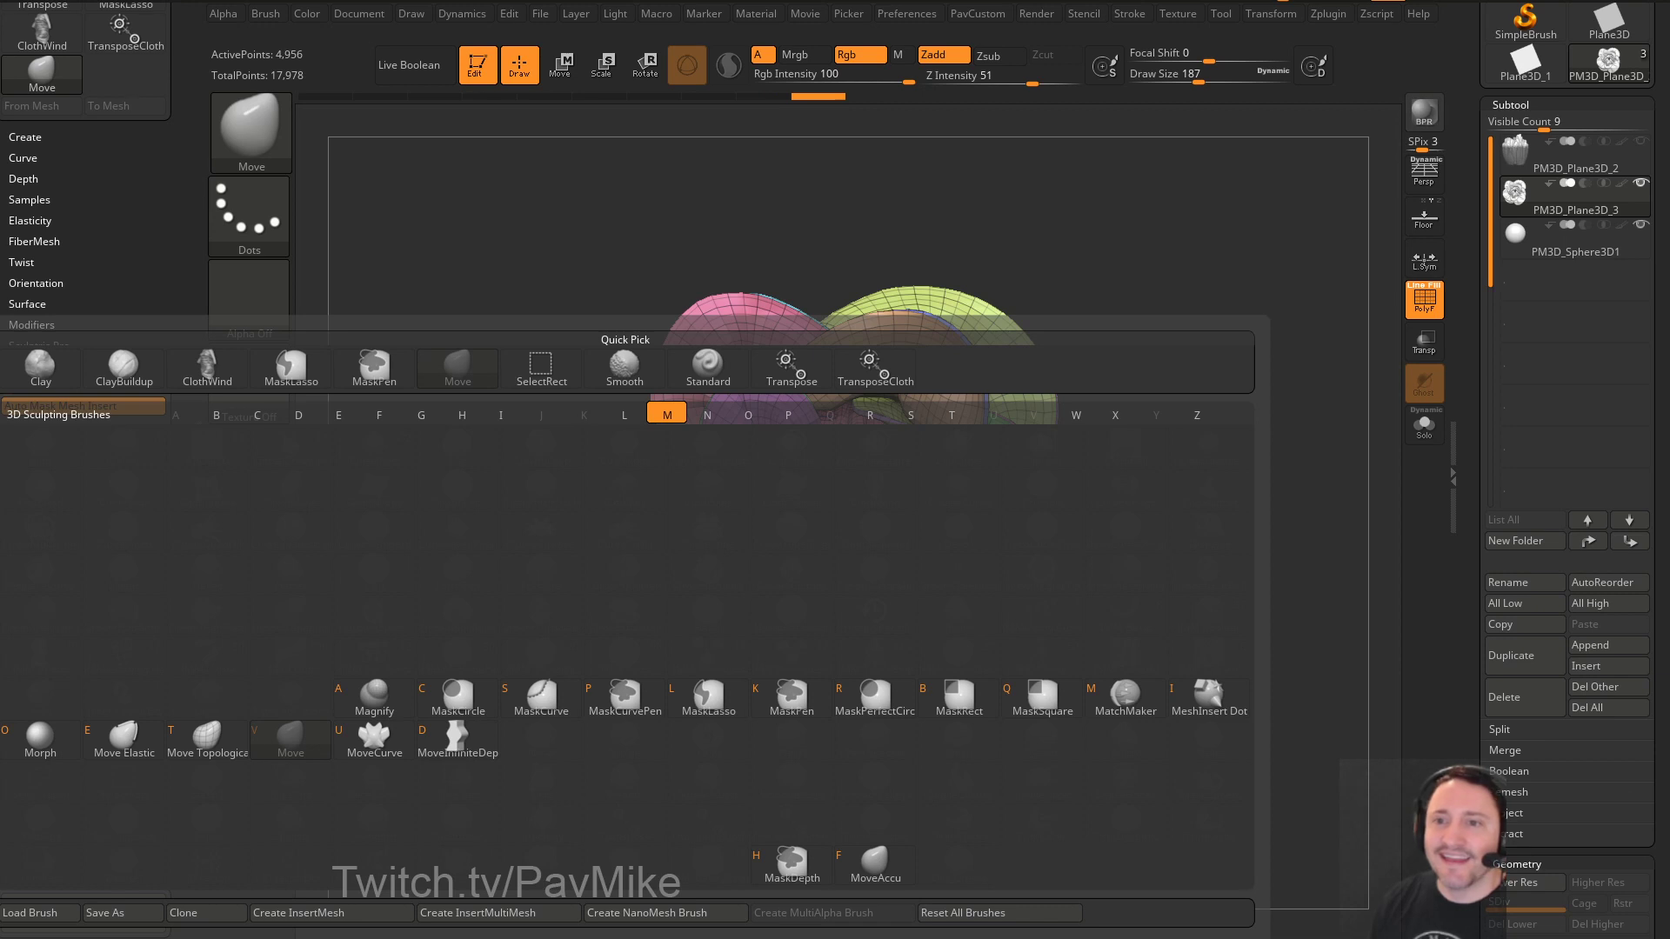
left_click_drag(1182, 261, 1216, 407)
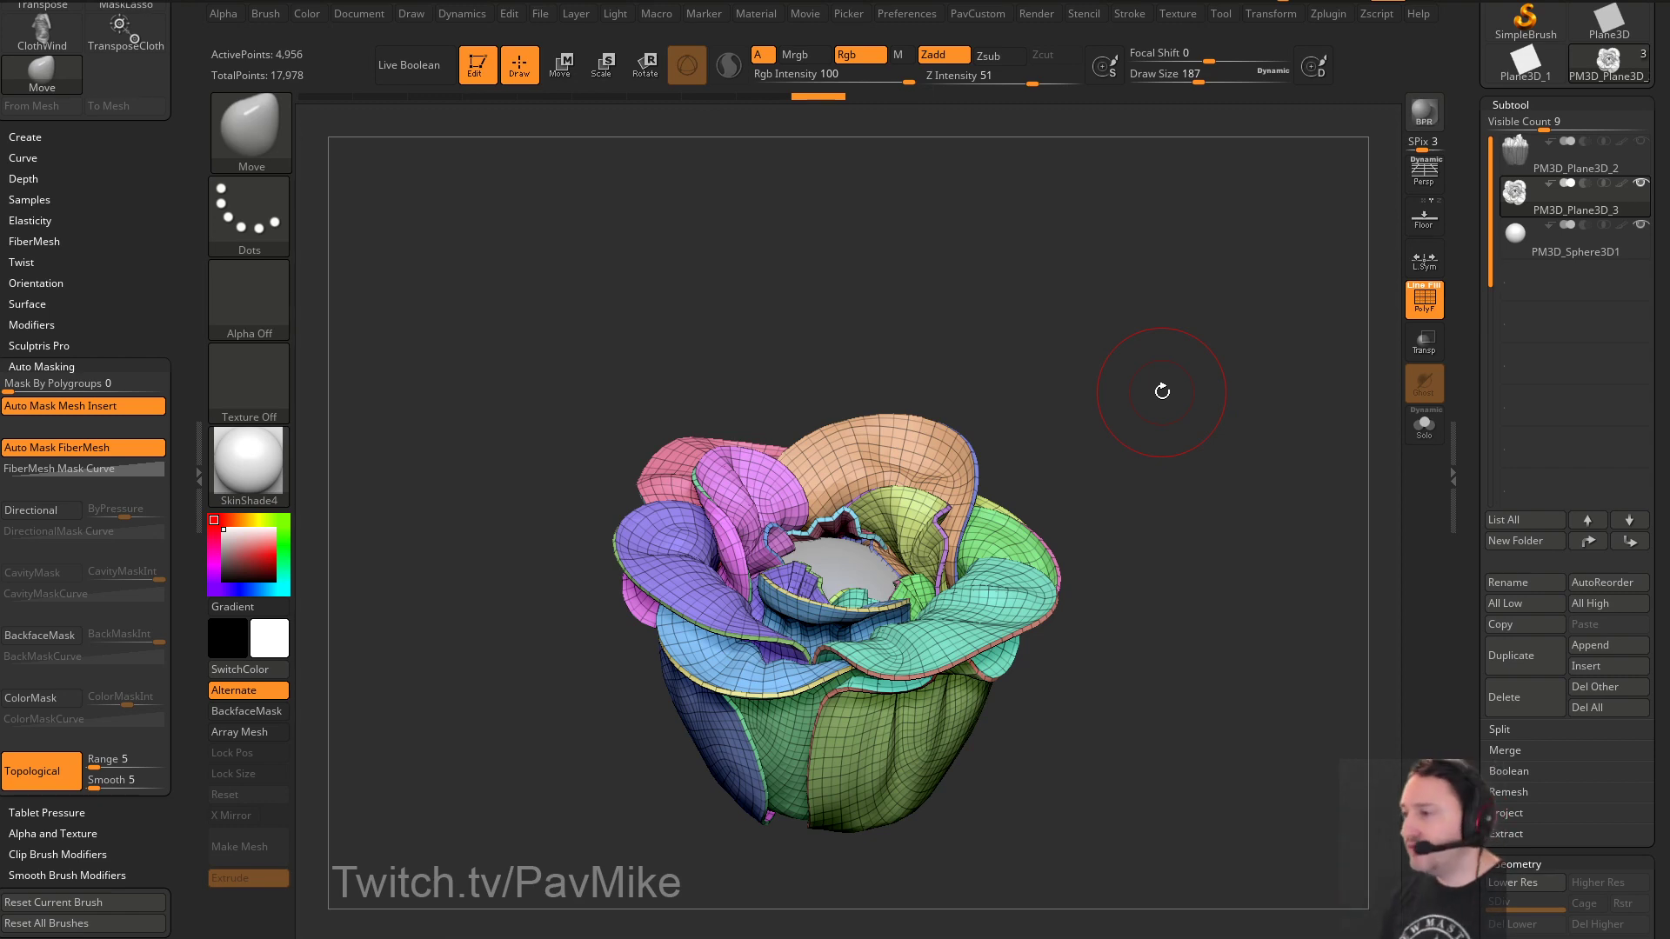
mouse_move(1162, 391)
left_mouse_down()
mouse_move(1067, 384)
mouse_move(1137, 447)
mouse_move(1240, 425)
left_mouse_up()
type("s140")
key("Return")
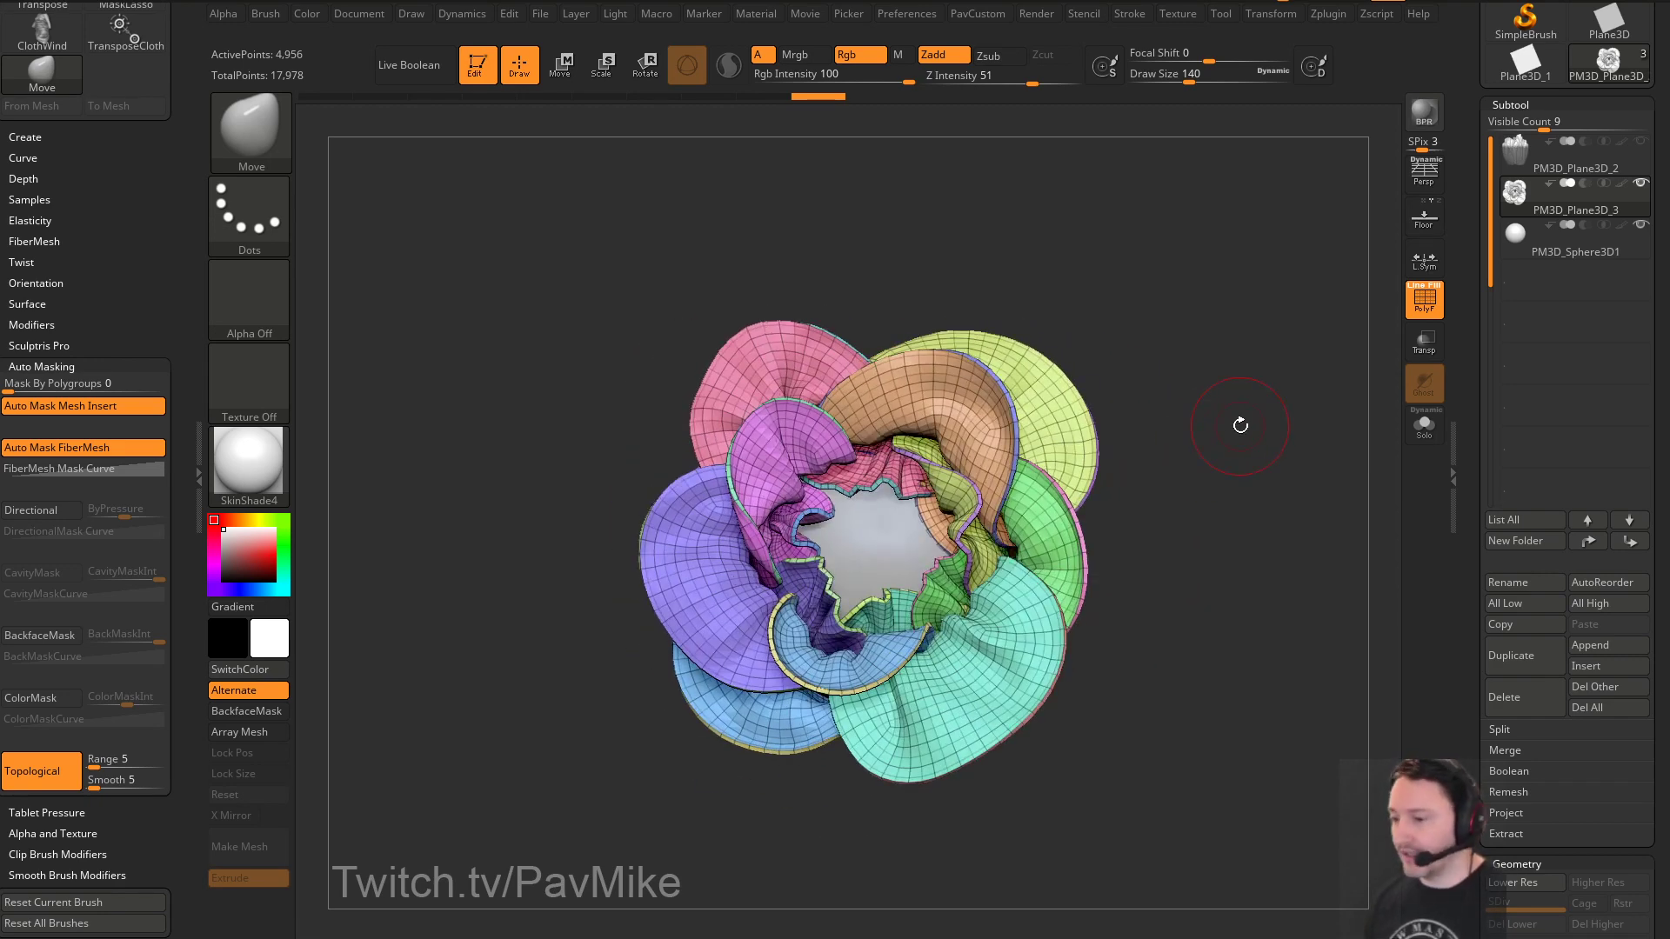
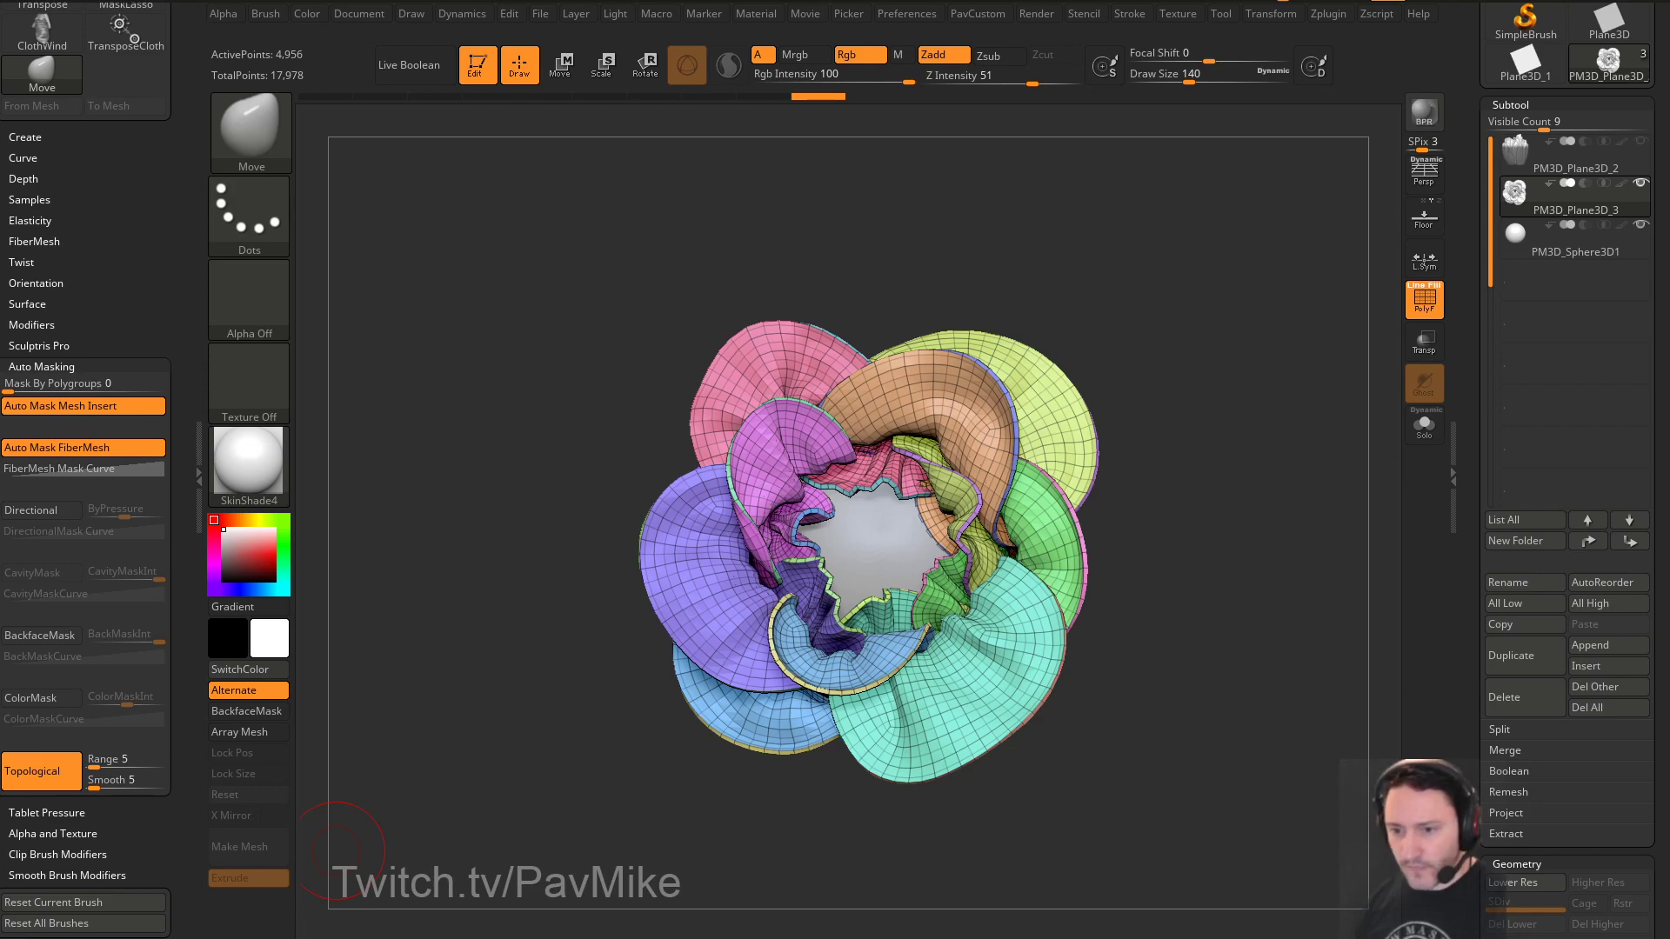
Switch to the browser, examine the roses on several Guns N' Roses album covers in the image results, and return to ZBrush
key("alt+Tab")
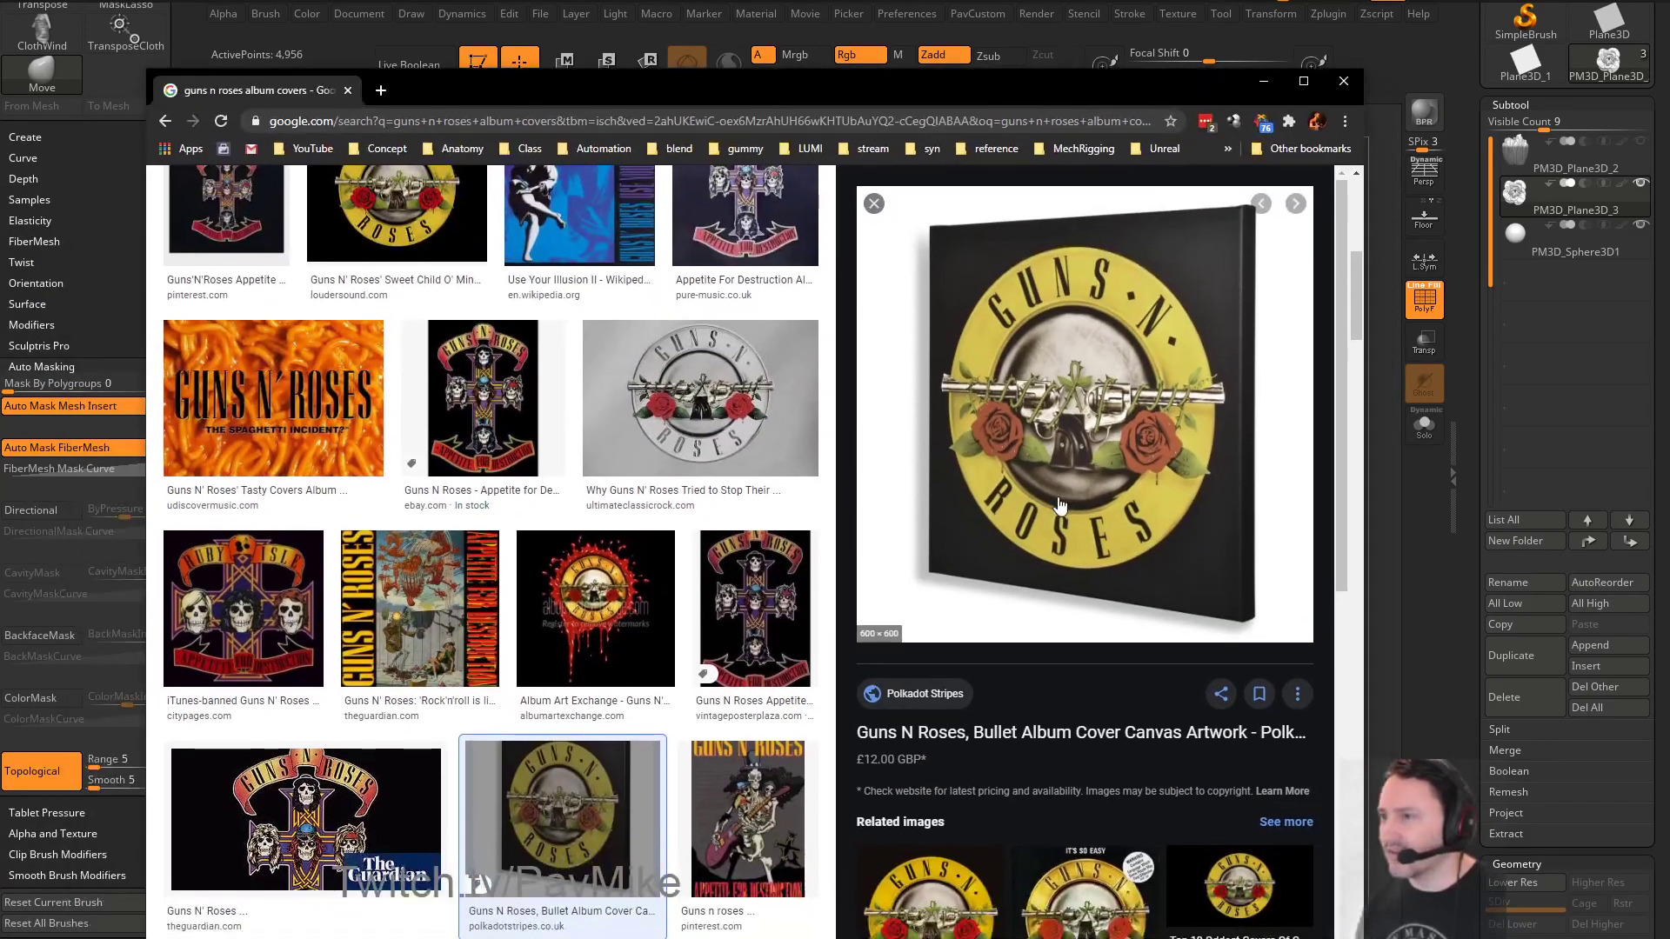
scroll(883, 449, "up", 3)
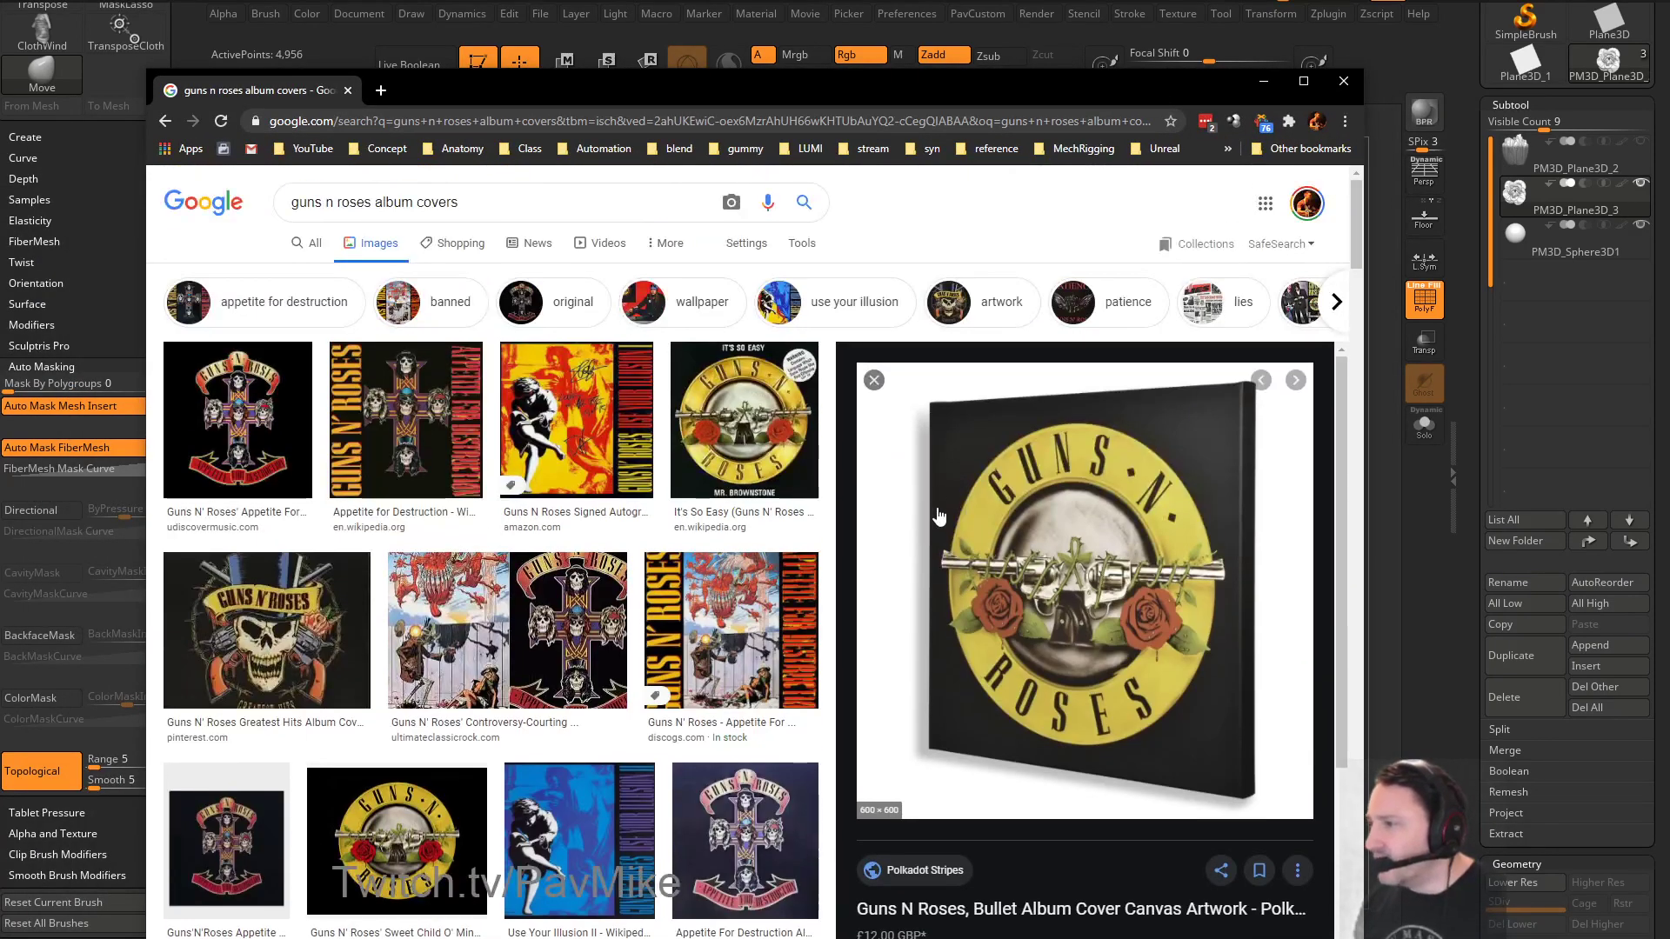
left_click(269, 426)
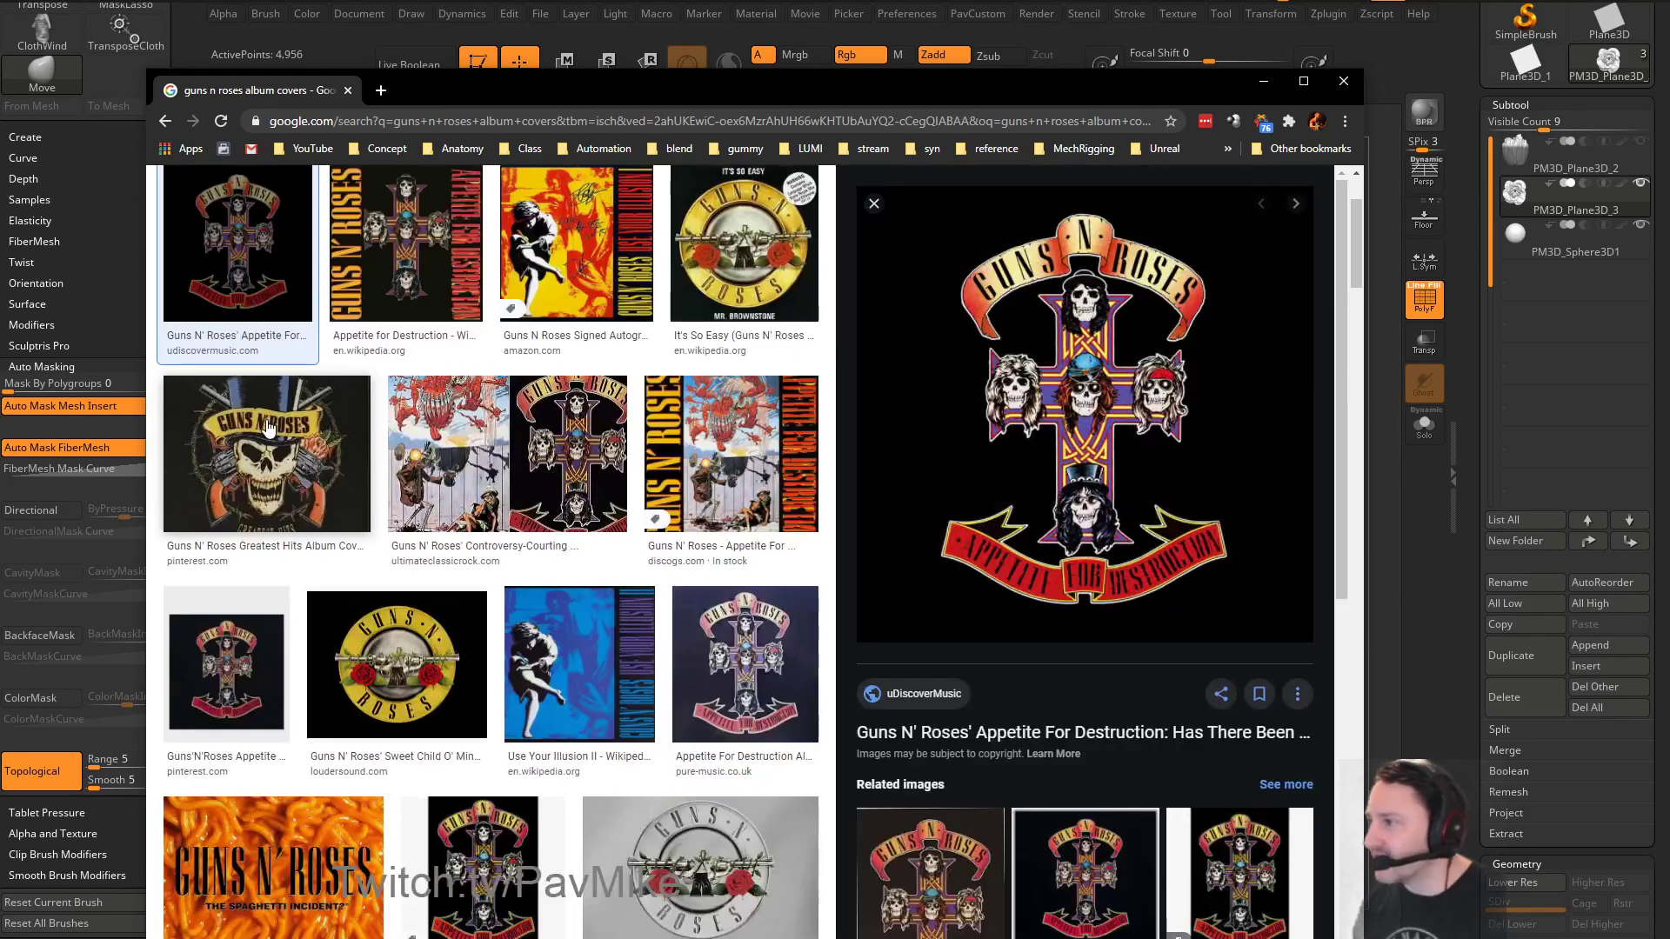
scroll(270, 426, "up", 3)
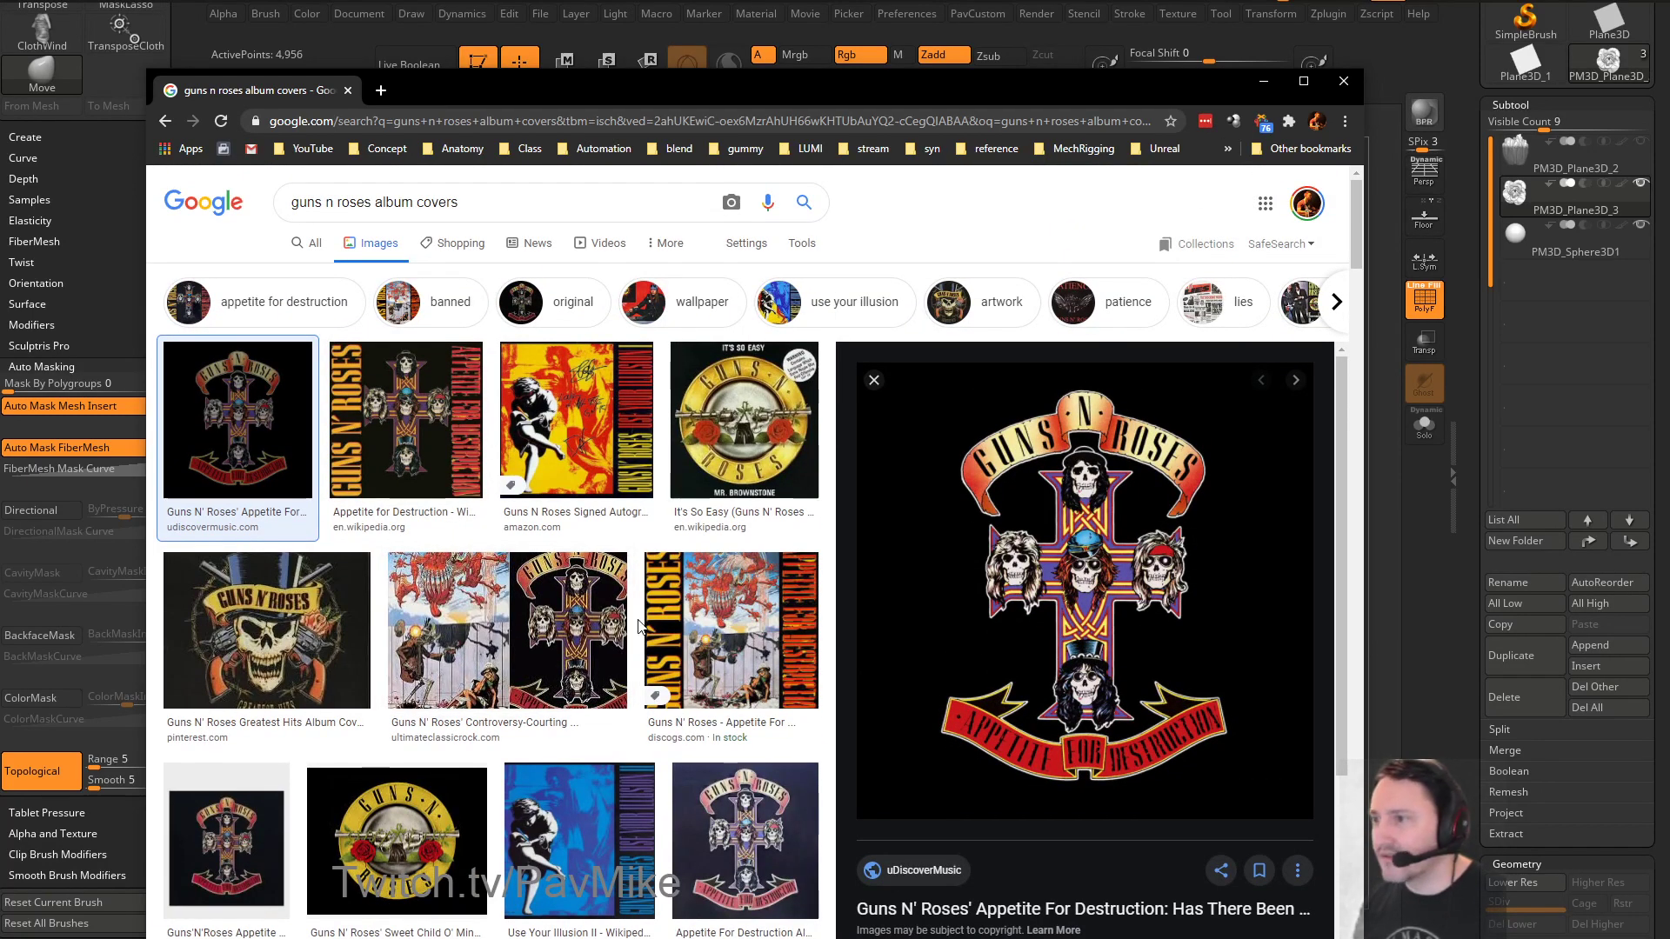
left_click(745, 420)
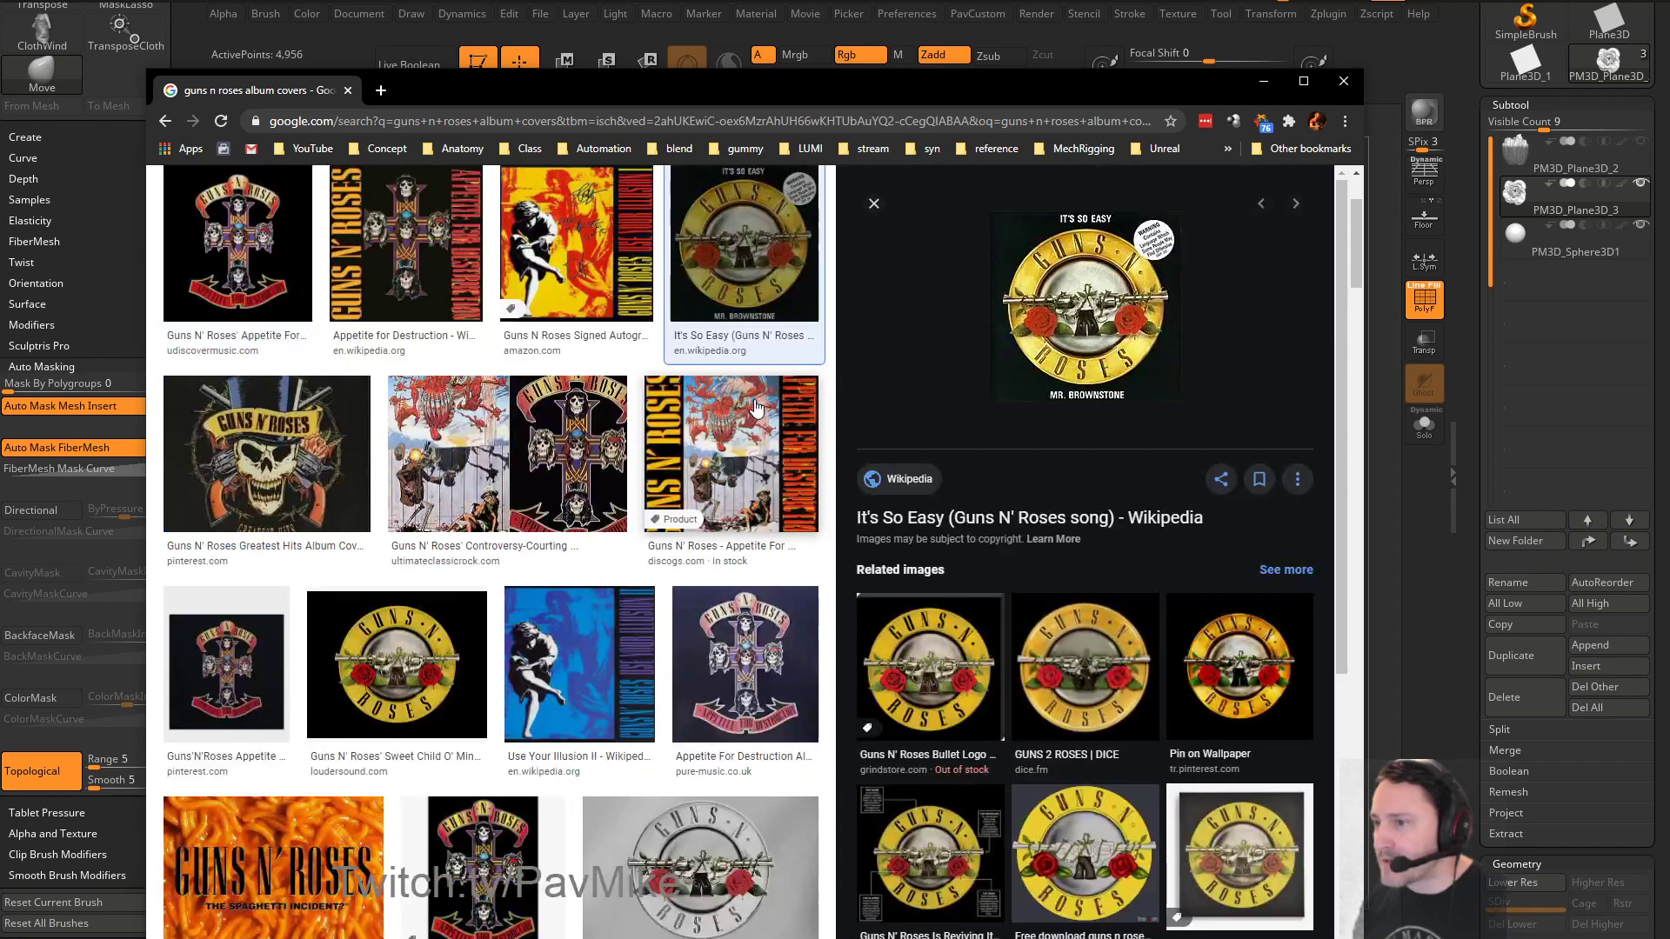
left_click(250, 485)
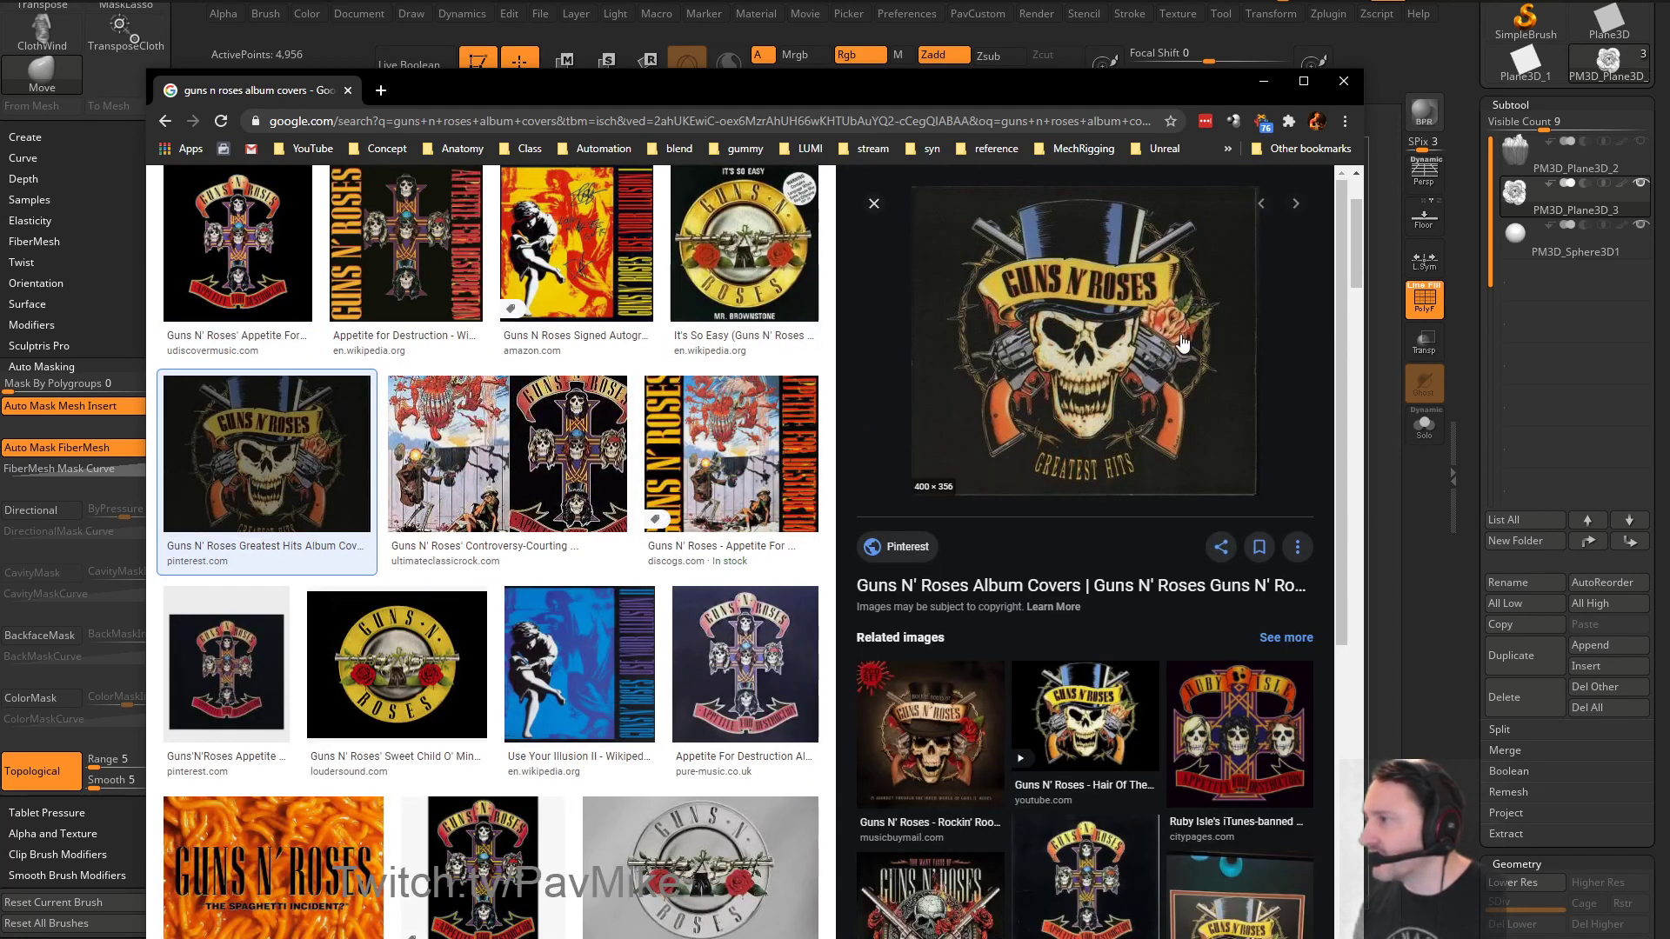
left_click(765, 249)
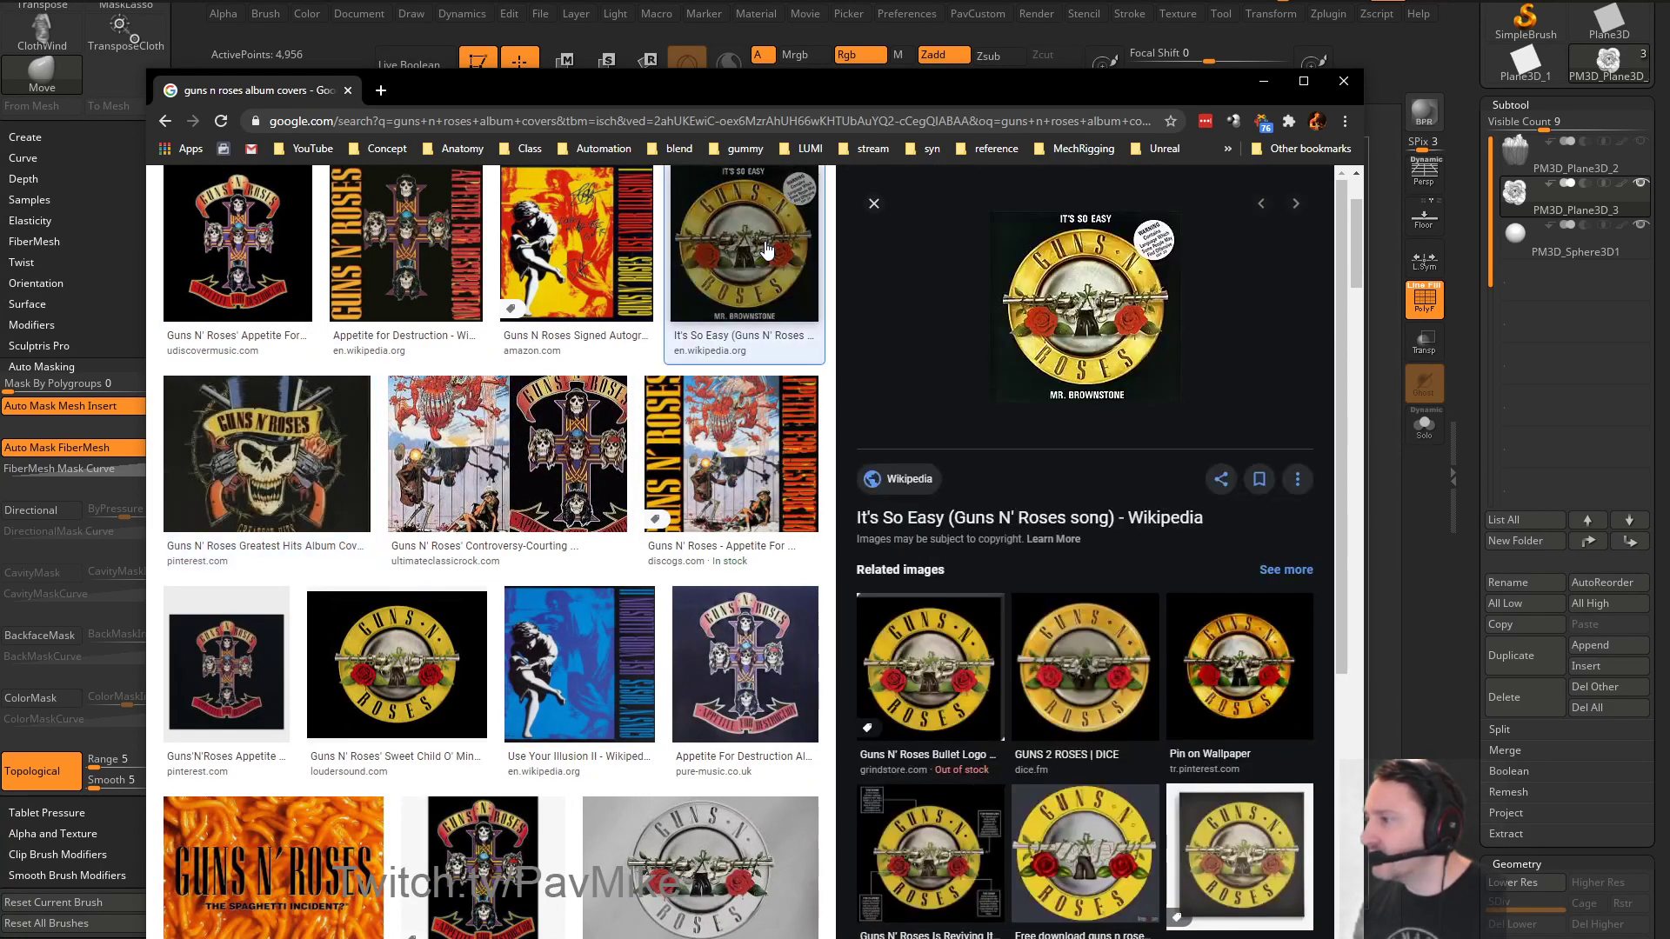
scroll(703, 270, "down", 3)
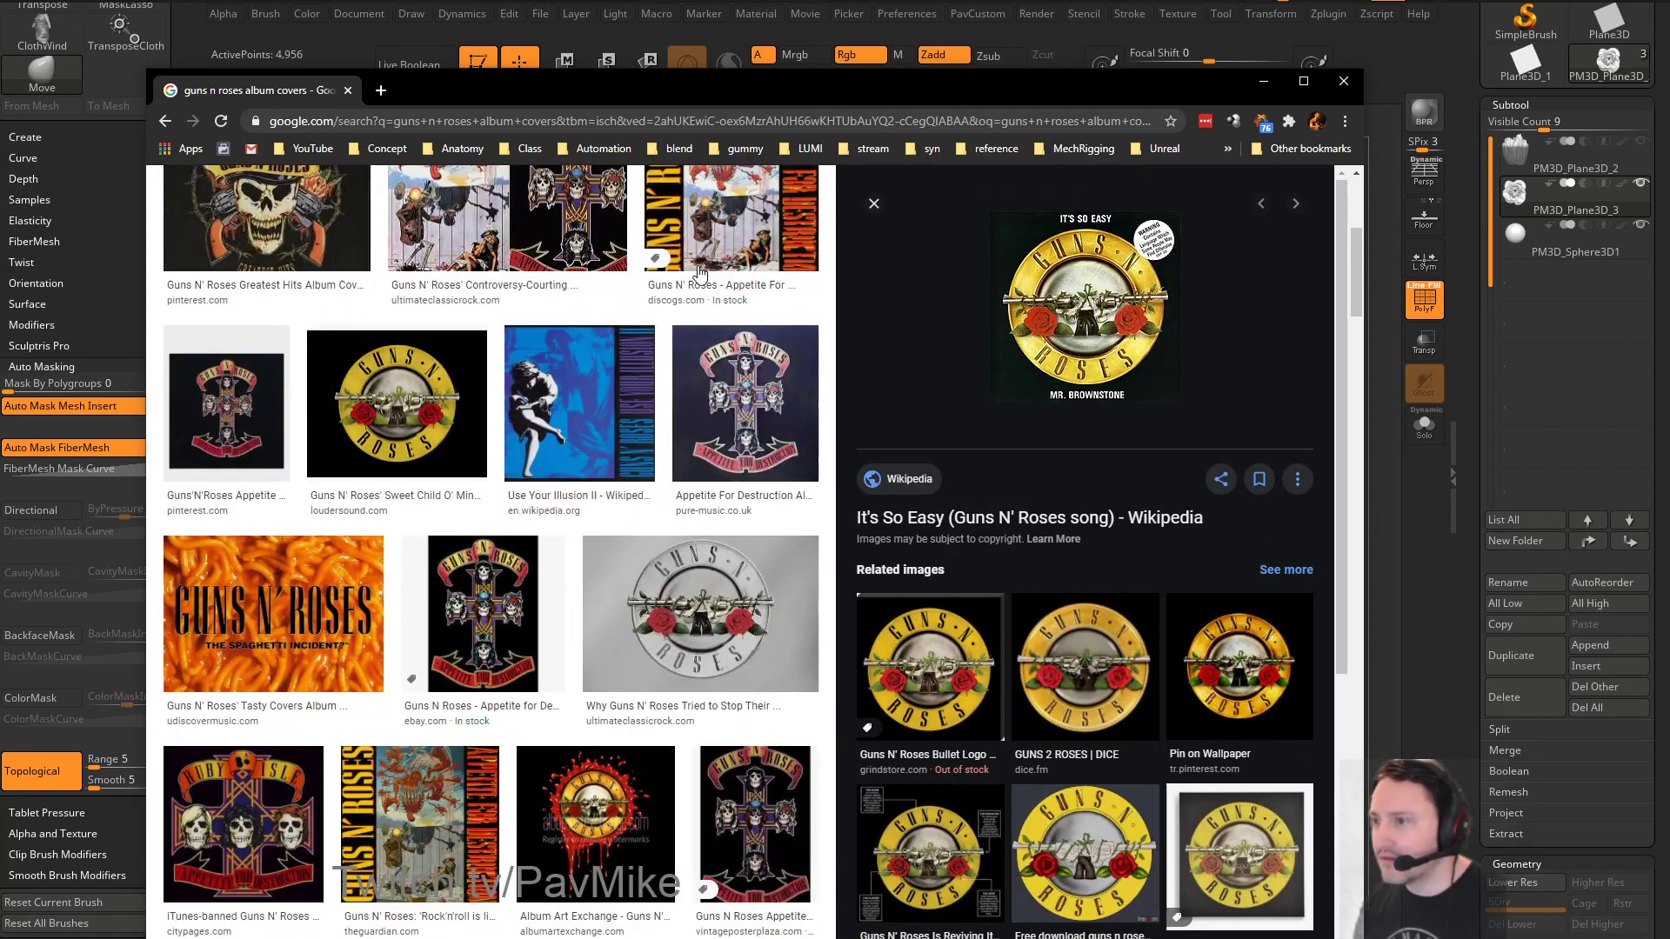
left_click(397, 403)
left_click(641, 590)
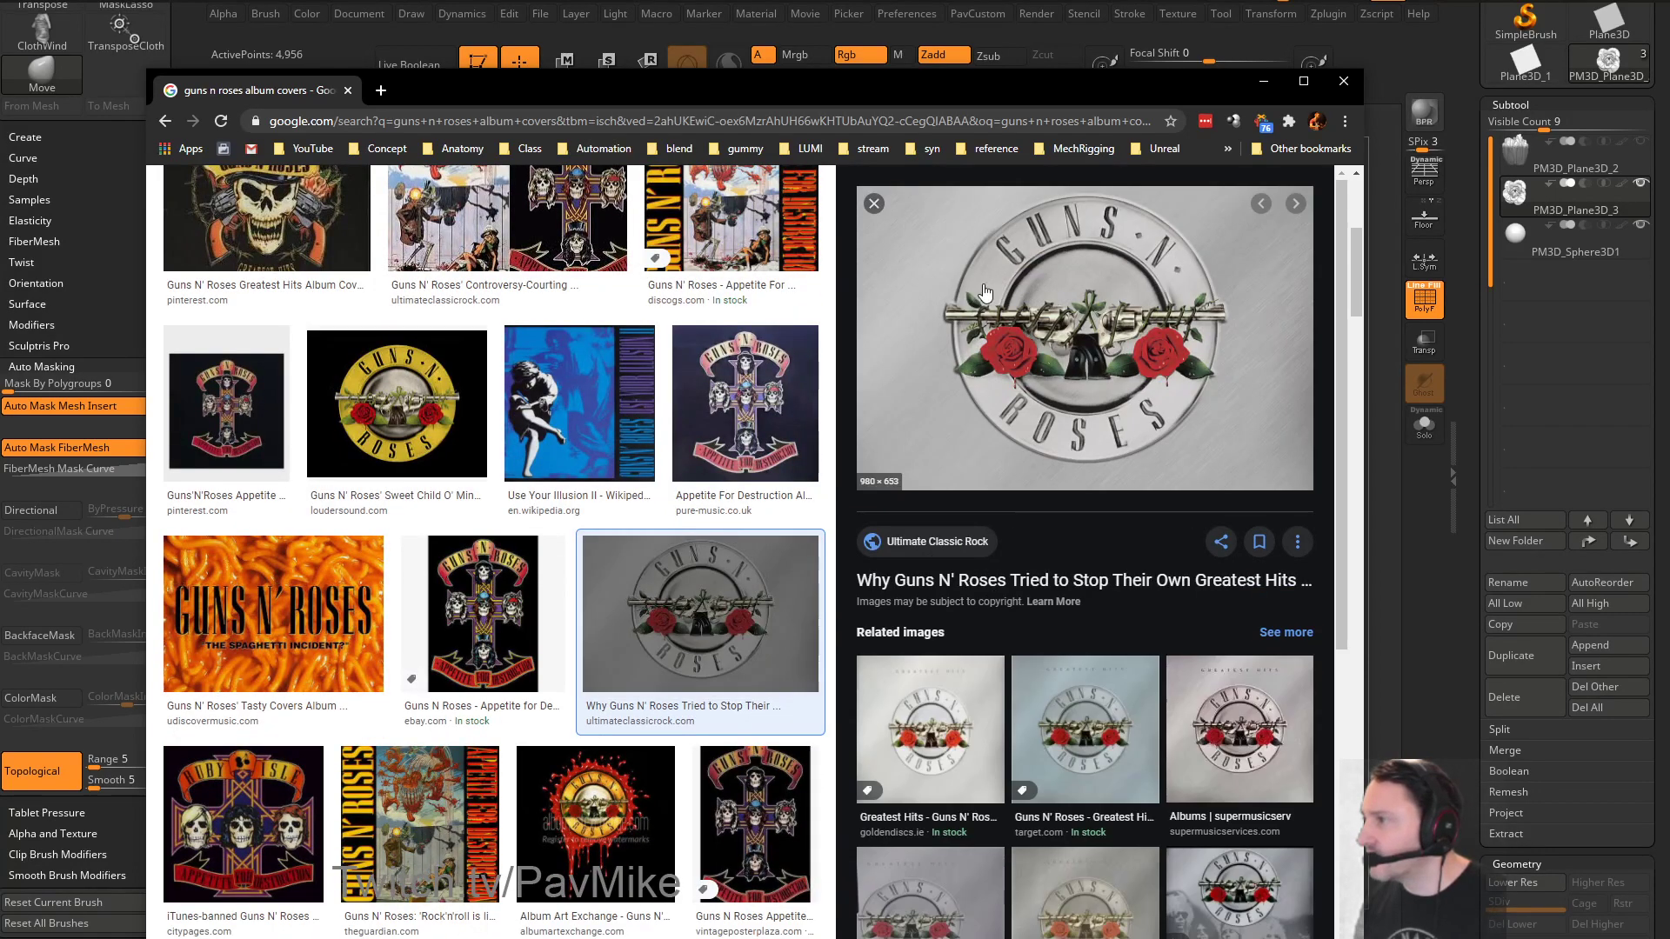
key("alt+Tab")
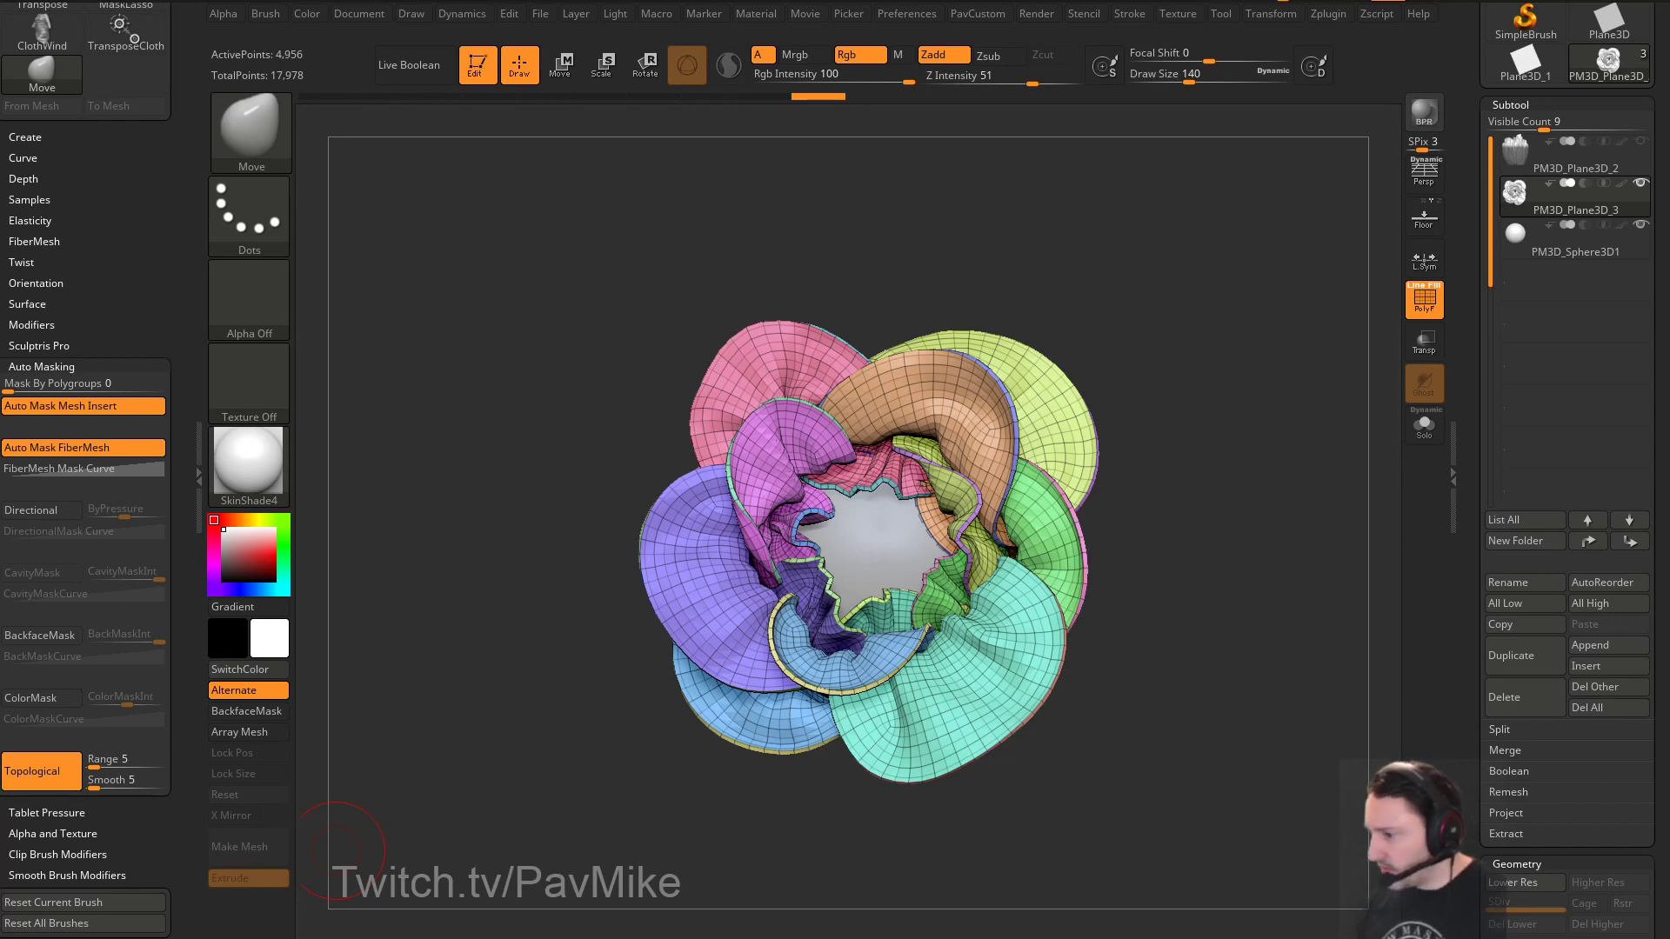
Reshape the orange petal on the bloom's rim by pulling it outward with the Move brush
mouse_move(1212, 415)
left_mouse_down()
mouse_move(1235, 261)
mouse_move(1253, 417)
mouse_move(1244, 459)
mouse_move(1241, 361)
mouse_move(1213, 470)
mouse_move(1236, 517)
mouse_move(1235, 462)
mouse_move(1271, 478)
left_mouse_up()
mouse_move(854, 392)
left_mouse_down()
mouse_move(817, 374)
mouse_move(878, 365)
left_mouse_up()
mouse_move(1087, 461)
left_mouse_down()
mouse_move(1162, 444)
mouse_move(1148, 408)
left_mouse_up()
Build up the surface of the orange petal with the Clay brush and turn off the PolyFrame display
key("b")
key("c")
key("l")
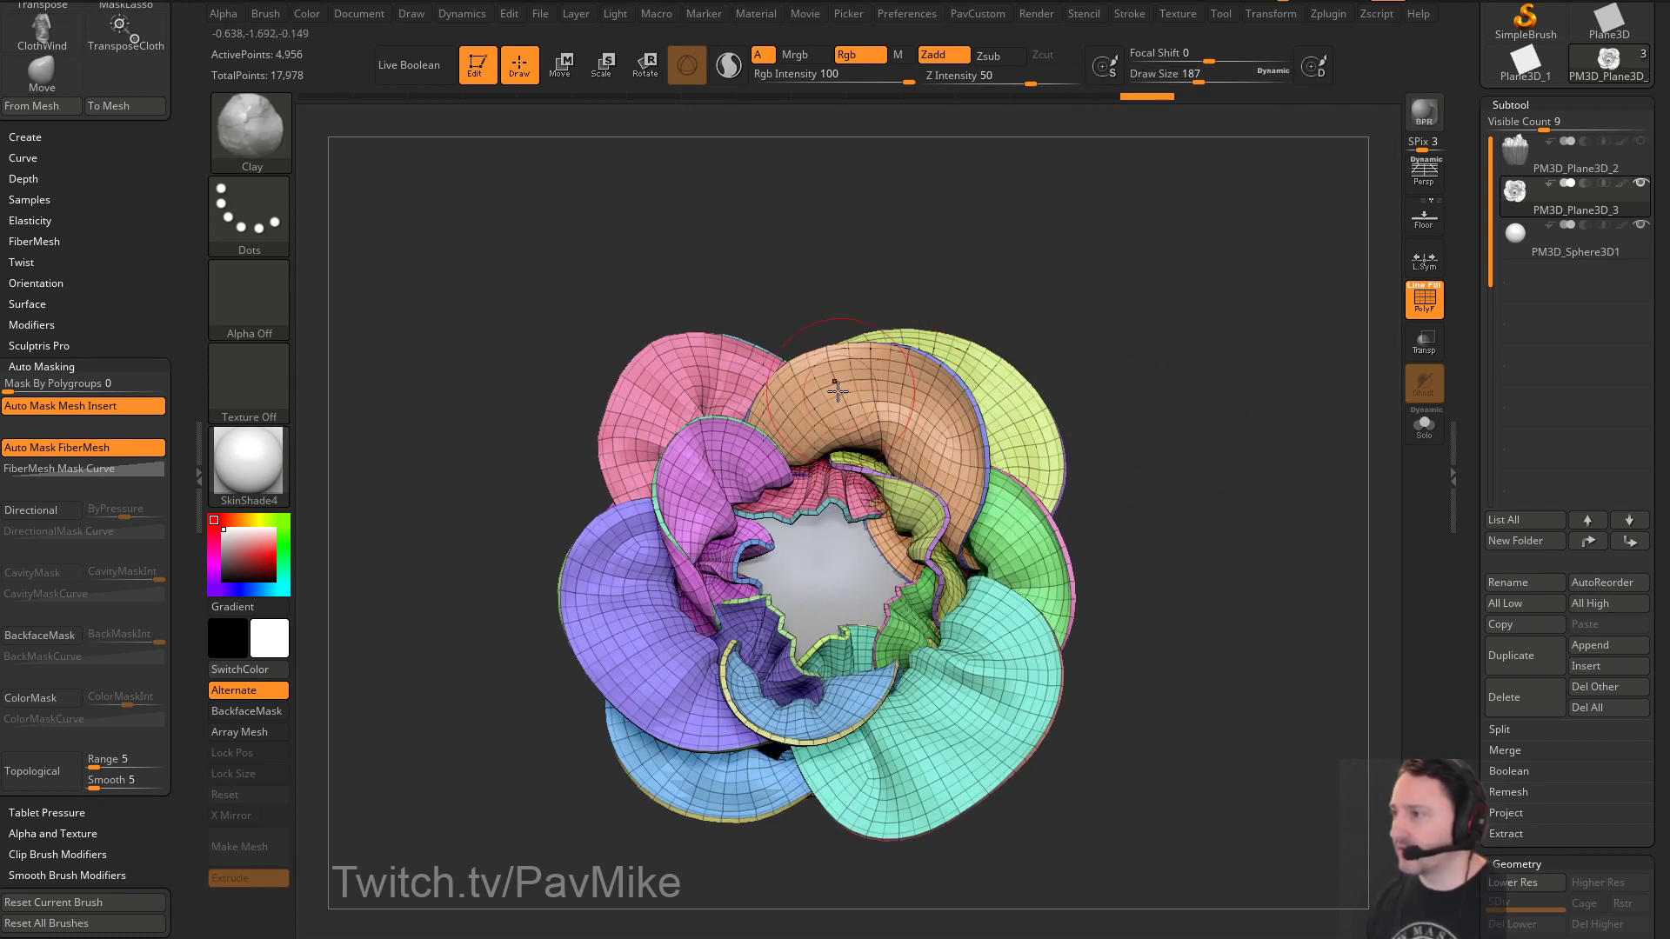
left_click_drag(837, 391, 920, 412)
left_click_drag(1110, 374, 879, 392)
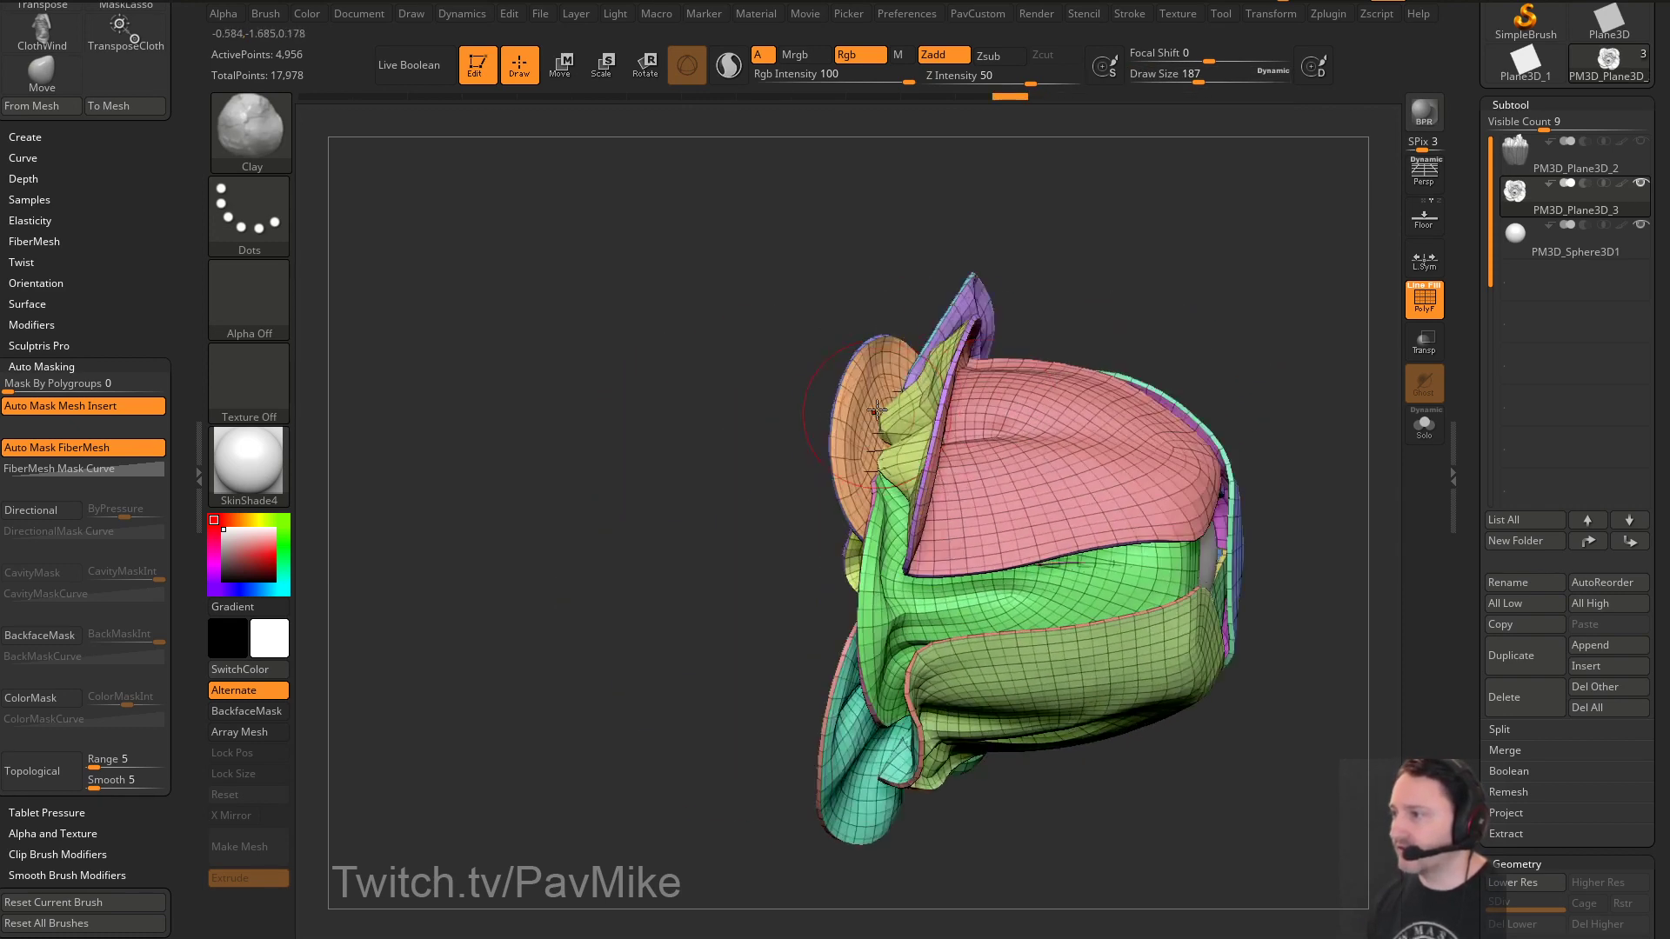
left_click_drag(749, 402, 917, 417)
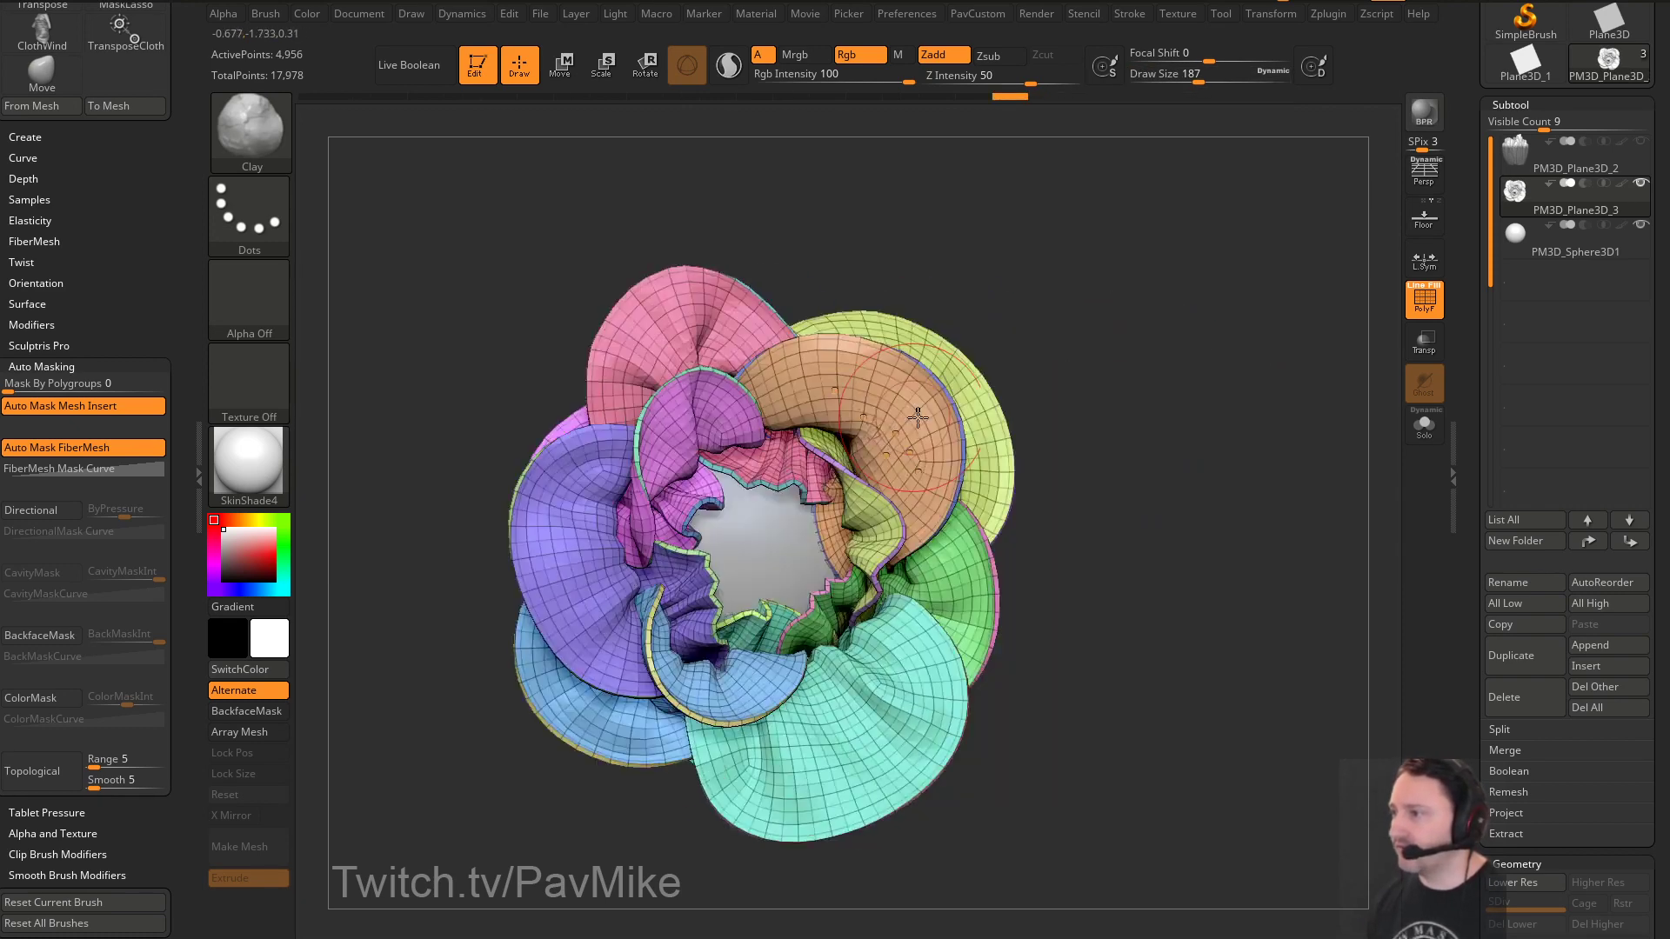
left_click(1421, 318)
left_click_drag(1203, 357, 907, 406)
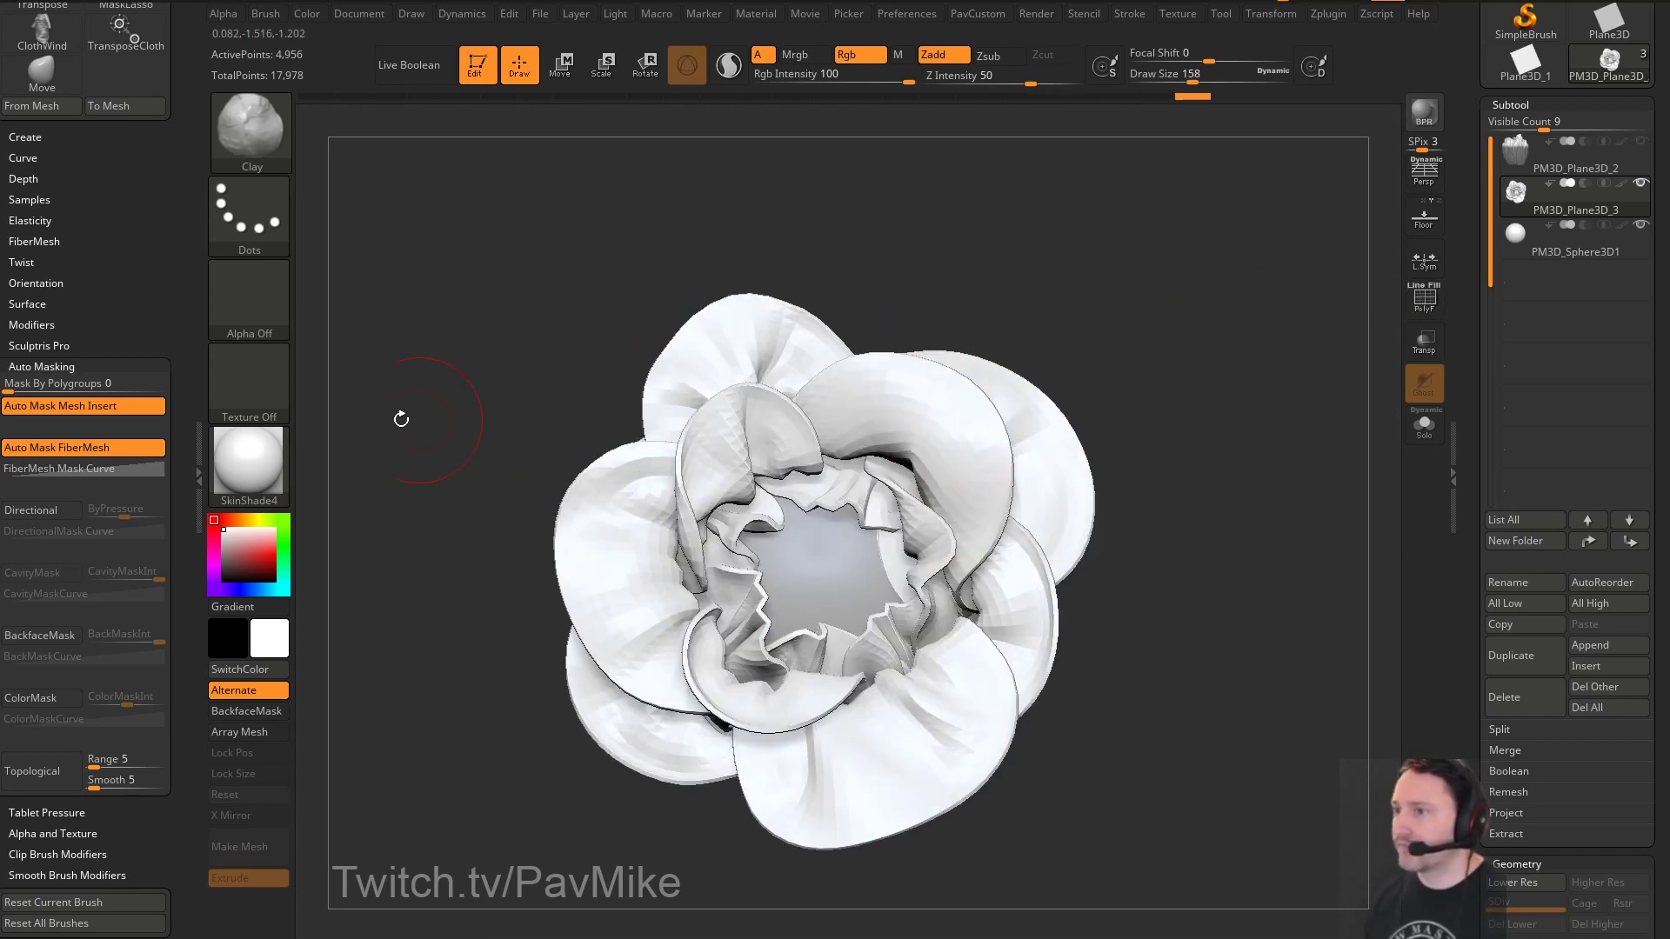
Change the bloom's material to StartupMaterial and inspect its petals from several angles
left_click(249, 461)
left_click(357, 435)
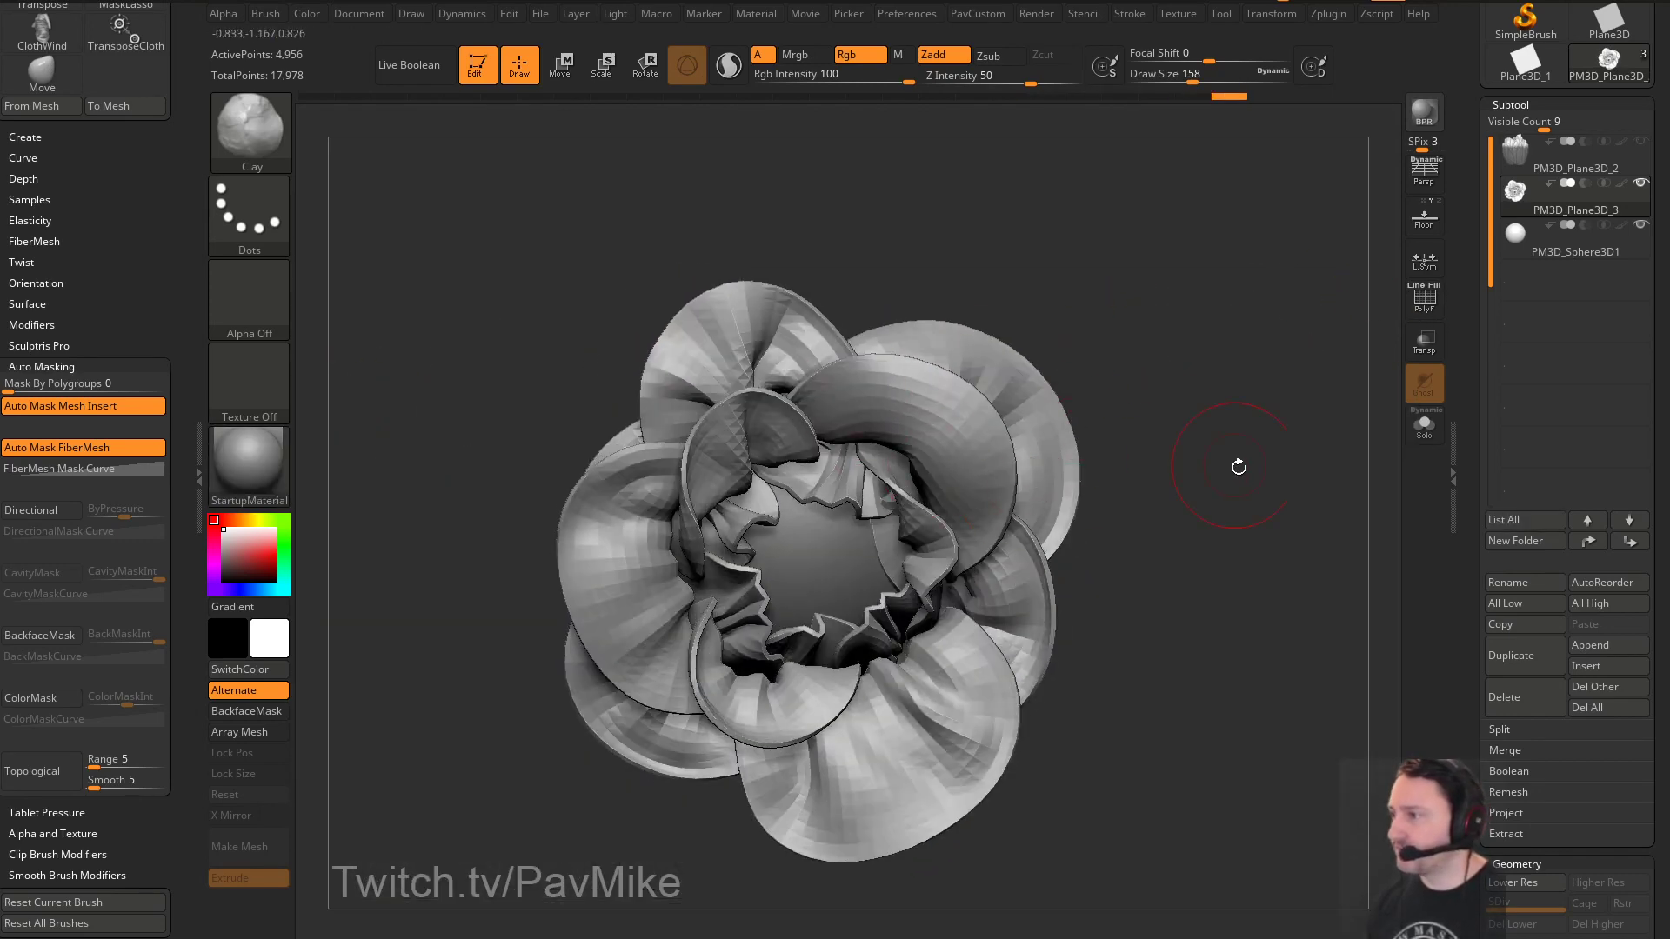
mouse_move(1238, 467)
left_mouse_down()
mouse_move(759, 439)
mouse_move(732, 461)
left_mouse_up()
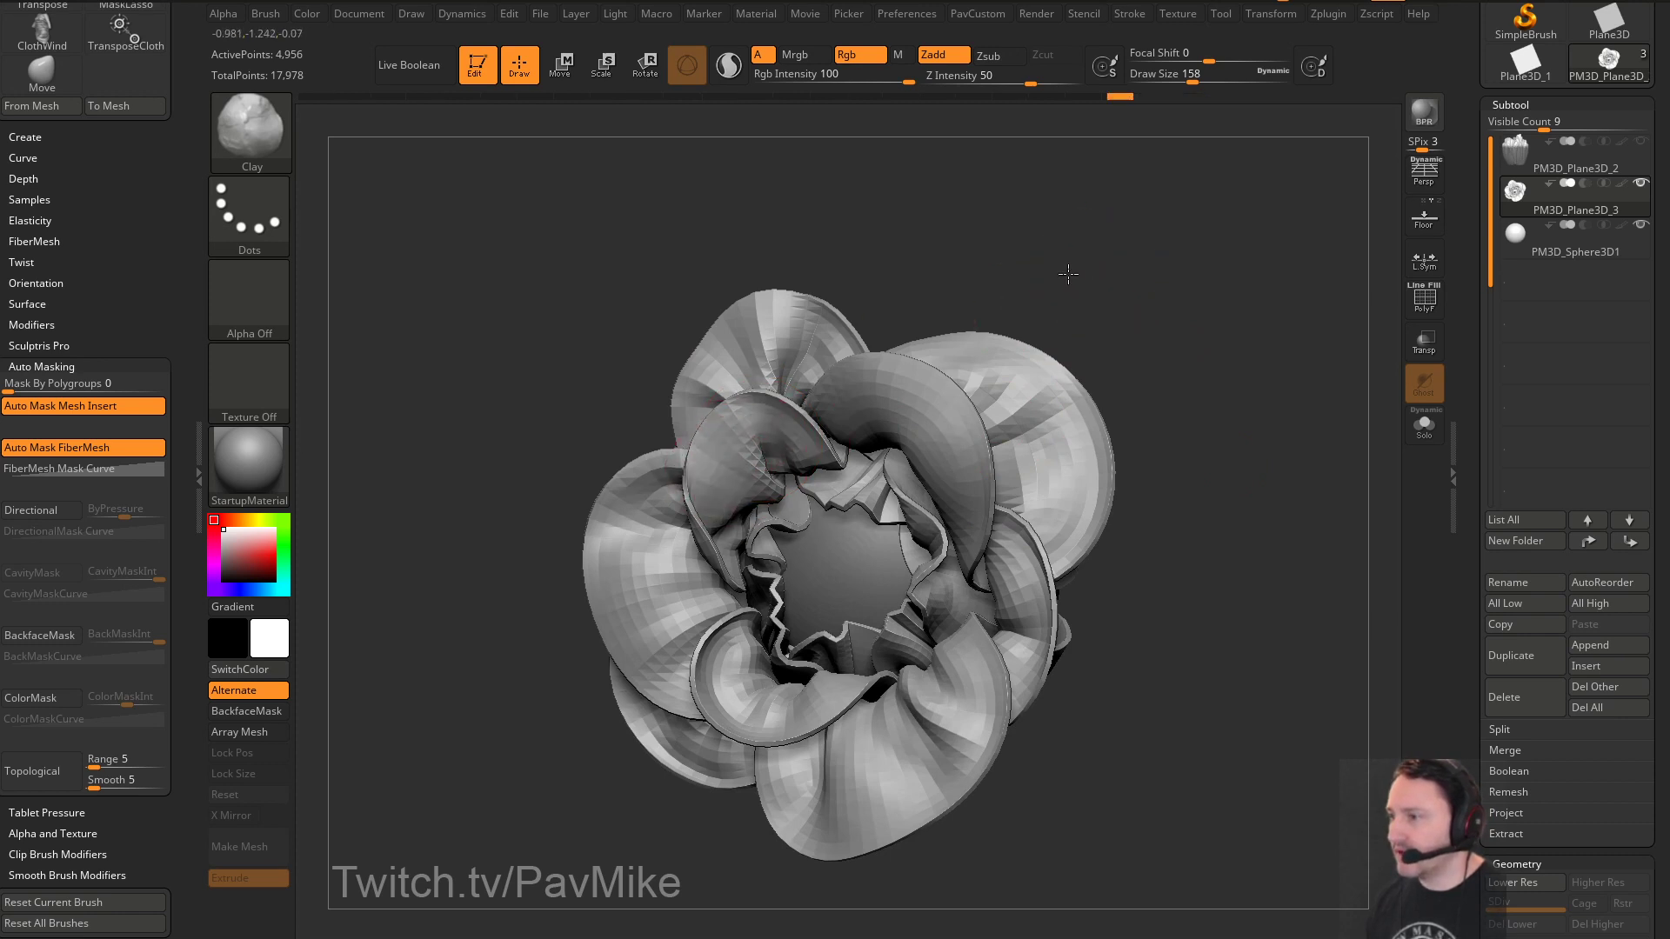
left_click_drag(1068, 274, 921, 300)
Undo the last change and enable topological auto masking for the Clay brush
key("ctrl+z")
left_click_drag(177, 403, 176, 302)
left_click(33, 669)
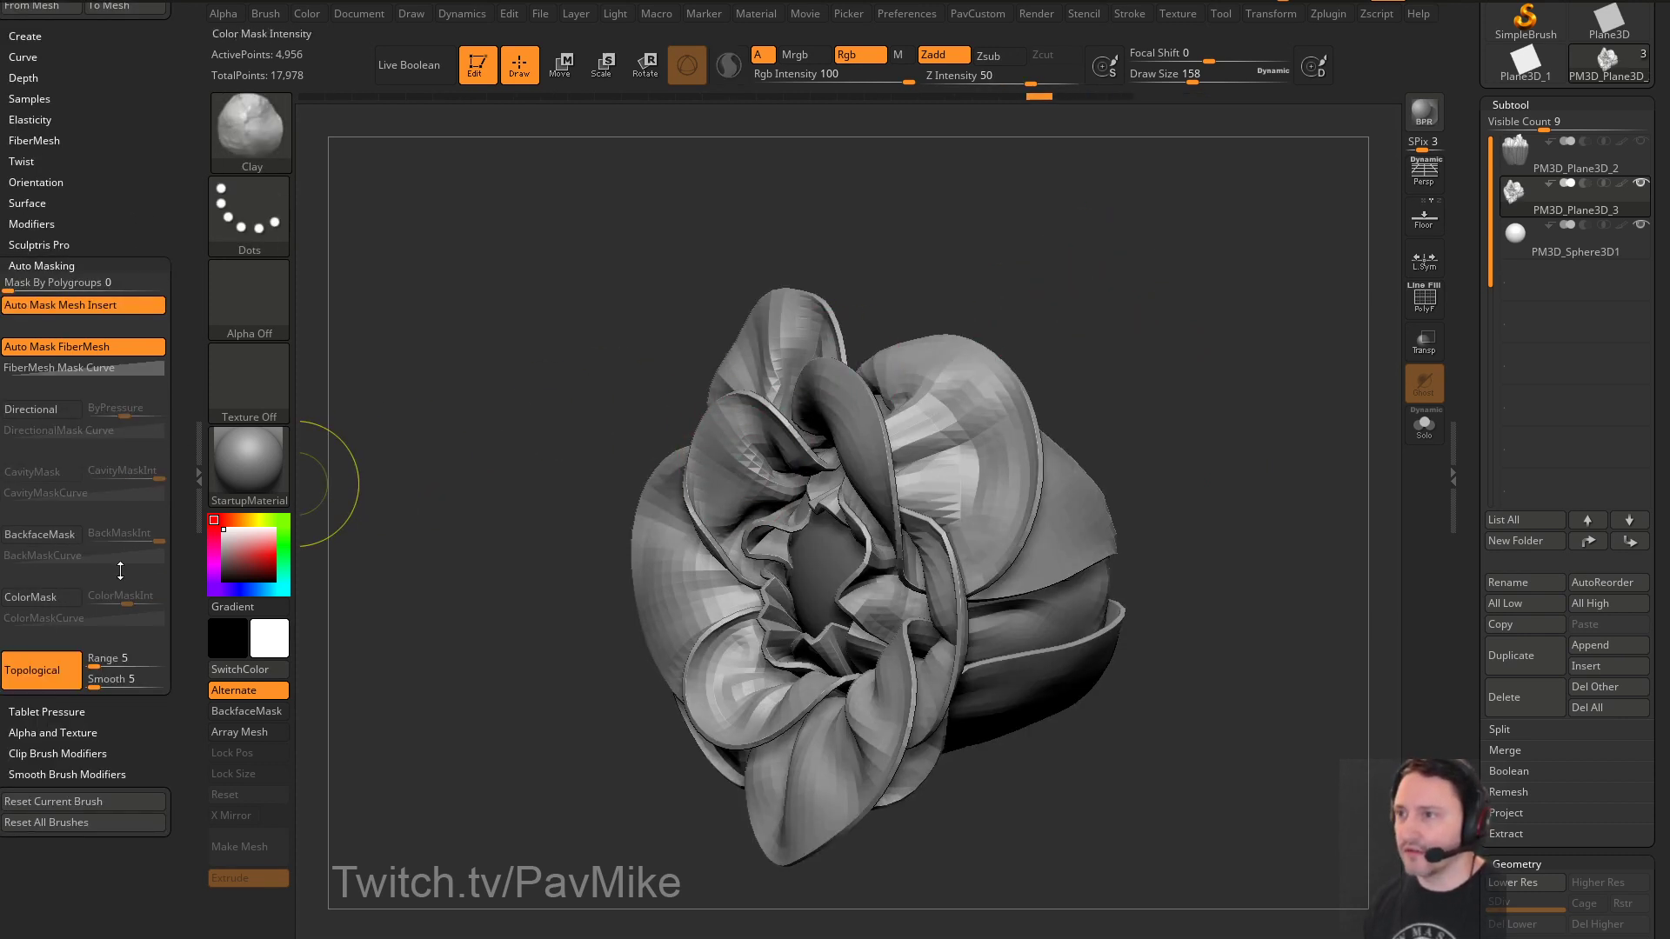
left_click_drag(965, 270, 915, 296)
left_click_drag(566, 495, 1174, 439)
Try the ClothWind and ClothTwister brushes on the bloom's petals
key("b")
key("c")
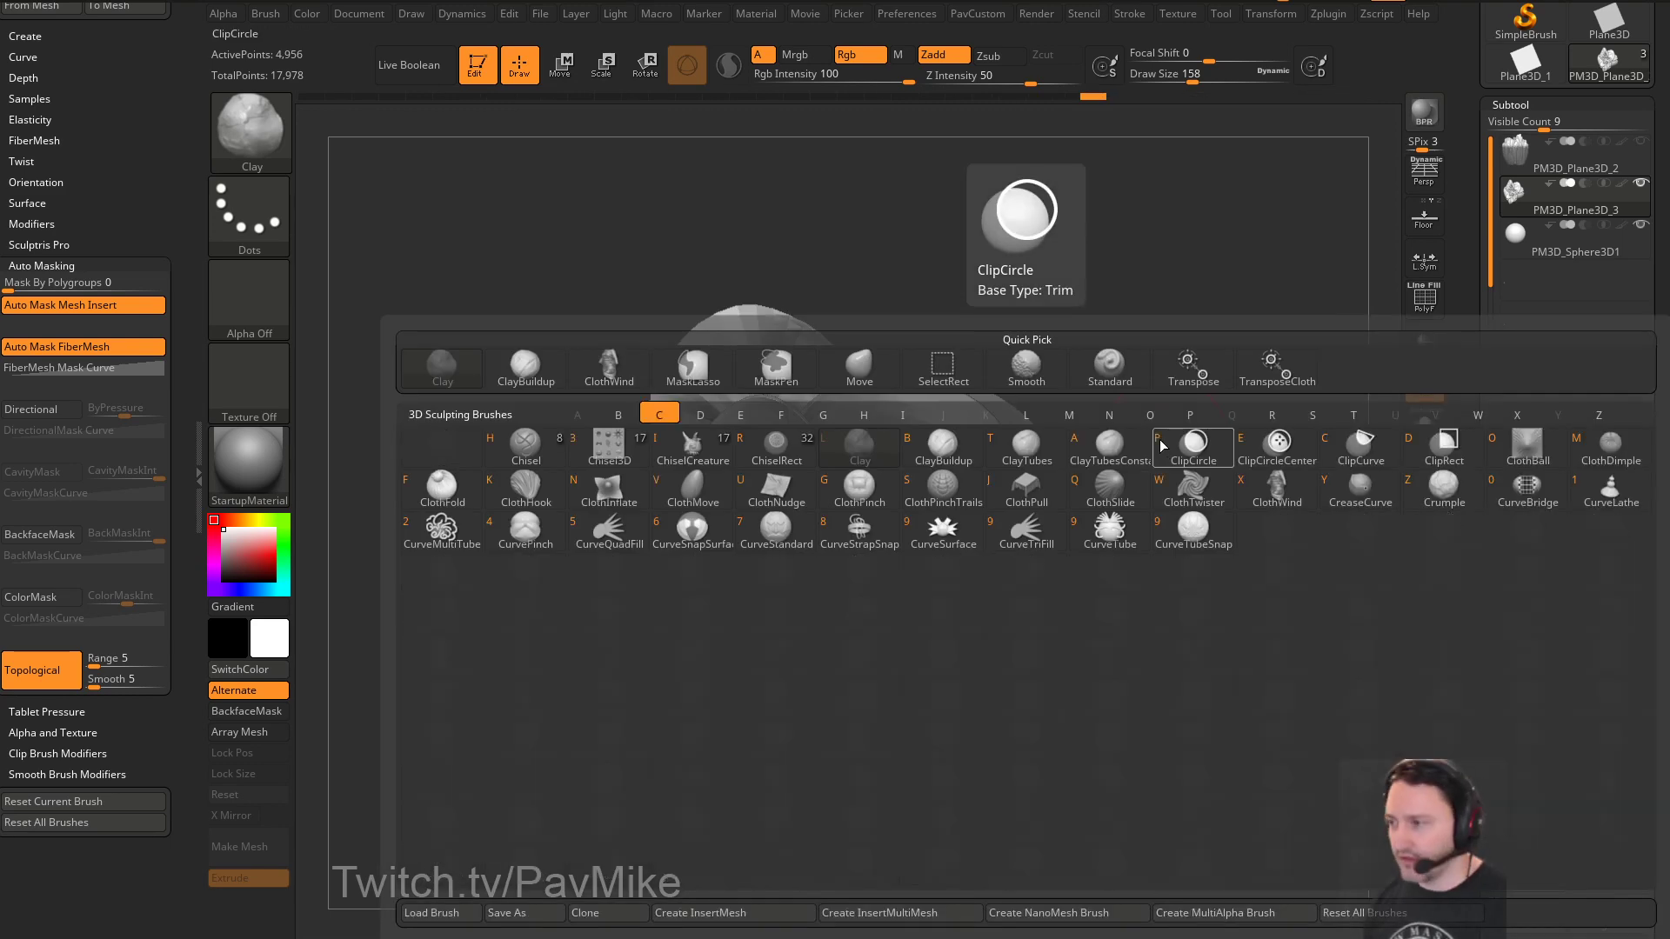
left_click(1274, 484)
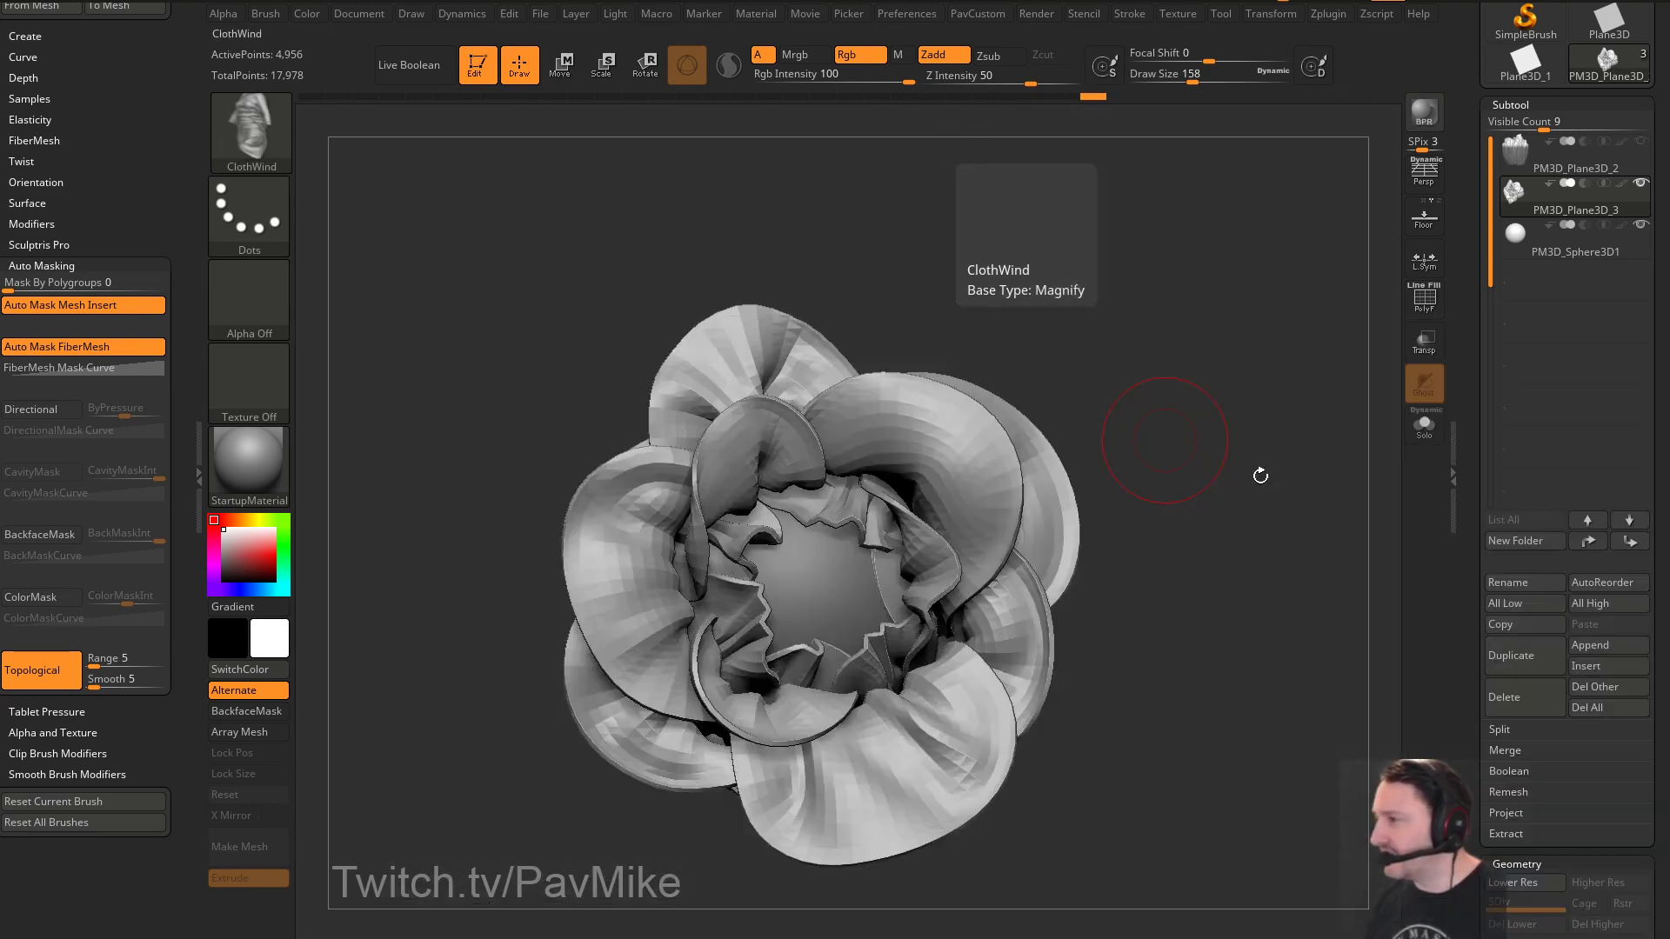
left_click_drag(865, 503, 1155, 470)
key("b")
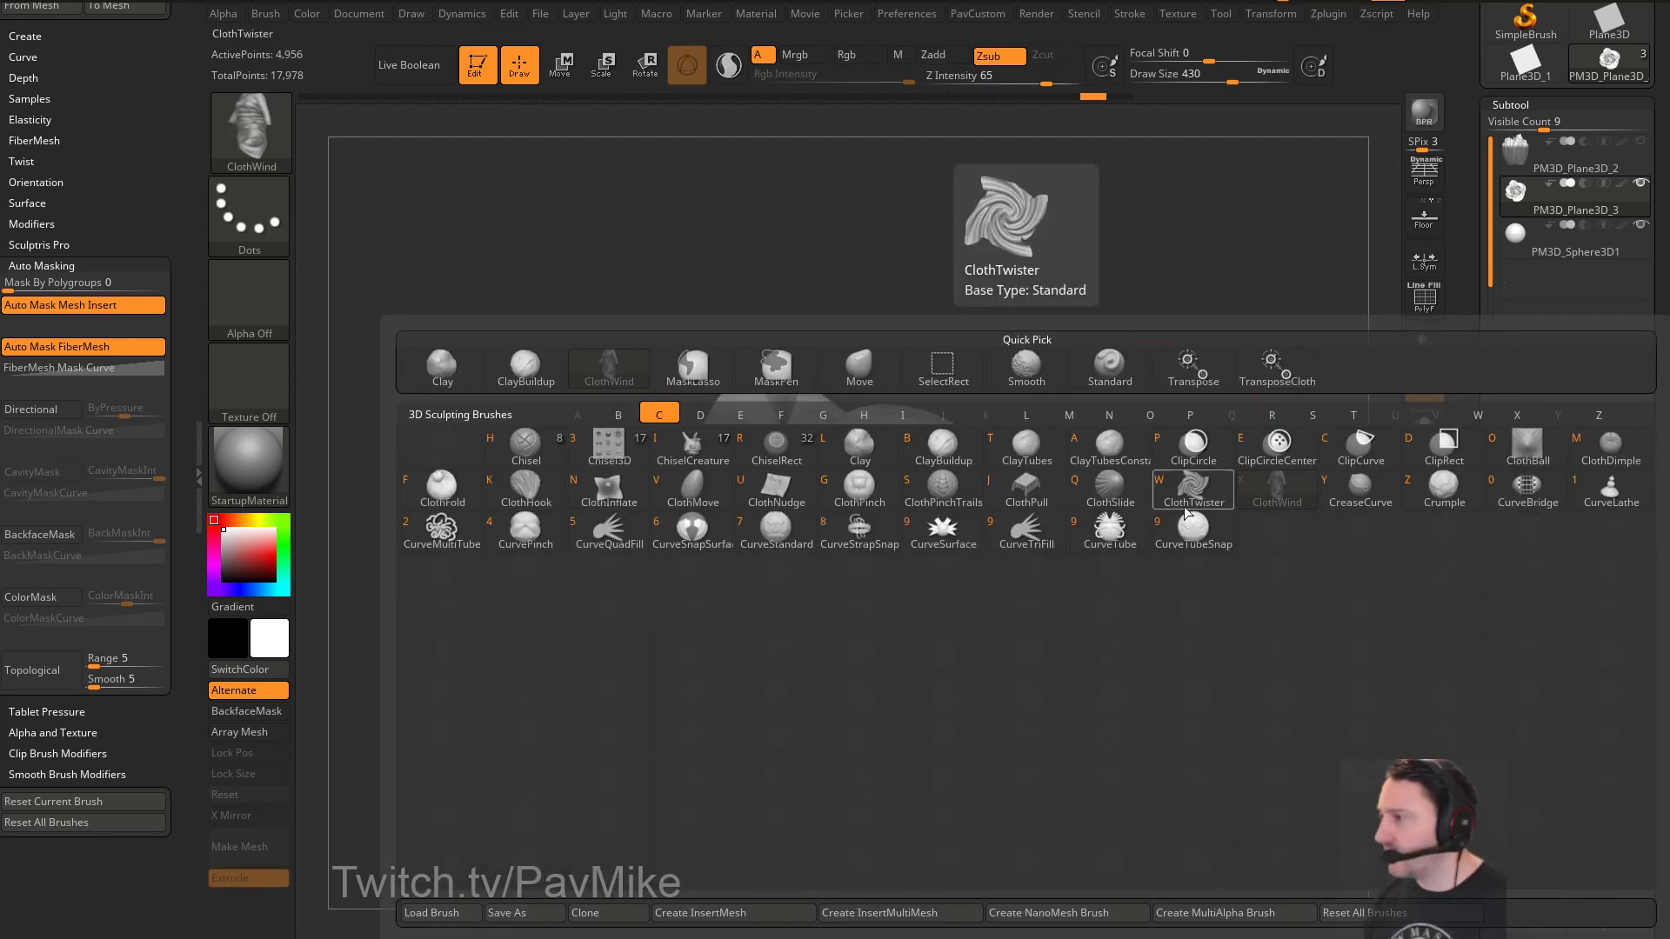
left_click(956, 441)
left_click(886, 430)
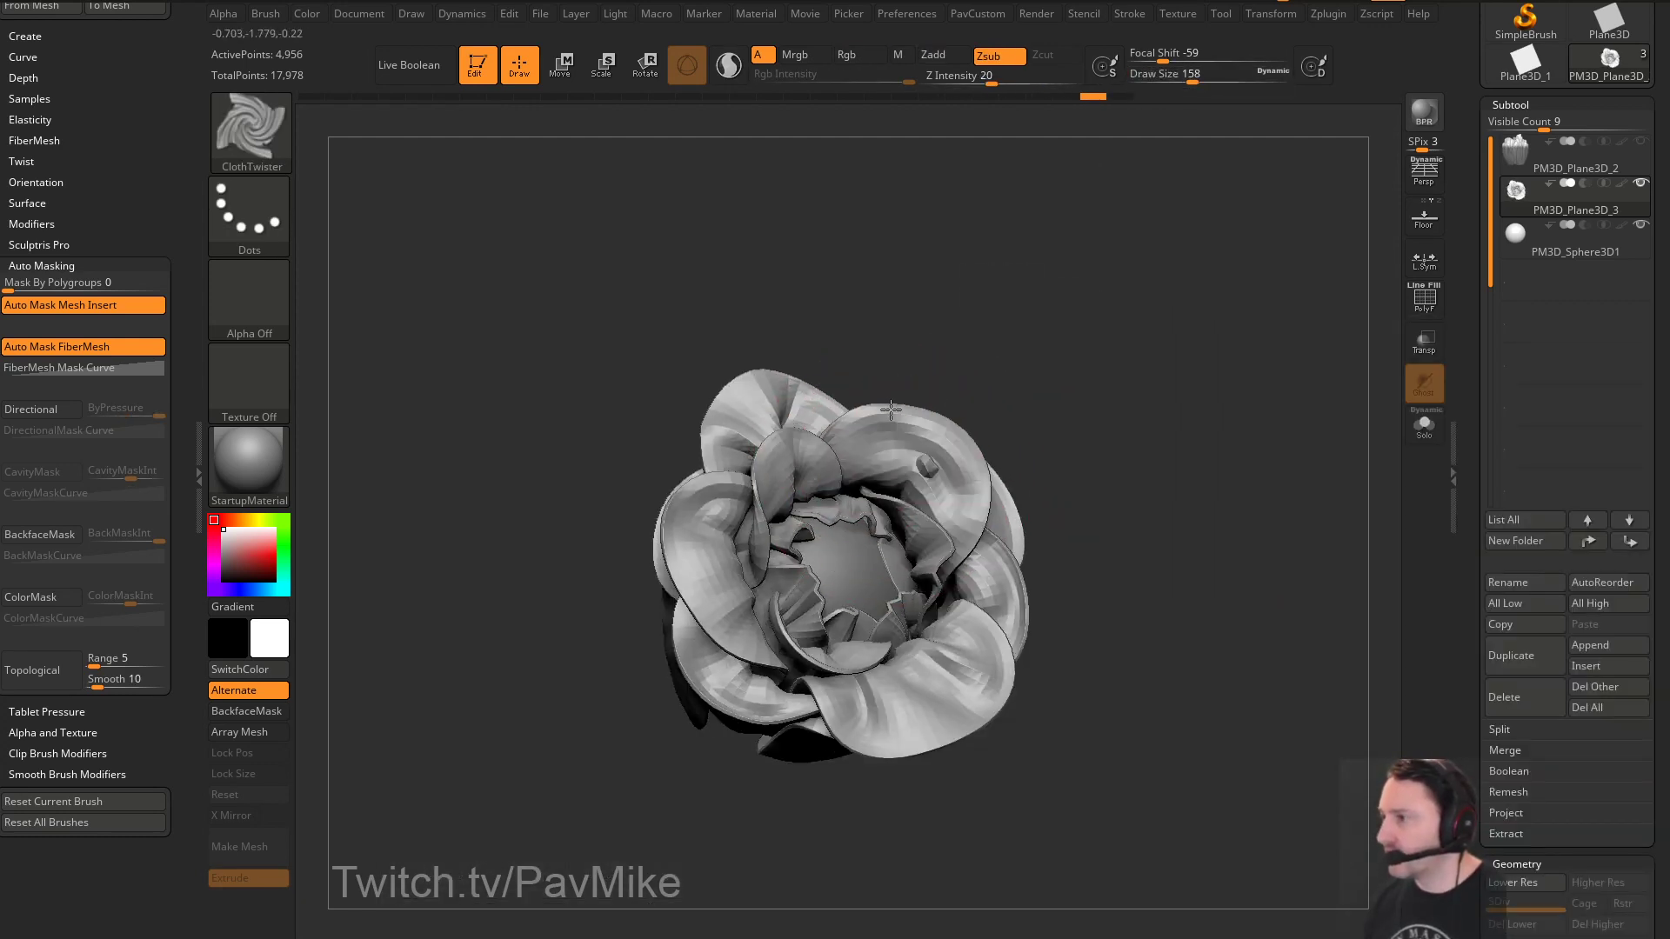
Turn off the dynamics collision volume, restrict the simulation to brushed areas, and try ClothTwister on a petal again
left_click_drag(116, 210, 134, 448)
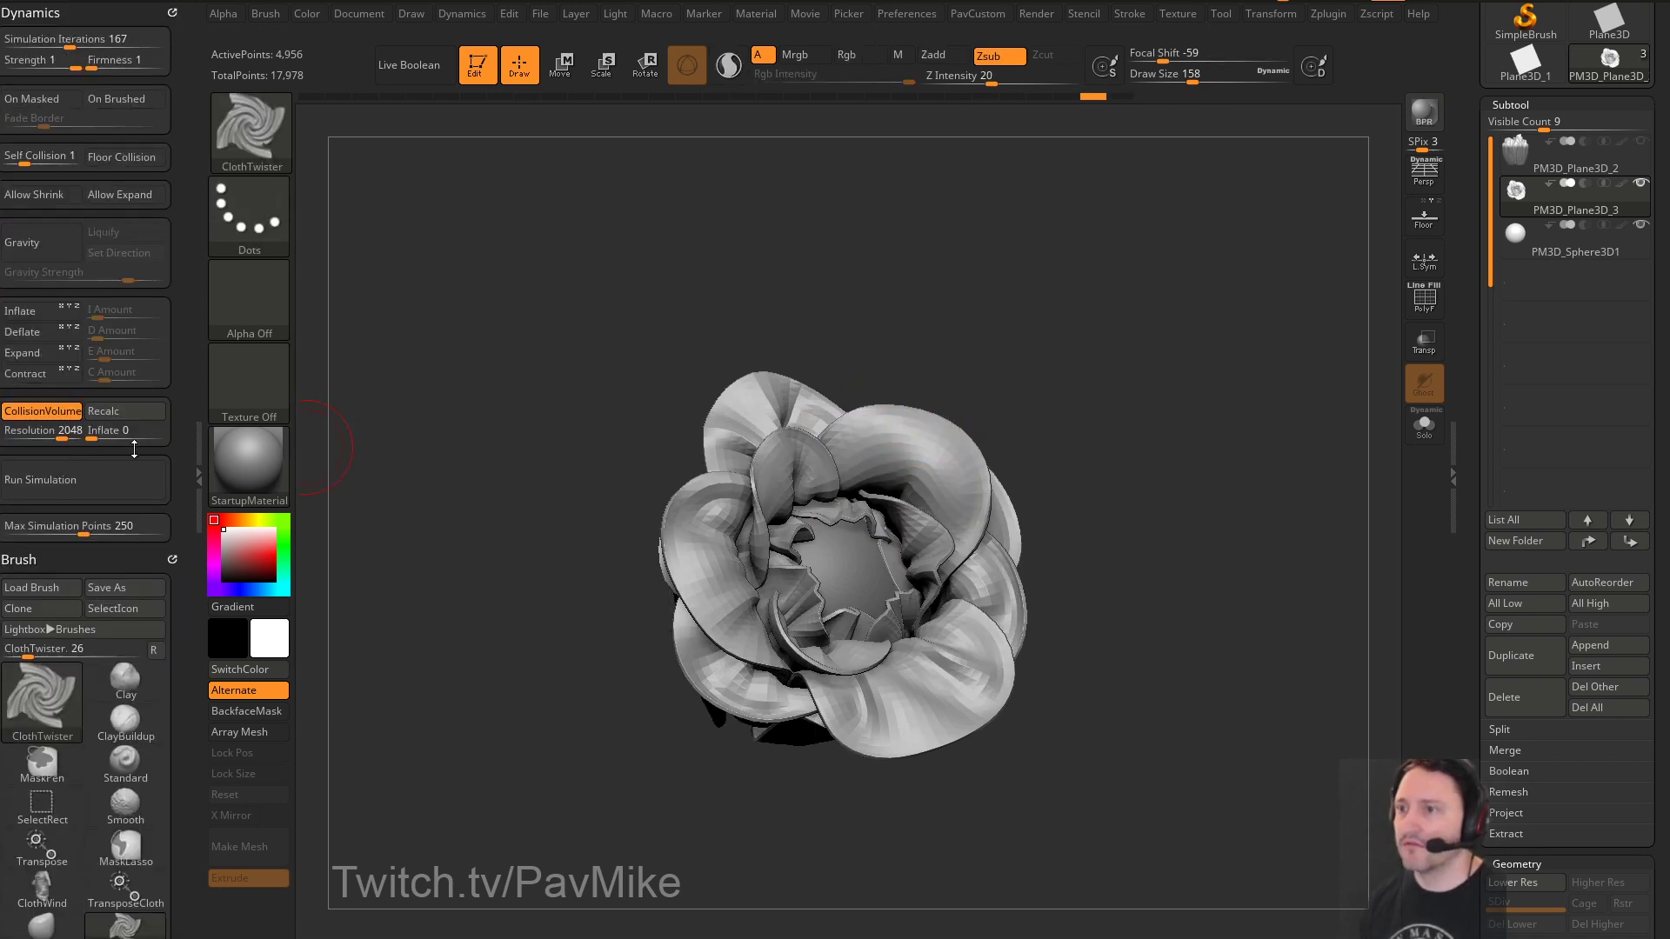
left_click(45, 410)
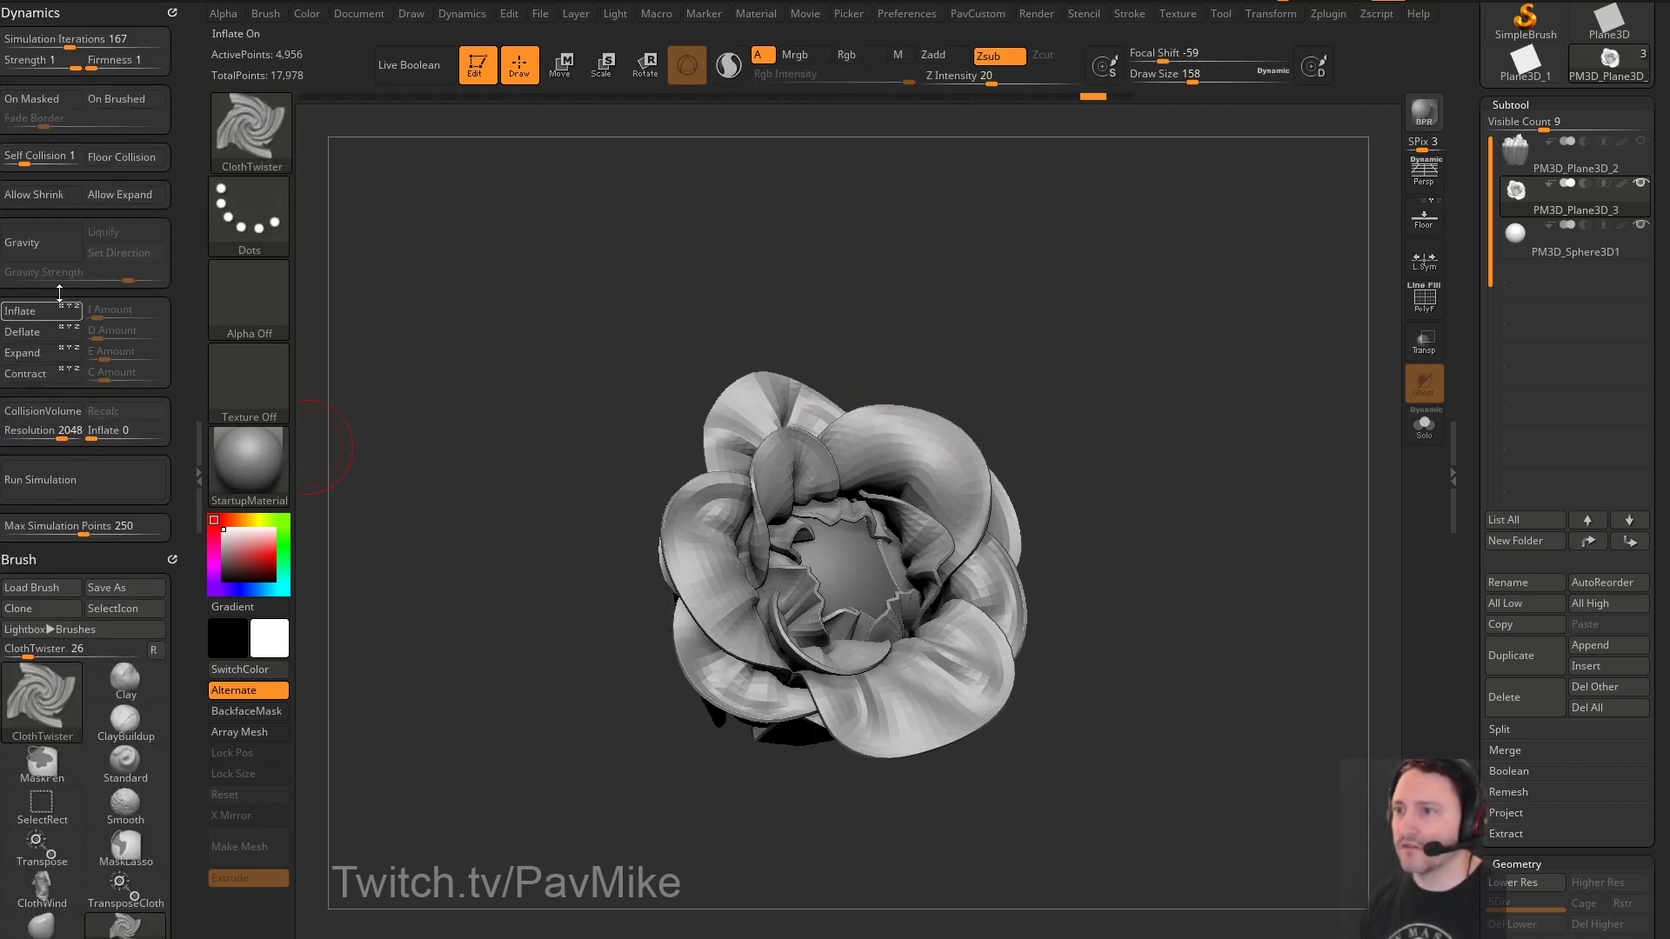
left_click(853, 446)
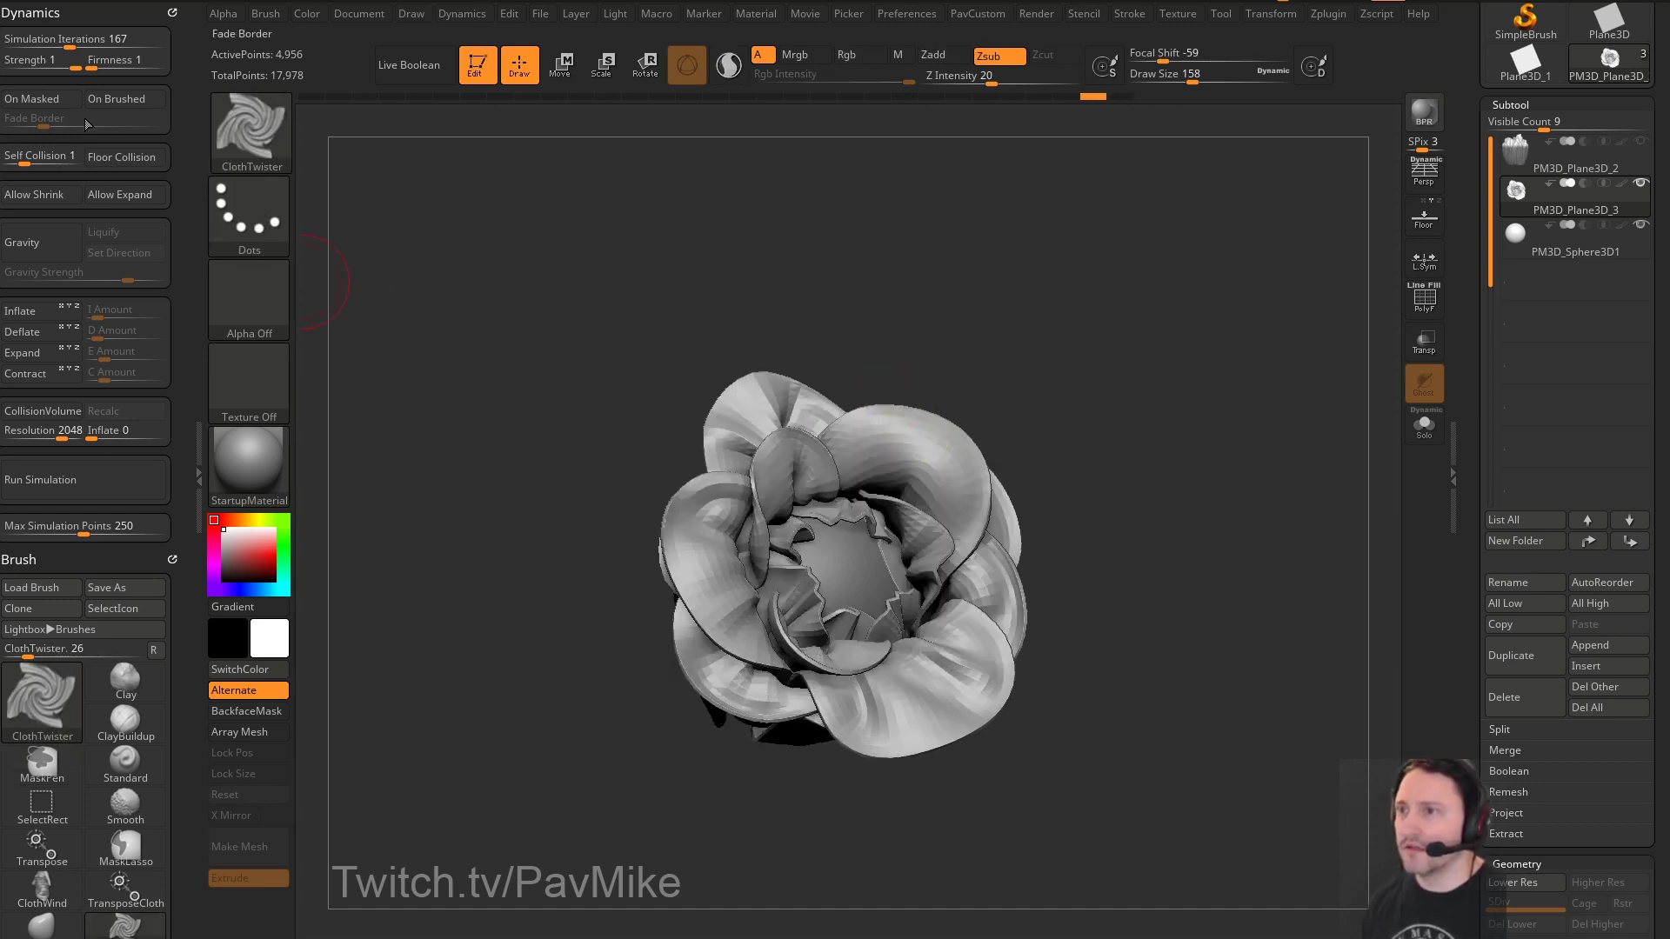
left_click(117, 99)
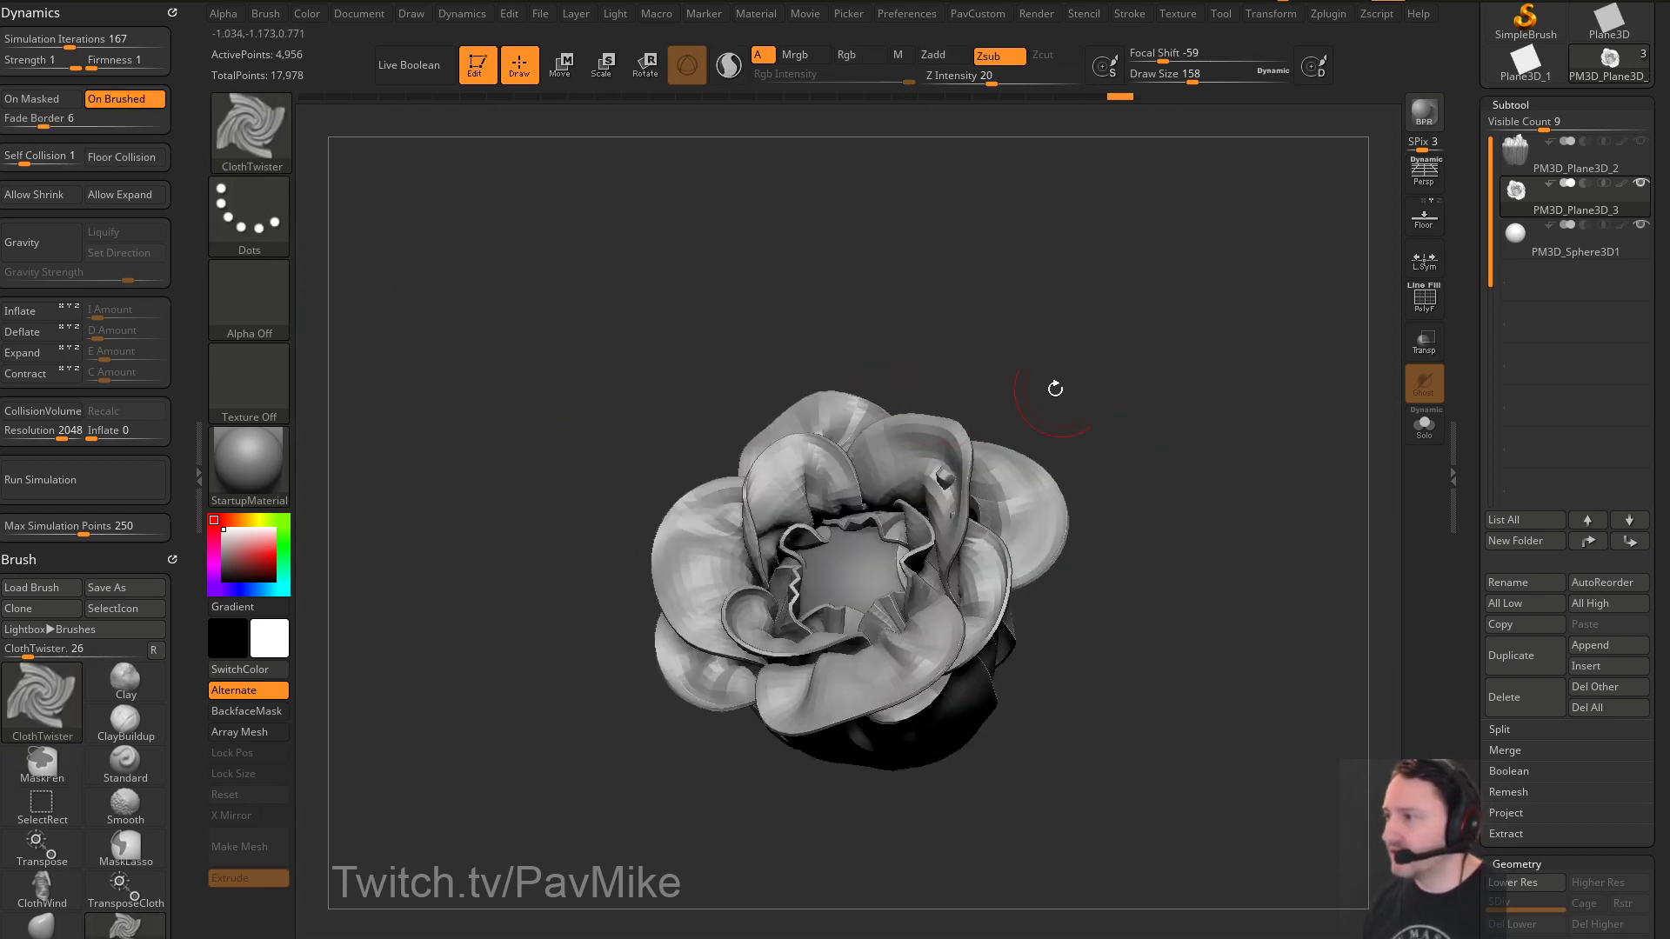
mouse_move(1055, 384)
left_mouse_down()
mouse_move(934, 434)
mouse_move(961, 469)
left_mouse_up()
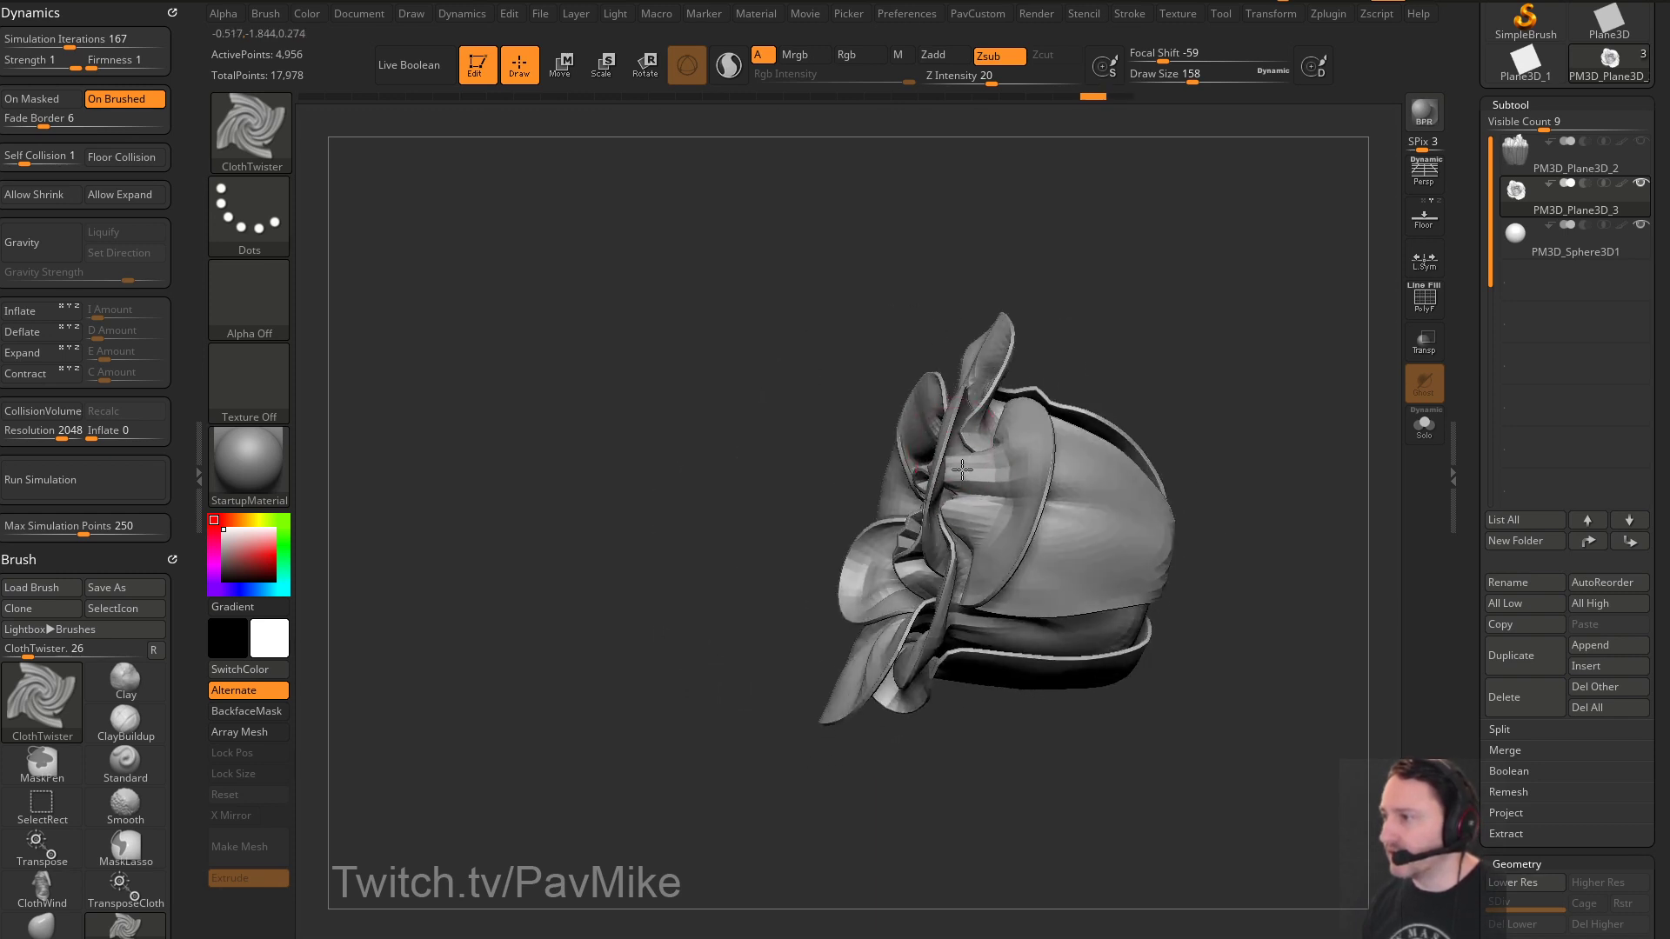
left_click_drag(1148, 415, 1287, 419)
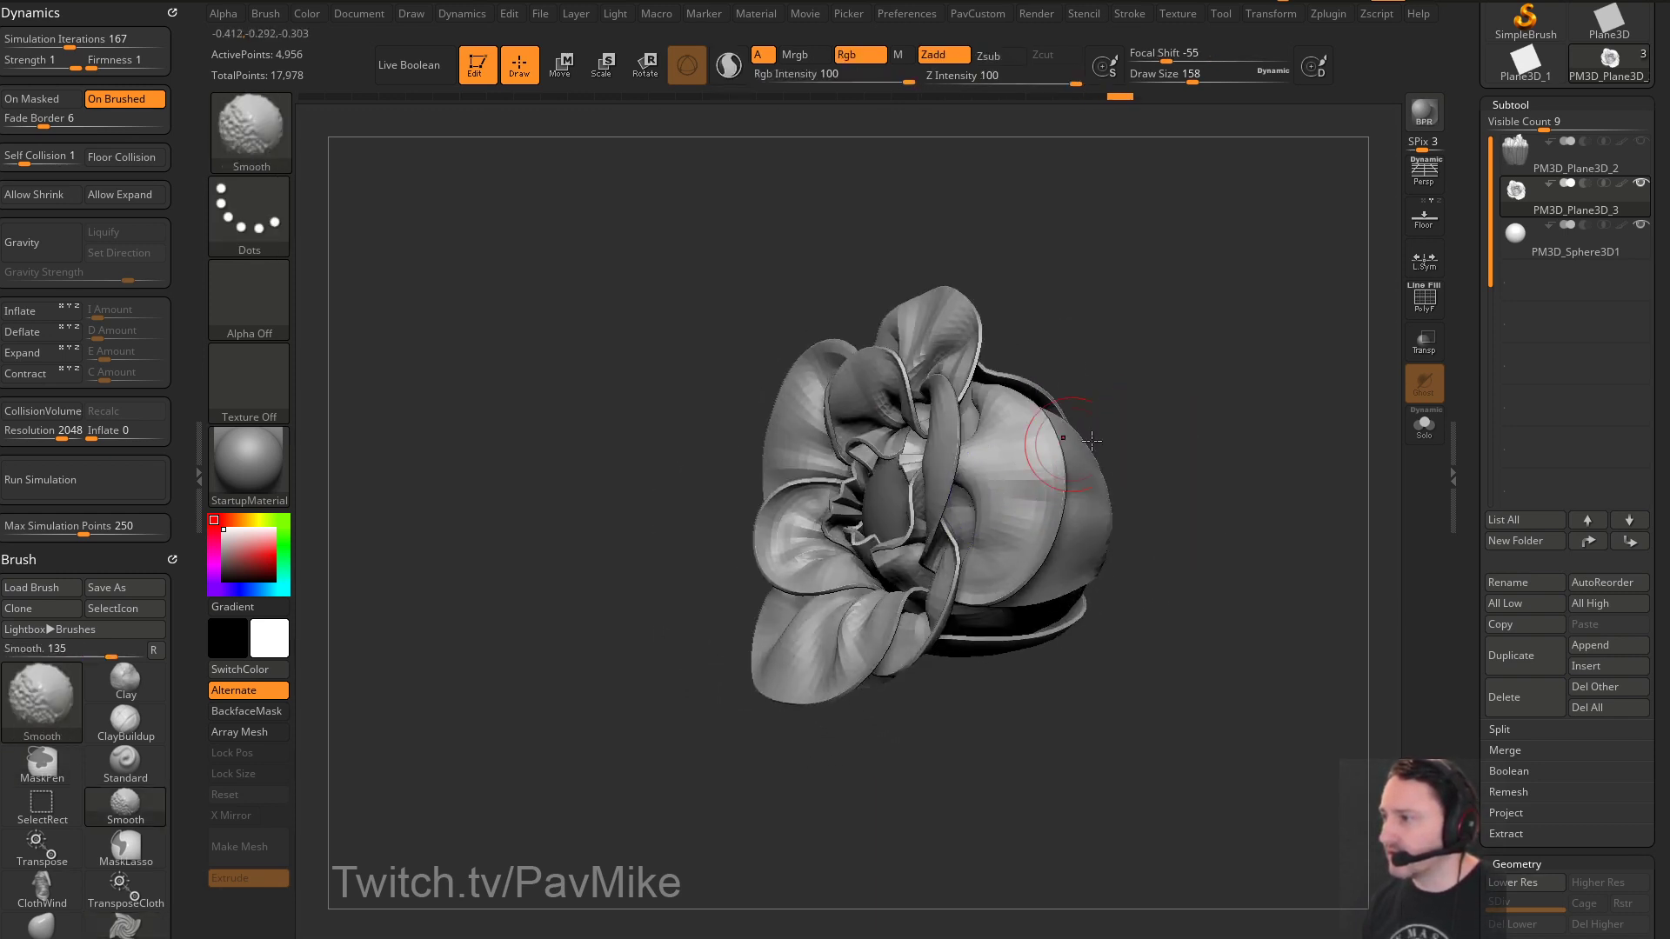
Turn on the PolyFrame display and smooth the petals on the bloom's side
key("shift+f")
left_click_drag(1304, 362, 915, 473)
mouse_move(1118, 376)
left_mouse_down("shift")
mouse_move(954, 510)
mouse_move(765, 495)
left_mouse_up("shift")
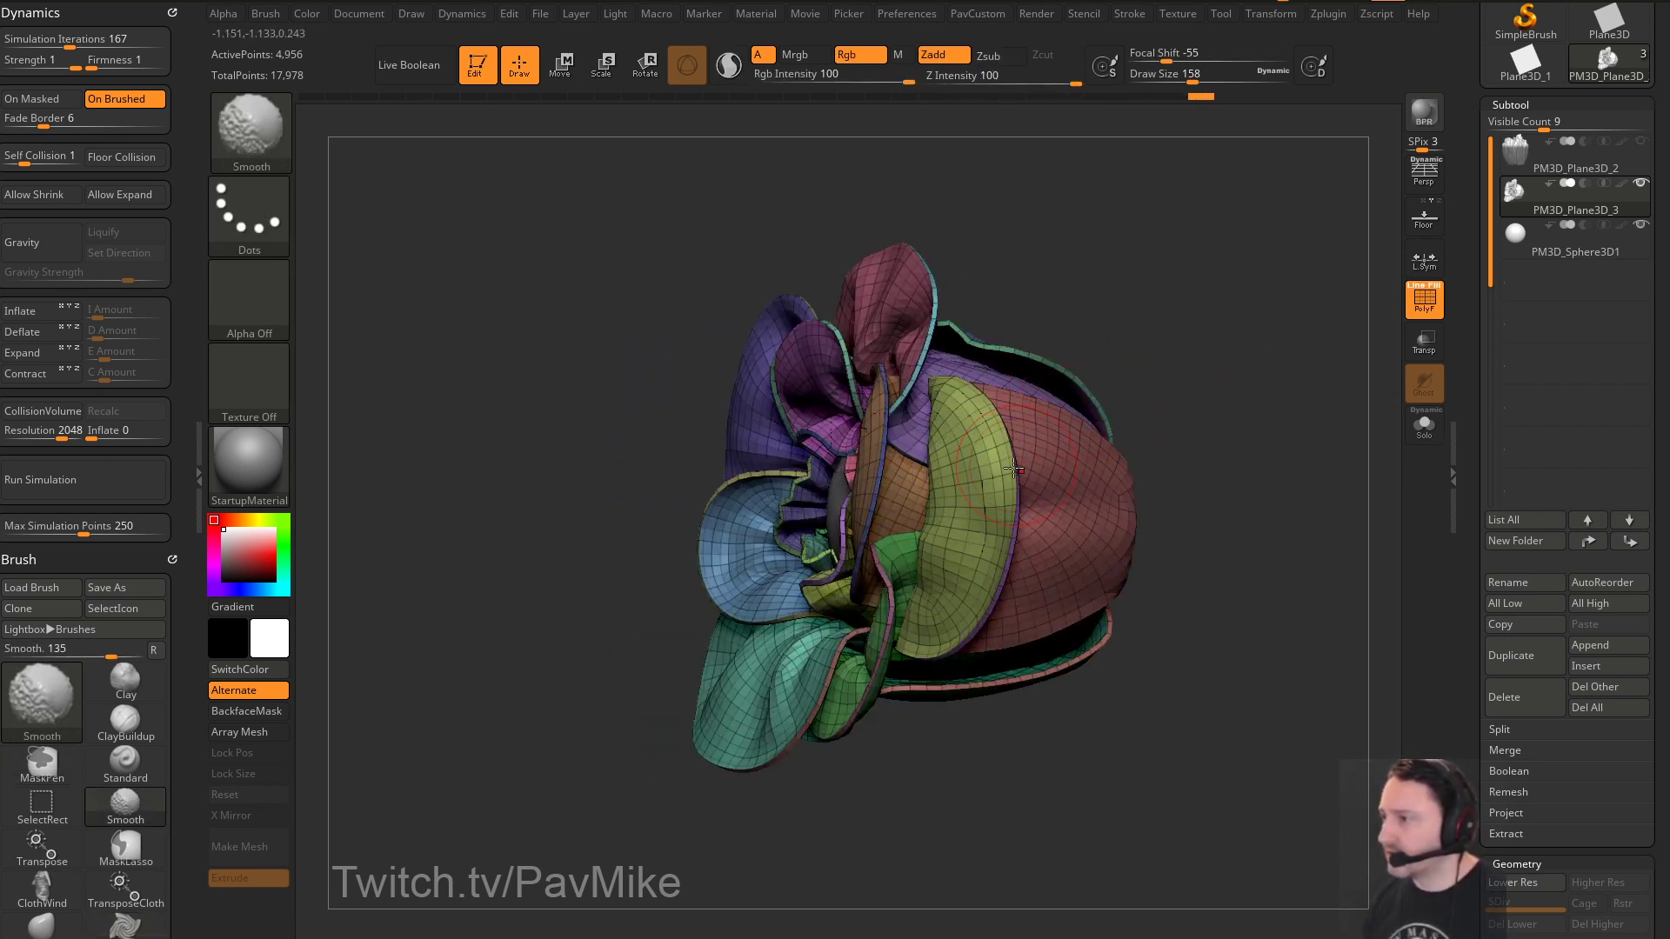
Turn off topological masking for the Clay brush and set its Mask By Polygroups to 100
left_click_drag(186, 421, 189, 230)
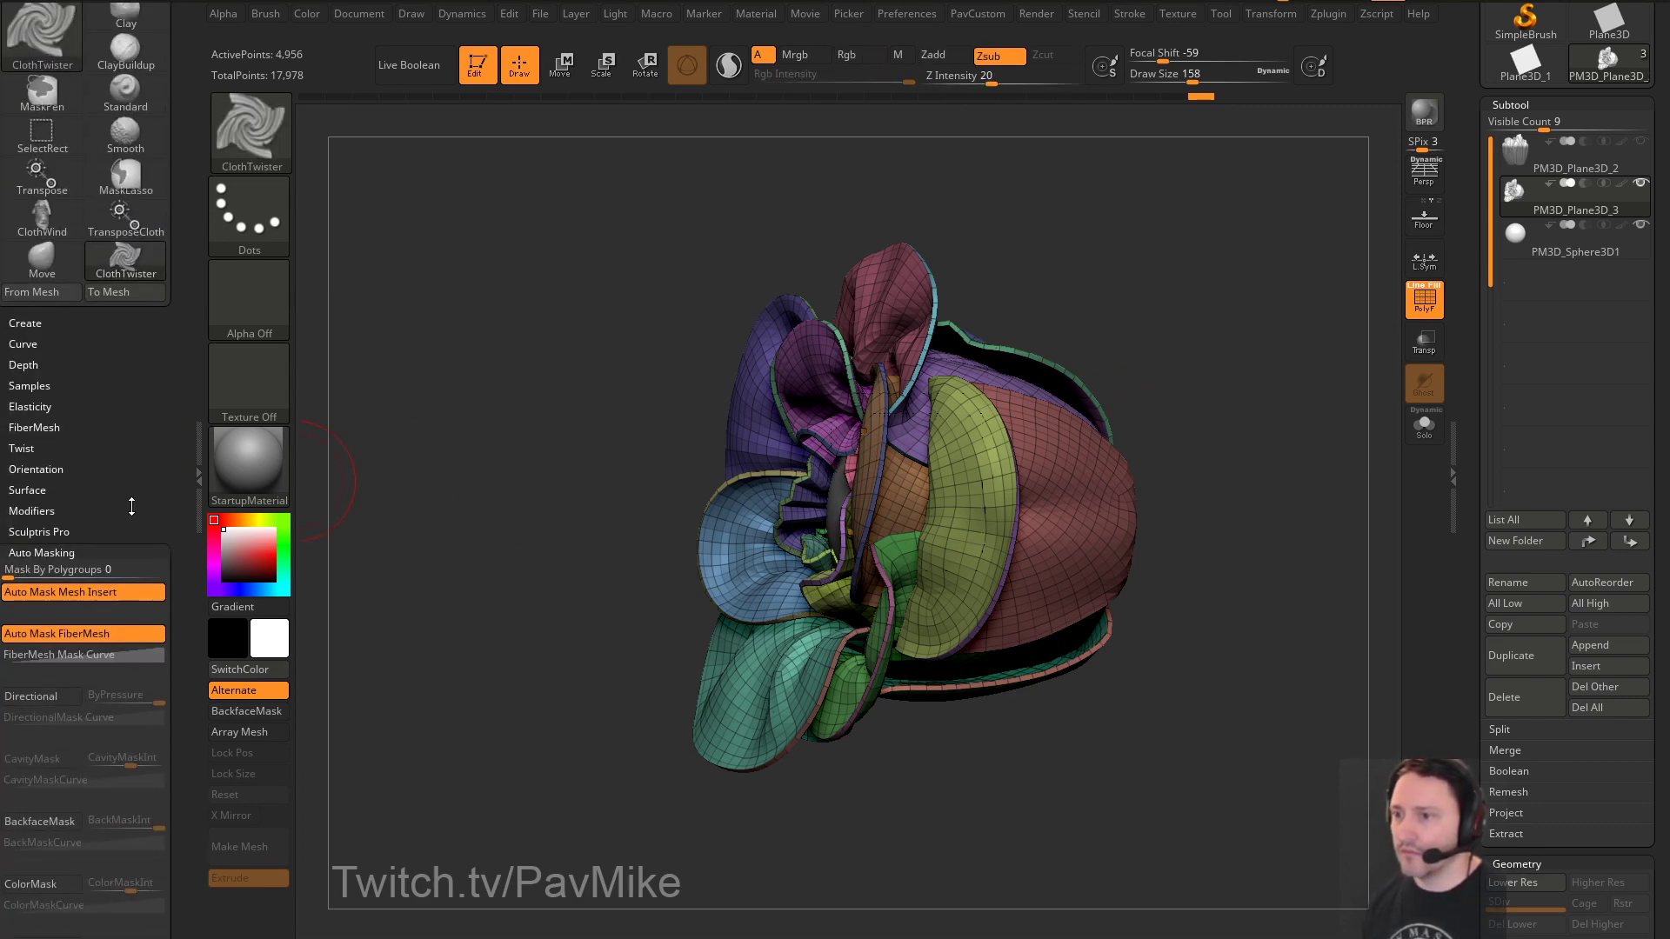
left_click_drag(131, 506, 131, 474)
left_click_drag(1240, 324, 1249, 389)
left_click_drag(1080, 436, 1227, 401)
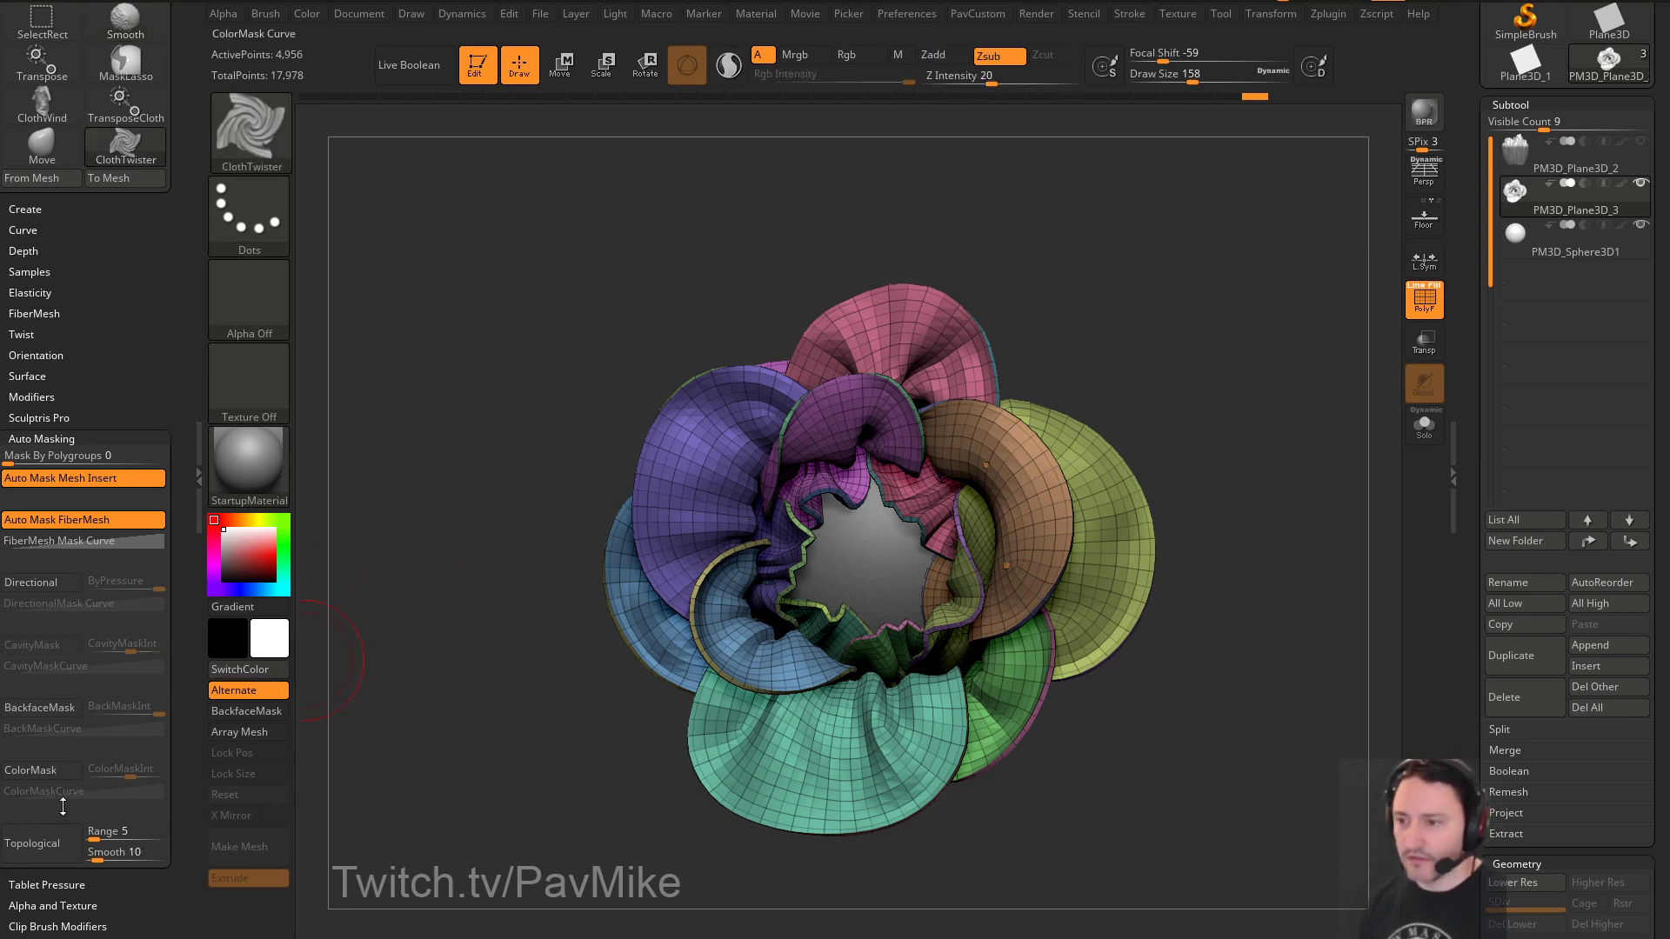
left_click(43, 850)
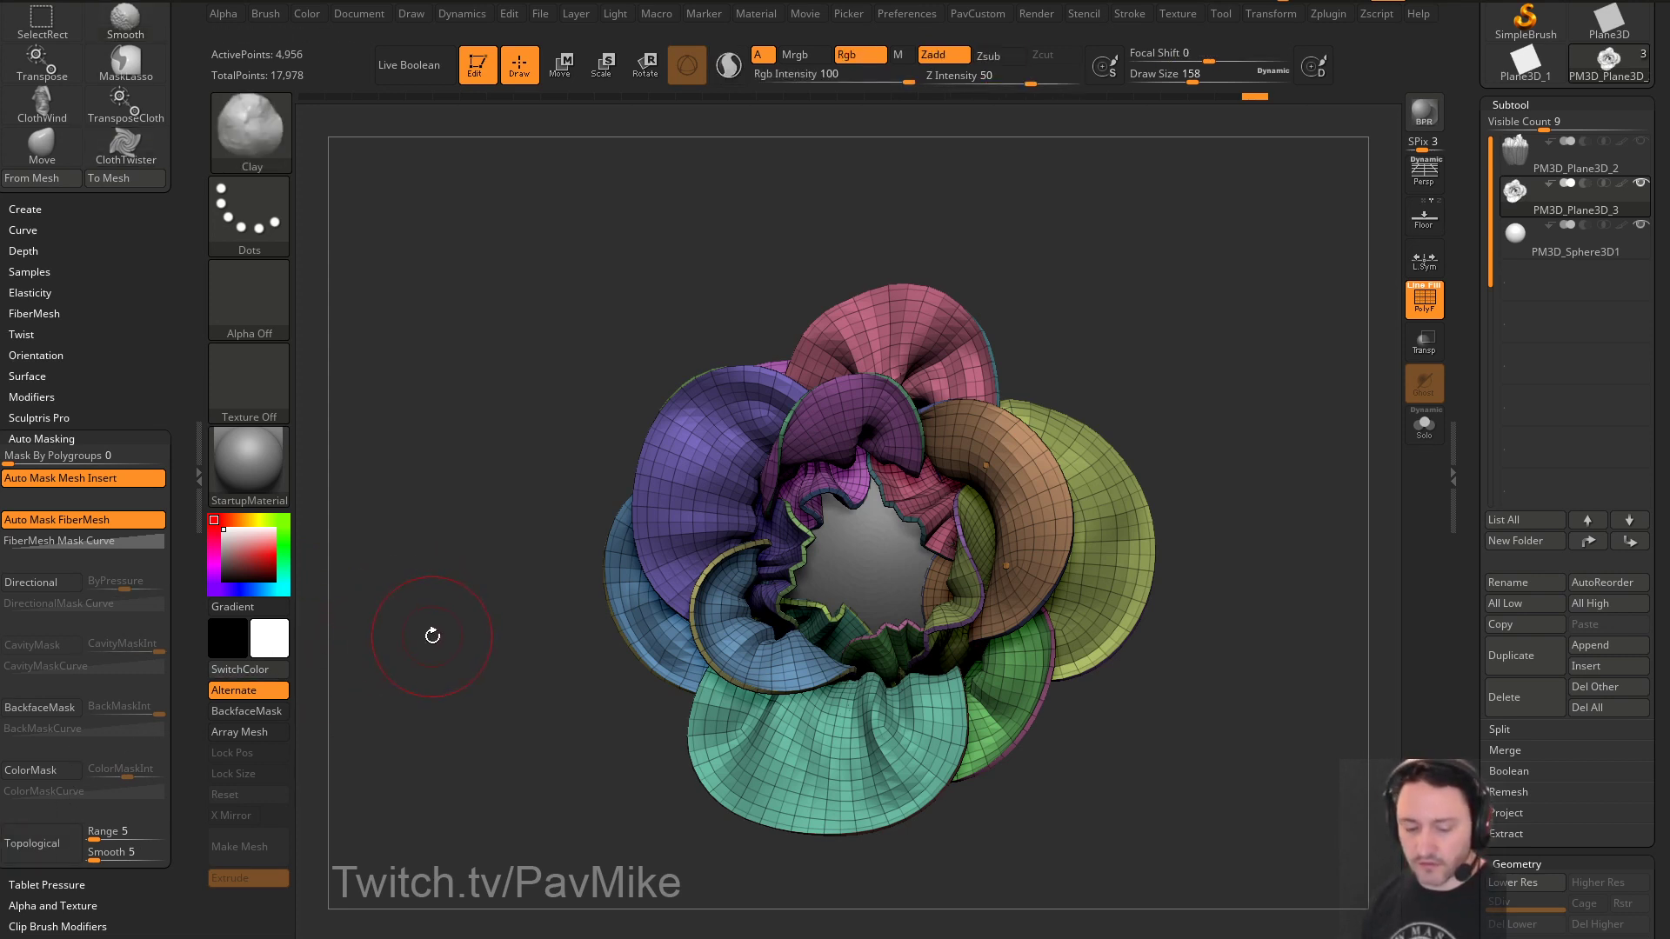
left_click_drag(139, 456, 165, 455)
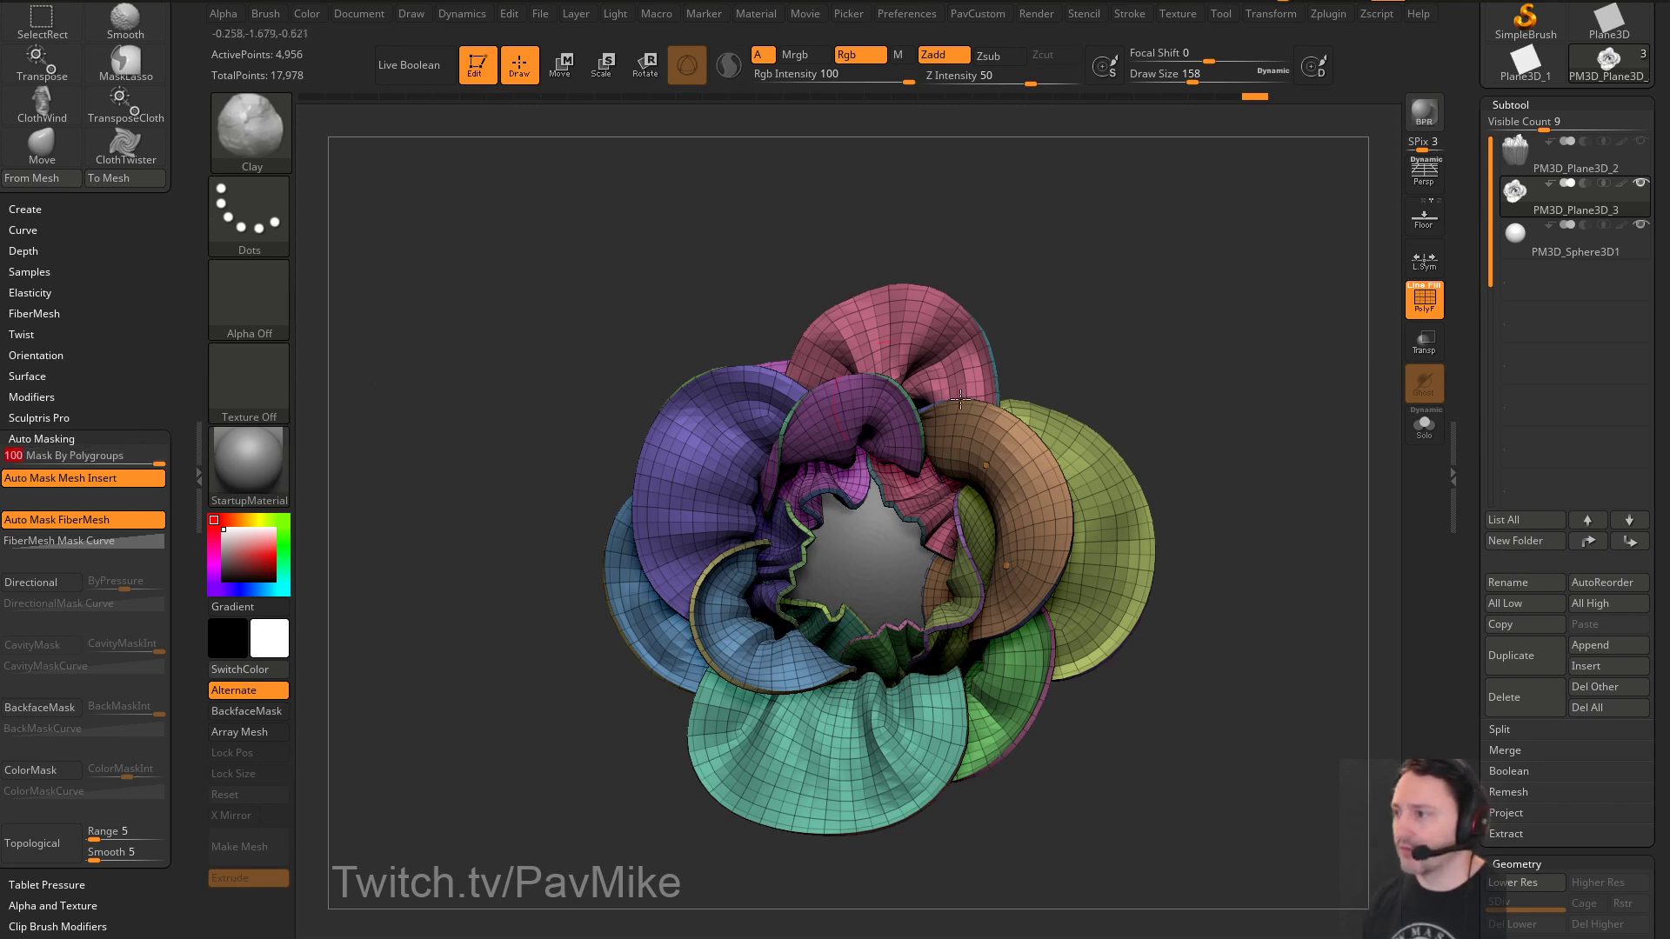
Turn off the PolyFrame display on the bloom
key("F12")
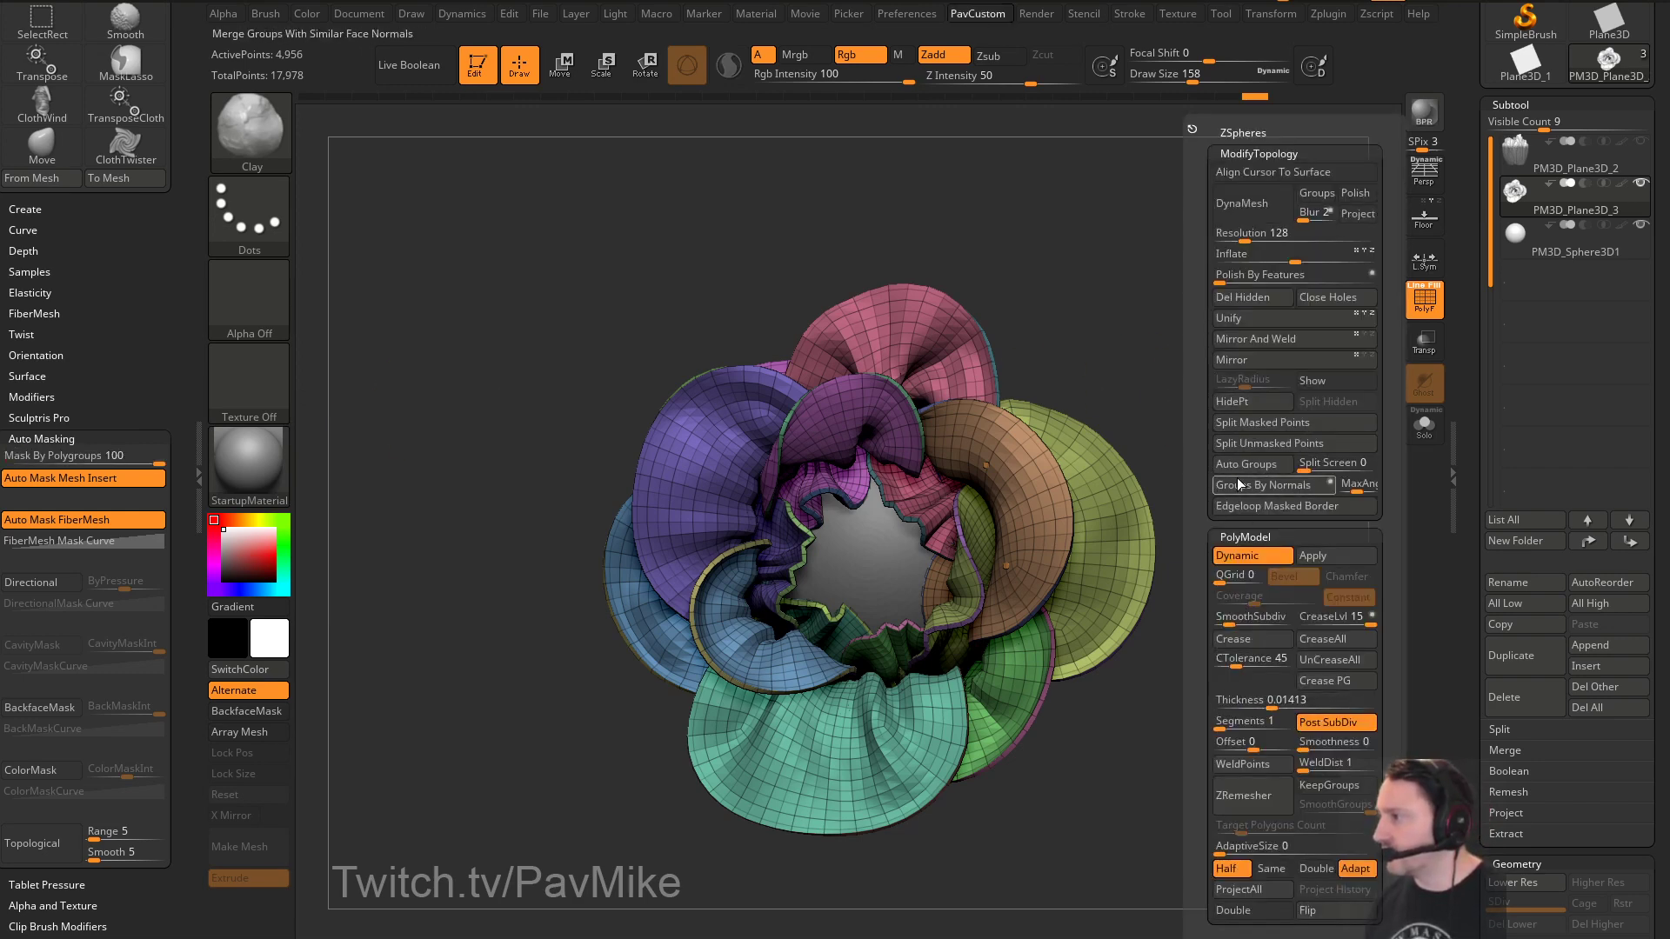
mouse_move(1174, 478)
left_mouse_down()
mouse_move(1165, 420)
mouse_move(1295, 400)
mouse_move(1230, 376)
mouse_move(1255, 452)
mouse_move(1285, 418)
left_mouse_up()
key("shift+f")
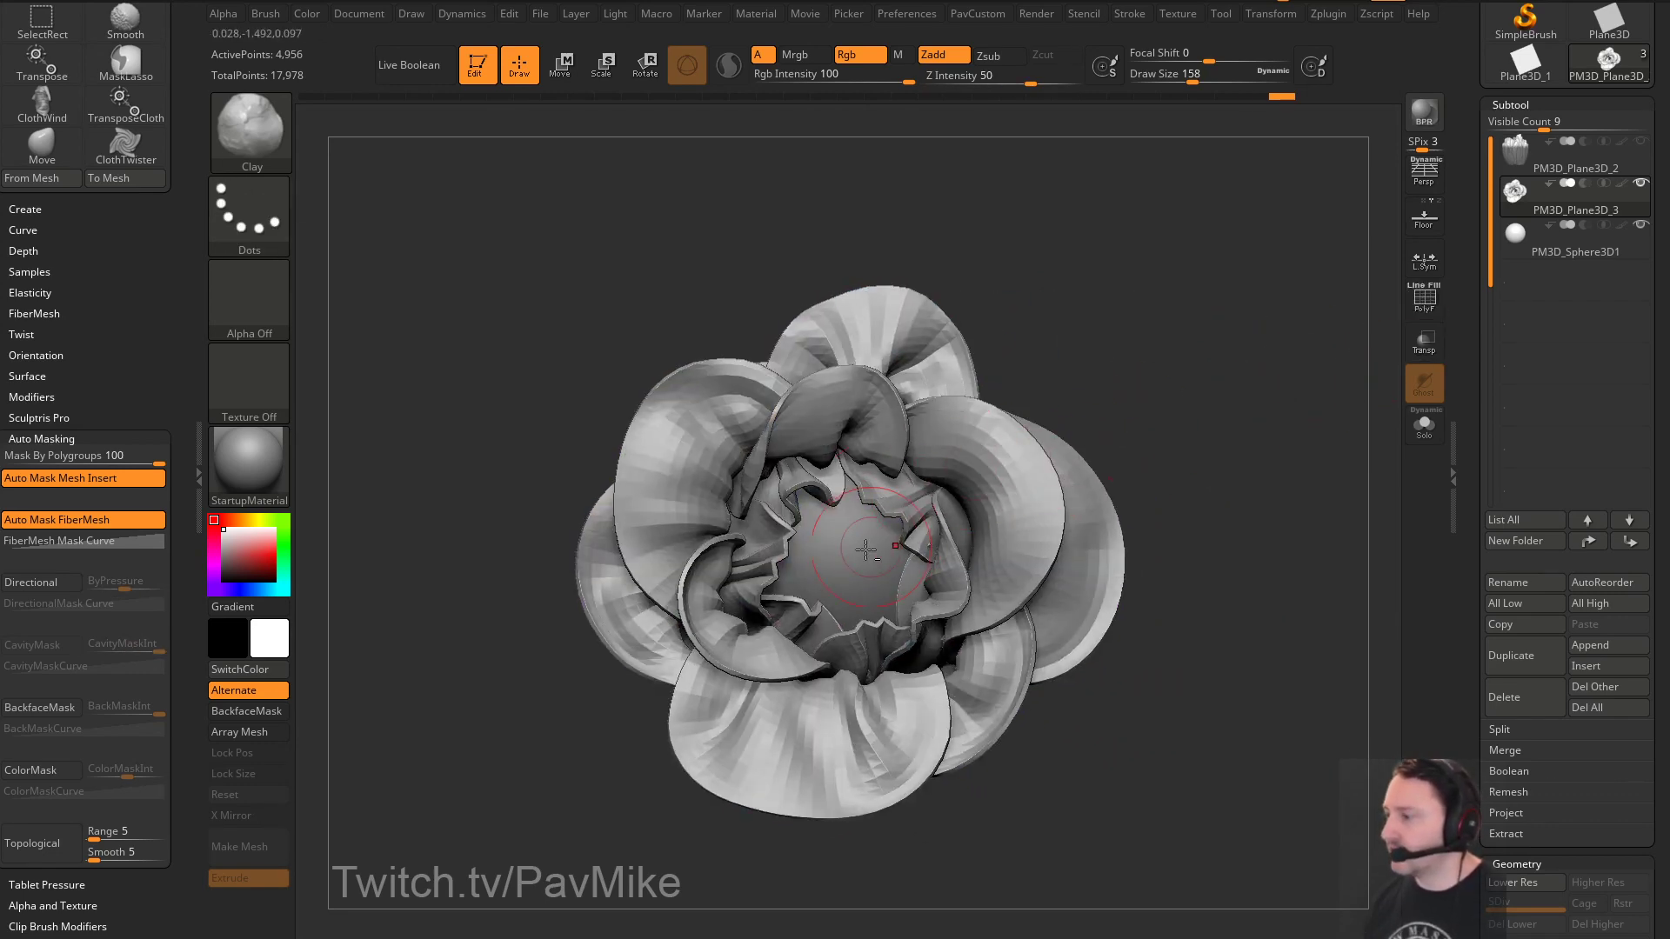
Hide the central sphere and set the Standard brush's draw size to 104
key("b")
key("s")
key("t")
left_click(945, 498, "alt")
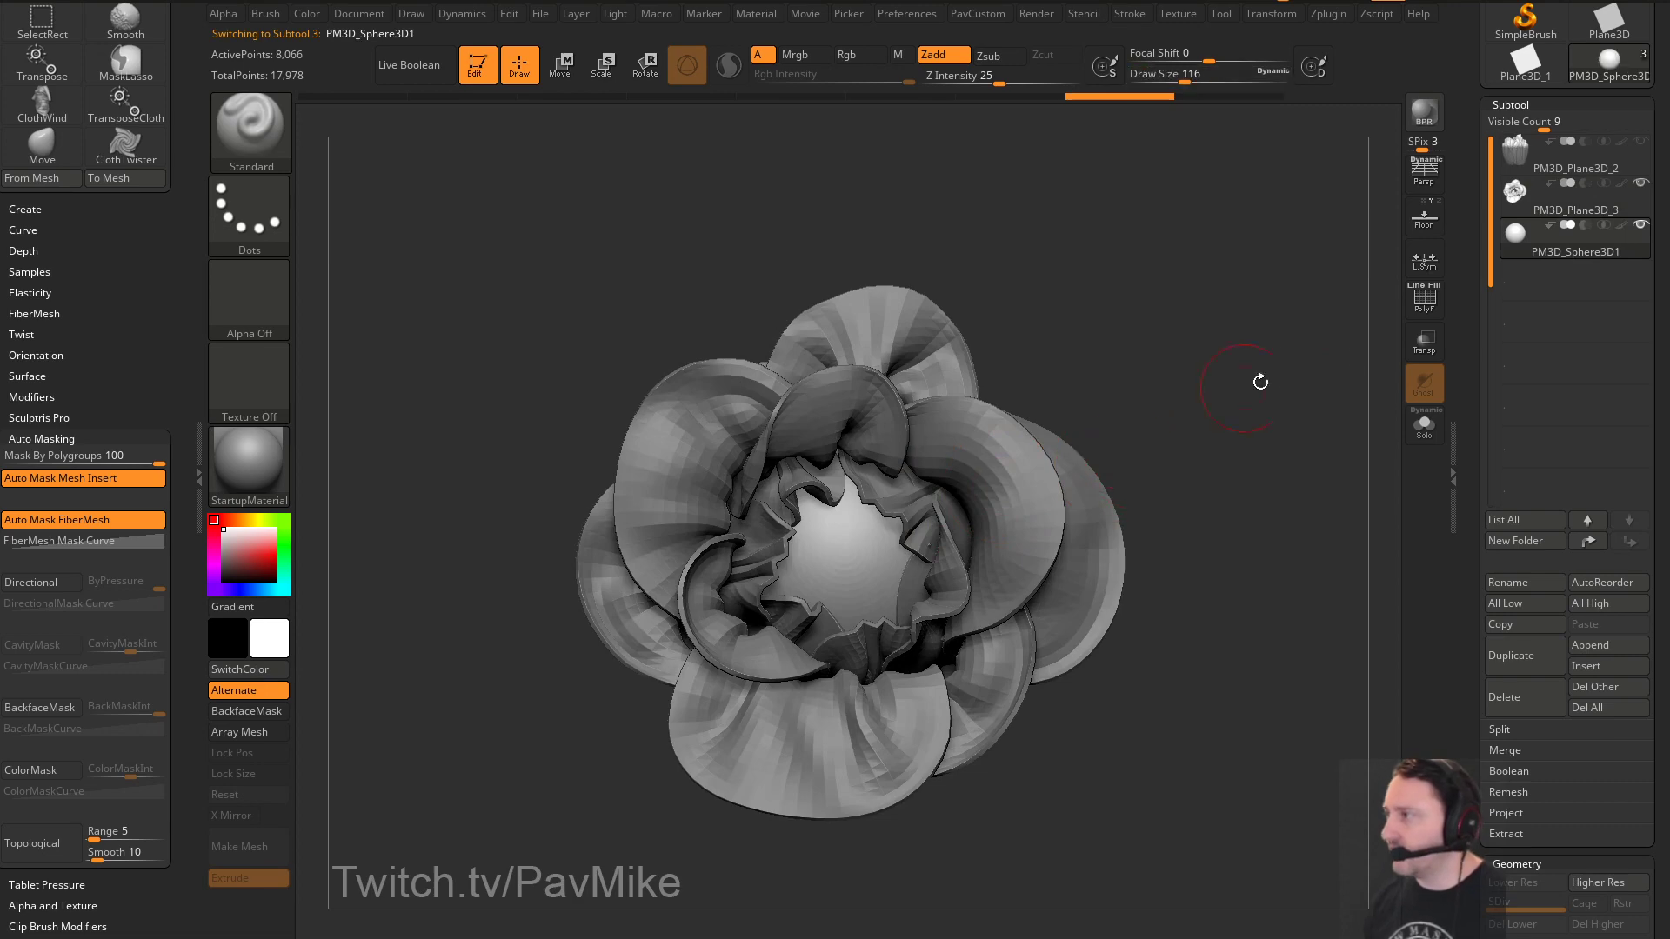
left_click(1574, 211)
left_click_drag(1197, 379, 1219, 406)
key("s")
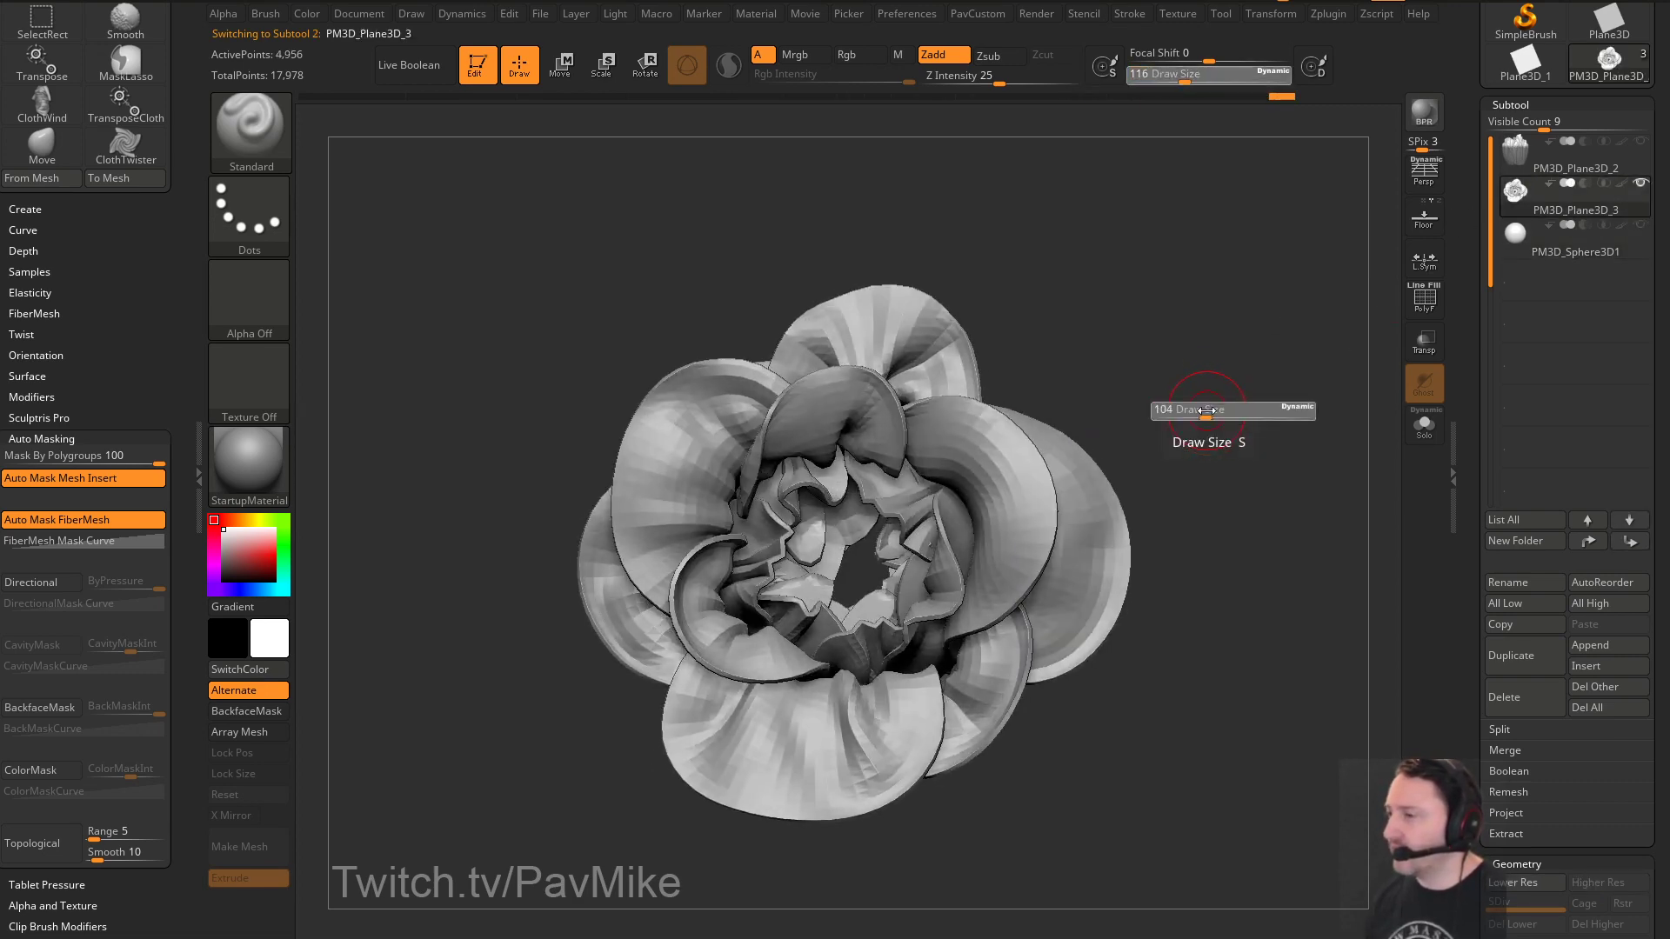
Isolate the central sphere subtool and duplicate it
left_click(1535, 256)
left_click(1424, 425)
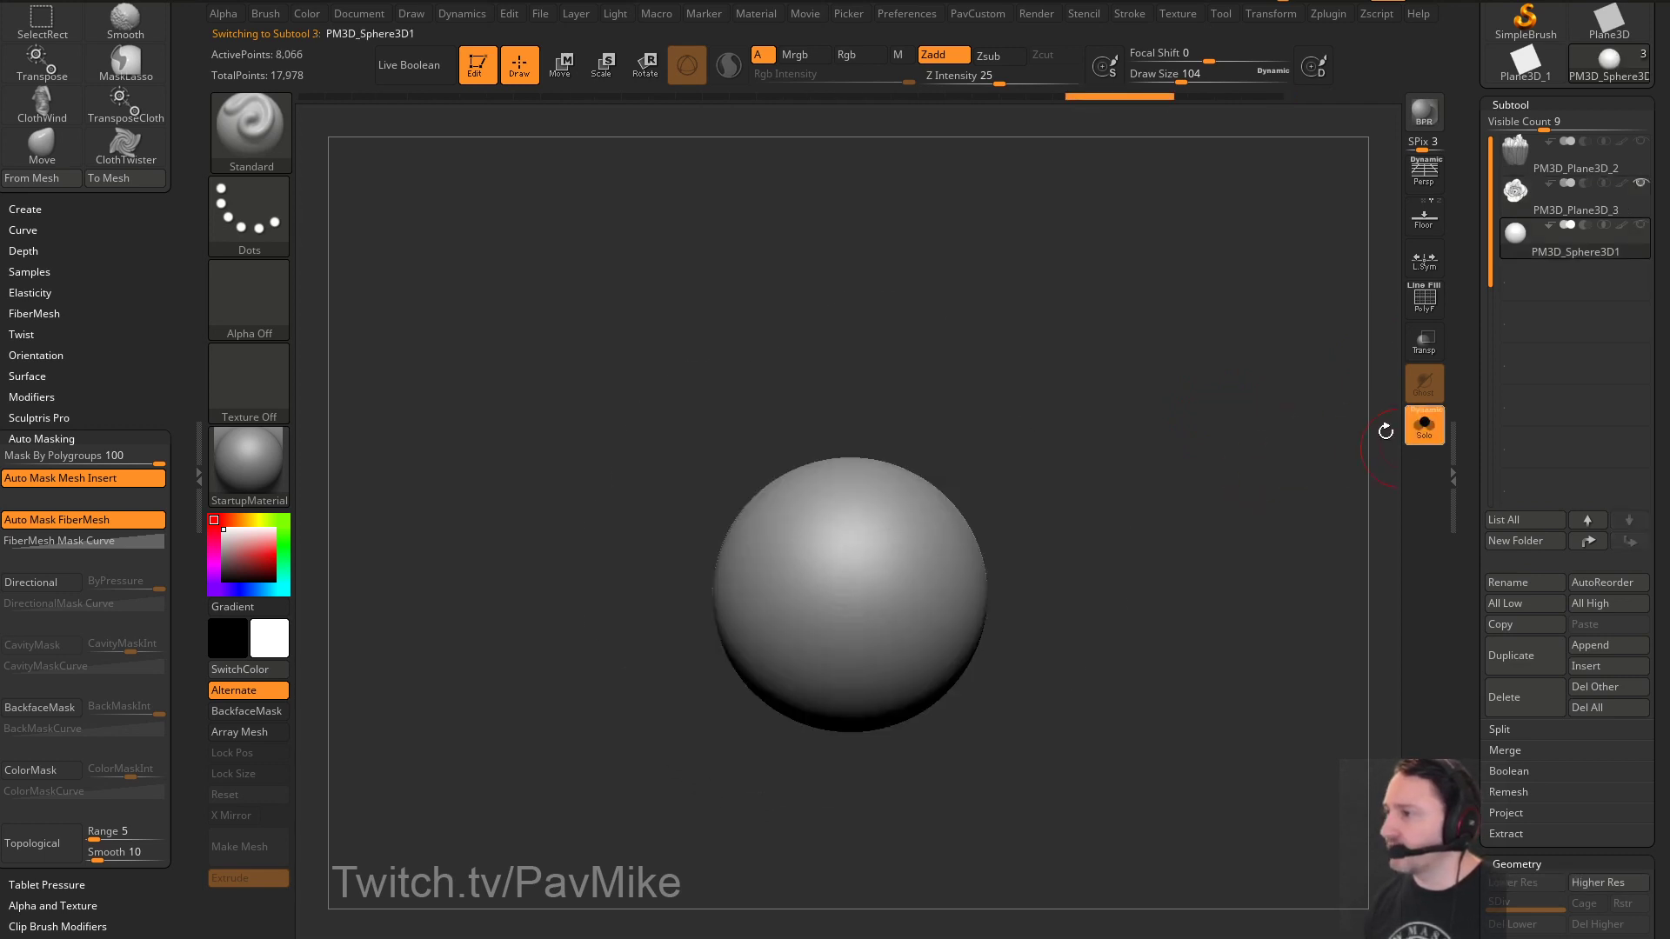
left_click_drag(1379, 428, 1324, 371)
left_click(1511, 663)
Set the draw size to 54 and activate radial symmetry around the Y axis for the duplicated sphere, with a radial count of 8
mouse_move(1209, 466)
left_mouse_down("alt")
mouse_move(1178, 406)
mouse_move(1188, 452)
left_mouse_up("alt")
key("s")
mouse_move(804, 499)
left_mouse_down()
mouse_move(759, 577)
mouse_move(795, 600)
mouse_move(790, 530)
left_mouse_up()
mouse_move(1210, 442)
left_mouse_down()
mouse_move(1180, 366)
mouse_move(1185, 469)
mouse_move(1218, 383)
left_mouse_up()
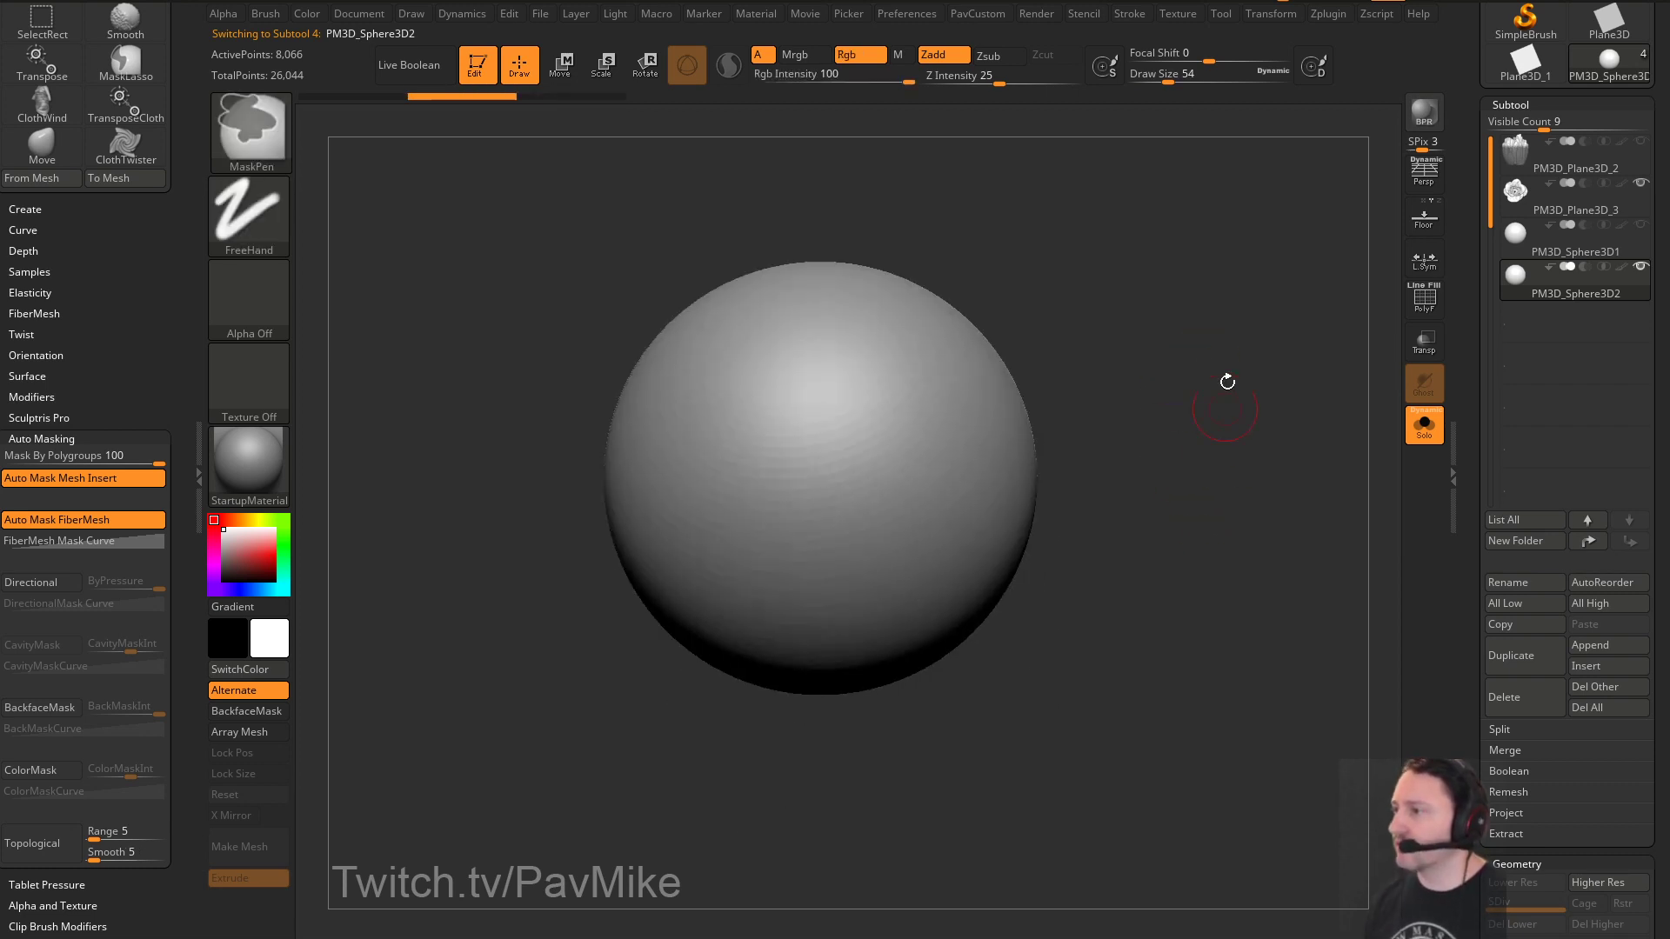
left_click(1274, 14)
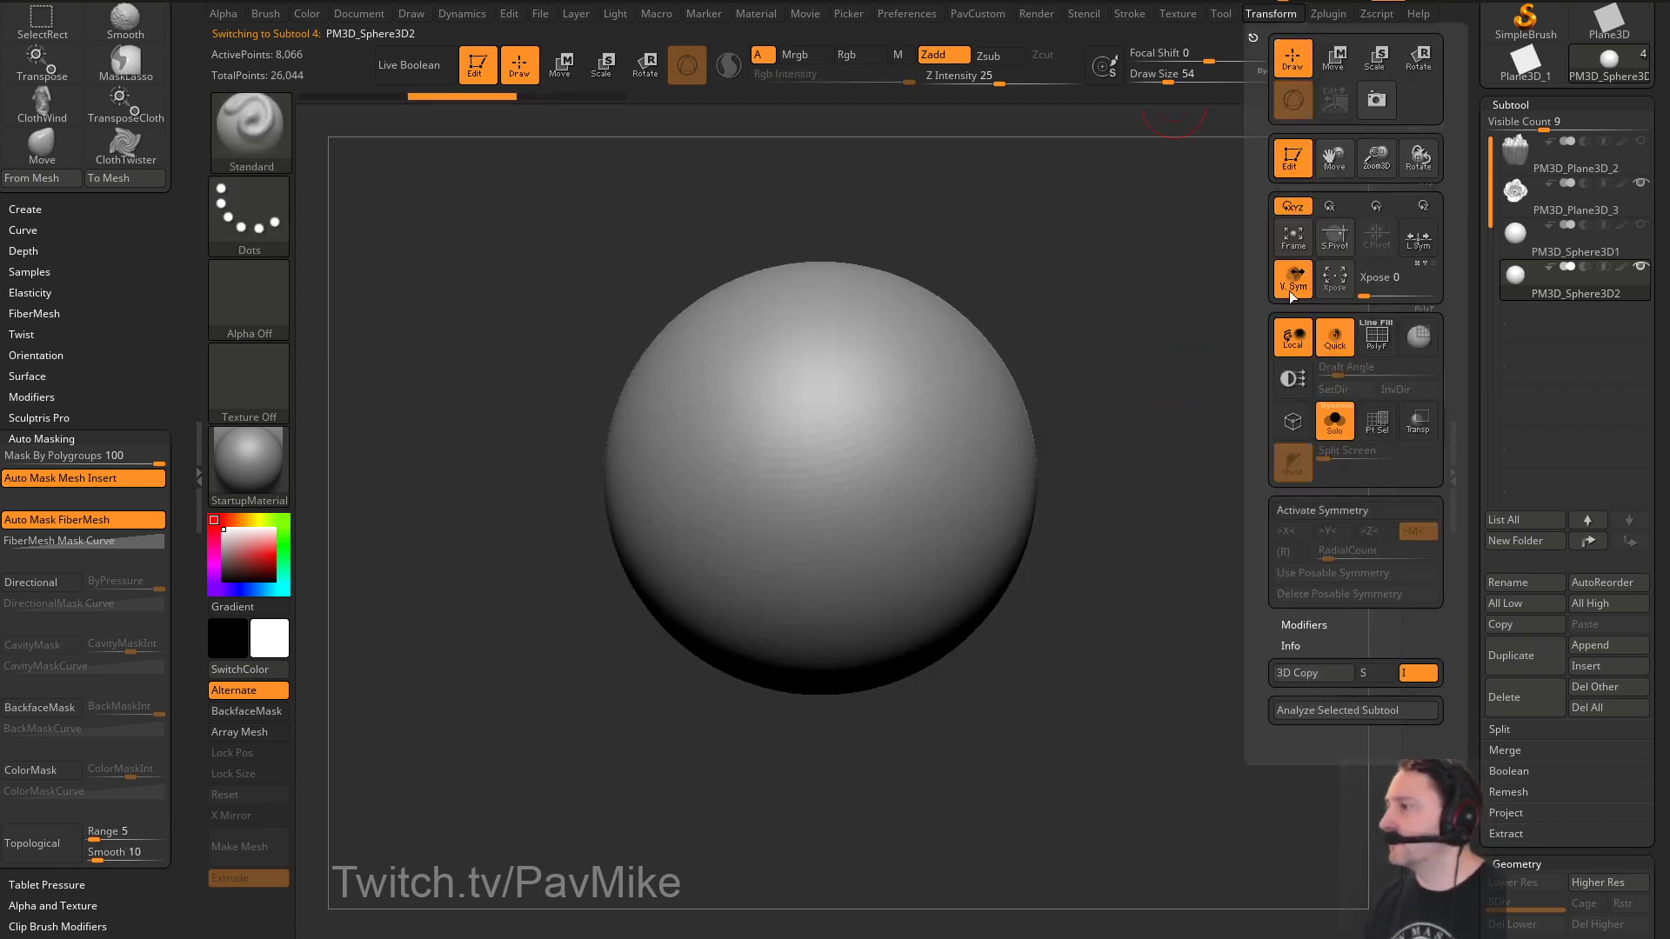
left_click(1315, 512)
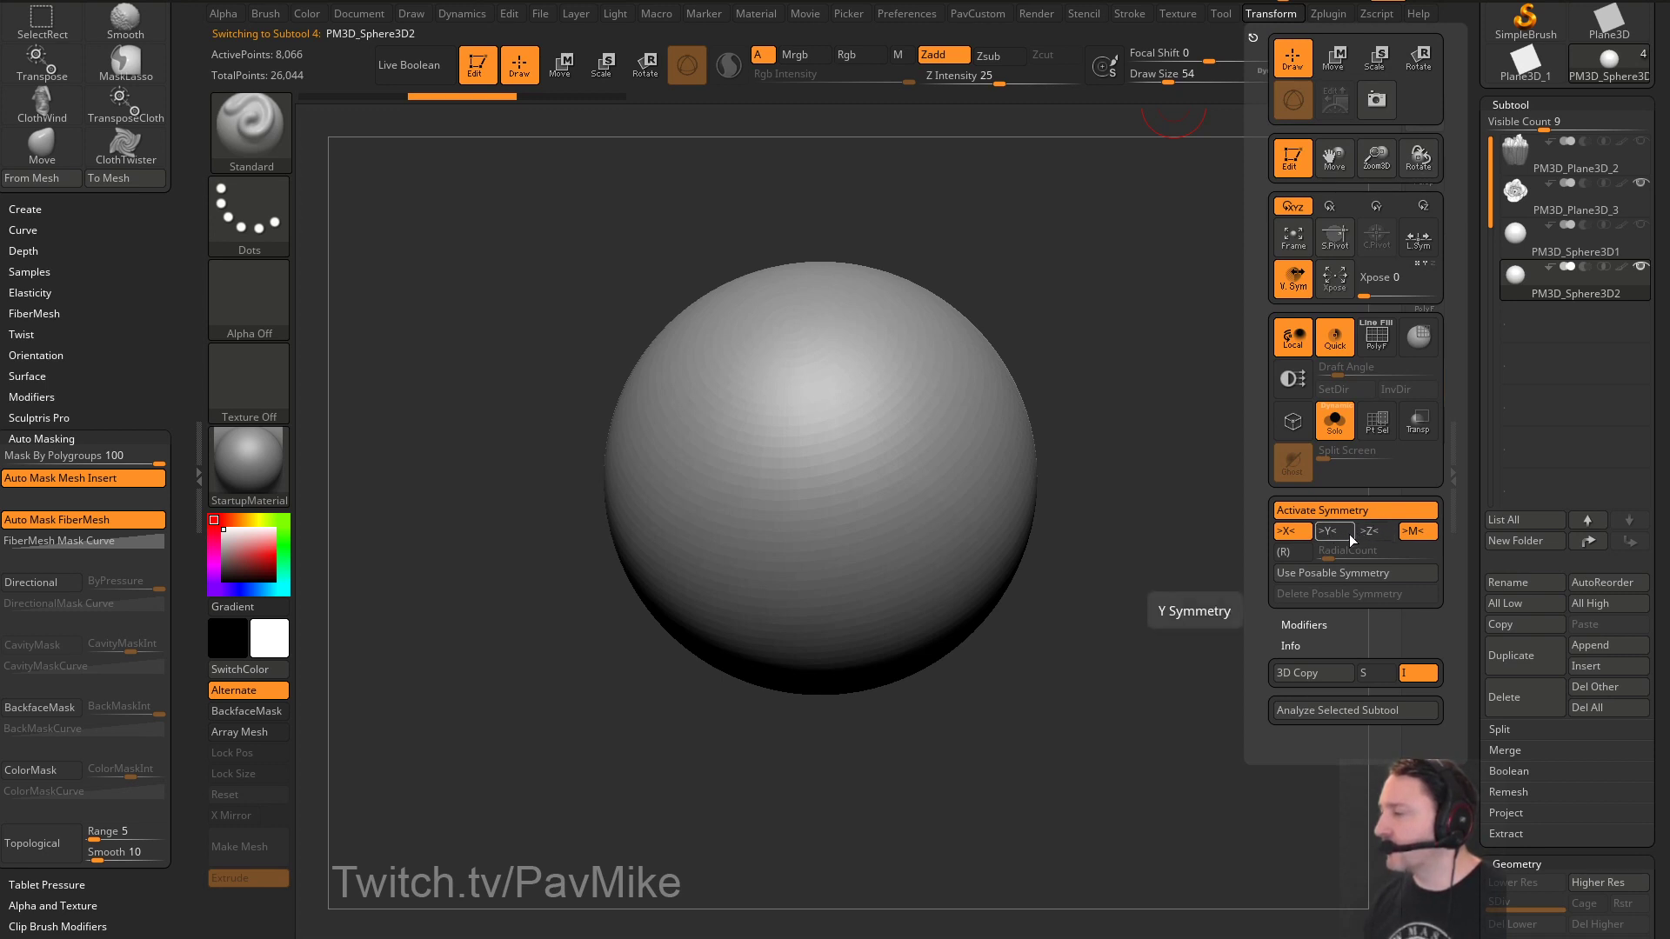
left_click(1348, 534)
left_click(1298, 535)
left_click(1290, 552)
left_click_drag(1170, 488, 1104, 497)
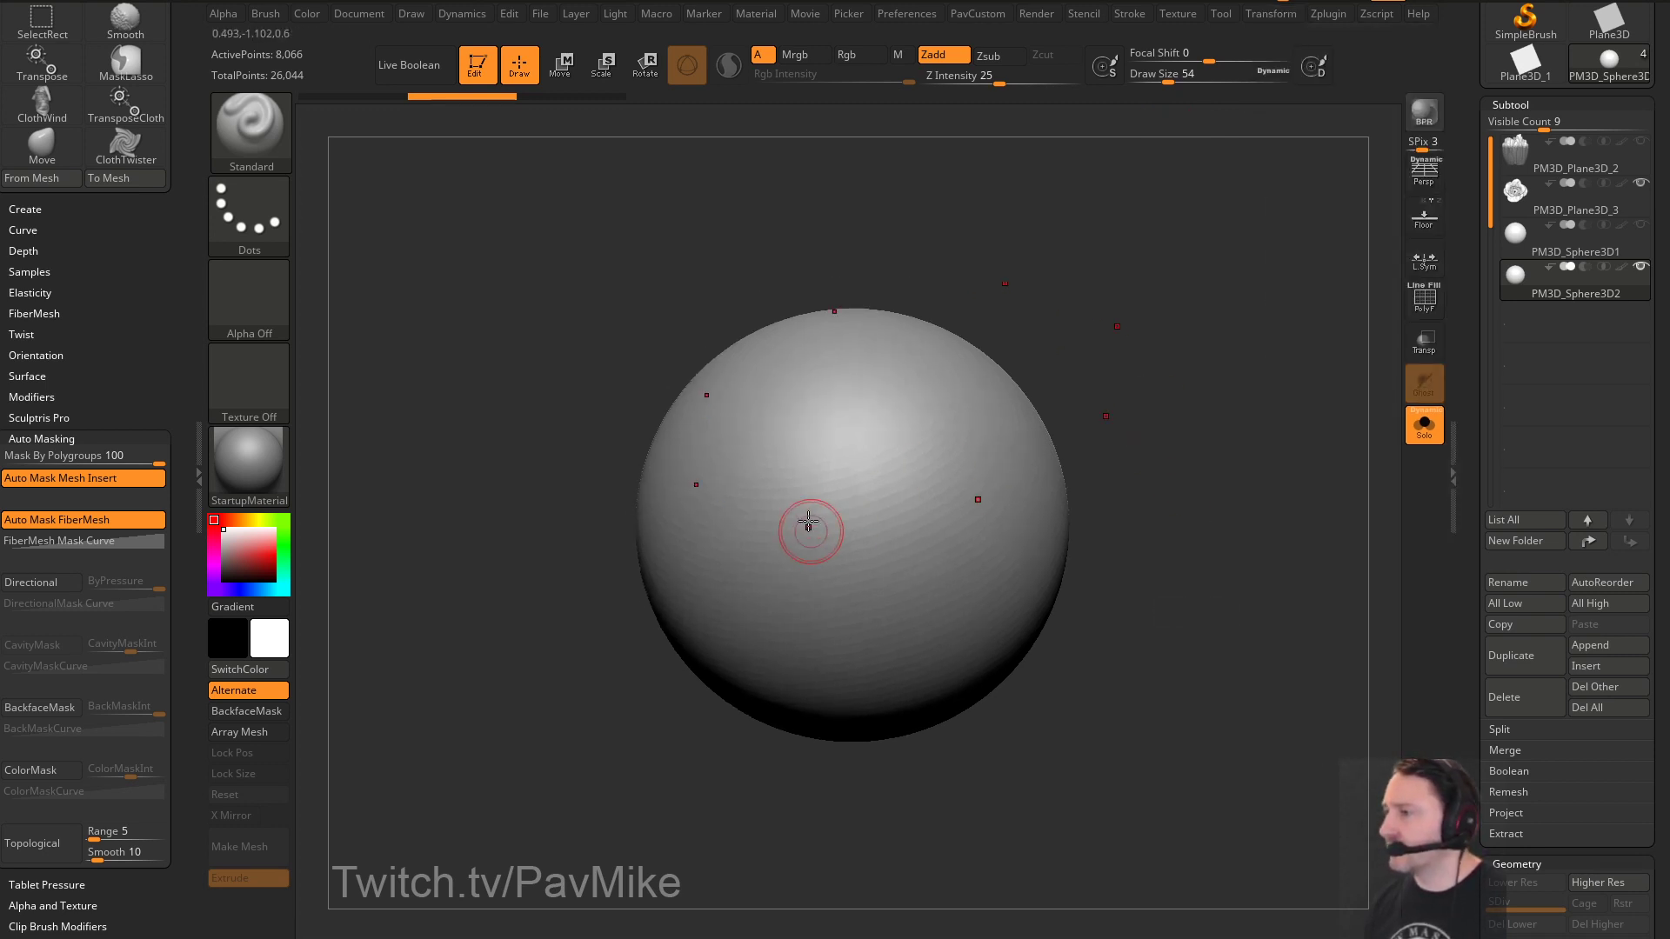
Try a radial mask stroke on the sphere and turn on local symmetry
mouse_move(805, 487)
left_mouse_down("ctrl")
mouse_move(785, 567)
mouse_move(813, 609)
left_mouse_up("ctrl")
left_click_drag(1157, 446, 1161, 439)
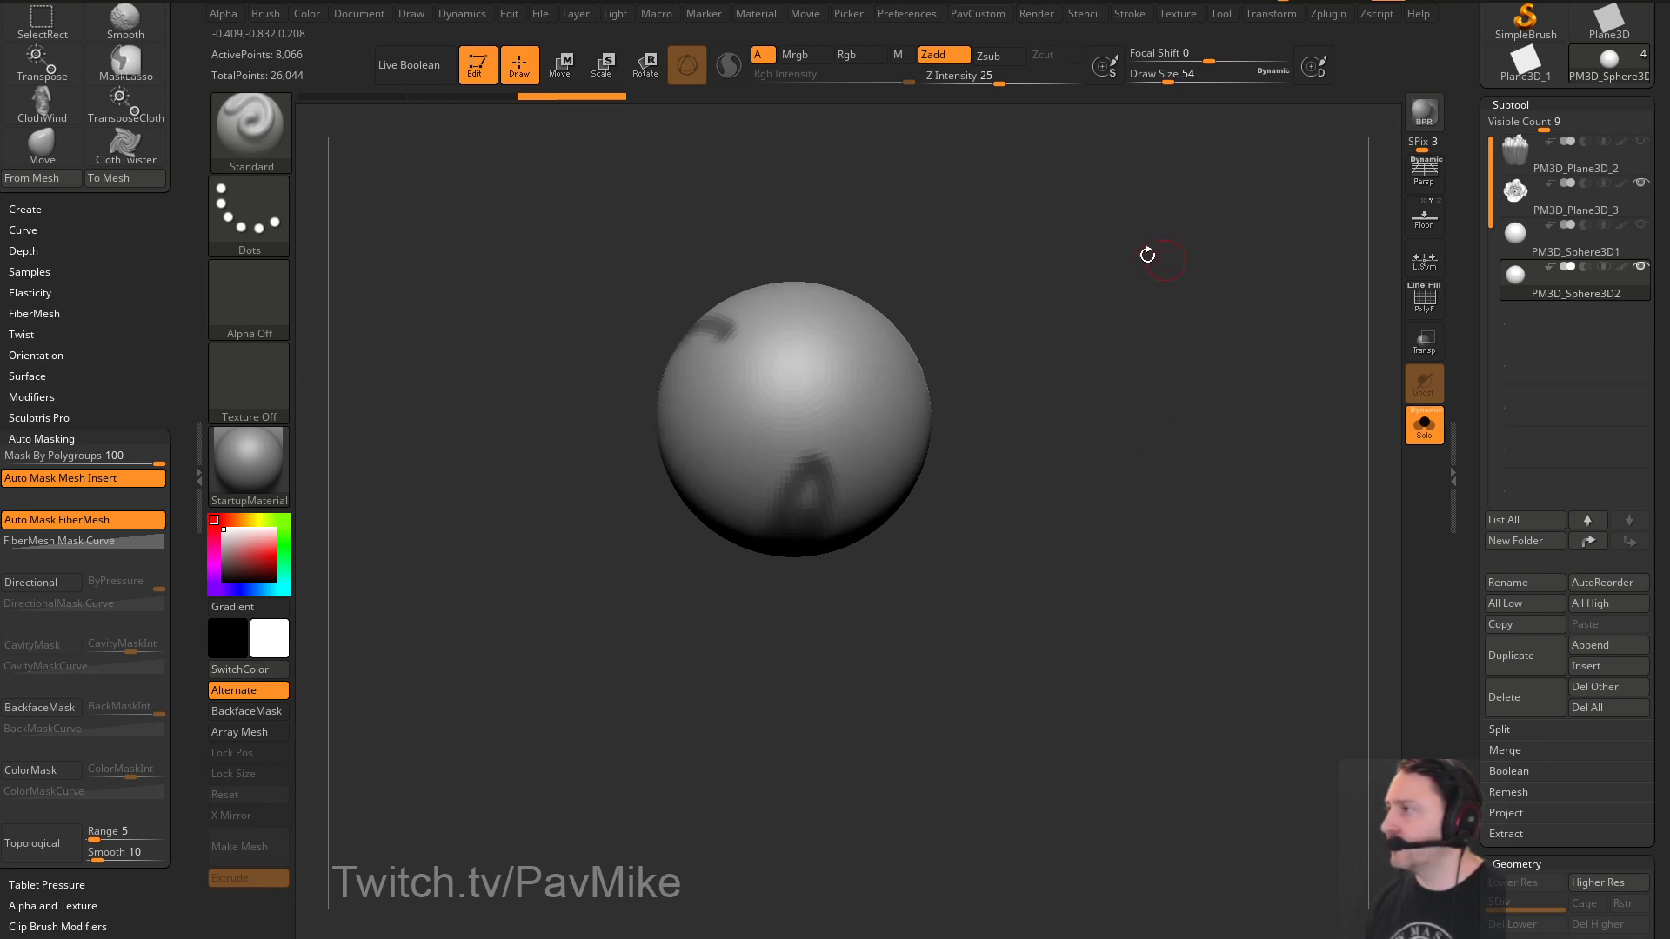
left_click(1420, 271)
Mask elongated petal shapes radially around the sphere, leaving narrow gaps between them and the pole uncovered
mouse_move(1018, 453)
left_mouse_down()
mouse_move(1007, 373)
mouse_move(987, 435)
left_mouse_up()
mouse_move(801, 465)
left_mouse_down("ctrl")
mouse_move(793, 550)
mouse_move(815, 547)
mouse_move(794, 566)
mouse_move(817, 556)
left_mouse_up("ctrl")
mouse_move(1048, 460)
left_mouse_down()
mouse_move(1123, 420)
mouse_move(1057, 417)
left_mouse_up()
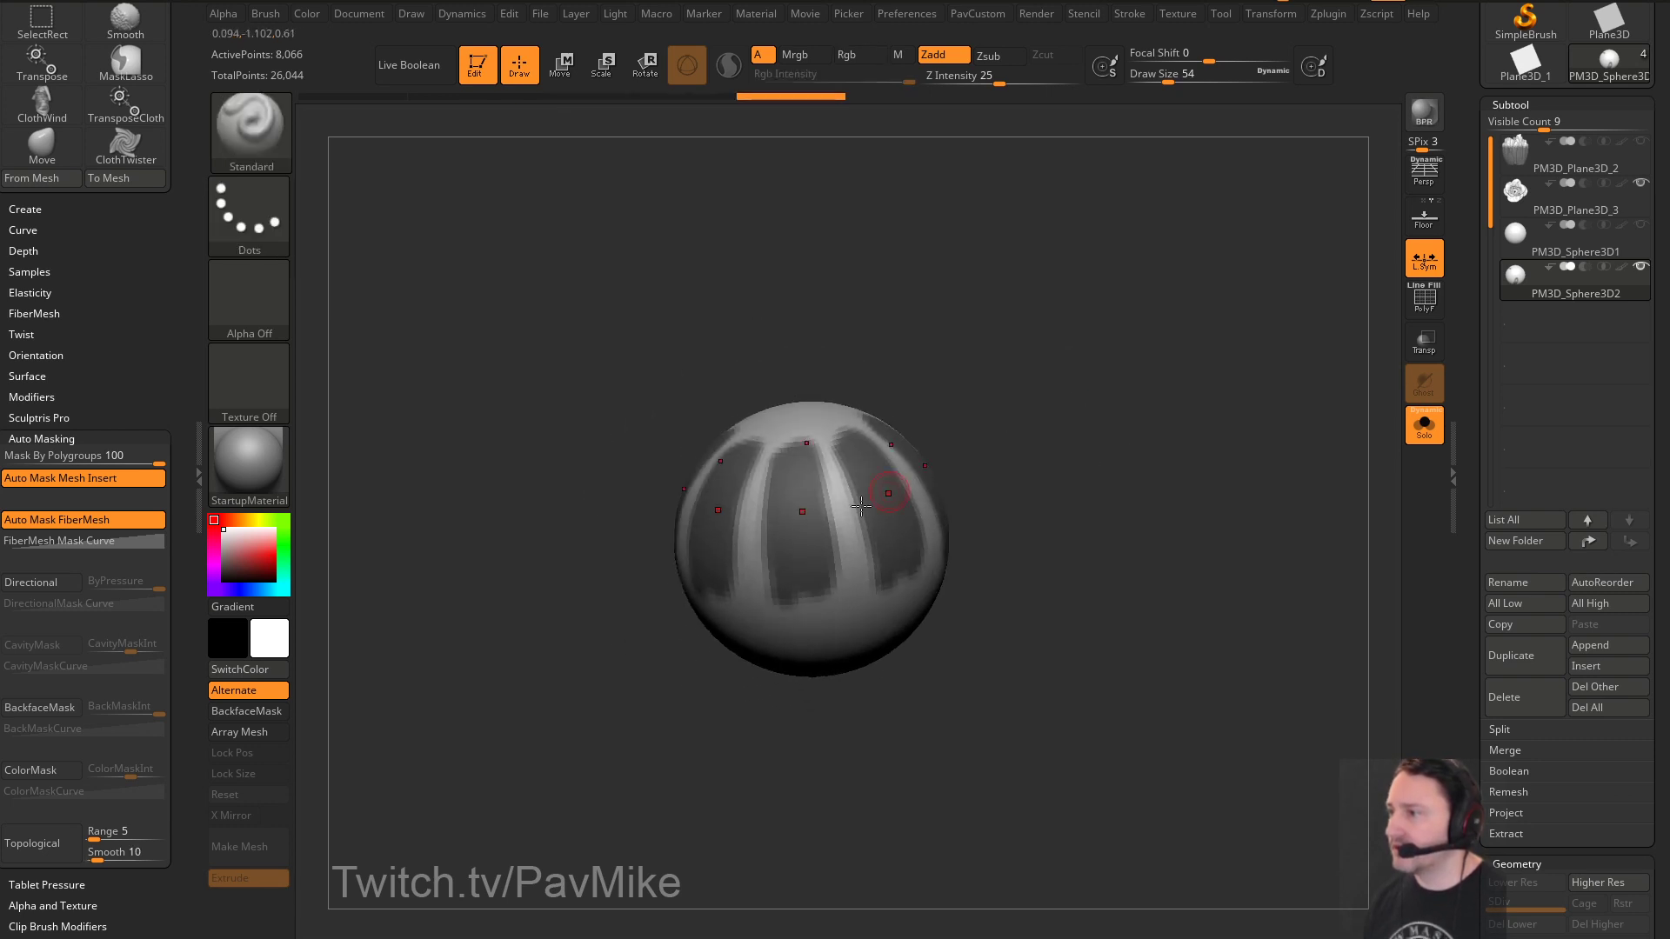
mouse_move(777, 509)
left_mouse_down("ctrl")
mouse_move(773, 596)
mouse_move(811, 581)
left_mouse_up("ctrl")
left_click_drag(1052, 435, 1057, 466)
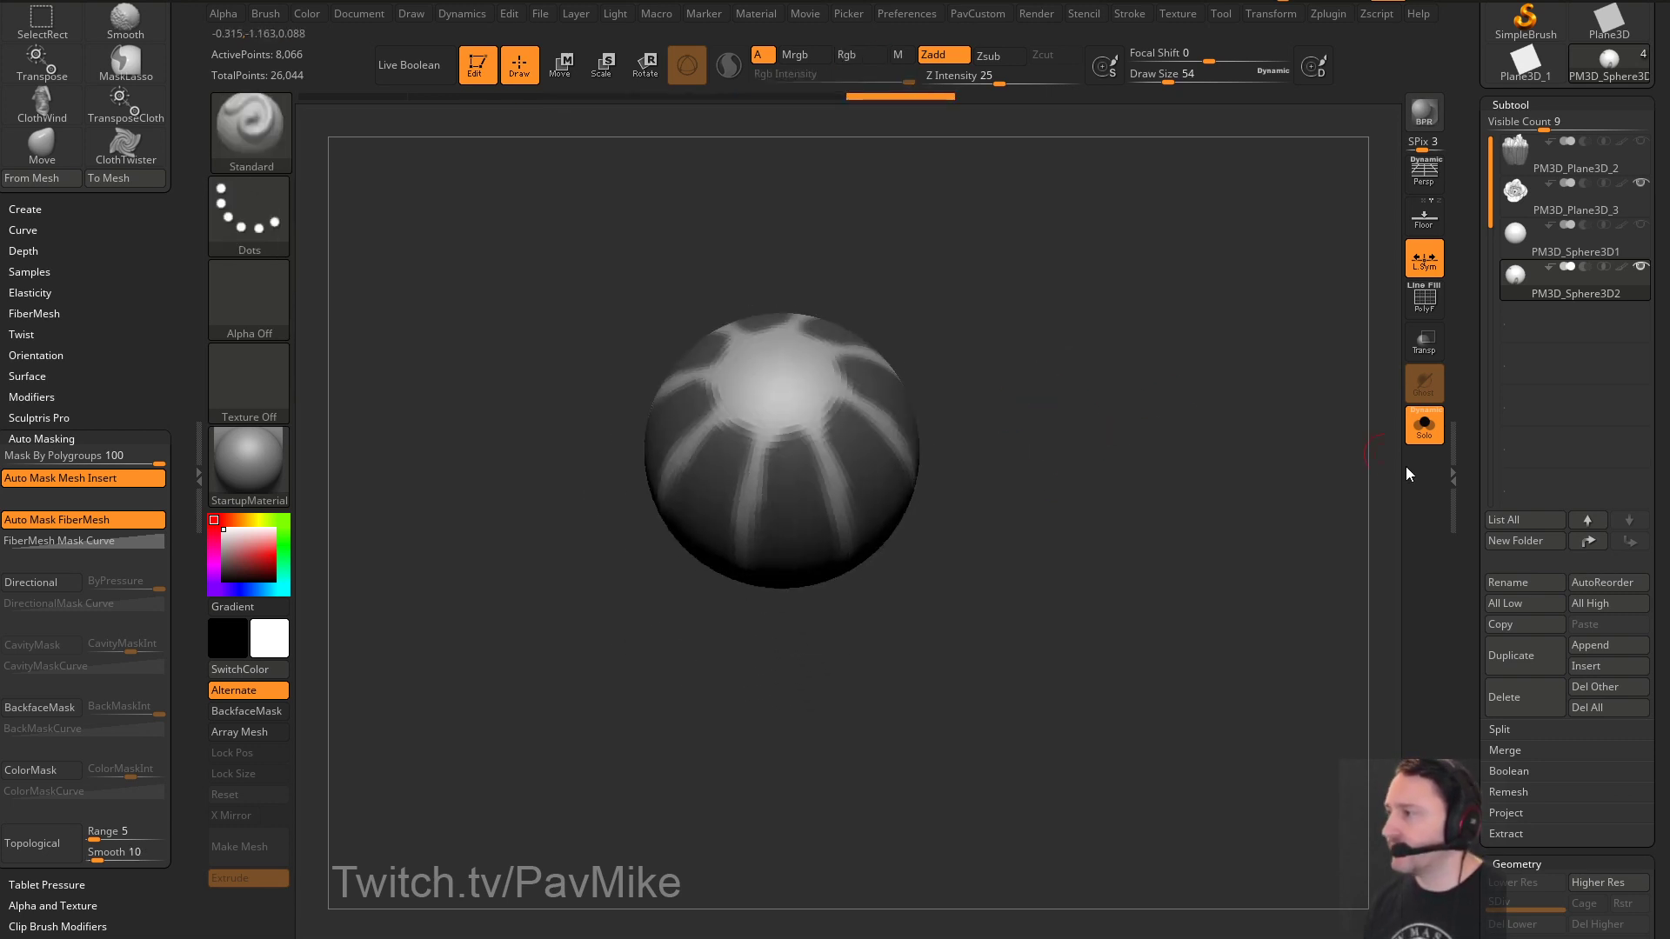
Add an edge loop along the masked border, clear the mask, and delete everything except the petal-shaped strips
key("space")
left_click(1177, 509)
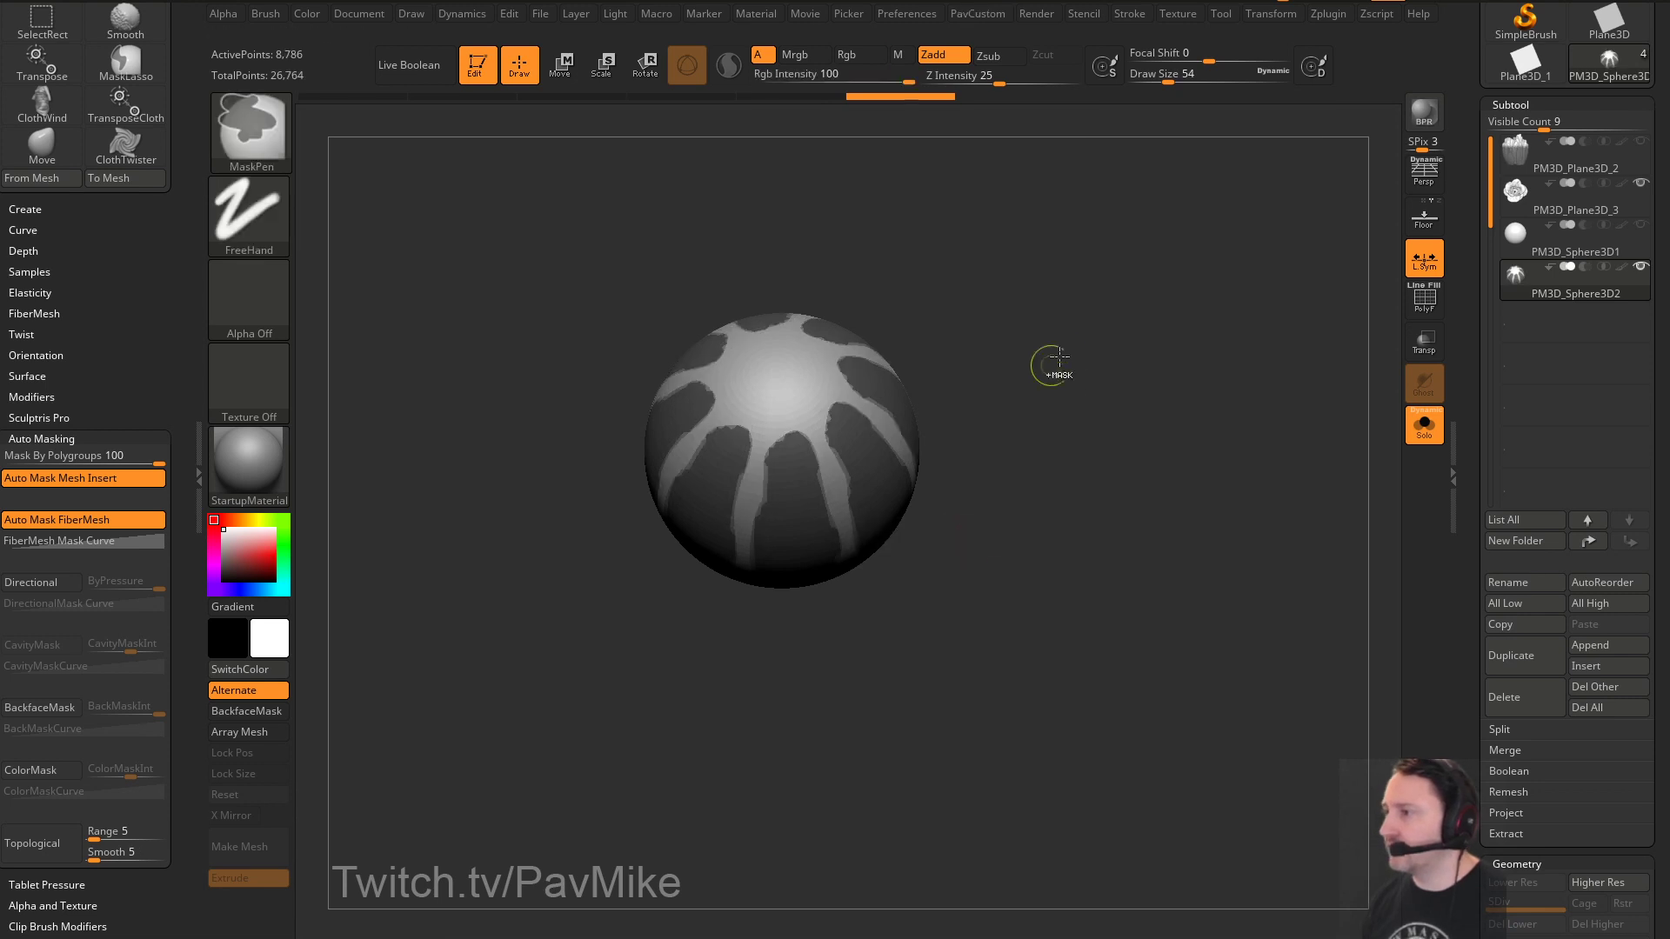
left_click_drag(1047, 362, 1035, 383, "ctrl")
left_click(786, 556, "ctrl+shift")
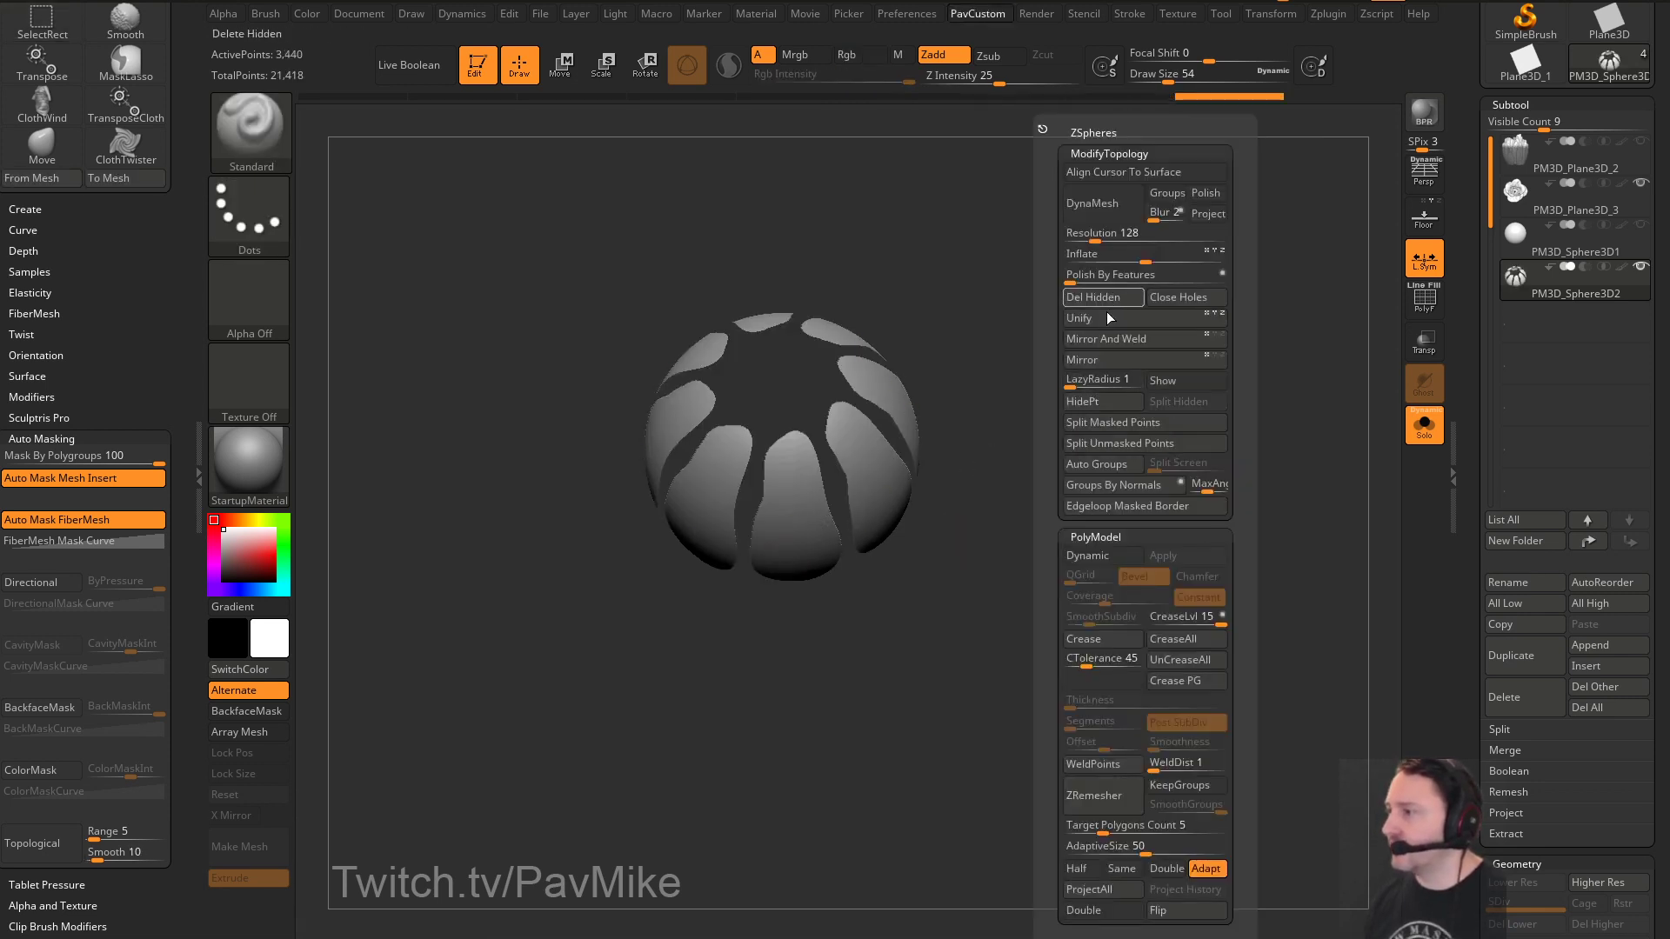
Set ZRemesher to Half with an adaptive size of 0, try remeshing the petal strips, and show the PolyFrame
left_click_drag(1130, 846, 1066, 846)
left_click(1077, 868)
left_click(1102, 796)
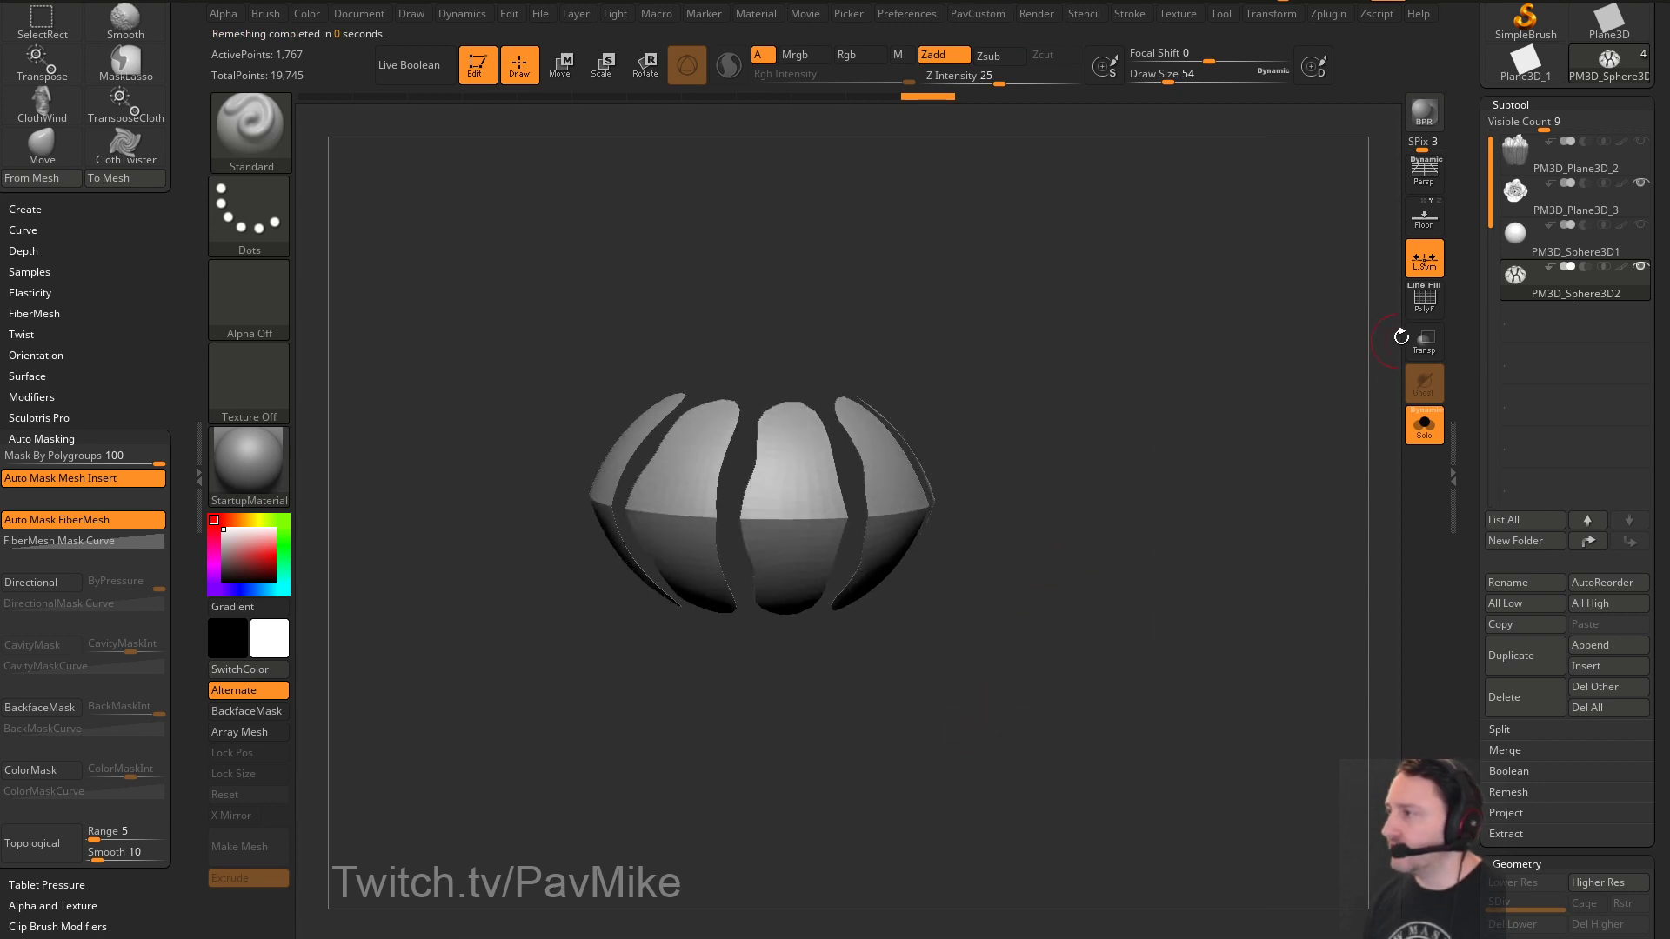
left_click(1421, 304)
key("ctrl+z")
Turn off Y-axis symmetry and ZRemesh the petal strips repeatedly at Half, undoing the coarsest pass
key("2")
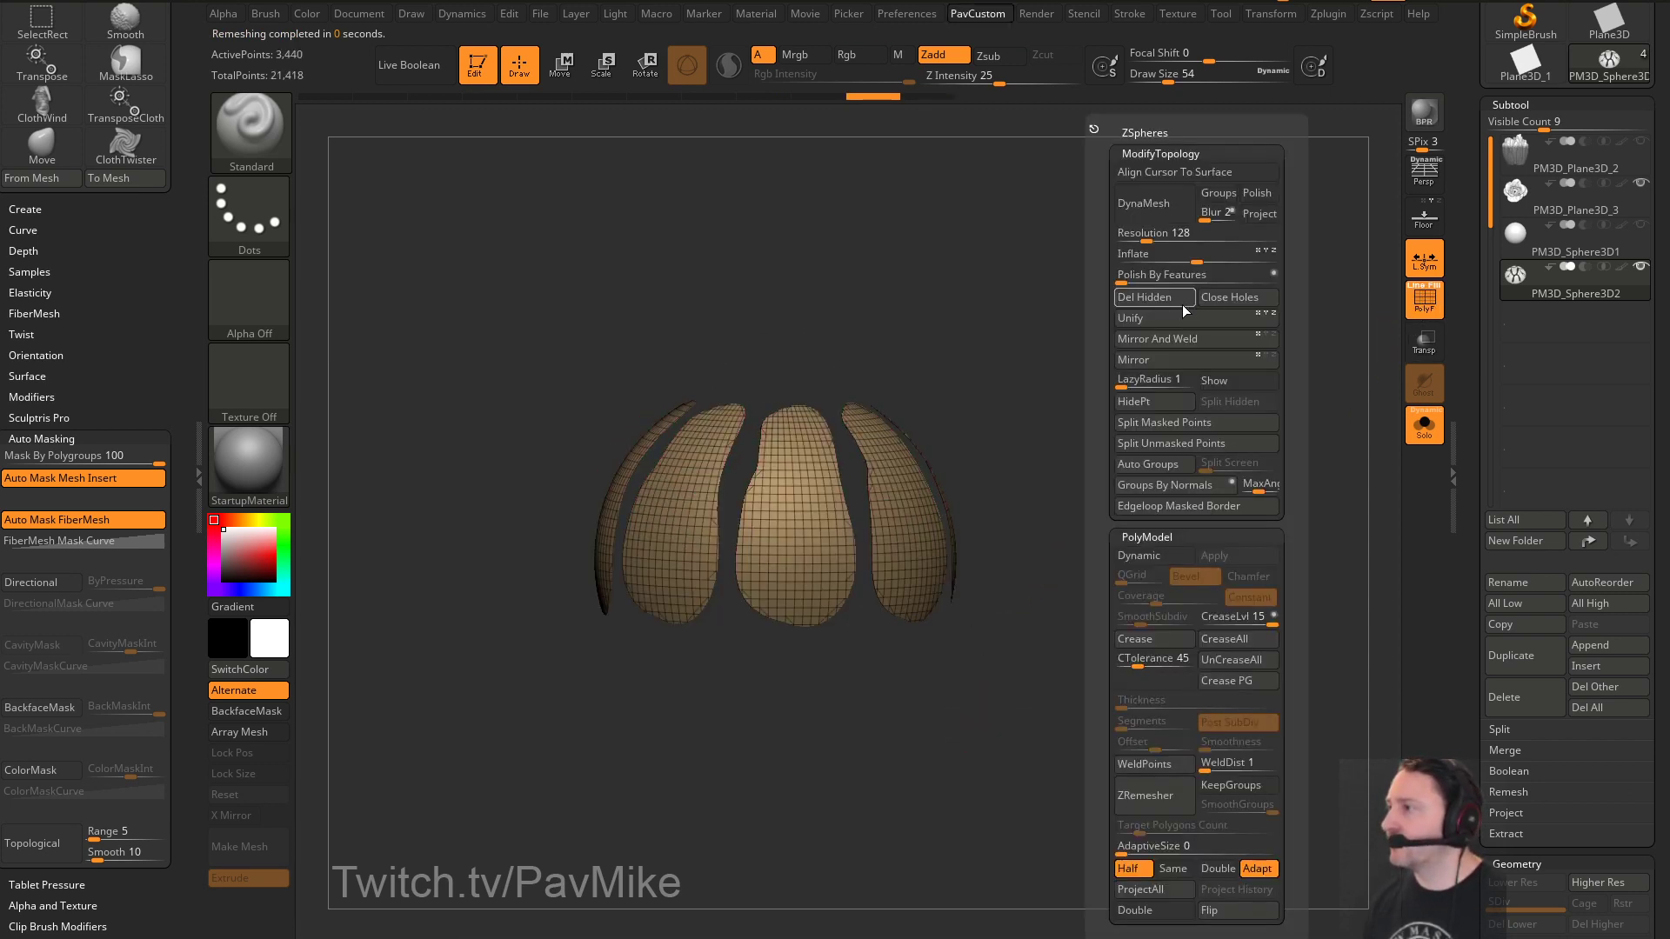
left_click(1270, 14)
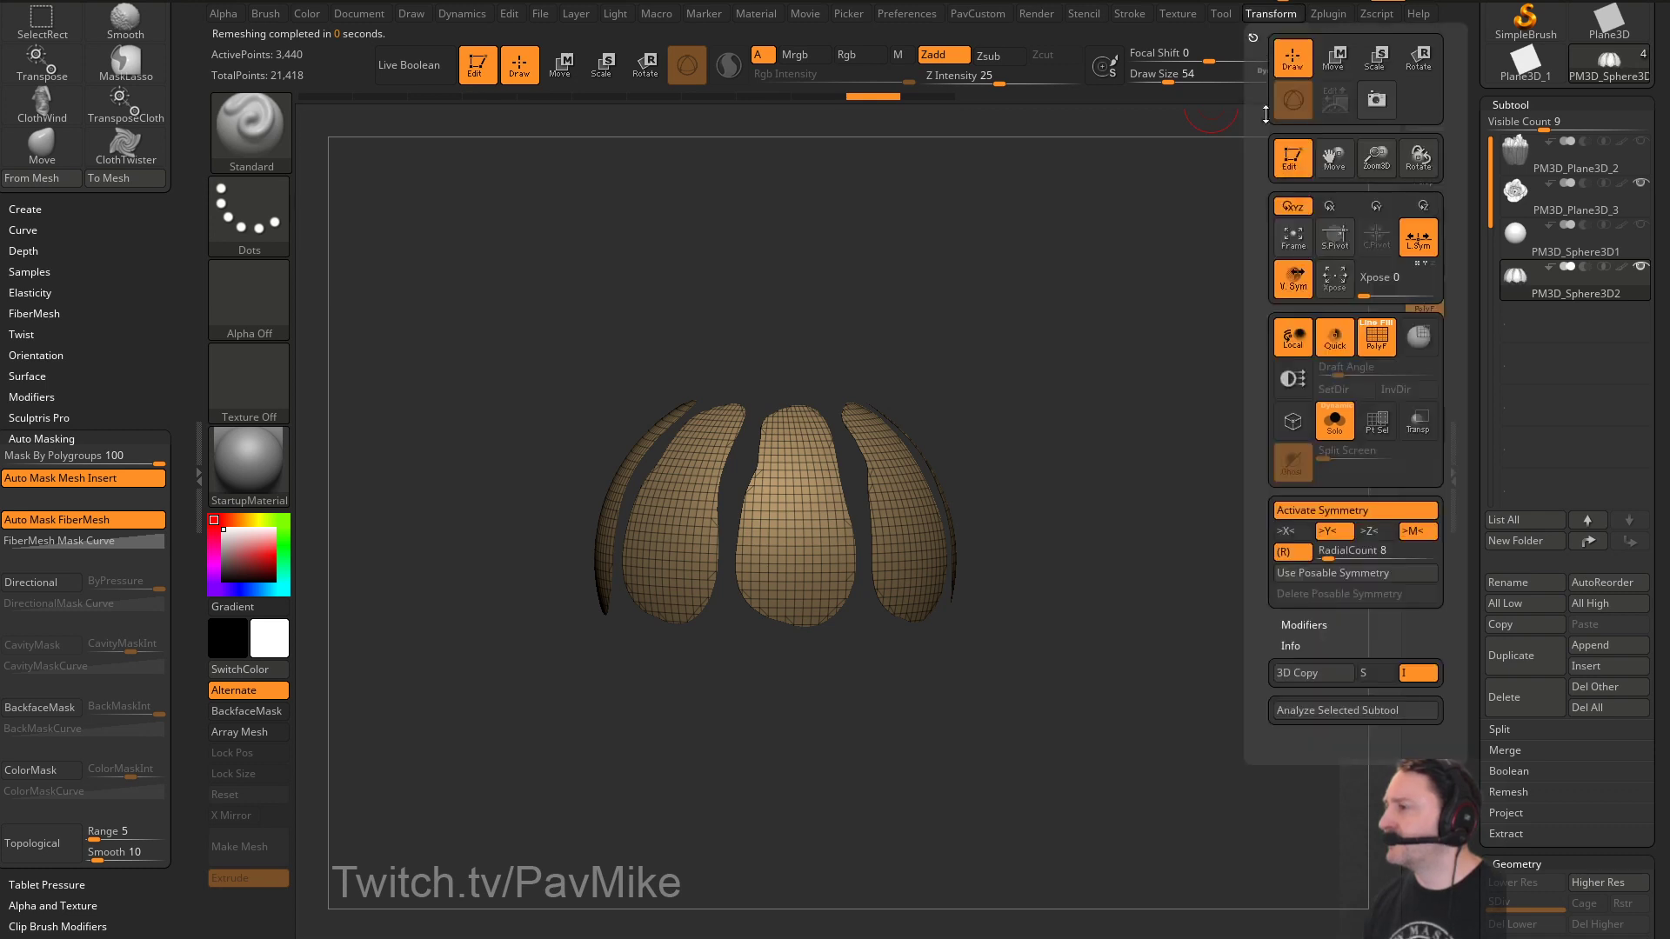
left_click(1326, 534)
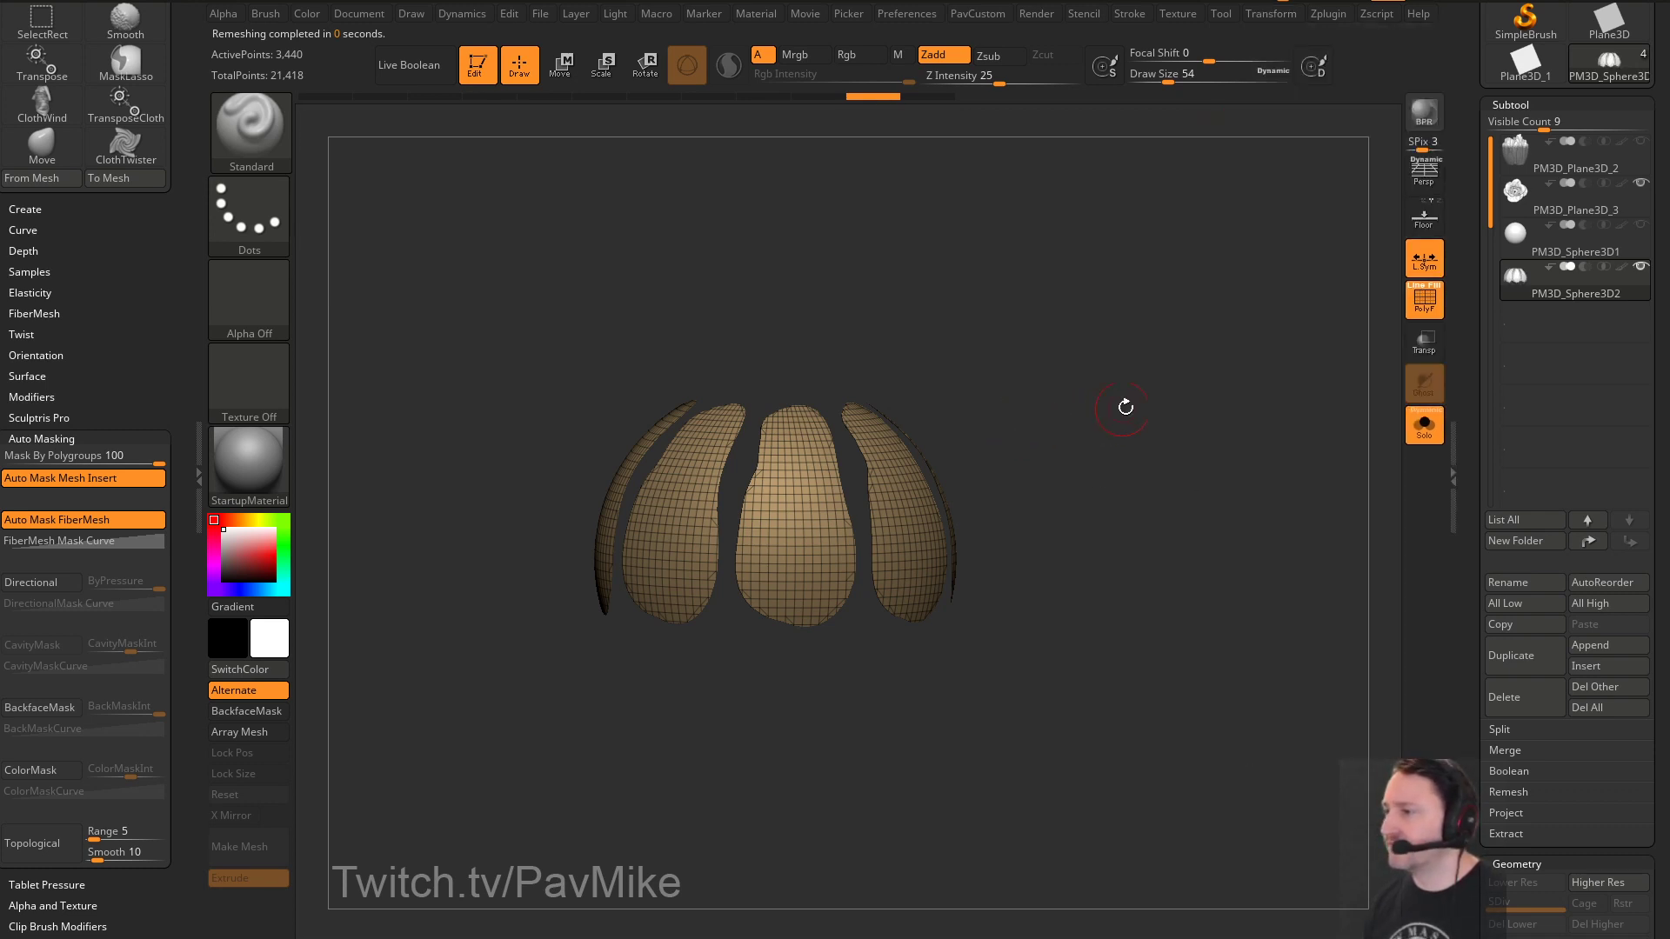
left_click_drag(1124, 407, 1181, 526)
key("2")
left_click(1162, 811)
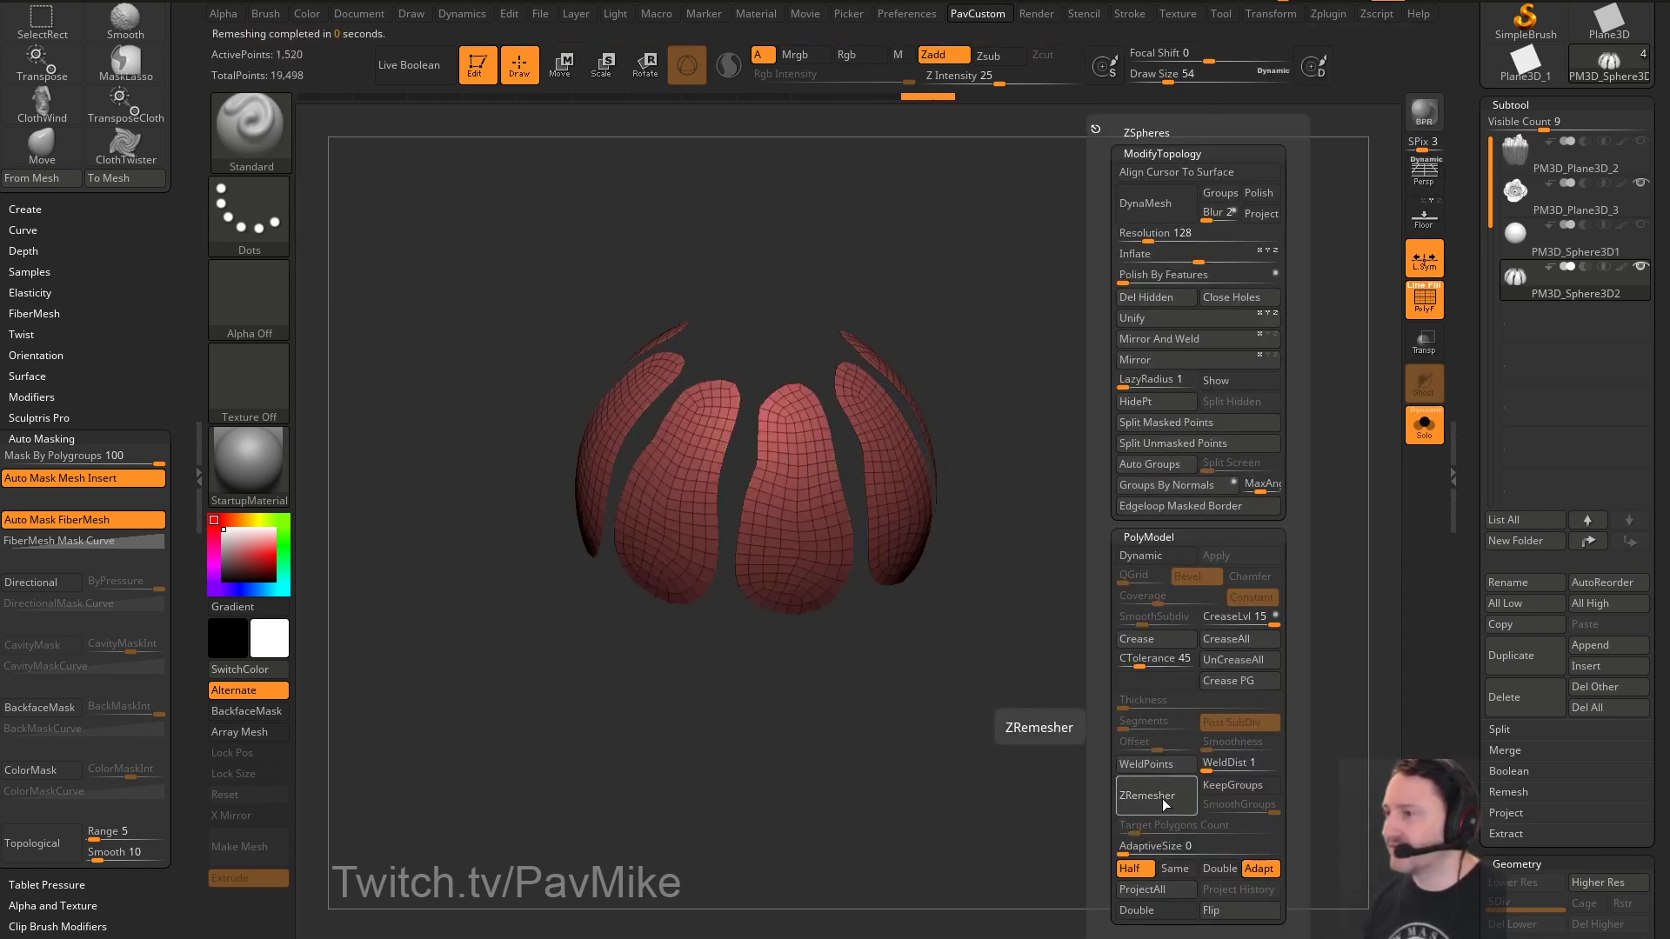
left_click(1164, 807)
left_click(1164, 804)
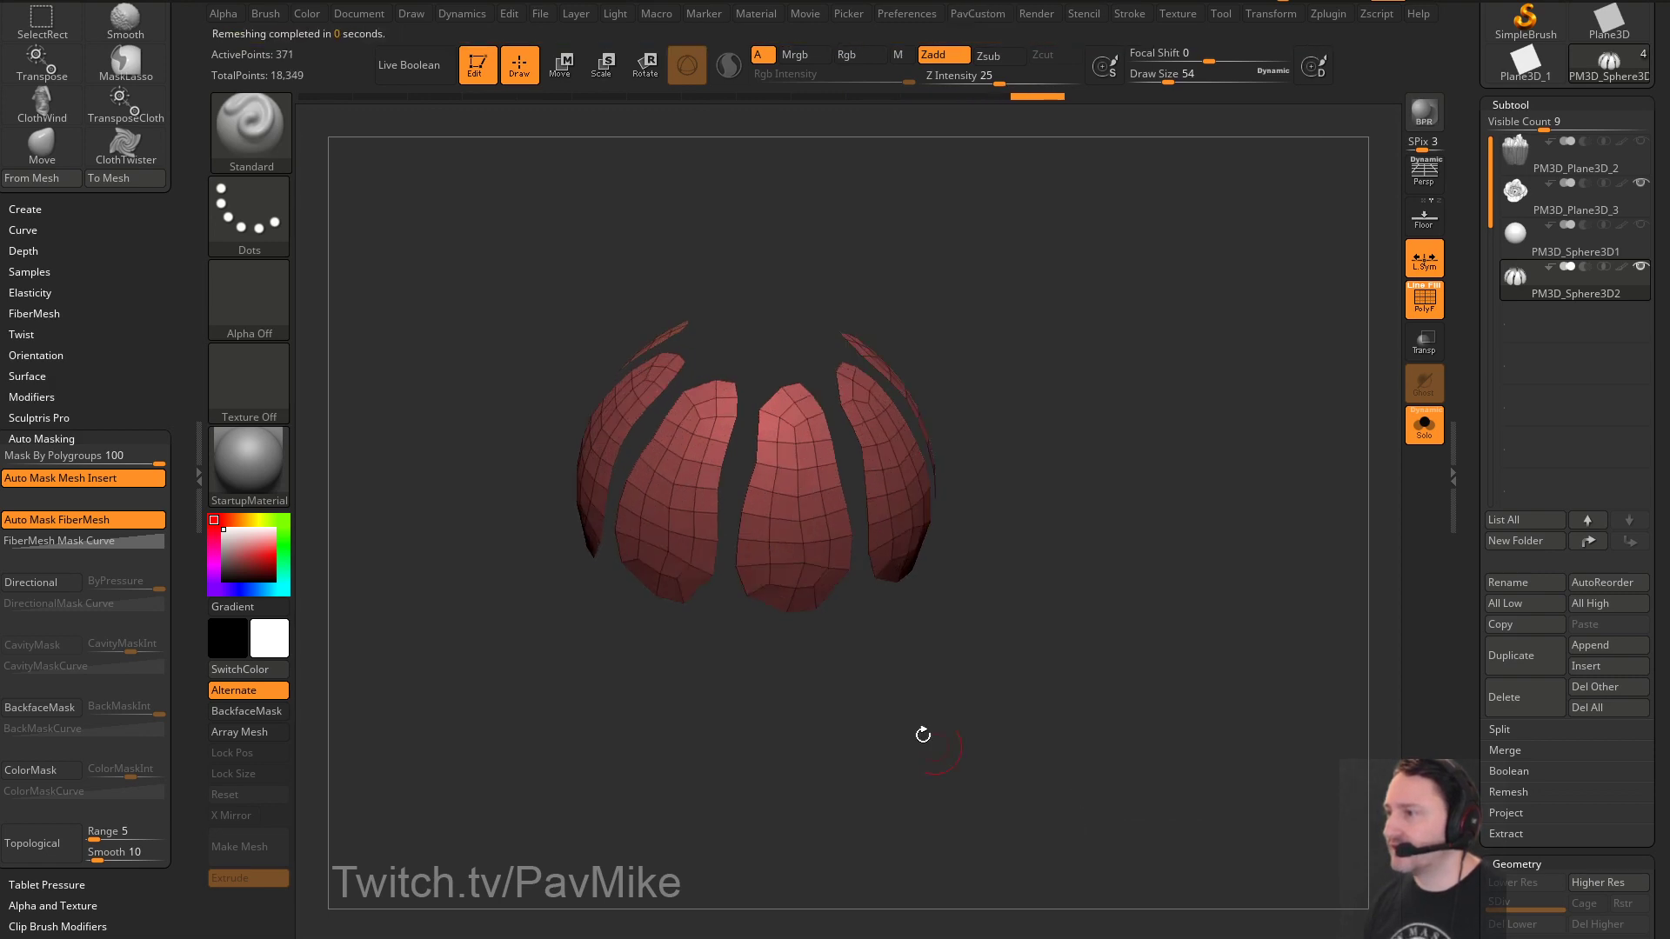
left_click_drag(920, 731, 1219, 566)
key("ctrl+z")
Show the whole flower, try scaling the petal ring with TransposeCloth, and switch to the Transpose brush
left_click(1421, 431)
left_click_drag(1245, 439, 1165, 395)
key("w")
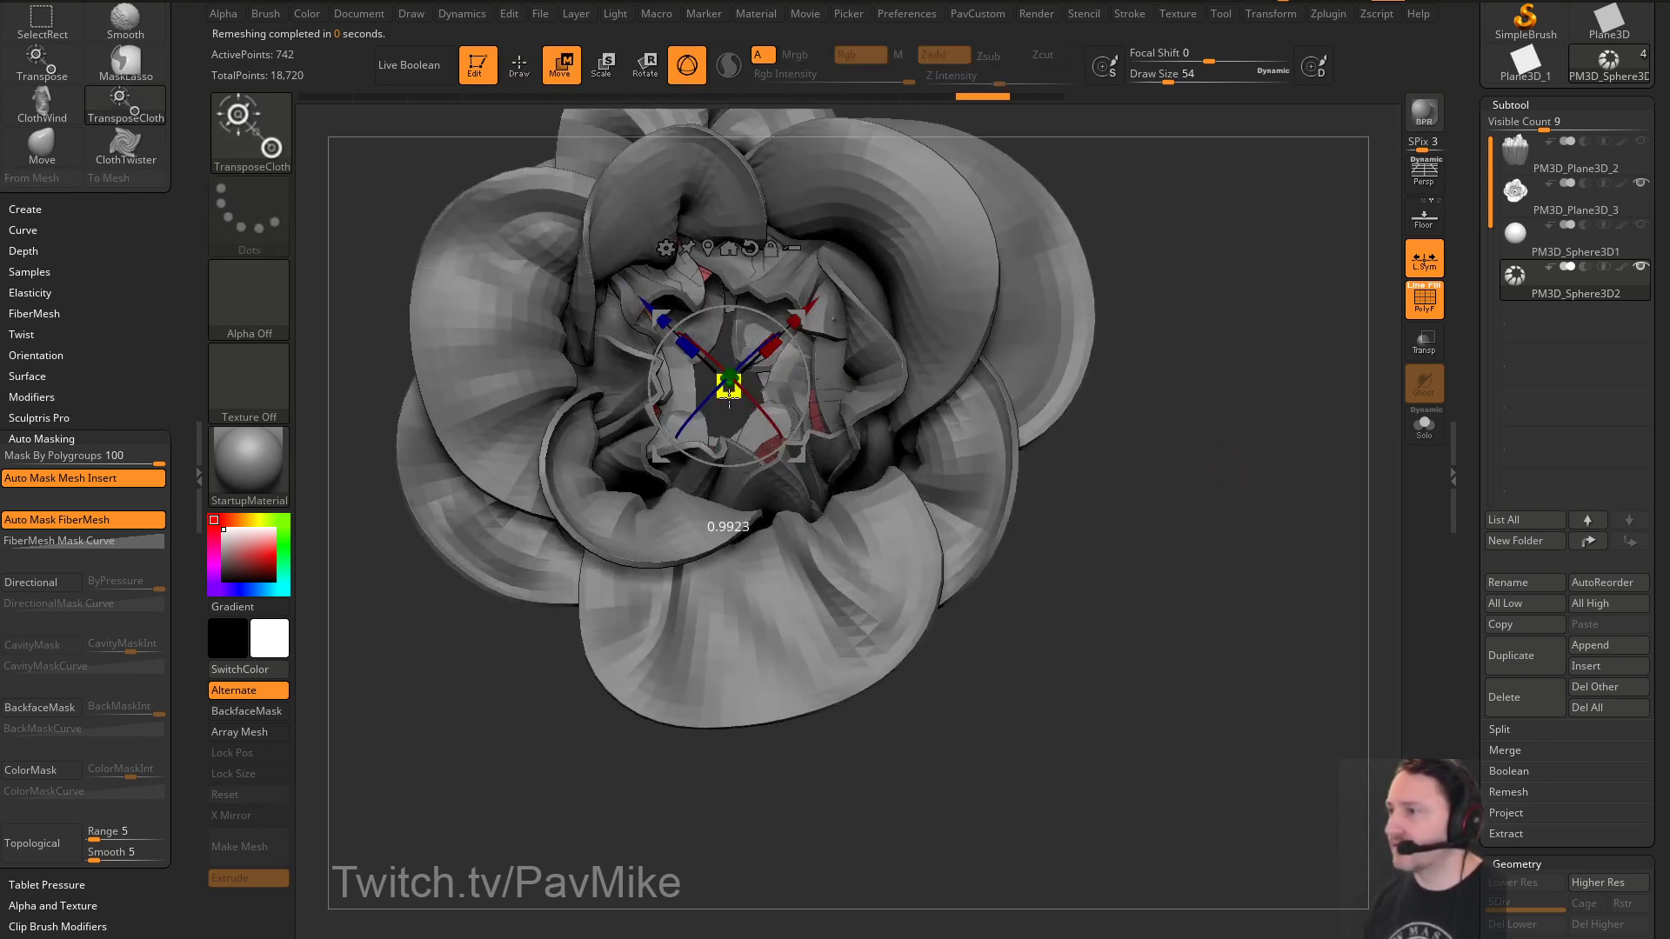
left_click_drag(1239, 452, 1221, 419)
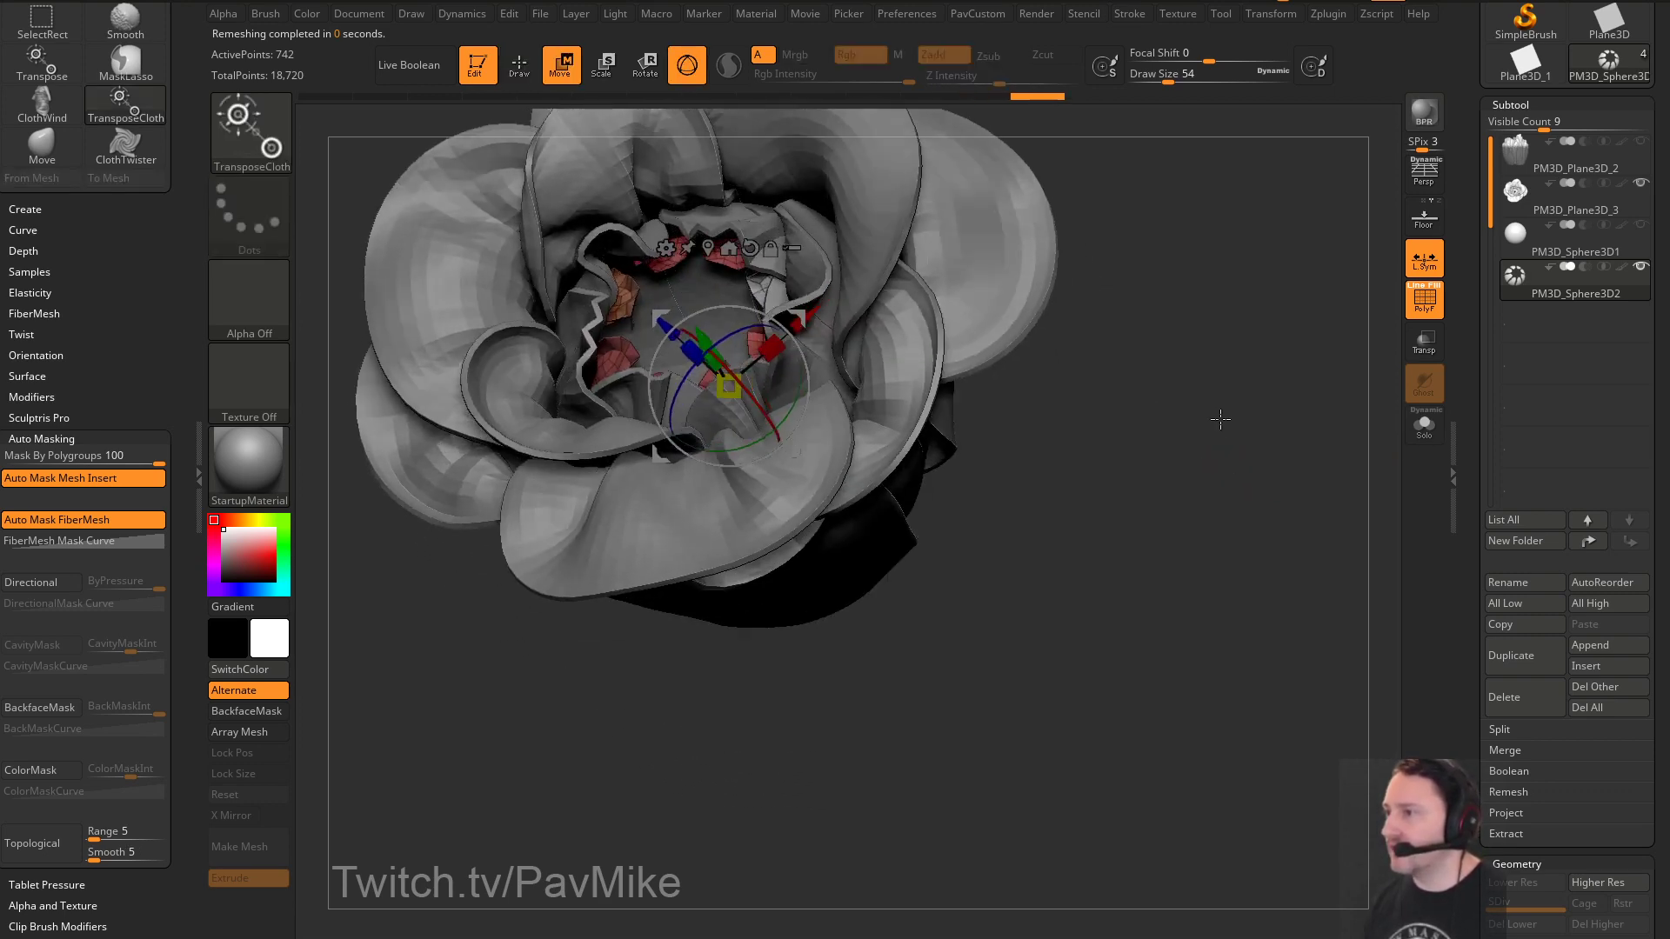
key("b")
left_click(1206, 419)
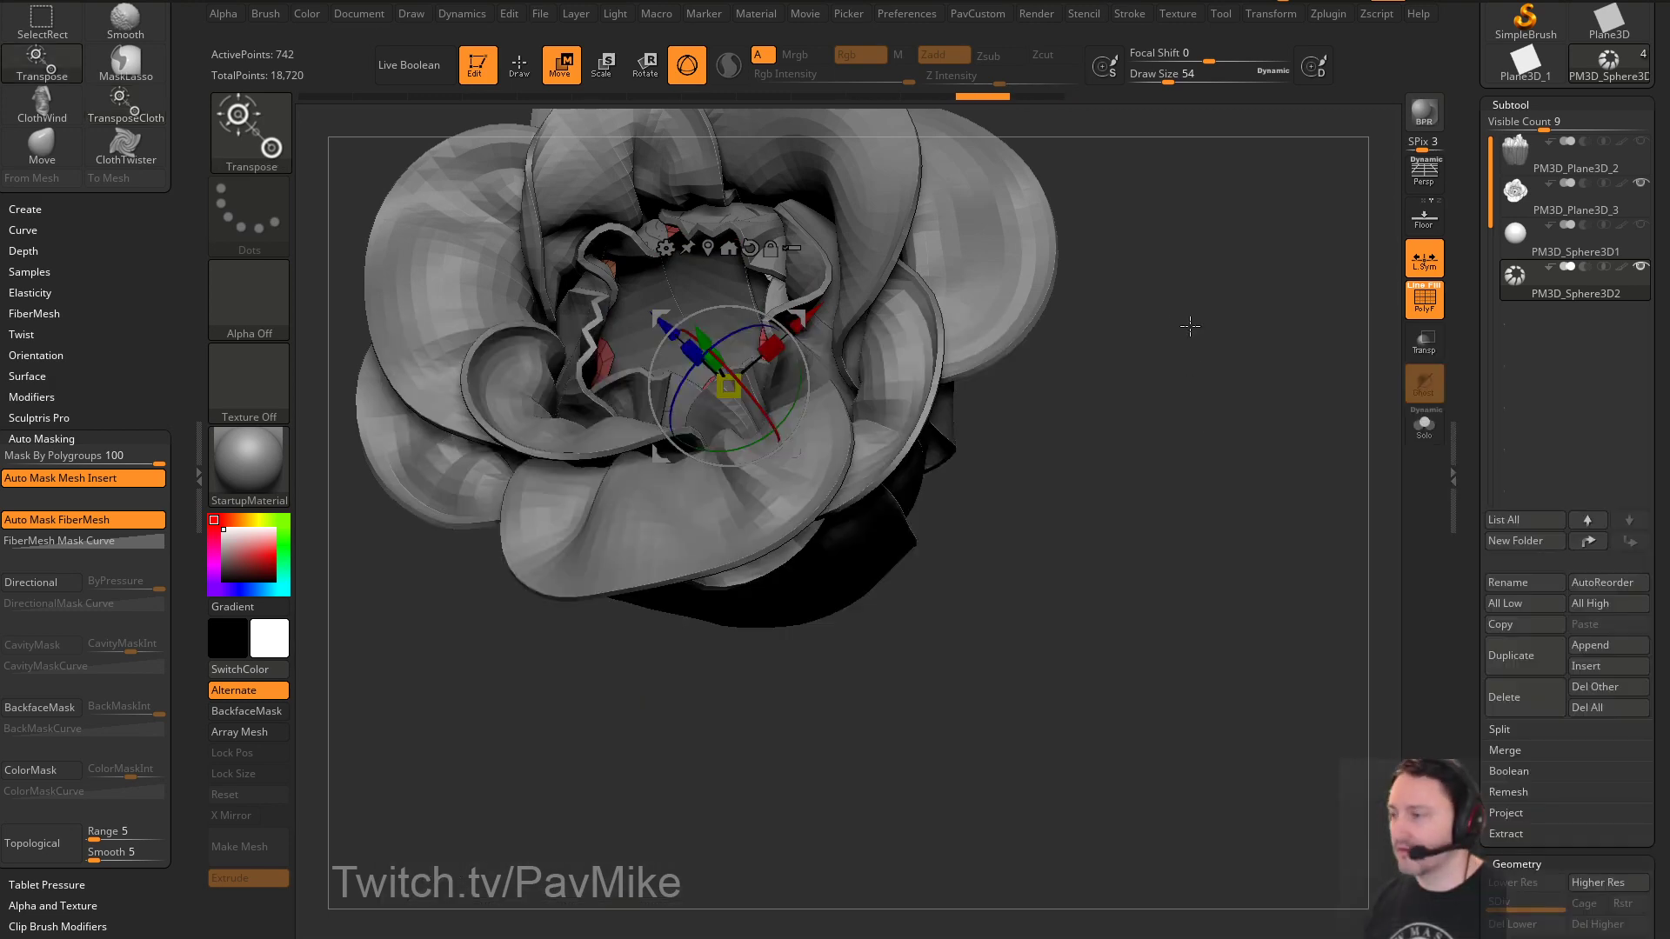
Move the petal ring vertically with the gizmo to position it inside the flower's hollow center
left_click_drag(1191, 326, 1160, 409)
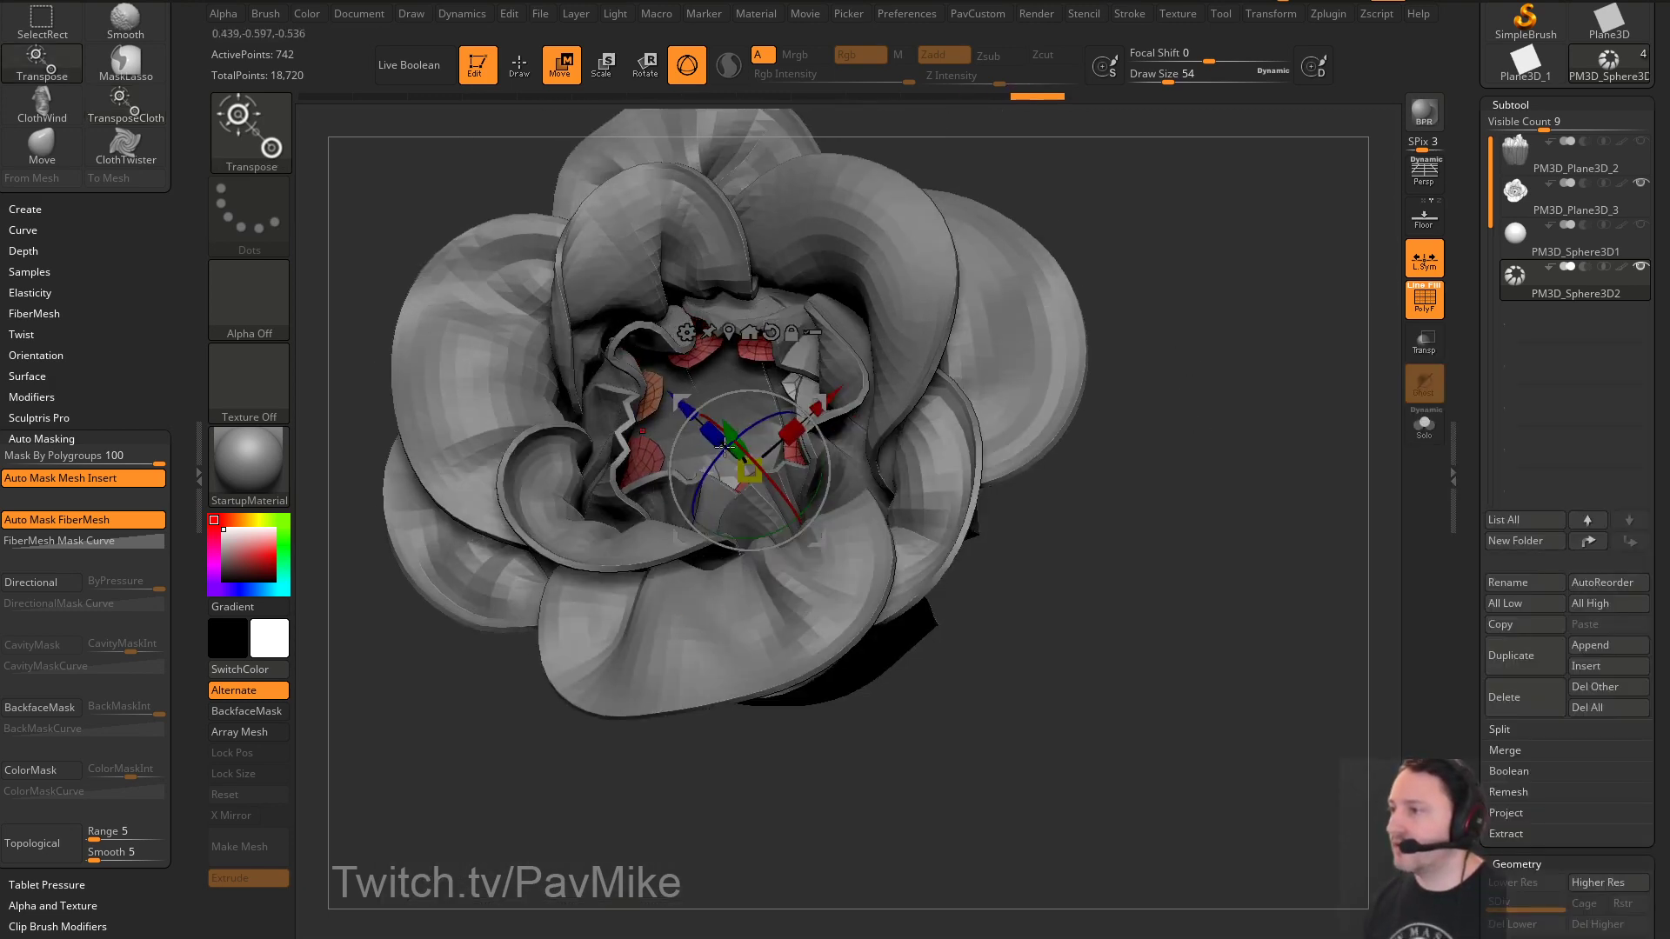
left_click_drag(1170, 531, 1164, 391)
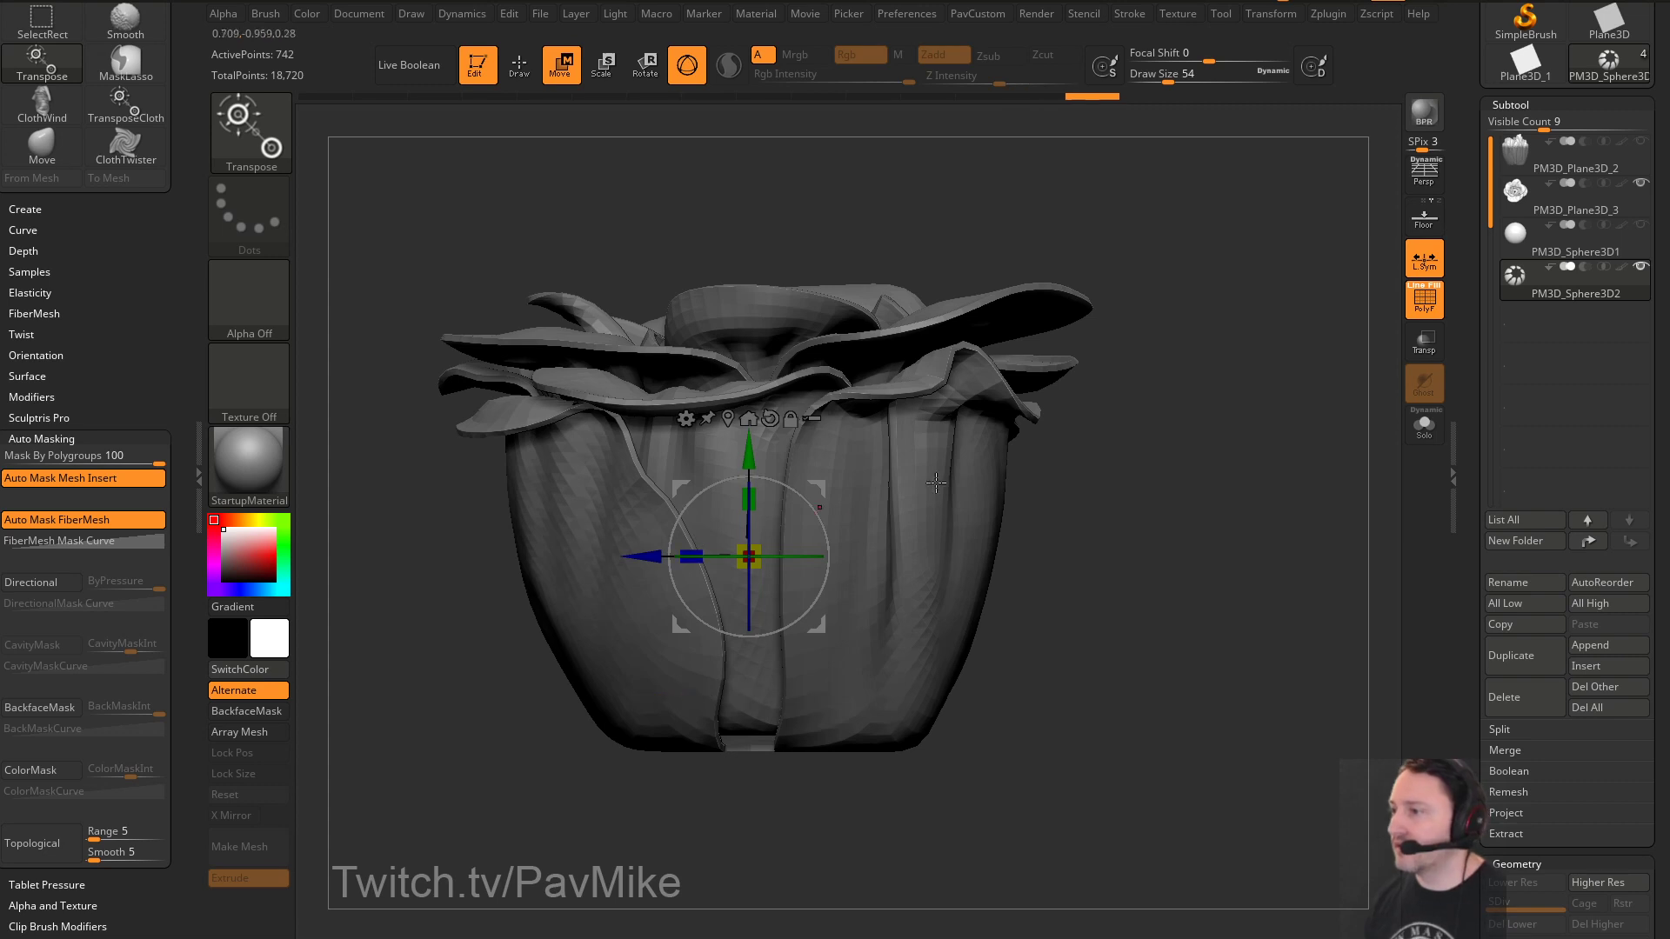
left_click_drag(936, 481, 782, 552)
left_click_drag(1104, 589, 1217, 591)
mouse_move(769, 434)
left_mouse_down()
mouse_move(780, 371)
mouse_move(773, 407)
left_mouse_up()
key("q")
mouse_move(1157, 365)
left_mouse_down()
mouse_move(1188, 429)
mouse_move(1153, 459)
mouse_move(1193, 443)
left_mouse_up()
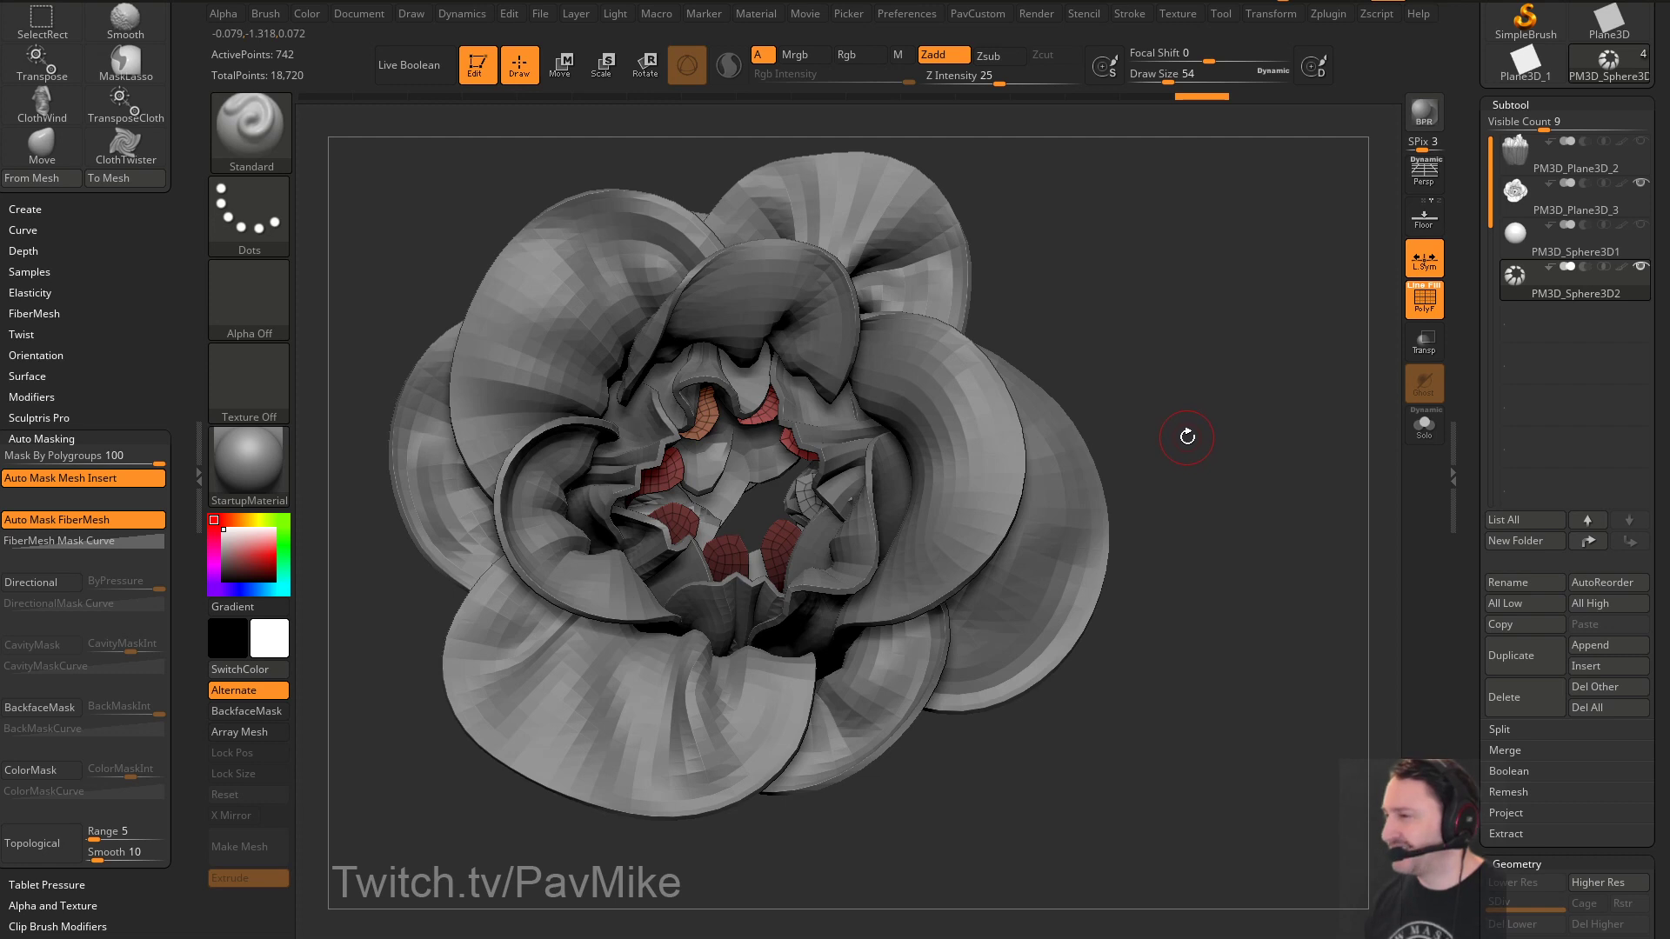
Isolate the petal ring, auto-group its petals, and delete every second petal so that four remain
left_click(1425, 428)
left_click_drag(1329, 450, 1177, 452)
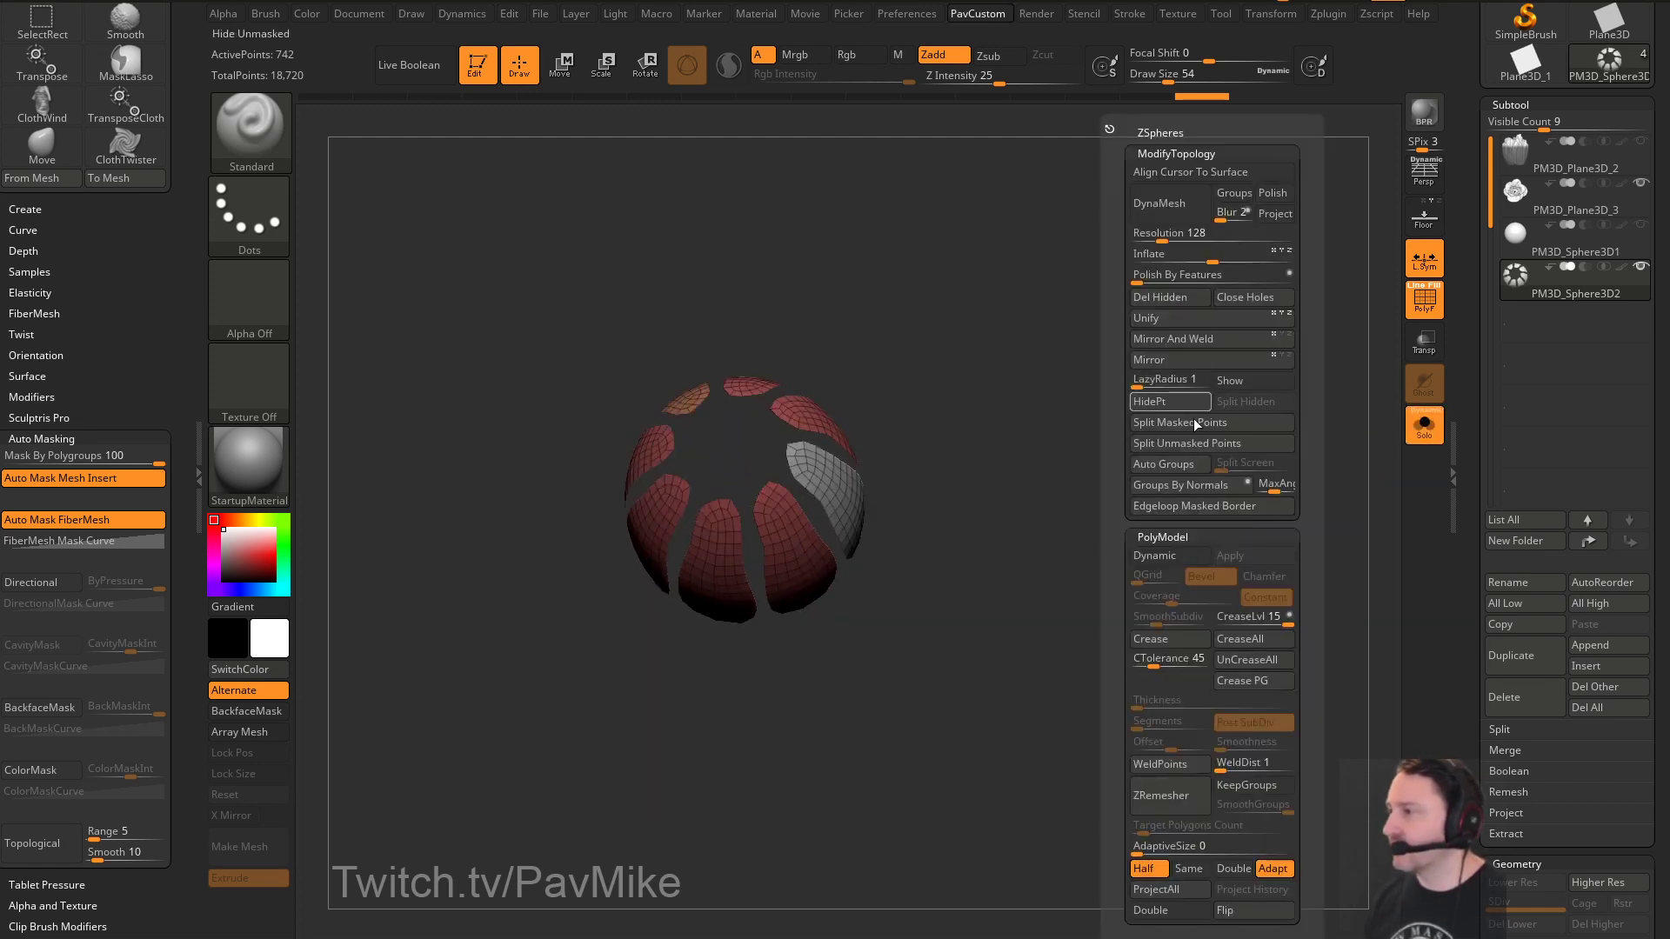
left_click(651, 508, "ctrl+shift")
left_click_drag(897, 317, 946, 465, "ctrl+shift")
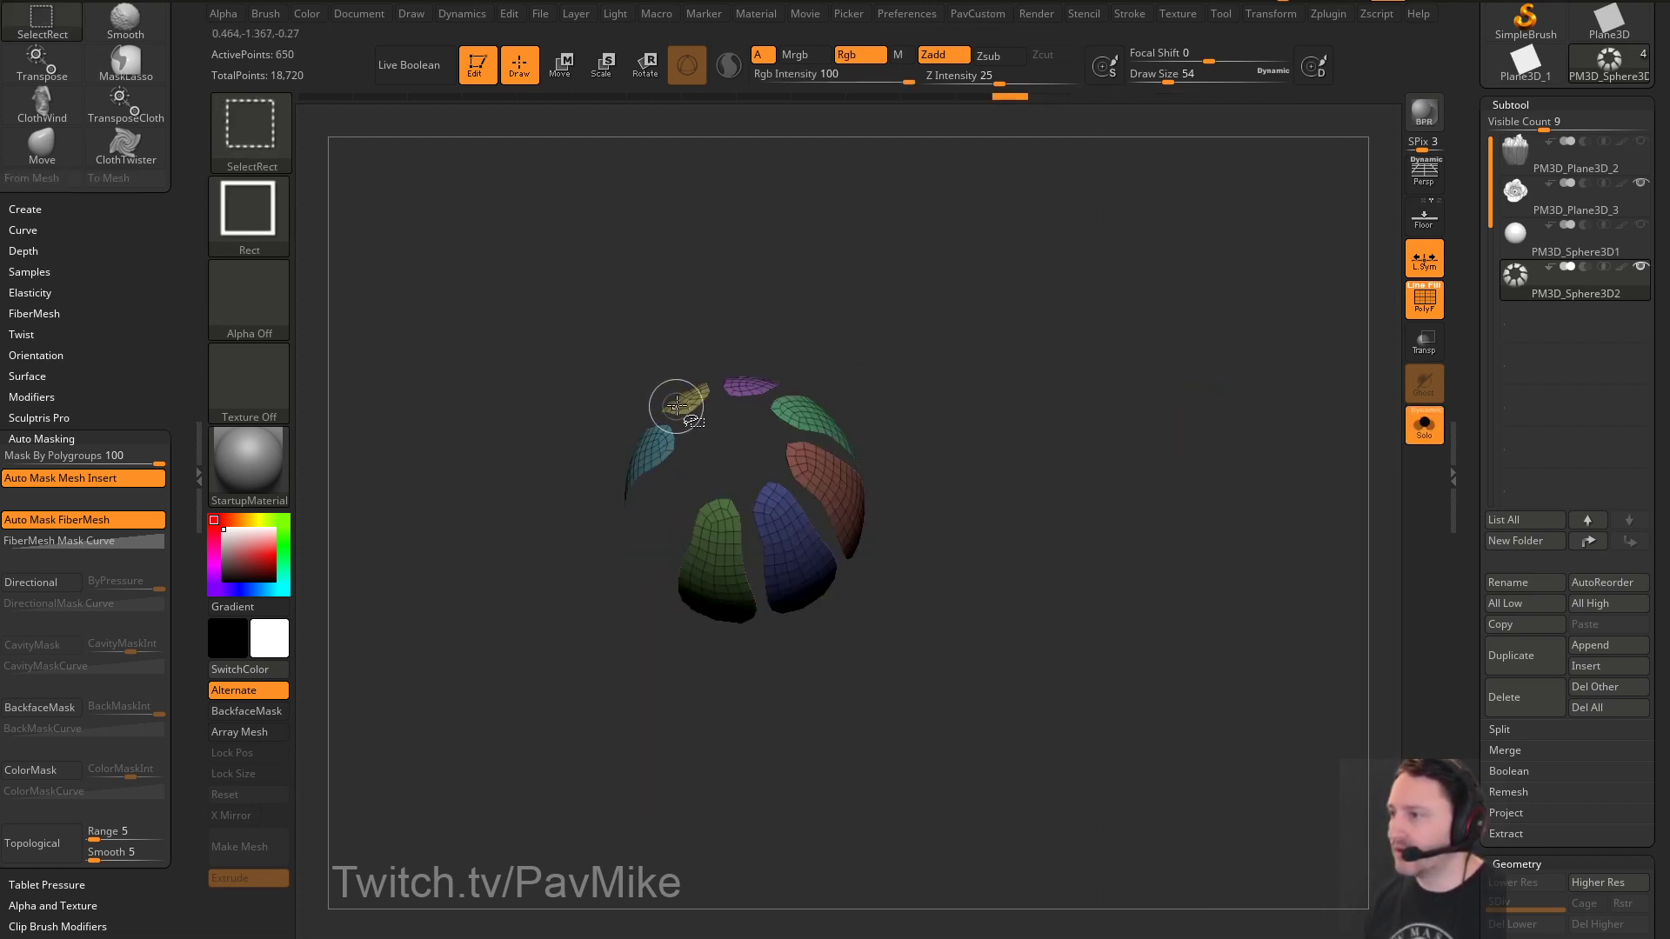
left_click(680, 402, "ctrl+shift")
left_click(800, 405, "ctrl+shift")
left_click(799, 528, "ctrl+shift")
left_click_drag(1074, 419, 1127, 537, "ctrl+shift")
key("space")
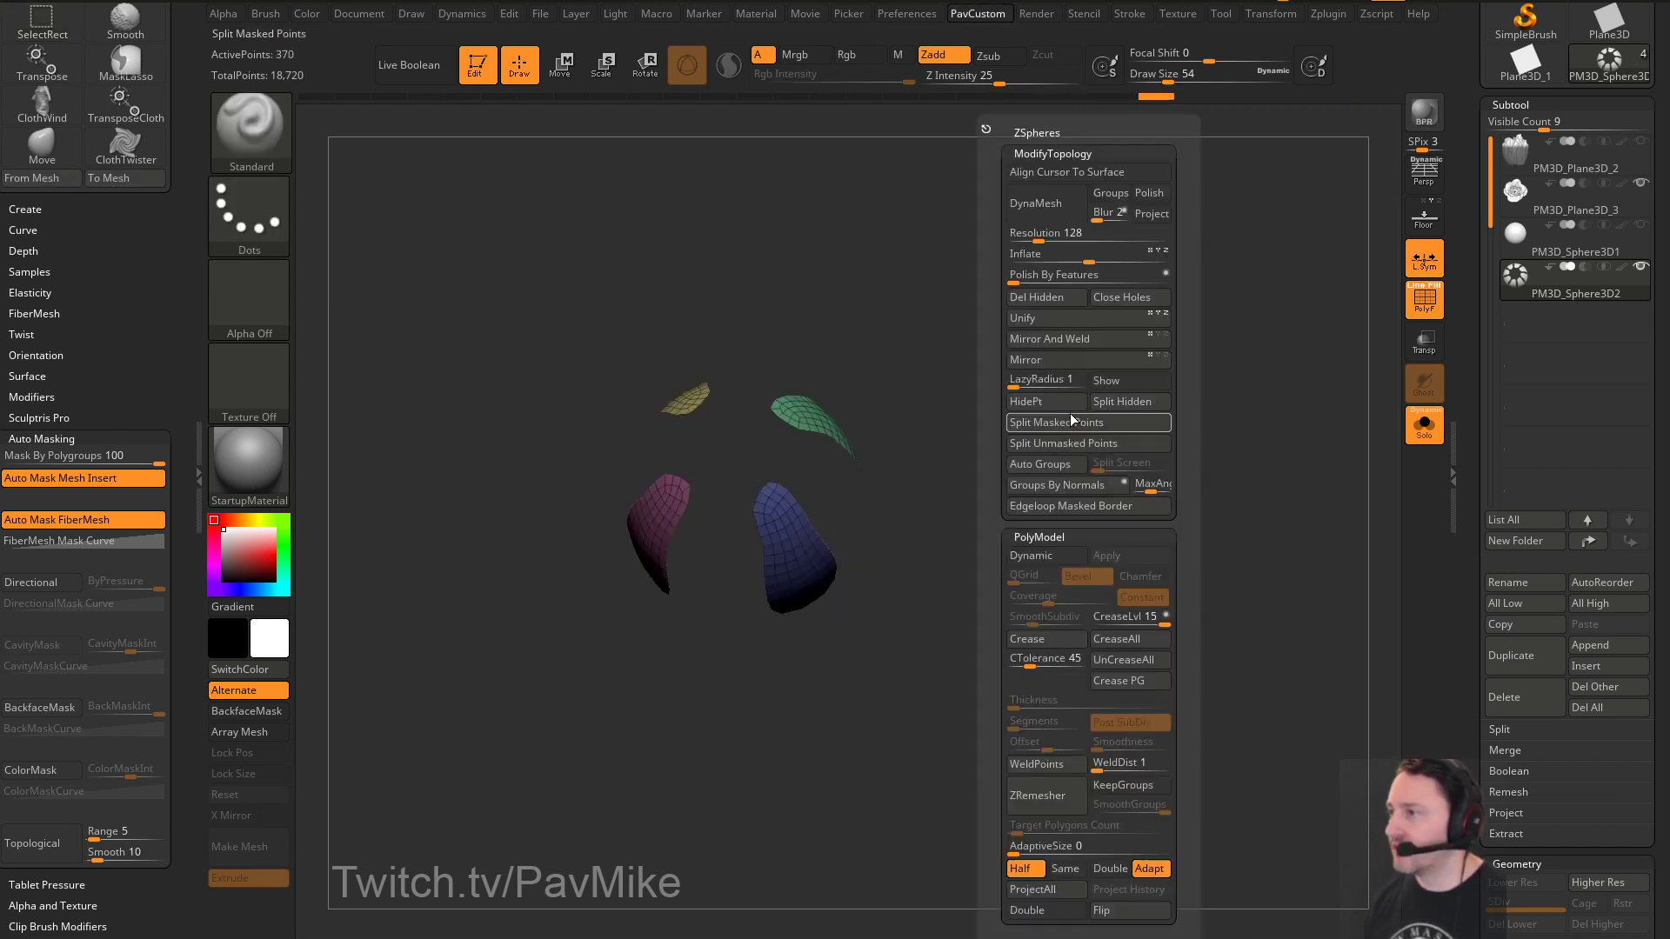
left_click(1049, 306)
left_click_drag(880, 484, 981, 583)
Mask all but the blue petal, center the gizmo on it, and rotate and enlarge it
key("w")
left_click(804, 565, "ctrl")
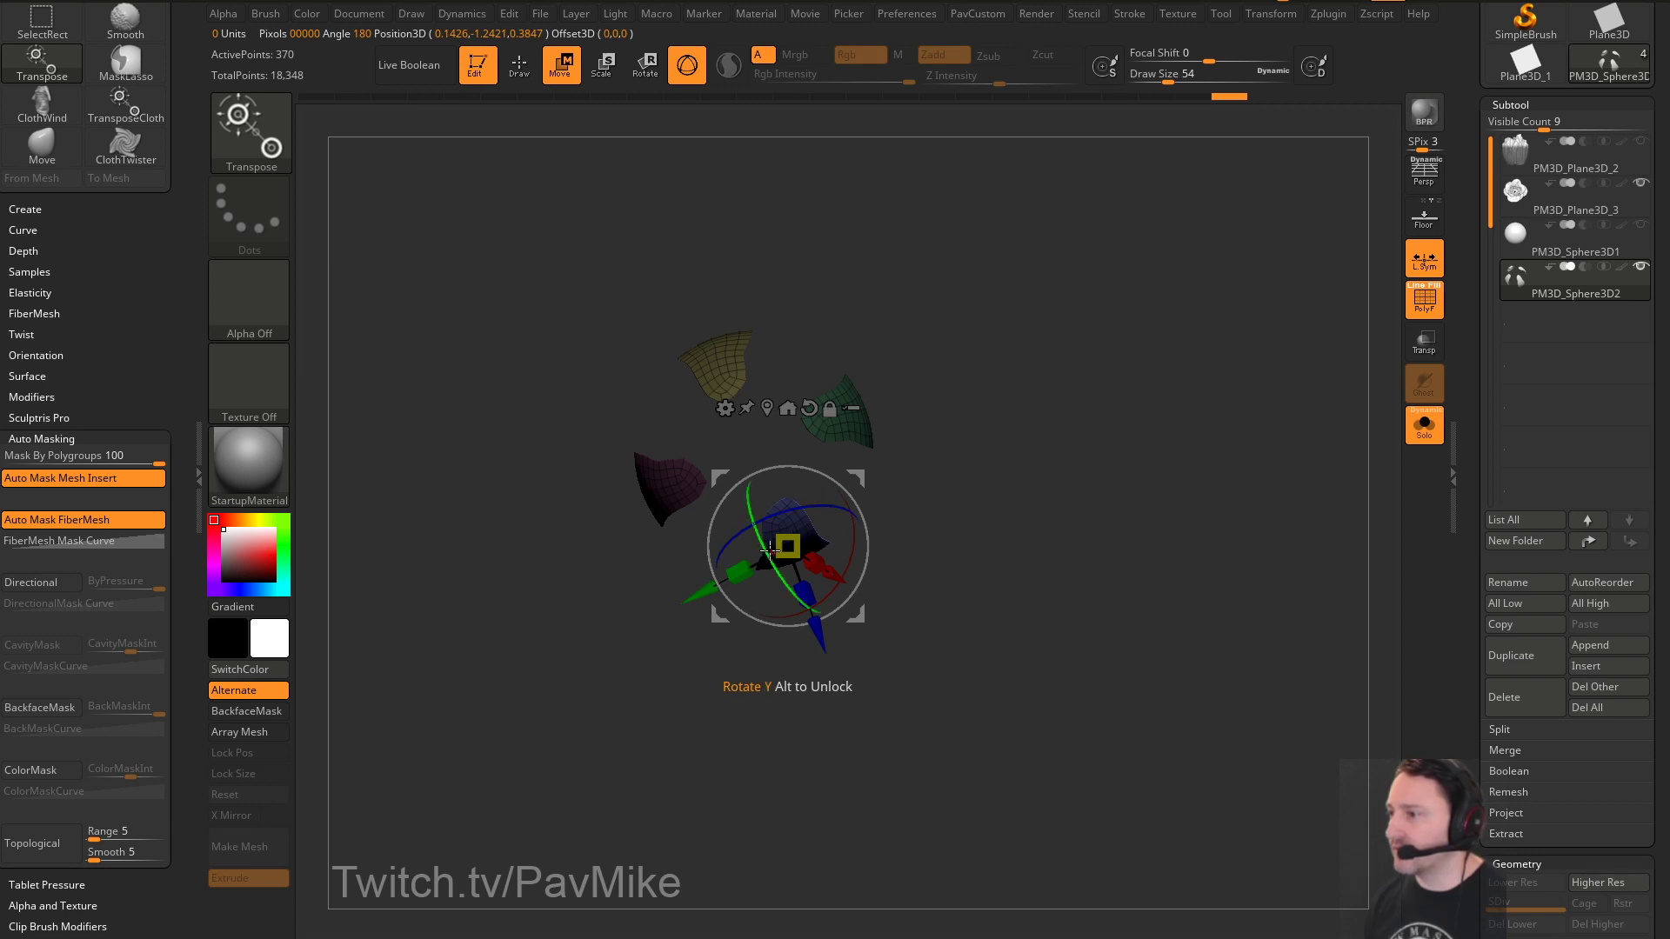
left_click(809, 408, "alt")
left_click(767, 409, "alt")
left_click_drag(857, 474, 882, 503, "alt")
left_click_drag(860, 470, 663, 314, "alt")
Reorient and enlarge the green and yellow petals one at a time, masking the others and centering the gizmo on each
key("ctrl+i")
left_click(852, 396, "ctrl")
left_click(735, 346, "ctrl")
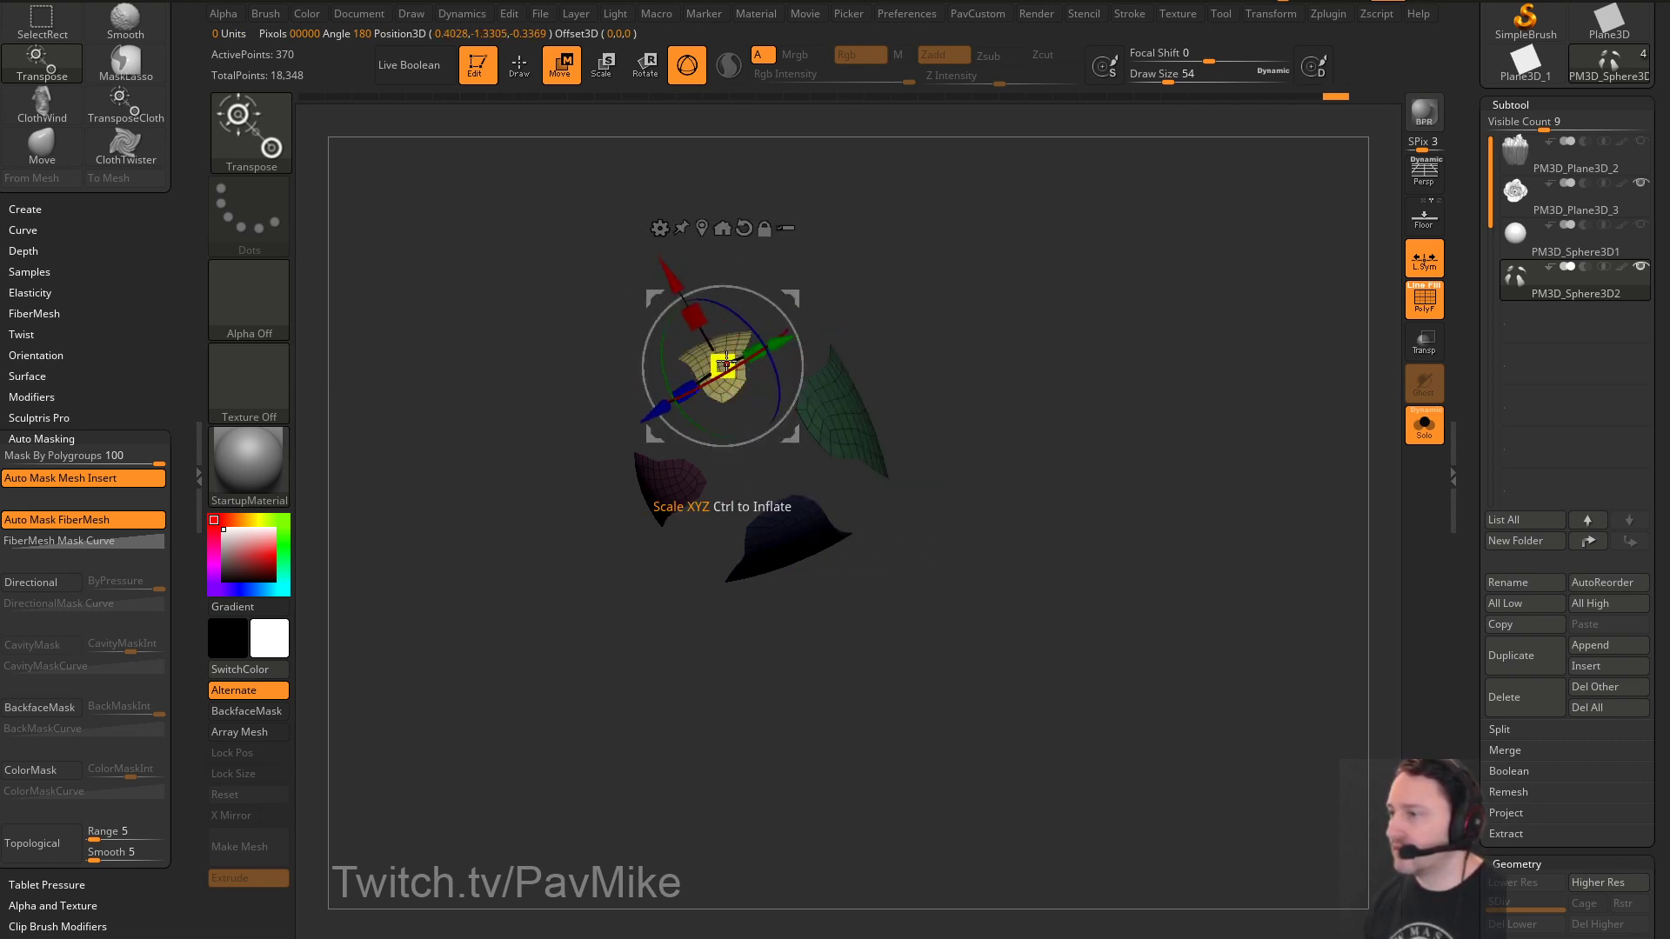
left_click(739, 229, "alt")
left_click(728, 227, "alt")
left_click_drag(893, 380, 780, 300, "alt")
left_click_drag(781, 326, 732, 414, "alt")
Mask all but the pink petal, adjust its orientation with the gizmo, and clear the mask
left_click(692, 494, "ctrl")
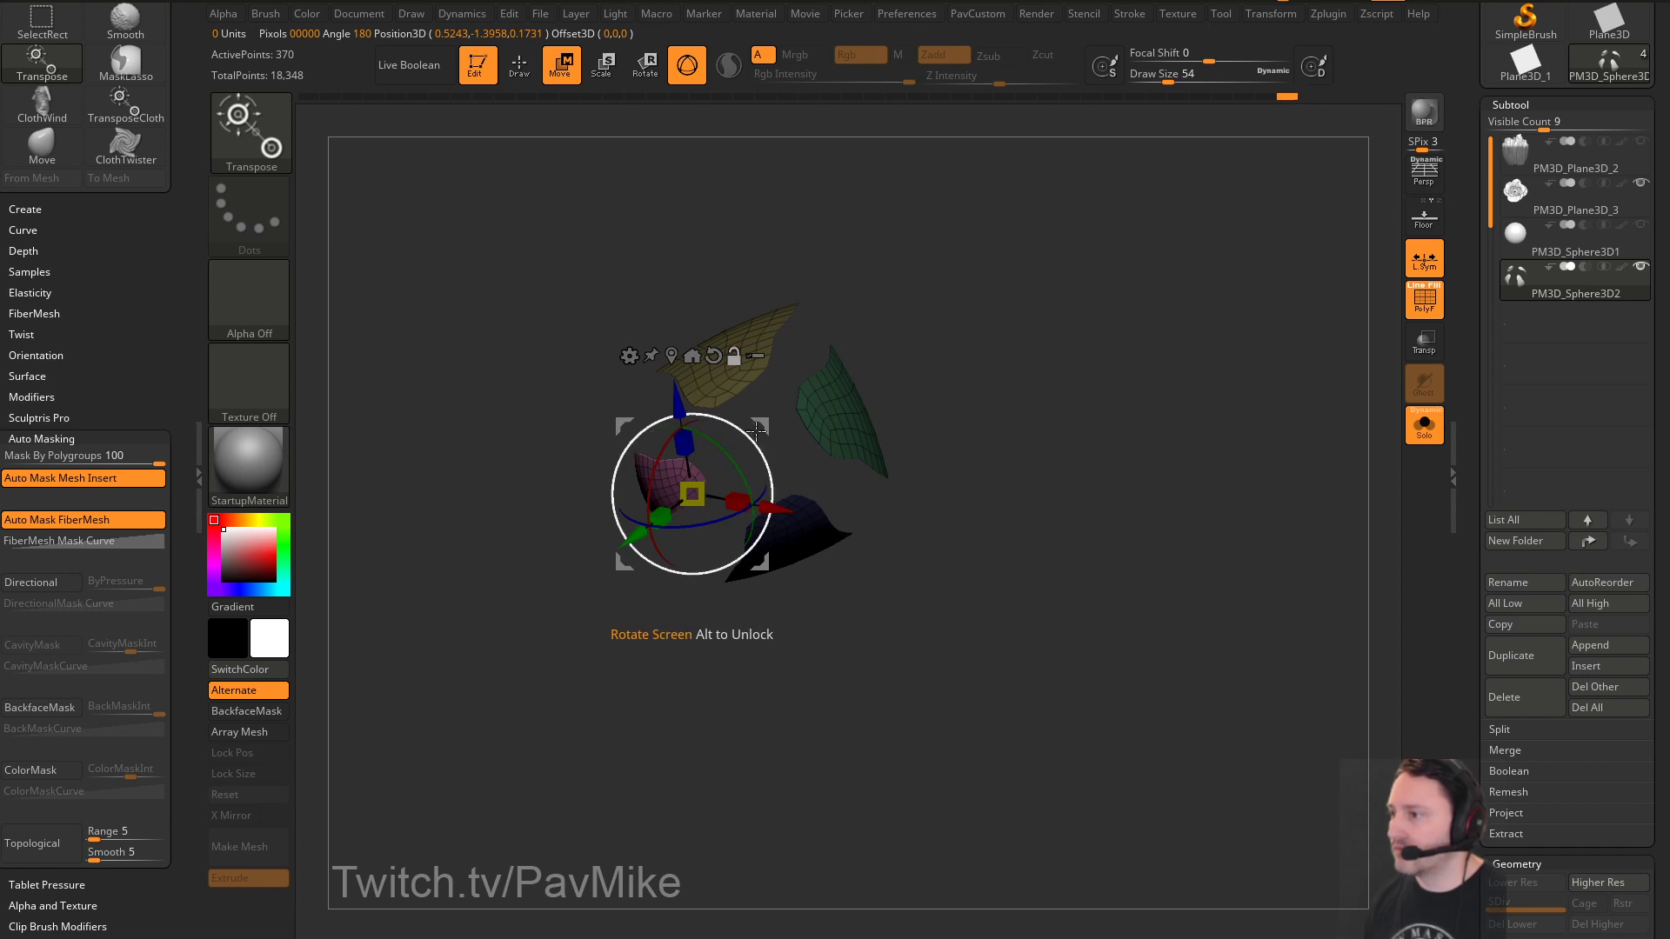
left_click(692, 354)
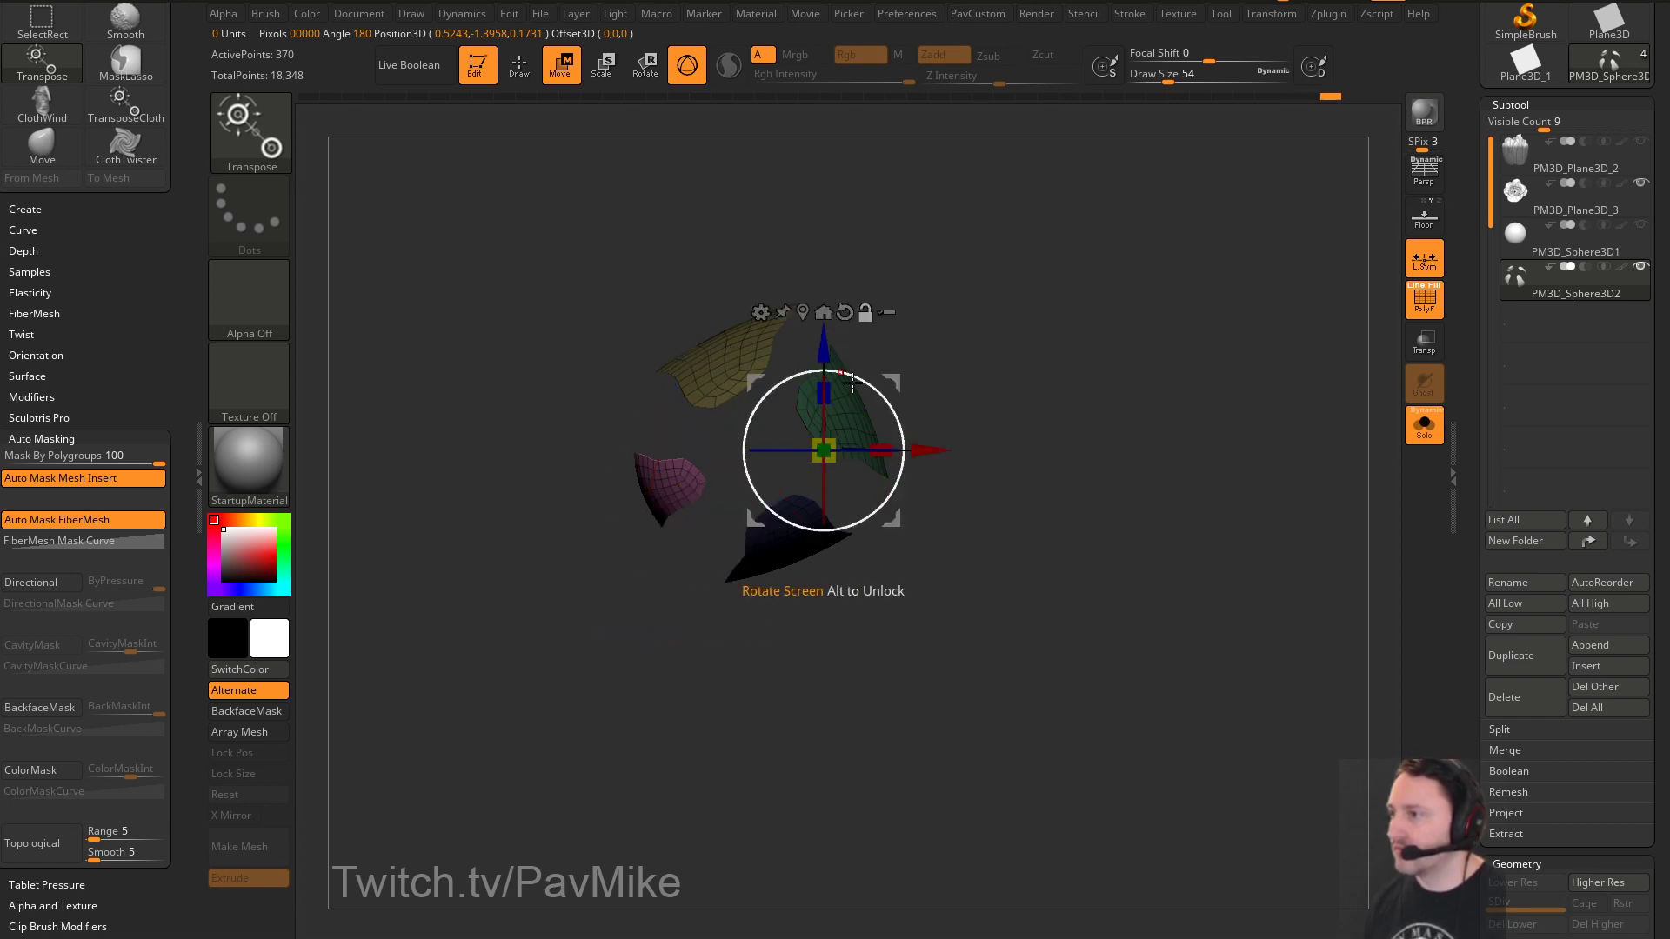
left_click_drag(885, 405, 639, 372, "alt")
key("q")
mouse_move(1065, 322)
left_mouse_down("ctrl")
mouse_move(1122, 362)
mouse_move(1174, 370)
mouse_move(1255, 549)
mouse_move(1267, 511)
mouse_move(1229, 509)
left_mouse_up("ctrl")
Show the whole flower and enable Dynamic subdivision on the four petals with a thickness of 0.01151
left_click(1414, 440)
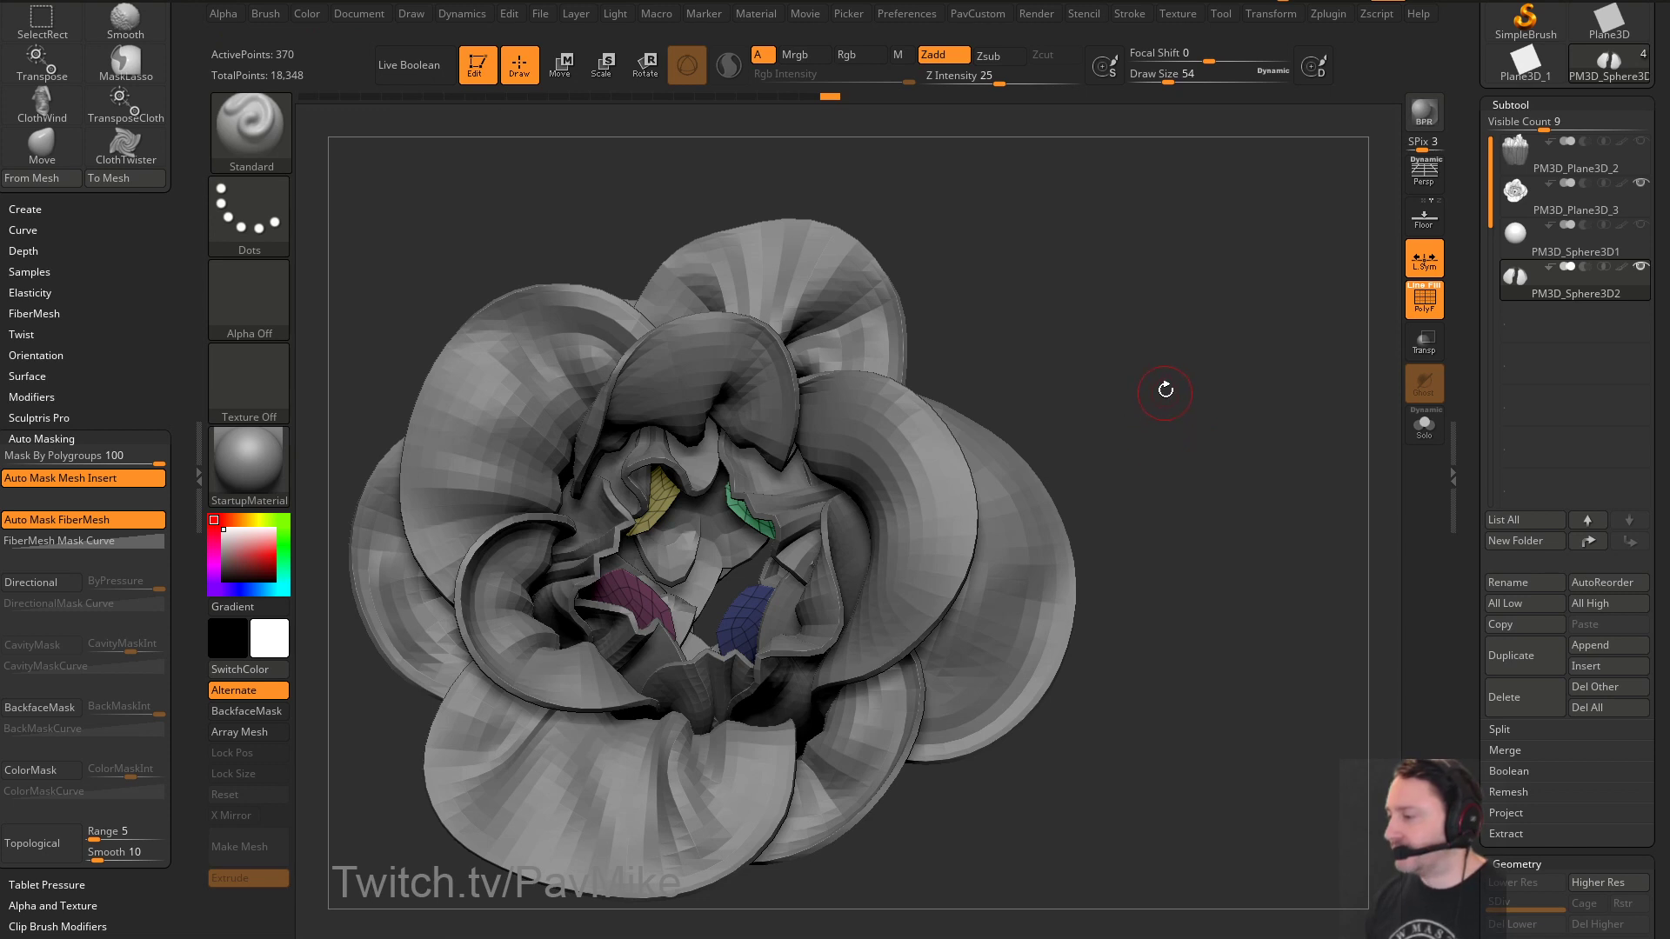
left_click_drag(1115, 437, 1154, 436)
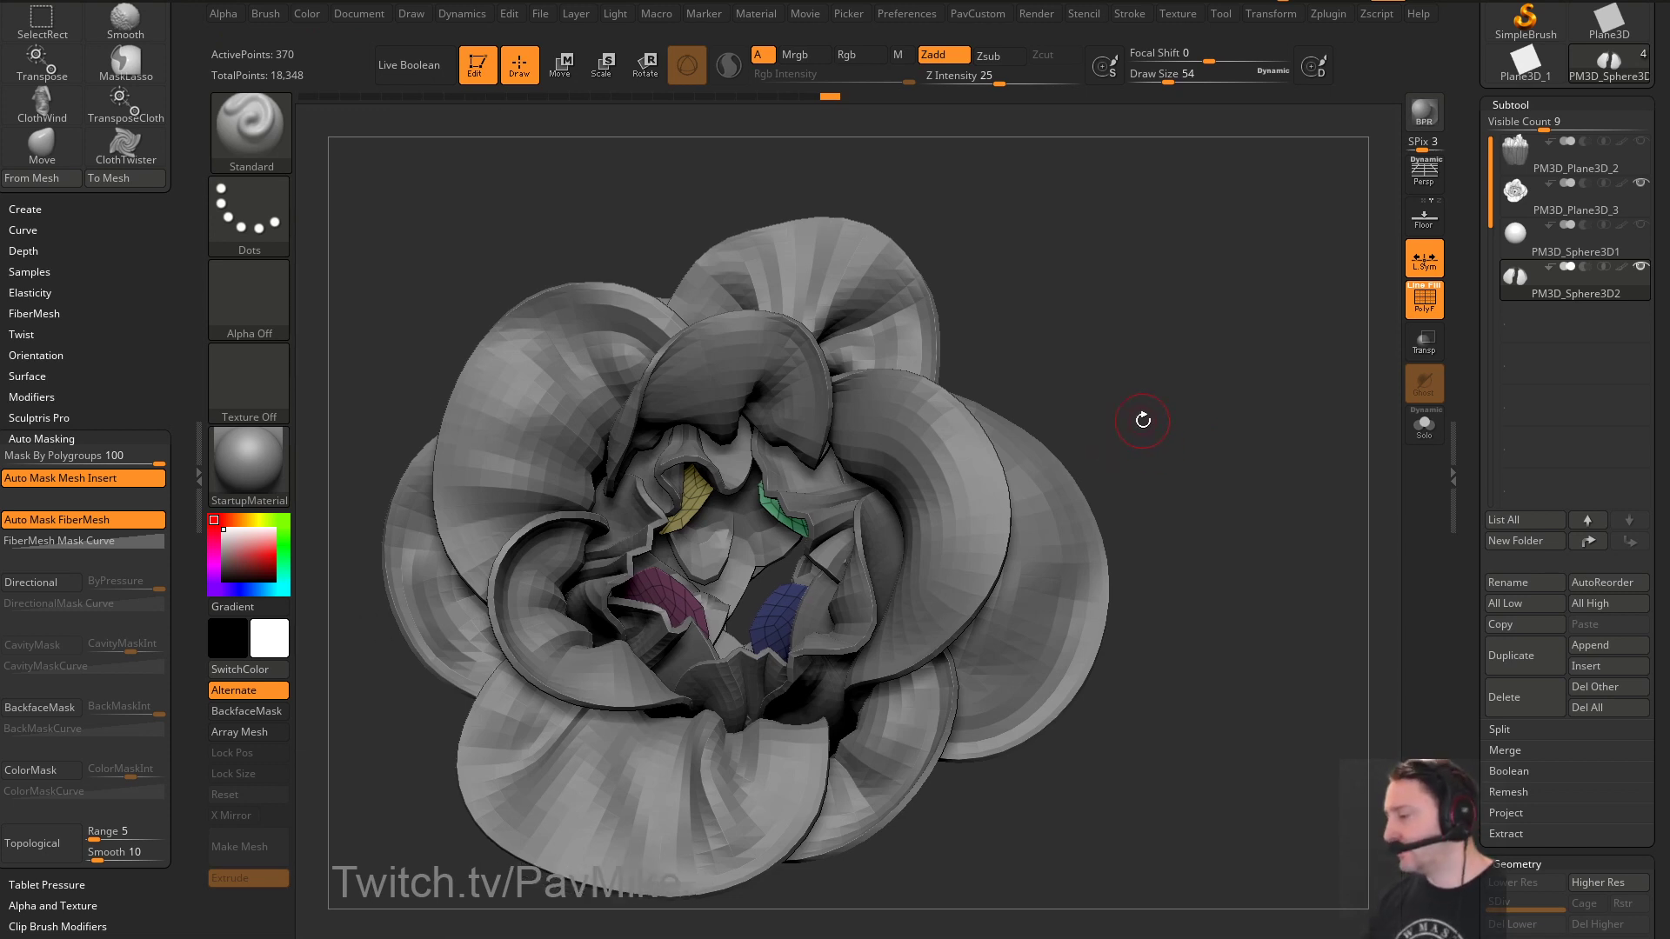
left_click_drag(1155, 496, 1317, 476)
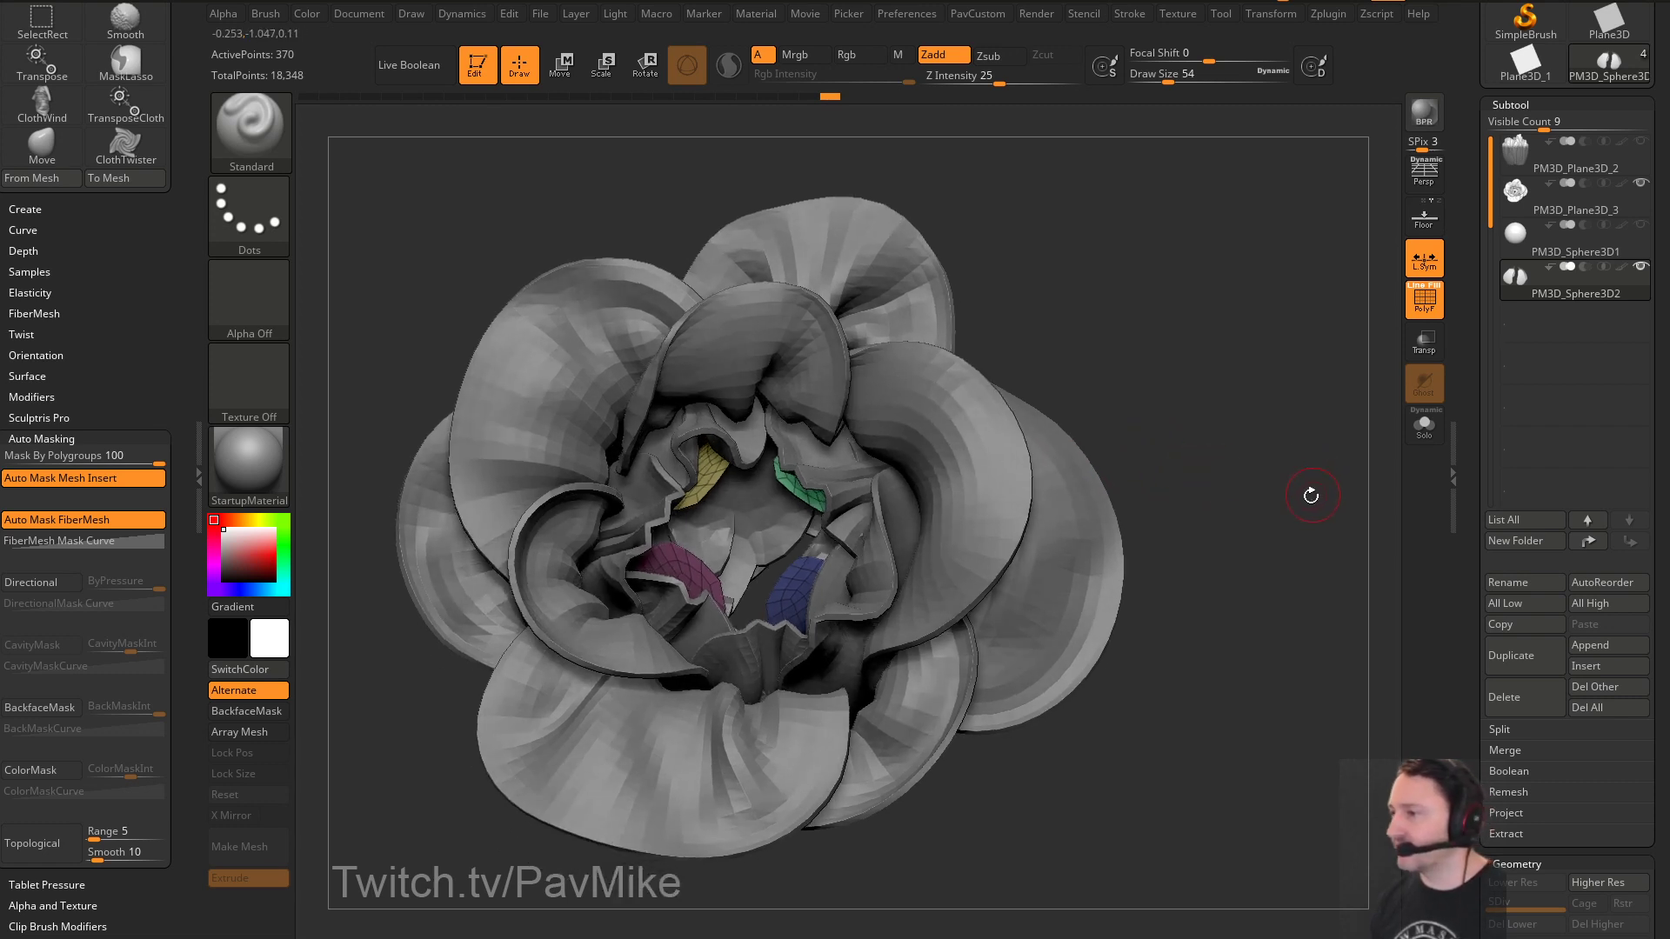
key("space")
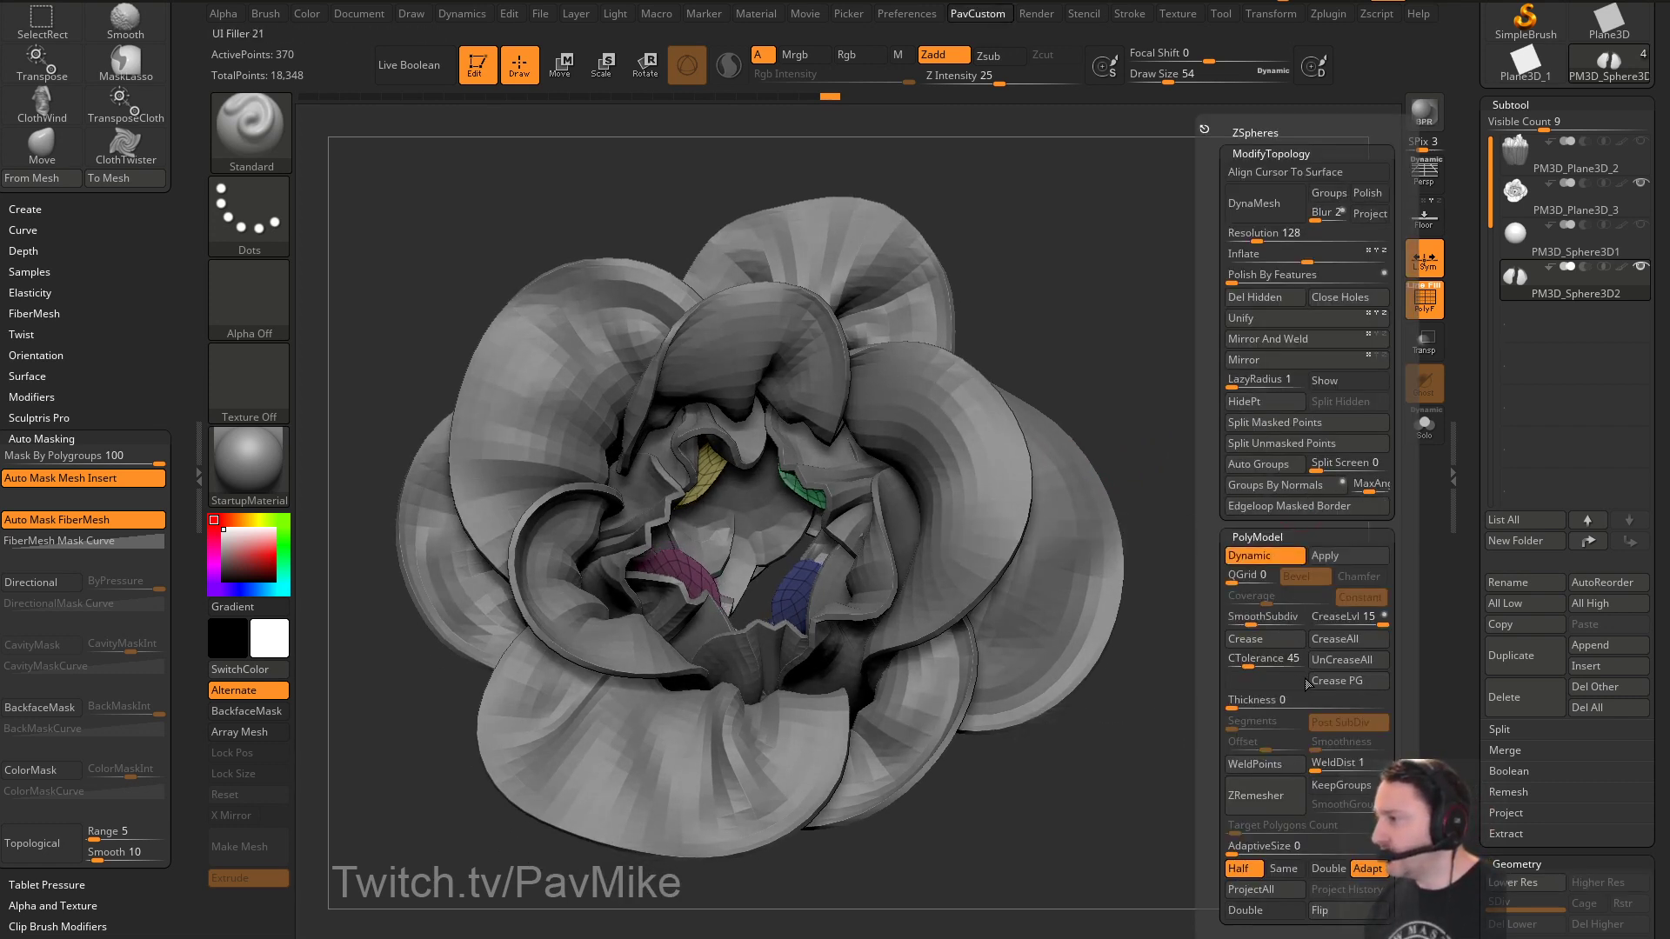
left_click(1324, 641)
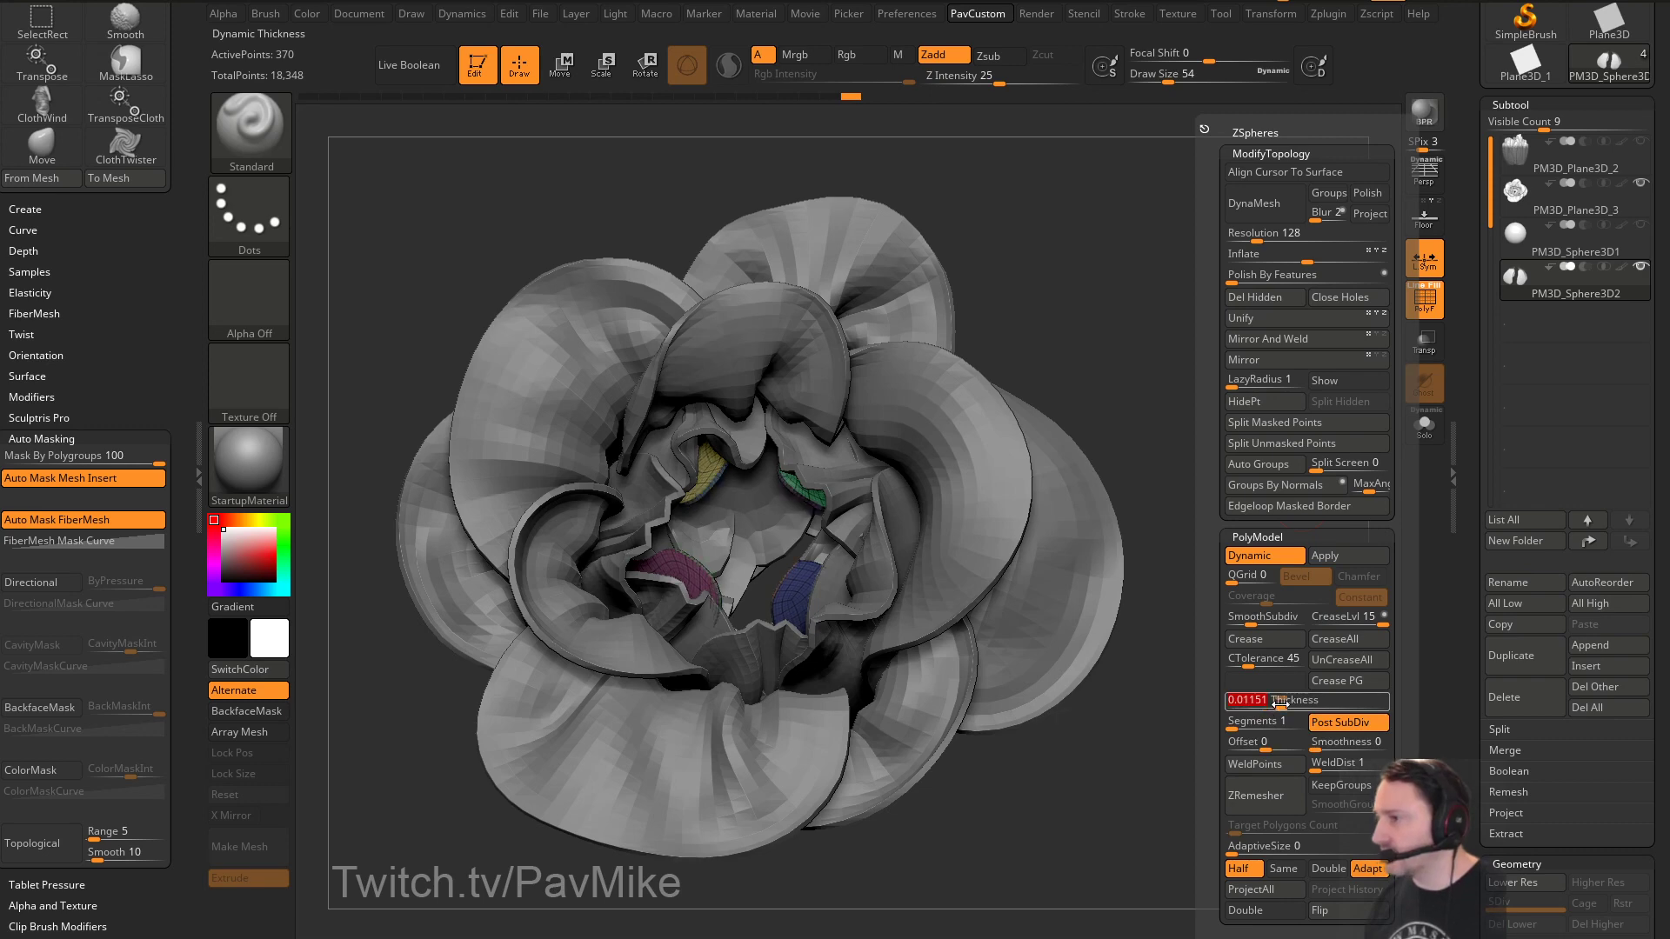
left_click(1330, 621)
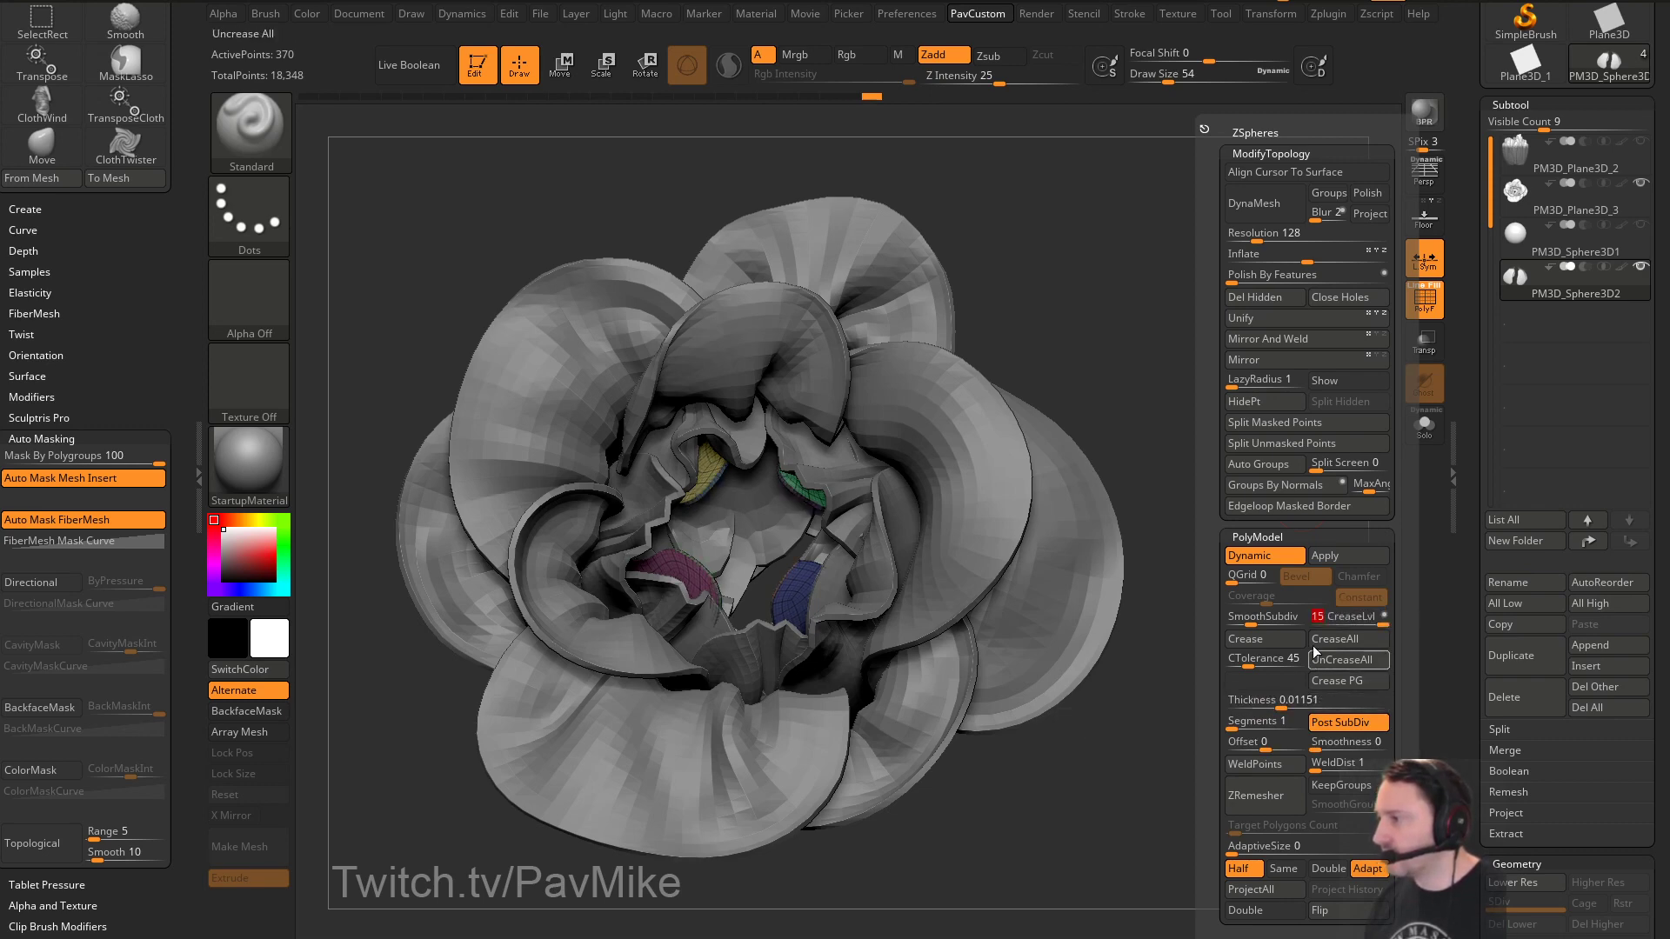
Center the gizmo on the four petals, position them in the bloom's center, and duplicate them into overlapping rotated layers
mouse_move(1092, 414)
left_mouse_down()
mouse_move(1171, 399)
mouse_move(819, 570)
left_mouse_up()
key("w")
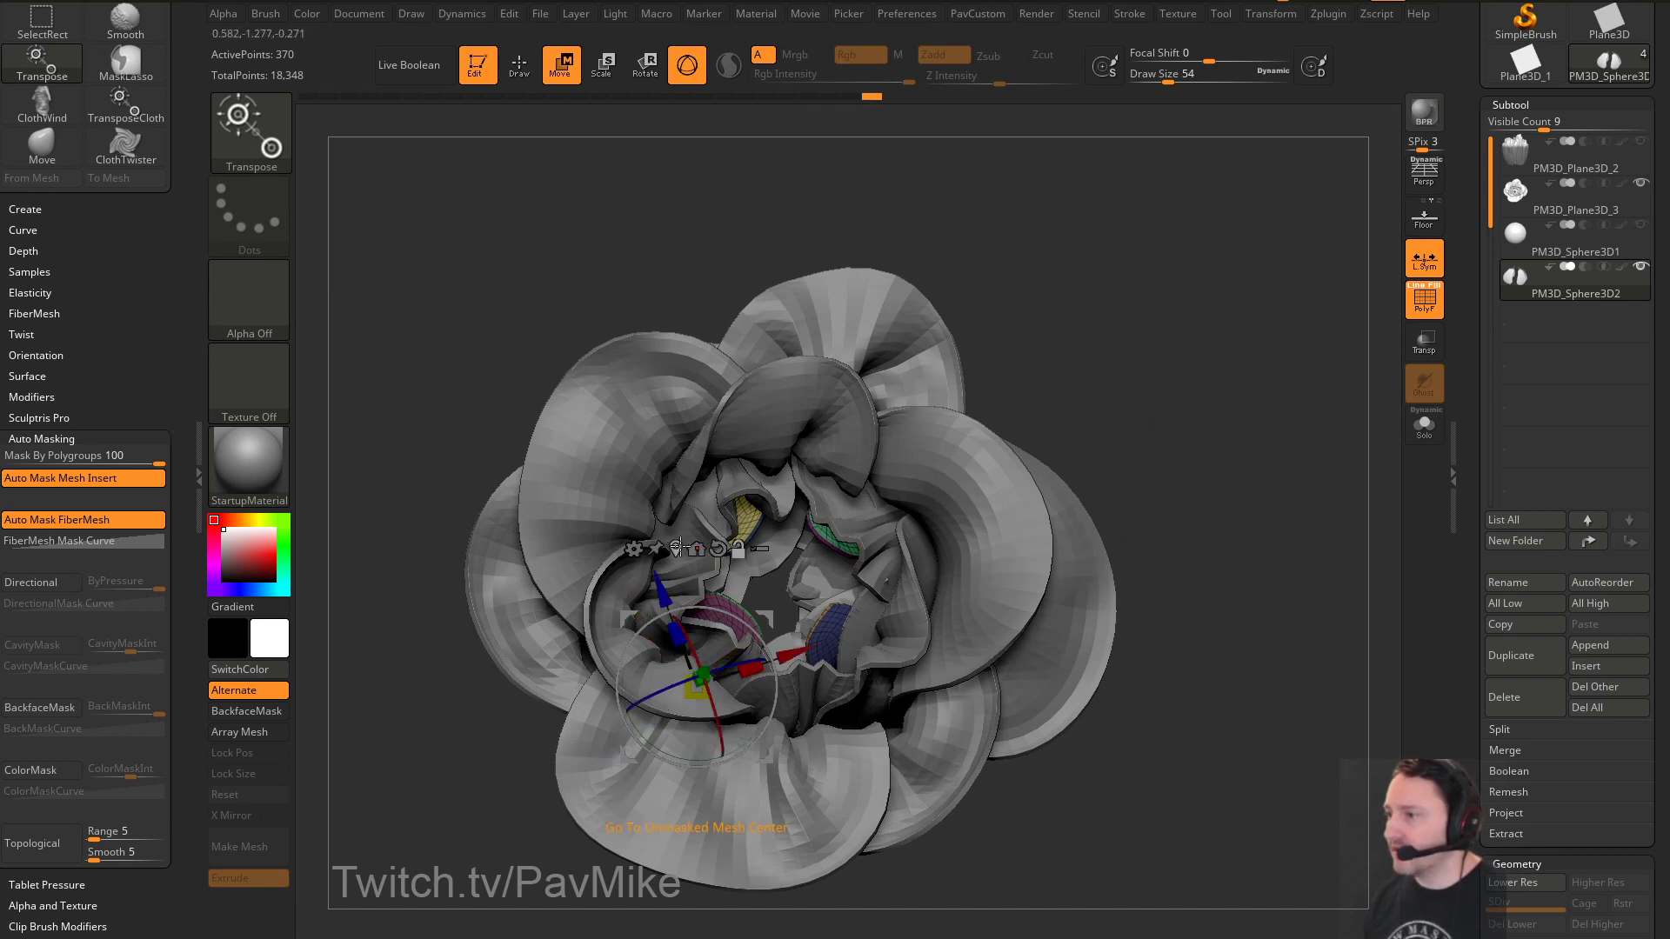
left_click(780, 570)
left_click_drag(772, 591, 794, 571)
left_click_drag(950, 512, 845, 544, "shift")
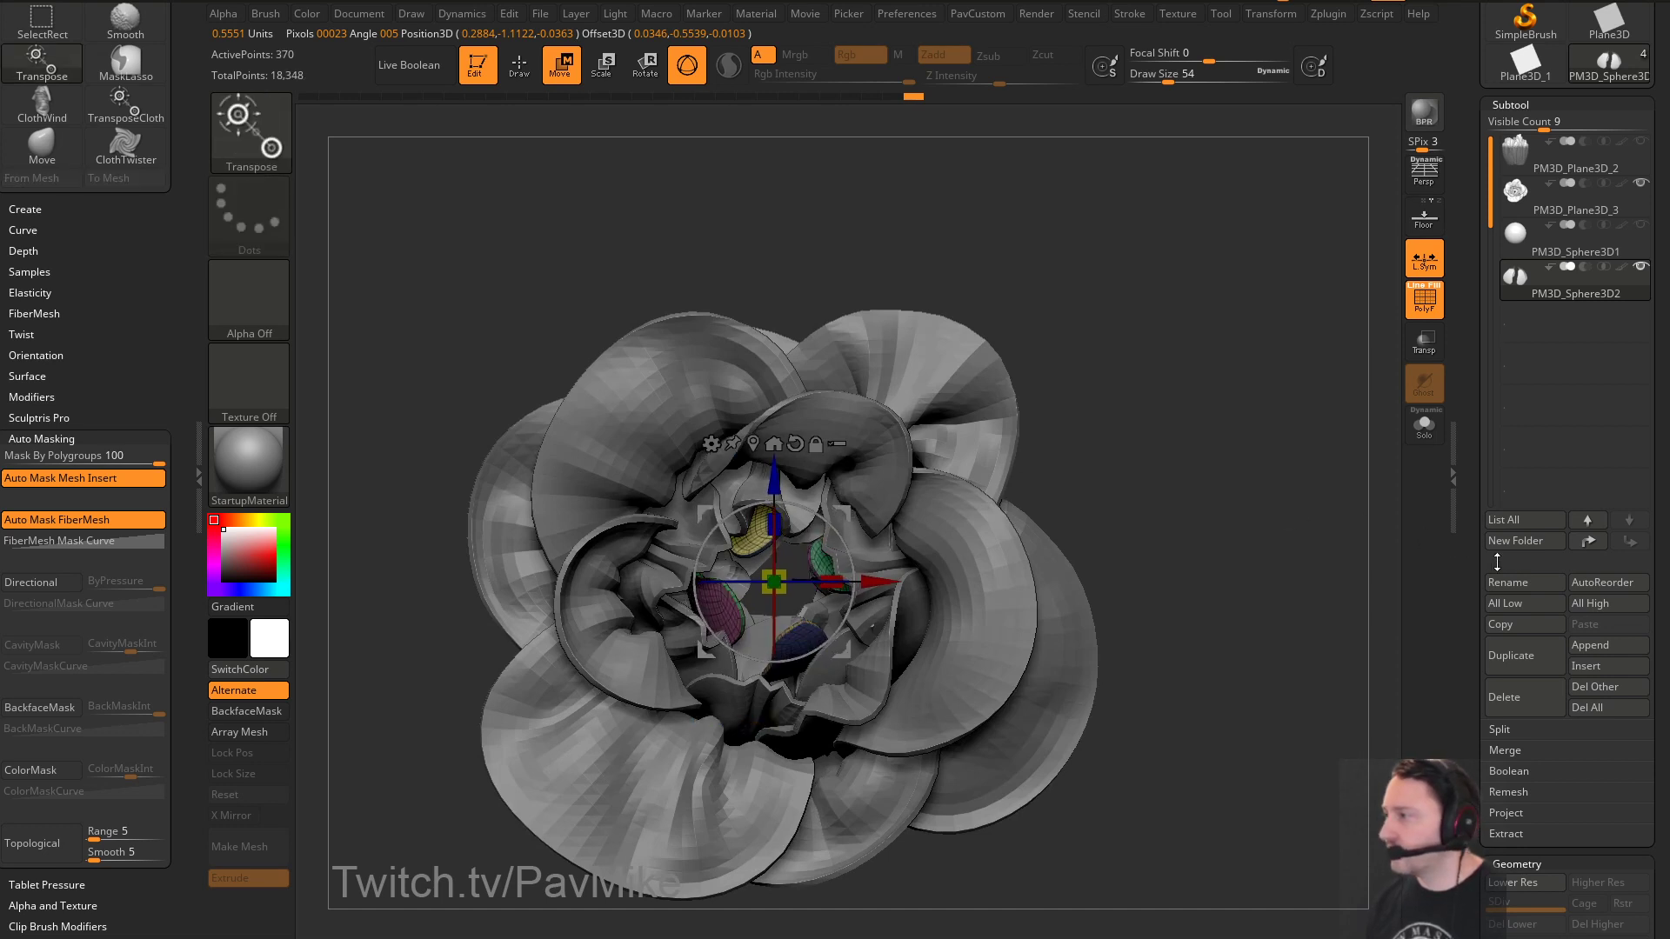
left_click_drag(842, 513, 837, 509)
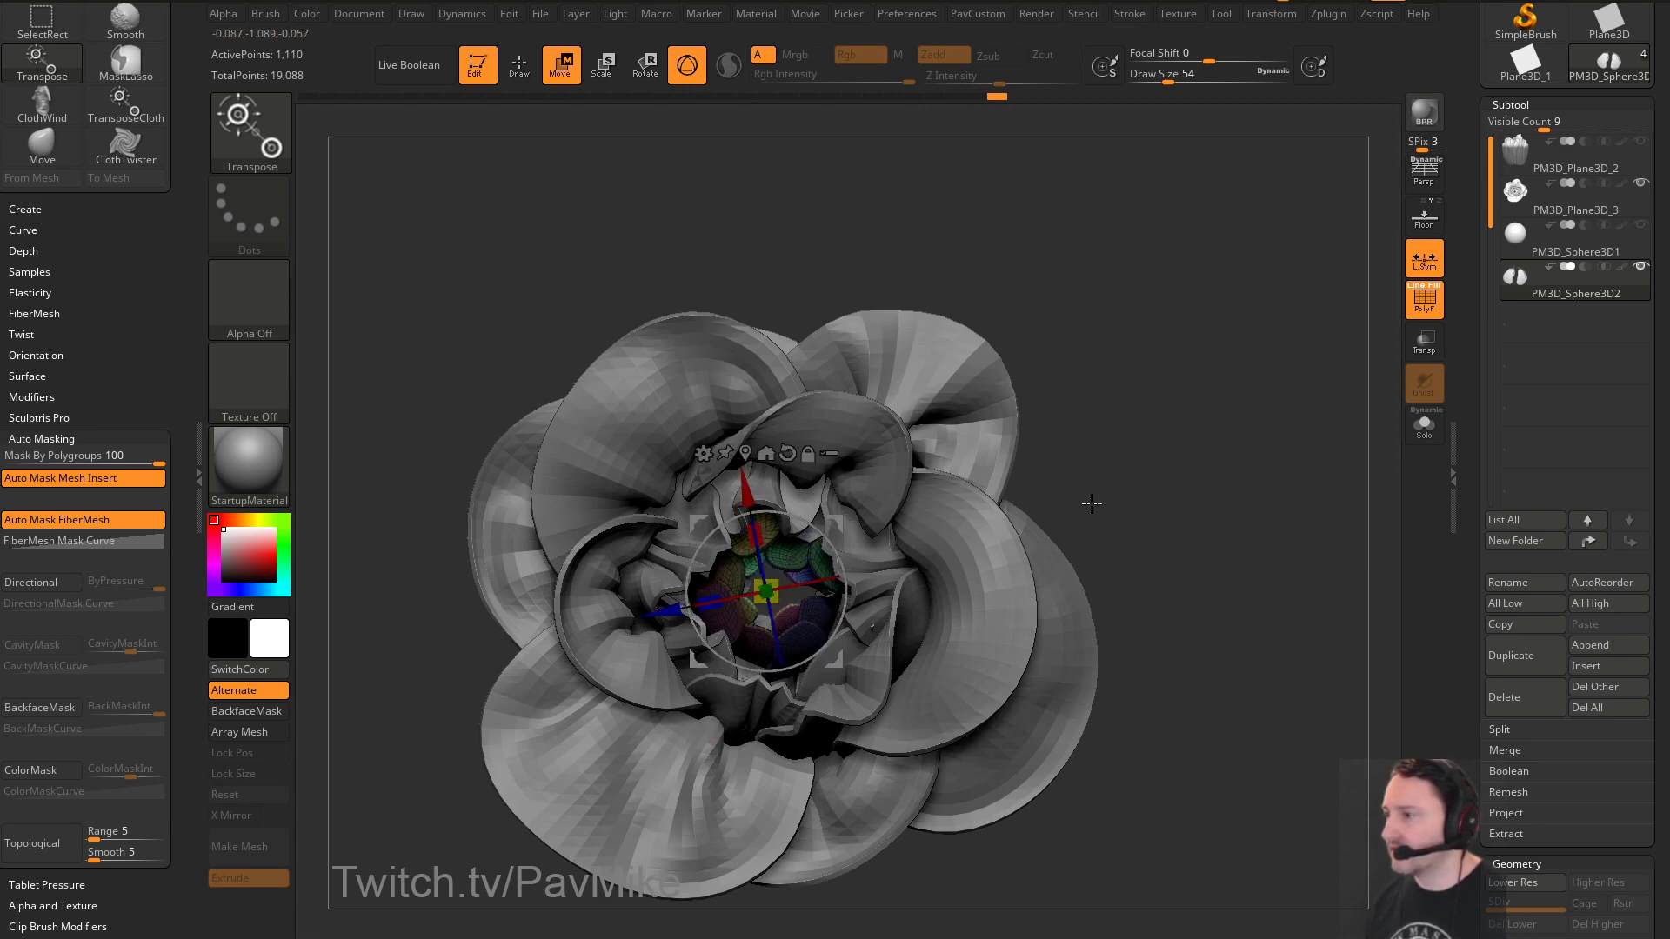
Turn off the PolyFrame and set the brush draw size to 116 for the layered inner petals
left_click_drag(1092, 502, 1270, 452)
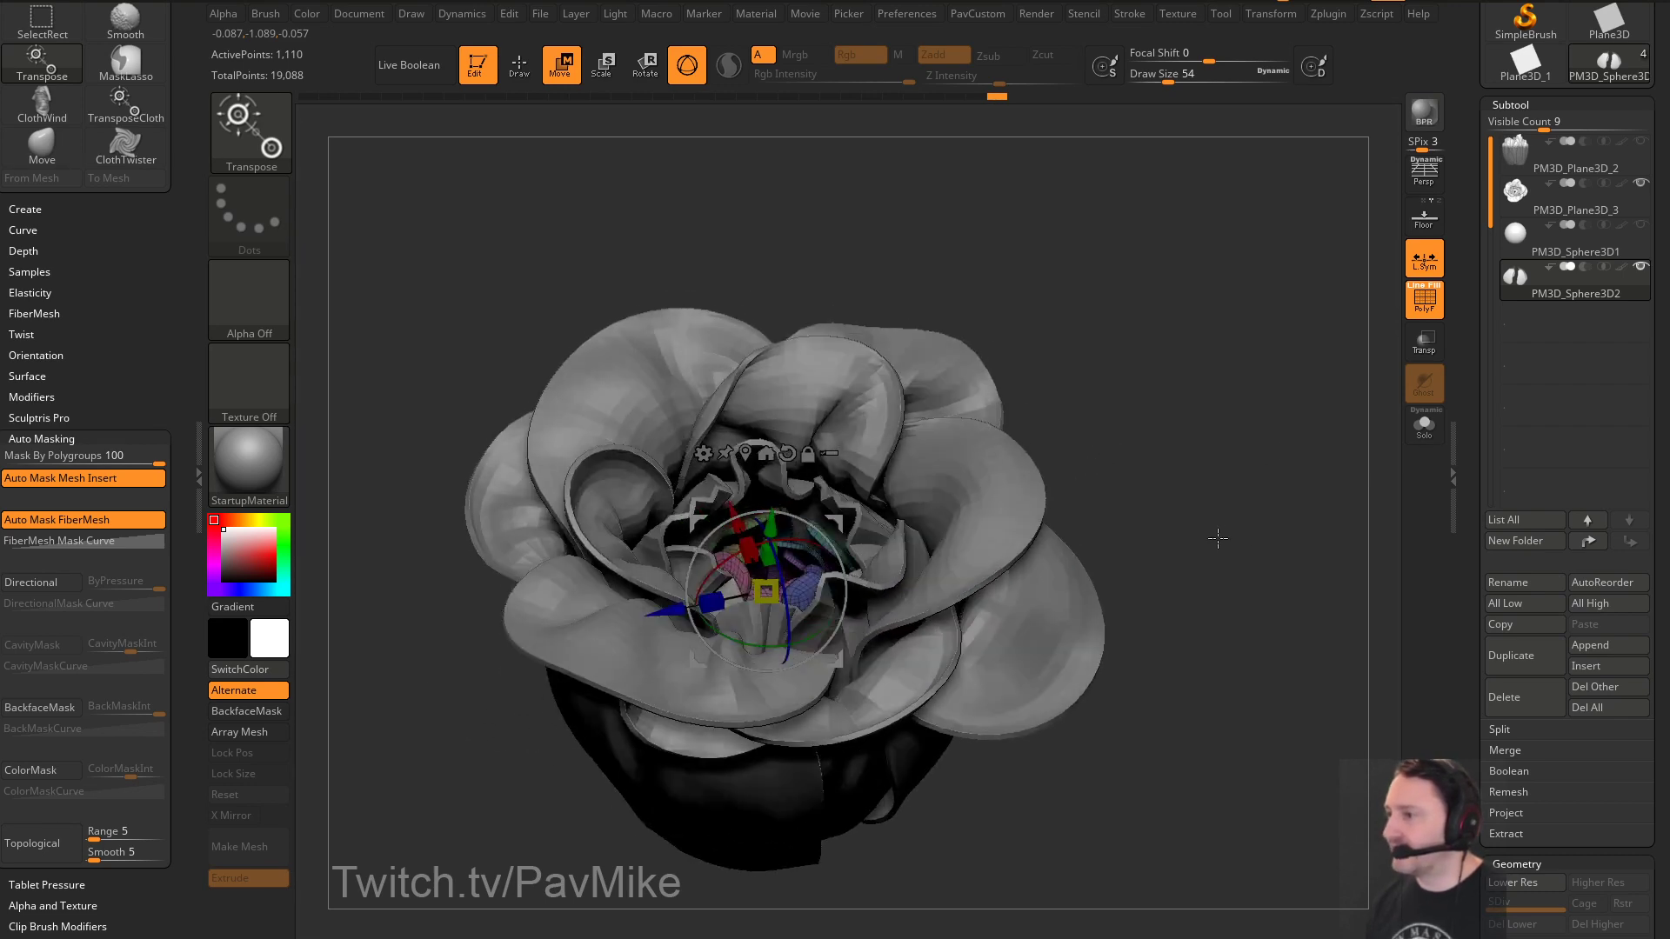
left_click_drag(1218, 538, 1200, 548, "shift")
mouse_move(1078, 296)
left_mouse_down()
mouse_move(1060, 457)
mouse_move(1143, 530)
mouse_move(1122, 508)
left_mouse_up()
key("q")
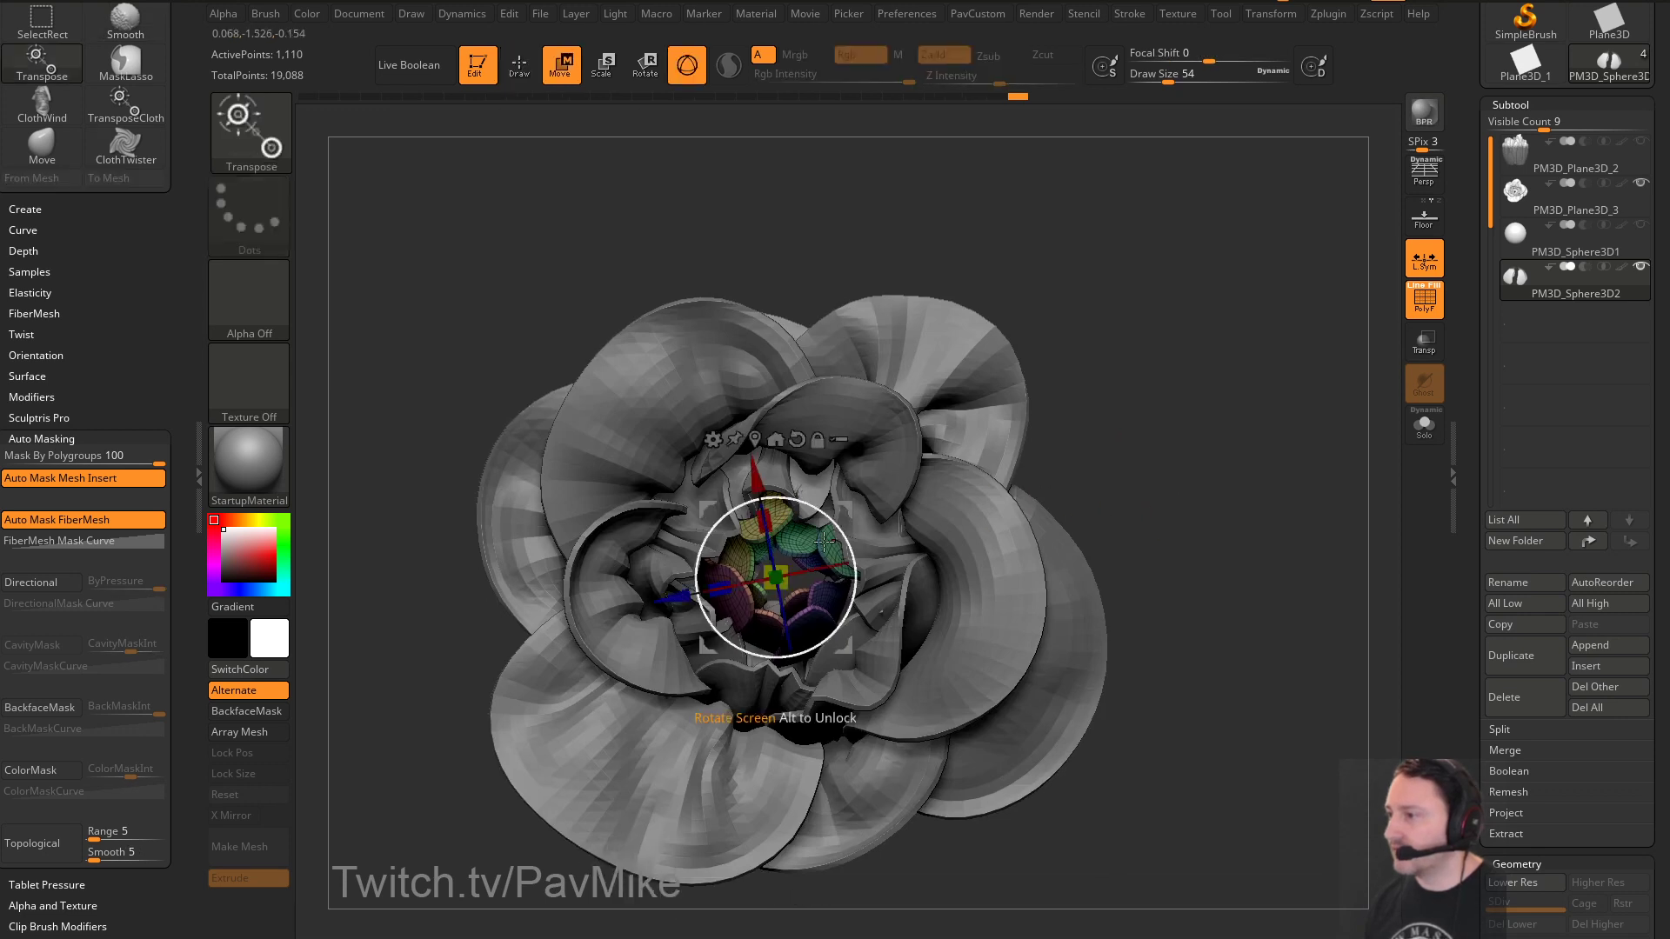
mouse_move(972, 495)
left_mouse_down()
mouse_move(1197, 388)
mouse_move(1169, 422)
mouse_move(1211, 410)
mouse_move(1223, 478)
mouse_move(1189, 484)
left_mouse_up()
left_click(1410, 315)
key("s")
left_click(1195, 488)
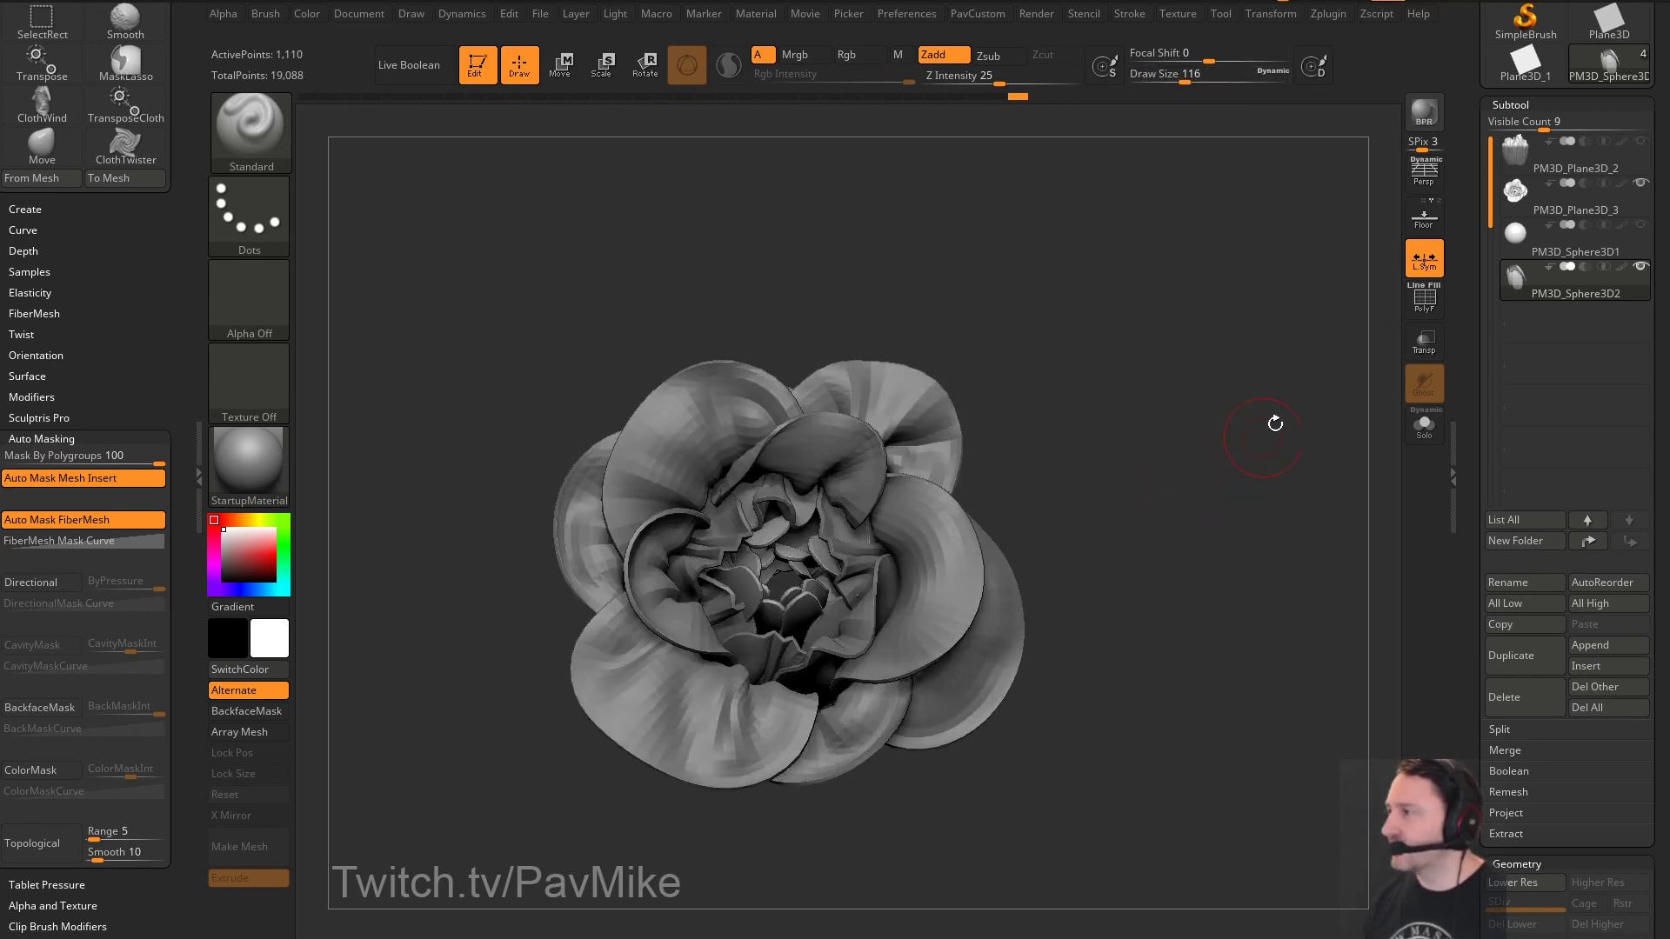
Activate the PM3D_Plane3D_3 flower subtool and brush its outer petals with the Standard brush at draw size 116
left_click(1565, 198)
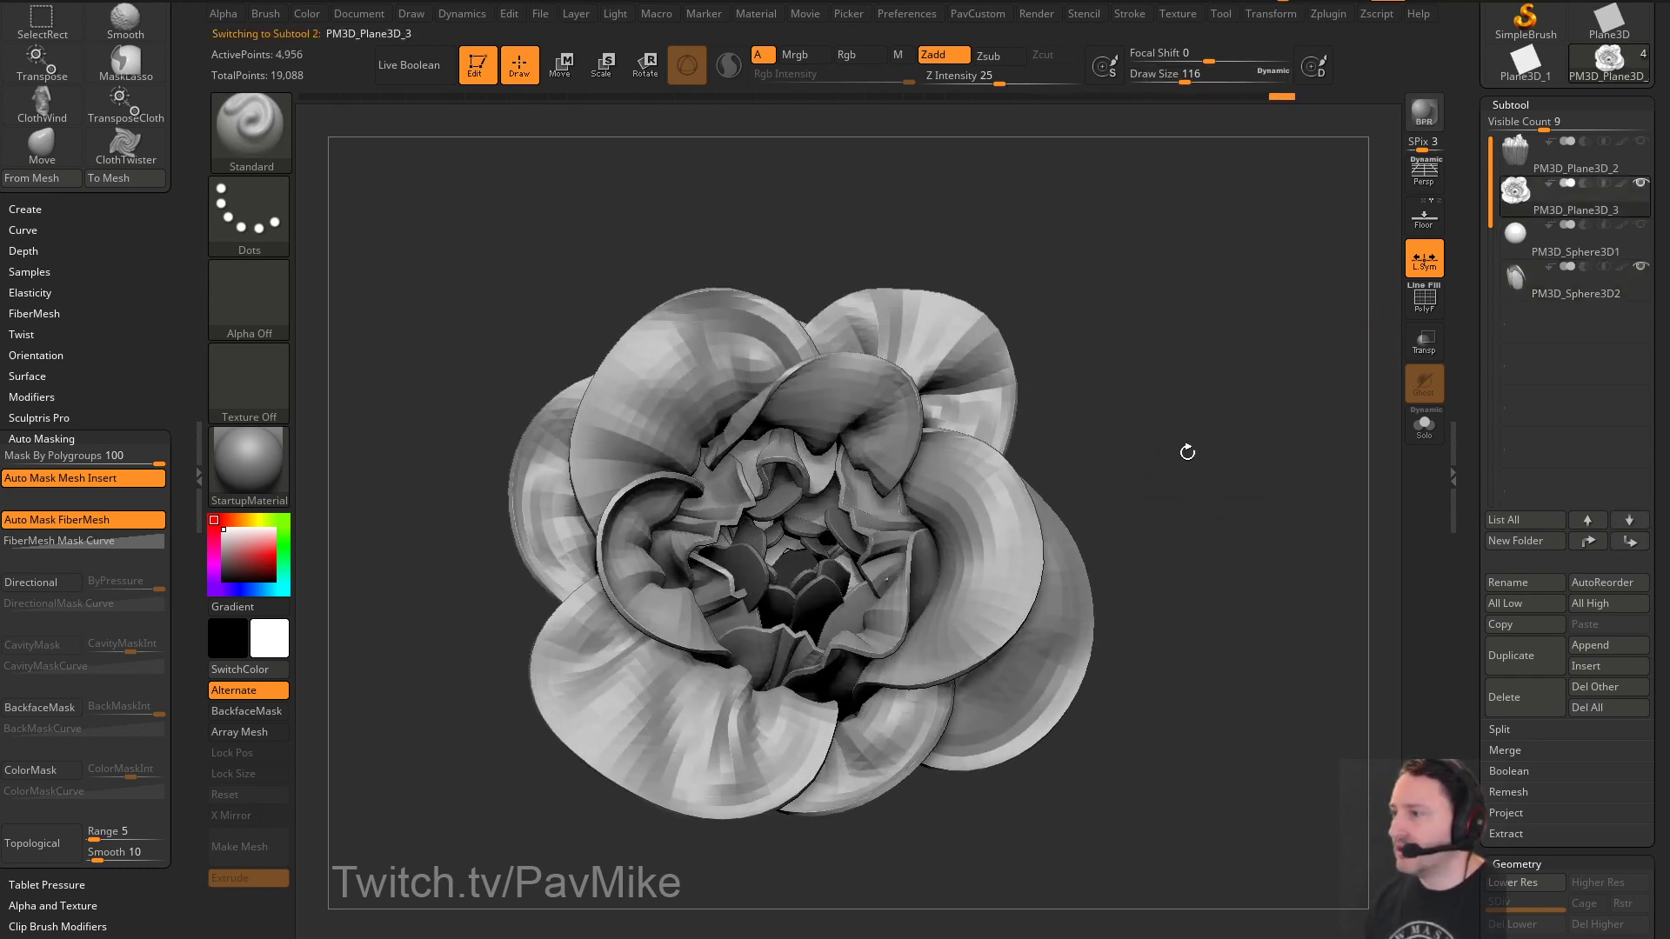
key("s")
left_click(1187, 451)
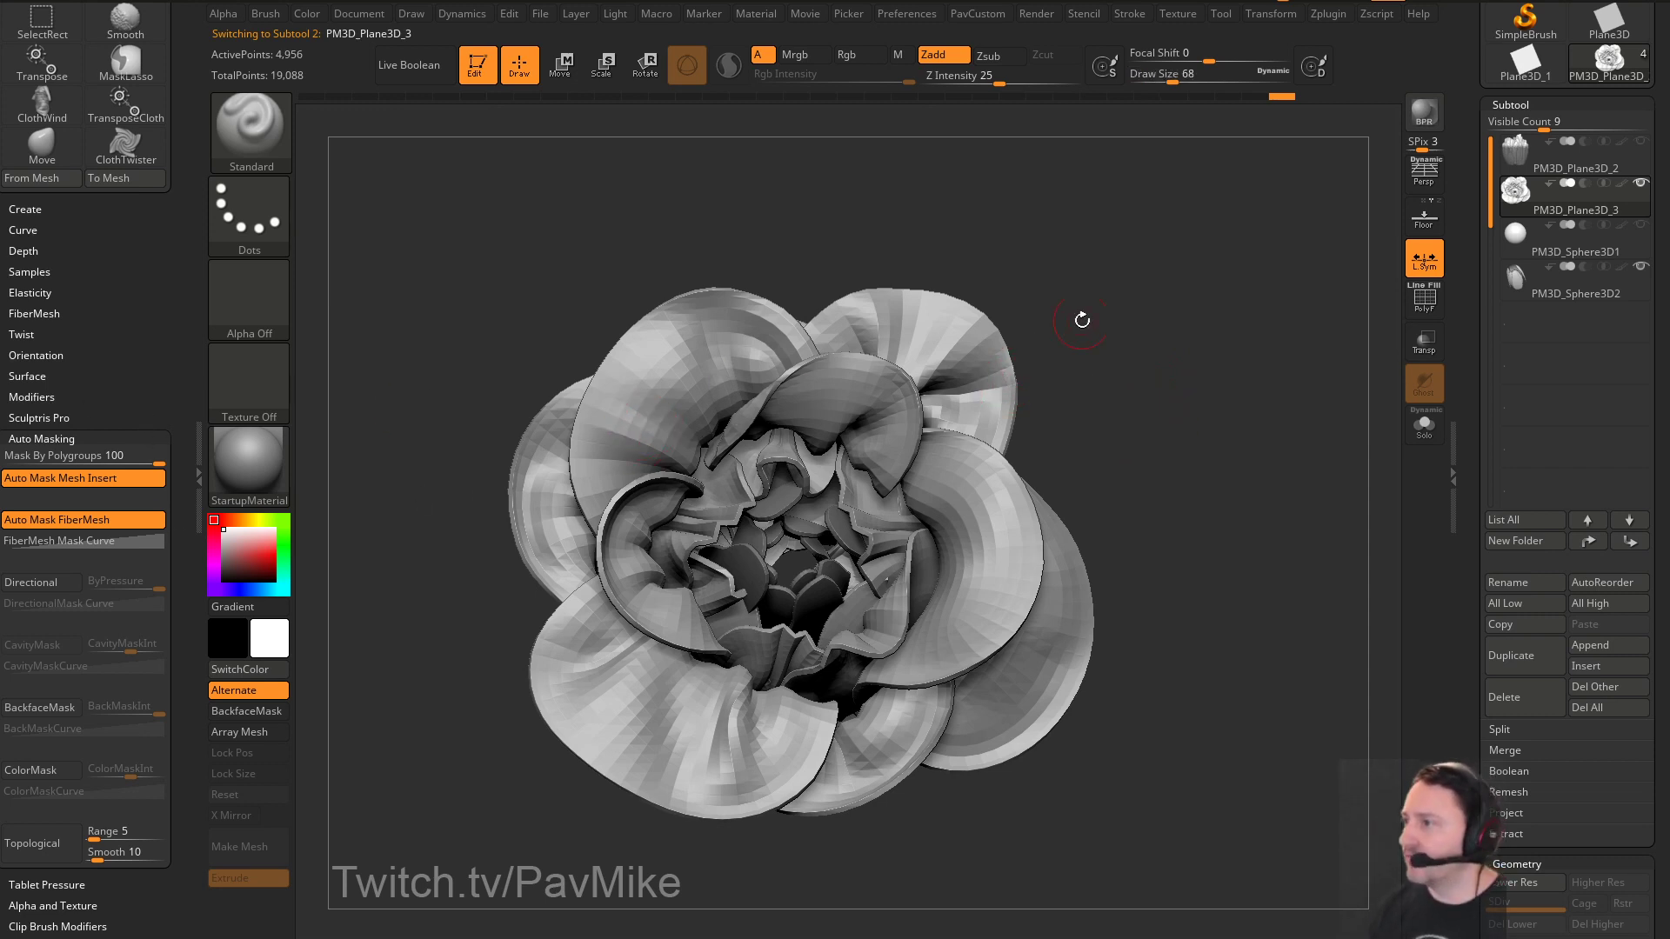
mouse_move(1082, 320)
left_mouse_down()
mouse_move(1071, 346)
mouse_move(1156, 361)
mouse_move(588, 517)
mouse_move(615, 522)
mouse_move(607, 571)
mouse_move(644, 613)
mouse_move(600, 495)
mouse_move(608, 600)
left_mouse_up()
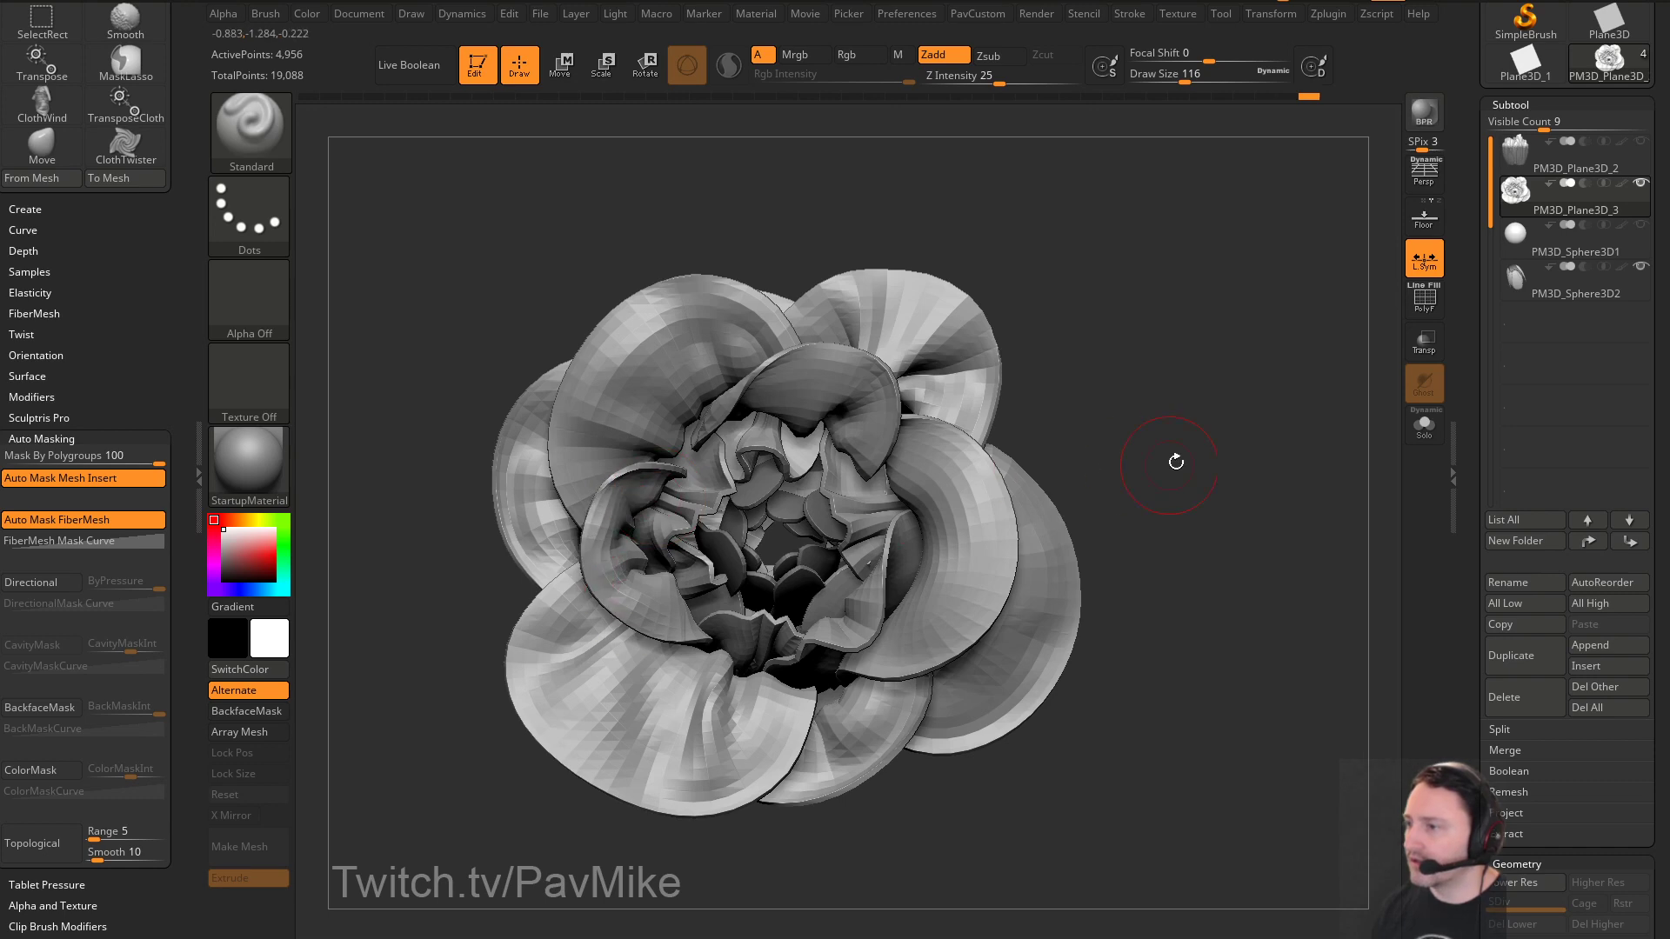
left_click_drag(1173, 458, 962, 421)
mouse_move(1035, 556)
left_mouse_down()
mouse_move(1093, 487)
mouse_move(274, 173)
left_mouse_up()
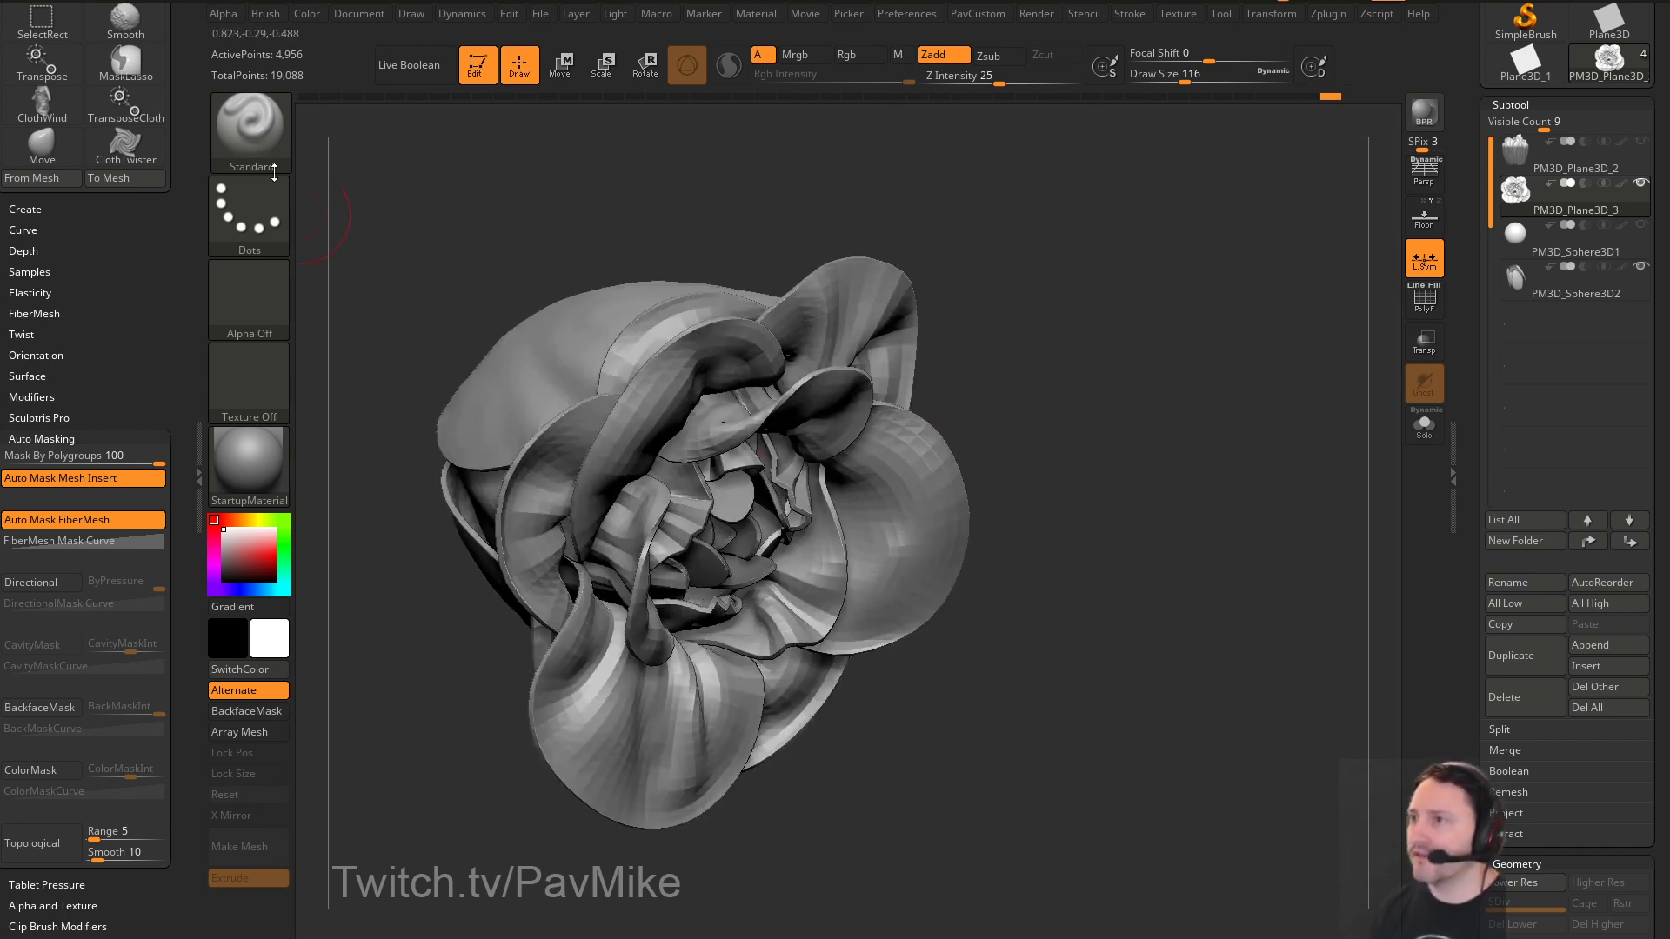
Set the Standard brush's Simulation Iterations to 100 in its Elasticity settings
left_click(270, 15)
left_click_drag(142, 438, 142, 264)
left_click(35, 118)
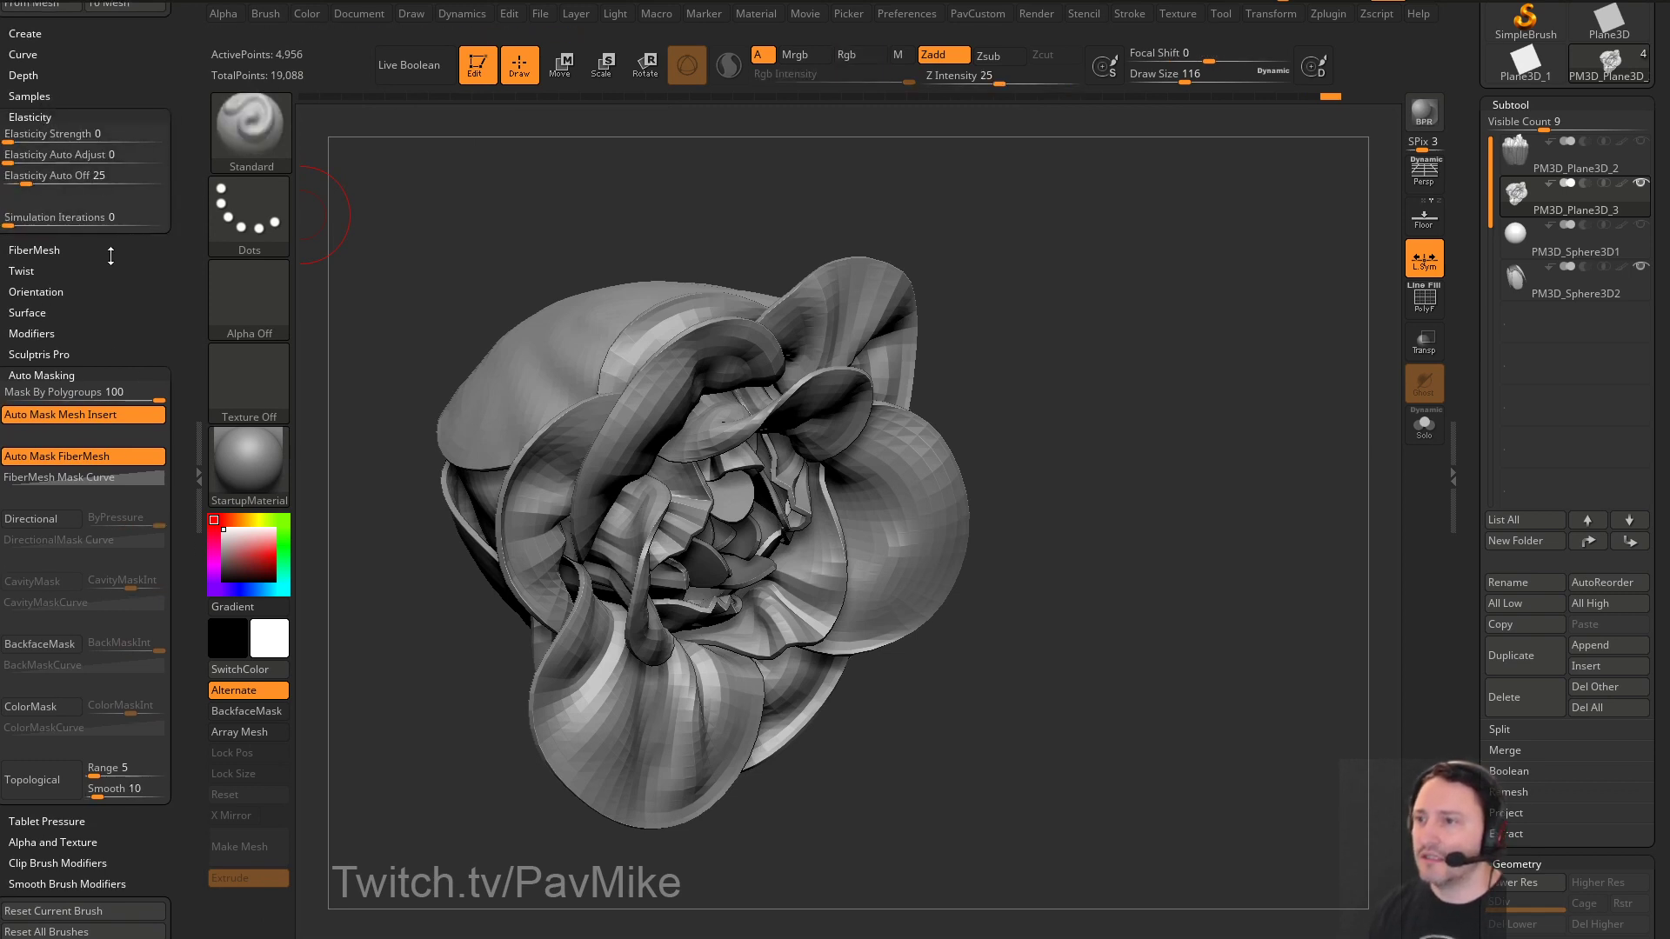
left_click_drag(1050, 309, 1000, 307)
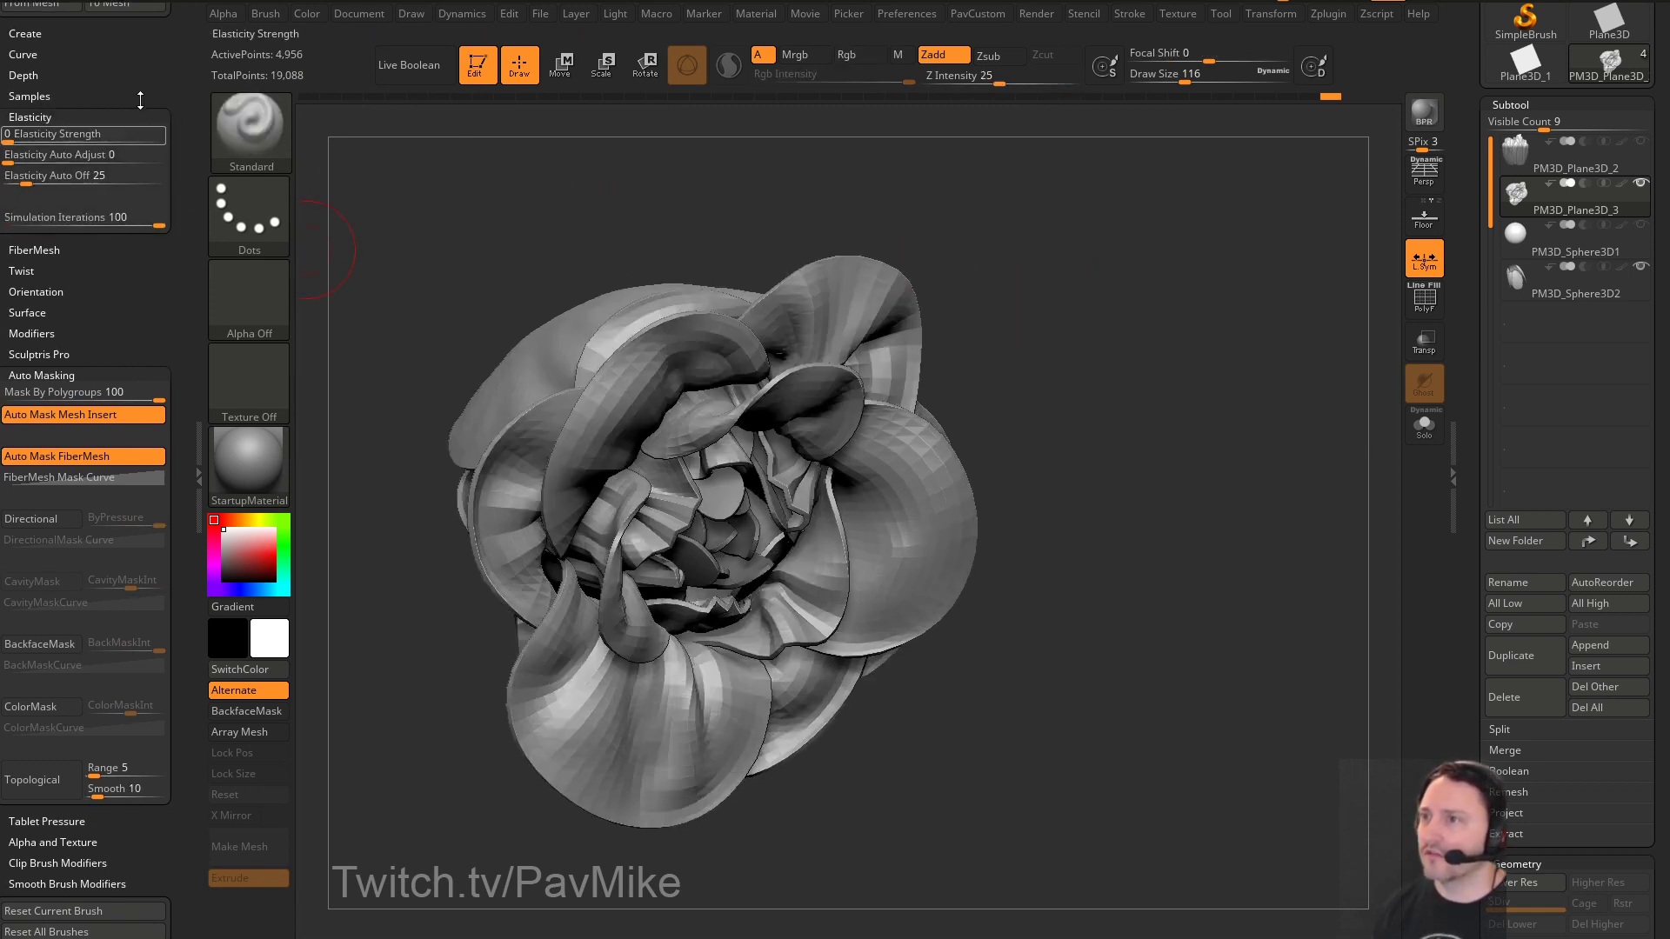
Brush across the outer petals and turn on Expand in the Dynamics simulation settings
left_click_drag(142, 101, 150, 341)
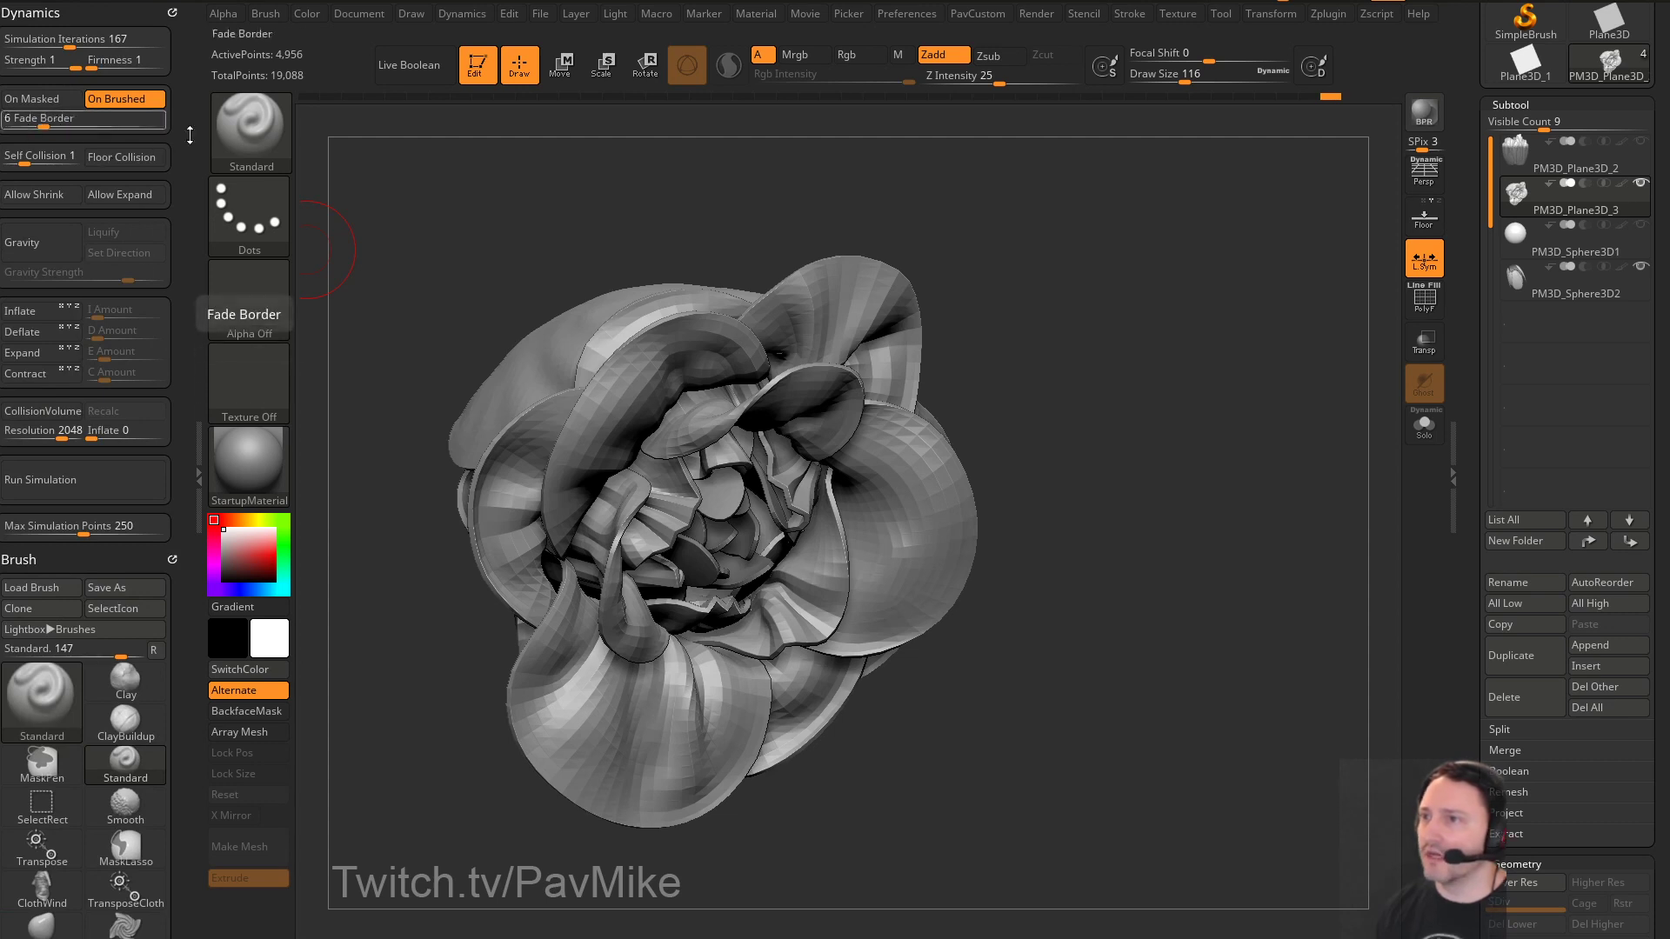
left_click_drag(952, 324, 923, 313)
left_click_drag(997, 412, 506, 455)
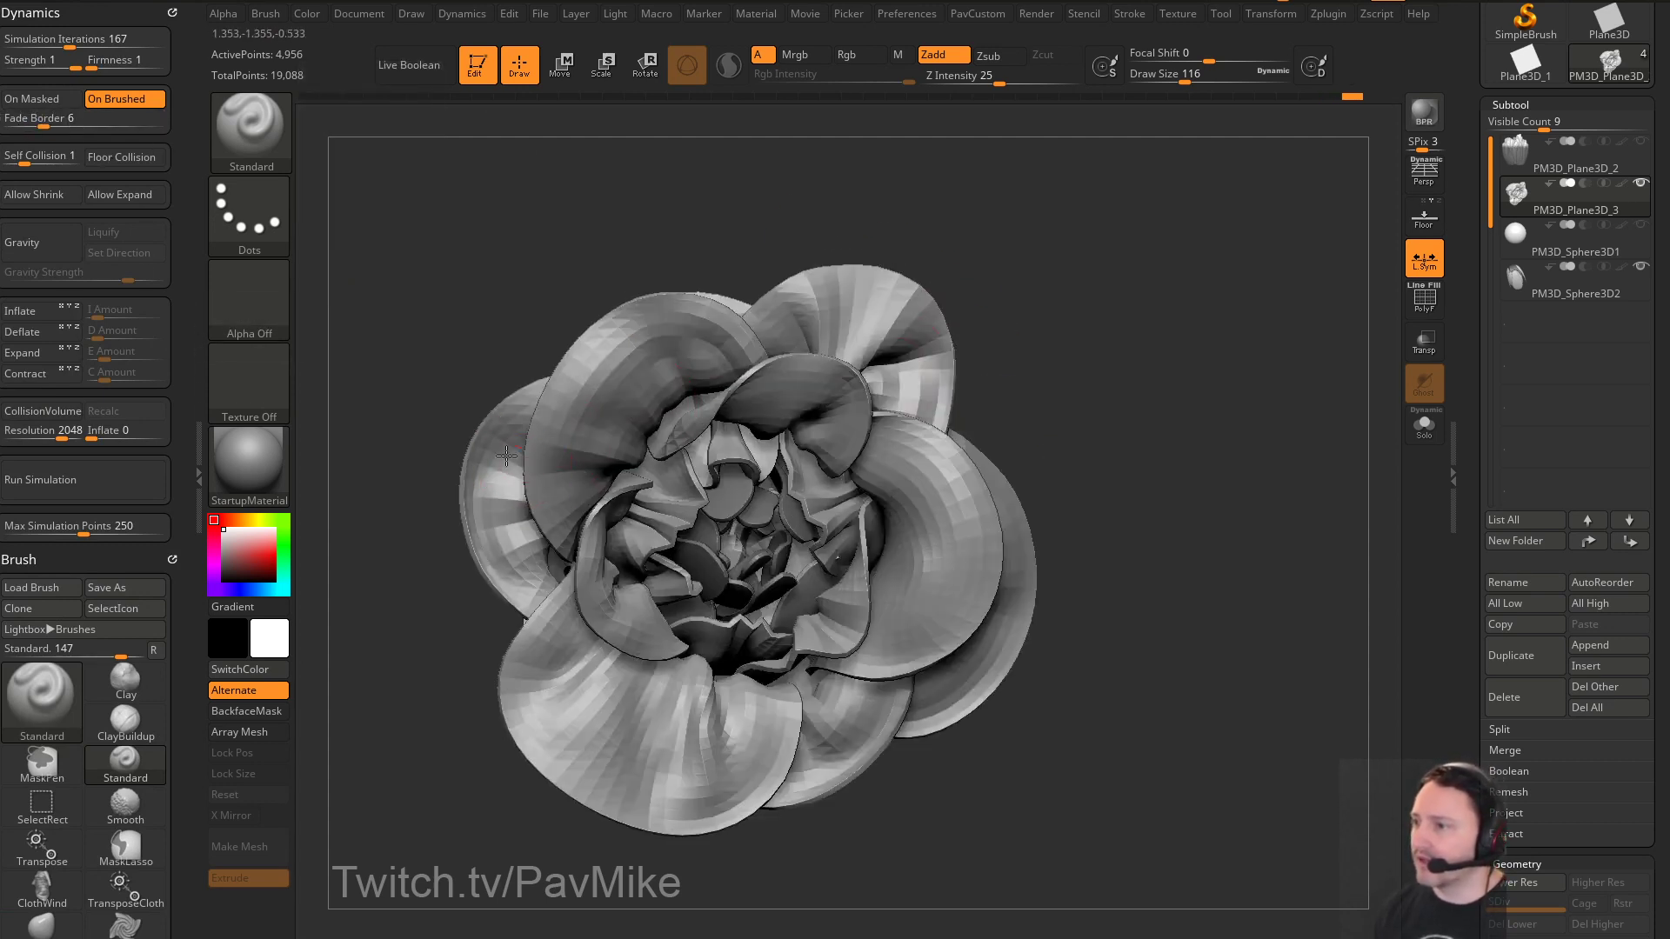
left_click_drag(318, 459, 300, 448)
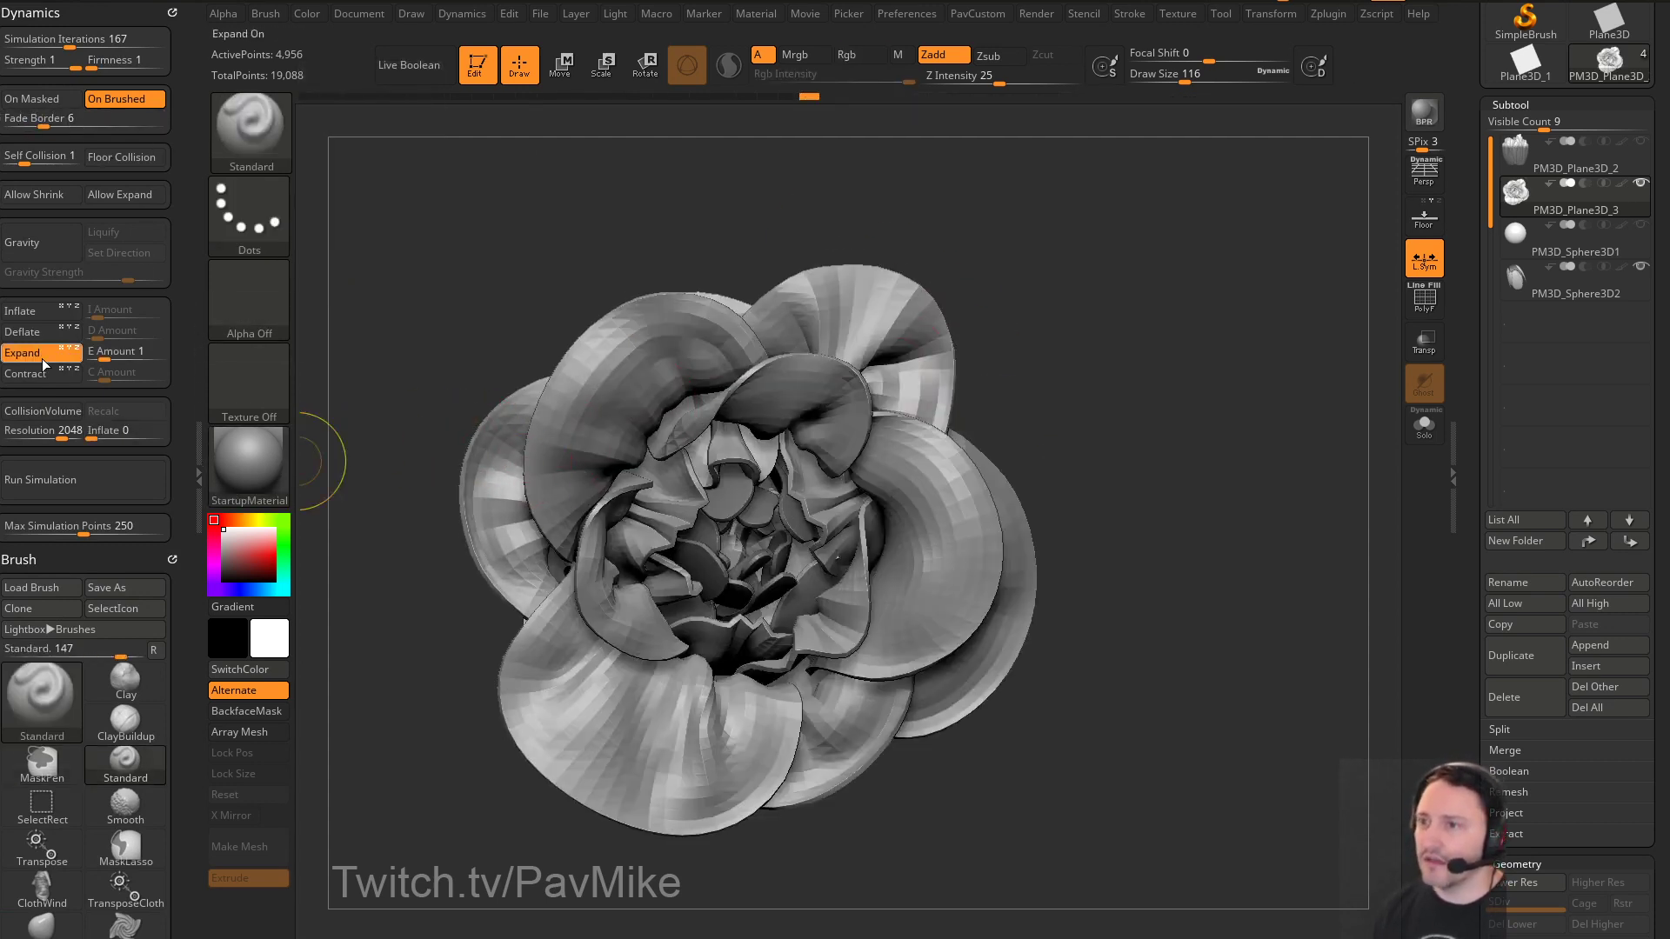
Sculpt the outer petals all around the flower with Expand active to spread and ruffle them
left_click_drag(476, 503, 504, 663)
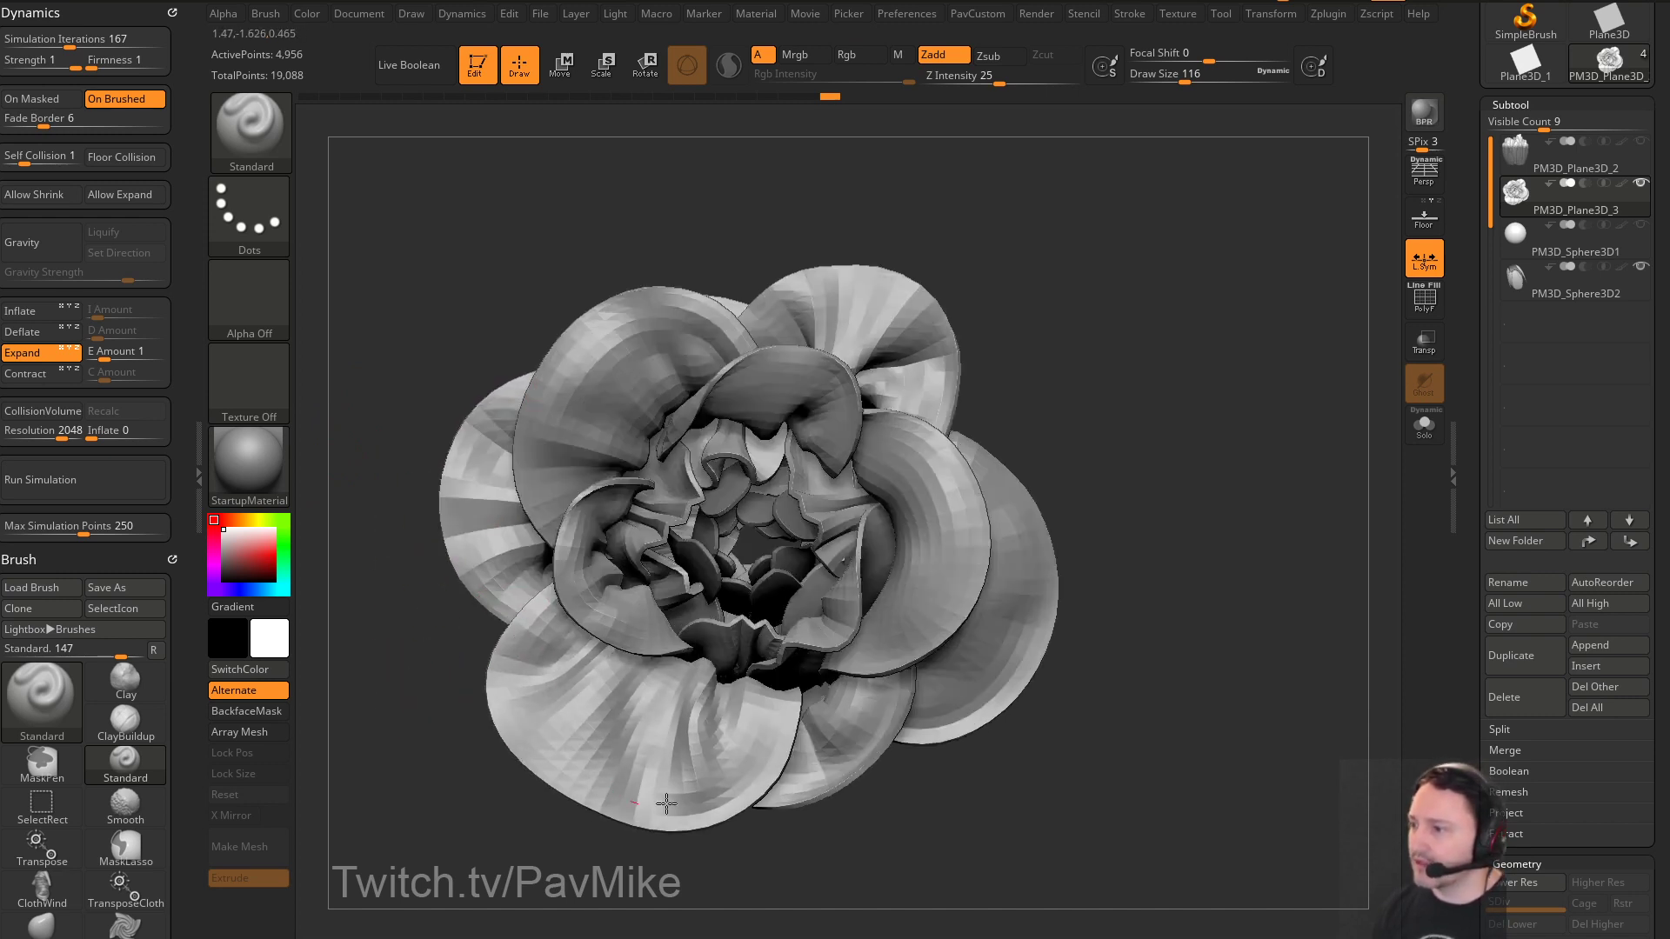
mouse_move(1159, 484)
left_mouse_down()
mouse_move(844, 465)
mouse_move(887, 608)
mouse_move(861, 665)
left_mouse_up()
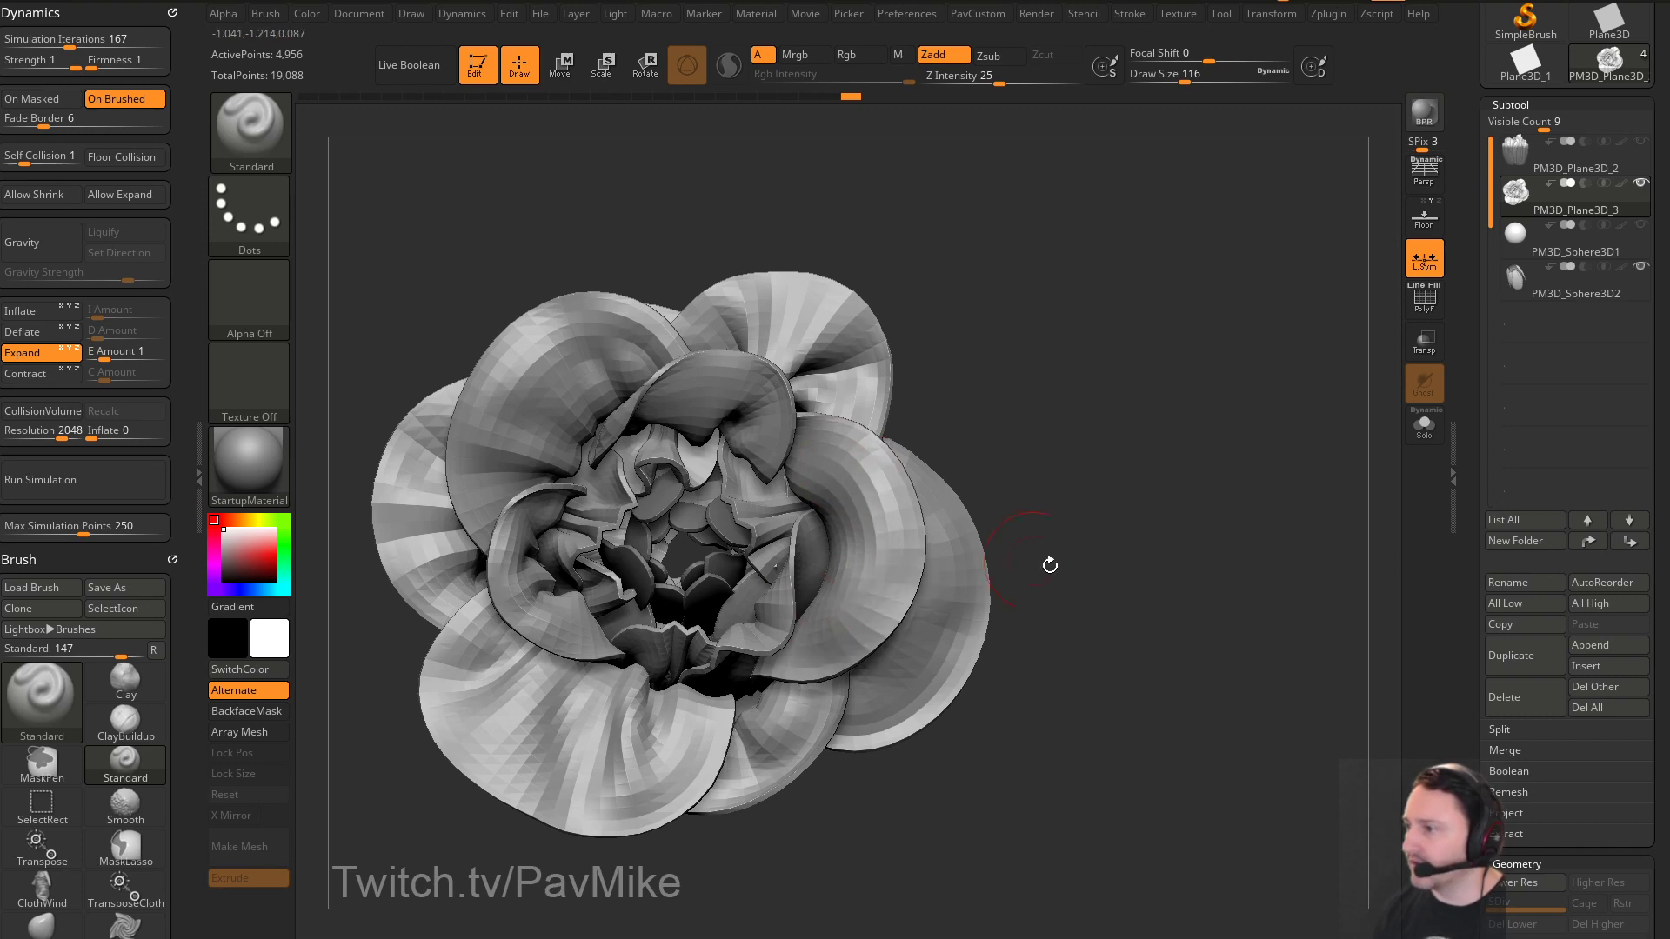
mouse_move(1052, 566)
left_mouse_down()
mouse_move(1057, 483)
mouse_move(1076, 547)
left_mouse_up()
left_click_drag(765, 279, 861, 365)
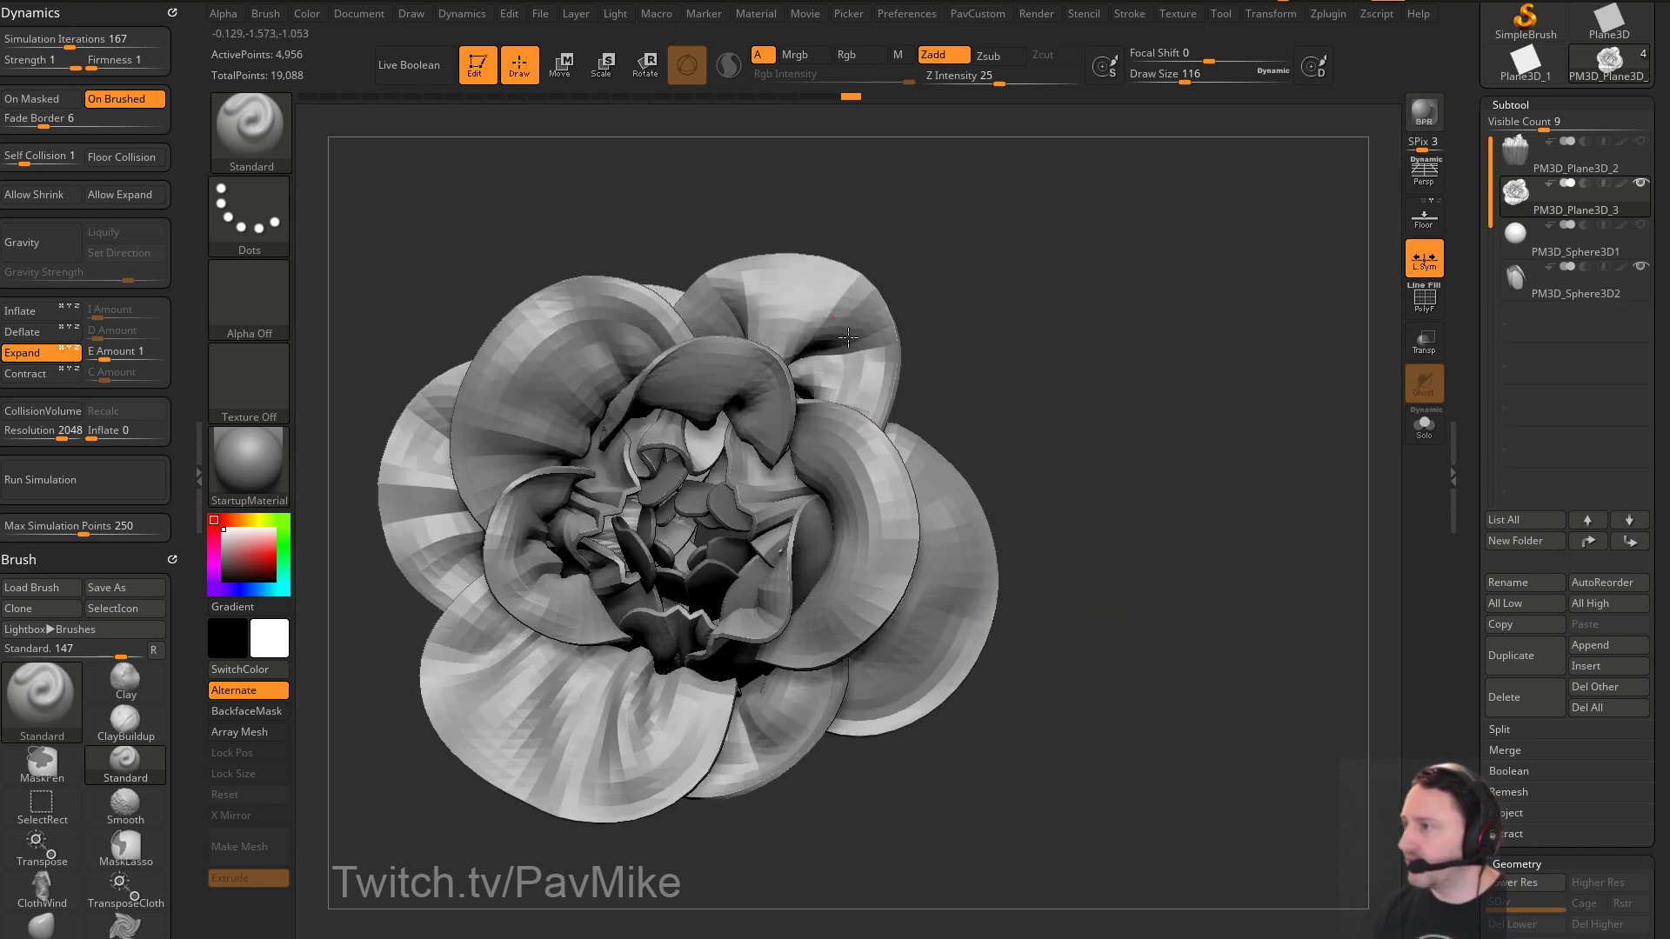
mouse_move(1063, 371)
left_mouse_down()
mouse_move(1083, 339)
mouse_move(866, 310)
mouse_move(784, 429)
mouse_move(771, 597)
mouse_move(691, 687)
left_mouse_up()
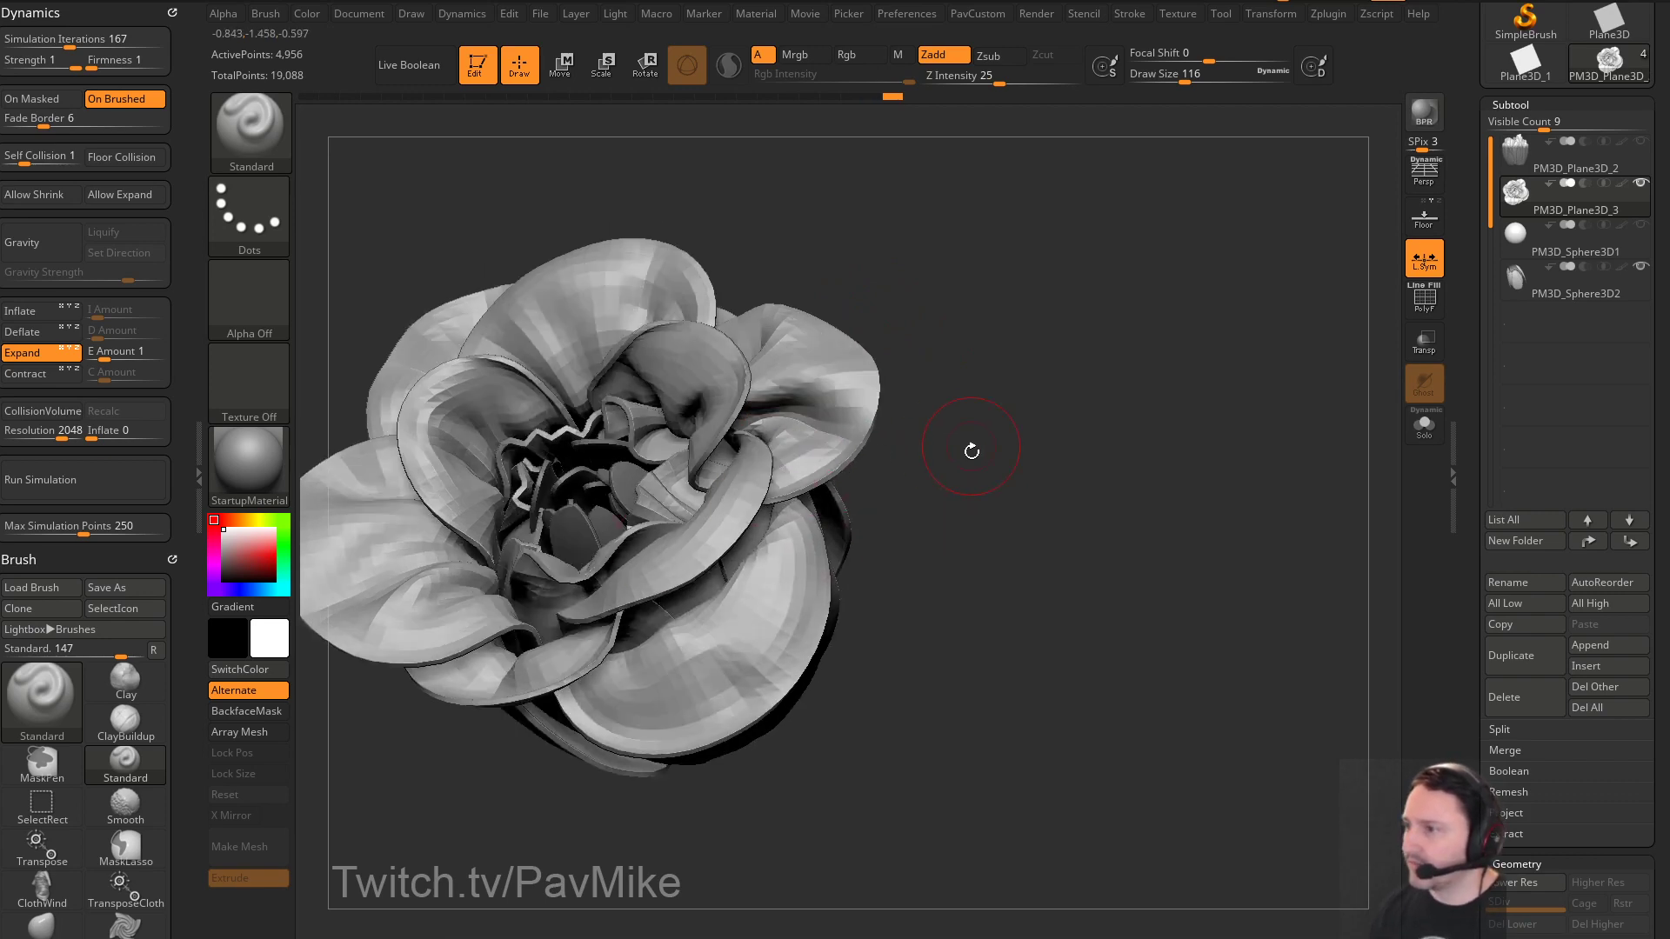
mouse_move(972, 451)
left_mouse_down()
mouse_move(1071, 471)
mouse_move(904, 409)
left_mouse_up()
mouse_move(602, 320)
left_mouse_down()
mouse_move(538, 421)
mouse_move(522, 497)
left_mouse_up()
left_click_drag(359, 591, 383, 539)
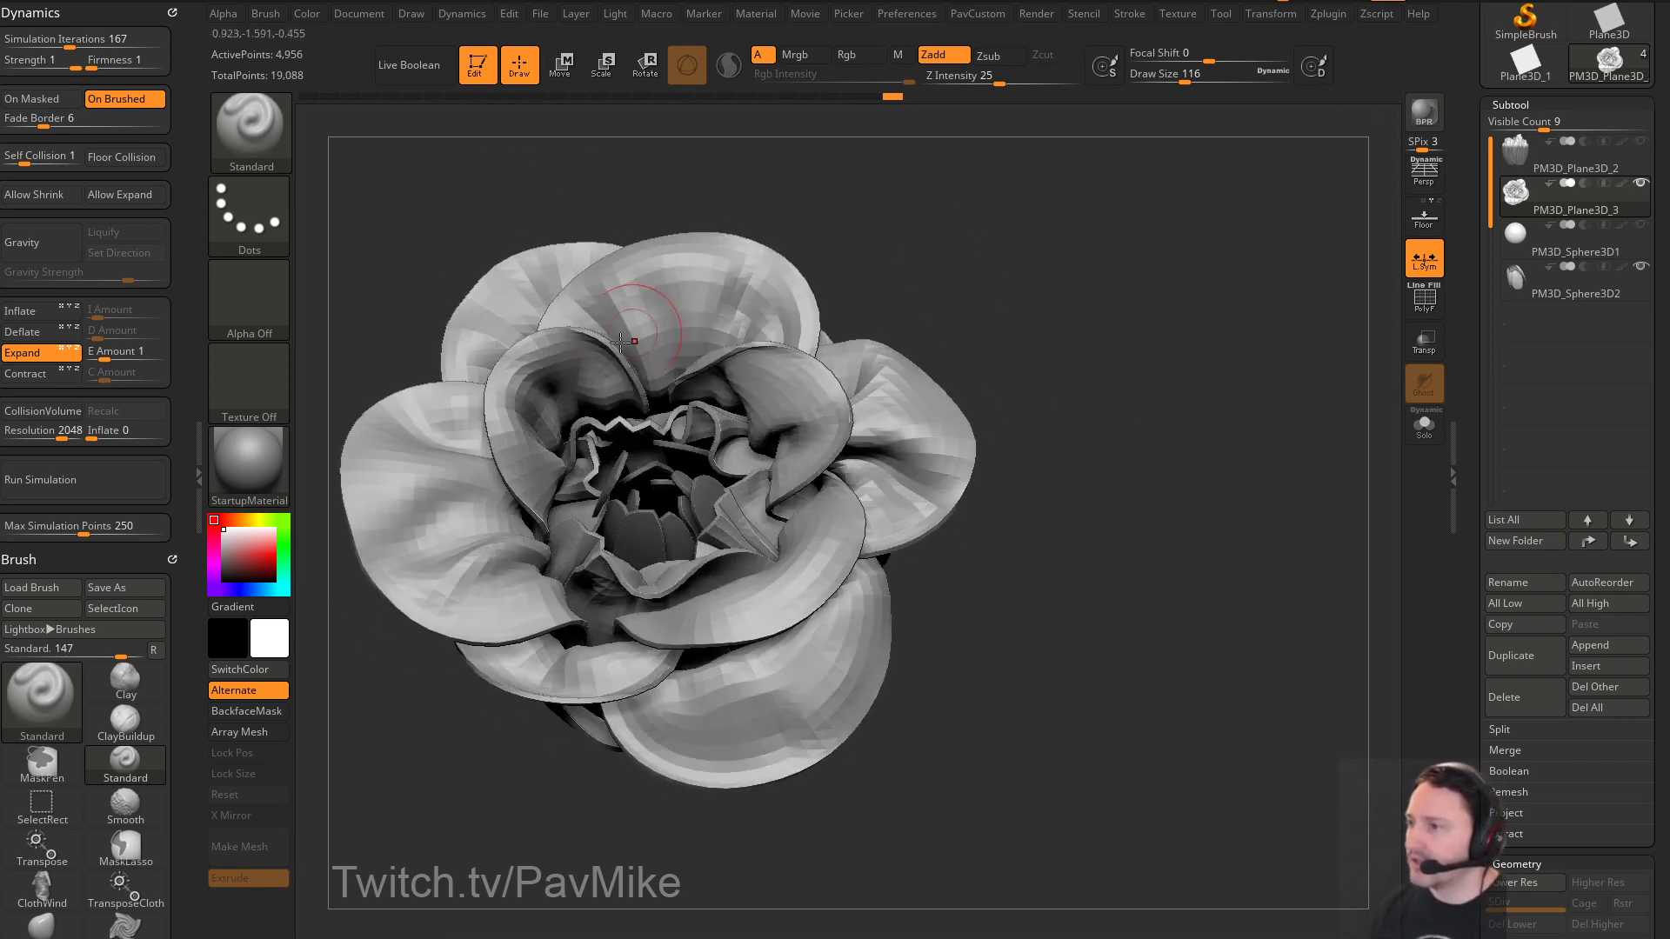
mouse_move(648, 337)
left_mouse_down()
mouse_move(522, 435)
mouse_move(534, 511)
left_mouse_up()
left_click_drag(383, 678, 661, 495)
left_click_drag(492, 635, 652, 539)
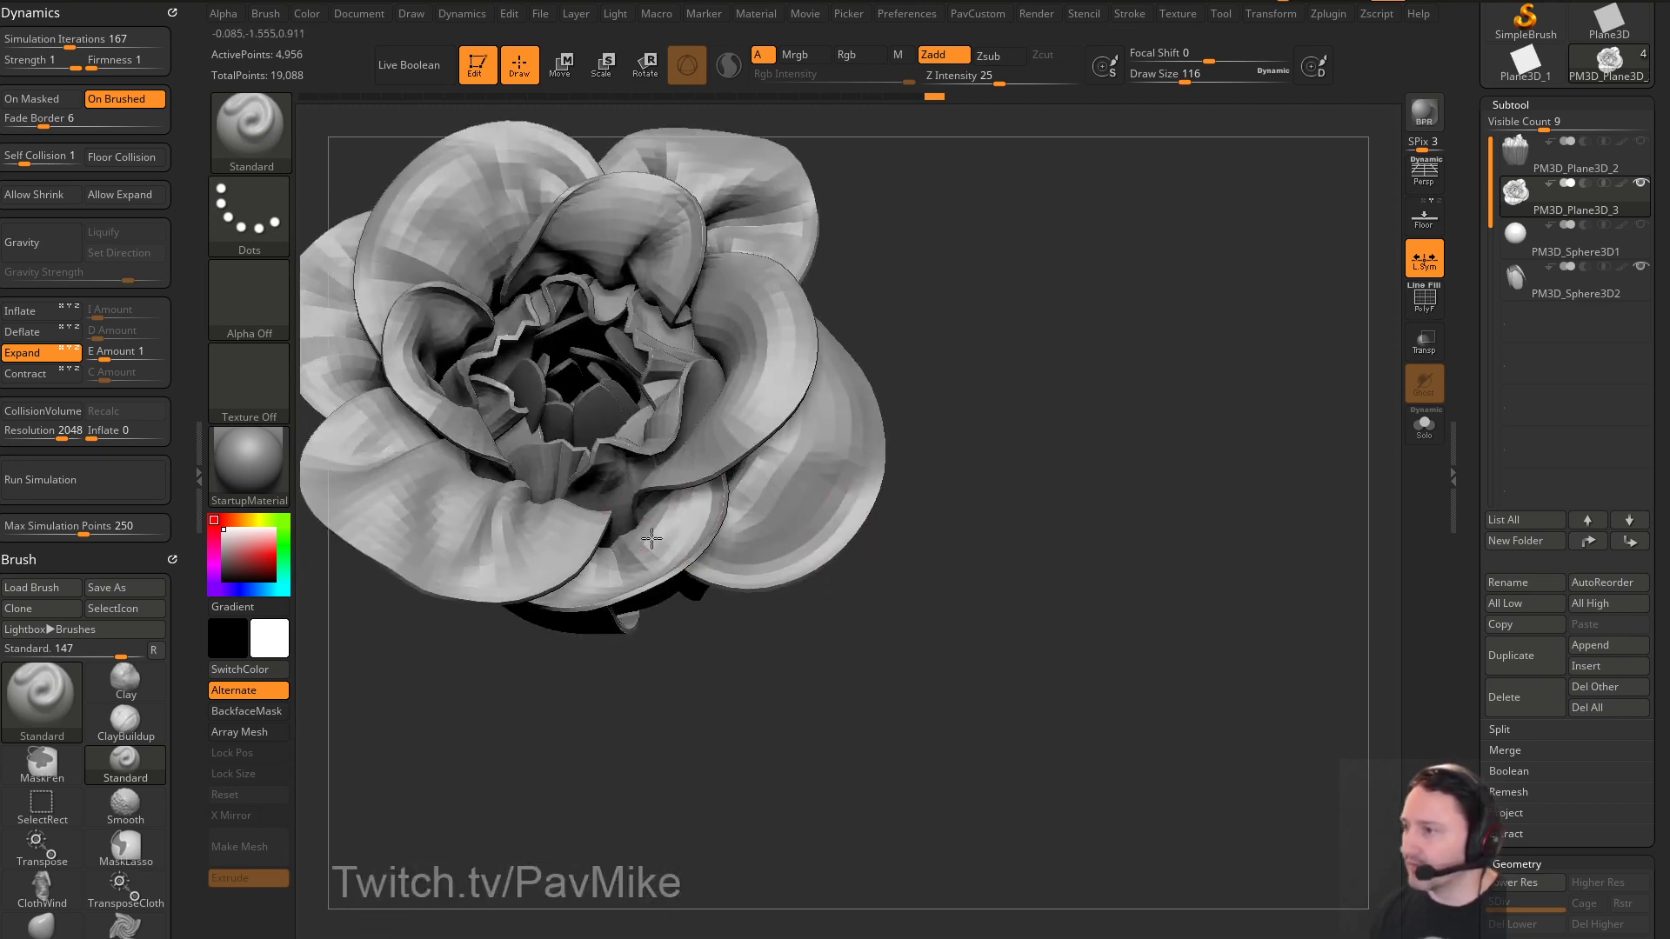
left_click_drag(922, 487, 810, 356)
Activate the inner petals subtool PM3D_Sphere3D2 and set the draw size to 65
mouse_move(1043, 391)
left_mouse_down()
mouse_move(1130, 369)
mouse_move(1249, 410)
mouse_move(1179, 389)
mouse_move(1156, 454)
left_mouse_up()
left_click(745, 474, "alt")
key("s")
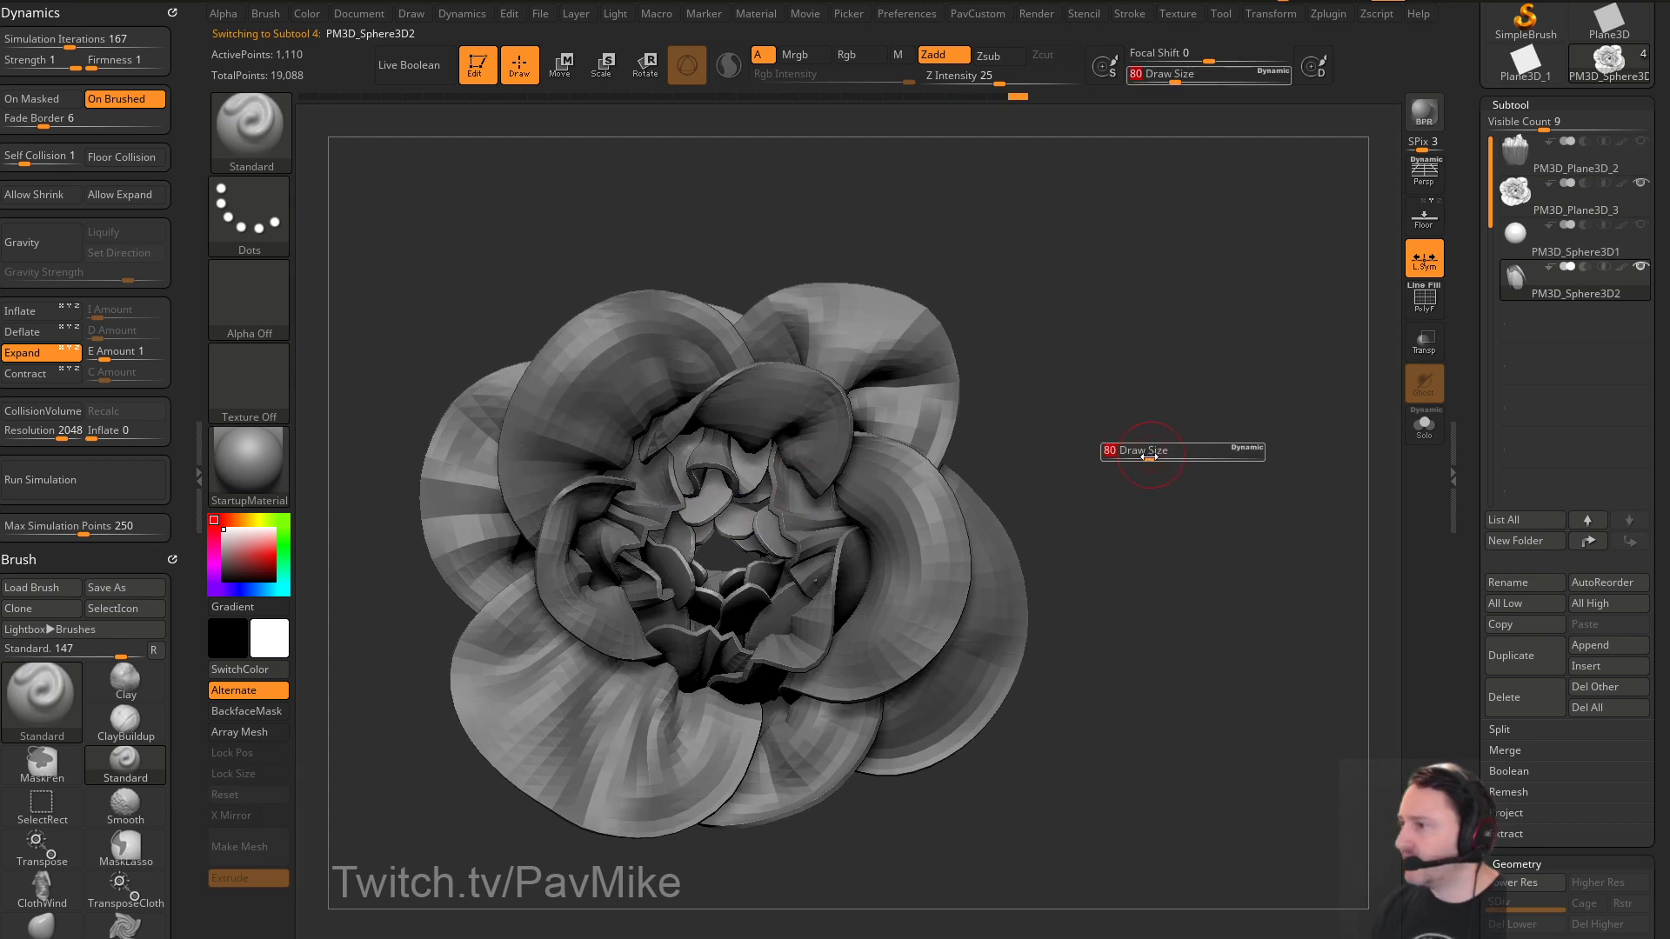
left_click(1149, 453)
left_click_drag(1167, 383, 1213, 502, "ctrl")
key("grave")
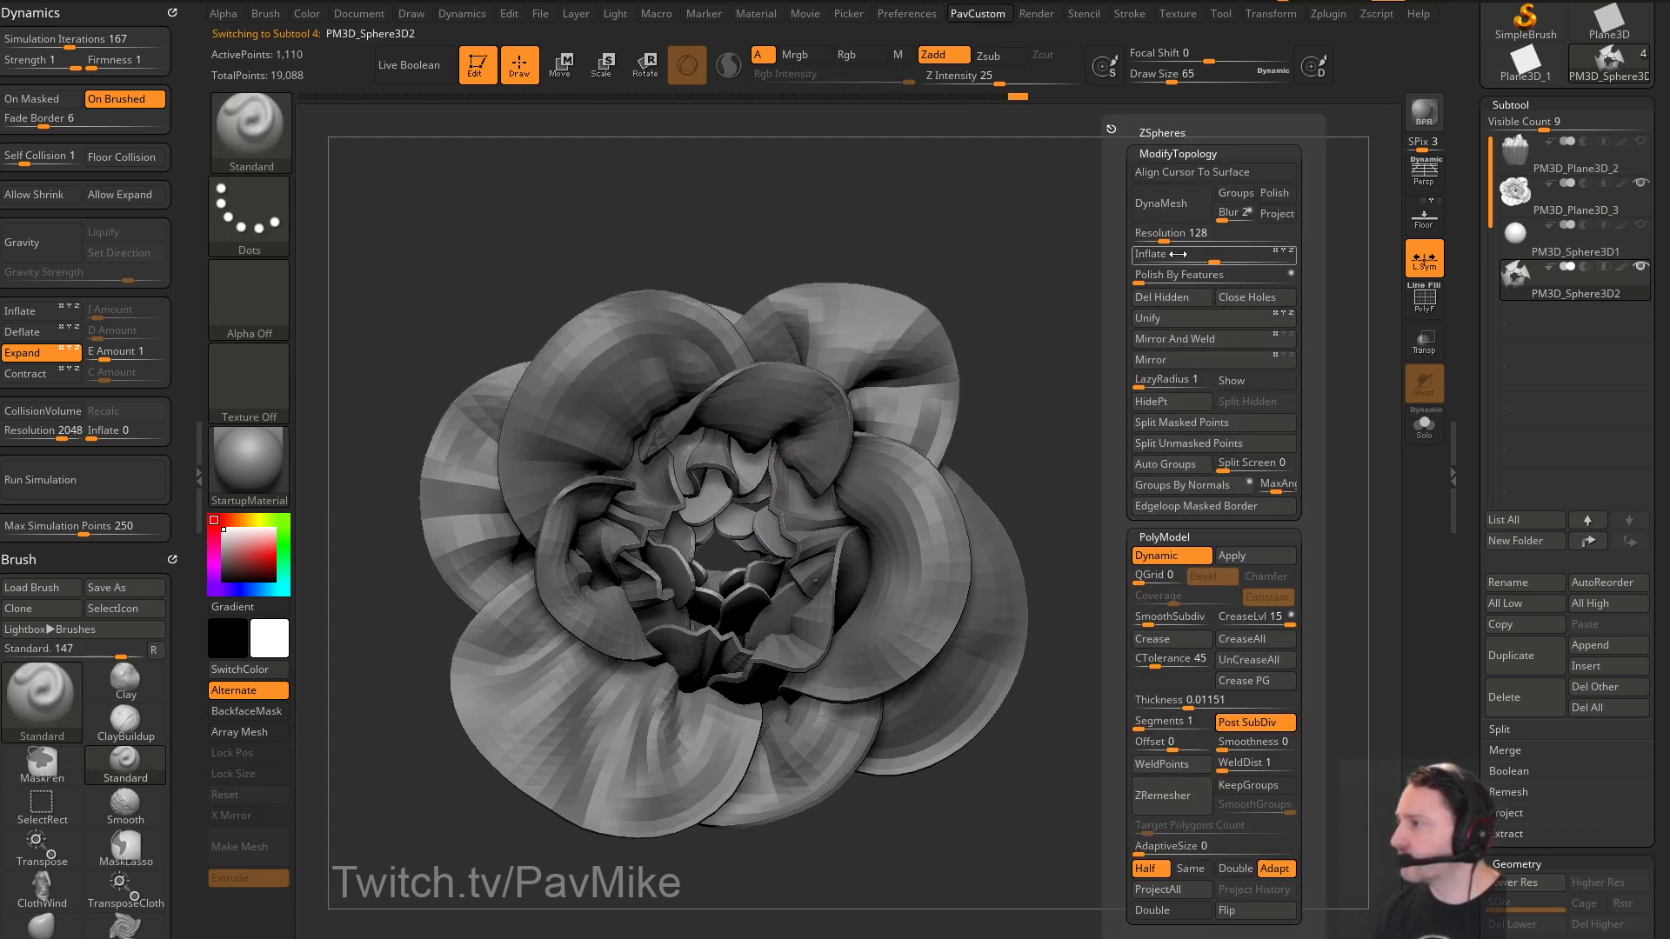
Move the centre sphere PM3D_Sphere3D1 upward inside the flower, using transparency to see it through the petals
left_click(759, 526, "alt")
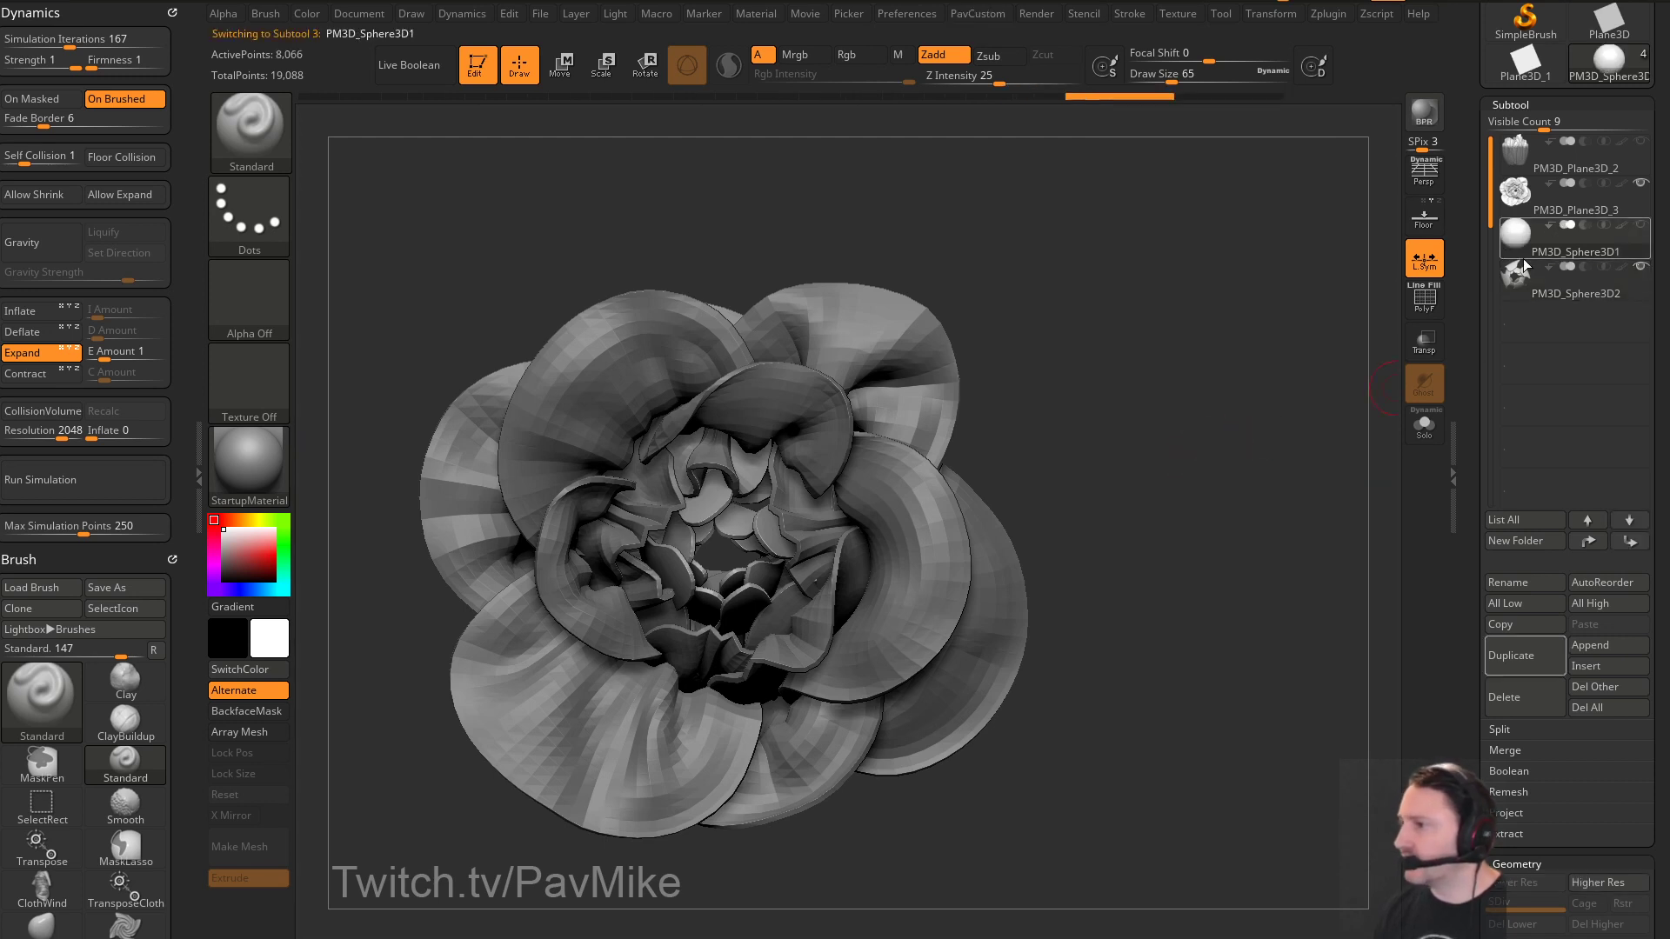
key("w")
left_click_drag(738, 540, 676, 638)
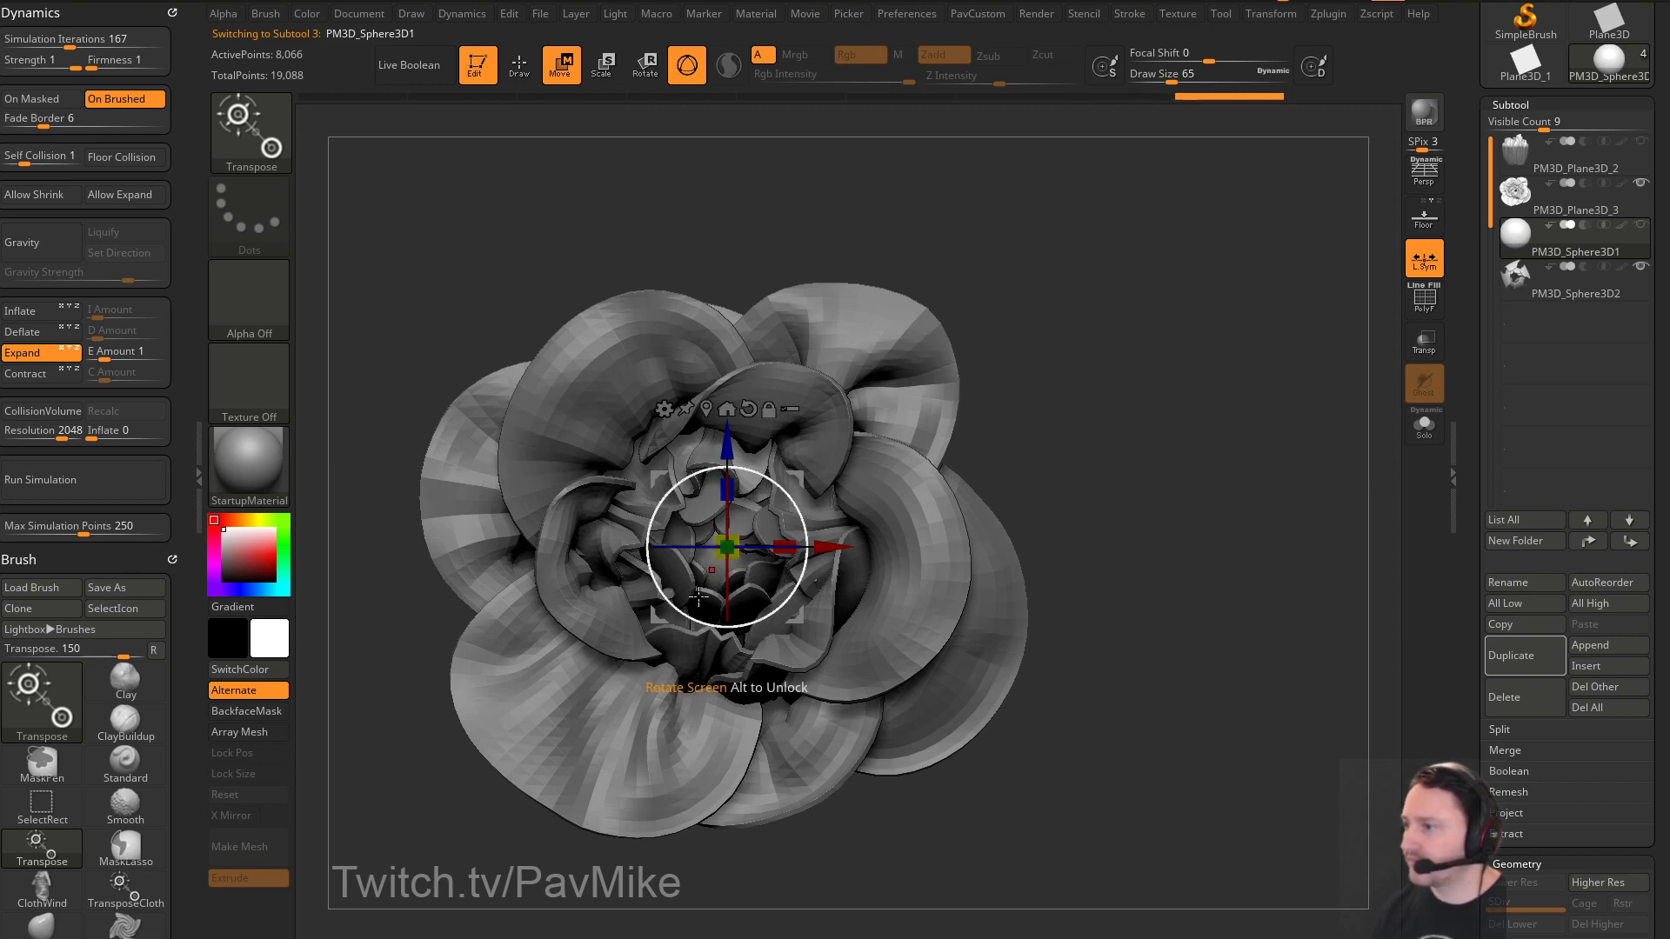
left_click_drag(1106, 461, 1115, 313)
left_click(1423, 343)
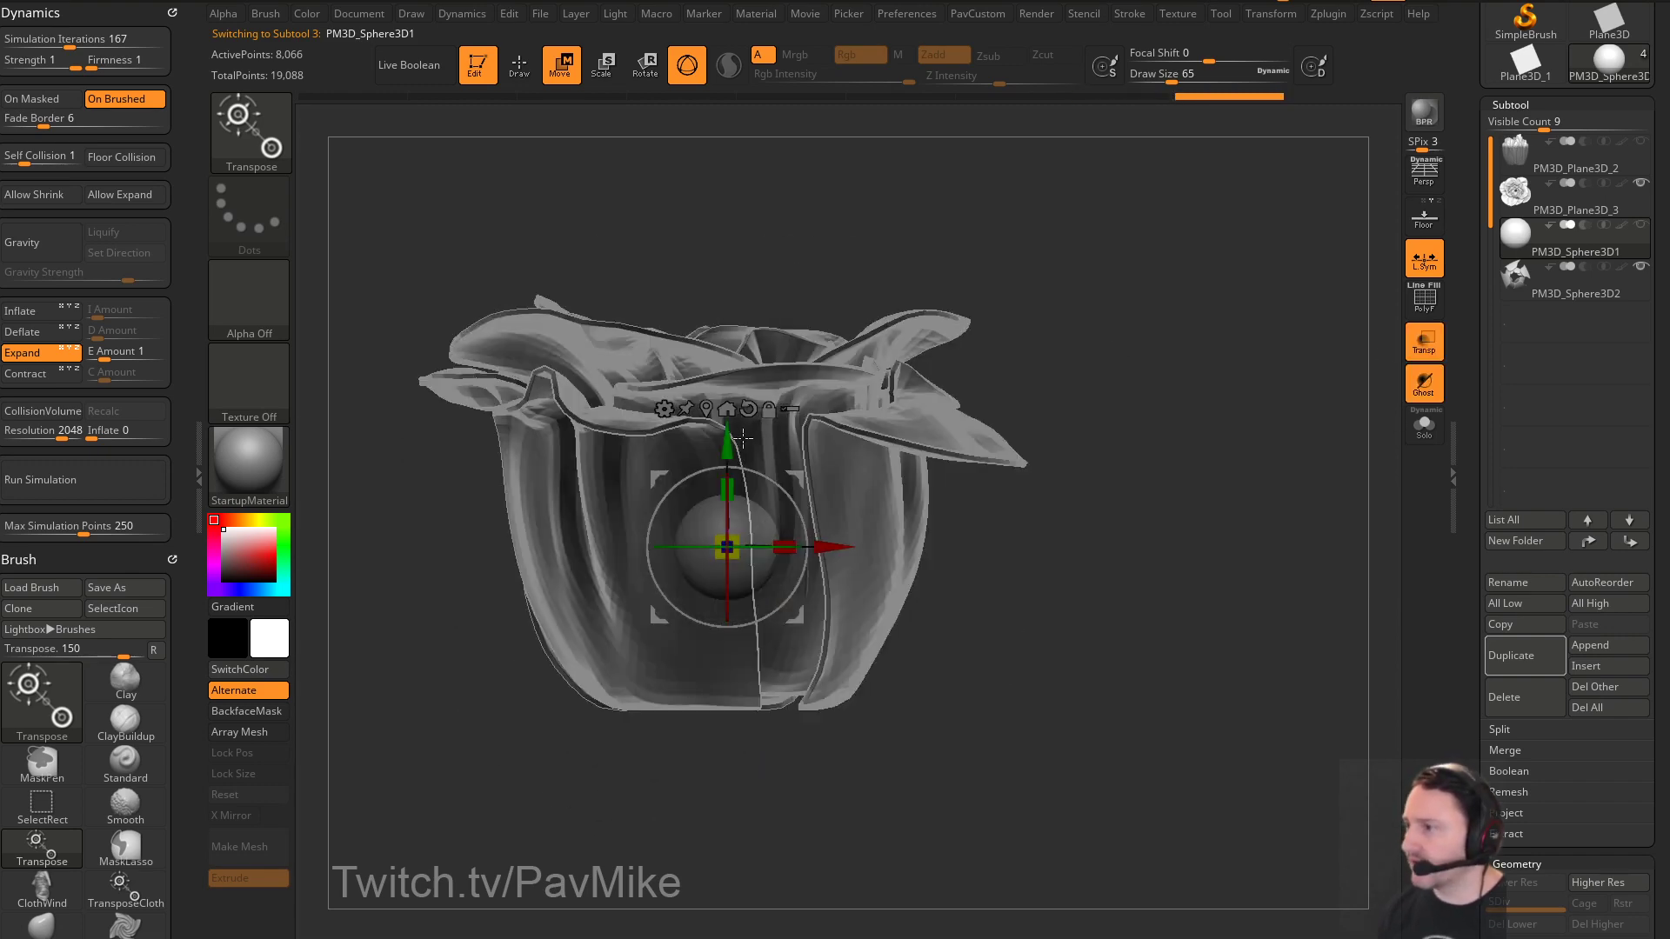
left_click_drag(727, 487, 729, 428)
left_click_drag(1000, 361, 979, 513)
key("q")
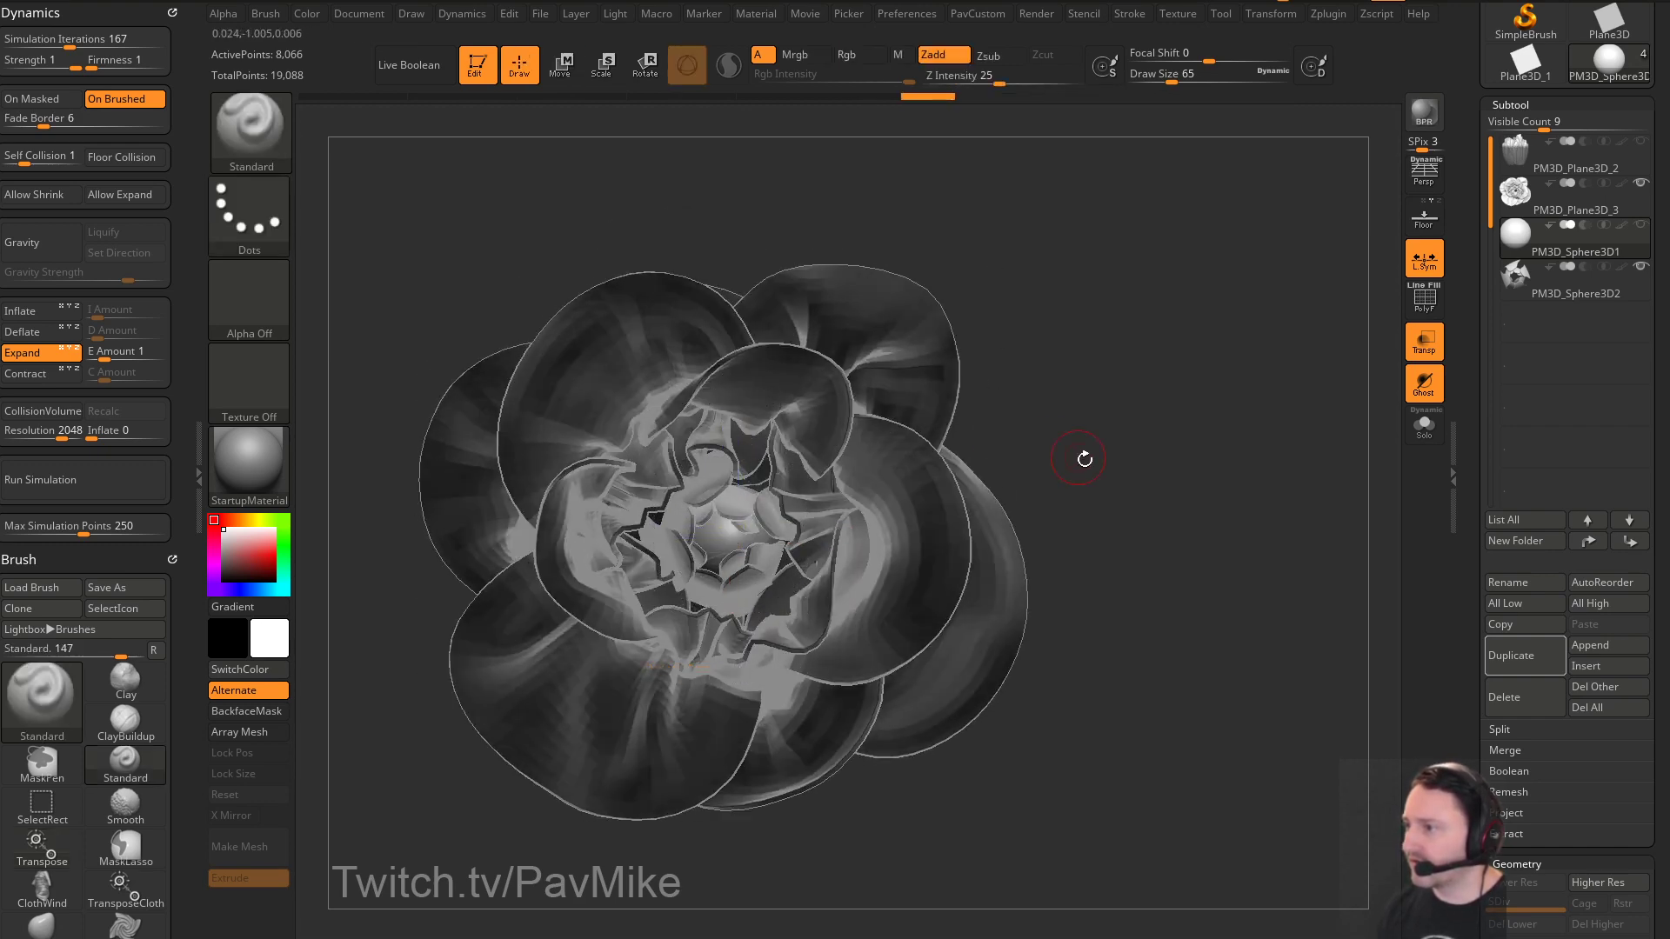
left_click_drag(1081, 462, 1394, 404)
Isolate the inner petals PM3D_Sphere3D2 with the centre sphere by hiding PM3D_Plane3D_3 and showing PM3D_Sphere3D1
left_click(1553, 284)
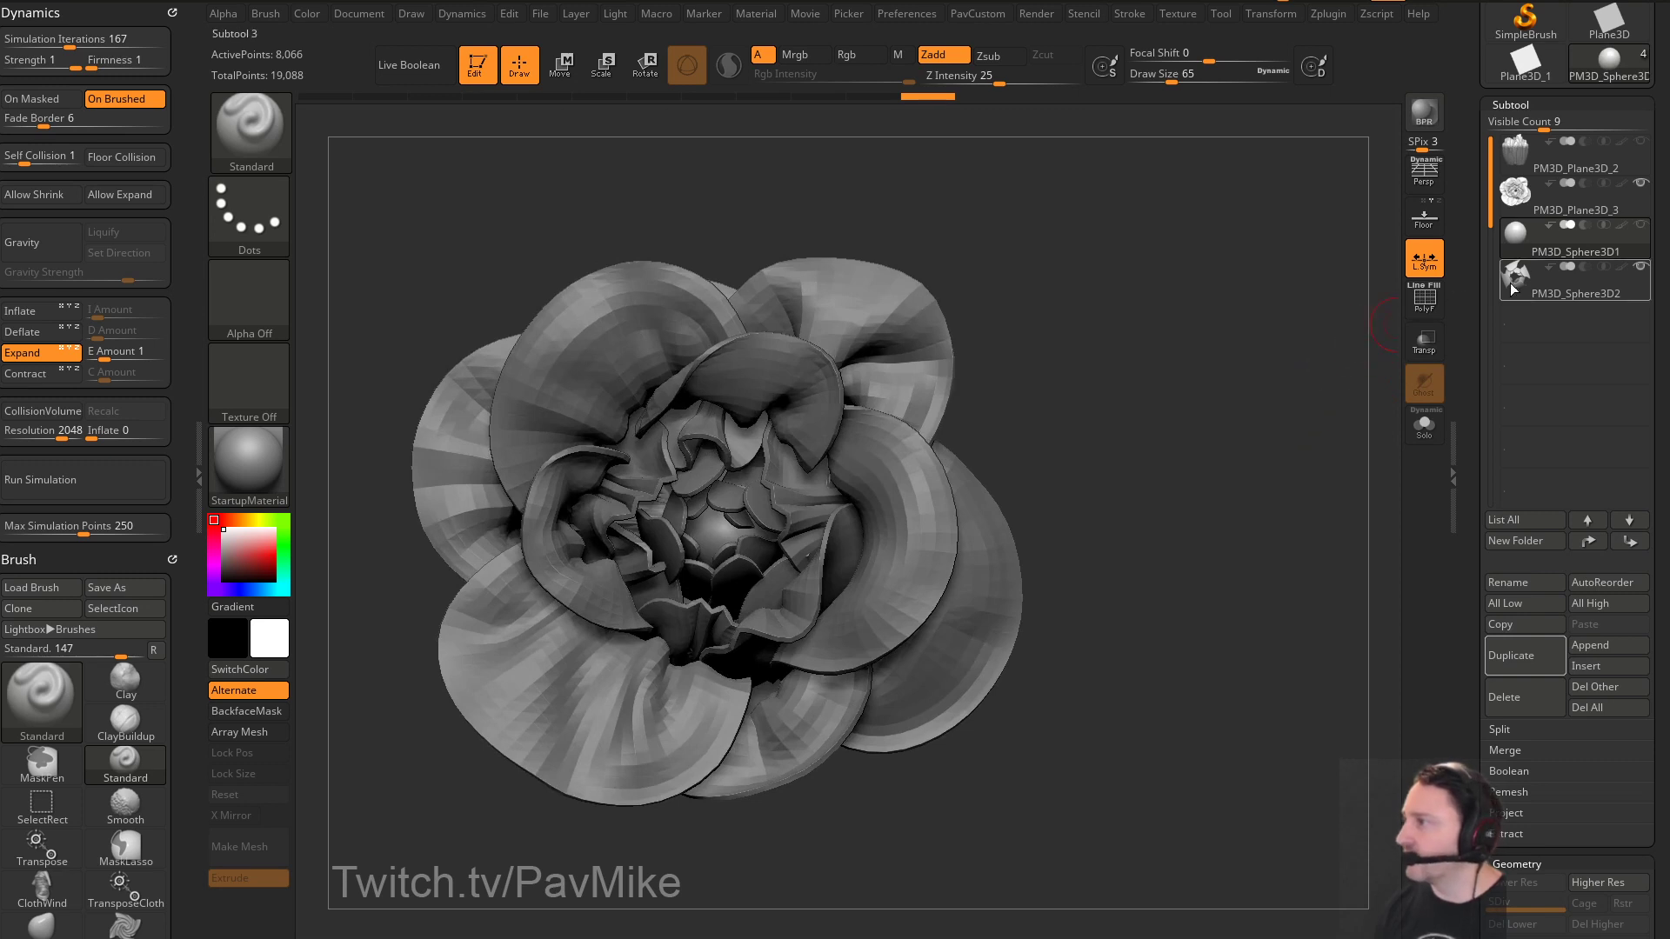
mouse_move(1157, 358)
left_mouse_down()
mouse_move(1191, 408)
mouse_move(1158, 387)
mouse_move(1181, 373)
left_mouse_up()
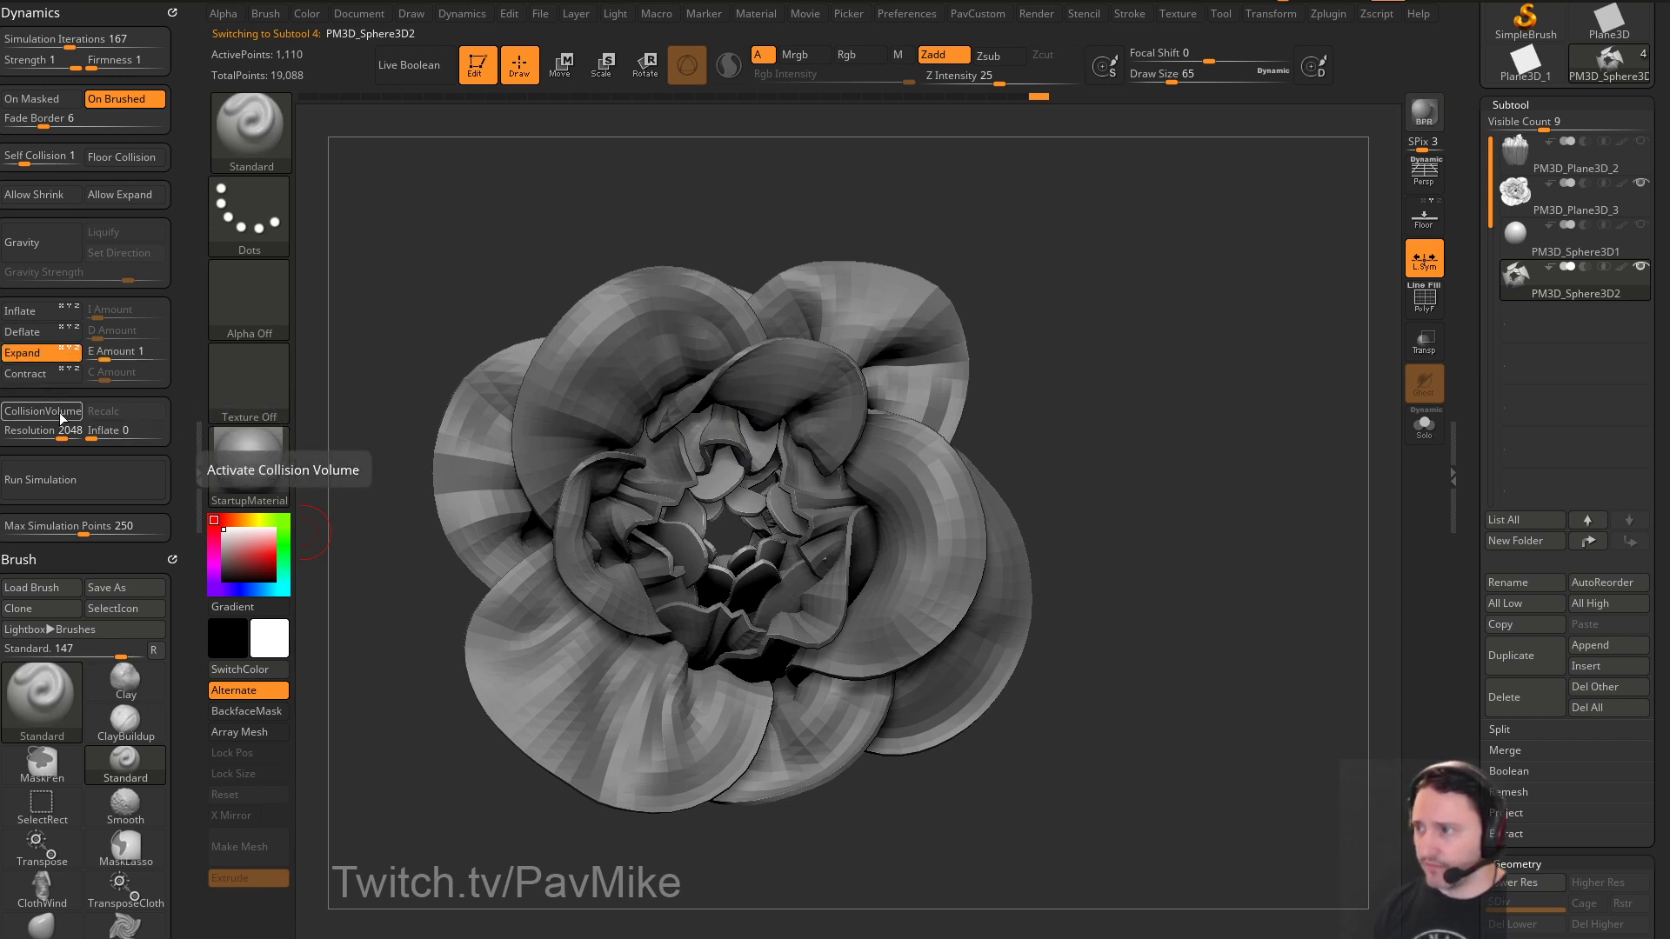
left_click(1640, 183)
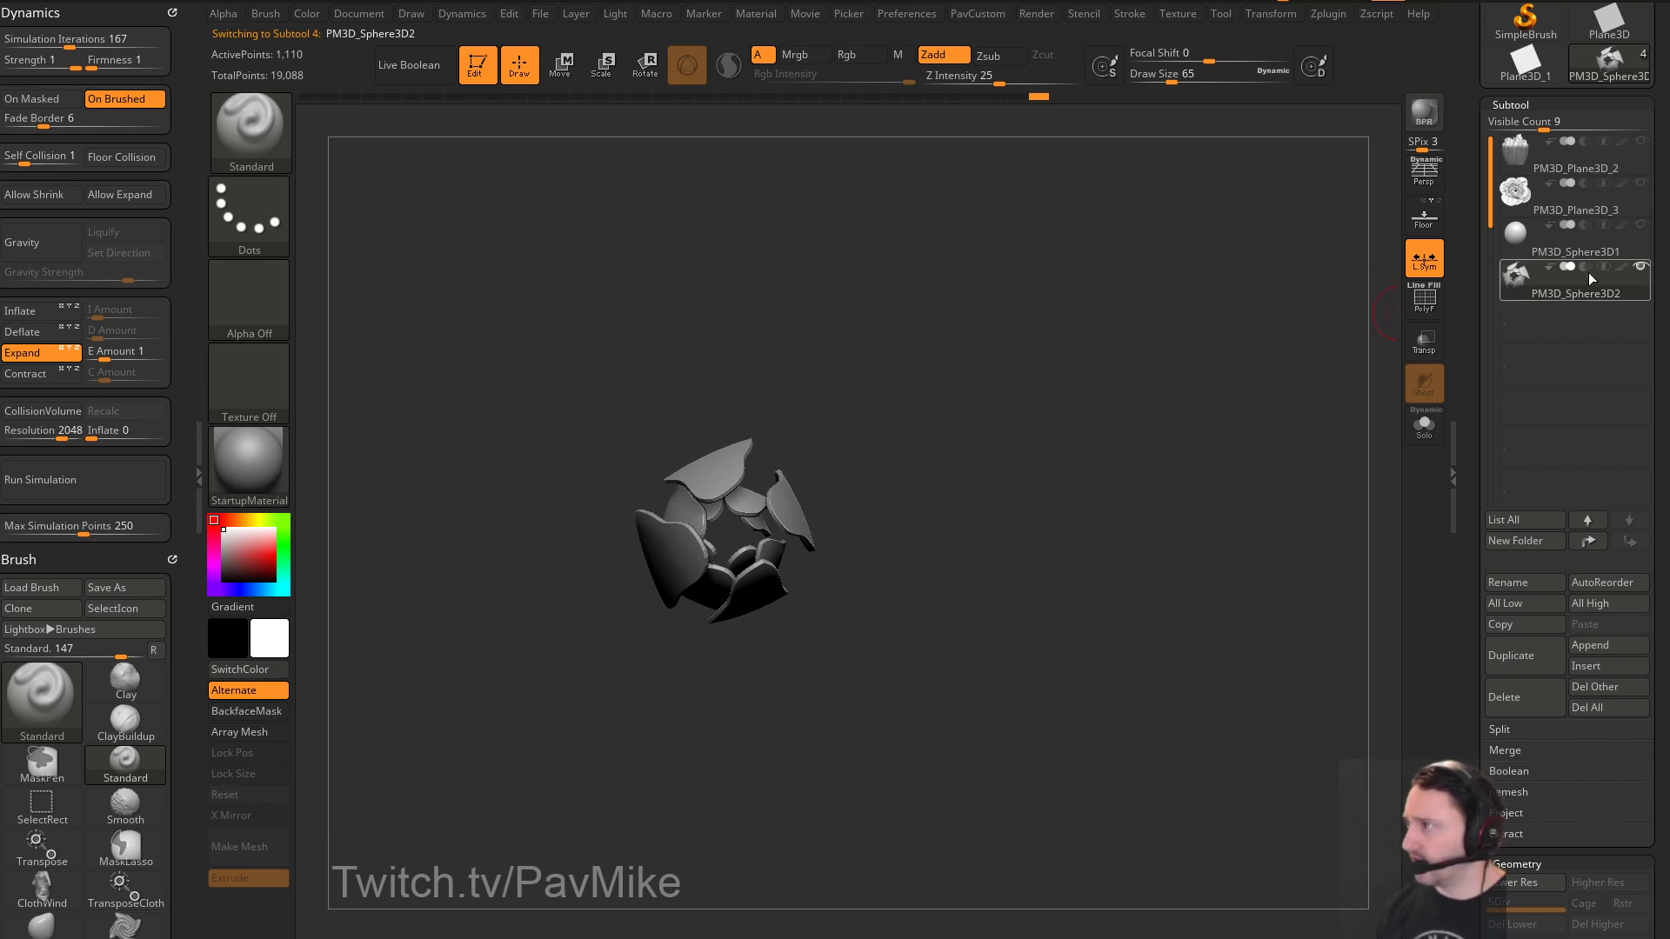
left_click(1640, 226)
left_click_drag(1228, 380, 804, 227)
Reposition the centre sphere at the base of the inner petals and turn off On Brushed in the Dynamics settings
left_click(733, 591, "alt")
mouse_move(835, 487)
left_mouse_down()
mouse_move(931, 485)
mouse_move(793, 501)
mouse_move(884, 608)
mouse_move(903, 585)
mouse_move(847, 417)
left_mouse_up()
key("w")
key("q")
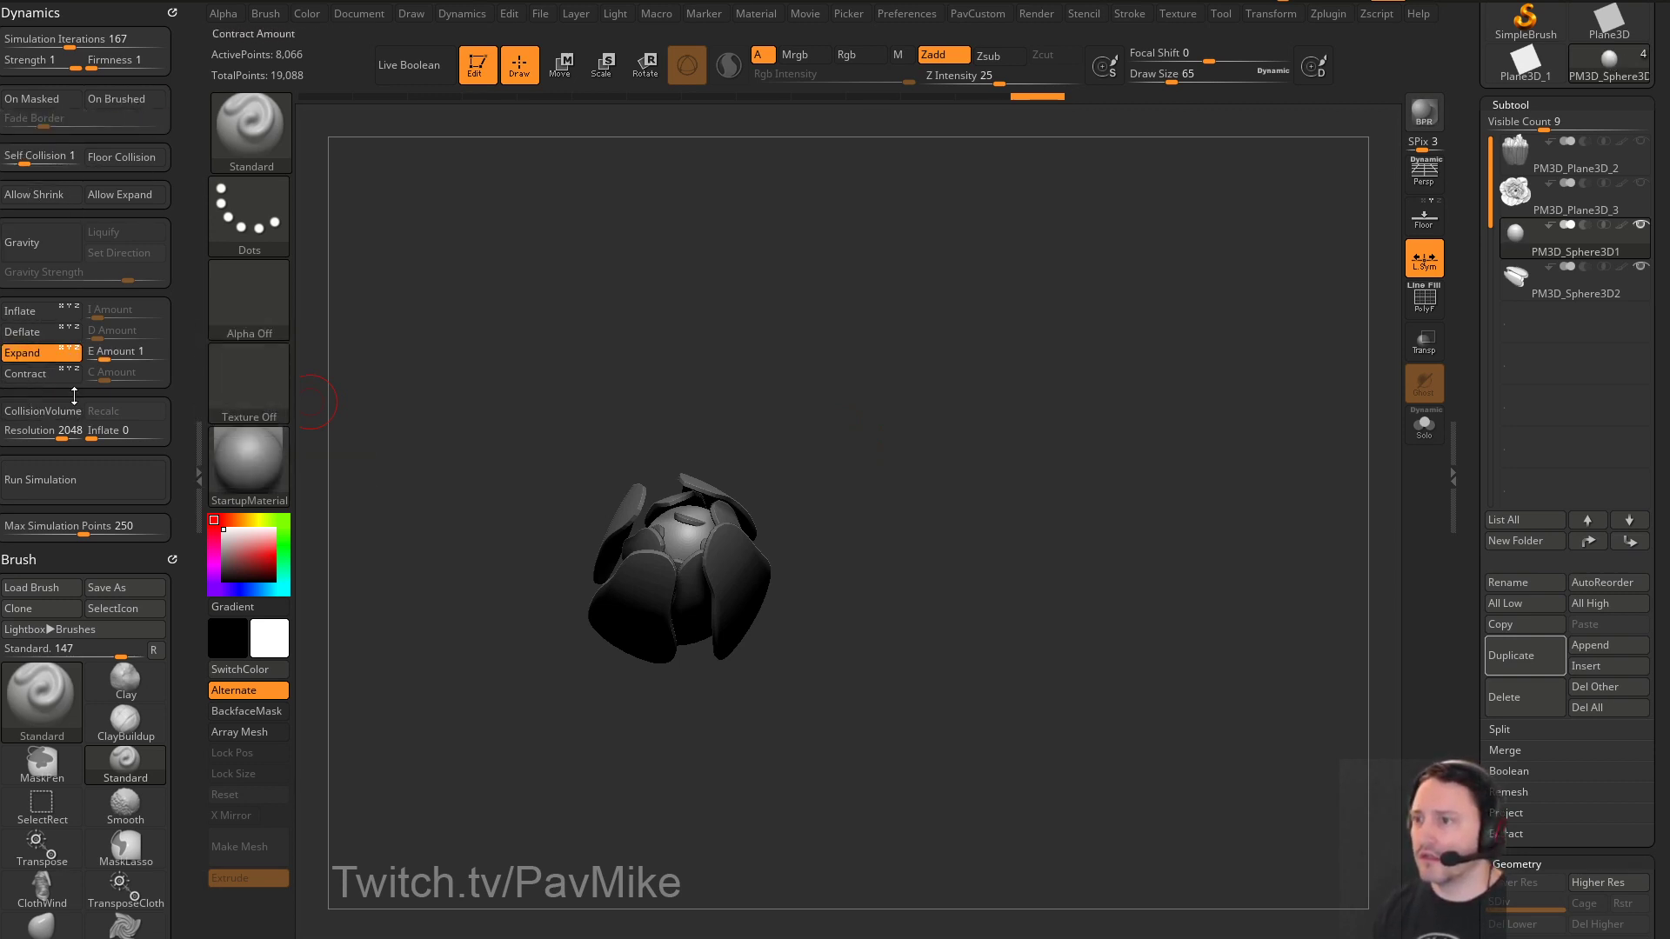
Activate the inner petals PM3D_Sphere3D2 and turn on CollisionVolume for their simulation
left_click(75, 477)
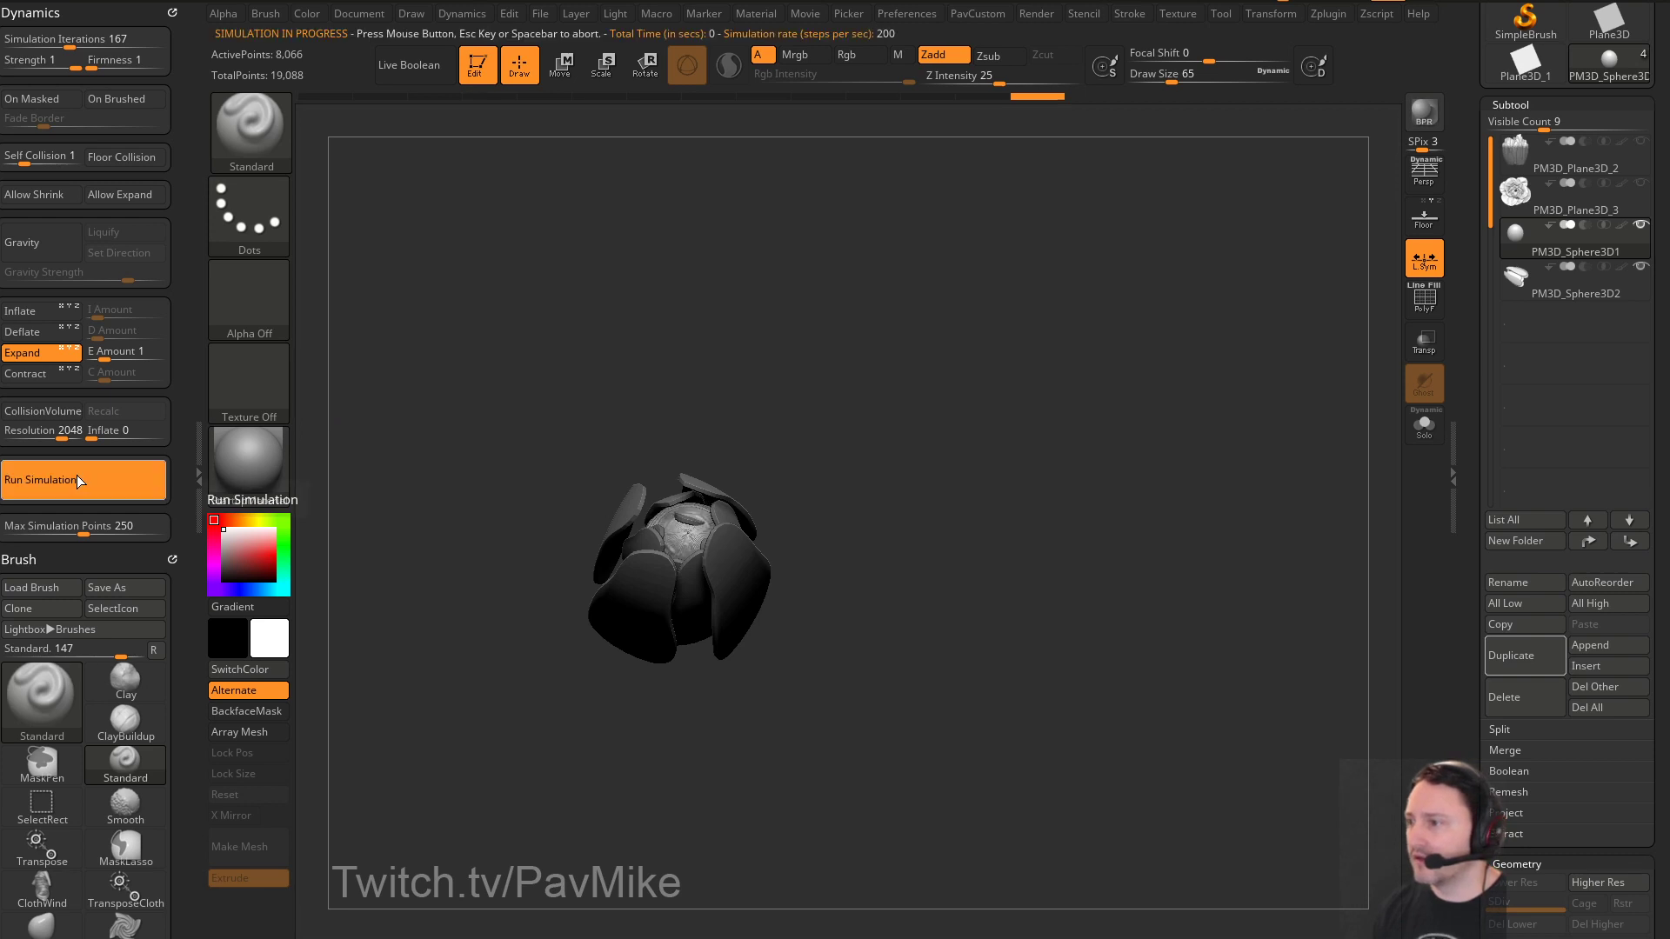
left_click(1564, 283)
left_click(42, 410)
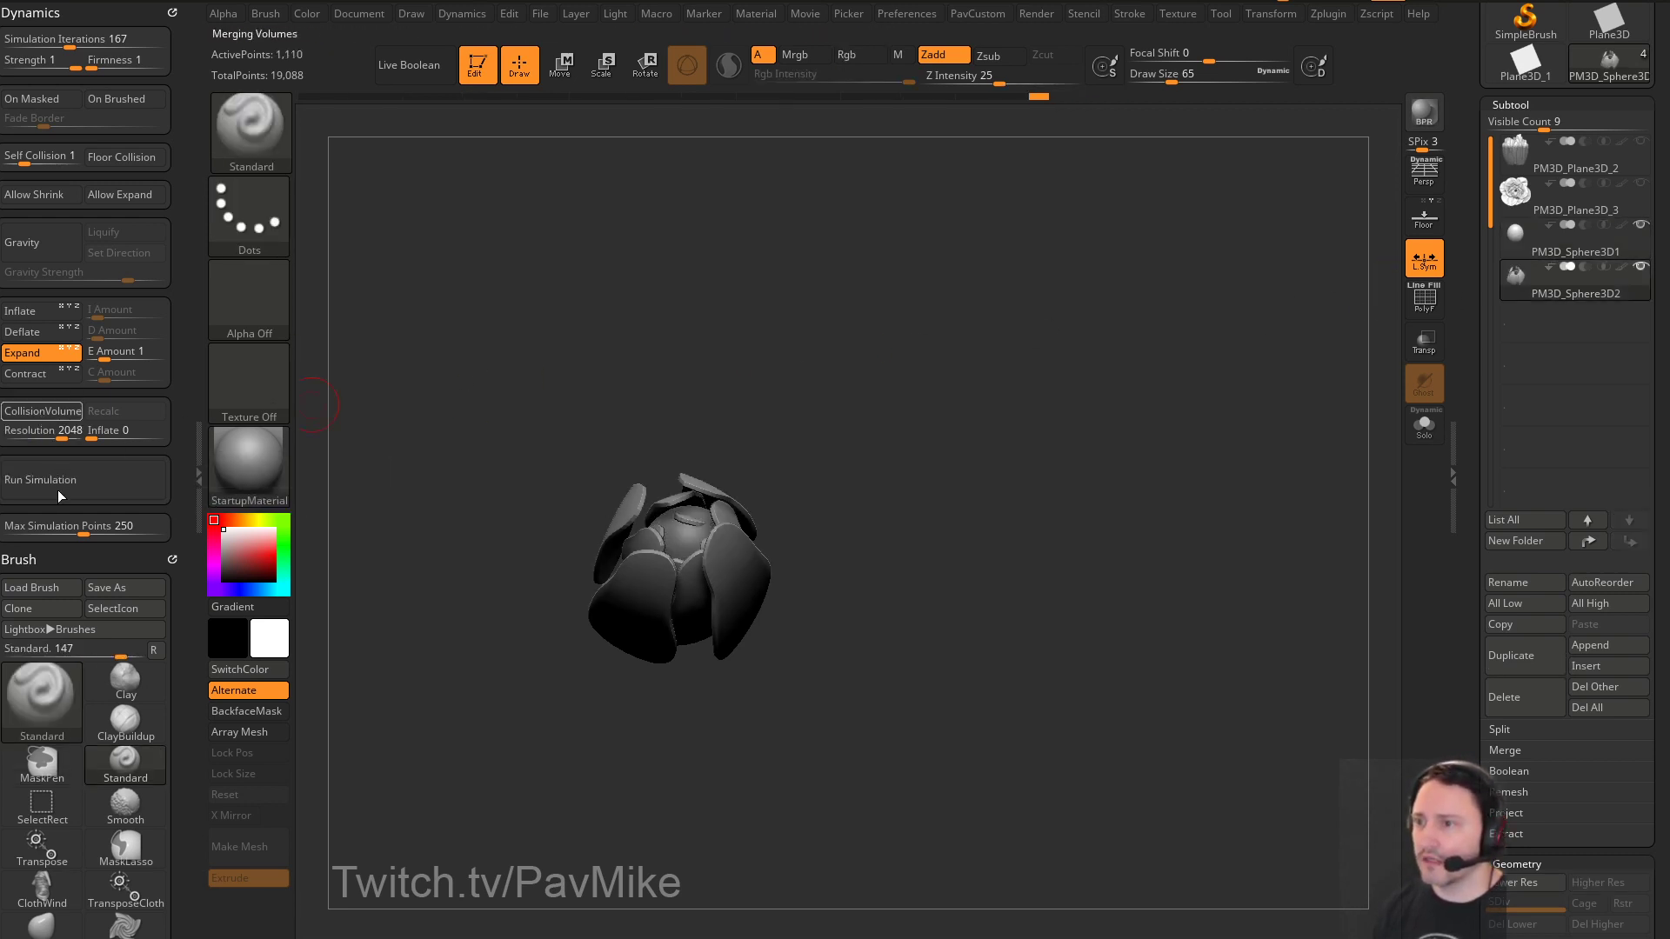
Try the cloth simulation on the inner petals with Expand on, and undo the result
left_click(57, 481)
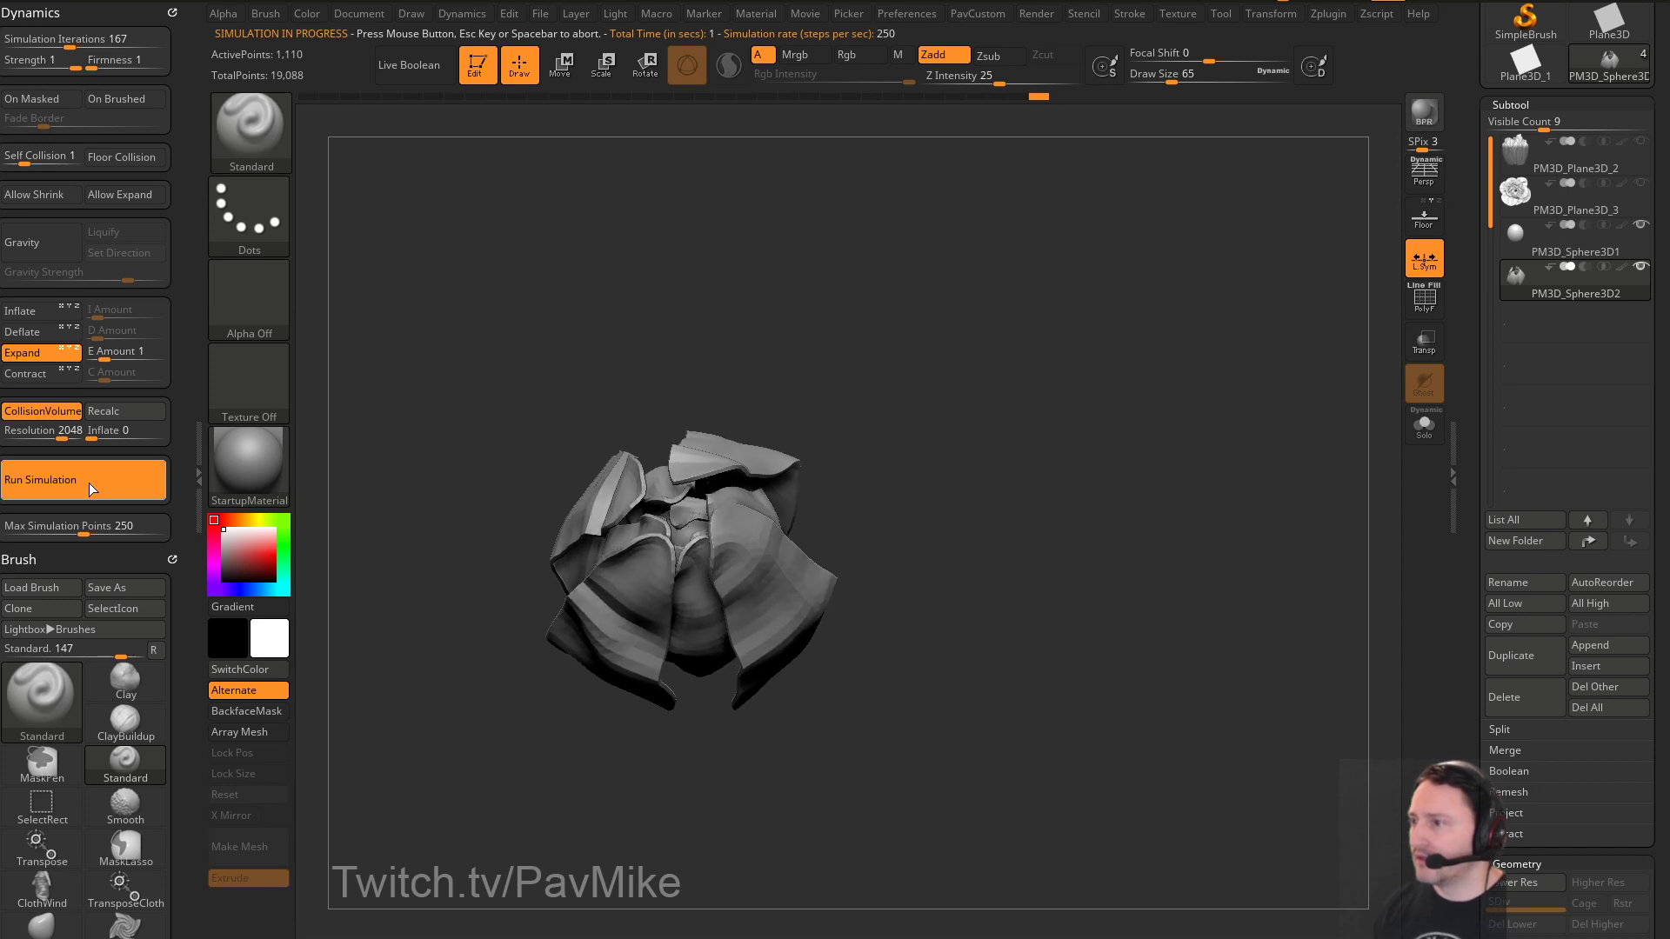
left_click(85, 480)
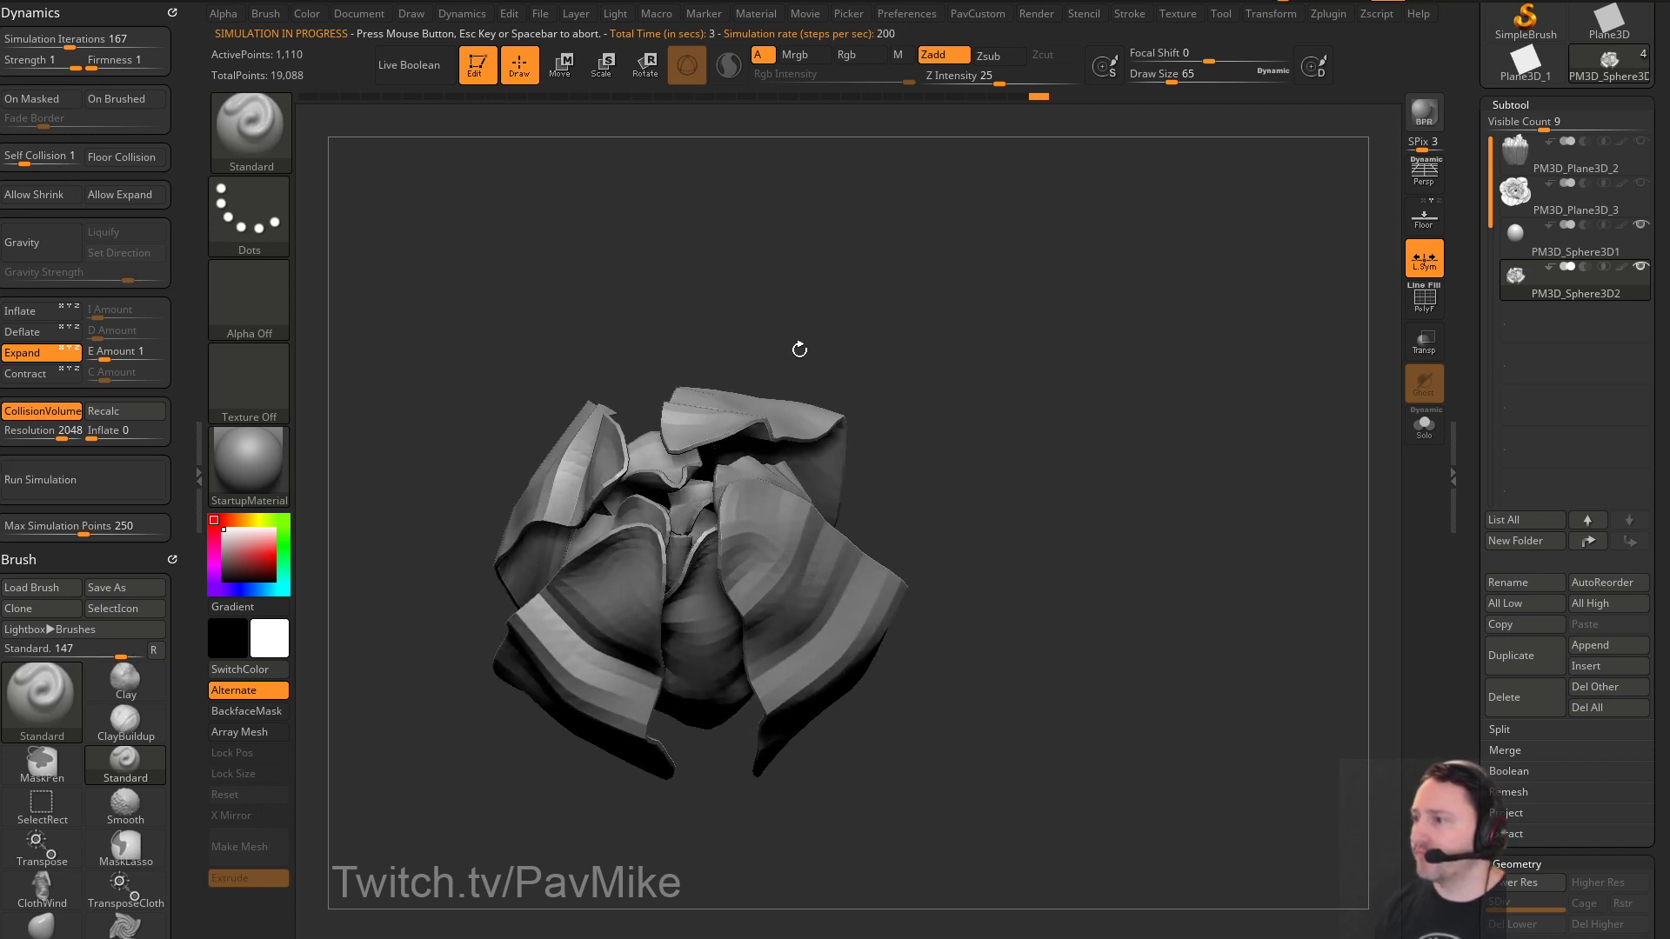
left_click_drag(798, 346, 1113, 519)
key("ctrl+z")
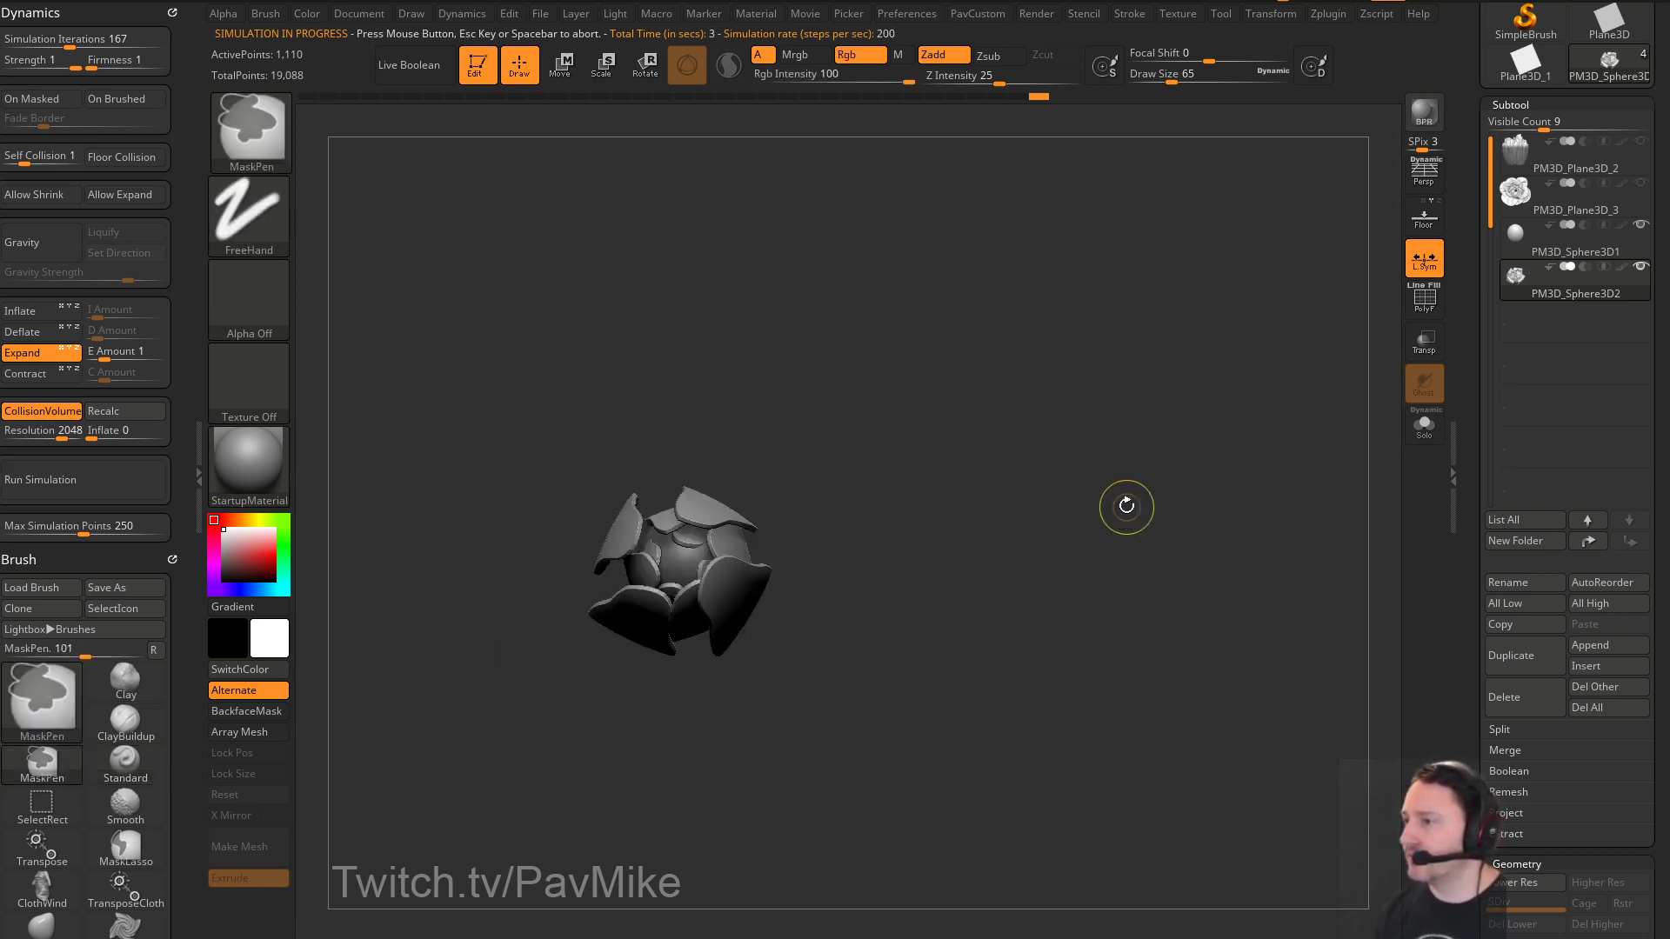
Run the cloth simulation on the inner petals with Expand turned off and Gravity turned on
left_click(24, 354)
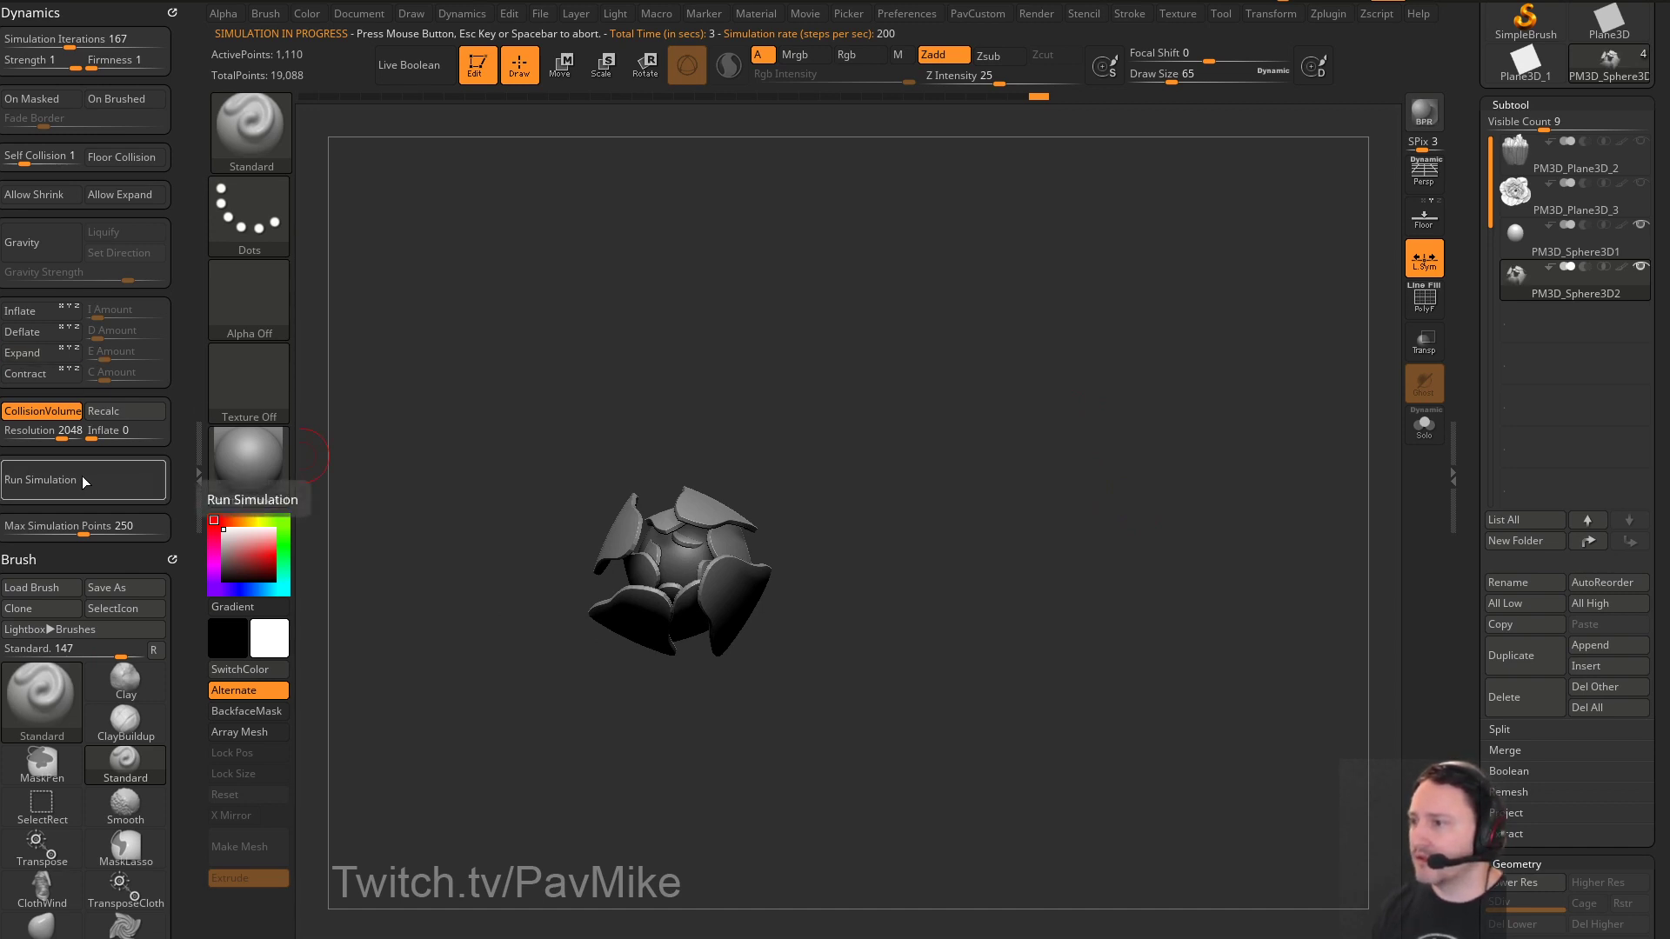
left_click(82, 480)
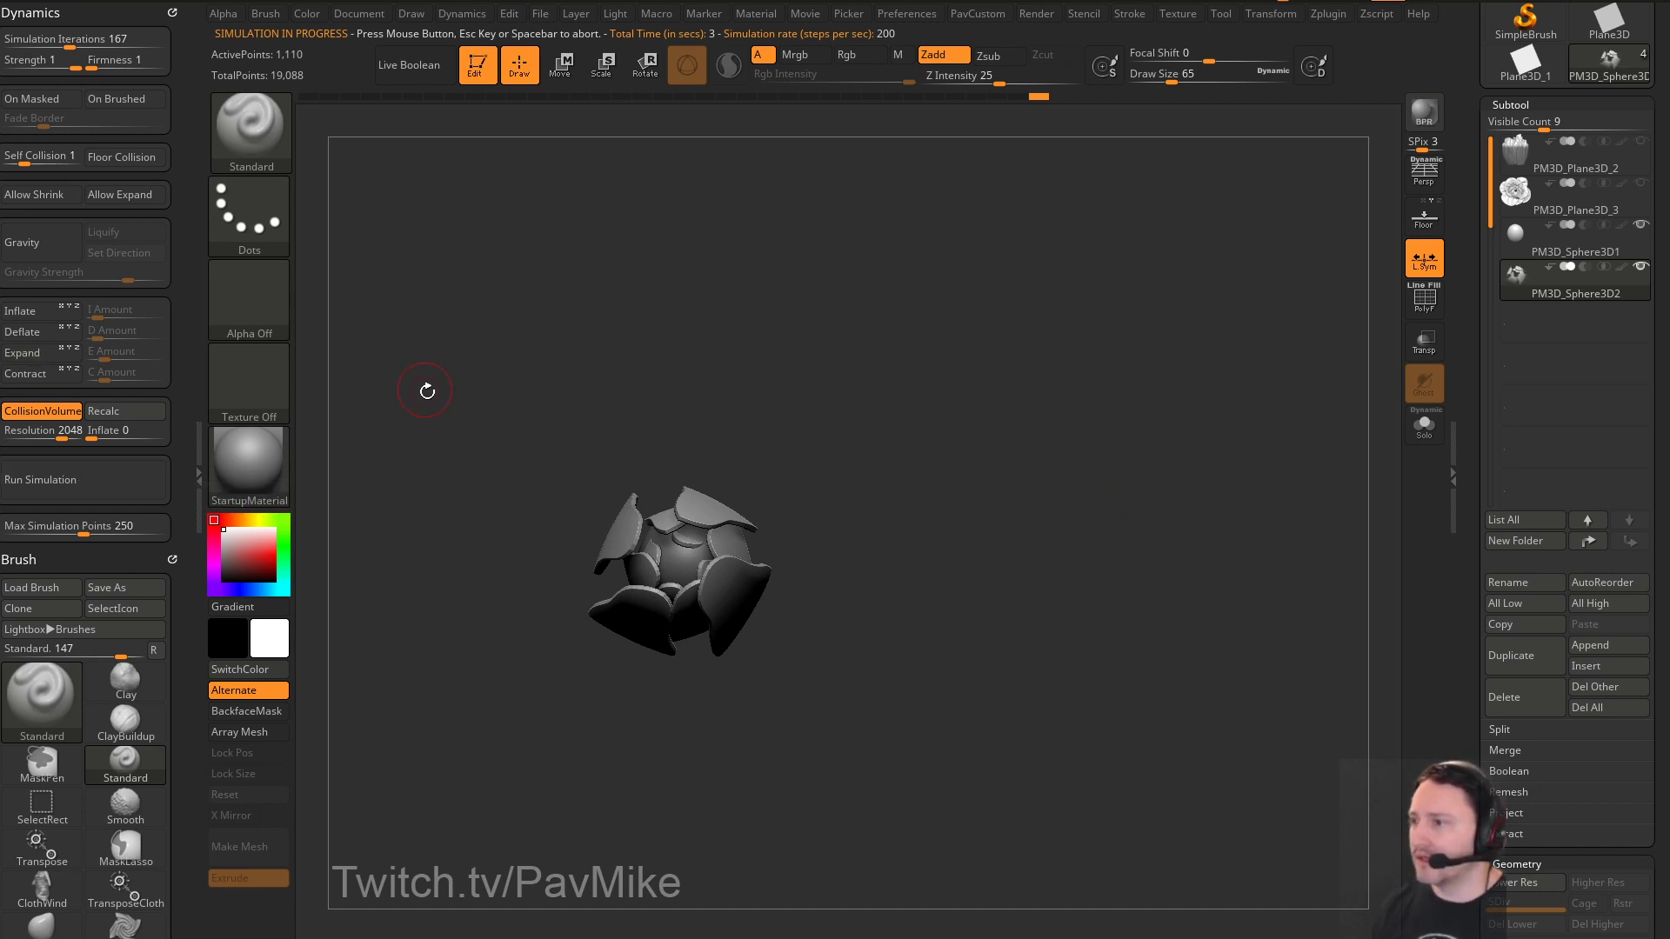
left_click(64, 254)
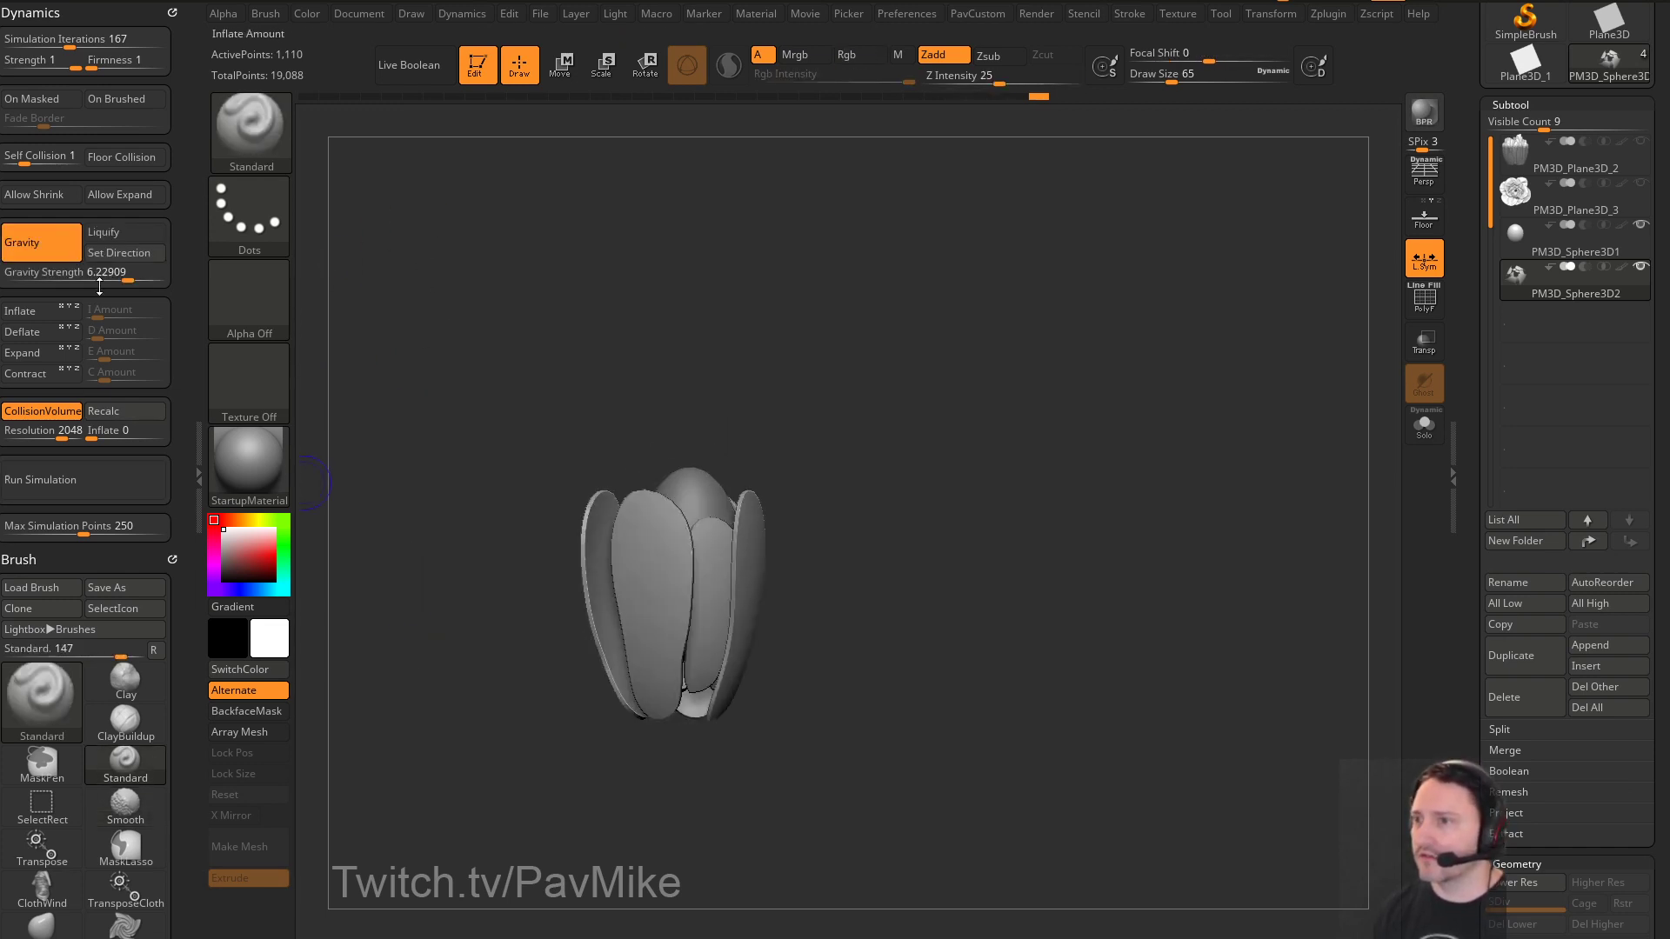
left_click_drag(404, 513, 410, 271)
left_click_drag(491, 428, 474, 287, "shift")
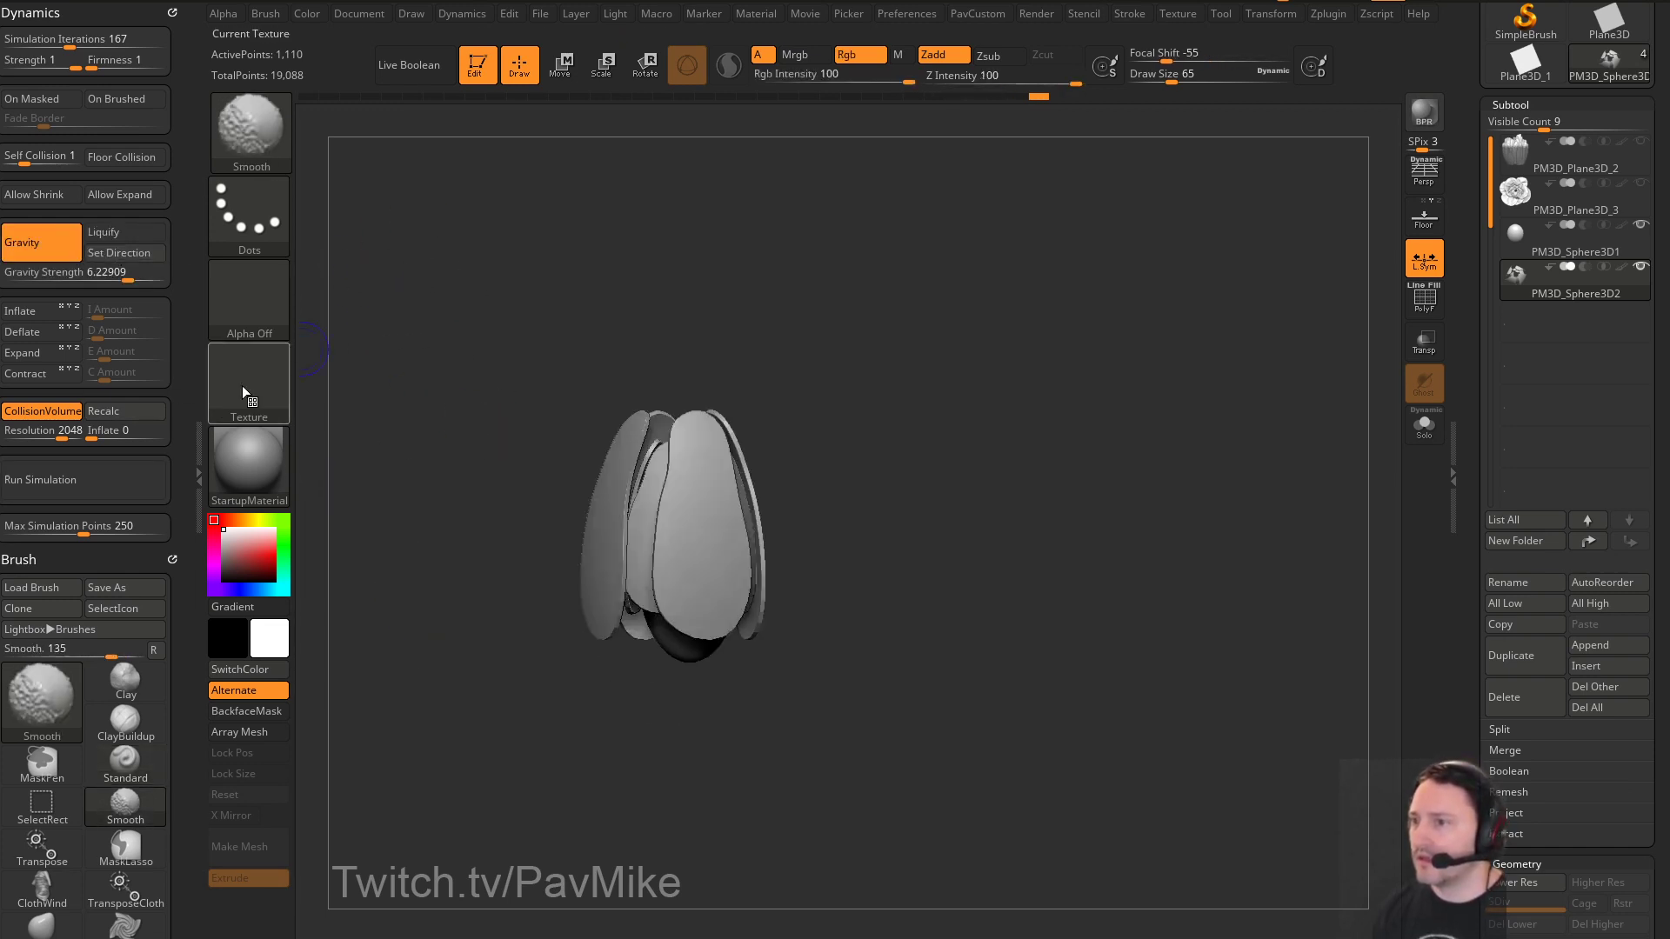
left_click(127, 478)
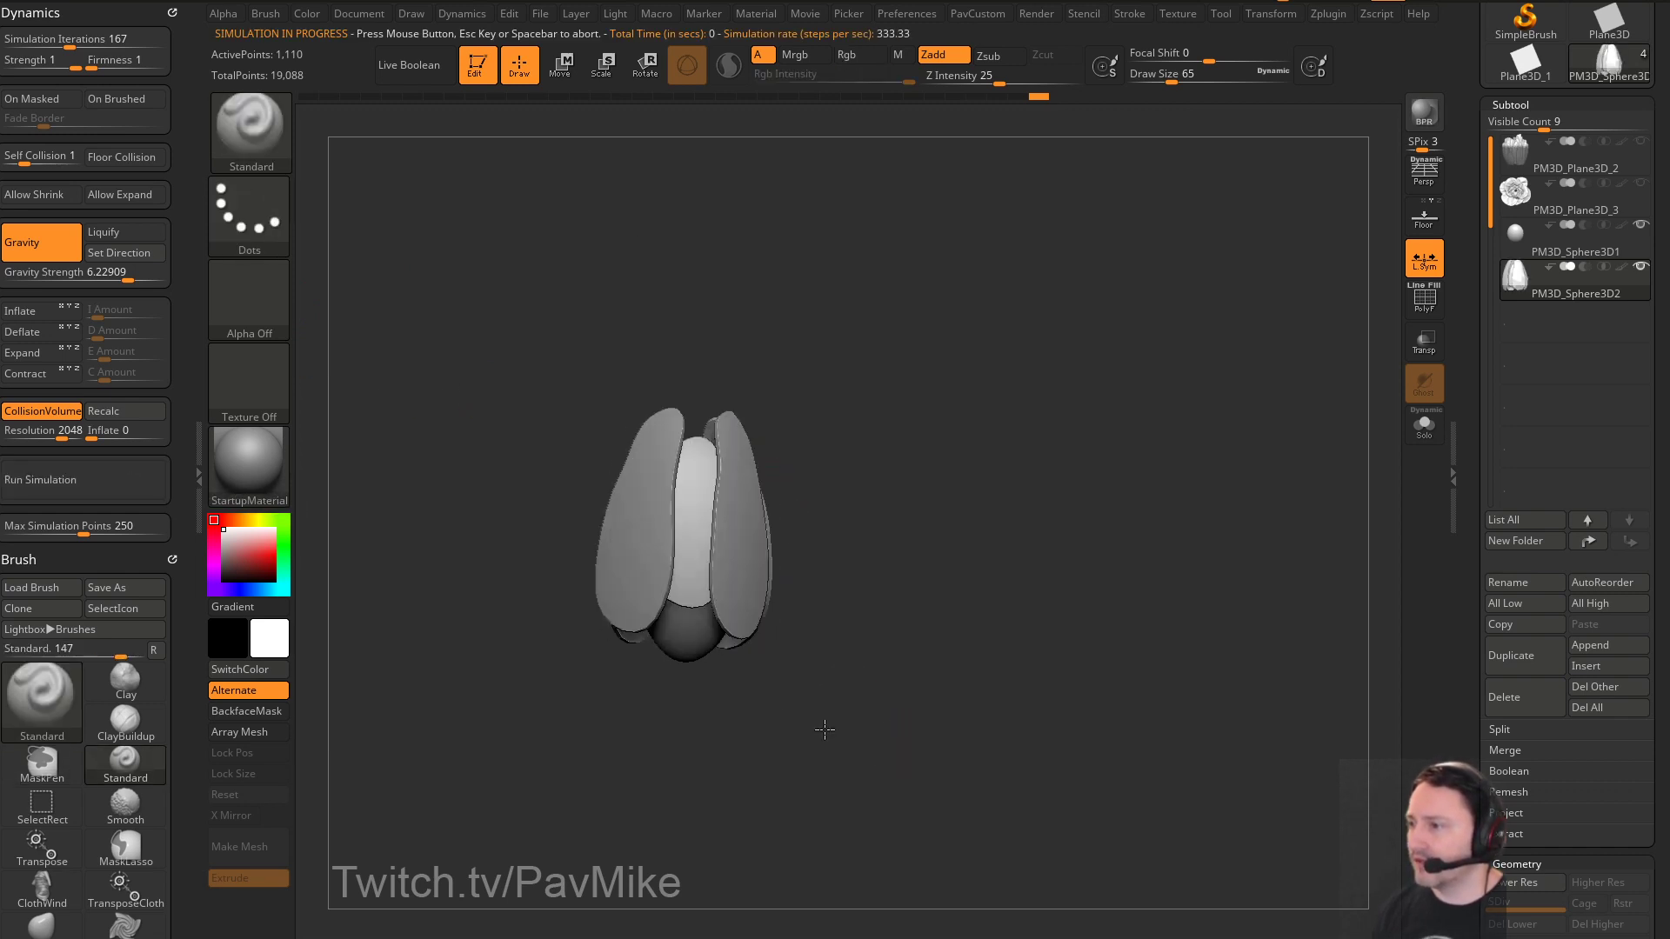
Run the cloth simulation on the inner petals again and mask the bases of the petals
key("ctrl")
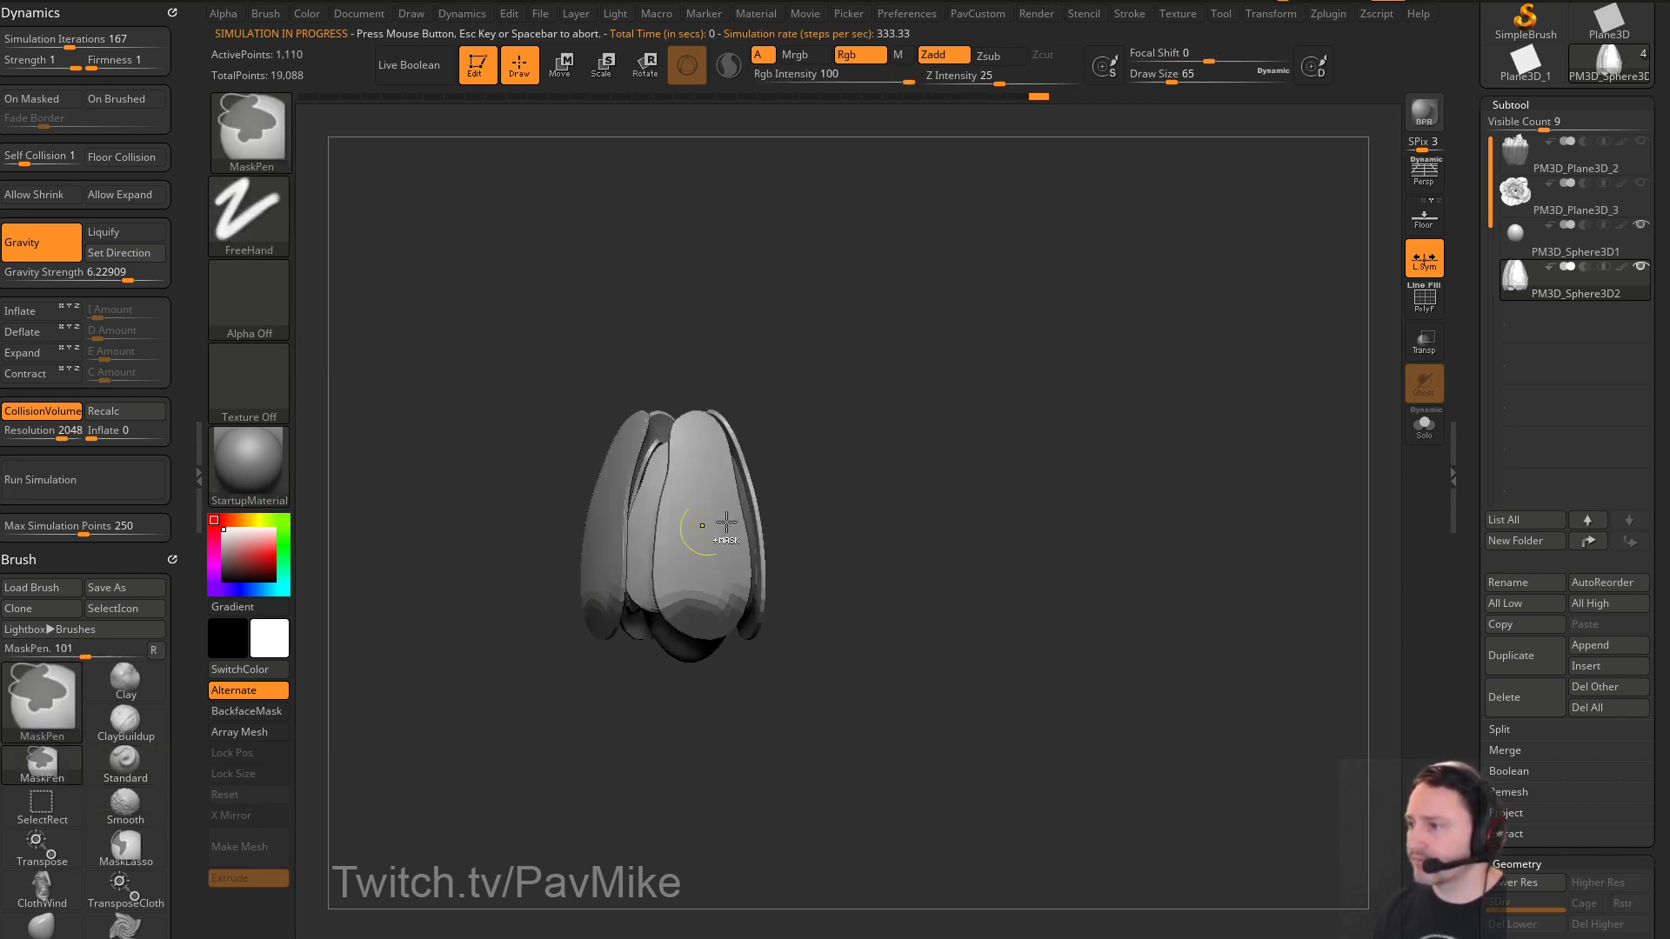
left_click(905, 566, "ctrl")
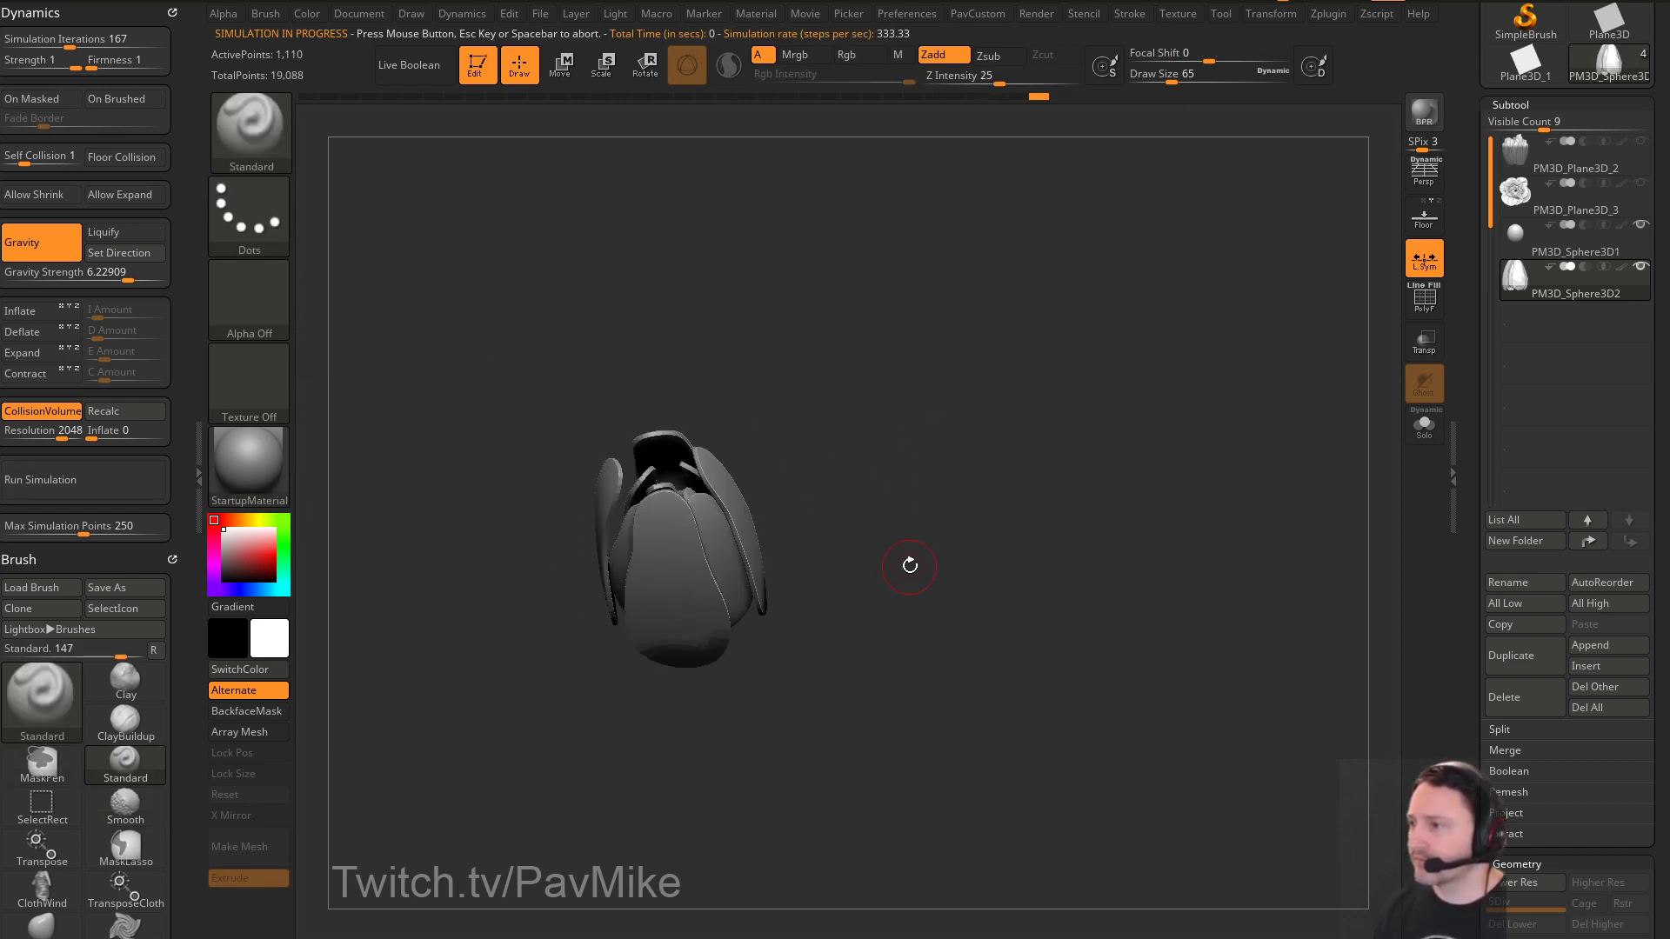
left_click(91, 478)
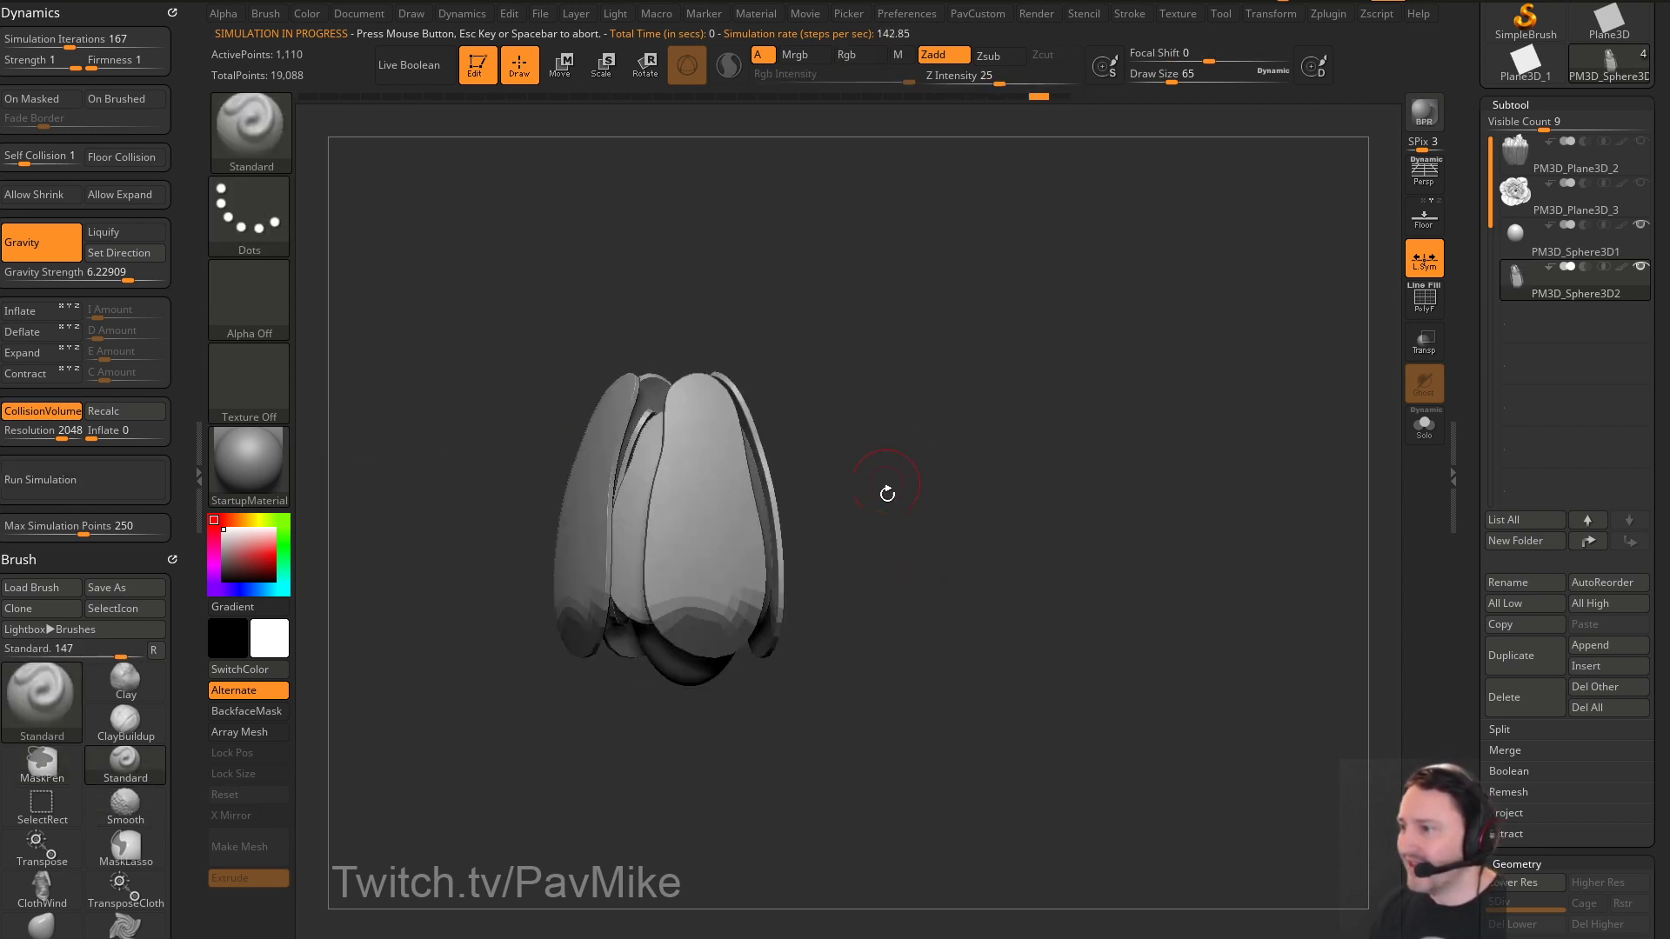
left_click_drag(859, 738, 557, 606, "ctrl")
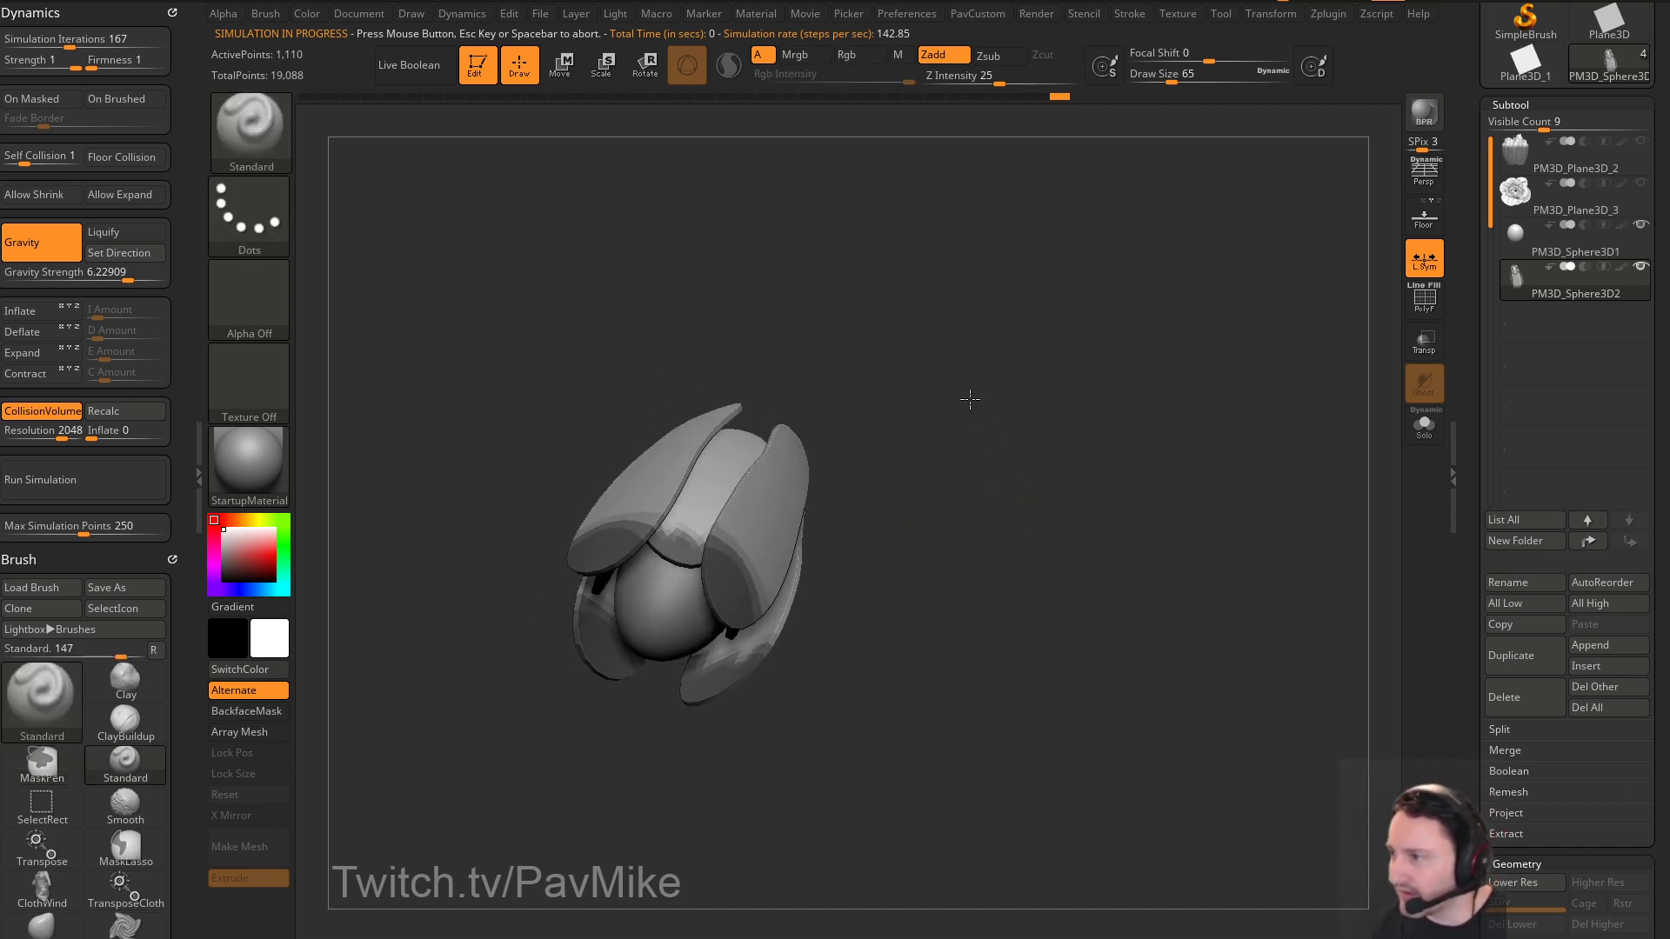
left_click_drag(1040, 383, 1040, 537)
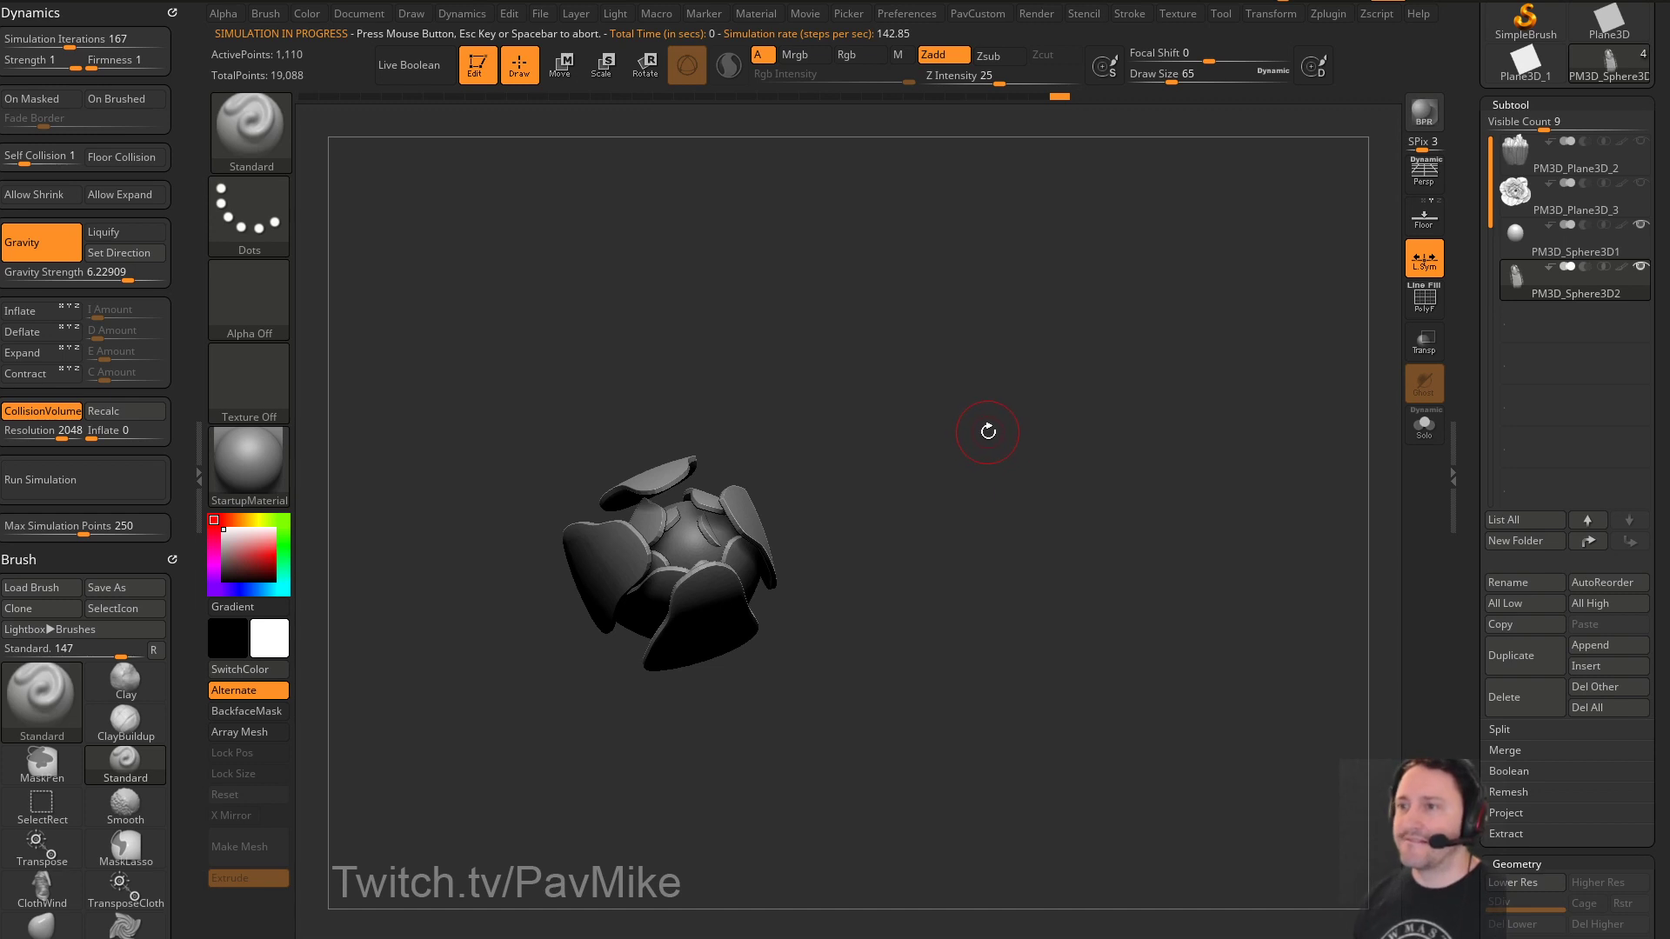
Try to rotate and raise the inner petals with the Transpose gizmo, and undo the changes
key("w")
left_click_drag(665, 589, 679, 592)
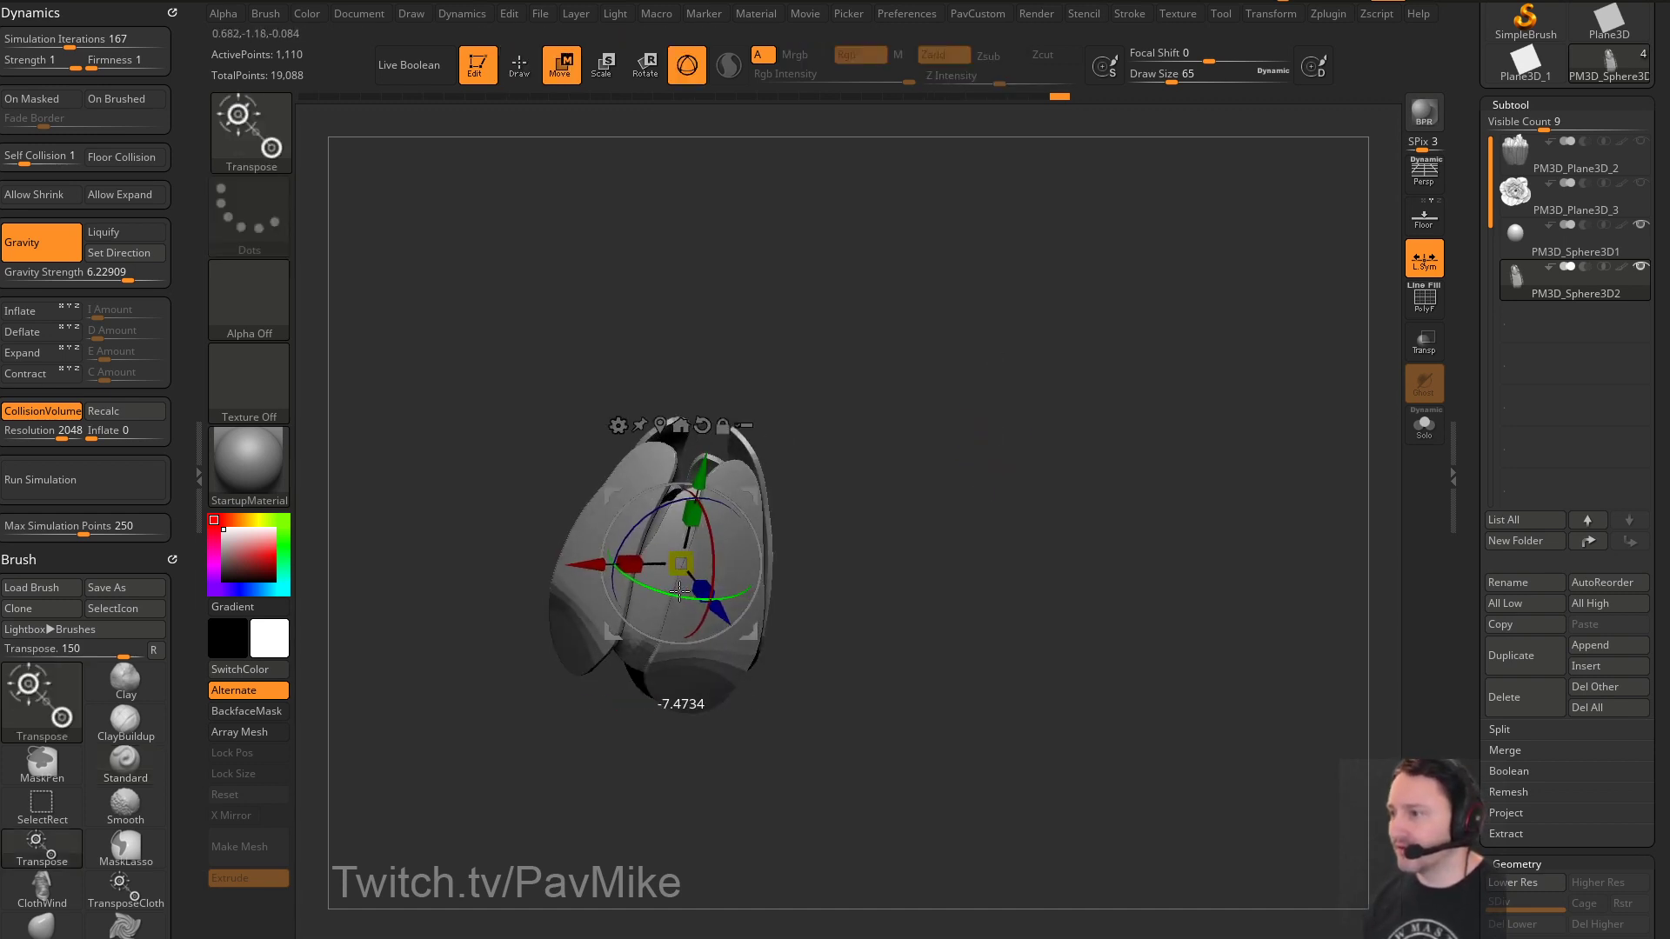
left_click_drag(701, 477, 720, 400)
key("ctrl+z")
key("ctrl+z")
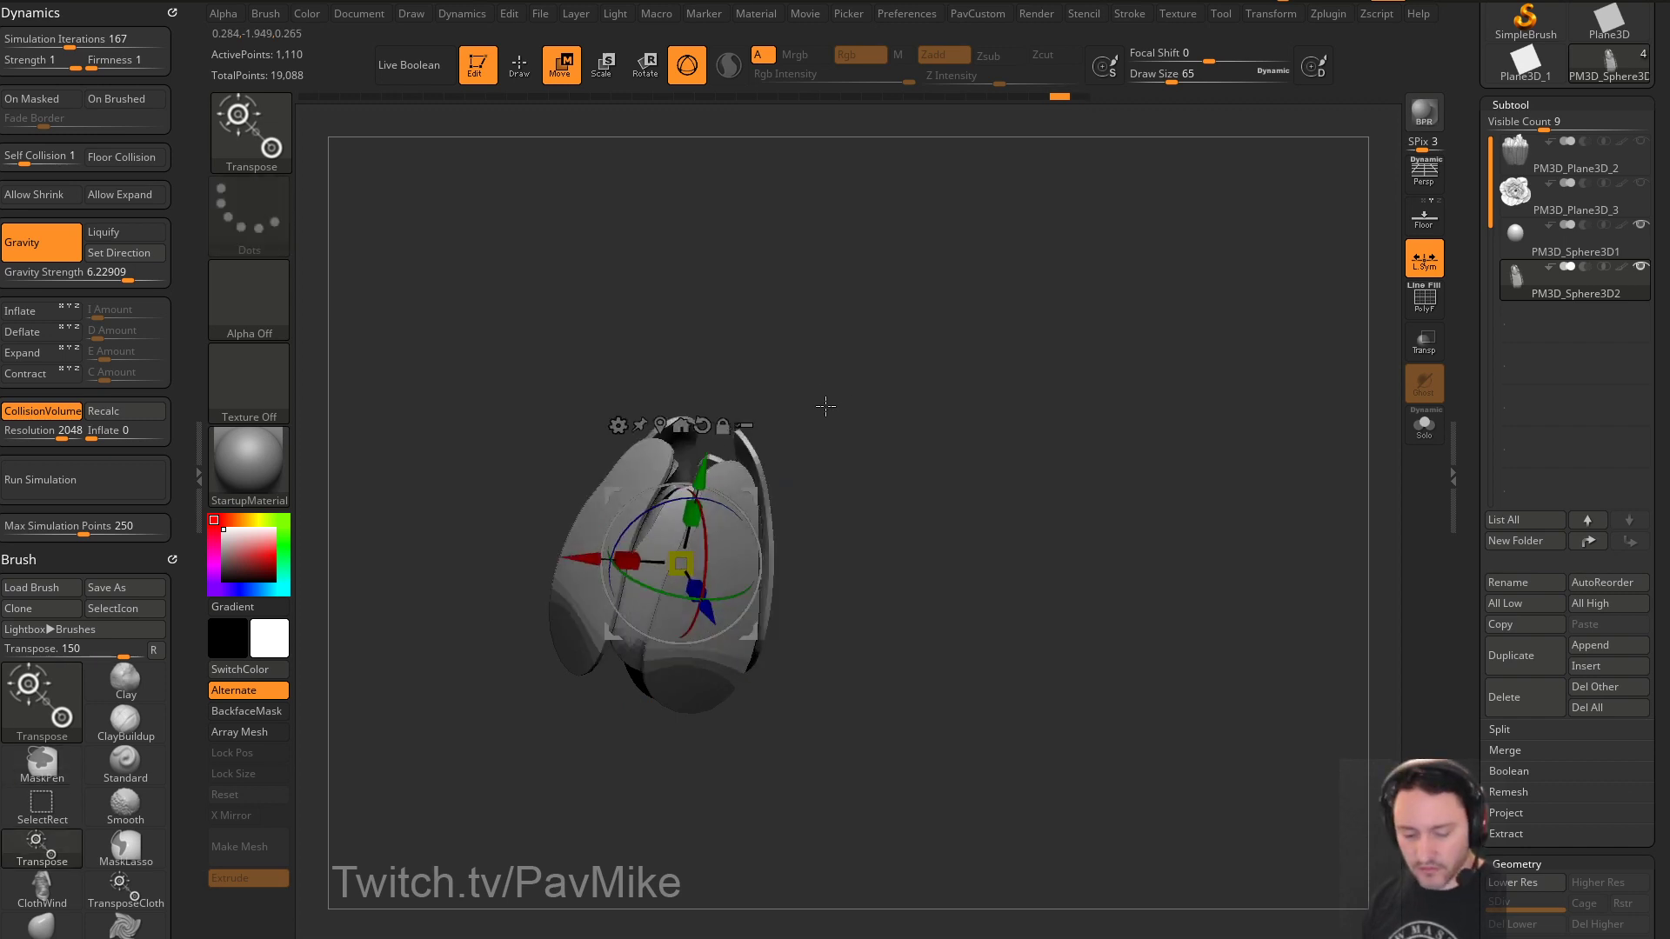
Raise and twist the inner petals around the centre sphere with the TransposeCloth brush
key("b")
key("t")
key("c")
left_click_drag(711, 470, 710, 427)
left_click_drag(735, 554, 694, 555)
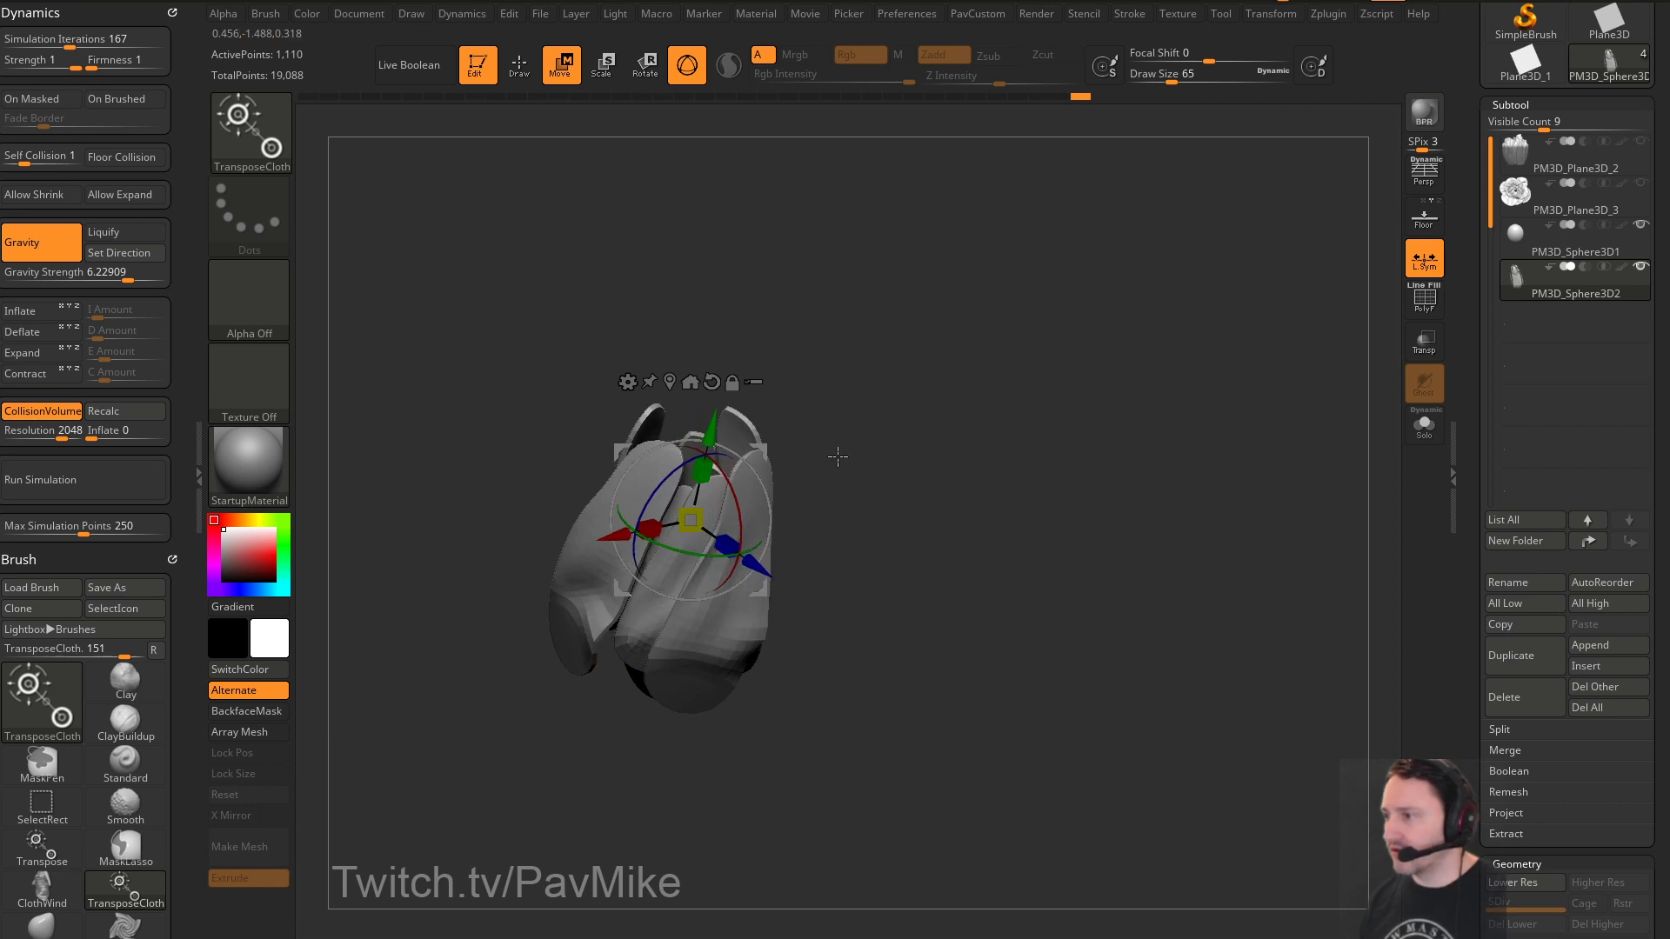
left_click_drag(835, 455, 813, 492)
left_click_drag(687, 516, 690, 522)
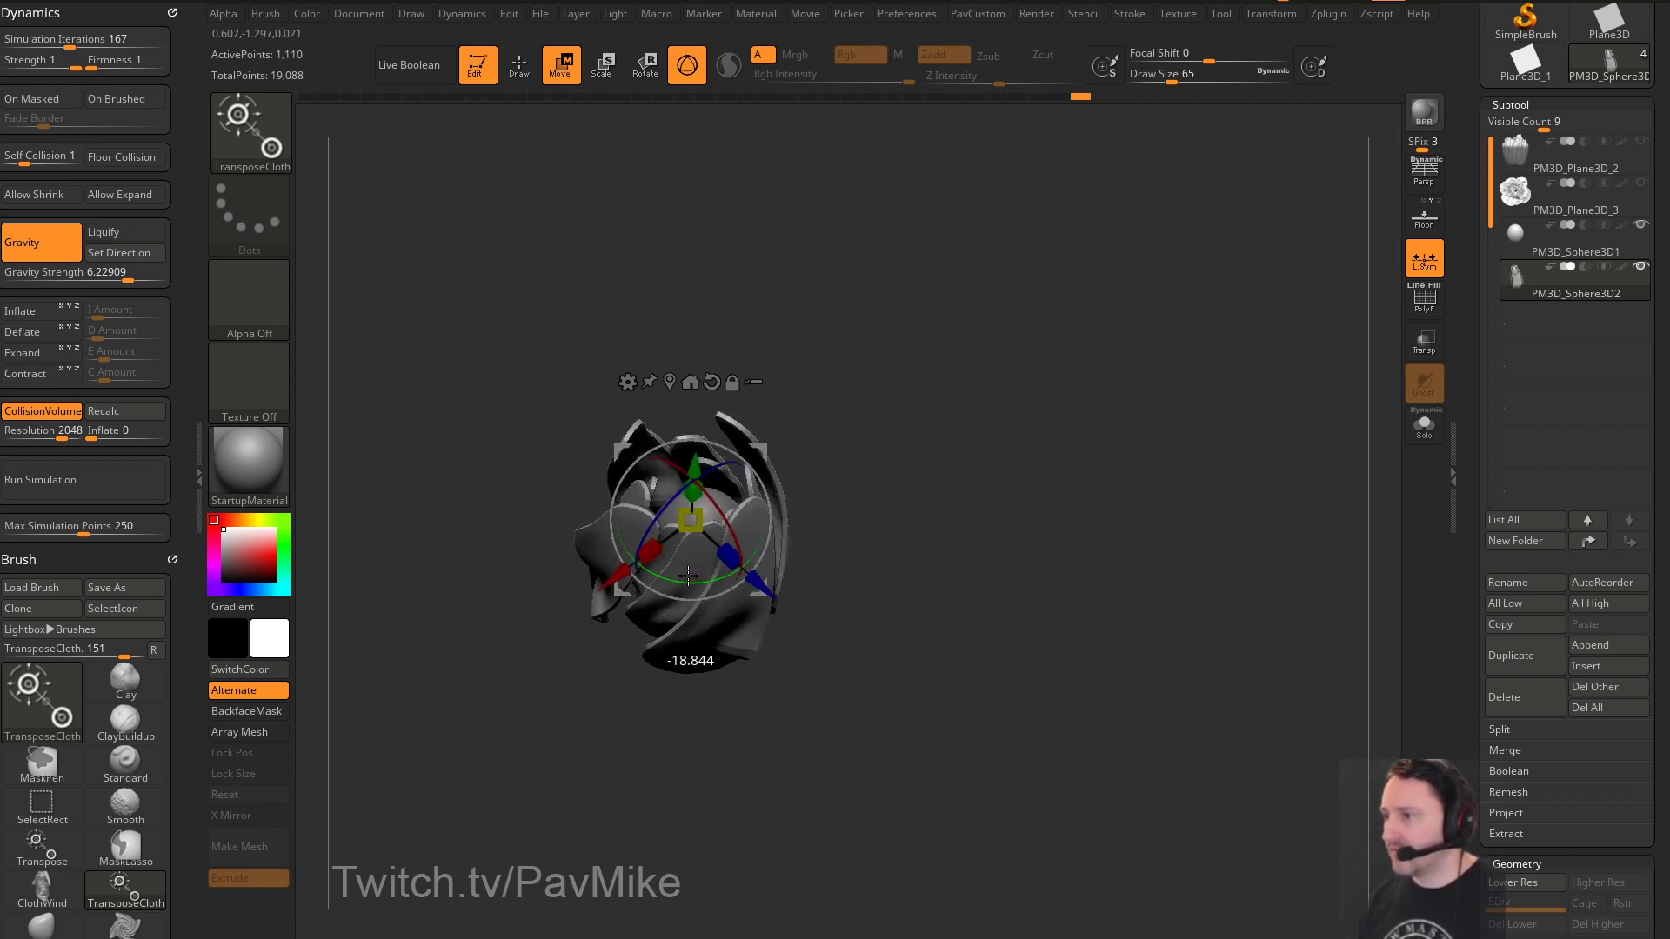
Turn off local symmetry and show the outer petals PM3D_Plane3D_3 around the inner ones
left_click(1432, 275)
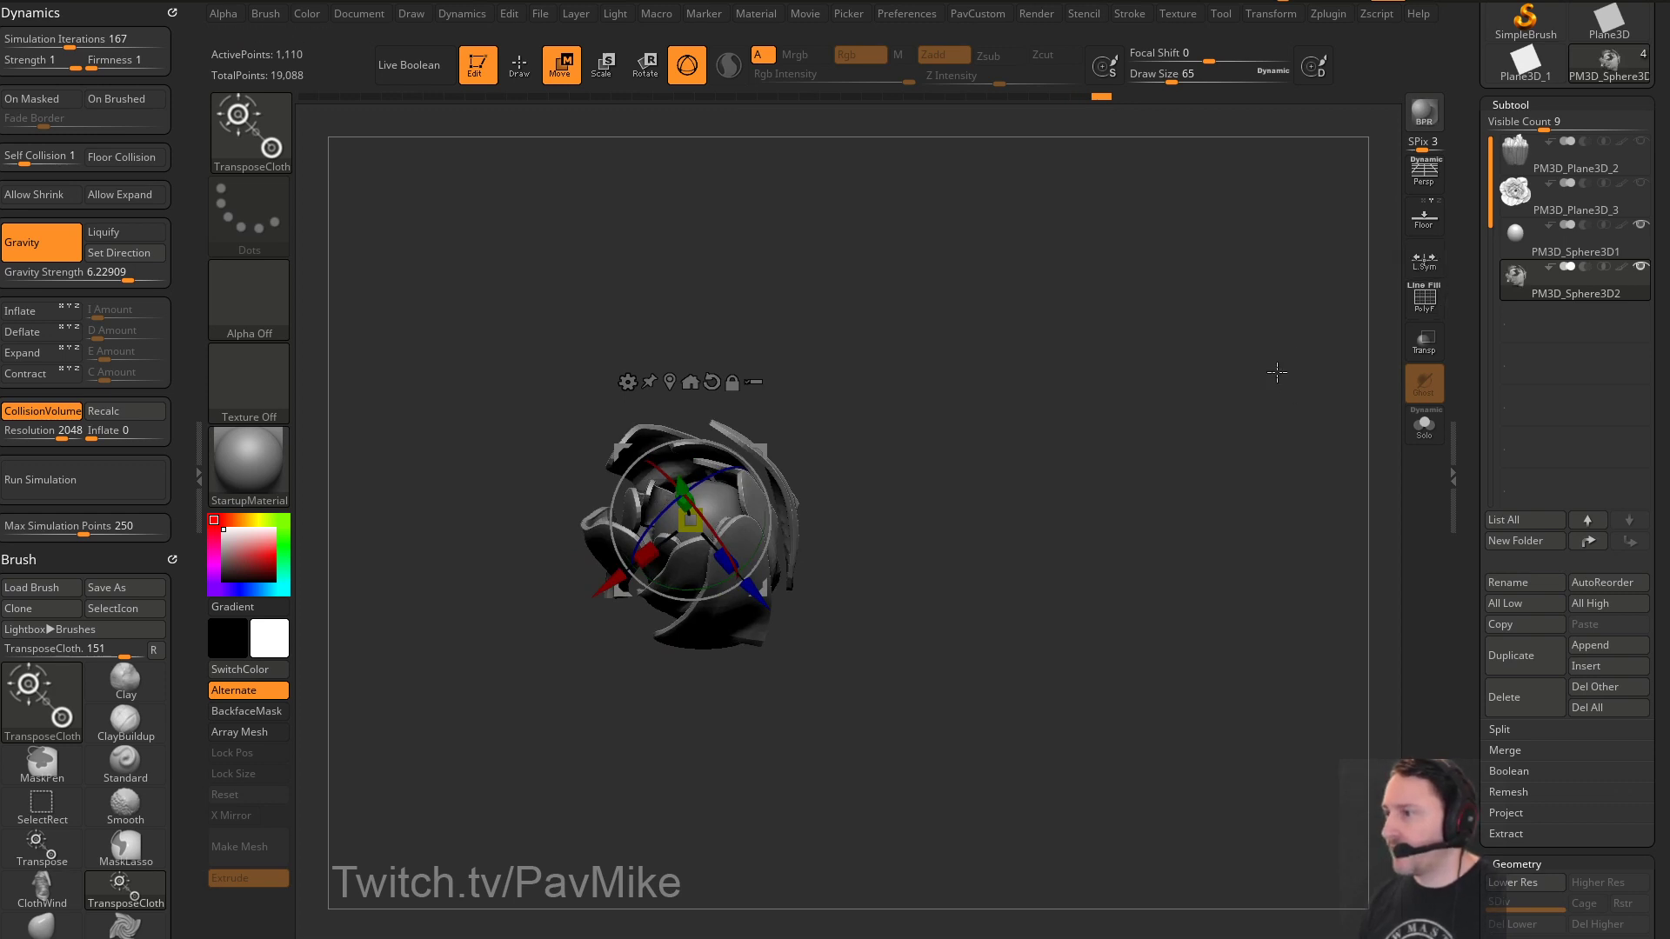
left_click(1641, 183)
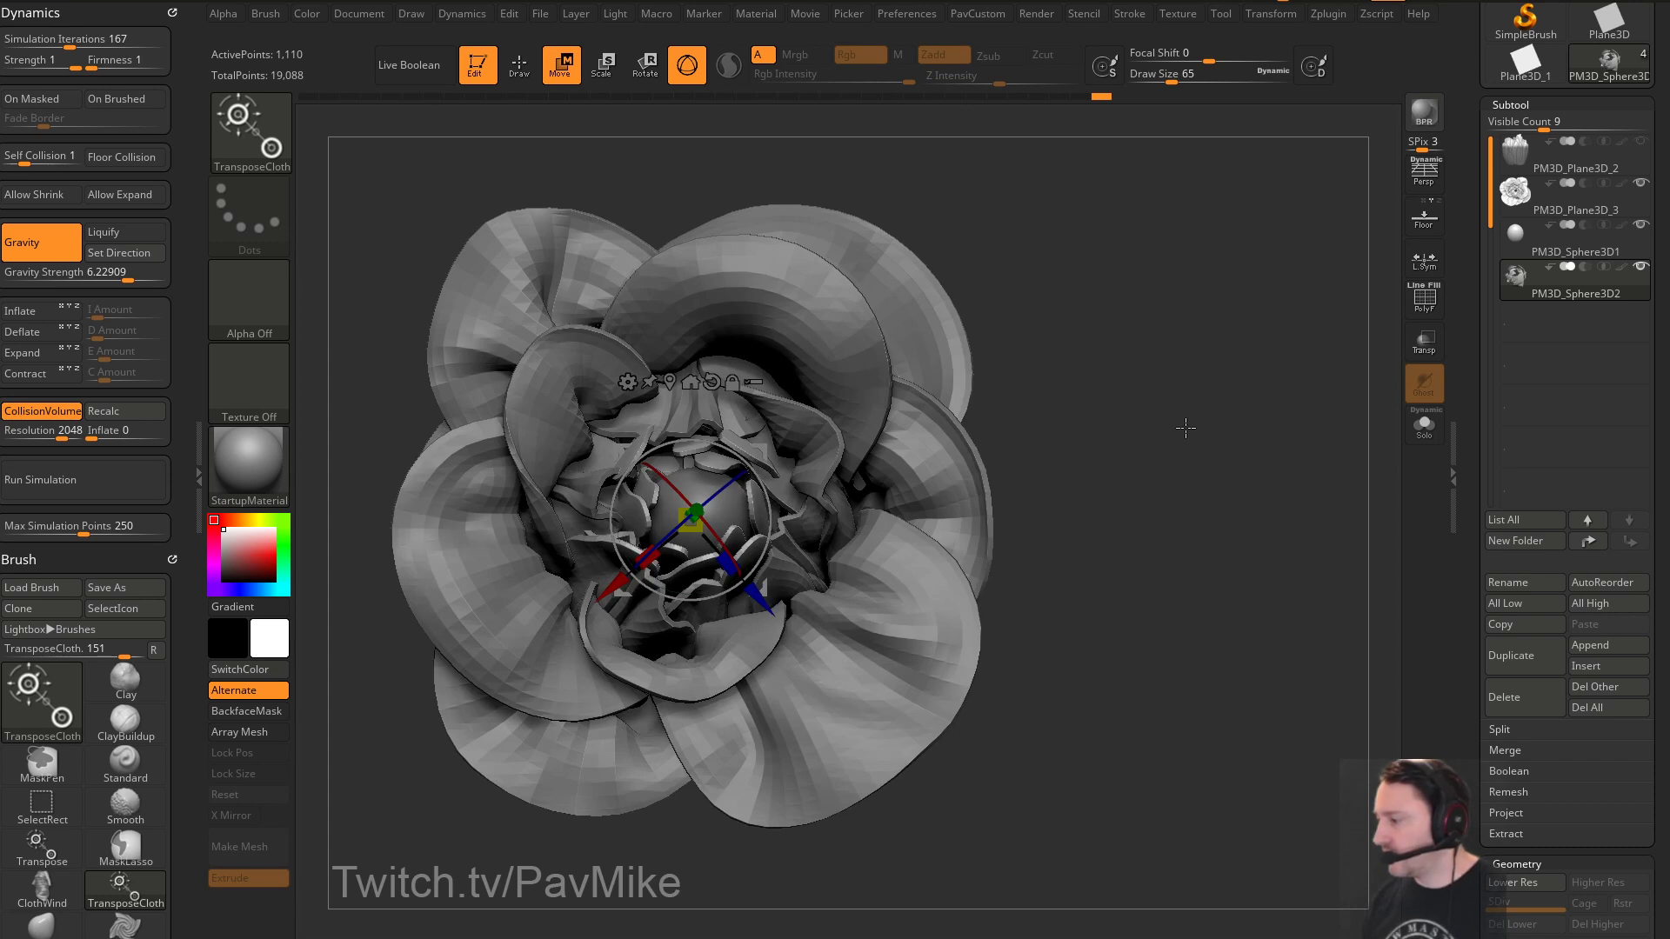
left_click_drag(1156, 420, 712, 564, "alt")
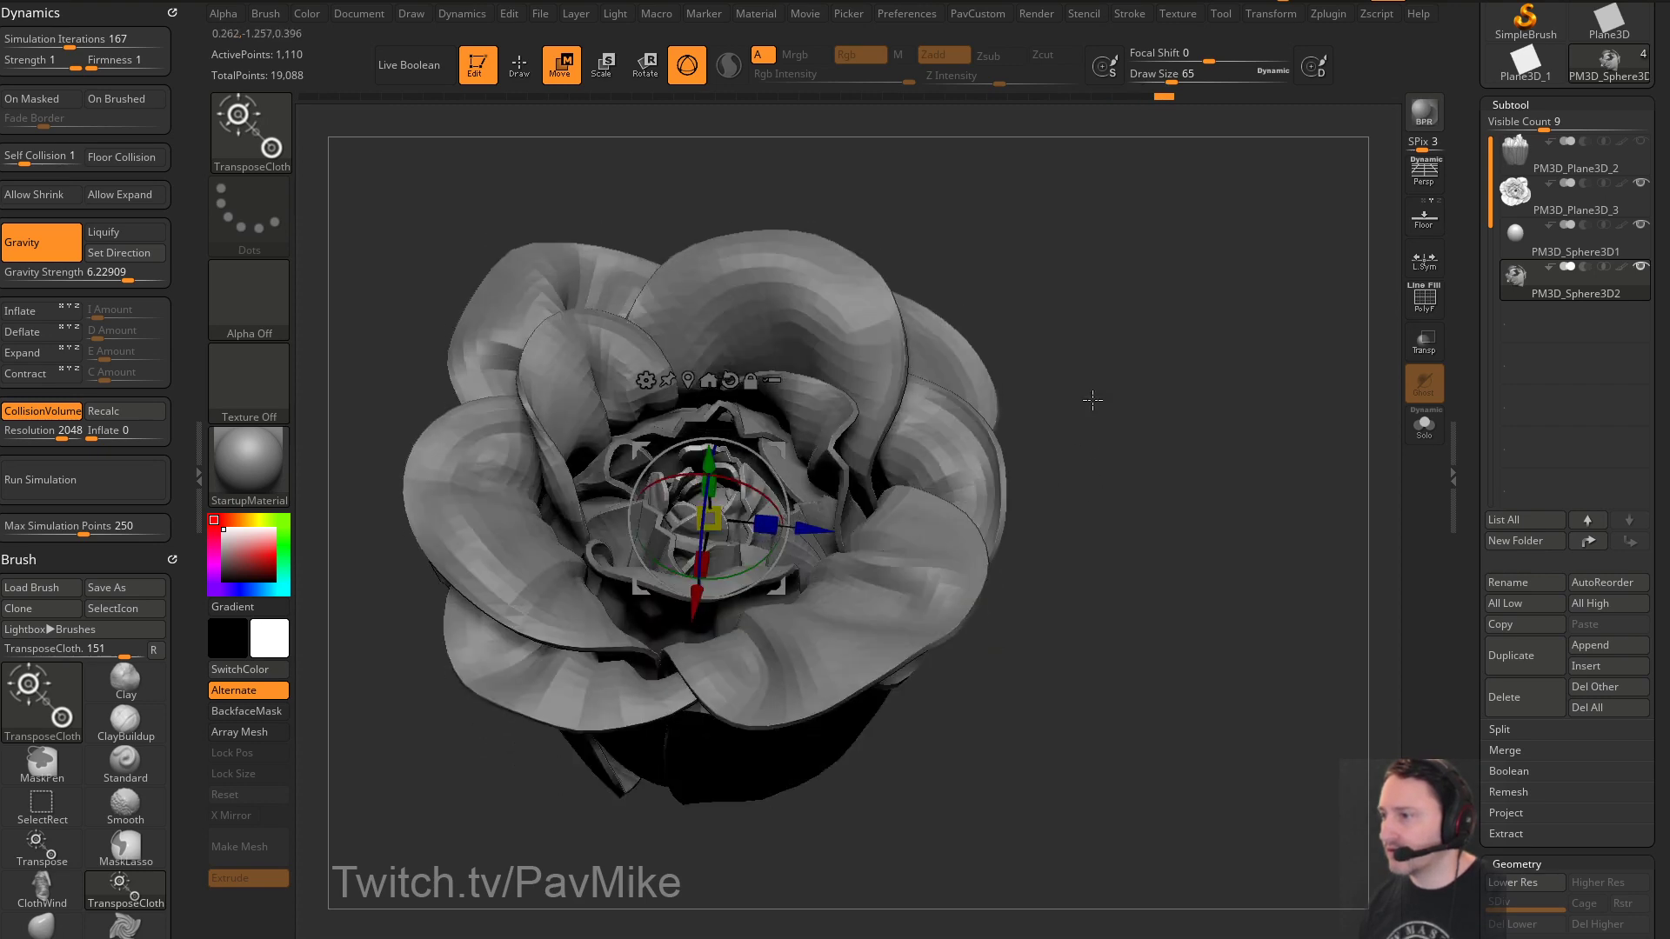
Switch to the Standard brush with a draw size of 41 and activate the outer petals PM3D_Plane3D_3
key("b")
key("s")
key("t")
mouse_move(1177, 458)
left_mouse_down()
mouse_move(1118, 522)
mouse_move(1198, 514)
left_mouse_up()
key("s")
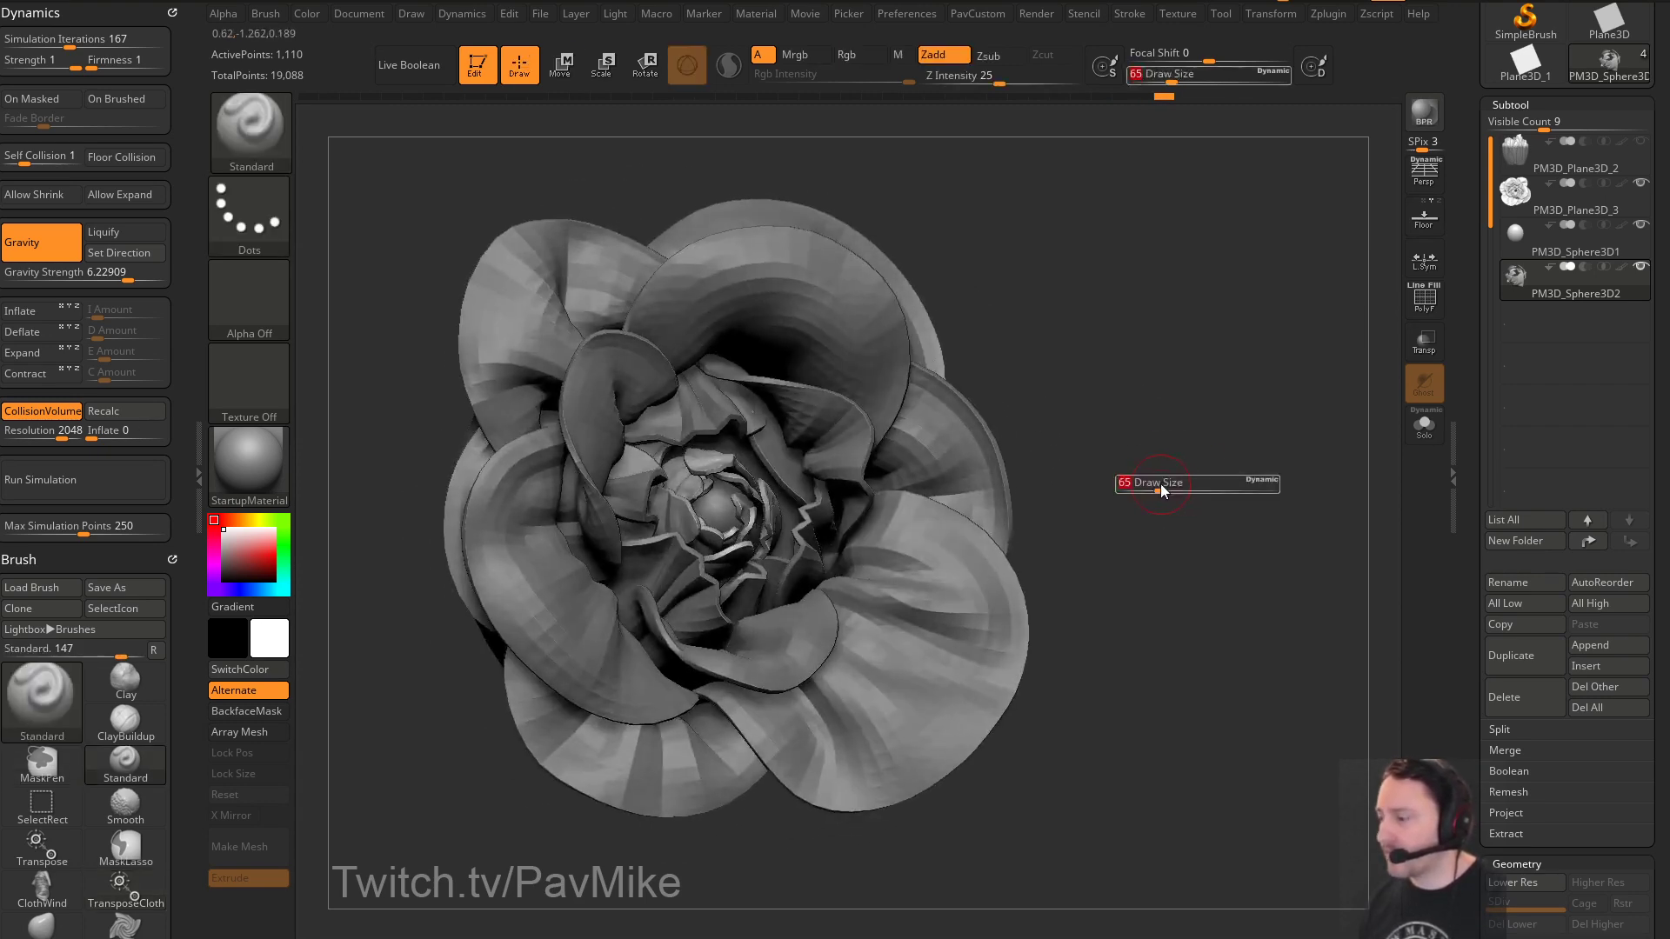
mouse_move(1118, 478)
left_mouse_down()
mouse_move(1152, 477)
mouse_move(1159, 504)
mouse_move(1189, 399)
mouse_move(1256, 504)
mouse_move(1052, 478)
left_mouse_up()
left_click(715, 517, "alt")
left_click(956, 469, "alt")
mouse_move(1196, 435)
left_mouse_down("alt")
mouse_move(1184, 418)
mouse_move(1133, 426)
mouse_move(1177, 435)
left_mouse_up("alt")
Set up the ClothHook brush at draw size 124 with On Brushed enabled and Gravity and CollisionVolume disabled
key("b")
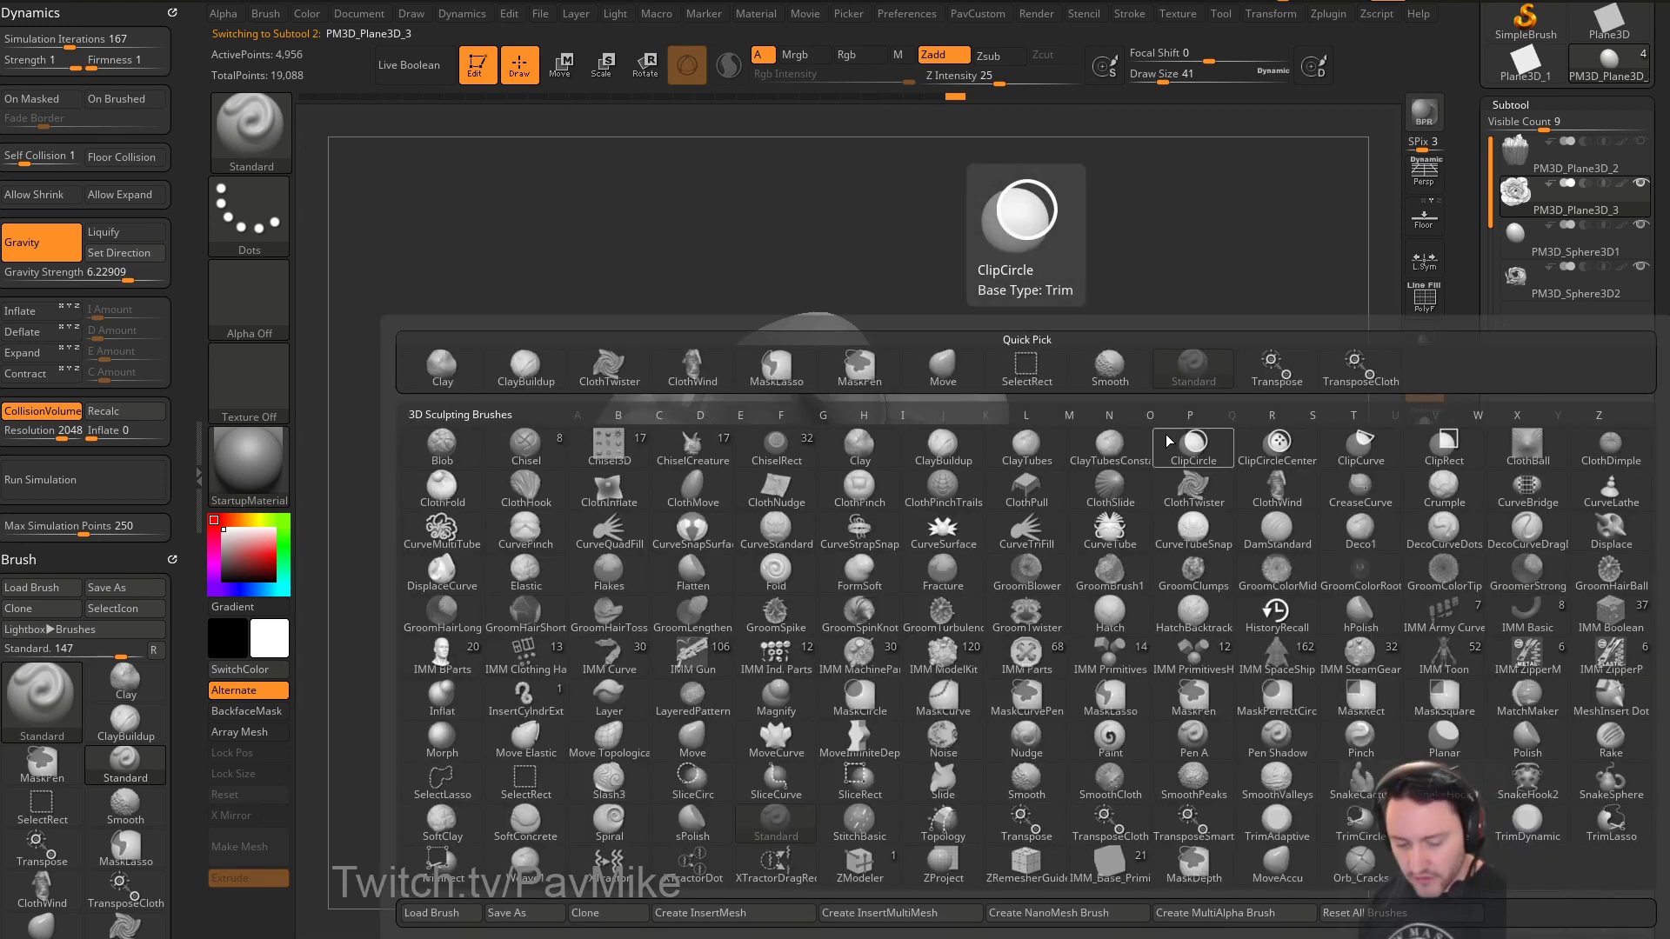
key("c")
key("h")
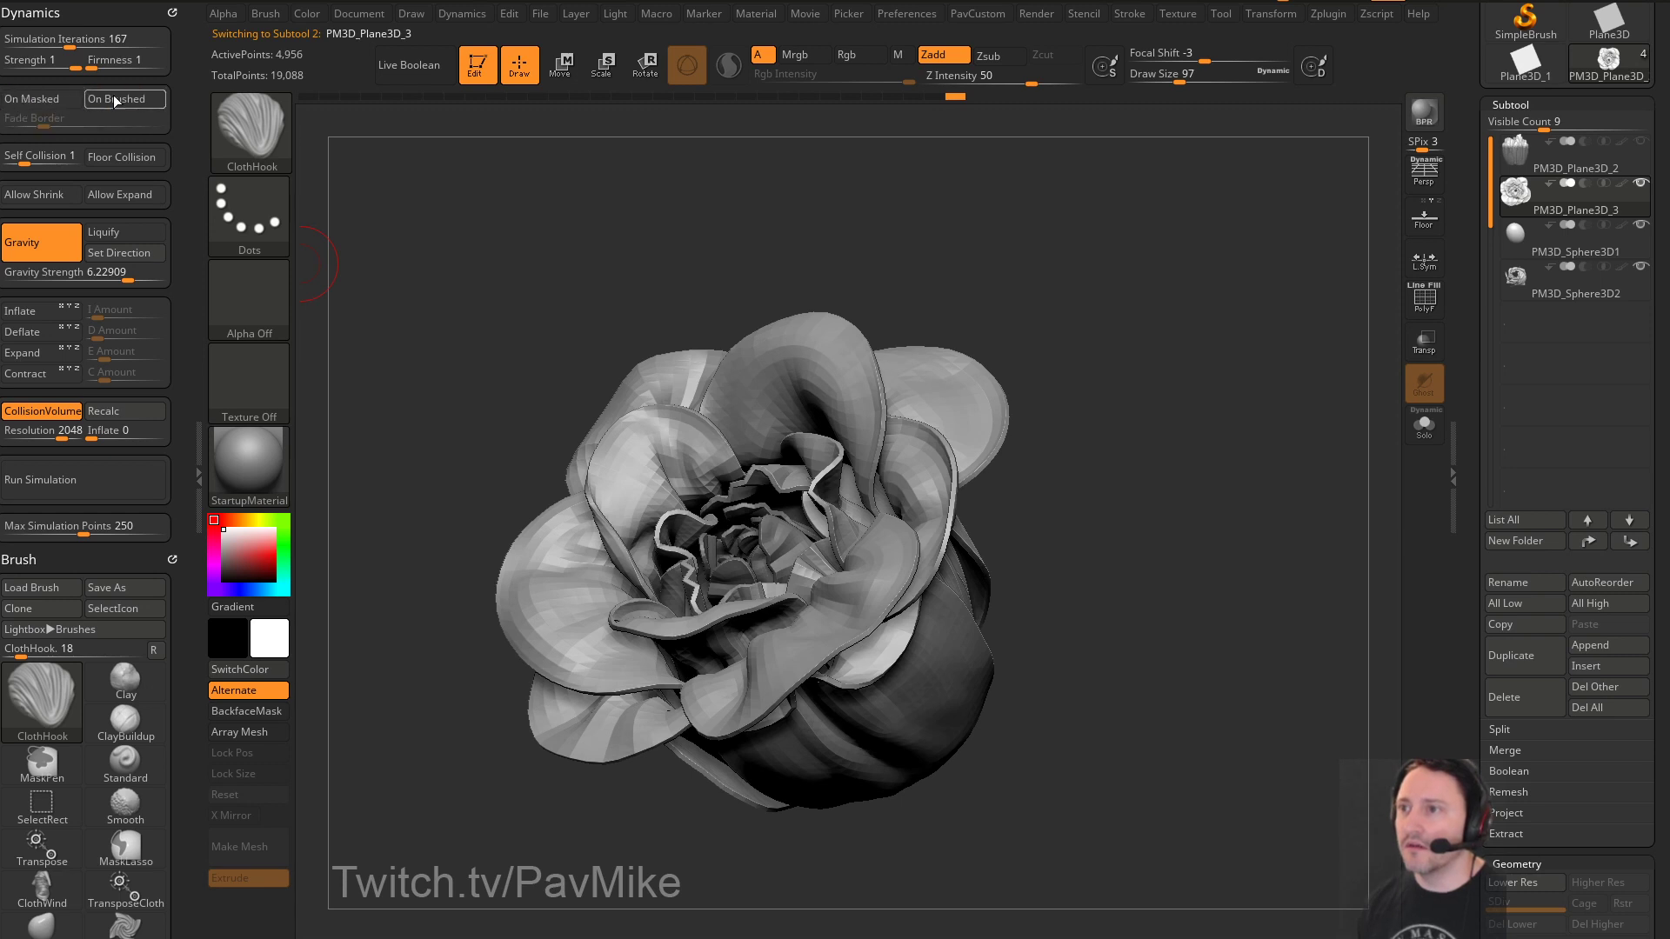
left_click_drag(965, 270, 1088, 332)
key("s")
left_click_drag(895, 429, 953, 448)
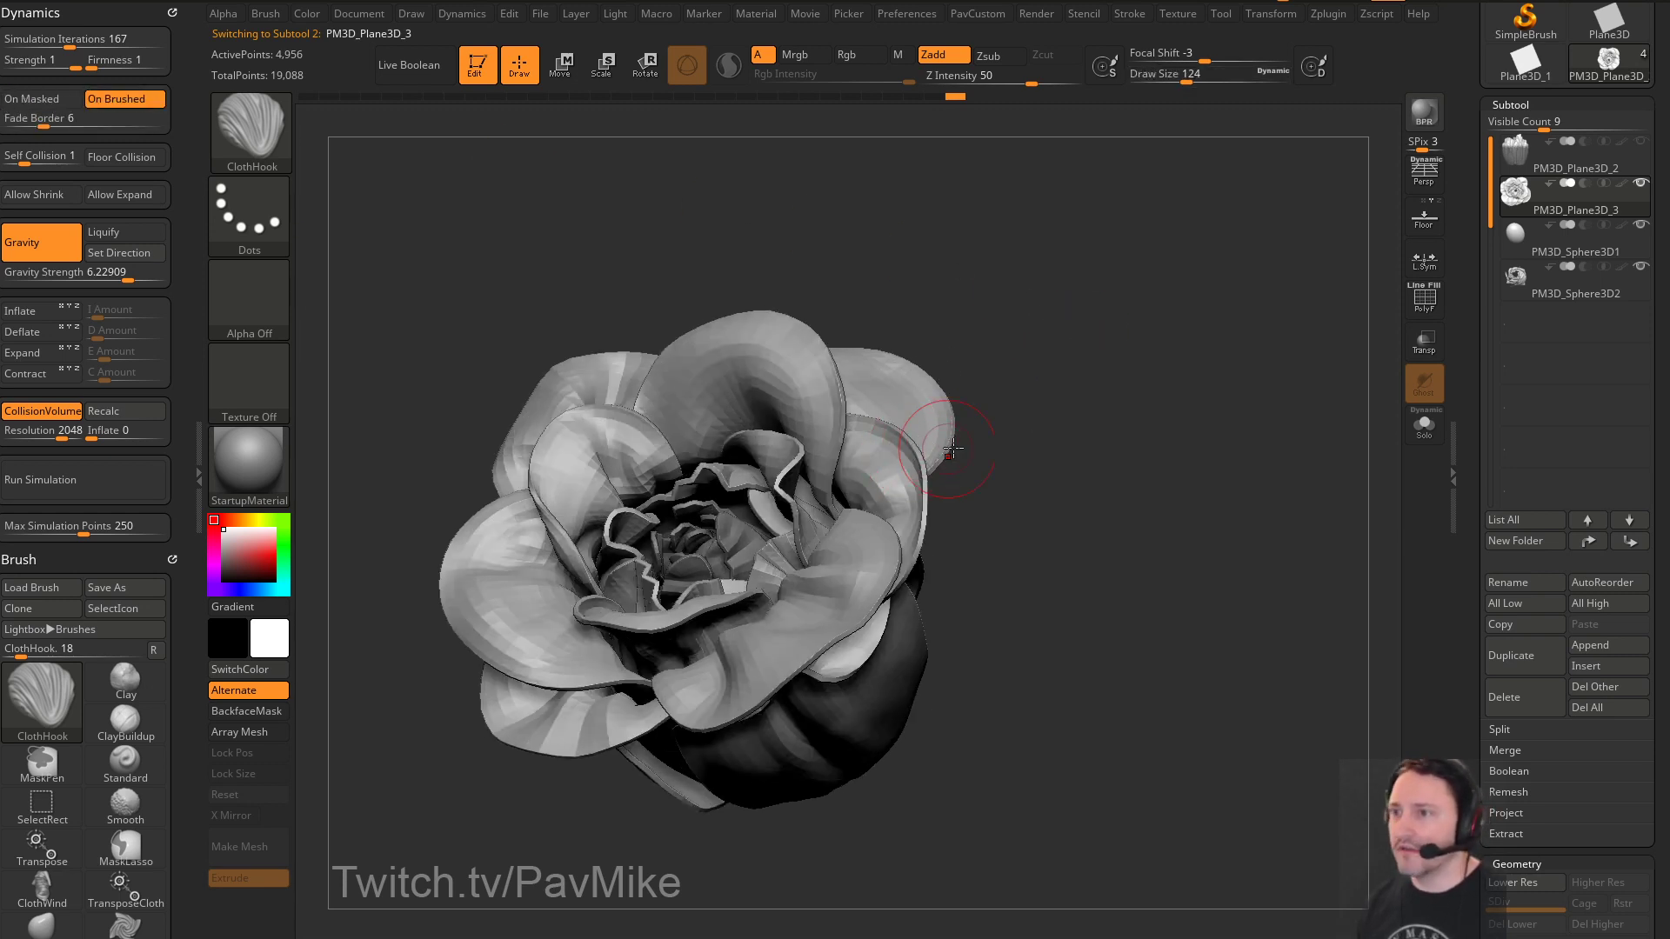
left_click(41, 242)
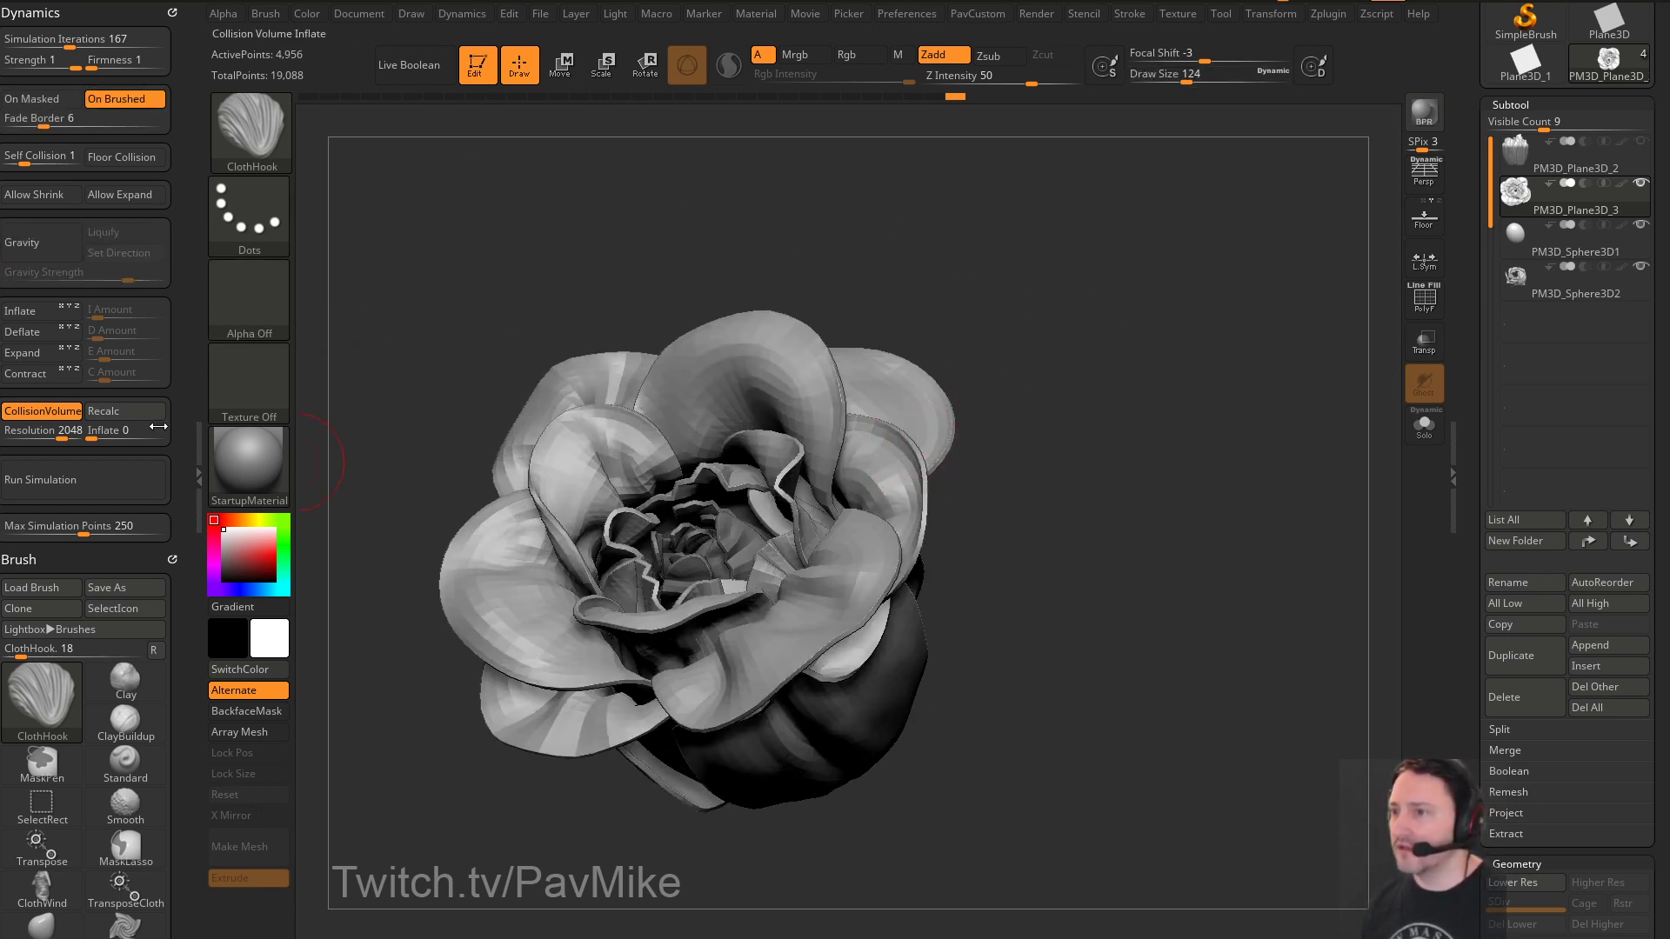
left_click(41, 410)
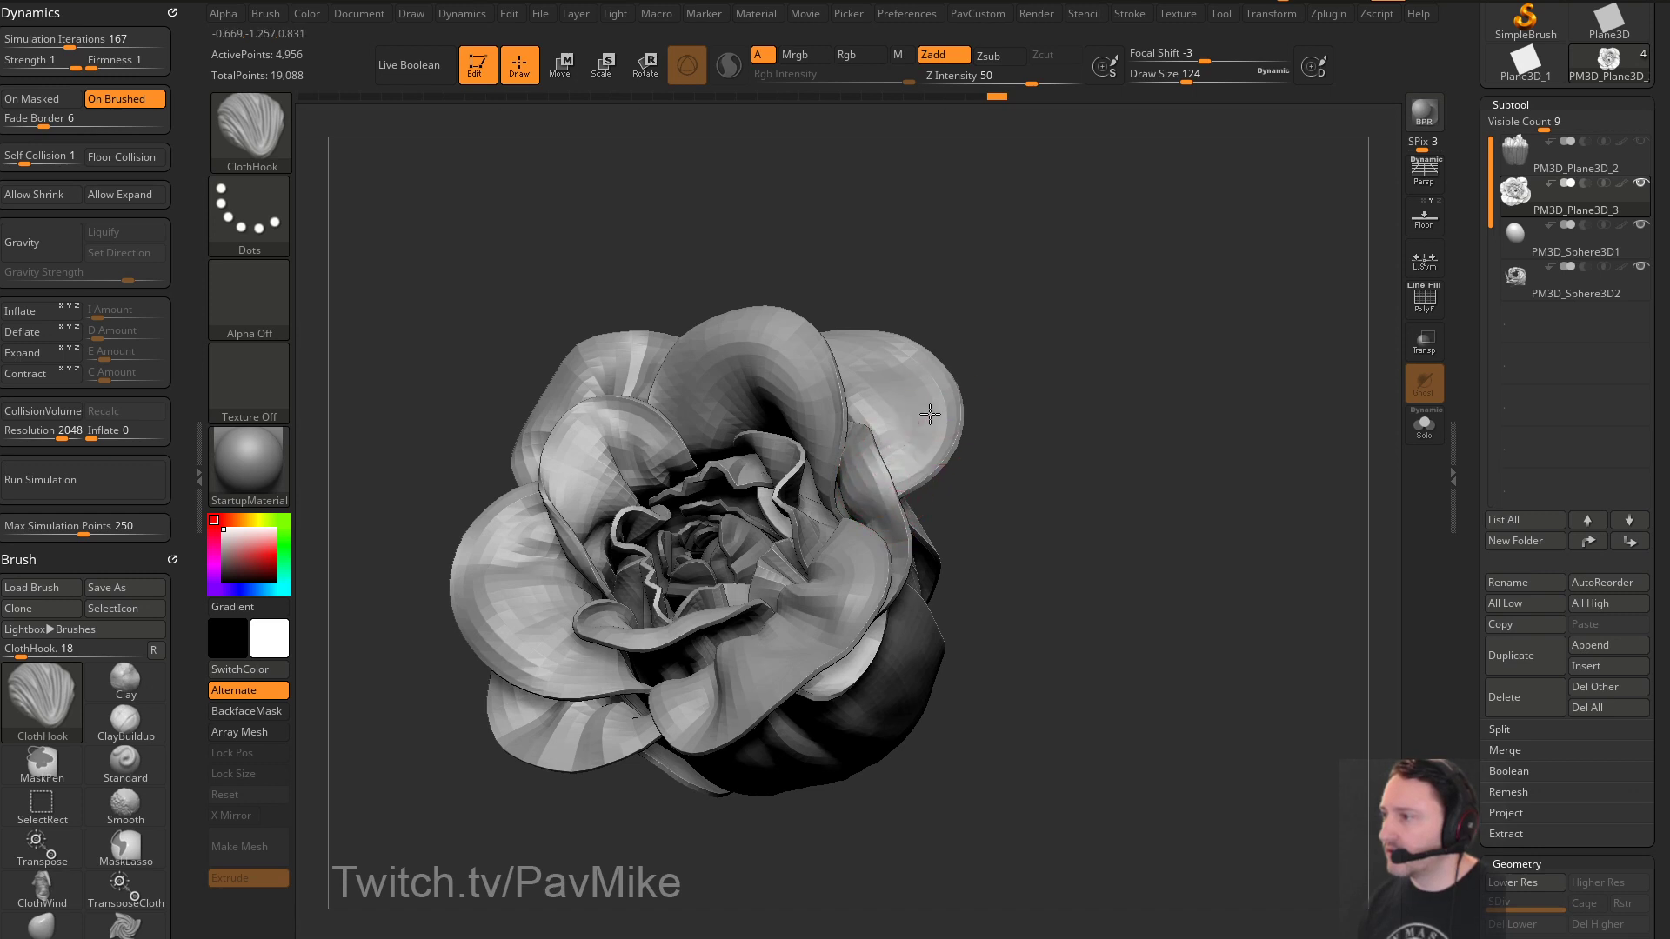
Pull the edges of the outer petals into shape with the ClothHook brush at draw size 158
left_click_drag(1033, 405, 983, 399)
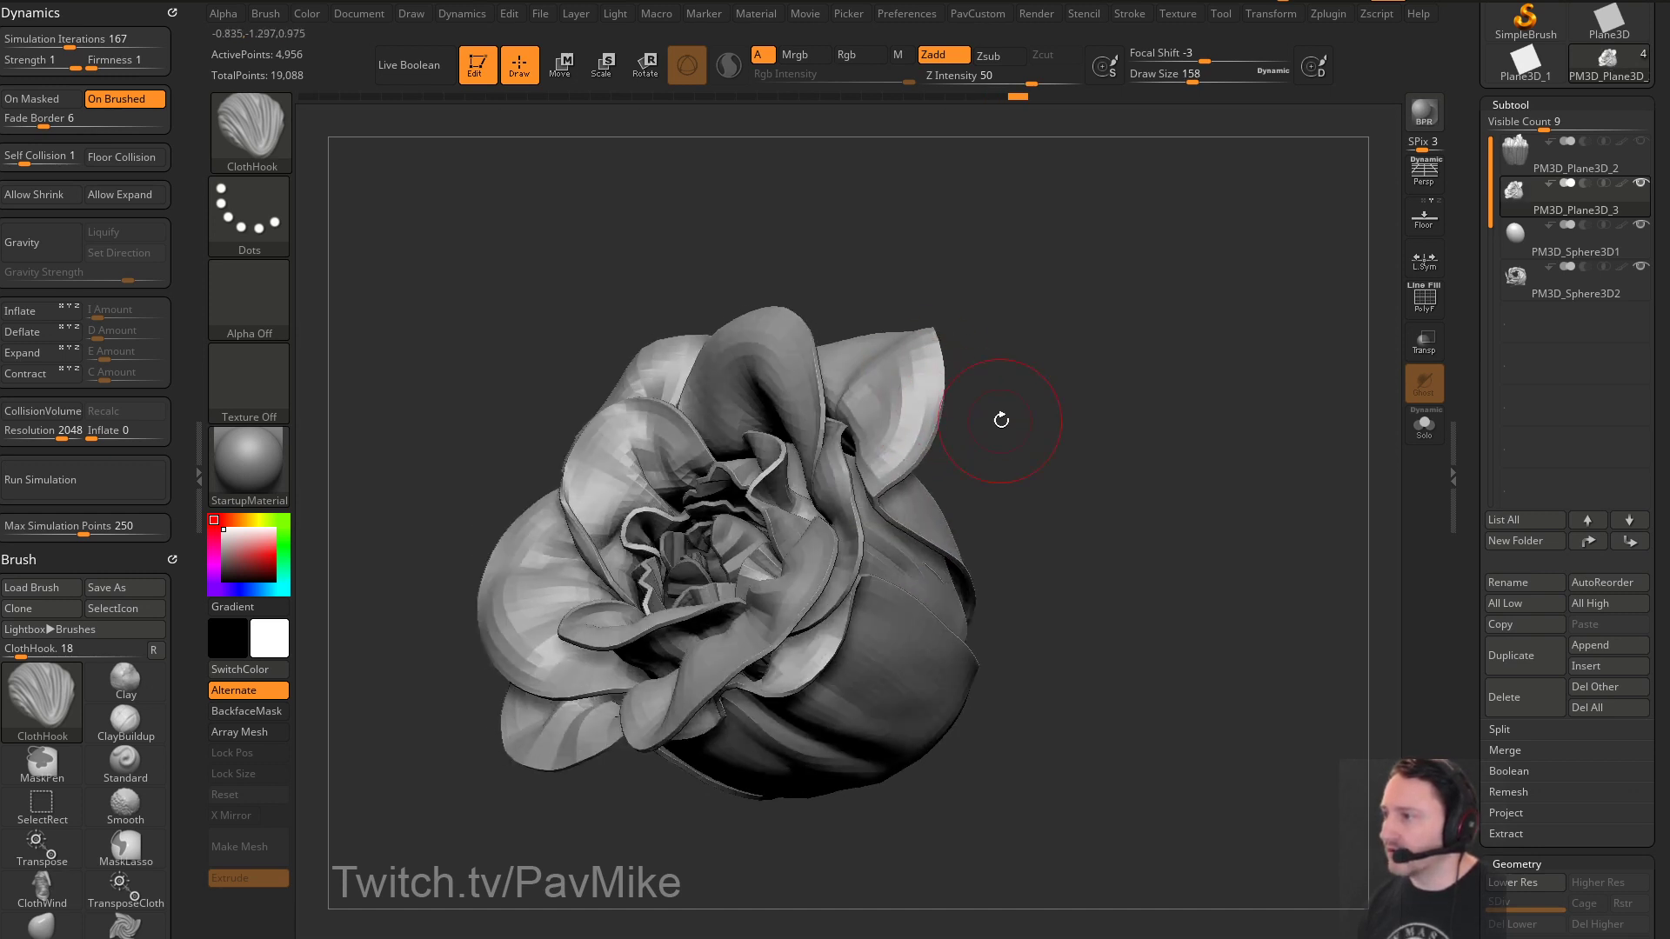
mouse_move(1103, 409)
left_mouse_down()
mouse_move(939, 380)
mouse_move(904, 398)
mouse_move(921, 399)
left_mouse_up()
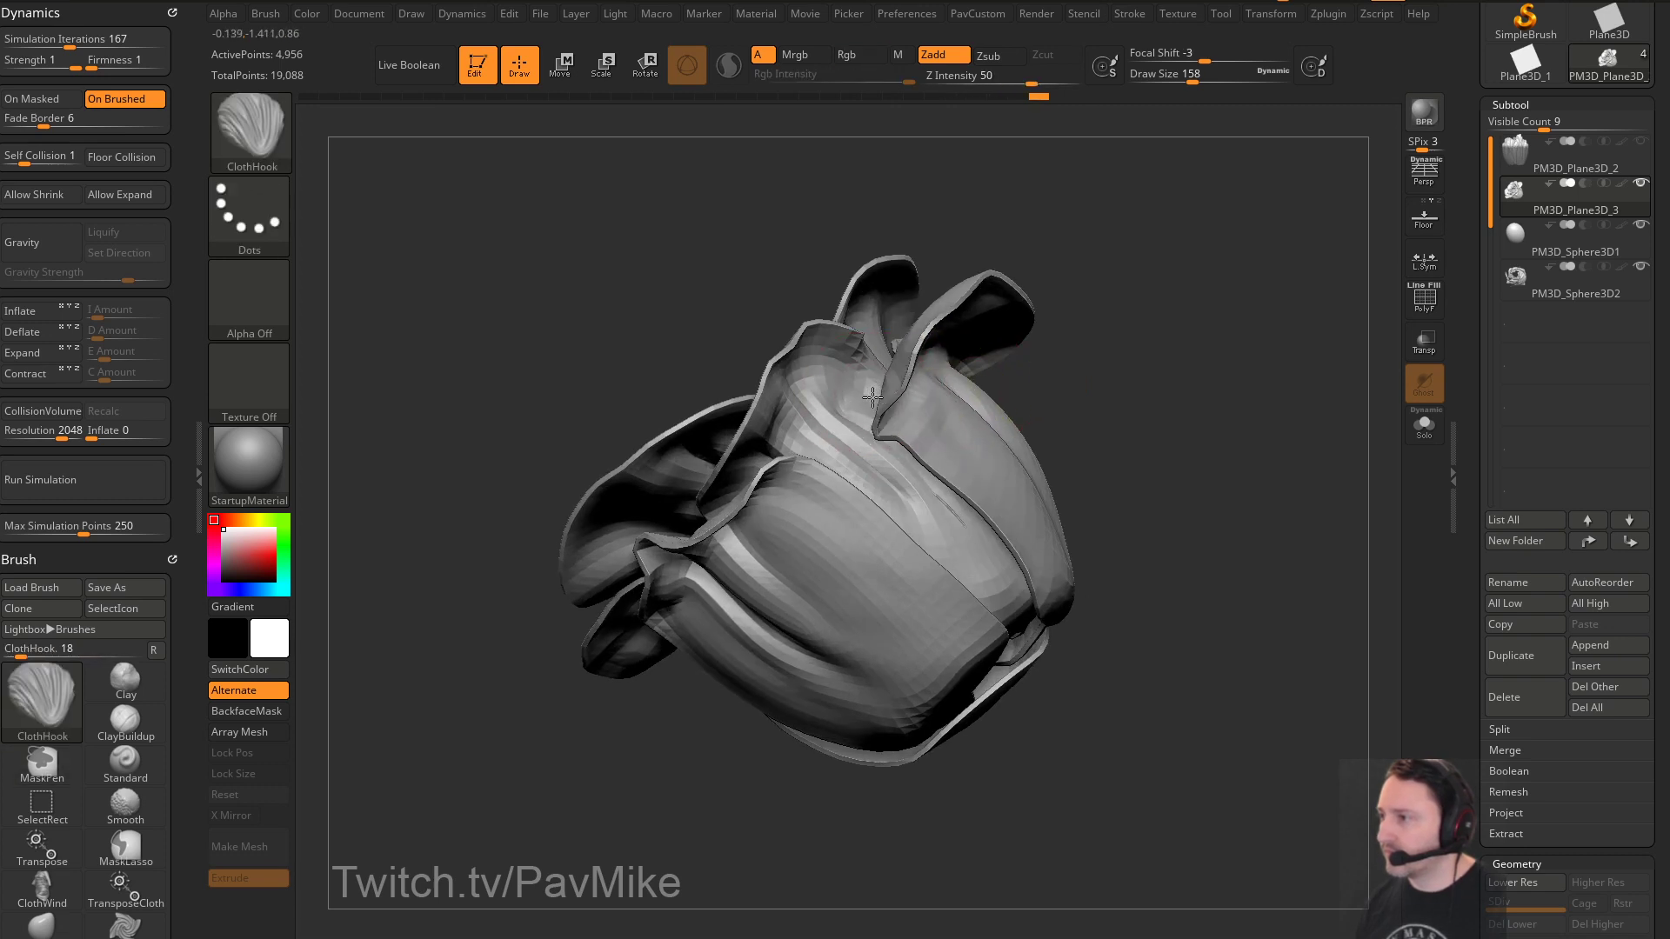
mouse_move(1070, 371)
left_mouse_down()
mouse_move(1084, 354)
mouse_move(884, 416)
left_mouse_up()
mouse_move(1026, 402)
left_mouse_down()
mouse_move(1014, 384)
mouse_move(1062, 335)
mouse_move(1096, 403)
mouse_move(1144, 328)
mouse_move(1169, 378)
mouse_move(1131, 392)
mouse_move(1217, 331)
mouse_move(1260, 231)
mouse_move(1308, 319)
mouse_move(1204, 302)
mouse_move(1203, 337)
mouse_move(1044, 452)
left_mouse_up()
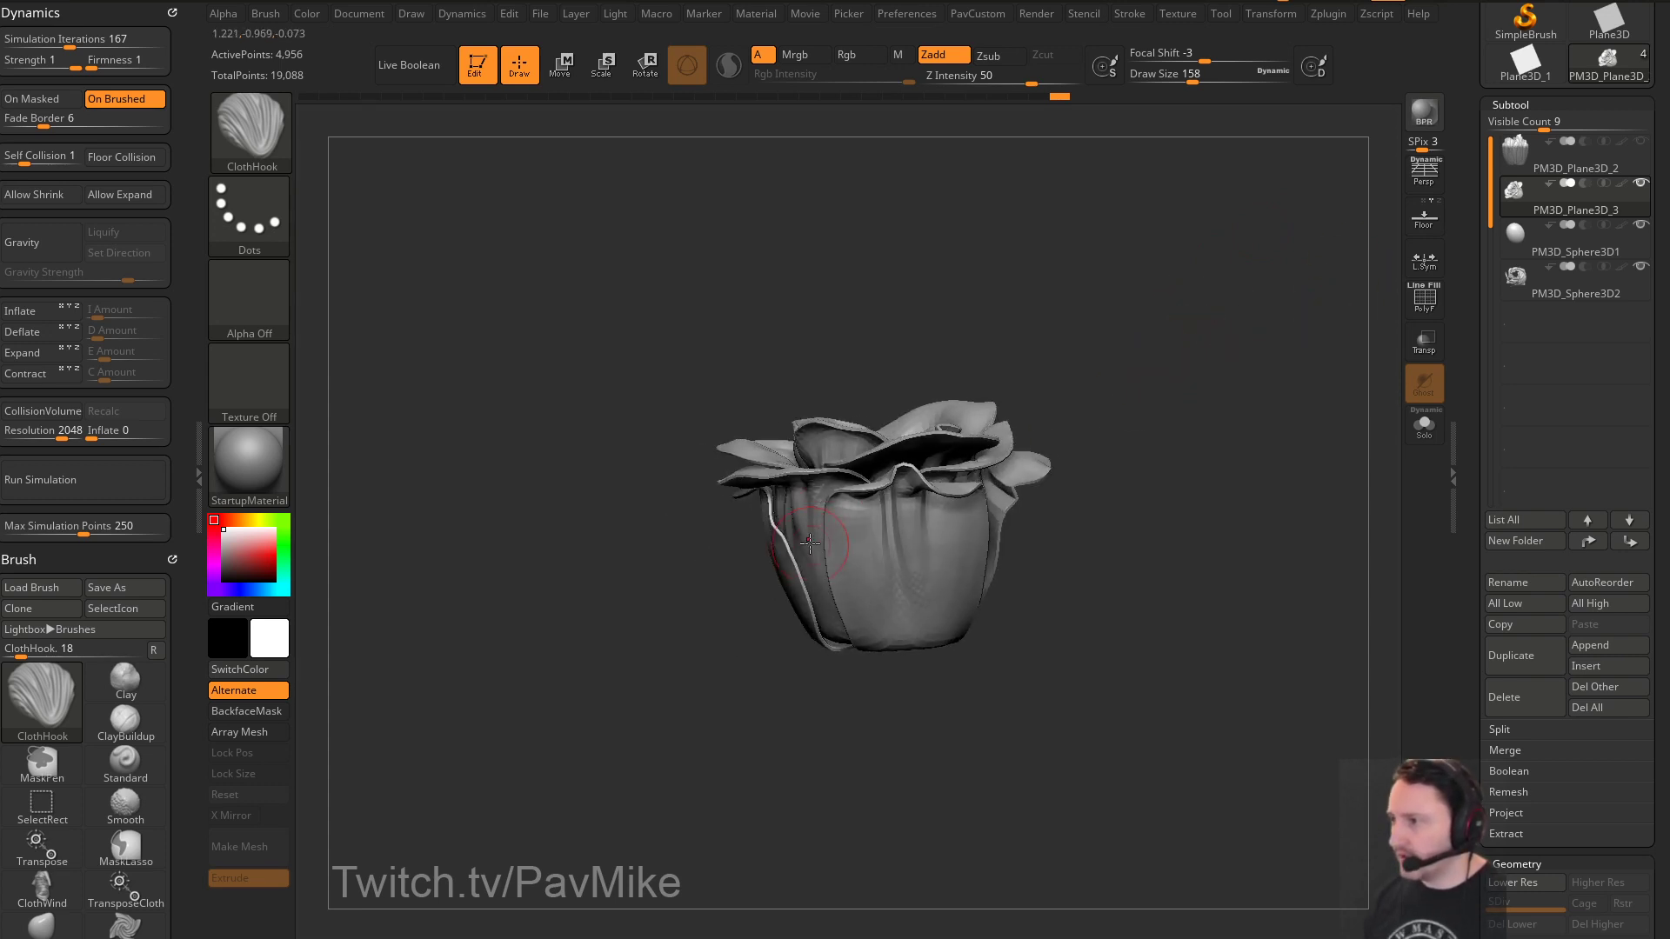
Select the Move brush with a draw size of 338 and set its Mask By Polygroups to 0
key("s")
mouse_move(795, 561)
left_mouse_down()
mouse_move(840, 563)
mouse_move(838, 533)
left_mouse_up()
key("b")
key("m")
key("v")
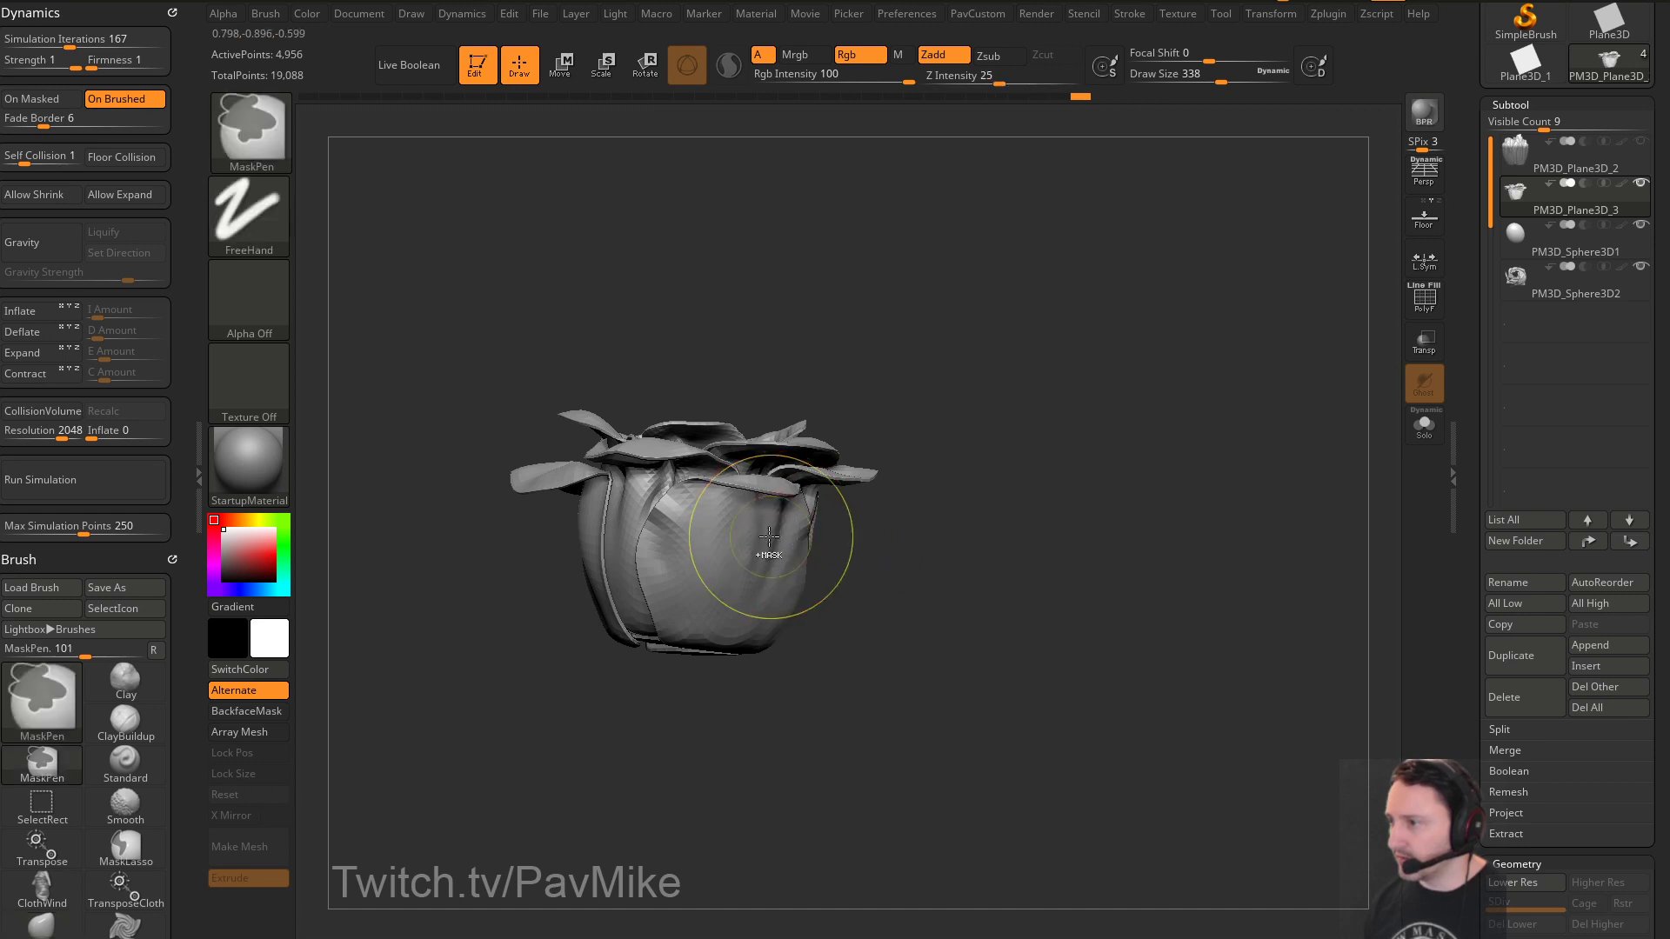
left_click_drag(870, 532, 376, 551)
scroll(174, 484, "down", 10)
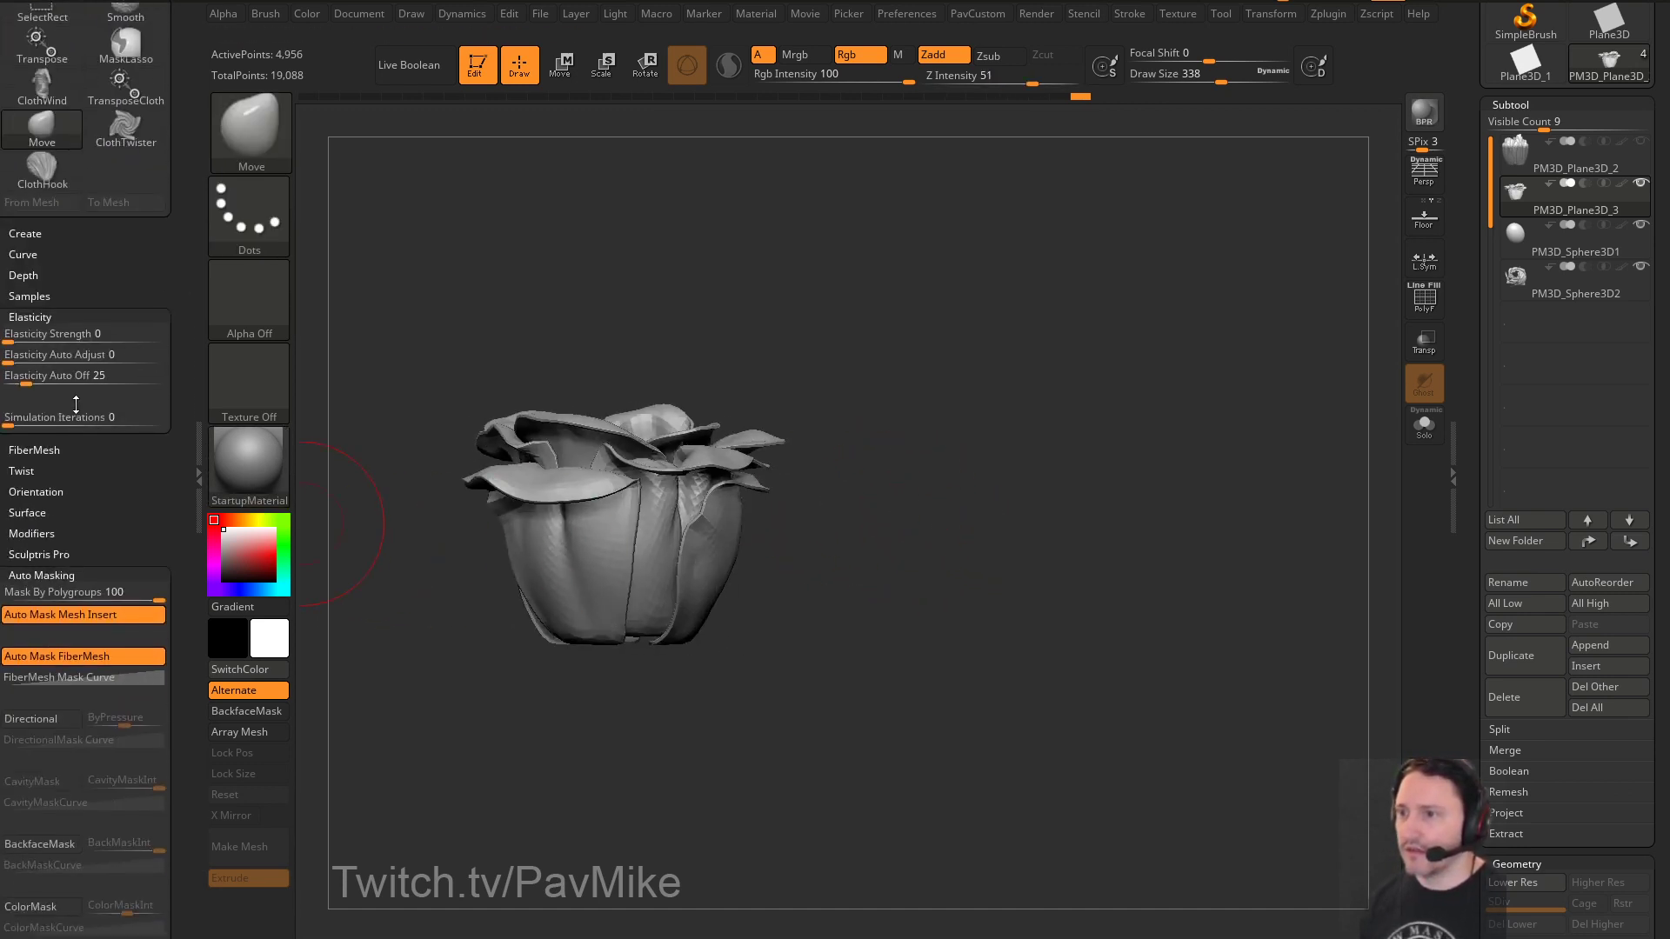
scroll(148, 510, "down", 5)
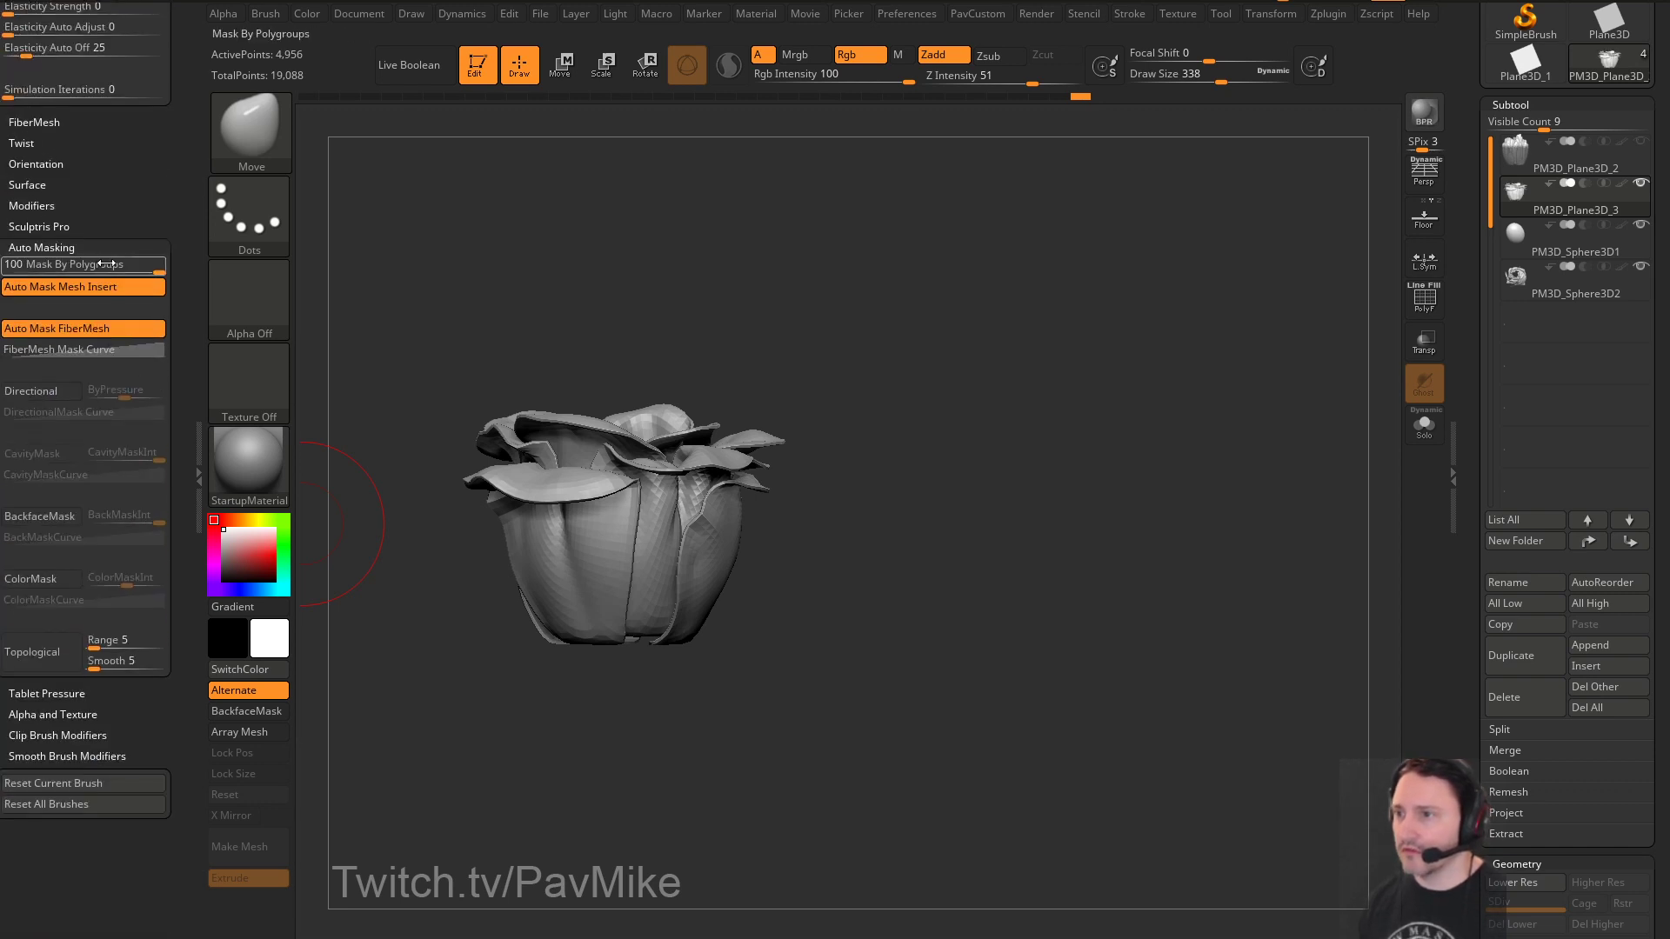
Reshape the base and sides of the outer petals all round with the Move brush, reducing draw size from 533 to 365
mouse_move(928, 399)
left_mouse_down()
mouse_move(652, 603)
mouse_move(484, 652)
mouse_move(570, 648)
left_mouse_up()
left_click_drag(745, 656, 717, 666)
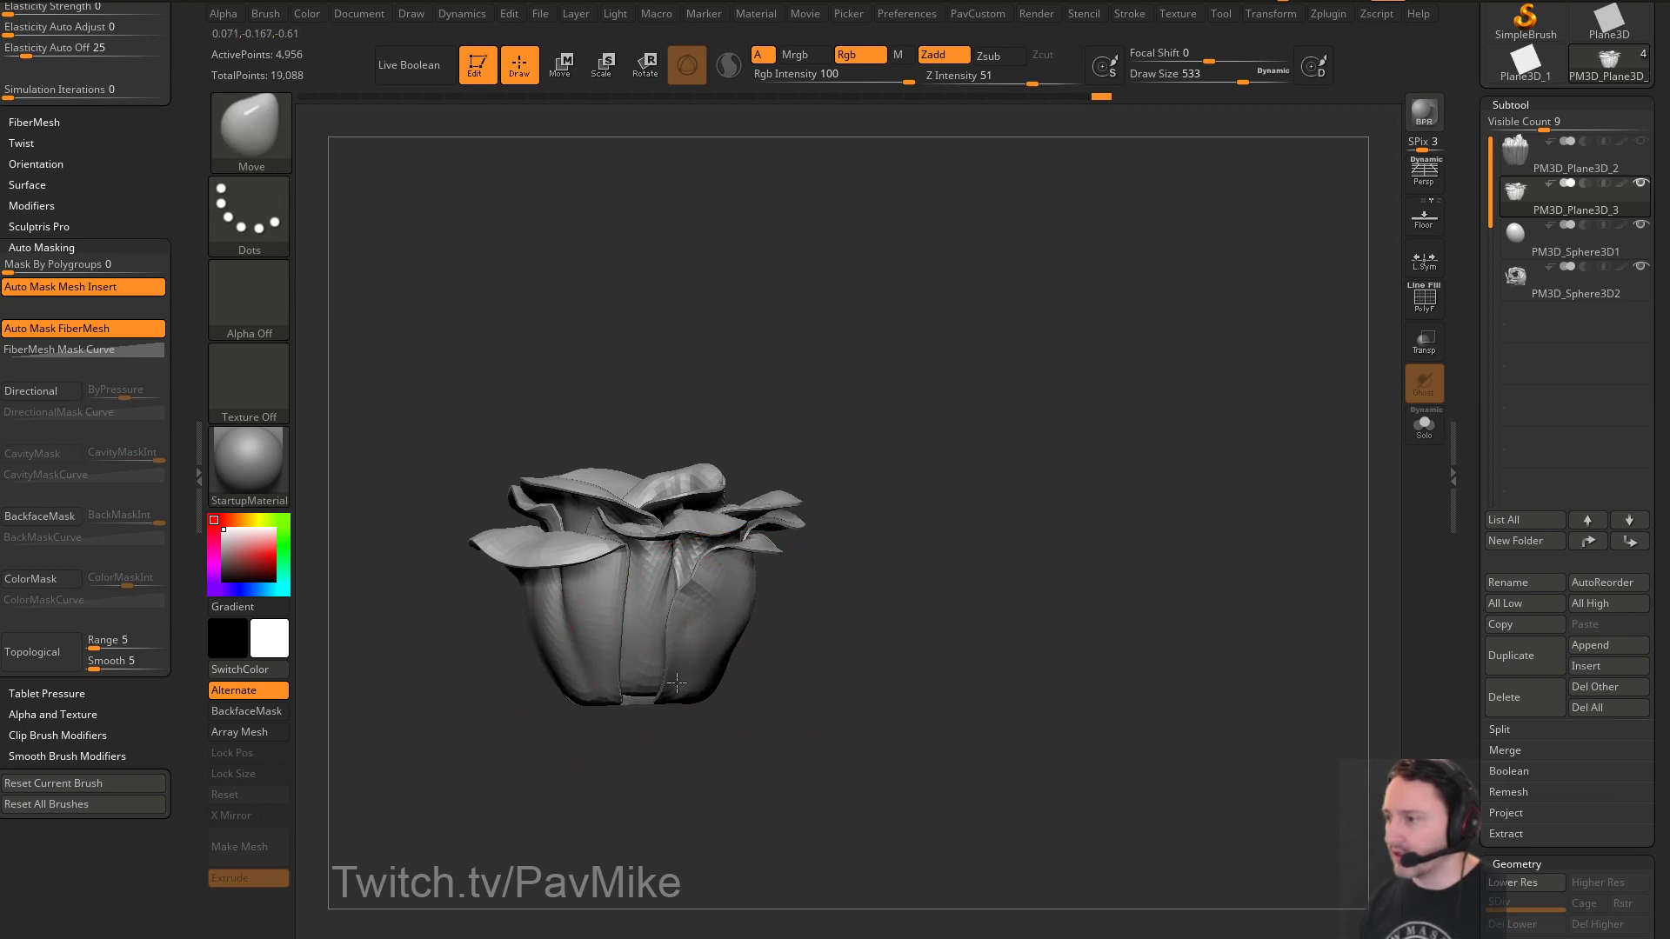
left_click_drag(870, 668, 770, 669)
key("bracketleft")
left_click_drag(1009, 662, 870, 656)
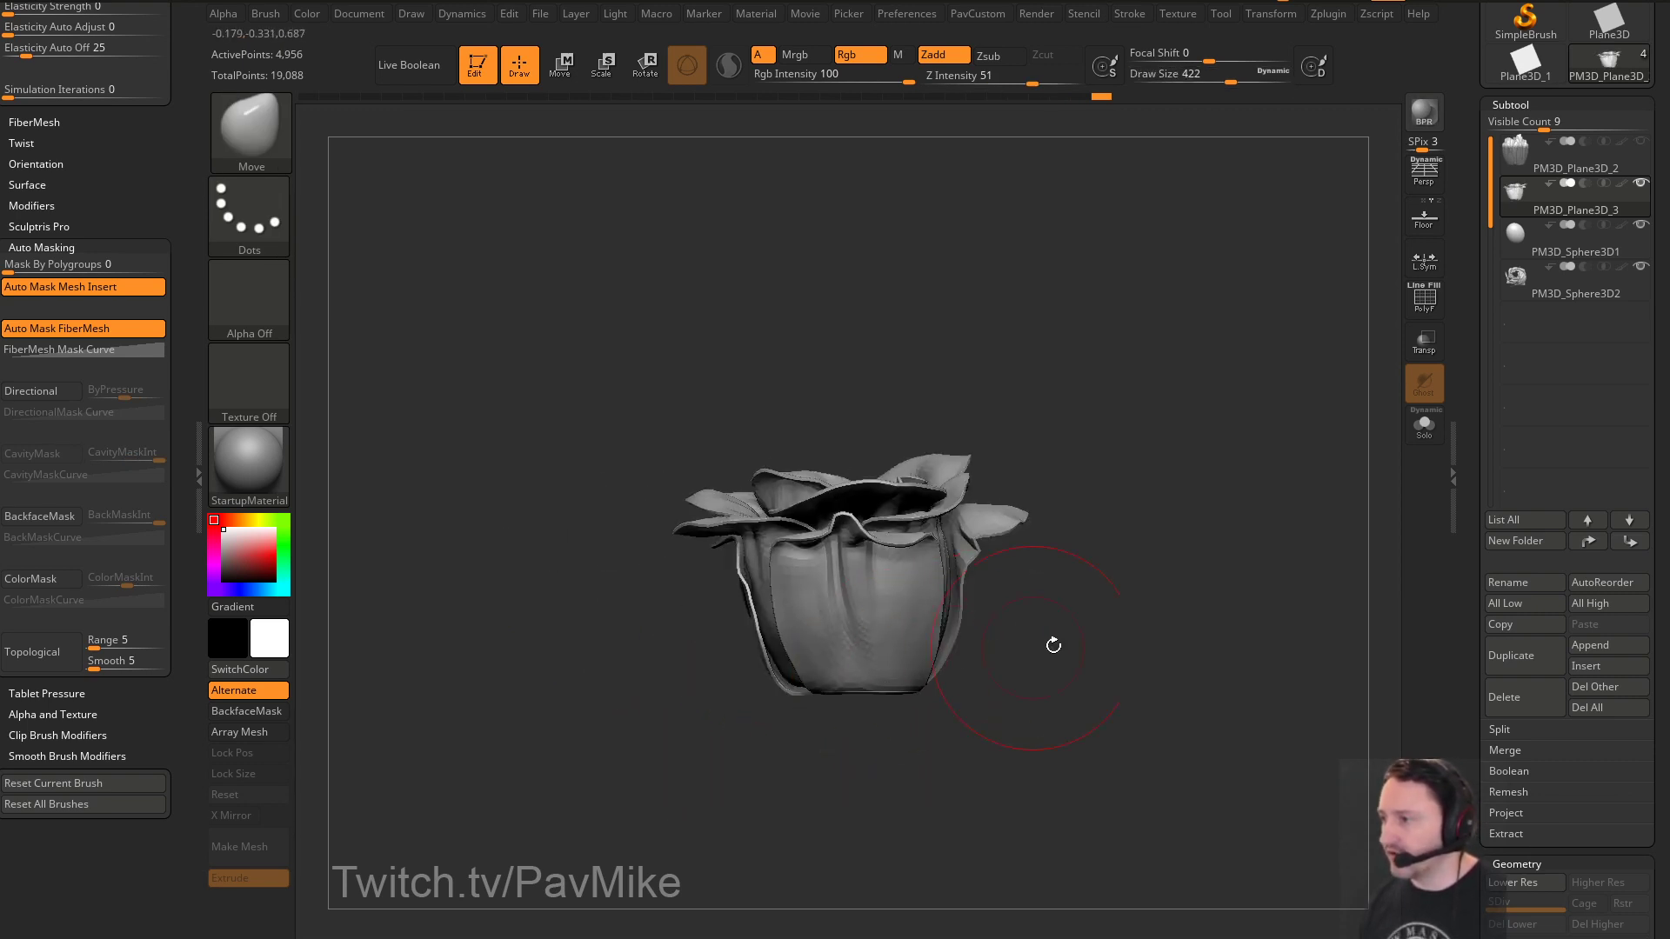
left_click_drag(1051, 645, 841, 646)
key("bracketleft")
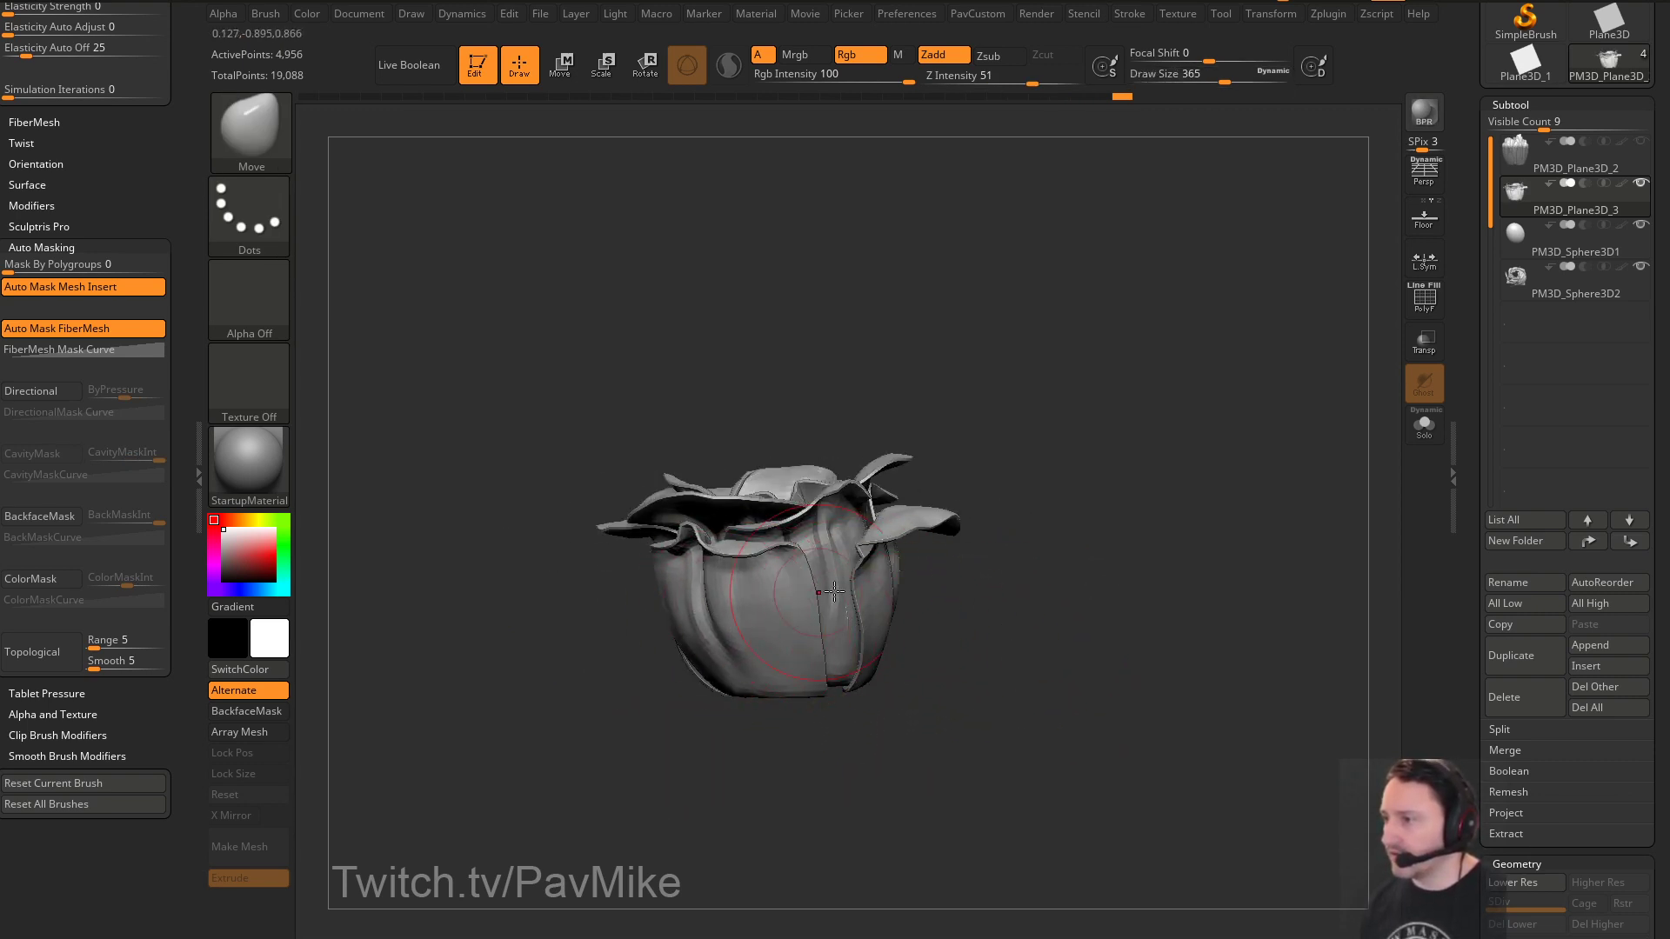
left_click_drag(1000, 626, 898, 611)
left_click_drag(994, 578, 1070, 525)
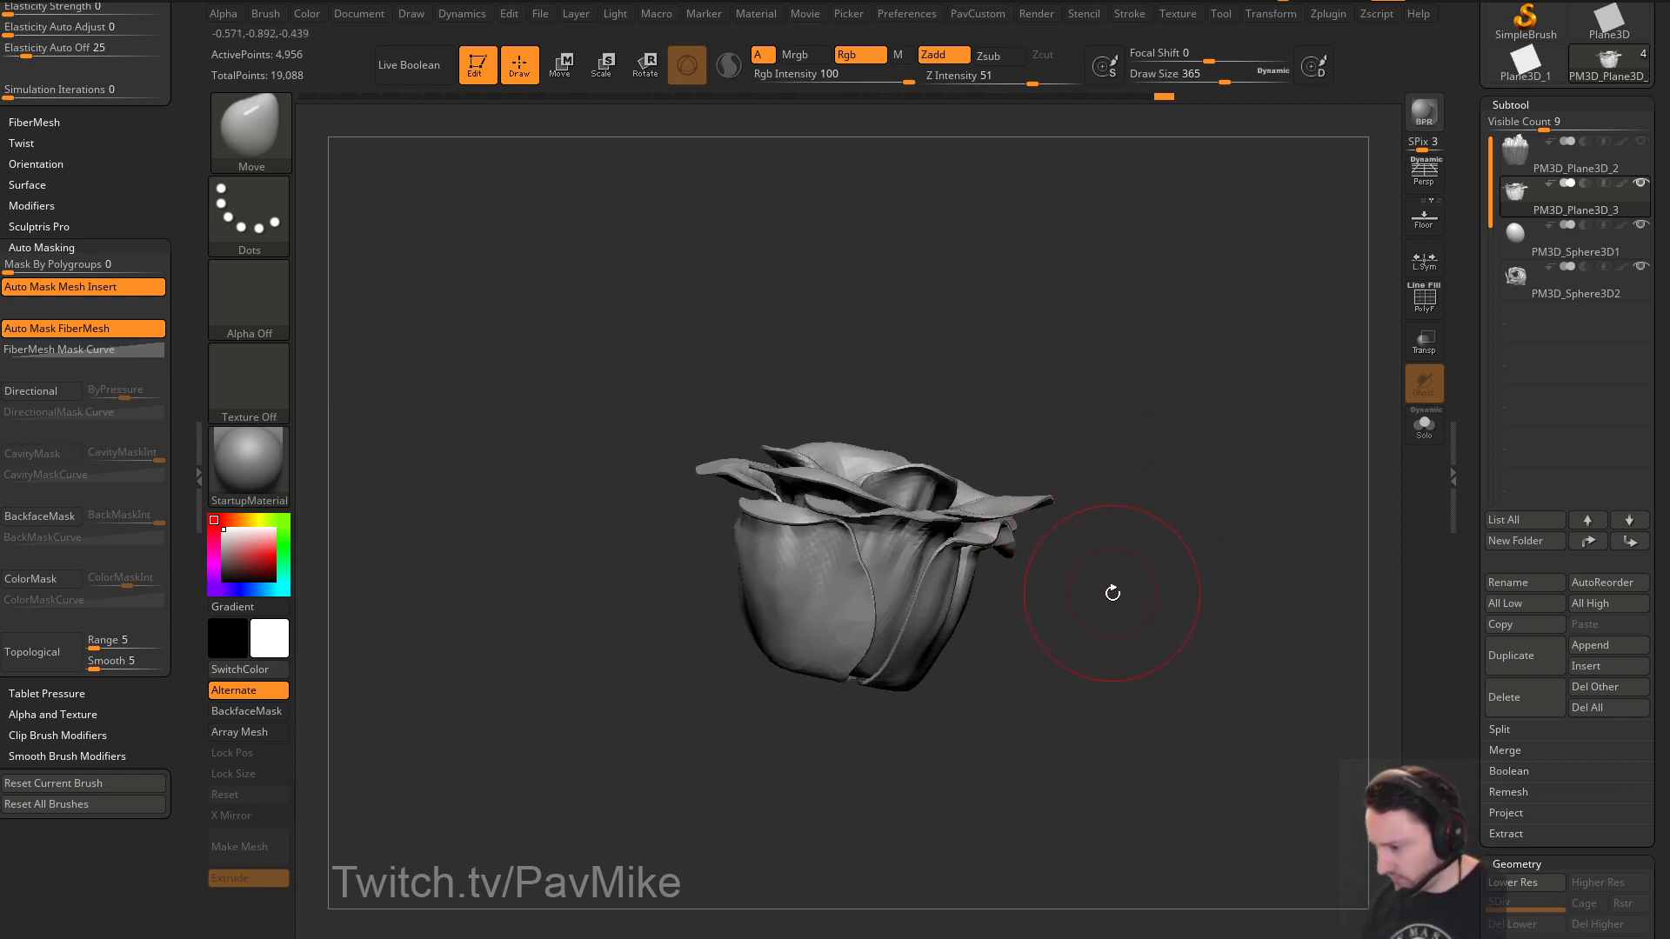
mouse_move(1108, 618)
left_mouse_down()
mouse_move(883, 639)
mouse_move(994, 549)
left_mouse_up()
Flatten the outer petals vertically with the Transpose gizmo and return to Draw mode
key("w")
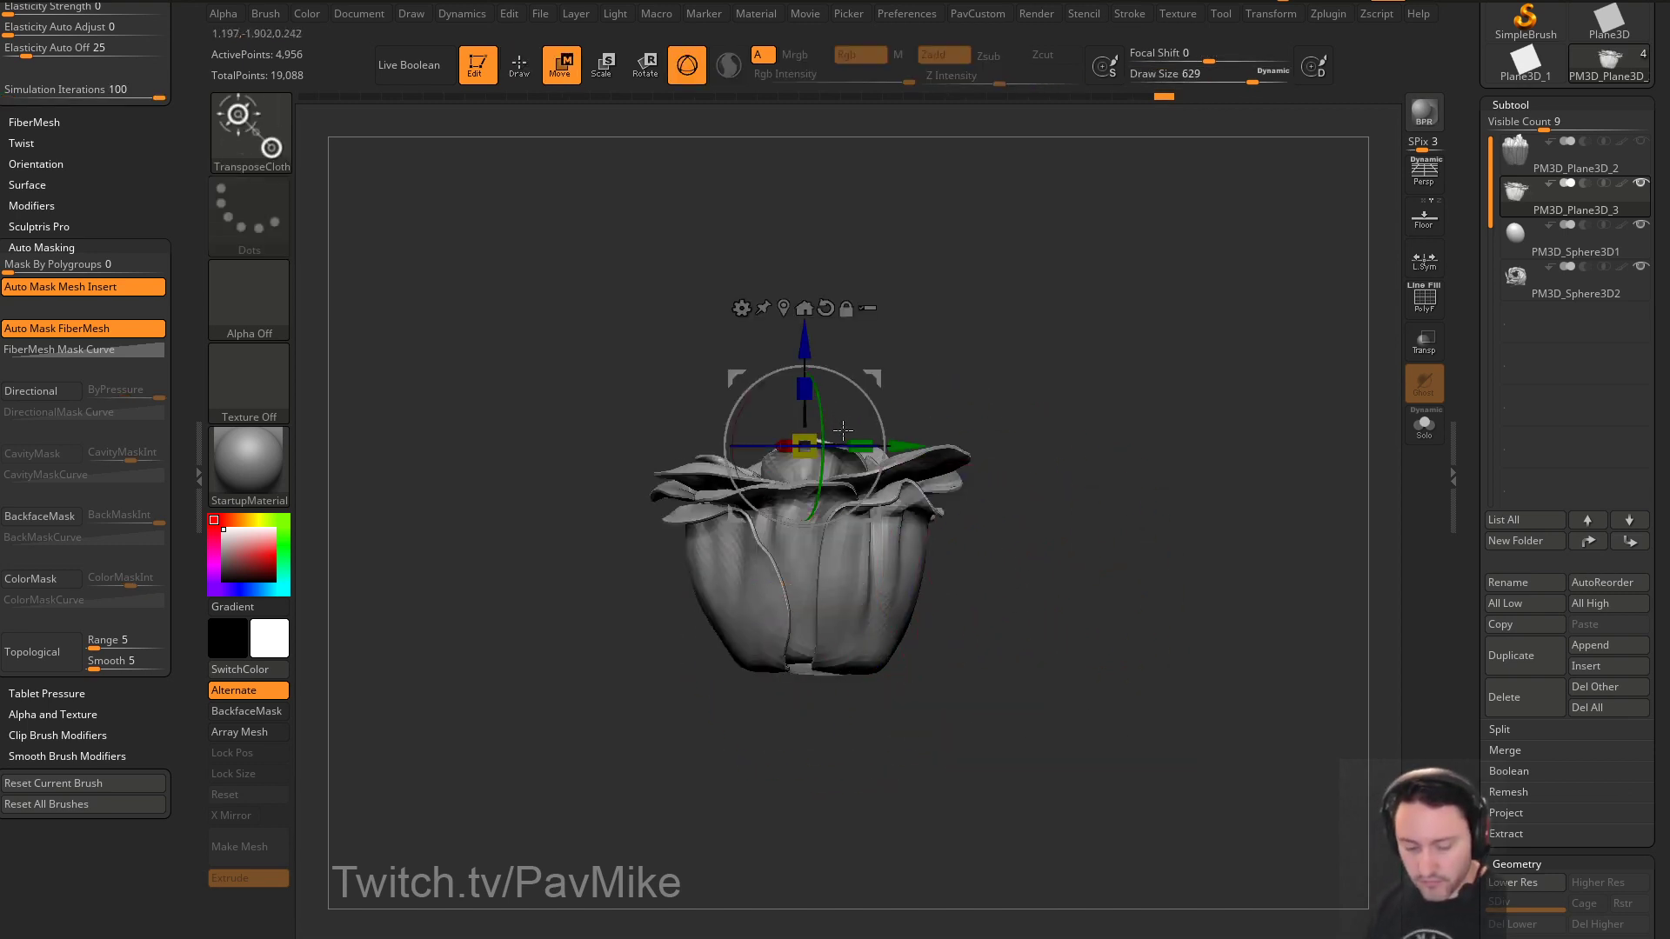
key("b")
key("t")
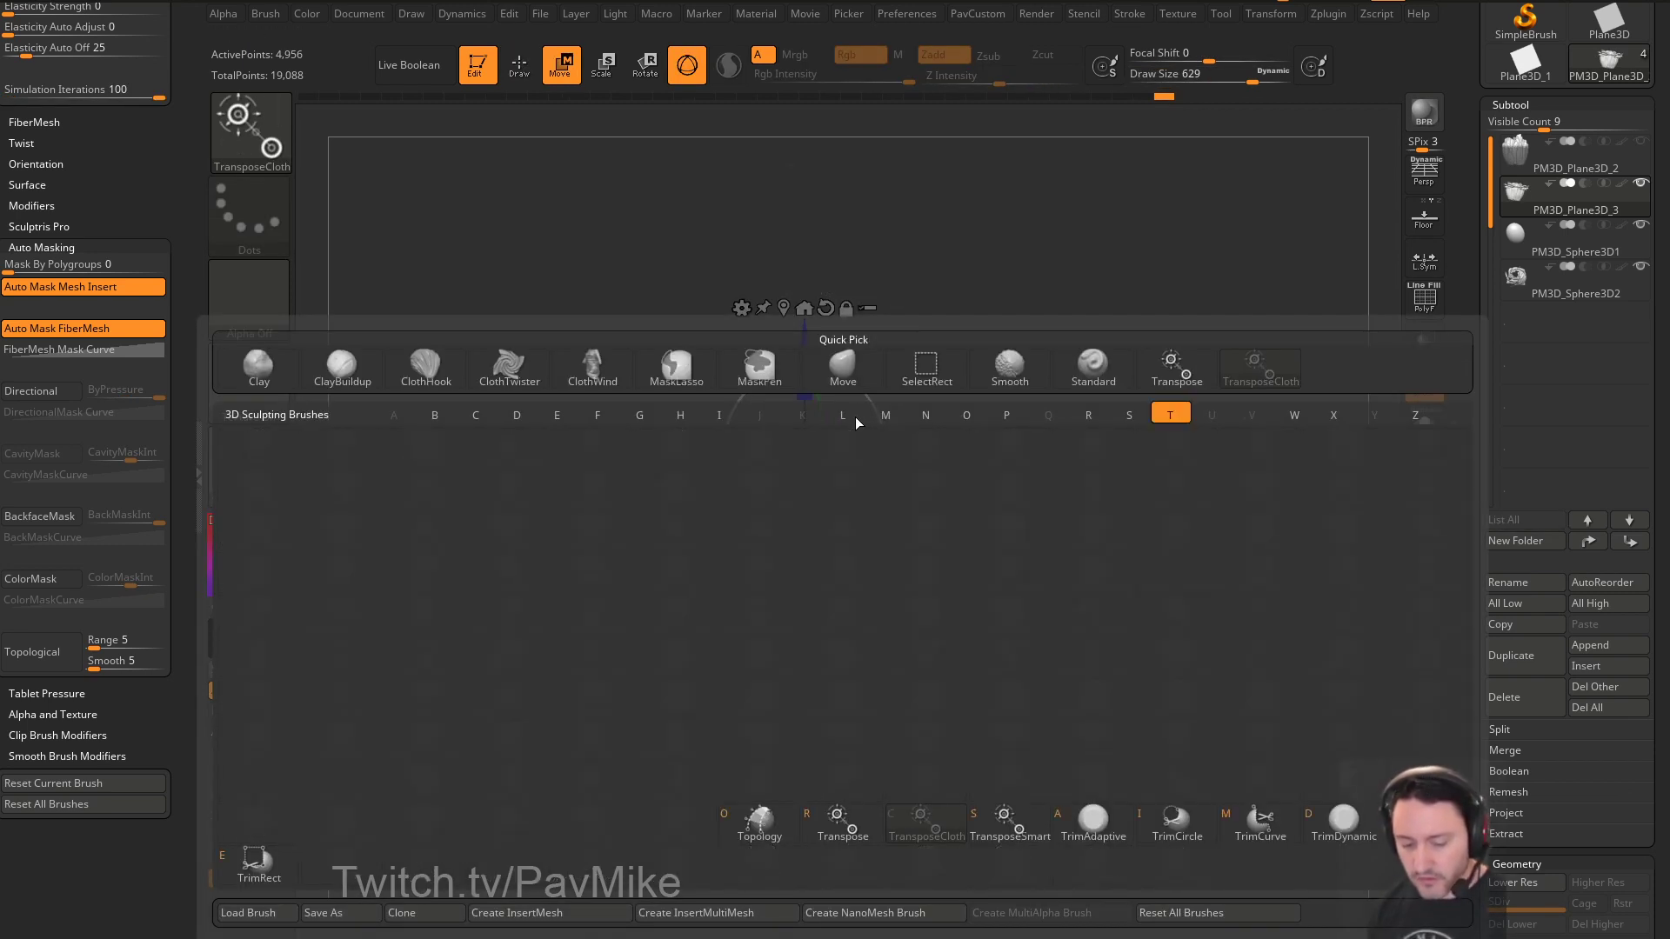
key("r")
left_click_drag(809, 355, 814, 529, "alt")
left_click(825, 432, "alt")
left_click(784, 431, "alt")
key("q")
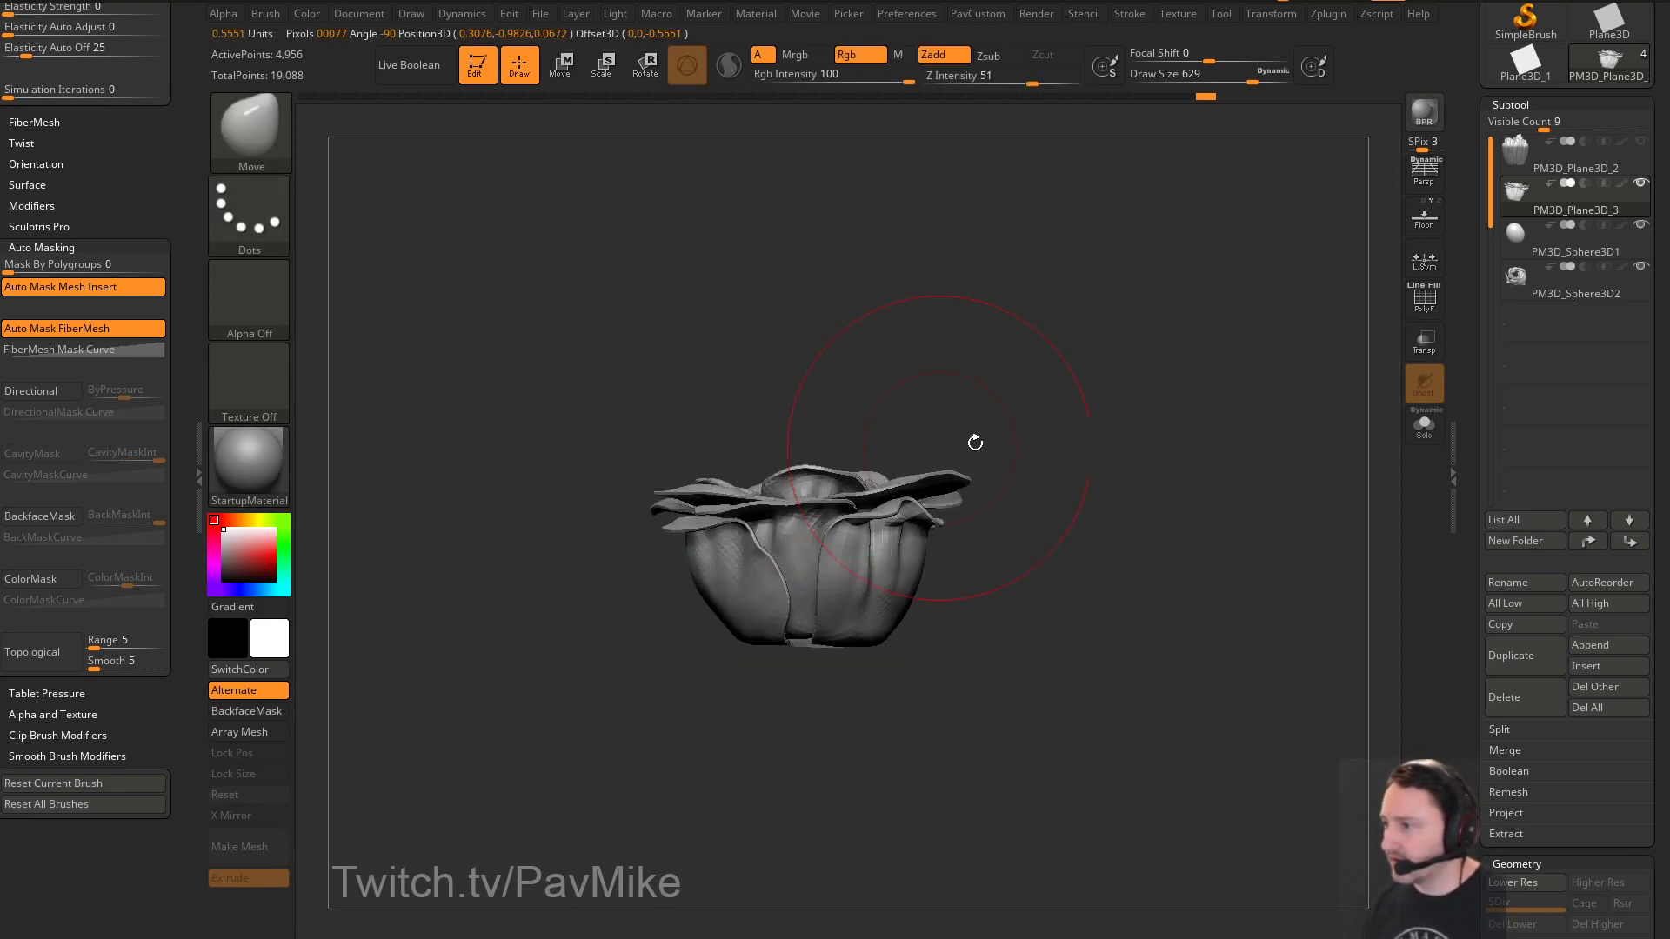
Switch to the Standard brush and set its draw size to 112
mouse_move(973, 444)
left_mouse_down()
mouse_move(1059, 585)
mouse_move(935, 592)
mouse_move(954, 536)
mouse_move(1114, 491)
mouse_move(1063, 514)
left_mouse_up()
key("b")
key("s")
key("t")
key("s")
mouse_move(1065, 487)
left_mouse_down()
mouse_move(1140, 438)
mouse_move(1084, 472)
left_mouse_up()
key("s")
left_click_drag(1157, 463, 1118, 428)
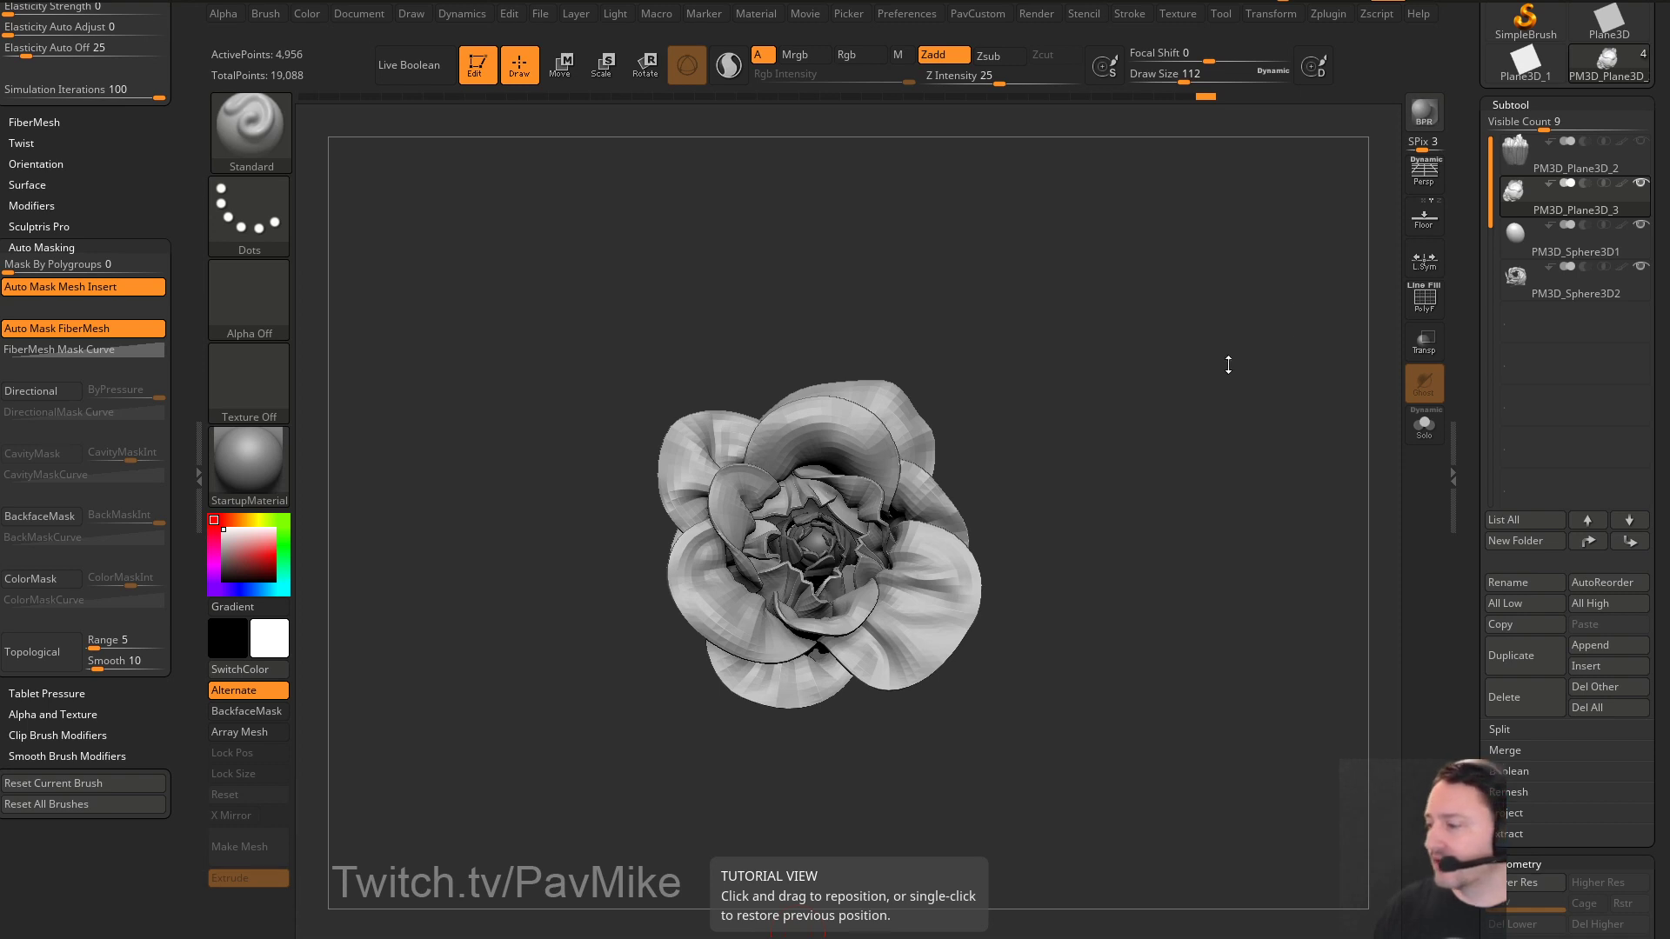
left_click_drag(1226, 363, 1223, 366)
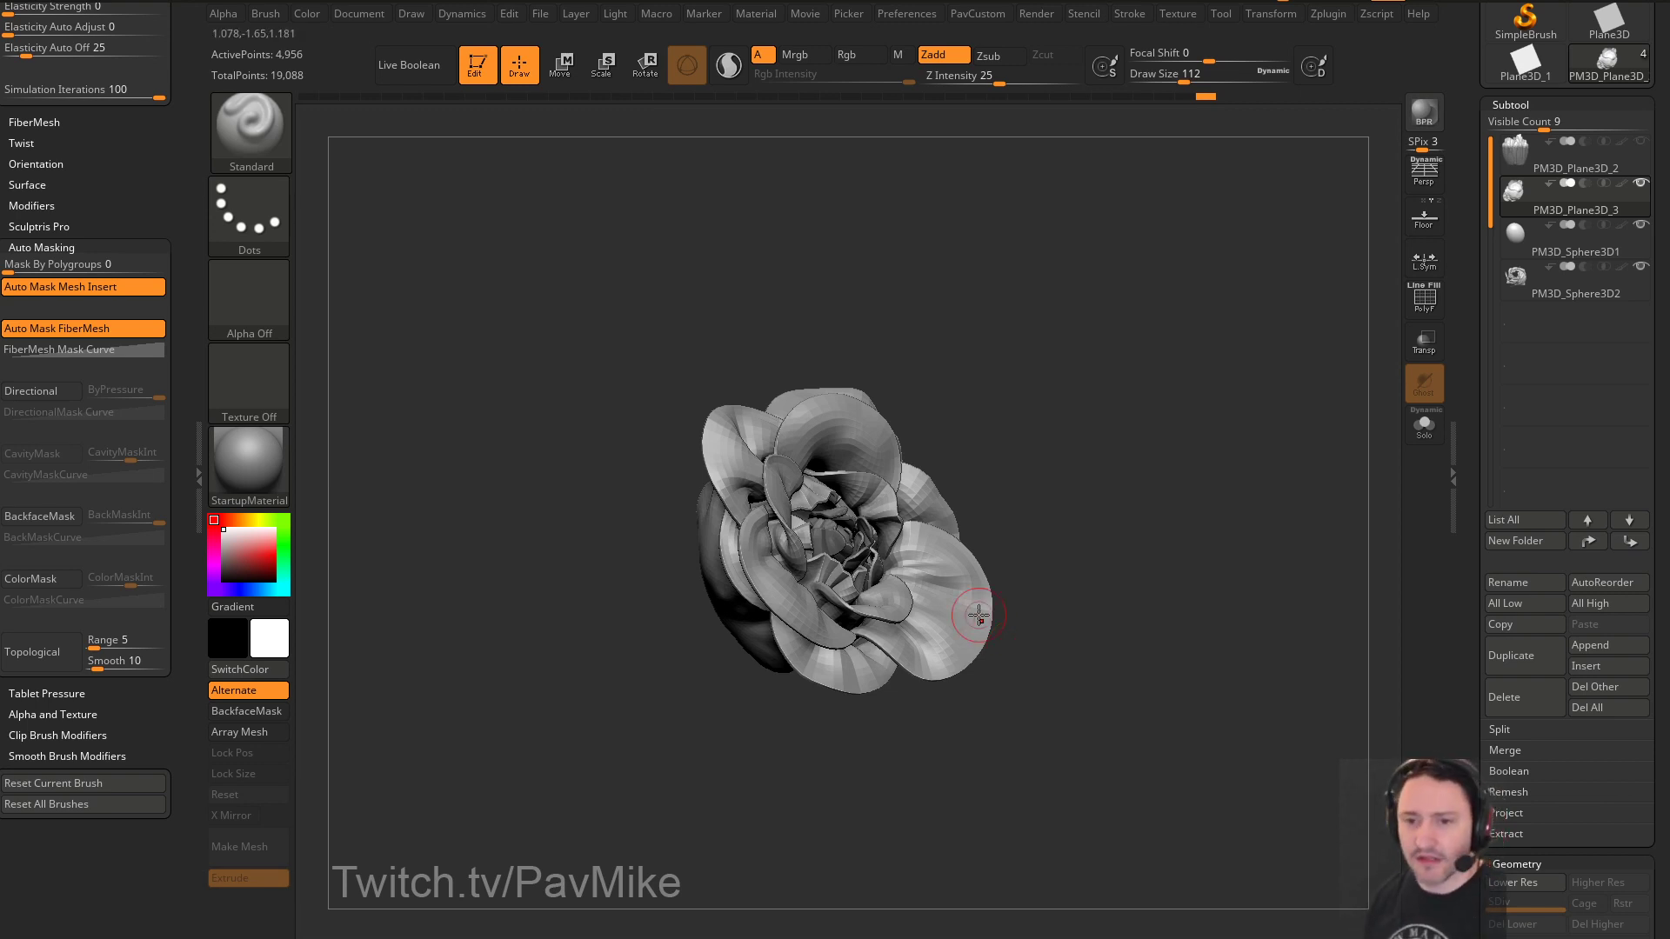
Activate the inner petals PM3D_Sphere3D2
left_click_drag(1138, 423, 1170, 521)
left_click_drag(1141, 387, 1212, 537, "ctrl")
mouse_move(1148, 488)
left_mouse_down()
mouse_move(1114, 466)
mouse_move(1243, 366)
mouse_move(1241, 432)
mouse_move(1239, 414)
left_mouse_up()
left_click(1557, 293)
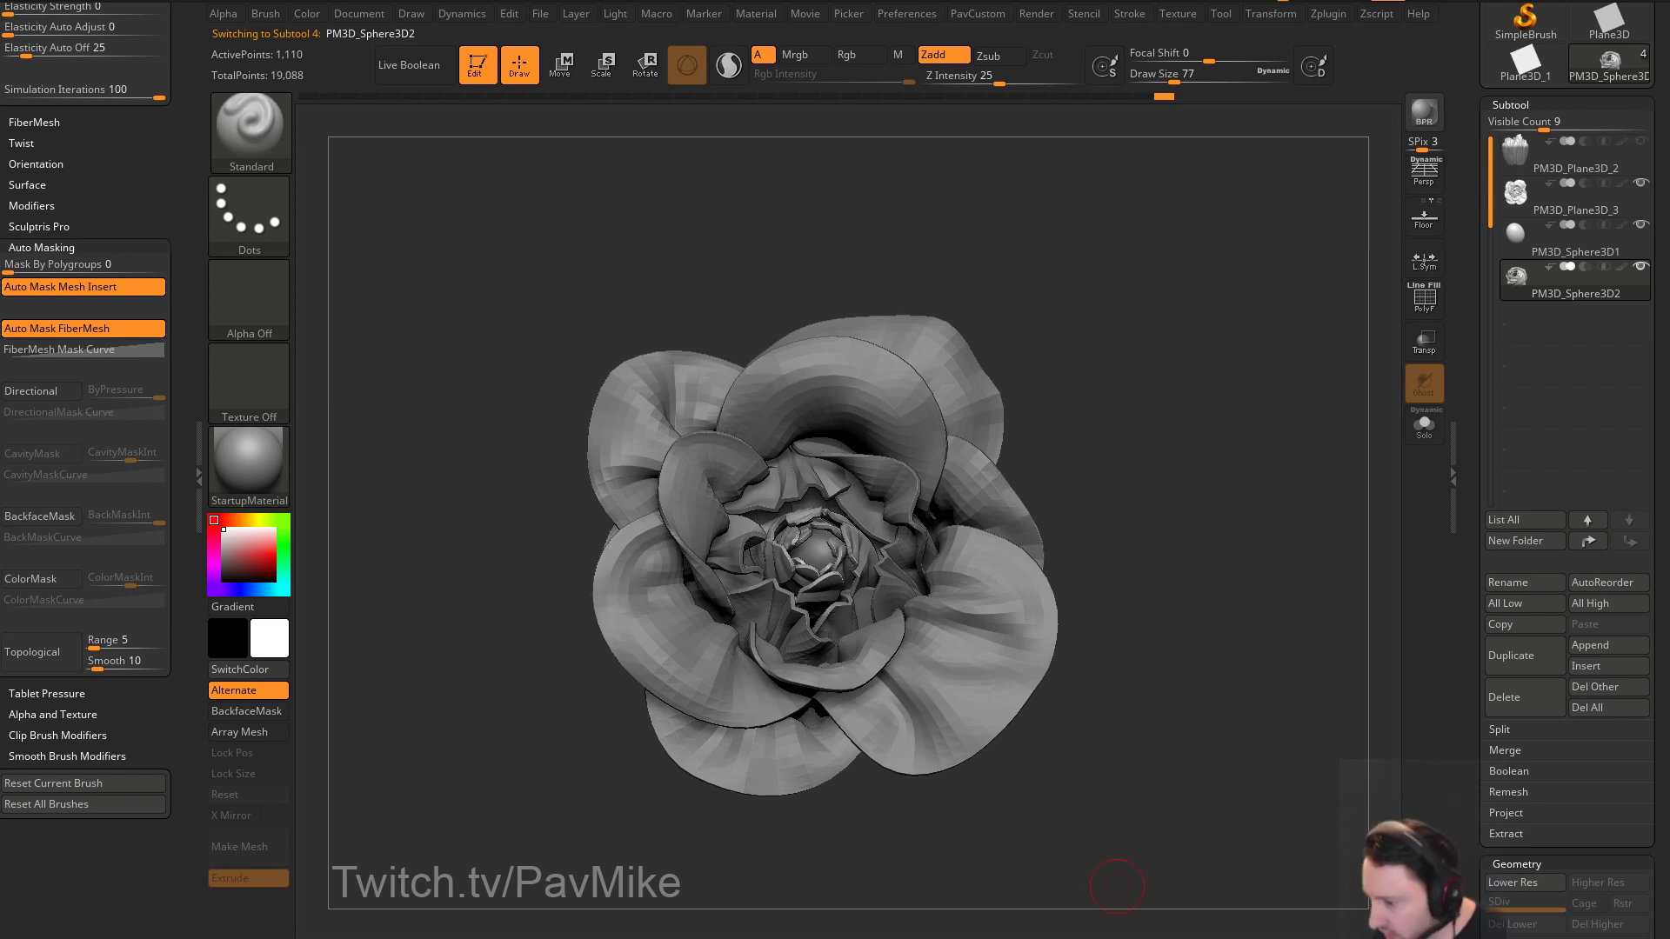
Switch to Chrome to examine the Little Shop of Horrors reference images
left_click_drag(713, 934, 492, 48)
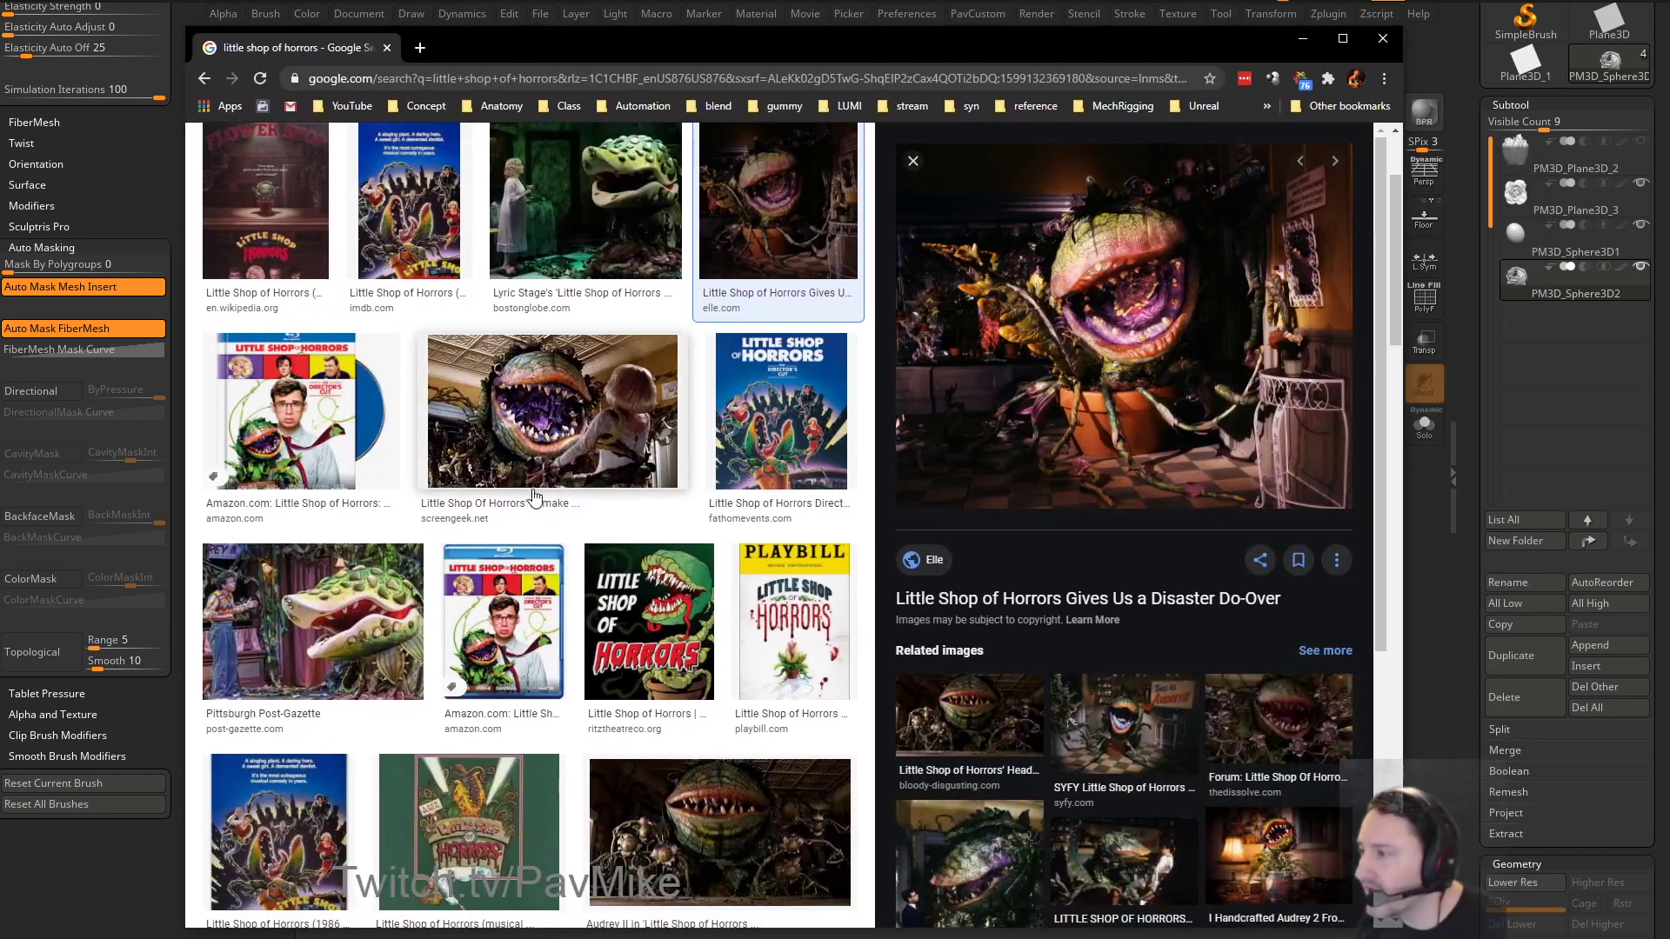
Examine more Little Shop of Horrors reference images and open the Enzian Theater picture of the plant
scroll(556, 513, "down", 2)
scroll(1120, 595, "down", 4)
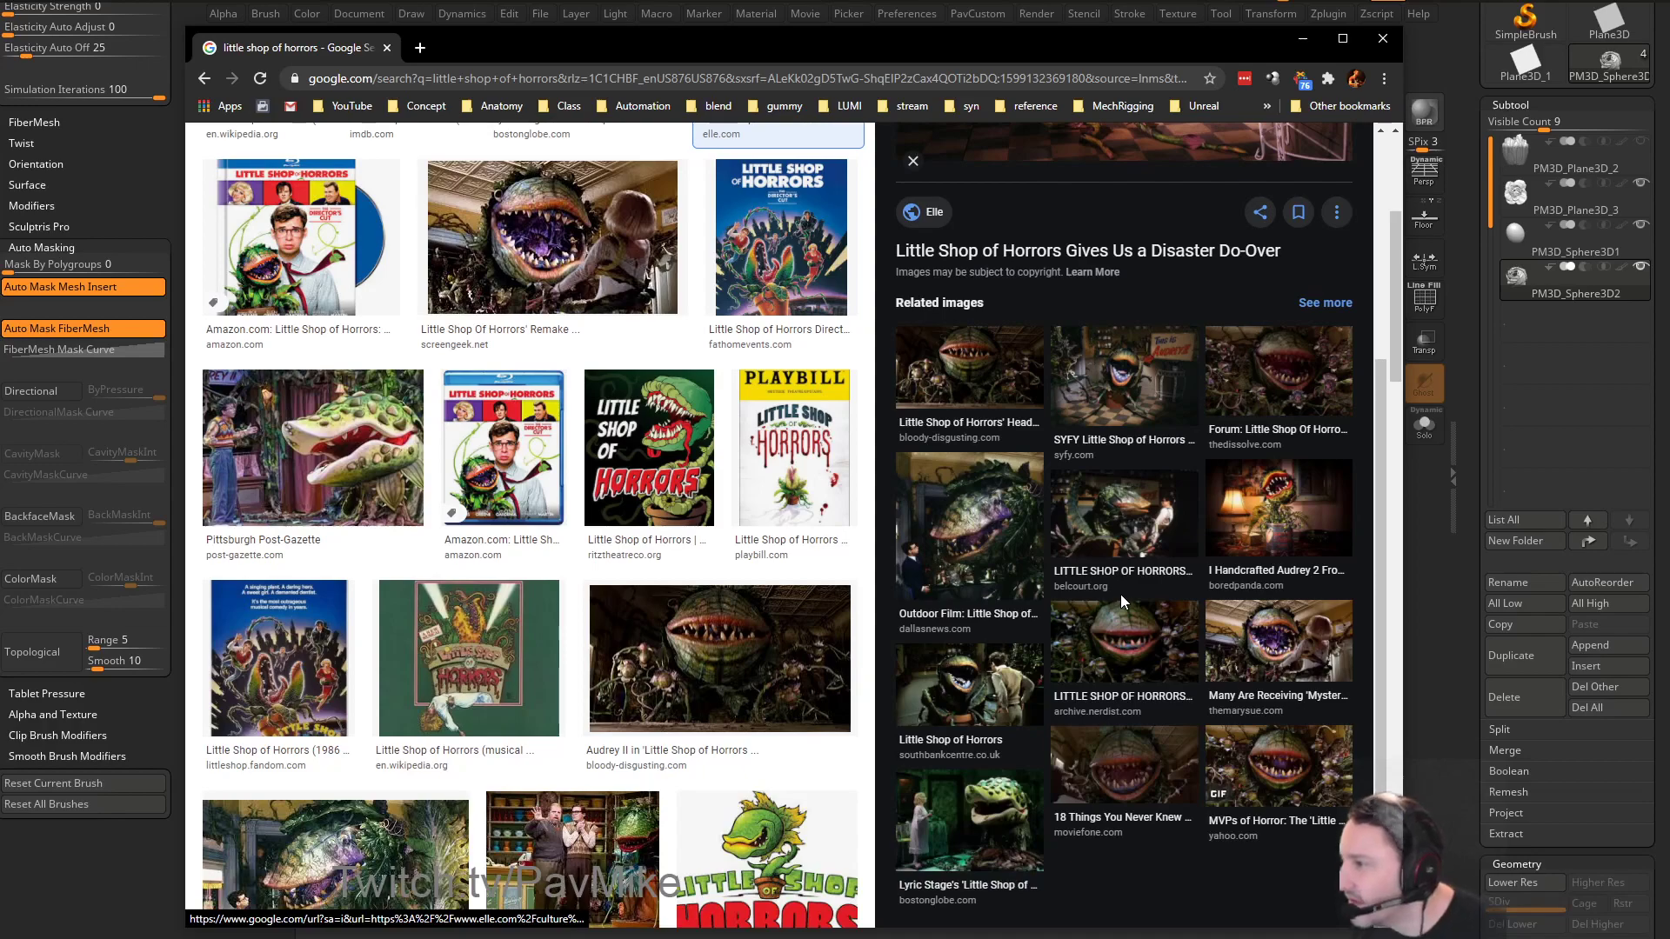
scroll(1121, 600, "down", 1)
scroll(498, 687, "down", 4)
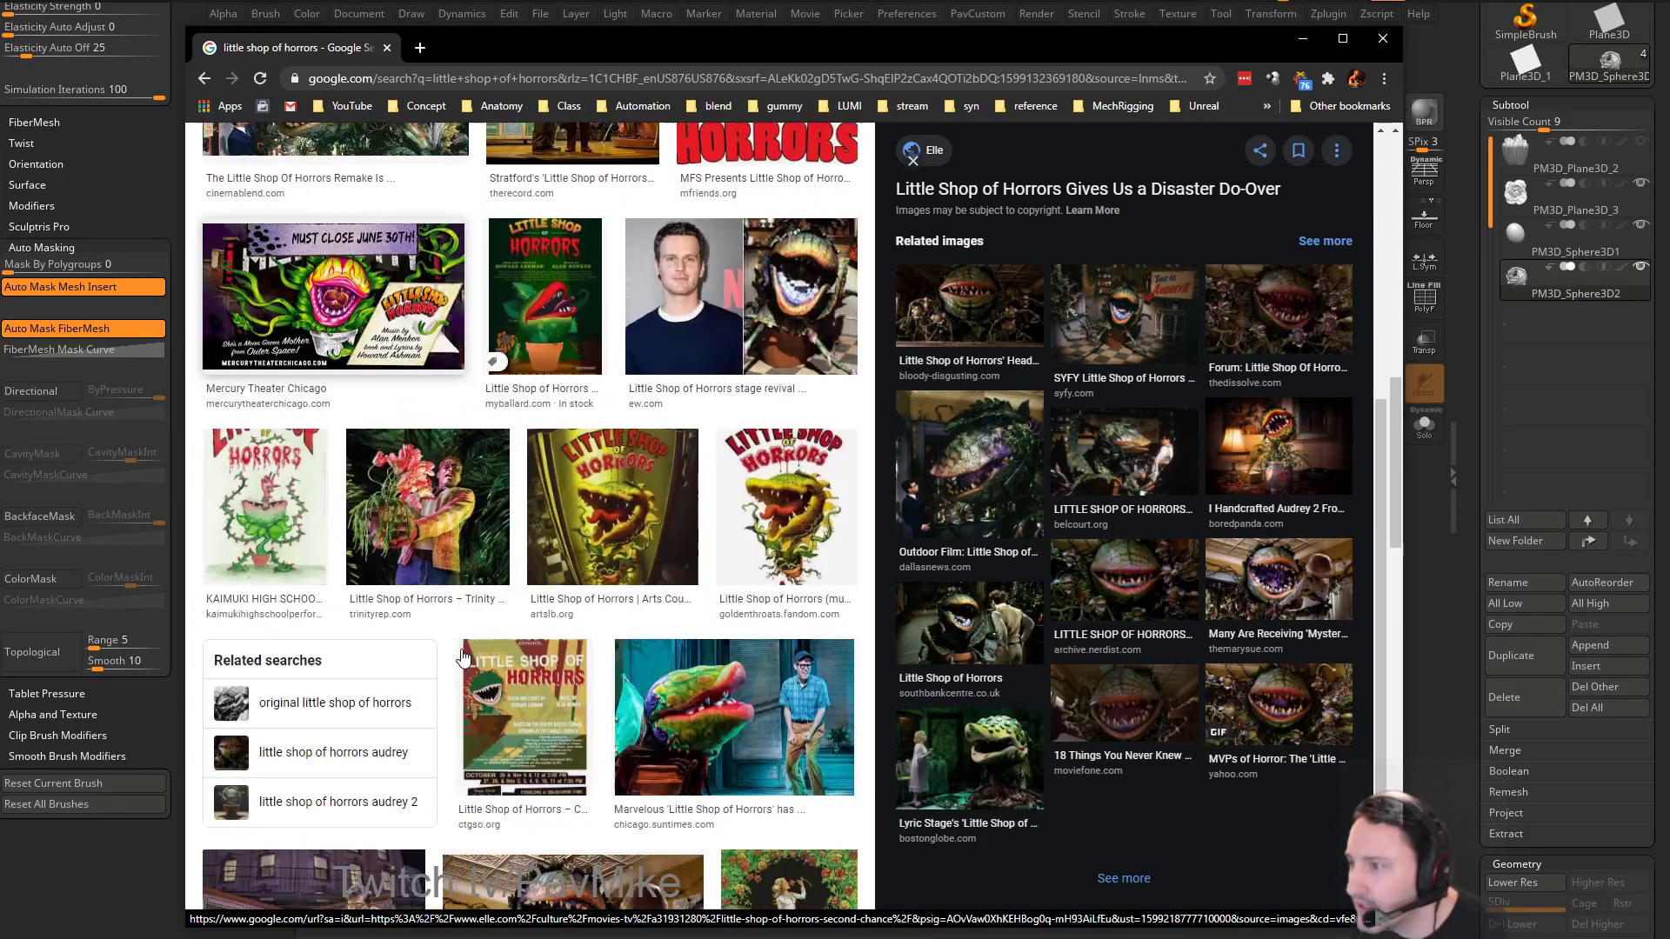
scroll(498, 687, "down", 10)
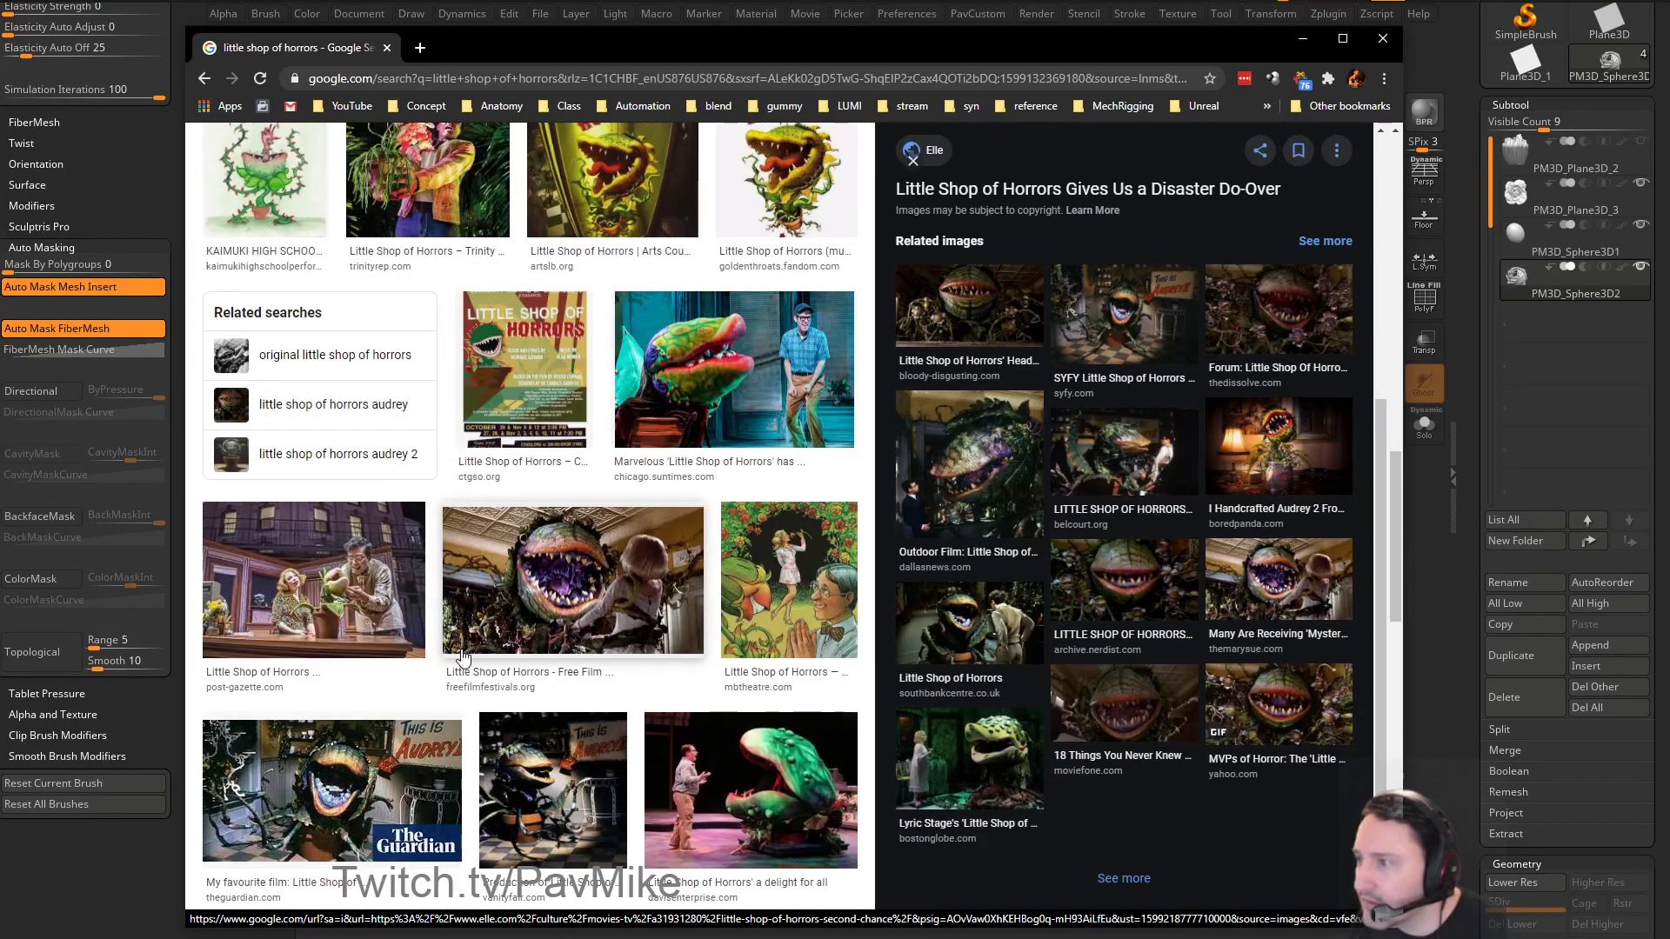
scroll(474, 657, "down", 5)
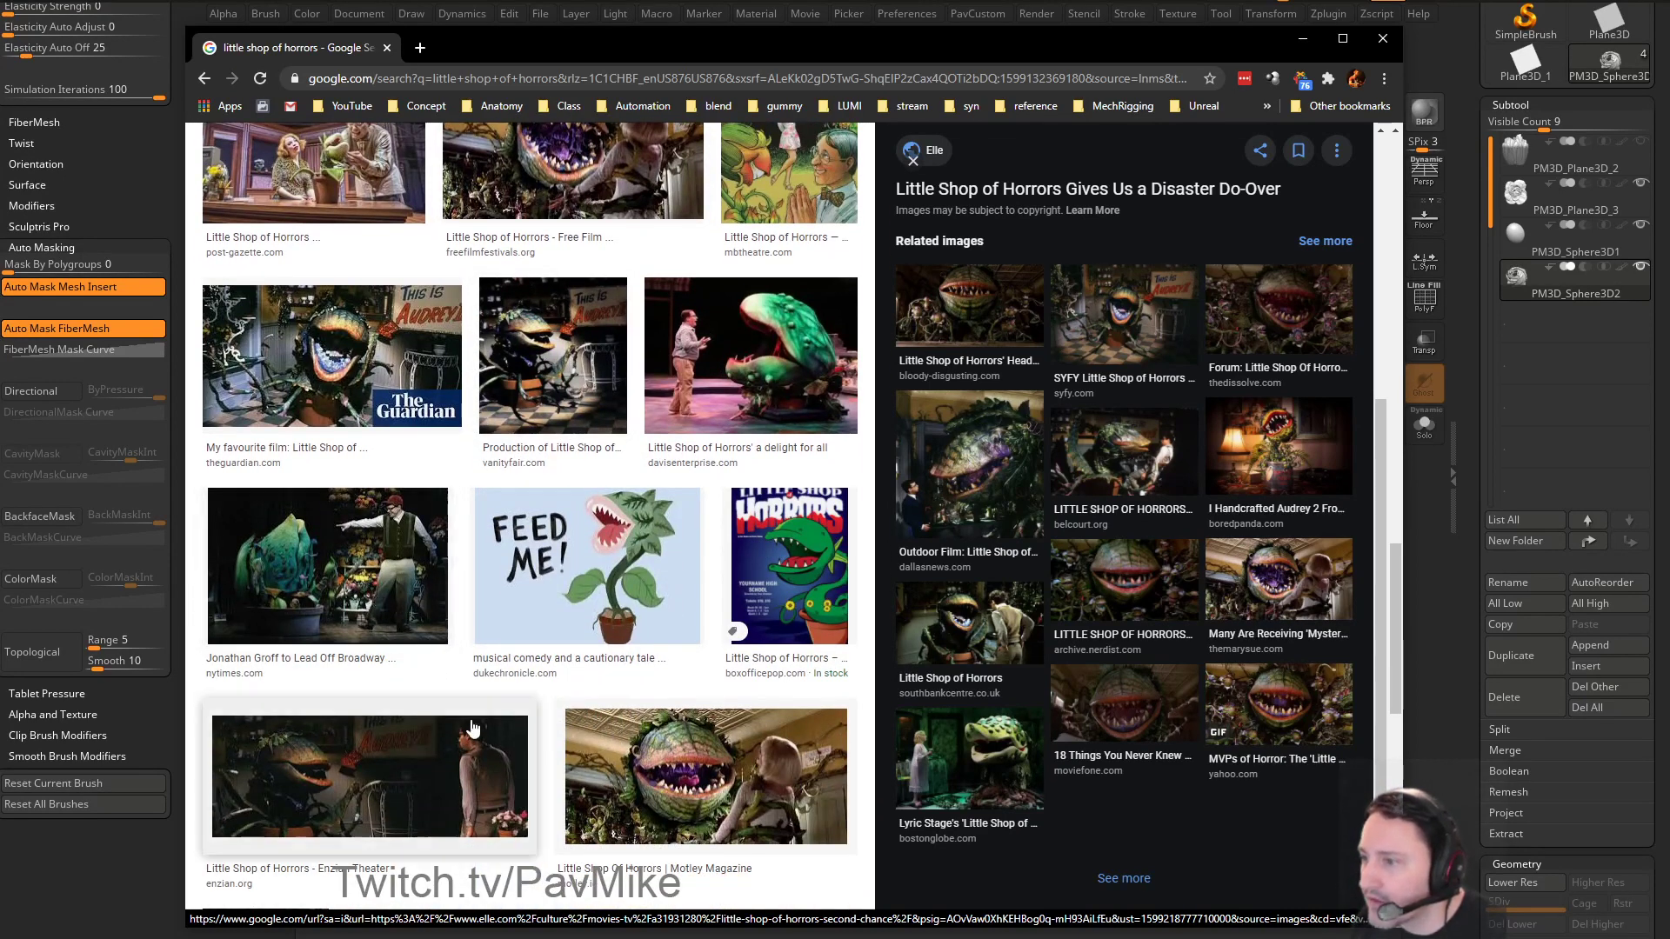
left_click(679, 770)
left_click(373, 755)
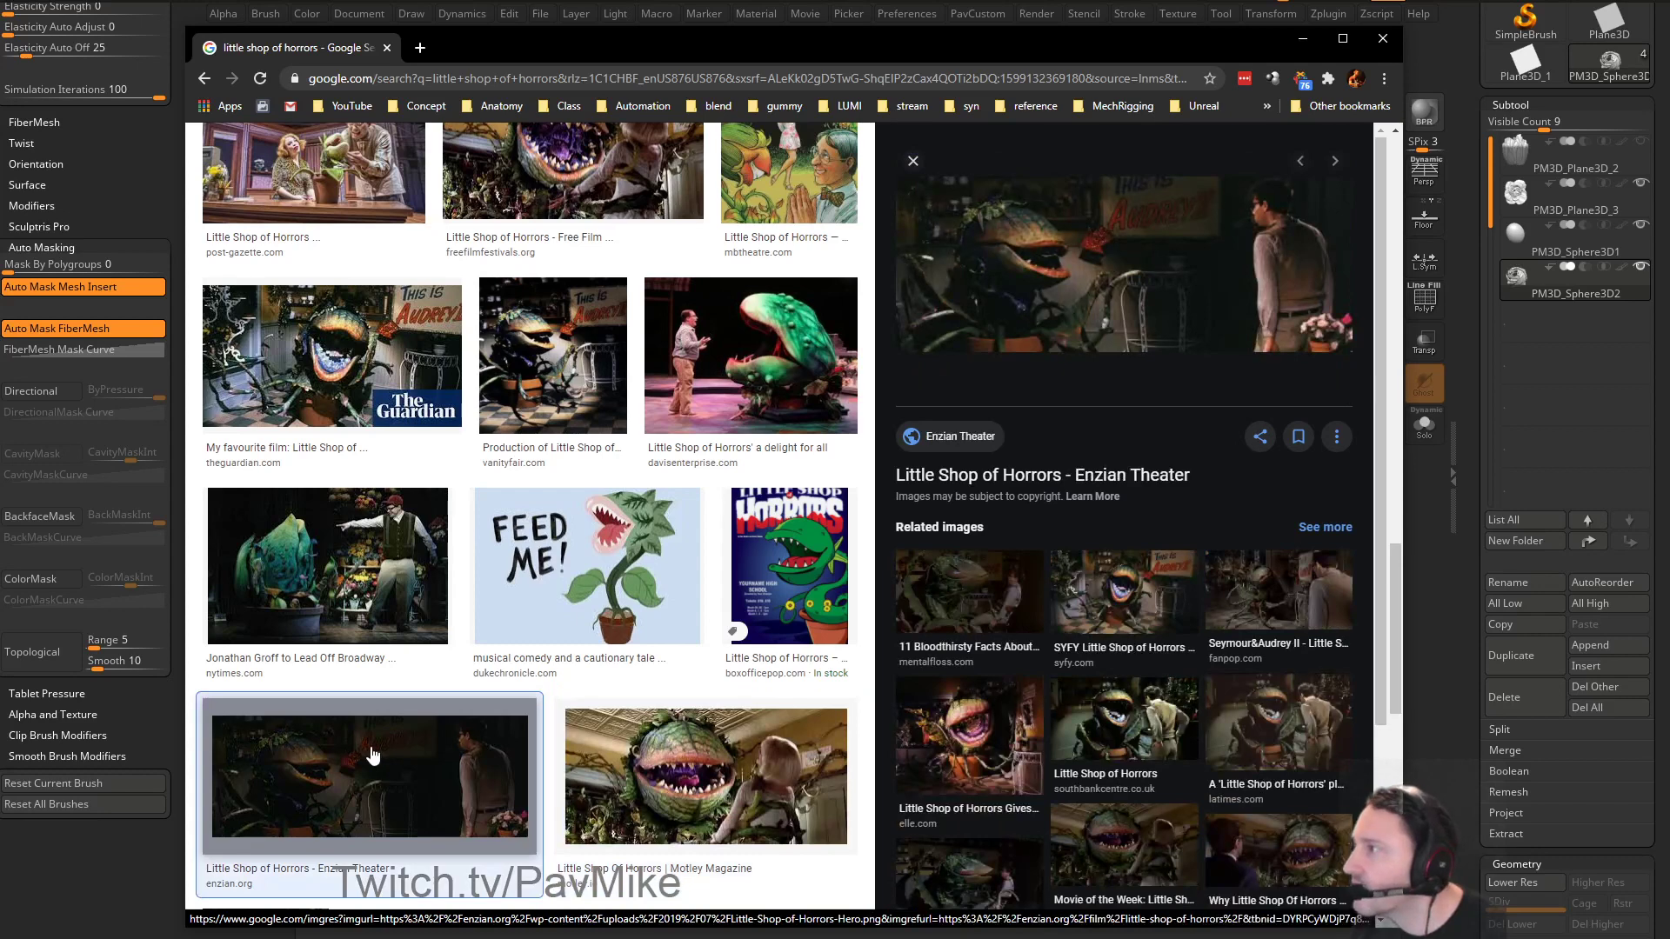
Return to ZBrush, hide the inner petals PM3D_Sphere3D2 and activate the centre sphere PM3D_Sphere3D1
key("alt+Tab")
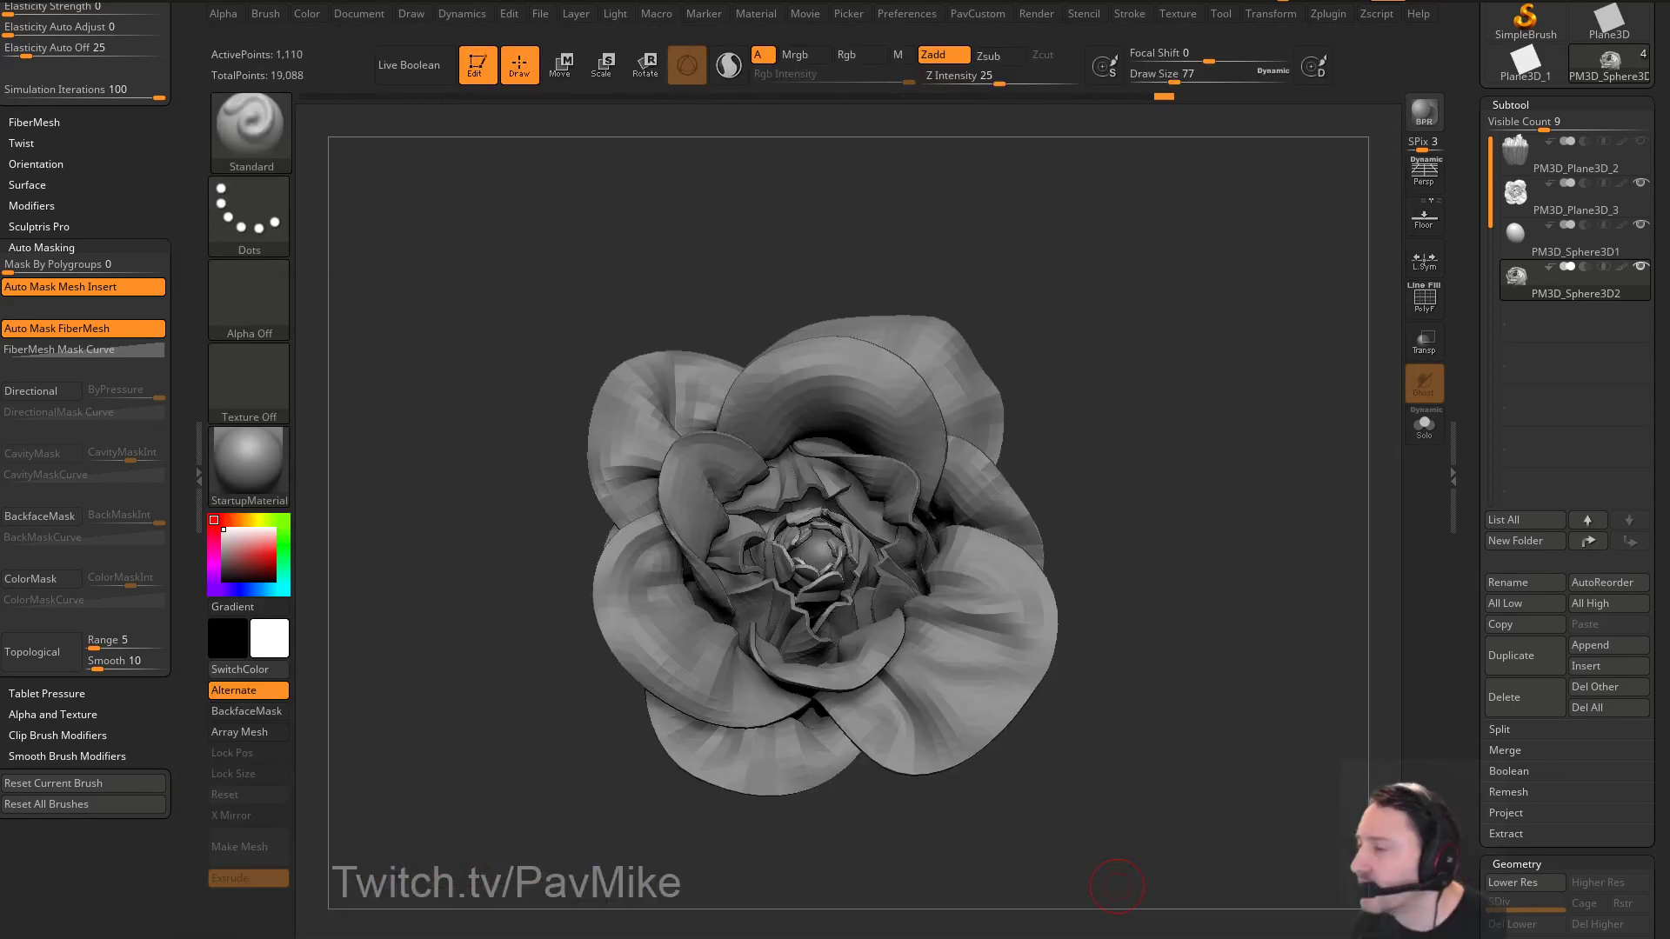
left_click_drag(1204, 317, 1203, 369)
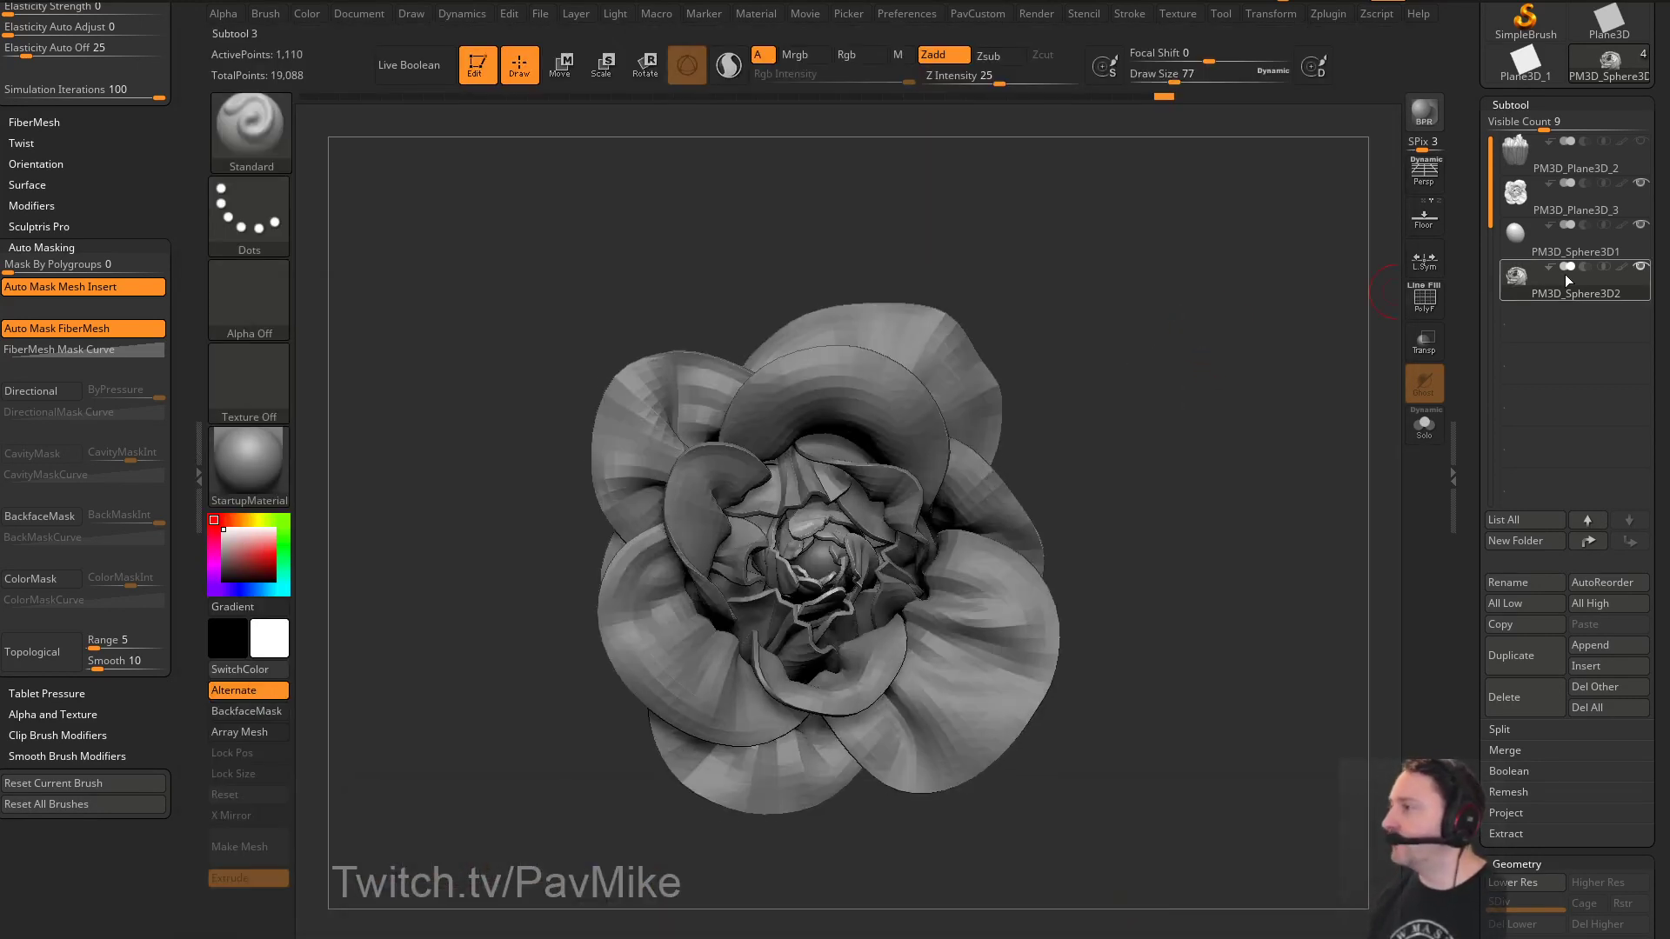
left_click_drag(1275, 264, 1319, 301, "ctrl")
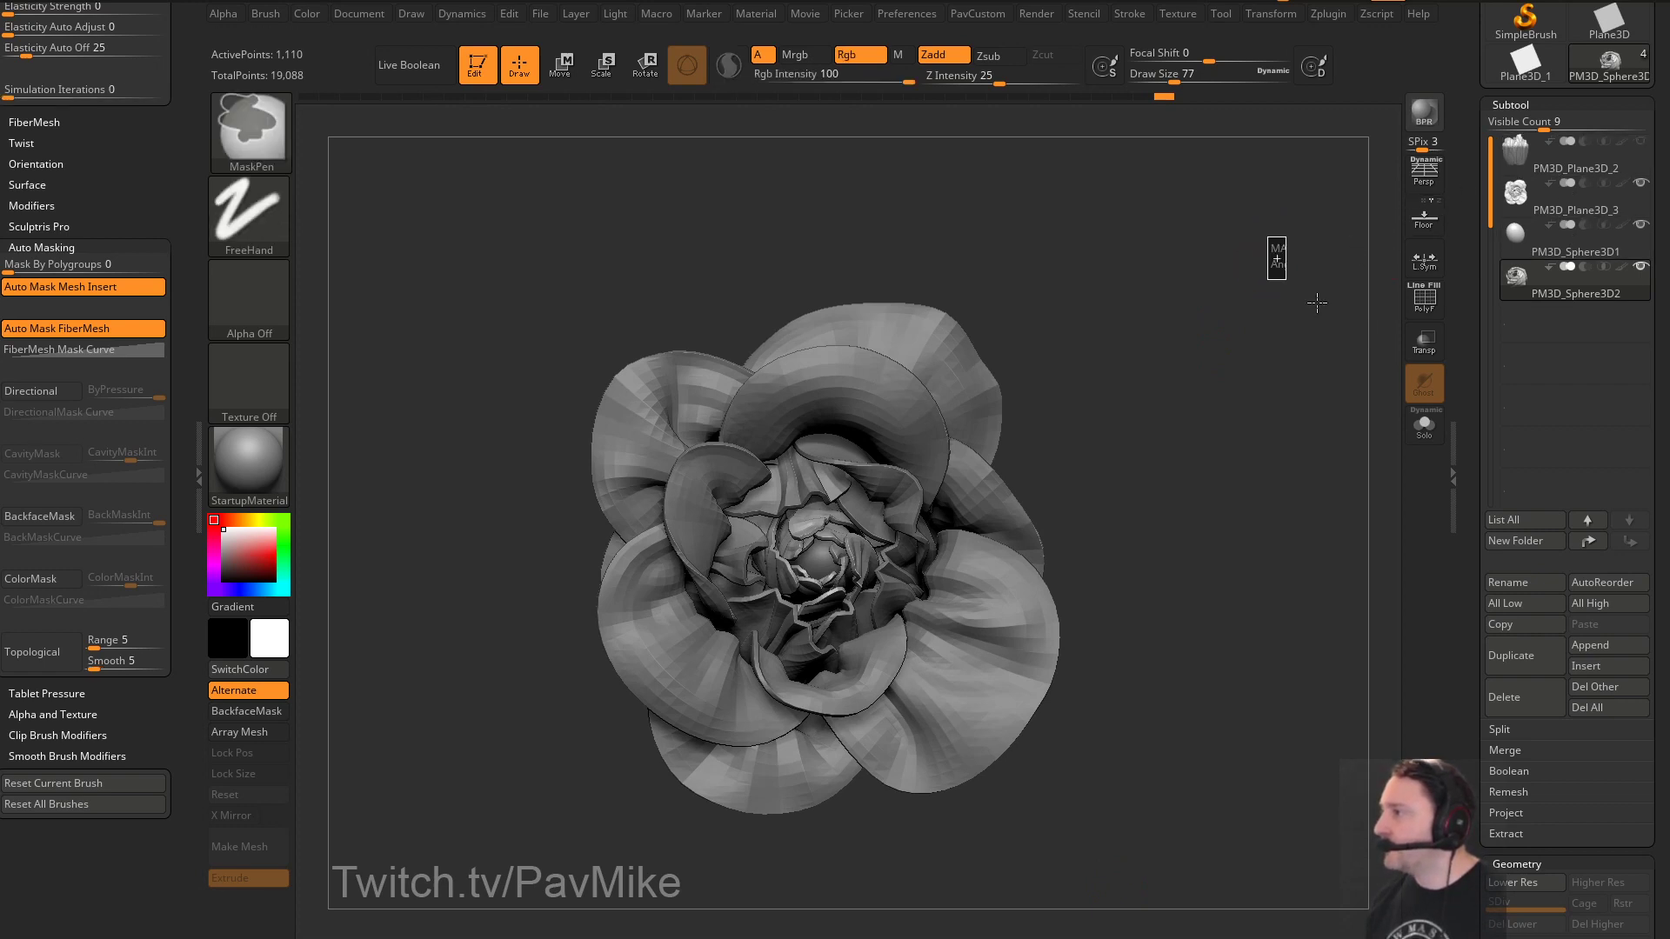
left_click(1556, 244)
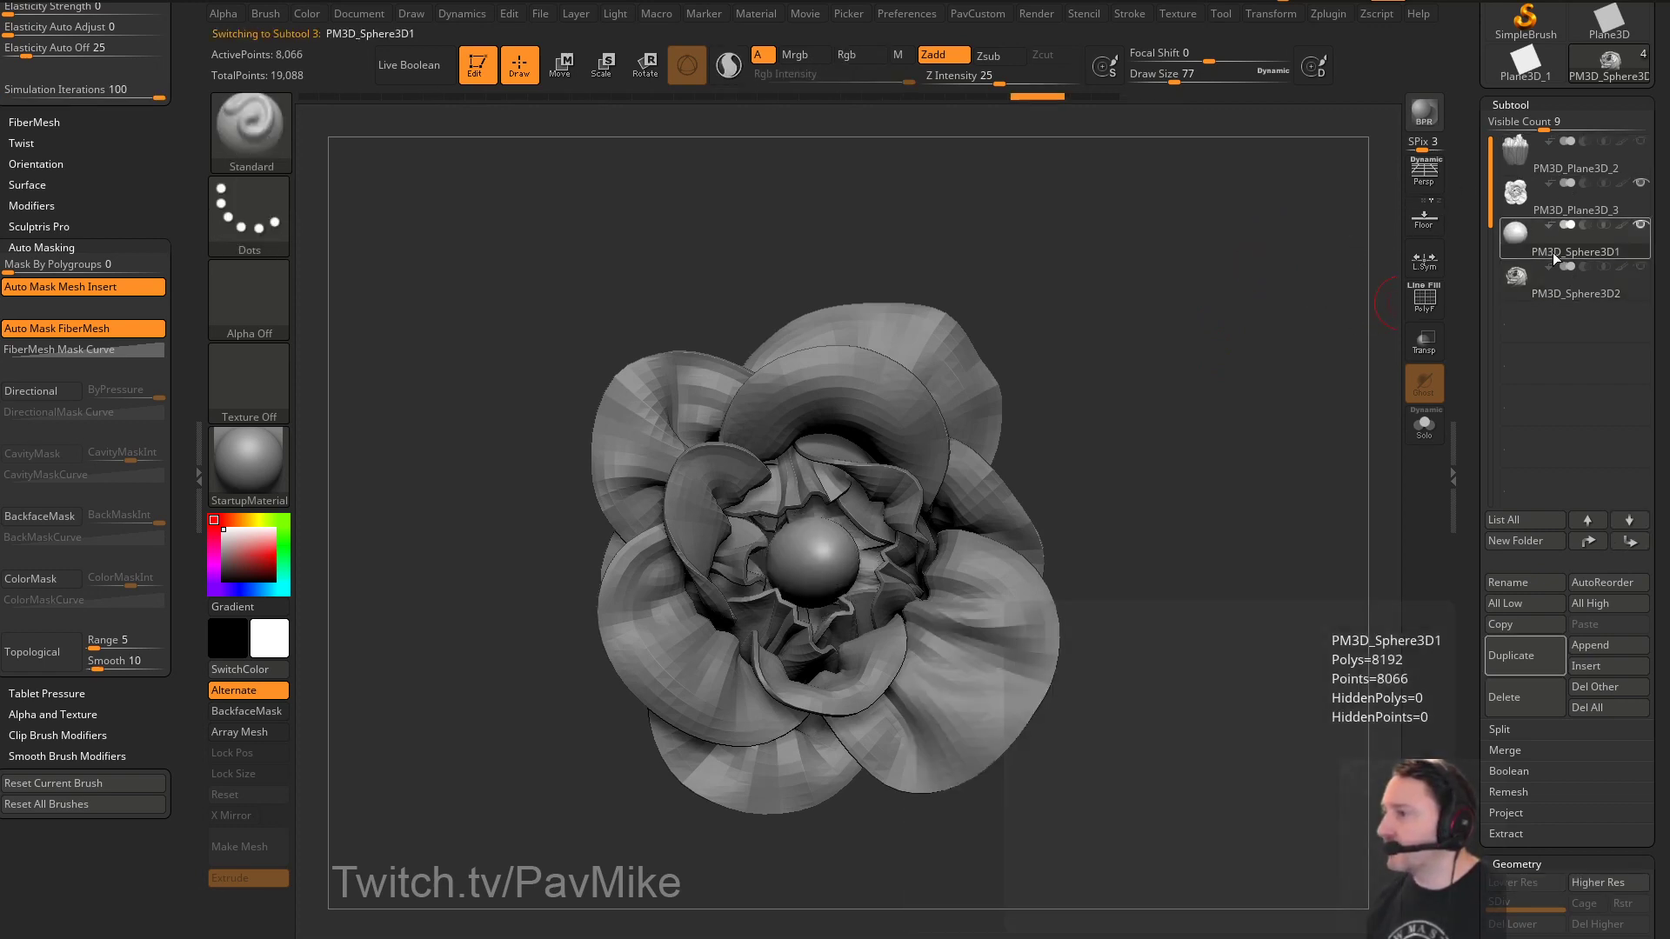
left_click_drag(1198, 396, 1217, 424)
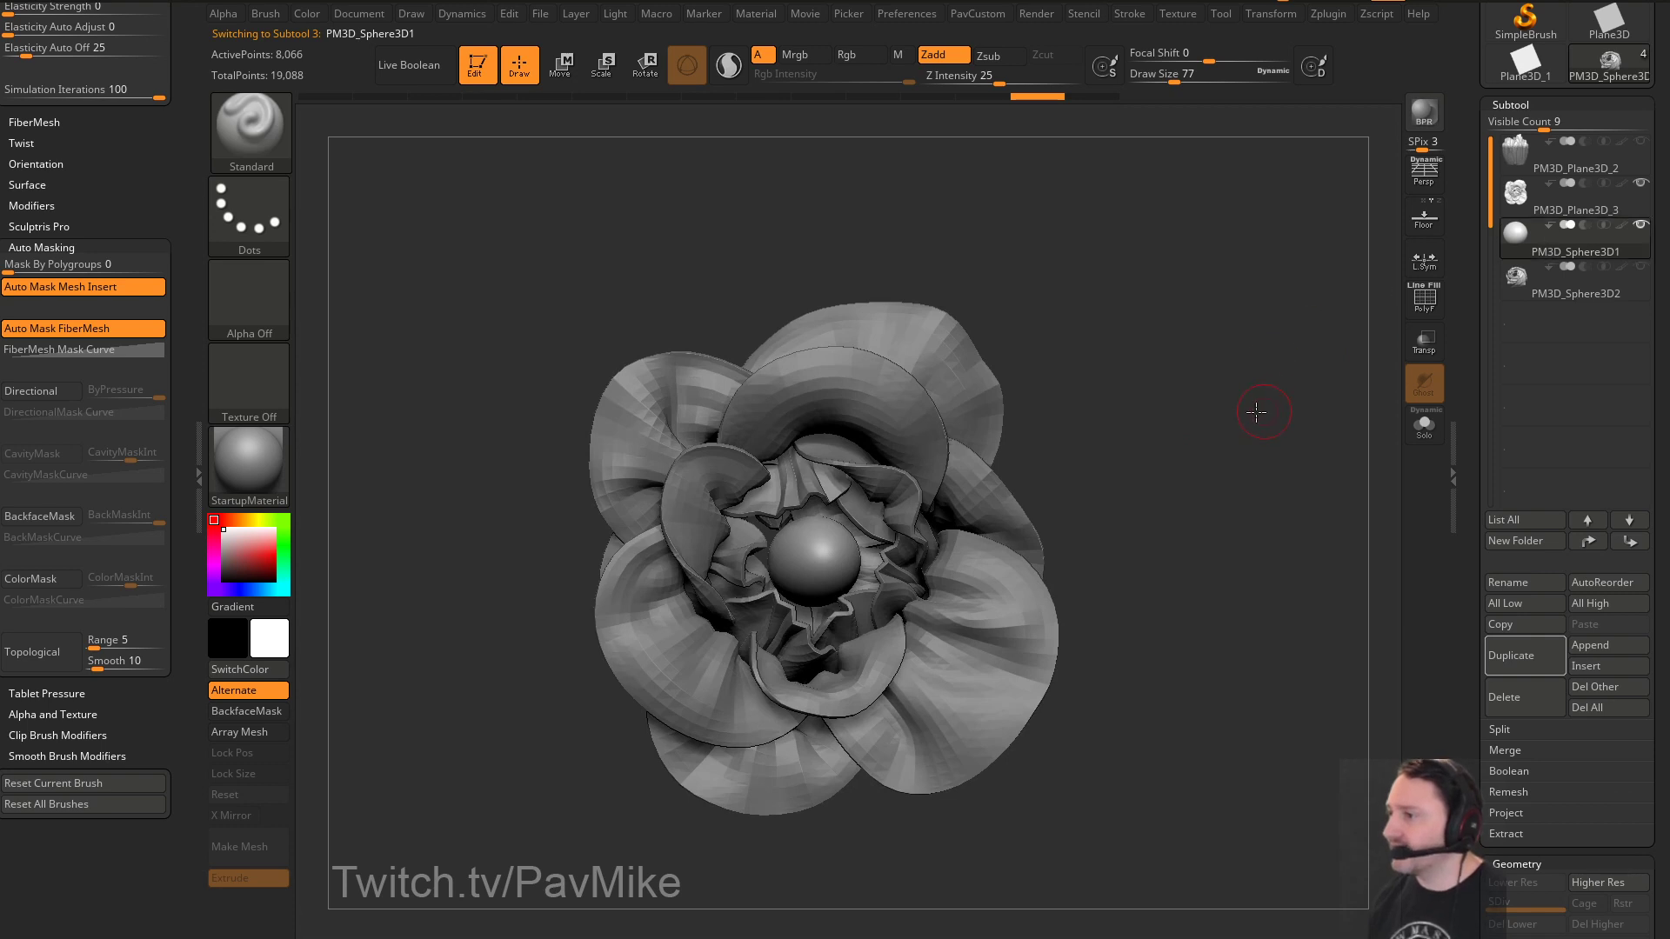
Move the centre sphere forward out of the flower opening and enlarge it into an egg shape with the Transpose gizmo
key("w")
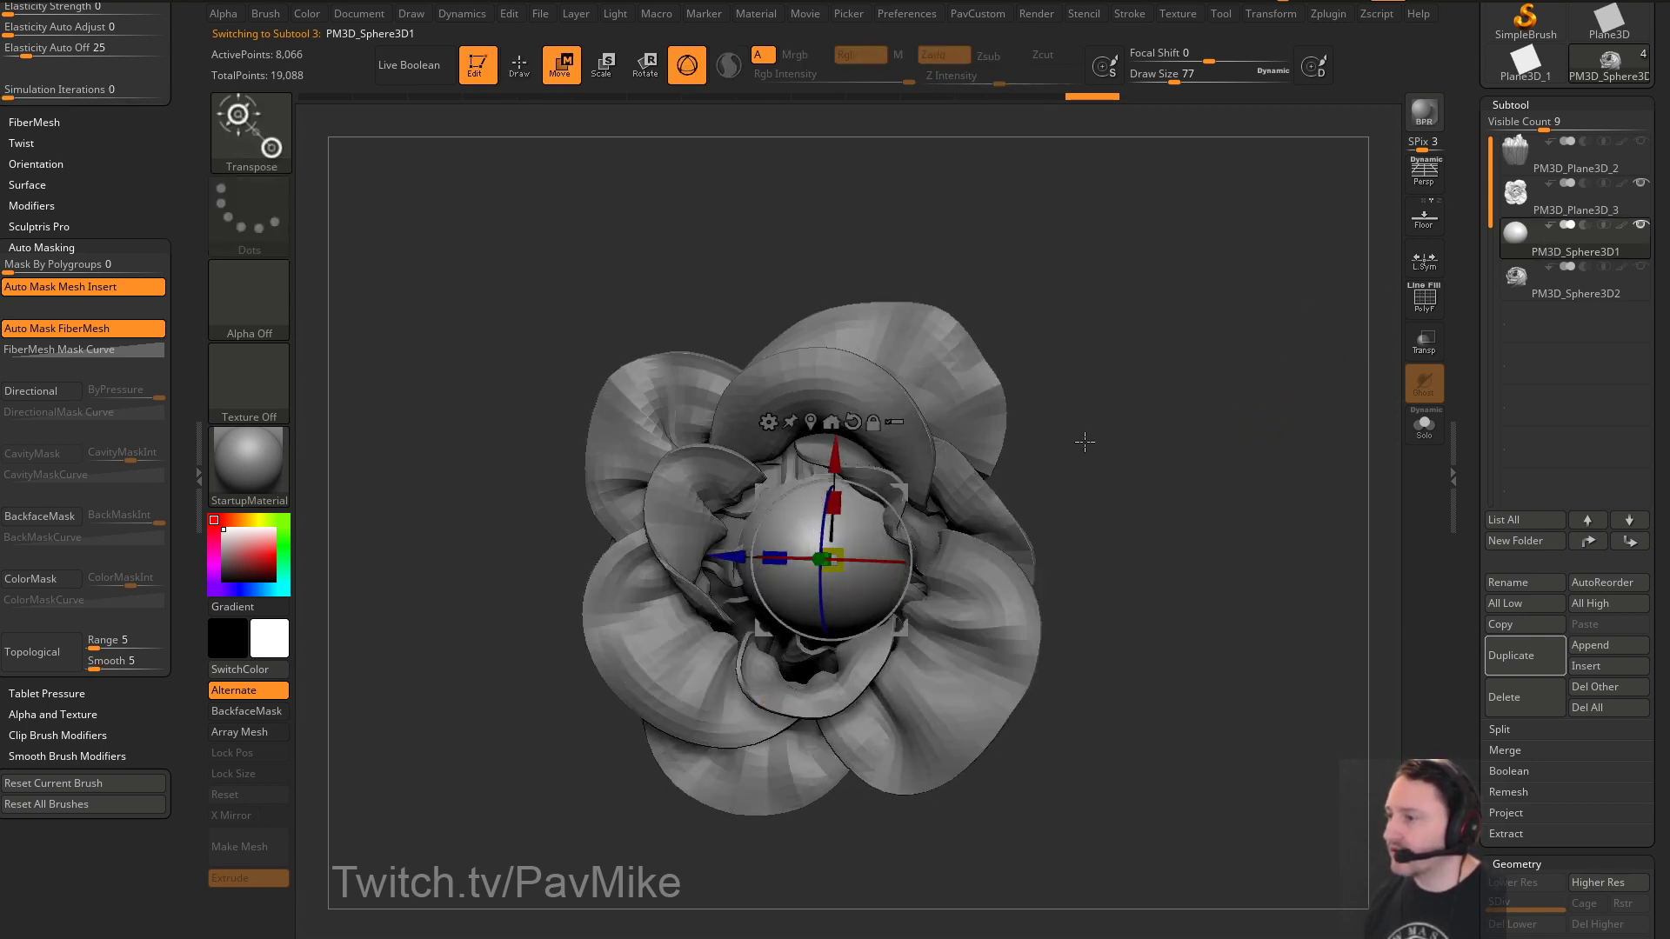
left_click_drag(1085, 442, 898, 496)
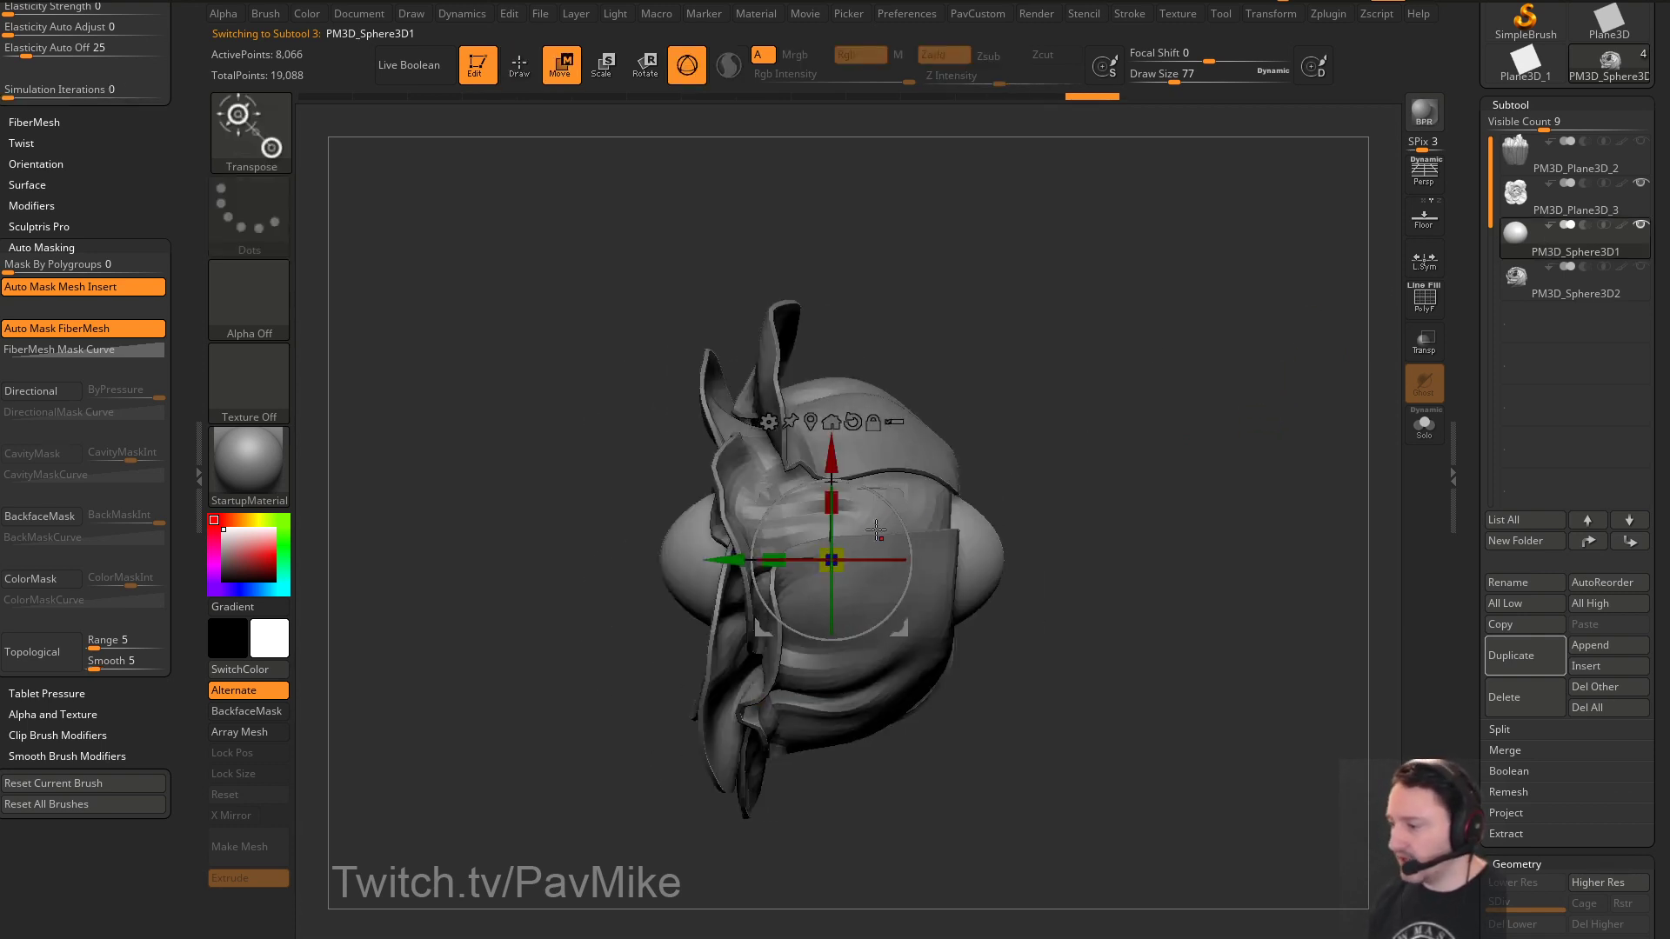
mouse_move(1025, 451)
left_mouse_down()
mouse_move(1102, 456)
mouse_move(1104, 441)
left_mouse_up()
key("q")
key("w")
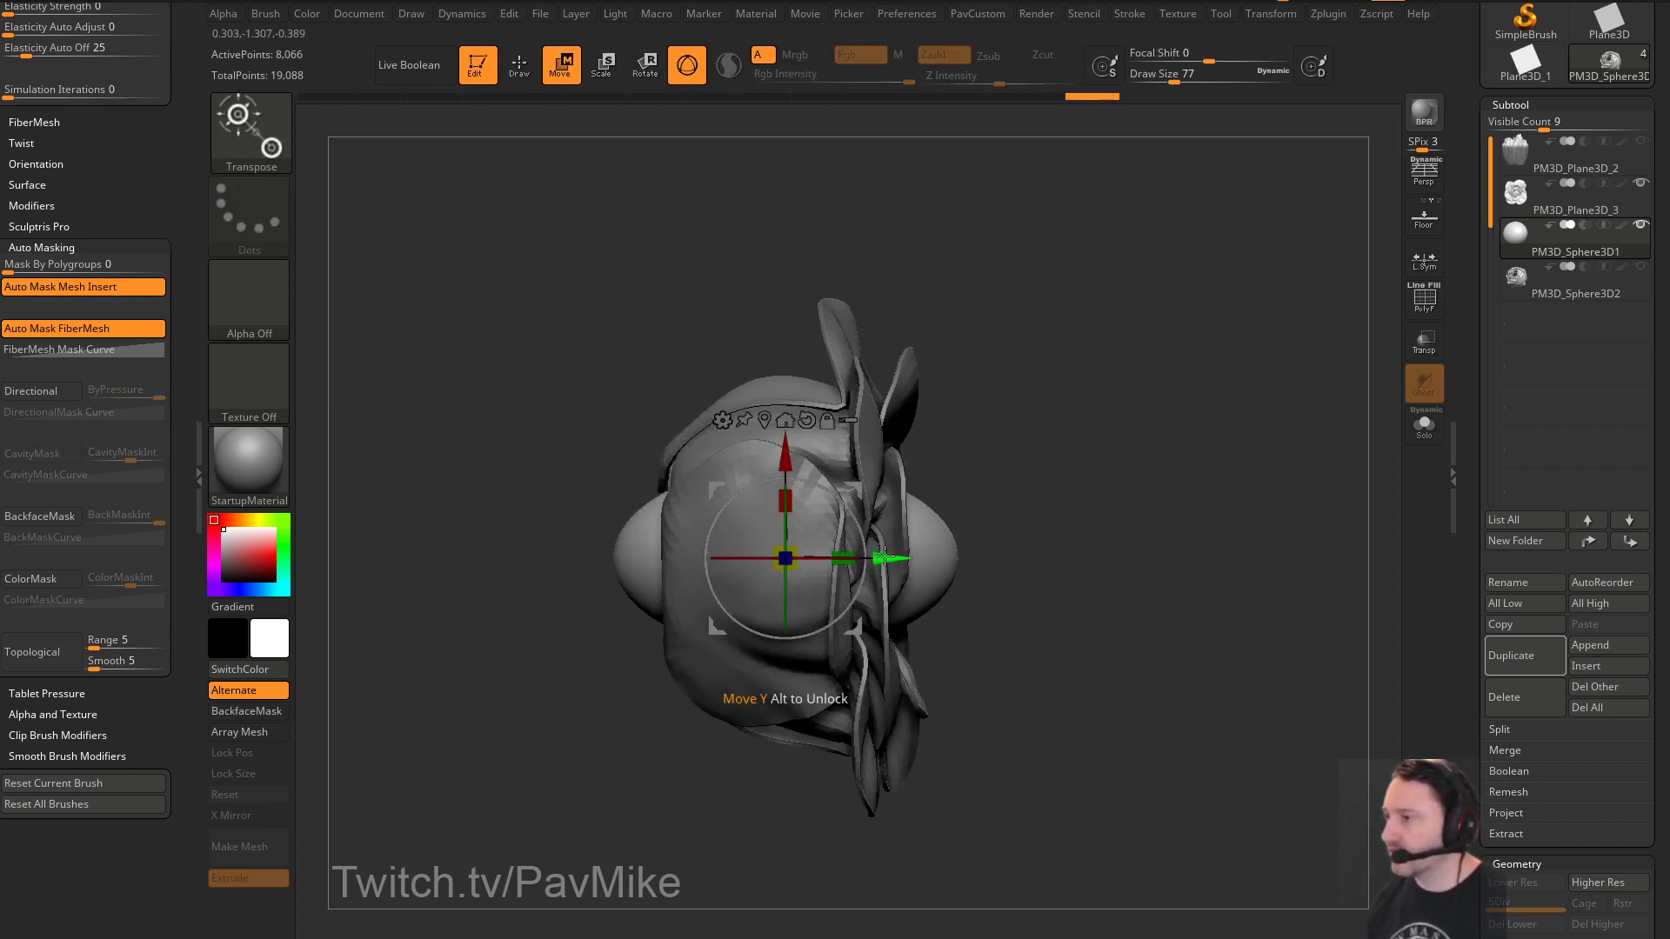
left_click_drag(884, 558, 997, 557)
left_click_drag(1170, 492, 1135, 480)
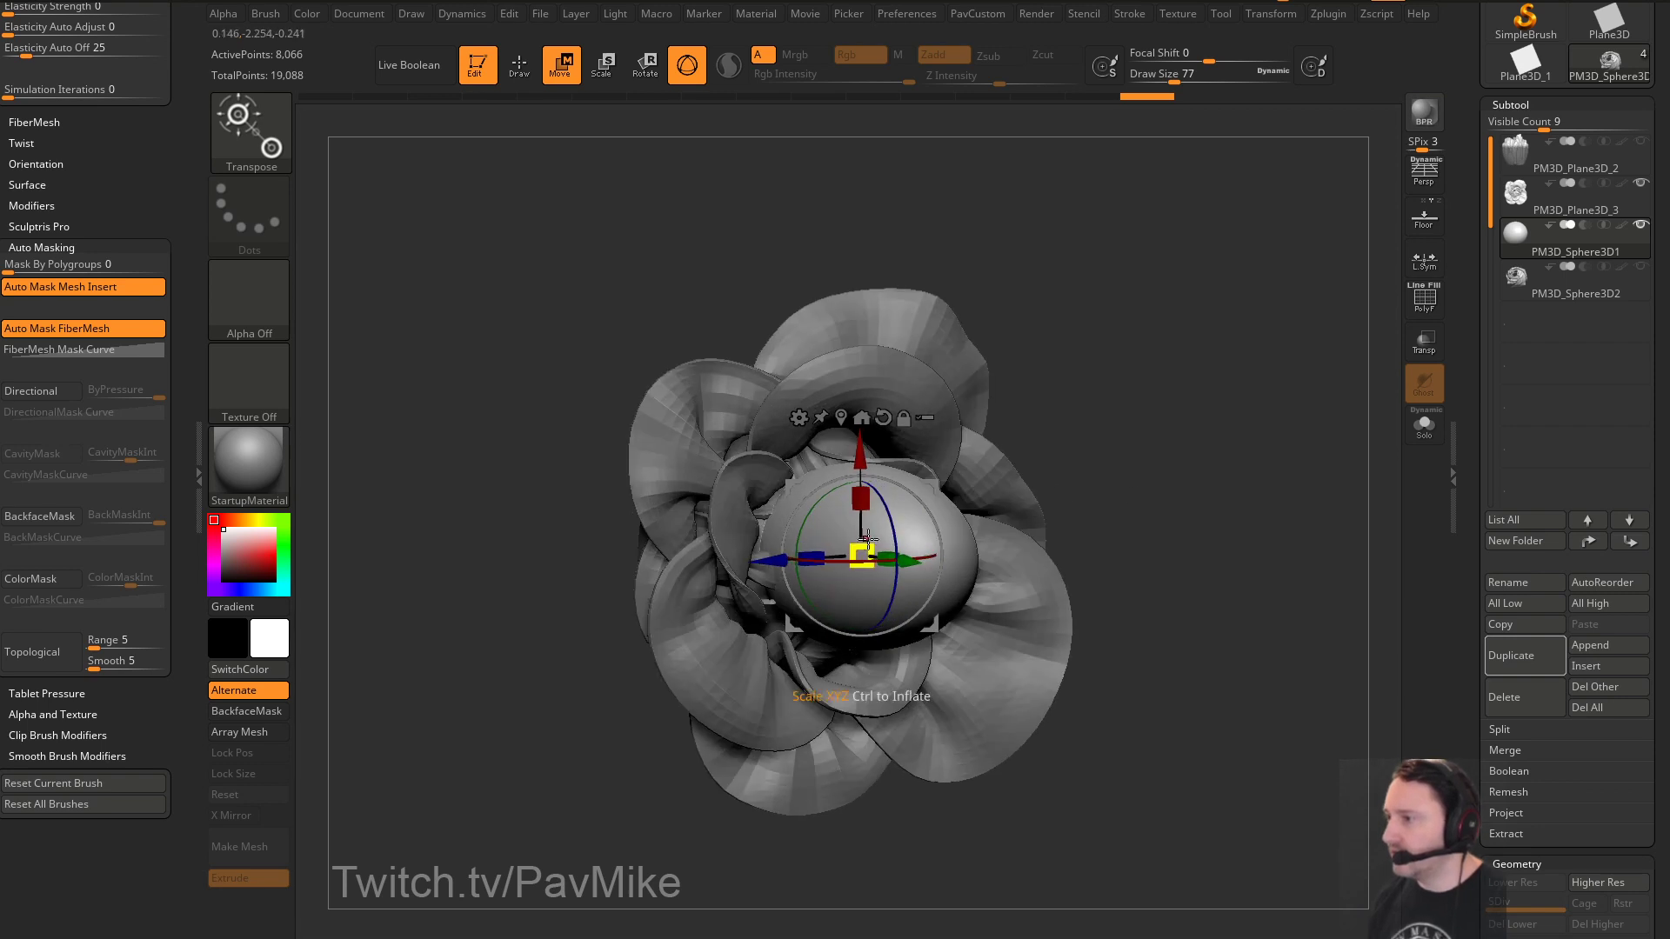
left_click_drag(817, 552, 787, 554)
left_click_drag(860, 498, 860, 461)
left_click_drag(1162, 414, 958, 470)
Activate the outer petals PM3D_Plane3D_3, step back in their undo history to an earlier shape and return to Draw mode
left_click(920, 515, "alt")
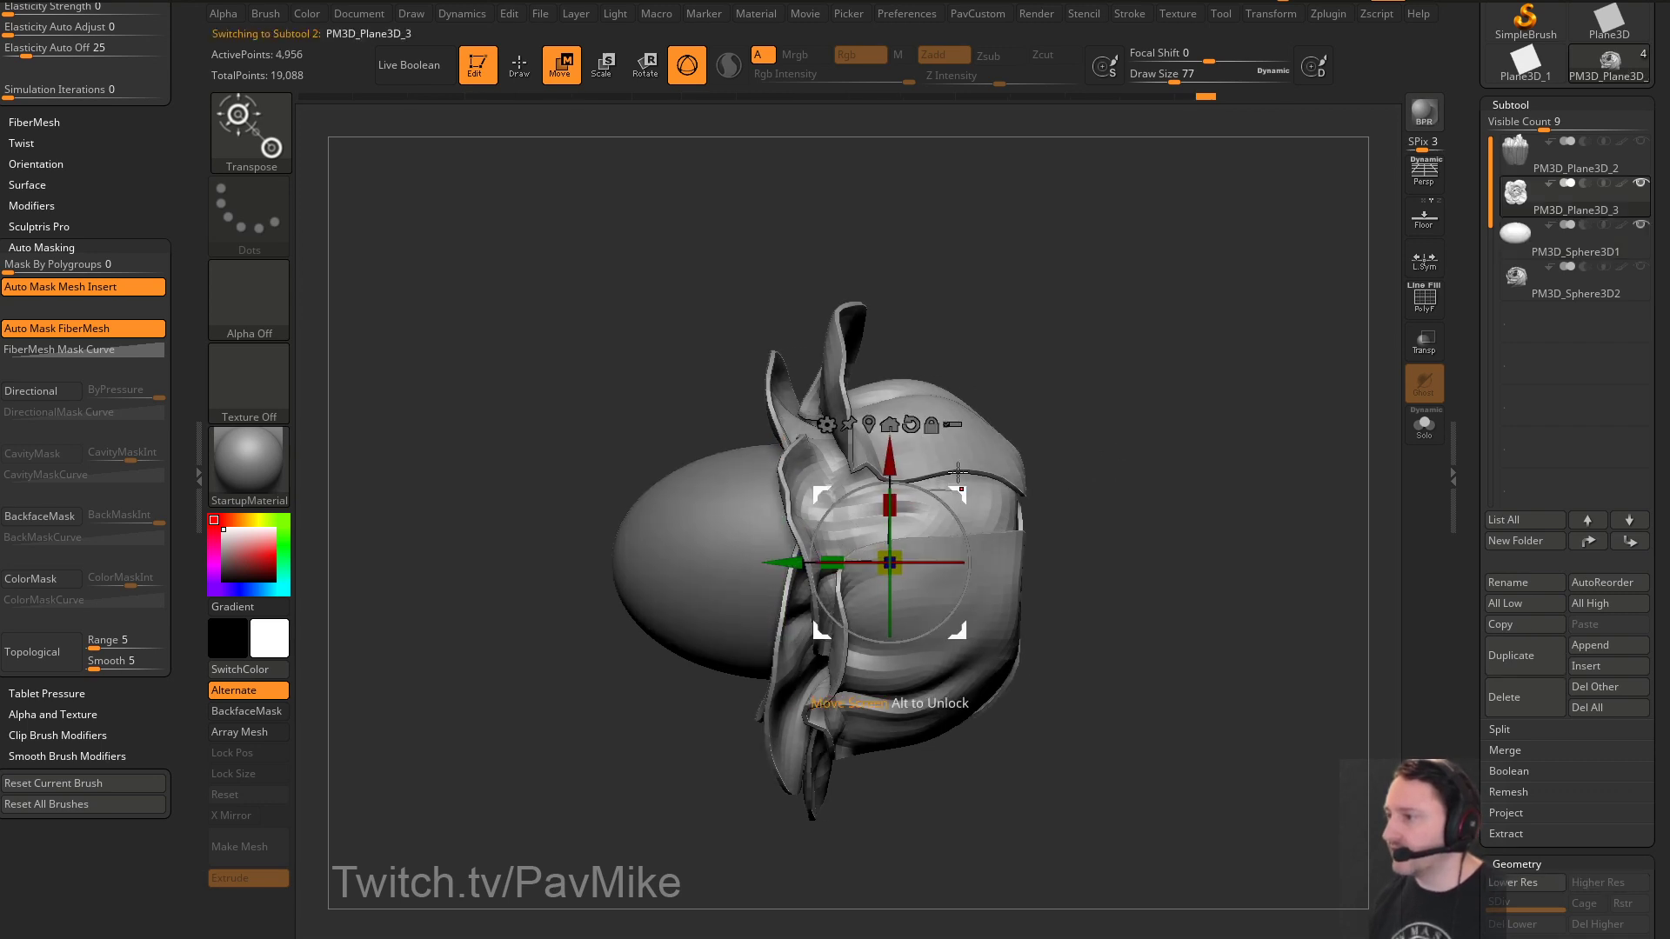
left_click_drag(1197, 98, 1155, 101)
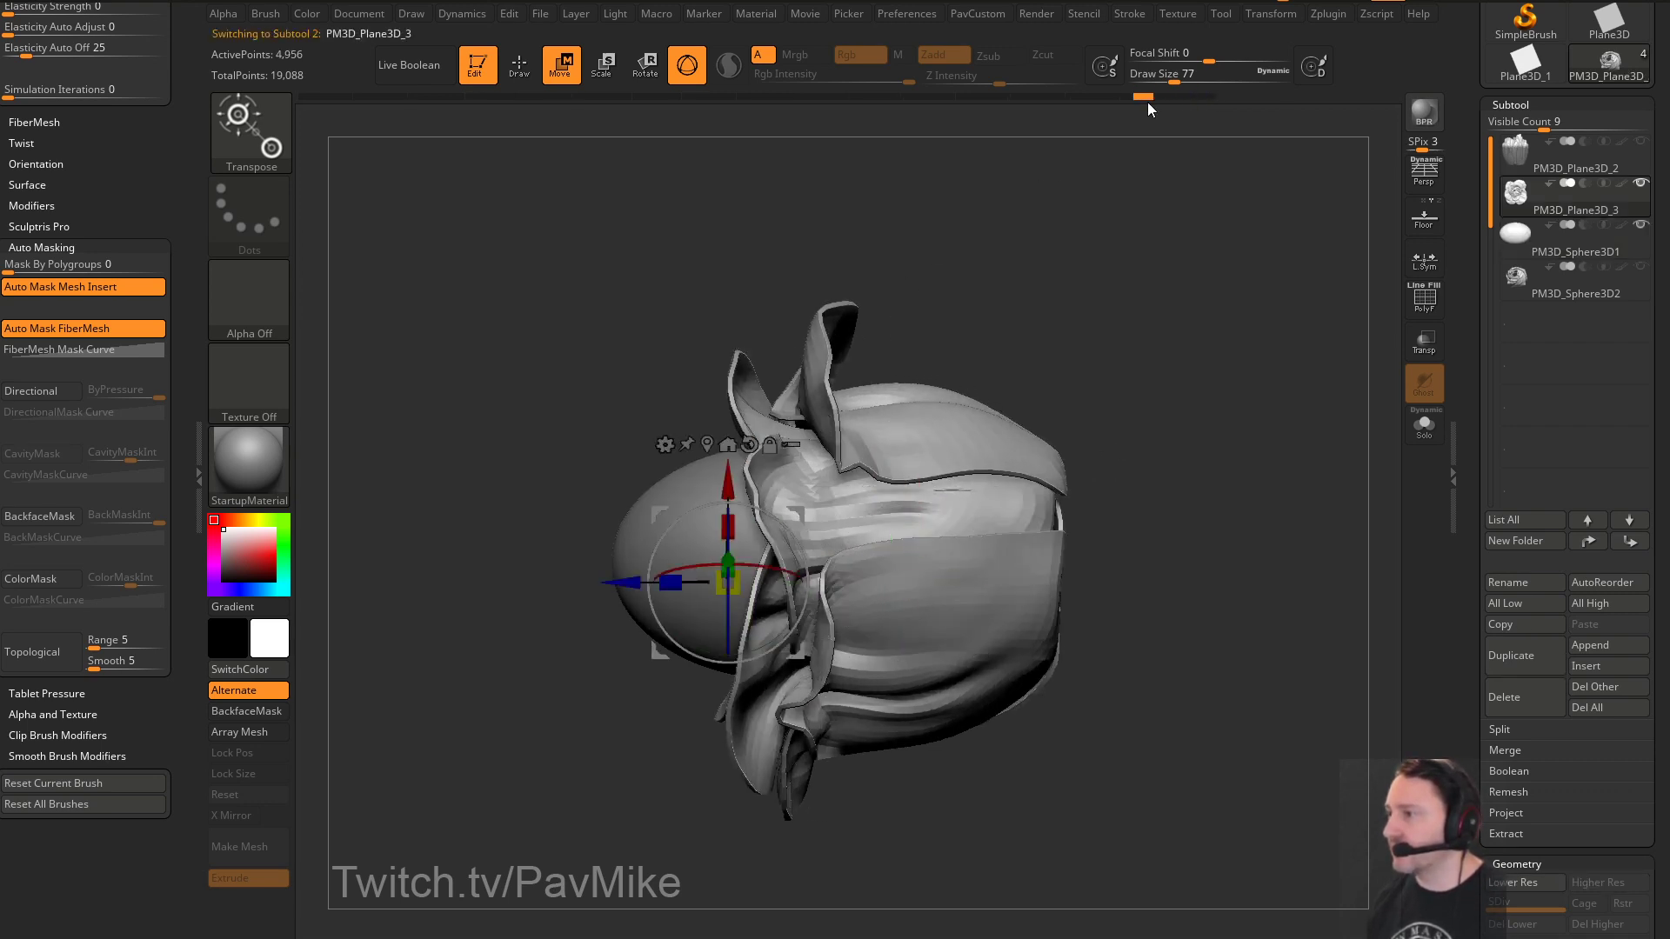
key("q")
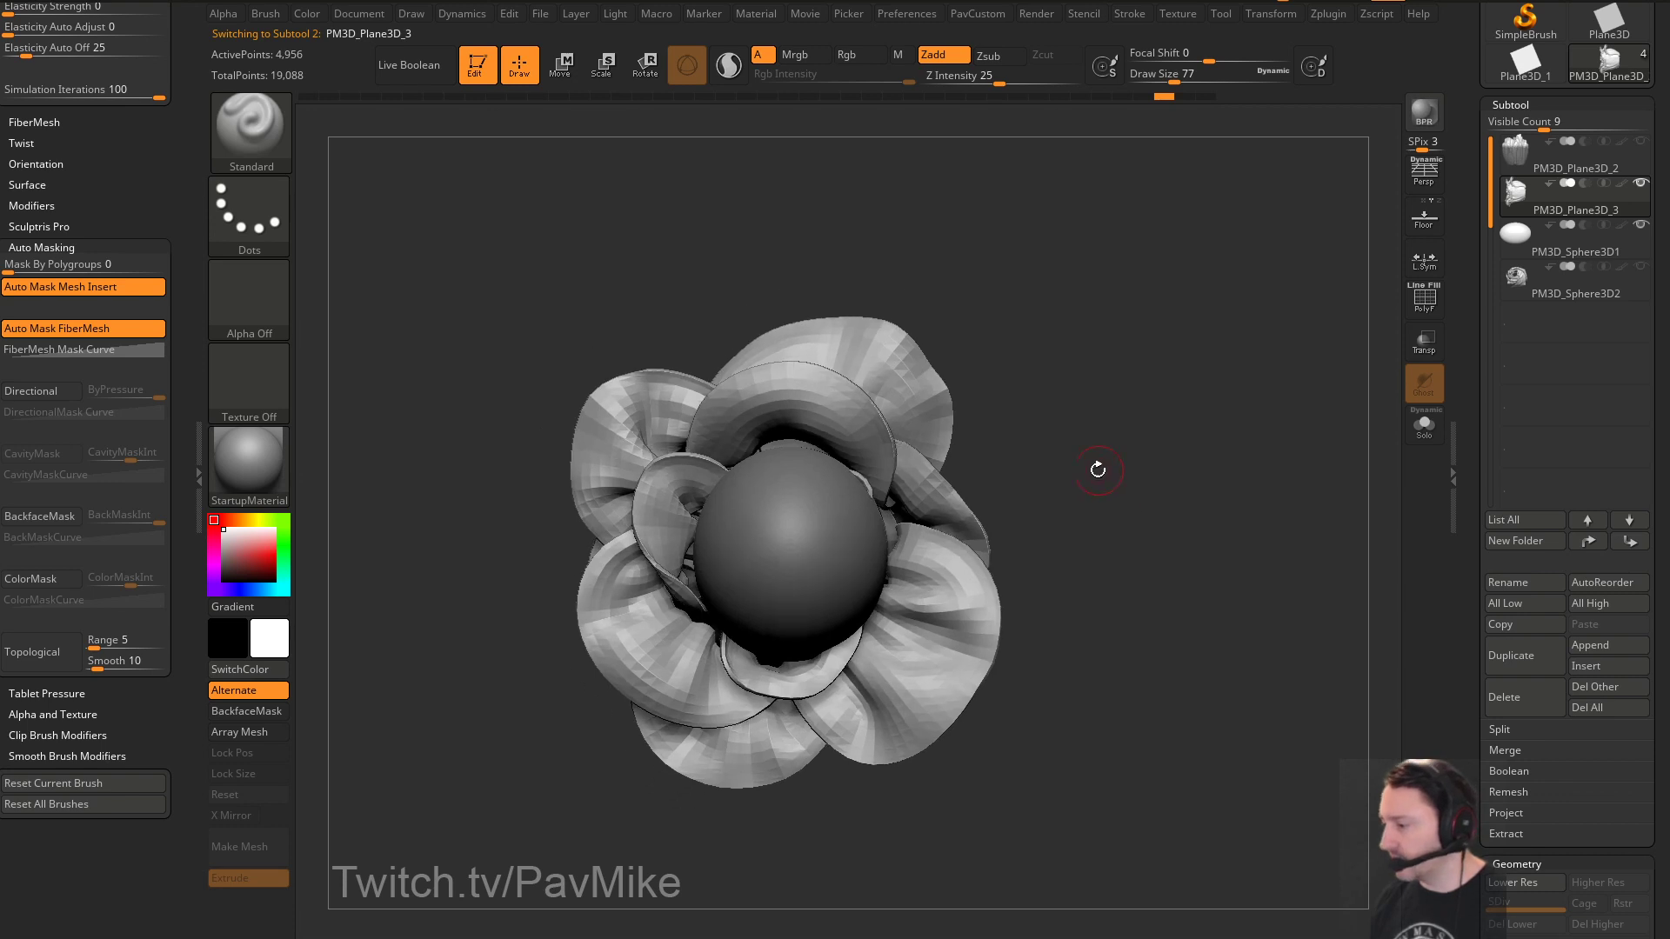
mouse_move(1060, 449)
left_mouse_down()
mouse_move(1107, 455)
mouse_move(1063, 443)
left_mouse_up()
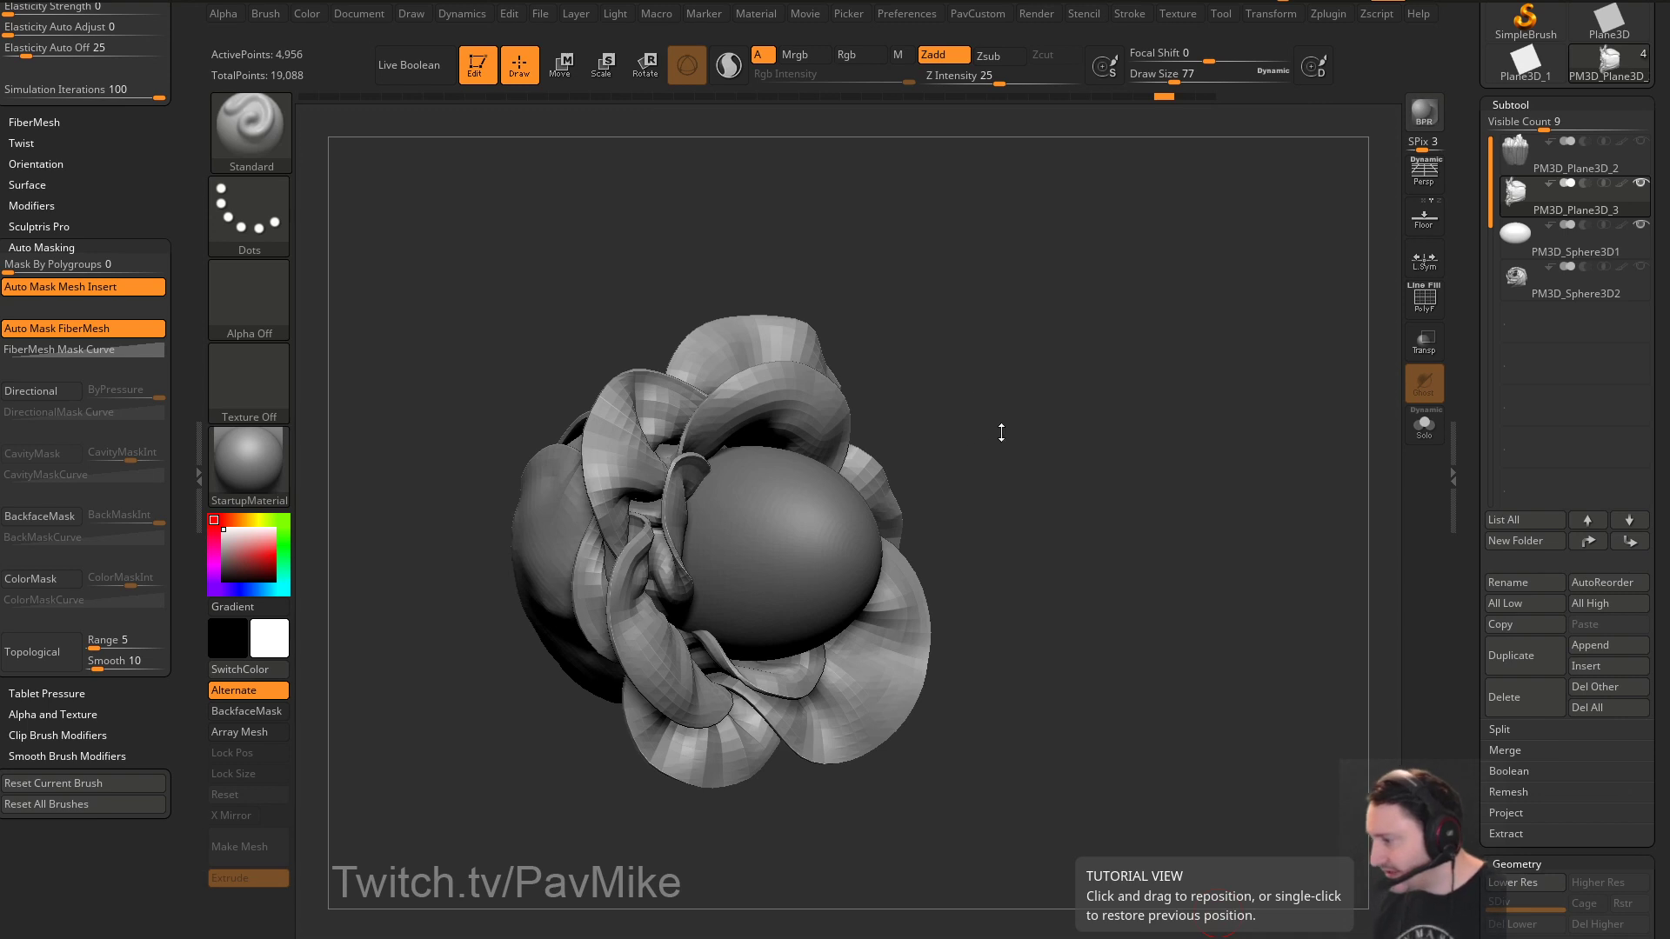
mouse_move(1006, 462)
left_mouse_down()
mouse_move(1032, 470)
mouse_move(992, 458)
mouse_move(1014, 473)
mouse_move(998, 481)
left_mouse_up()
left_click_drag(958, 416, 887, 422)
Recentre the gizmo on the outer petals and try to scale them uniformly
key("w")
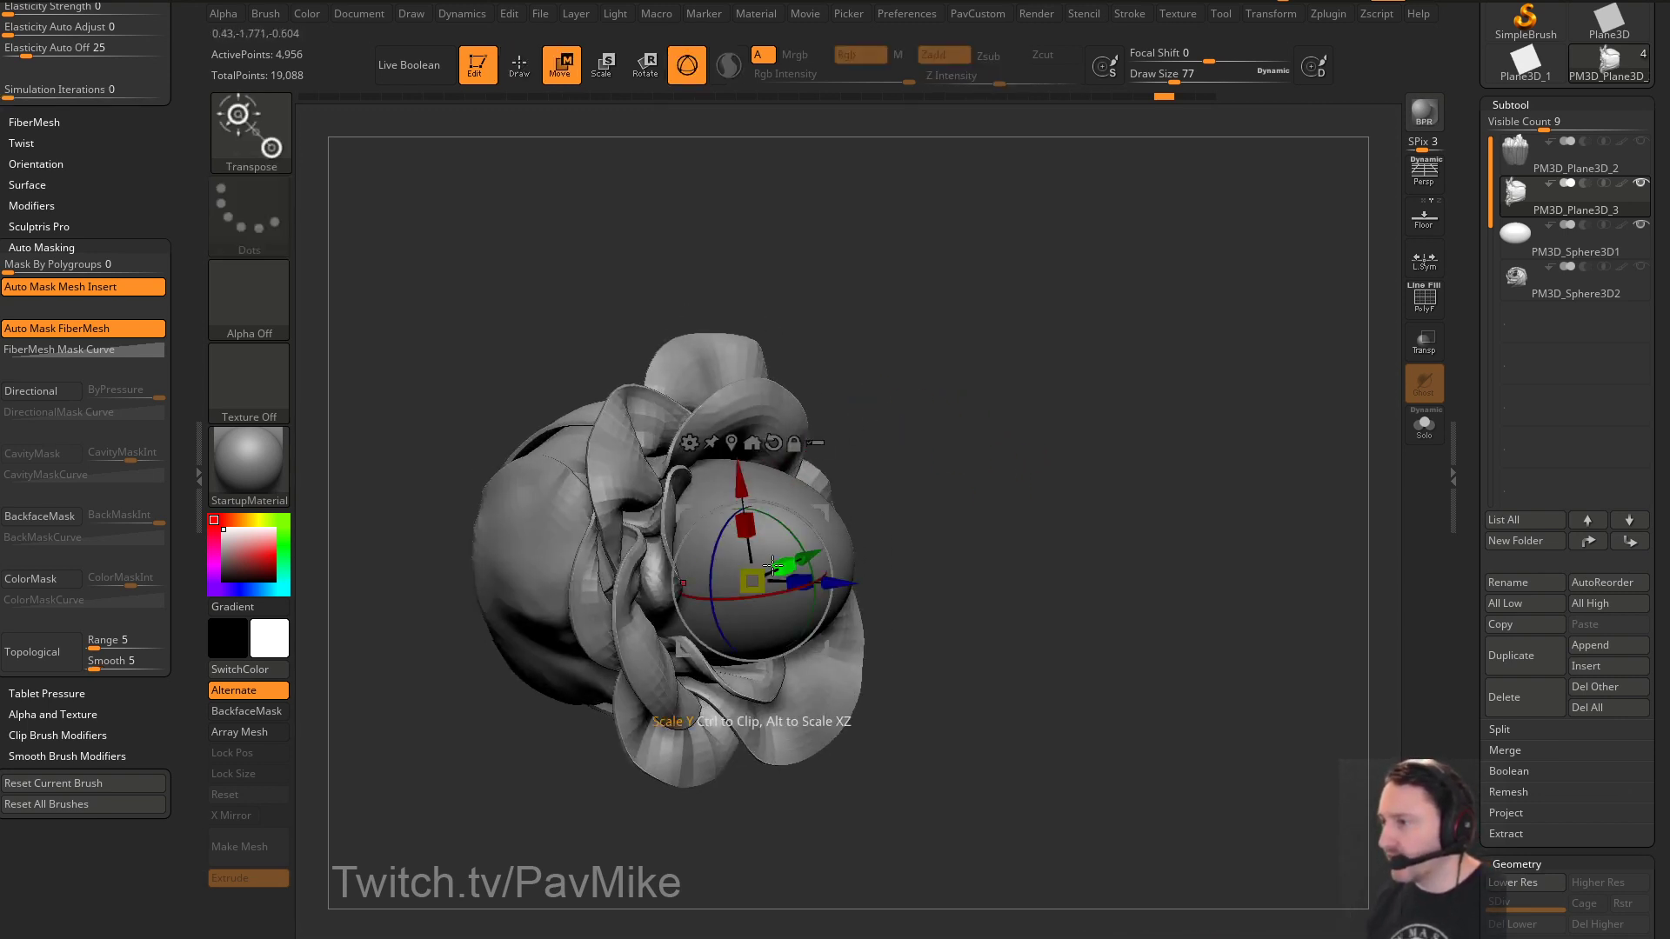
left_click(763, 443, "alt")
left_click(731, 443, "alt")
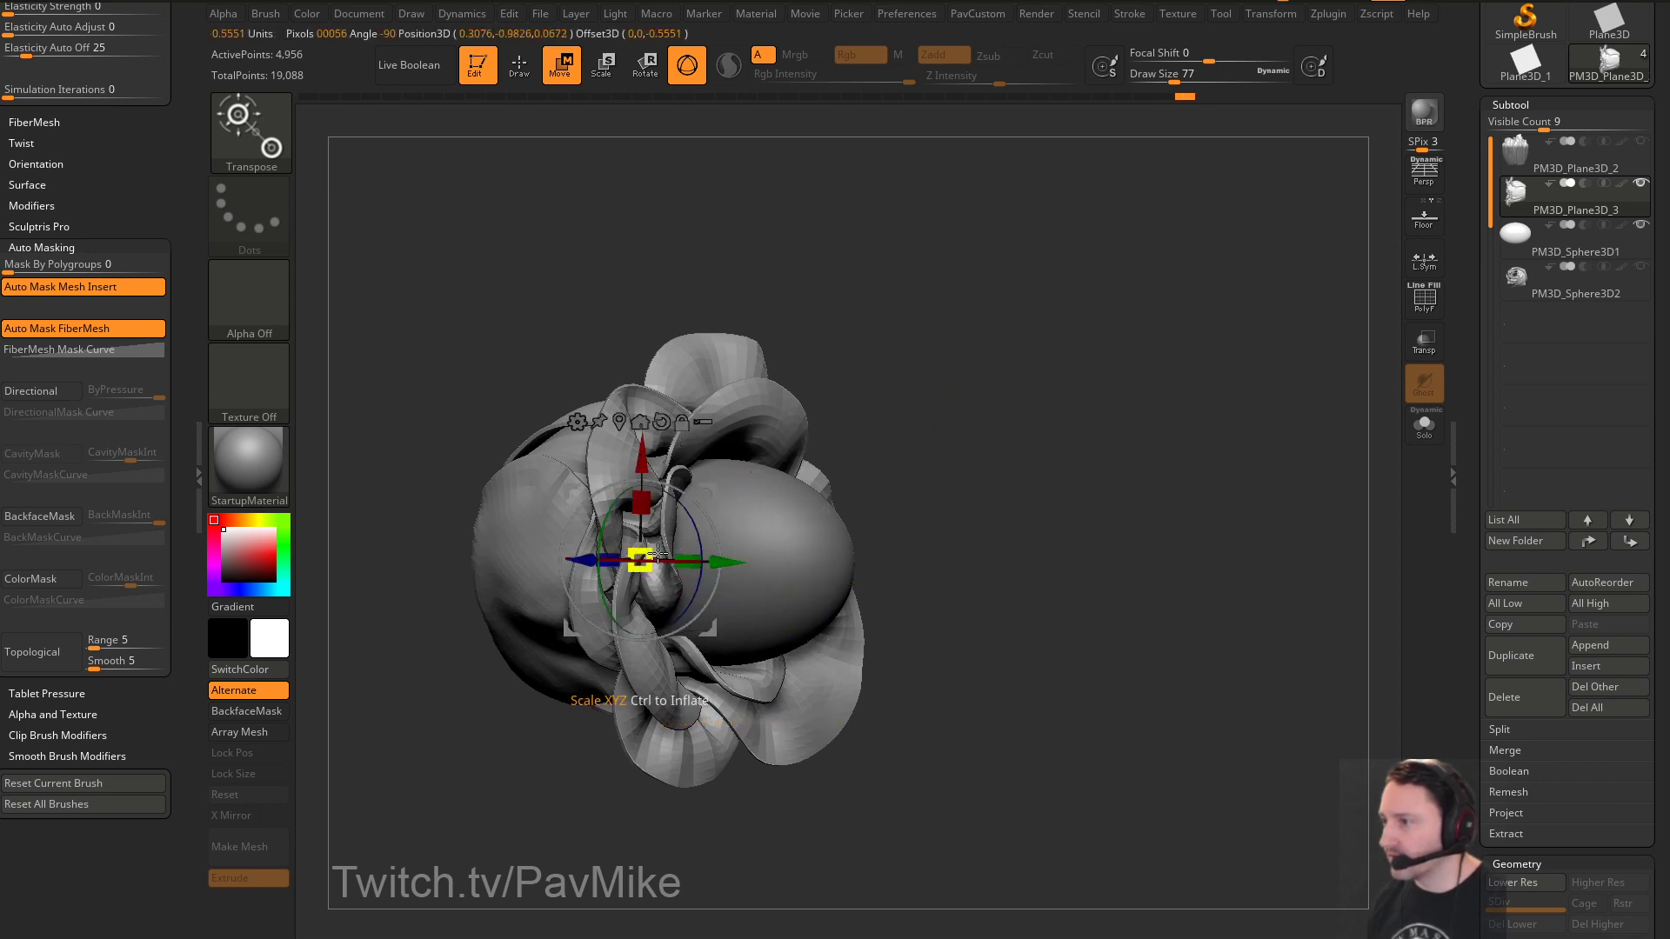
left_click_drag(640, 561, 793, 520)
key("ctrl+z")
Activate the centre sphere PM3D_Sphere3D1 and reposition its gizmo at the world origin with the orientation reset
left_click(705, 527, "alt")
left_click(701, 426, "alt")
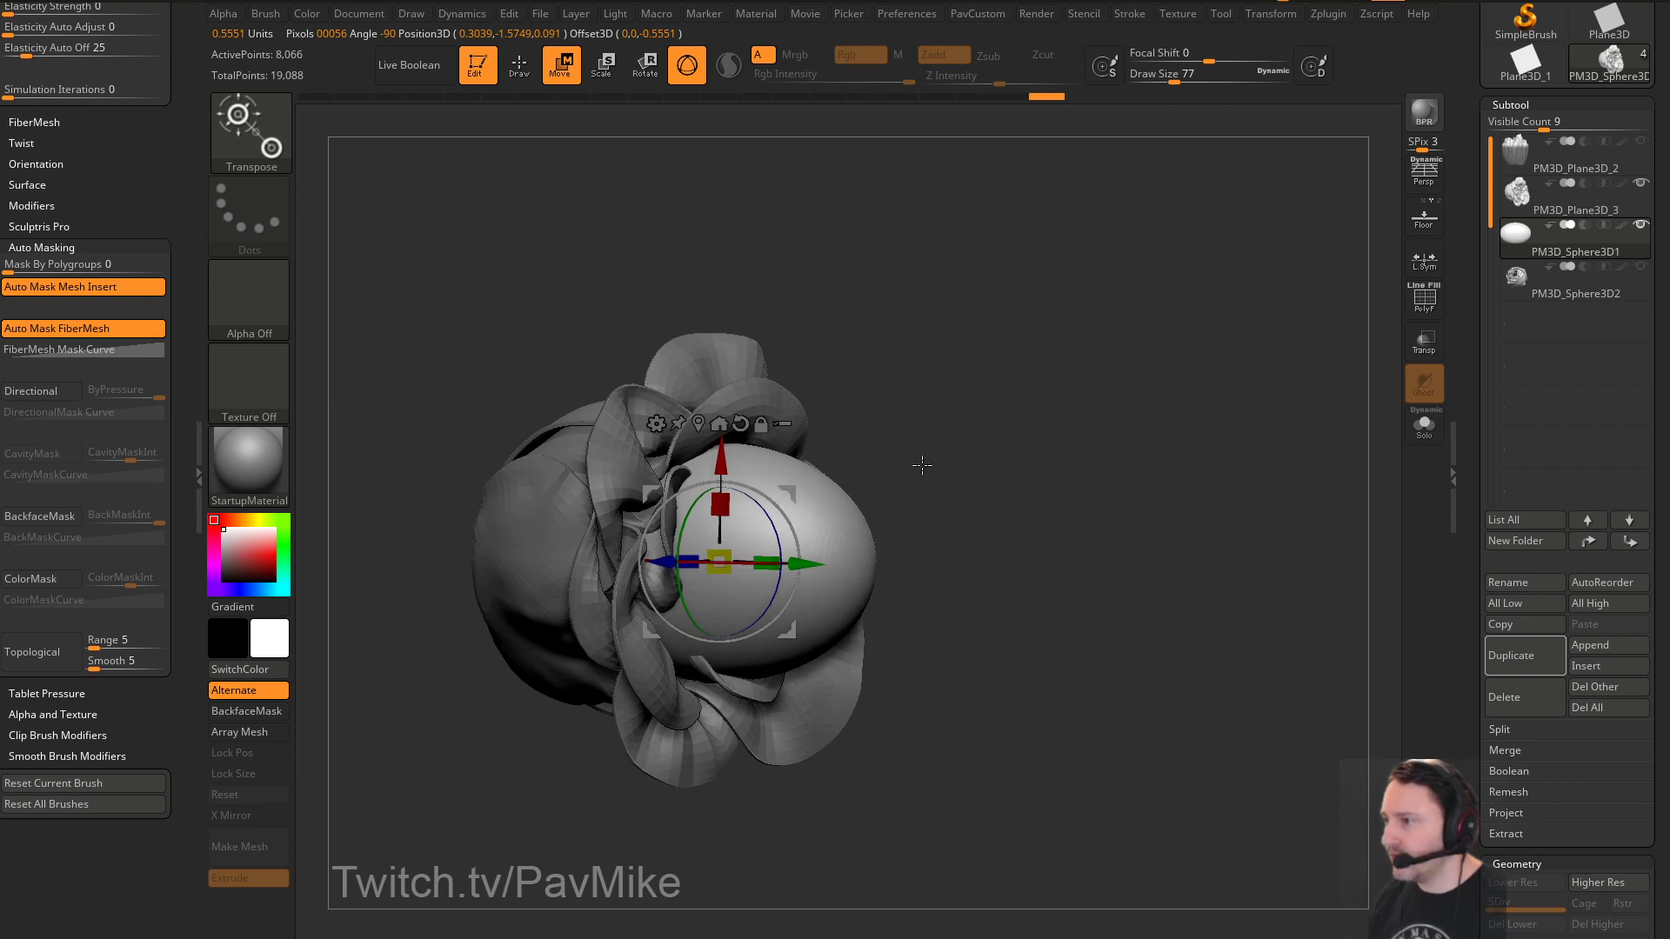
left_click_drag(1036, 429, 931, 443)
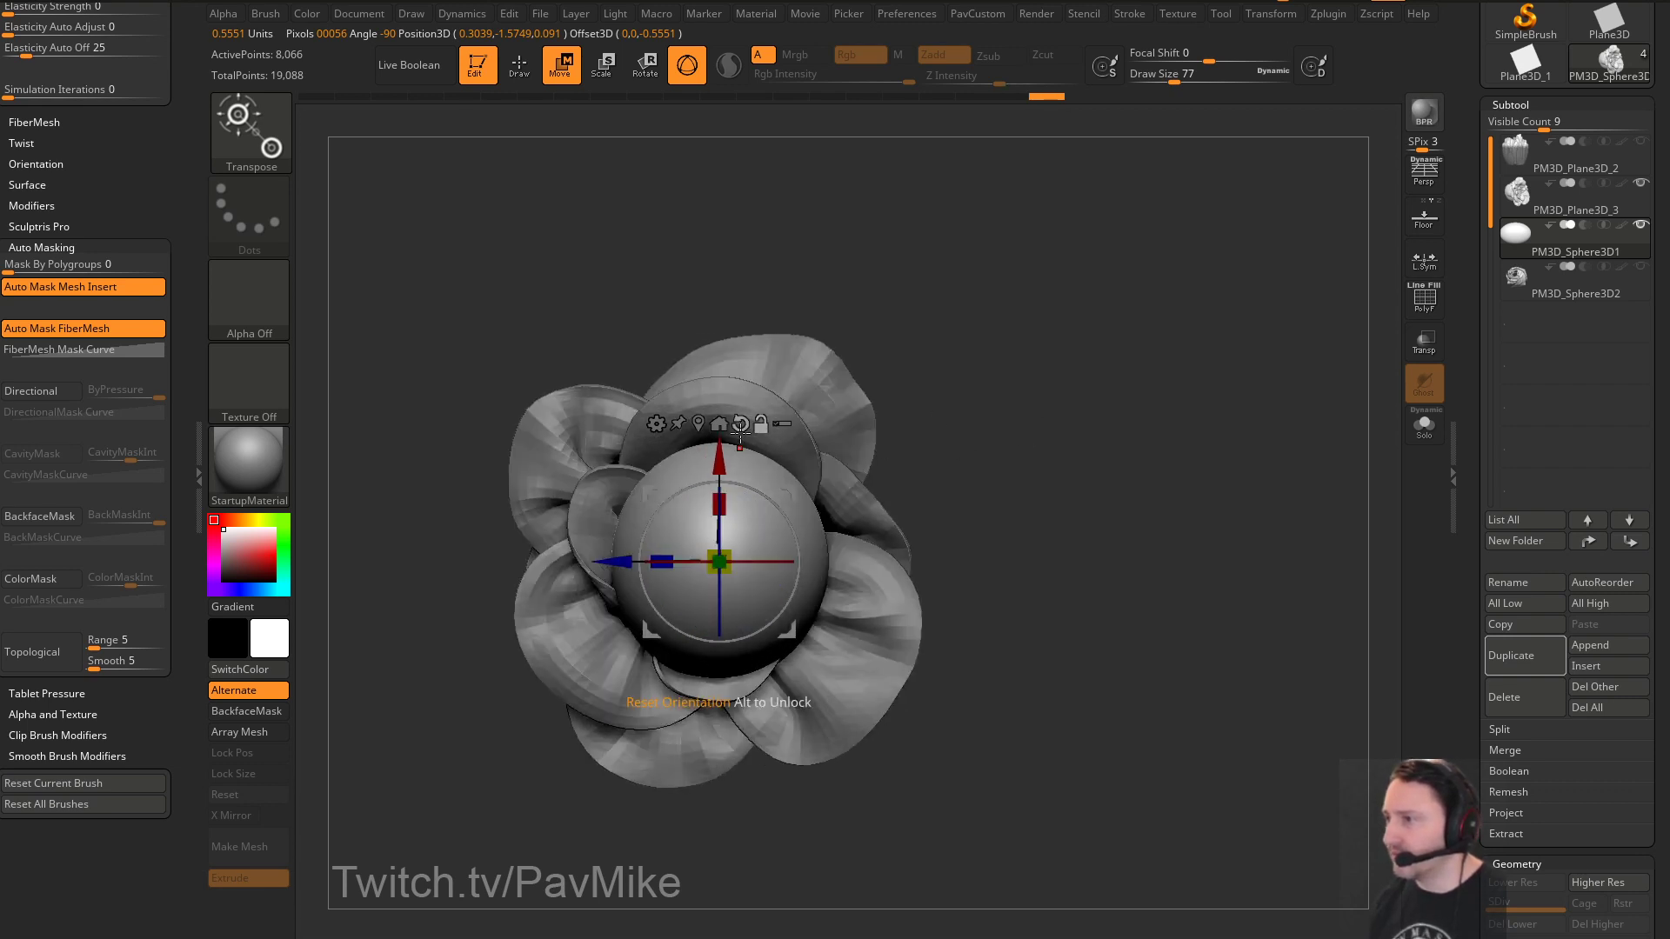
left_click(719, 428, "alt")
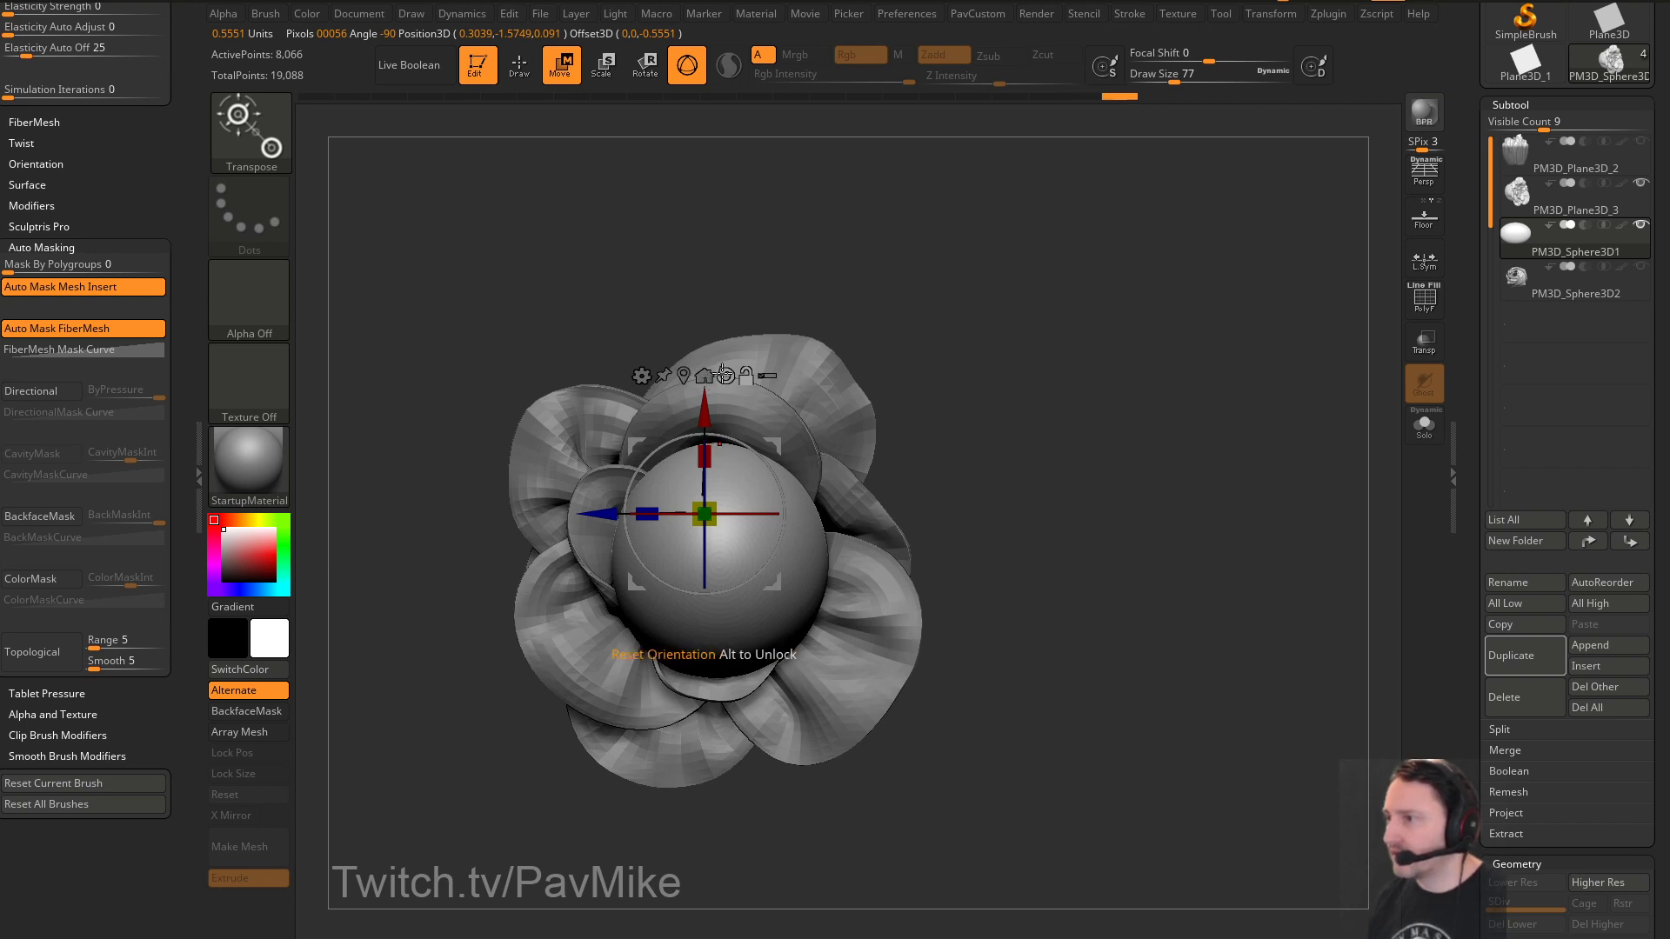
left_click(685, 376, "alt")
left_click(719, 425, "alt")
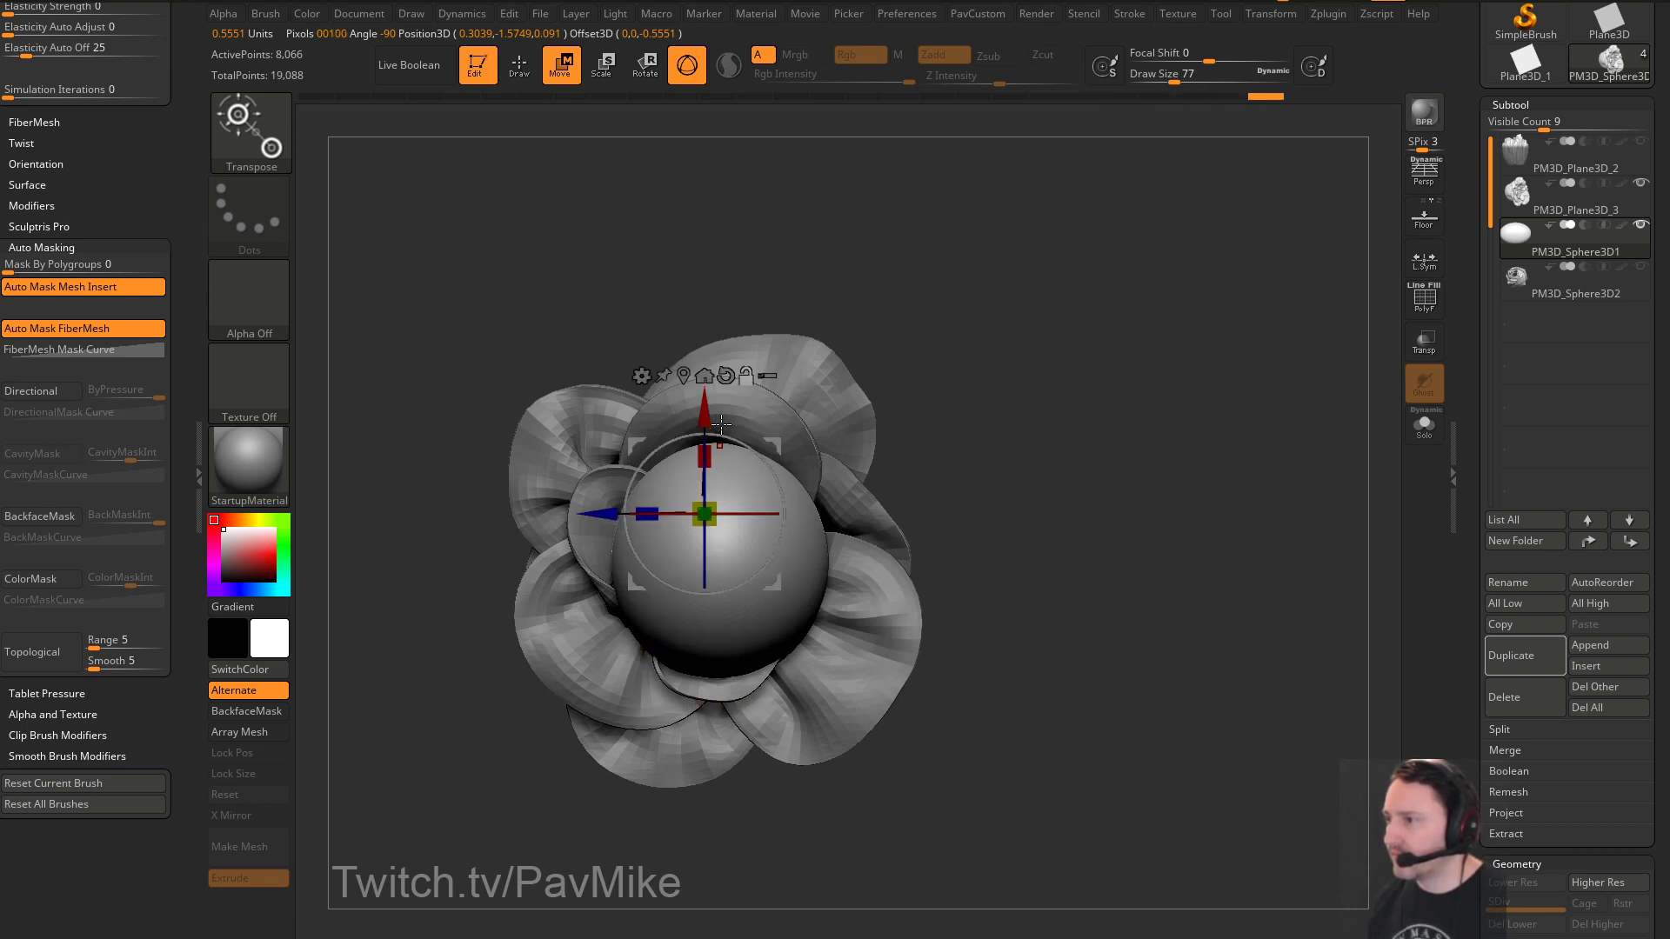
Show the floor grid, isolate the centre sphere and recentre and resize it with Unify
key("shift+p")
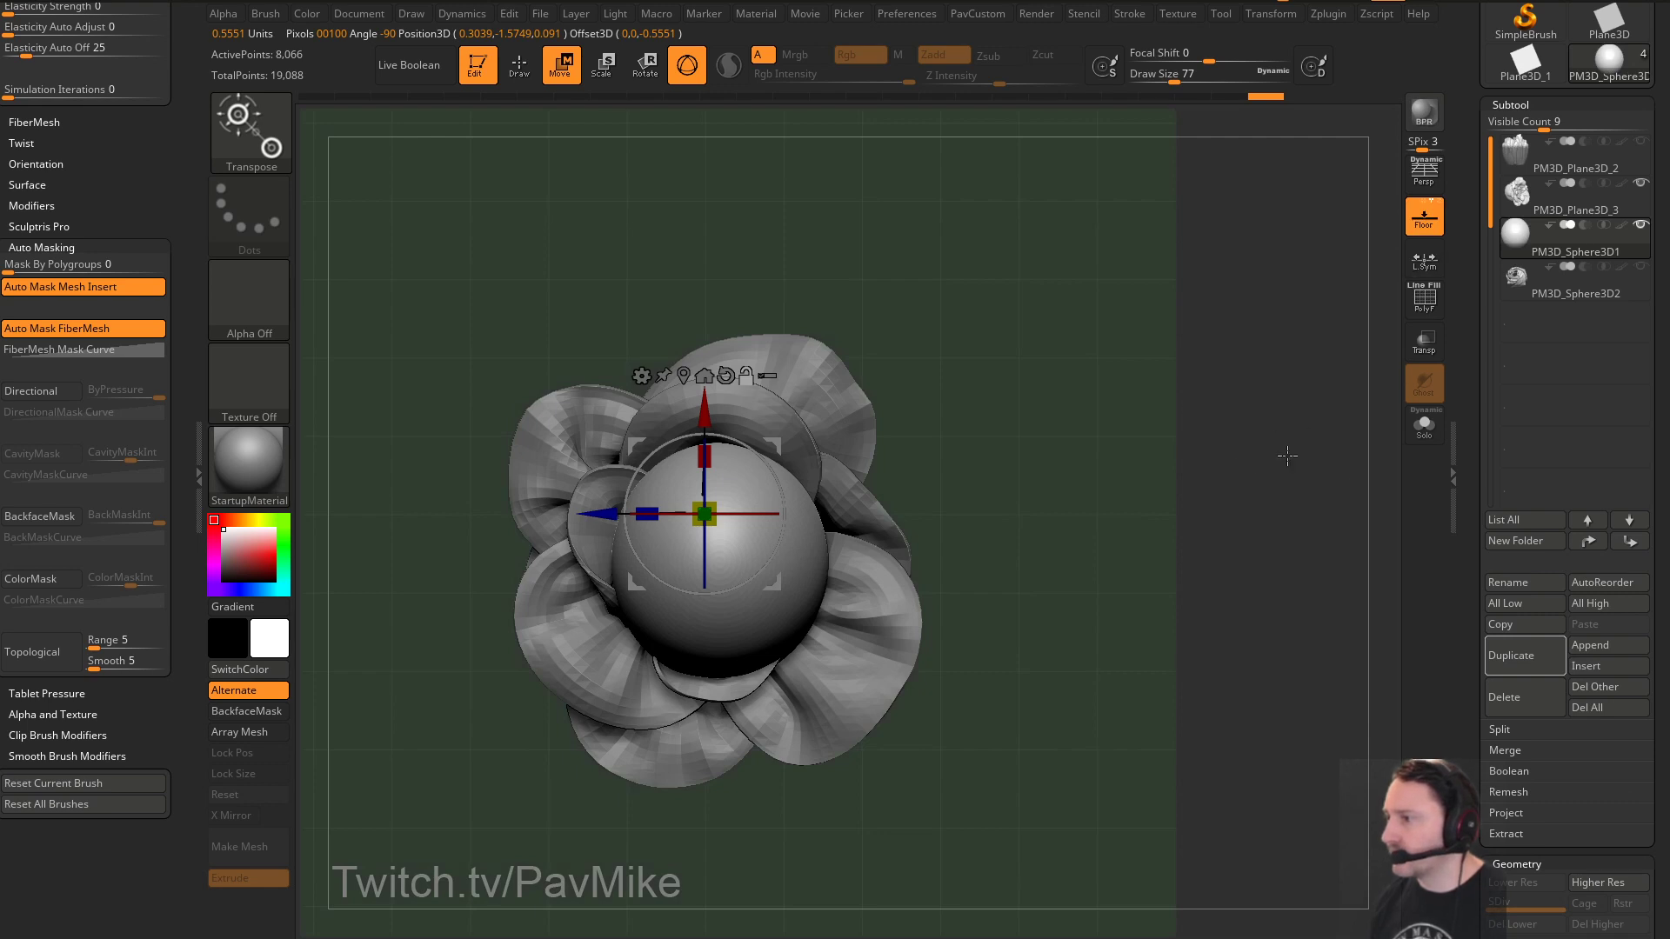
left_click(1423, 427)
key("q")
key("grave")
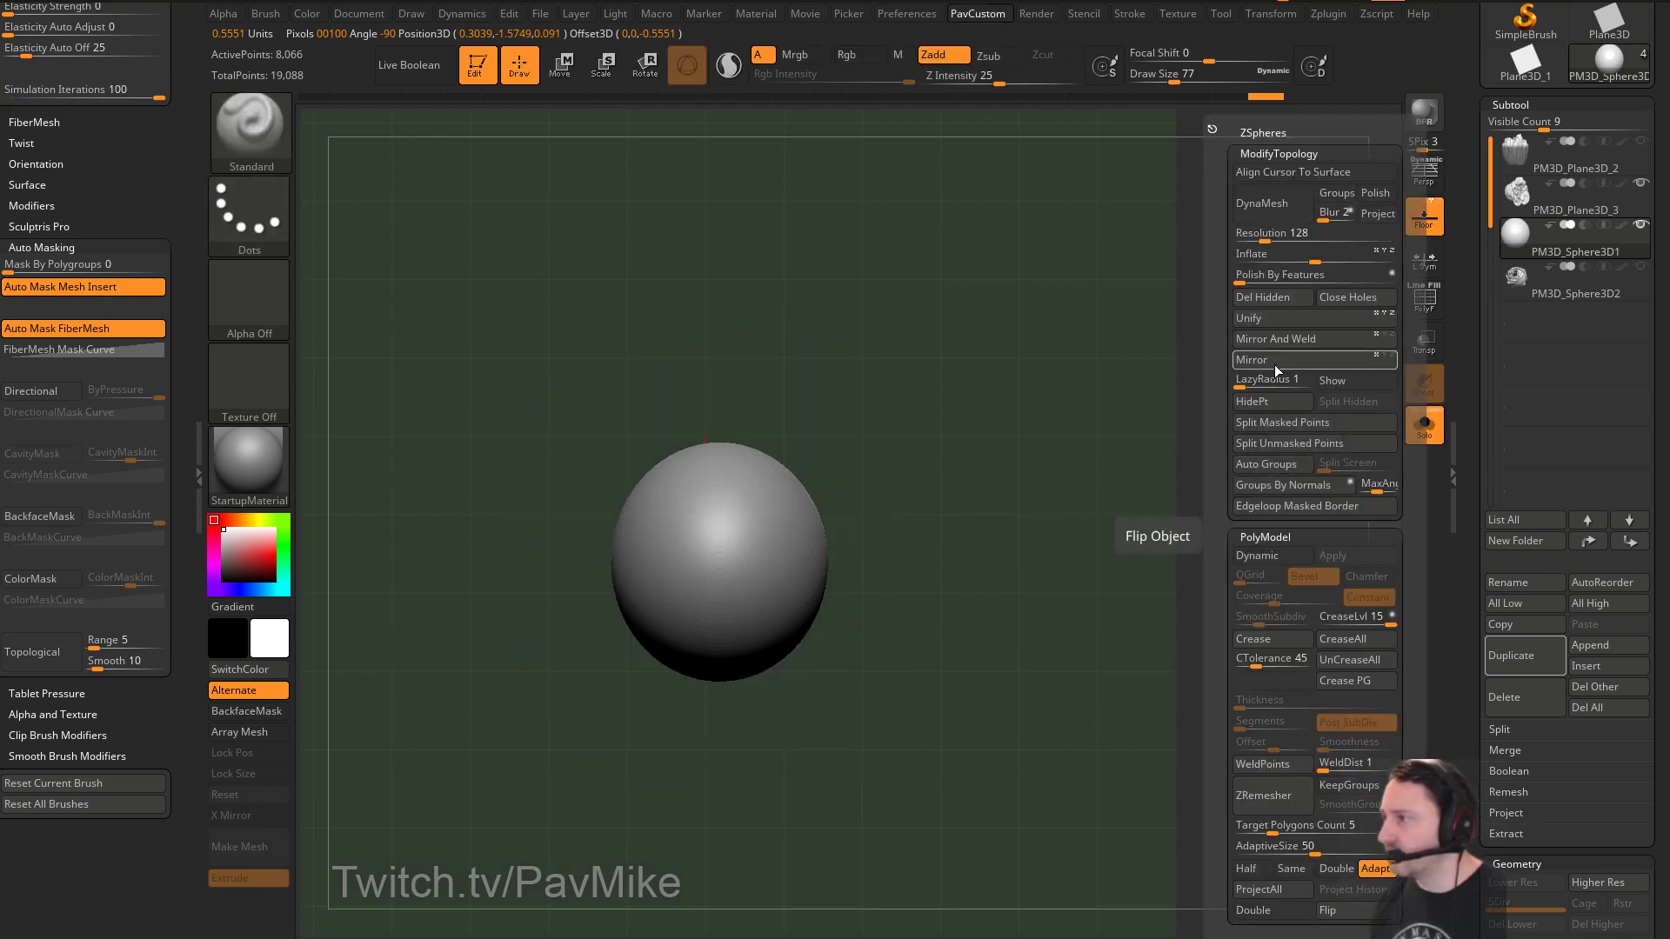
left_click(1275, 322)
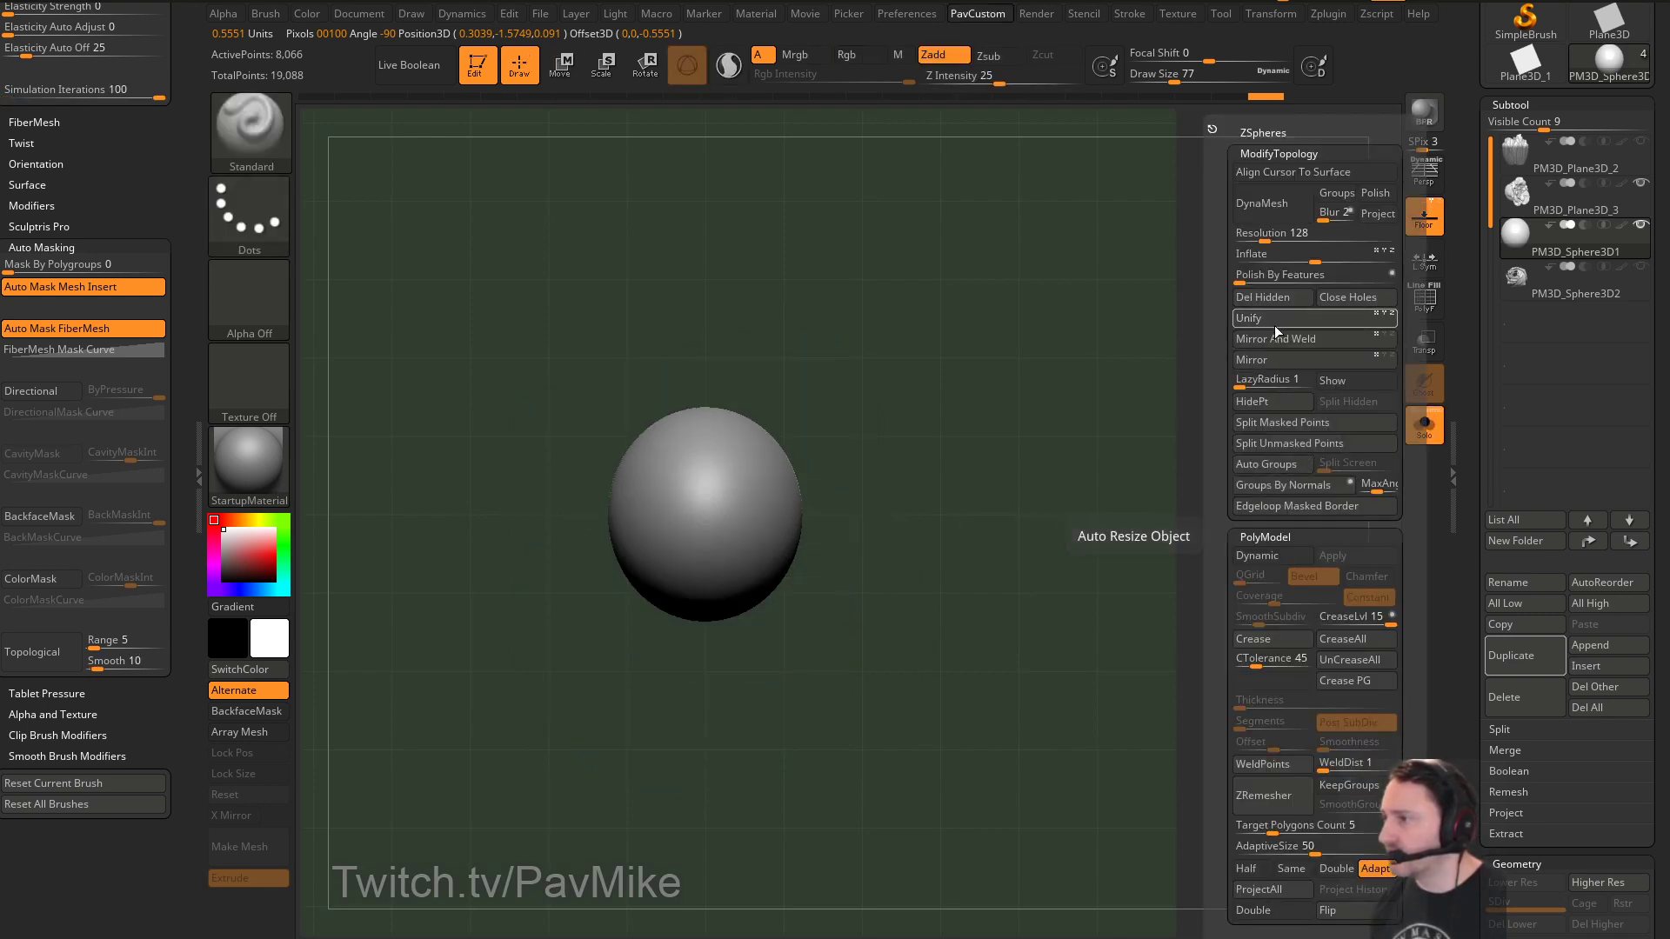
Activate the outer petals PM3D_Plane3D_3, turn off Solo and centre the petals around the sphere in the front view
left_click(1561, 203)
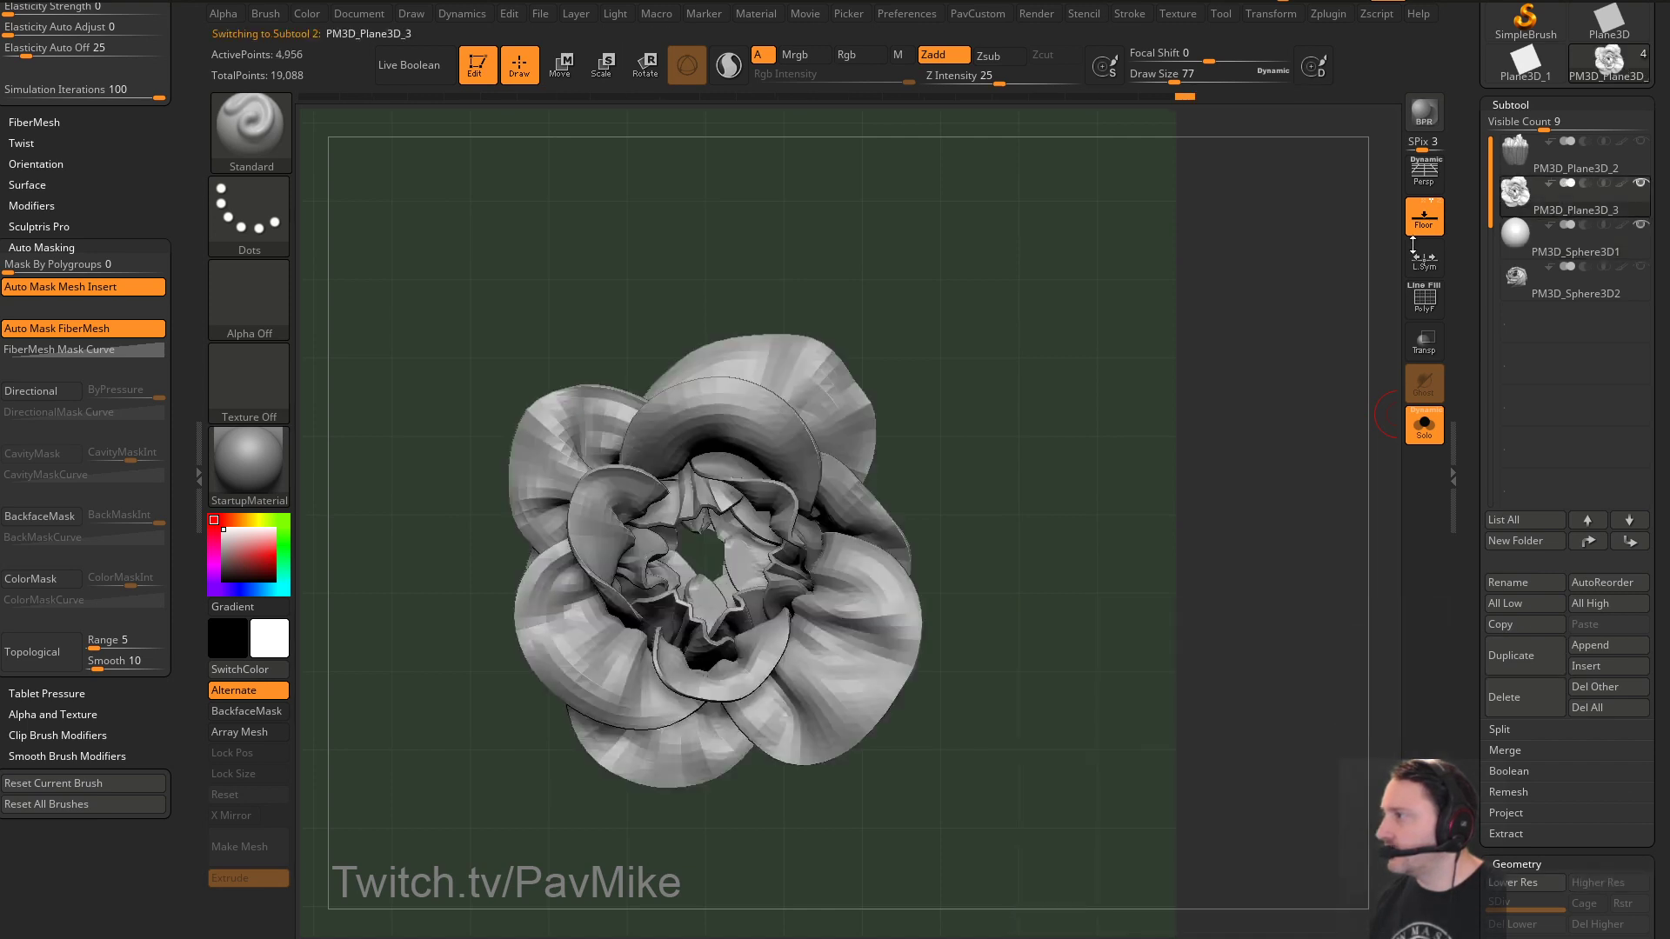
left_click(1426, 426)
key("w")
left_click_drag(806, 503, 801, 490, "alt")
left_click_drag(1097, 439, 1122, 448)
left_click_drag(799, 484, 933, 444, "alt")
left_click_drag(1122, 437, 1261, 422)
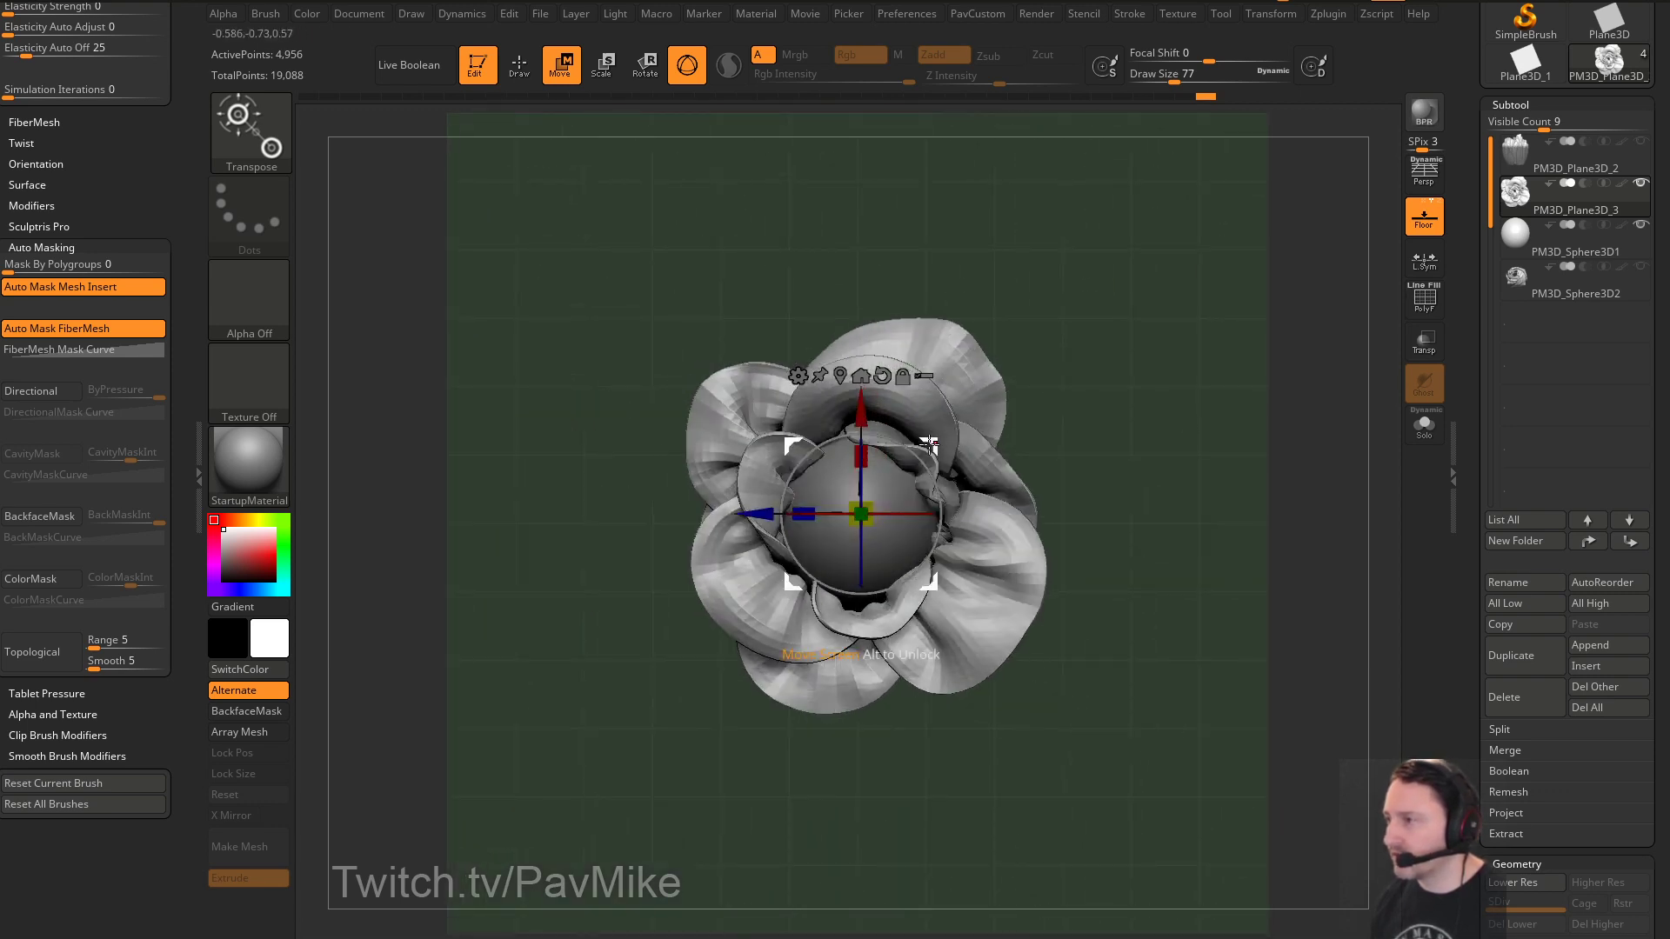
left_click_drag(929, 445, 931, 441)
Shift the outer petals back along the sphere's length so they wrap around its base
key("q")
mouse_move(1076, 444)
left_mouse_down()
mouse_move(1148, 442)
mouse_move(1114, 443)
left_mouse_up()
key("w")
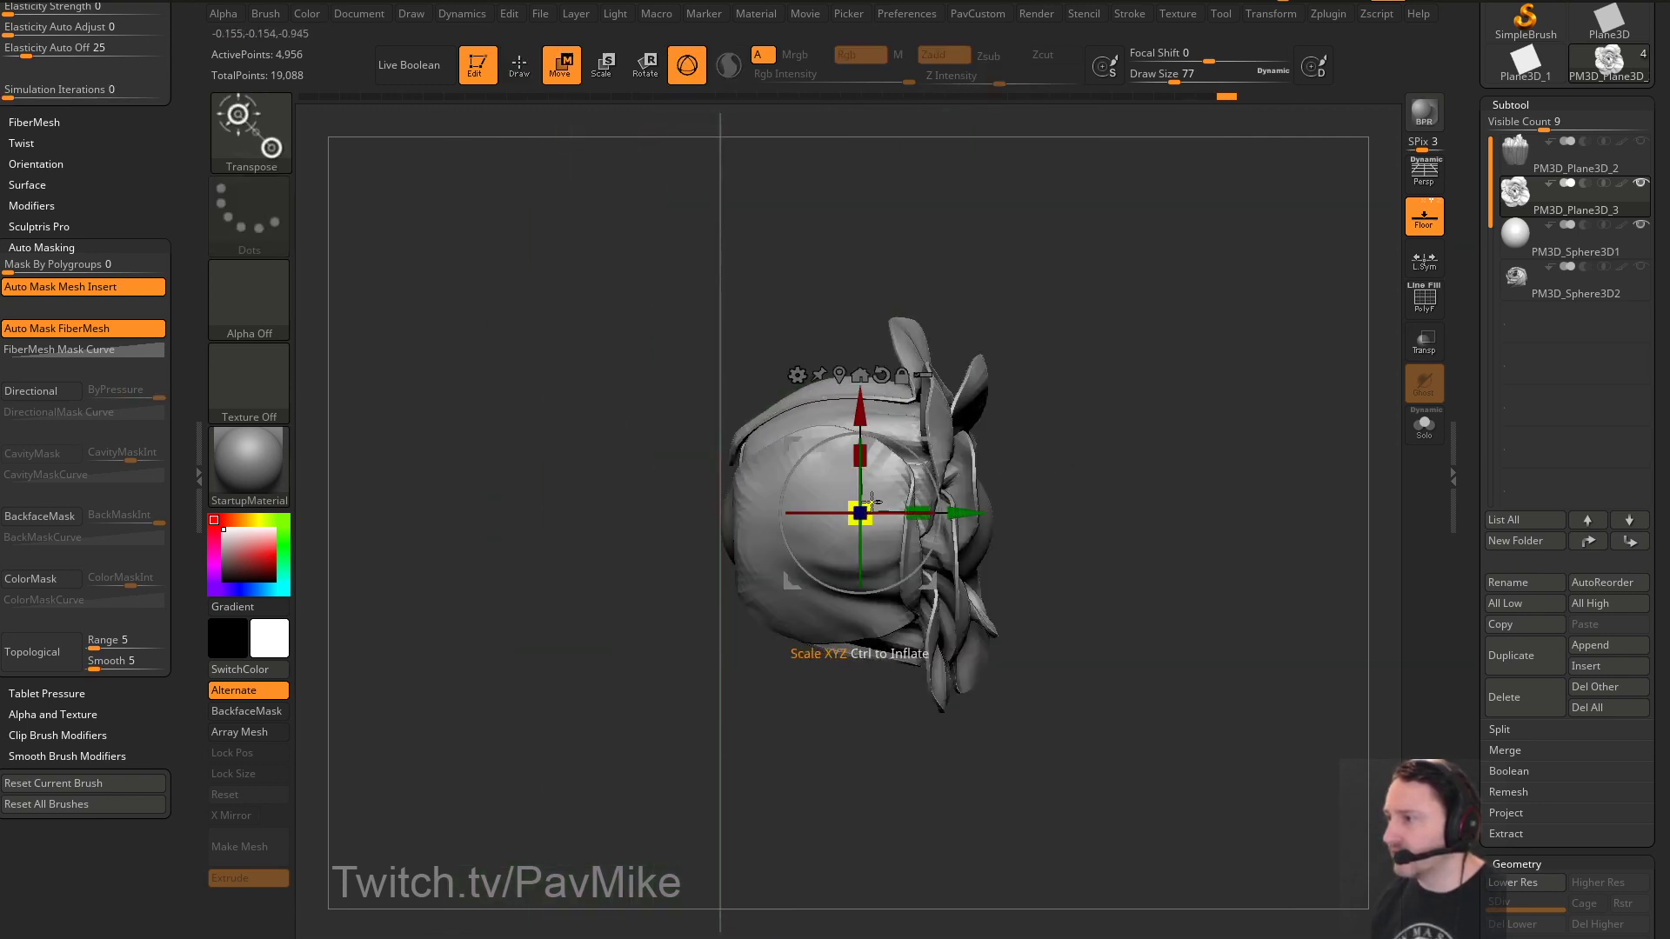
left_click_drag(871, 501, 898, 513)
key("q")
left_click_drag(1228, 454, 1154, 459)
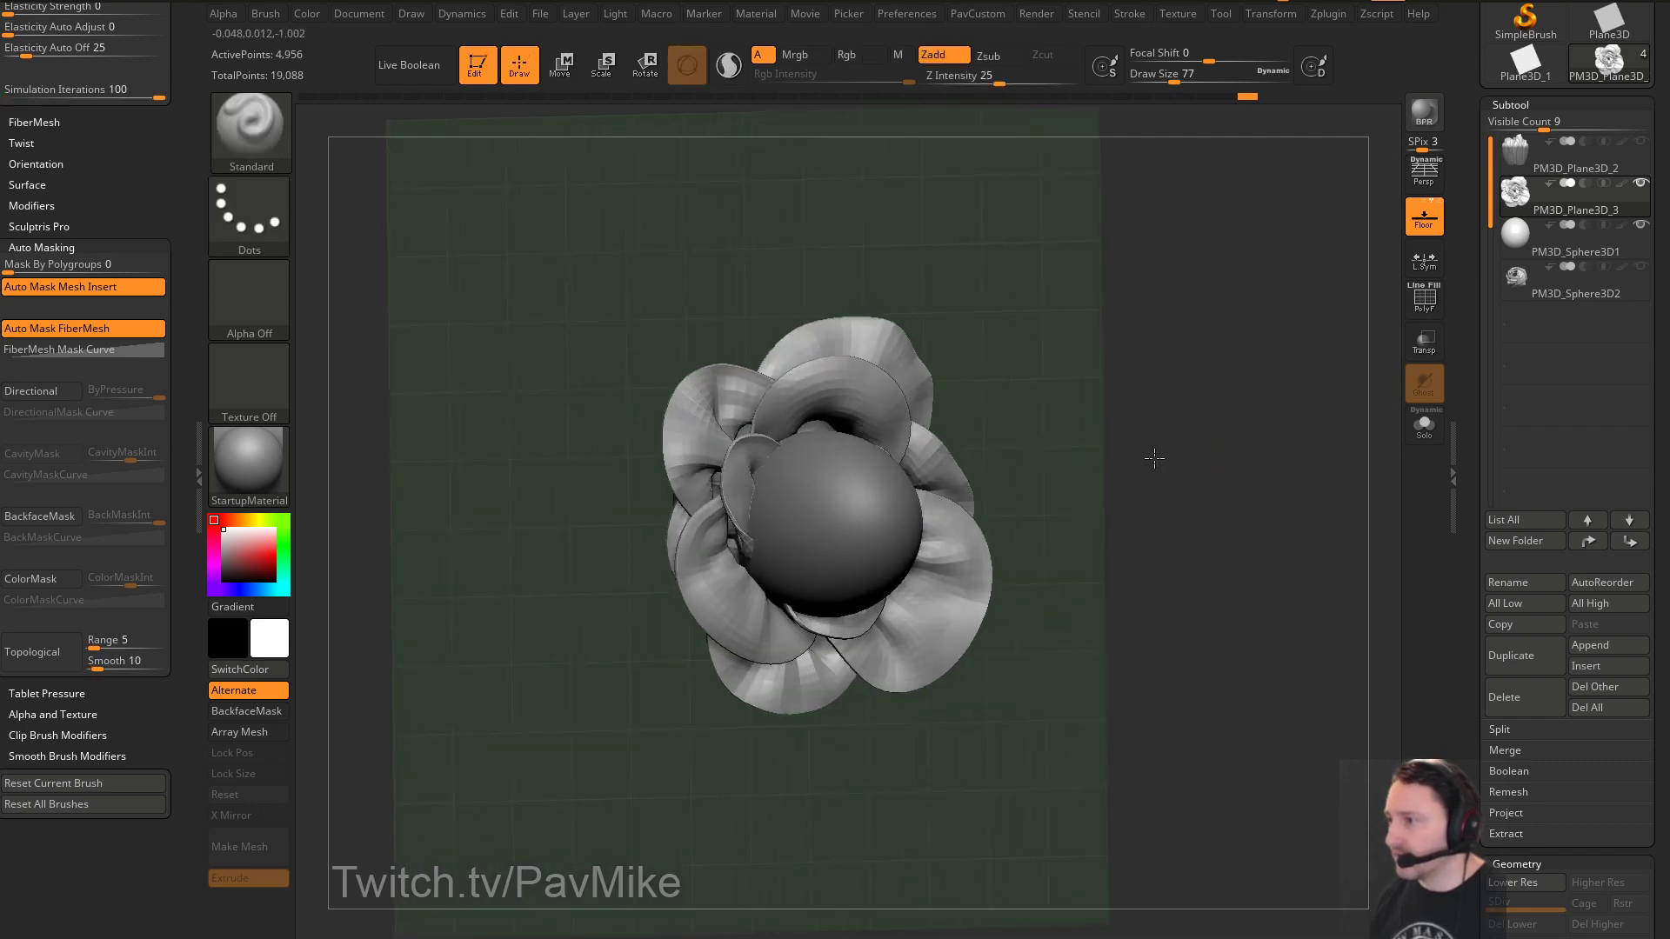
Add a Deformer cage to the outer petals and narrow its lower points so the petals taper toward the base
key("w")
mouse_move(999, 466)
left_mouse_down()
mouse_move(1055, 353)
mouse_move(1112, 365)
left_mouse_up()
left_click(731, 375)
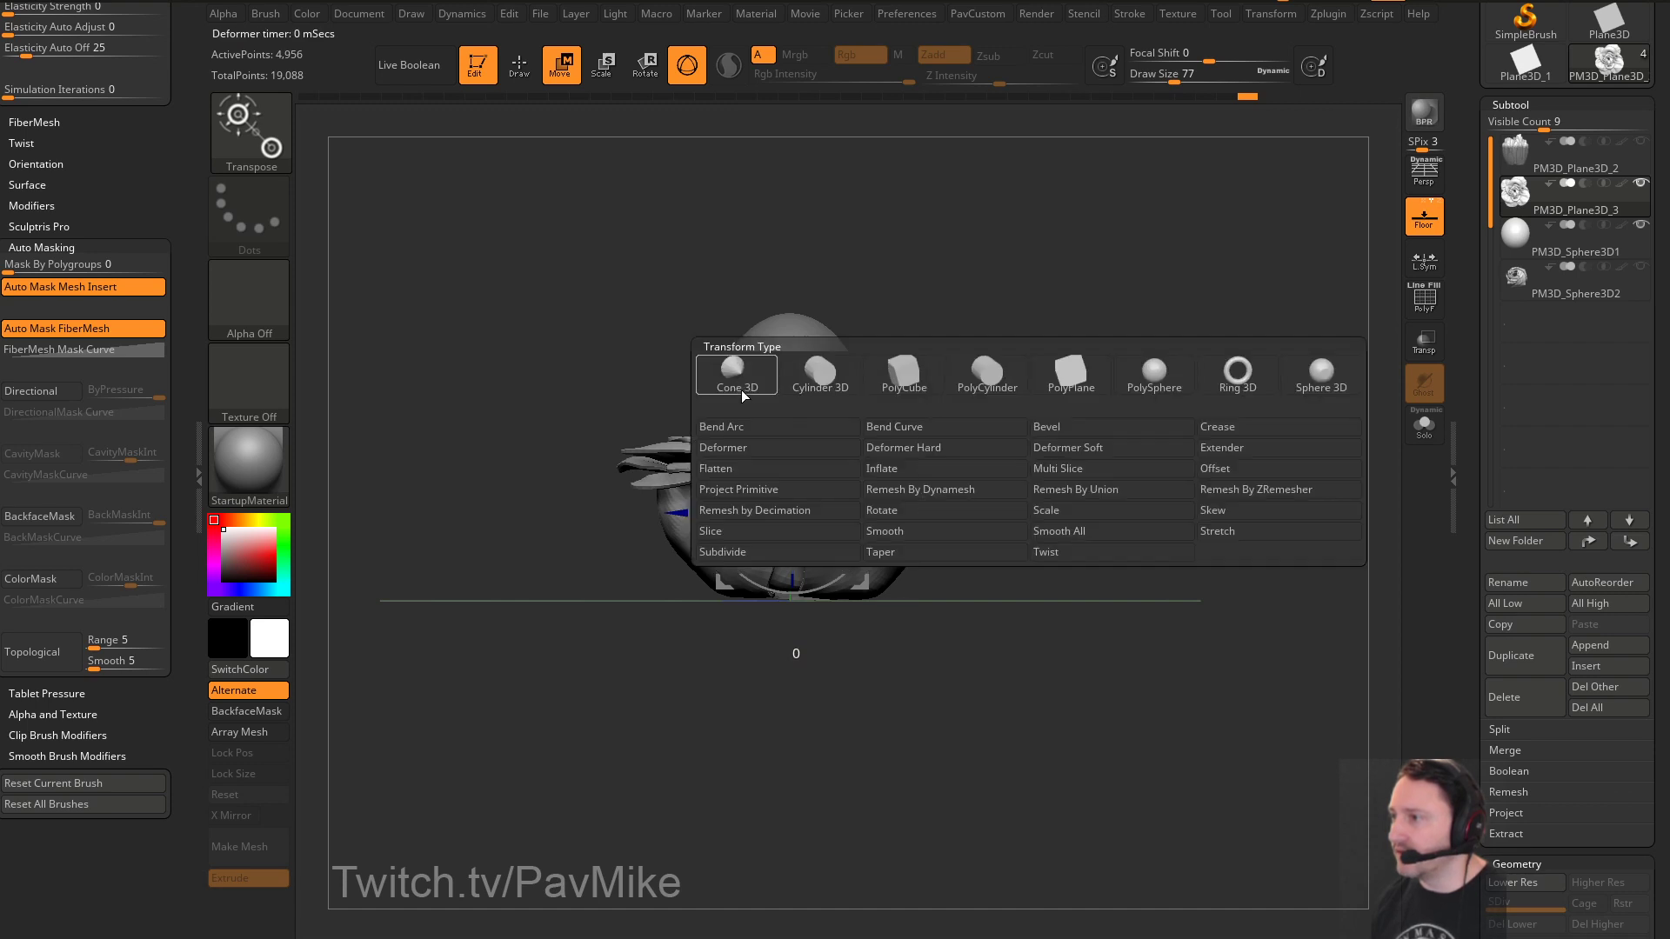
left_click(770, 447)
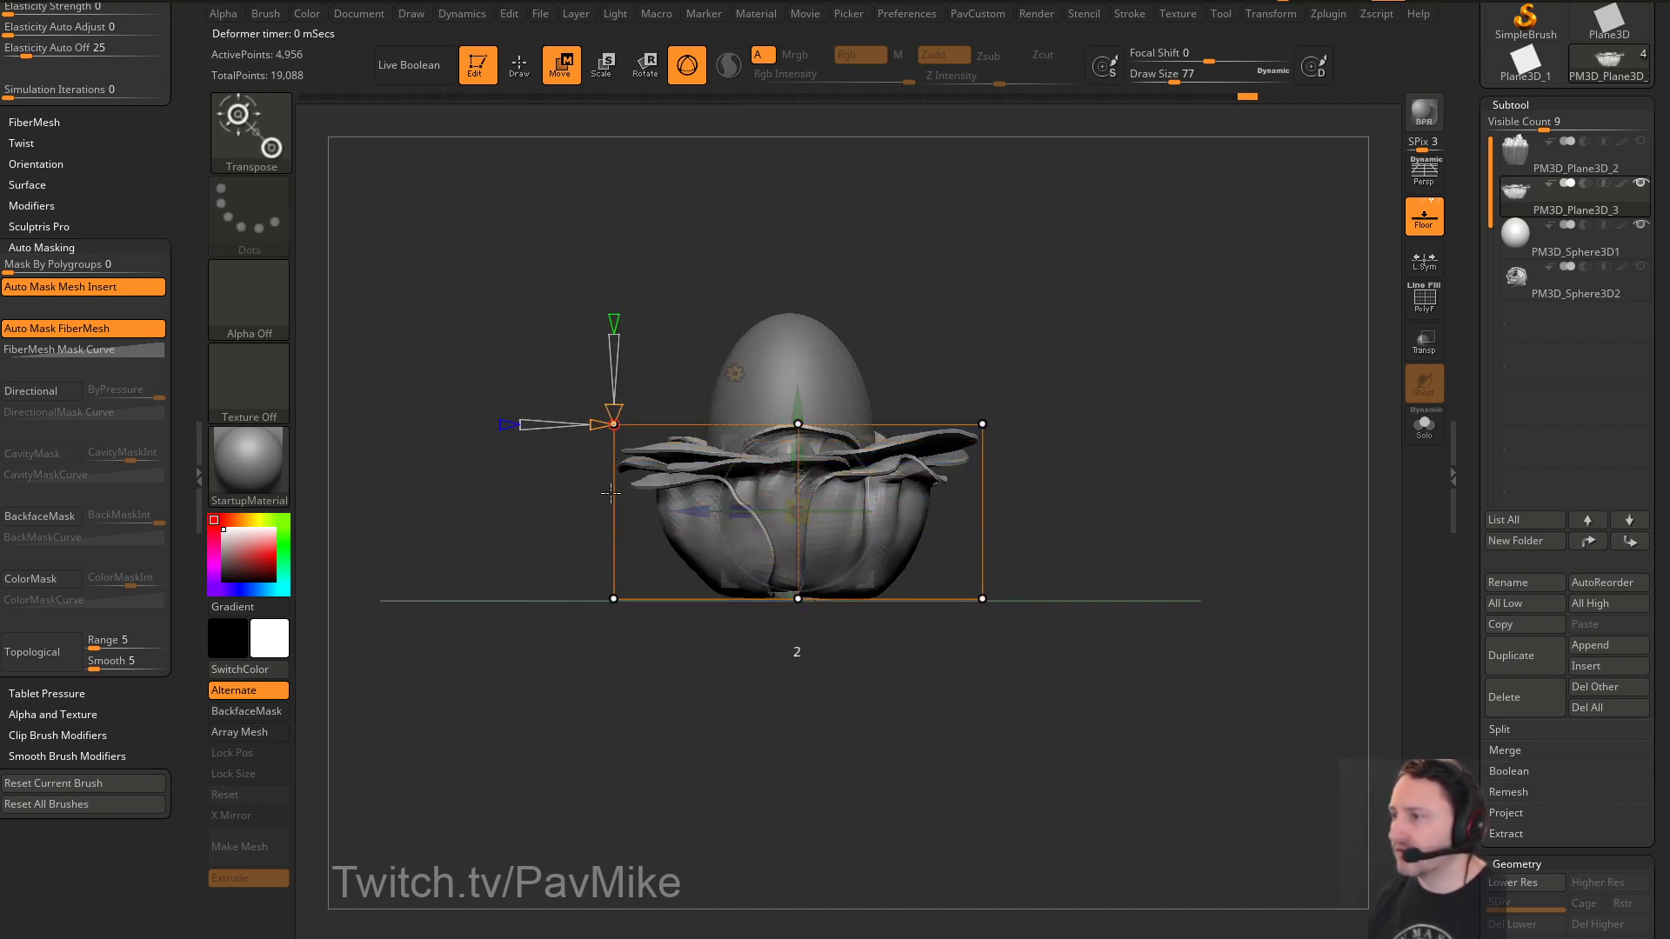
left_click_drag(1092, 328, 1058, 390, "shift")
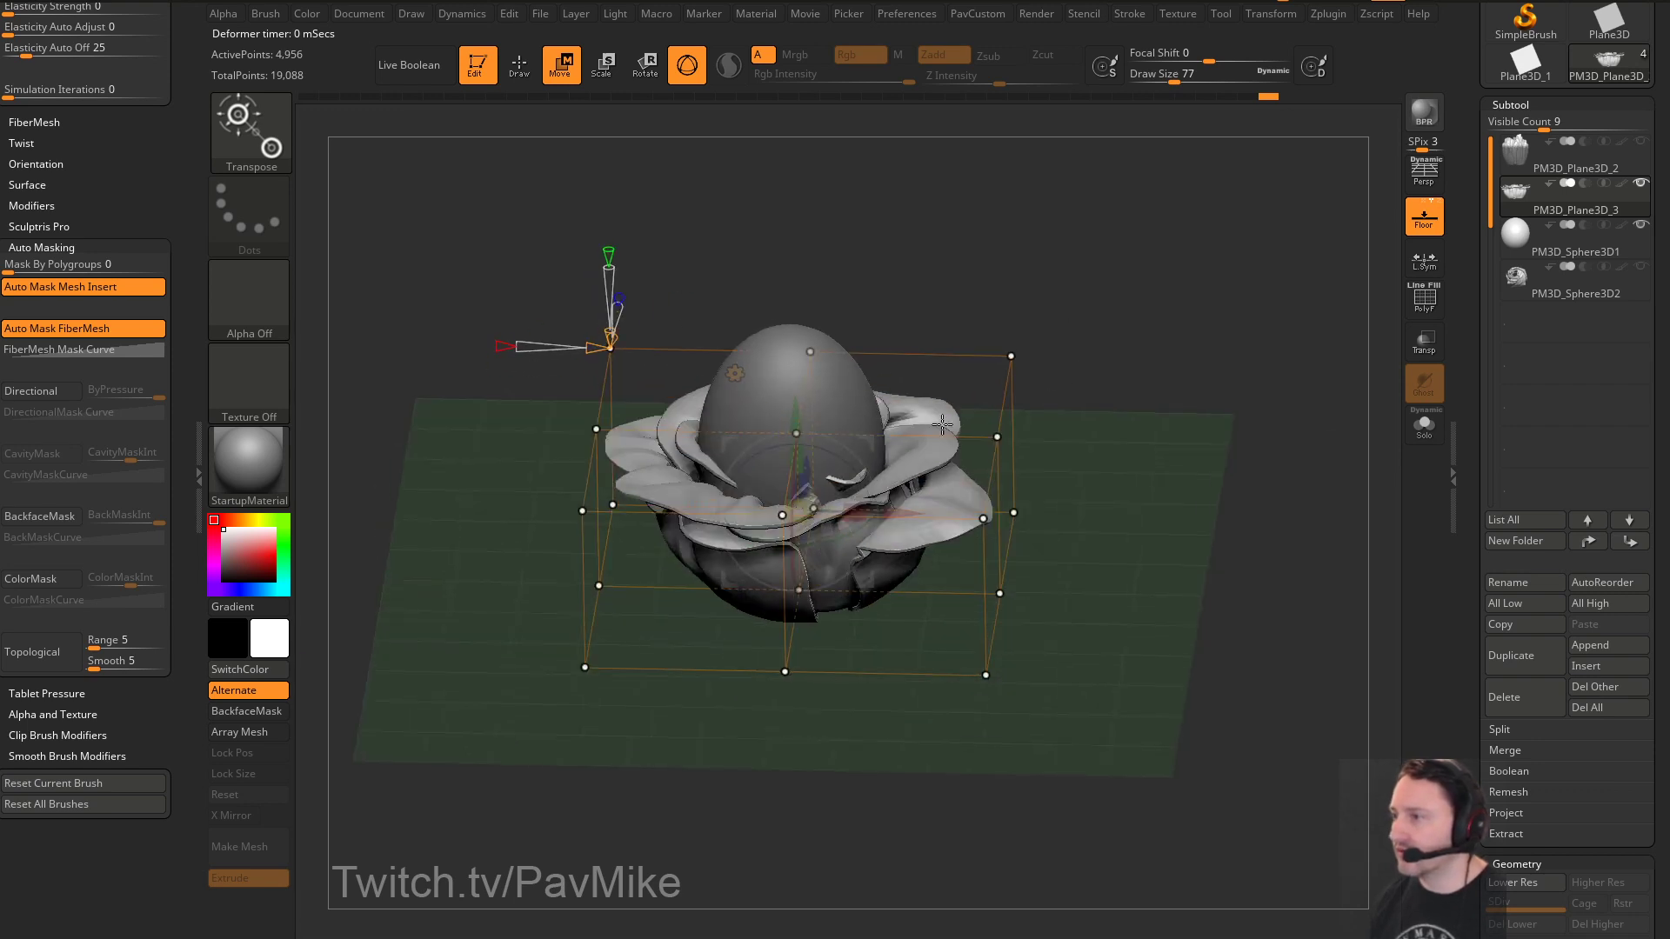
left_click_drag(1094, 589, 1006, 376, "shift")
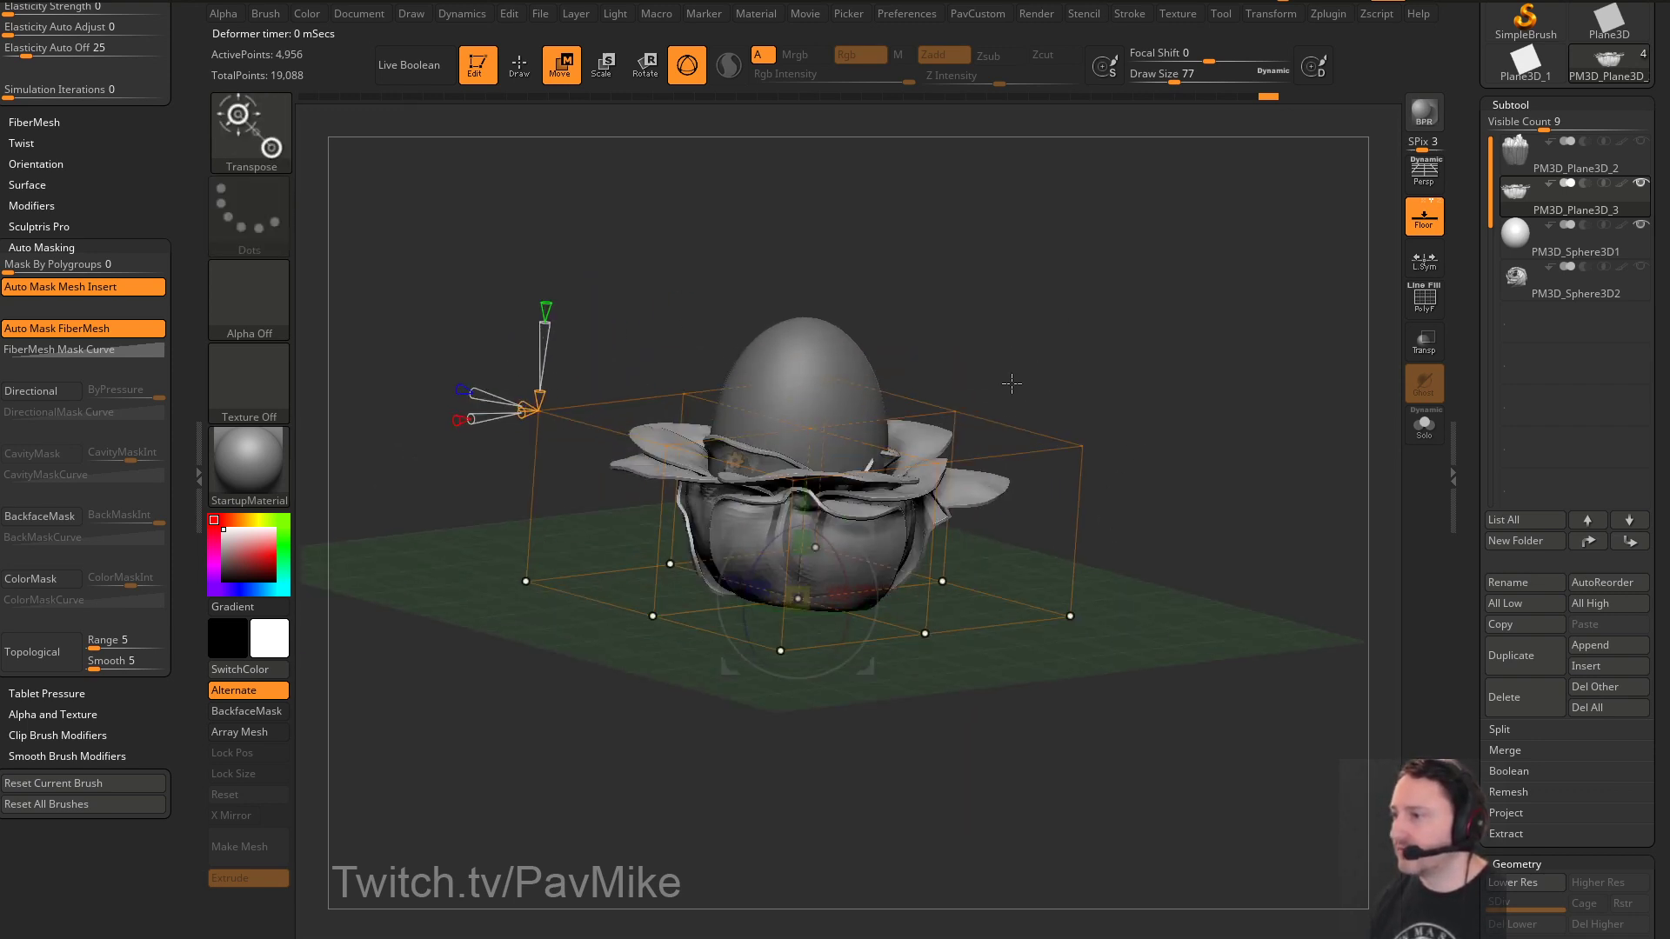
left_click_drag(795, 596, 553, 663)
left_click_drag(1009, 384, 1047, 343)
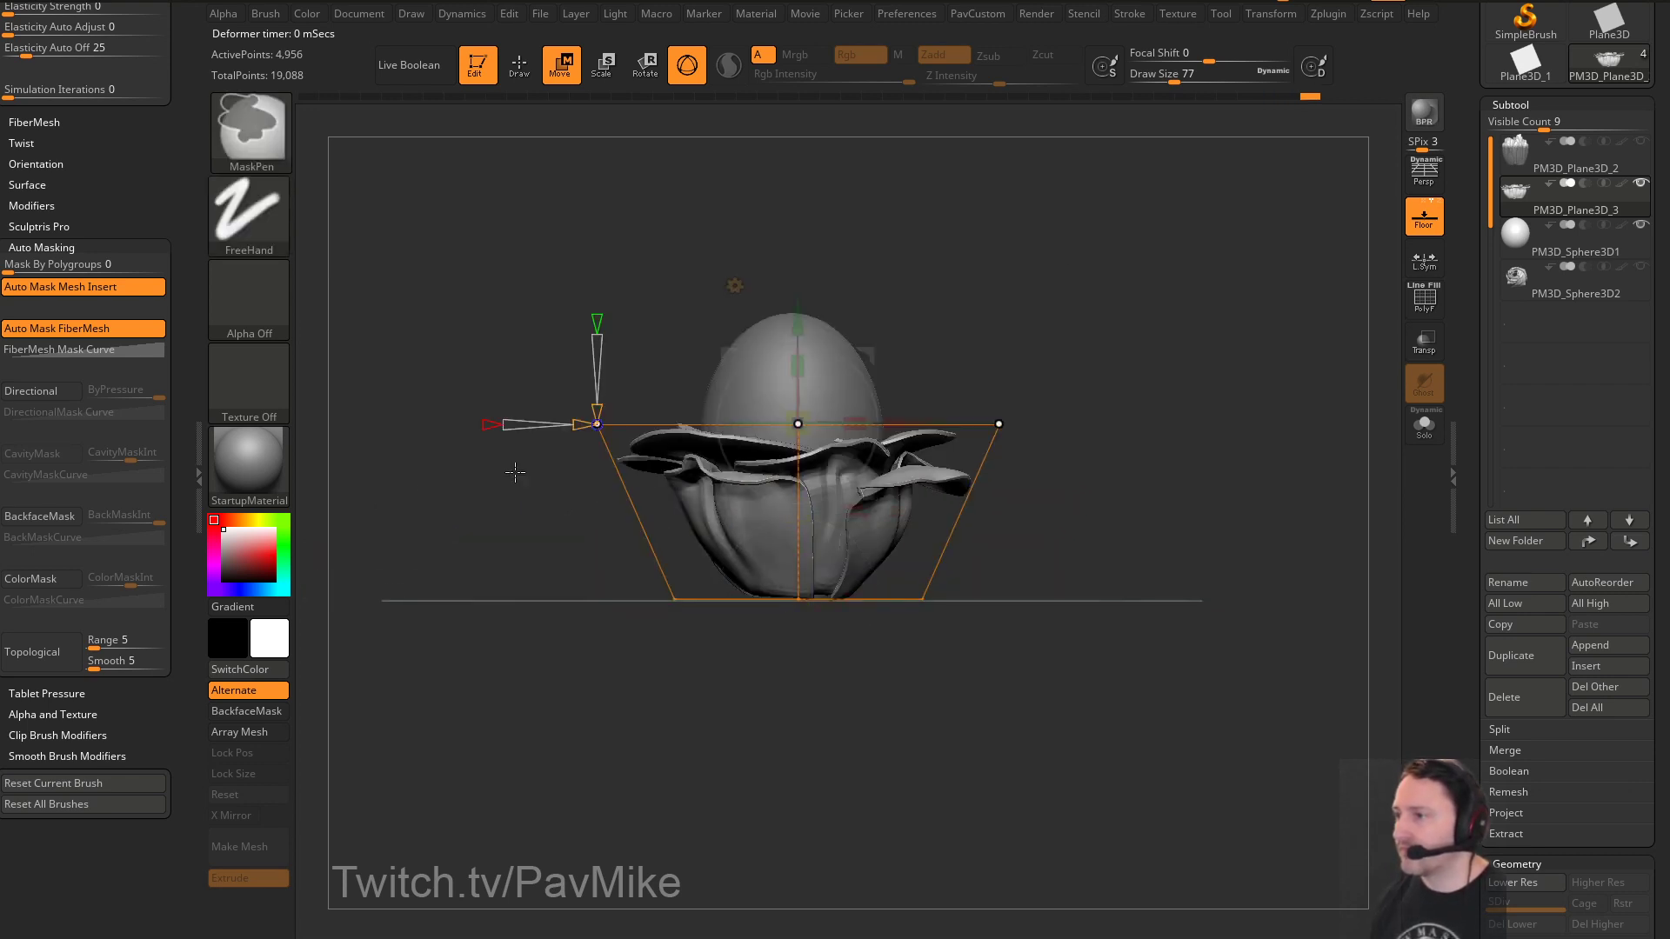
Reshape the upper points of the deformer cage so the outer petals flare more widely around the sphere
left_click_drag(1163, 280, 1122, 261)
mouse_move(799, 332)
left_mouse_down()
mouse_move(800, 369)
mouse_move(799, 348)
left_mouse_up()
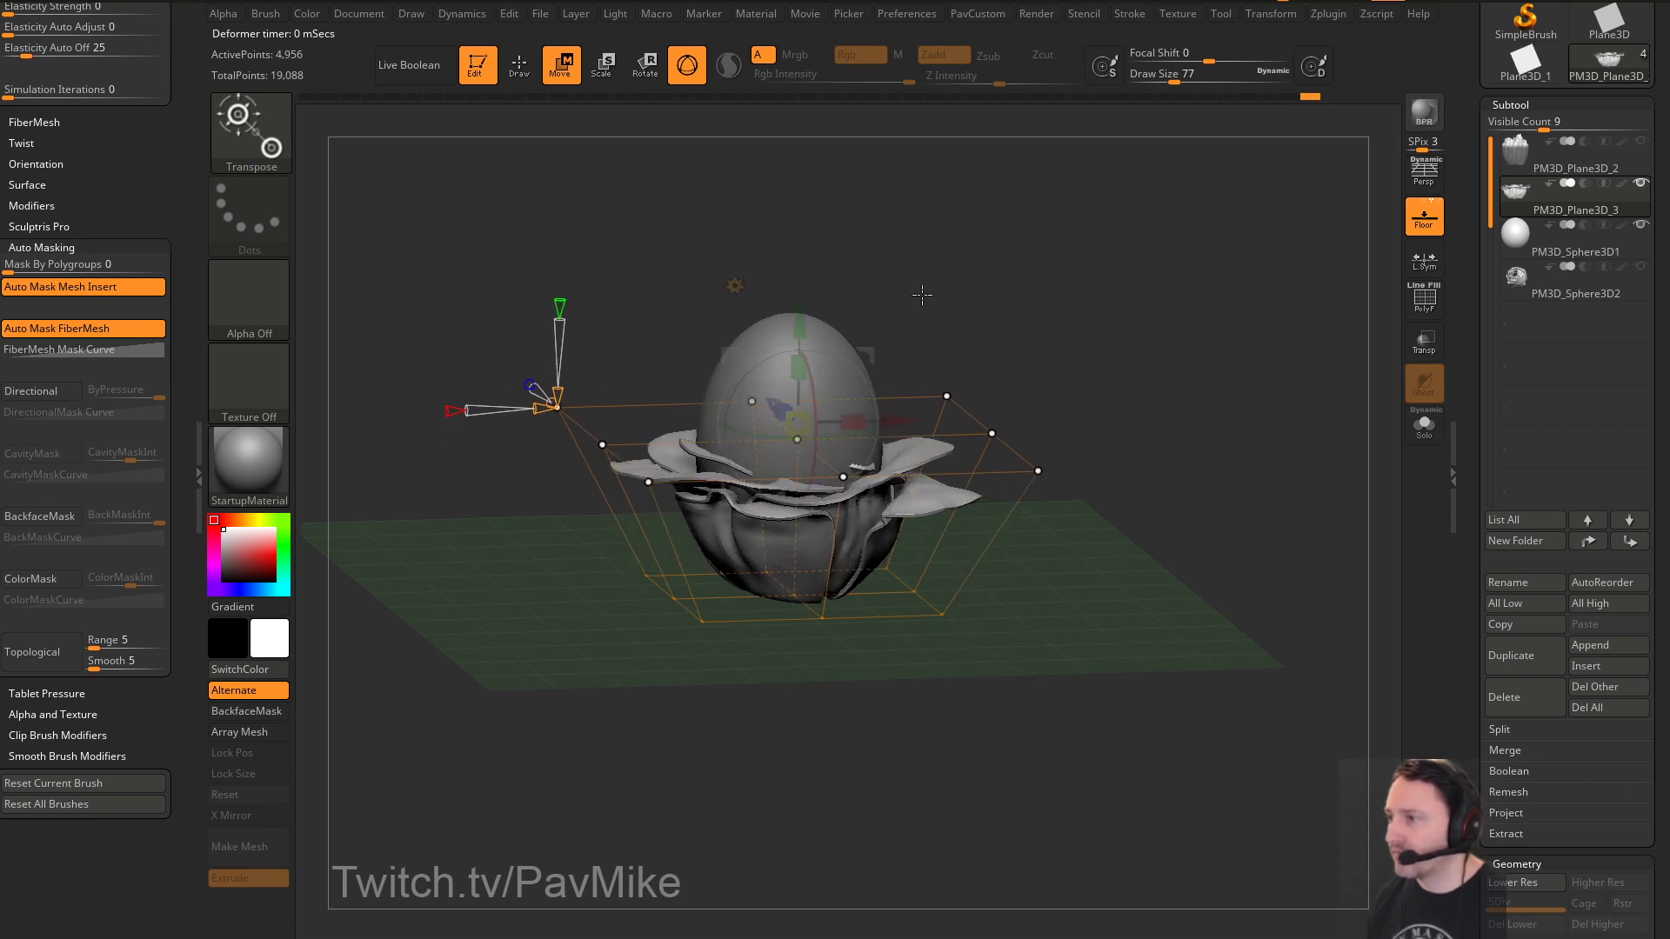
left_click_drag(924, 295, 918, 370)
left_click_drag(799, 424, 848, 400)
mouse_move(1163, 389)
left_mouse_down()
mouse_move(1203, 332)
mouse_move(1182, 432)
mouse_move(1192, 403)
mouse_move(1129, 422)
mouse_move(1099, 376)
left_mouse_up()
key("q")
key("w")
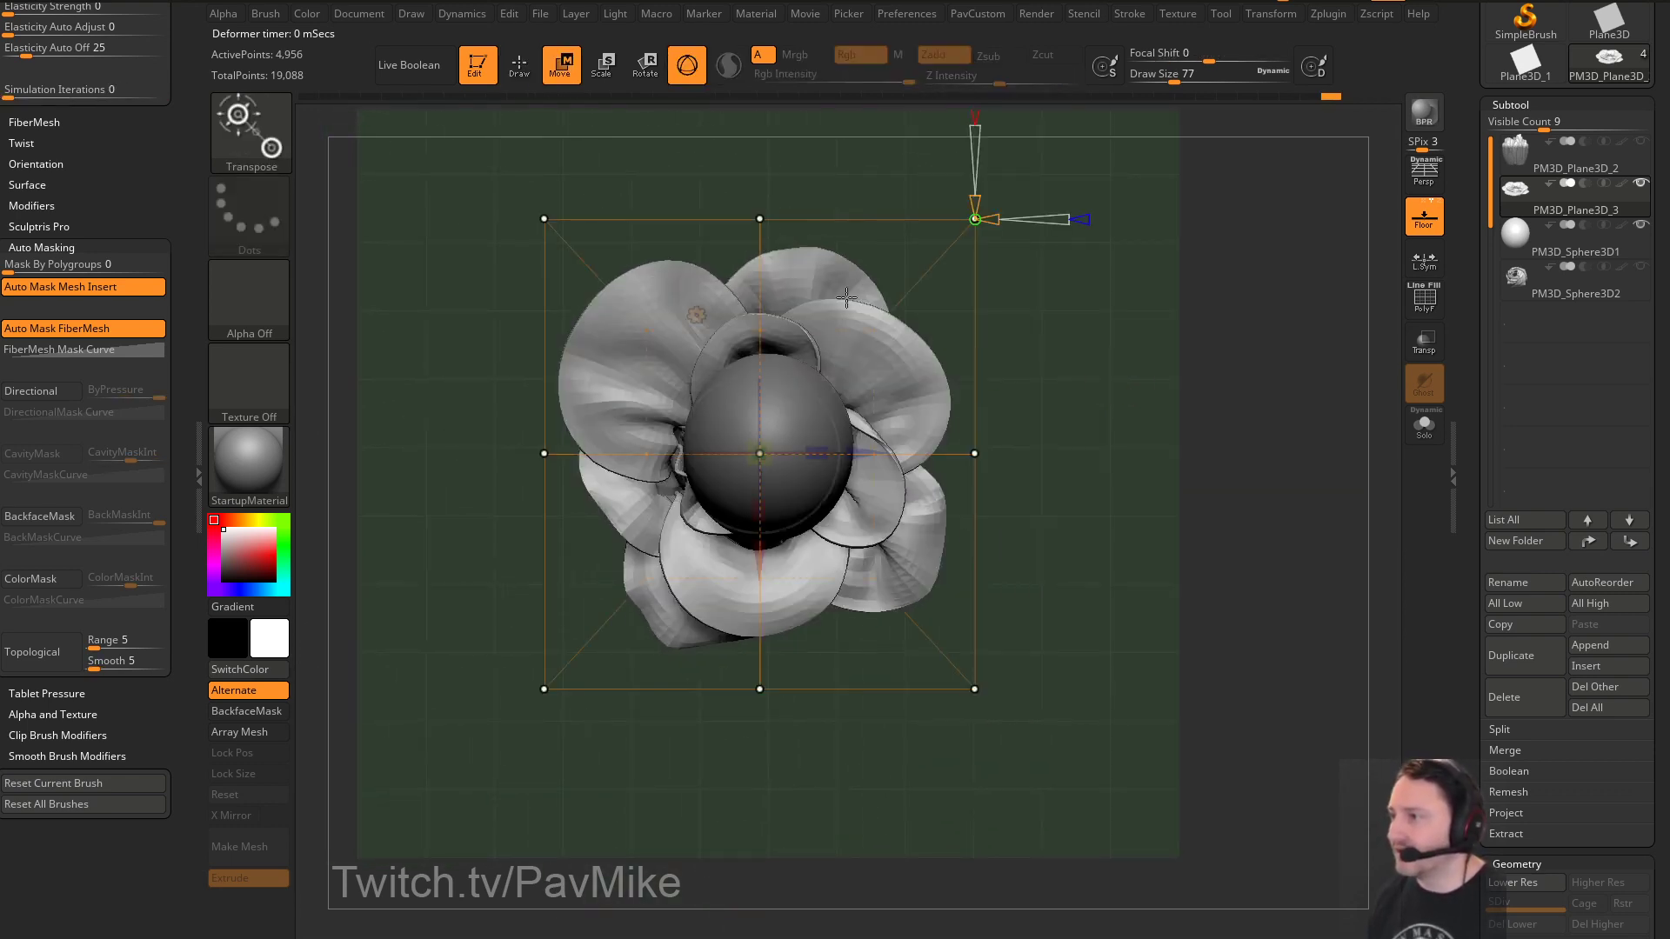
mouse_move(773, 401)
left_mouse_down()
mouse_move(754, 518)
mouse_move(1119, 392)
mouse_move(1081, 383)
mouse_move(1087, 417)
mouse_move(1148, 466)
mouse_move(1130, 423)
left_mouse_up()
key("q")
Activate the collision volume, enable Contract at 0.211 and run the cloth simulation on the outer petals
left_click_drag(120, 200, 119, 879)
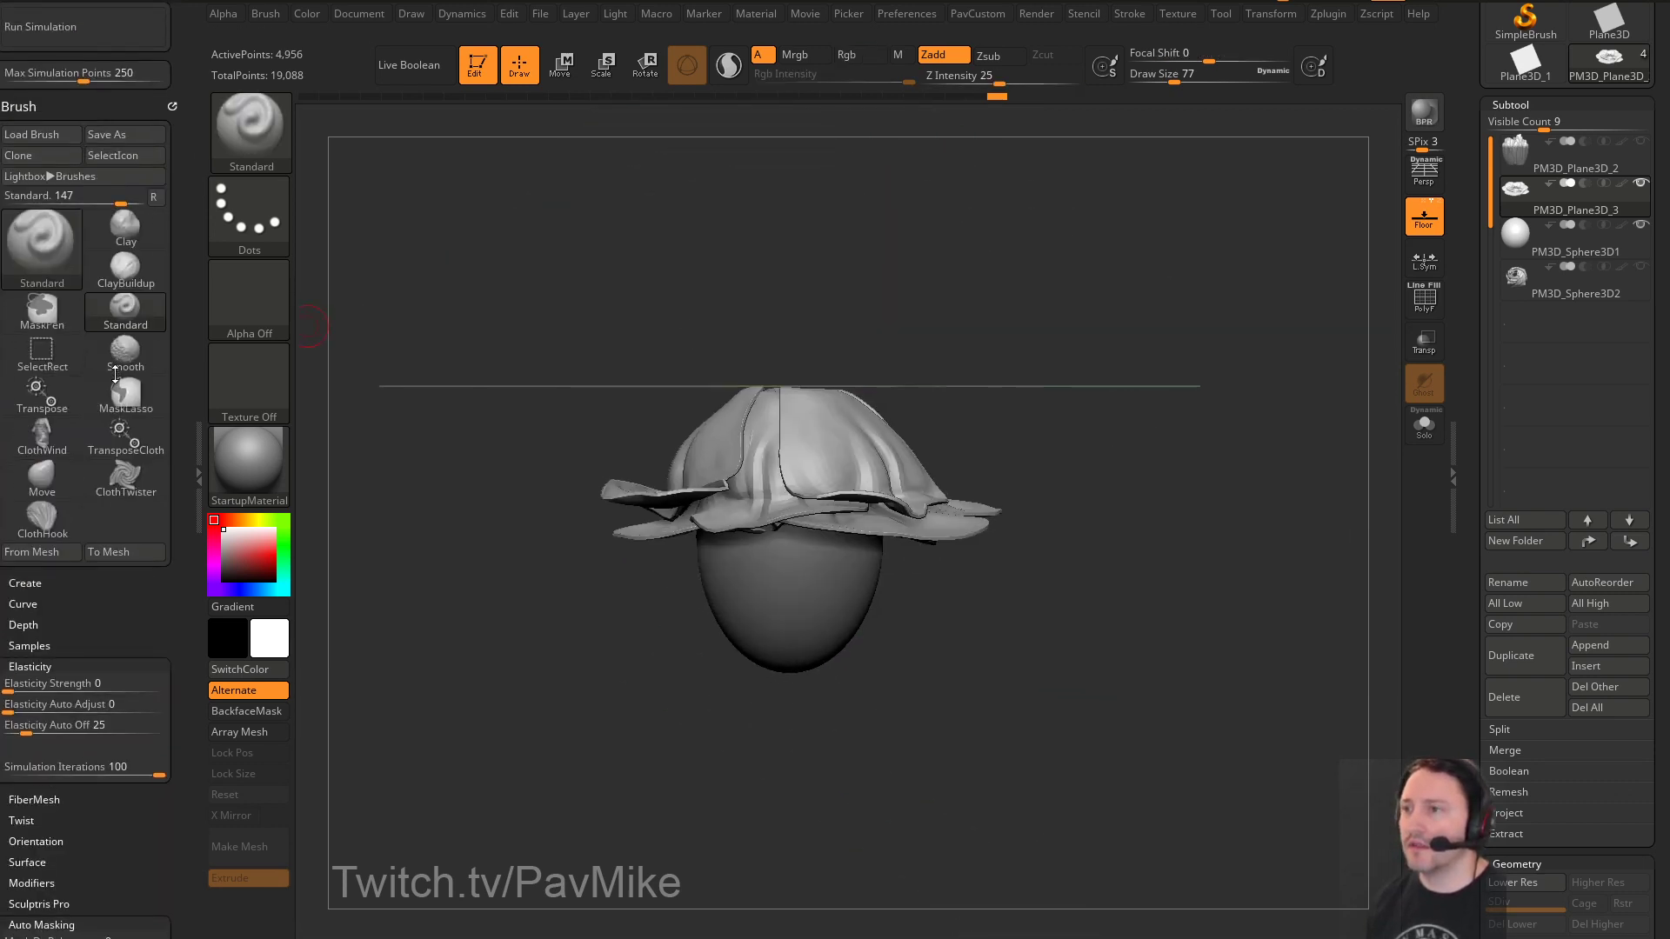
left_click_drag(117, 374, 118, 428)
left_click(187, 307)
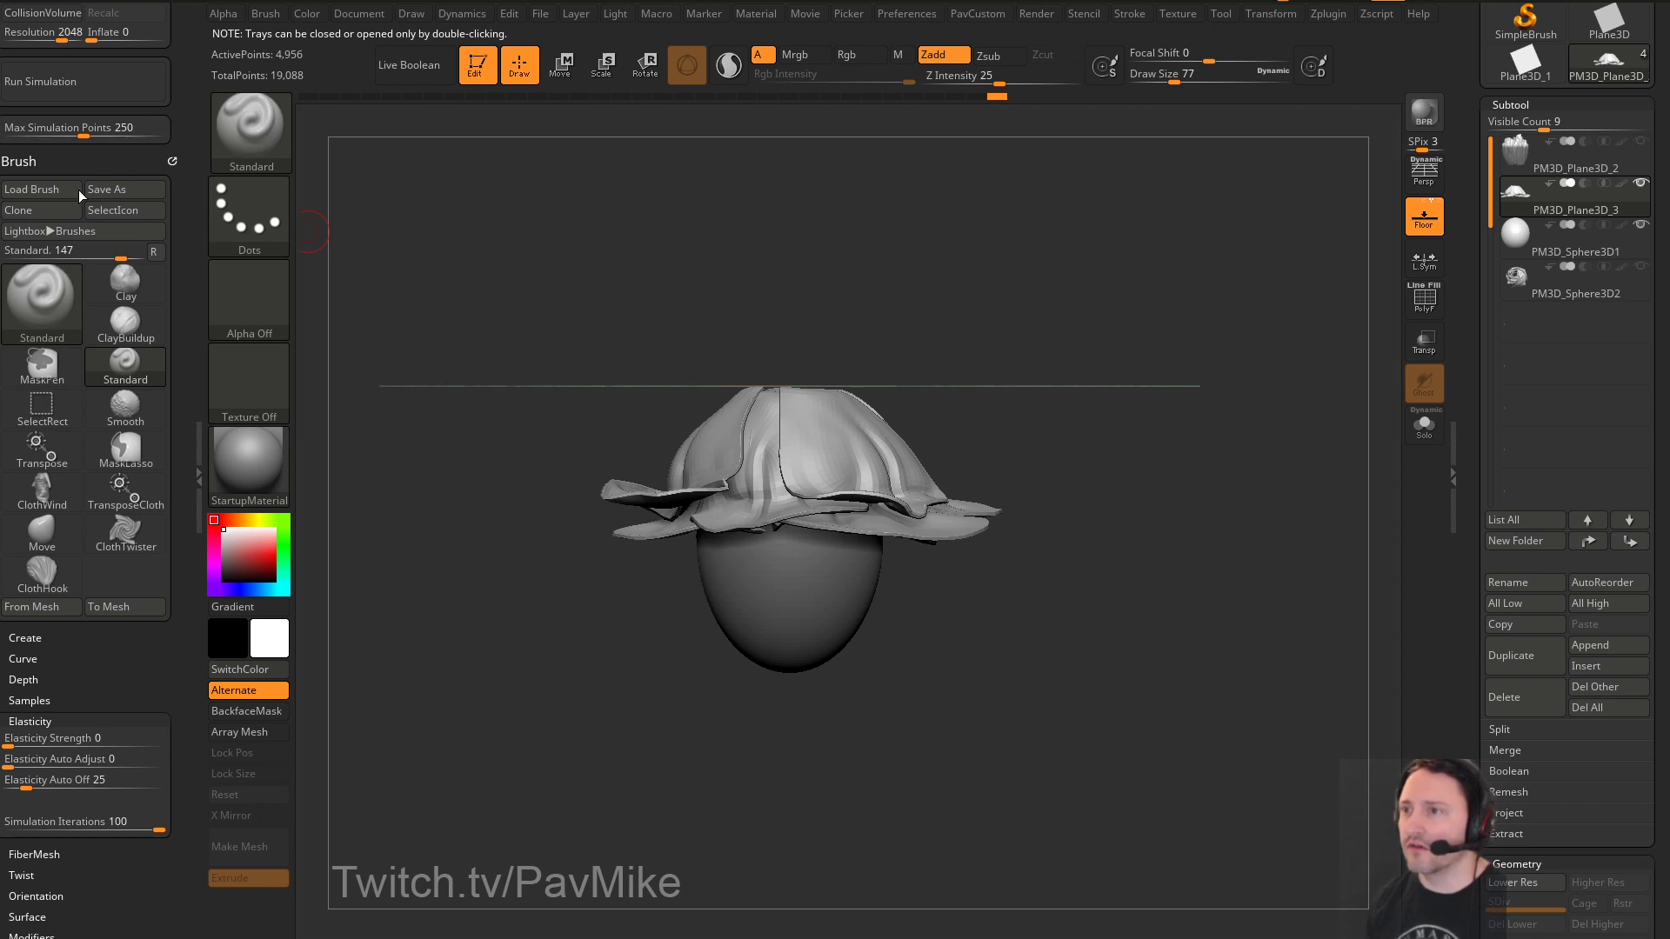
scroll(104, 155, "up", 5)
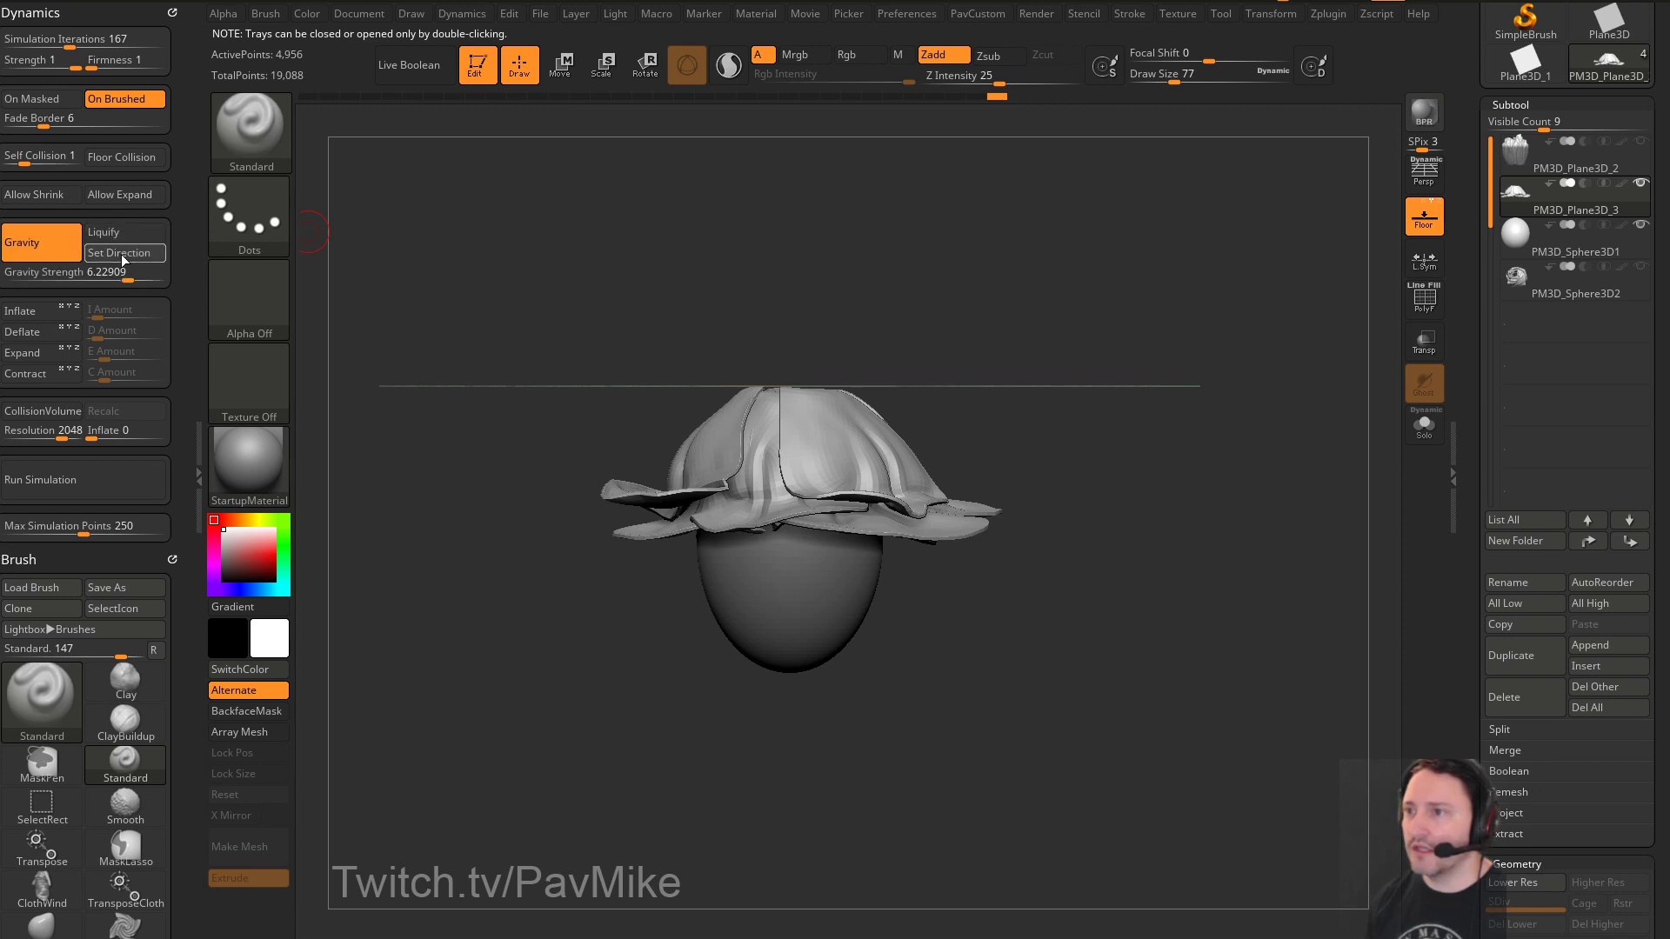
left_click(43, 412)
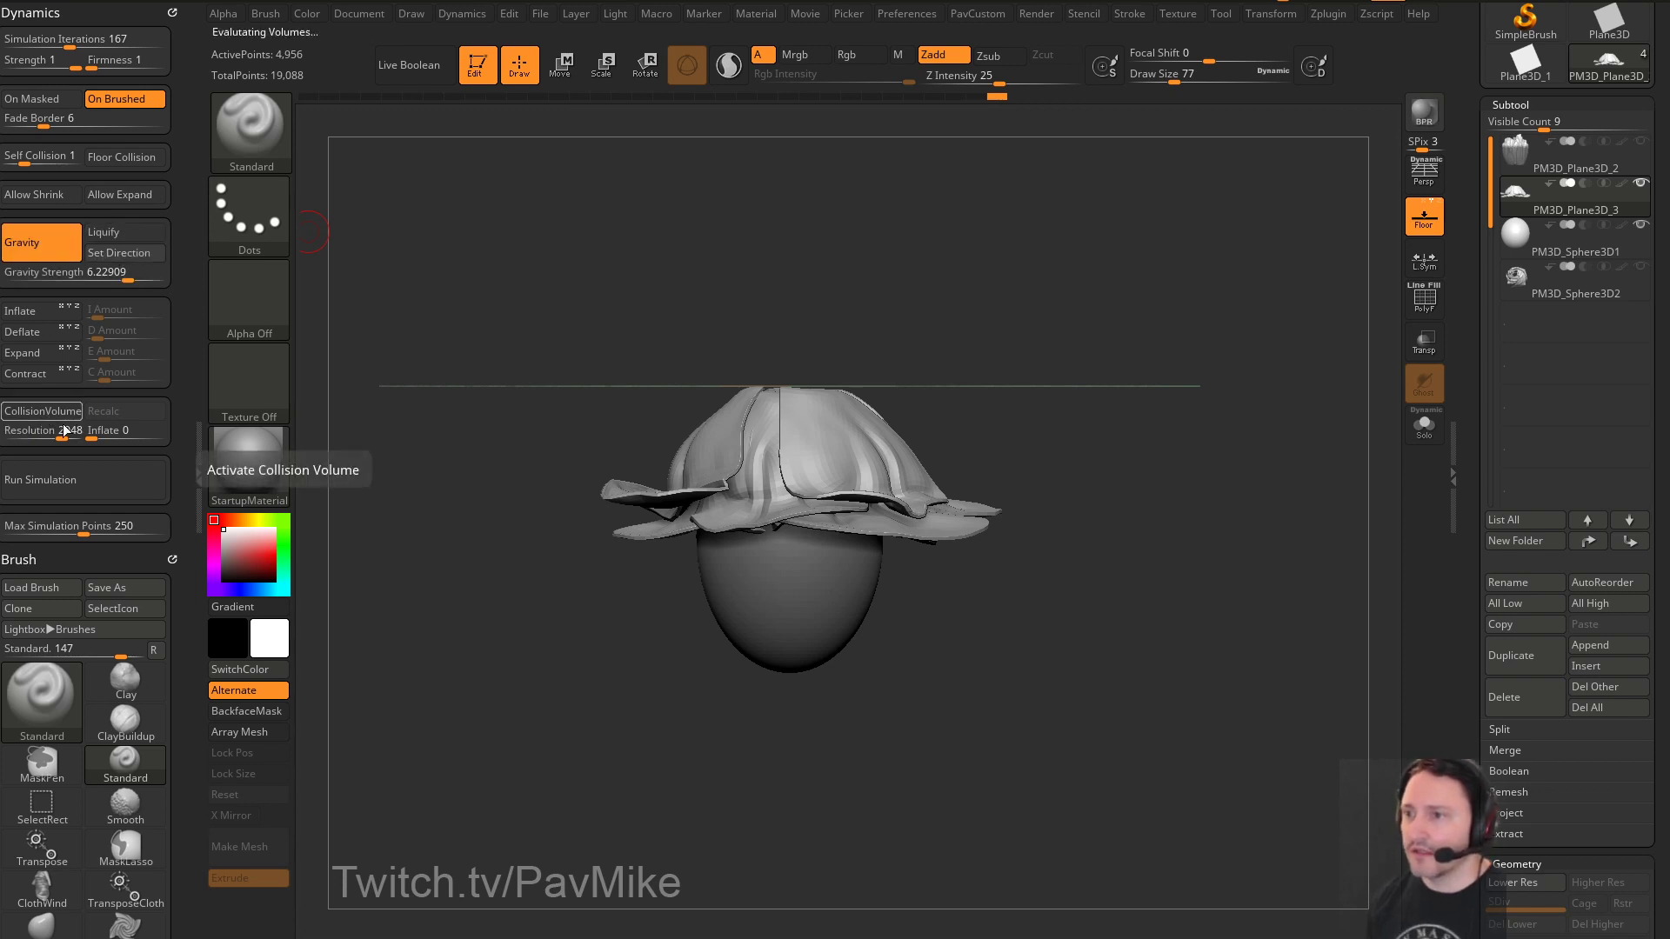
left_click(26, 374)
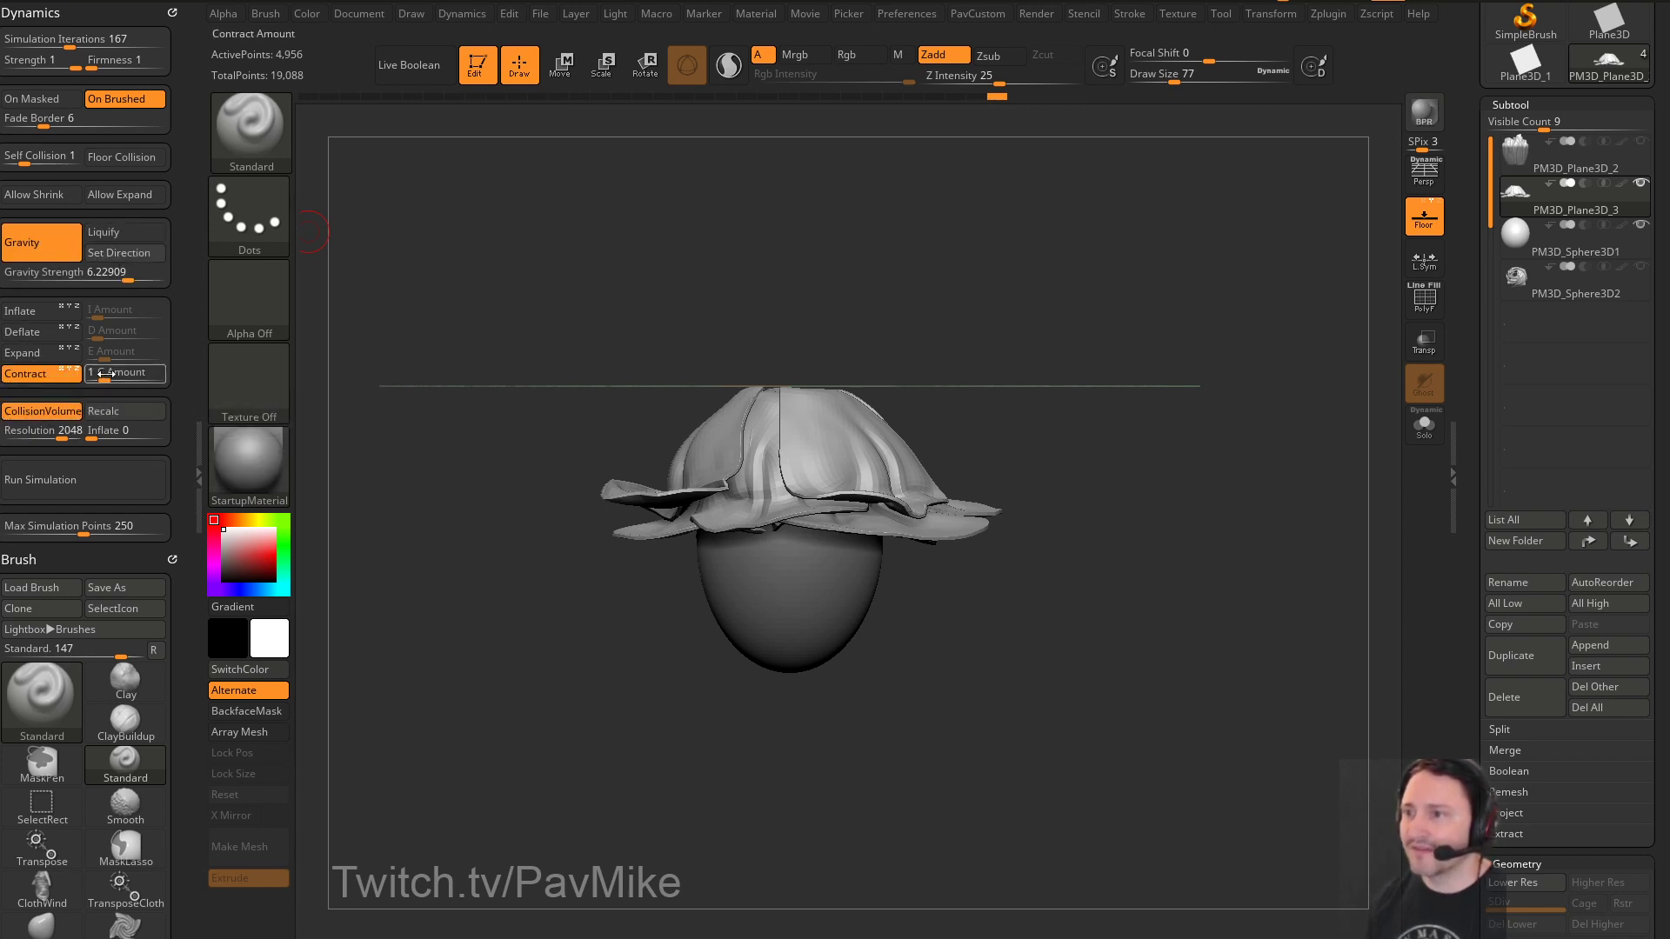
left_click(86, 478)
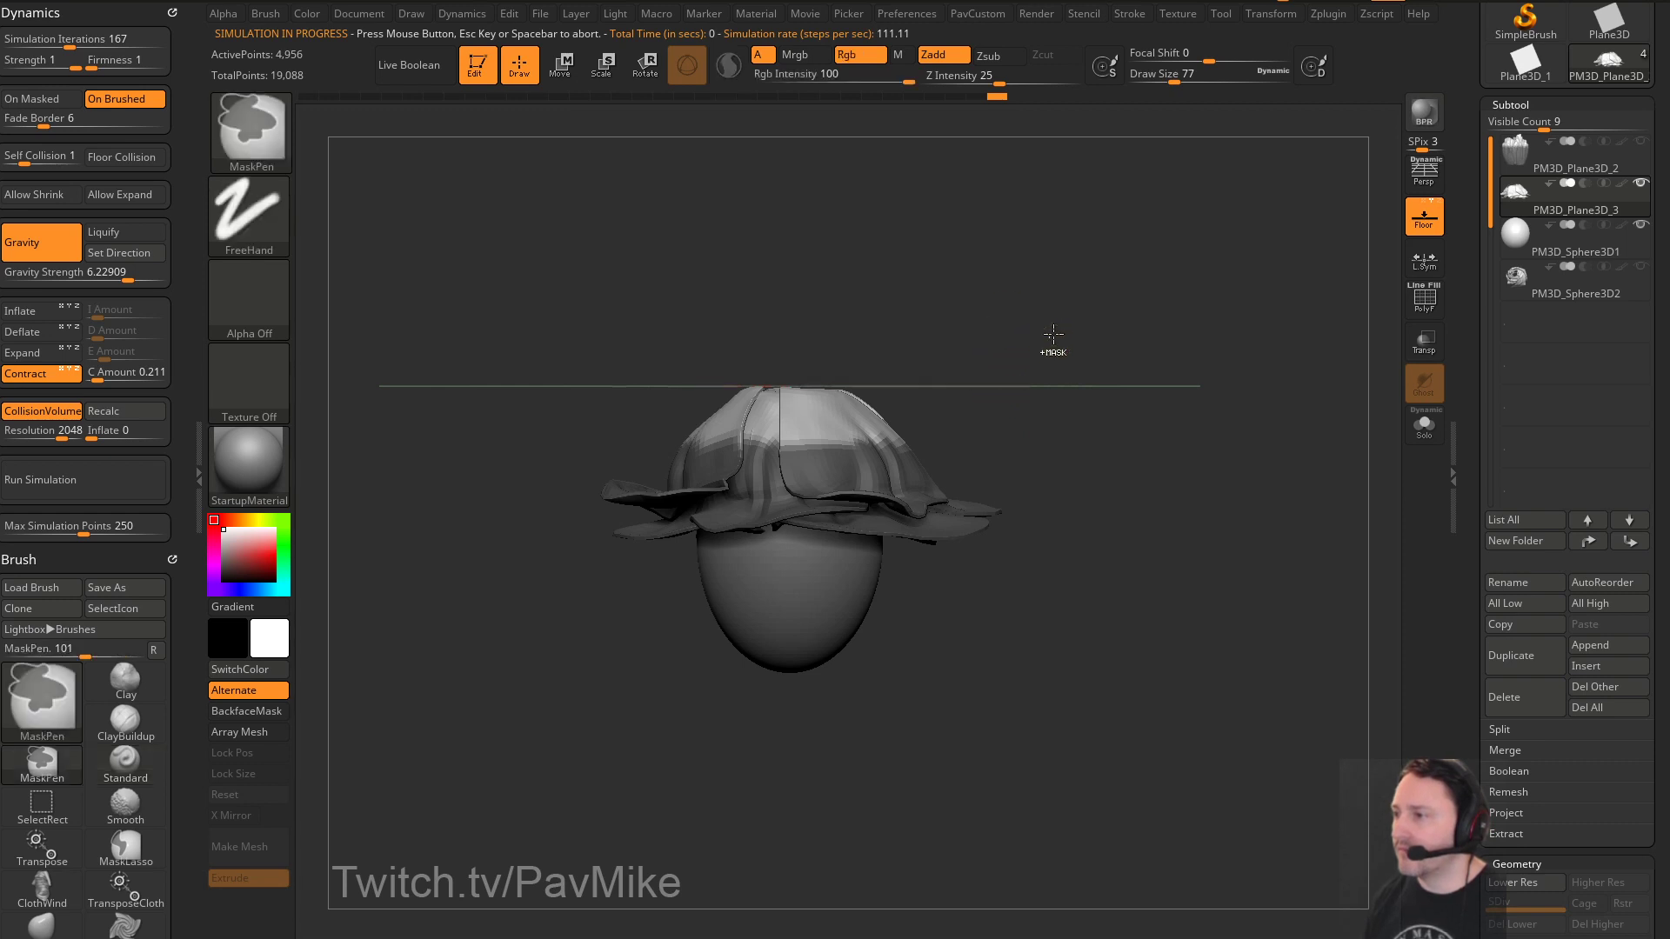
Mask the petals' closed base end and run the simulation with Contract off to drape them over the sphere
left_click_drag(1047, 354, 1107, 350)
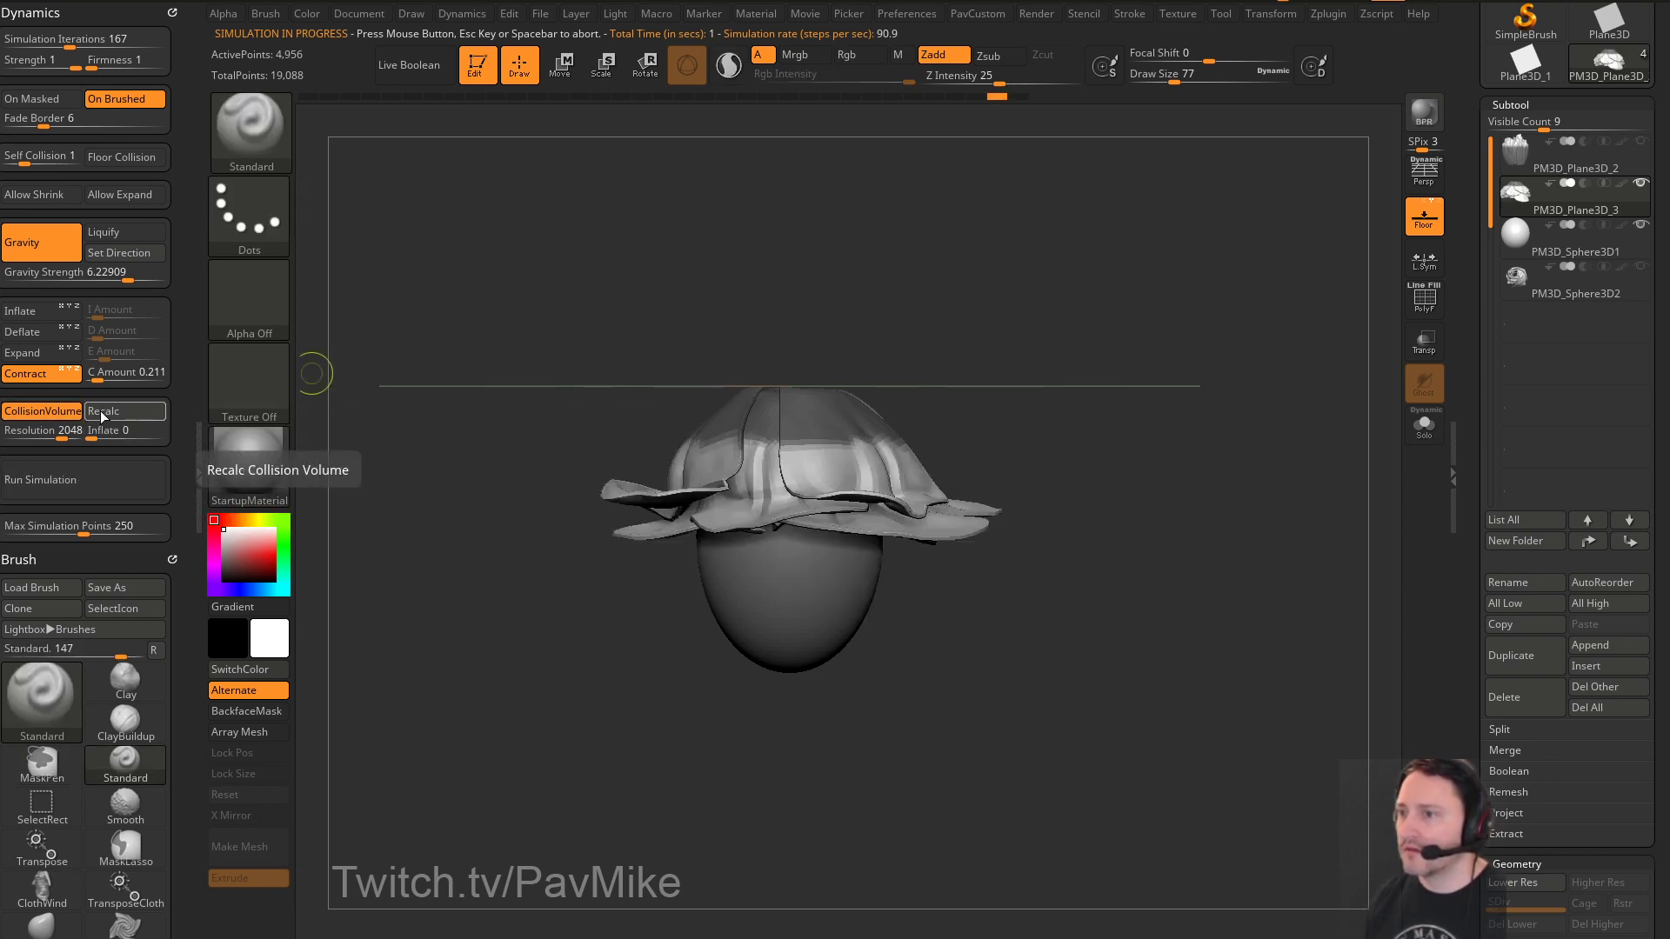
left_click(78, 469)
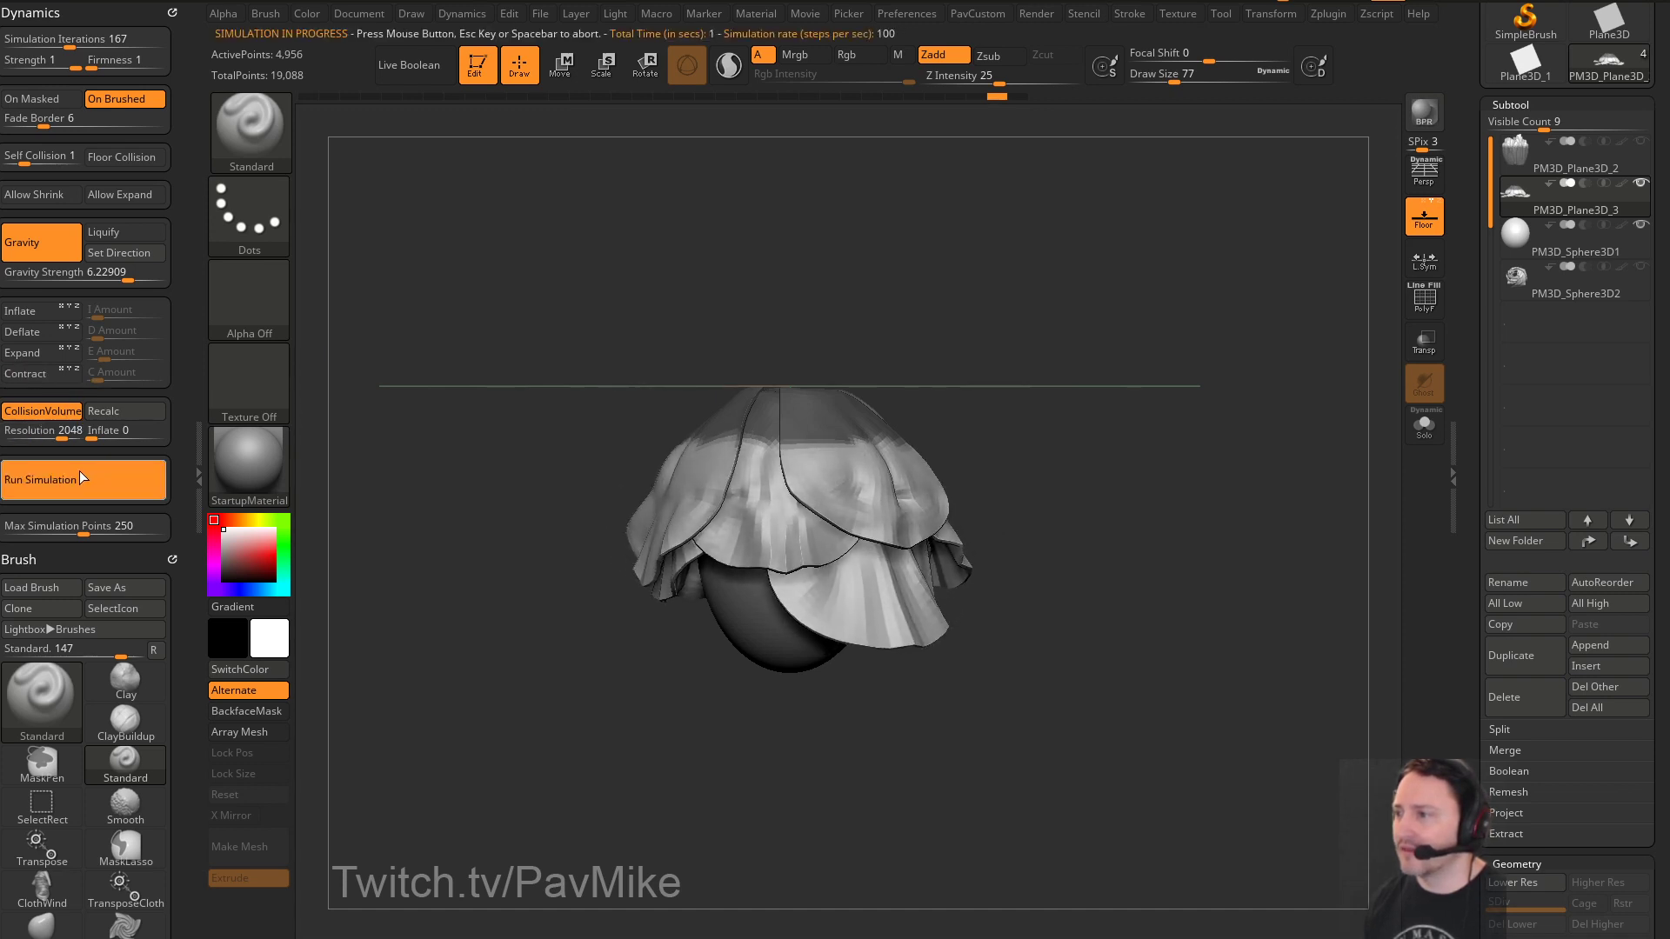
left_click_drag(1077, 515, 1123, 486)
Shorten the outer petals along the sphere's length to a scale of about 0.74 with the Transpose brush
key("w")
left_click_drag(971, 352, 1027, 309)
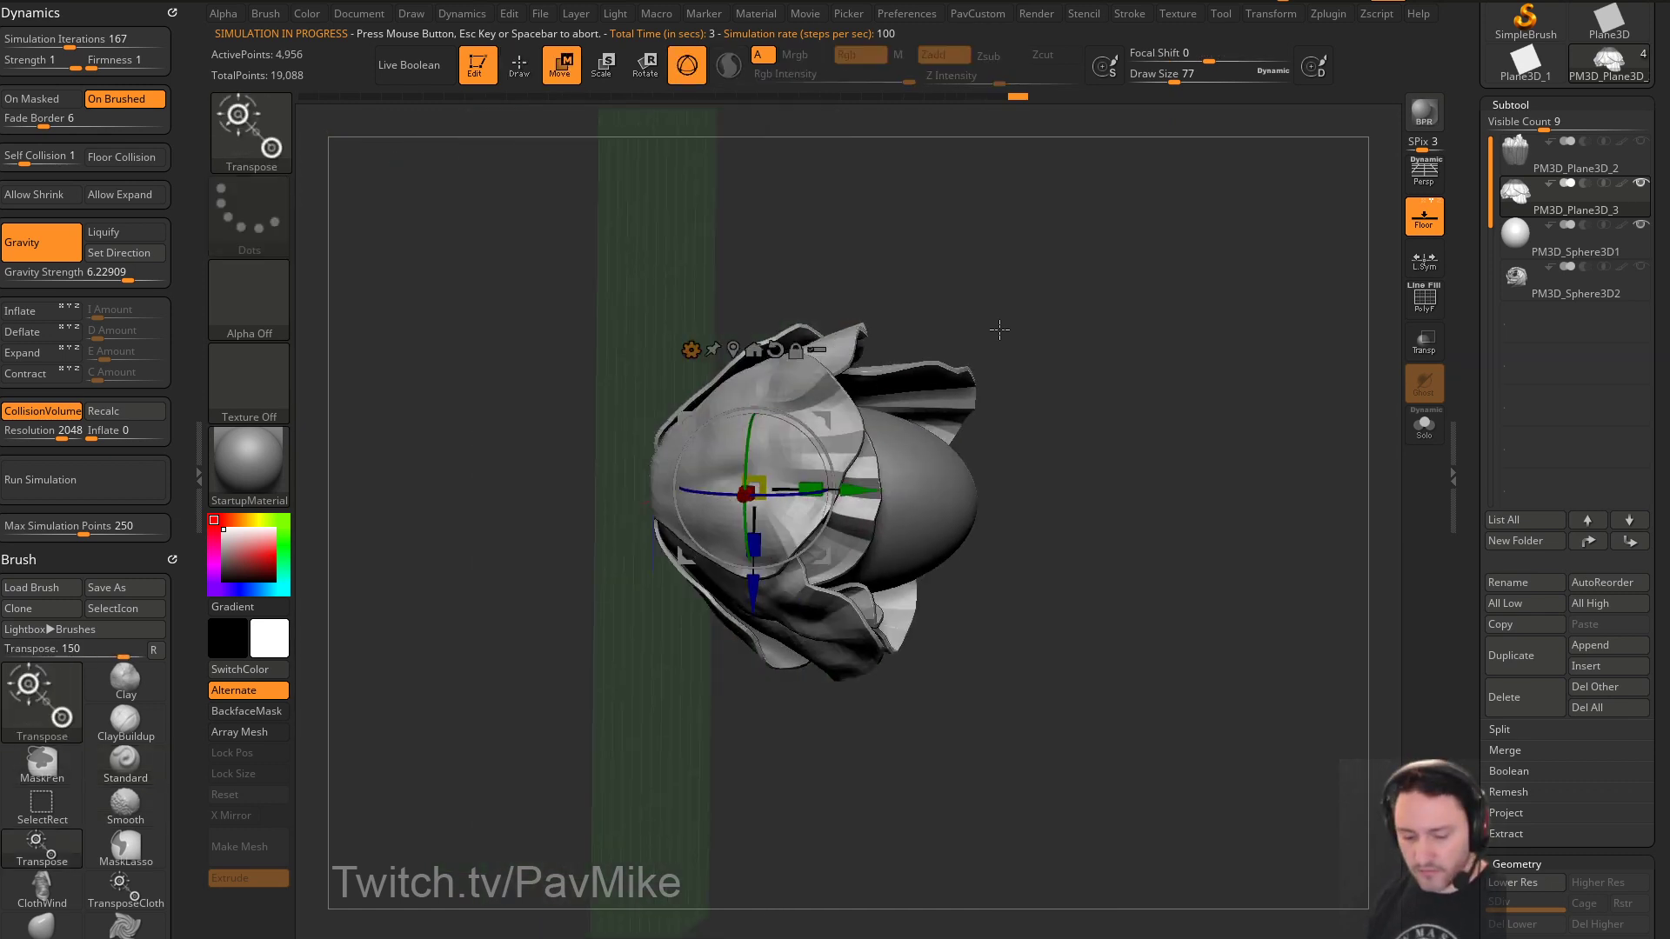
key("b")
key("t")
key("c")
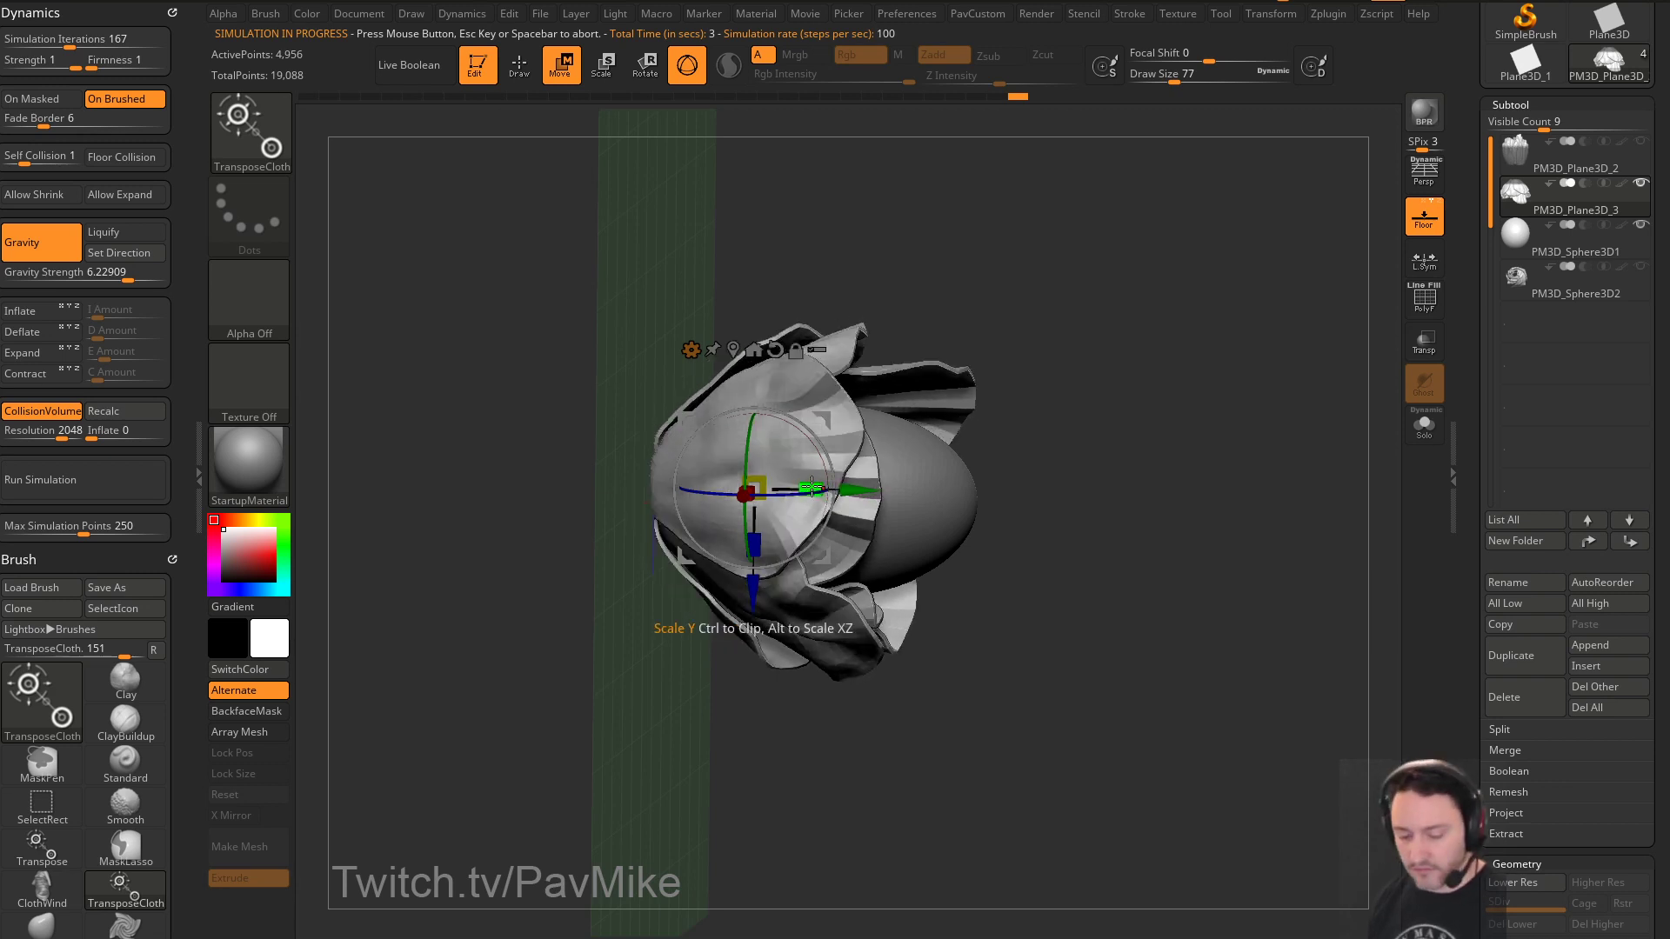
key("b")
key("t")
key("p")
left_click_drag(810, 487, 779, 485)
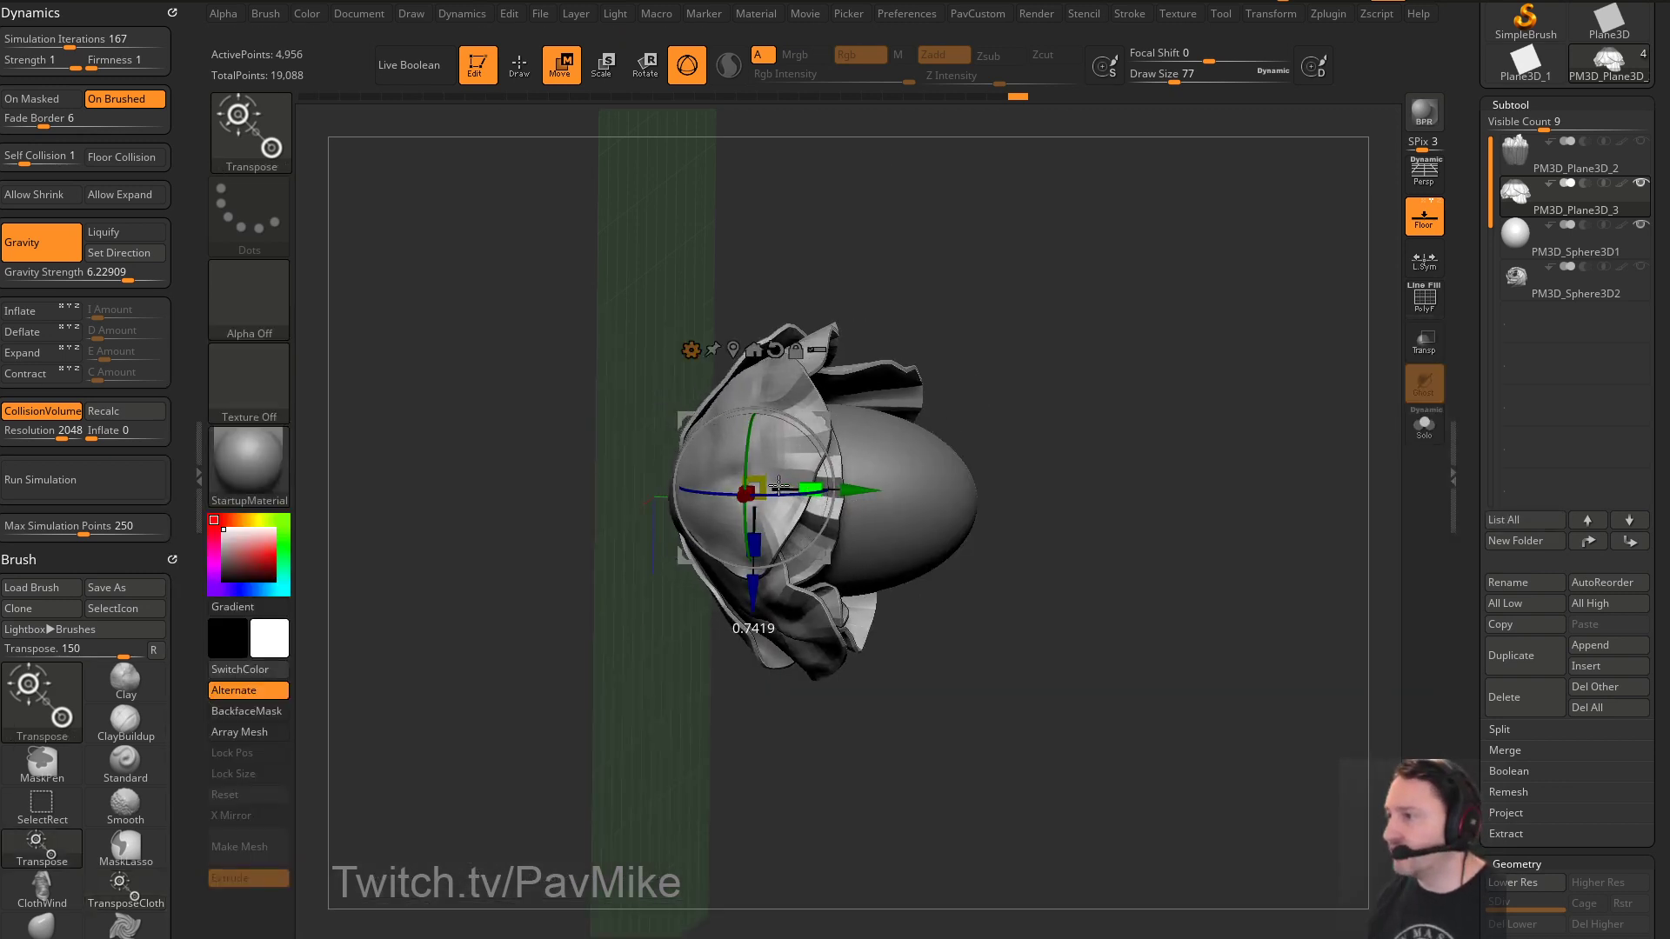
Squeeze the petals inward around the sphere in width and height with the TransposeCloth brush
mouse_move(995, 410)
left_mouse_down("shift")
mouse_move(1018, 429)
mouse_move(991, 425)
left_mouse_up("shift")
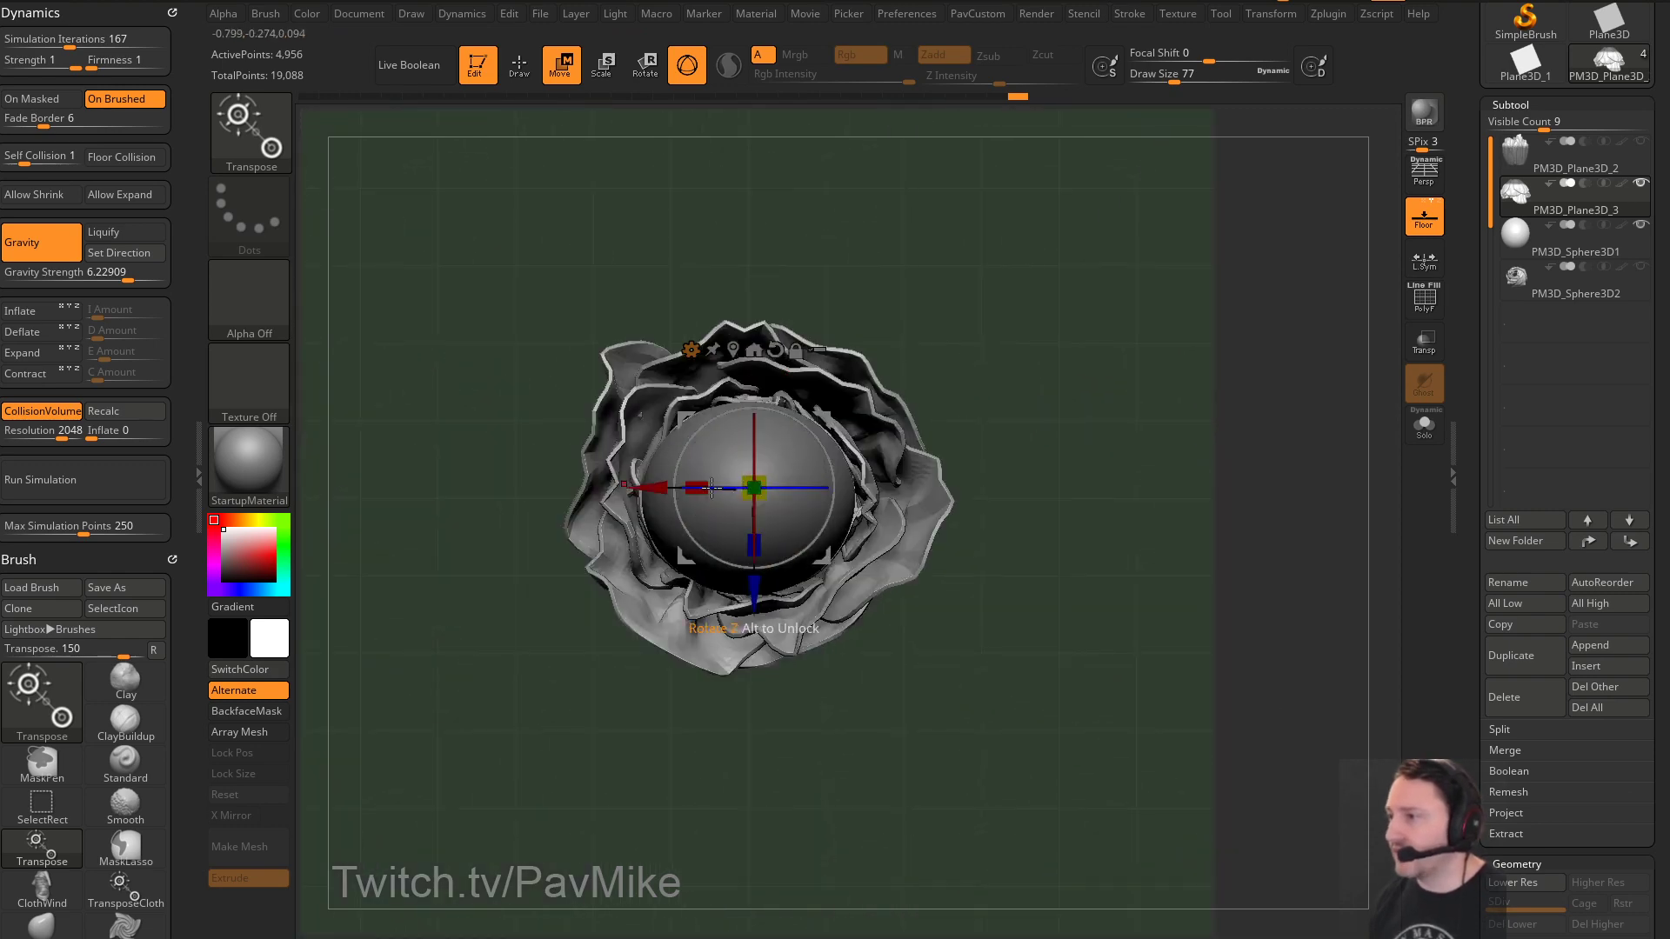
key("b")
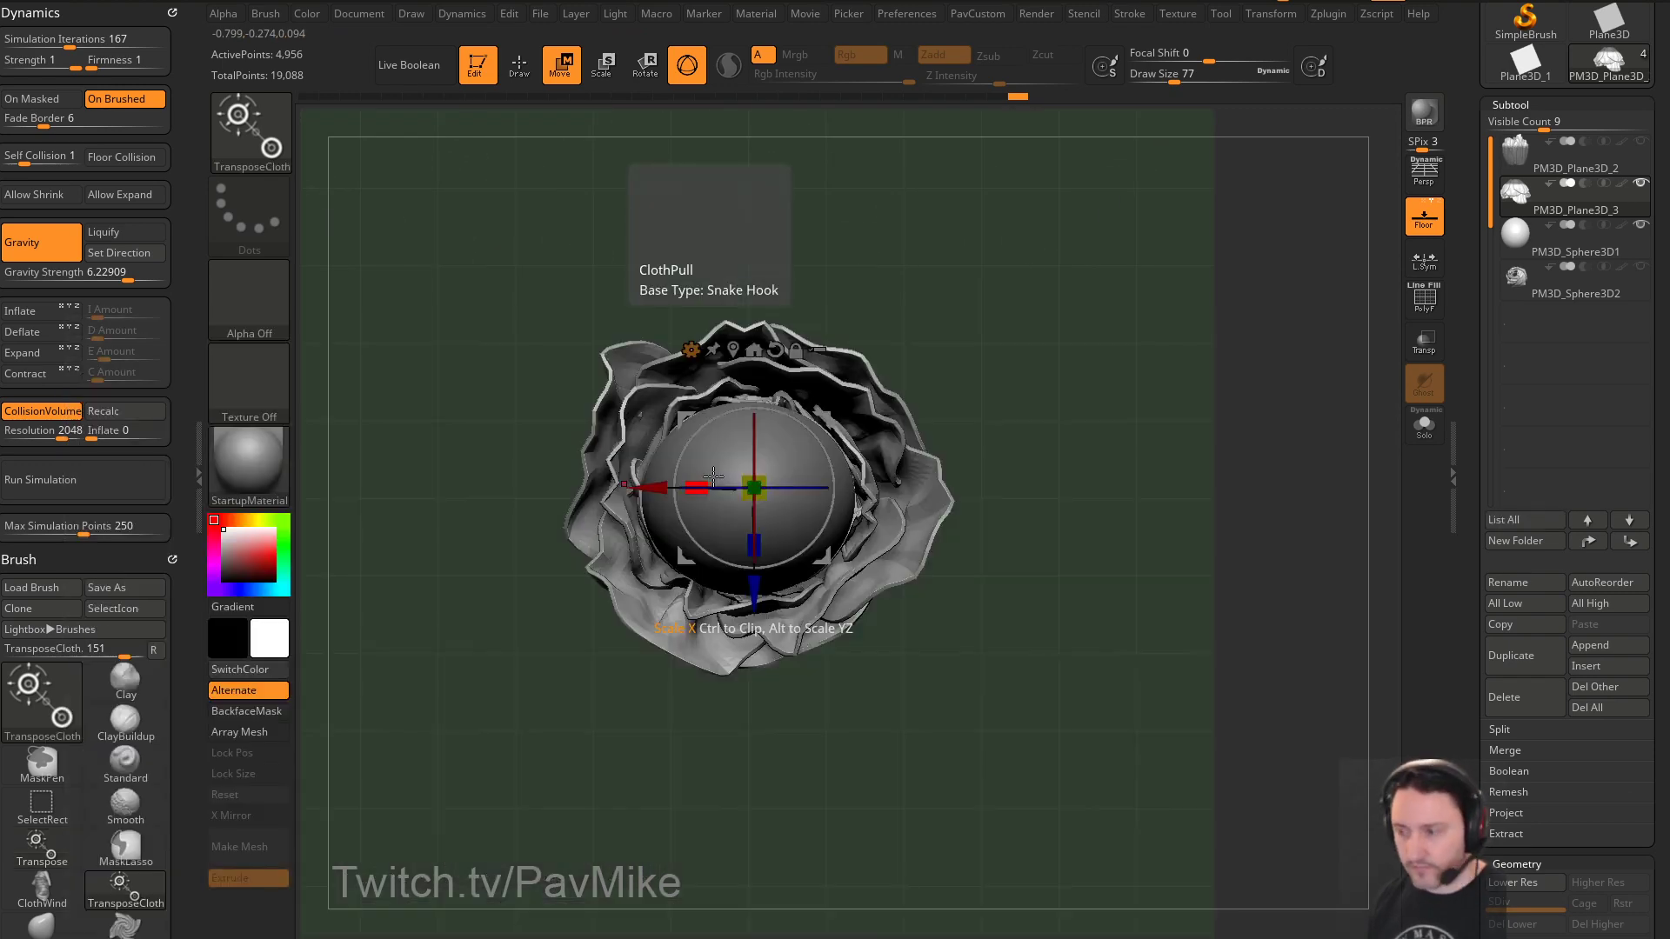
key("t")
key("c")
left_click_drag(712, 478, 727, 481)
left_click_drag(948, 408, 1007, 389)
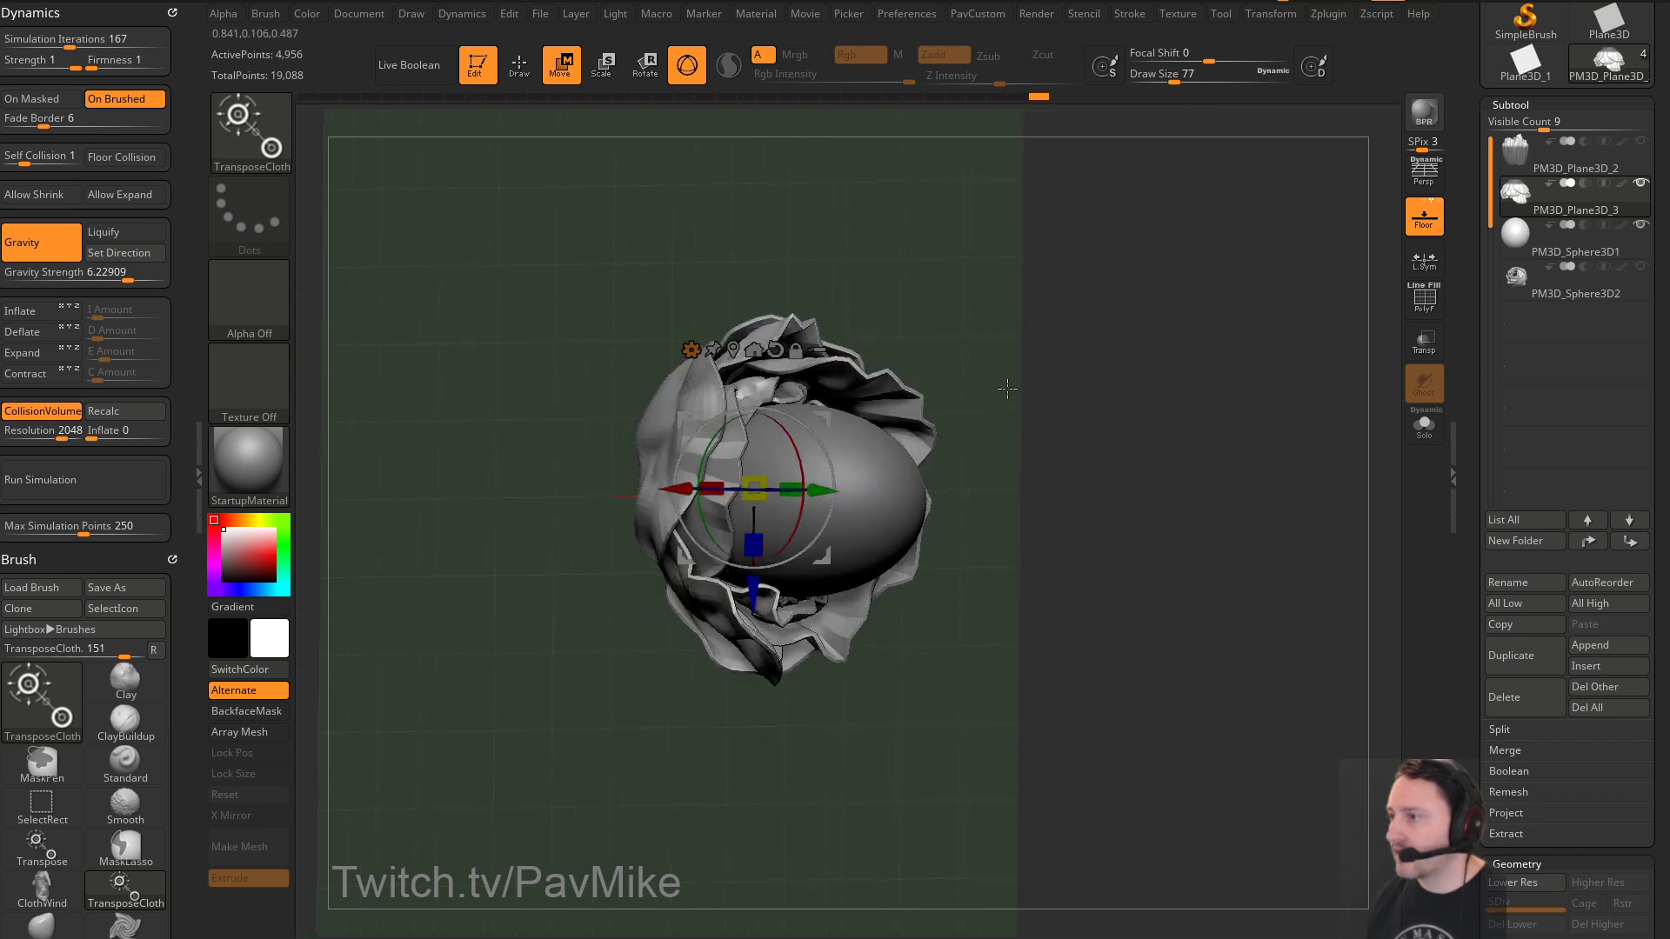
left_click_drag(756, 537, 755, 527)
left_click_drag(993, 398, 938, 414)
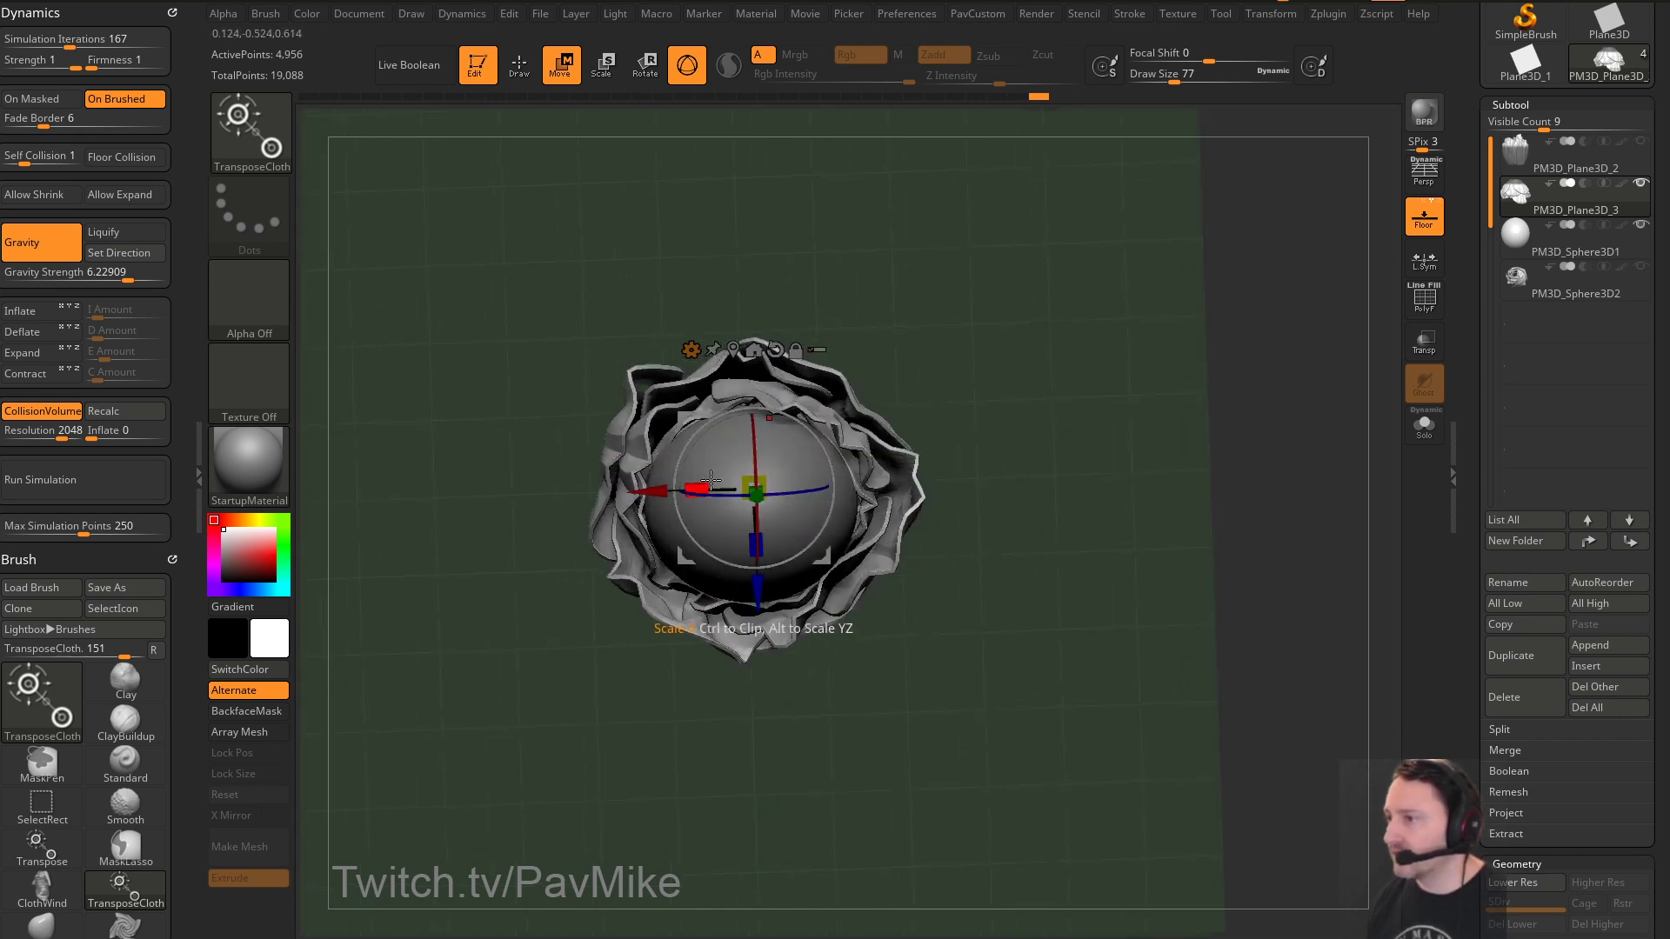
left_click_drag(707, 483, 717, 484)
Adjust the petals' fit along the sphere's length and tighten them further around its sides with TransposeCloth
left_click_drag(969, 421, 1036, 425)
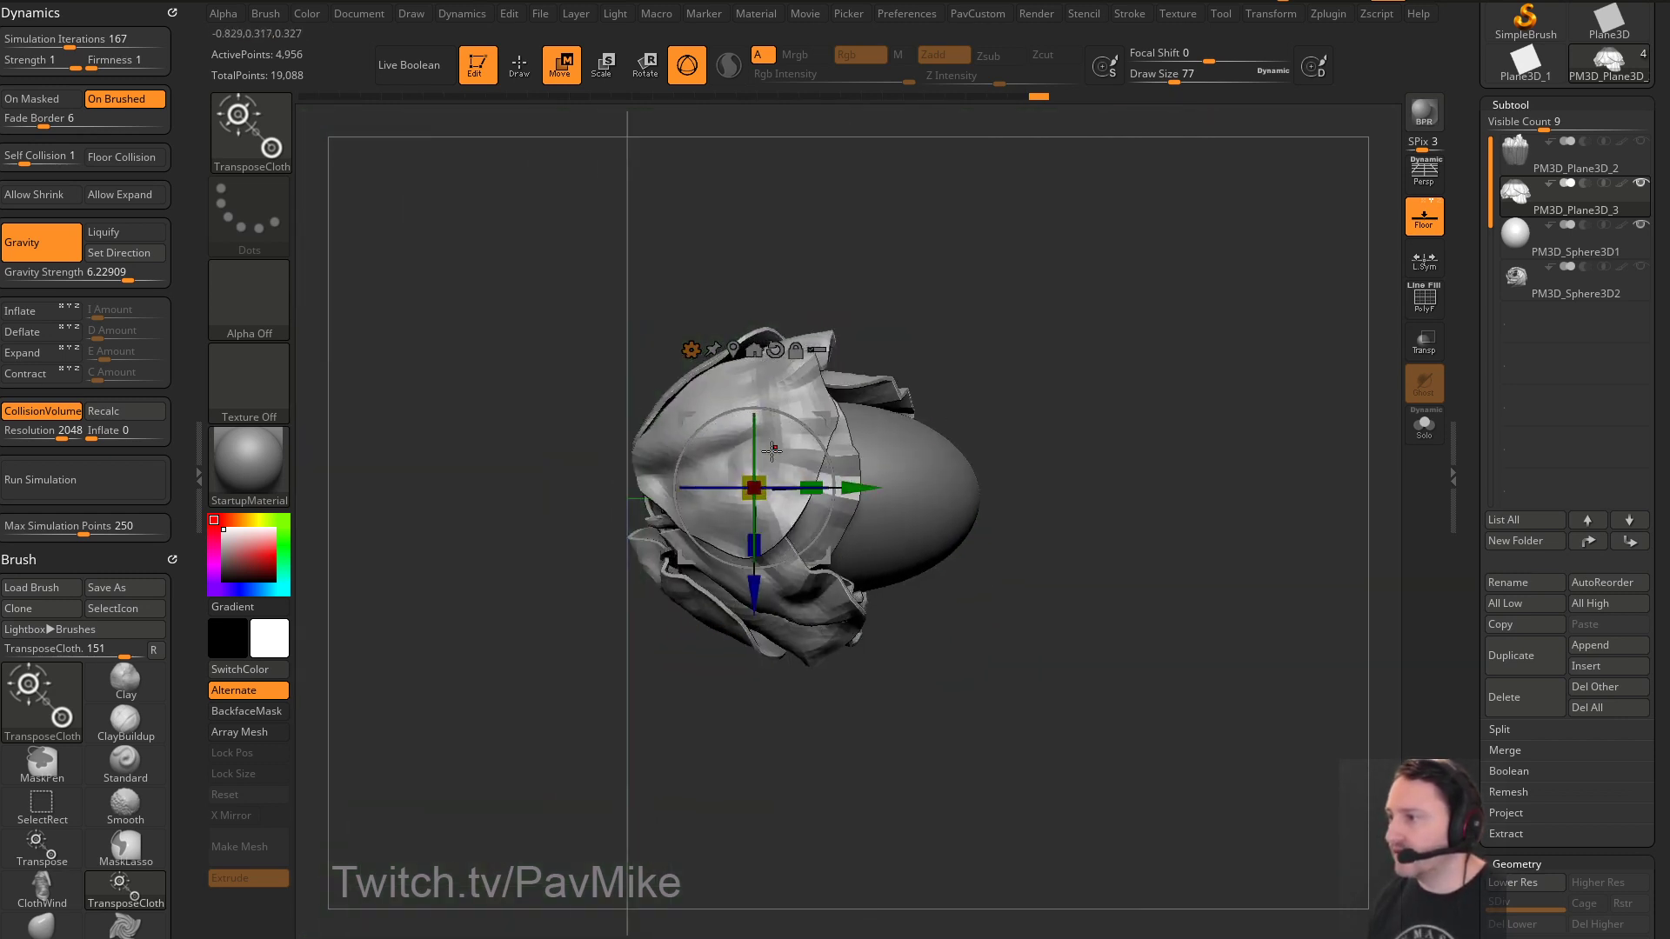
left_click_drag(812, 485, 837, 486)
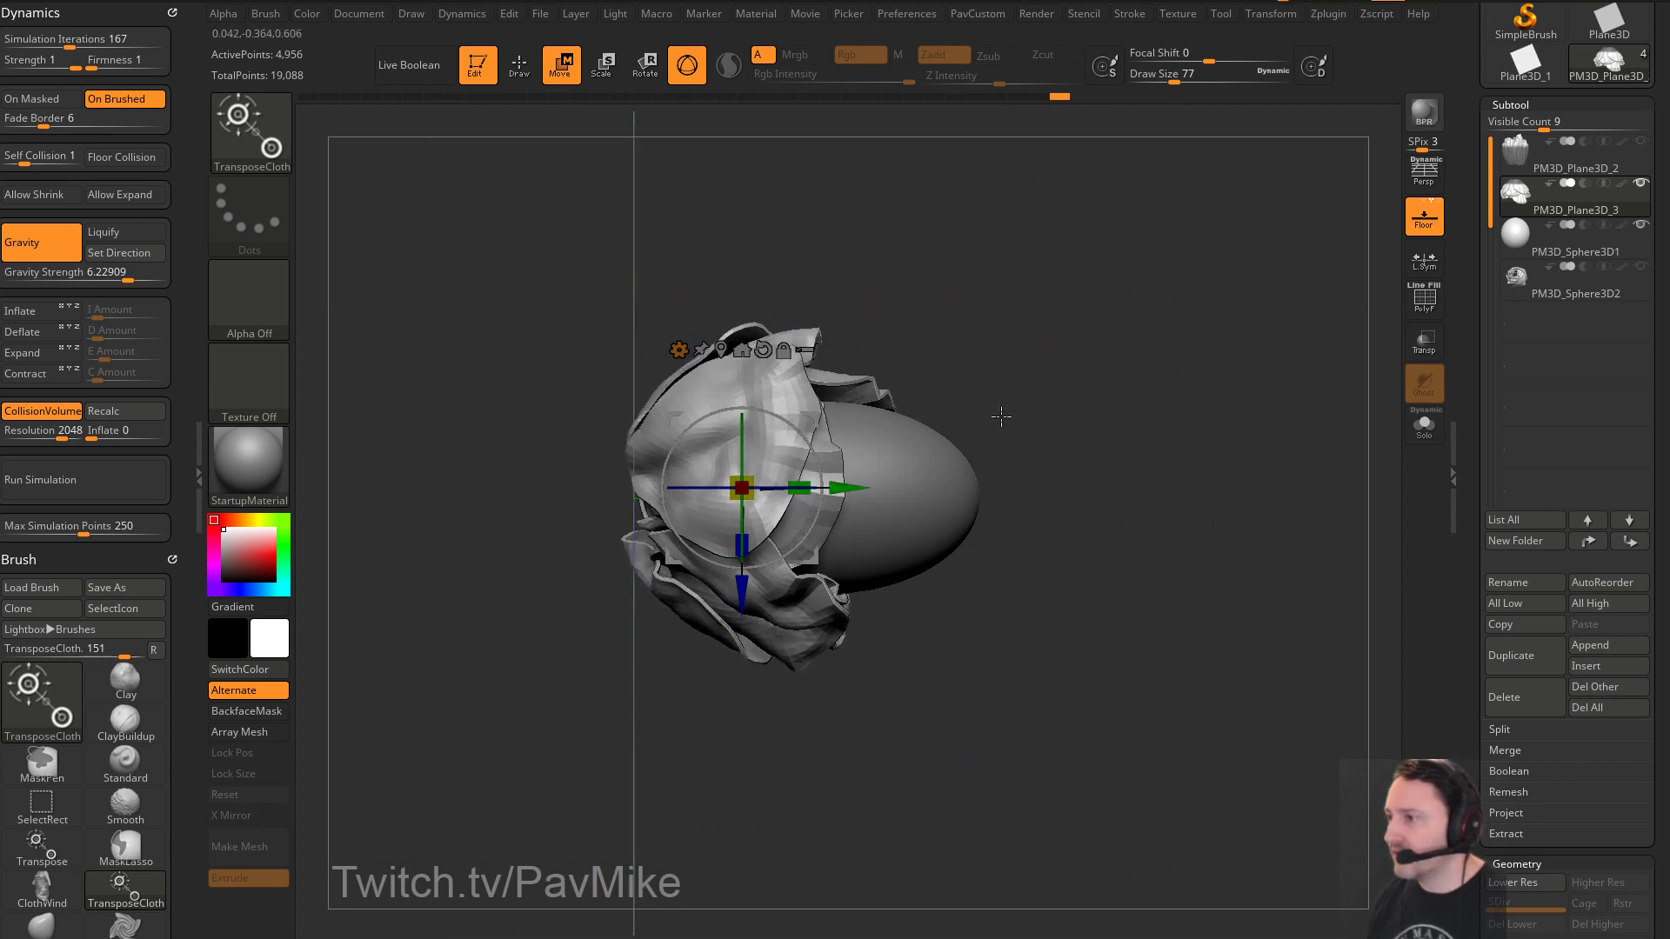
left_click_drag(999, 414, 938, 423)
left_click_drag(693, 493, 702, 492)
left_click_drag(947, 419, 987, 417)
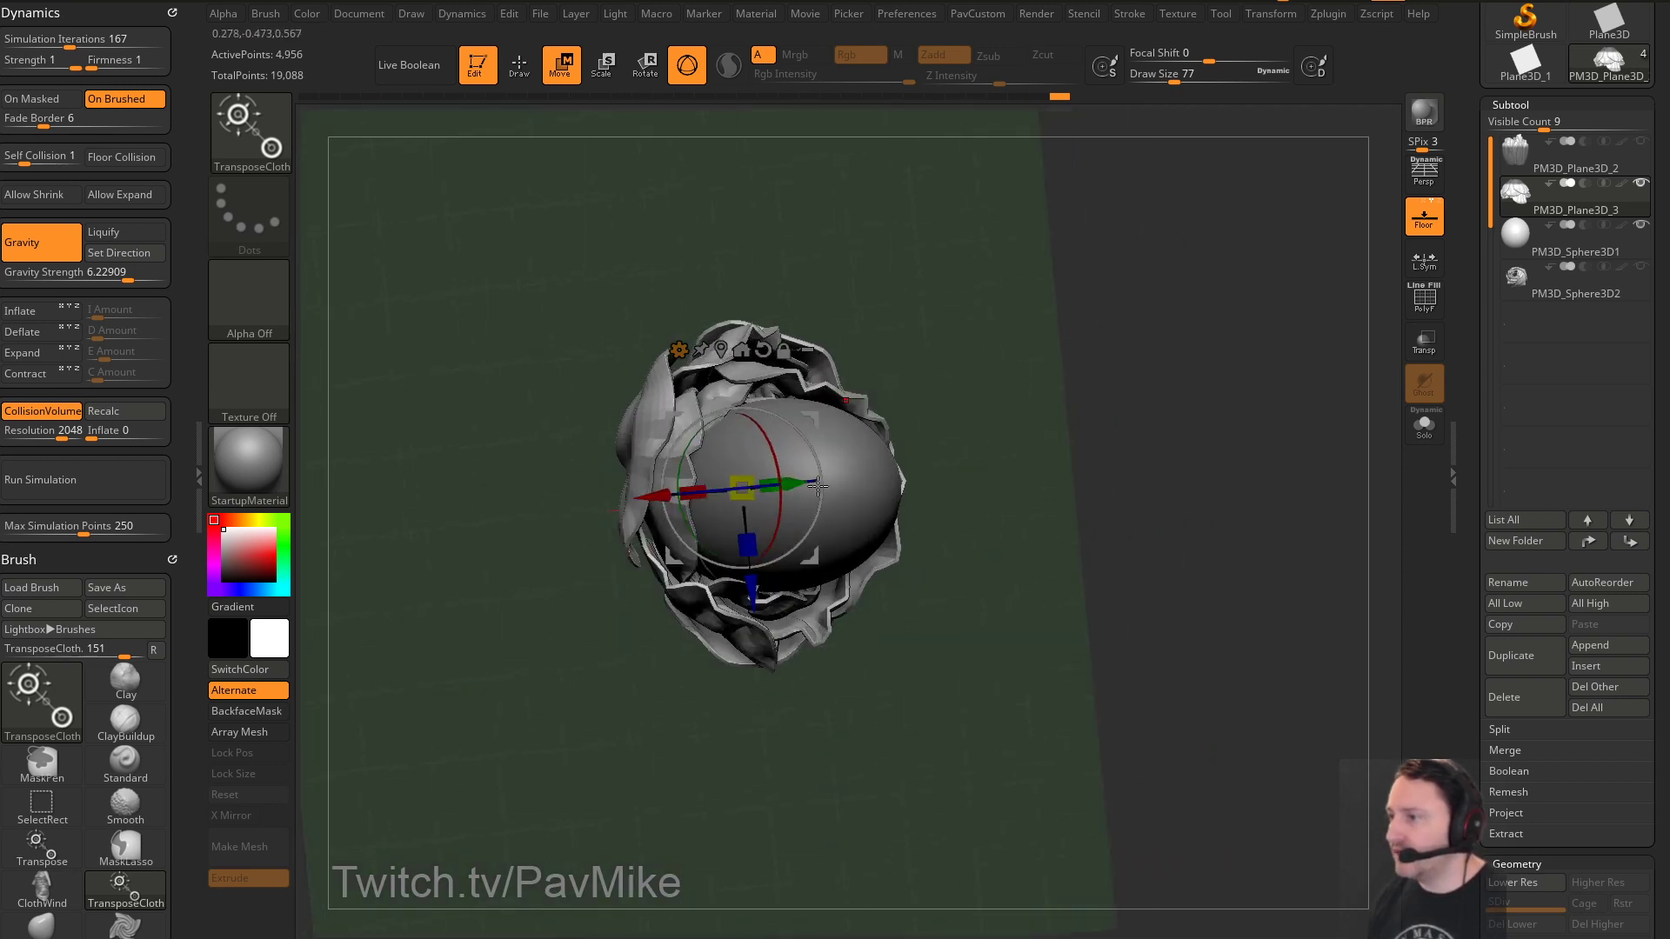
left_click_drag(747, 540, 746, 519)
key("q")
Activate the centre sphere PM3D_Sphere3D1, show its polygon wireframe and isolate it with Solo
mouse_move(1035, 420)
left_mouse_down()
mouse_move(1148, 357)
mouse_move(1022, 371)
mouse_move(1145, 368)
mouse_move(1129, 391)
mouse_move(991, 424)
mouse_move(1070, 417)
mouse_move(1088, 447)
mouse_move(1130, 439)
left_mouse_up()
left_click(805, 374, "alt")
key("shift+f")
left_click(1424, 424)
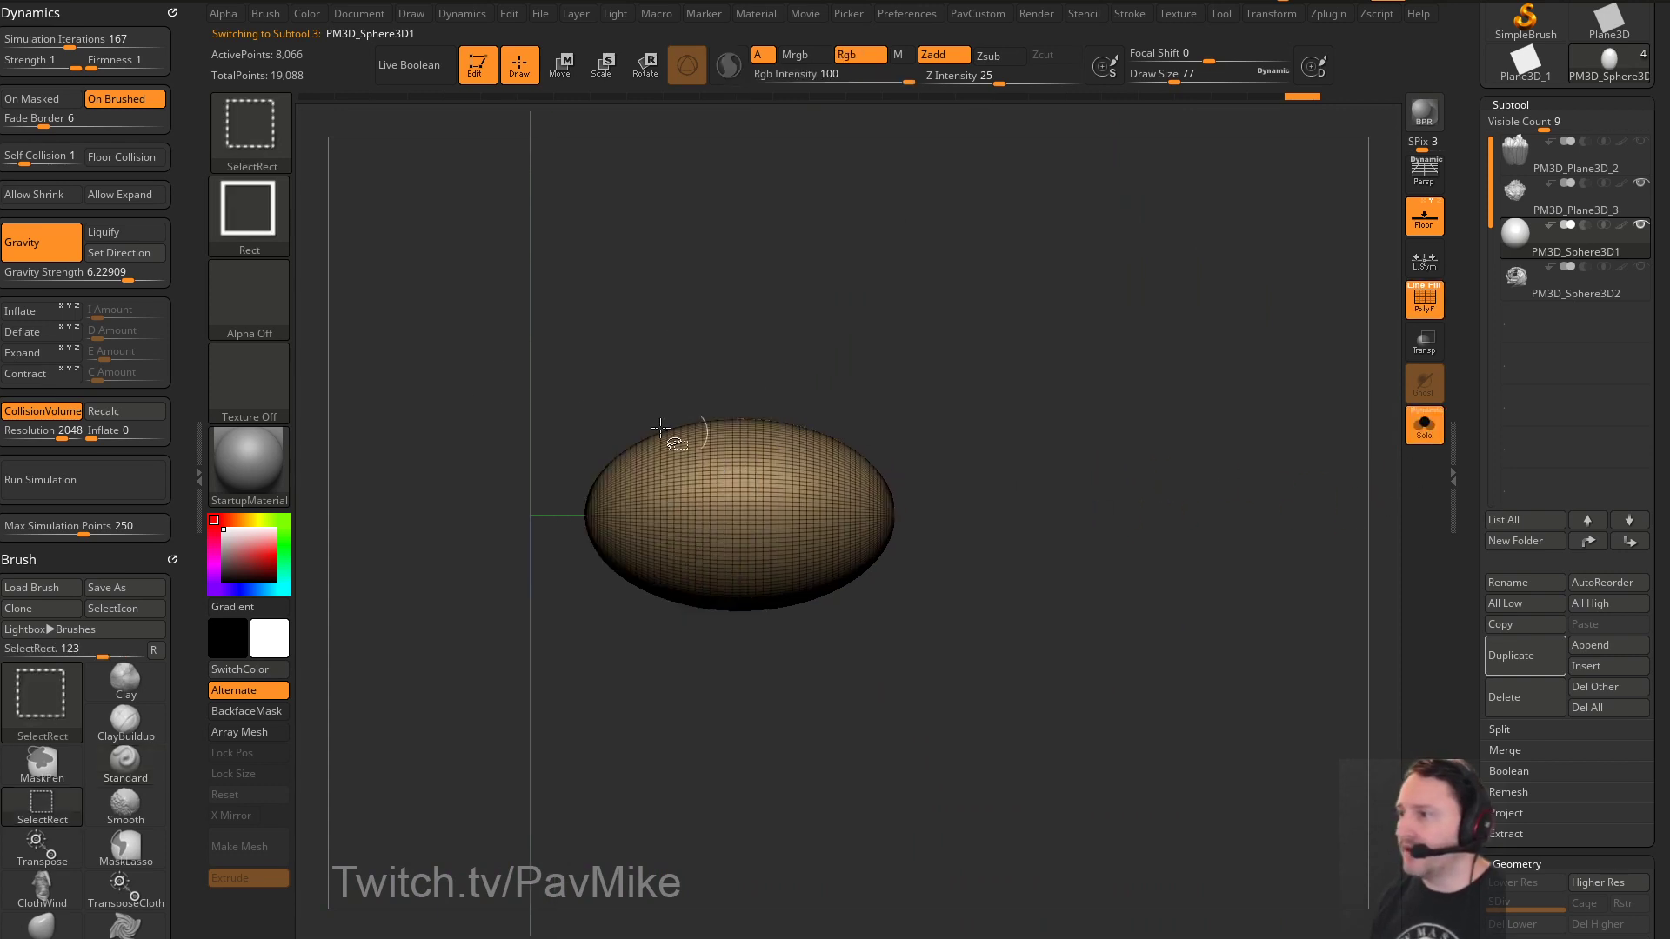
Slice the sphere lengthwise along a wavy line with SliceCurve, splitting it into two polygroups
key("ctrl+shift+b")
left_click(1027, 228)
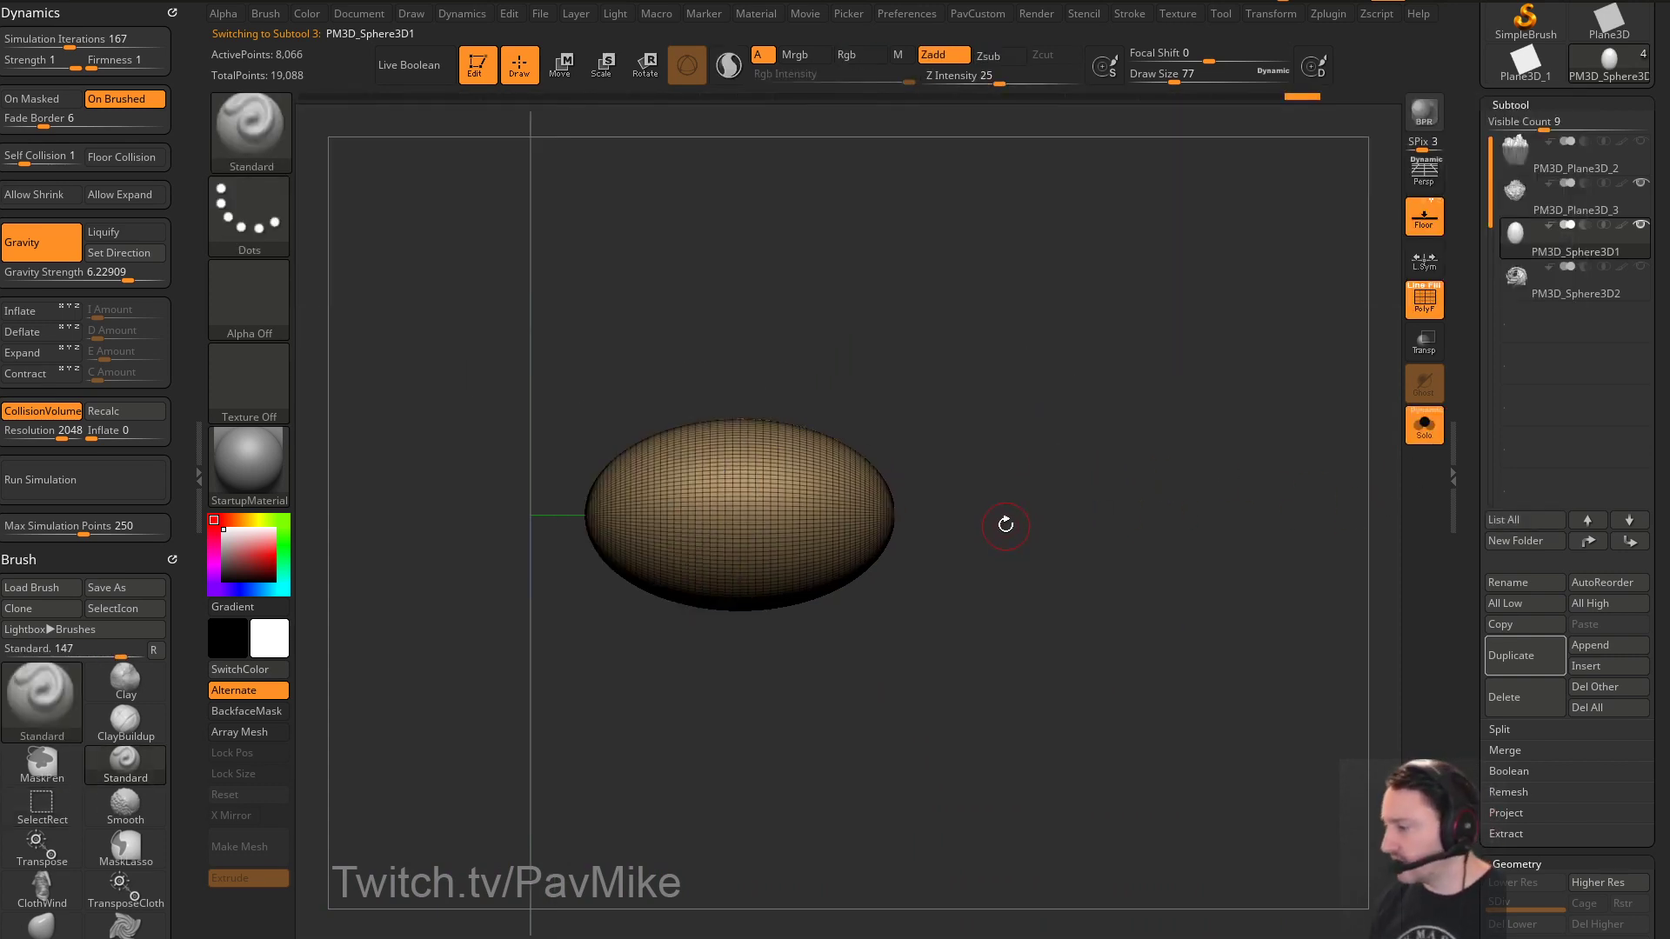
key("ctrl+shift")
left_click_drag(626, 517, 759, 519, "ctrl+shift")
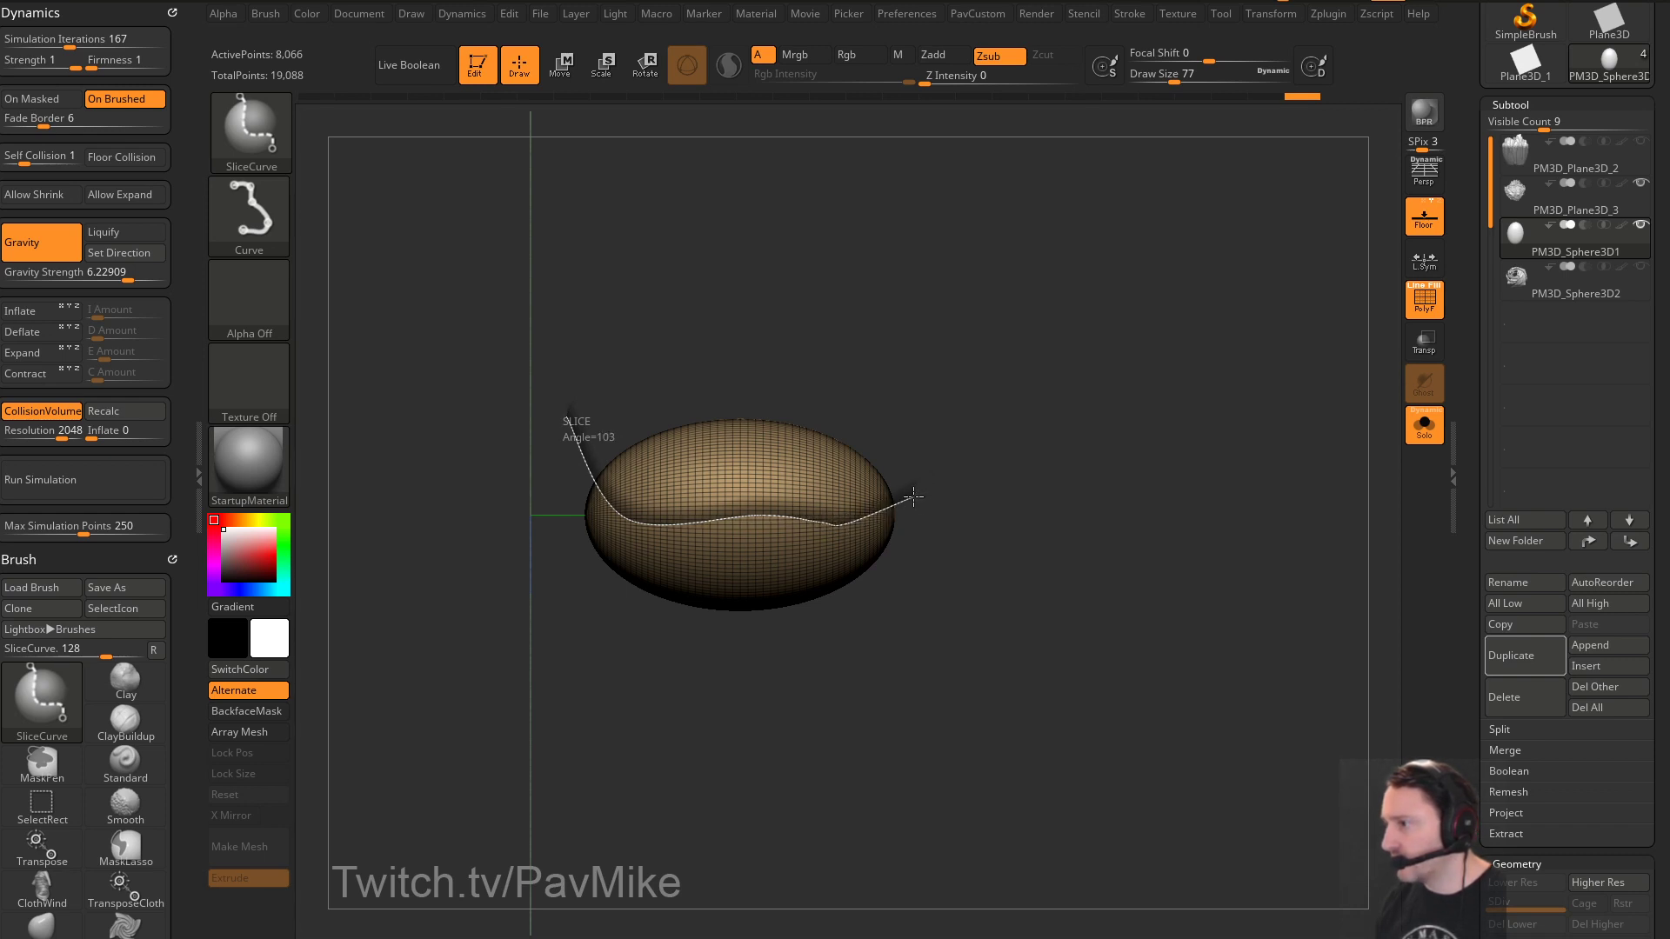
left_click_drag(904, 507, 906, 506, "ctrl+shift")
left_click_drag(1075, 491, 1022, 487)
ZRemesh the sliced sphere with KeepGroups and Half enabled and AdaptiveSize at 0
left_click_drag(1172, 451, 1193, 498)
key("space")
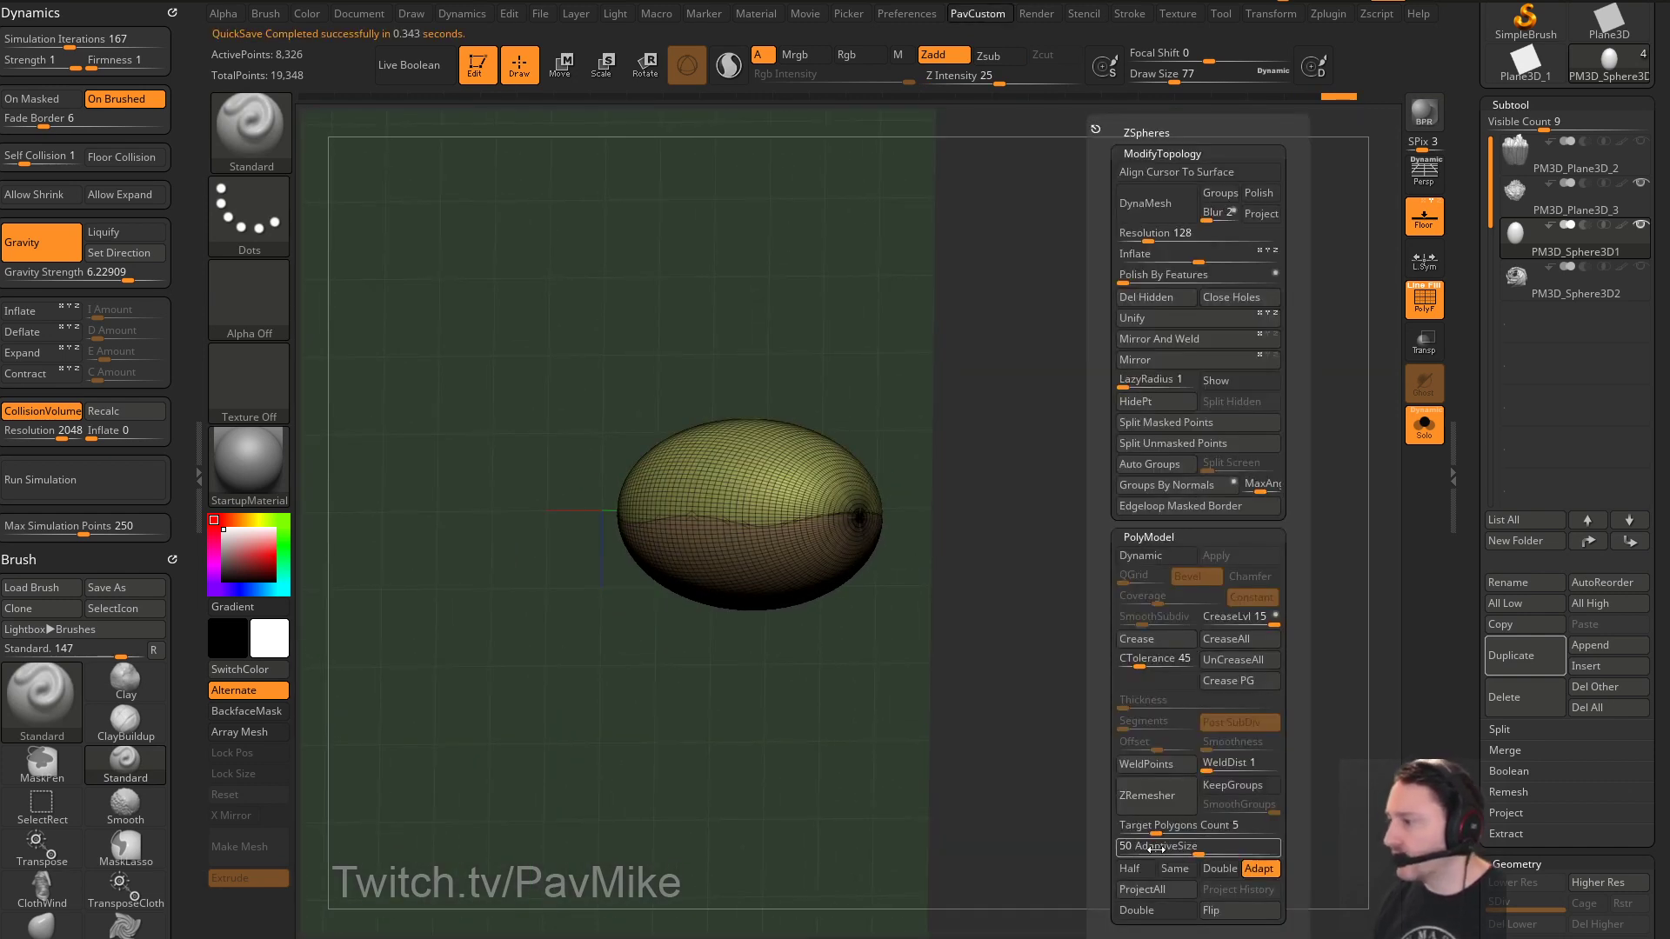
left_click(1228, 785)
left_click(1148, 870)
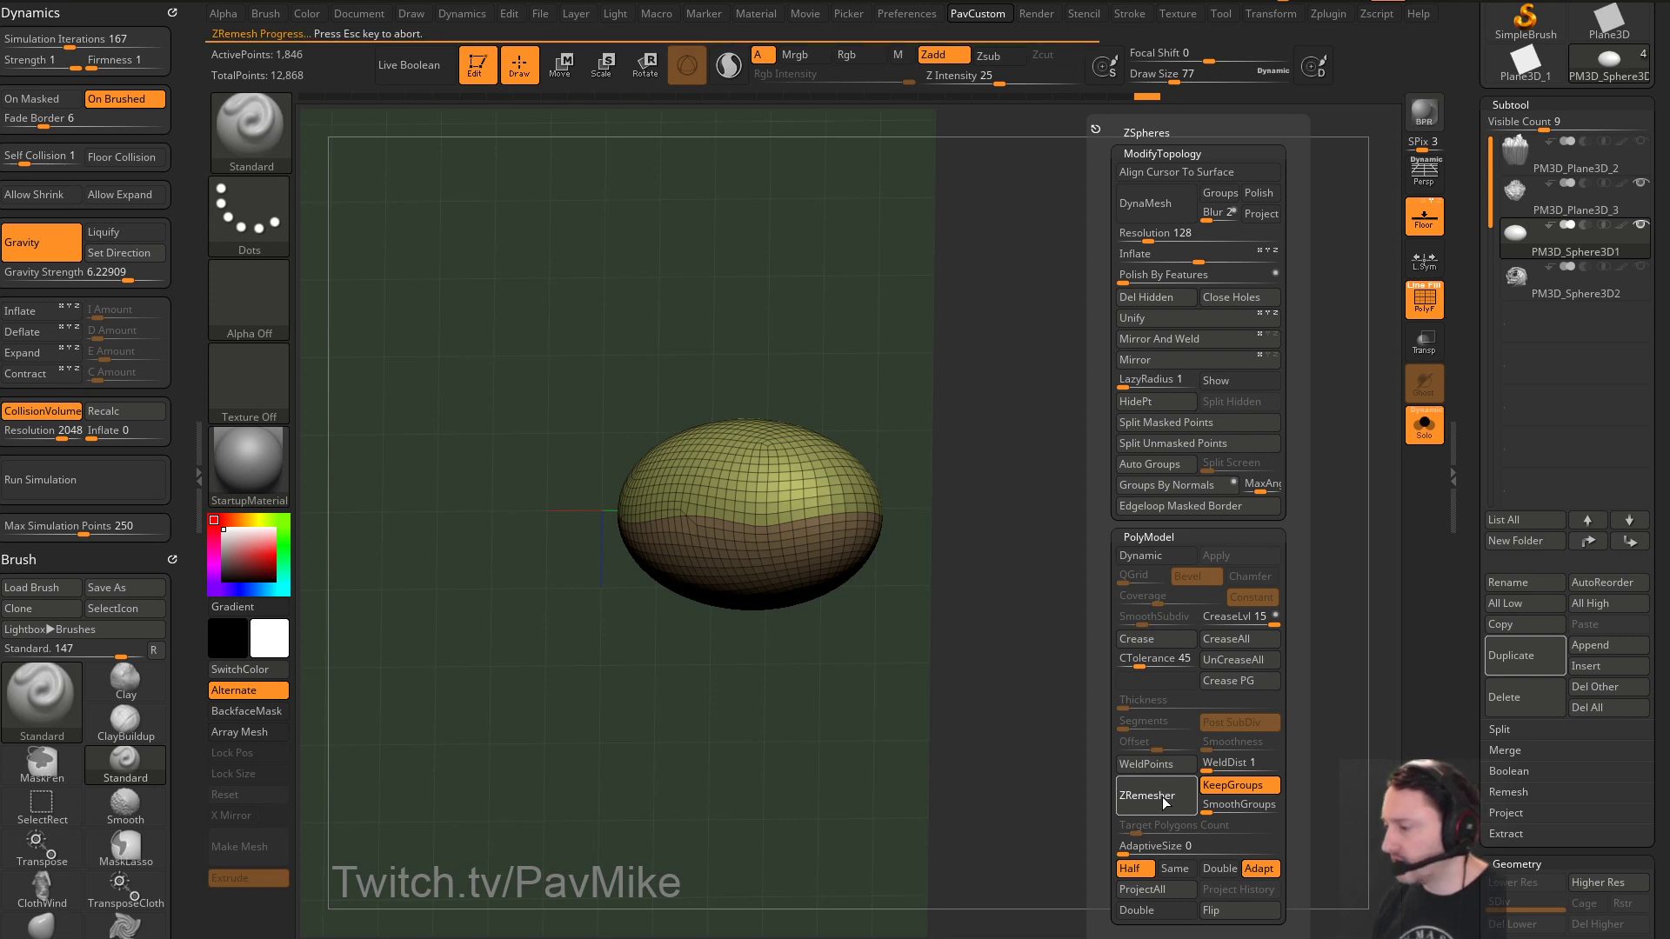
Choose the Move brush and apply Mirror And Weld to make the remeshed sphere symmetrical
left_click_drag(991, 789, 986, 538)
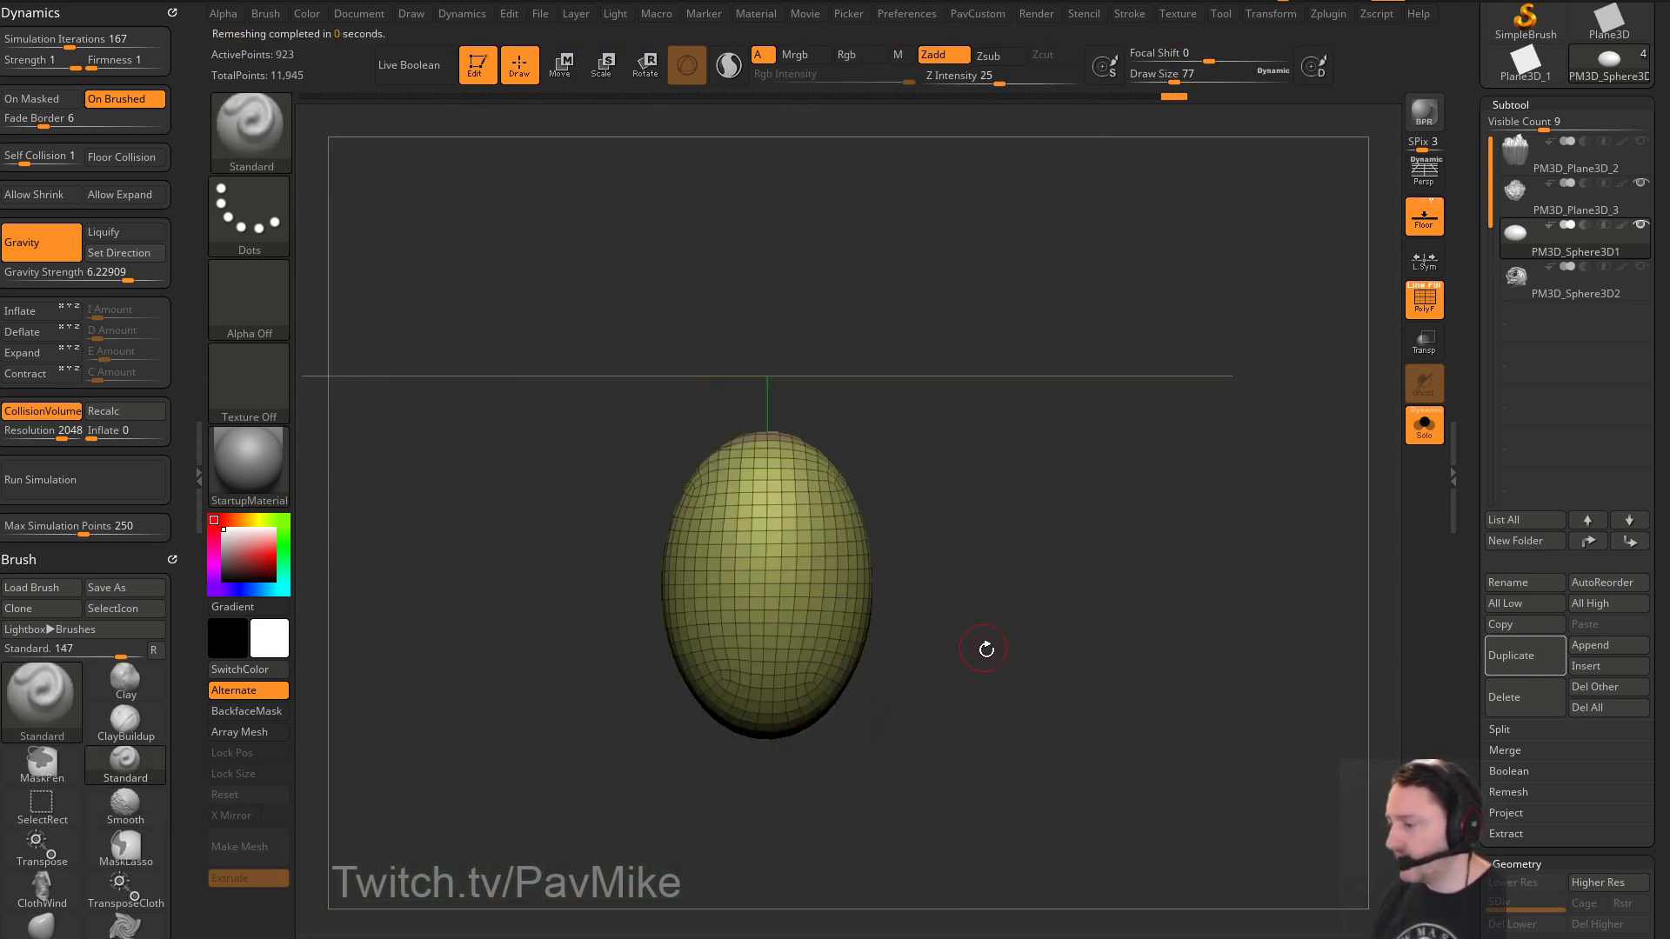
left_click_drag(986, 649, 988, 553, "alt")
key("b")
key("m")
key("v")
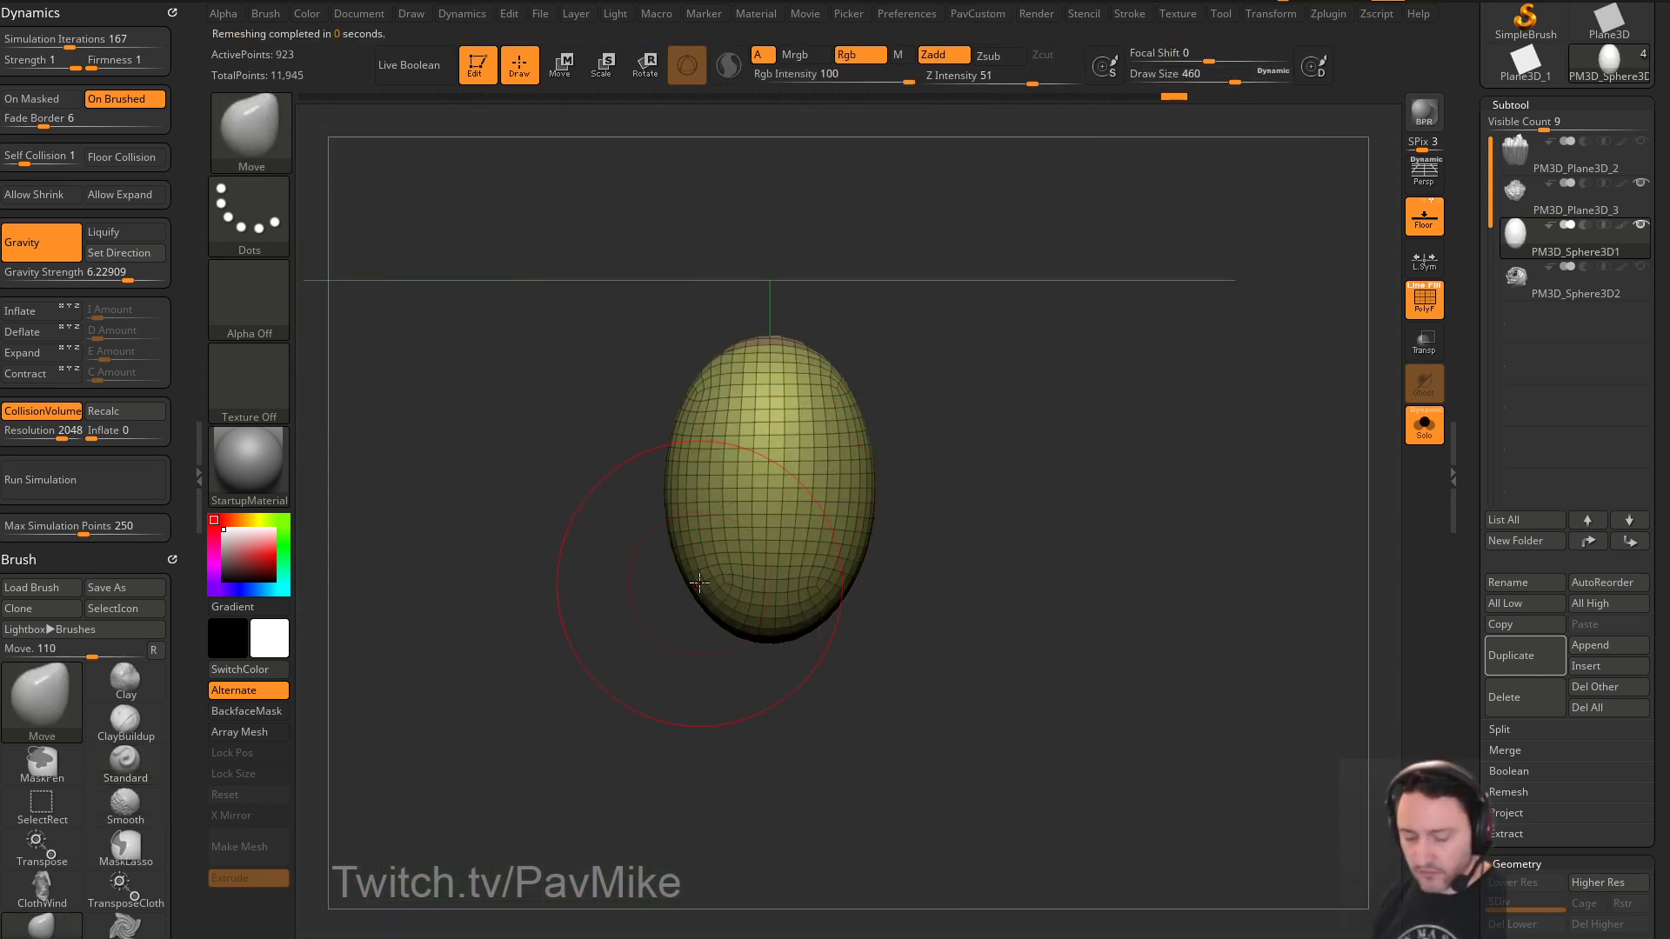
key("space")
left_click(1019, 339)
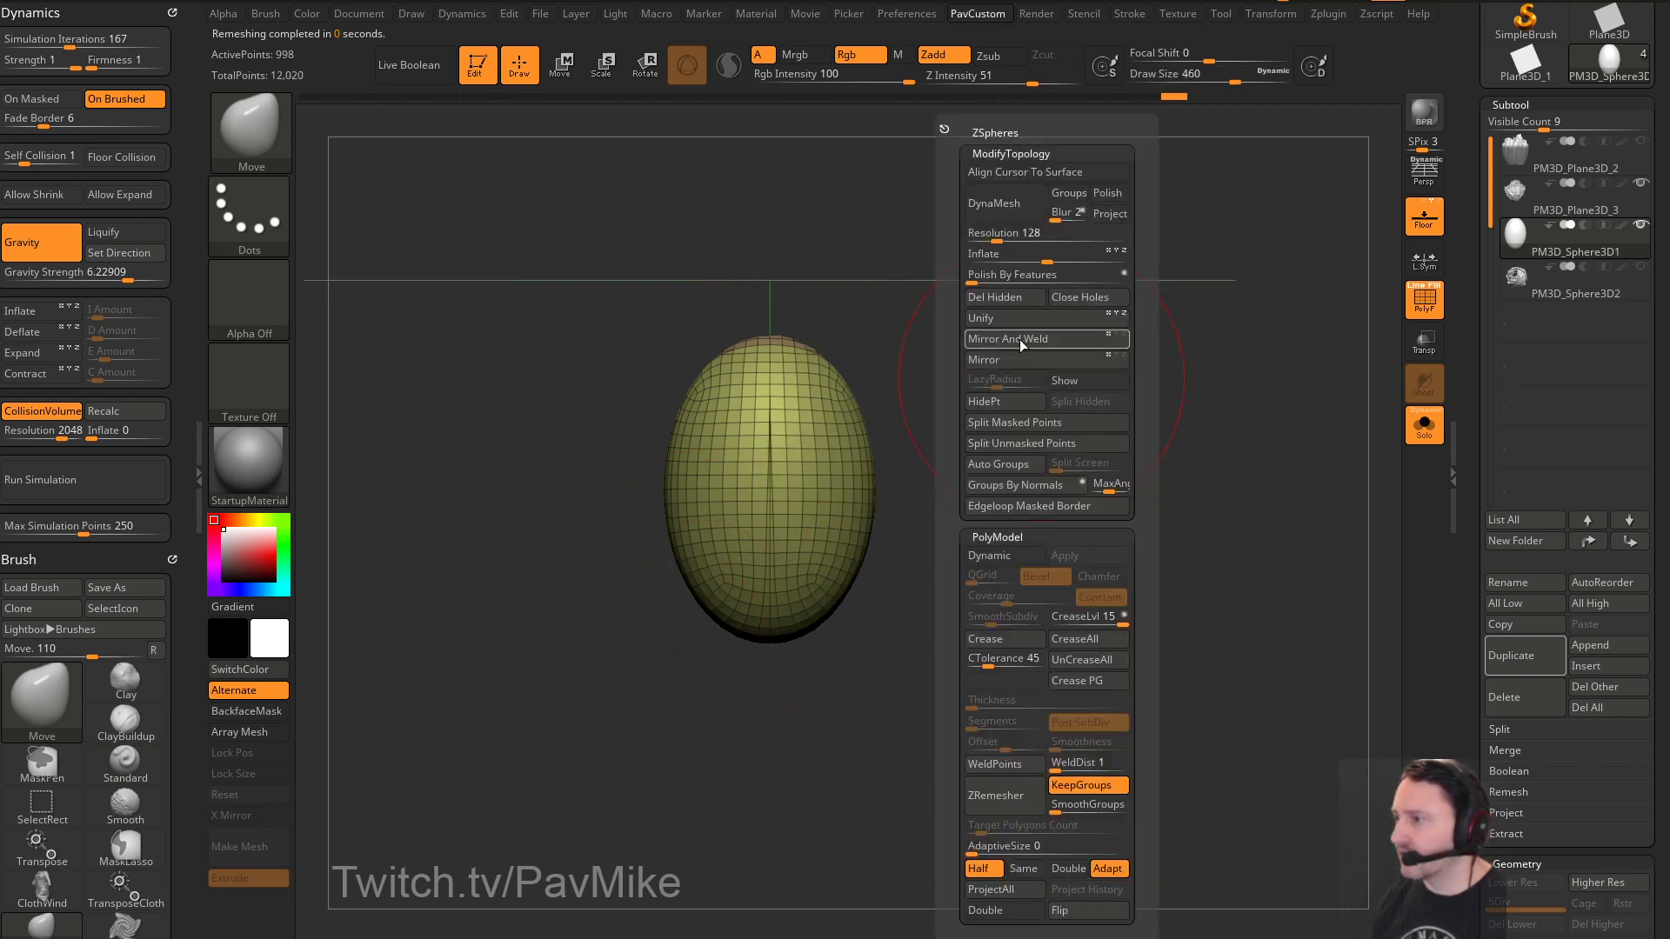
Run ZRemesher at Half with KeepGroups again on the mirrored sphere
left_click_drag(1115, 548, 1166, 414)
key("space")
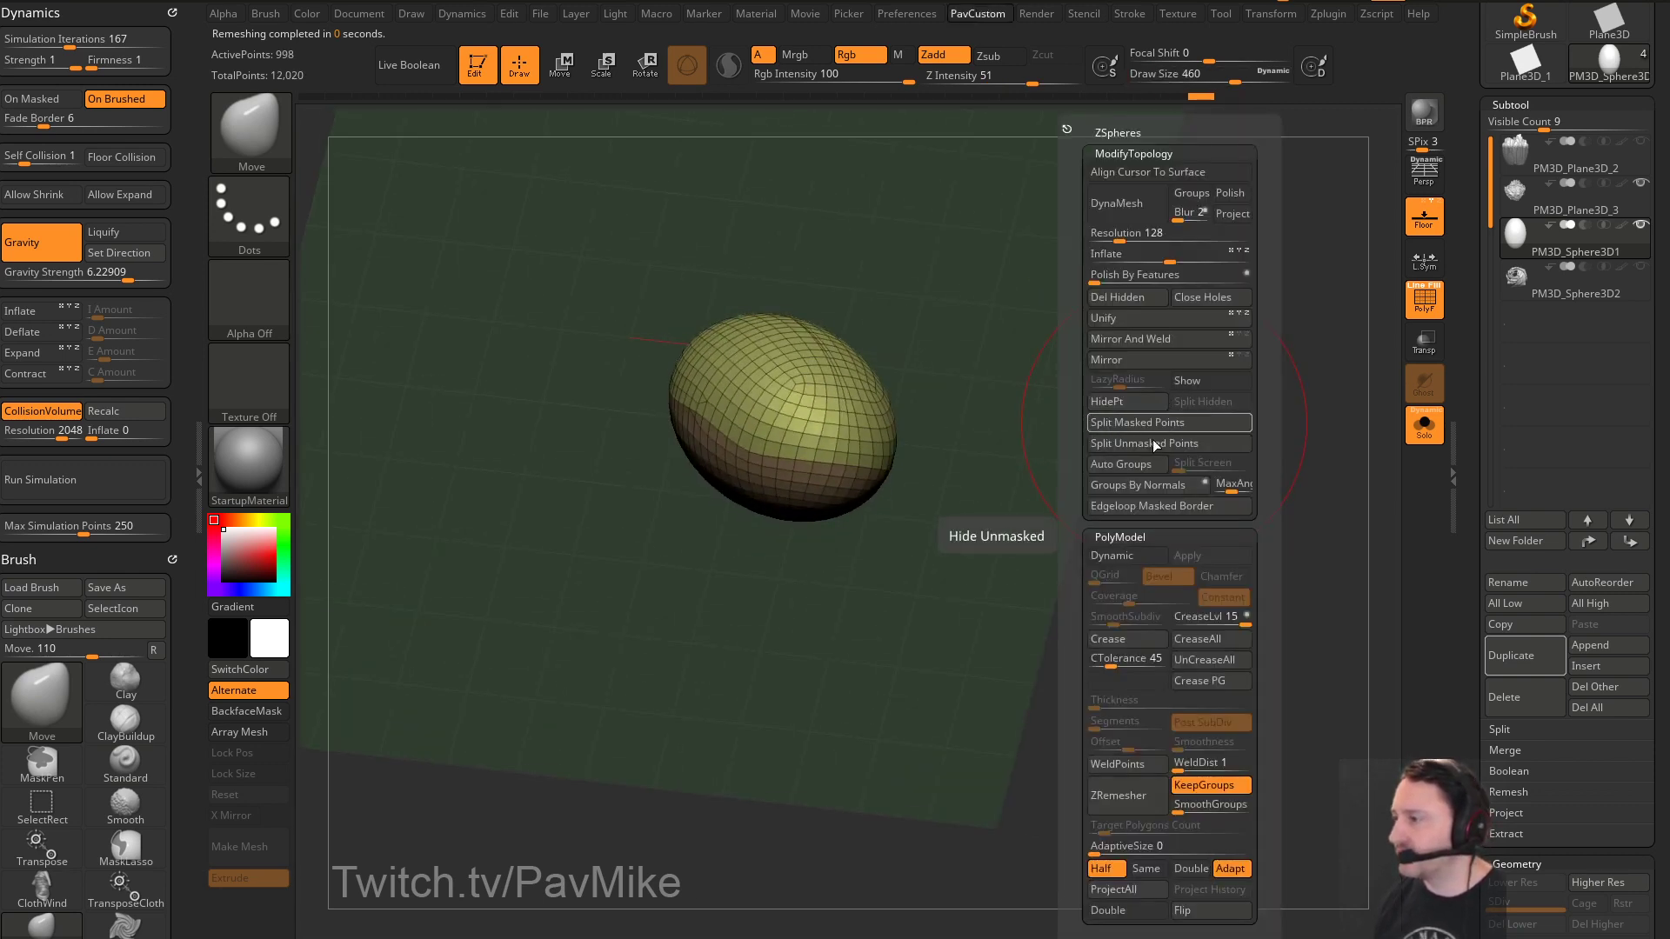
left_click(1129, 796)
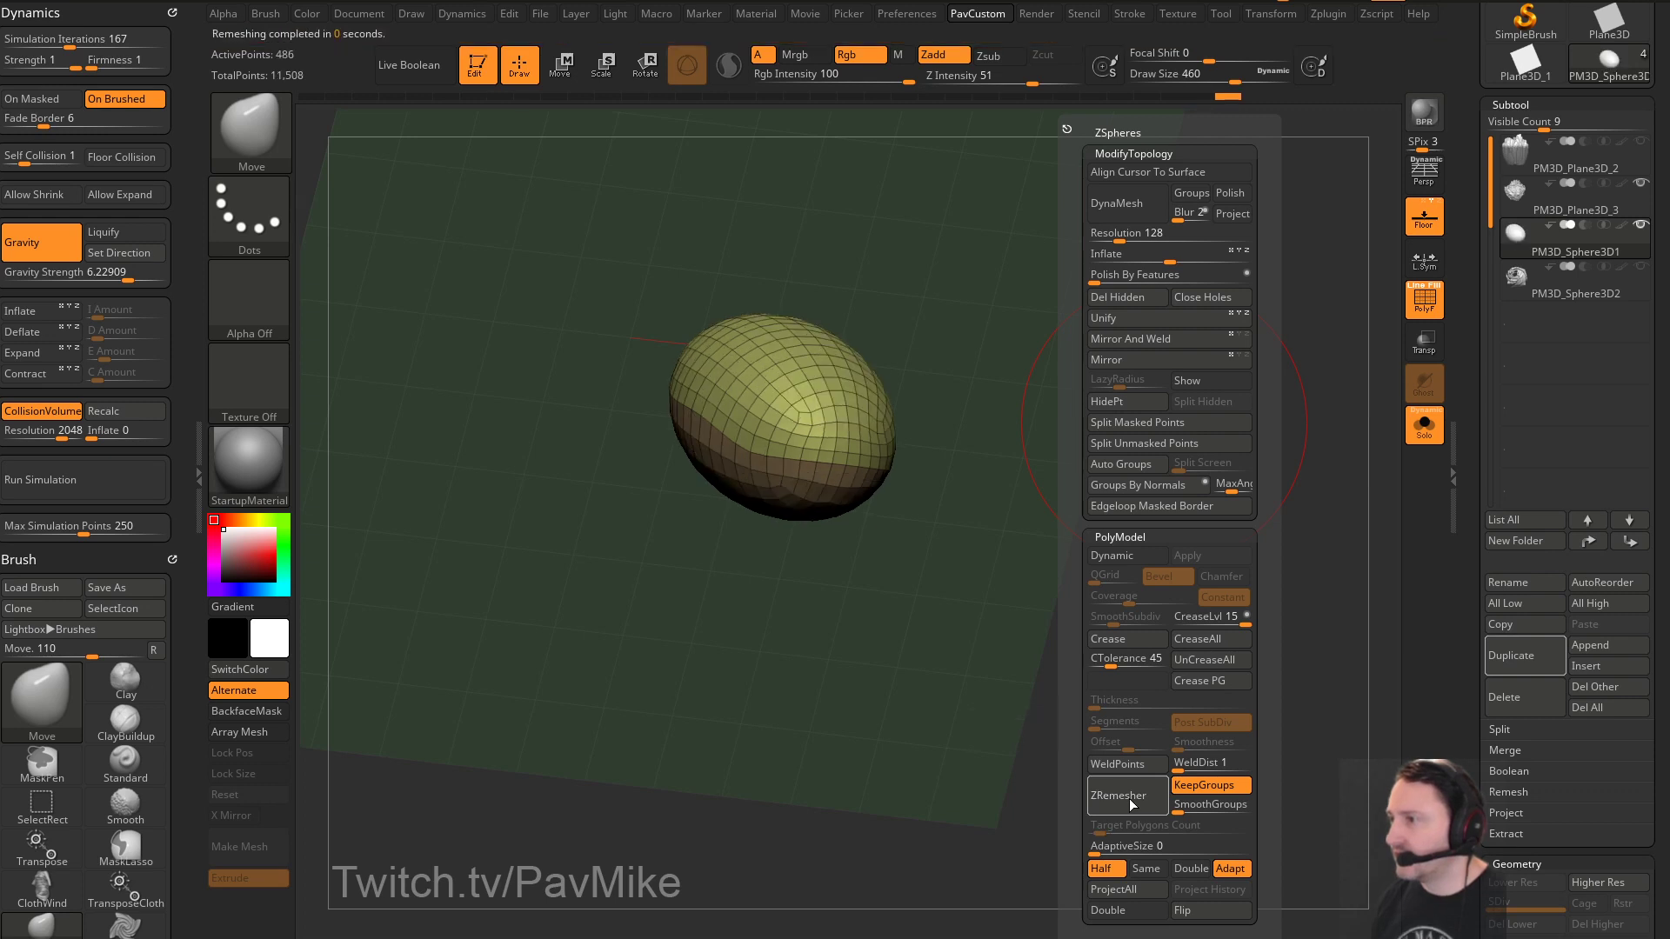
Turn off the floor grid and apply the SketchShaded2 material to the egg
left_click_drag(965, 679, 898, 582)
left_click(1425, 304)
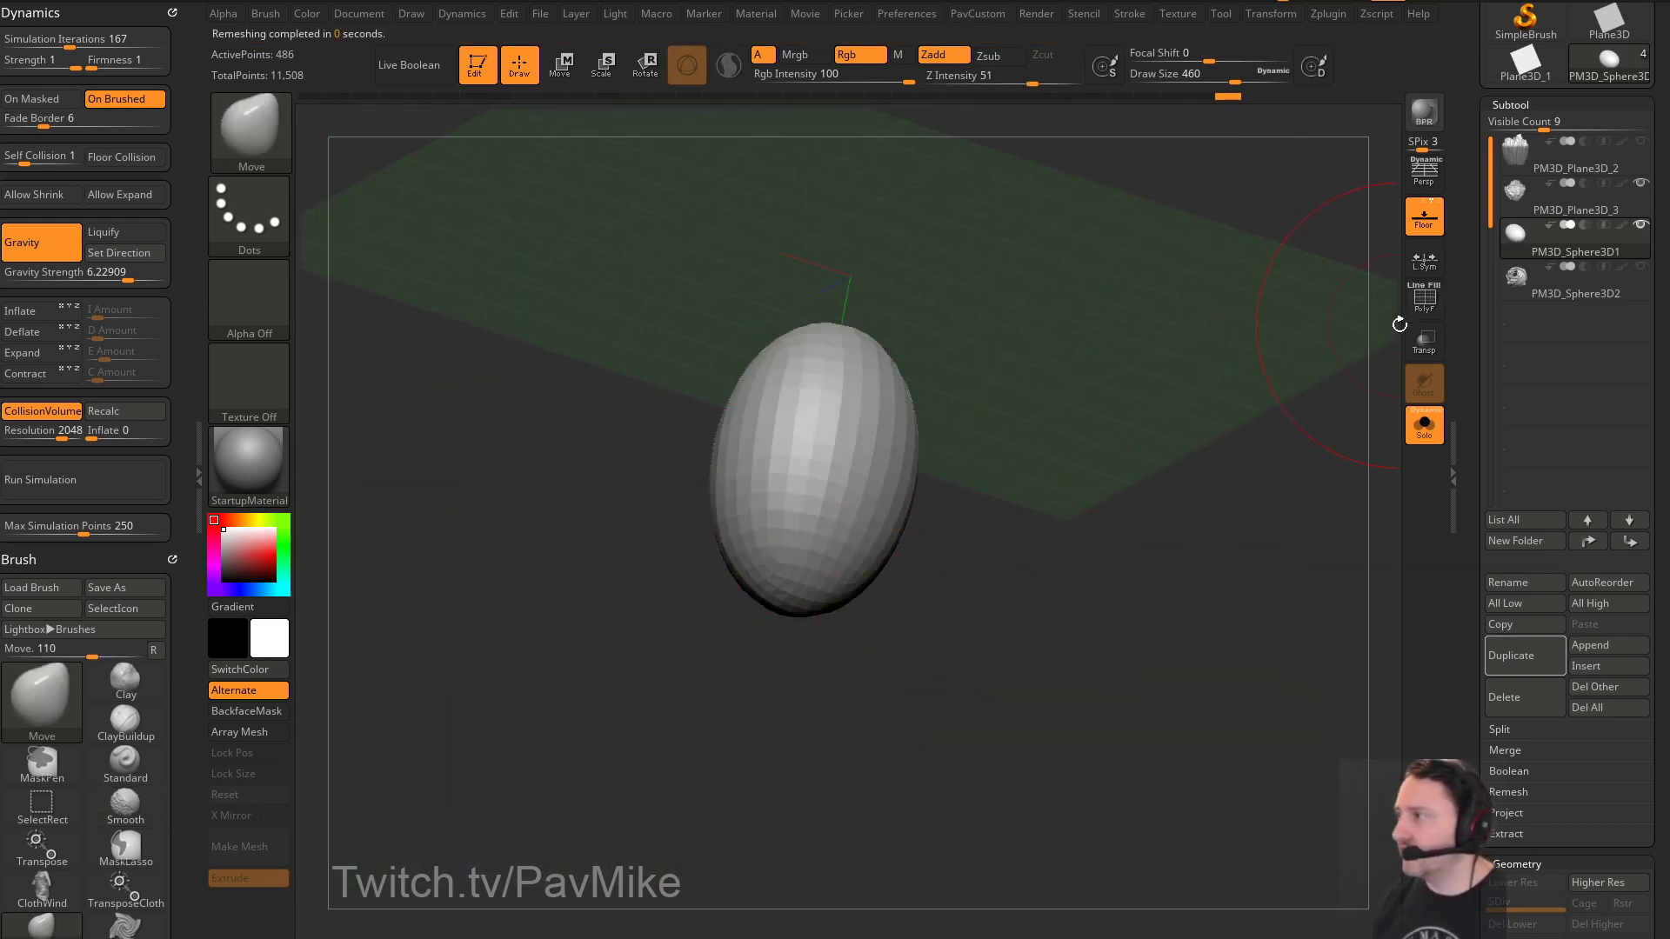
left_click(1424, 300)
left_click(1424, 217)
left_click_drag(1221, 467, 336, 540, "shift")
left_click(248, 465)
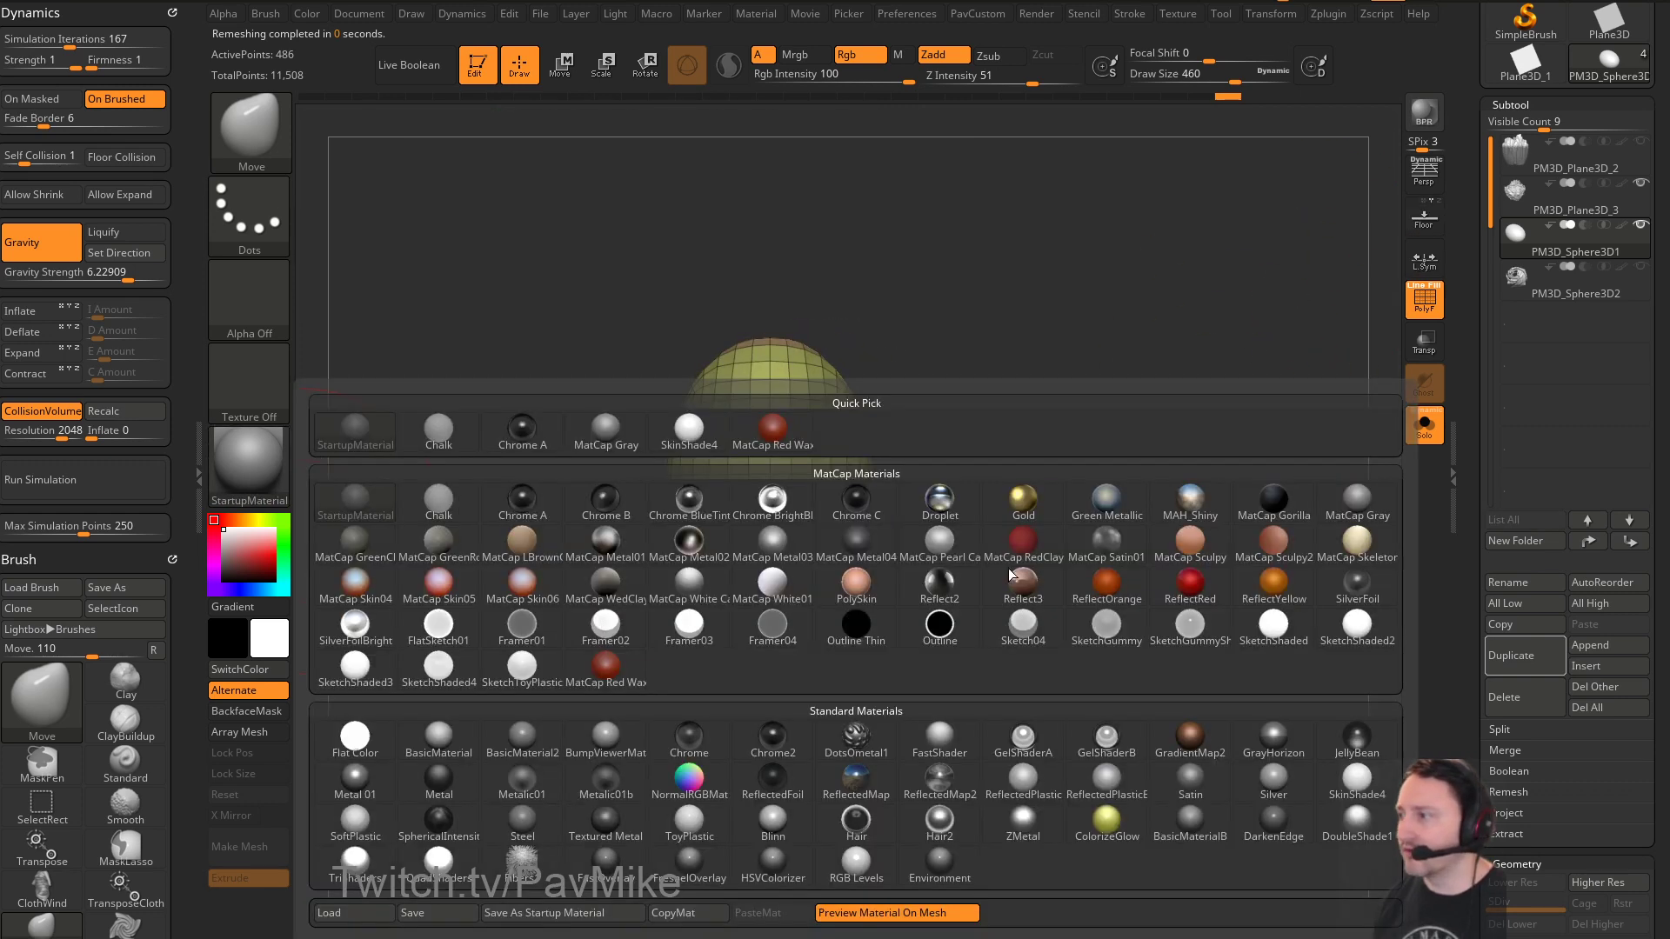
left_click(1356, 624)
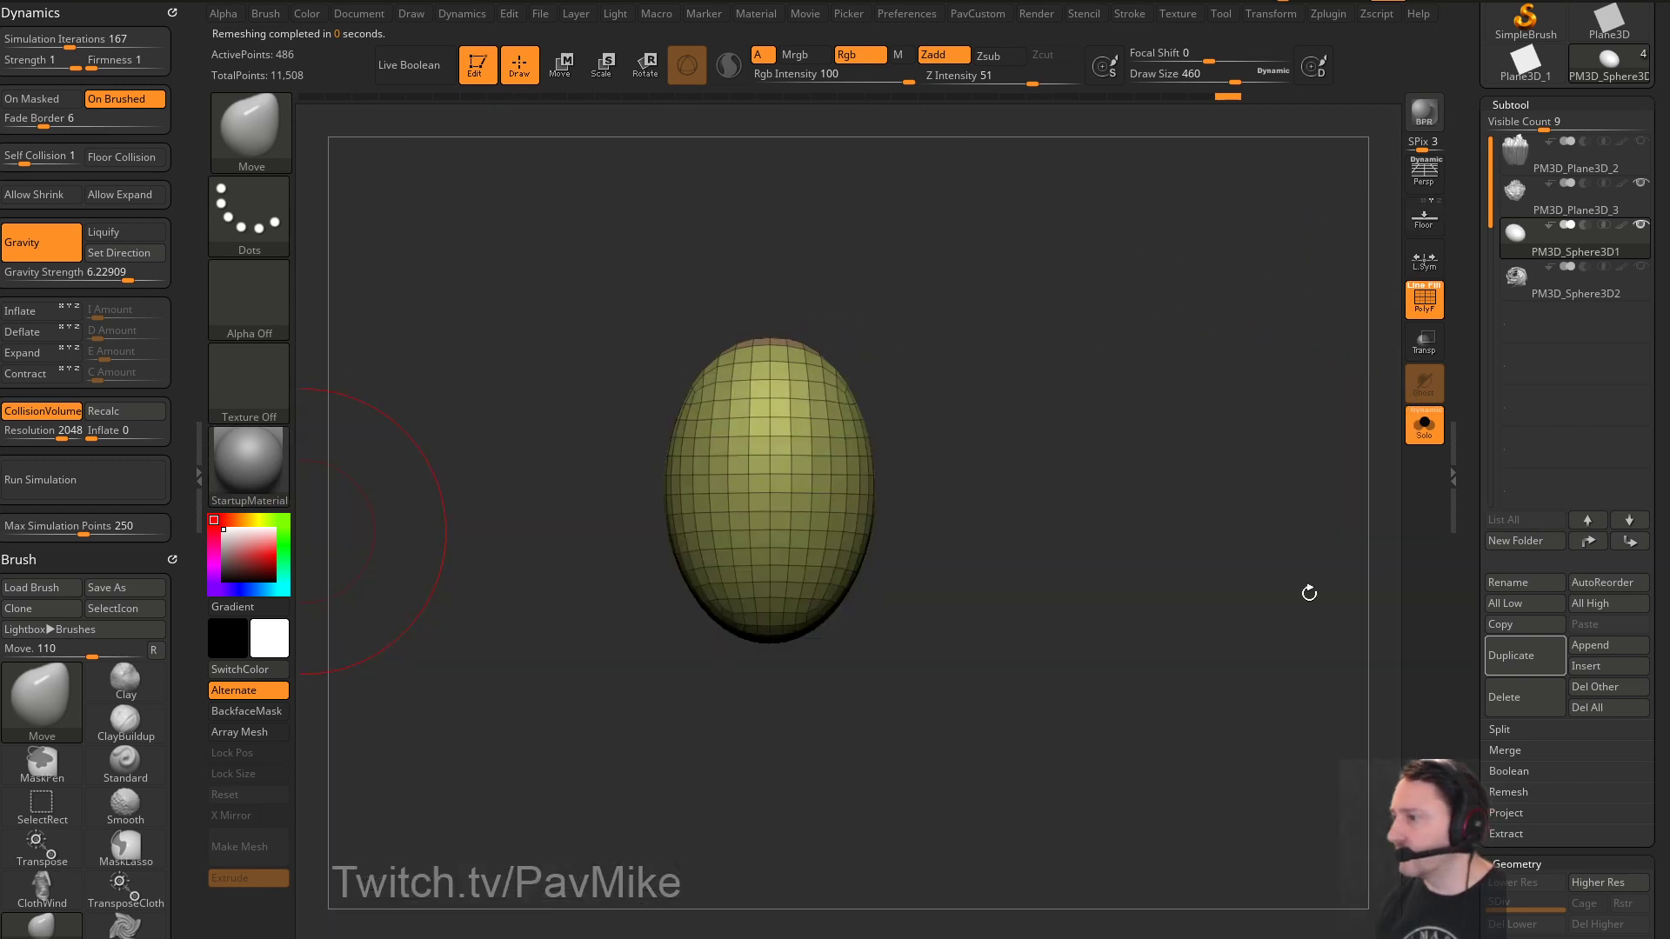
Narrow the lower end of the egg with the Move brush to taper it
left_click_drag(694, 562, 716, 595)
key("s")
left_click(707, 567)
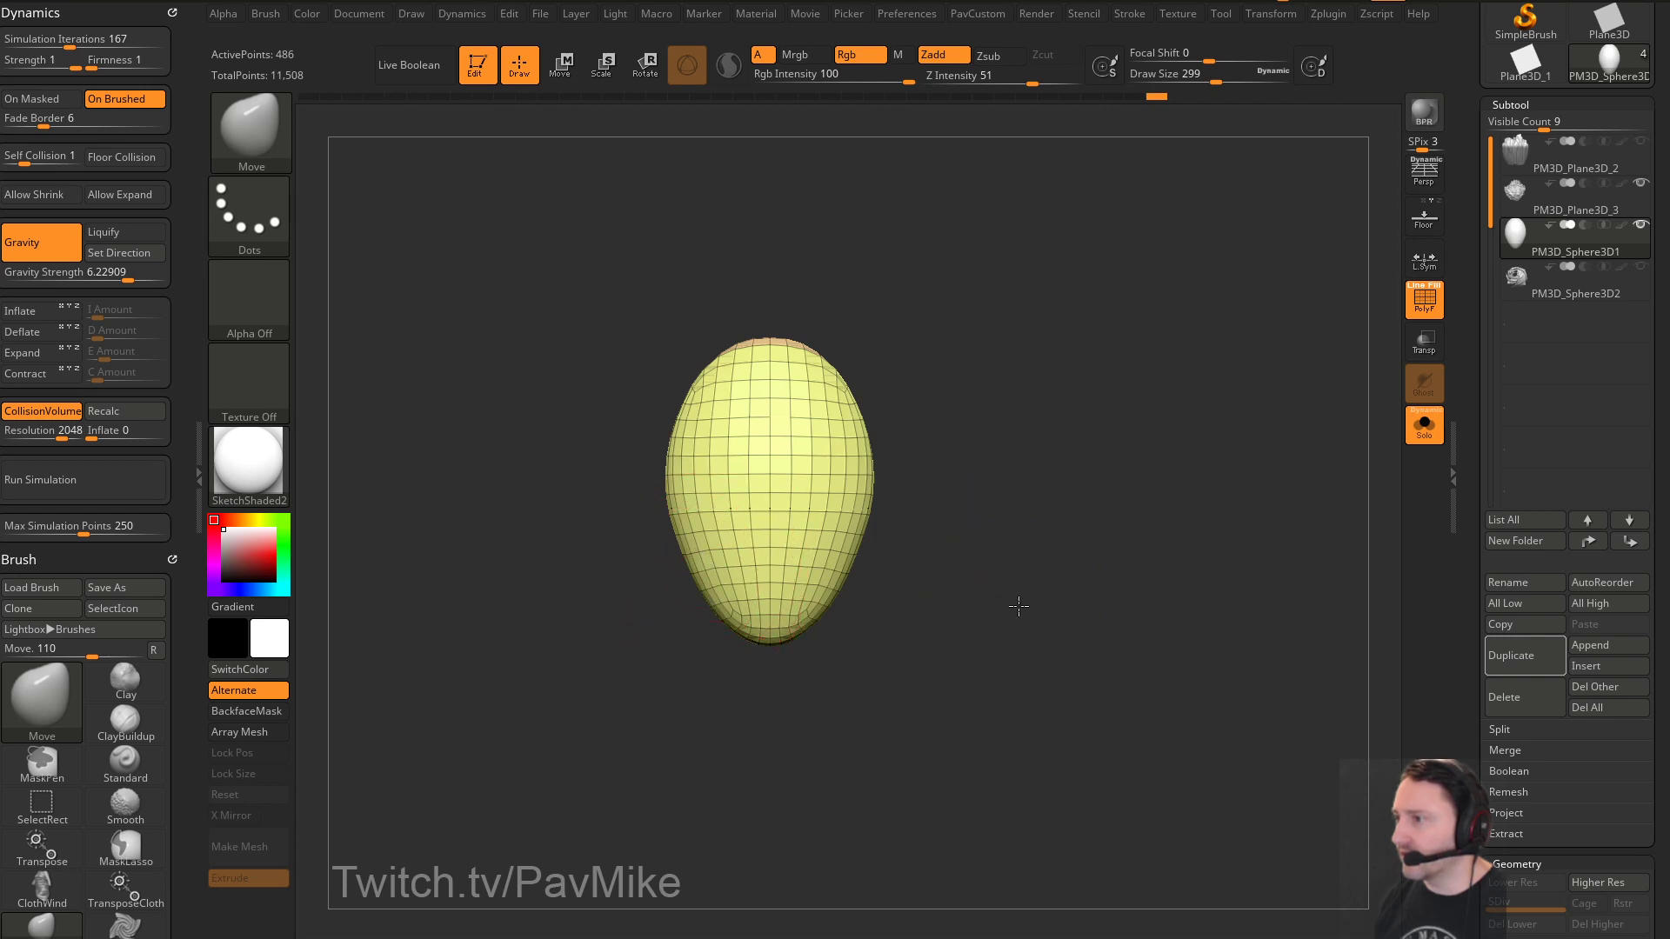
left_click_drag(1018, 606, 1025, 483)
key("s")
left_click(806, 600)
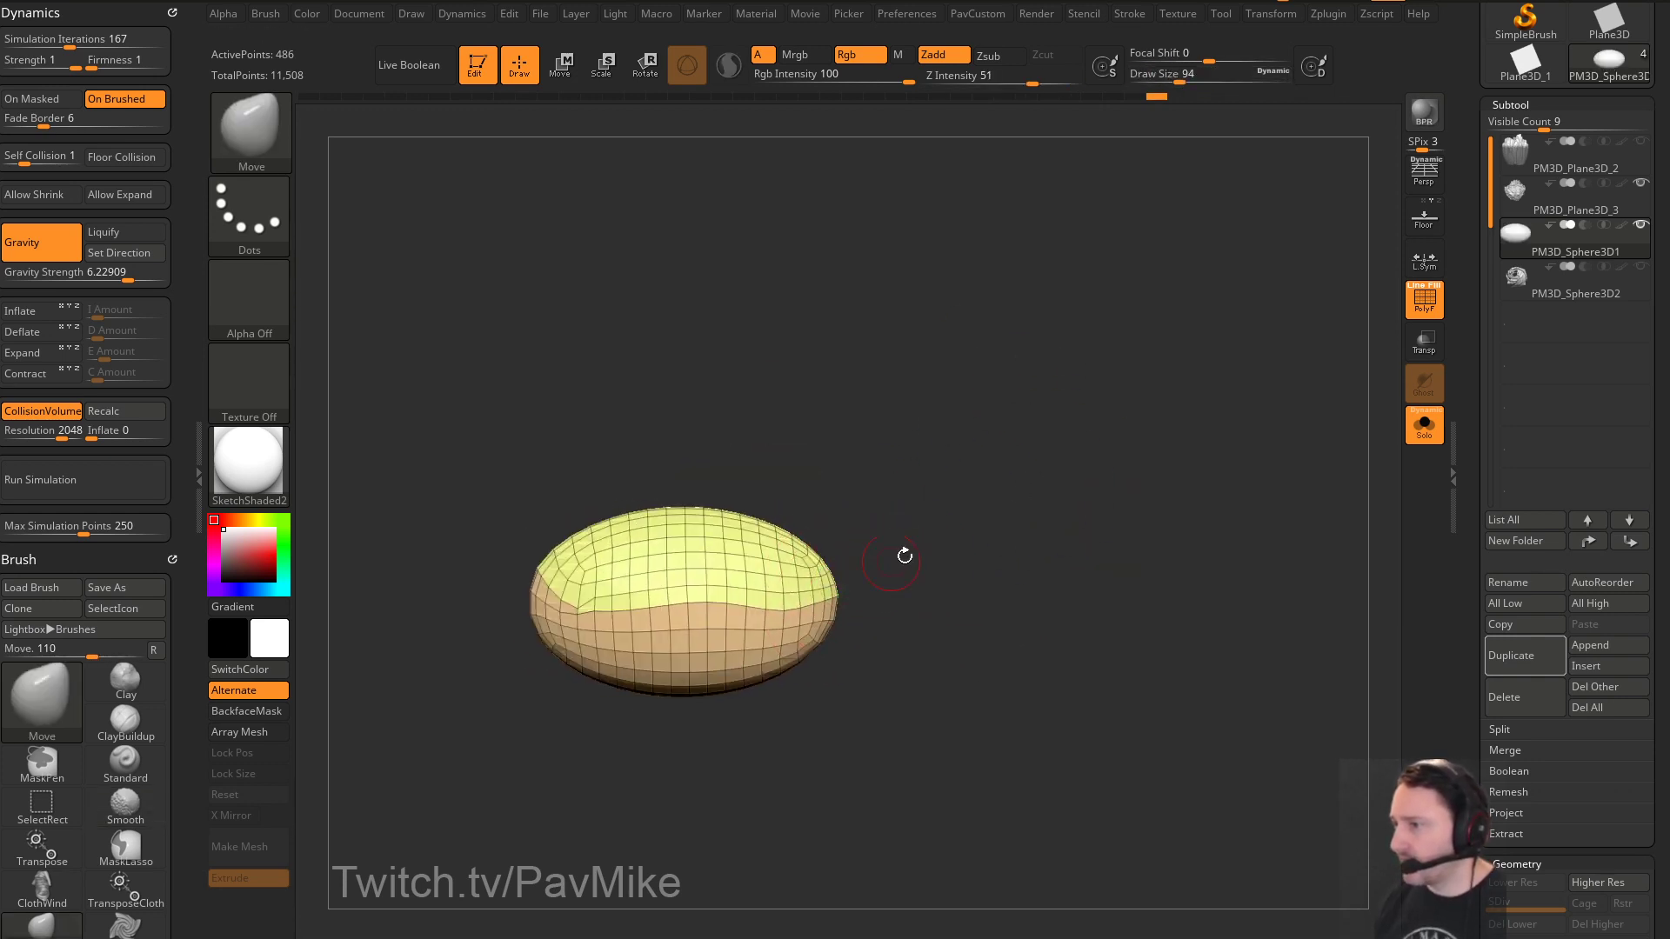
Collapse the stray edge on the wavy polygroup seam with the ZModeler brush's Collapse edge action
mouse_move(904, 554)
left_mouse_down("alt")
mouse_move(1107, 634)
mouse_move(1166, 514)
mouse_move(1151, 513)
left_mouse_up("alt")
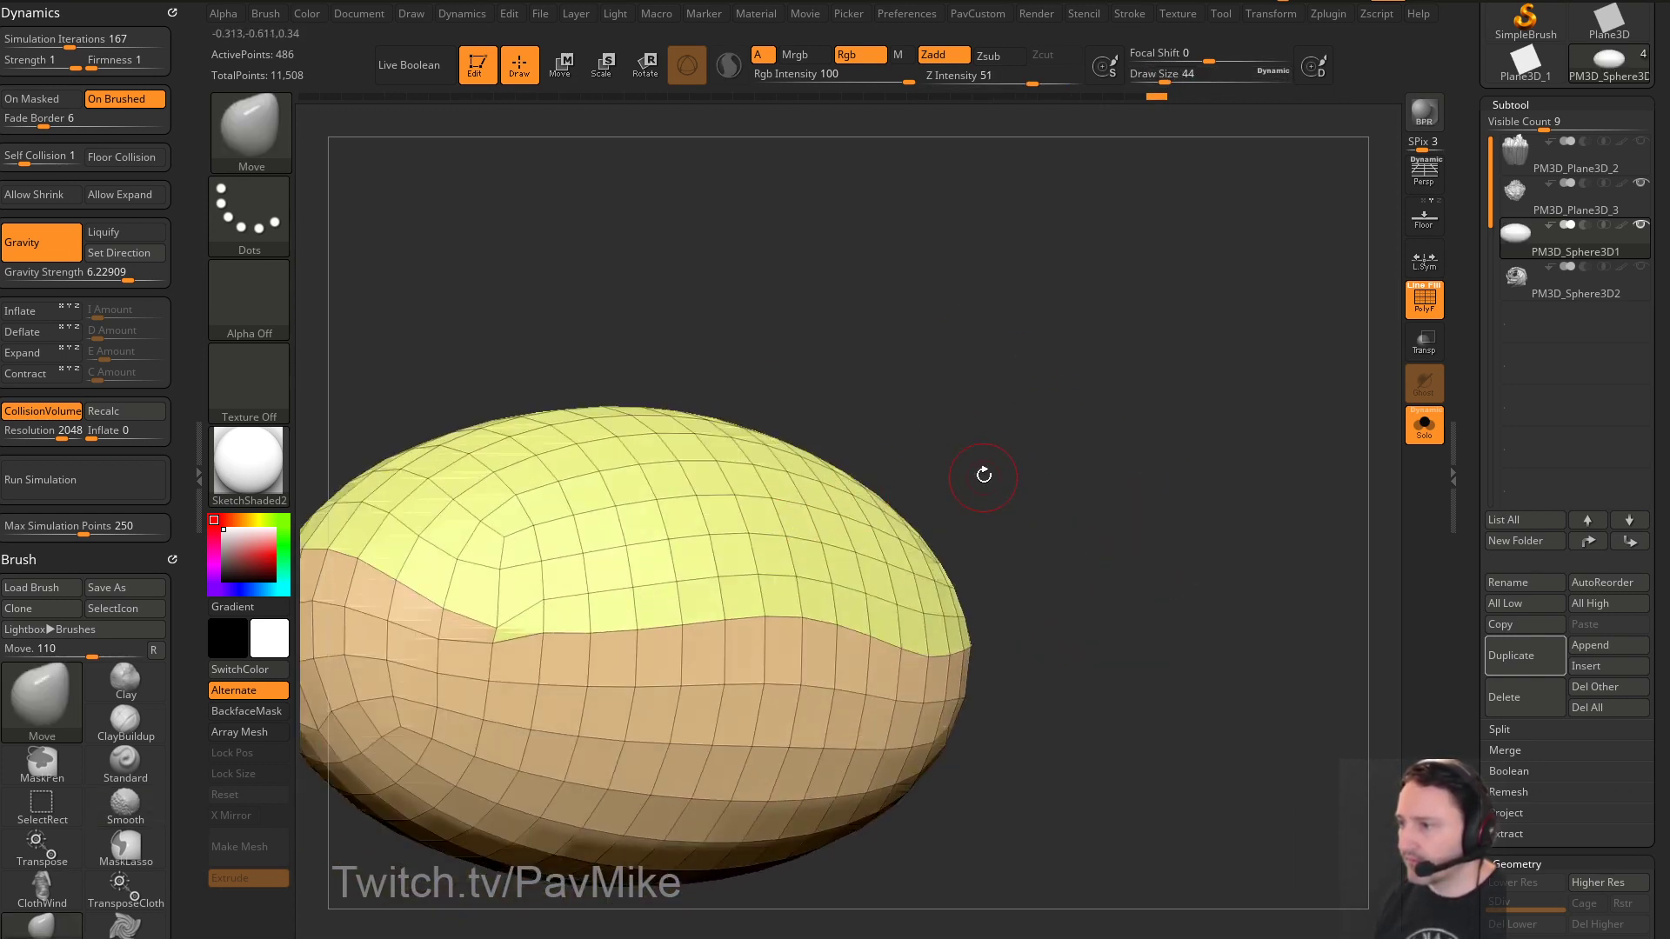
key("b")
key("z")
key("m")
key("space")
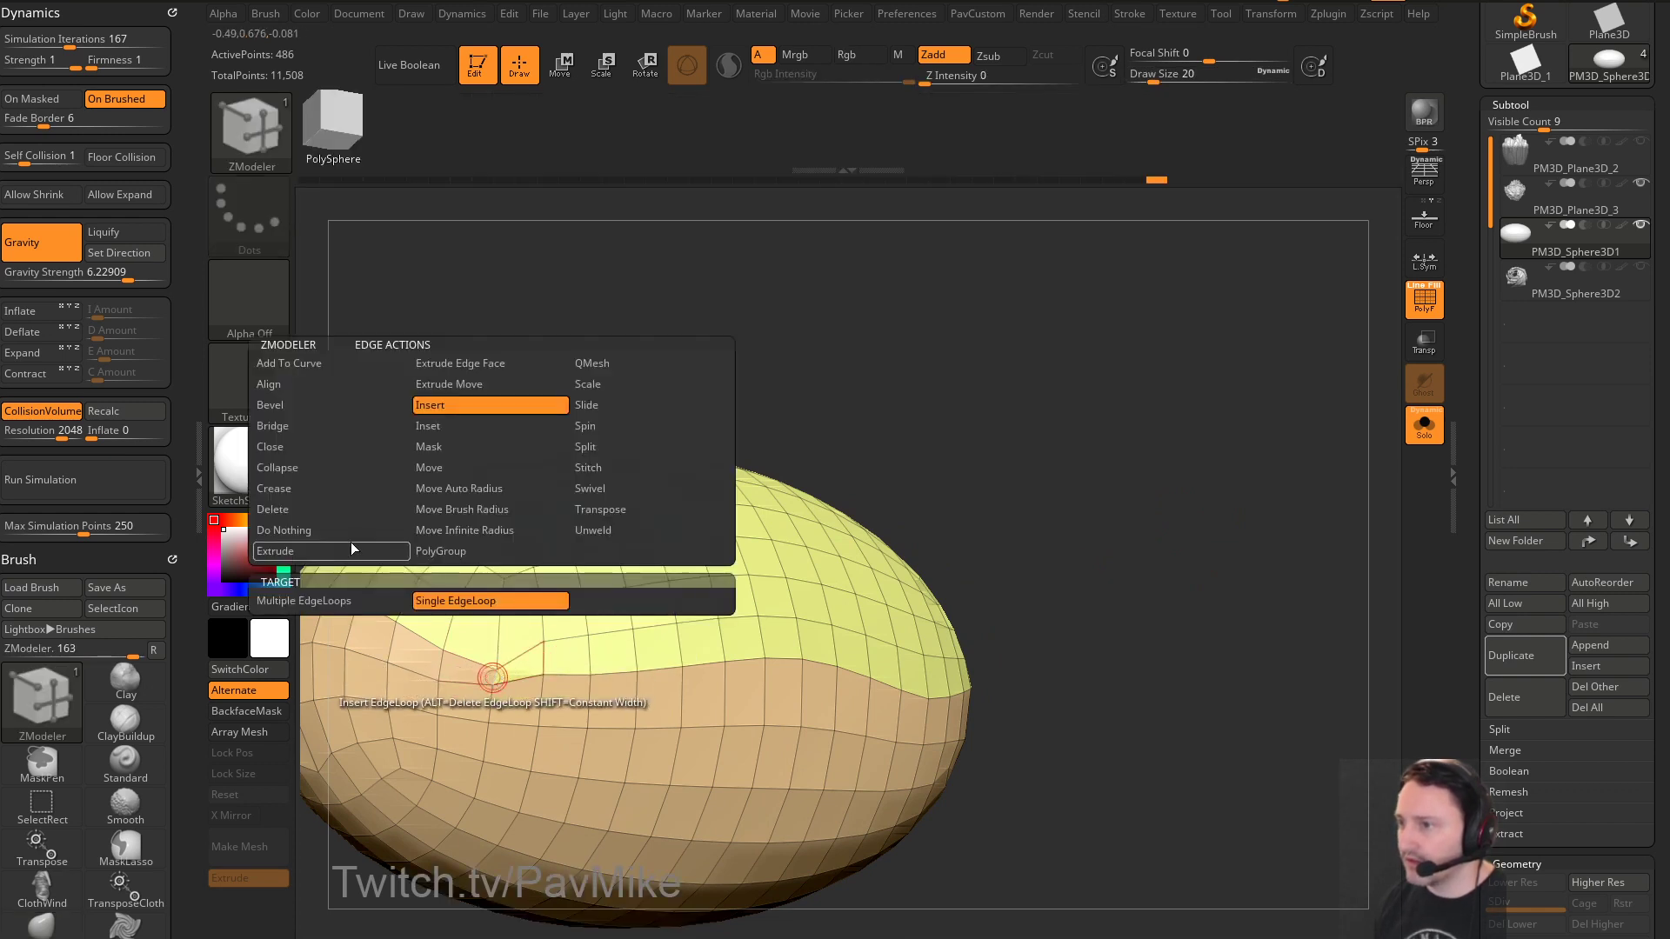
left_click(339, 509)
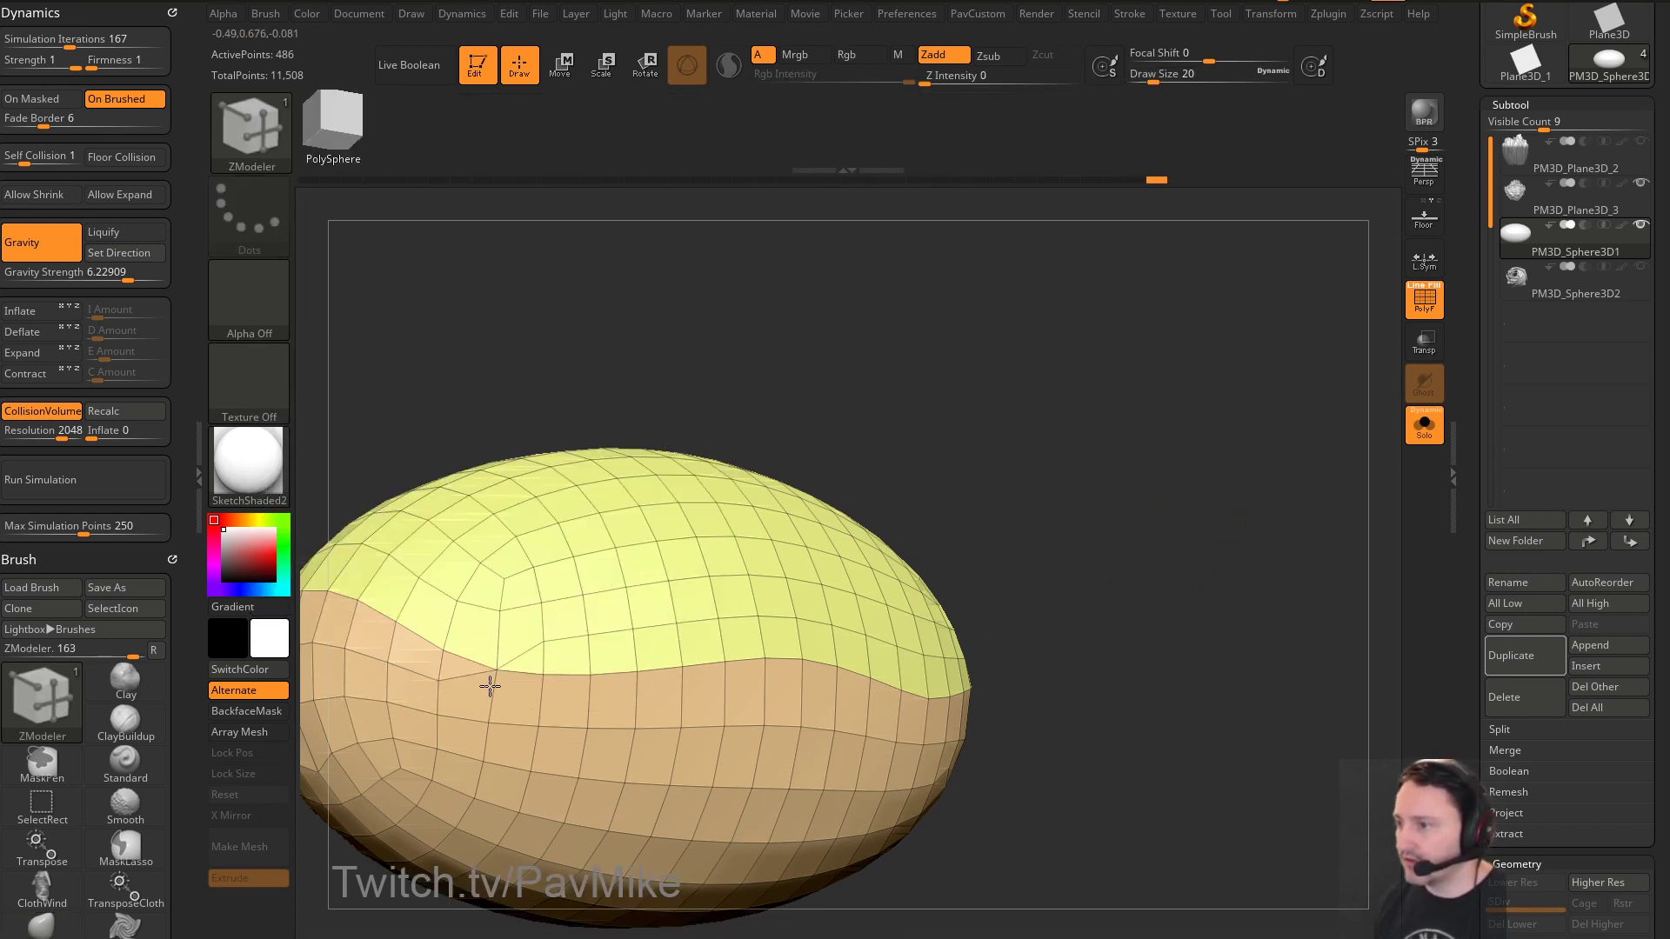
key("f")
Run ZRemesher on the egg at Same density with KeepGroups enabled
key("ctrl+shift+p")
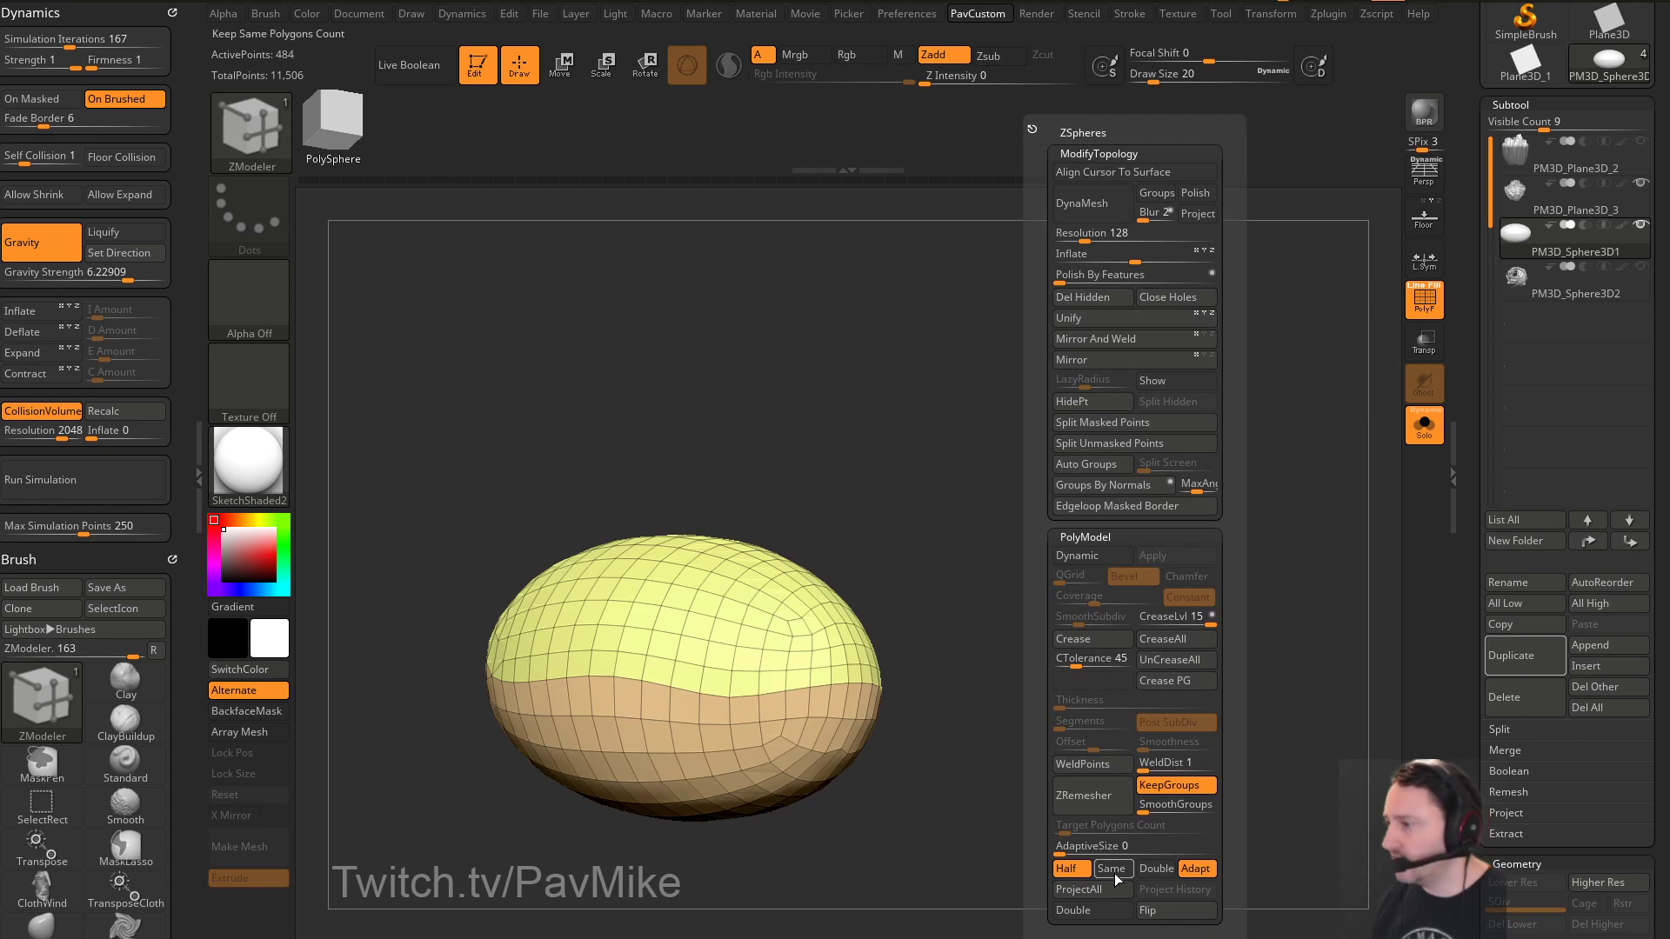
left_click(1083, 795)
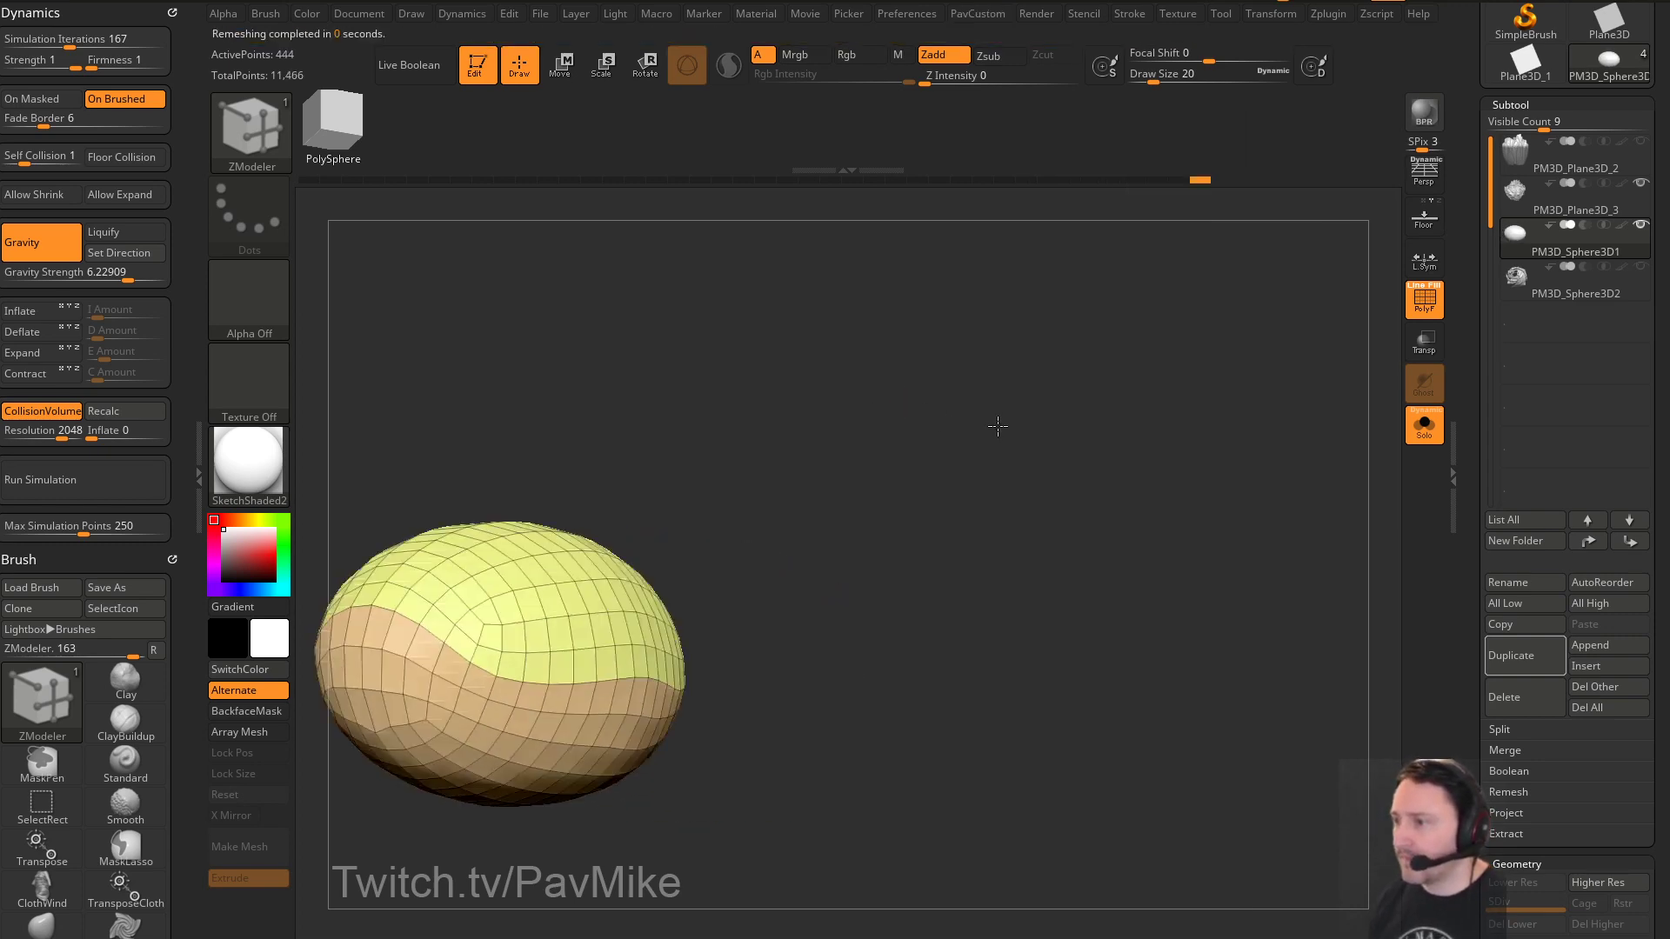
left_click_drag(998, 425, 1073, 496)
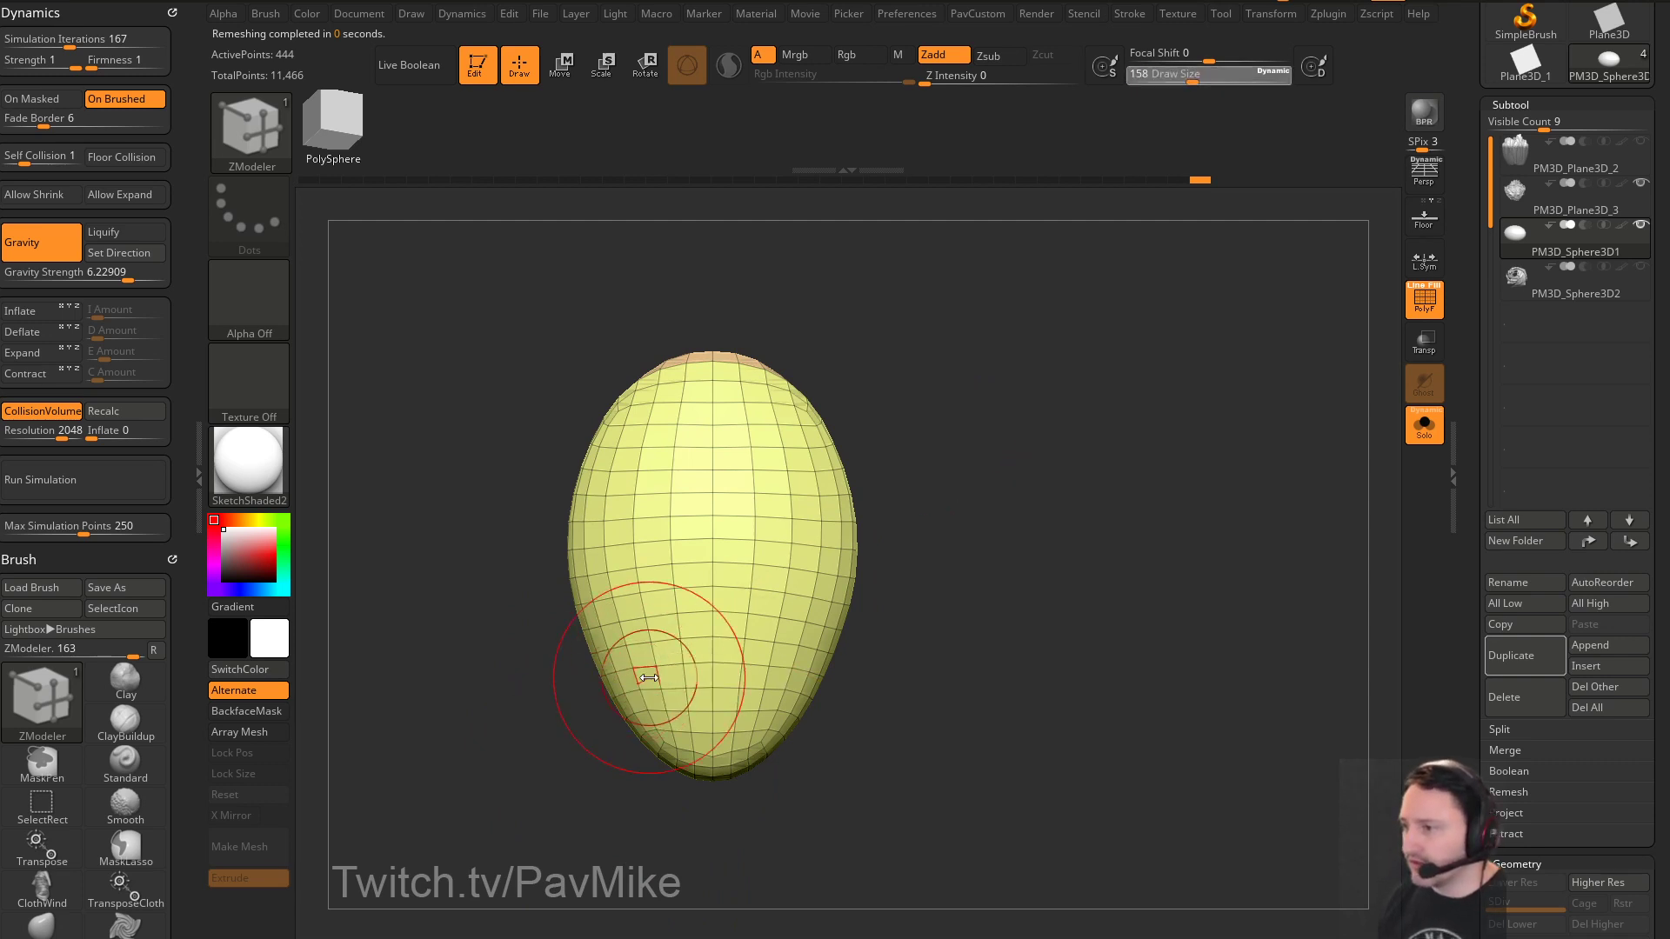
Pull in the sides of the remeshed egg near its tip with the Move brush for a stronger taper
key("b")
key("m")
key("v")
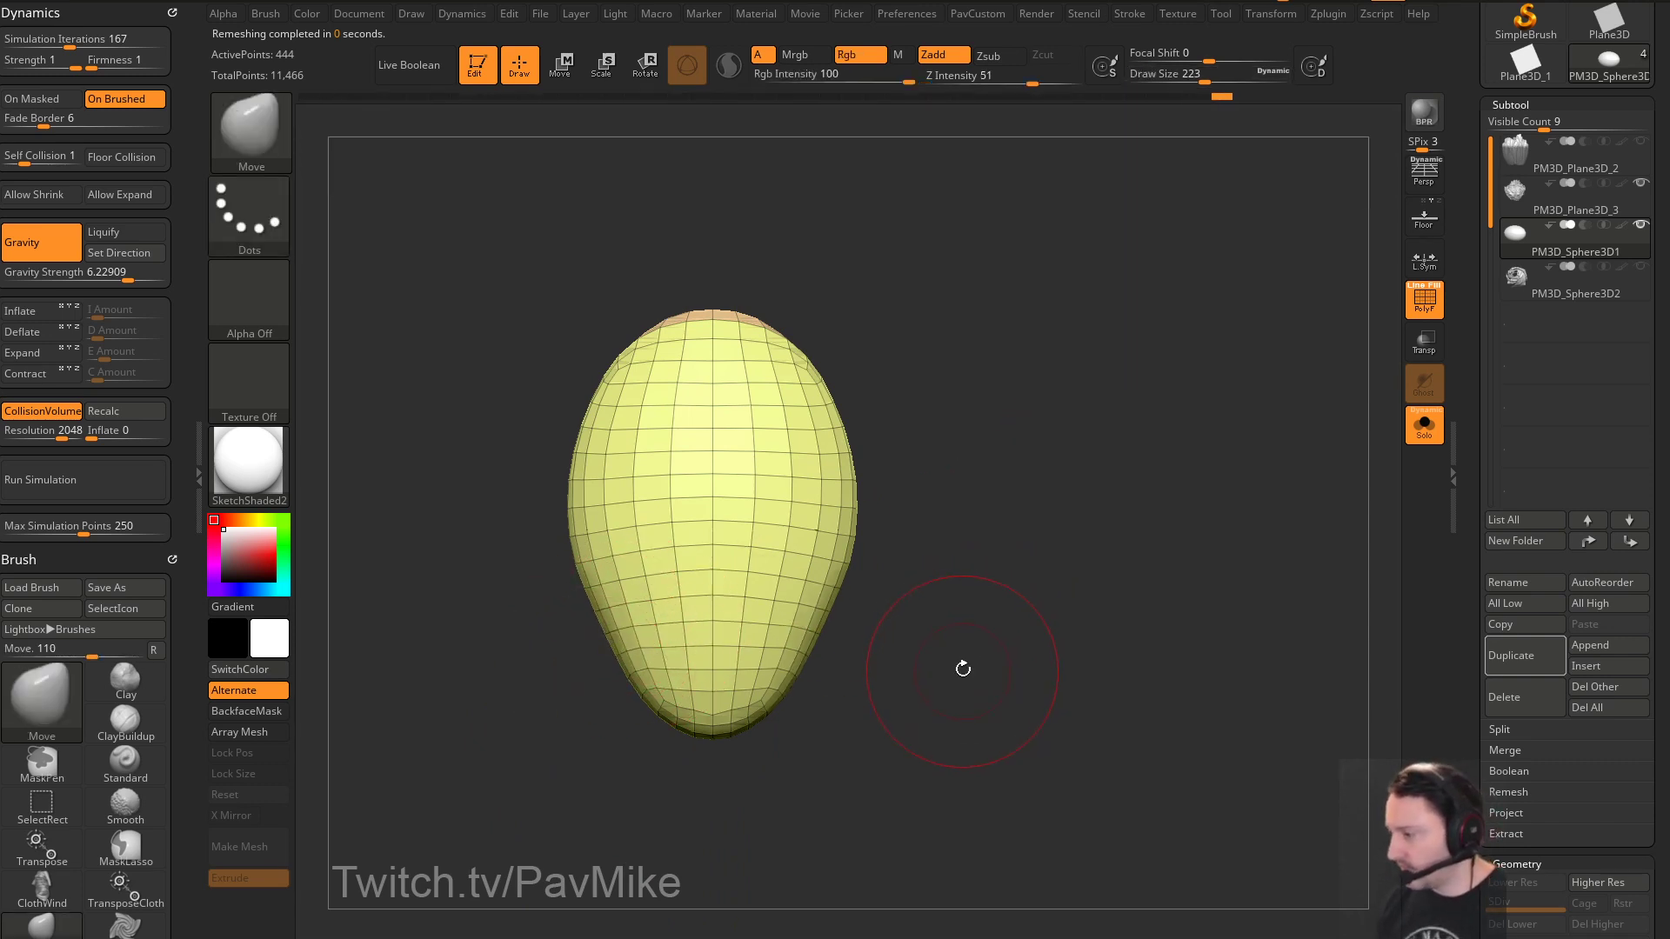
left_click_drag(963, 668, 981, 634)
left_click_drag(965, 519, 947, 608)
Isolate the upper polygroup of the egg and split the hidden lower half into its own subtool
key("ctrl+shift")
left_click_drag(695, 584, 700, 587)
key("space")
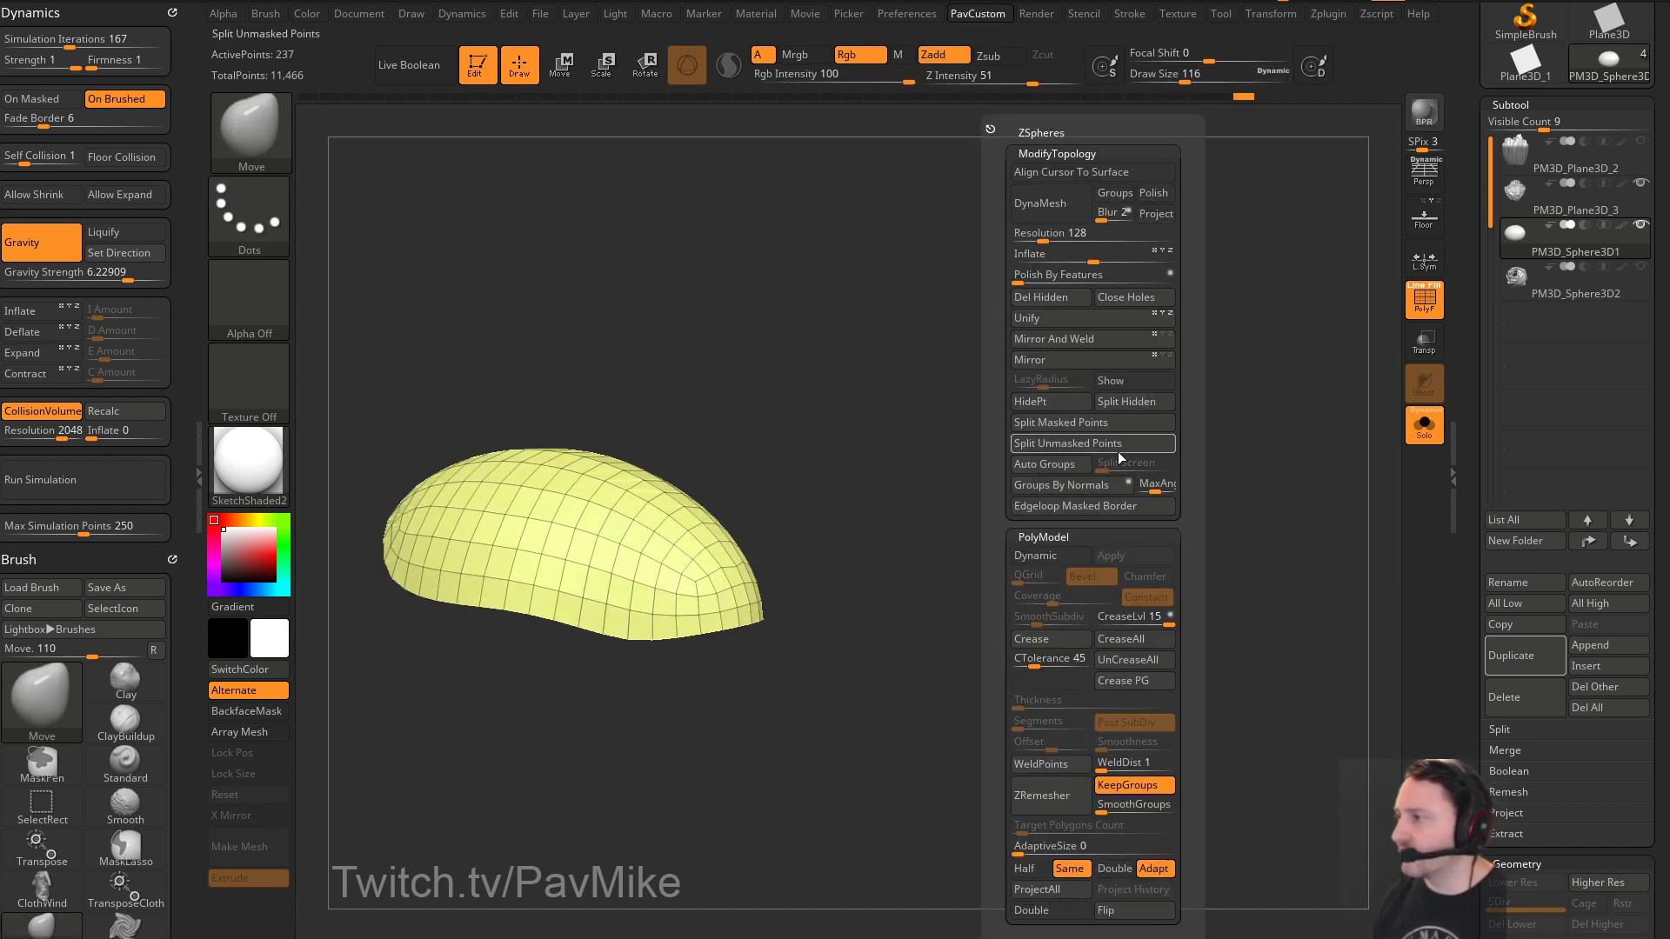
left_click(1128, 401)
Thicken the upper half into a shell with ZModeler's QMesh Polygroup All, then flip its normals
mouse_move(850, 528)
left_mouse_down()
mouse_move(946, 519)
mouse_move(942, 495)
mouse_move(935, 522)
left_mouse_up()
key("b")
key("z")
key("m")
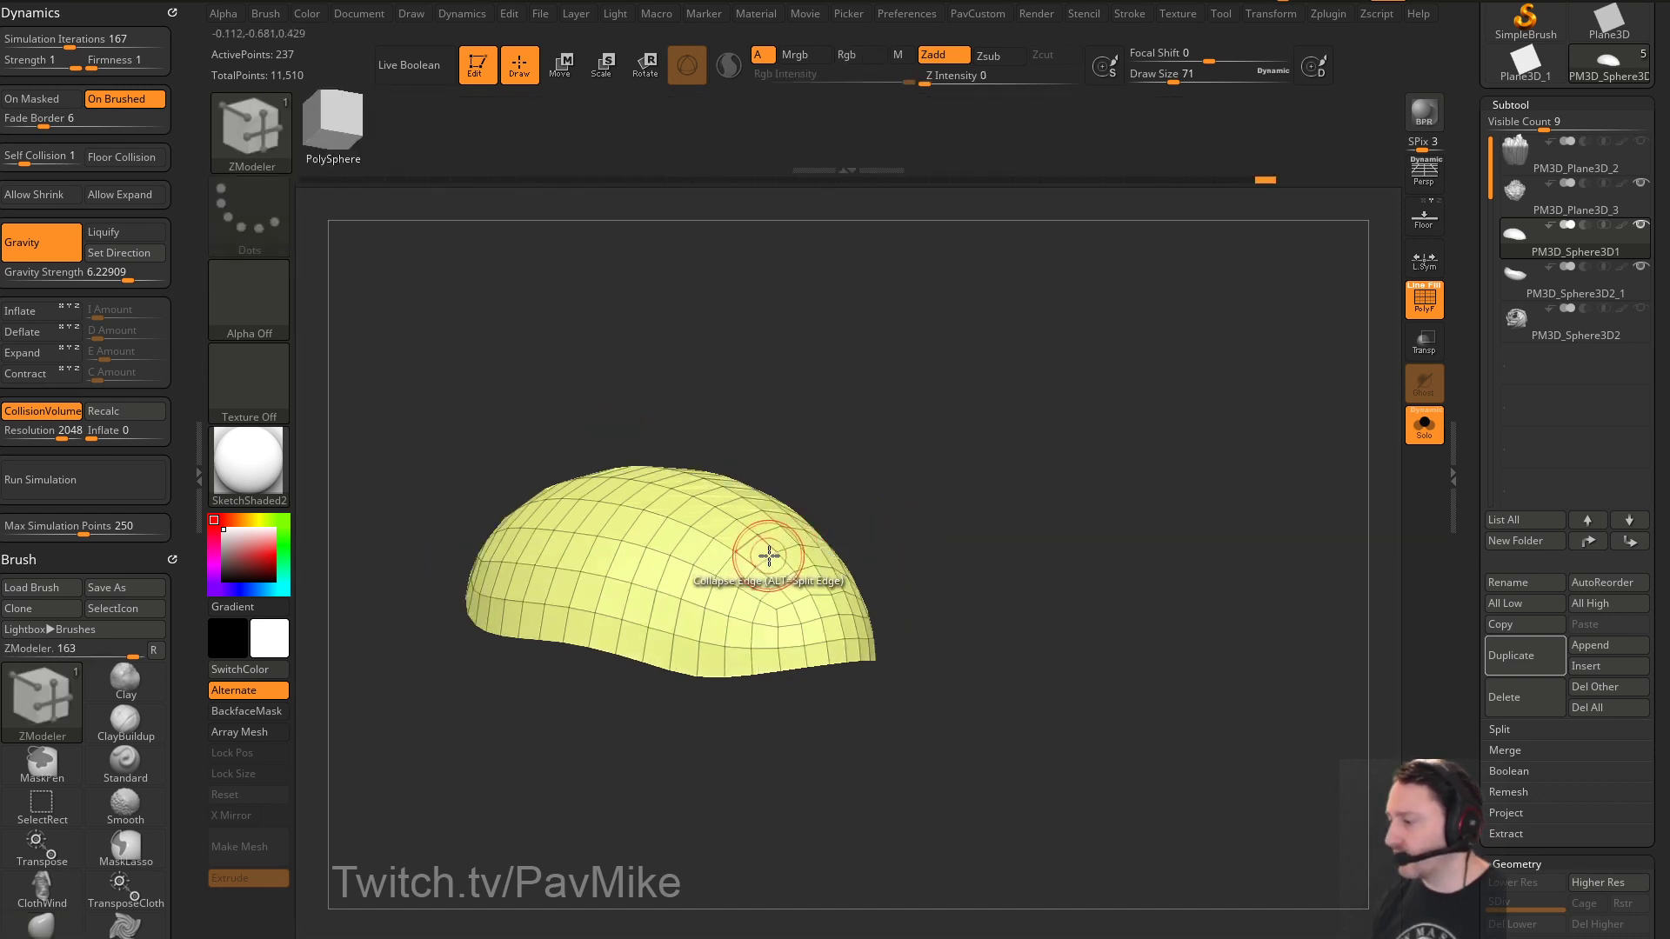
key("space")
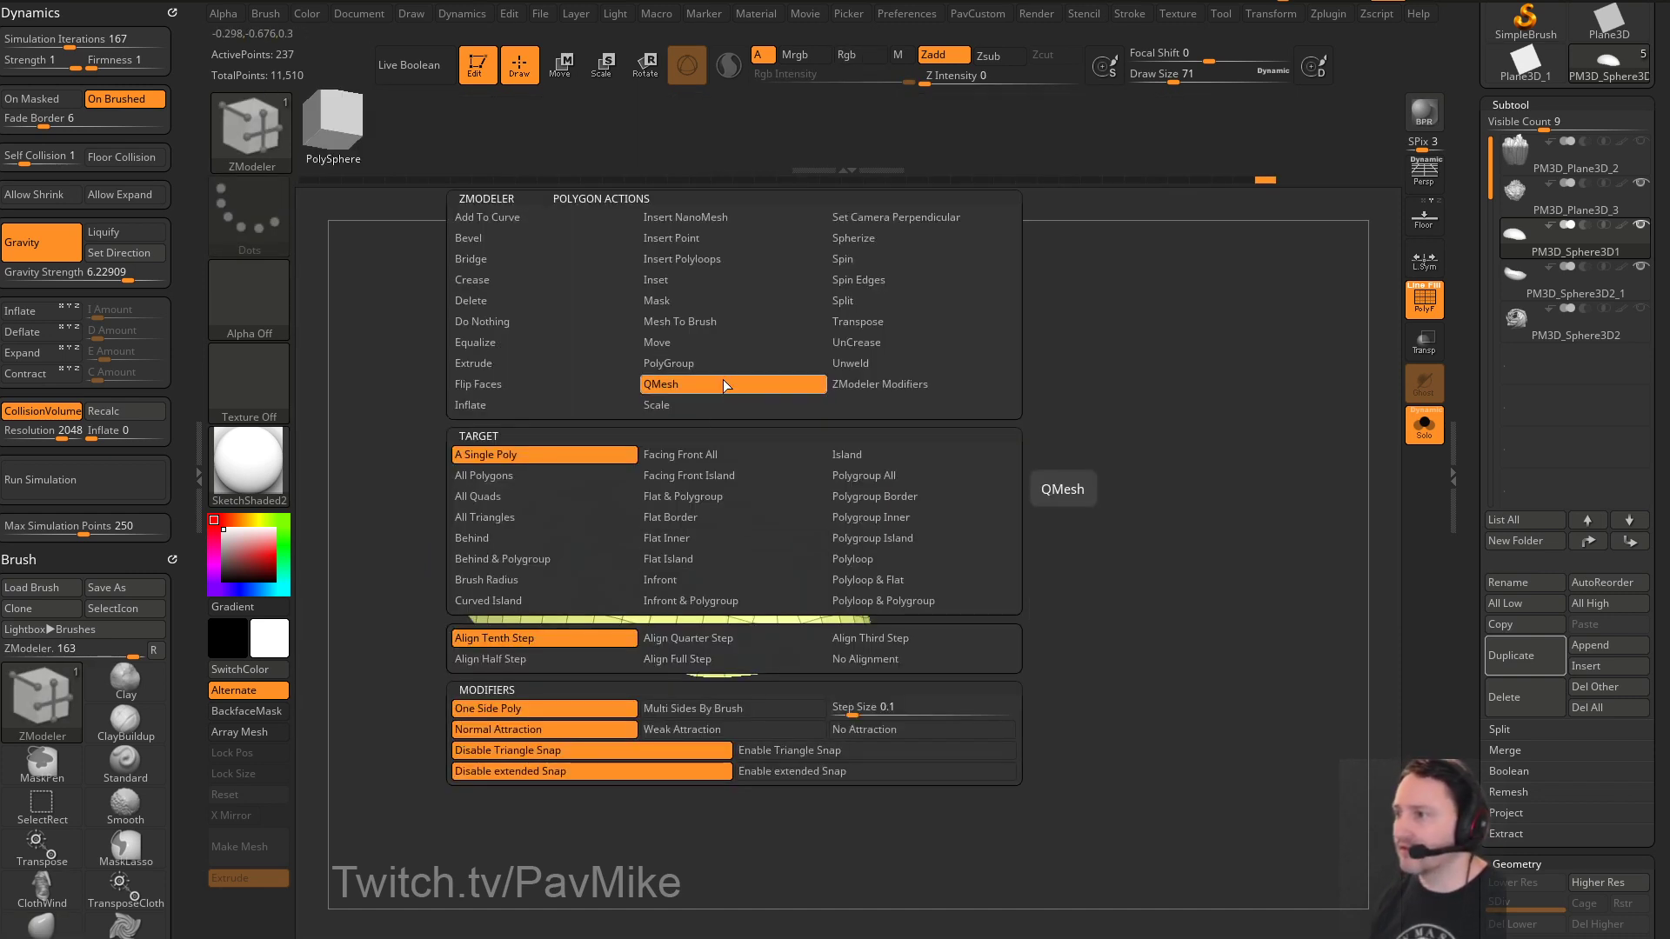
left_click(929, 476)
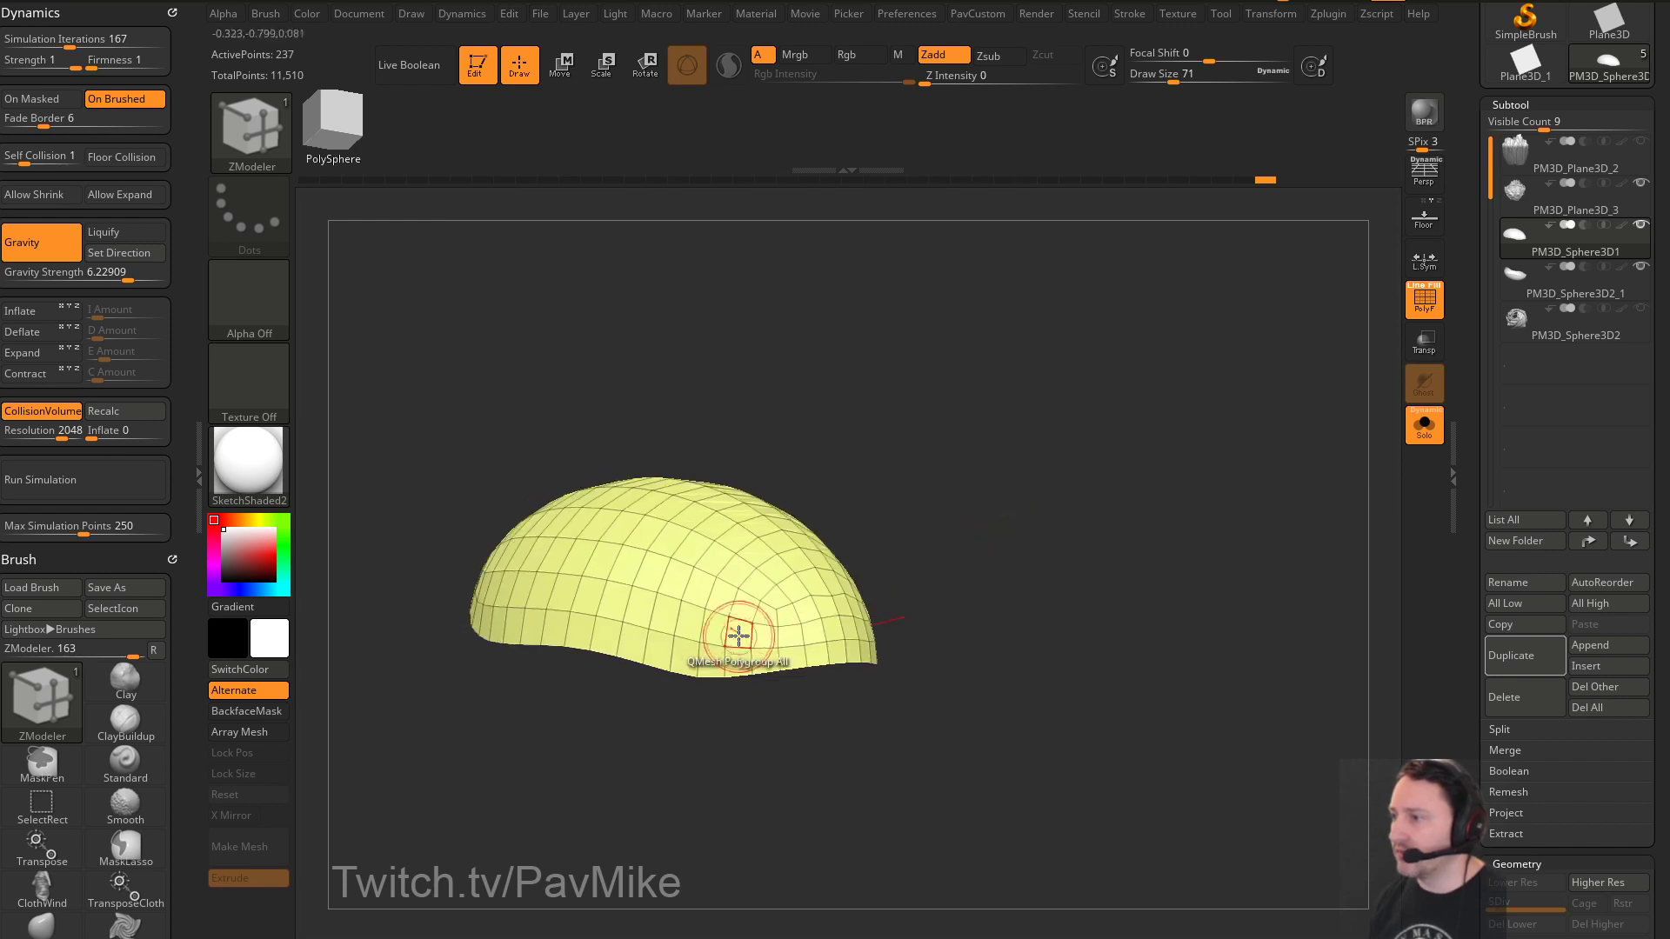
left_click_drag(718, 632, 731, 644)
key("m")
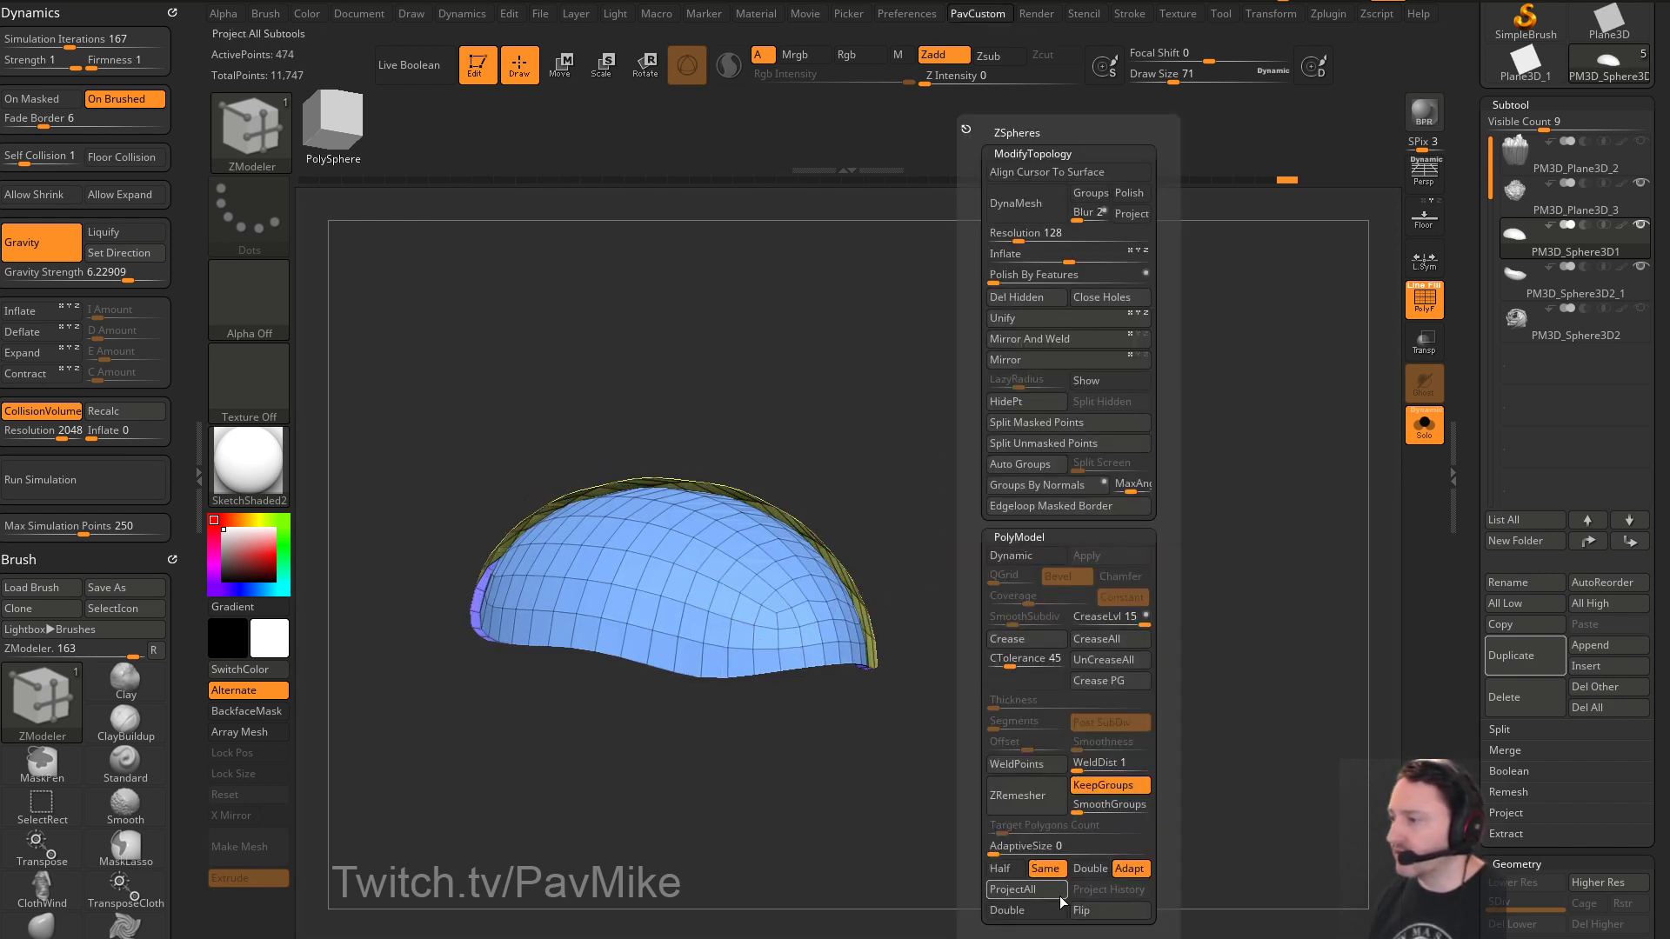
key("ctrl+w")
Isolate the lower half, thicken it into a shell with QMesh Polygroup All, and flip its normals
left_click_drag(929, 668, 925, 563, "alt")
left_click(1273, 510)
left_click(791, 621, "alt")
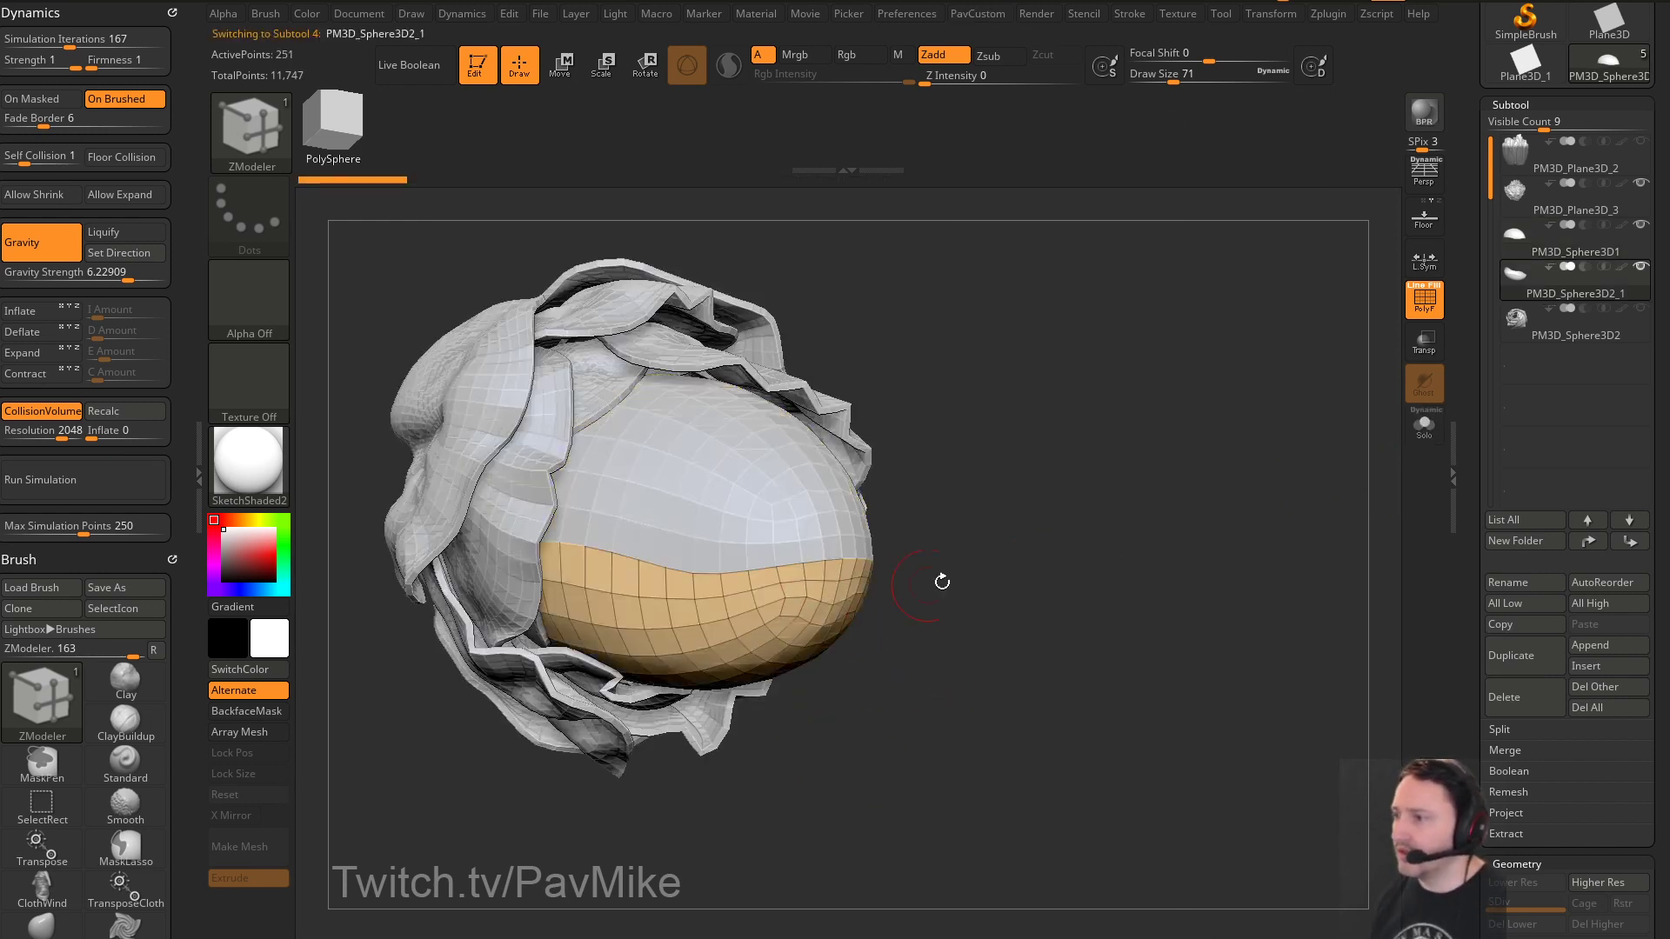
key("m")
left_click(1425, 429)
left_click_drag(1278, 496, 1196, 533)
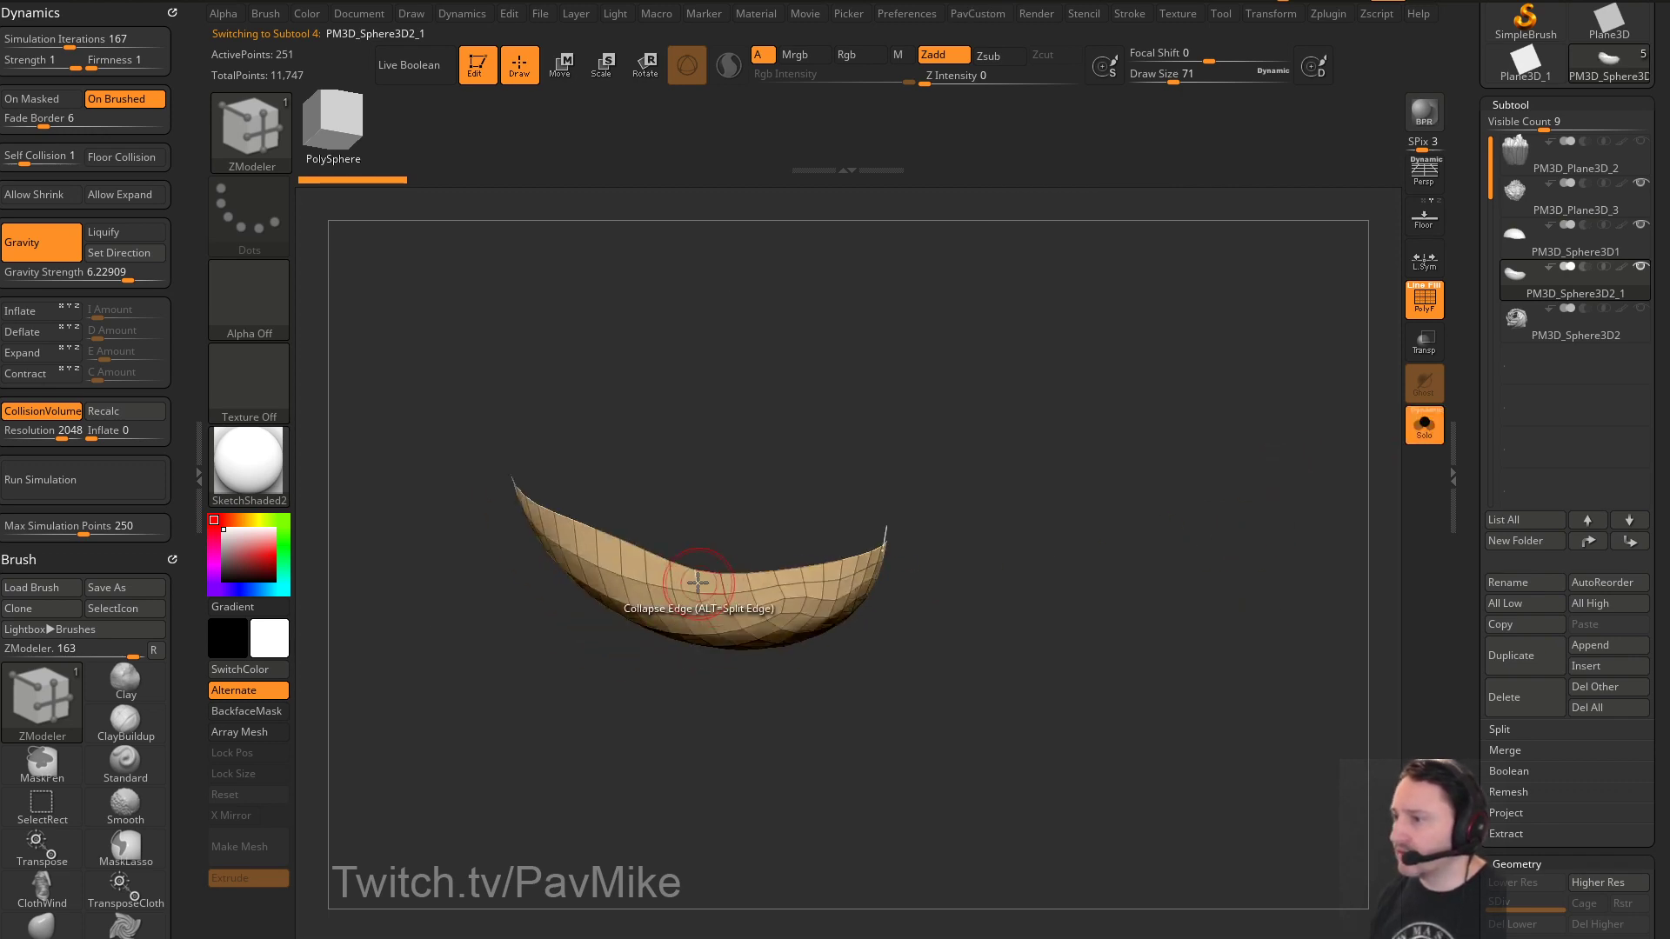
left_click_drag(698, 583, 713, 626)
key("m")
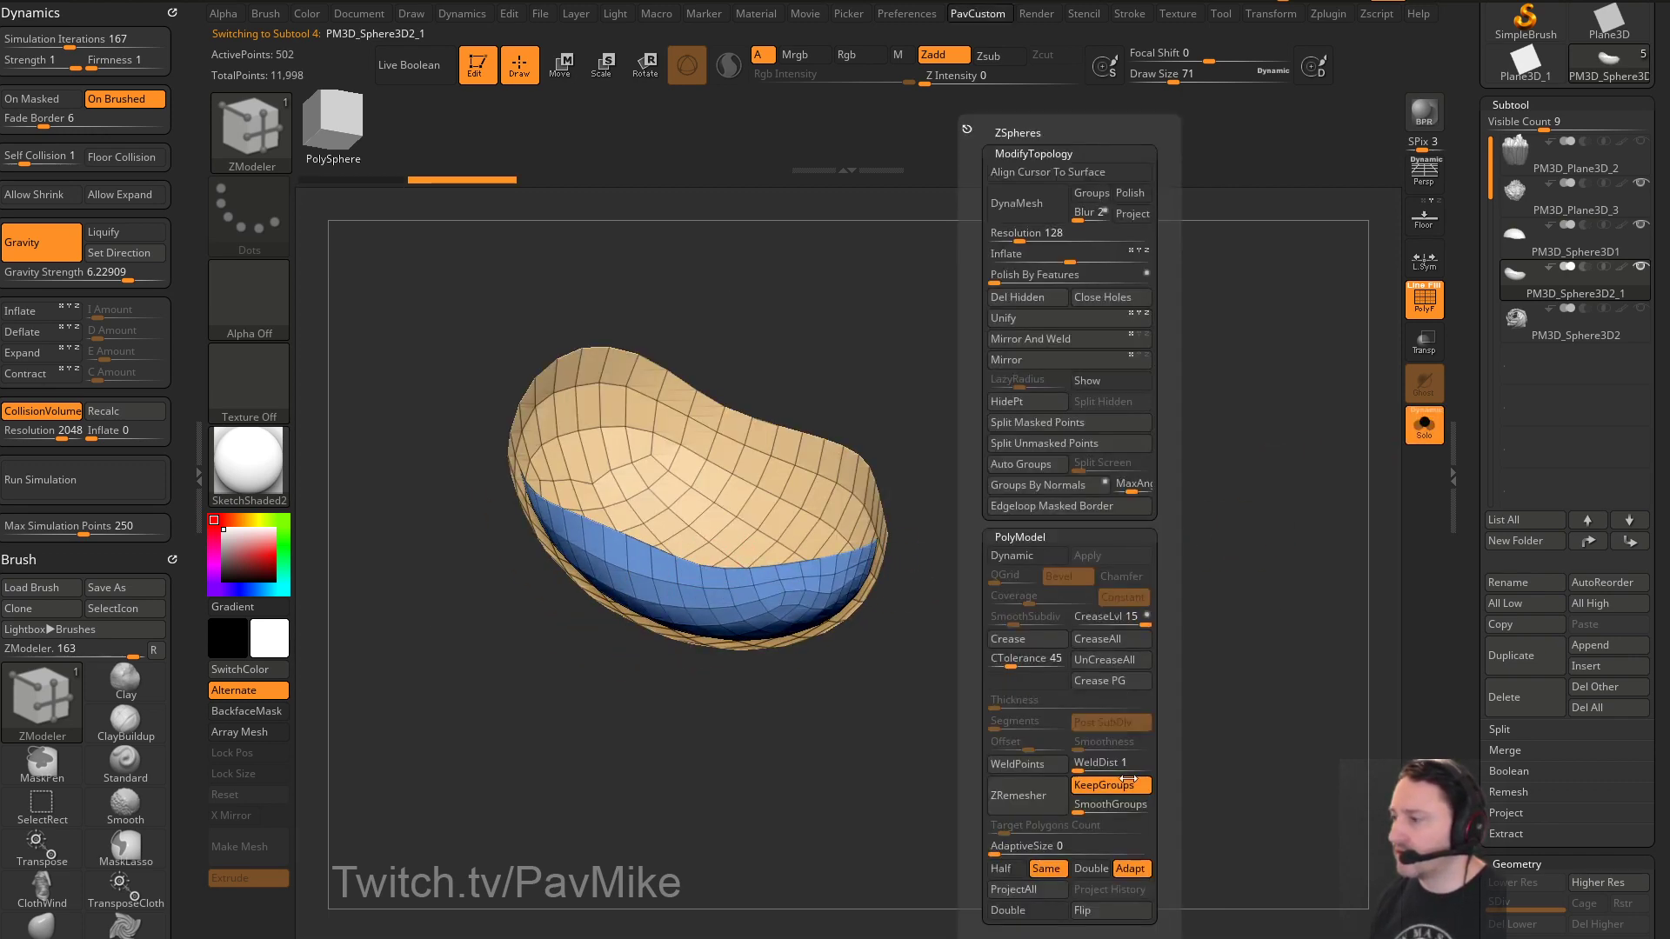
left_click(1111, 912)
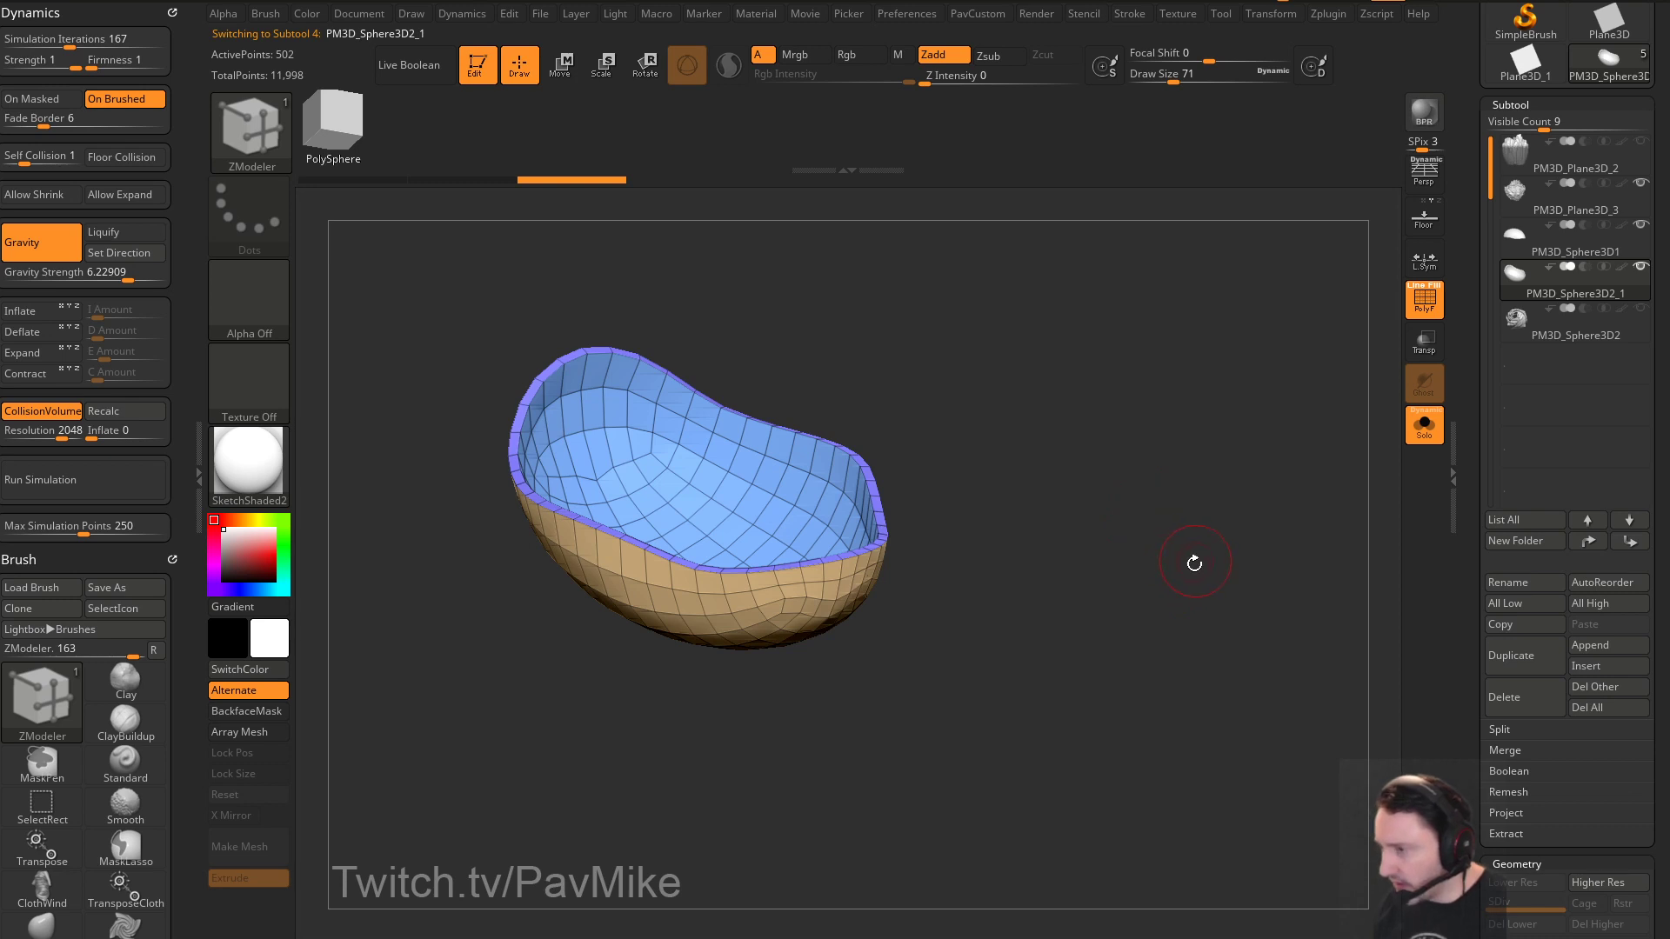
Show both egg halves together with the petals and make the upper half the active subtool
left_click_drag(1194, 563, 1349, 487)
left_click(1424, 424)
left_click(1425, 298)
left_click_drag(1252, 440, 1197, 428)
key("Up")
left_click(1424, 297)
key("space")
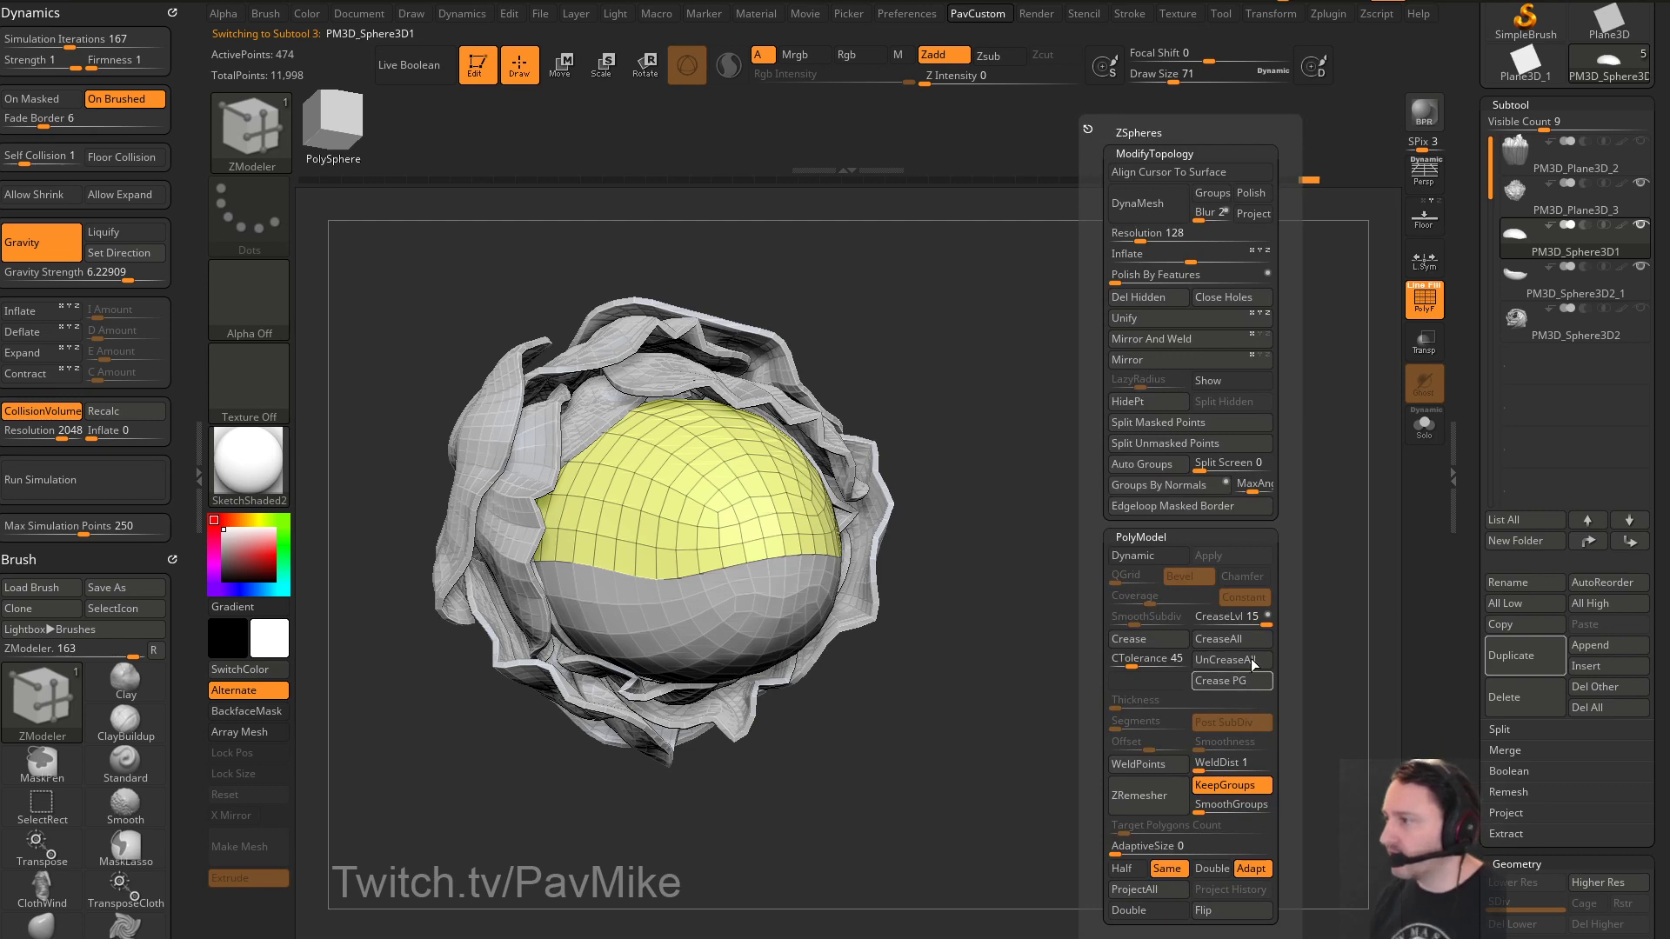
Crease the upper half's rim at crease level 2 and turn on dynamic subdivision with SmoothSubdiv 3
left_click(1425, 427)
left_click_drag(1306, 476, 1204, 474)
left_click(1425, 426)
key("space")
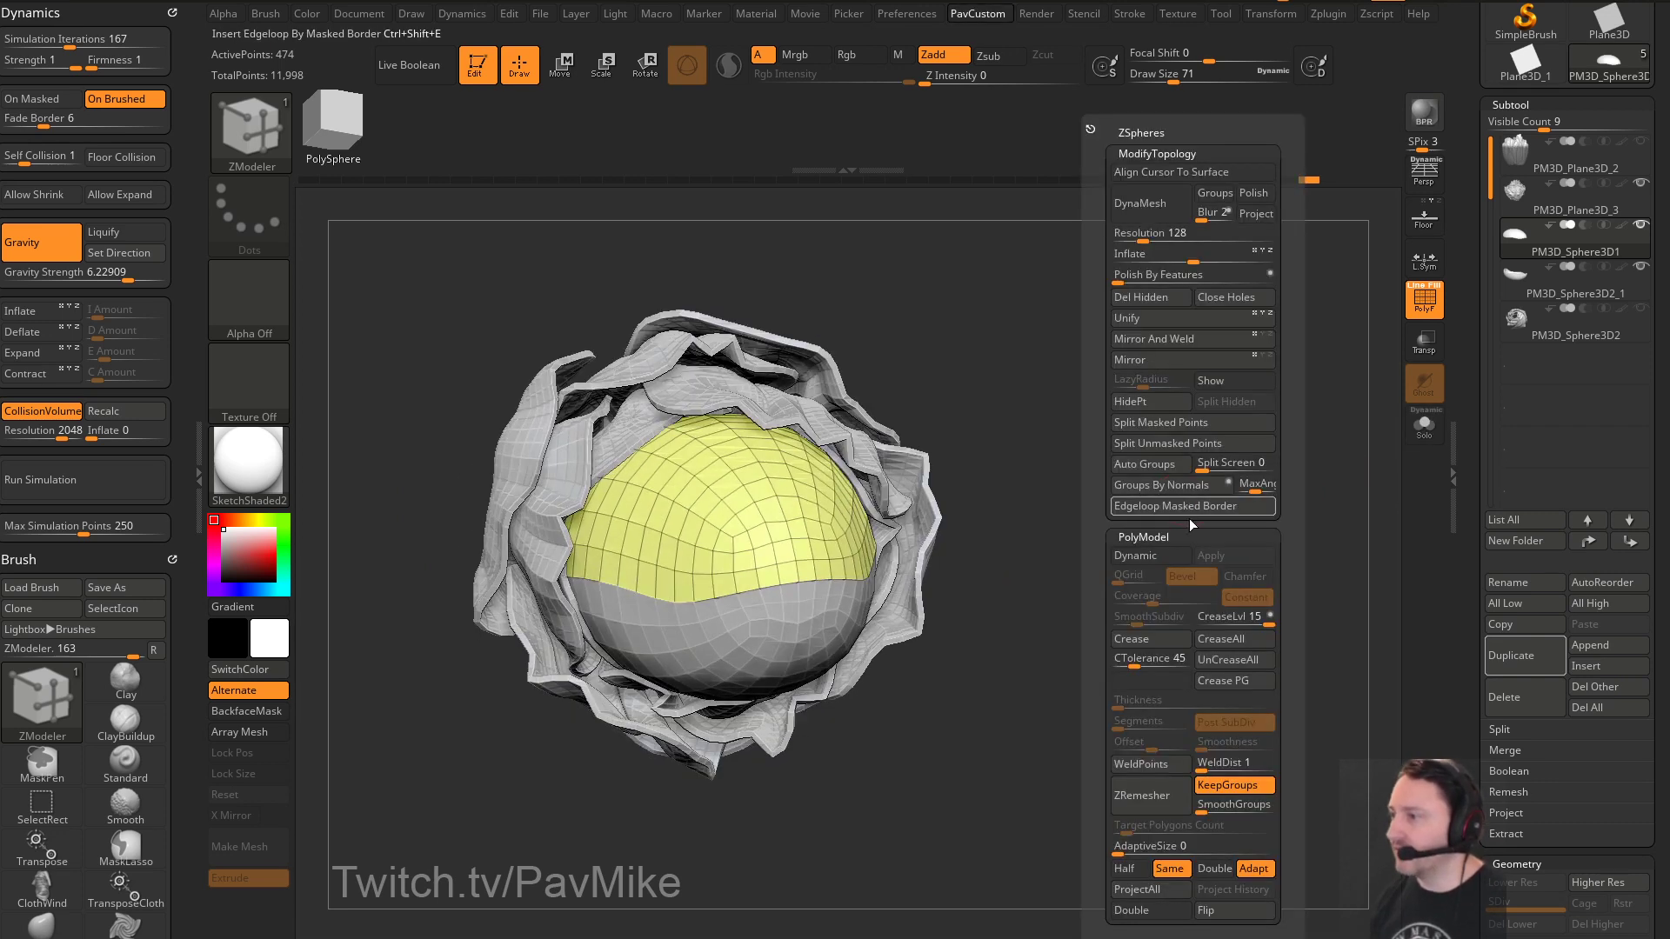
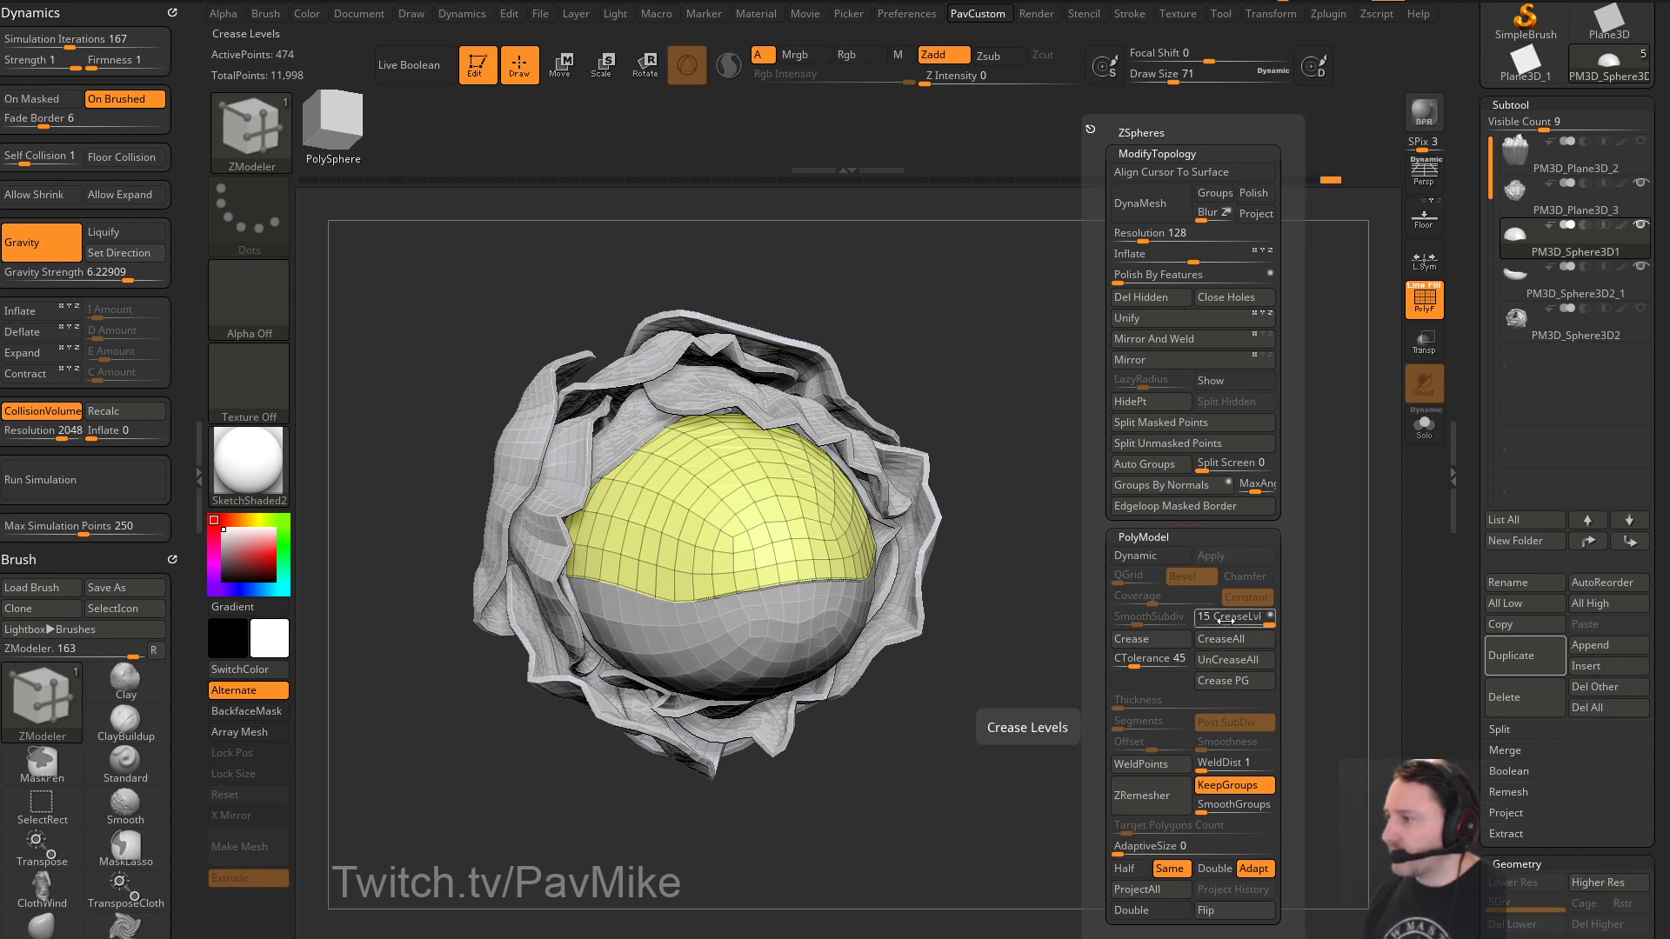
left_click_drag(1228, 622, 1209, 624)
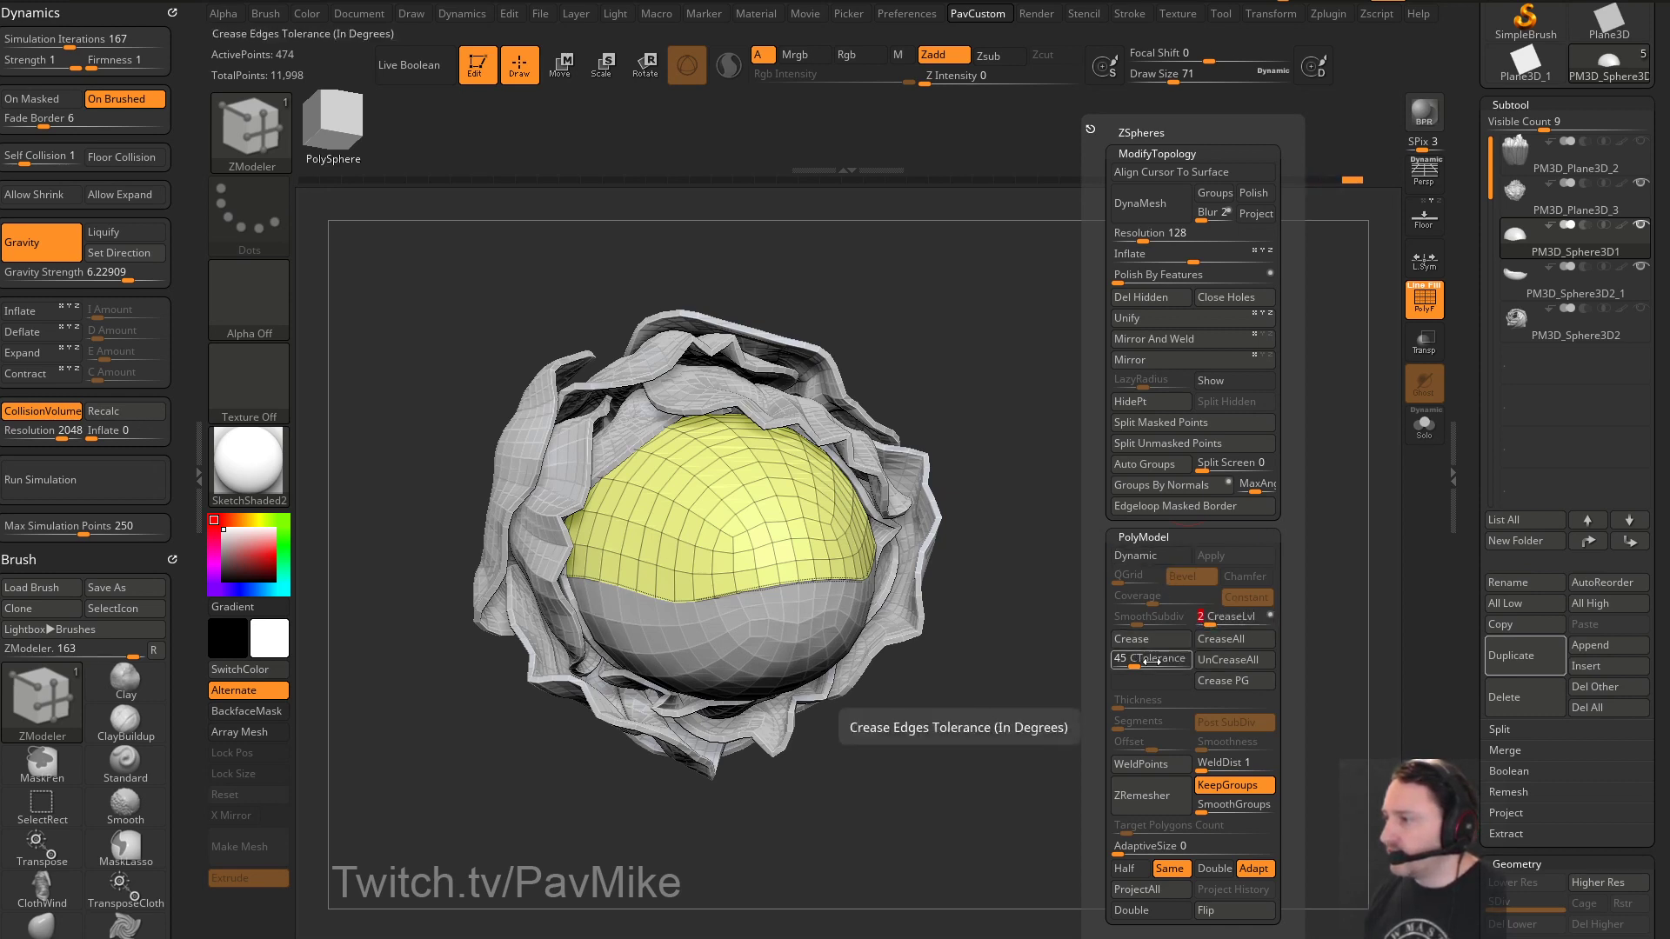
key("d")
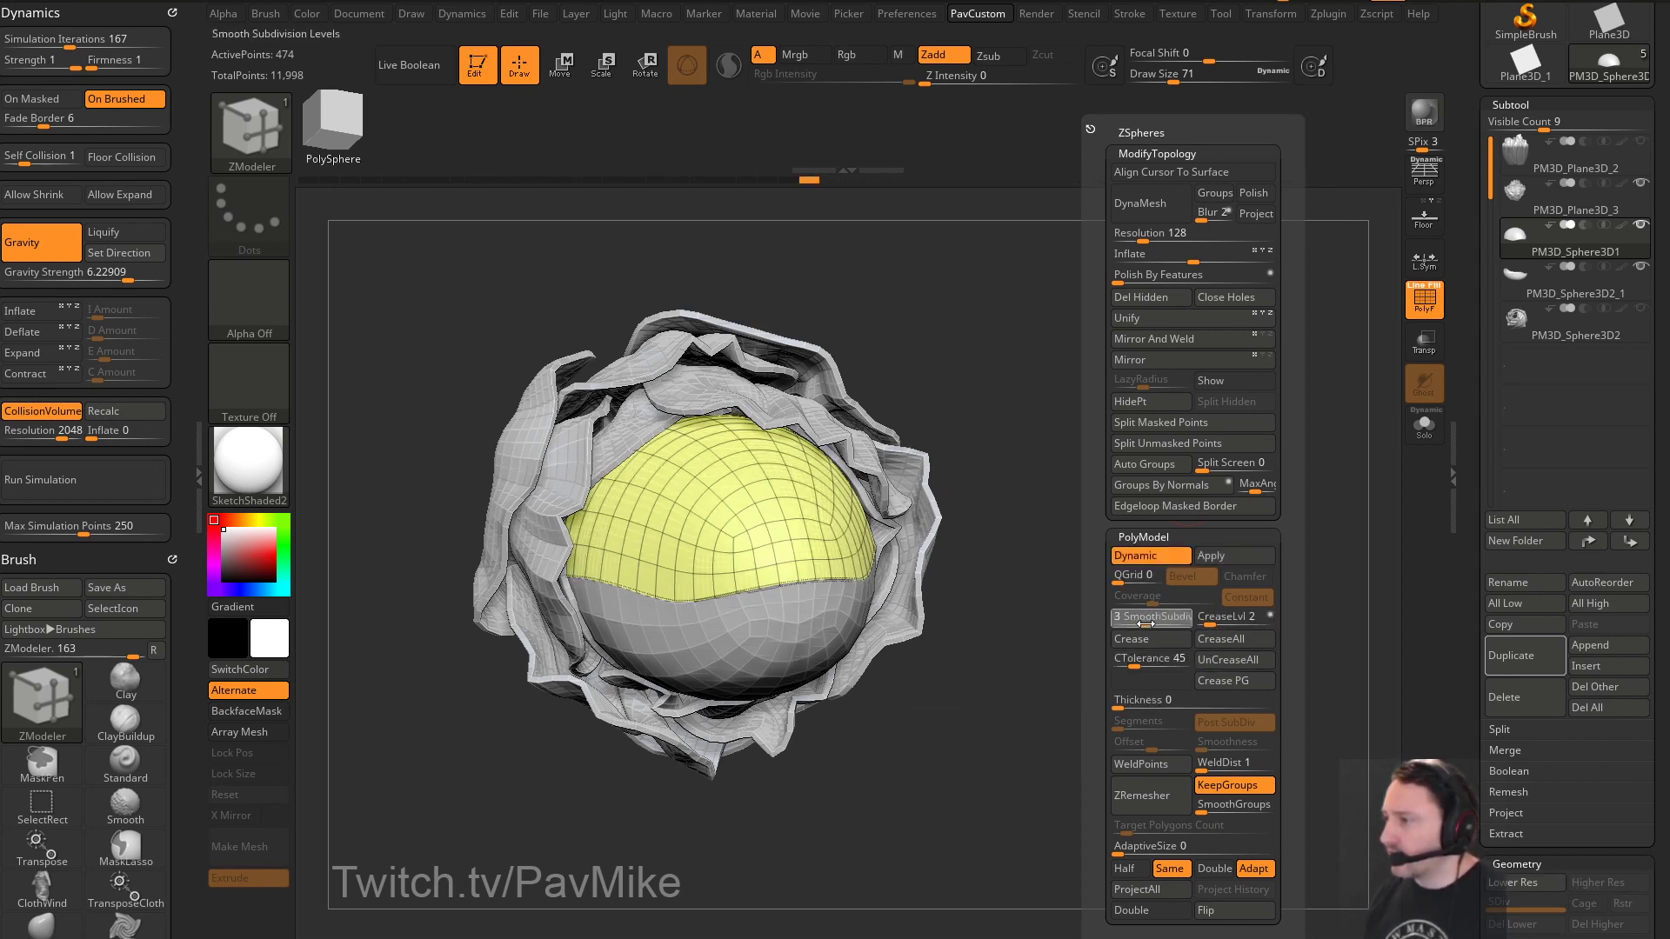
Isolate the upper half and mask everything but its rim with ZModeler's Transpose EdgeLoop Complete action, returning to Draw mode
left_click_drag(998, 540, 1103, 450)
left_click(1423, 425)
key("shift+f")
left_click_drag(853, 583, 843, 590)
mouse_move(990, 520)
left_mouse_down()
mouse_move(1018, 485)
mouse_move(988, 517)
left_mouse_up()
key("space")
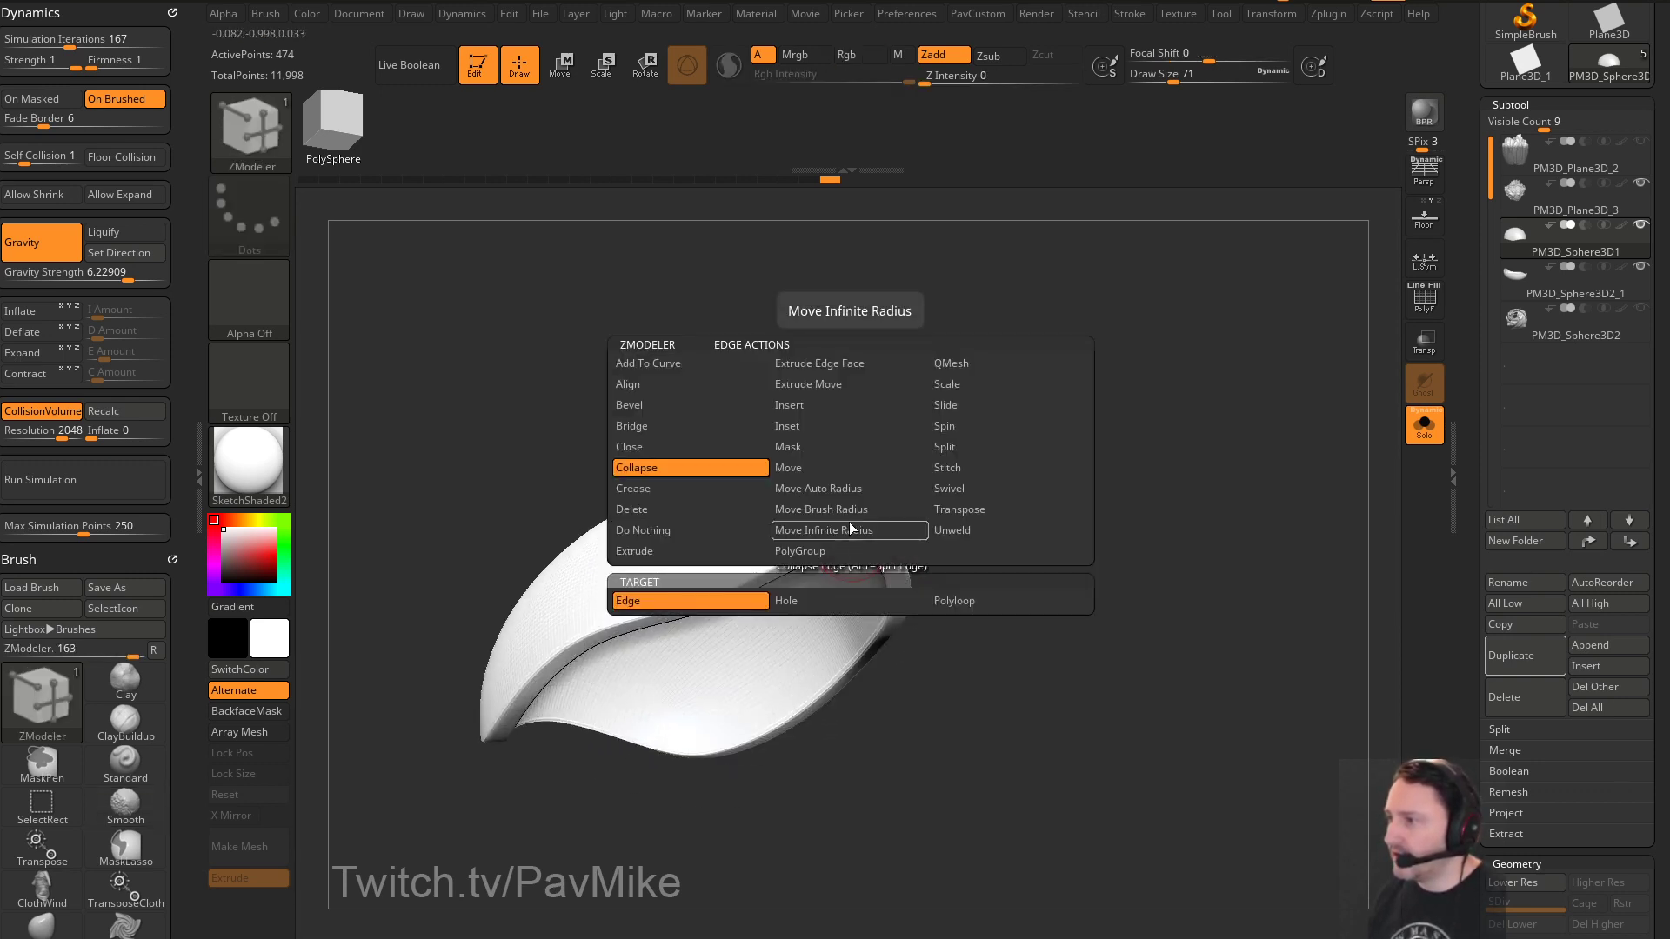
left_click(955, 510)
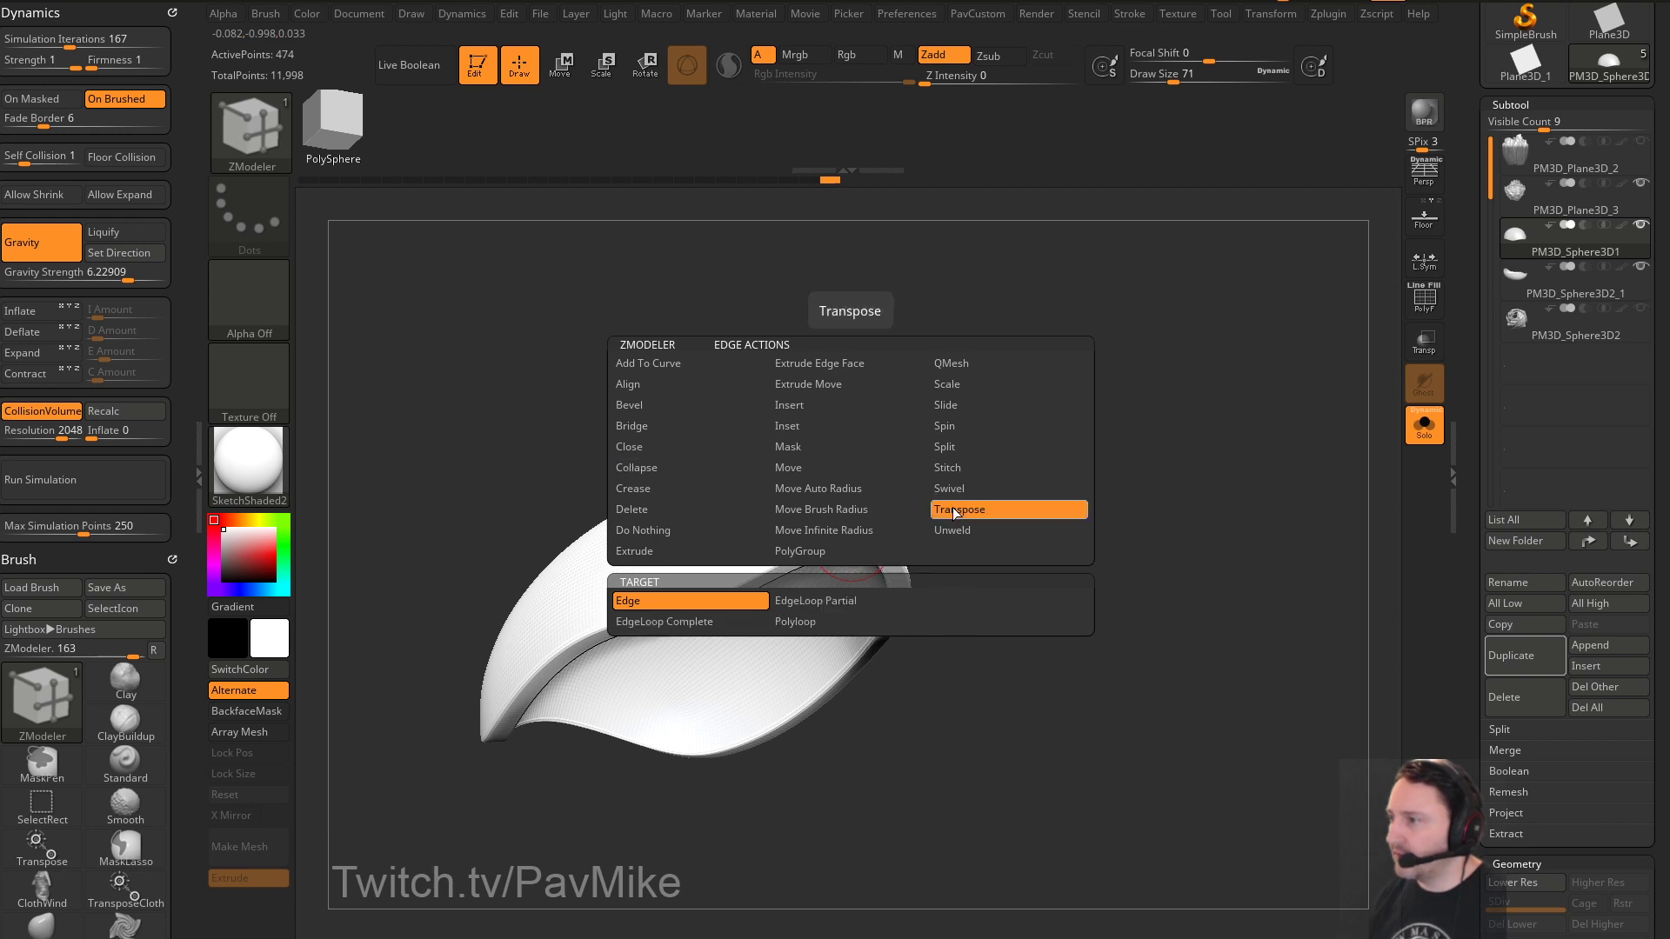
left_click(725, 623)
left_click(857, 539)
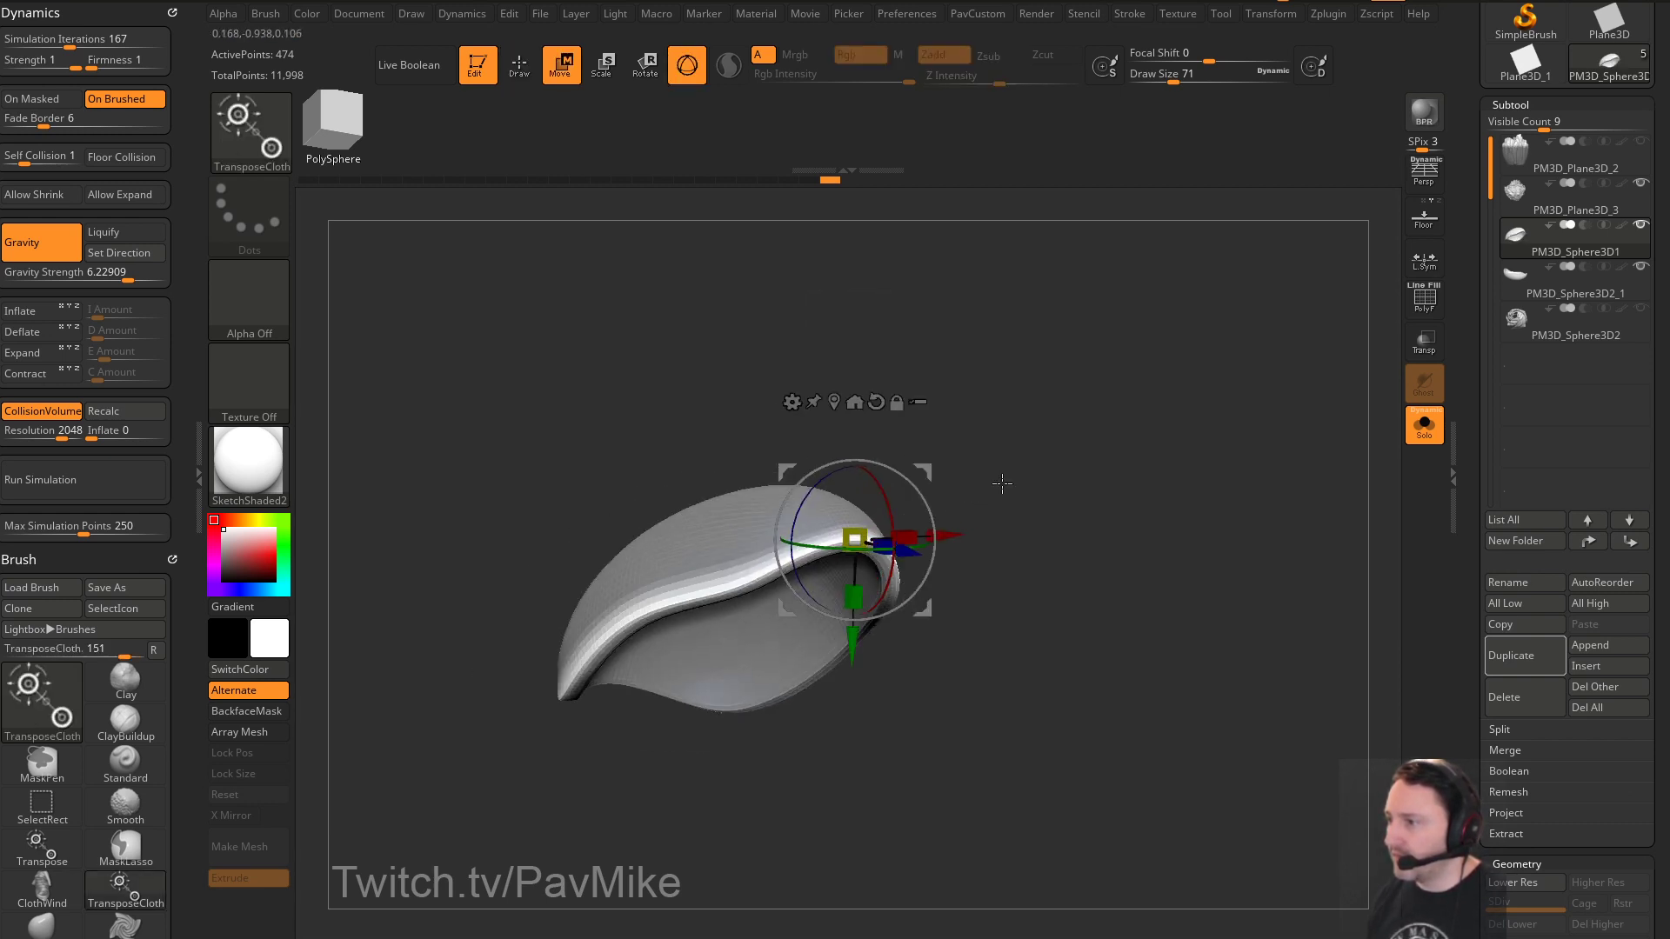
left_click_drag(1001, 483, 977, 492)
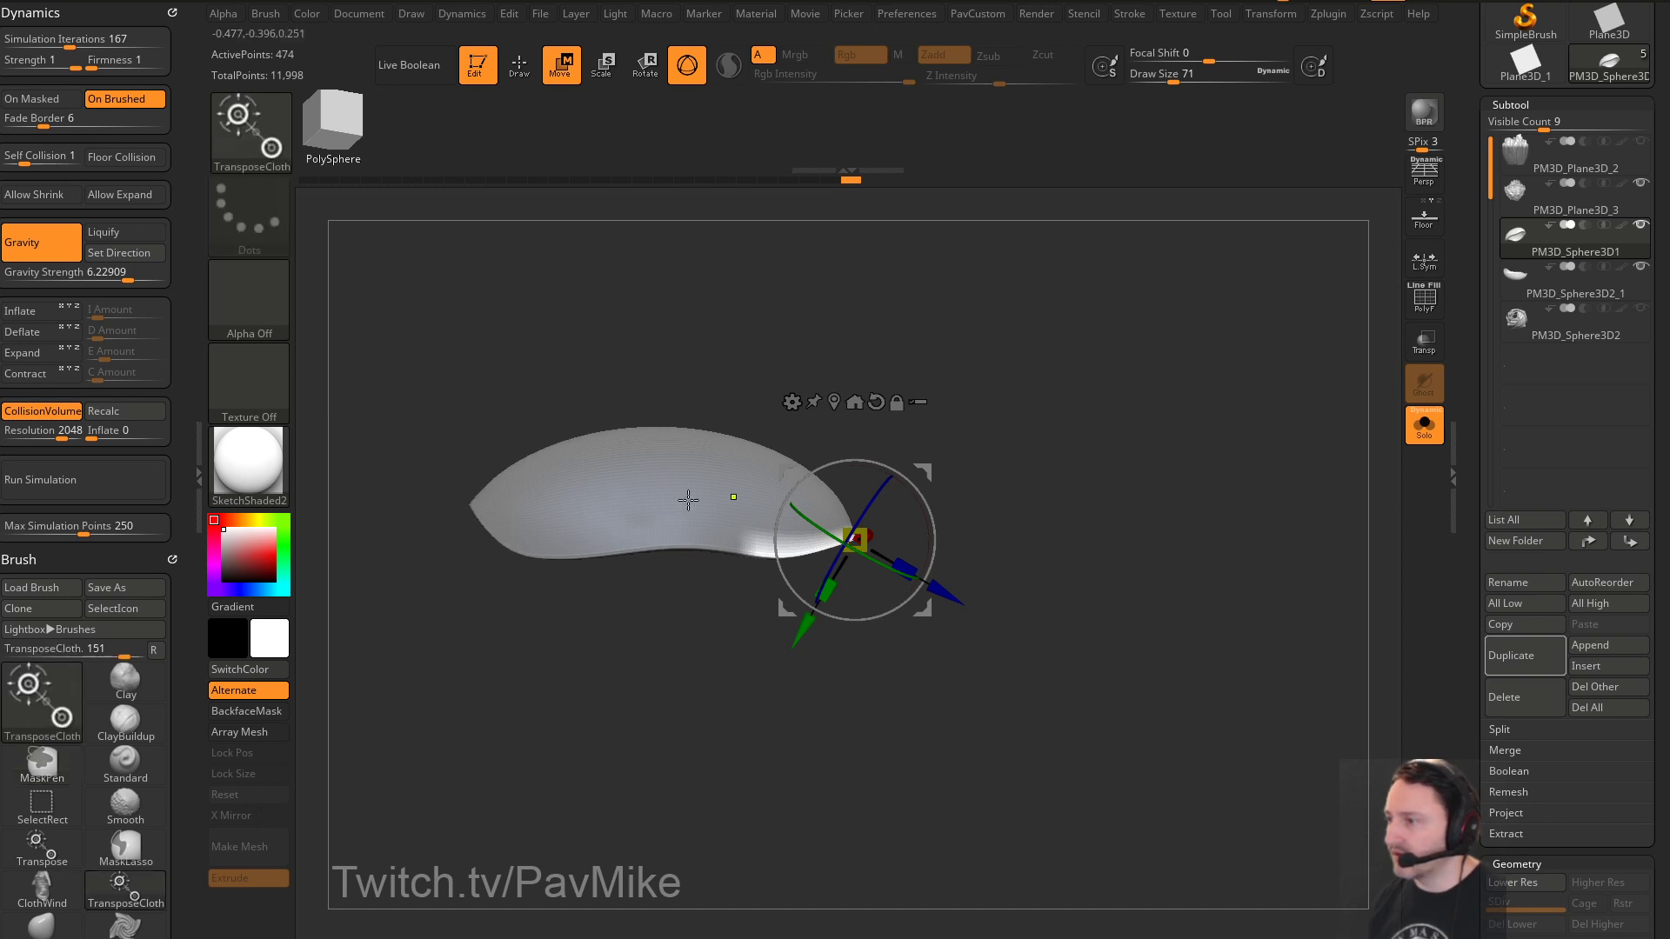
left_click_drag(1120, 353, 1122, 486)
key("q")
Adjust the unmasked front rim of the upper half with the Move brush at draw size 71, then show the whole flower
key("s")
left_click_drag(820, 534, 835, 535)
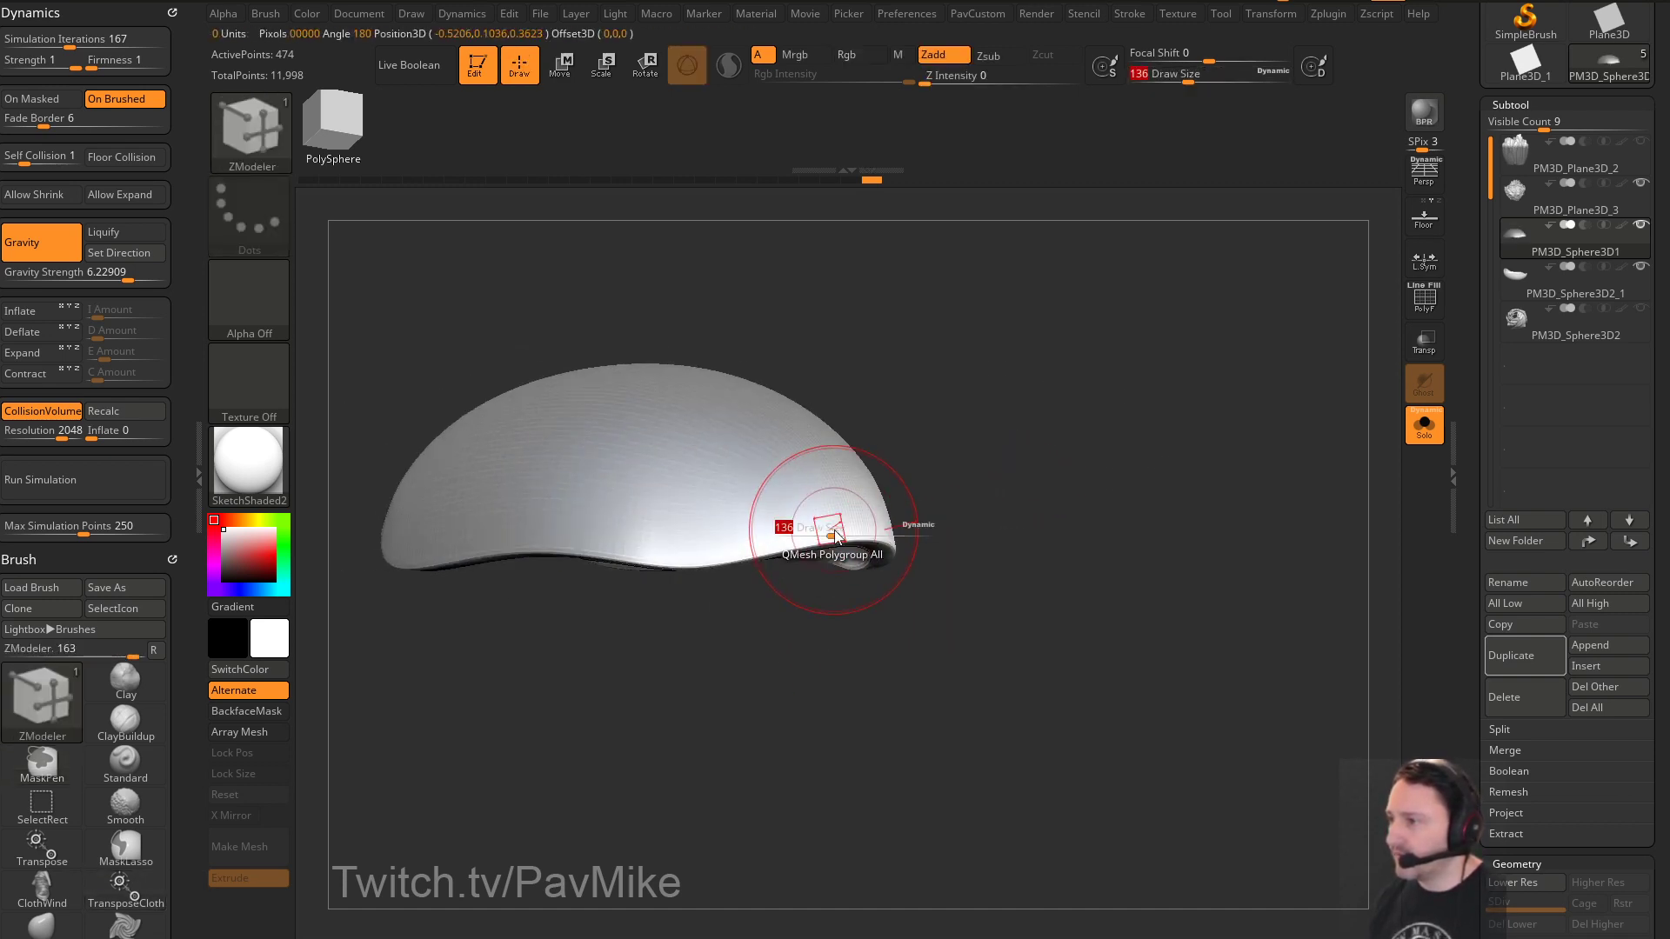
key("b")
key("m")
key("v")
right_click_drag(698, 497, 749, 509)
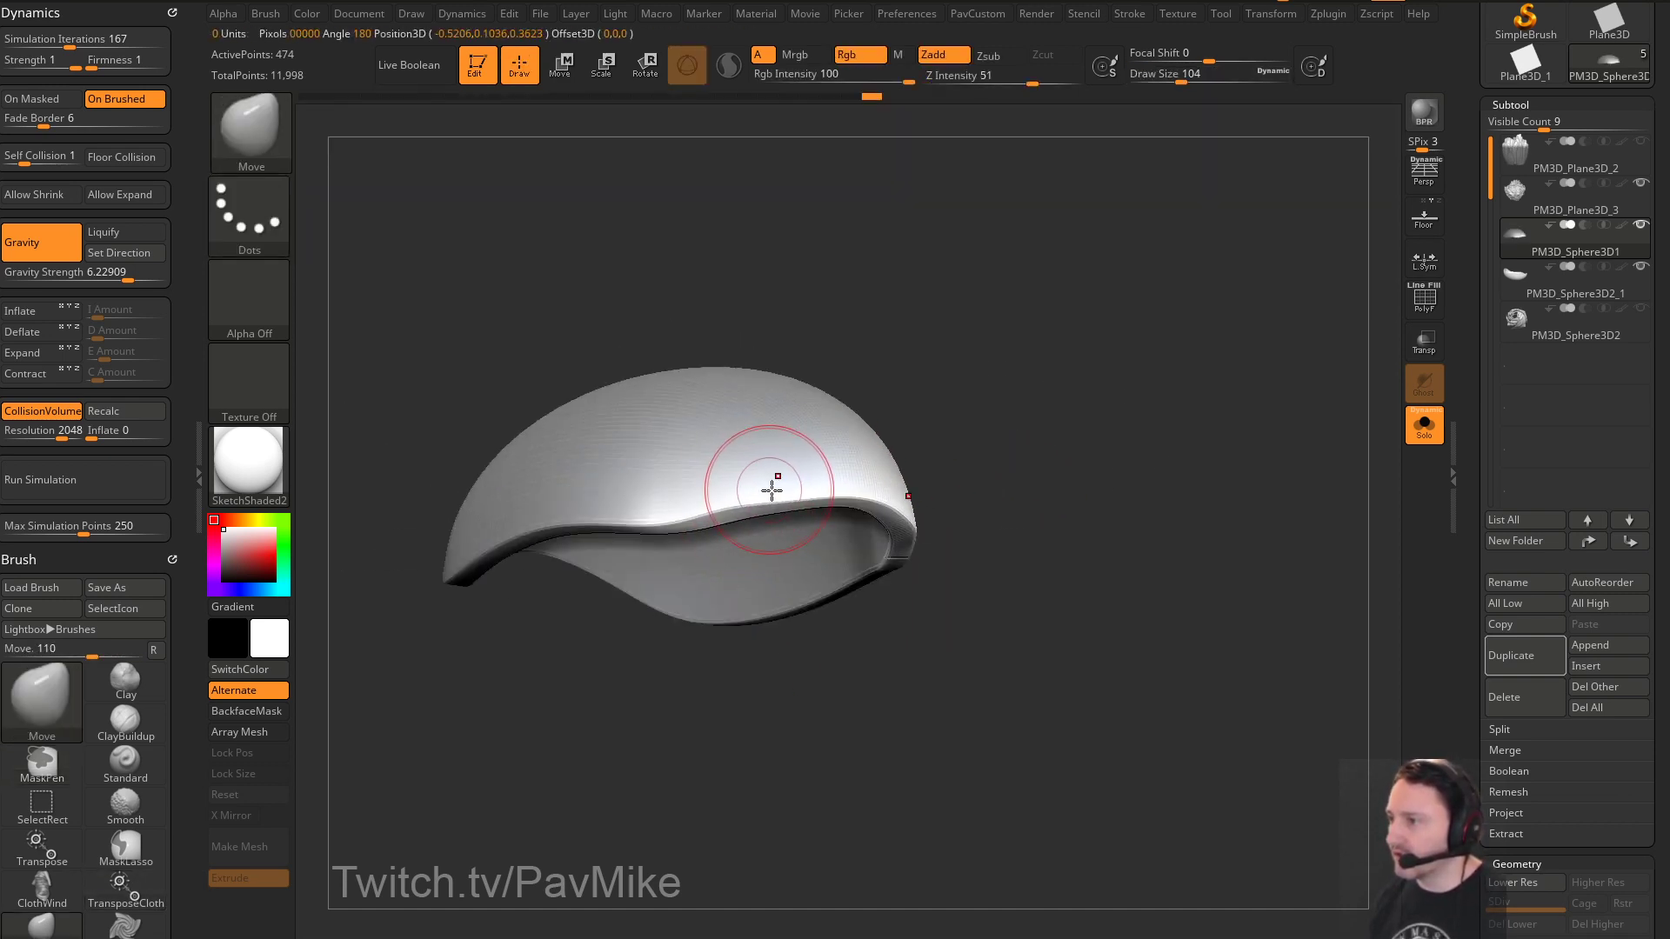
key("bracketleft")
key("bracketleft")
key("bracketleft")
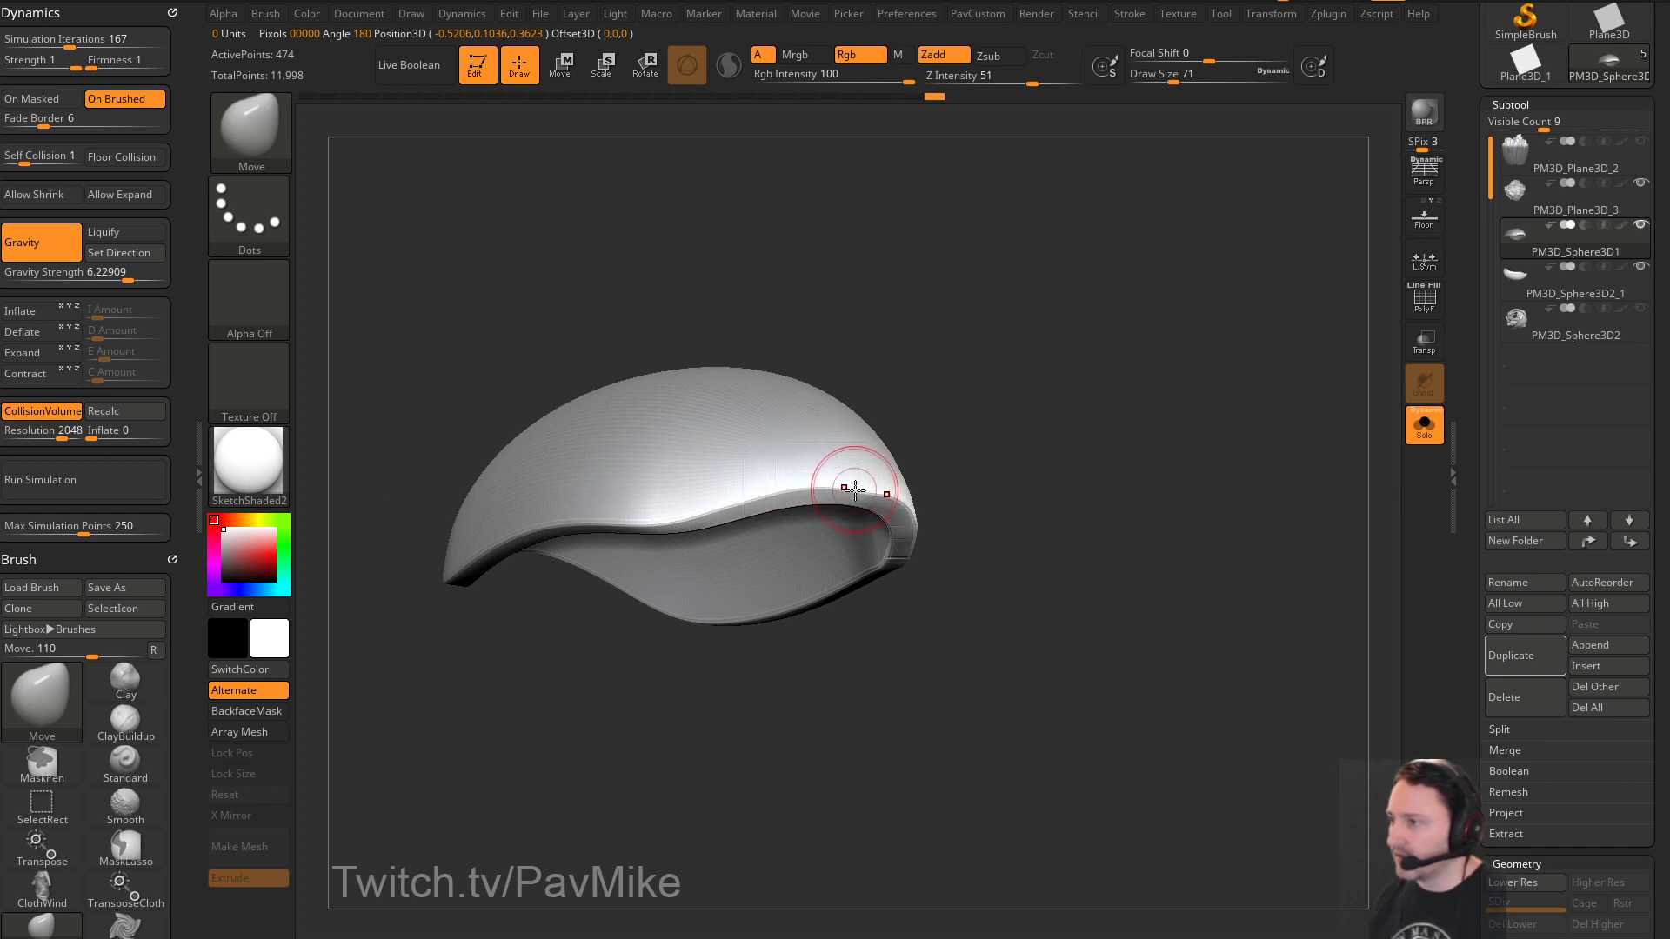
mouse_move(965, 448)
right_mouse_down()
mouse_move(995, 426)
mouse_move(946, 422)
right_mouse_up()
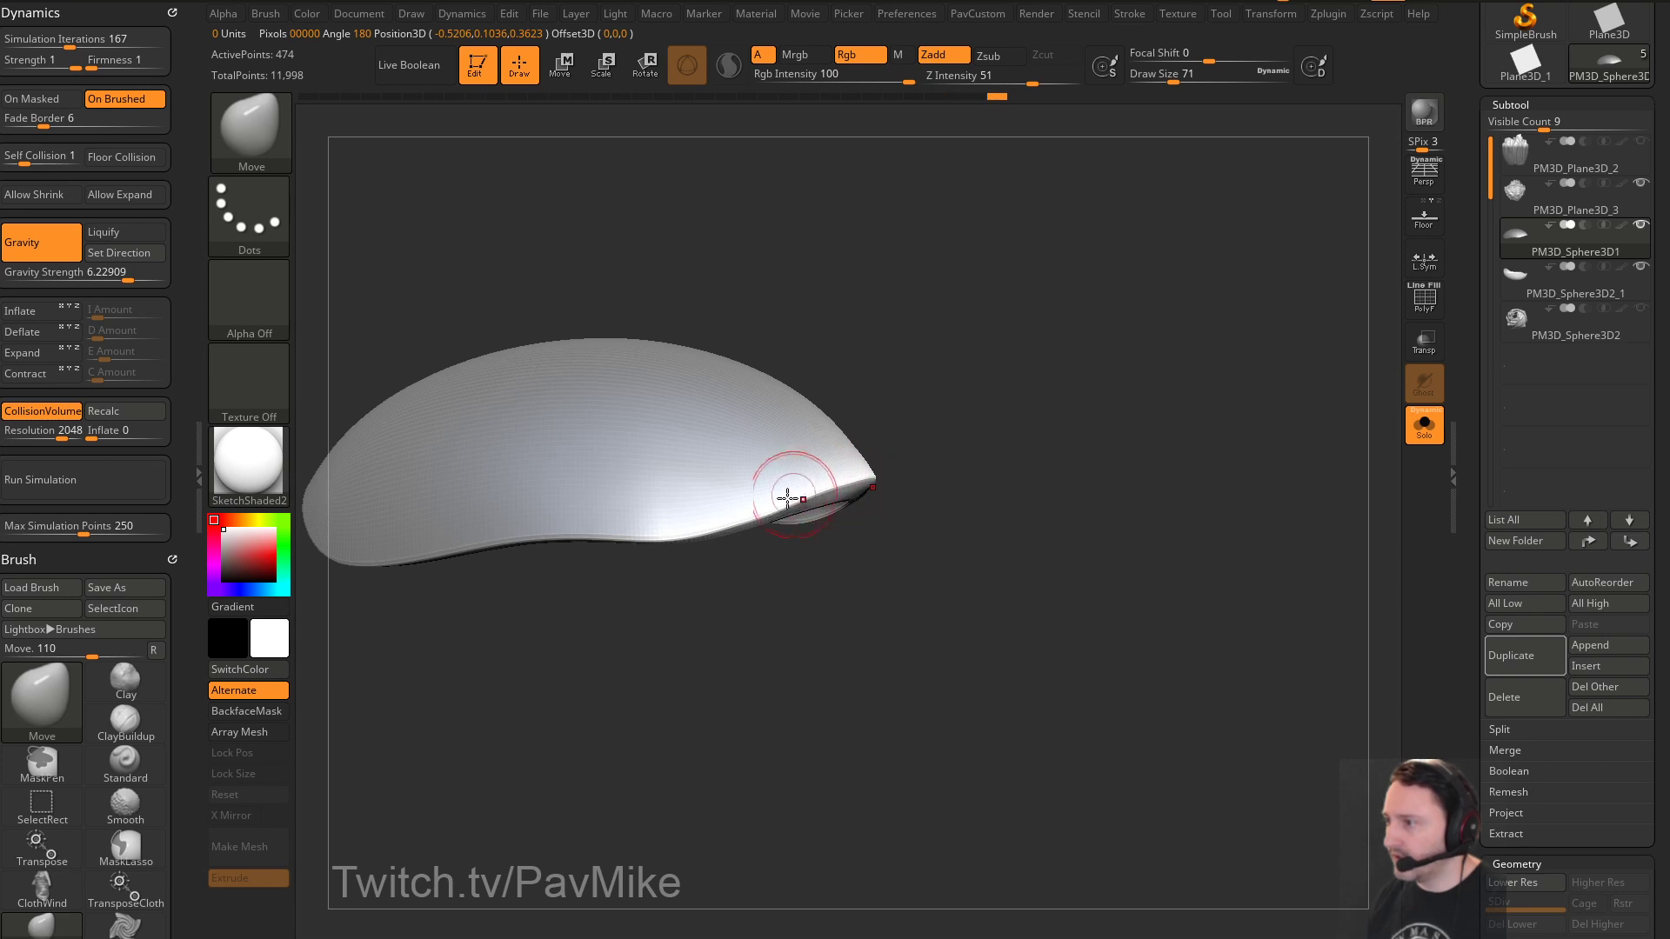
right_click_drag(787, 497, 810, 494)
left_click(1423, 426)
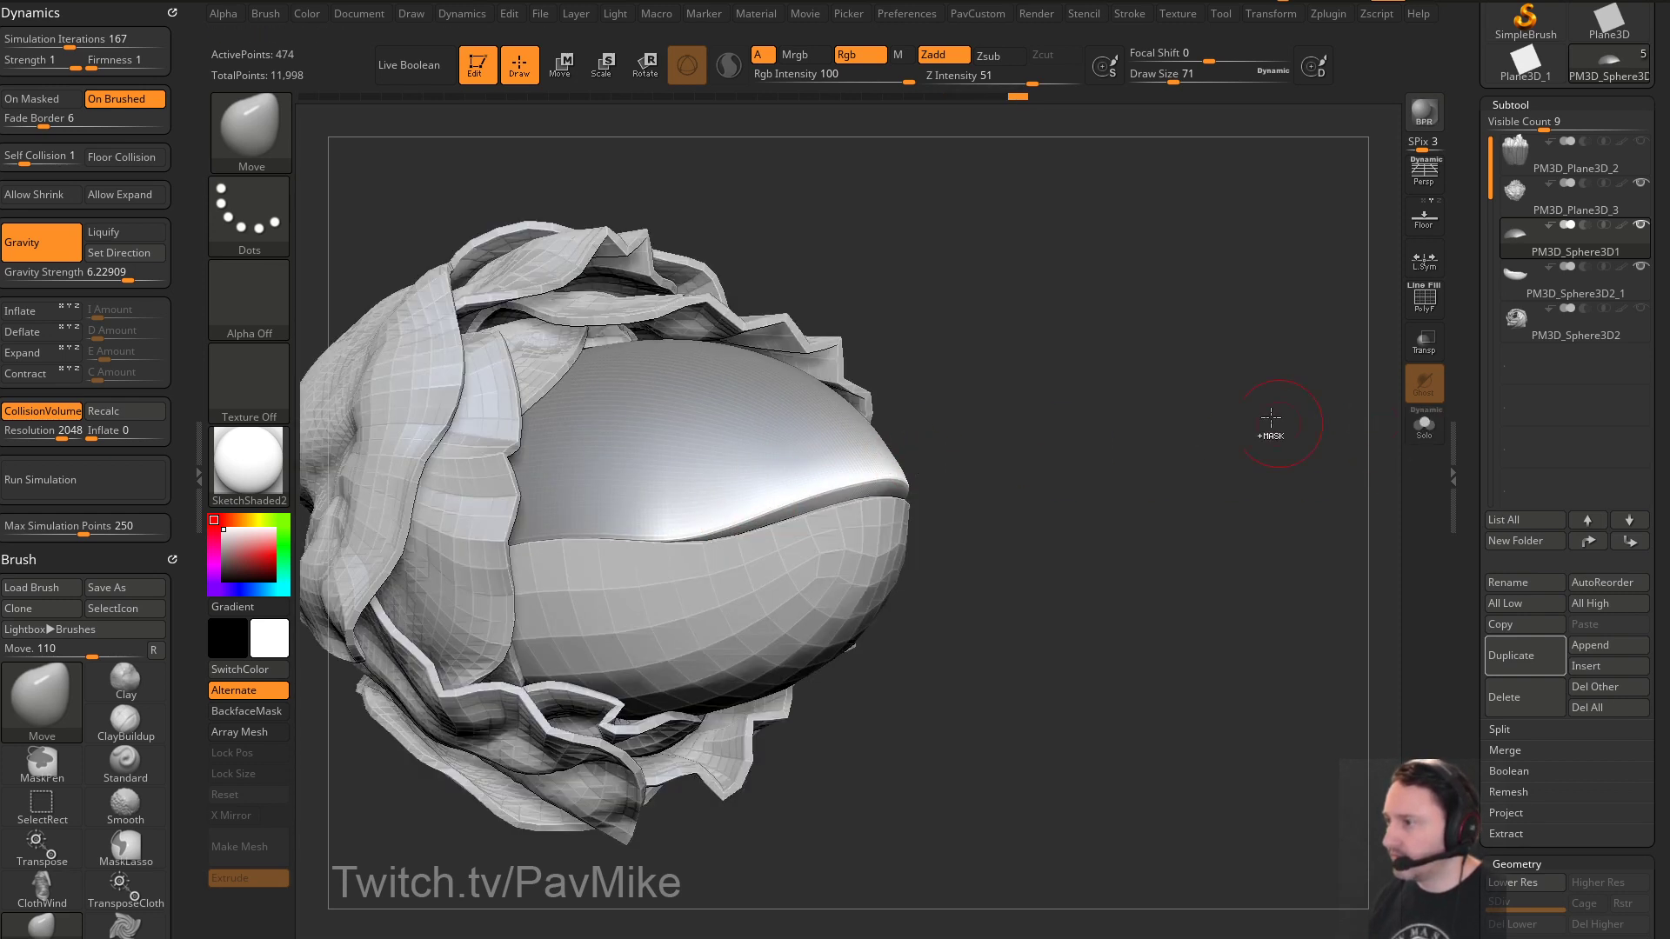
Make the egg's upper half the active subtool and set the Move brush's draw size to 212
mouse_move(1163, 474)
right_mouse_down()
mouse_move(984, 536)
mouse_move(1083, 401)
mouse_move(1078, 425)
mouse_move(846, 478)
mouse_move(1197, 377)
mouse_move(735, 535)
mouse_move(988, 477)
mouse_move(786, 492)
right_mouse_up()
left_click(856, 537, "alt")
key("s")
left_click(797, 455, "alt")
key("bracketleft")
key("bracketleft")
key("bracketleft")
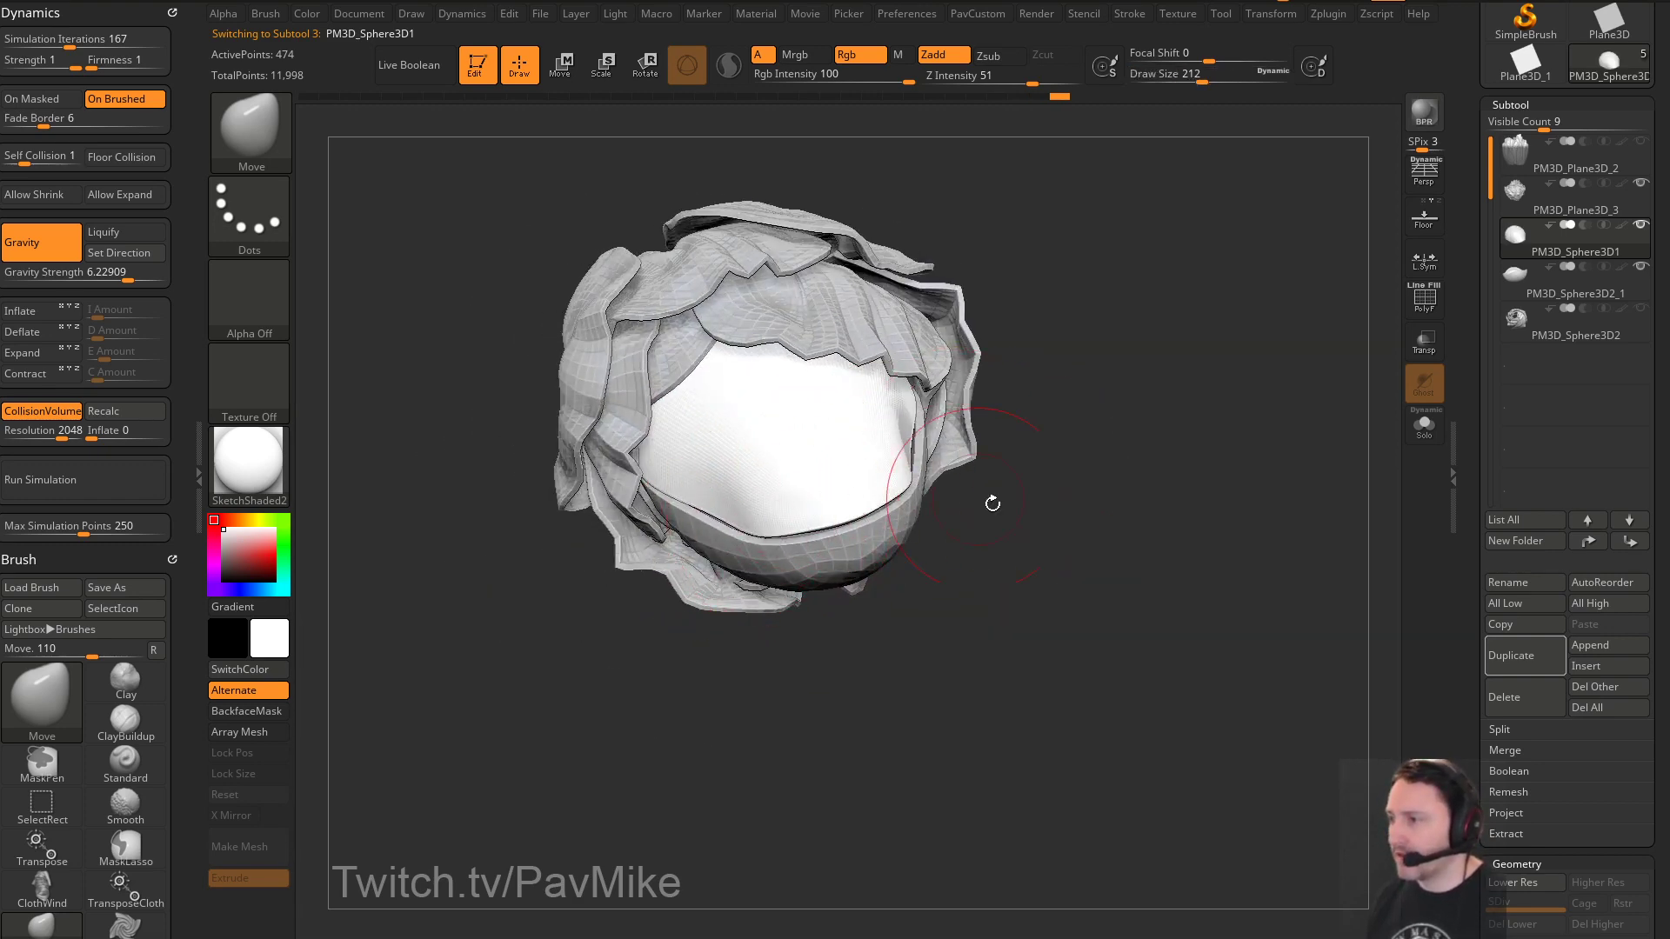
Make the egg's lower half the active subtool and reduce the Move brush's draw size to 97
right_click_drag(992, 504, 967, 500)
mouse_move(1039, 447)
right_mouse_down()
mouse_move(713, 525)
mouse_move(718, 509)
right_mouse_up()
key("bracketleft")
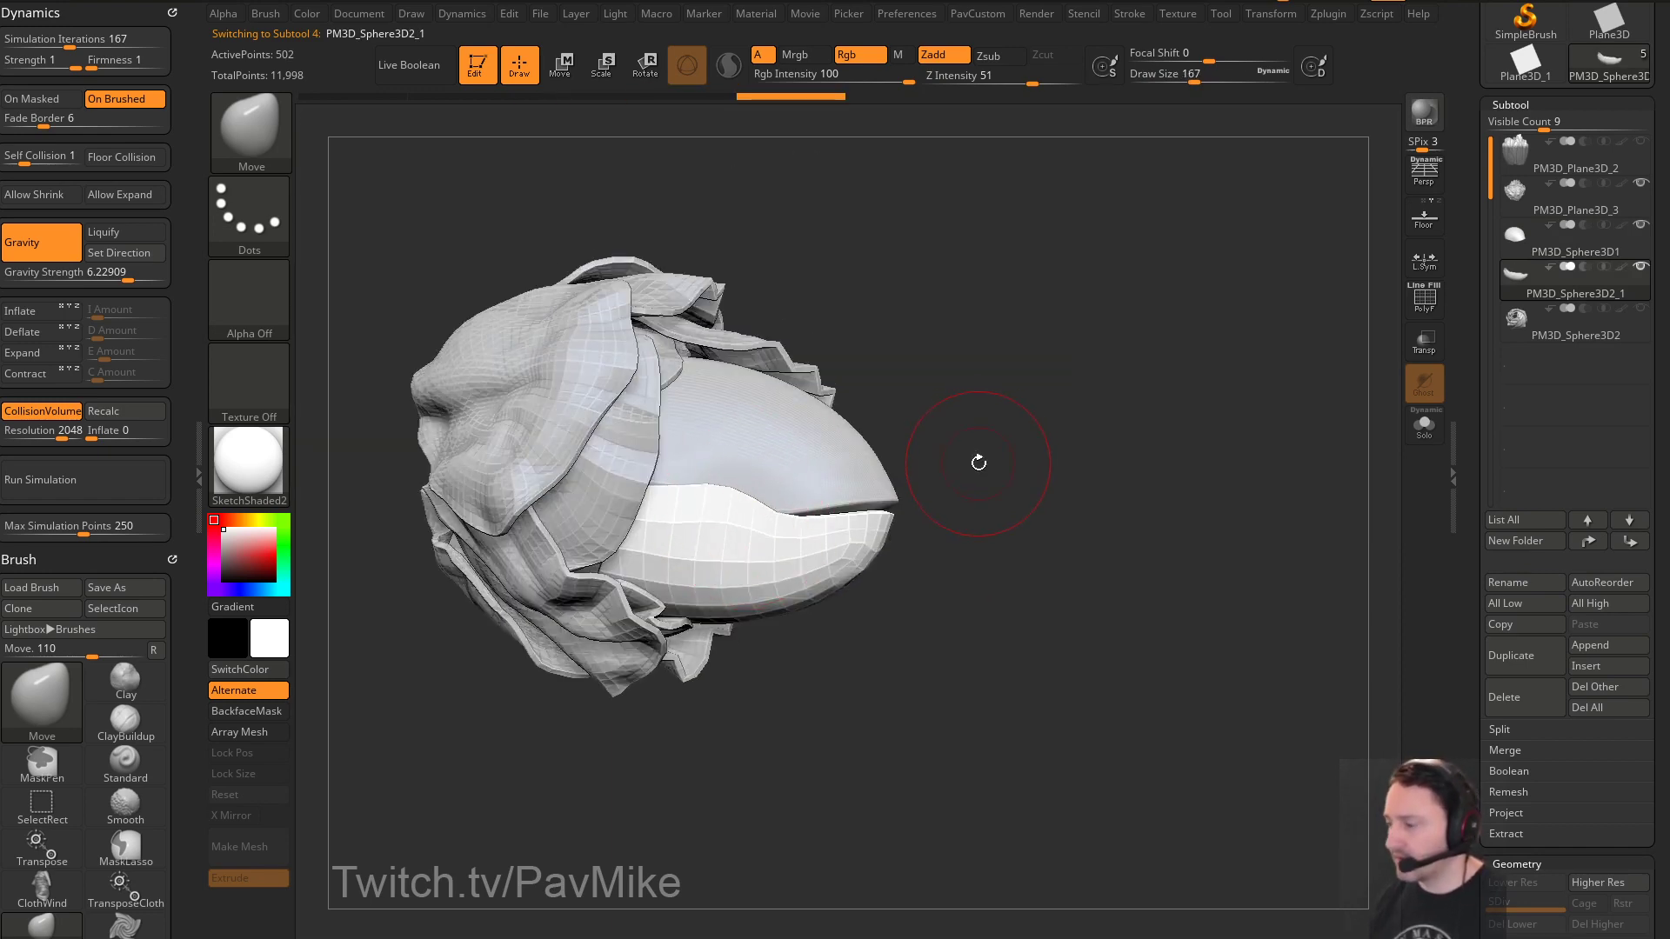
key("bracketleft")
key("bracketleft")
right_click_drag(968, 458, 891, 520)
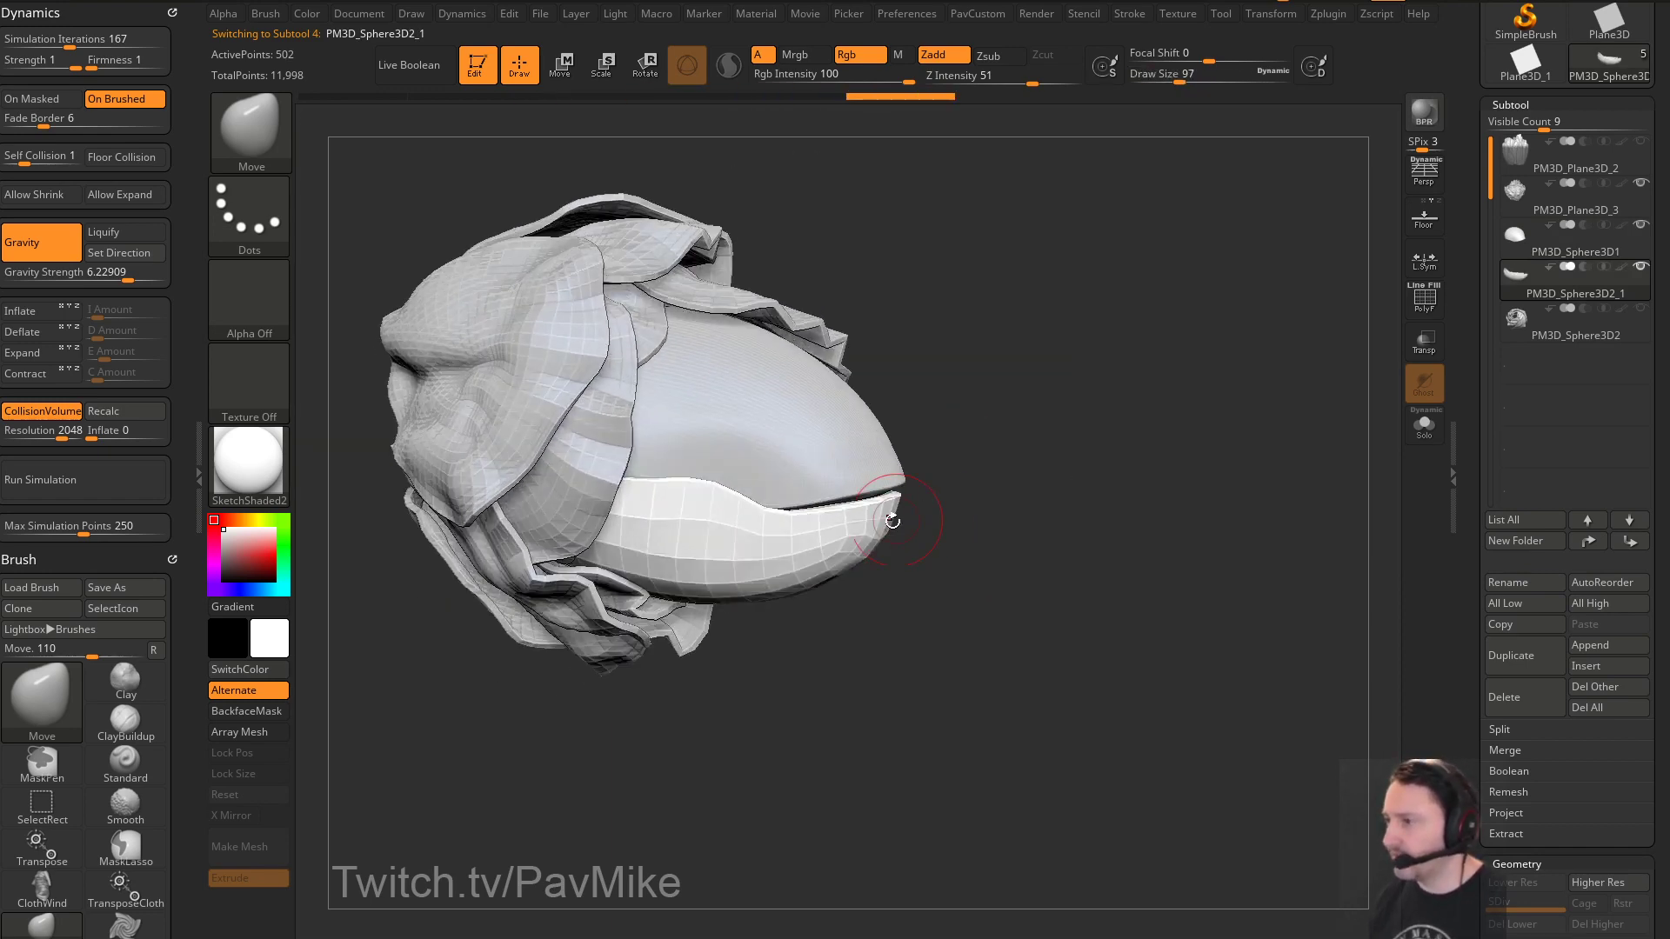
Isolate the lower half with its polyframe shown and mask all but its rim using ZModeler's Transpose EdgeLoop Complete, returning to Draw mode
left_click(1426, 299)
left_click(1423, 424)
key("bracketleft")
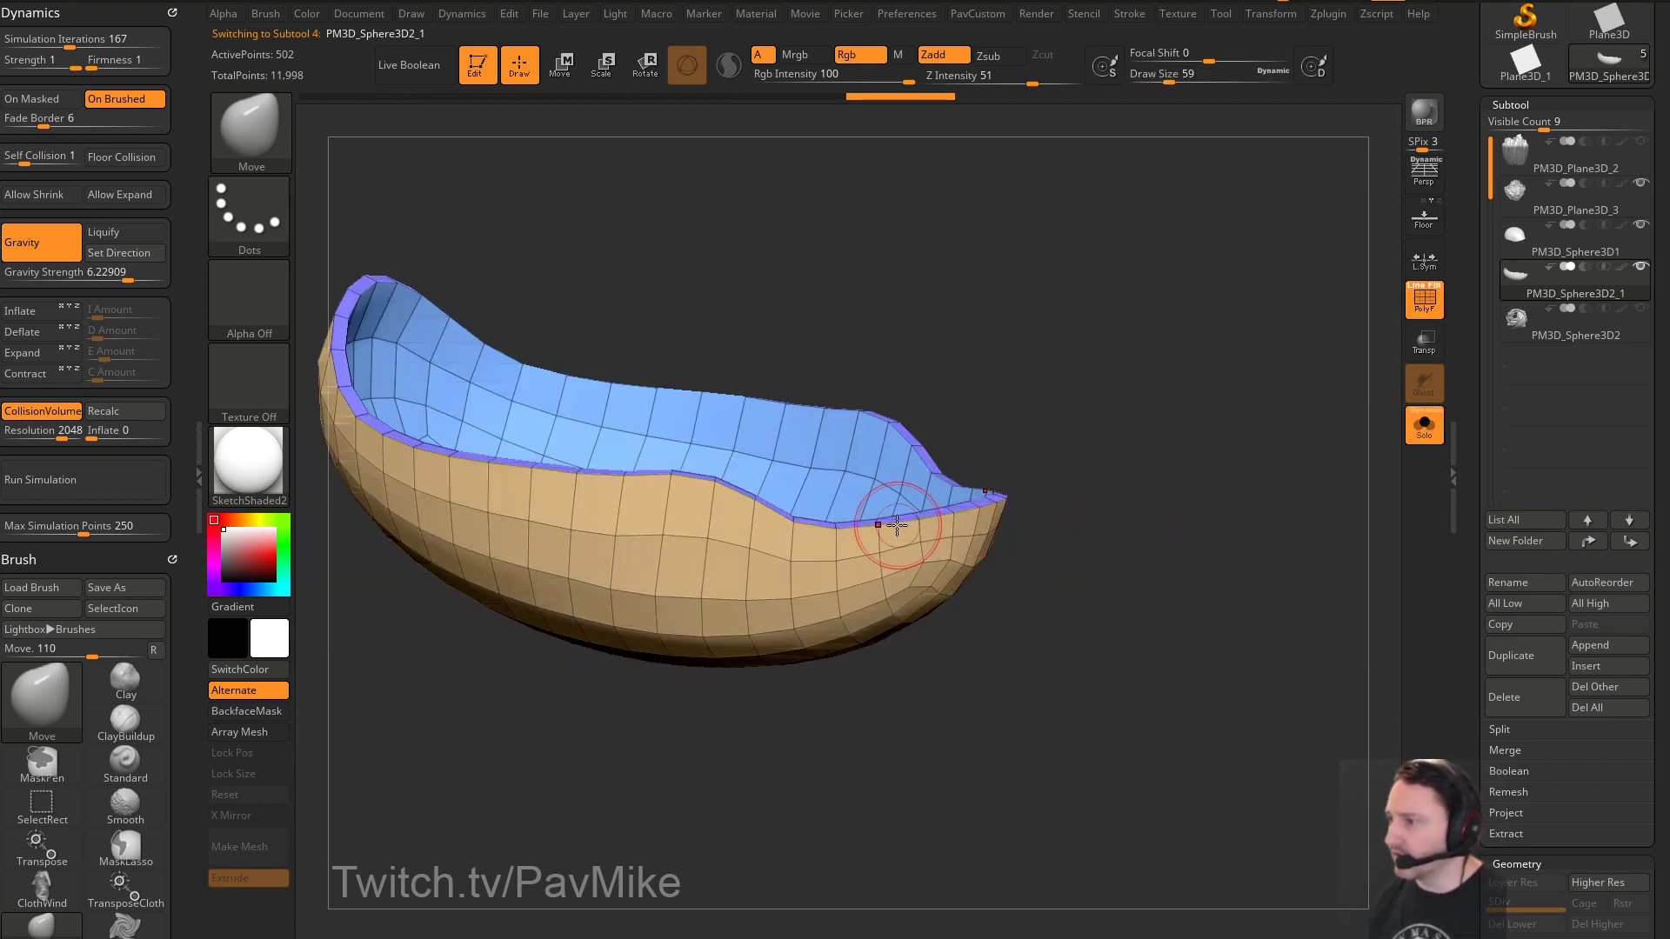
key("b")
key("z")
key("m")
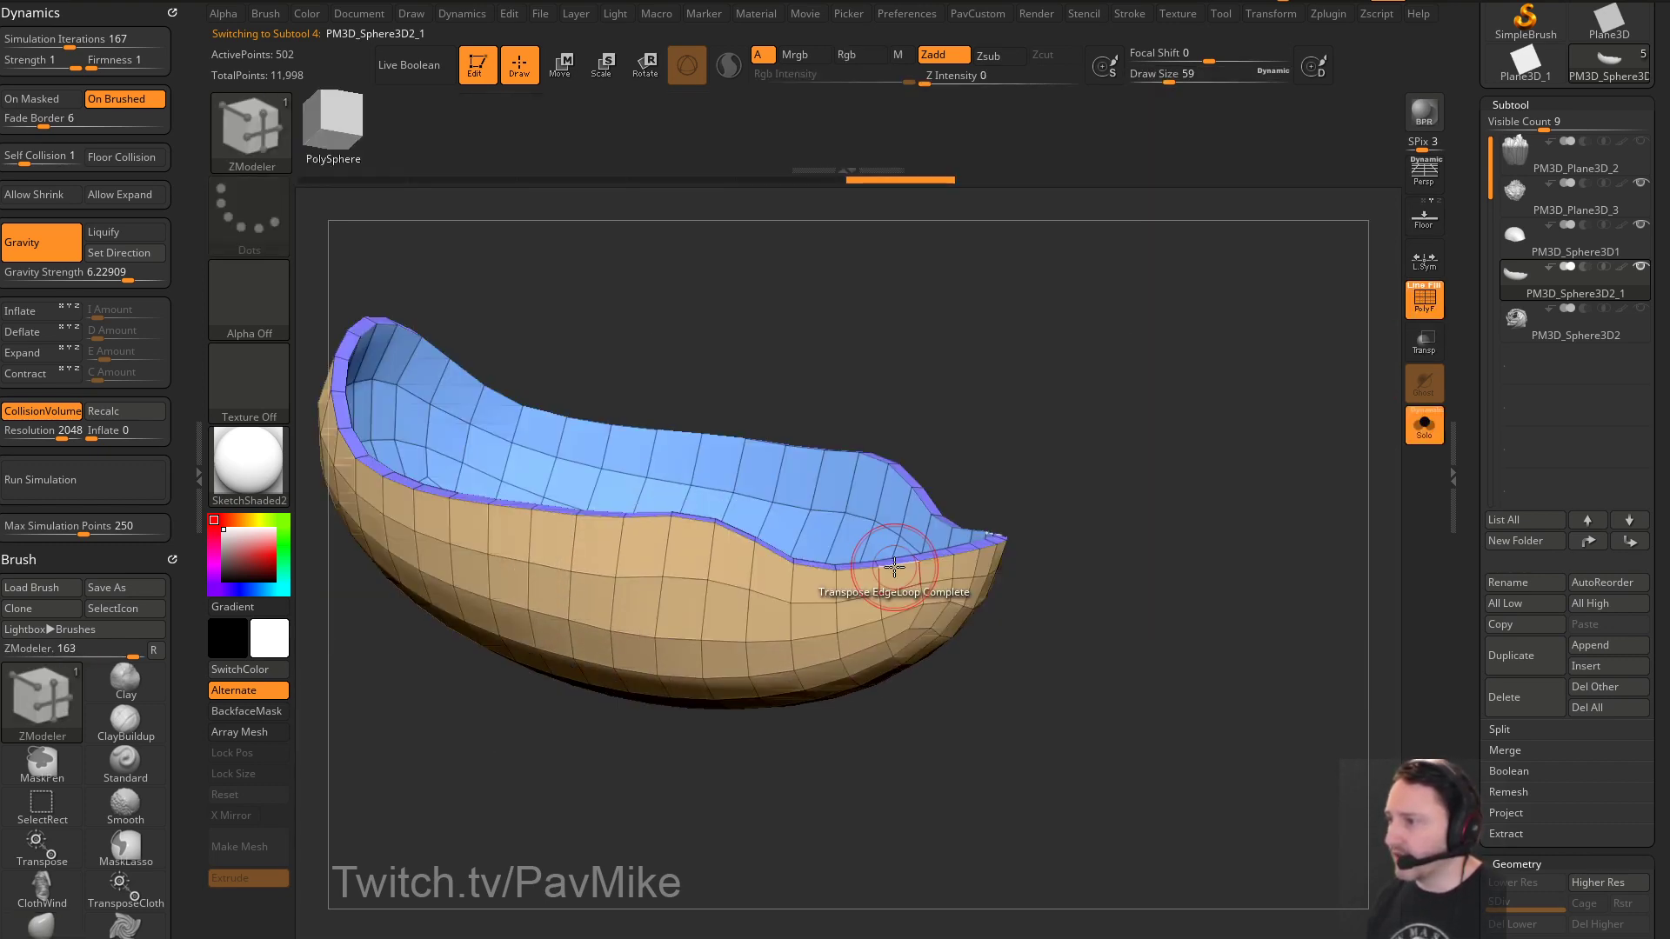
key("w")
key("q")
left_click_drag(1087, 527, 1046, 509)
Adjust the unmasked front rim of the lower half with the Move brush at draw size 80
key("b")
key("m")
key("v")
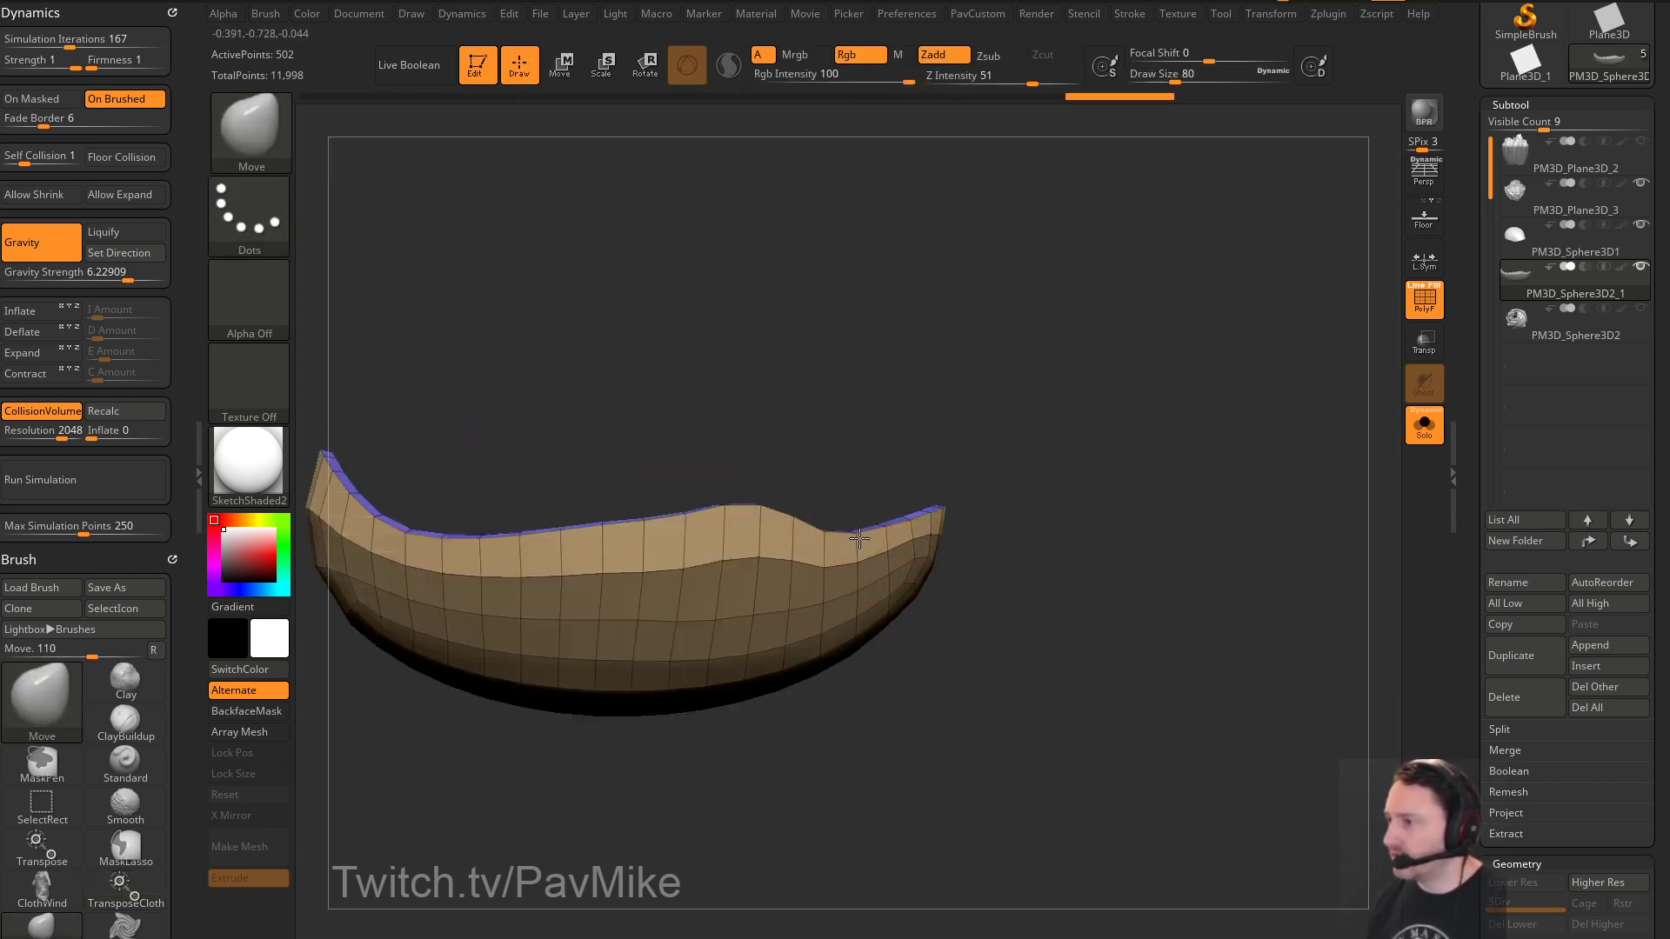
left_click_drag(1039, 498, 957, 511)
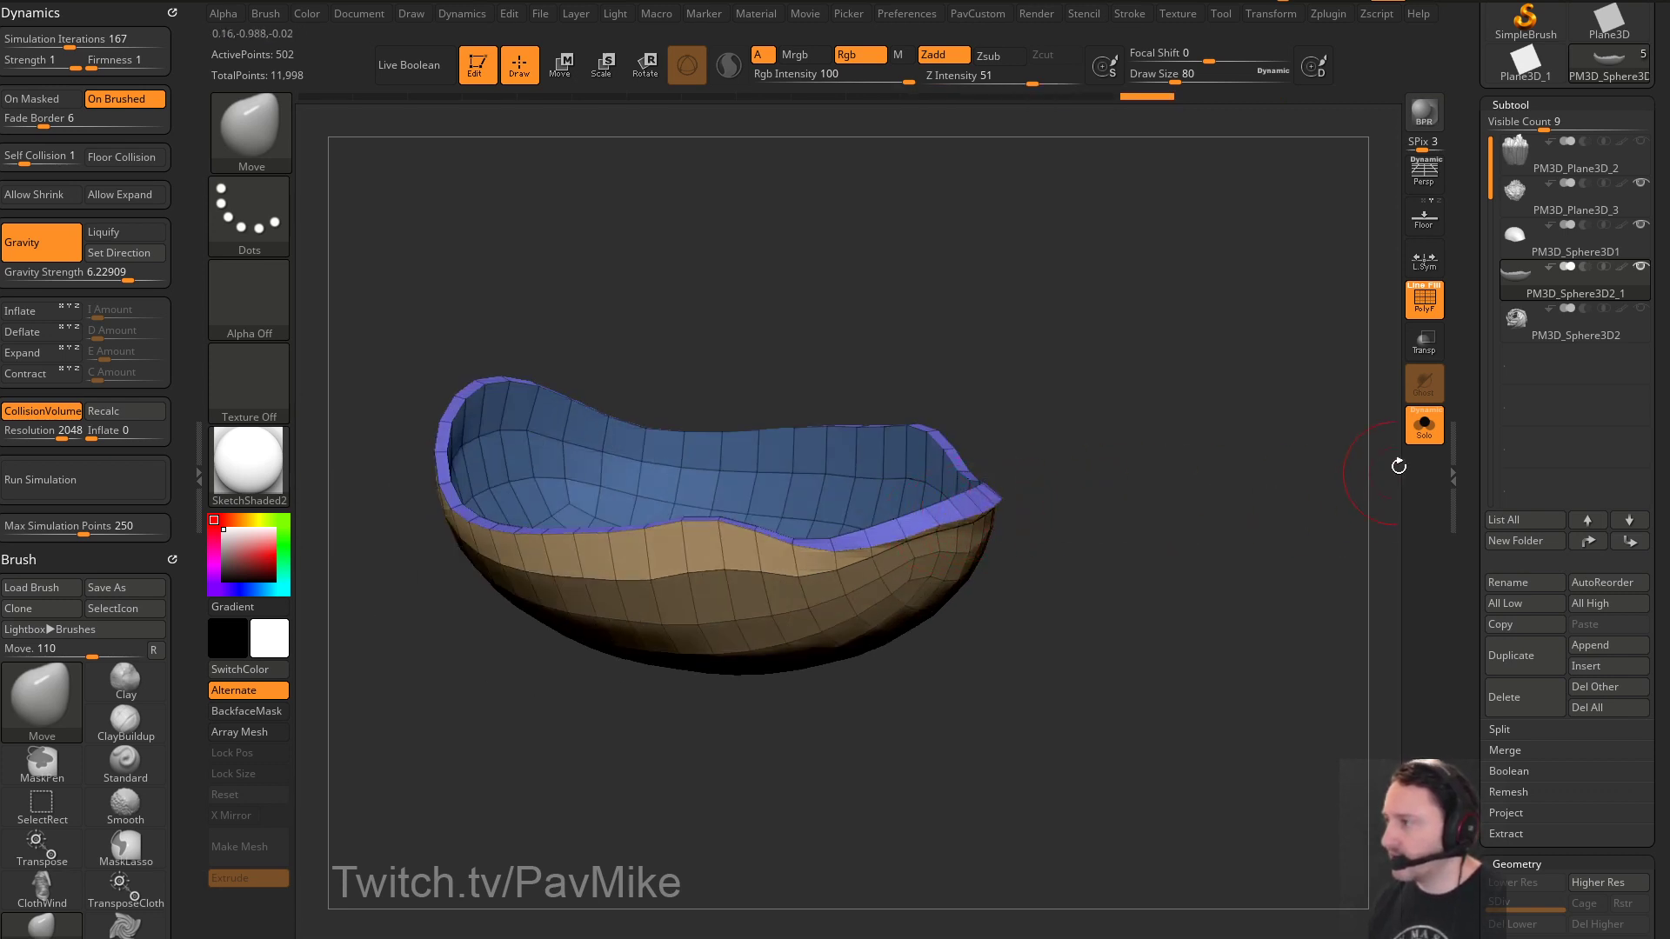
Show the whole flower again and smooth the lower half's surface below its front rim at draw size 54
left_click(1423, 427)
mouse_move(1305, 488)
left_mouse_down()
mouse_move(1213, 434)
mouse_move(1193, 457)
left_mouse_up()
key("s")
left_click_drag(887, 569, 878, 568)
left_click_drag(877, 567, 856, 564, "shift")
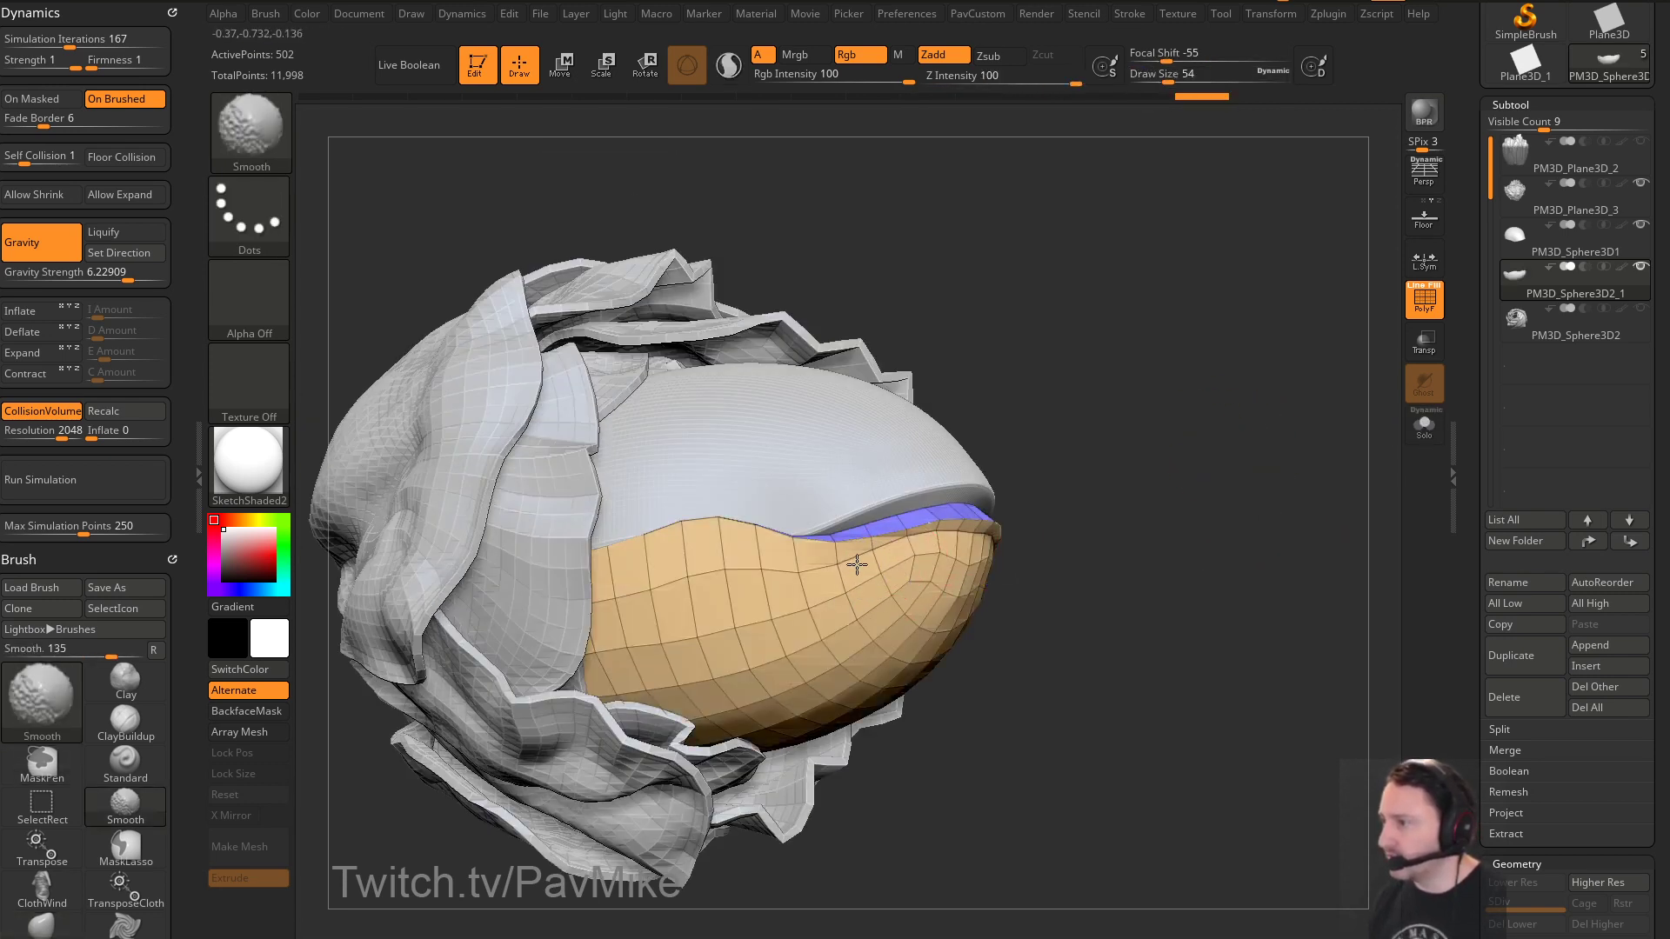
left_click_drag(1107, 559, 1097, 557)
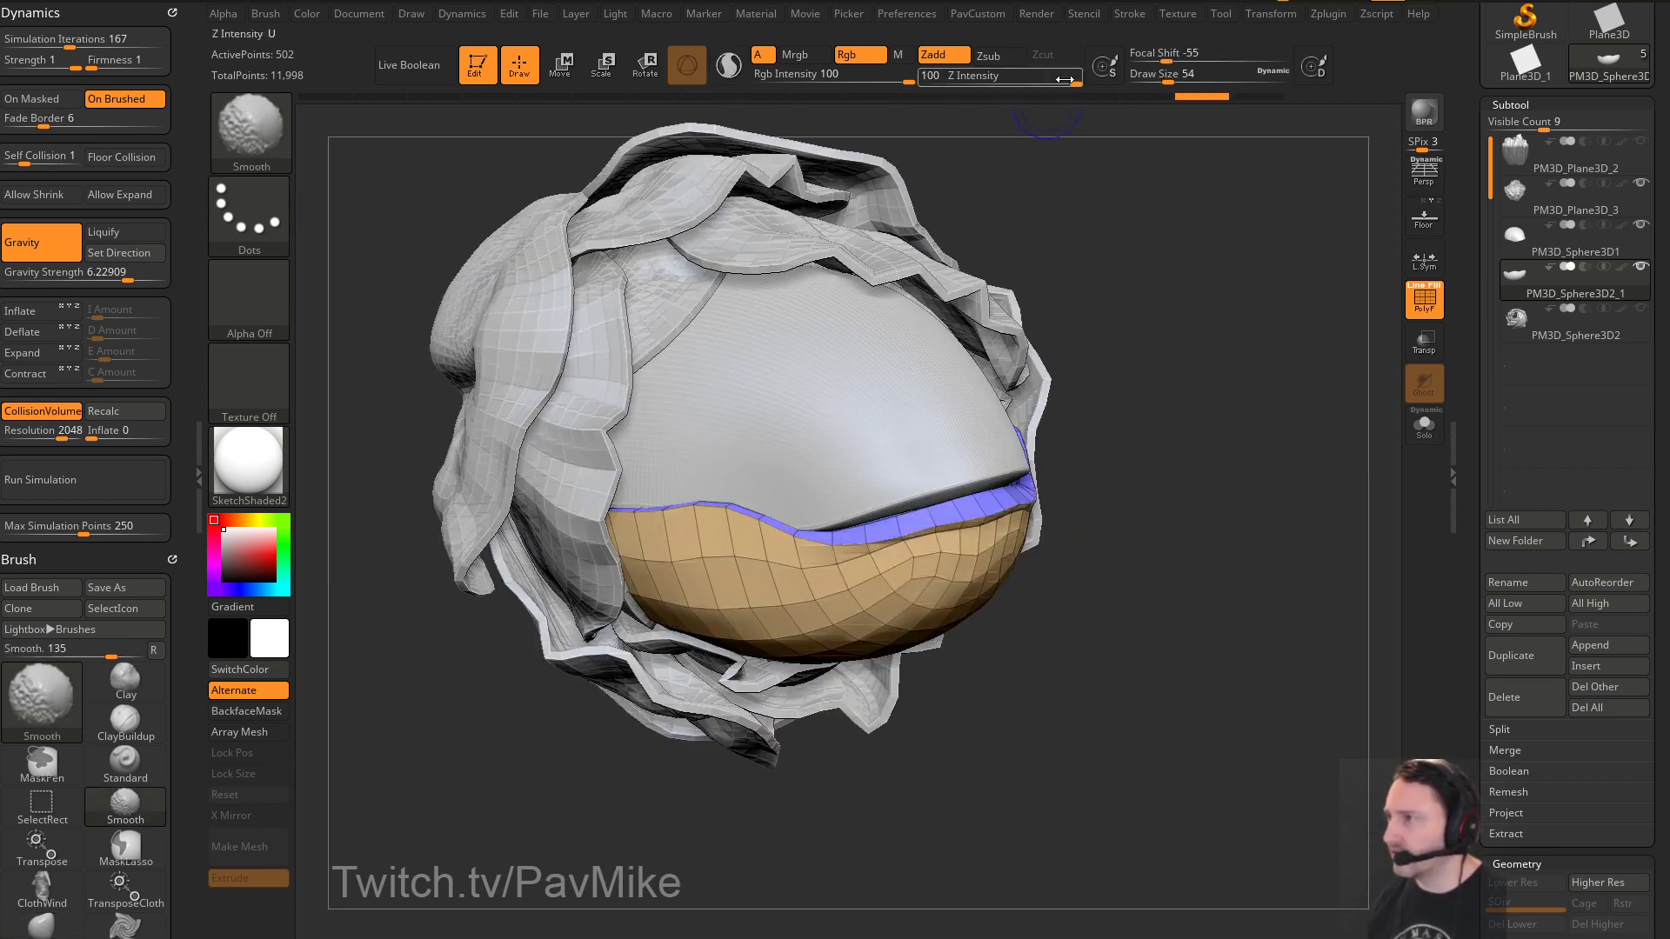
mouse_move(957, 580)
left_mouse_down("shift")
mouse_move(1008, 543)
mouse_move(857, 589)
mouse_move(1006, 551)
left_mouse_up("shift")
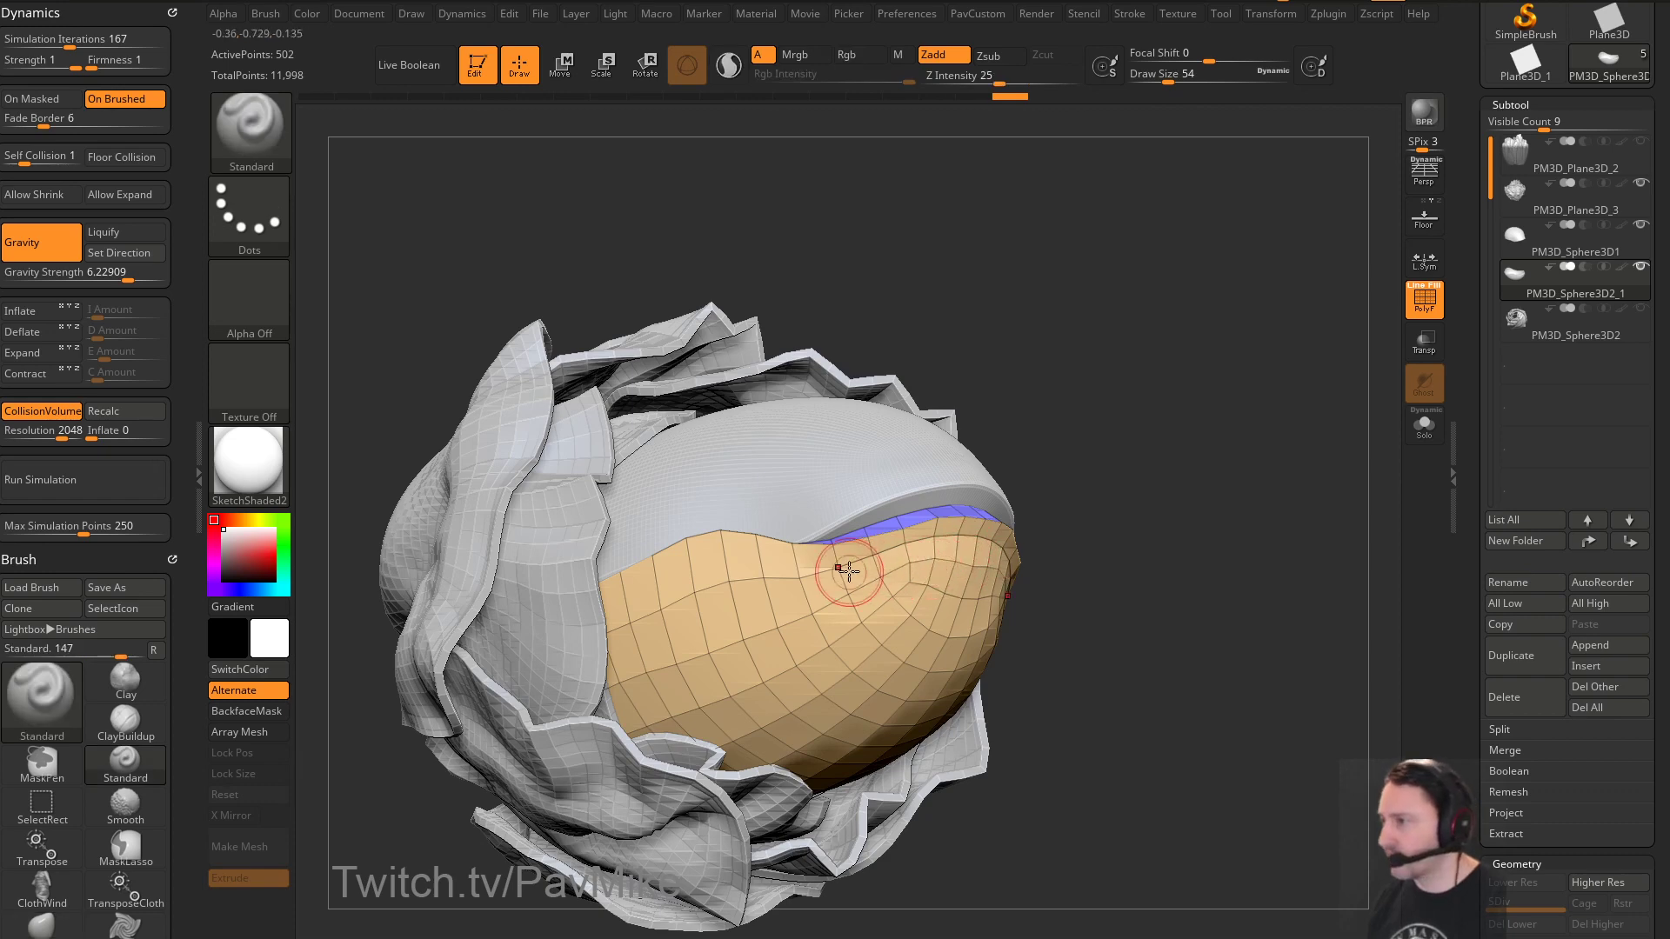
left_click_drag(838, 562, 977, 551, "shift")
Switch to the Standard brush, examine its Elasticity and Auto Masking settings, and collapse the Auto Masking section
key("b")
key("s")
key("t")
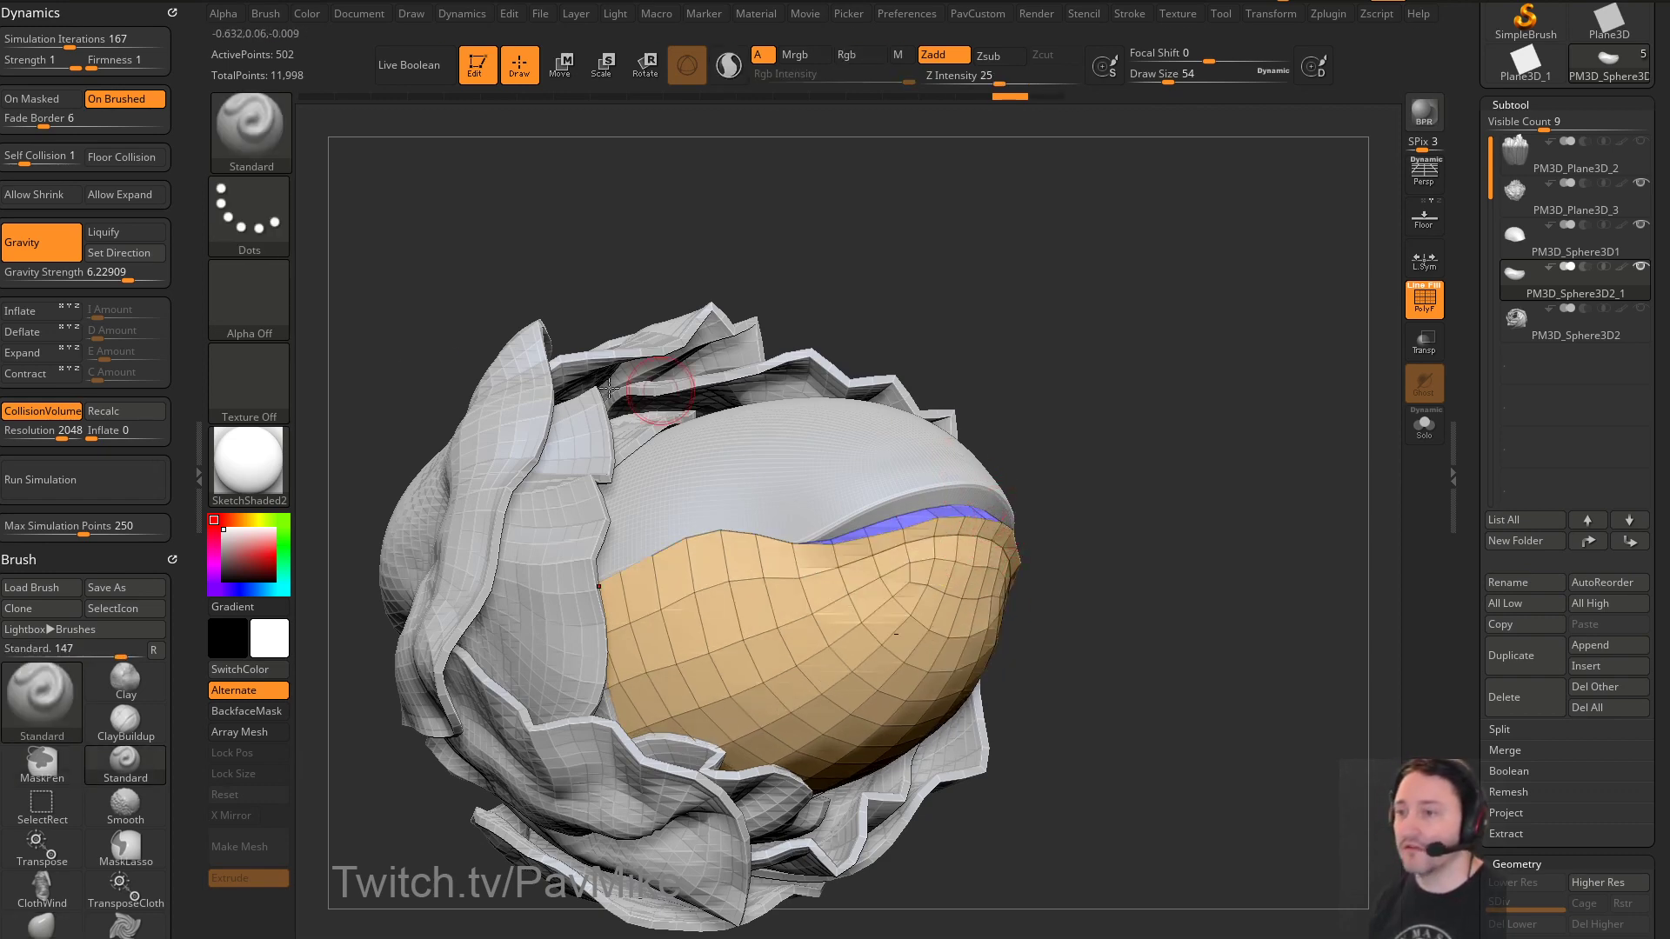
left_click_drag(190, 206, 180, 132)
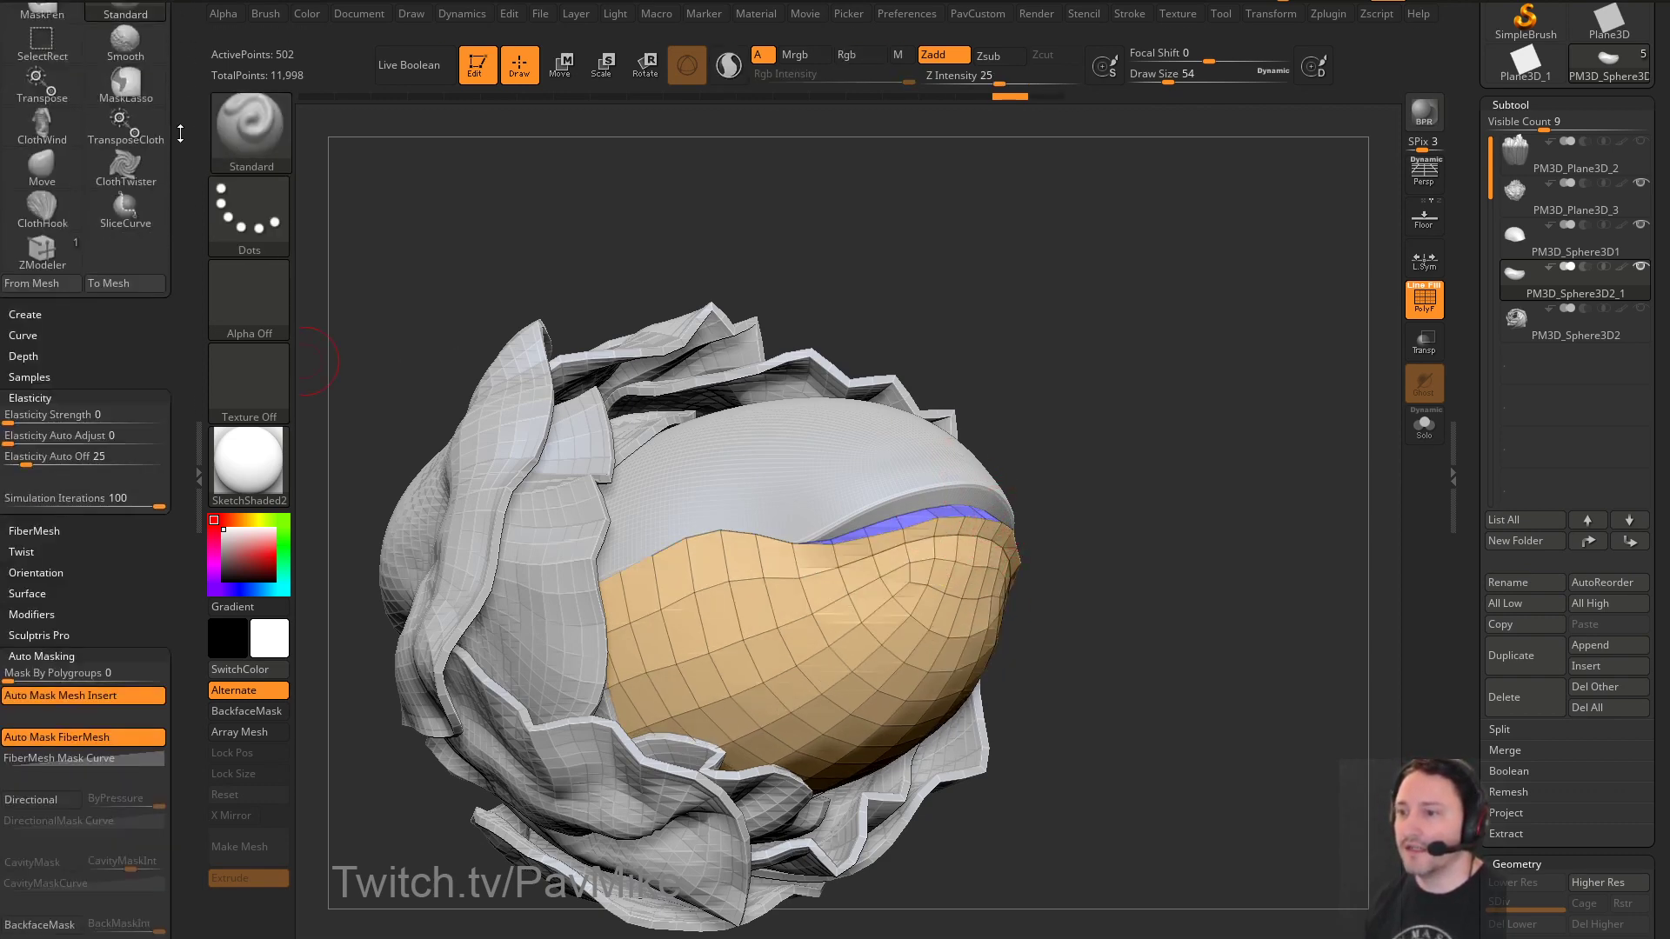
left_click_drag(101, 681, 43, 347)
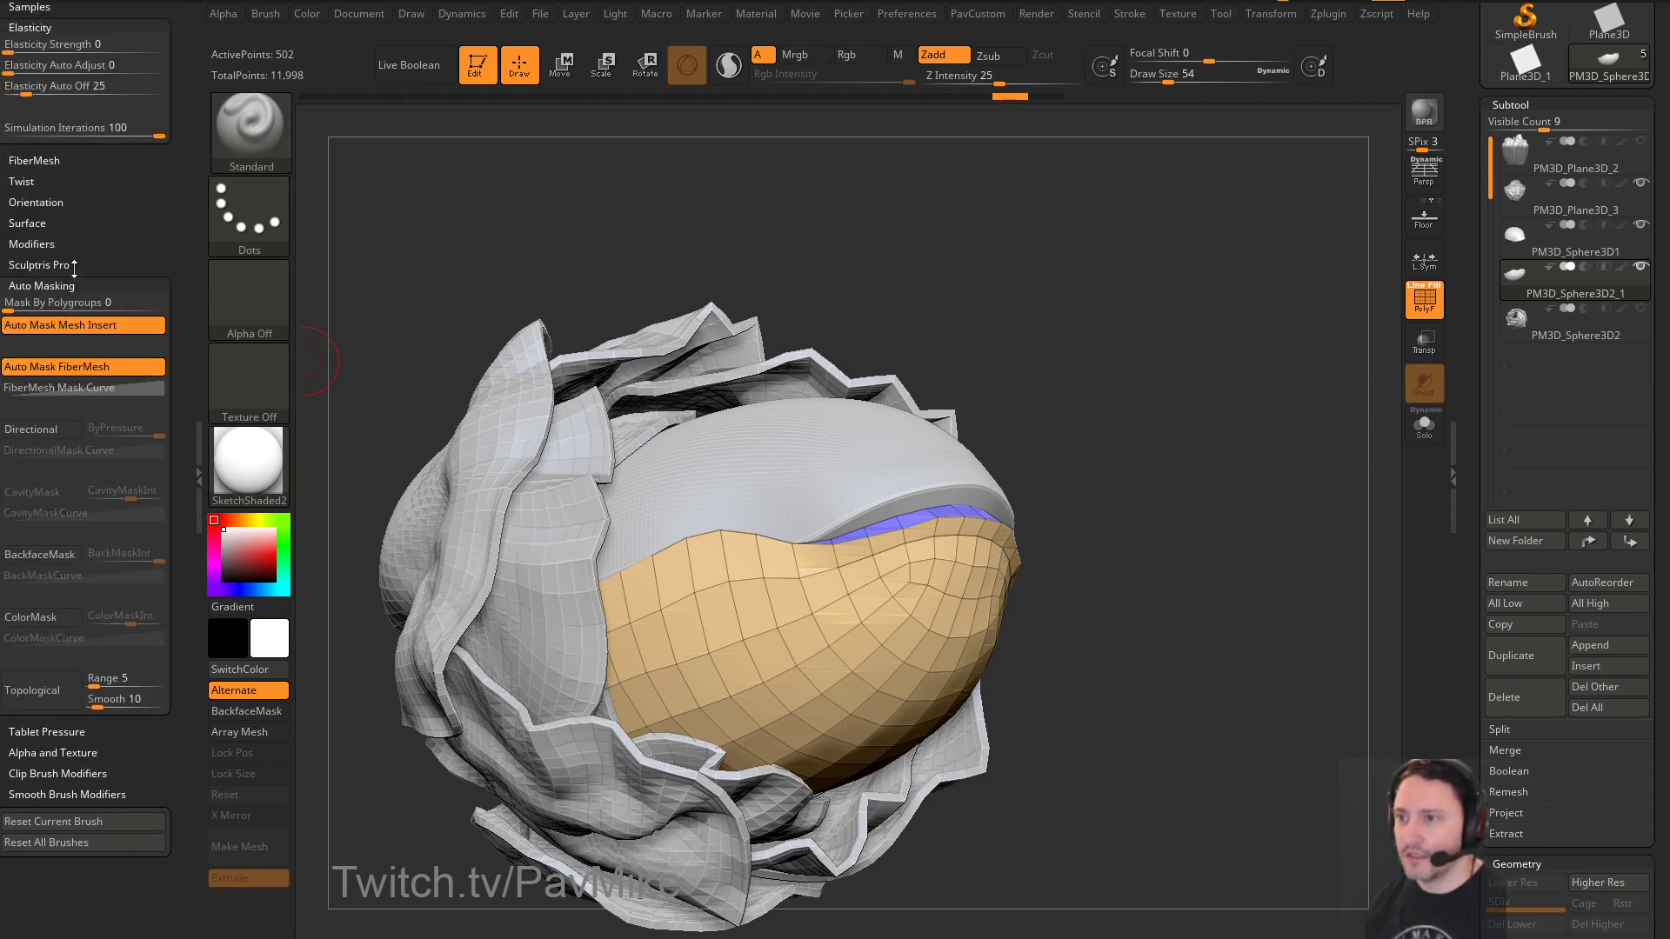
left_click(43, 285, "shift")
left_click_drag(70, 263, 69, 554)
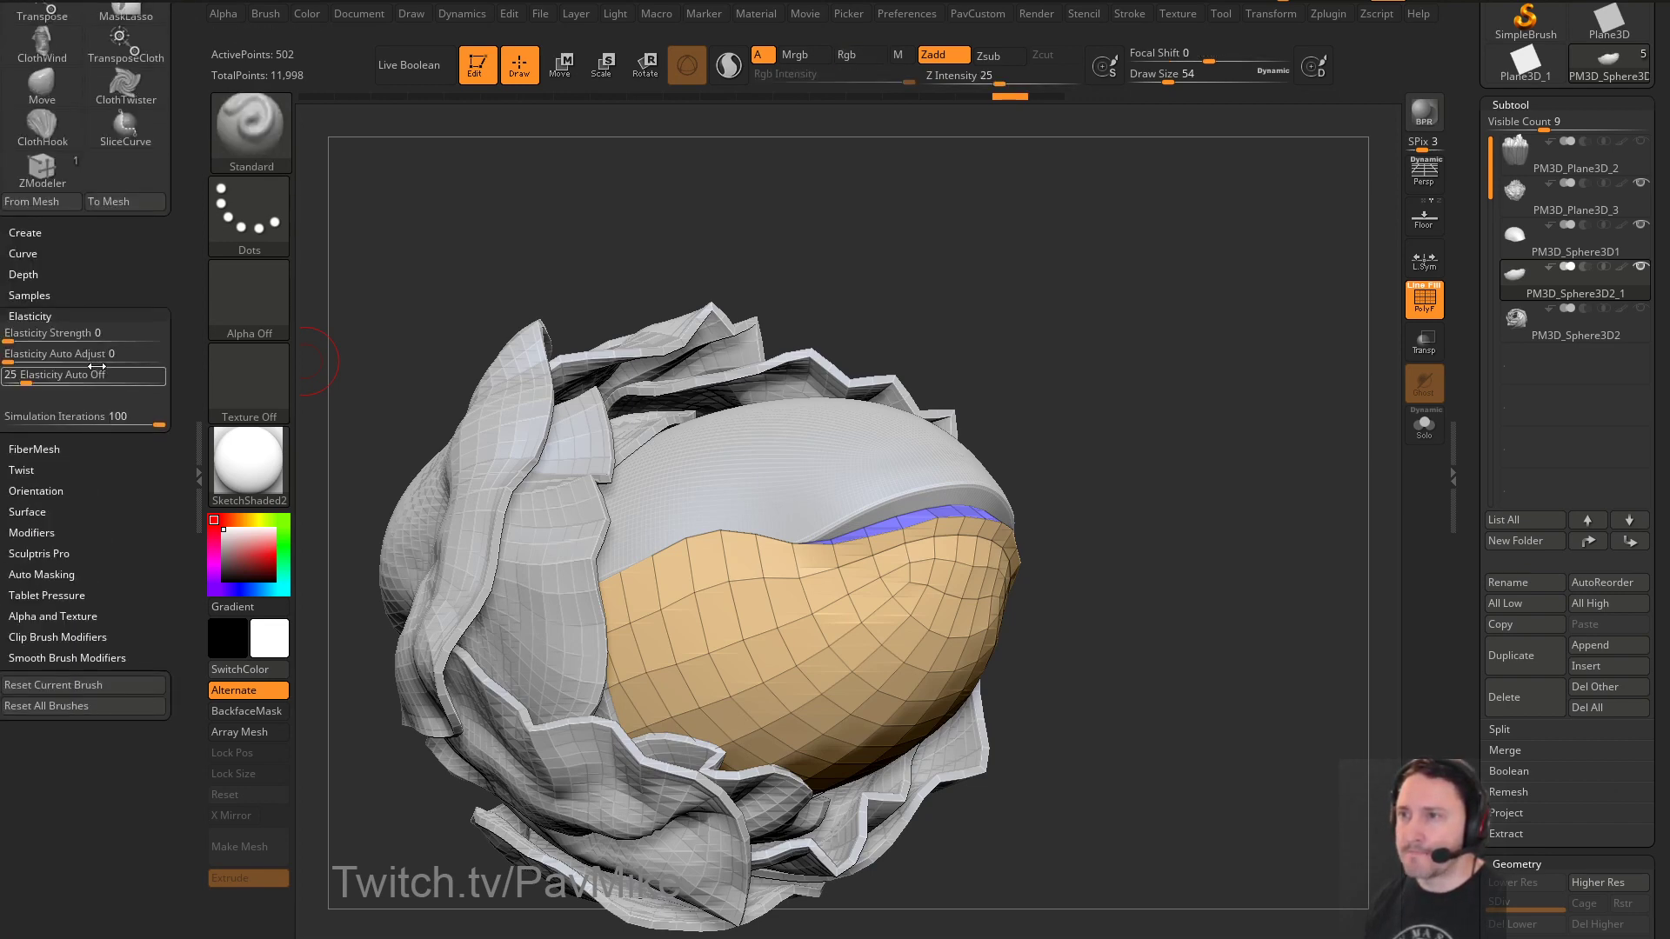
Turn off the polyframe display and inspect the lower half together with the petals
left_click_drag(1091, 461, 1130, 428)
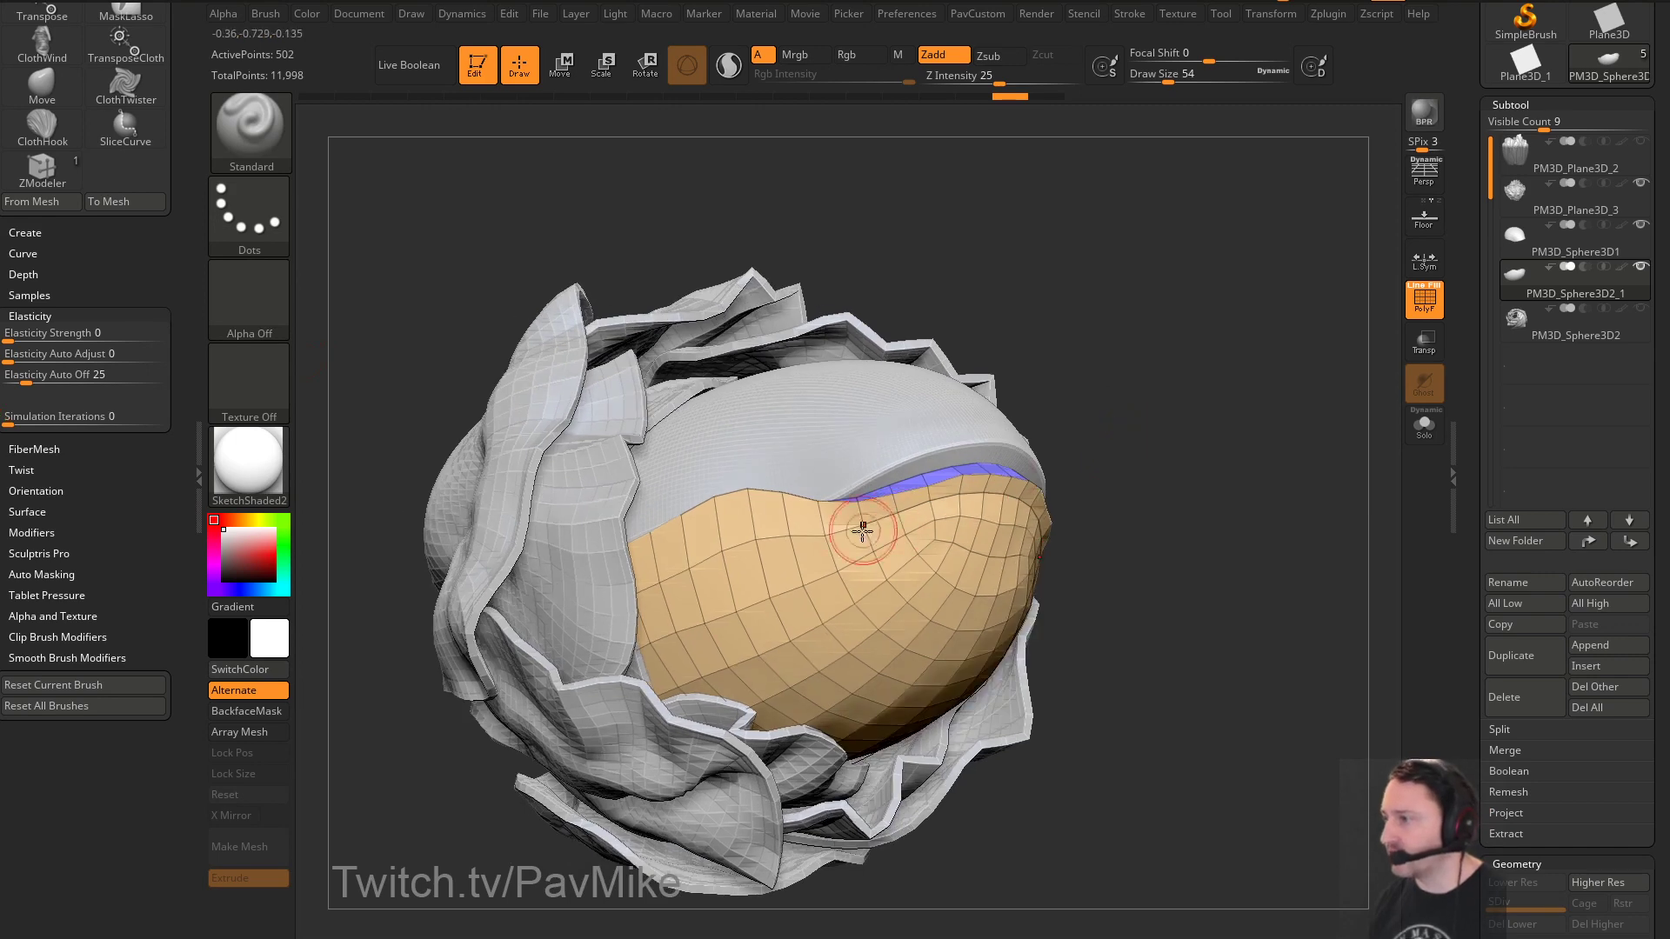
left_click_drag(1312, 420, 1357, 526, "alt")
left_click(1433, 288)
left_click(1433, 290)
left_click(1437, 296)
left_click_drag(1357, 453, 1214, 407)
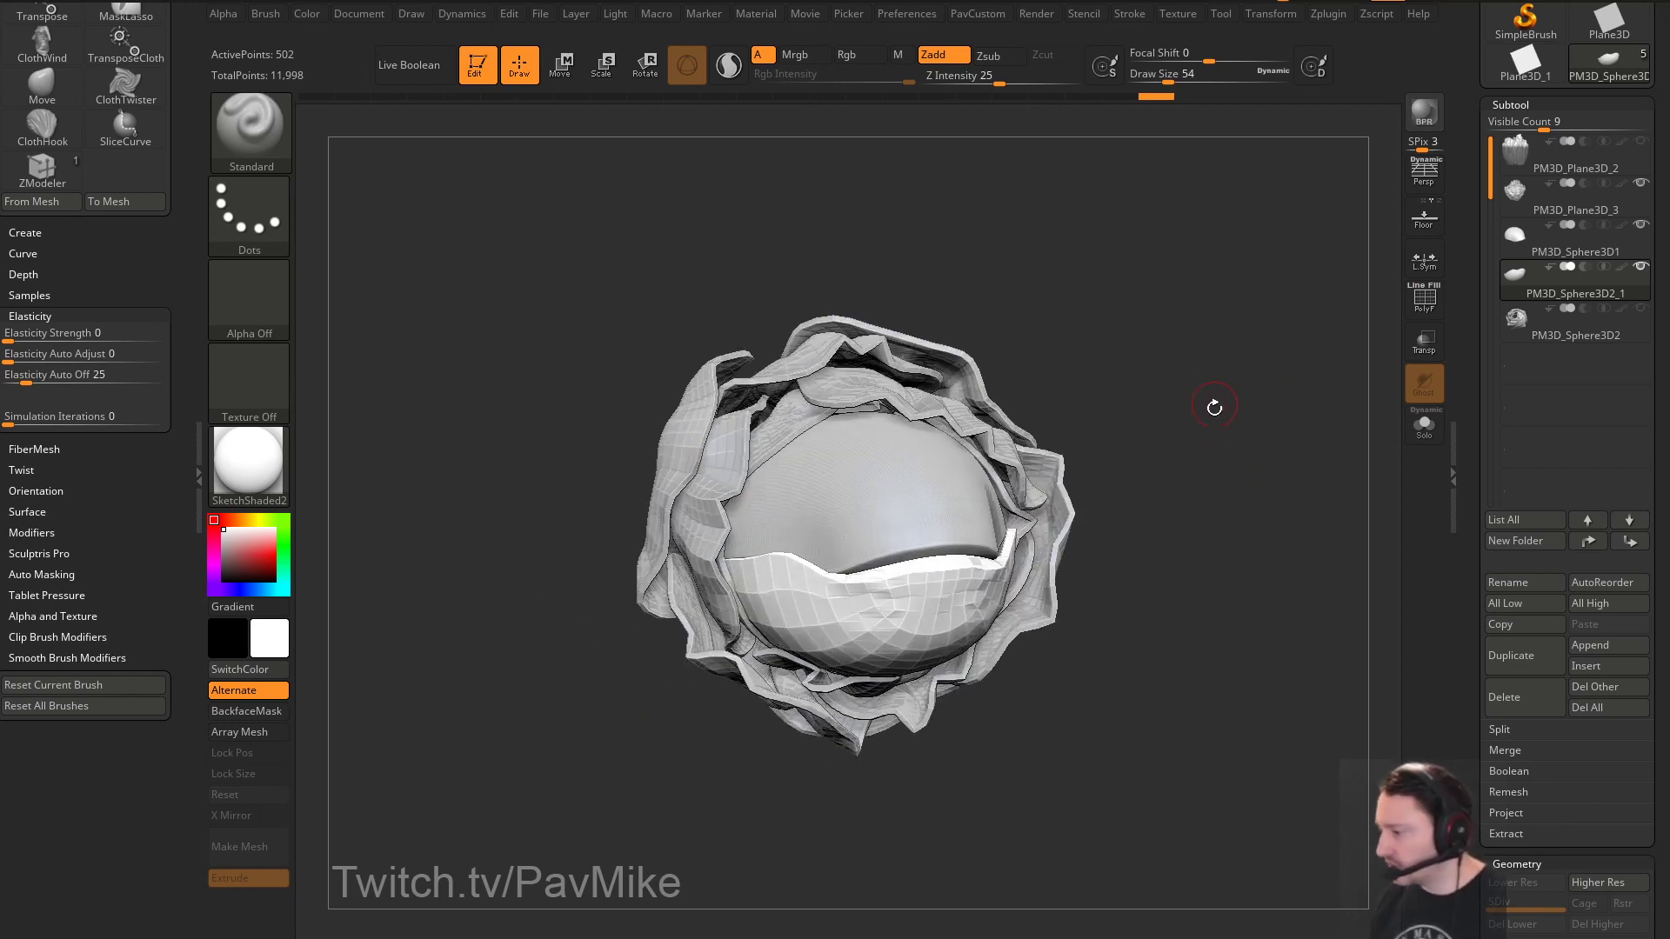
Make the upper half the active subtool and pull its front tip into a beak-like point with the Move brush at draw size 132
left_click(886, 469, "alt")
left_click_drag(1080, 429, 1235, 468)
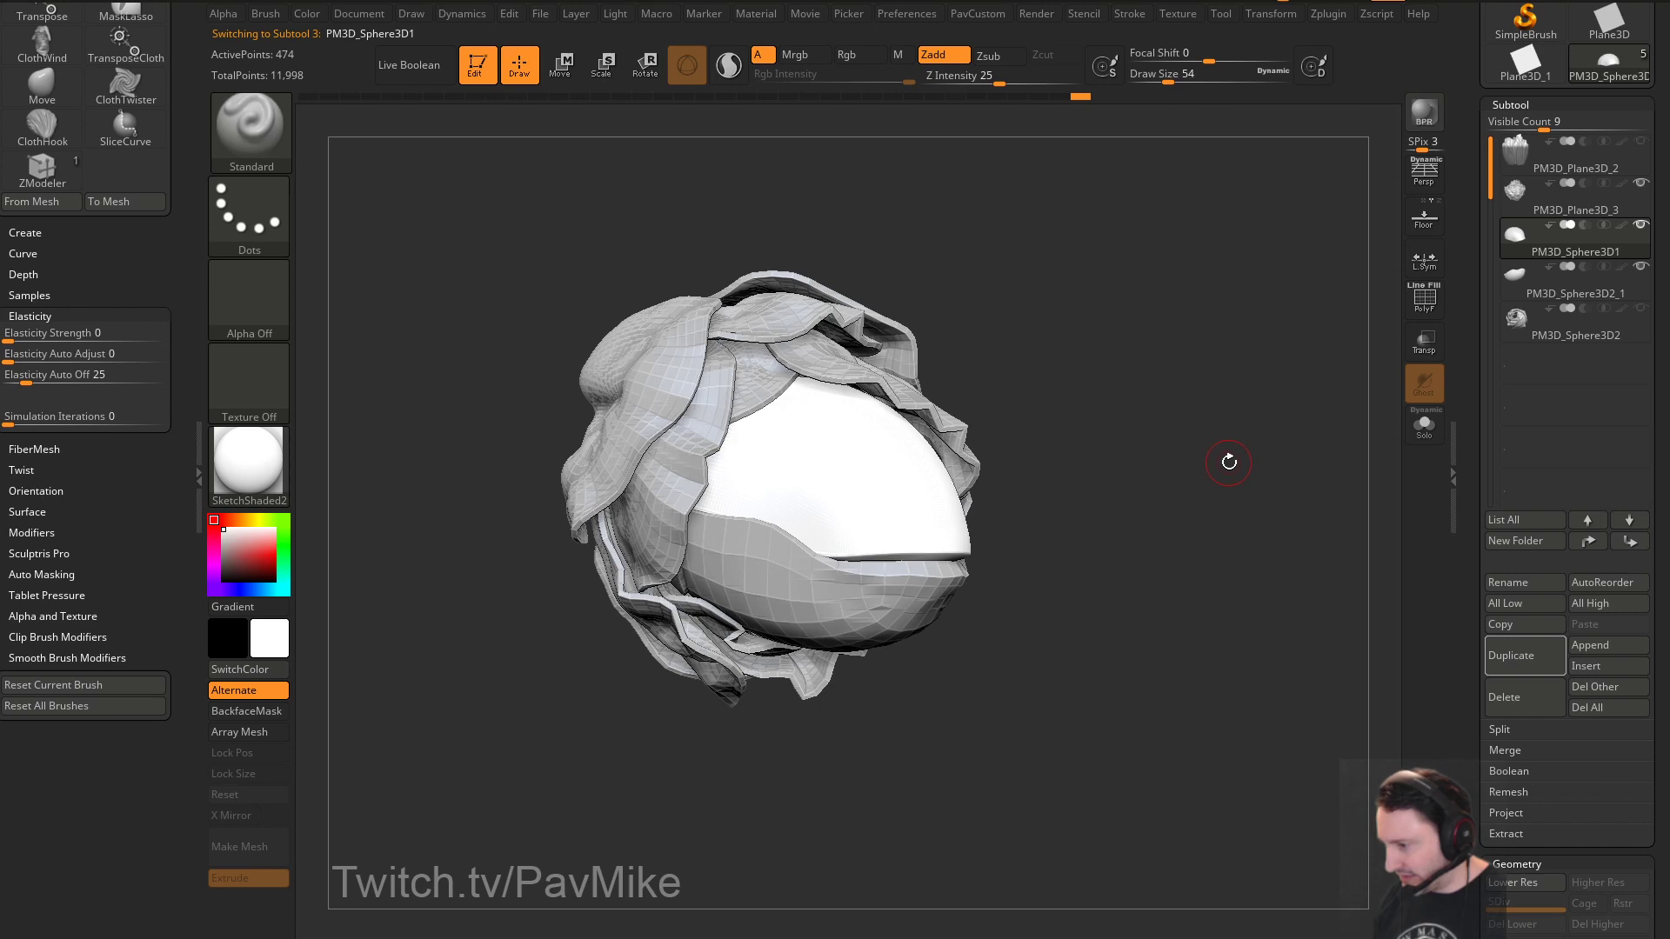
mouse_move(1228, 466)
left_mouse_down()
mouse_move(1165, 461)
mouse_move(1241, 466)
mouse_move(1209, 474)
left_mouse_up()
key("s")
left_click_drag(881, 517, 939, 495)
key("b")
key("m")
key("v")
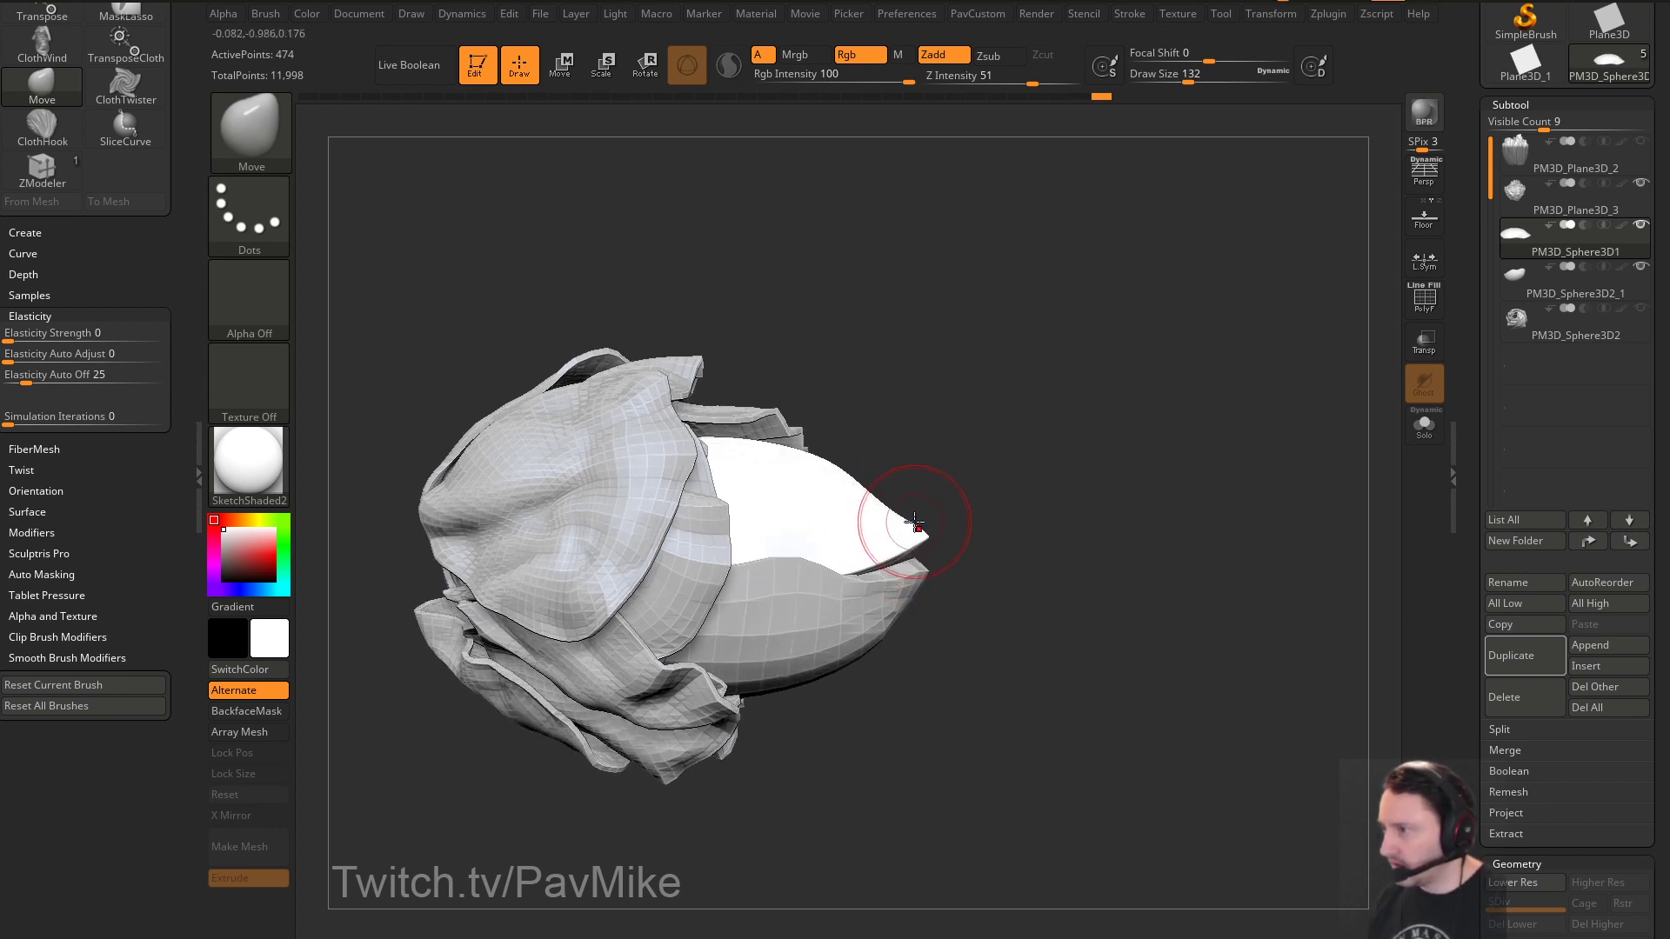
Select the lower half, set its crease level to 2 and turn on dynamic subdivision
left_click(915, 568, "alt")
key("space")
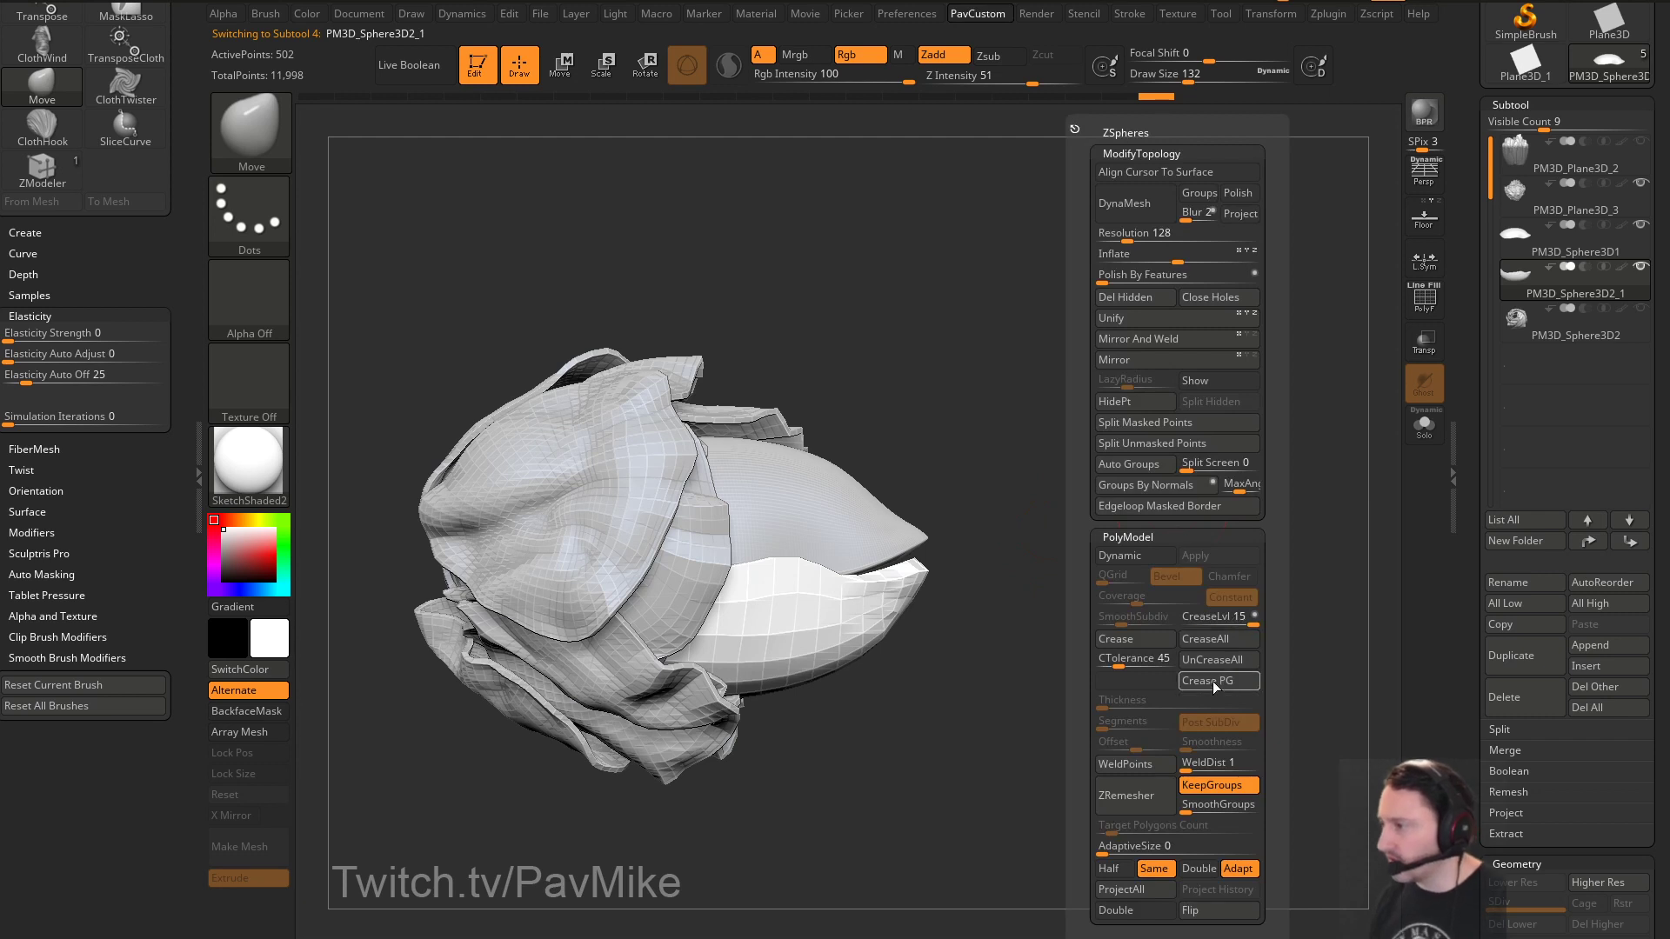
left_click_drag(1198, 624, 1188, 625)
left_click(1122, 555)
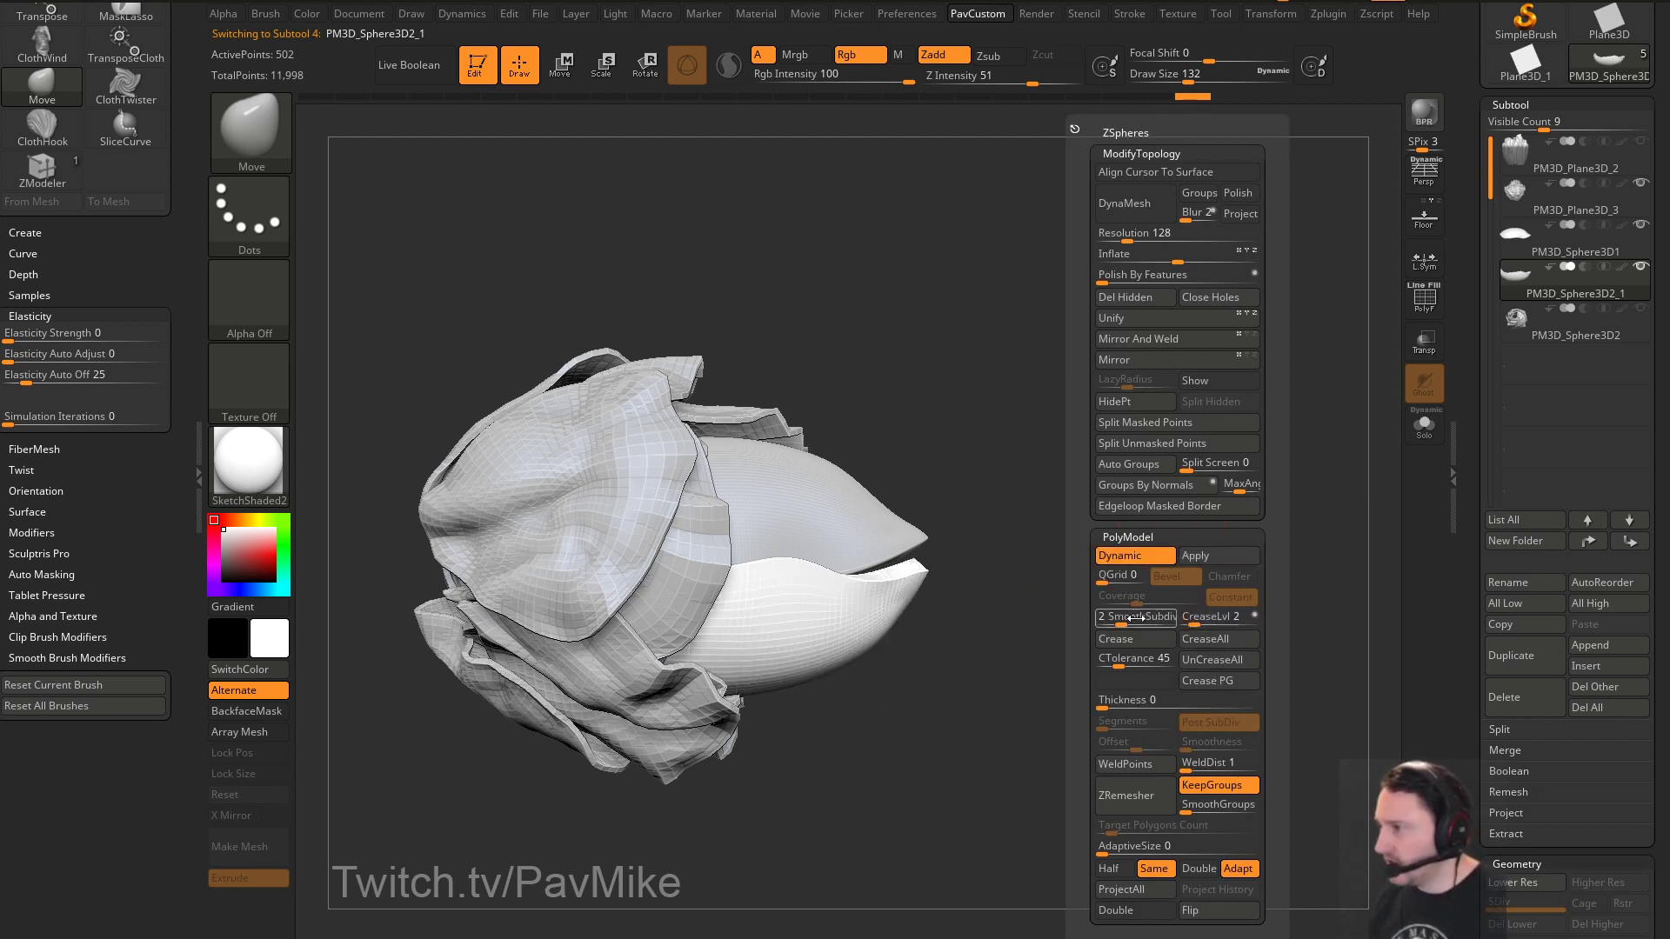
Adjust the lower half with the Move brush at draw size 257, then activate the upper half with the Standard brush at draw size 71
left_click_drag(953, 584, 936, 598)
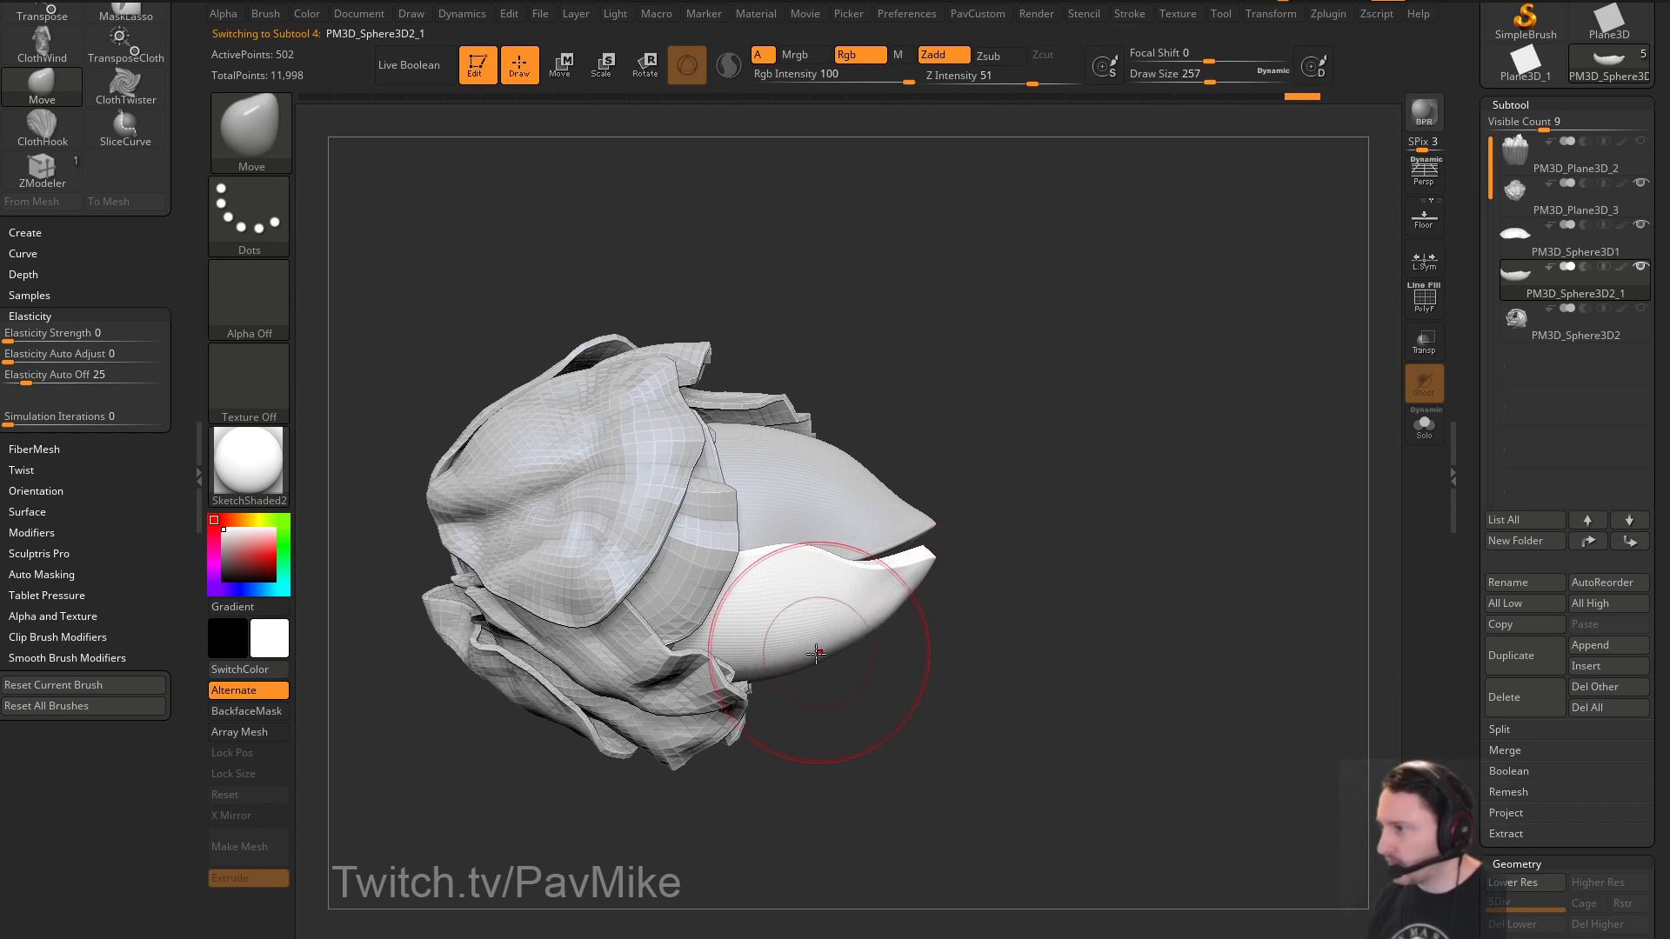
mouse_move(1055, 585)
left_mouse_down()
mouse_move(1110, 615)
mouse_move(930, 561)
left_mouse_up()
left_click(931, 561, "alt")
mouse_move(1122, 556)
left_mouse_down()
mouse_move(1165, 524)
mouse_move(1088, 507)
mouse_move(1042, 522)
left_mouse_up()
key("2")
key("s")
mouse_move(1079, 495)
left_mouse_down("alt")
mouse_move(1096, 443)
mouse_move(1171, 475)
mouse_move(1181, 509)
left_mouse_up("alt")
key("s")
left_click_drag(1186, 510, 1164, 492, "alt")
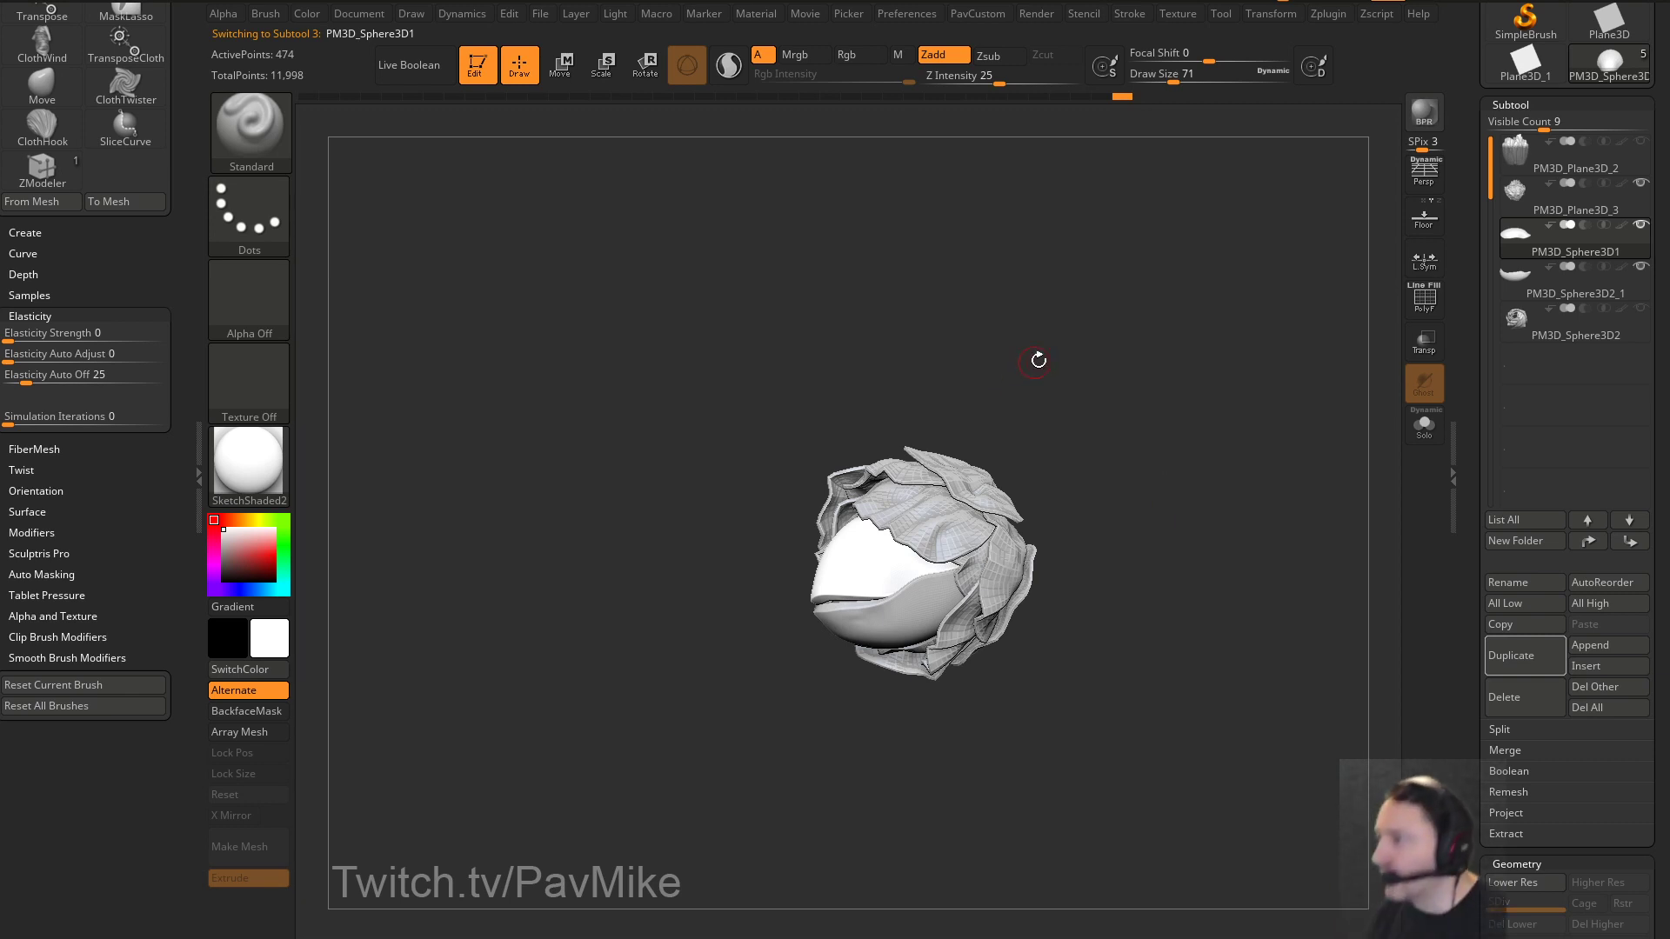
Leave Edit mode, always allowing the switch to 2.5D mode, and clear the canvas
left_click_drag(1038, 360, 1143, 364)
left_click(478, 77)
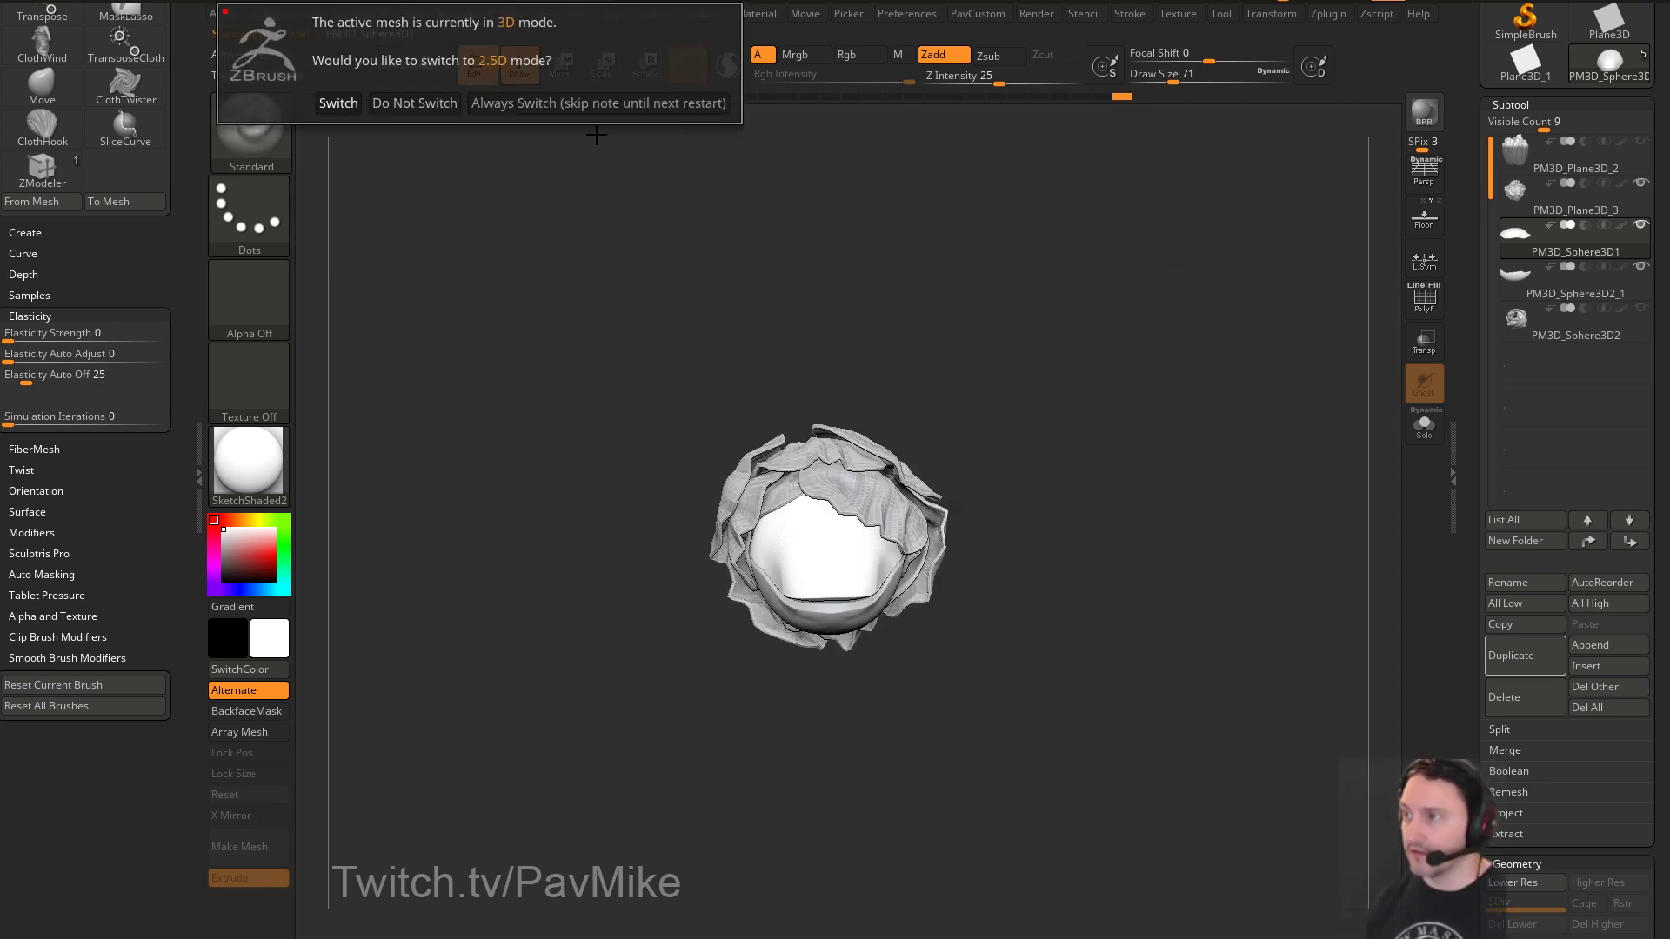
left_click(598, 102)
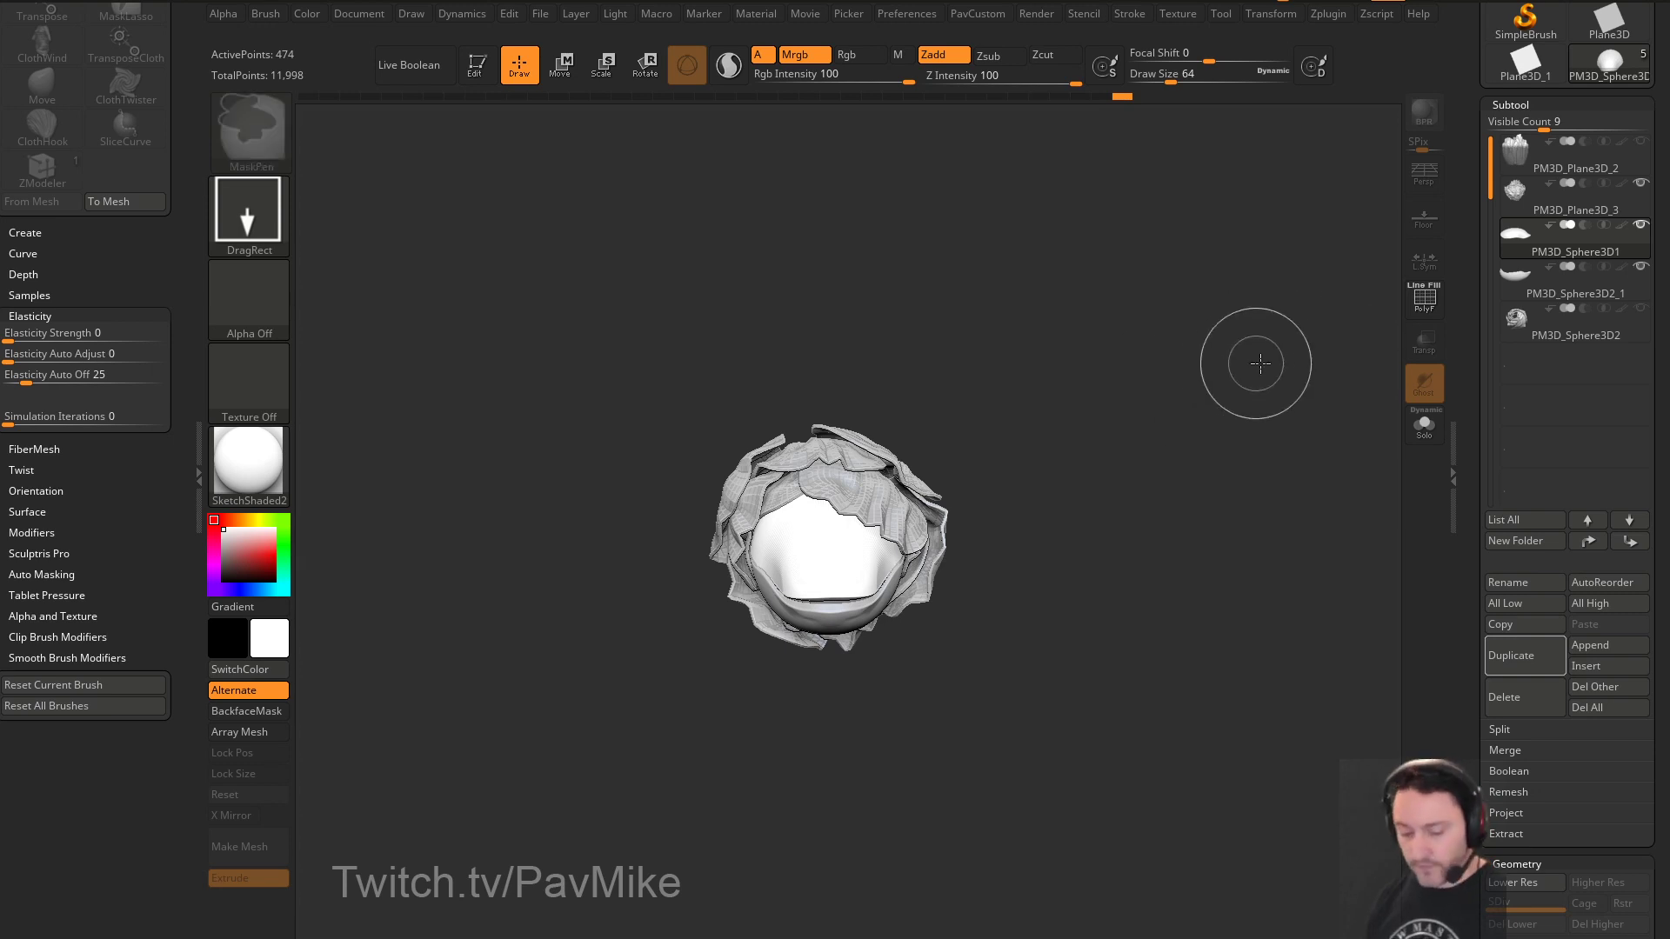
key("ctrl+n")
Draw a Cylinder3D on the empty canvas, enter Edit mode and convert it to a PolyMesh3D
left_click_drag(1460, 300, 1458, 574)
left_click(1526, 300)
left_click(1539, 234)
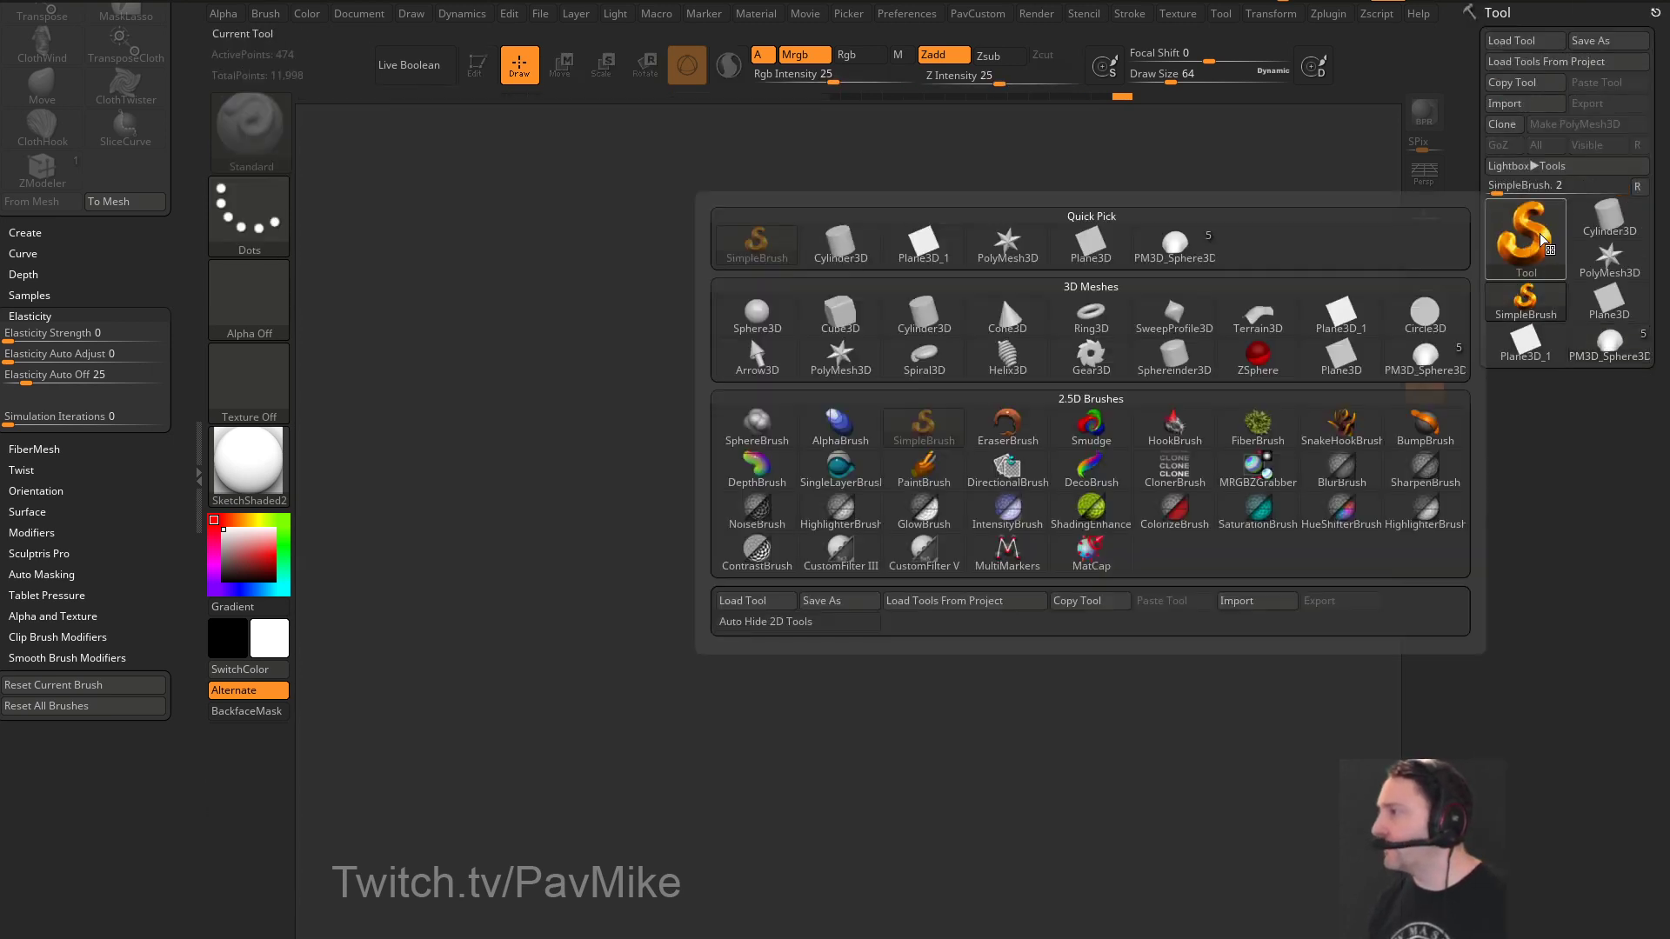
left_click(1598, 224)
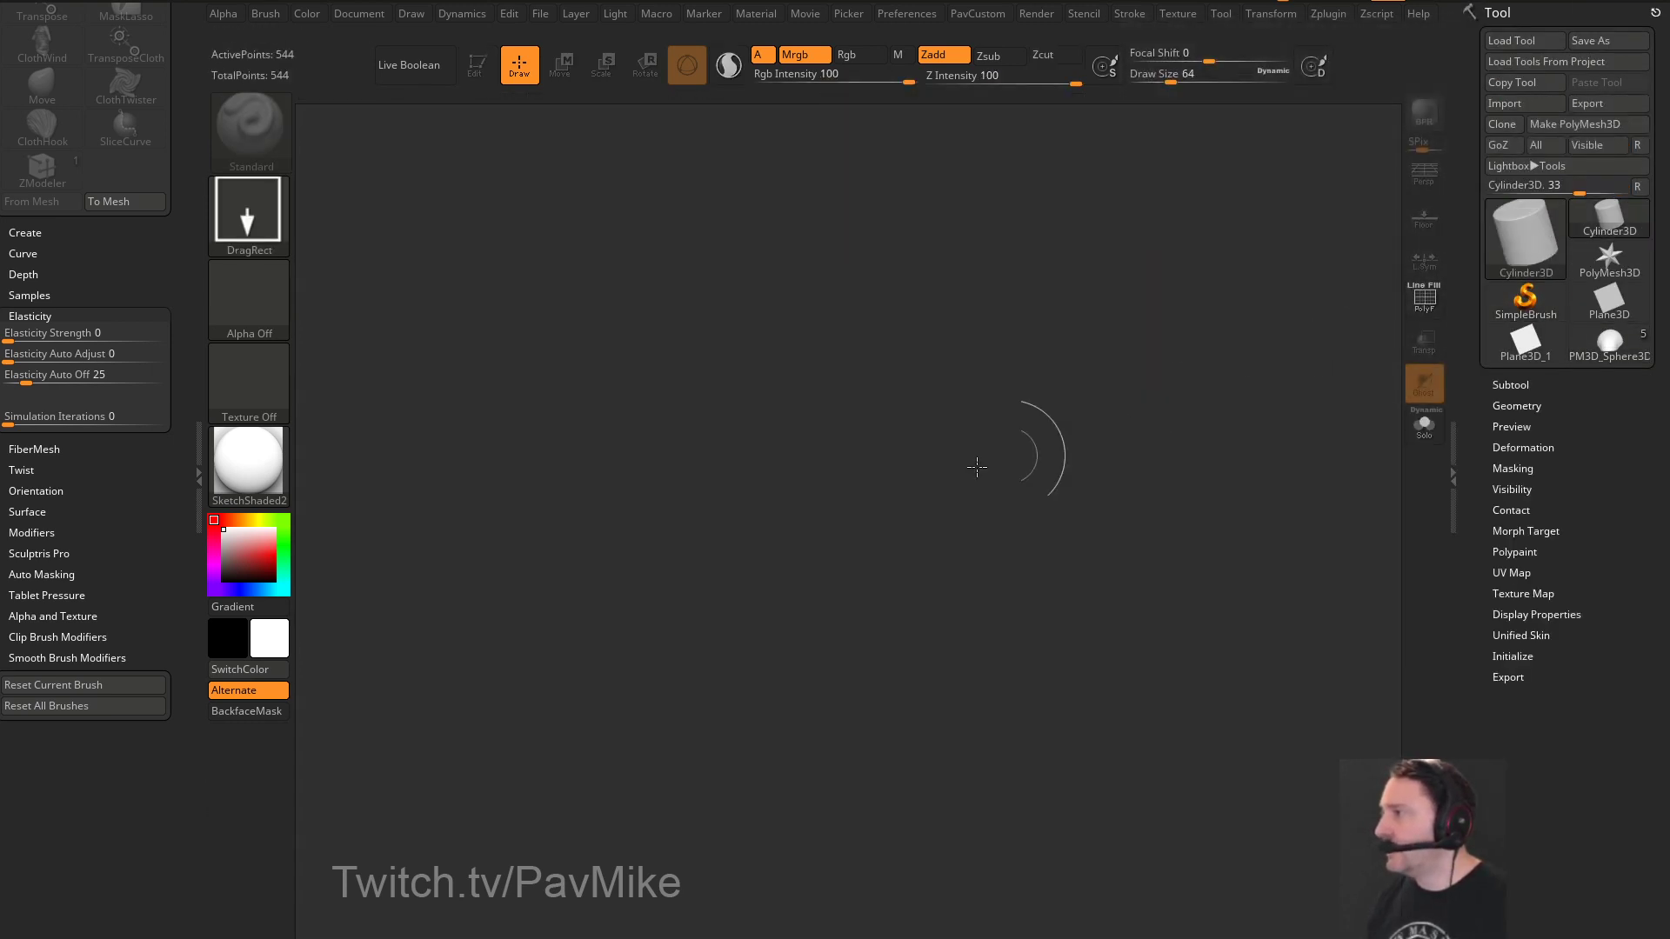
left_click_drag(824, 511, 918, 699)
key("t")
left_click(1590, 124)
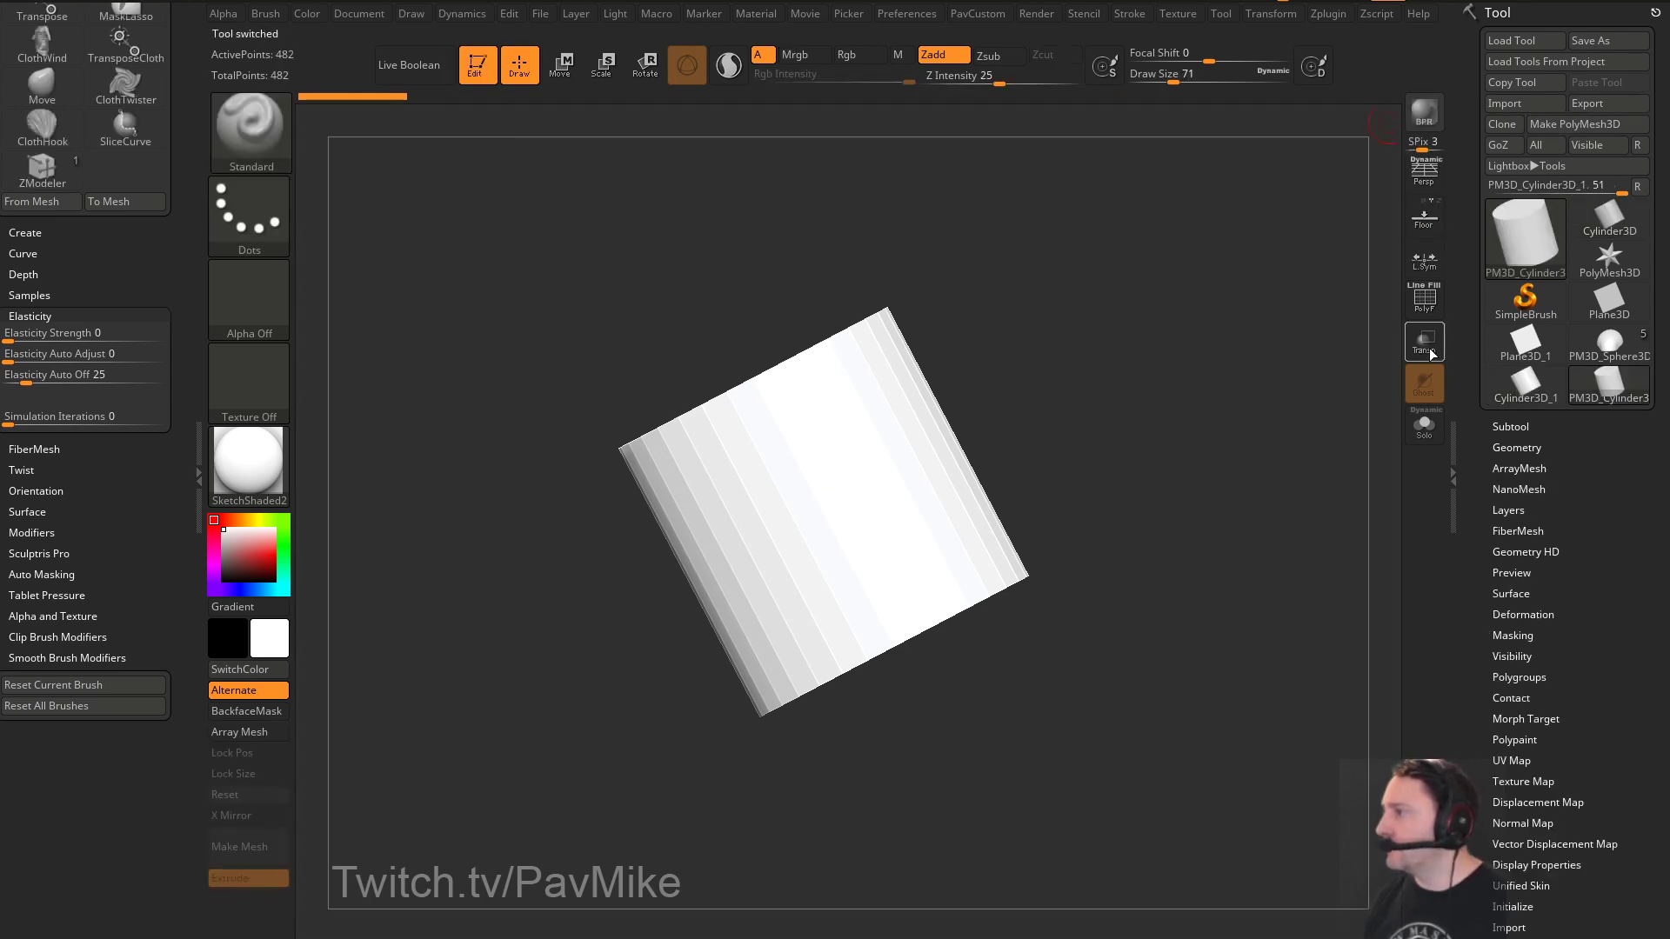
Show the cylinder's polyframe with the Move gizmo active and remove its extra edge loops with Delete Loops
key("shift+f")
key("w")
left_click(1514, 447)
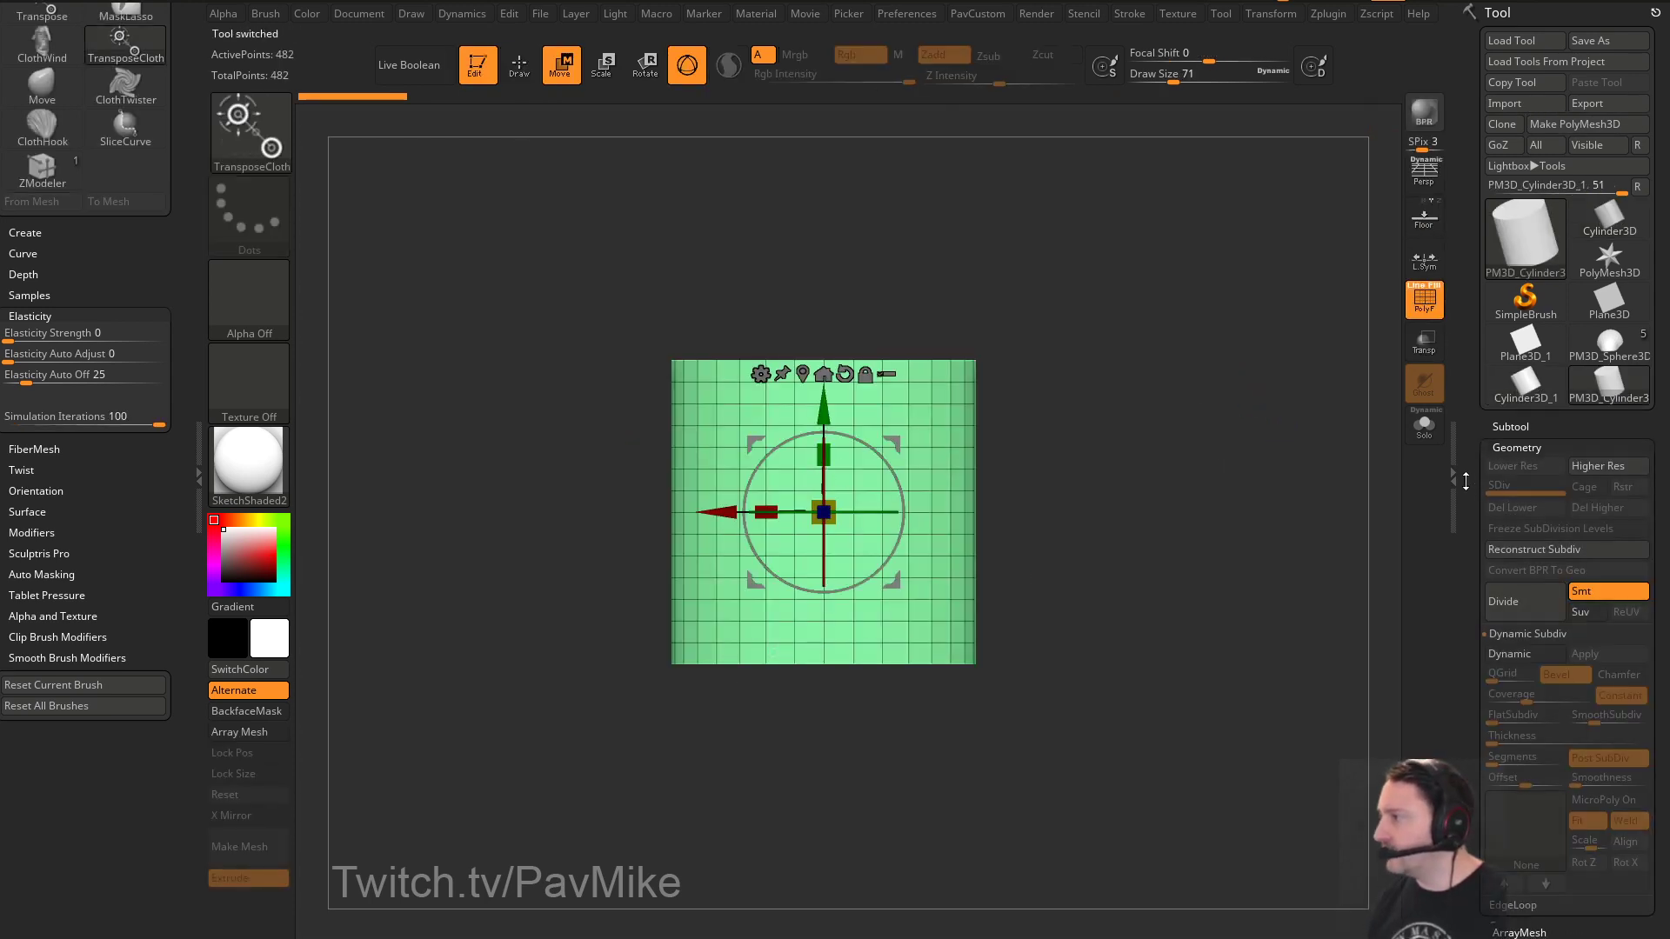
left_click(1513, 280)
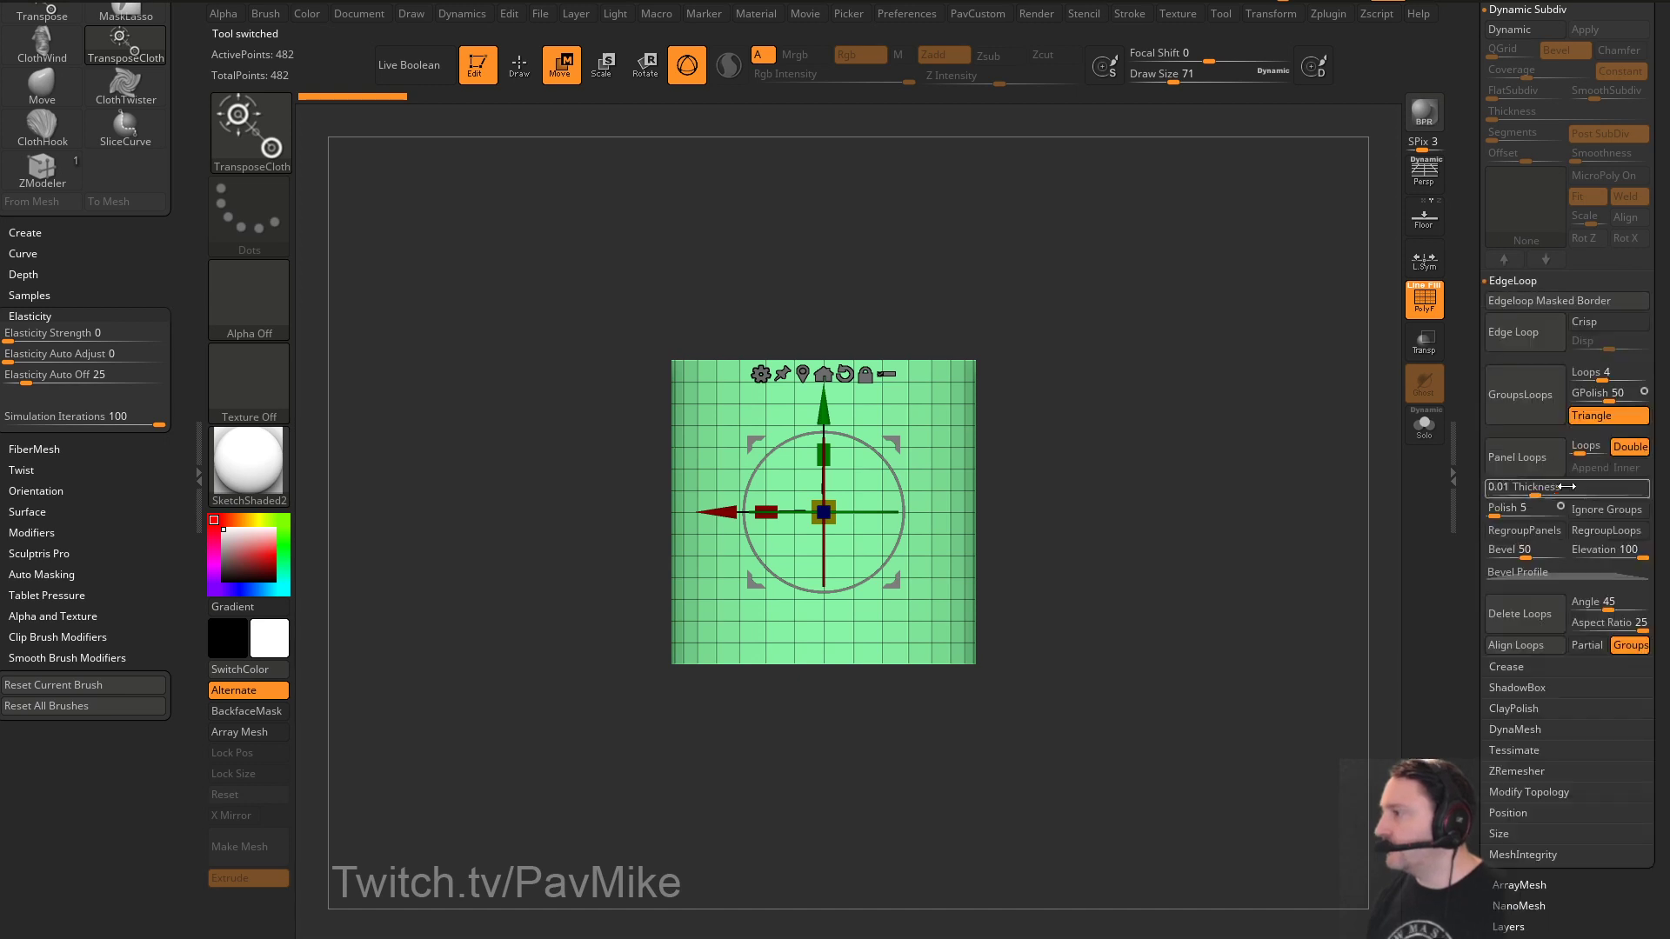
left_click(1521, 615)
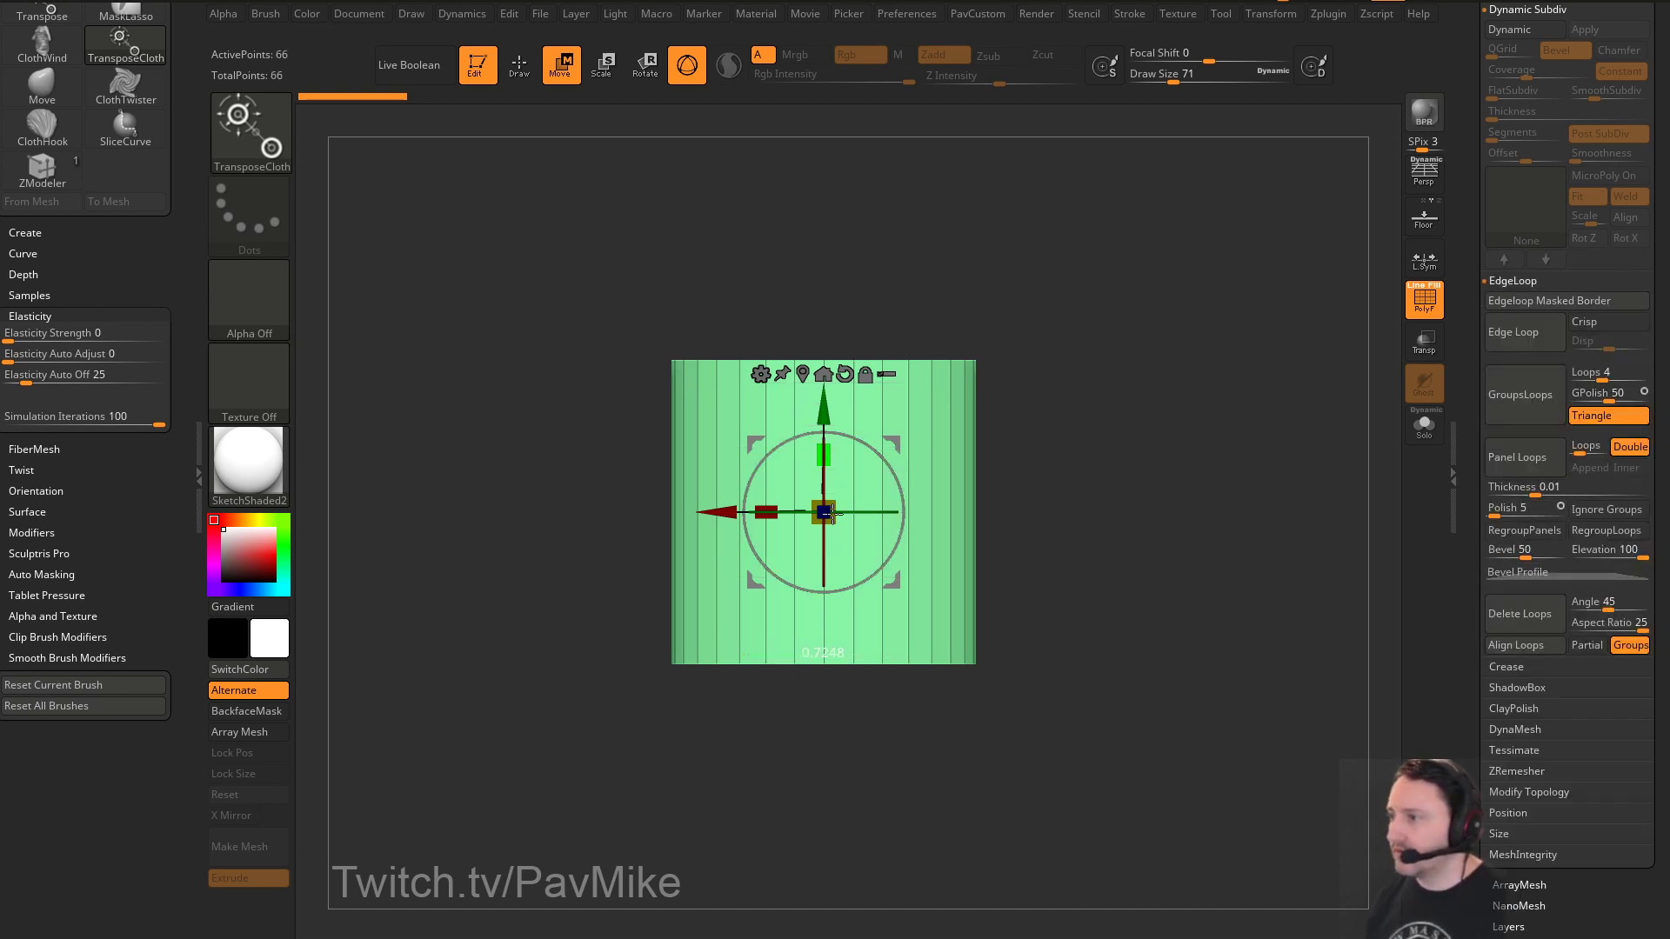
Switch to the Transpose brush, scale the cylinder down along its height, and return to Draw mode
key("ctrl")
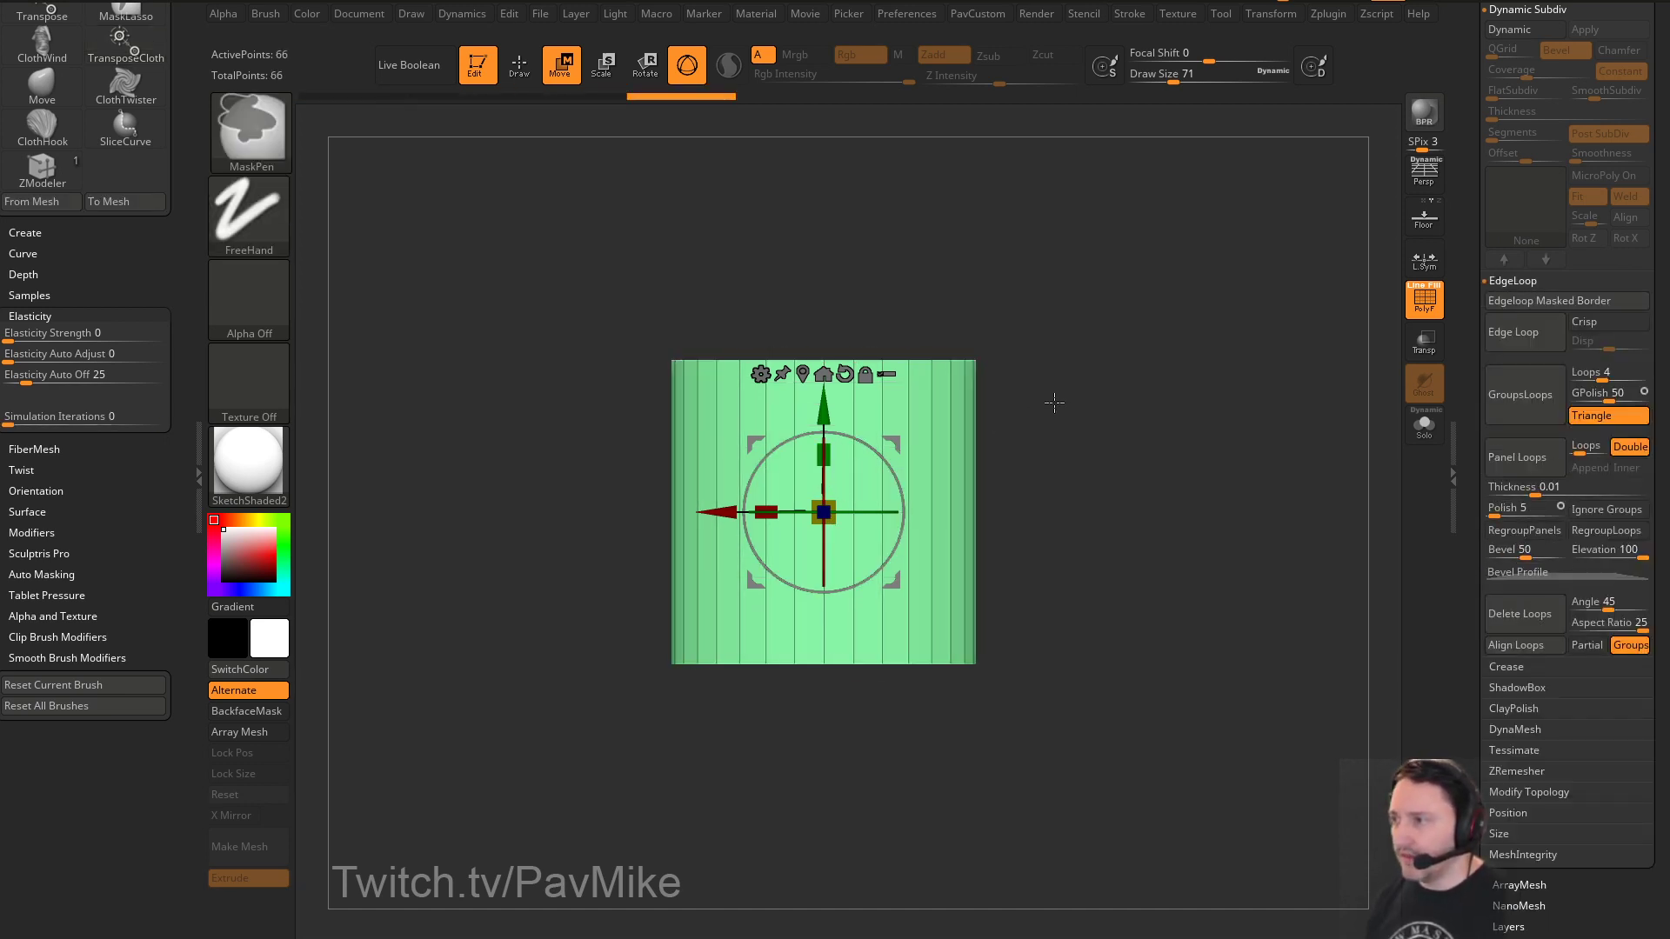
key("b")
key("t")
key("r")
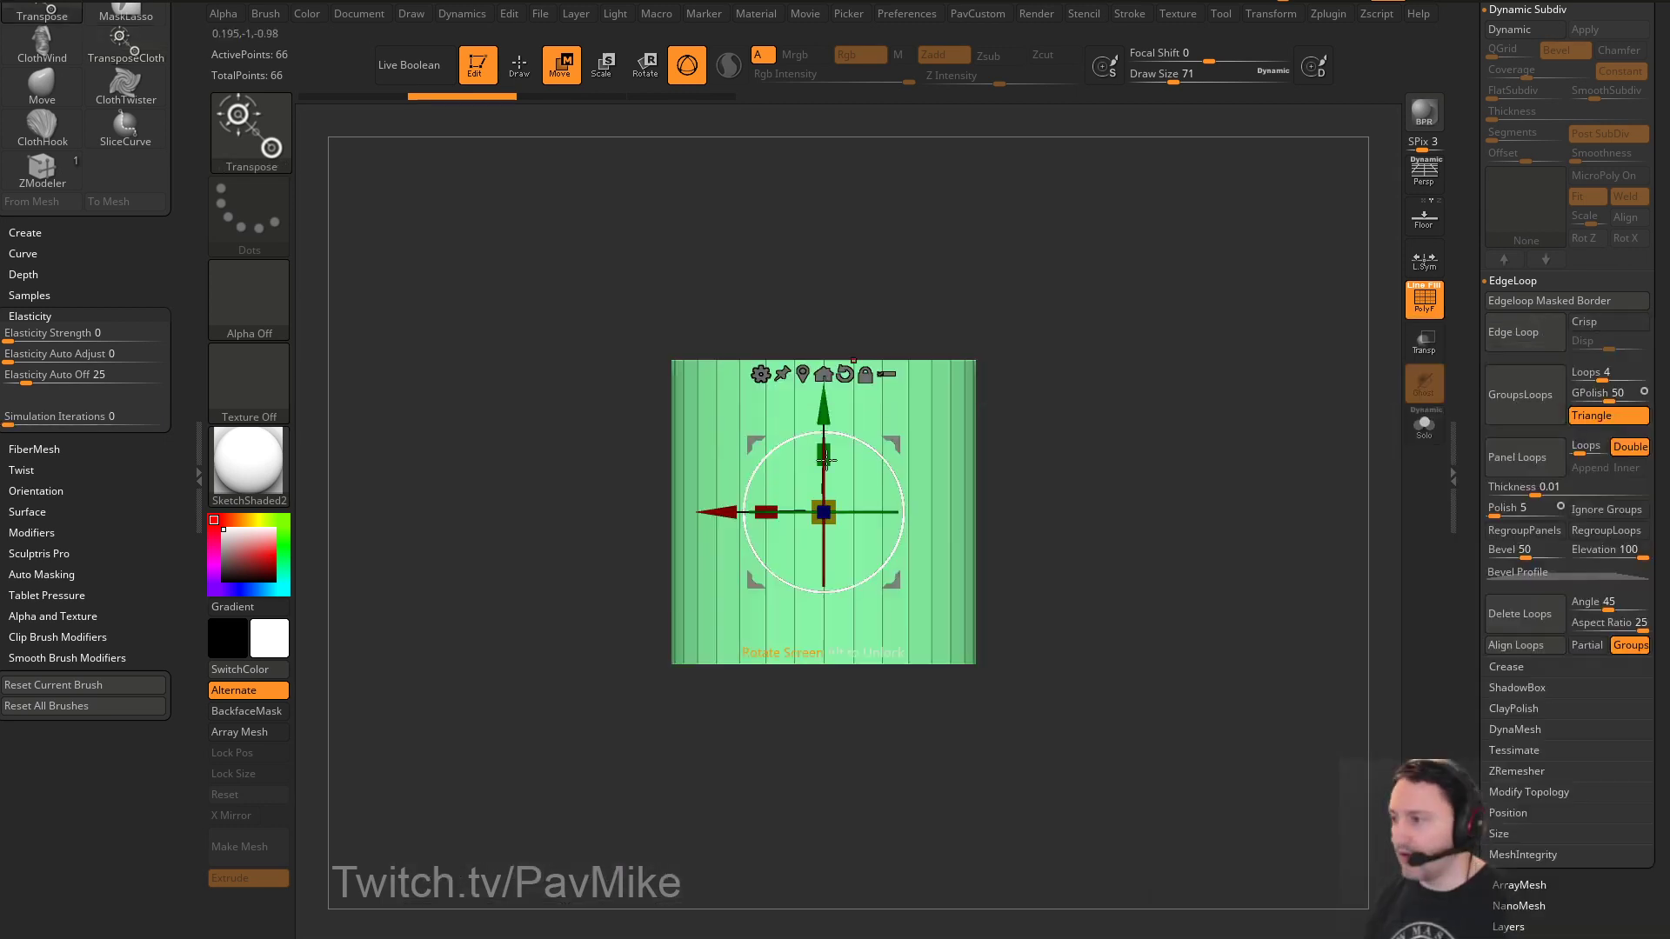
left_click_drag(826, 459, 817, 546)
key("q")
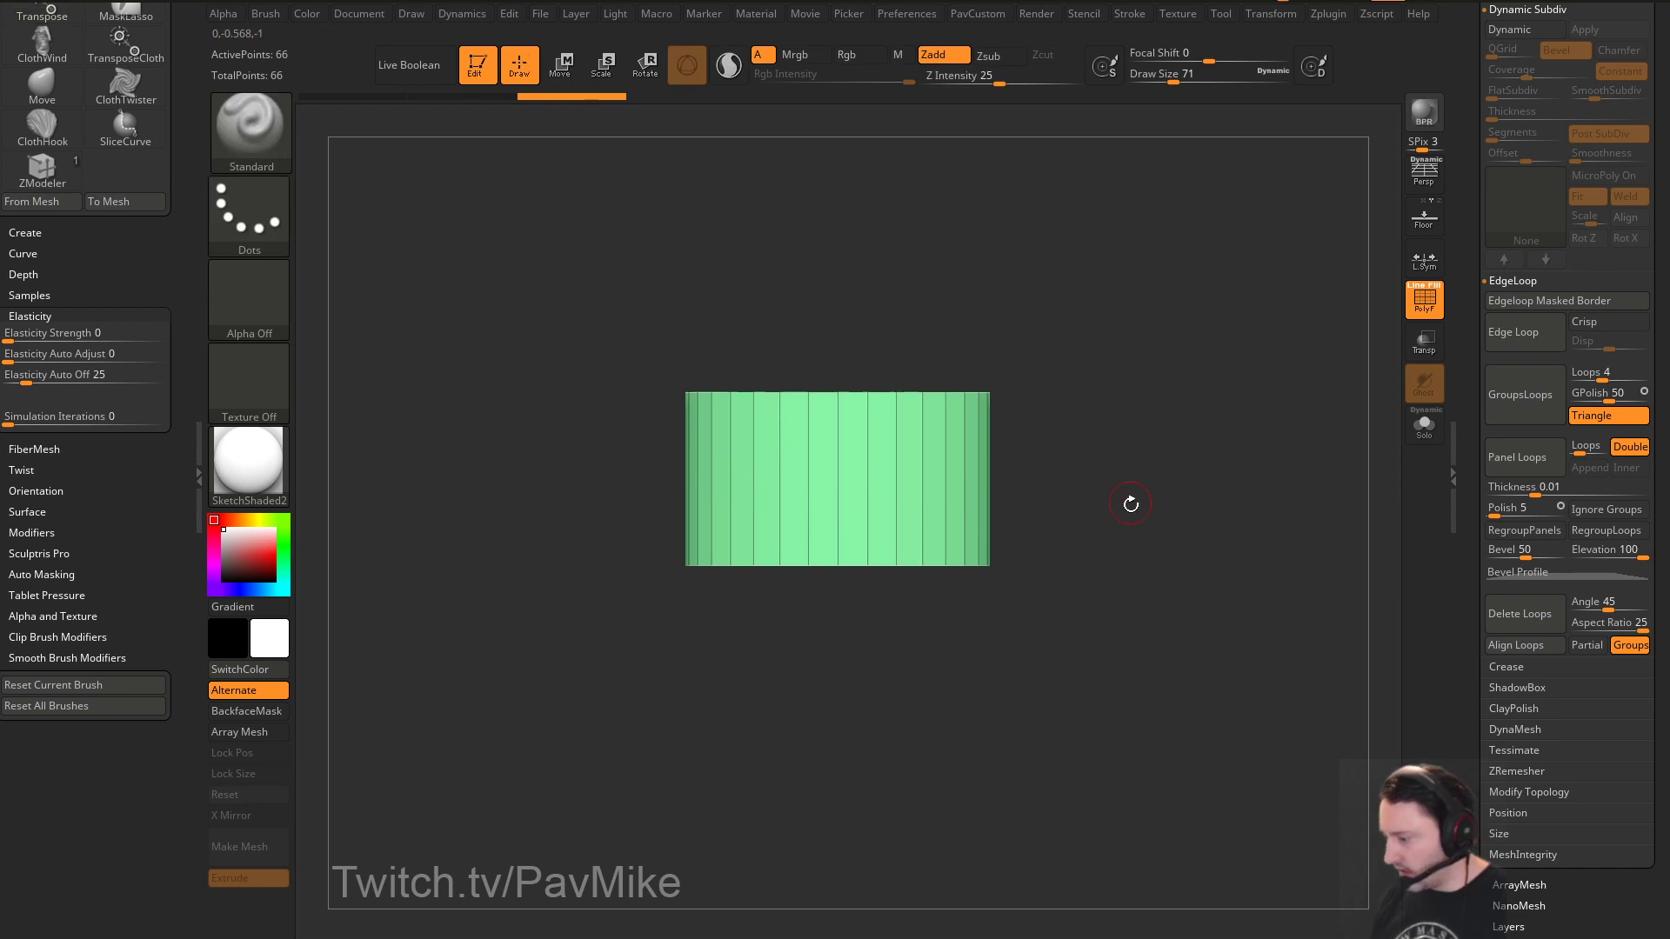
Choose the ZModeler brush, activate the Move gizmo and centre it on the unmasked cylinder
left_click_drag(1126, 499, 980, 436)
key("space")
key("w")
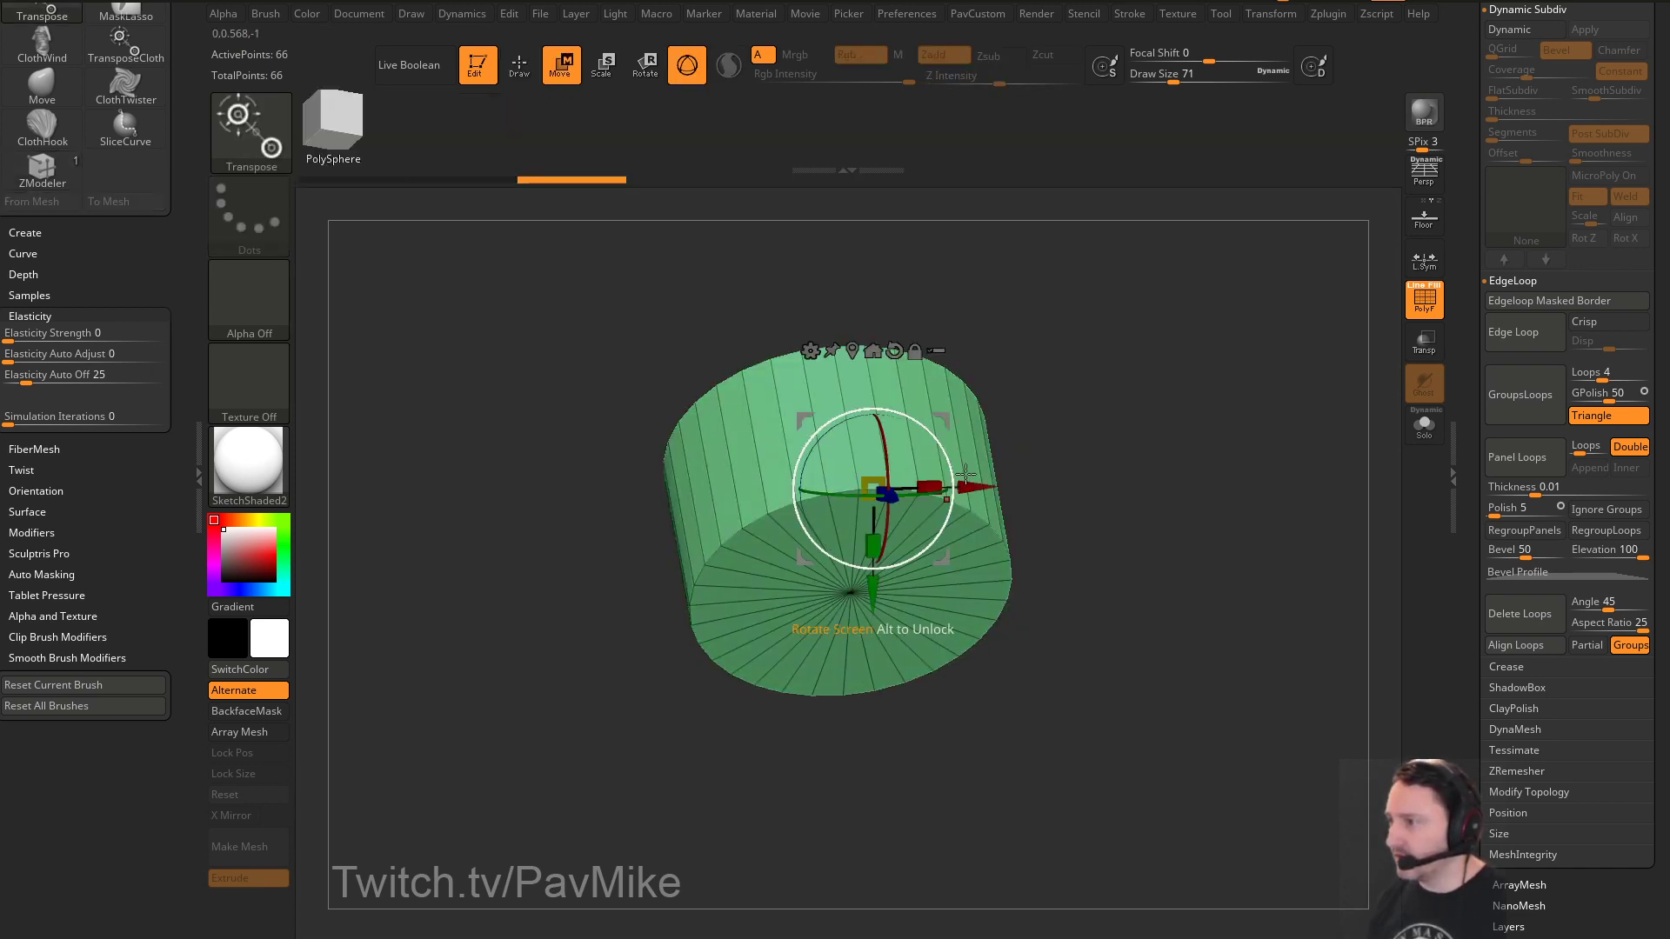
left_click(952, 380, "ctrl")
left_click(852, 351)
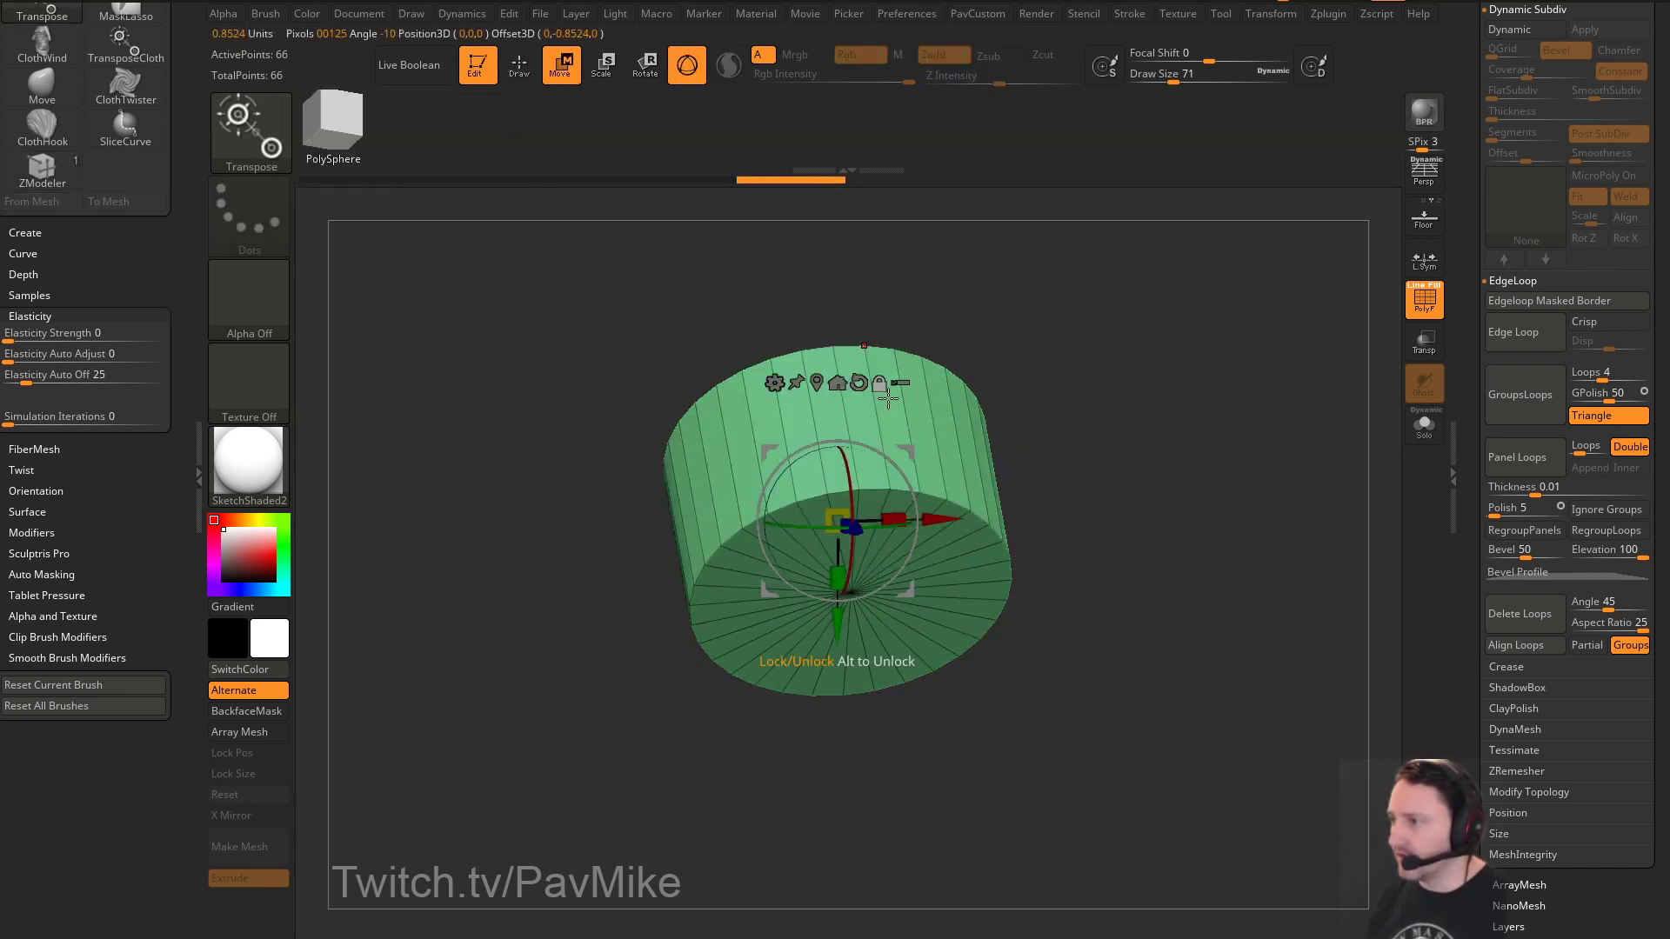
Centre the gizmo on the cylinder's bottom end and scale that end inward to taper the sides into a pot shape
left_click_drag(838, 515, 839, 516)
mouse_move(983, 504)
left_mouse_down()
mouse_move(1084, 485)
mouse_move(1123, 689)
mouse_move(503, 544)
left_mouse_up()
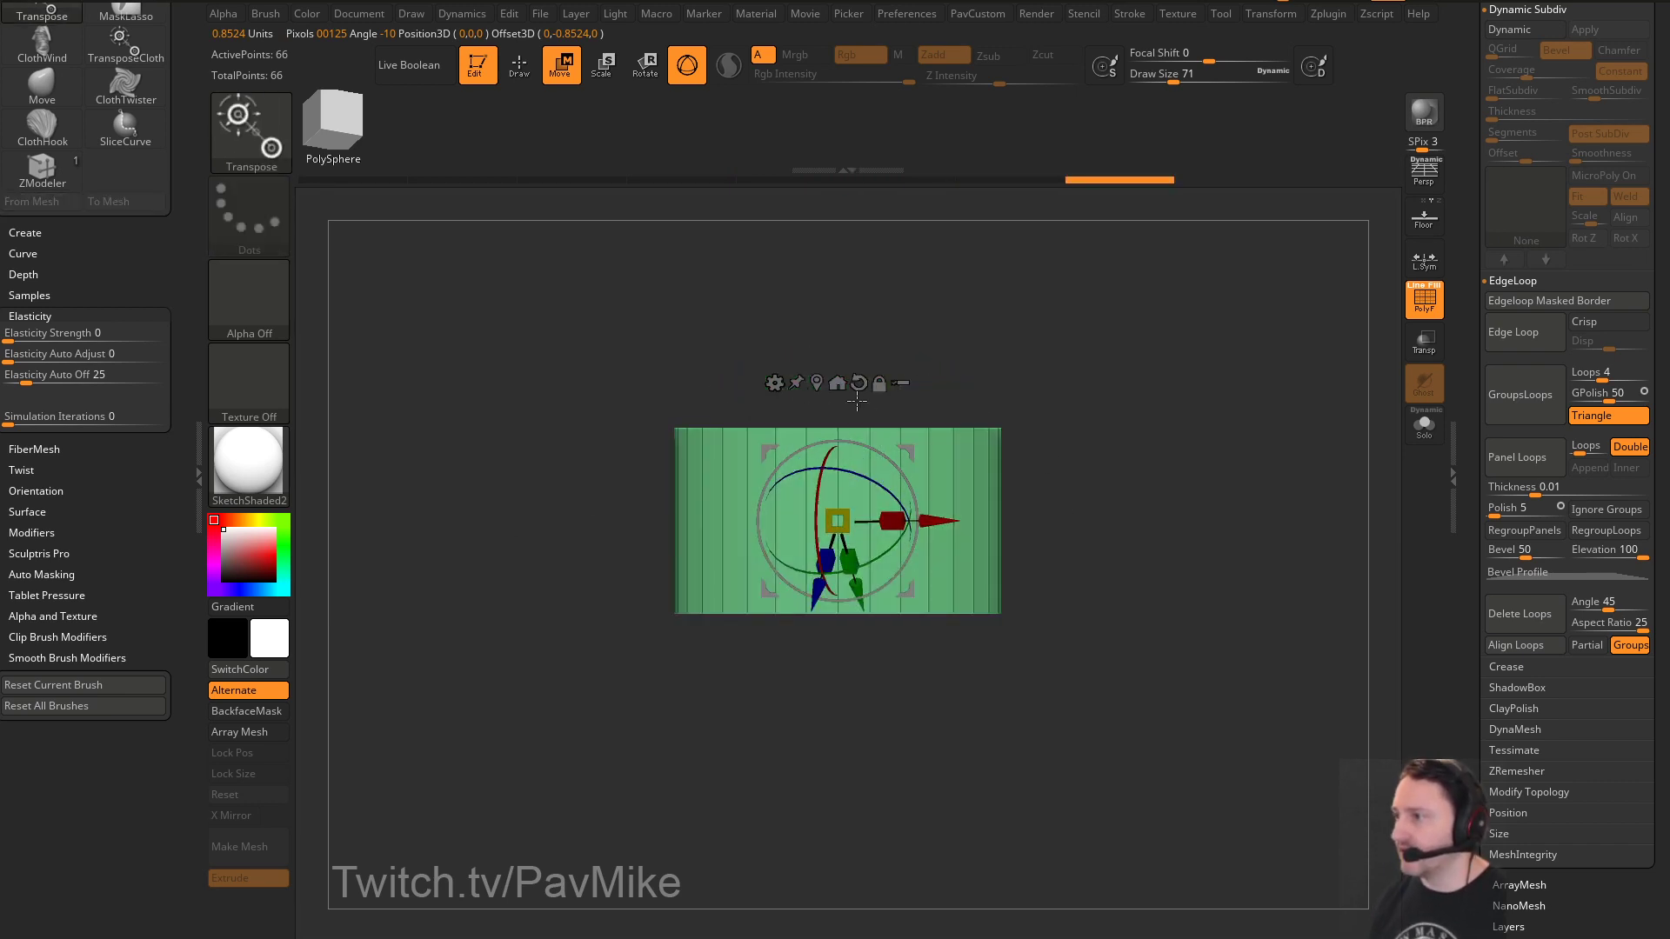
left_click(836, 383)
left_click_drag(837, 595, 774, 619)
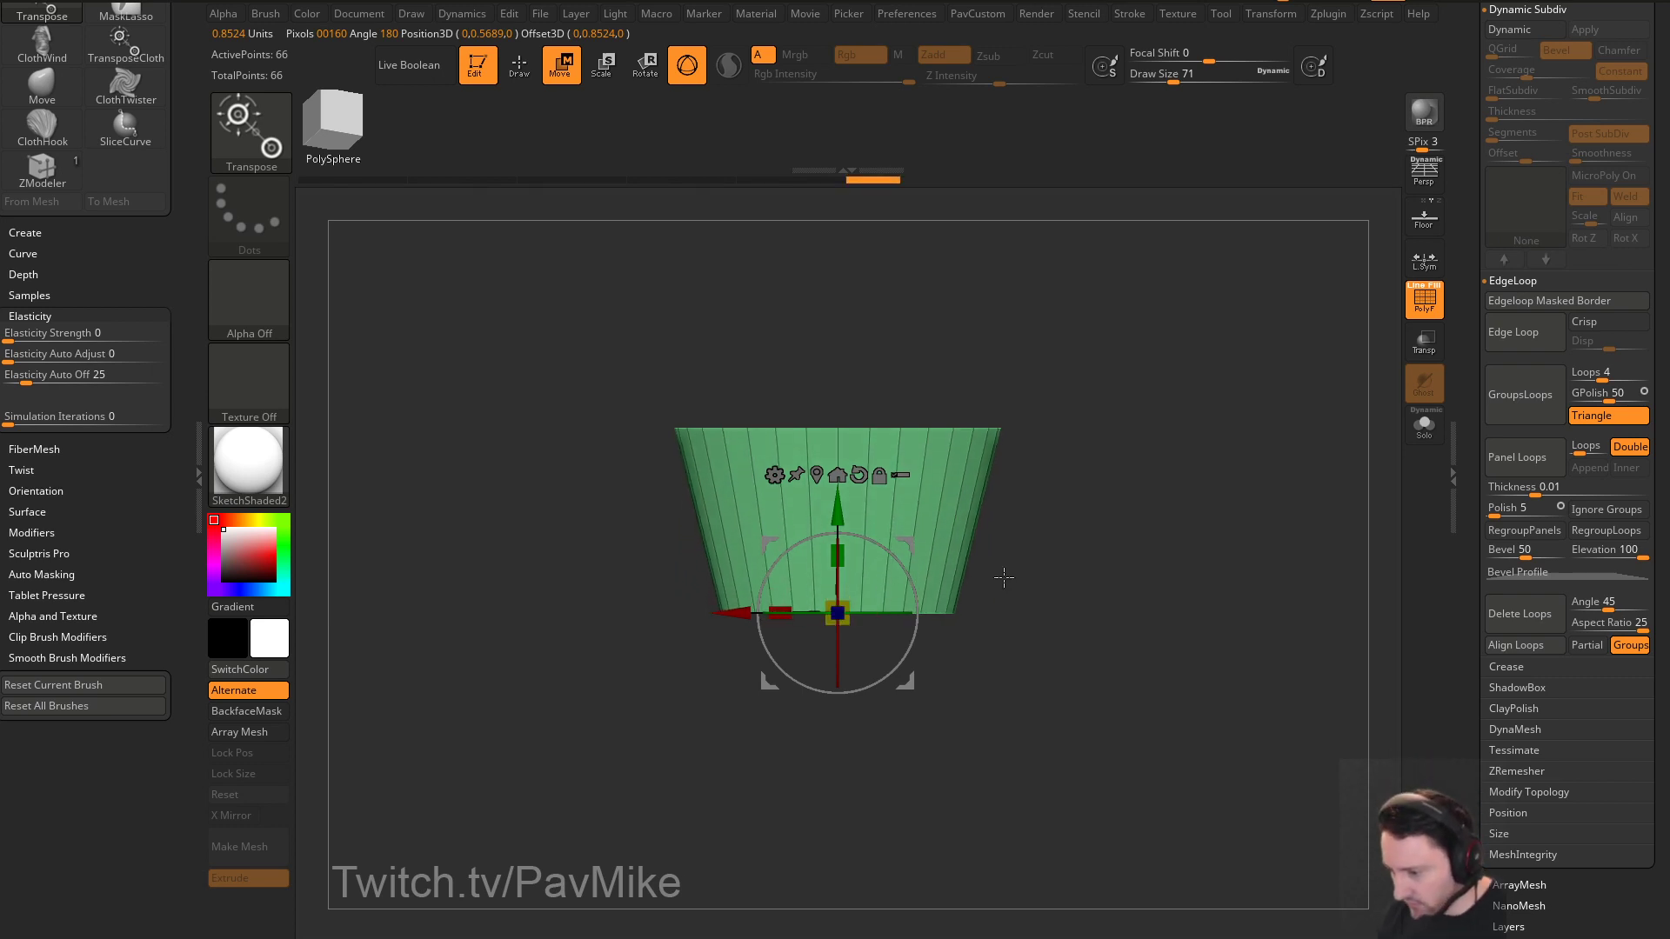
mouse_move(1069, 572)
left_mouse_down()
mouse_move(1163, 579)
mouse_move(1152, 613)
left_mouse_up()
Return to Draw mode, clear the mask, and split the tapered cylinder into polygroups with Groups By Normals
key("q")
mouse_move(1137, 446)
left_mouse_down("ctrl")
mouse_move(1235, 456)
mouse_move(1297, 396)
mouse_move(1308, 444)
mouse_move(1087, 429)
left_mouse_up("ctrl")
left_click(1424, 304)
key("shift+f")
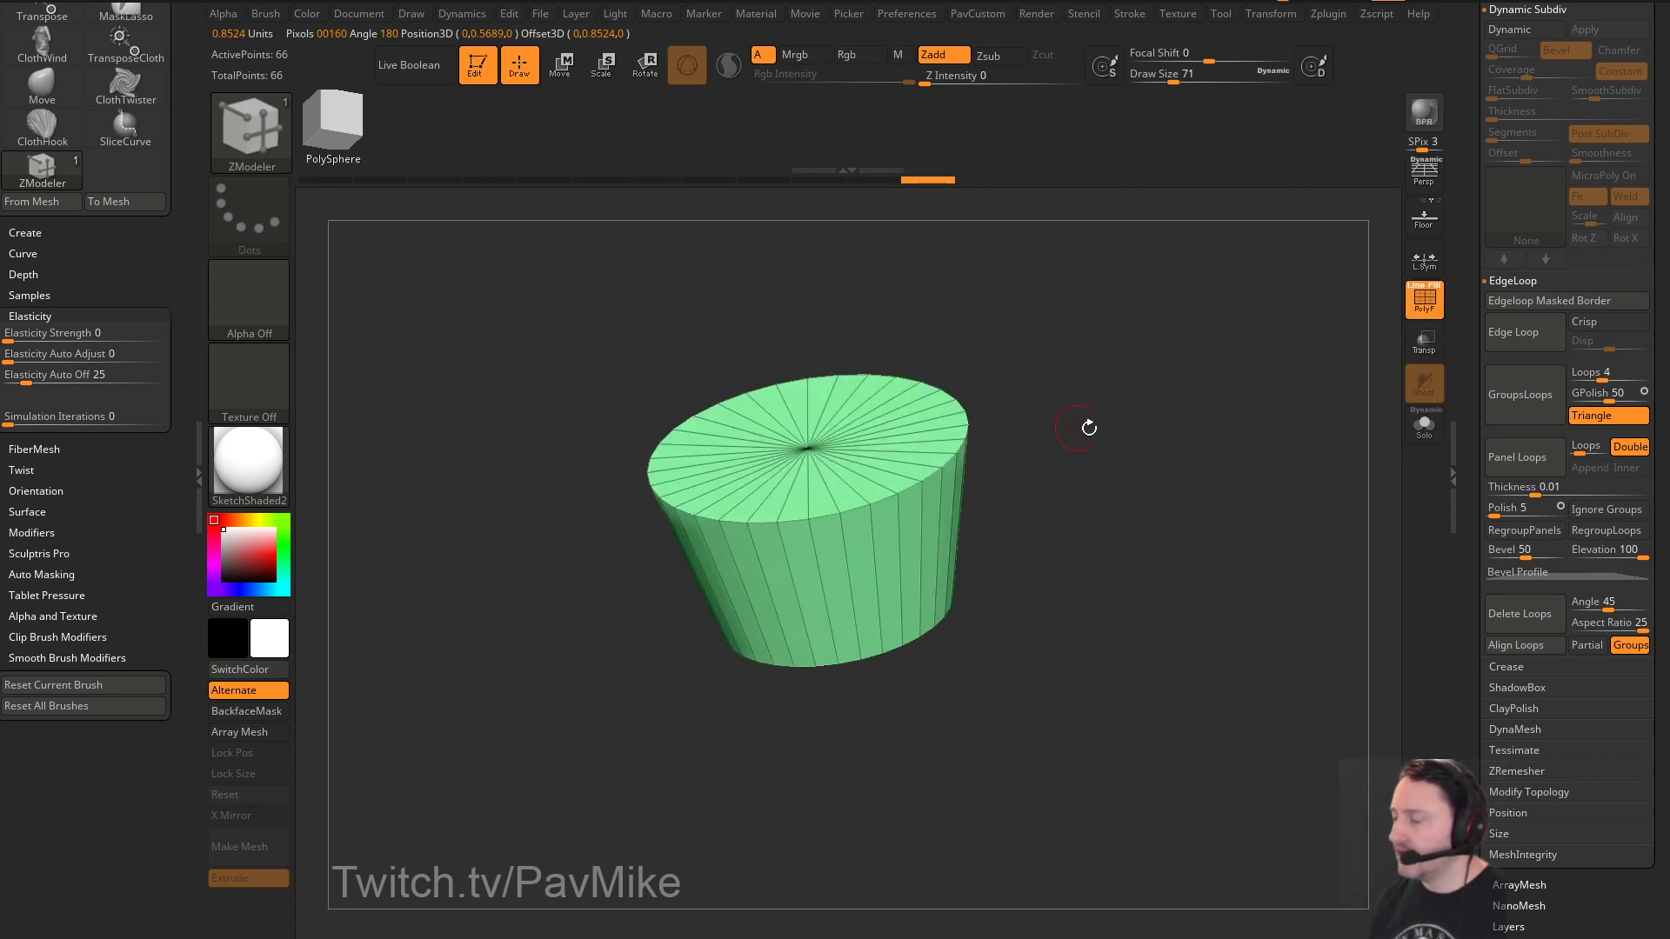
key("shift+space")
left_click(1136, 489)
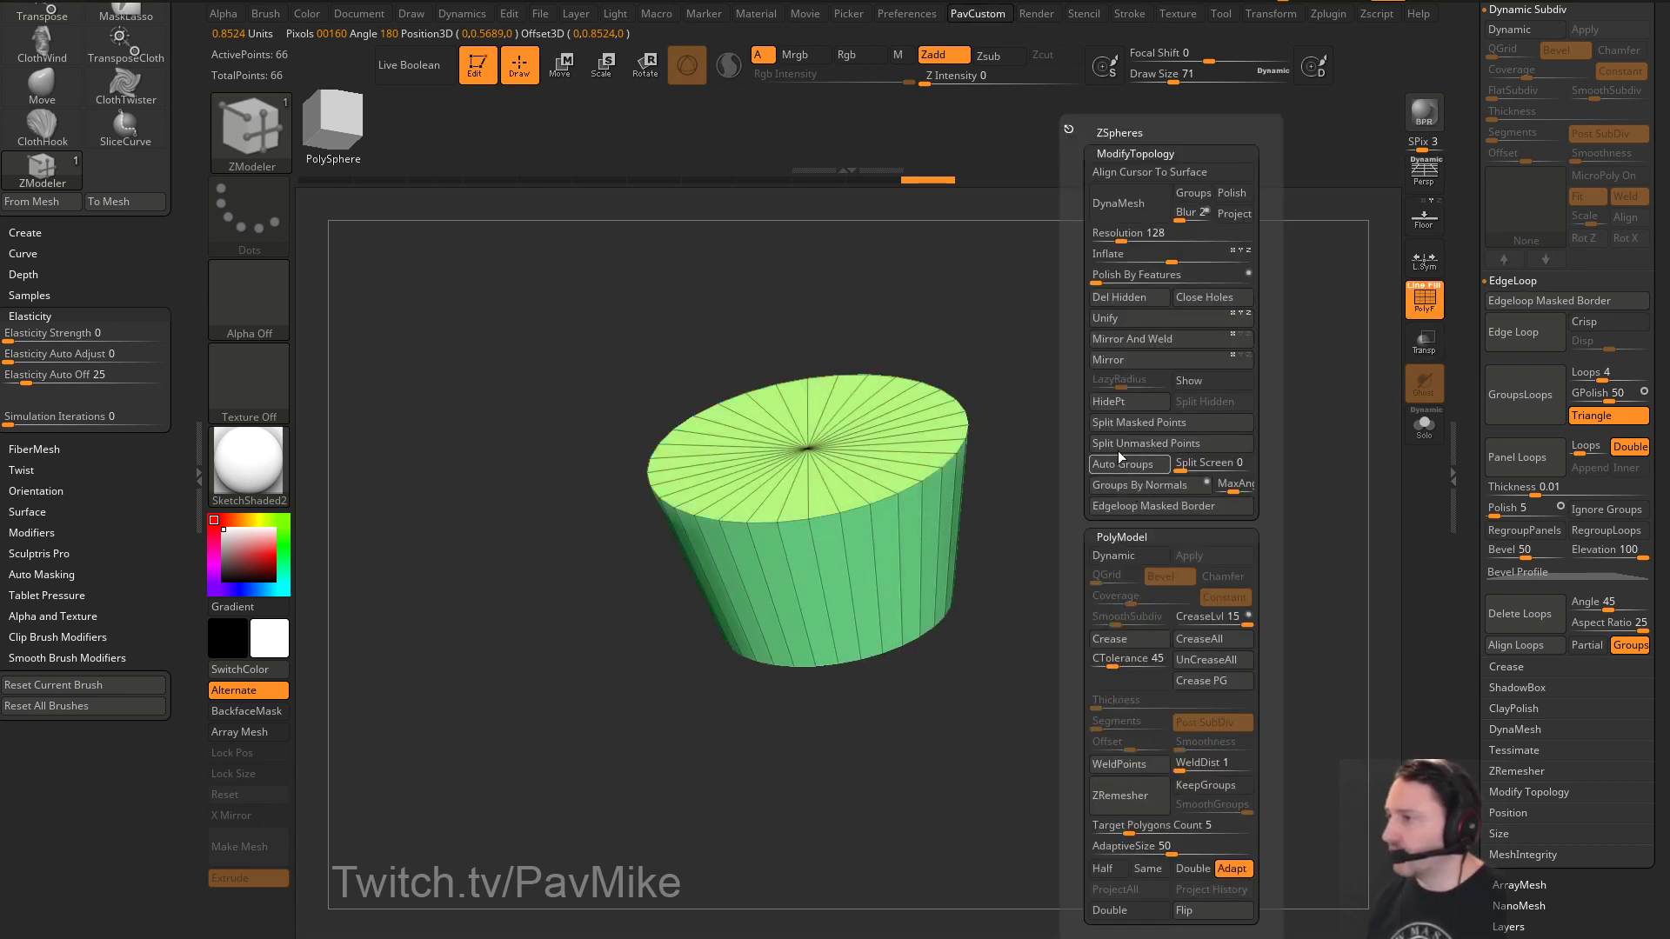
Hide the top cap by its polygroup and remove it with Del Hidden to open the pot
left_click(813, 459, "ctrl+shift")
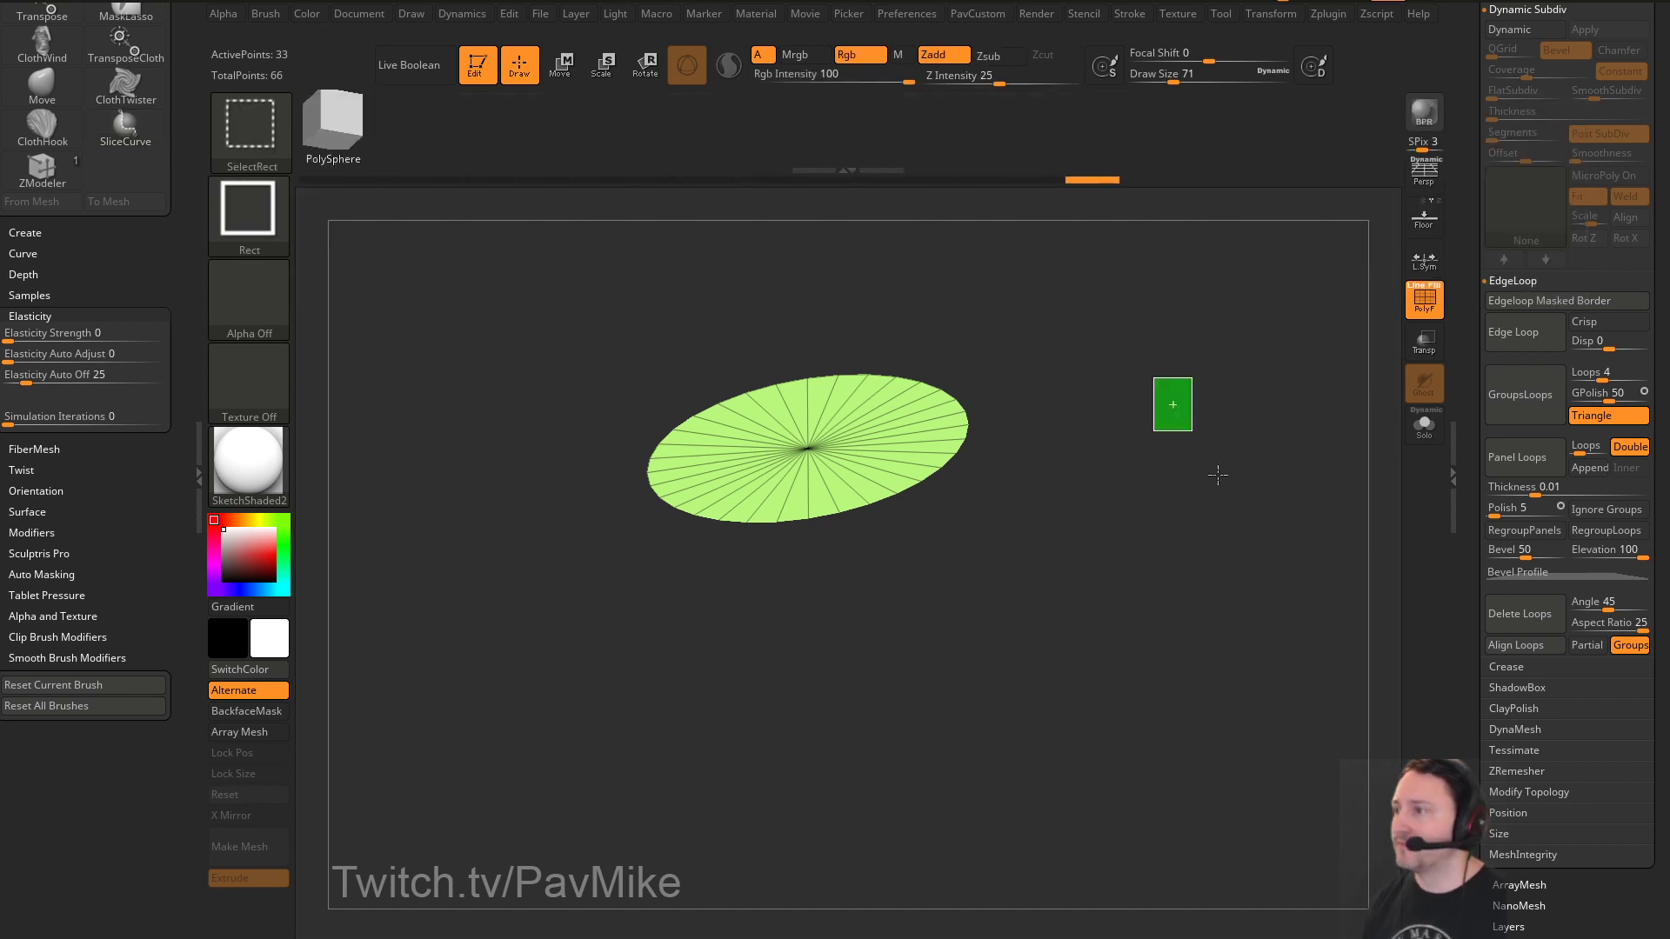
left_click(1215, 469, "ctrl+shift")
key("shift+space")
left_click(1205, 304)
Thicken the open pot's wall with QMesh Polygroup All and flatten its top rim with the ClipCurve brush
key("space")
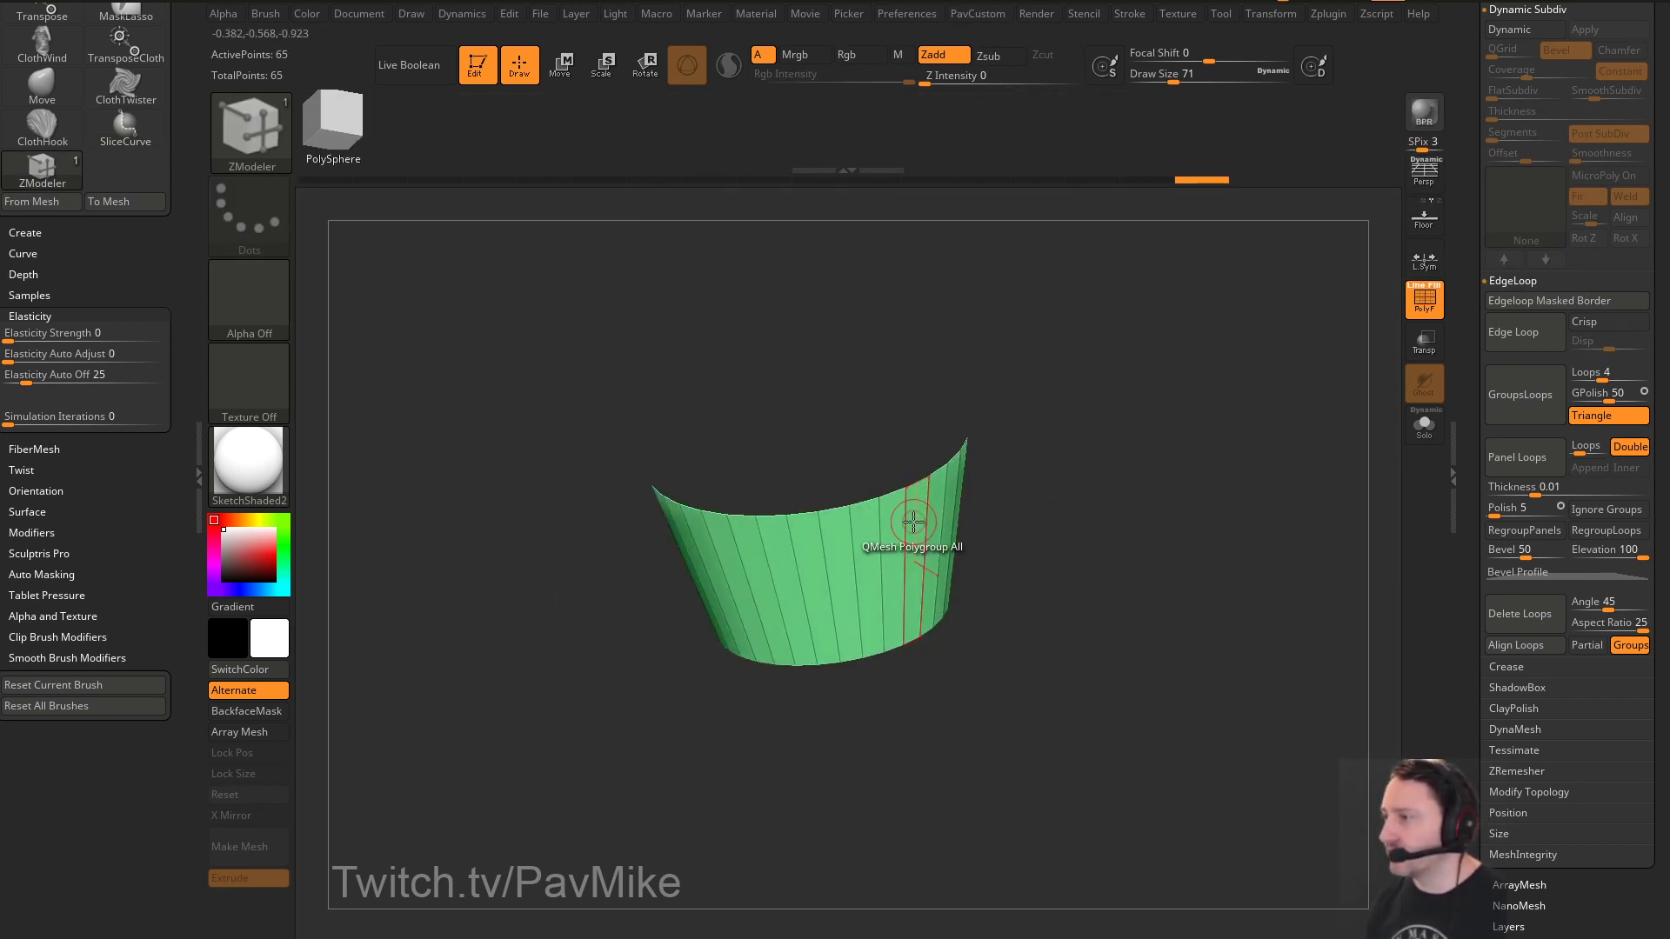
left_click_drag(939, 523, 942, 524)
right_click_drag(944, 524, 1069, 485)
key("ctrl+shift+b")
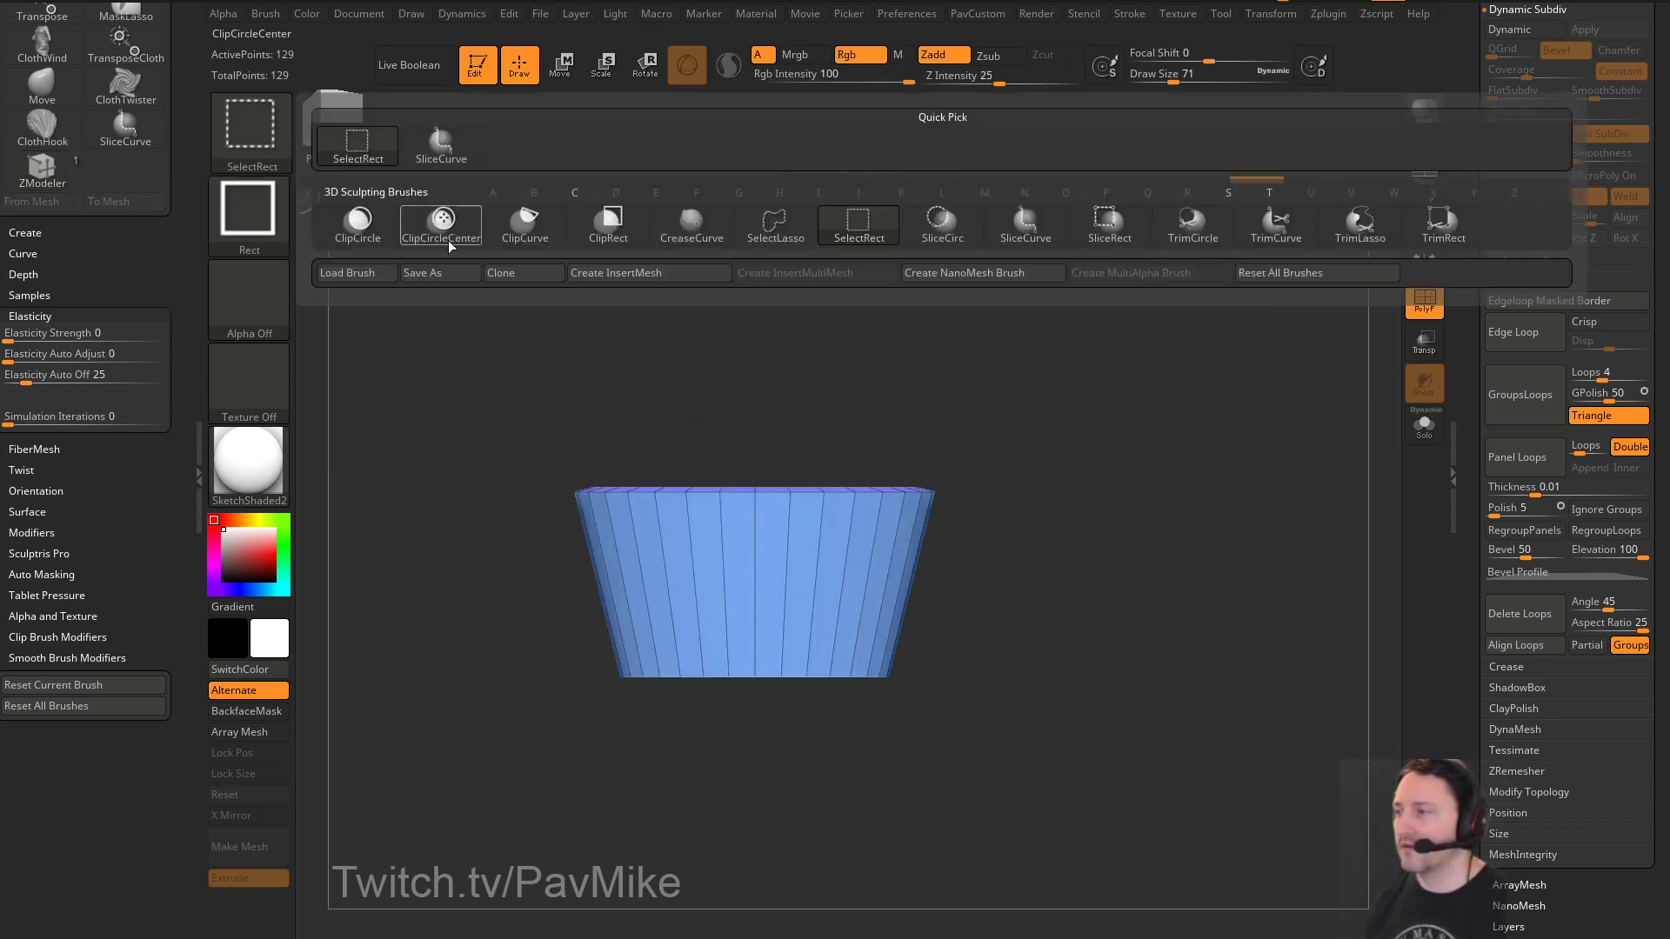
left_click(525, 222)
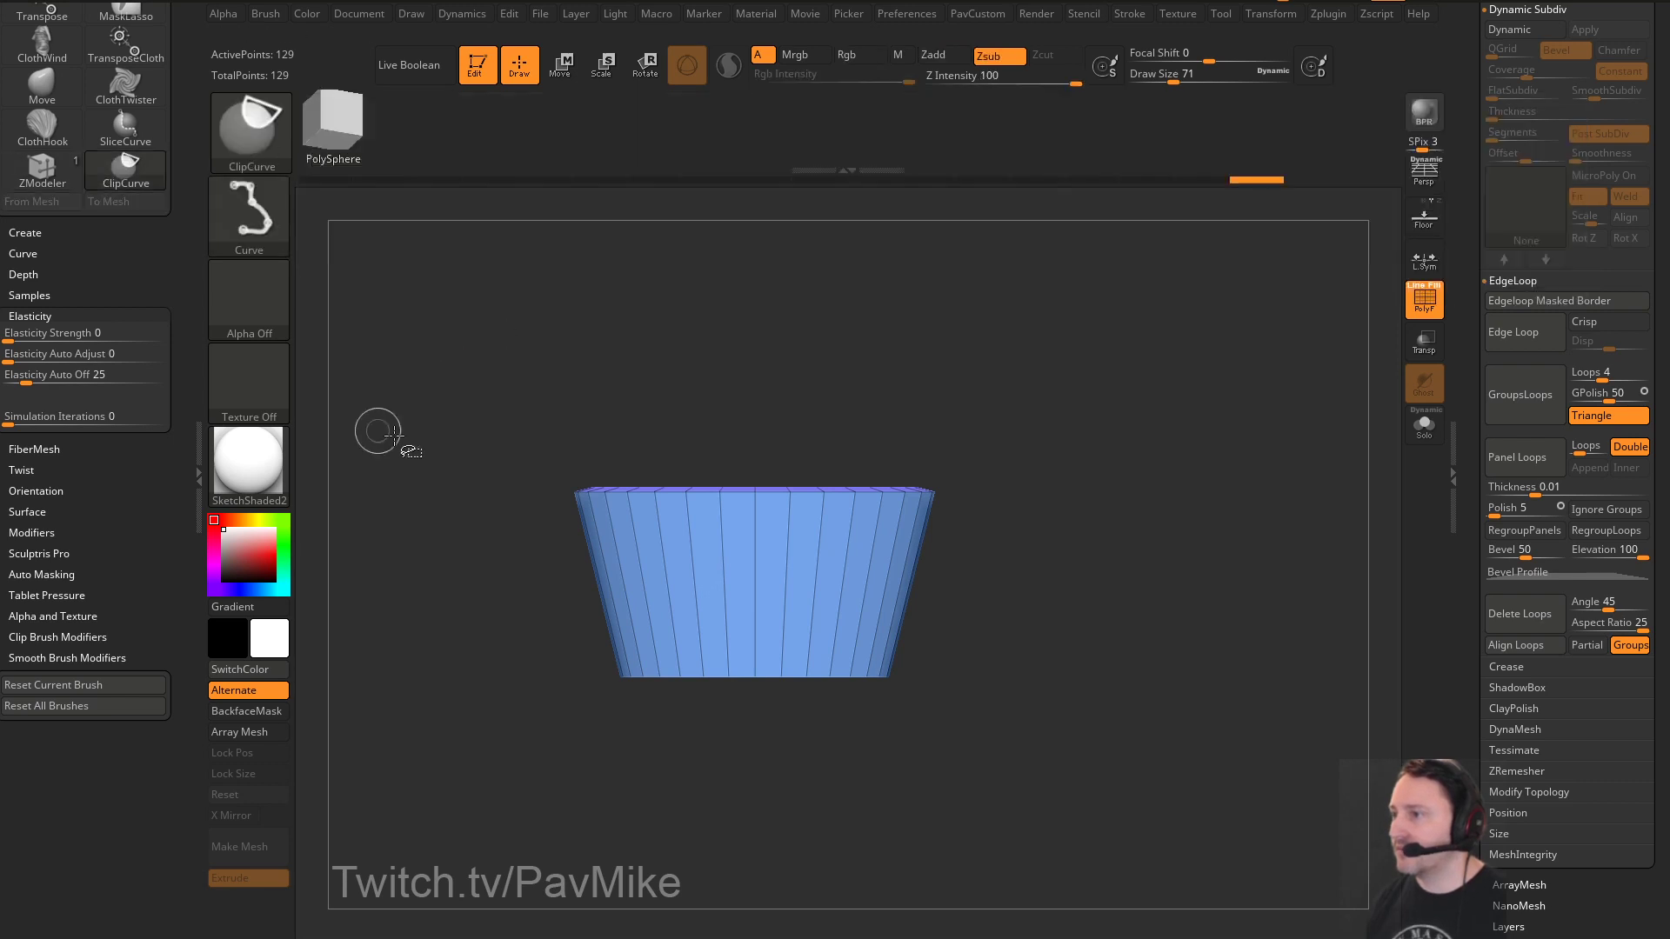
left_click_drag(392, 435, 1261, 513, "ctrl+shift")
right_click_drag(1164, 468, 1134, 527)
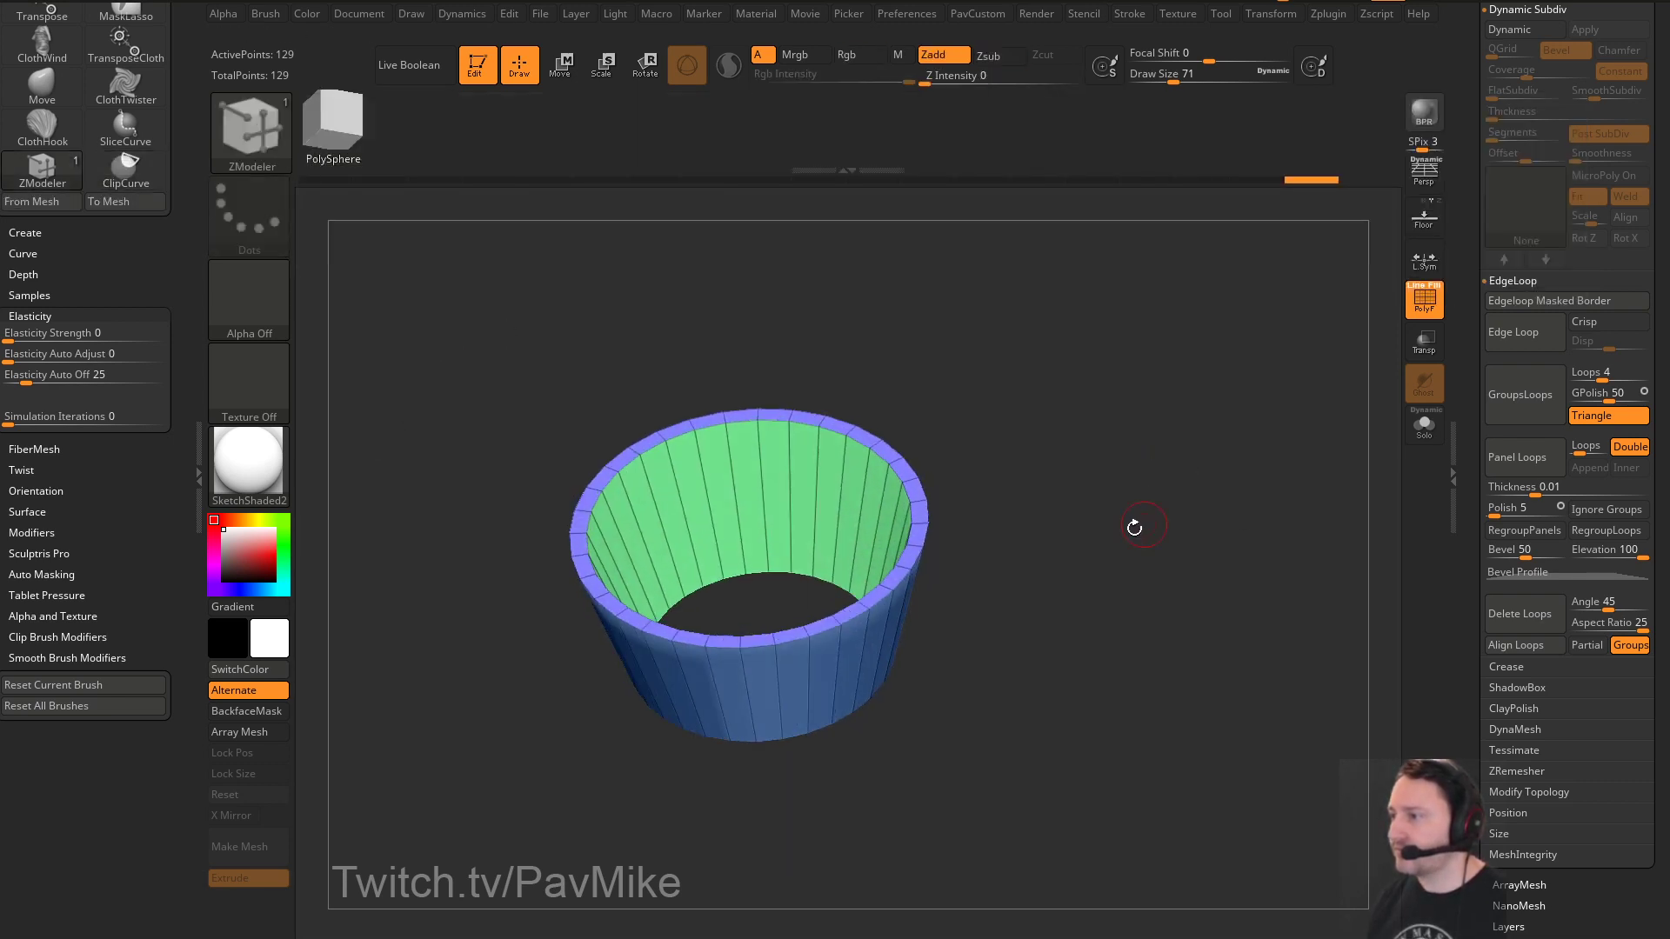
Insert a single edge loop around the outer wall just below the rim with ZModeler
right_click_drag(1013, 567, 976, 523)
key("space")
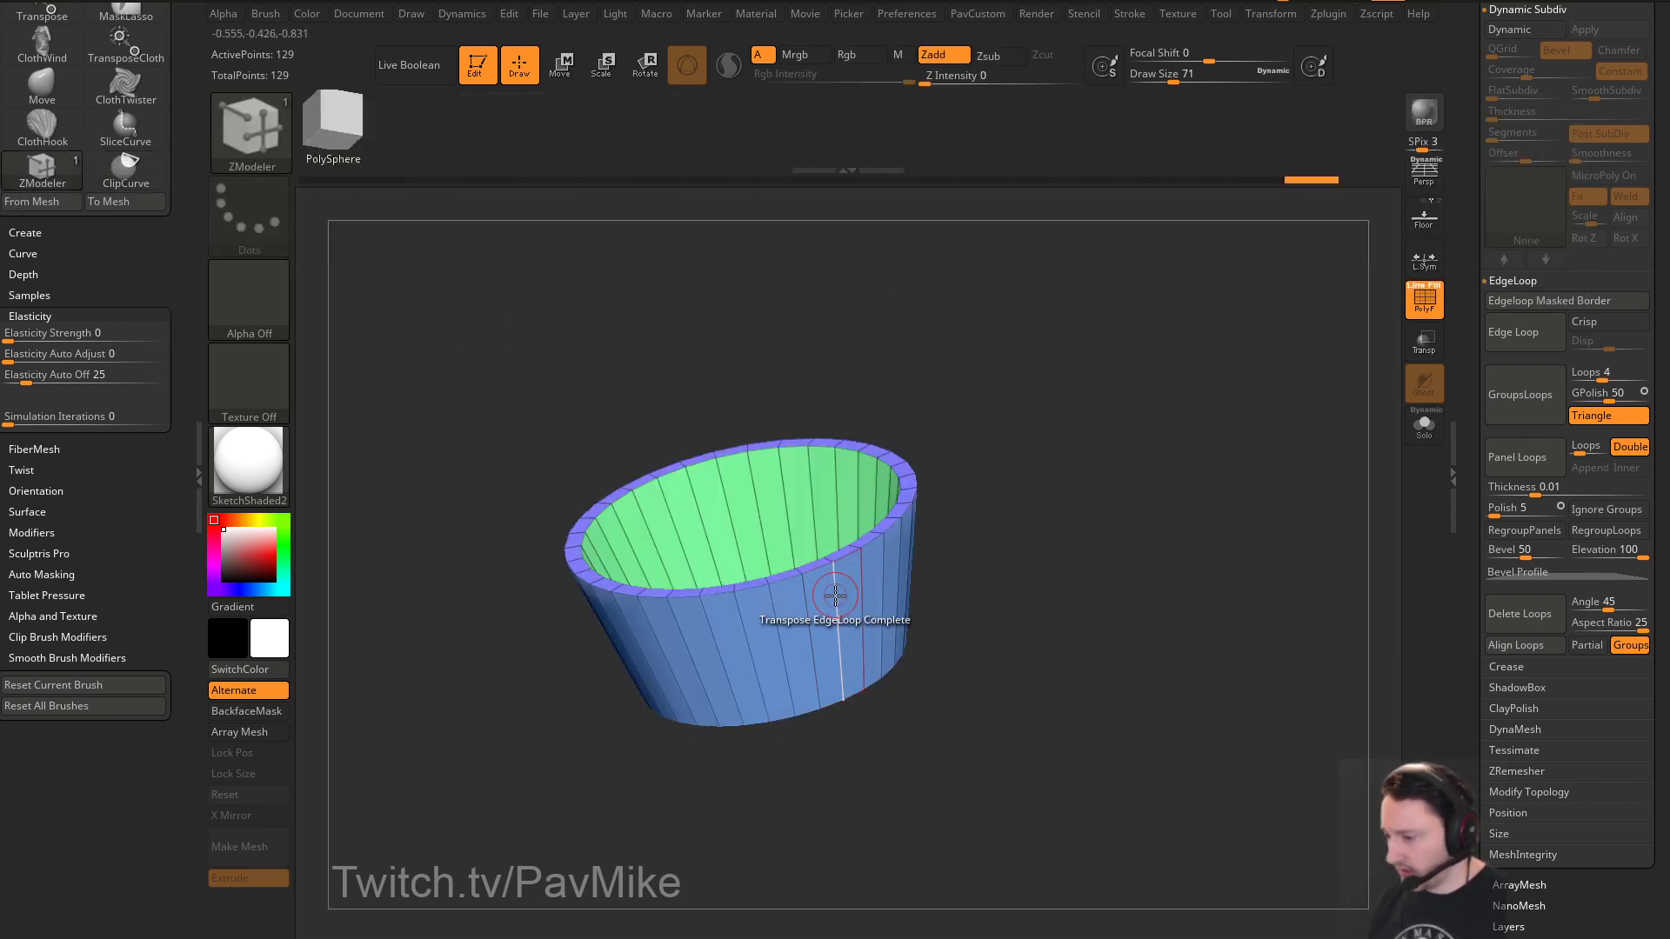
key("space")
left_click(793, 406)
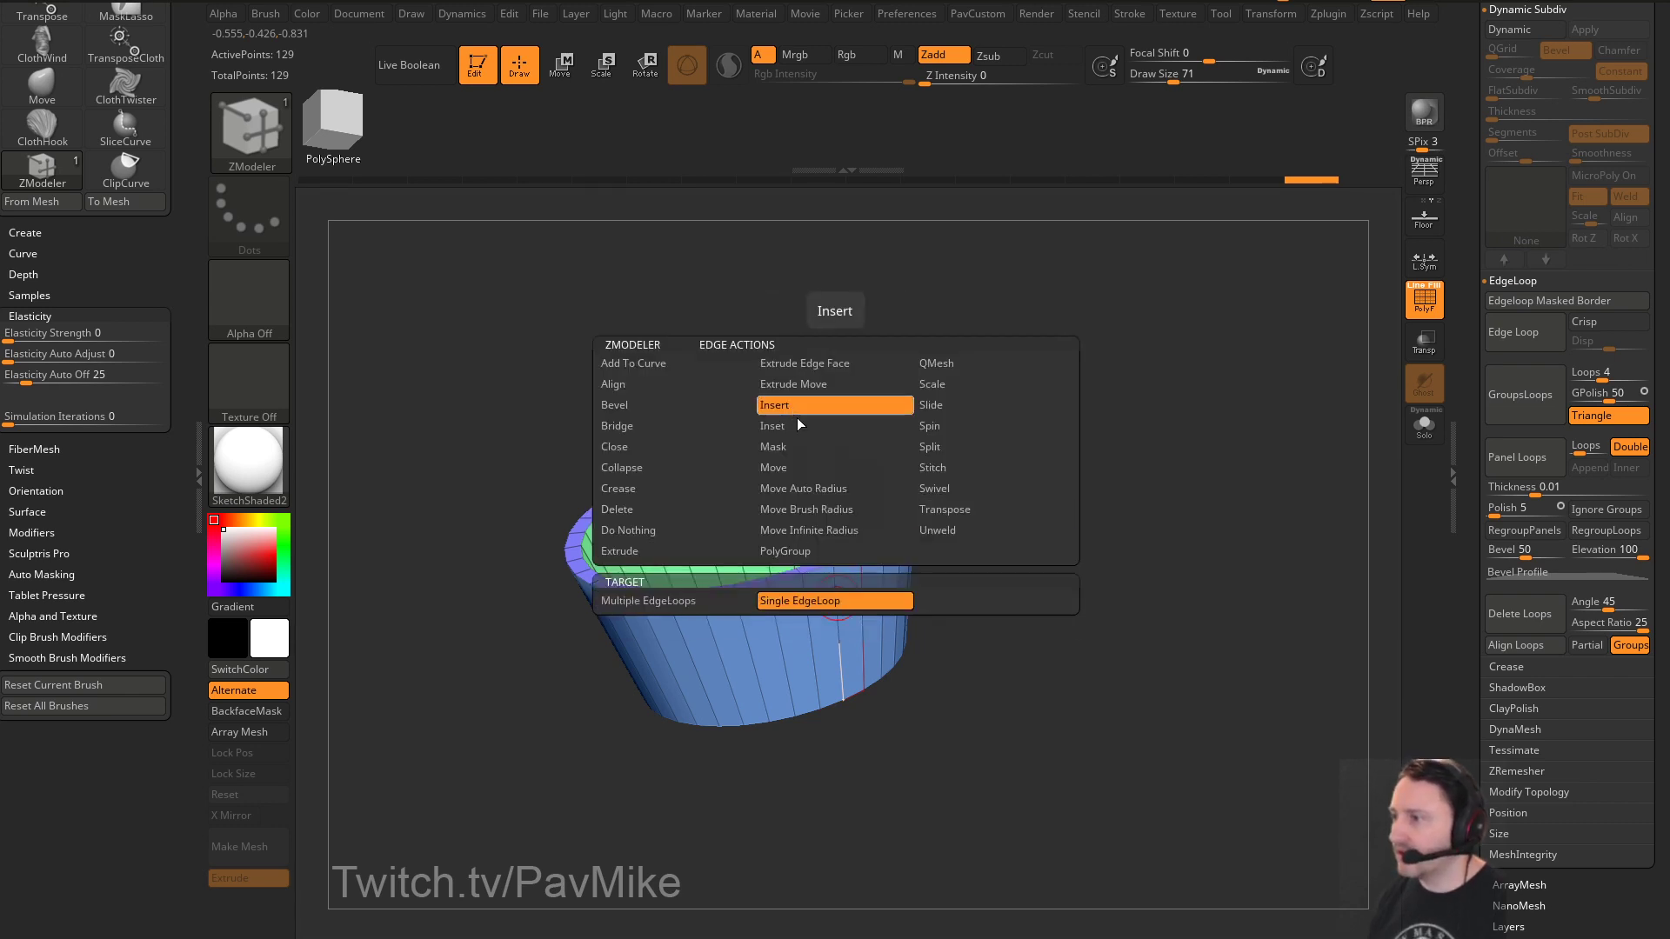
left_click(826, 624)
Extrude the band above the inserted edge loop outward with QMesh to form a raised lip
key("space")
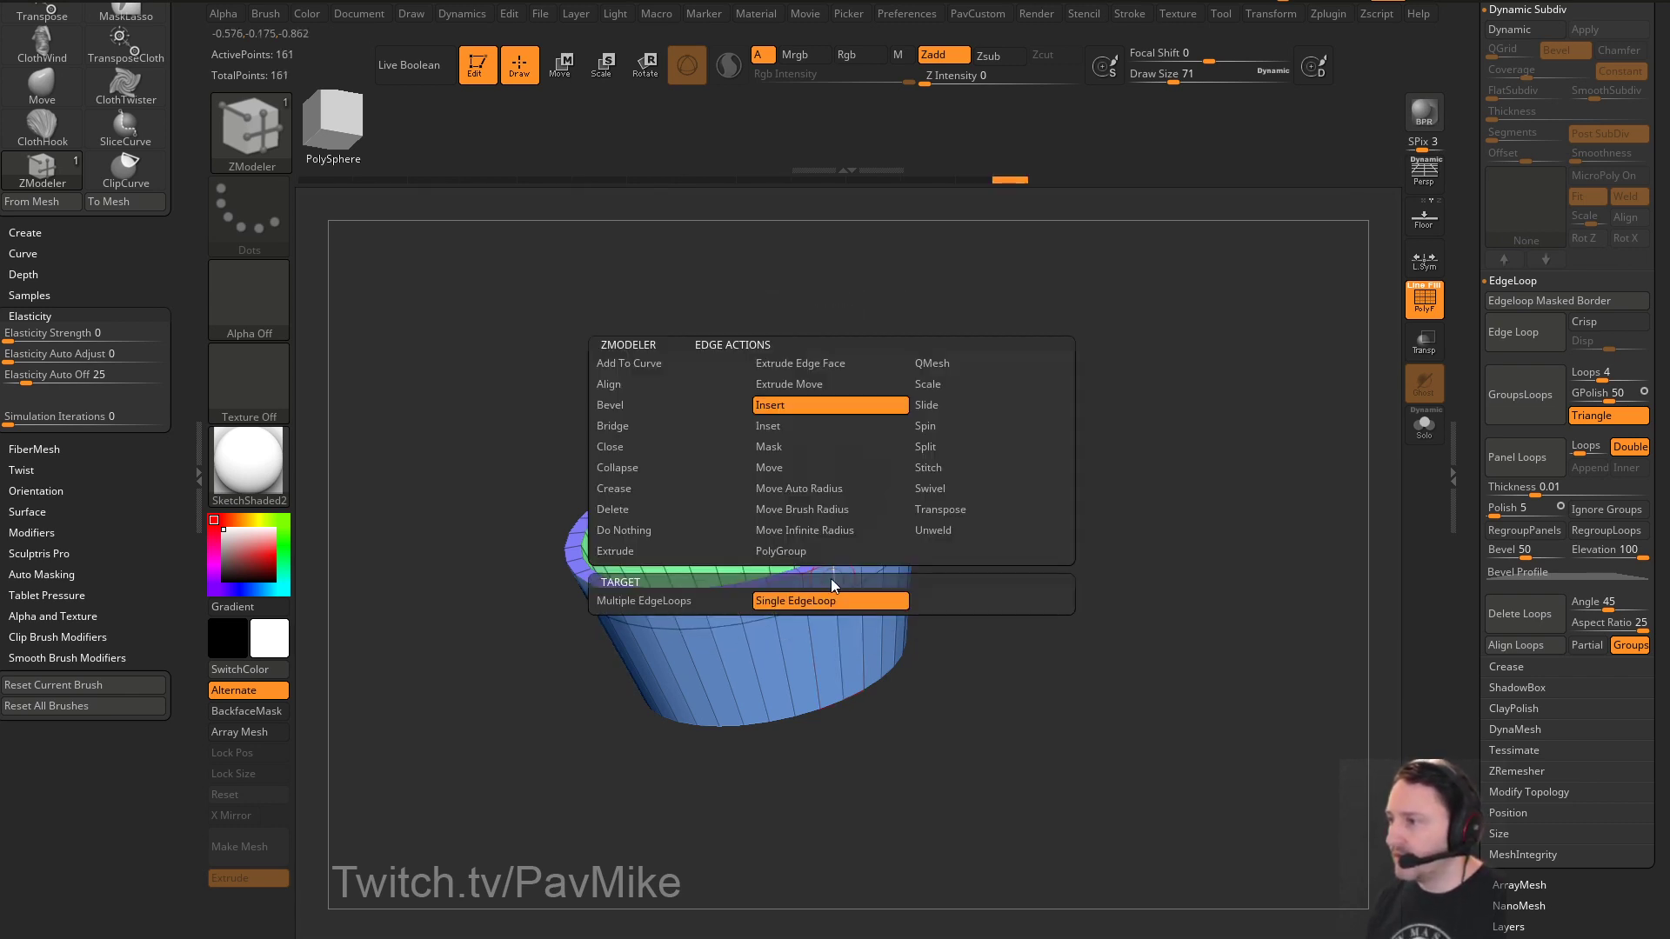
left_click(770, 551)
key("space")
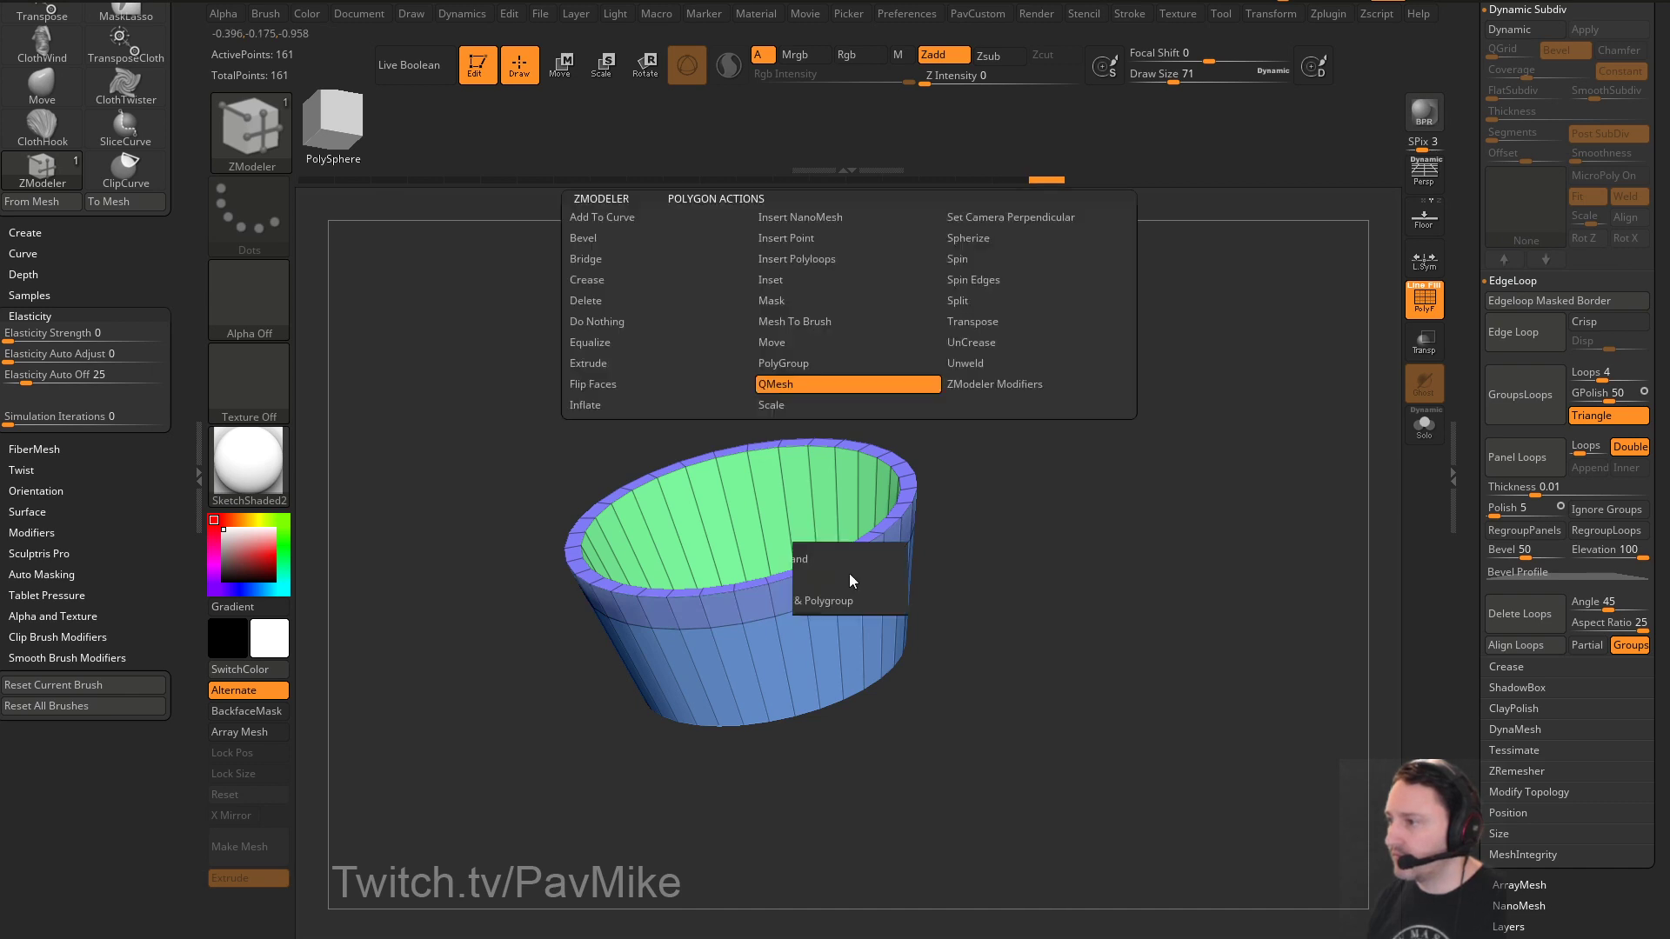
left_click(968, 300)
left_click_drag(847, 566, 861, 570)
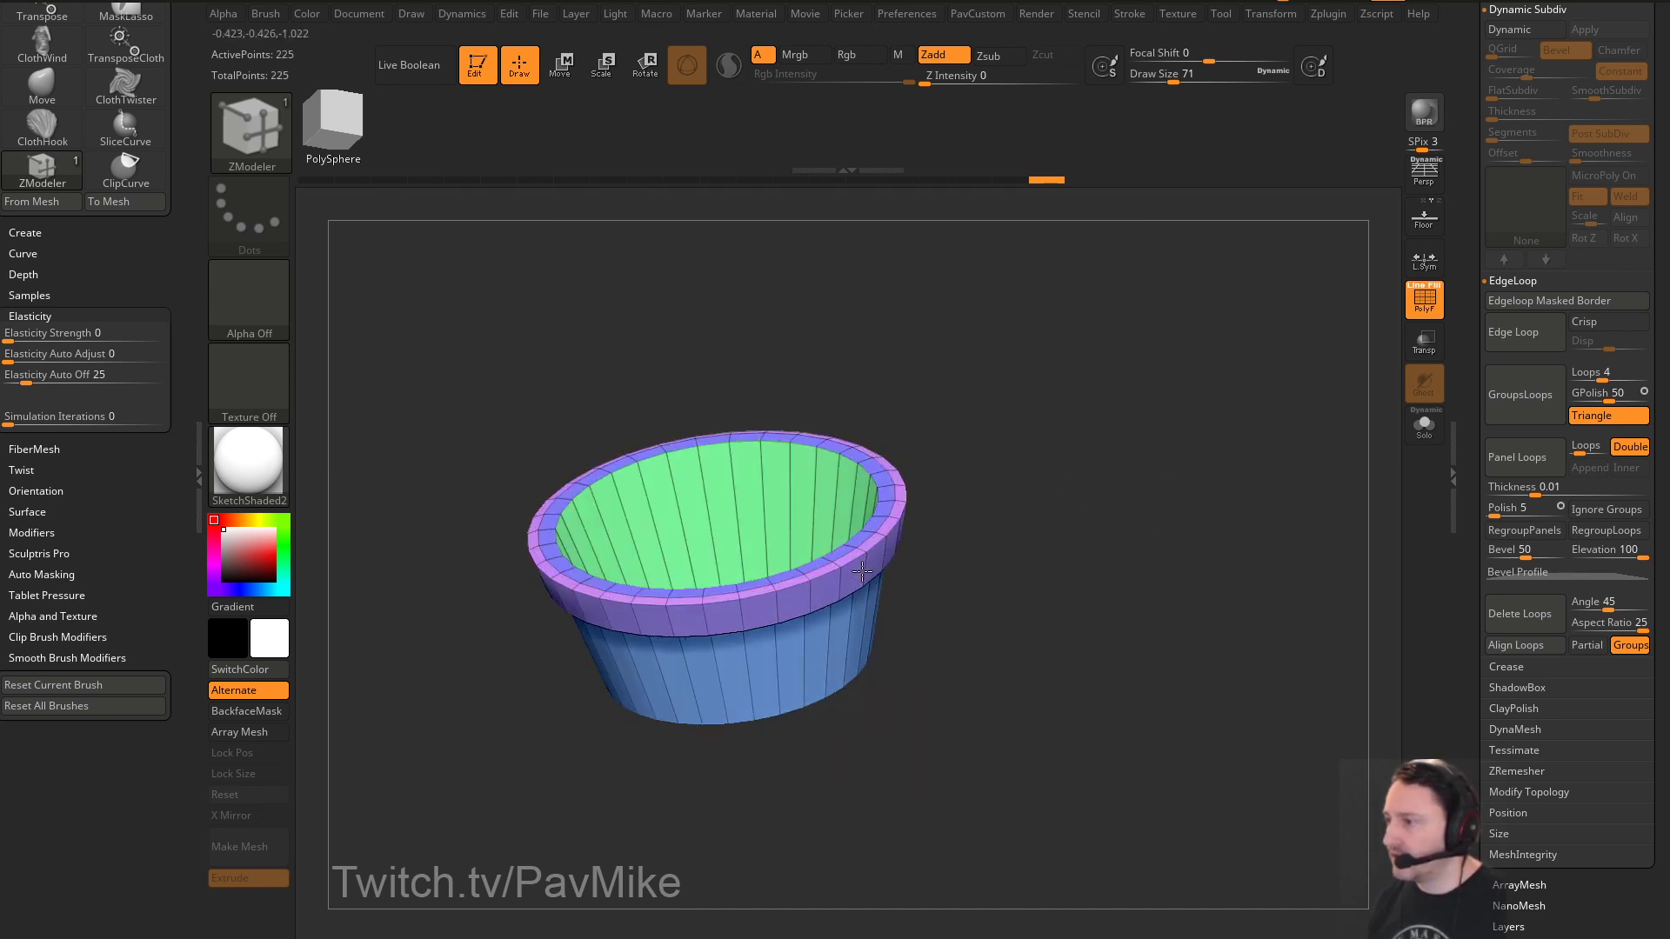
Crease the pot's edges and try to turn on Dynamic Subdiv
left_click_drag(1075, 577, 1099, 492)
key("space")
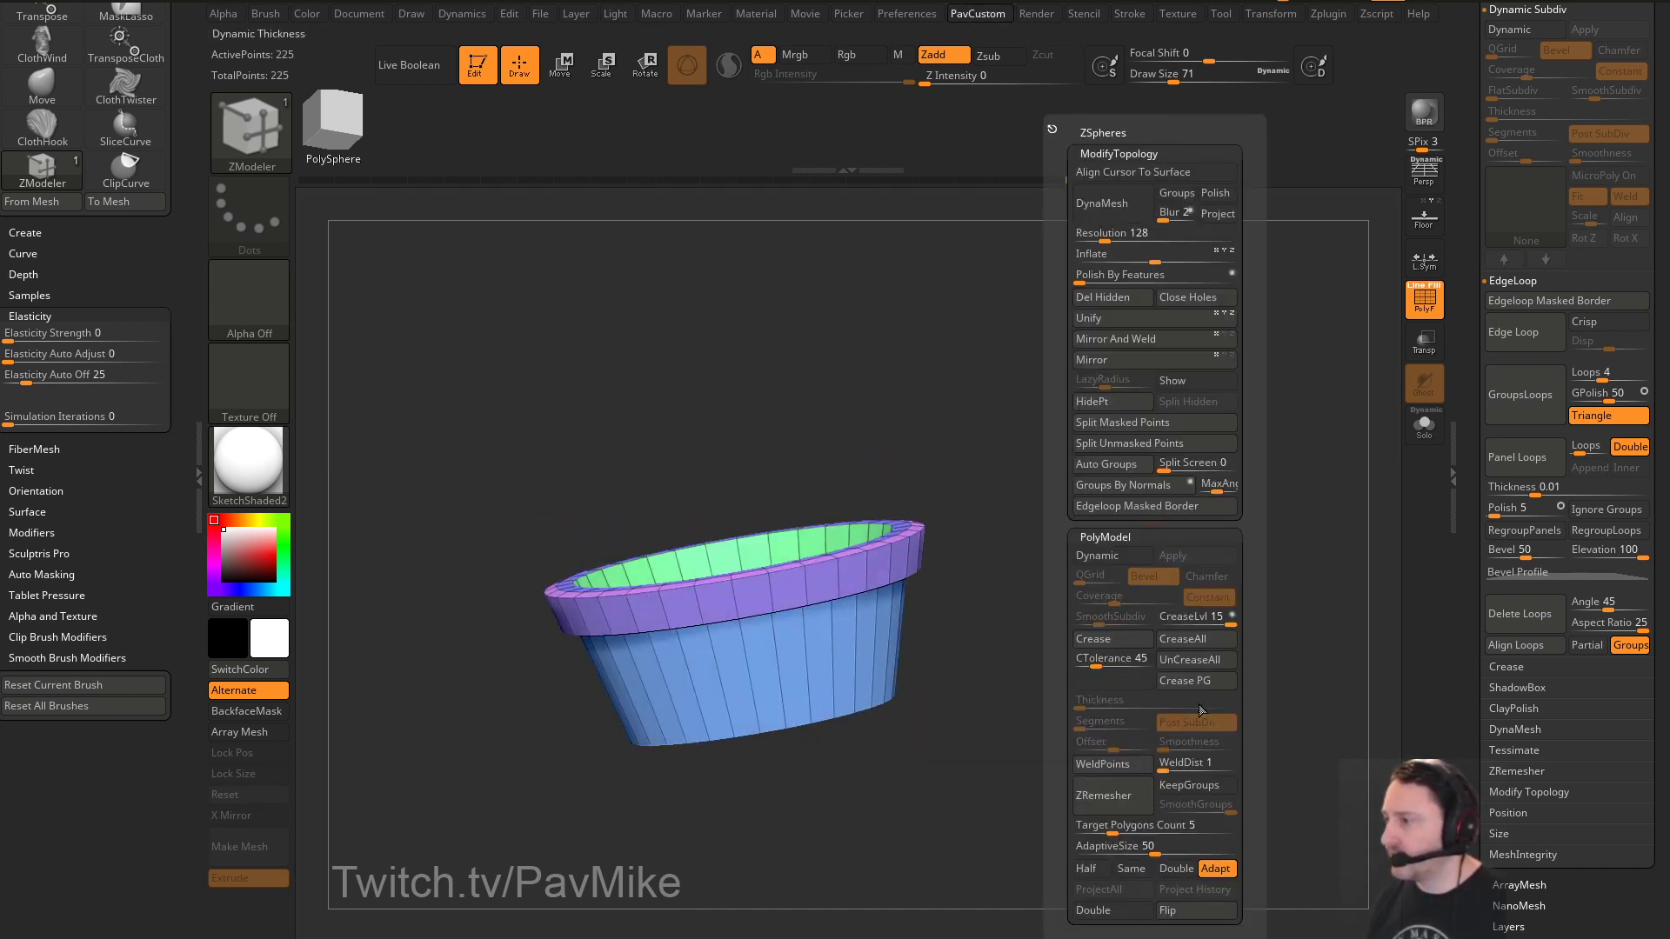
left_click(1131, 645)
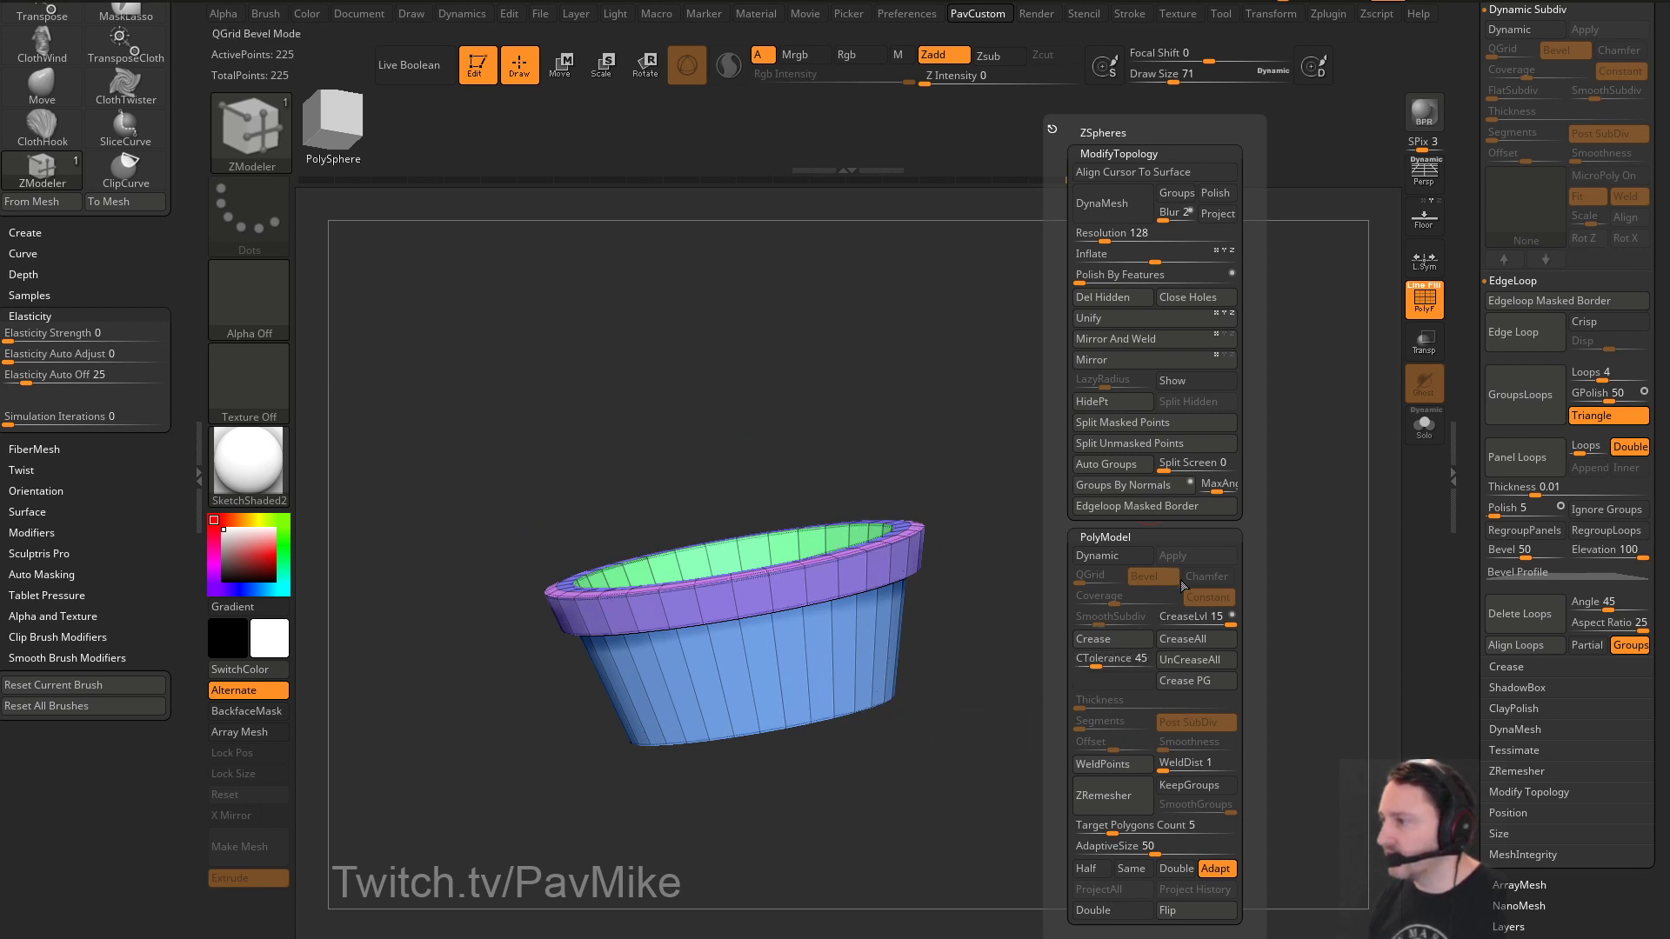
key("Return")
key("d")
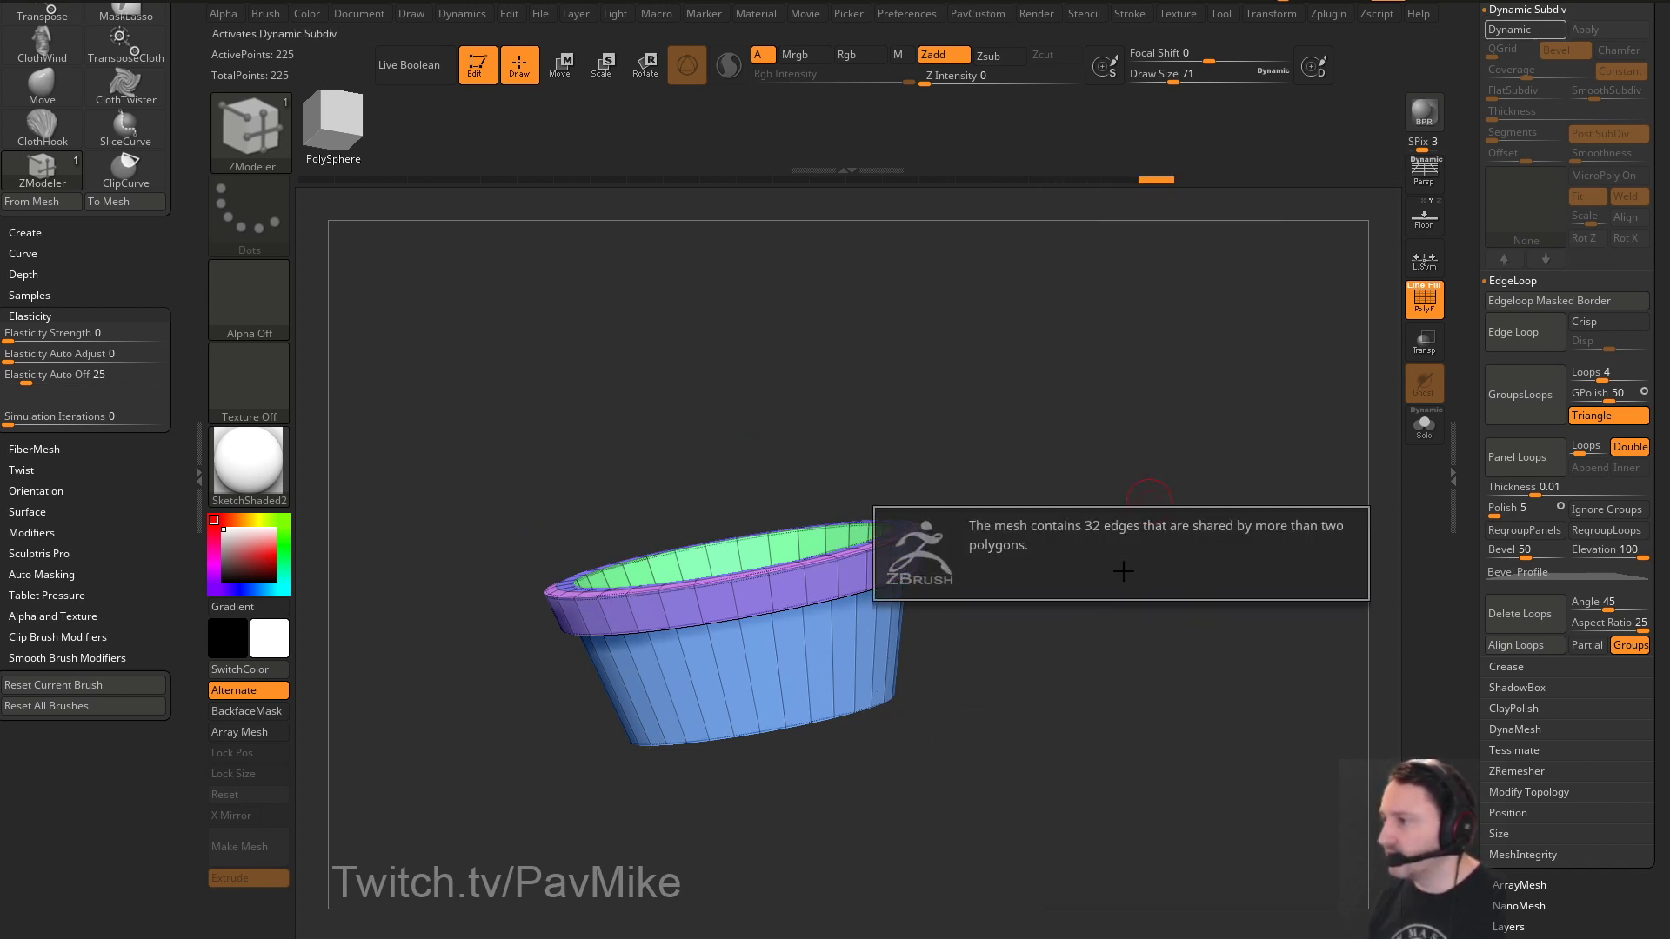
Undo the lip, edge loop, clipping and wall thickness back to the single-walled open pot
mouse_move(1212, 399)
left_mouse_down()
mouse_move(1224, 563)
mouse_move(1145, 561)
mouse_move(1152, 387)
mouse_move(1179, 477)
mouse_move(1312, 492)
mouse_move(1189, 439)
mouse_move(1203, 387)
left_mouse_up()
key("ctrl+z")
key("ctrl+z")
key("ctrl+z")
key("ctrl+z")
key("ctrl+z")
key("ctrl+z")
key("ctrl+z")
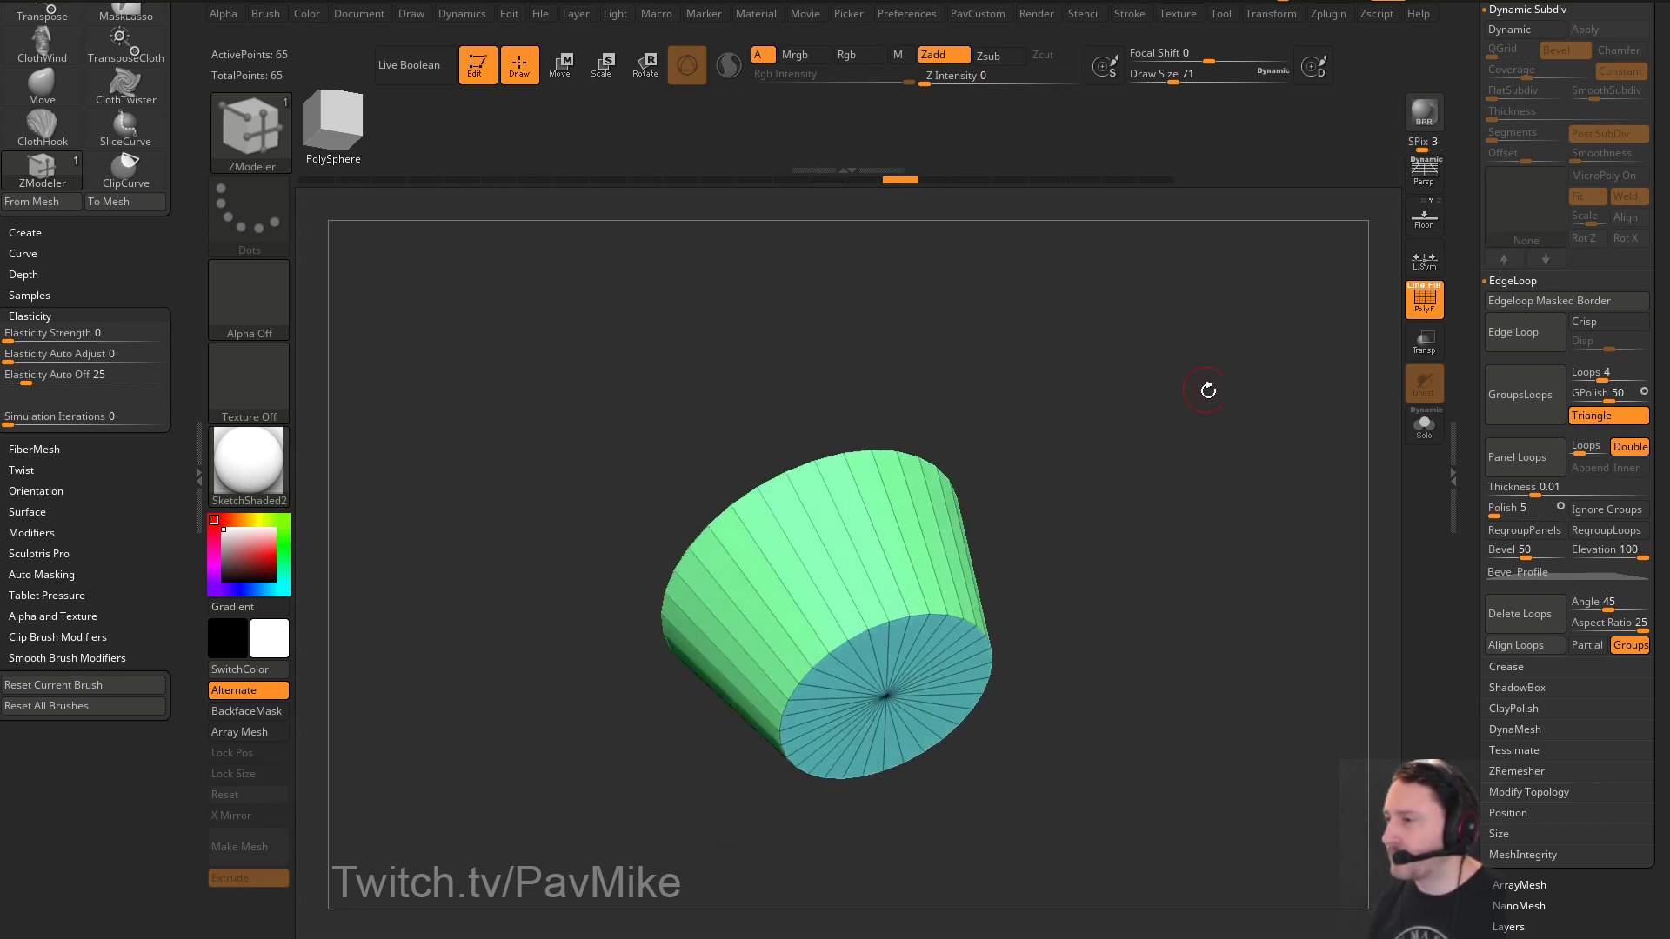
Merge the pot's sides and base into one polygroup and thicken them together with QMesh Polygroup All
key("ctrl")
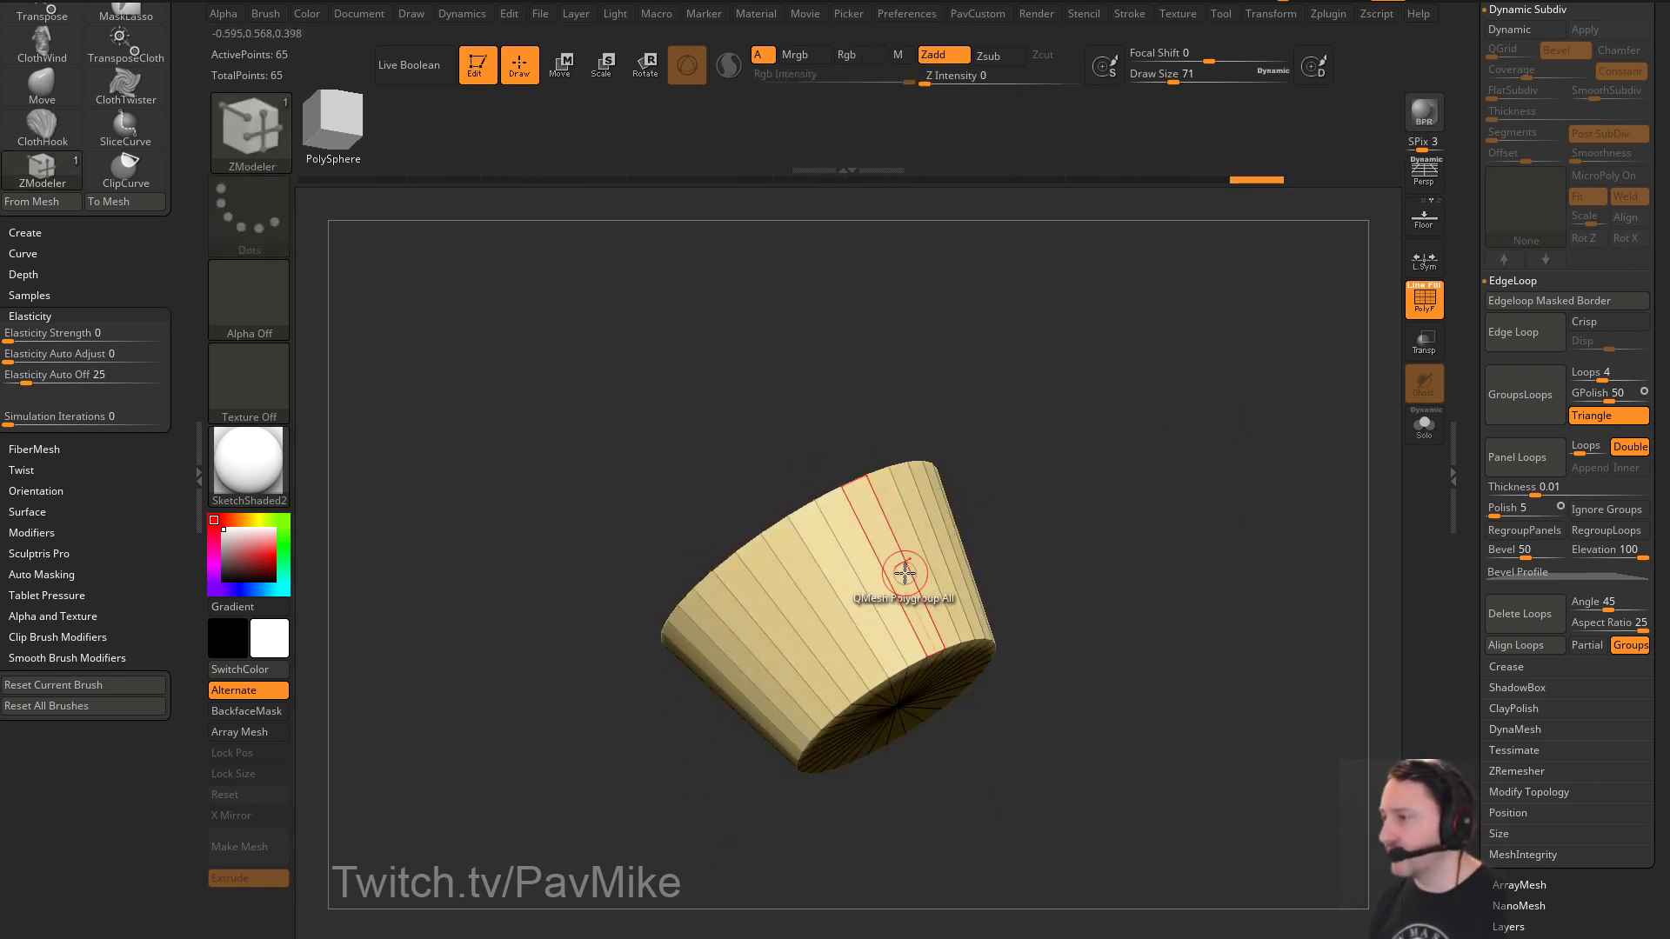
key("space")
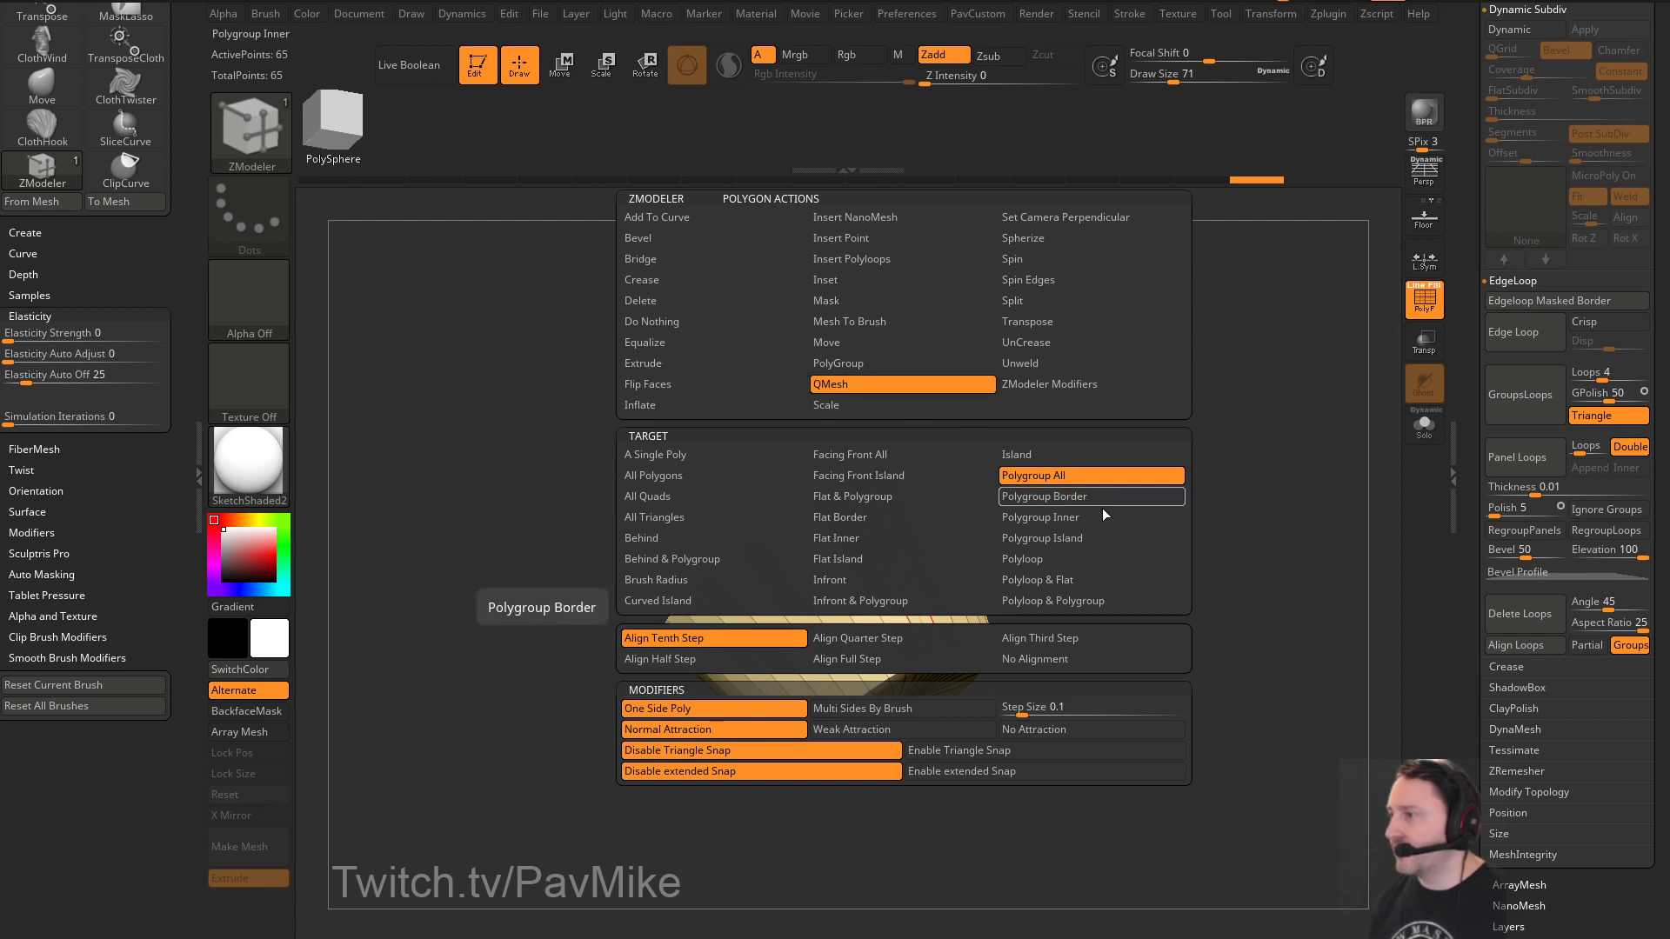
left_click_drag(903, 589, 924, 583)
left_click_drag(1108, 509, 867, 528)
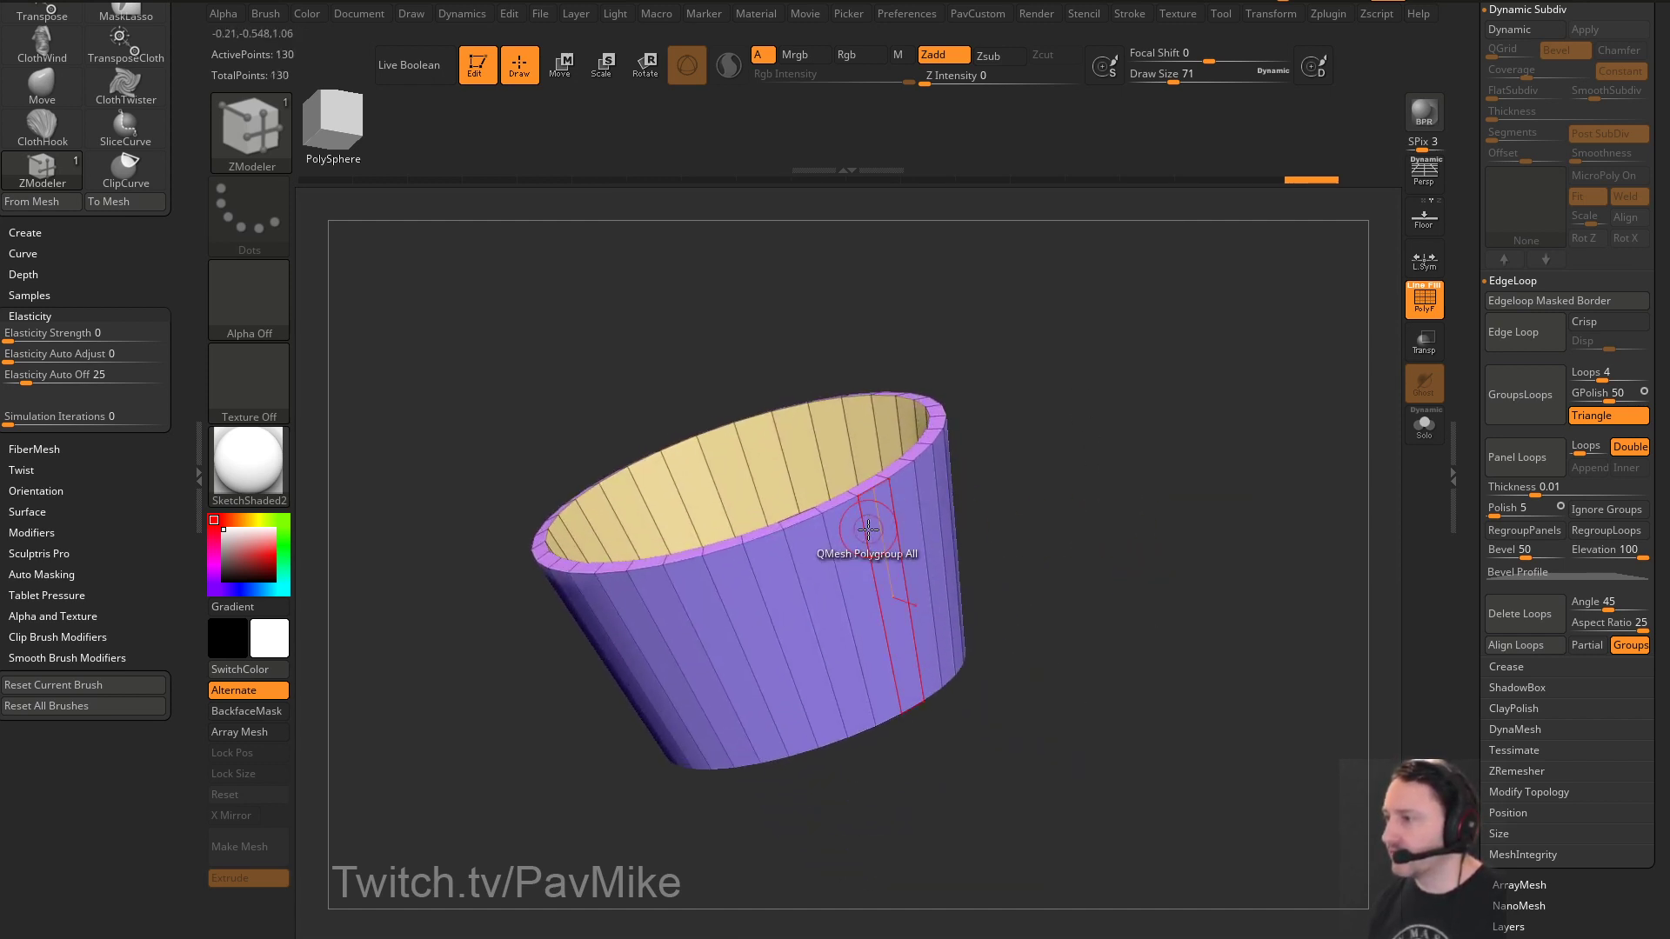
Insert a single edge loop below the rim of the thickened pot and flatten its top with ClipCurve
left_click_drag(1062, 471, 1090, 459, "shift")
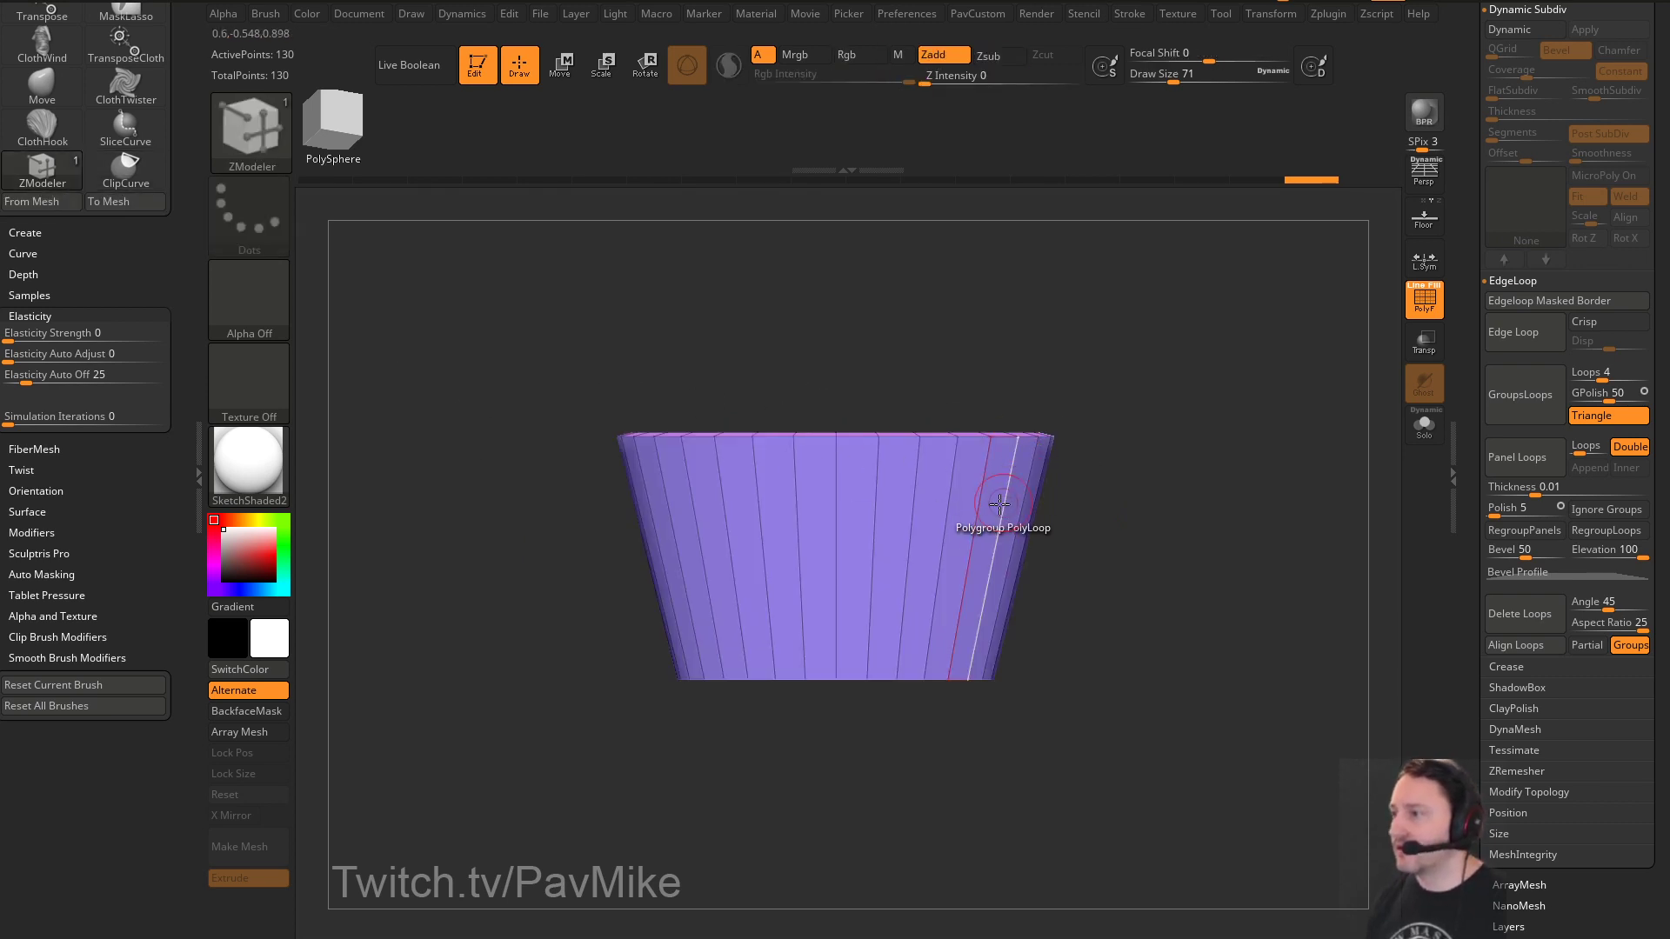
key("space")
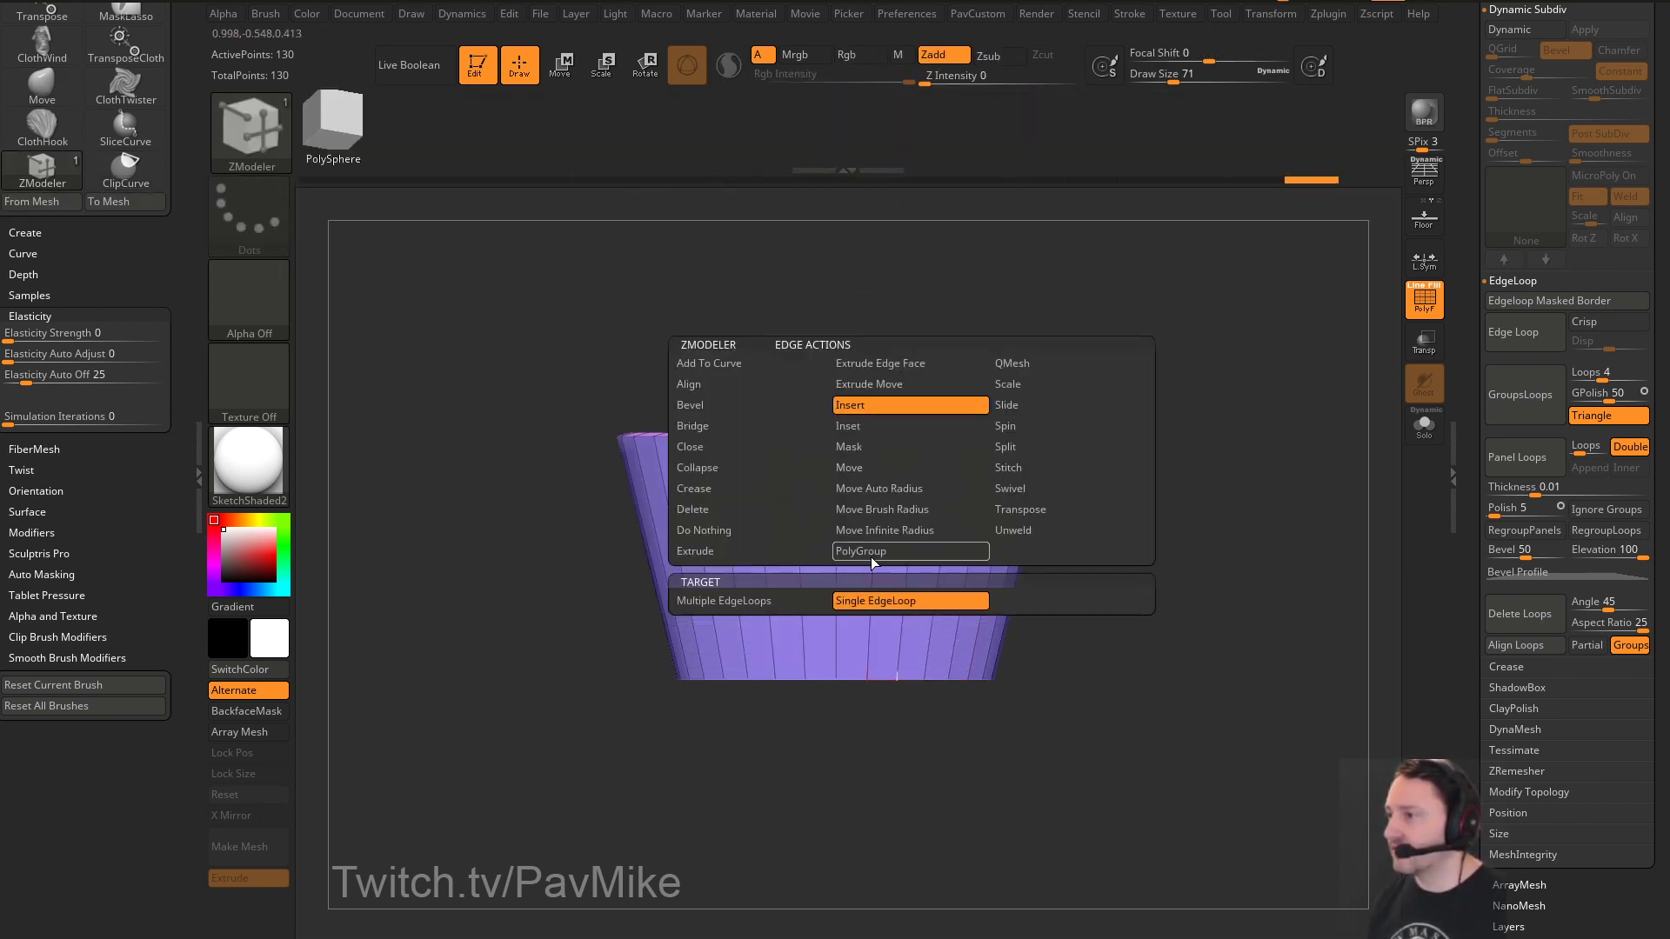
left_click(921, 469)
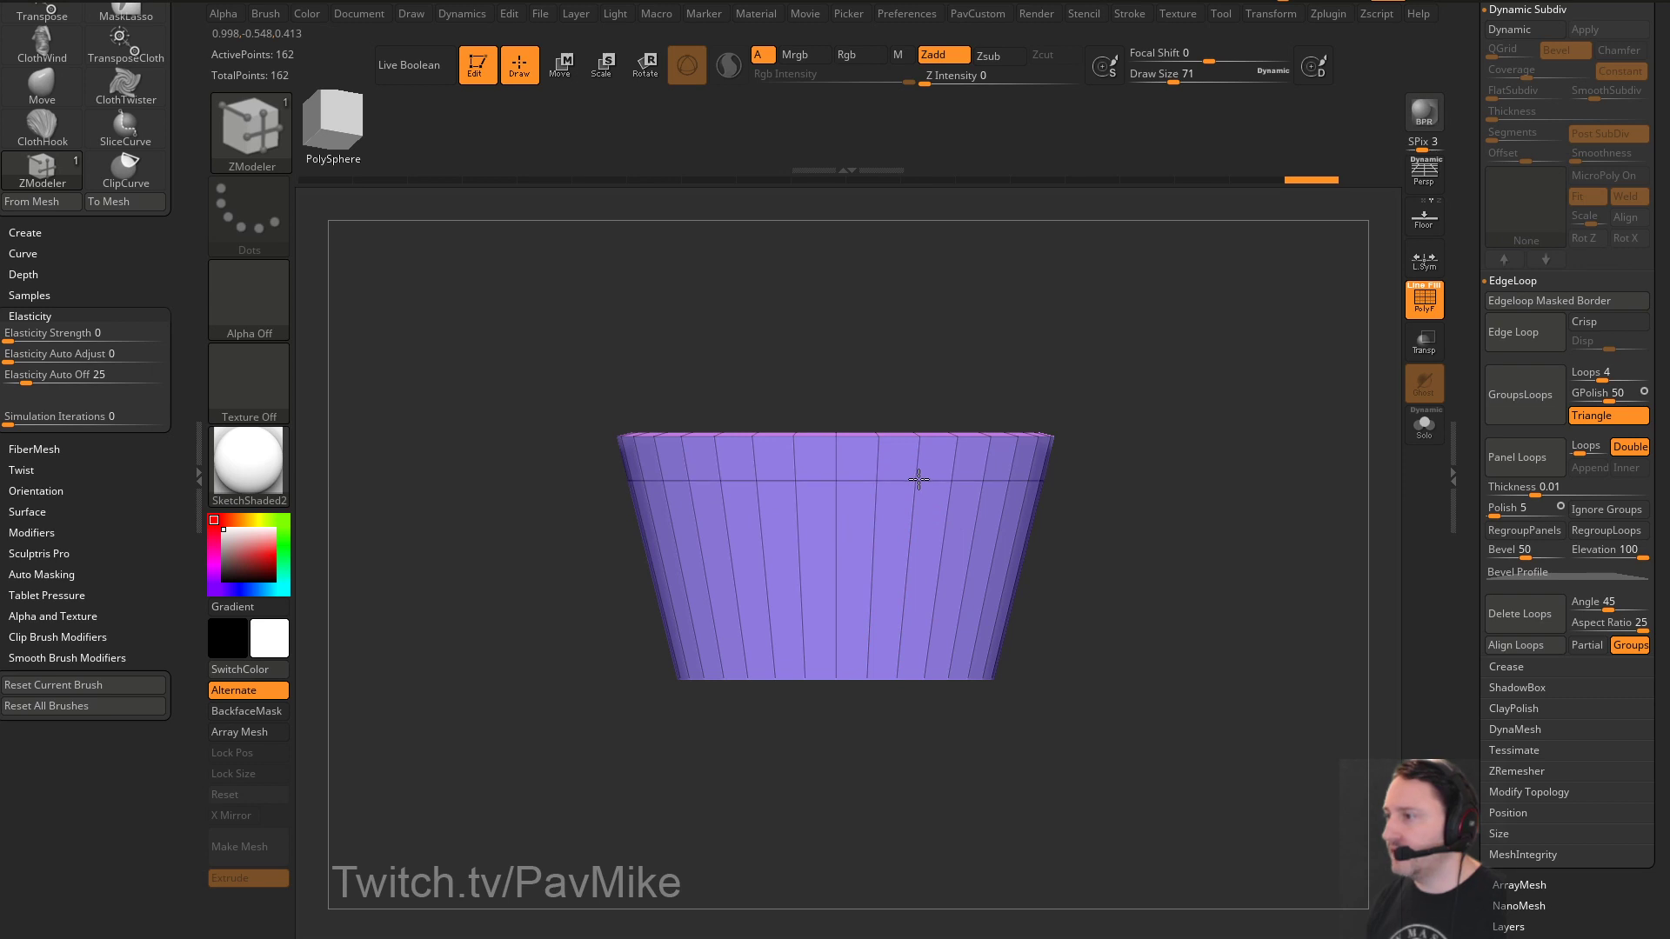
mouse_move(449, 388)
left_mouse_down("ctrl+shift")
mouse_move(1309, 388)
mouse_move(1323, 482)
left_mouse_up("ctrl+shift")
Give the outer band above the edge loop its own polygroup and extrude it outward with QMesh Polygroup All as a lip
key("space")
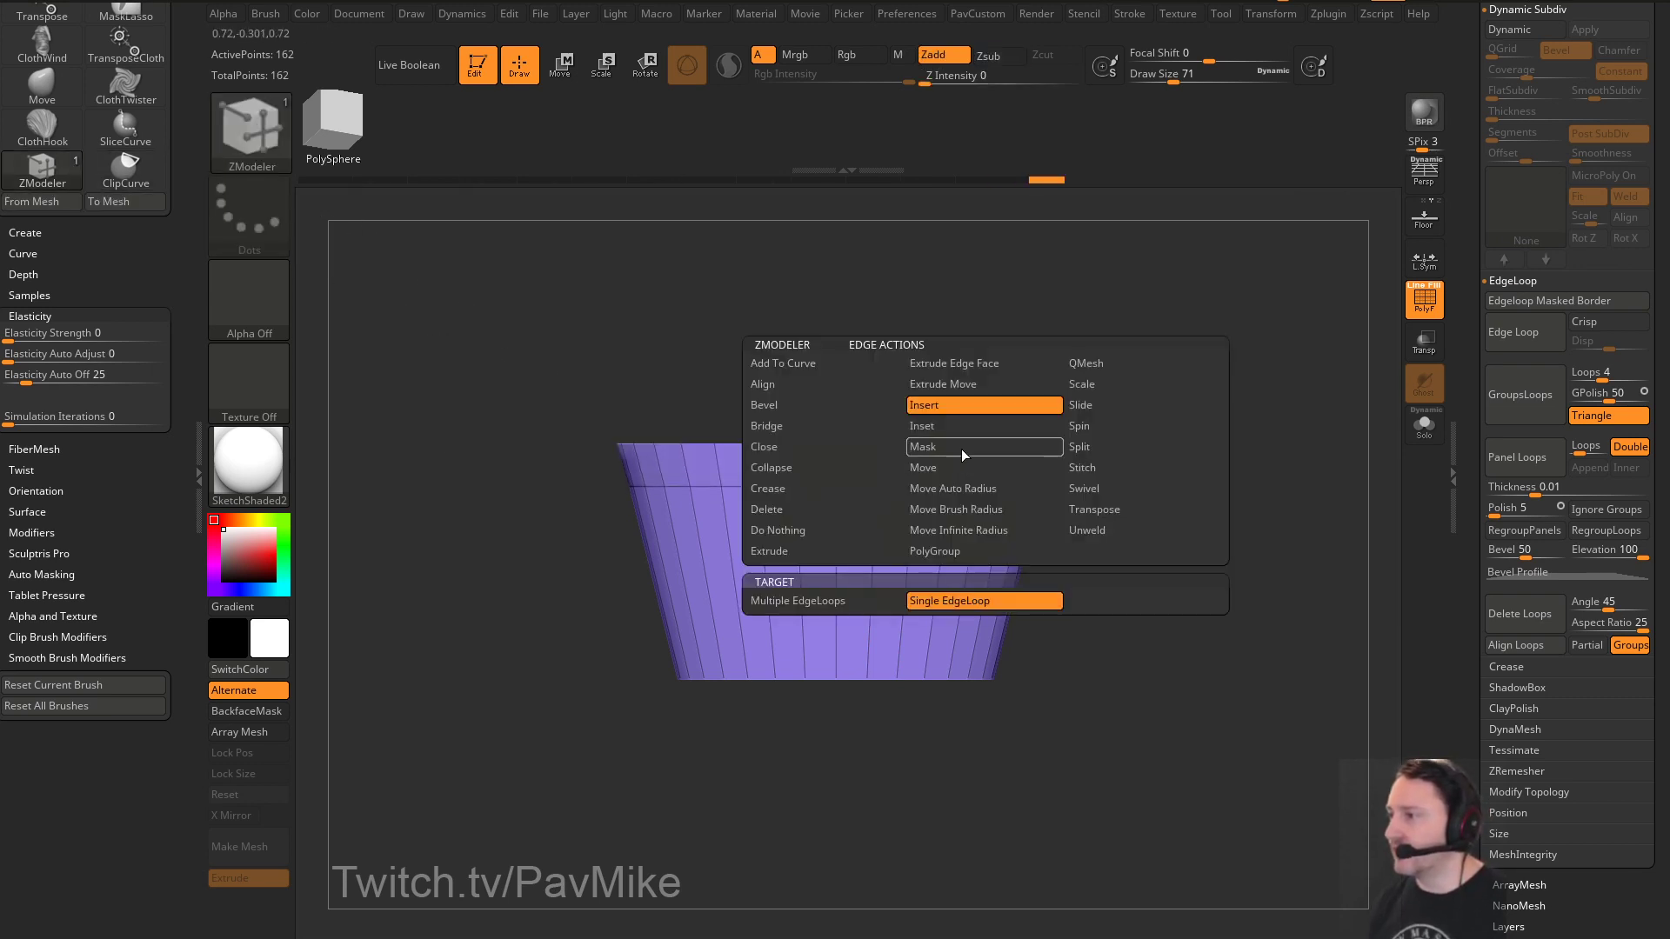
left_click(1087, 364)
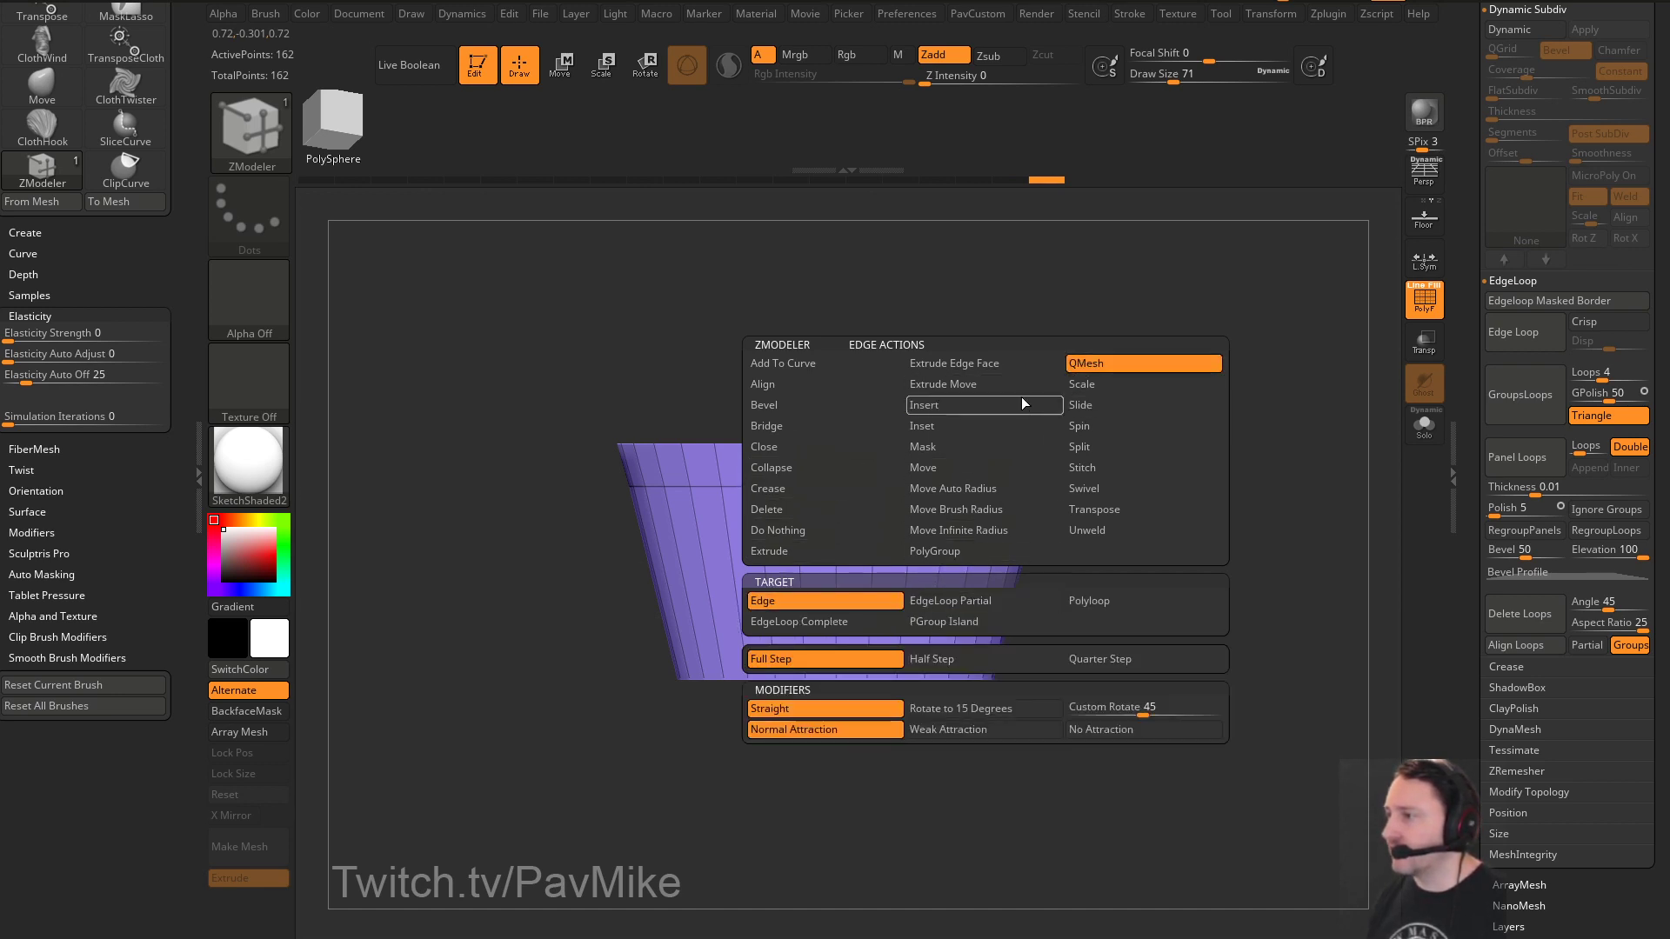
key("space")
key("space")
left_click(876, 555)
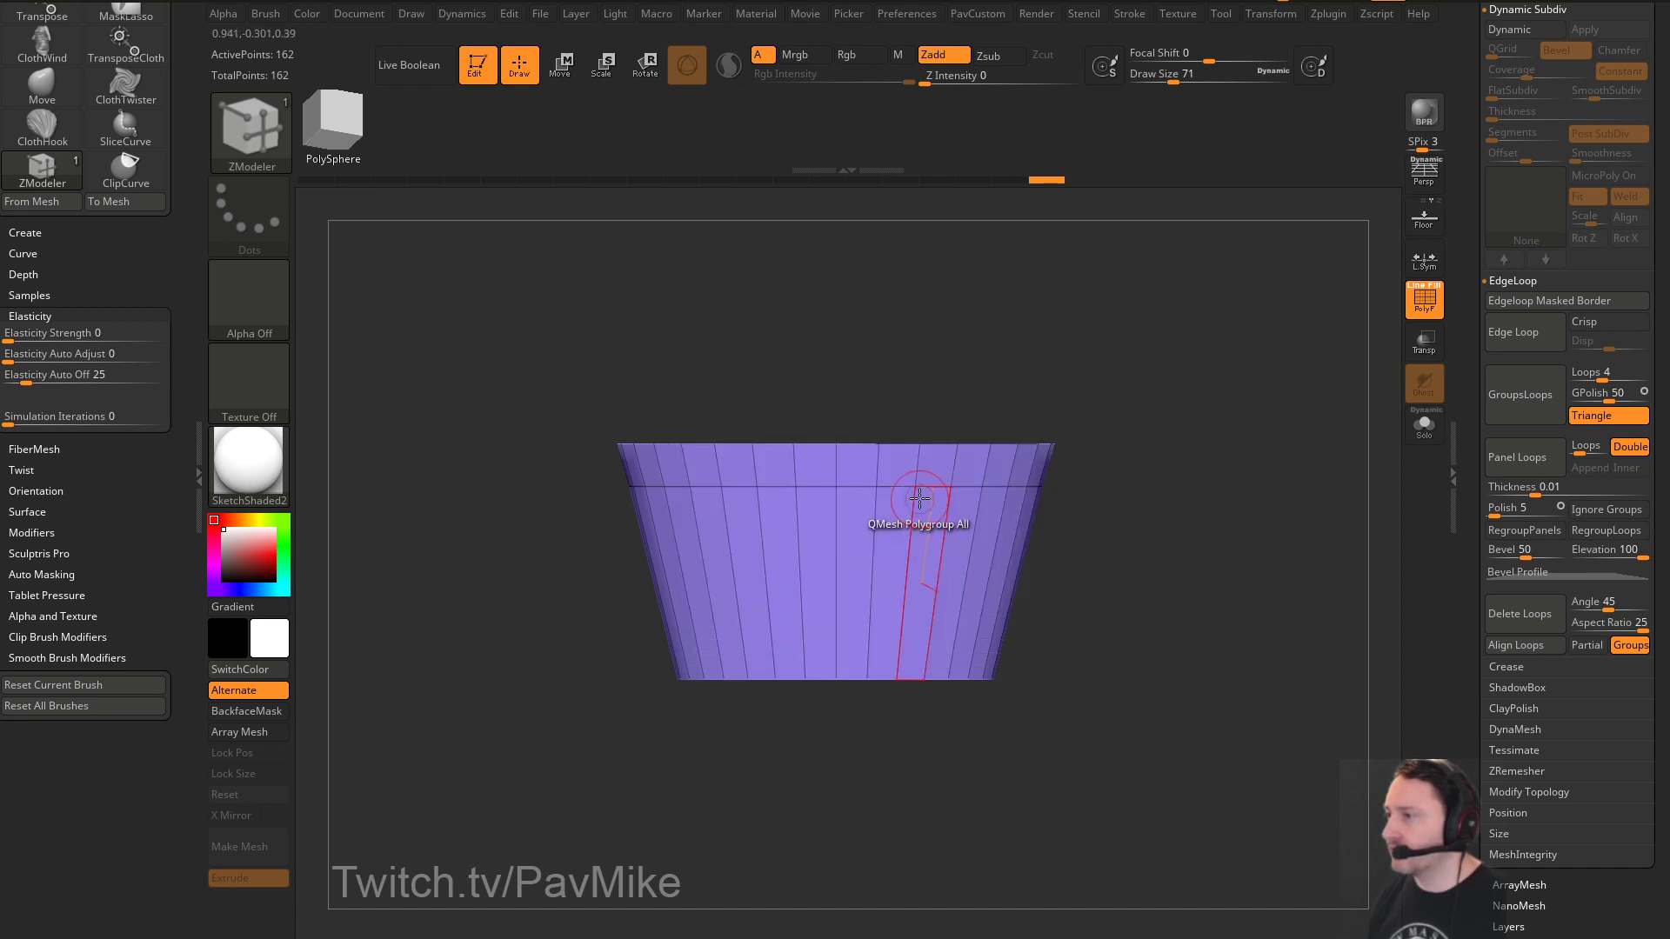
left_click(917, 469)
key("space")
left_click_drag(1110, 380, 1098, 439)
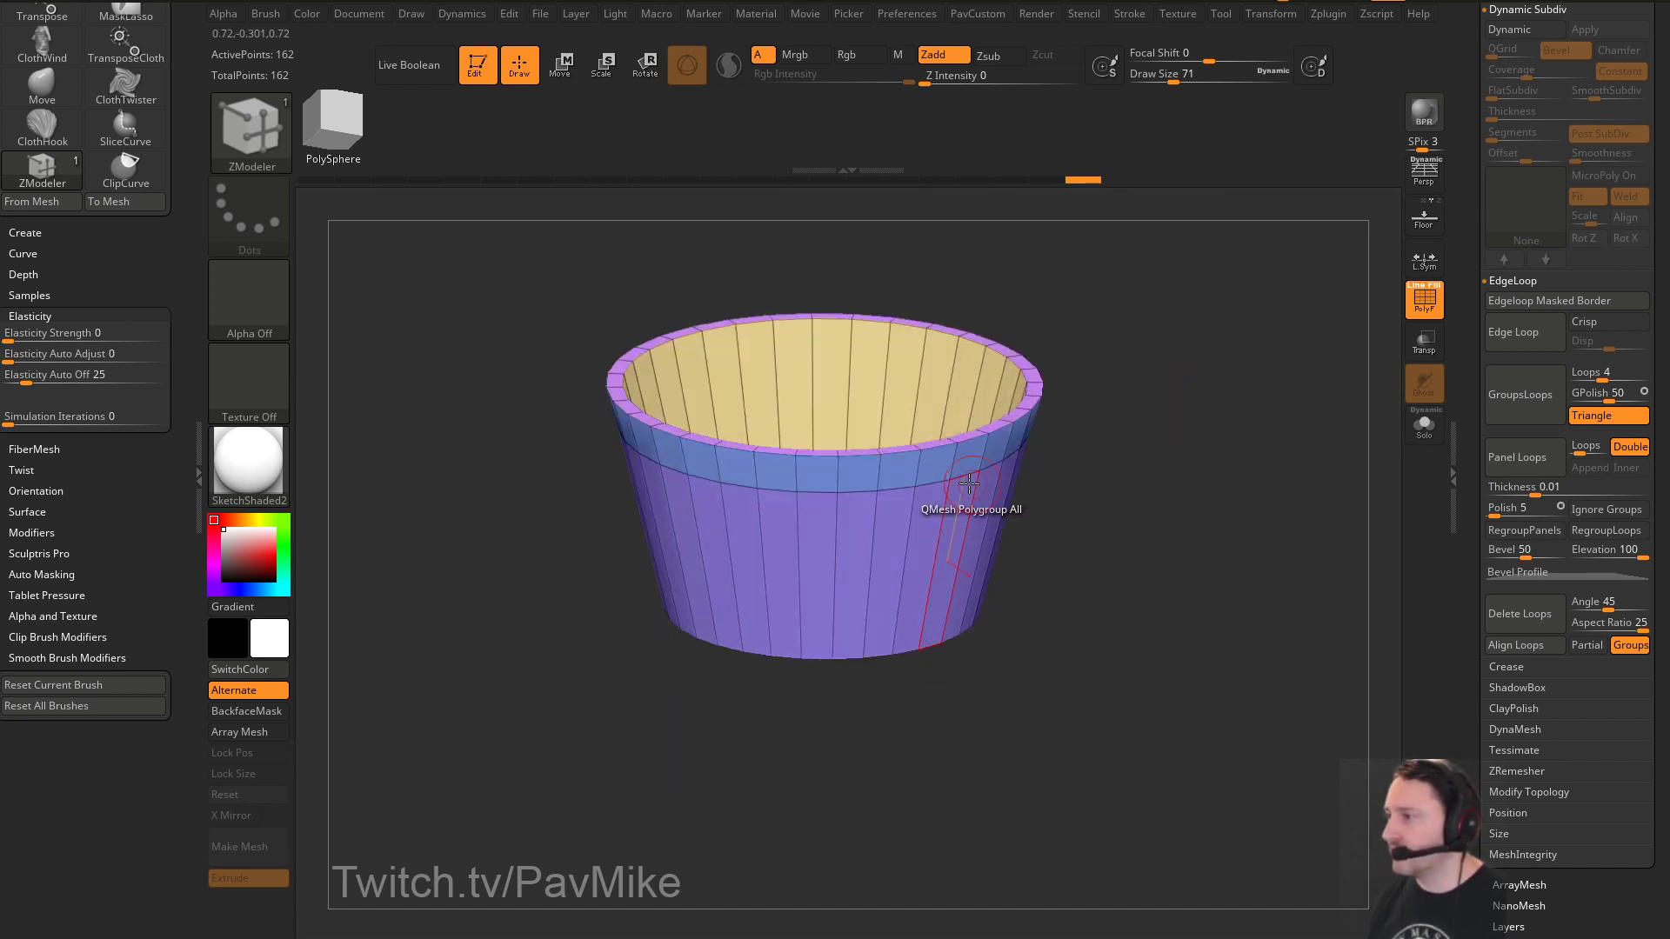
left_click_drag(968, 482, 1070, 473)
Crease the lipped pot with CTolerance 45, turn on Dynamic Subdiv, and hide the polyframe
key("shift+space")
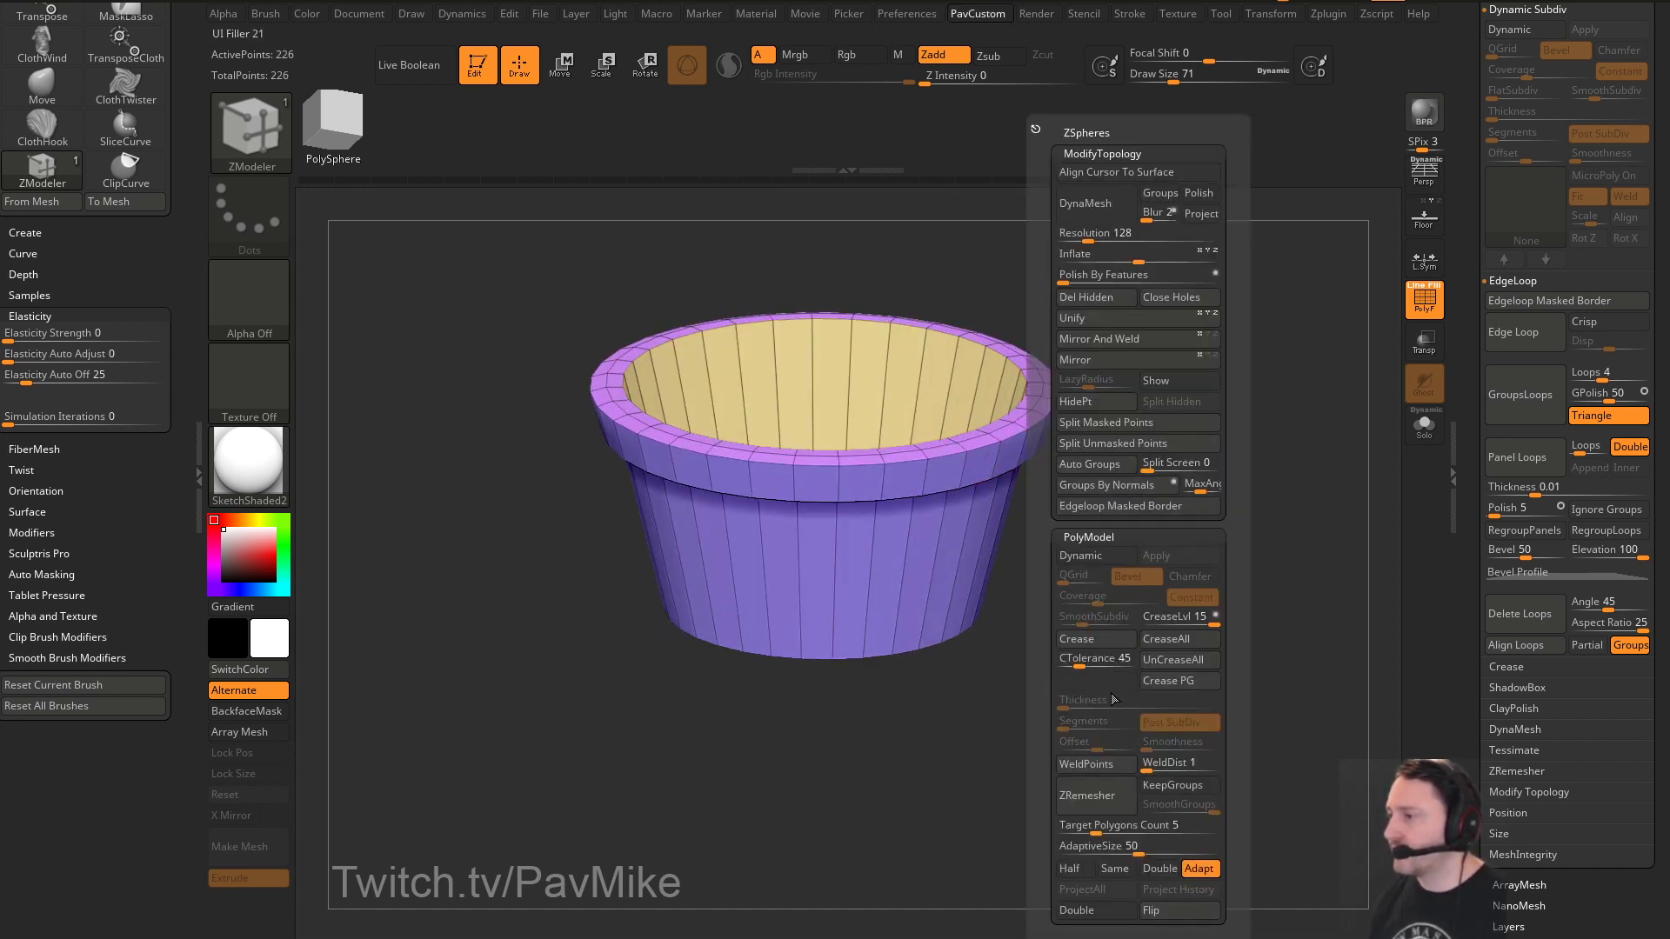
left_click(1092, 641)
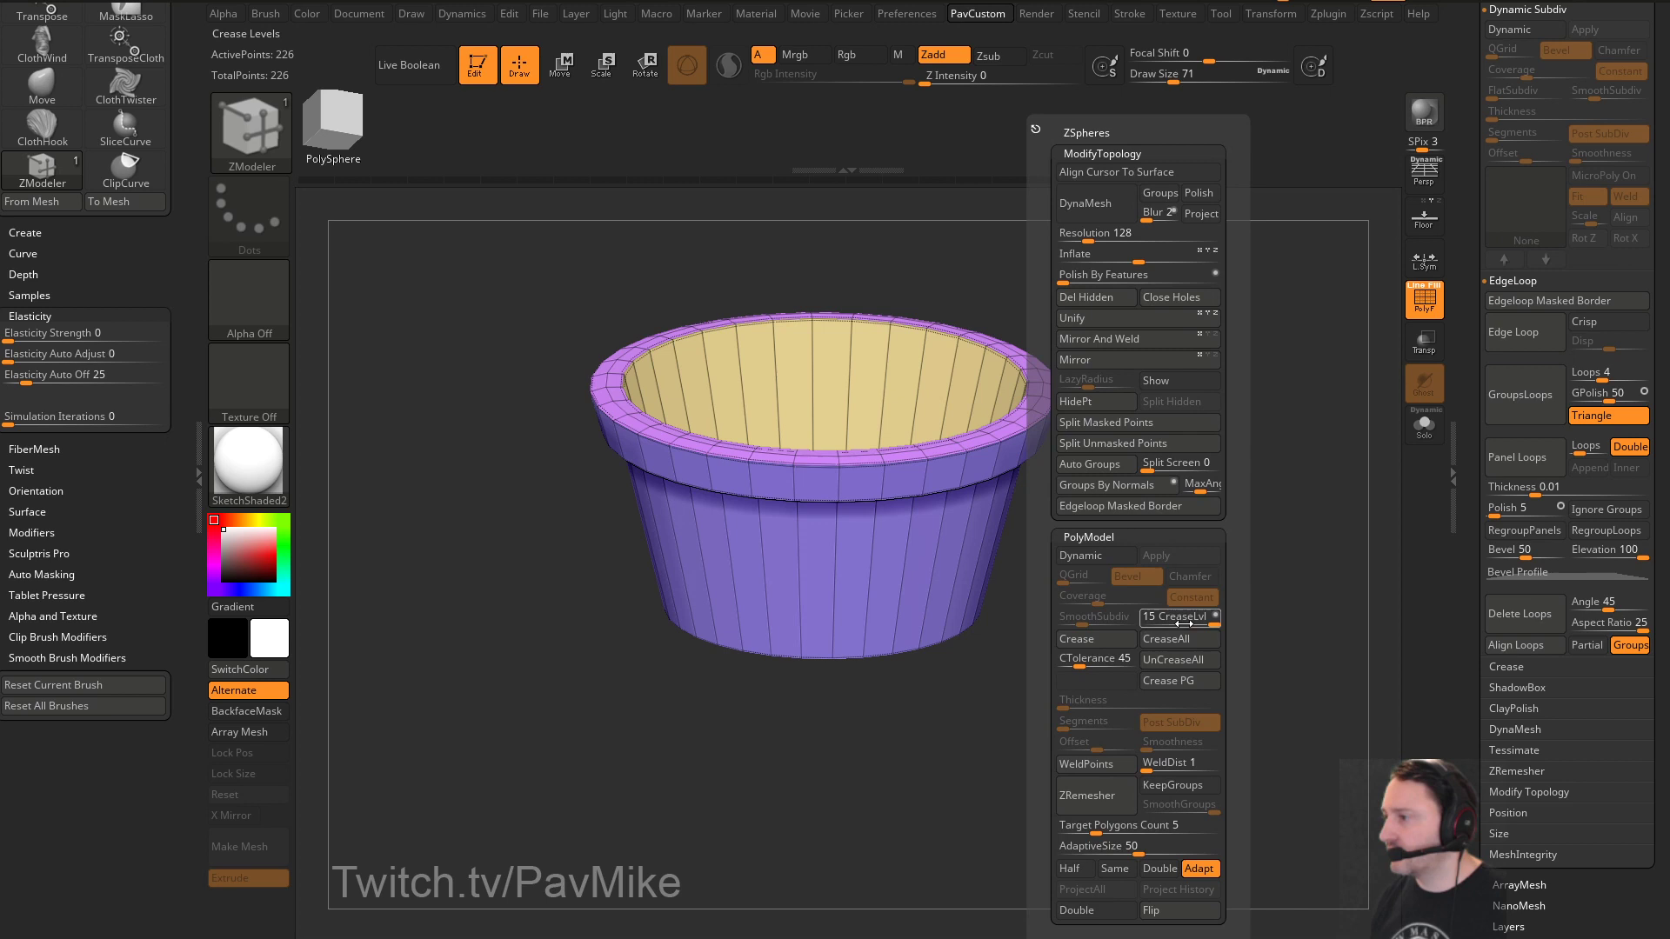
left_click(1071, 557)
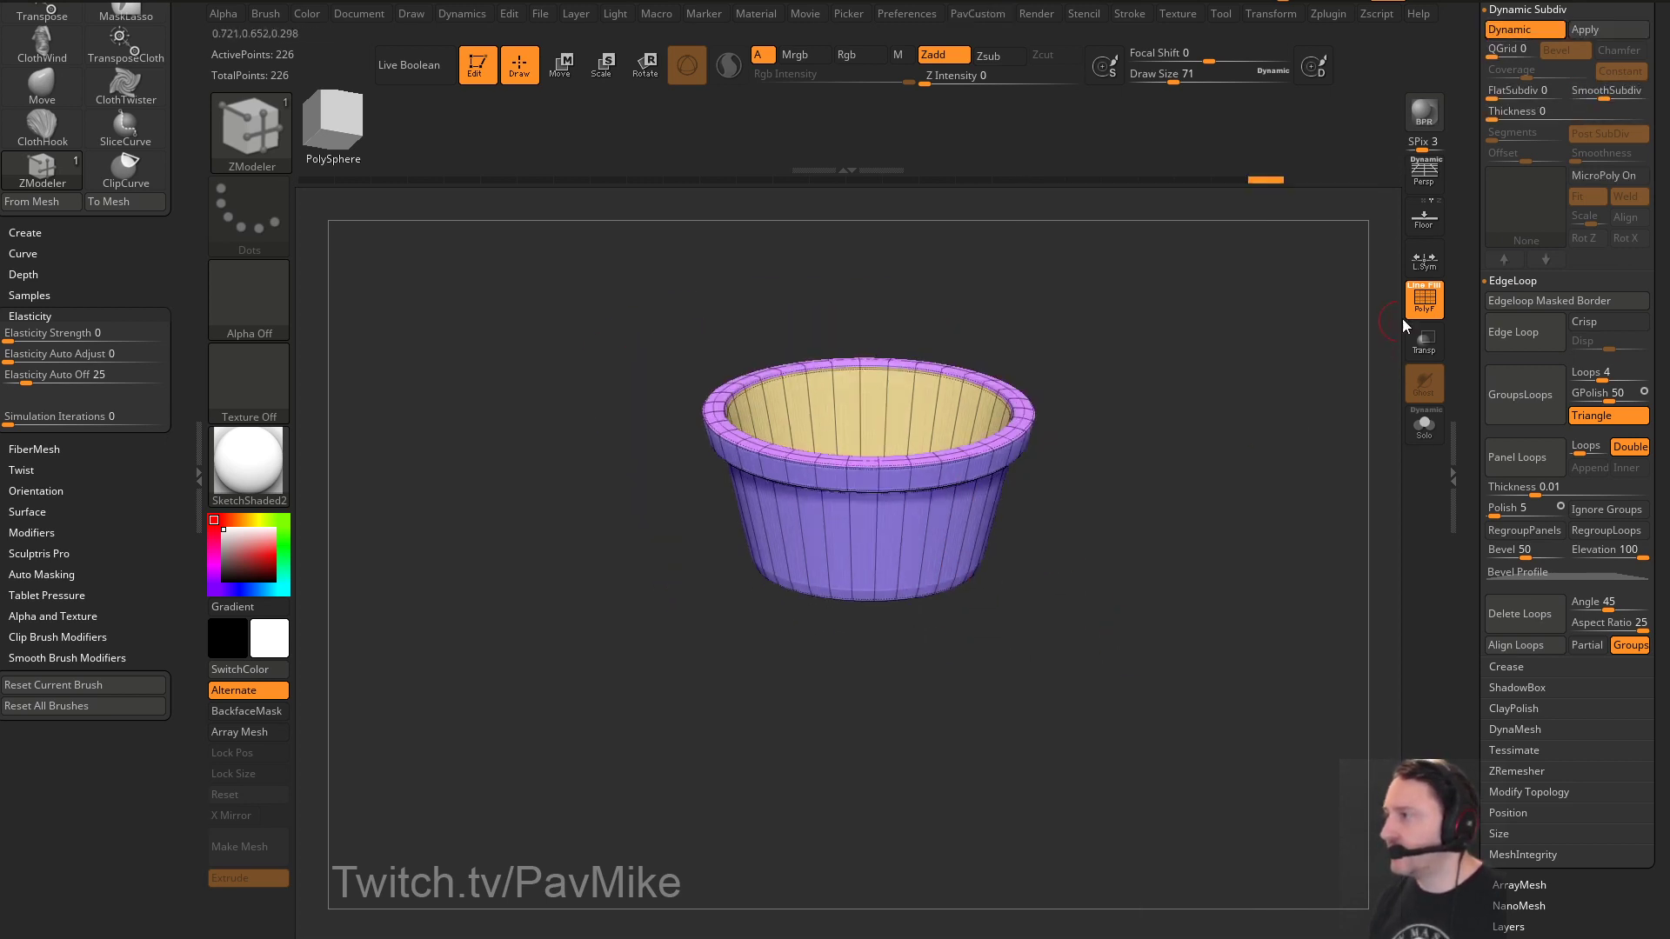
key("shift+f")
left_click_drag(1200, 551, 1209, 541)
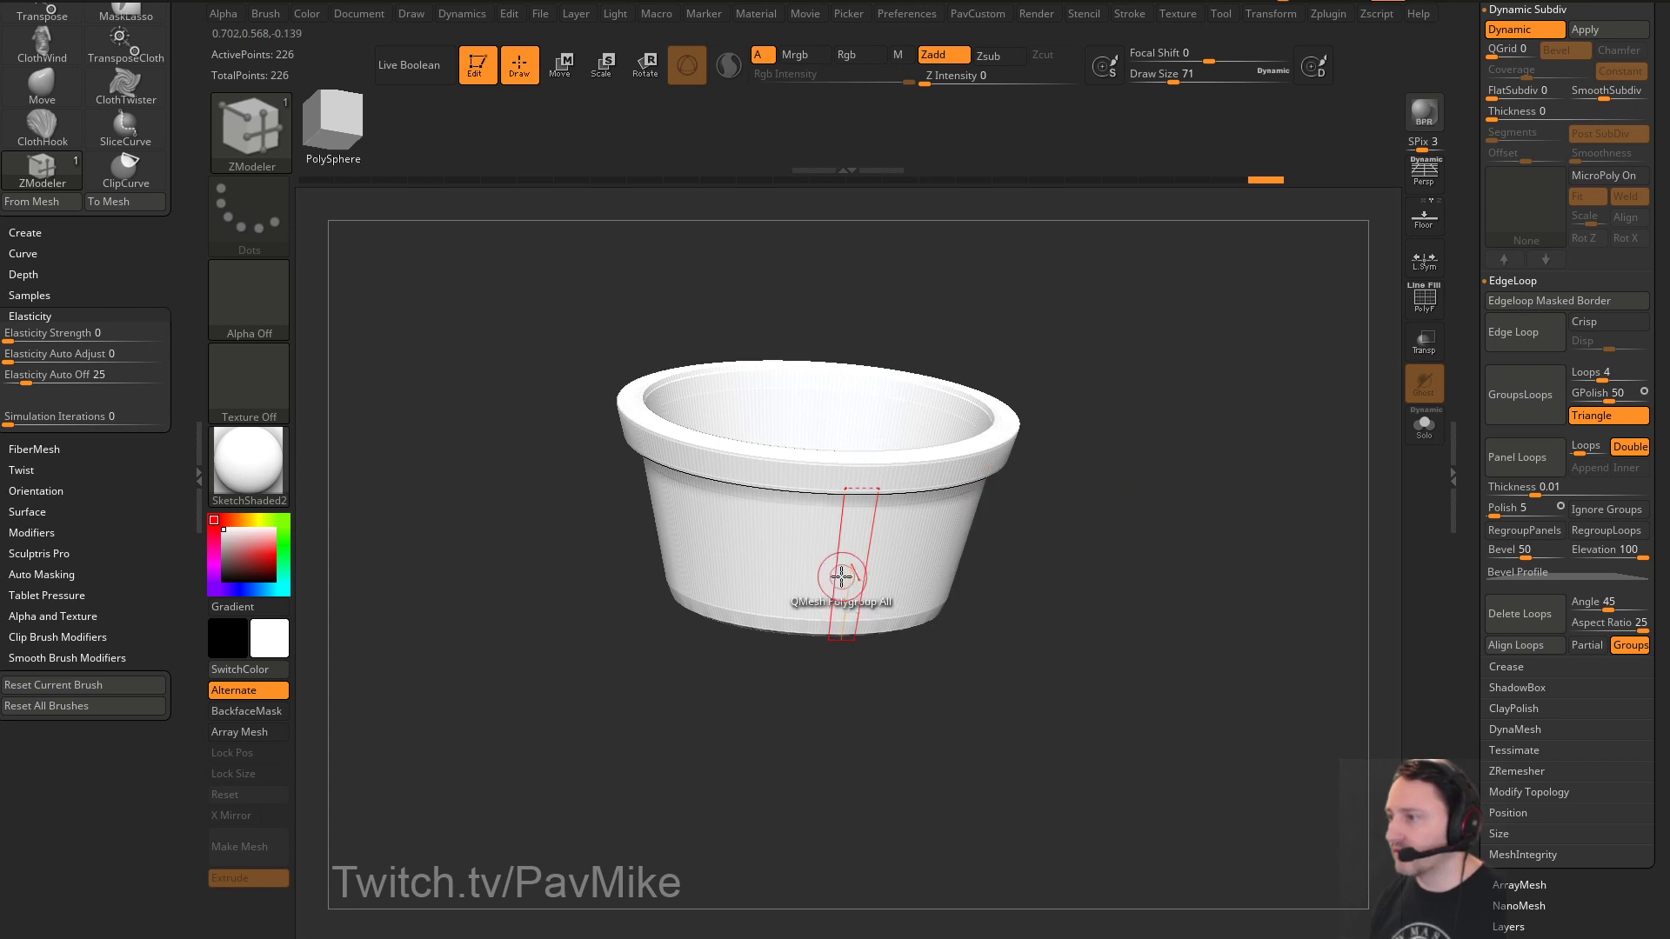
Insert a single supporting edge loop around the smoothed pot's outer wall below the lip
key("space")
left_click(805, 405)
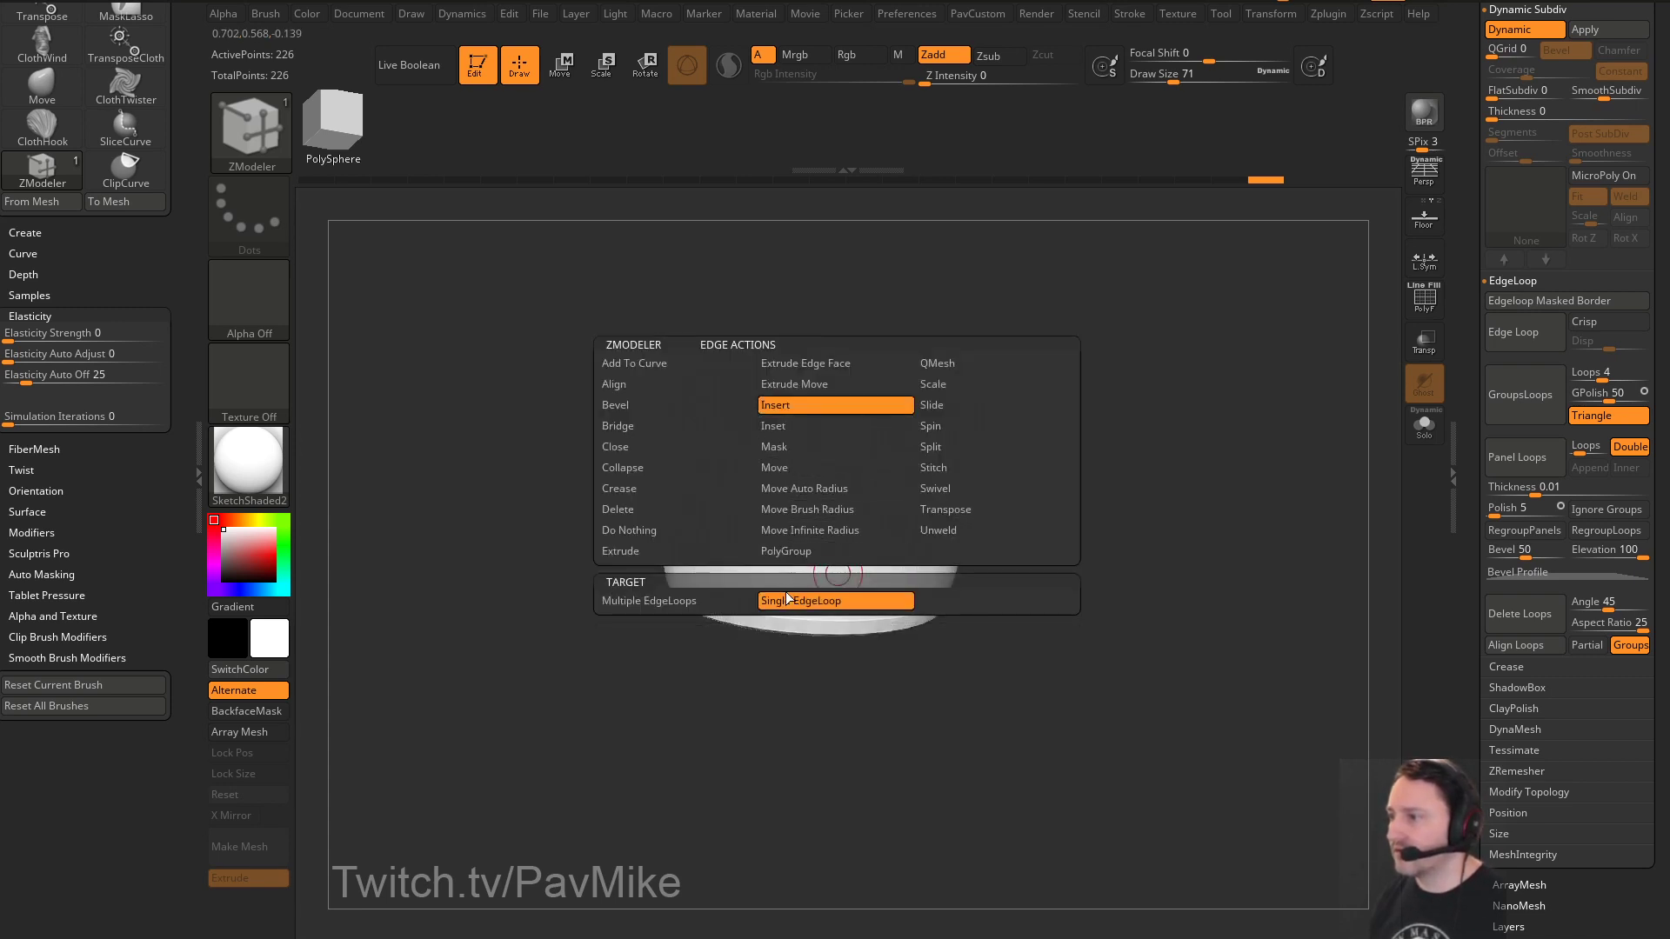
left_click(842, 541)
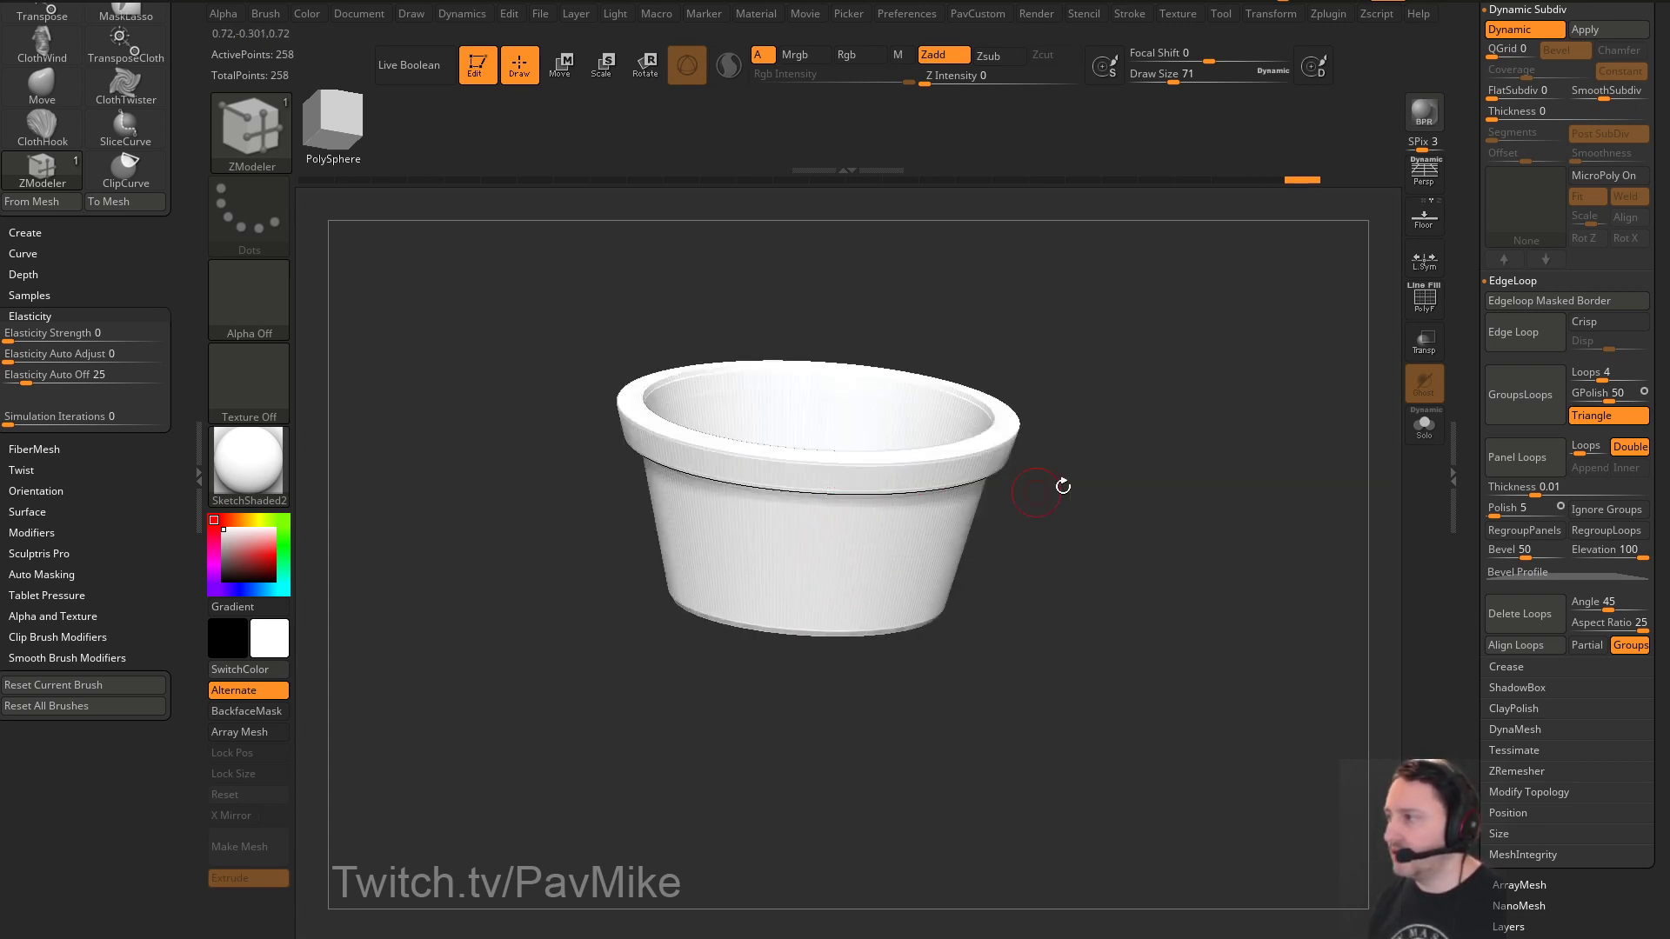
Inset the pot's flat base on the outside and its floor on the inside, using the ZModeler Inset Flat Island target
left_click(1424, 306)
left_click_drag(1331, 487, 837, 548)
key("space")
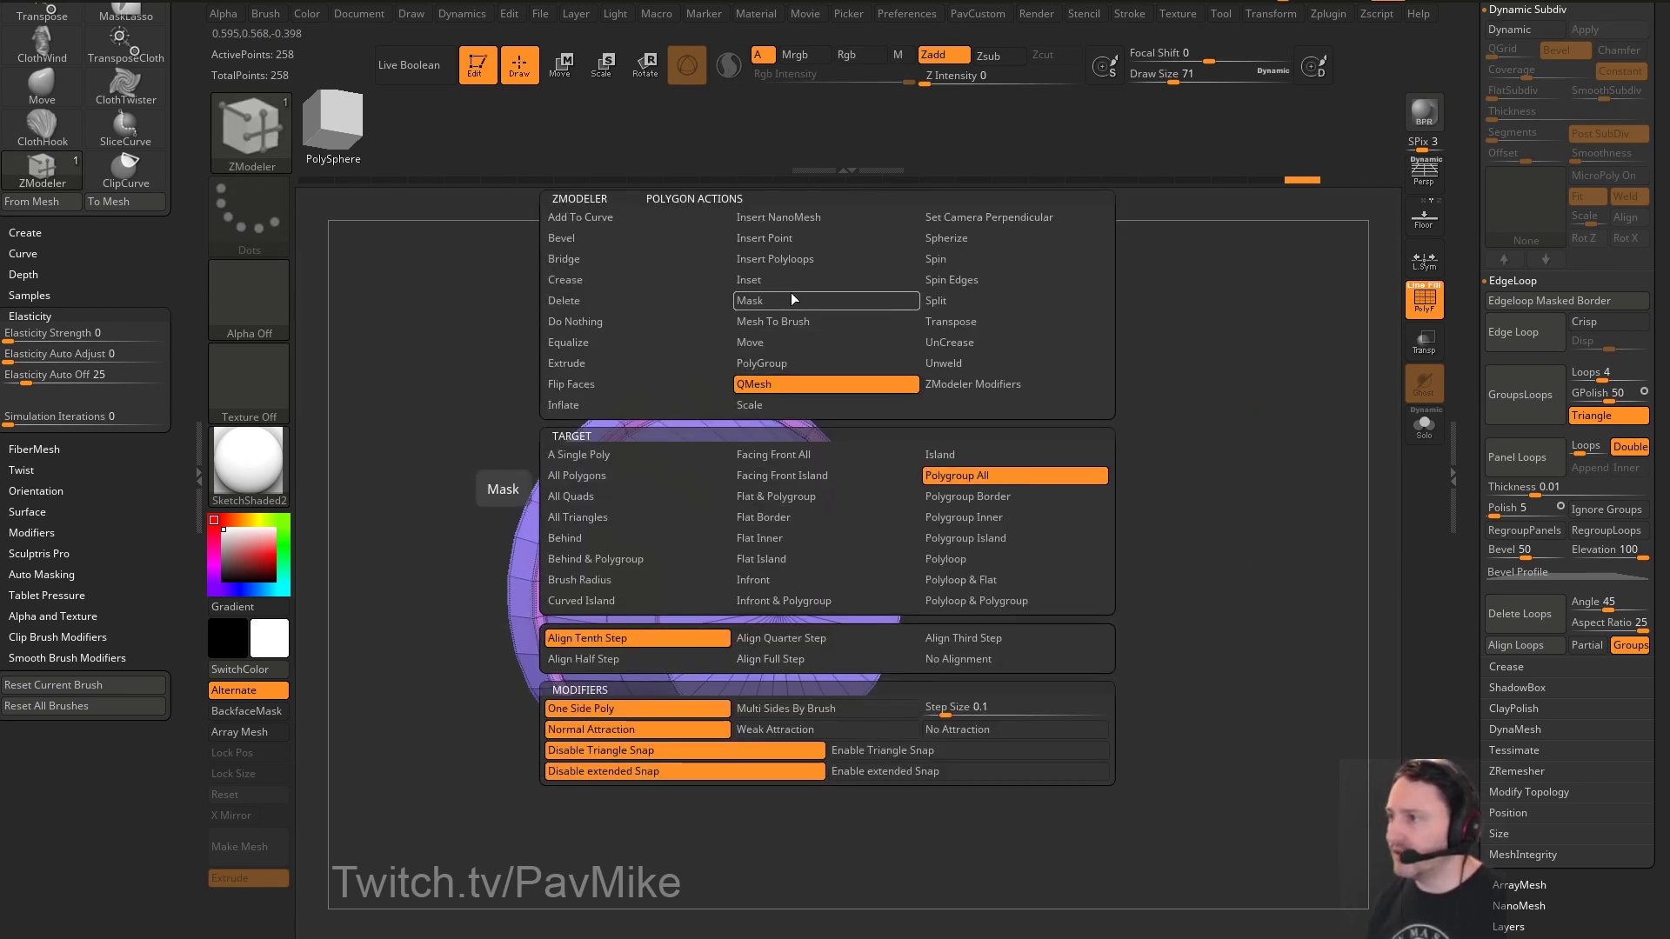
left_click(934, 691)
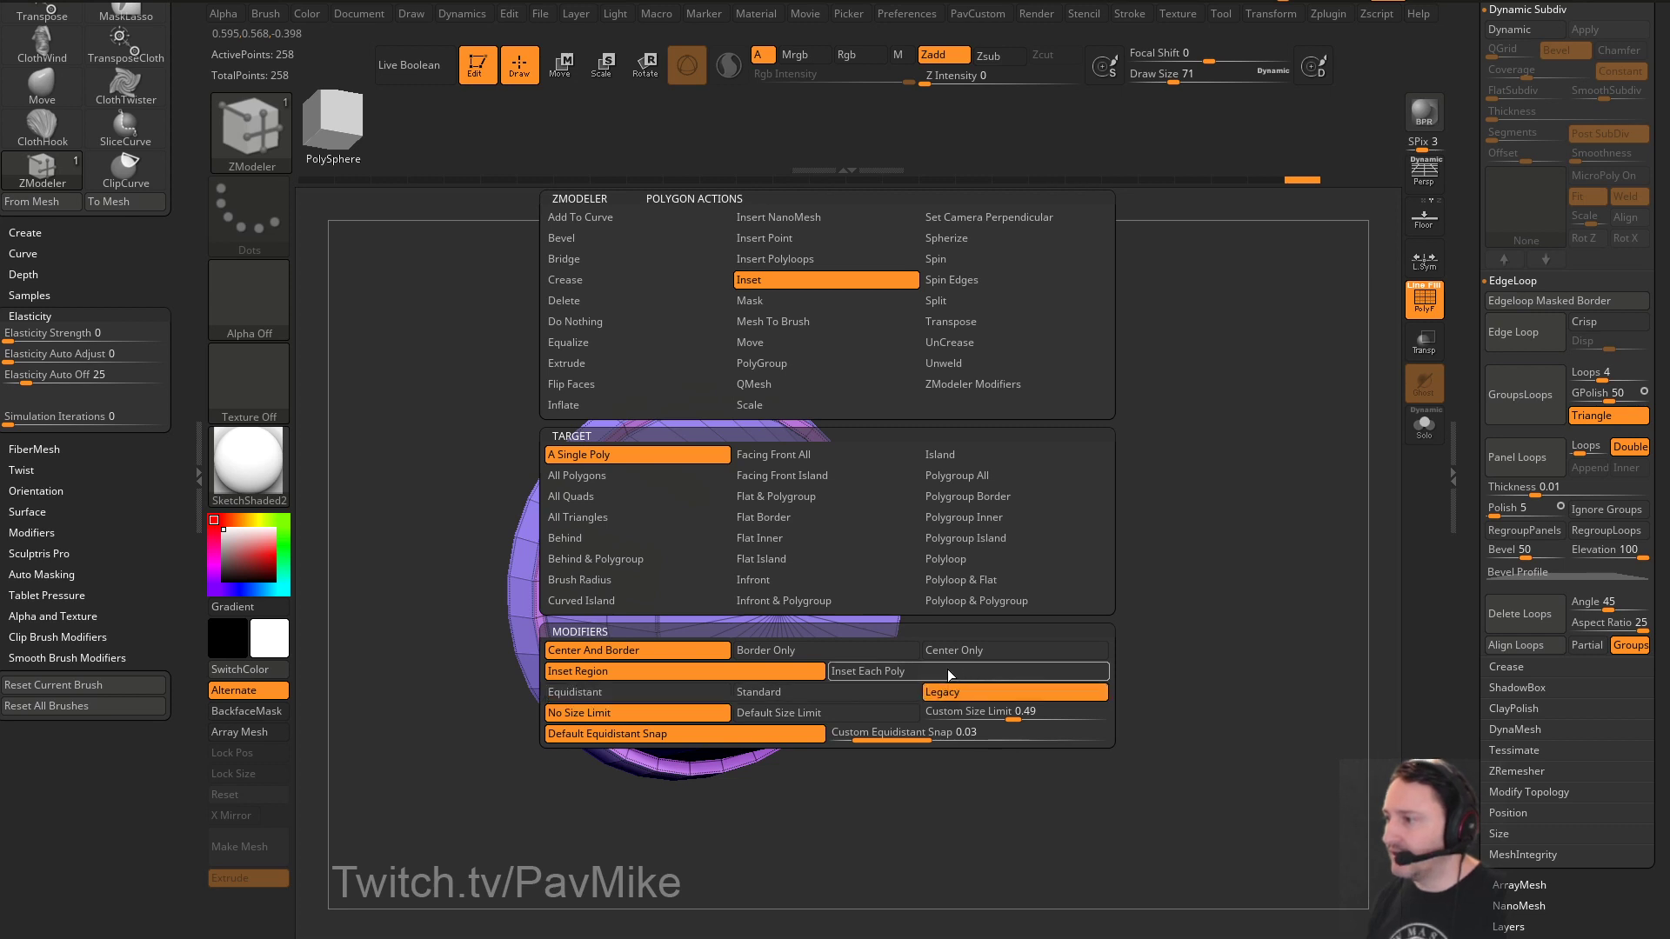
left_click(816, 561)
left_click_drag(809, 539, 804, 529)
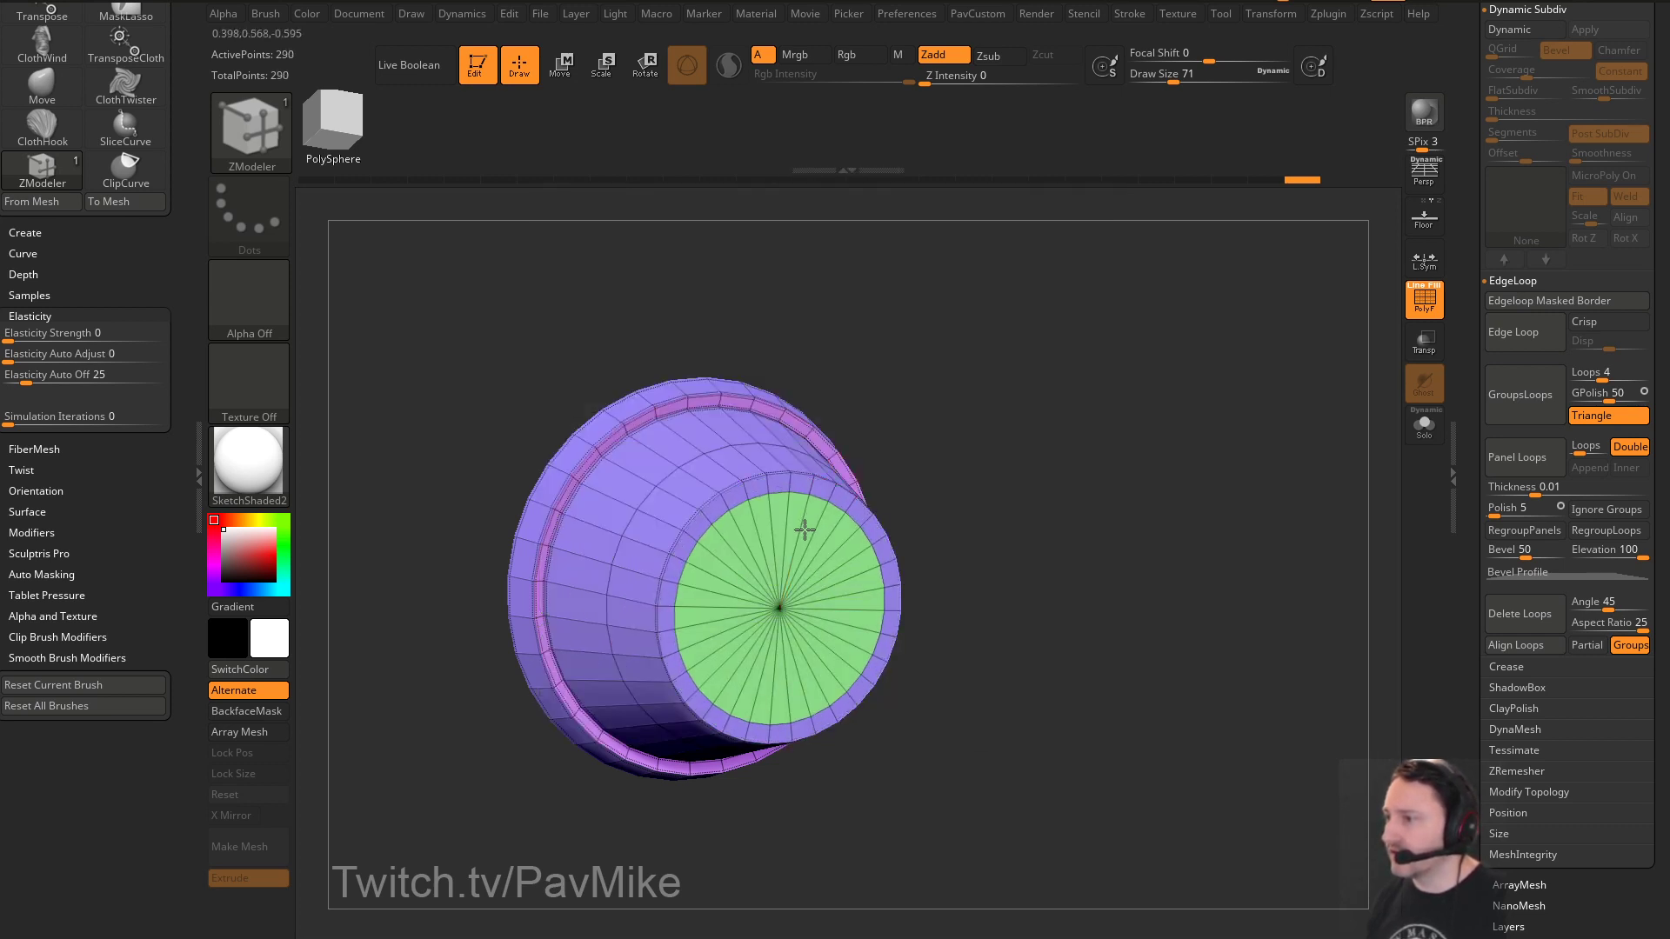
left_click_drag(937, 465, 1059, 548)
left_click_drag(768, 518, 766, 531)
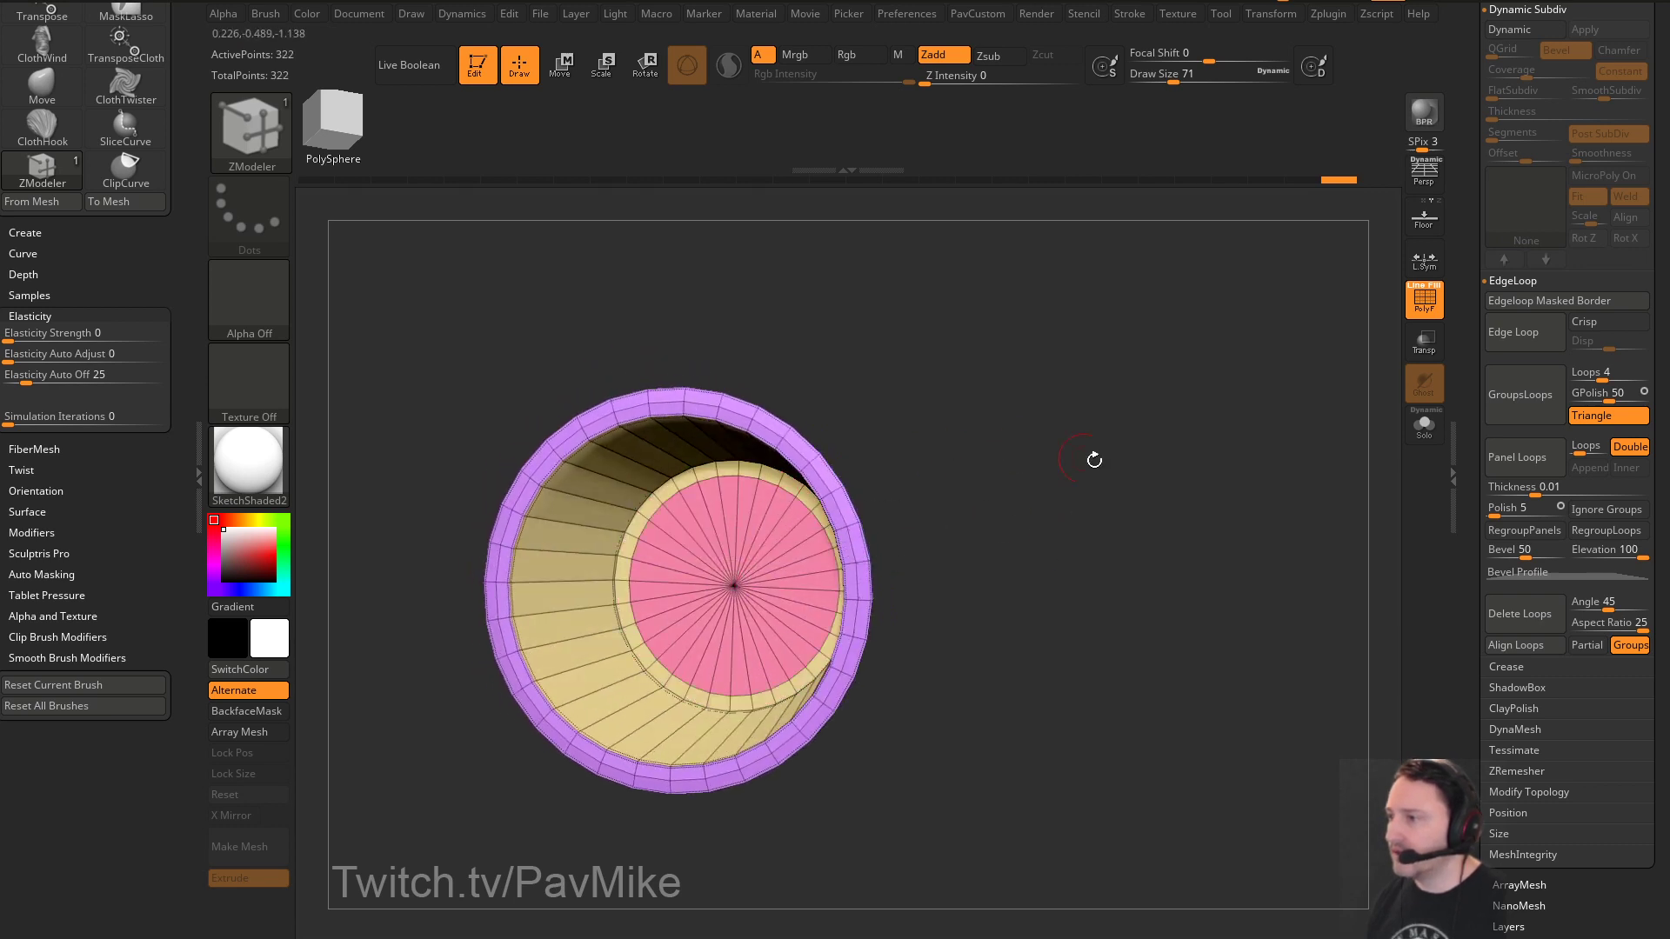
Insert single edge loops around the pot's inner wall near its floor
left_click_drag(1094, 459, 1211, 420)
key("space")
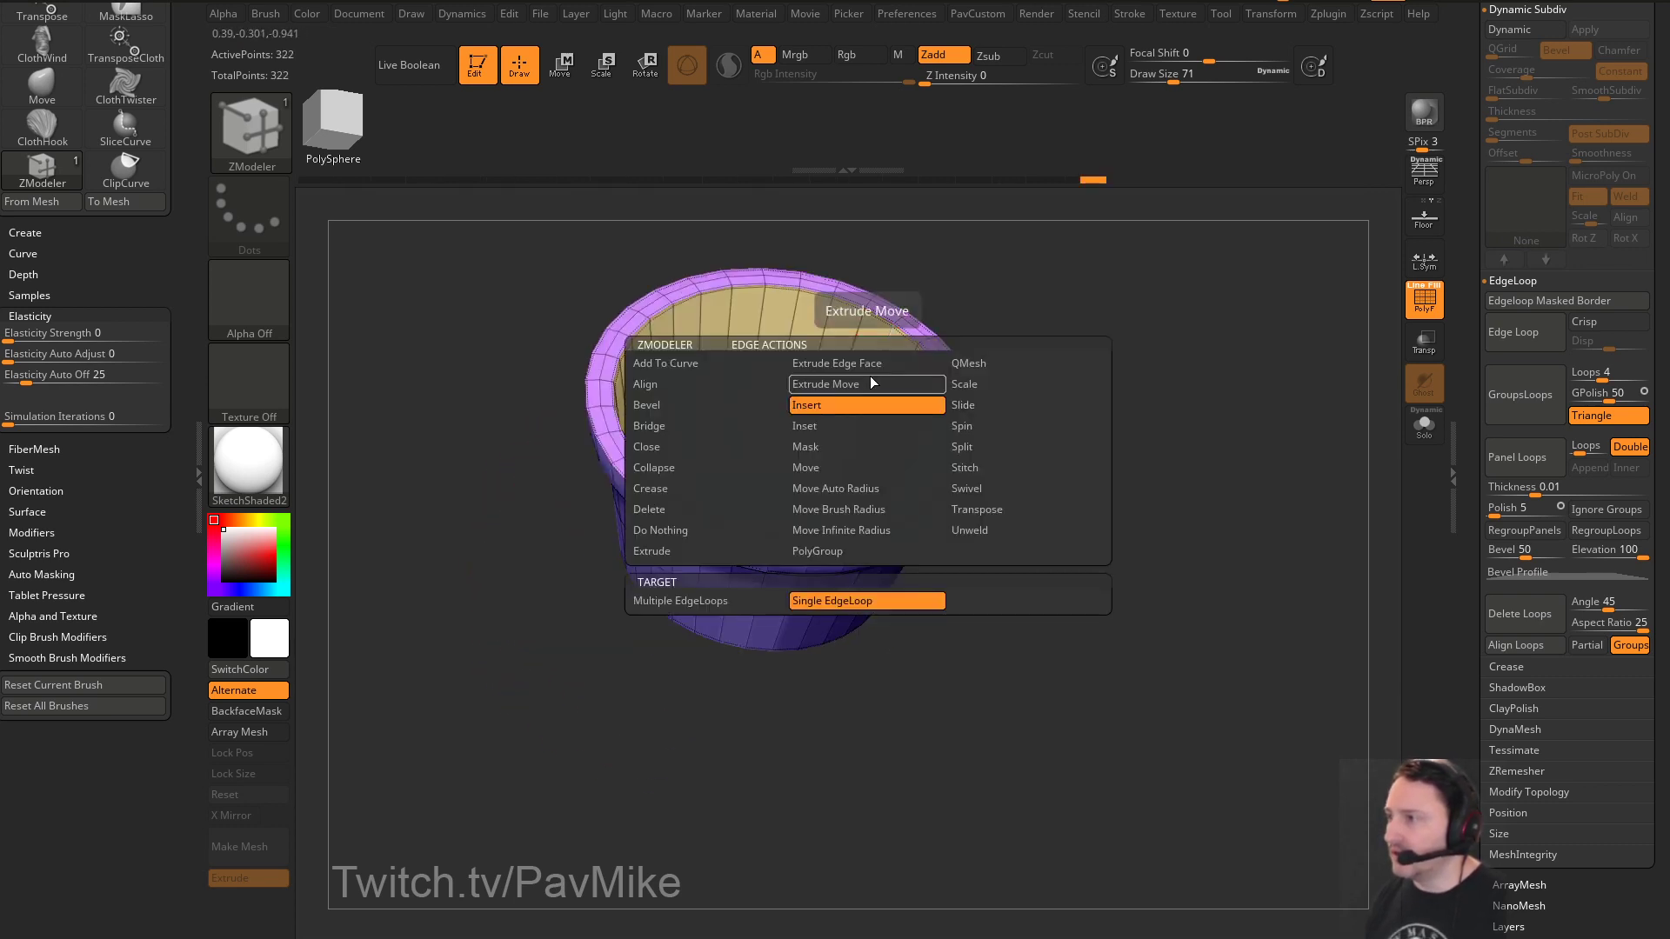
left_click(826, 406)
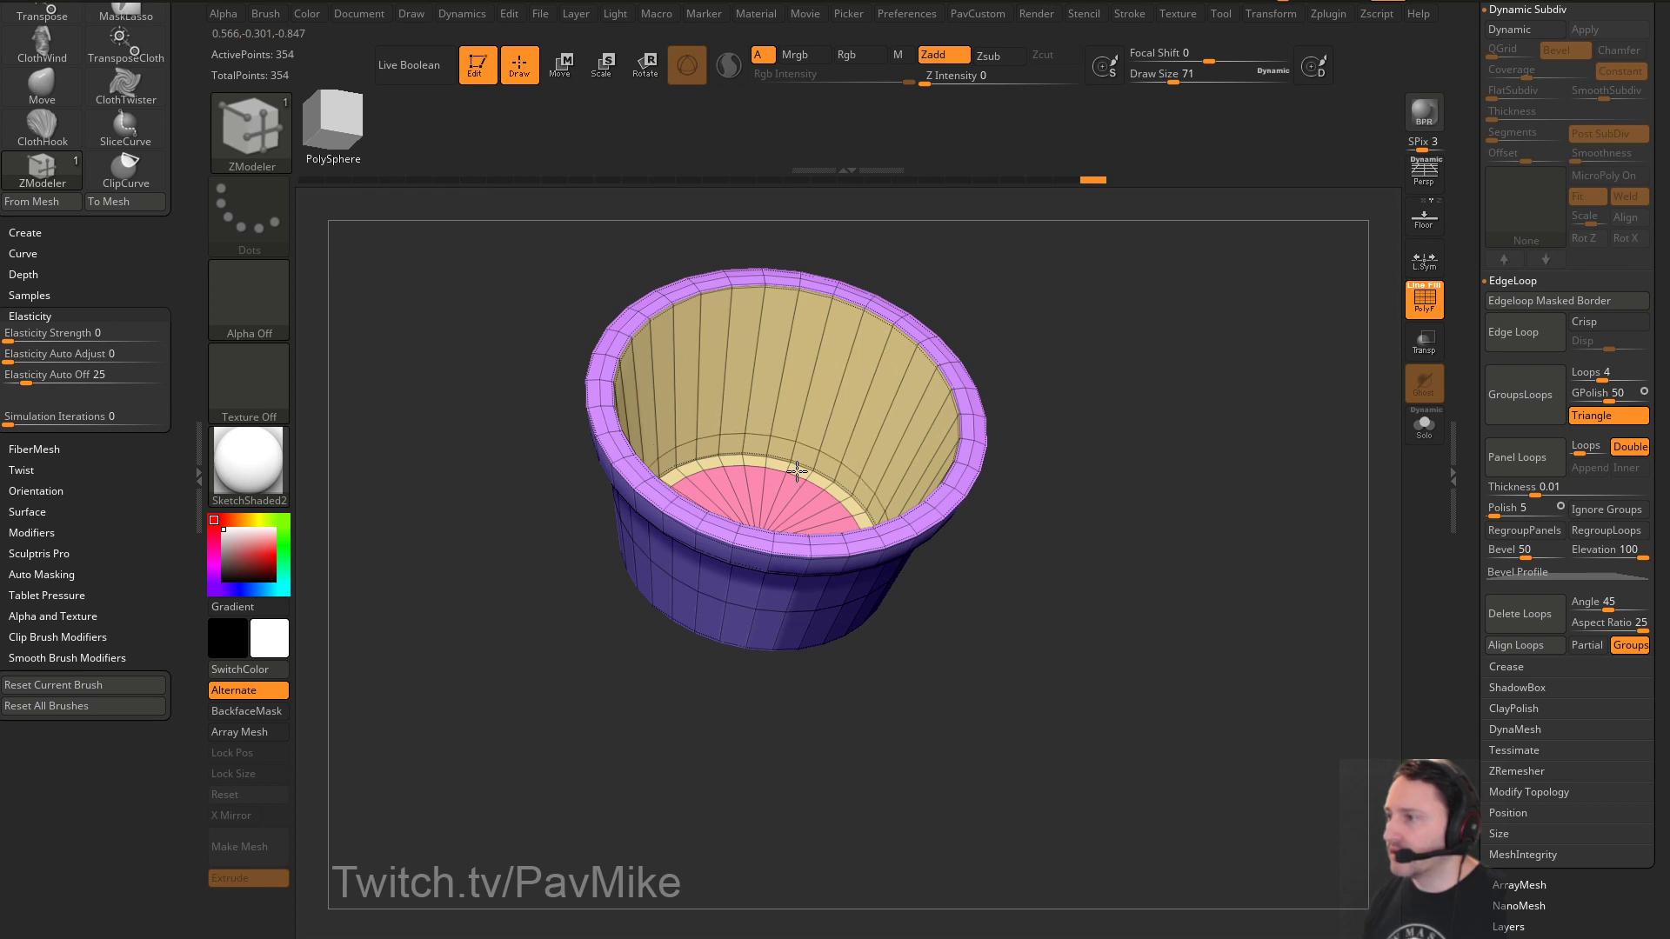
Activate Dynamic Subdiv on the pot, always accepting auto-activation, and hide the polyframe
key("d")
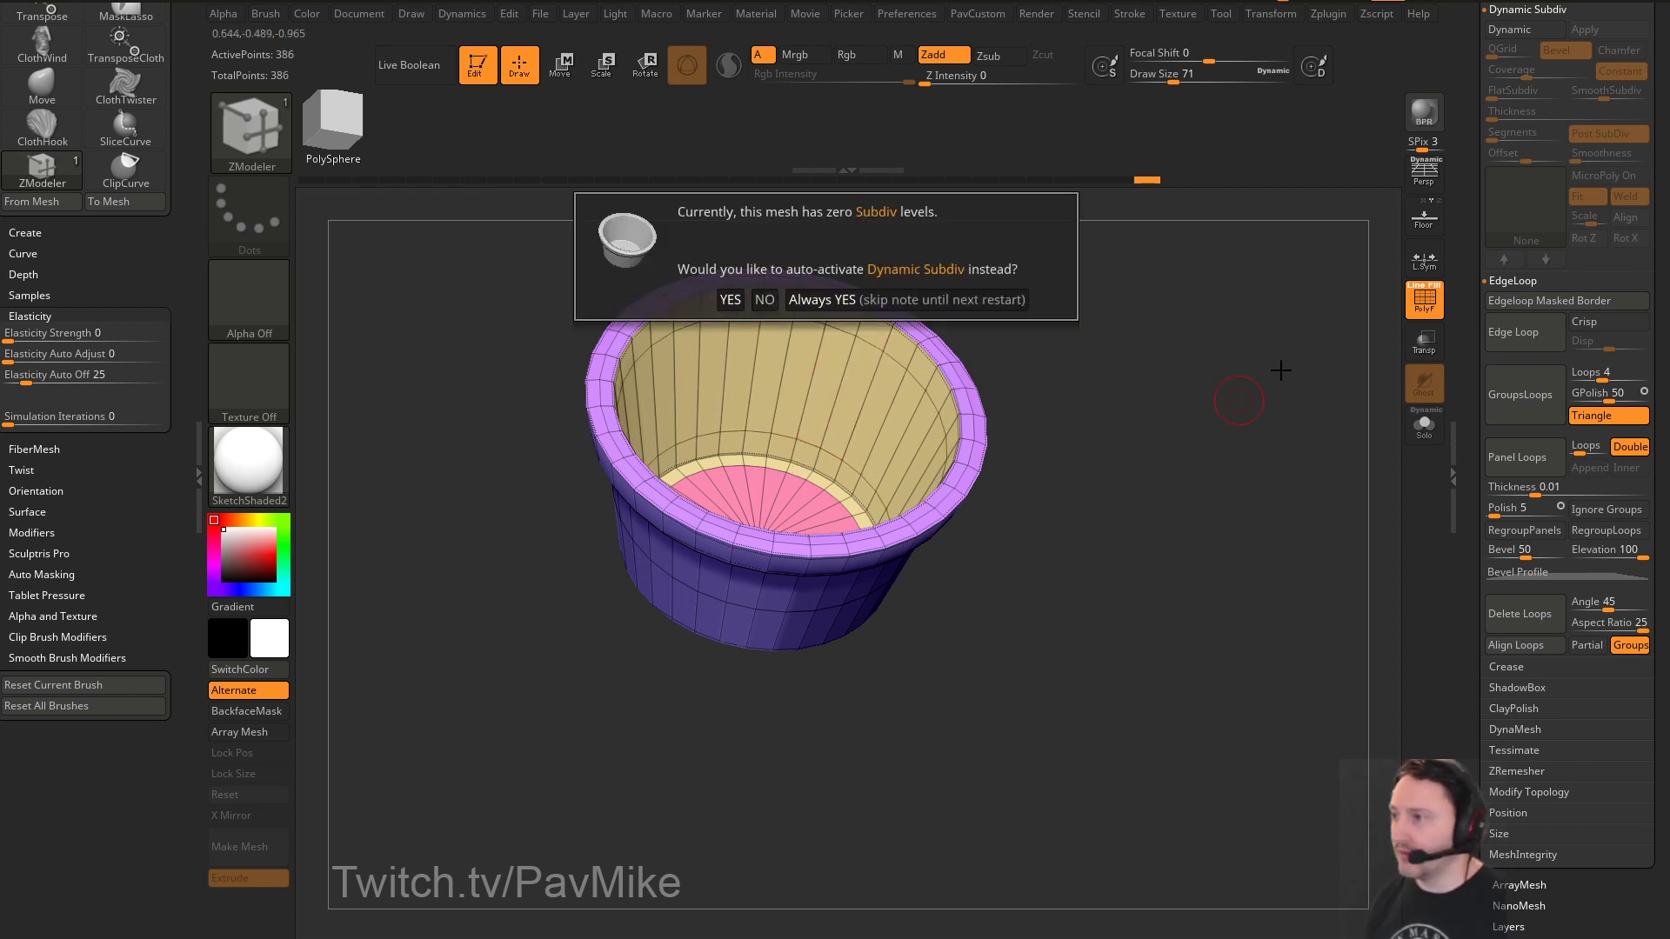
left_click(969, 300)
key("shift+f")
left_click_drag(1268, 442, 1246, 555)
Switch to the multi-part flower tool and append the PM3D_Cylinder3 pot to it as a subtool
left_click_drag(1466, 60, 1466, 685)
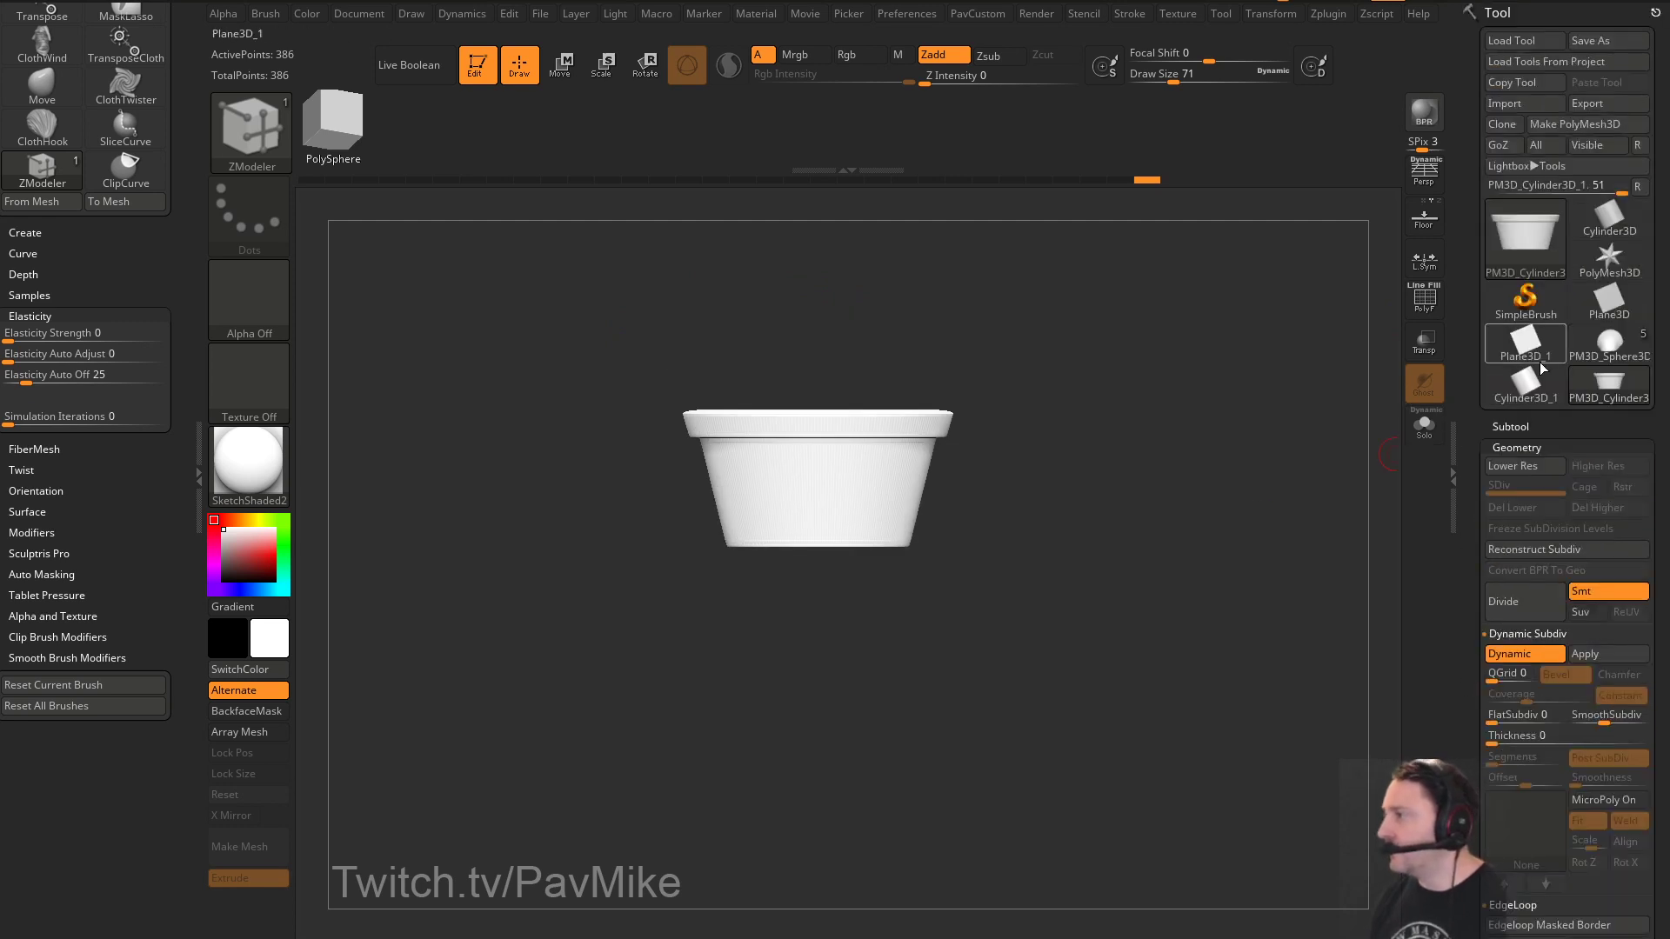
left_click(1609, 344)
left_click(1510, 426)
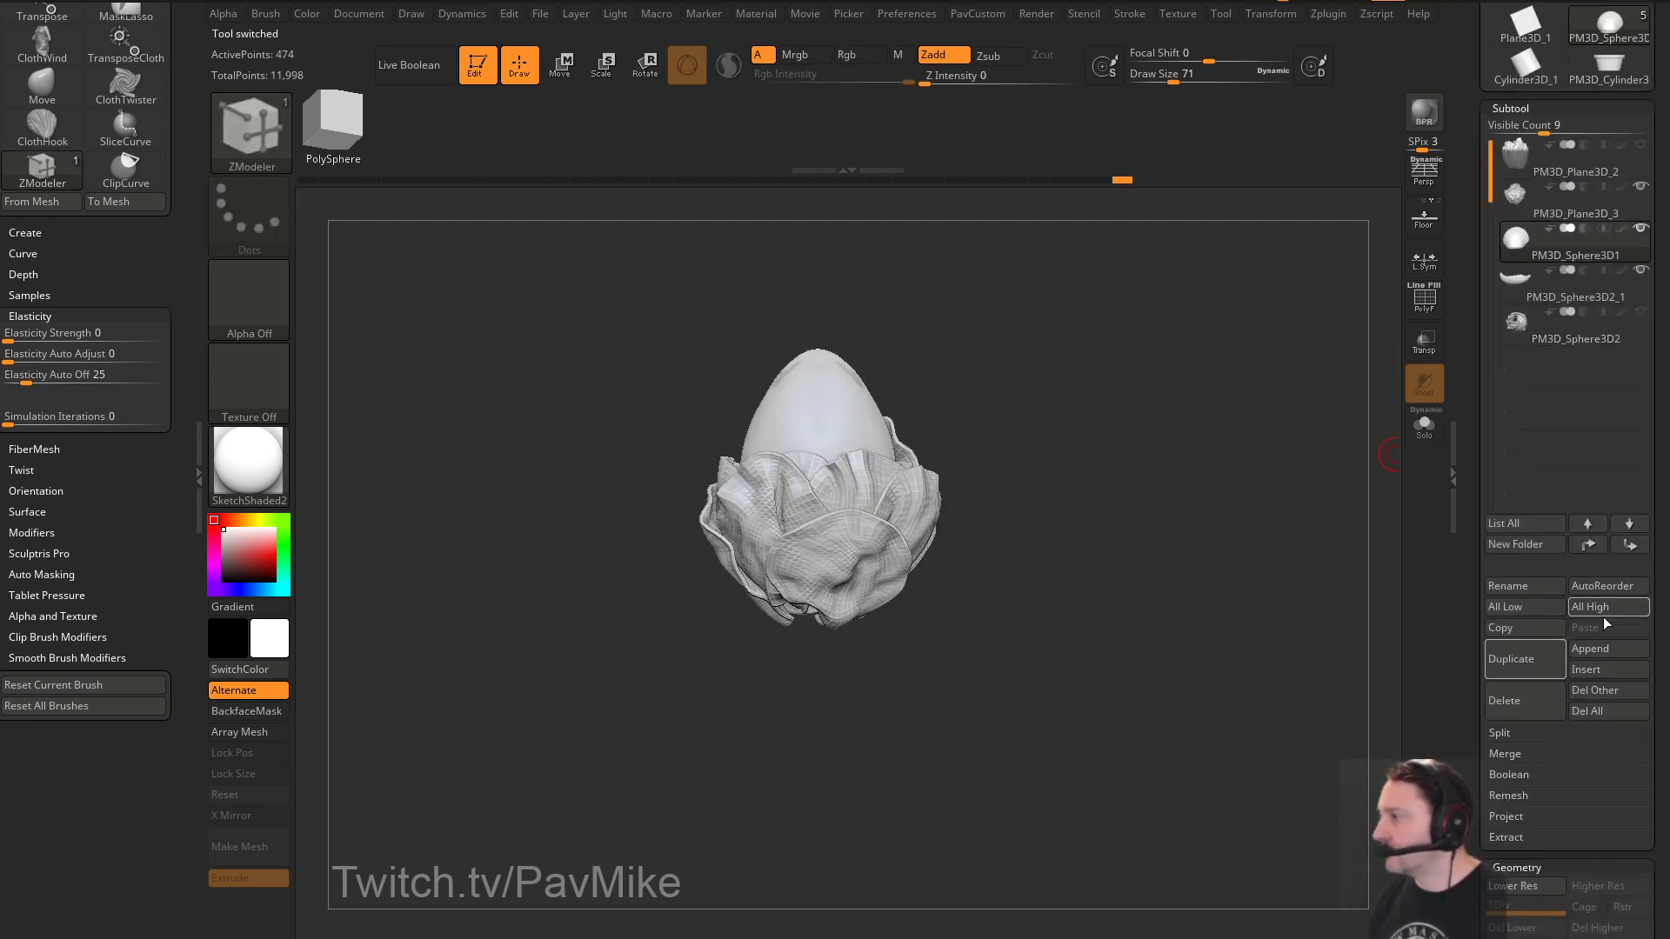
left_click(1594, 649)
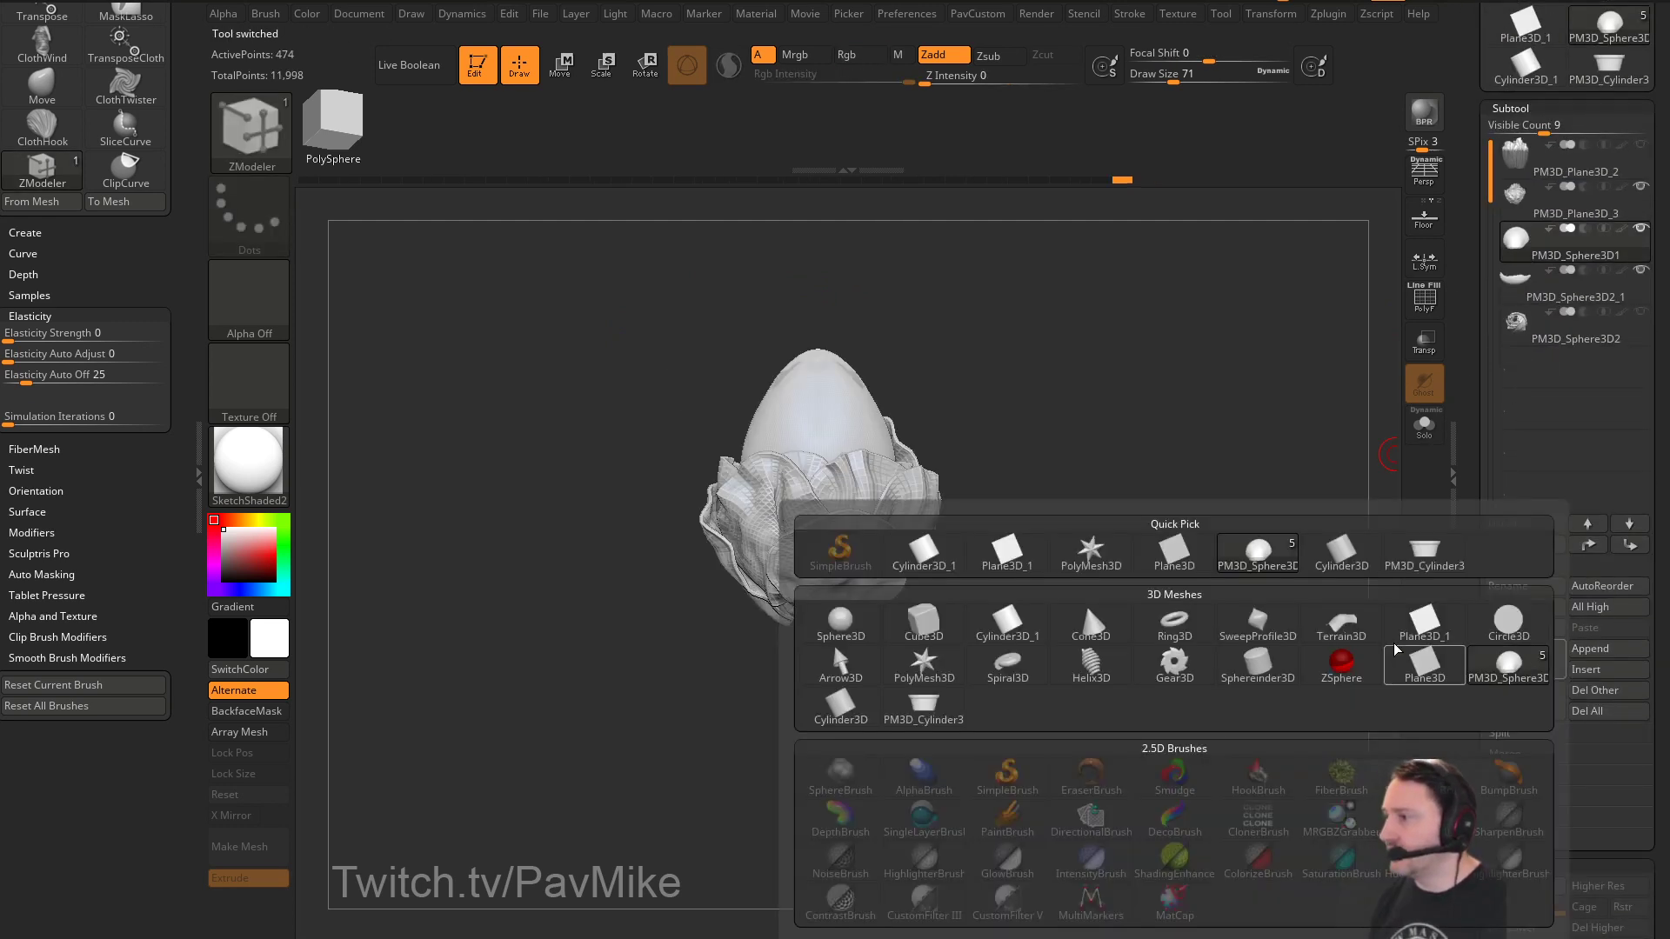
left_click(951, 701)
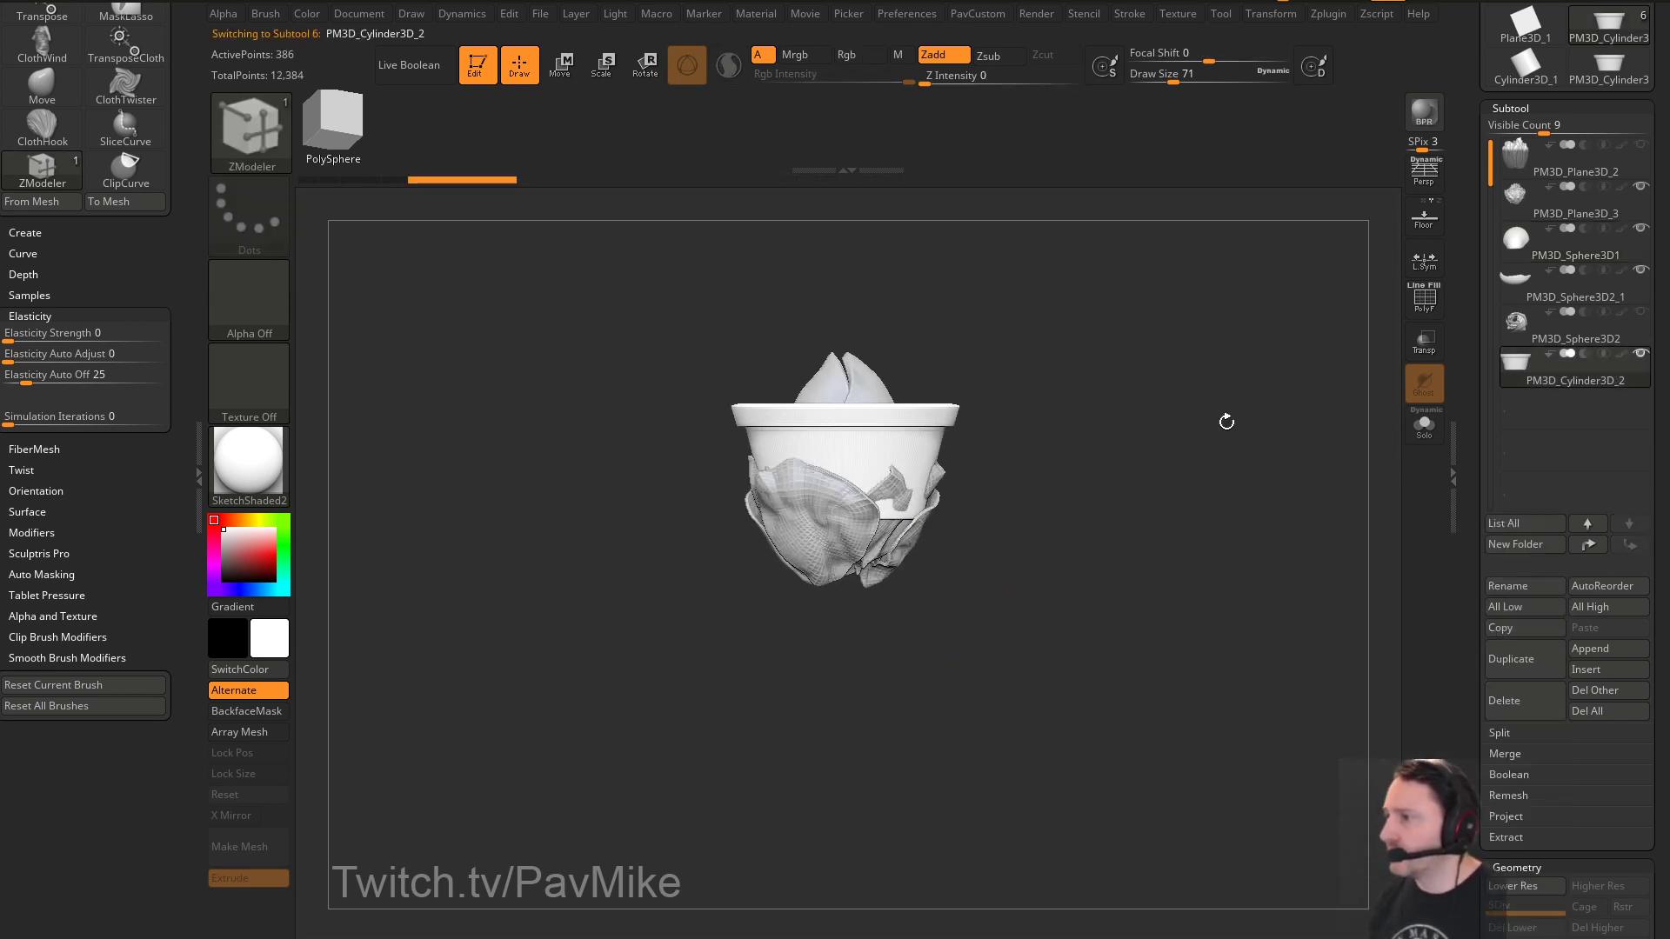
Turn on the floor grid beneath the flower and pot
left_click_drag(1227, 422, 1272, 441)
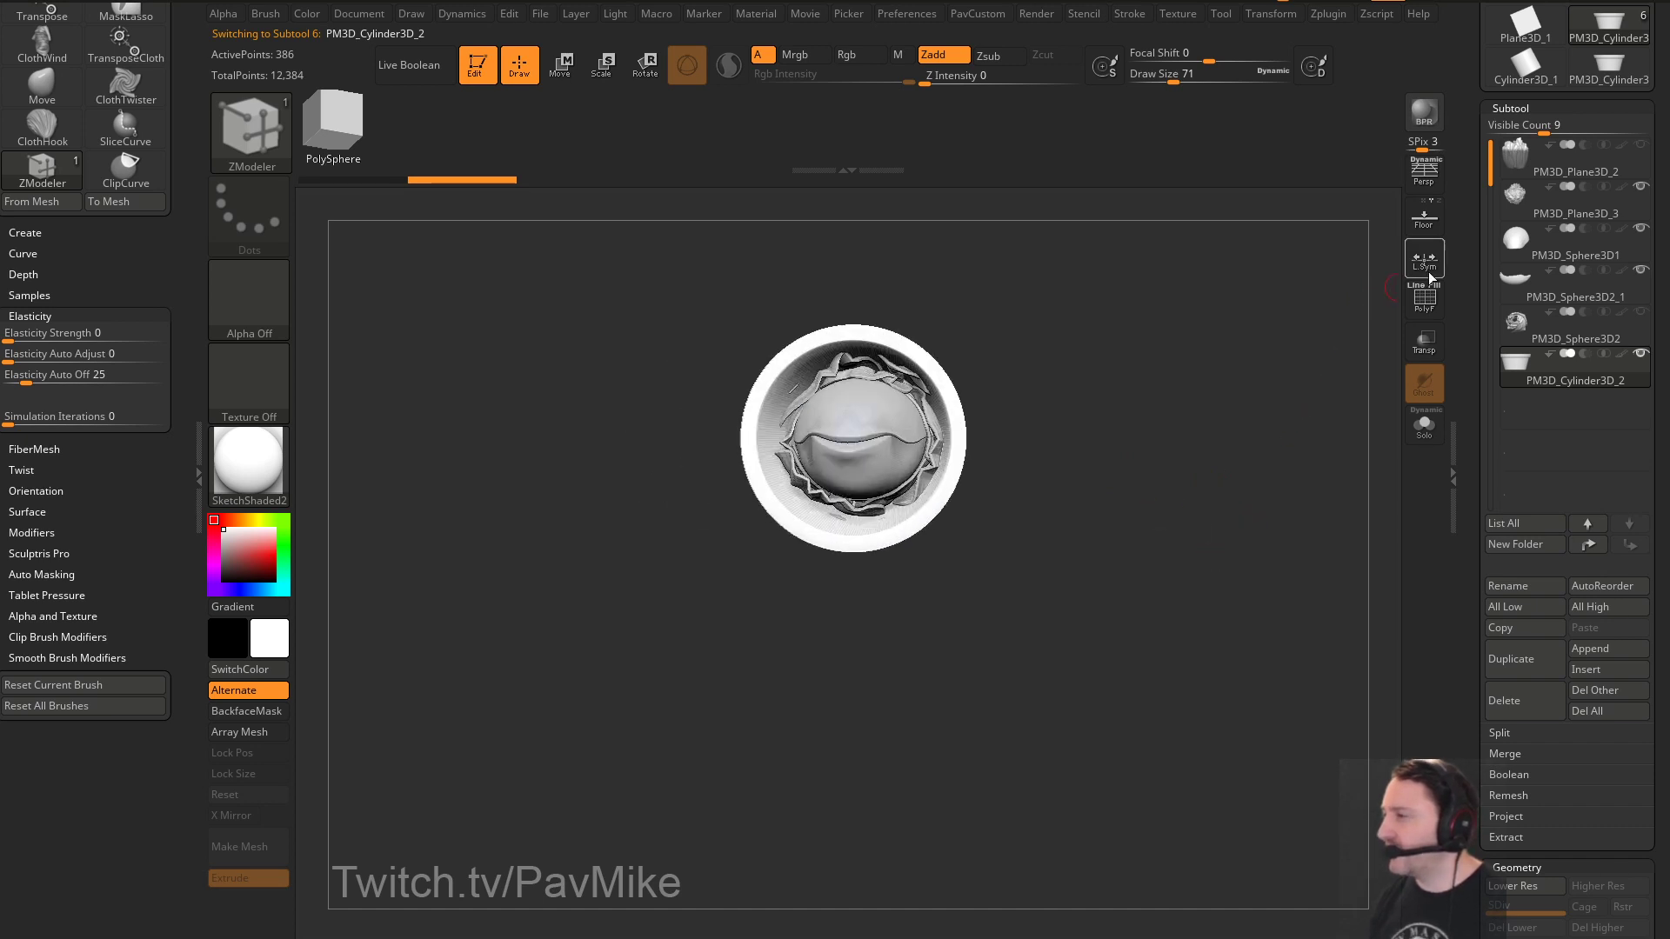
left_click(1425, 219)
left_click_drag(1162, 439, 1116, 471)
Using Transpose All Selected Subtools with SelectRect, select the flower parts, then rotate and raise them above the pot
key("w")
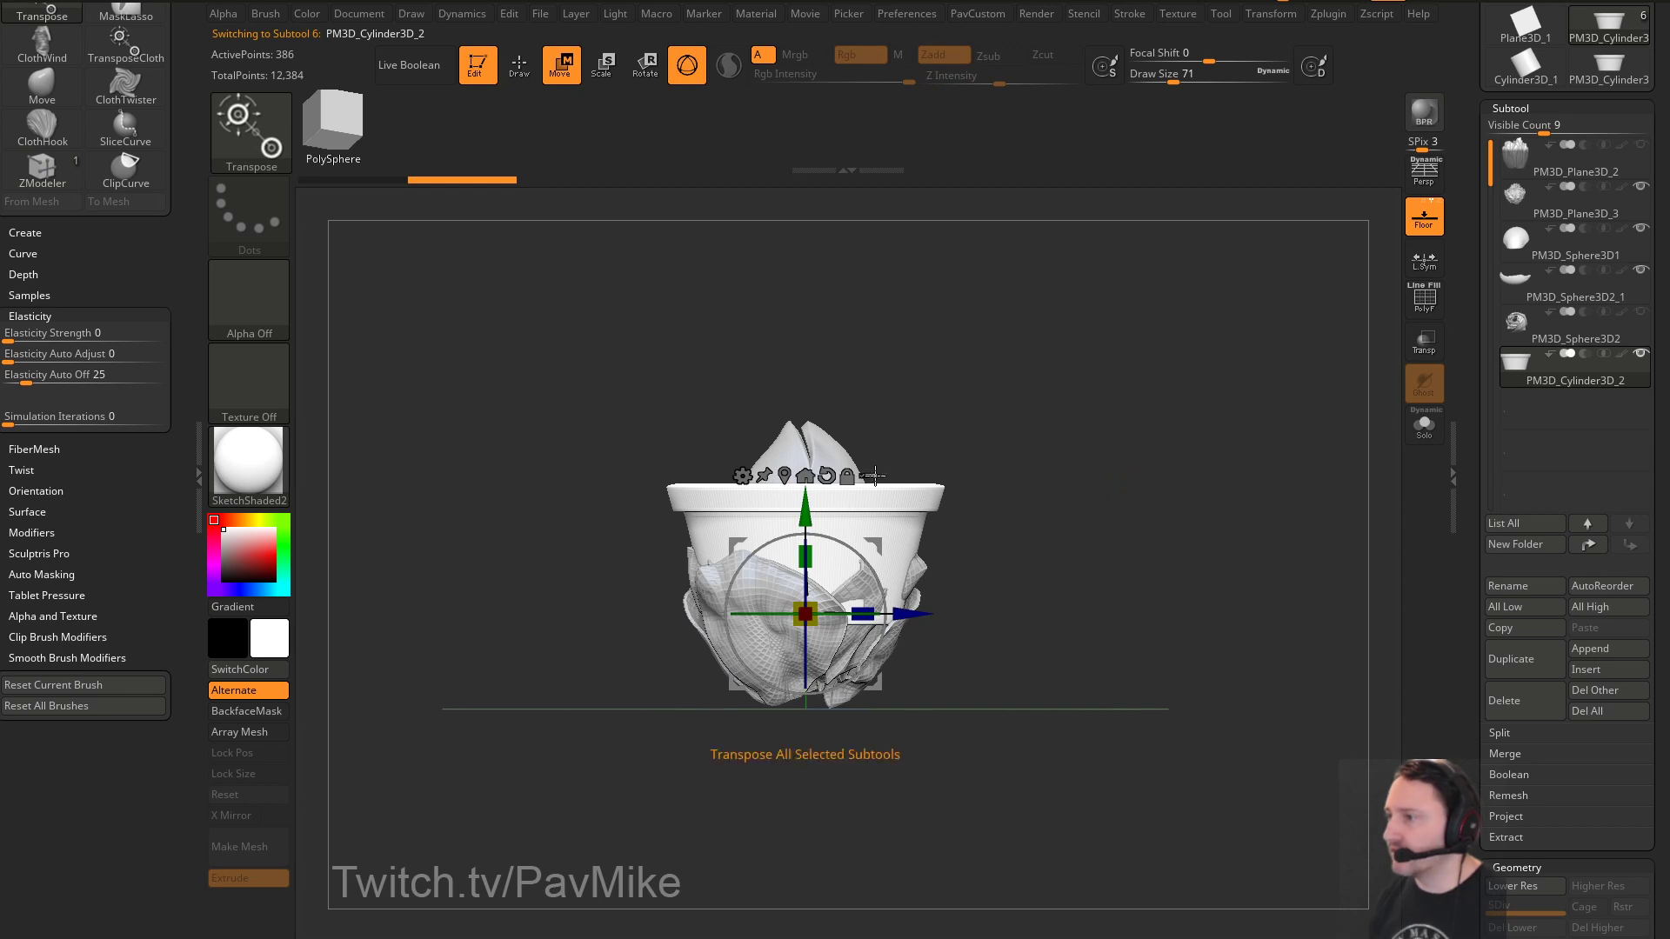
key("ctrl+shift")
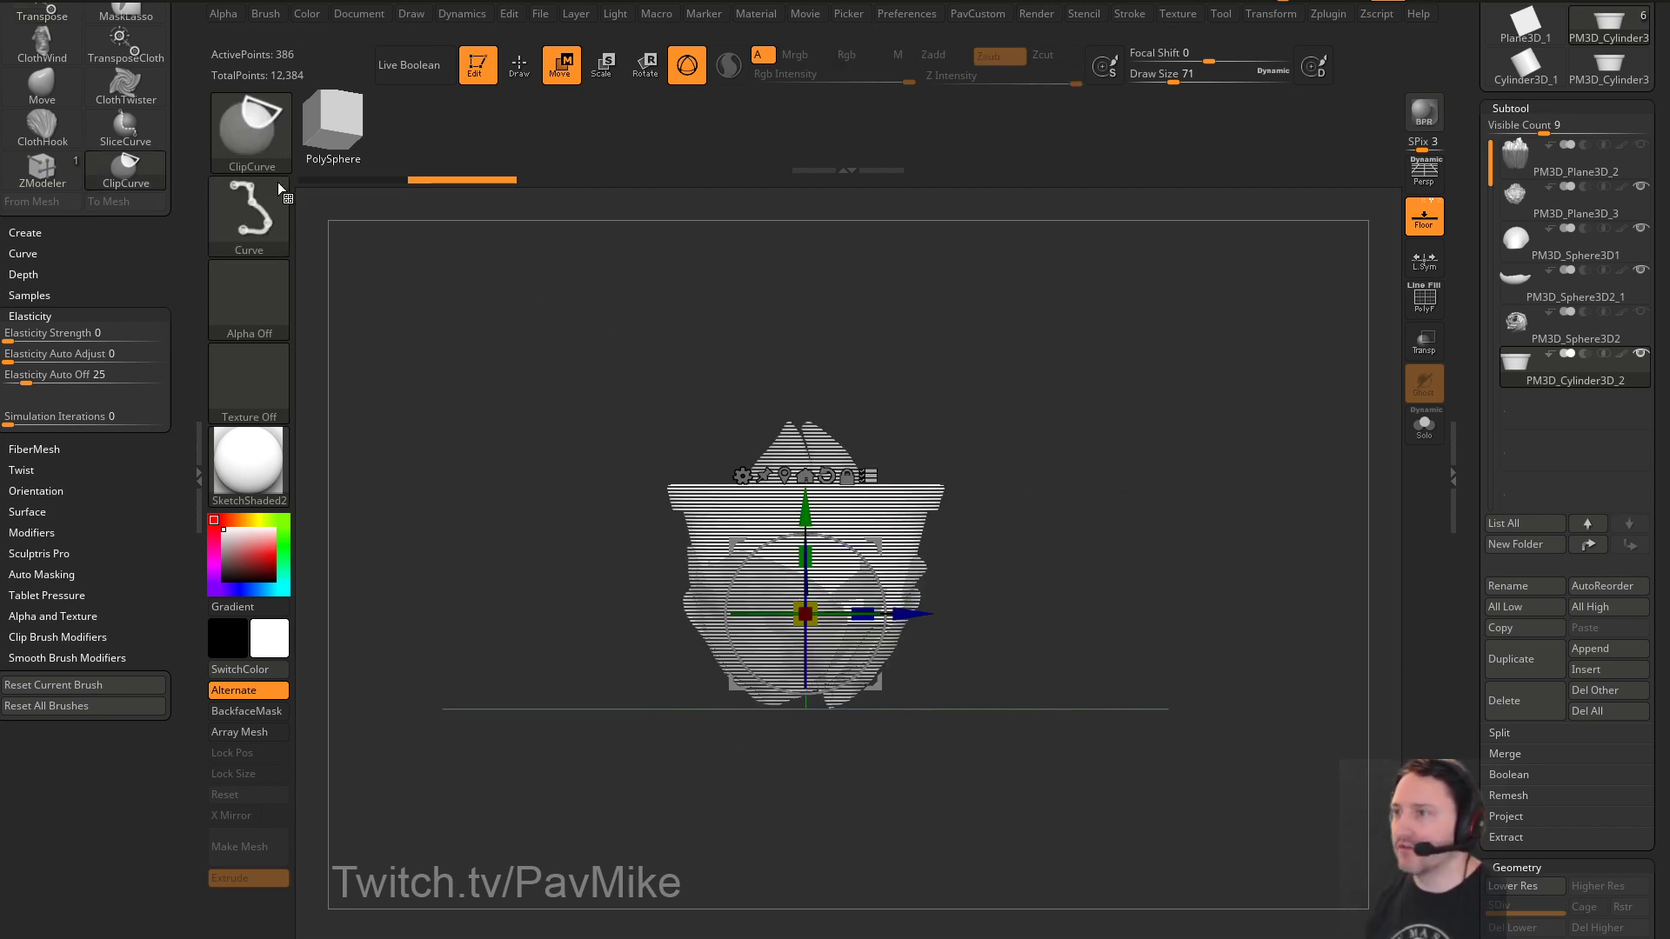
key("b")
left_click(447, 172)
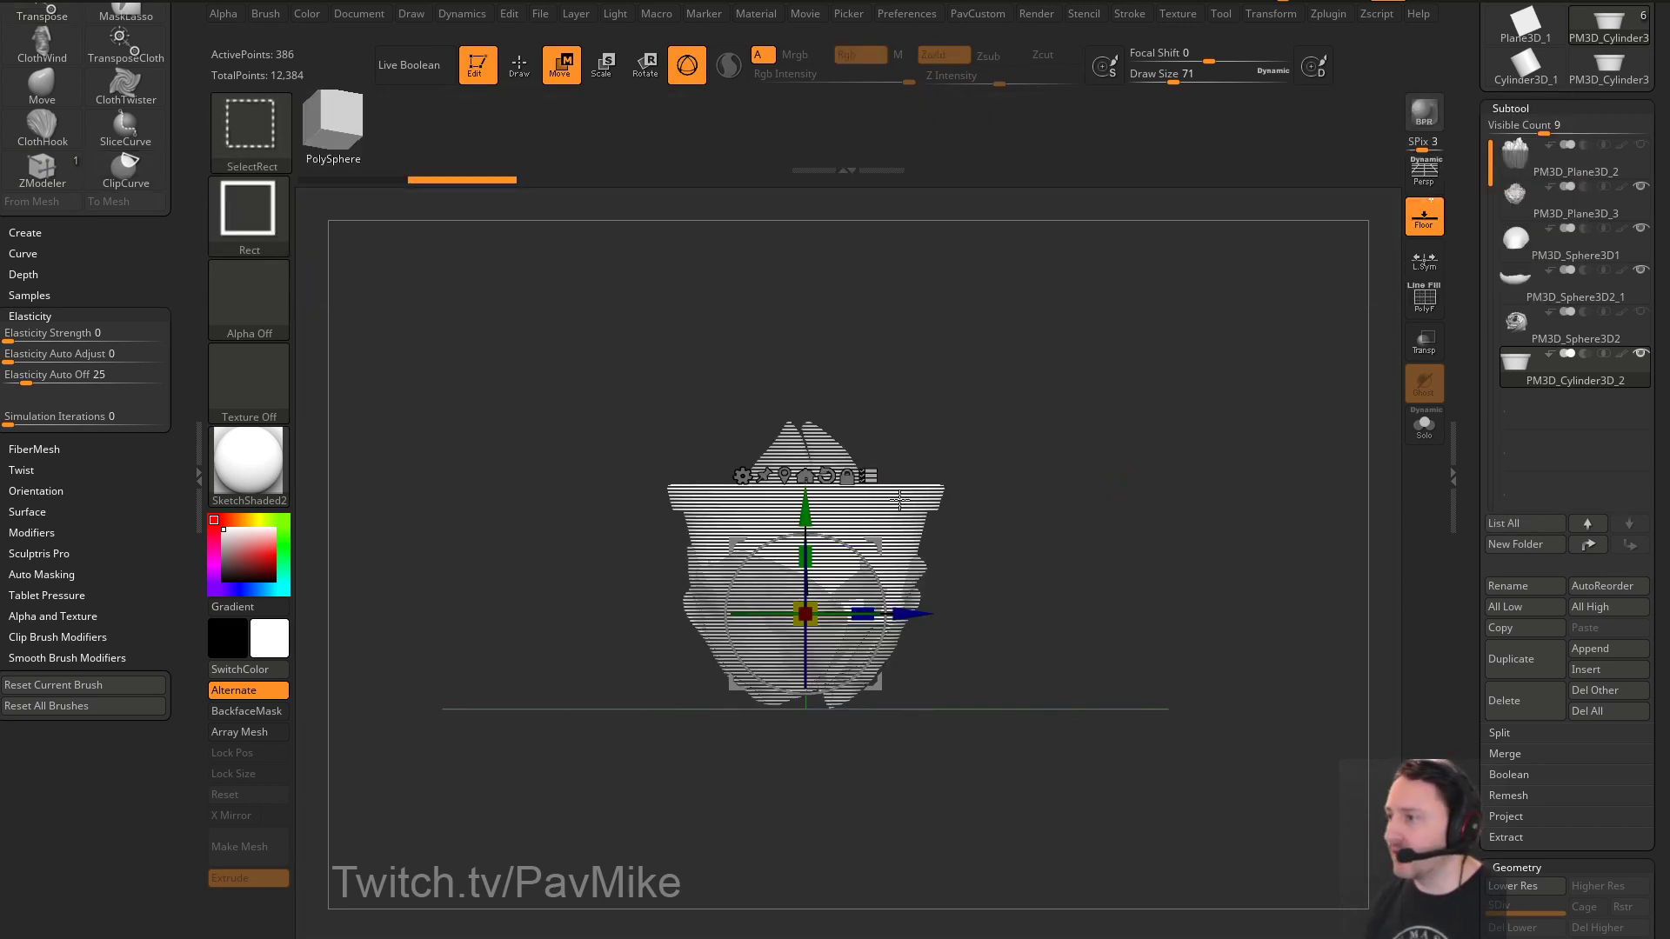
mouse_move(850, 535)
left_mouse_down()
mouse_move(728, 497)
mouse_move(703, 516)
mouse_move(832, 417)
mouse_move(844, 327)
mouse_move(906, 299)
mouse_move(1019, 555)
left_mouse_up()
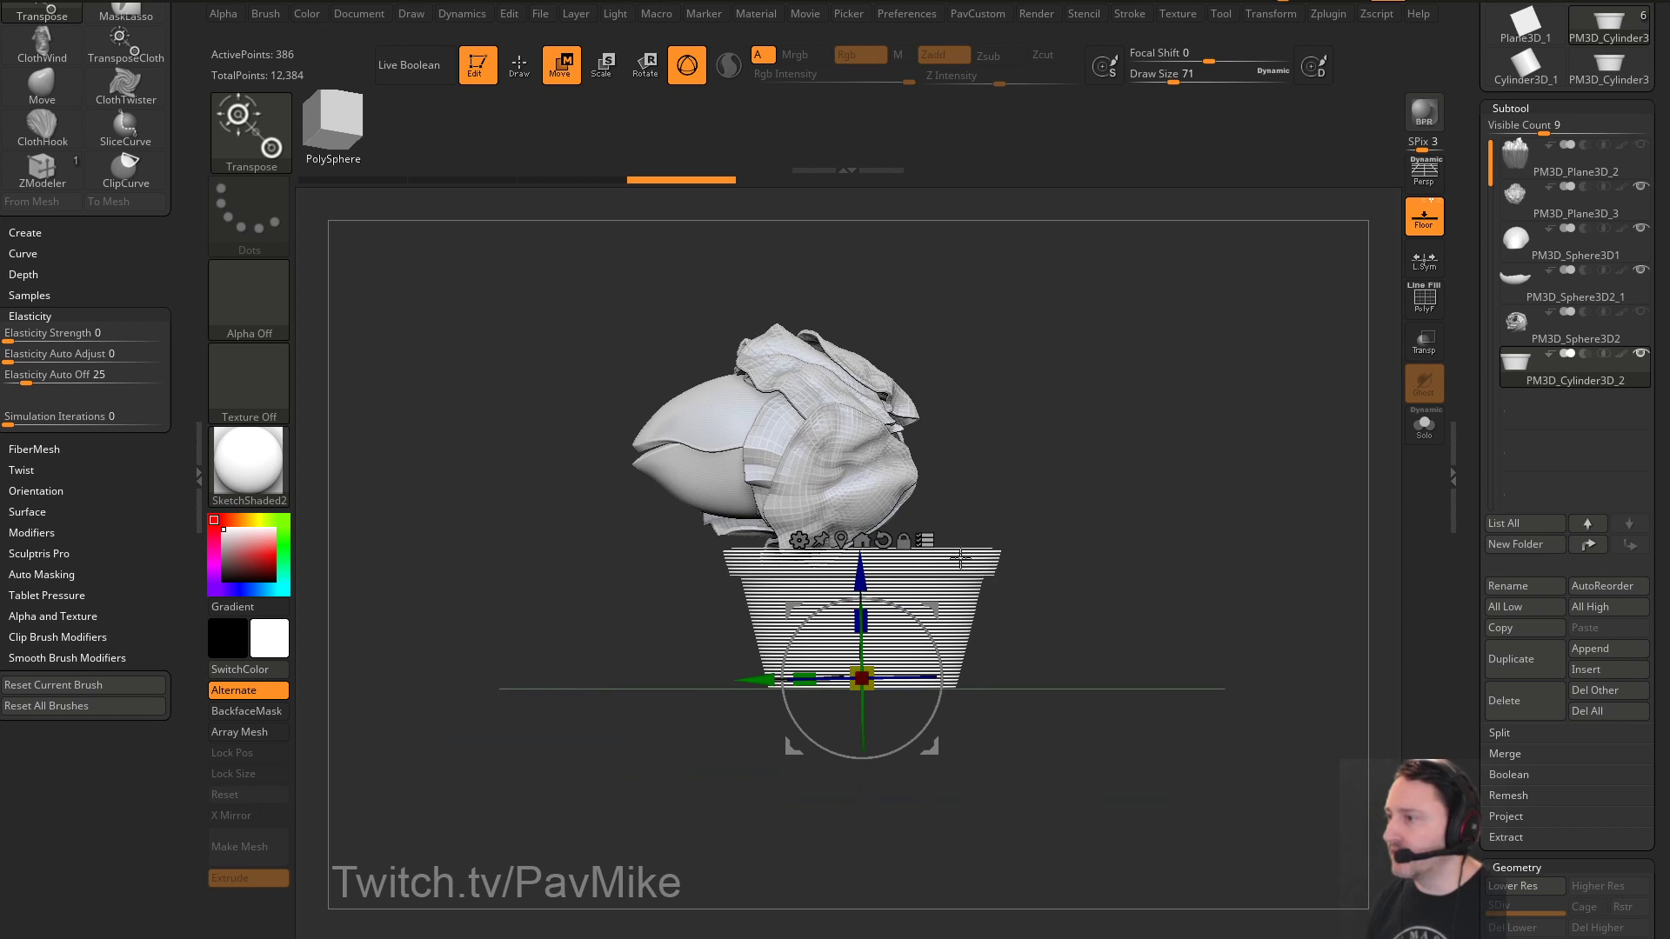
Select only the pot for transposing and position it vertically beneath the flower, leaving a gap between them
left_click_drag(1063, 500, 1078, 515, "ctrl+shift")
left_click_drag(862, 574, 863, 641)
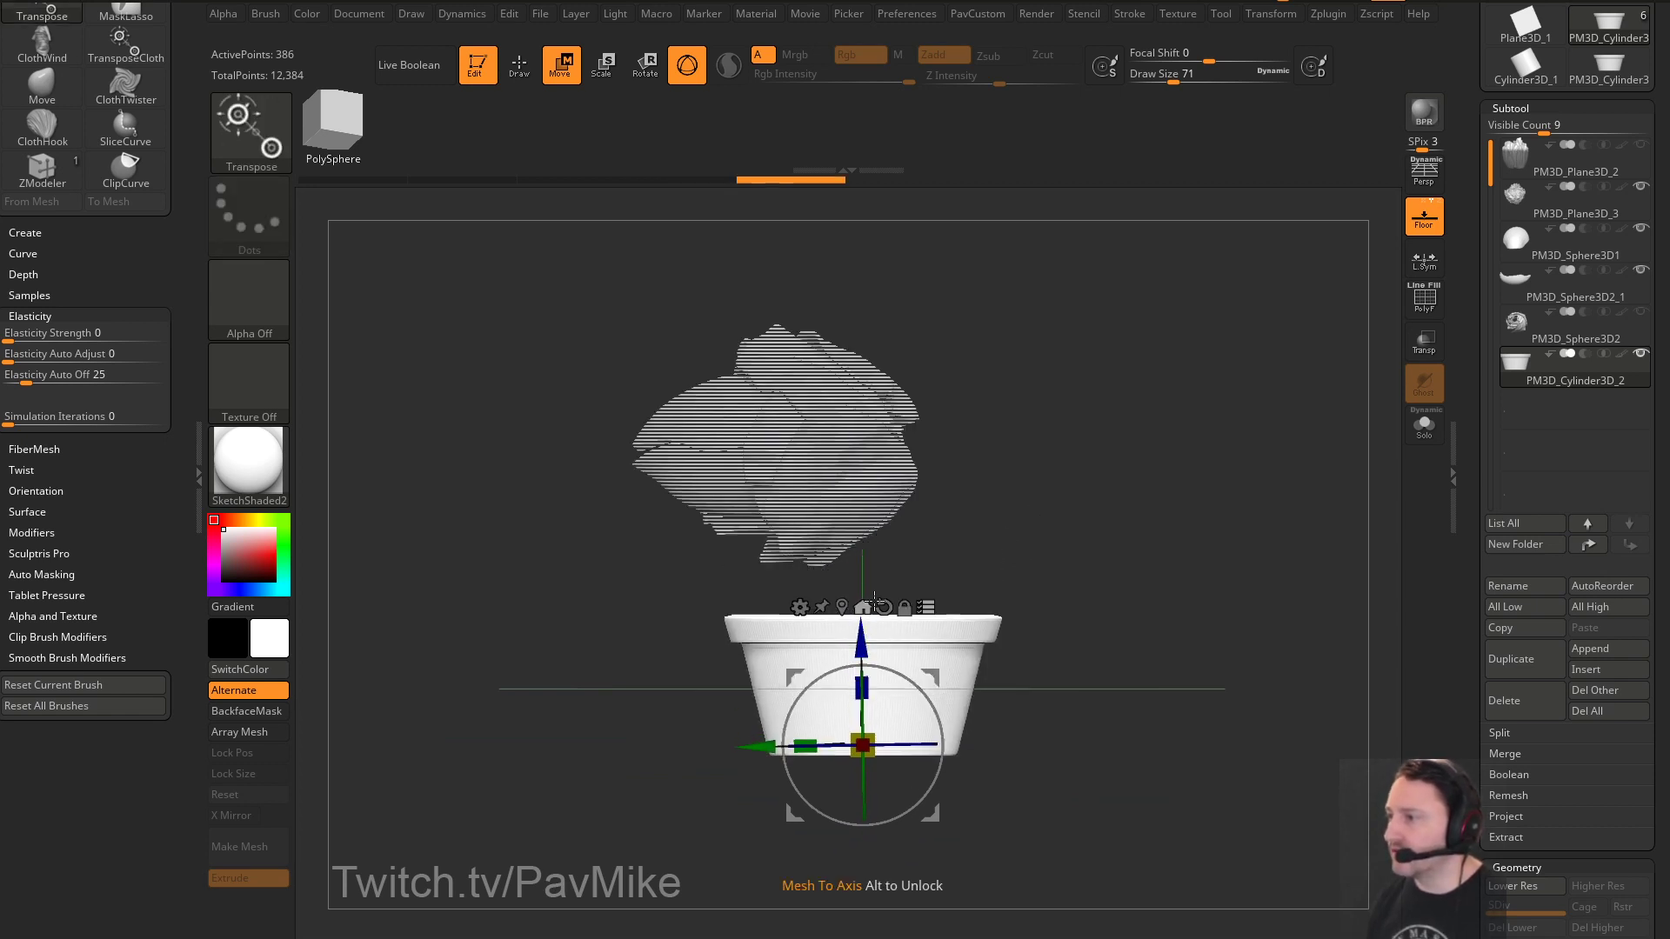
left_click_drag(1087, 600, 1194, 590)
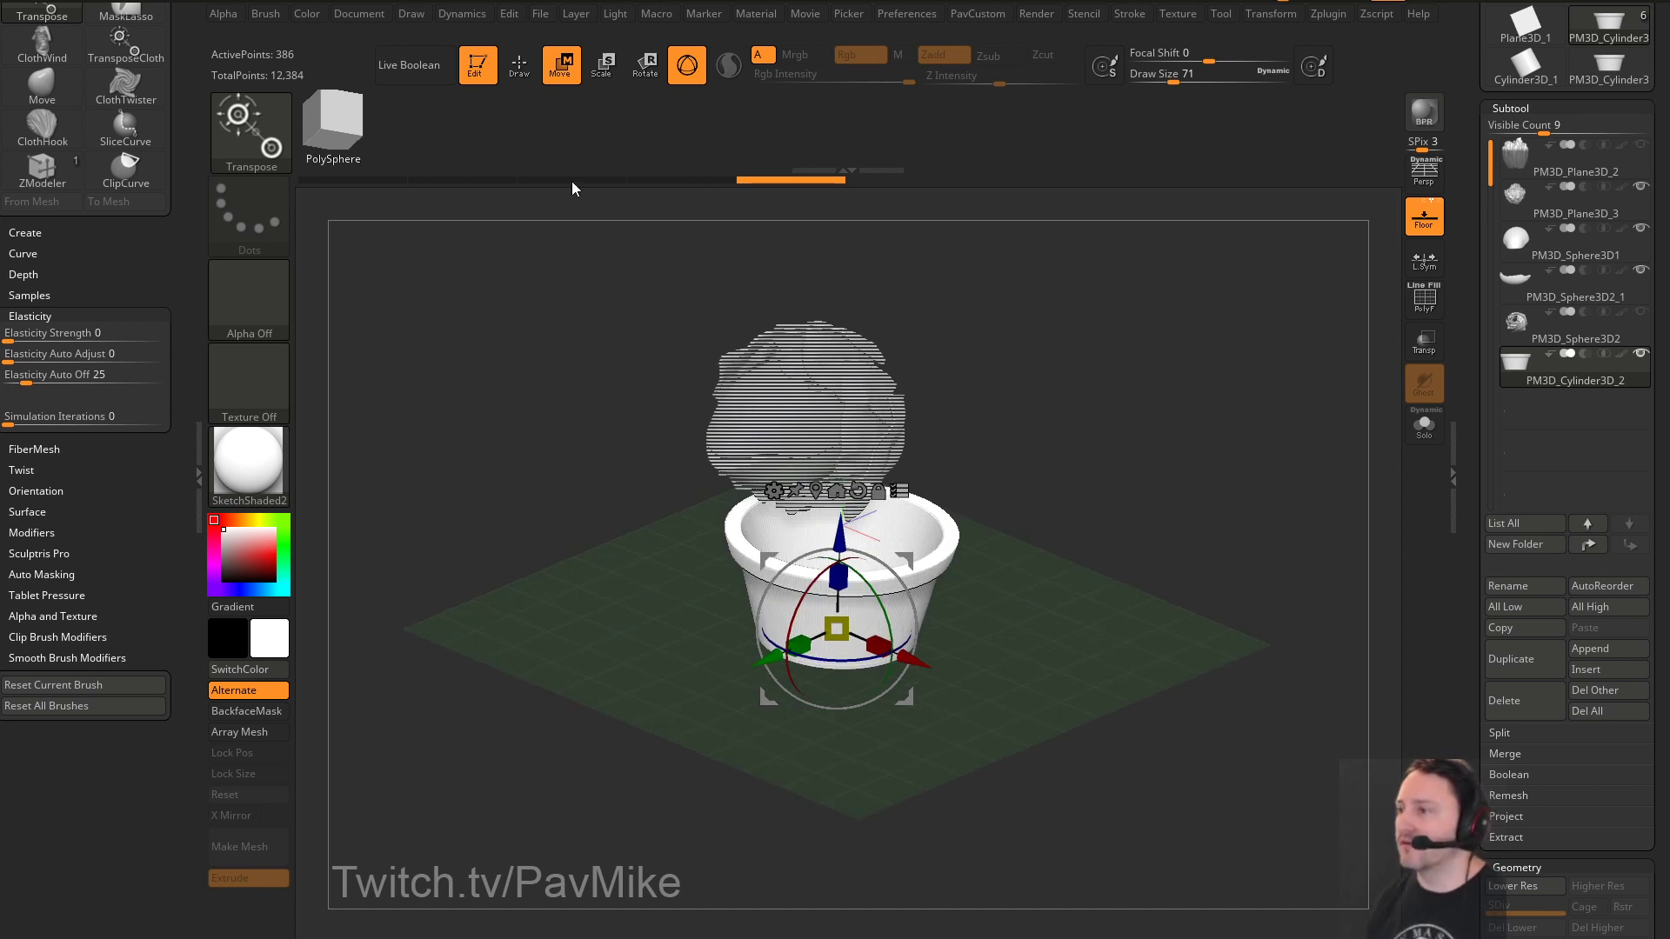
left_click_drag(1145, 513, 1155, 504, "shift")
left_click_drag(834, 530, 835, 606)
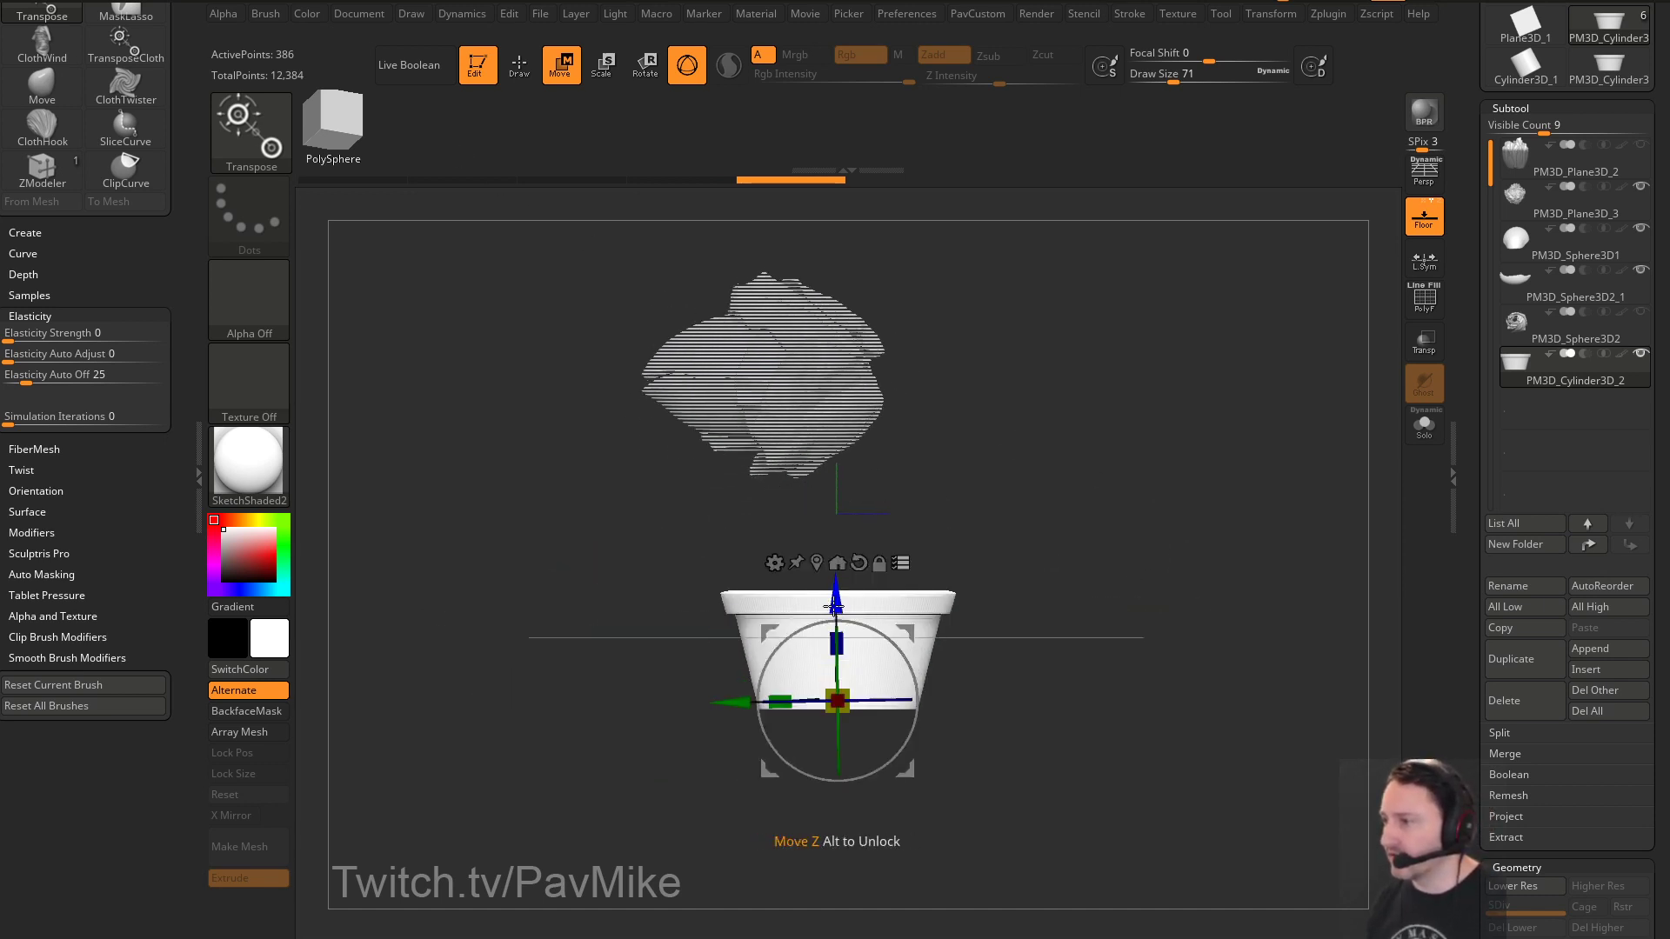
left_click_drag(1078, 543, 1058, 514)
Test the grid floor's elevation and render a BPR preview of the flower above its pot
left_click(414, 13)
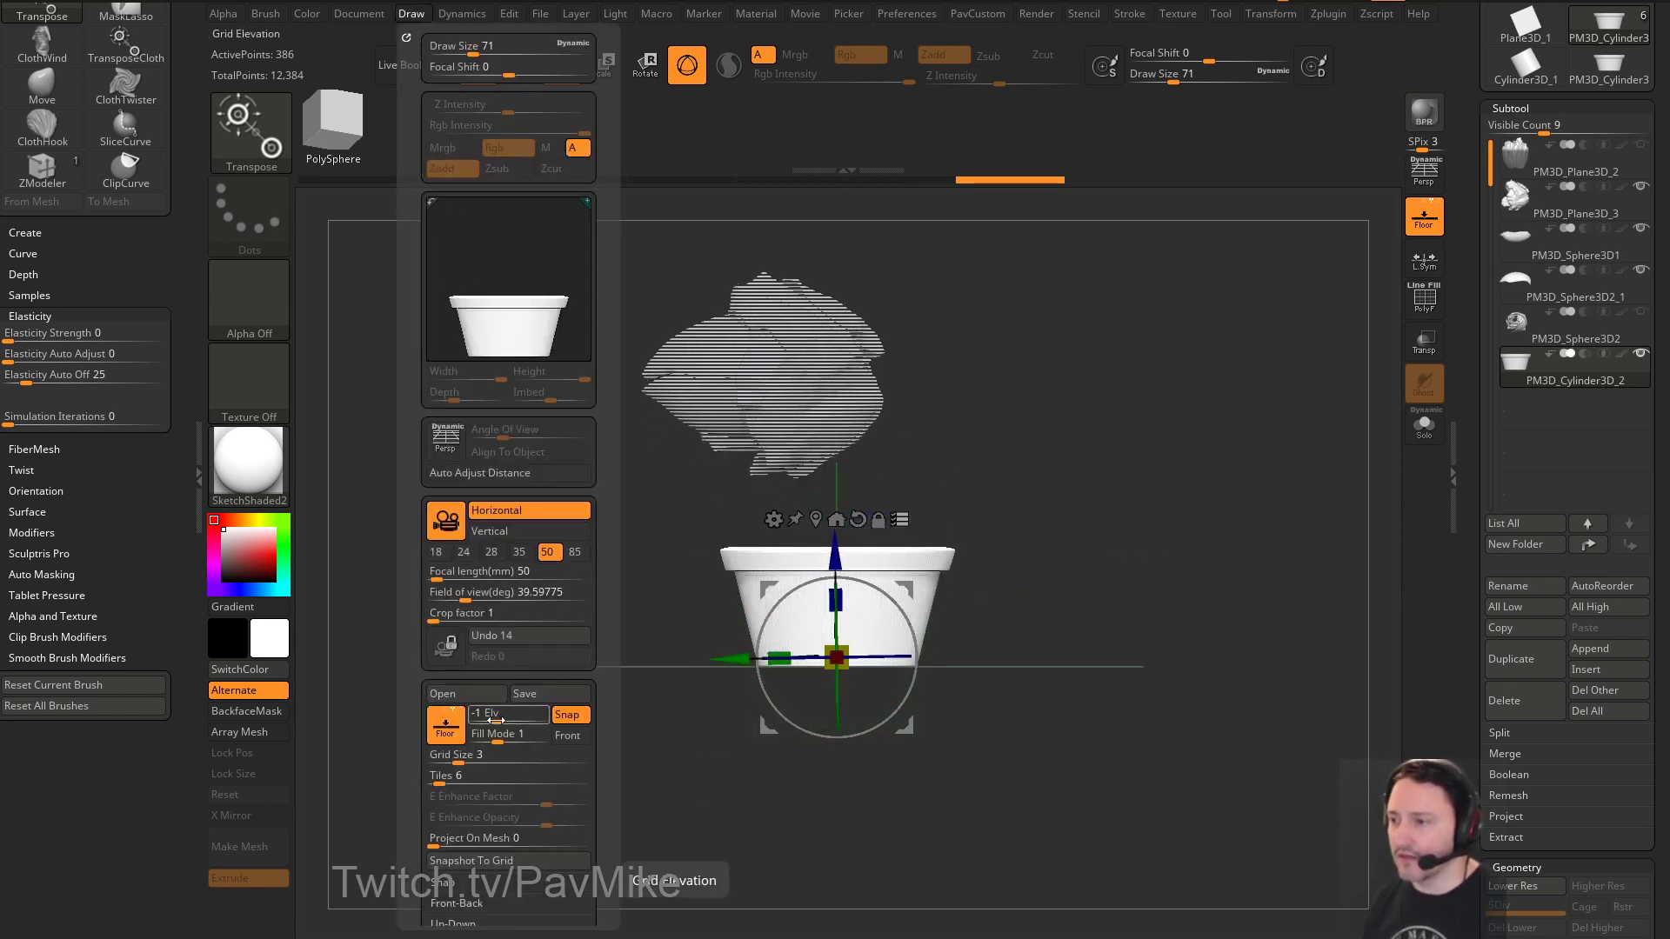
left_click_drag(493, 721, 500, 722)
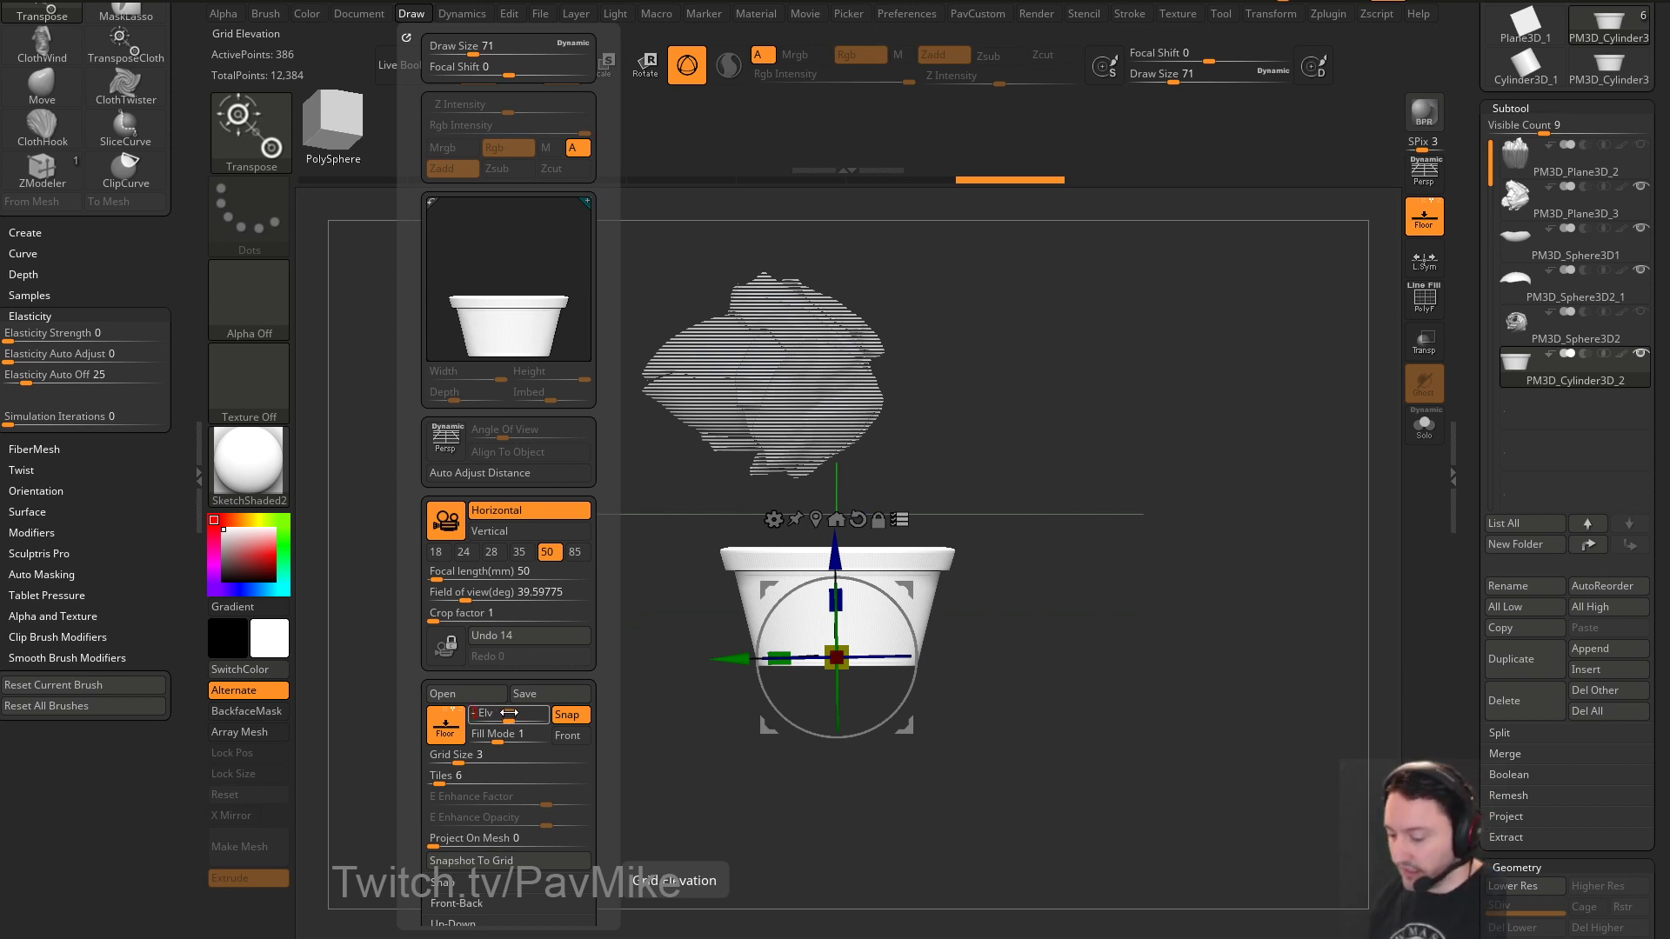
left_click_drag(1131, 461, 1221, 527)
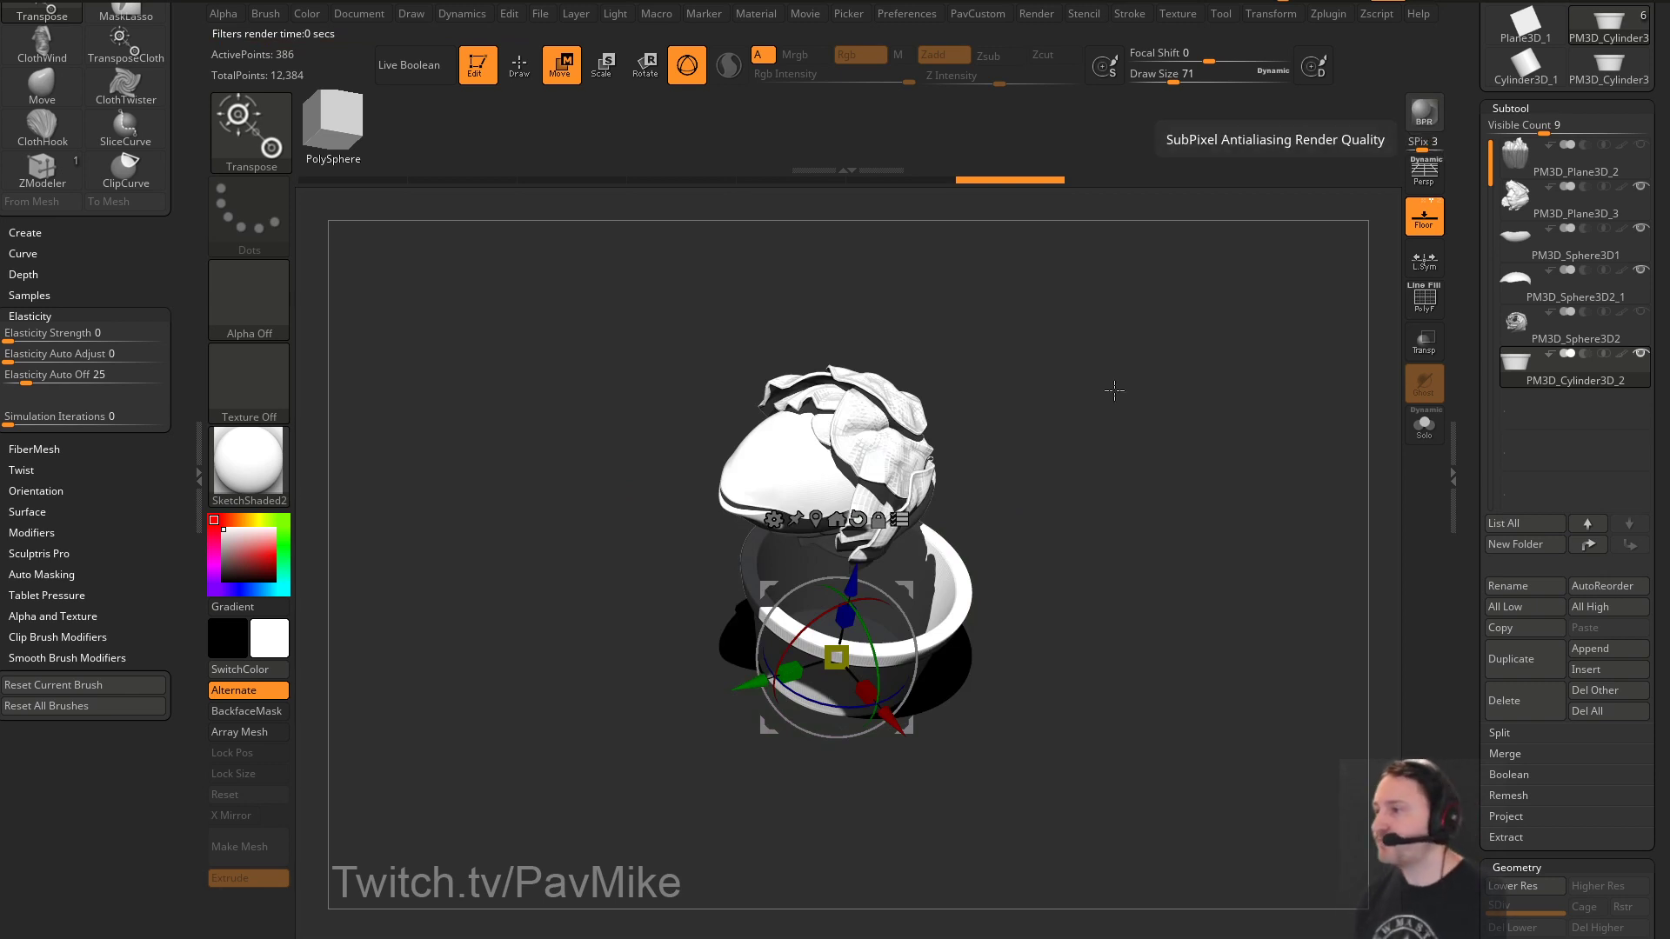
mouse_move(1119, 384)
left_mouse_down()
mouse_move(1151, 365)
mouse_move(1136, 371)
mouse_move(1170, 485)
mouse_move(1128, 380)
left_mouse_up()
key("q")
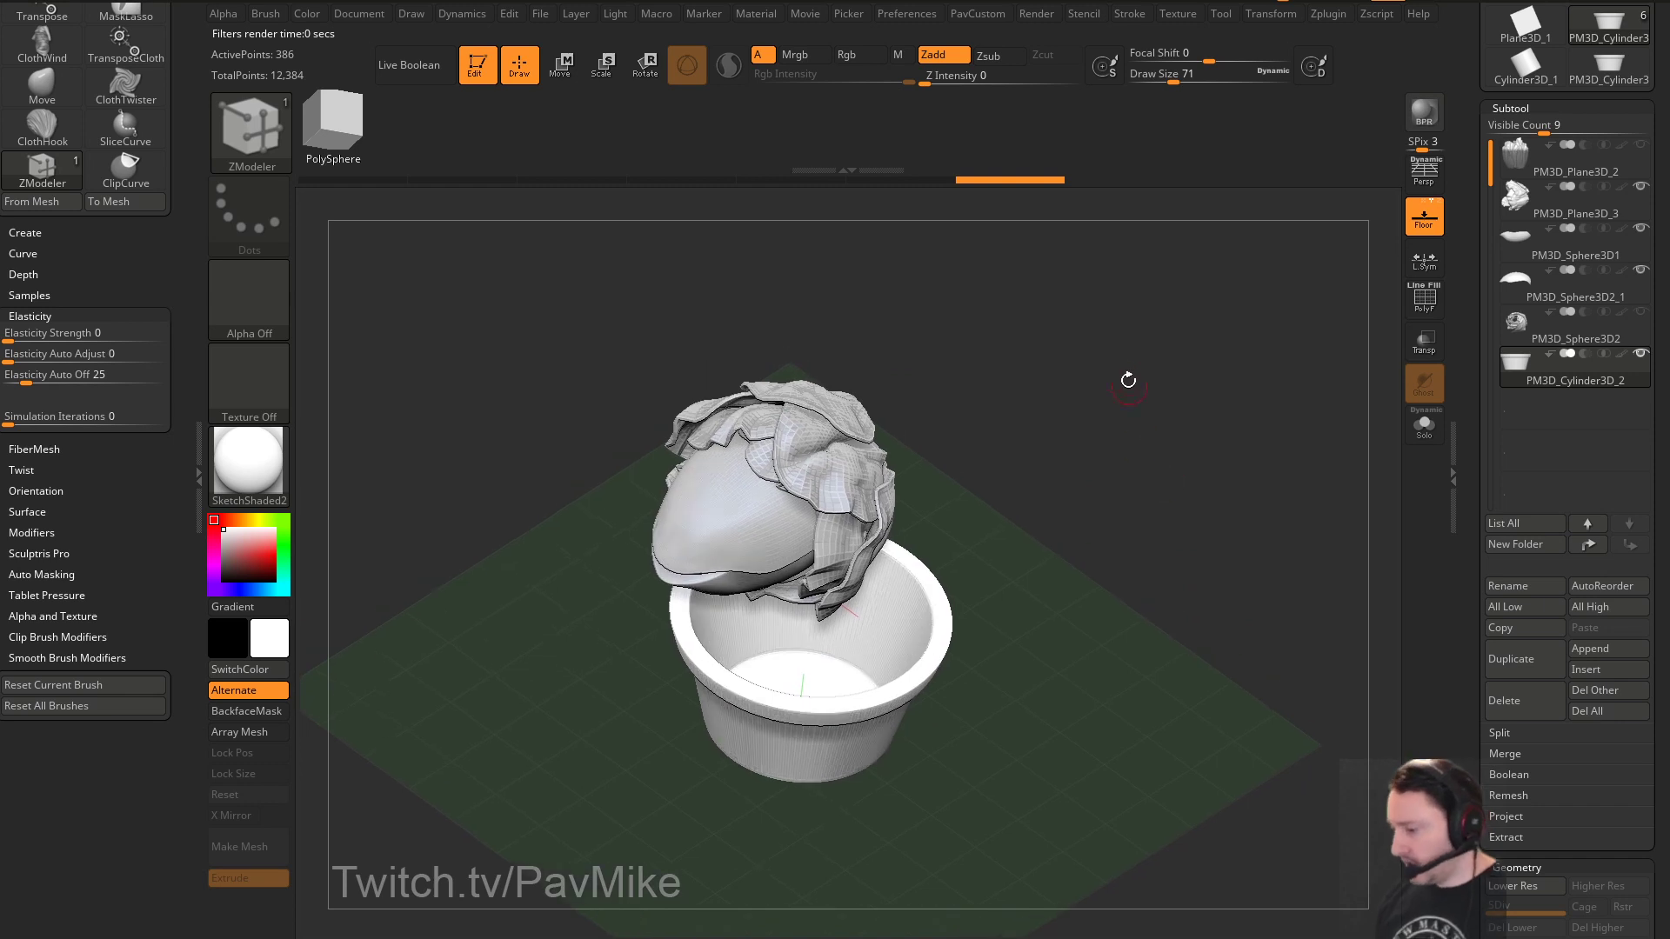
Switch to the Standard brush with a Draw Size of 108
mouse_move(1142, 486)
left_mouse_down()
mouse_move(995, 540)
mouse_move(1052, 545)
left_mouse_up()
key("s")
key("b")
key("s")
key("t")
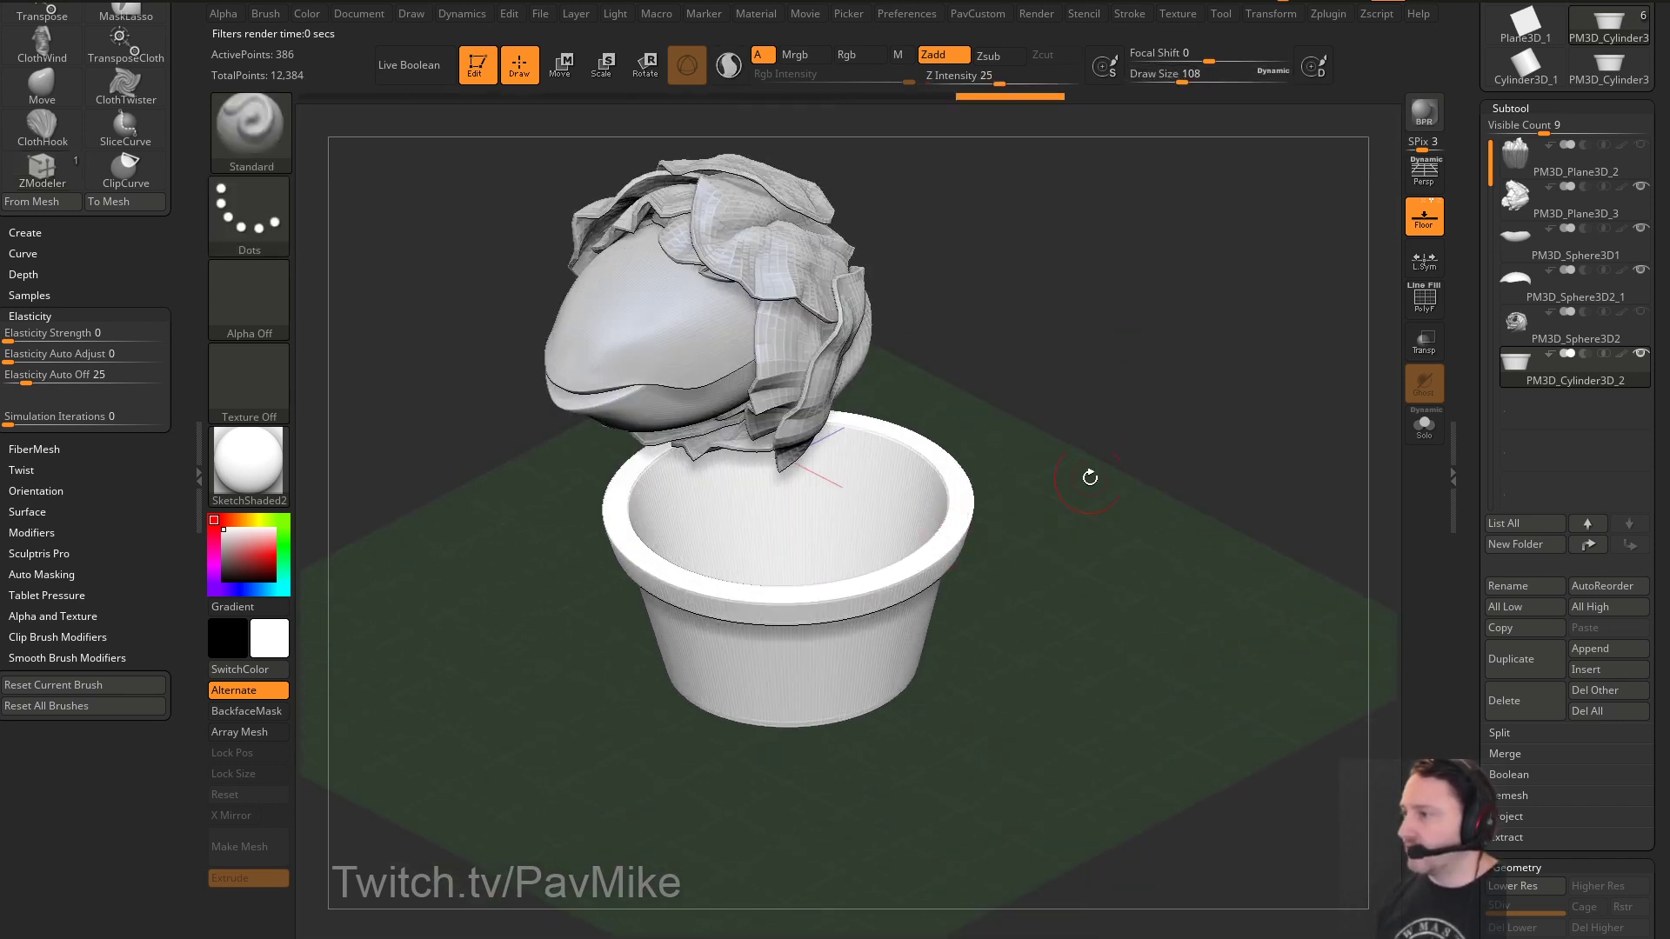
Duplicate the pot subtool and make the copy active
left_click_drag(1473, 595, 1475, 511)
left_click(1507, 574)
key("Down")
Apply Dynamic Subdiv to the pot copy as real subdivision levels and delete its lower levels
key("space")
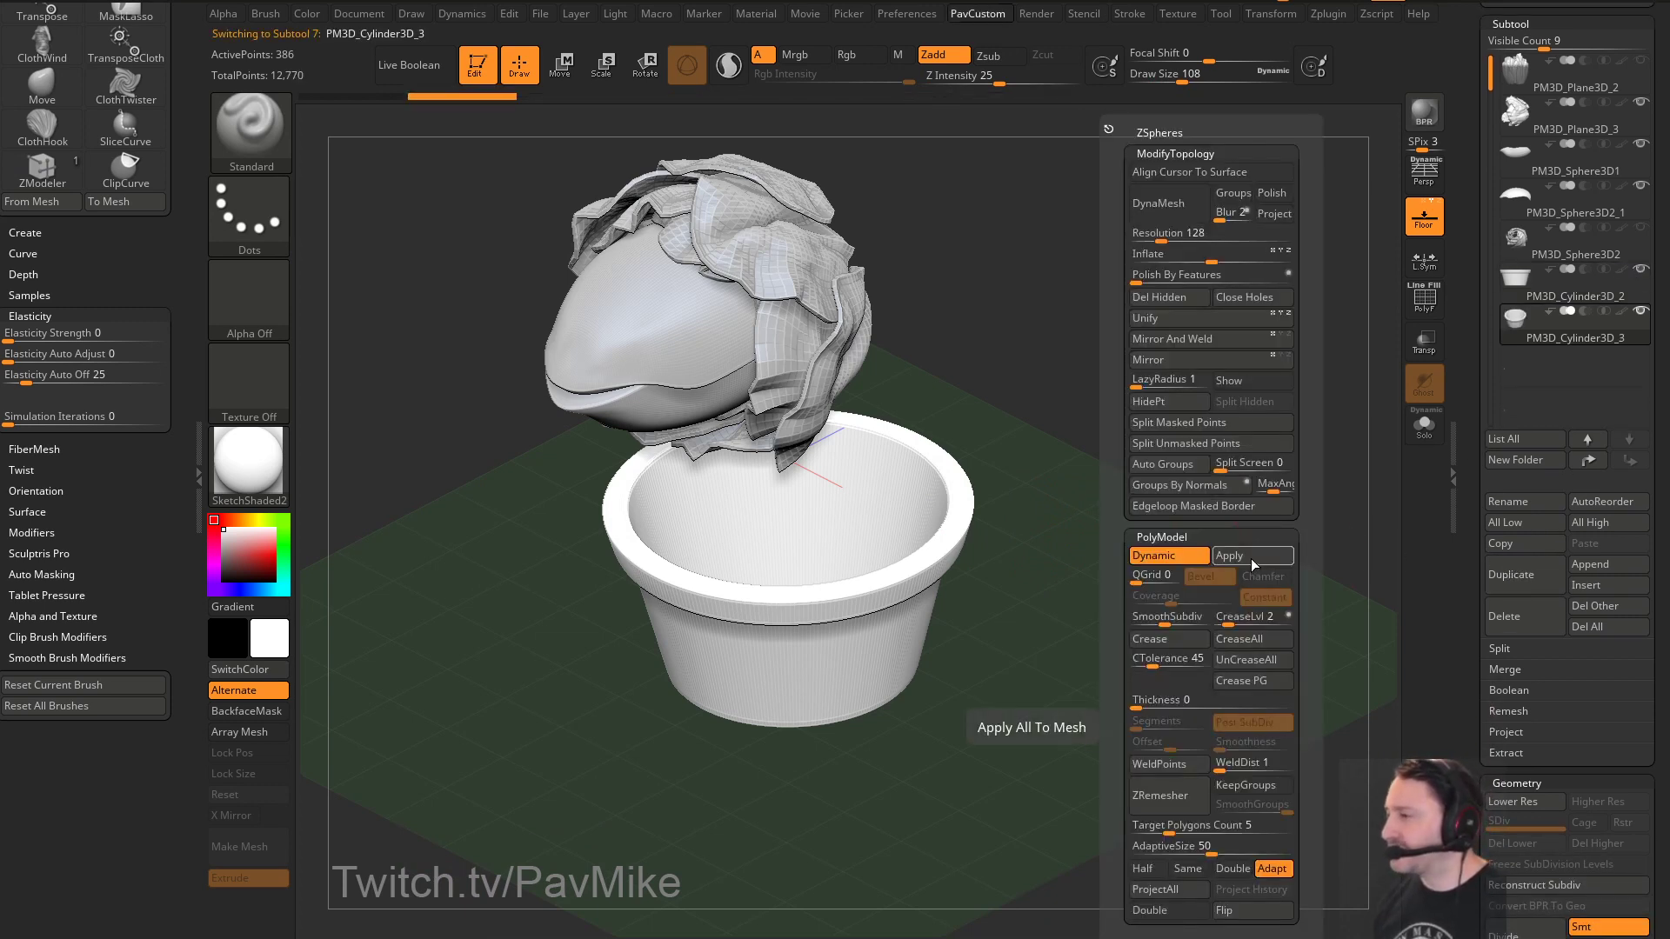
scroll(1464, 617, "down", 5)
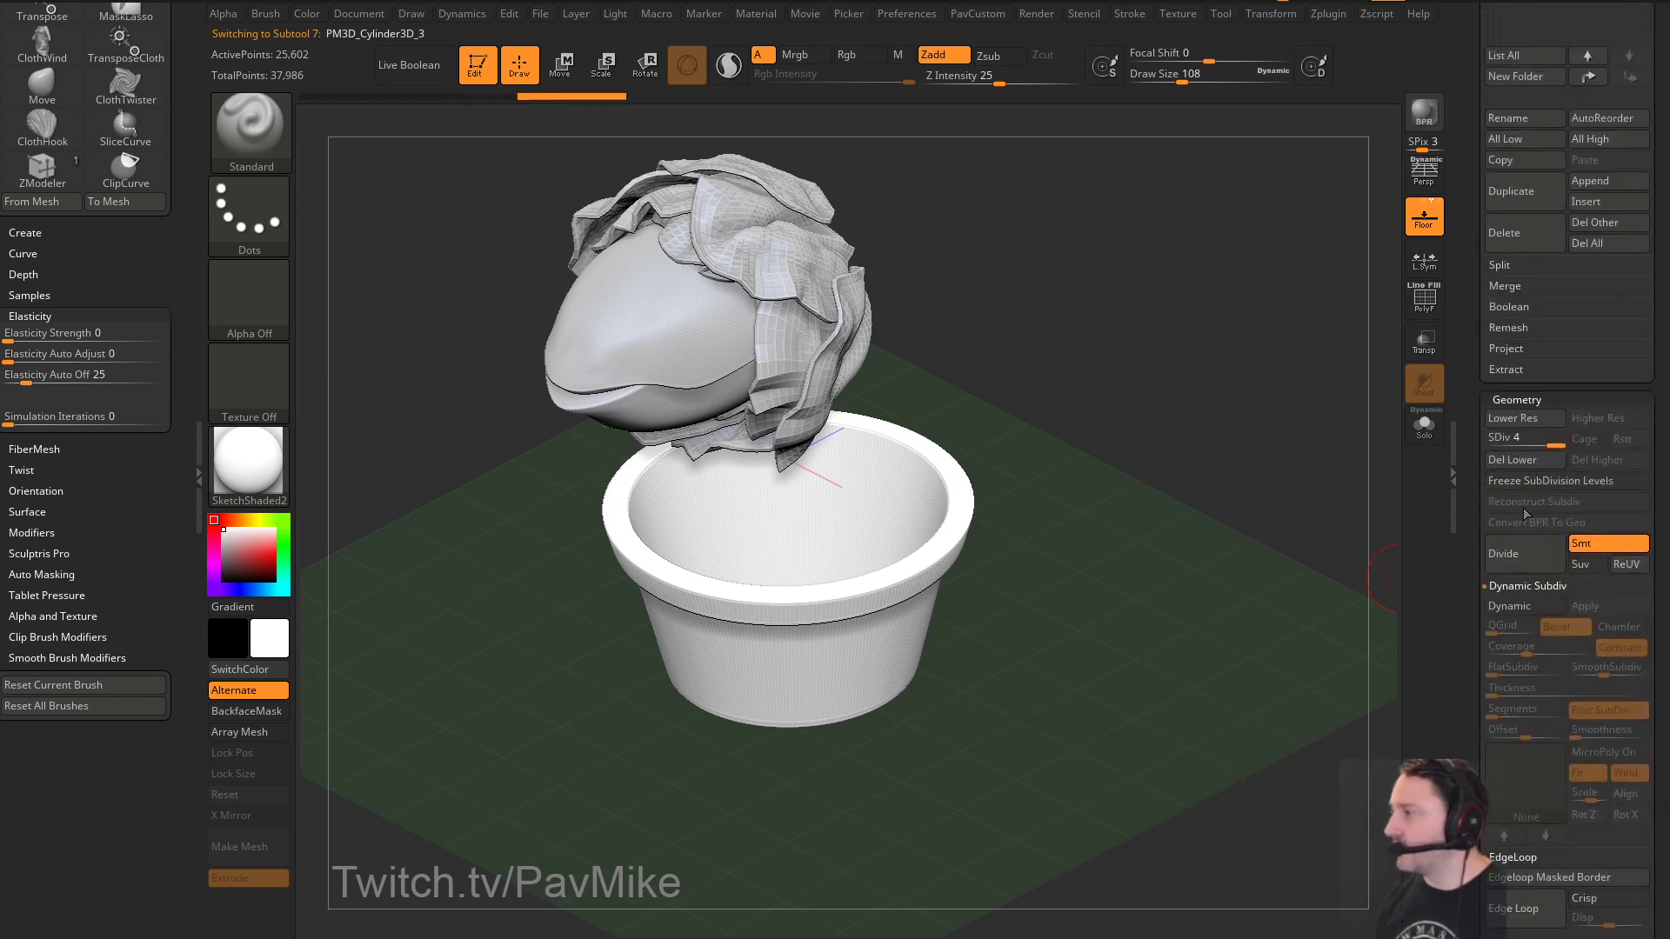
left_click(1525, 458)
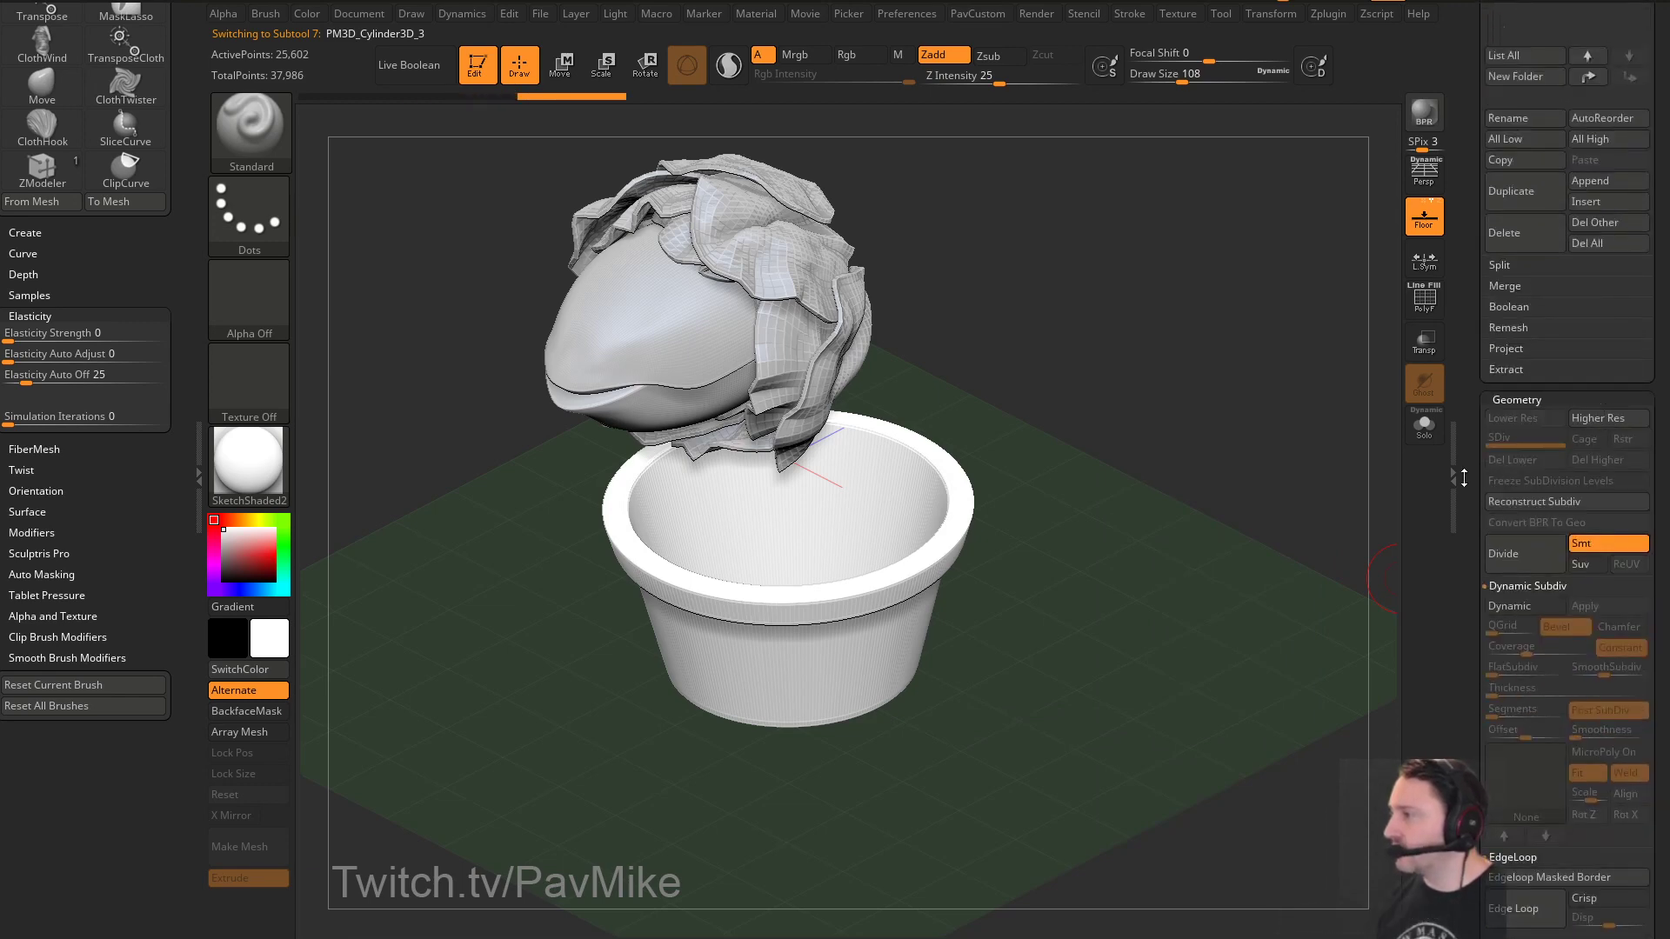
Isolate the inner wall polygroup of the pot copy, delete the hidden geometry, and solo the remaining shell
left_click(1424, 297)
key("f")
key("s")
left_click_drag(1210, 464, 1204, 463)
left_click_drag(1207, 470, 1228, 453)
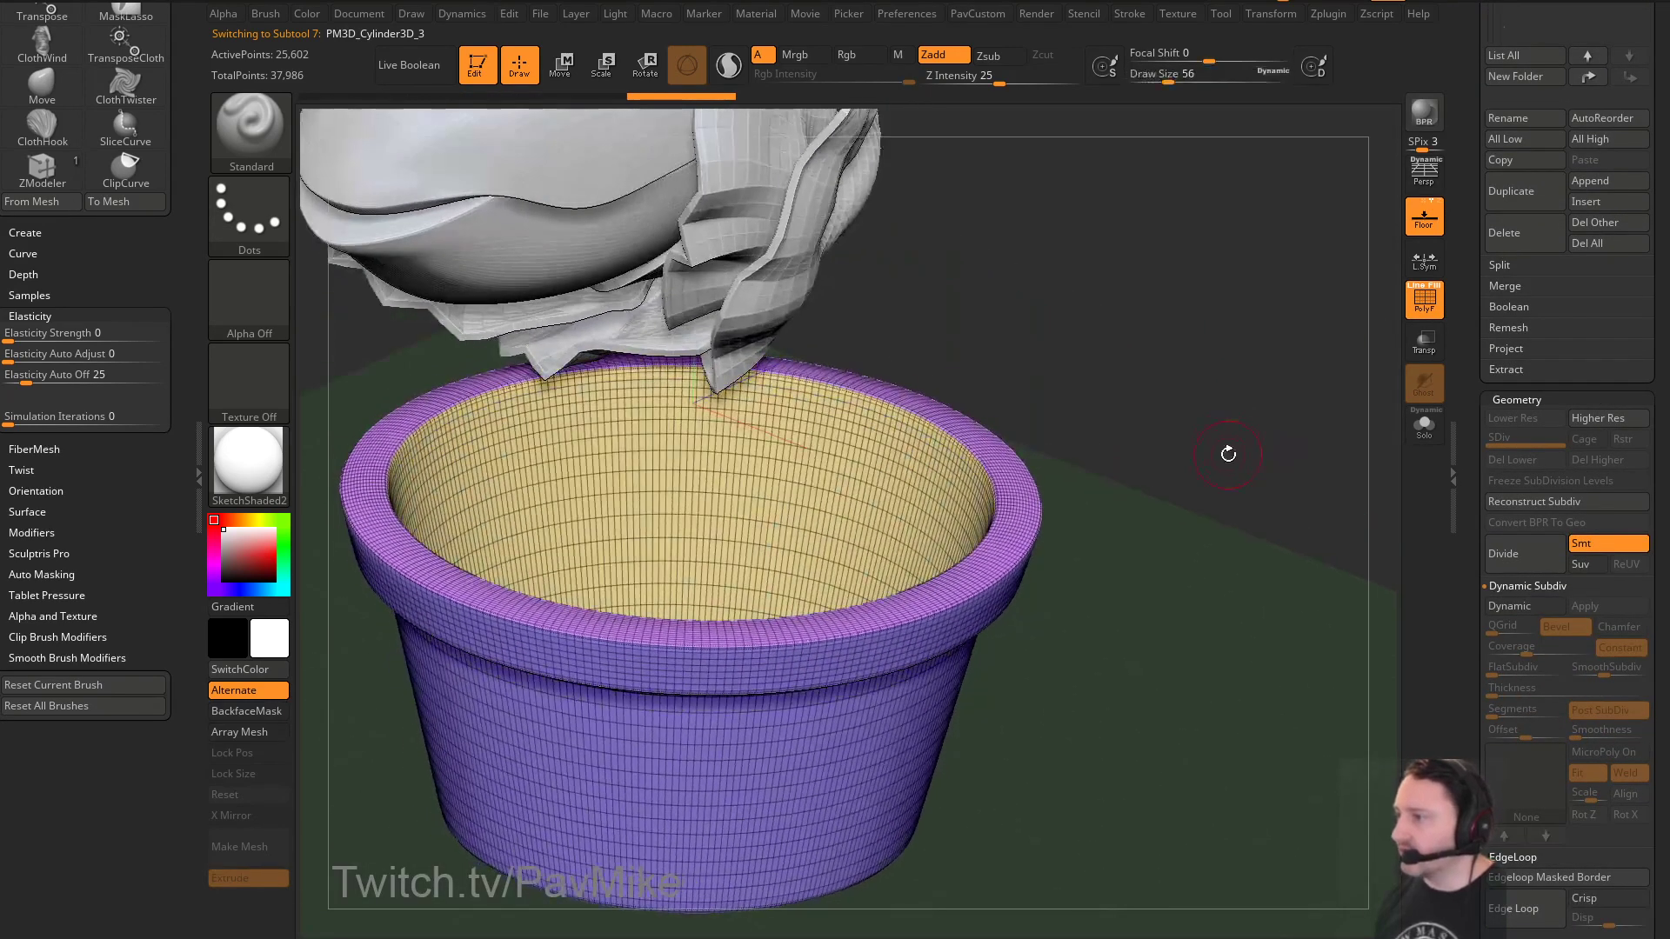
key("ctrl+shift")
left_click(965, 470, "ctrl+shift")
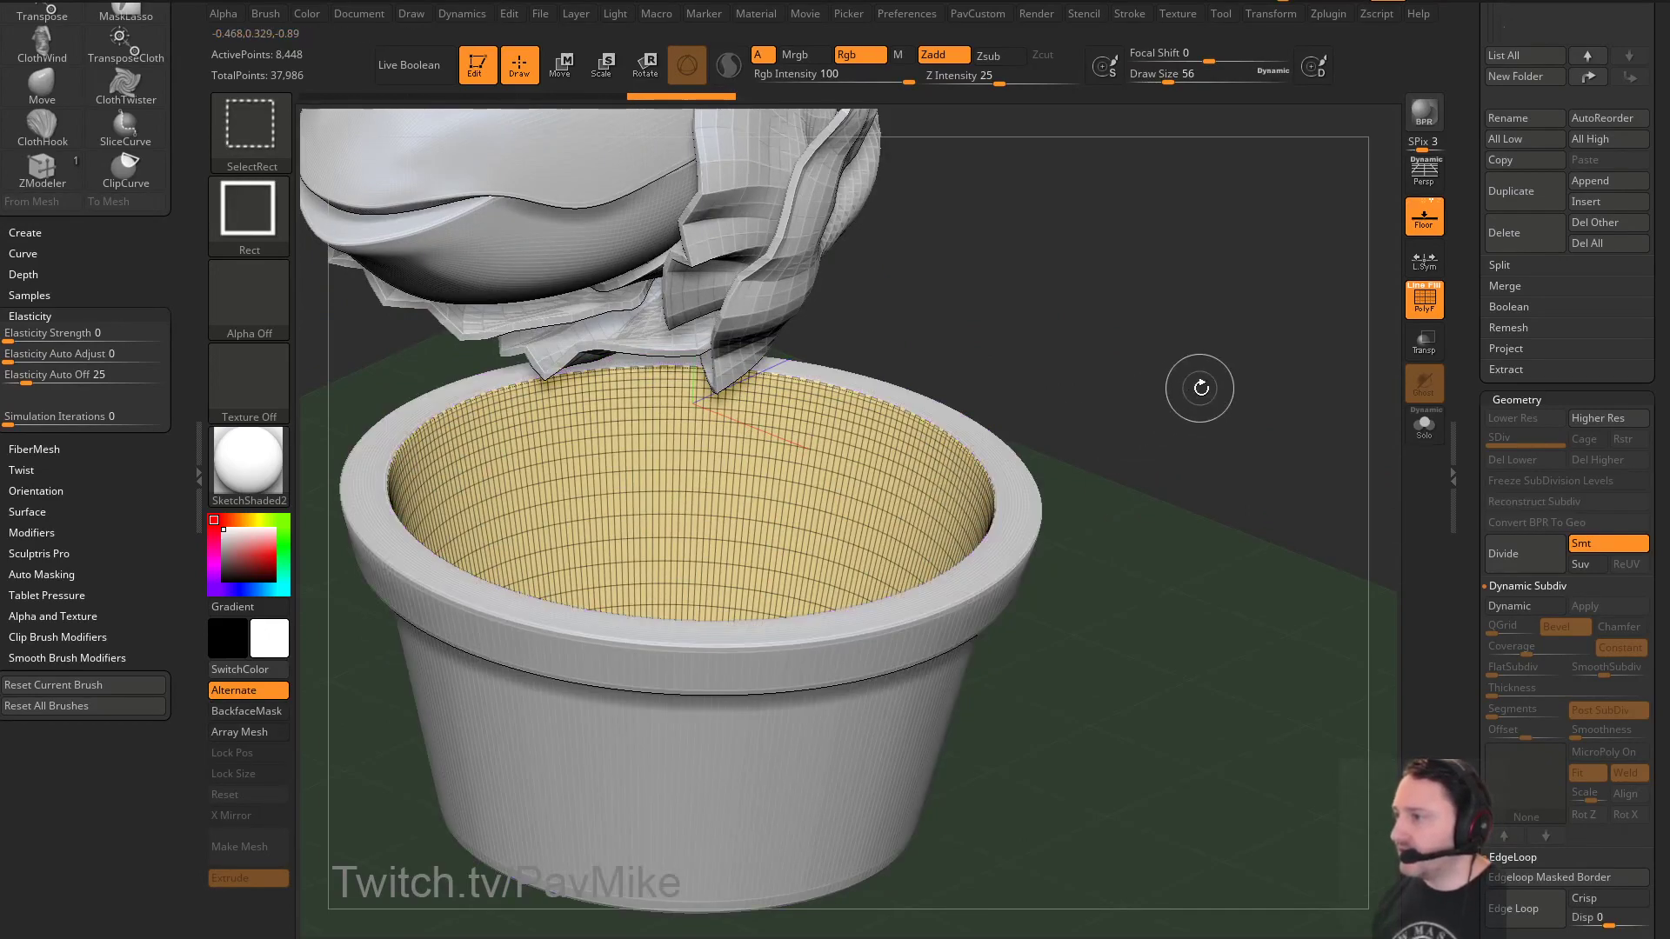
key("space")
left_click(1189, 299)
left_click(1424, 425)
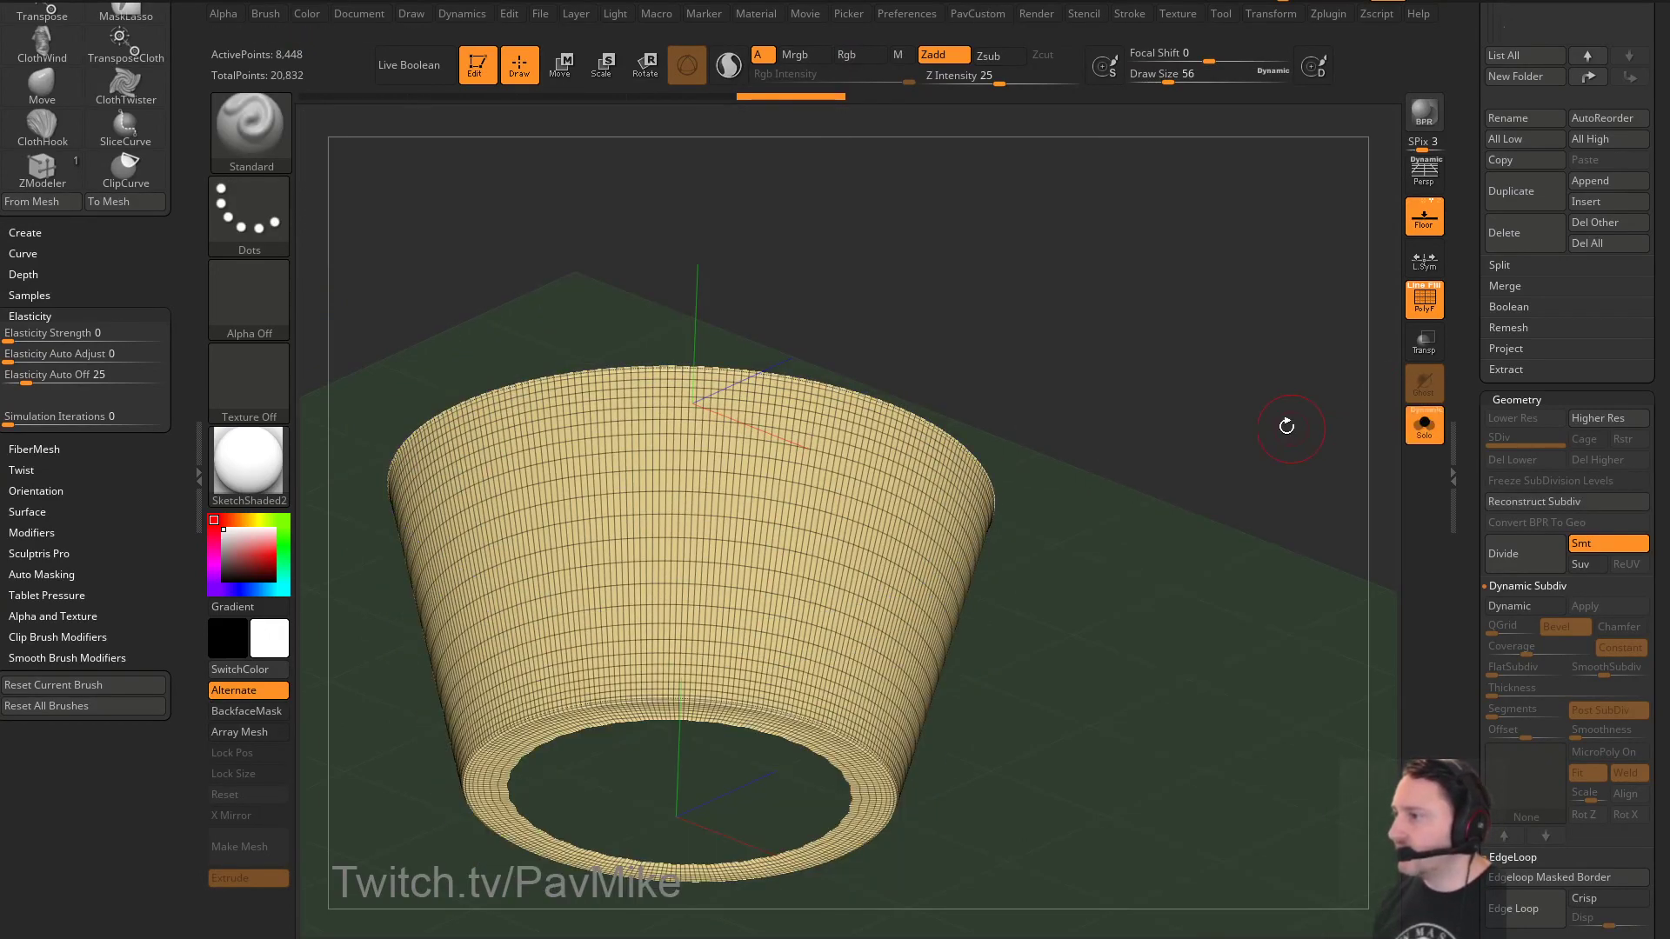
Flip the normals of the isolated inner wall shell
mouse_move(1285, 421)
left_mouse_down()
mouse_move(1239, 408)
mouse_move(1243, 472)
mouse_move(1252, 420)
left_mouse_up()
key("space")
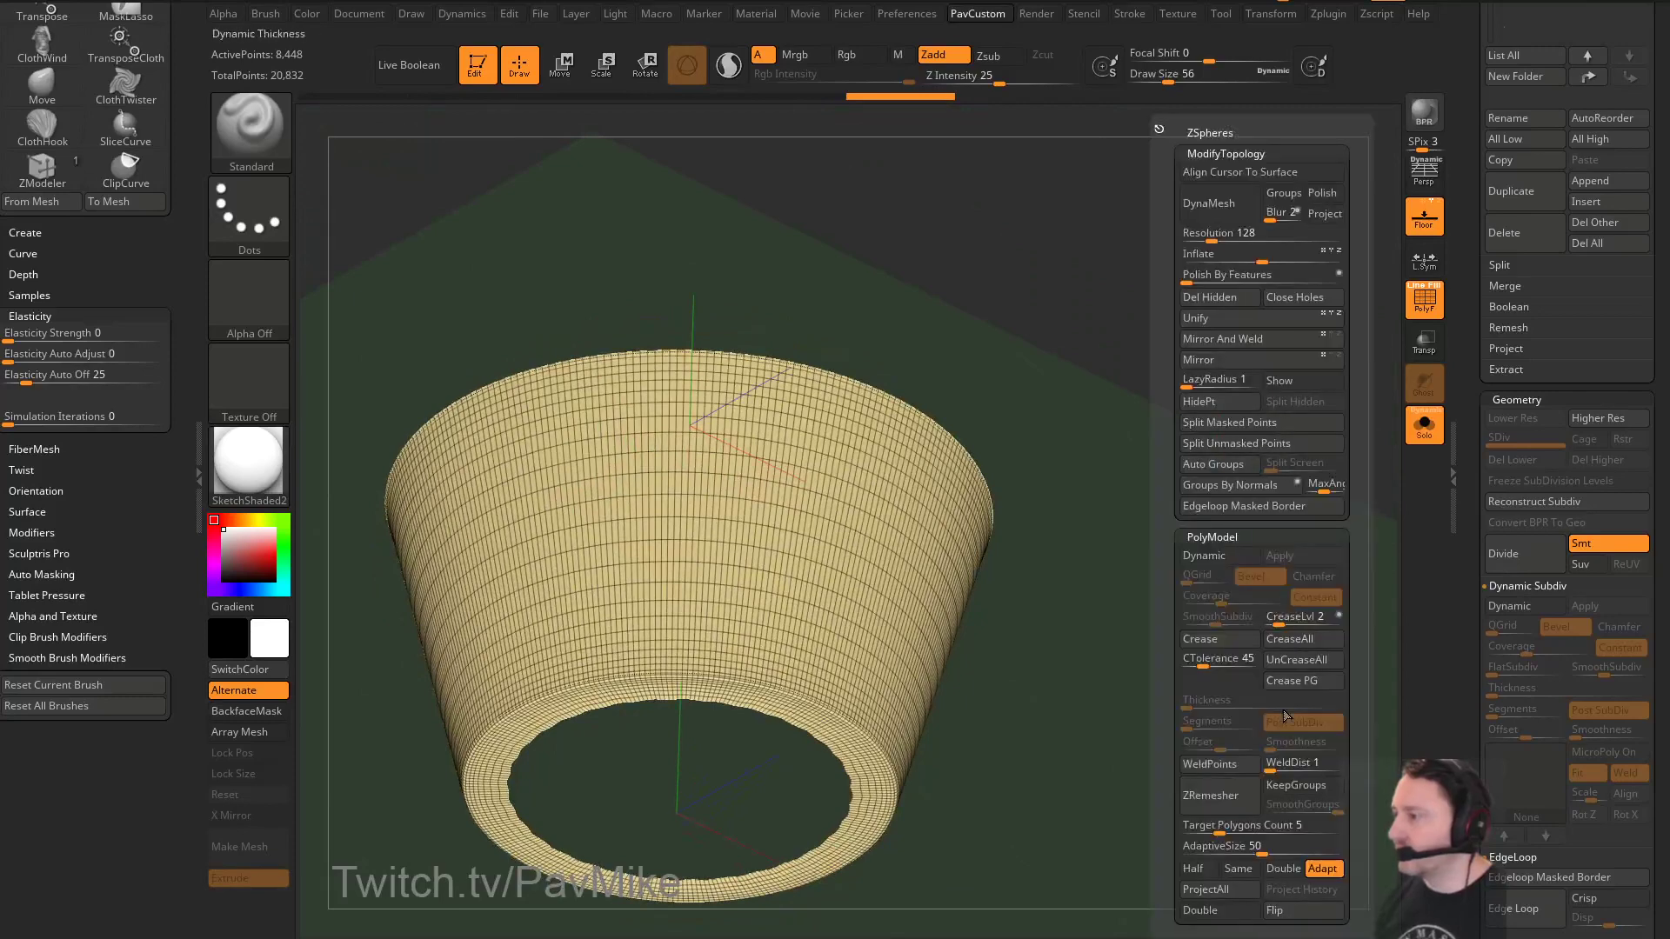
left_click(1274, 906)
Switch back to the ZModeler brush with a Draw Size of 29 and frame the shell
mouse_move(1056, 487)
left_mouse_down()
mouse_move(1068, 416)
mouse_move(1119, 496)
left_mouse_up()
key("b")
key("z")
key("m")
key("s")
left_click_drag(1119, 497, 1109, 497)
left_click_drag(1129, 517, 1233, 478, "alt")
key("f")
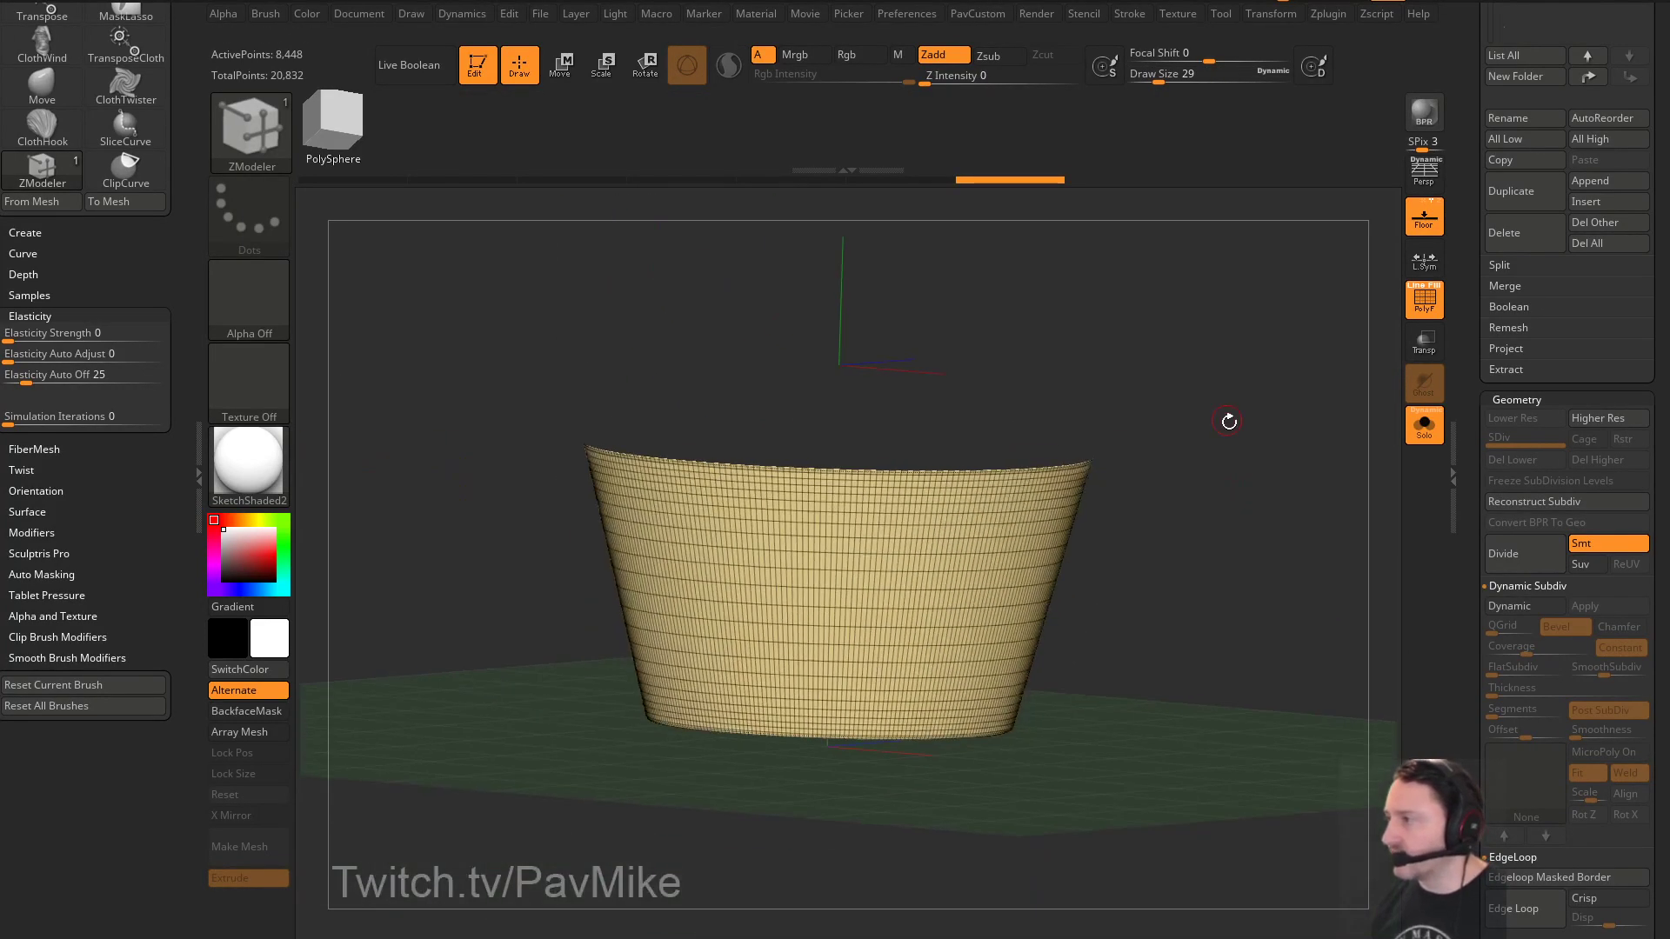
Reconstruct lower subdivision levels of the shell three times to get back to its coarse base mesh
left_click_drag(1229, 421, 1243, 459)
left_click(1533, 502)
left_click(1538, 501)
left_click(1539, 503)
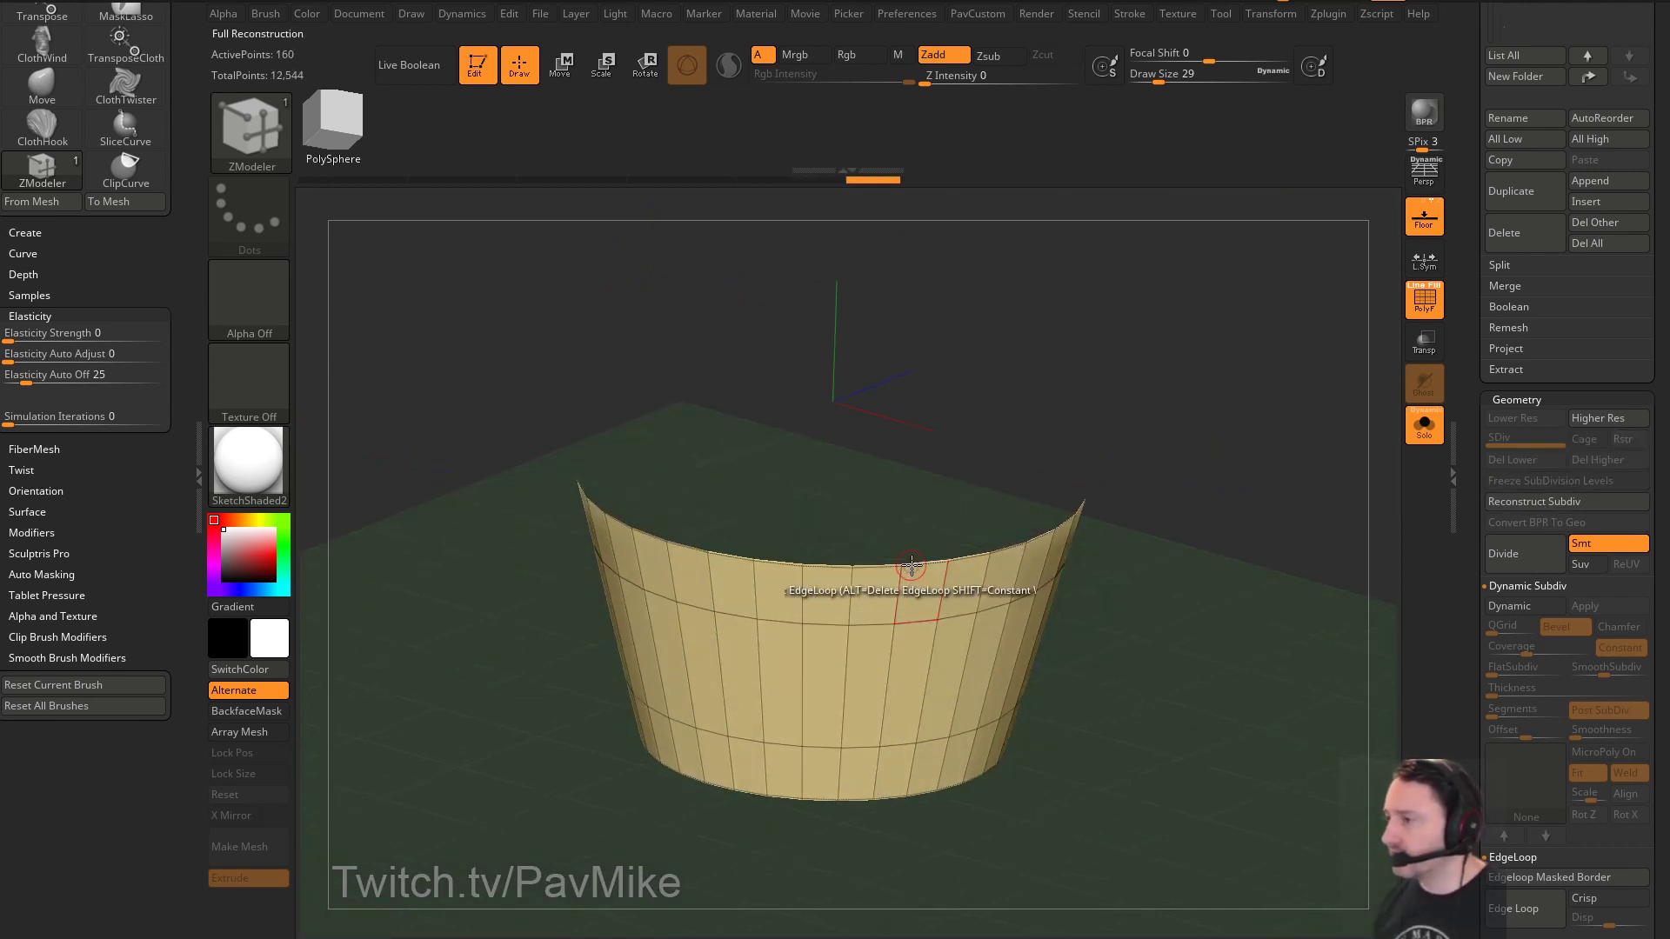
Try closing the shell's upper opening with the ZModeler Close Convex Hole edge action and undo it
key("space")
left_click(727, 448)
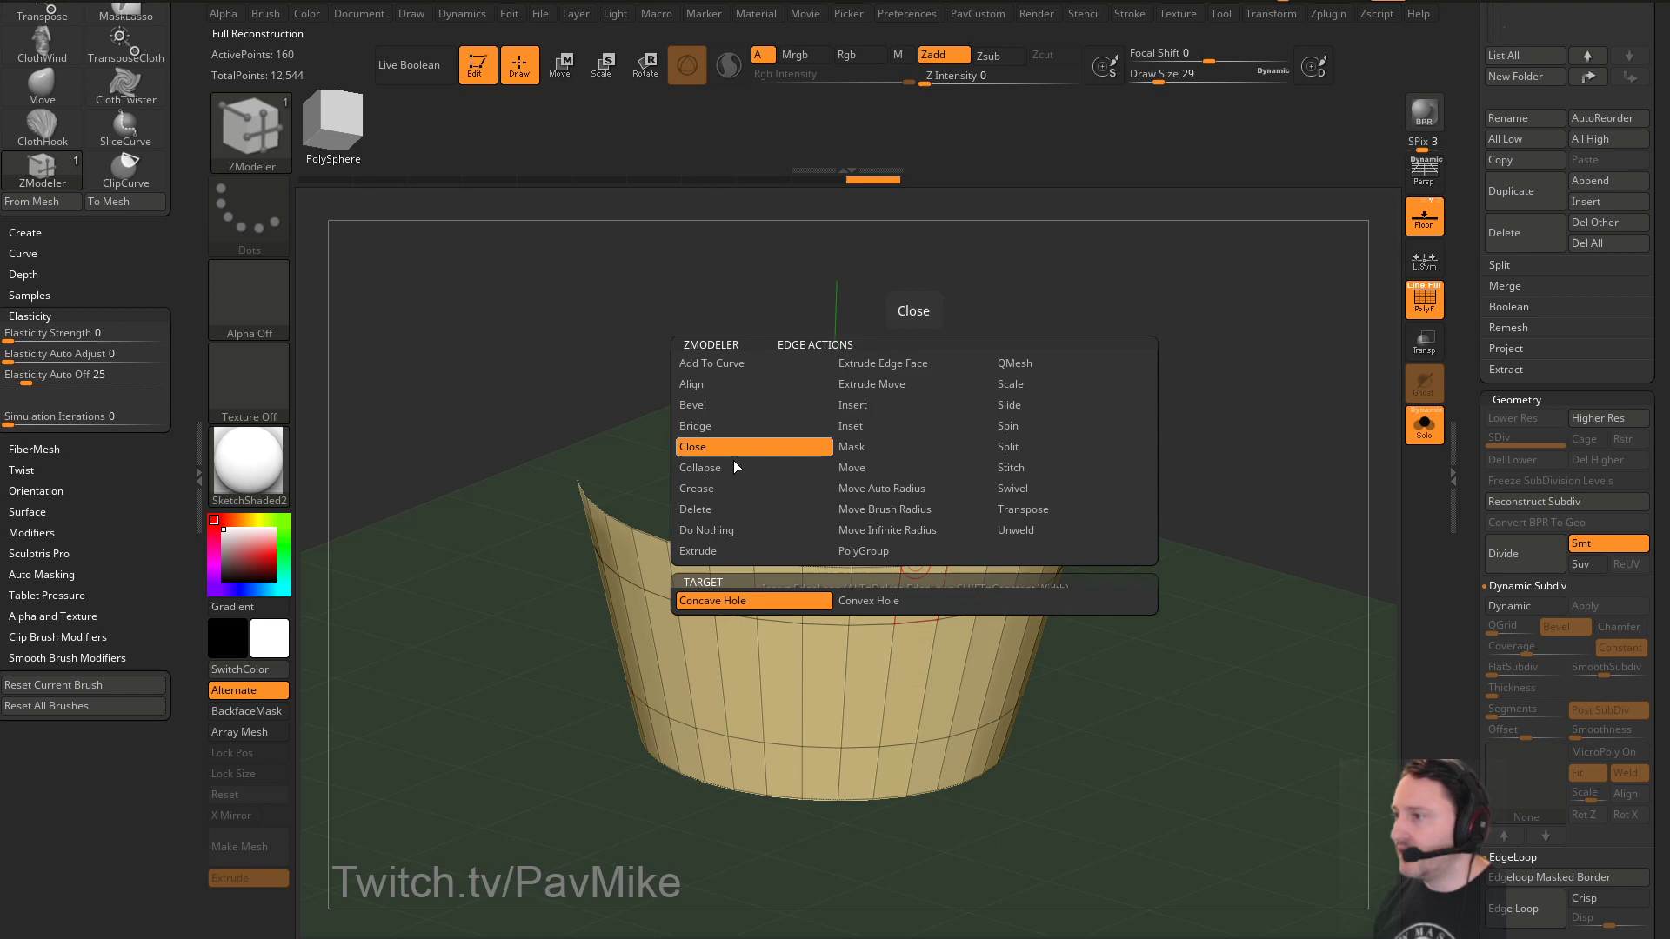
left_click(899, 600)
left_click(918, 563)
key("ctrl+z")
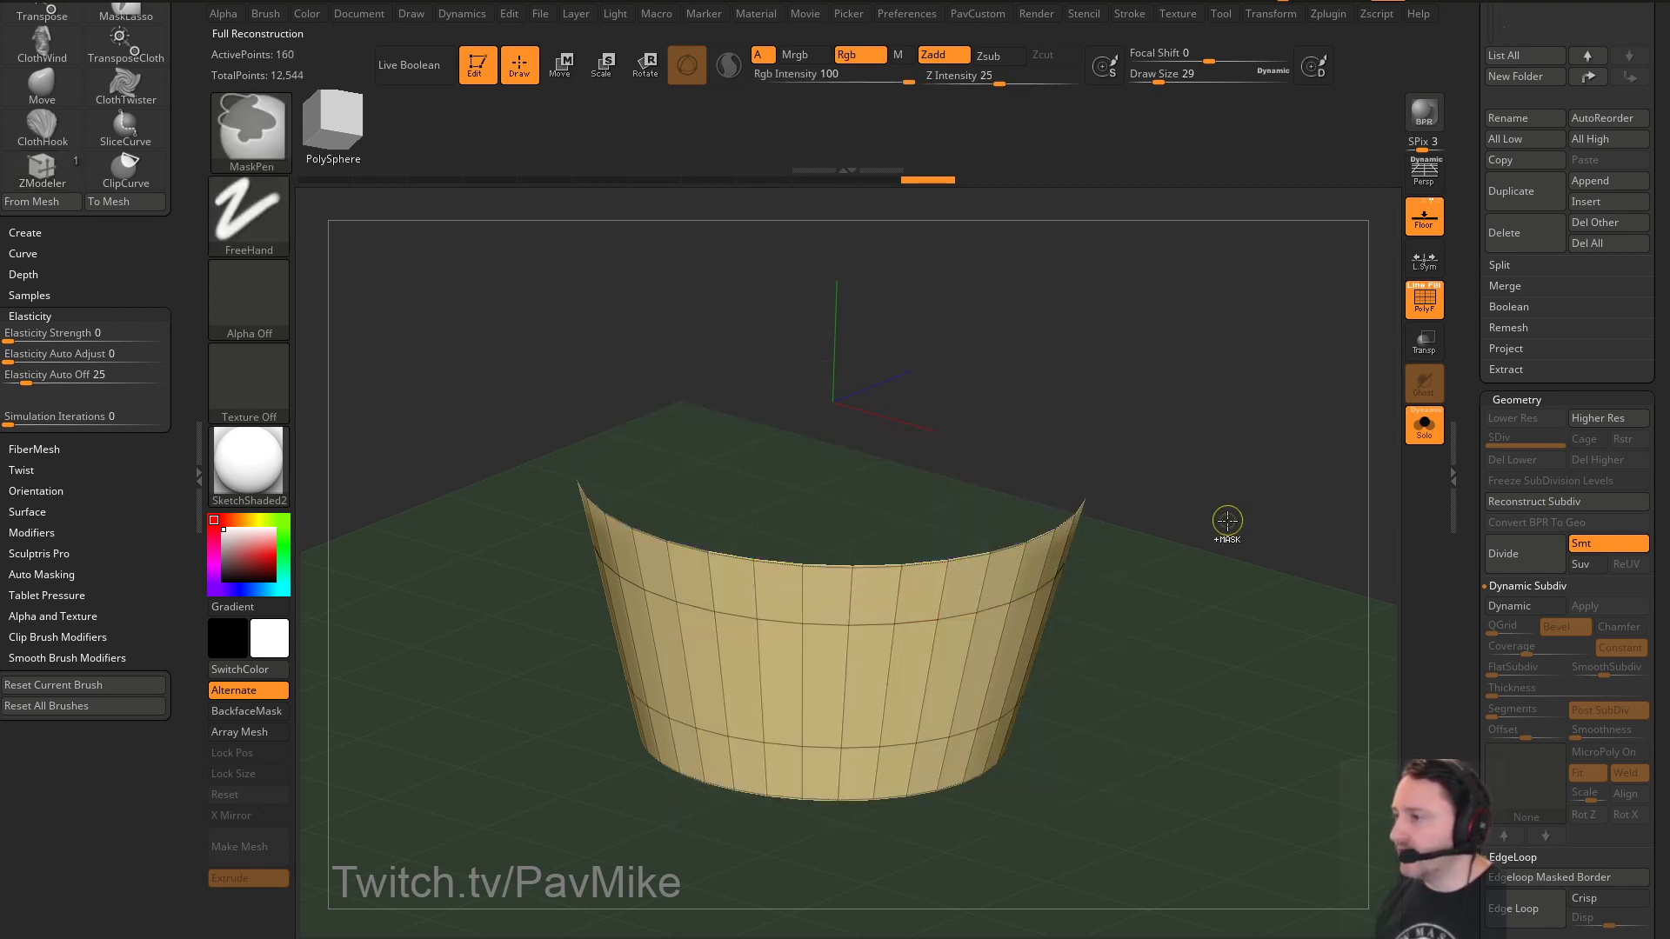
Set the ZModeler edge action to Insert Single EdgeLoop and delete the inner shell's upper horizontal edge loop inside the pot
left_click_drag(1226, 519, 1216, 509)
left_click(1423, 423)
left_click_drag(1319, 455, 1134, 409)
key("shift+t")
key("ctrl+shift")
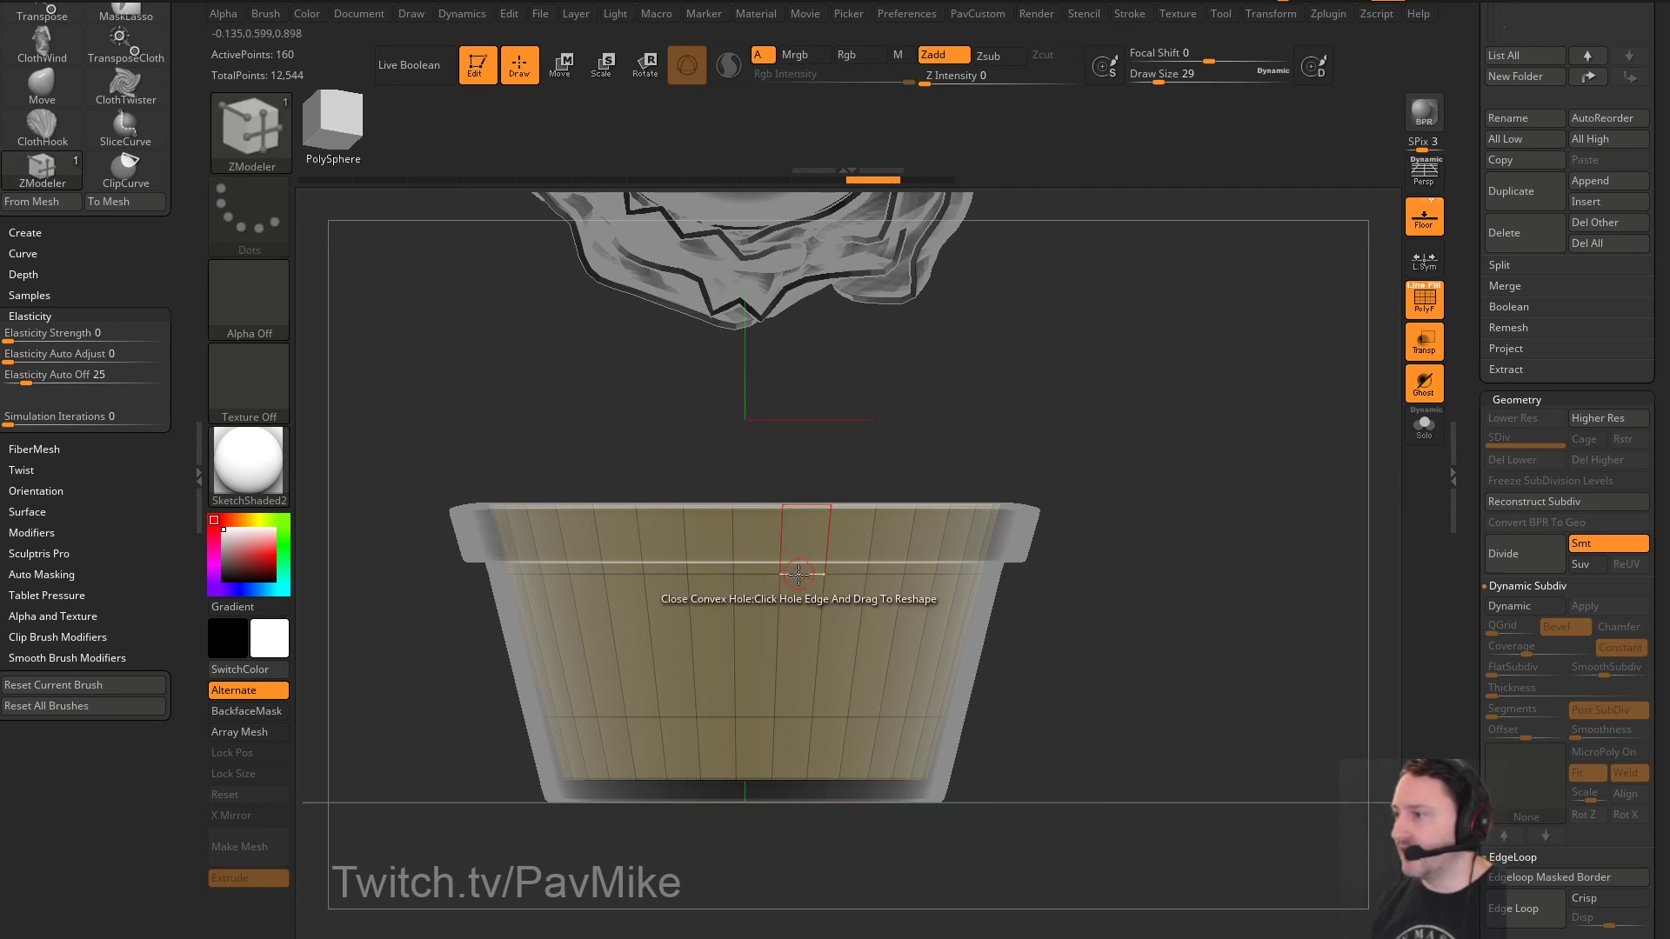
key("space")
left_click(772, 416)
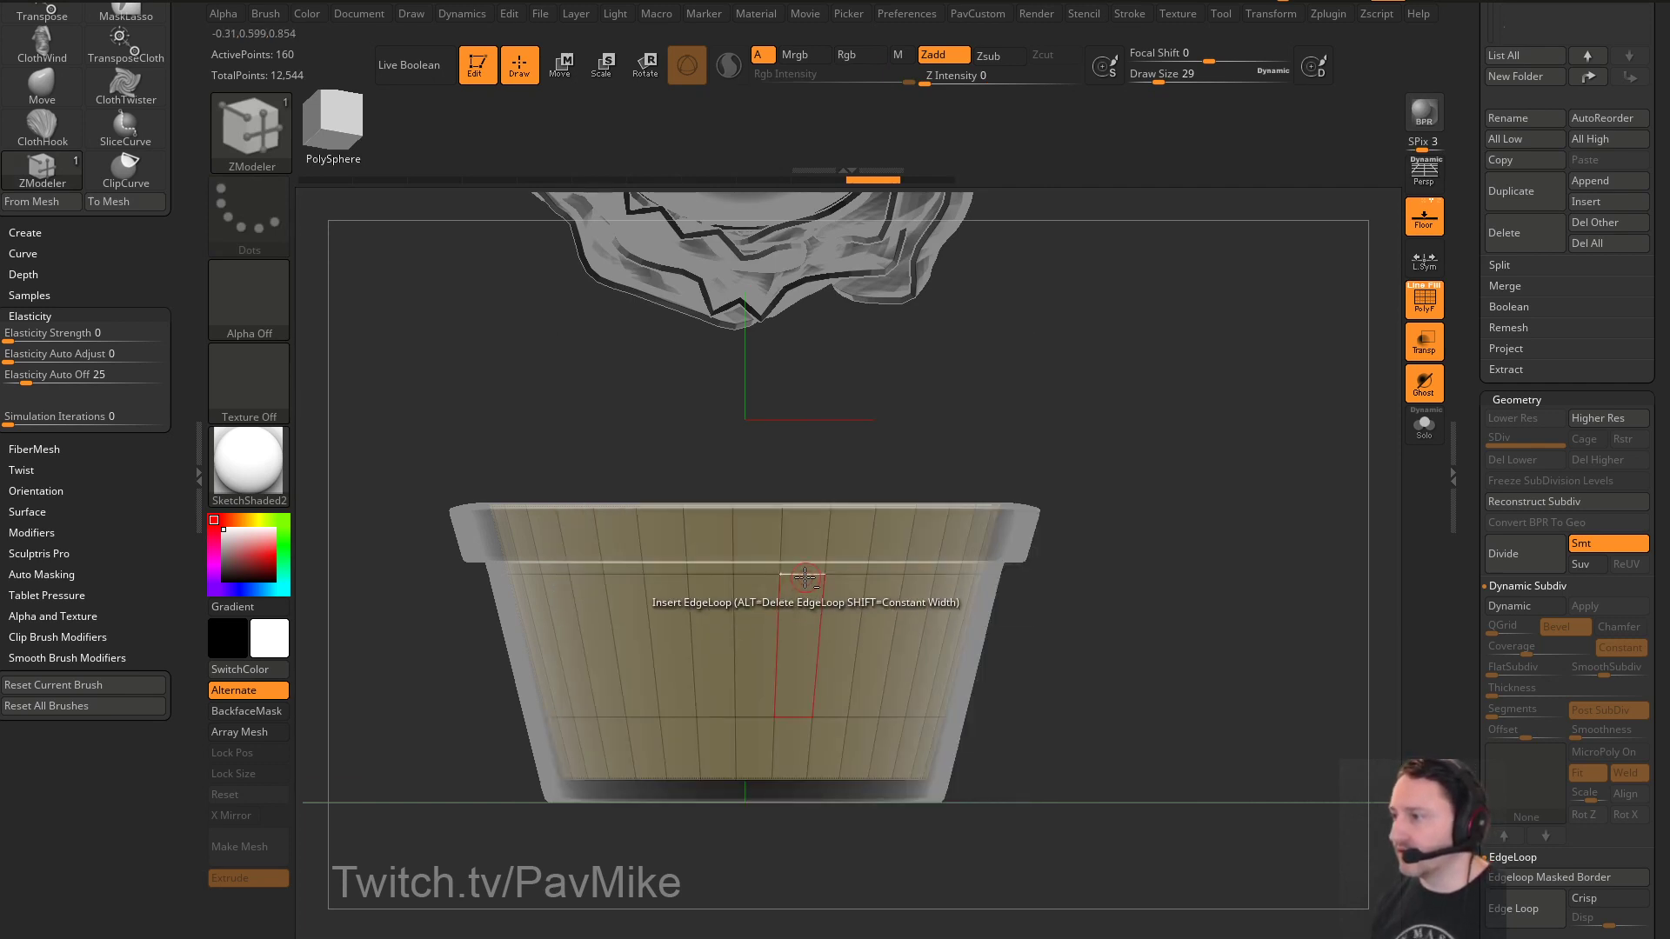
key("ctrl+shift")
Cut the shell horizontally just below the pot's rim band with SliceCurve, keep the lower part and delete the hidden upper part
key("ctrl+shift+b")
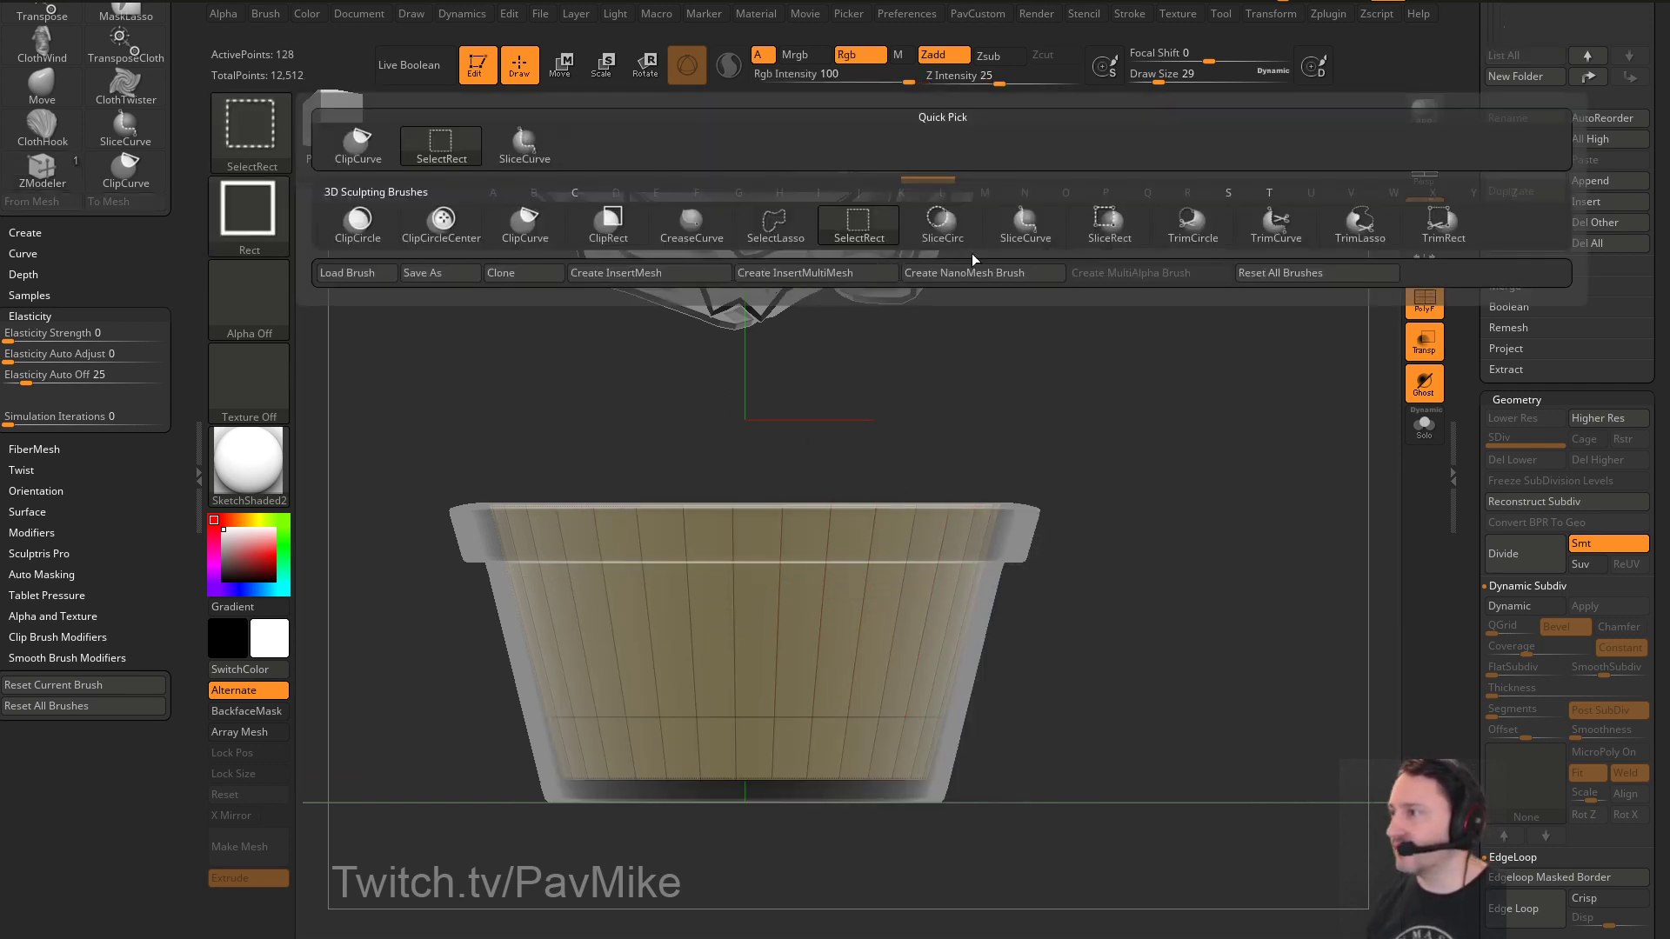
left_click(1025, 222)
left_click_drag(368, 591, 1252, 577, "ctrl+shift")
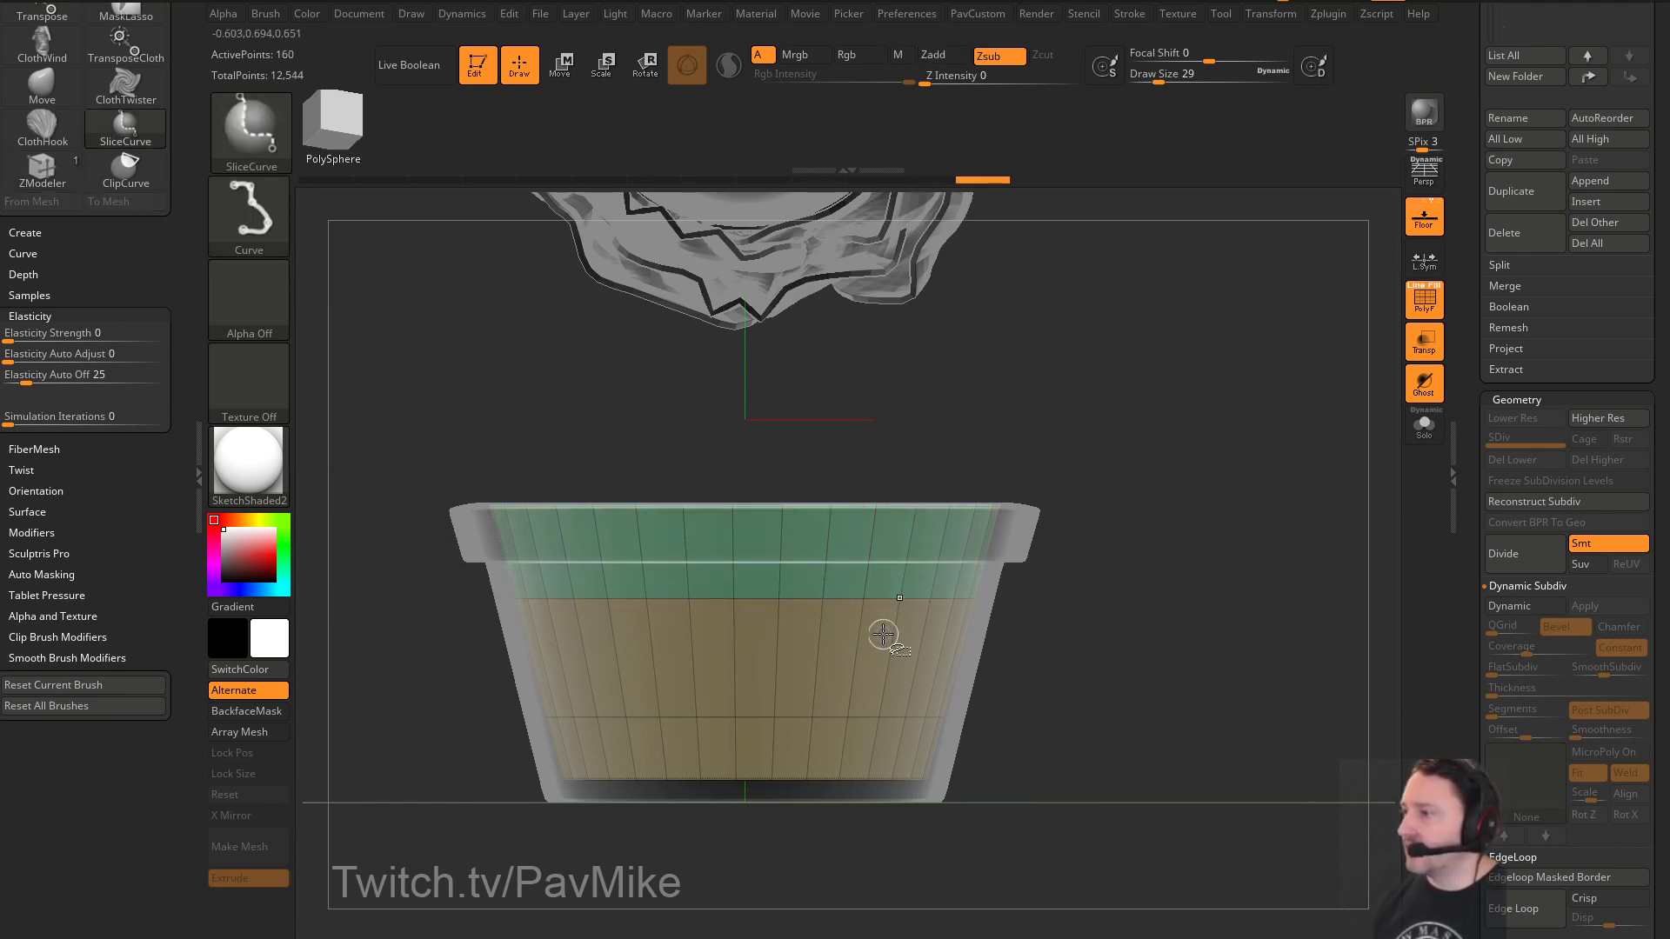
key("ctrl")
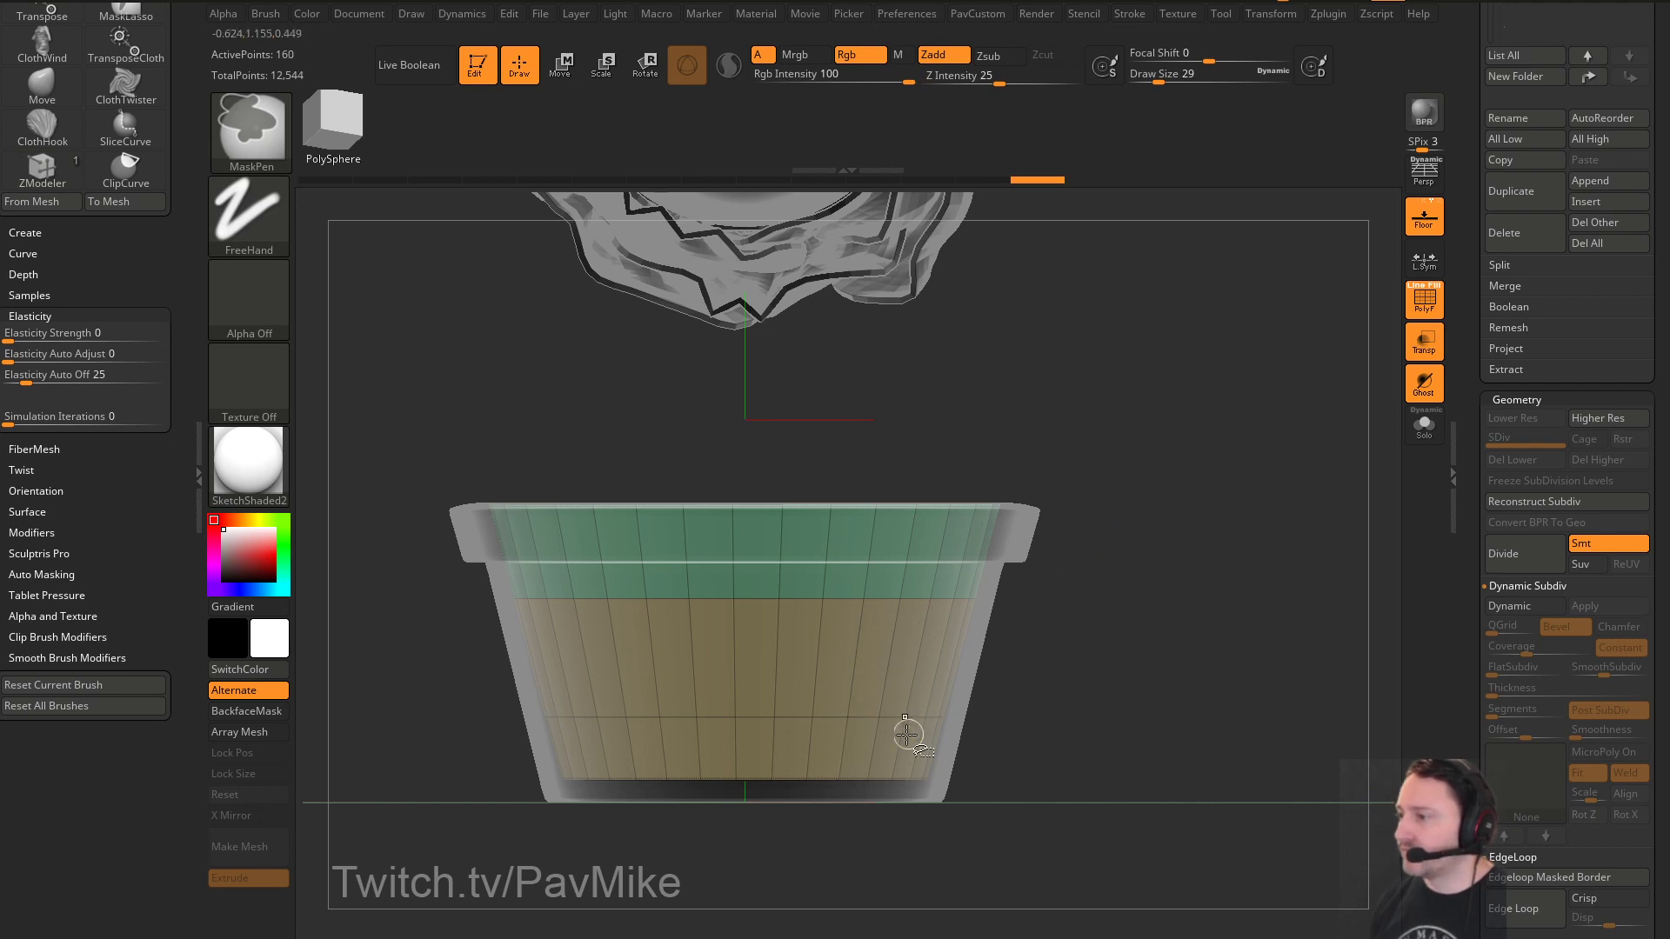
left_click(899, 713, "ctrl+shift")
left_click(1411, 437)
left_click_drag(1331, 427, 1278, 452)
key("space")
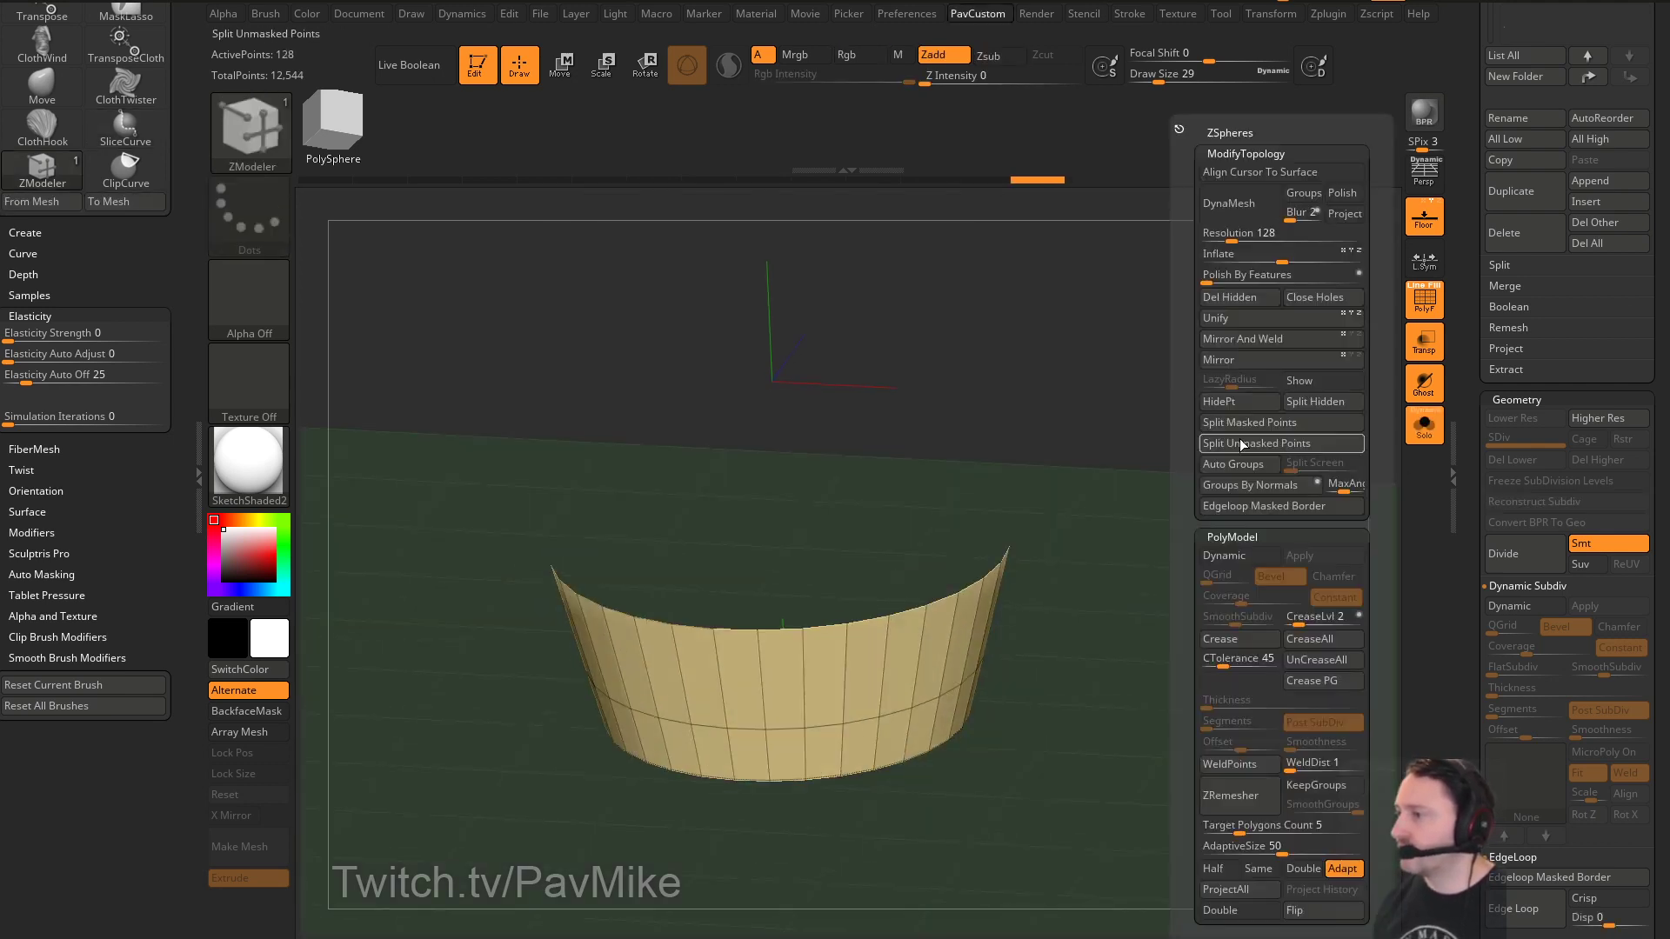
left_click(1232, 300)
Close the shortened shell's upper opening with the ZModeler Close Convex Hole edge action
key("space")
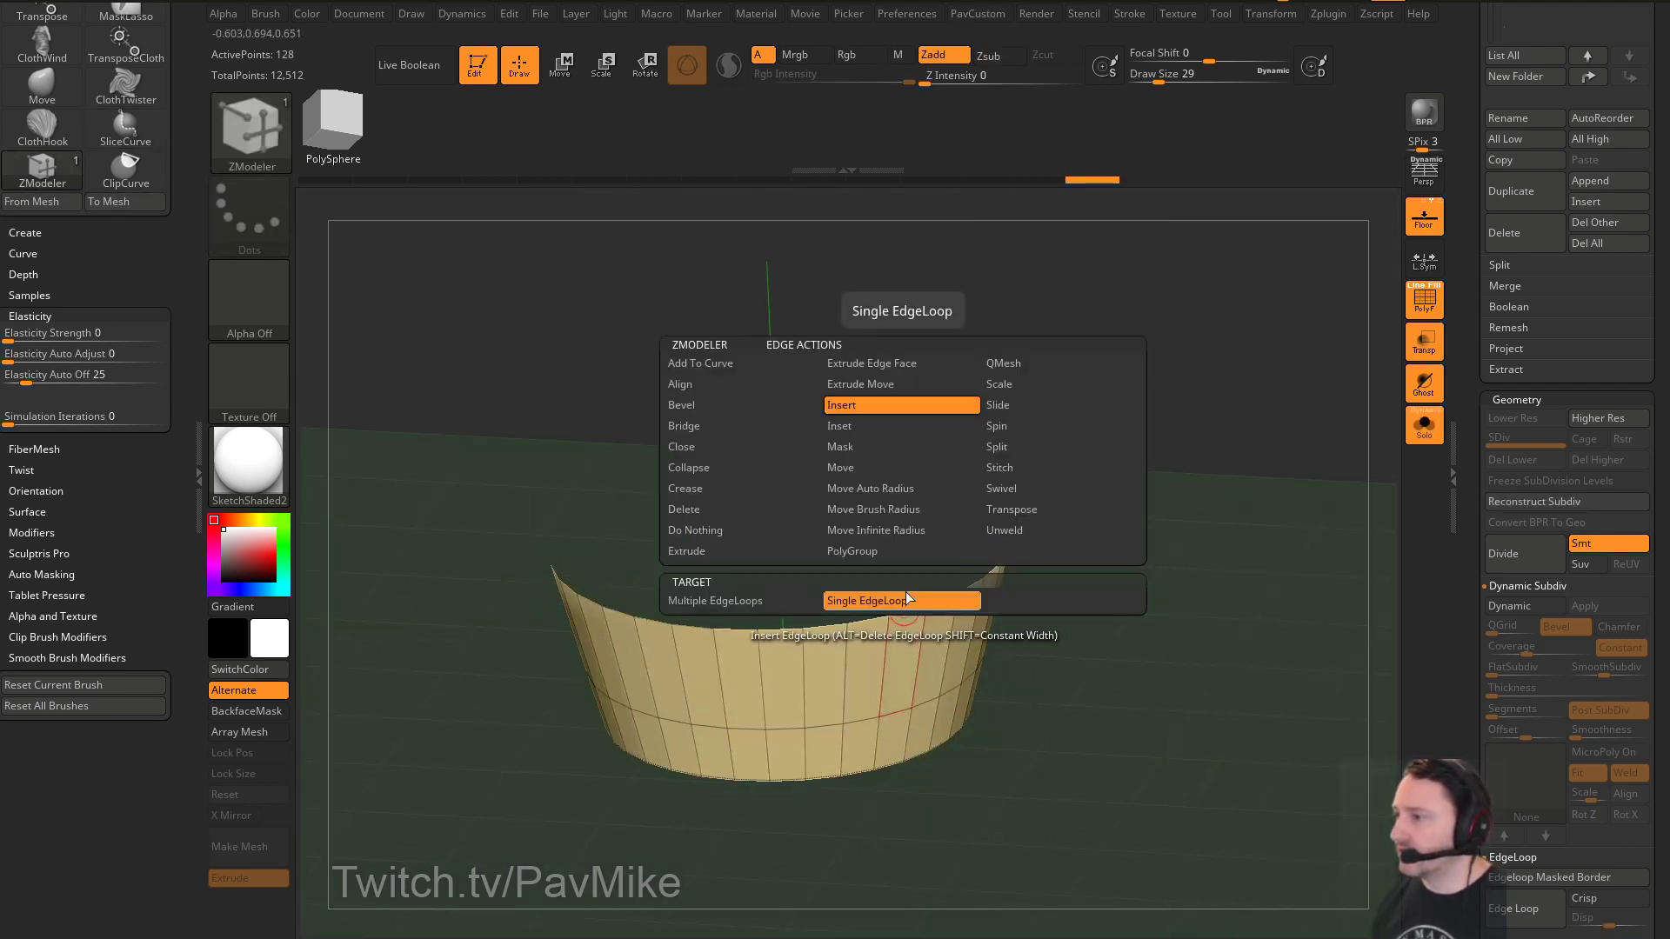
left_click(724, 449)
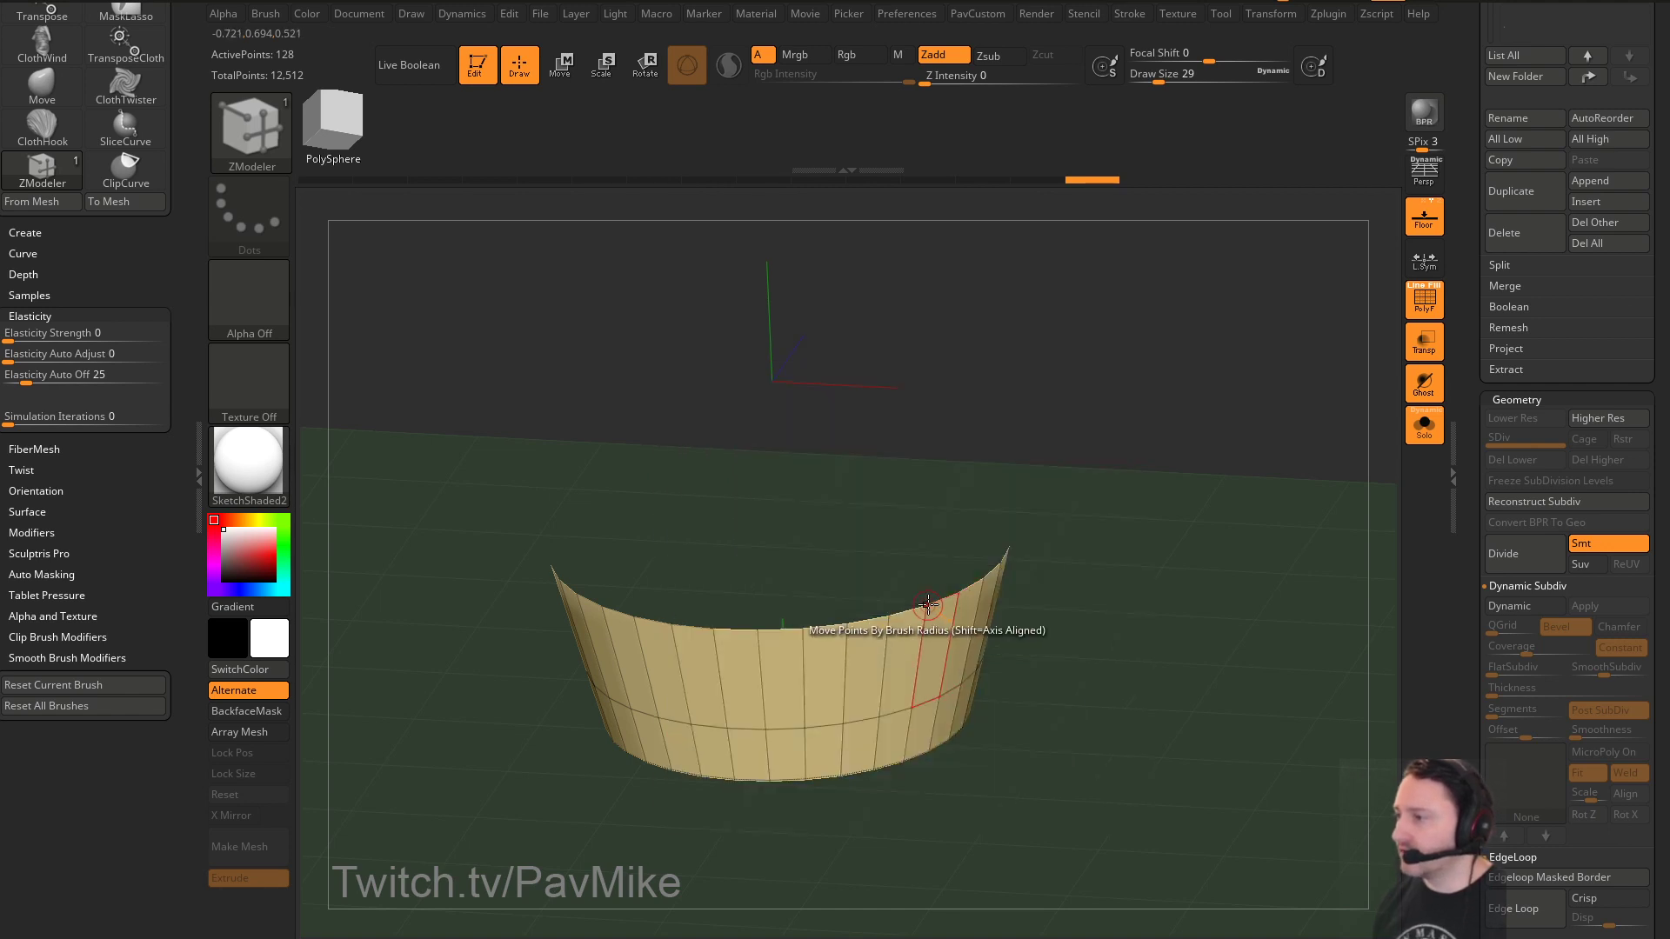
left_click(908, 619)
left_click_drag(1088, 577, 1095, 578, "shift")
Slice the capped shell horizontally just below its cap with SliceCurve and delete everything except the thin upper disc
key("ctrl+shift")
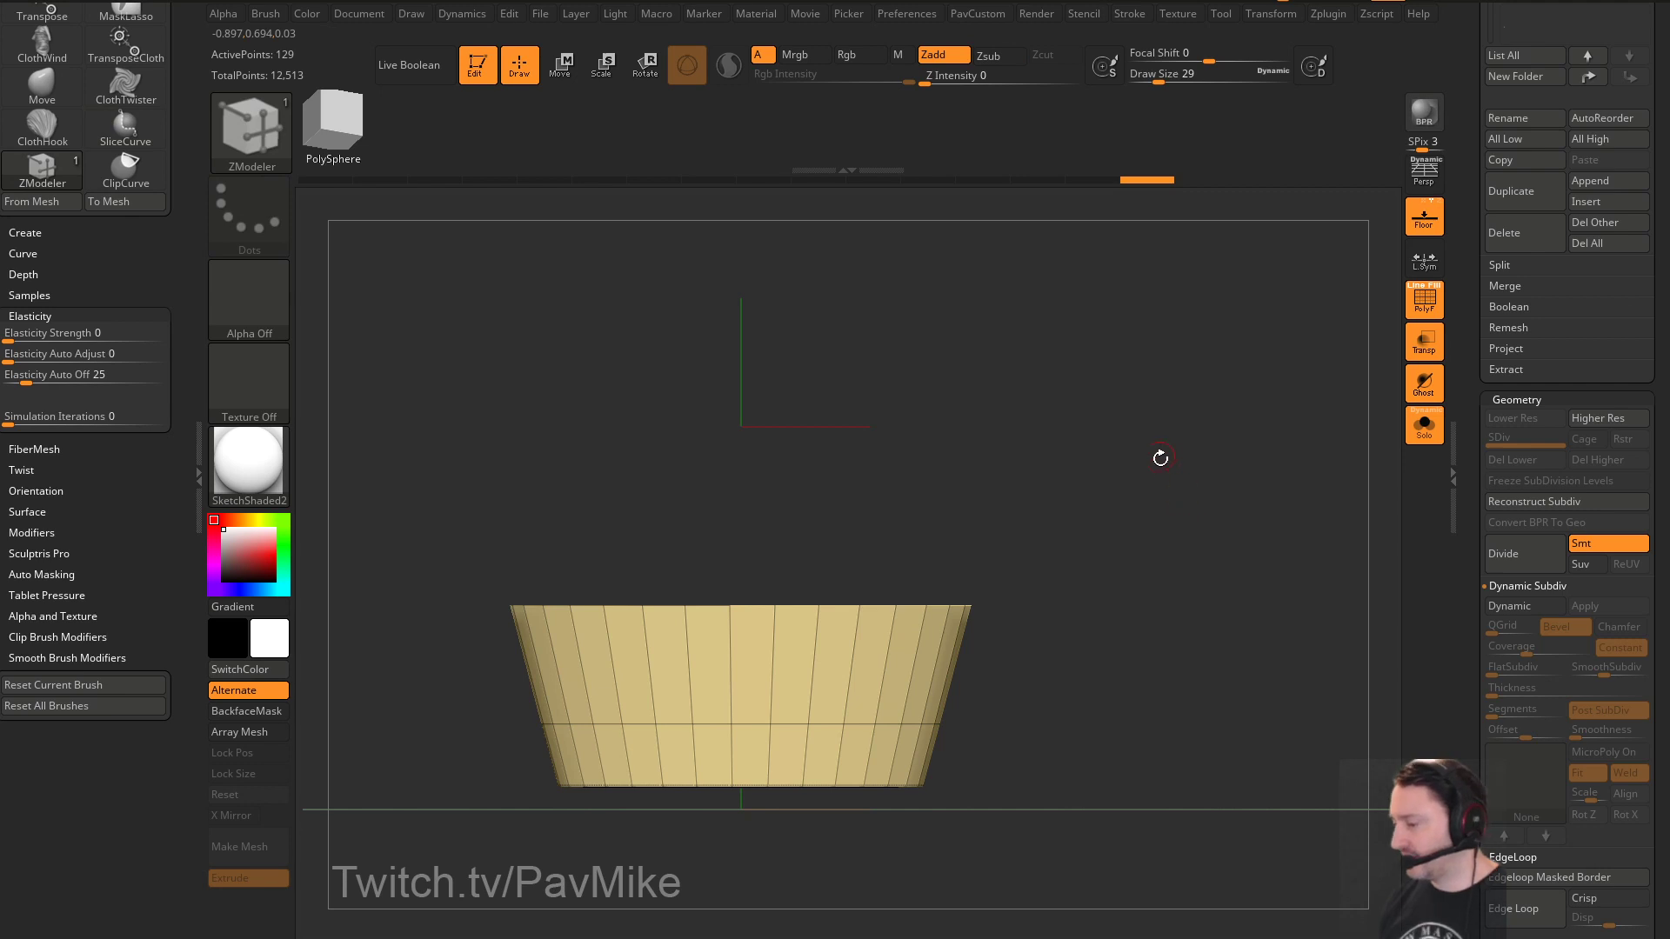
mouse_move(1171, 475)
left_mouse_down()
mouse_move(1174, 521)
mouse_move(1200, 540)
mouse_move(1166, 473)
mouse_move(1180, 473)
mouse_move(1167, 626)
left_mouse_up()
mouse_move(1200, 692)
left_mouse_down("ctrl+shift")
mouse_move(400, 635)
mouse_move(304, 708)
mouse_move(311, 626)
left_mouse_up("ctrl+shift")
left_click_drag(1136, 573, 1010, 594)
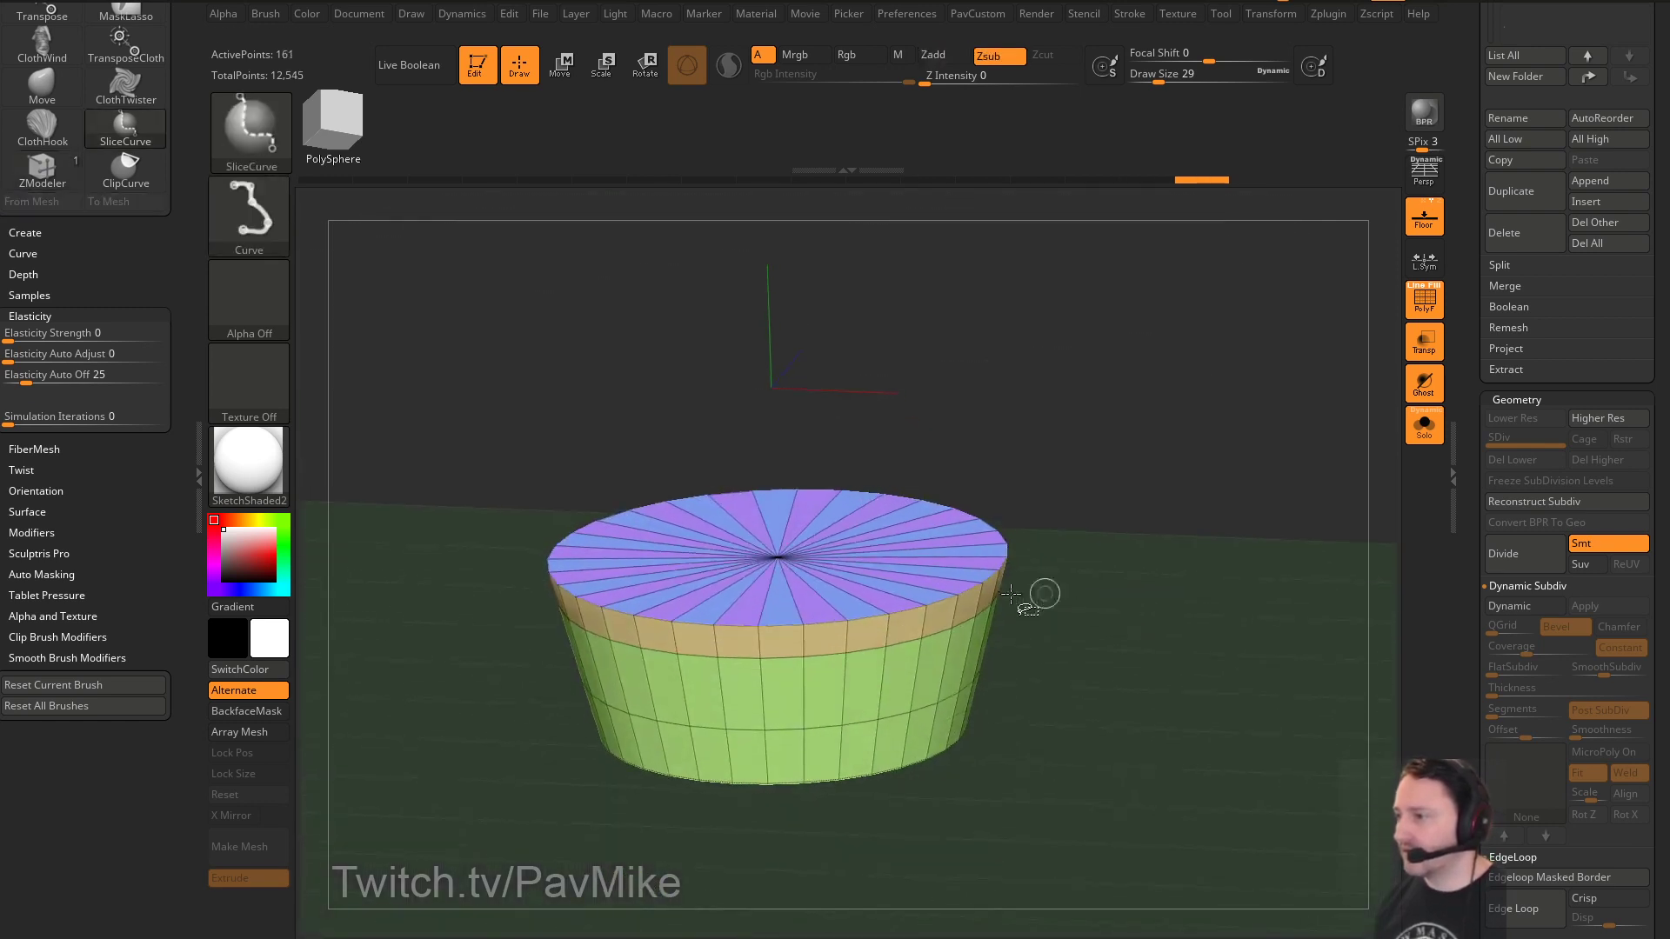
left_click(846, 619, "ctrl+shift")
key("2")
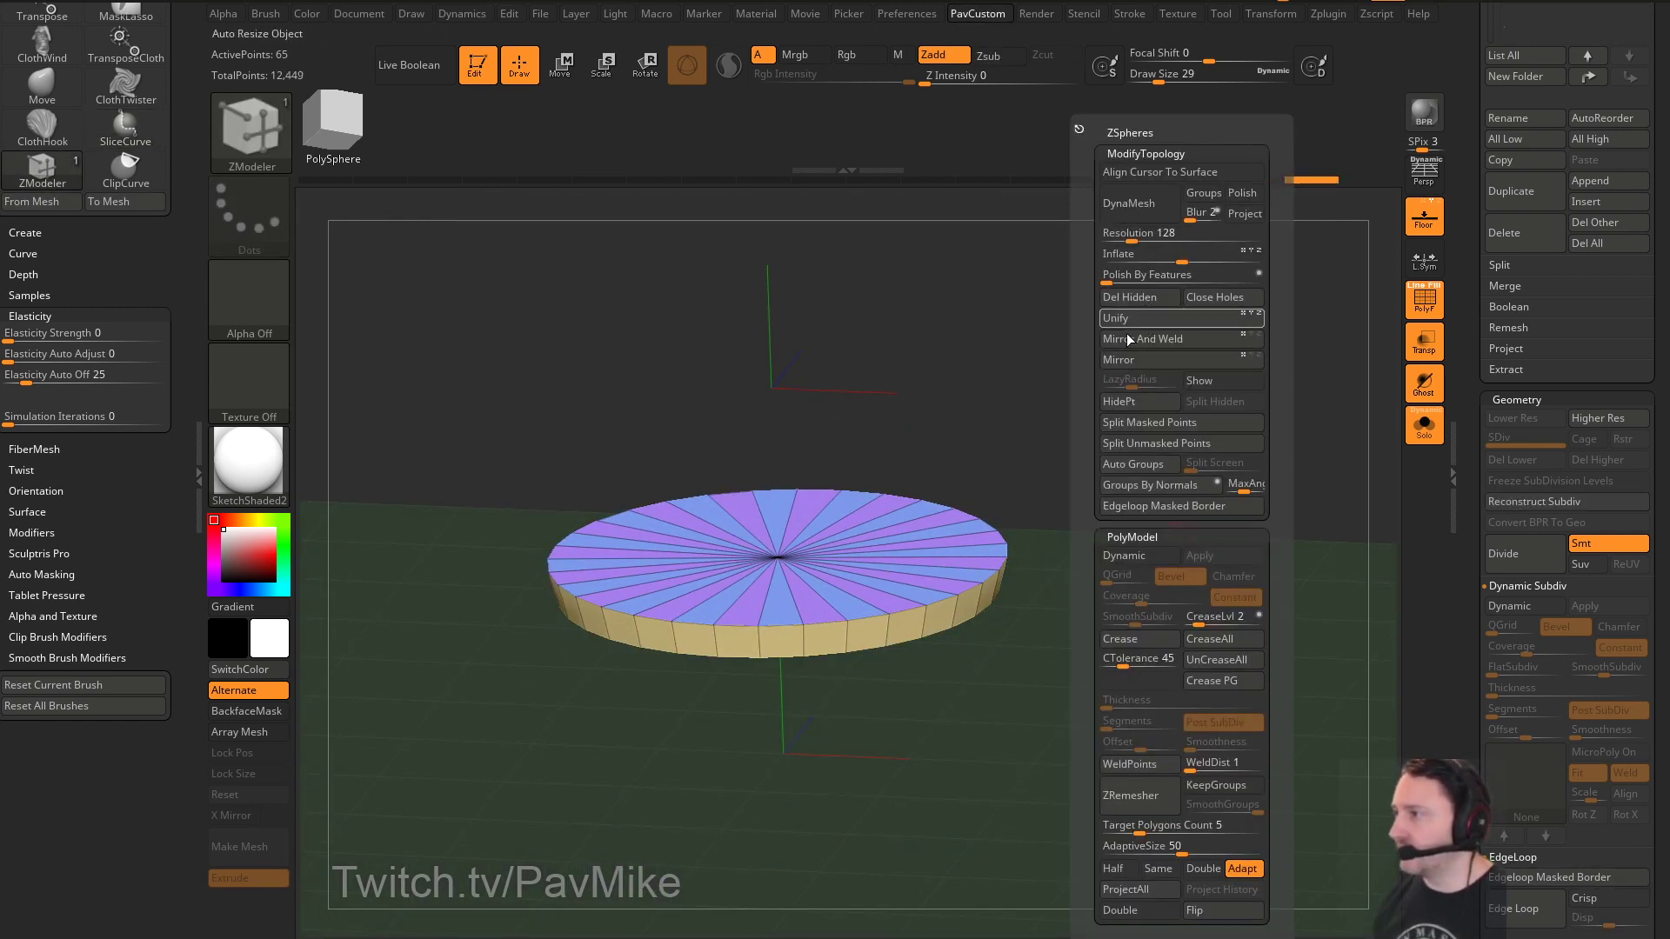
Close the disc's open underside with Close Convex Hole and merge its radial top faces into one polygroup
left_click_drag(931, 739, 887, 577)
left_click(787, 643)
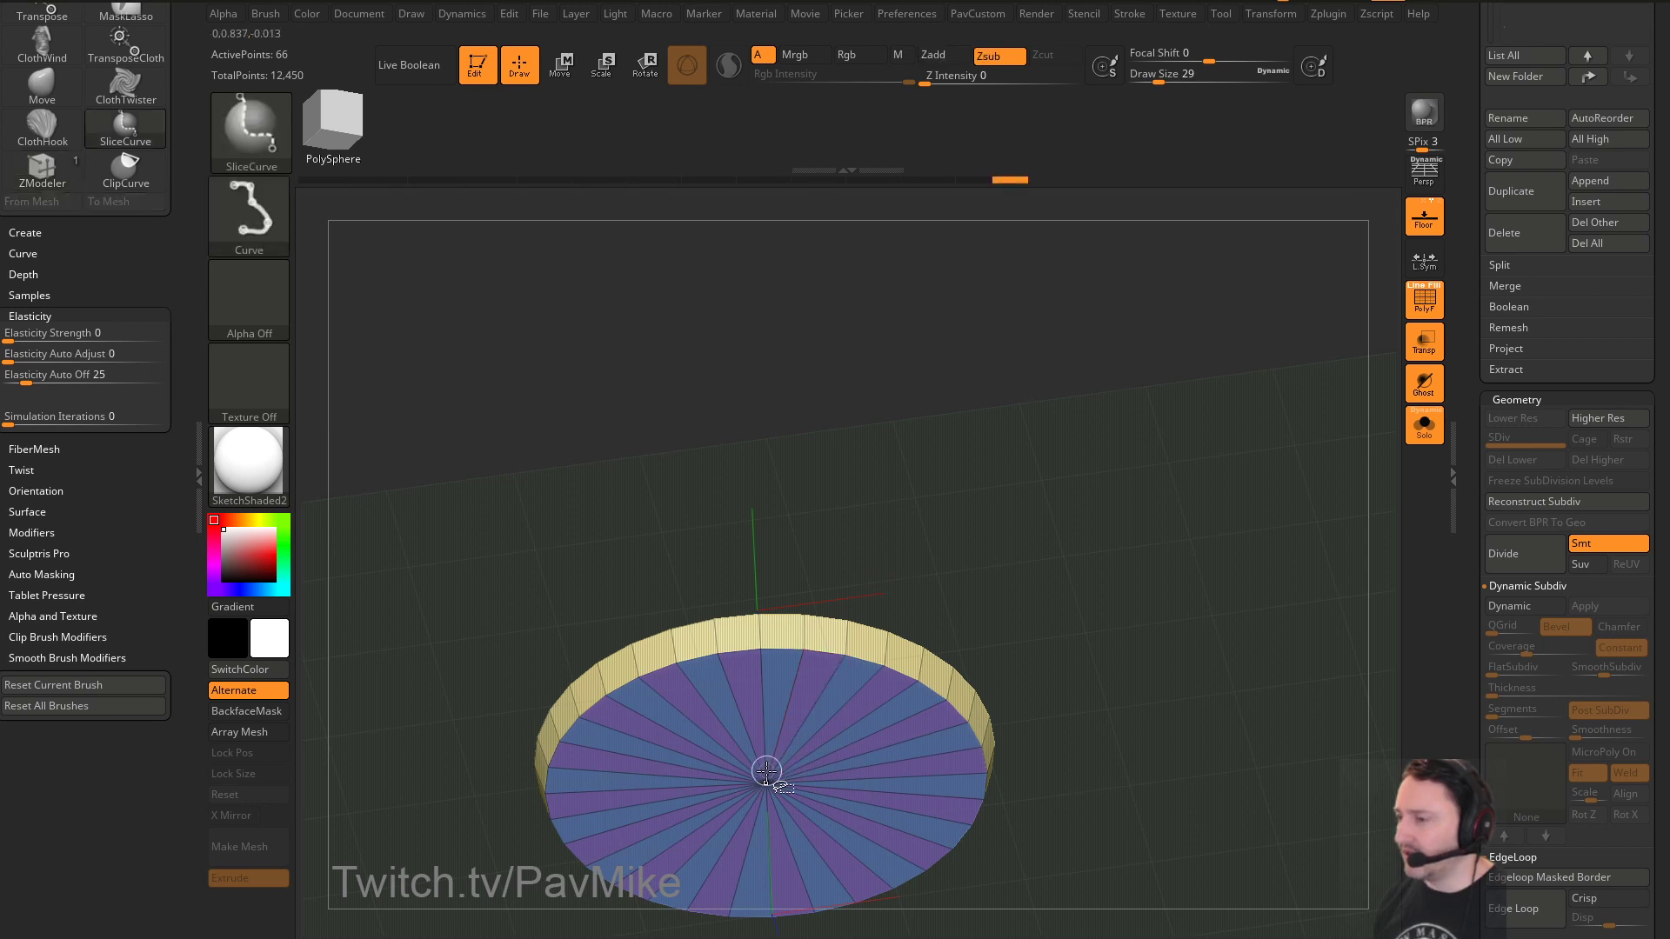
mouse_move(1092, 552)
left_mouse_down()
mouse_move(1148, 432)
mouse_move(1177, 504)
left_mouse_up()
key("2")
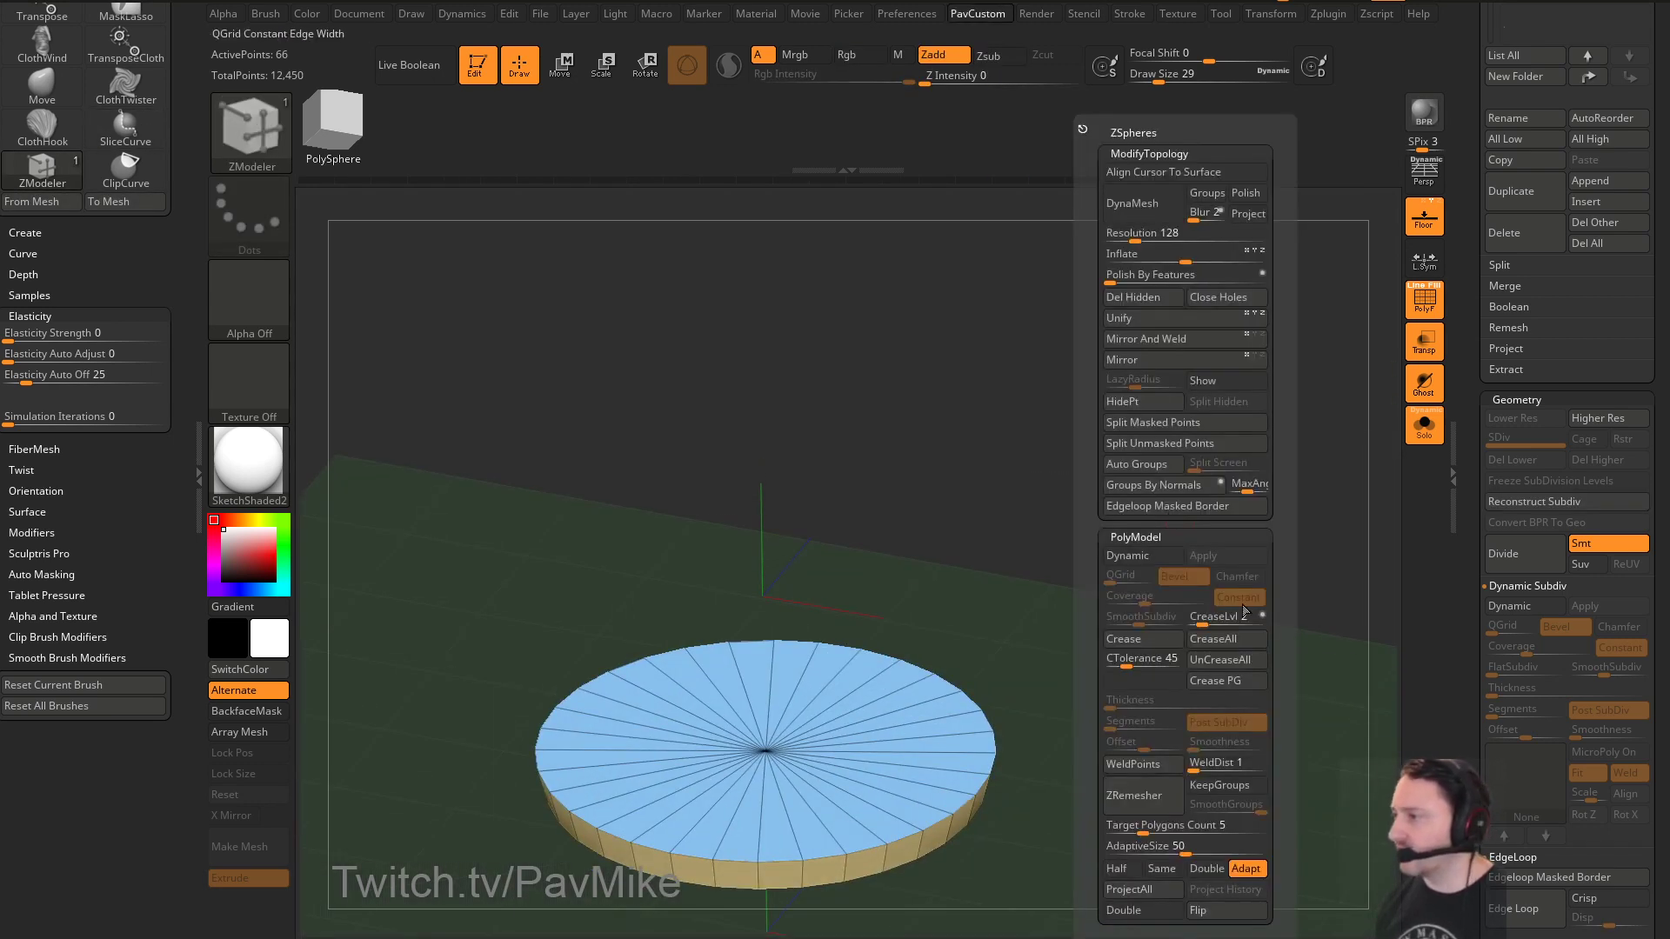
left_click_drag(1202, 703, 1206, 487)
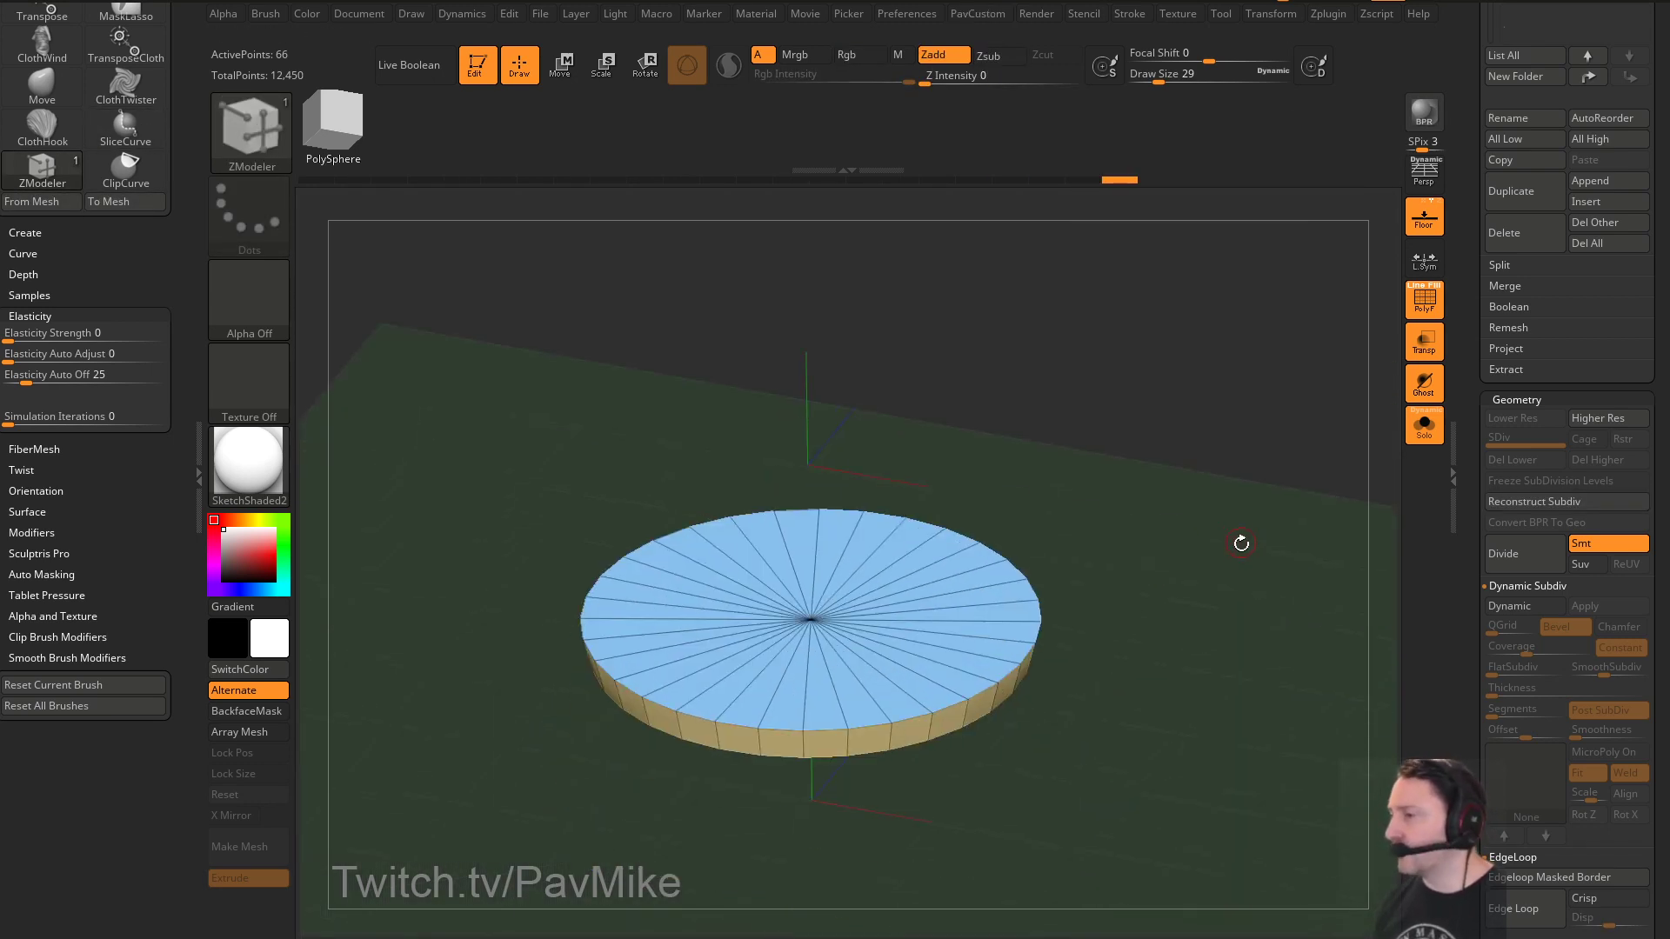
Enable KeepGroups, try remeshing the disc with ZRemesher set to Double, and undo the remesh
key("2")
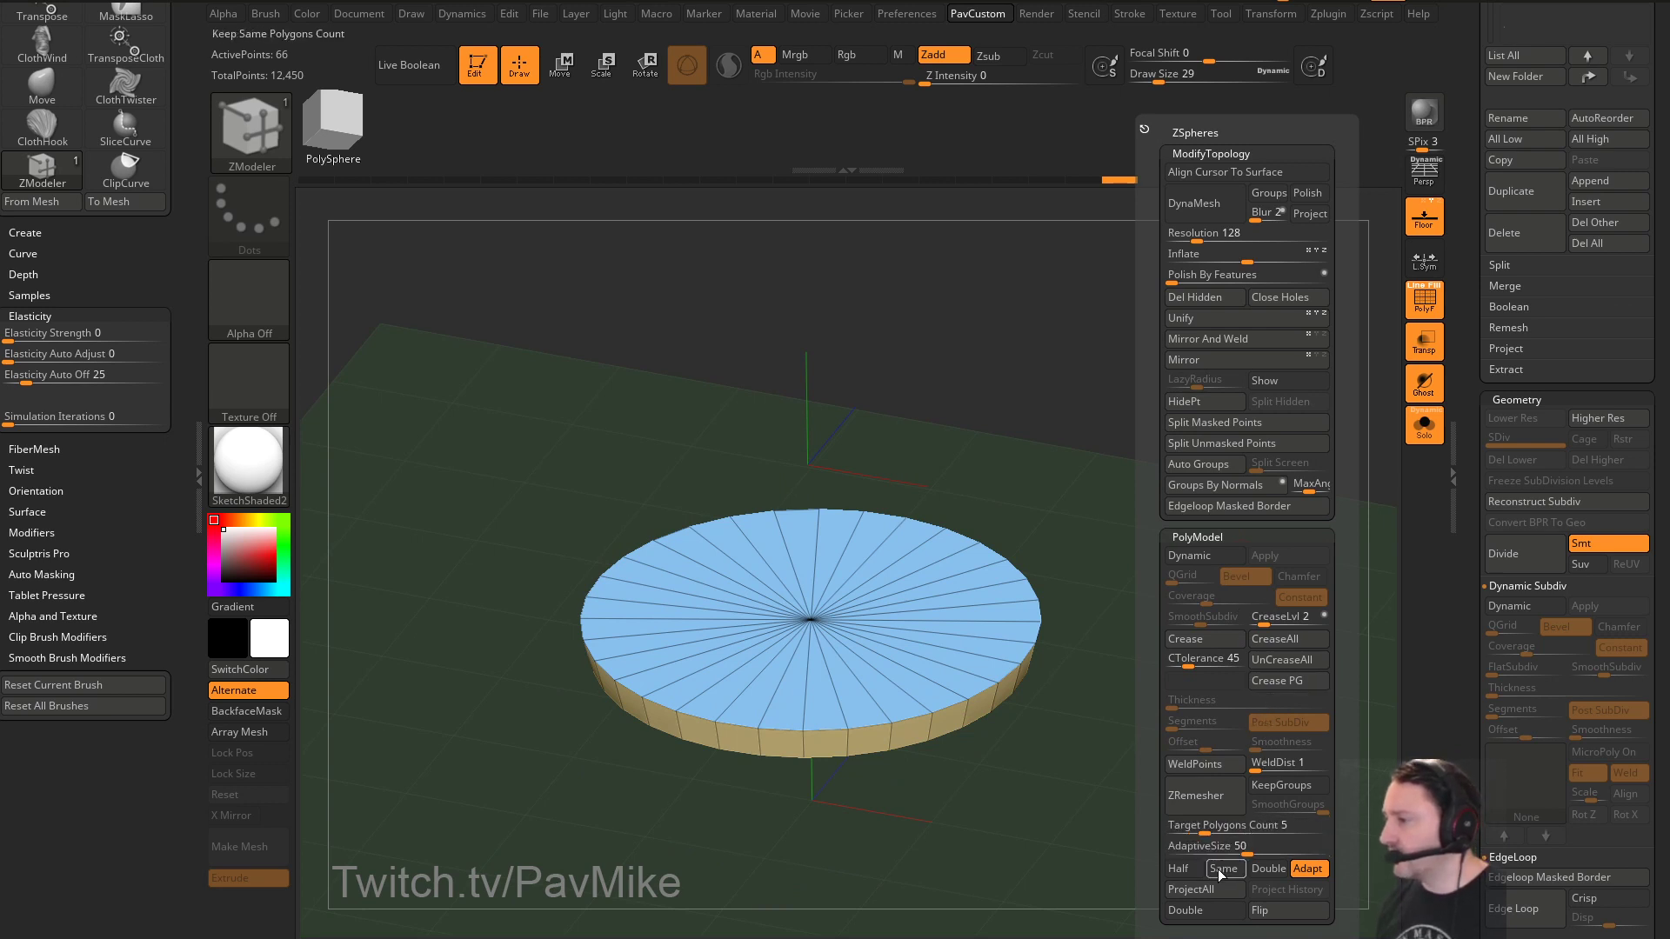
left_click(1265, 870)
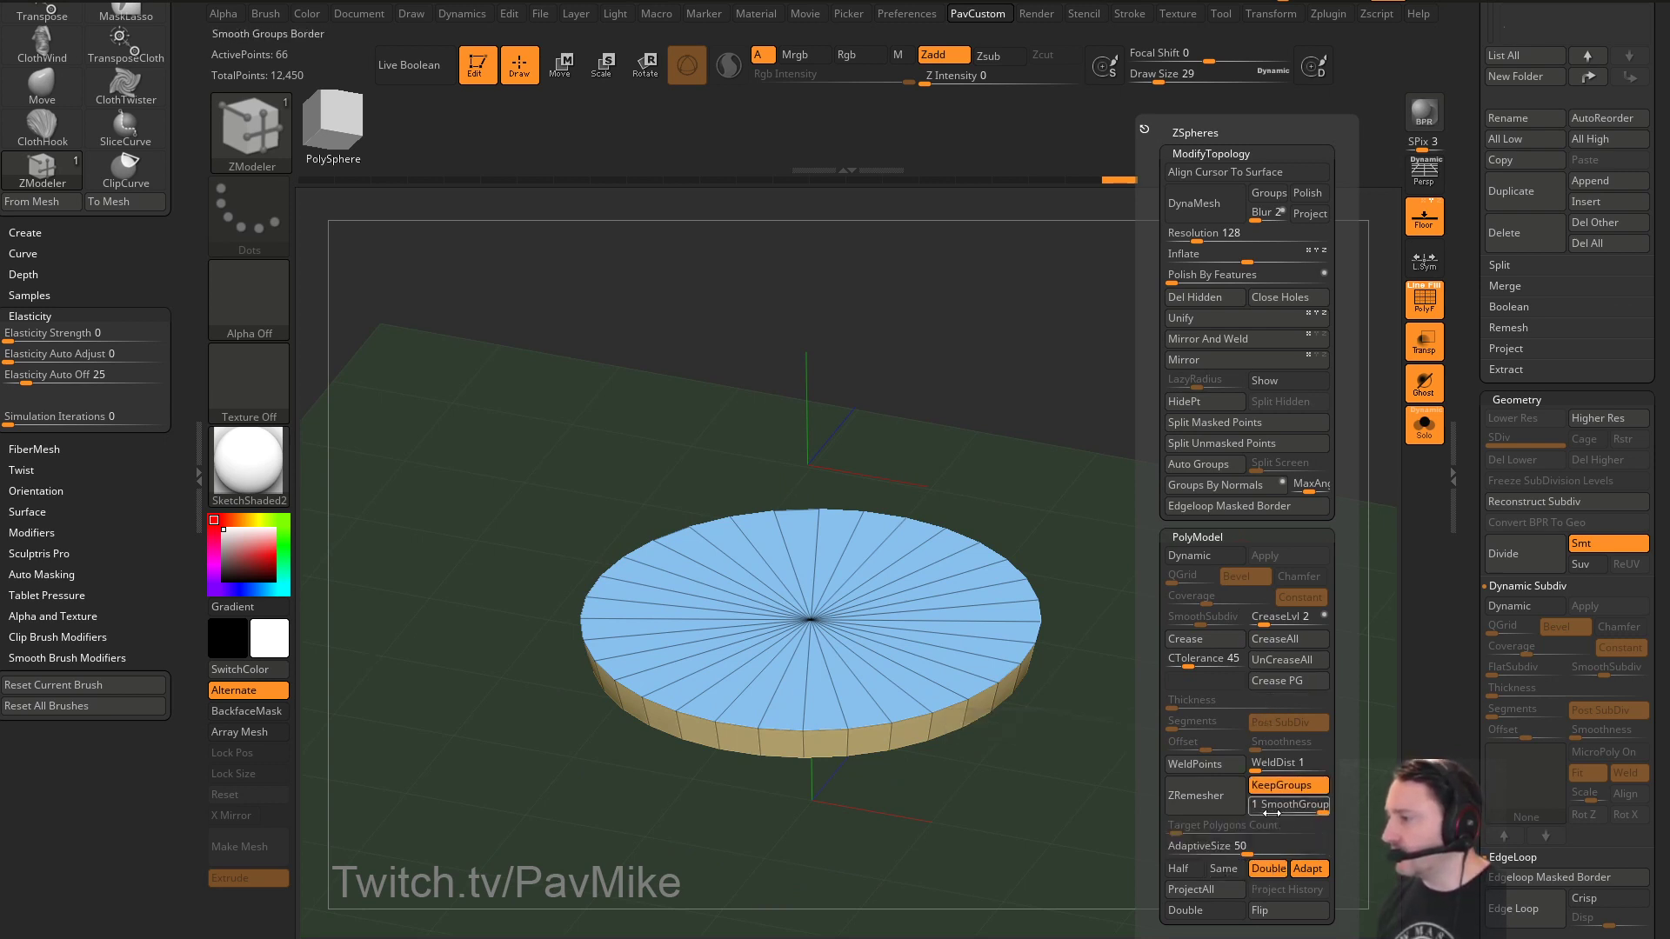
left_click(1217, 801)
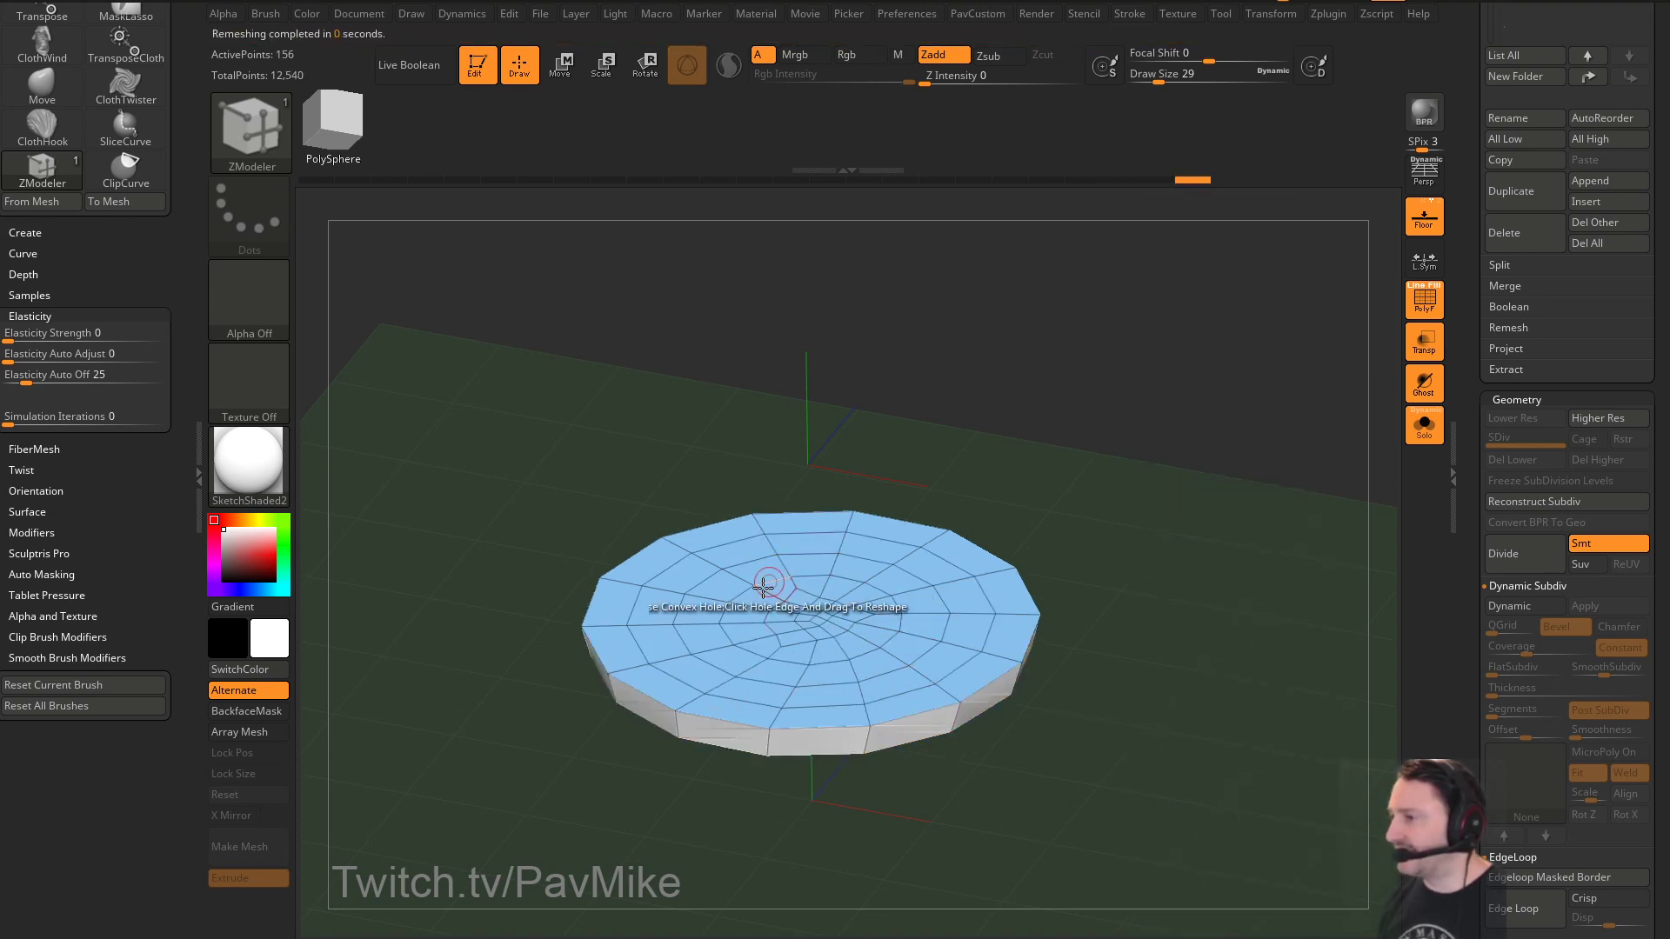
left_click_drag(1184, 597, 1181, 644)
key("ctrl+z")
Turn off Double and ZRemesh the disc with a Target Polygons Count of about 2.16, undoing a coarser try at 0.74673
key("3")
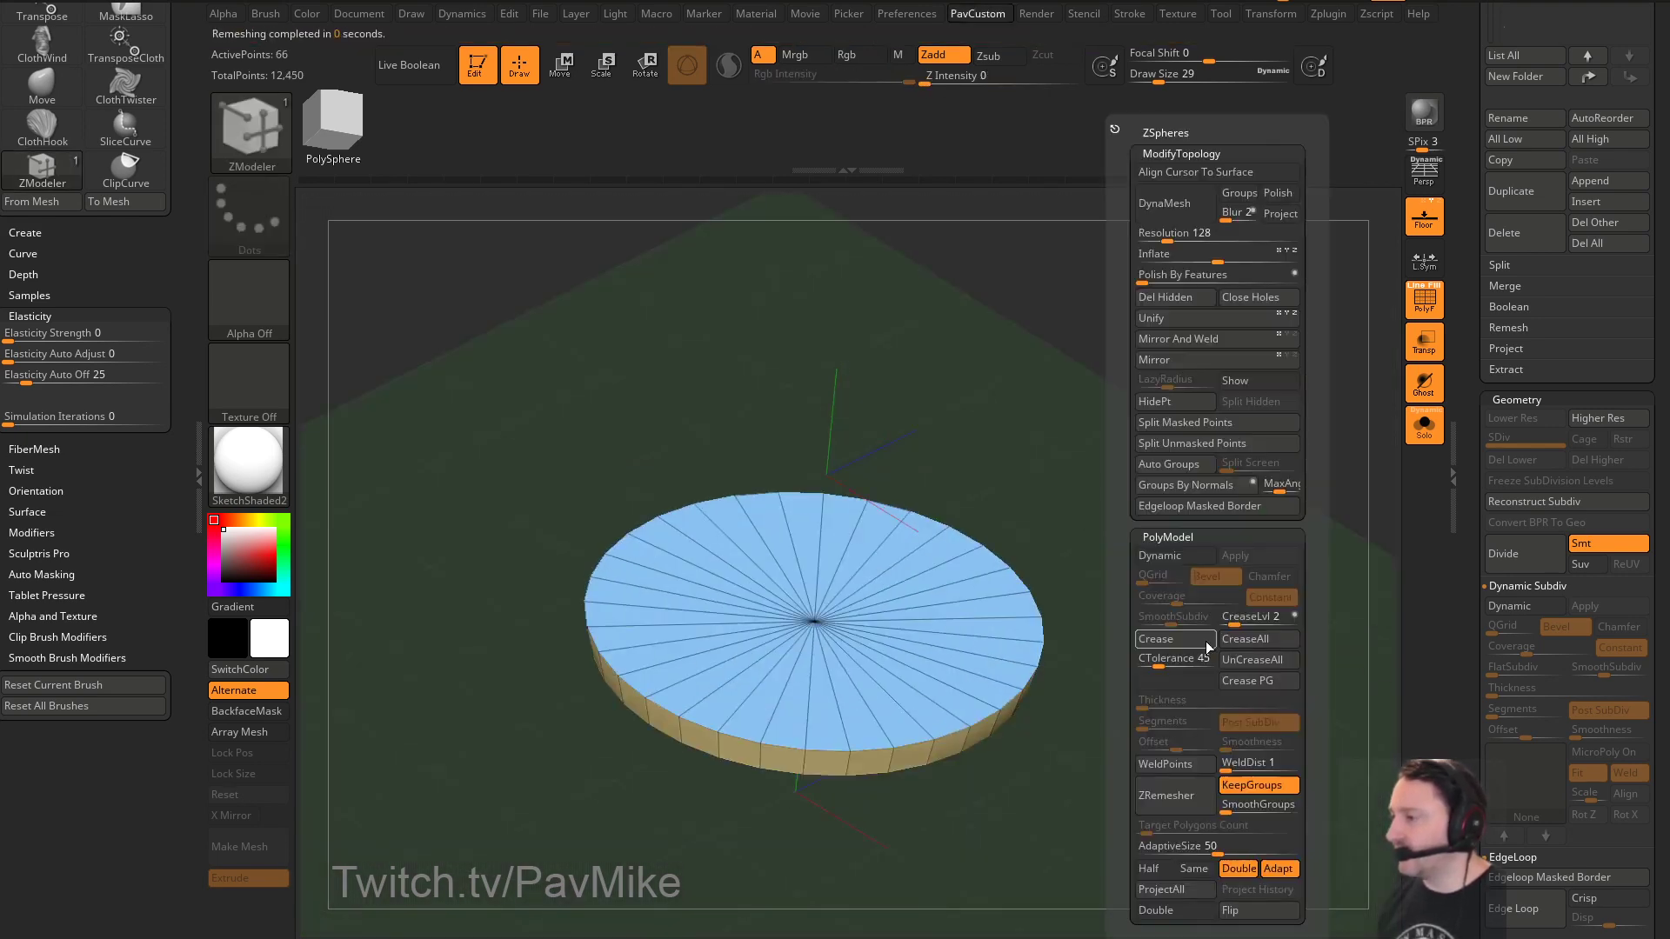
left_click(1238, 868)
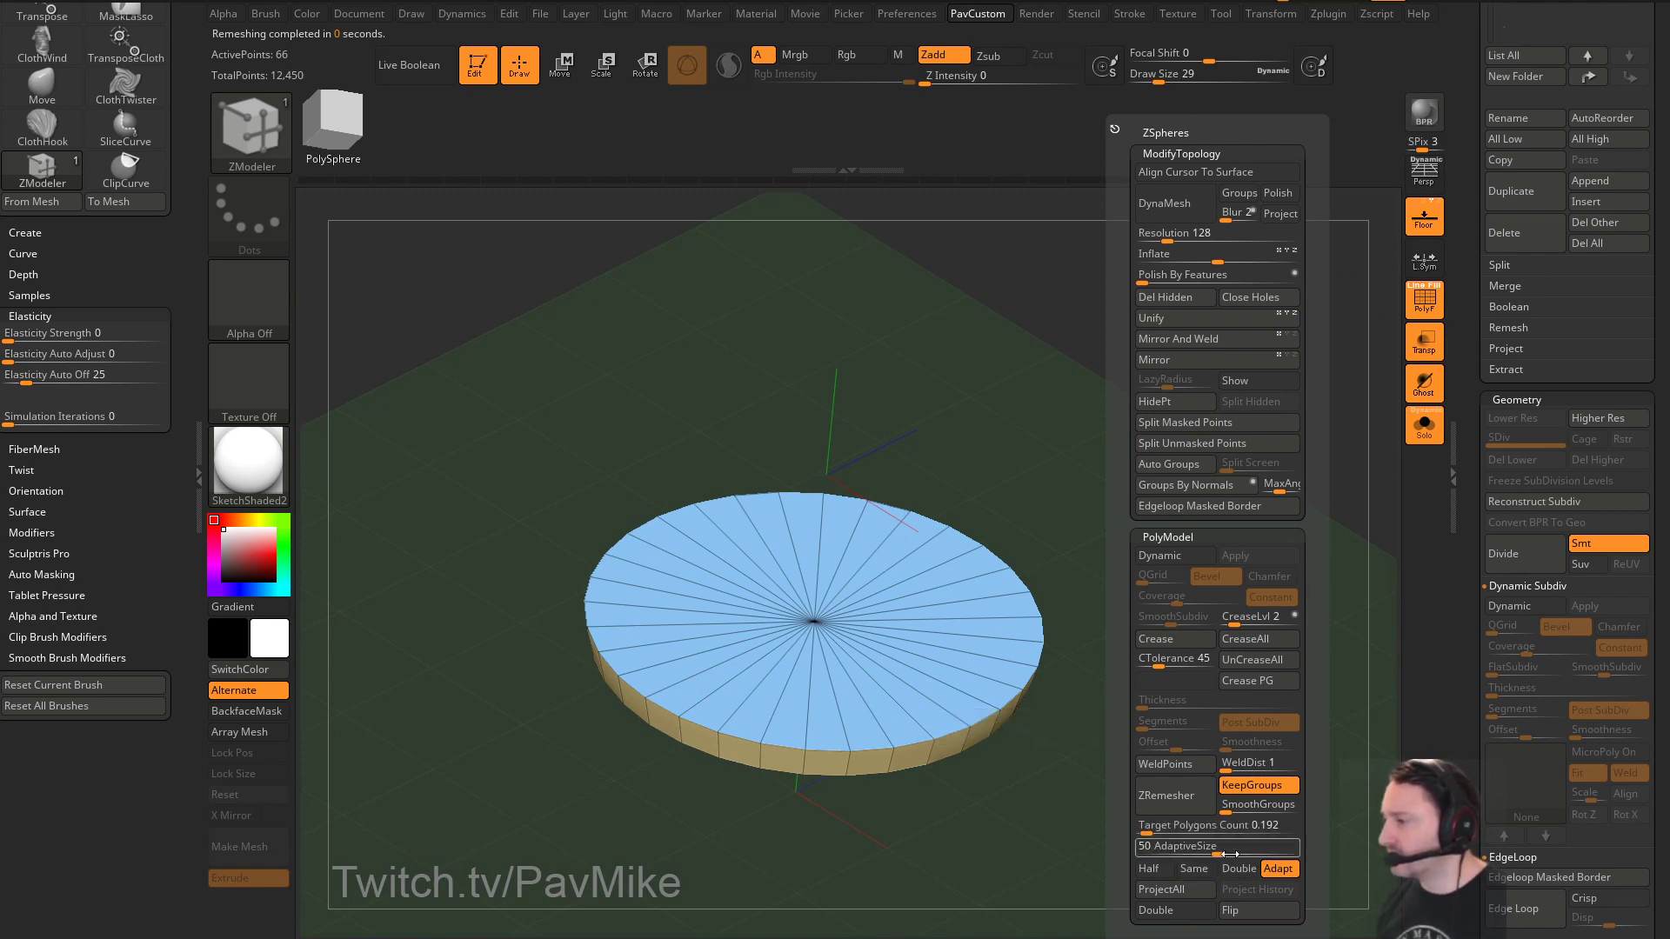
left_click(1200, 807)
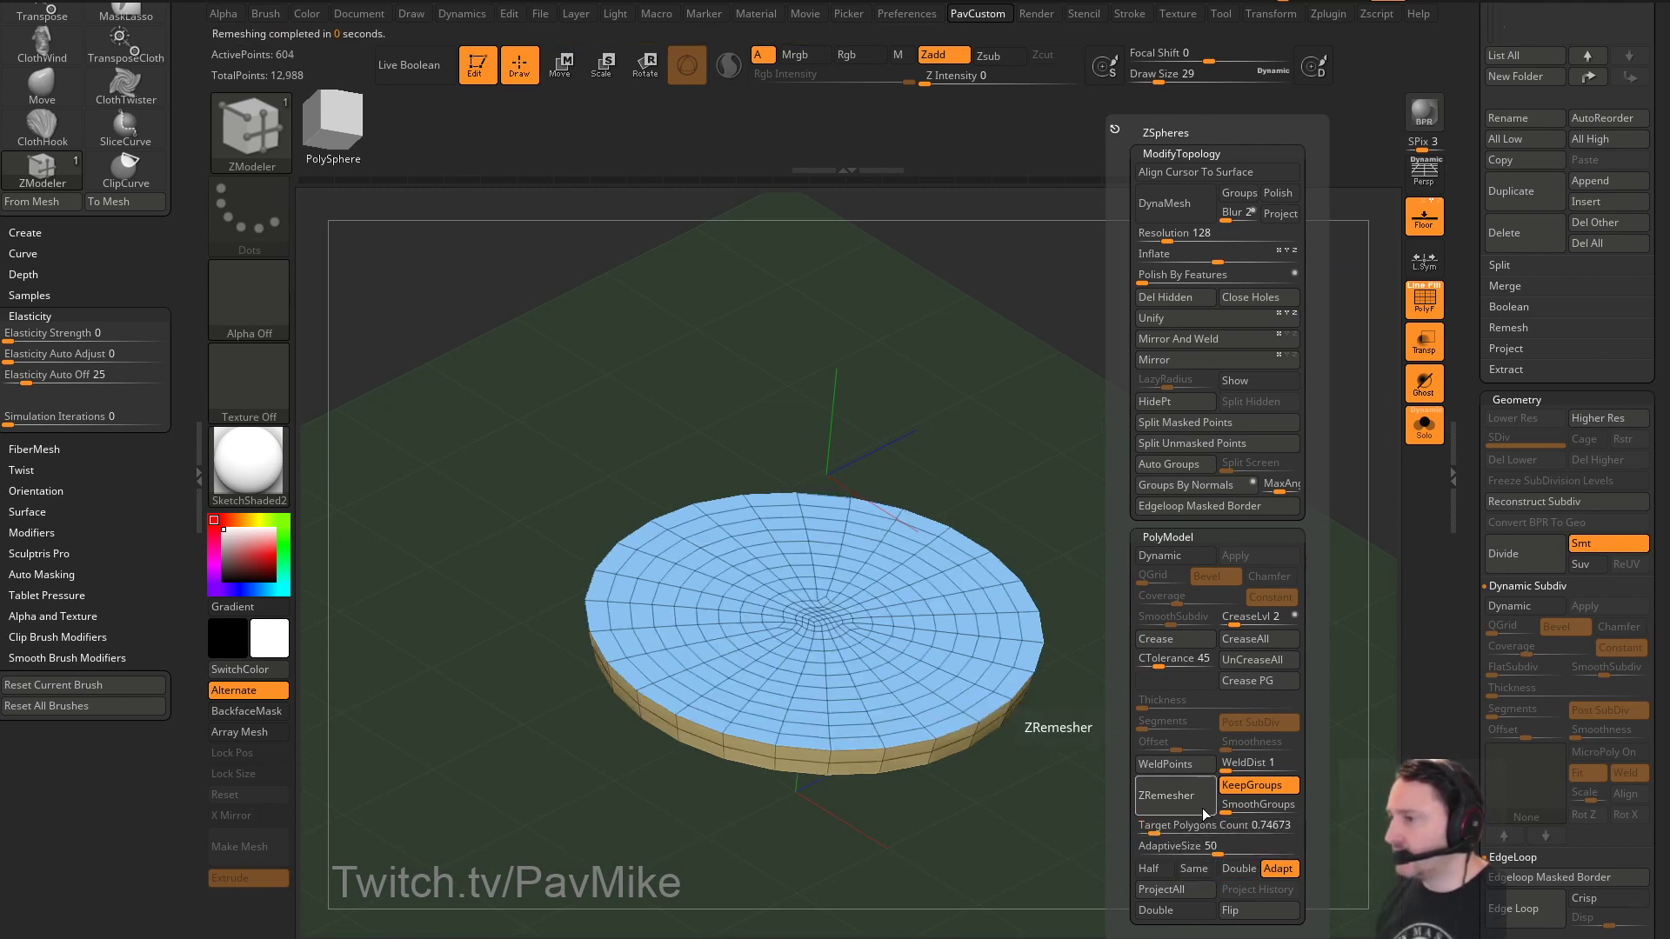
key("ctrl+z")
left_click_drag(1154, 832, 1164, 830)
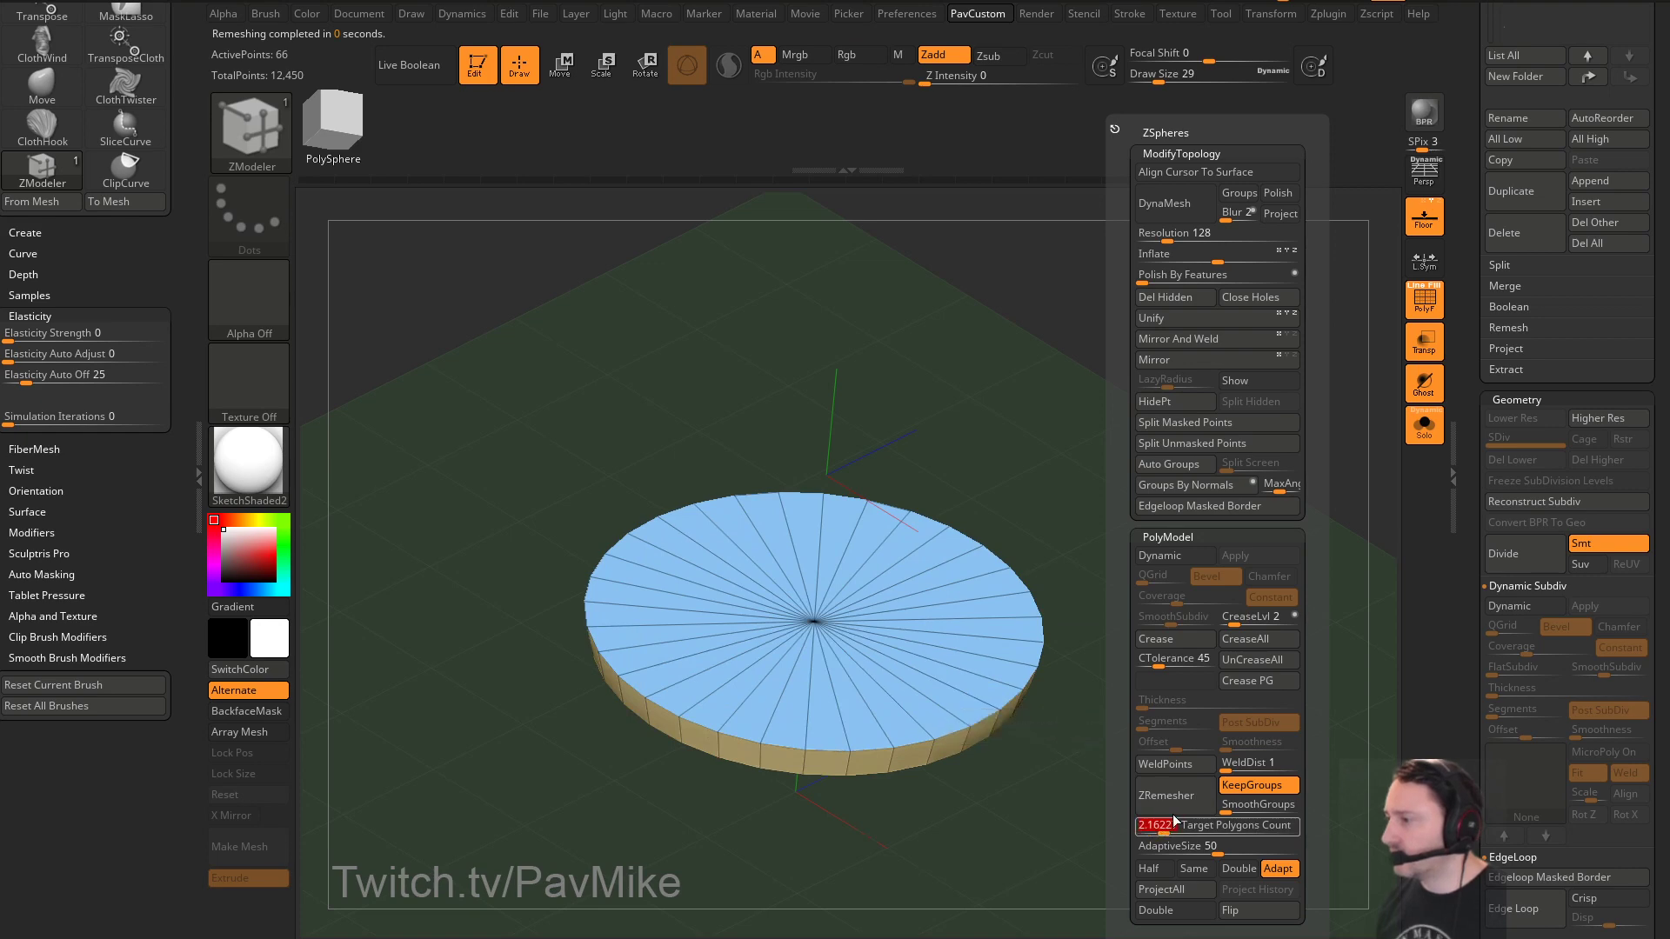
left_click(1197, 806)
Show the whole model without wireframe or transparency and check how the fill disc sits inside the pot
left_click_drag(1151, 585, 1250, 582)
left_click(1424, 426)
left_click(1428, 304)
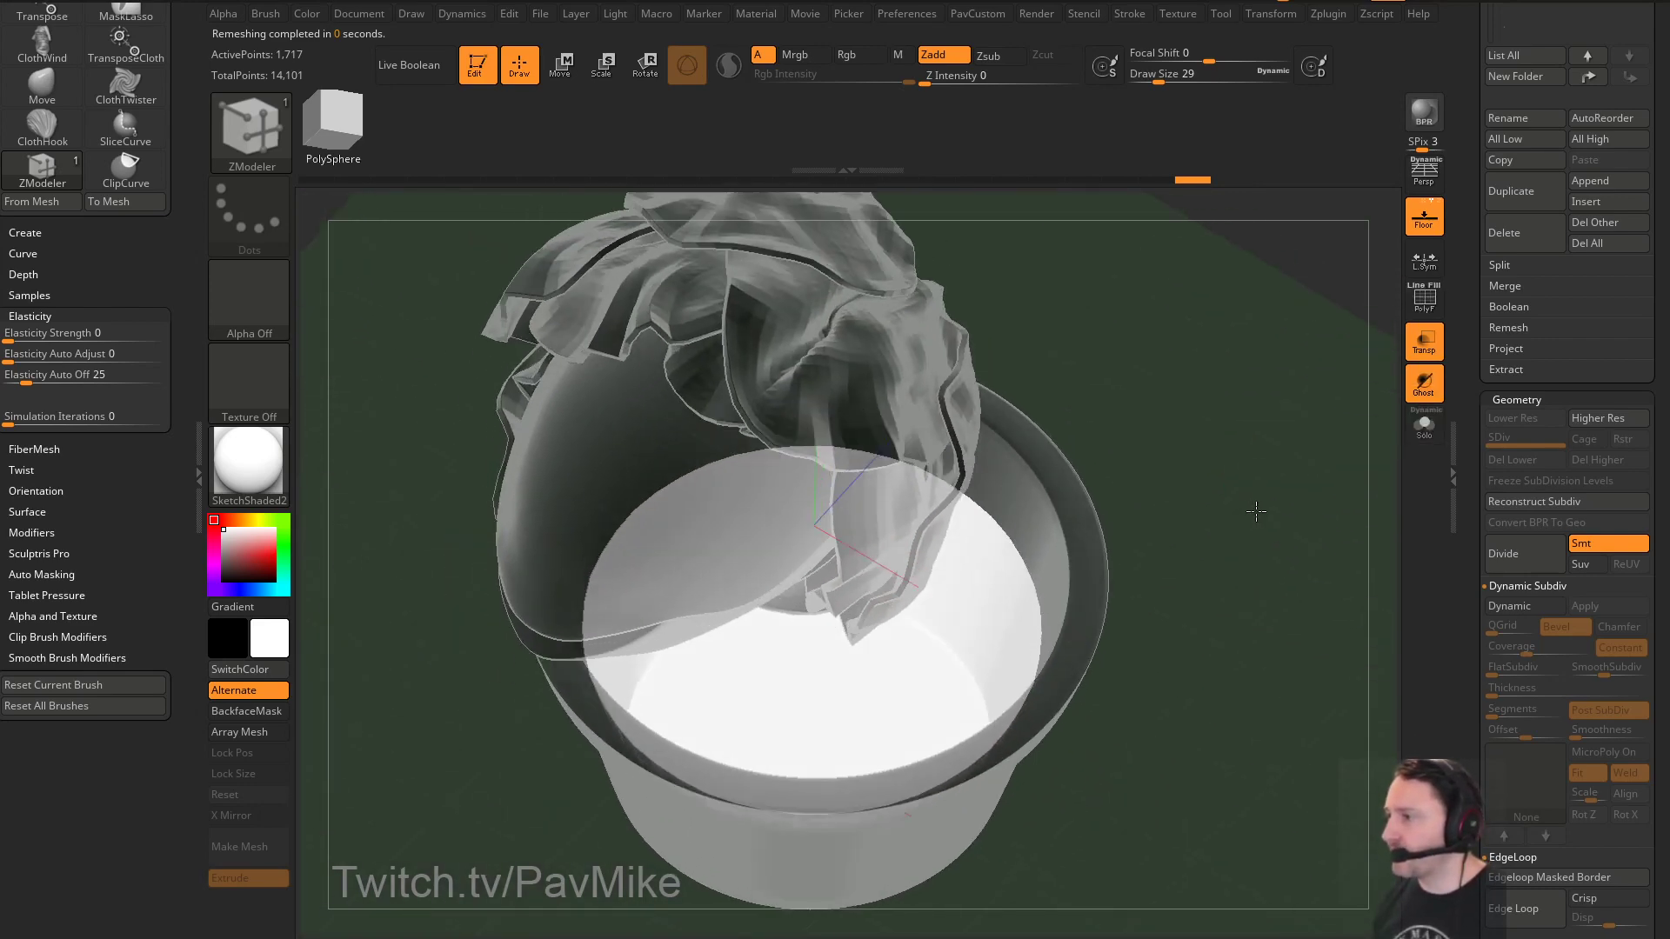
left_click(1423, 342)
left_click_drag(1362, 457, 1365, 446)
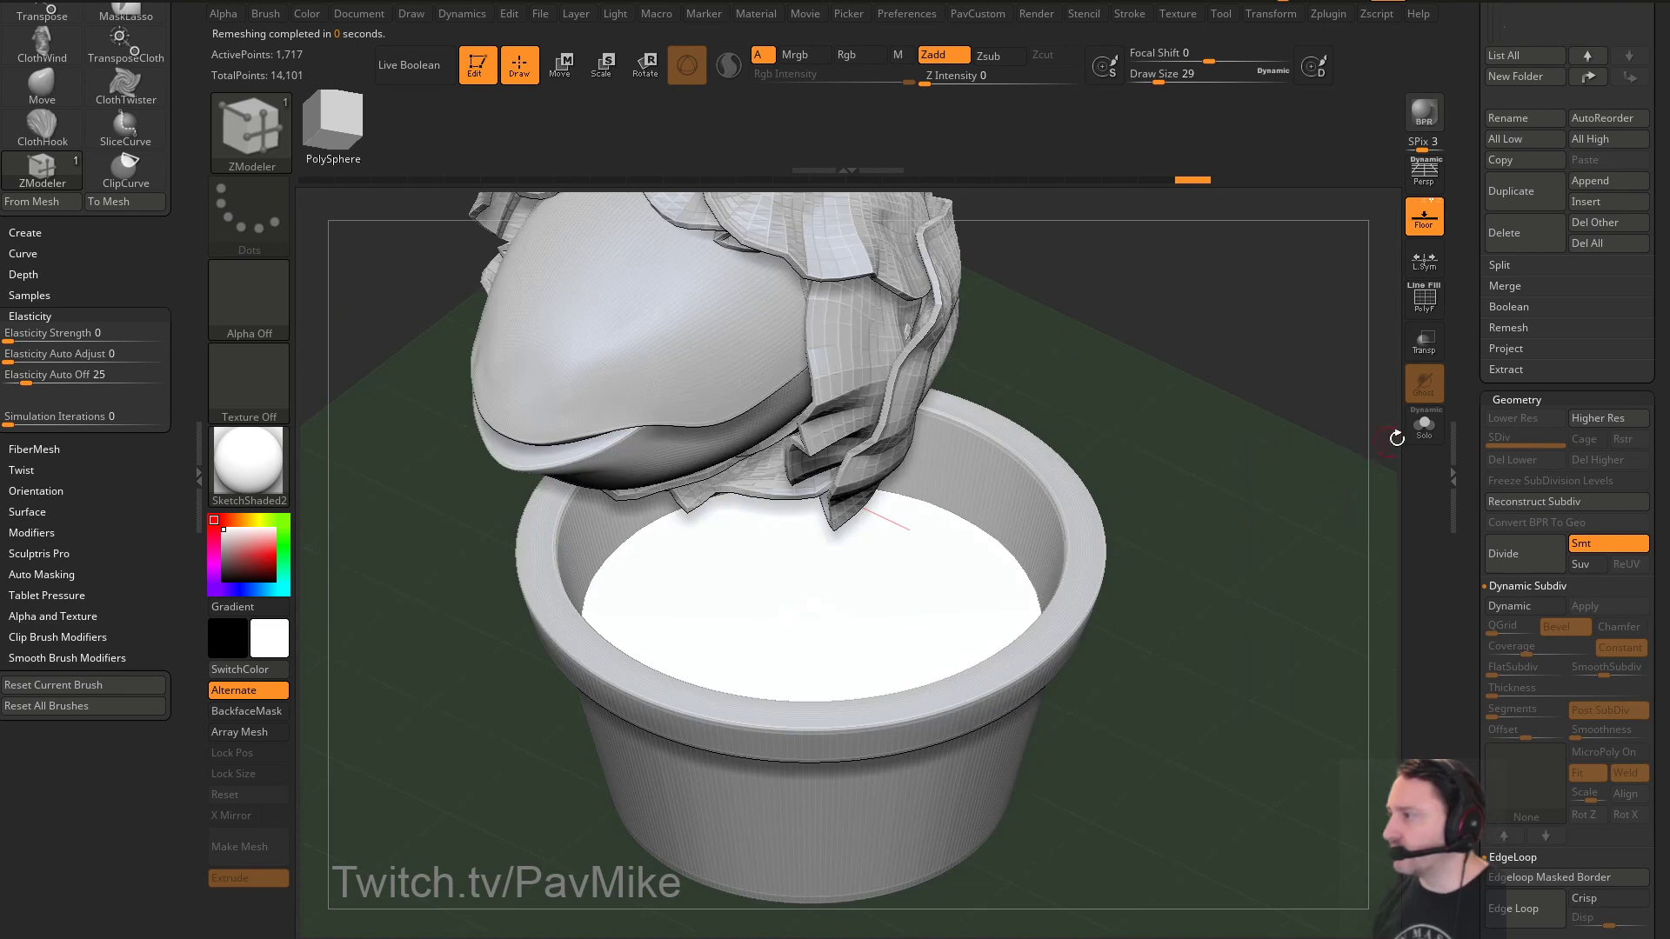
Isolate the disc's top polygroup, roughen it slightly with the Noise deformation and unhide the rest of the disc
left_click(1424, 298)
left_click(1425, 426)
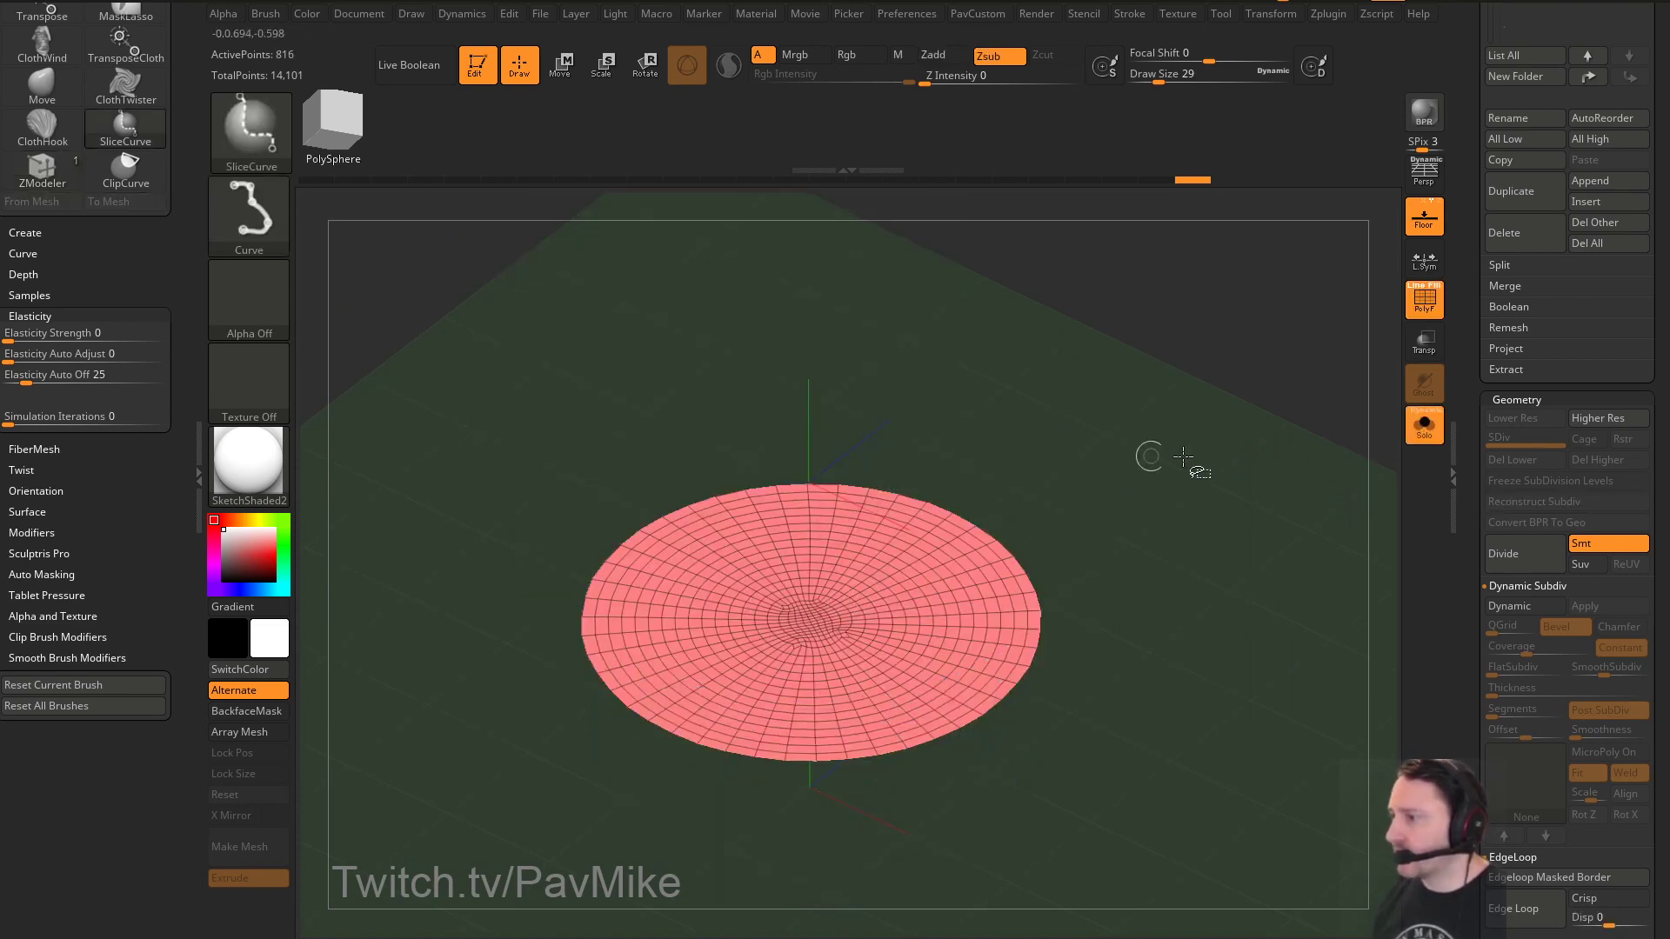
left_click_drag(1465, 572, 1464, 280)
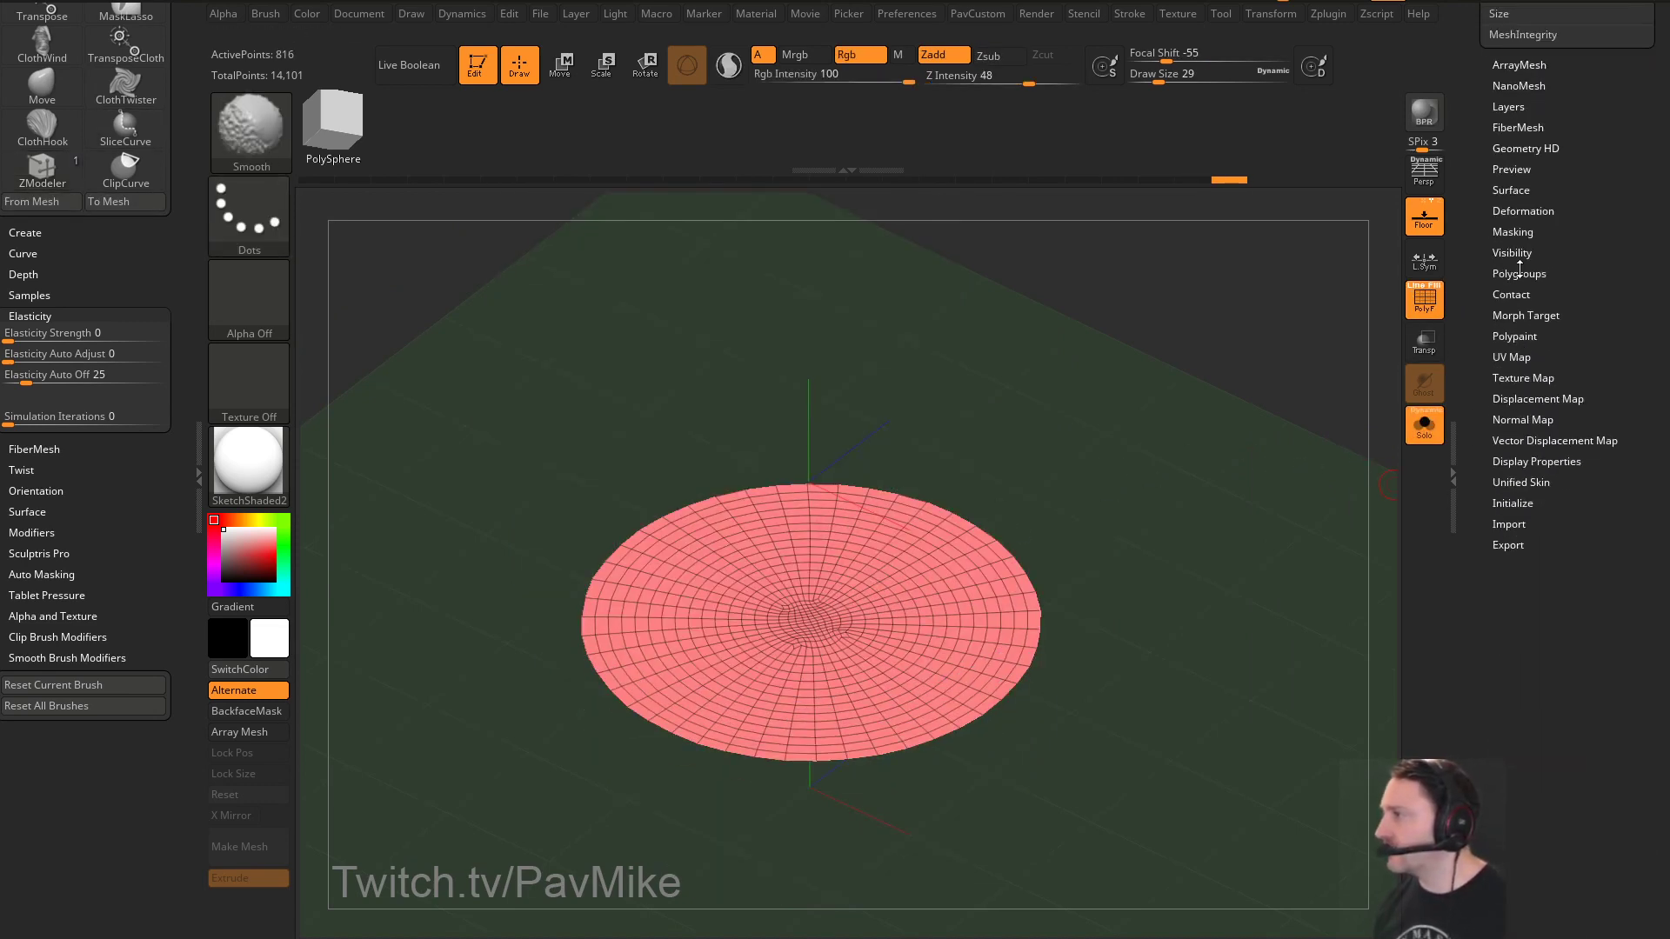
left_click(1520, 209)
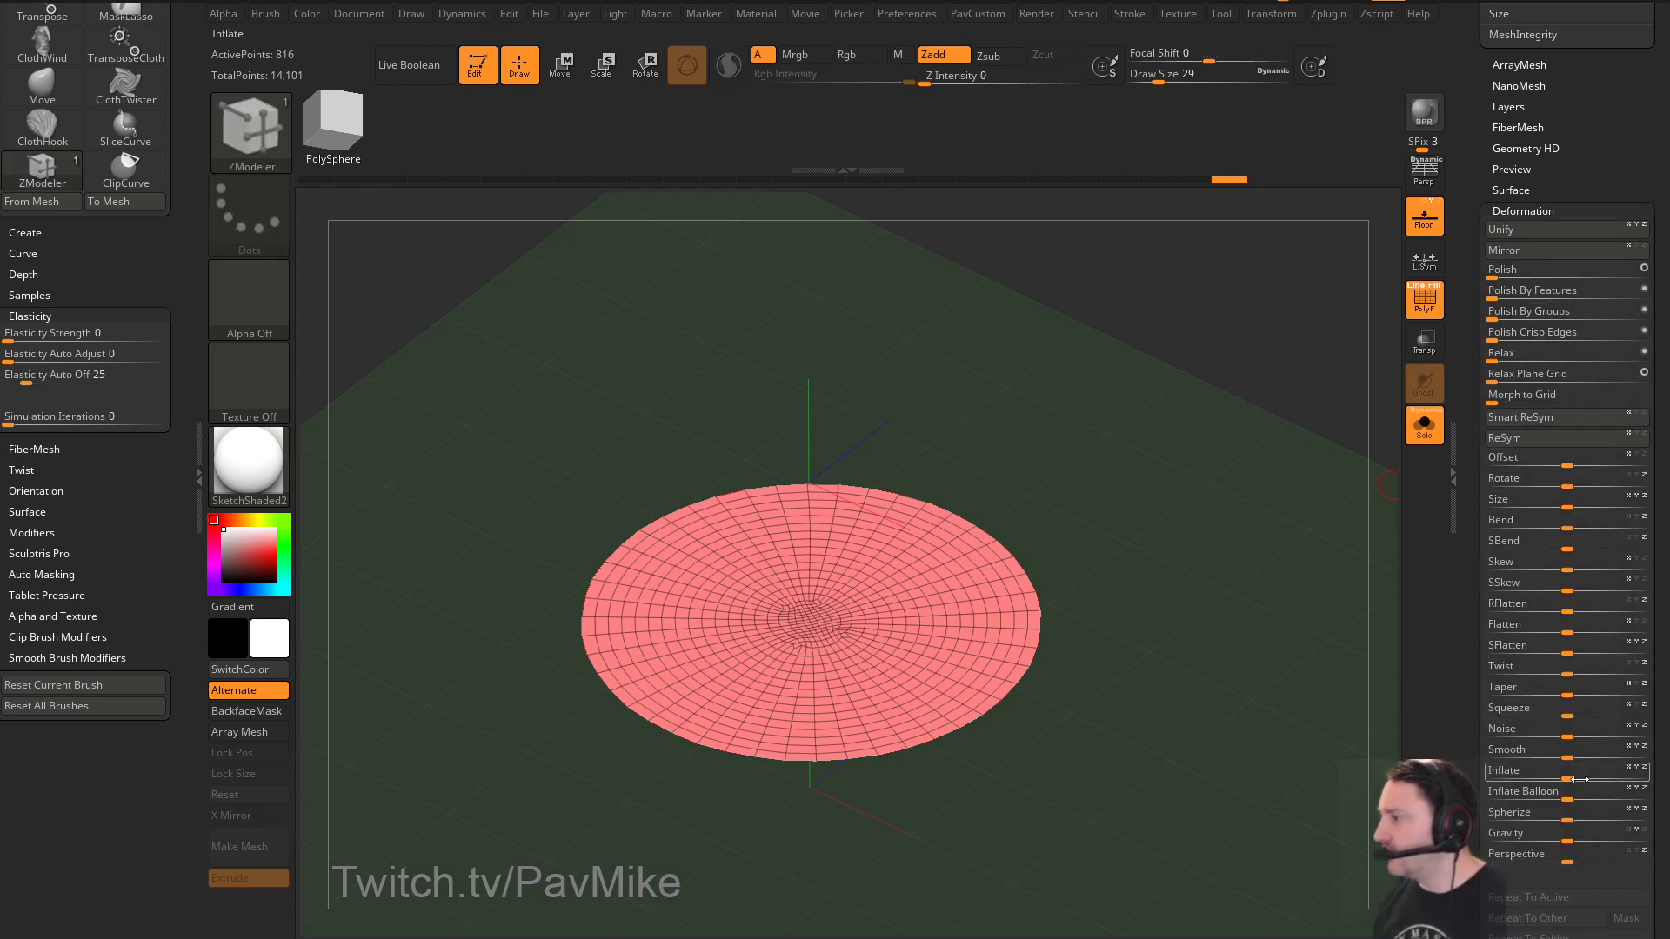
left_click_drag(1570, 733, 1592, 734)
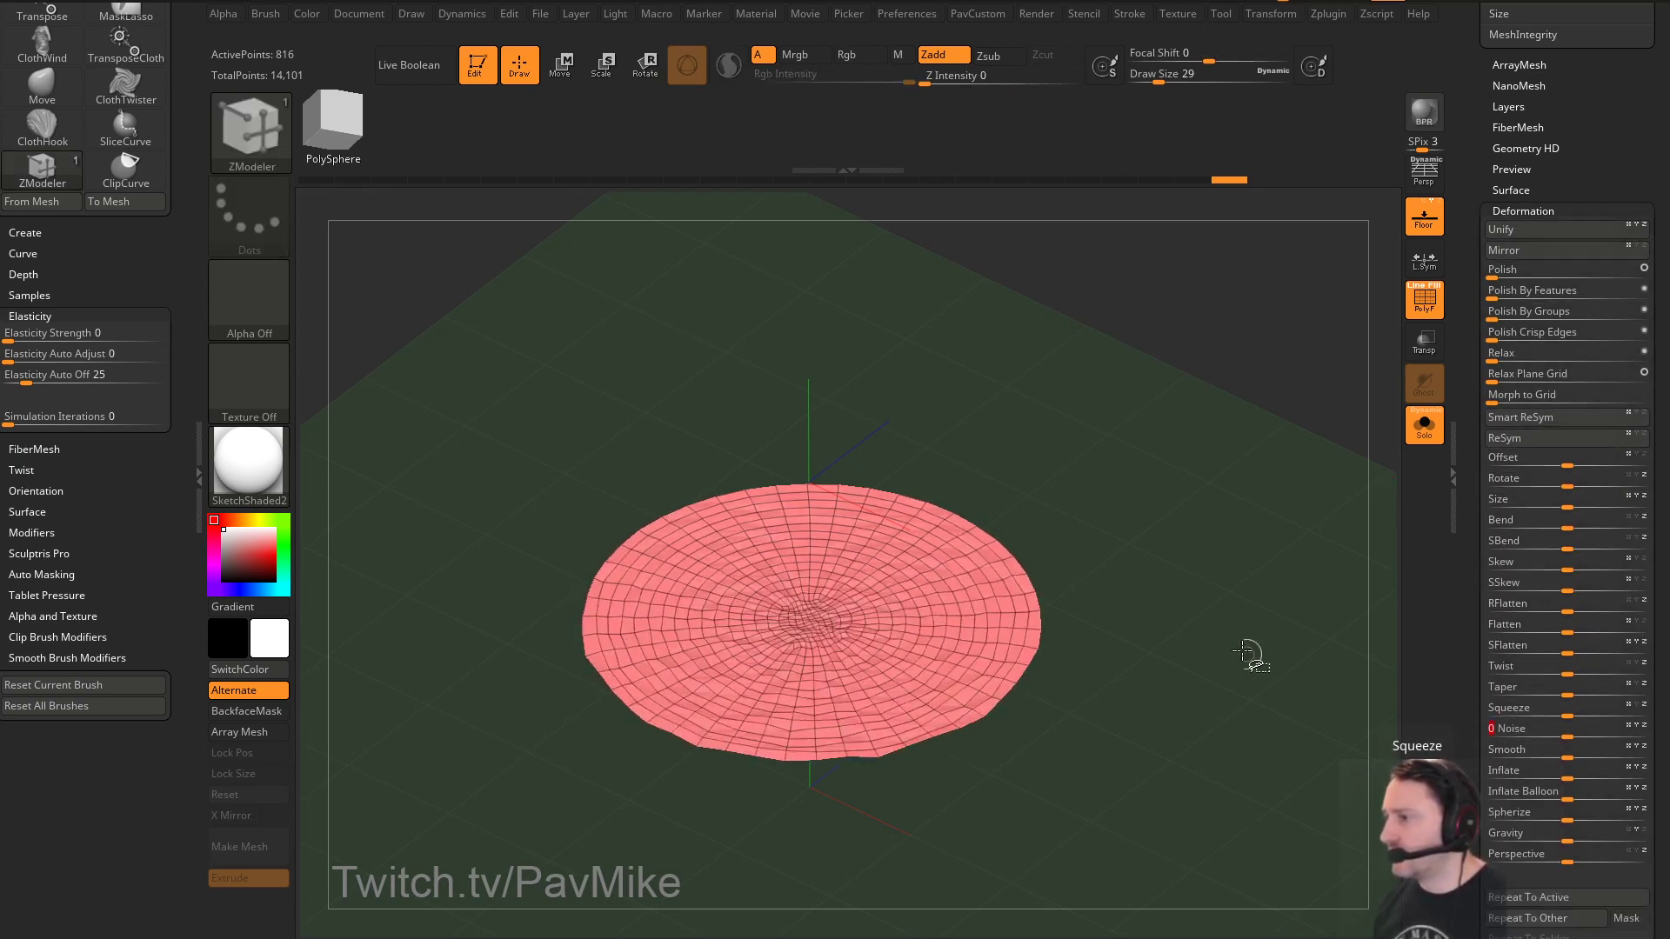
left_click(1253, 648, "ctrl+shift")
Bring back the full model without wireframe and inspect the roughened fill surface inside the pot
left_click(1423, 424)
left_click(1424, 298)
left_click_drag(1260, 425, 745, 614)
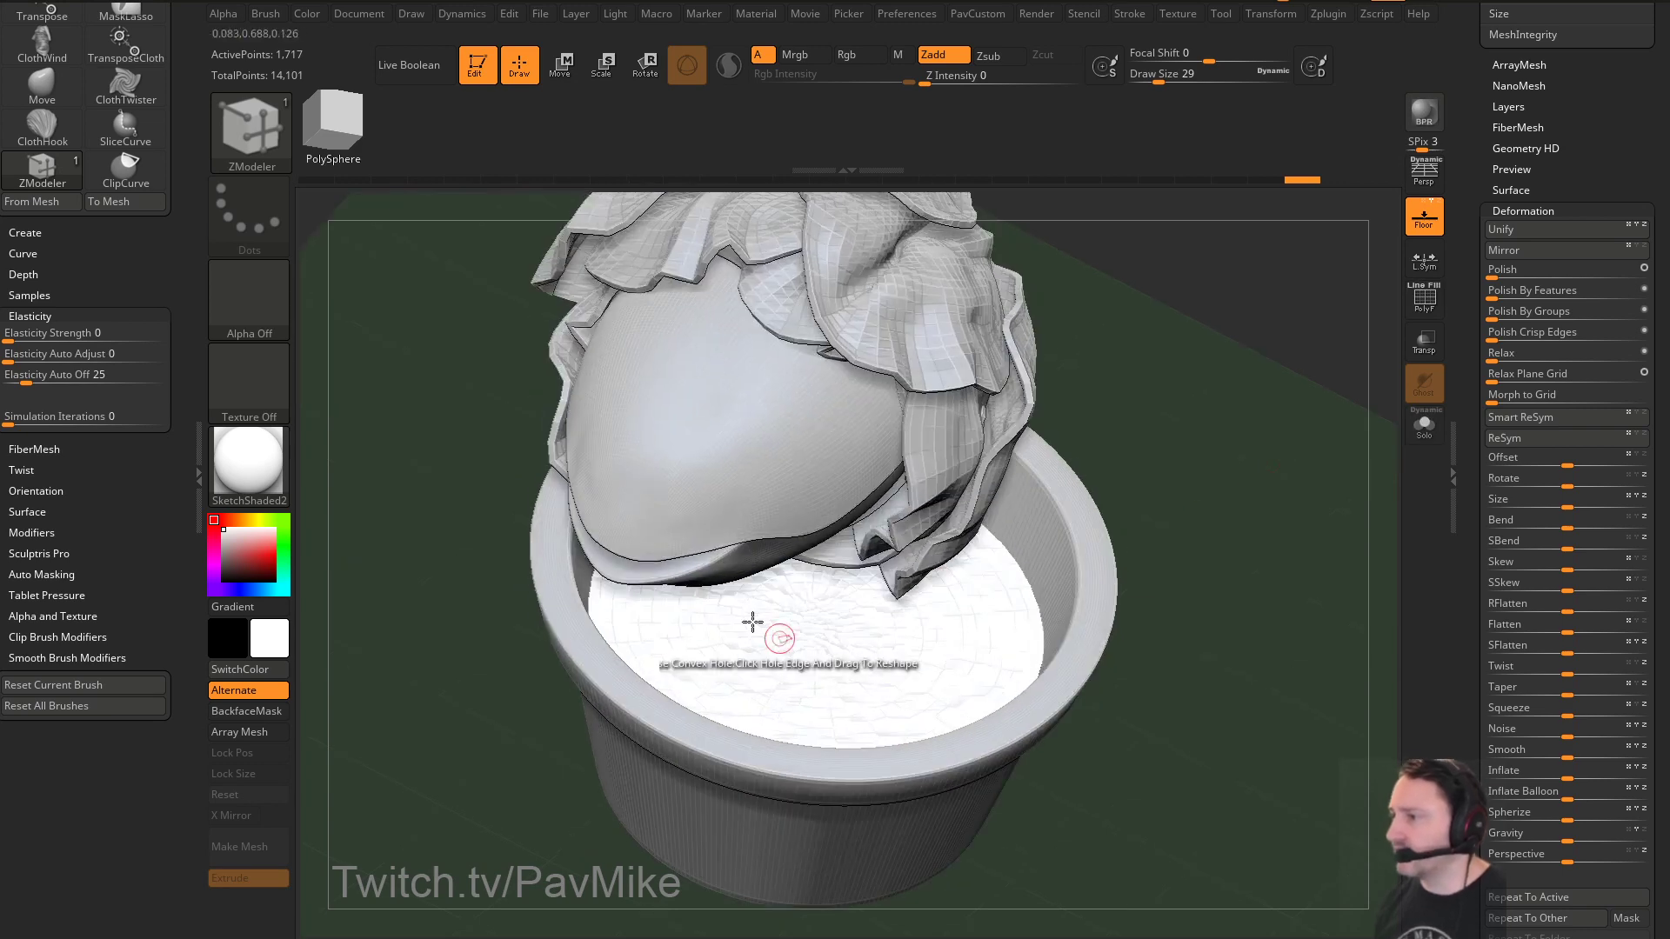
left_click_drag(1200, 481, 1229, 458)
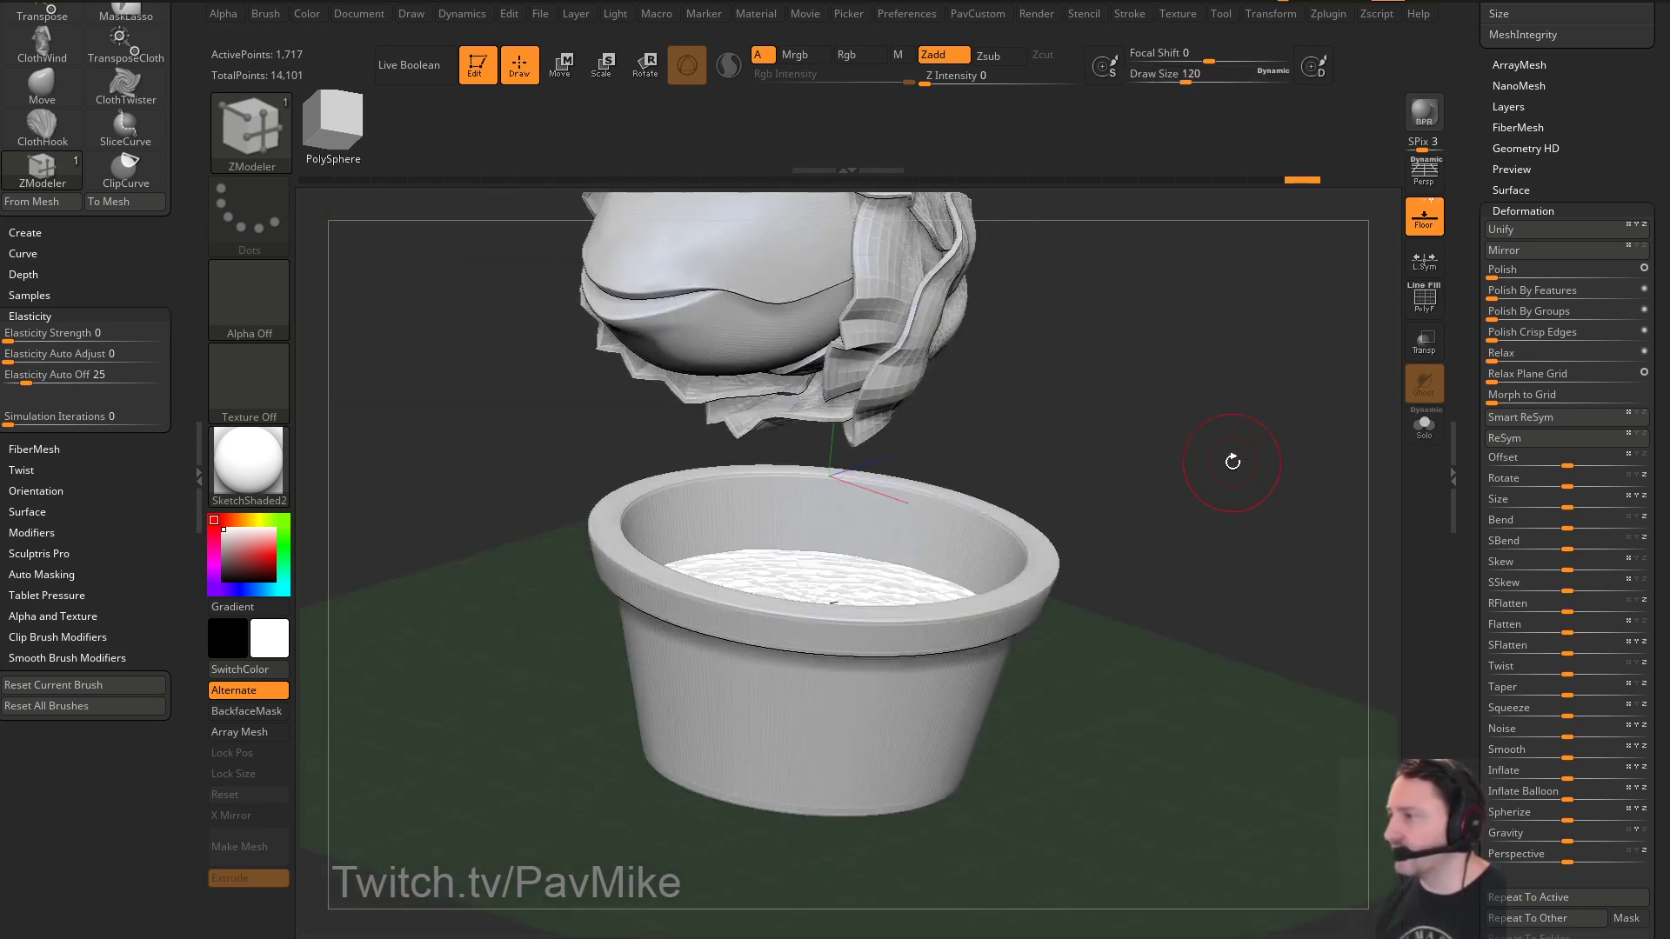
Switch from the ZModeler brush to the Standard brush
left_click_drag(1468, 412, 1468, 739)
left_click_drag(1204, 483, 1140, 545)
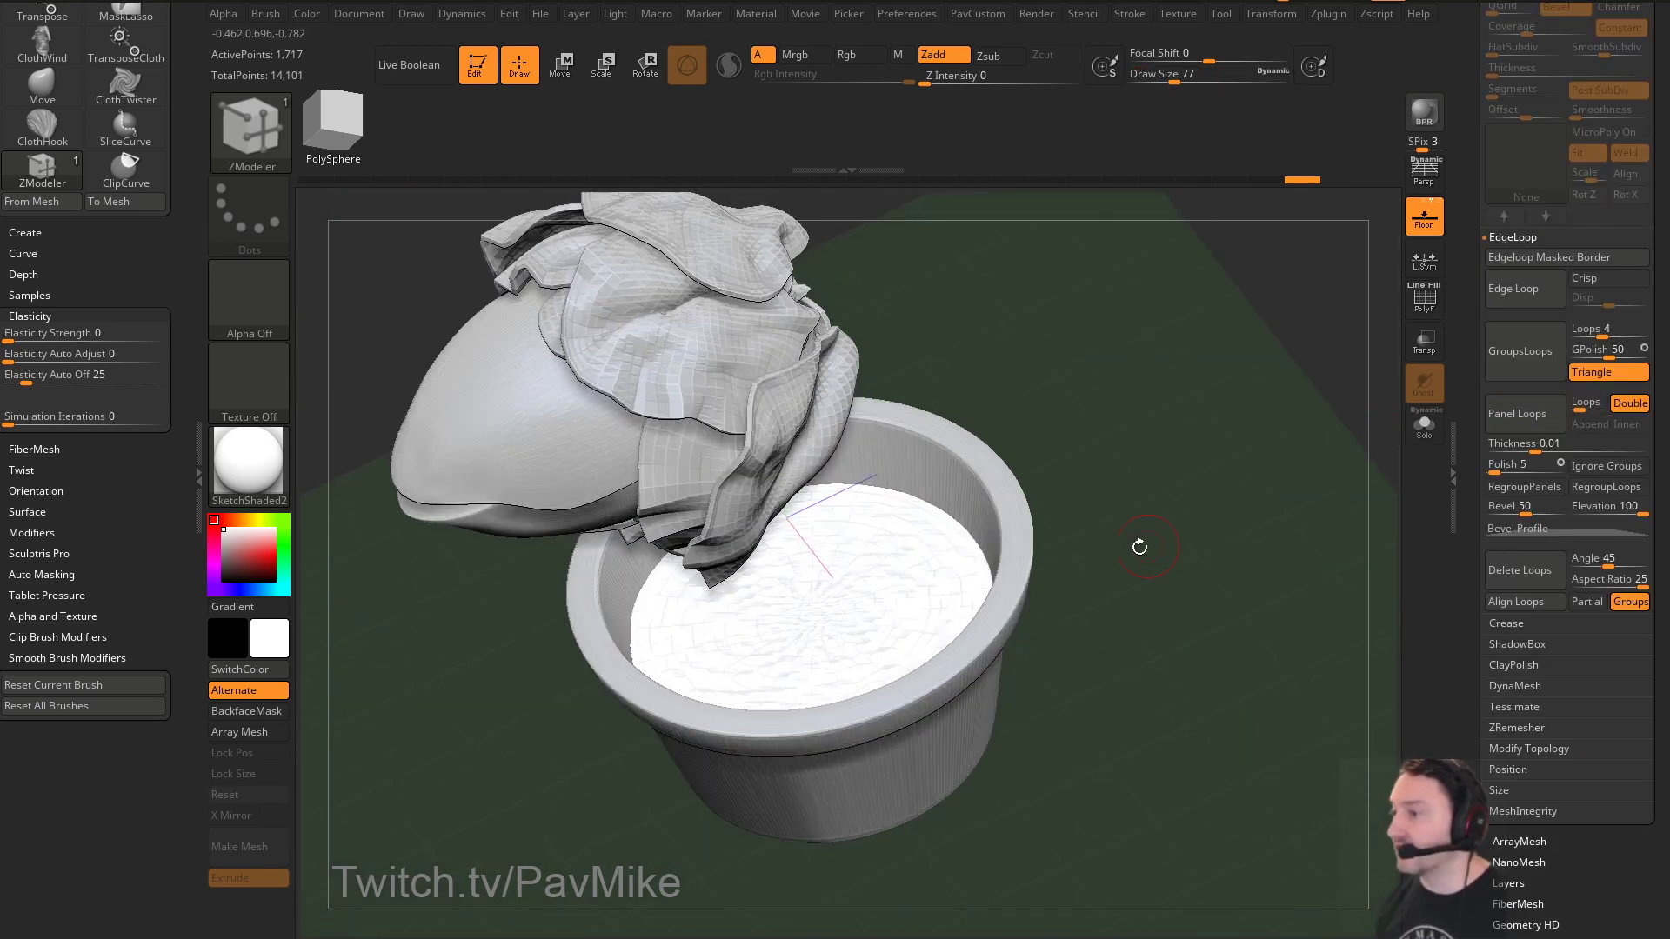
left_click_drag(1087, 609, 1249, 447)
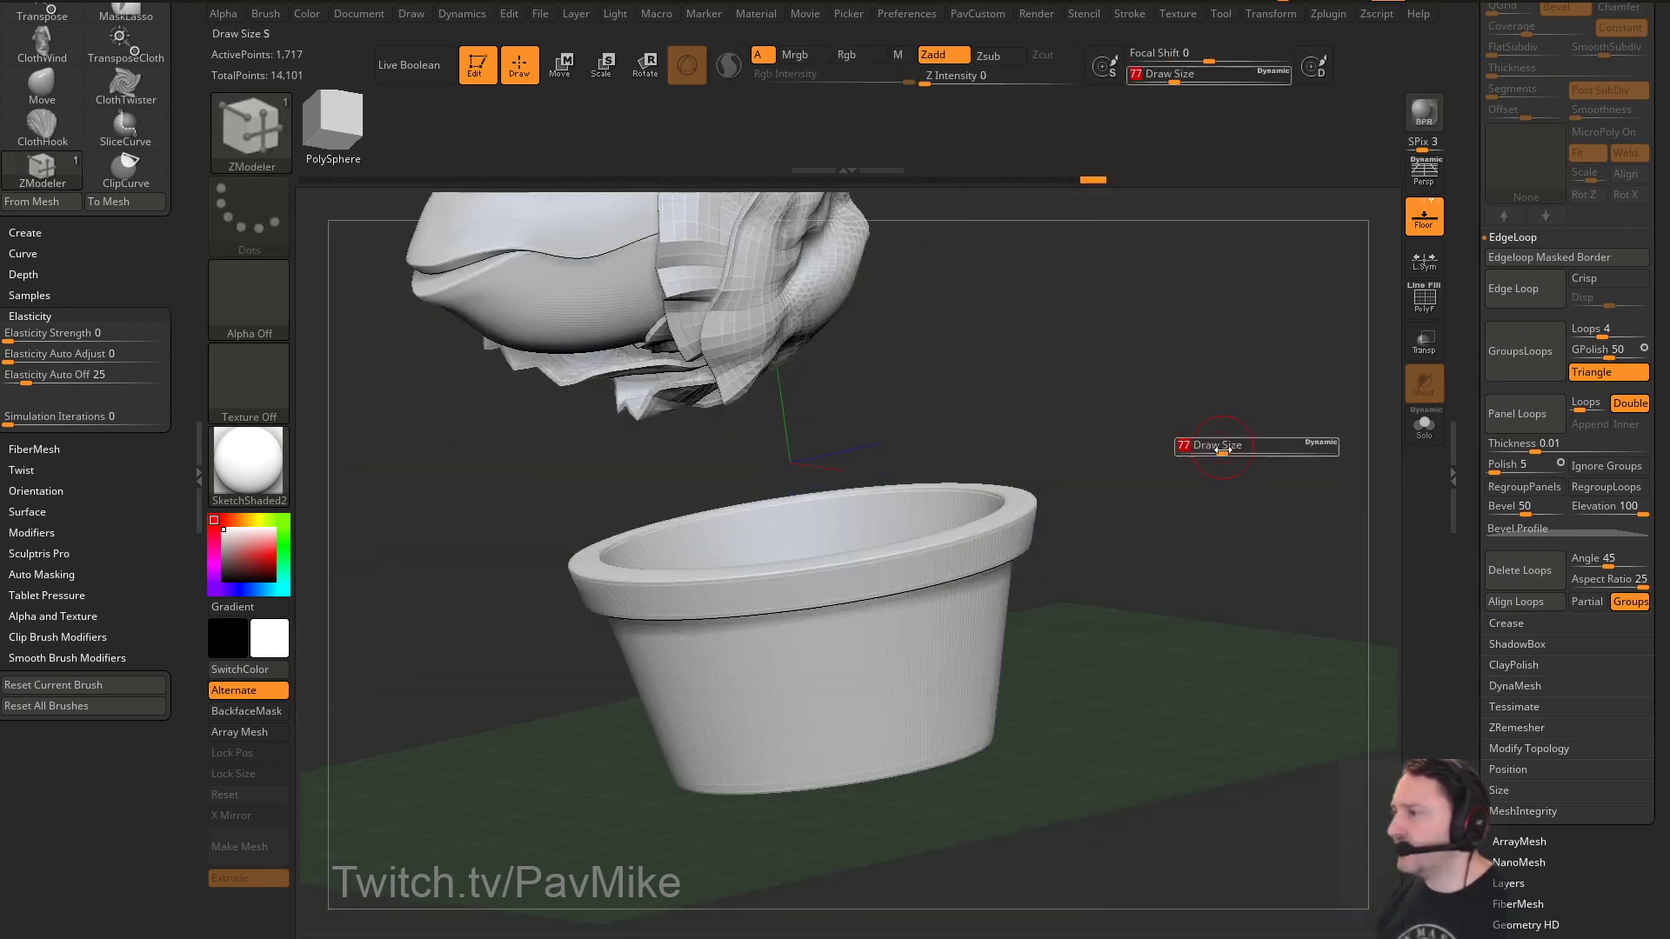
left_click_drag(1467, 392, 1349, 717)
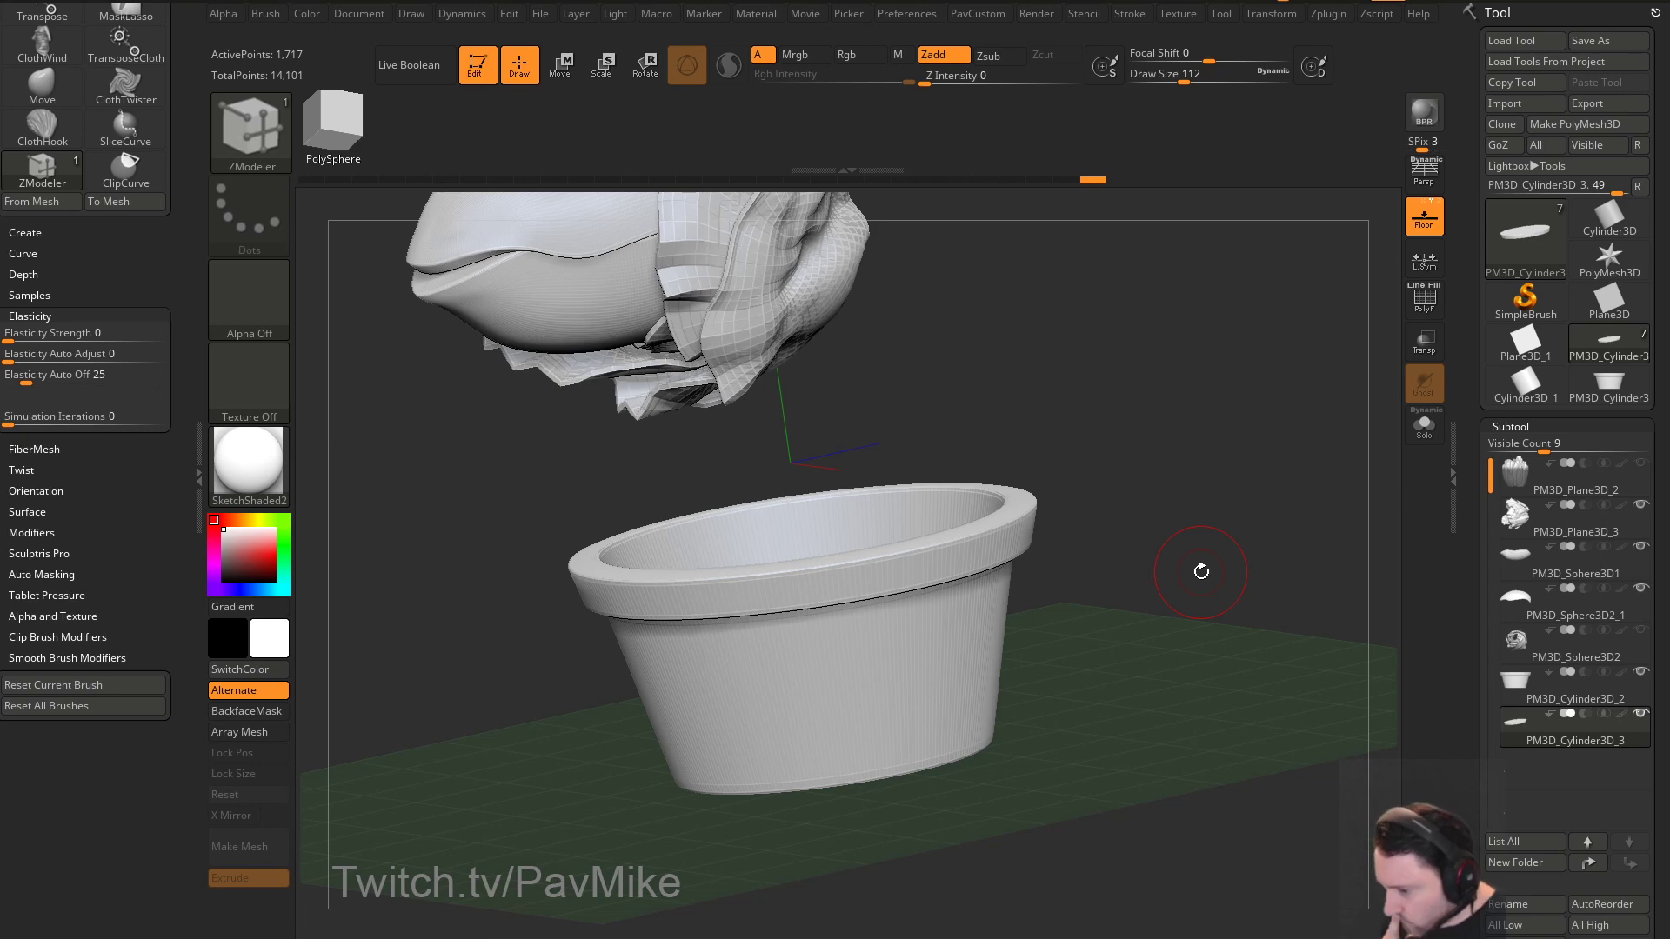
mouse_move(1172, 429)
left_mouse_down()
mouse_move(1200, 440)
mouse_move(1159, 452)
left_mouse_up()
key("b")
key("s")
key("t")
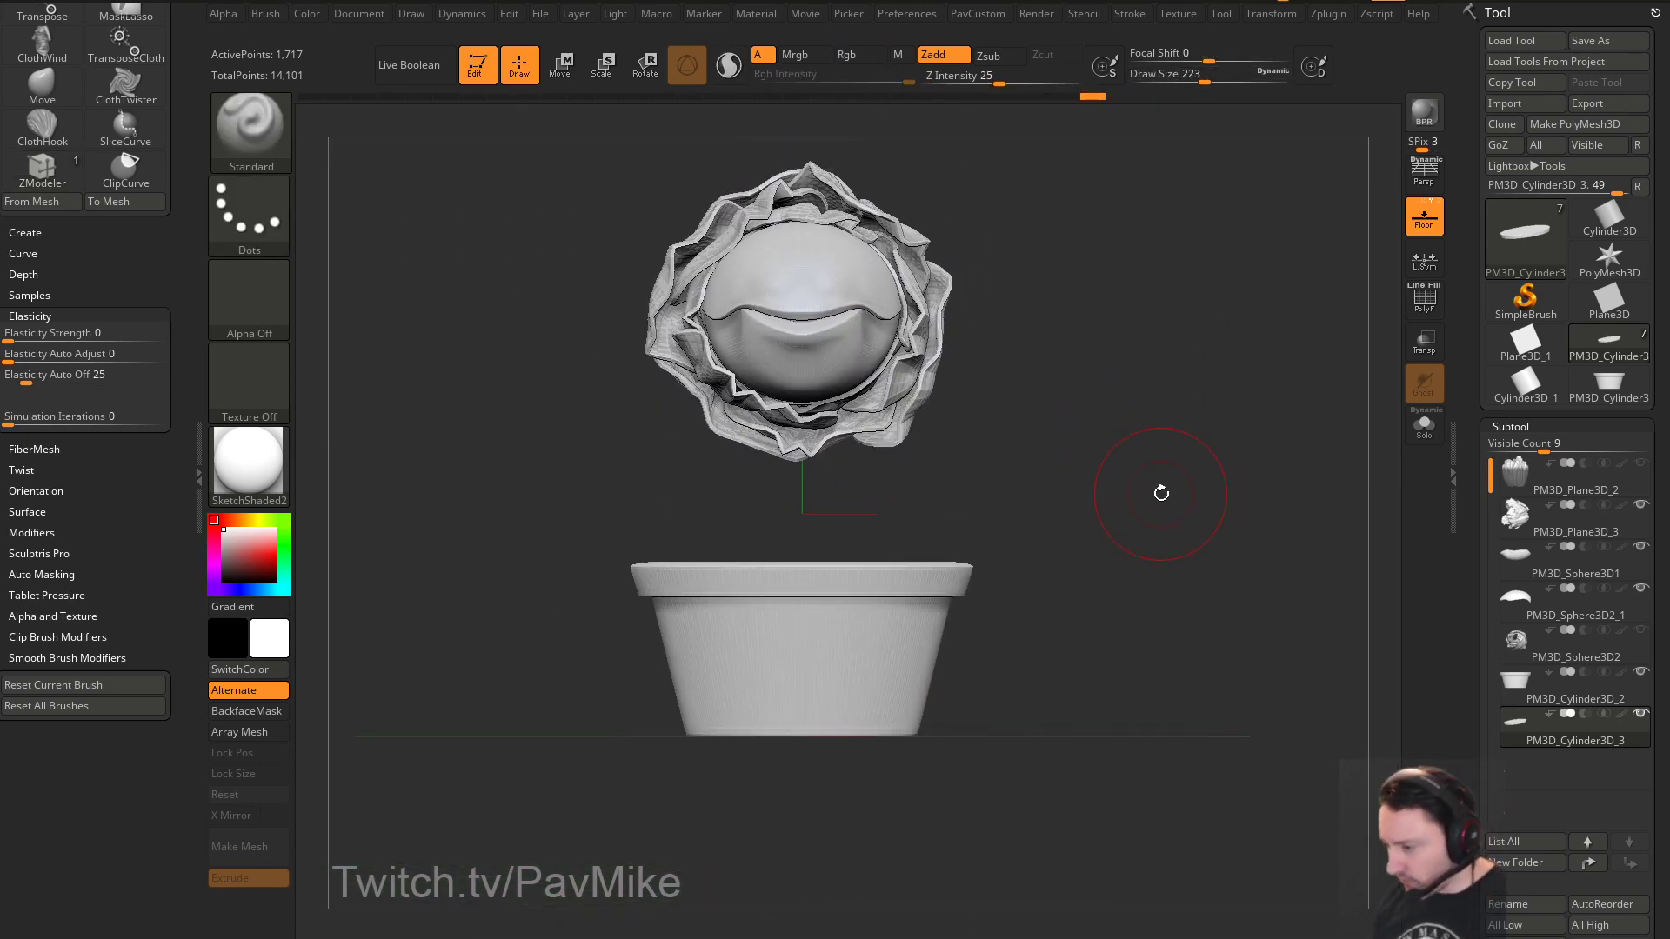
left_click_drag(1146, 507, 1147, 525, "alt")
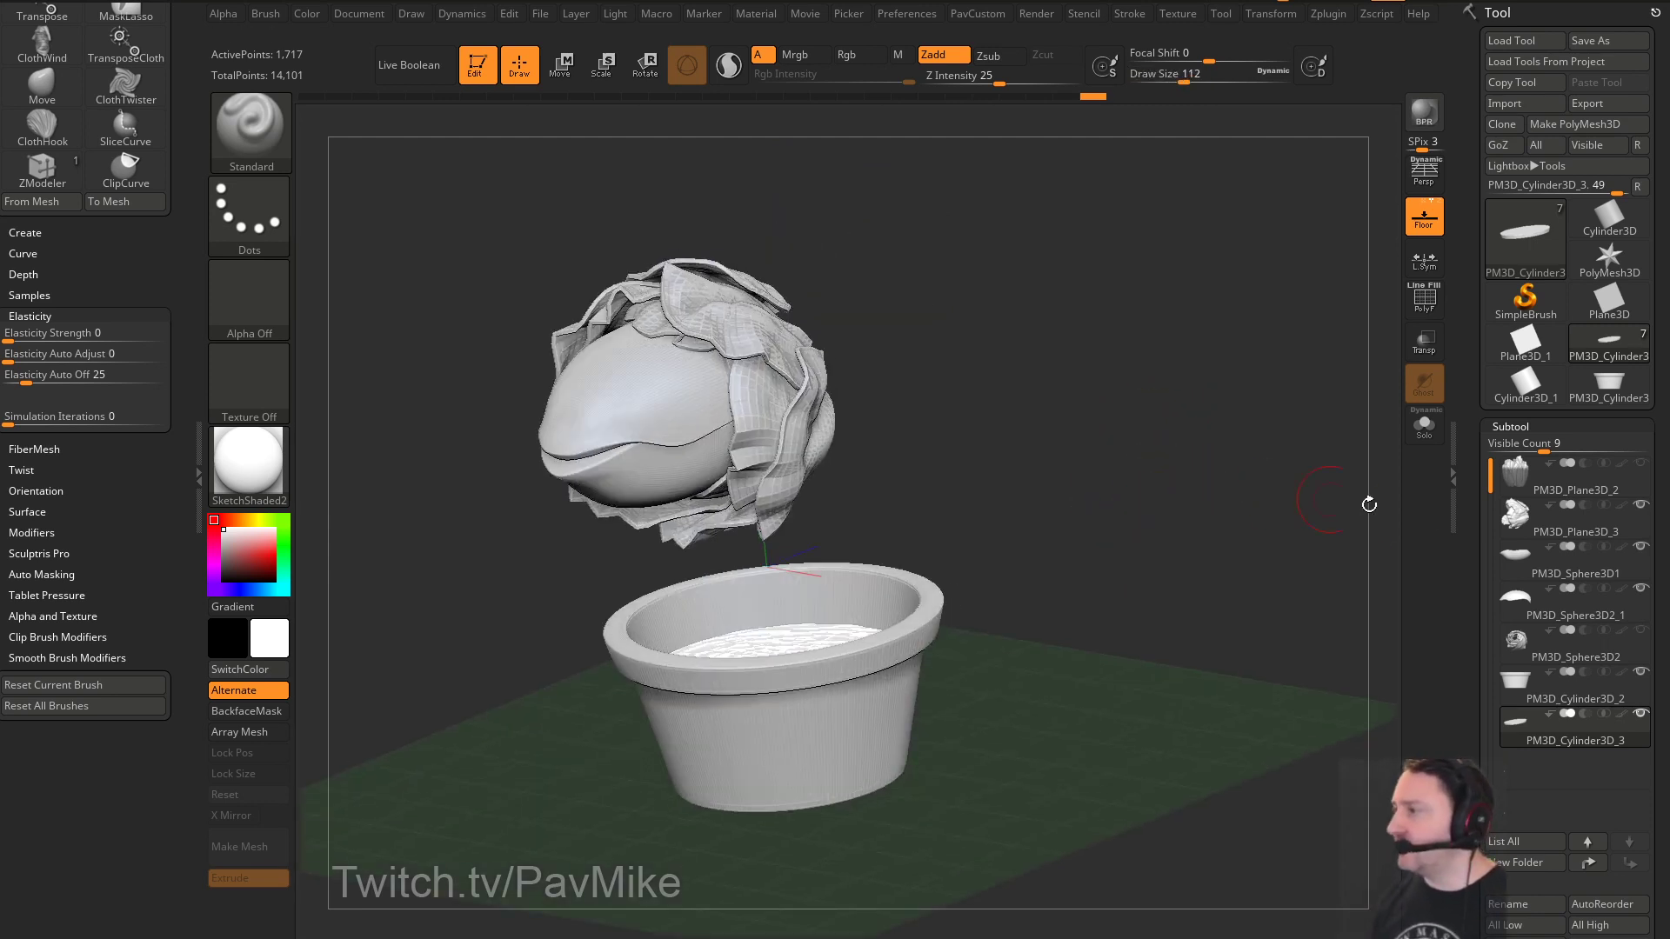
Append a ZSphere to the potted plant as a new subtool and select it
scroll(1558, 477, "down", 5)
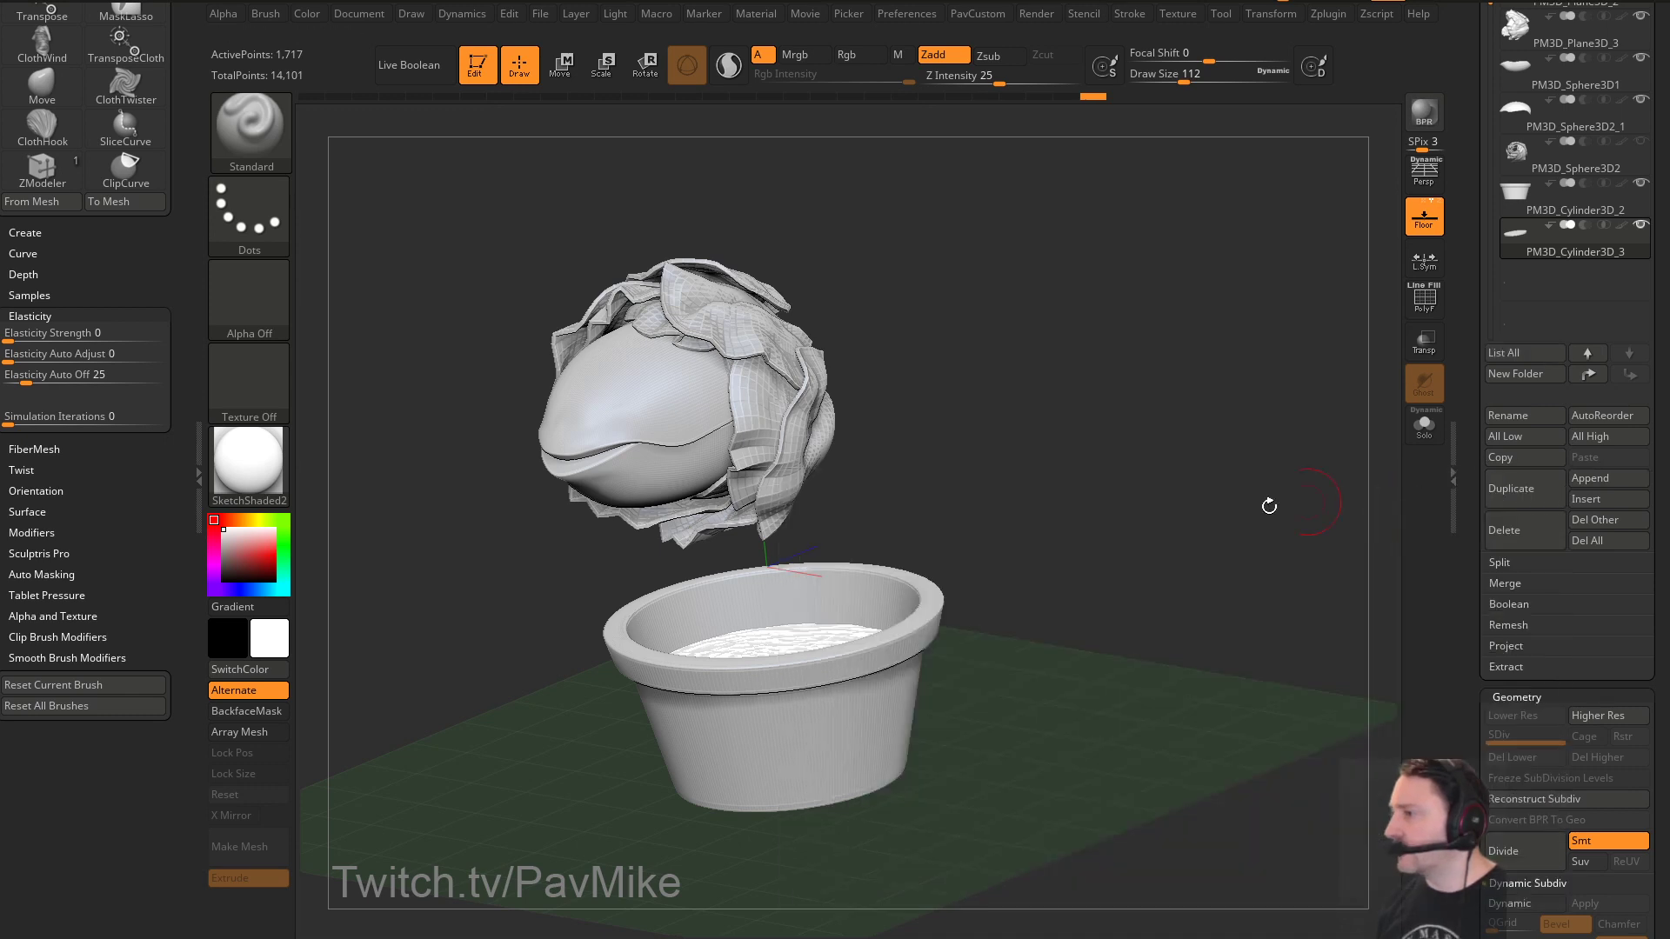
left_click(1571, 477)
left_click(1339, 628)
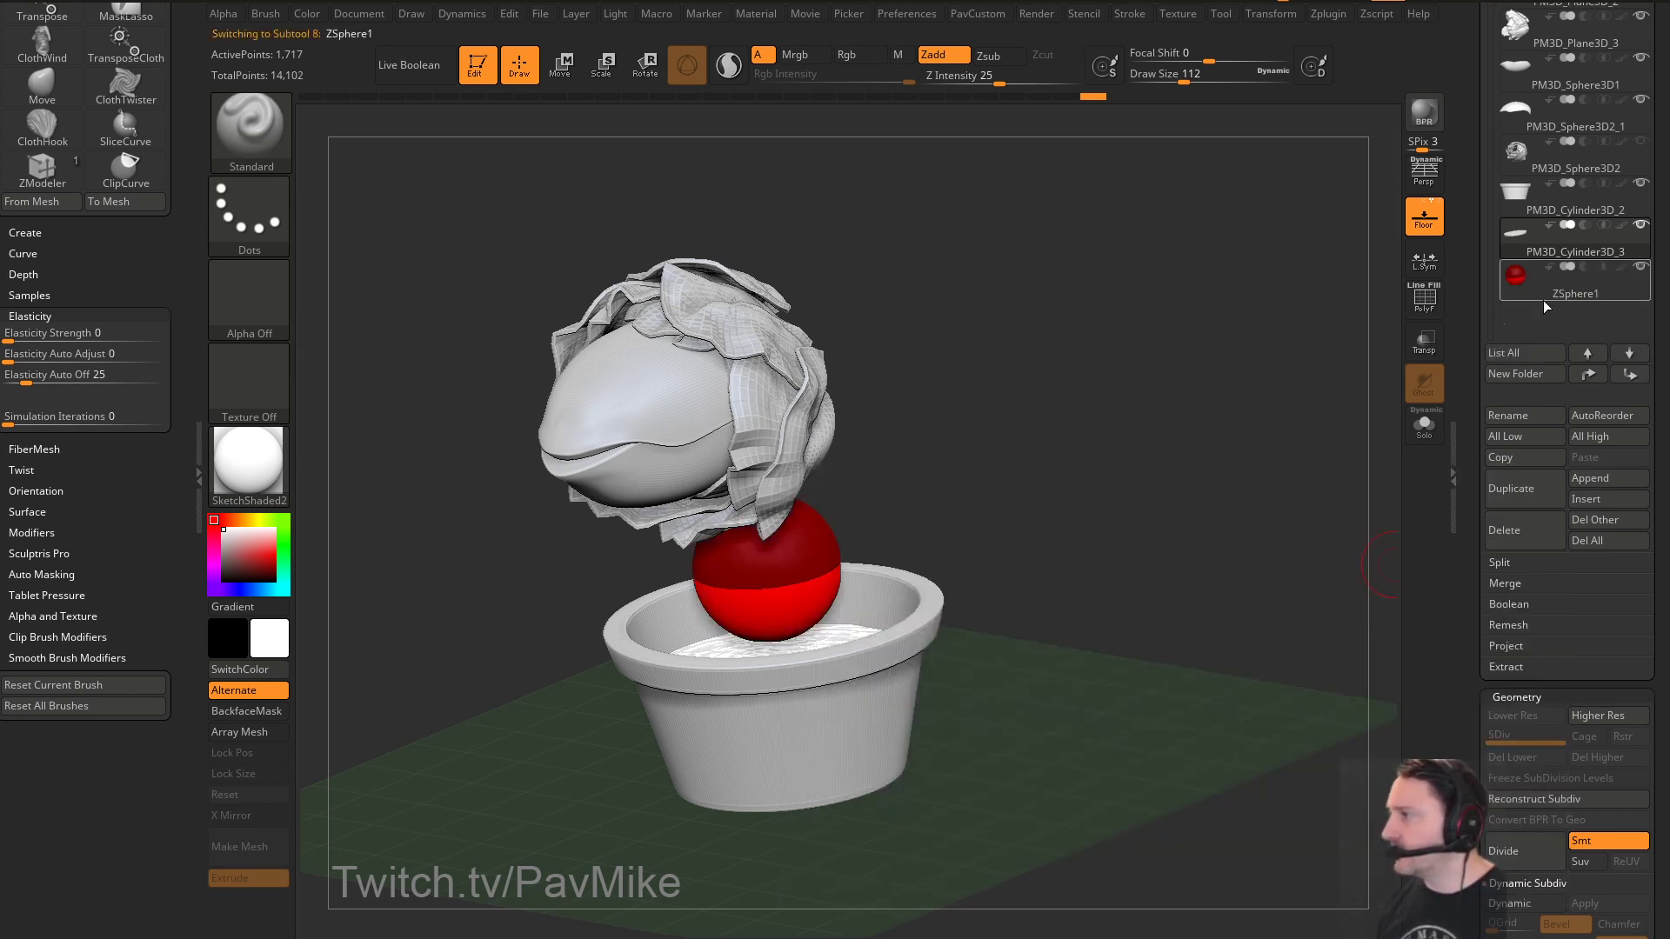
left_click_drag(1217, 408, 1147, 432, "shift")
Shrink the ZSphere and move it down into the pot to serve as the stem's root
key("w")
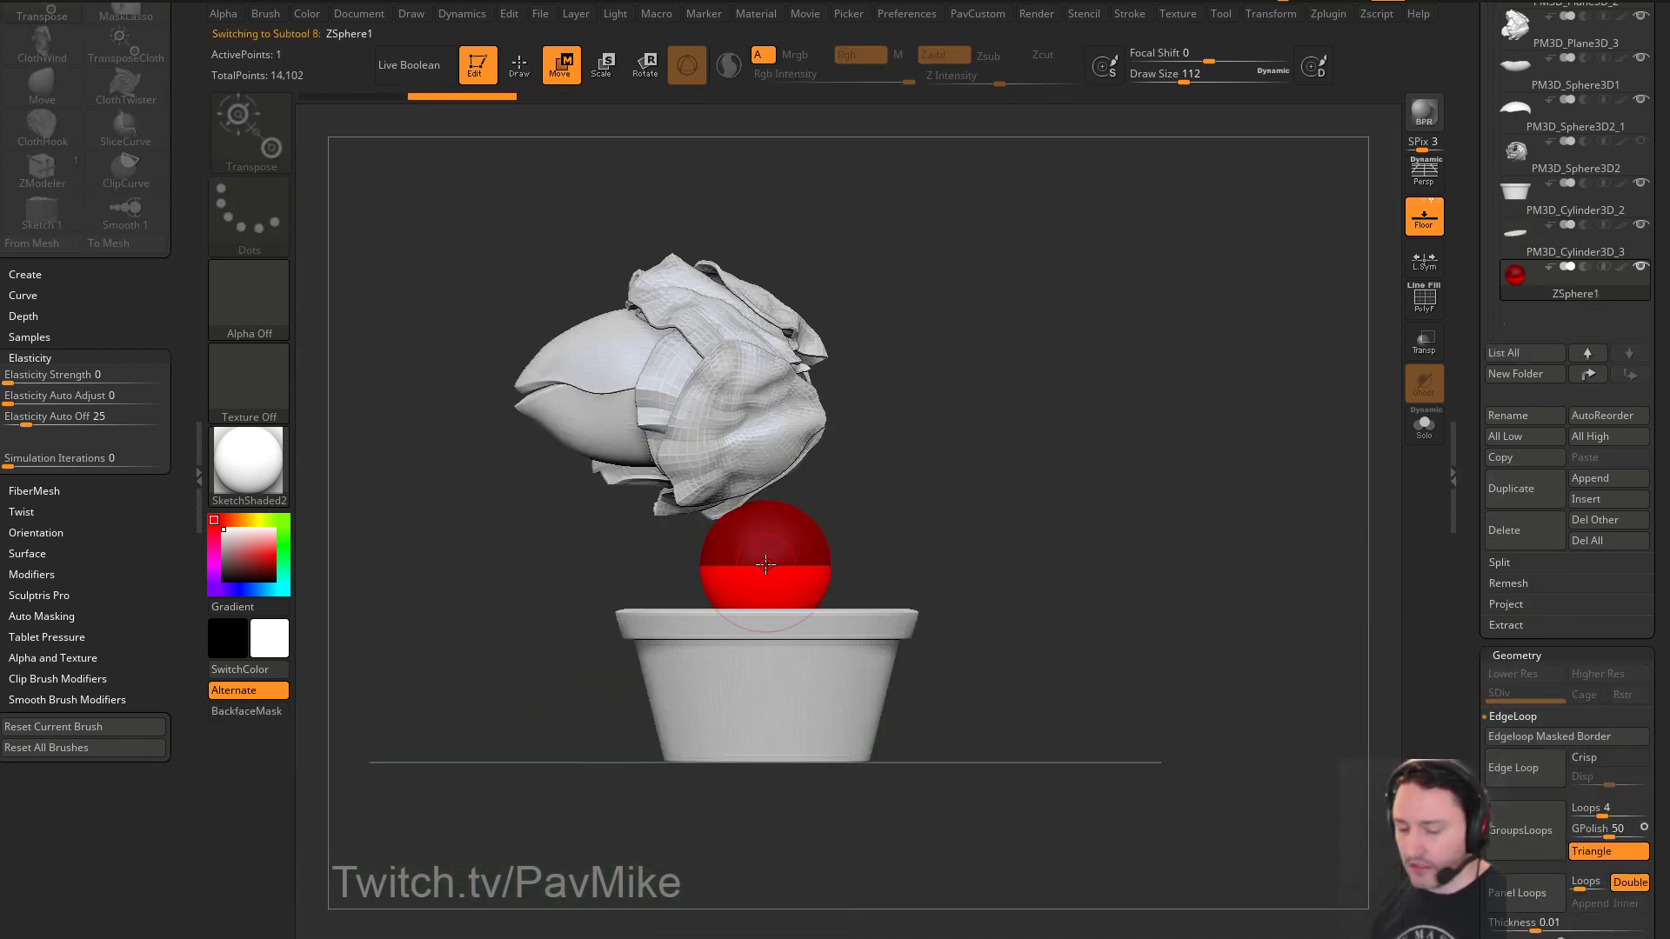
left_click_drag(925, 488, 809, 565, "shift")
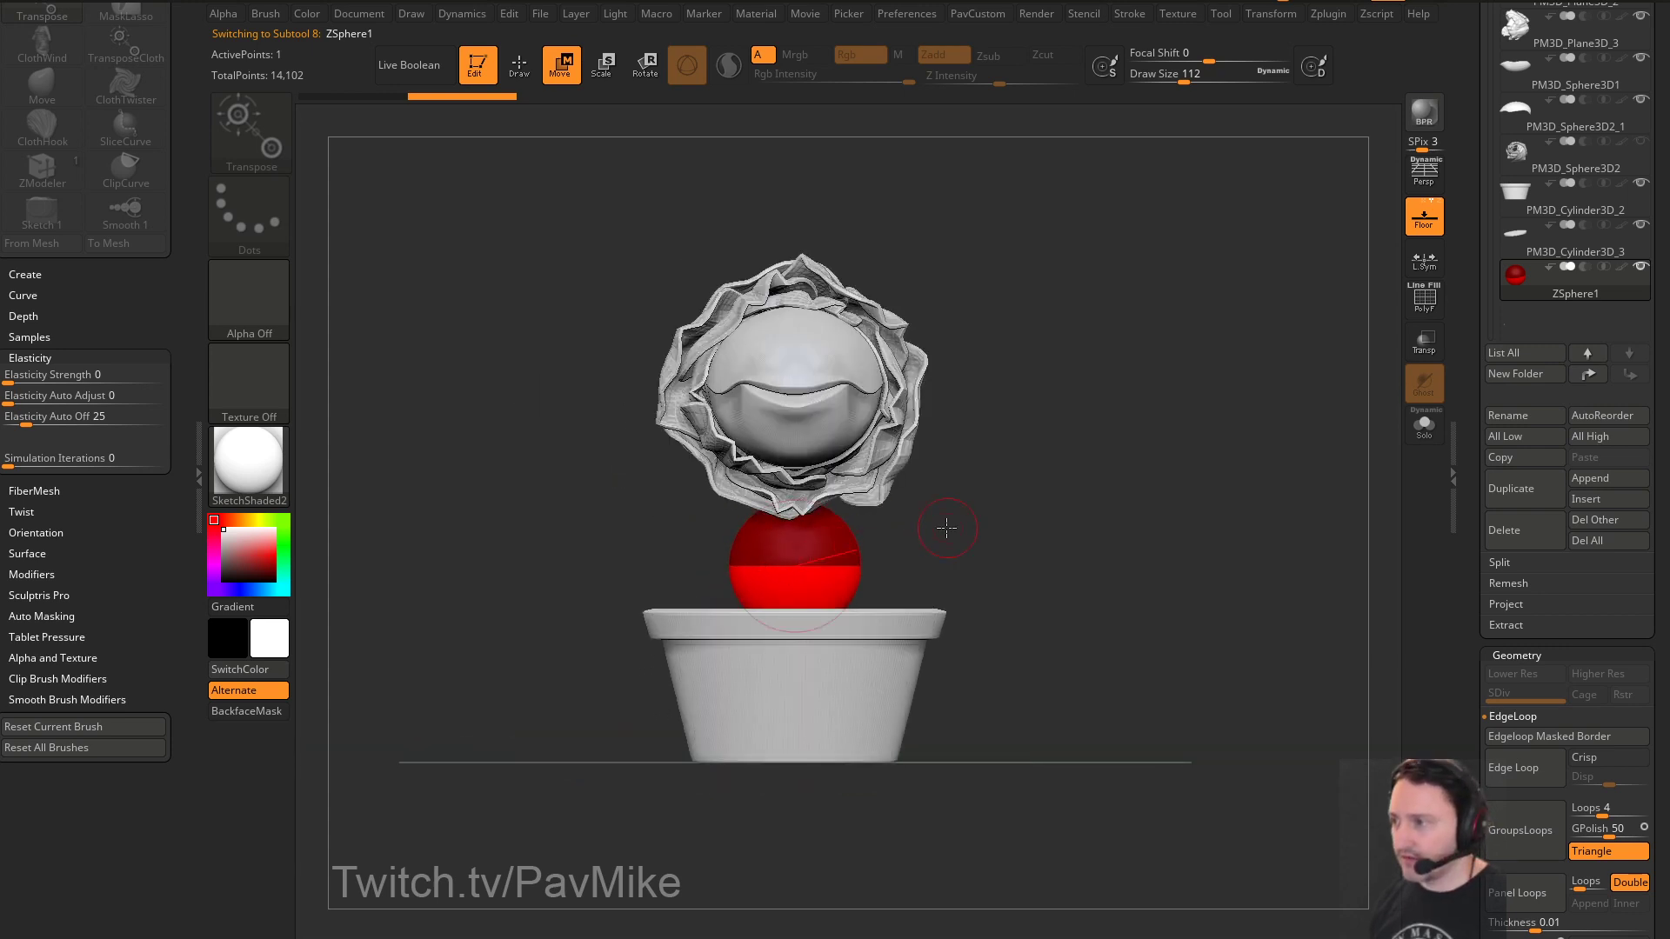
mouse_move(947, 527)
left_mouse_down("shift")
mouse_move(770, 564)
mouse_move(800, 496)
left_mouse_up("shift")
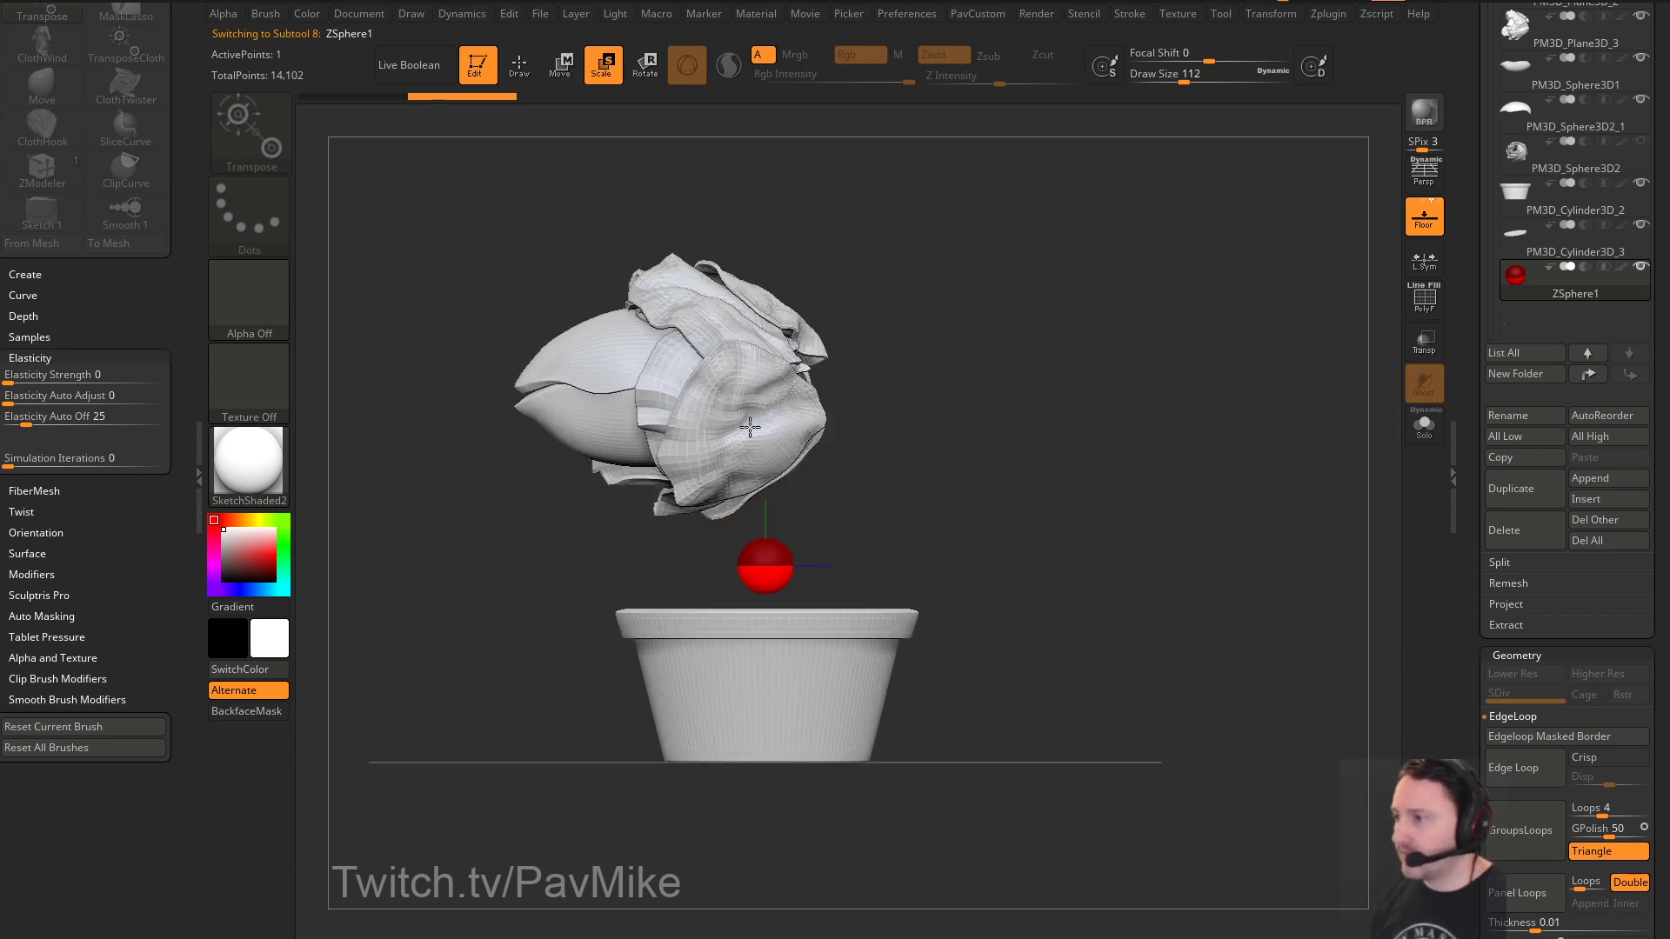
key("q")
key("w")
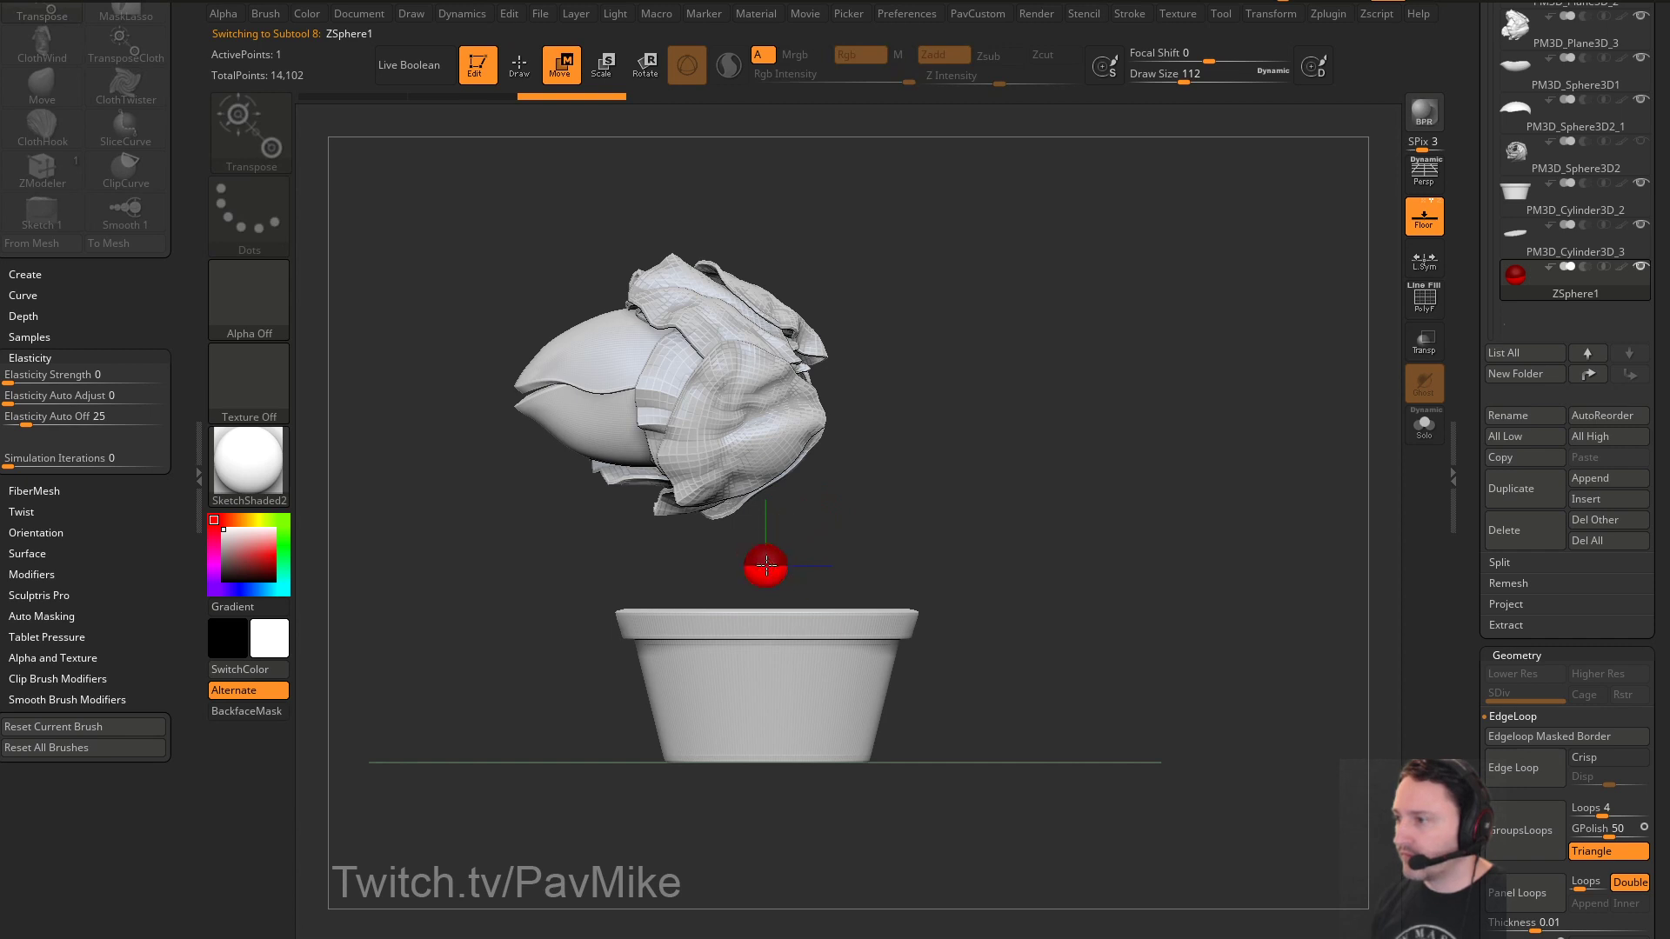
left_click_drag(763, 602, 765, 640)
Make the other subtools transparent and build a bent ZSphere chain from inside the pot up into the back of the plant's head
left_click(1424, 342)
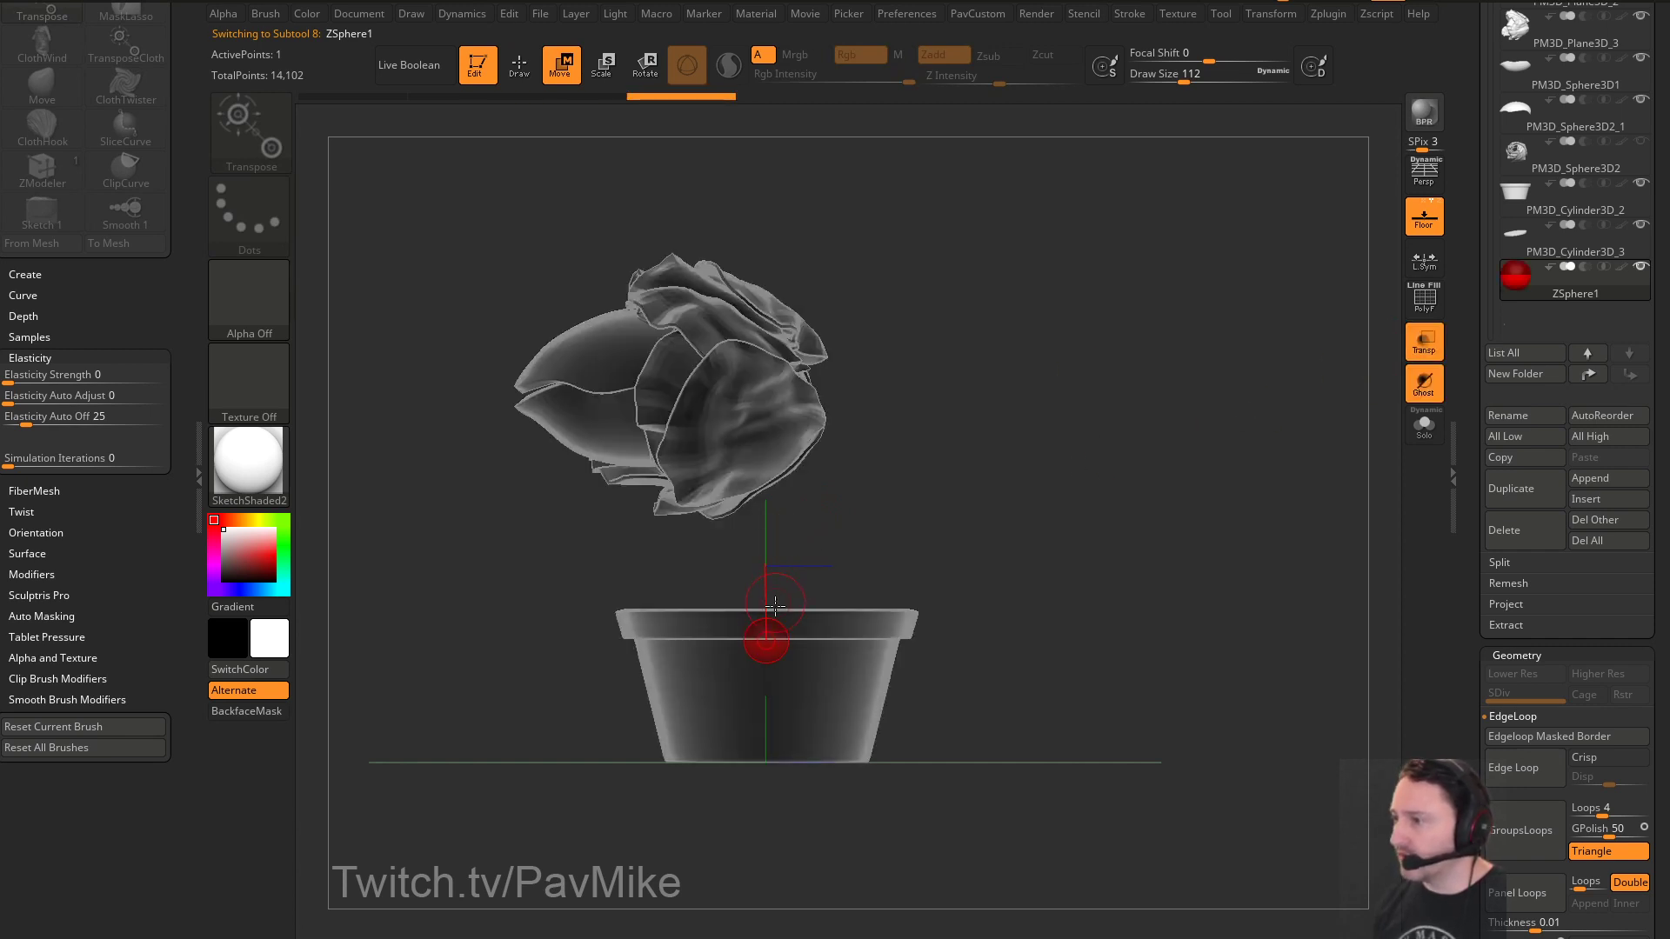
left_click_drag(877, 513, 891, 575)
key("s")
left_click_drag(891, 578, 882, 578)
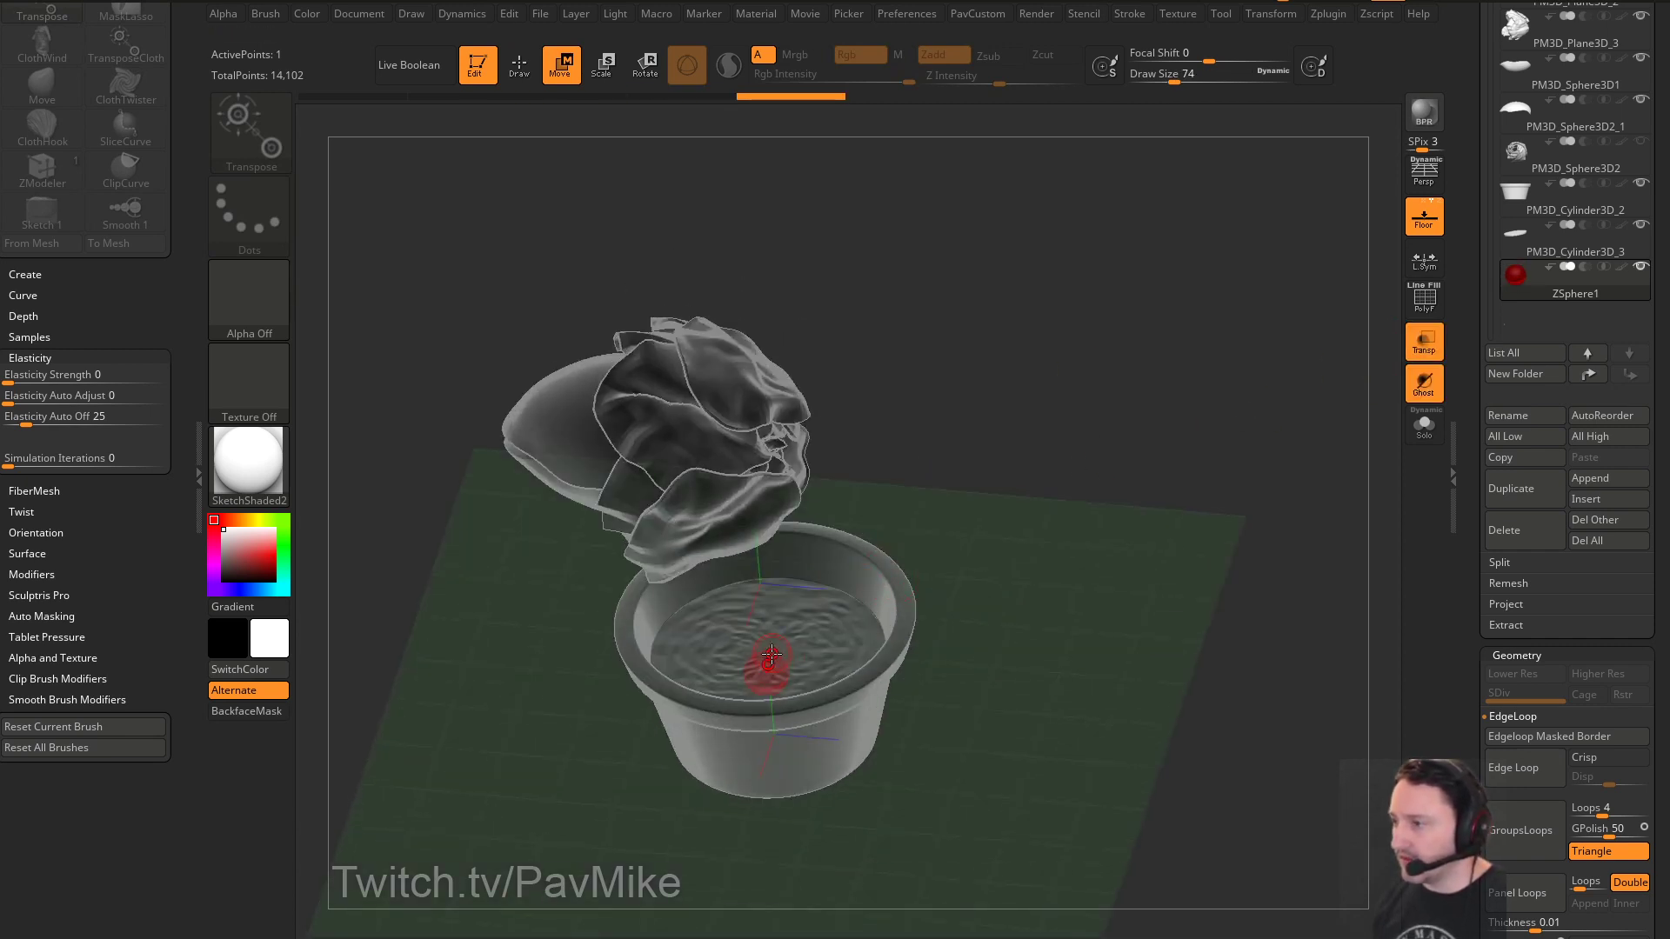
key("q")
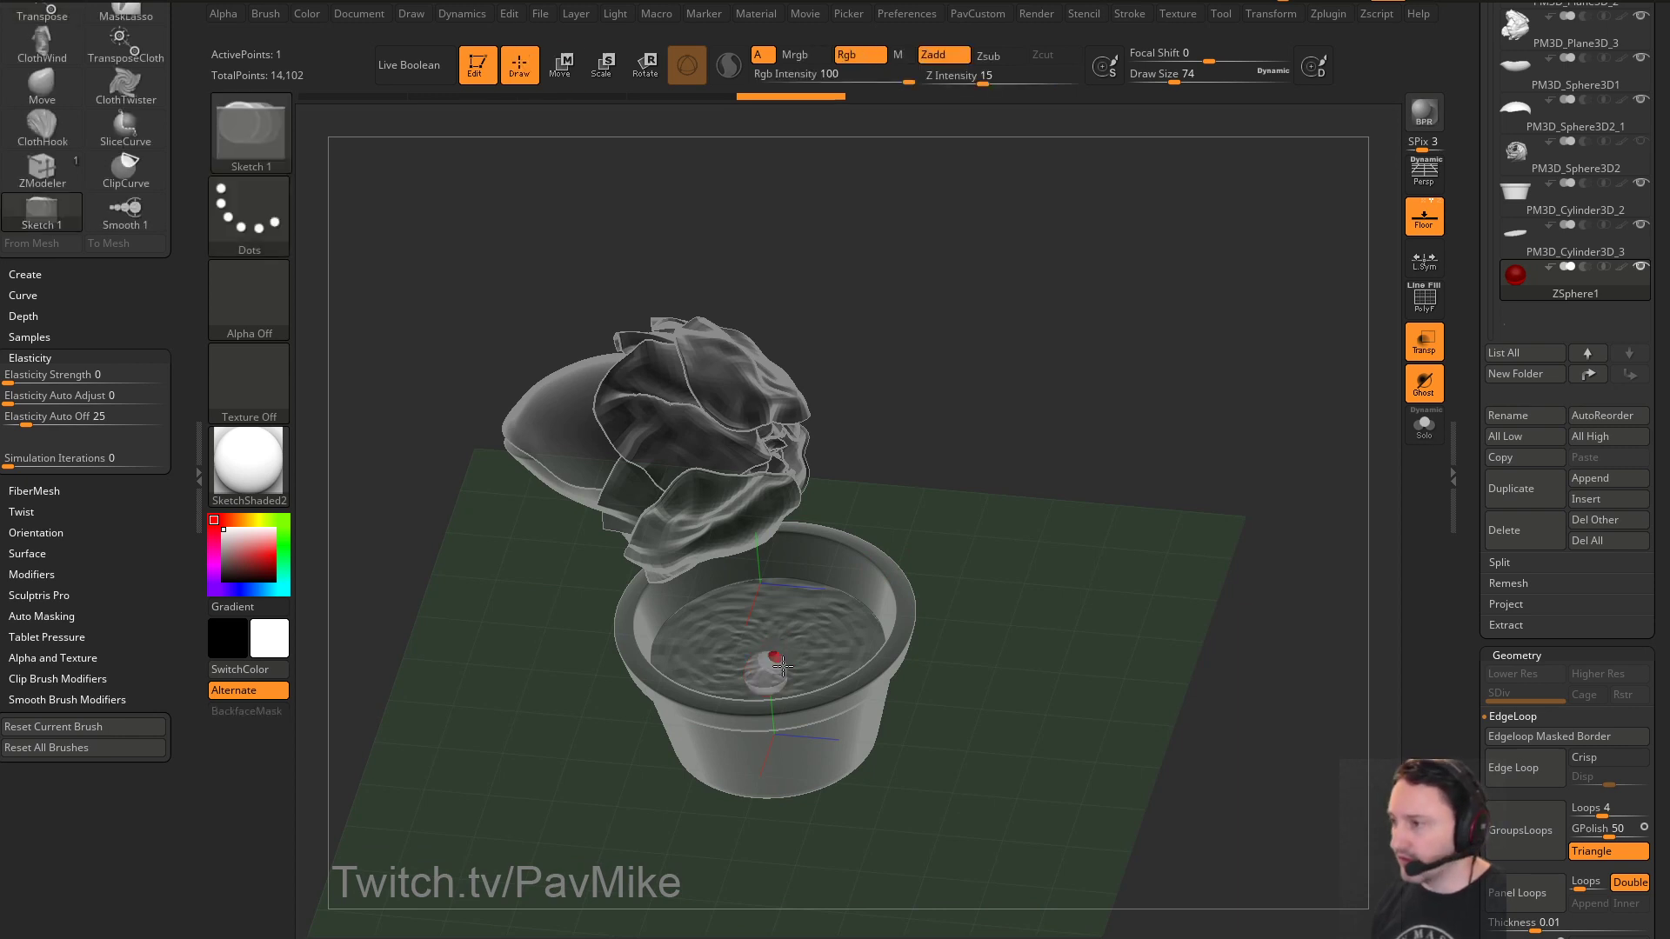
left_click_drag(813, 642, 806, 480, "shift")
key("w")
left_click_drag(765, 551, 748, 618)
left_click_drag(1083, 502, 1306, 365)
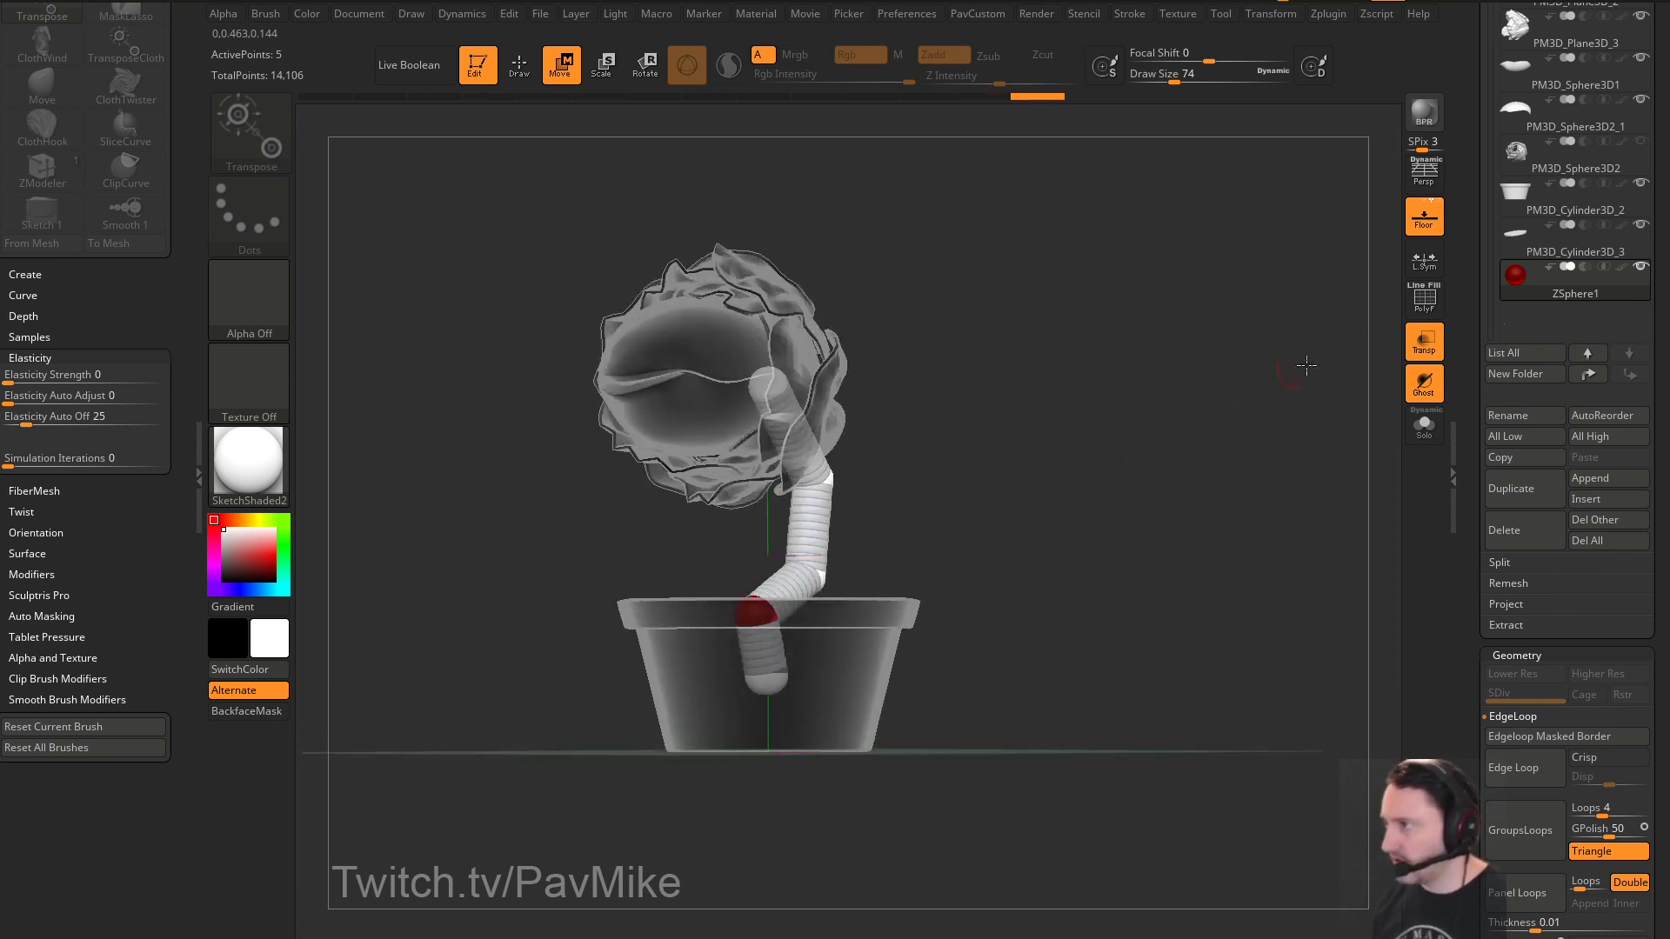
Turn off the transparent display of the subtools and return to Draw mode
left_click(1431, 366)
key("q")
mouse_move(1156, 409)
left_mouse_down()
mouse_move(1178, 462)
mouse_move(1235, 494)
left_mouse_up()
key("space")
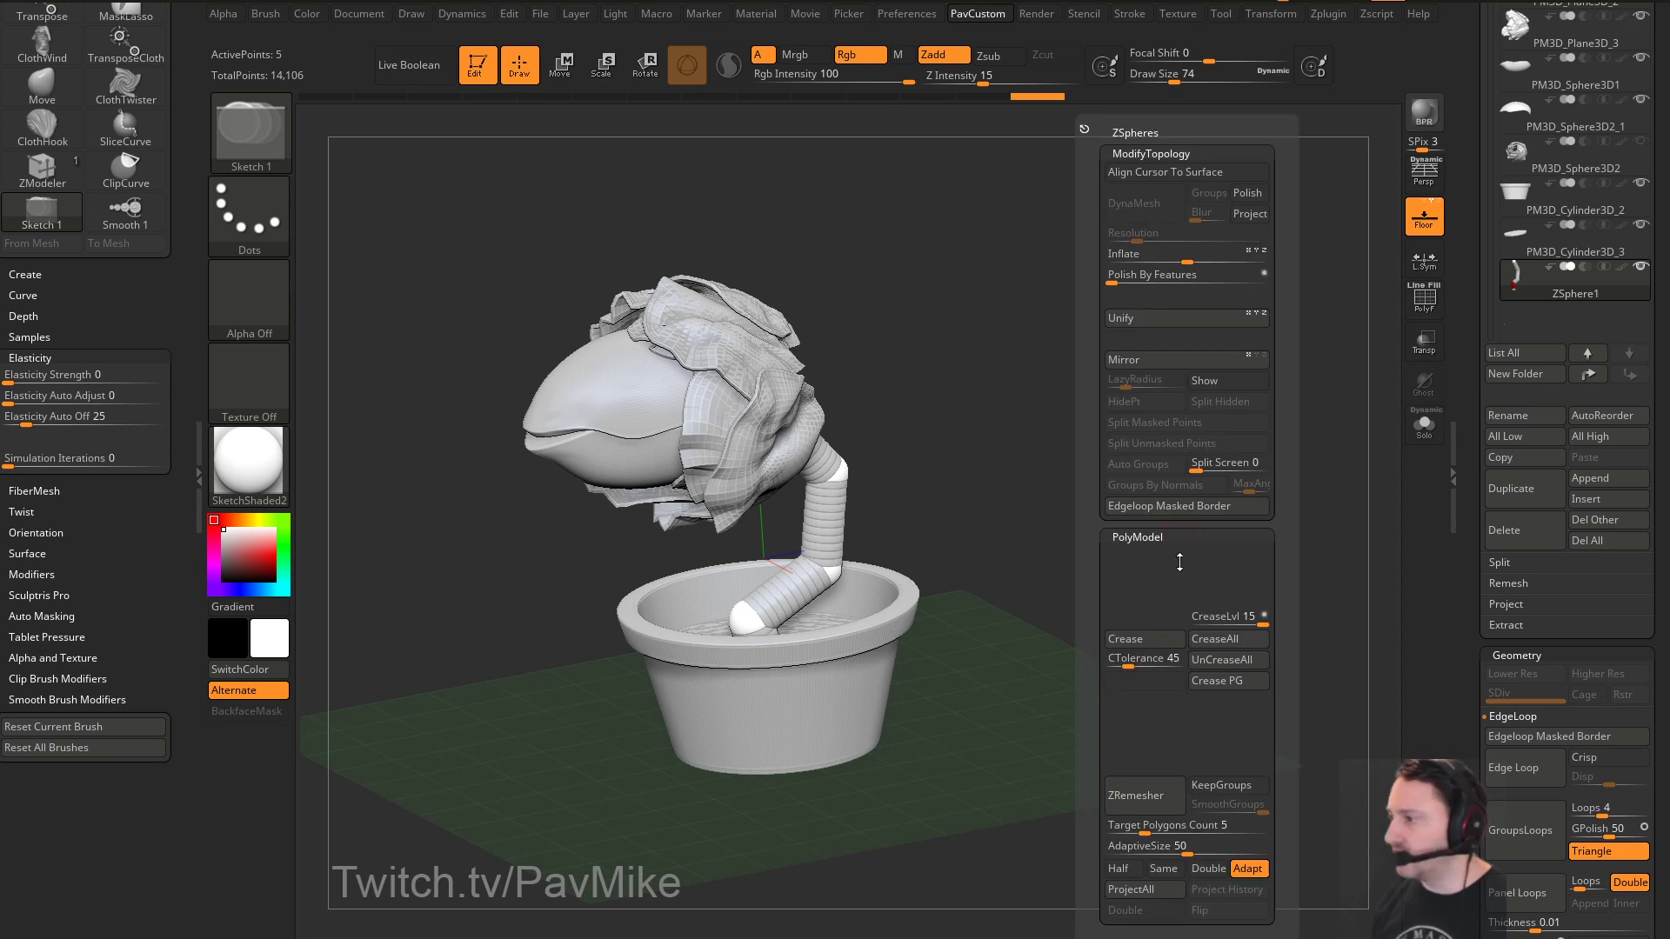
Preview the ZSphere stem's adaptive skin and make an adaptive skin mesh from it
left_click_drag(1468, 571, 1446, 154)
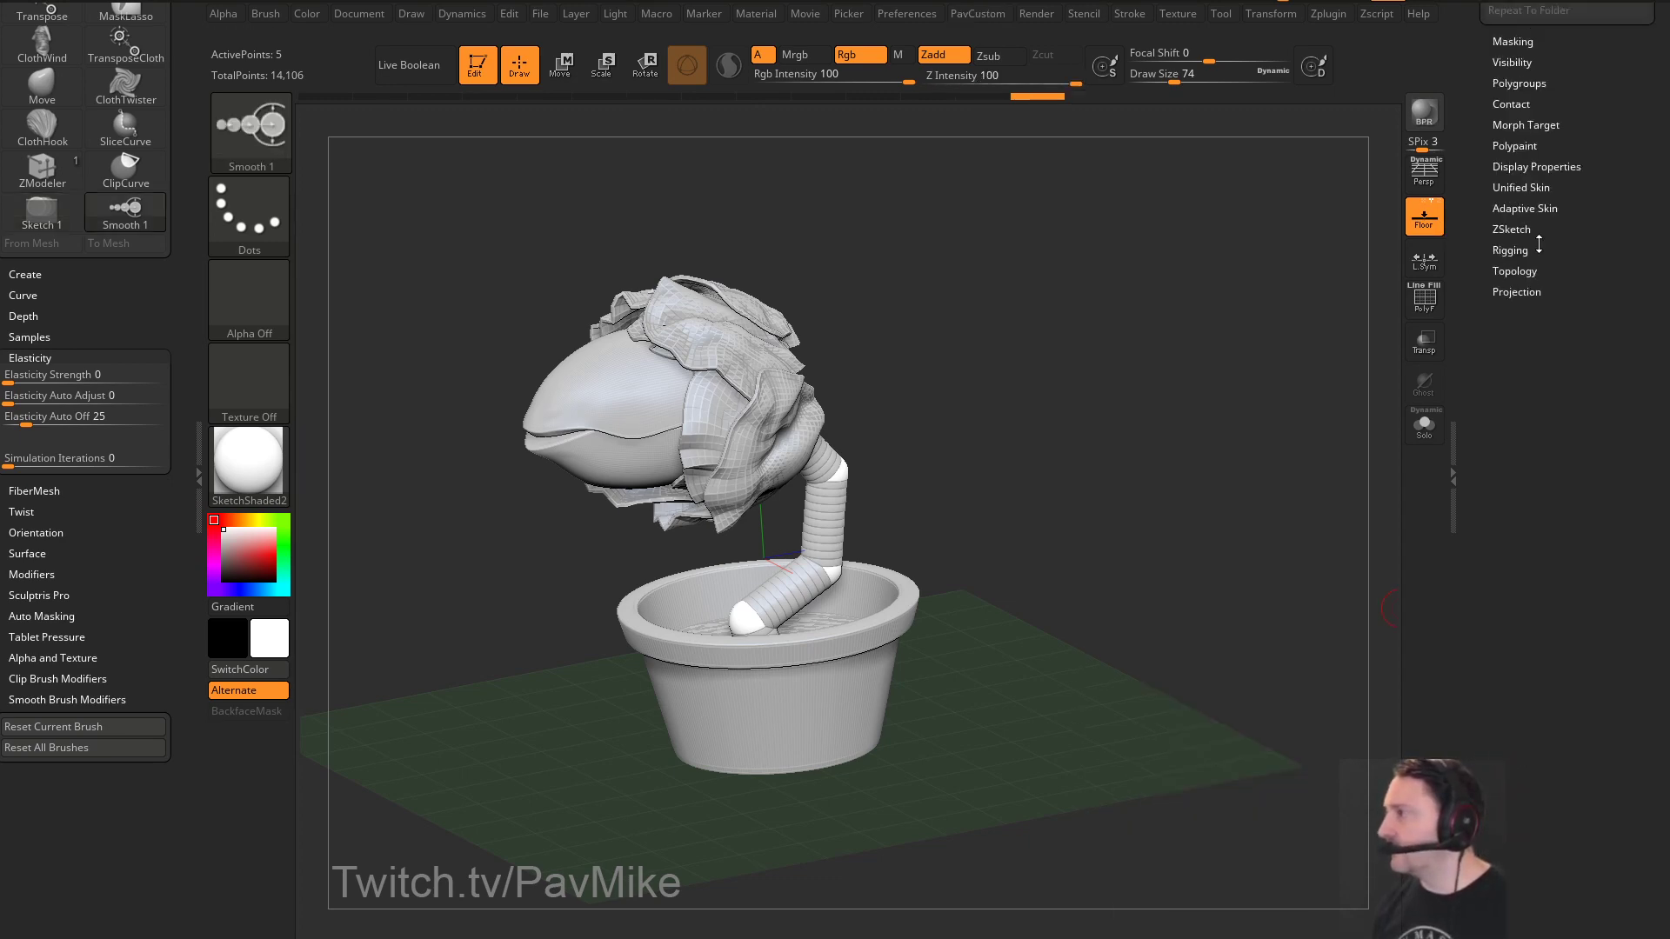
left_click(1525, 170)
left_click(1546, 190)
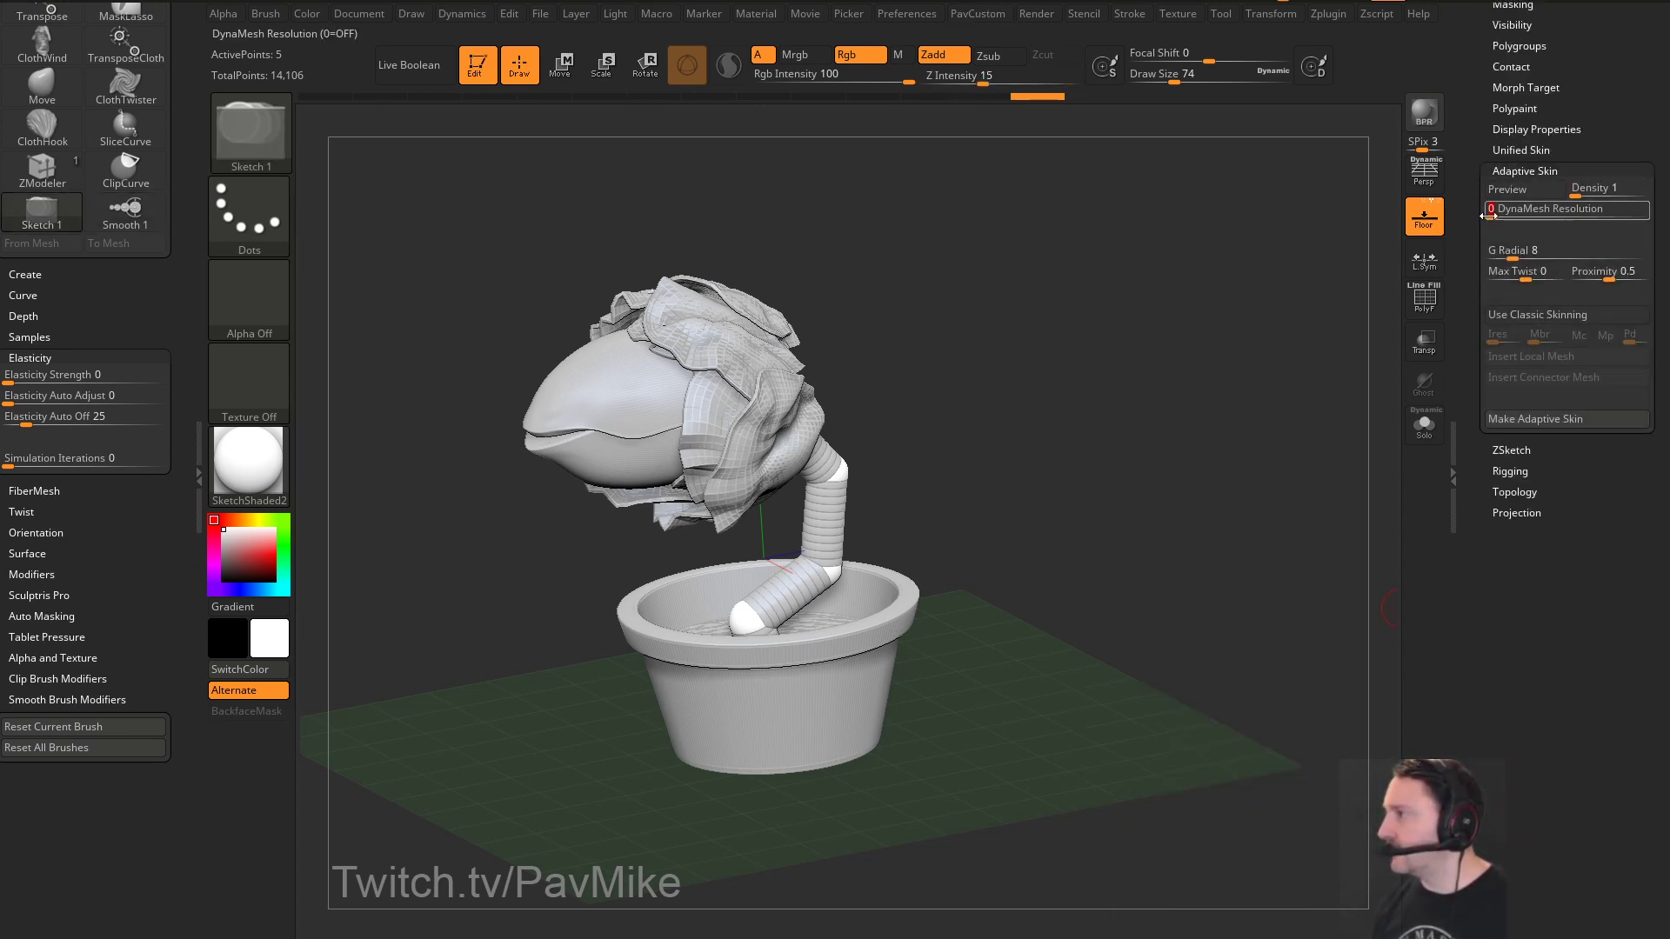
left_click_drag(1443, 290, 1514, 417)
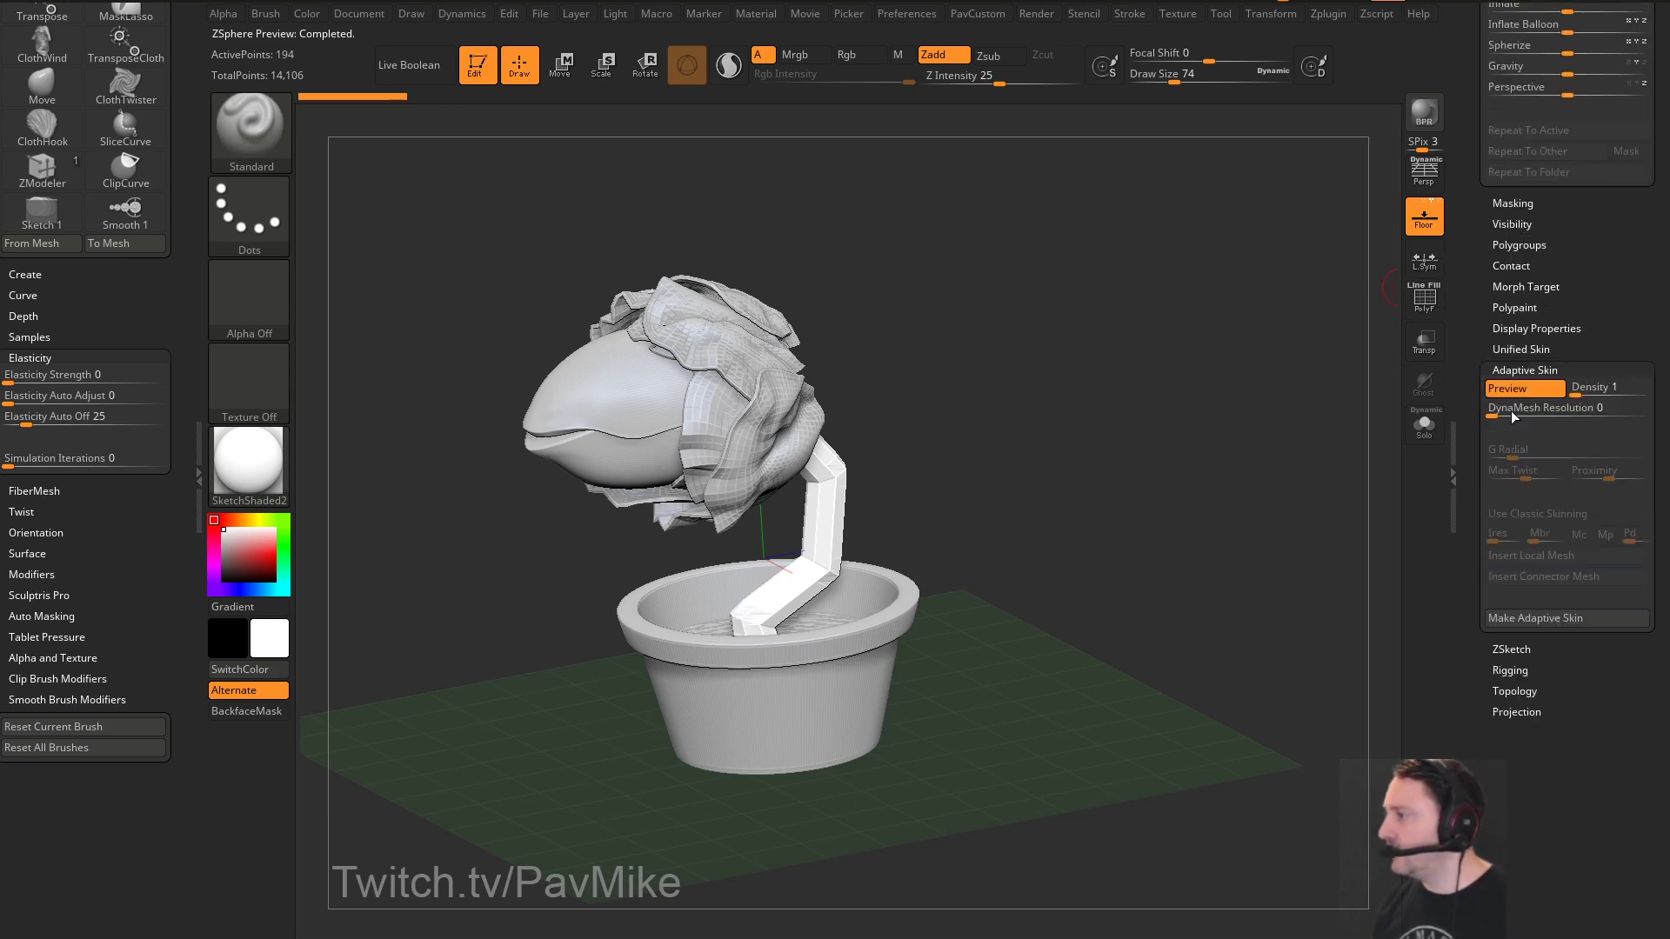
left_click(1543, 623)
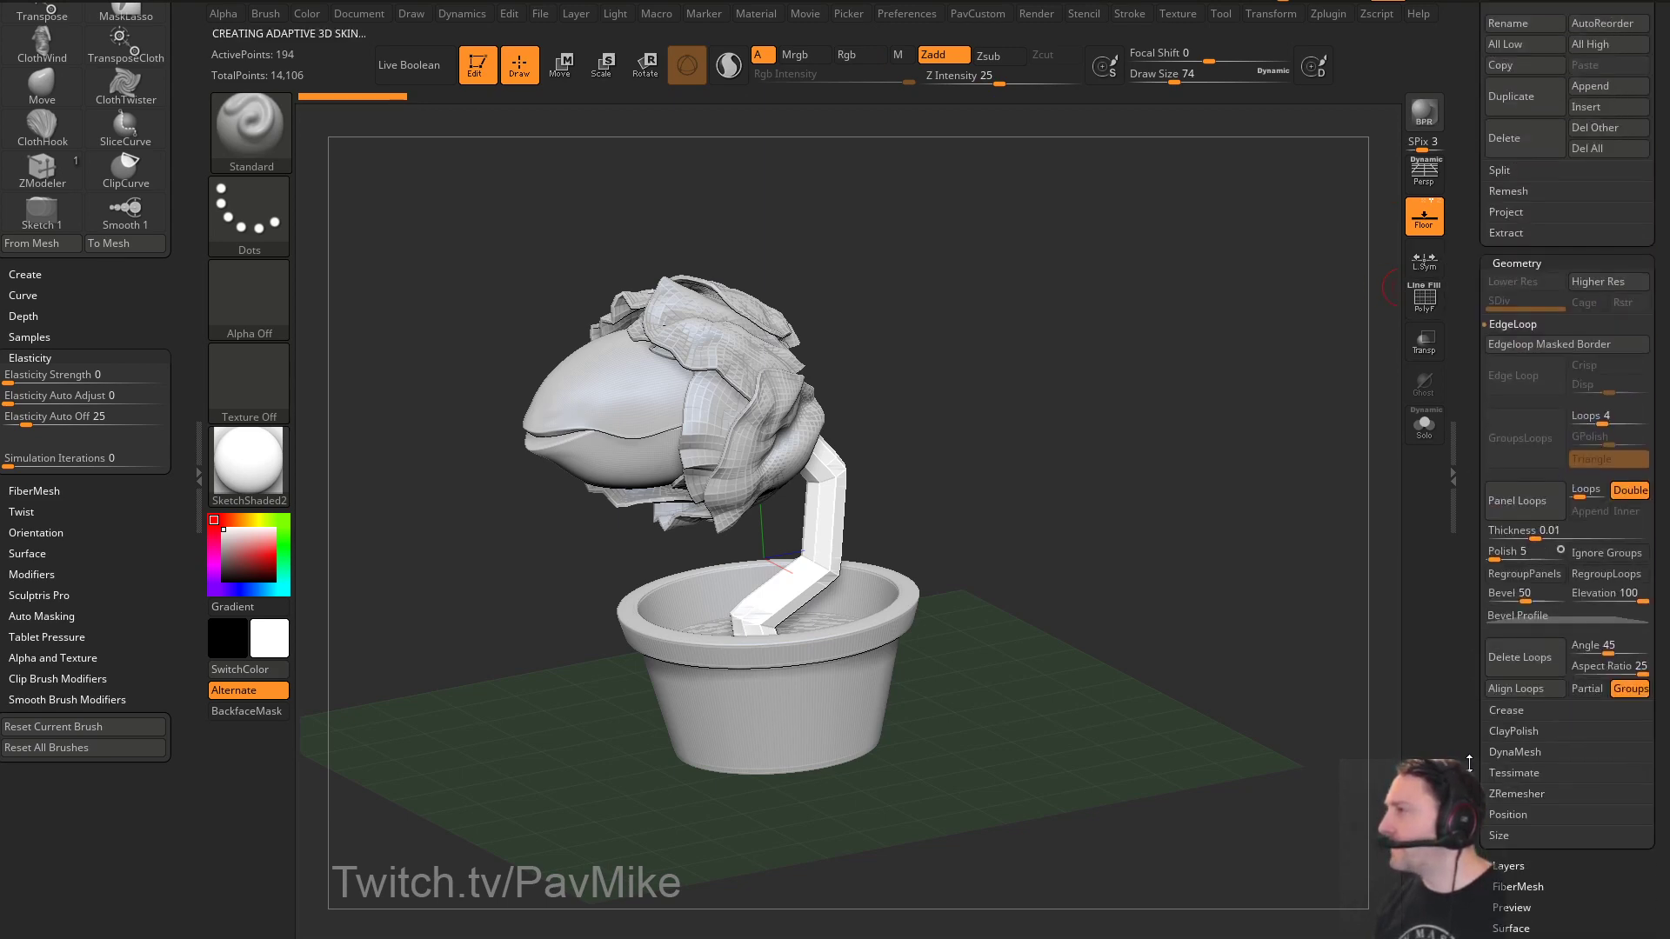
Append the Skin_ZSphere1 mesh to the plant as a subtool and keep the full plant as the active tool
left_click(1618, 650)
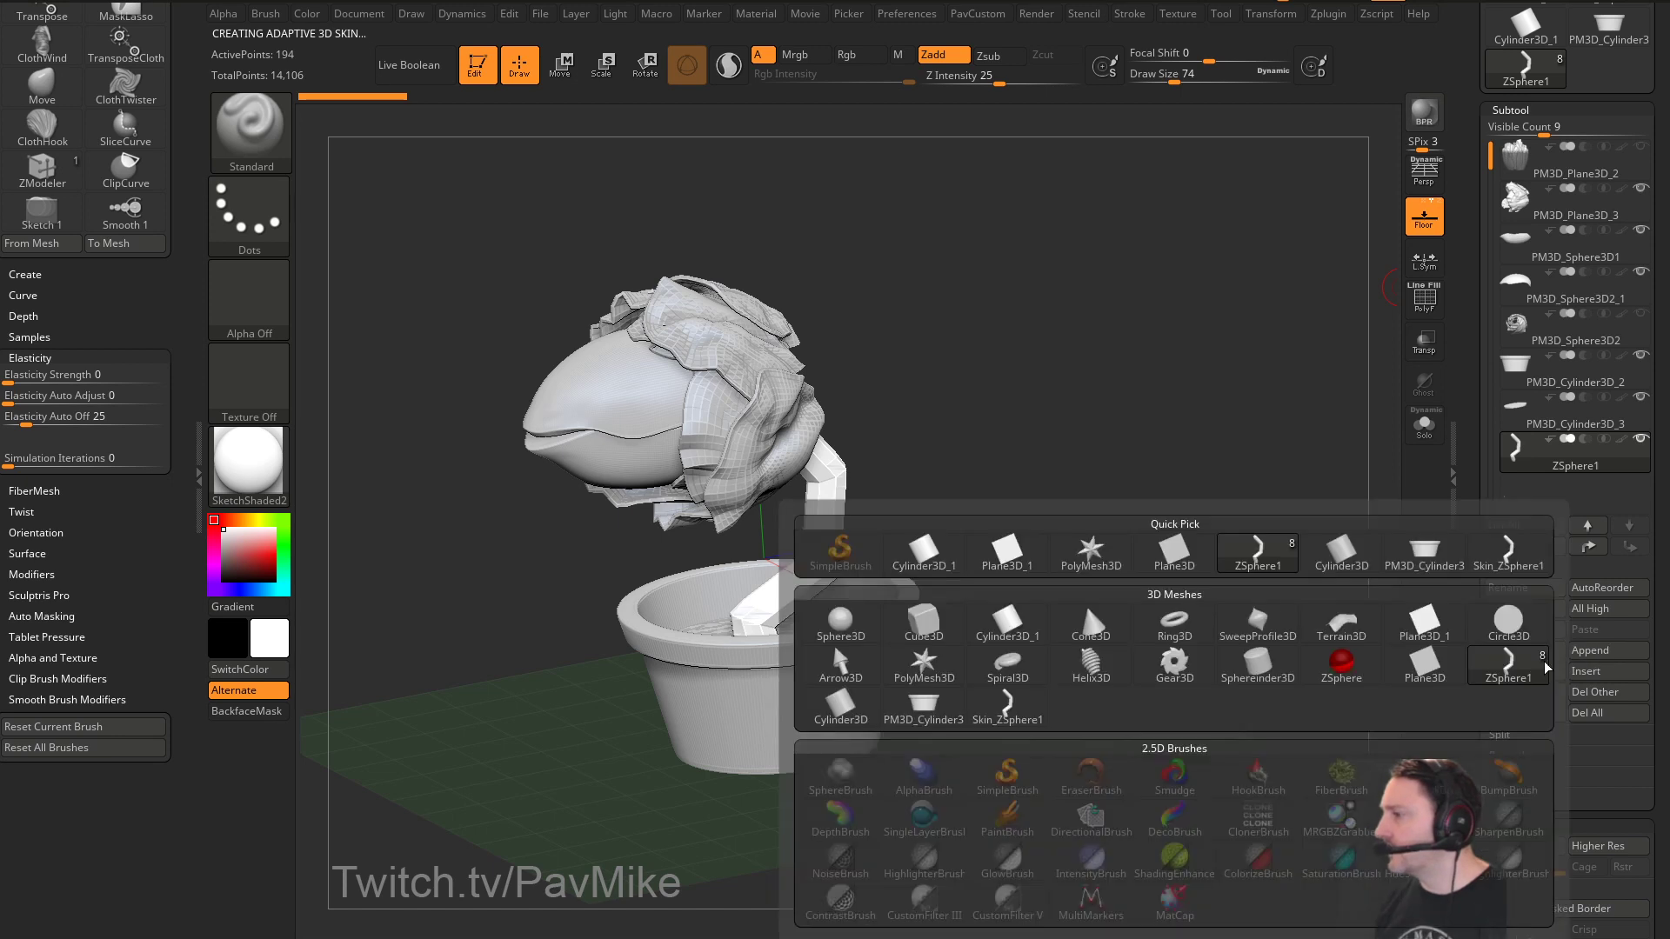
left_click(1034, 711)
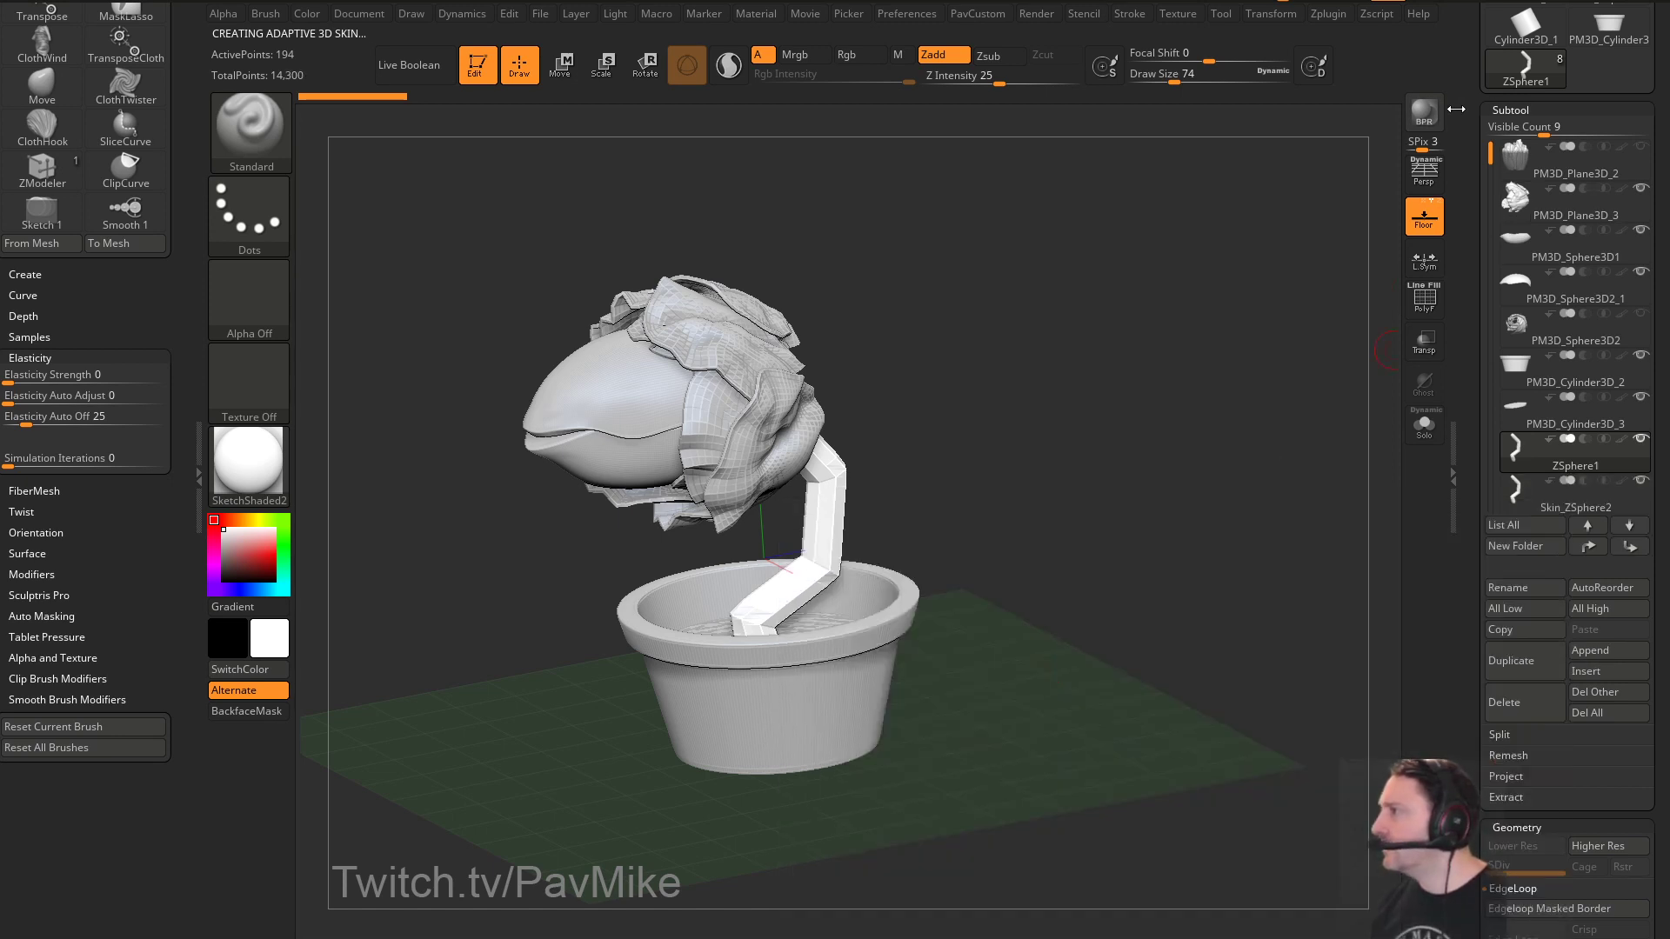
left_click_drag(1487, 111, 1488, 194)
left_click(1609, 68)
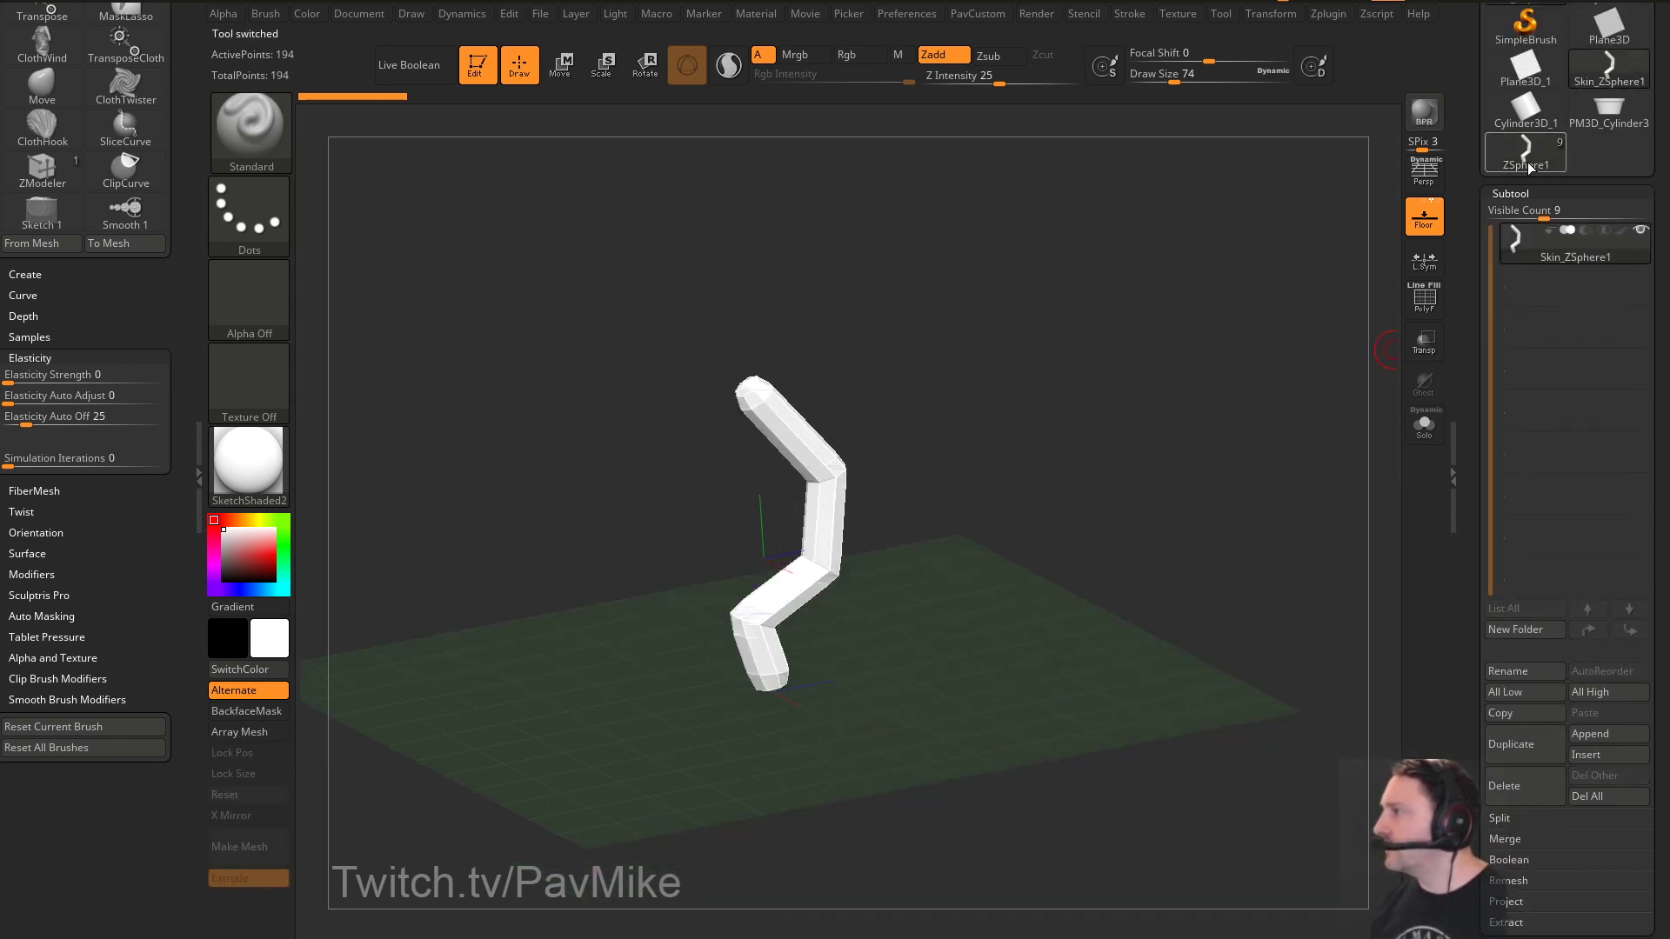
left_click(1527, 161)
Delete the original ZSphere1 subtool, keeping the skinned stem, and turn on the PolyFrame display
left_click(1576, 578)
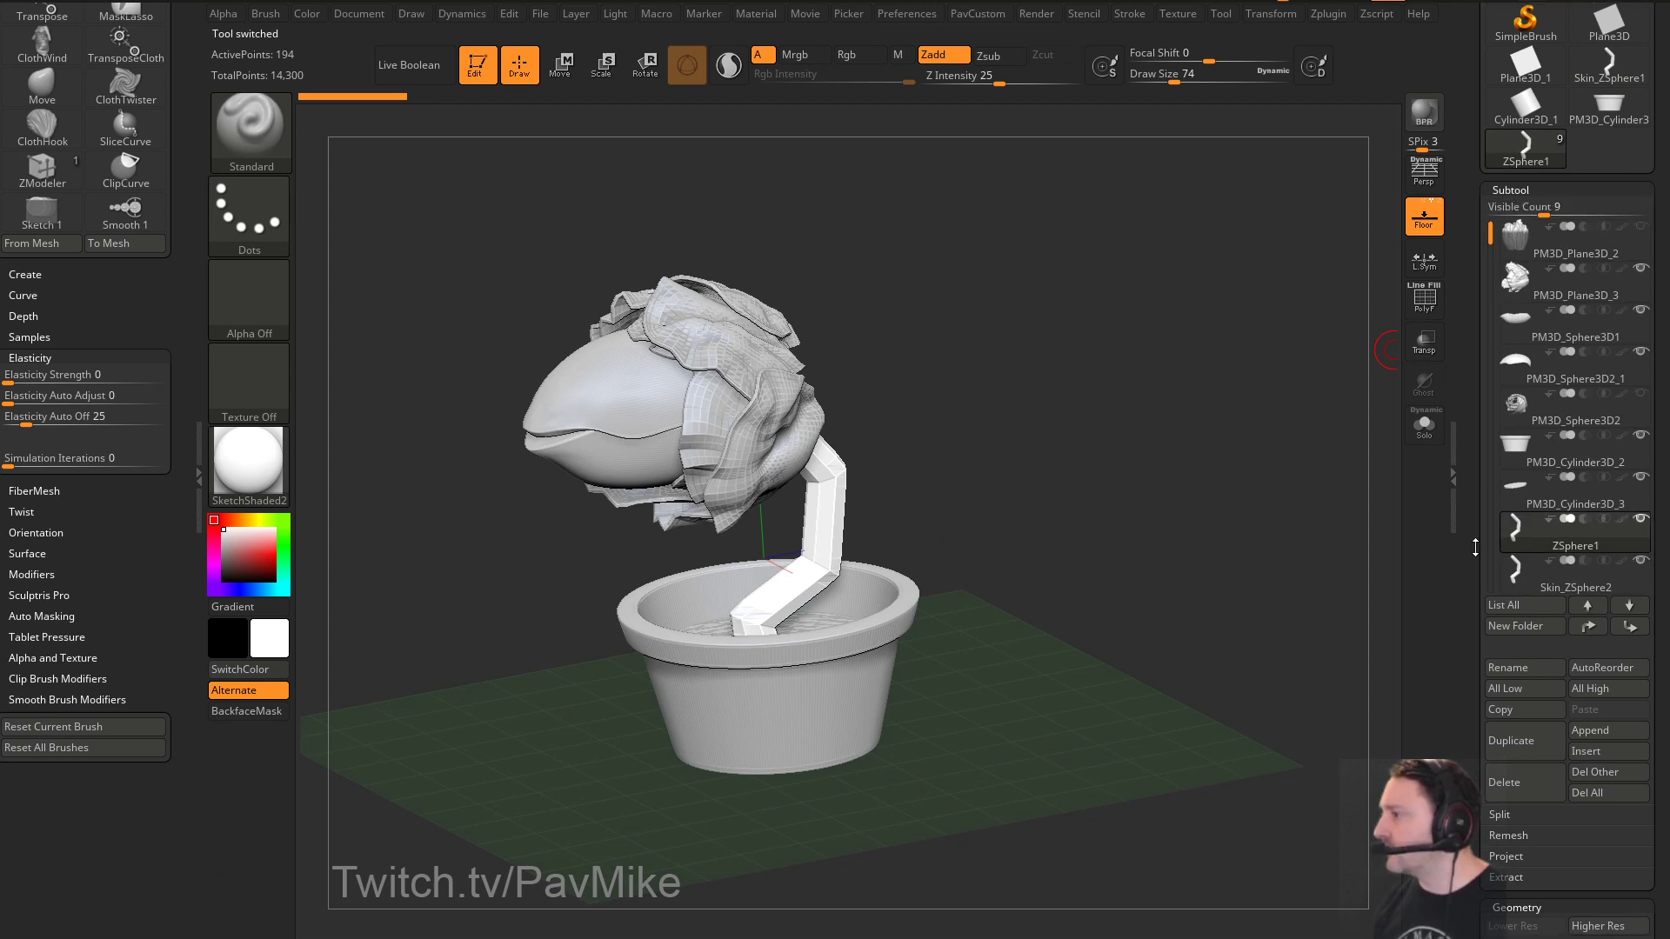
left_click_drag(1099, 497, 1246, 422)
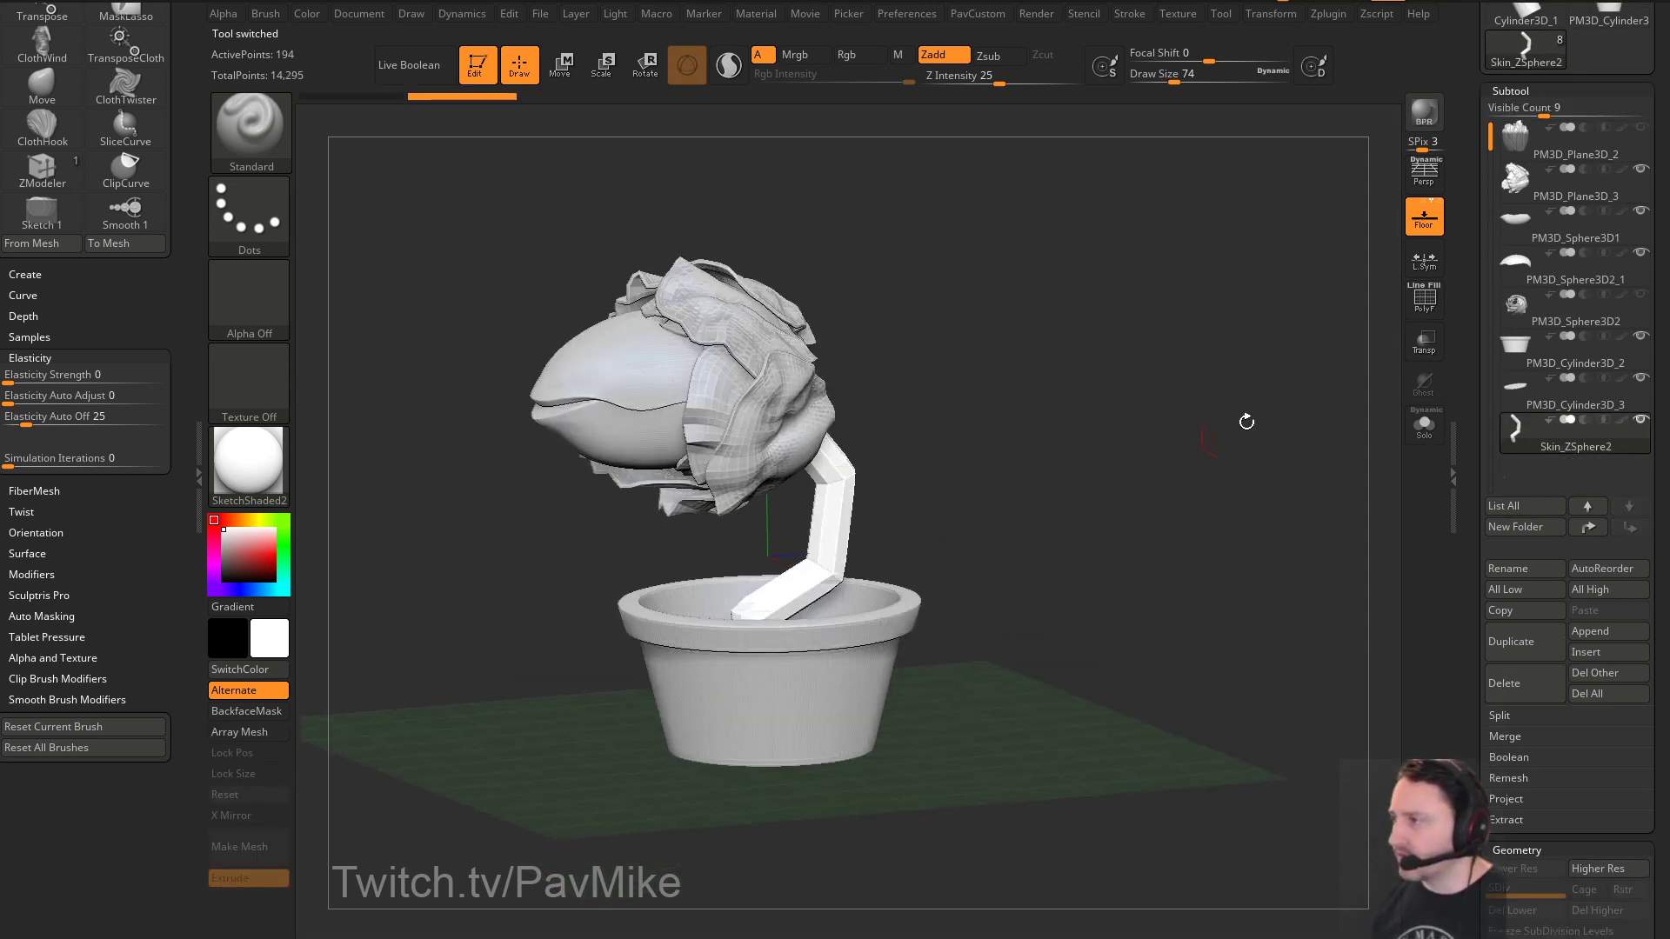
left_click(1420, 300)
left_click_drag(1026, 487, 965, 493)
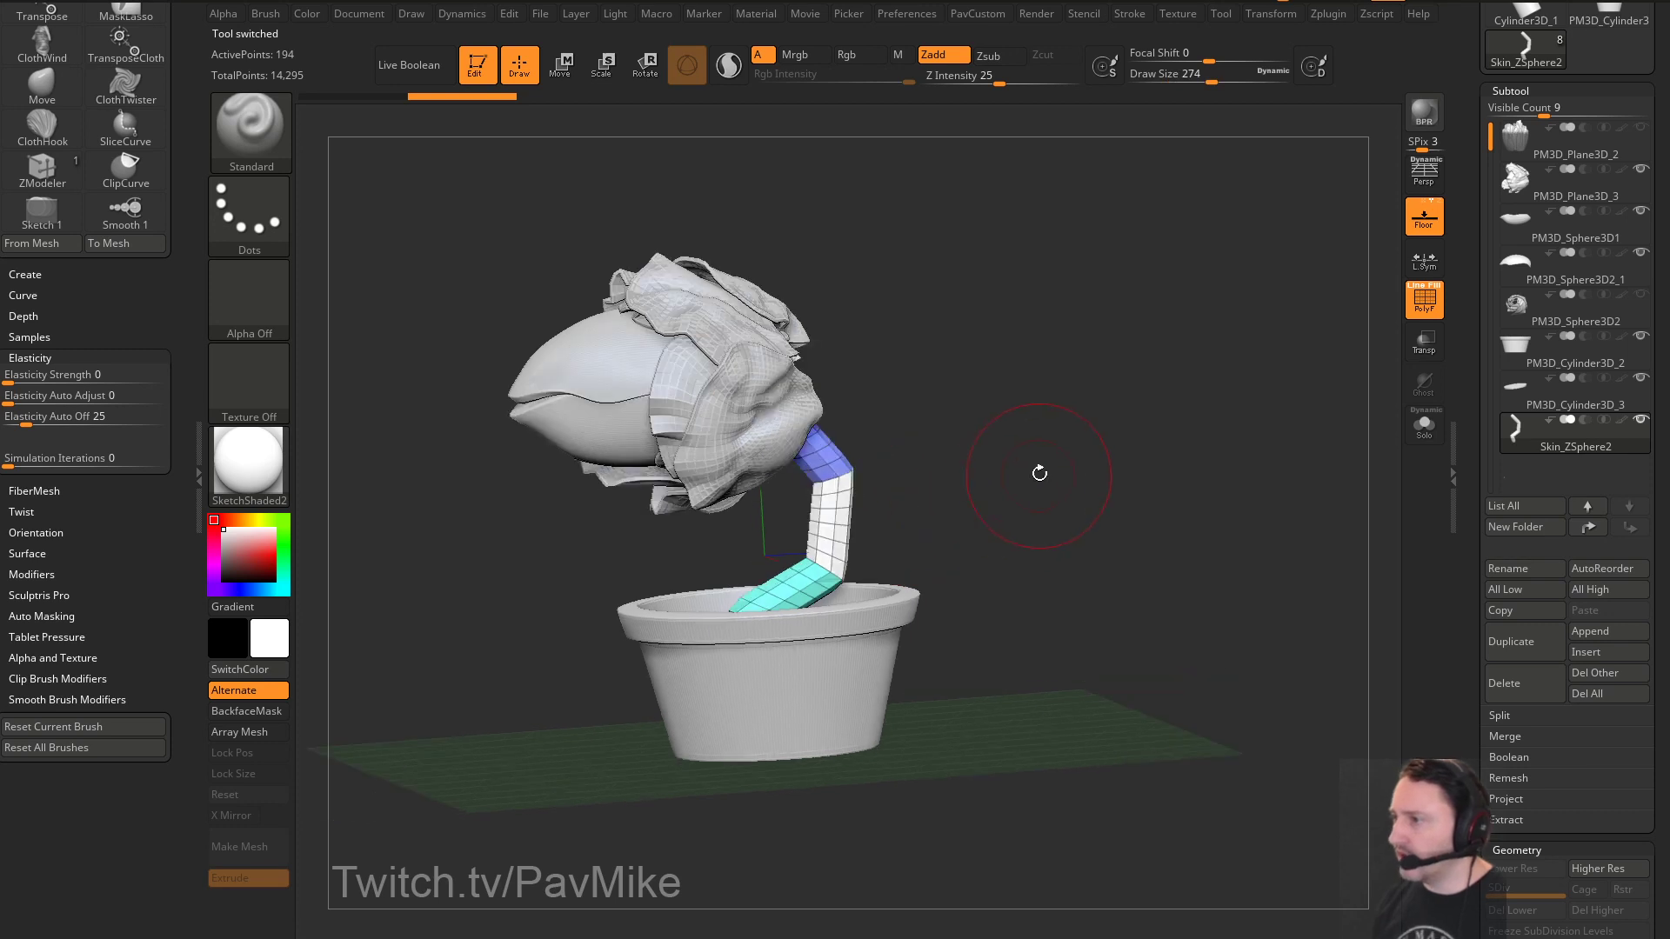
Combine the stem into a single polygroup and smooth its bends with Polish By Features
key("ctrl+w")
key("space")
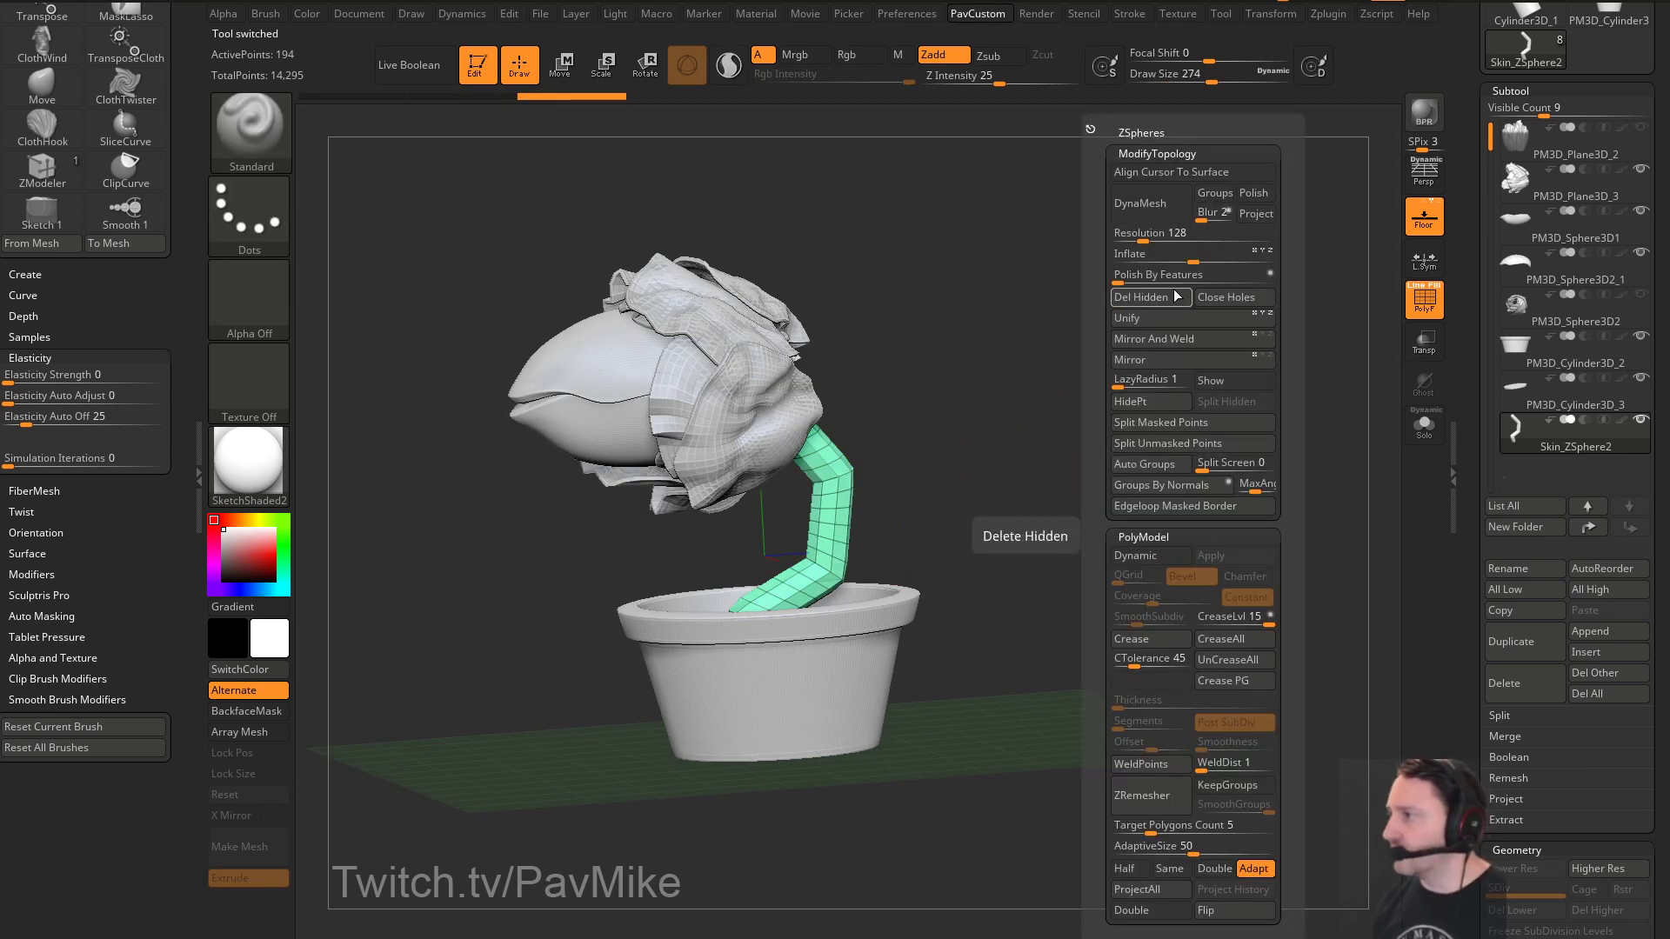
left_click(1128, 278)
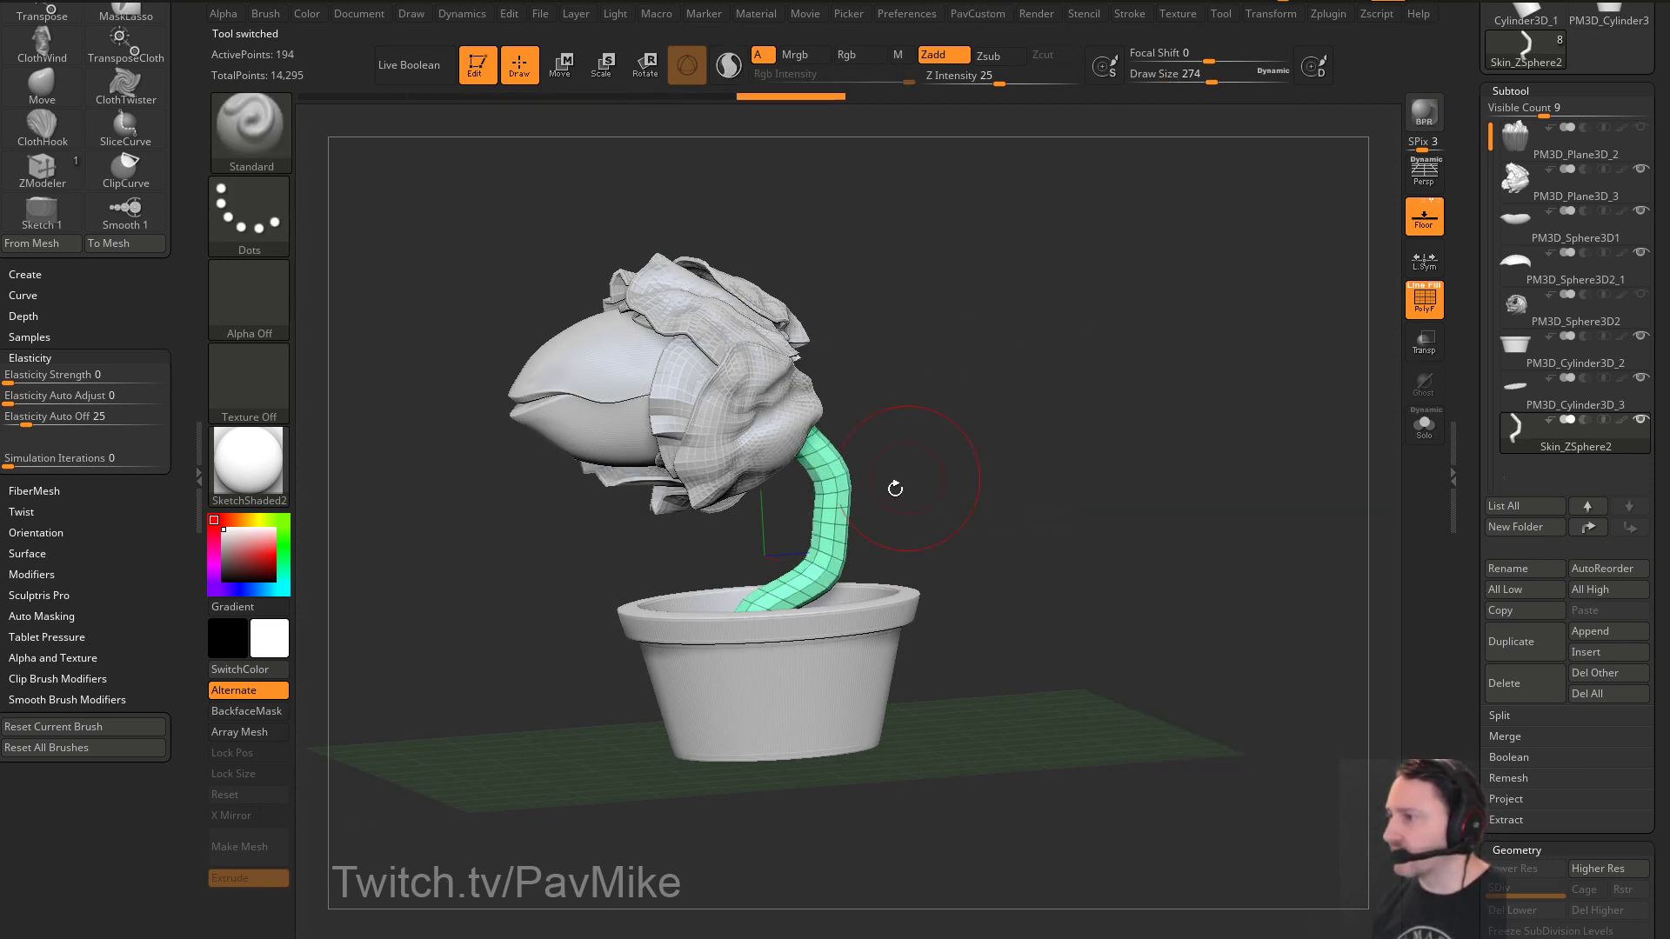
Reshape the stem with the Move brush into a smooth curve from the soil to the back of the head
key("b")
key("m")
key("v")
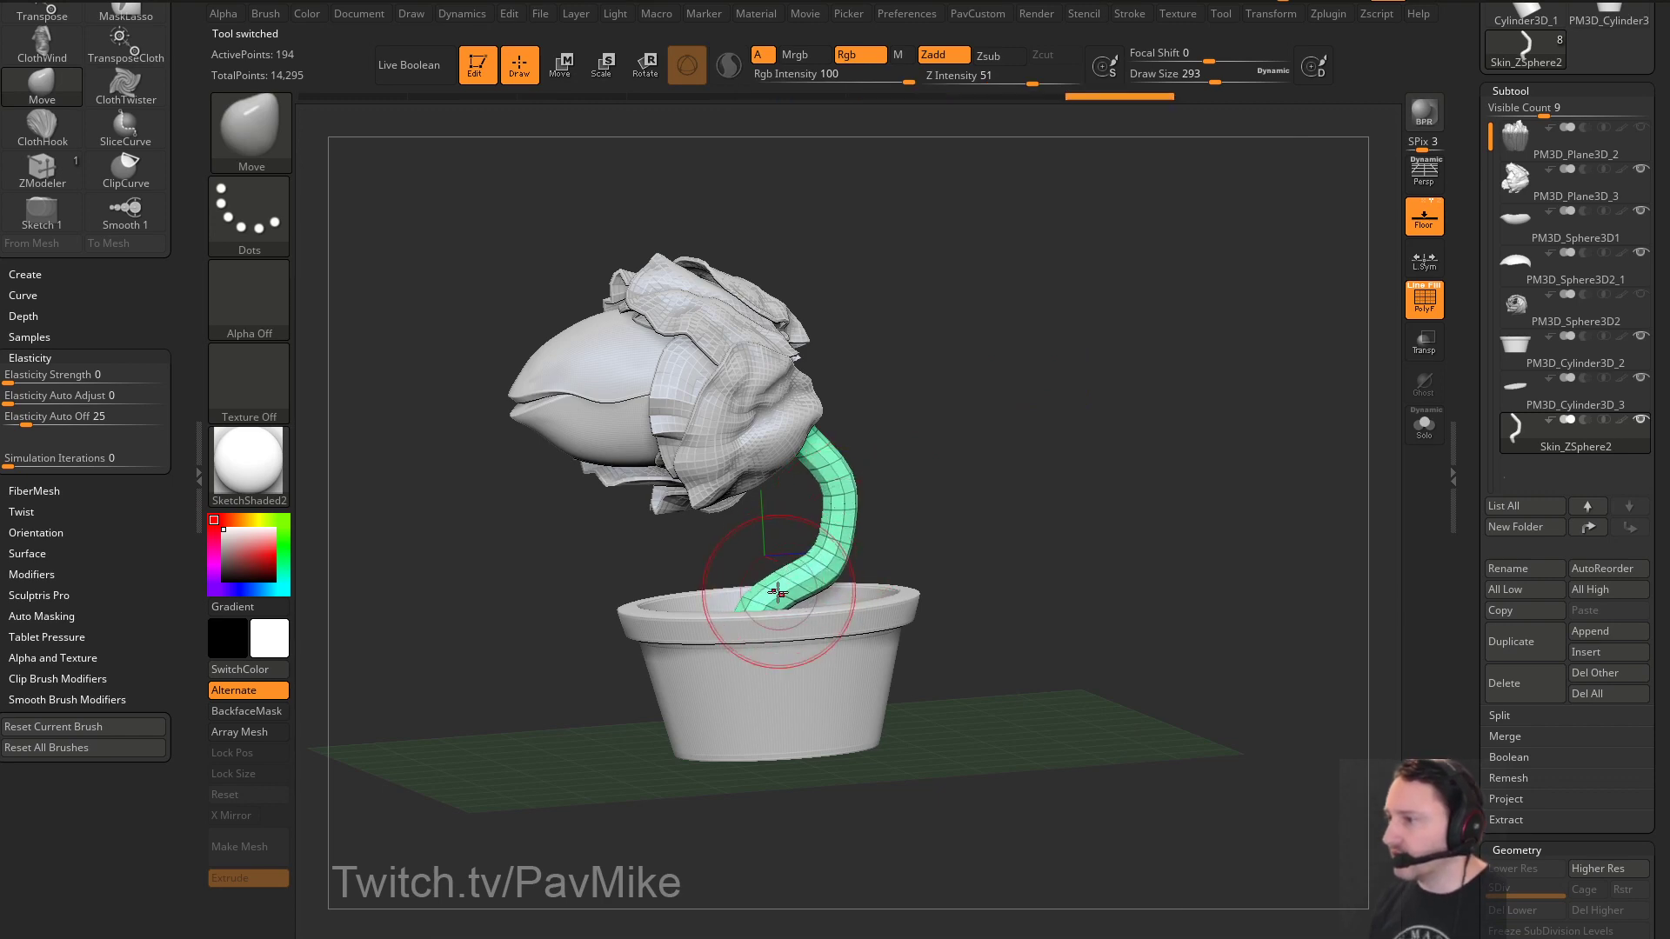
left_click_drag(939, 466, 835, 417)
mouse_move(830, 404)
right_mouse_down()
mouse_move(1159, 407)
mouse_move(1070, 426)
right_mouse_up()
right_click_drag(767, 524, 767, 529, "shift")
left_click_drag(768, 530, 774, 509, "shift")
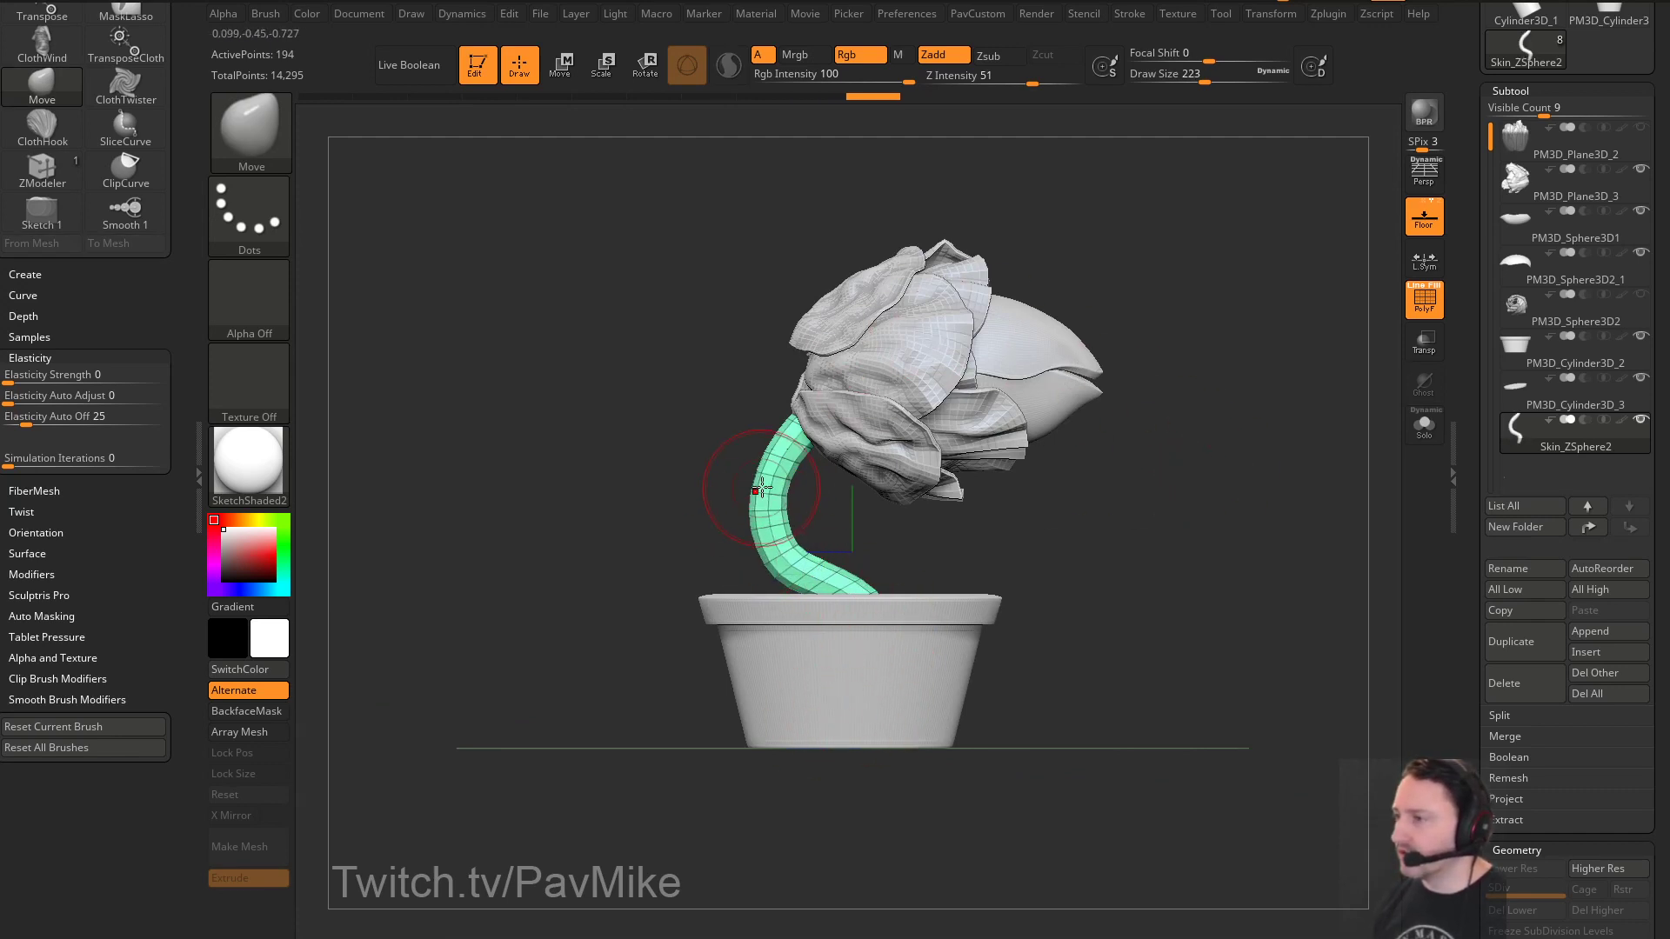
right_click_drag(753, 506, 1092, 481)
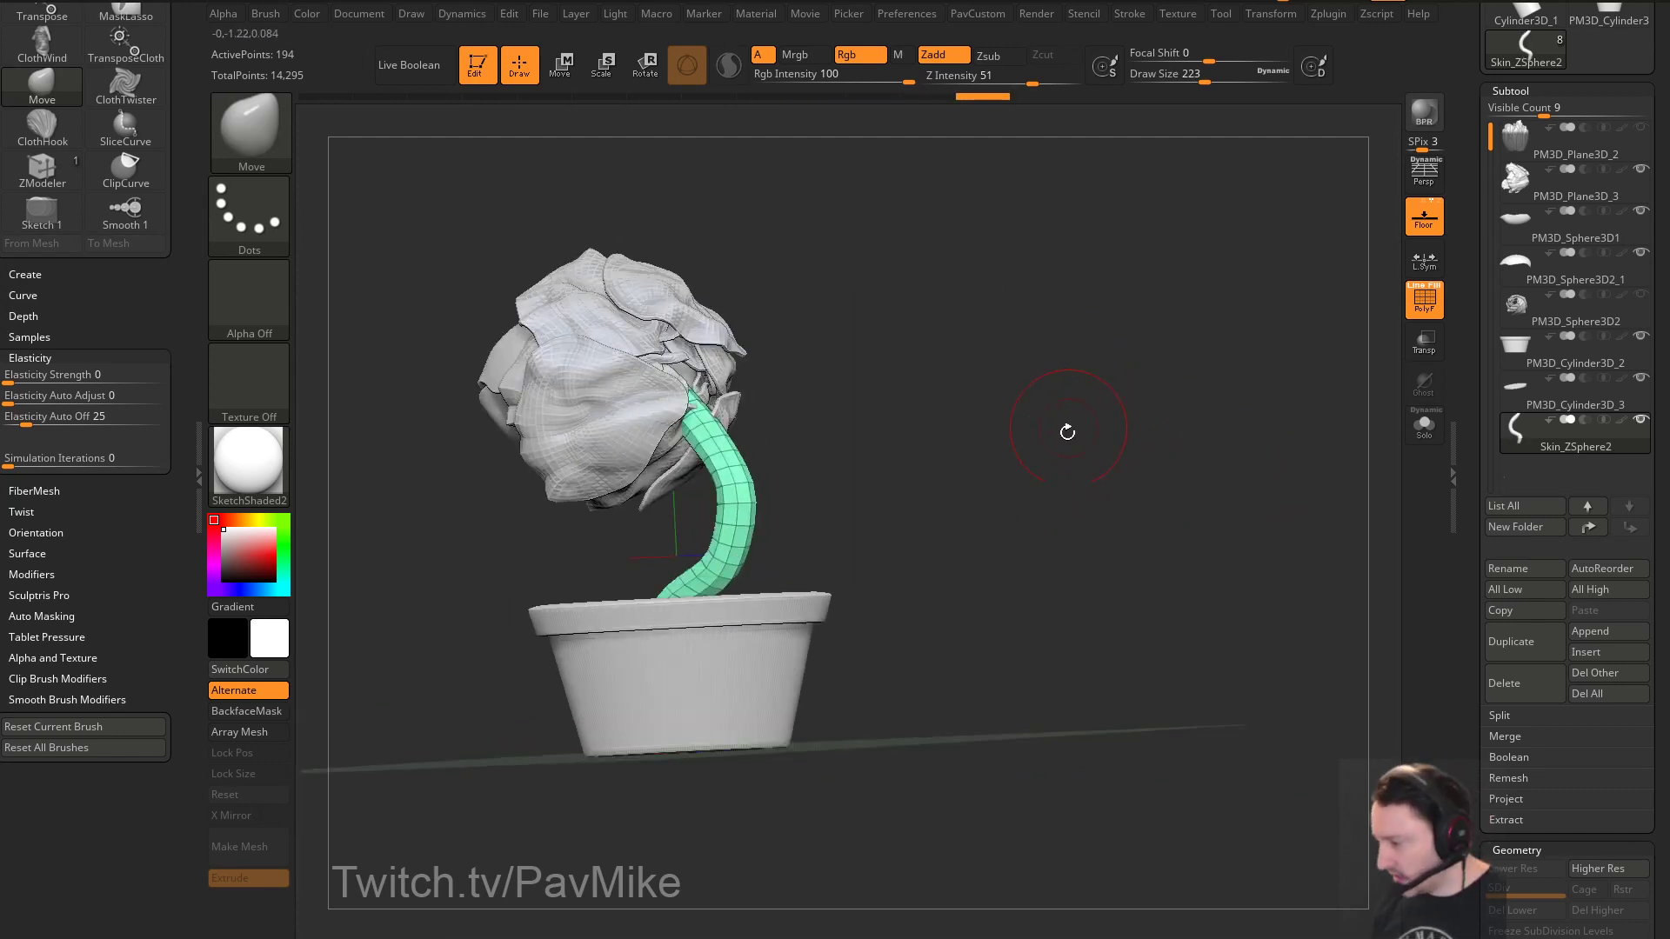
Thicken the whole stem slightly with the Inflate deformation
key("space")
left_click_drag(1152, 262, 1185, 262)
mouse_move(1009, 469)
right_mouse_down()
mouse_move(1165, 449)
mouse_move(1048, 477)
mouse_move(1106, 492)
mouse_move(1245, 362)
right_mouse_up()
Switch back to the Standard brush and turn off the PolyFrame display
key("b")
key("s")
key("t")
left_click(1424, 300)
right_click_drag(1245, 426, 1194, 464)
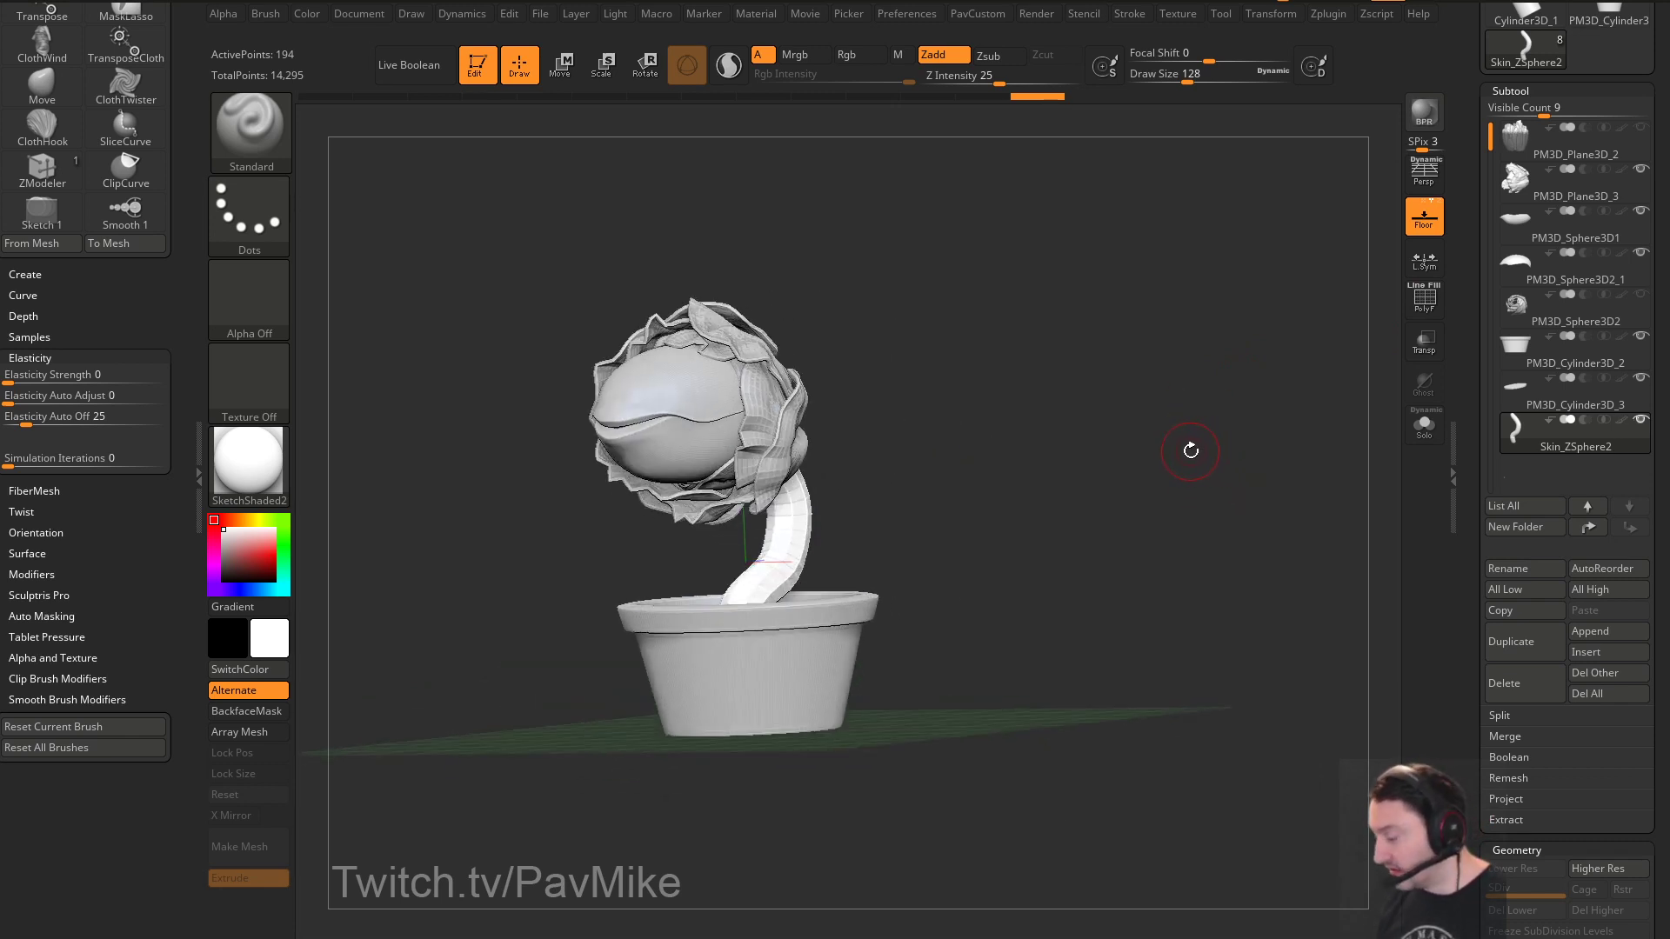
left_click_drag(1118, 487, 1075, 499)
key("s")
mouse_move(1103, 494)
left_mouse_down("alt")
mouse_move(1111, 464)
mouse_move(1081, 522)
mouse_move(1098, 500)
left_mouse_up("alt")
key("s")
key("s")
mouse_move(1099, 499)
left_mouse_down()
mouse_move(1140, 496)
mouse_move(1118, 507)
mouse_move(1124, 429)
left_mouse_up()
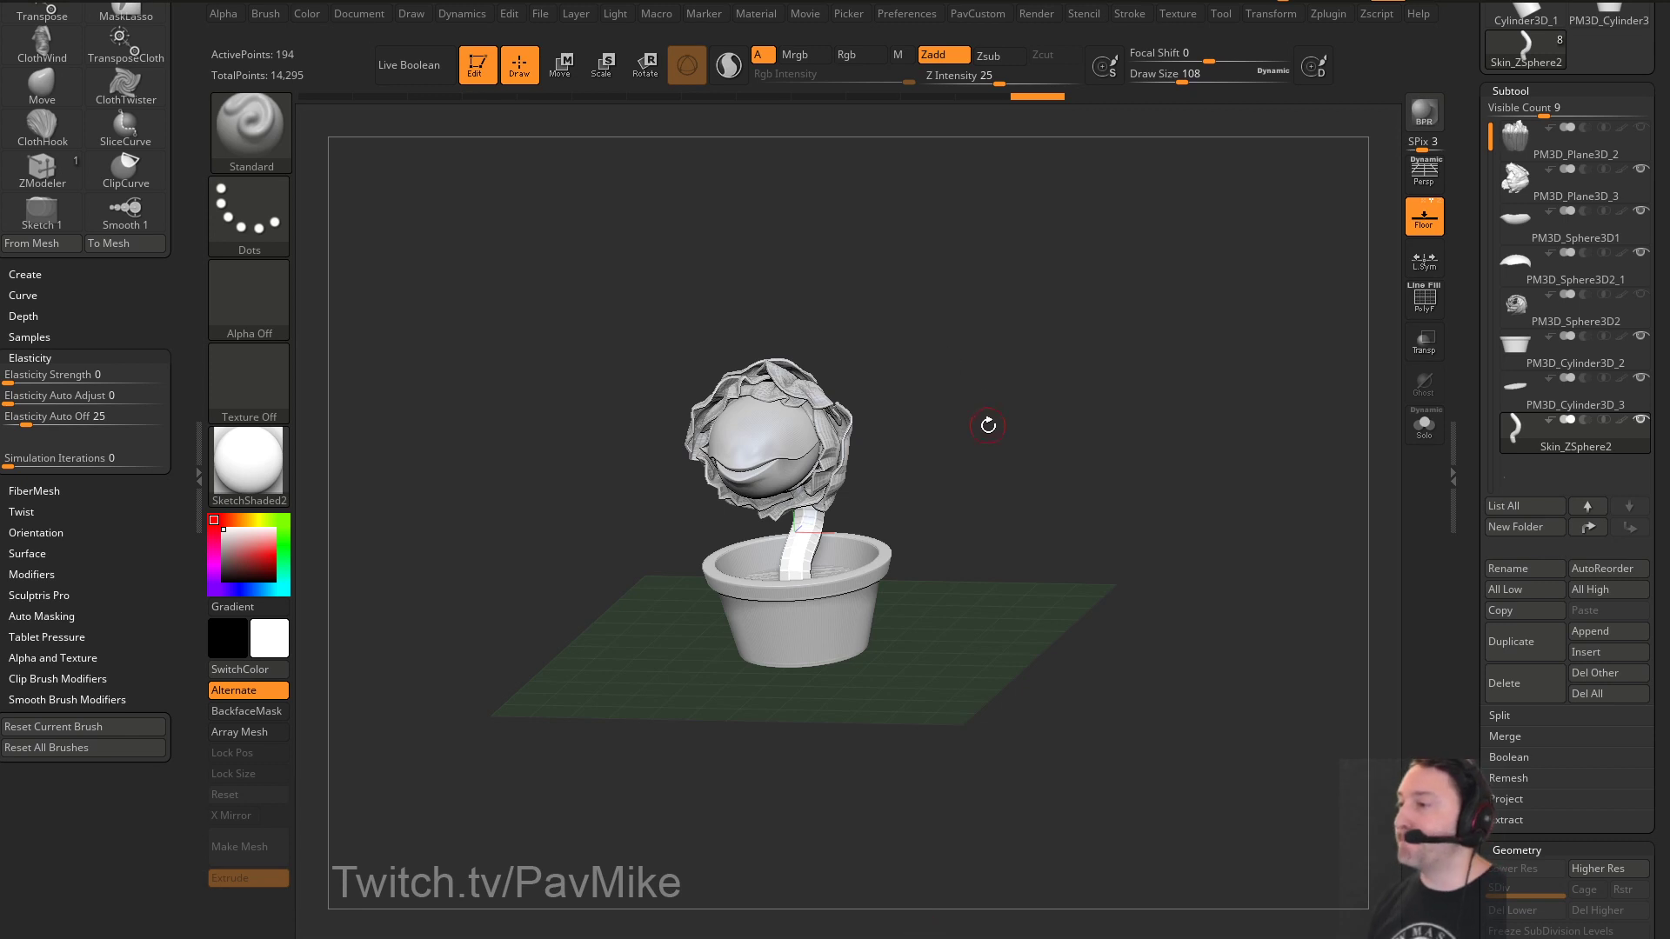
Leave Edit mode and clear the canvas of the potted plant
left_click_drag(999, 421, 953, 323, "alt")
left_click(477, 69)
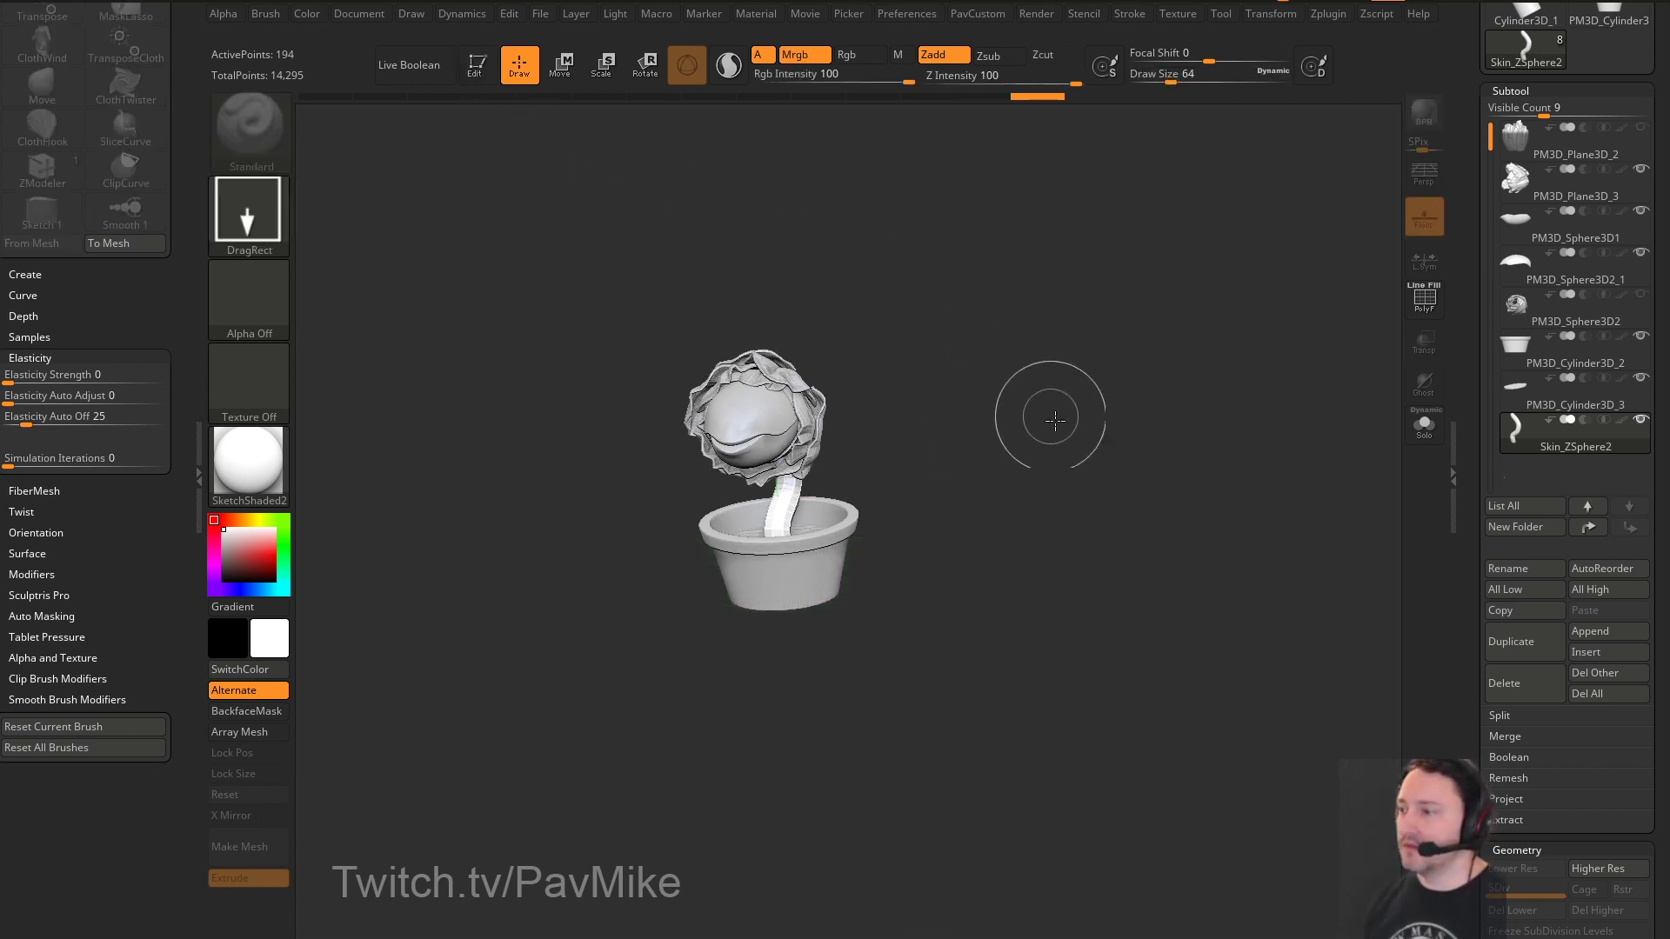
key("ctrl+n")
scroll(1459, 732, "up", 5)
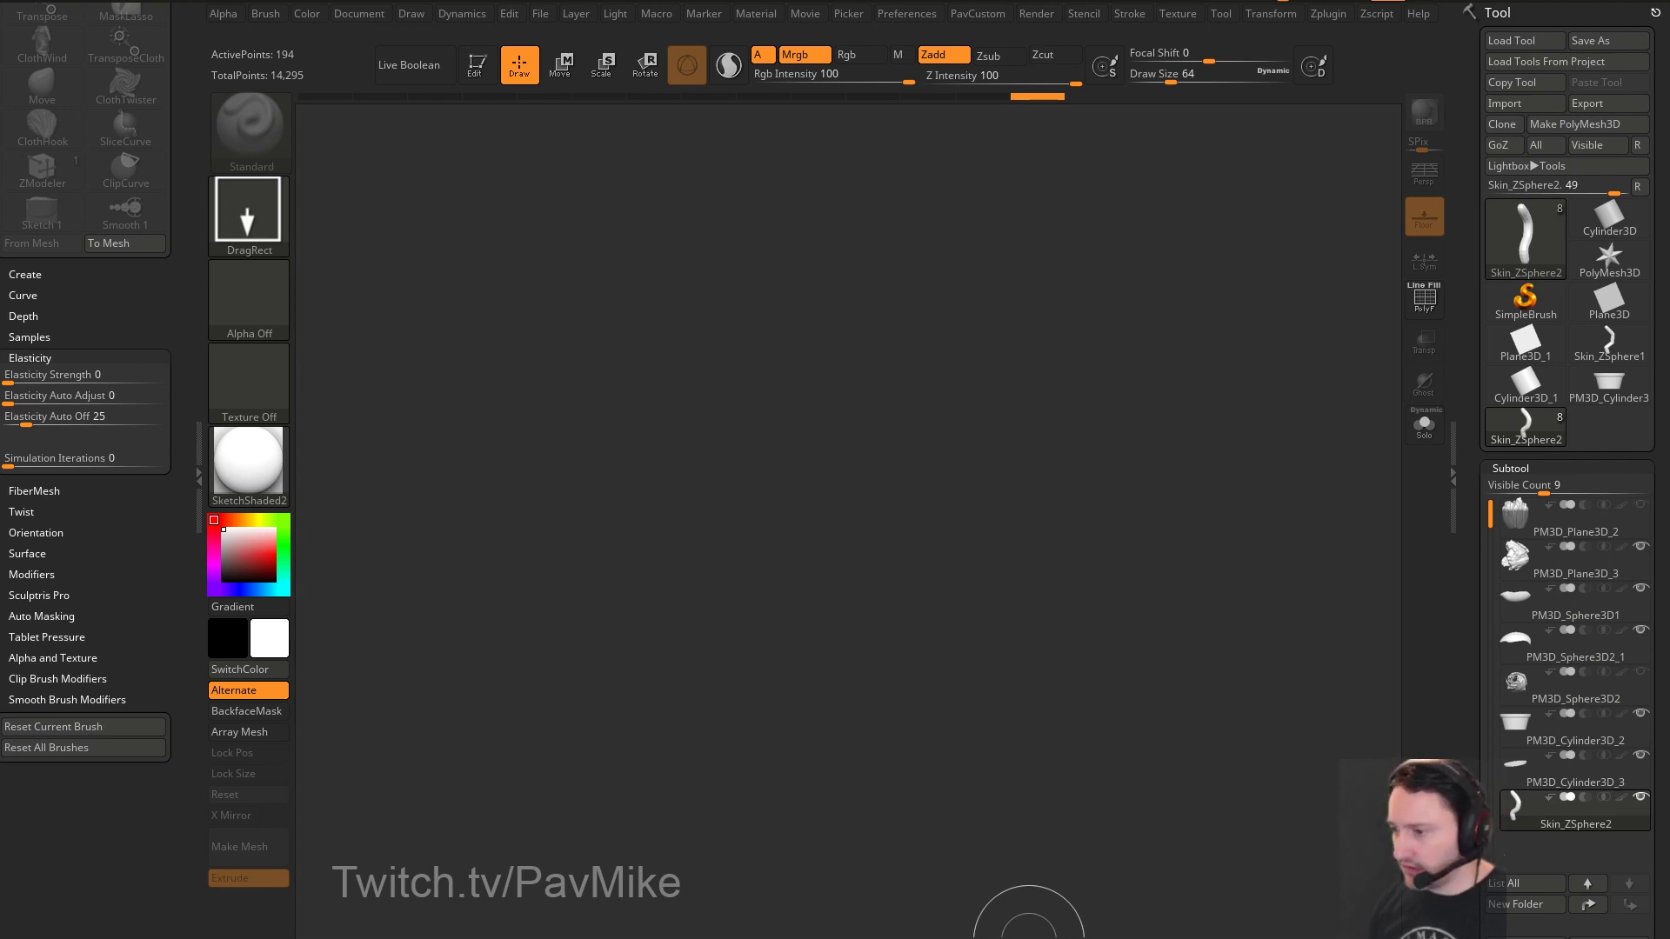
Switch to the browser's ArtStation portfolio and look at the ZBrush 2021 What's New post and its video playlist
key("alt+Tab")
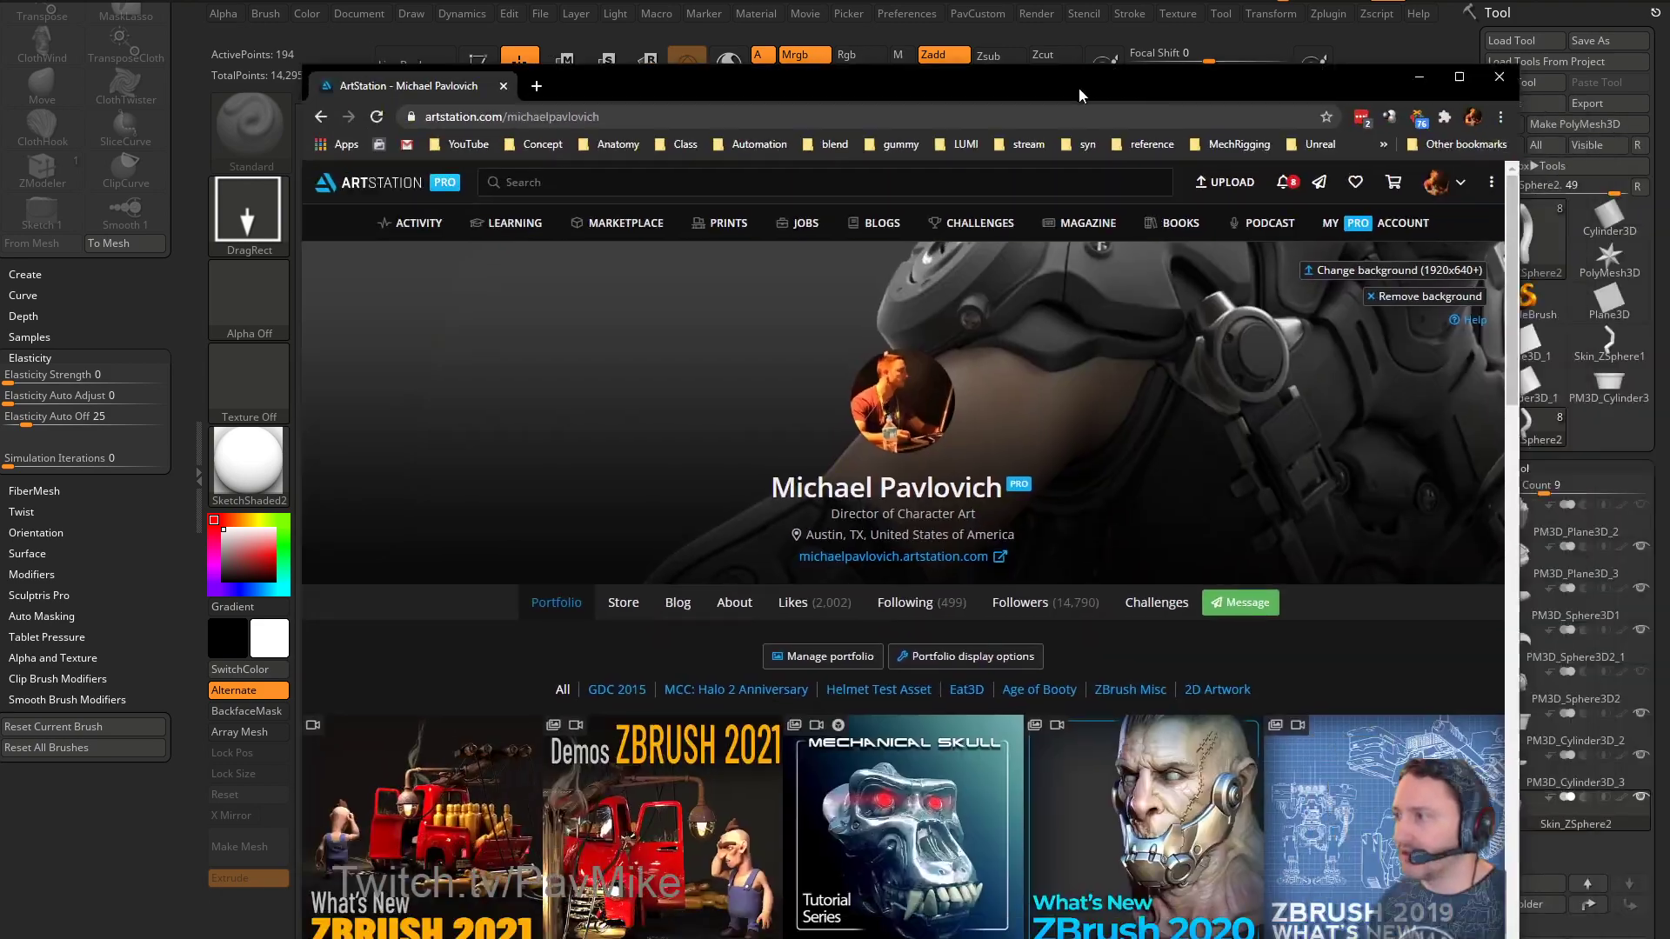
scroll(295, 352, "down", 4)
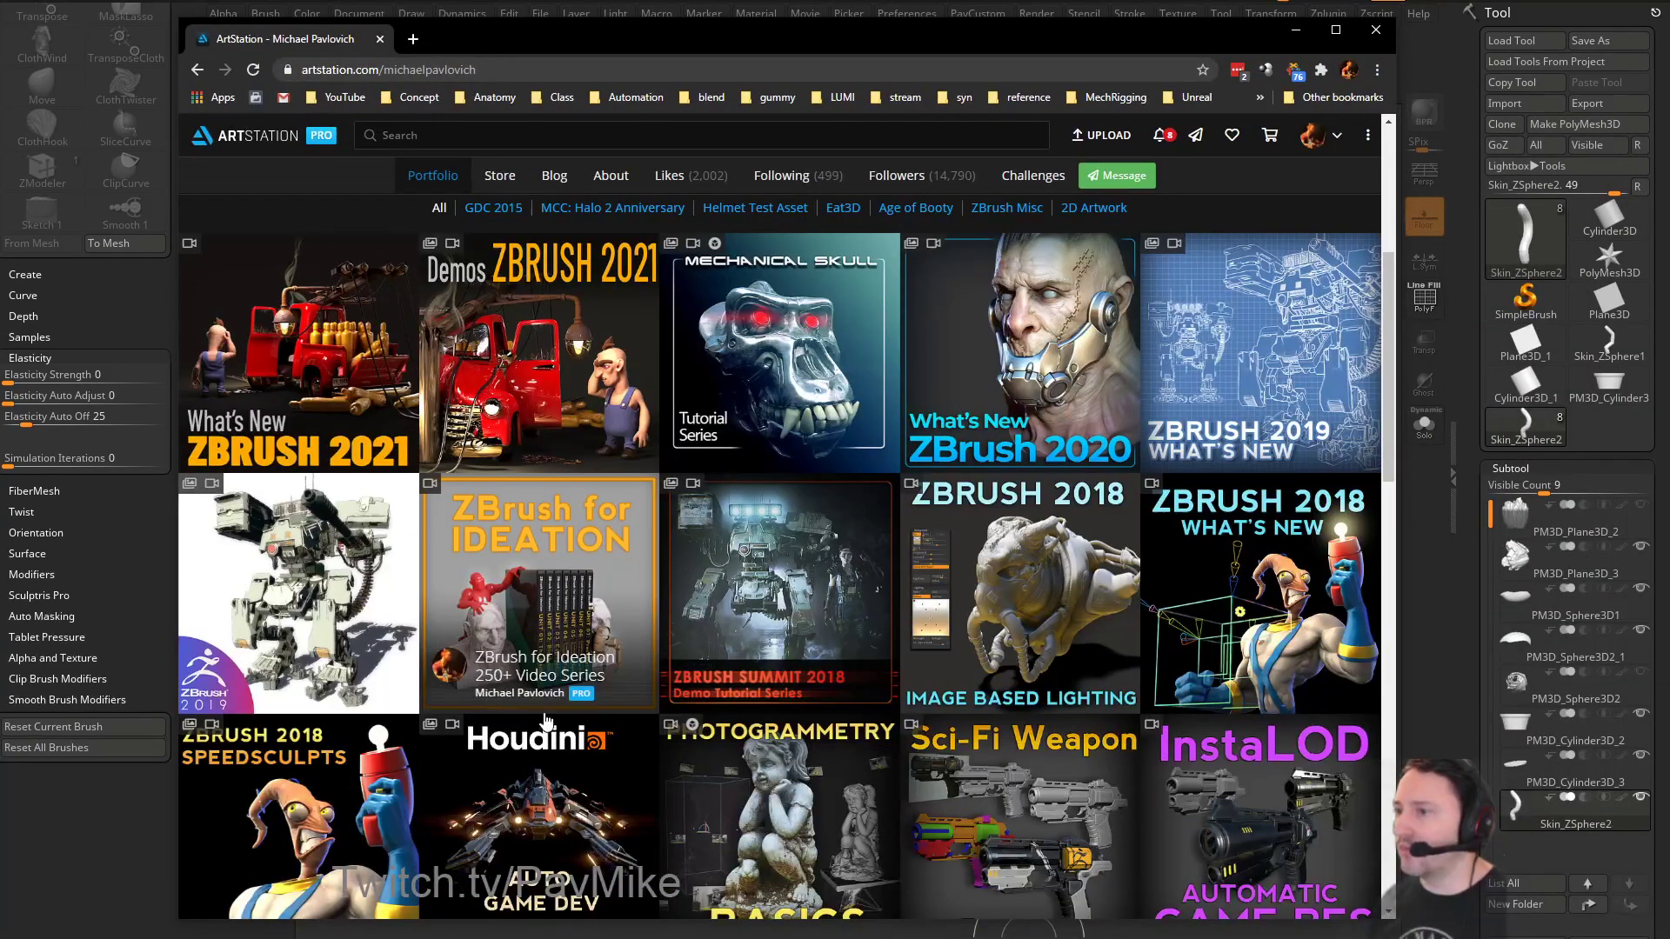
left_click(330, 324)
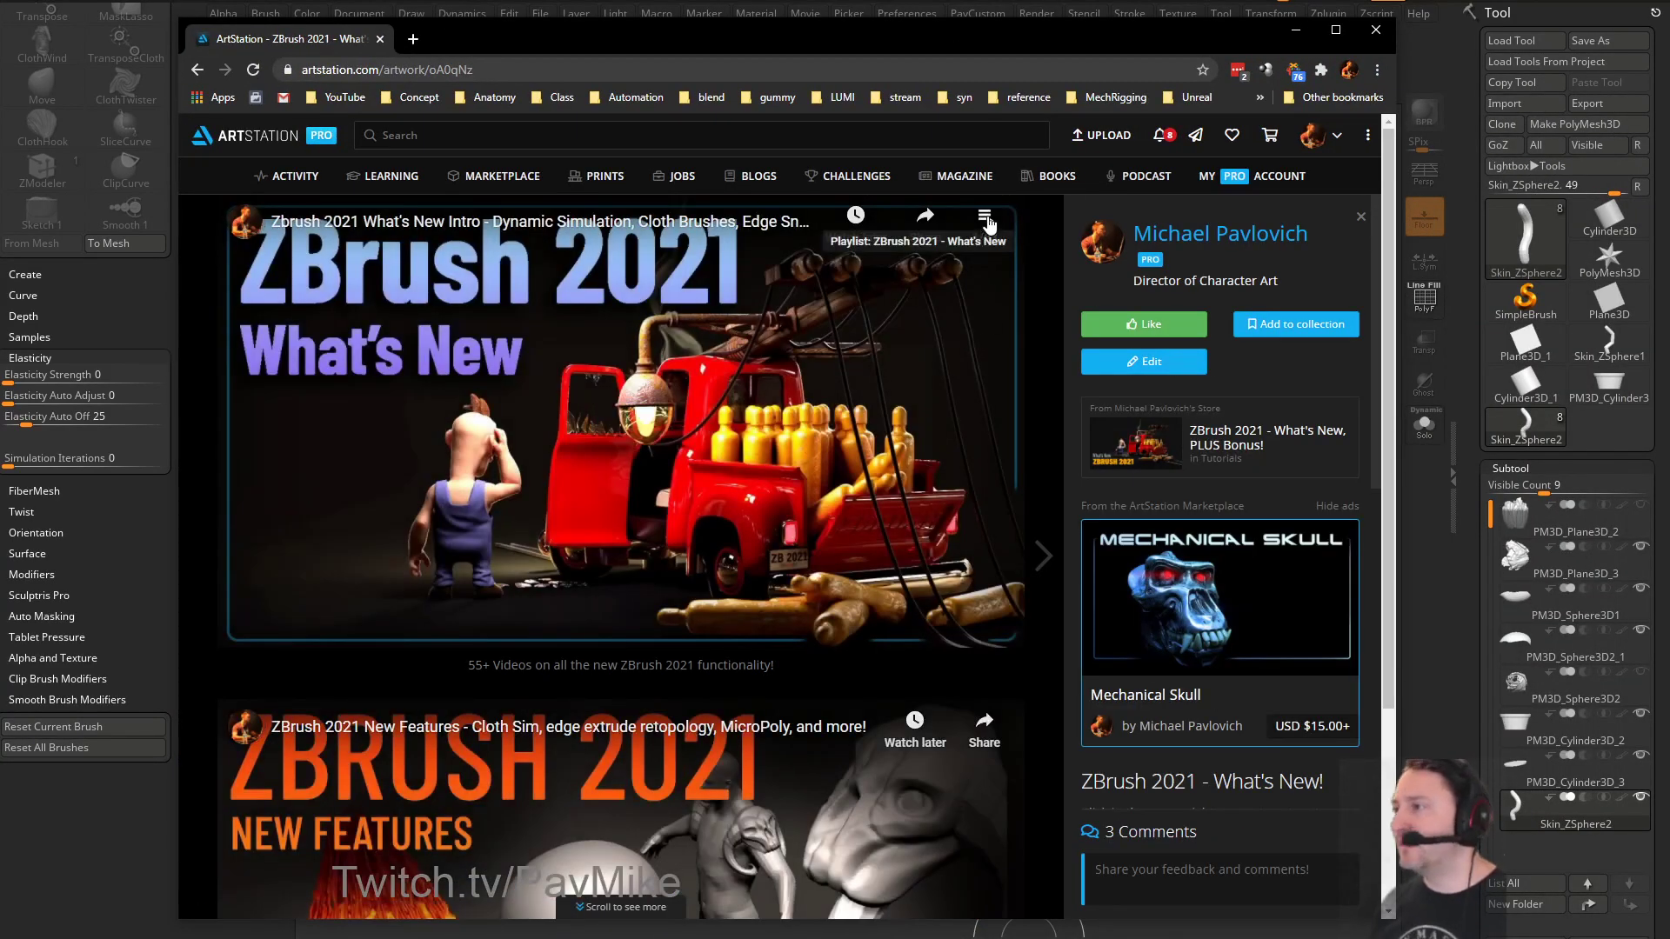
left_click(985, 219)
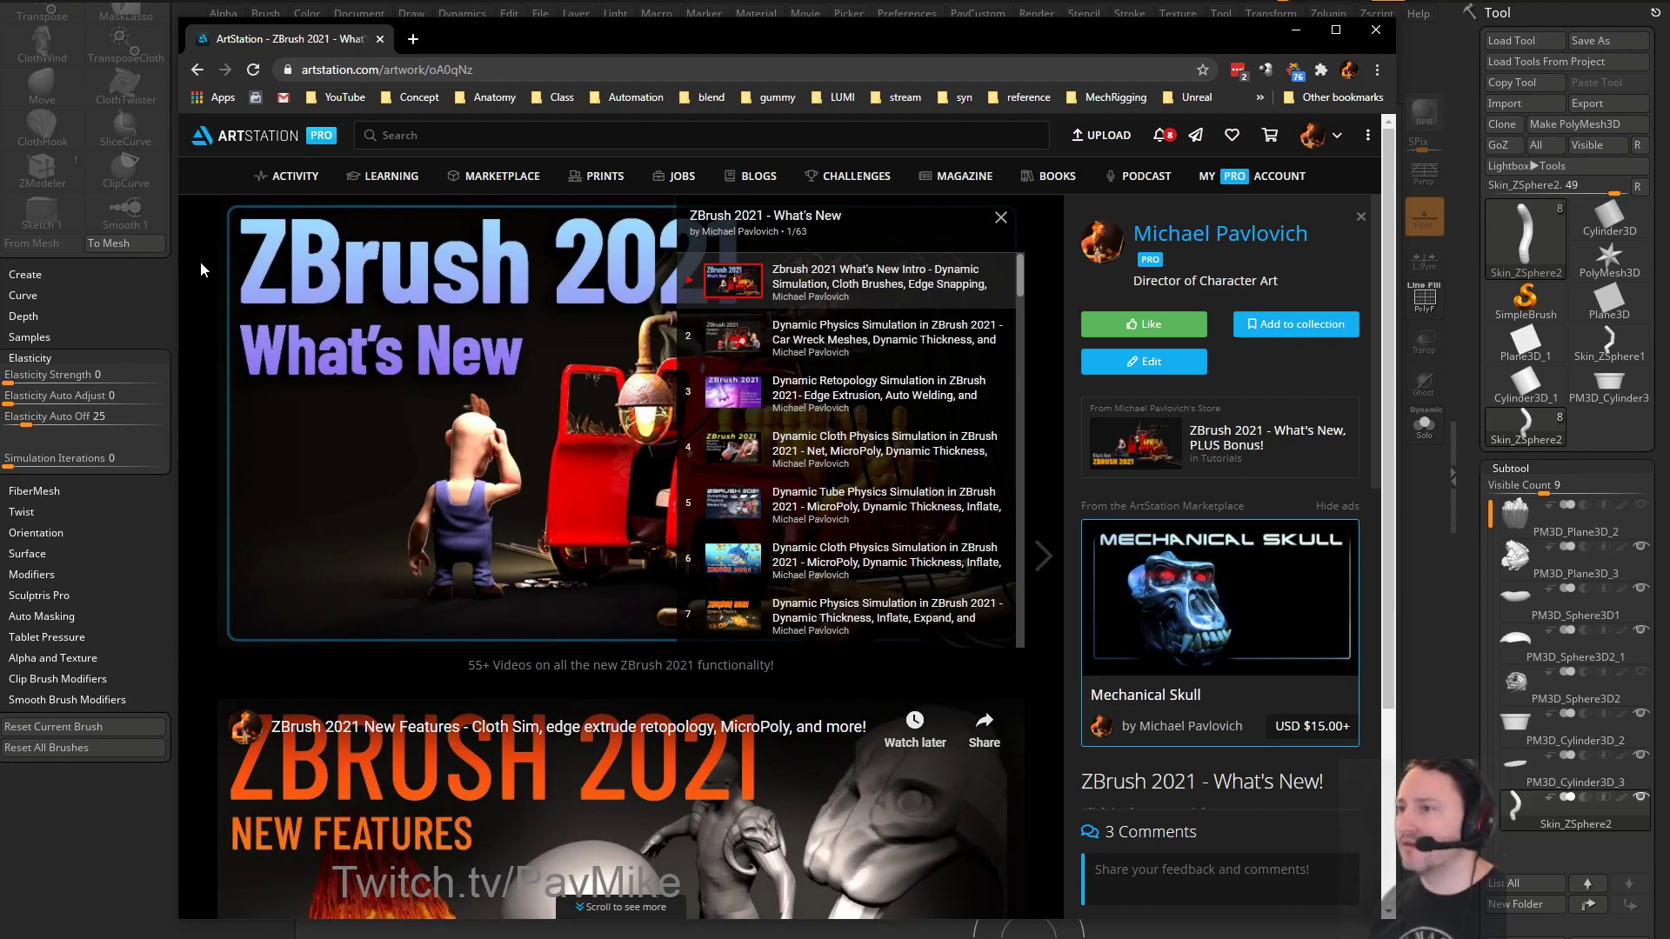
left_click(522, 63)
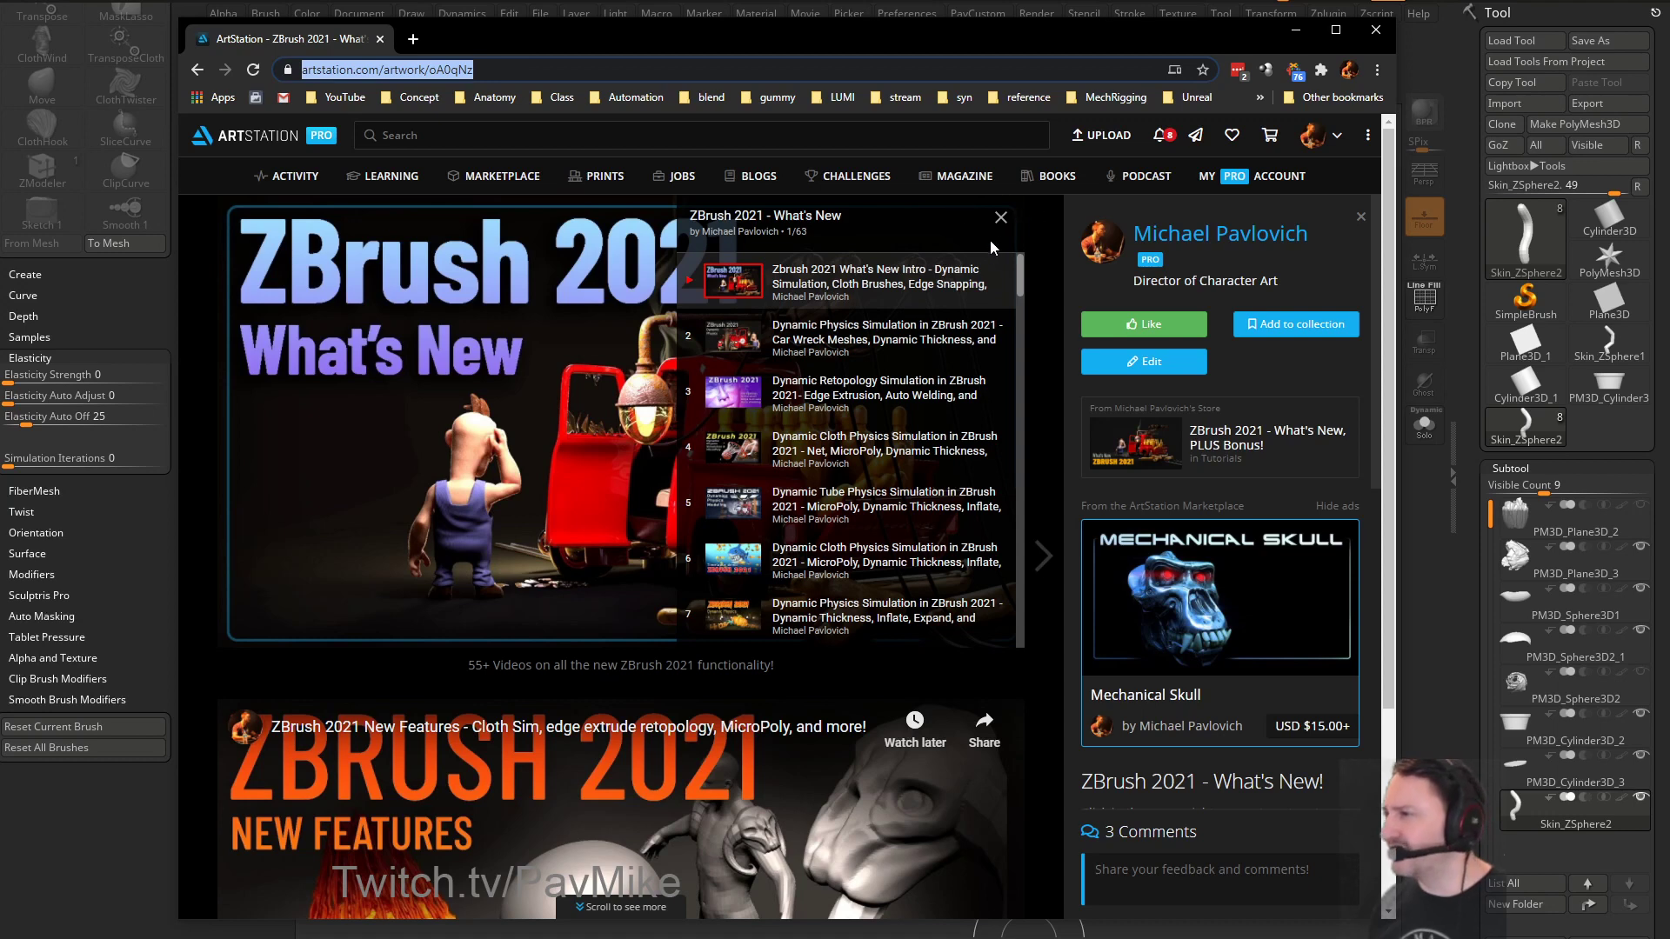
left_click(1001, 218)
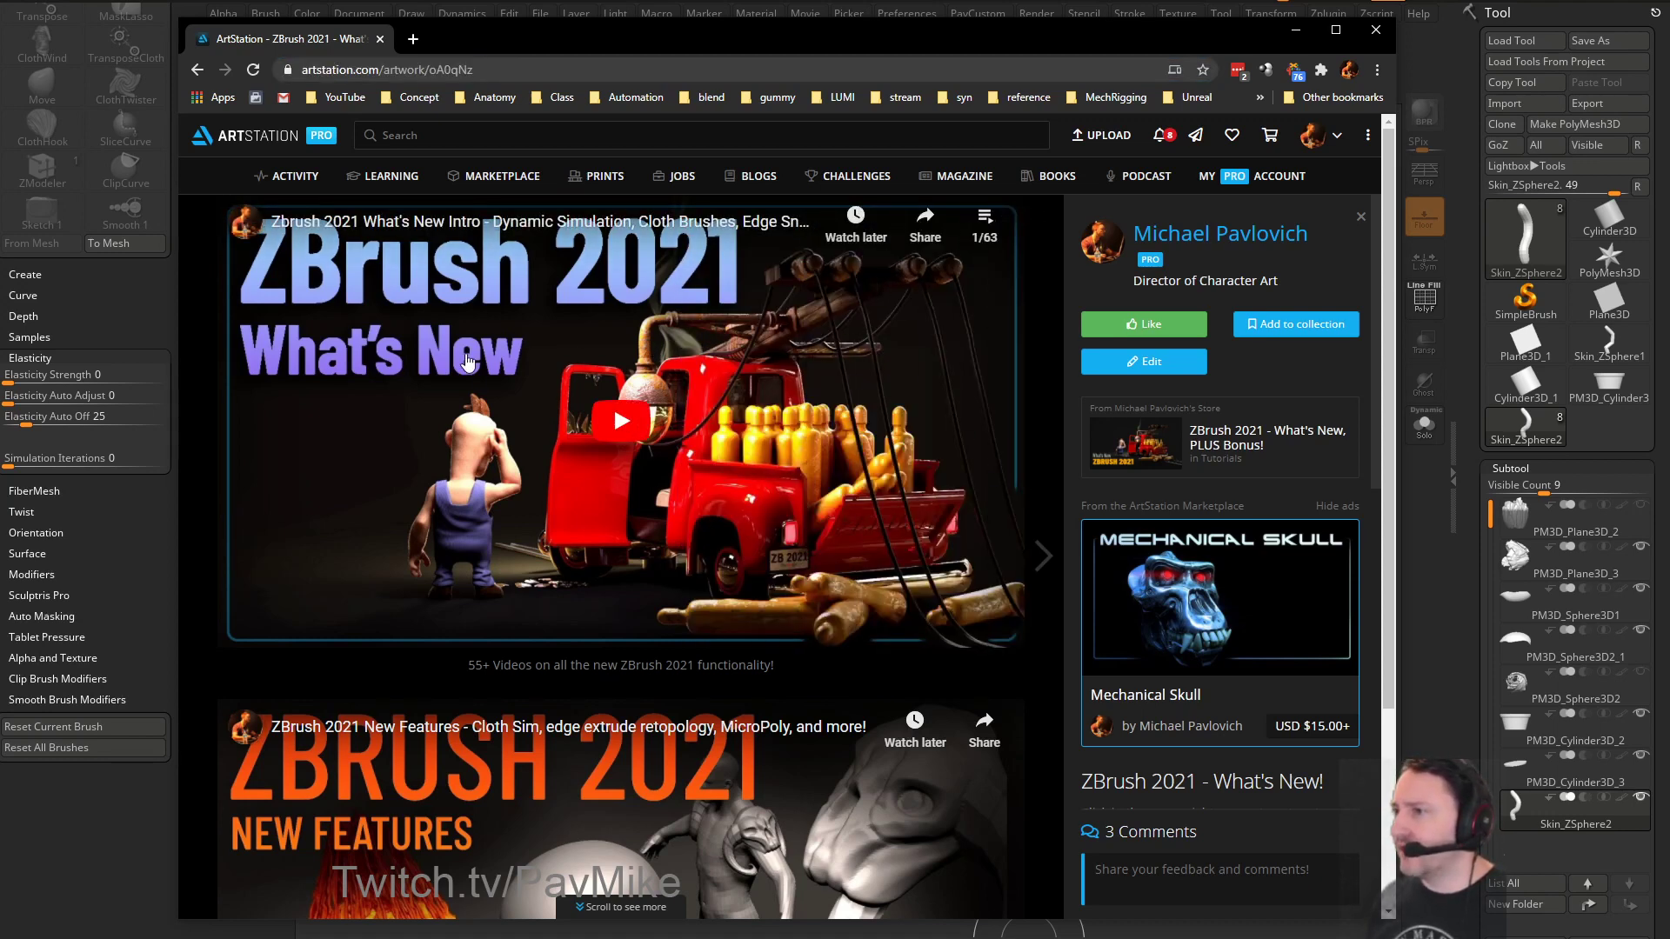
left_click(198, 71)
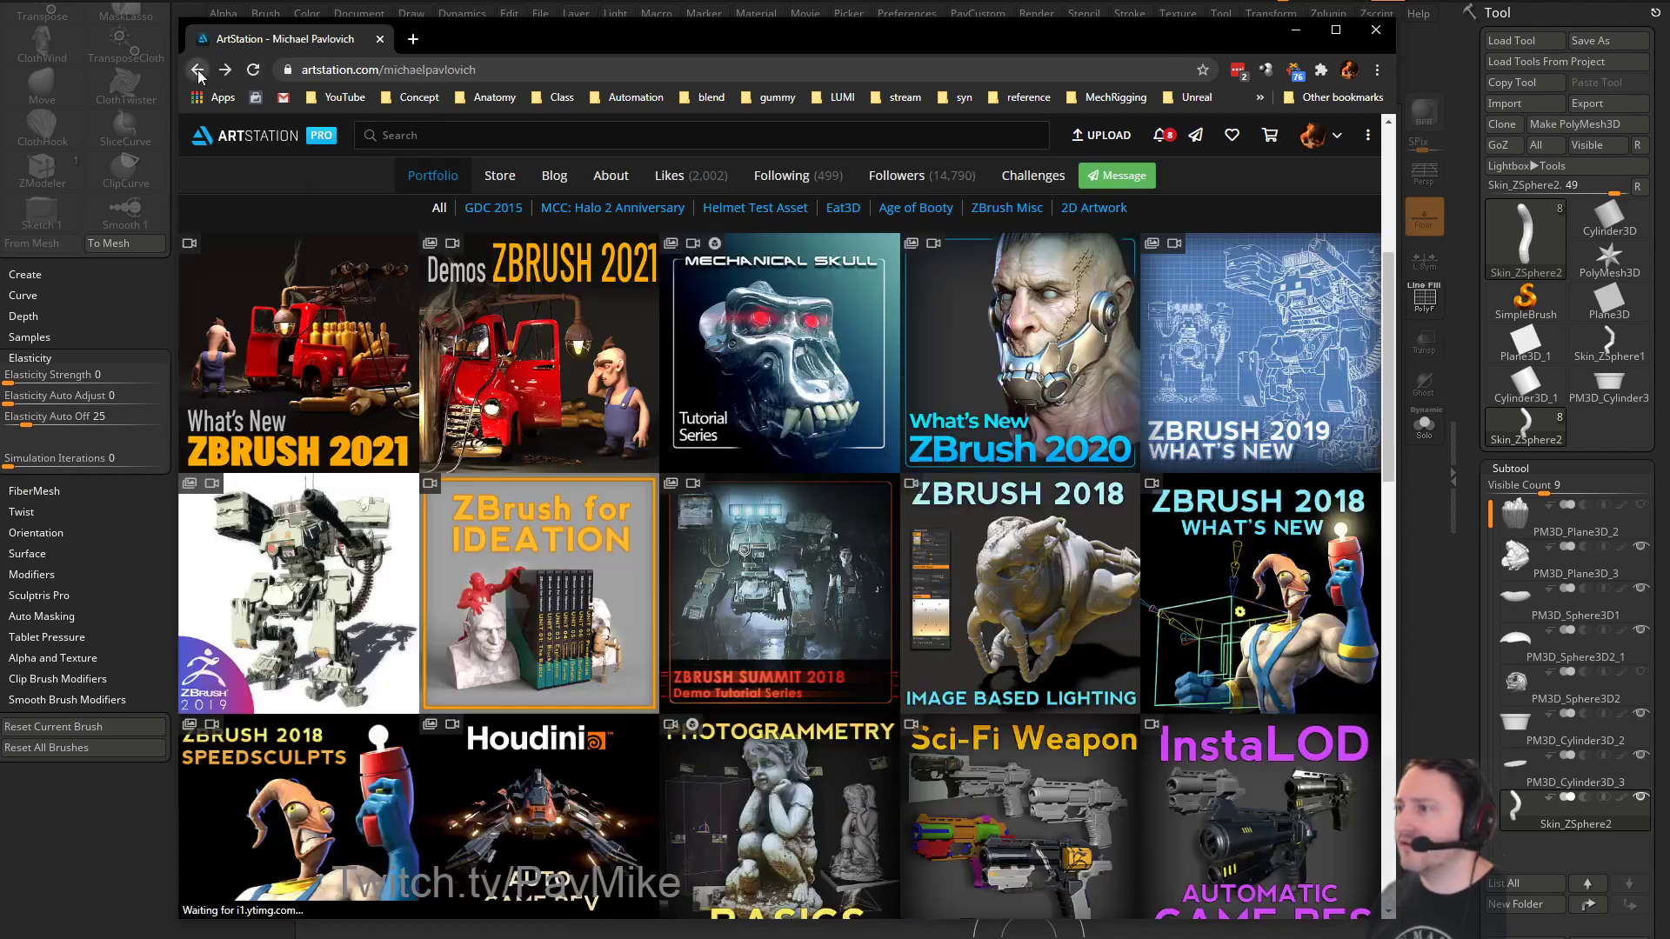
Open the ZBrush 2021 demos post and skim the Dynamics Physics Modeling video with its sound muted
left_click(648, 396)
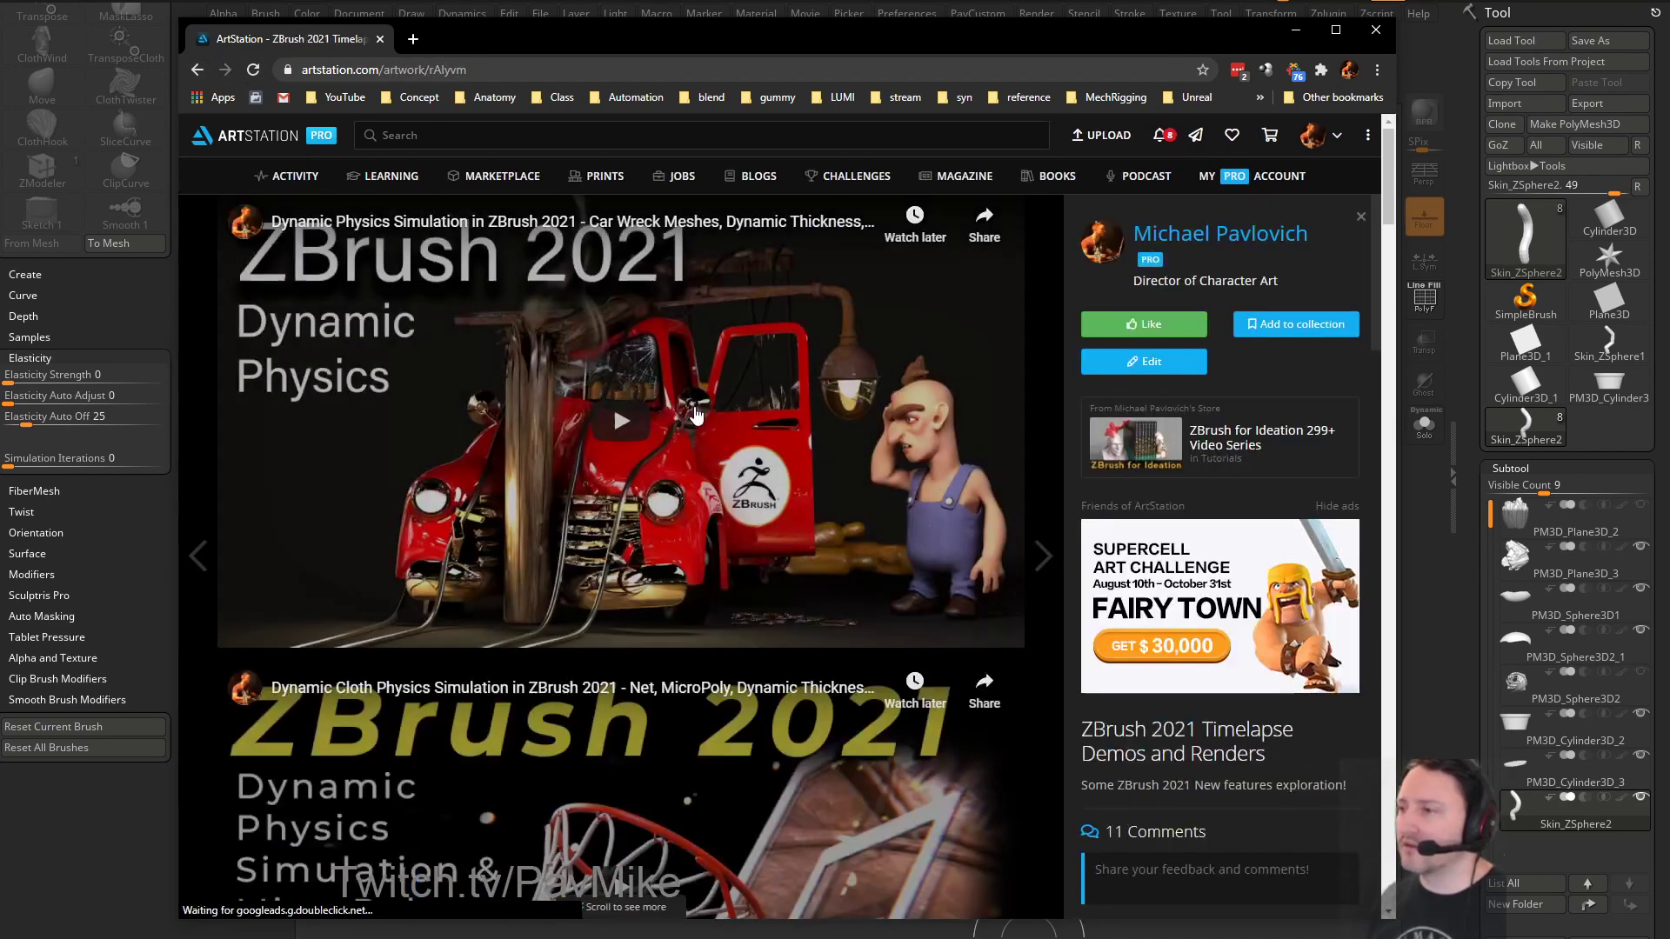
scroll(678, 407, "down", 15)
scroll(698, 413, "up", 1)
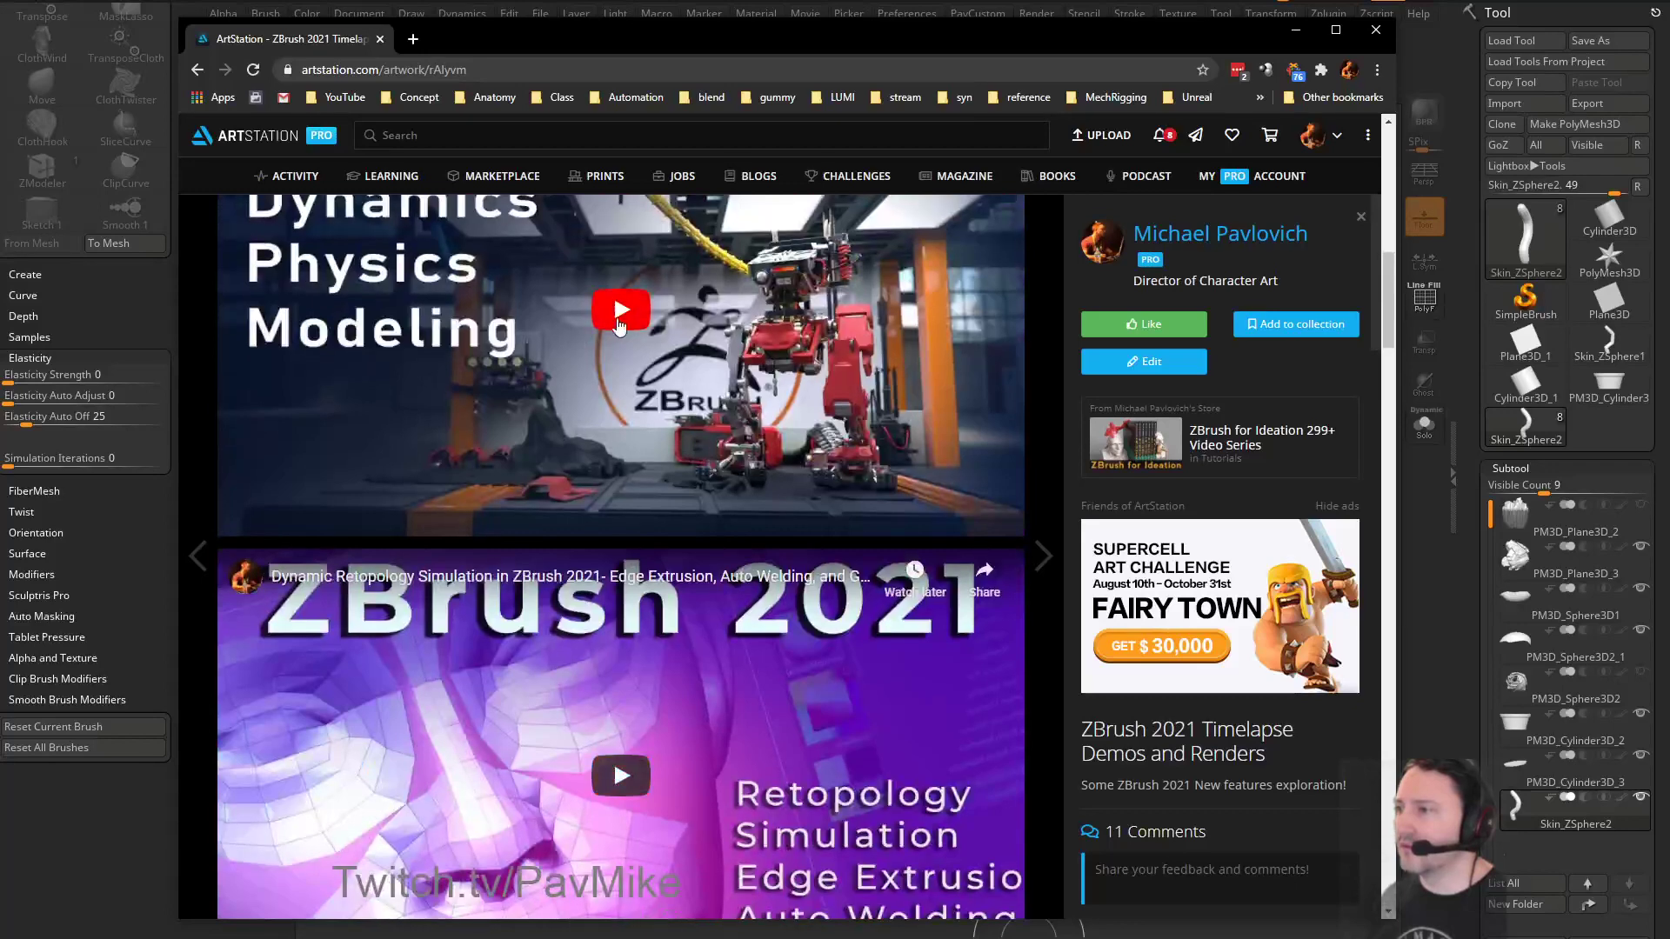
left_click(621, 320)
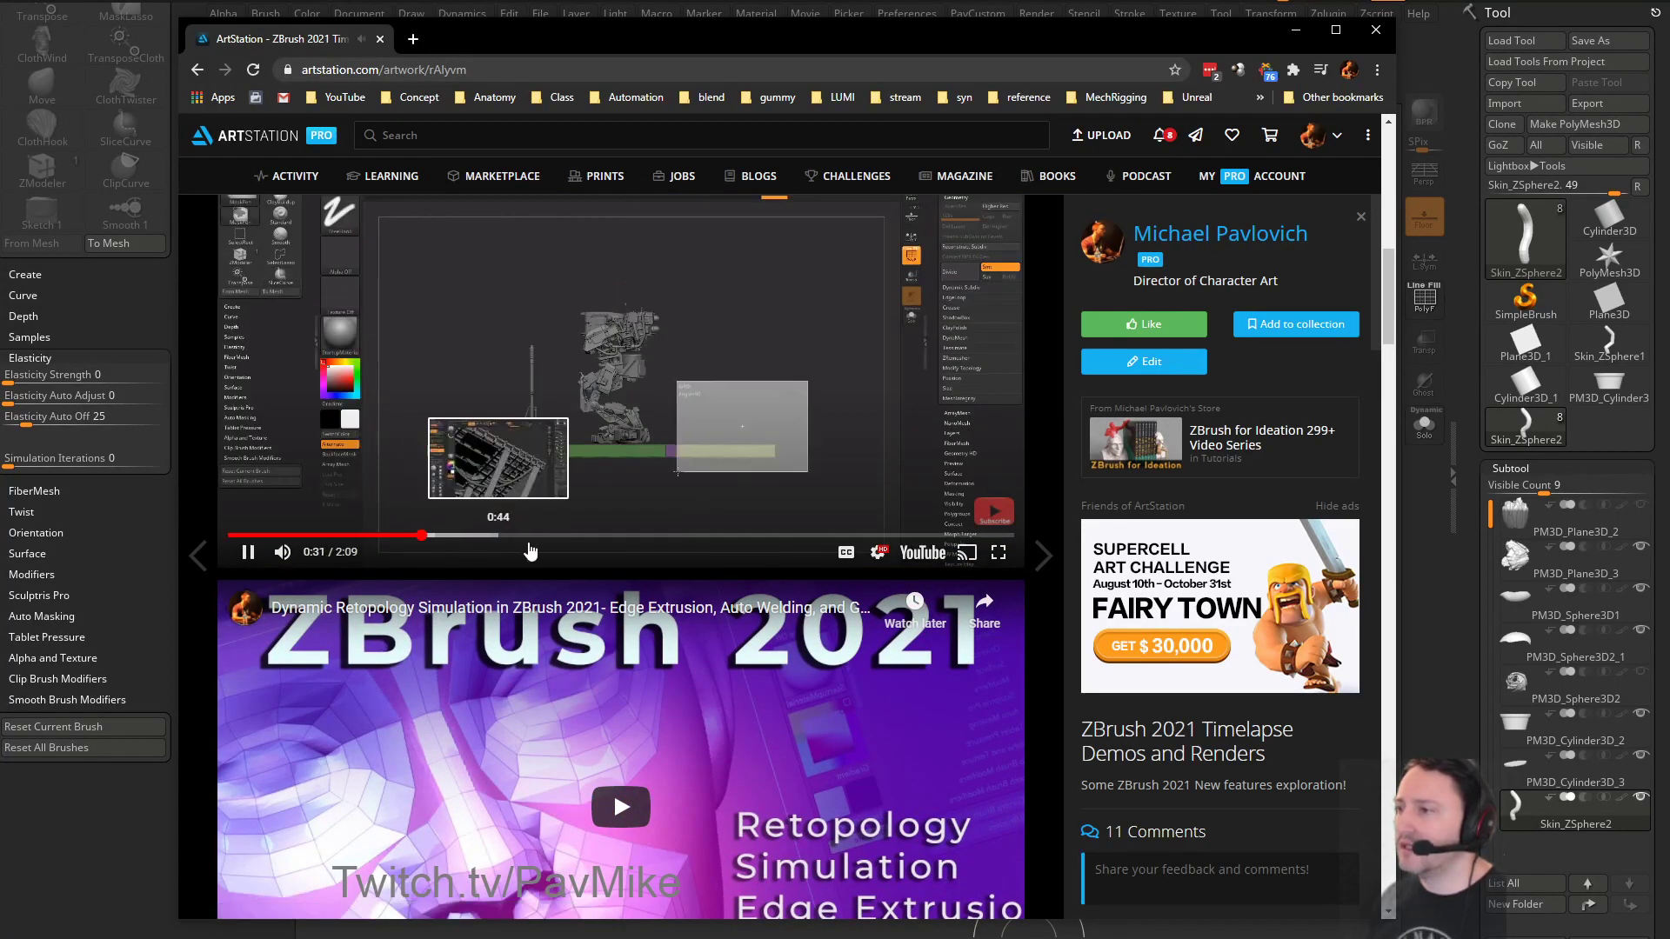
left_click(562, 536)
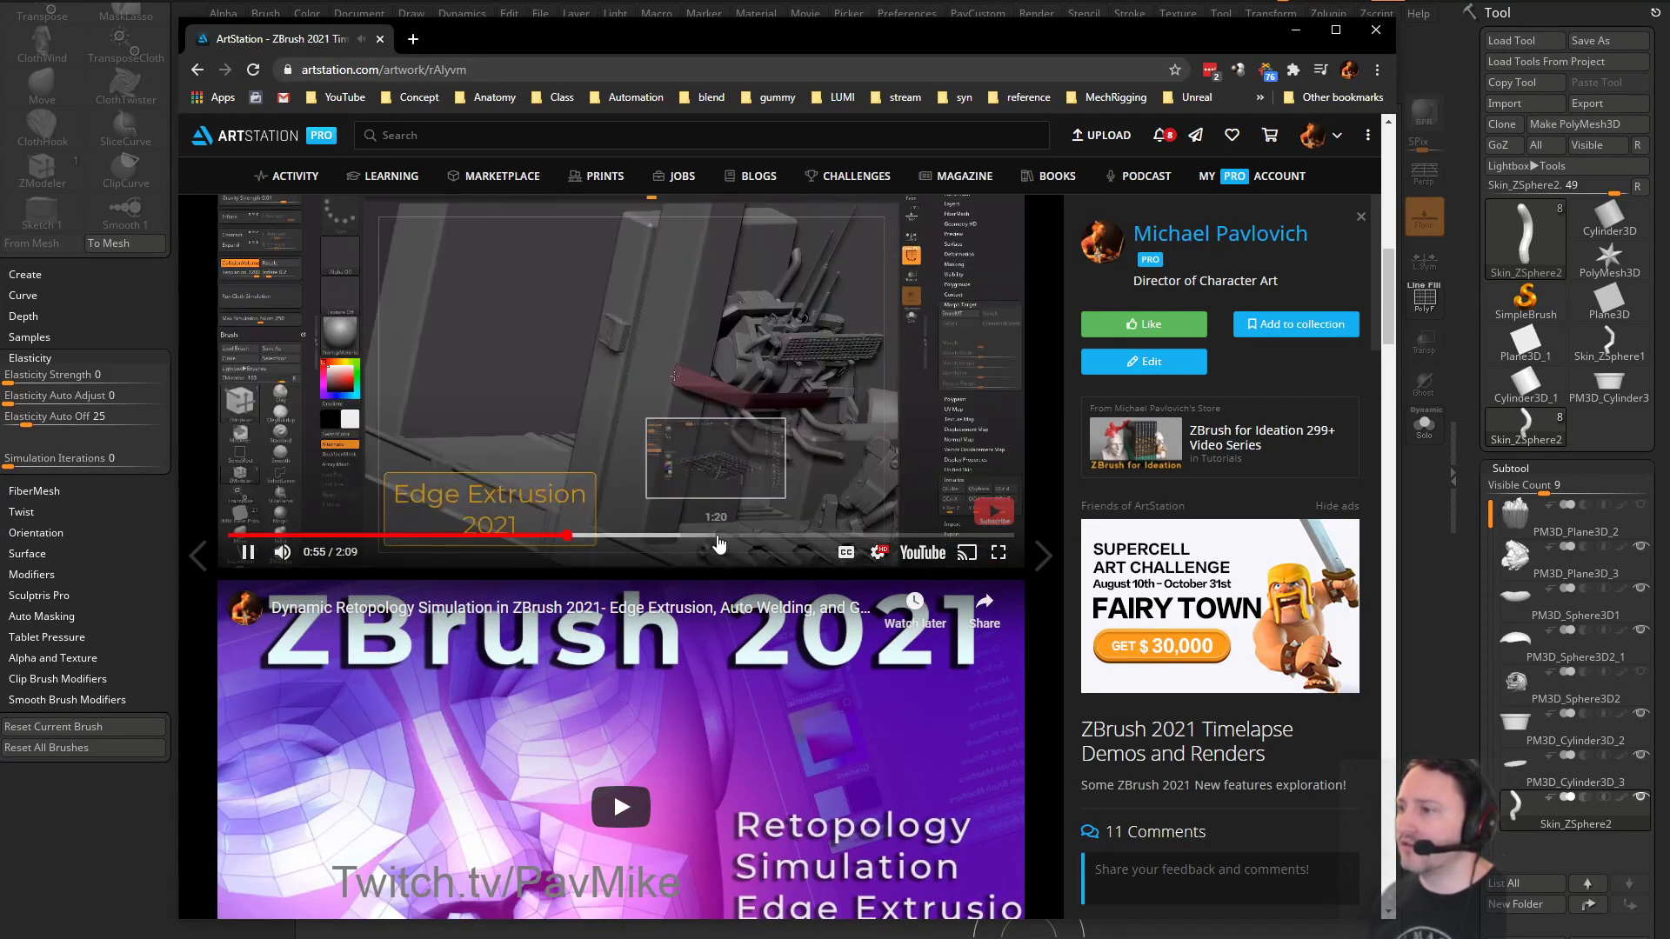
left_click(283, 552)
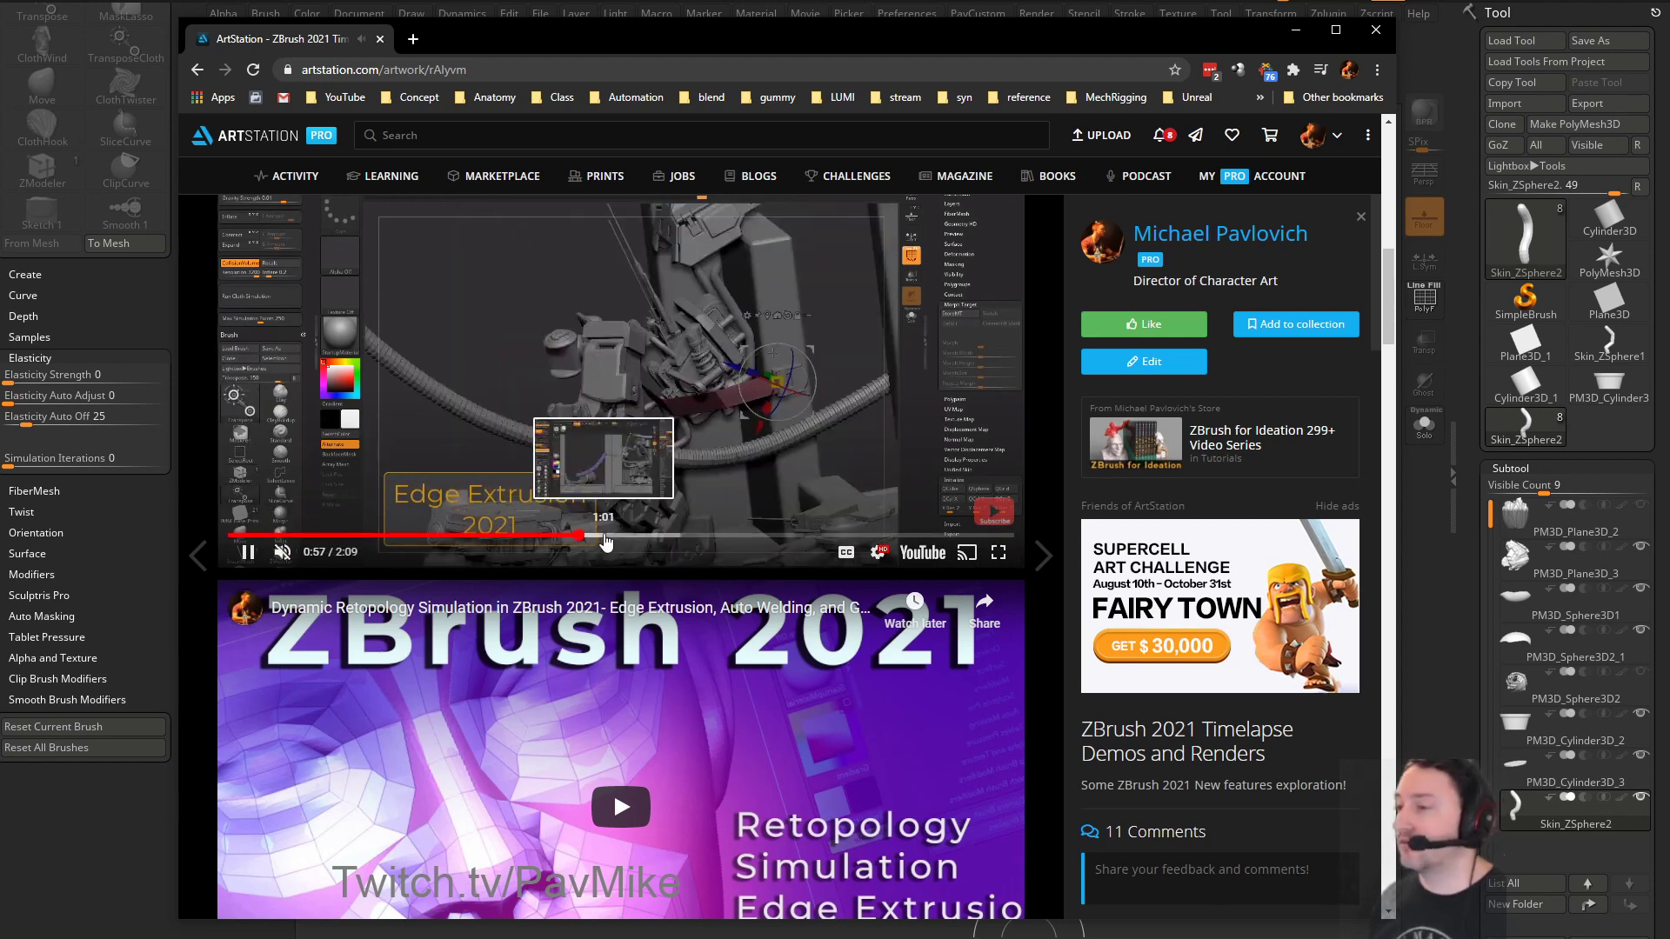
left_click(622, 535)
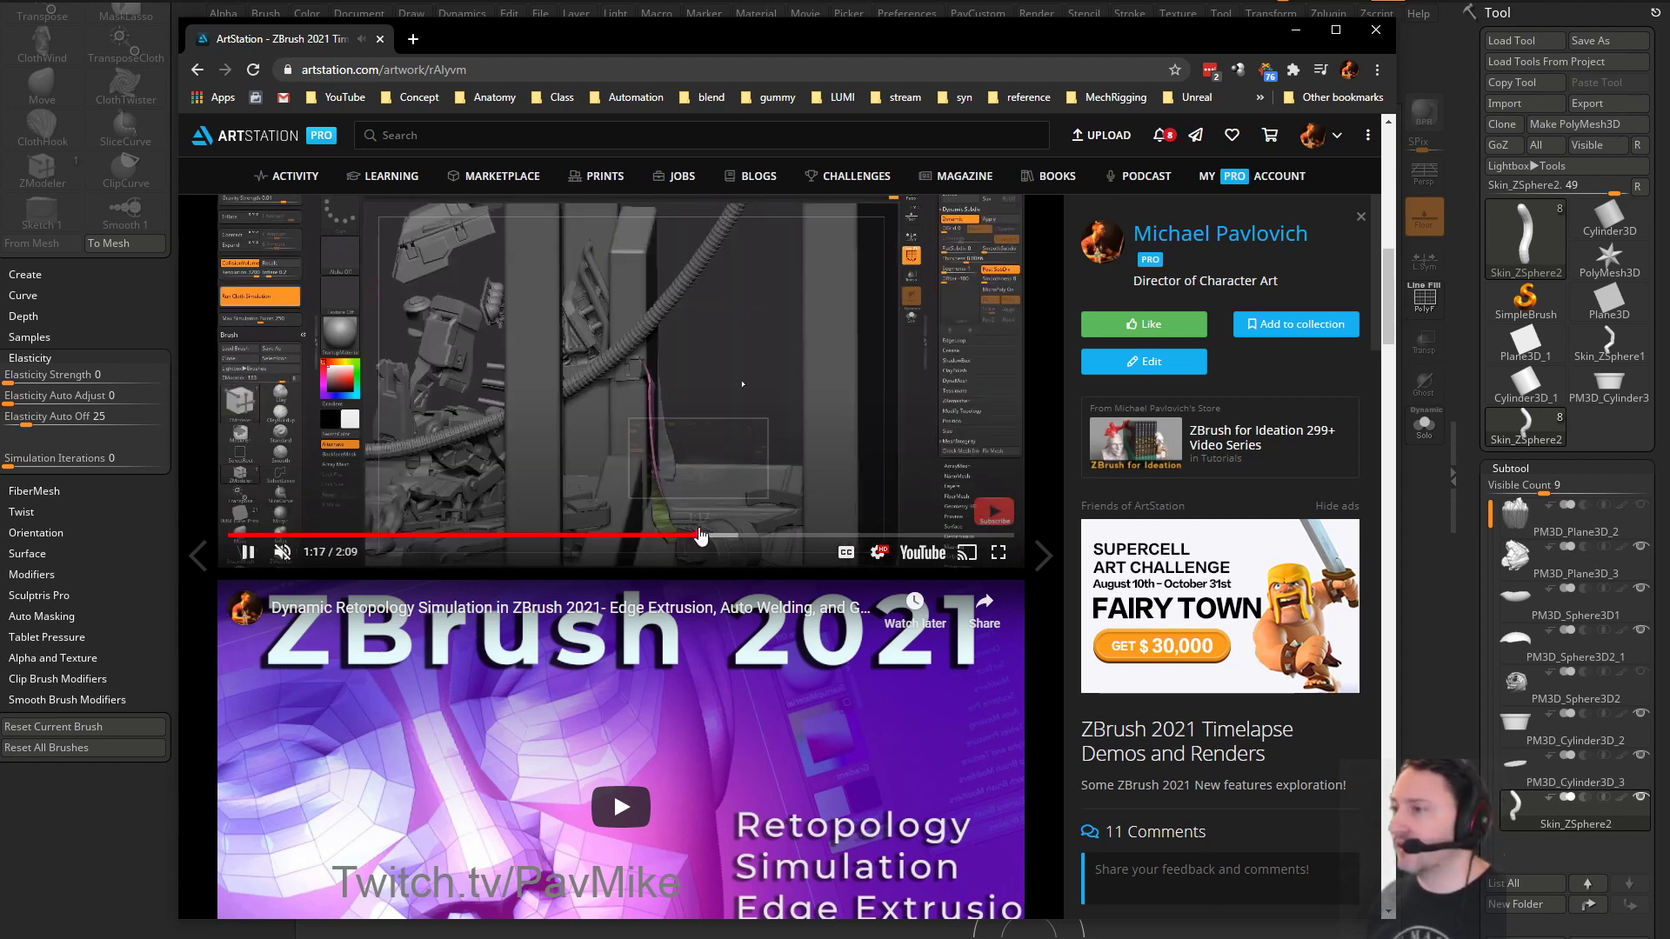
left_click(716, 535)
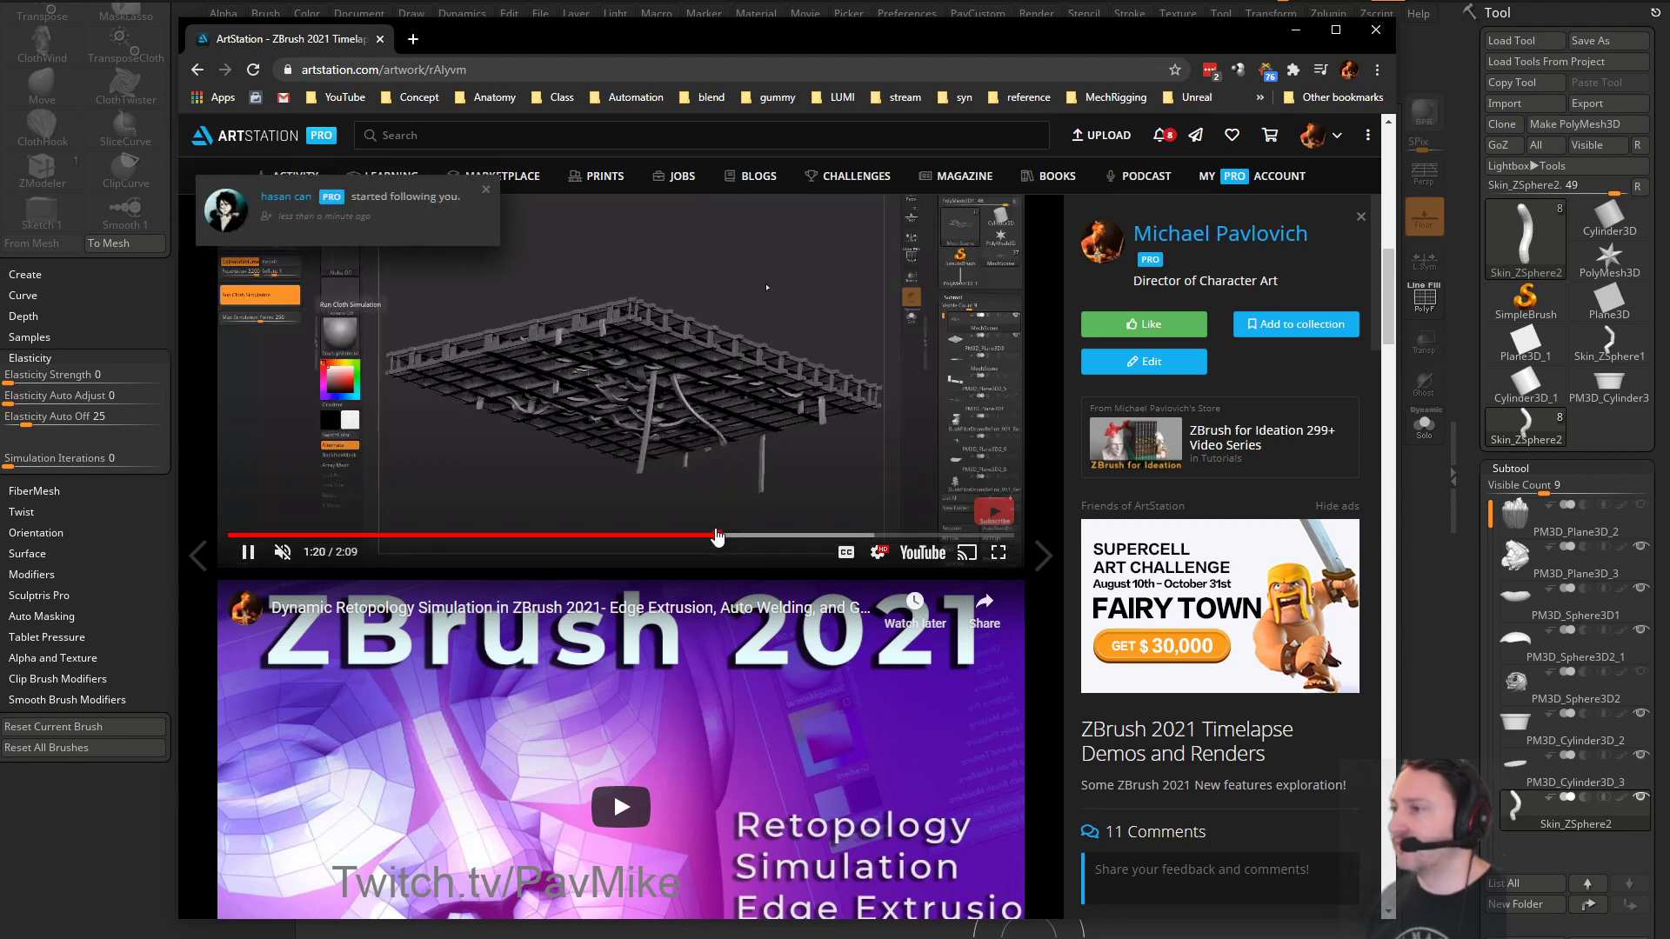
left_click(704, 536)
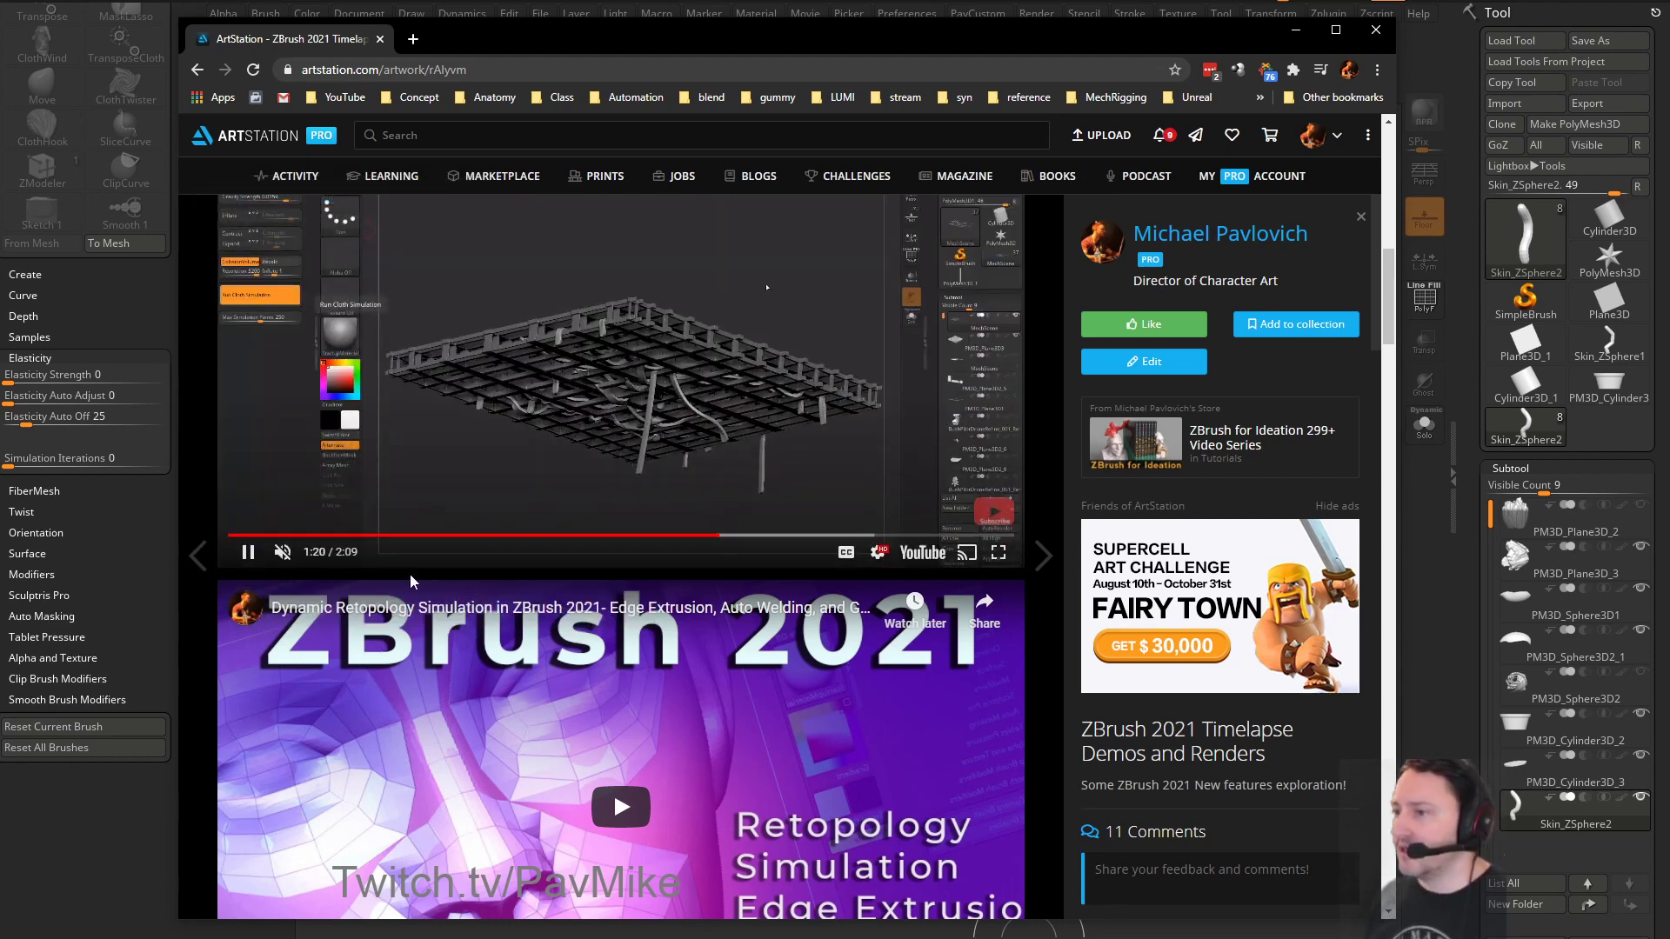
Browse the remaining demo videos, return to the portfolio page and switch back to ZBrush
scroll(549, 426, "down", 9)
scroll(549, 426, "down", 2)
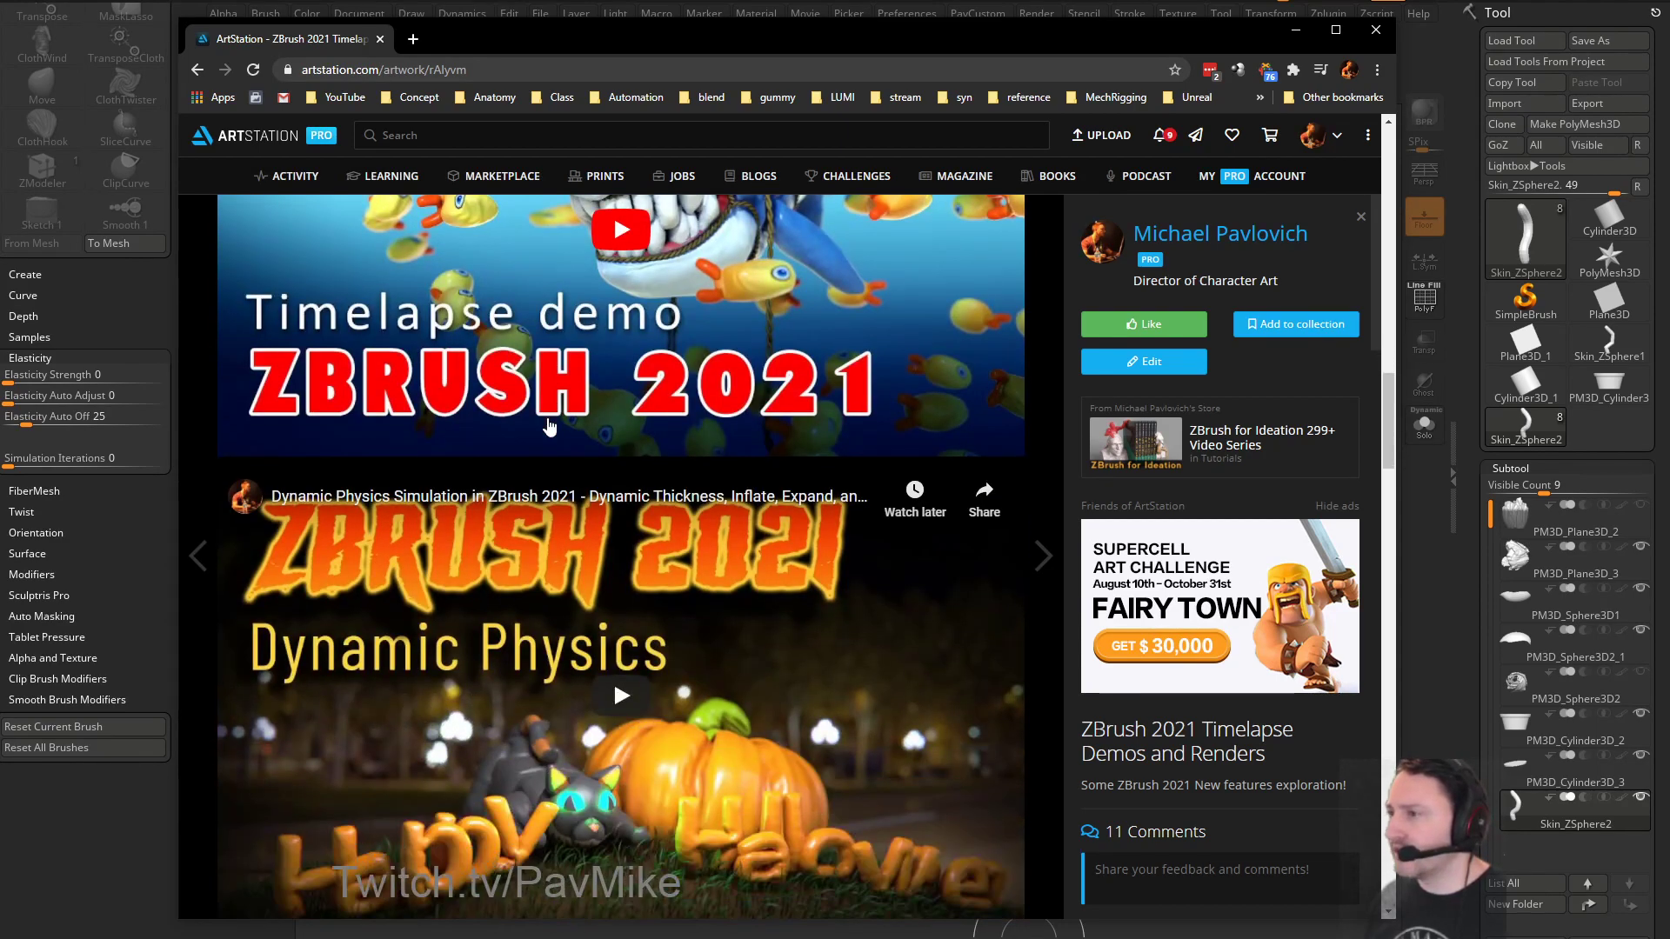
scroll(549, 426, "down", 12)
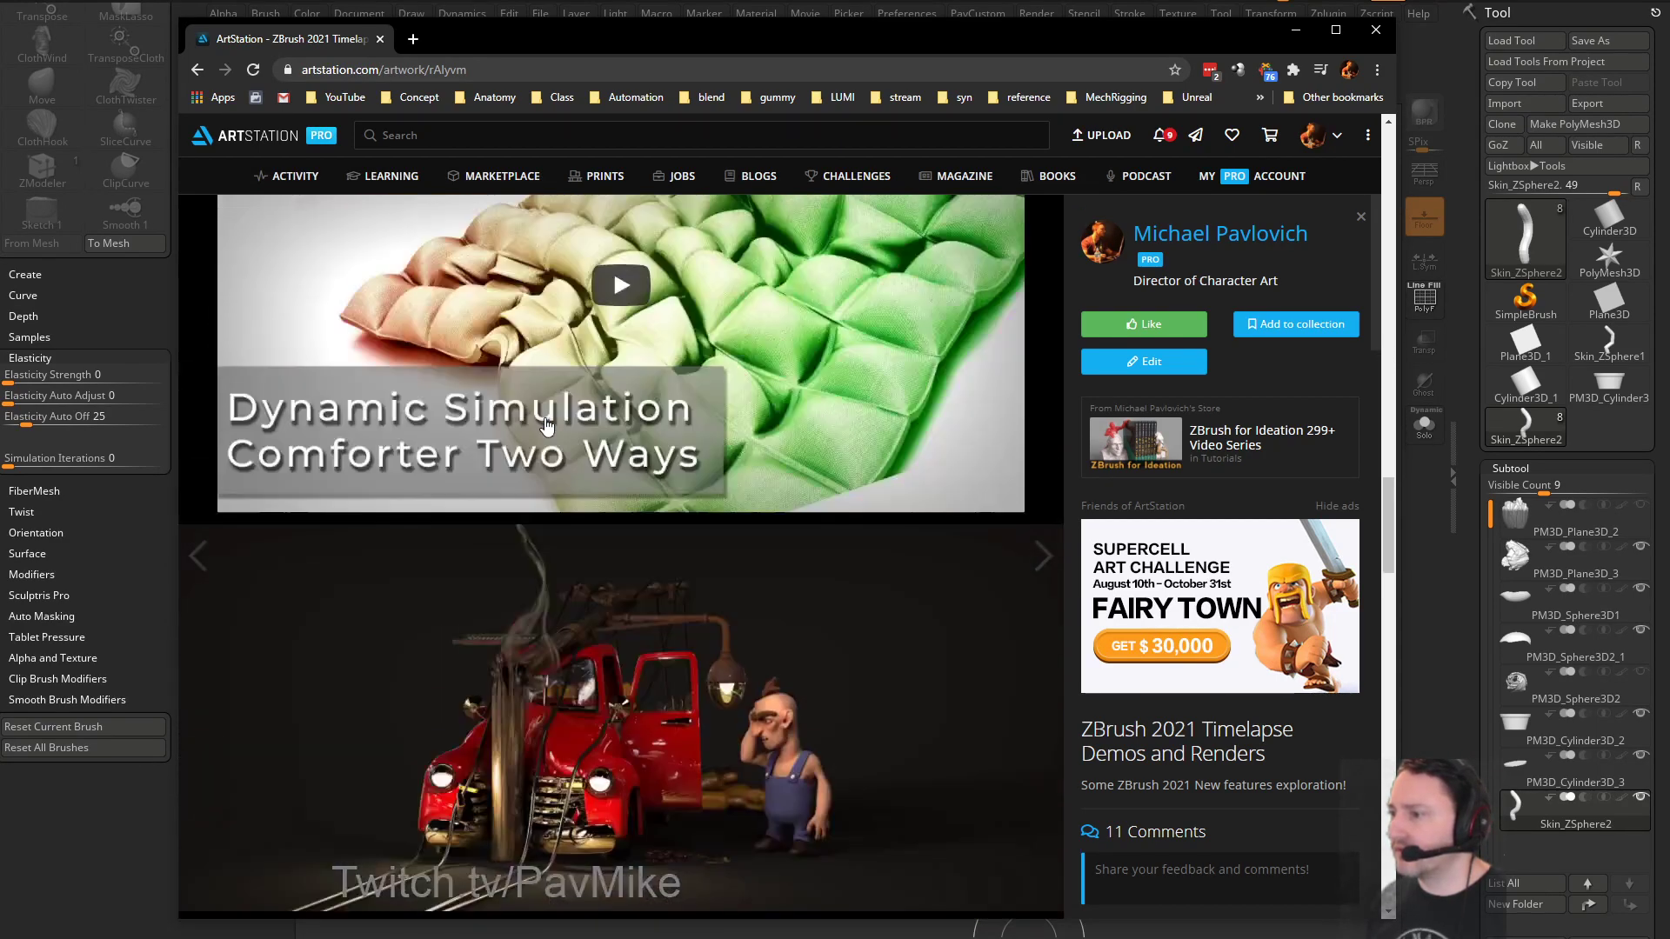
scroll(542, 426, "up", 14)
scroll(541, 426, "up", 10)
left_click(197, 70)
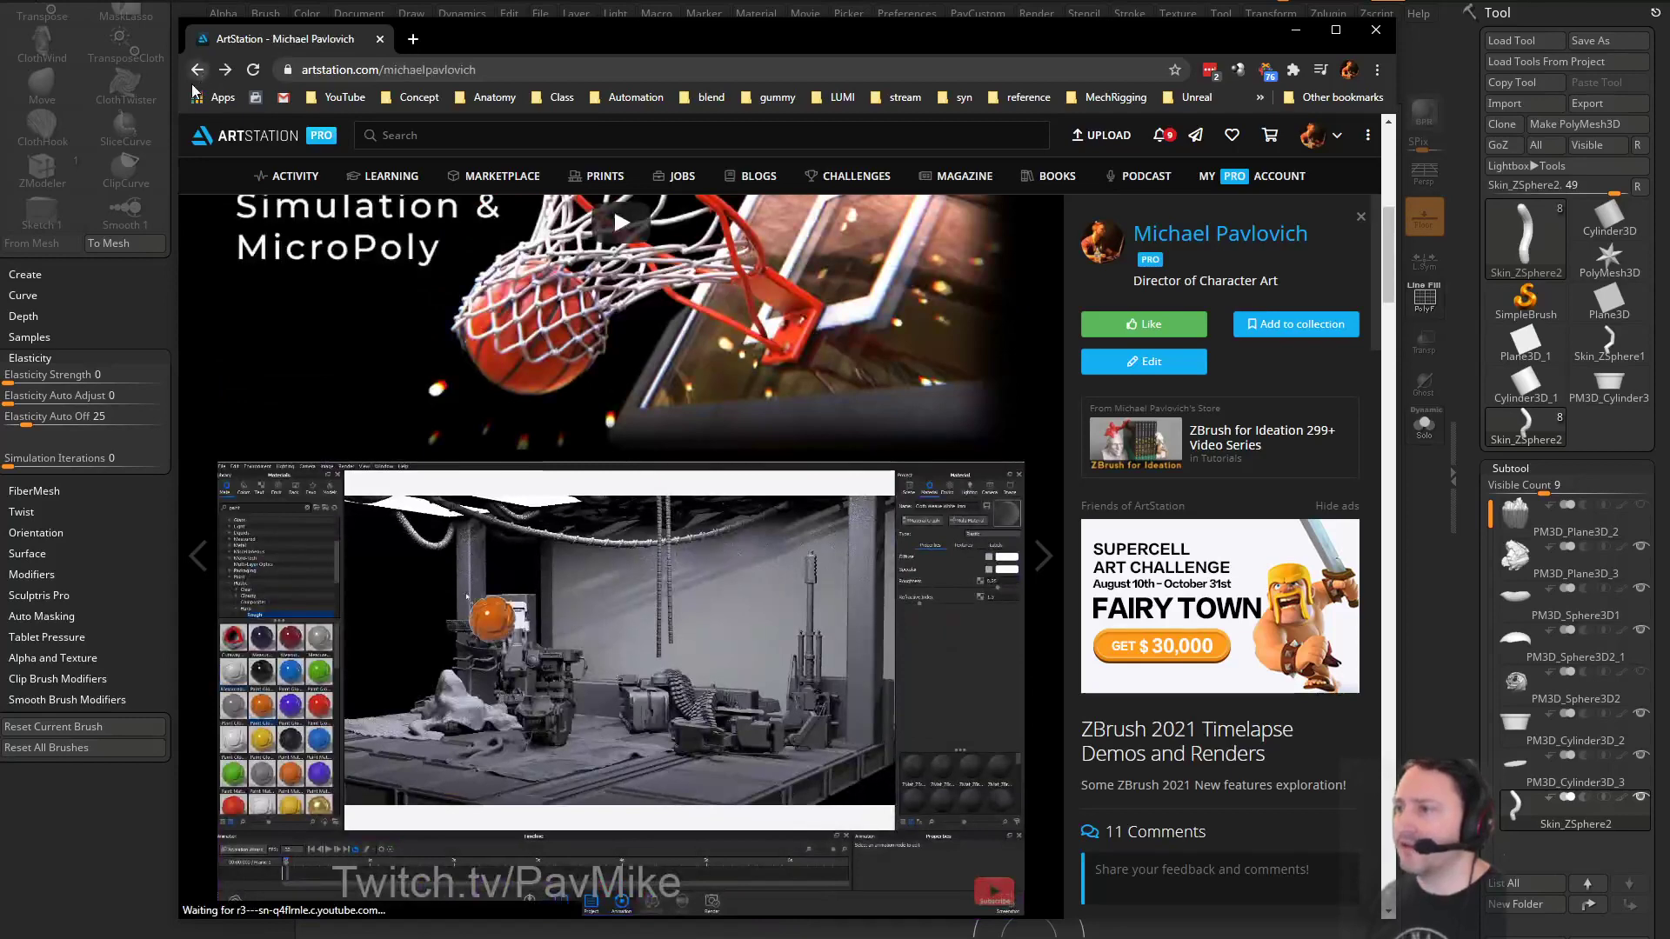
left_click(617, 67)
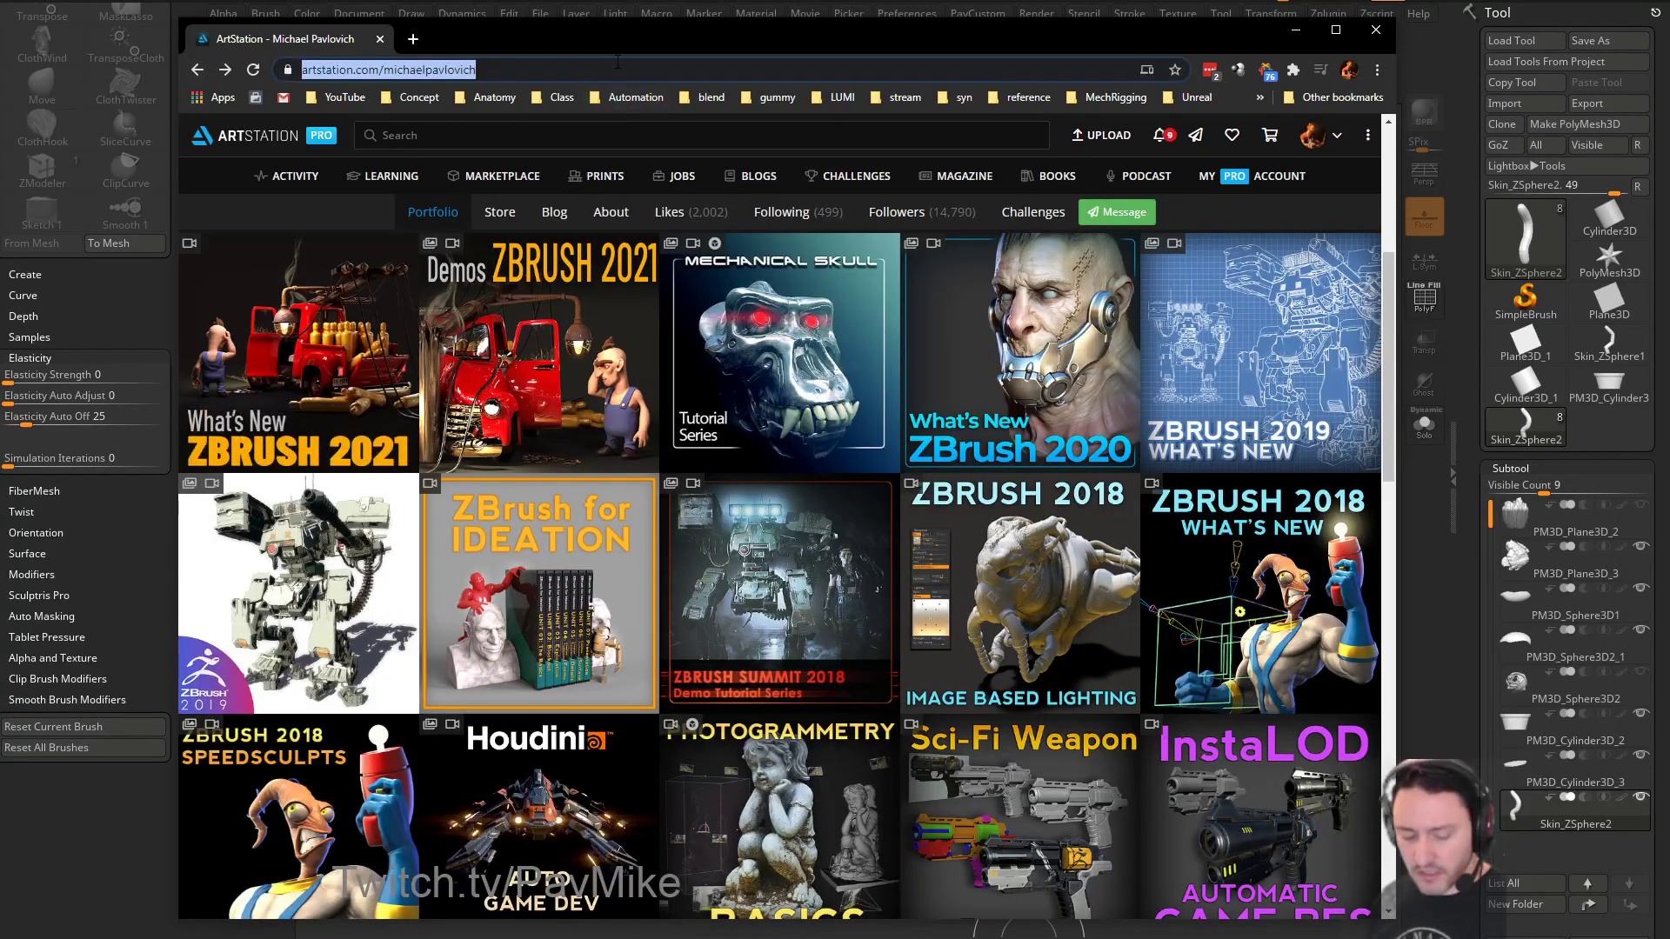
key("alt+Tab")
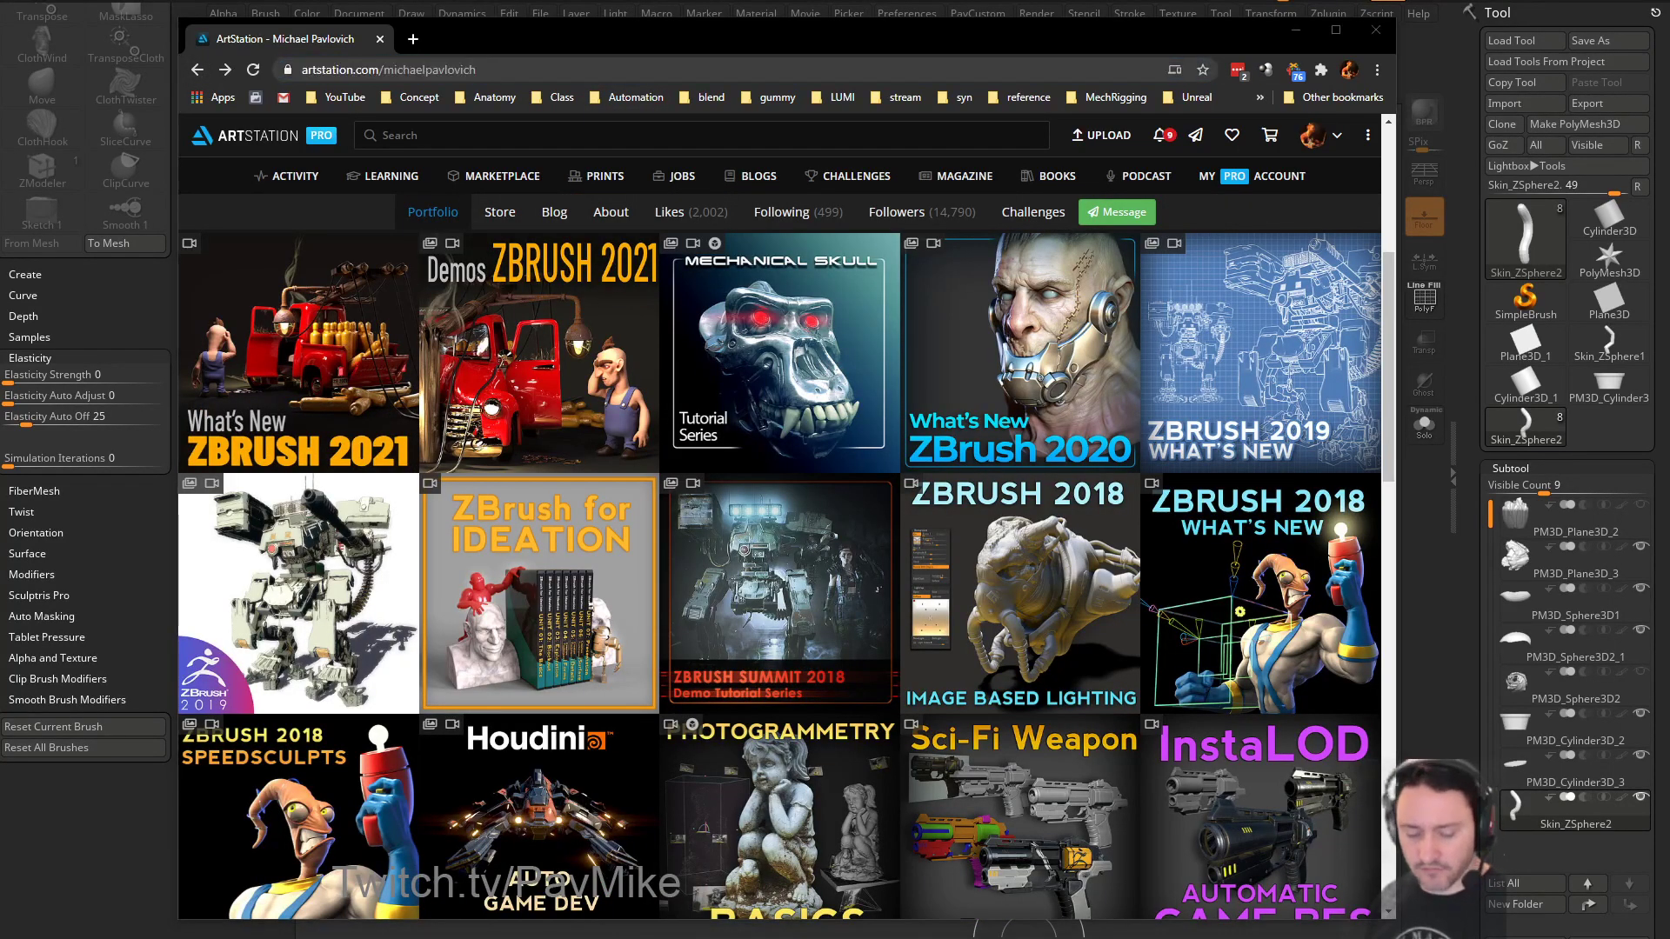
left_click_drag(535, 46, 765, 938)
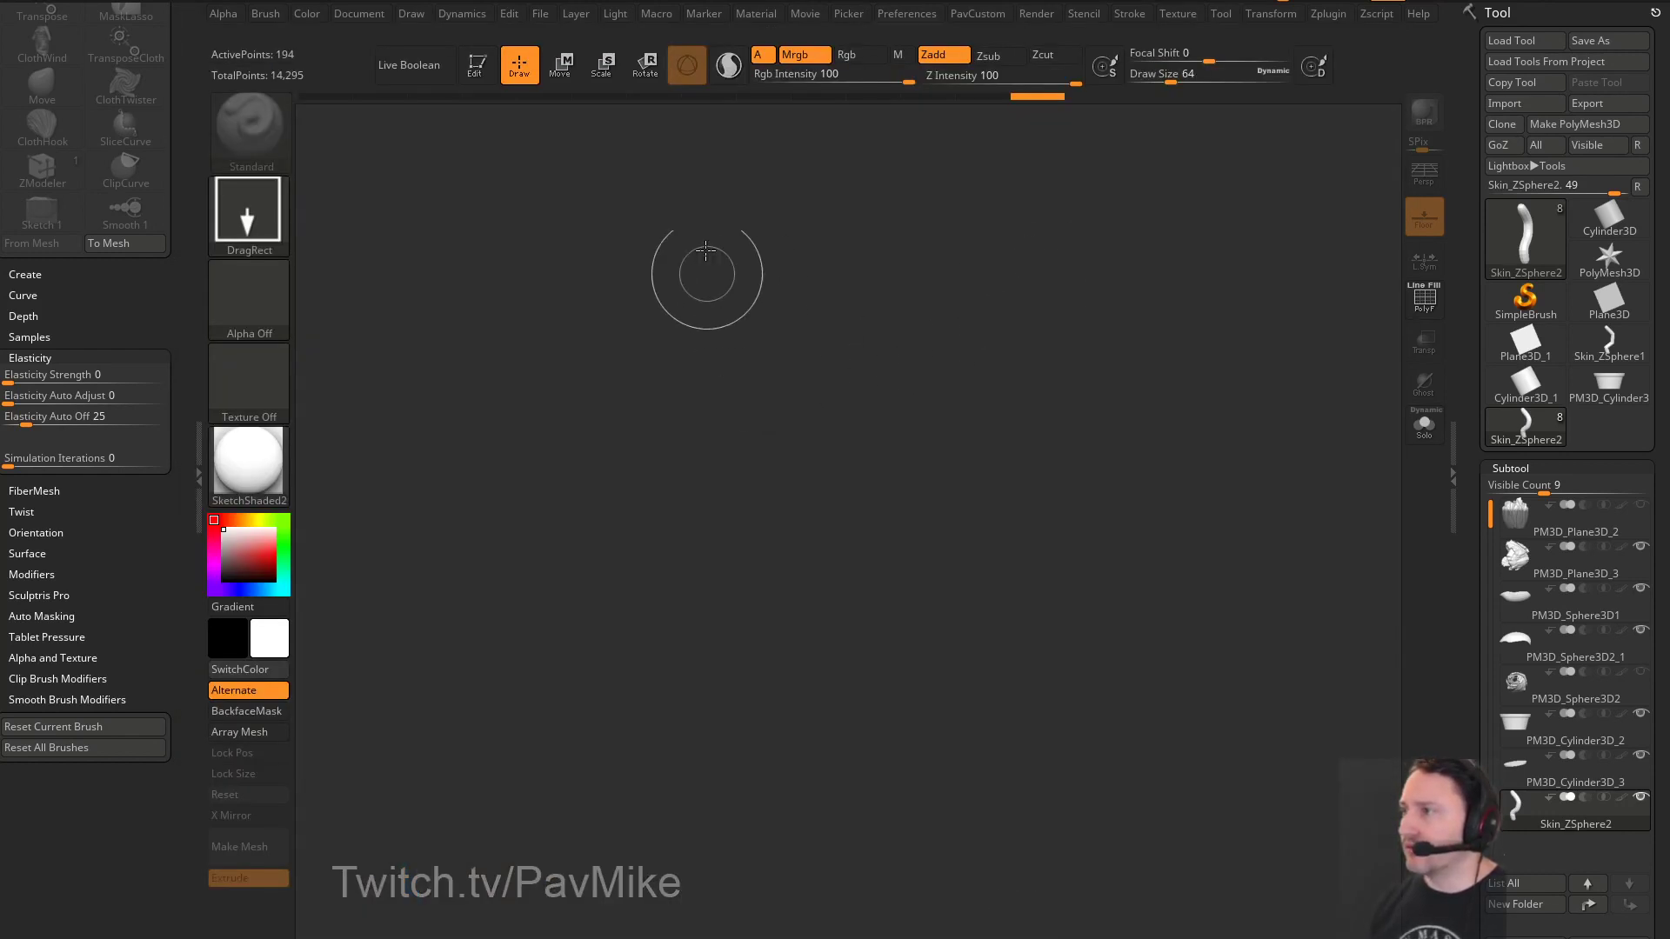
Initialize the PolyMesh3D star as a QGrid plane with X, Y and Z resolution 1, with PolyFrame shown
left_click(1608, 259)
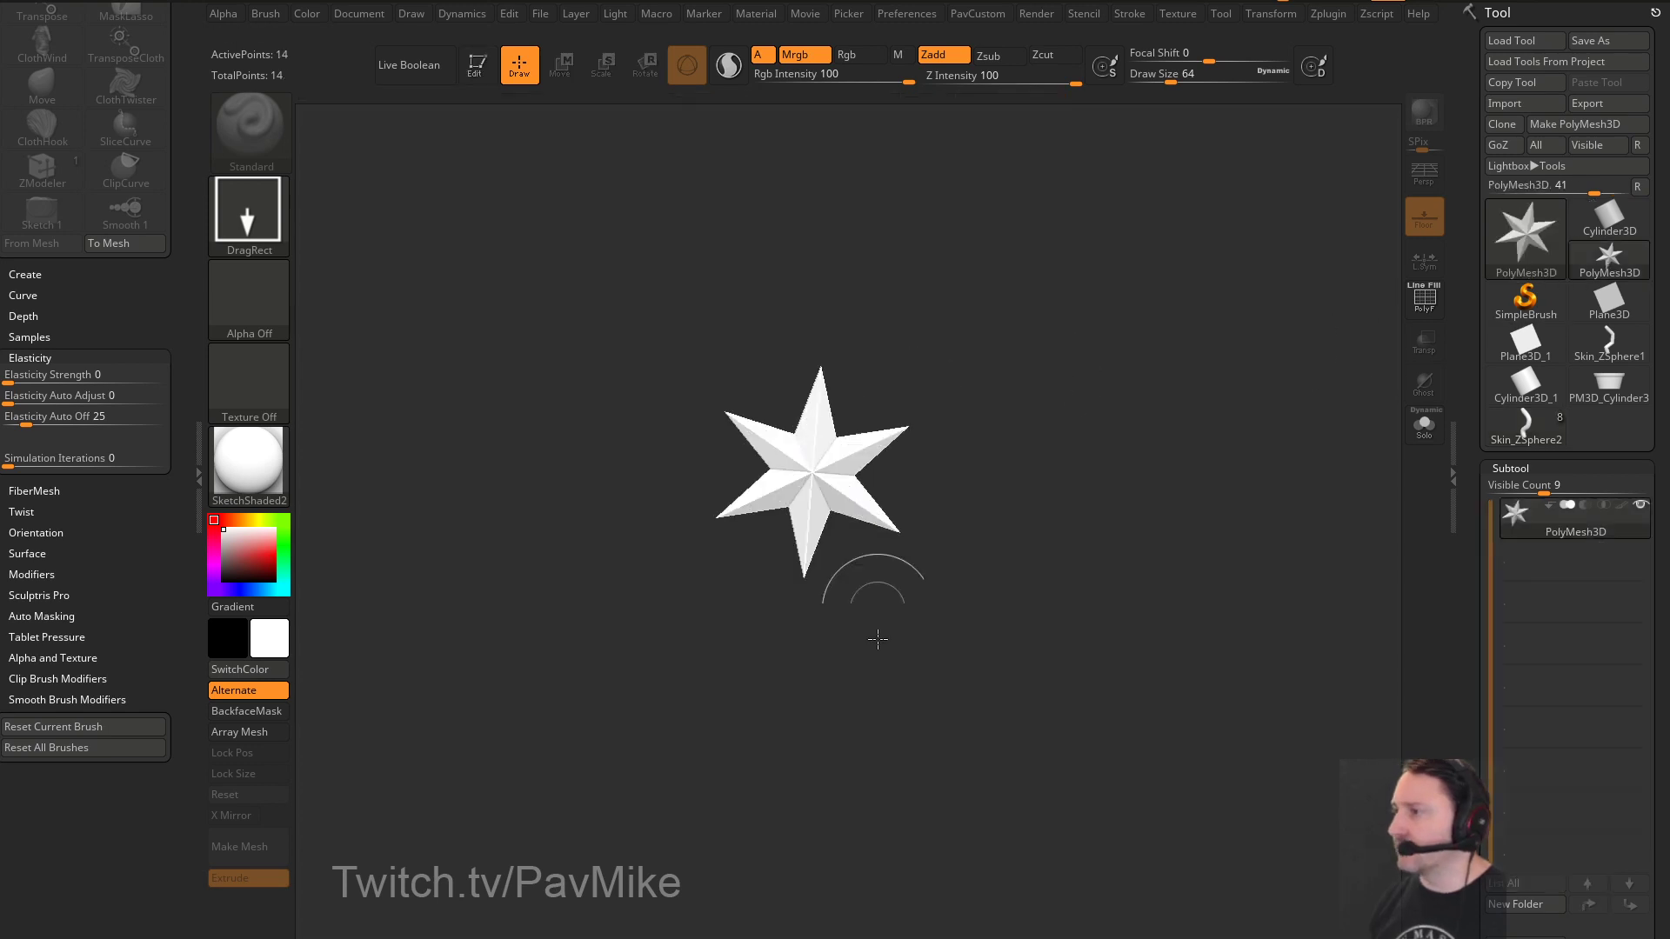
scroll(1485, 248, "down", 10)
scroll(1484, 488, "down", 15)
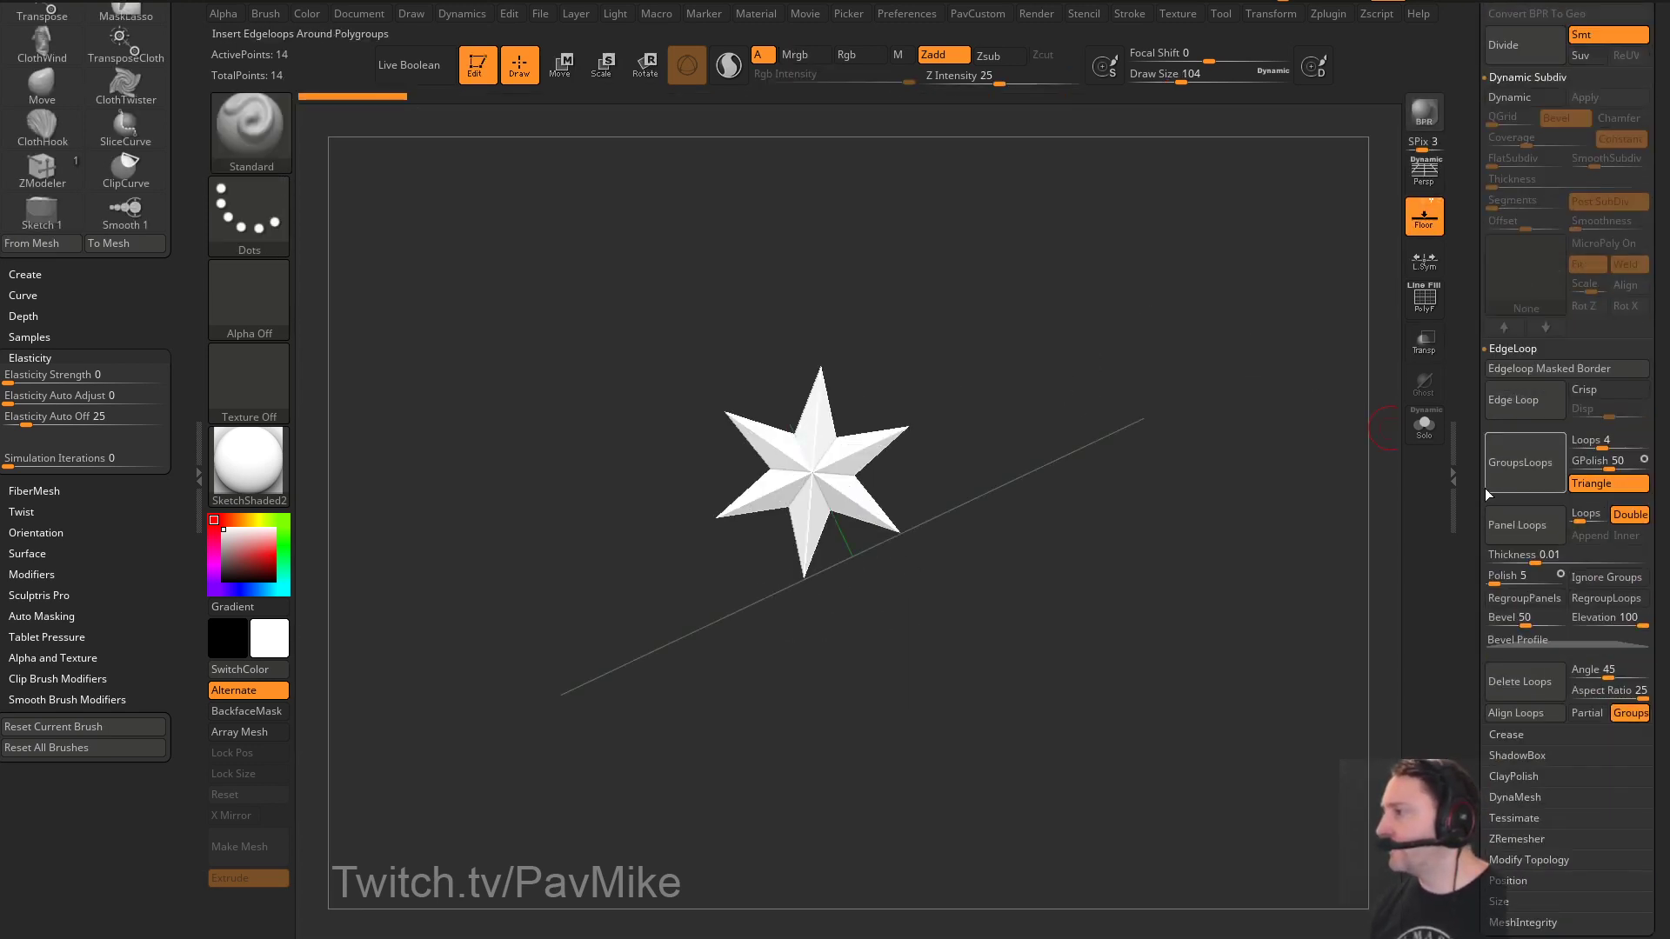
left_click(1425, 298)
key("shift")
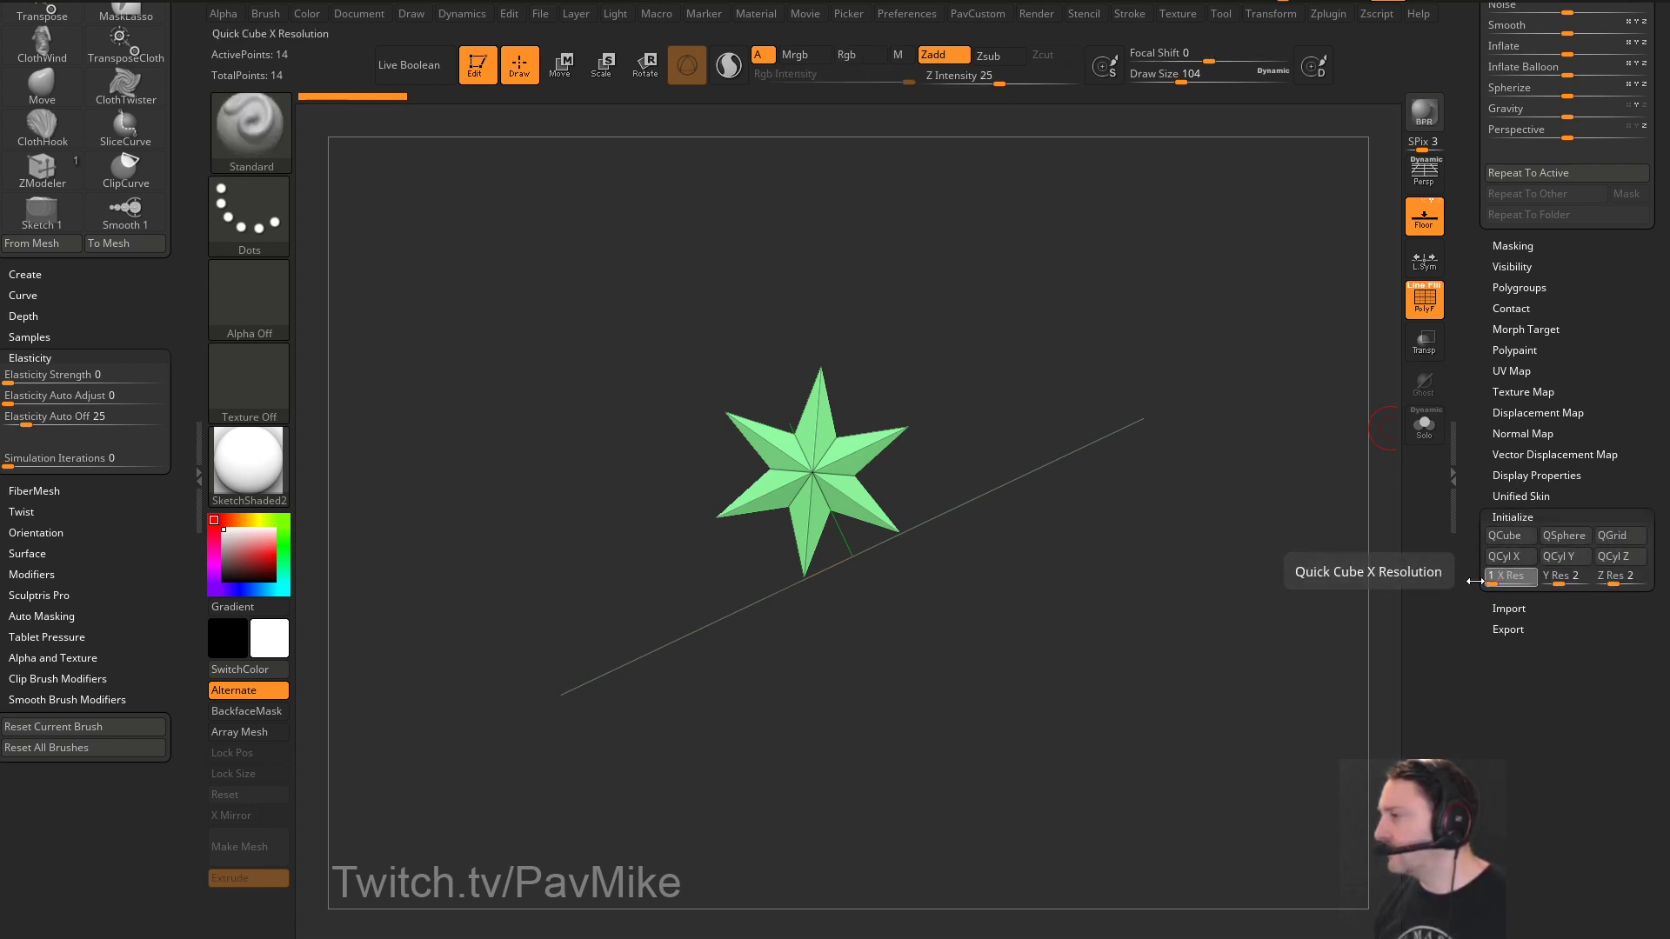
left_click_drag(1558, 581, 1596, 580)
left_click(1613, 537)
Scale the plane into a long, narrow vertical strip, facing it from the front
left_click_drag(1205, 415, 1159, 403, "shift")
key("w")
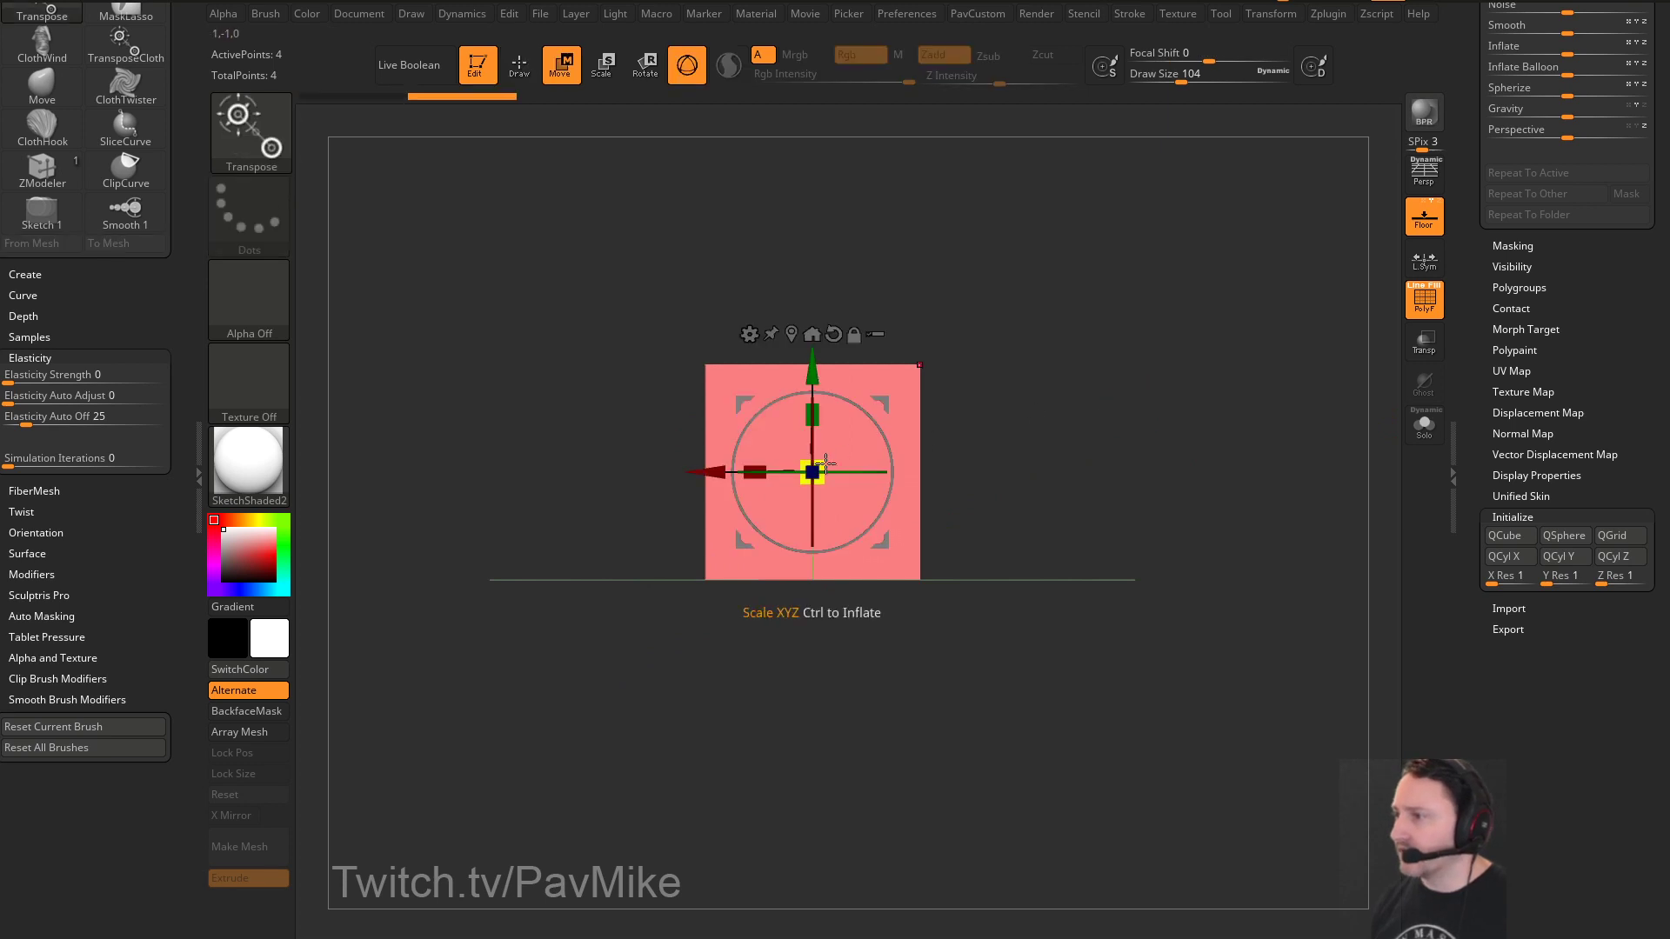
left_click_drag(825, 461, 809, 474)
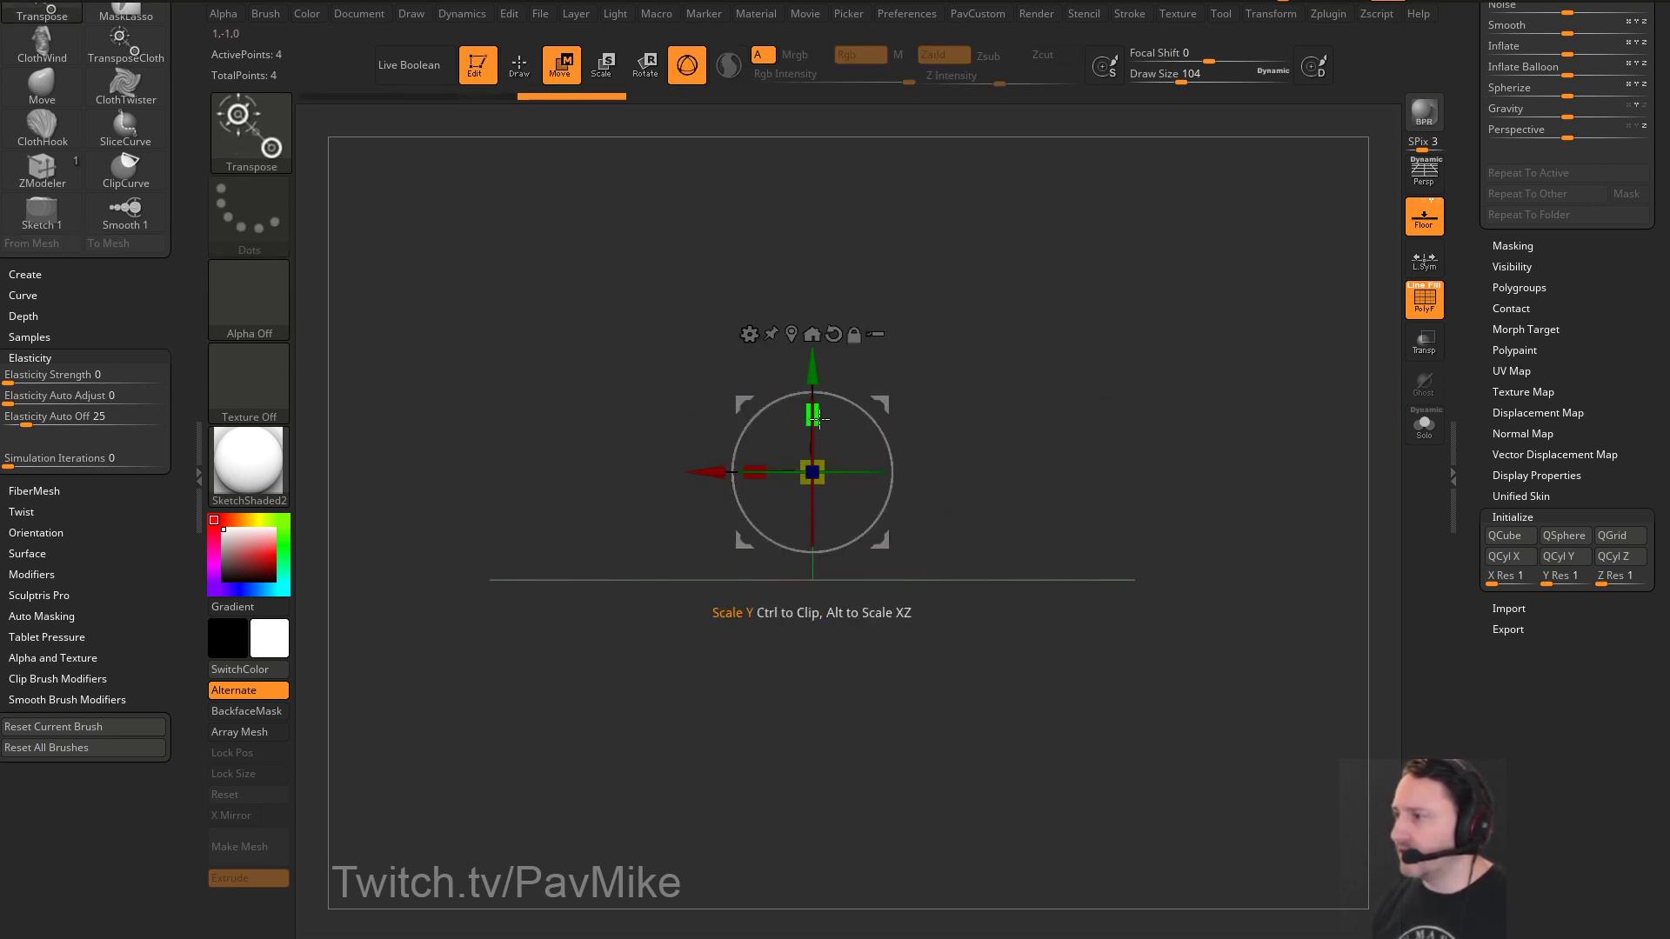
left_click_drag(816, 418, 817, 365)
key("q")
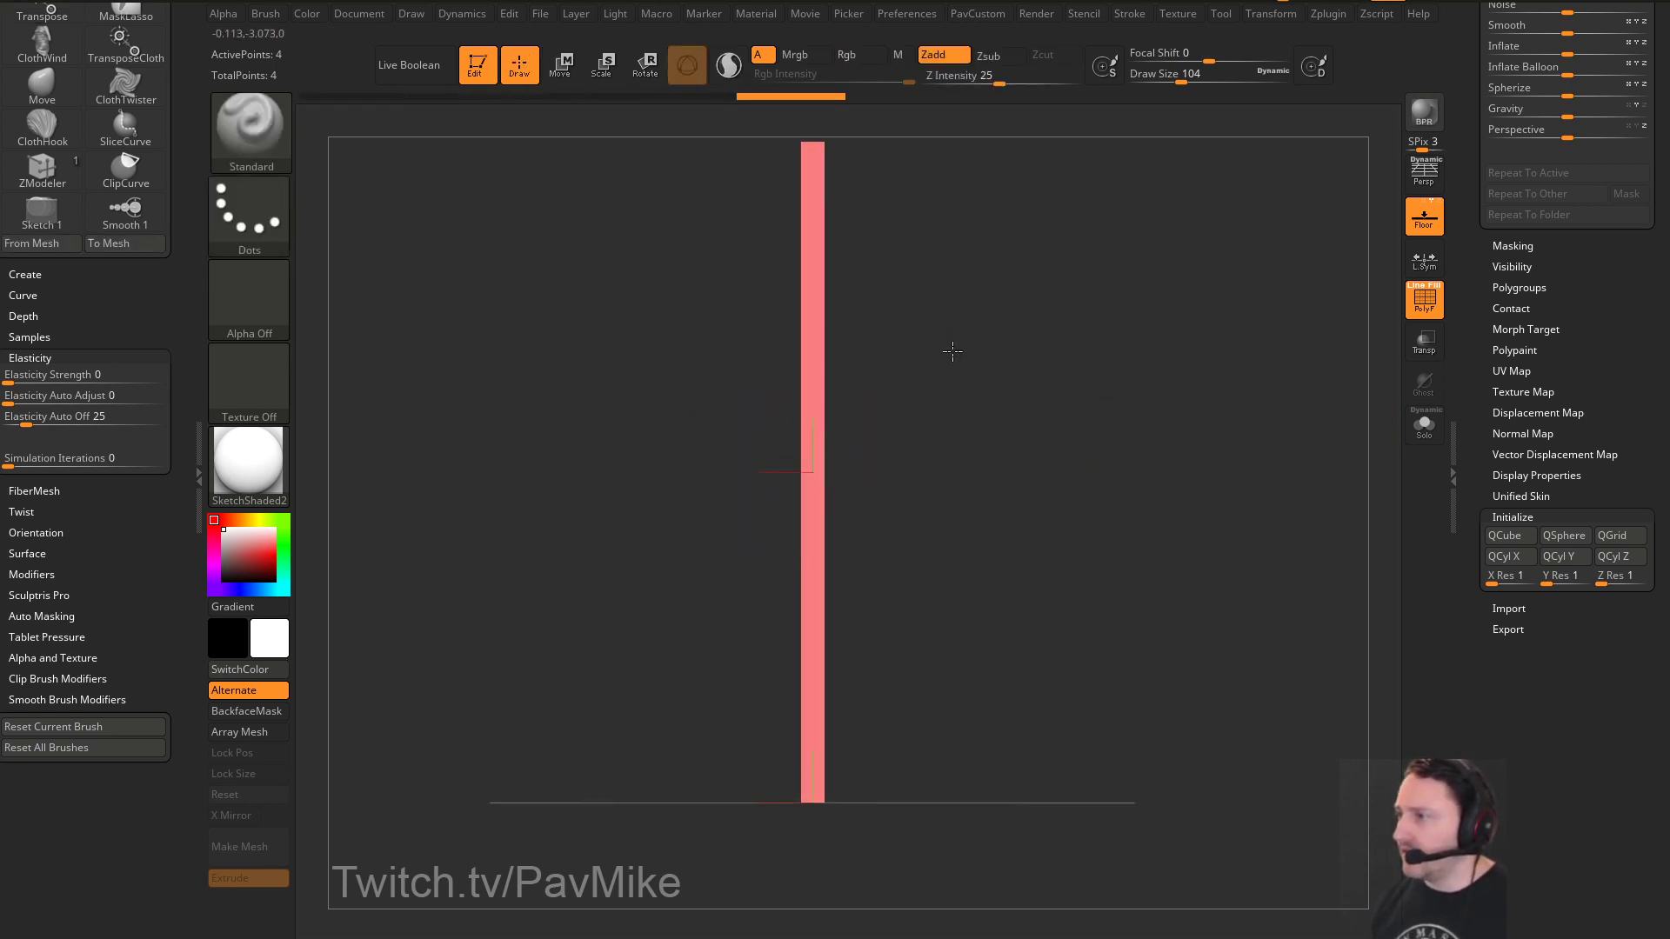
Insert multiple evenly spaced edge loops along the strip with the ZModeler brush, dividing it into roughly square polygons
key("b")
key("z")
key("m")
key("space")
left_click(782, 404)
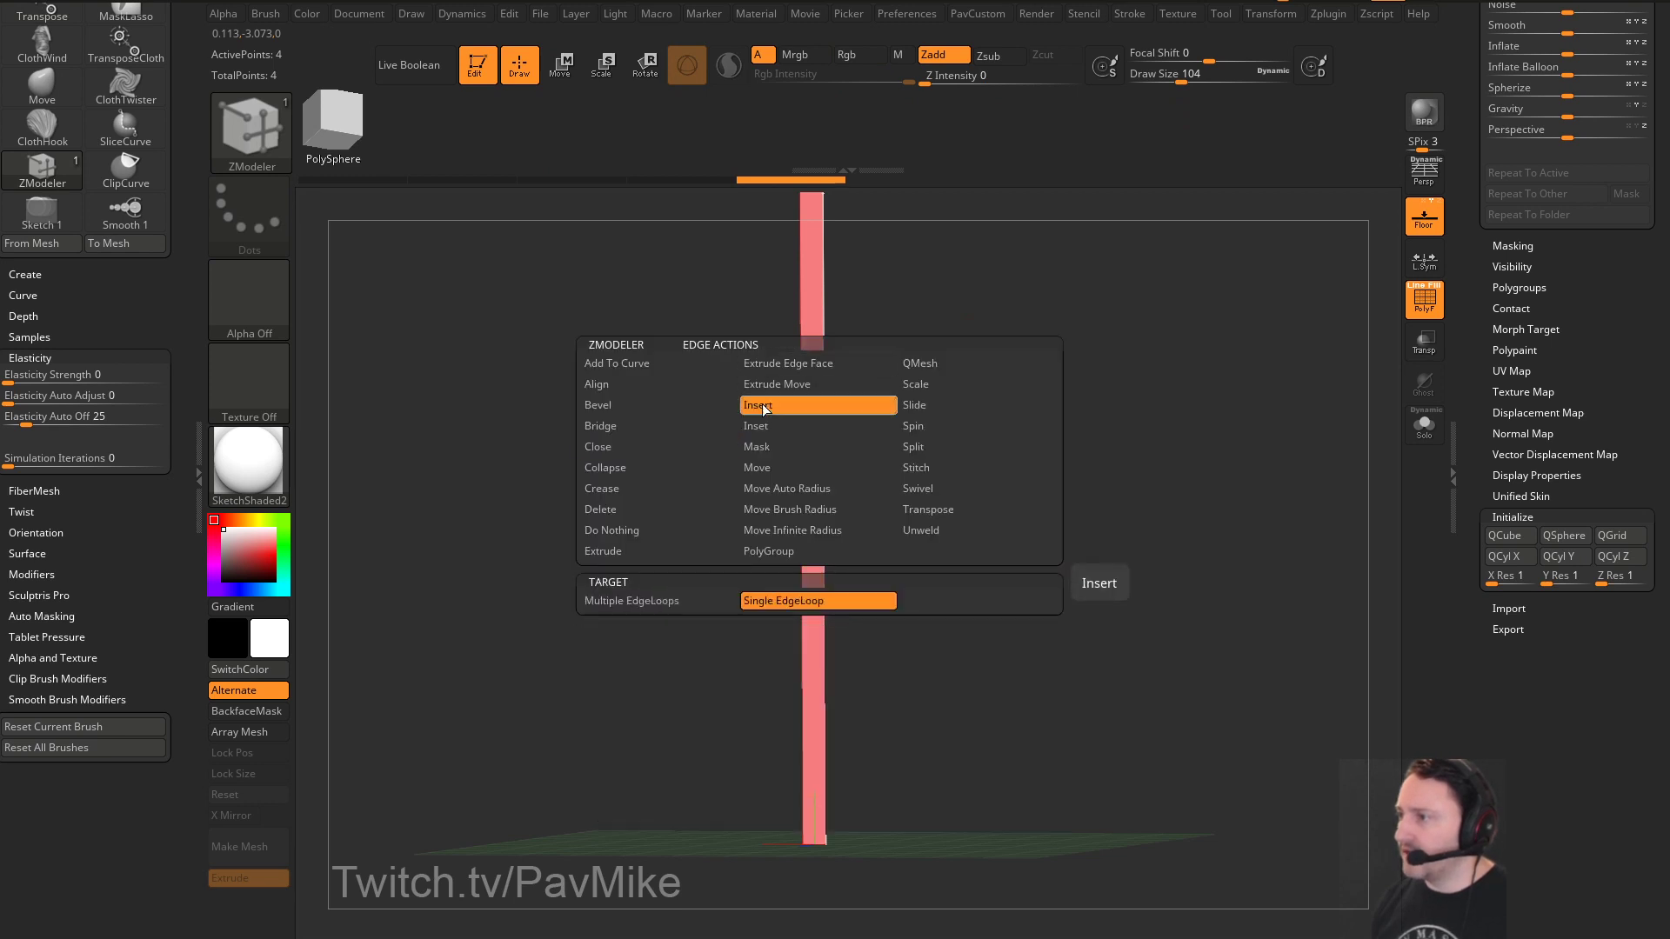
left_click(660, 600)
left_click_drag(827, 377, 824, 274)
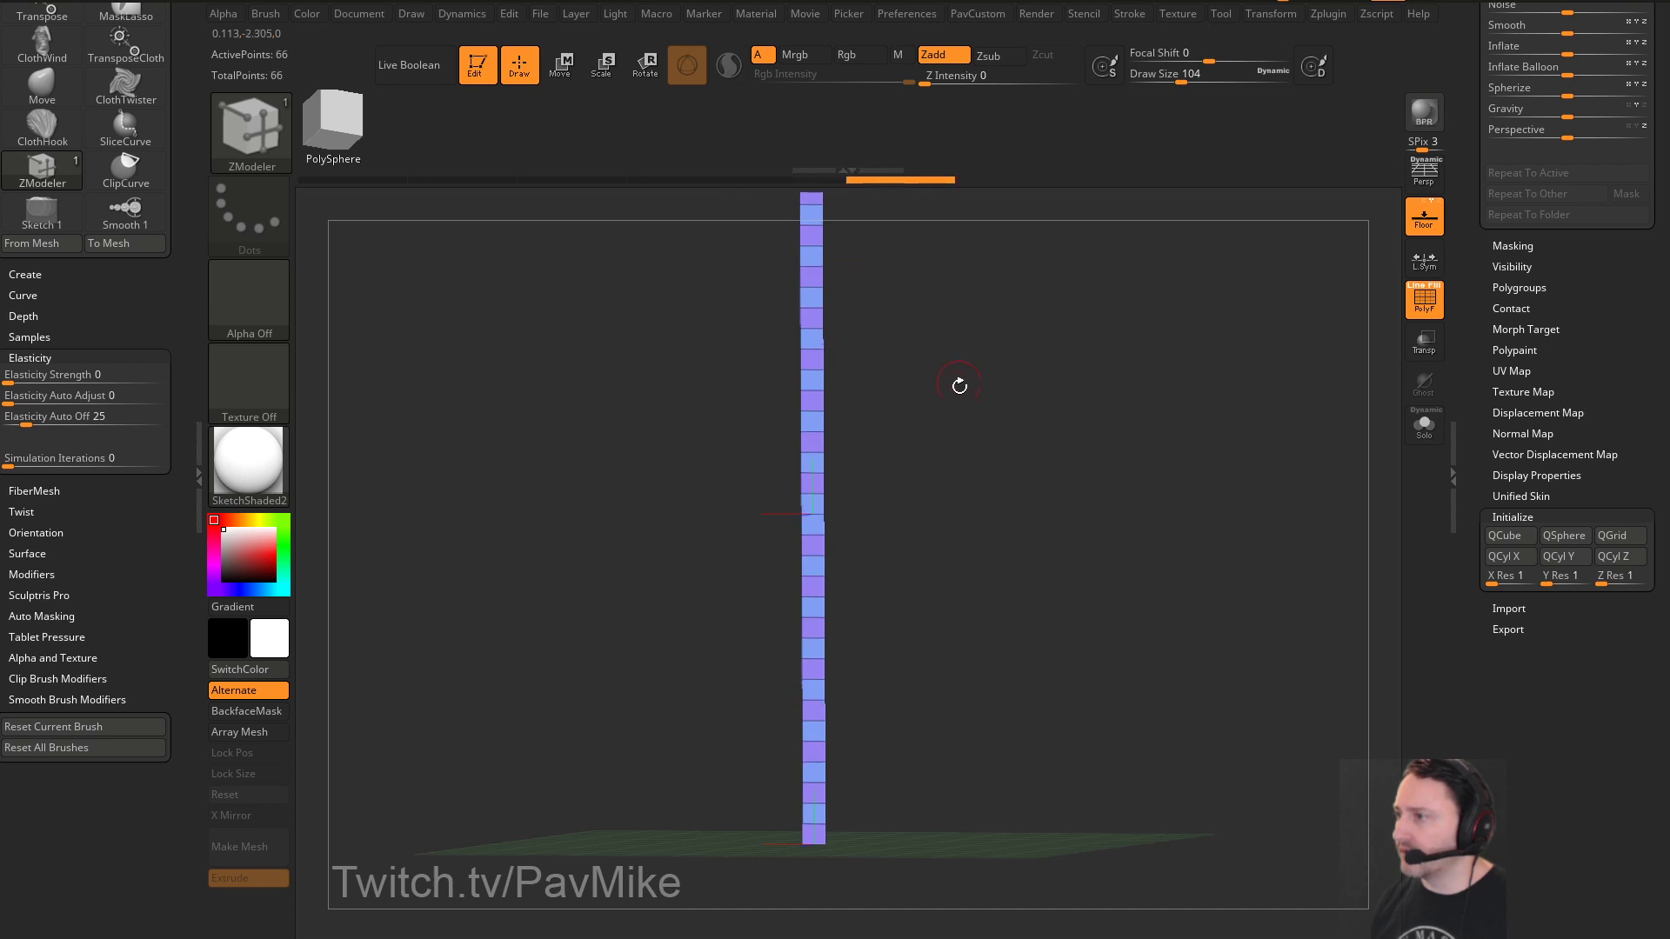
Create a new InsertMesh brush from the segmented strip
left_click_drag(959, 385, 1033, 473)
key("b")
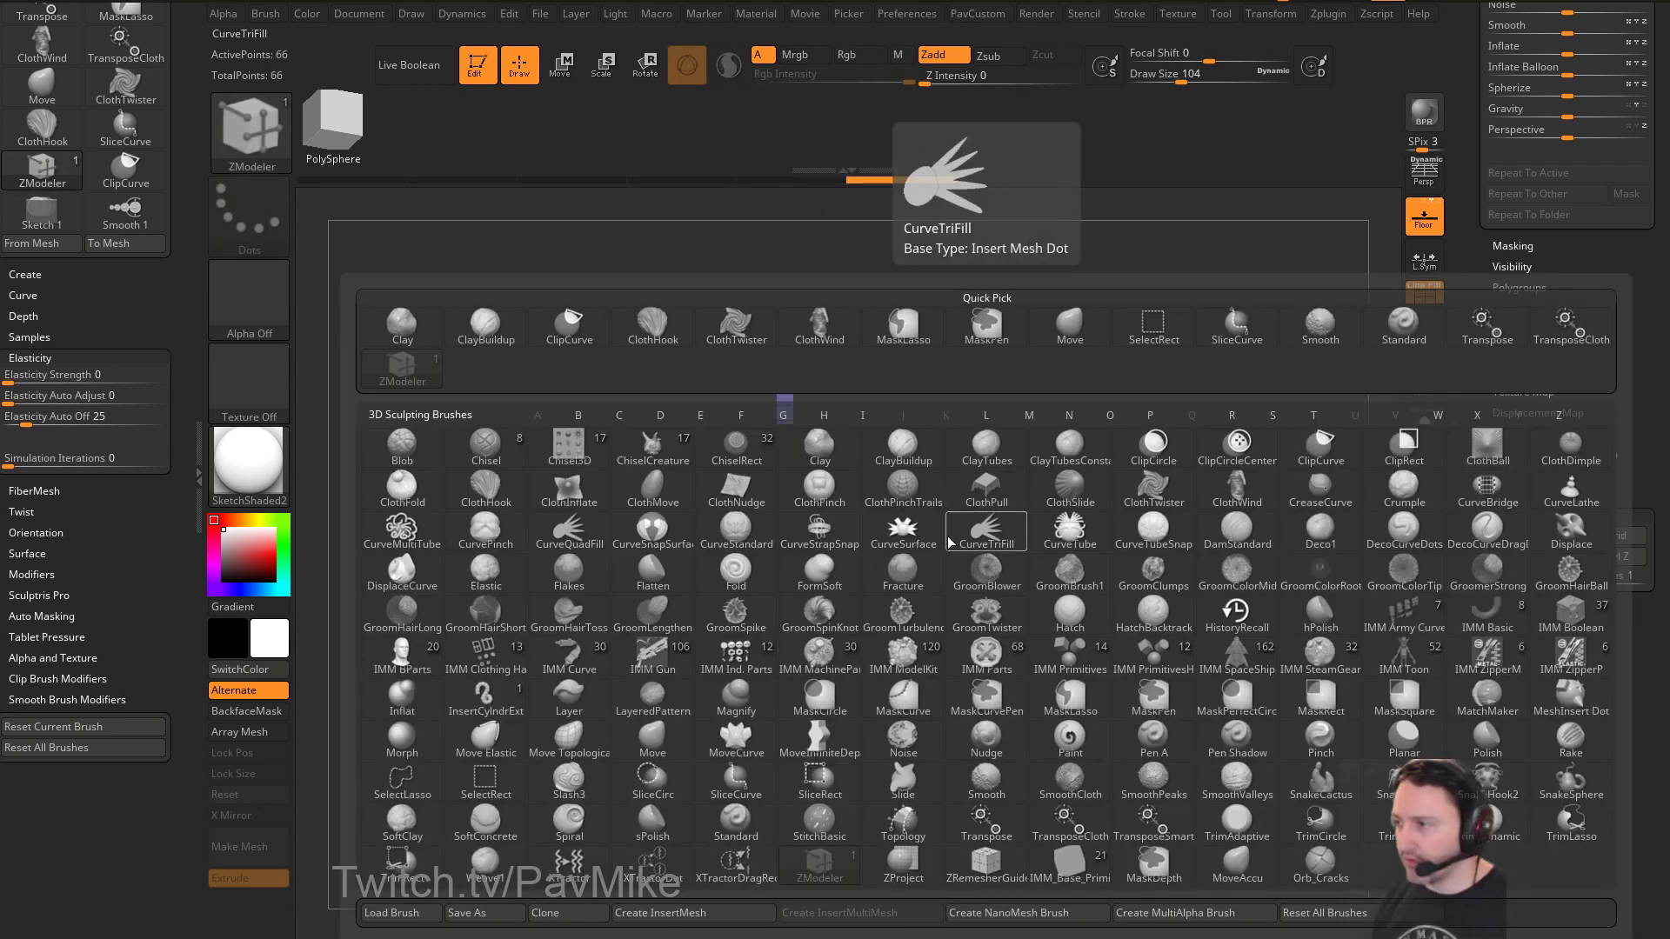
left_click(693, 912)
left_click(734, 309)
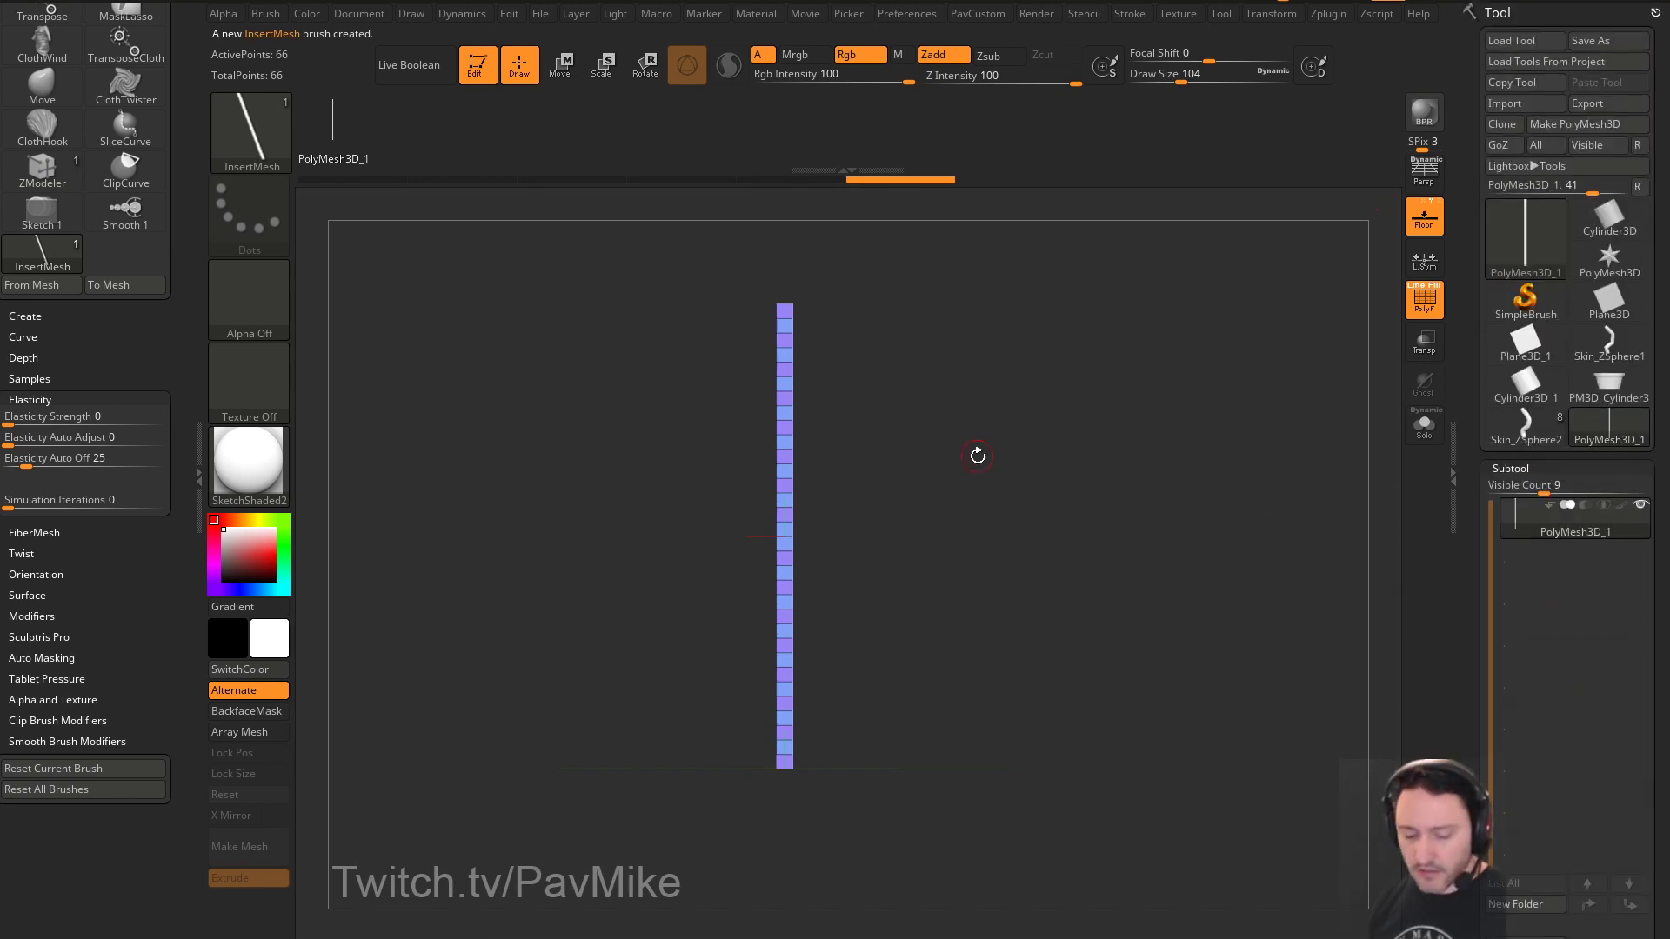
Append the strip, regrouped as a single polygroup, to the active InsertMesh brush
key("b")
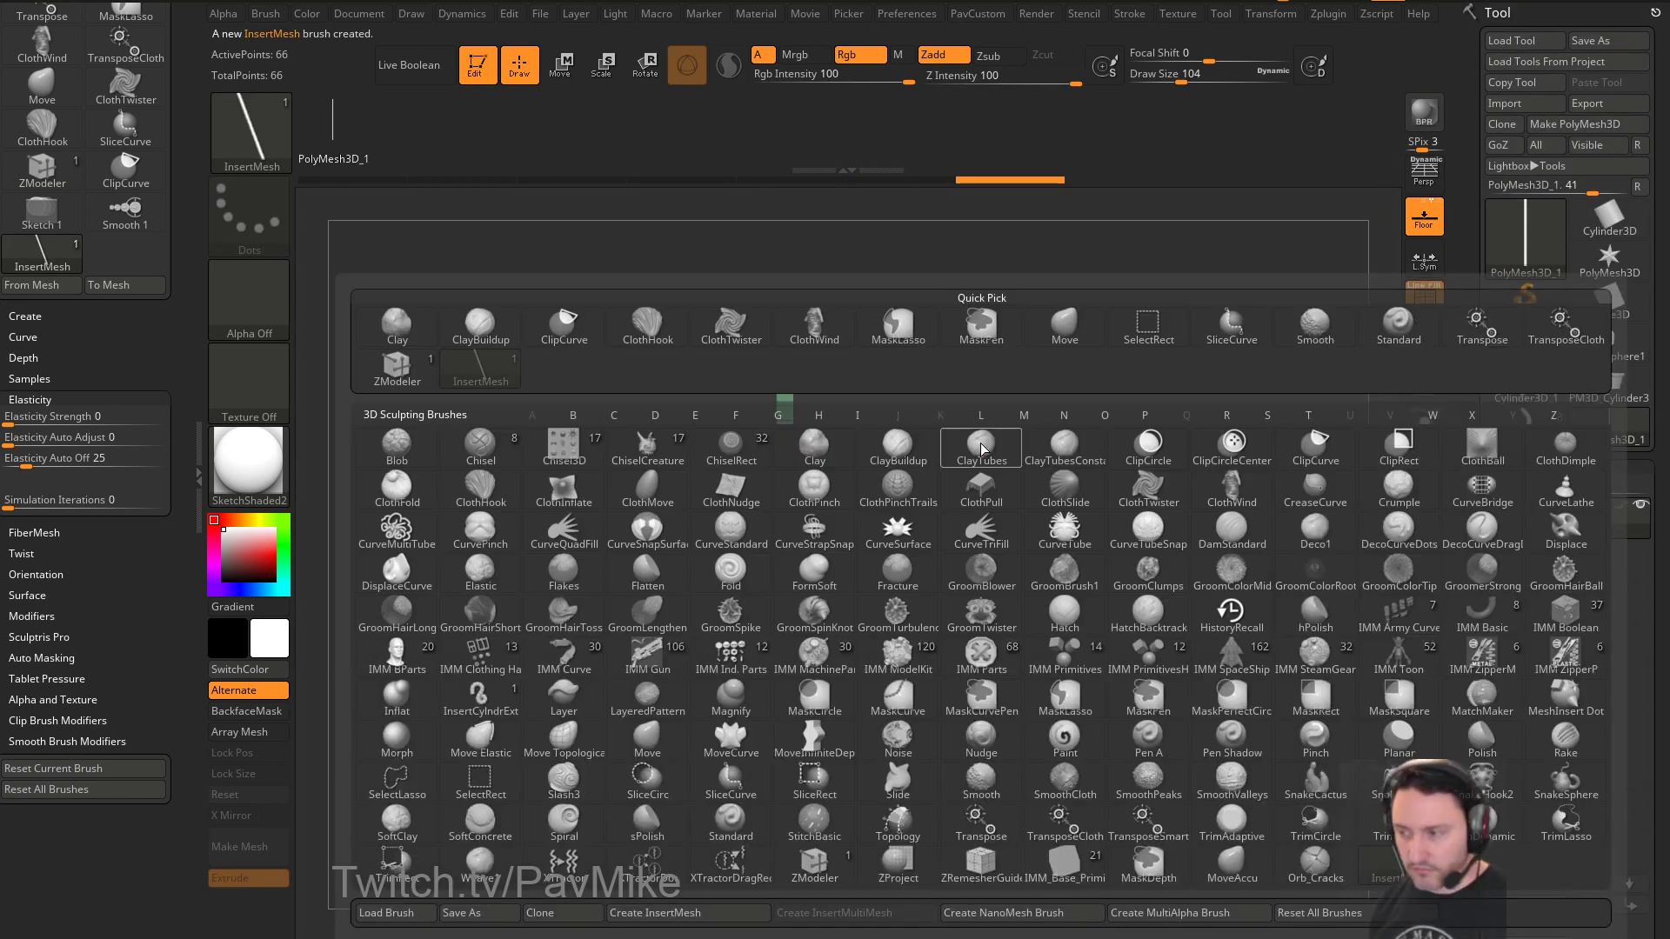
left_click(674, 911)
left_click(792, 310)
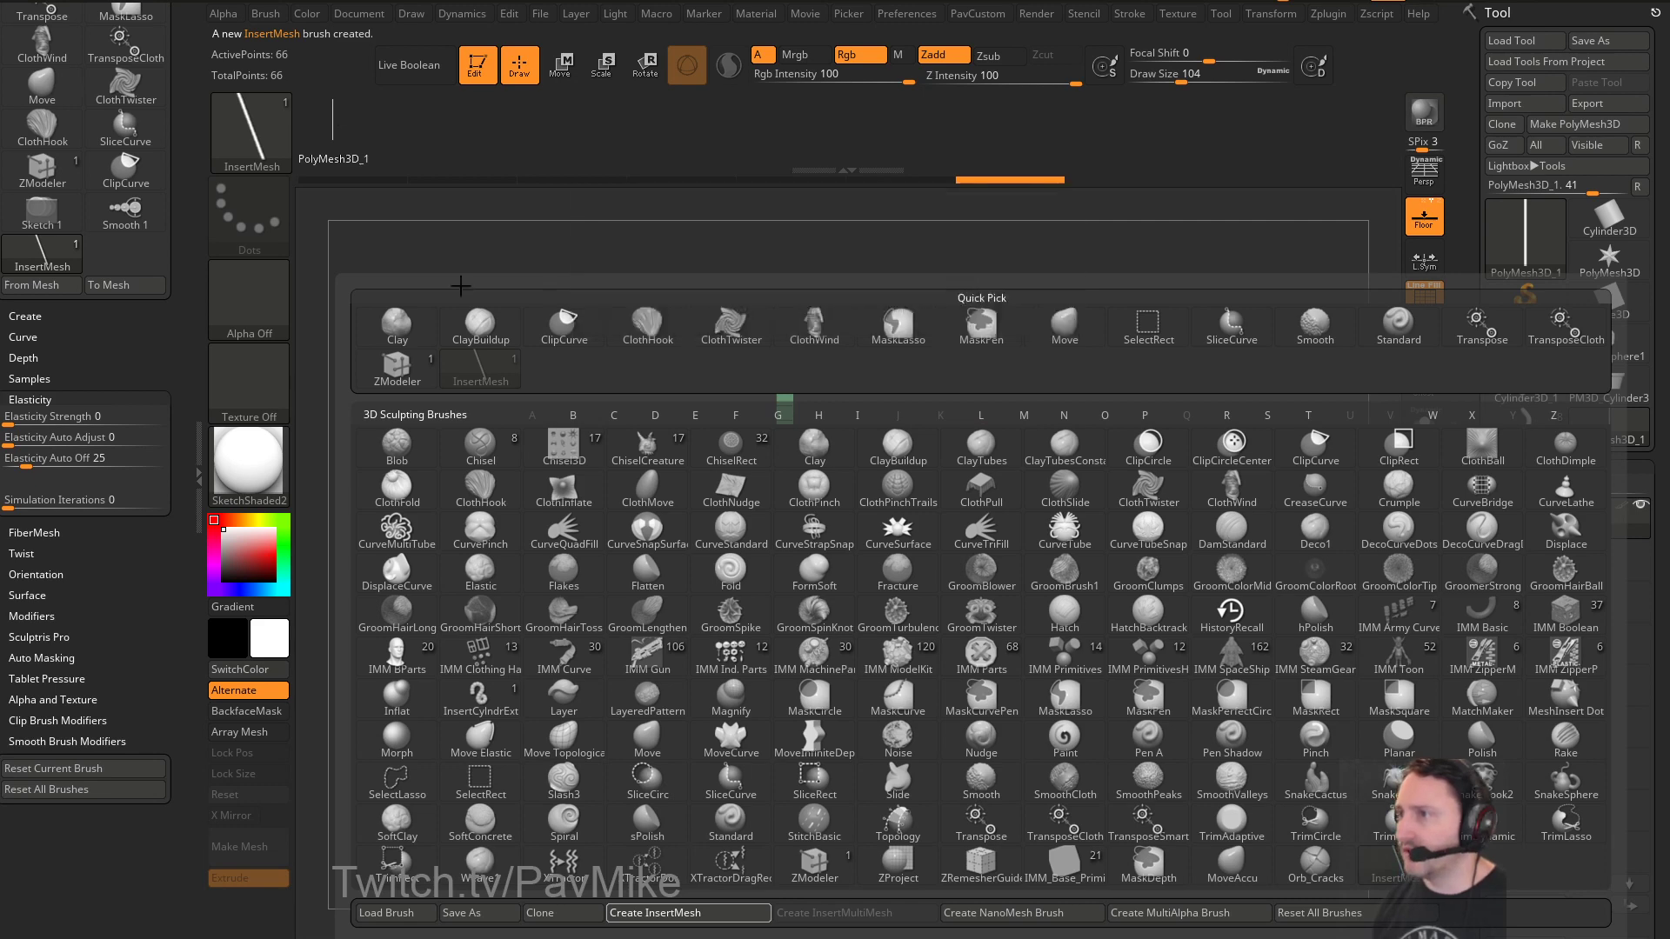
left_click(739, 931)
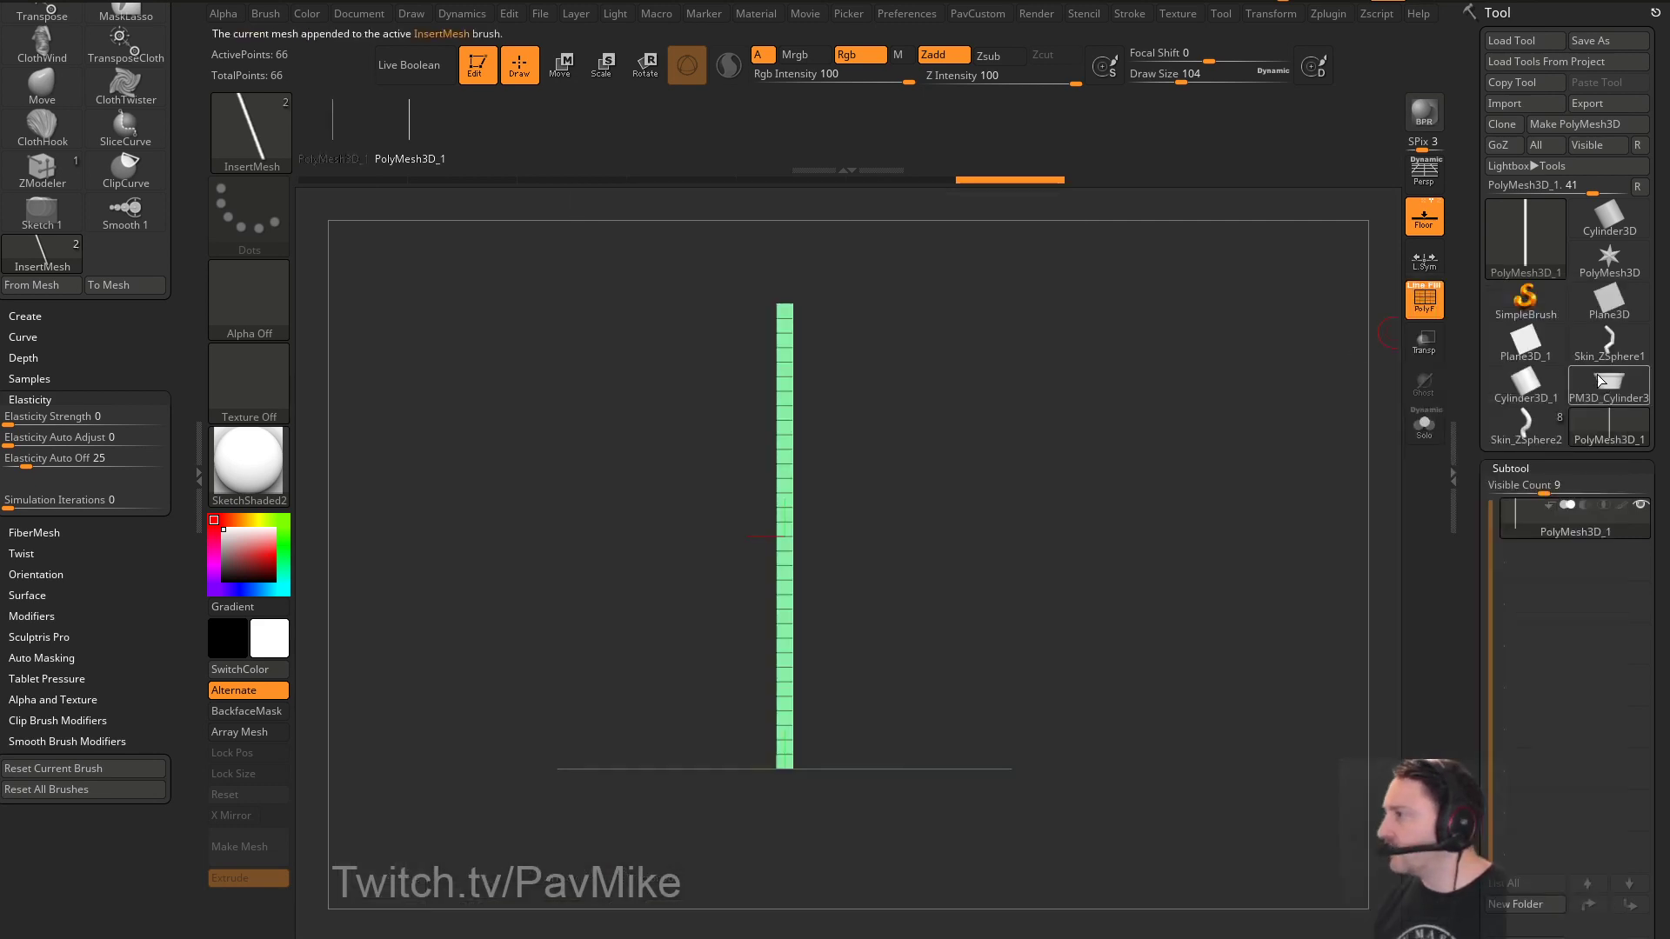
Switch back to the potted plant tool, Skin_ZSphere2
left_click(1527, 430)
left_click_drag(1156, 461, 1027, 563)
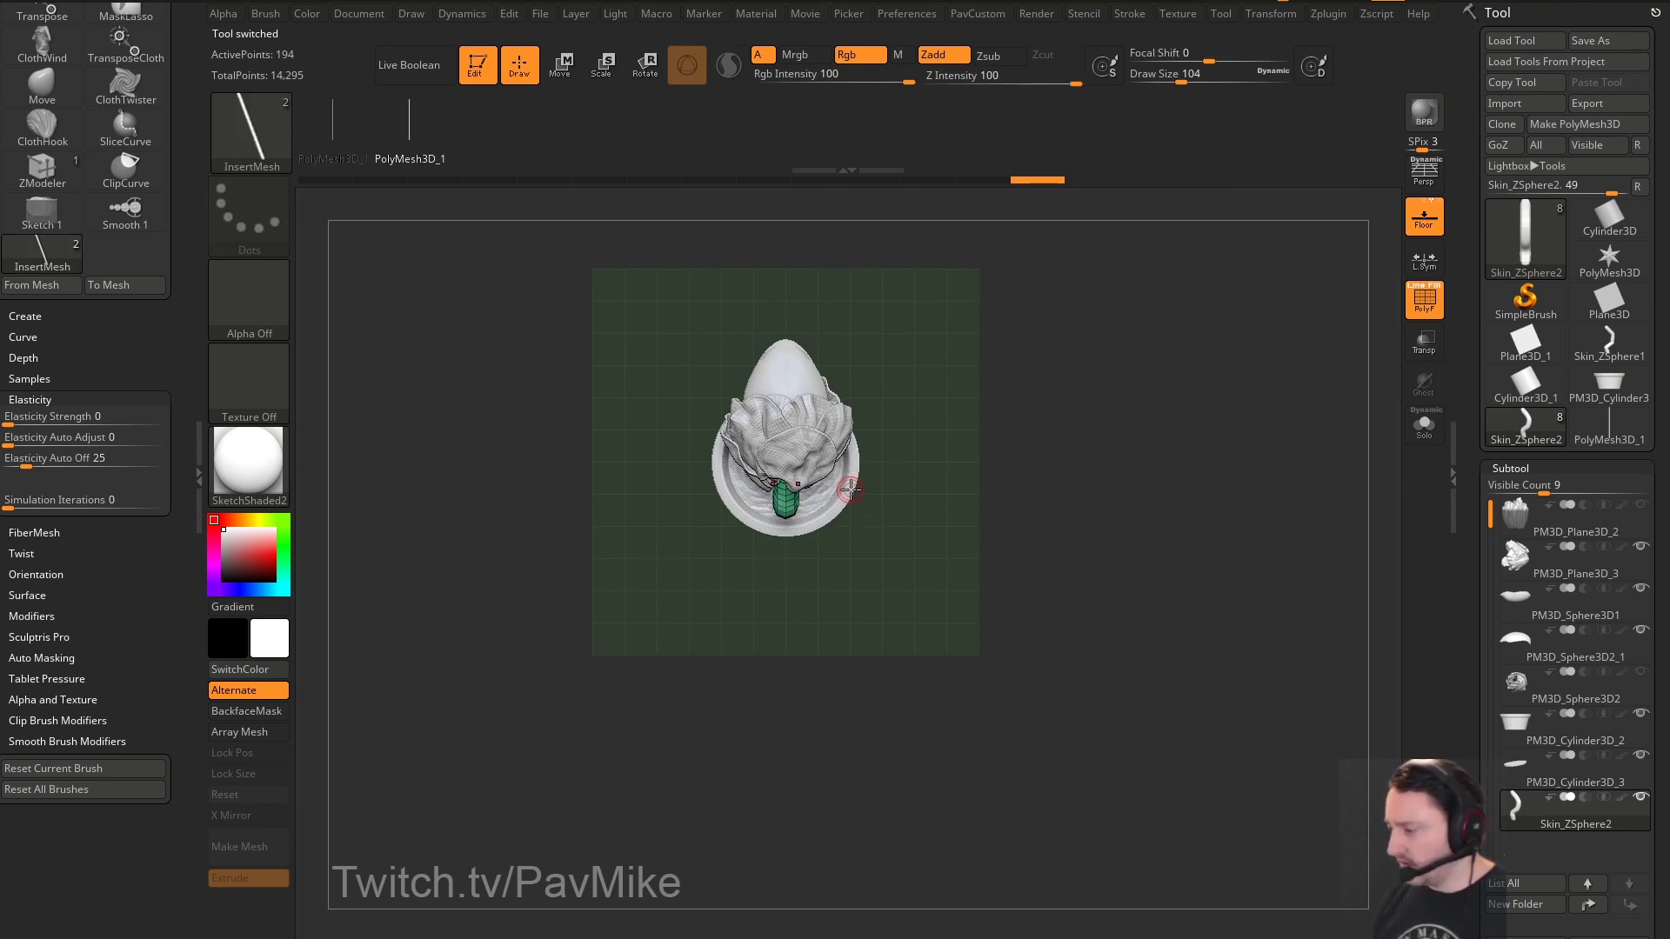
Insert a mirrored pair of segmented strips beside the stem, rotate them level above the pot and bring them closer to the plant
left_click_drag(876, 510, 1047, 493)
key("w")
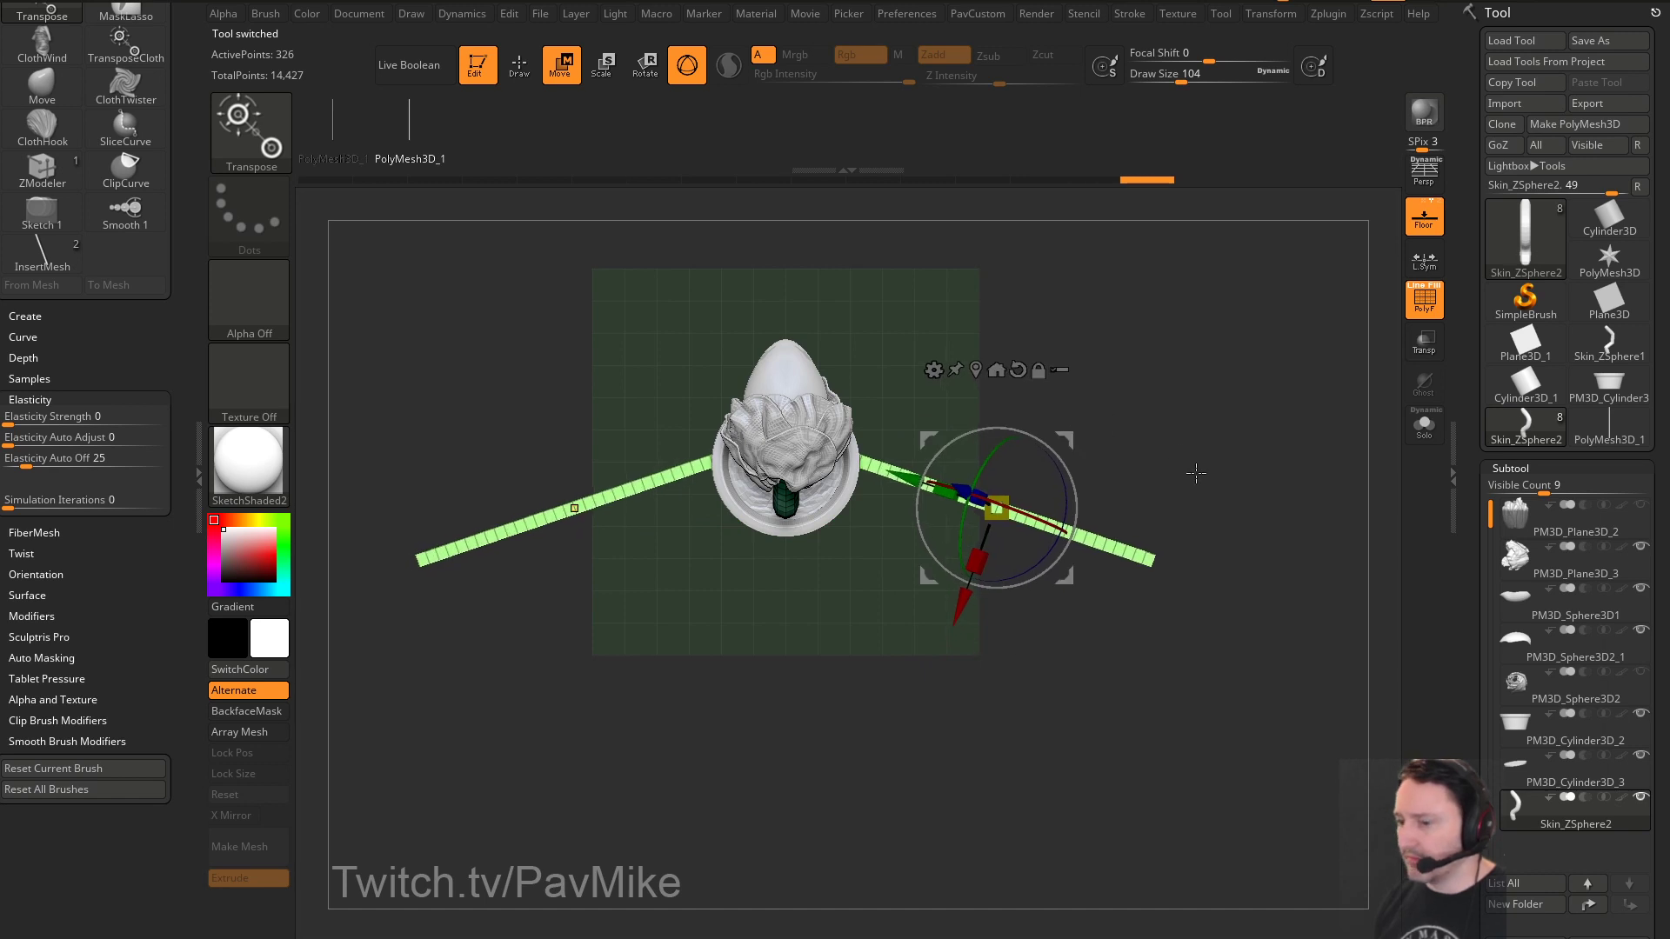
left_click_drag(1192, 473, 1066, 470)
left_click_drag(1020, 522, 1098, 362)
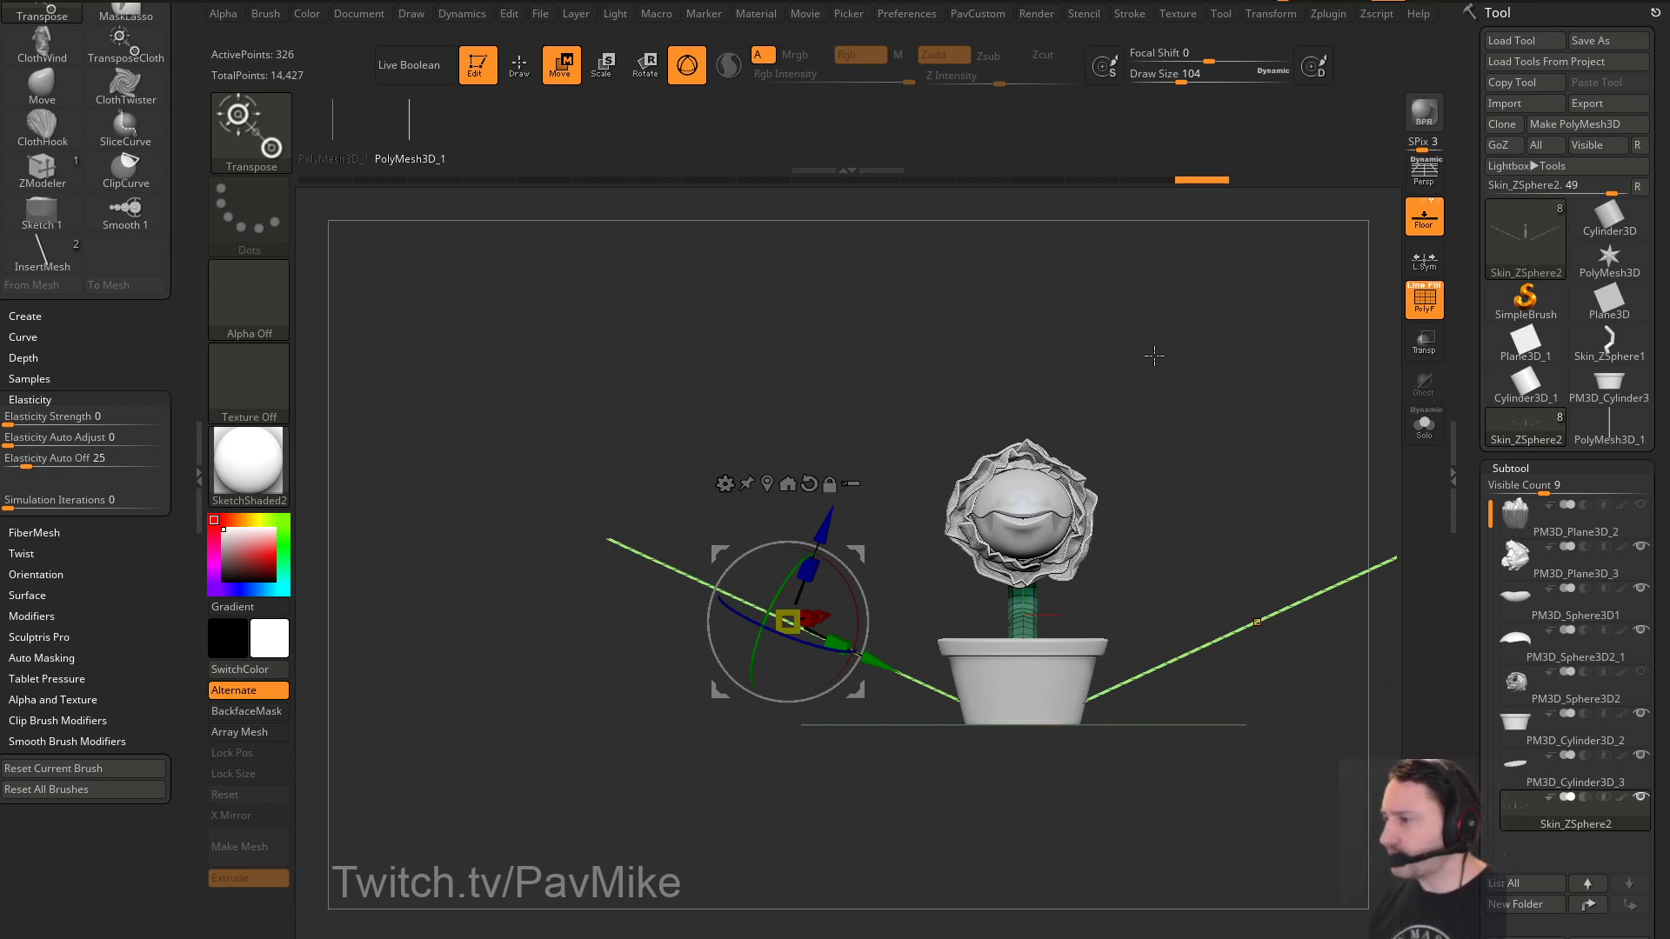
left_click_drag(944, 445, 851, 455, "alt")
key("b")
key("Escape")
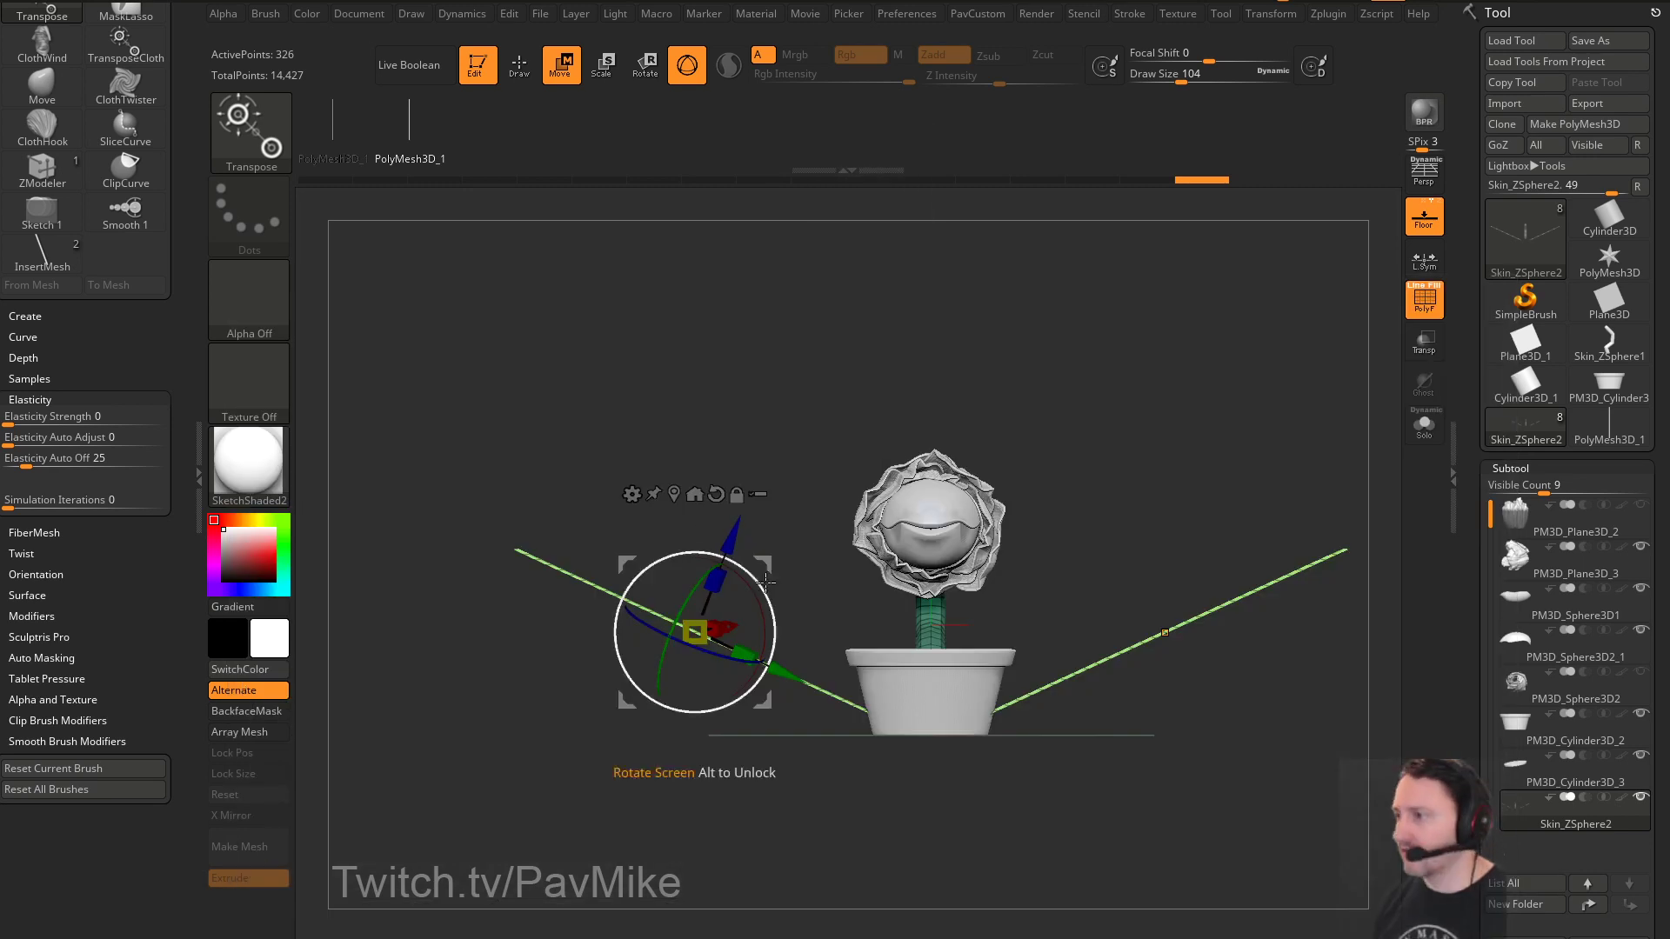
mouse_move(763, 587)
left_mouse_down()
mouse_move(748, 548)
mouse_move(779, 567)
left_mouse_up()
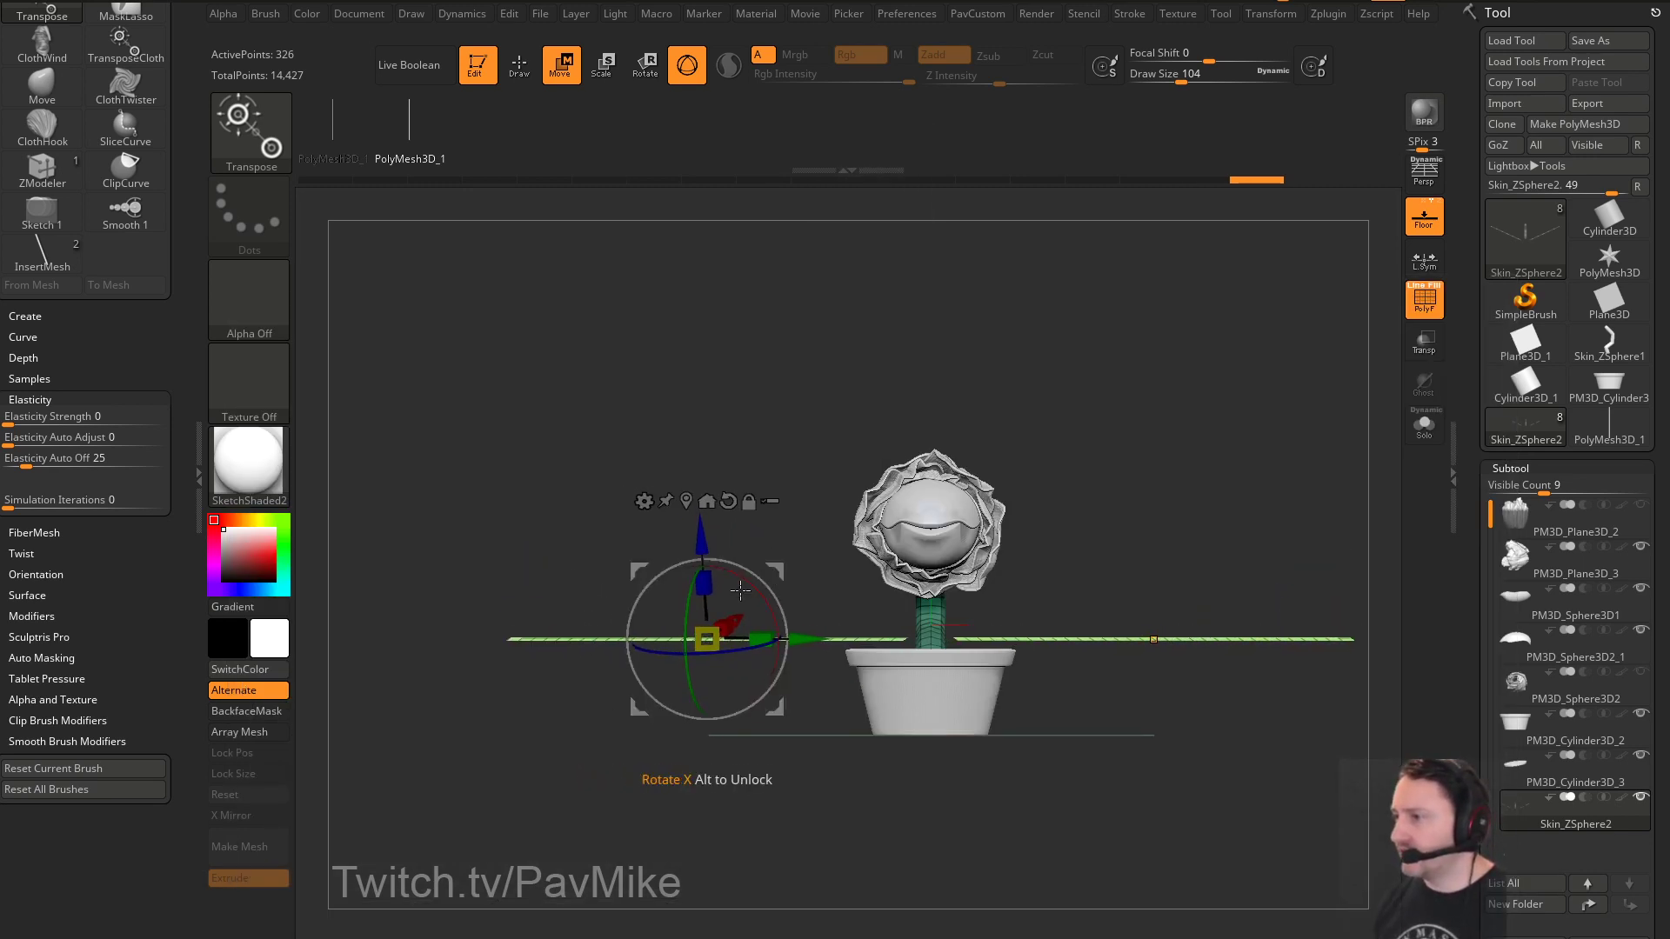
left_click_drag(711, 636, 709, 632)
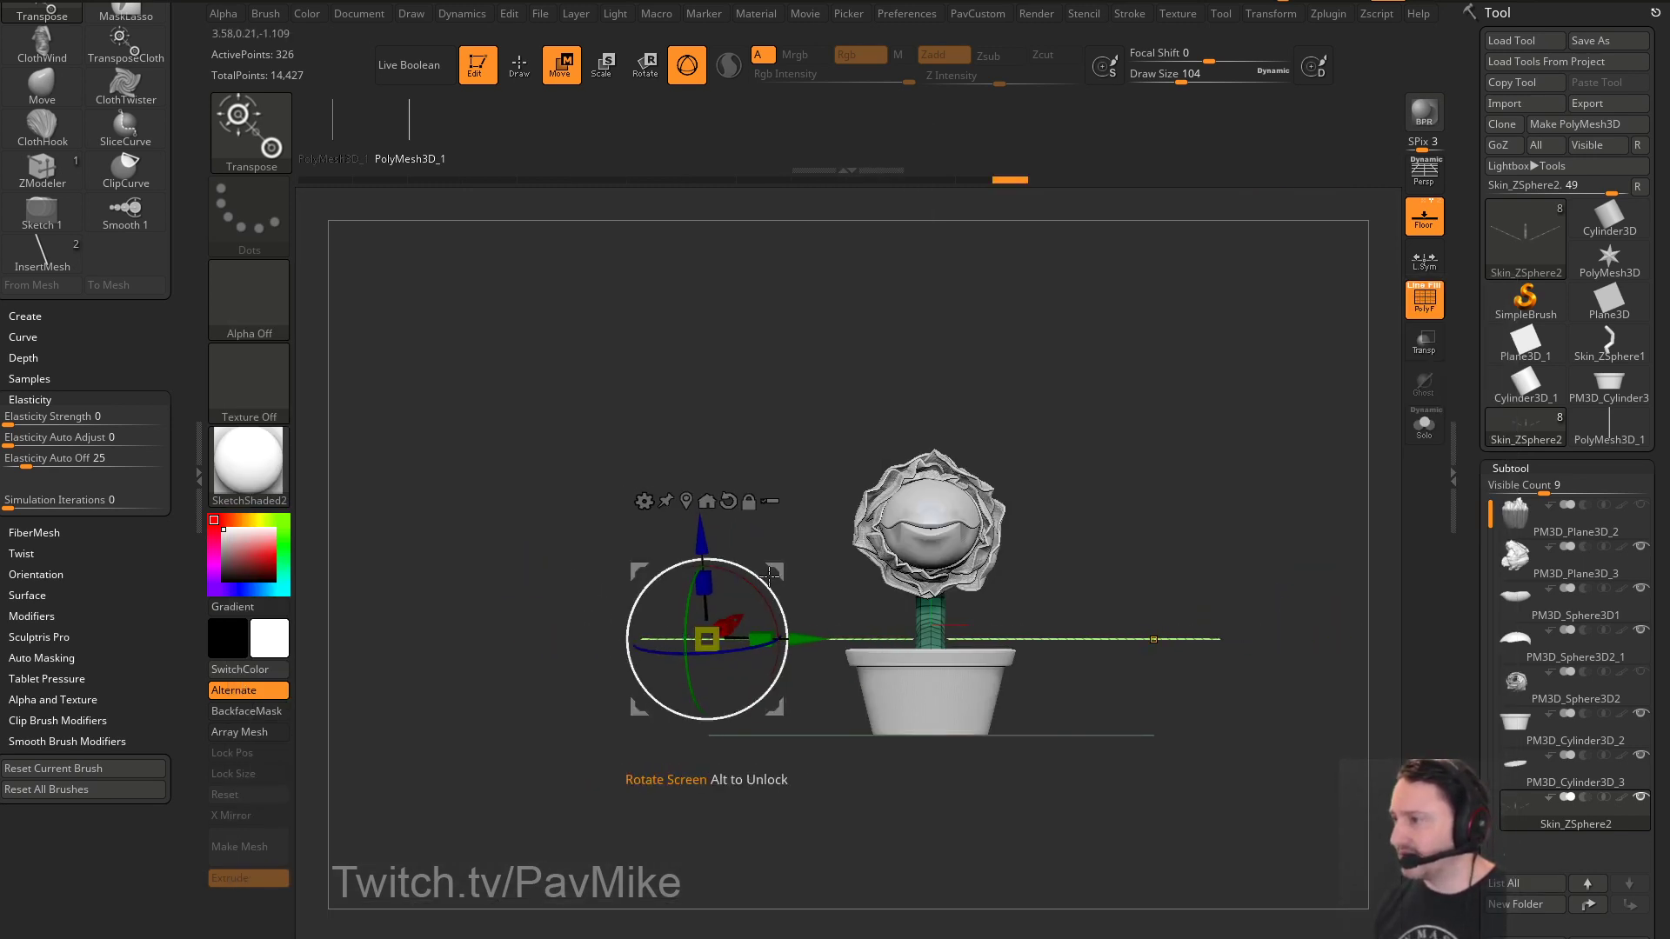
Angle the strip pair around the stem and add two more mirrored pairs so that six strips radiate outward above the pot
key("q")
mouse_move(1062, 466)
left_mouse_down()
mouse_move(1257, 462)
mouse_move(1204, 496)
mouse_move(992, 395)
left_mouse_up()
key("w")
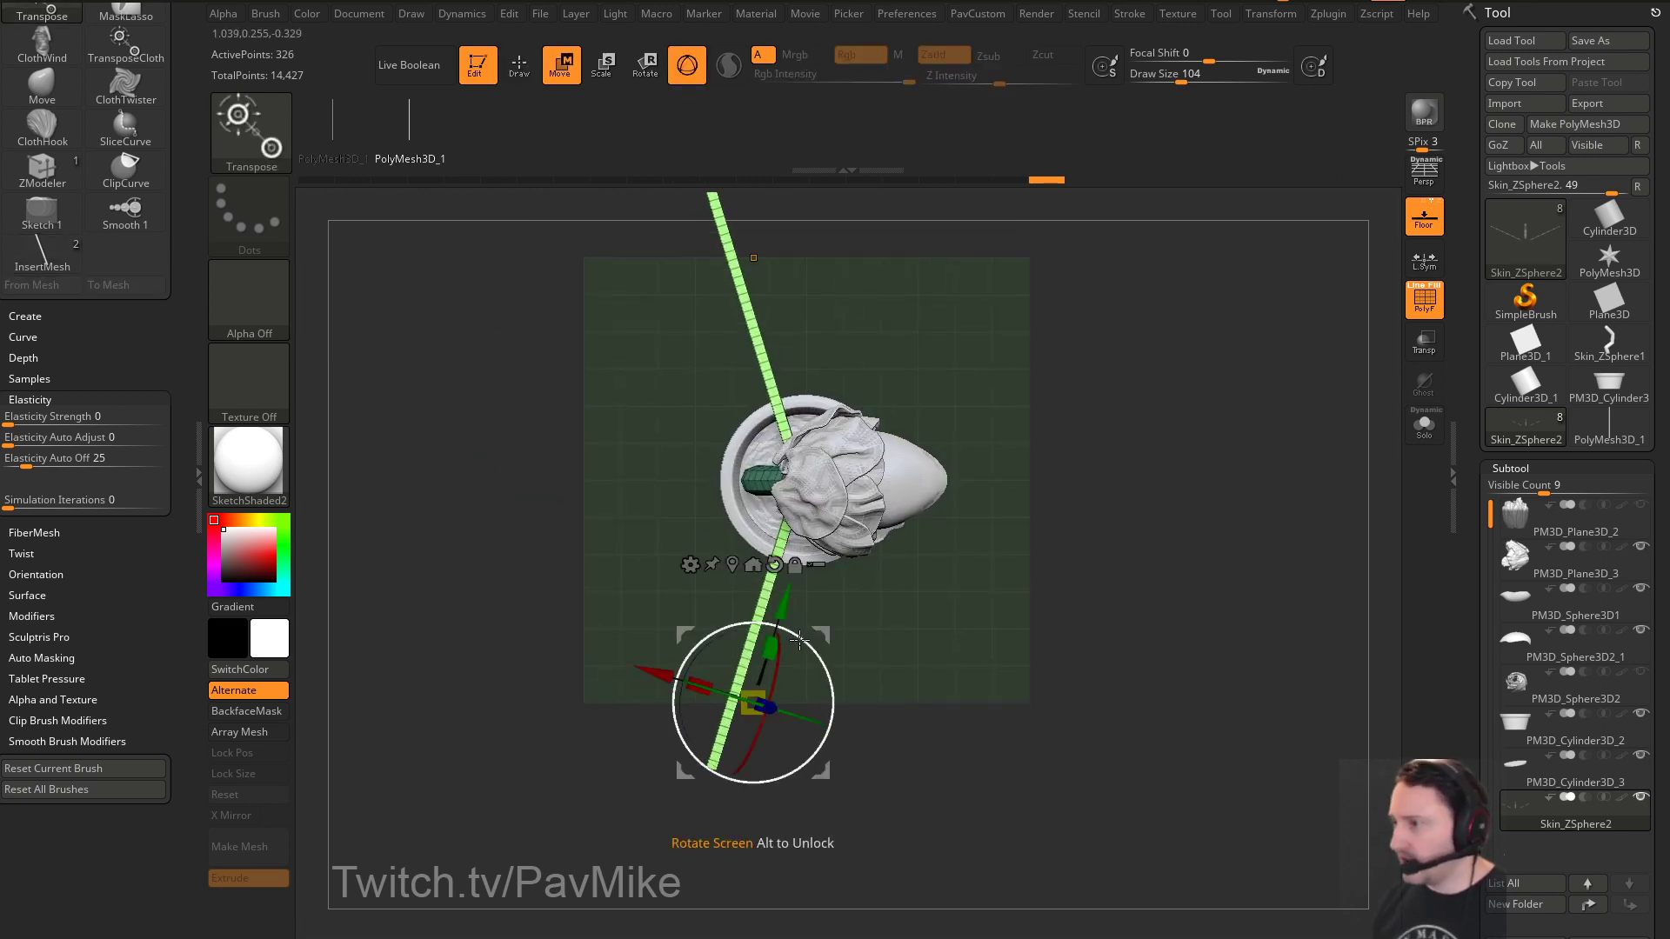
left_click_drag(823, 632, 855, 521, "alt")
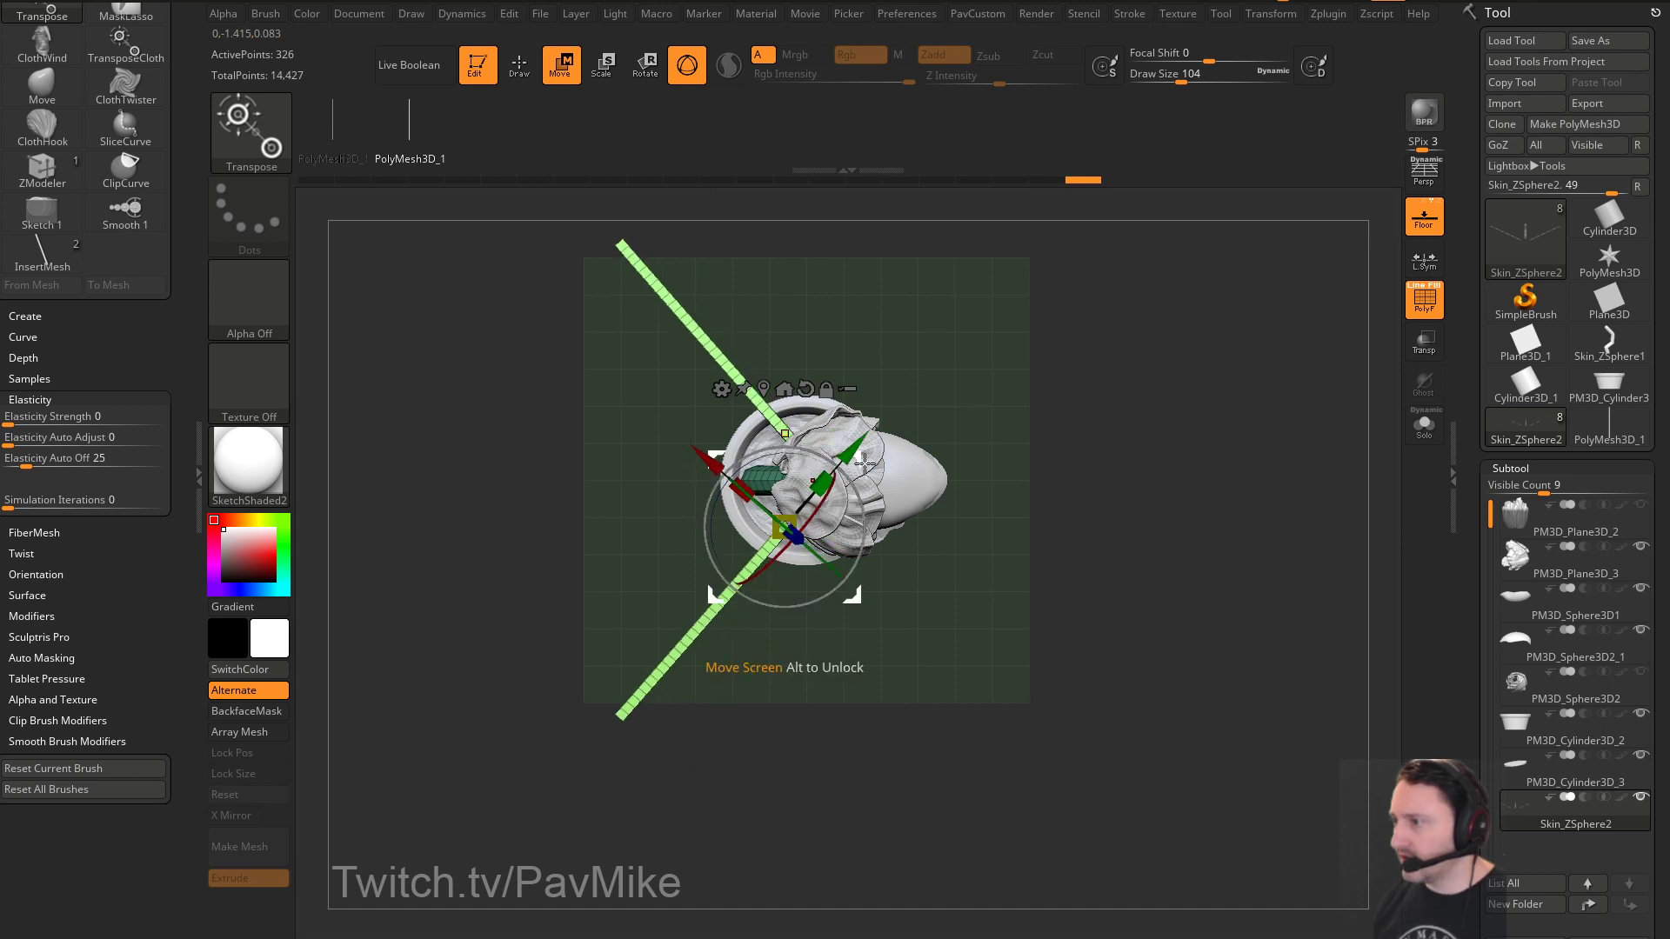
mouse_move(853, 595)
left_mouse_down()
mouse_move(814, 600)
mouse_move(845, 617)
left_mouse_up()
left_click_drag(848, 508, 869, 482)
mouse_move(878, 544)
left_mouse_down()
mouse_move(863, 492)
mouse_move(917, 491)
mouse_move(858, 480)
mouse_move(927, 475)
left_mouse_up()
key("ctrl+z")
key("q")
mouse_move(1065, 487)
left_mouse_down()
mouse_move(1207, 432)
mouse_move(1110, 380)
mouse_move(1111, 455)
mouse_move(1143, 410)
left_mouse_up()
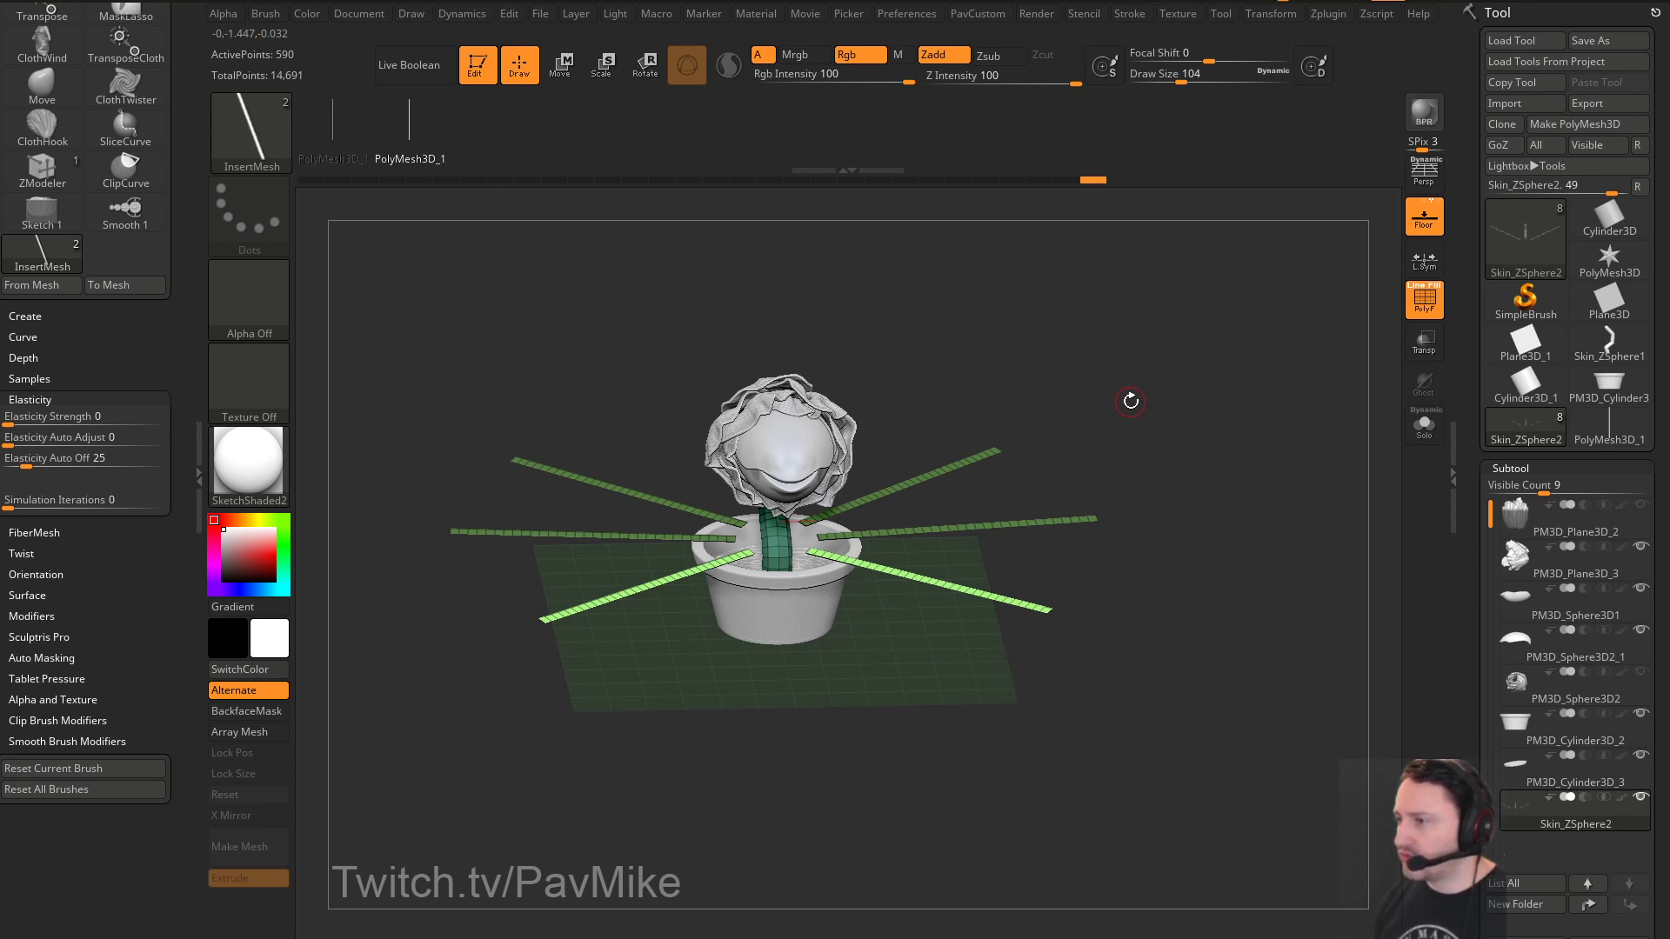
left_click_drag(1131, 399, 1263, 421)
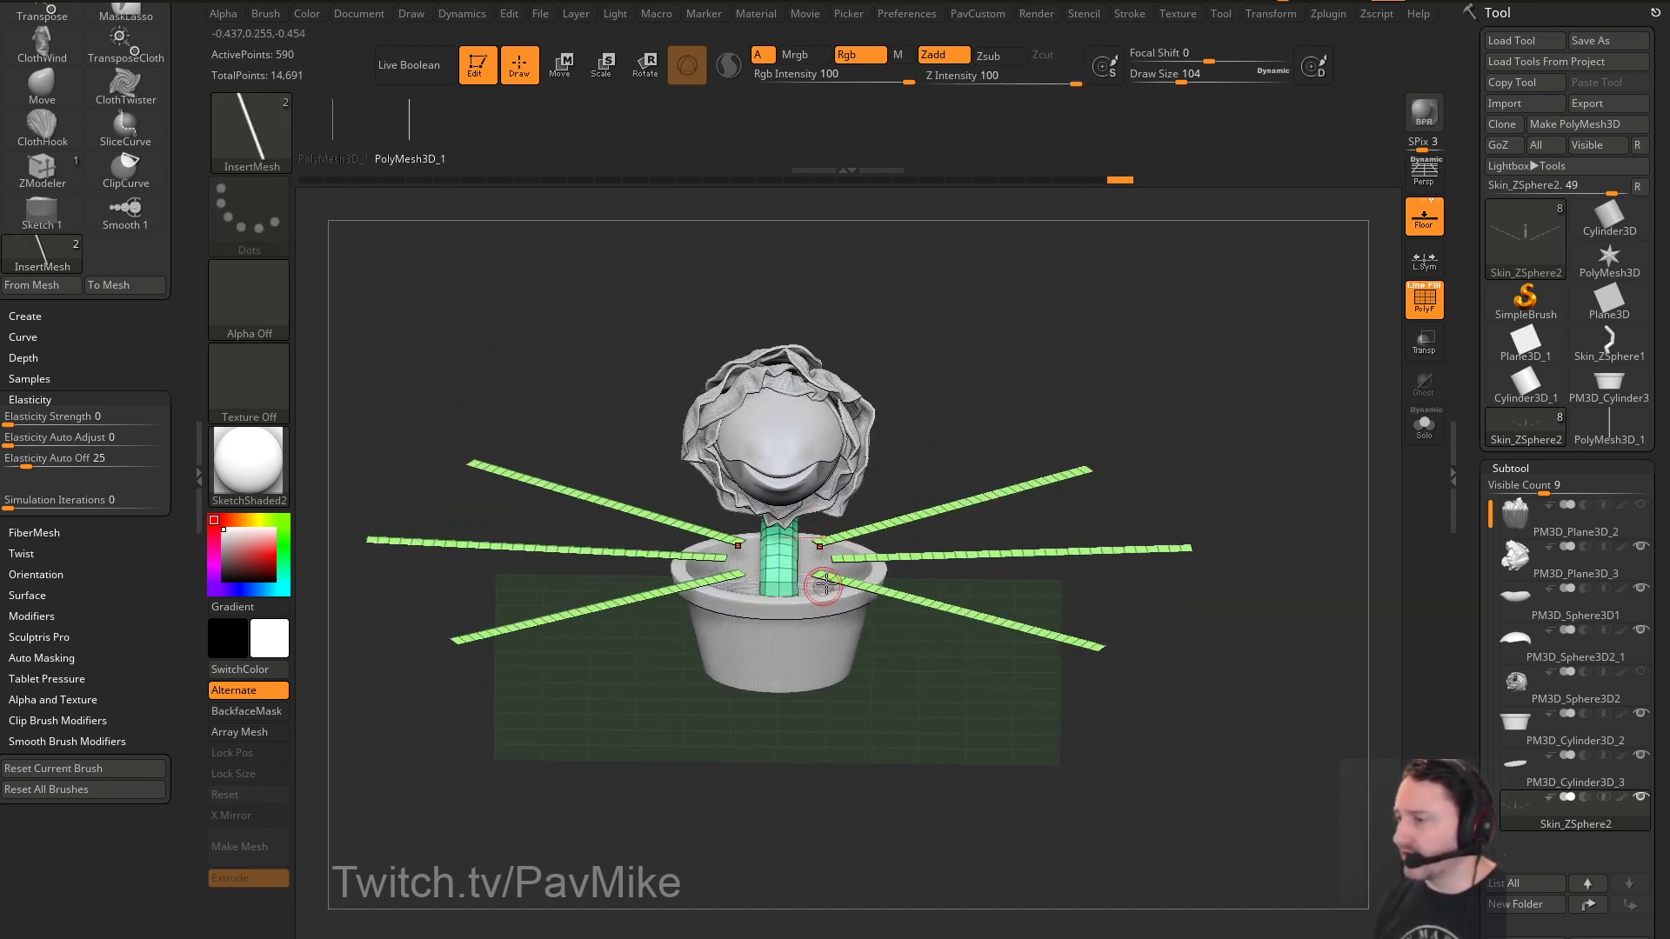
Use Auto Groups to give the stem and each of the six strips its own polygroup
left_click_drag(899, 674, 1034, 604)
key("space")
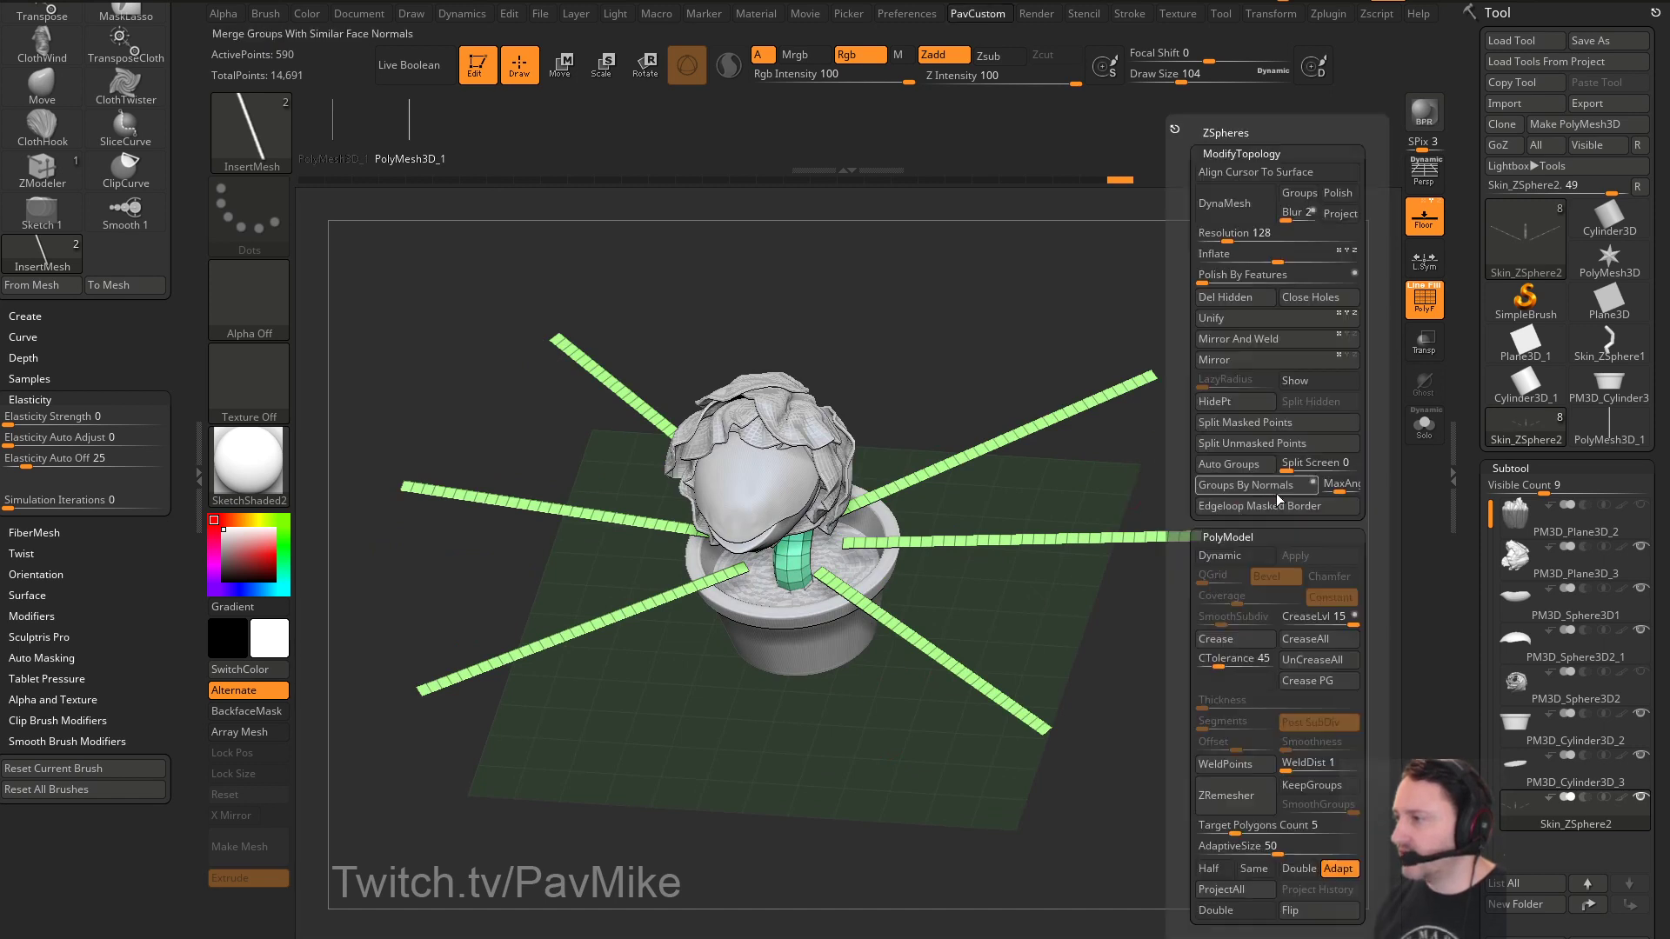
left_click(1242, 464)
key("space")
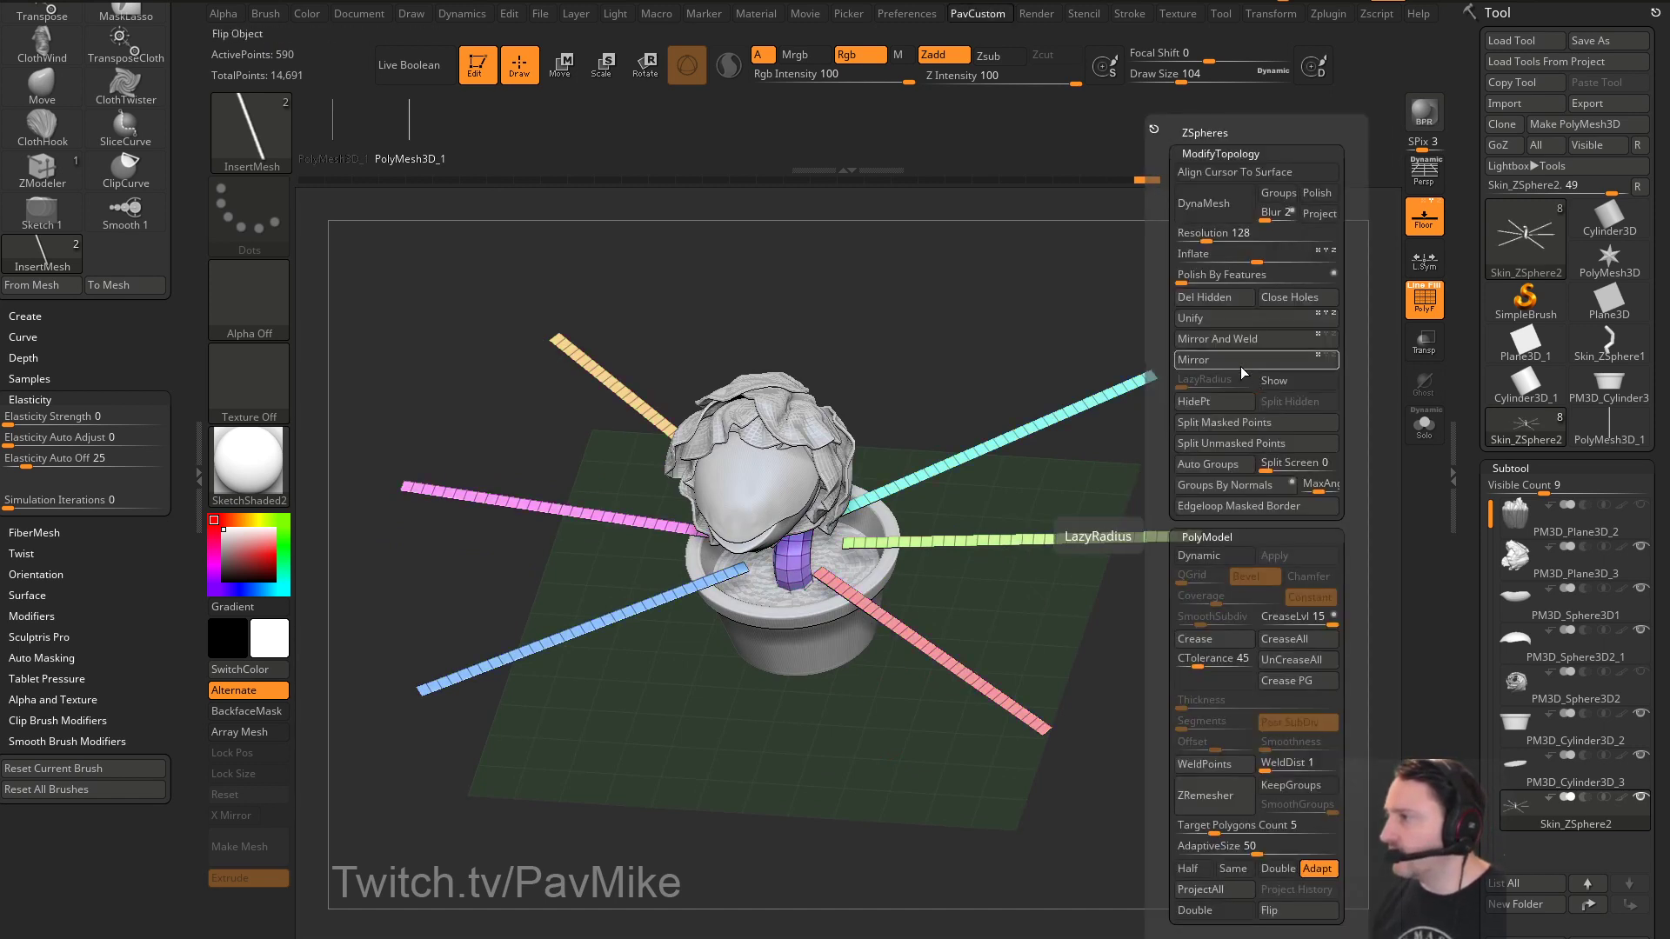
left_click_drag(1273, 296, 927, 772, "ctrl+shift")
key("ctrl+z")
Isolate the stem with SelectRect, split the strips into their own subtool, and apply Mirror And Weld to the strips
left_click(254, 152, "ctrl+shift")
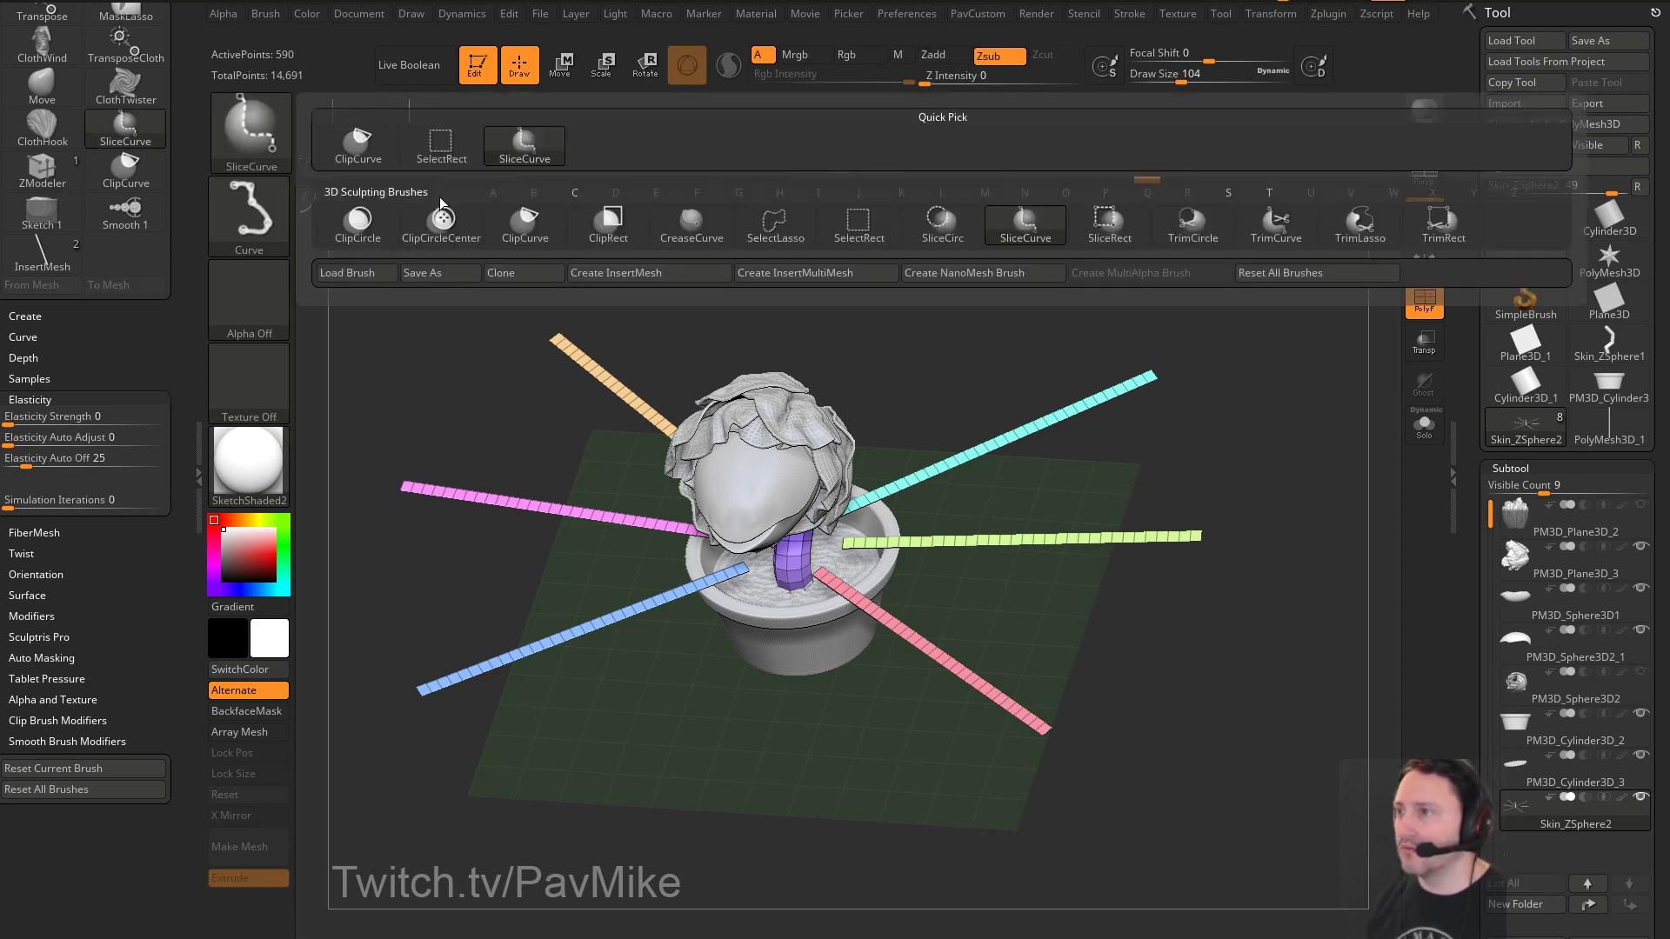
left_click(456, 153)
left_click_drag(808, 700, 765, 541, "ctrl+shift")
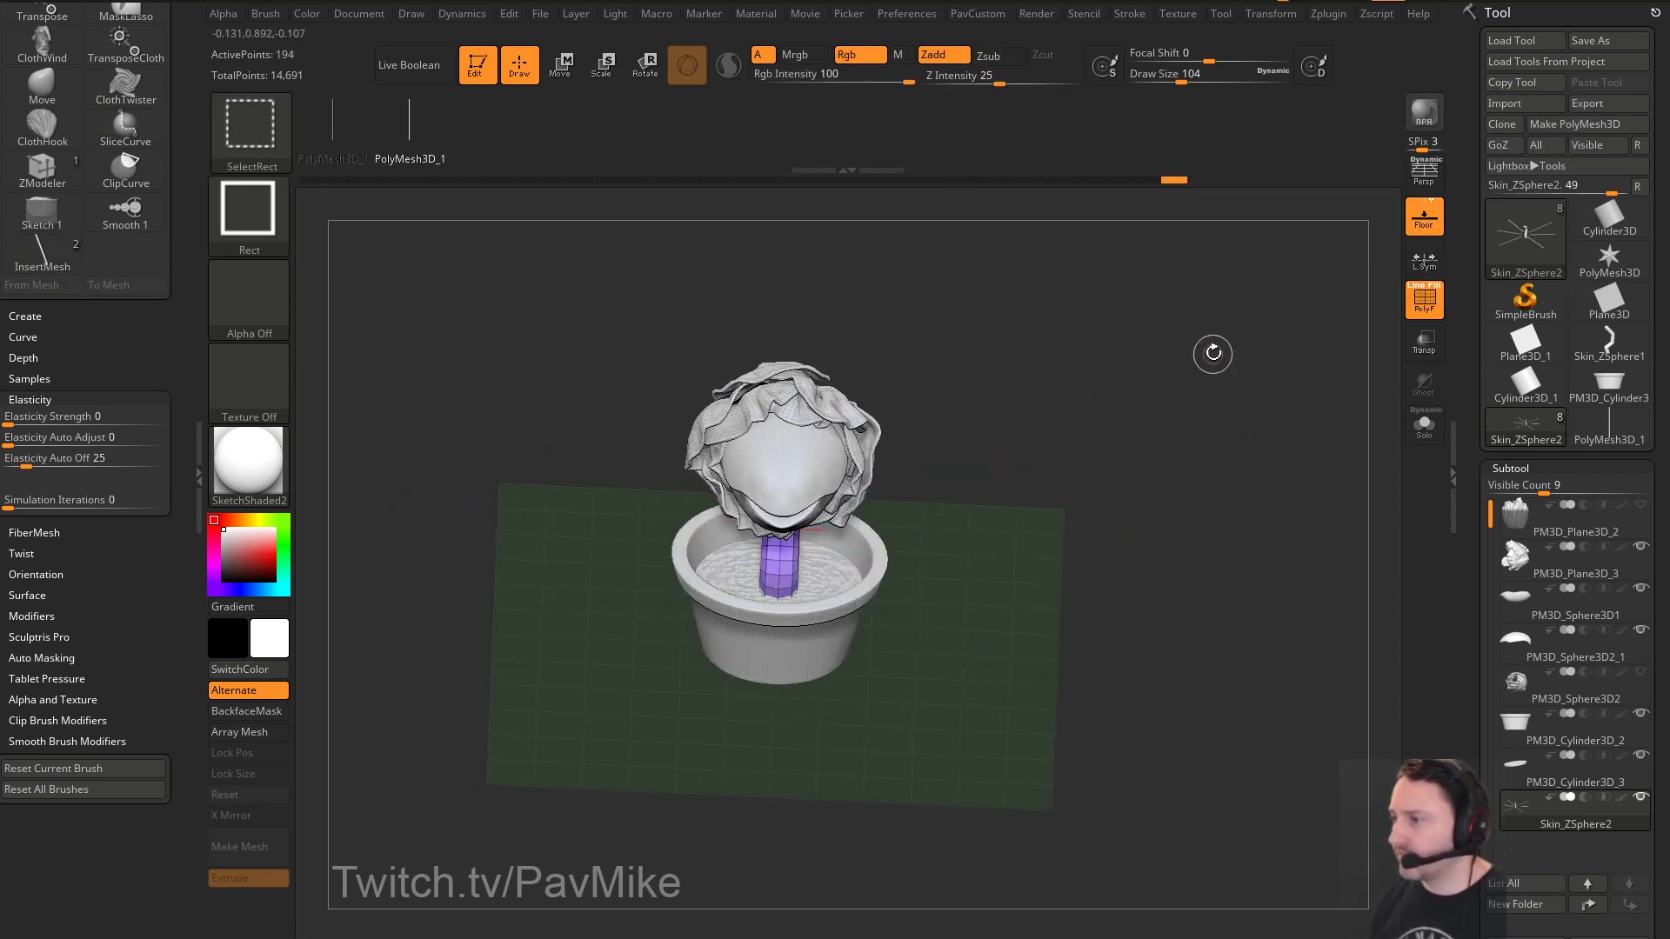
key("2")
left_click(1240, 403)
left_click(916, 548, "alt")
key("2")
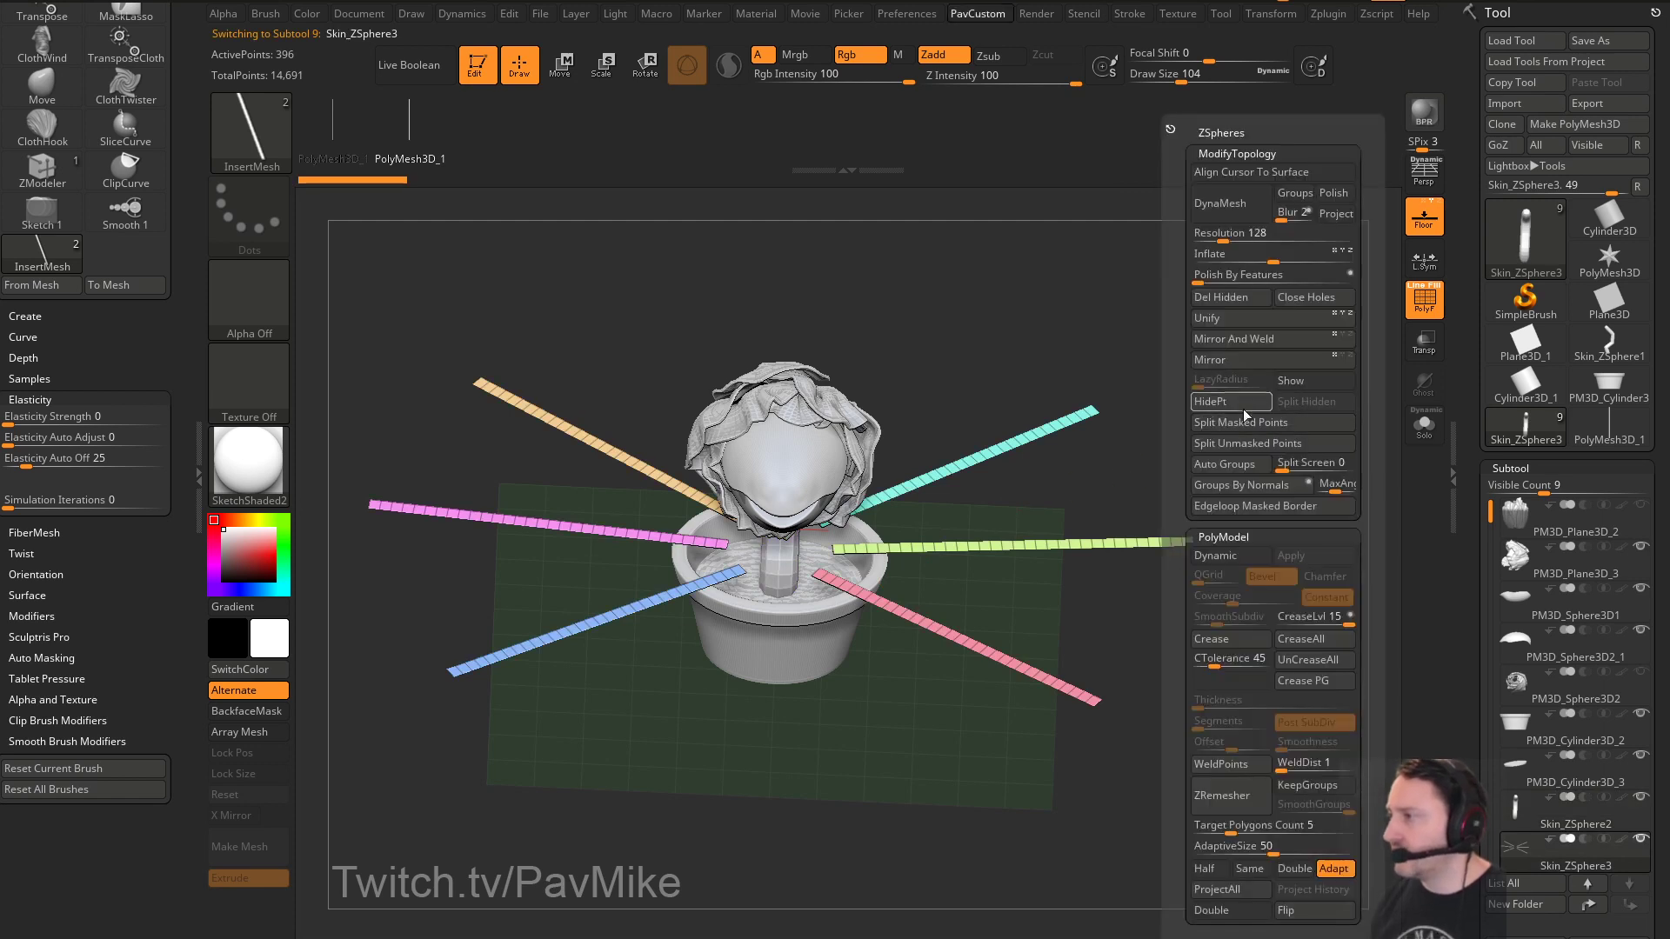
left_click(1258, 345)
Mask all but the middle strip pair and move that pair about 0.3 units inward toward the stem
key("w")
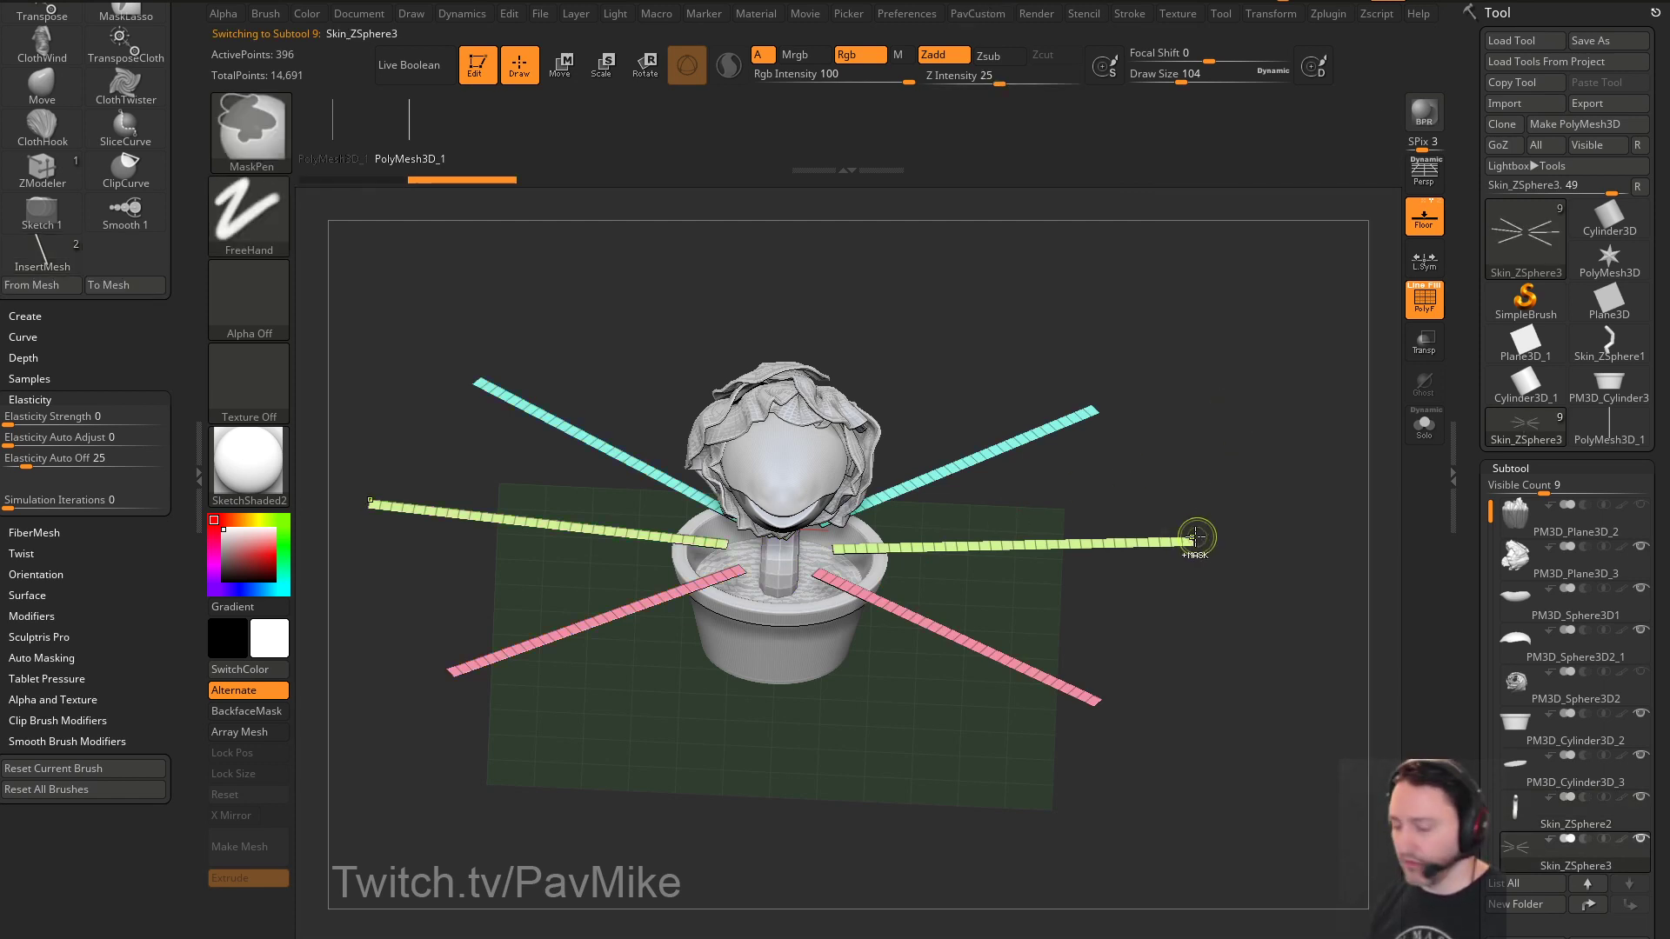
left_click(1155, 540)
left_click_drag(1205, 540, 1085, 539, "shift")
right_click_drag(1224, 391, 1216, 491)
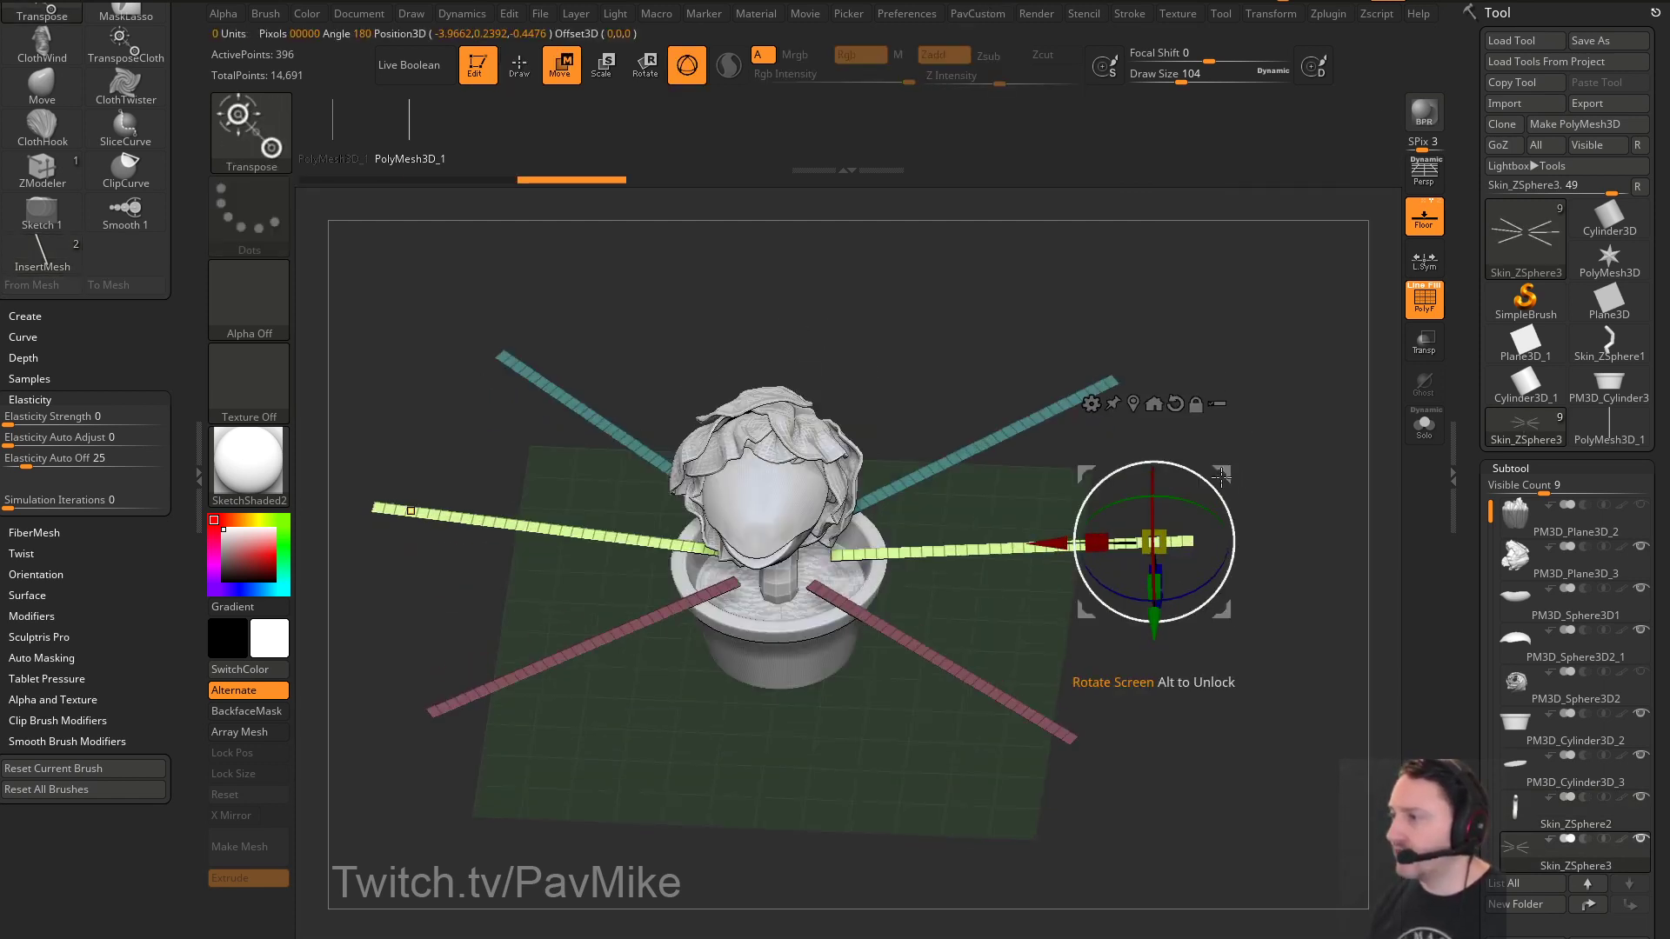
left_click_drag(1046, 546, 1032, 543)
key("ctrl+z")
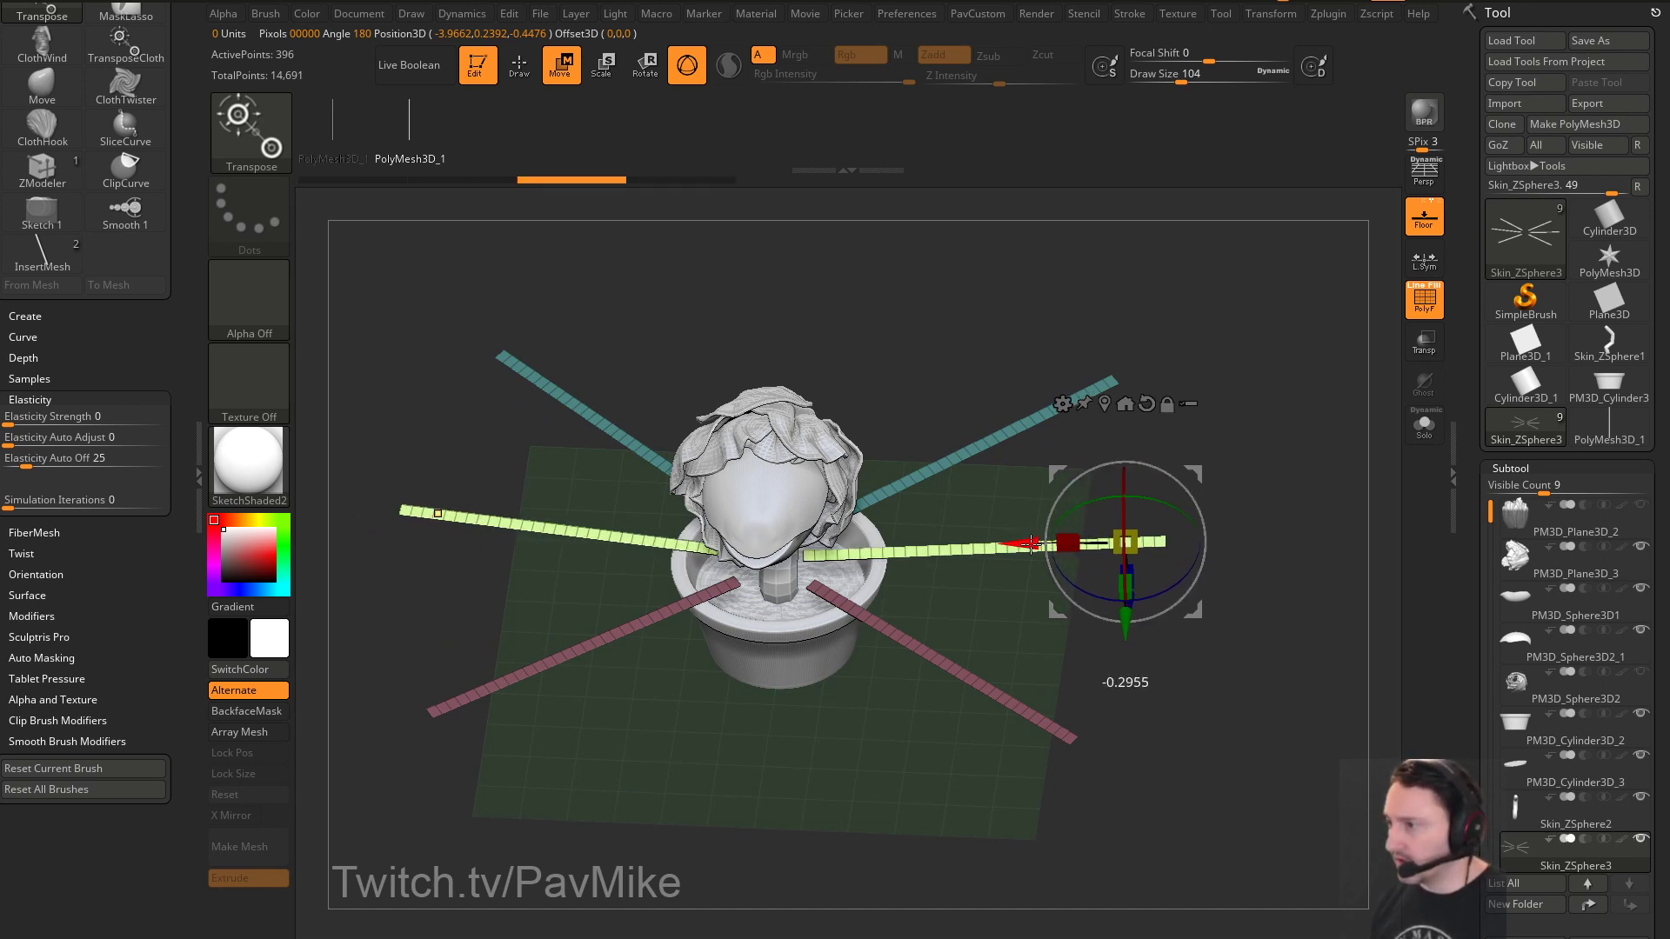
right_click_drag(981, 604, 968, 543)
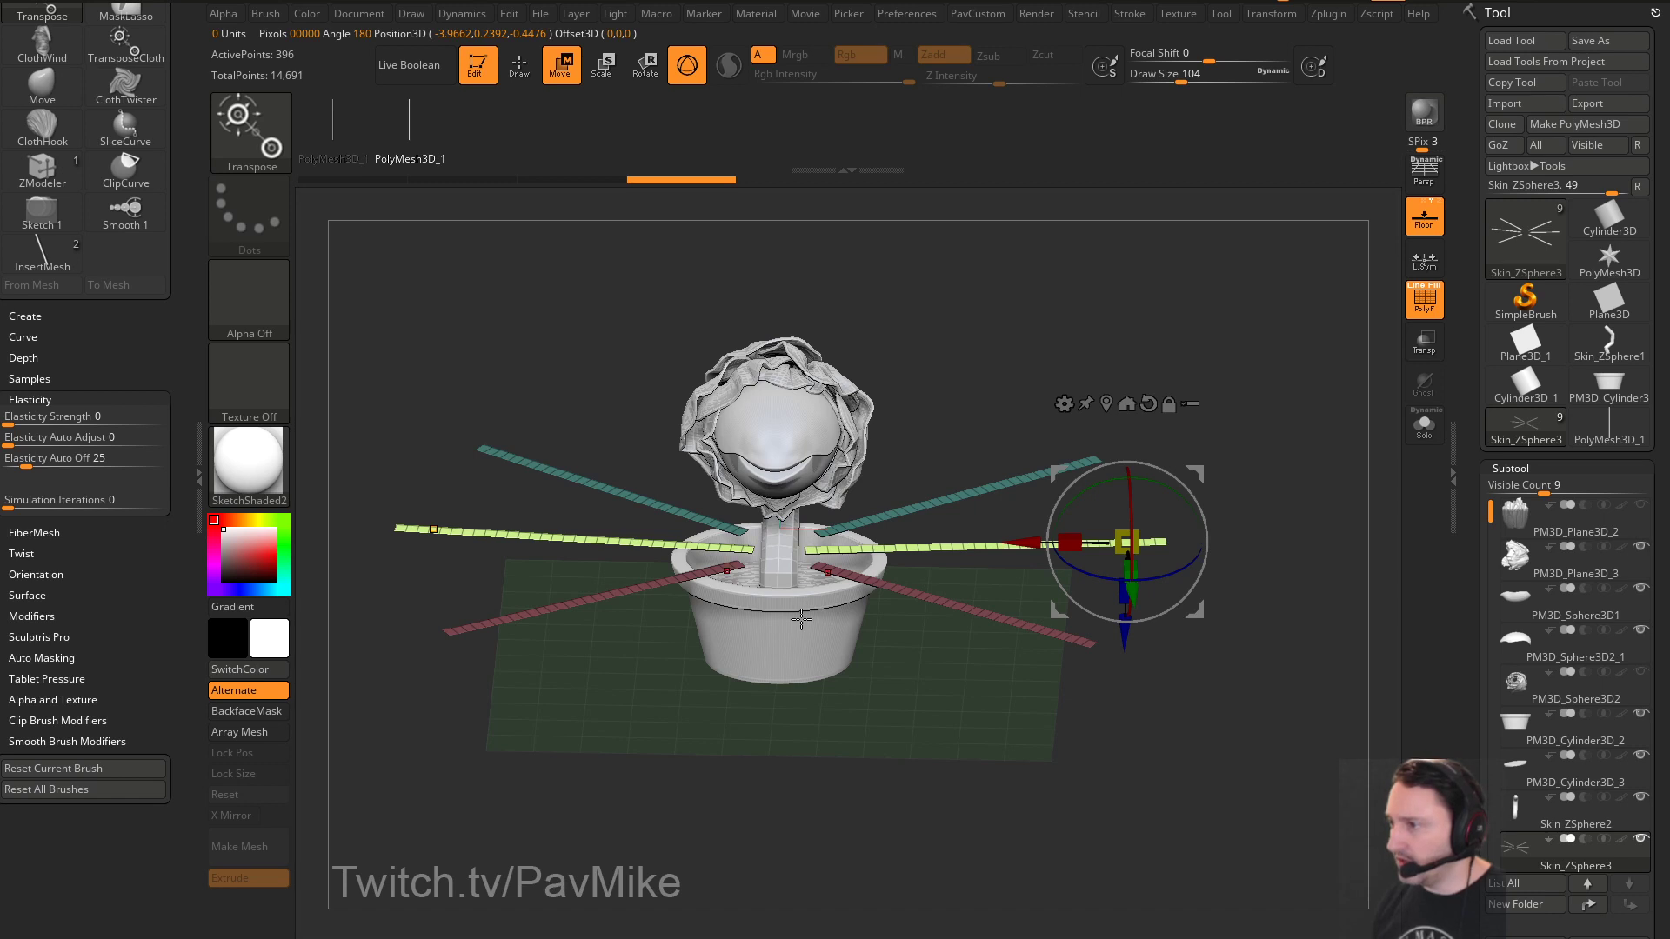
right_click_drag(806, 584, 804, 626)
Mask all but the front strip pair, align the gizmo along the strip, and slide the pair inward toward the stem
left_click(988, 654, "ctrl")
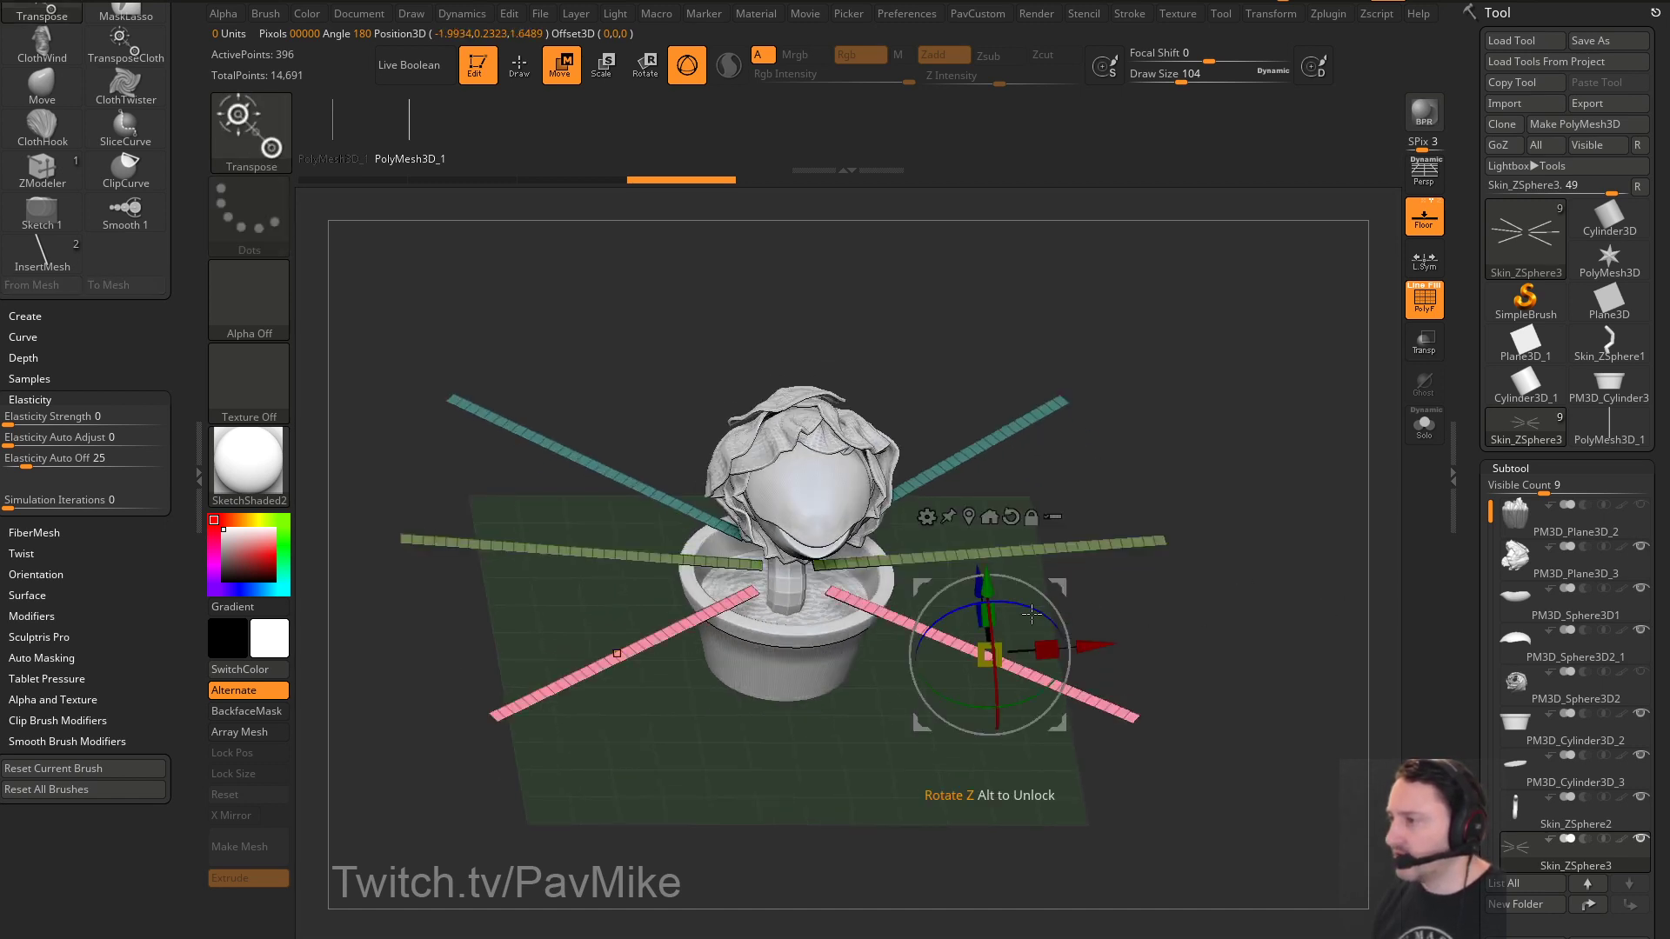
left_click(1085, 701, "alt")
left_click_drag(1087, 708, 1148, 735, "alt")
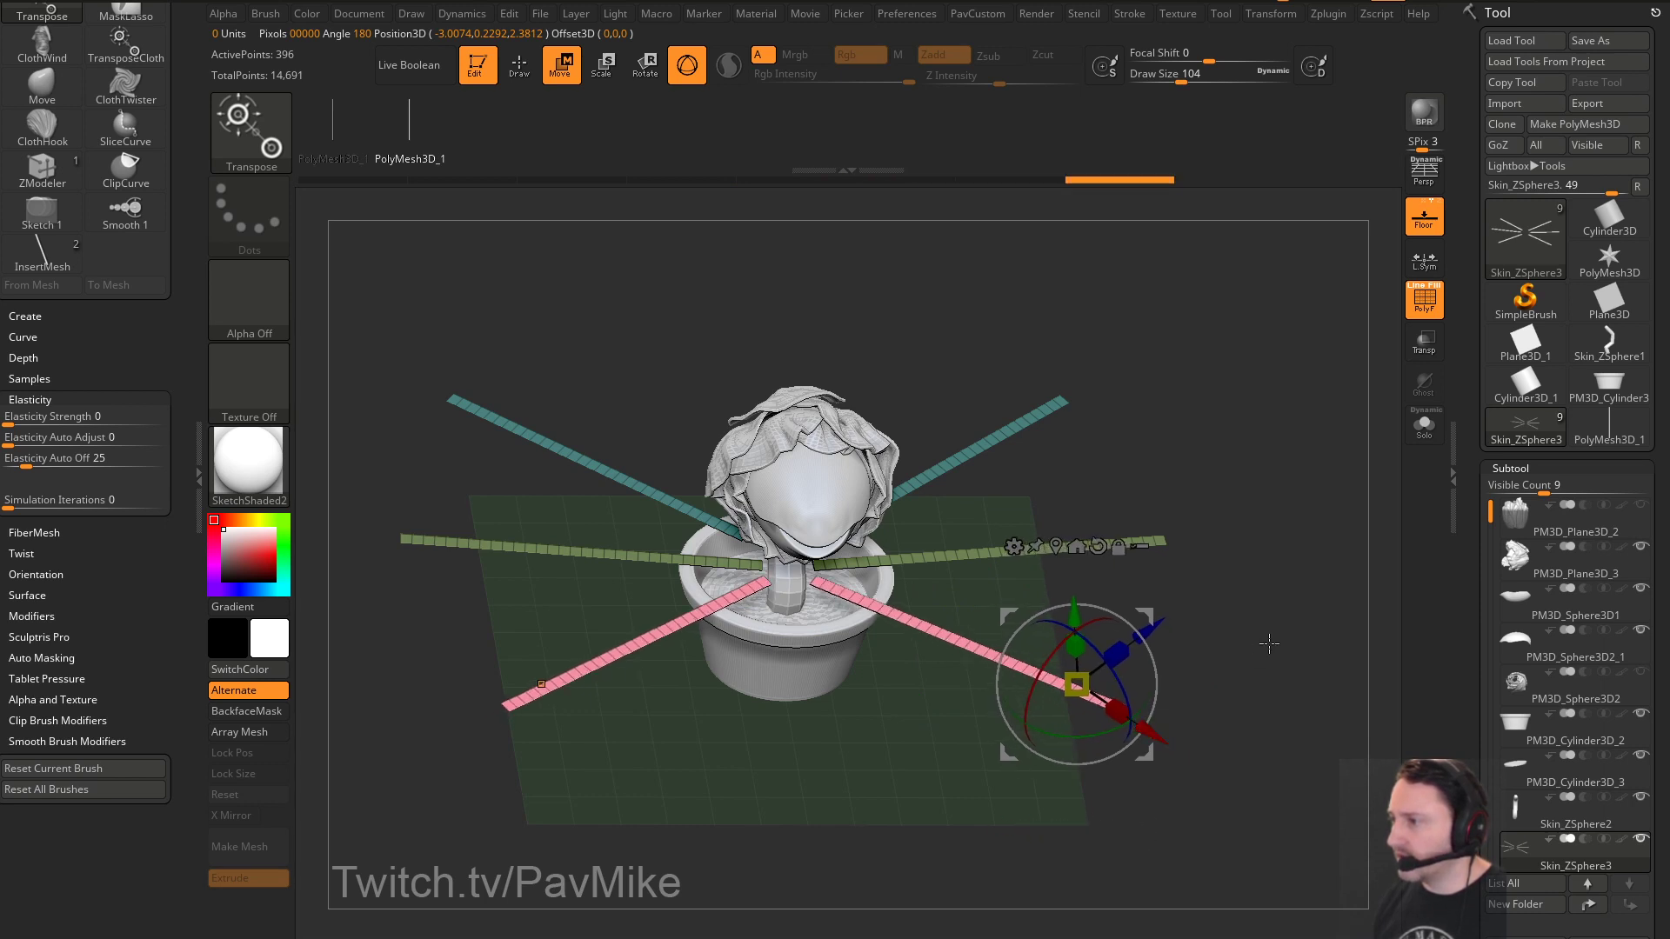
right_click_drag(1267, 641, 1196, 622)
Isolate the rear strip pair by masking and slide it along its length toward the stem, then clear the mask
left_click(1285, 433, "ctrl")
left_click(1088, 480, "ctrl")
right_click_drag(1335, 404, 1286, 455)
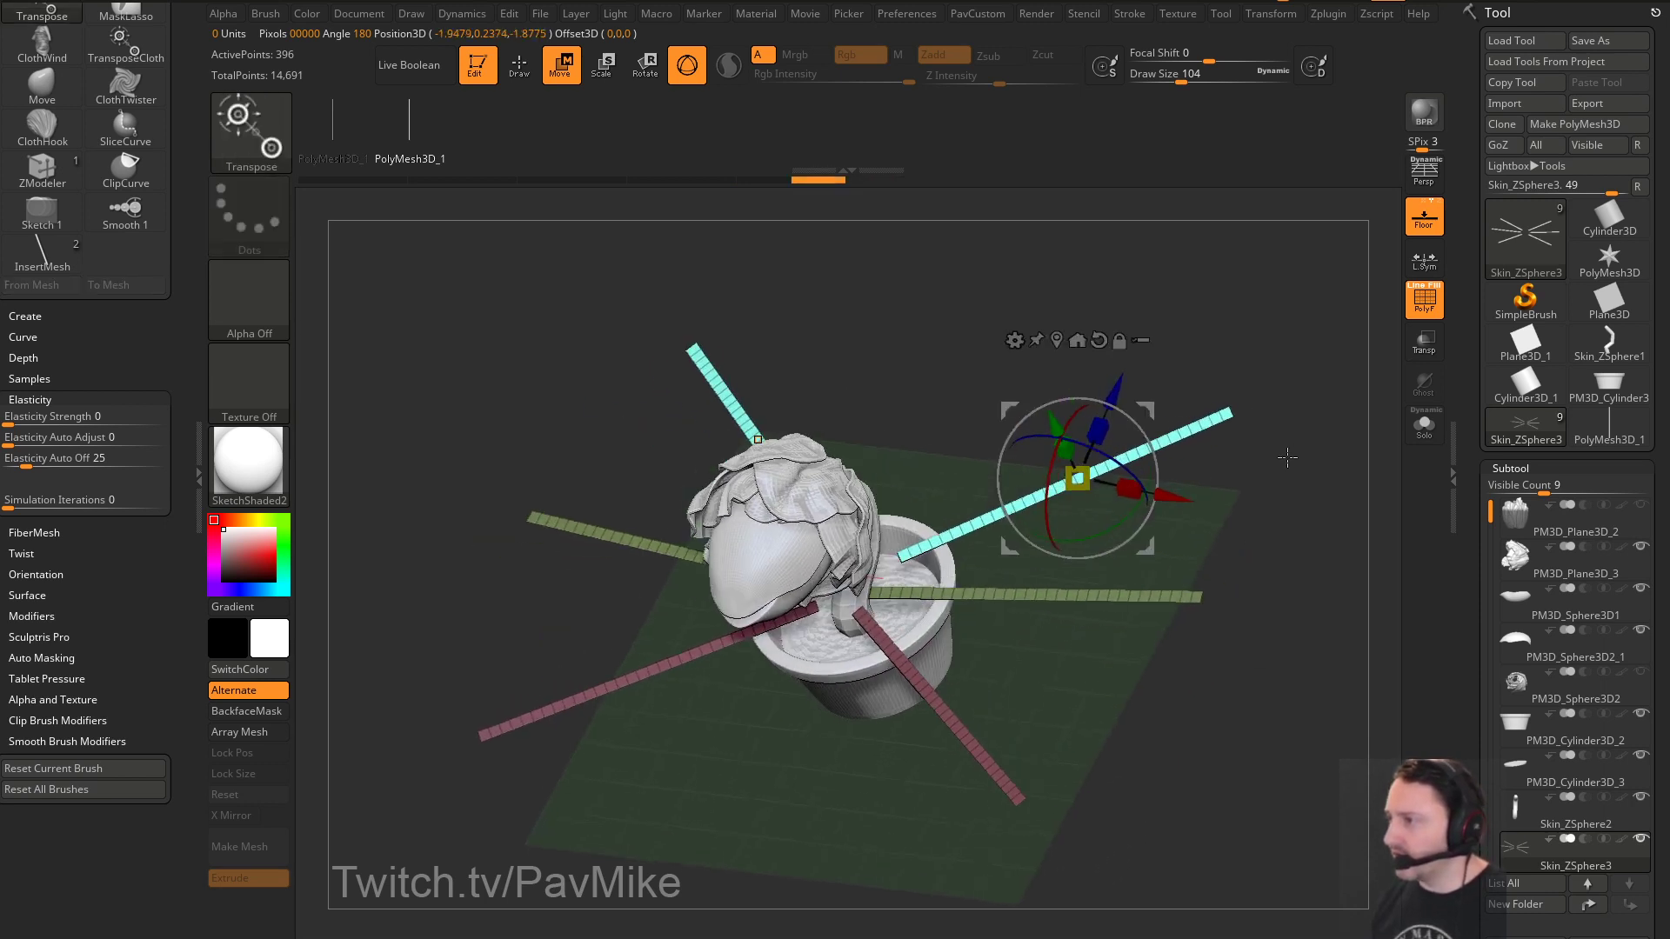
left_click_drag(1151, 494, 1153, 418, "alt")
key("q")
right_click_drag(1276, 472, 1296, 432)
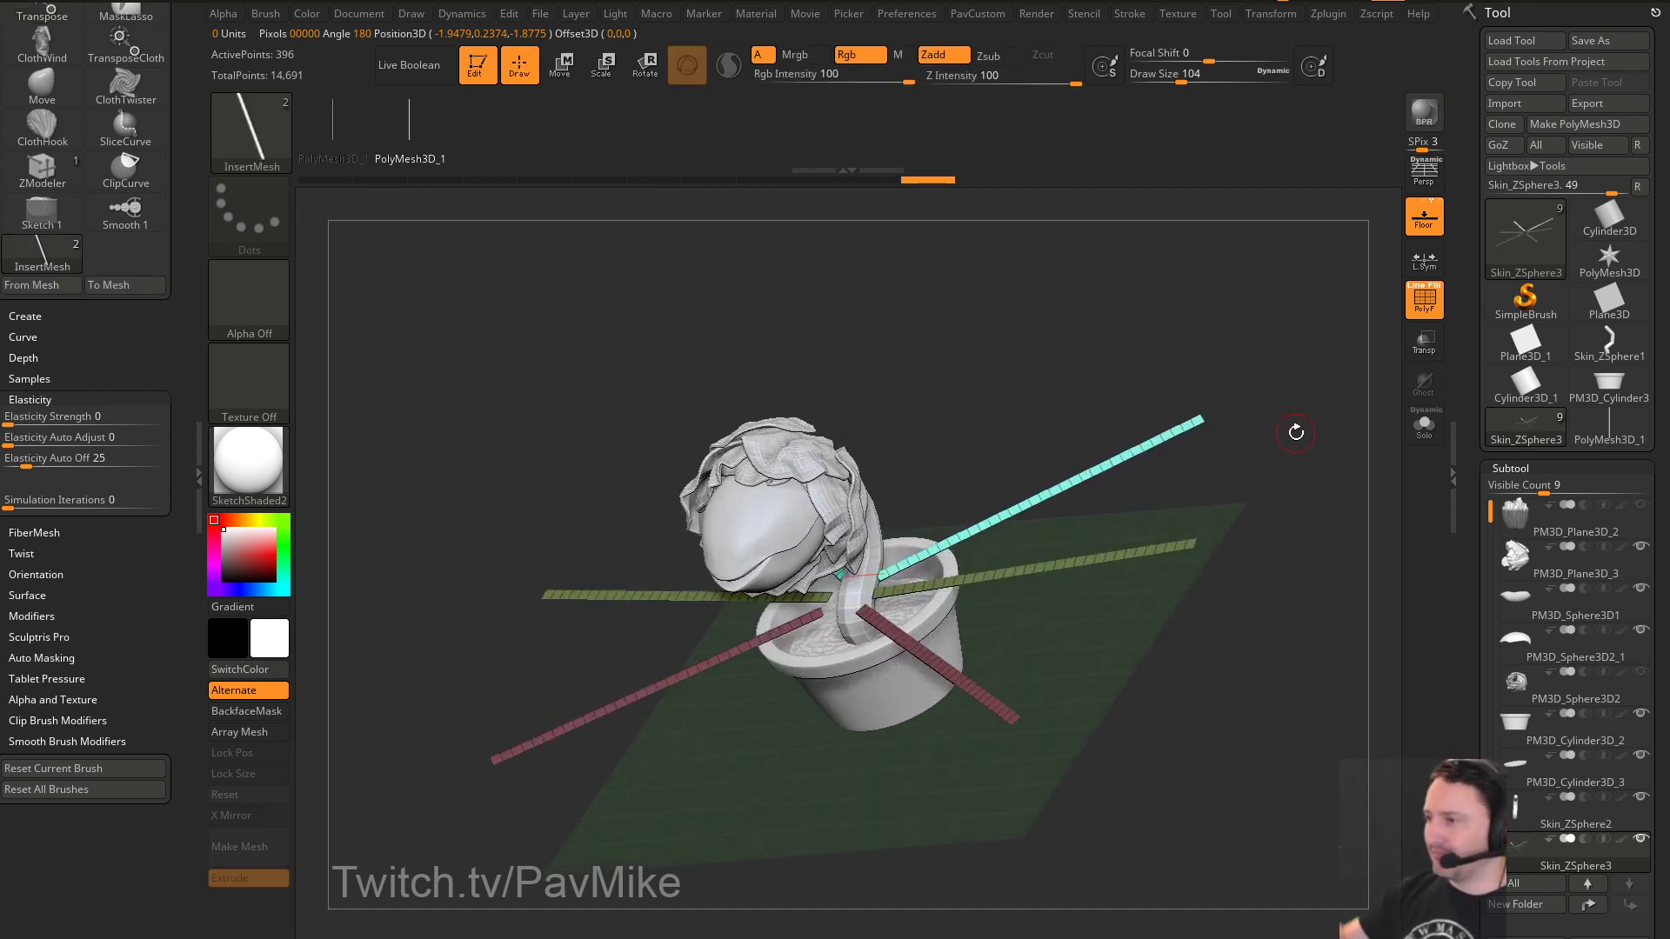
mouse_move(1197, 383)
right_mouse_down()
mouse_move(1267, 365)
mouse_move(1223, 368)
mouse_move(1244, 362)
mouse_move(1260, 425)
mouse_move(1203, 362)
right_mouse_up()
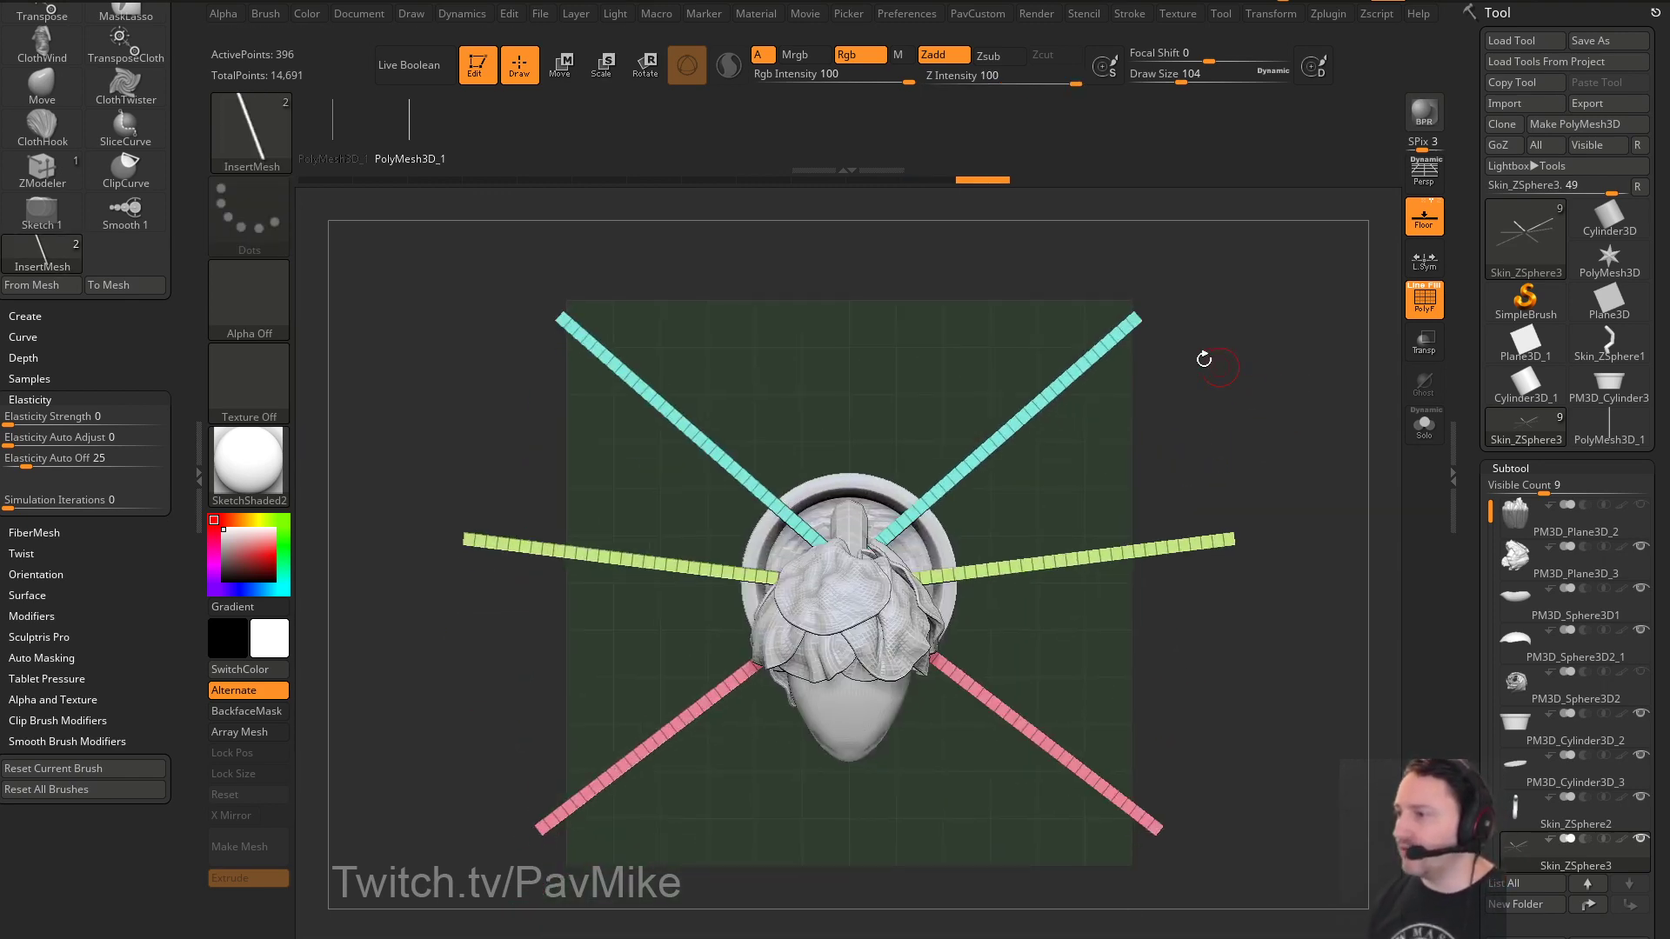
Mask the strips' inner ends around the stem with MaskCircle and set the cloth simulation to On Masked
left_click(254, 135, "ctrl")
left_click(609, 224)
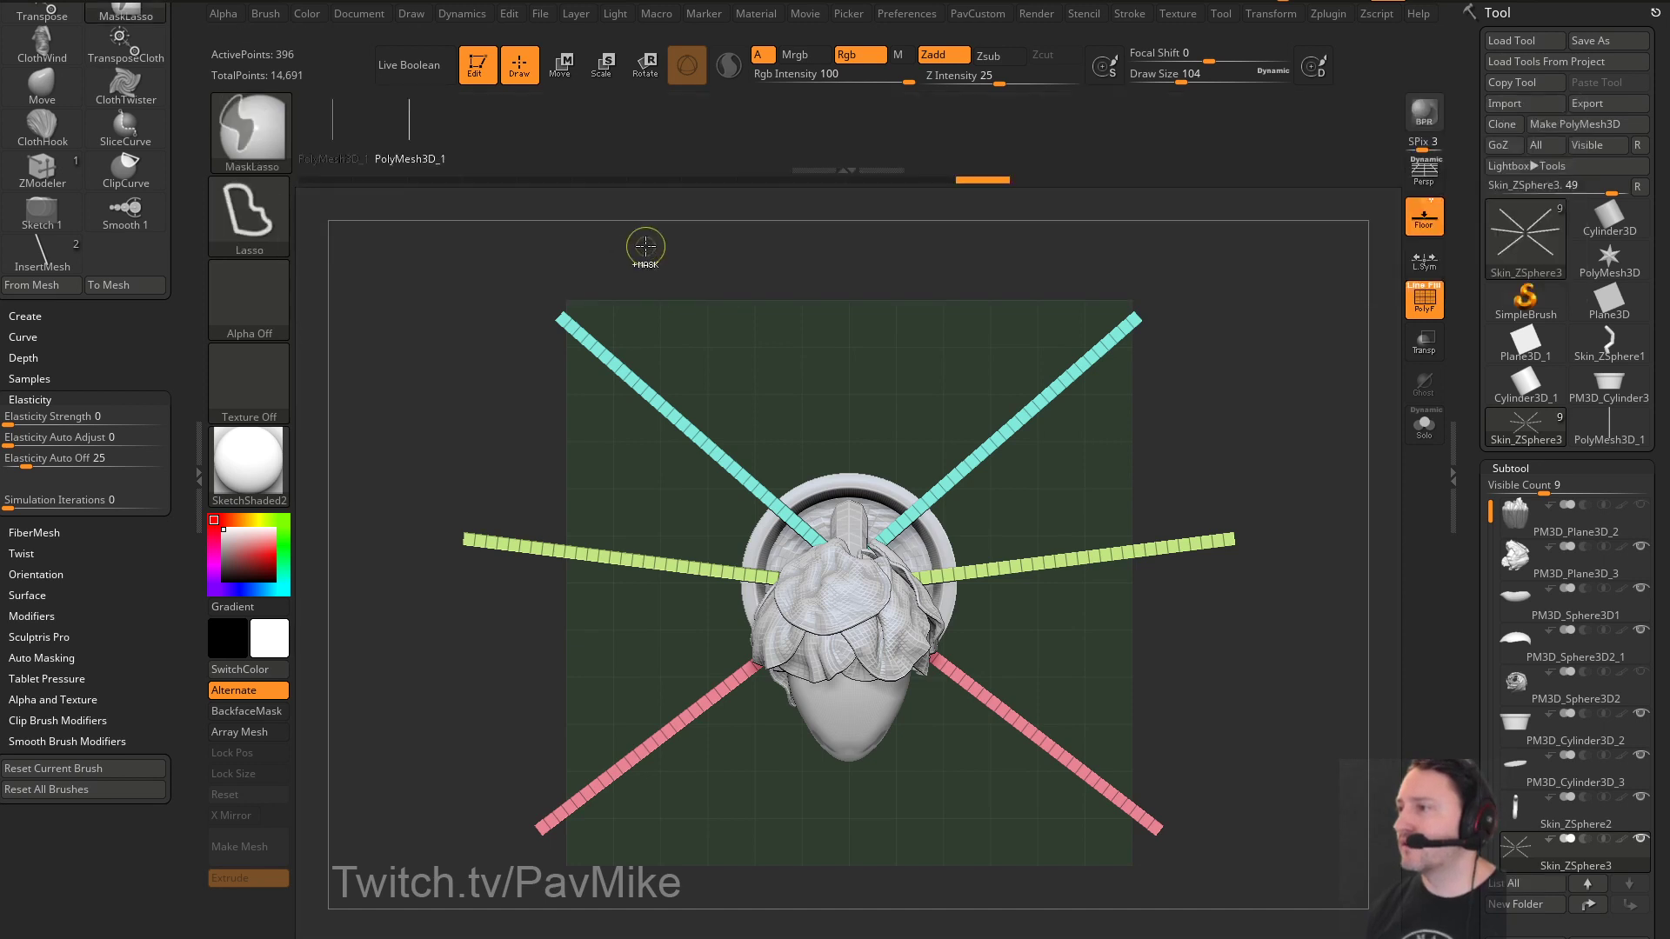
key("b")
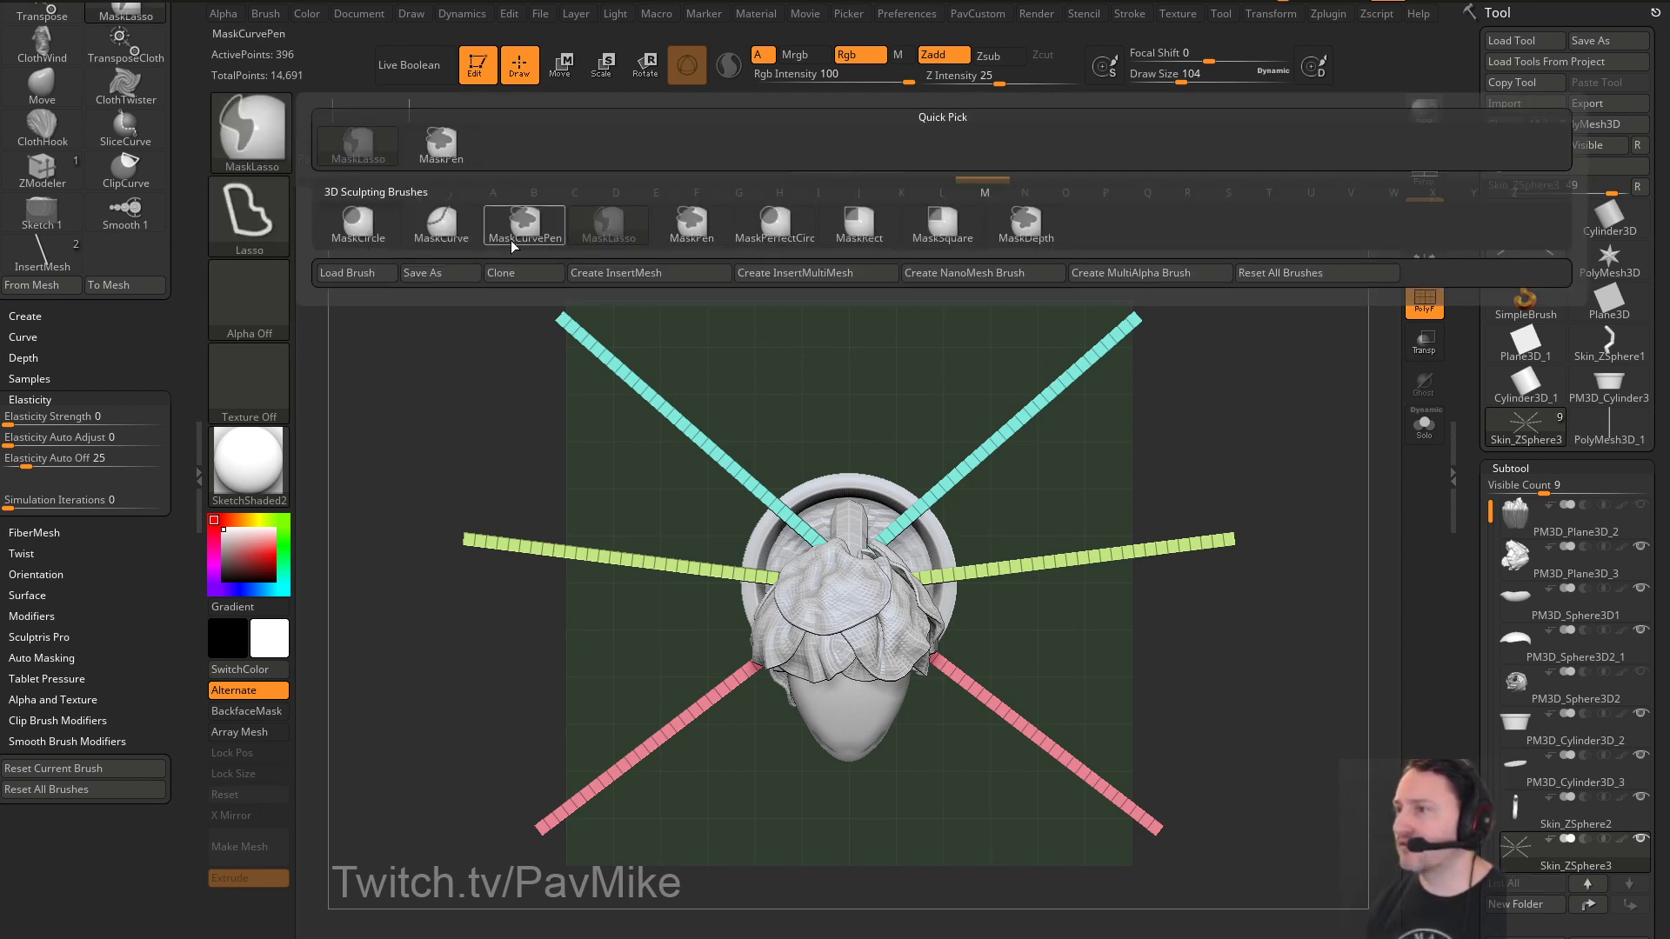
key("c")
left_click_drag(842, 586, 929, 670, "ctrl")
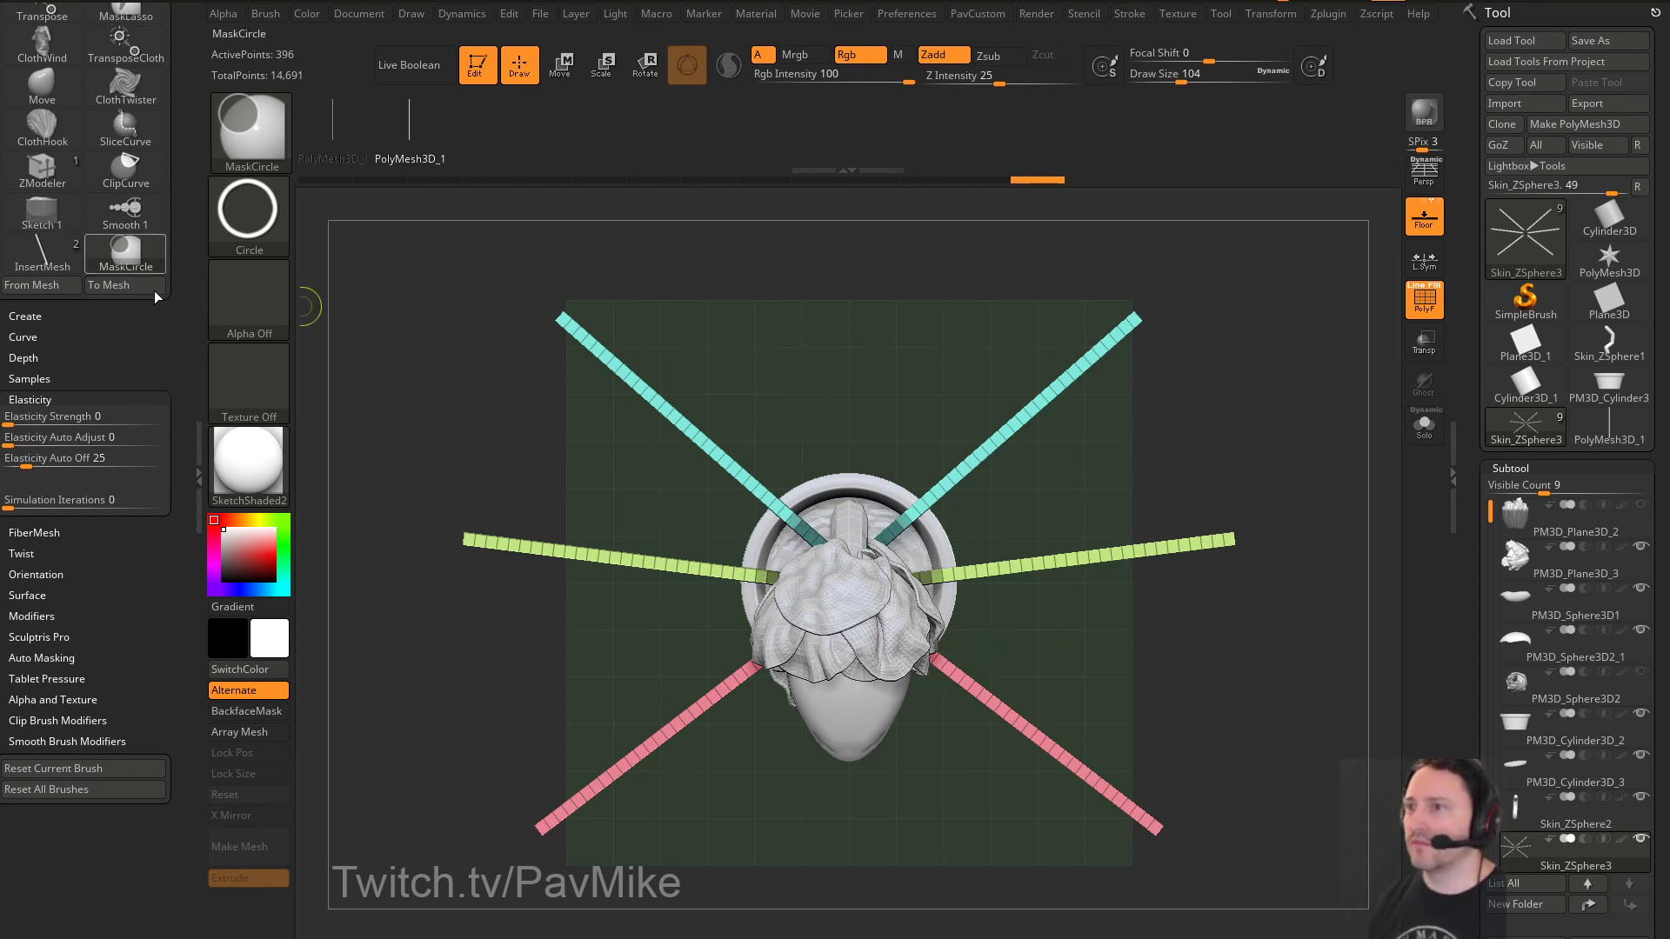
scroll(148, 365, "up", 8)
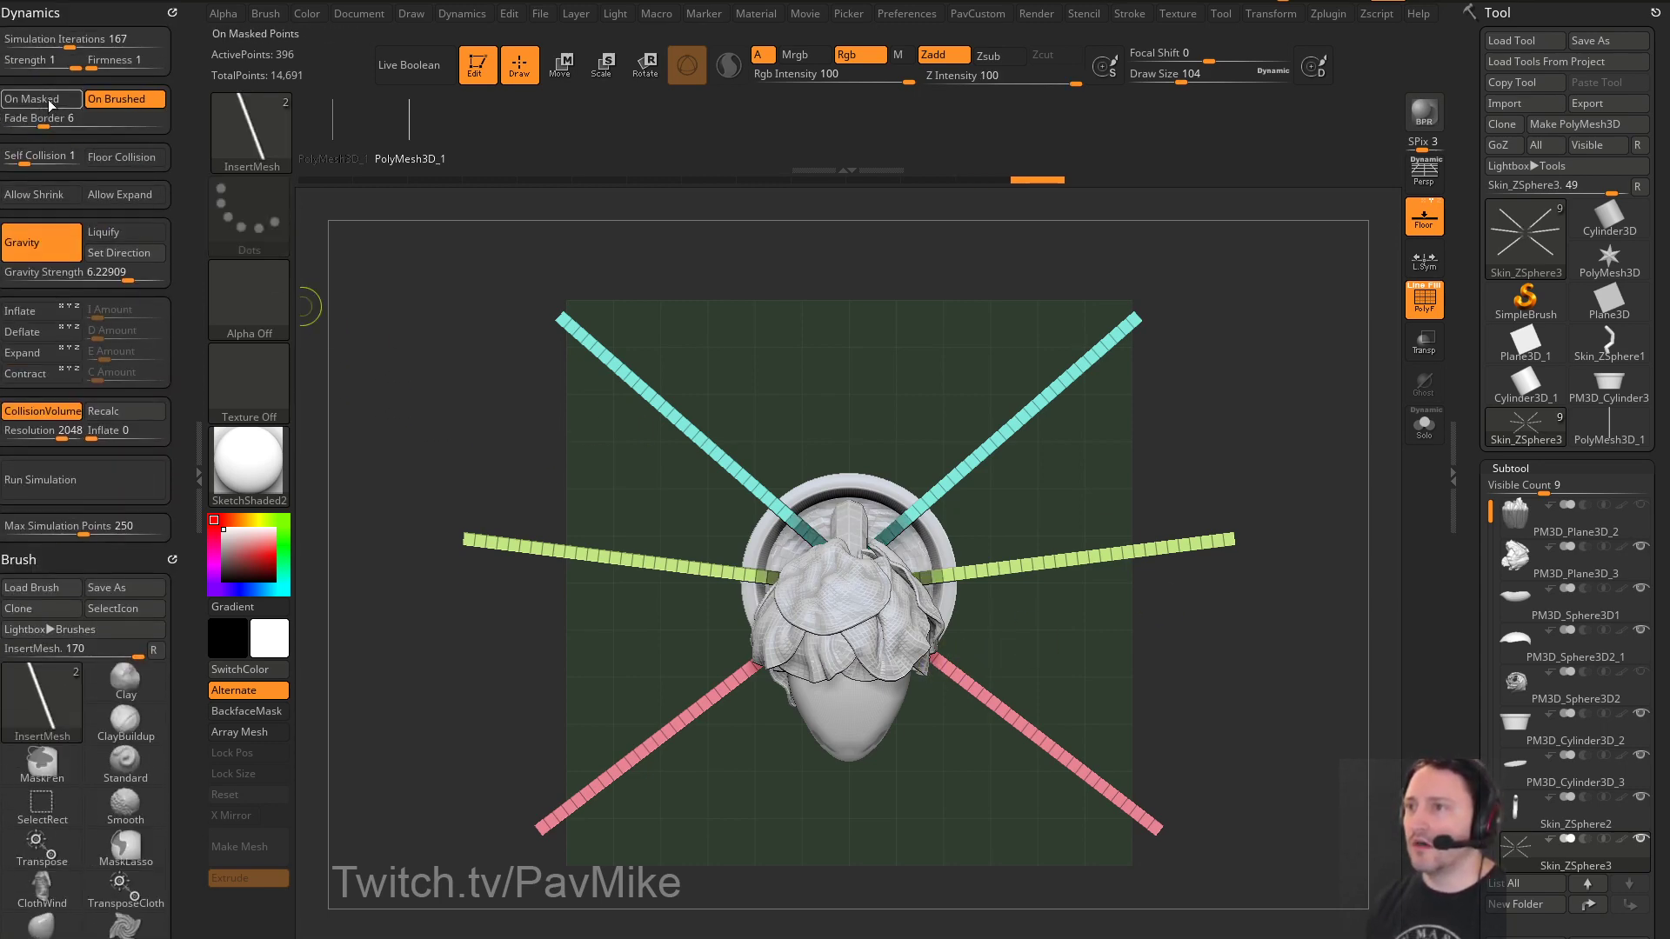
left_click(50, 103)
Reset the gizmo's orientation, centre it between the strips' inner ends, and invert the mask to keep those ends masked
key("w")
left_click_drag(1212, 504, 1047, 311, "shift")
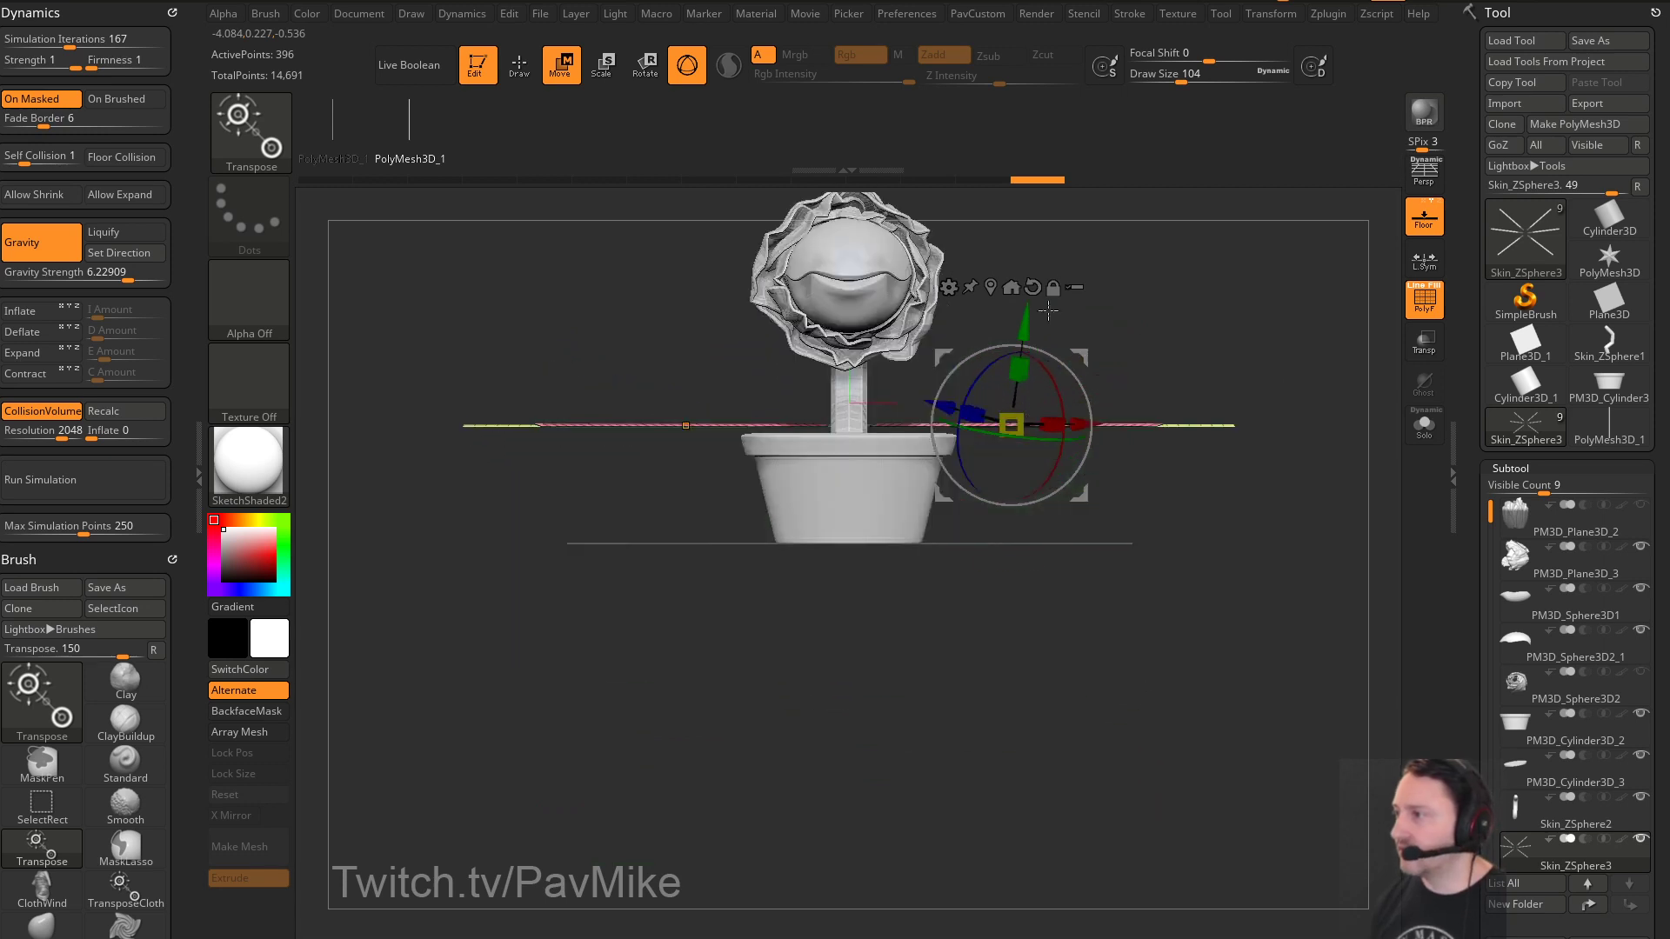
left_click(1034, 286)
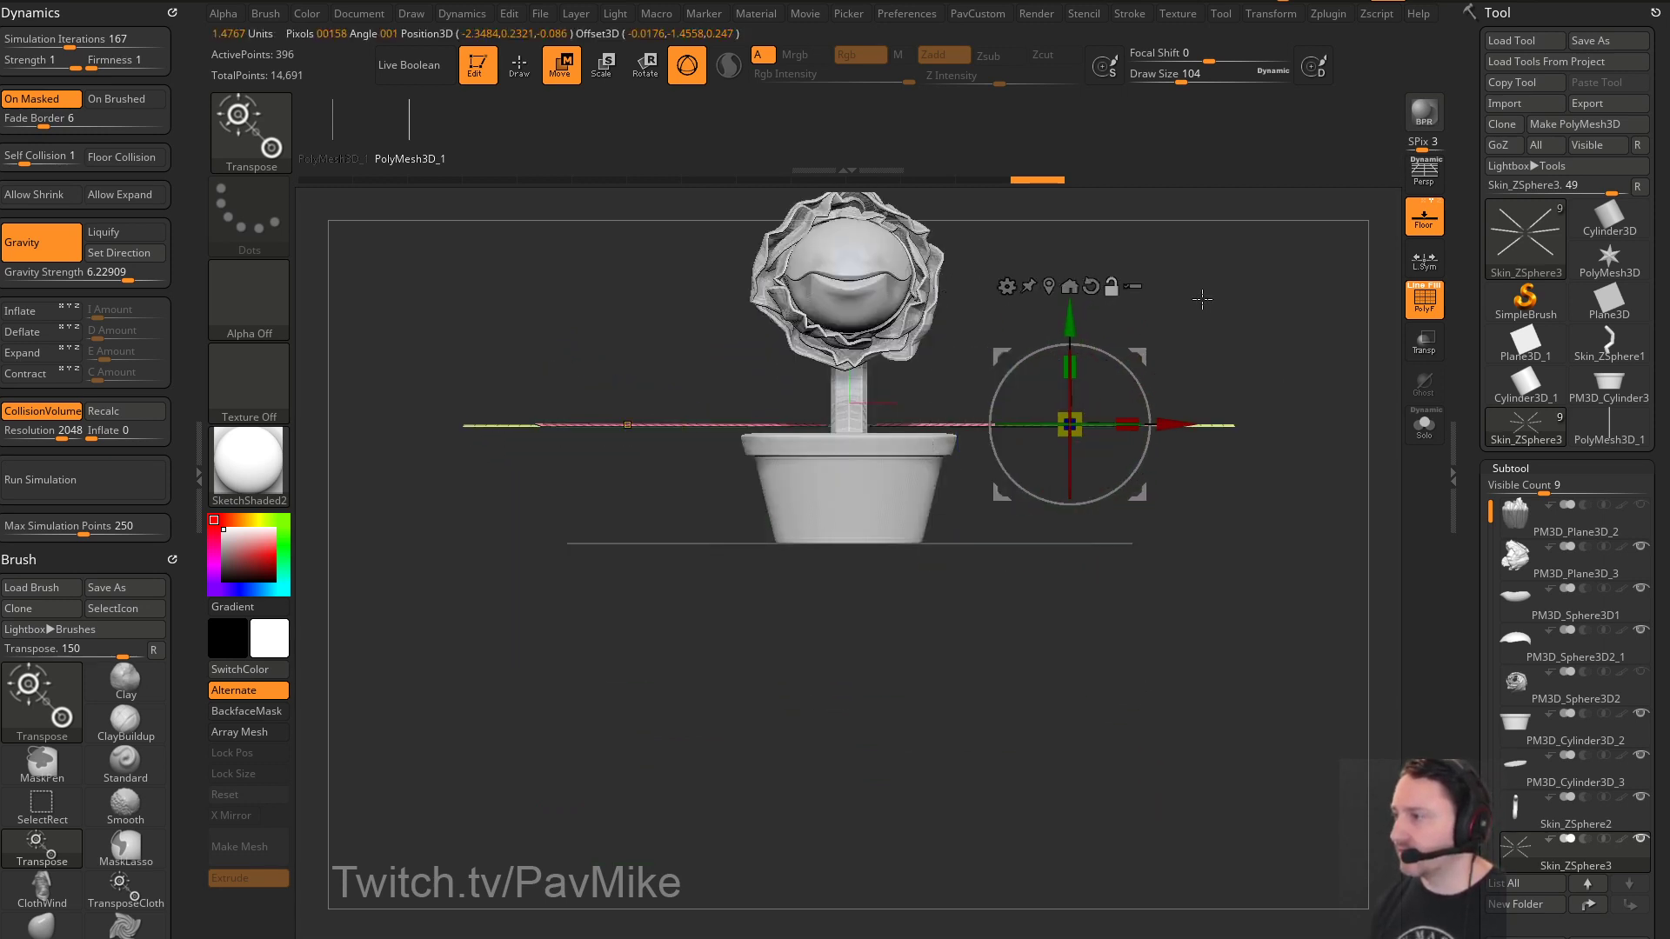
left_click_drag(1202, 299, 1075, 297)
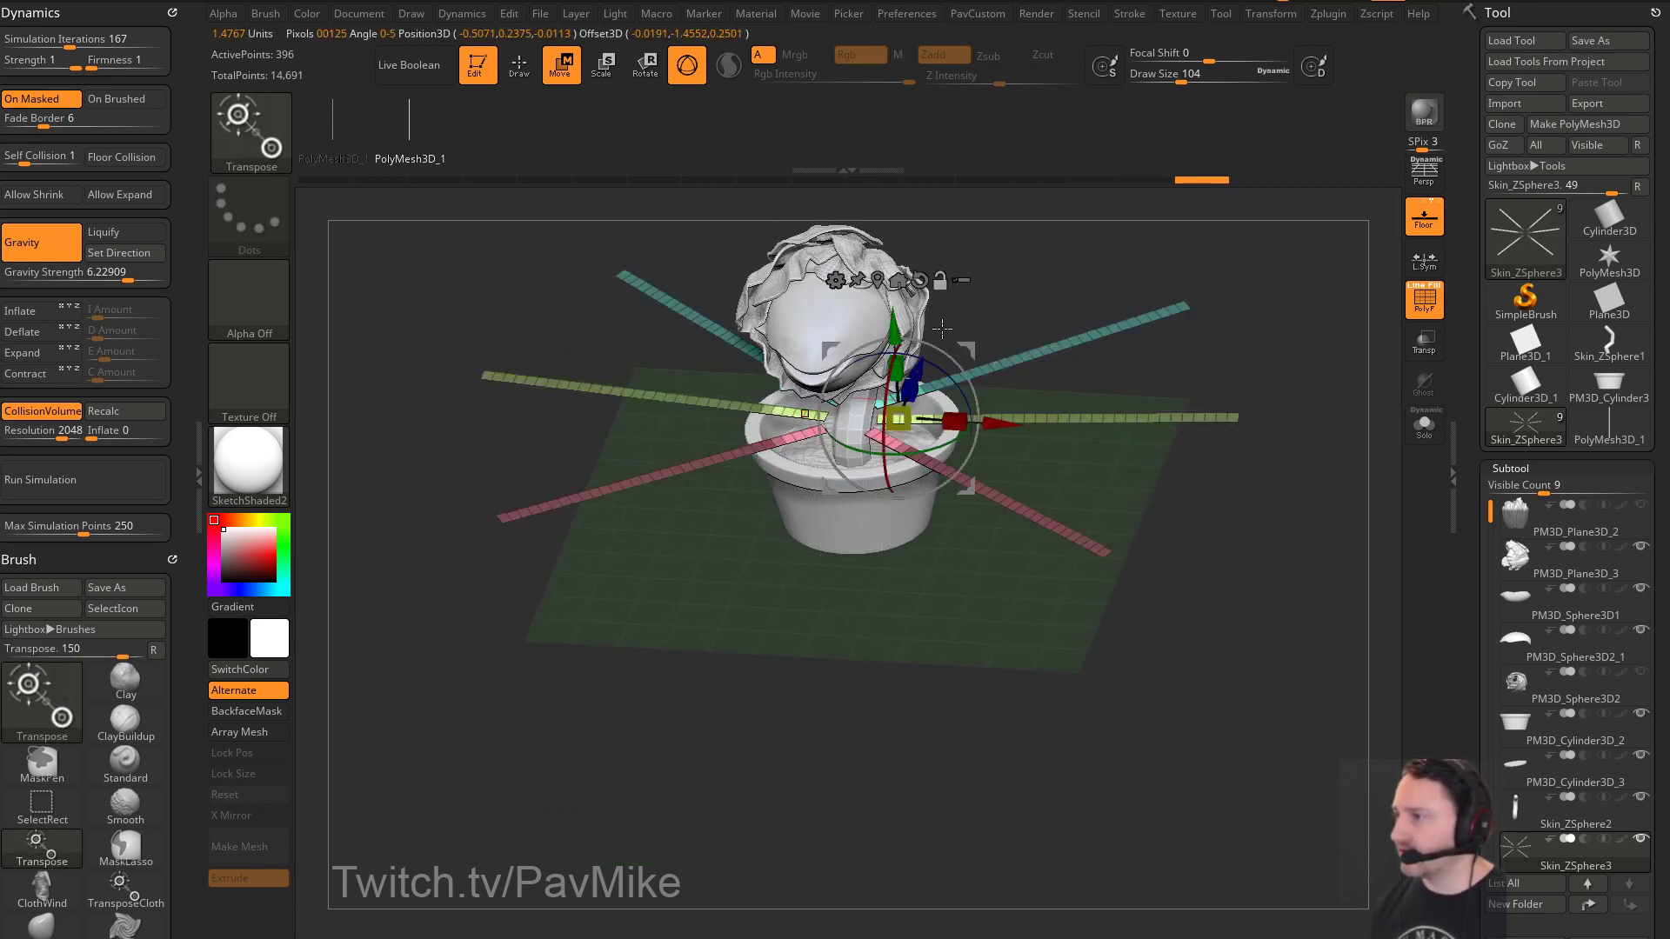
left_click(897, 280)
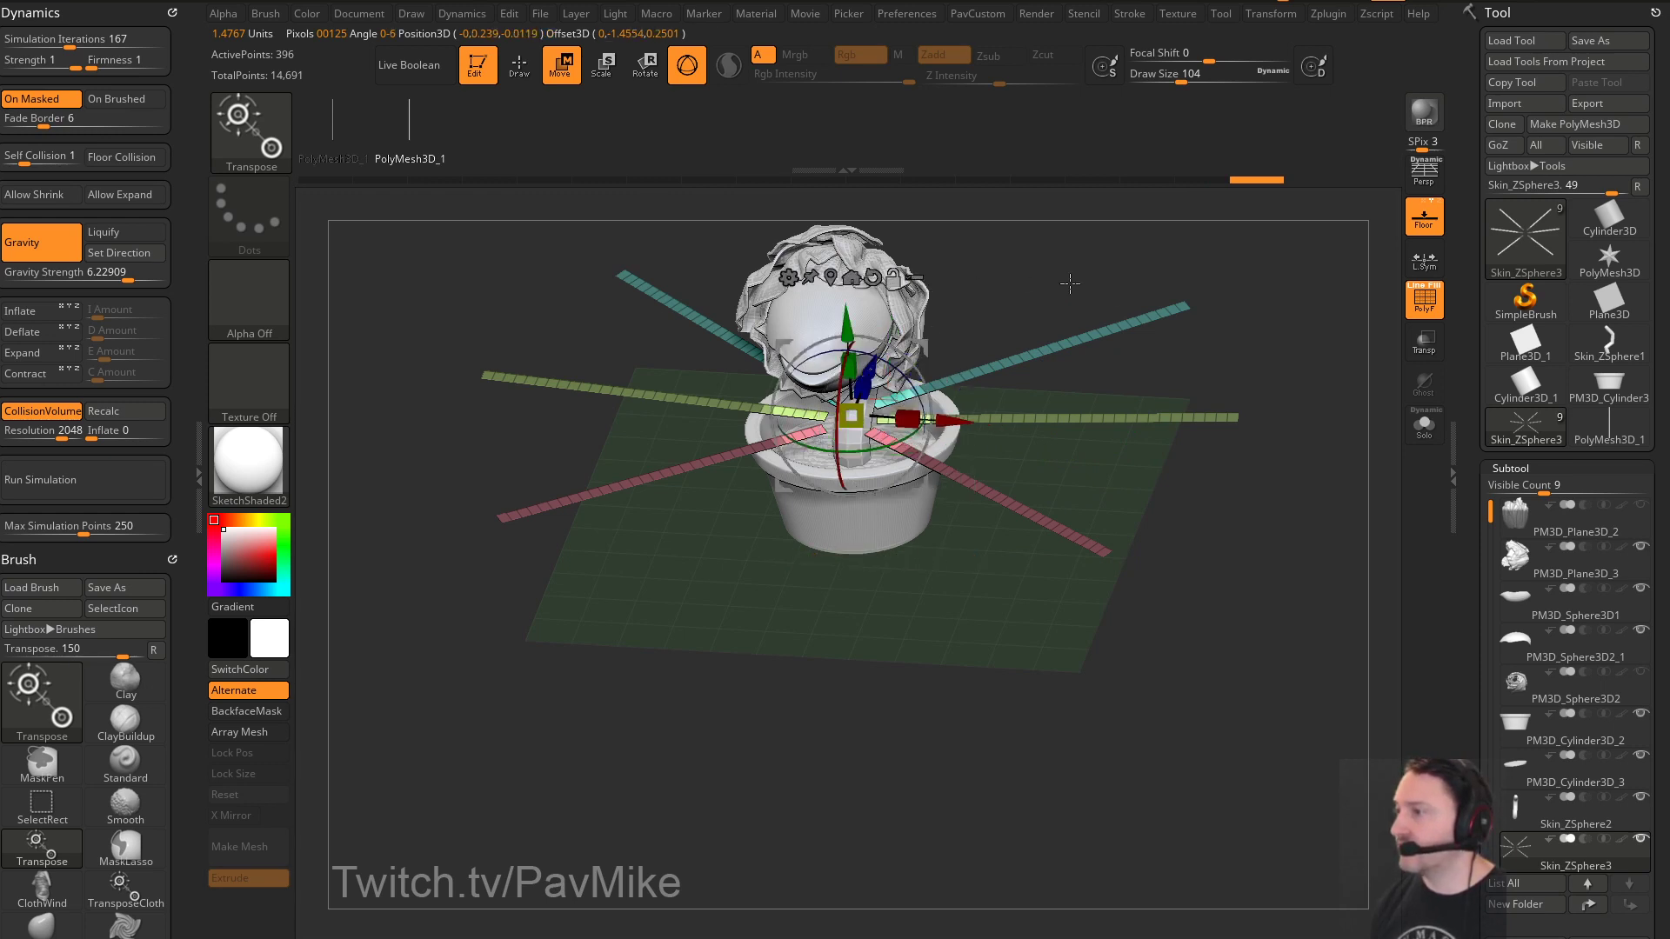
left_click_drag(1286, 339, 1255, 391, "alt")
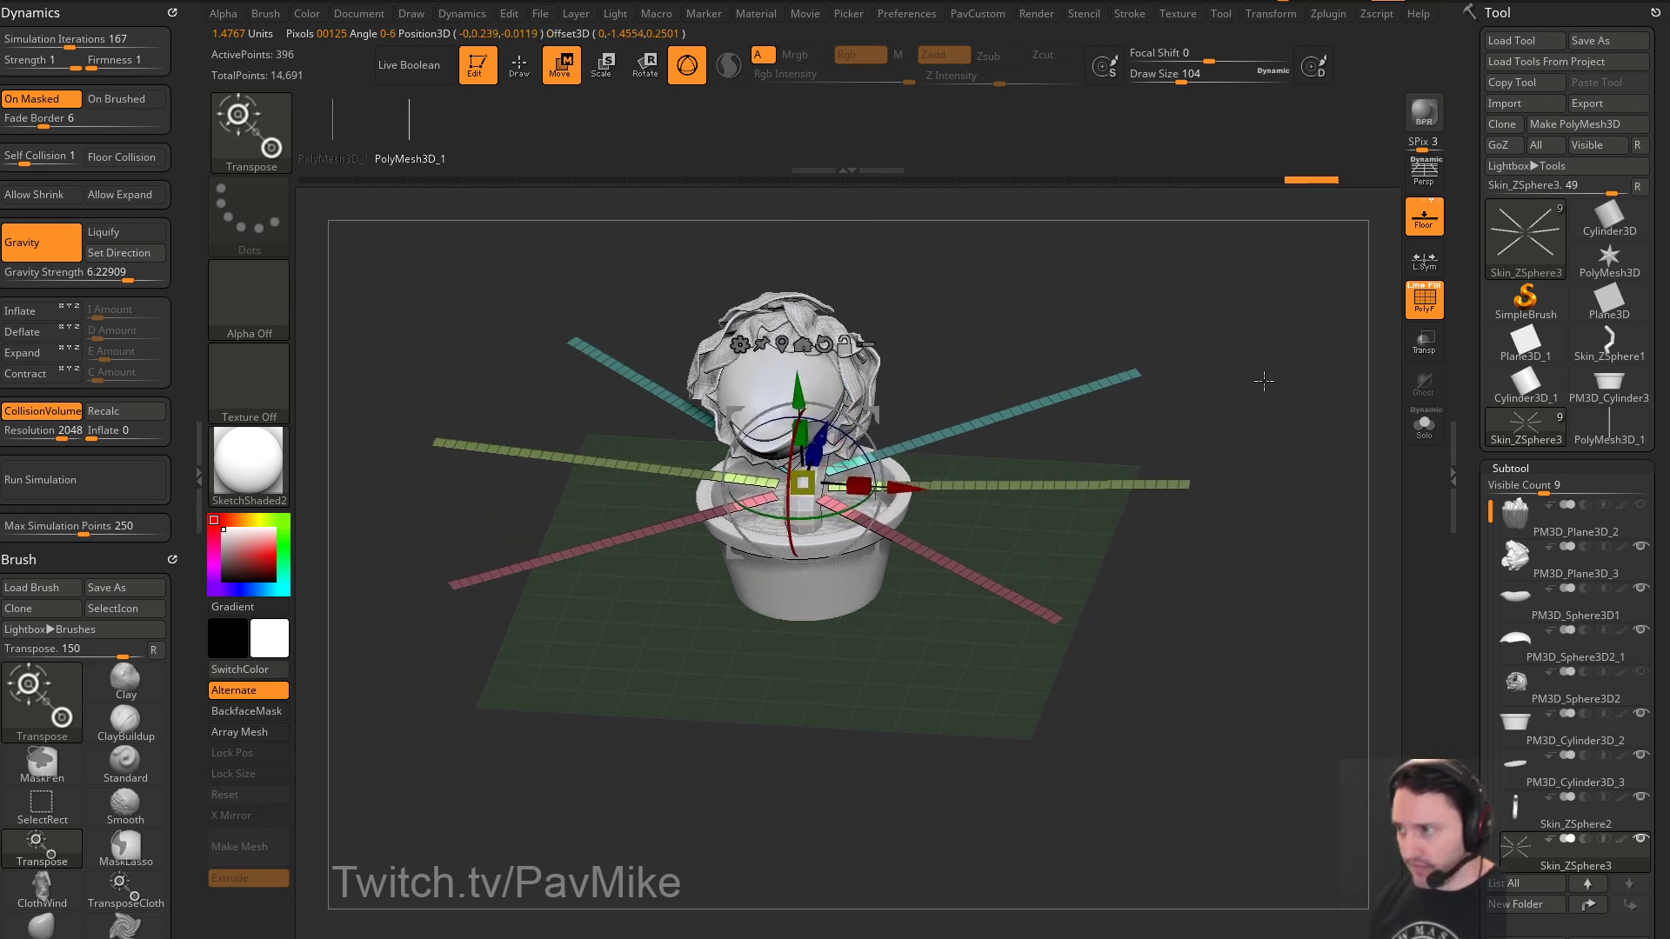
left_click(1264, 381, "ctrl")
right_click_drag(1263, 381, 1291, 370, "ctrl")
Switch to the TransposeCloth brush and turn off CollisionVolume and Gravity for the strips' cloth simulation
mouse_move(809, 392)
left_mouse_down()
mouse_move(804, 416)
mouse_move(796, 401)
left_mouse_up()
key("b")
key("t")
key("c")
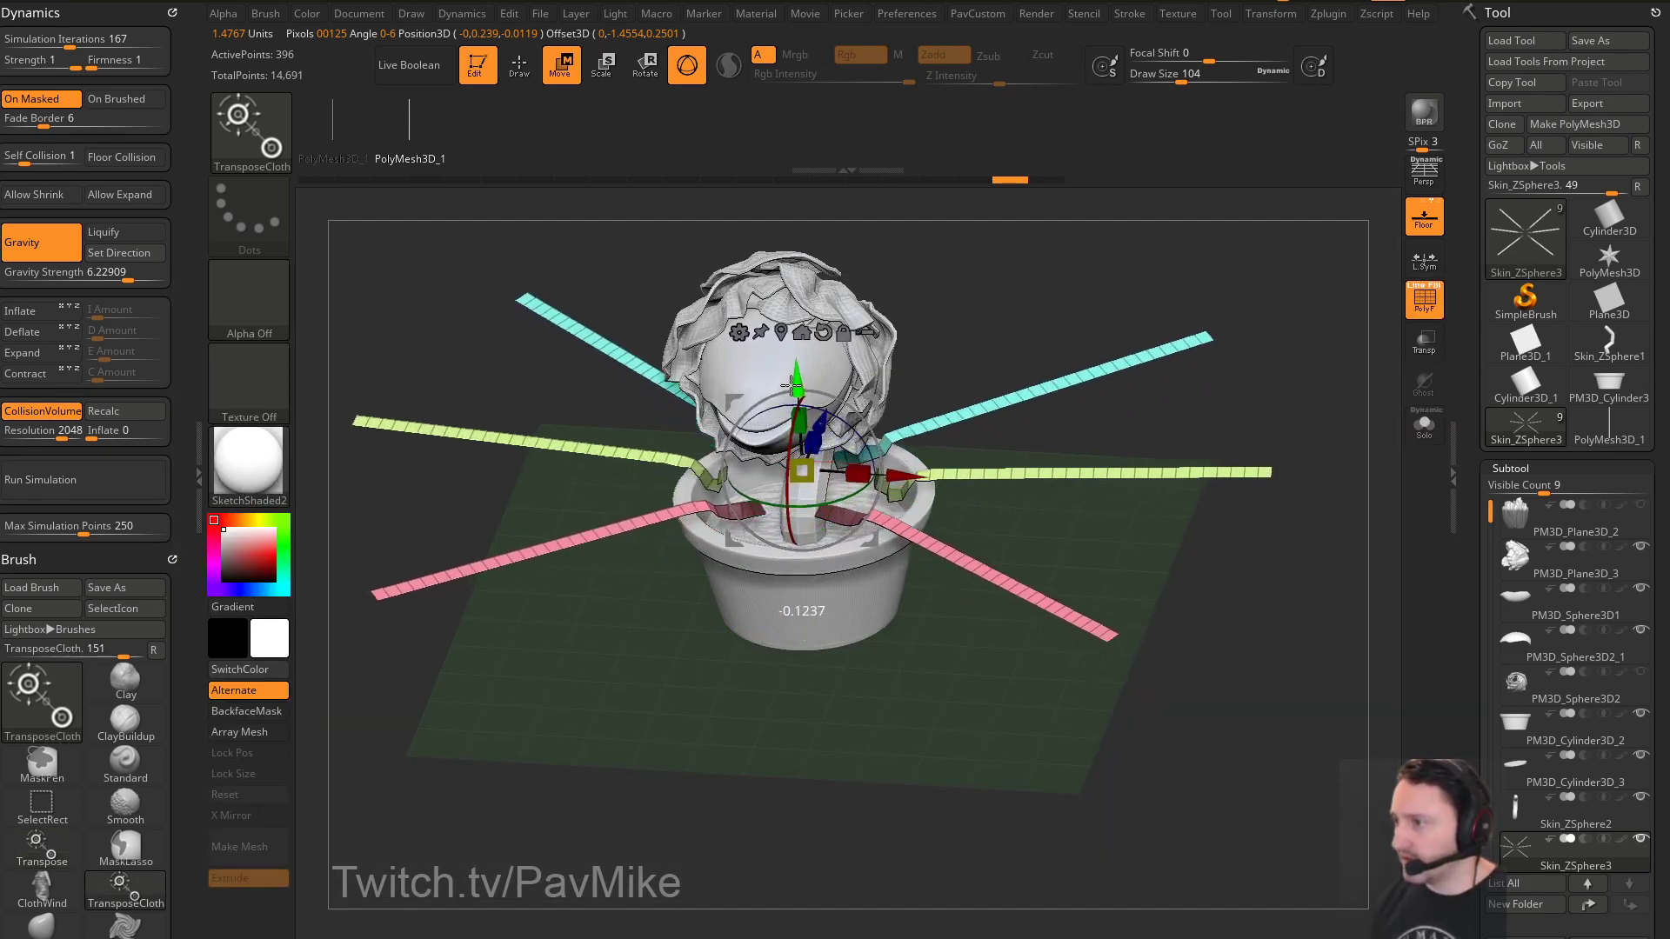
left_click(42, 410)
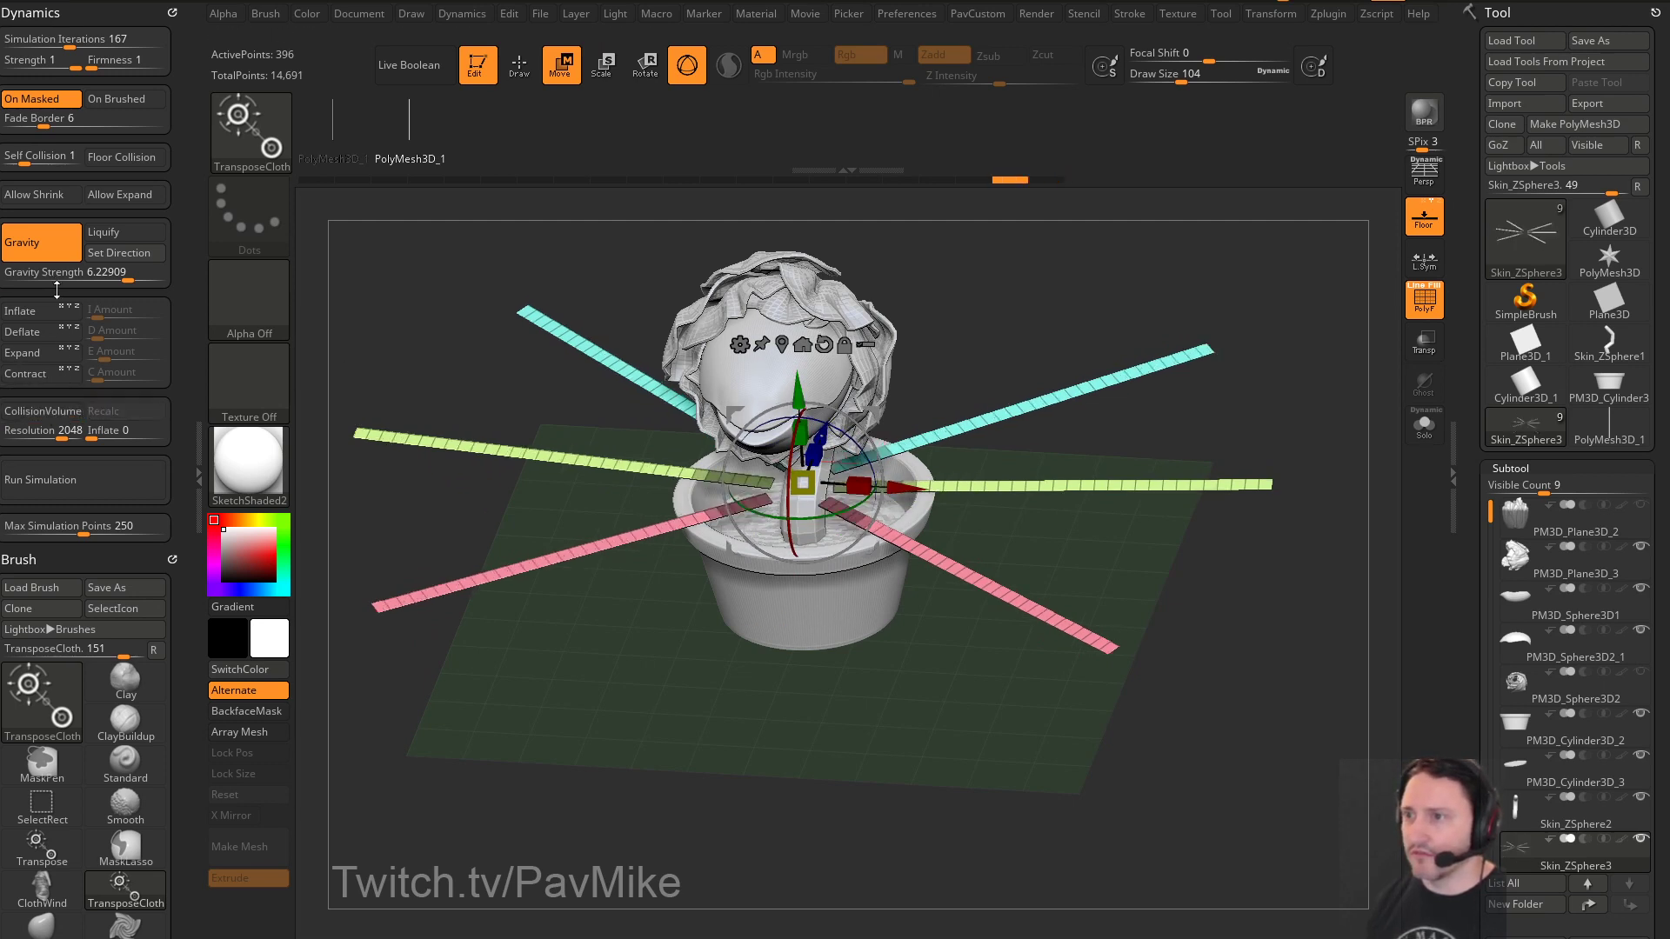
left_click(54, 258)
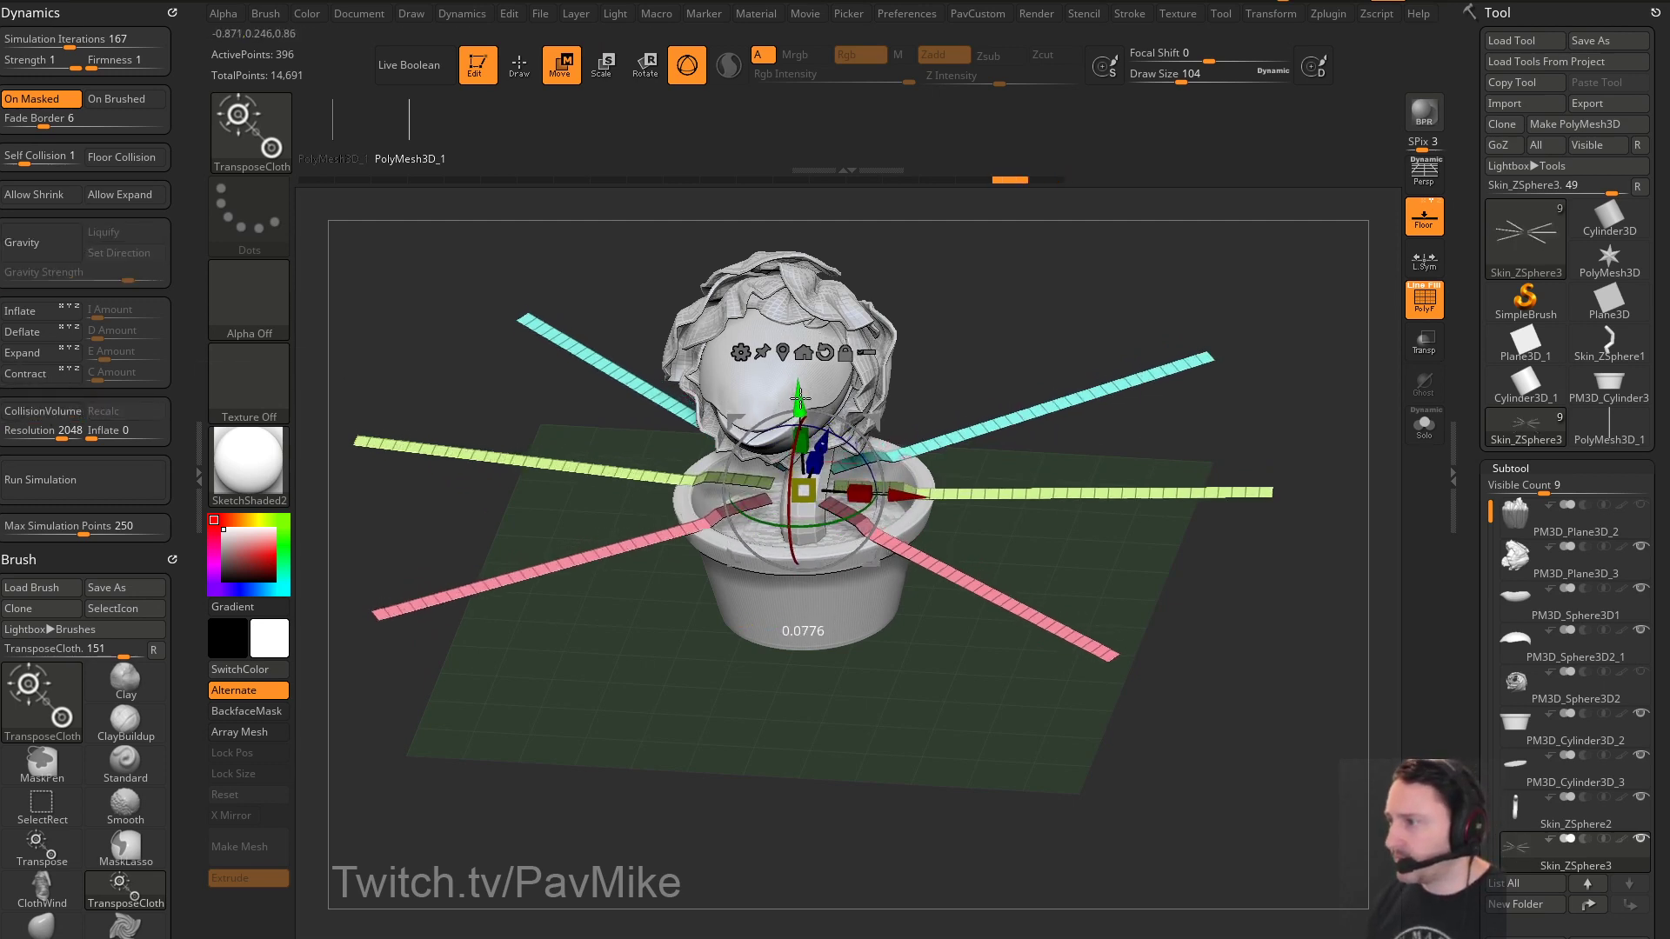
Turn off On Masked for the cloth simulation and try pulling the strips' inner ends down toward the soil with TransposeCloth
left_click_drag(799, 391, 798, 384)
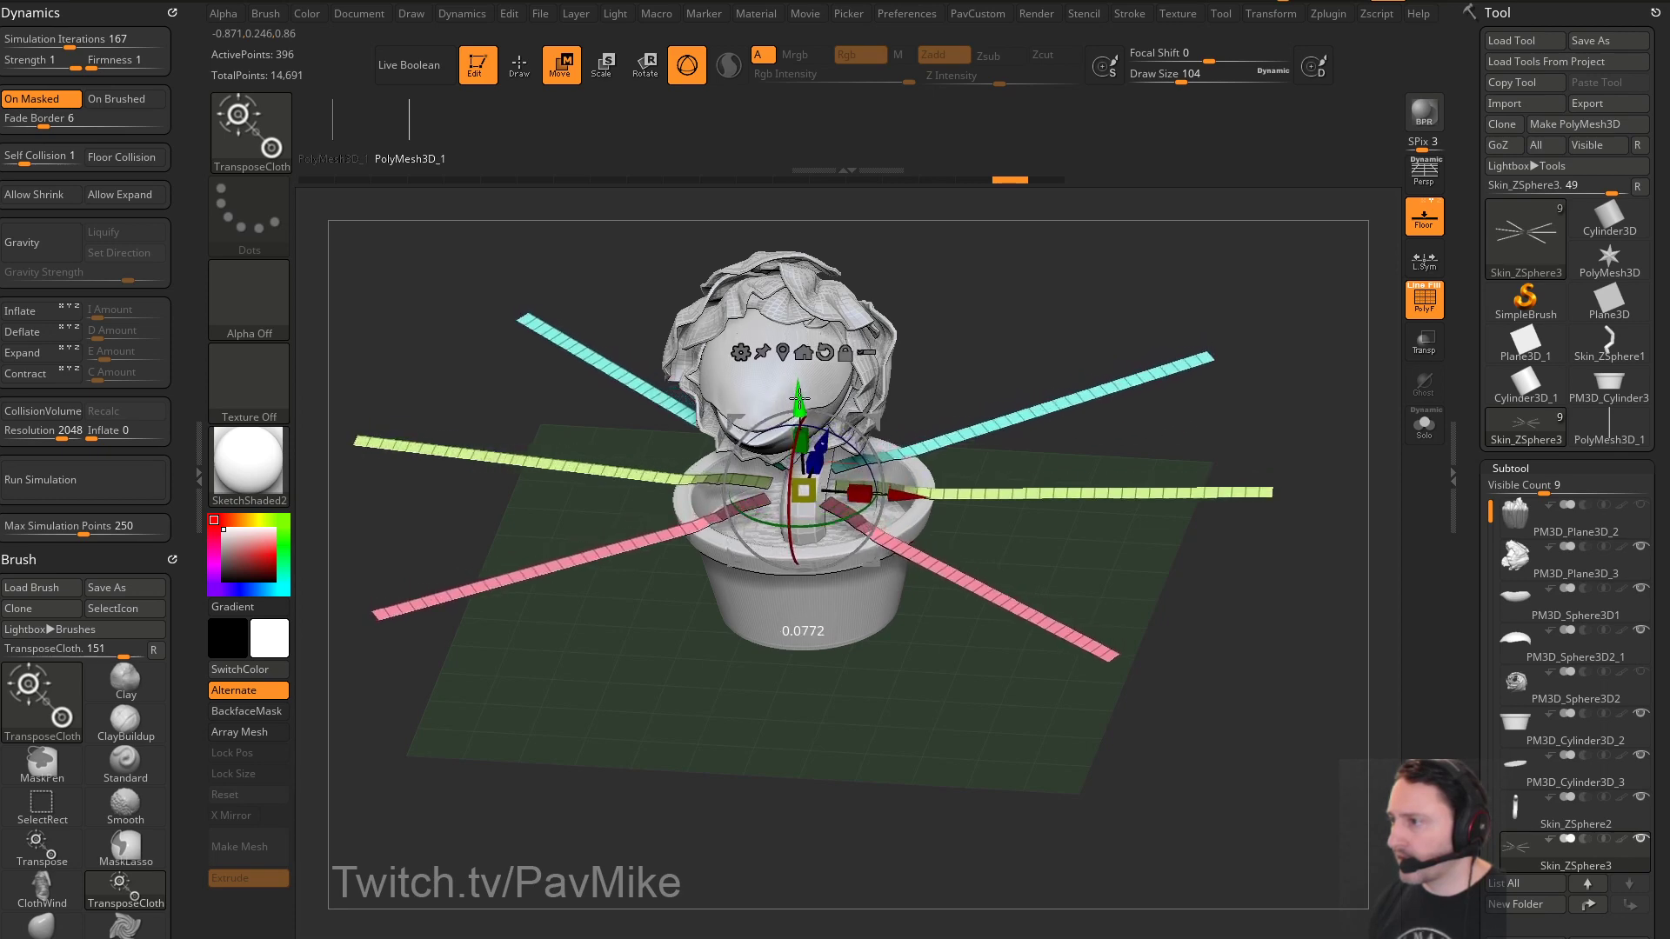
left_click(41, 98)
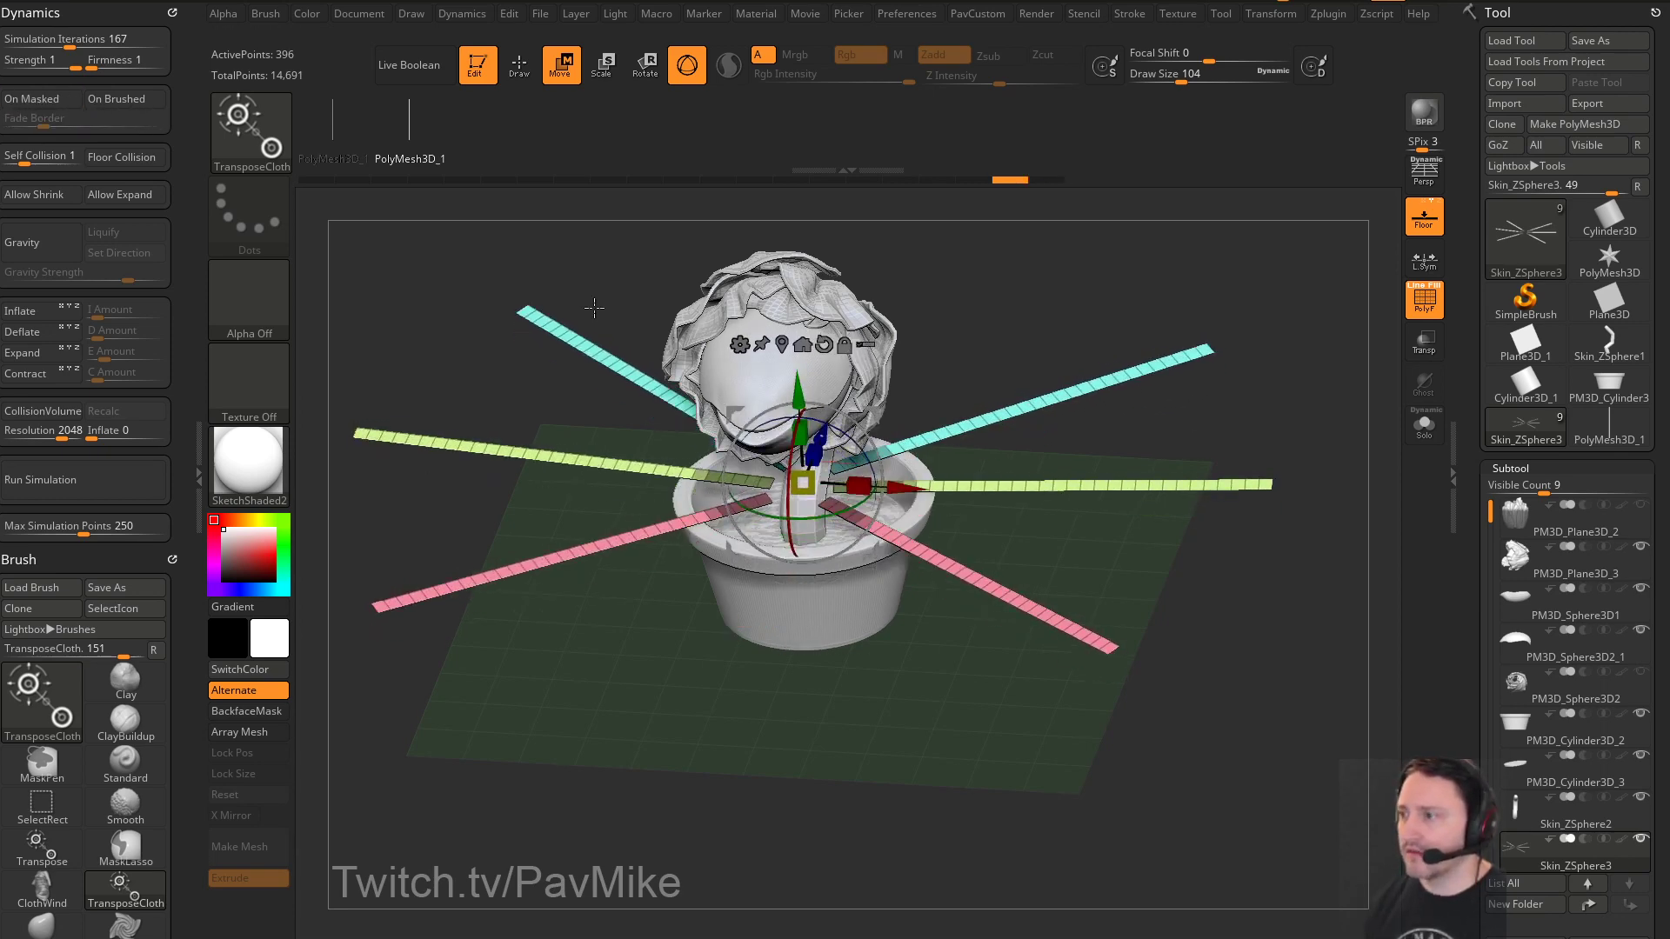
left_click_drag(797, 391, 779, 453)
mouse_move(1317, 474)
left_mouse_down()
mouse_move(1349, 473)
mouse_move(1309, 466)
left_mouse_up()
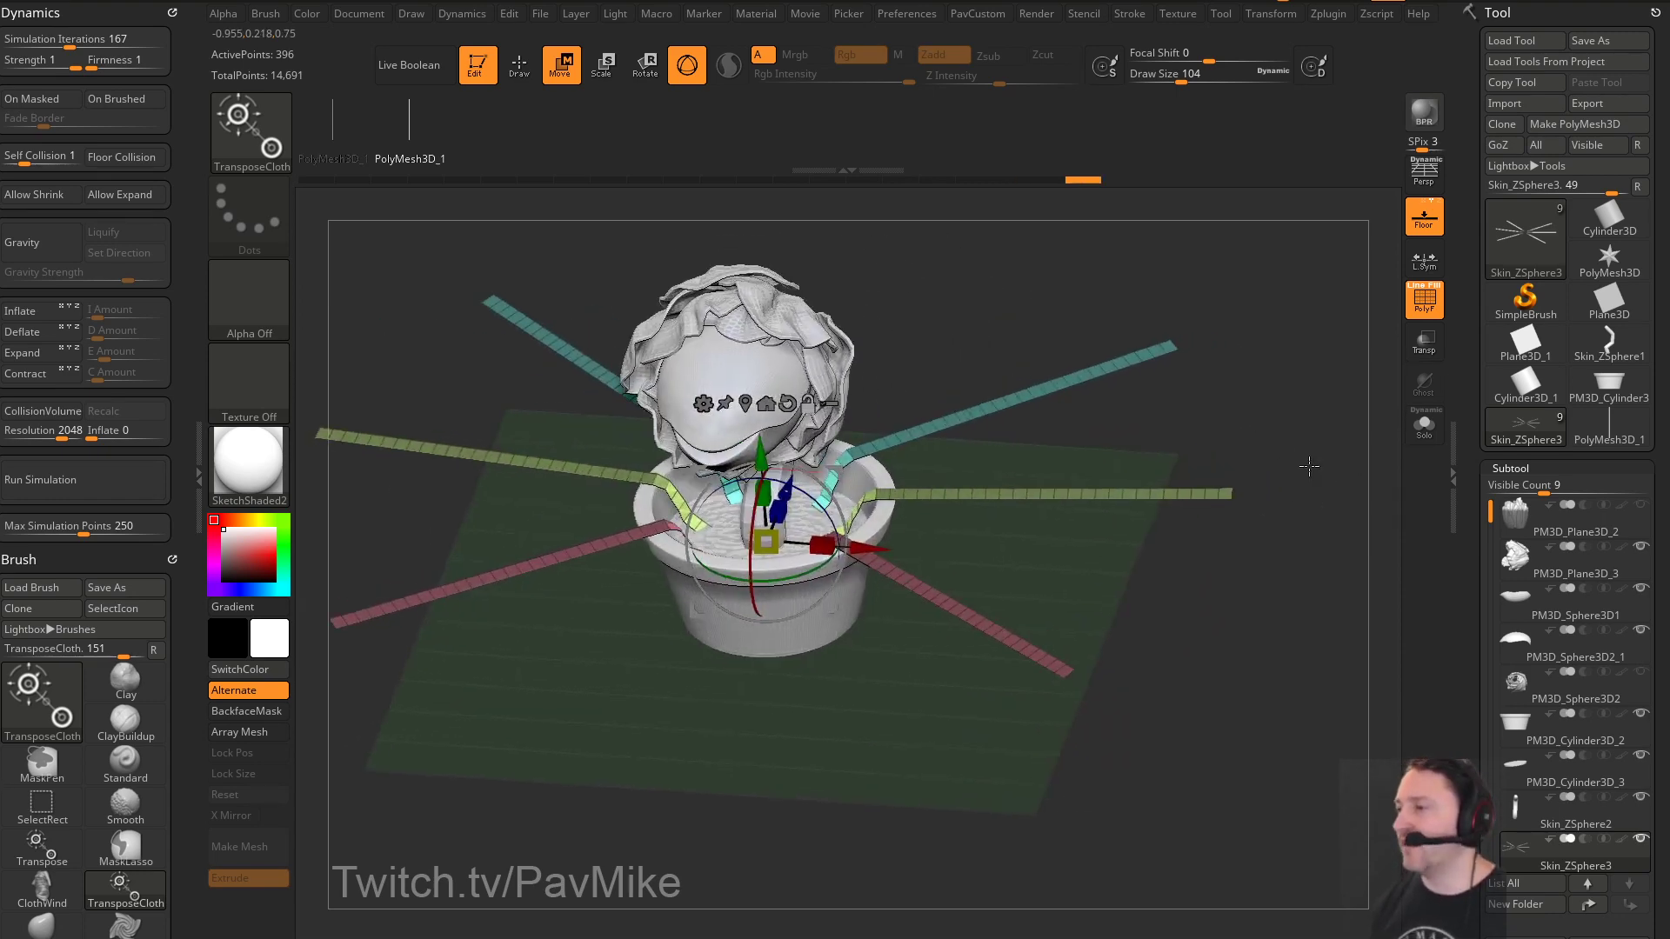
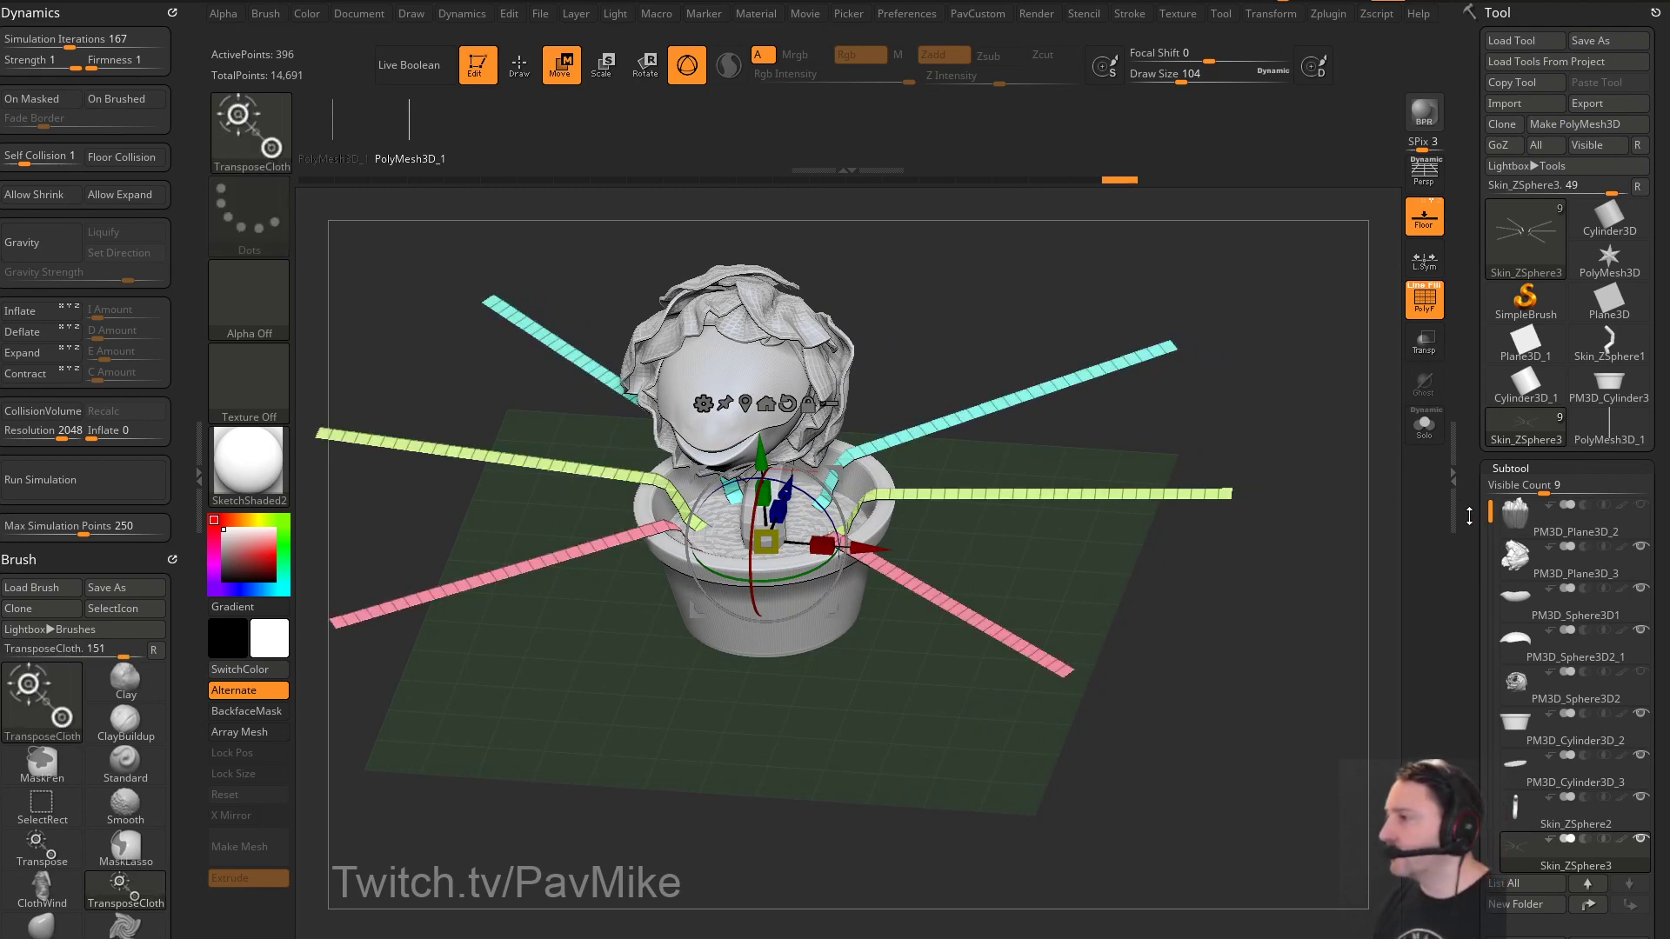
Enable Dynamic subdivision on the strips and apply the Cloth03 MicroPoly mesh to them
left_click_drag(1470, 517, 1466, 117)
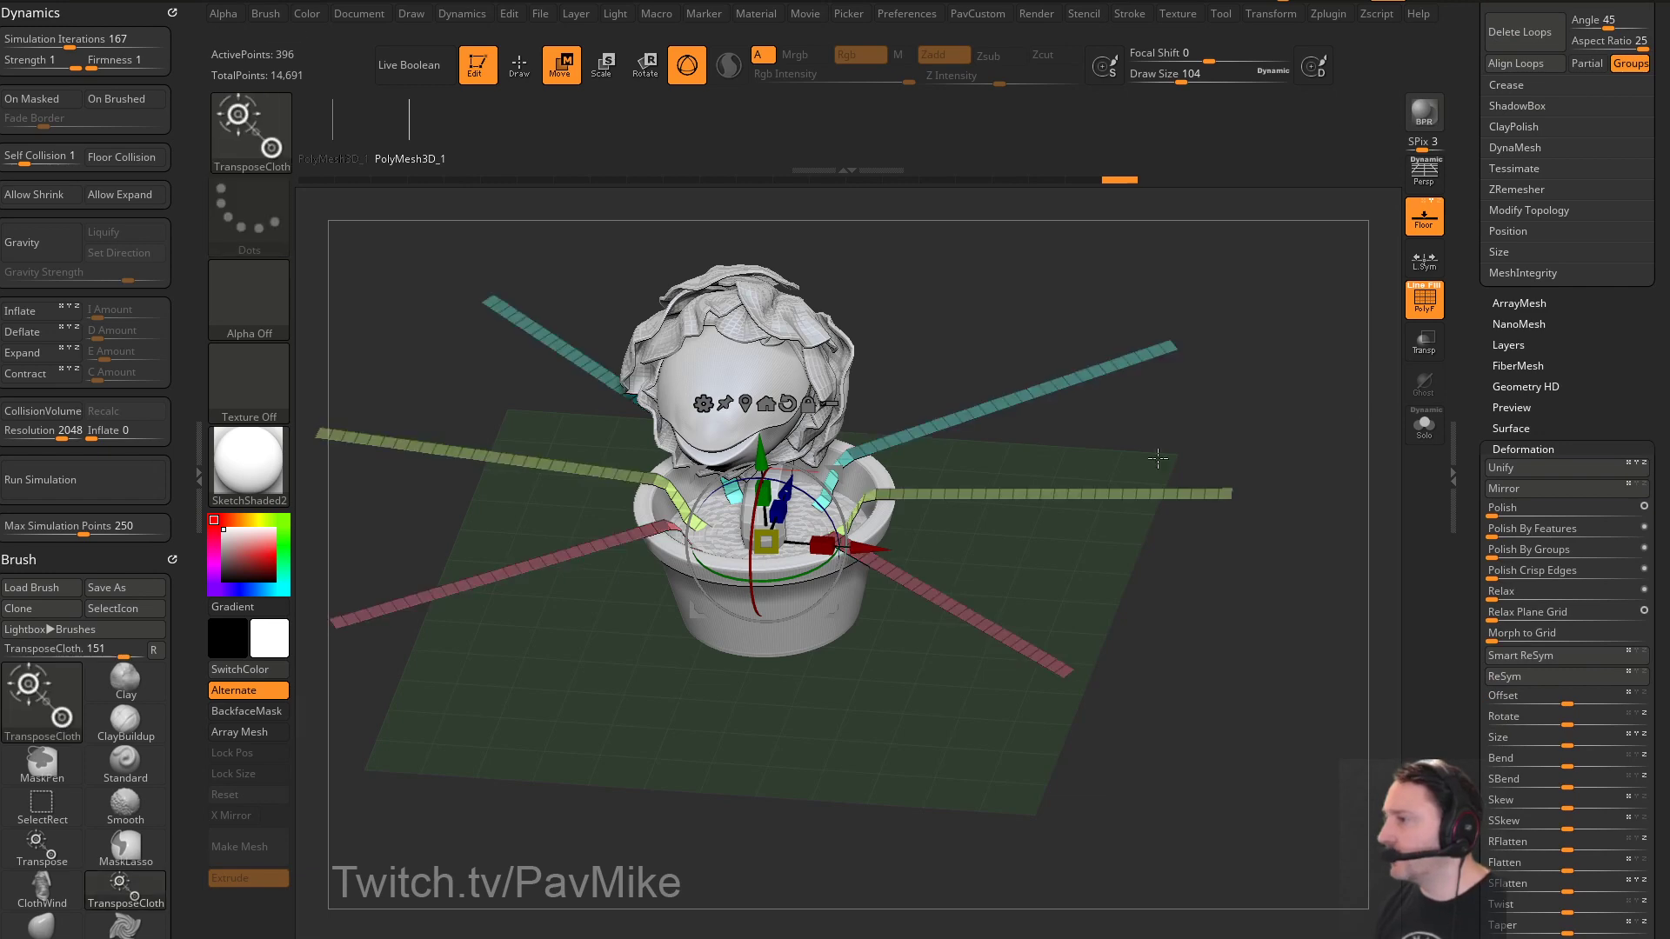
left_click(1523, 449)
scroll(1492, 259, "up", 5)
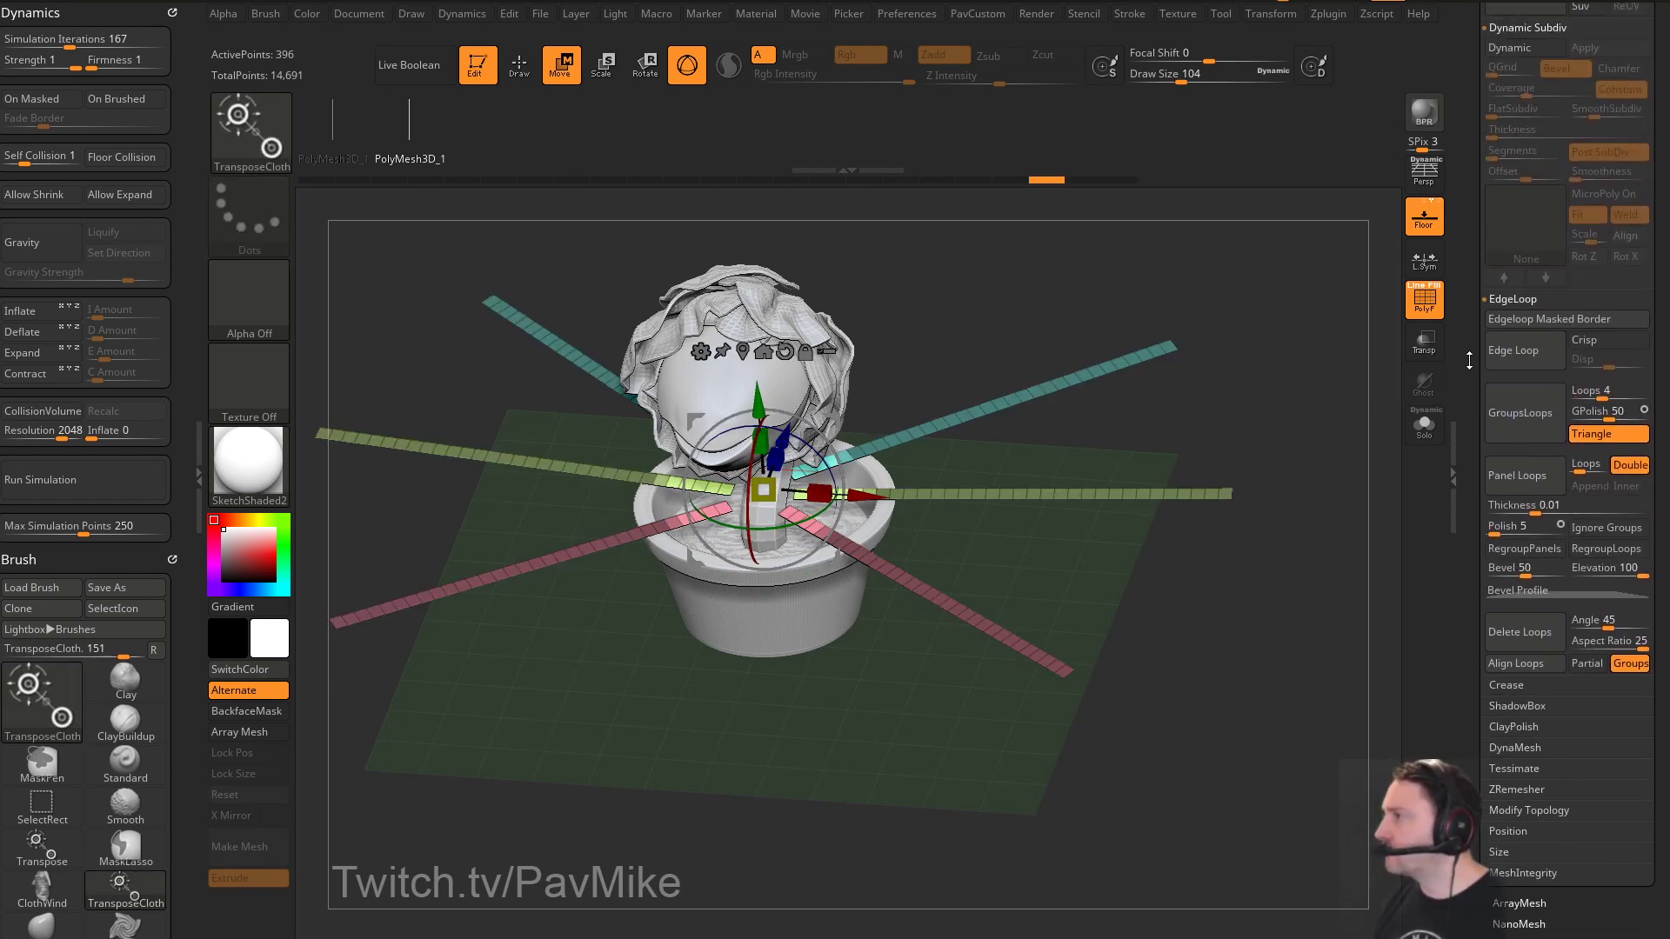
left_click(1513, 265)
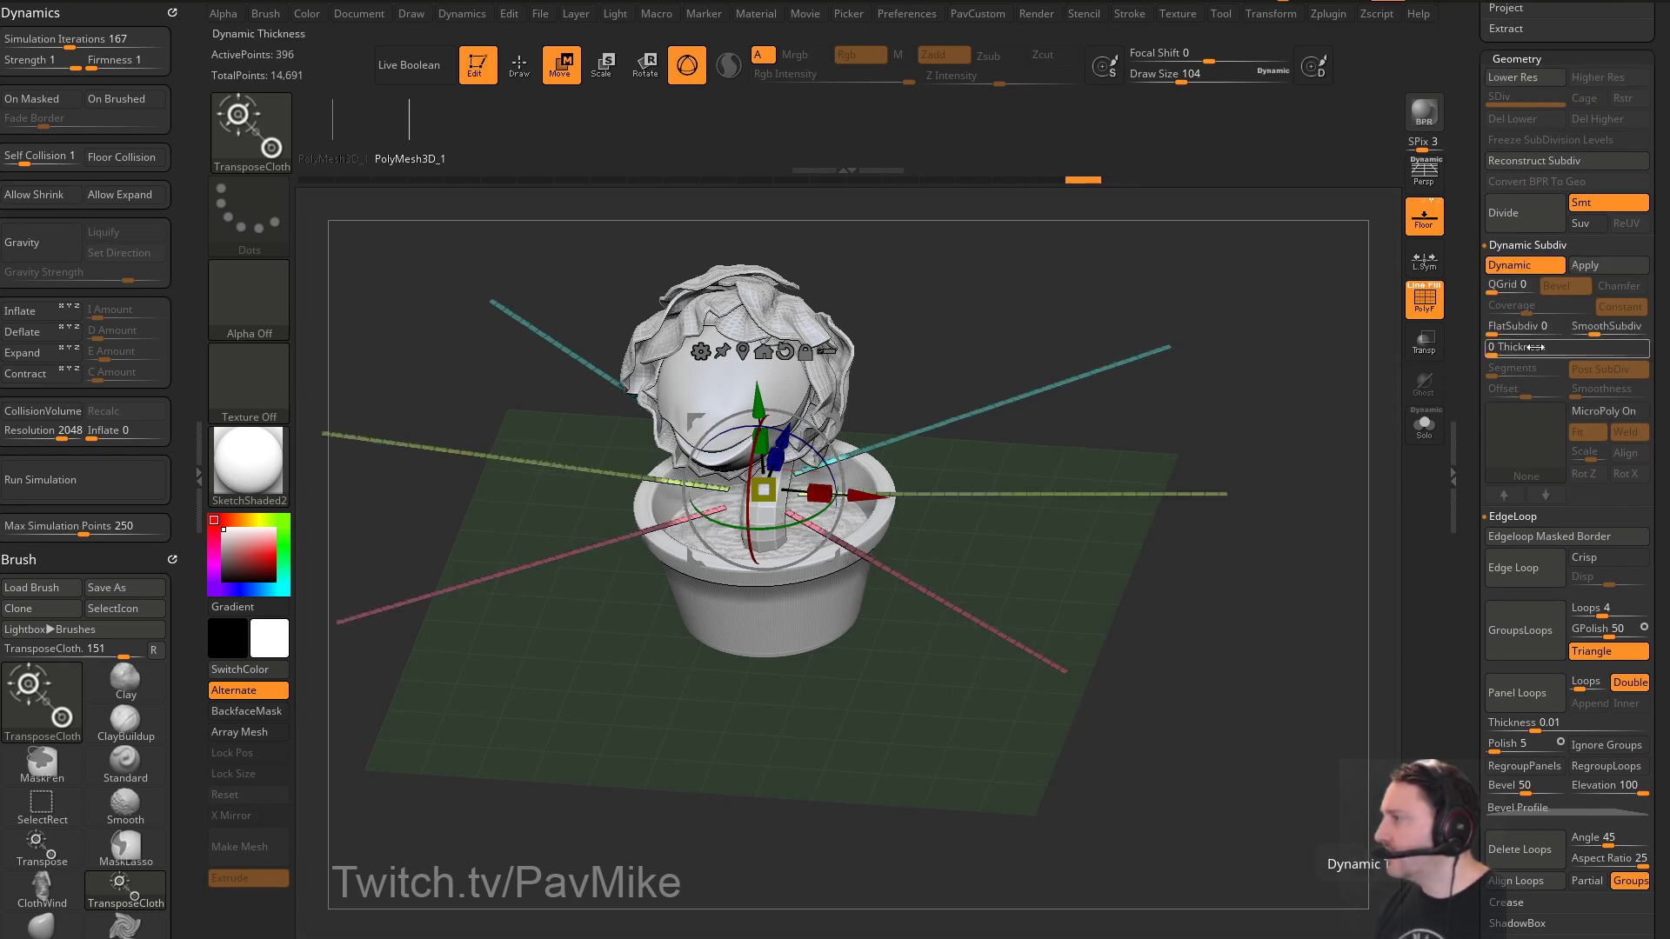
left_click(1571, 428)
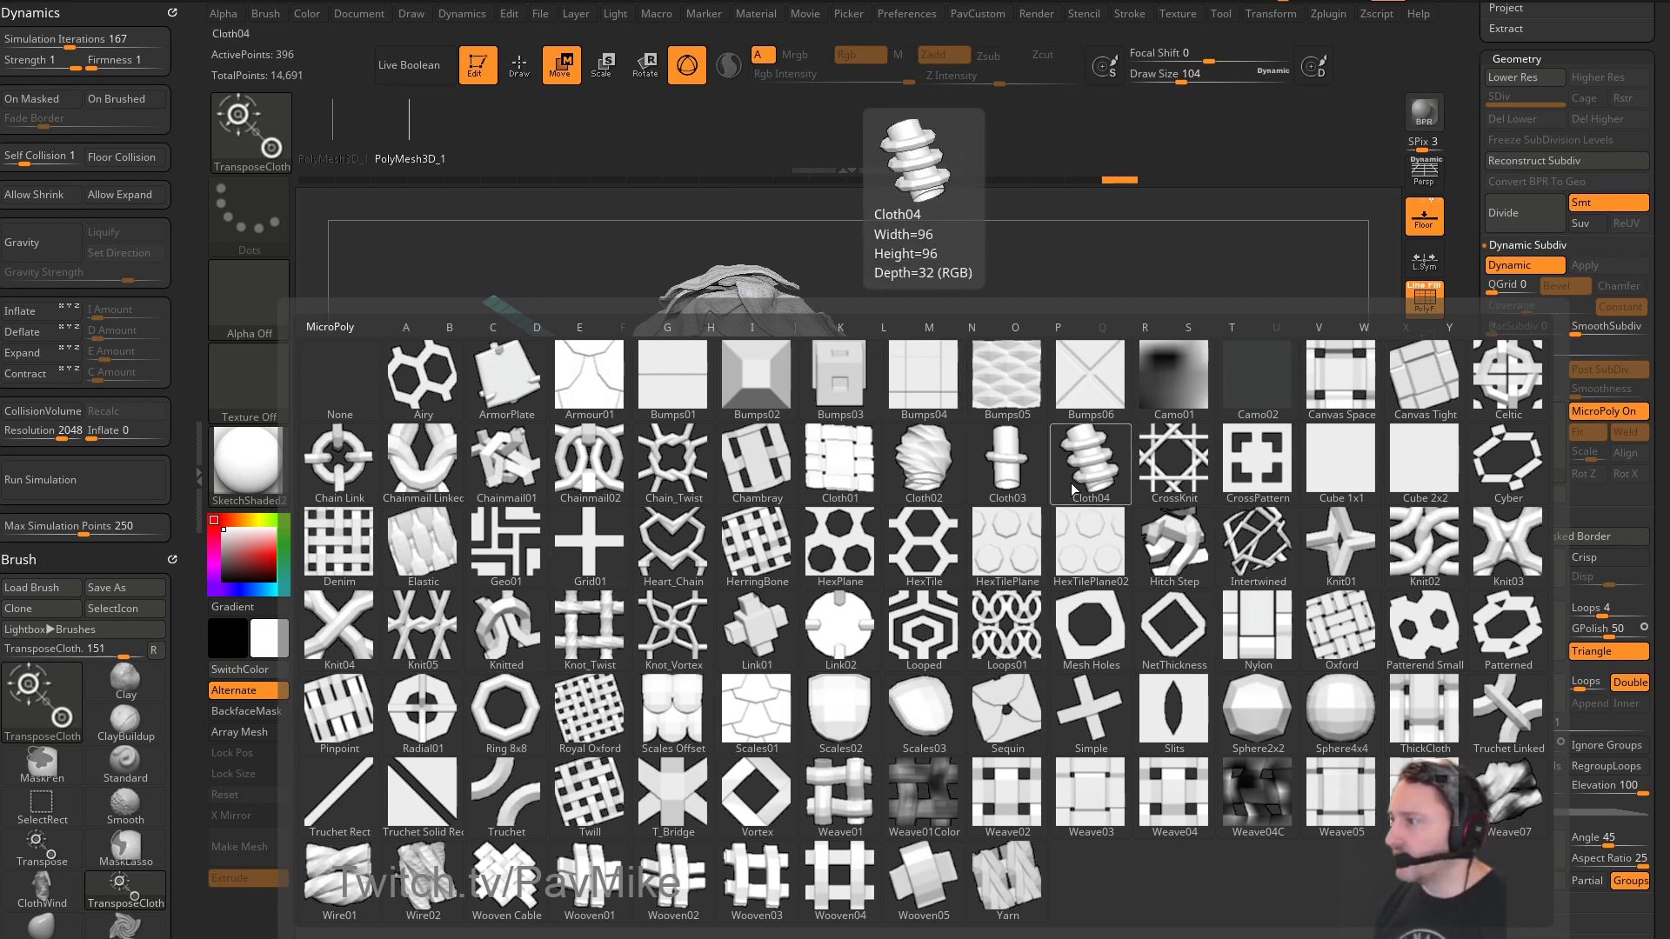
left_click(1007, 461)
left_click_drag(1304, 487, 1296, 571, "alt")
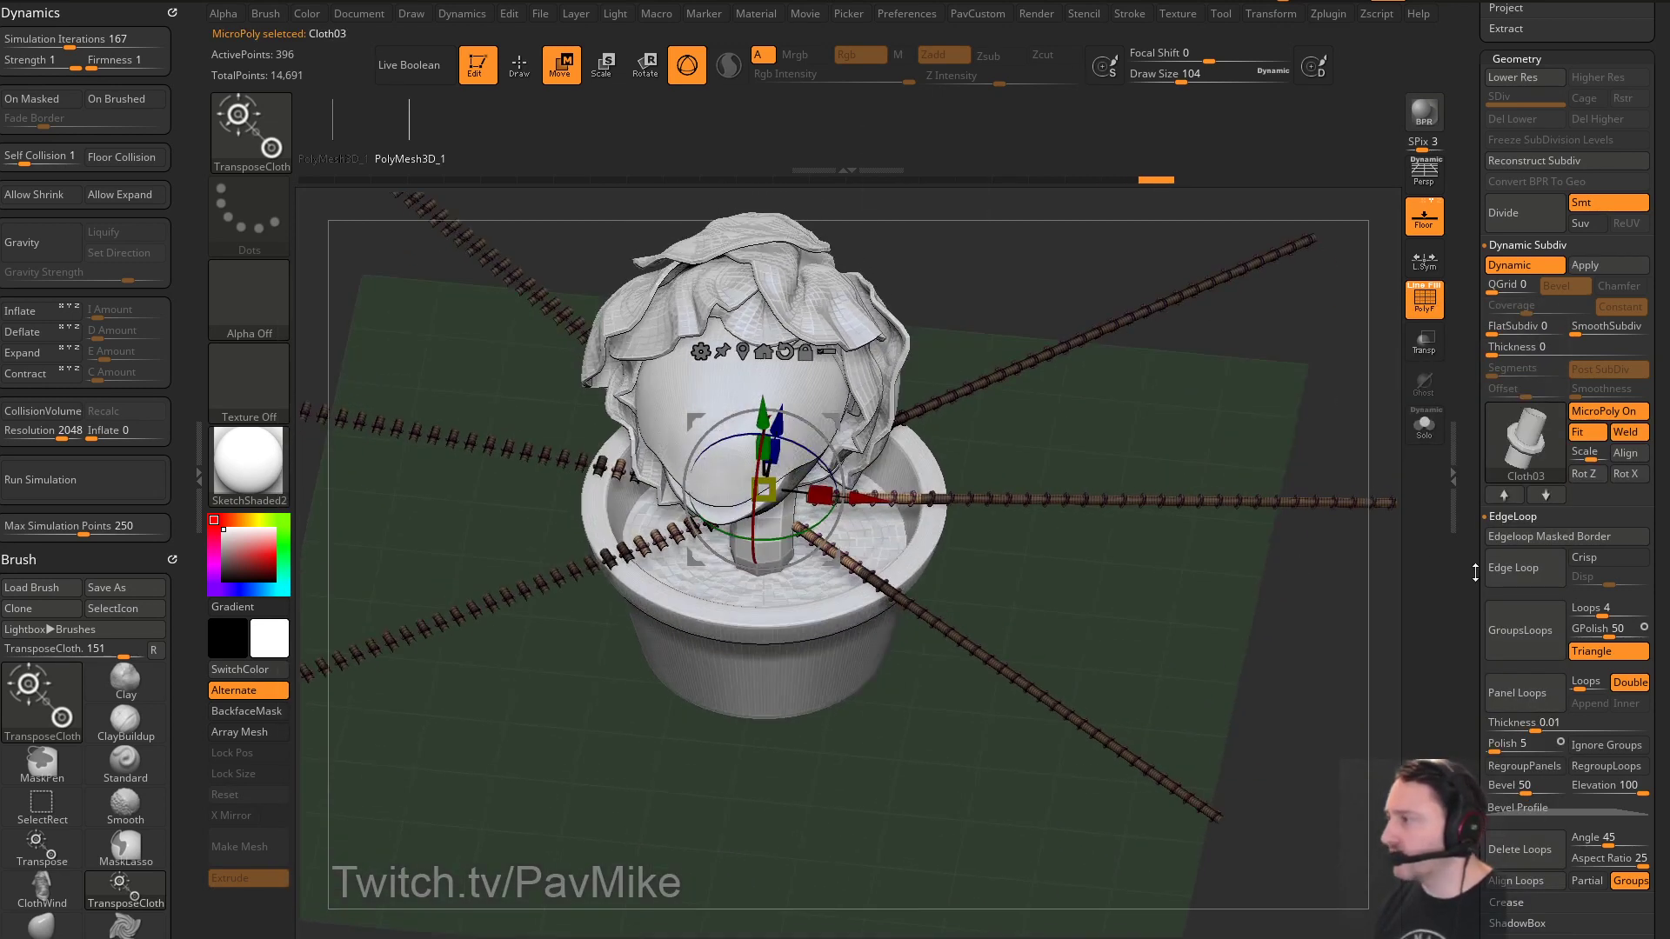
Rotate the Cloth03 MicroPoly about Z so its segments run lengthwise along the strips on the stem's left side
left_click_drag(1562, 593, 1579, 441)
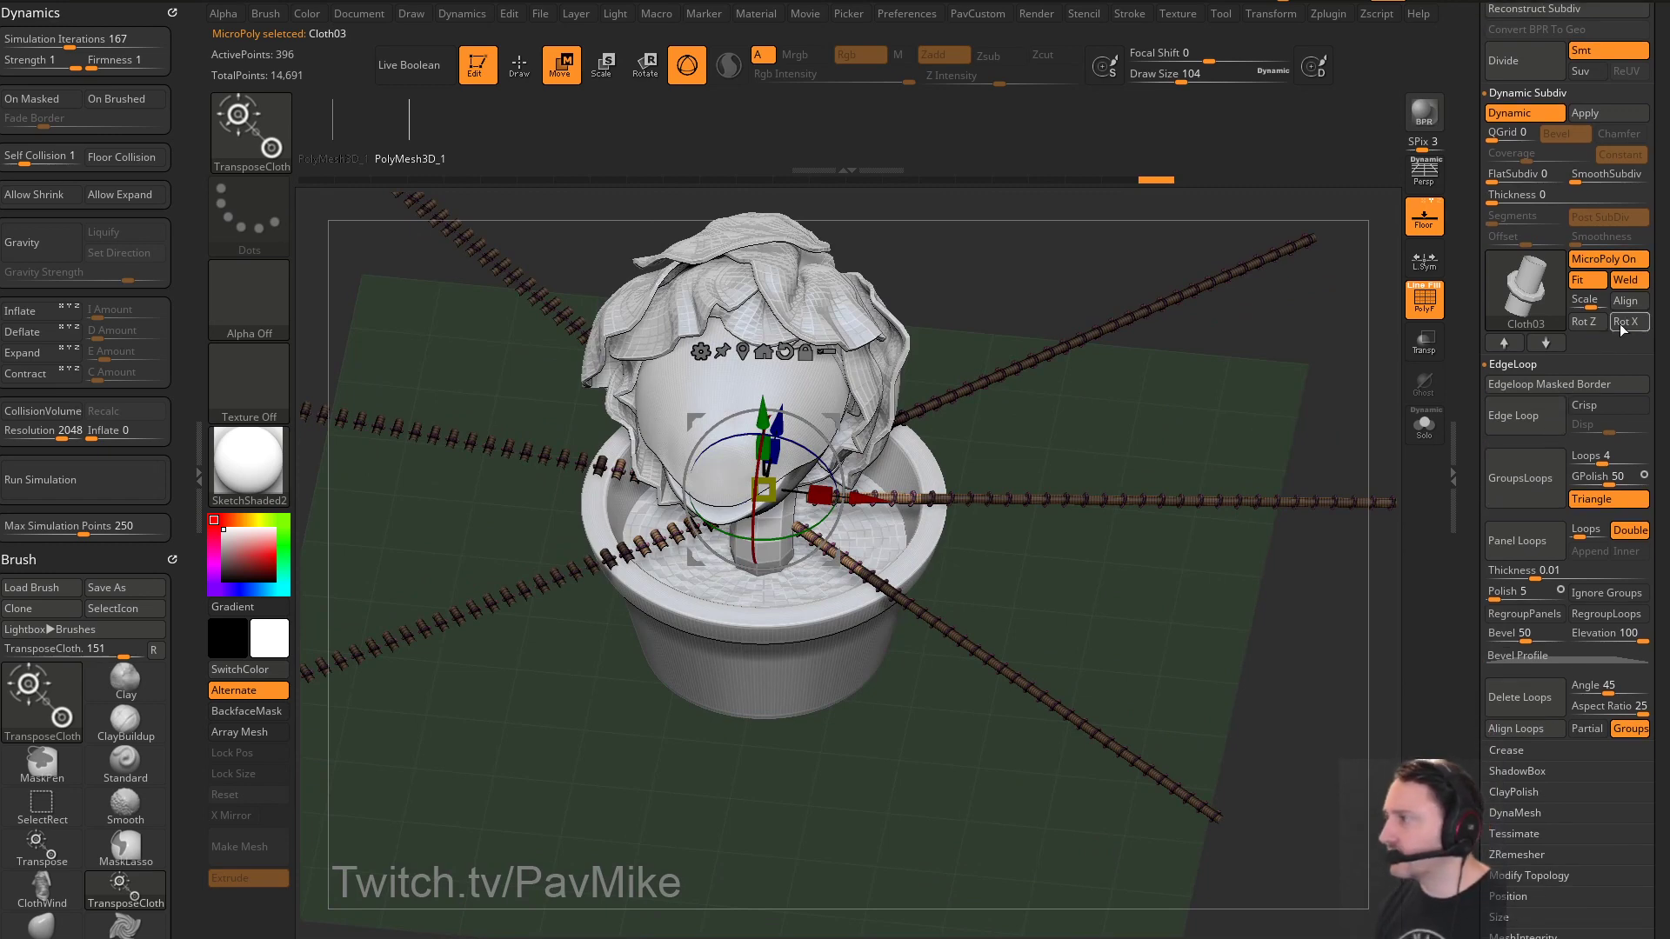
left_click_drag(1221, 537, 1207, 582)
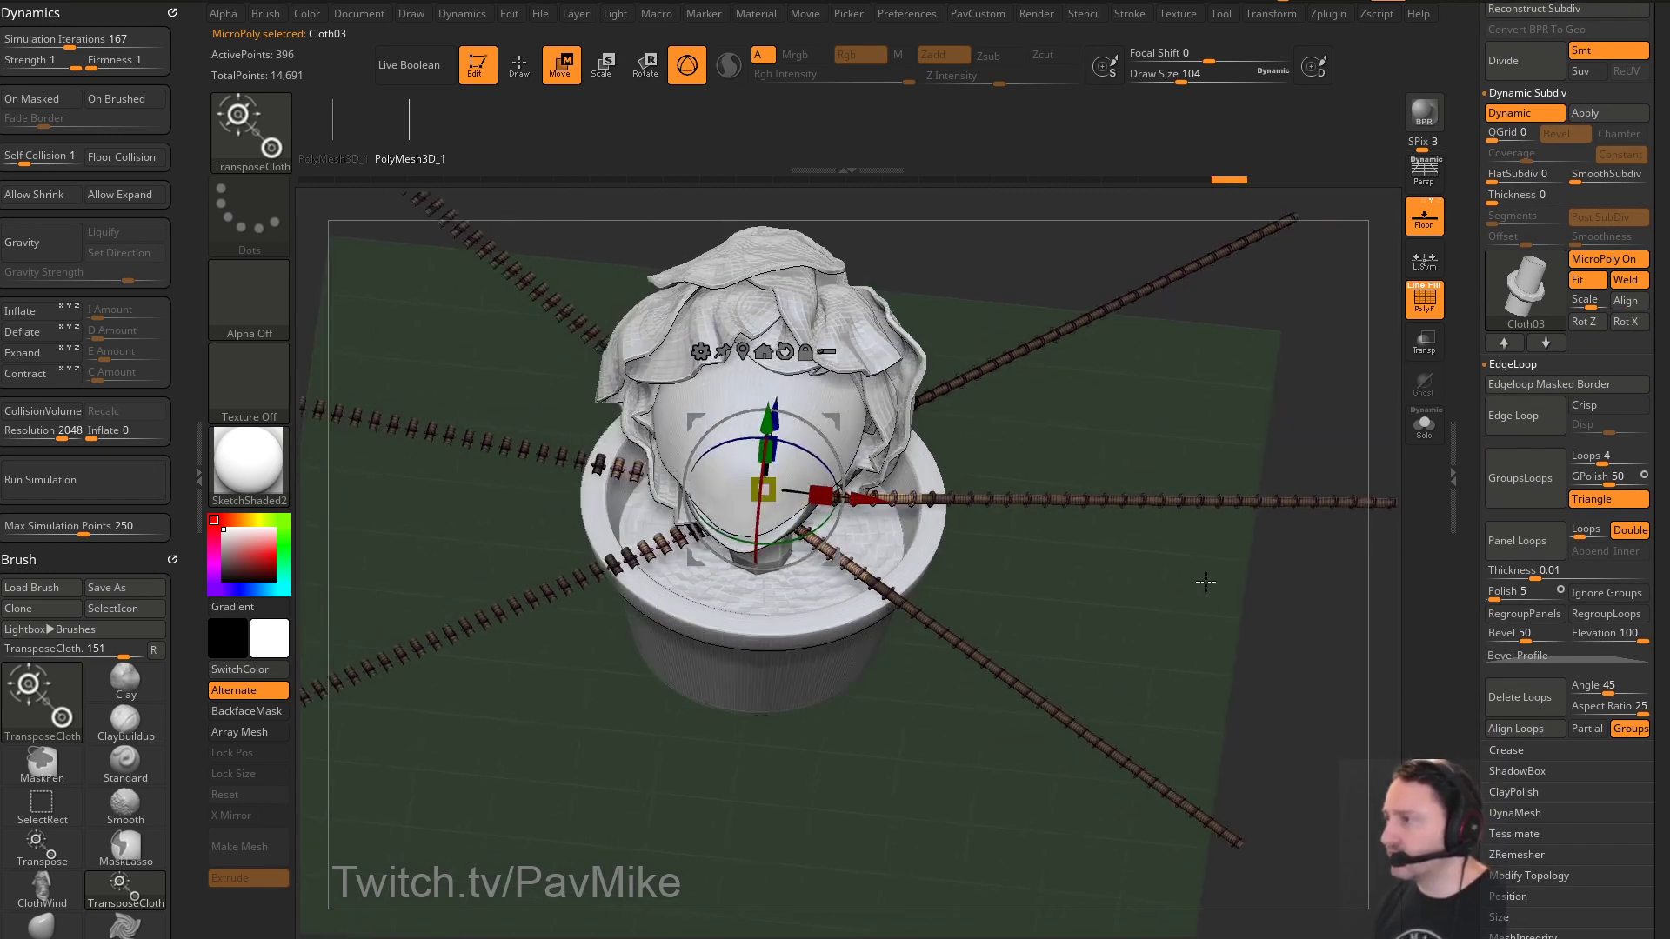
left_click(1598, 322)
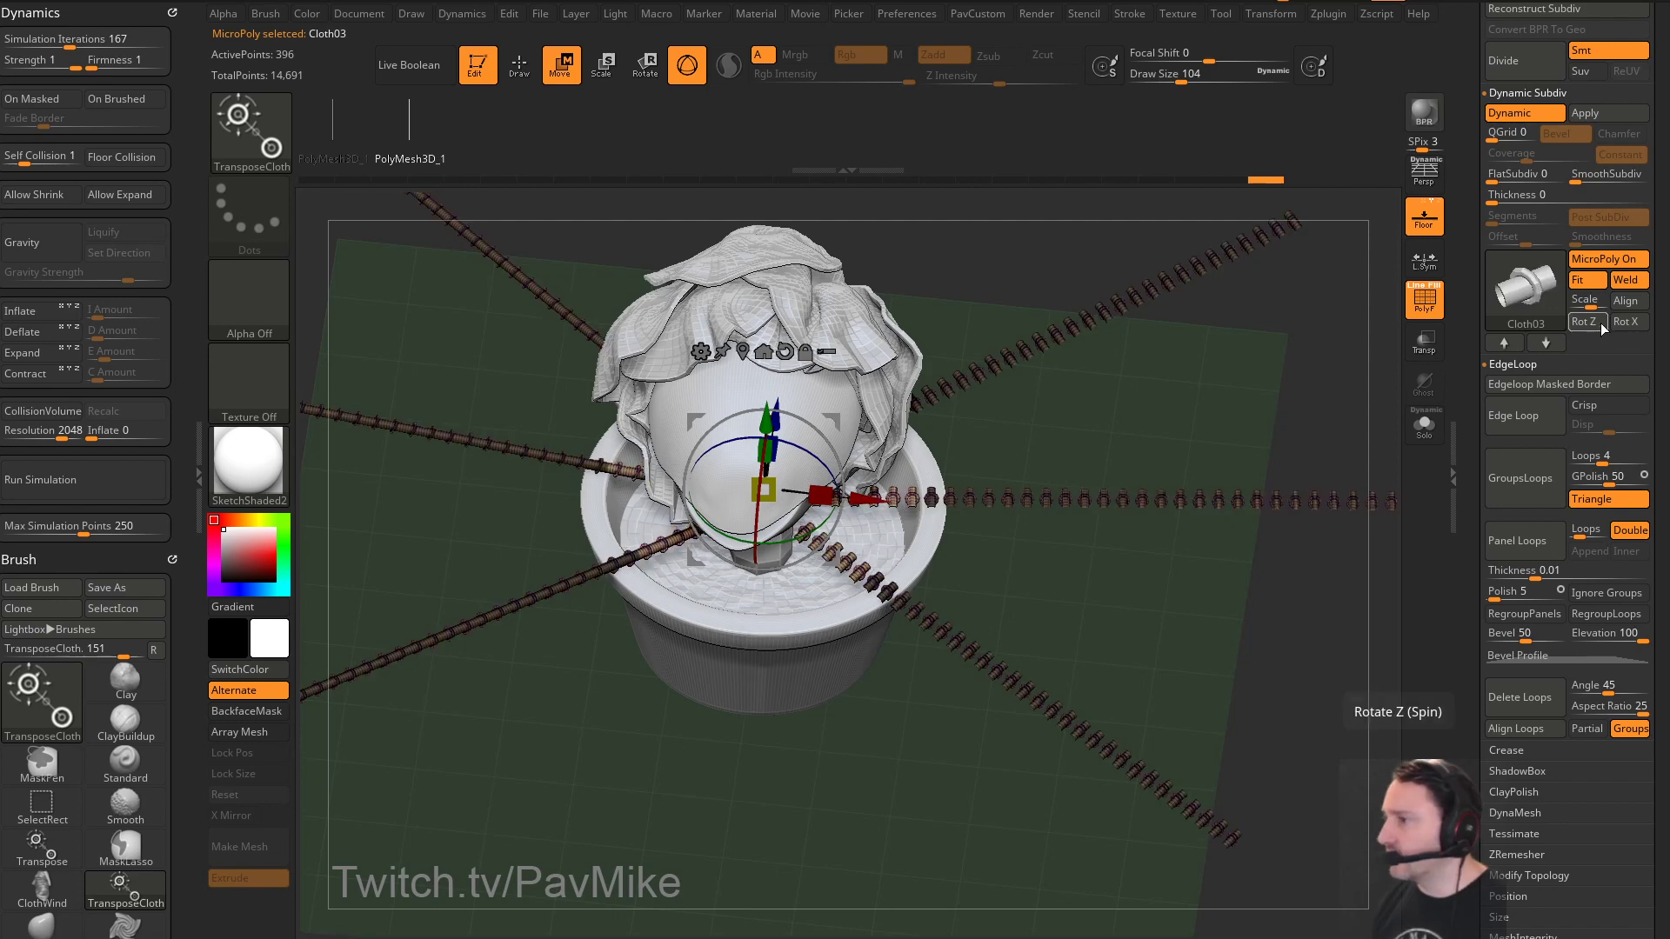
left_click(1599, 321)
left_click(1599, 322)
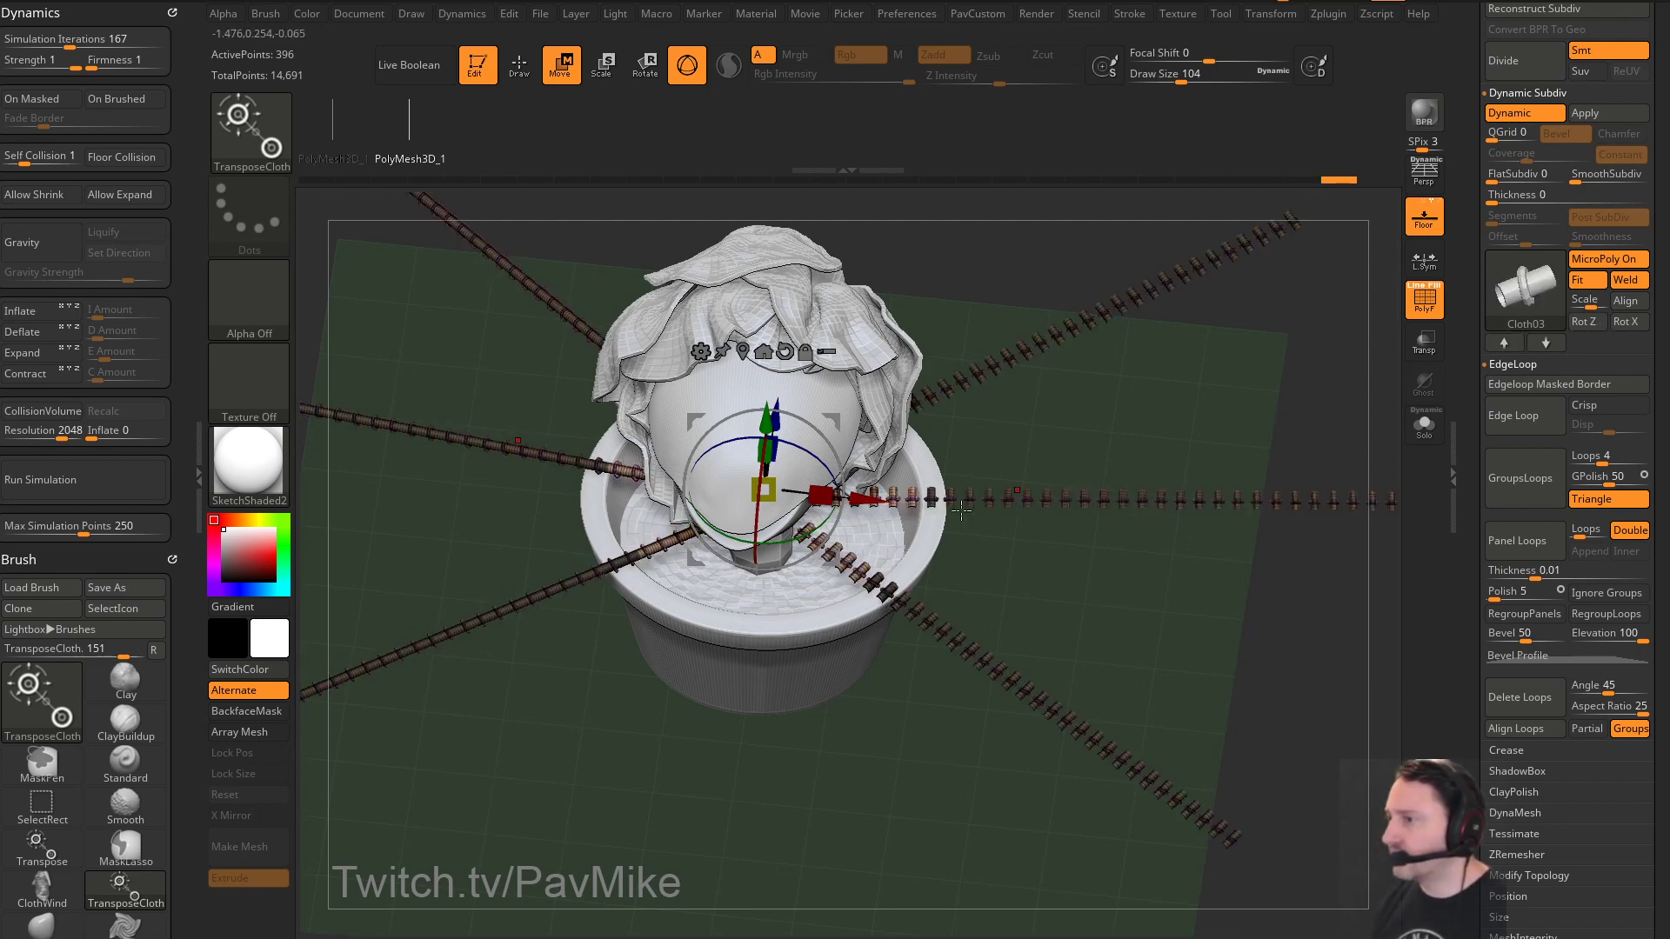
Switch from the gizmo to Draw mode and turn off the polyframe display on the MicroPoly strips
right_click_drag(1173, 592, 1229, 563, "ctrl")
key("q")
key("2")
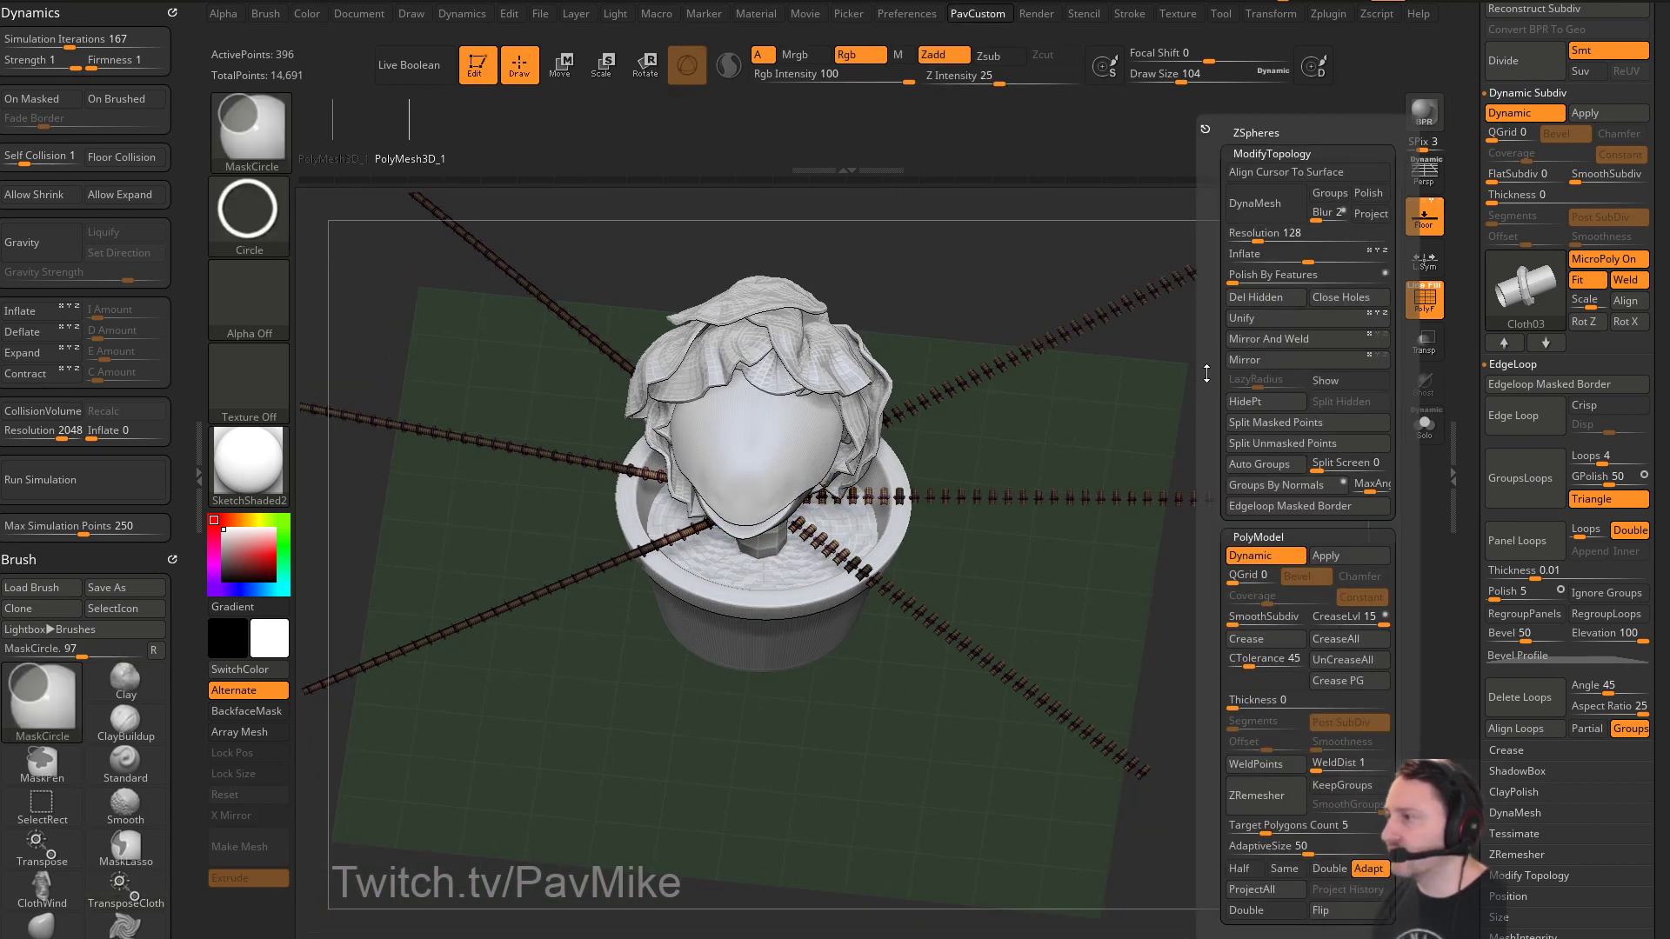
key("2")
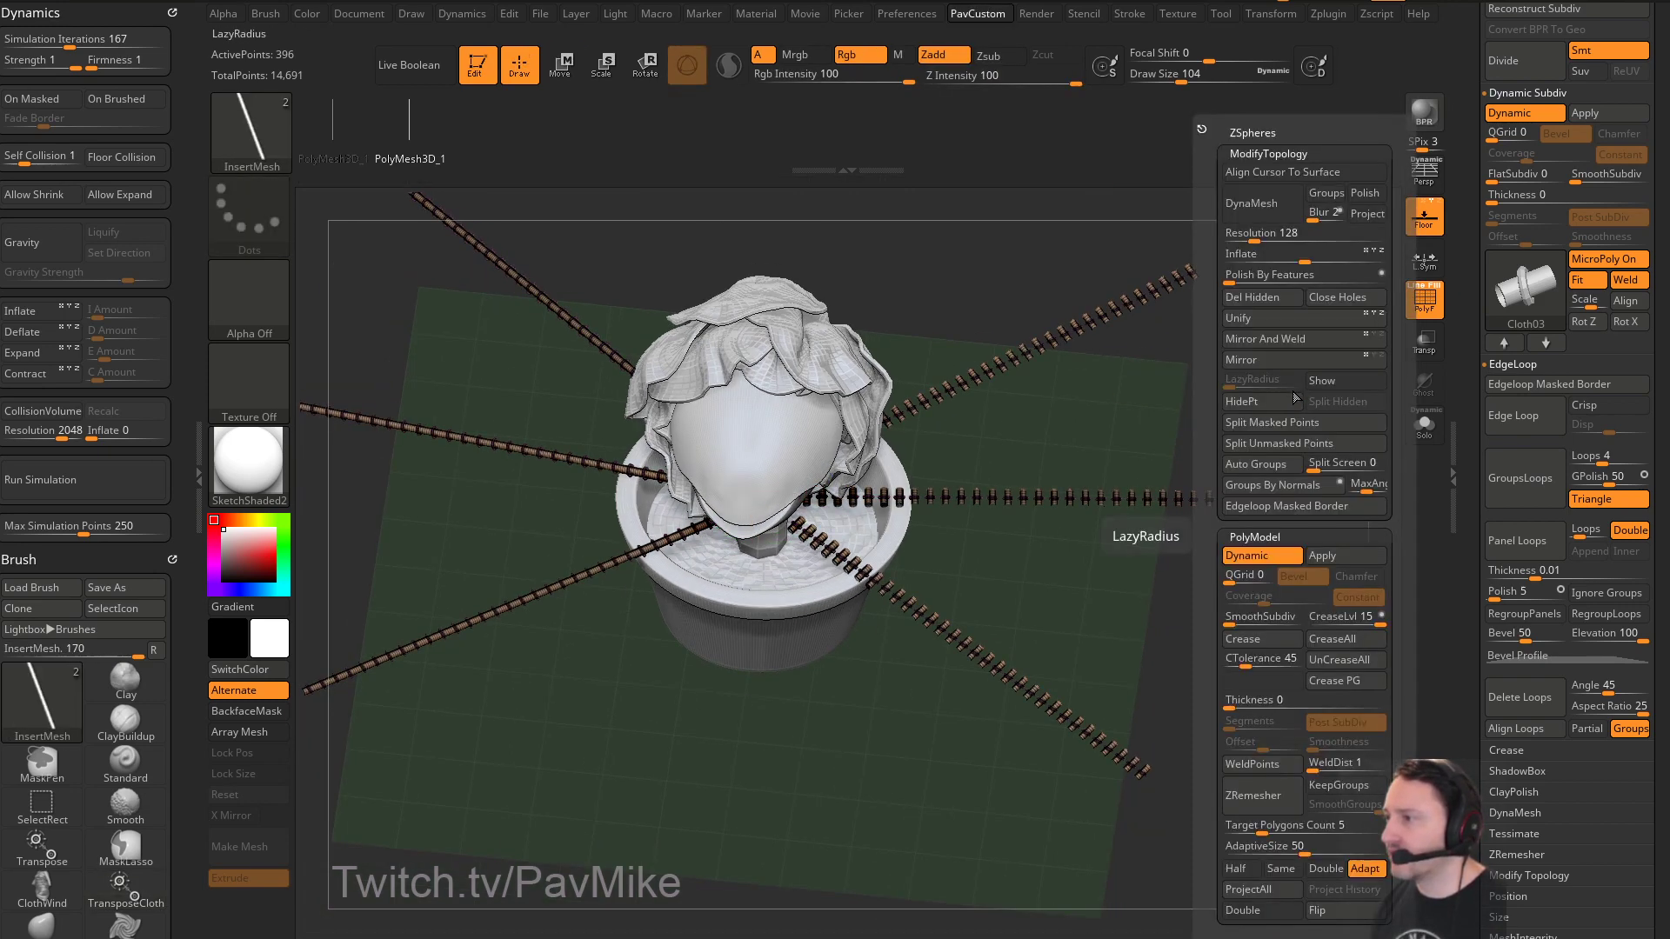
left_click(1298, 339)
left_click_drag(1298, 339, 1321, 381)
left_click(1427, 306)
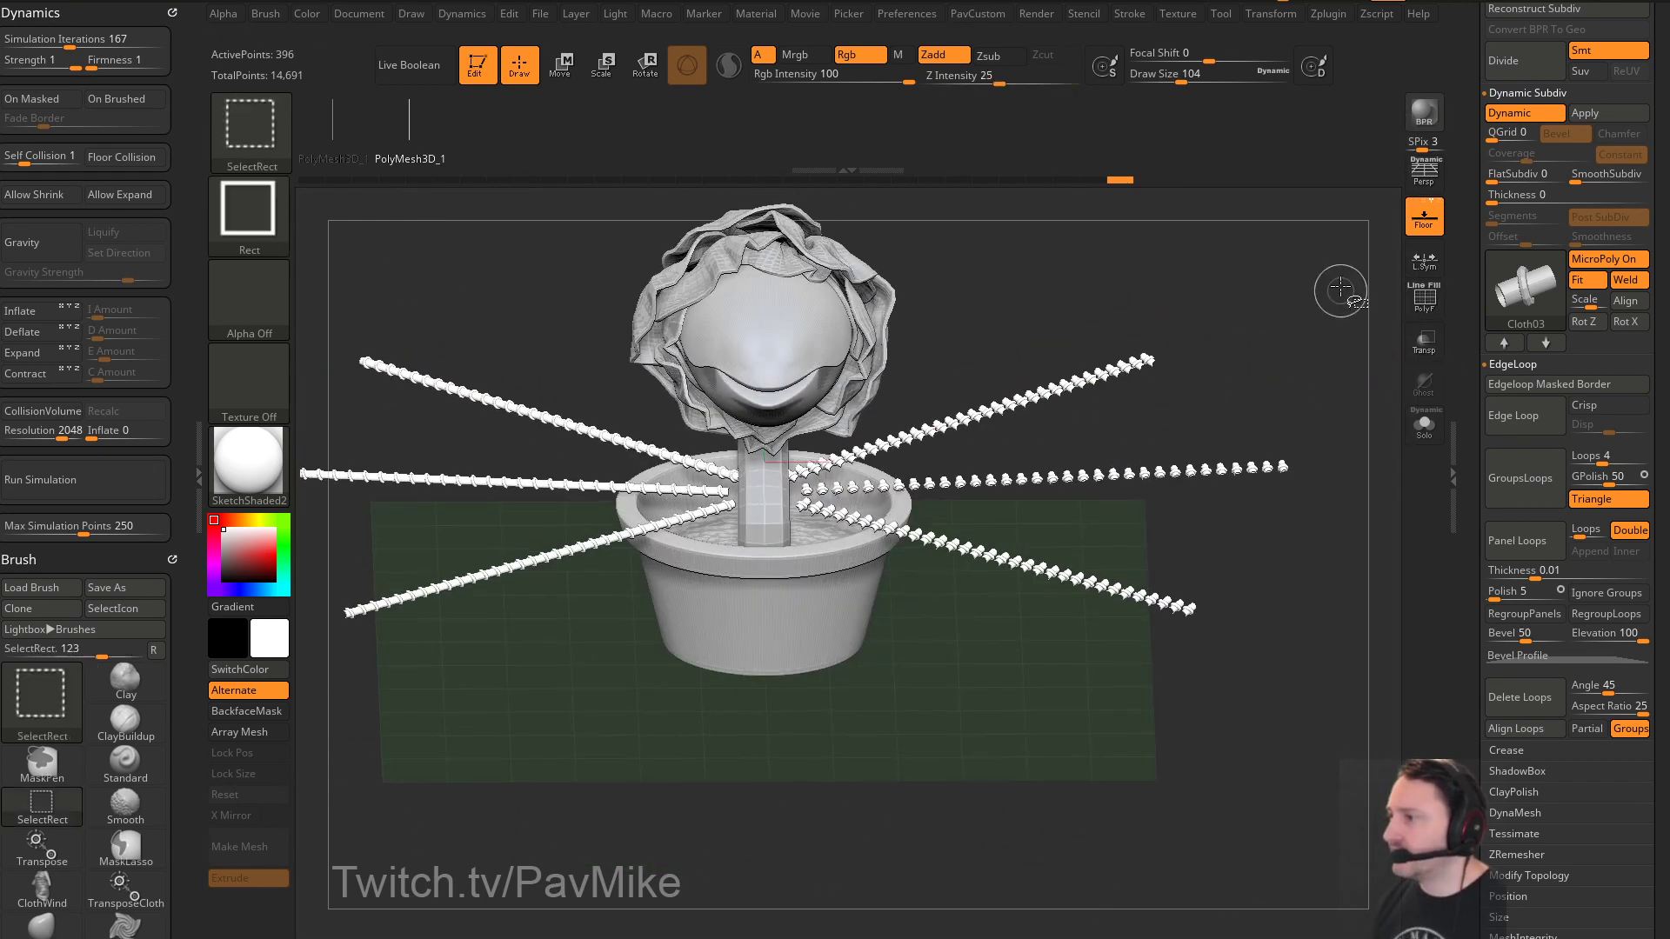
Isolate the three strips on the stem's right side and split the hidden strips into a separate subtool
left_click_drag(1332, 292, 871, 774, "ctrl+shift")
left_click(1273, 345, "ctrl+shift")
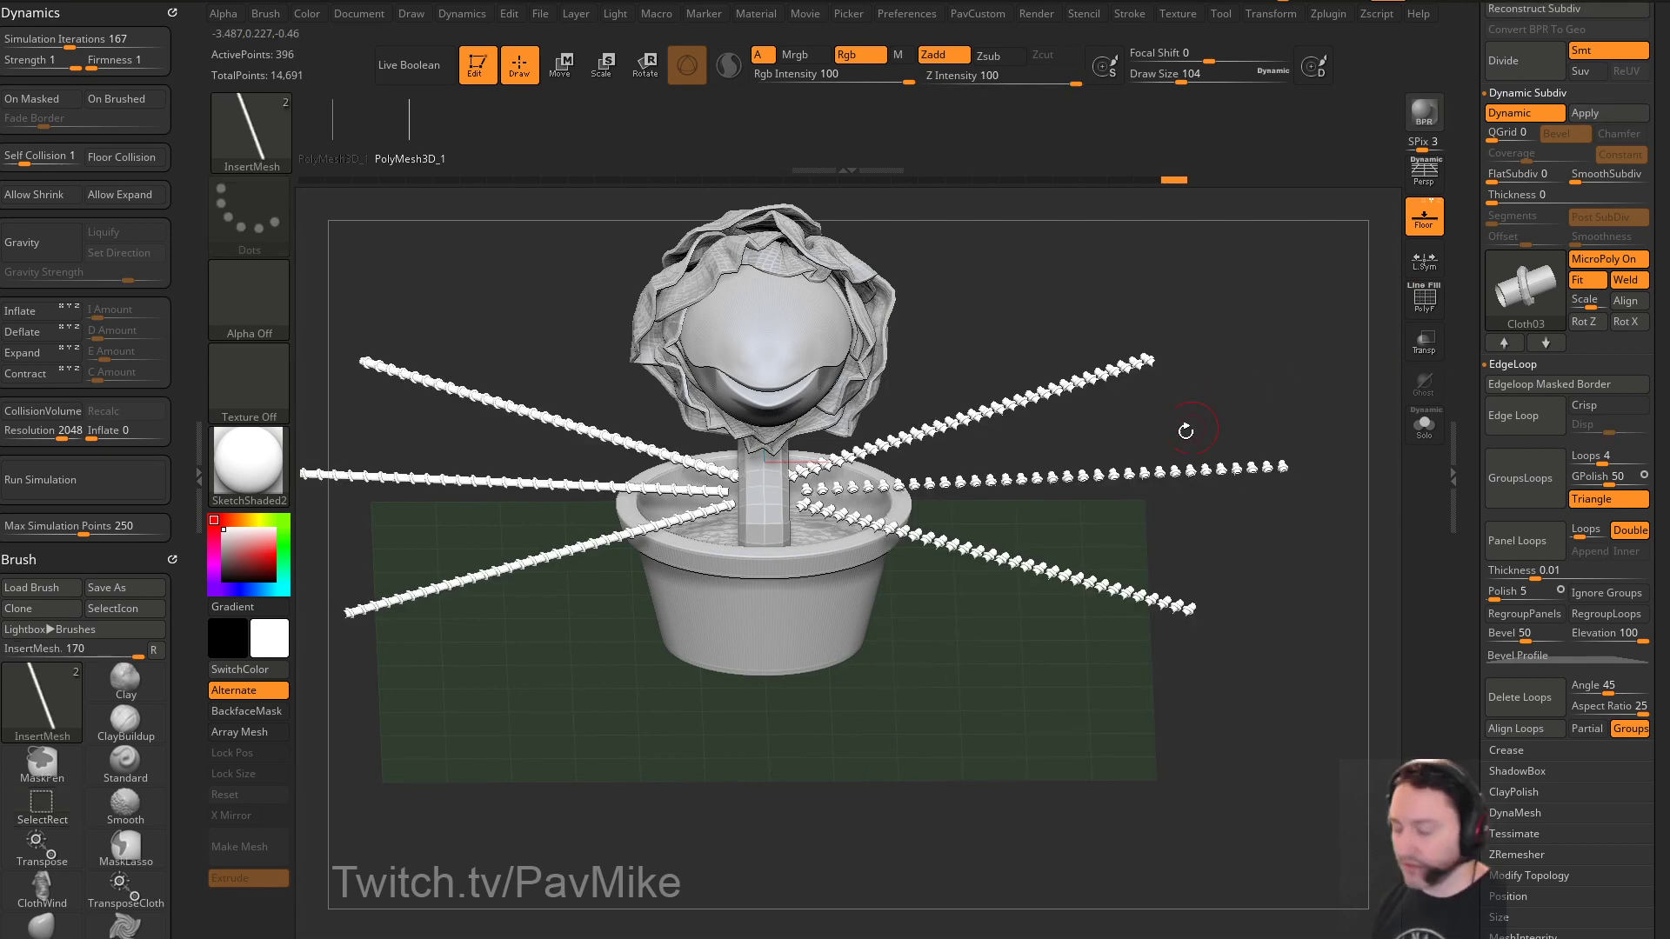
left_click_drag(1322, 269, 1024, 764, "ctrl+shift")
left_click_drag(1316, 429, 1342, 457, "ctrl+shift")
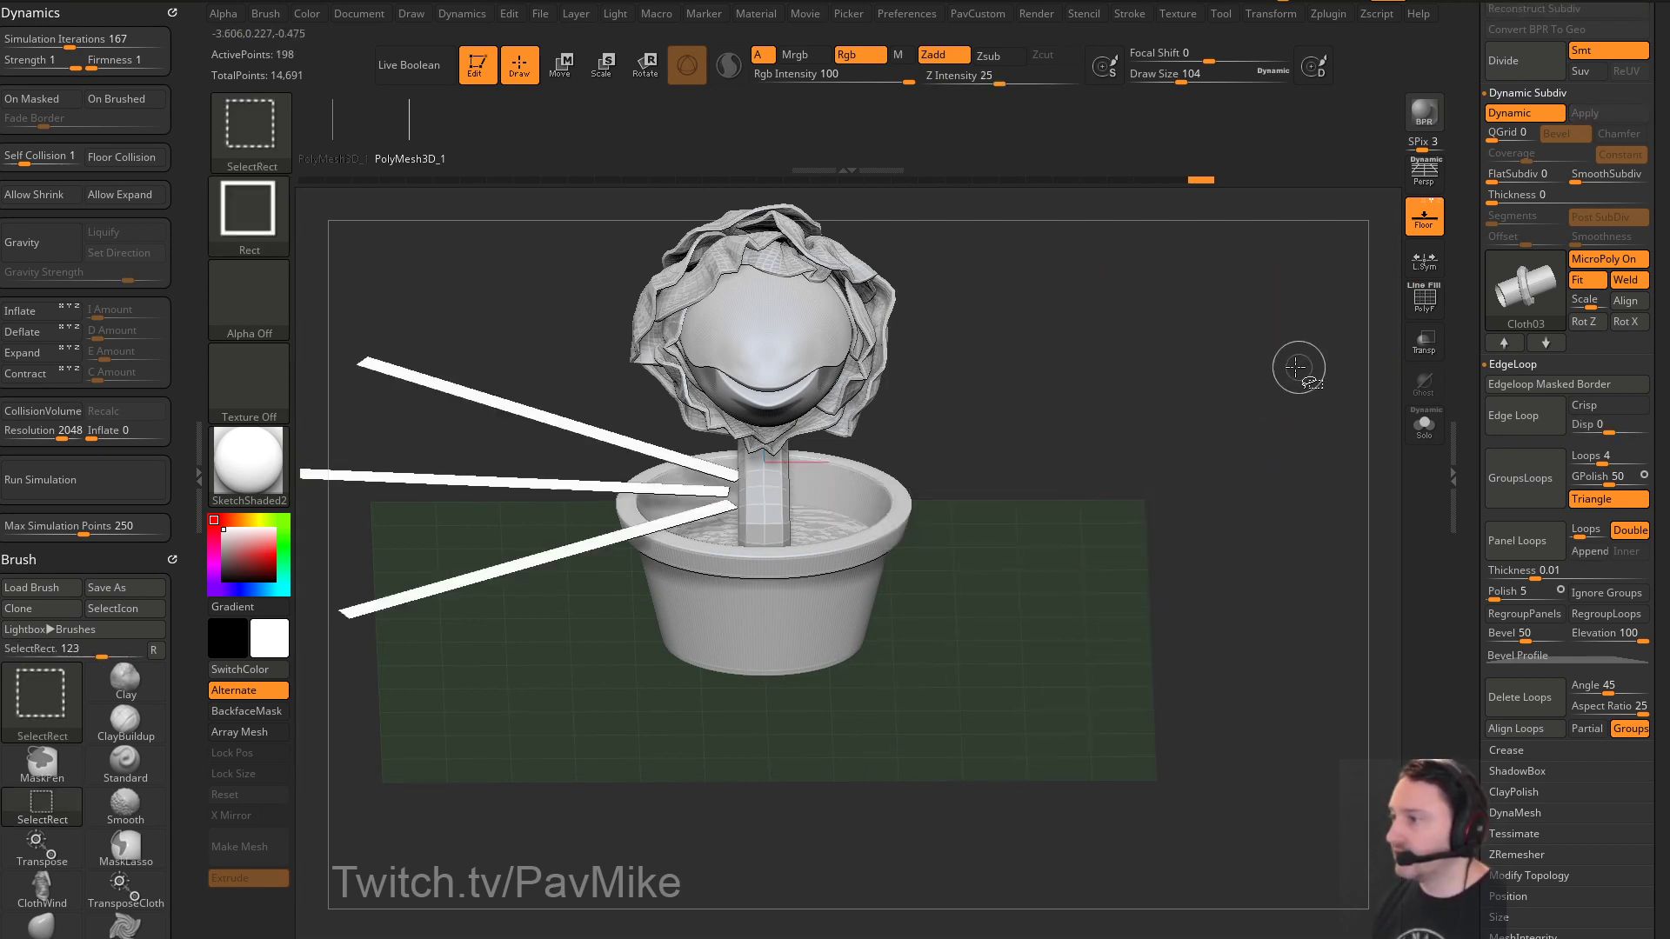
left_click(1292, 358, "ctrl+shift")
left_click_drag(1325, 263, 924, 791, "ctrl+shift")
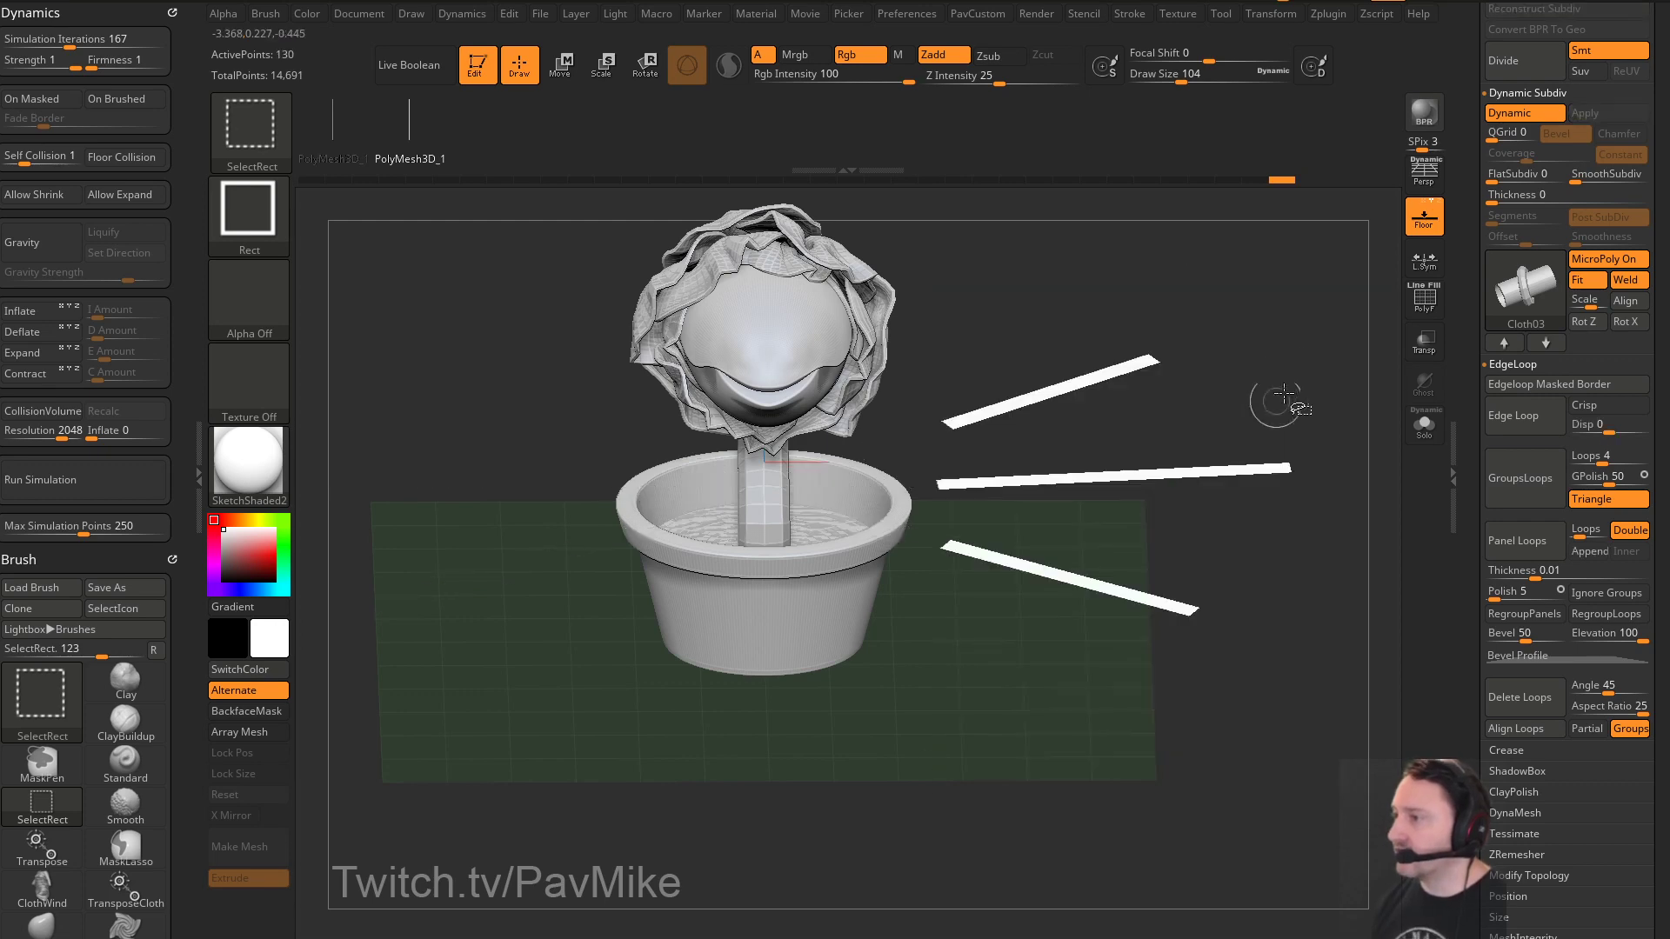
key("ctrl+shift+a")
key("grave")
left_click(1314, 401)
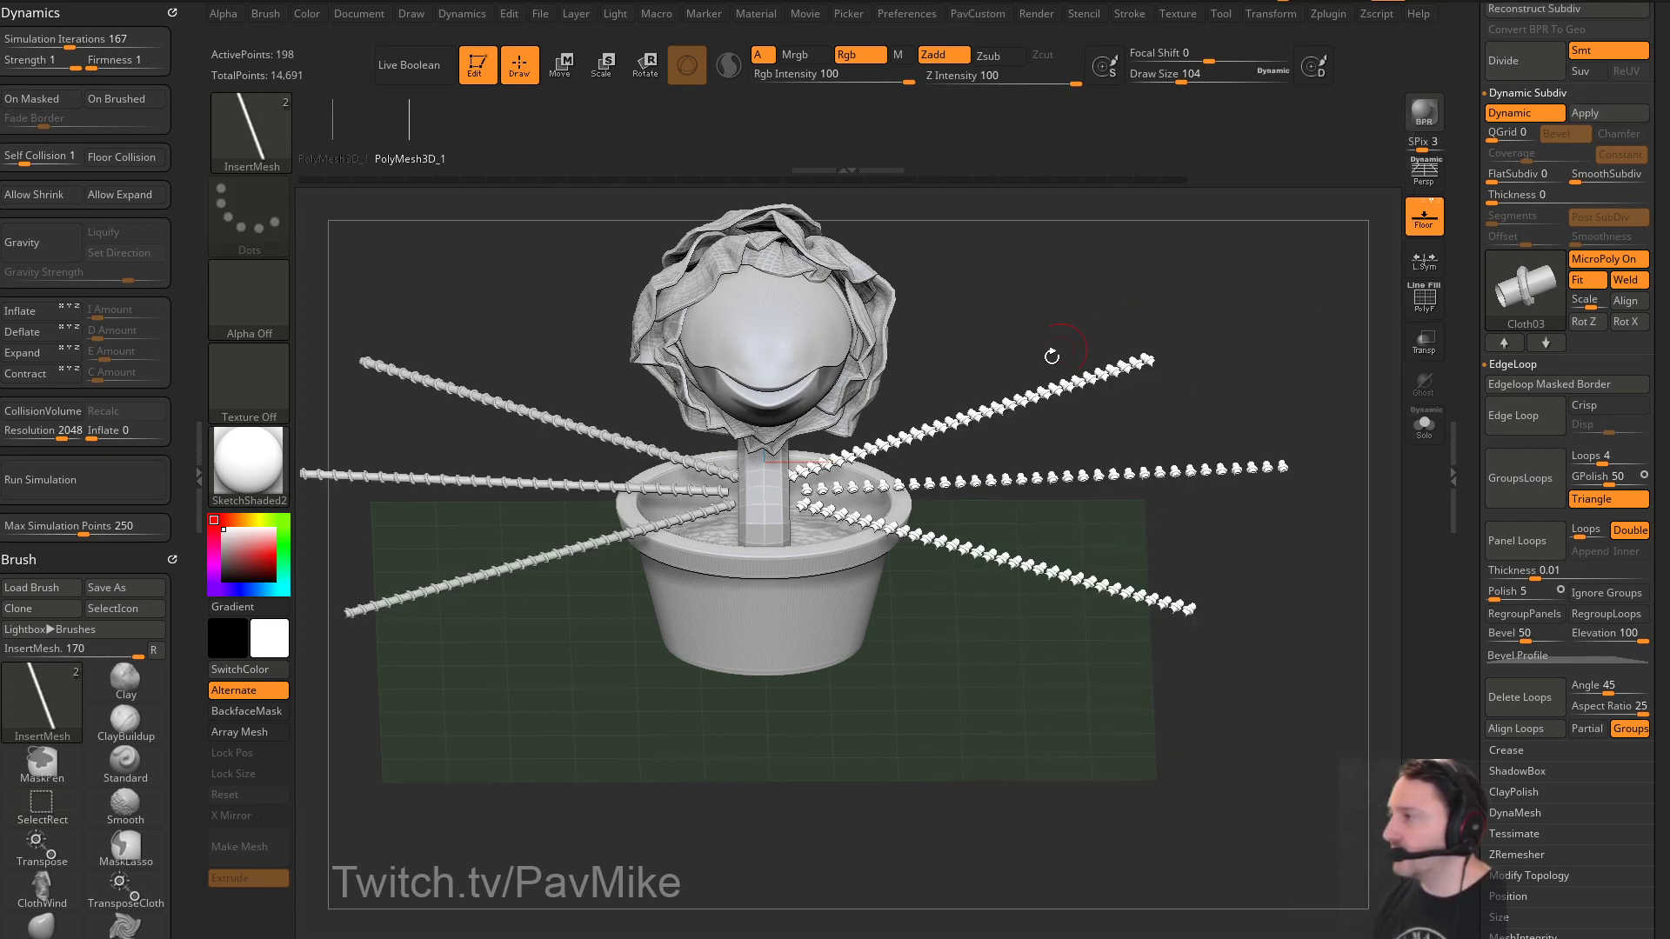
Rotate the right-side strips' MicroPoly about Z and merge them back with the left-side strips
left_click(1589, 324)
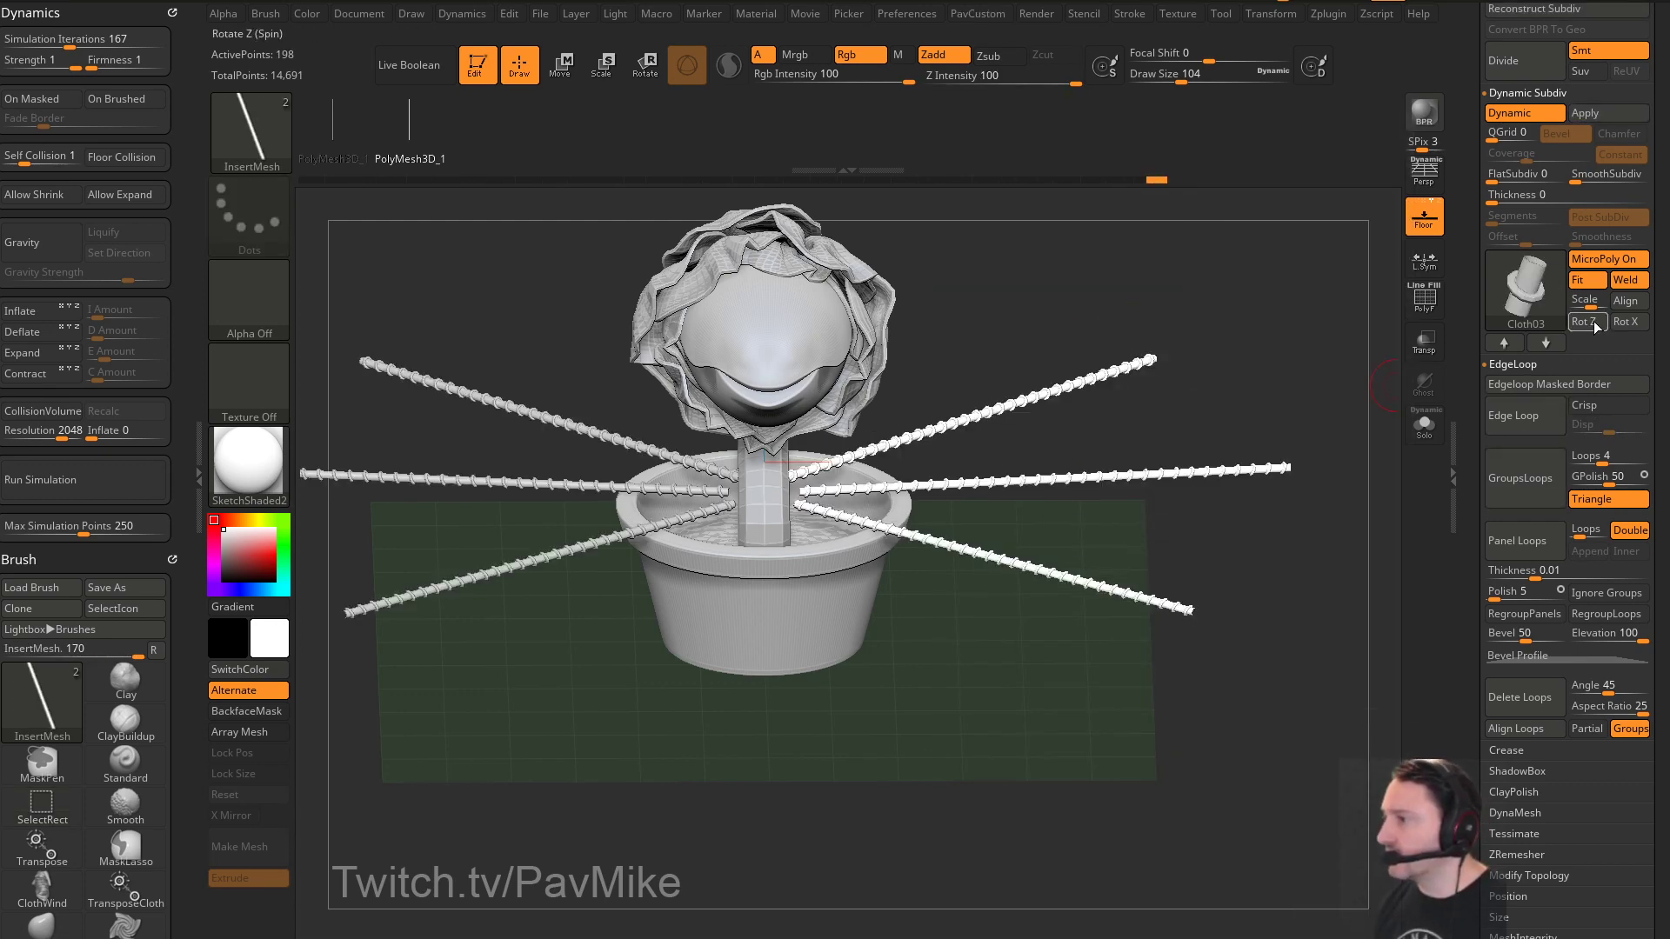
scroll(1531, 348, "up", 10)
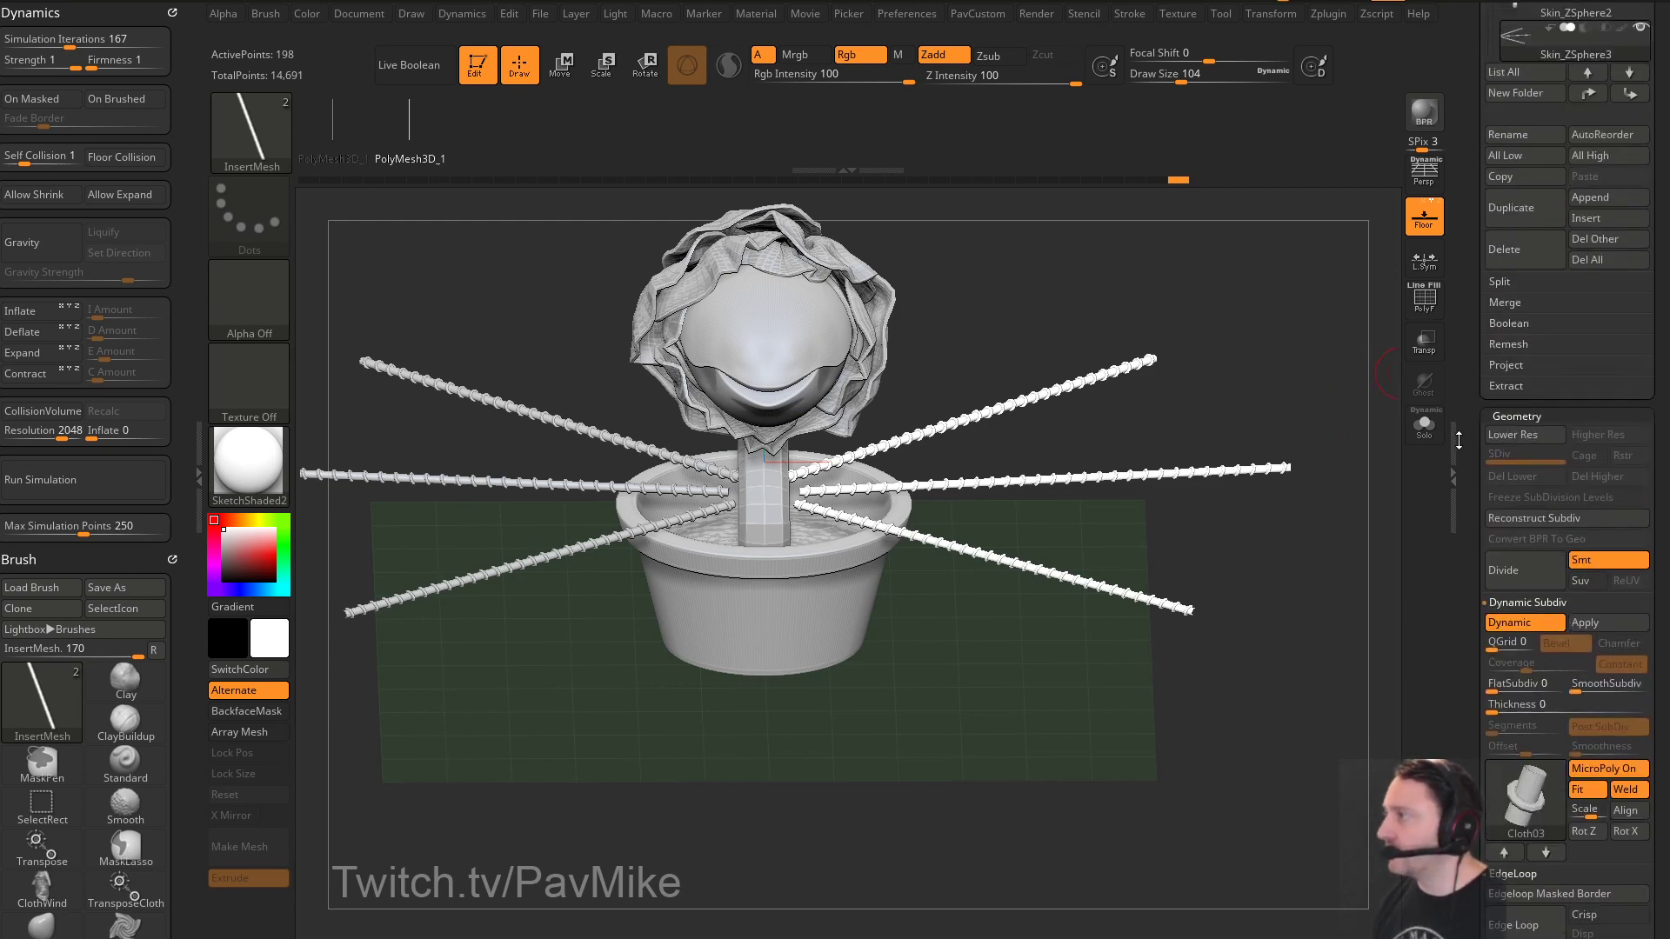
mouse_move(1510, 391)
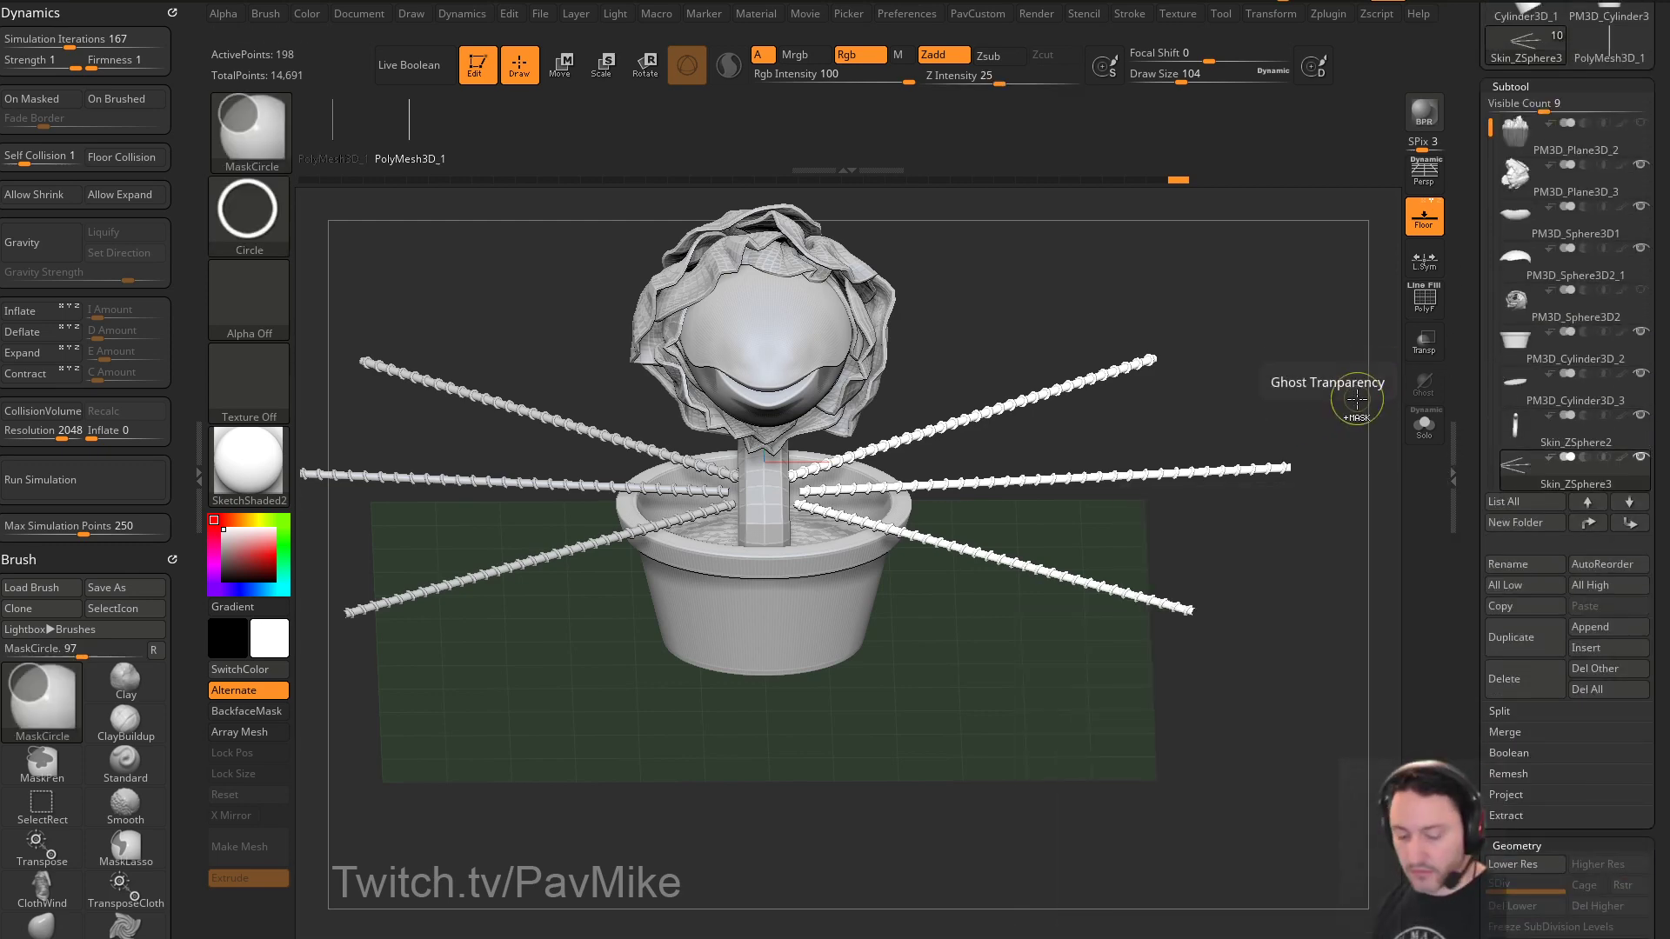
key("ctrl+m")
left_click(1348, 443)
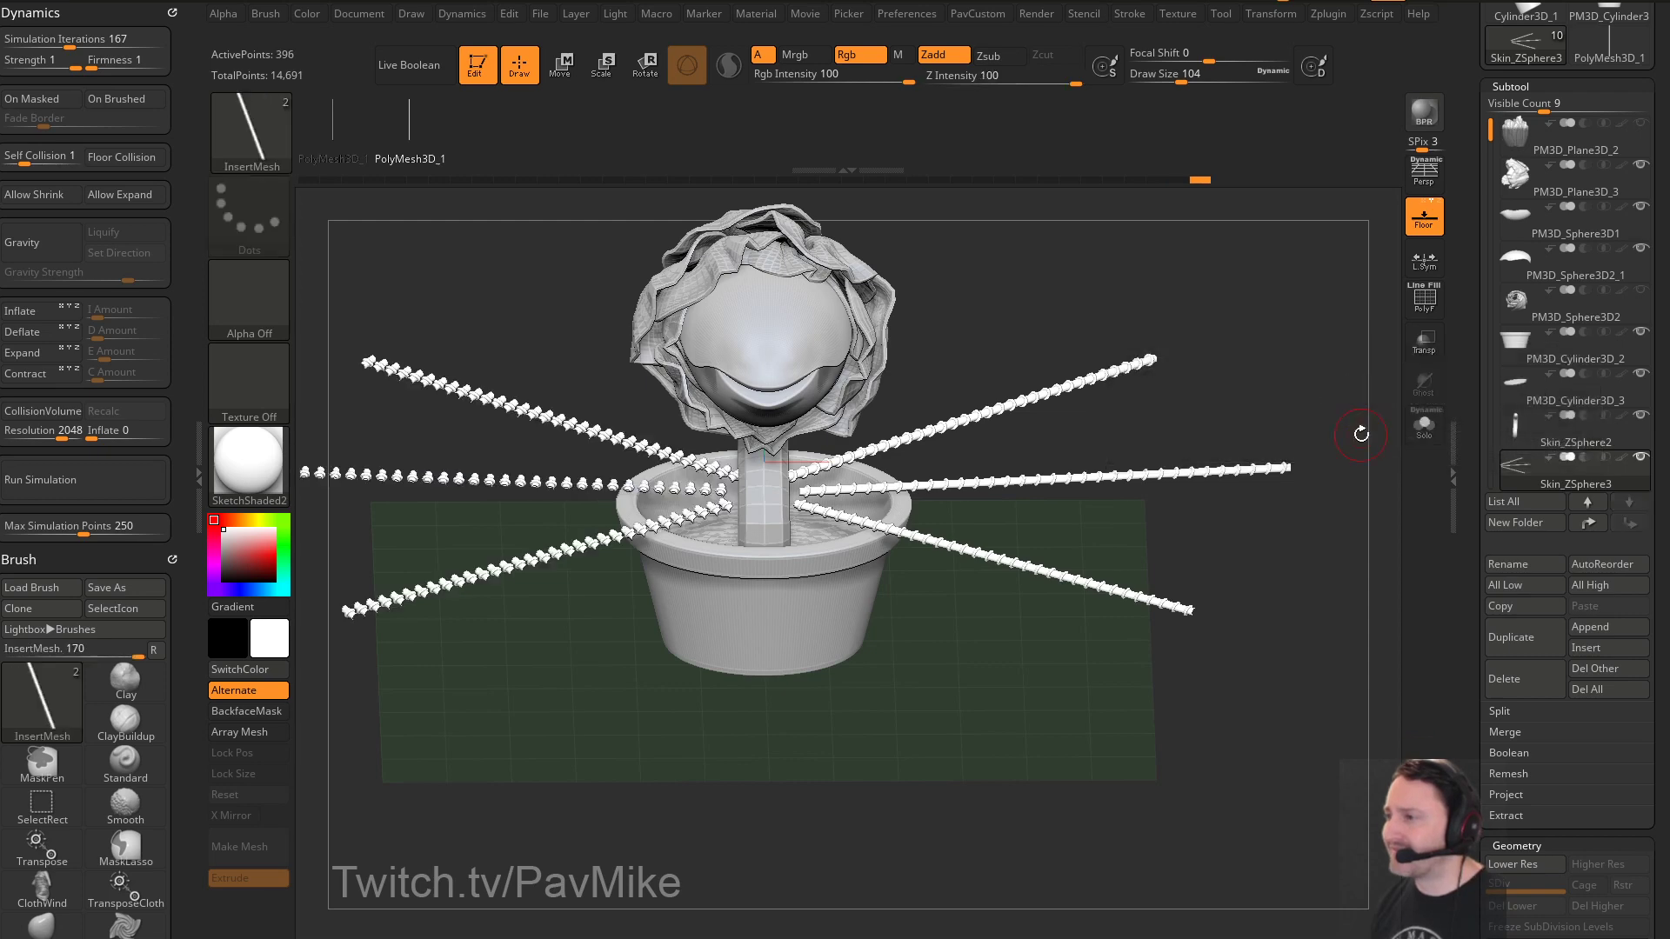
Try rotating the MicroPoly about Z with only the left-side strips visible, and show all strips again
left_click_drag(1322, 394, 1213, 374)
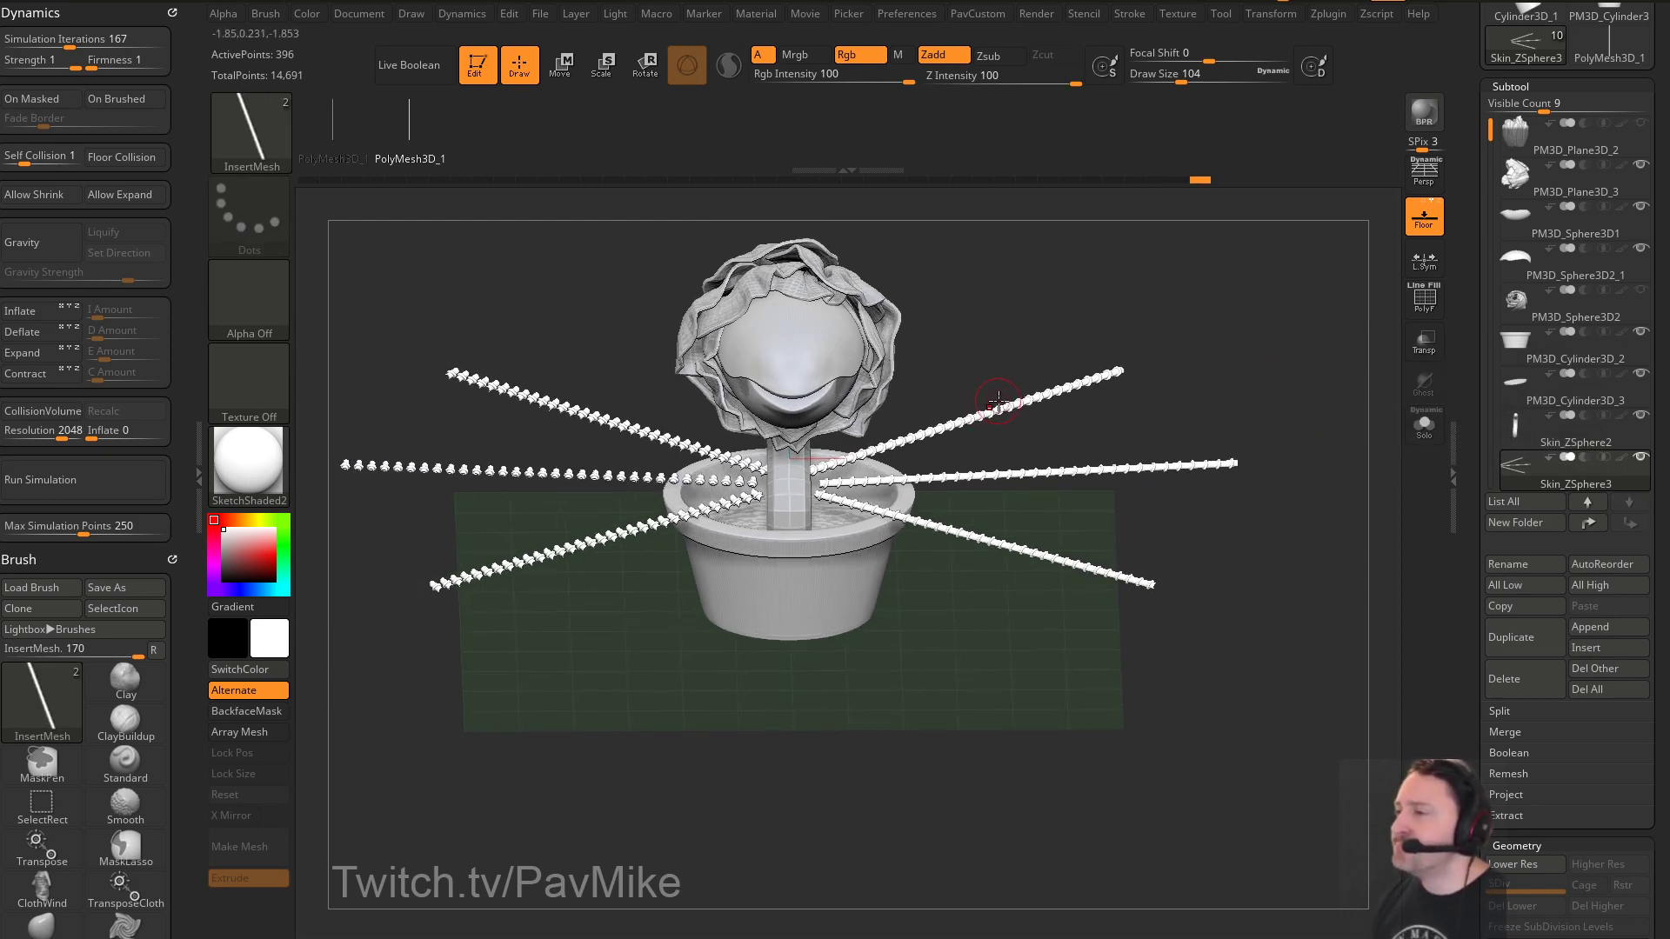
left_click(1518, 443)
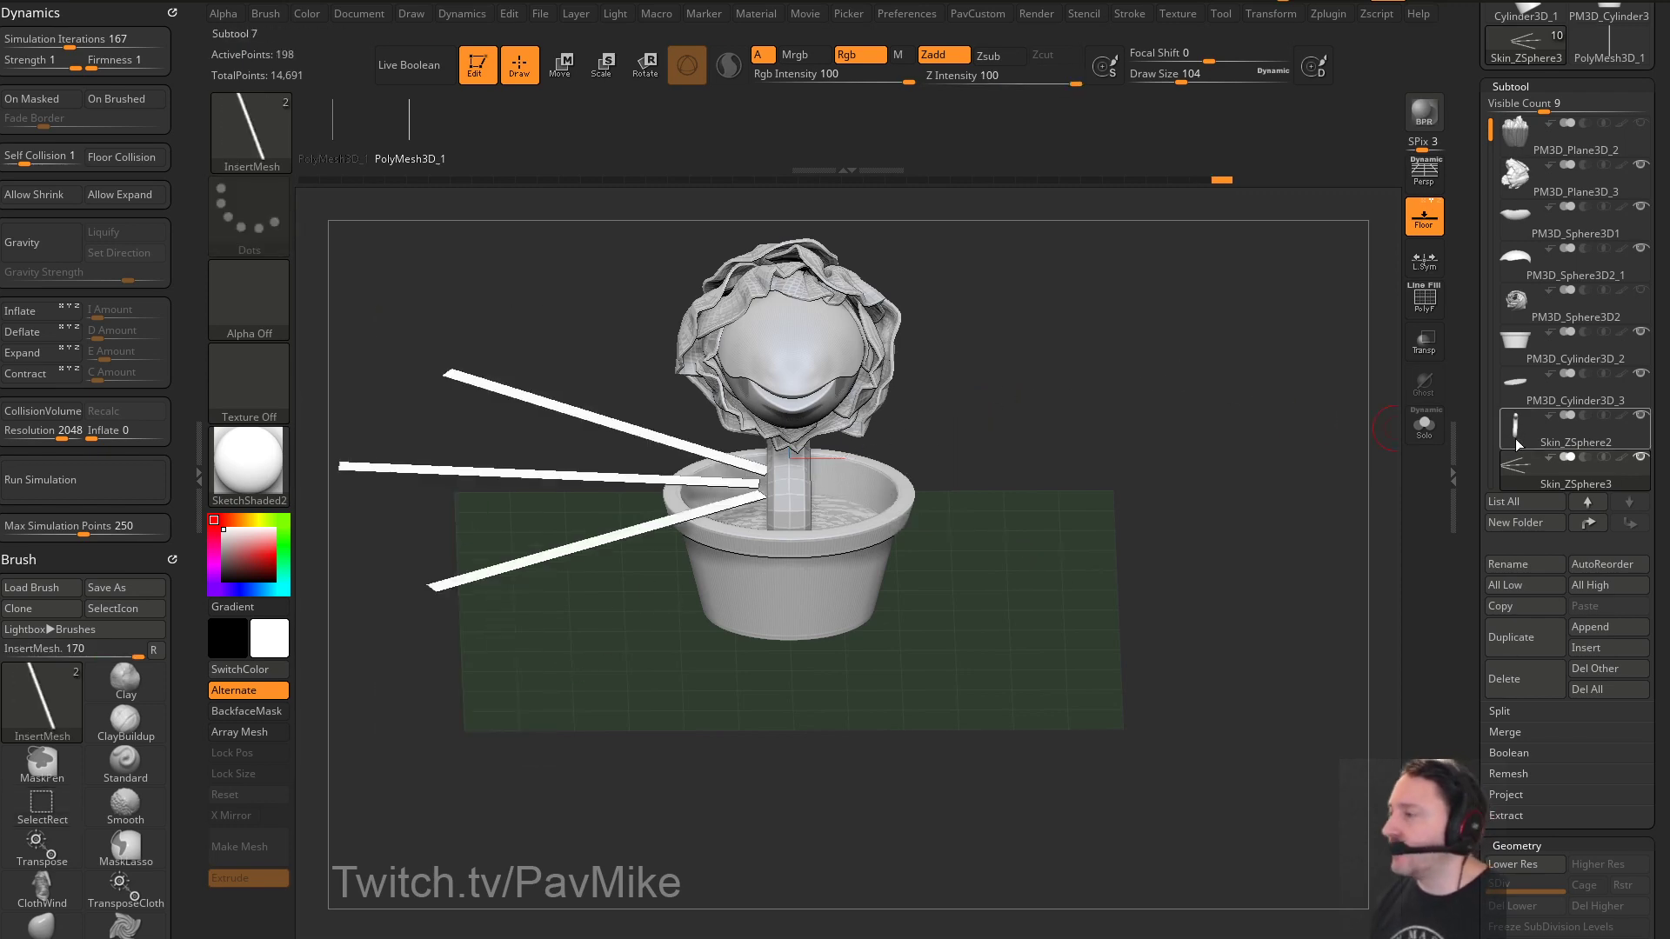
left_click(1424, 297)
scroll(1533, 287, "down", 10)
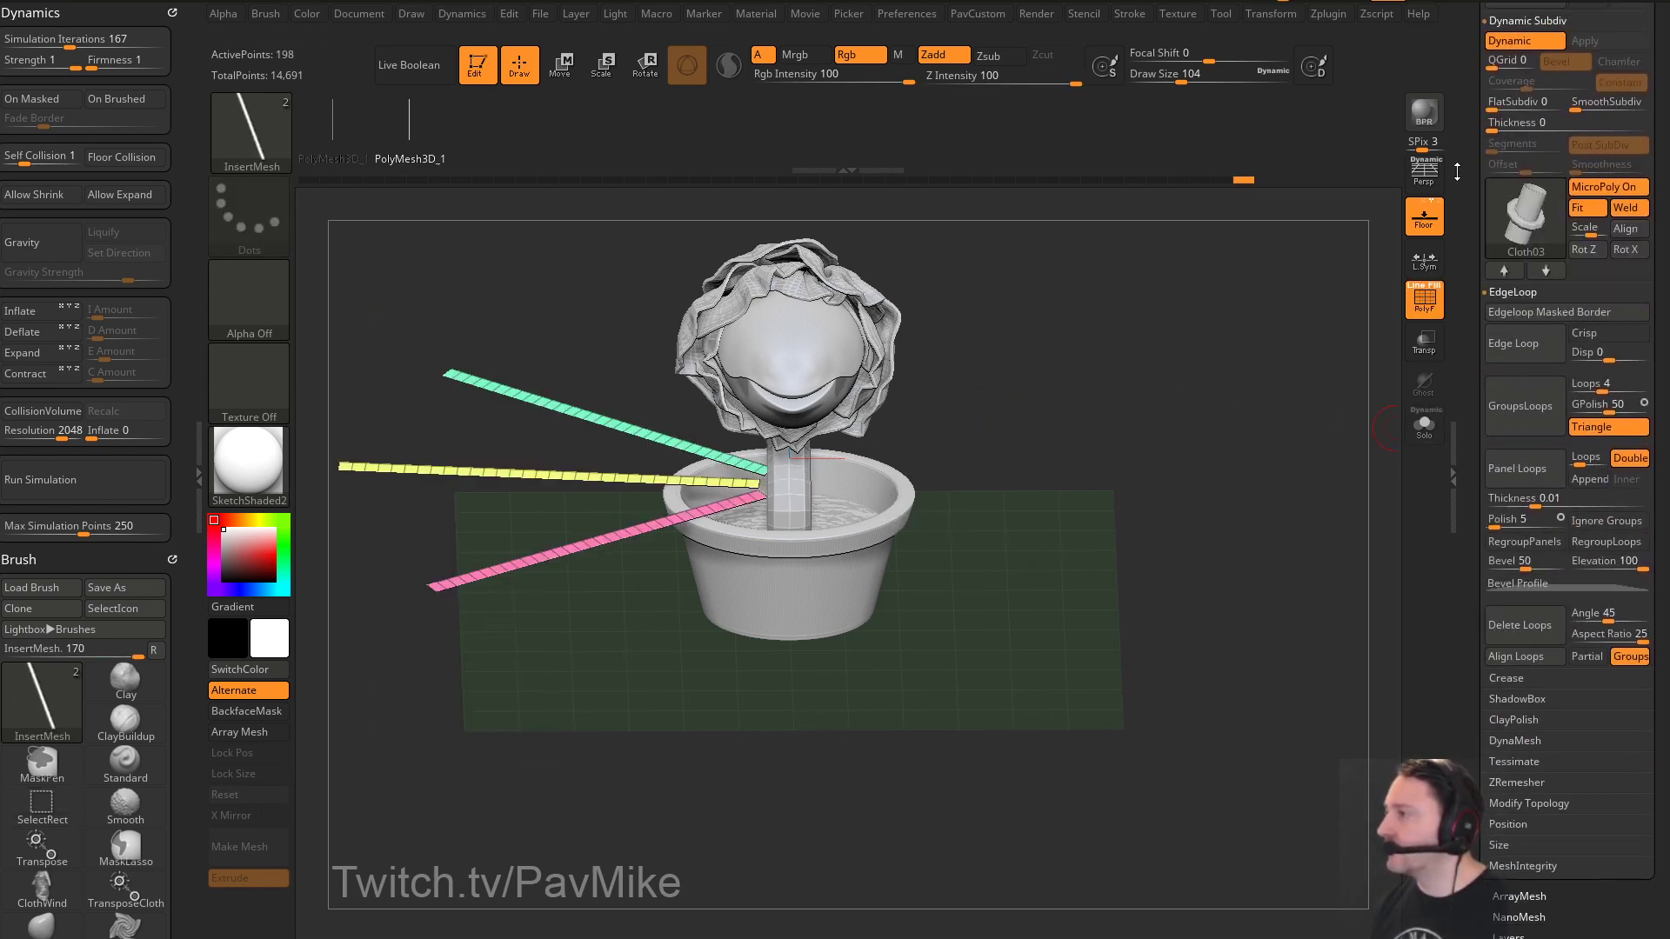
left_click(1587, 258)
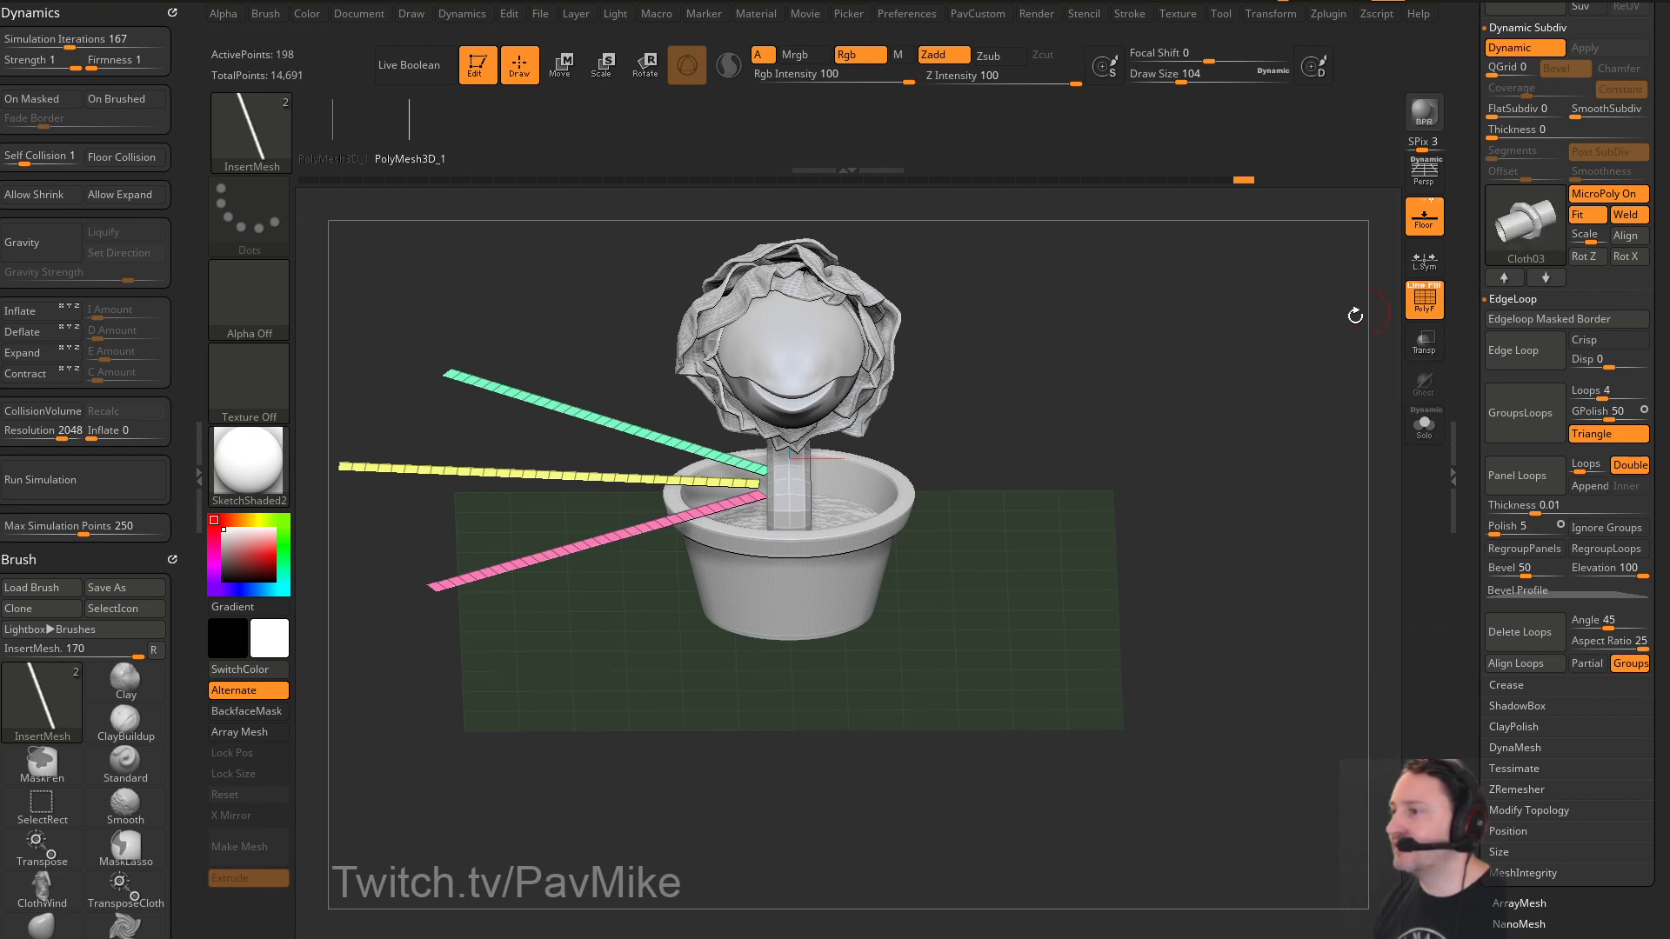
left_click_drag(1313, 363, 1314, 387)
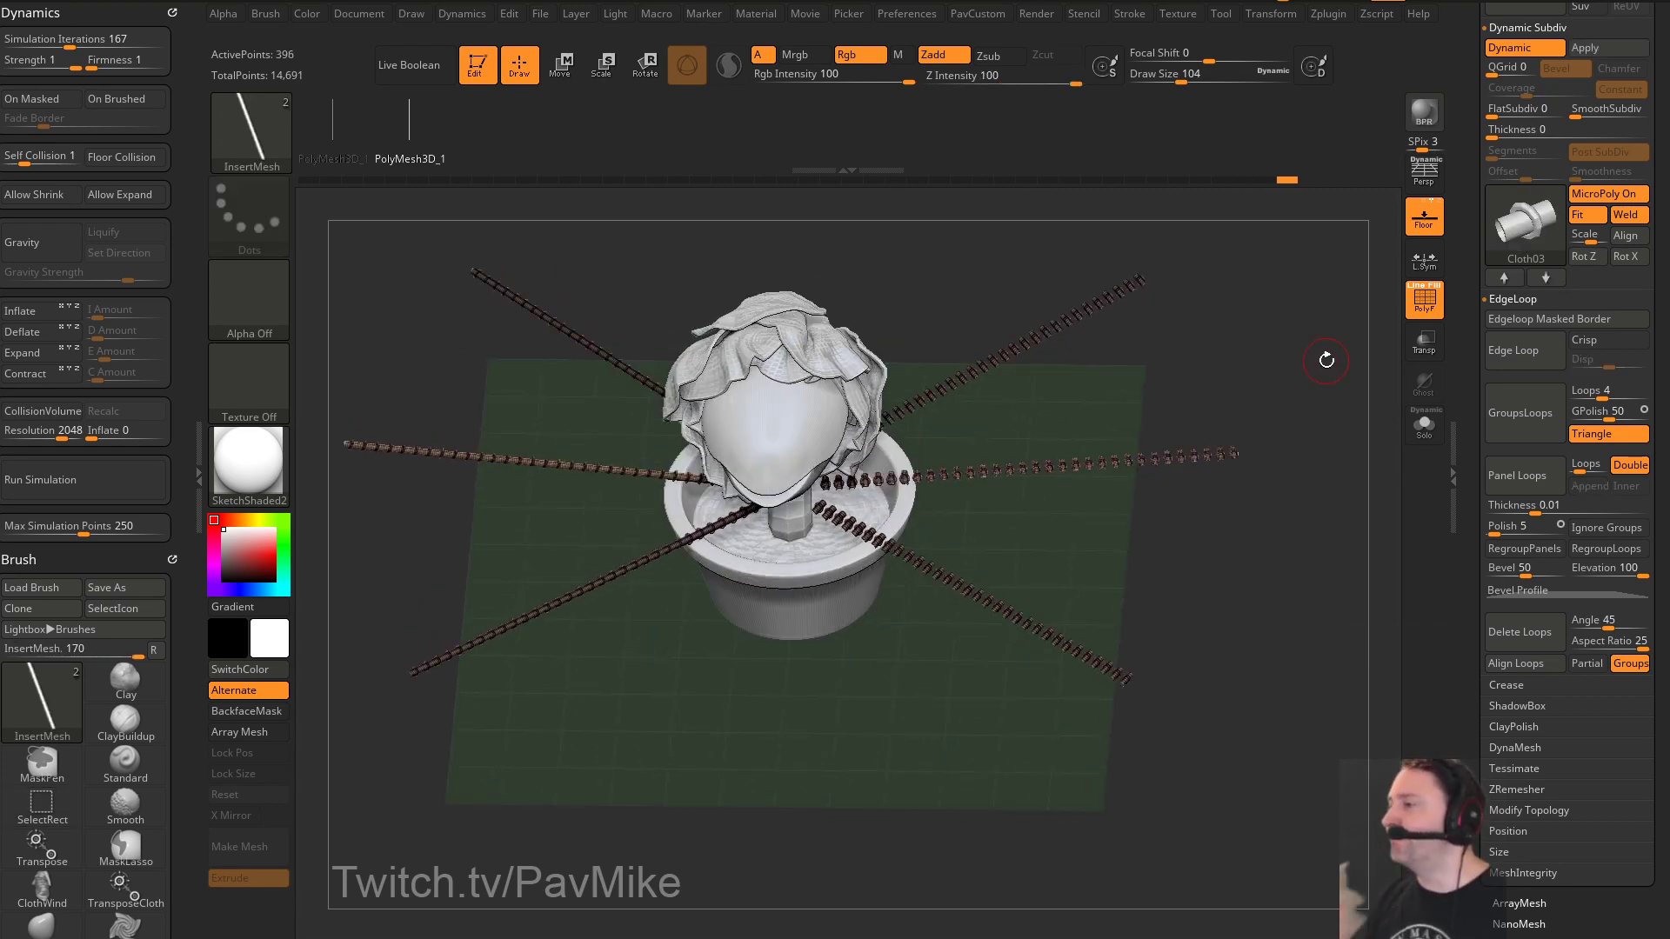
Turn off Dynamic subdivision on the strips, switch to the ZModeler brush and open its polygon actions for a strip face
left_click(1423, 297)
left_click_drag(1267, 503, 1213, 470)
left_click(1425, 298)
key("shift+d")
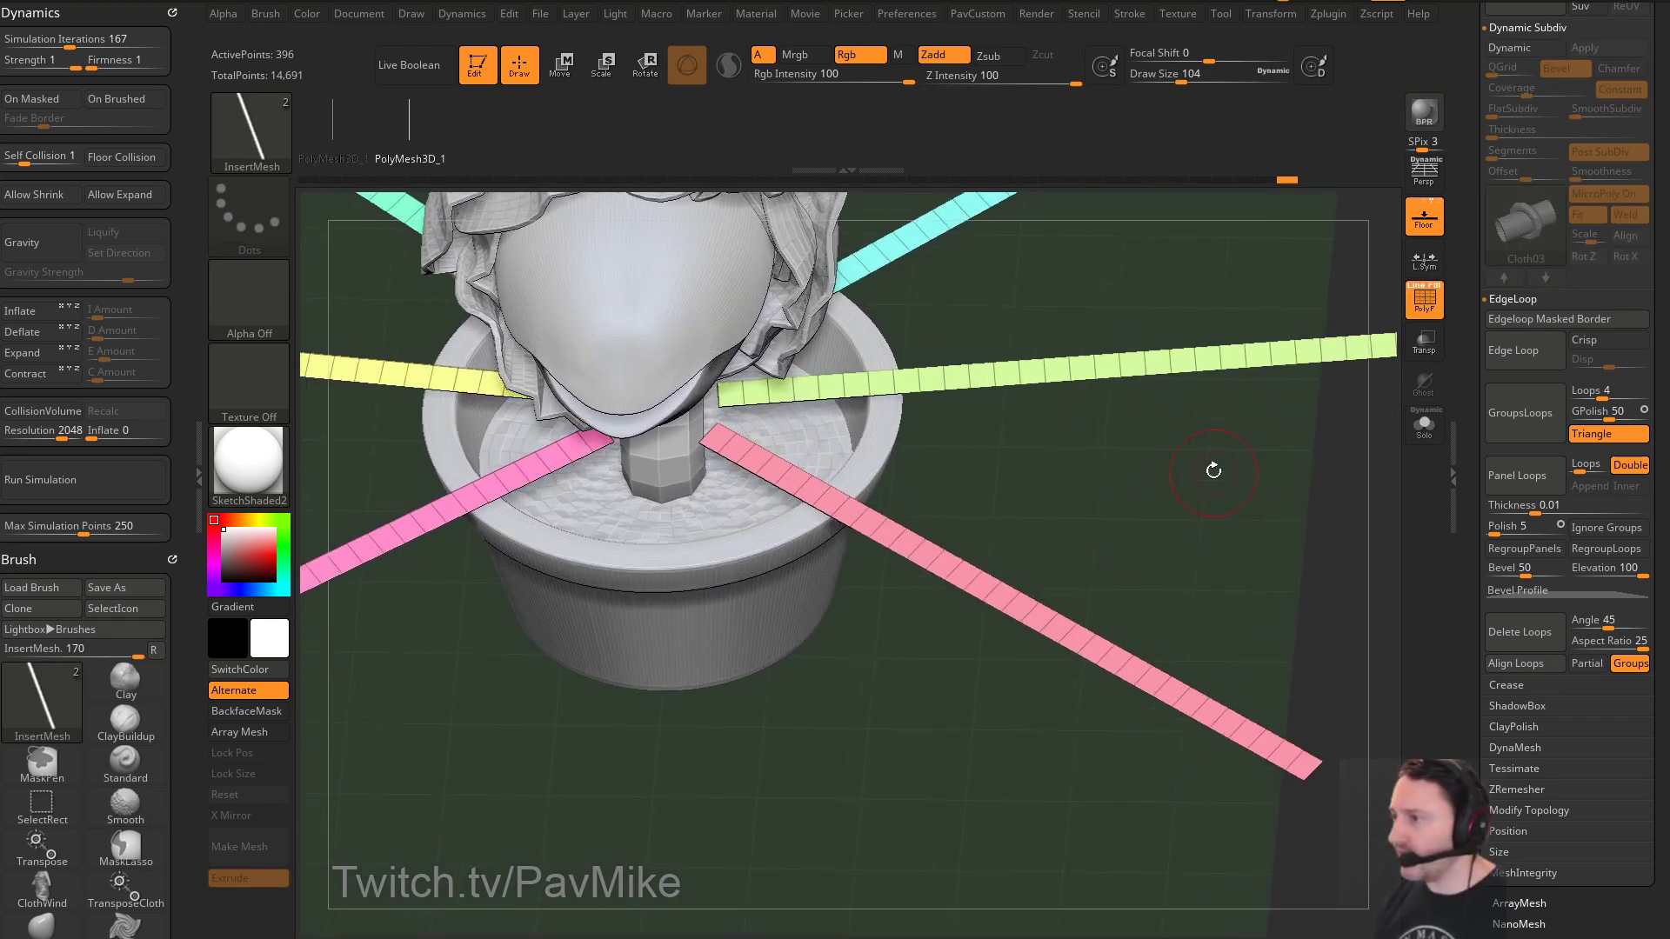
key("b")
key("z")
key("m")
key("space")
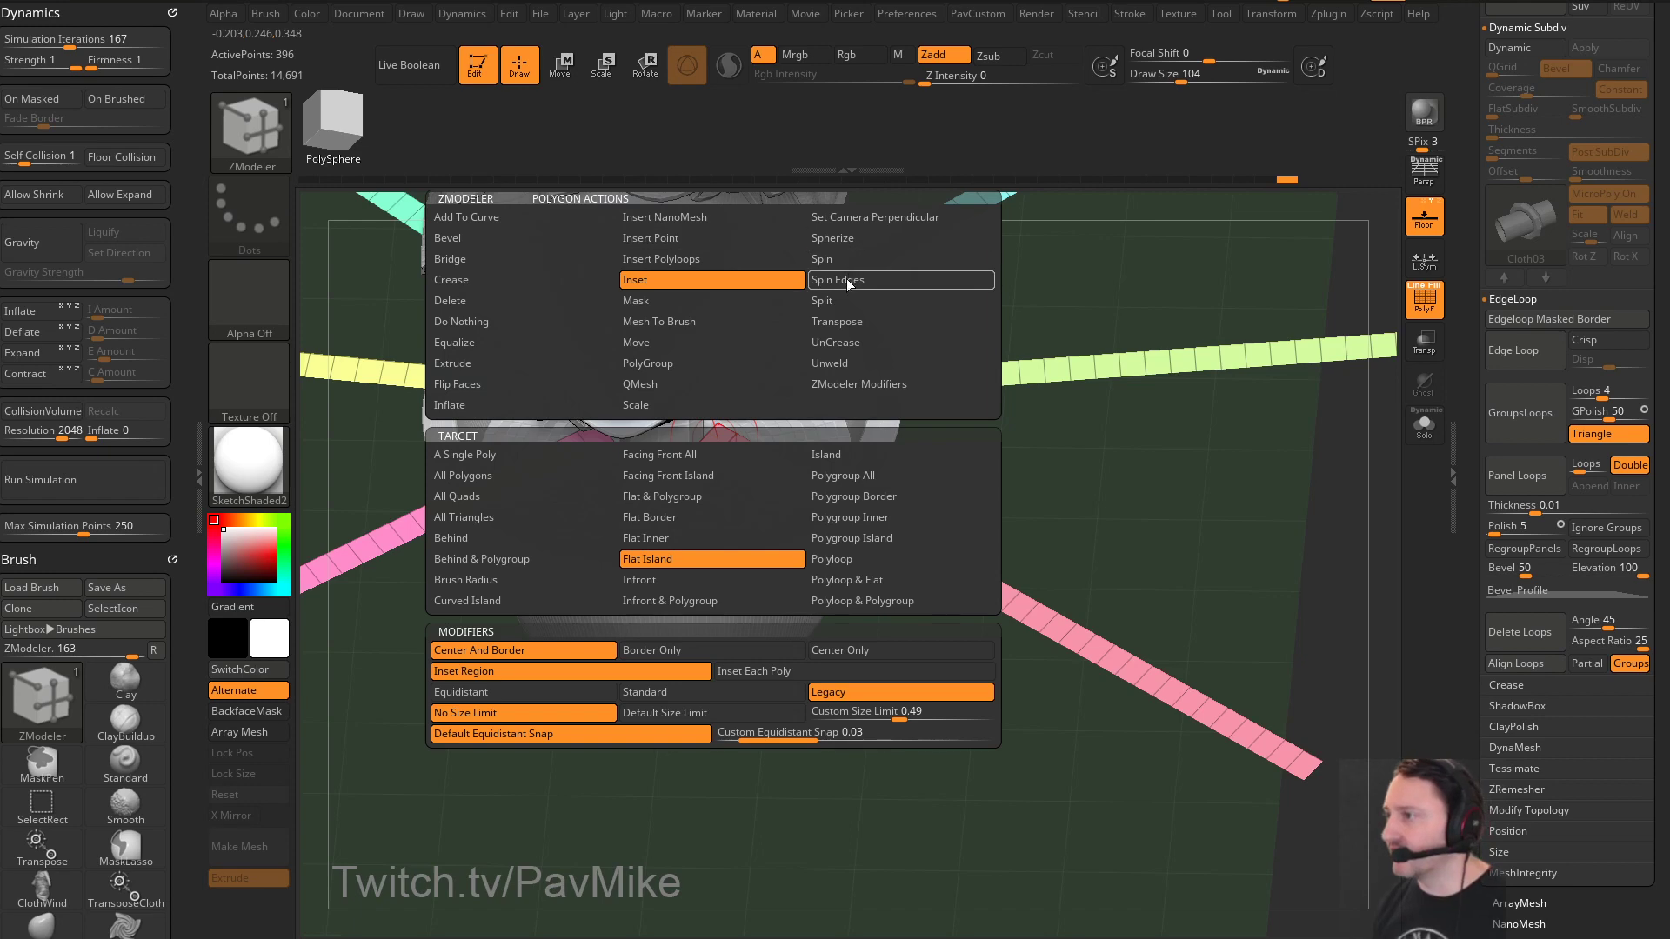
Turn off the polyframe display and re-enable Dynamic subdivision so the strips use the Cloth03 MicroPoly
left_click(1425, 300)
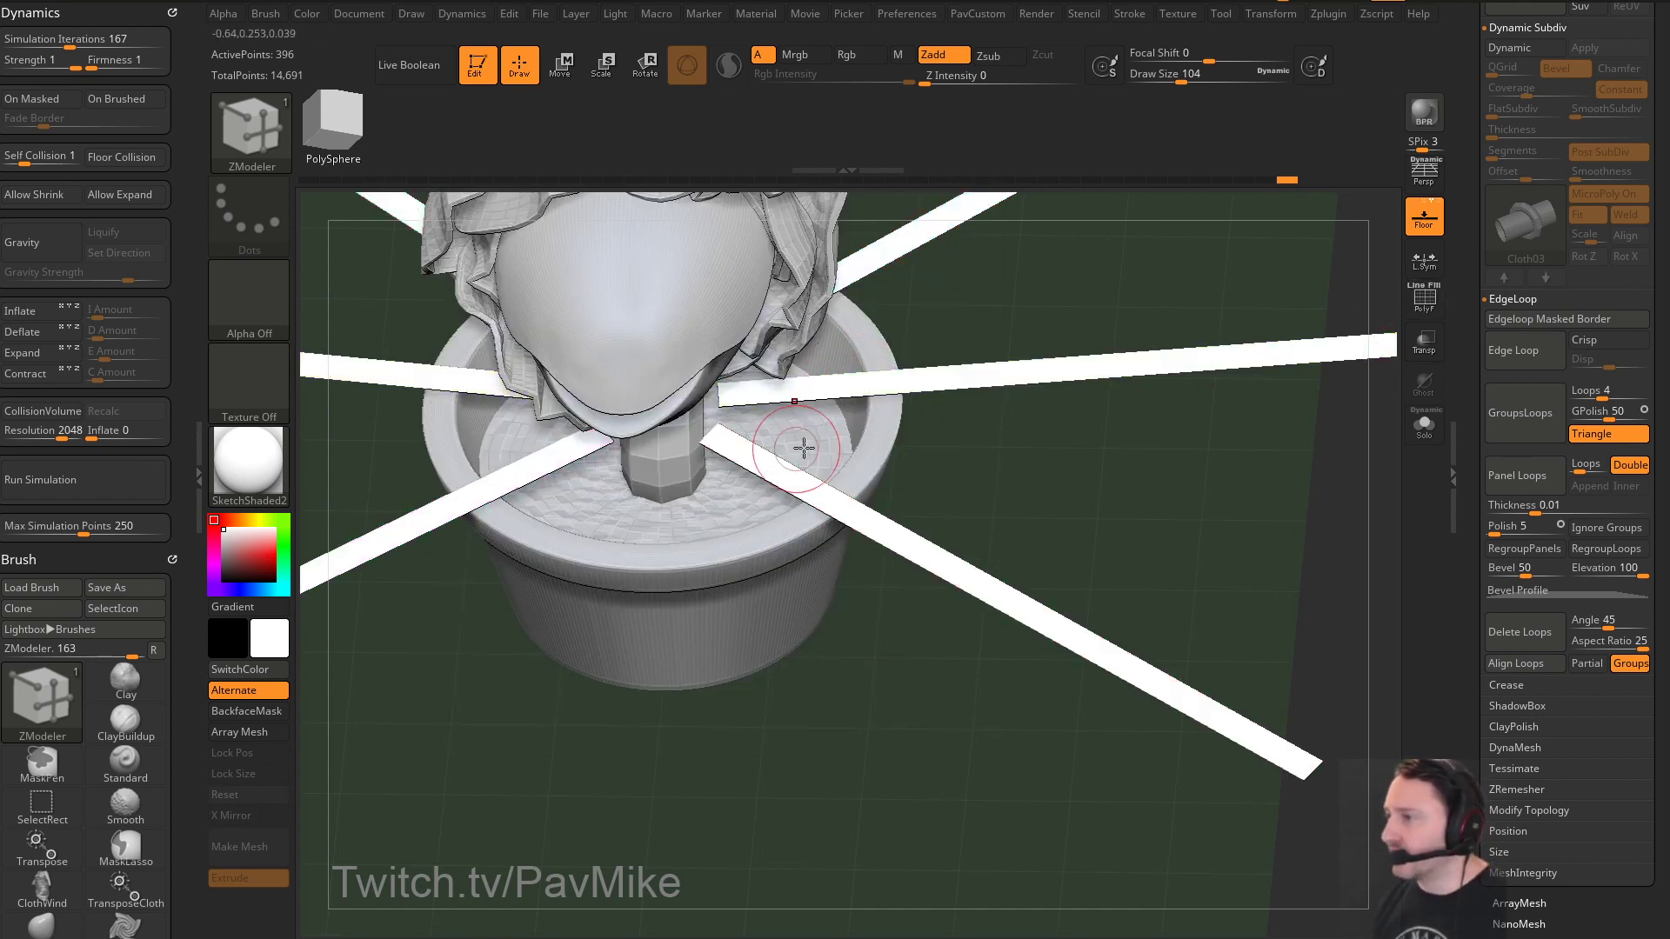
left_click(1520, 48)
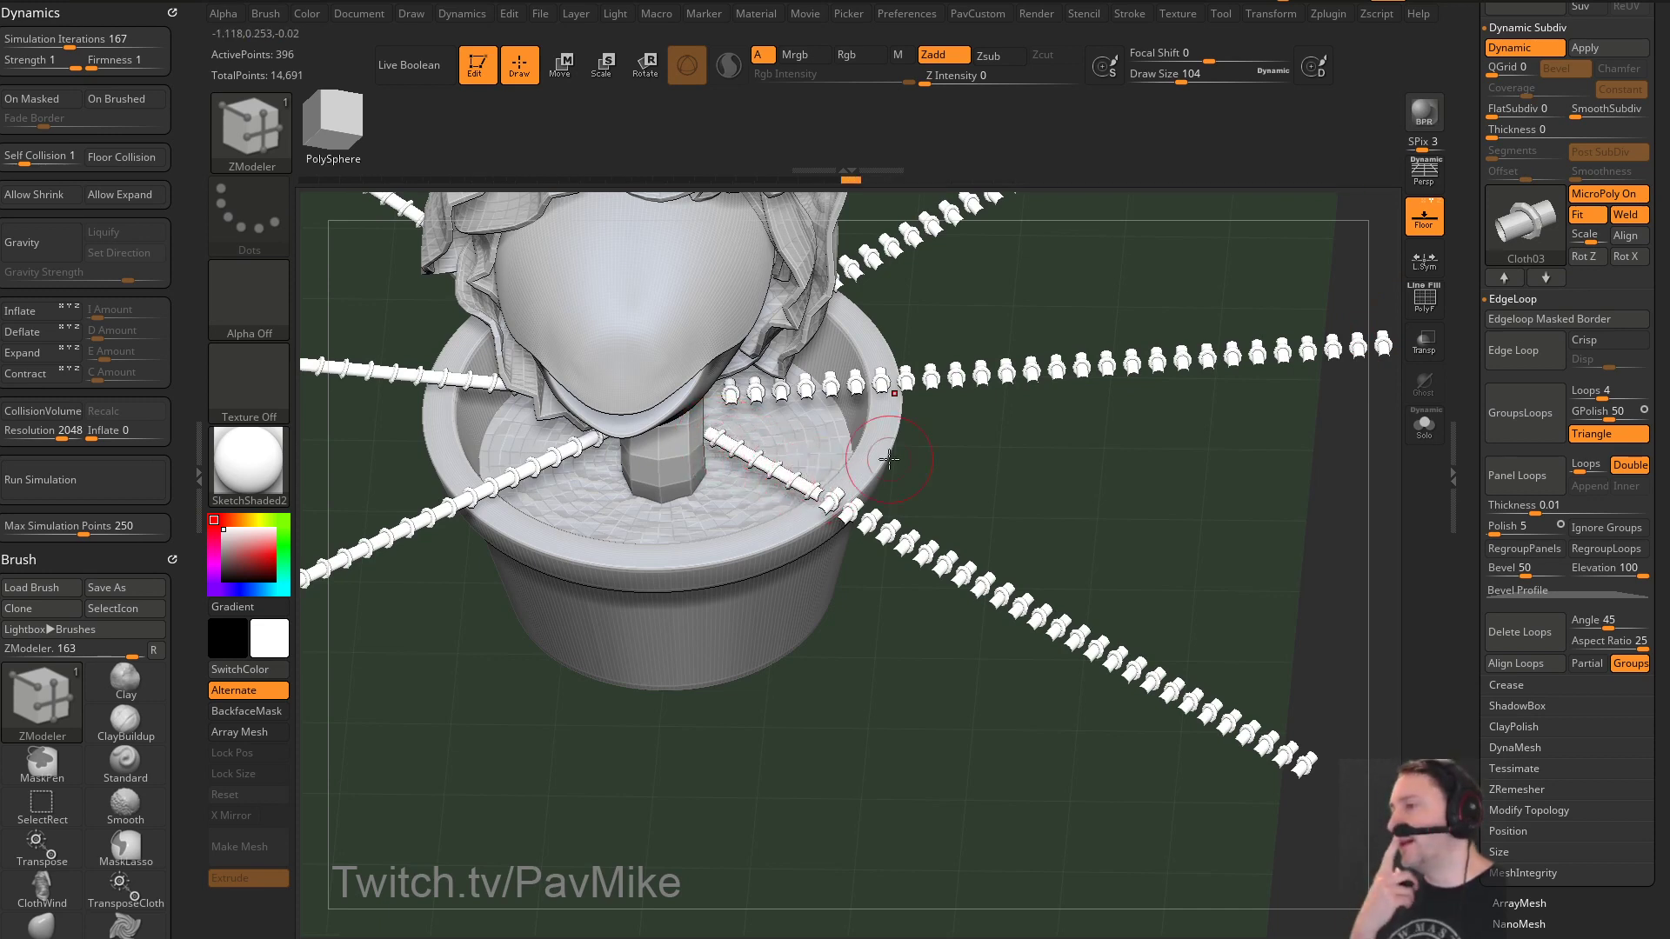
key("f")
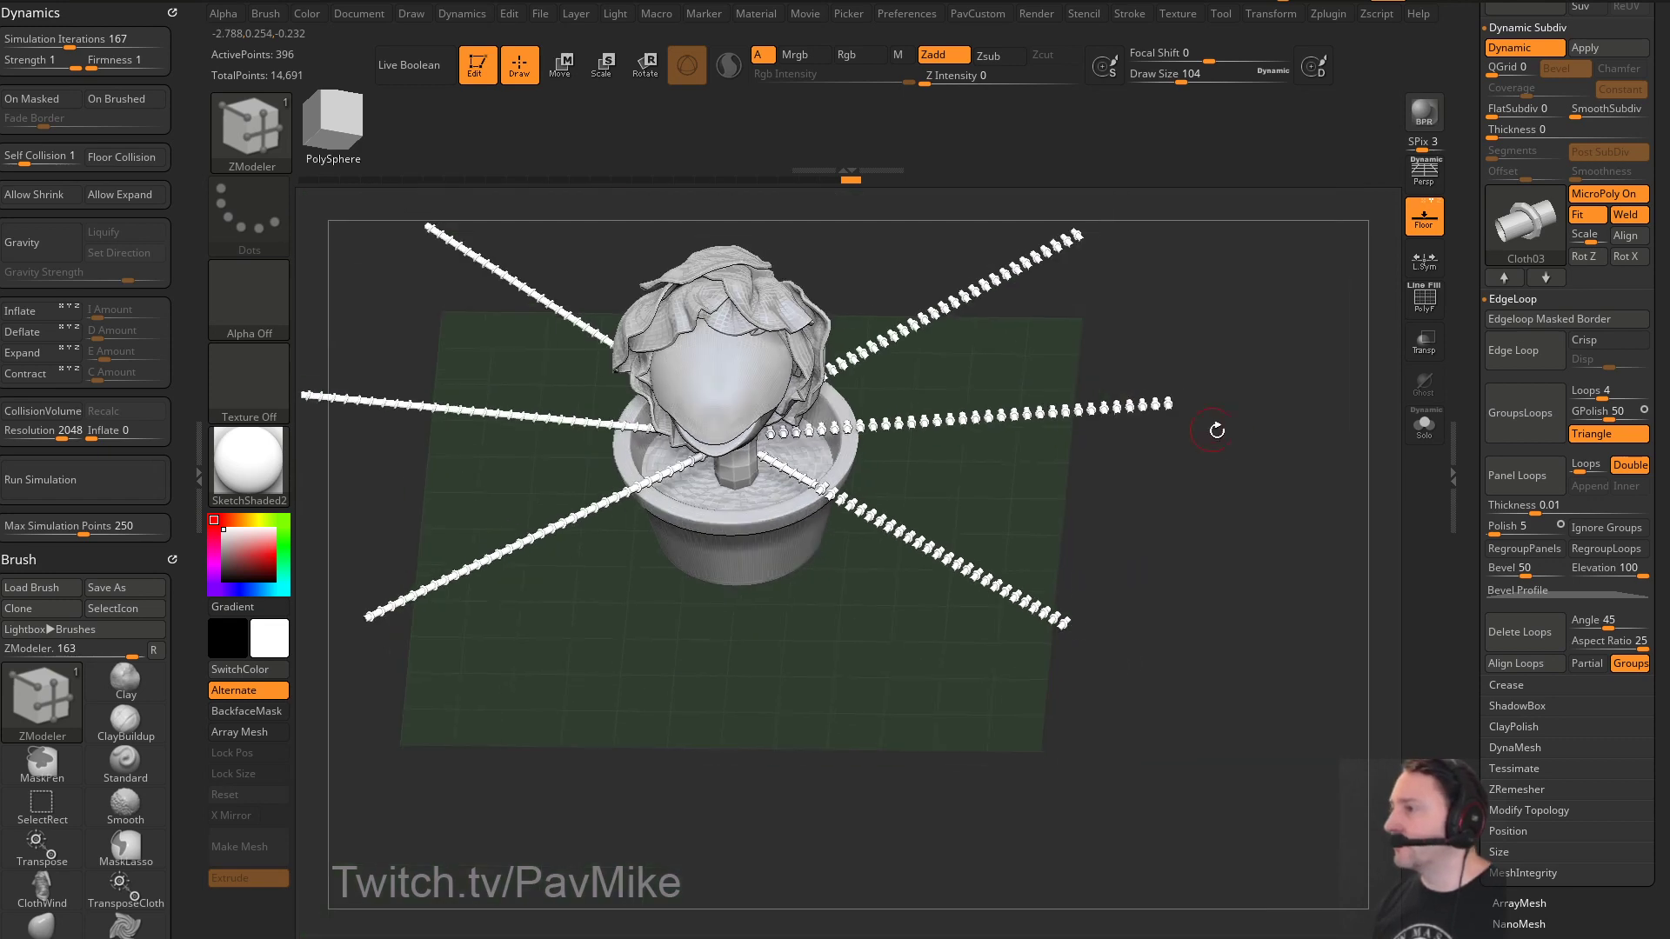
mouse_move(1214, 429)
left_mouse_down()
mouse_move(1283, 405)
mouse_move(1222, 425)
left_mouse_up()
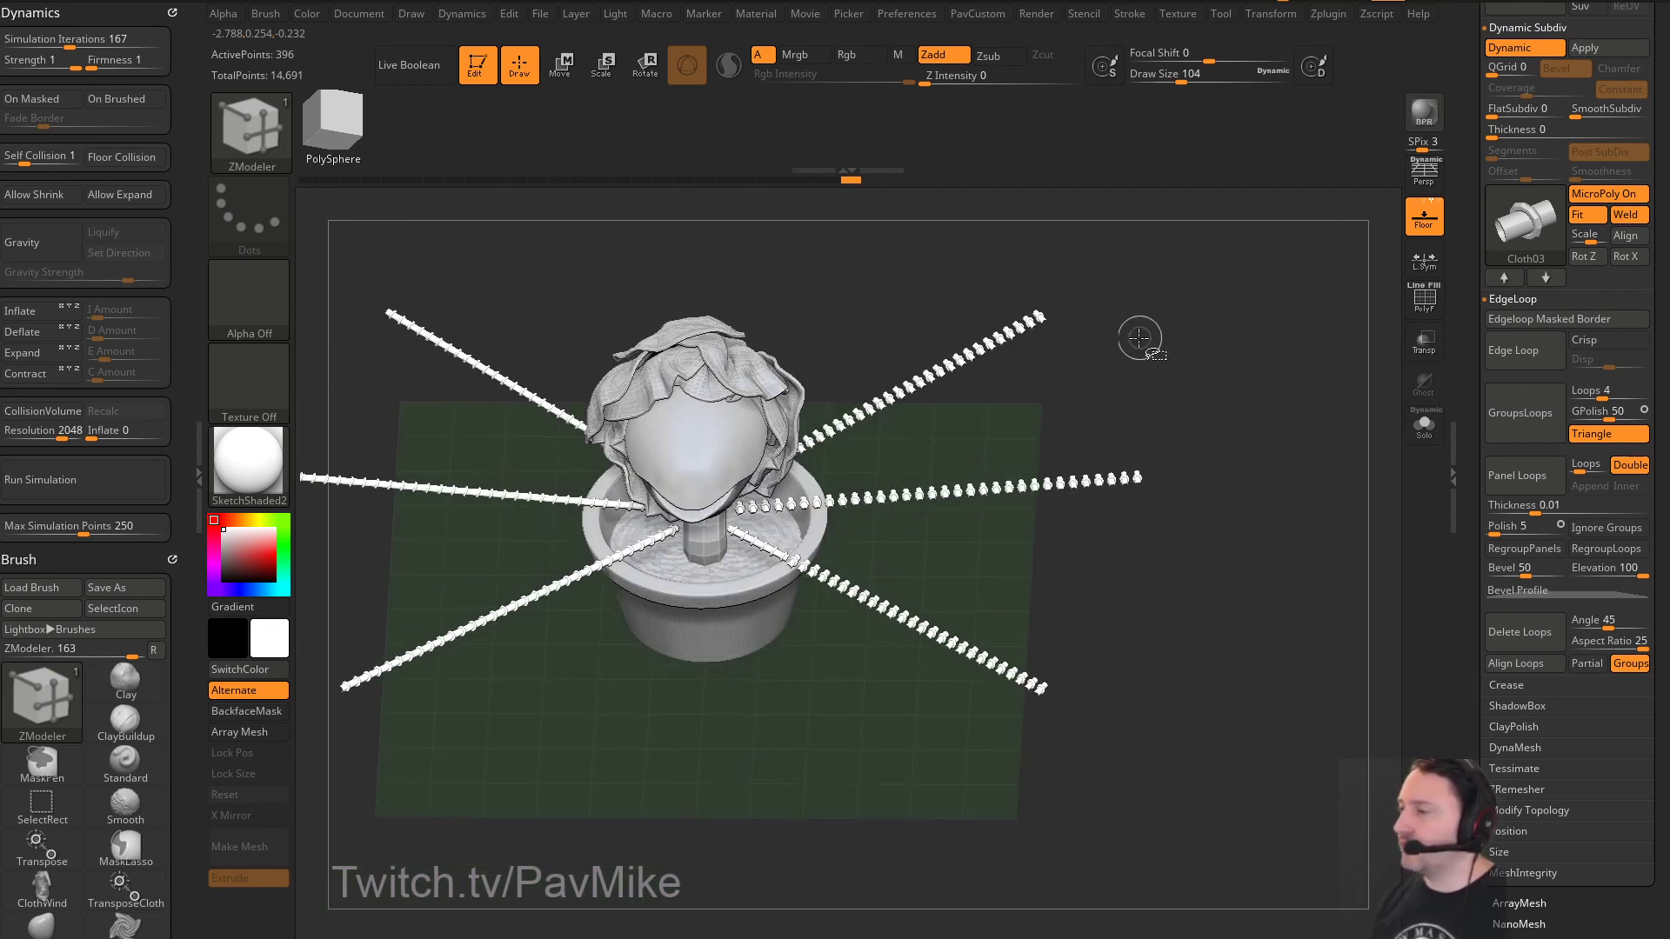
Isolate the left-side strips and delete the hidden right-side strips
left_click_drag(947, 803, 1223, 255, "ctrl+shift")
left_click(1235, 348, "ctrl+shift")
key("space")
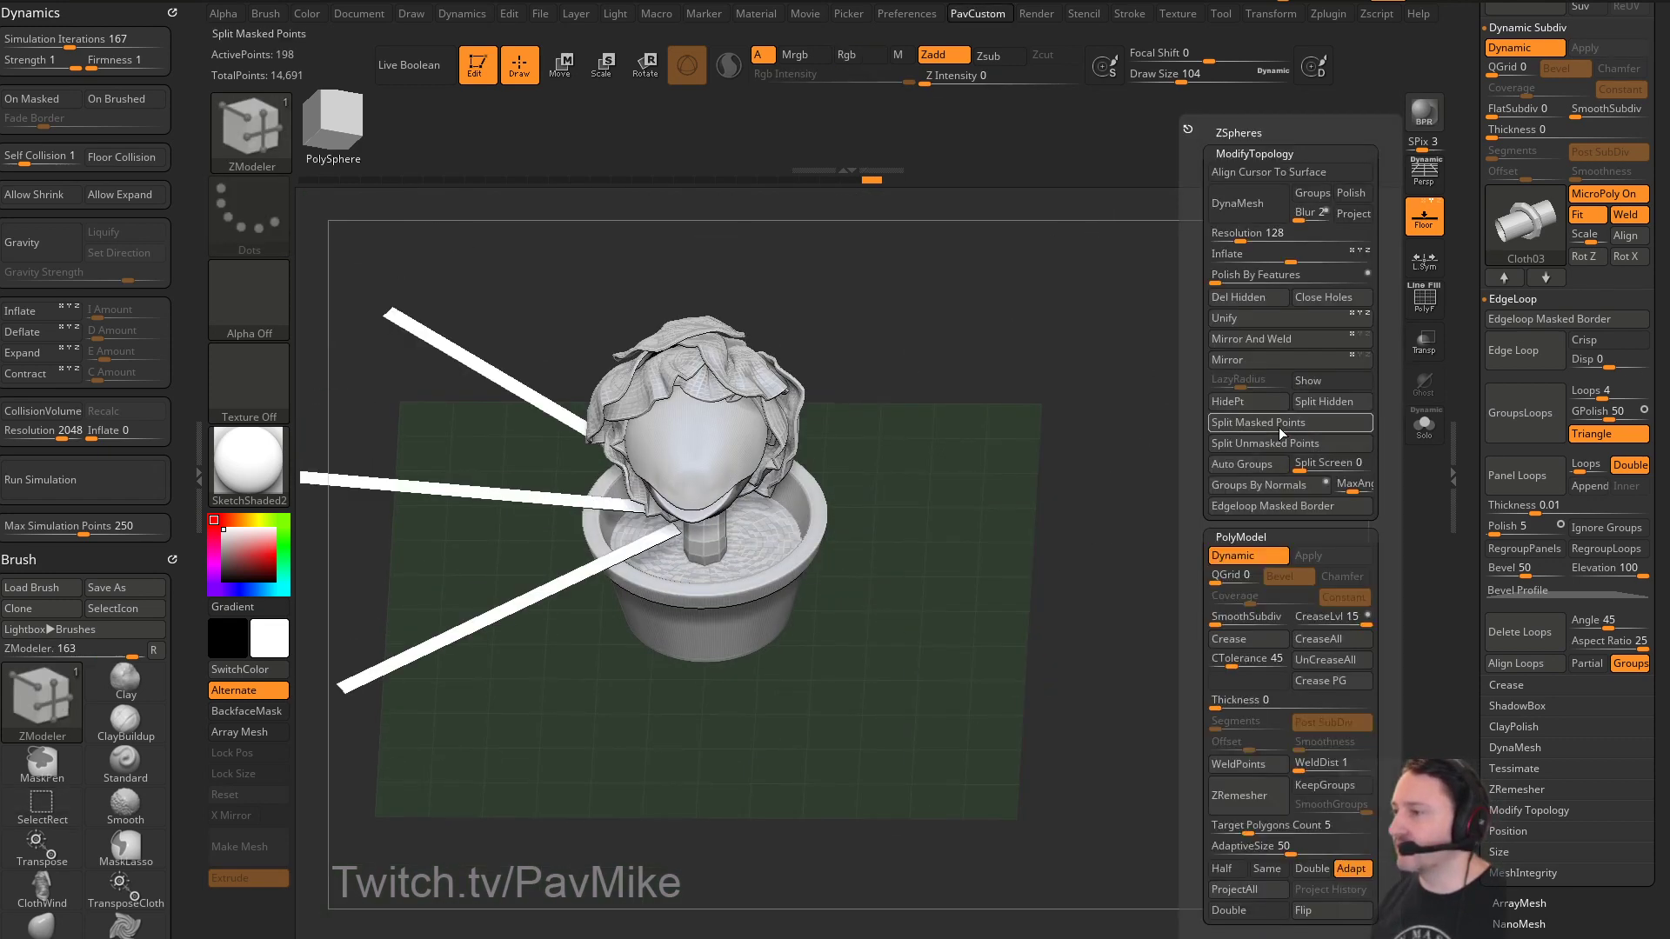
left_click(1255, 304)
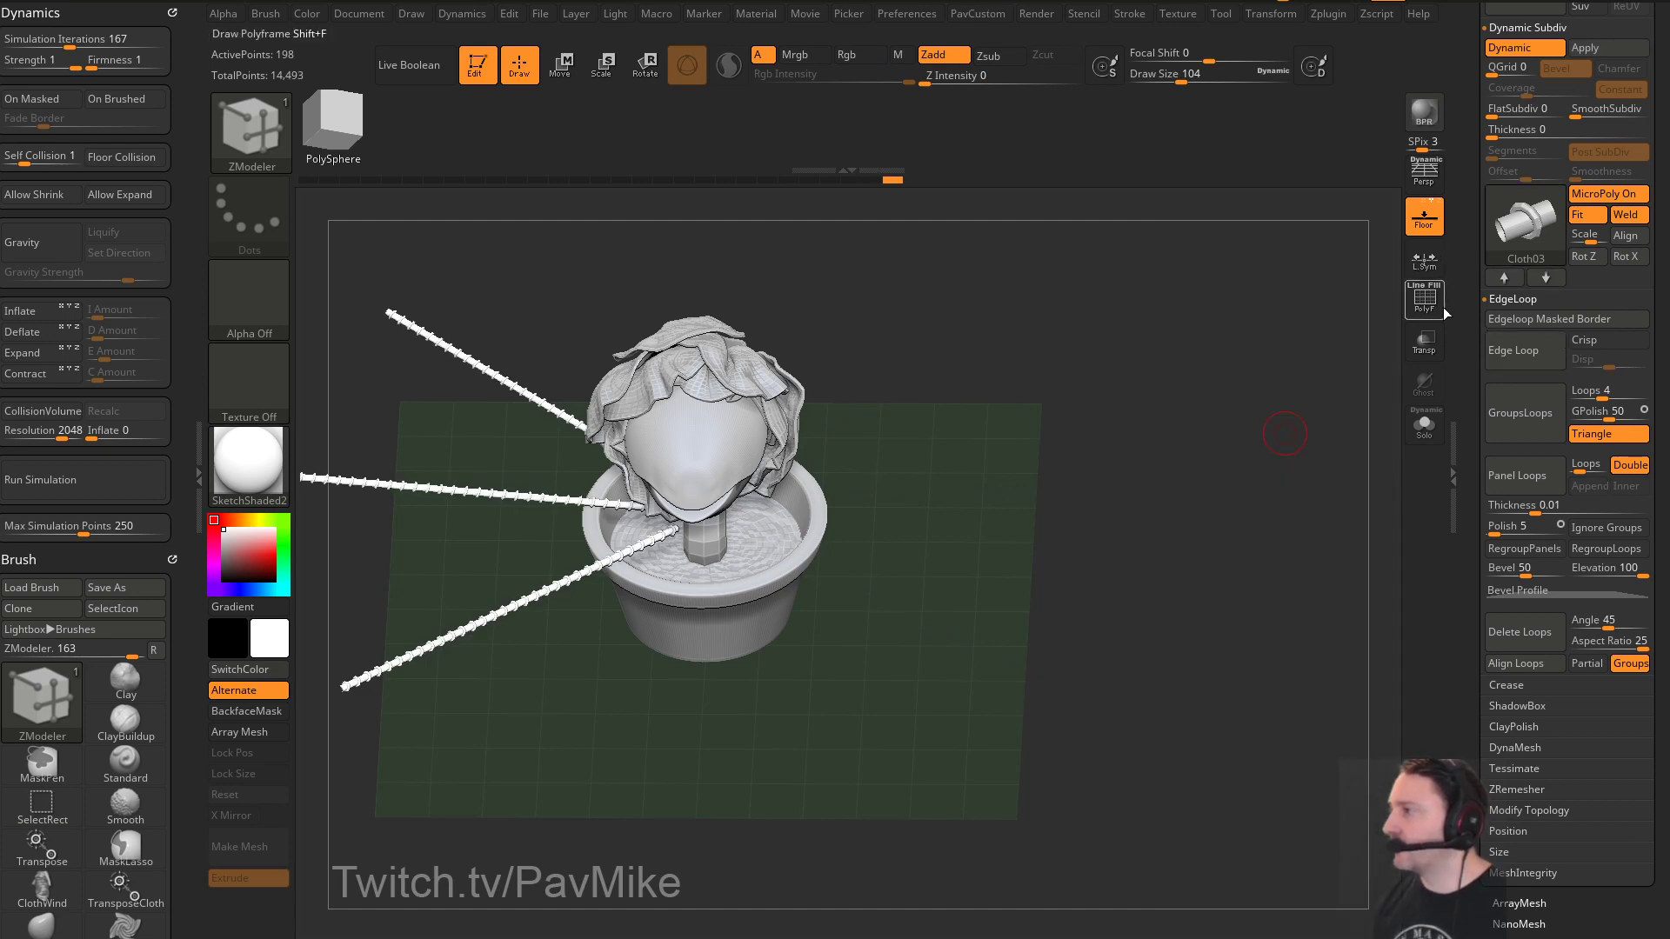
Hide the floor grid and set the draw size to 128
mouse_move(1162, 378)
left_mouse_down("alt")
mouse_move(1234, 369)
mouse_move(1238, 390)
left_mouse_up("alt")
left_click_drag(1325, 333, 650, 474)
key("shift+p")
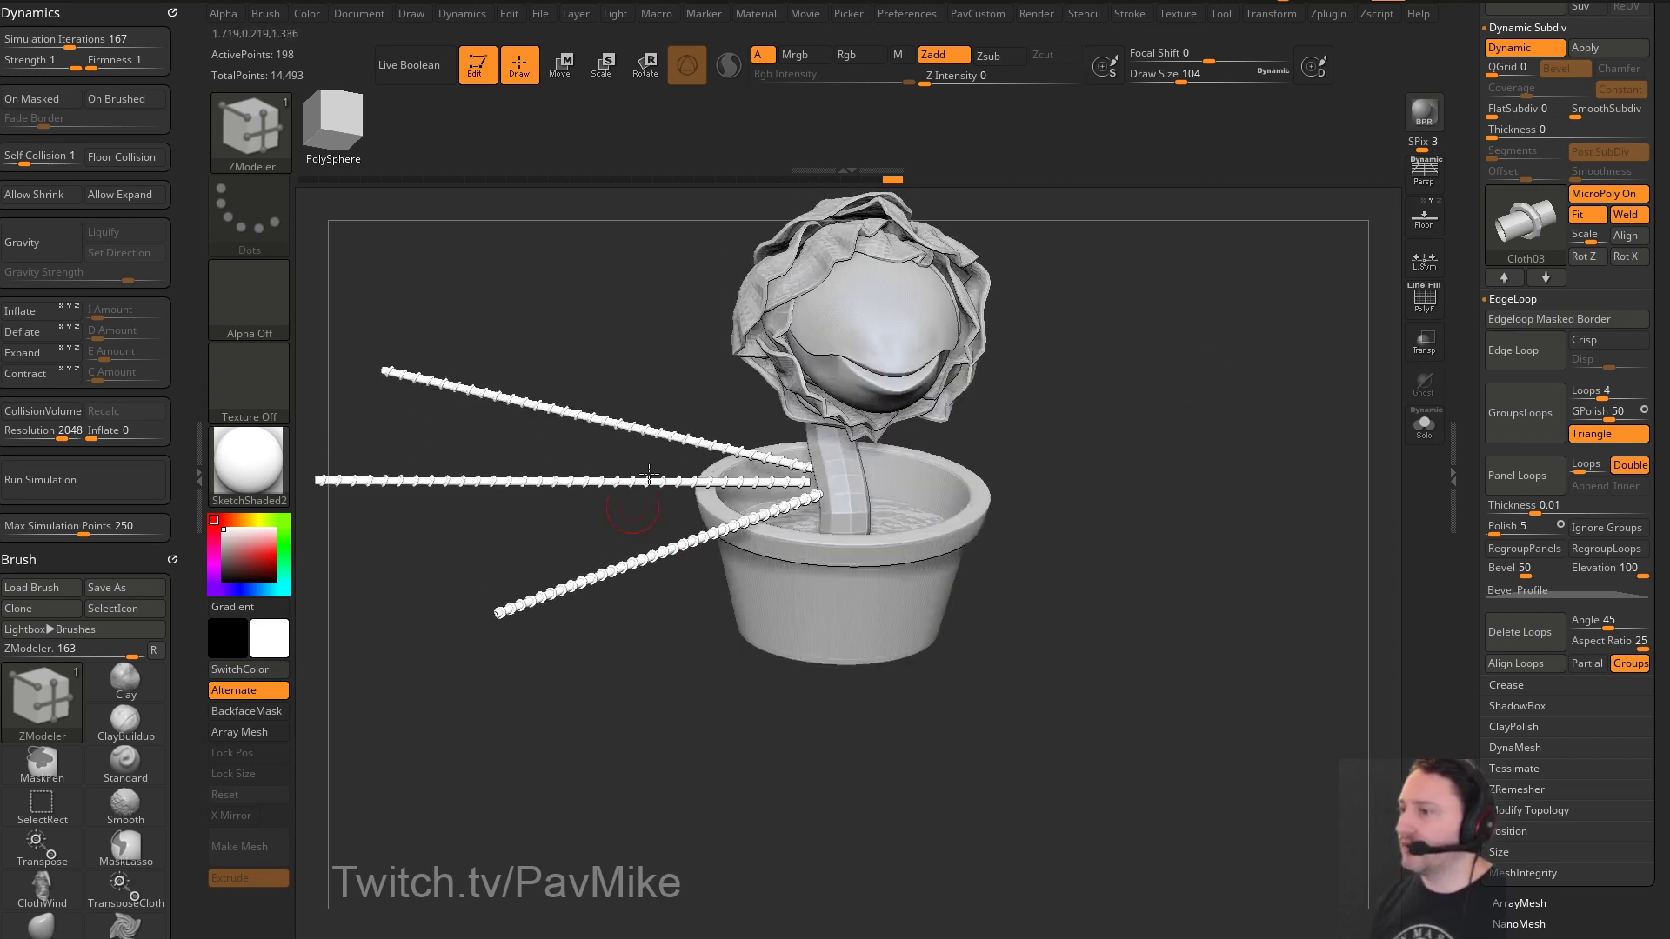
key("bracketright")
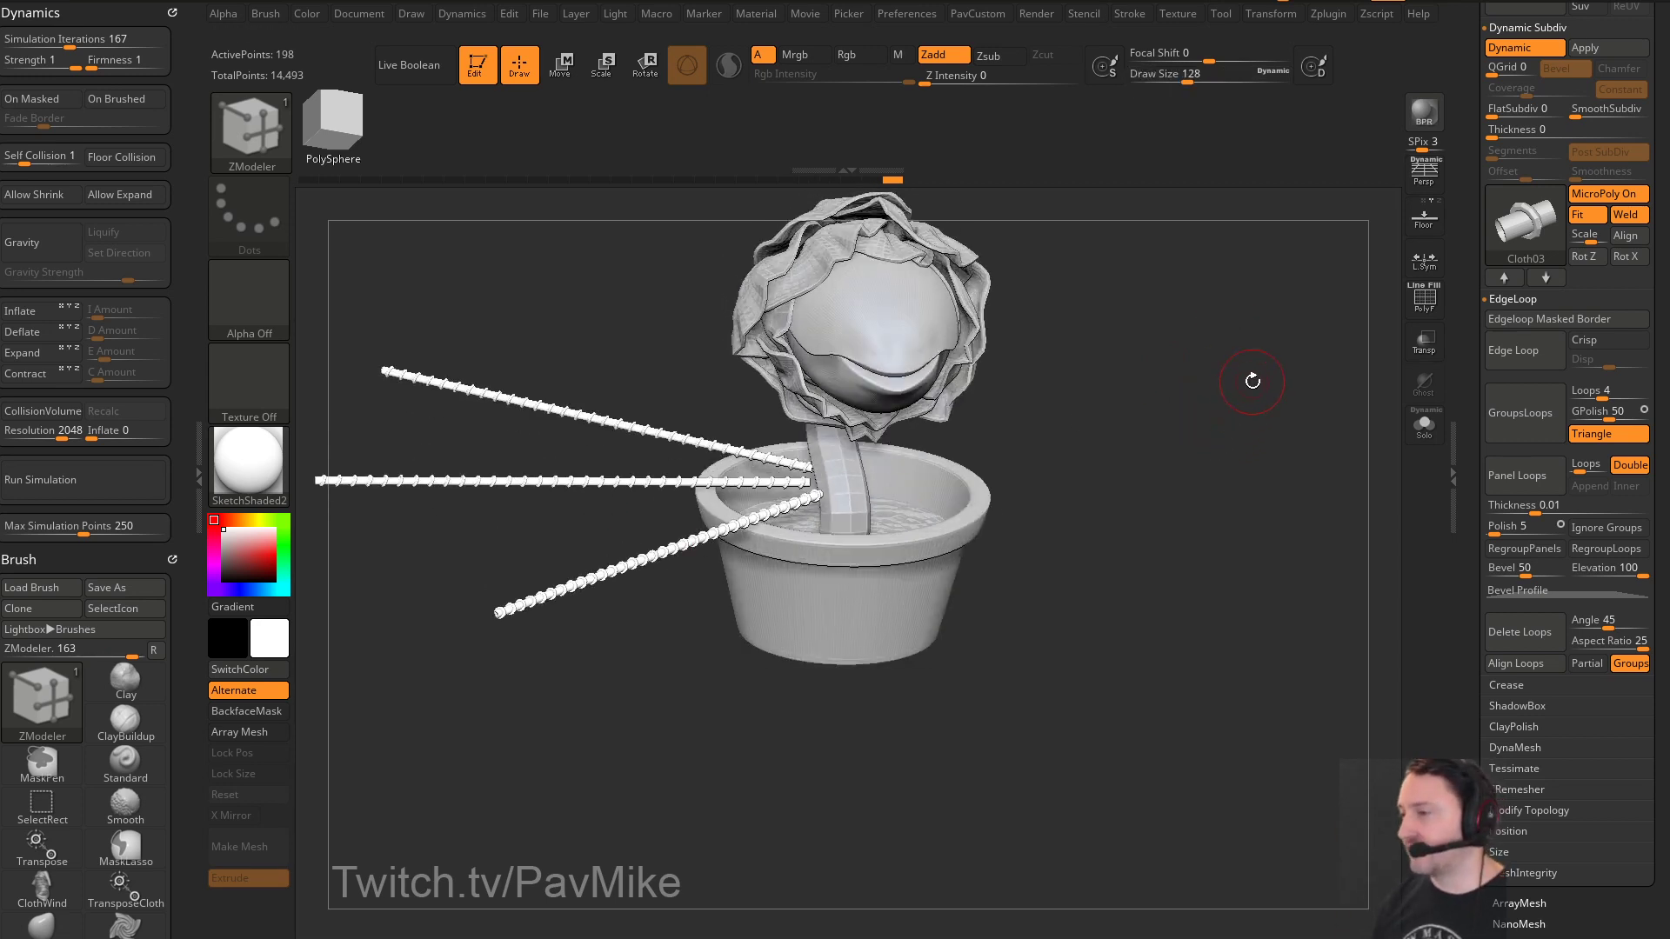
left_click_drag(1139, 453, 1159, 451)
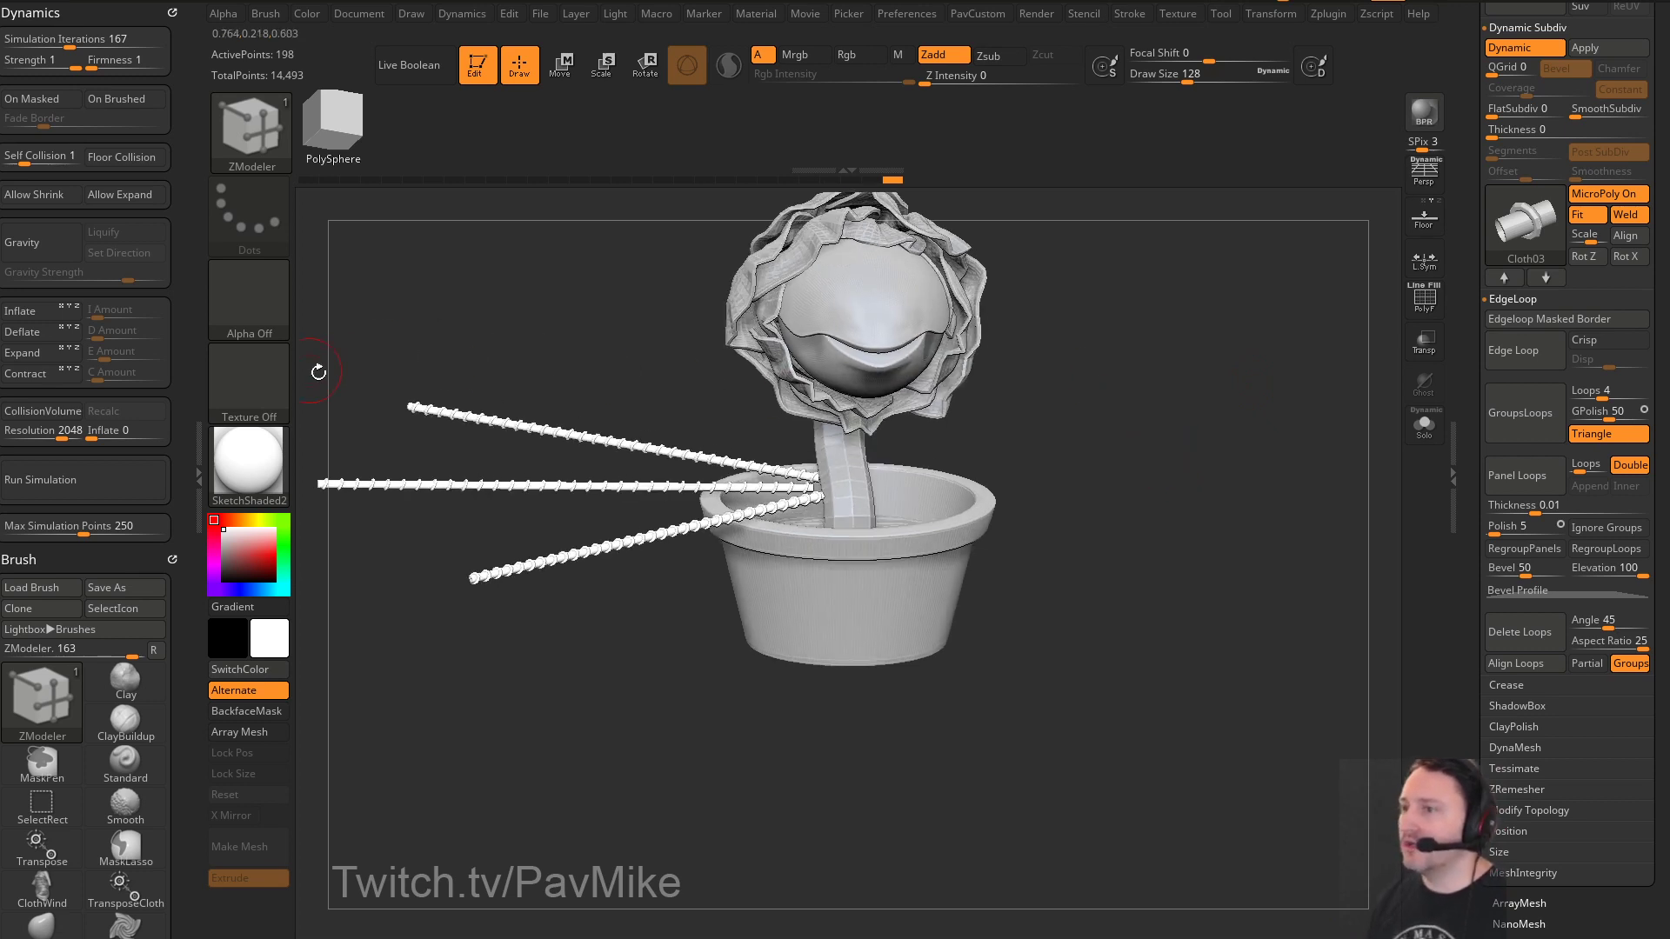
Enable Gravity and CollisionVolume, test the cloth simulation on the partly masked strips, and undo the result
key("w")
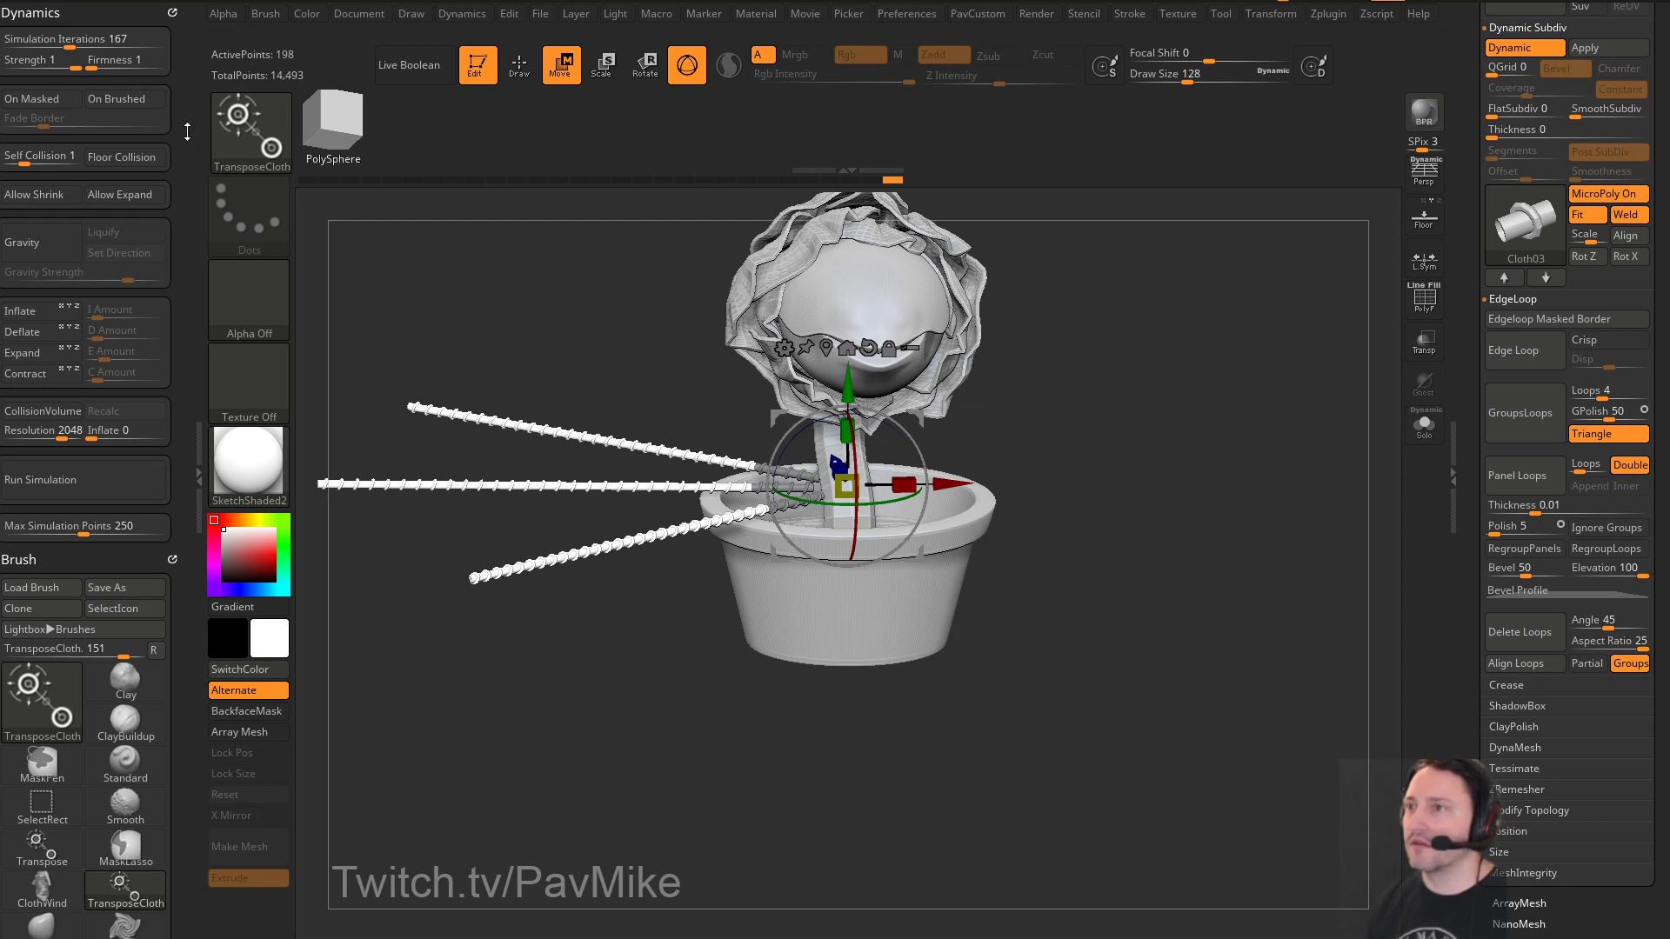
scroll(173, 255, "down", 2)
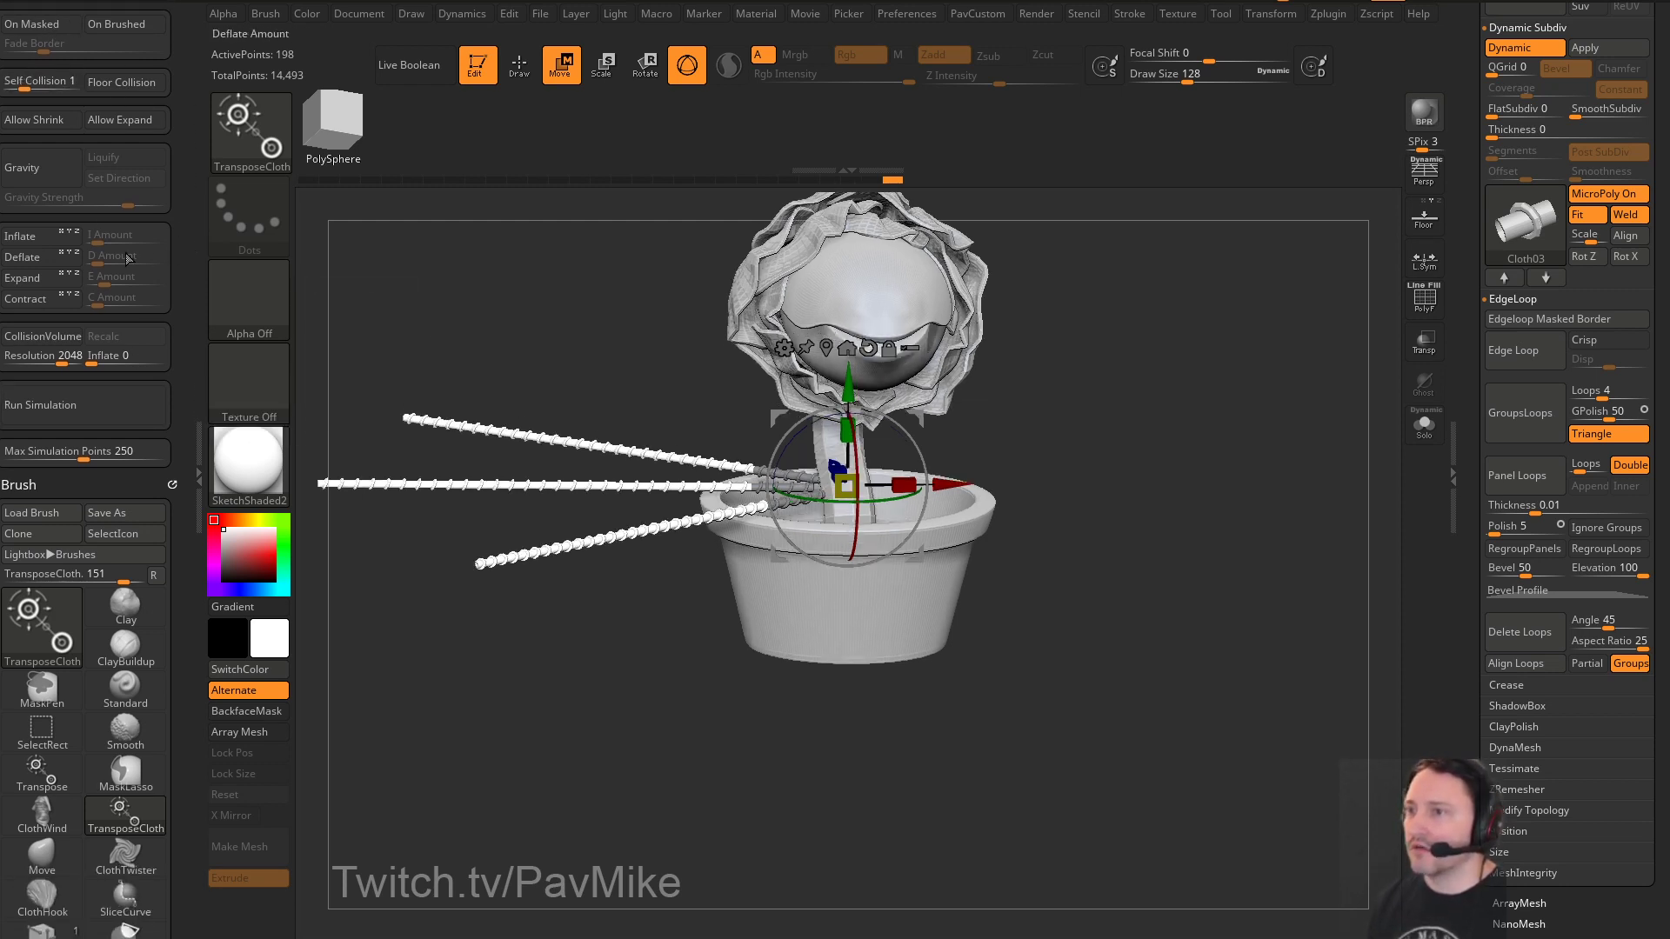
left_click(41, 167)
left_click_drag(383, 248, 426, 262, "shift")
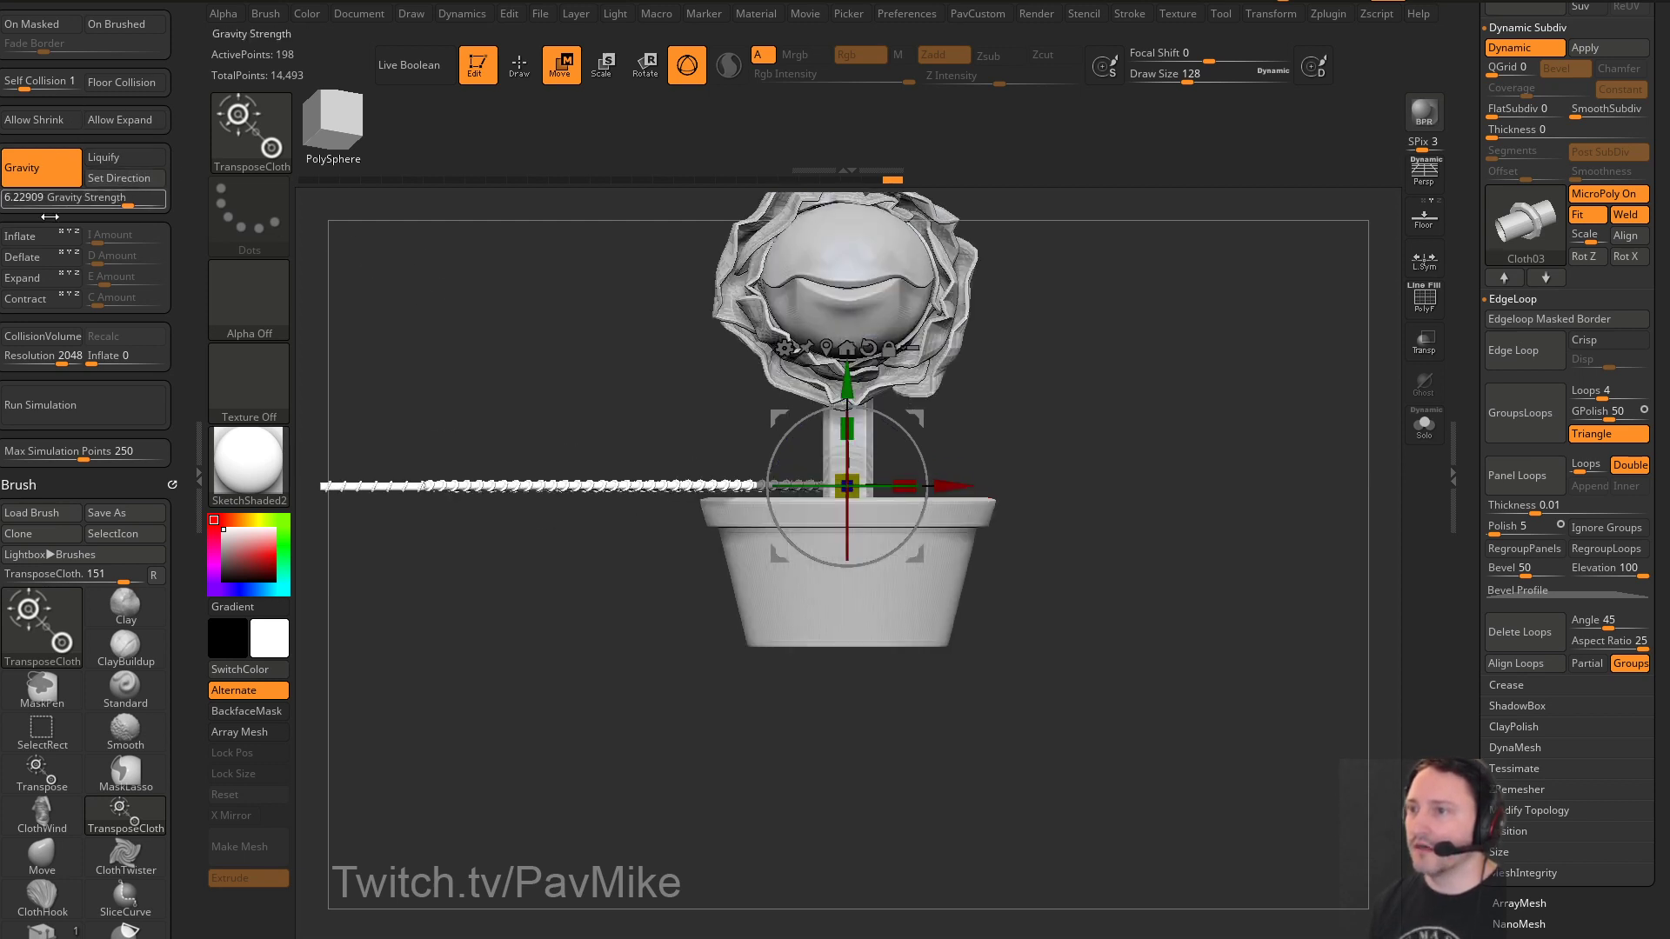
left_click(148, 403)
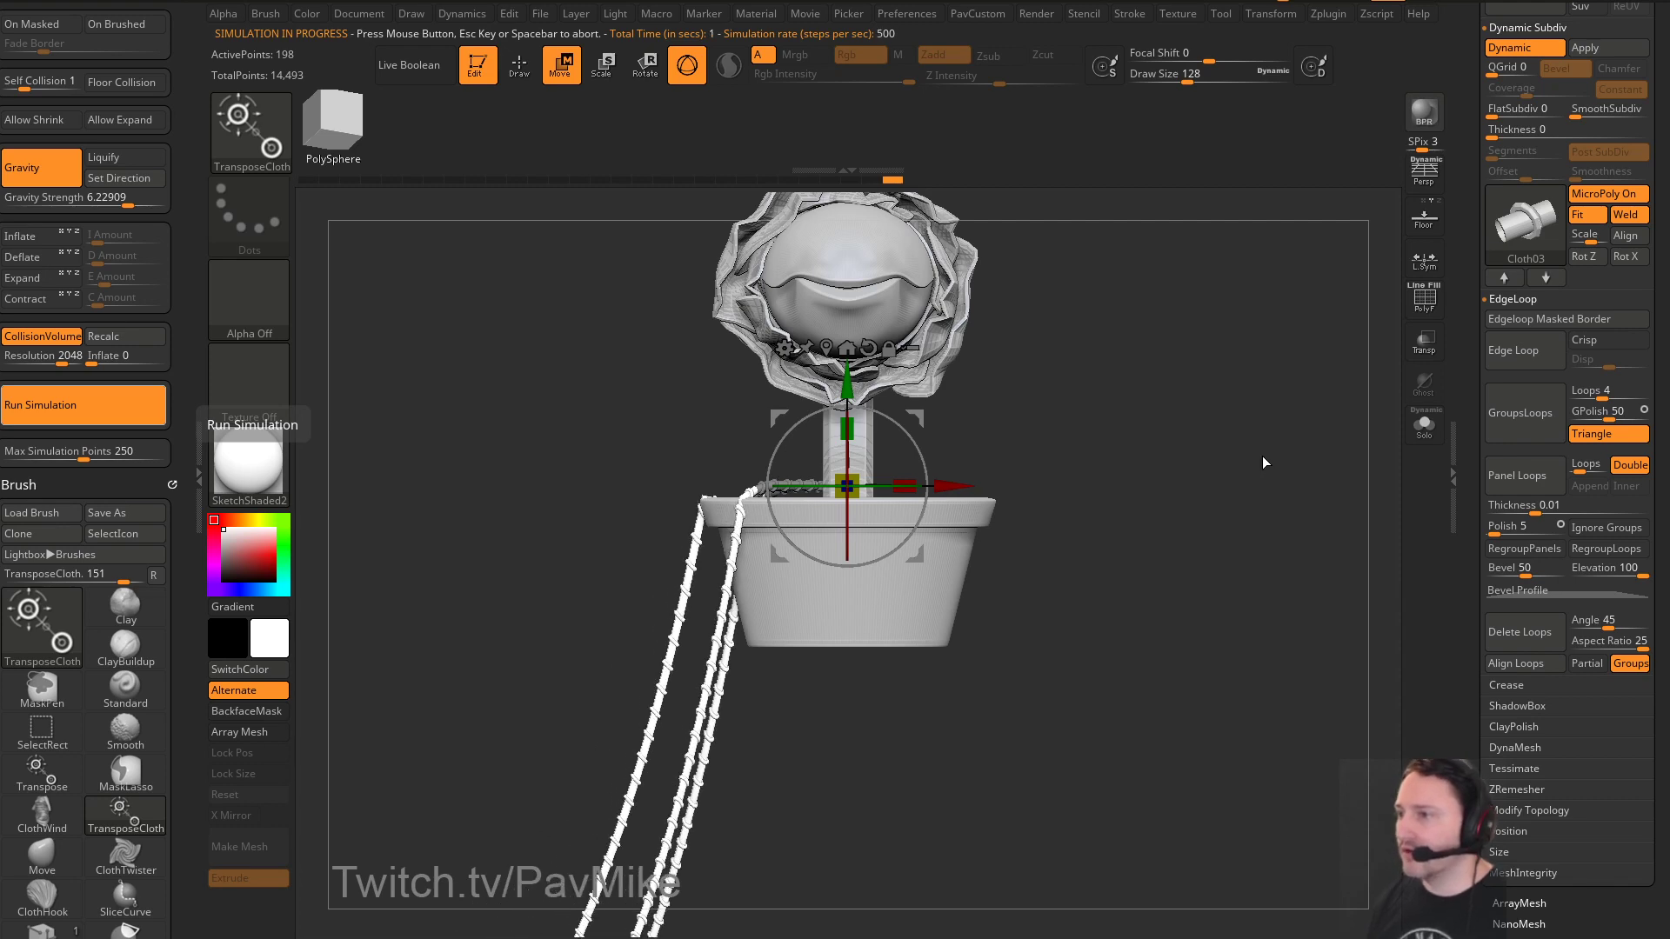
left_click(348, 281)
key("ctrl+z")
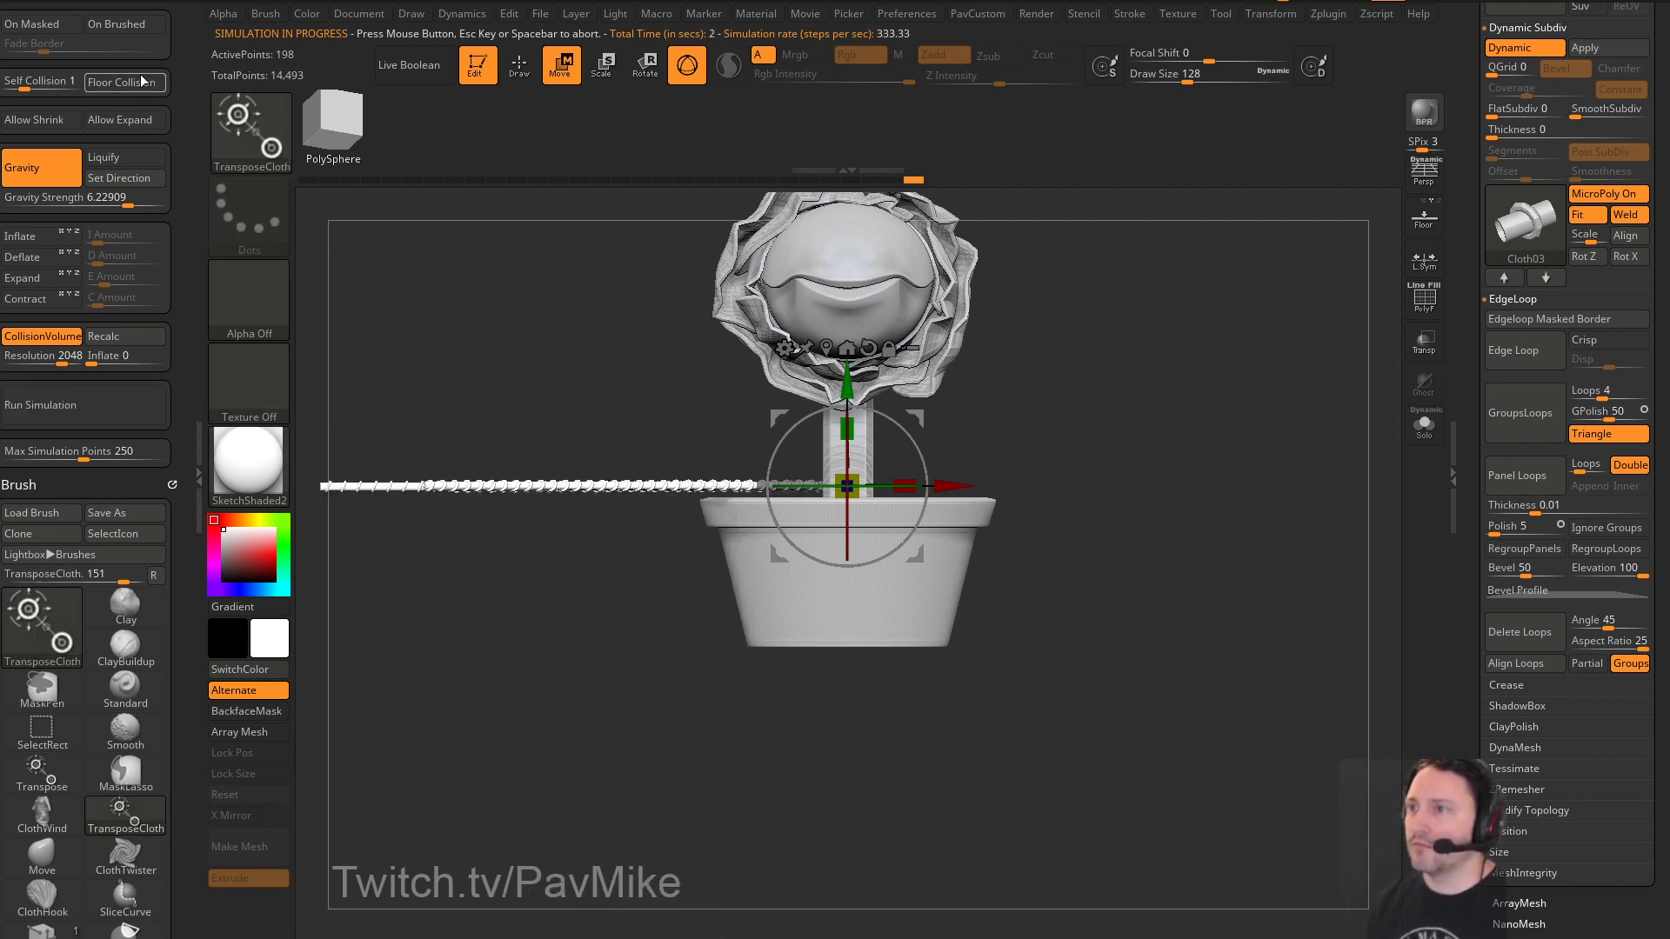
Enable Floor Collision, set the collision Inflate to 0.27777, and simulate the strips draping over the pot rim onto the floor
left_click(69, 396)
left_click_drag(1271, 409, 1209, 393)
key("ctrl+z")
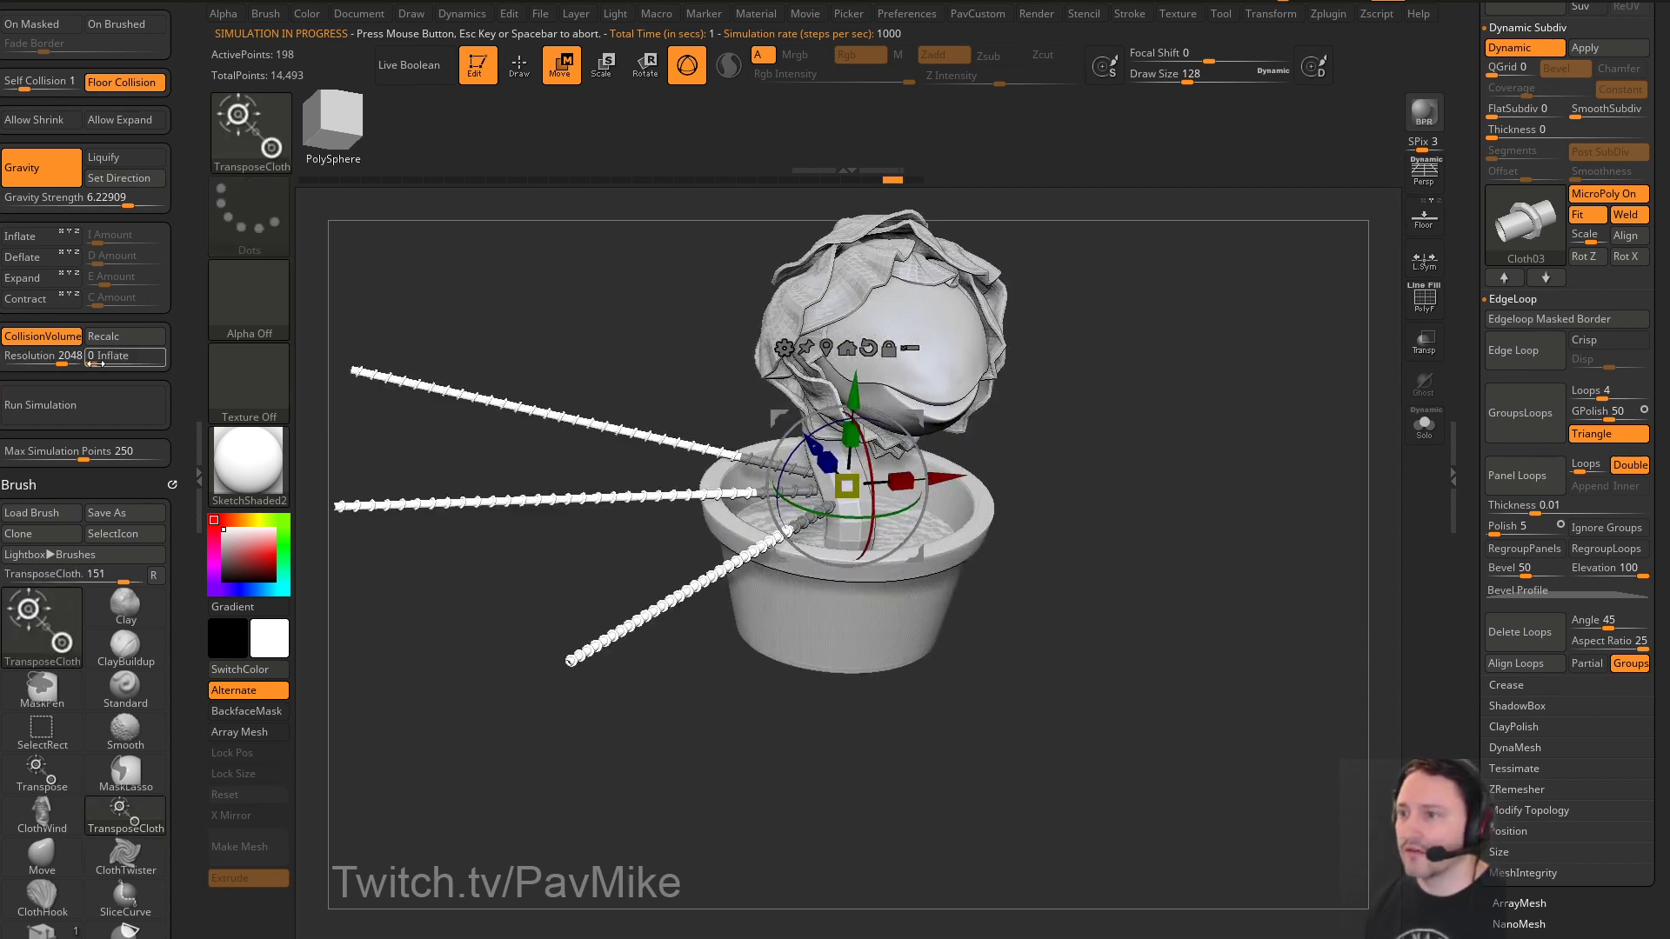
left_click(68, 404)
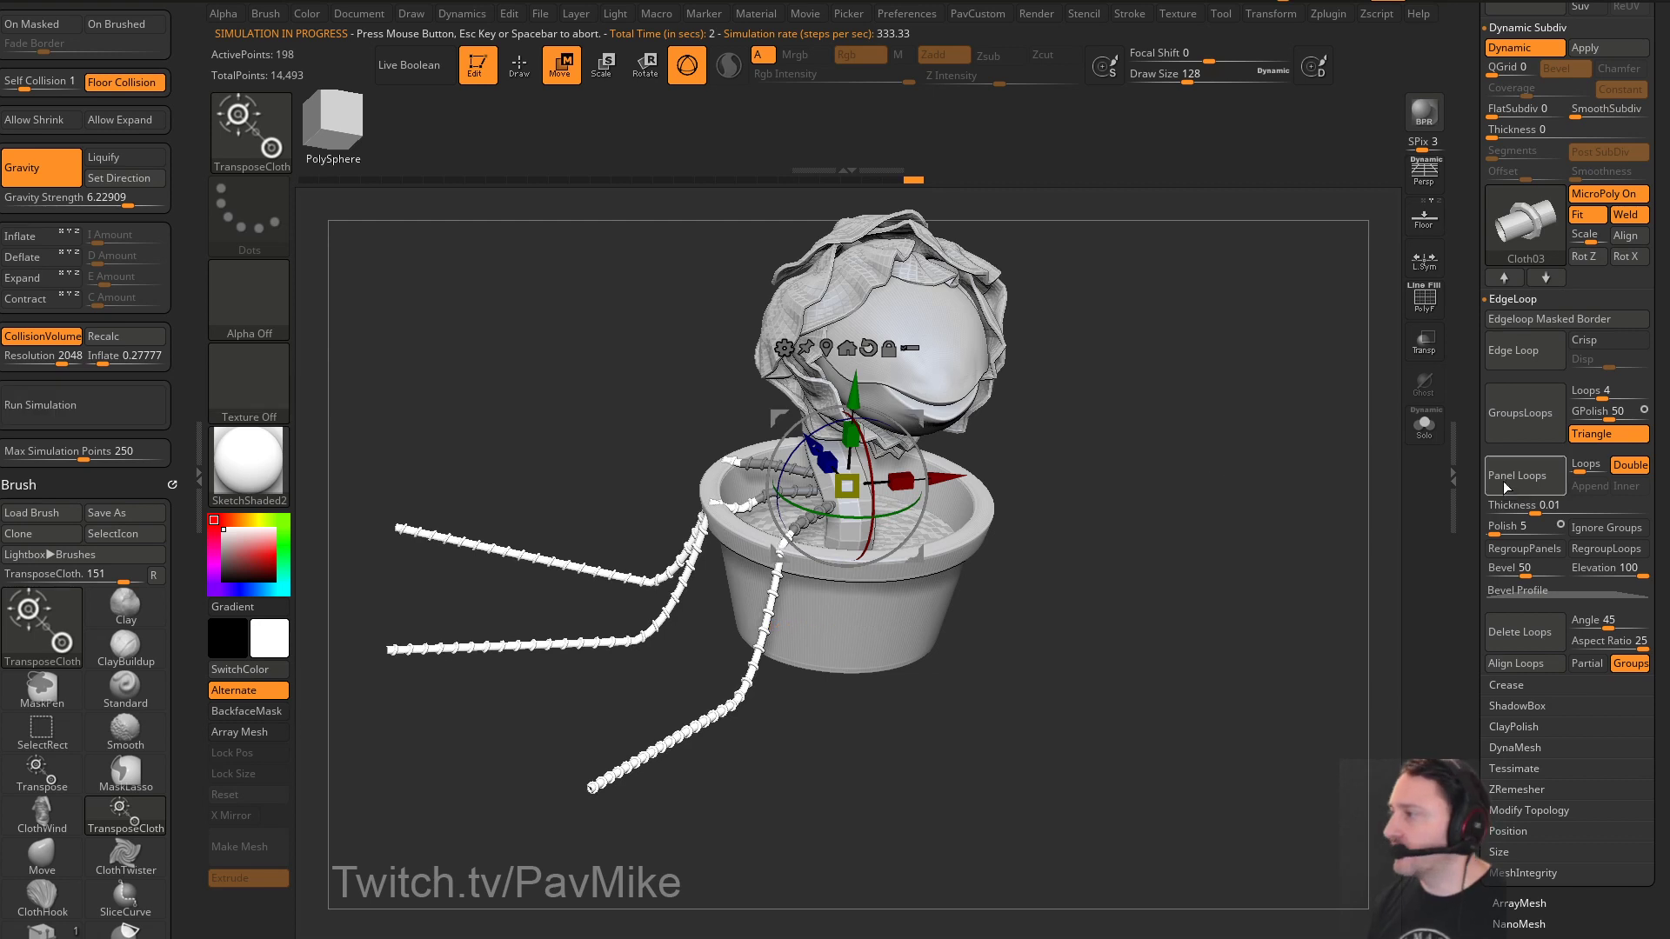
Set the Panel Loops thickness to 0.00248
scroll(1475, 480, "down", 1)
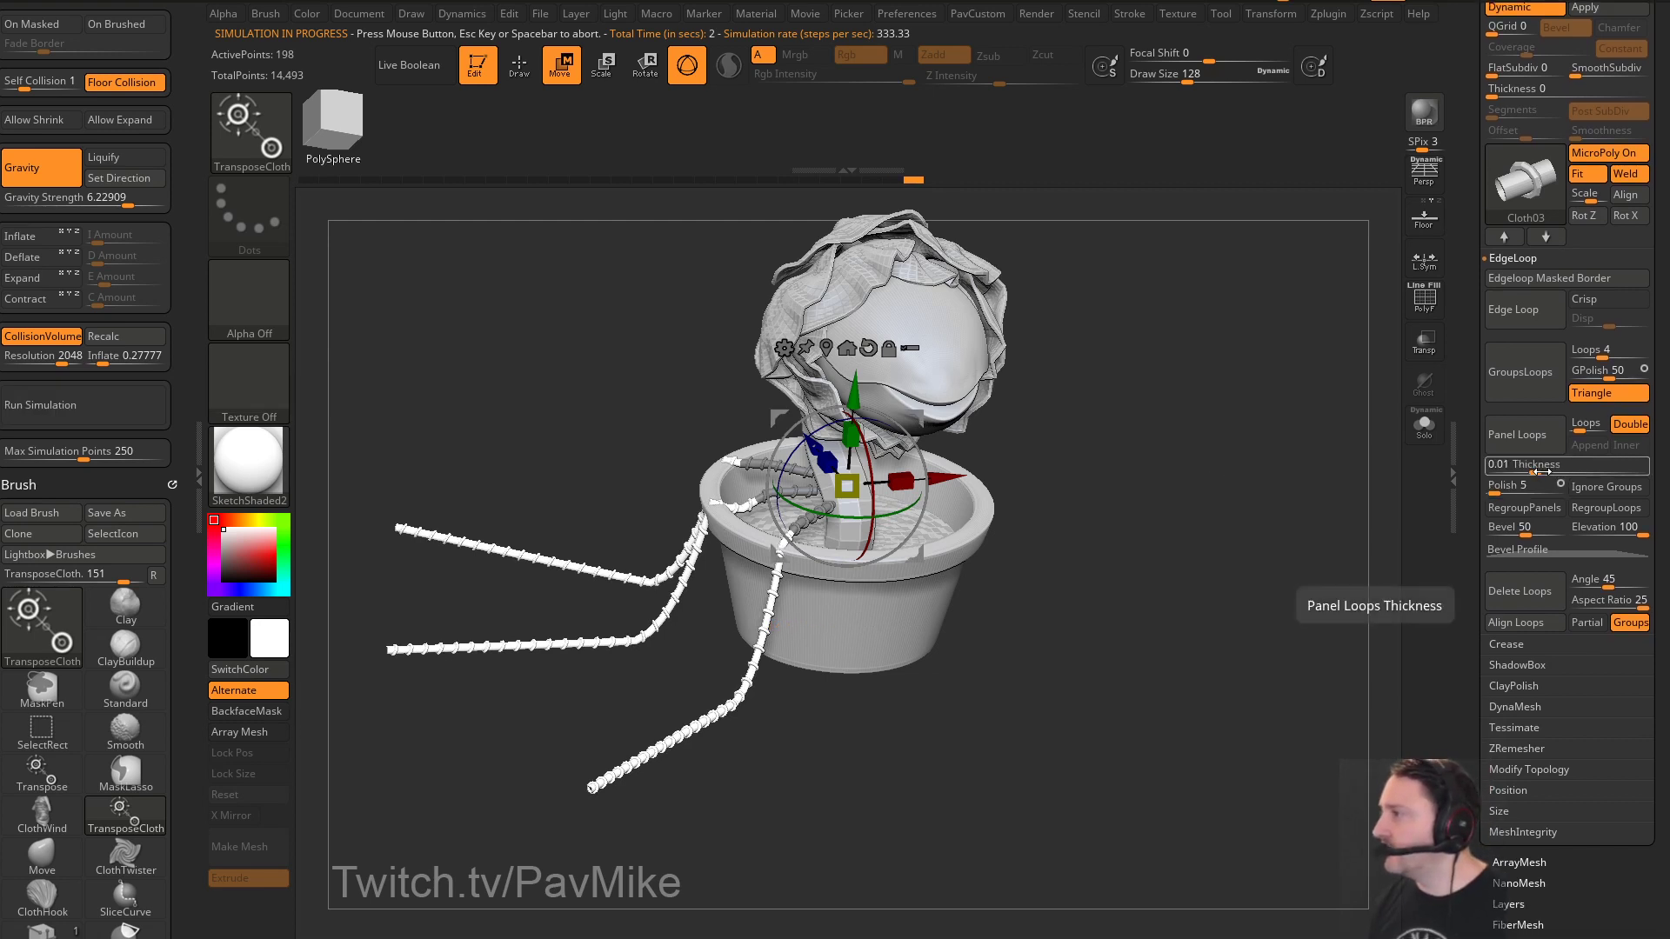
left_click_drag(1534, 471, 1494, 468)
scroll(1470, 541, "up", 4)
scroll(1470, 541, "up", 5)
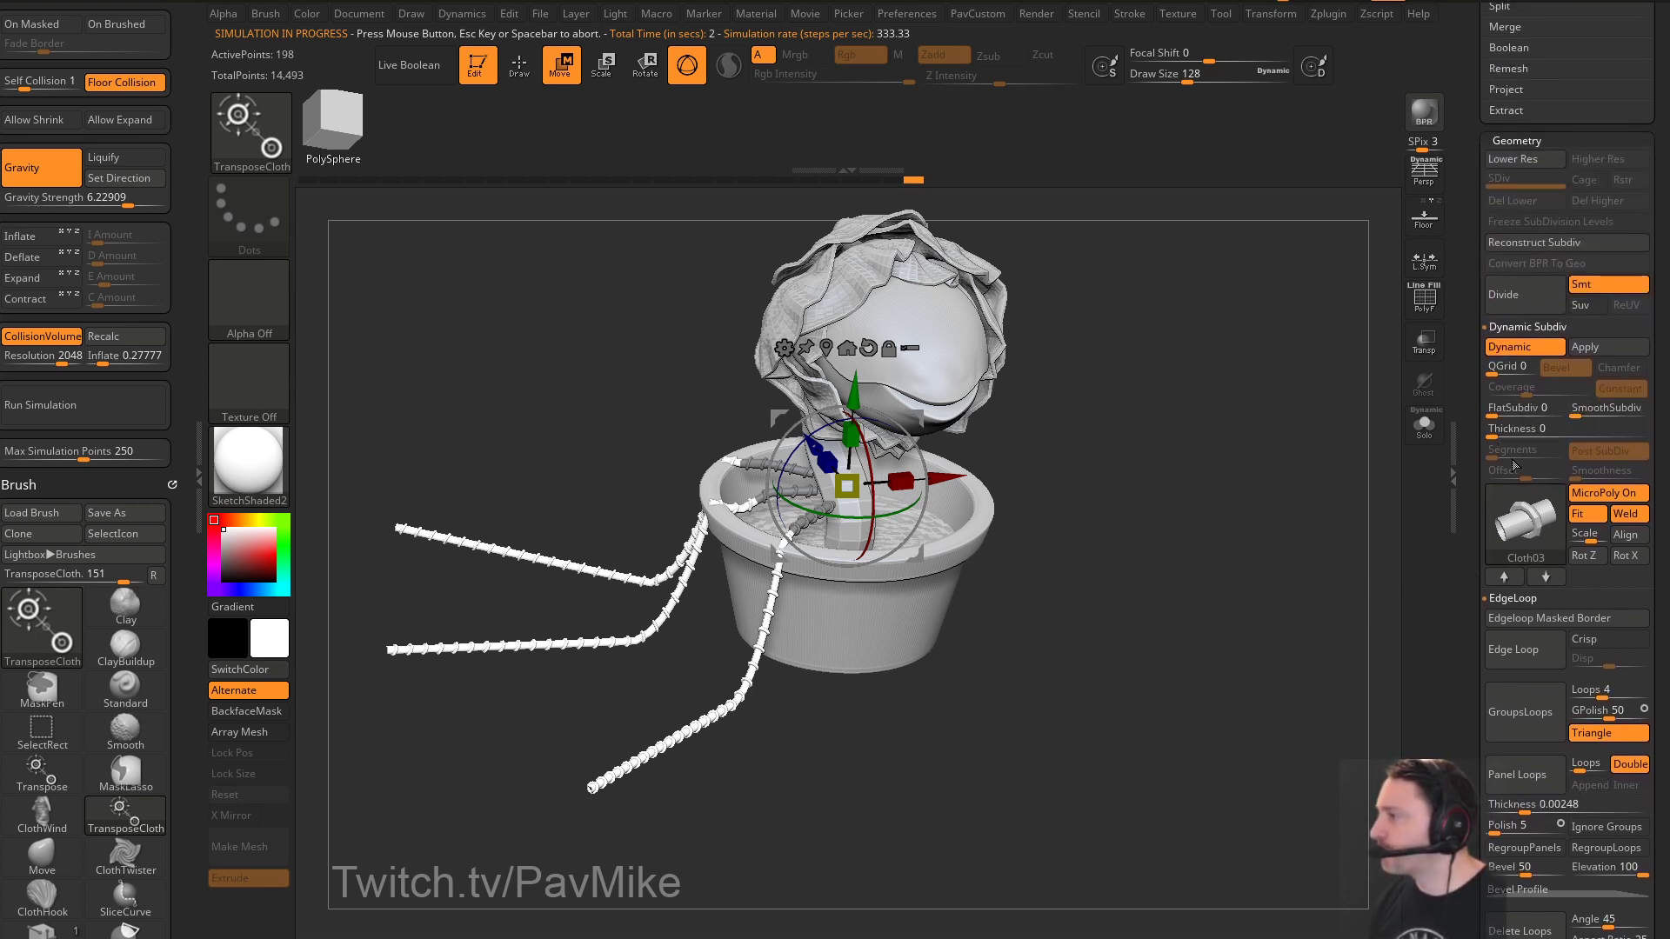
Switch to the ZModeler brush, invert the strips' mask, and simulate only their inner ends inside the pot
mouse_move(1296, 506)
left_mouse_down()
mouse_move(1256, 421)
mouse_move(1197, 362)
left_mouse_up()
key("q")
key("b")
key("z")
key("m")
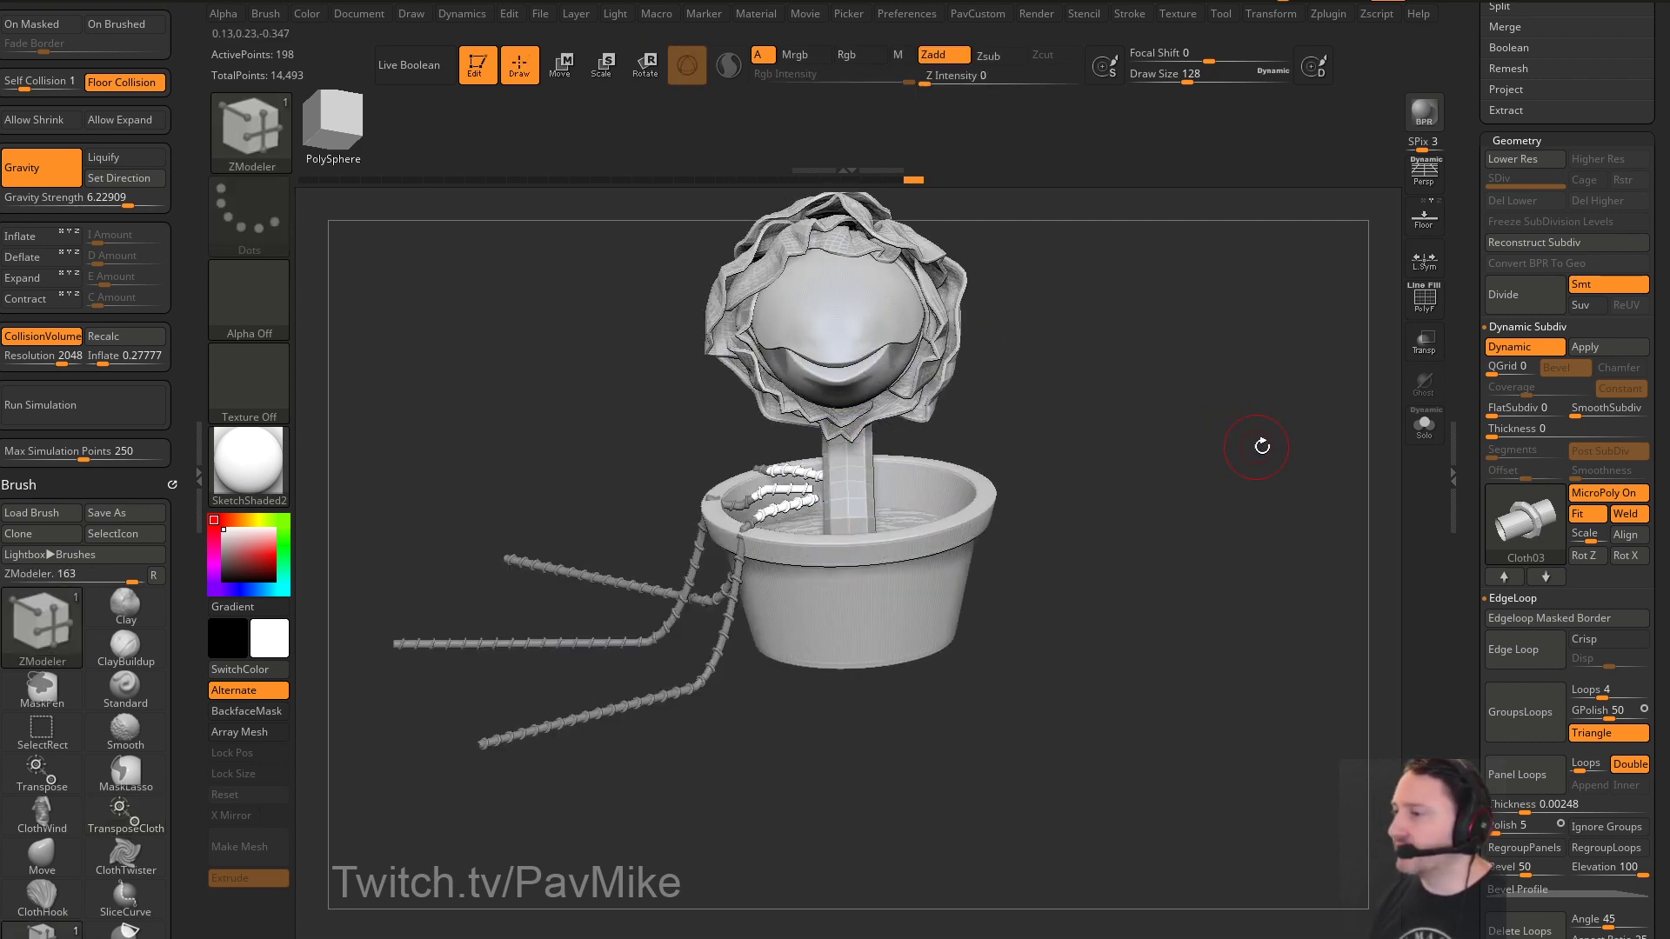
left_click(73, 405)
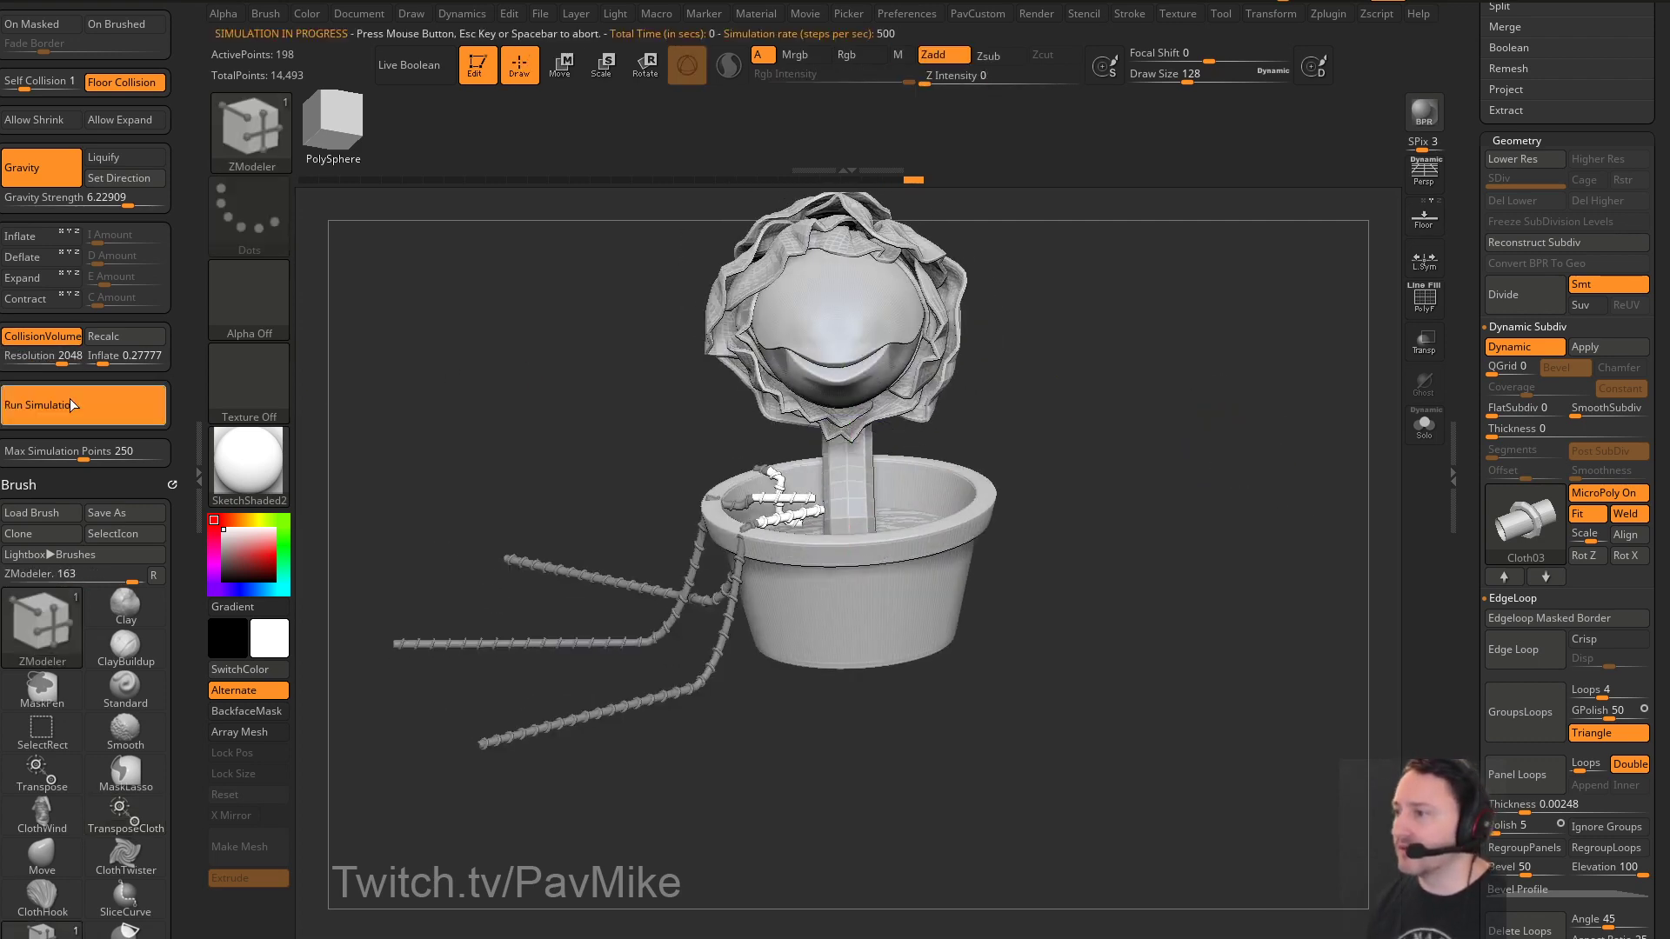
left_click_drag(1174, 415, 1245, 442)
left_click_drag(1470, 386, 1470, 472)
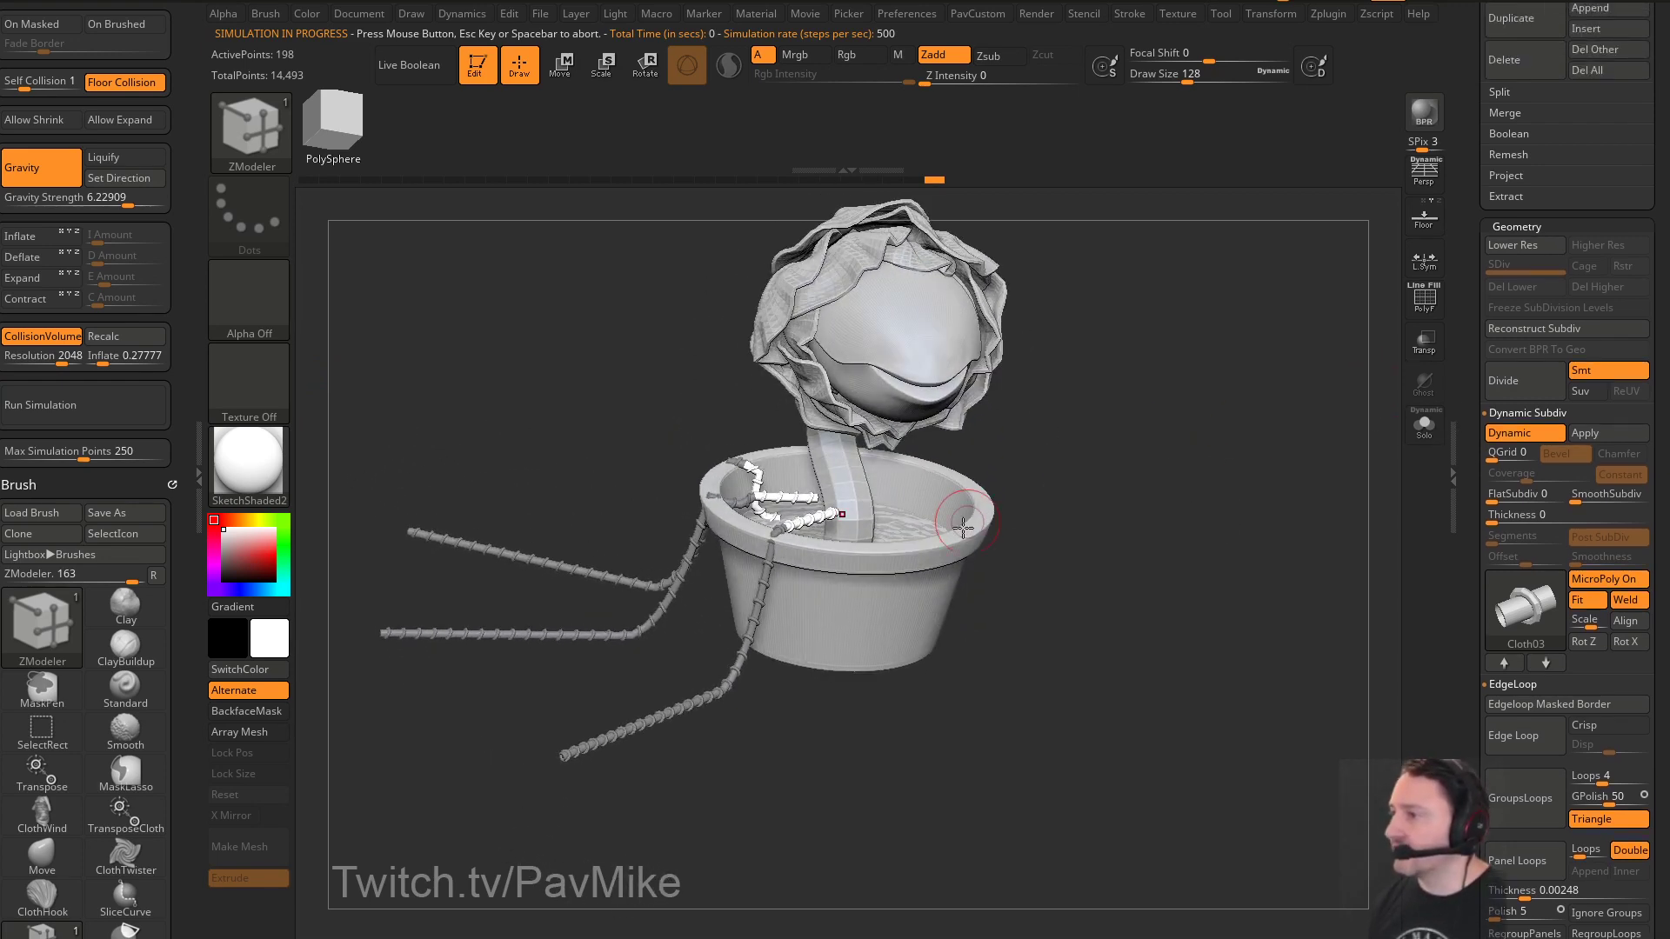
Hide the plant's head and stem, leaving only the pot, its soil and the strips visible
left_click(971, 528, "alt")
scroll(1619, 497, "up", 8)
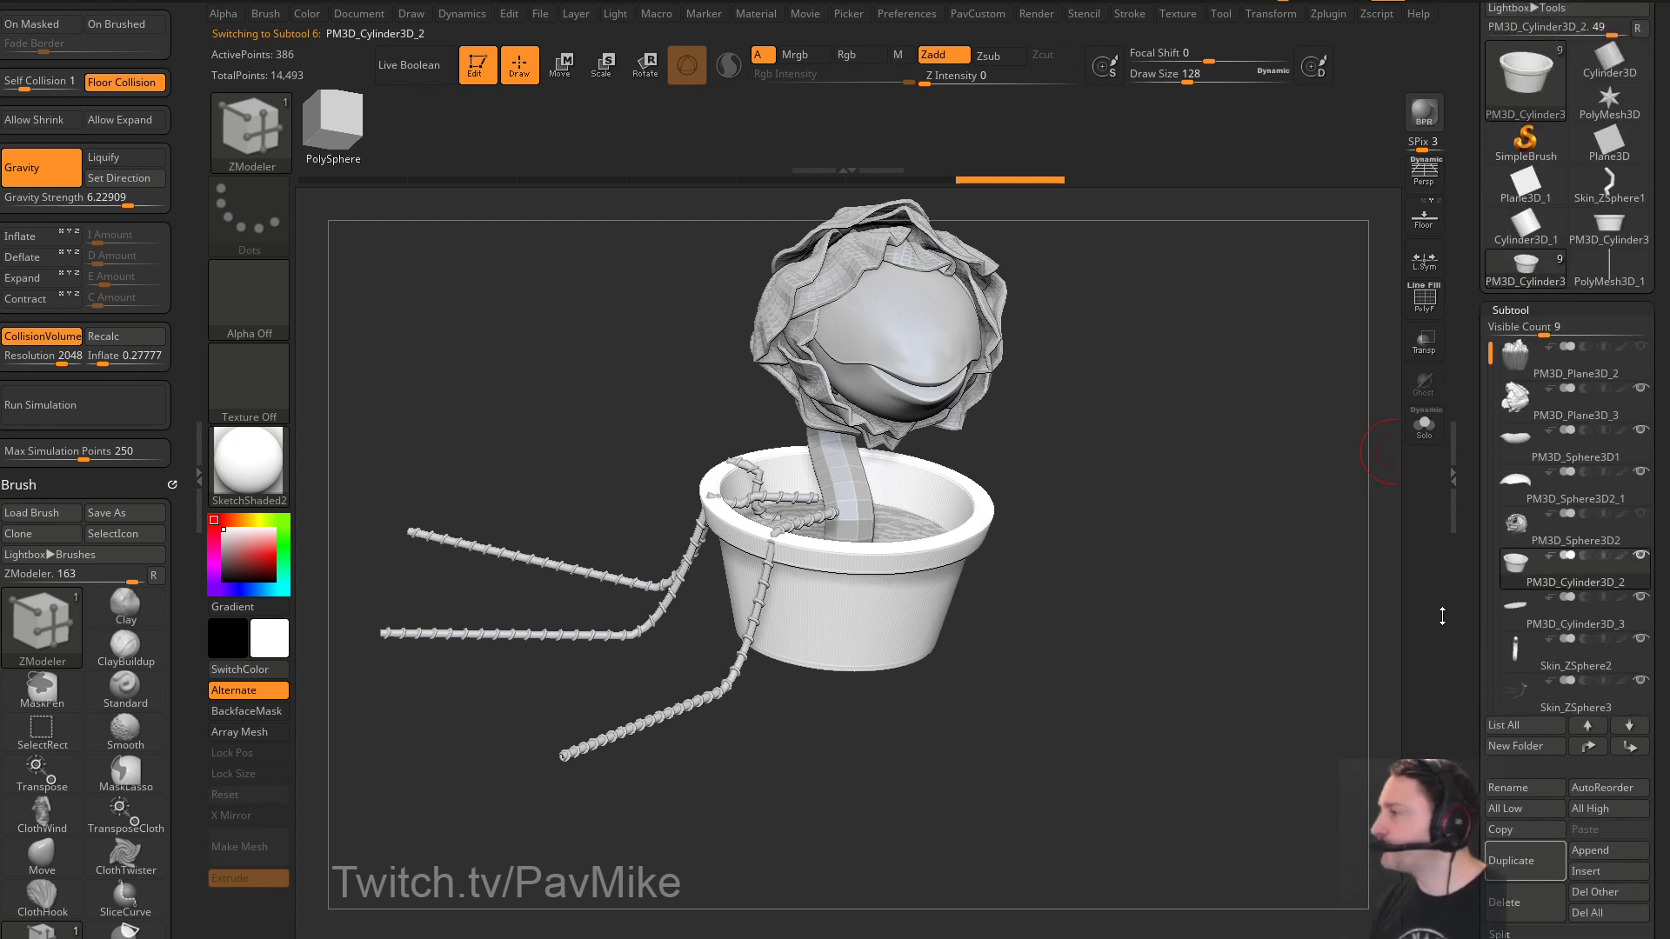
left_click(1641, 395, "shift")
left_click(1641, 437)
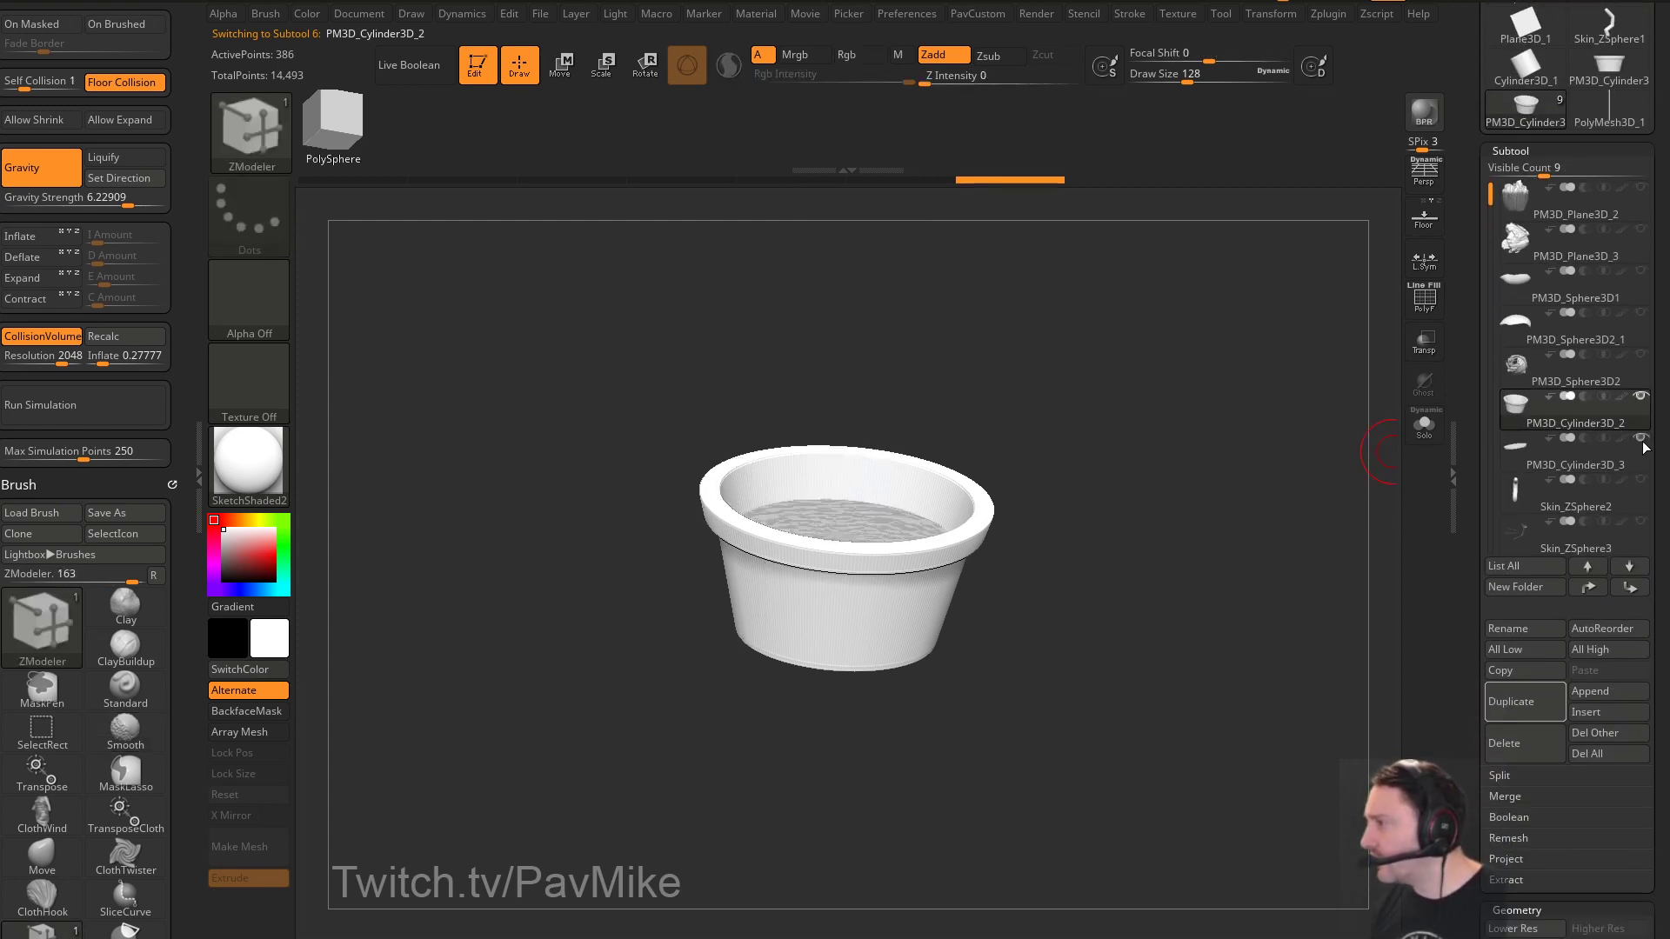
mouse_move(1596, 491)
left_click_drag(1488, 193, 1479, 243)
left_click(1639, 440)
left_click_drag(1241, 480, 1125, 421)
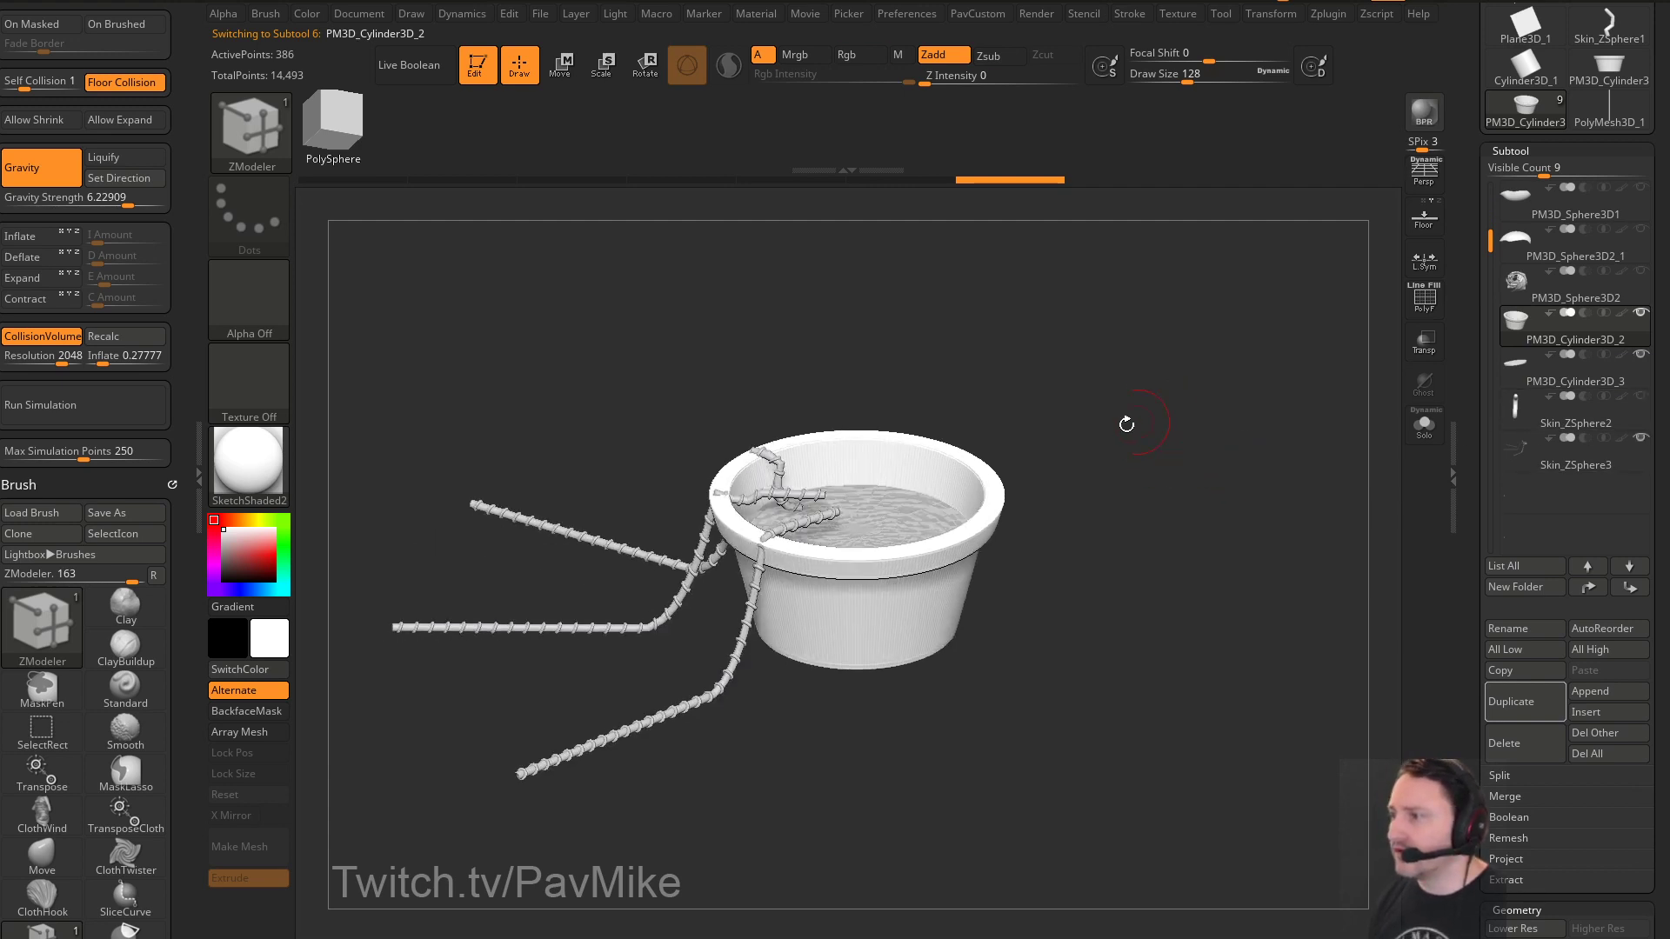
Select the strips with the Standard brush, undo their simulations back to the straight layout, and clear the mask
key("b")
key("s")
key("t")
key("s")
left_click(817, 514)
left_click(818, 467, "alt")
left_click(1112, 445, "ctrl")
key("ctrl+z")
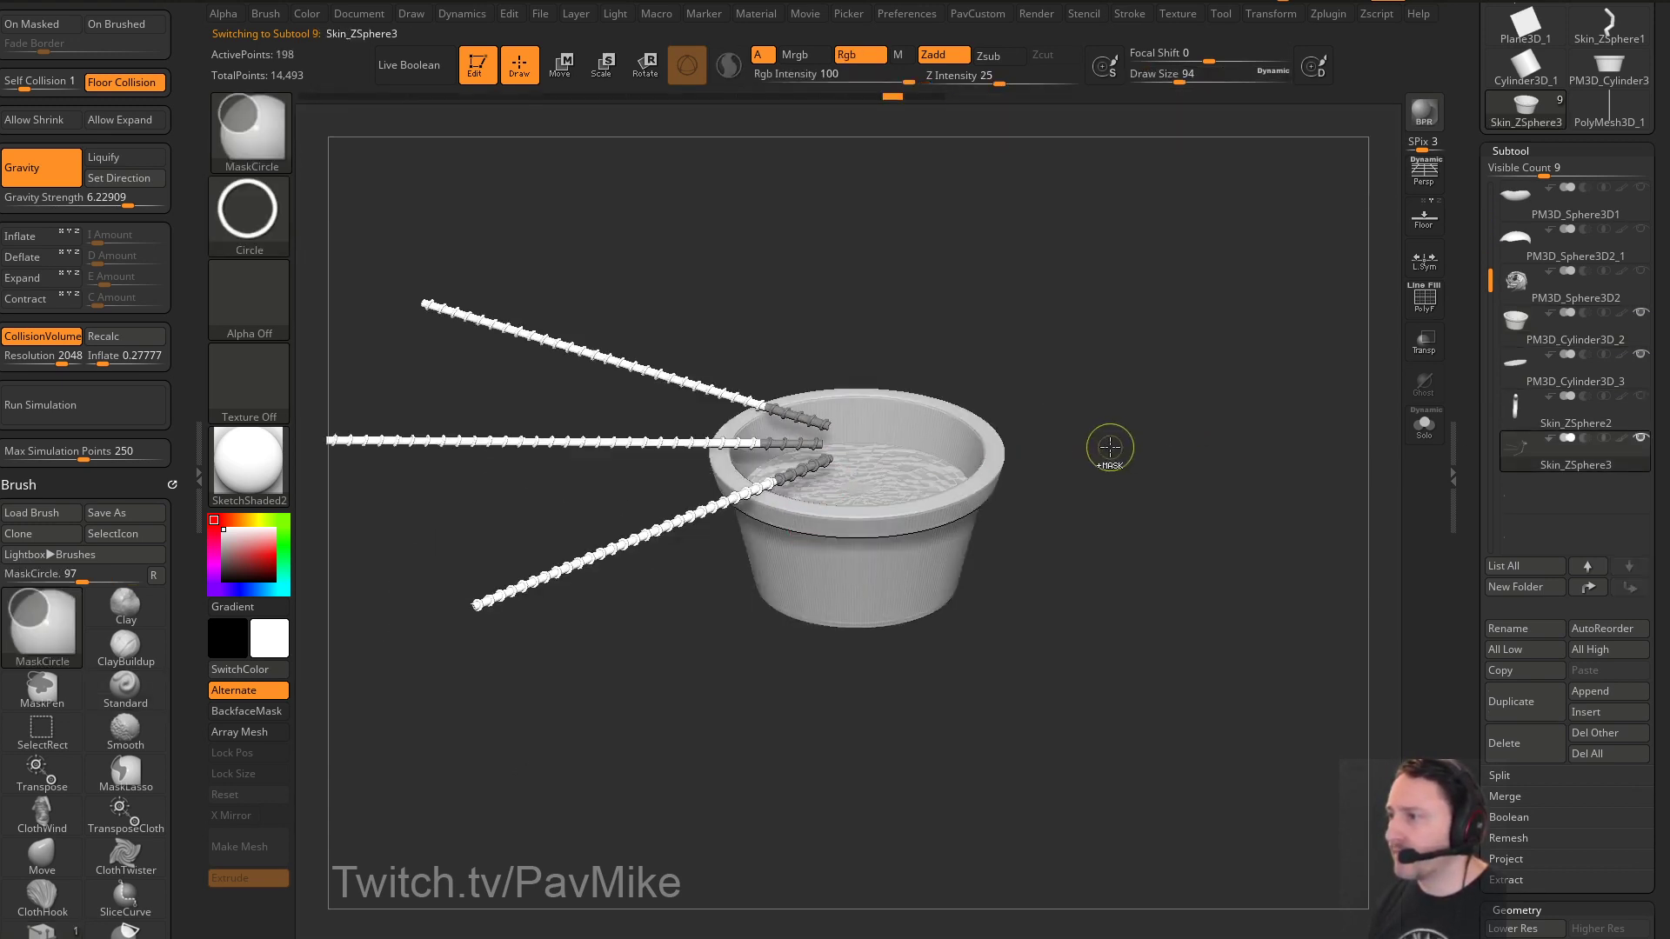
left_click_drag(1113, 389, 1101, 414, "ctrl")
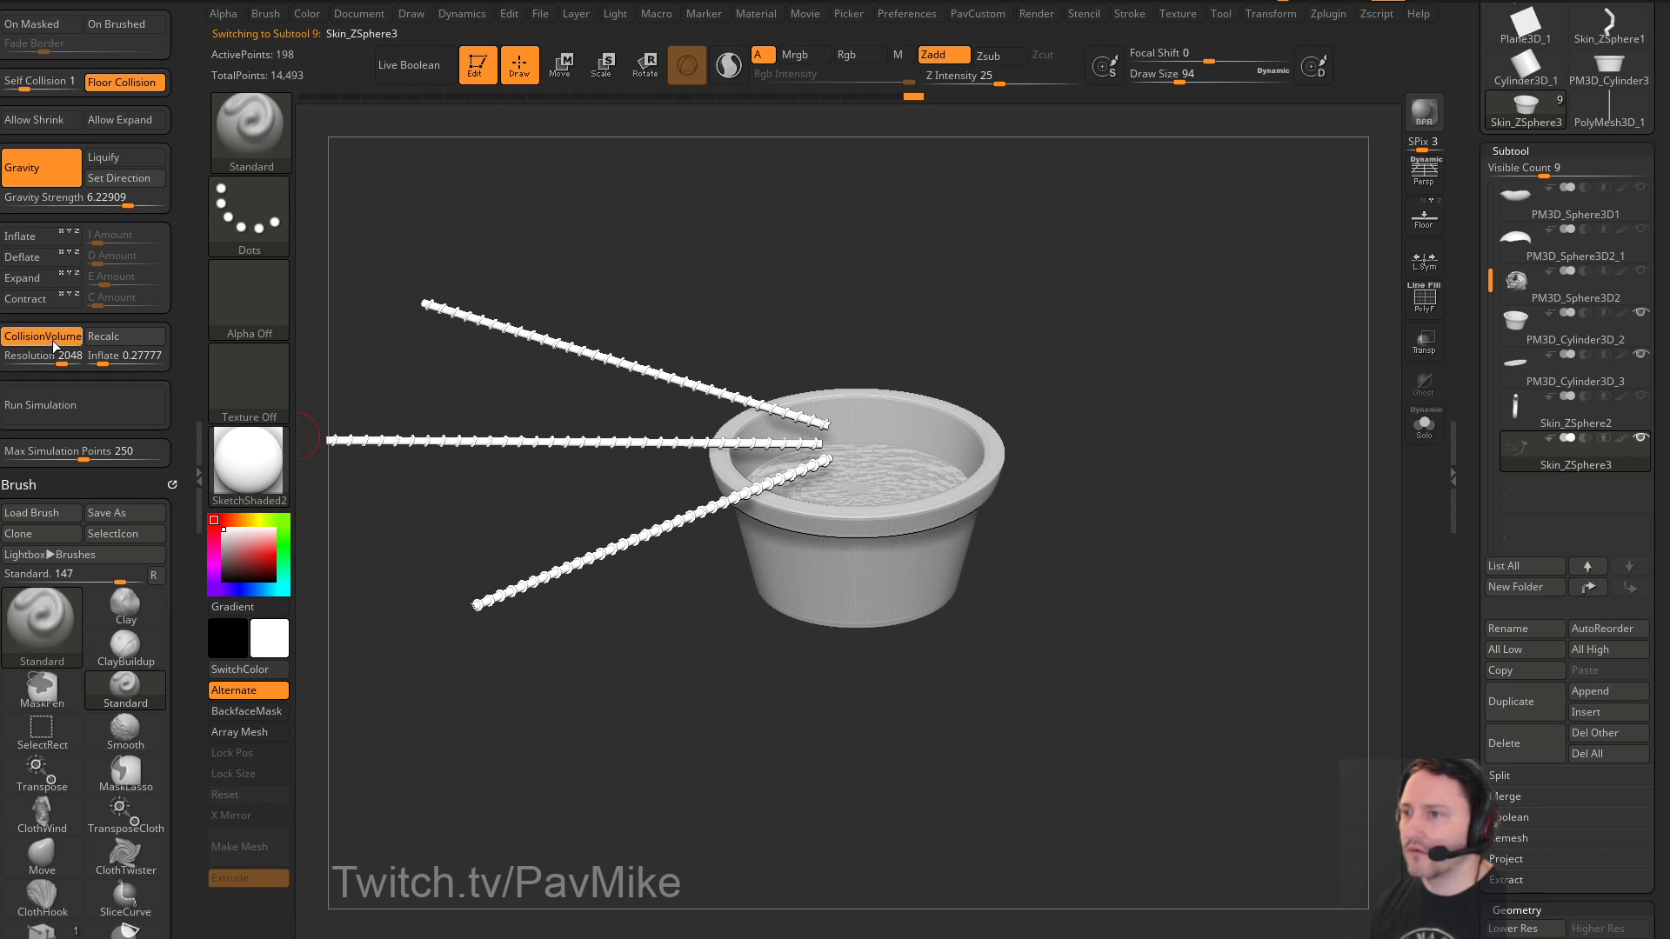
From directly above, use MaskCircle to mask the strip sections from the pot's centre to just beyond its outer rim
left_click_drag(1147, 390, 1093, 373, "shift")
left_click_drag(753, 381, 874, 519, "shift")
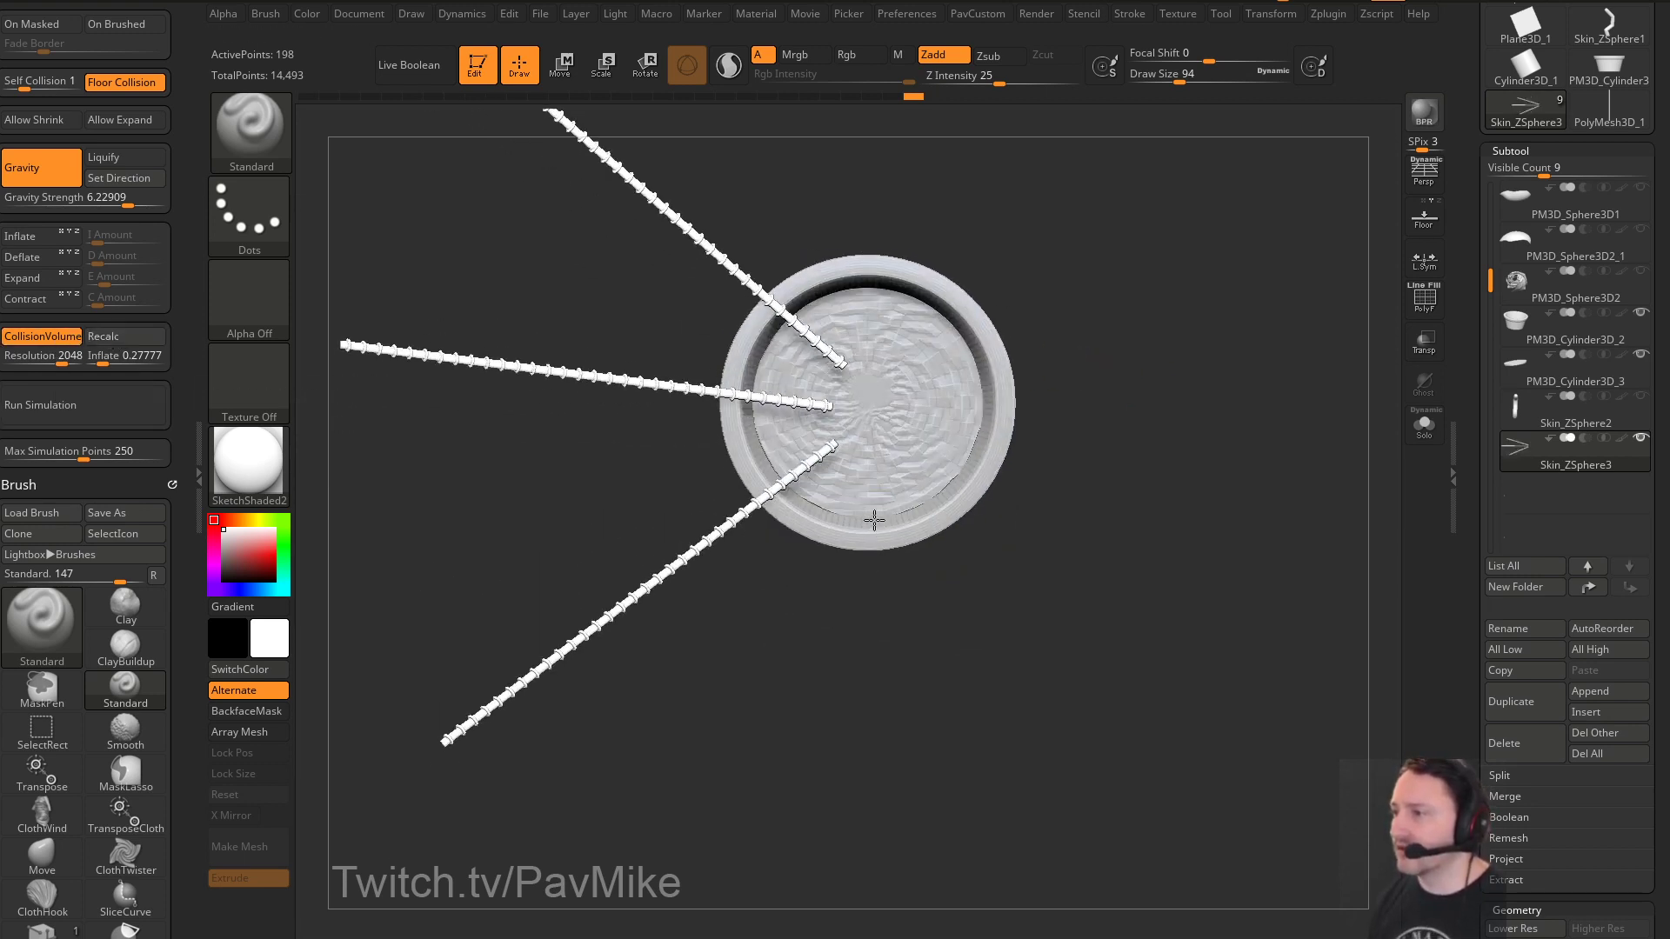
left_click(228, 150, "ctrl")
left_click(412, 228, "ctrl")
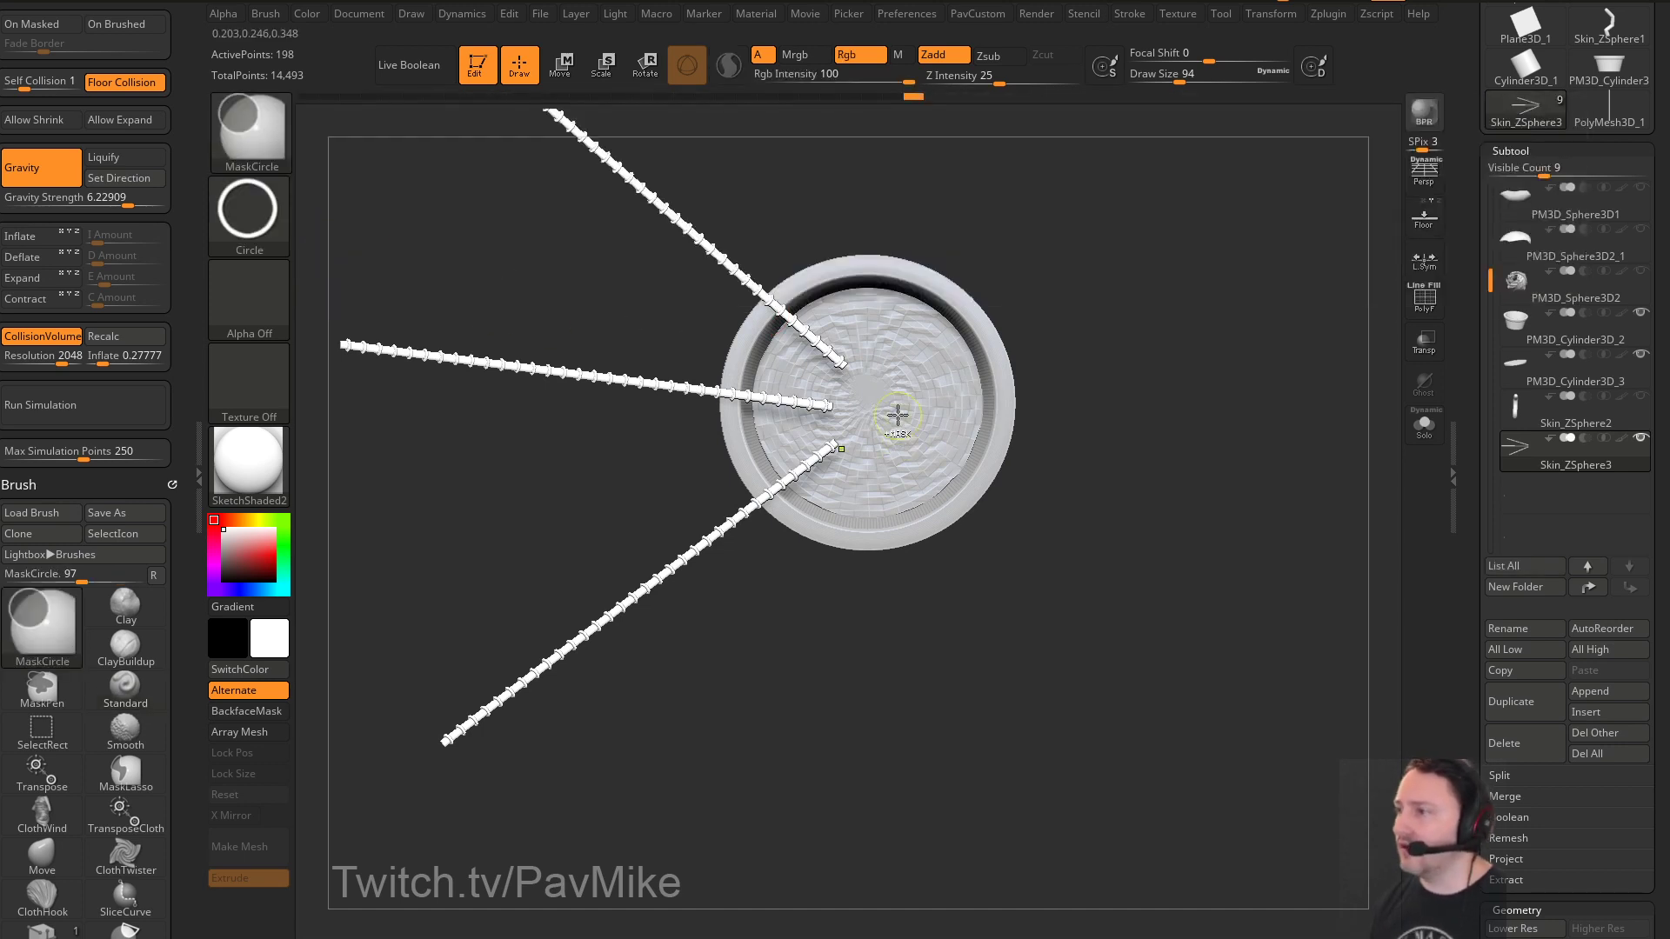
key("ctrl+space")
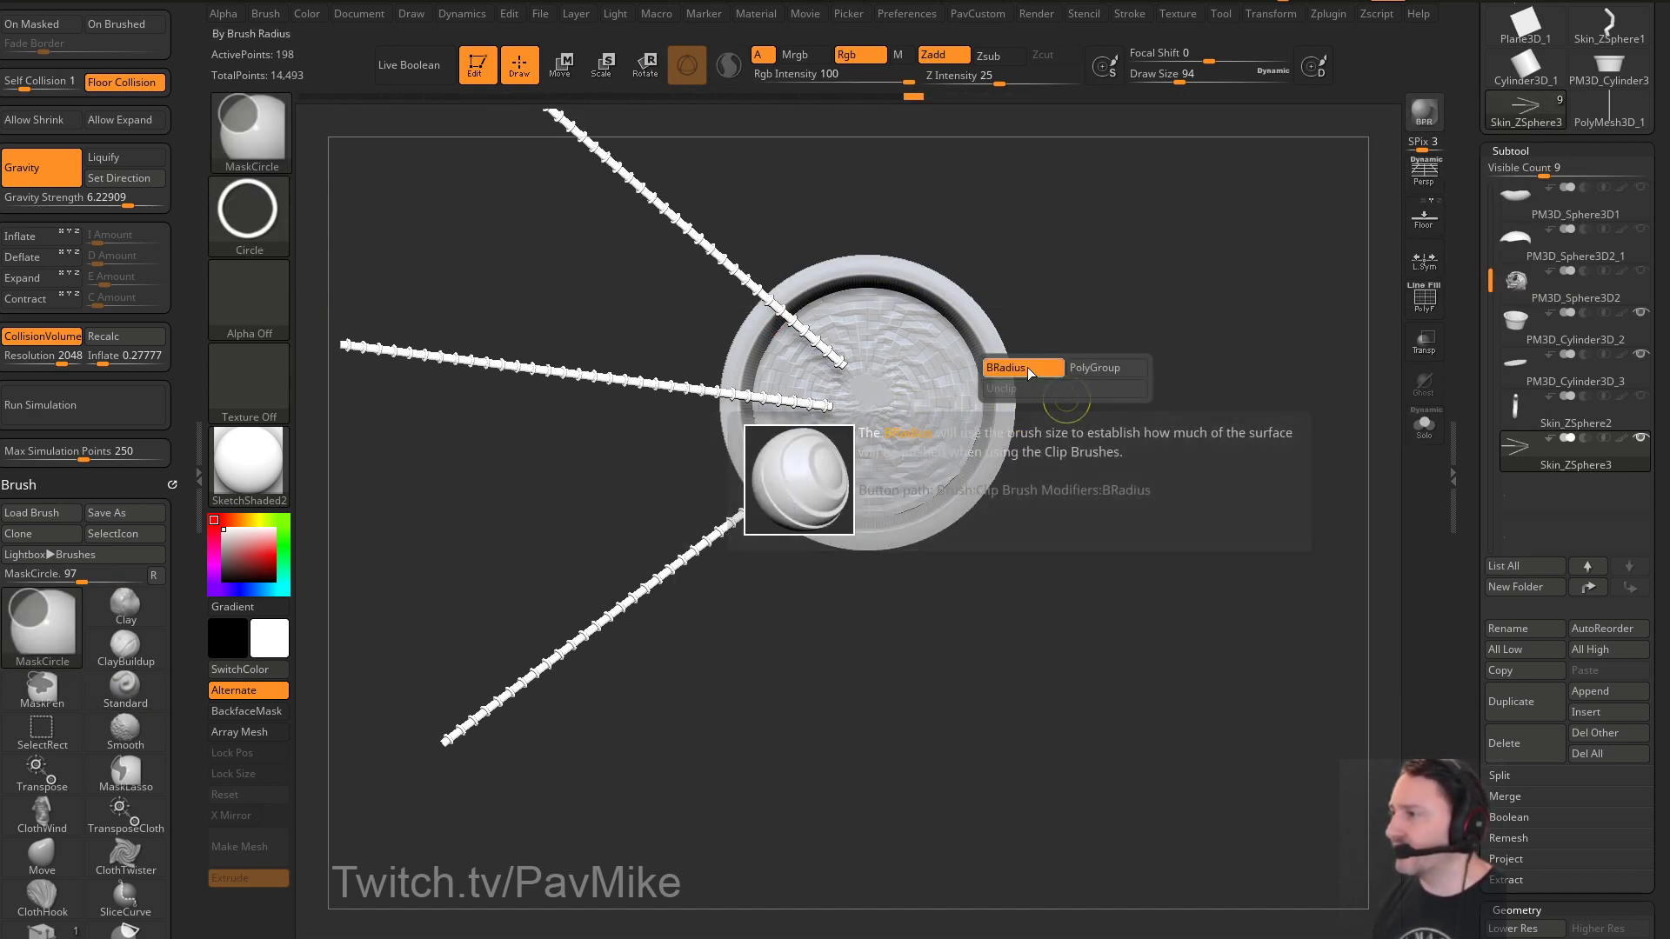
left_click_drag(870, 389, 986, 547, "ctrl")
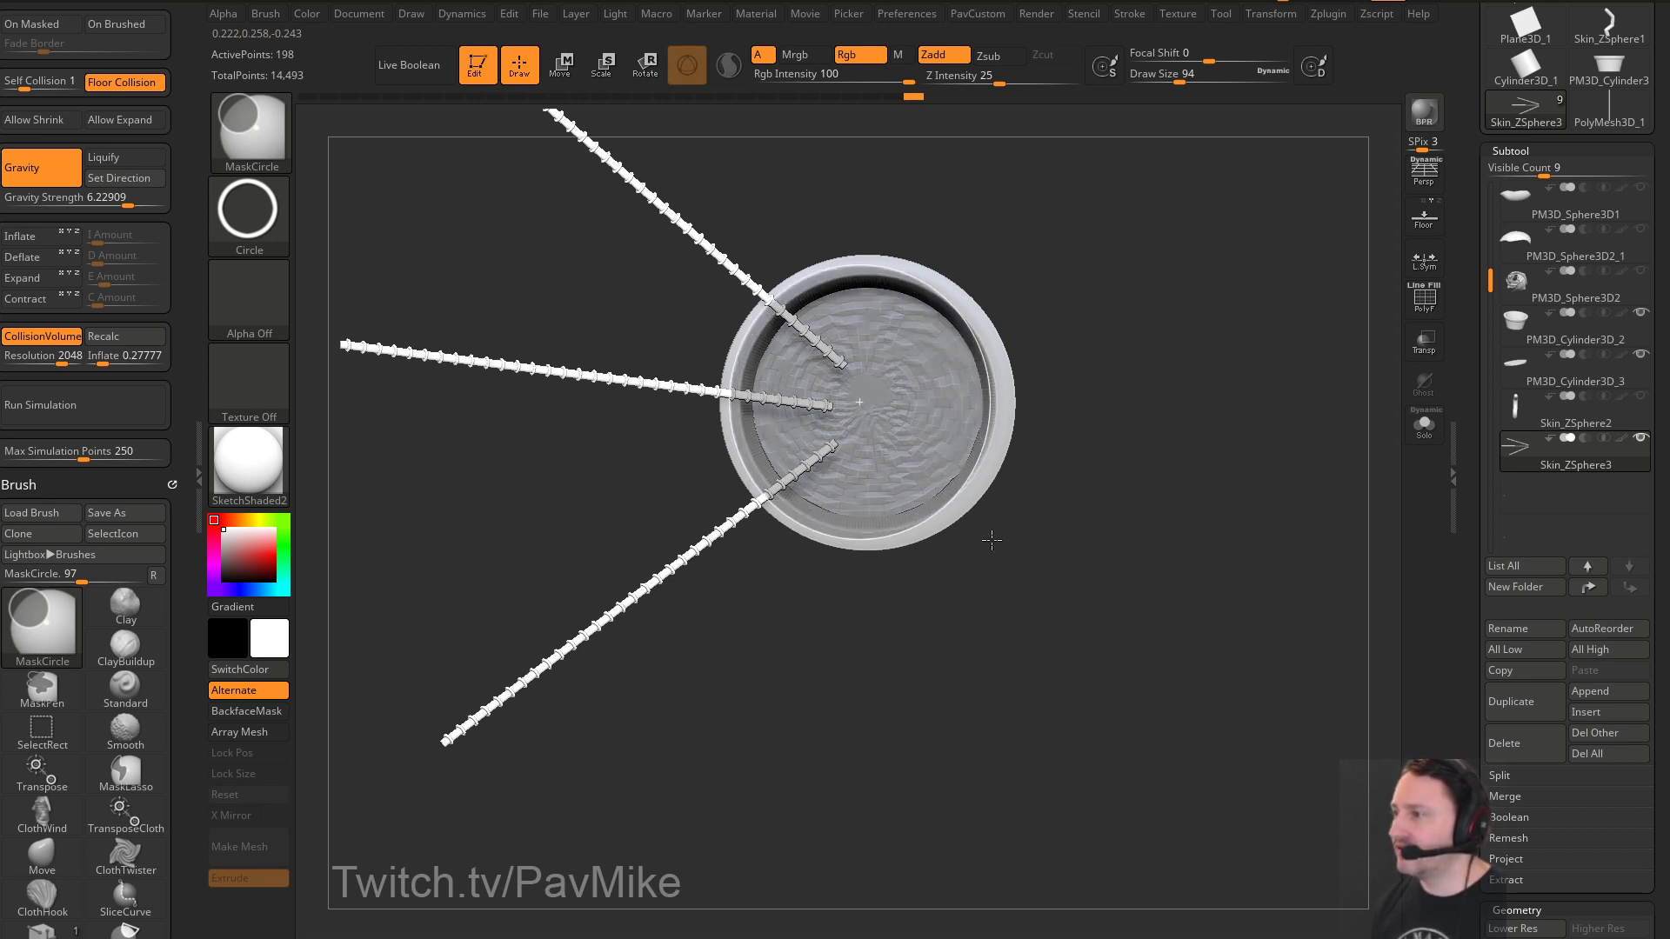
left_click_drag(1006, 543, 1014, 540, "ctrl")
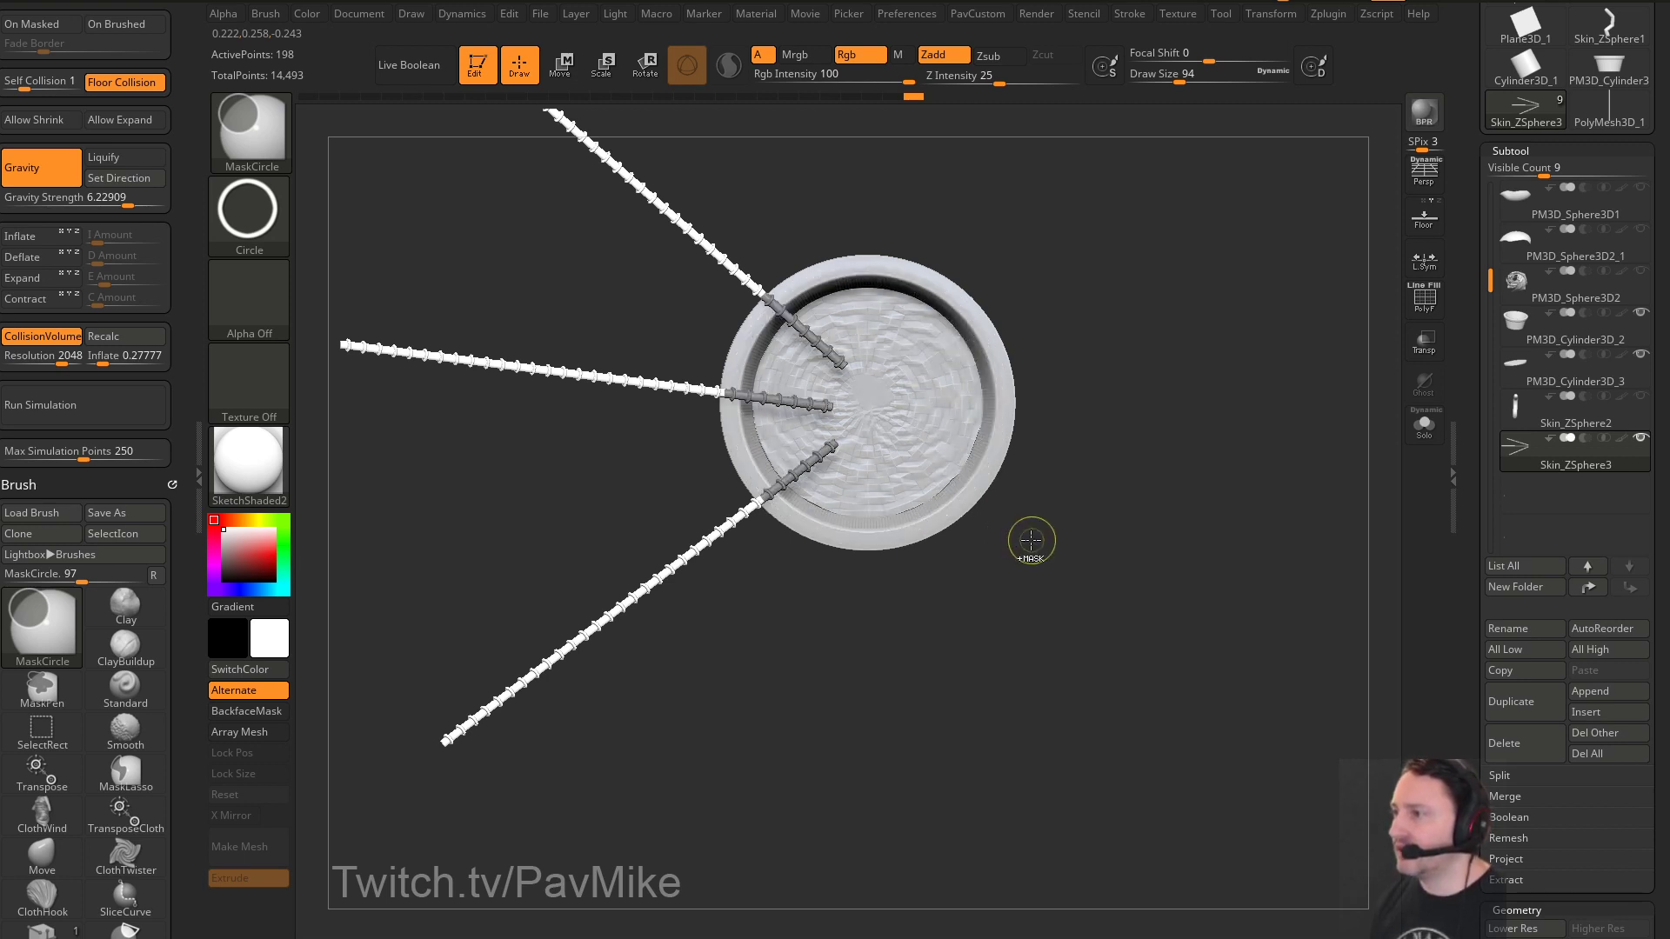
left_click_drag(1117, 427, 1040, 545, "ctrl")
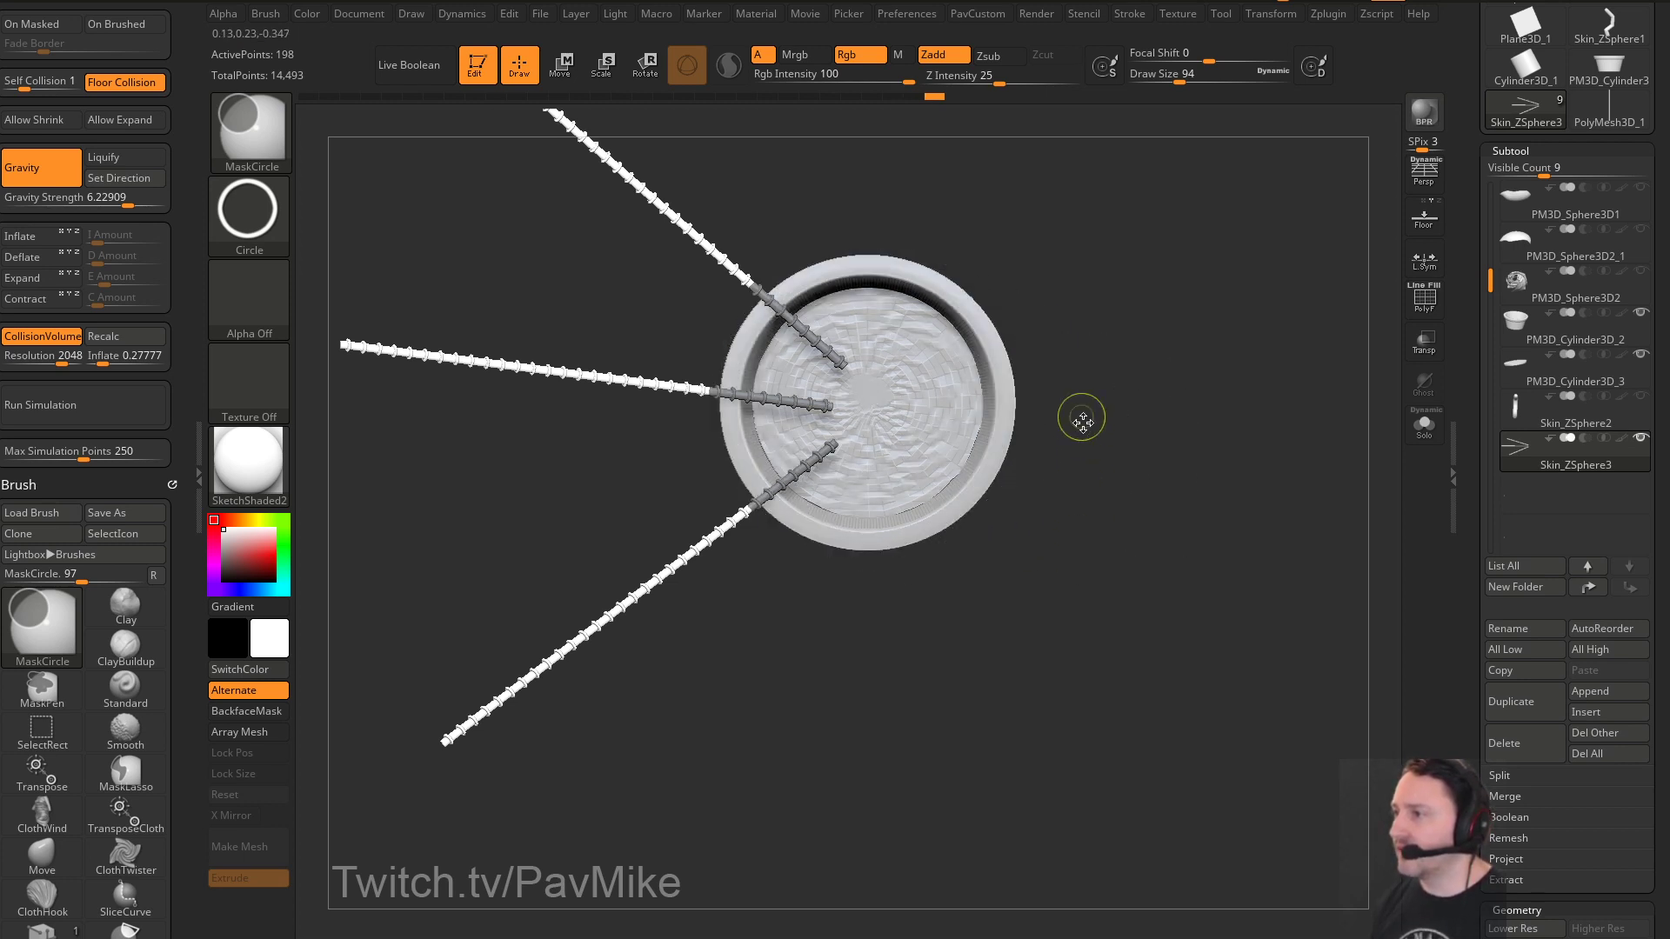
Unmask the strips' inner ends so only short sections over the pot rim stay masked, and run the cloth simulation
mouse_move(1132, 467)
left_mouse_down("ctrl")
mouse_move(1201, 534)
mouse_move(1189, 499)
left_mouse_up("ctrl")
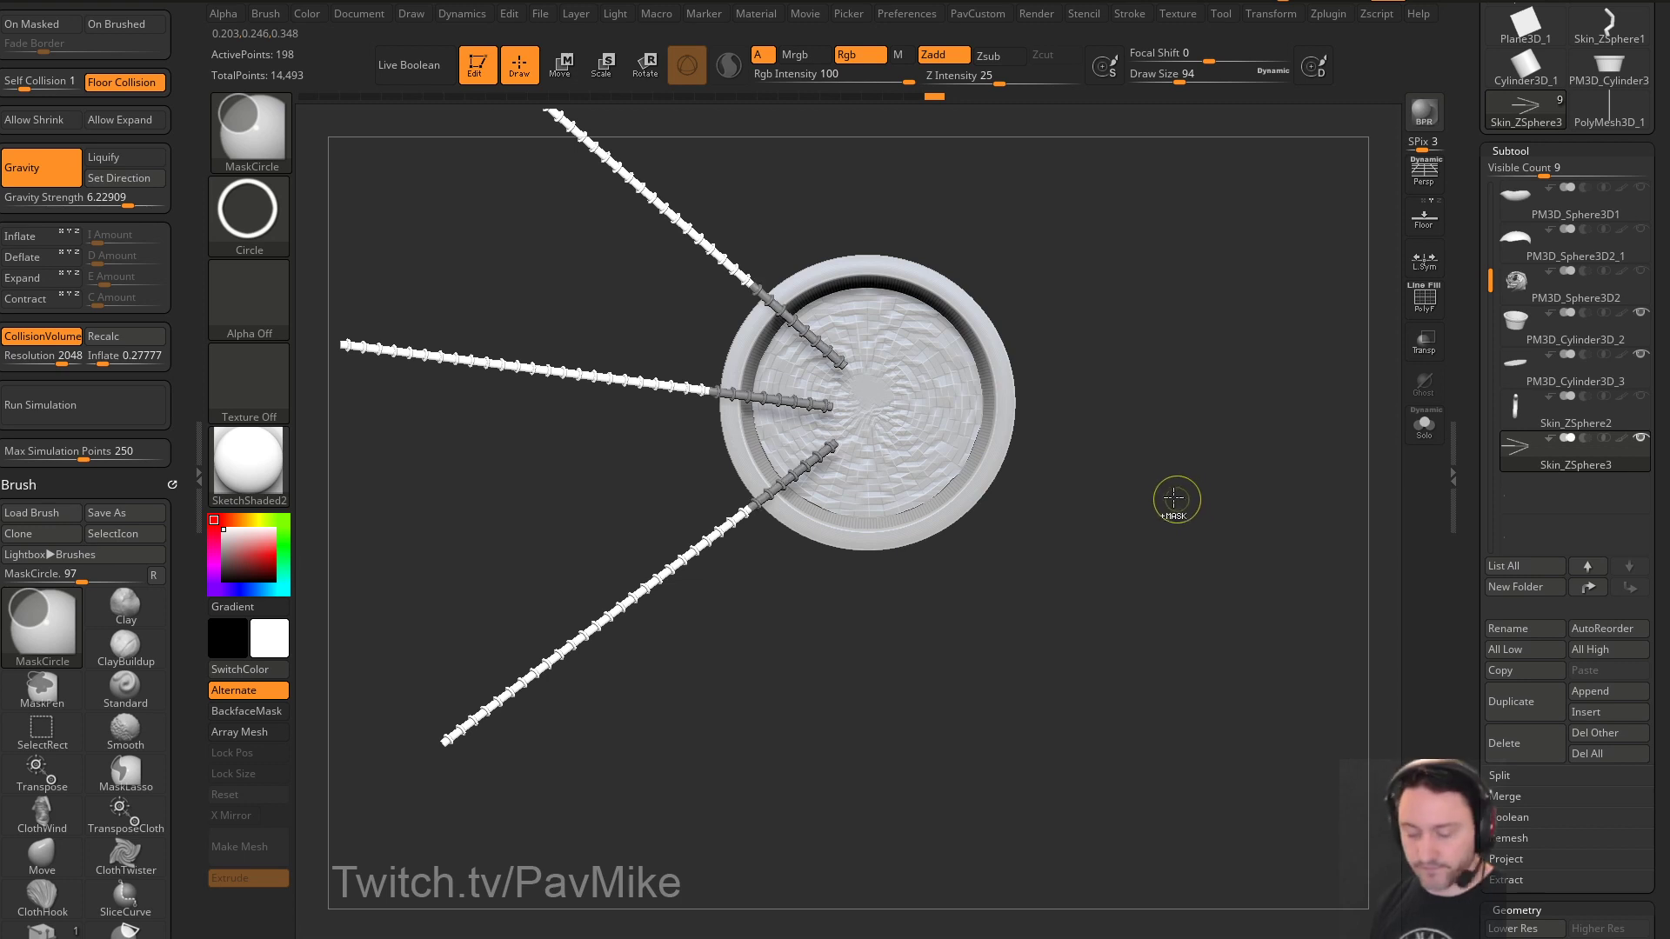
mouse_move(900, 400)
left_mouse_down("ctrl")
mouse_move(986, 513)
mouse_move(1053, 520)
left_mouse_up("ctrl")
mouse_move(1145, 409)
left_mouse_down()
mouse_move(1151, 383)
mouse_move(1135, 374)
mouse_move(1158, 365)
mouse_move(1139, 348)
left_mouse_up()
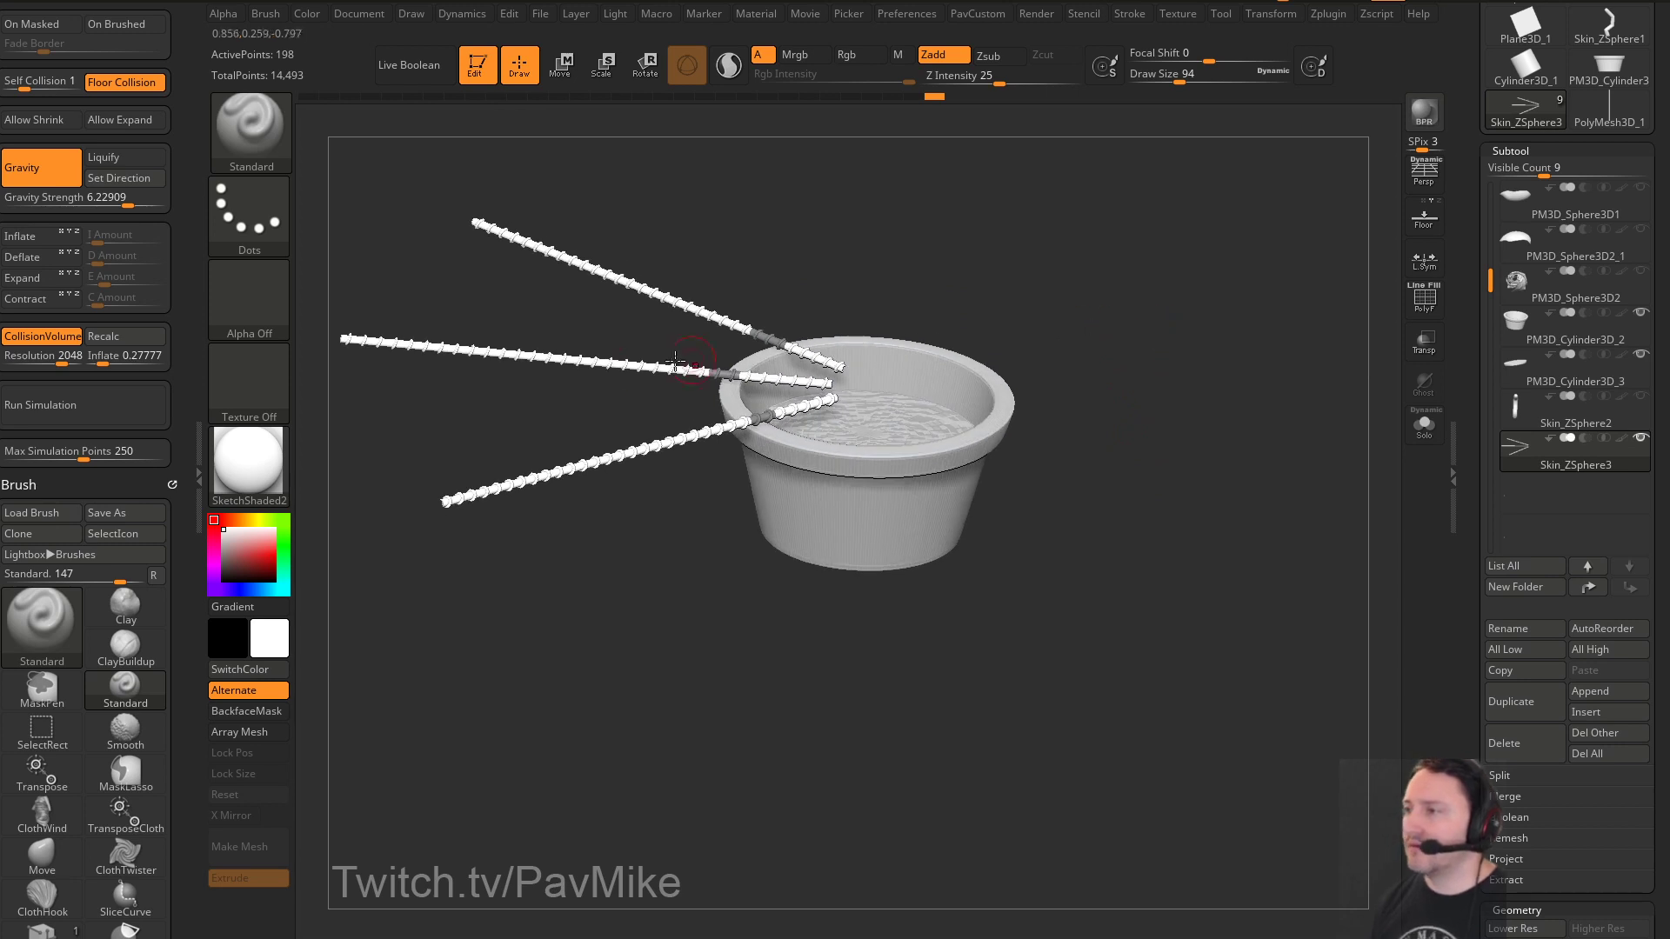
left_click(63, 416)
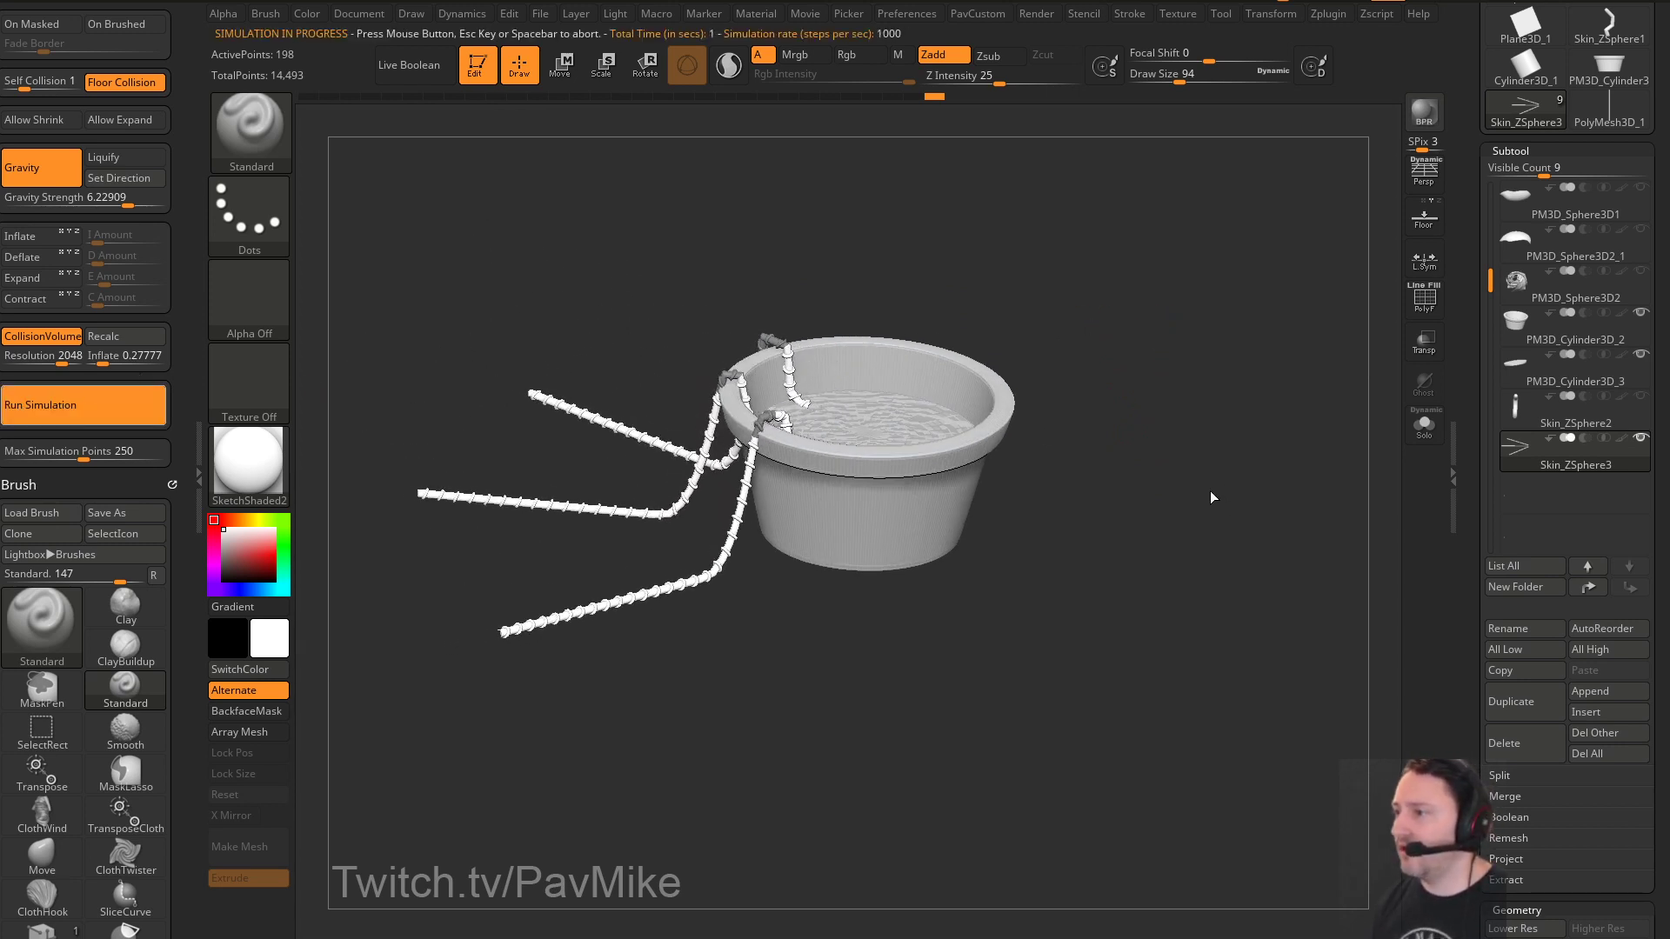
left_click_drag(1207, 489, 1412, 513)
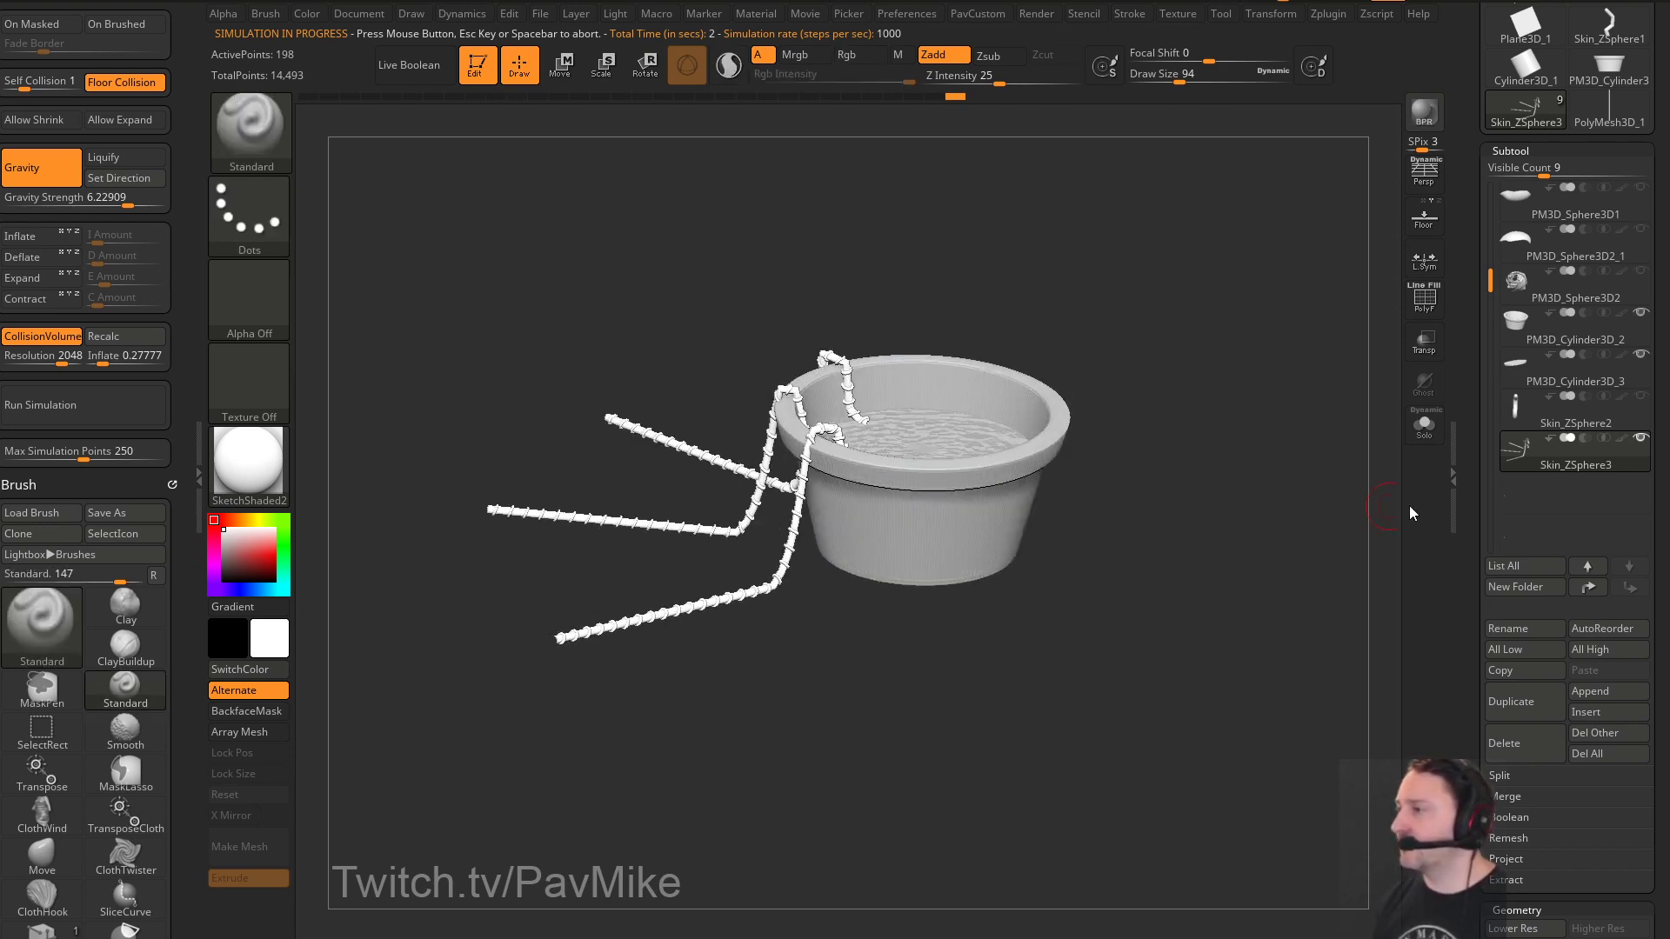
Change the draped strips' MicroPoly to Chainmail02
scroll(1490, 354, "down", 10)
left_click(1518, 437)
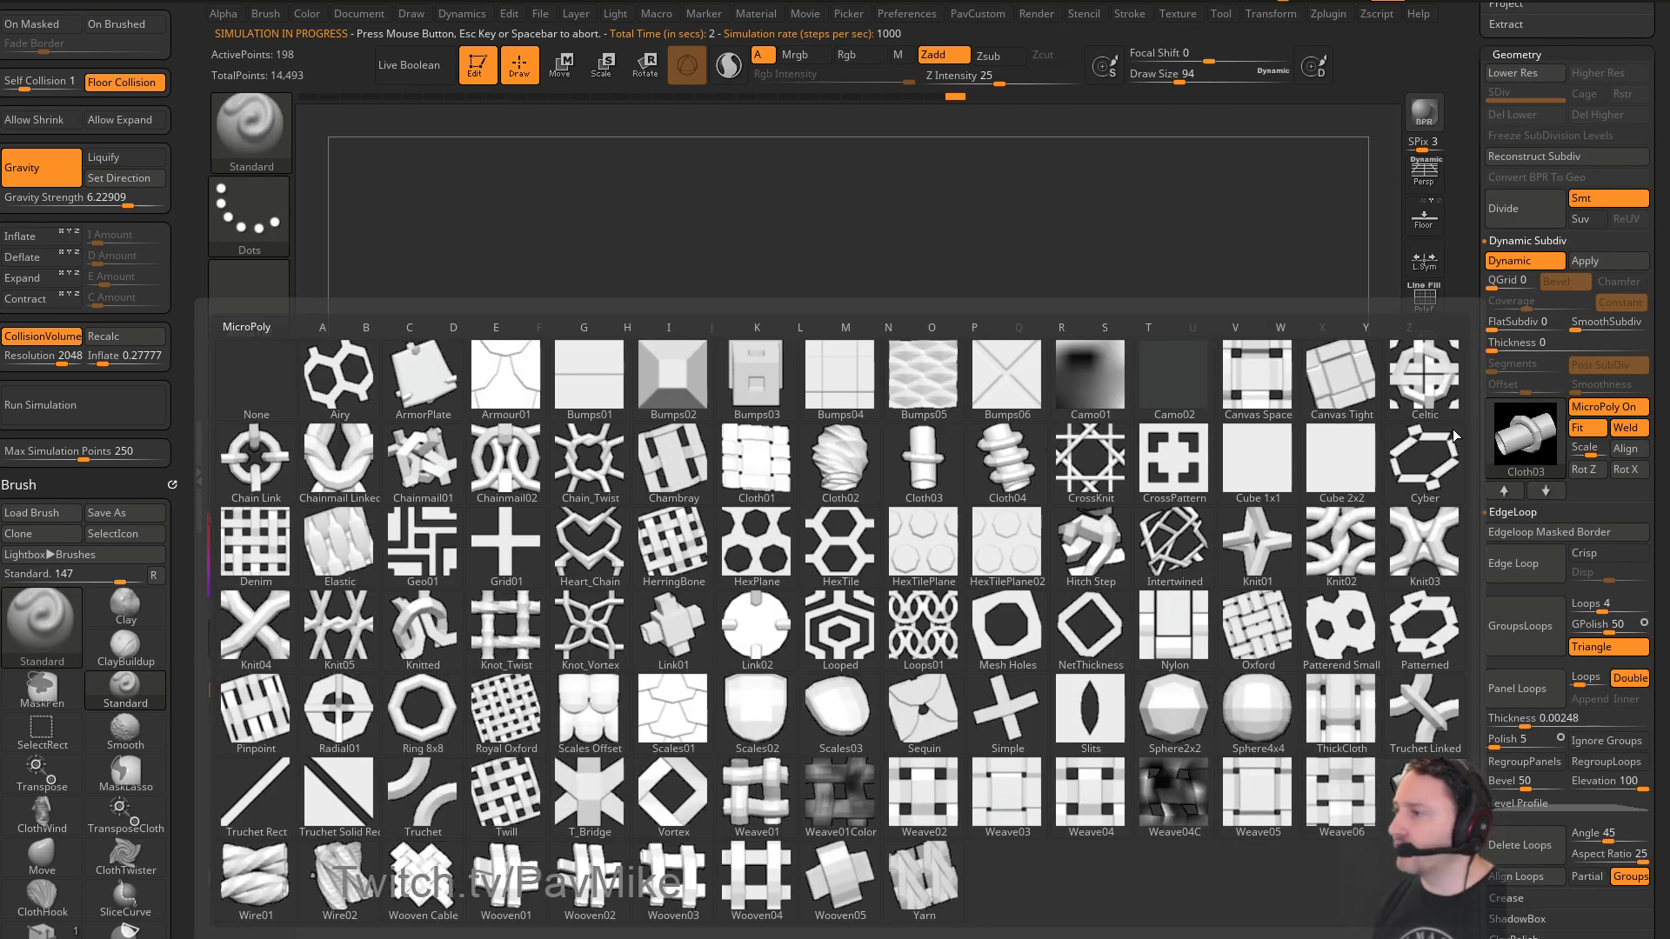
left_click(506, 459)
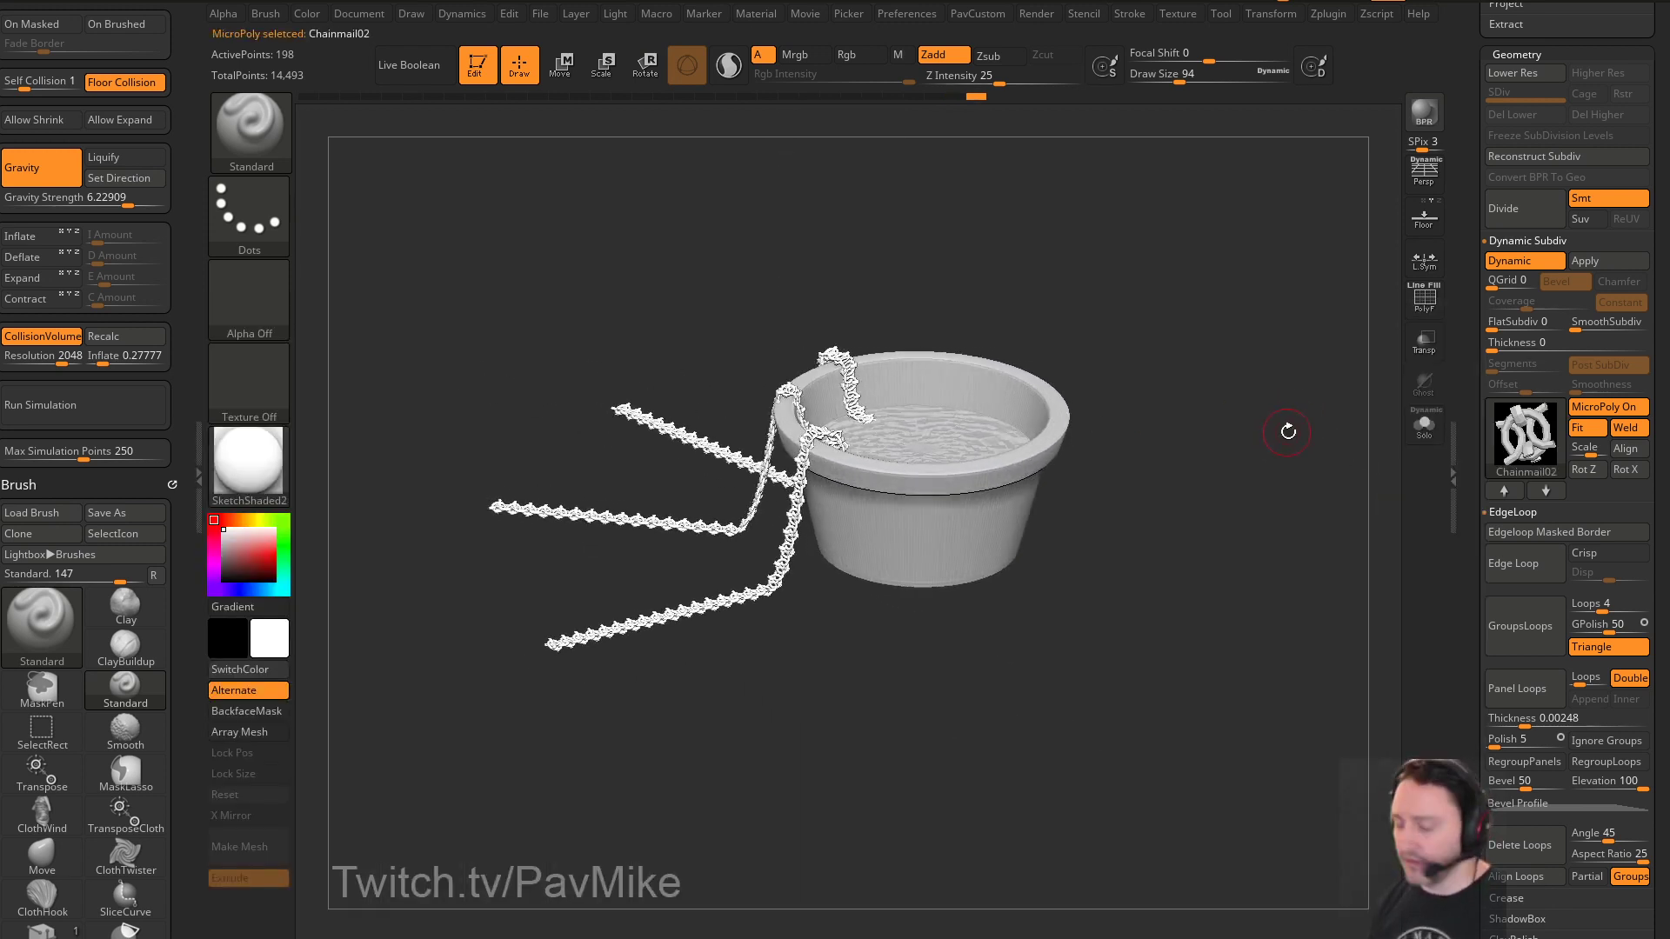
Try pulling the draped chain strips with an enlarged ClothHook brush, and undo the pulls
key("b")
key("c")
key("h")
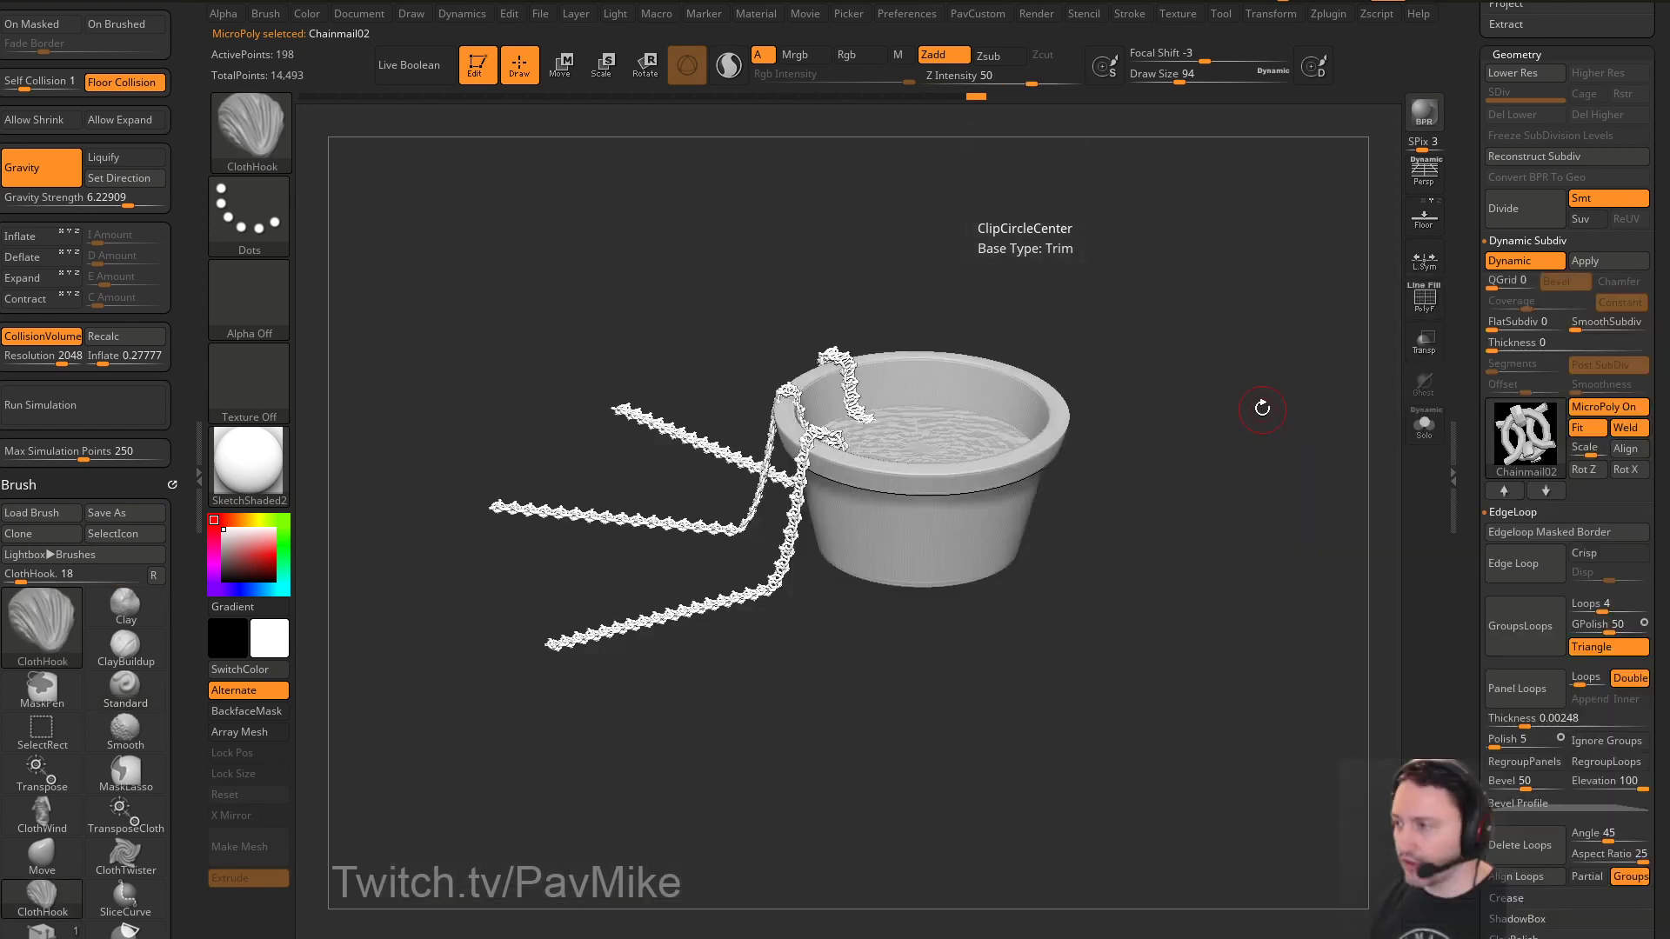
key("s")
mouse_move(679, 637)
left_mouse_down()
mouse_move(720, 637)
mouse_move(711, 566)
mouse_move(761, 543)
mouse_move(872, 374)
mouse_move(775, 354)
mouse_move(519, 533)
left_mouse_up()
key("ctrl+z")
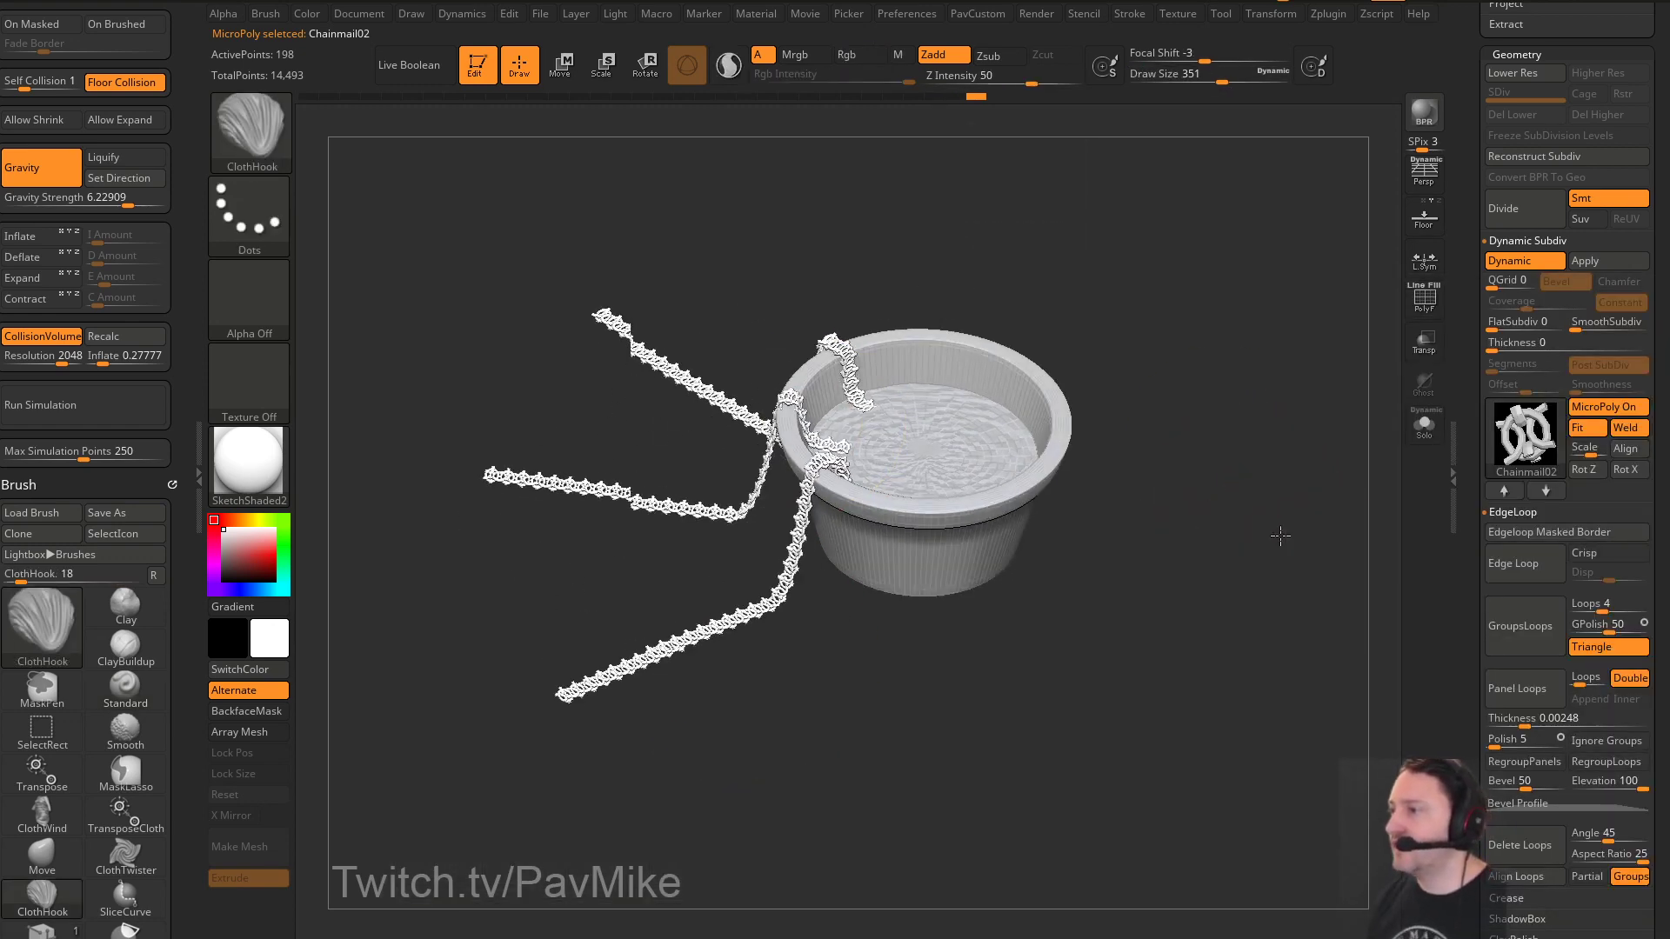
left_click_drag(1278, 533, 1268, 499)
key("ctrl+z")
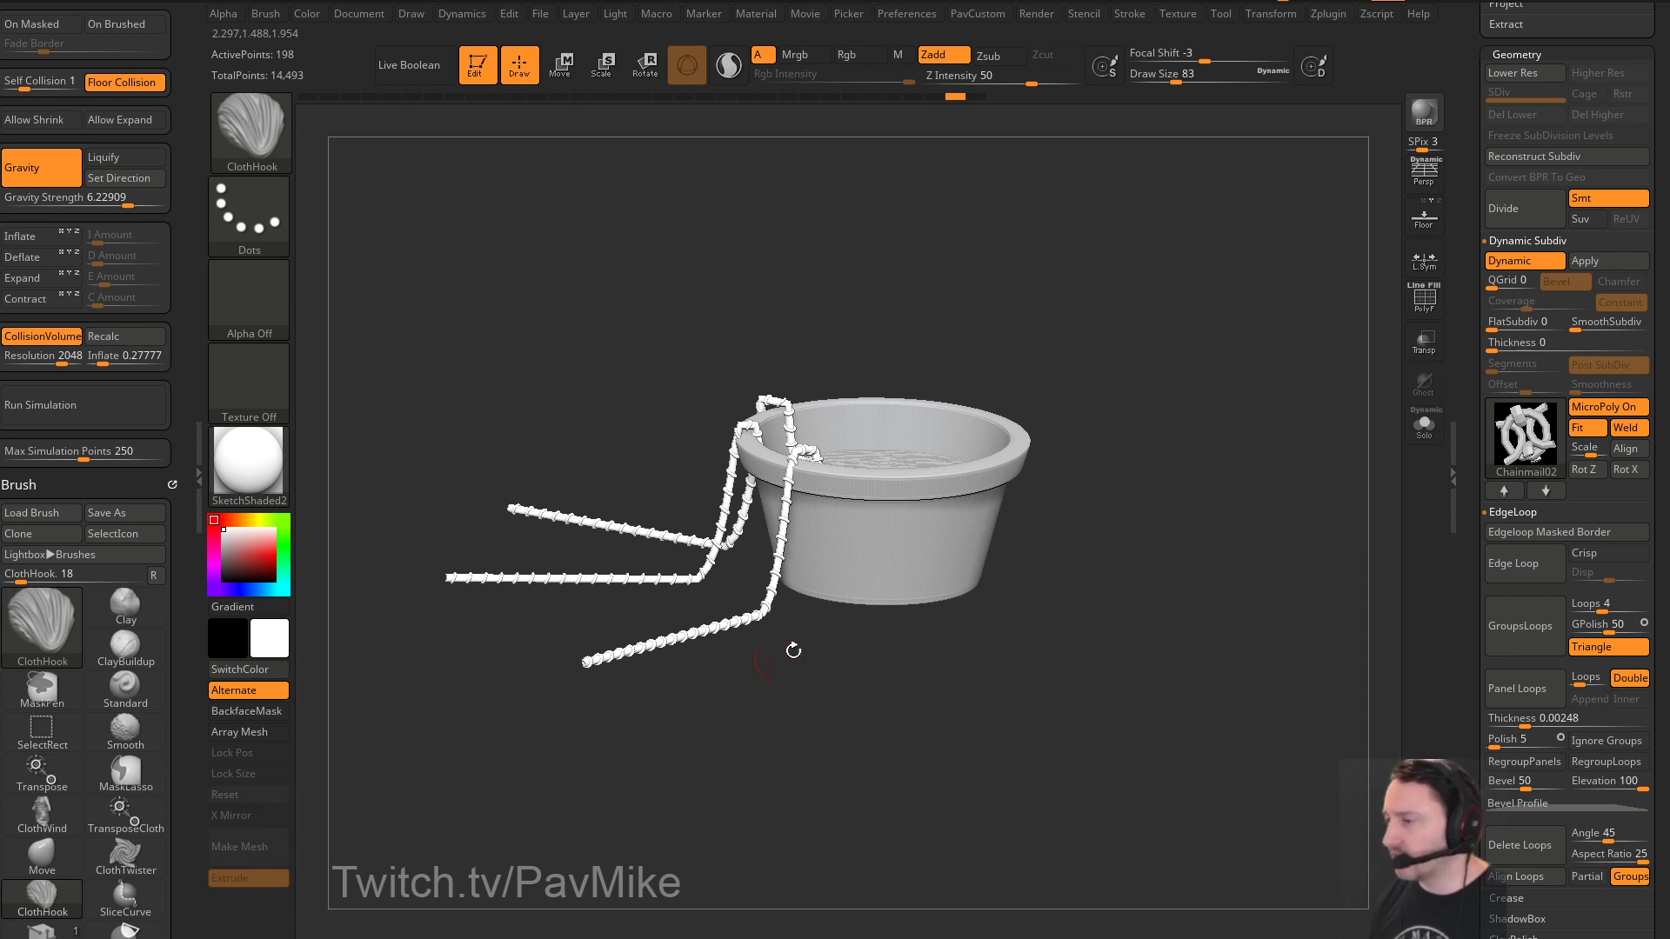
Turn off MicroPoly and Dynamic Subdiv on the strips, and show them alone with their polyframe
left_click_drag(1094, 461, 1160, 471)
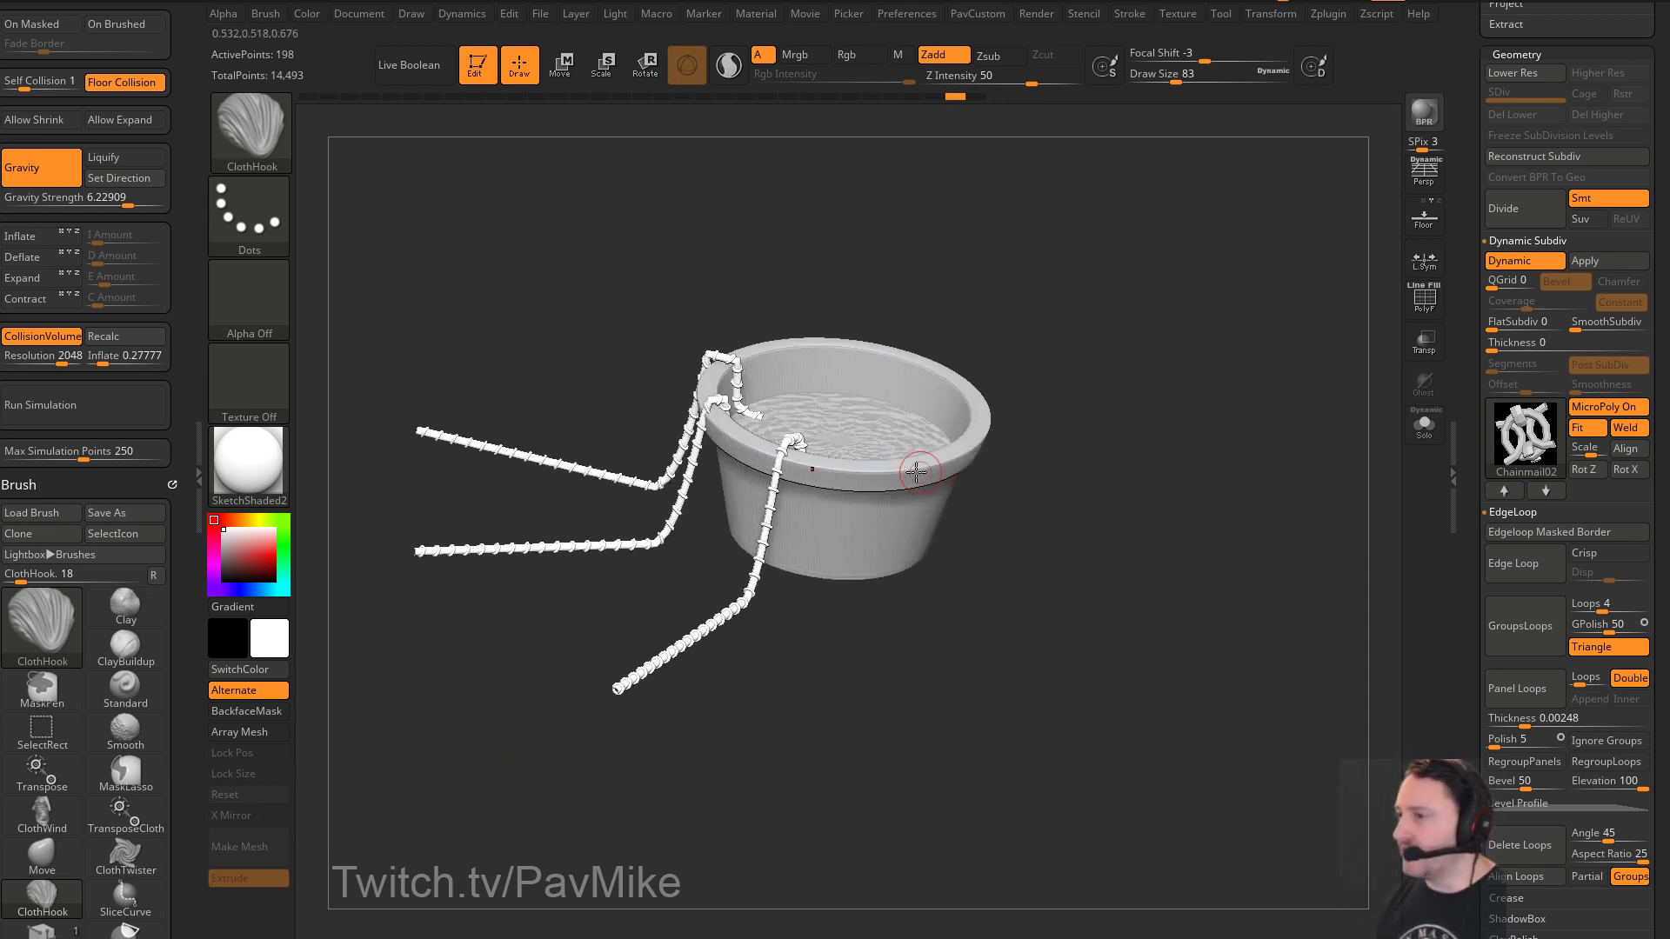
left_click_drag(1288, 426, 1320, 424)
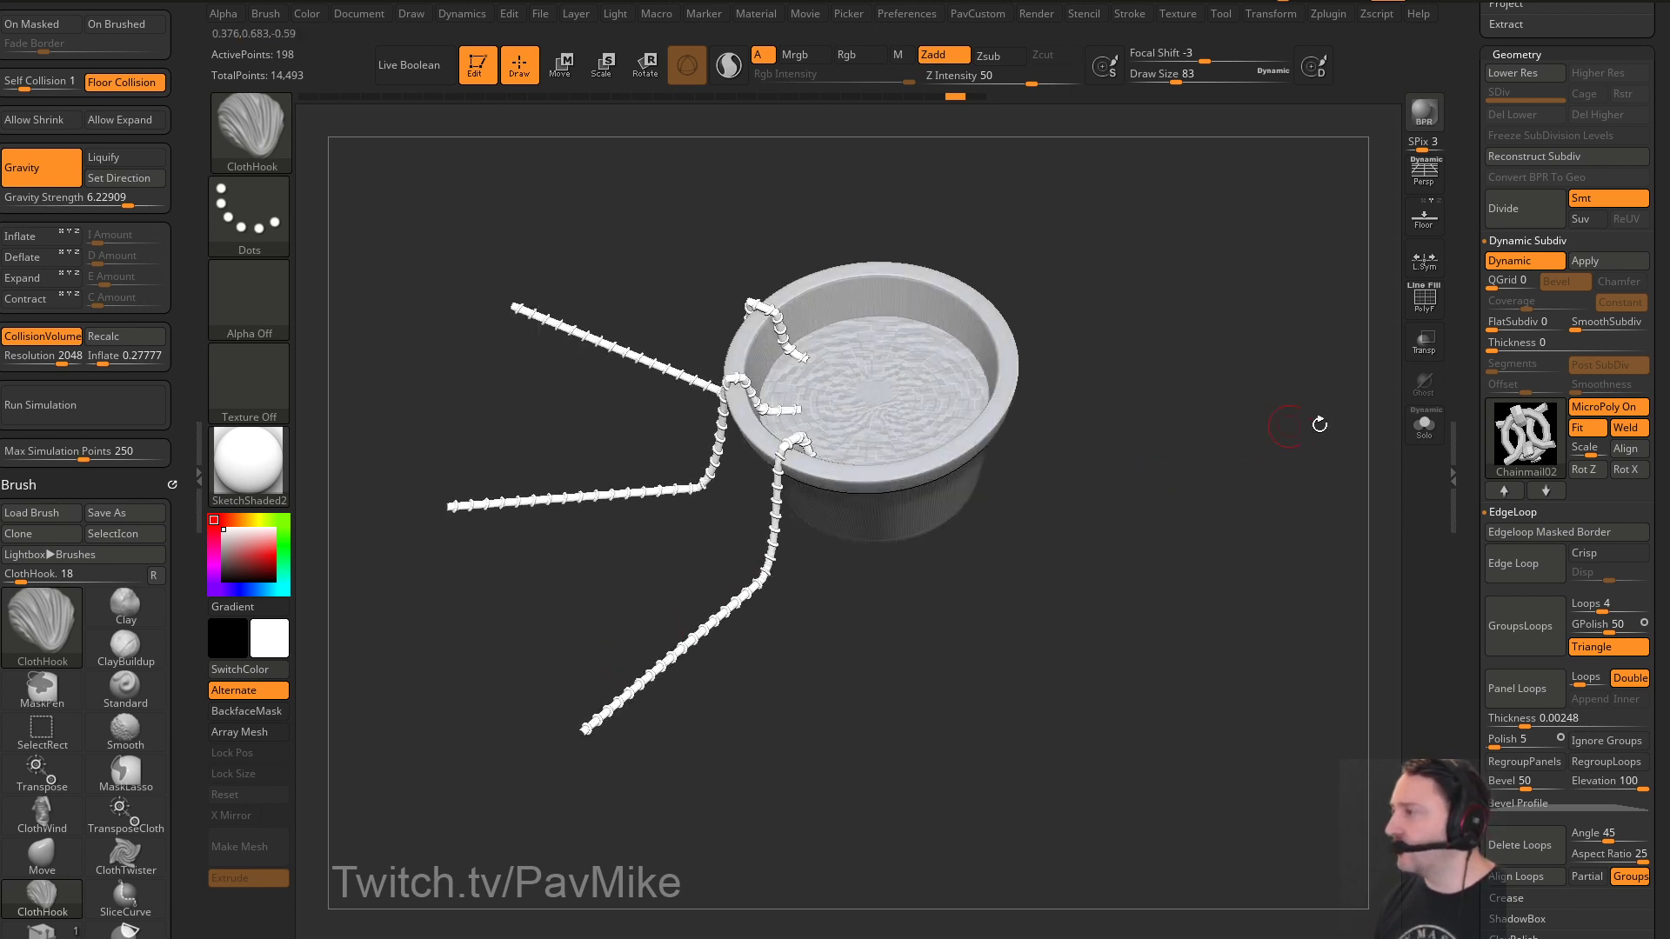
left_click(1592, 406)
key("f")
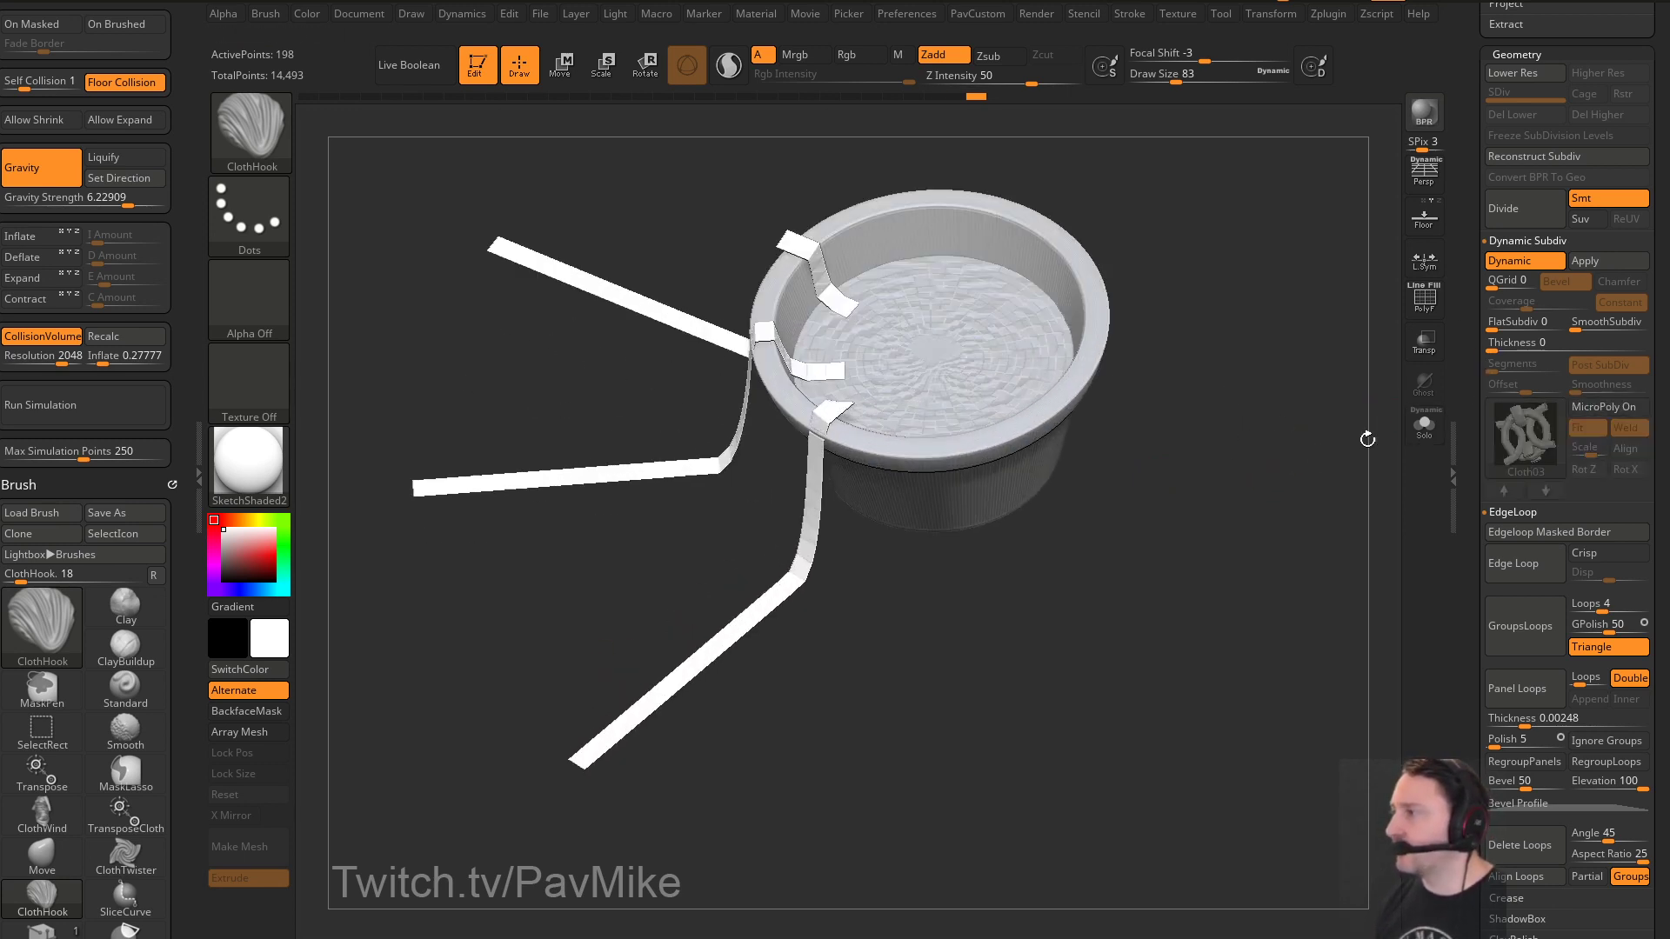
left_click(1423, 300)
left_click(1505, 267)
mouse_move(1235, 483)
left_mouse_down()
mouse_move(1226, 533)
mouse_move(1185, 511)
mouse_move(1346, 488)
mouse_move(1234, 537)
left_mouse_up()
left_click(1423, 431)
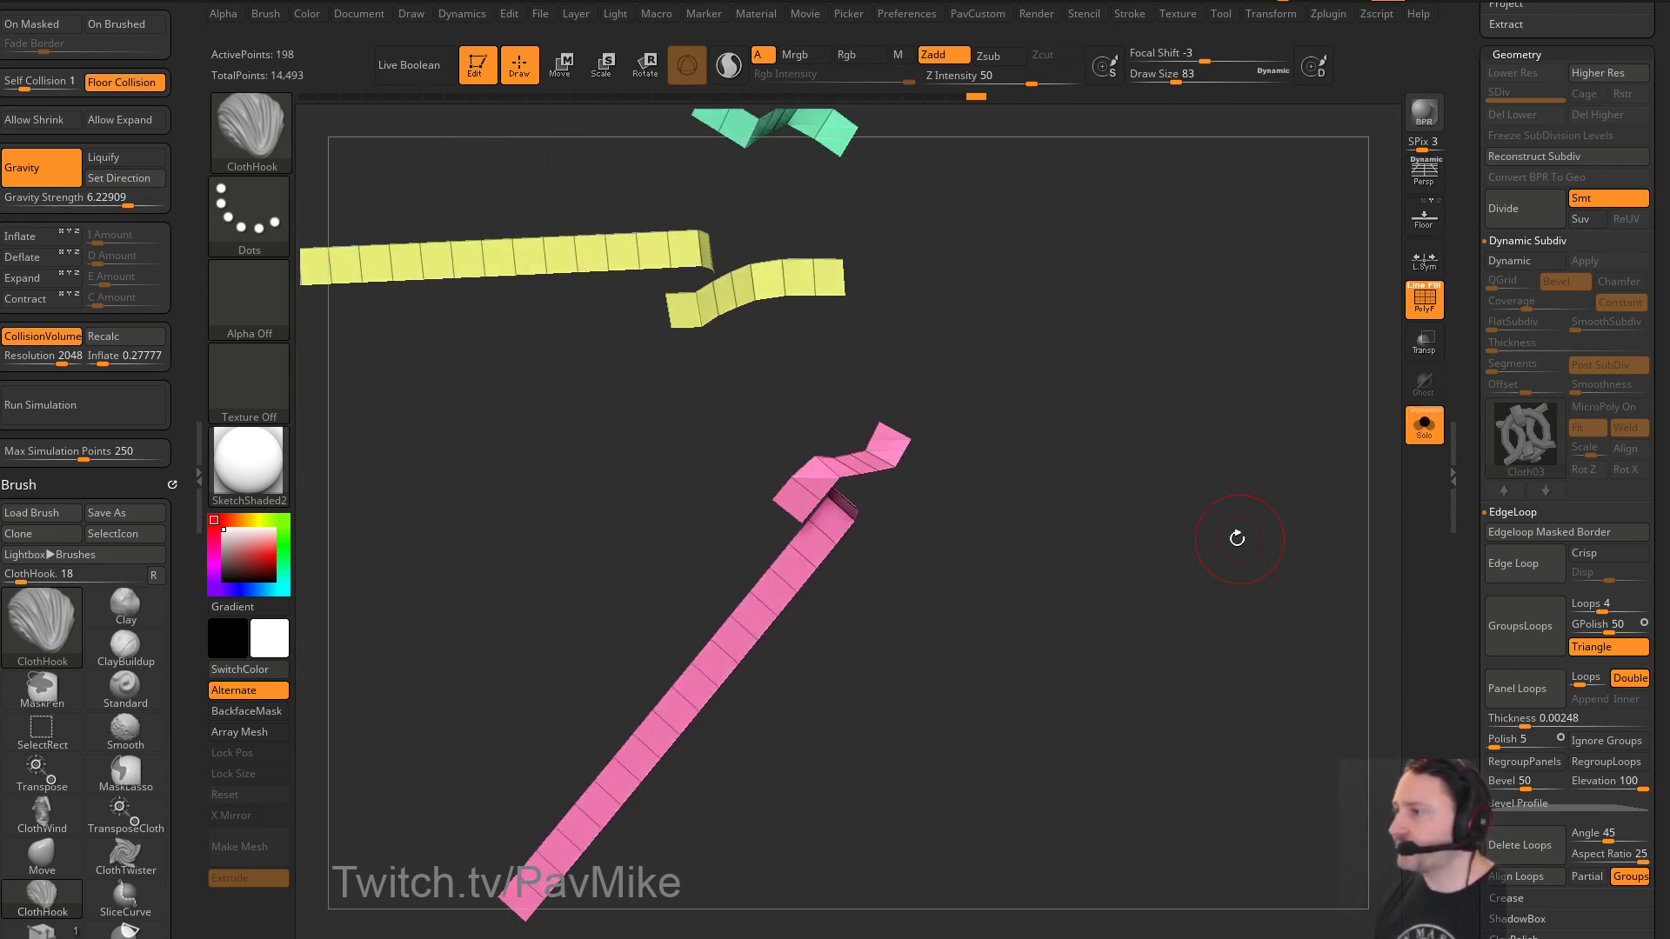
Insert a lengthwise edge loop along the middle of each strip with the ZModeler brush
key("b")
key("z")
key("m")
key("space")
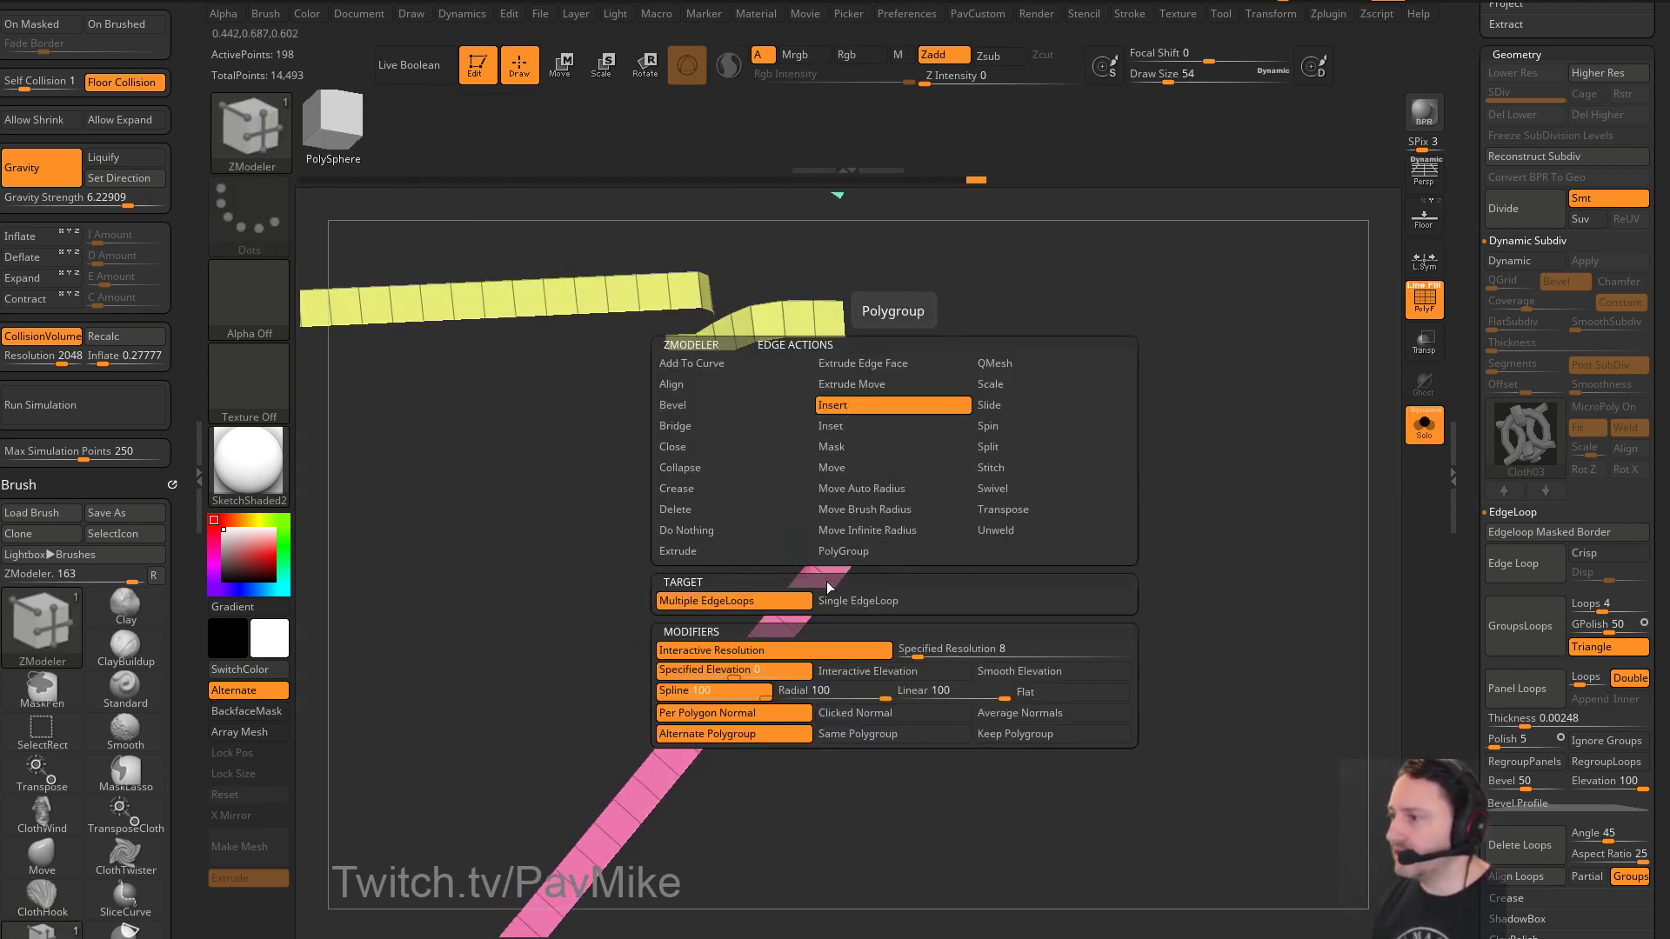
left_click(893, 473)
left_click_drag(948, 393, 870, 387)
left_click(871, 426)
left_click(866, 389)
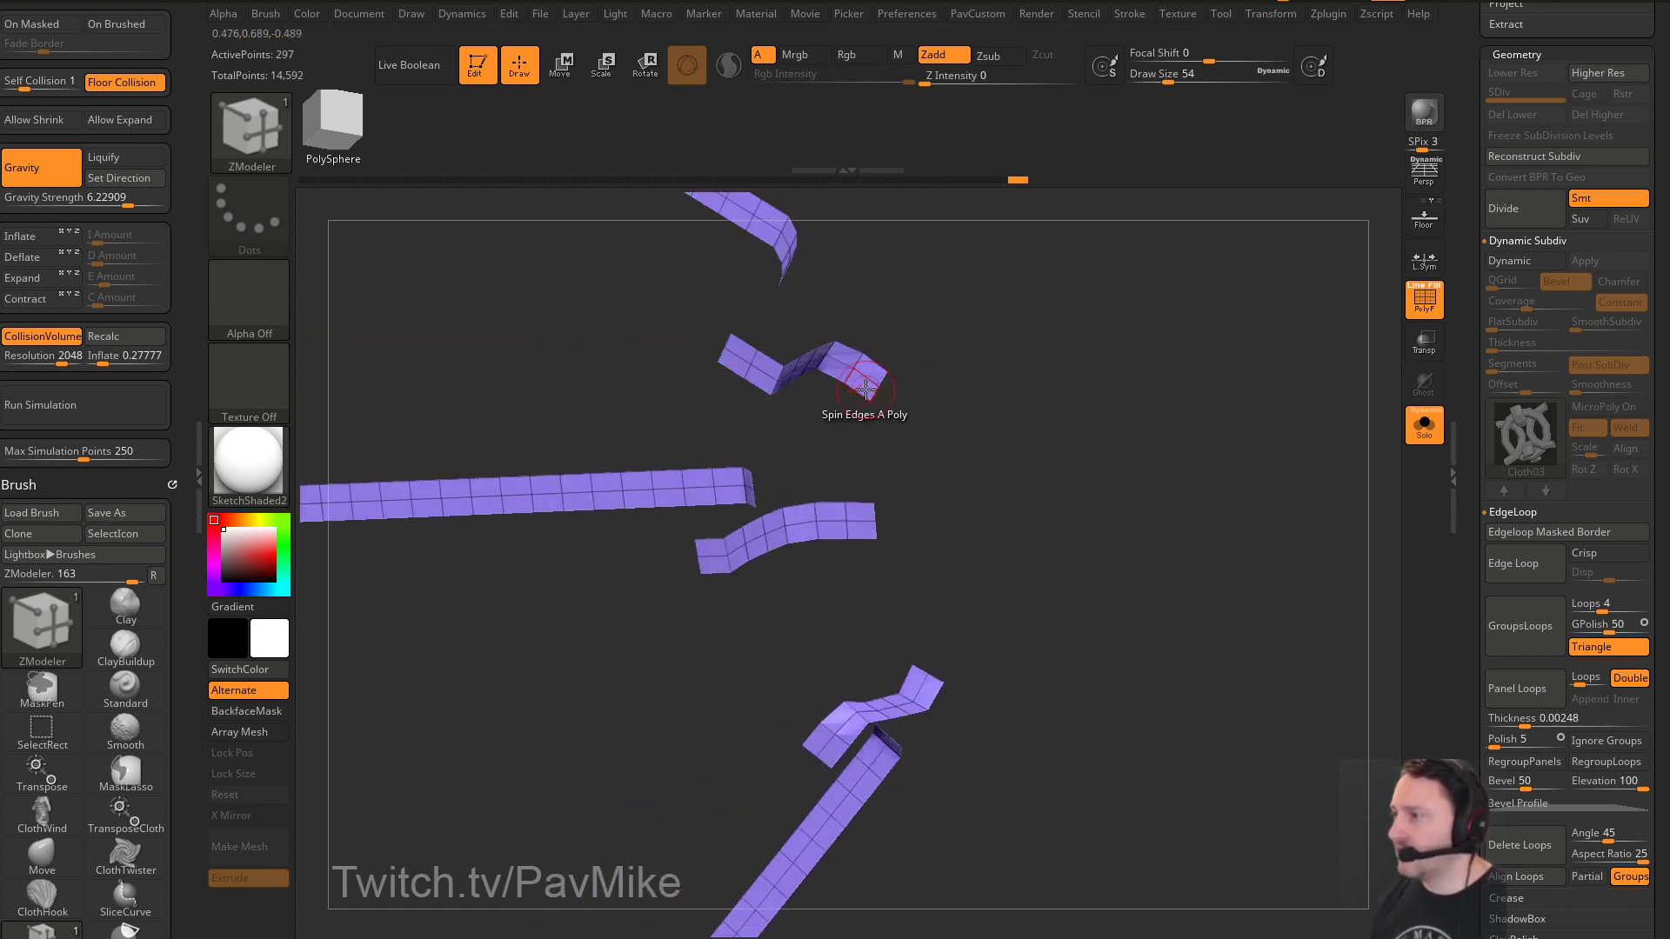
Assign one lengthwise half of each strip to its own polygroup using ZModeler's PolyGroup Polyloop edge action
key("space")
left_click(794, 555)
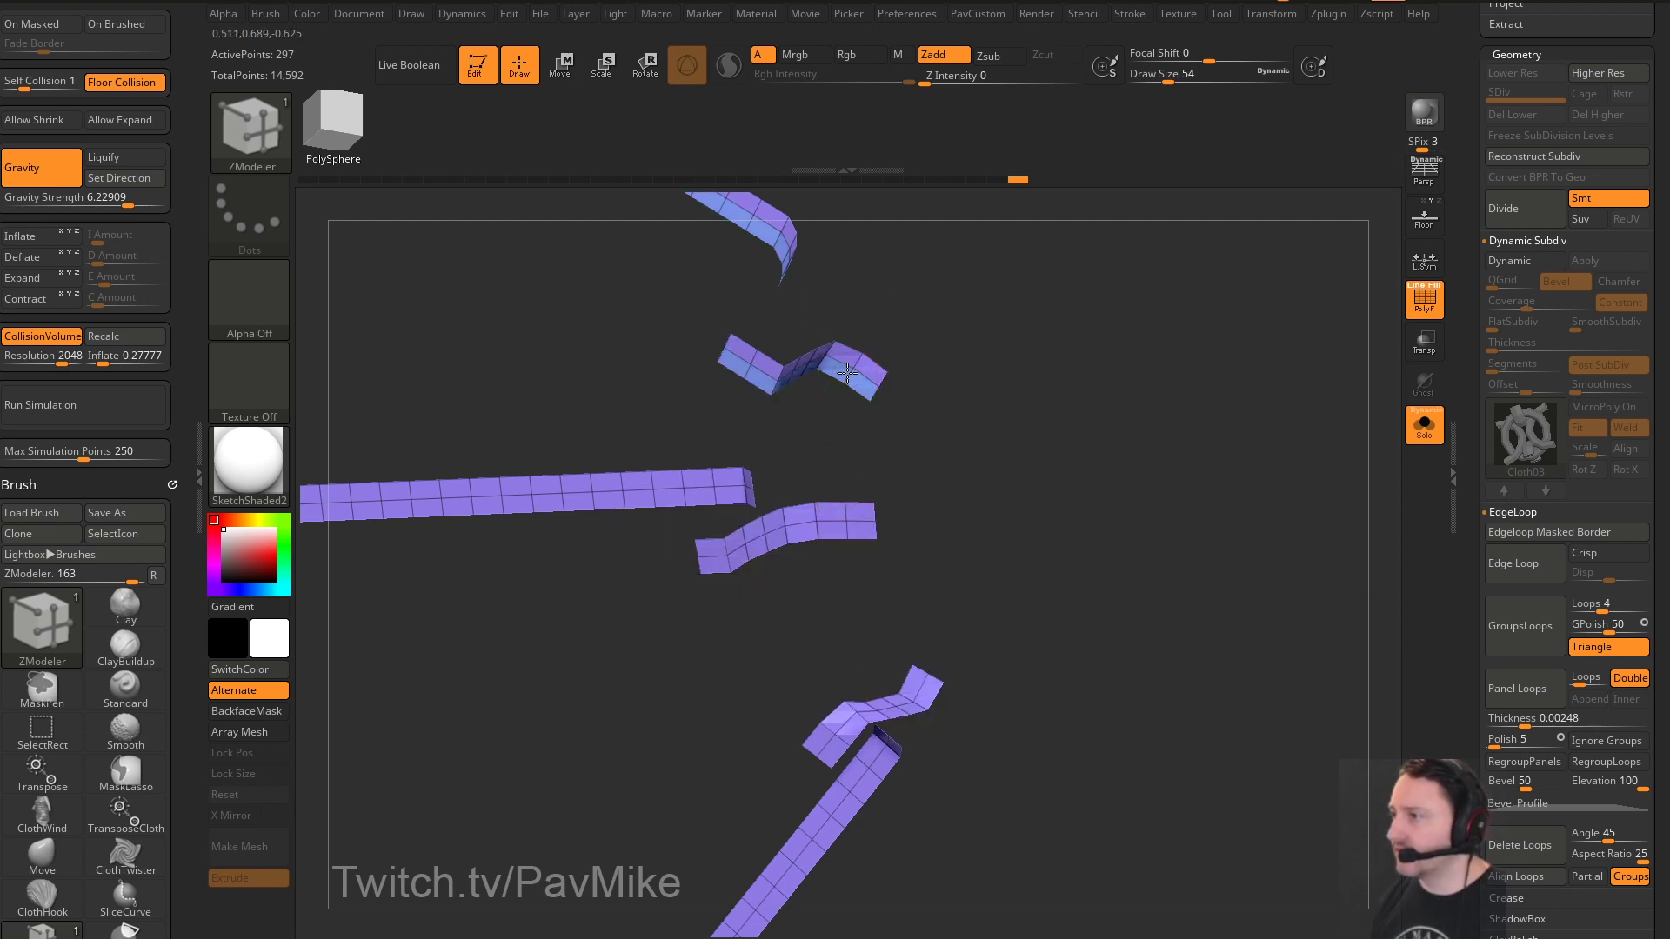
left_click(715, 494)
left_click_drag(1034, 565, 984, 375, "alt")
left_click(846, 522)
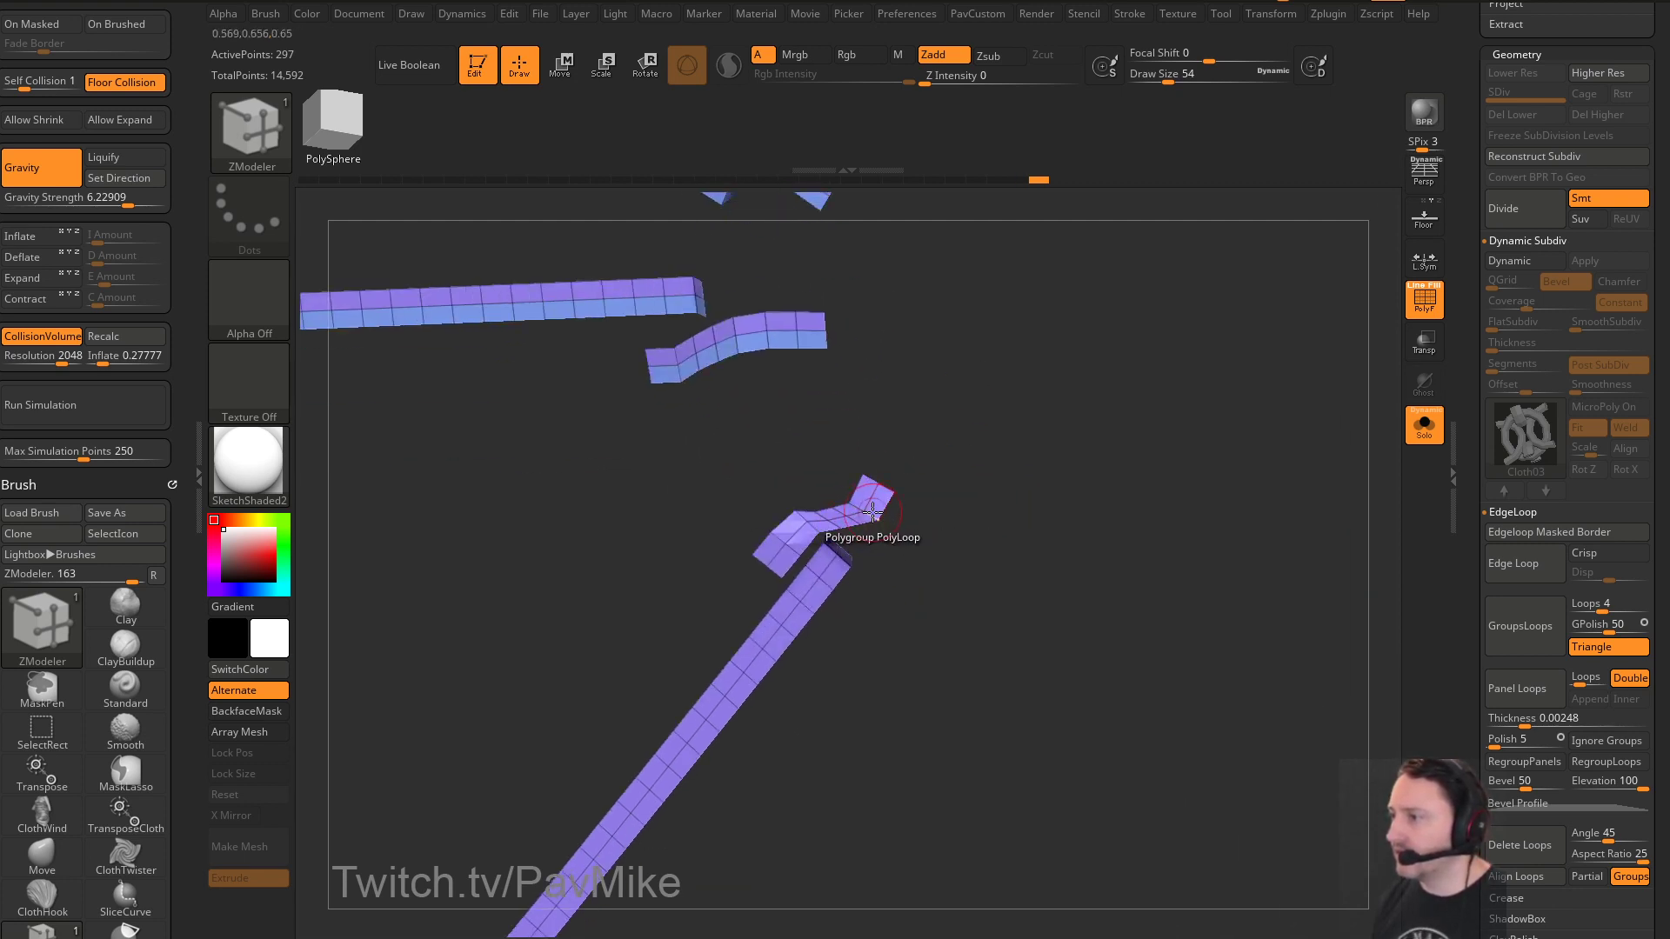
Dock the Stroke palette beside the canvas and expand its Curve, Curve Functions and Curve Modifiers sections
left_click(1136, 16)
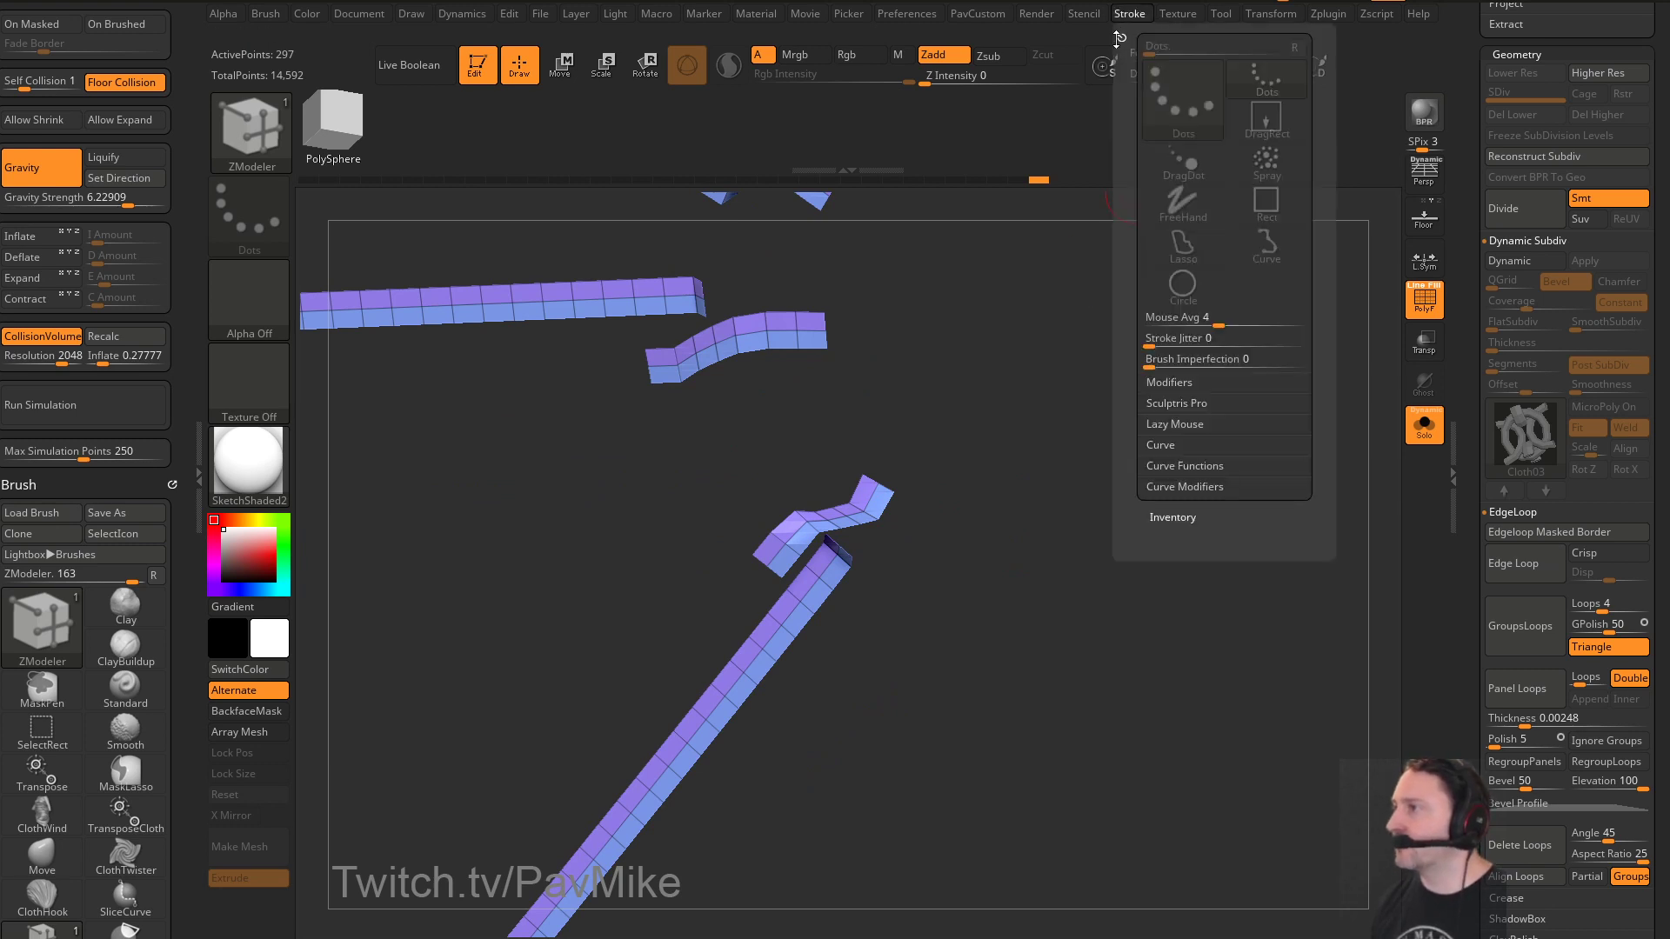
mouse_move(1118, 37)
left_mouse_down()
mouse_move(172, 100)
mouse_move(131, 139)
left_mouse_up()
left_click(54, 406)
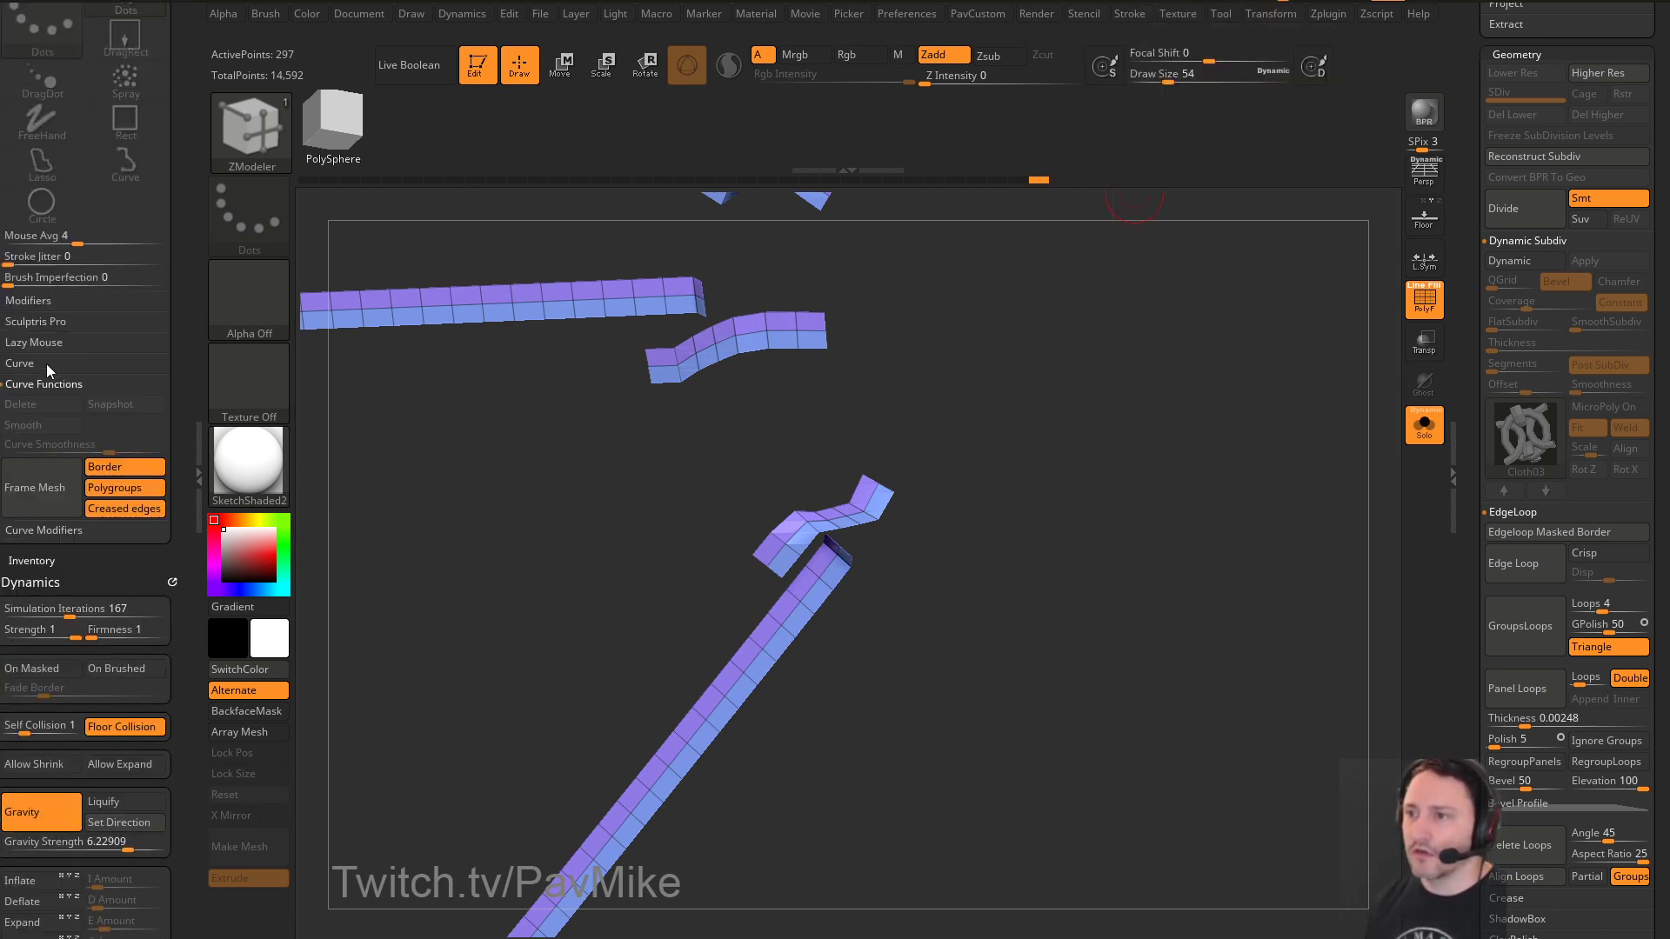
left_click(45, 363)
left_click(47, 467)
key("shift")
left_click(45, 614, "shift")
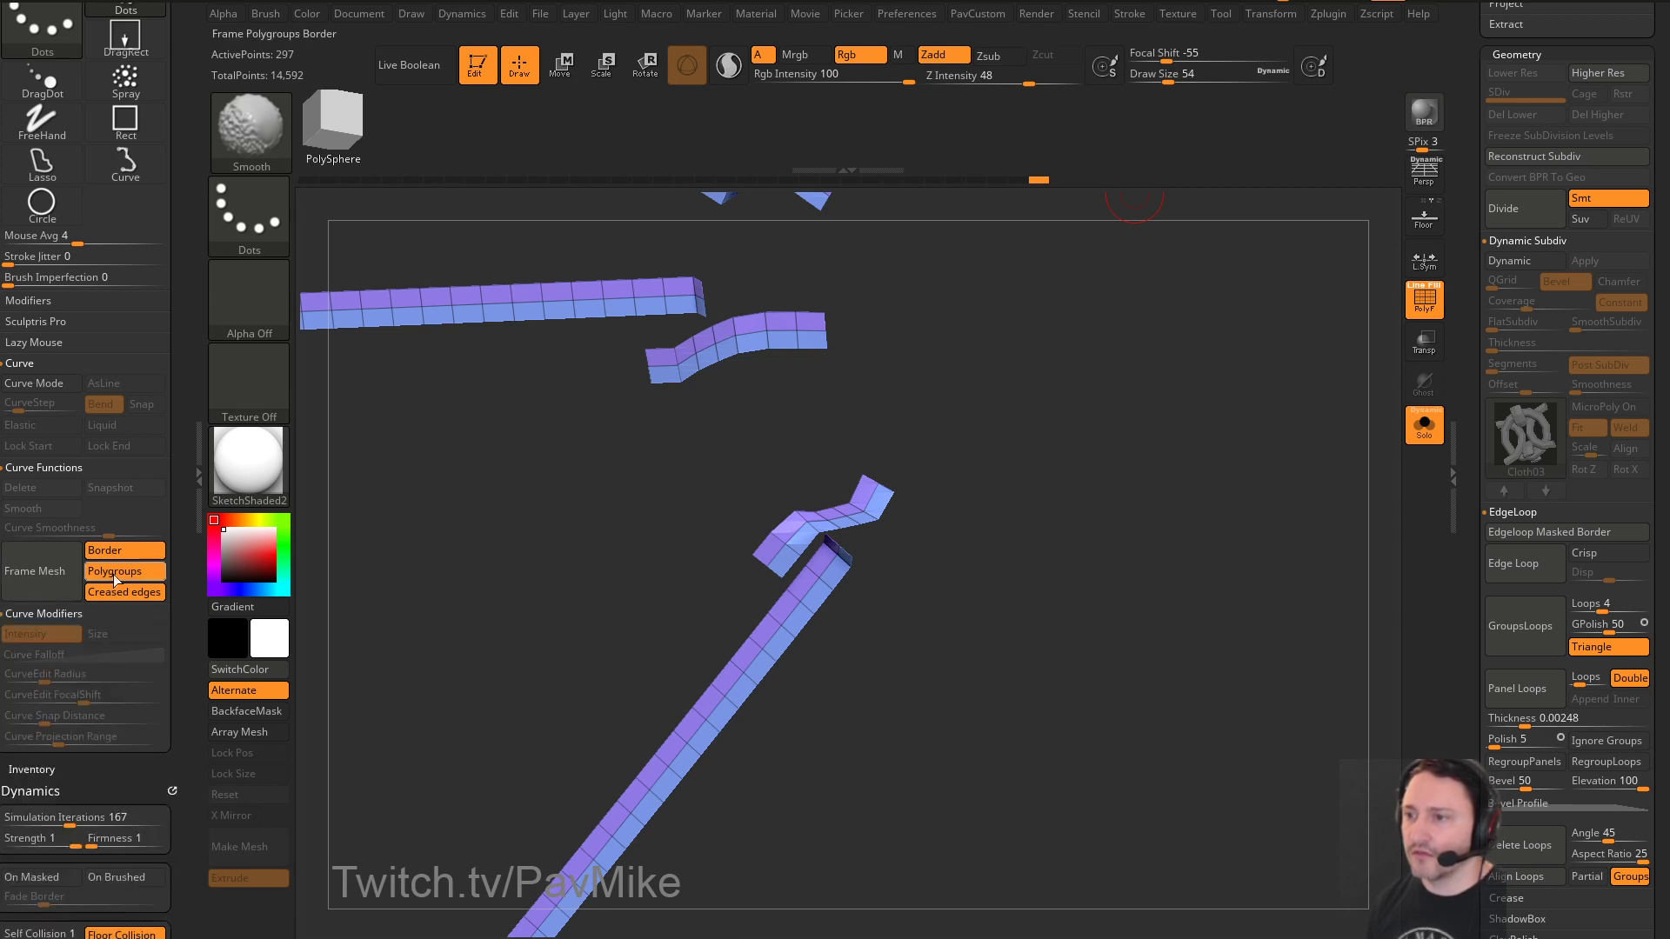
Frame the strips' mesh with curves along polygroup boundaries only, with Border and Creased edges off
left_click(124, 591)
left_click(110, 552)
left_click(46, 571)
left_click_drag(1167, 591, 1131, 543, "alt")
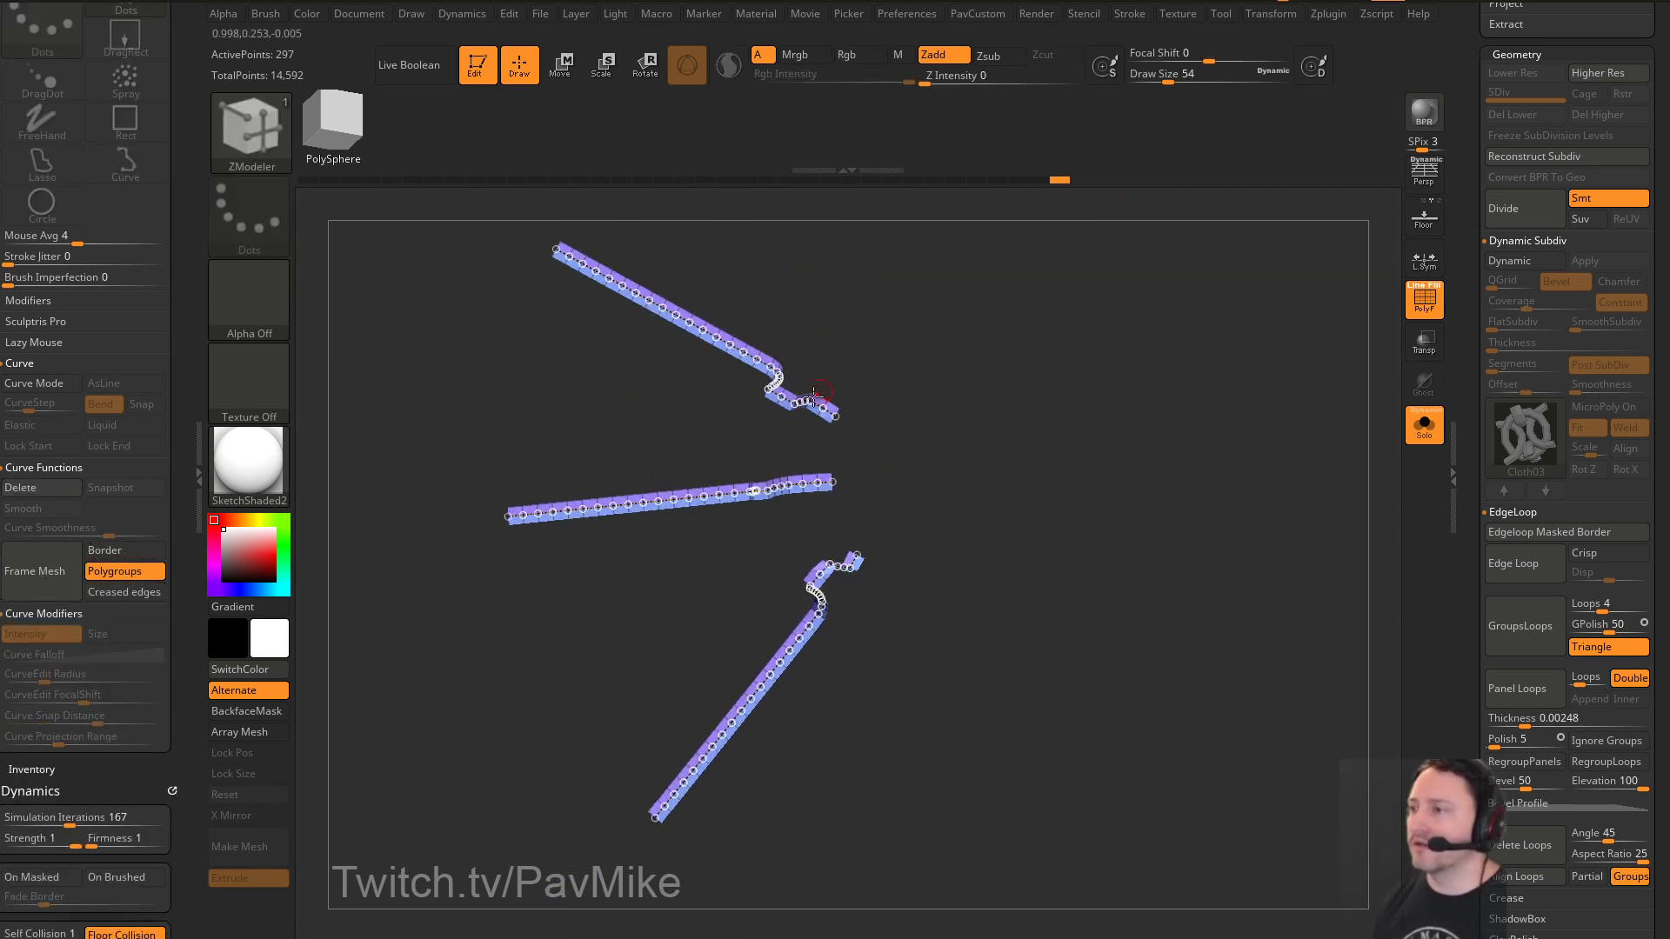
left_click_drag(1035, 380, 1062, 419)
Leave edit mode, clear the canvas, and draw a Cylinder3D primitive in edit mode
left_click(479, 68)
key("ctrl+n")
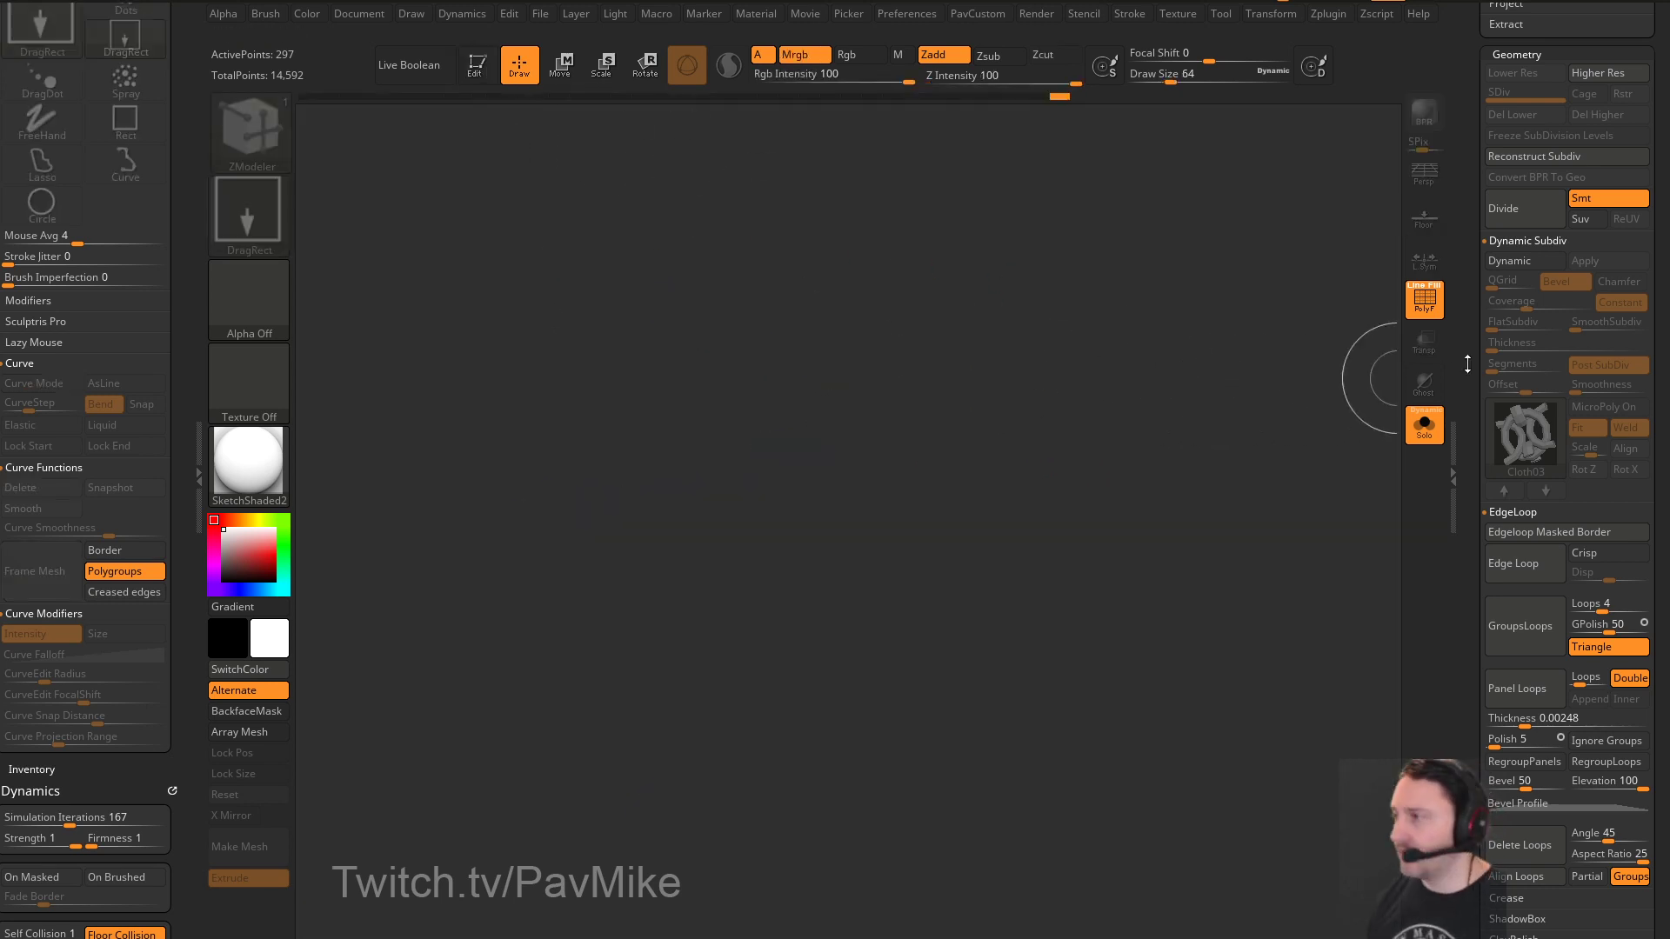
left_click_drag(1468, 361, 1478, 691)
left_click(1552, 299)
left_click(1552, 246)
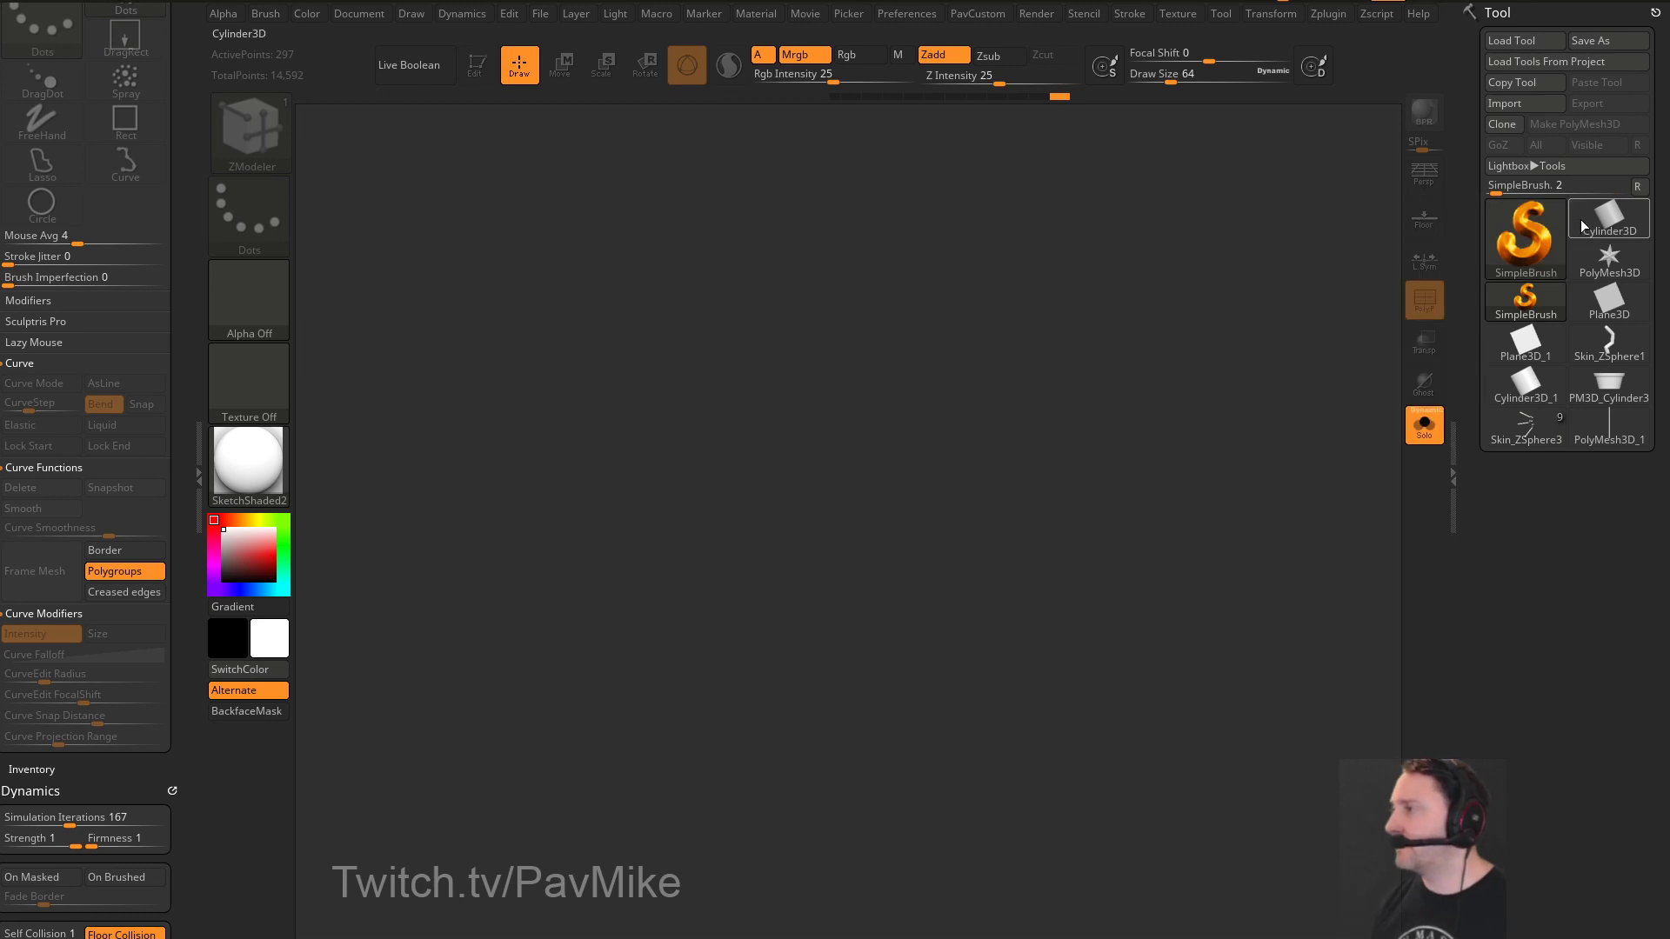
left_click(1524, 244)
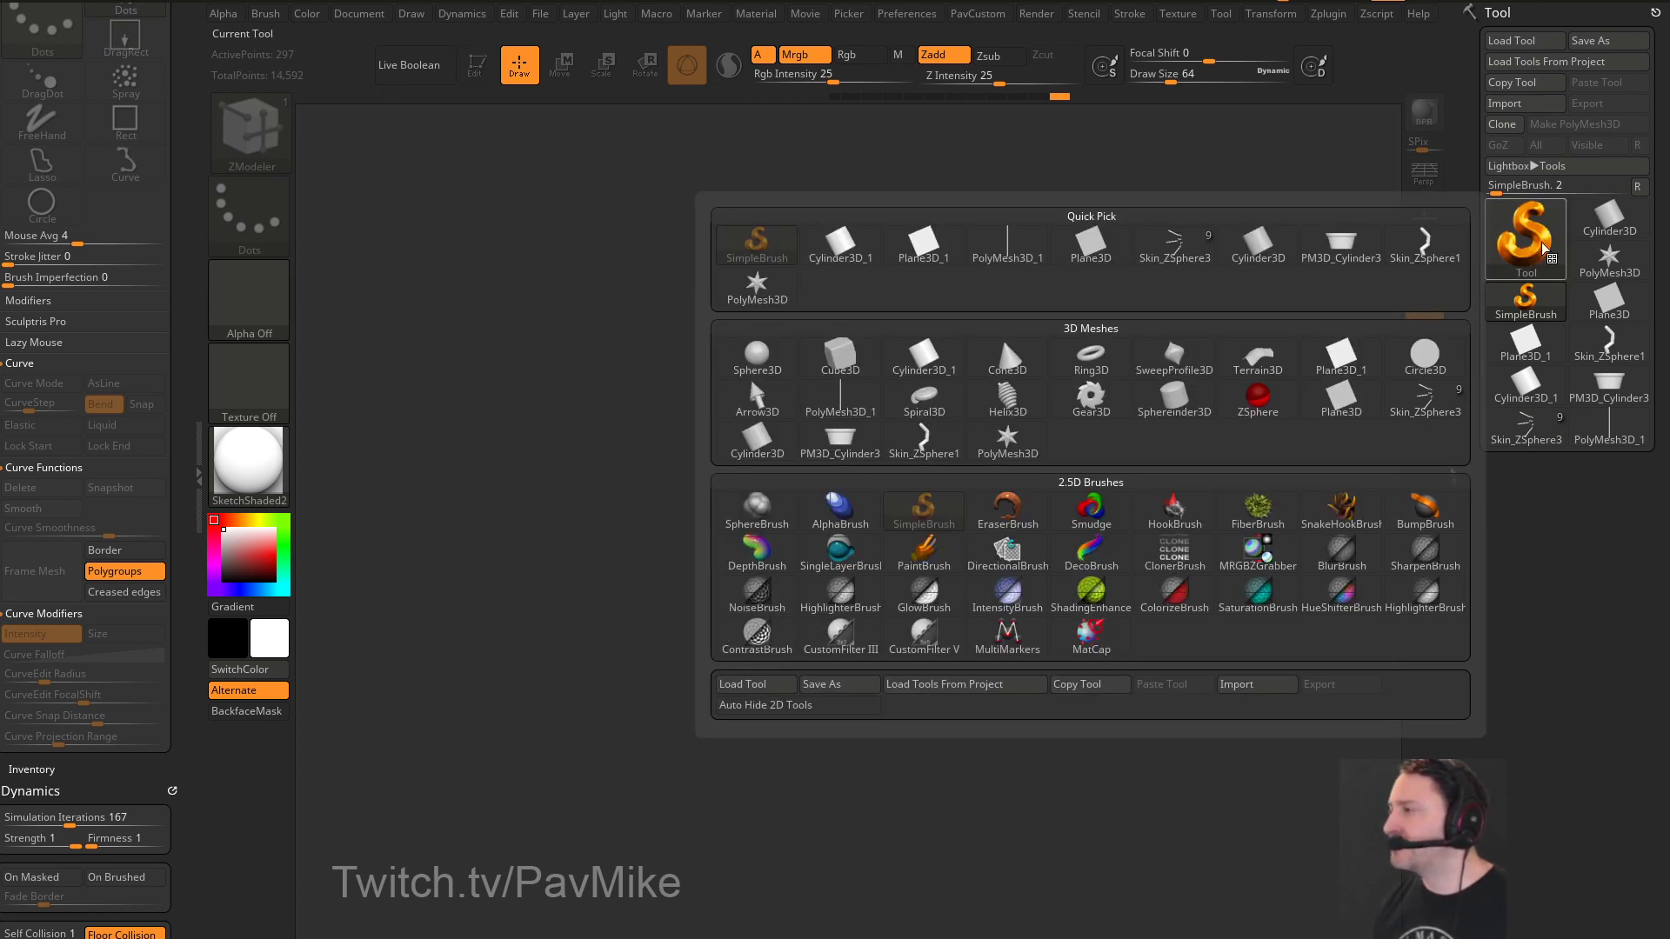
left_click(1607, 219)
left_click_drag(824, 493, 876, 609)
left_click(478, 68)
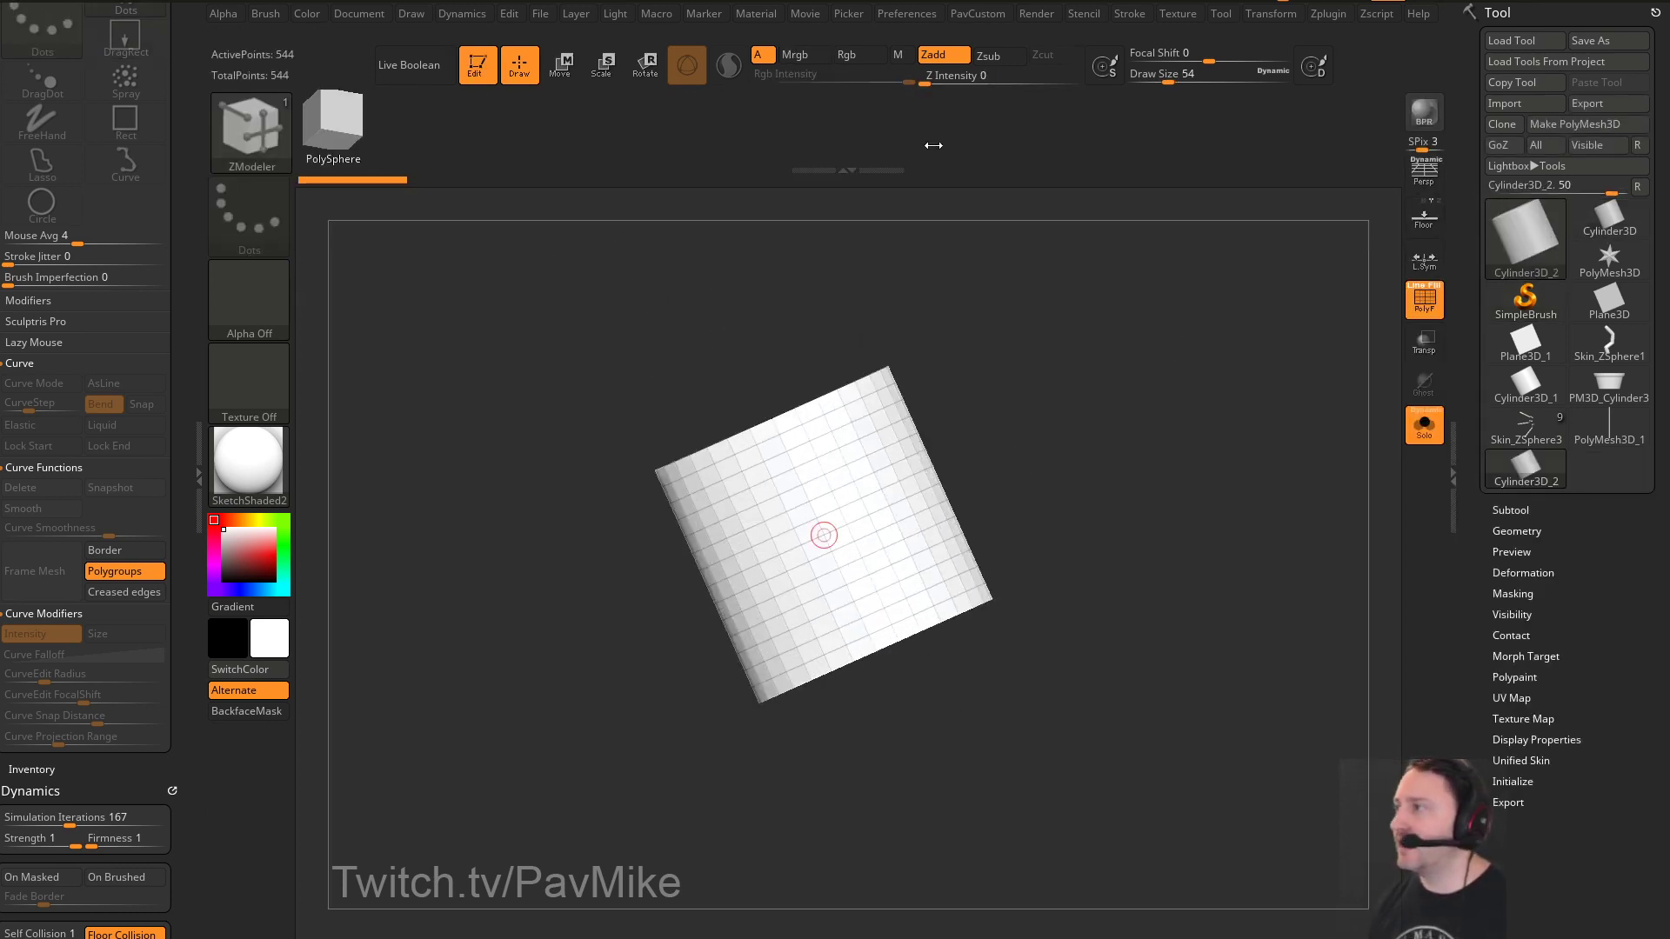
left_click(1575, 126)
left_click_drag(1471, 538, 1518, 4)
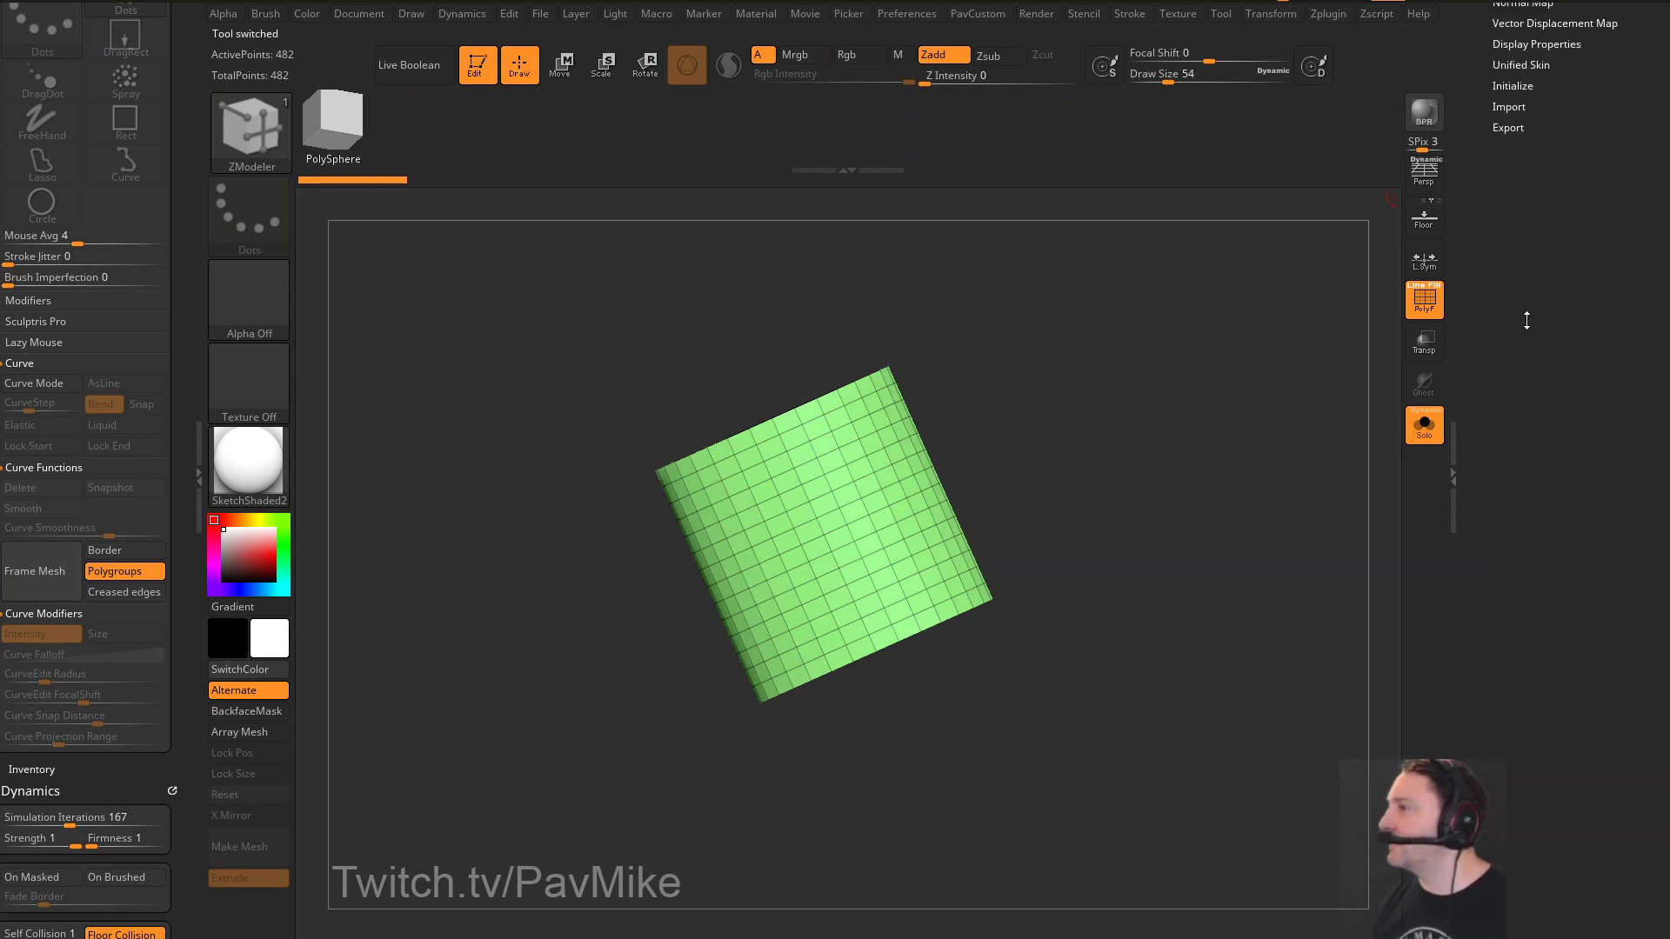
left_click_drag(1514, 227, 1516, 337)
left_click(1518, 272)
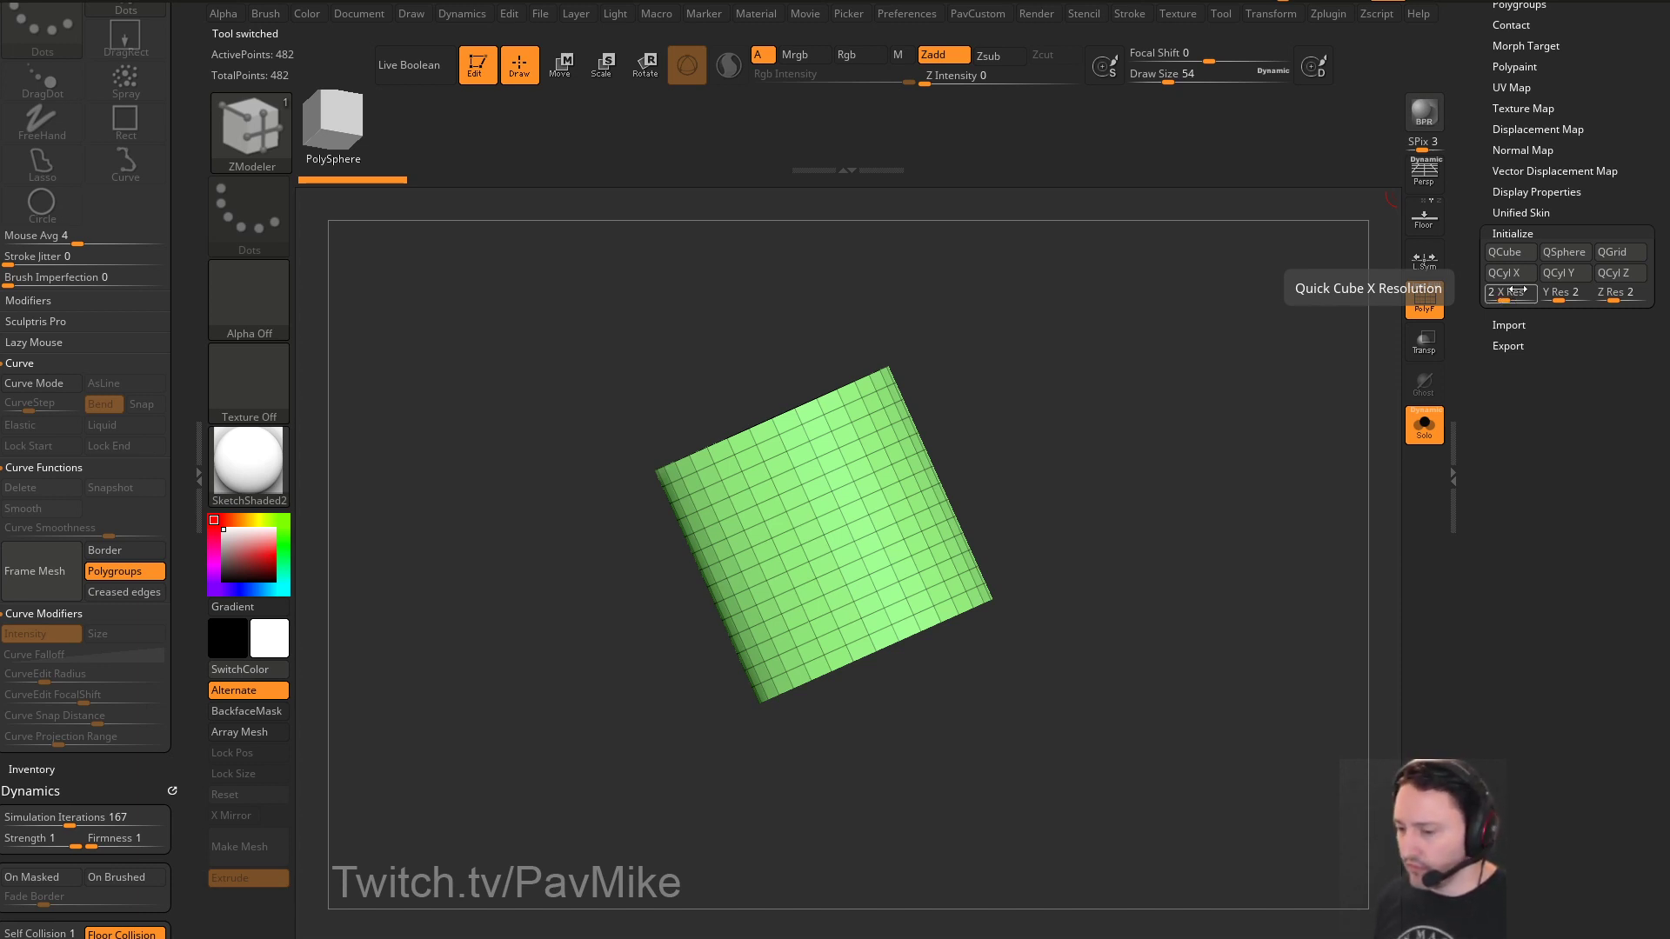
key("Return")
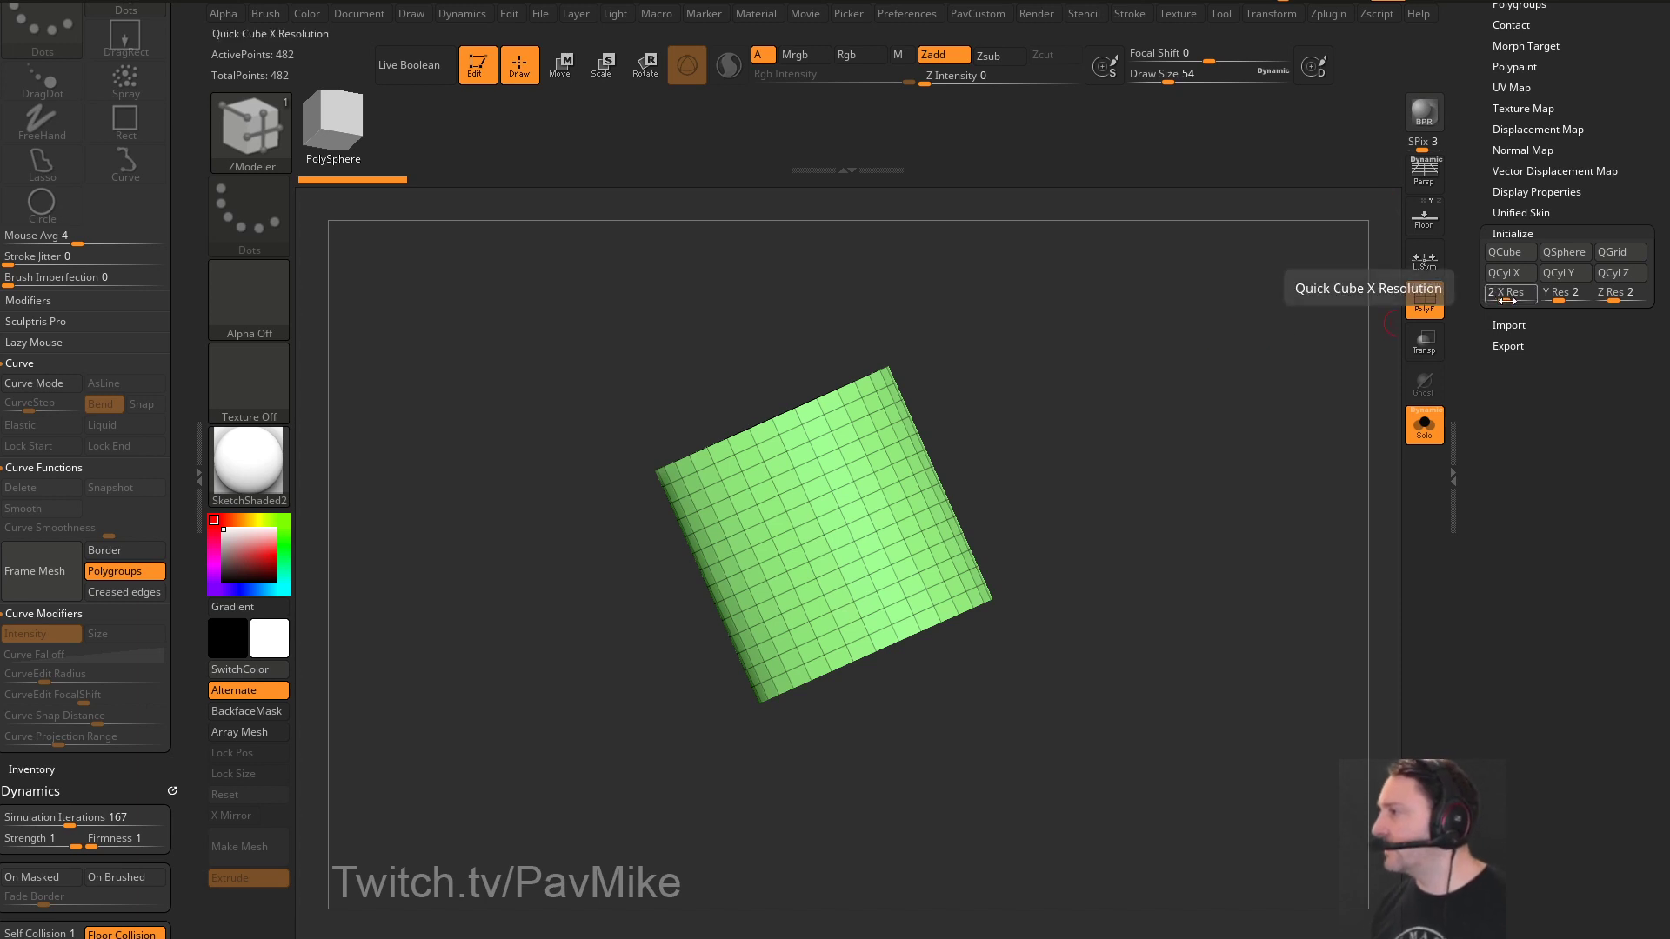
left_click_drag(1466, 300, 1466, 573)
Return to the parametric Cylinder3D and initialize it with HDivide 8 and VDivide 4
left_click(1607, 221)
scroll(1494, 421, "down", 6)
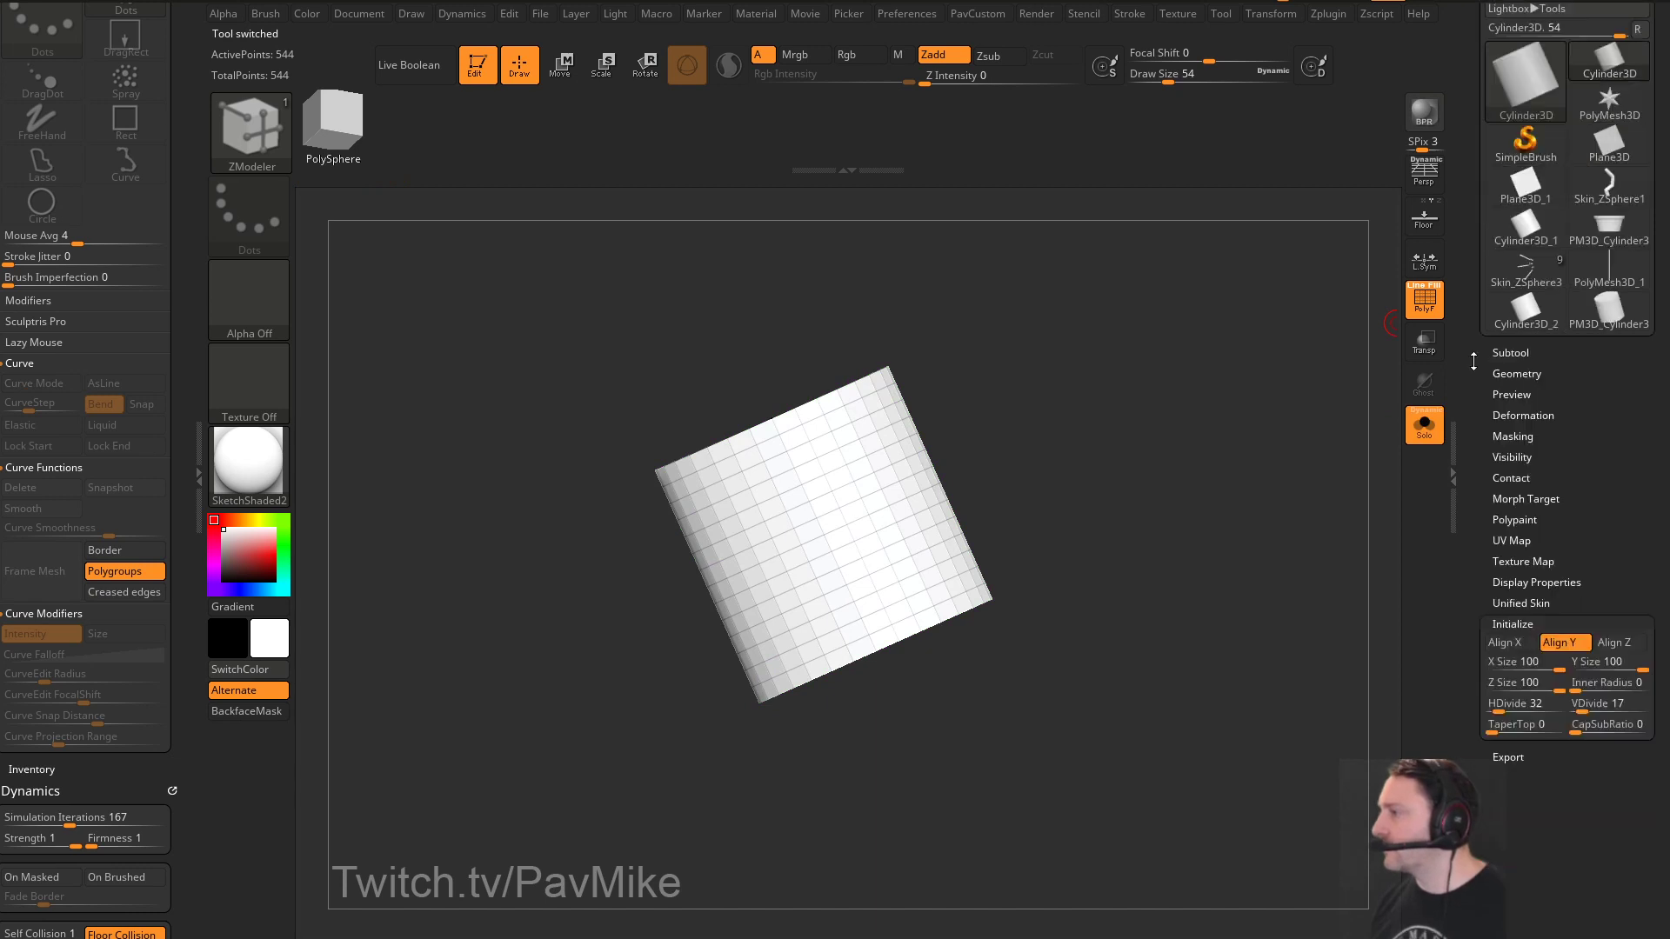
left_click_drag(1501, 330, 1495, 331)
scroll(1510, 340, "up", 1)
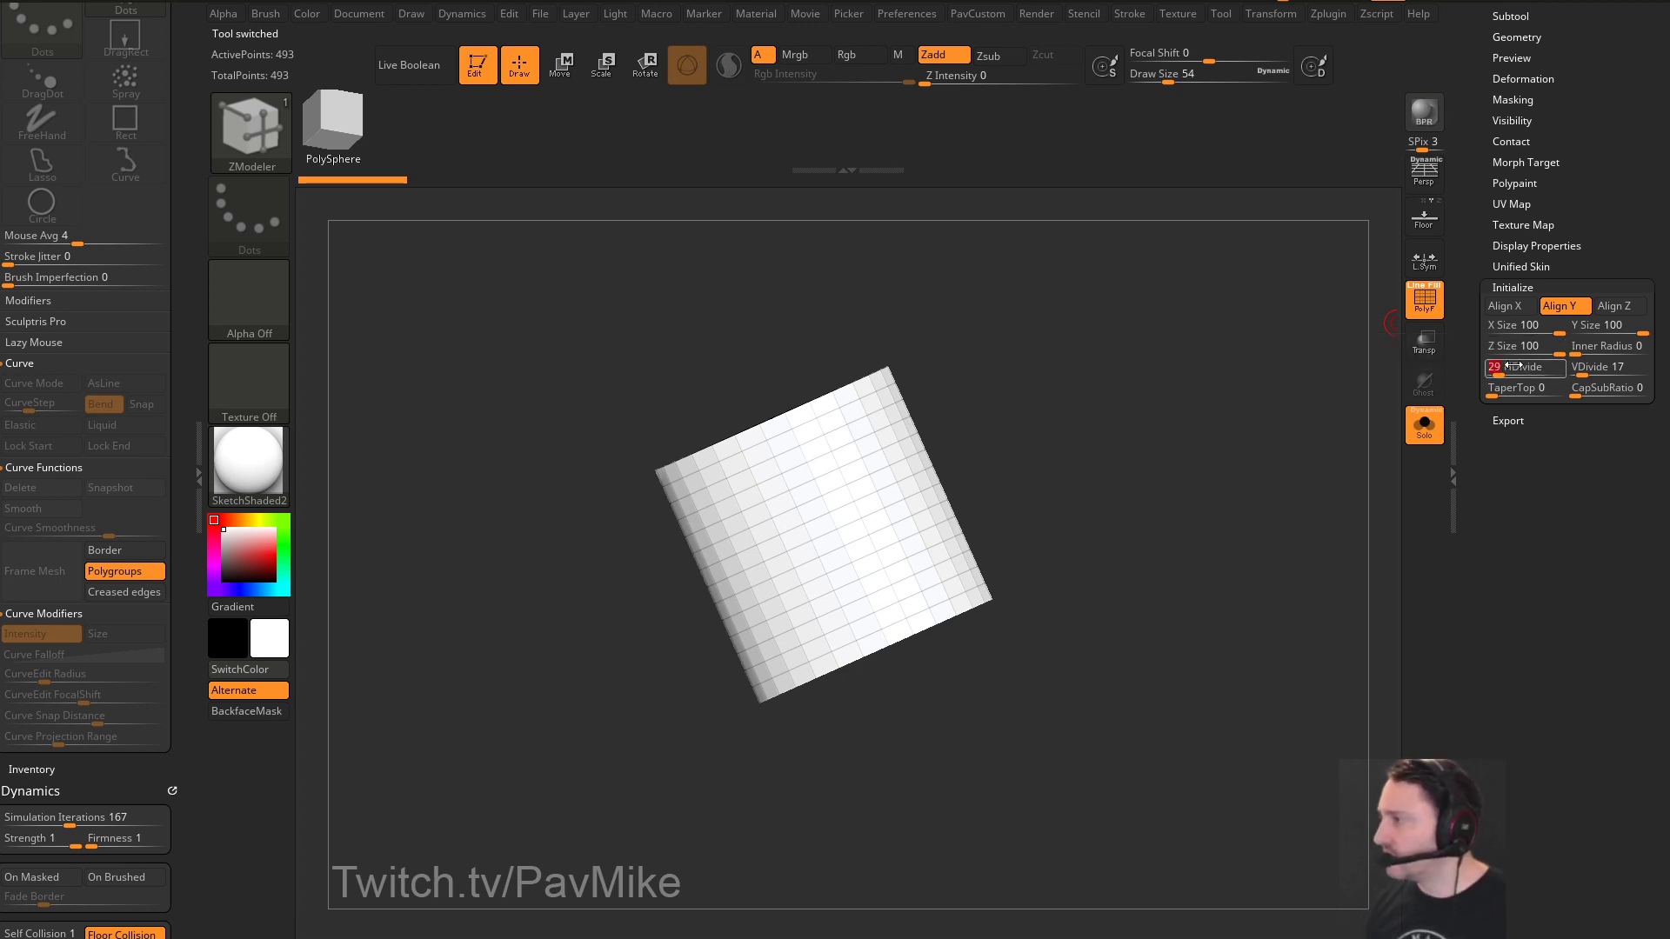
left_click_drag(1530, 366, 1579, 366)
left_click_drag(1095, 409, 1030, 451)
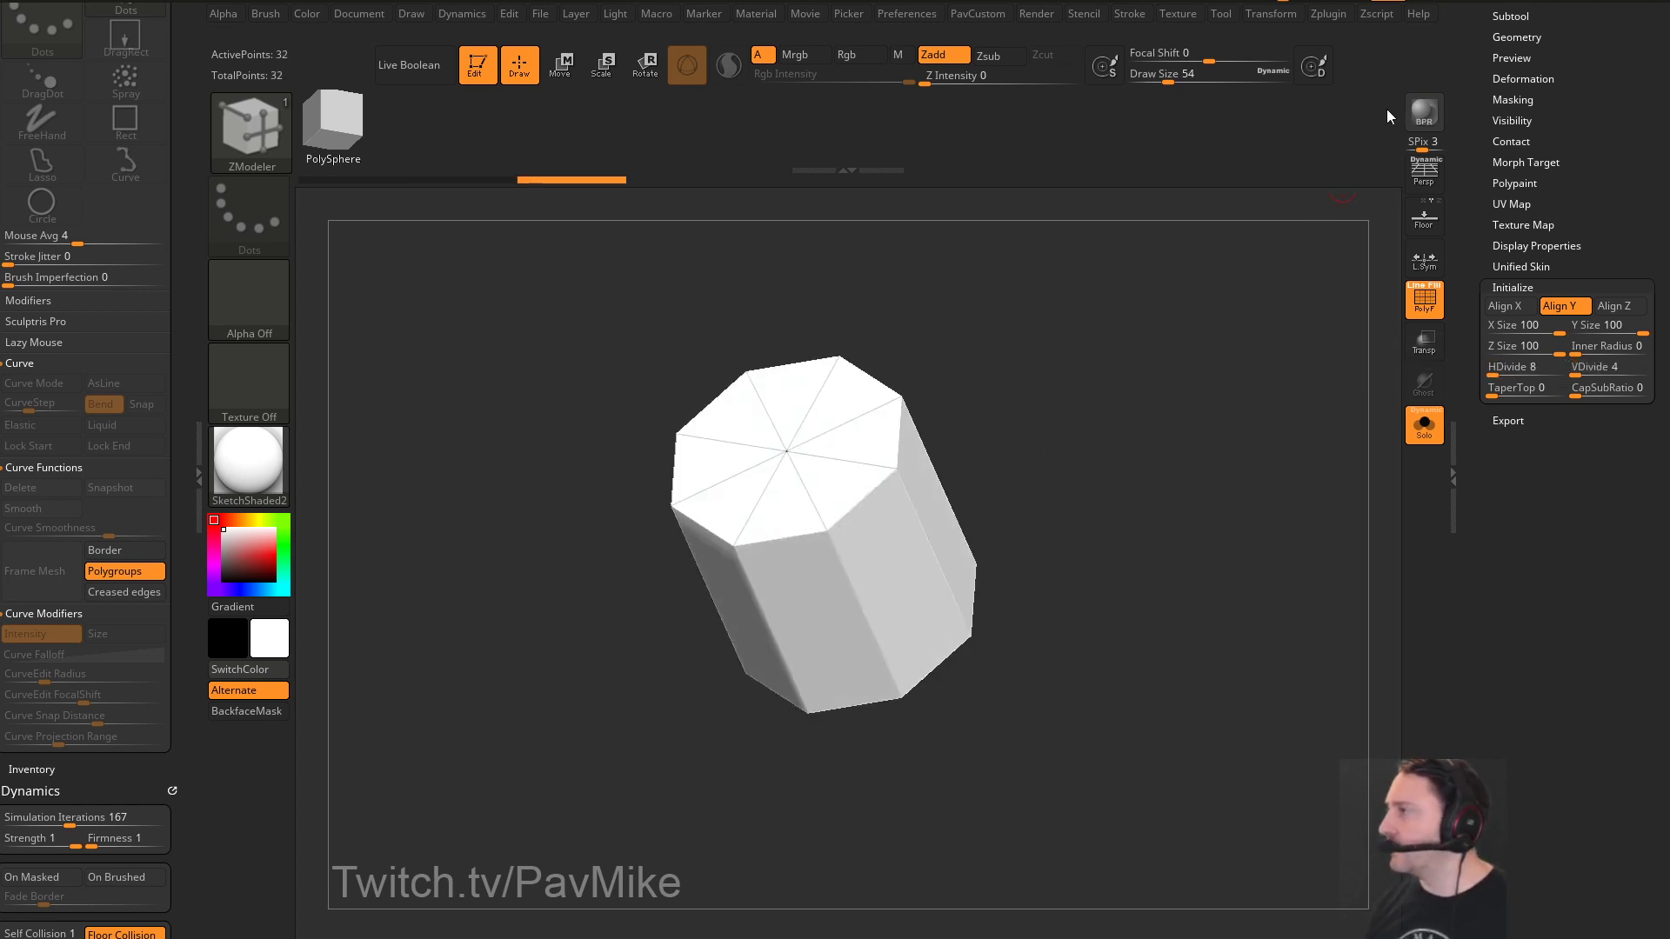
Set the cylinder's HDivide to 12 and convert it to a PolyMesh3D
scroll(1495, 48, "up", 3)
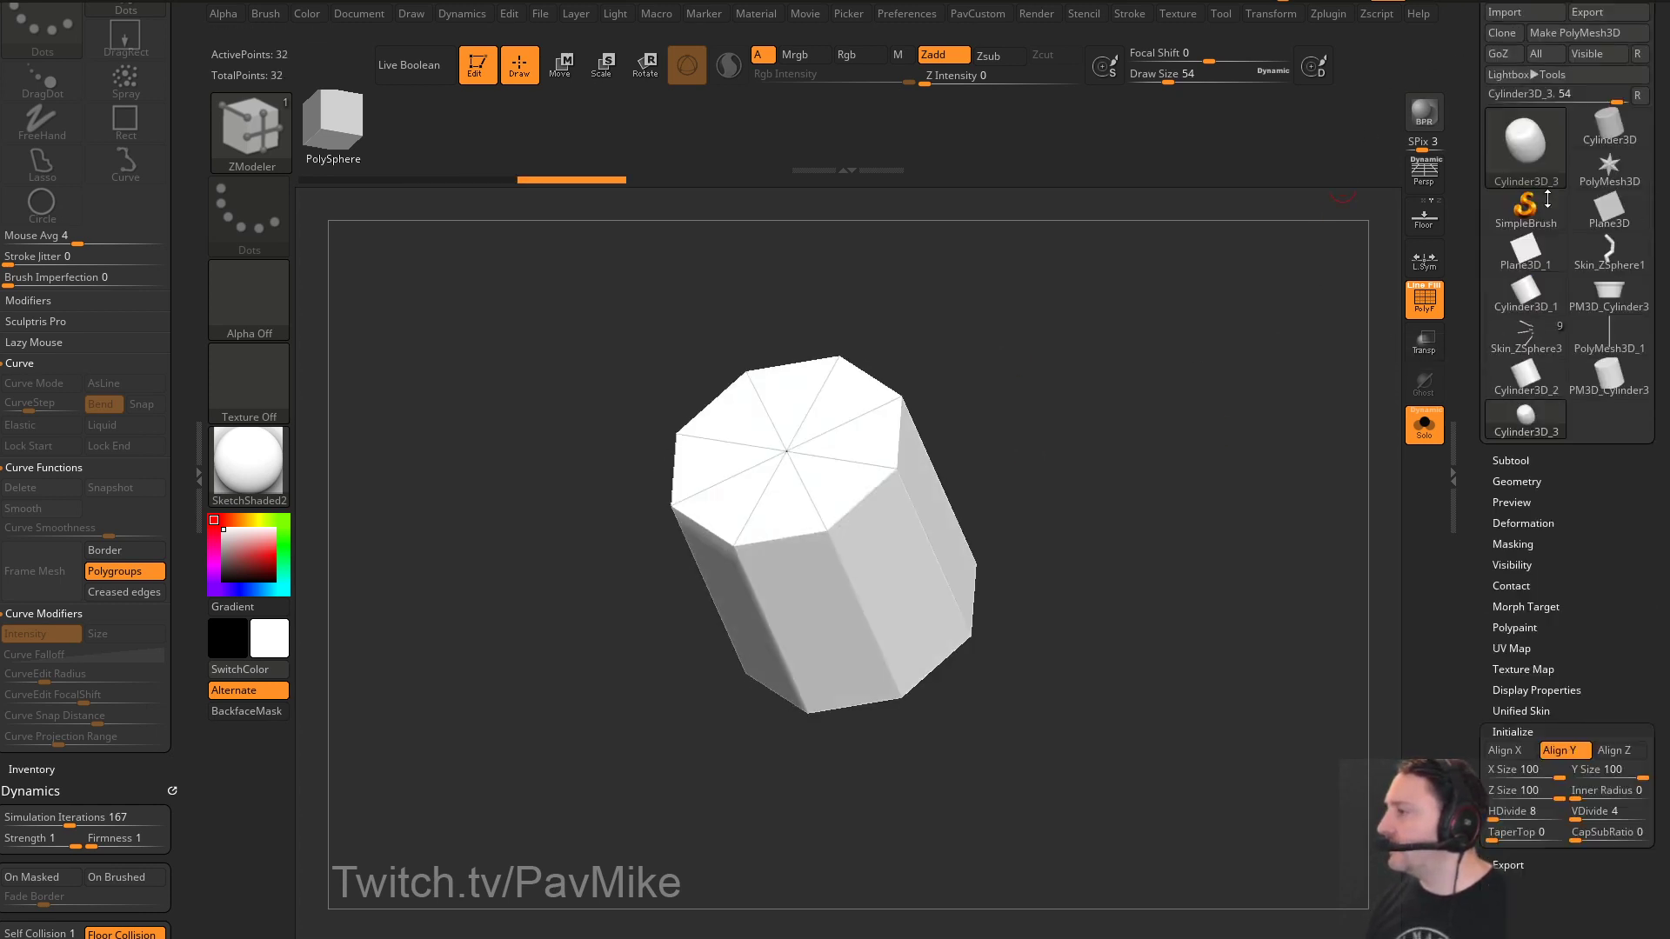
left_click(1518, 468)
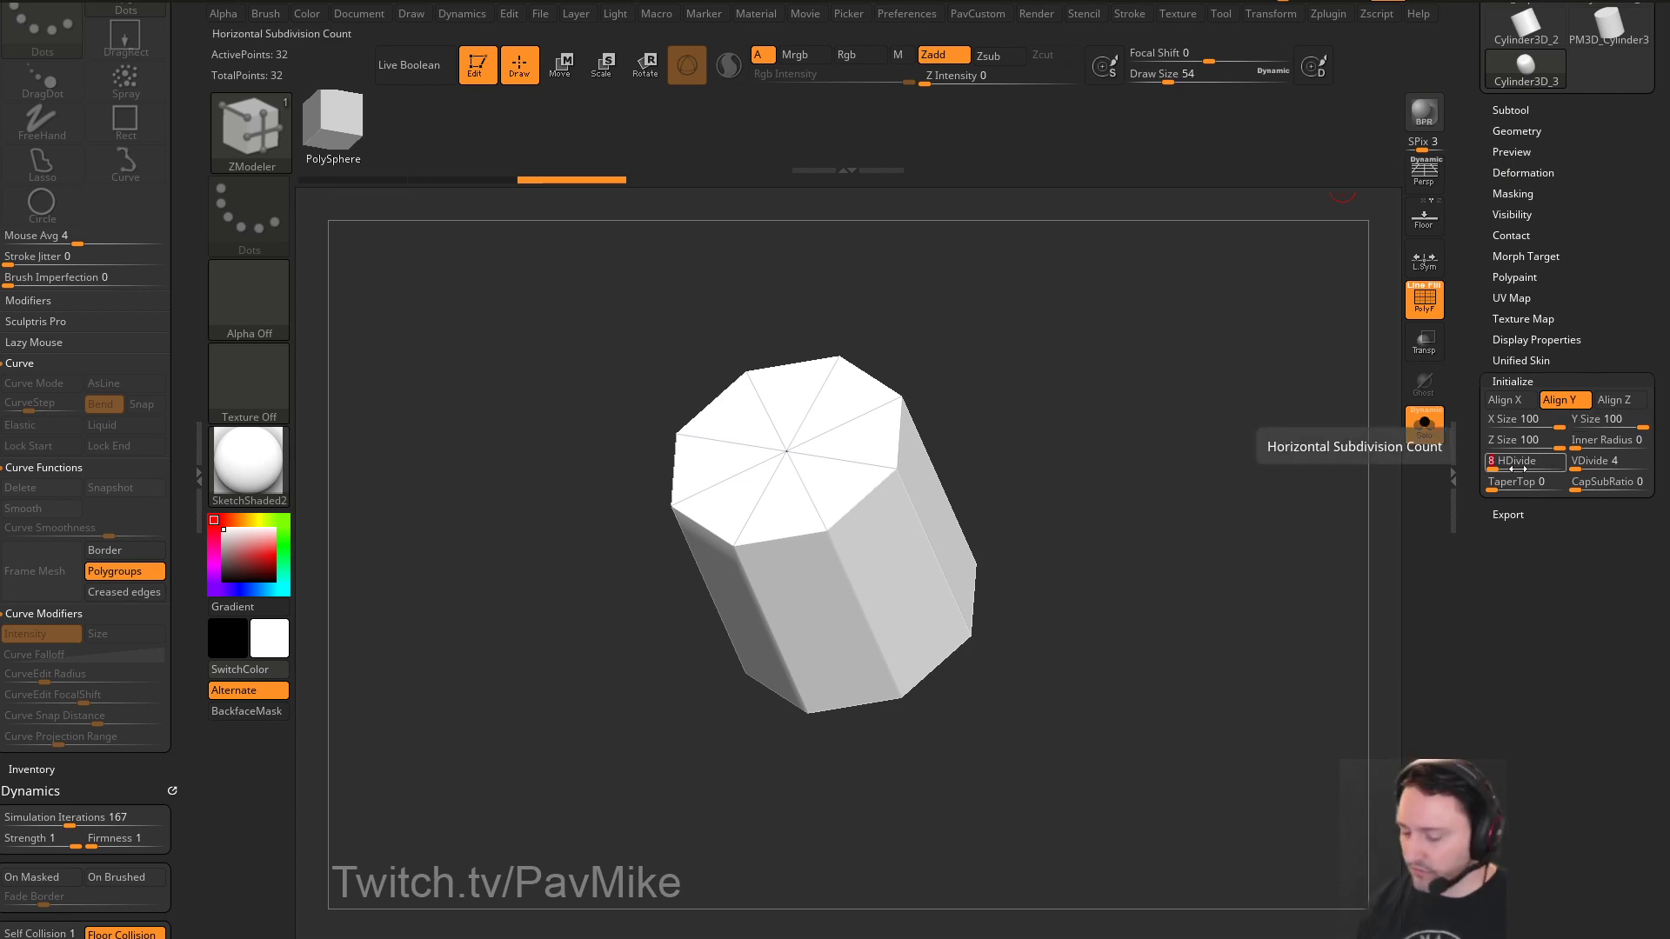
type("12")
key("Return")
scroll(1469, 650, "up", 5)
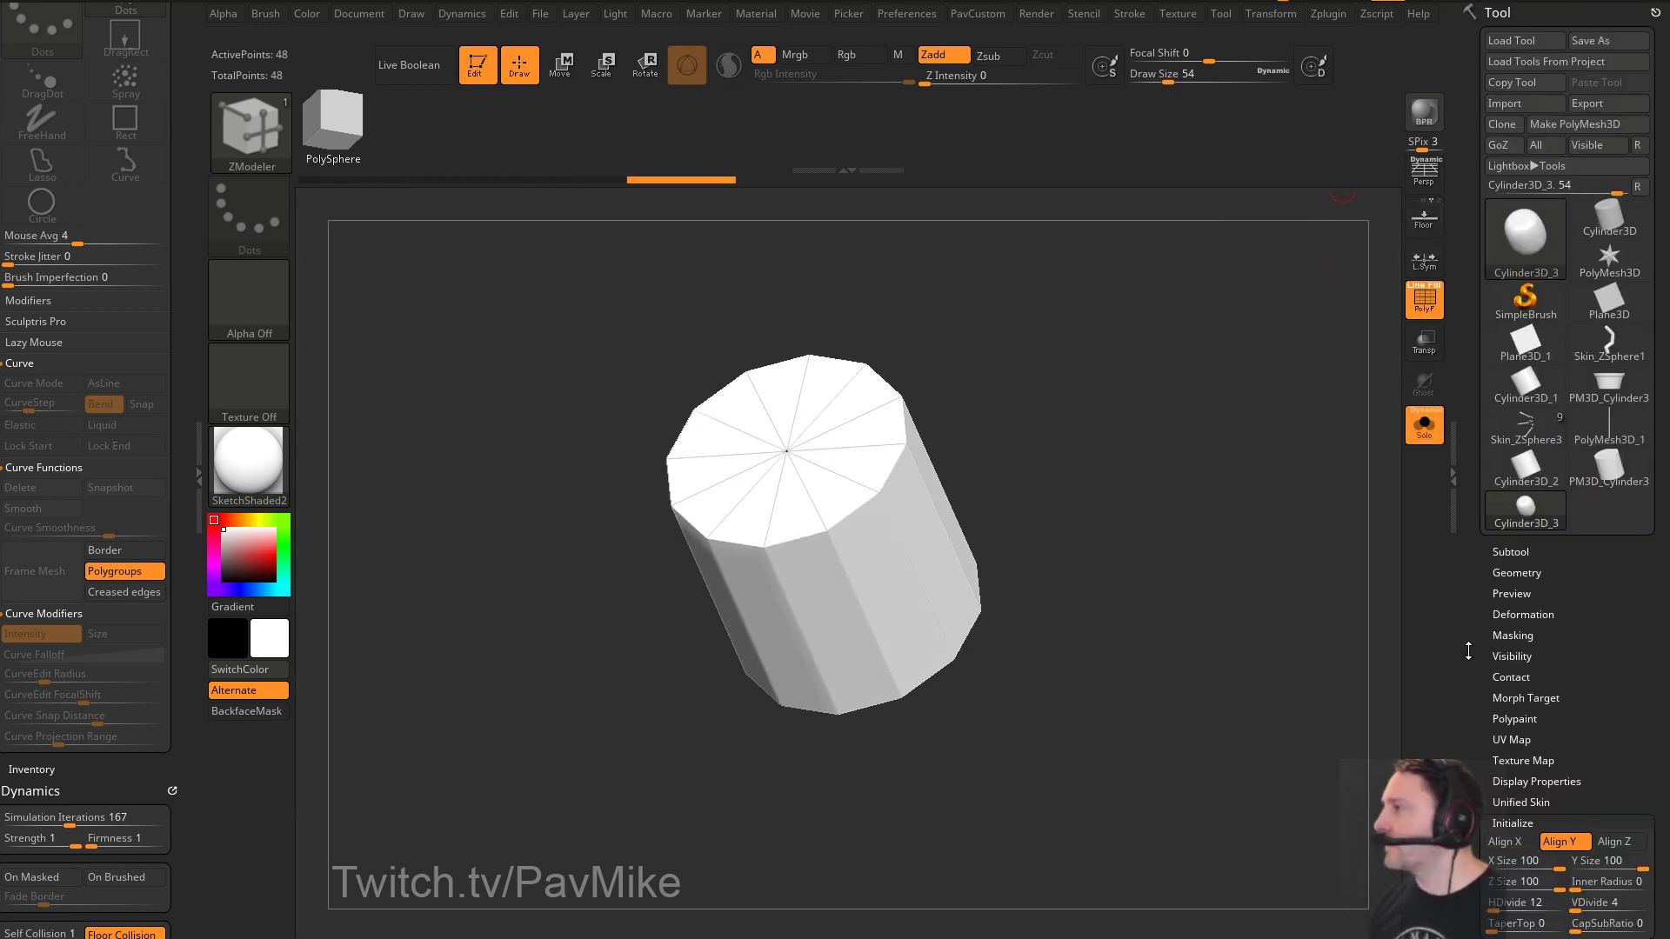
left_click(1584, 123)
From a straight side view, insert two evenly spaced horizontal edge loops around the cylinder with ZModeler
left_click_drag(1130, 452, 927, 333, "shift")
key("ctrl+shift")
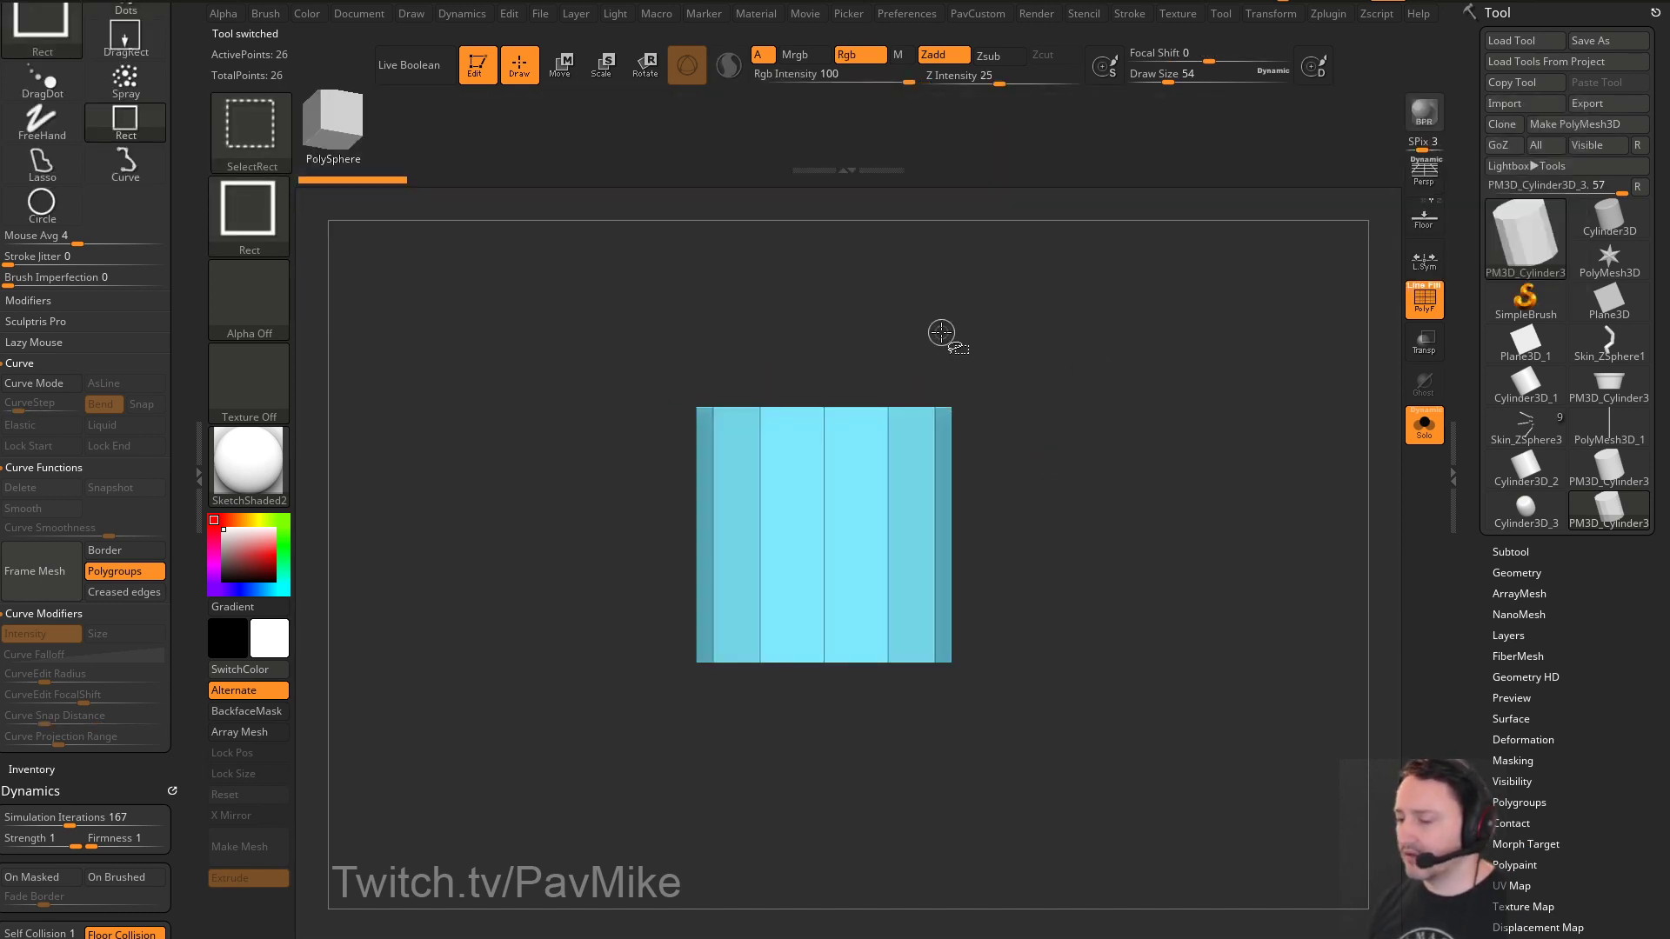
left_click(267, 147)
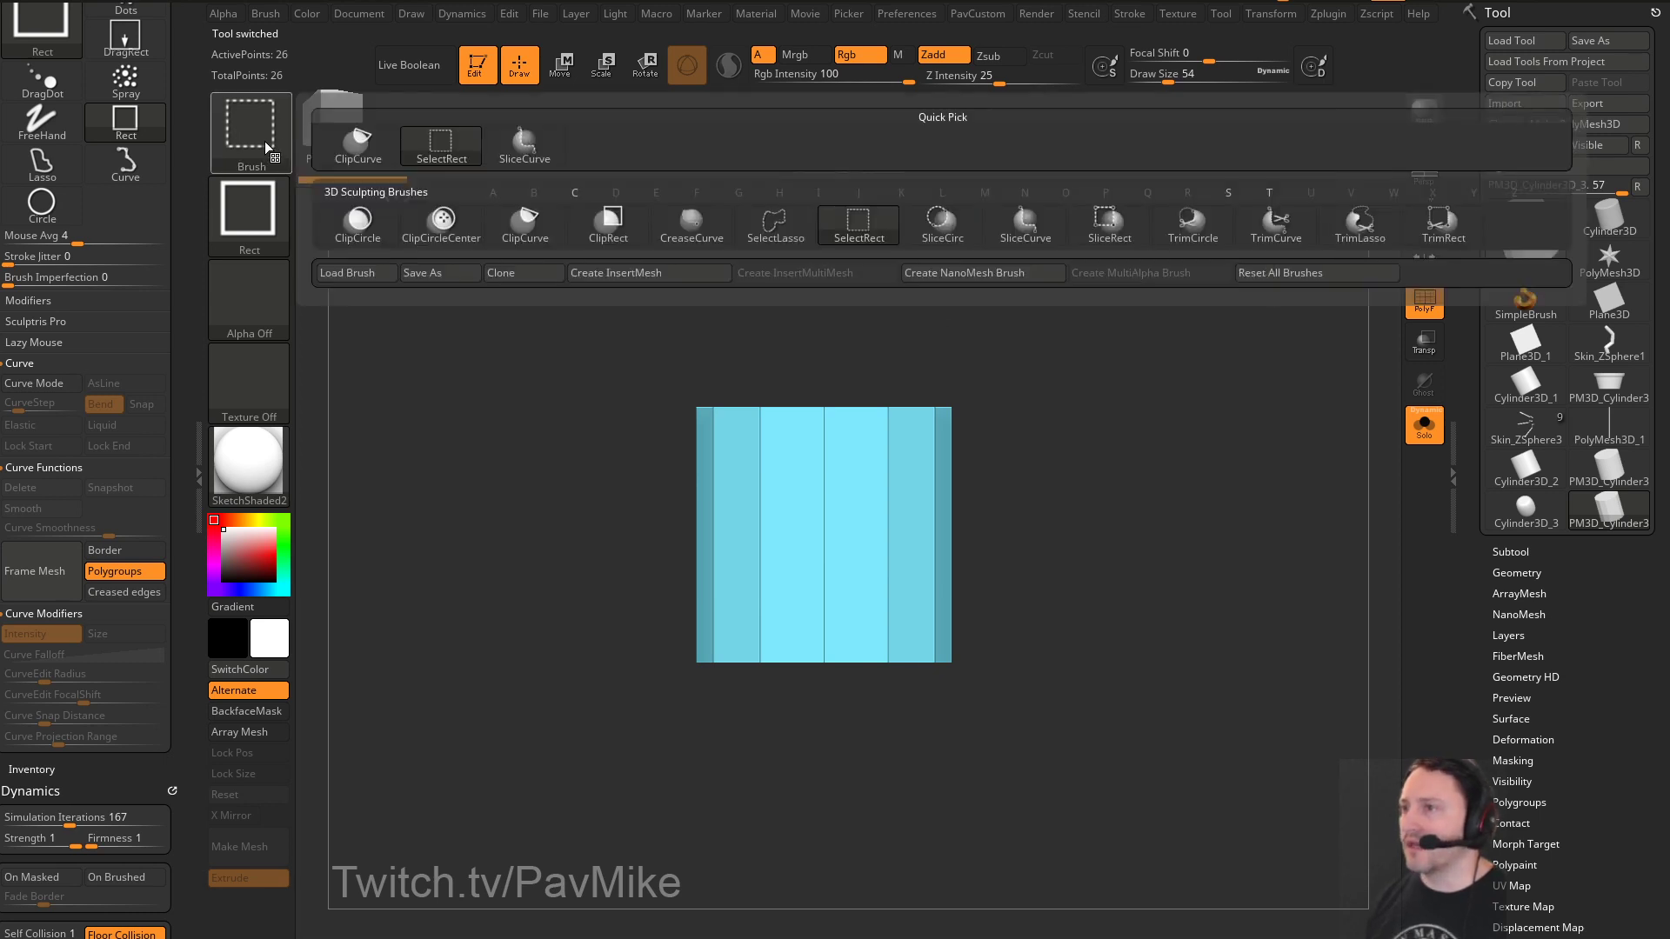
key("space")
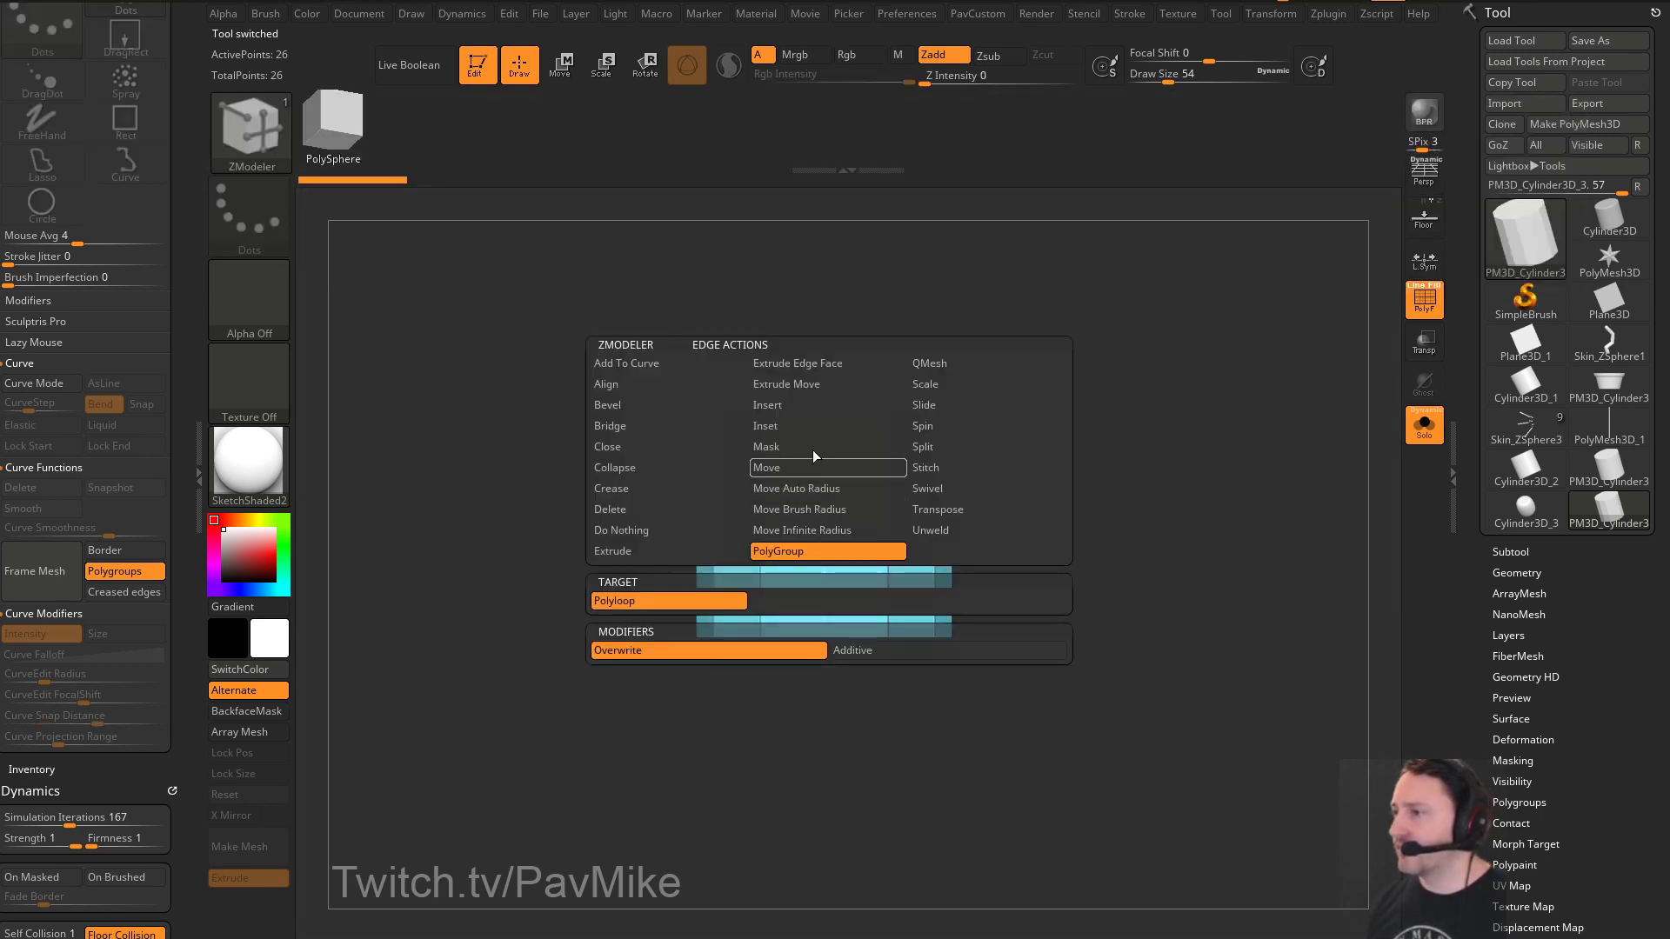
left_click(781, 601)
left_click(825, 487)
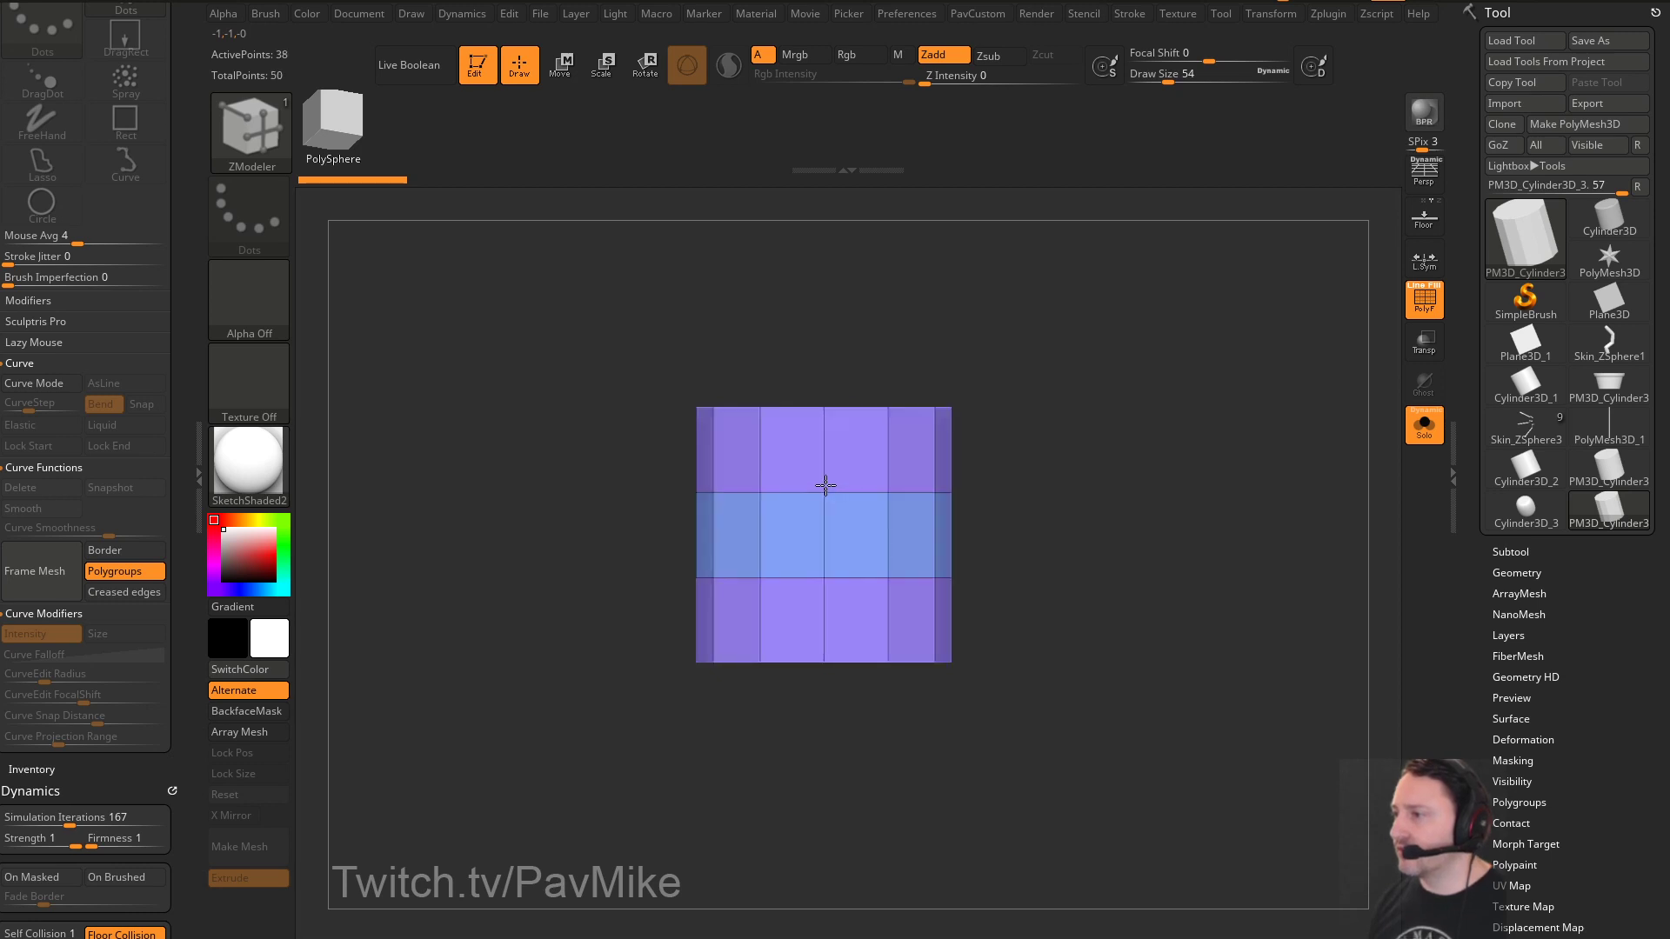
Isolate the cylinder's top and bottom bands in turn, give each its own polygroup, and bring up the Move gizmo on the full mesh
left_click_drag(417, 279, 1145, 533, "ctrl+shift")
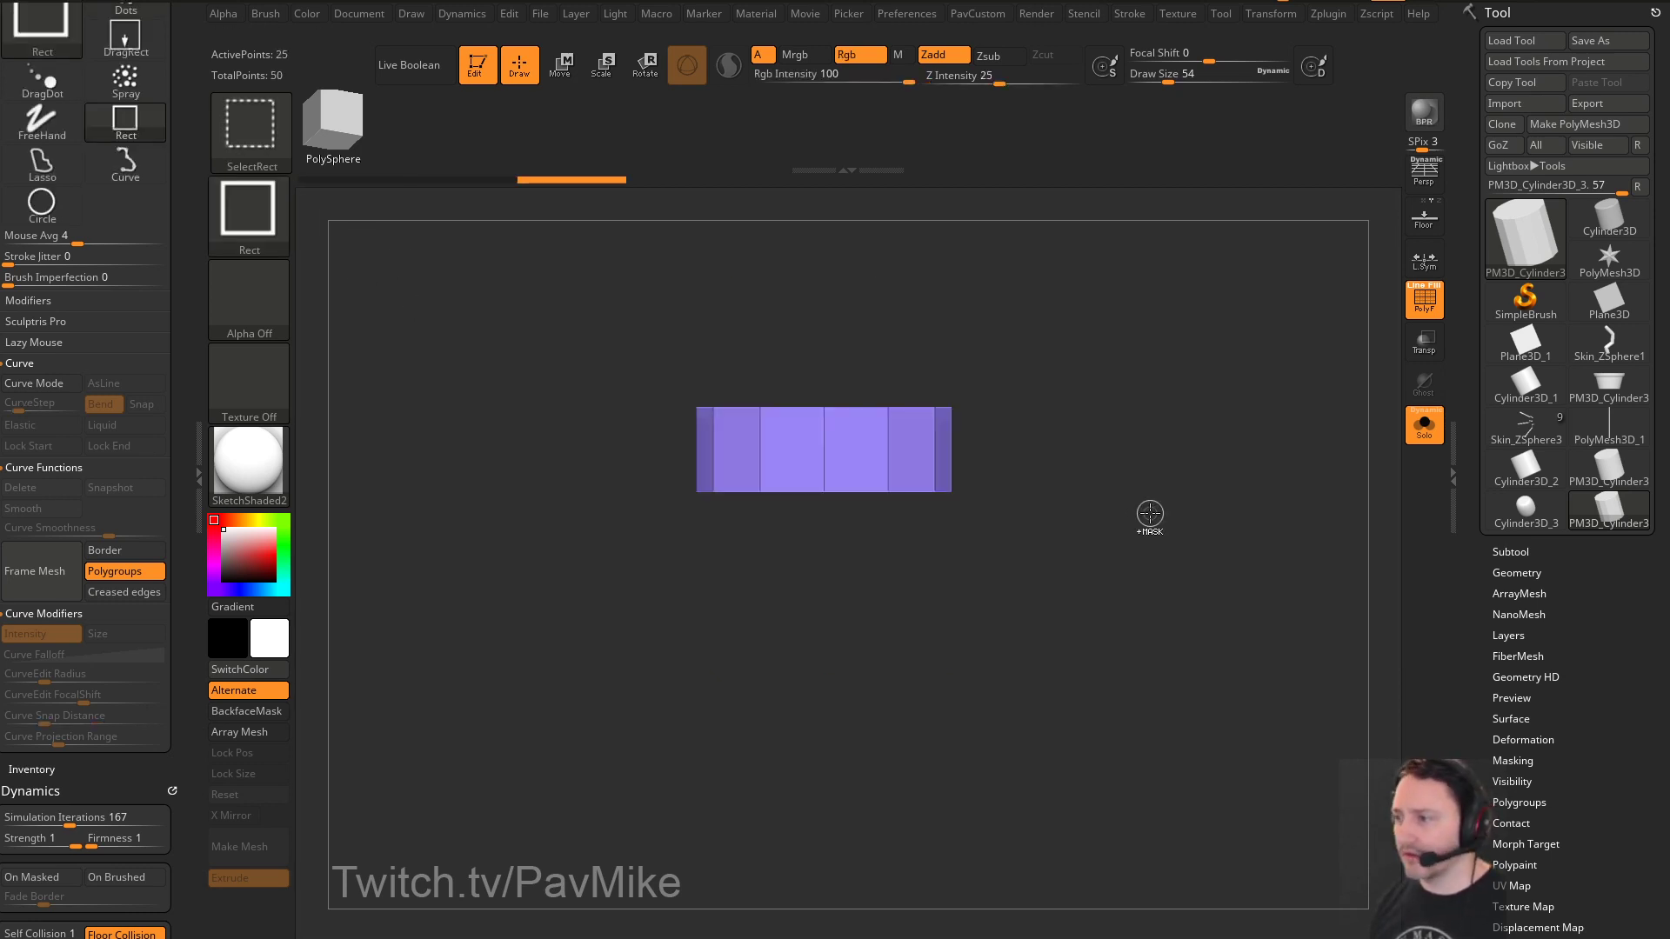
key("ctrl+w")
left_click(1136, 519, "ctrl+shift")
left_click_drag(1104, 833, 576, 557, "ctrl+shift")
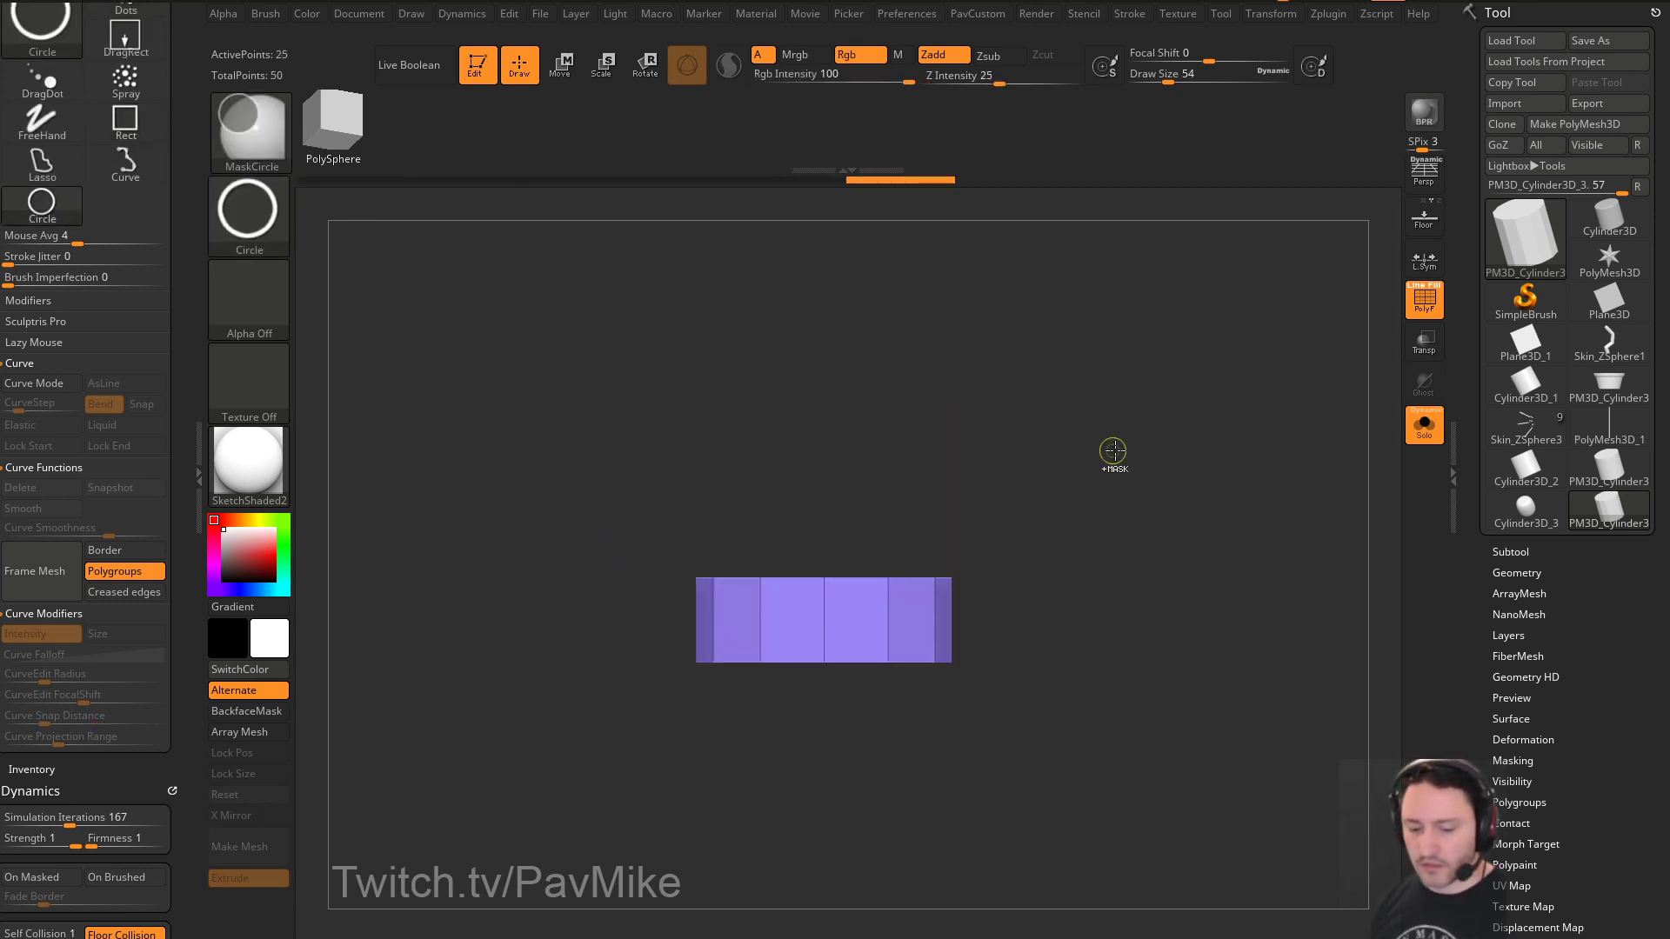
key("ctrl+w")
left_click(1157, 496, "ctrl+shift")
key("w")
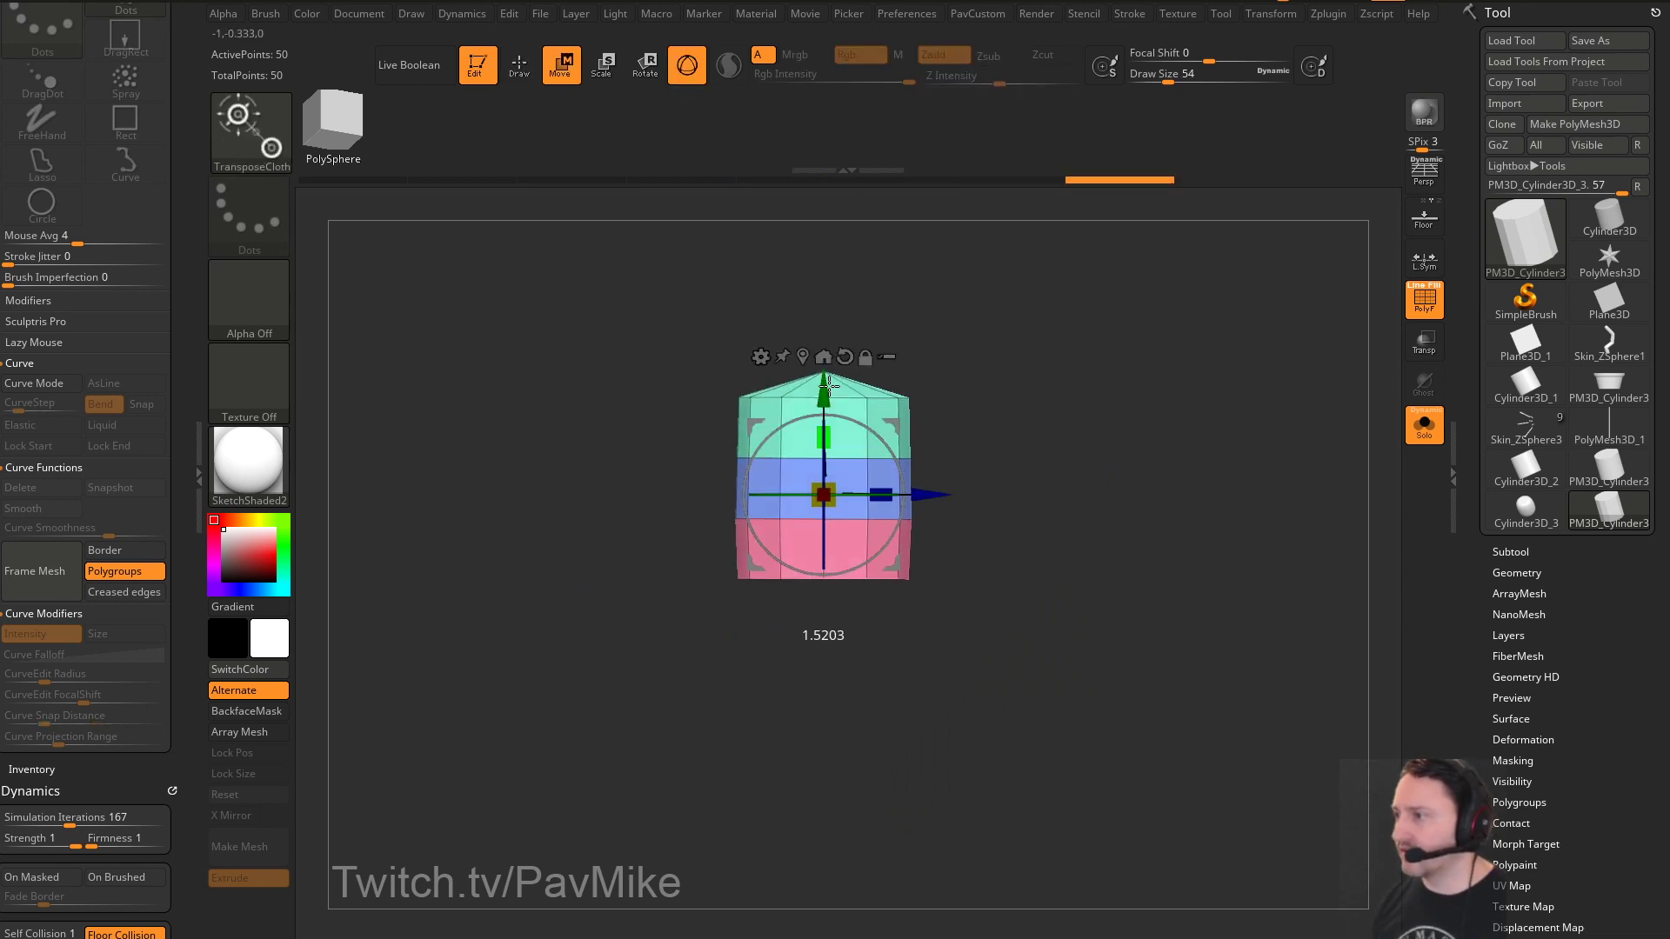
Stretch the three-band cylinder taller along its vertical axis and create a new InsertMesh brush from it
key("b")
left_click(837, 409)
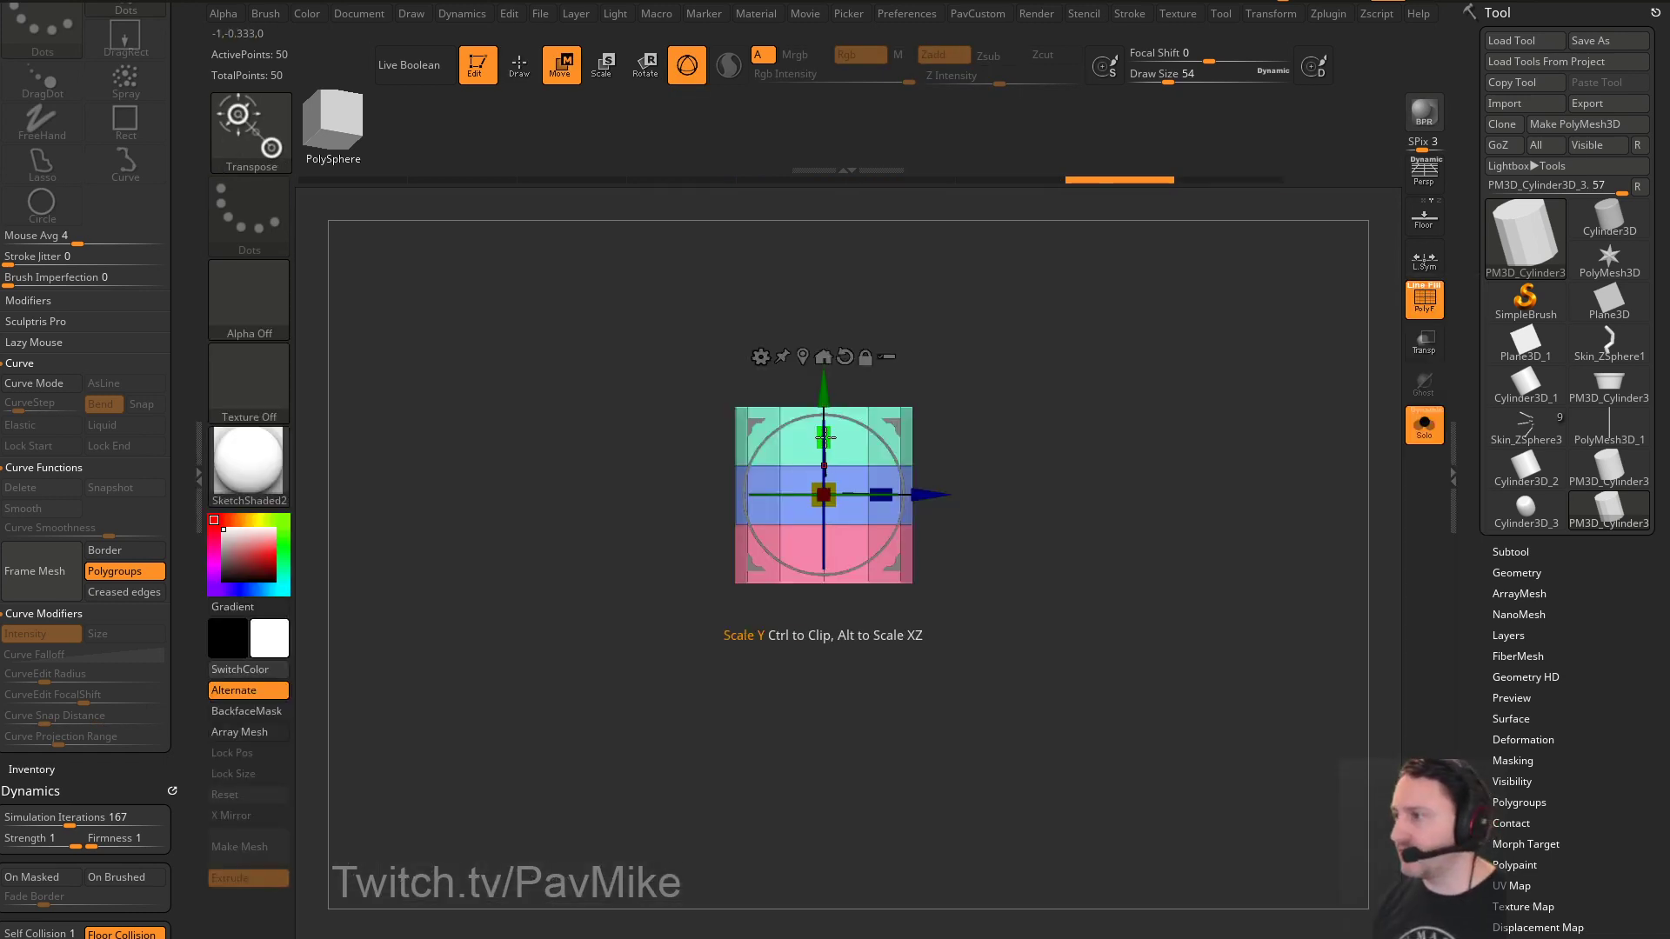
left_click_drag(837, 408, 837, 343)
key("q")
mouse_move(987, 305)
left_mouse_down()
mouse_move(1126, 429)
mouse_move(1128, 519)
mouse_move(1266, 488)
mouse_move(1162, 462)
mouse_move(1058, 470)
mouse_move(1274, 379)
mouse_move(1145, 444)
mouse_move(1025, 435)
left_mouse_up()
key("b")
left_click(696, 912)
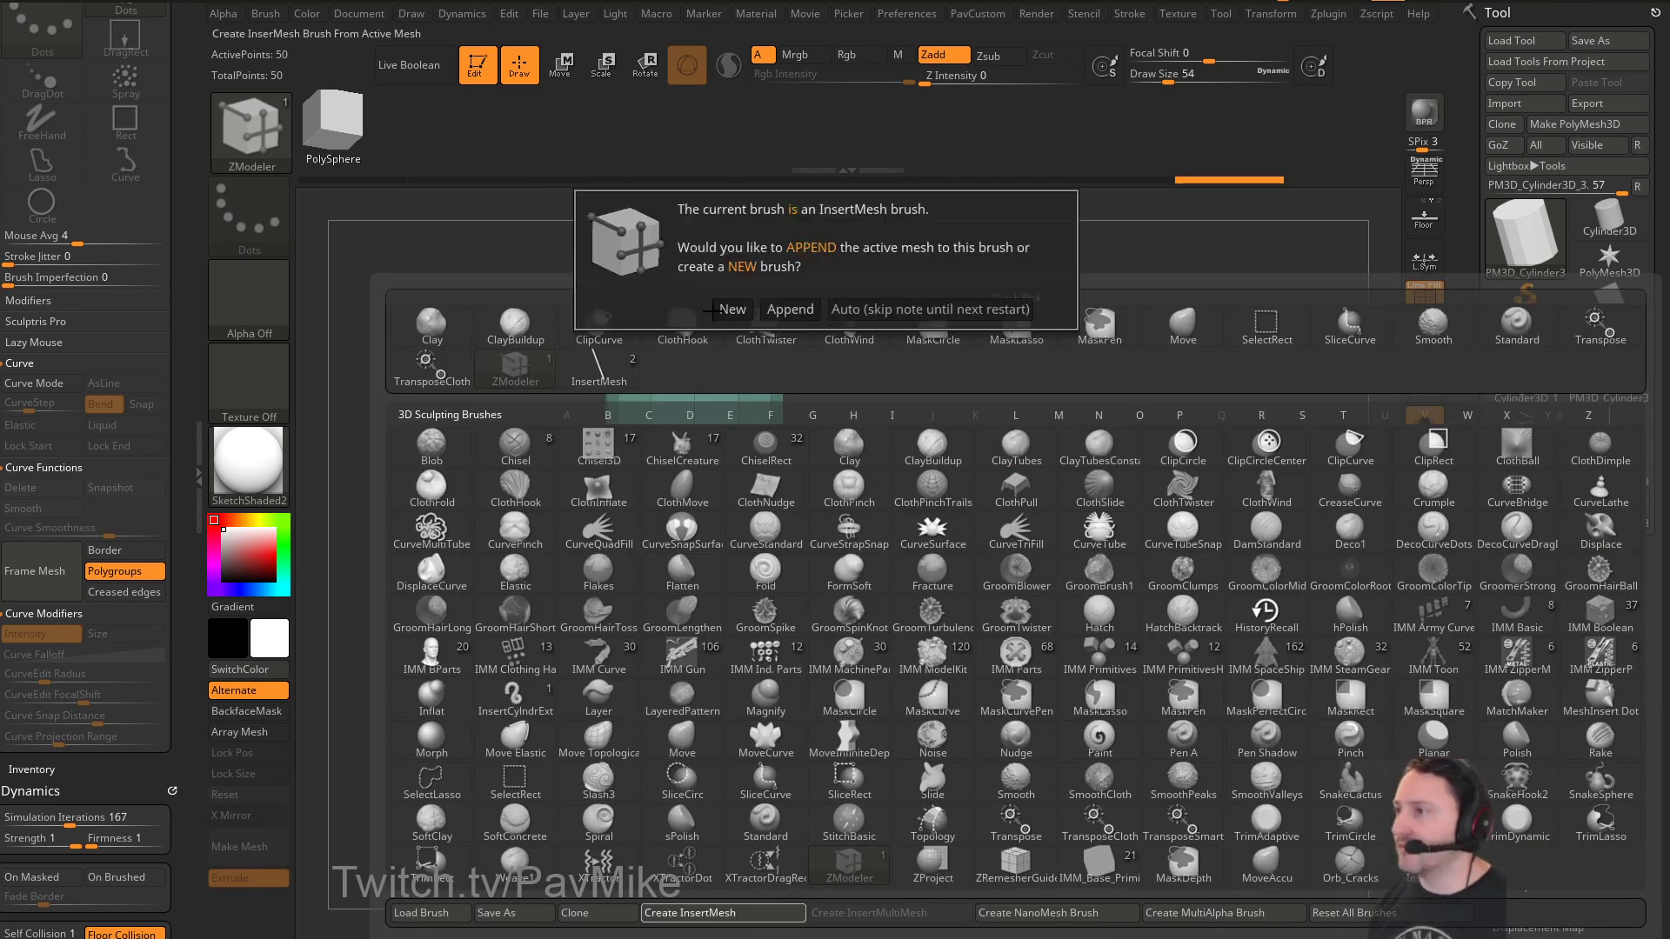
left_click(732, 309)
Enable Tri Parts and Weld Points in the new cylinder brush's modifiers
scroll(86, 241, "down", 1)
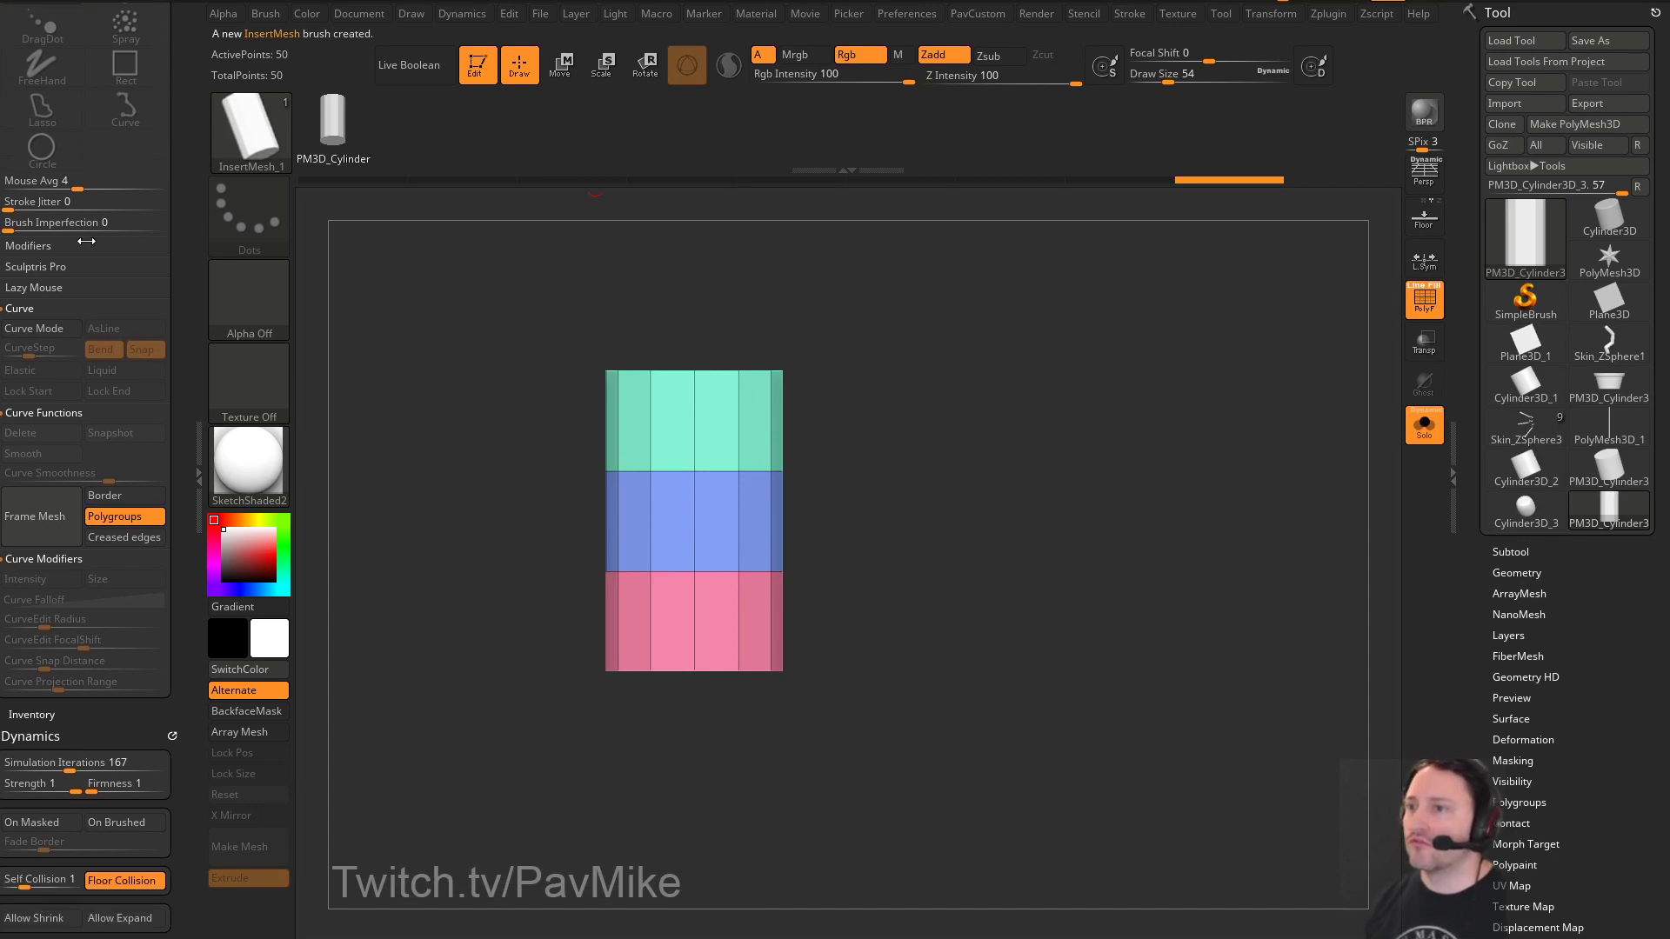
scroll(167, 270, "up", 10)
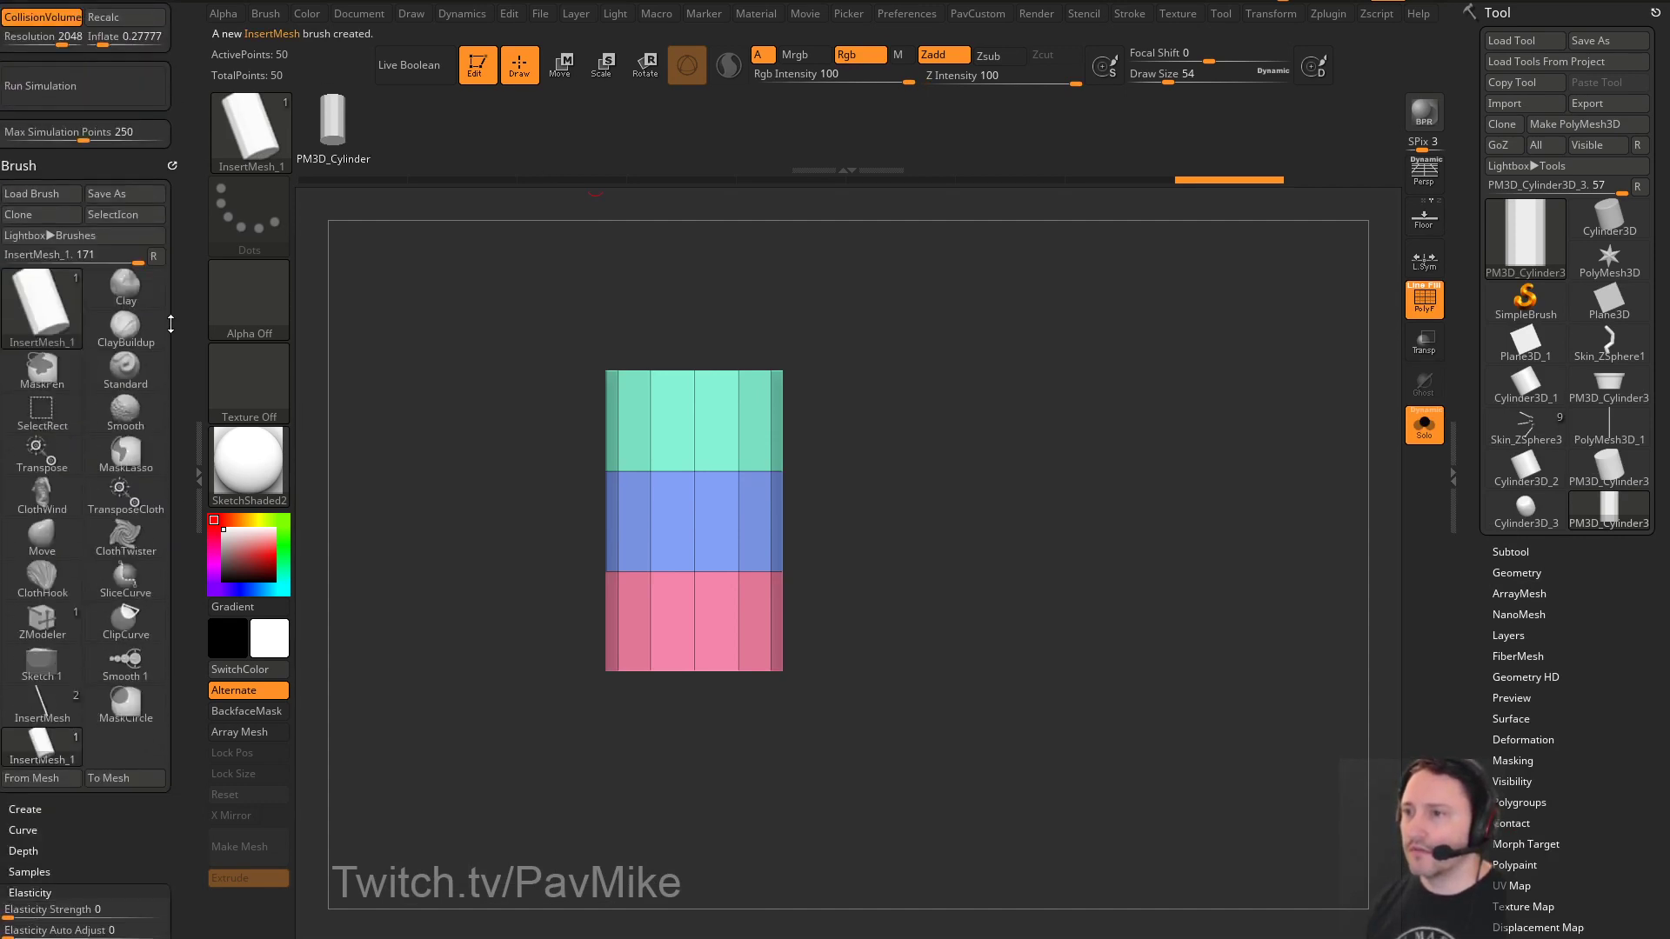
scroll(167, 271, "up", 3)
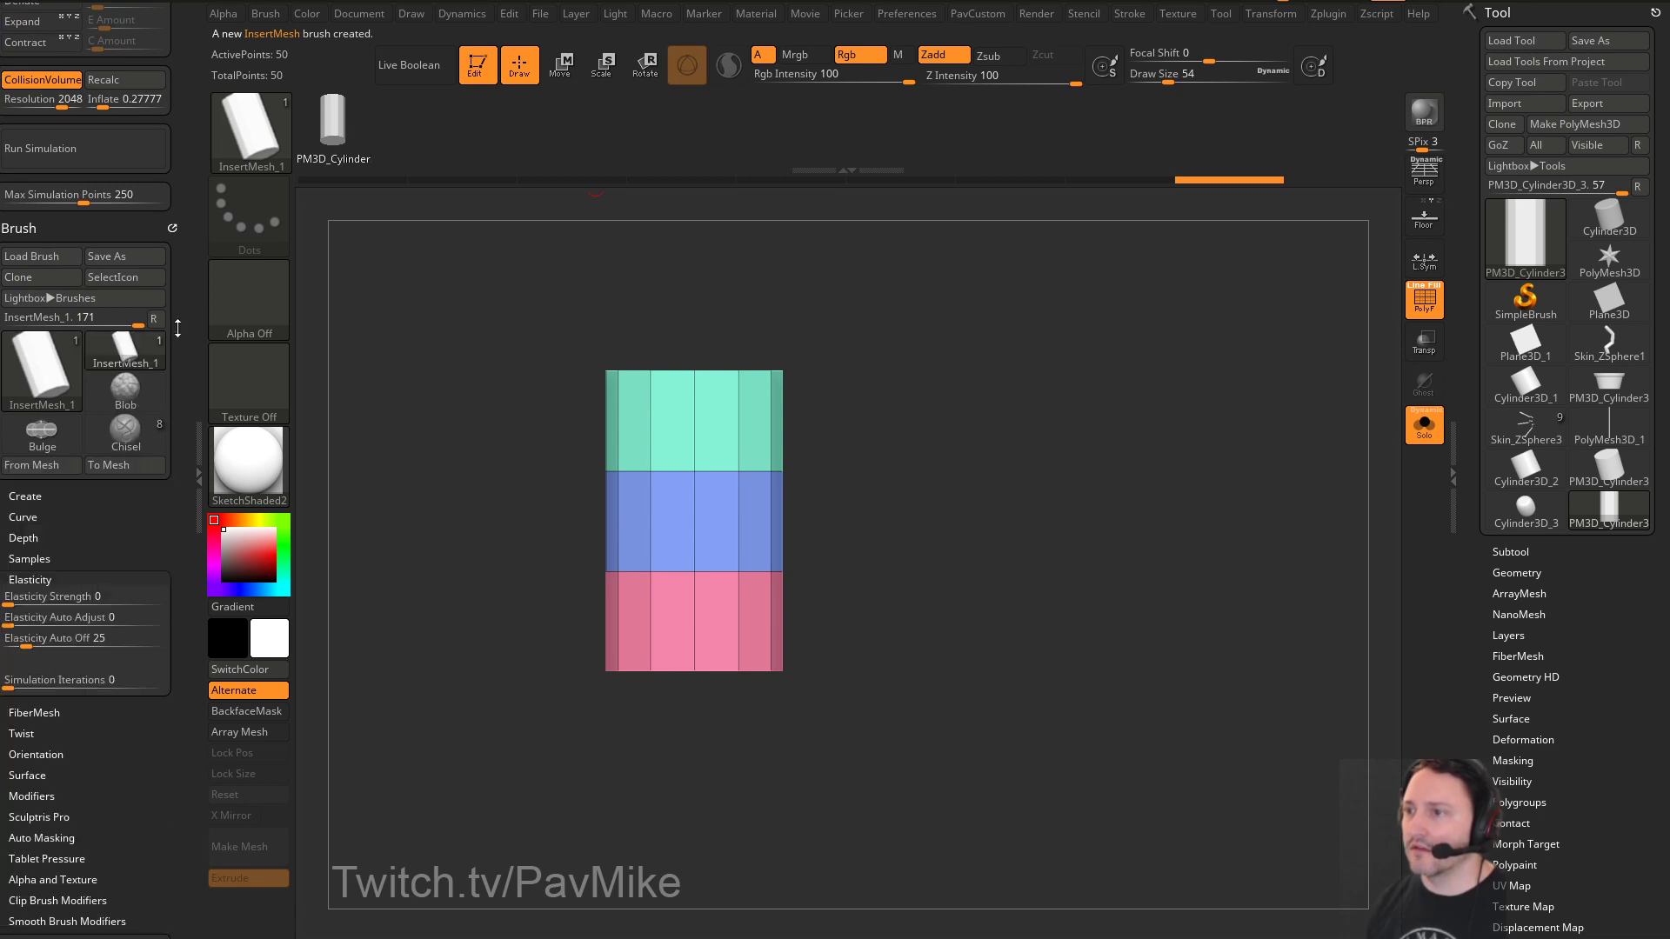
scroll(181, 233, "down", 2)
left_click(35, 273, "shift")
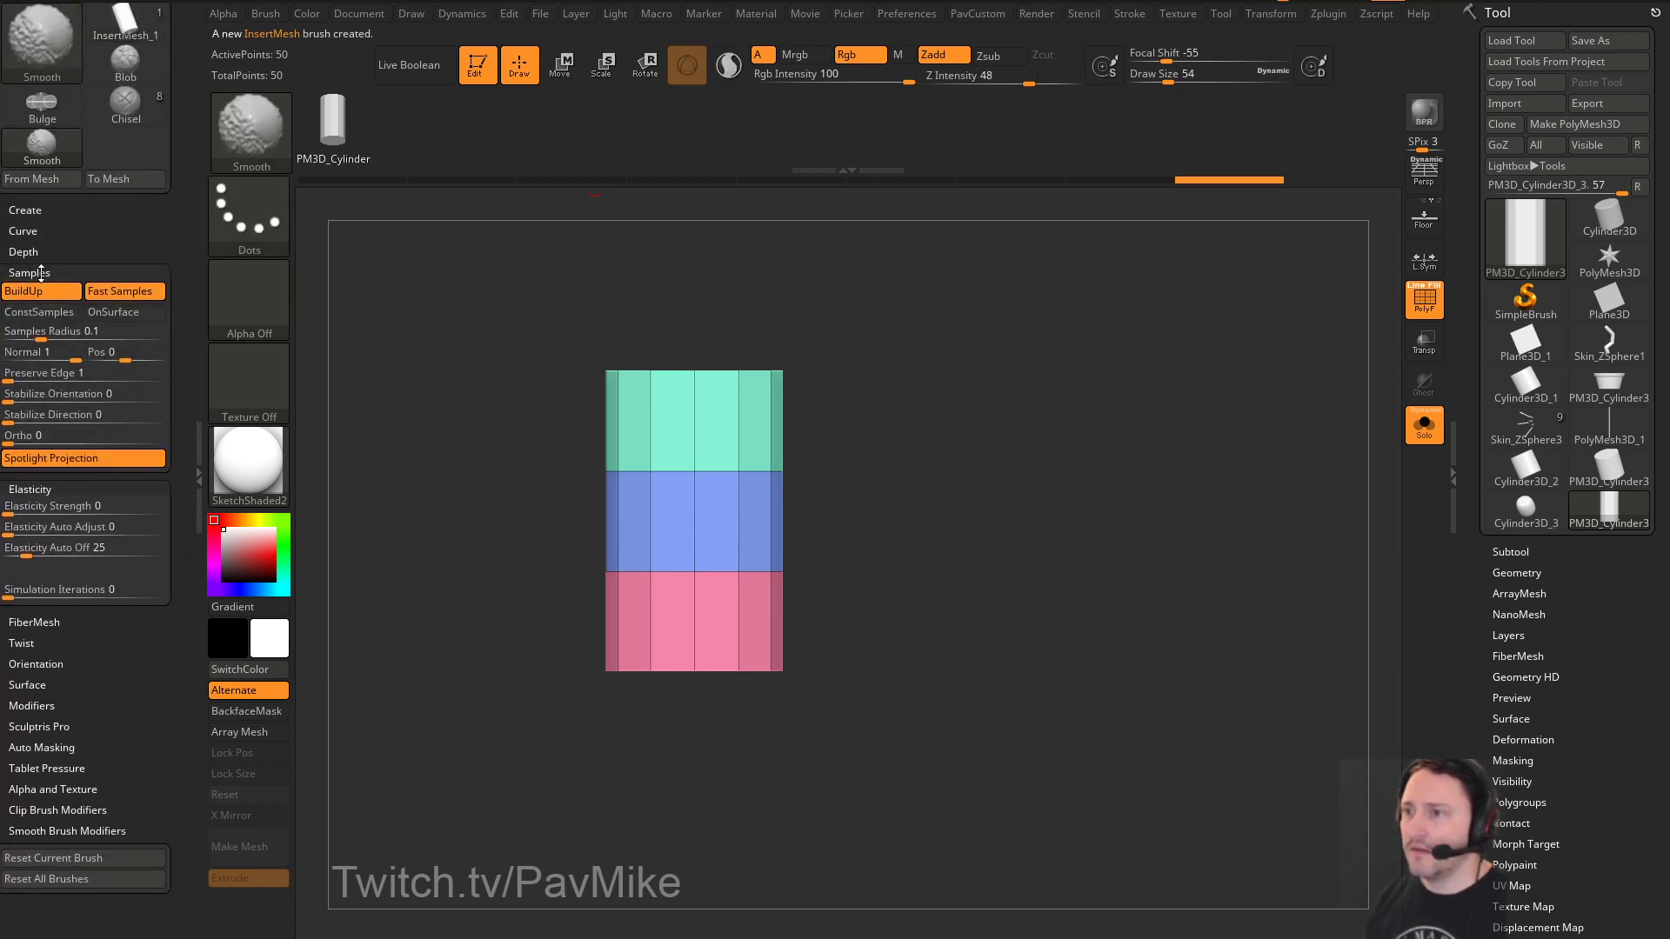
left_click(34, 275, "shift")
left_click(35, 294)
left_click(32, 397)
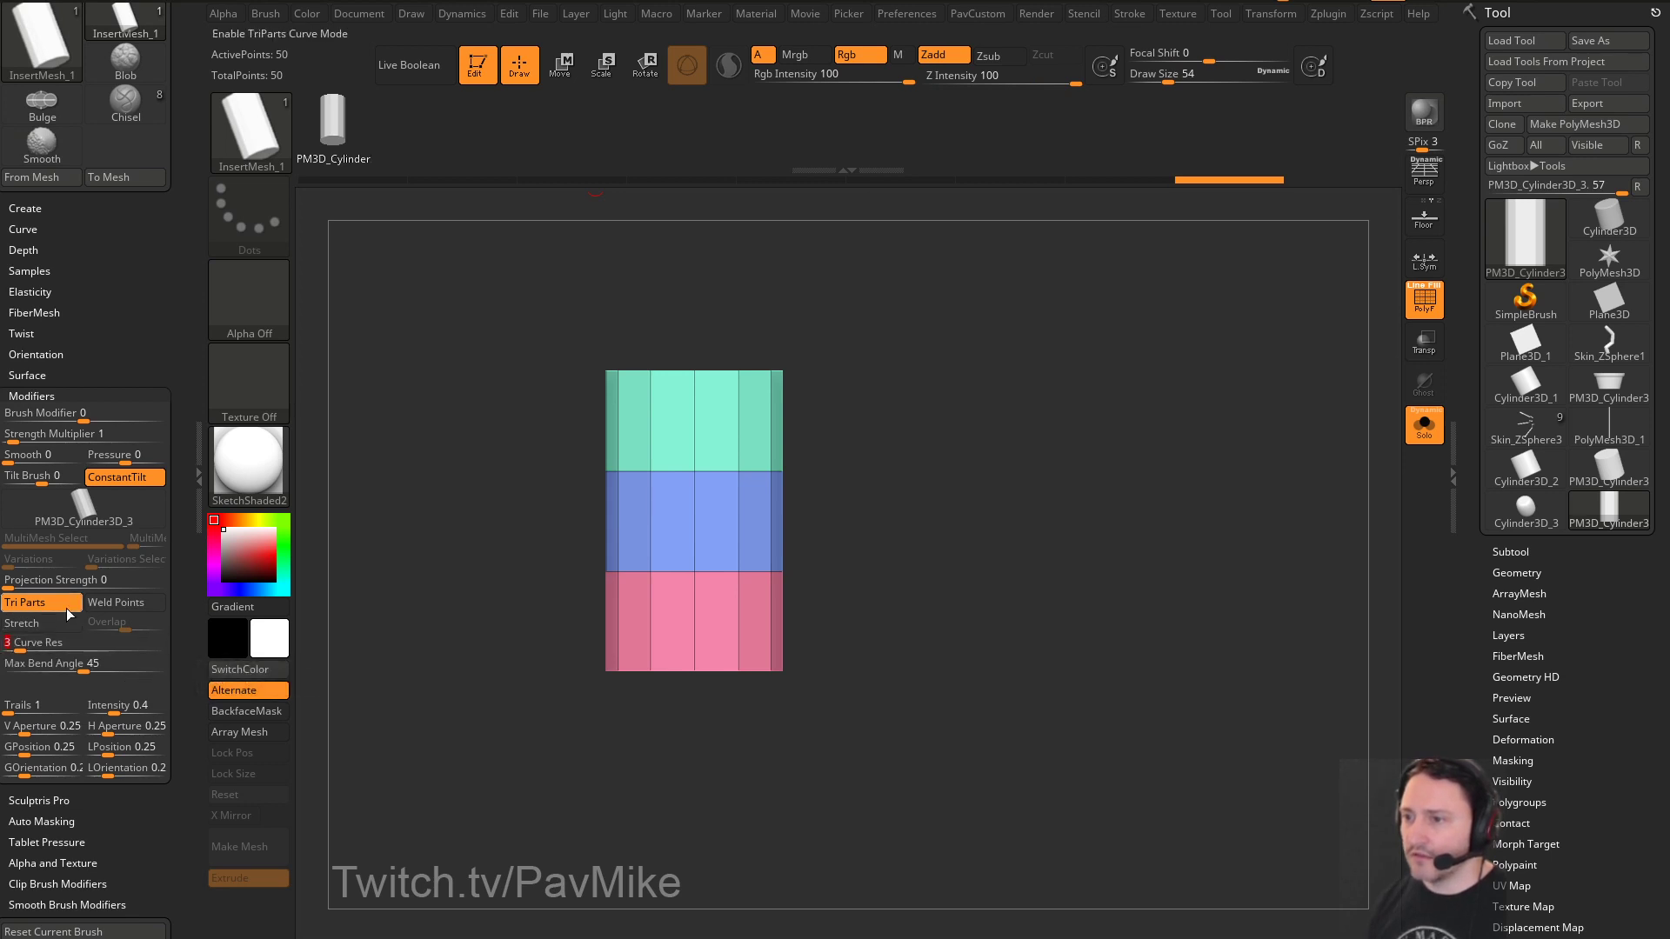
left_click(102, 608)
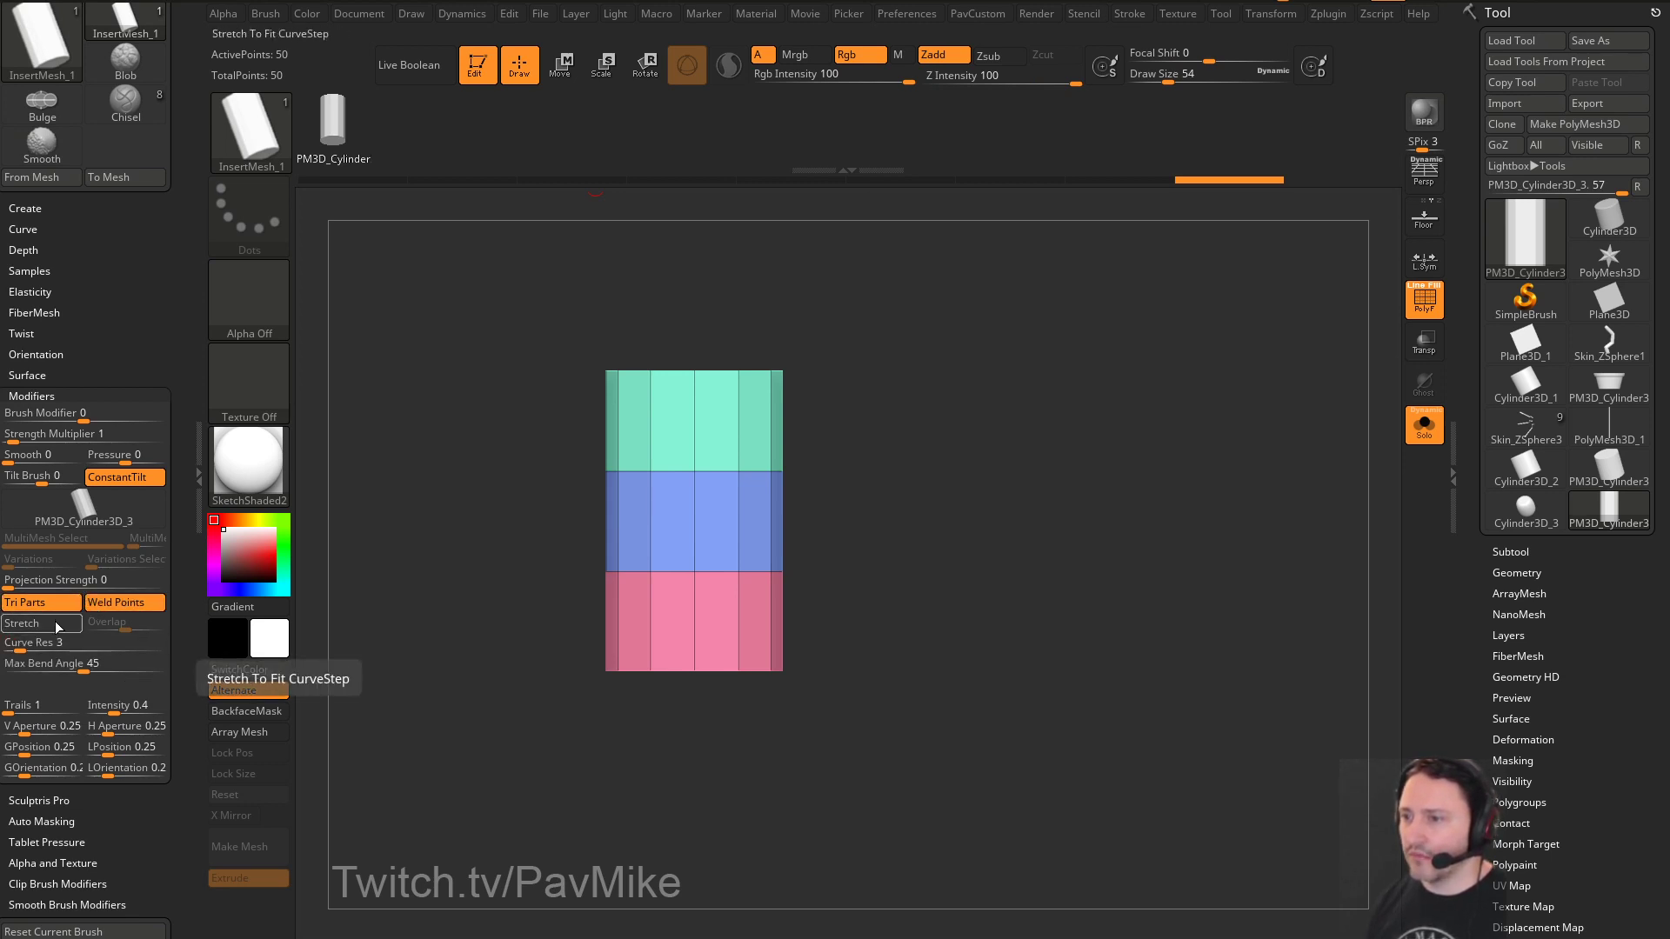
Set the Draw Size to 154 and draw a C-shaped test tube beside the cylinder with the curve brush
mouse_move(755, 549)
left_mouse_down()
mouse_move(1024, 359)
mouse_move(861, 322)
left_mouse_up()
key("s")
left_click(1113, 490)
mouse_move(989, 418)
left_mouse_down()
mouse_move(1118, 466)
mouse_move(736, 367)
left_mouse_up()
Turn on the Intensity and Size curve modifiers, reverse the falloff to taper down to about 0.62, and update the test tube
scroll(157, 314, "up", 10)
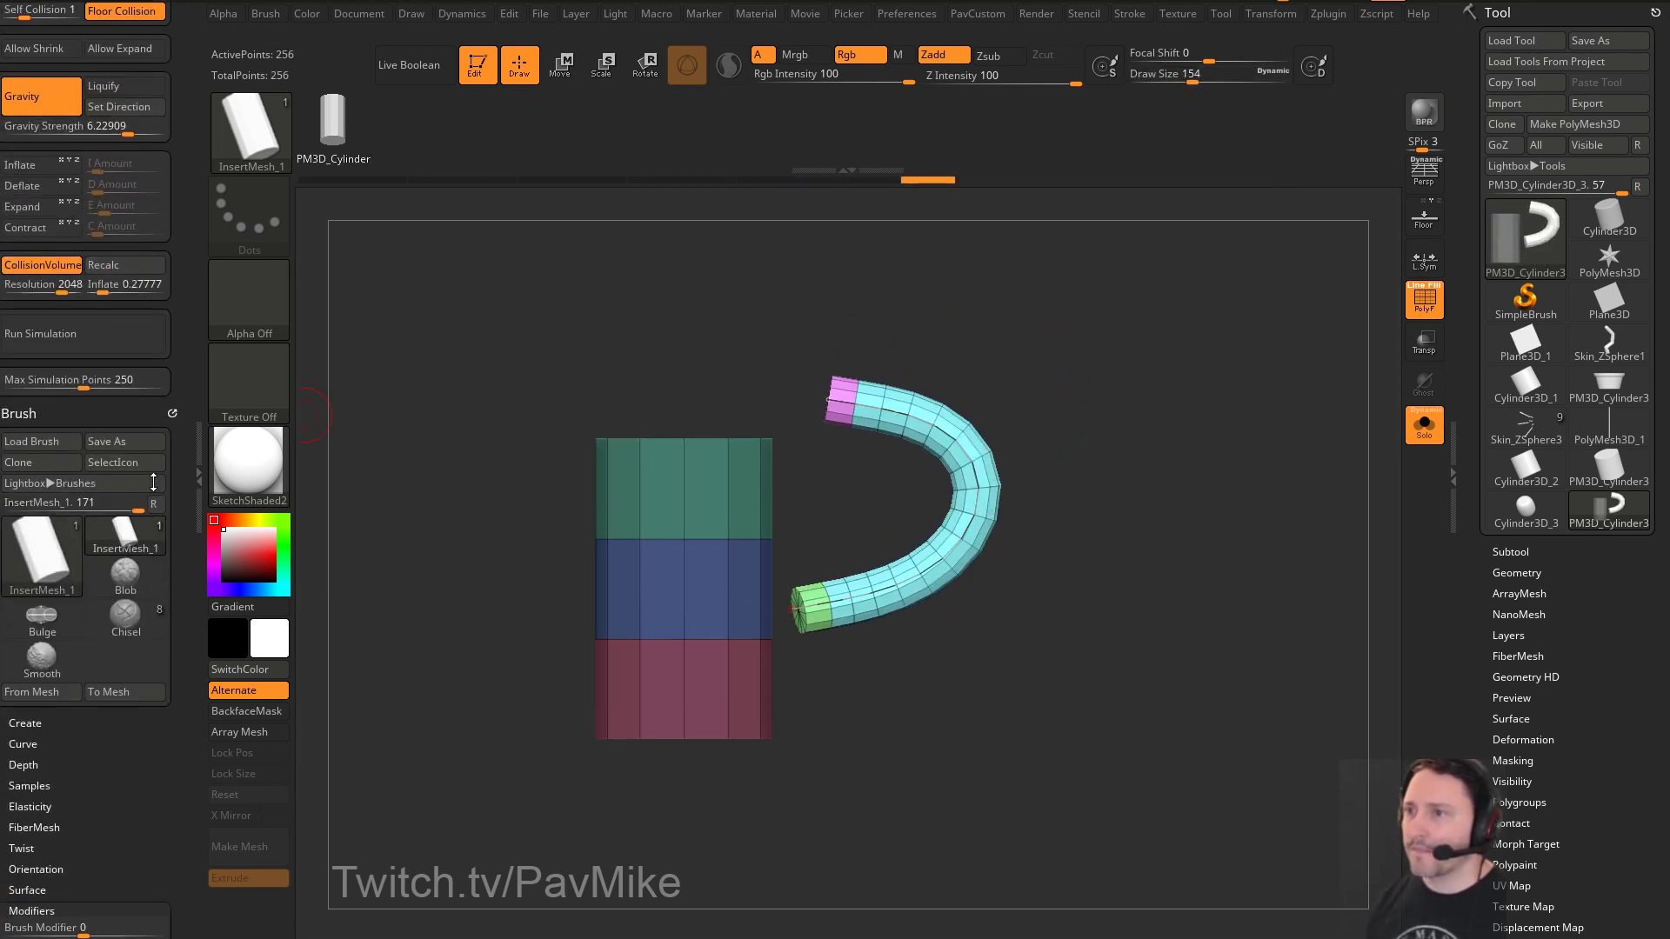
scroll(189, 231, "up", 10)
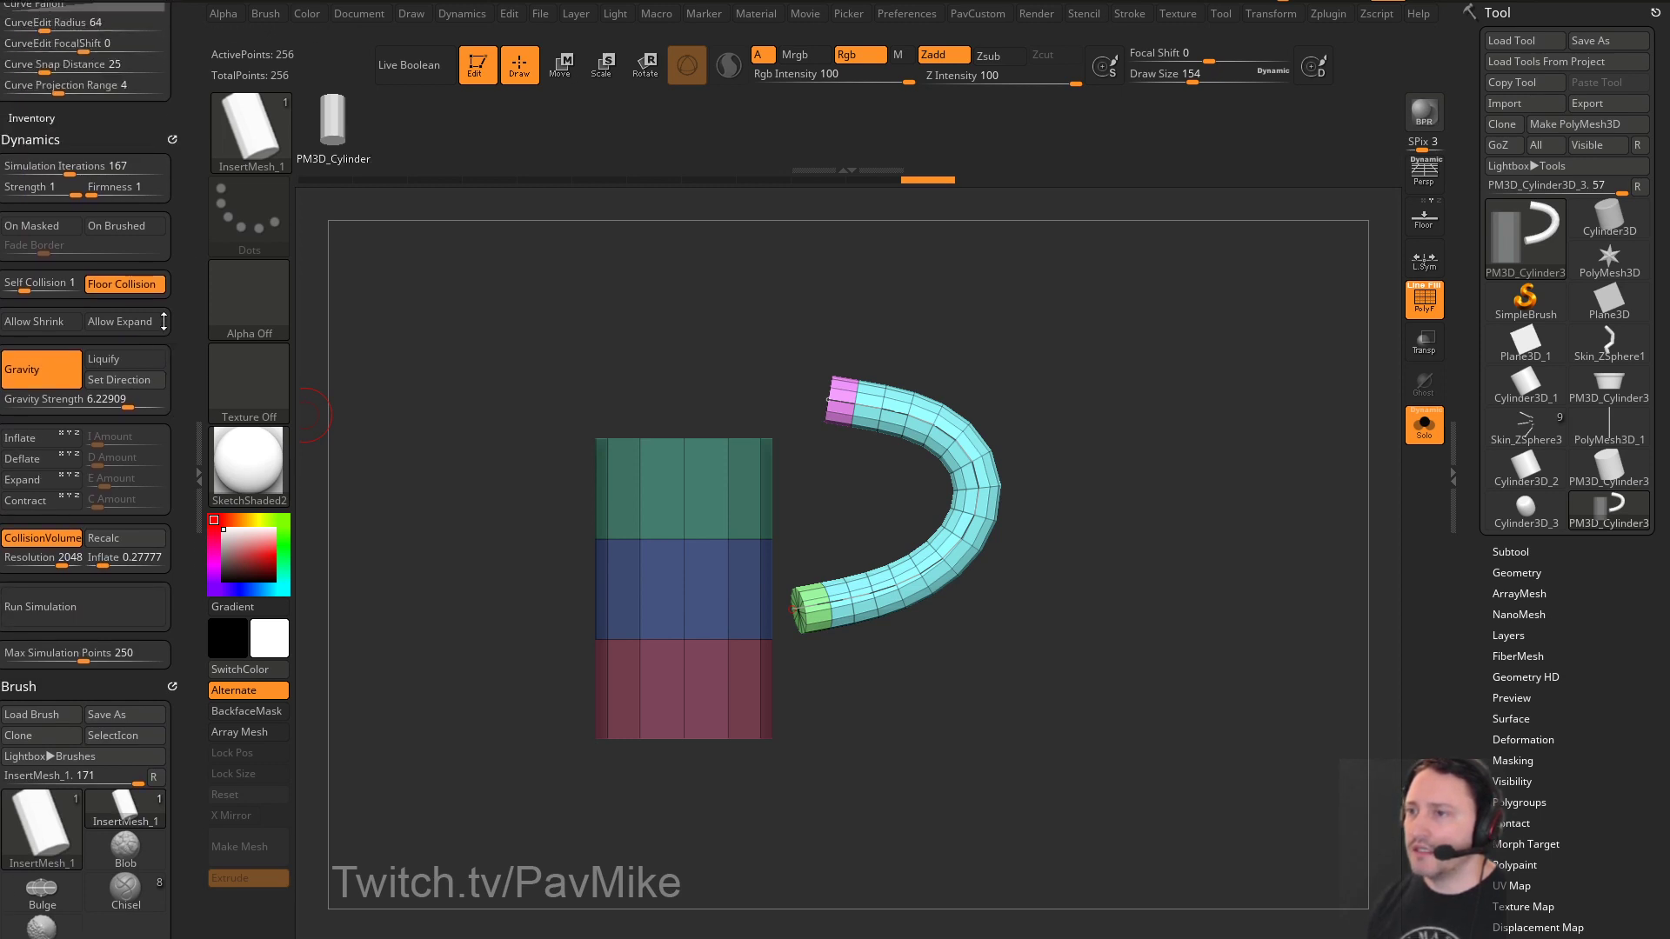
scroll(154, 393, "up", 3)
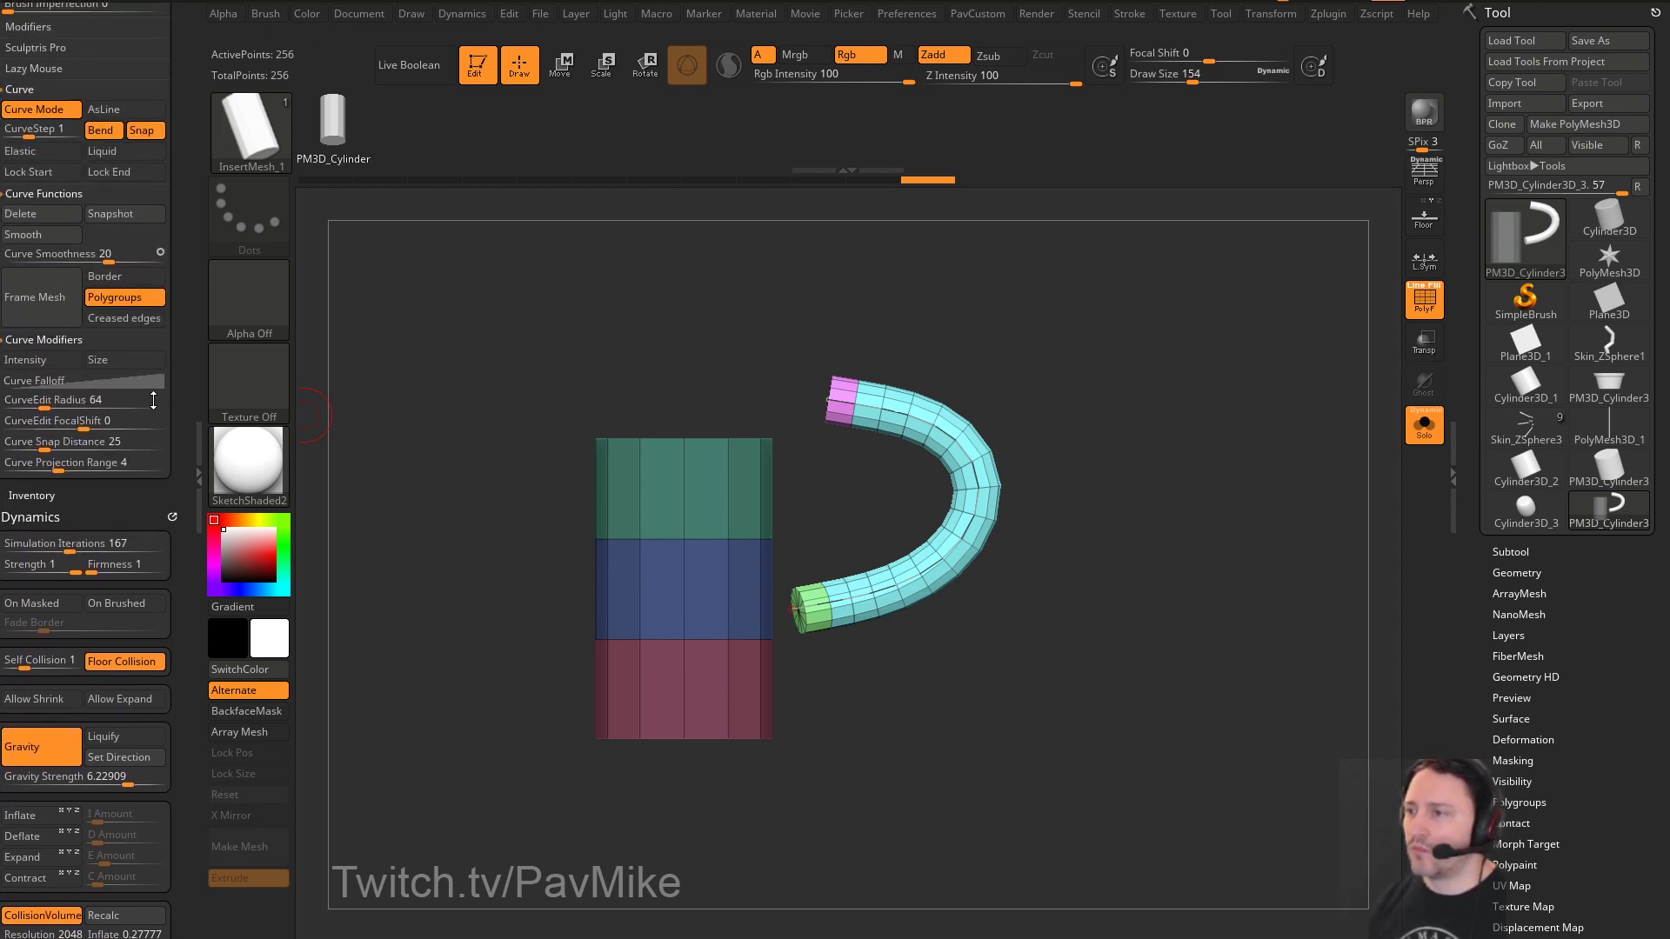
mouse_move(152, 406)
left_mouse_down()
mouse_move(153, 423)
mouse_move(177, 360)
mouse_move(178, 156)
mouse_move(177, 358)
left_mouse_up()
left_click(35, 346)
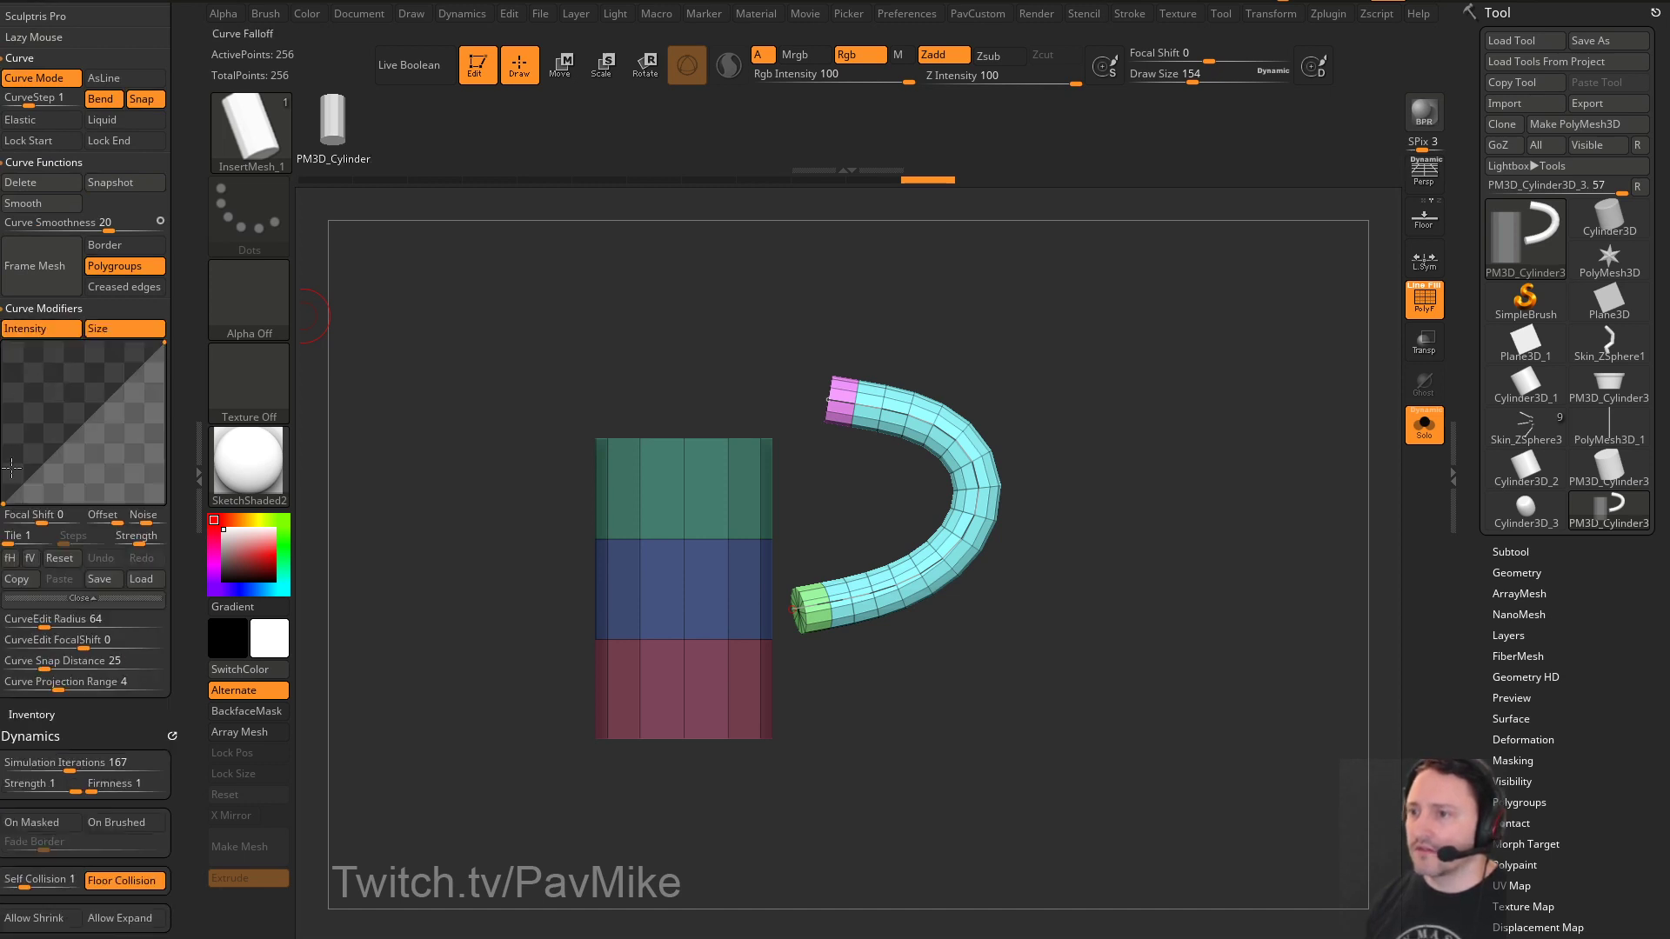
left_click_drag(5, 488, 7, 337)
left_click_drag(166, 345, 163, 405)
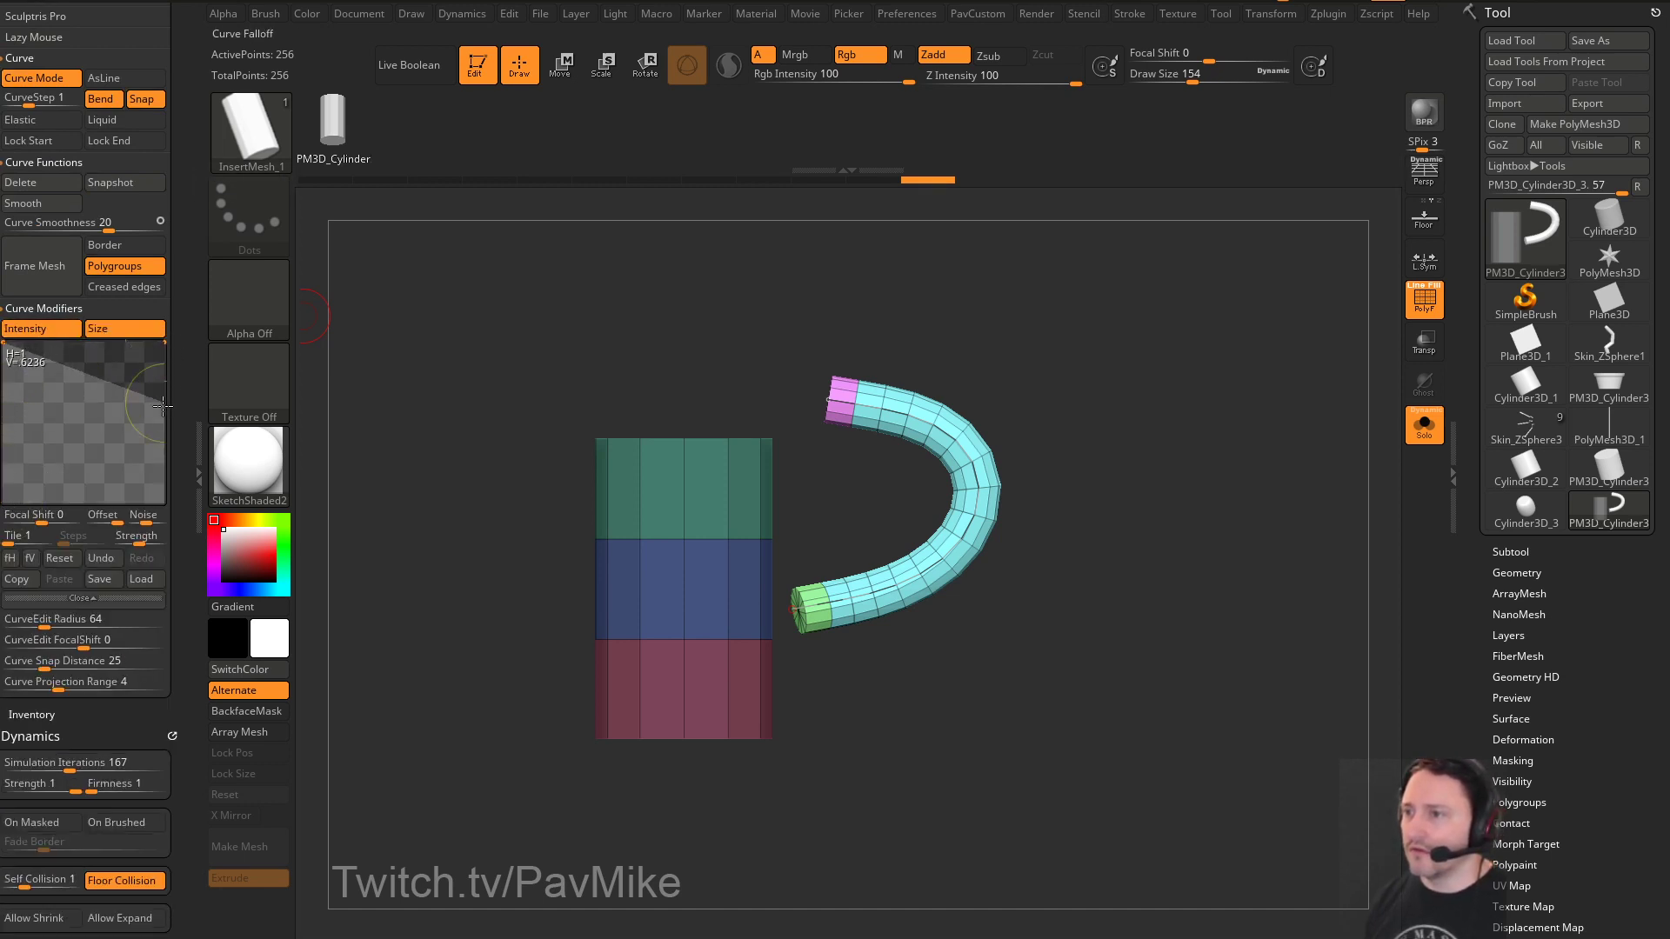
left_click(900, 452)
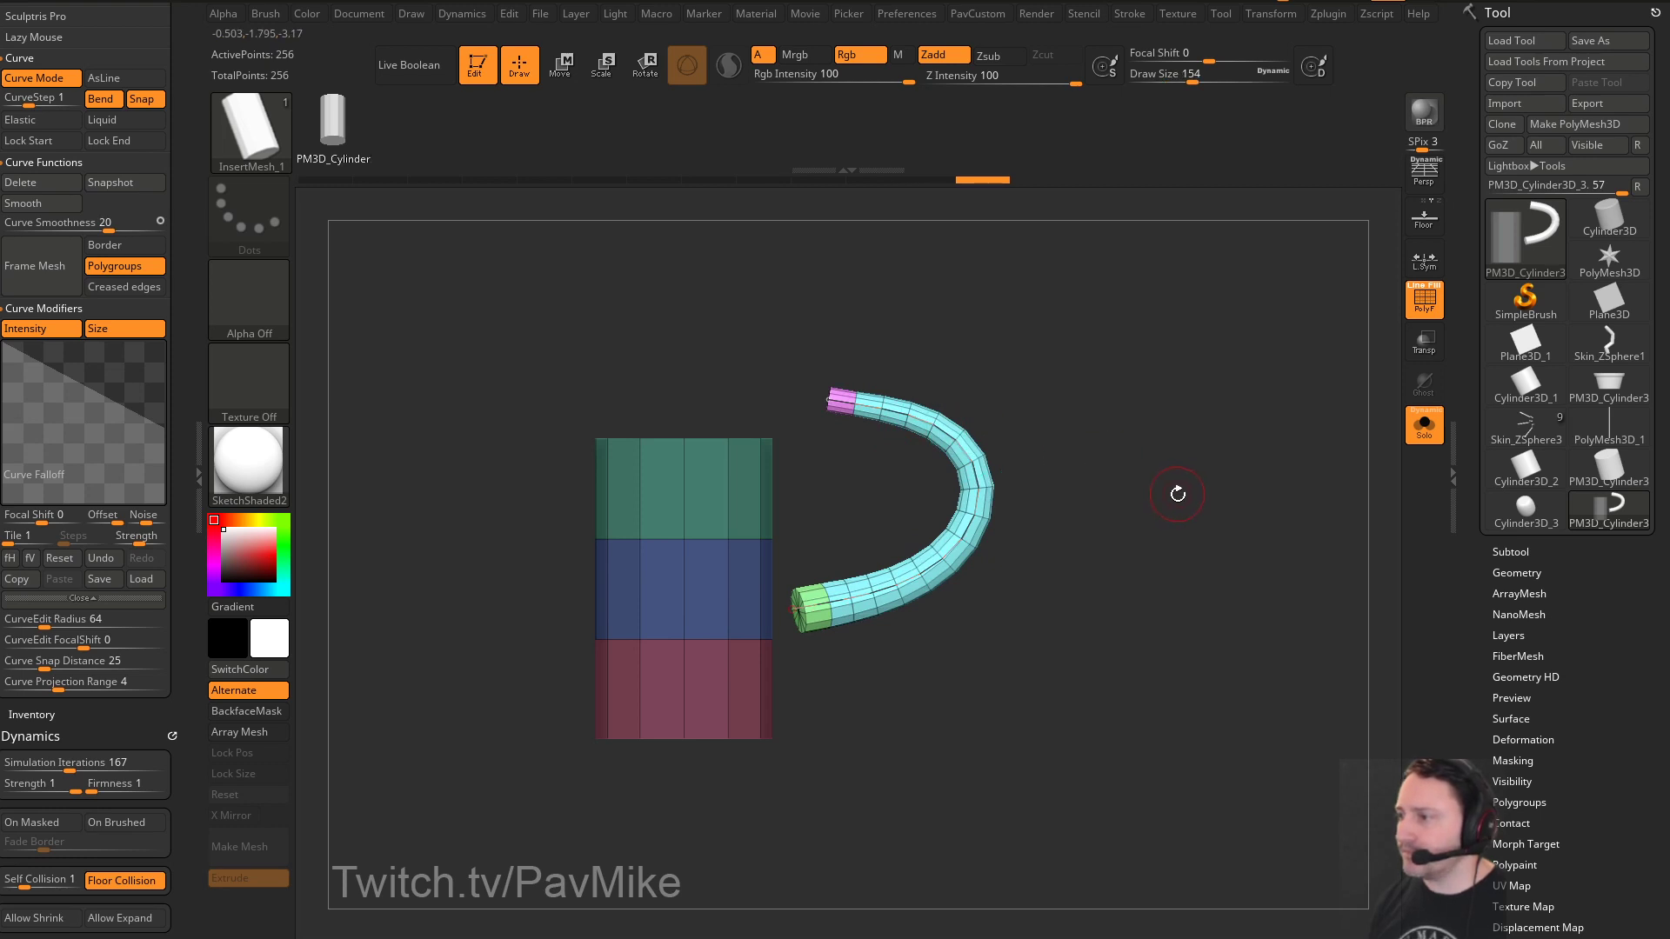
Try a Max Bend Angle of 90 by bending the test tube's curve, and undo the bend
scroll(130, 609, "down", 15)
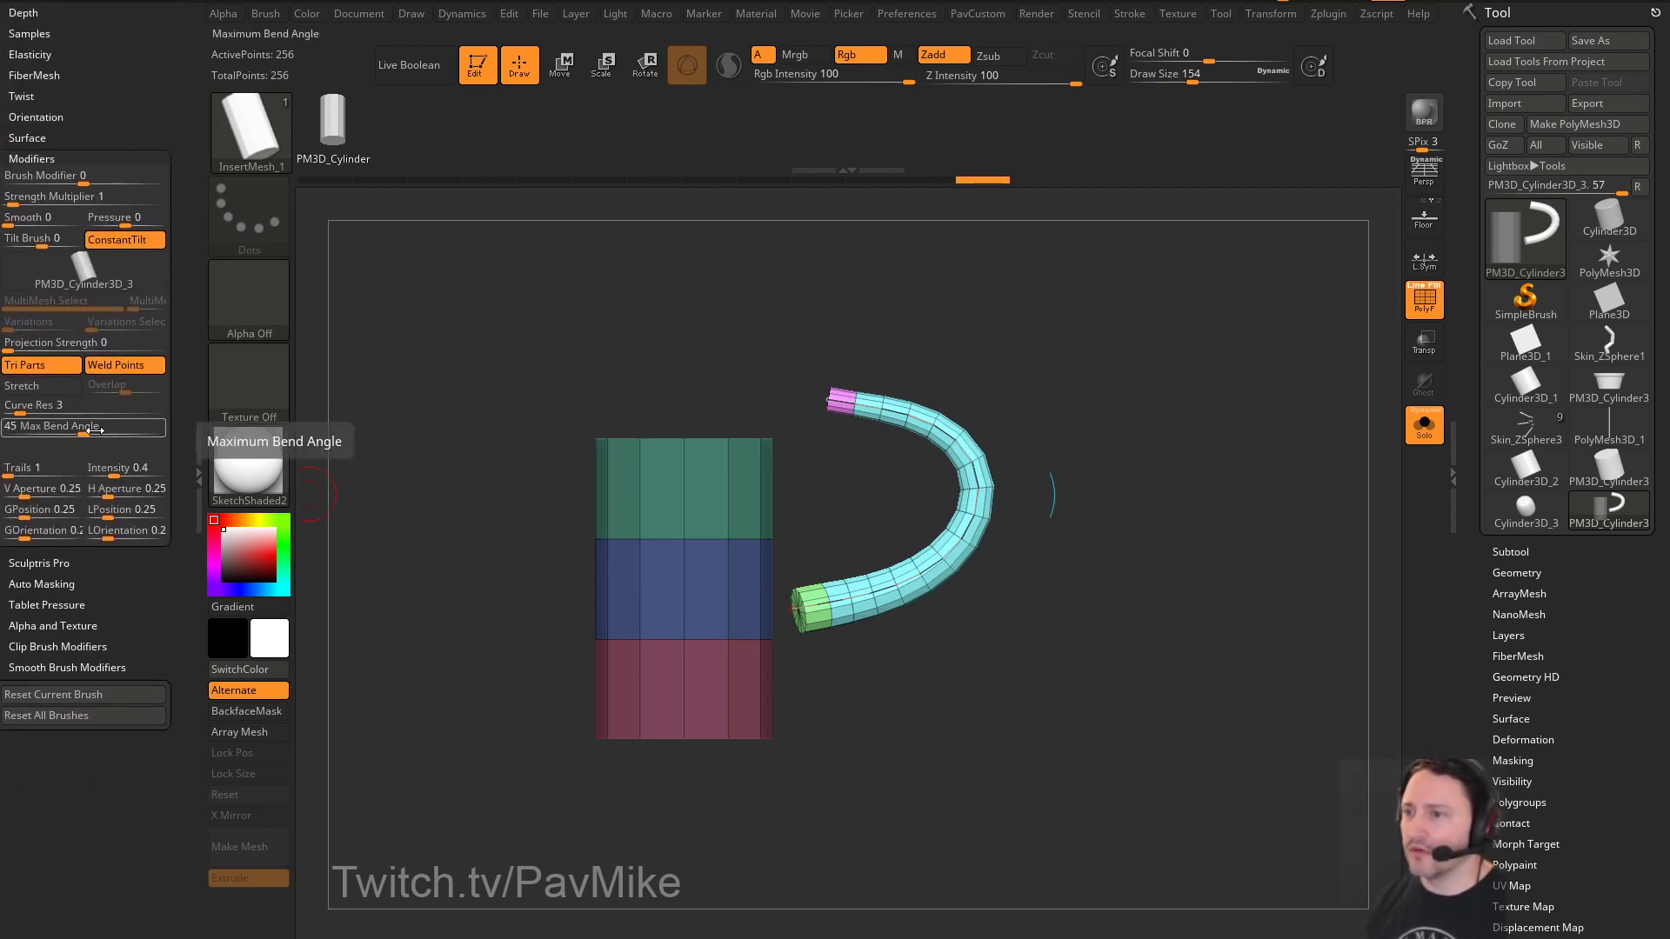
left_click_drag(72, 429, 170, 430)
mouse_move(807, 611)
left_mouse_down()
mouse_move(779, 474)
mouse_move(943, 492)
mouse_move(925, 440)
mouse_move(907, 465)
left_mouse_up()
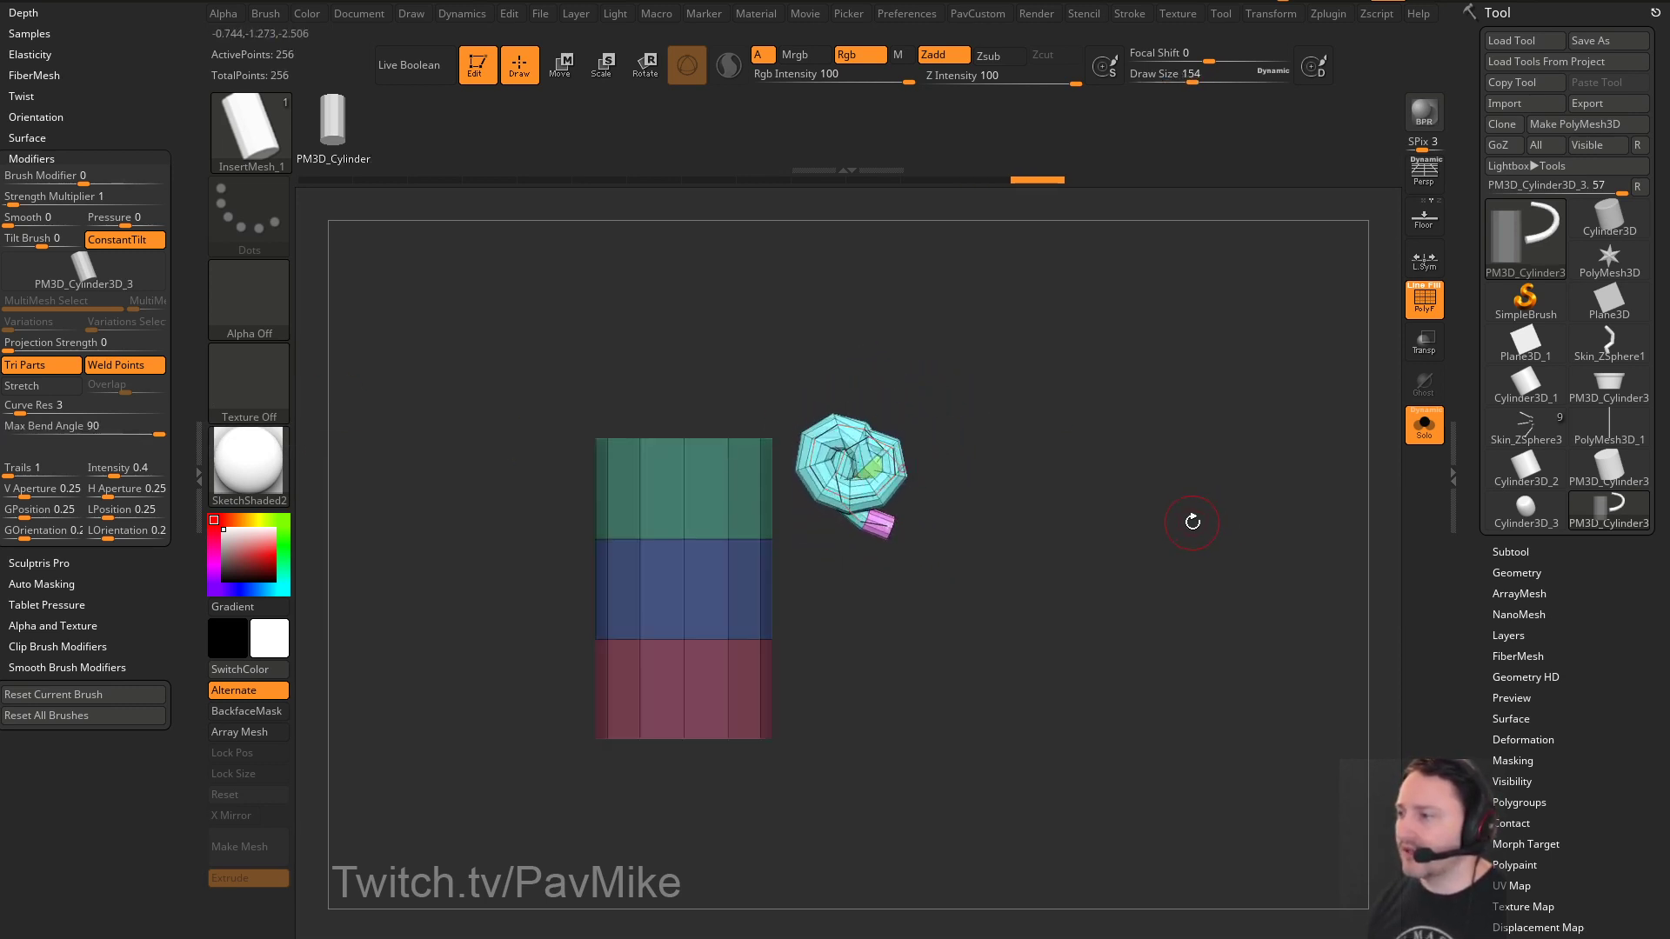
key("ctrl+z")
Try a Max Bend Angle of 0 by reshaping and smoothing the test tube's curve, and reset the angle to 45
left_click_drag(63, 435, 5, 426)
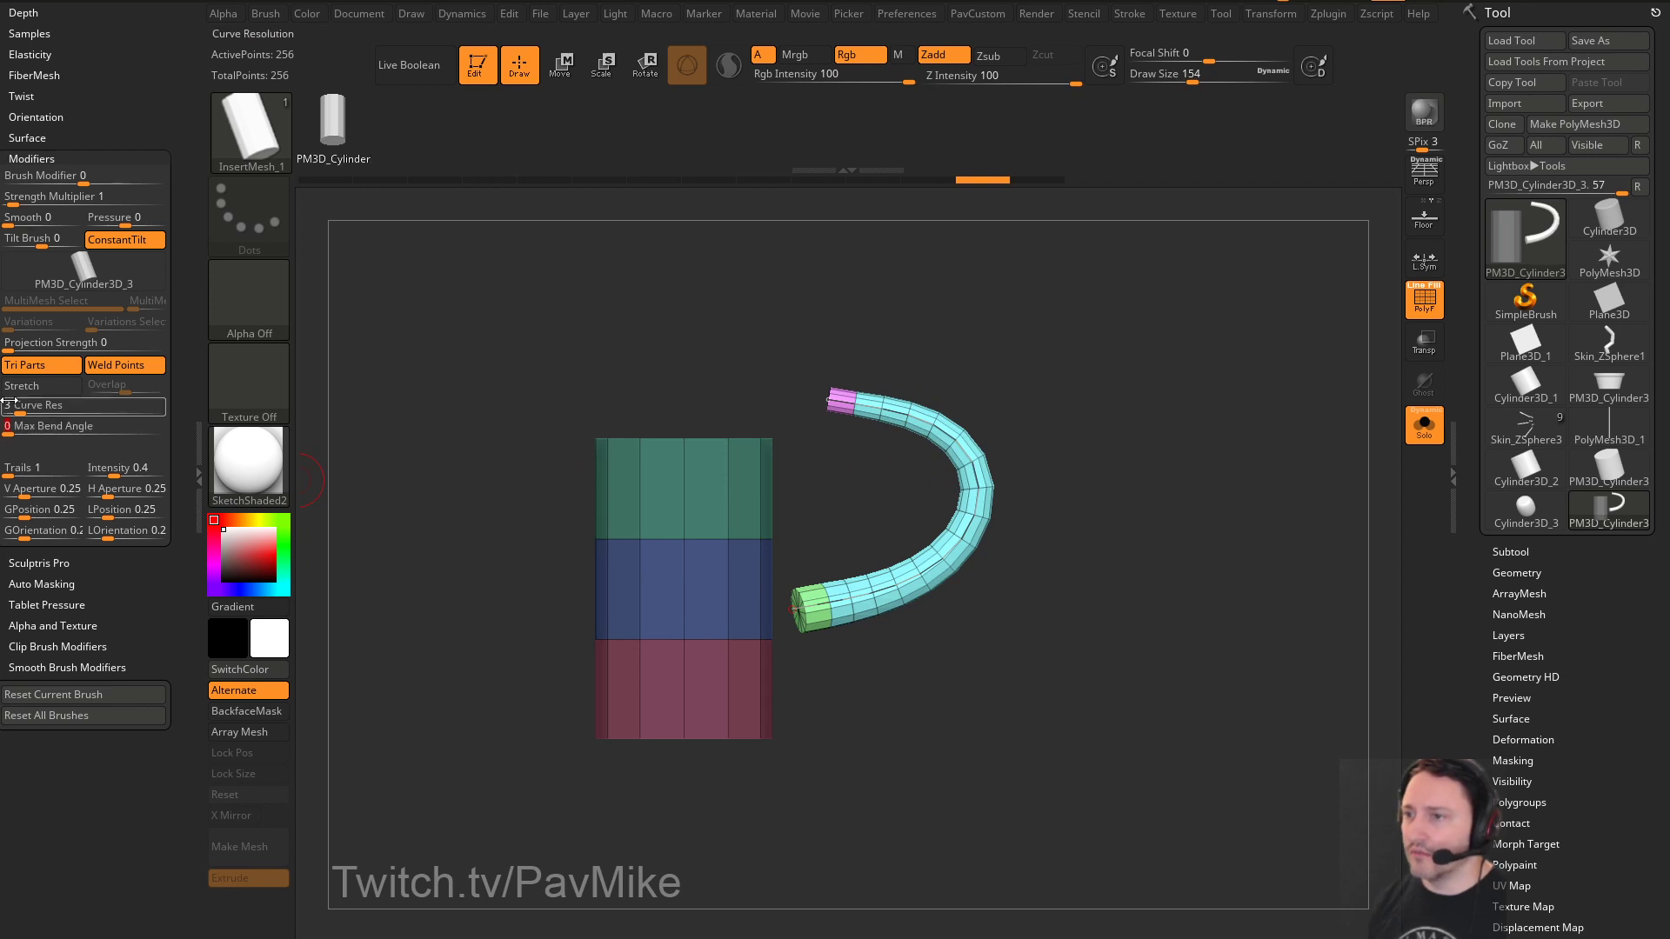
mouse_move(793, 608)
left_mouse_down()
mouse_move(816, 584)
mouse_move(873, 592)
mouse_move(921, 643)
mouse_move(810, 497)
mouse_move(898, 570)
mouse_move(822, 489)
left_mouse_up()
left_click_drag(1159, 498, 1122, 639)
left_click_drag(689, 613, 1133, 462)
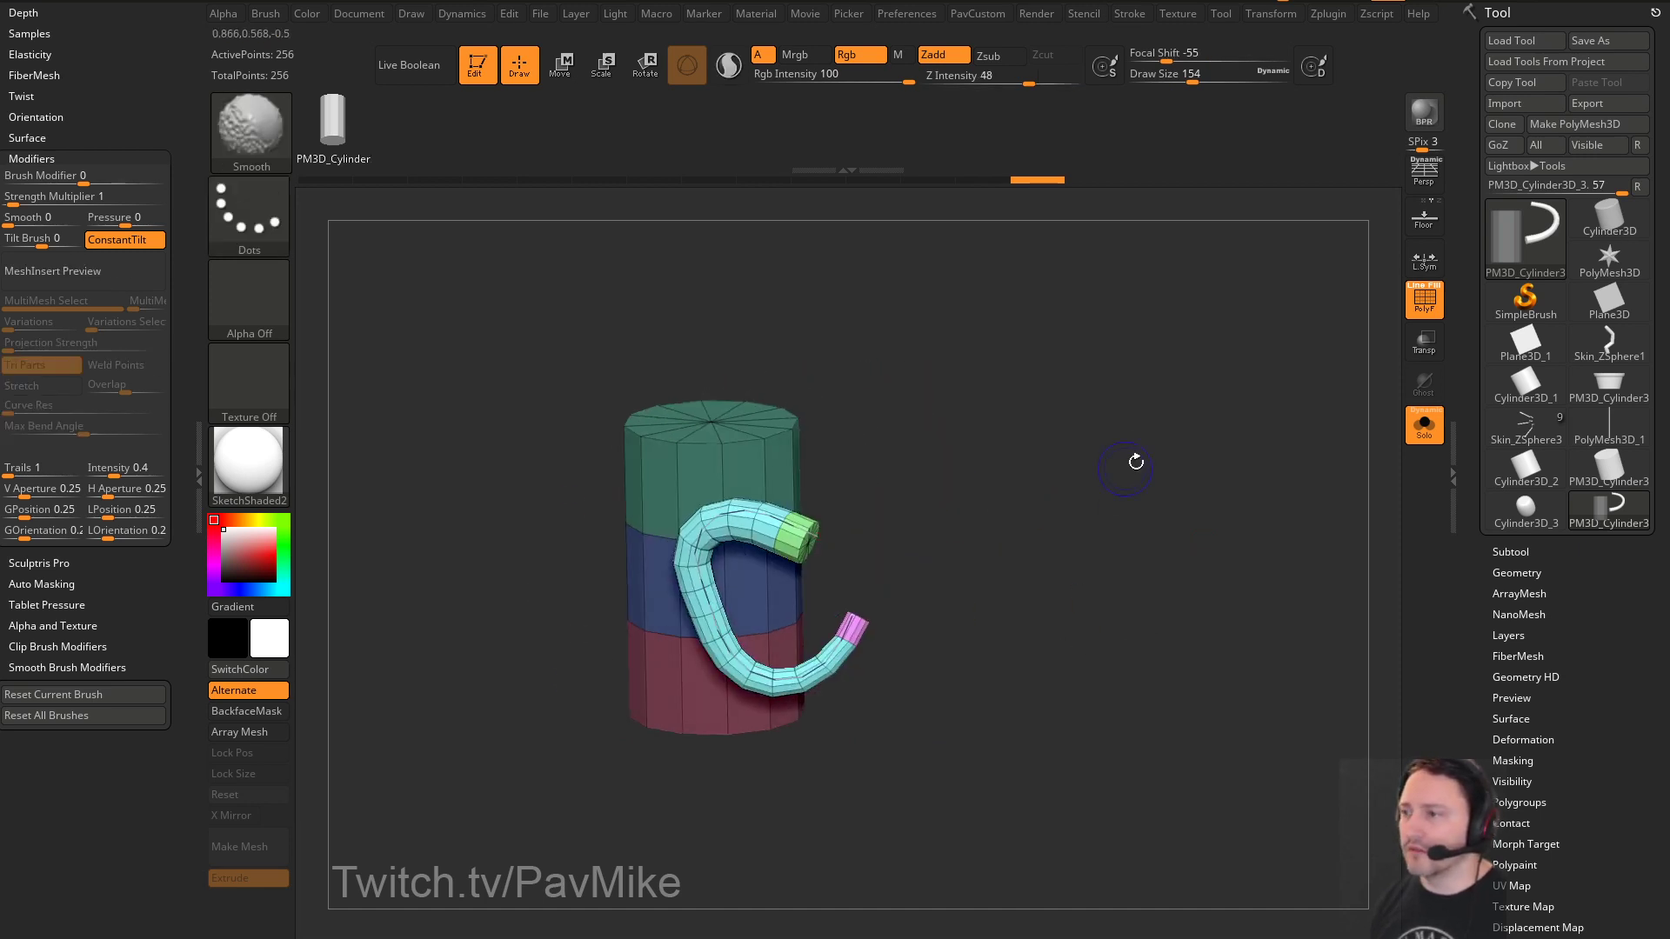
left_click(59, 435)
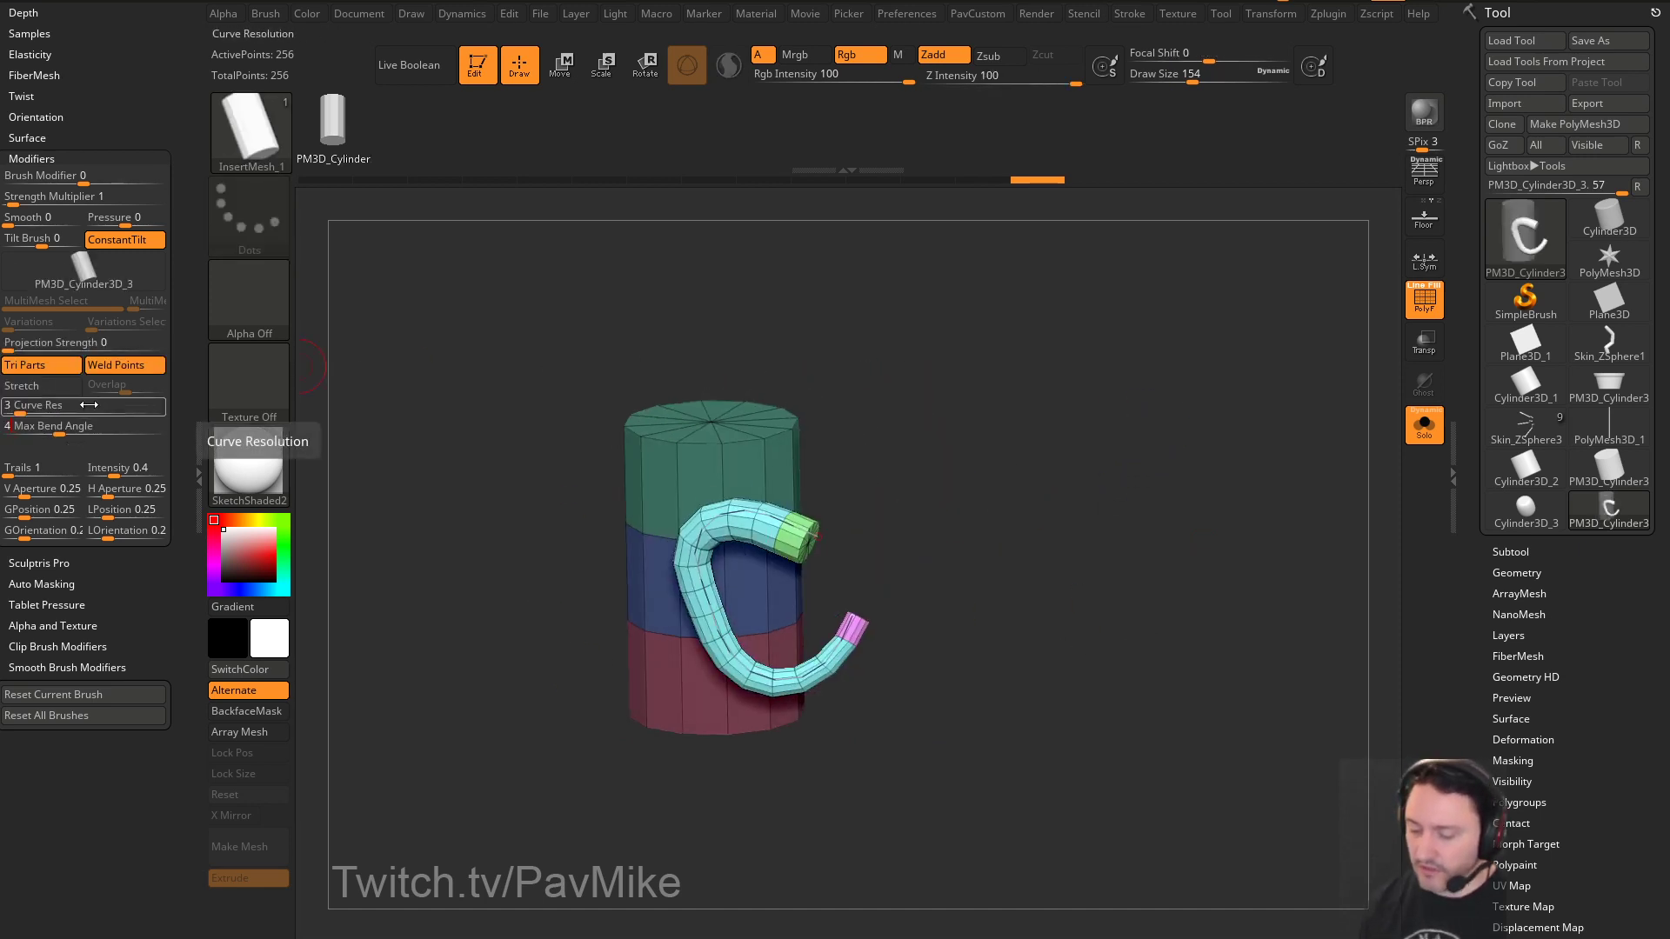
Switch back to the vine strip model and apply the cylinder brush to its framed curves at Draw Size 154
left_click_drag(1462, 433, 1463, 372)
left_click(1528, 356)
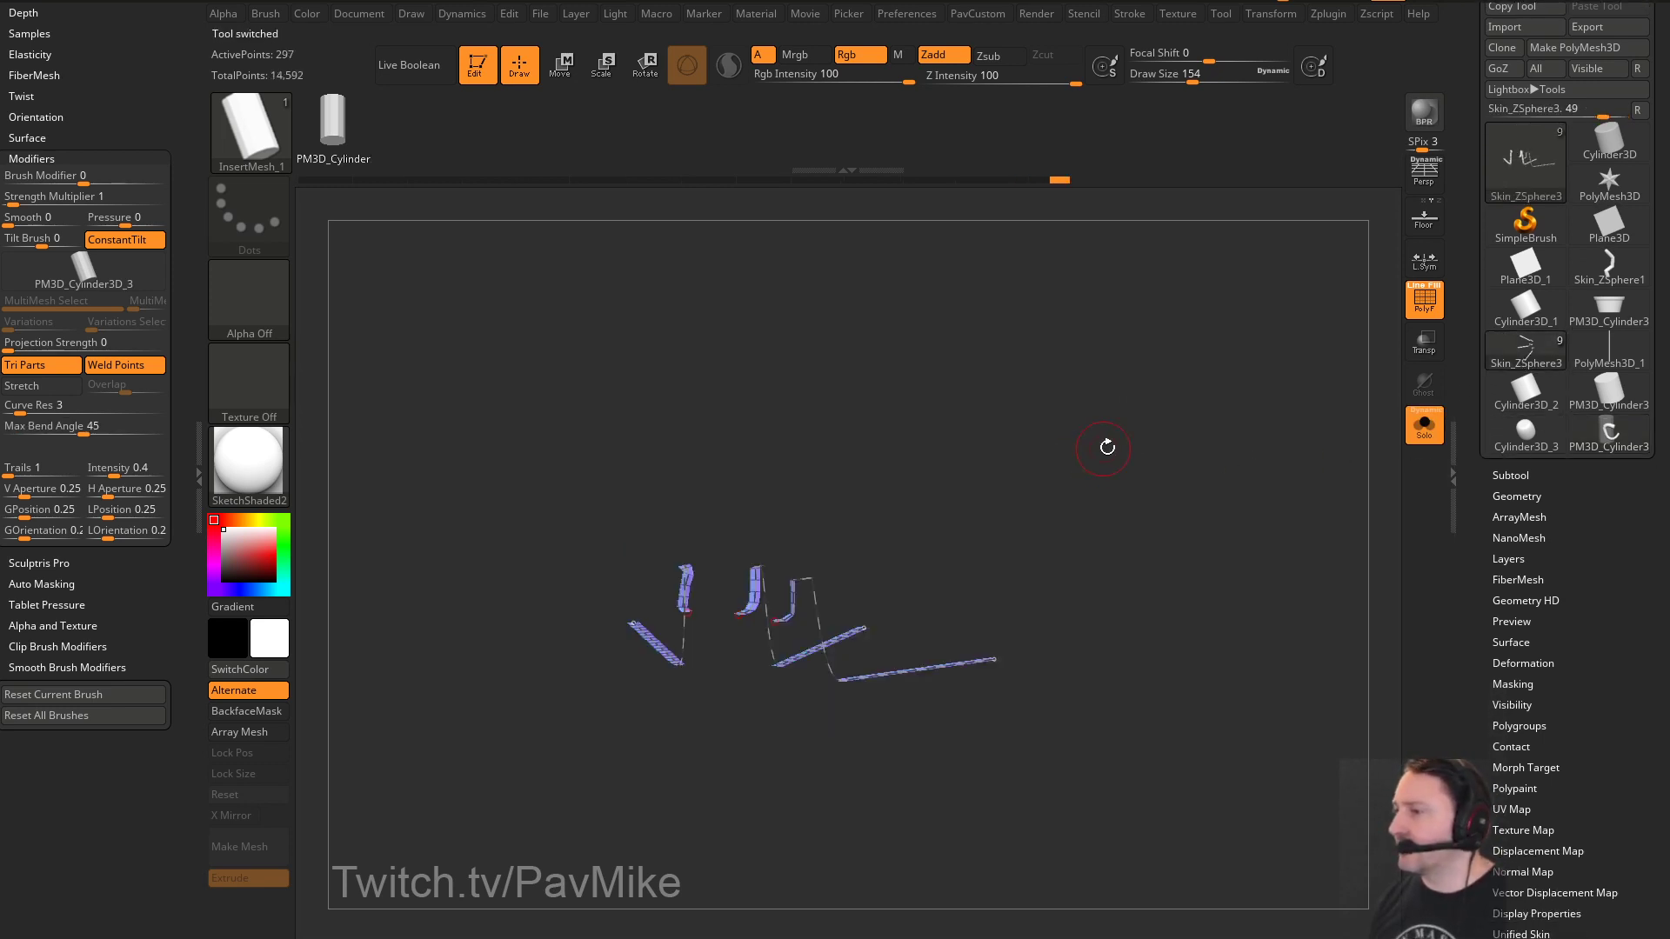
left_click_drag(1107, 447, 1171, 453)
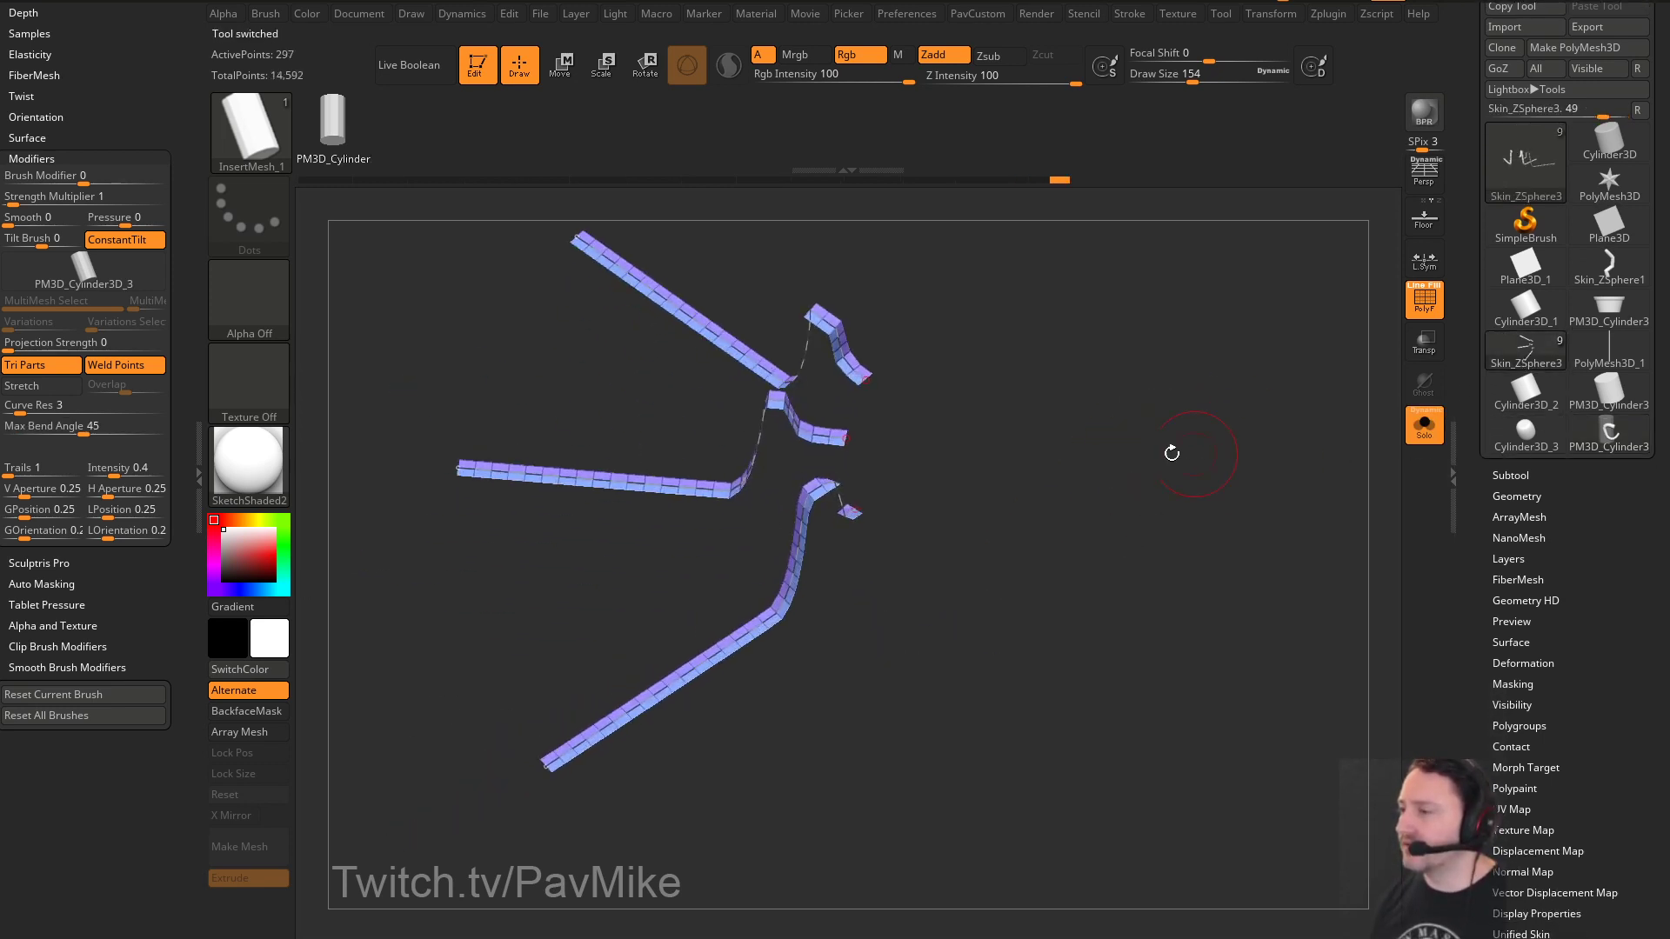
key("a")
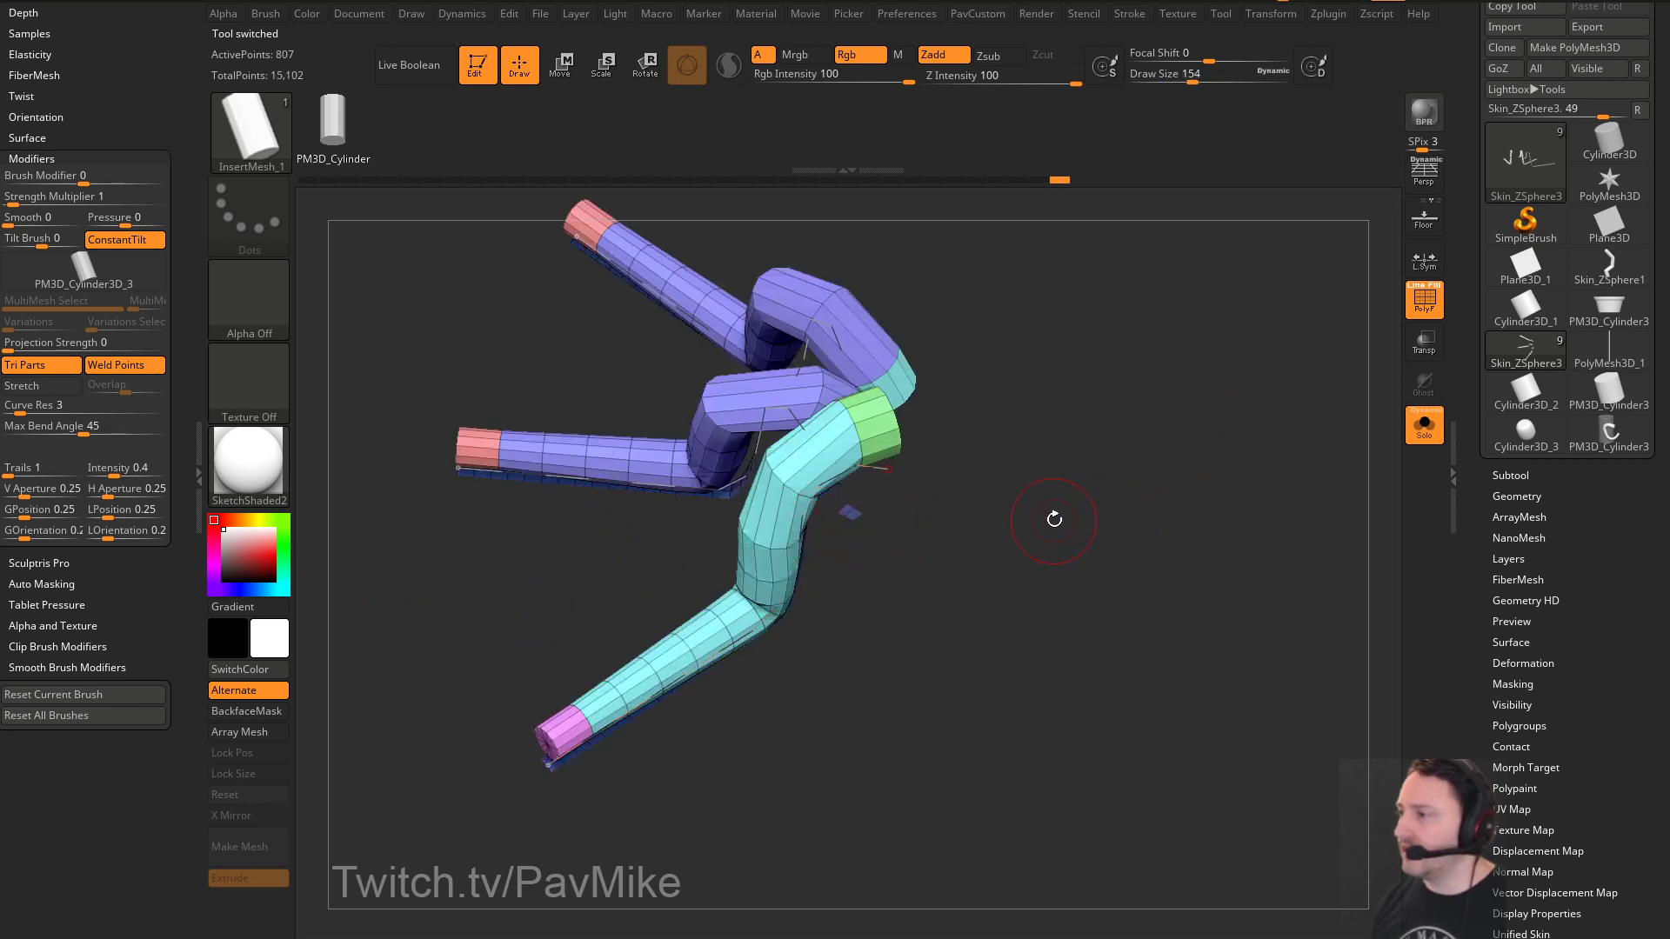
Undo the oversized tubes, reapply the brush to the vine curves at Draw Size 56, and turn off Solo to show the pot
key("s")
key("a")
key("s")
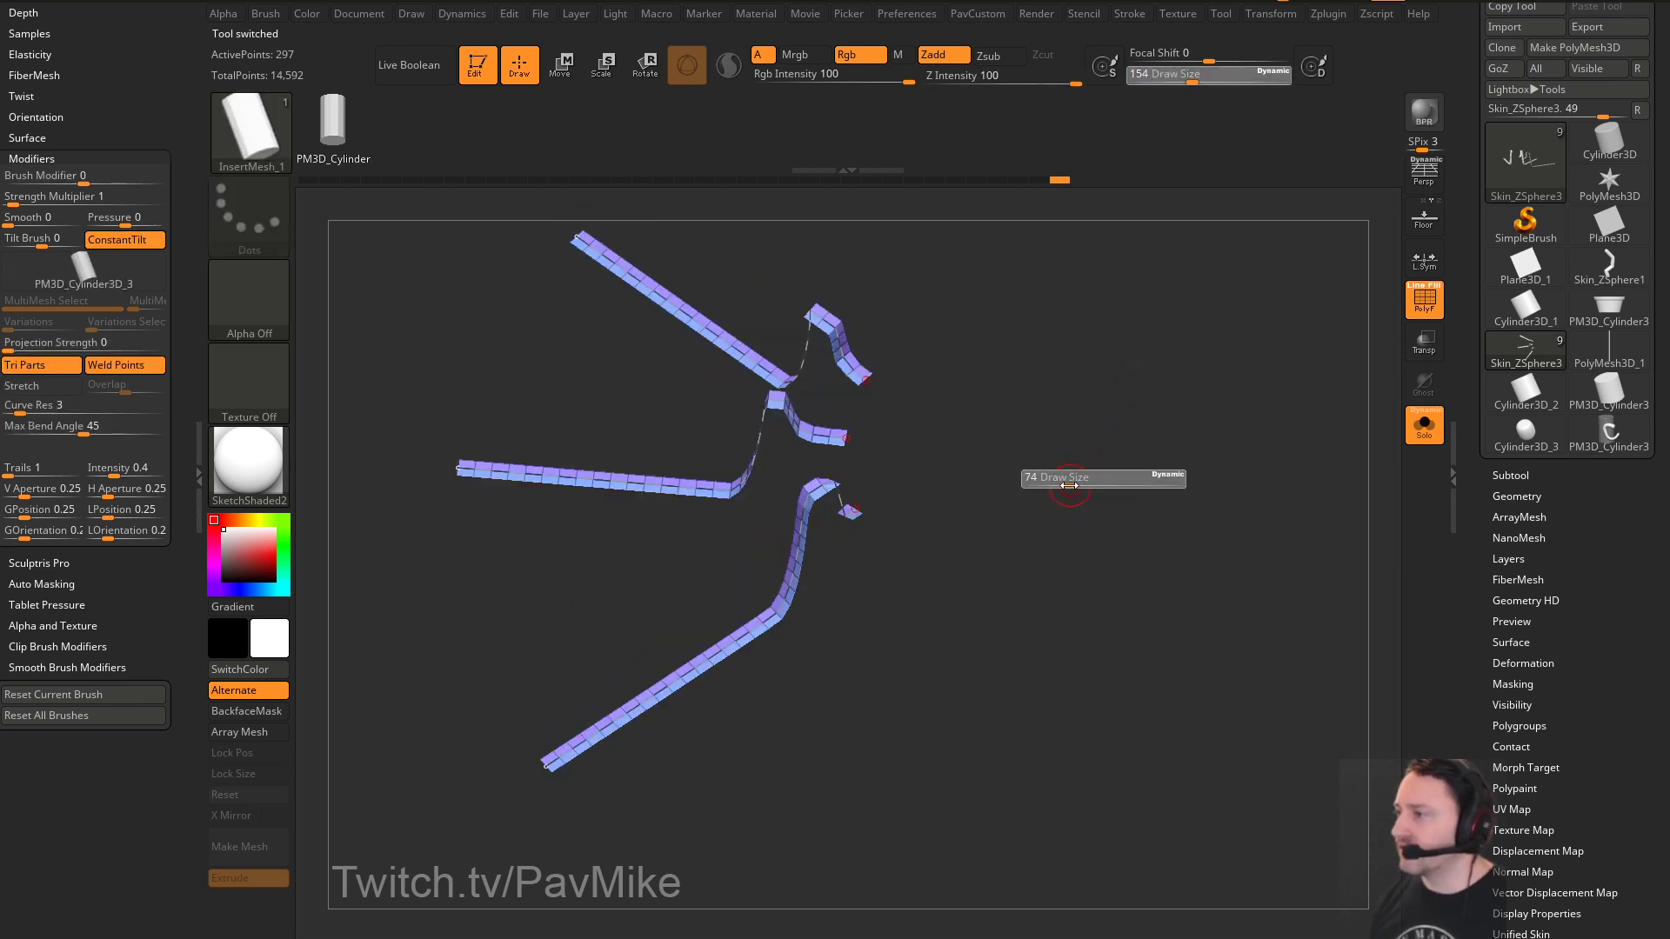
left_click_drag(1069, 486, 1052, 487)
key("a")
left_click(1424, 424)
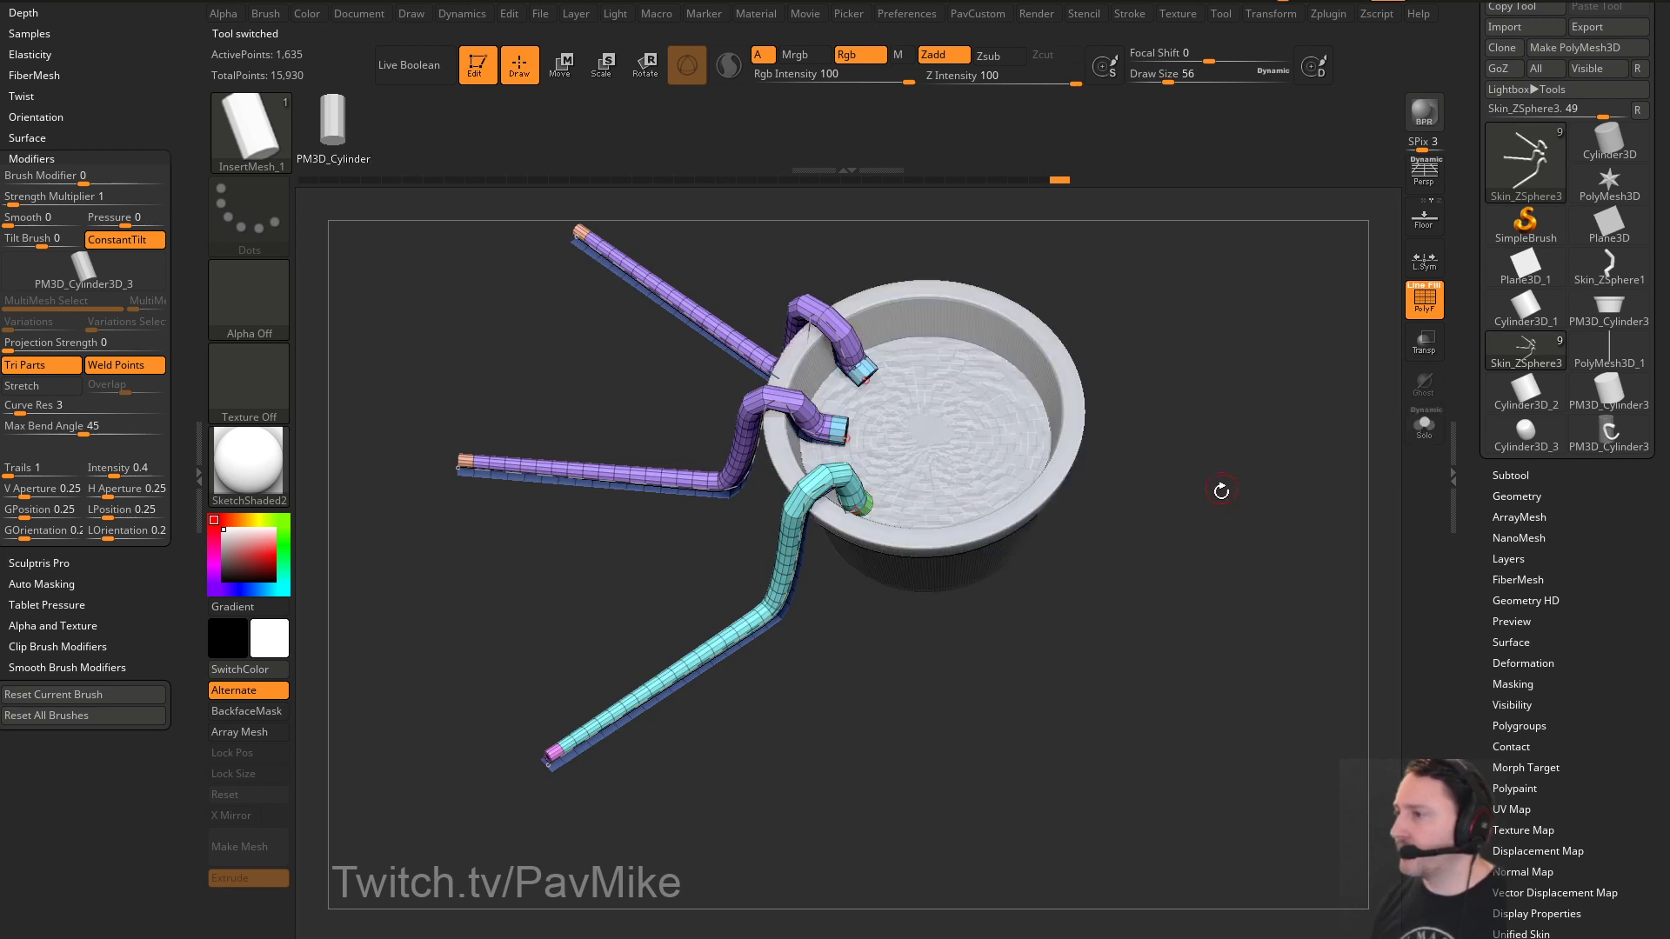
Set the brush's Imbed depth to 0 and update the tubes on the vine curves
left_click_drag(1219, 485, 1263, 487)
left_click_drag(1242, 418, 1003, 515)
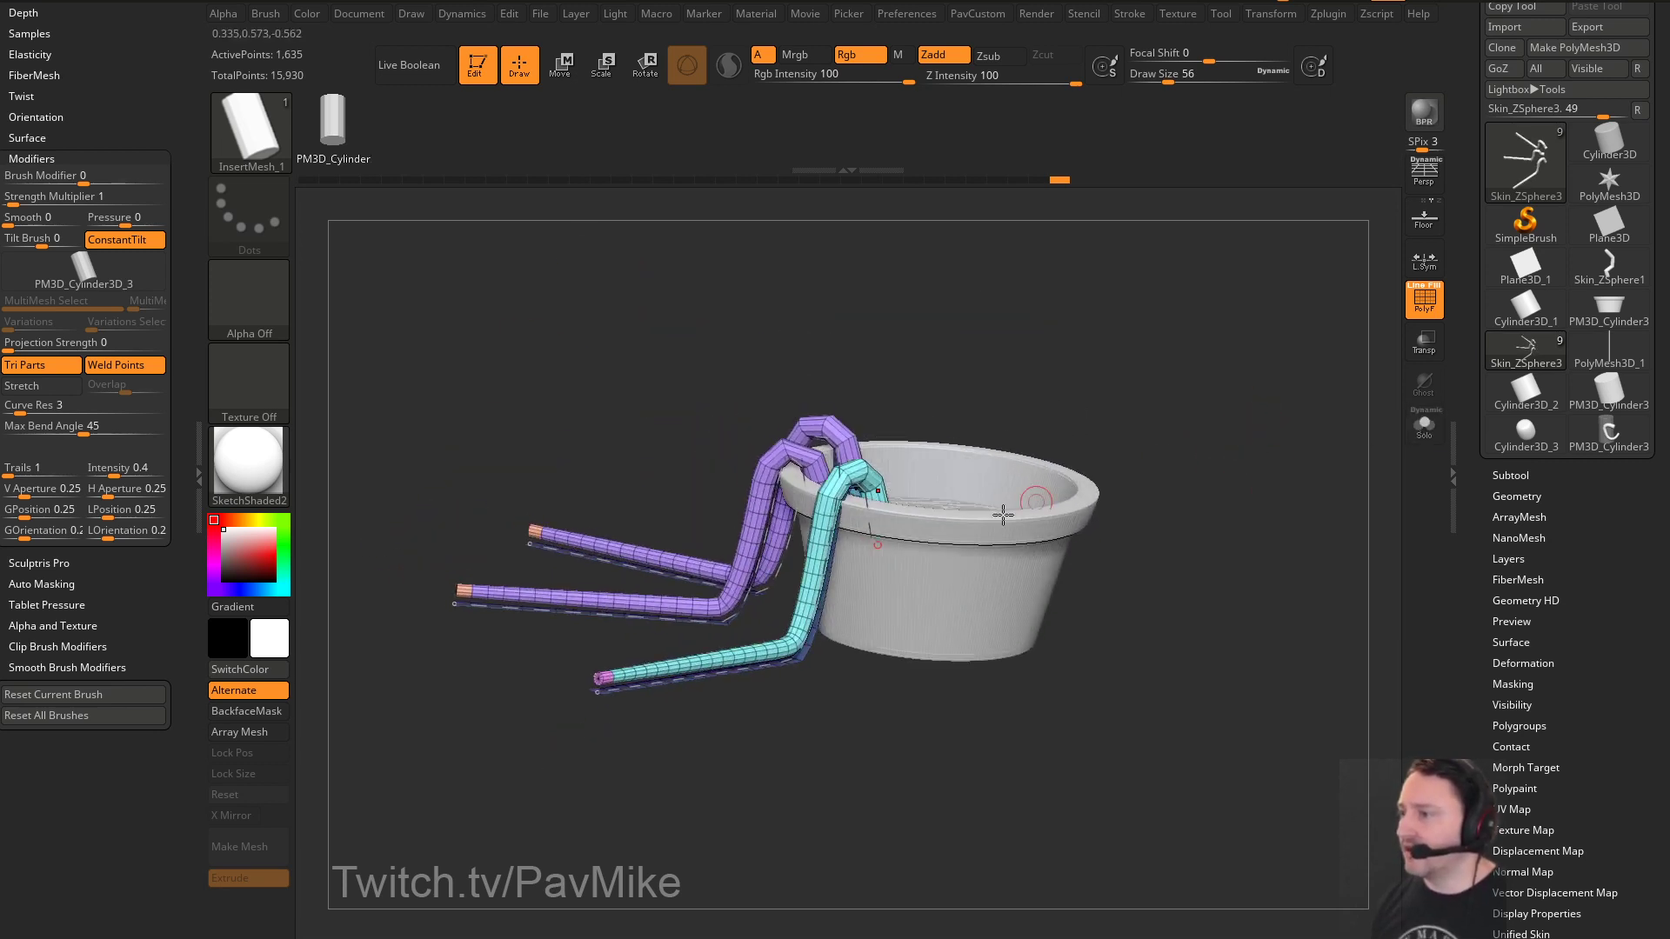
left_click_drag(189, 179, 188, 627)
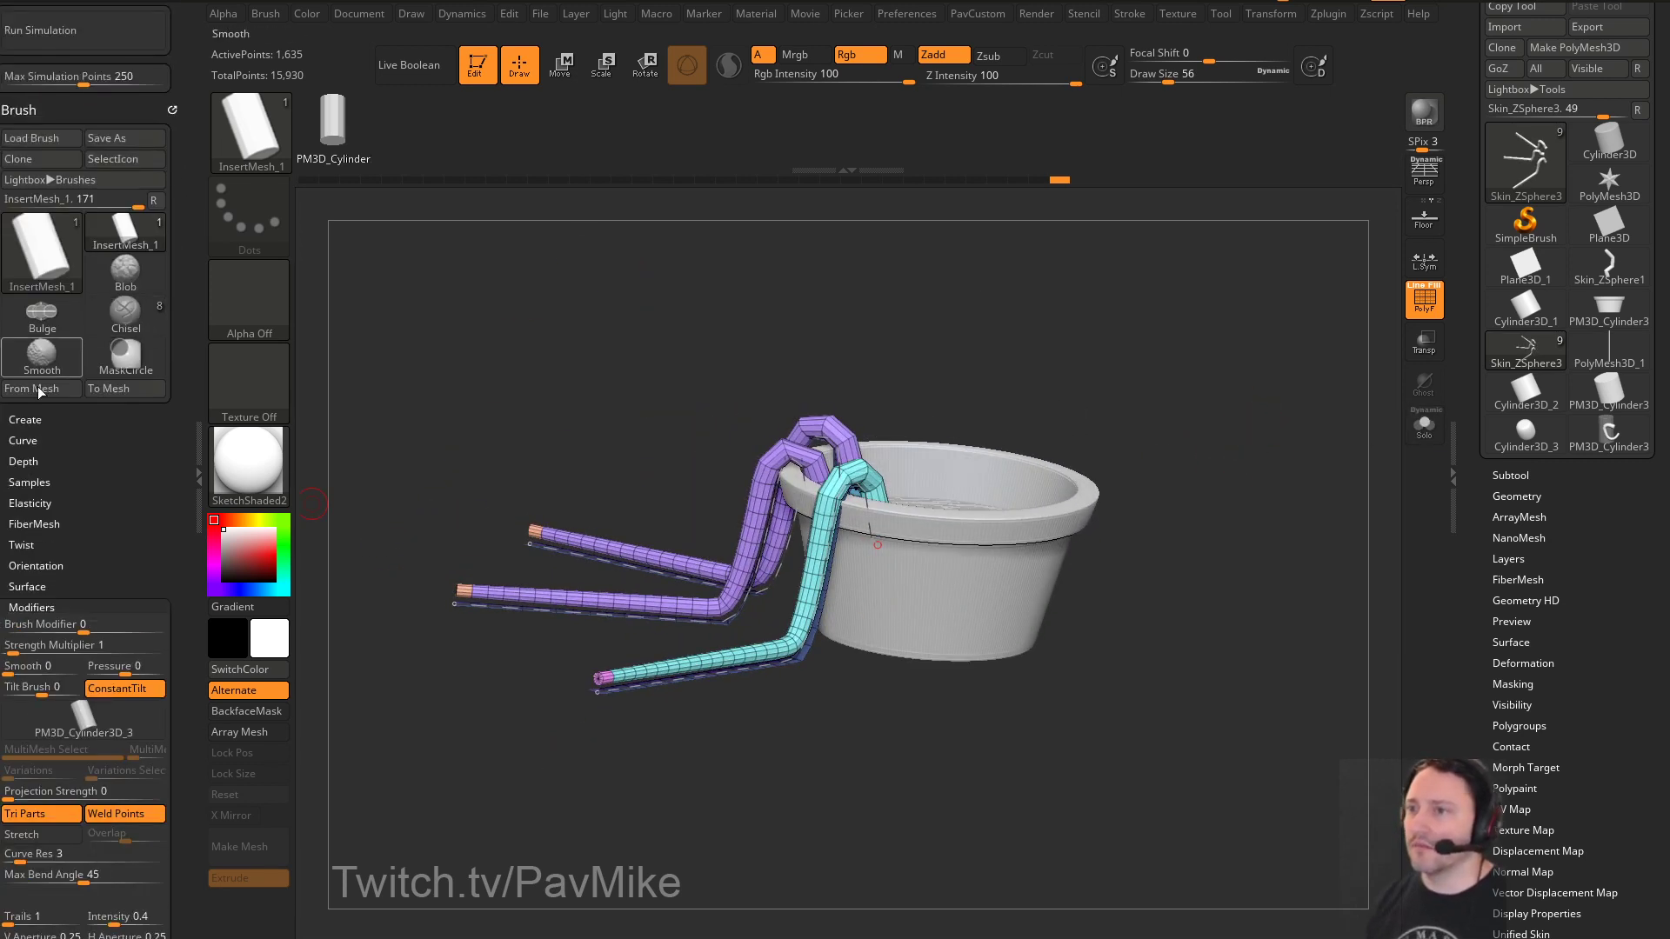
left_click(24, 457, "shift")
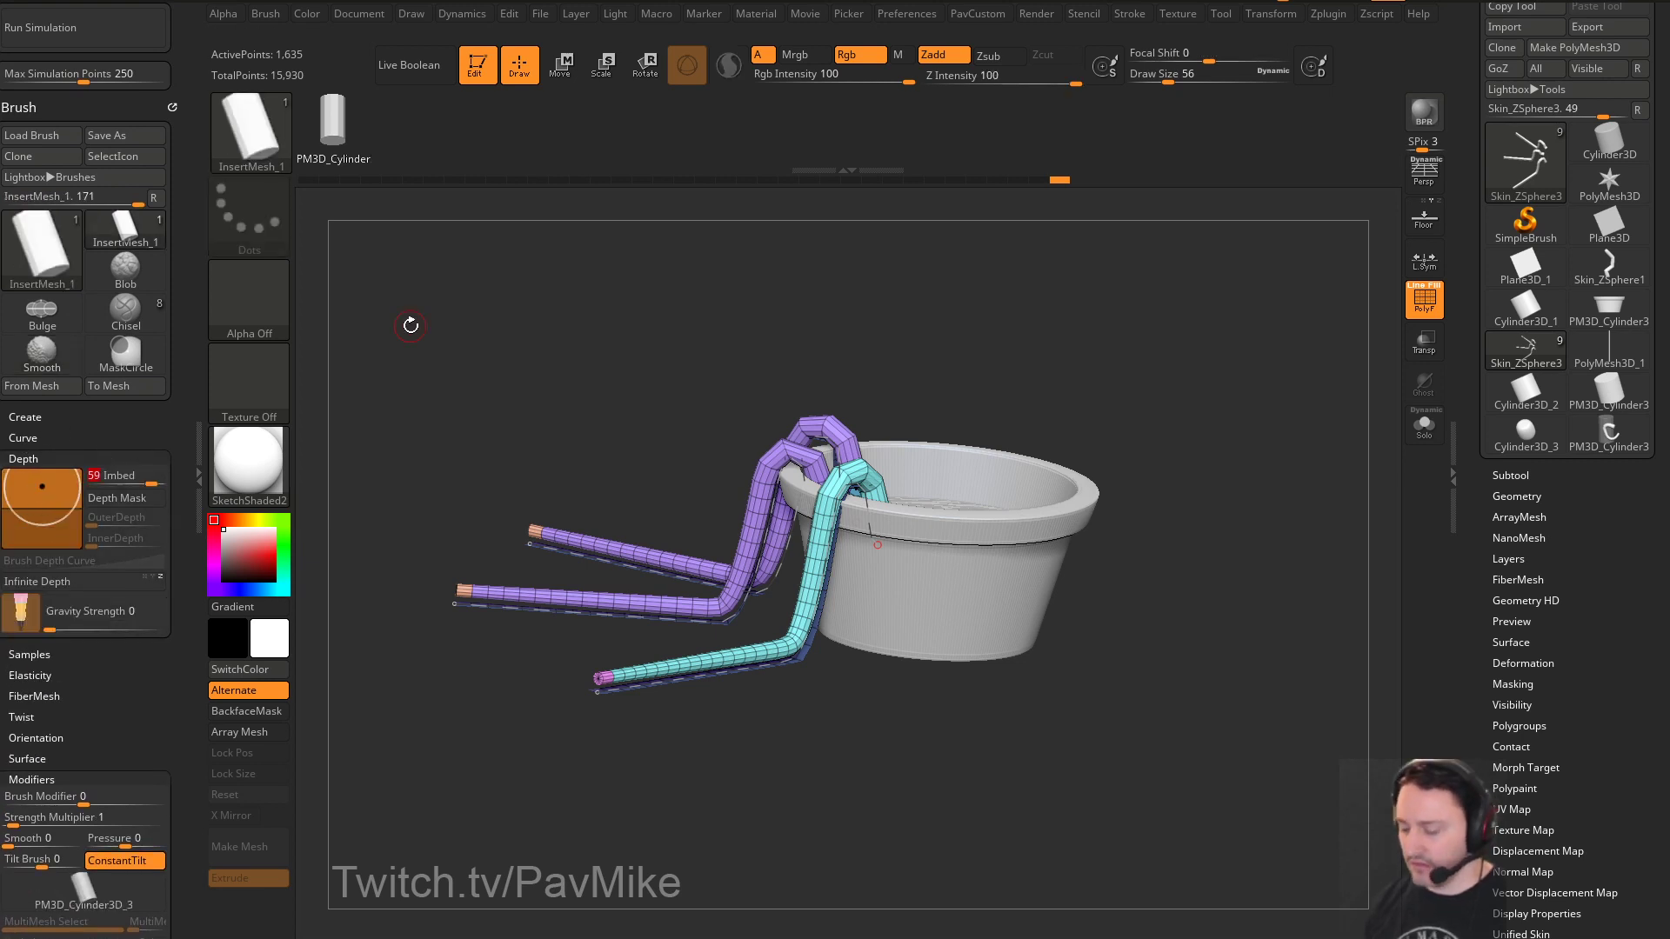
left_click(850, 498)
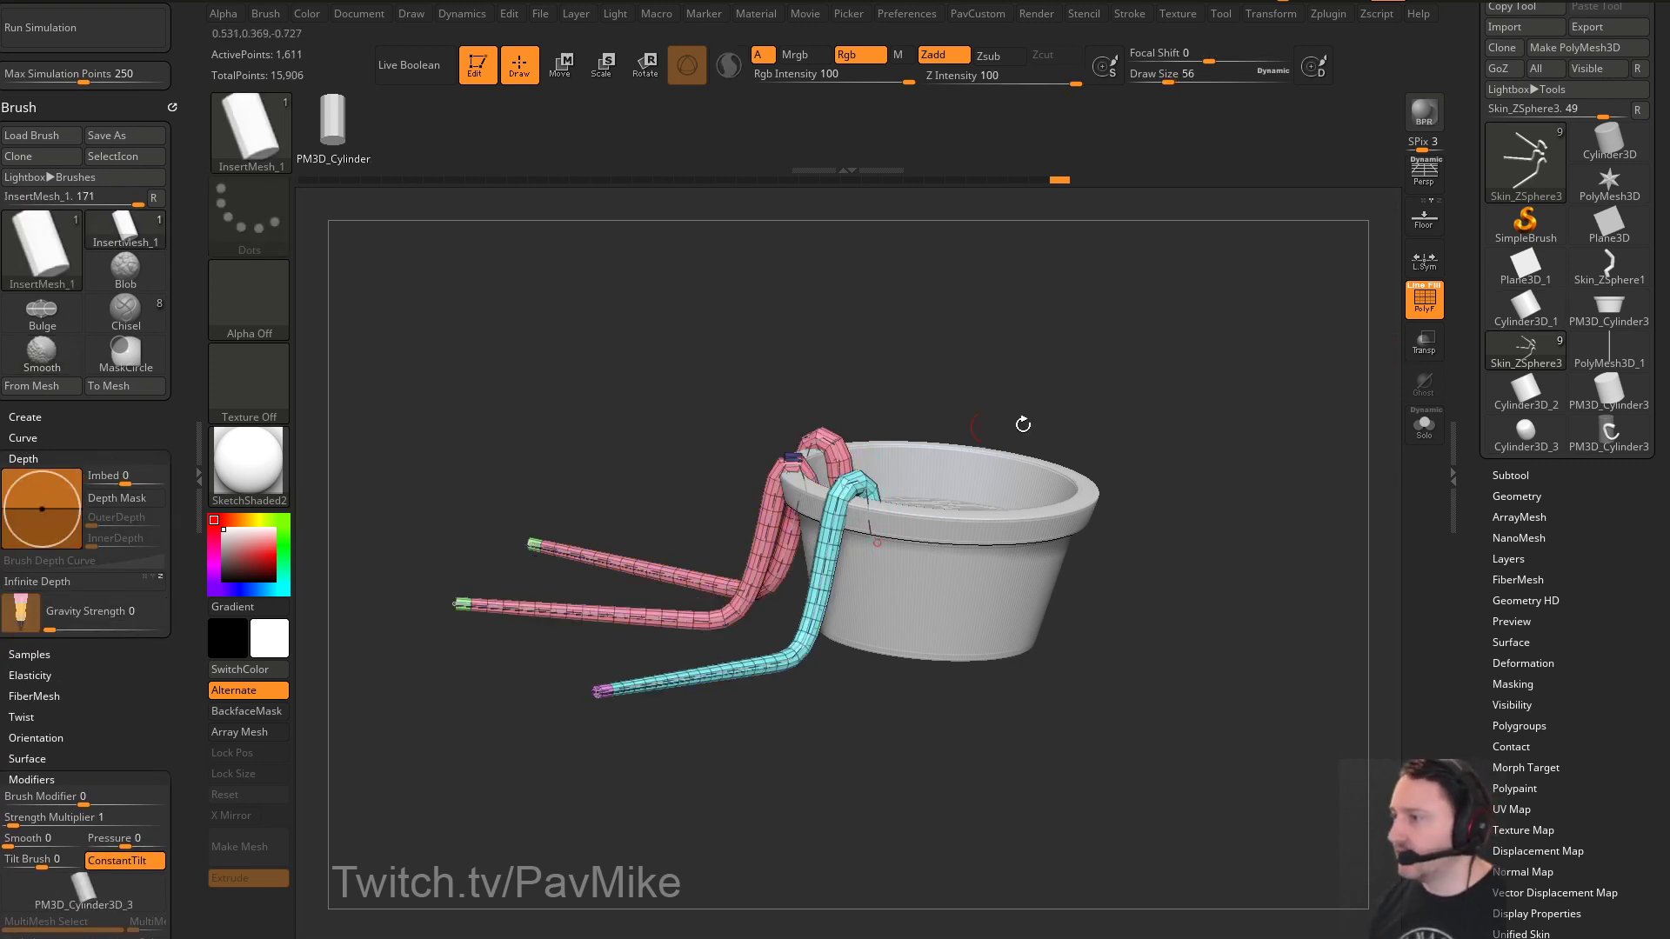
Examine from the side and from above how the vine tubes sit over the pot's rim
mouse_move(1203, 435)
left_mouse_down()
mouse_move(1161, 433)
mouse_move(1201, 441)
left_mouse_up()
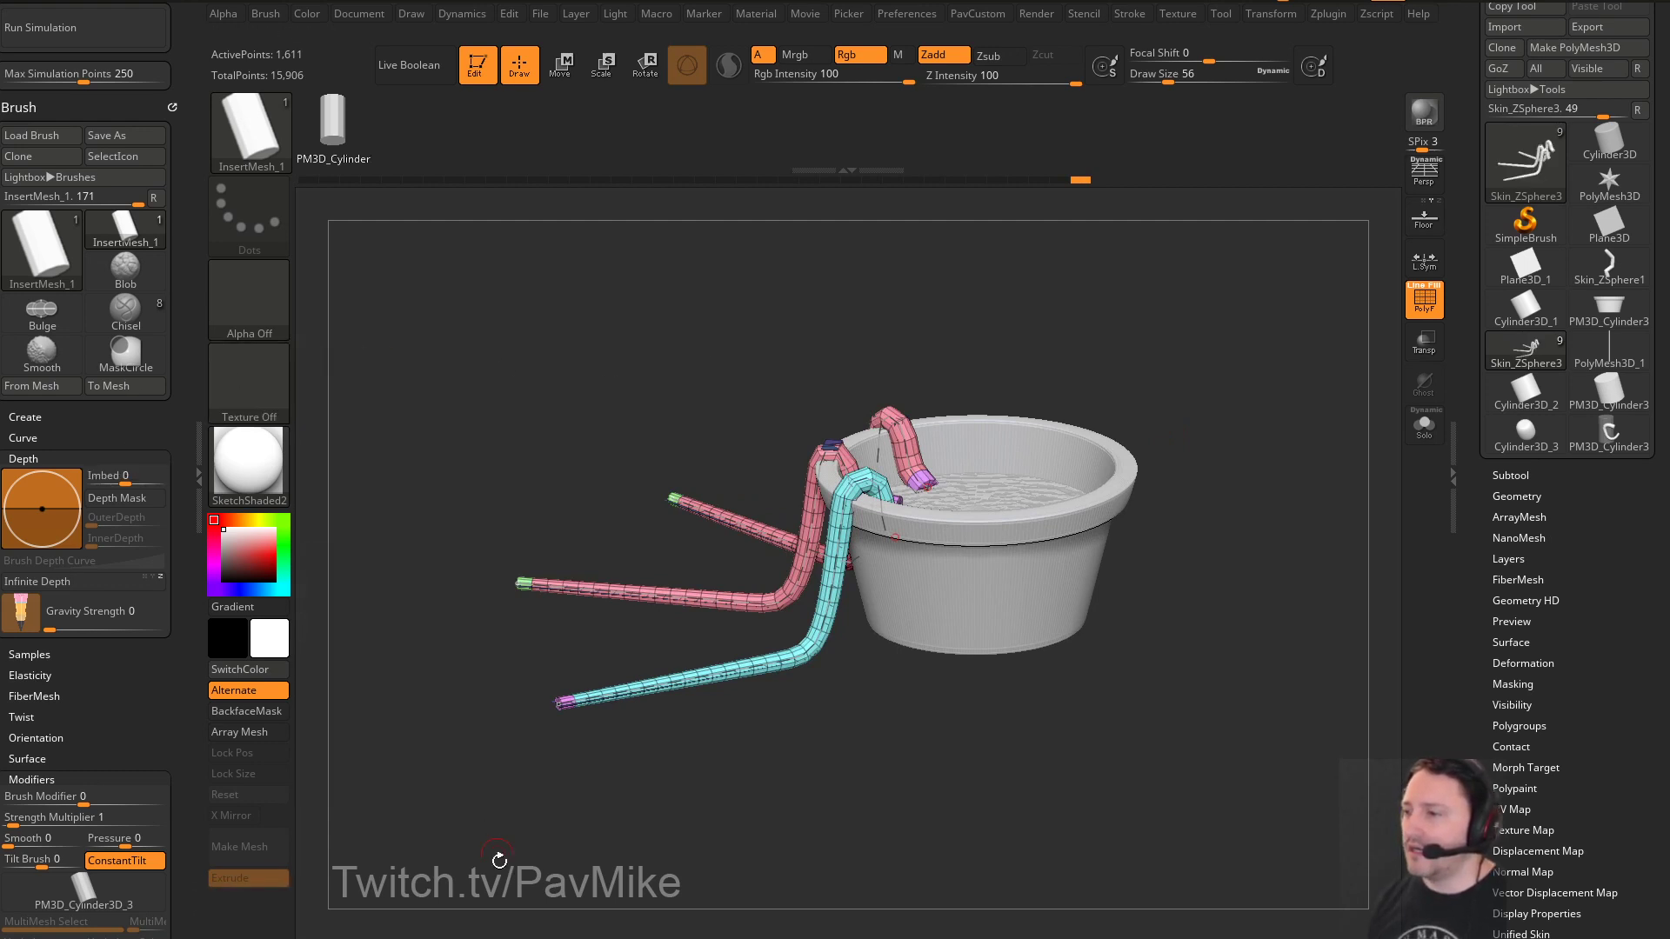
left_click_drag(499, 860, 510, 763)
mouse_move(547, 624)
left_mouse_down()
mouse_move(559, 706)
mouse_move(559, 605)
mouse_move(600, 600)
mouse_move(643, 670)
left_mouse_up()
left_click_drag(454, 347, 497, 433)
left_click_drag(1244, 334, 990, 441, "alt")
left_click_drag(717, 463, 738, 500)
mouse_move(1062, 383)
left_mouse_down()
mouse_move(1126, 365)
mouse_move(1111, 400)
mouse_move(1166, 402)
mouse_move(1211, 439)
mouse_move(1237, 373)
mouse_move(1177, 353)
mouse_move(1156, 394)
mouse_move(1164, 465)
mouse_move(1187, 437)
left_mouse_up()
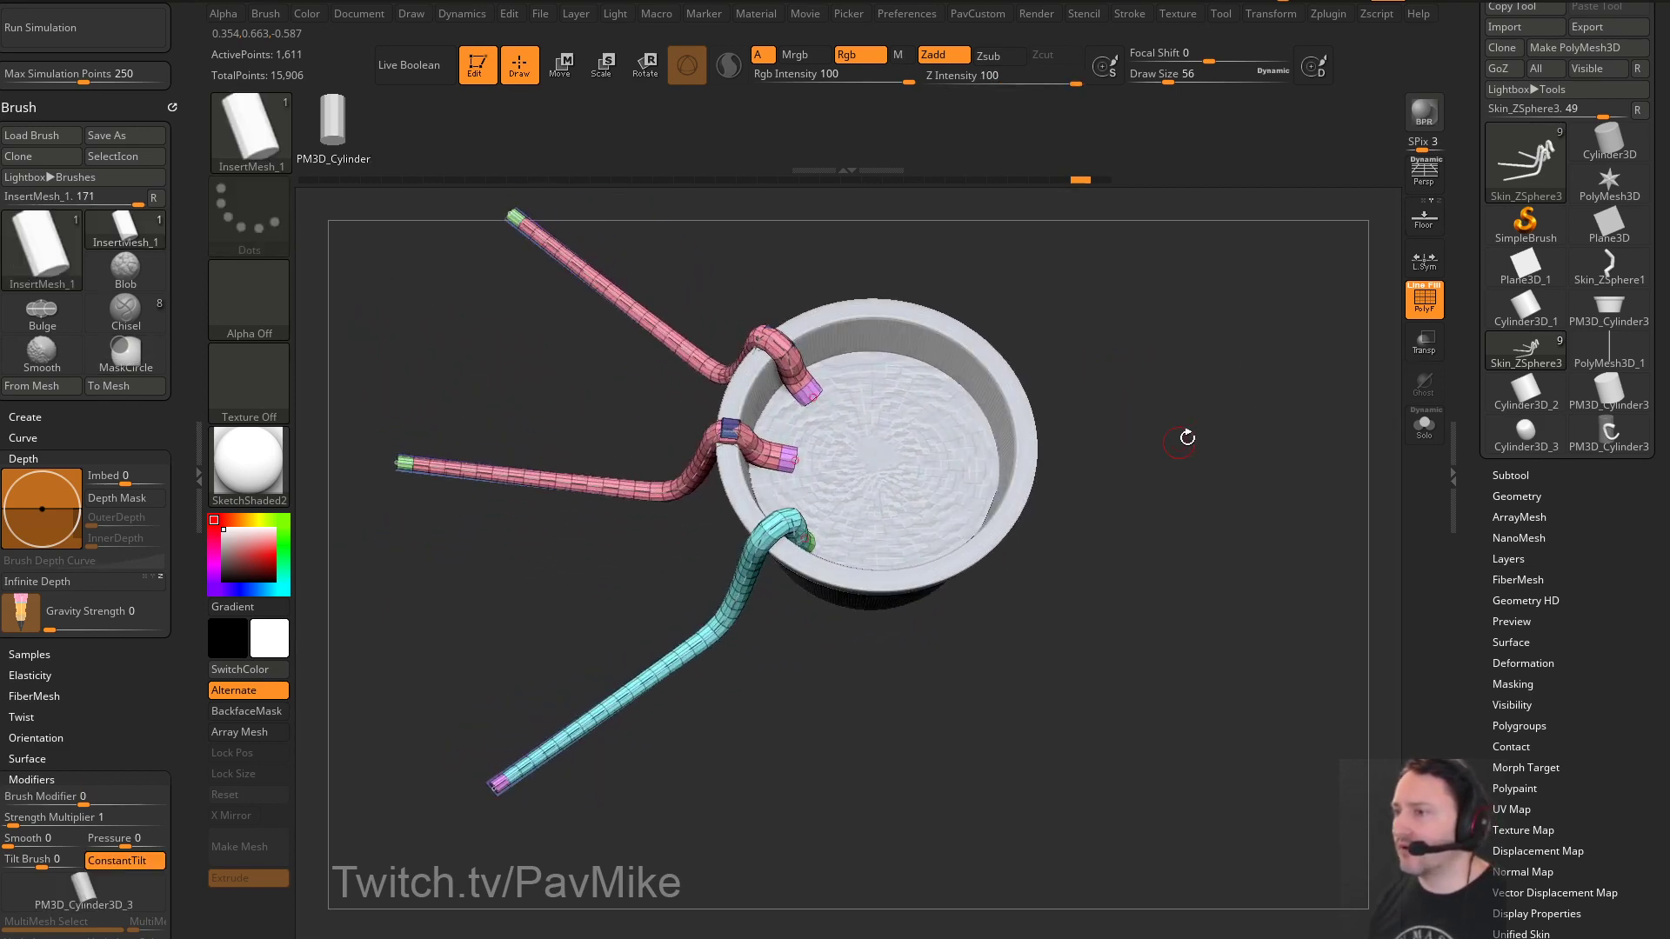
Enable Lock Start in the cylinder brush's curve settings
scroll(142, 399, "up", 8)
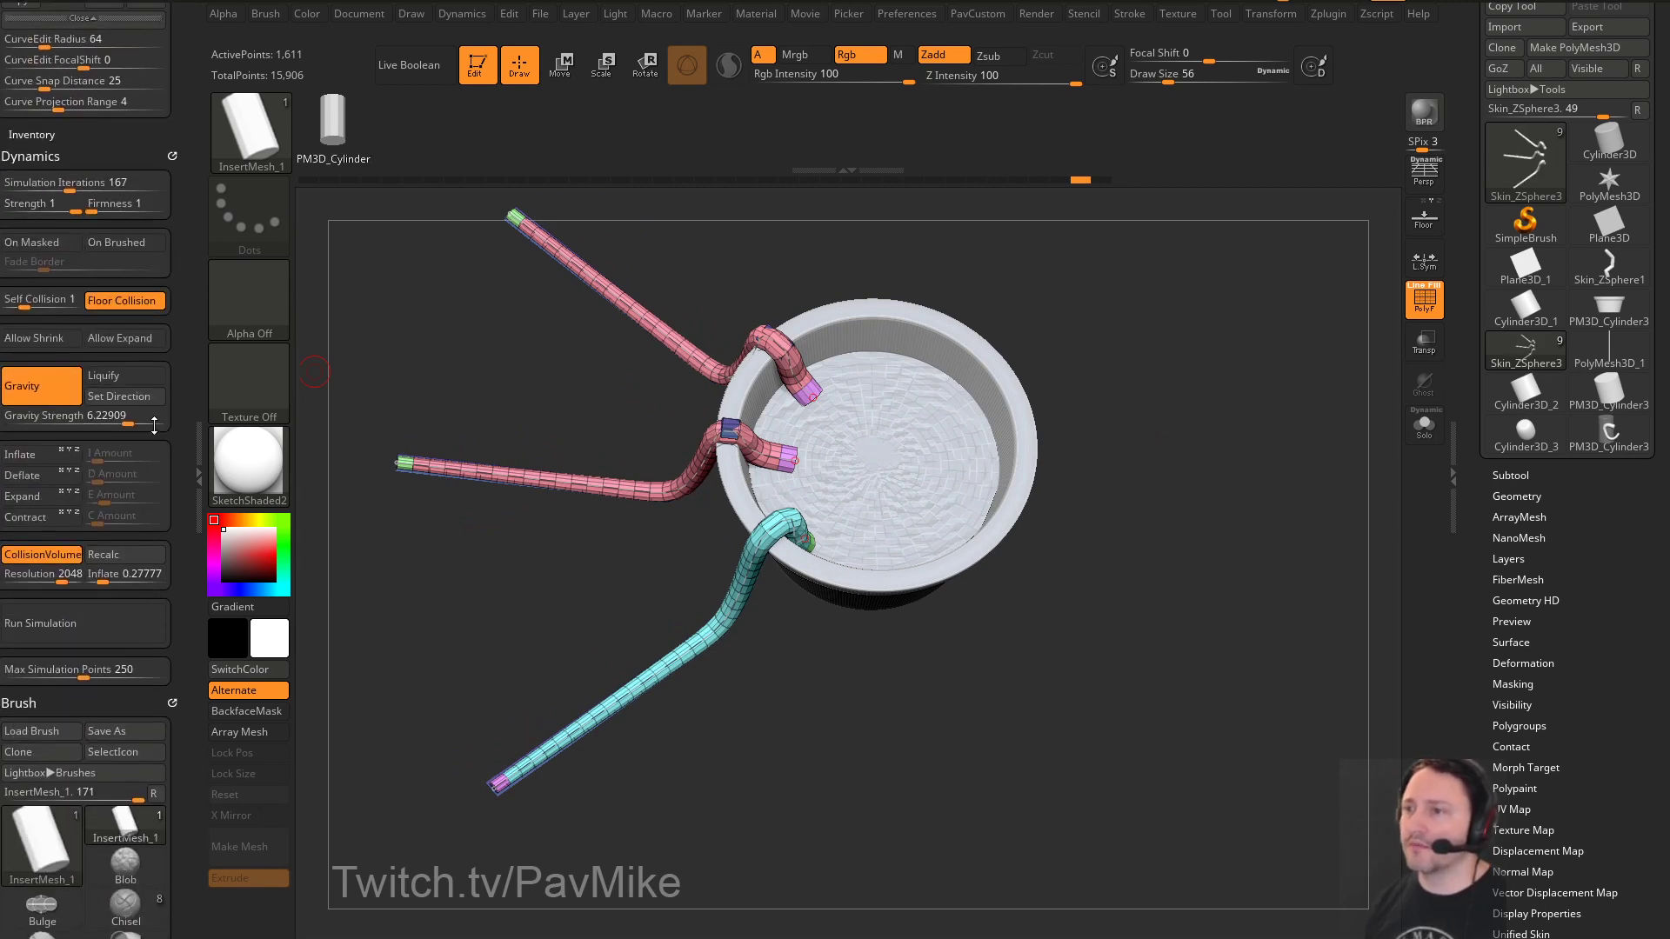
left_click_drag(190, 287, 176, 450)
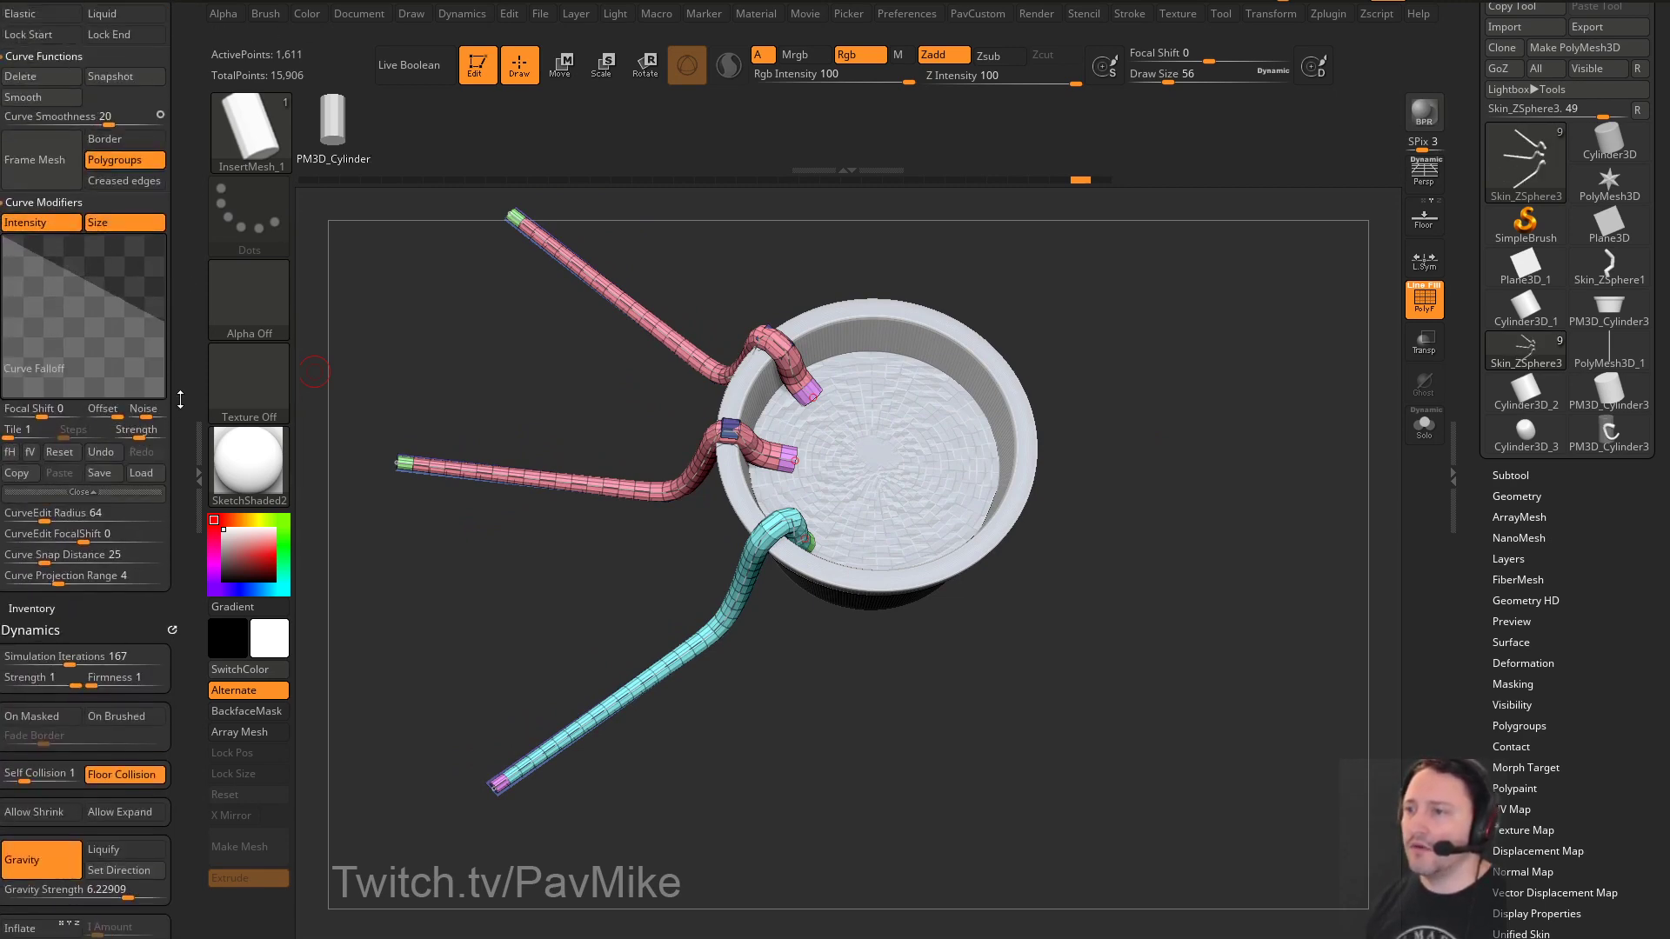
scroll(180, 398, "up", 6)
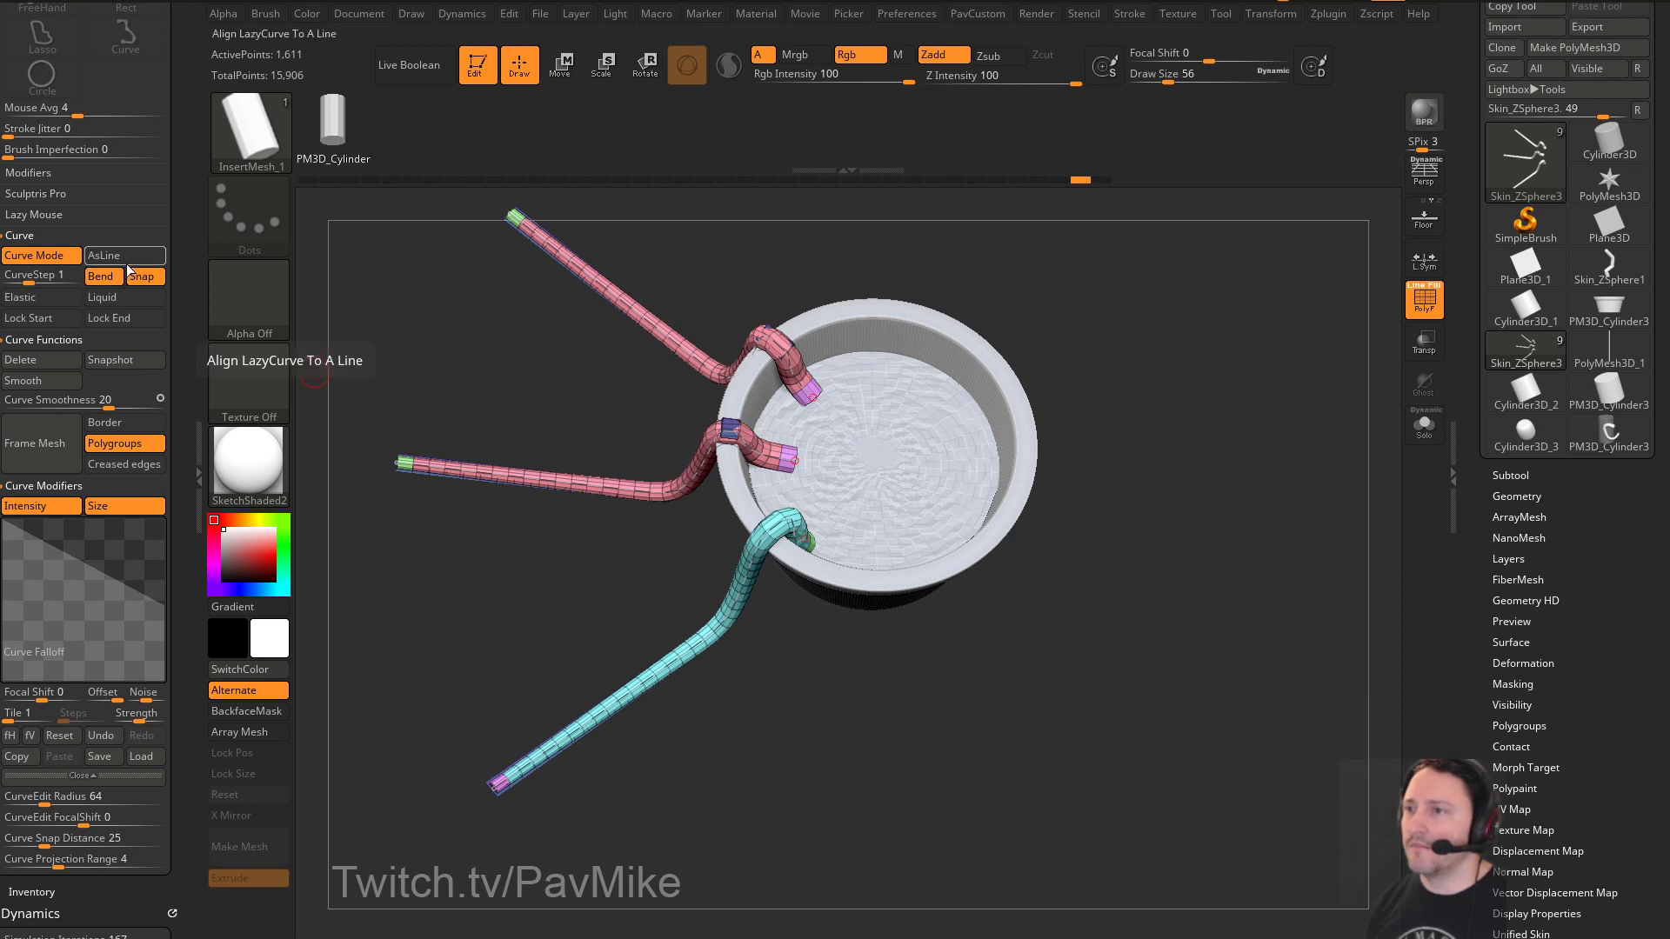
left_click(48, 318)
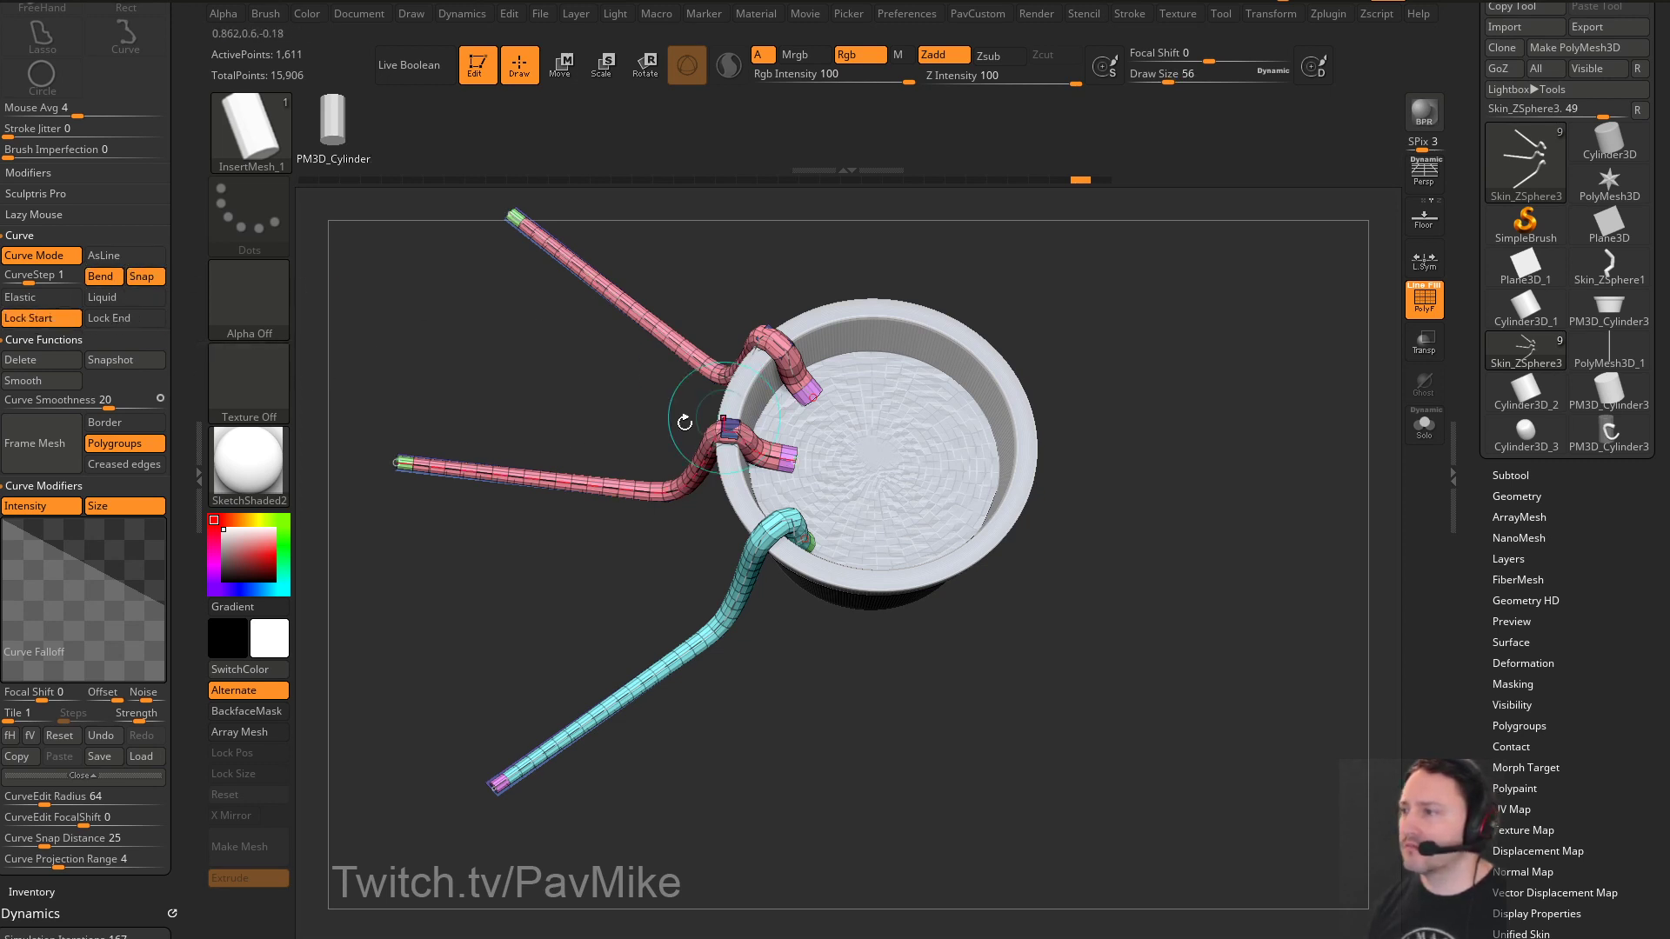
Try pulling the middle vine's free end to a new position, and undo the change
mouse_move(401, 464)
left_mouse_down()
mouse_move(311, 587)
mouse_move(322, 556)
left_mouse_up()
left_click_drag(133, 618, 304, 560)
key("ctrl+z")
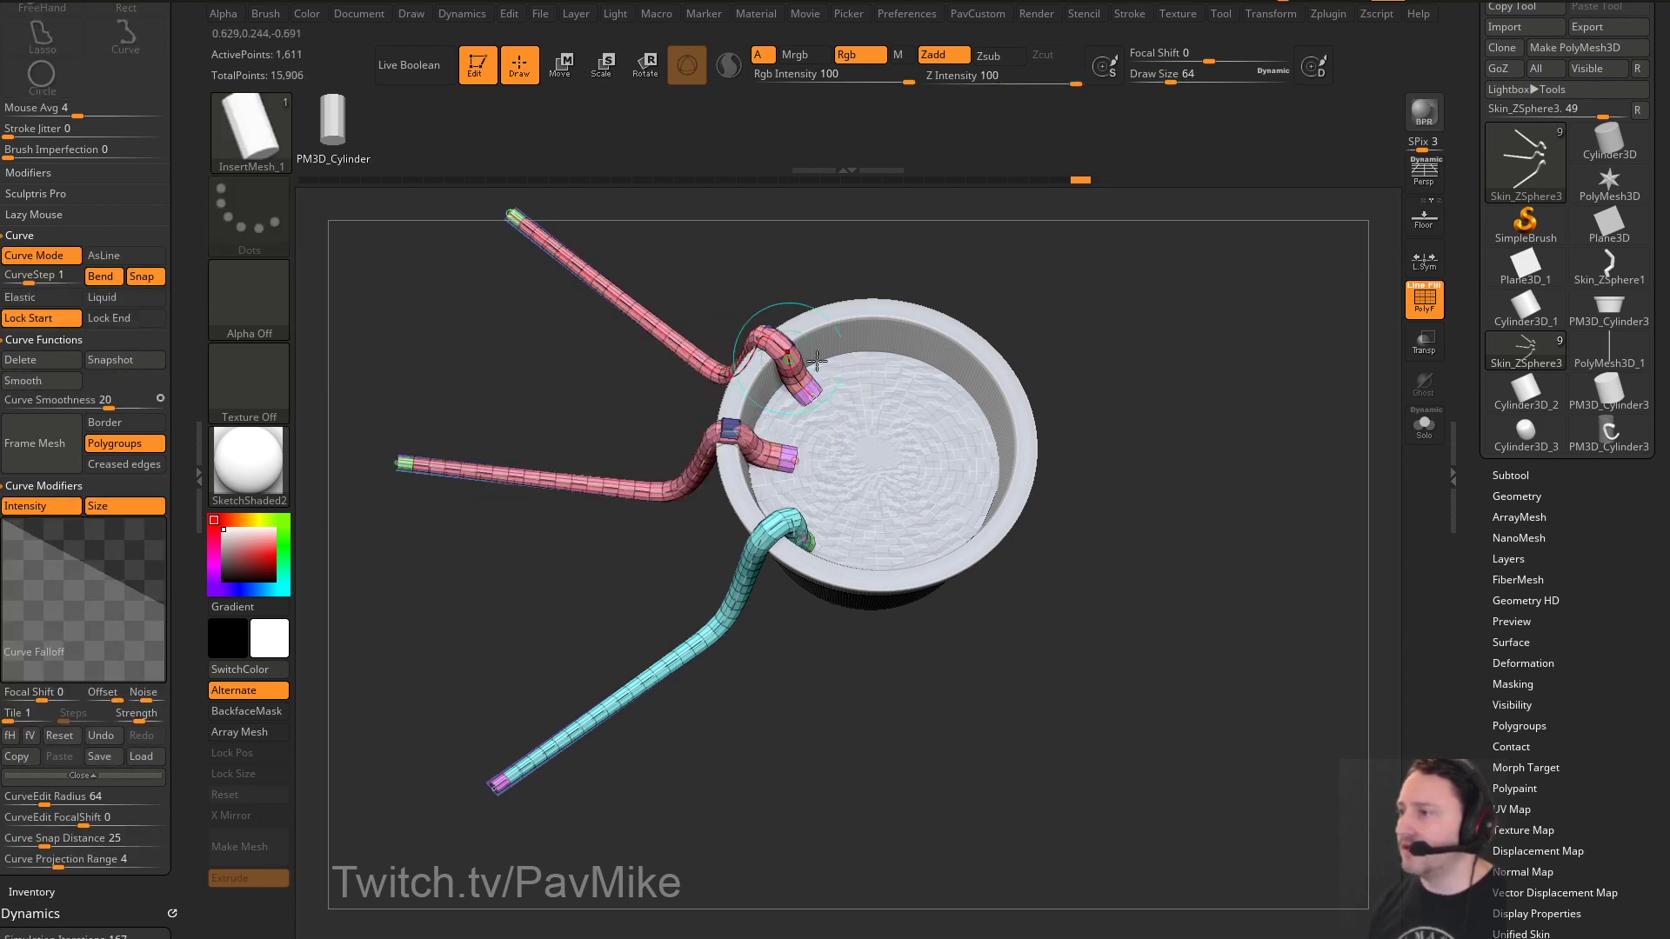
Turn off Gravity in the Dynamics simulation settings
mouse_move(1127, 548)
left_mouse_down()
mouse_move(1139, 411)
mouse_move(1136, 376)
mouse_move(1115, 378)
left_mouse_up()
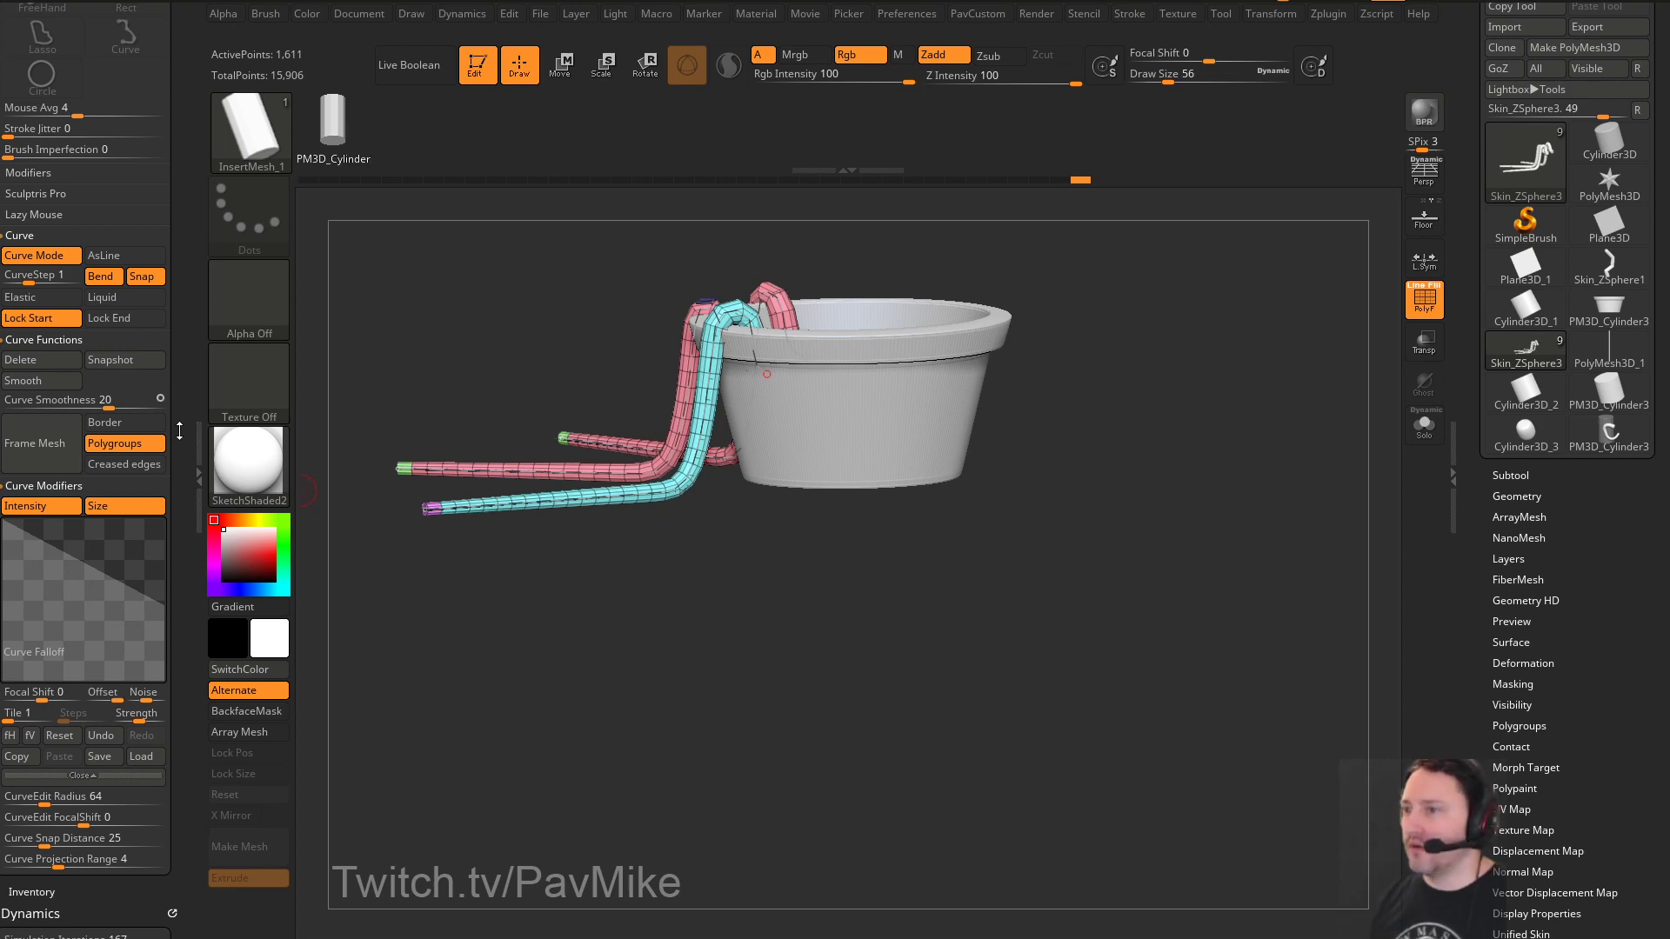
mouse_move(190, 505)
left_mouse_down()
mouse_move(198, 205)
mouse_move(191, 535)
left_mouse_up()
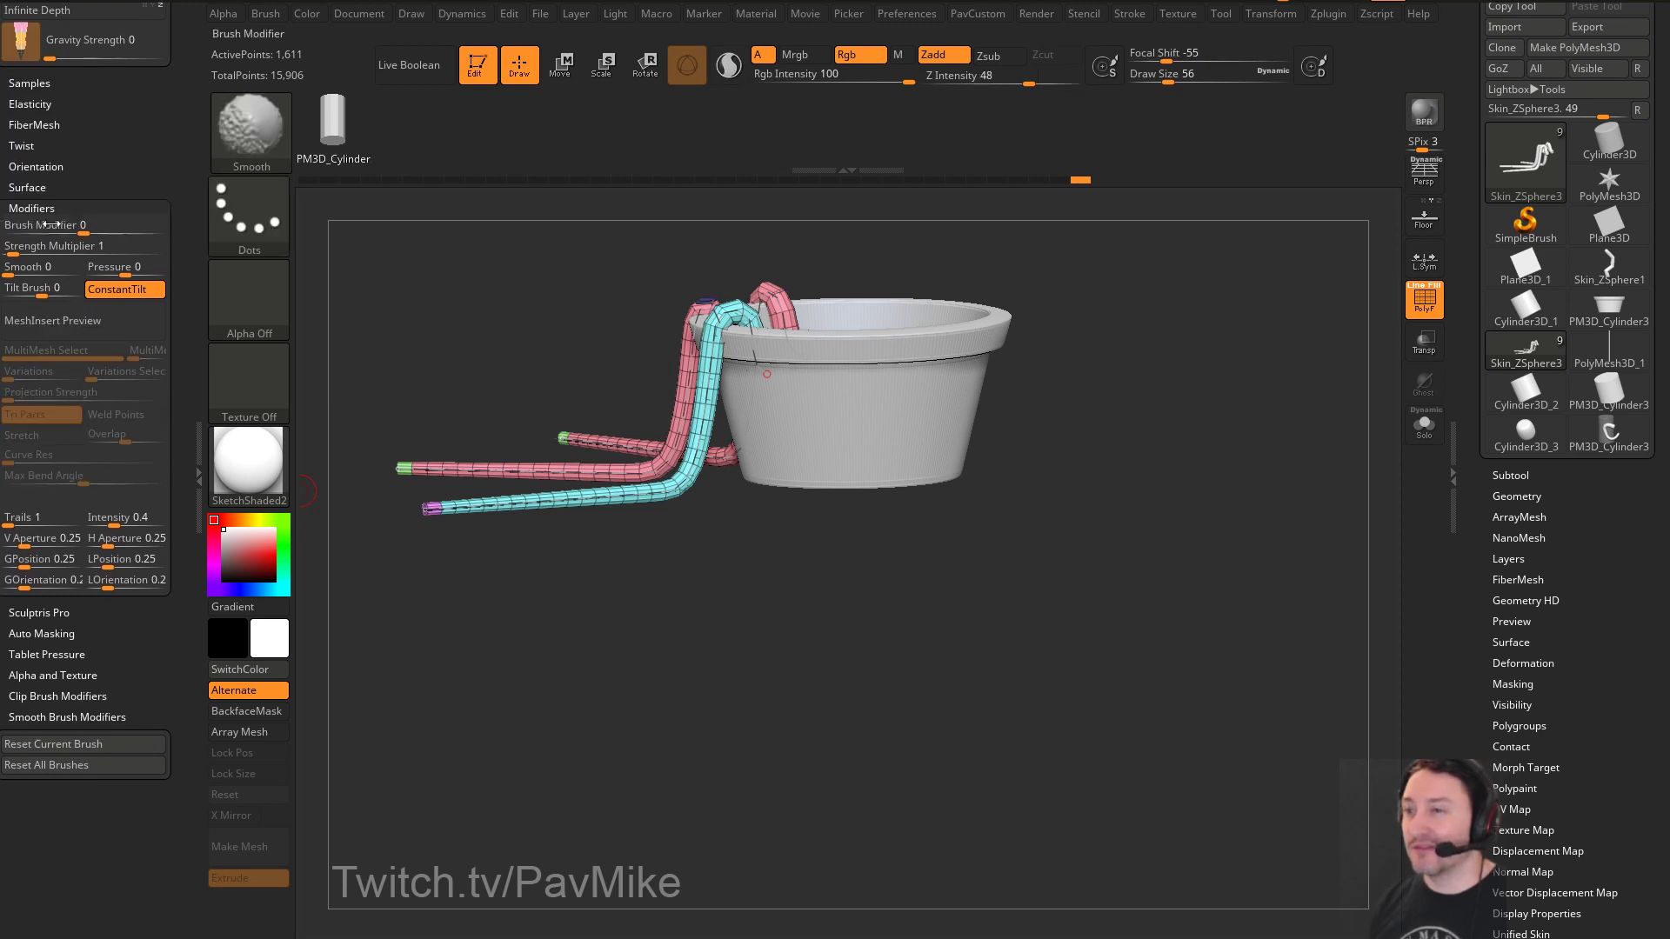
left_click(42, 209, "shift")
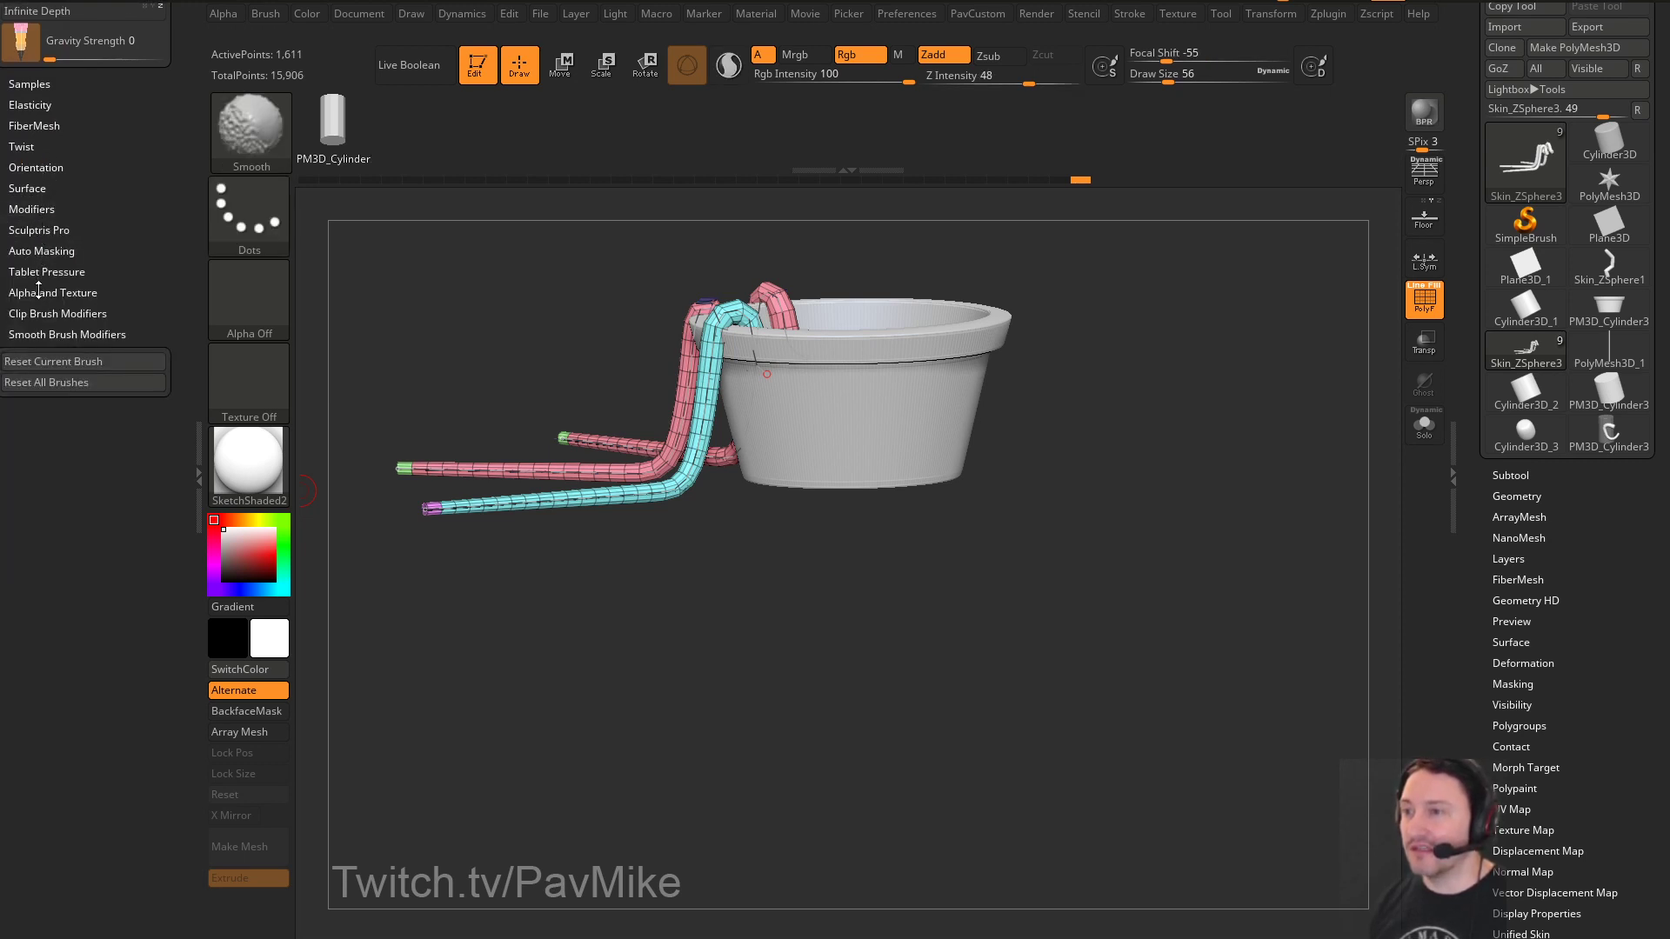
left_click_drag(93, 188, 87, 342)
left_click(31, 259)
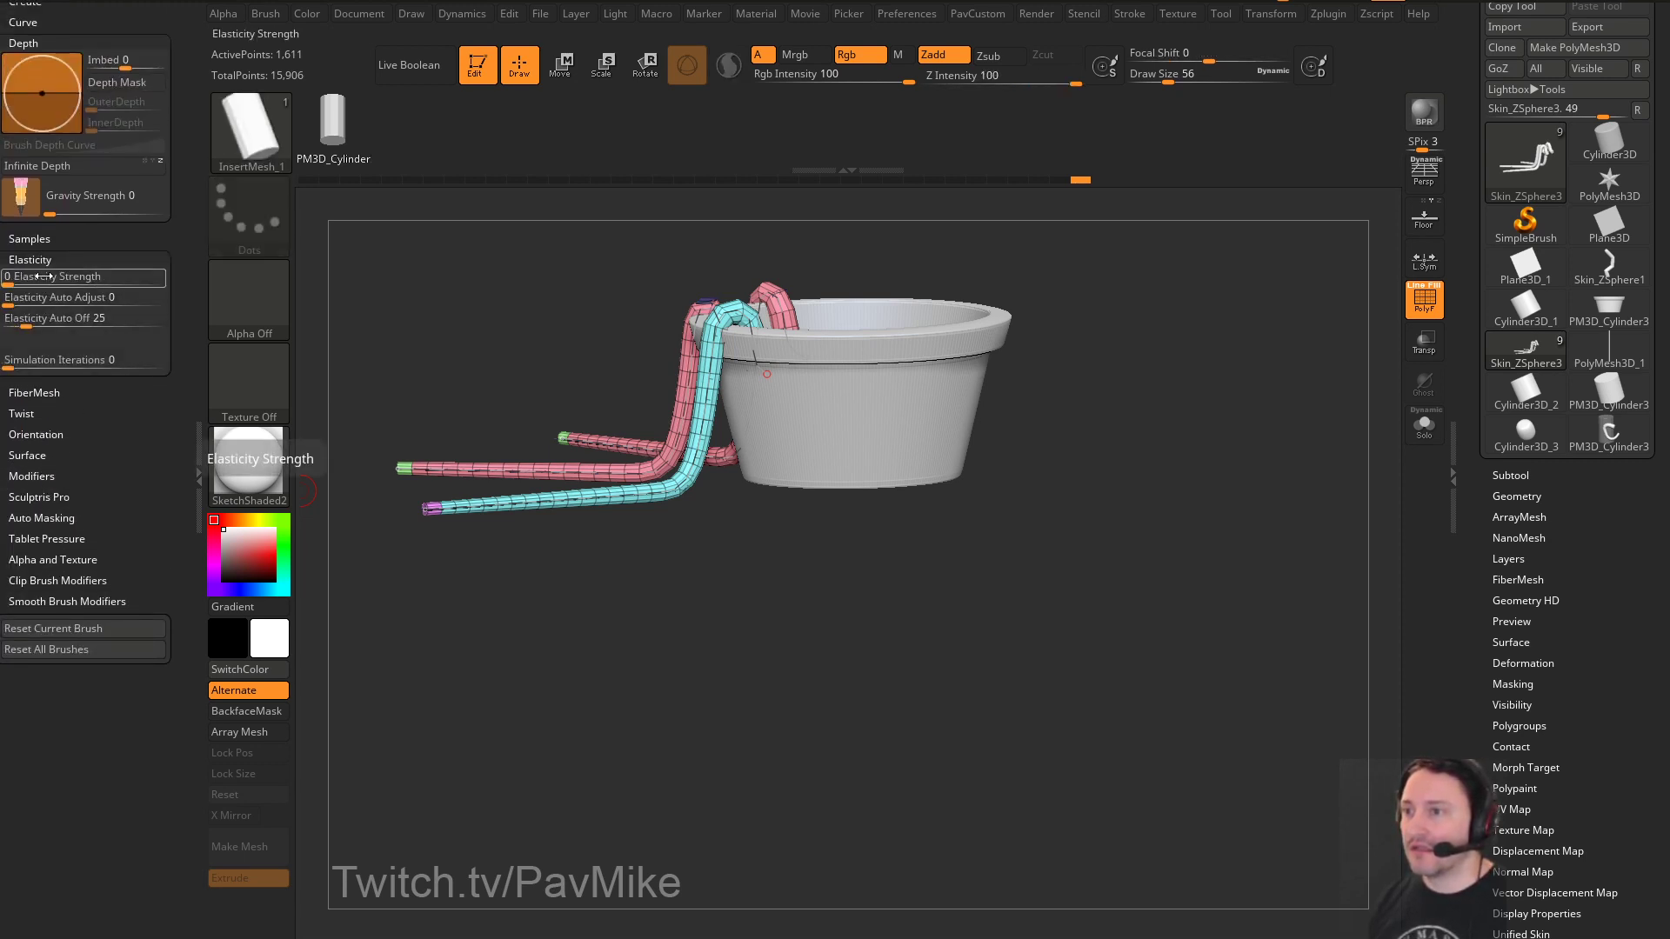
left_click(27, 360)
left_click_drag(189, 317, 169, 530)
scroll(170, 529, "up", 4)
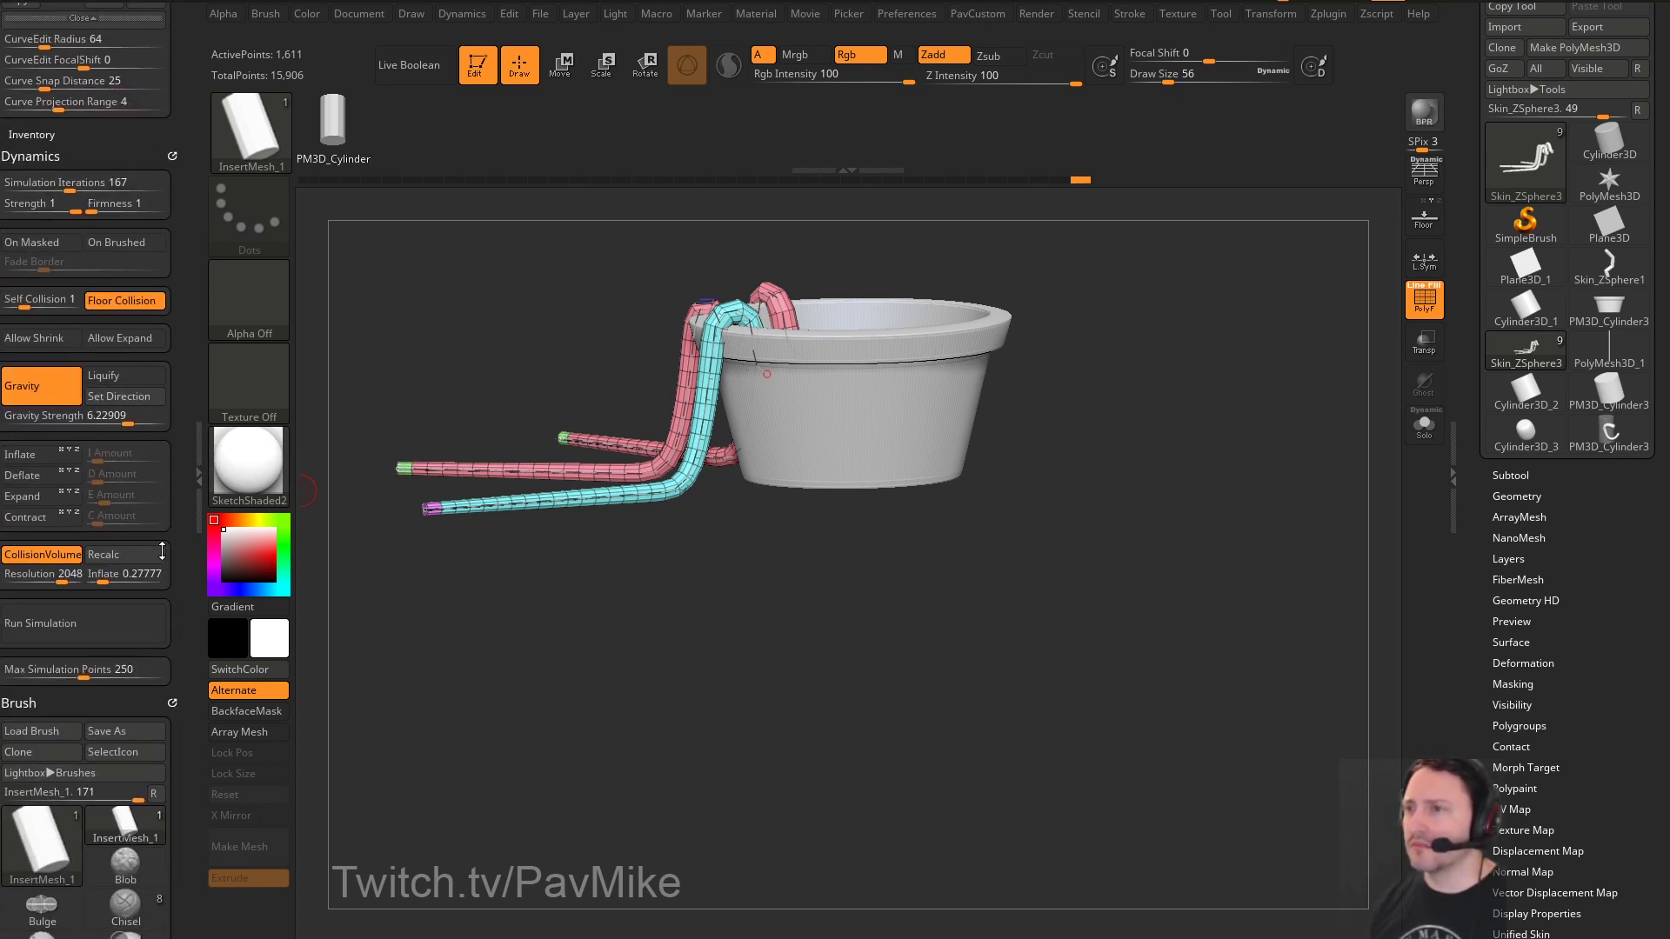
left_click(43, 384)
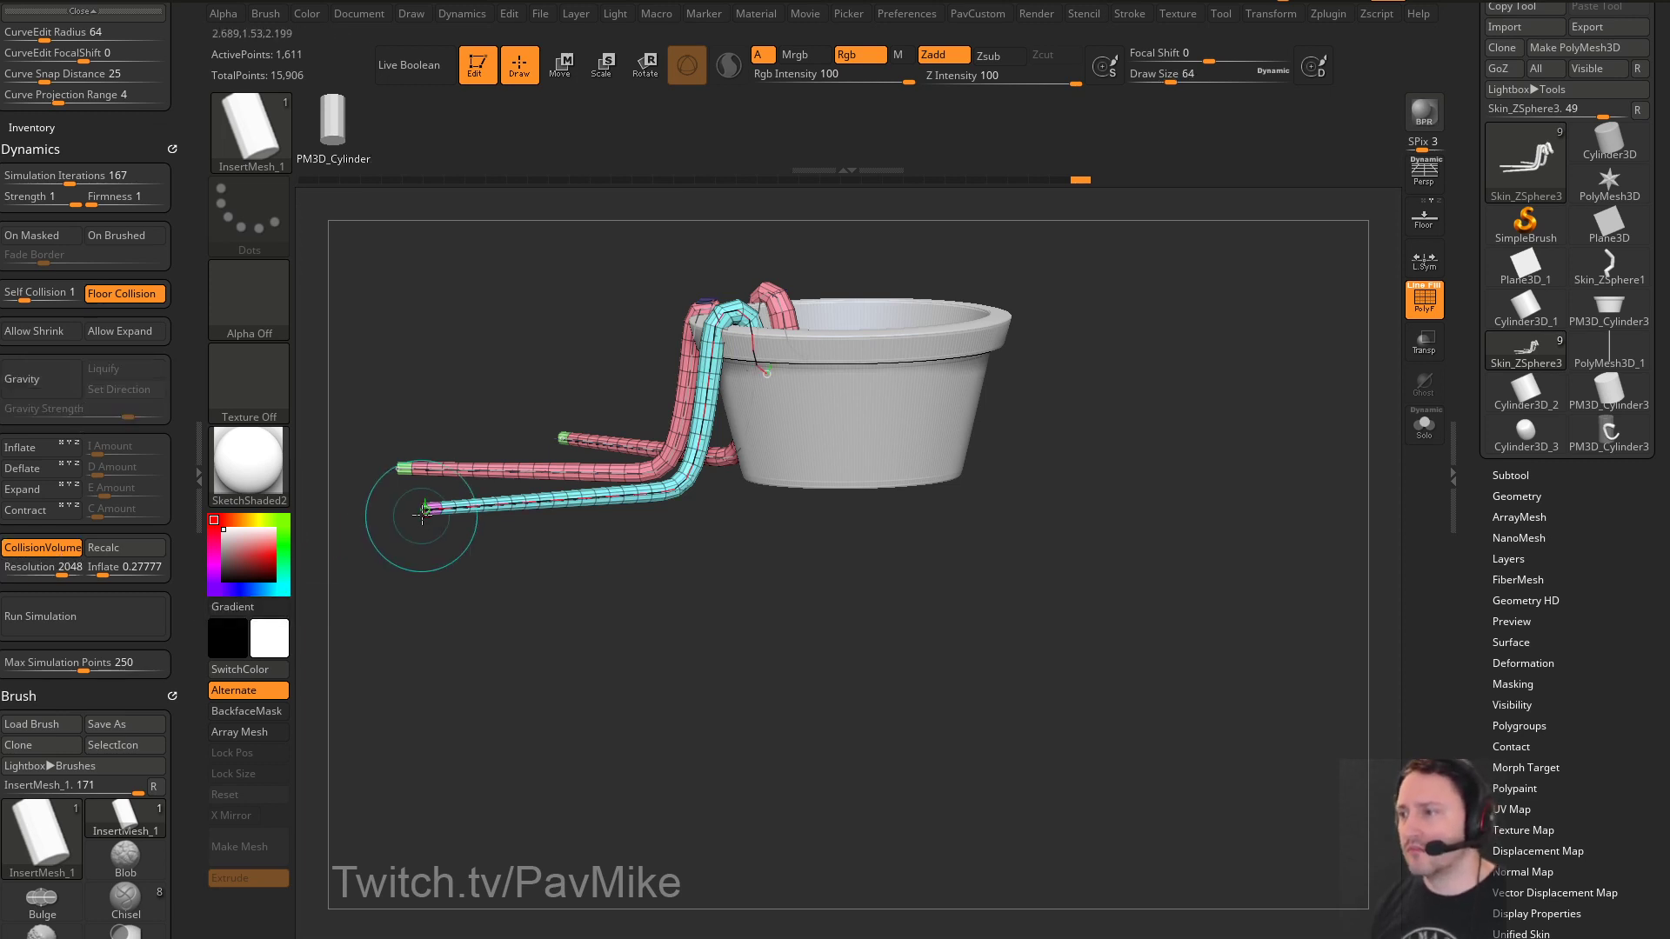
mouse_move(423, 513)
left_mouse_down()
mouse_move(313, 544)
mouse_move(377, 523)
left_mouse_up()
left_click_drag(715, 531, 842, 741)
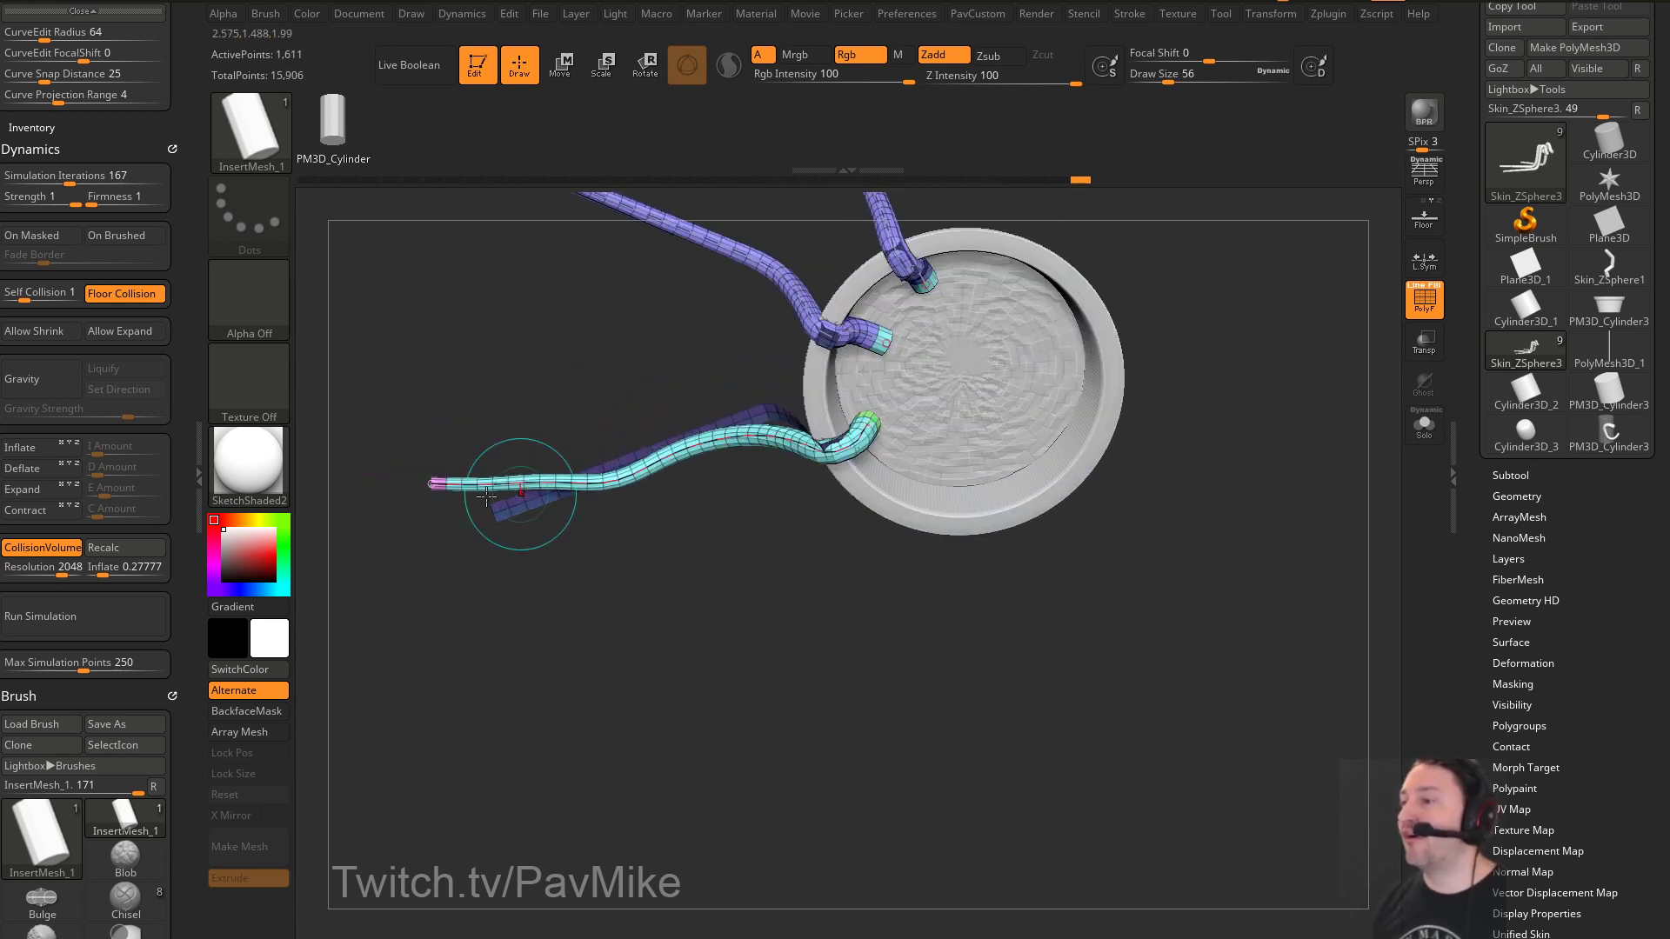
mouse_move(487, 495)
left_mouse_down()
mouse_move(508, 514)
mouse_move(503, 673)
left_mouse_up()
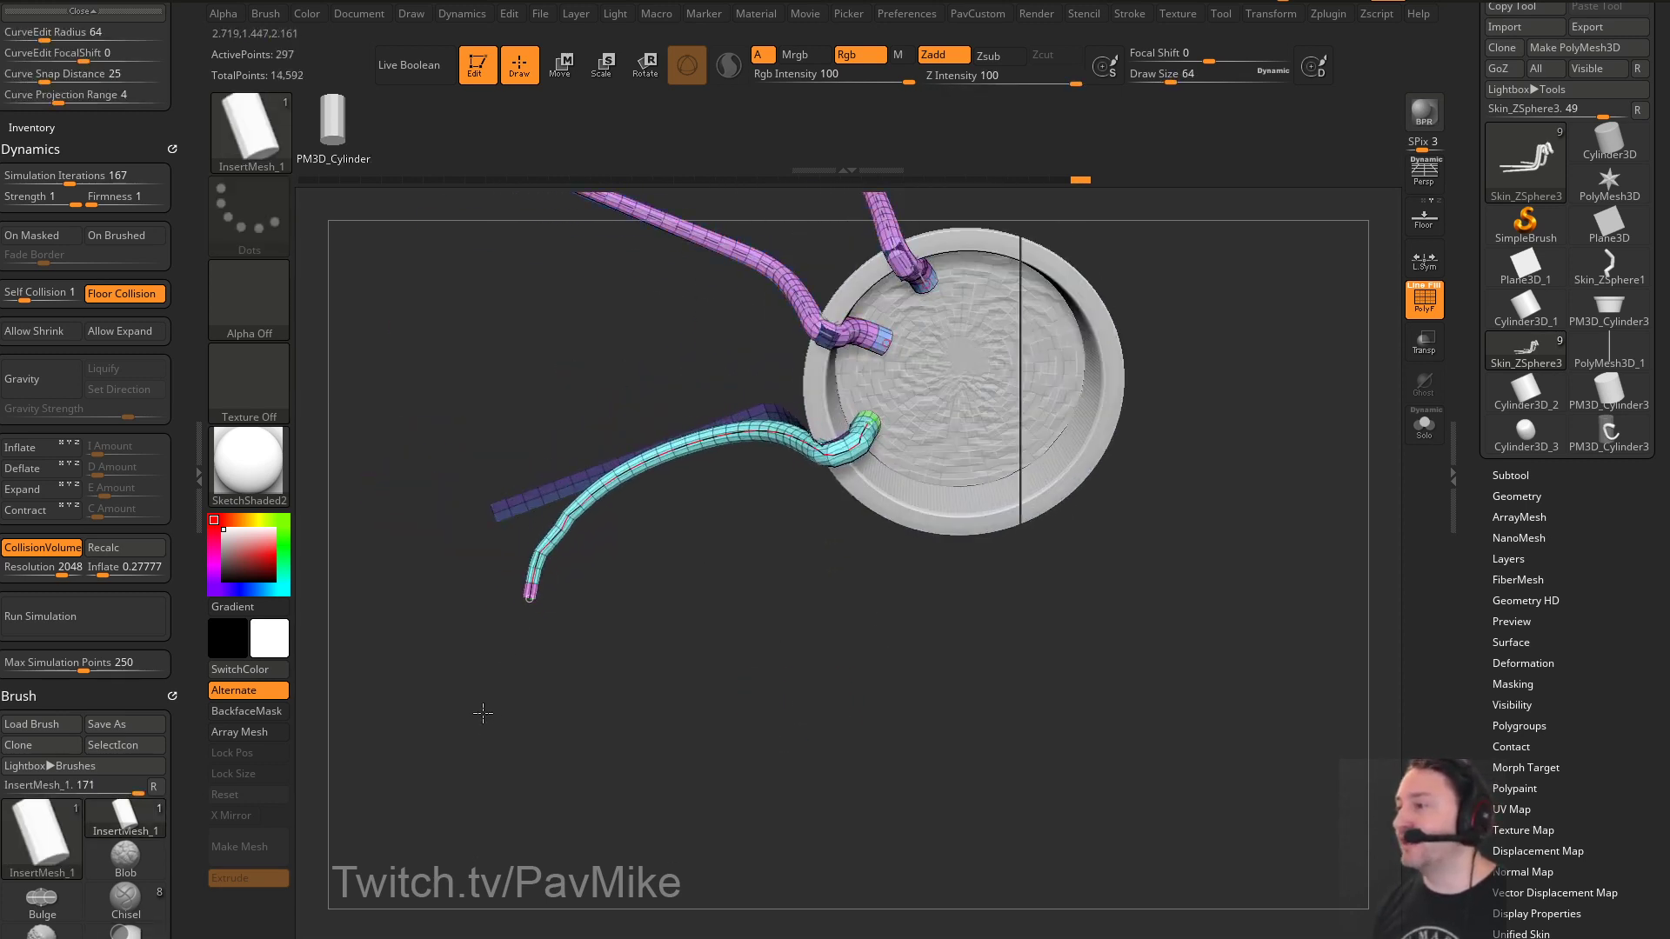
left_click_drag(440, 750, 508, 503)
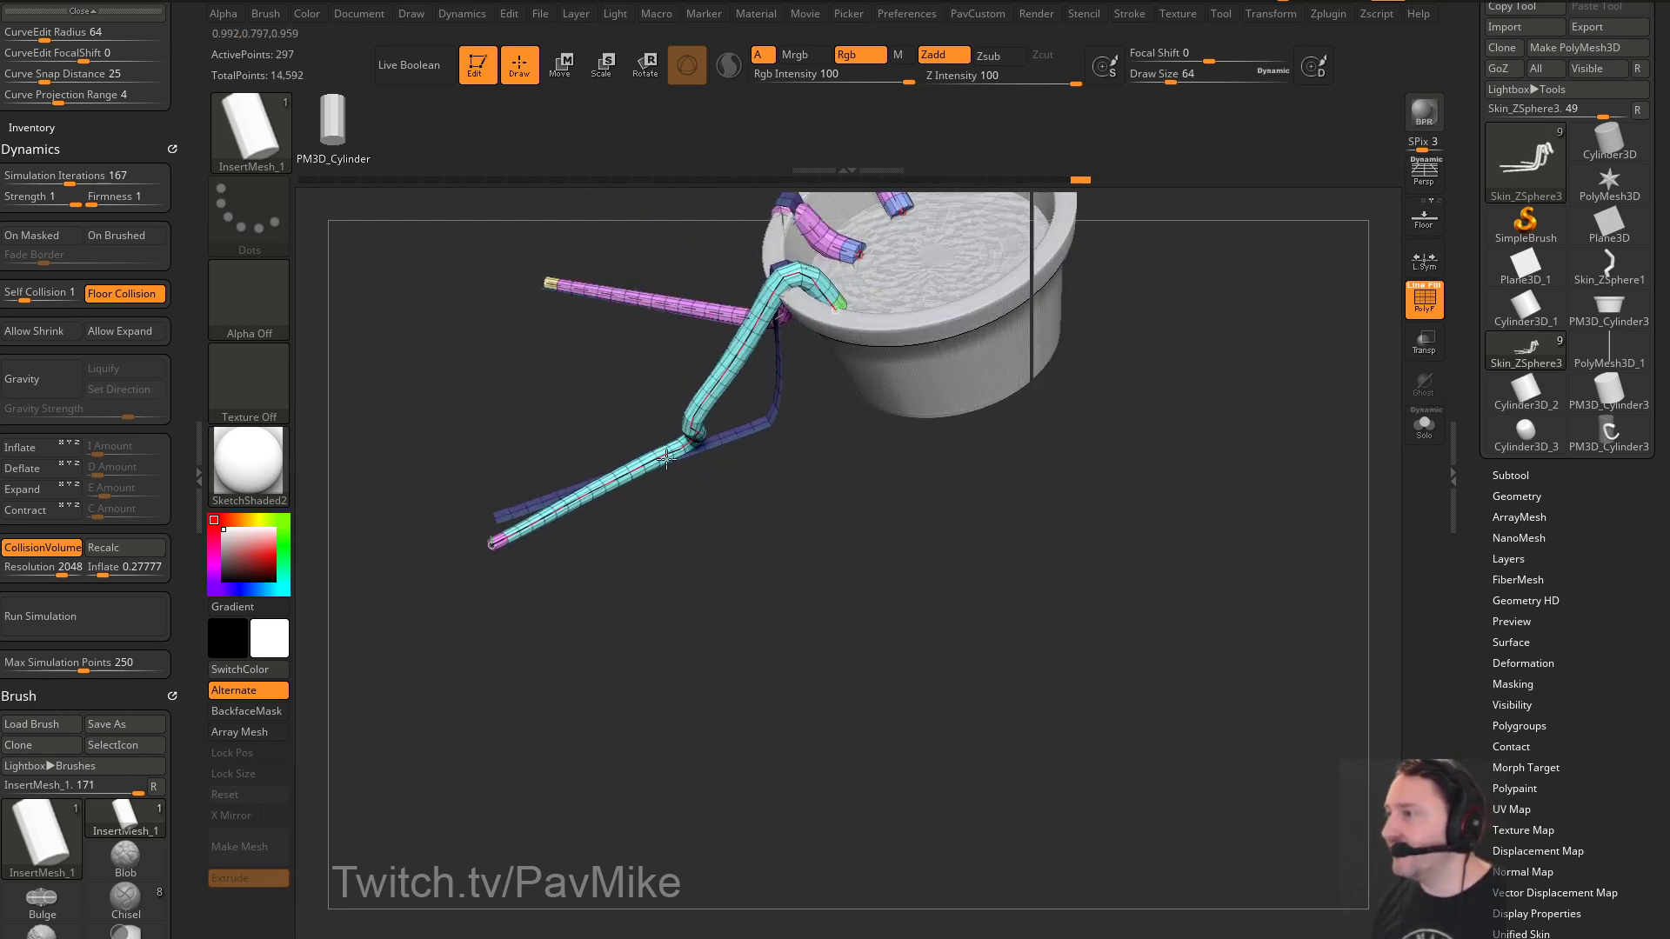
left_click_drag(933, 591, 1127, 572)
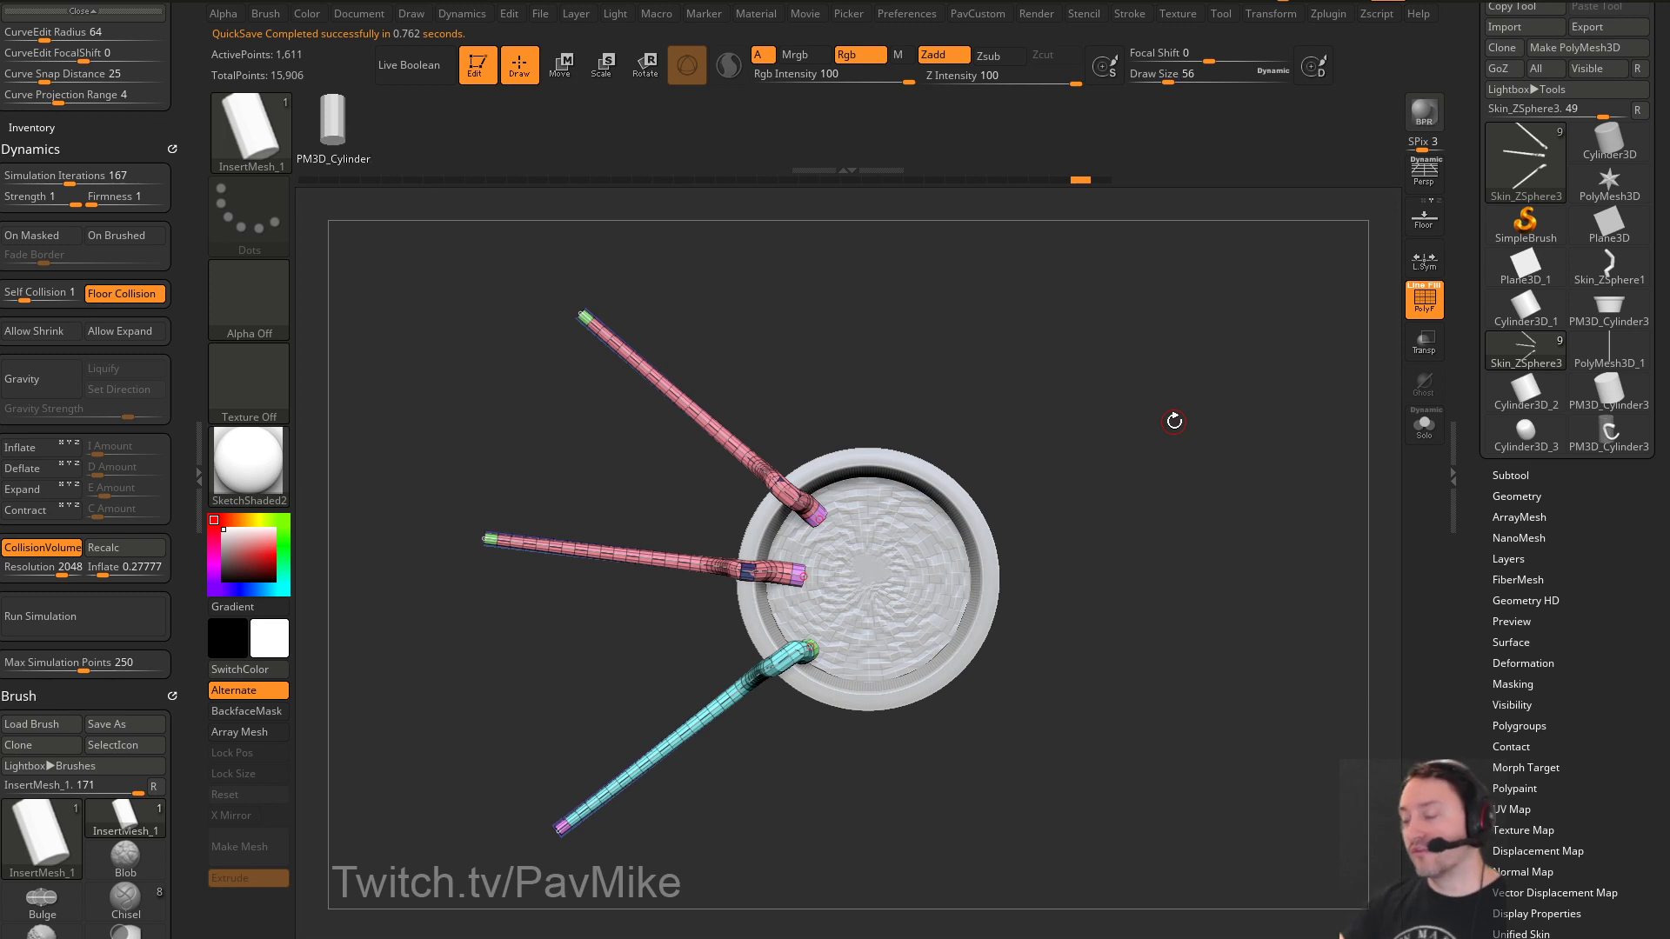
Pull the curve of the outermost vine tube, the one with its own polygroup colour, into a winding S-shaped bend away from the pot
mouse_move(966, 348)
left_mouse_down()
mouse_move(1107, 385)
mouse_move(1125, 410)
mouse_move(1148, 380)
mouse_move(1050, 509)
mouse_move(1006, 533)
left_mouse_up()
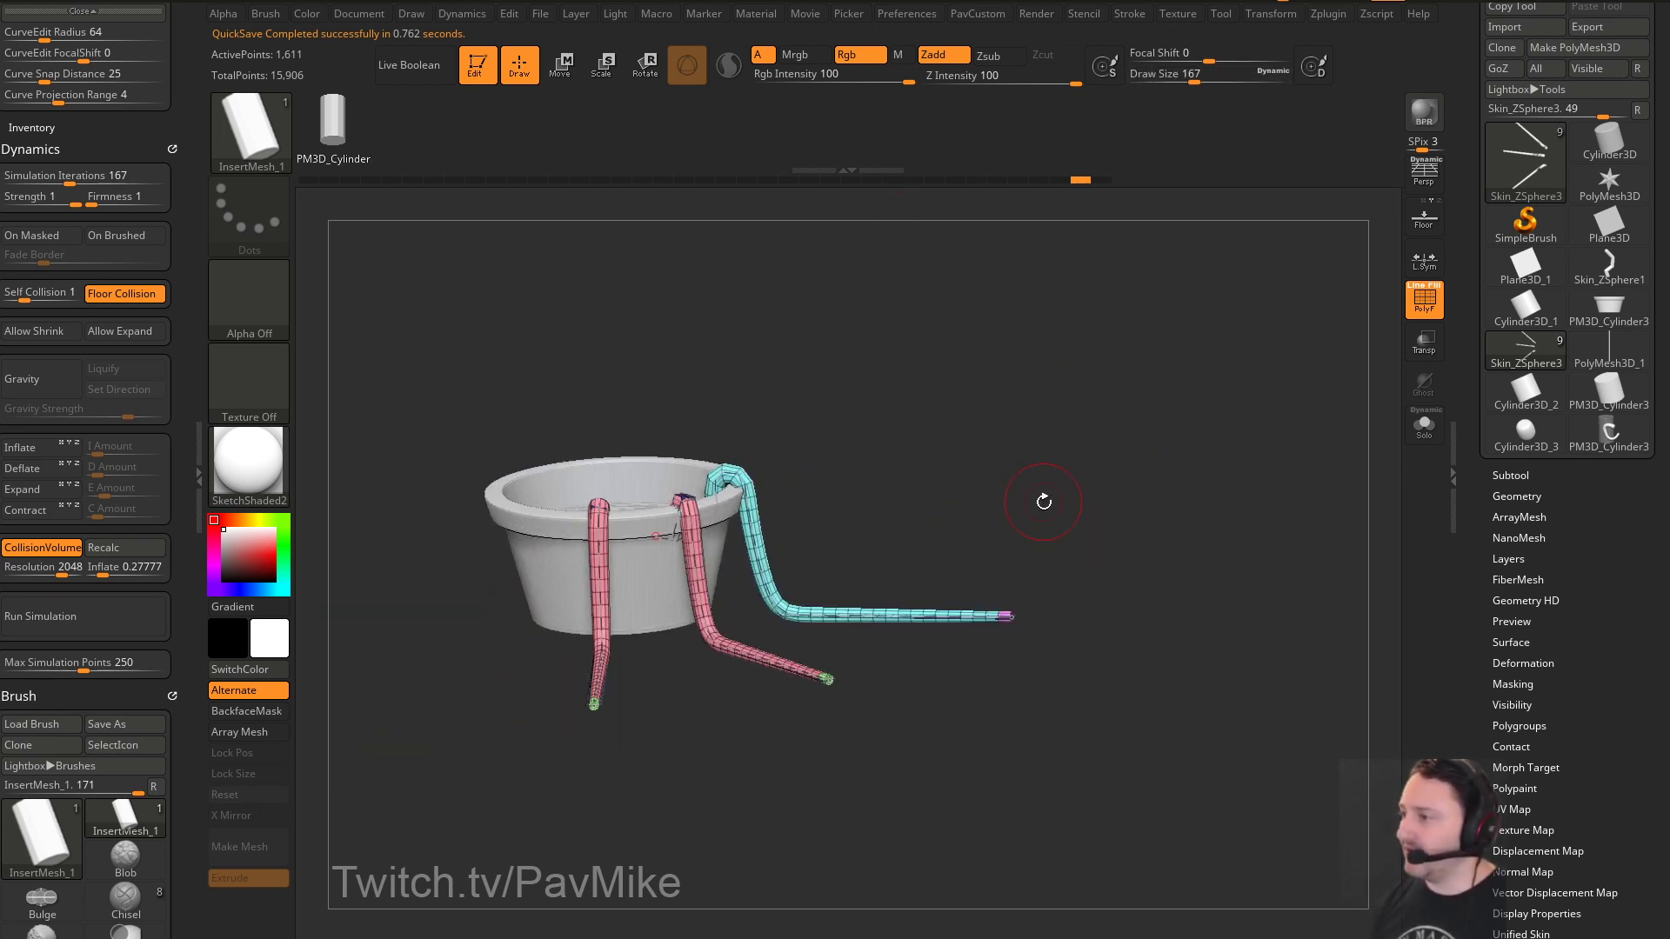
mouse_move(999, 597)
left_mouse_down()
mouse_move(1039, 546)
mouse_move(1020, 599)
left_mouse_up()
key("s")
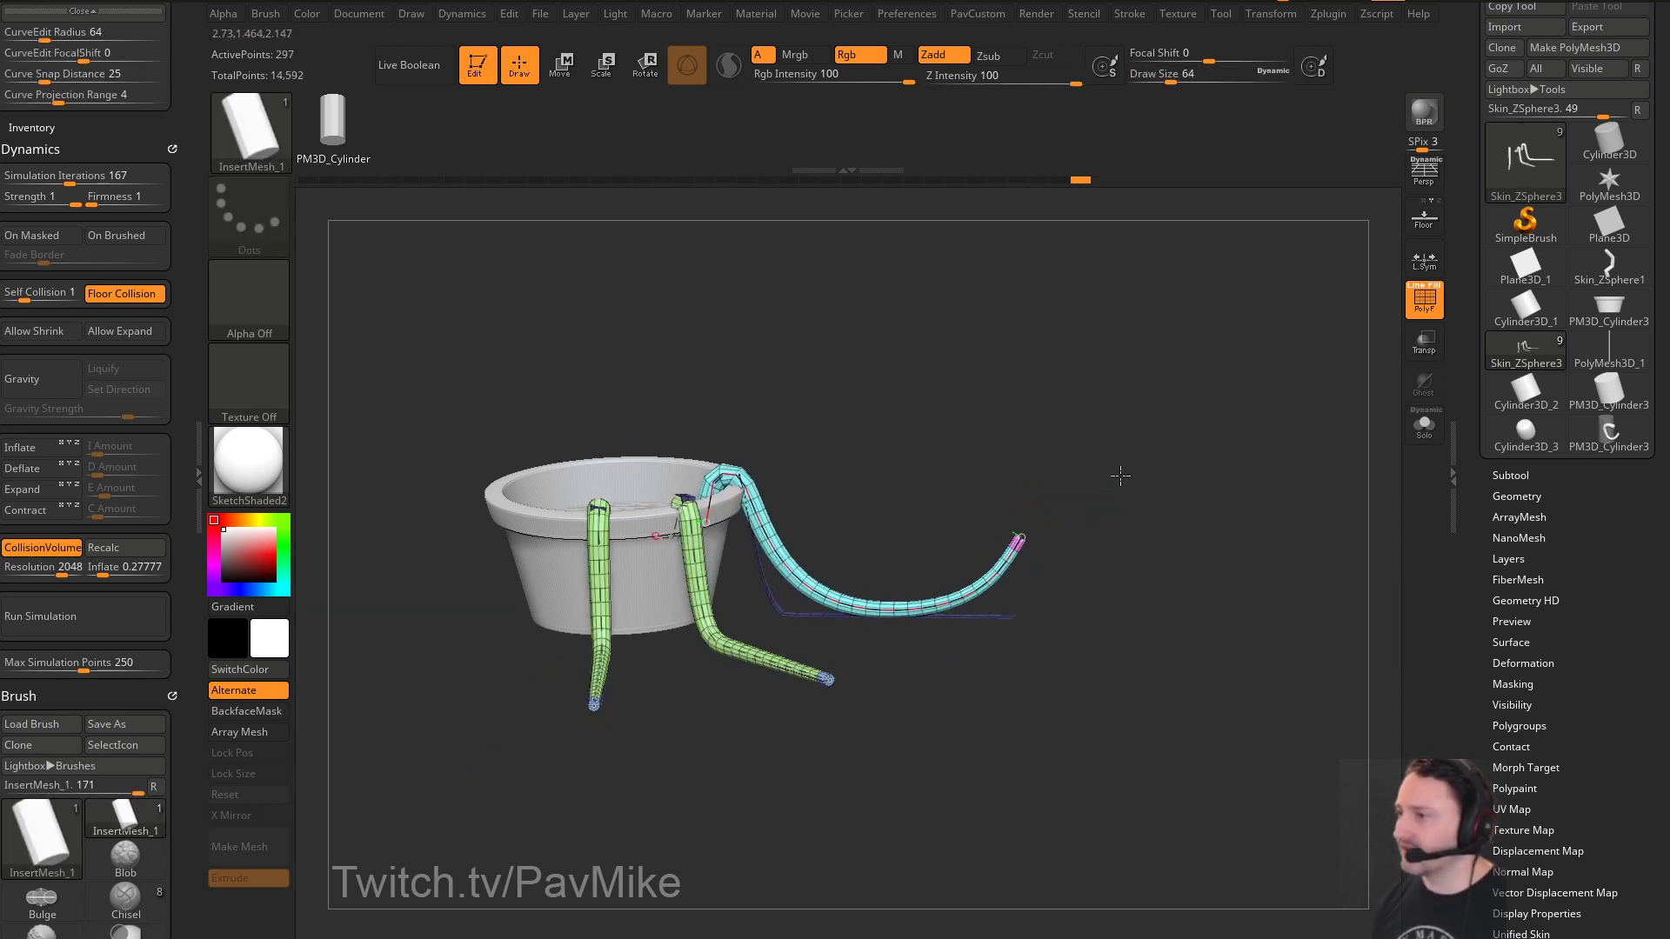
left_click_drag(897, 536, 765, 552)
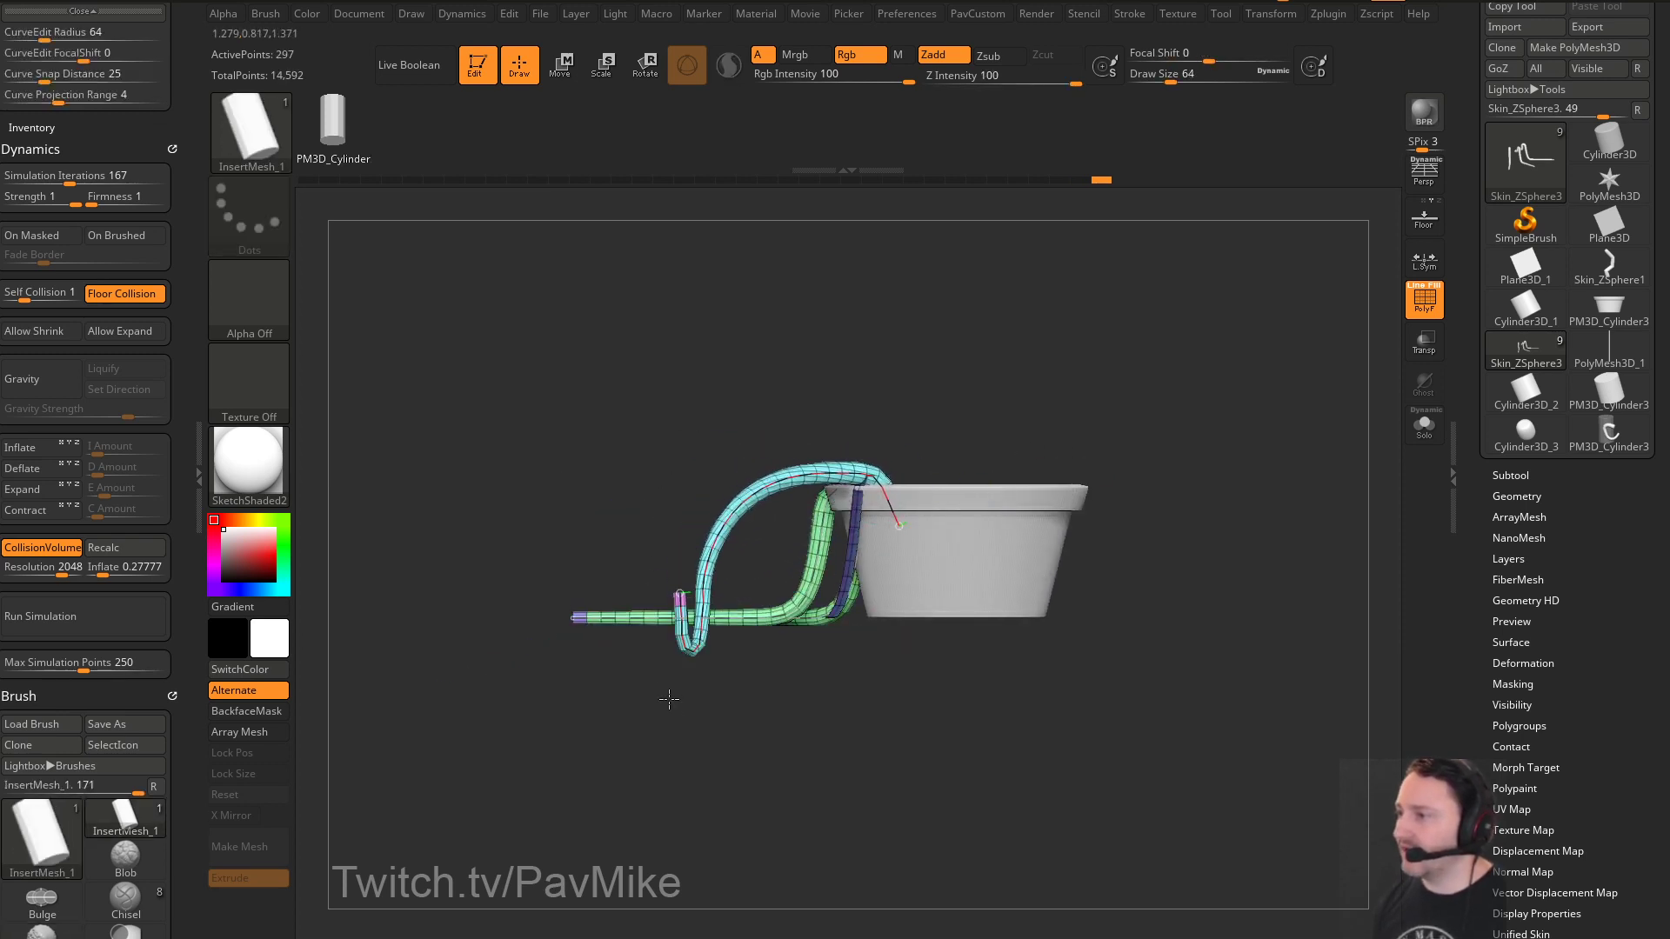
left_click_drag(1367, 395, 919, 537)
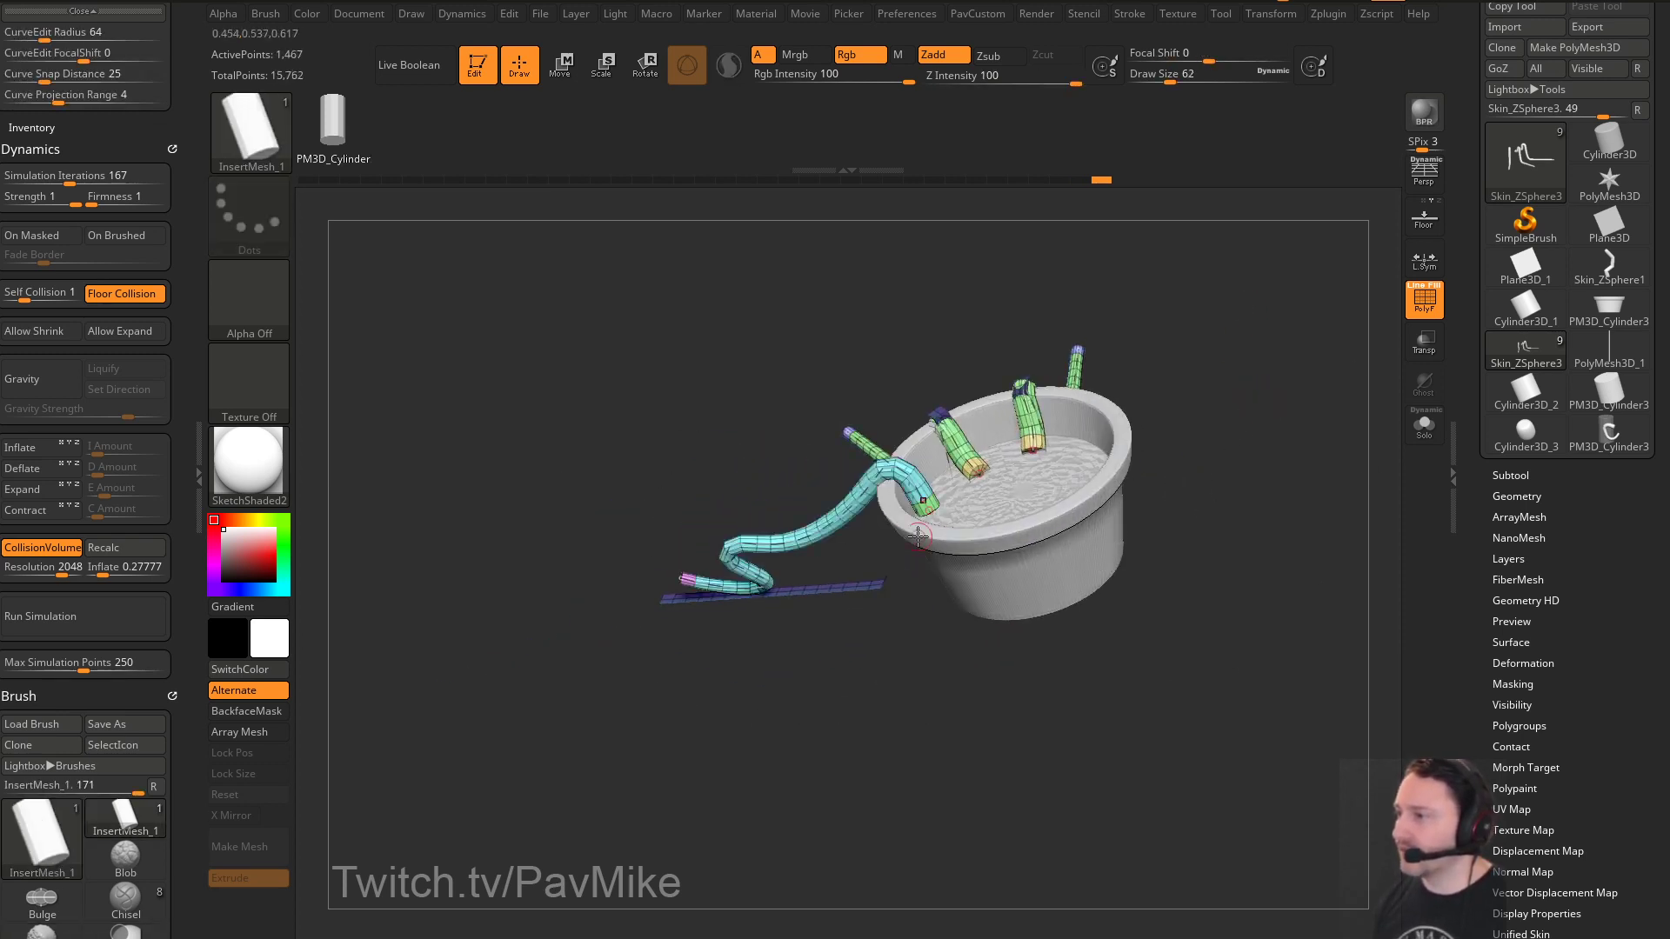
left_click_drag(772, 578, 917, 451)
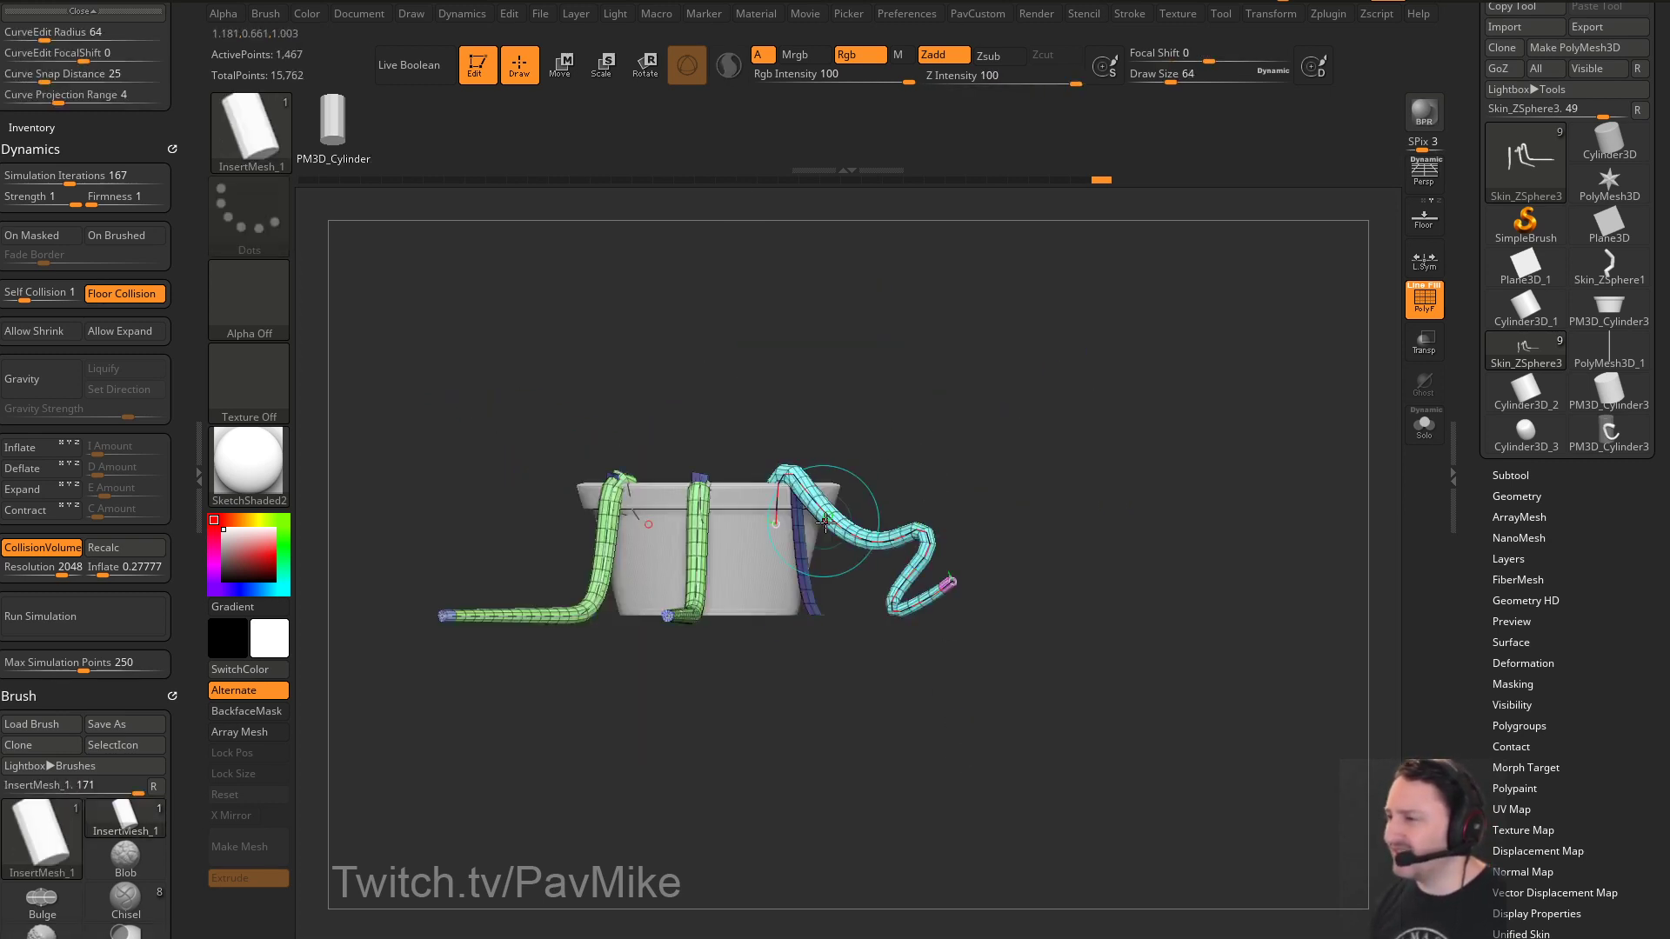
left_click_drag(920, 515, 978, 606)
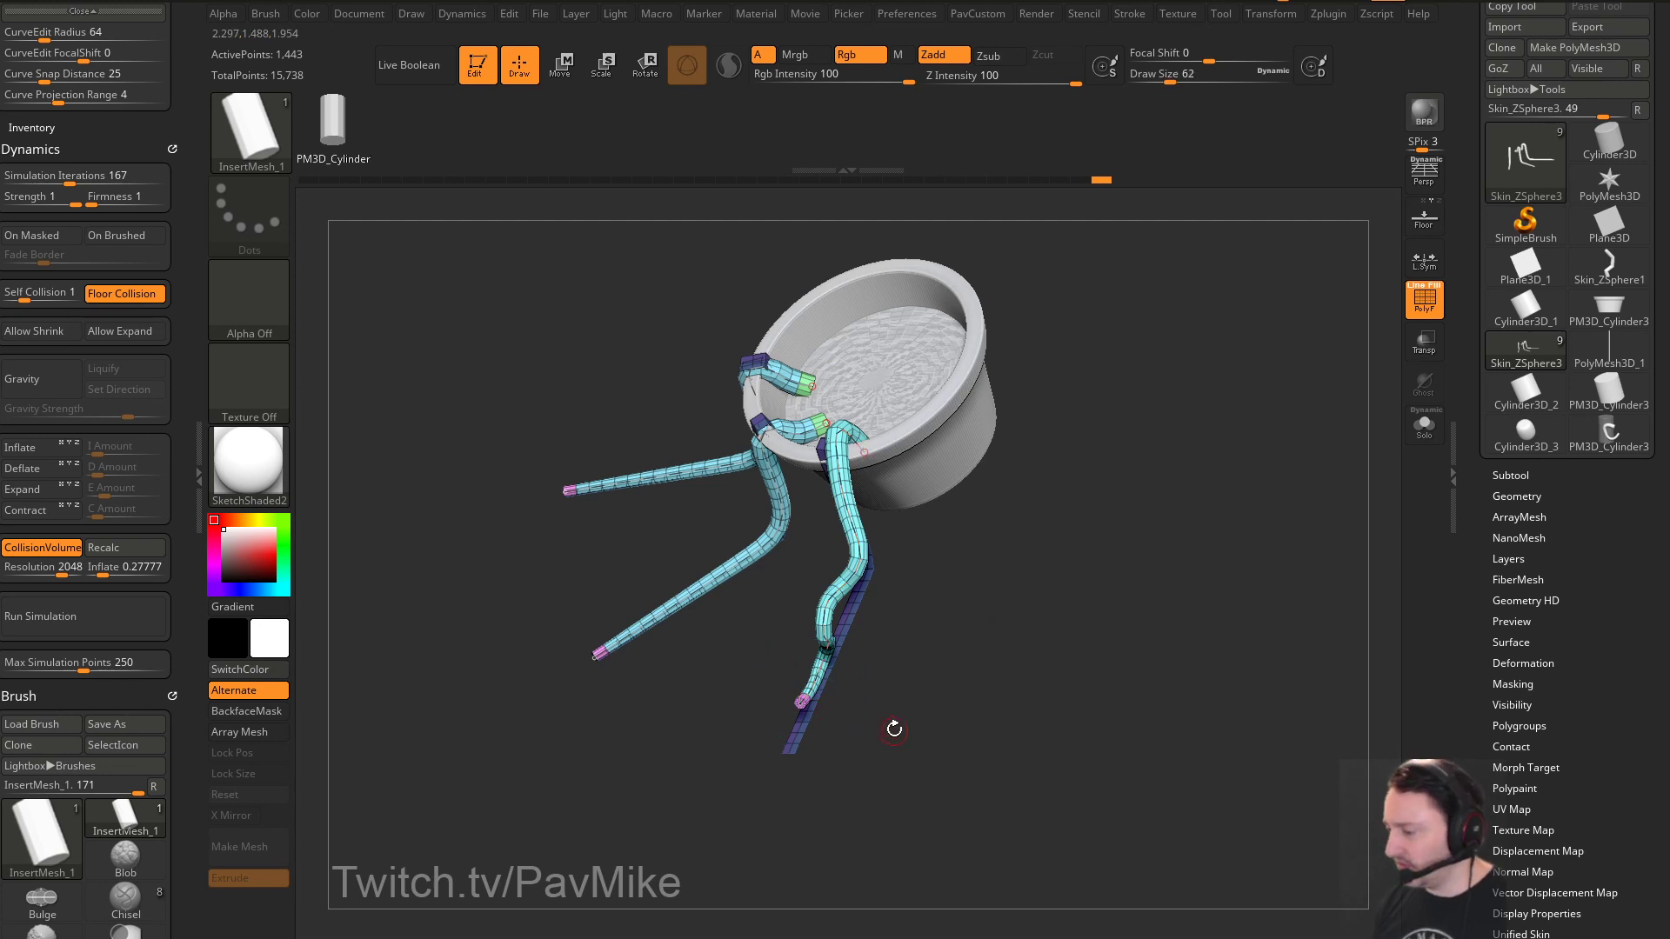
Bend the middle vine and the remaining outer vine into winding curves by pulling their free ends
mouse_move(1000, 626)
left_mouse_down()
mouse_move(1133, 608)
mouse_move(734, 560)
left_mouse_up()
left_click_drag(793, 614, 718, 593)
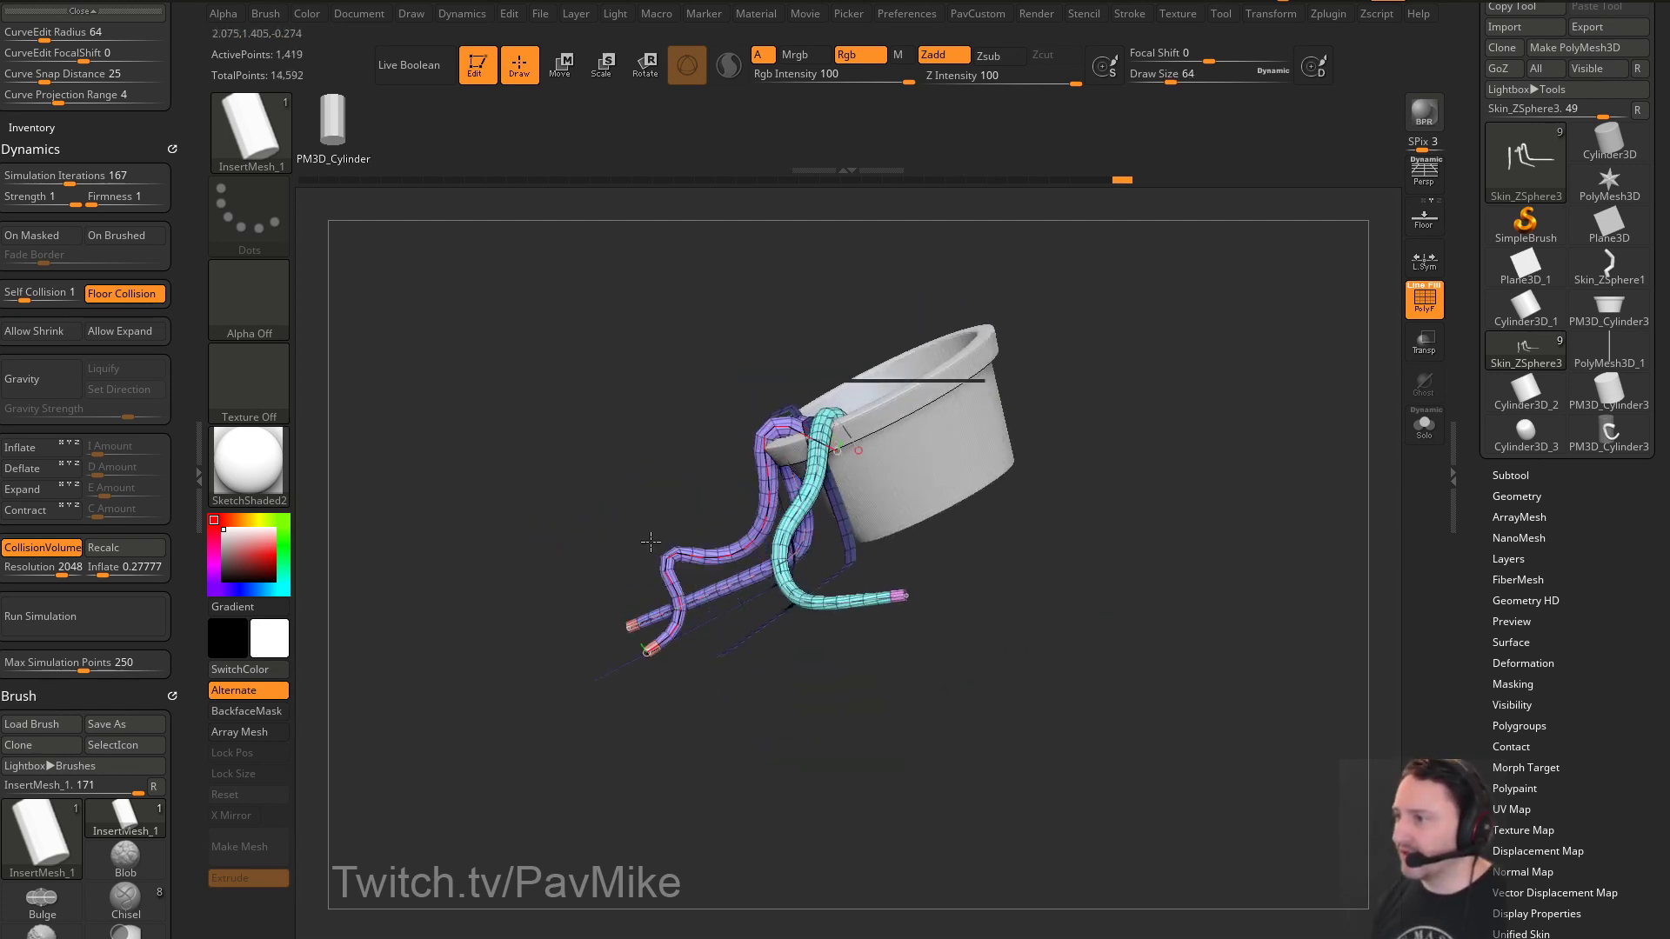
mouse_move(546, 542)
left_mouse_down()
mouse_move(1000, 378)
mouse_move(777, 524)
left_mouse_up()
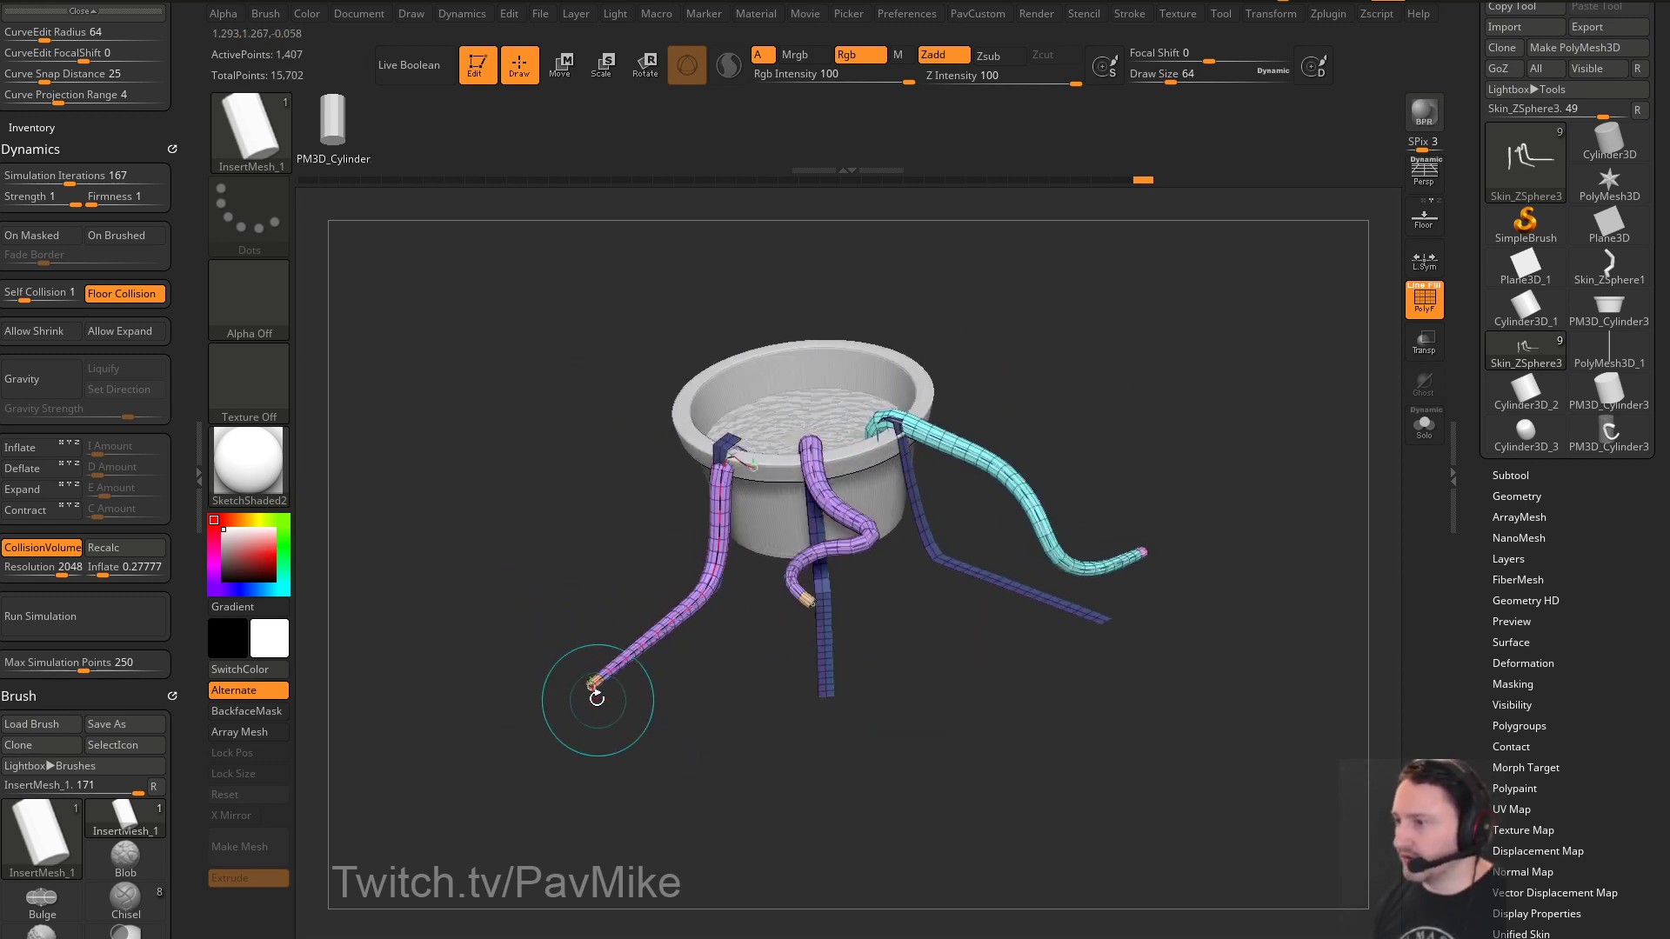
mouse_move(522, 640)
left_mouse_down()
mouse_move(597, 634)
mouse_move(655, 488)
left_mouse_up()
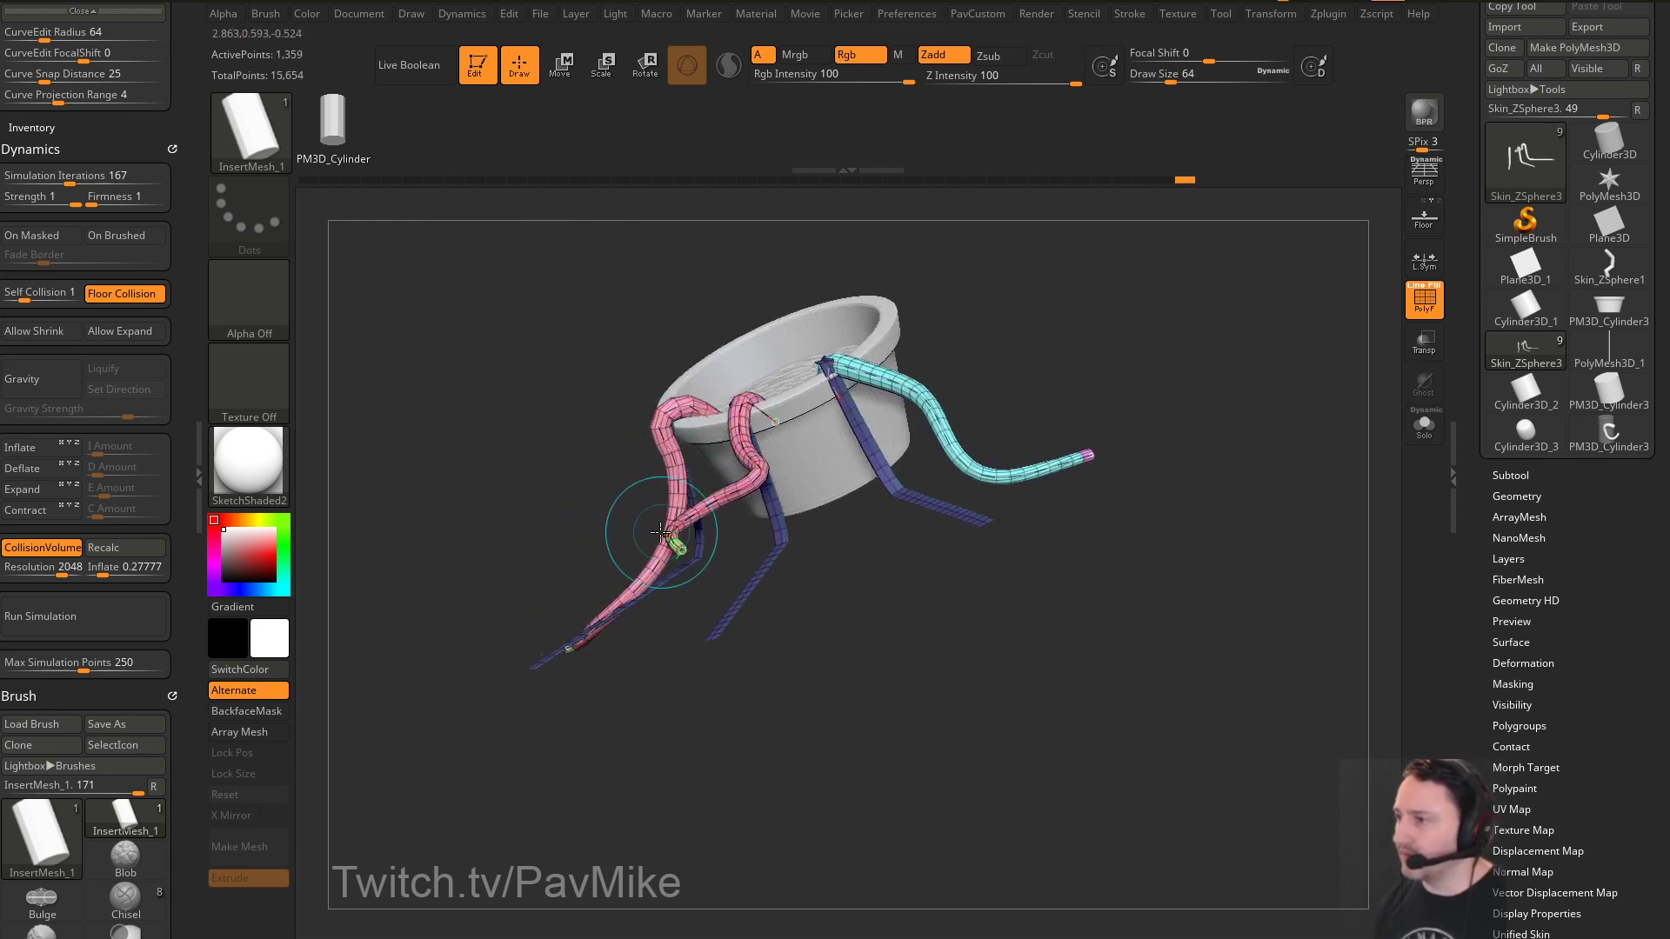
left_click_drag(535, 509, 578, 596)
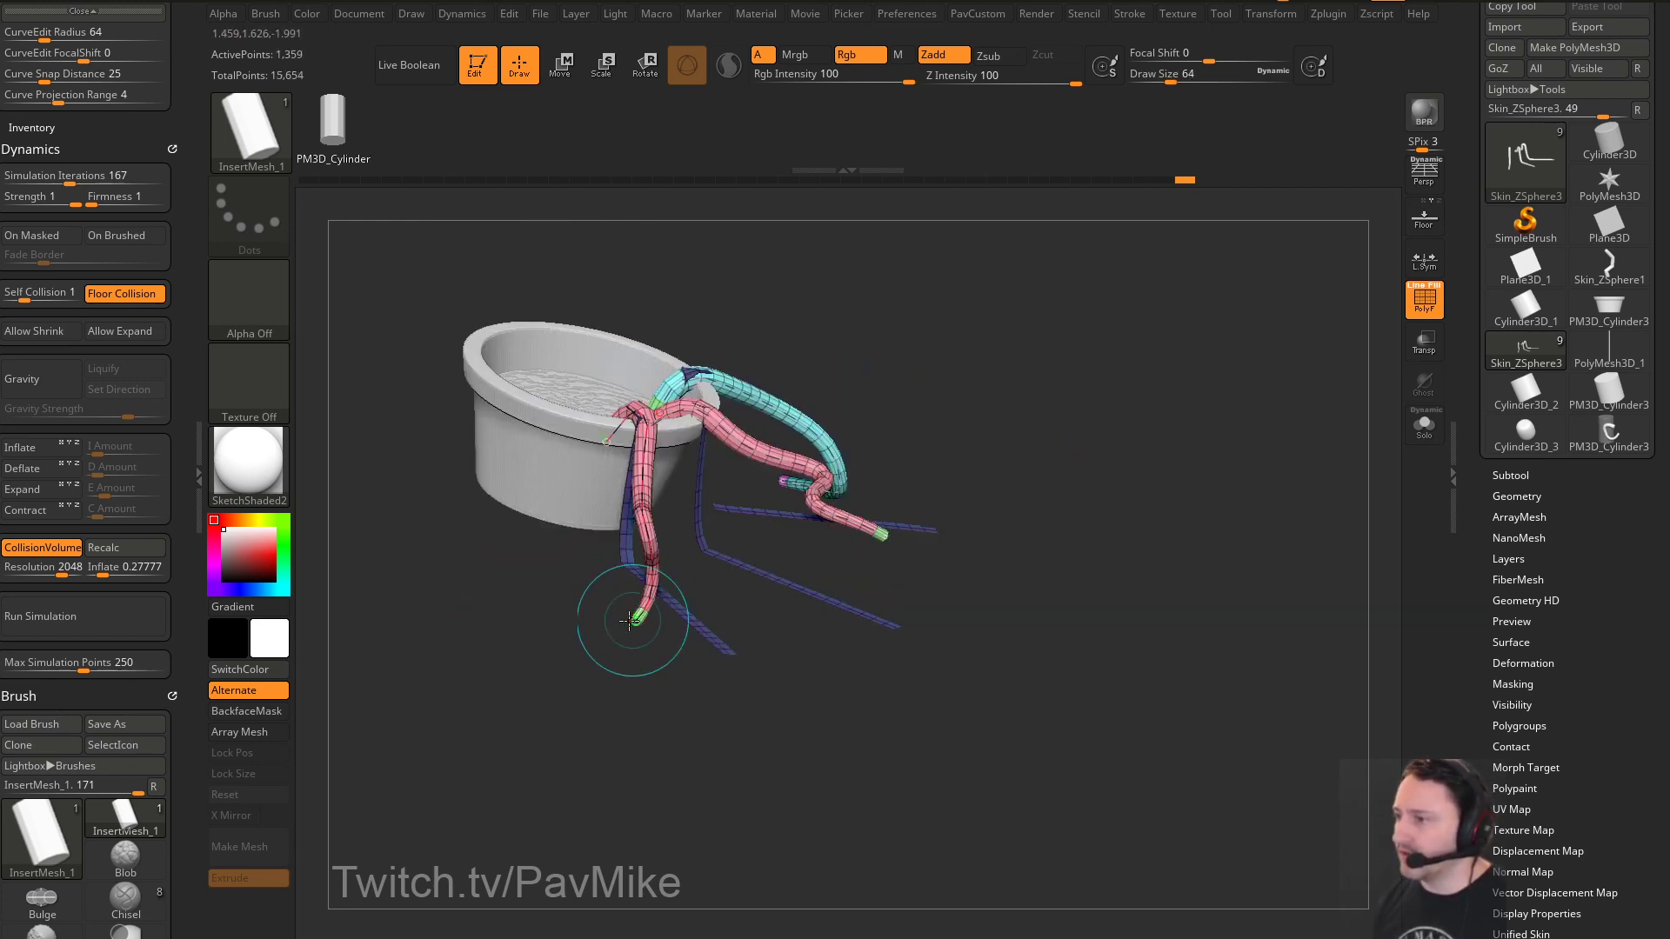
left_click_drag(1017, 399, 1045, 418)
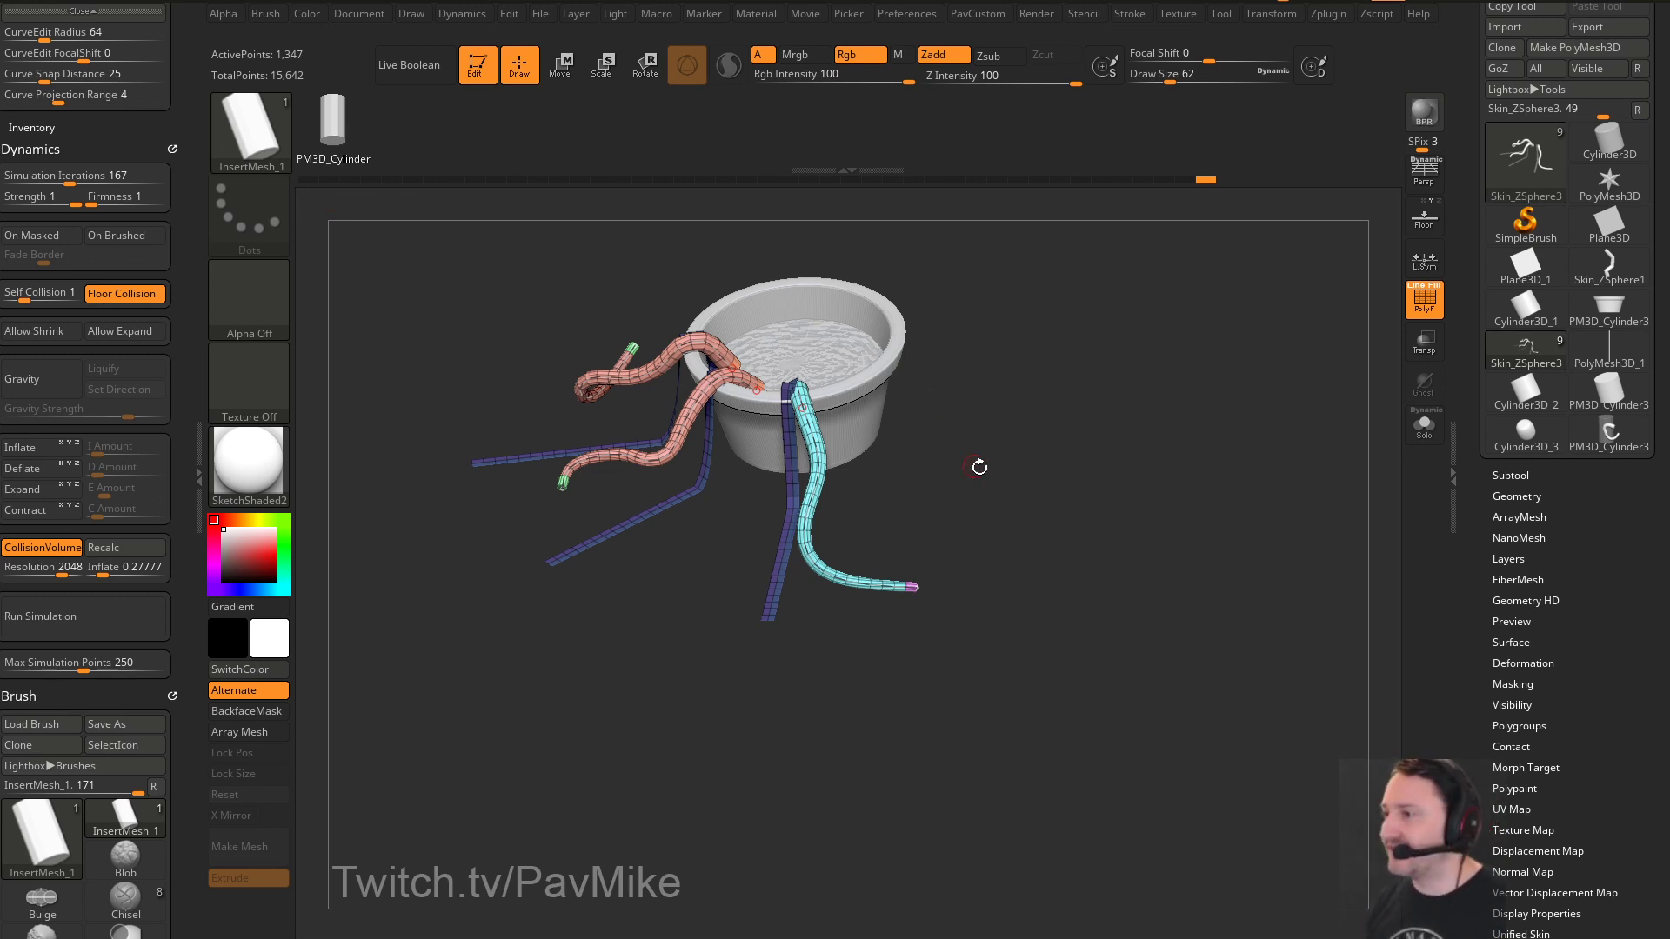
Turn off the polyframe display and make all subtools visible
mouse_move(979, 467)
left_mouse_down()
mouse_move(1055, 414)
mouse_move(1088, 455)
mouse_move(1252, 482)
mouse_move(1454, 415)
left_mouse_up()
key("shift+f")
left_click(1510, 475)
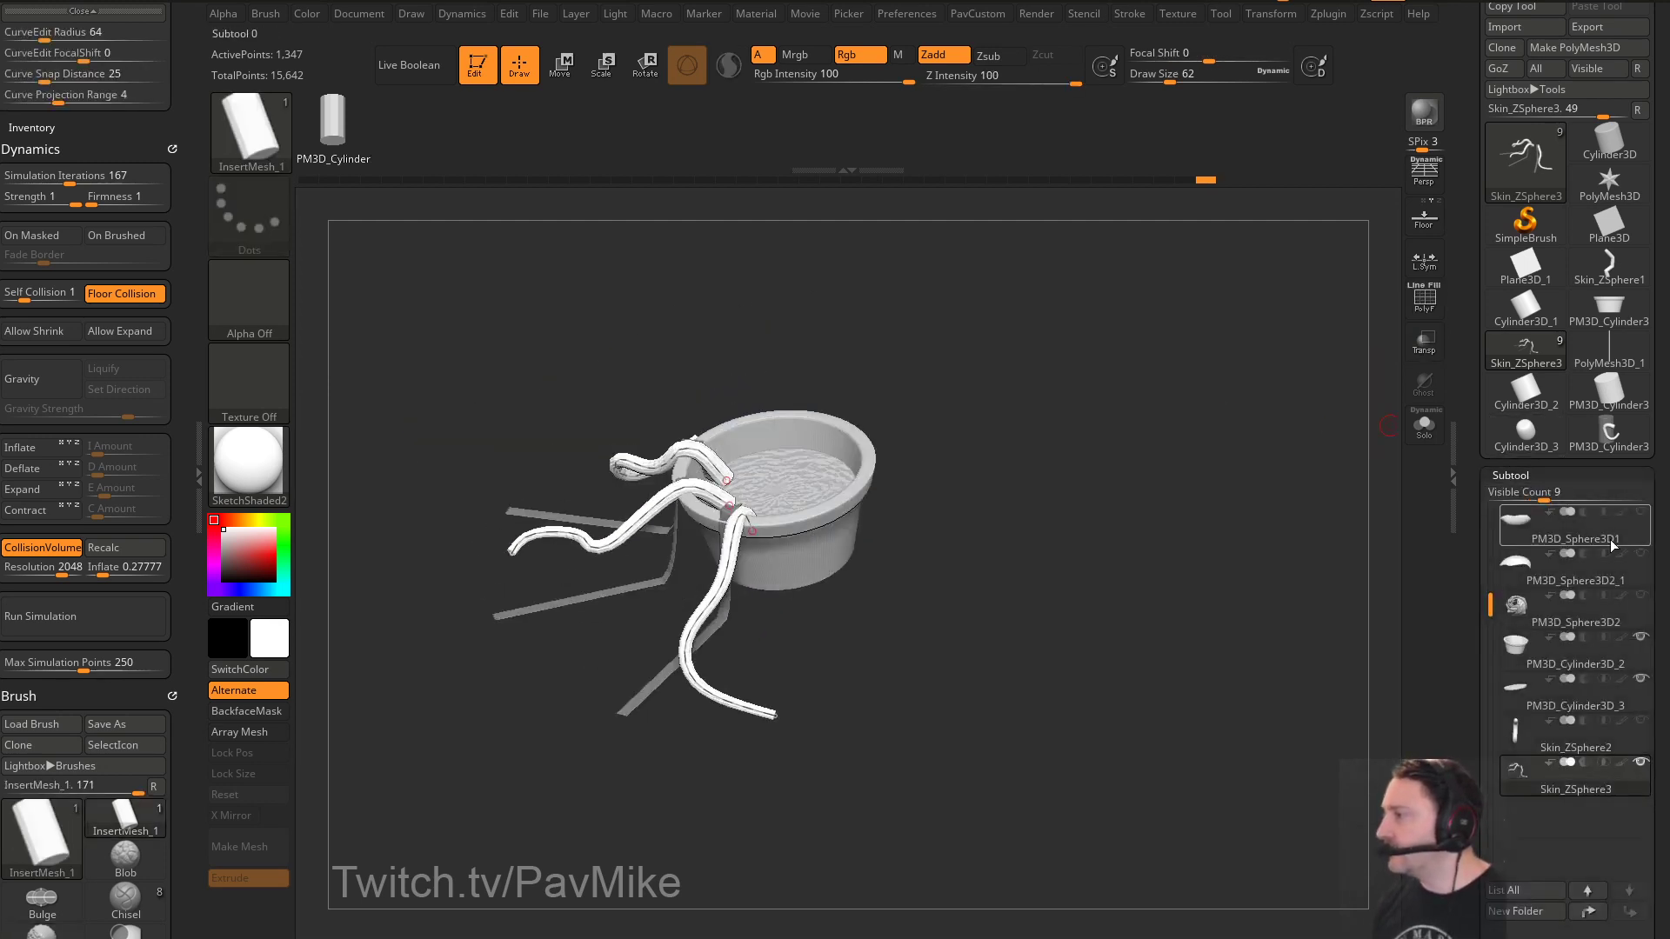
left_click(1640, 762, "shift")
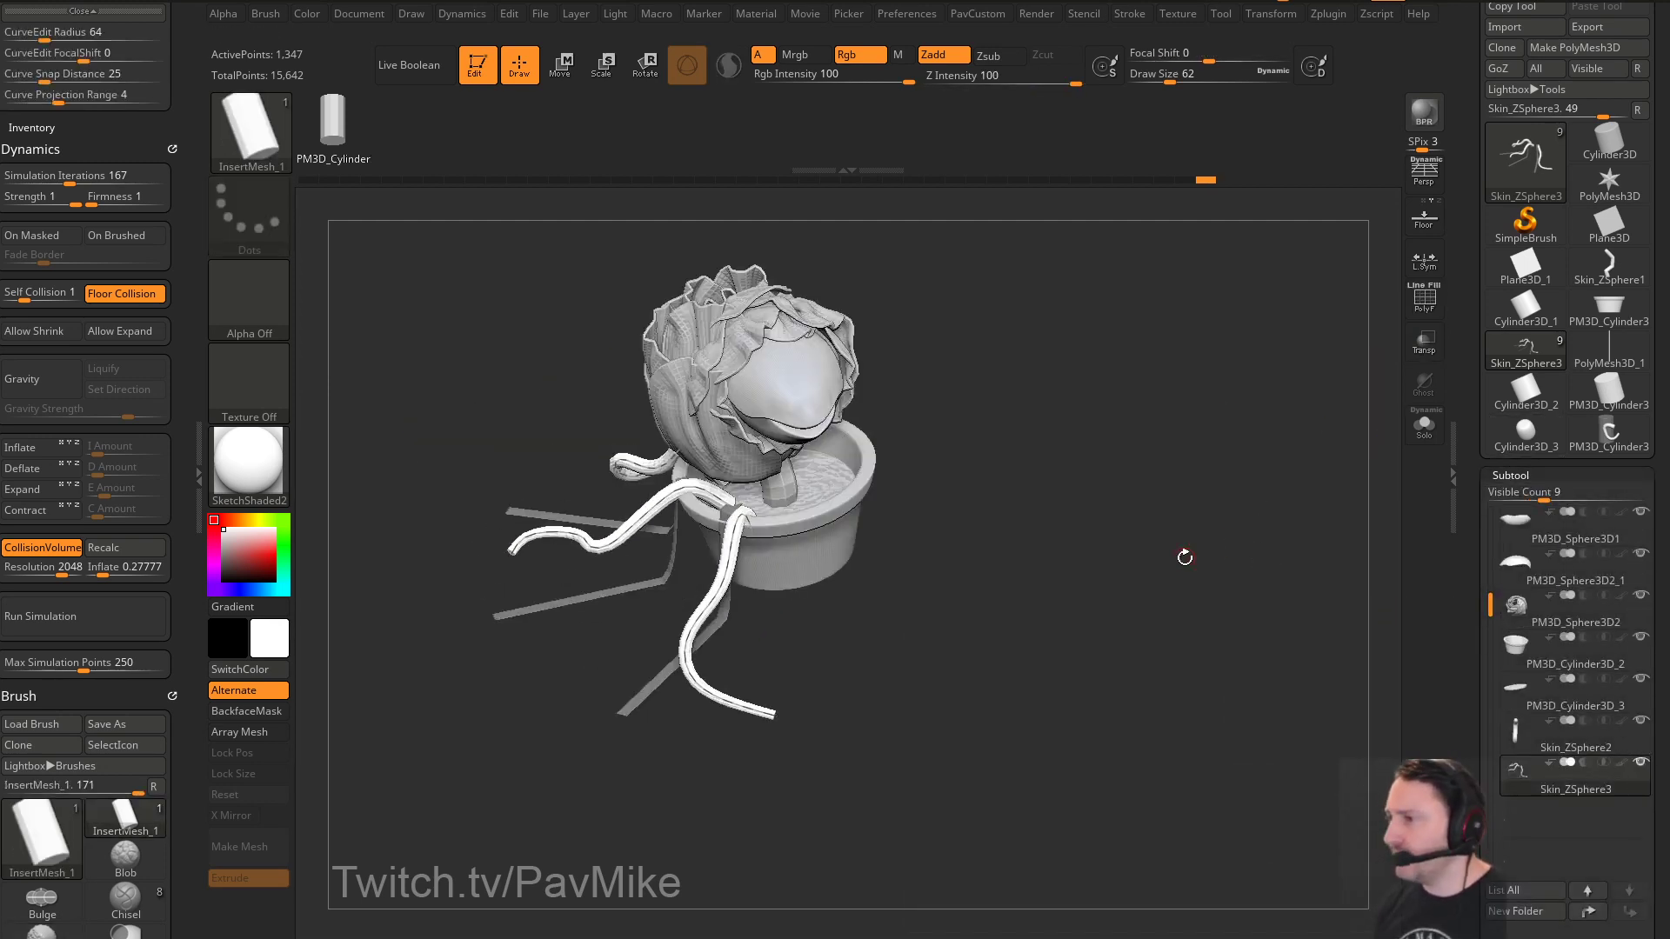
Hide the large leaf subtool PM3D_Plane3D_2 and make the vine subtool Skin_ZSphere3 active
left_click_drag(1184, 557, 1239, 551)
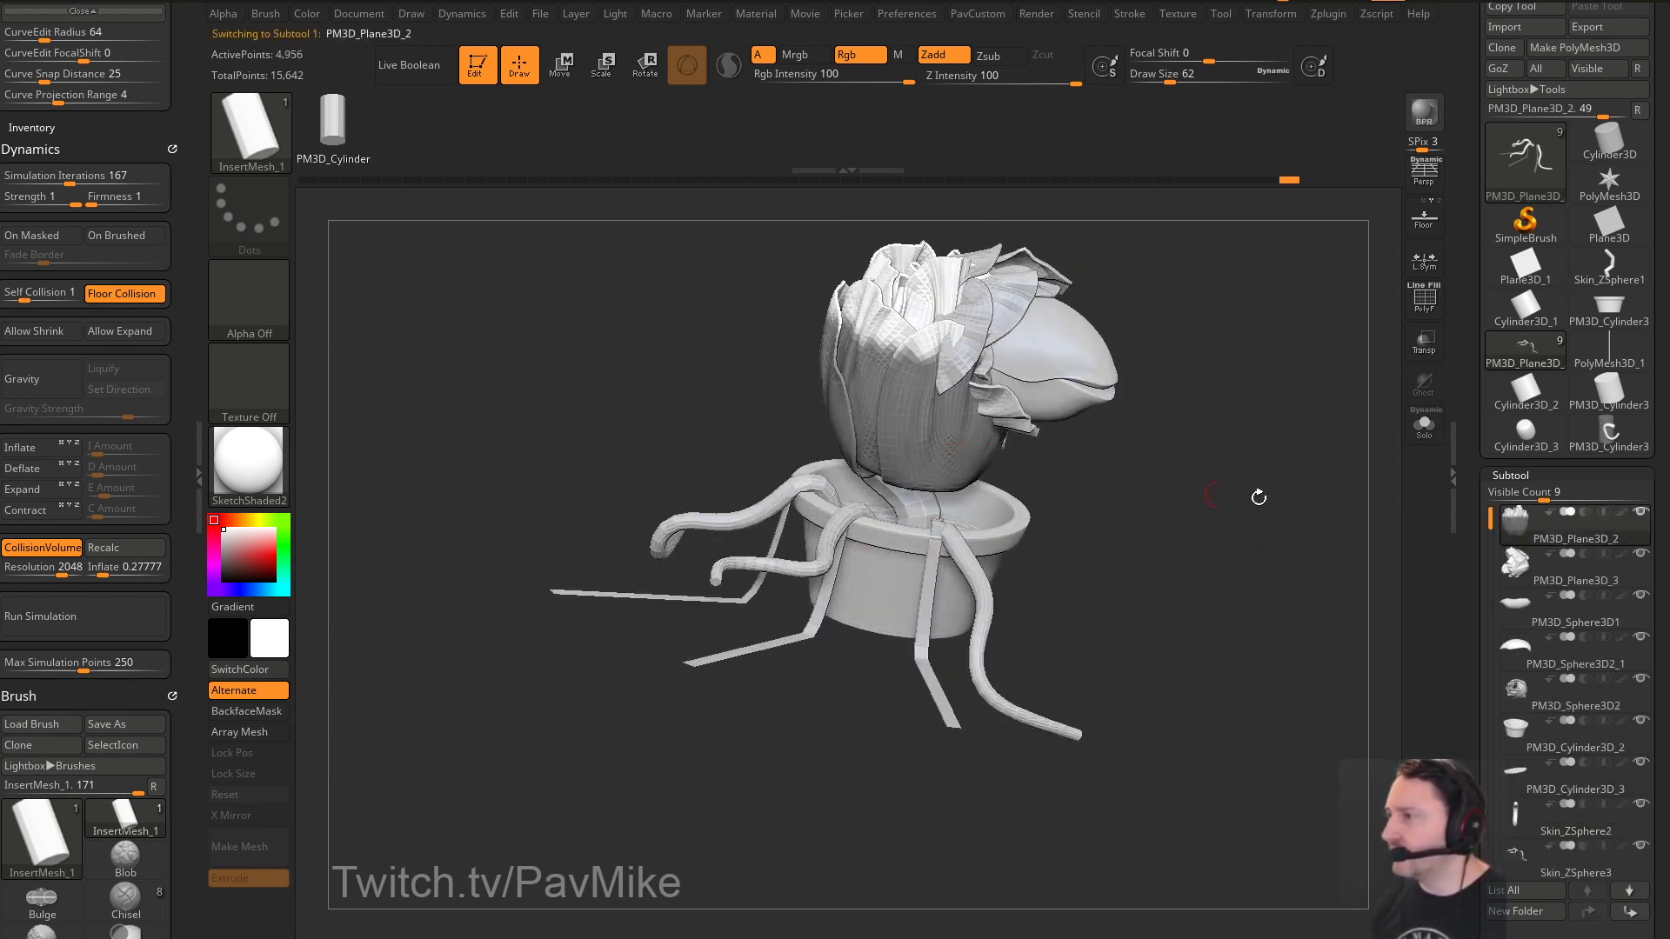
left_click(1577, 553)
left_click_drag(1383, 492, 1208, 439)
left_click(857, 561, "alt")
left_click_drag(1095, 504, 1275, 459)
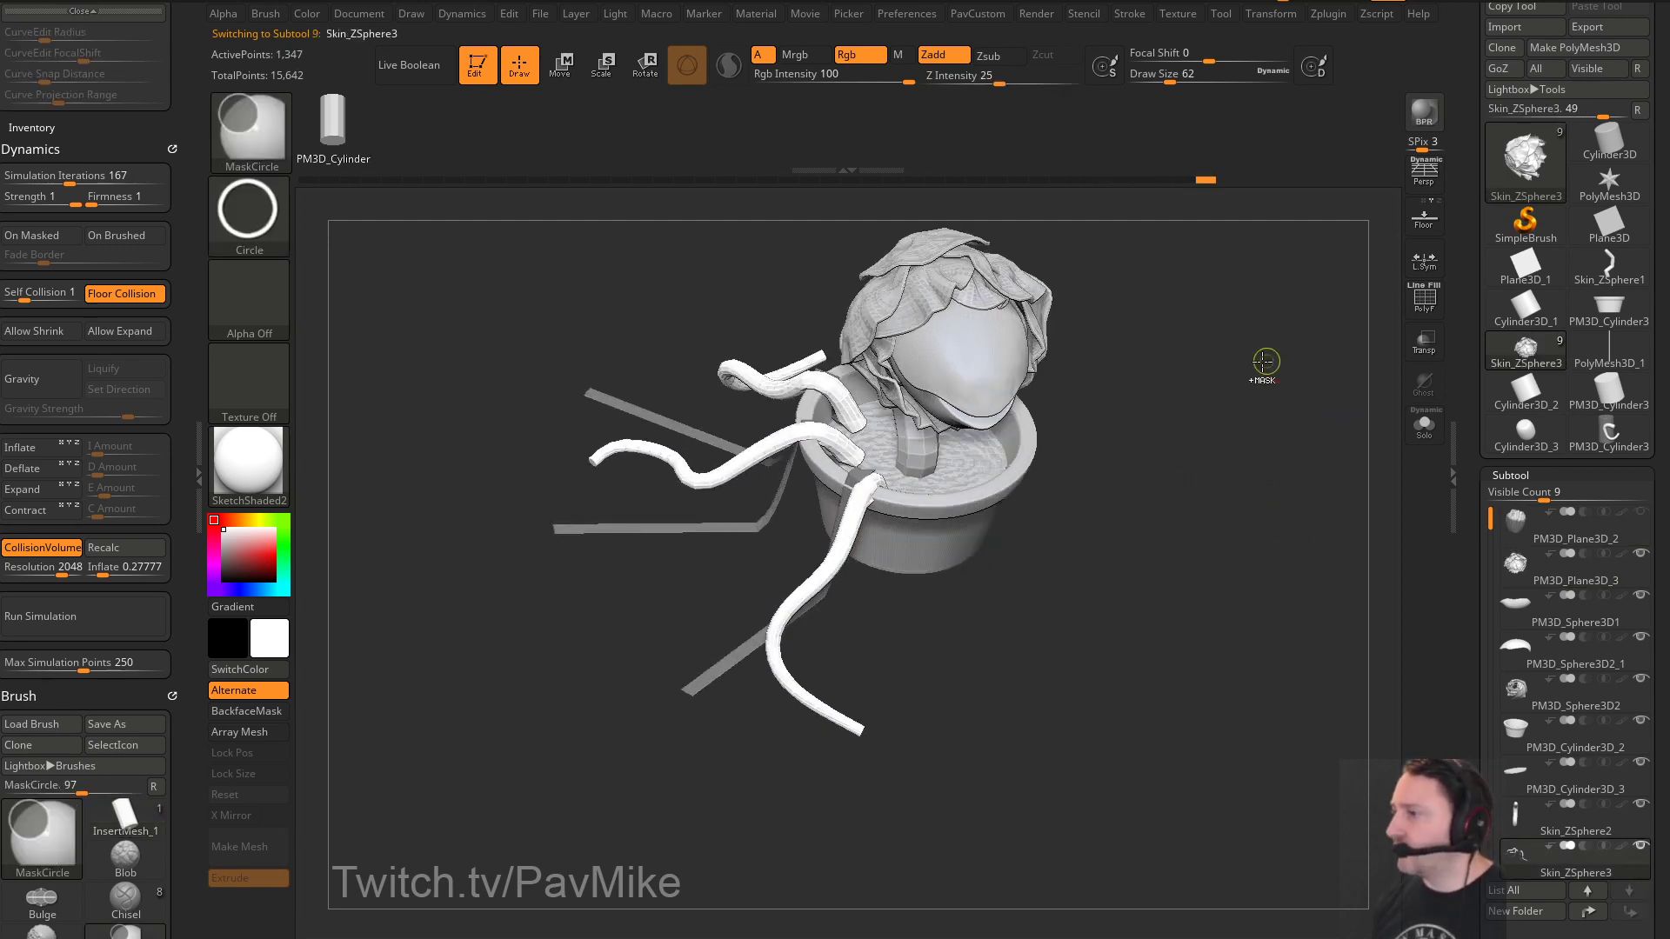
Hide the three flat guide strips with the polyframe shown, and split them from the vine tubes into a separate subtool
left_click(1425, 300)
mouse_move(1131, 366)
left_mouse_down()
mouse_move(661, 382)
mouse_move(624, 369)
mouse_move(661, 396)
left_mouse_up()
key("ctrl+shift")
left_click(553, 546, "ctrl+shift")
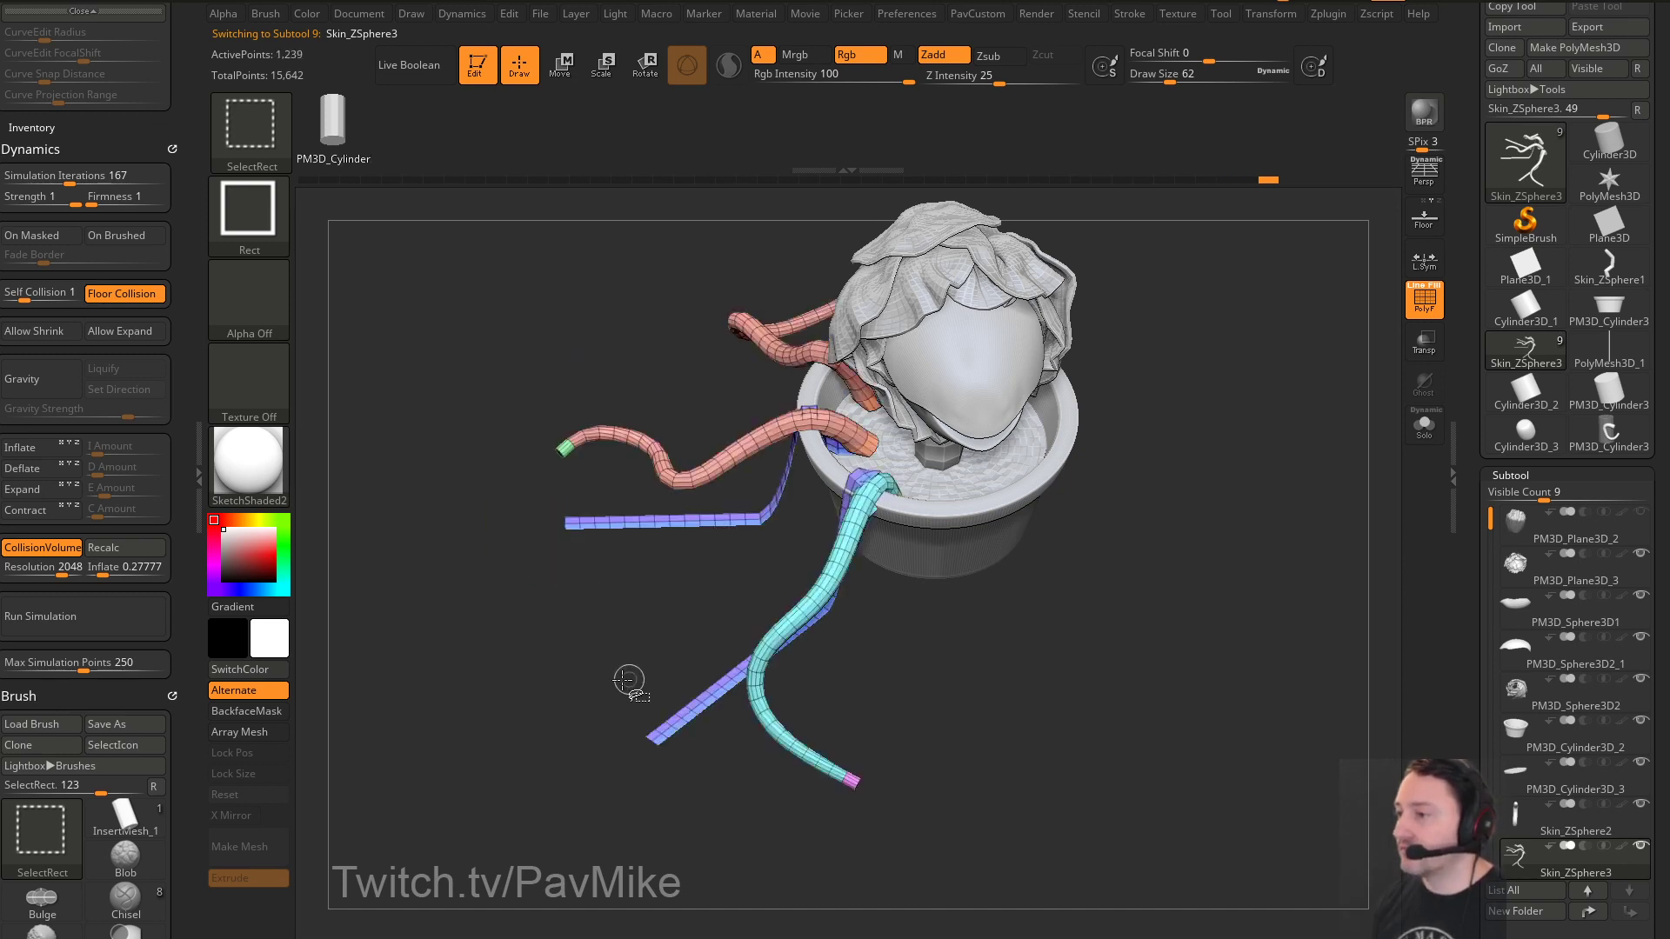
left_click_drag(623, 680, 694, 774, "ctrl+alt+shift")
left_click_drag(1252, 587, 1264, 648, "ctrl+shift")
key("ctrl+shift+a")
left_click_drag(1253, 556, 1302, 665, "ctrl+shift")
key("2")
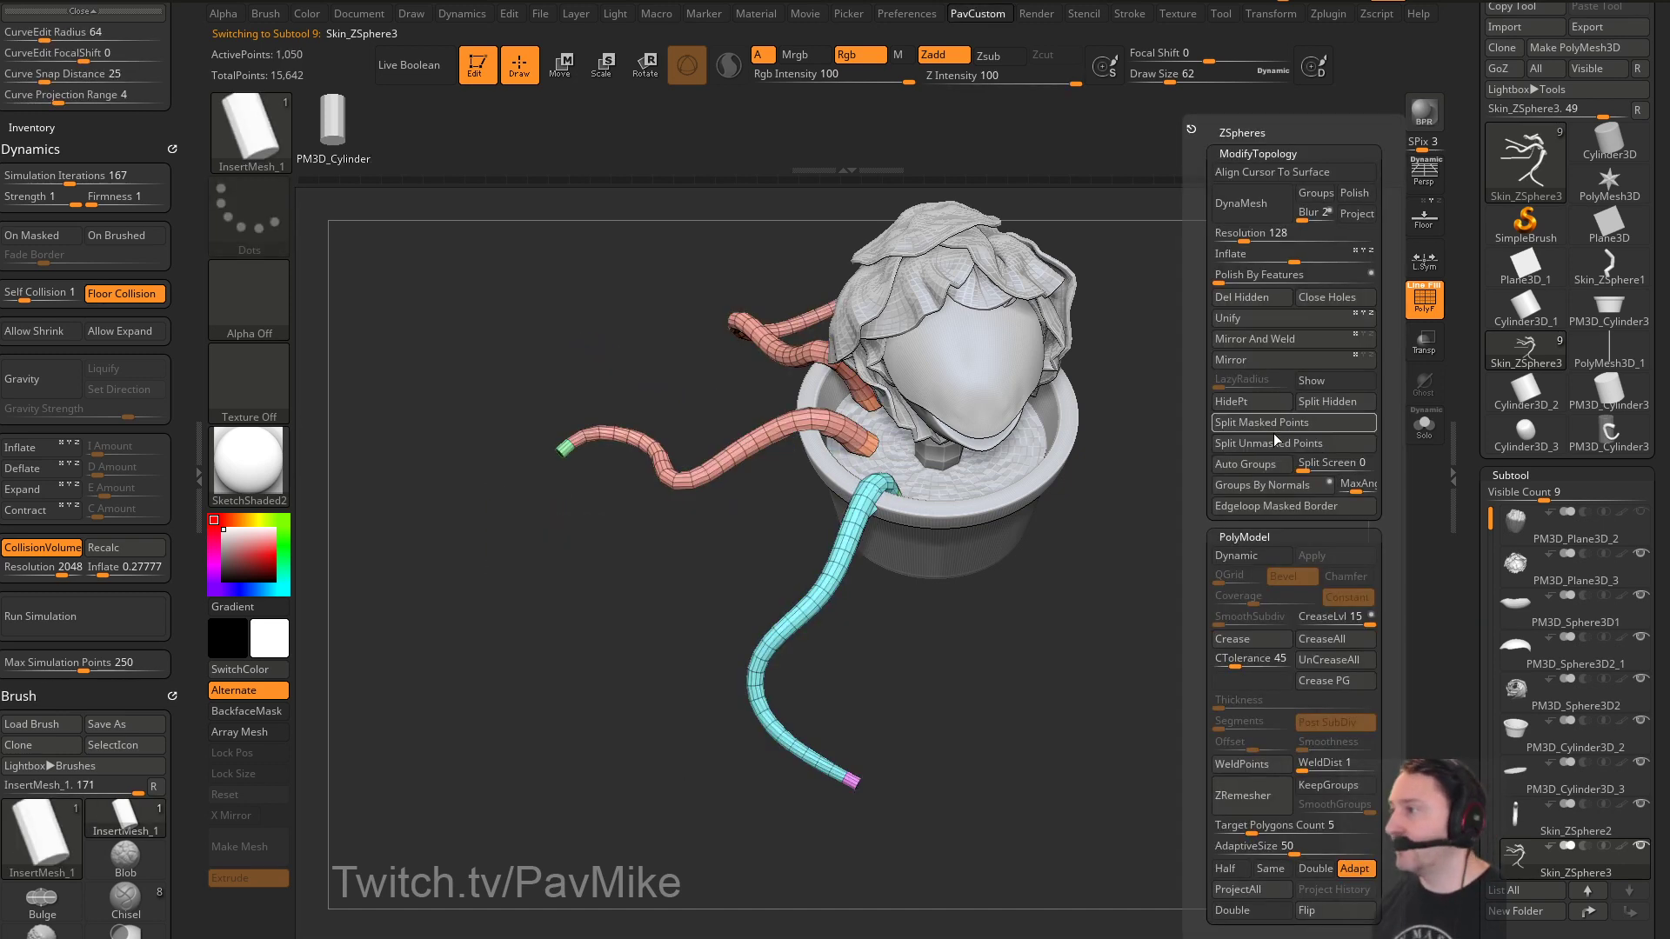
left_click(1331, 401)
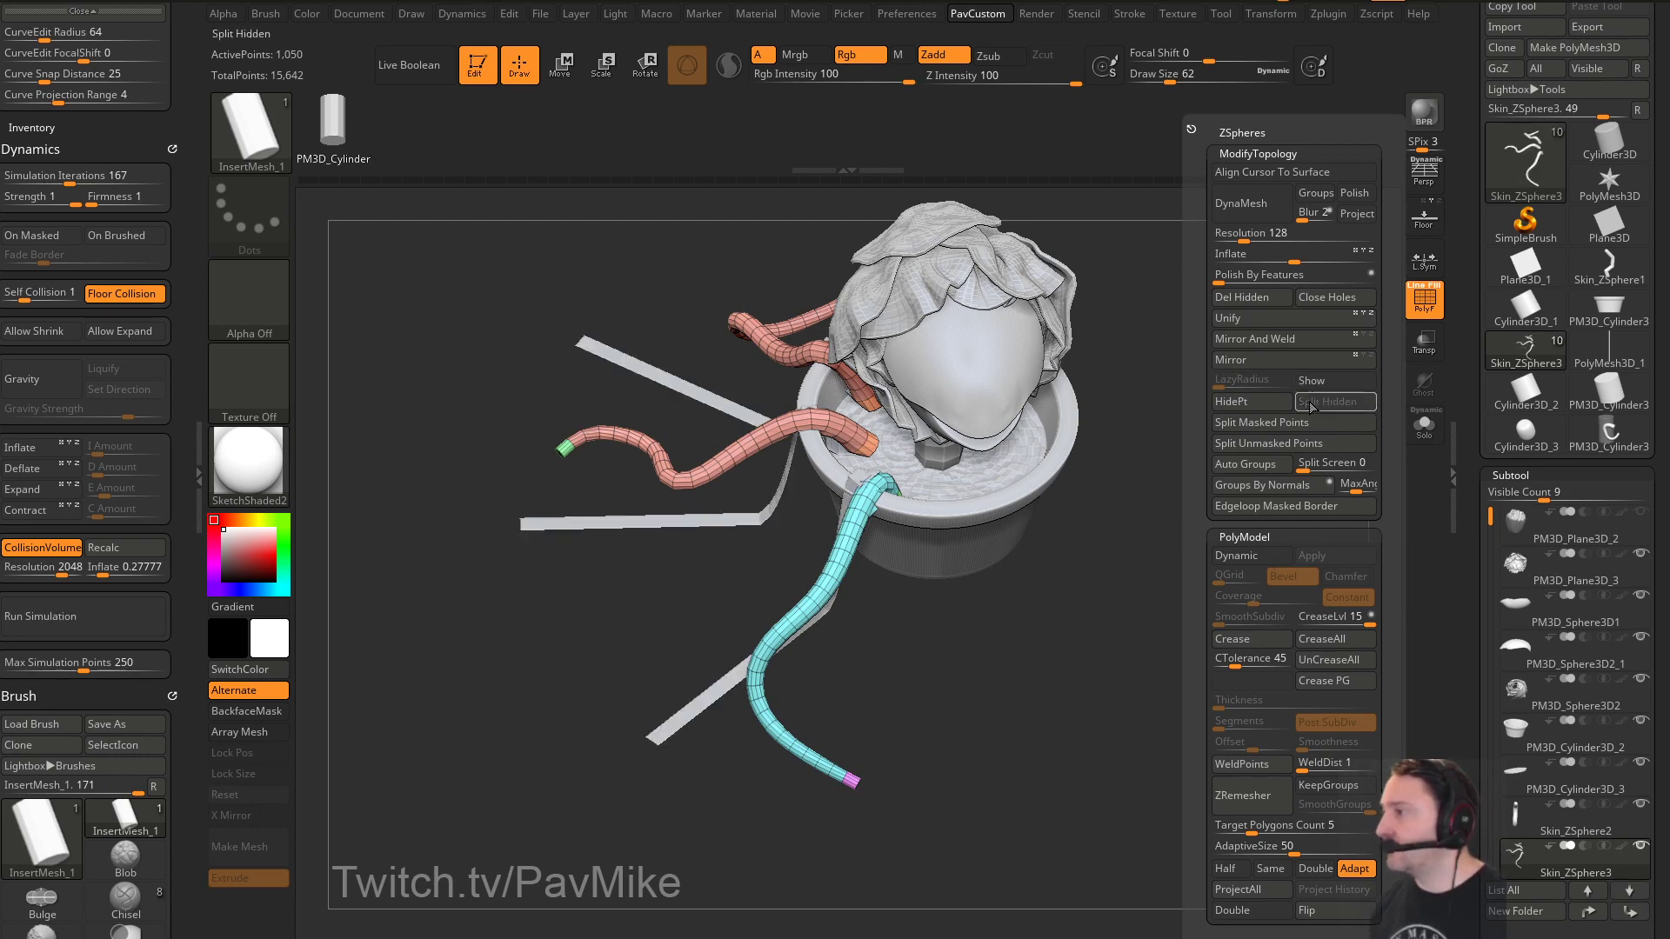
Make the guide strip subtool active and mirror the strips to the opposite side of the pot
left_click(715, 520, "alt")
key("2")
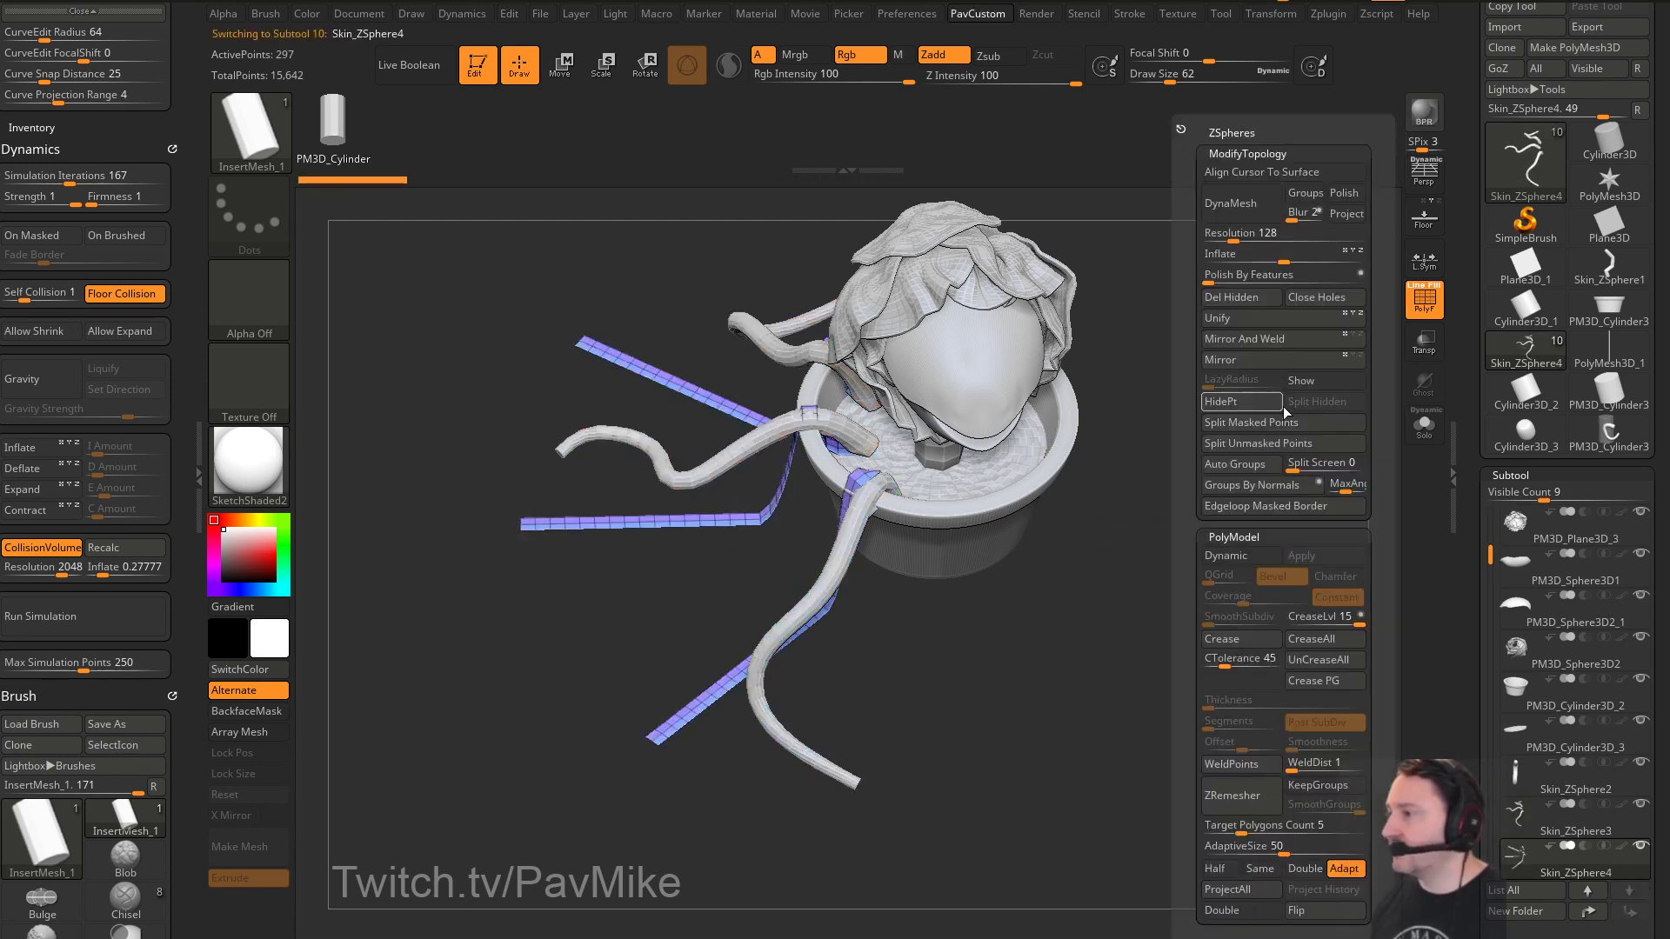
left_click(1270, 356)
left_click_drag(1314, 377, 1216, 418)
Make the vine tube subtool Skin_ZSphere3 active again and choose the Move brush
left_click(729, 526, "alt")
mouse_move(691, 600)
left_mouse_down()
mouse_move(671, 663)
mouse_move(712, 625)
left_mouse_up()
key("b")
key("m")
key("v")
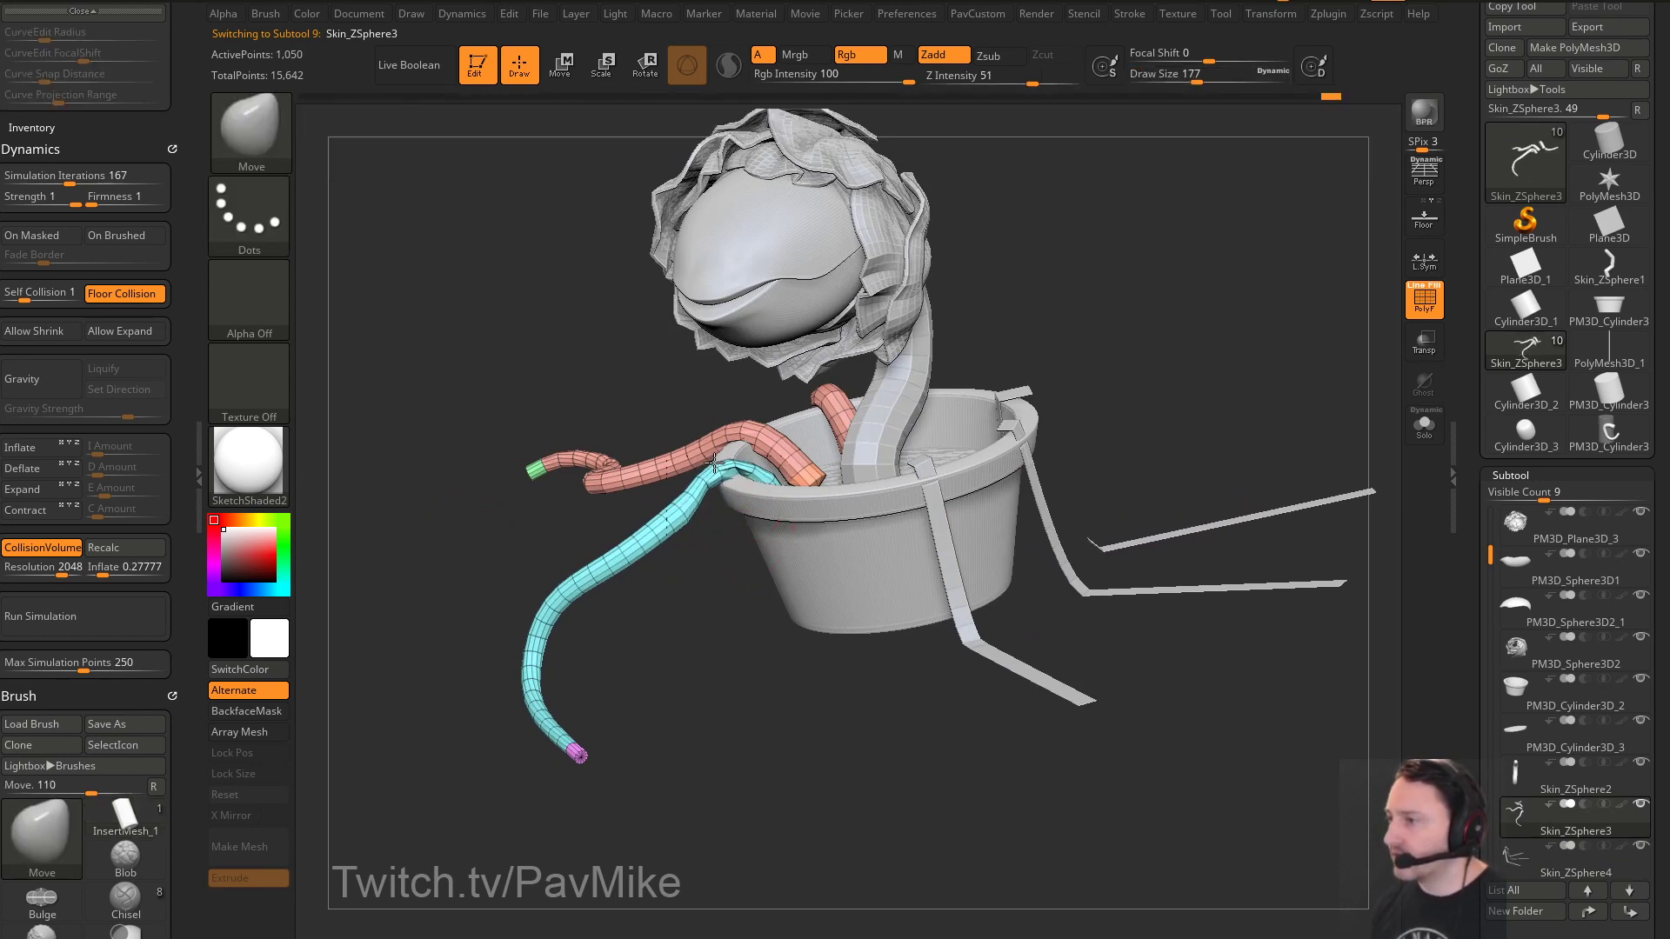
mouse_move(719, 597)
left_mouse_down()
mouse_move(779, 661)
mouse_move(831, 674)
mouse_move(708, 671)
mouse_move(730, 663)
left_mouse_up()
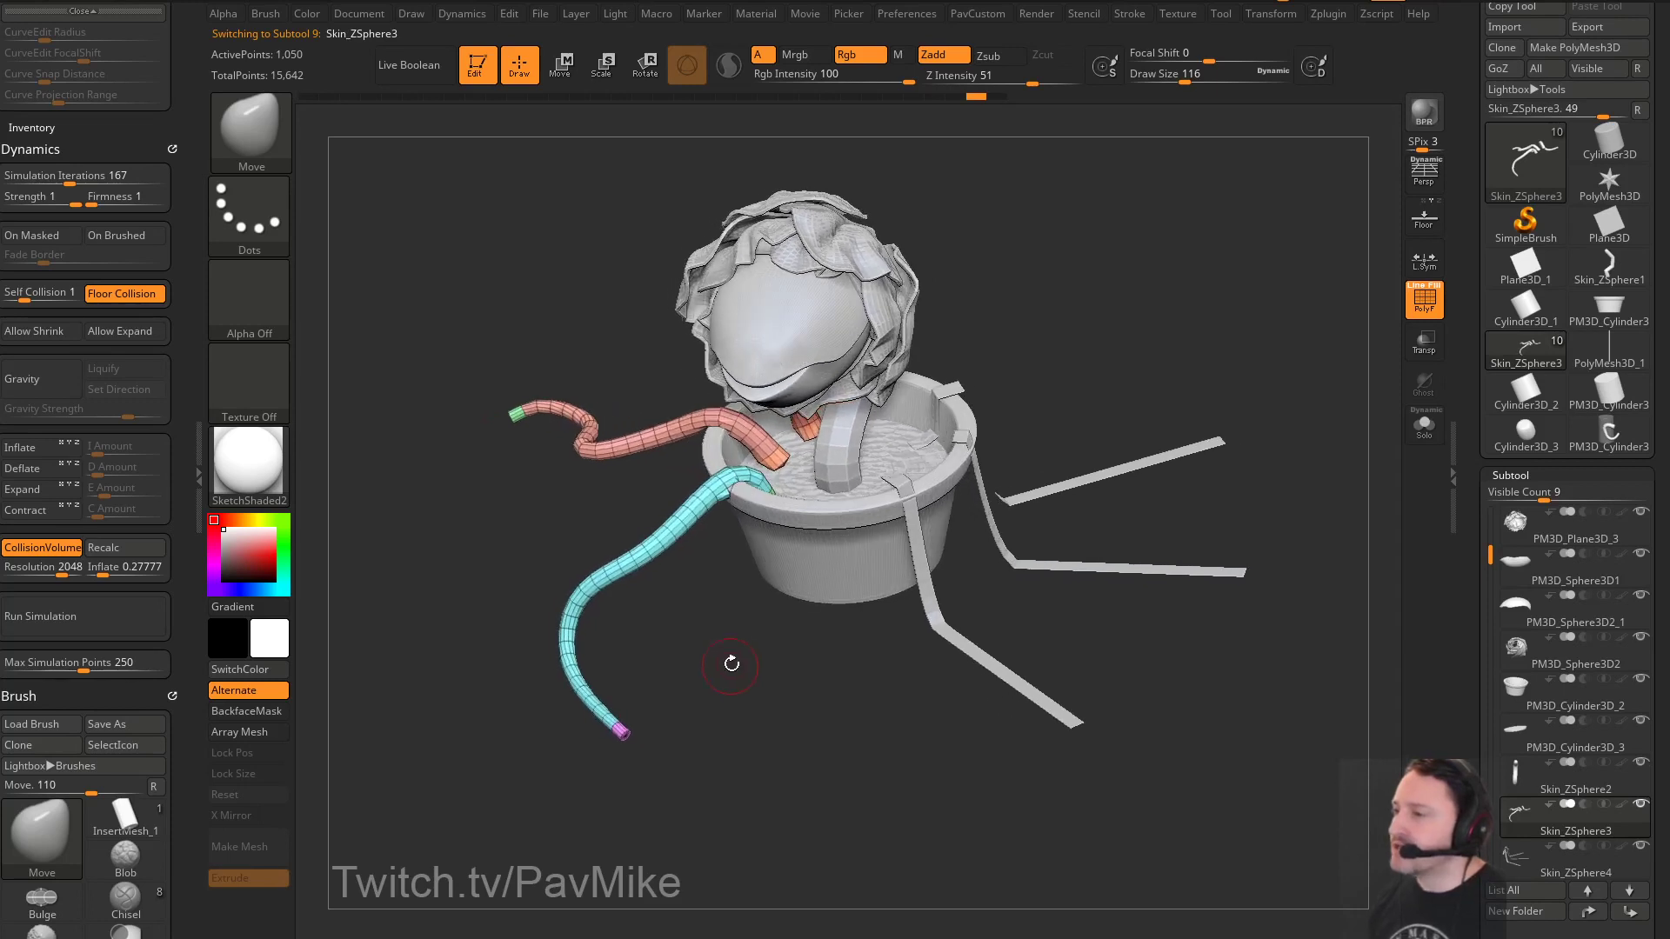
Switch to the Standard brush and make the mirrored guide strips the active subtool
key("b")
key("s")
key("t")
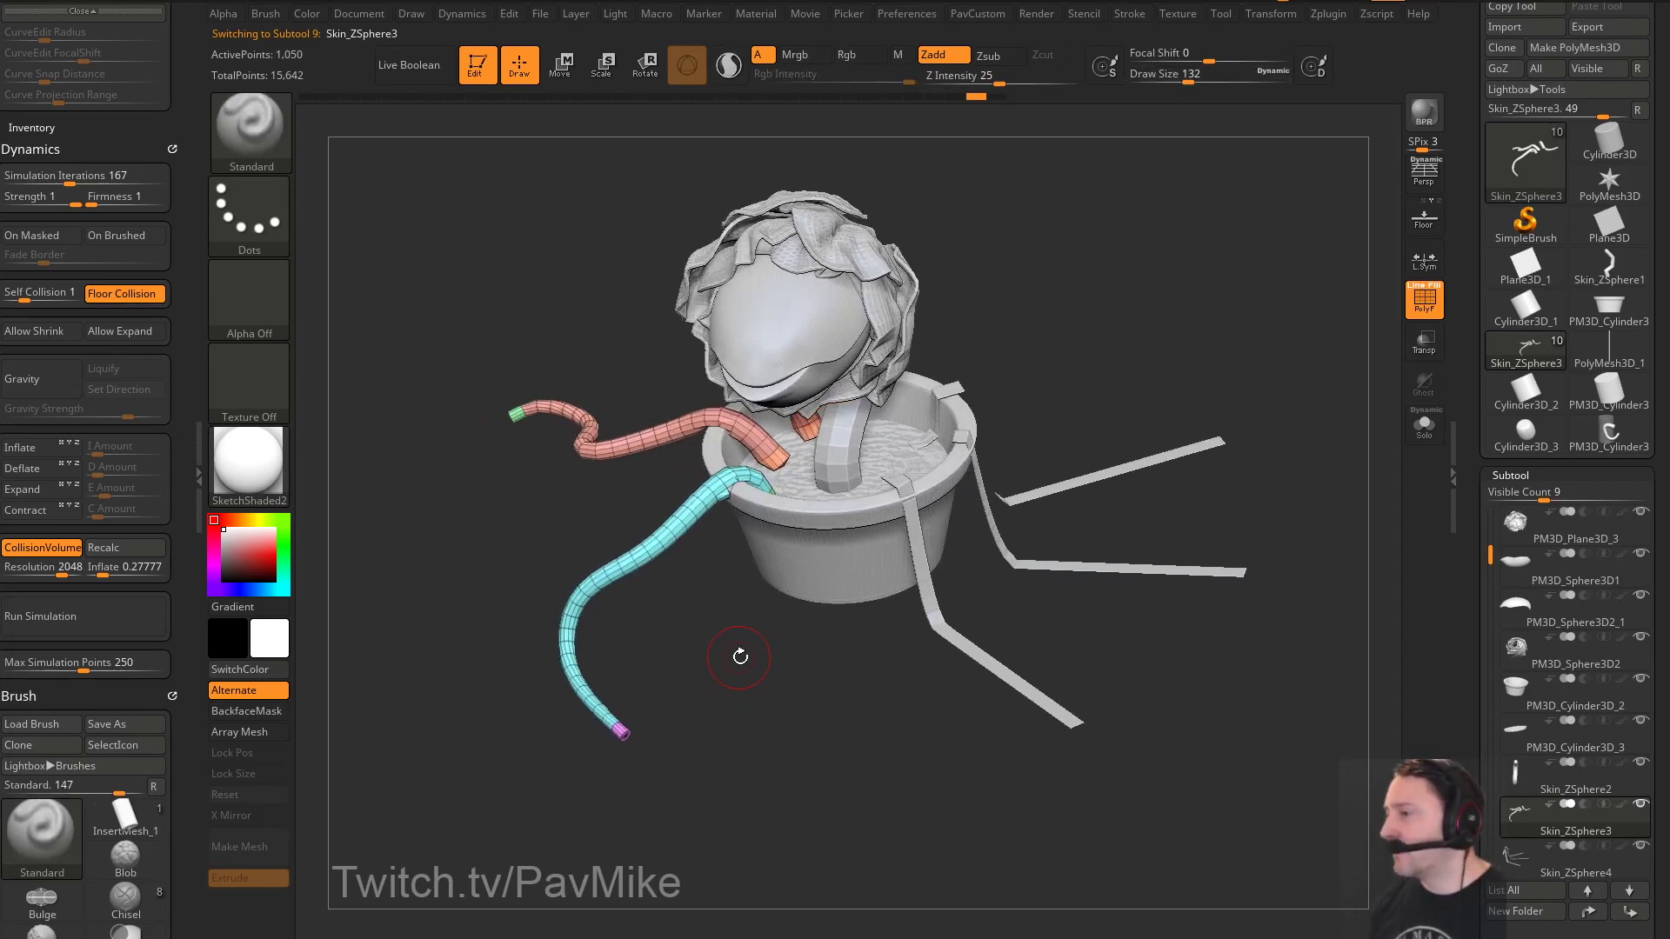
mouse_move(742, 655)
left_mouse_down("alt")
mouse_move(712, 637)
mouse_move(773, 668)
mouse_move(699, 546)
left_mouse_up("alt")
key("s")
left_click(777, 670)
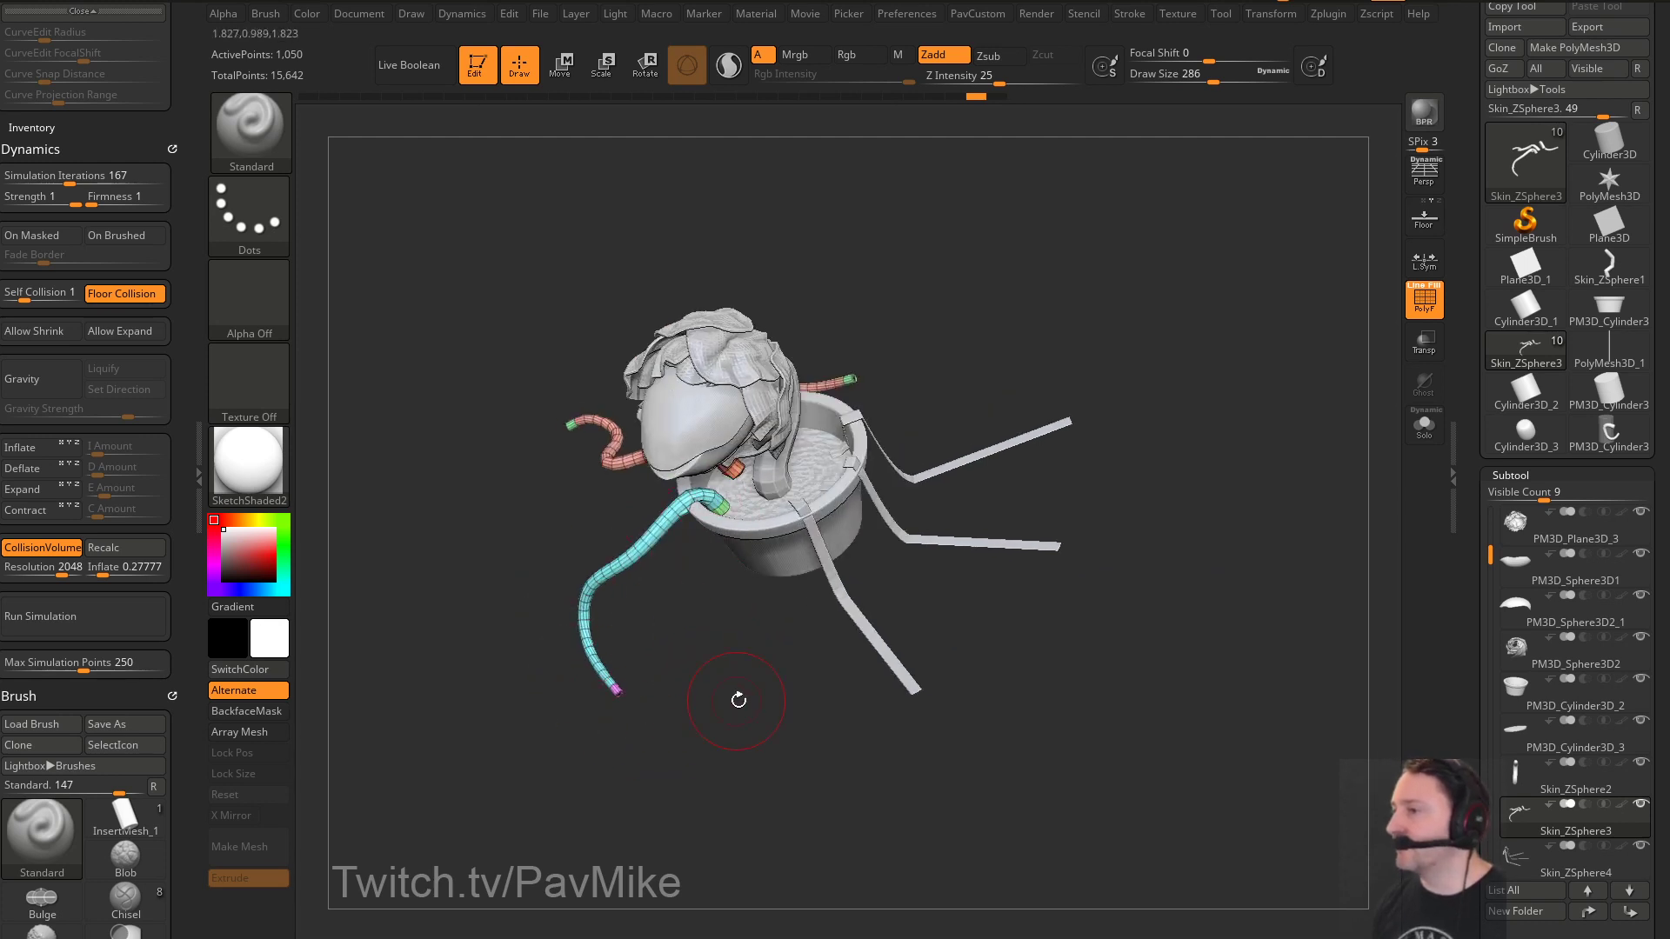
mouse_move(739, 700)
left_mouse_down()
mouse_move(760, 689)
mouse_move(720, 579)
left_mouse_up()
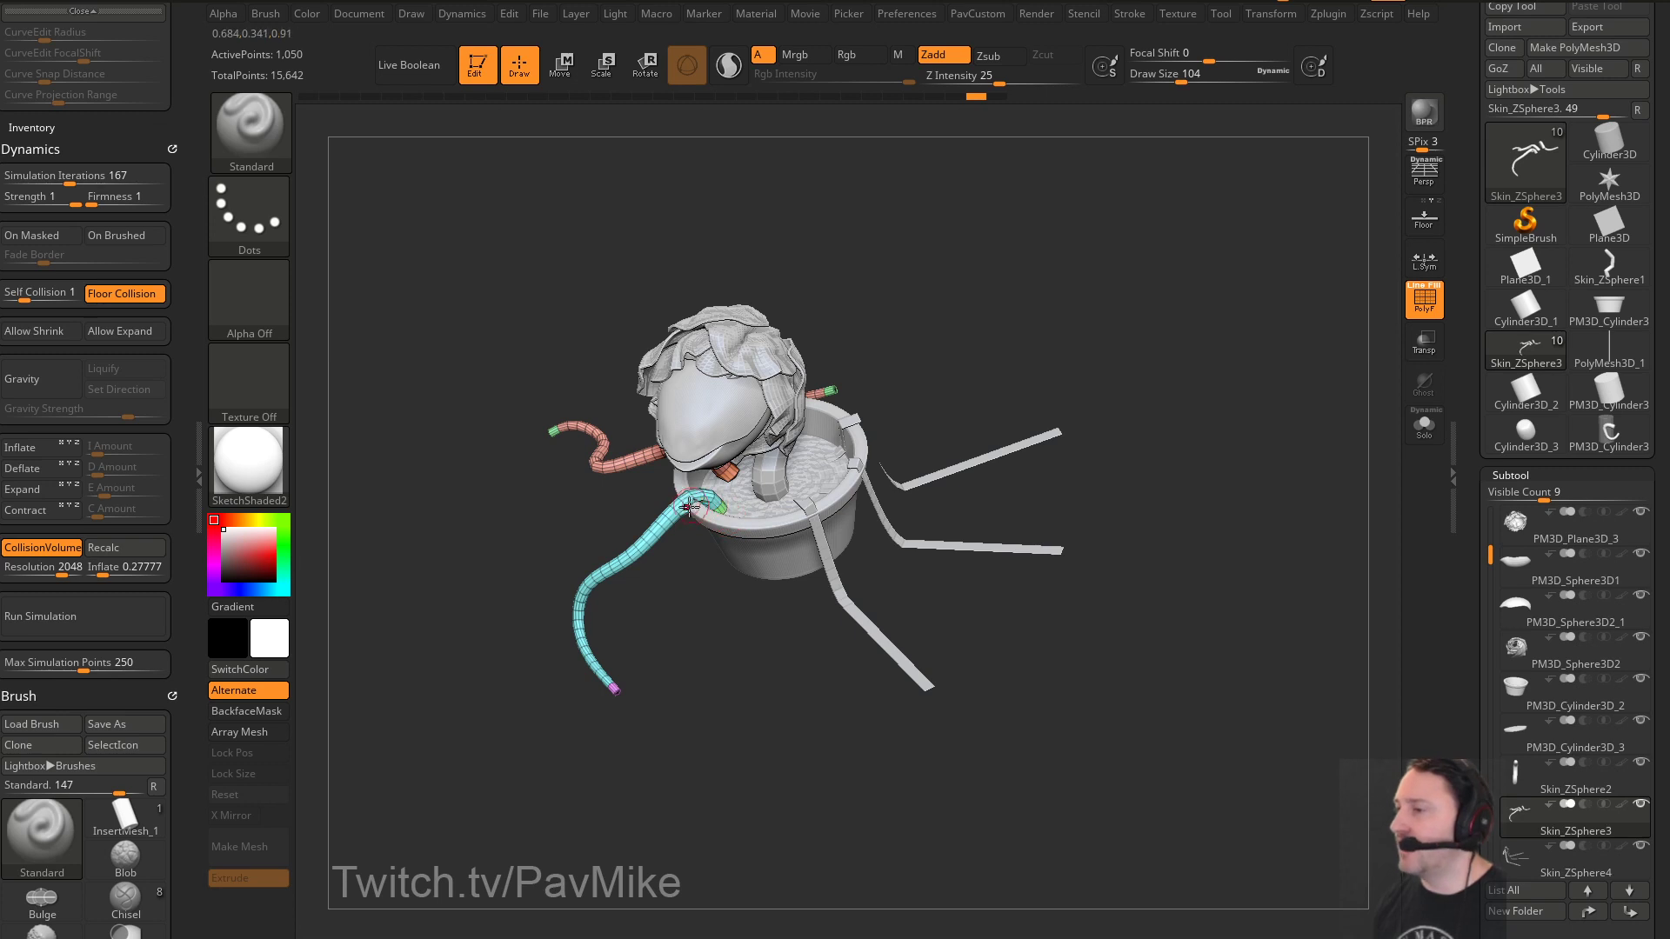
left_click(844, 584, "alt")
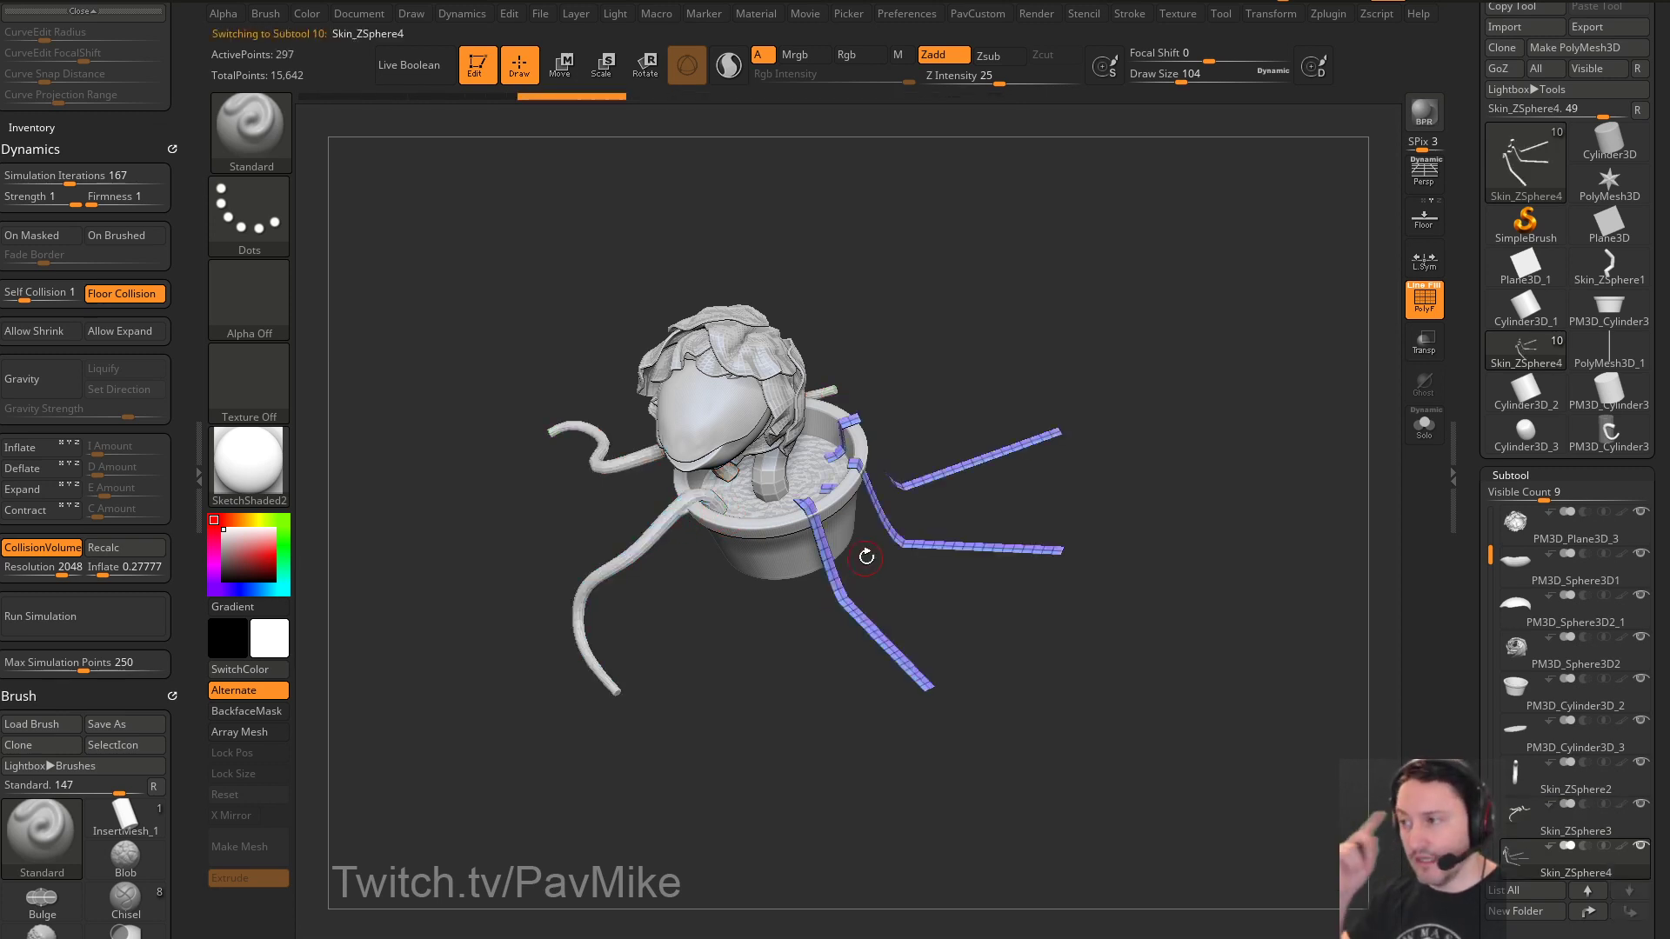
left_click_drag(1046, 385, 1009, 442, "alt")
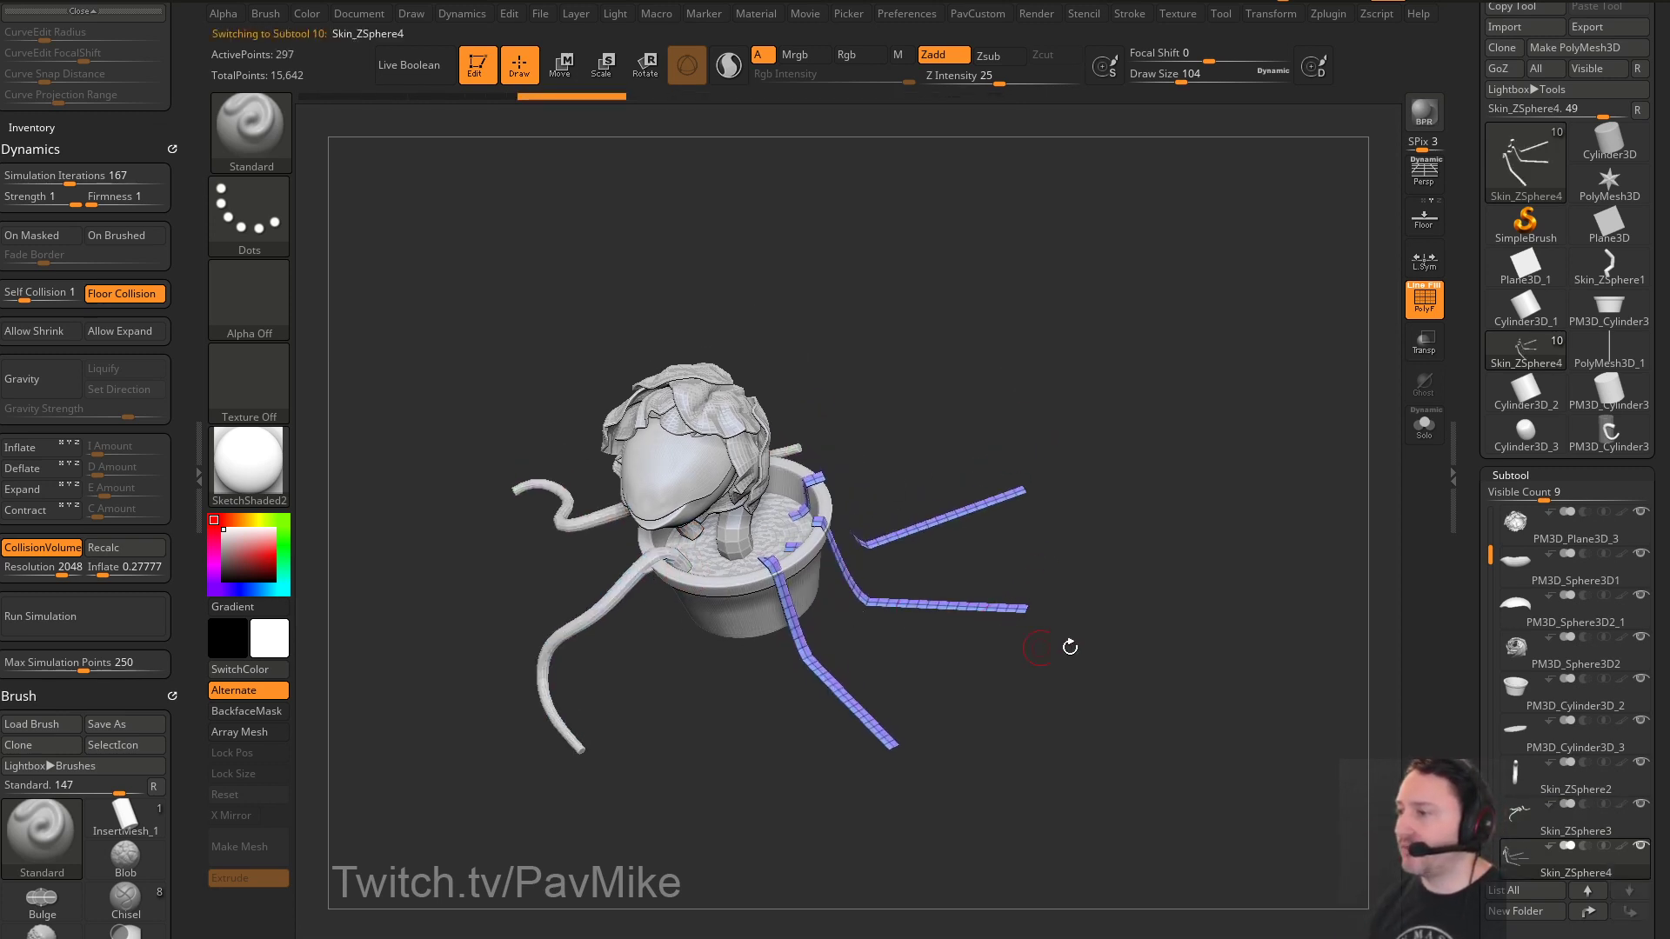
left_click_drag(1148, 622, 1181, 620)
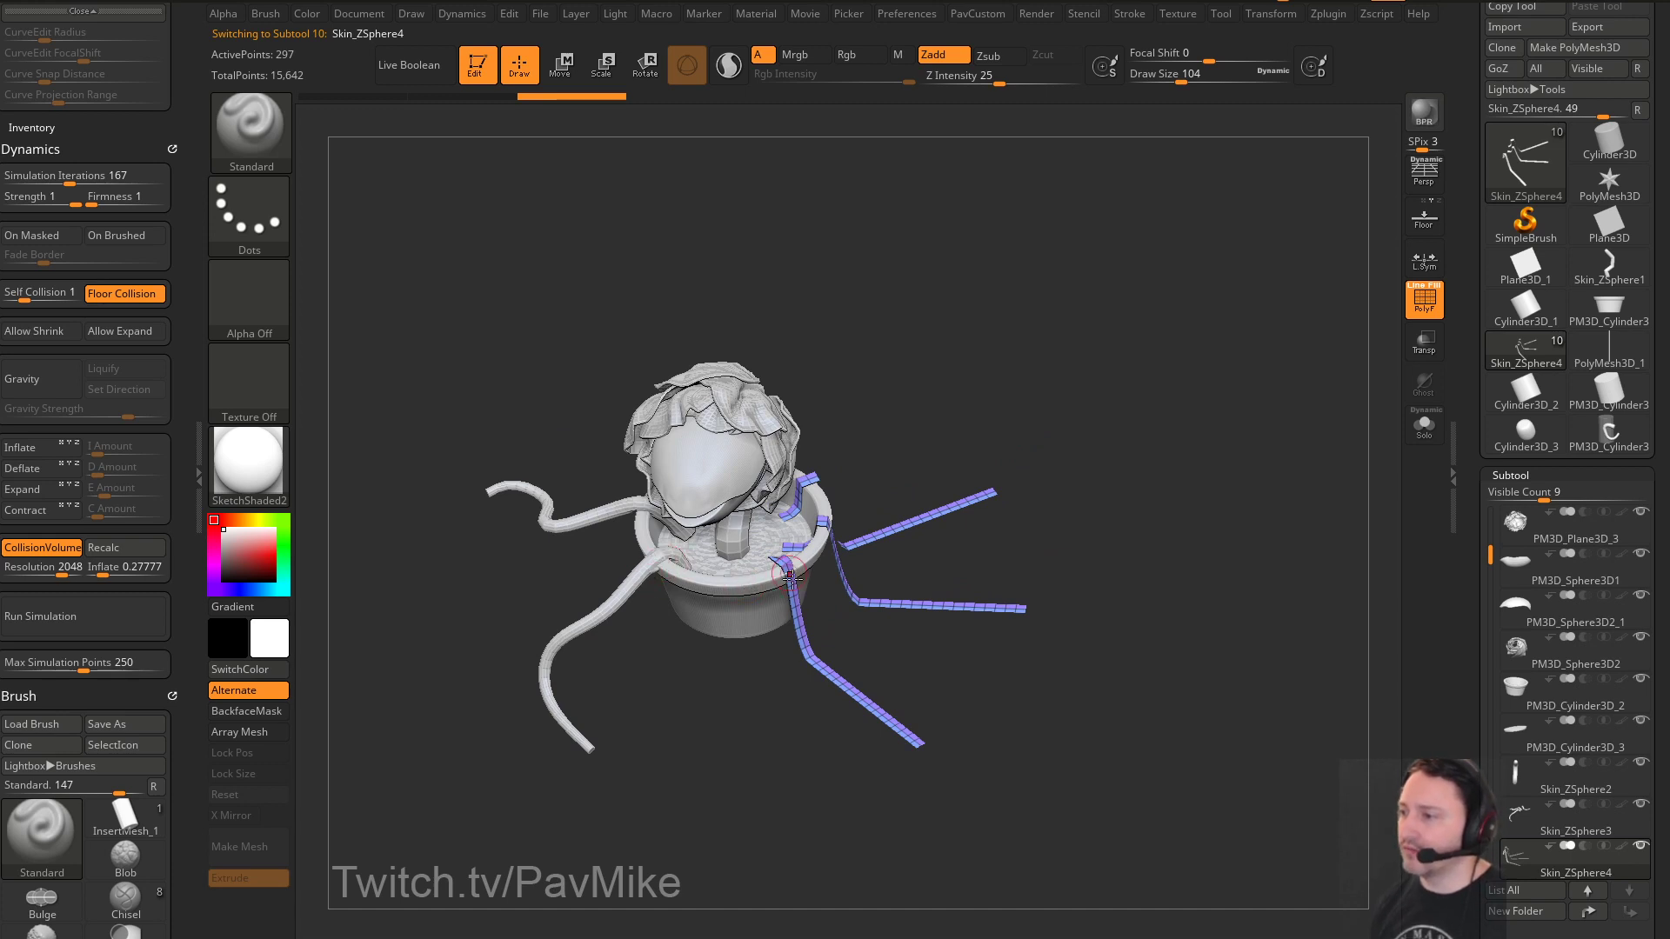
mouse_move(749, 693)
left_mouse_down()
mouse_move(824, 717)
mouse_move(734, 705)
mouse_move(749, 705)
left_mouse_up()
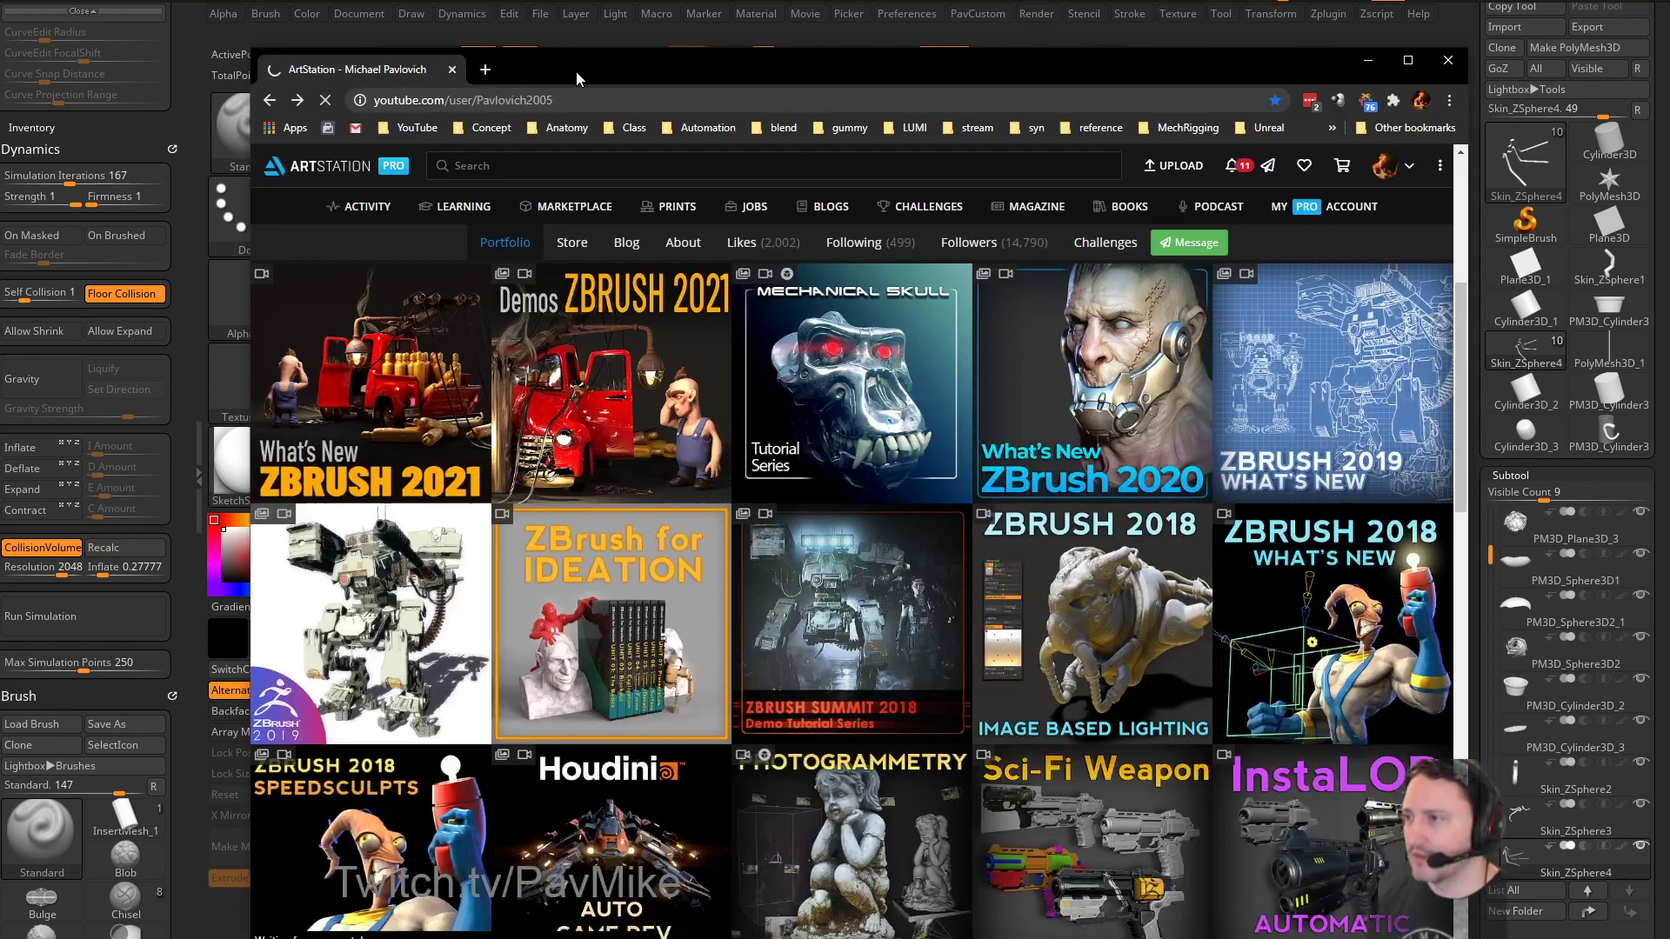
Switch to the browser, open the YouTube channel's created playlists and browse through them for the livestream playlists
left_click_drag(576, 71, 438, 47)
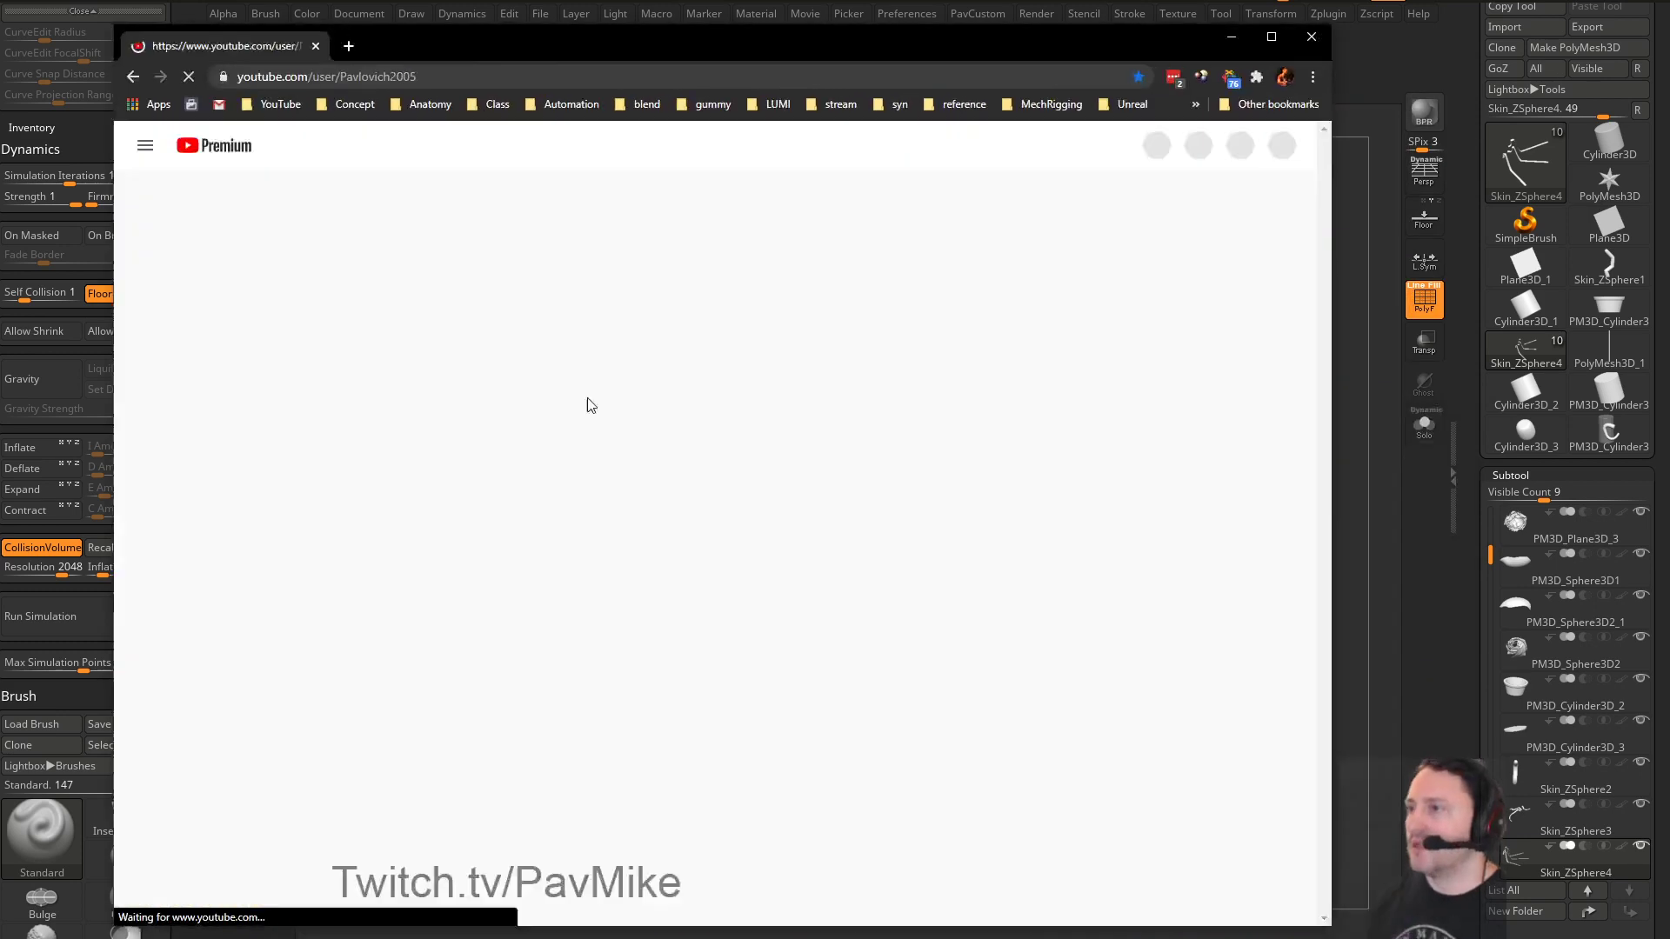
left_click(671, 441)
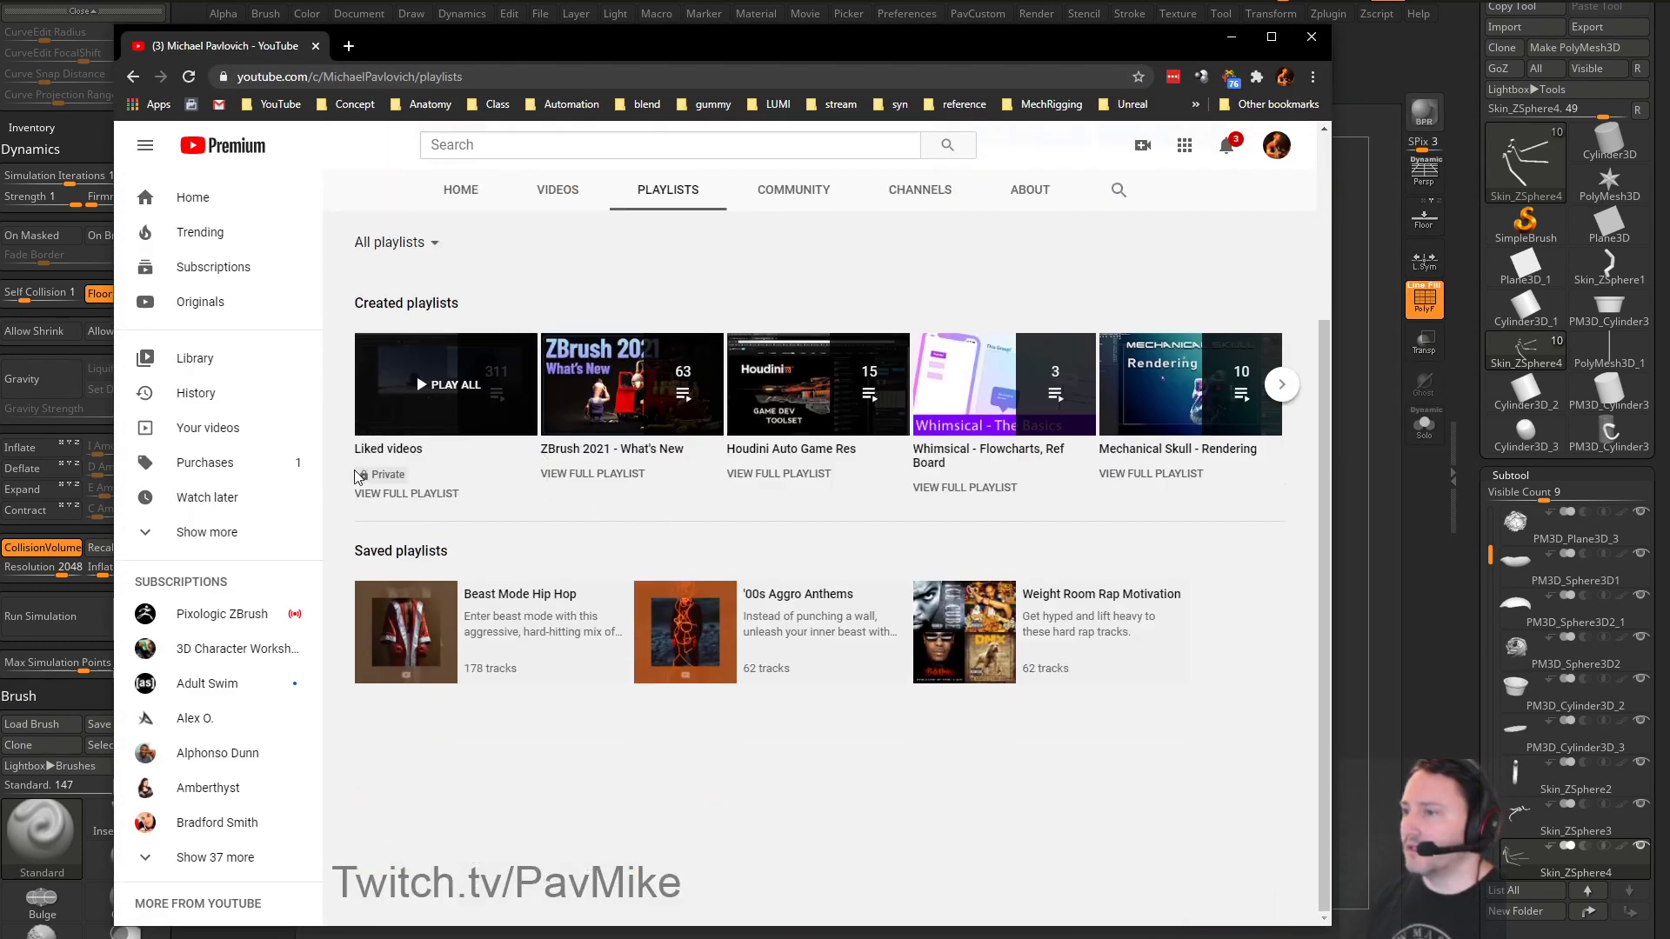
left_click(418, 306)
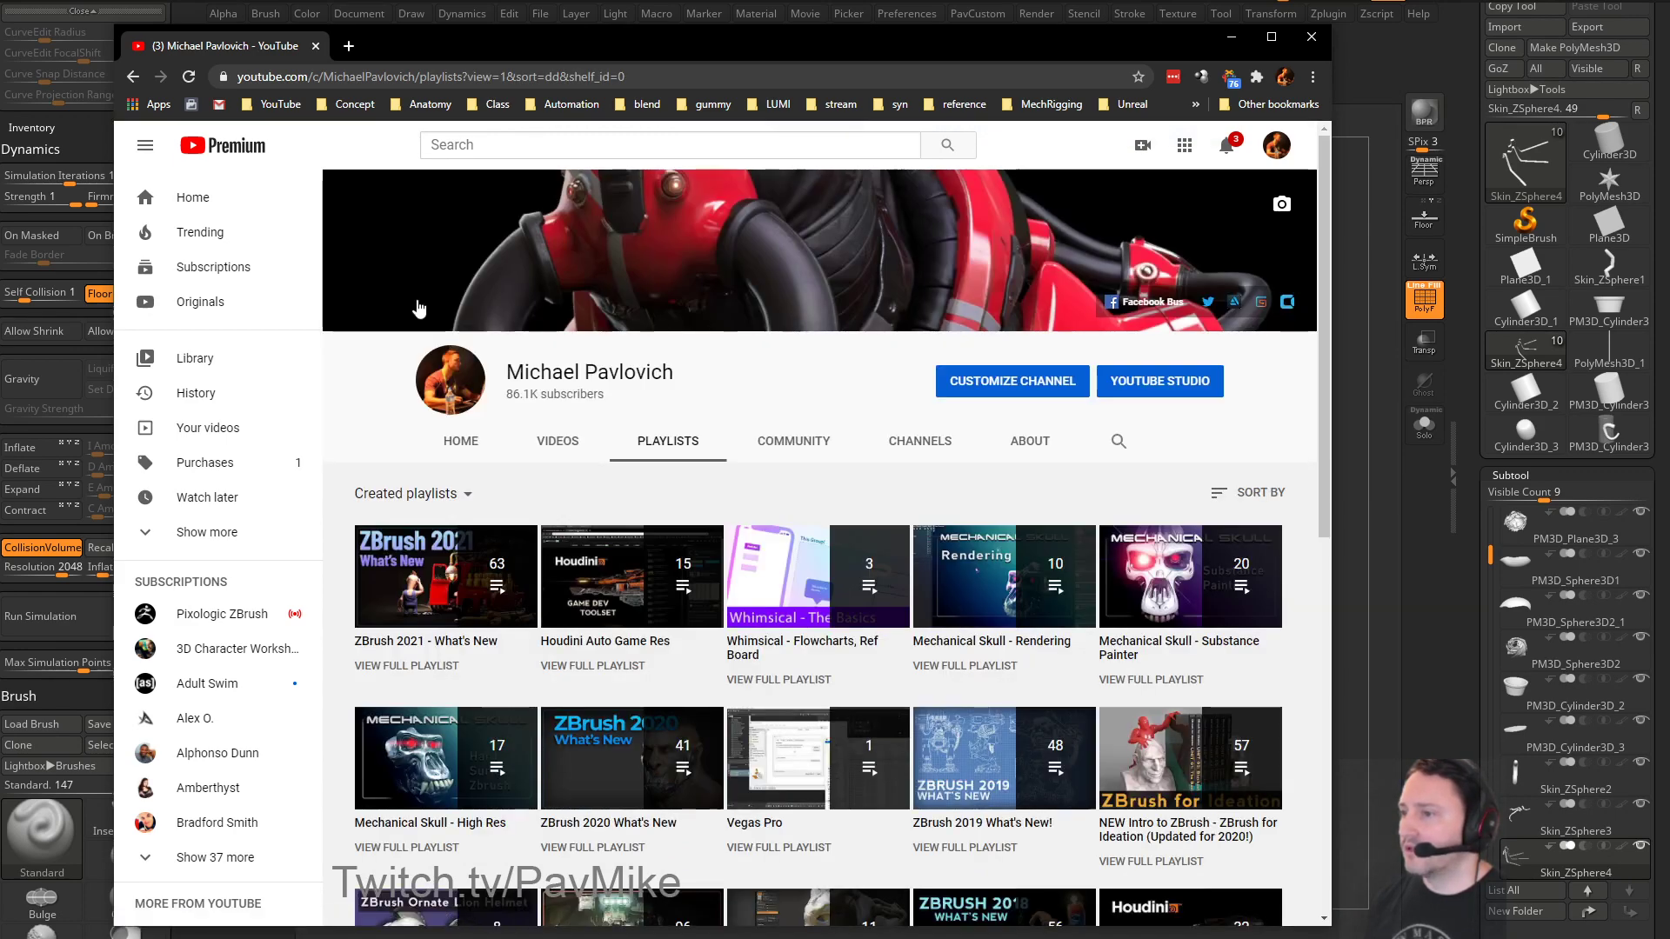
scroll(580, 424, "down", 4)
scroll(580, 424, "down", 4)
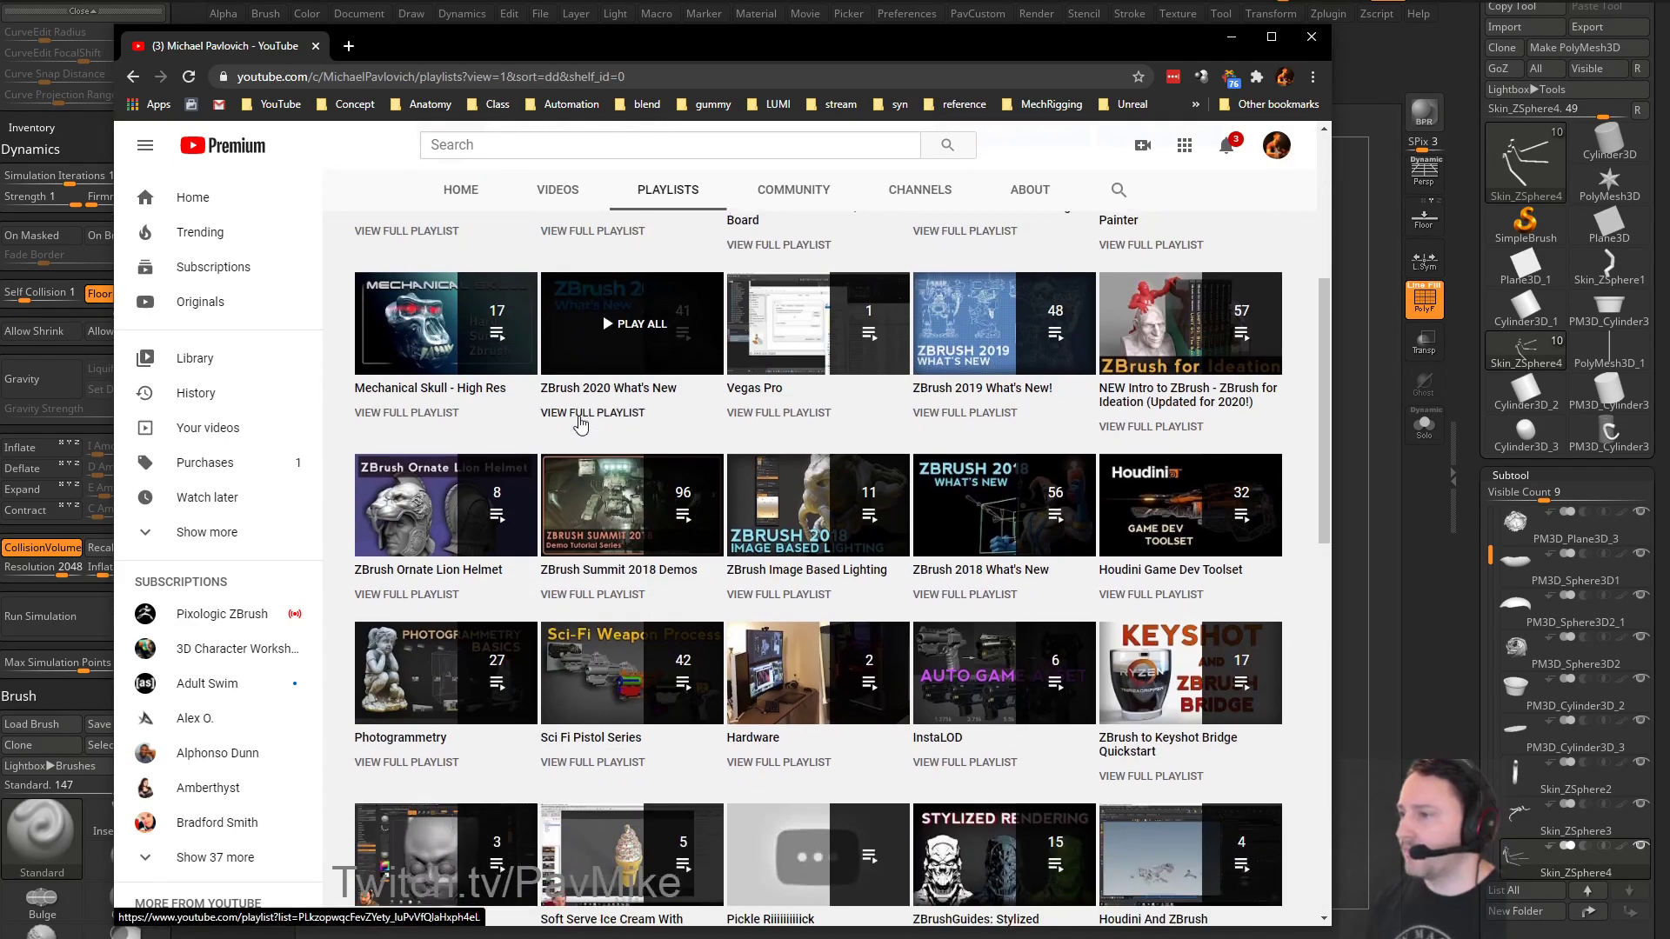
scroll(581, 427, "up", 4)
scroll(580, 425, "up", 3)
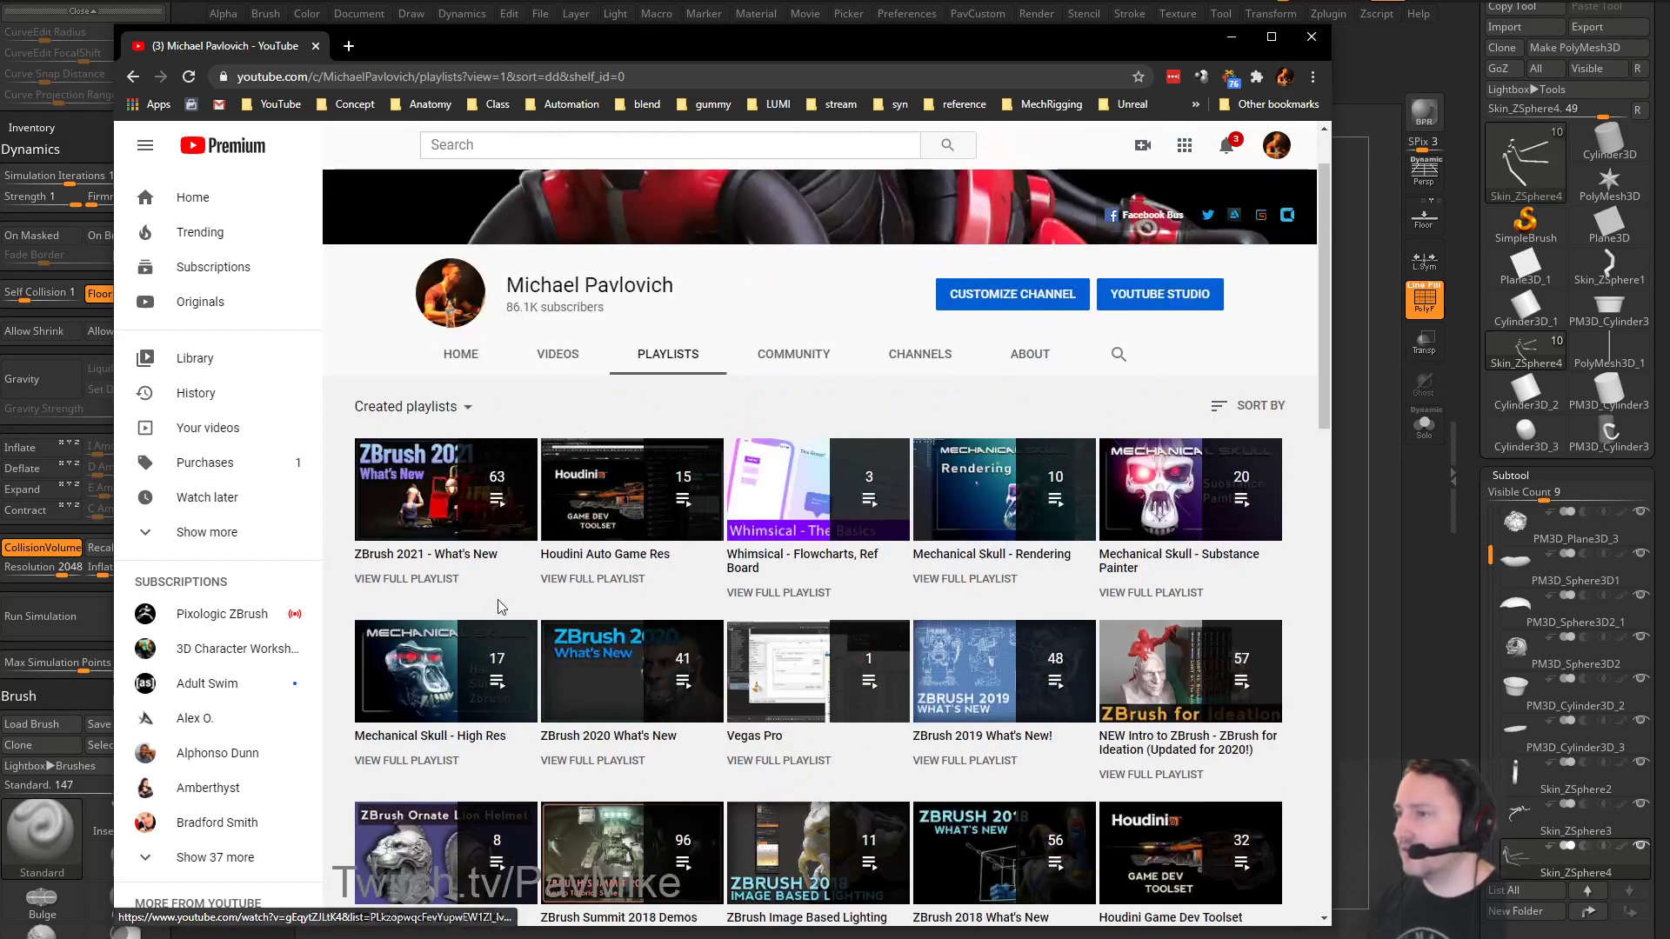
scroll(574, 469, "down", 10)
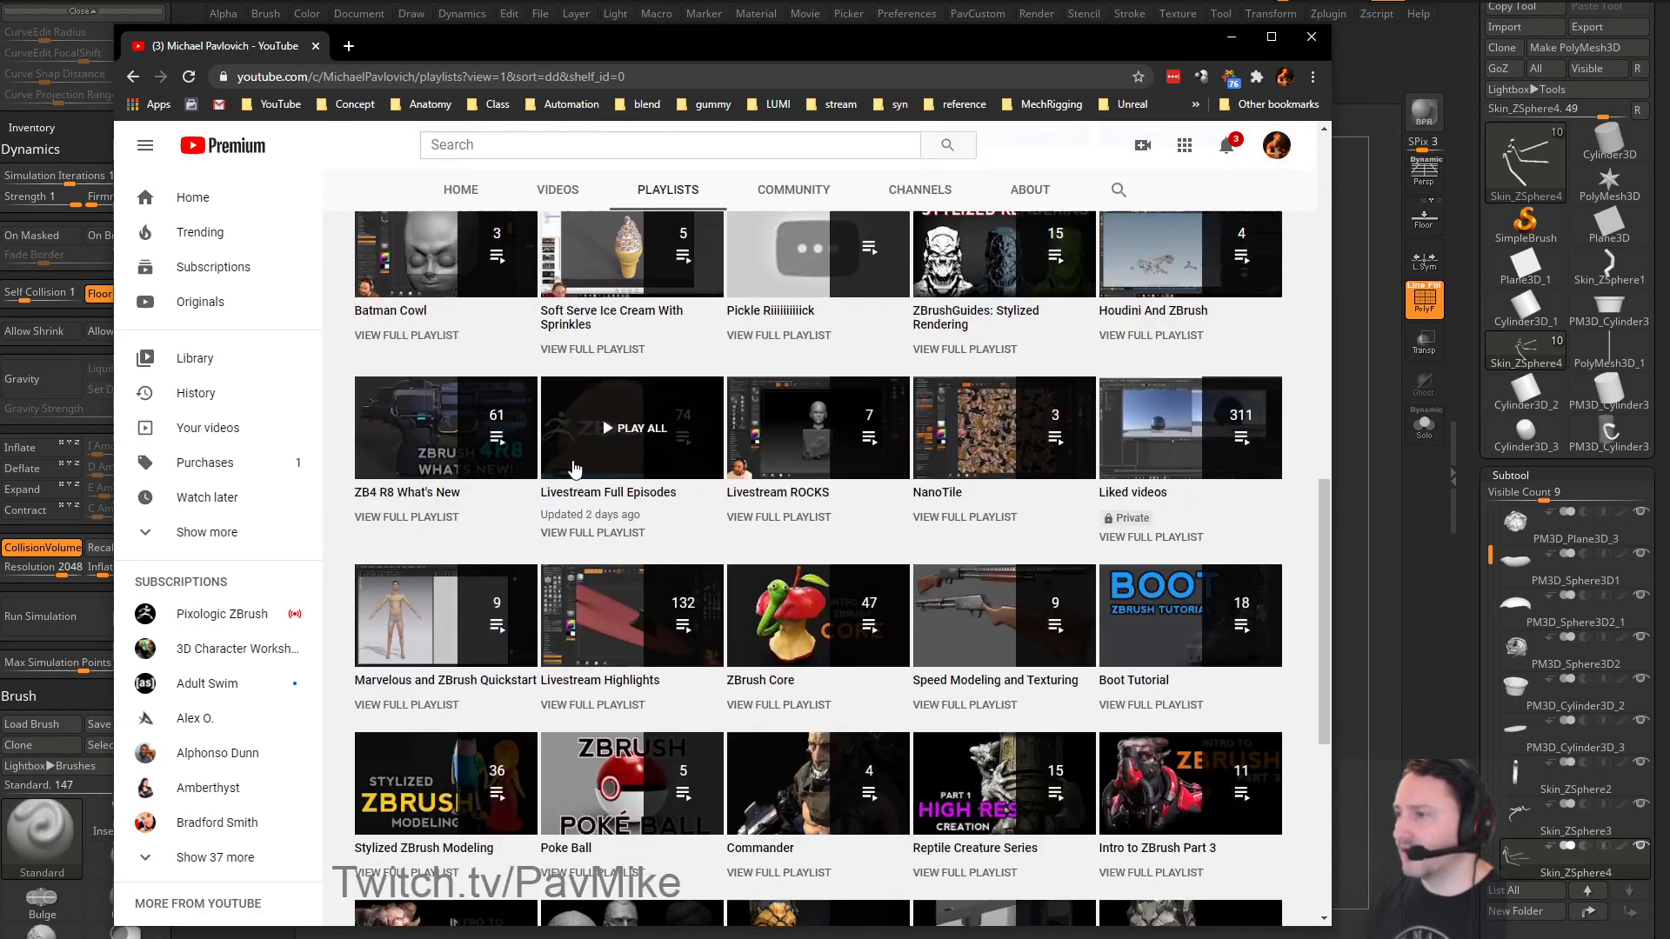
View the full Livestream Full Episodes playlist and return to the channel's created playlists
left_click(596, 532)
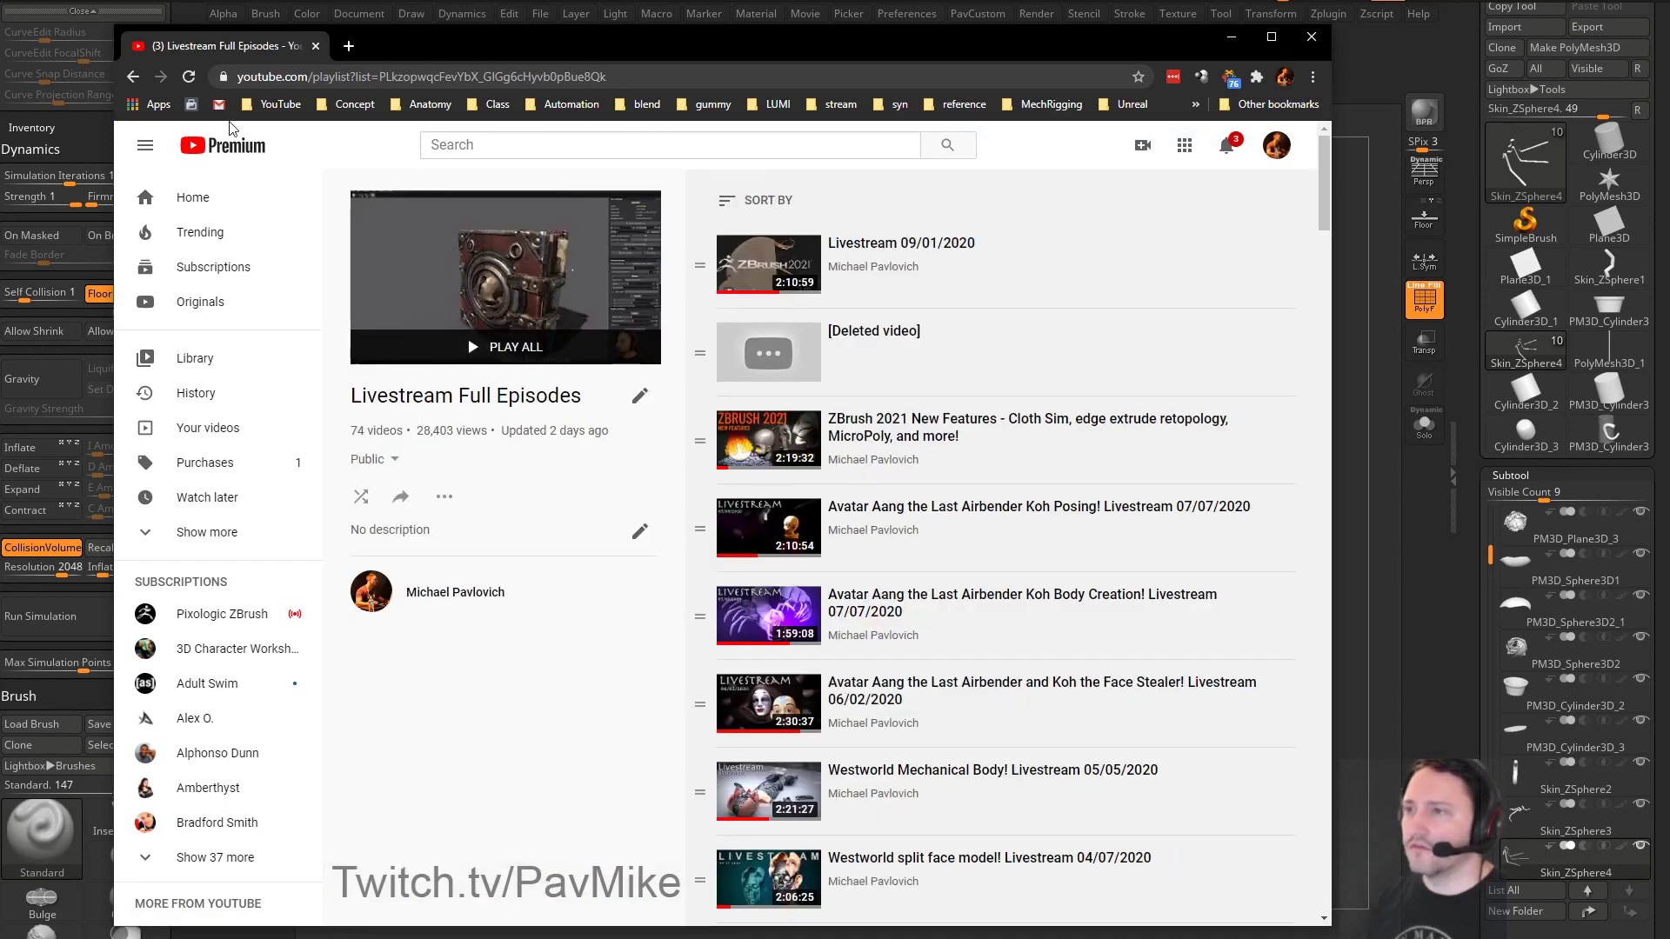
left_click(132, 77)
scroll(950, 543, "up", 10)
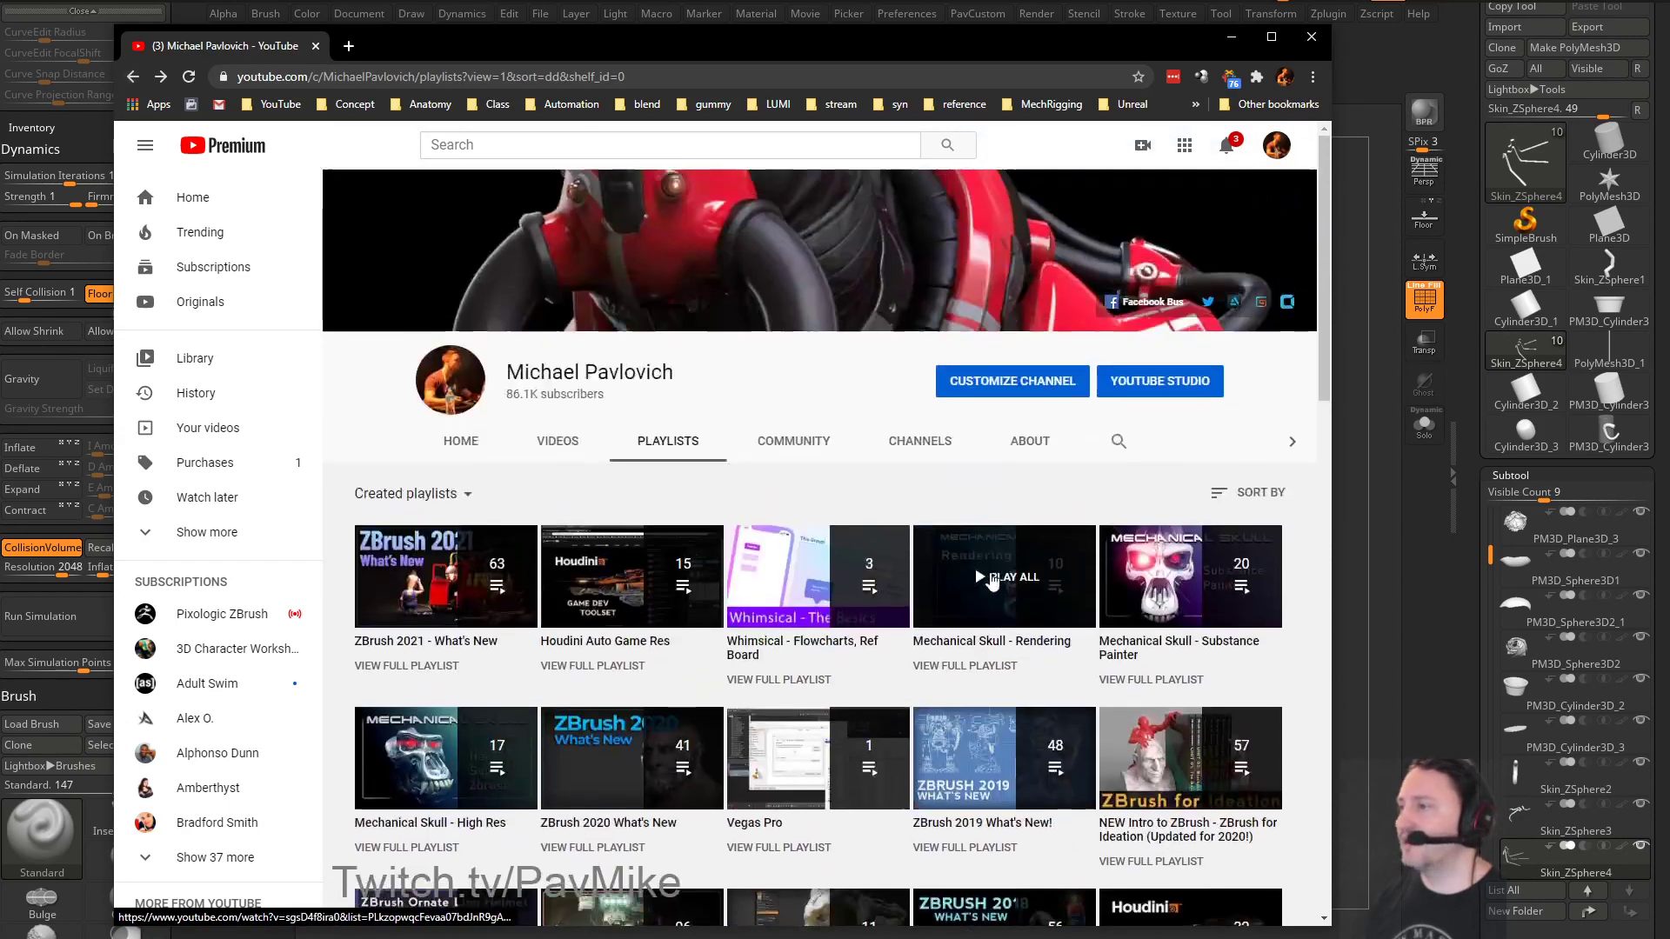
Search the channel for "fibermesh", look through the resulting videos and switch back to ZBrush
left_click(1115, 441)
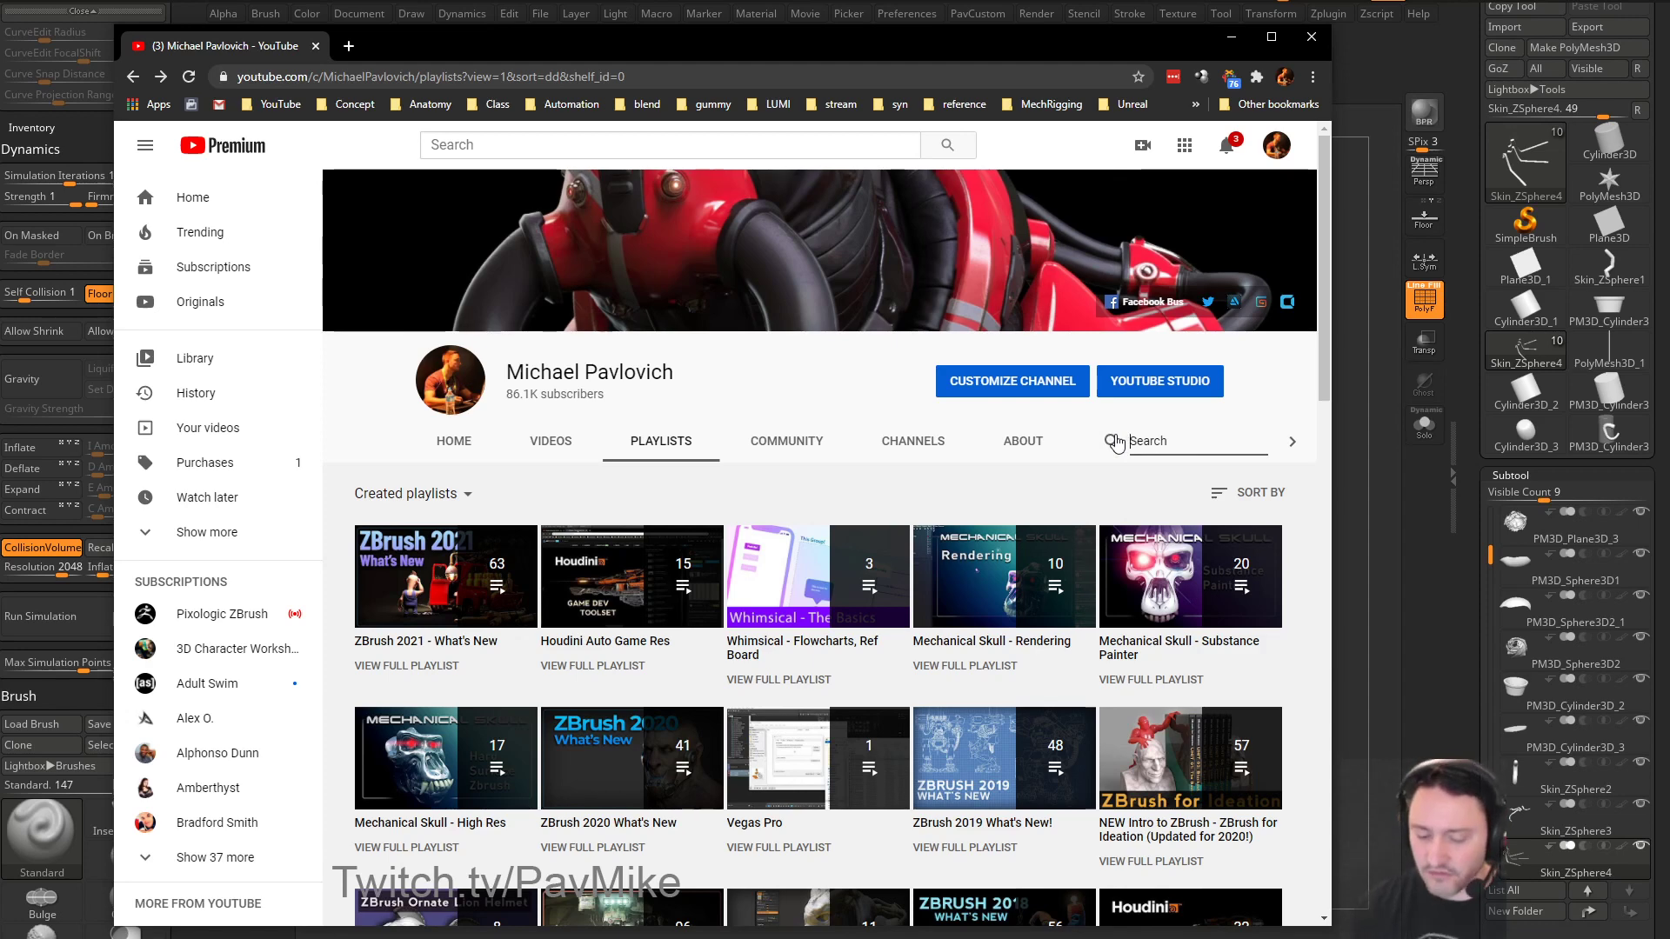
type("fiber")
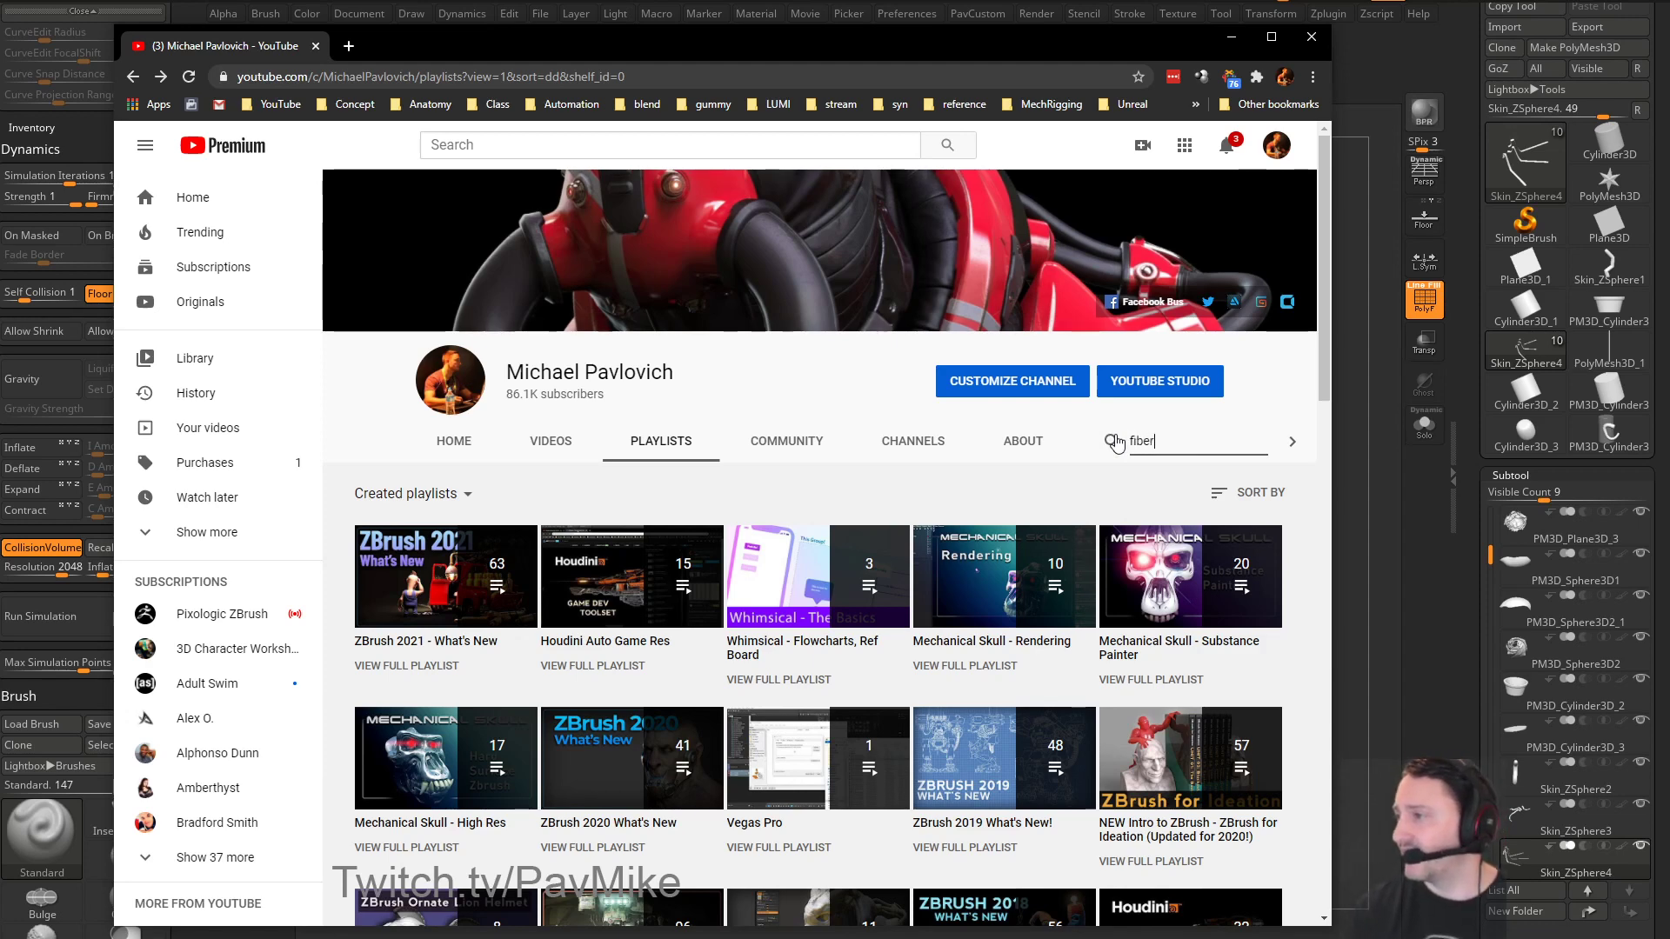
type("mesh")
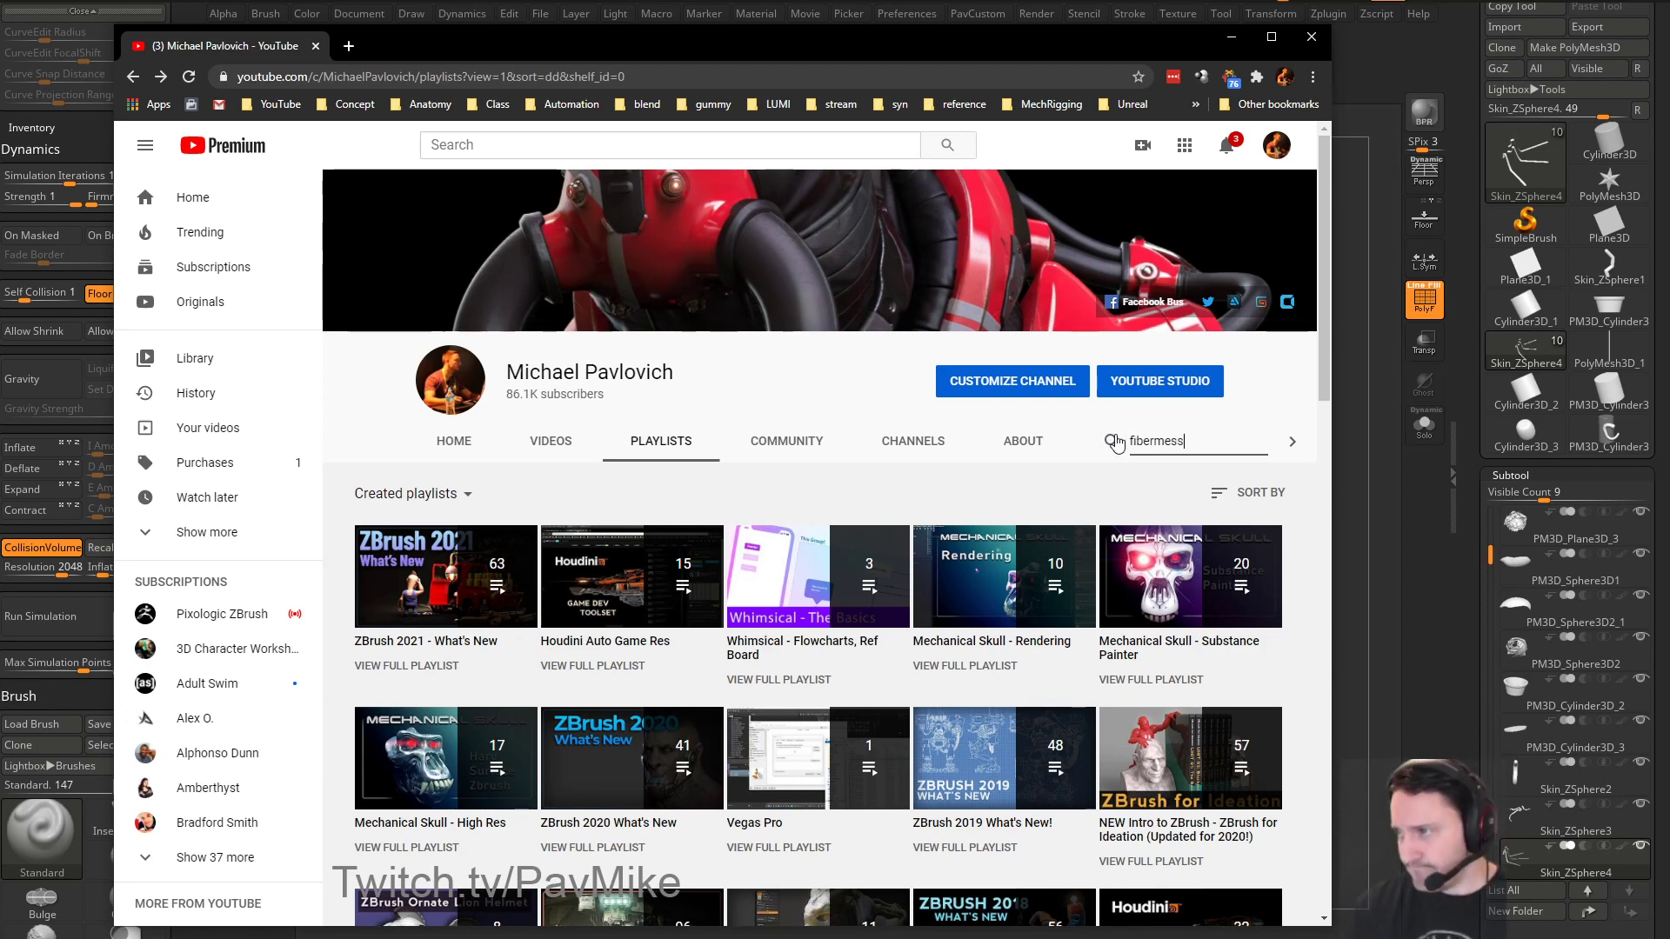
key("Return")
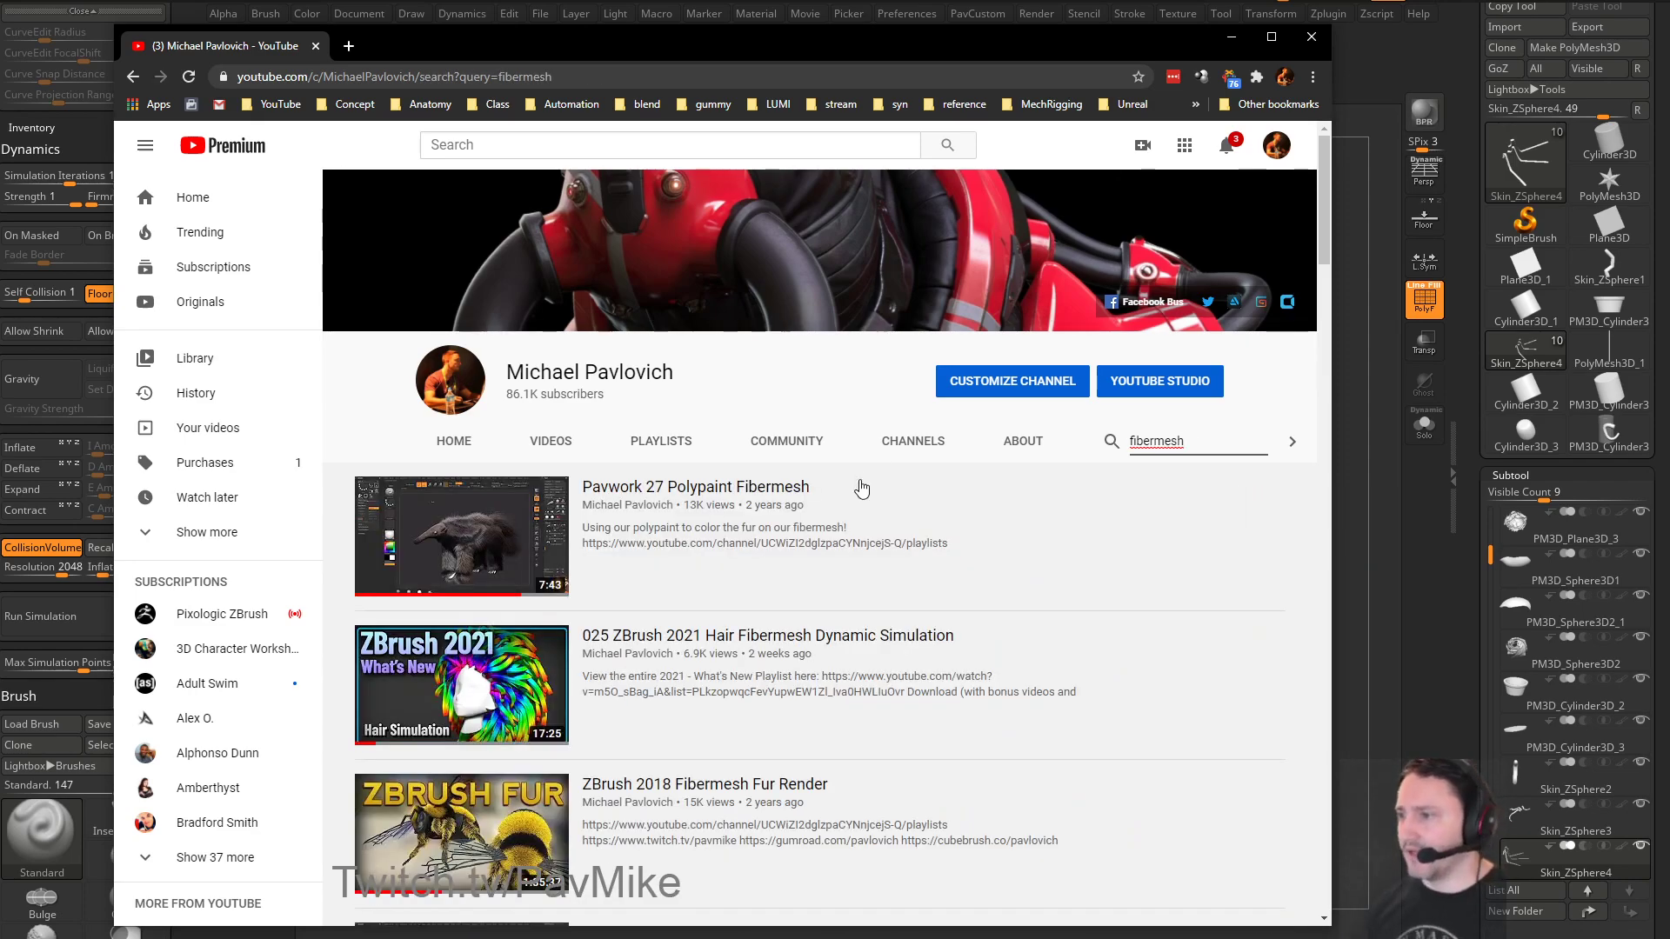
scroll(859, 487, "down", 4)
scroll(857, 493, "down", 7)
scroll(857, 493, "up", 5)
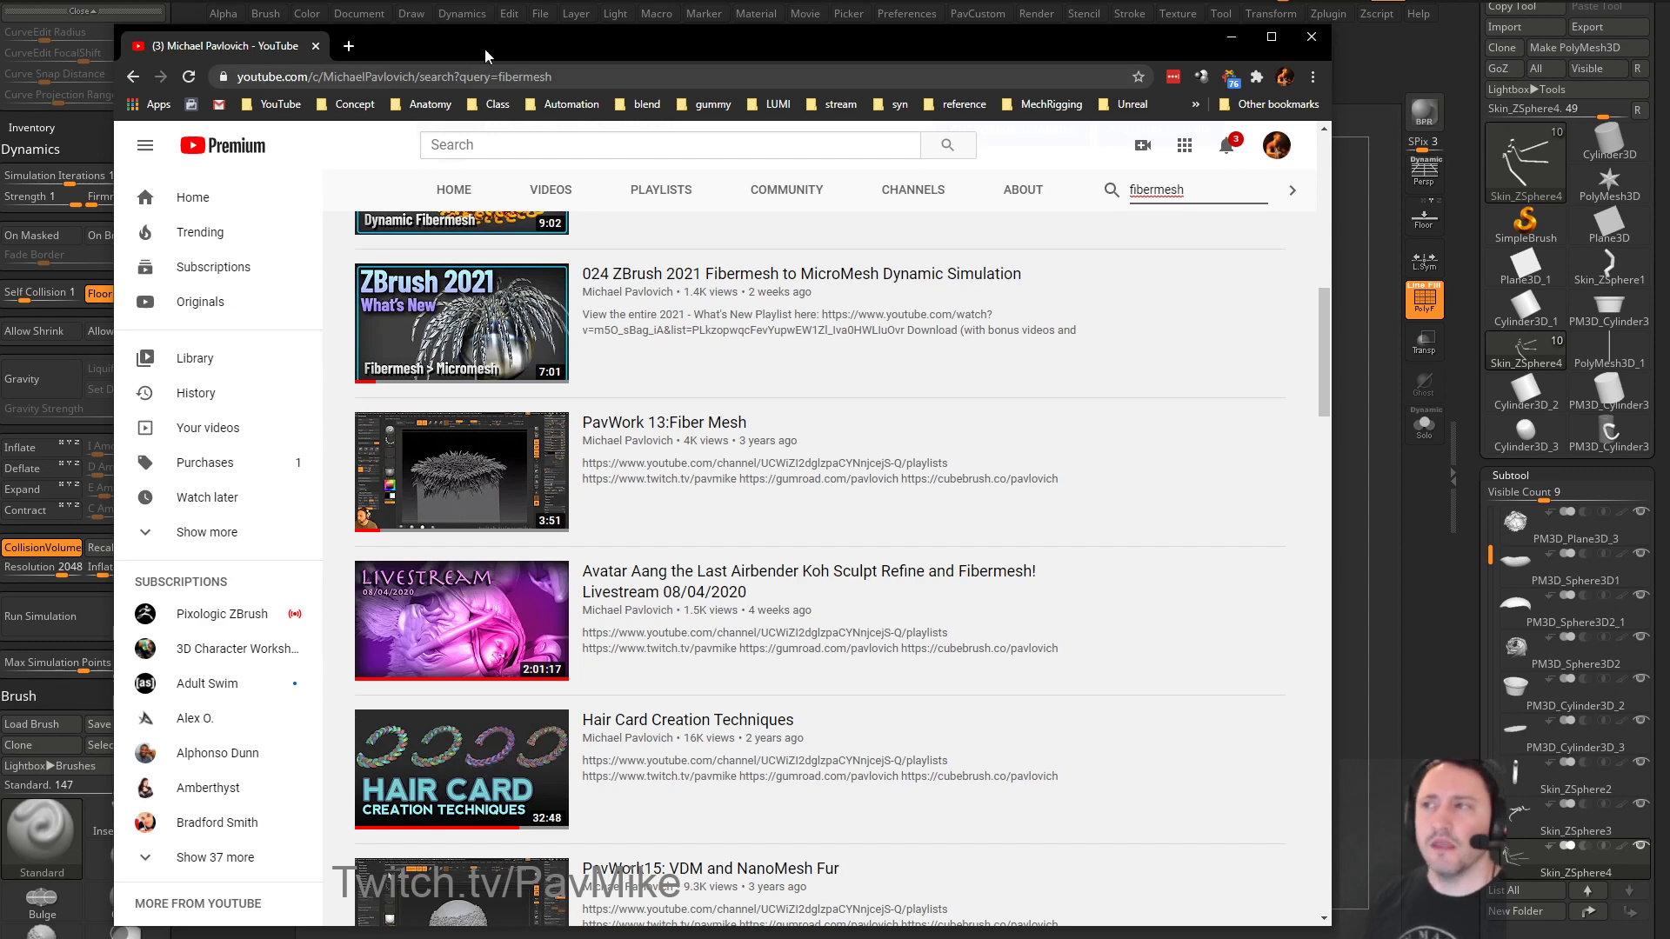
key("alt+Tab")
left_click_drag(879, 331, 983, 316)
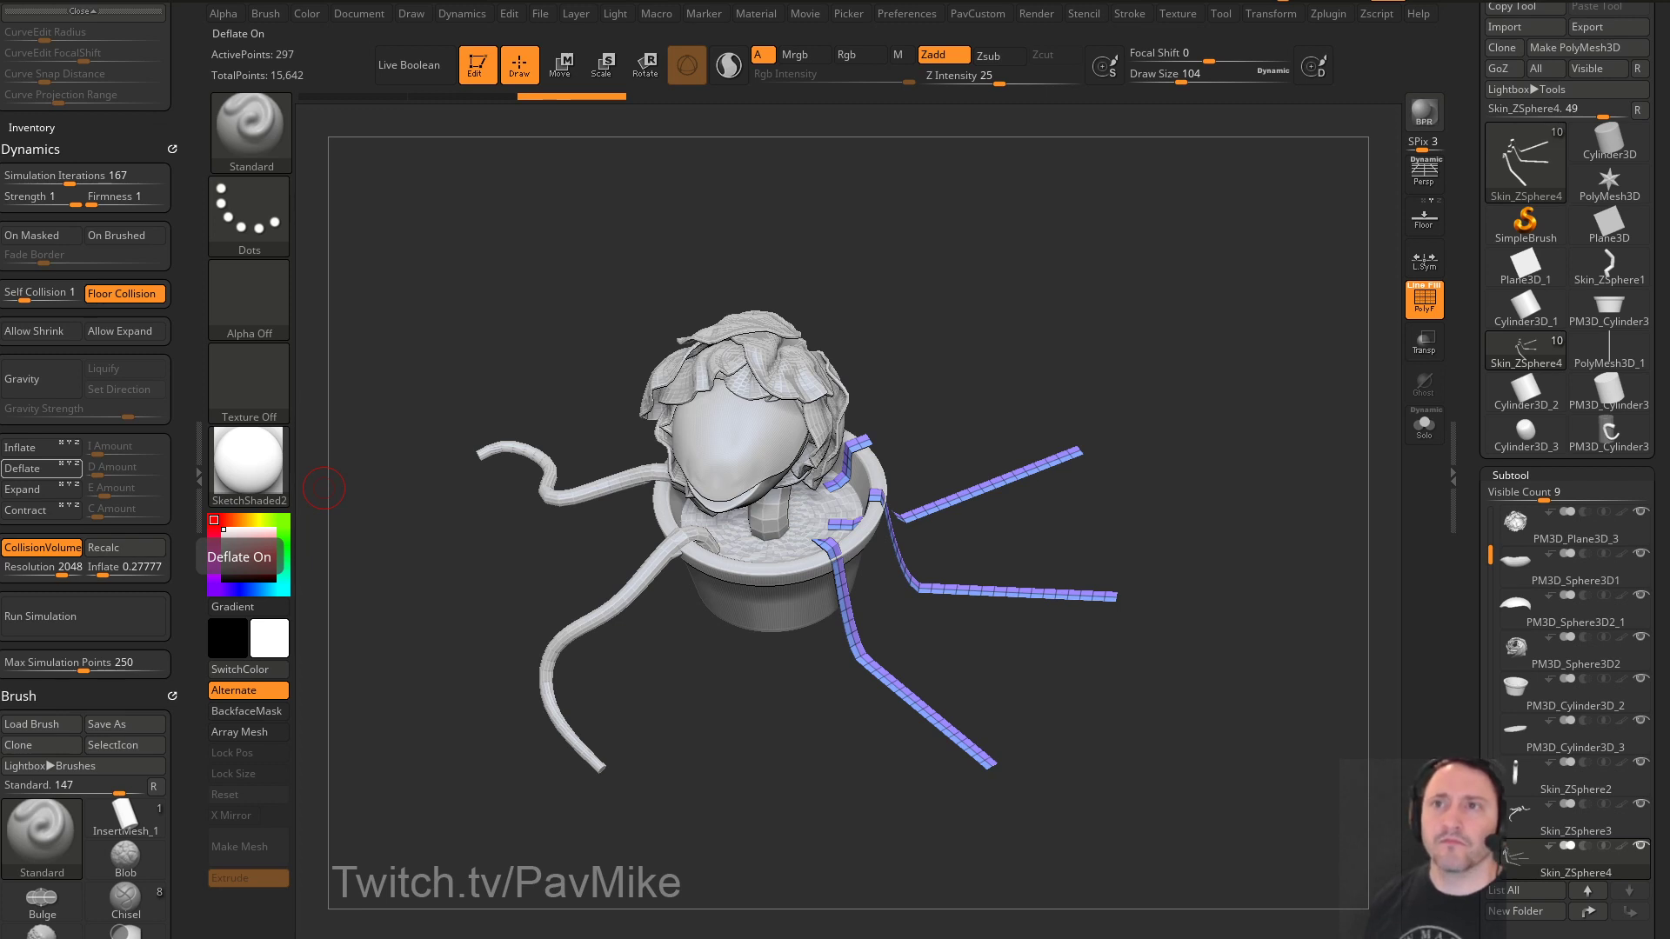
left_click_drag(1073, 224, 1144, 298)
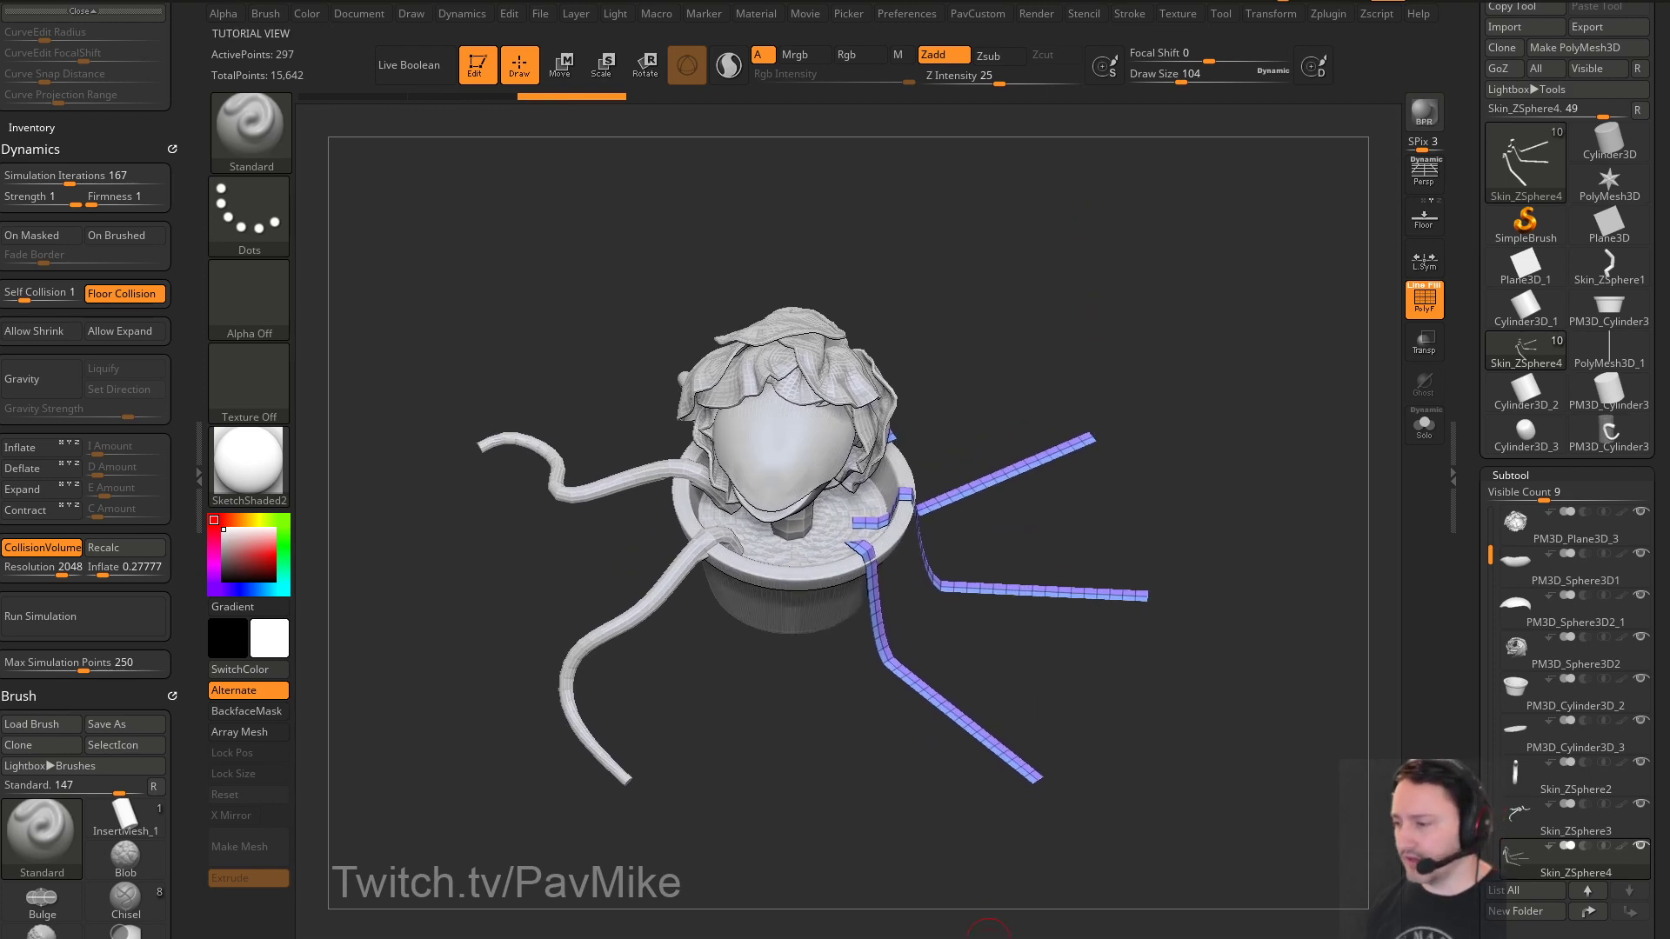
Search the YouTube channel in the browser for "navigation", look through the resulting videos and return to ZBrush
key("alt+Tab")
left_click(1051, 248)
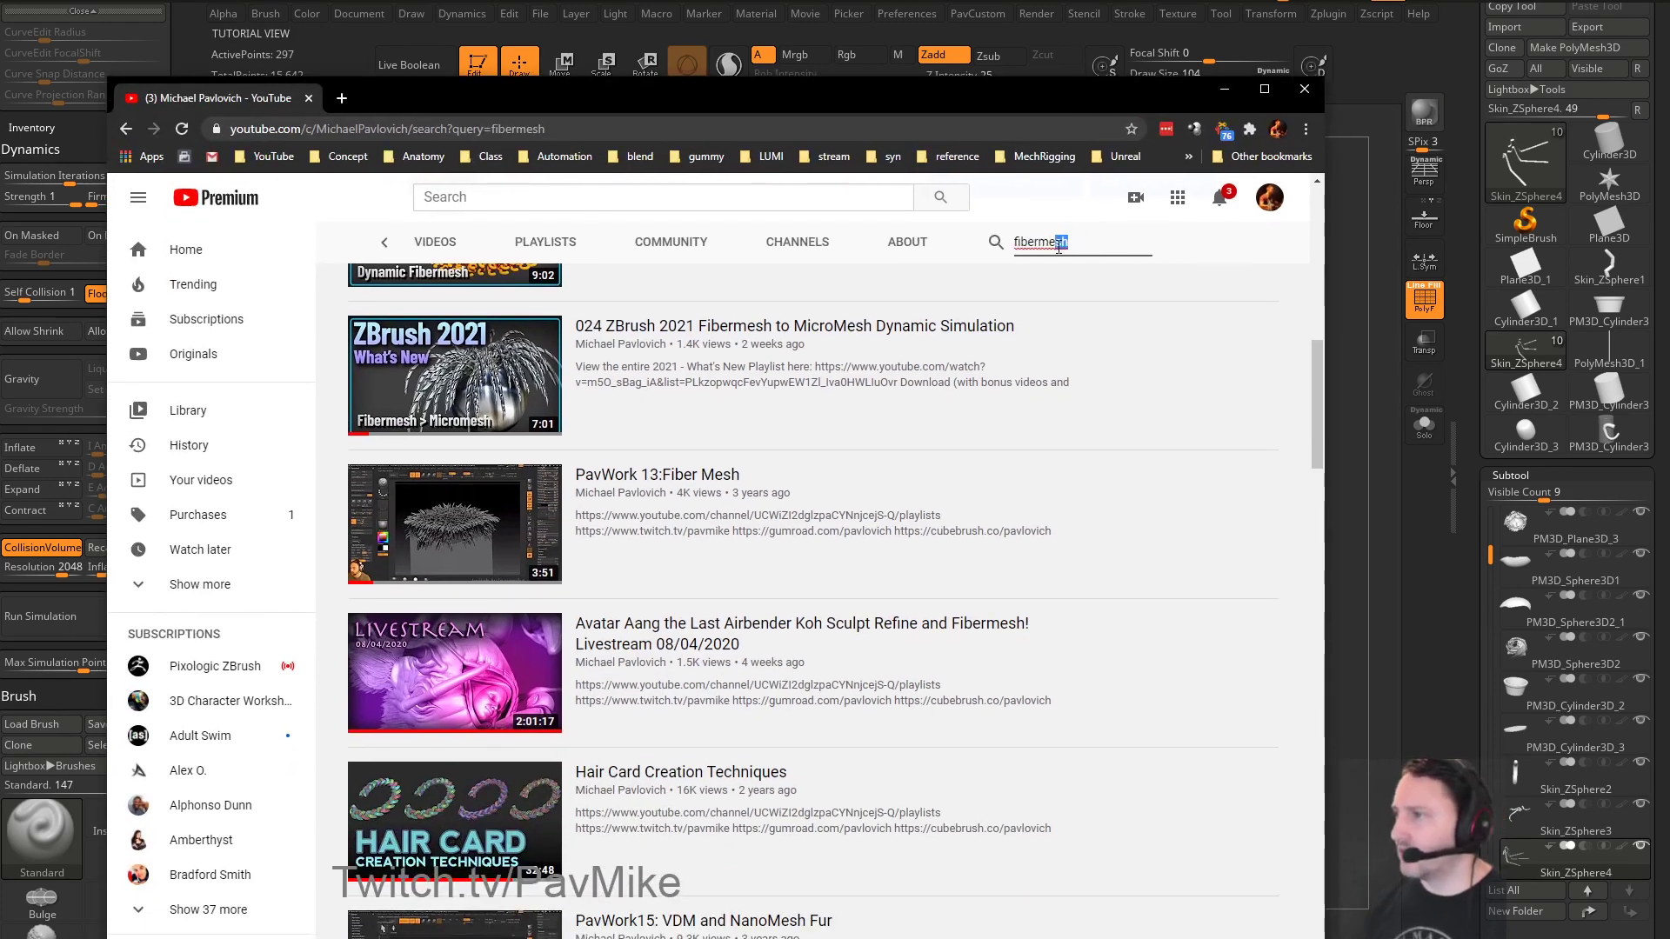
double_click(1050, 248)
type("navi")
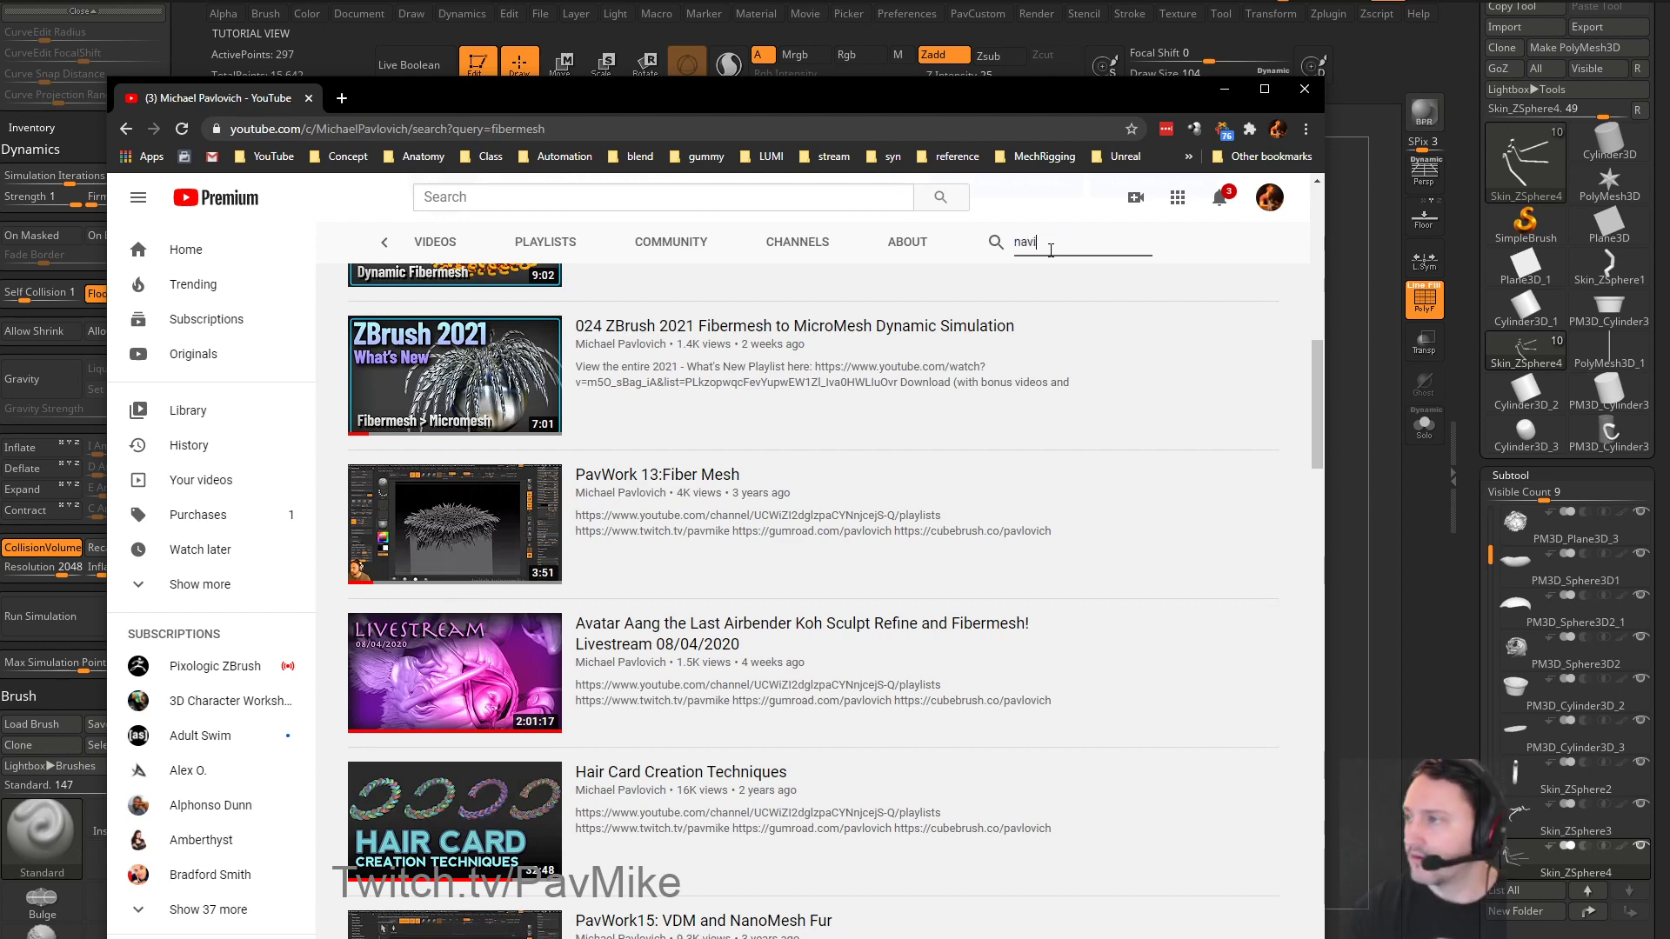
type("gation")
key("Return")
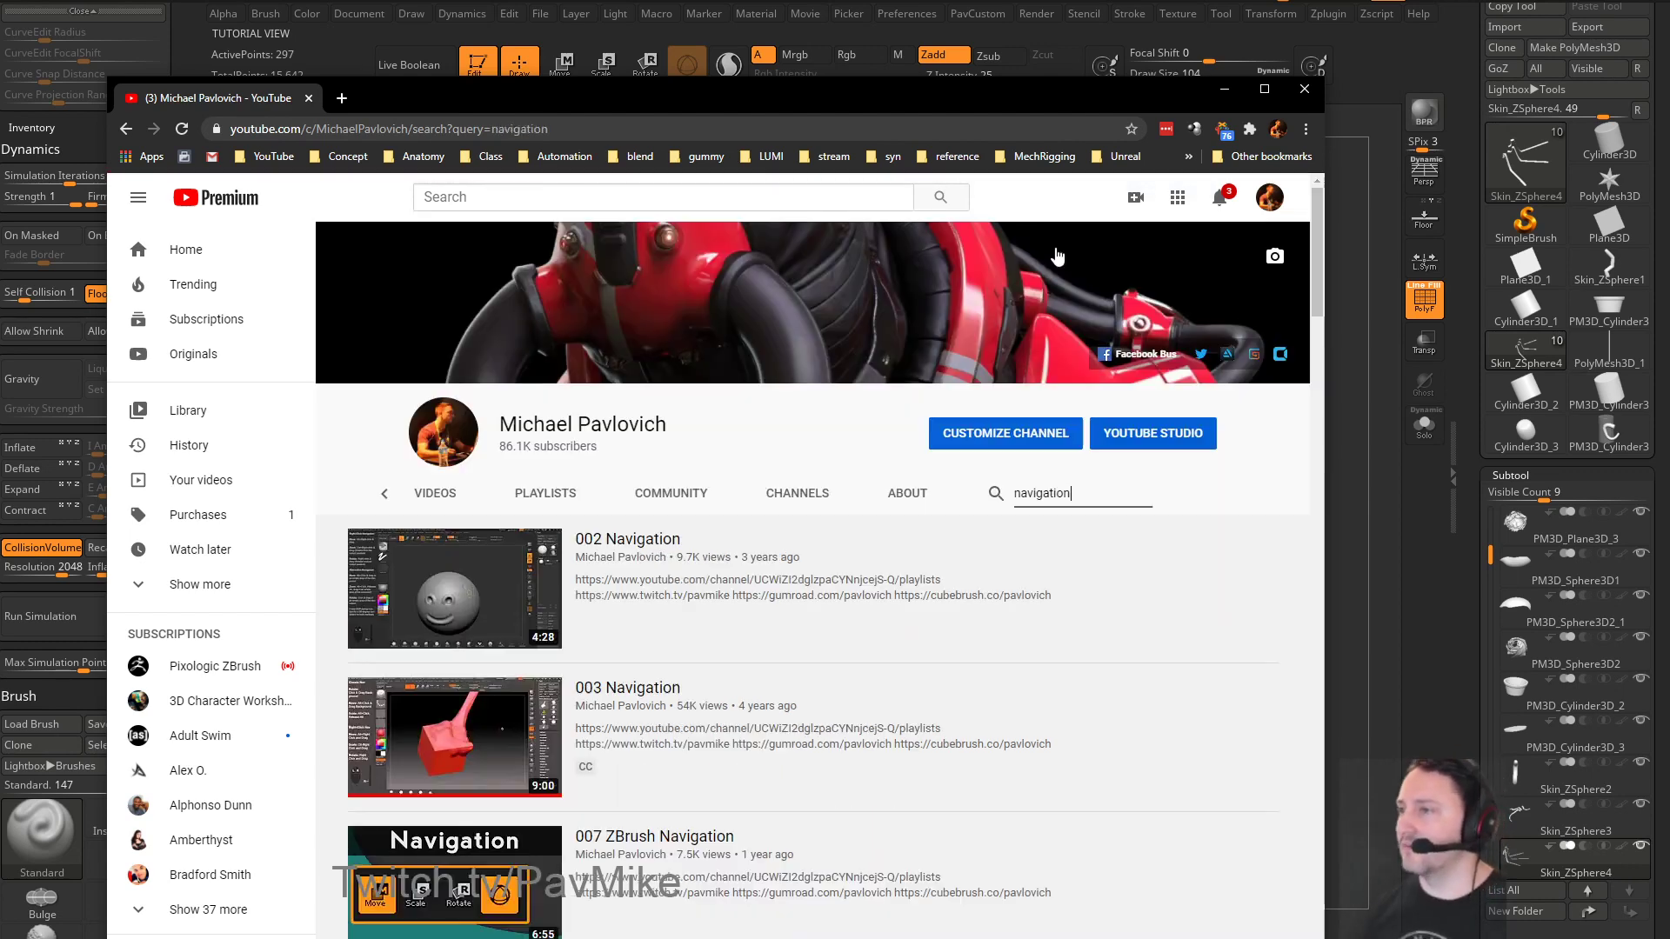
scroll(1033, 615, "down", 4)
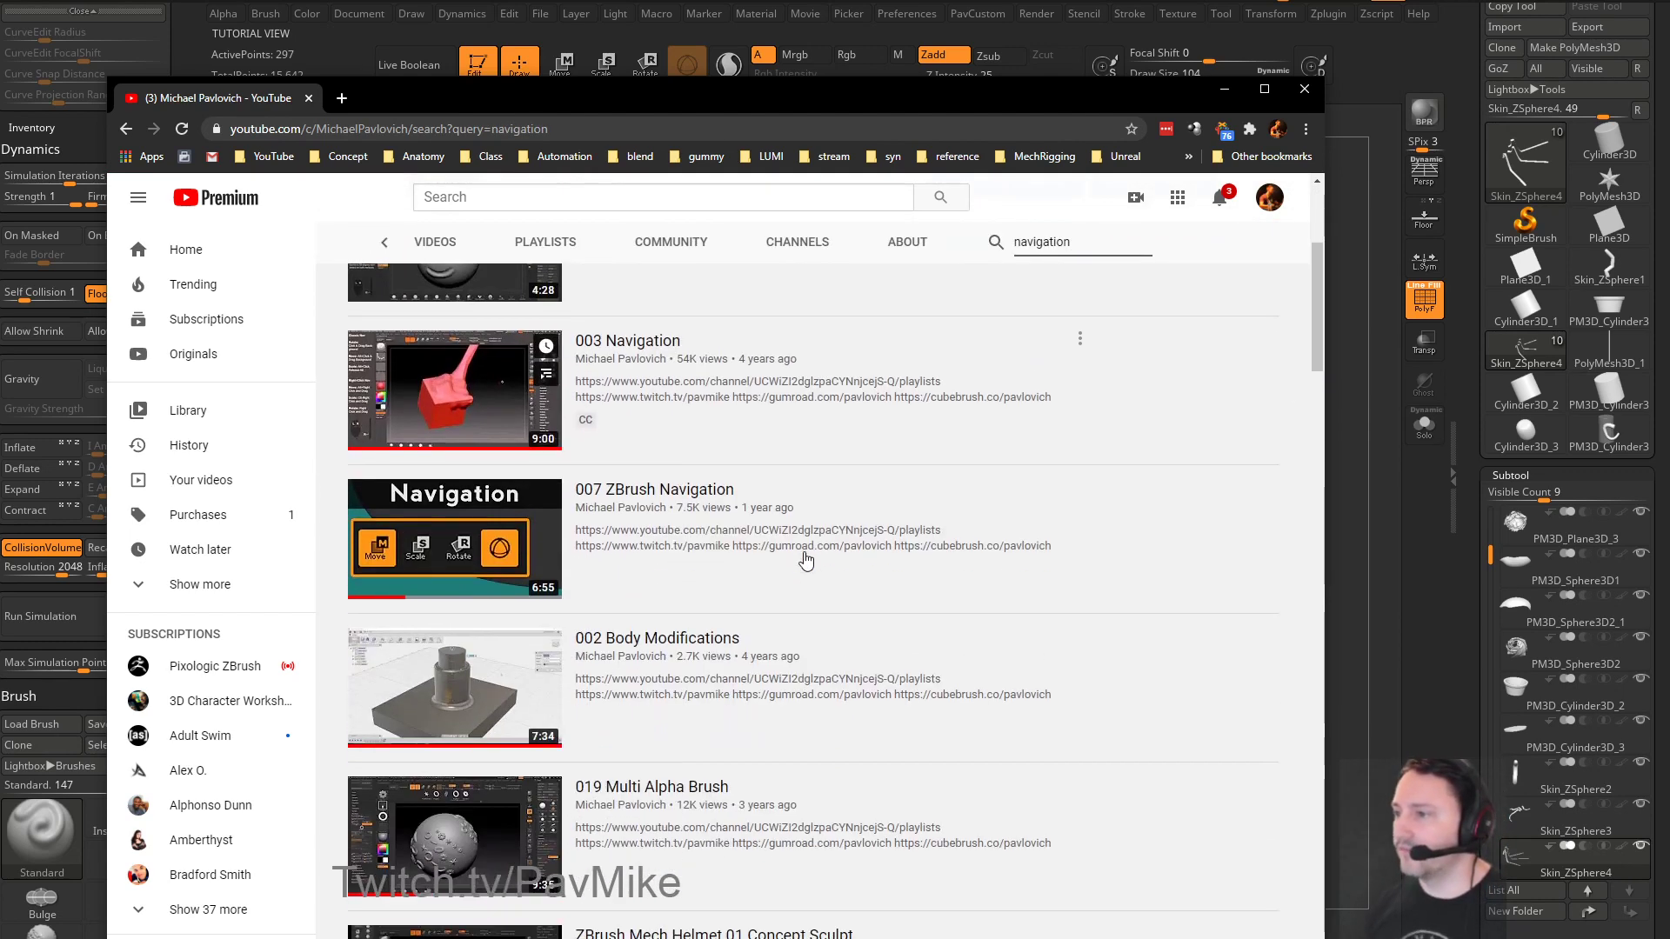
scroll(653, 522, "down", 2)
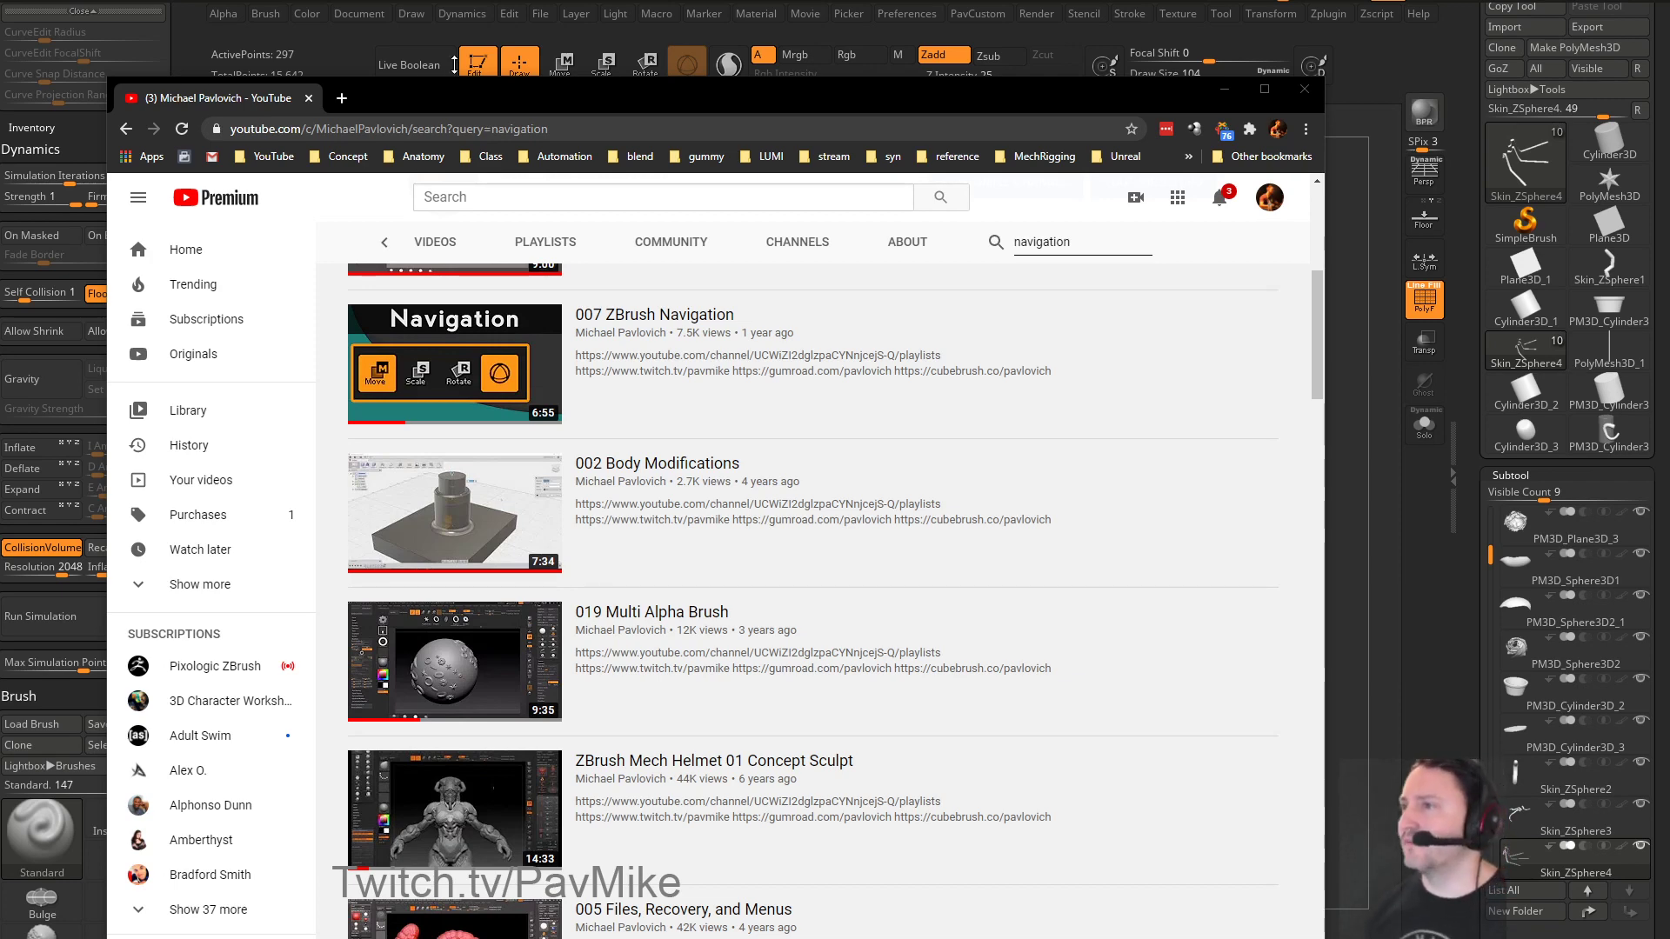
left_click_drag(471, 90, 980, 937)
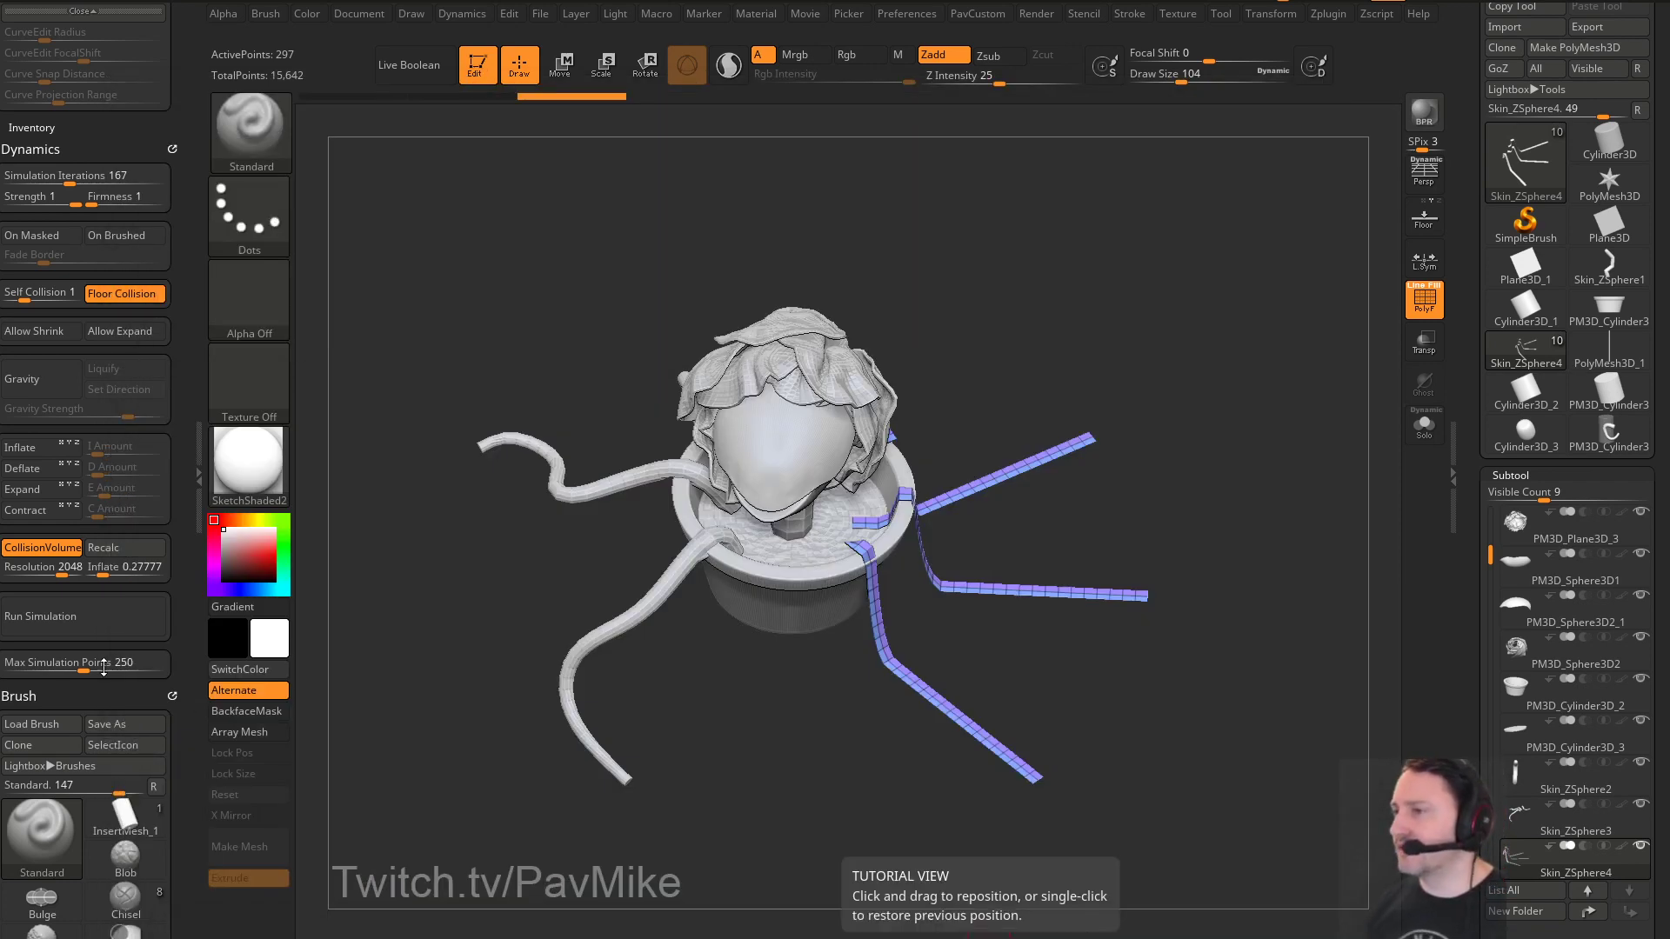